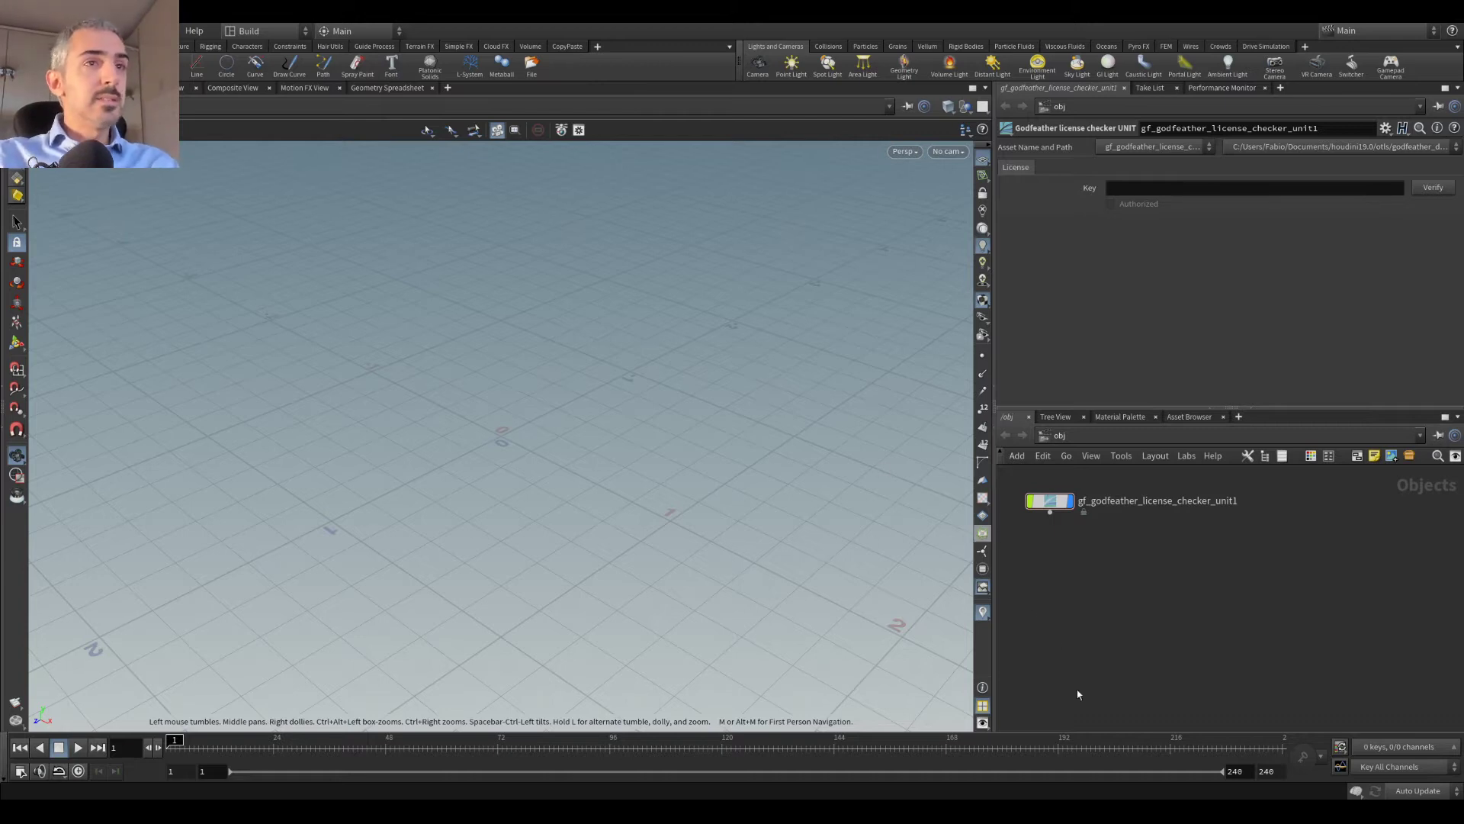
Step: Add a Geometry node at object level below the license checker node
{"action": "scroll", "coordinate": [1045, 572], "scroll_direction": "up", "scroll_amount": 2}
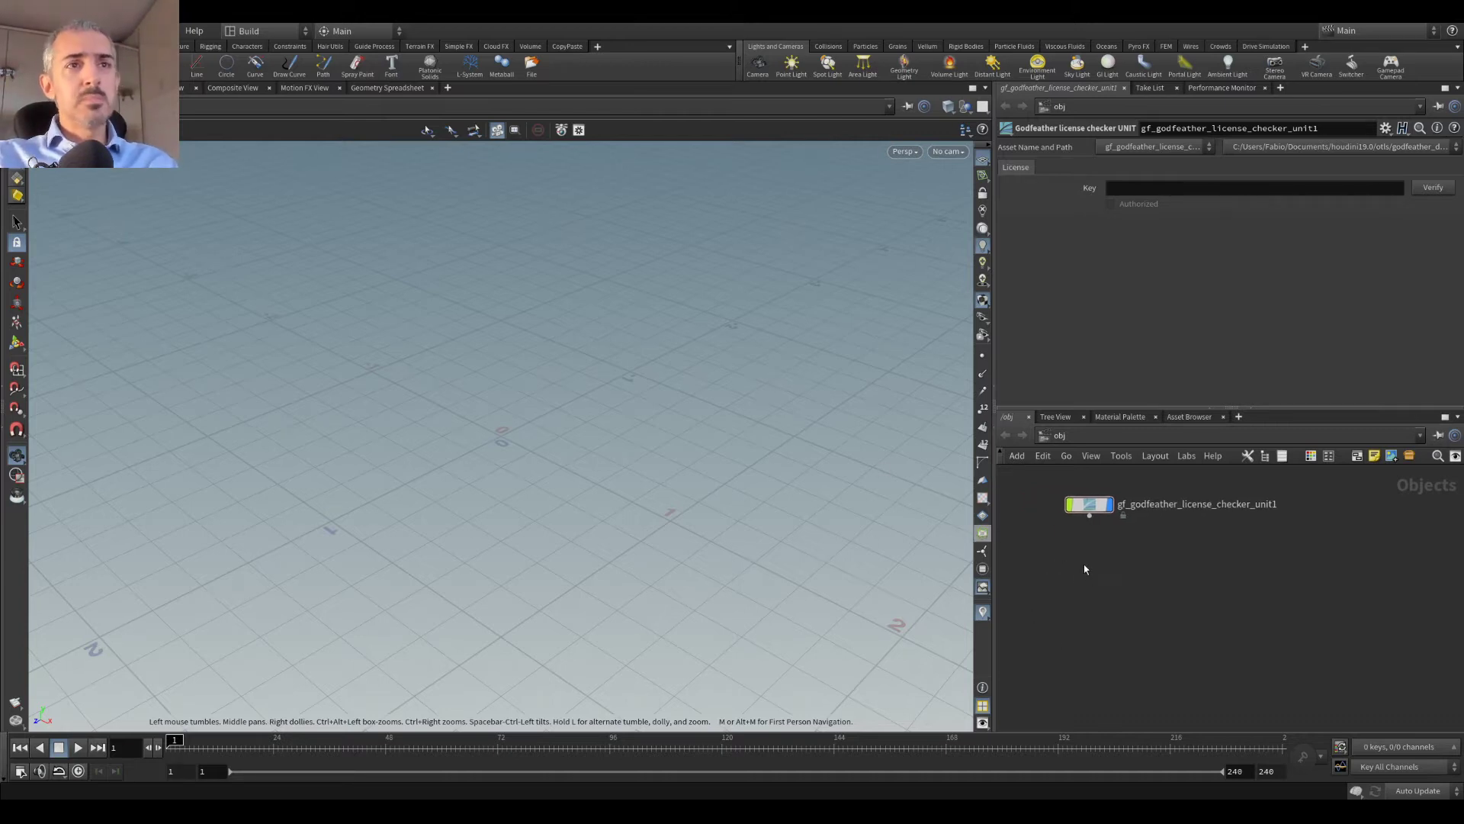
{"action": "key", "text": "Tab"}
{"action": "type", "text": "geo"}
{"action": "key", "text": "Return"}
{"action": "left_click", "coordinate": [1091, 580]}
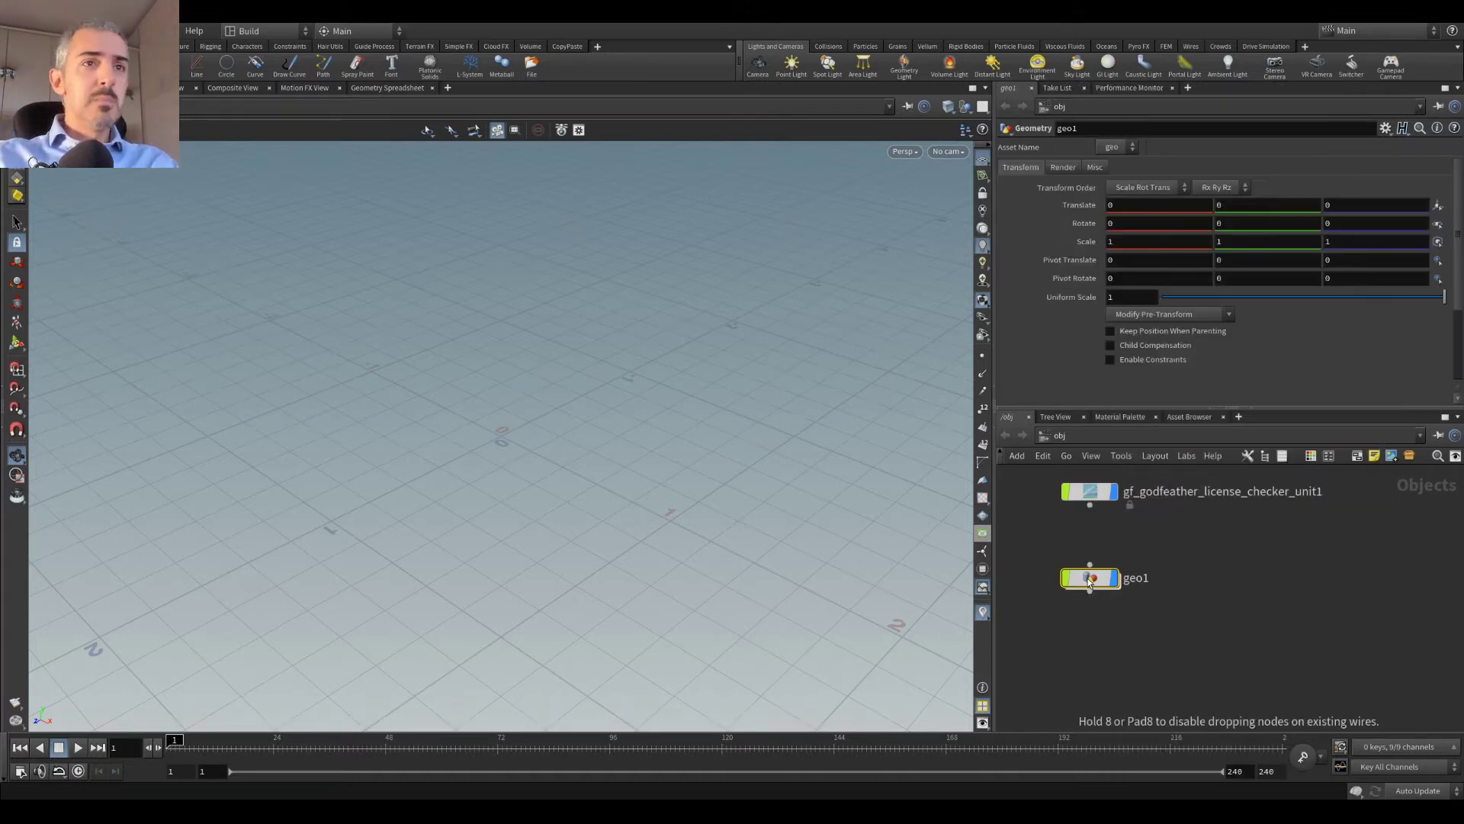
{"action": "left_click", "coordinate": [1088, 570]}
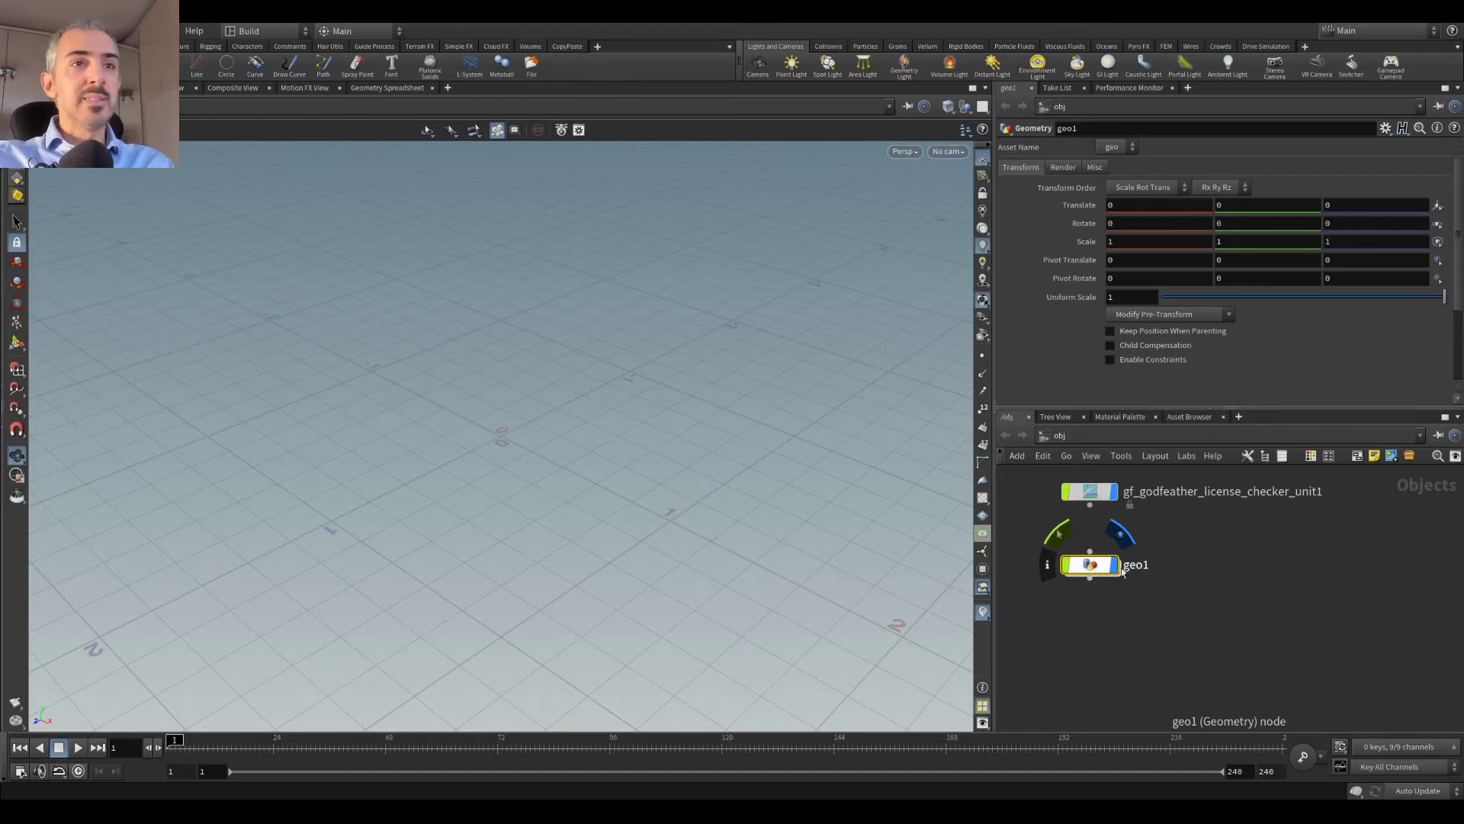
Step: Inside the new geometry node, add a Sphere and set its rows and columns to 50
{"action": "double_click", "coordinate": [1088, 570]}
{"action": "key", "text": "Tab"}
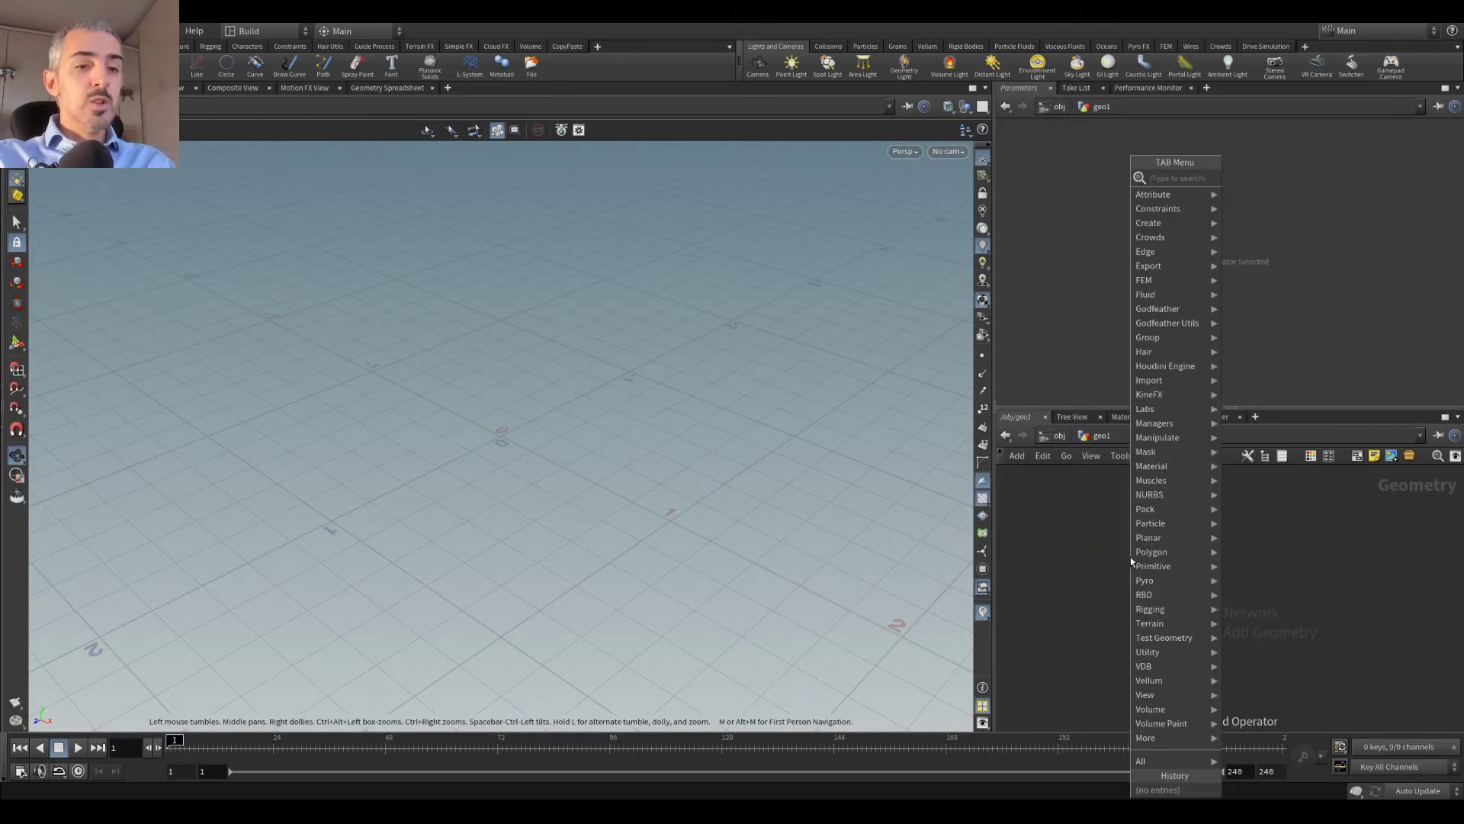
{"action": "type", "text": "sphere"}
{"action": "key", "text": "Return"}
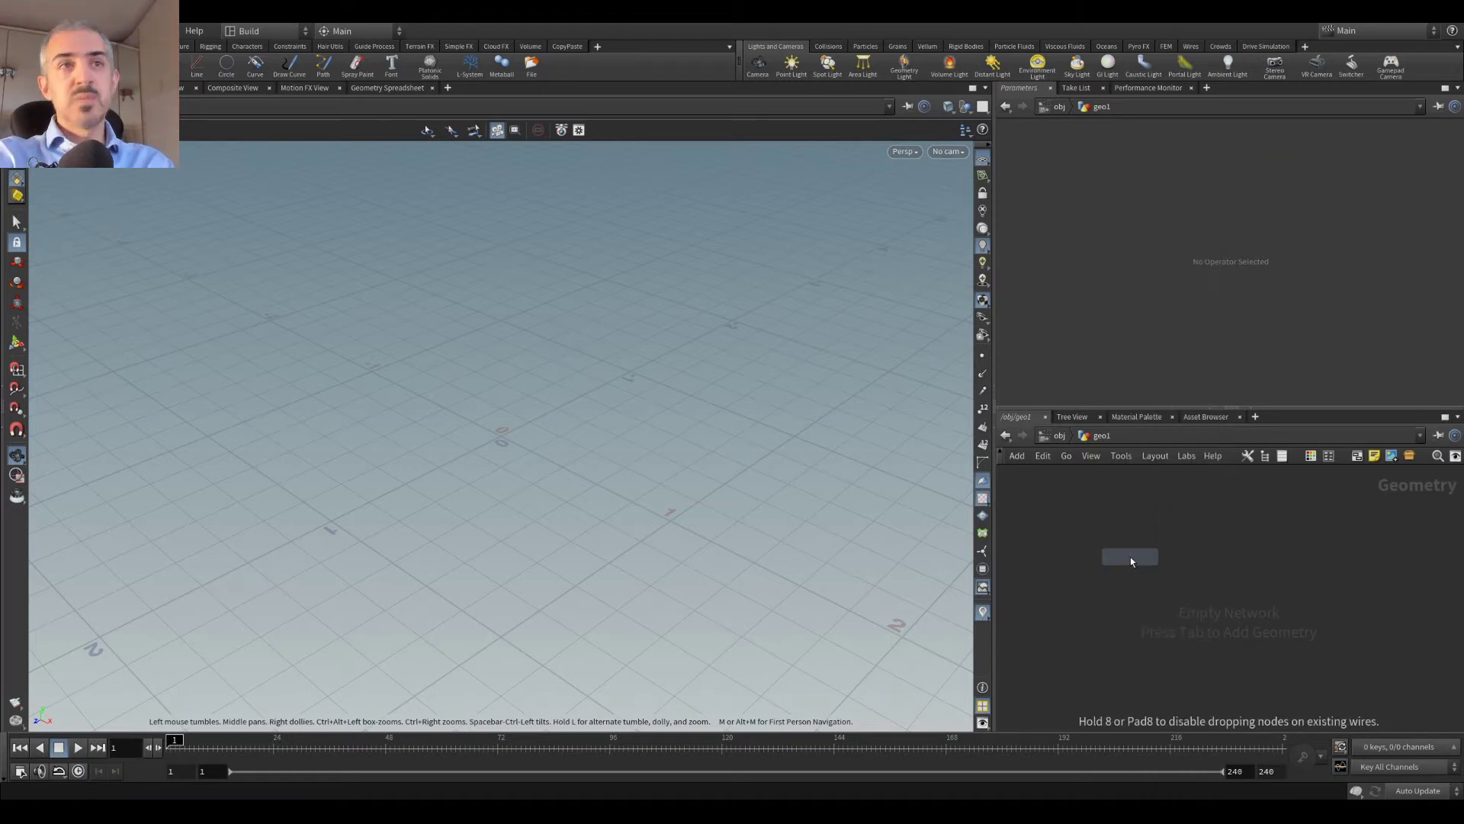
{"action": "left_click", "coordinate": [1130, 556]}
{"action": "left_click_drag", "start_coordinate": [1134, 563], "coordinate": [1111, 537]}
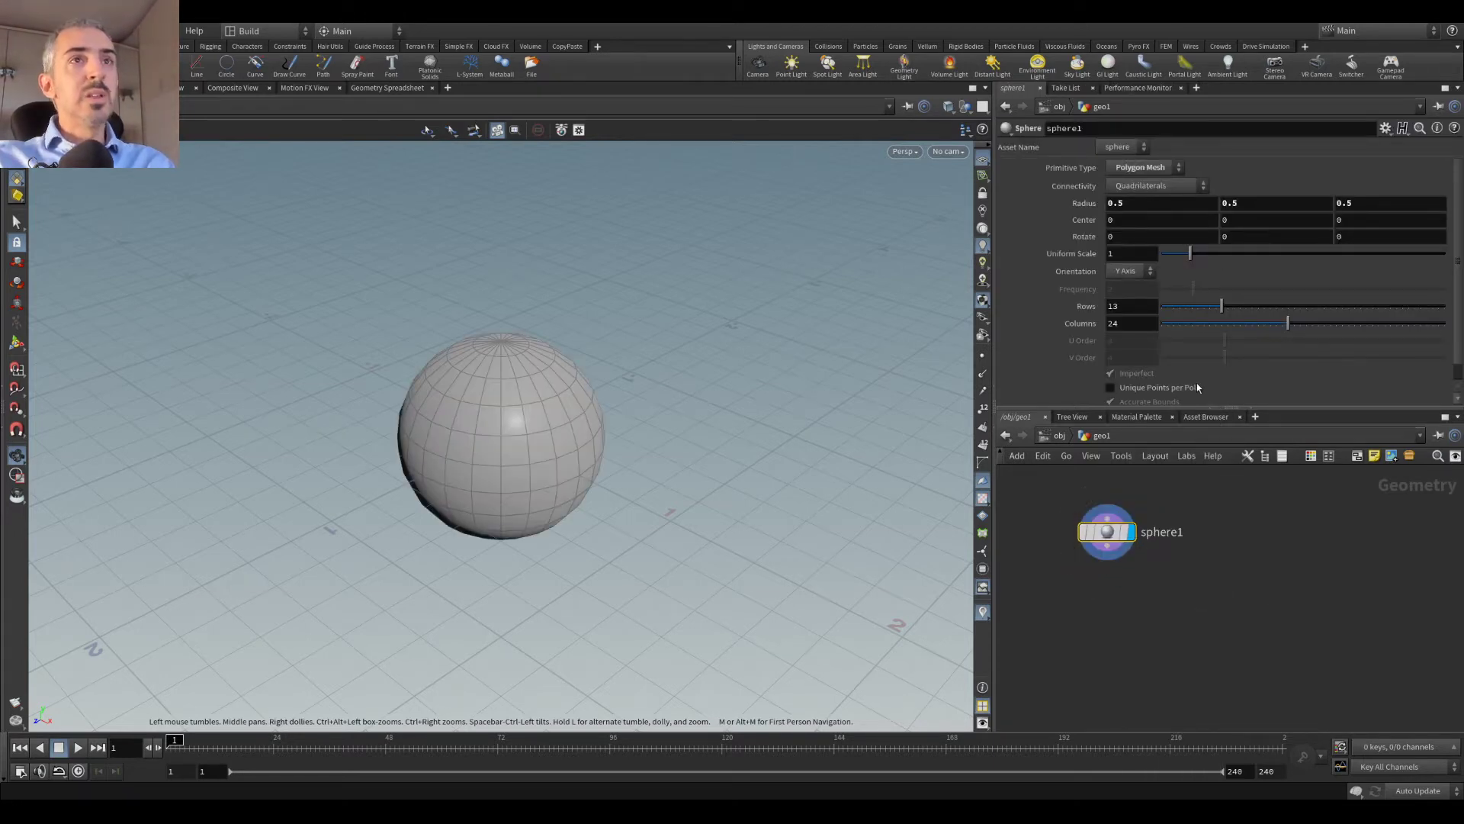
{"action": "left_click_drag", "start_coordinate": [1278, 308], "coordinate": [1444, 323]}
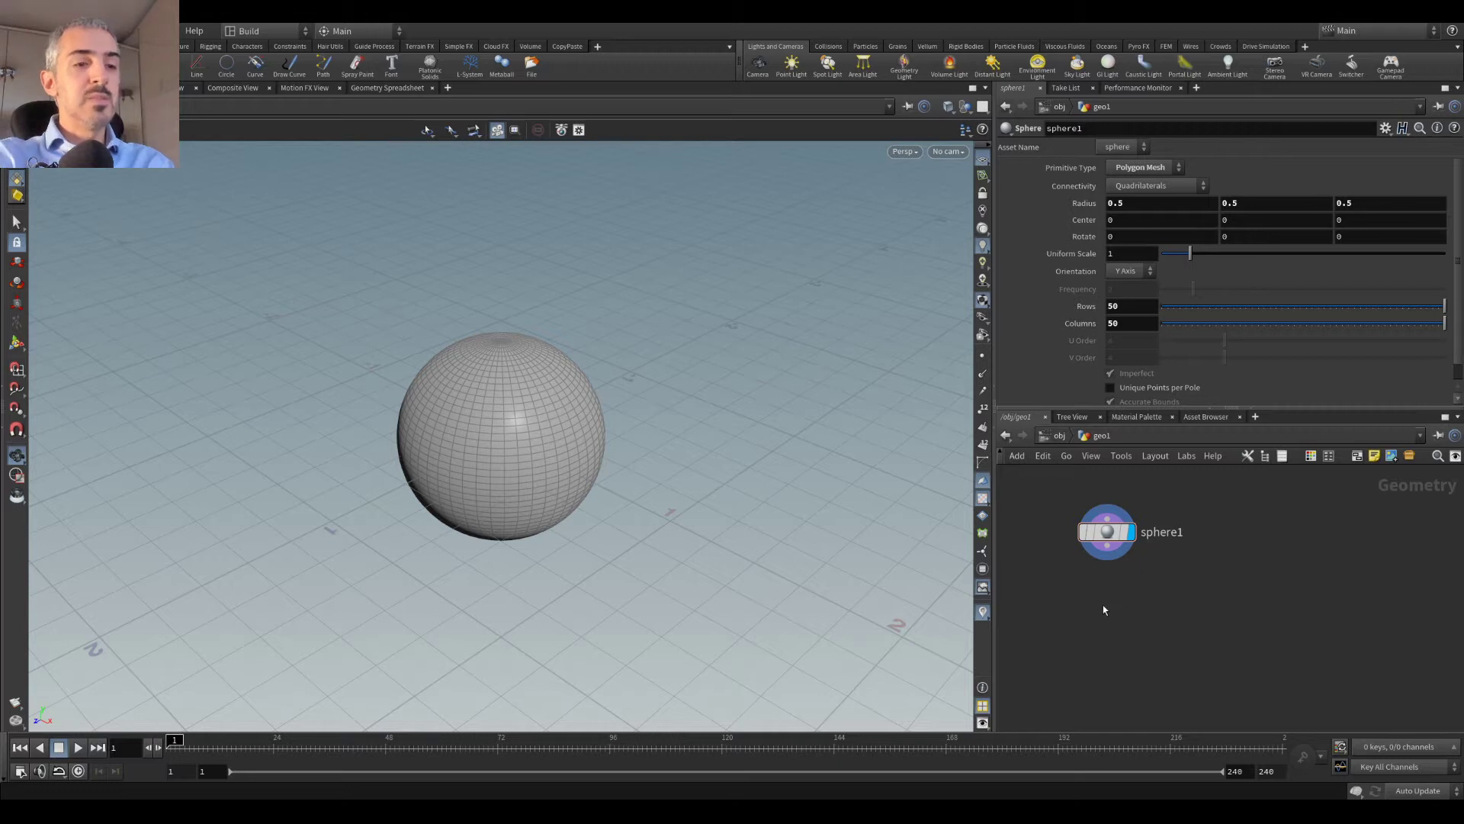
Step: Add an Output node below the sphere, connect the sphere to it and make it the displayed node
{"action": "key", "text": "Tab"}
{"action": "type", "text": "out"}
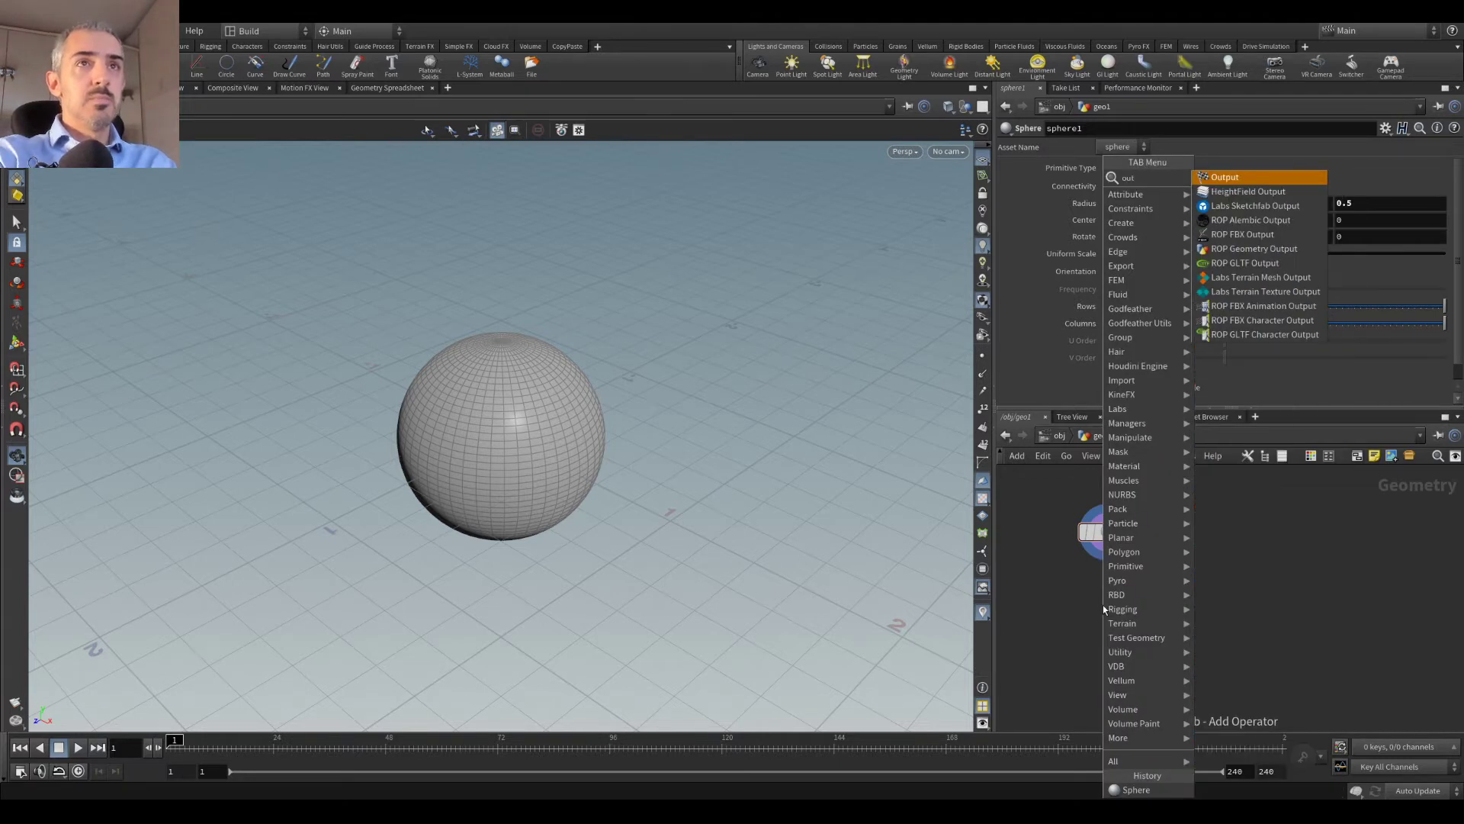
{"action": "key", "text": "Return"}
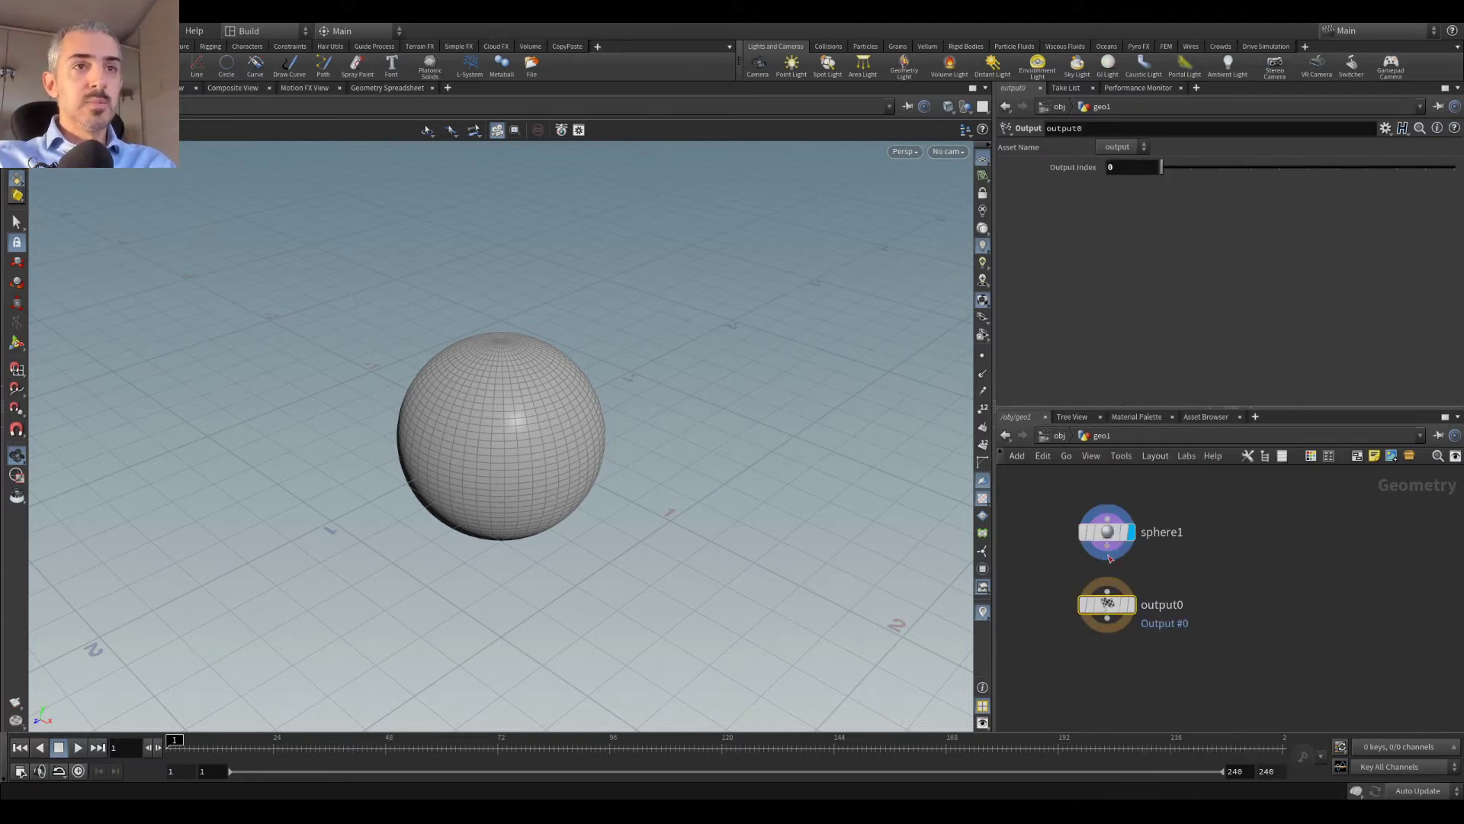
{"action": "left_click_drag", "start_coordinate": [1109, 556], "coordinate": [1115, 598]}
{"action": "left_click", "coordinate": [1131, 605]}
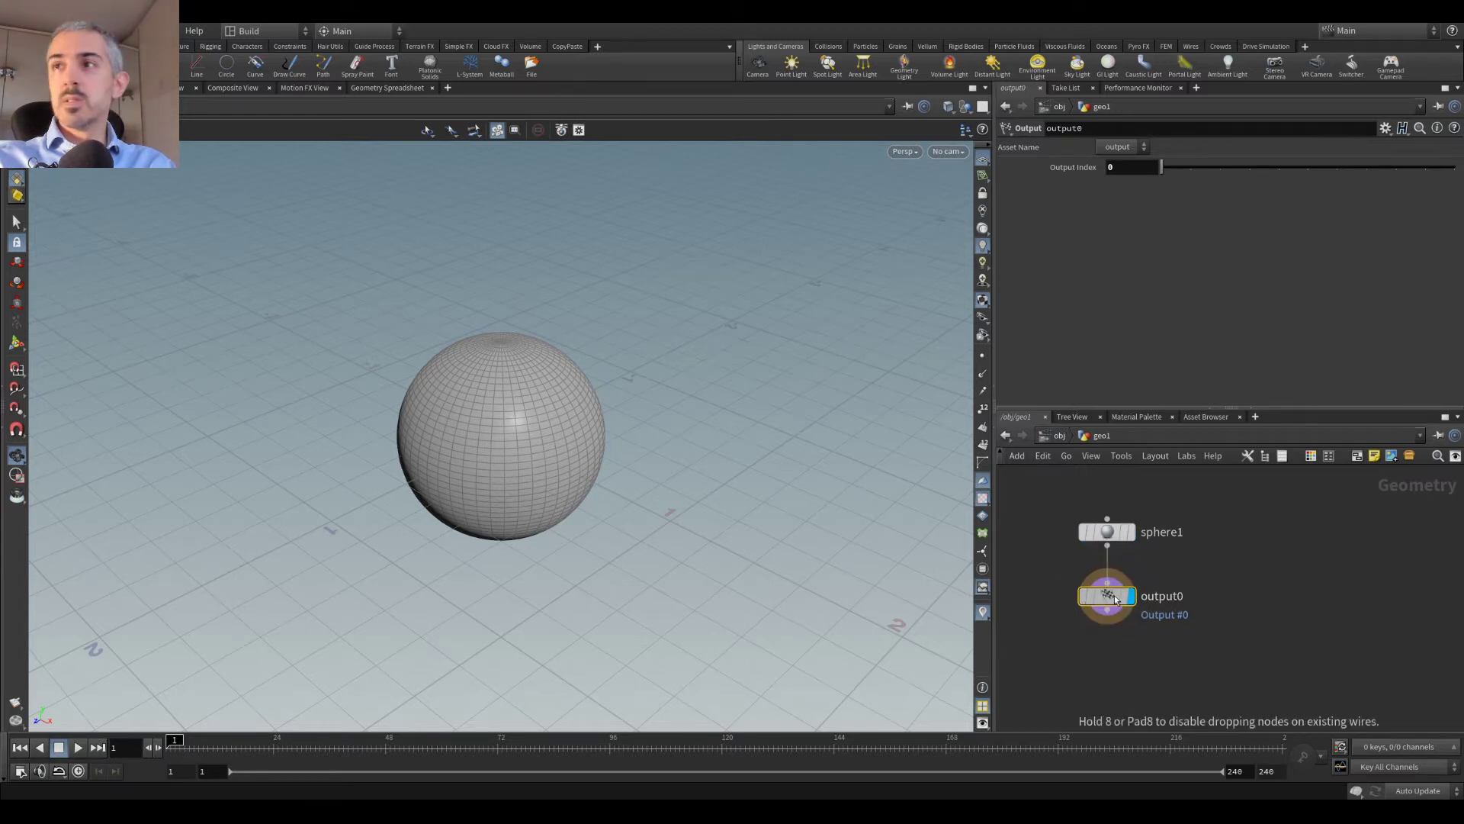
Step: Return to object level and rename the sphere's geometry node as MODEL
{"action": "left_click", "coordinate": [1056, 435]}
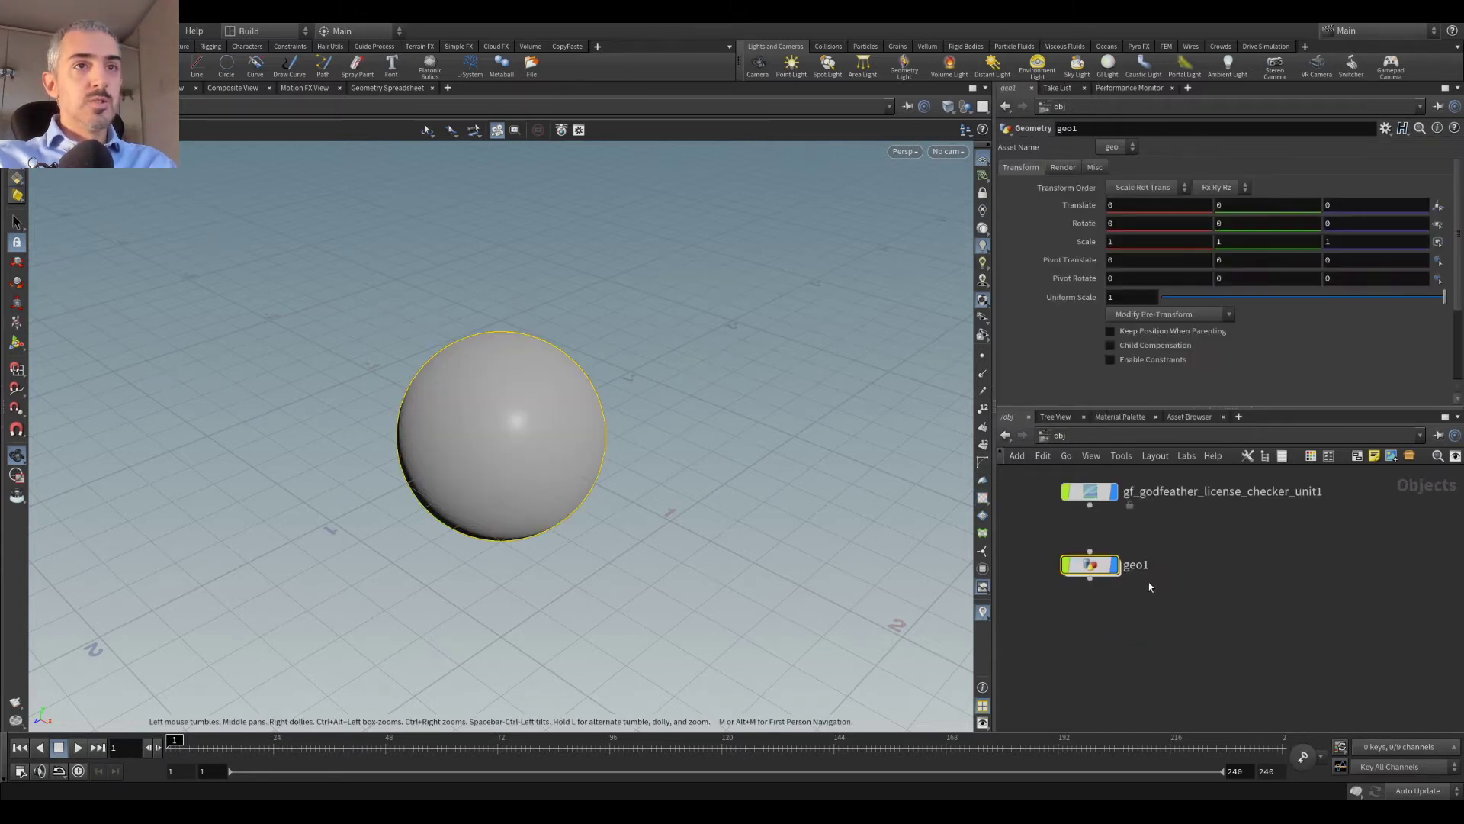
{"action": "double_click", "coordinate": [1136, 565]}
{"action": "type", "text": "MODEL"}
{"action": "key", "text": "Return"}
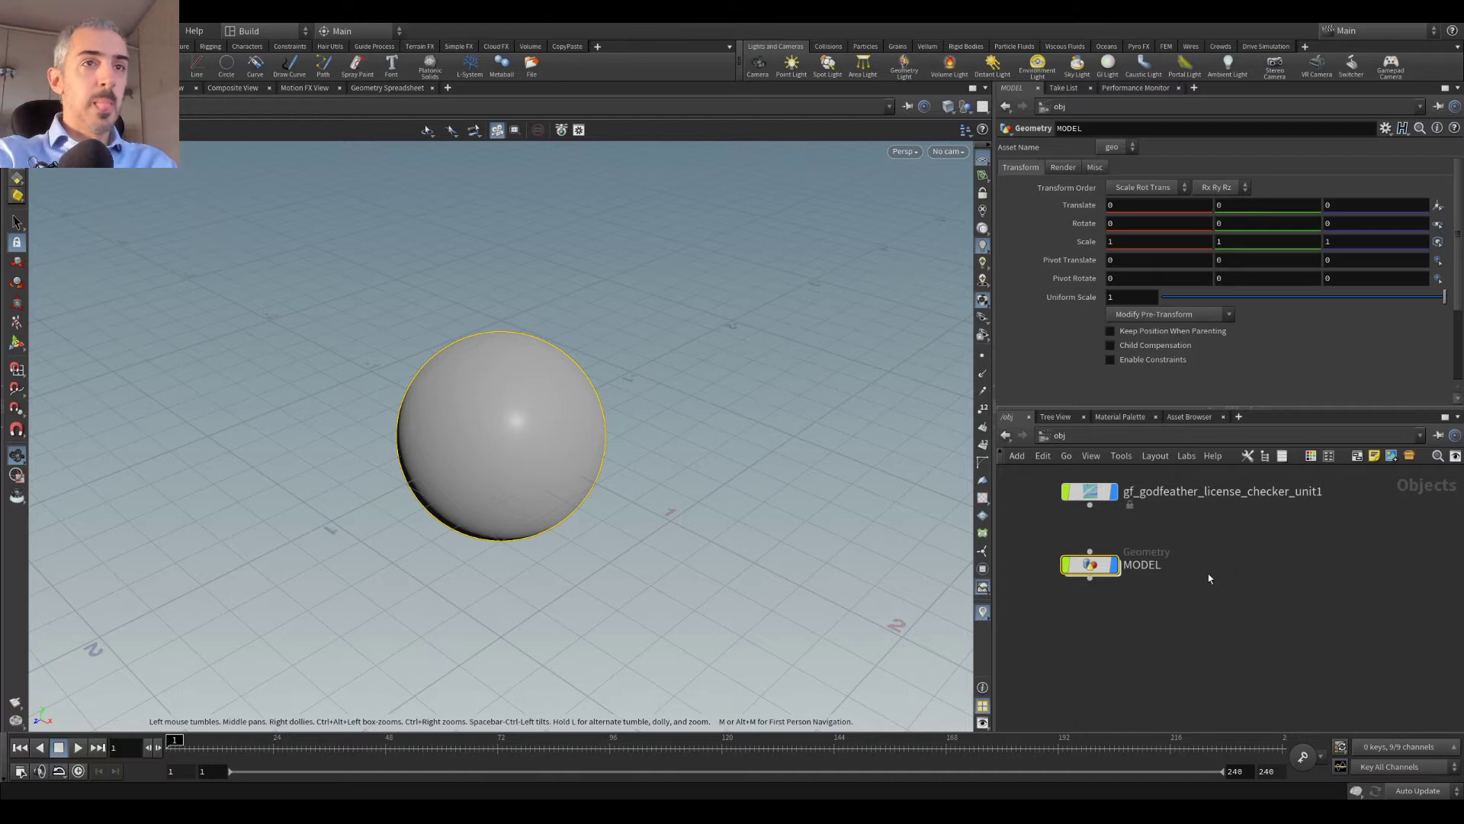
Step: Add a second Geometry node below MODEL and name it FEATHER_GEOS
{"action": "scroll", "coordinate": [1129, 577], "scroll_direction": "down", "scroll_amount": 2}
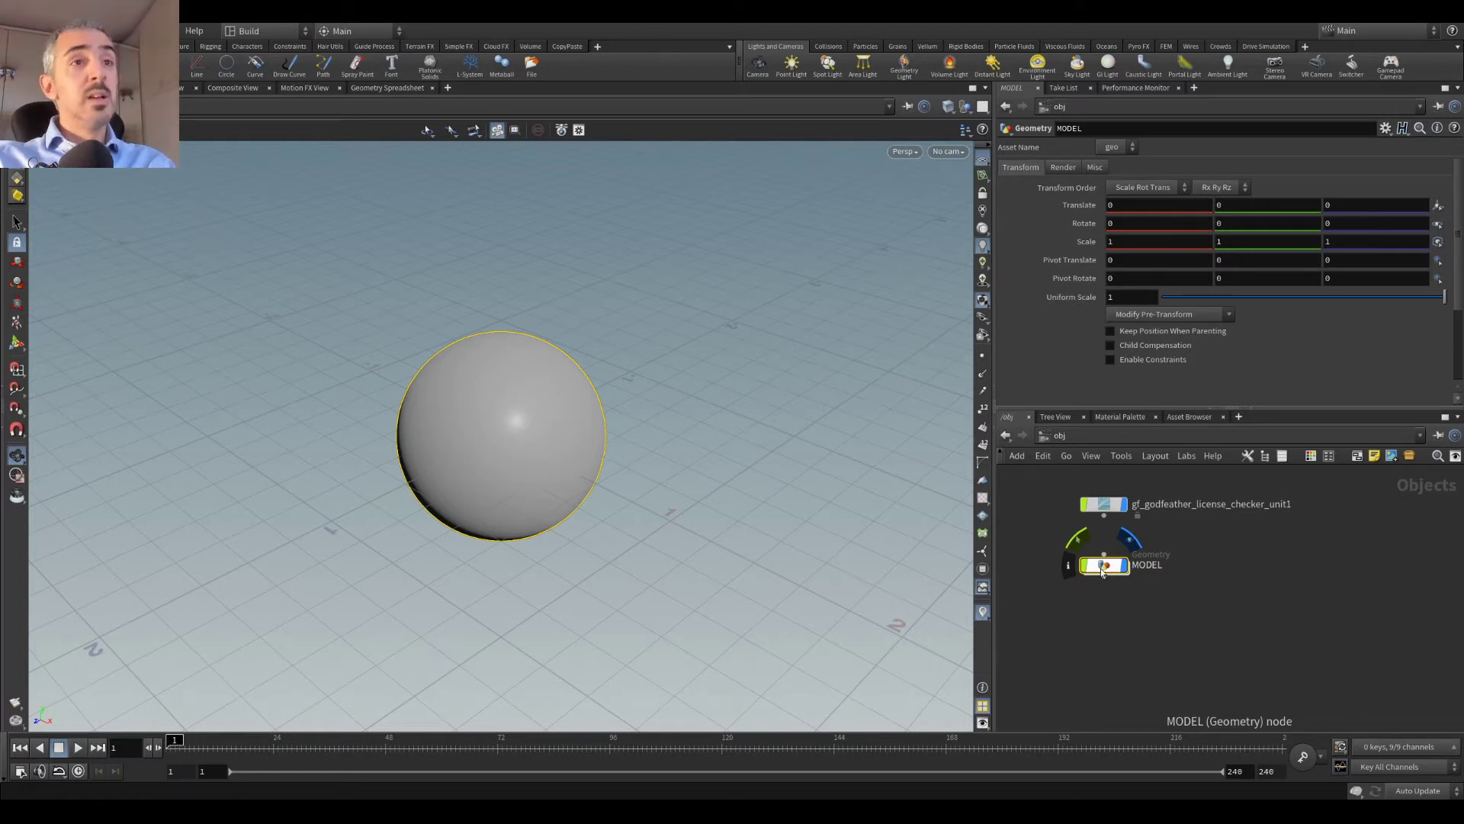
{"action": "middle_click_drag", "start_coordinate": [1110, 665], "coordinate": [1111, 605]}
{"action": "key", "text": "Tab"}
{"action": "type", "text": "geo"}
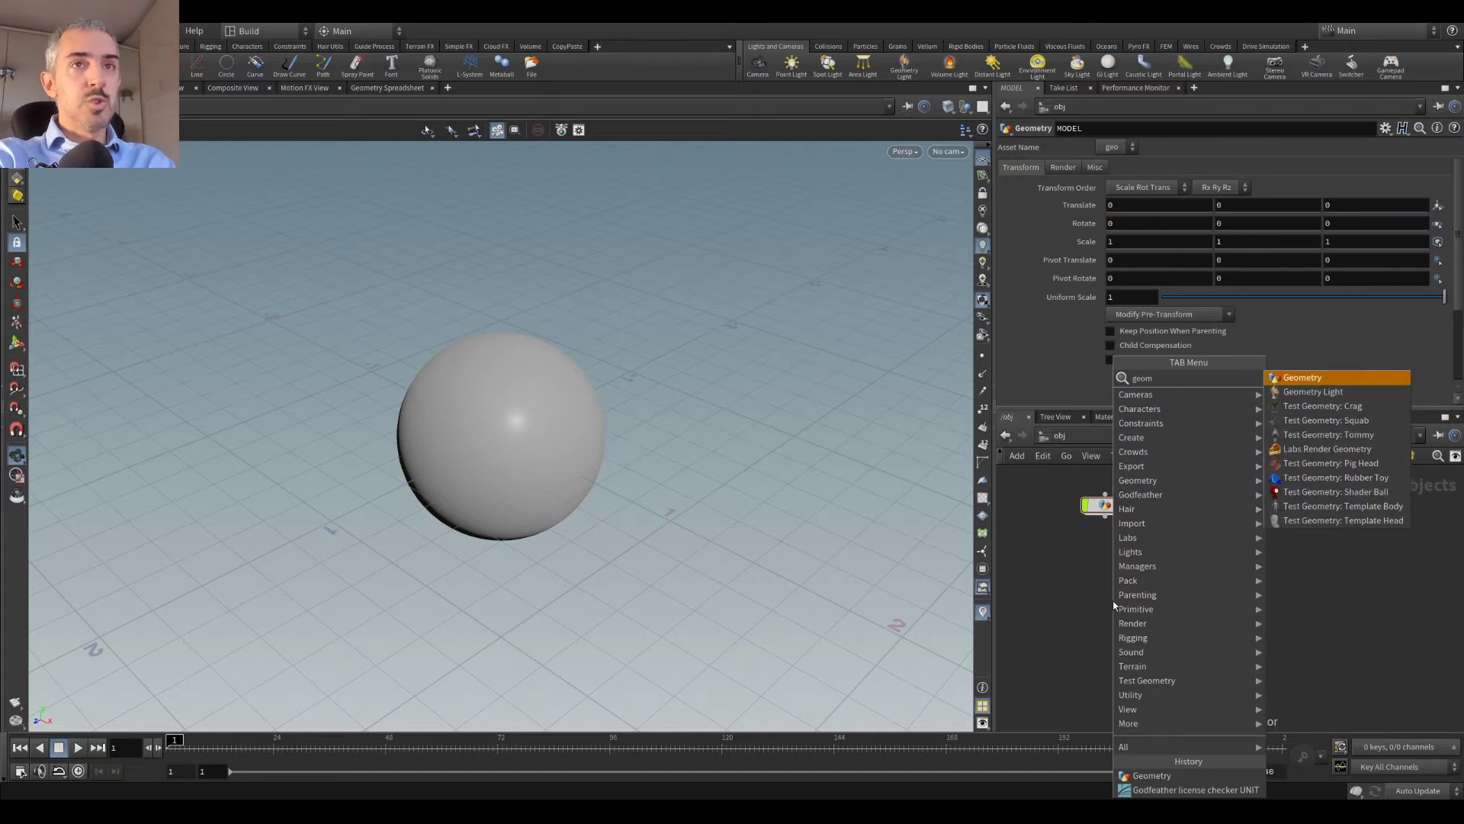
{"action": "key", "text": "Return"}
{"action": "left_click", "coordinate": [1105, 569]}
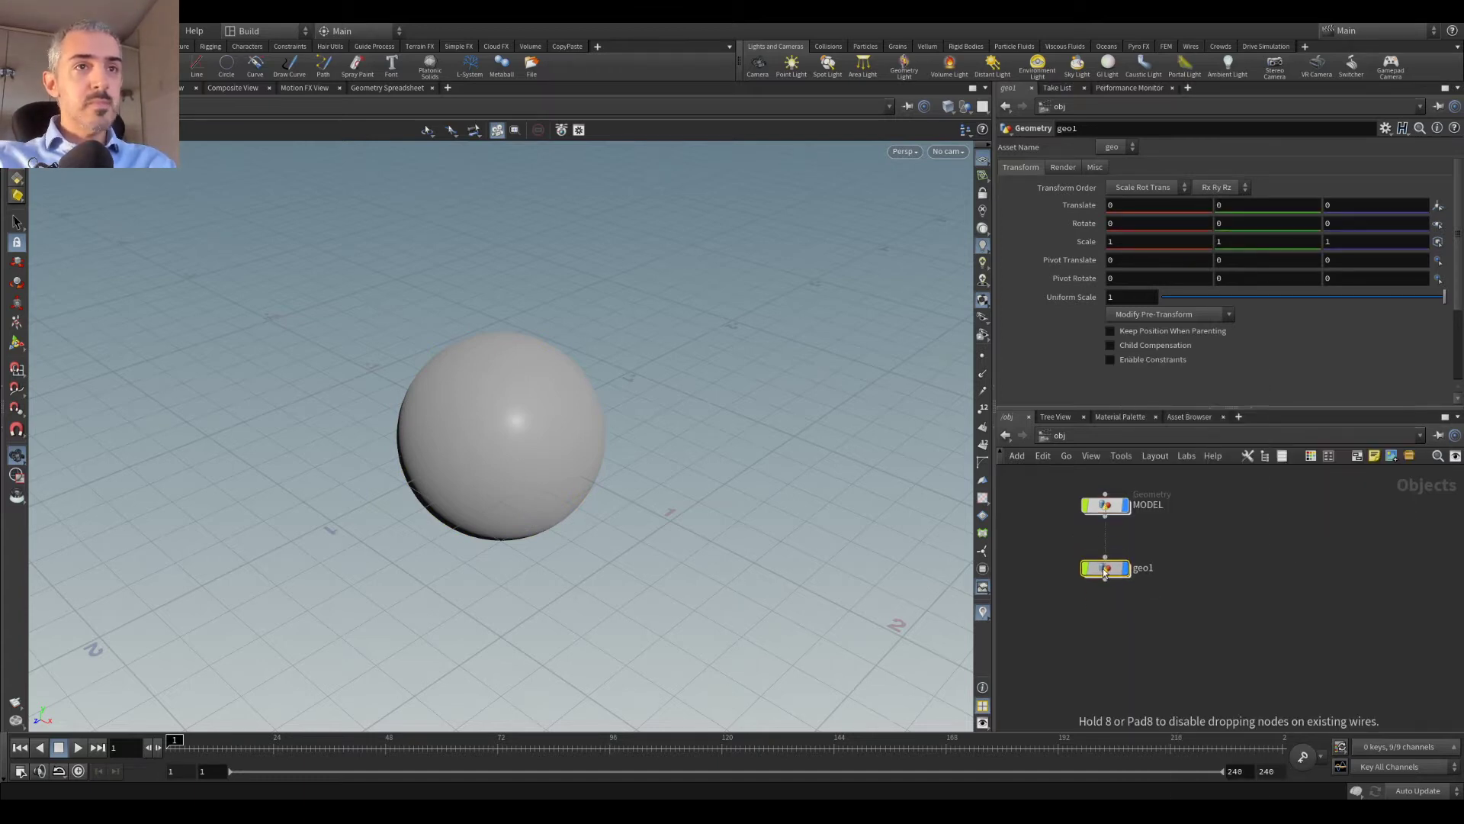
{"action": "double_click", "coordinate": [1144, 569]}
{"action": "type", "text": "FEA"}
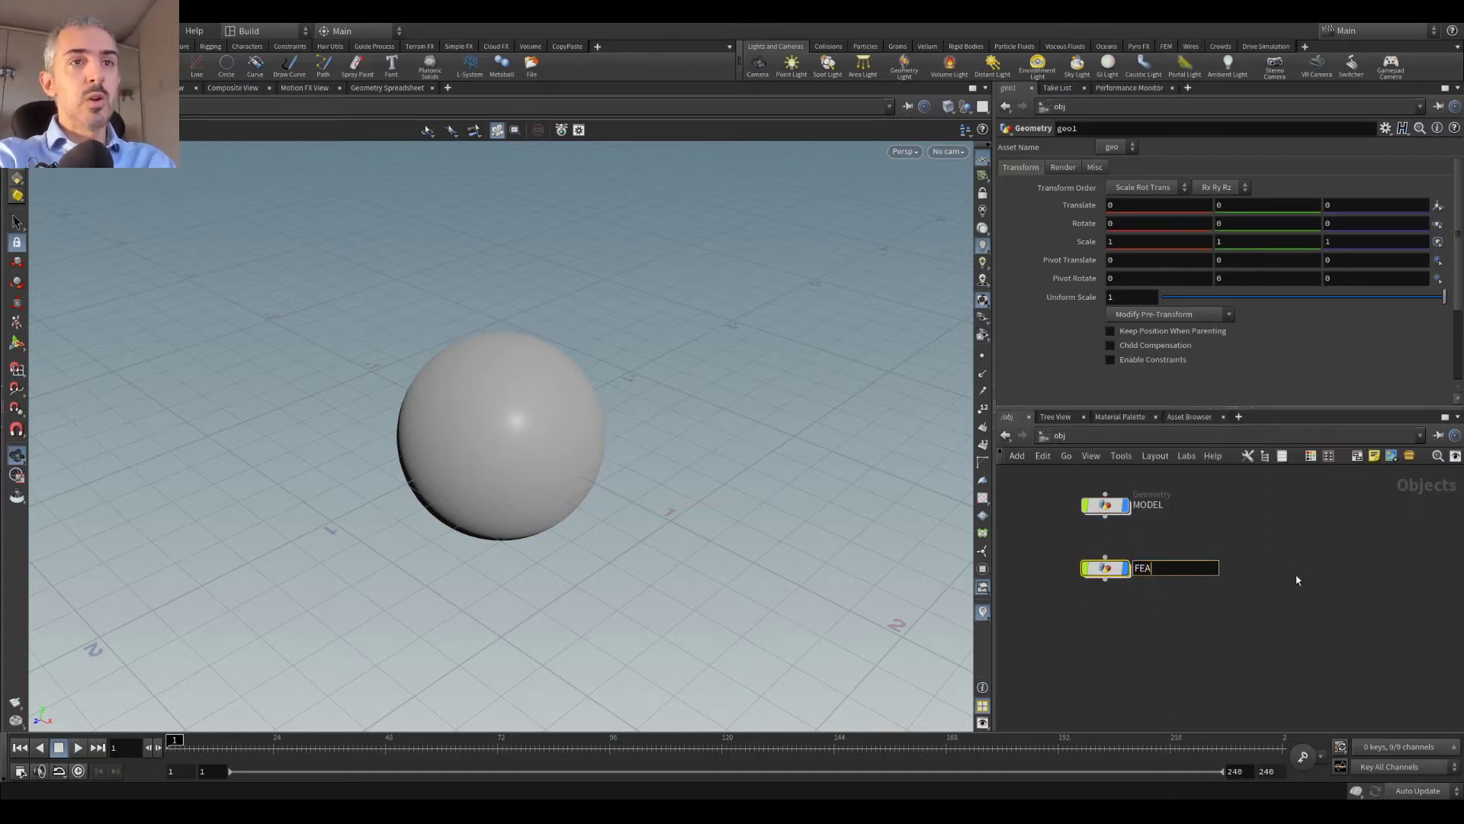
{"action": "type", "text": "THER_GEOS"}
{"action": "key", "text": "Return"}
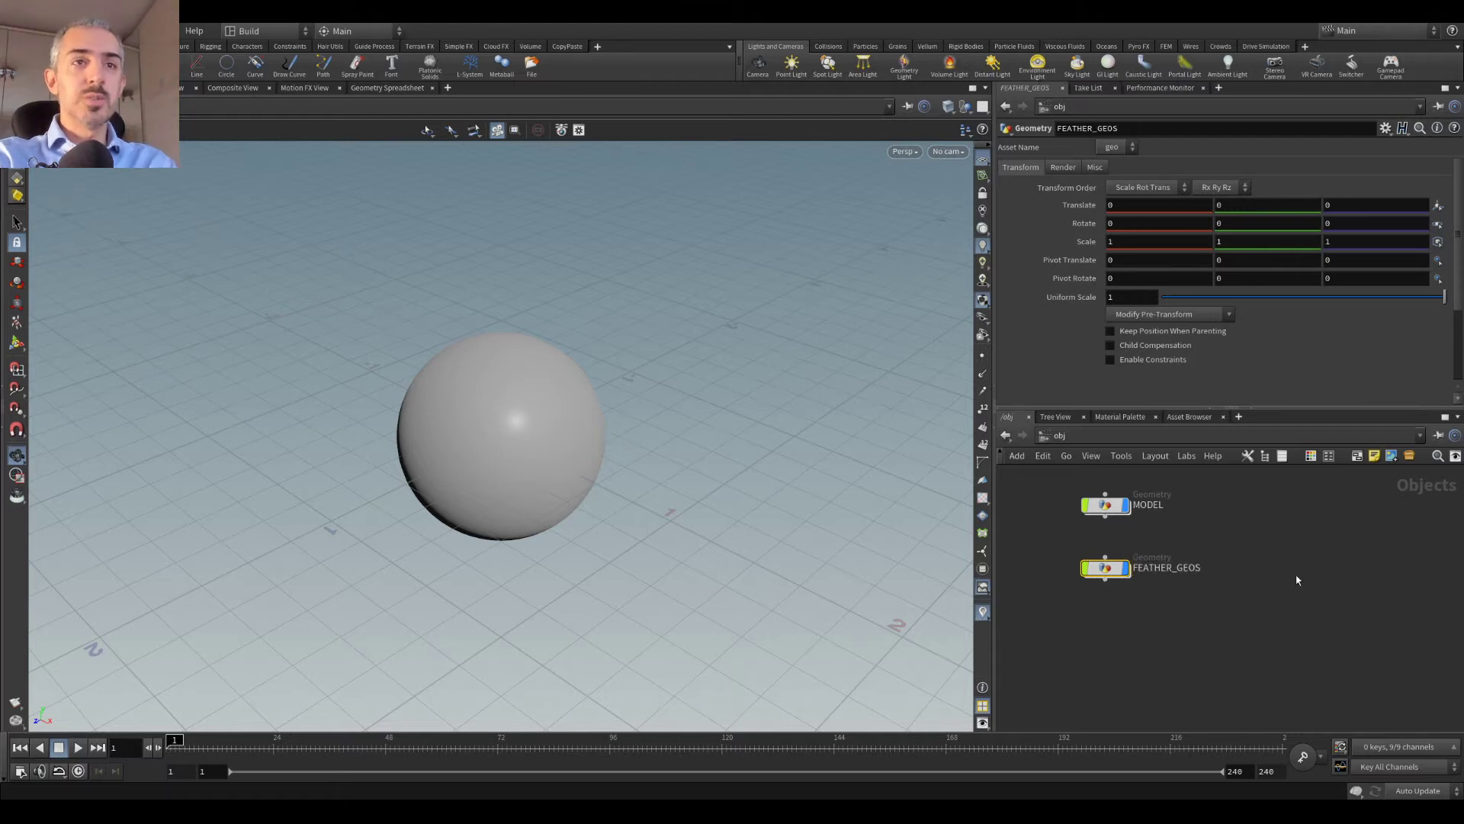
Step: Inside FEATHER_GEOS, add an Object Merge node that brings in /obj/MODEL
{"action": "double_click", "coordinate": [1106, 567]}
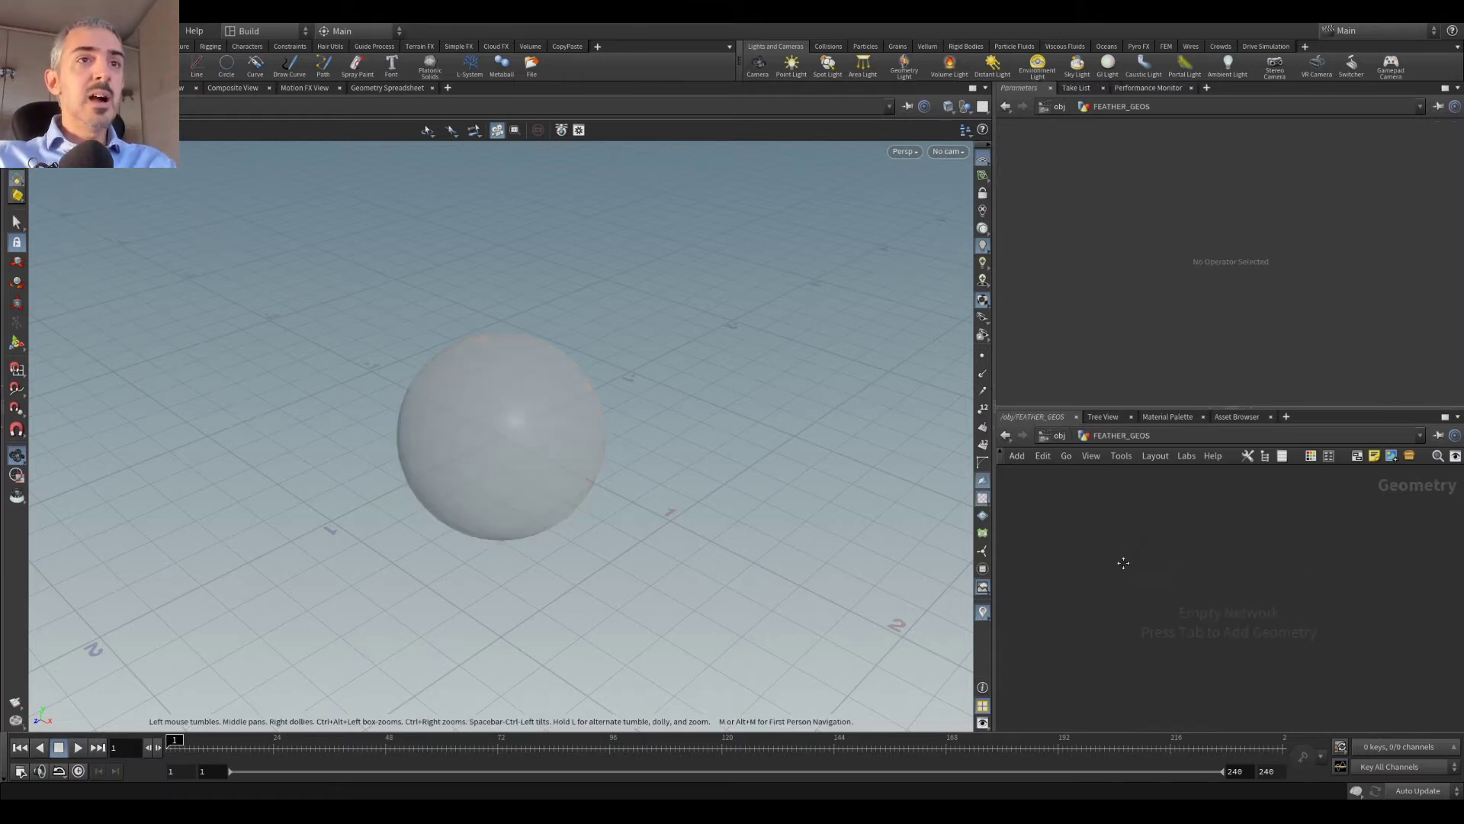
{"action": "key", "text": "Tab"}
{"action": "type", "text": "object"}
{"action": "key", "text": "Return"}
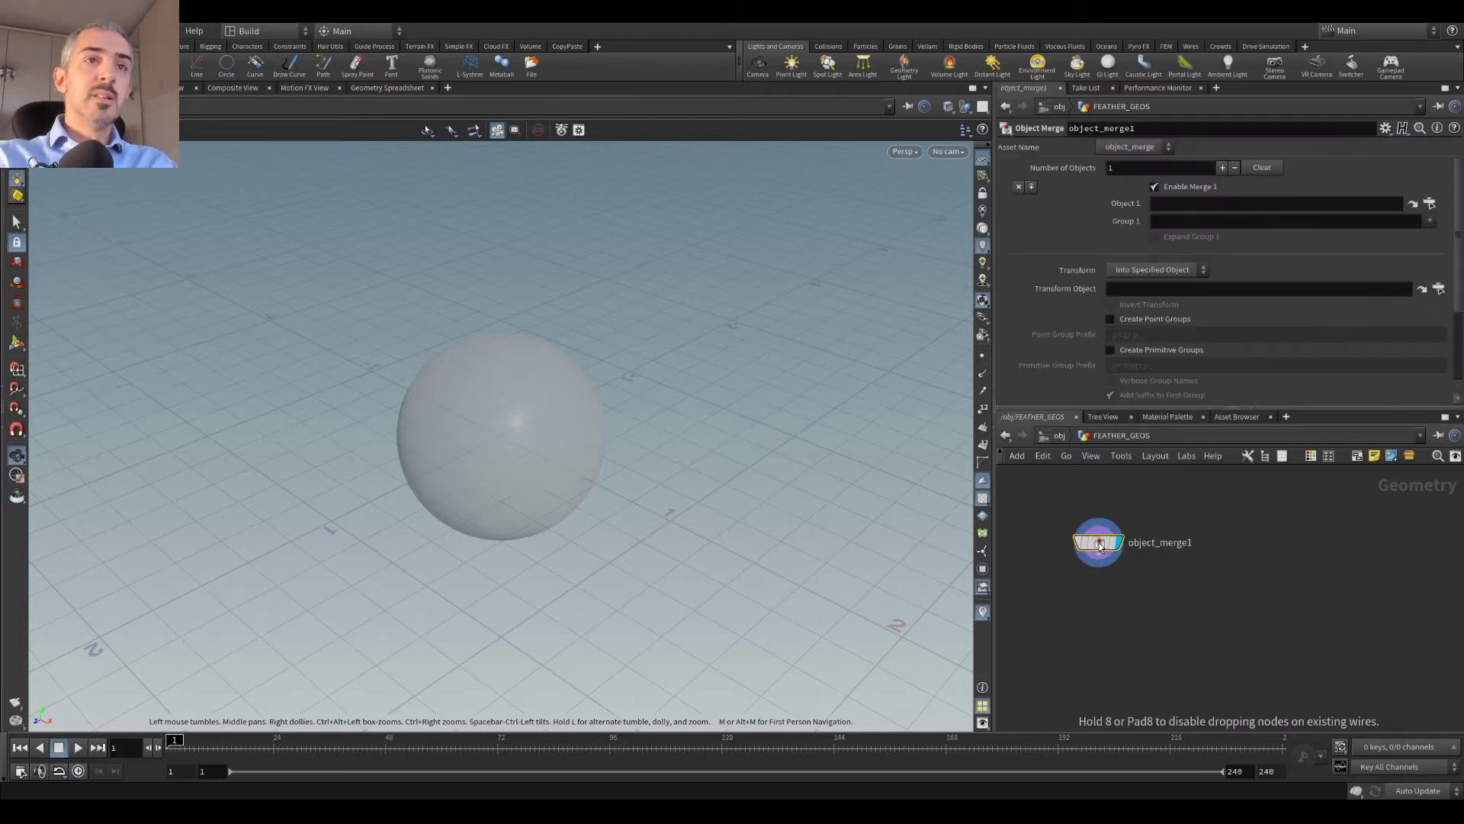
{"action": "left_click", "coordinate": [1105, 518]}
{"action": "left_click", "coordinate": [1430, 203]}
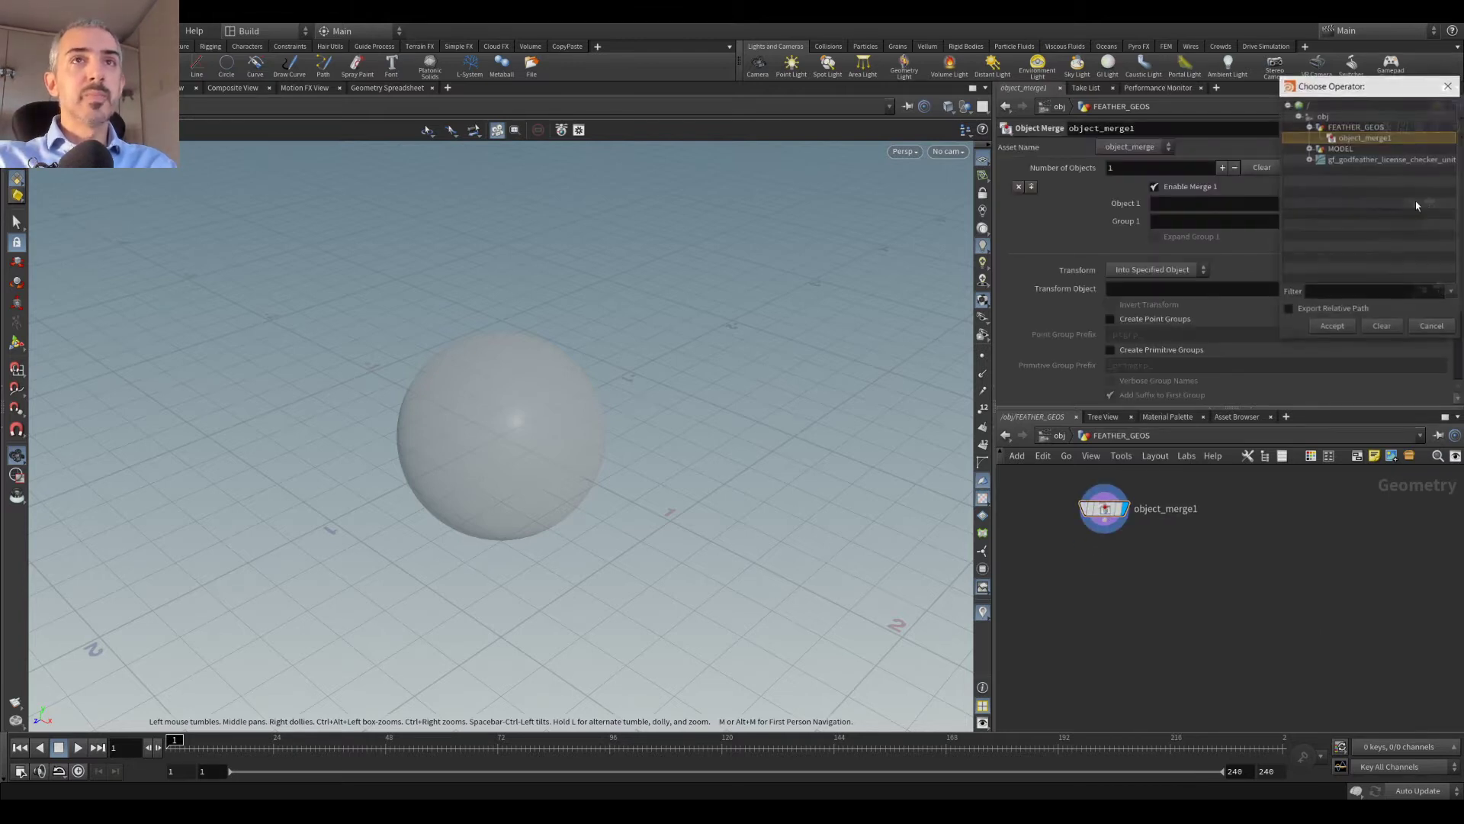
{"action": "double_click", "coordinate": [1340, 149]}
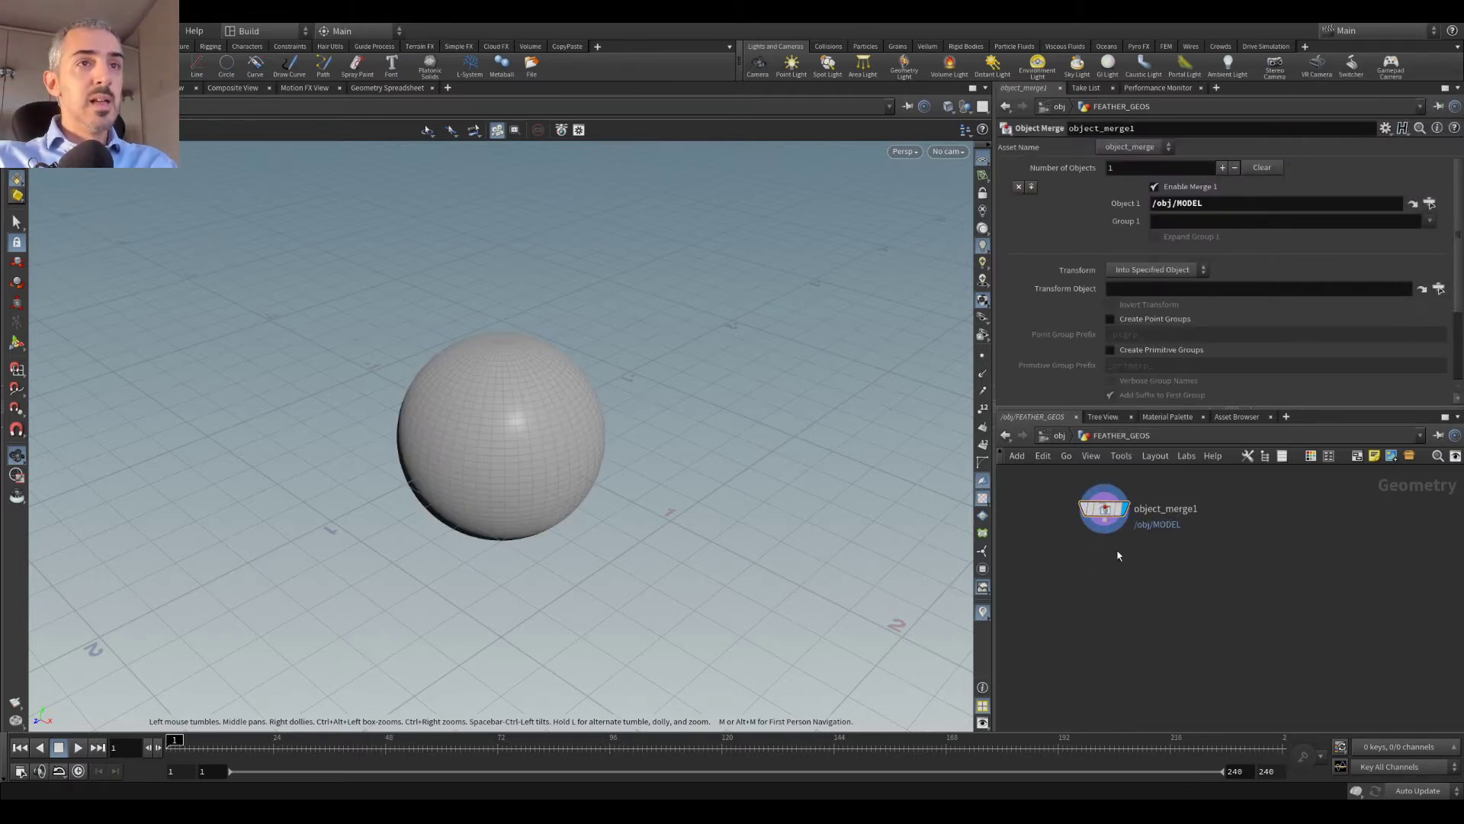
{"action": "scroll", "coordinate": [1094, 511], "scroll_direction": "up", "scroll_amount": 2}
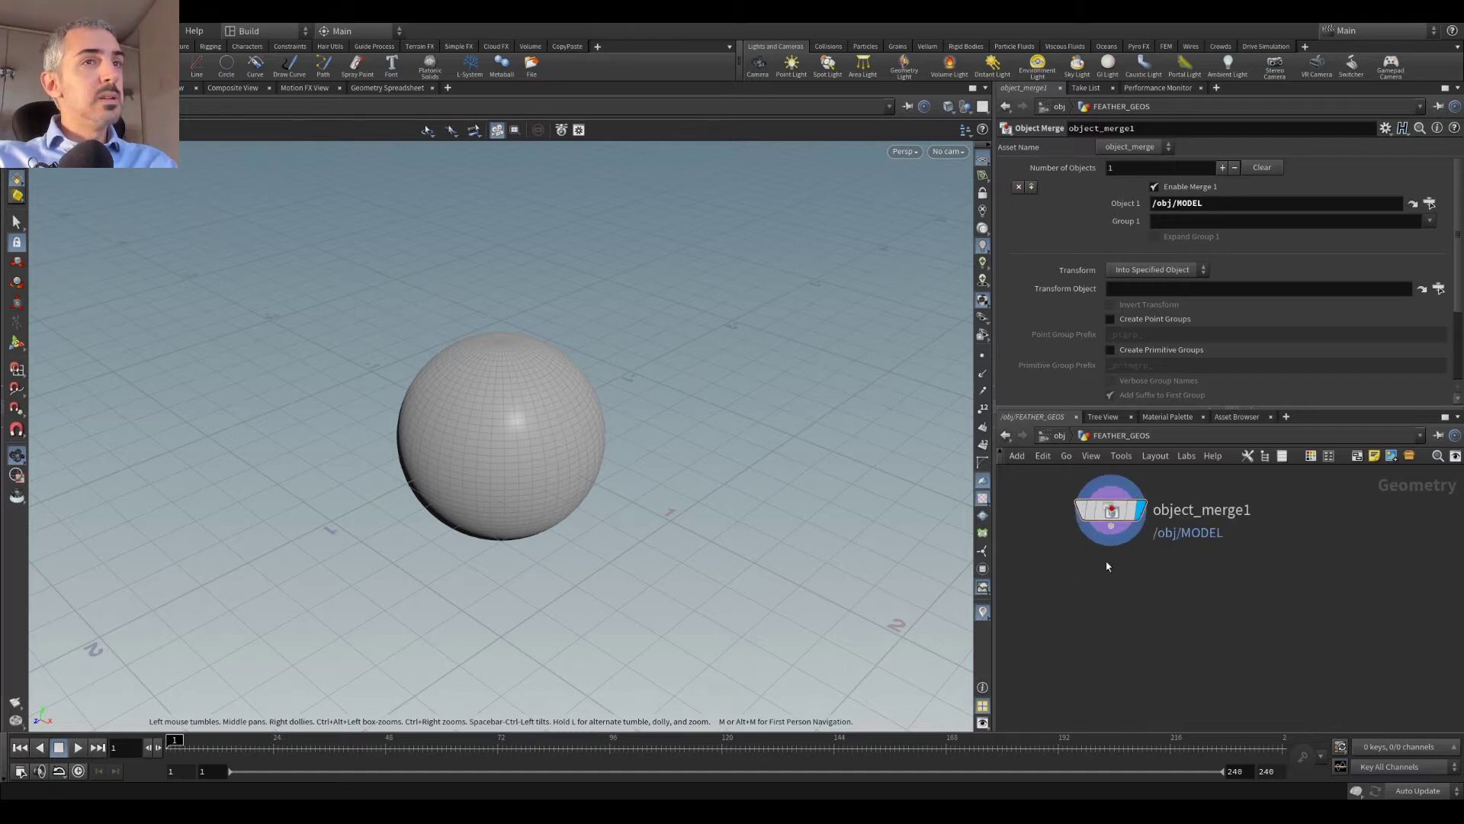
{"action": "middle_click_drag", "start_coordinate": [1110, 564], "coordinate": [1115, 540]}
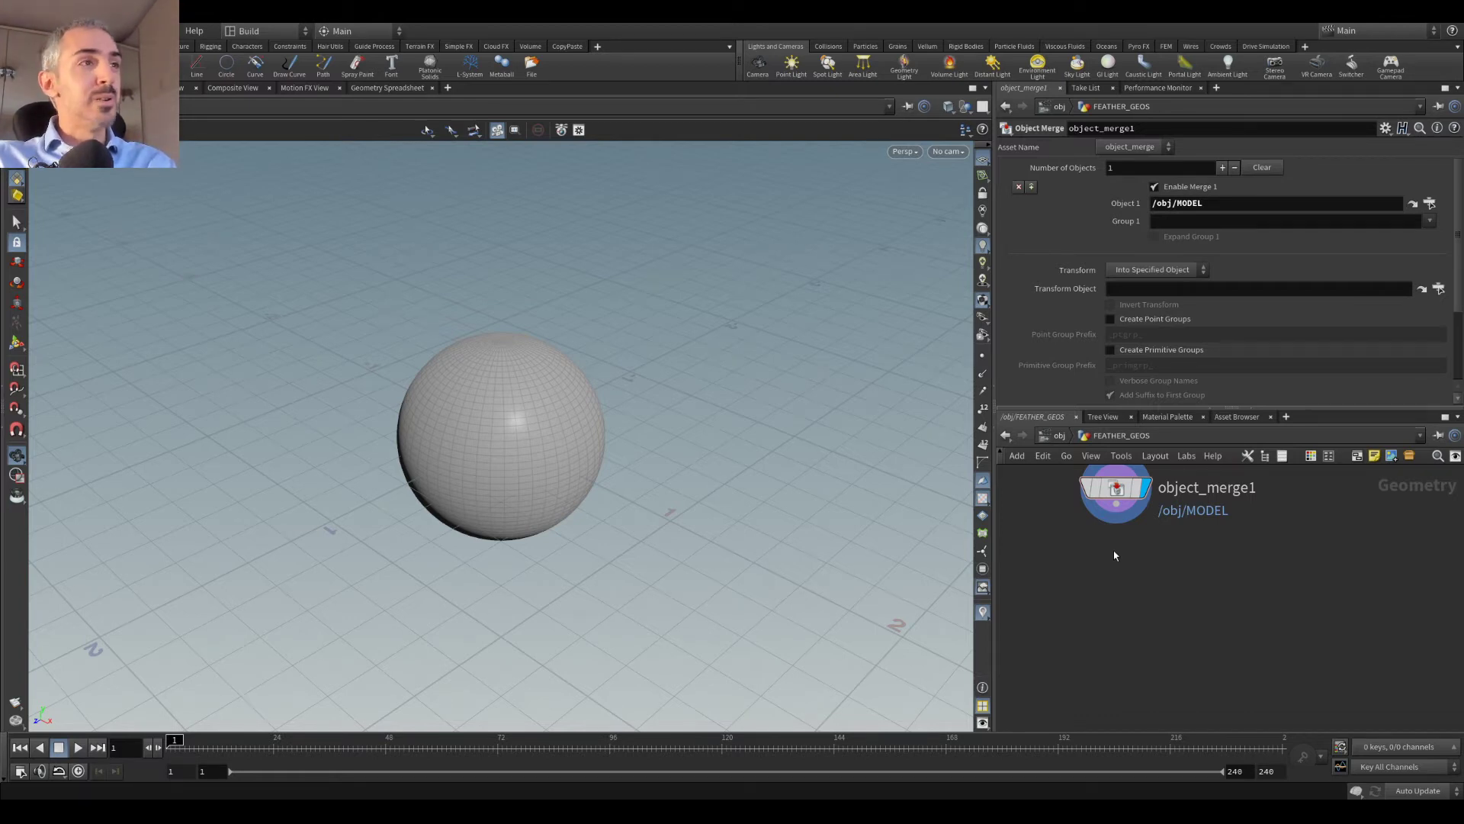
{"action": "left_click_drag", "start_coordinate": [1116, 490], "coordinate": [1104, 512]}
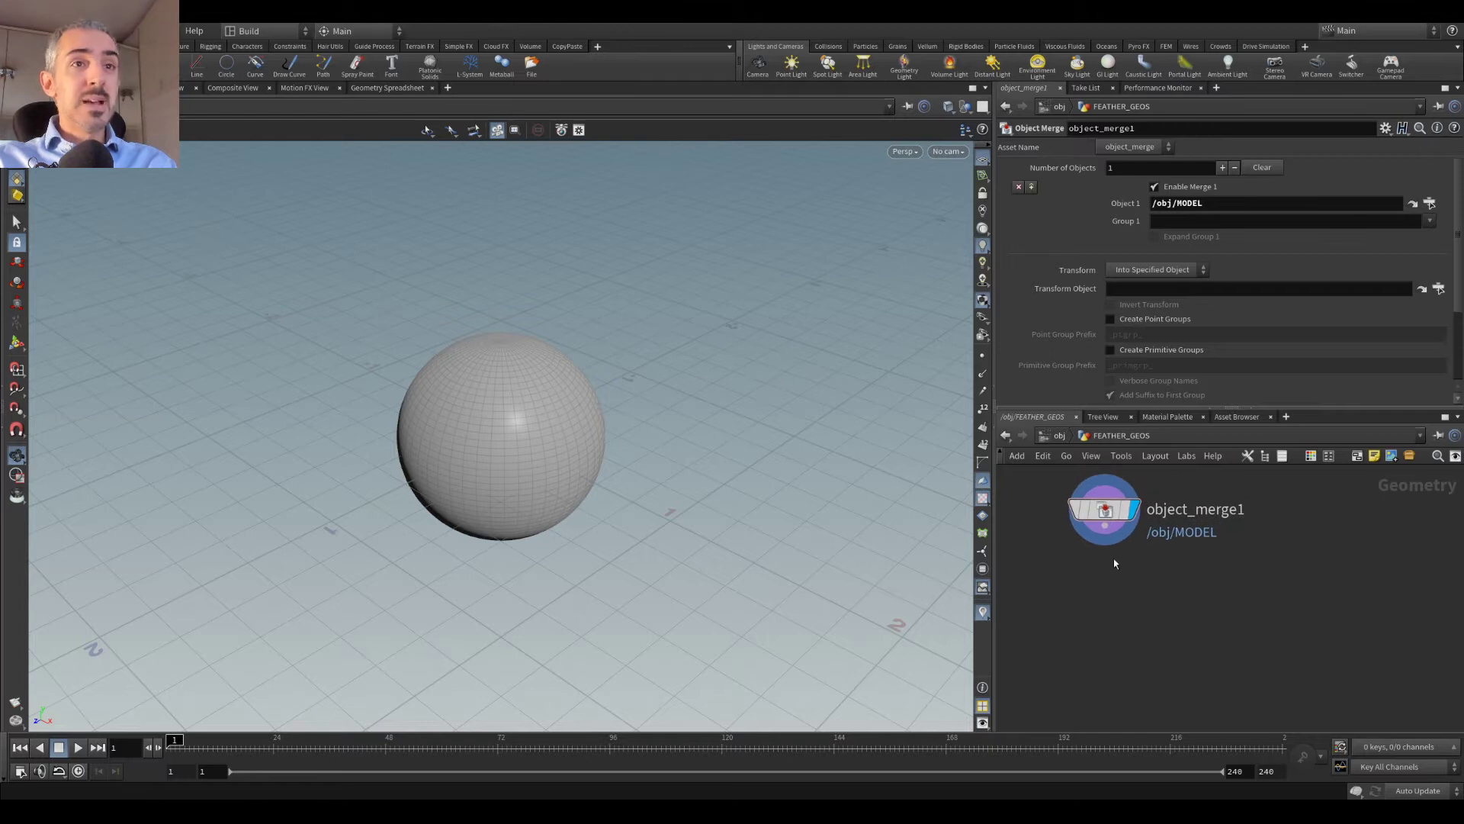
Step: Add a displayed Normal node connected to the Object Merge and set it to add normals to Points
{"action": "scroll", "coordinate": [1114, 560], "scroll_direction": "up", "scroll_amount": 1}
{"action": "scroll", "coordinate": [1114, 560], "scroll_direction": "down", "scroll_amount": 1}
{"action": "middle_click_drag", "start_coordinate": [1100, 615], "coordinate": [1102, 610]}
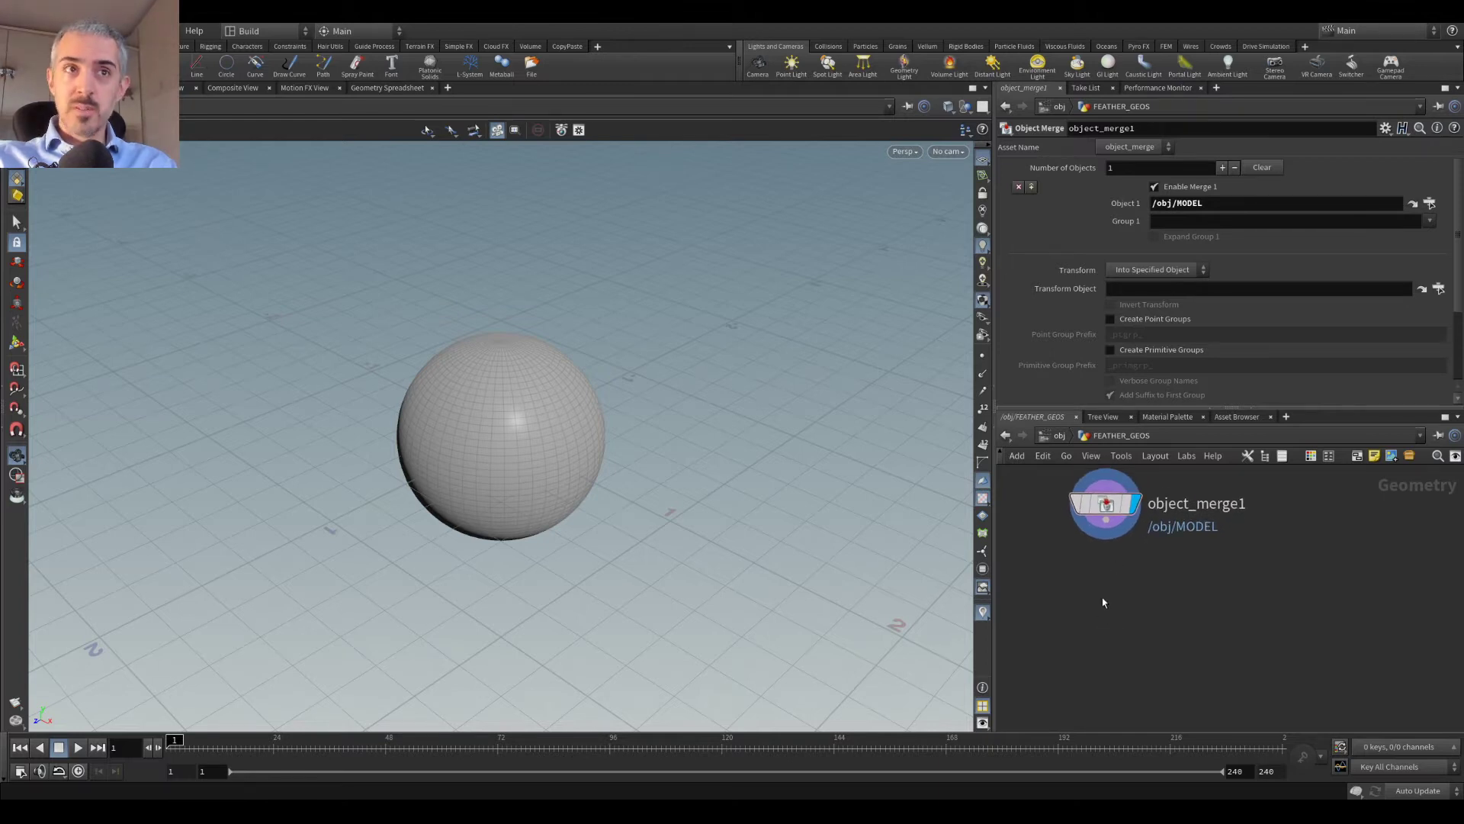
{"action": "key", "text": "Tab"}
{"action": "type", "text": "normal"}
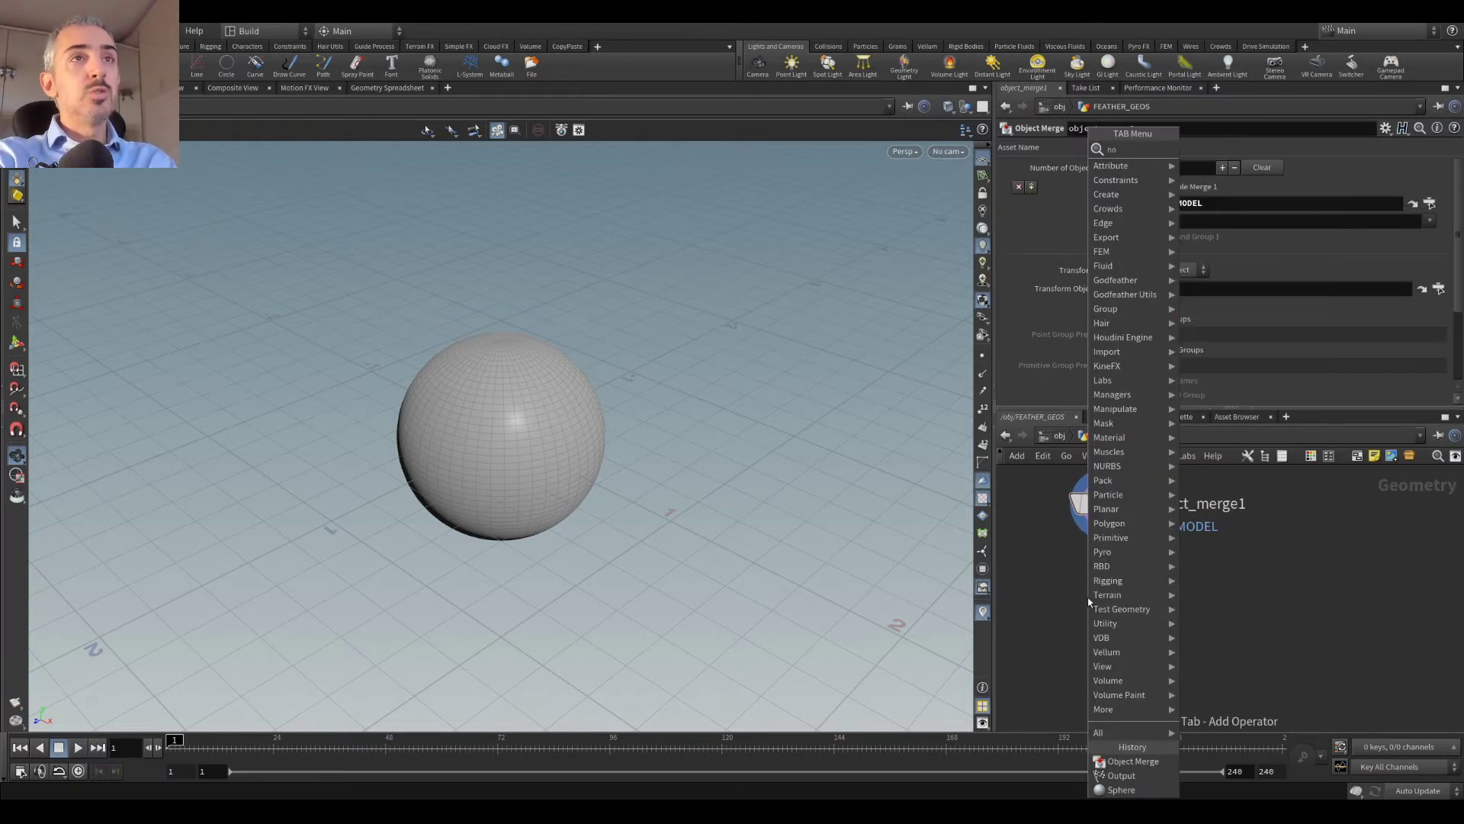
{"action": "key", "text": "Return"}
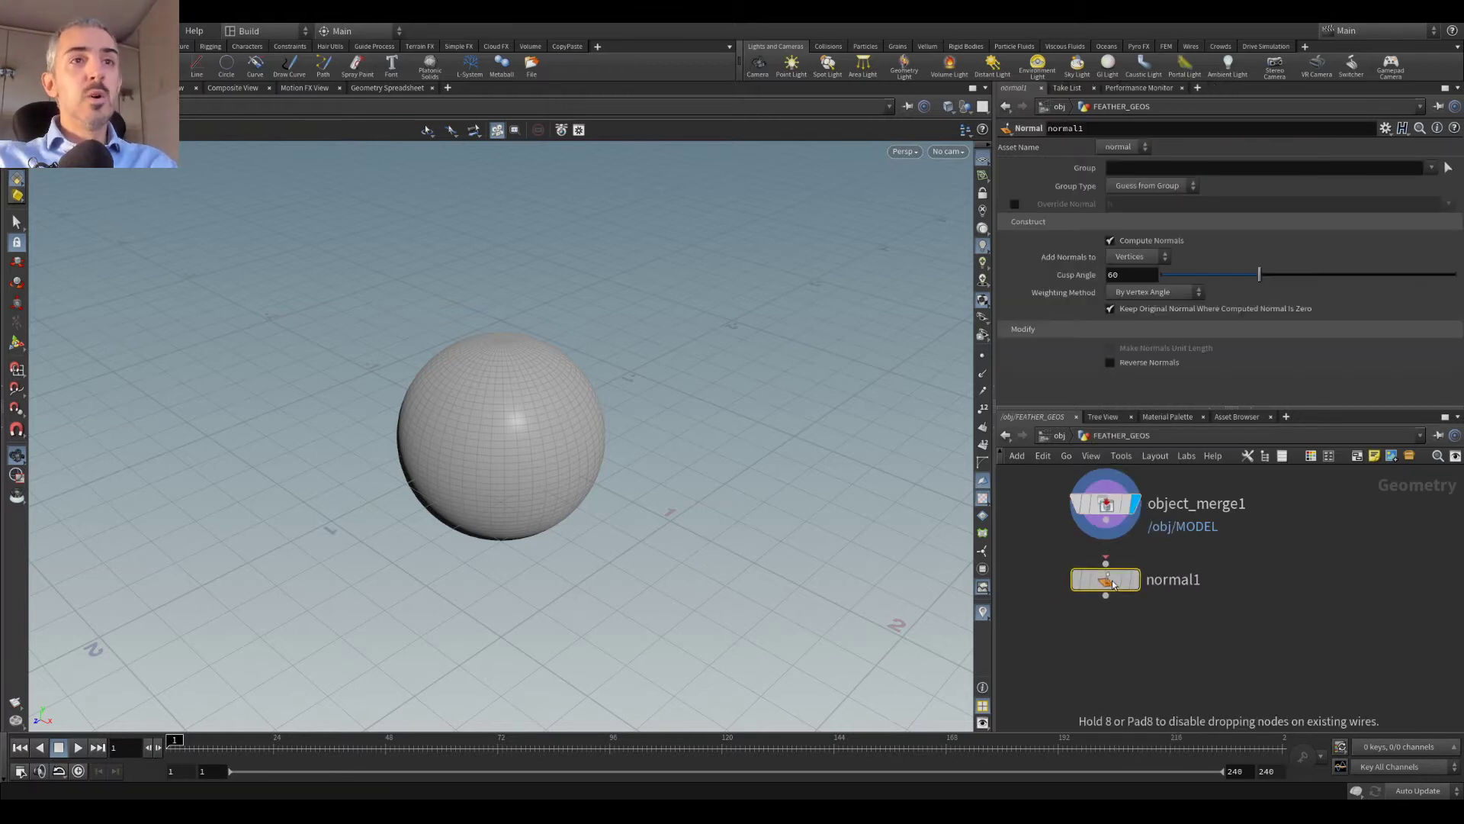
{"action": "left_click", "coordinate": [1106, 583]}
{"action": "left_click", "coordinate": [1131, 581]}
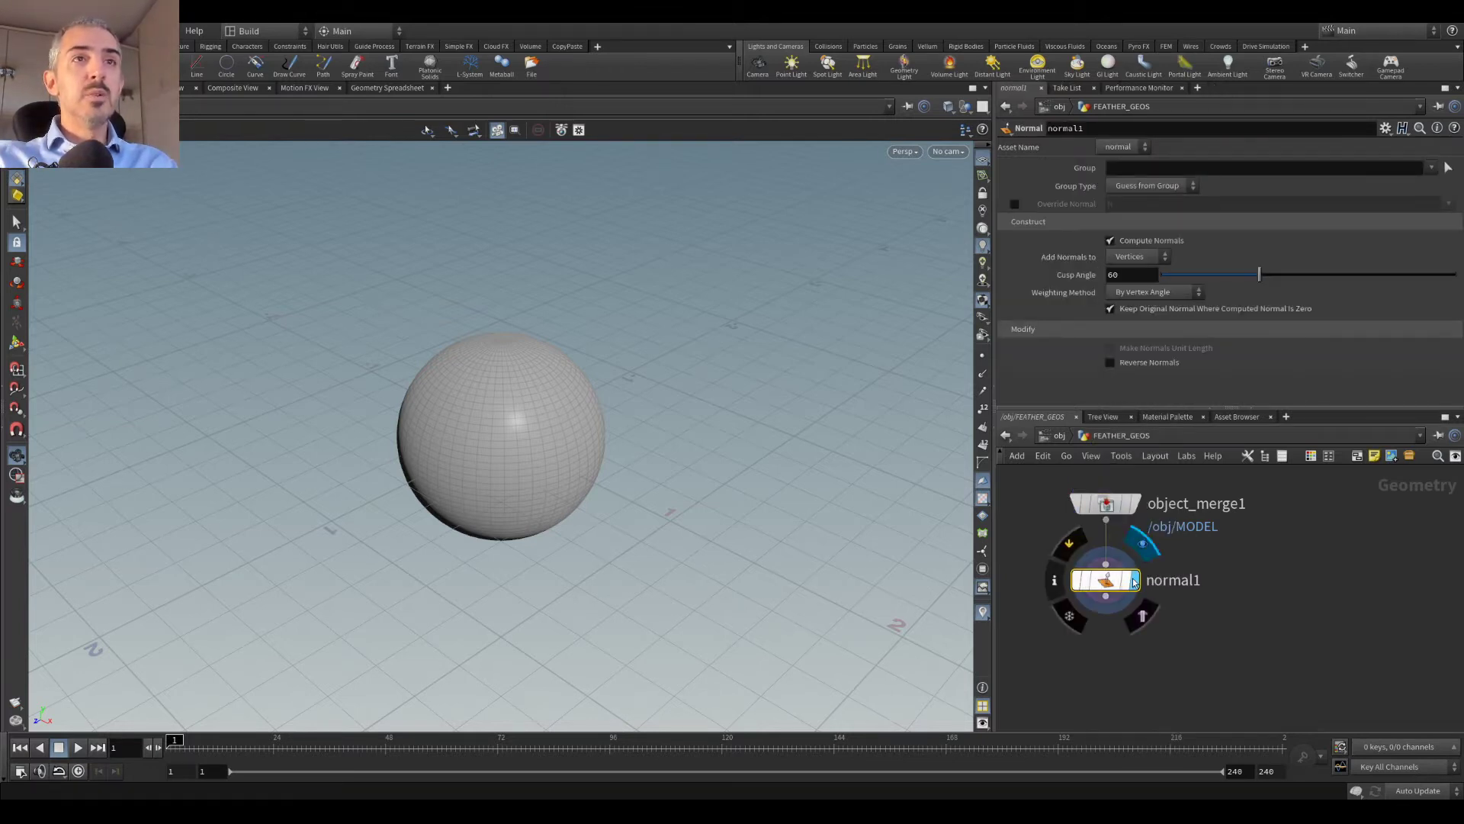
{"action": "left_click", "coordinate": [1137, 257]}
{"action": "left_click", "coordinate": [1125, 271]}
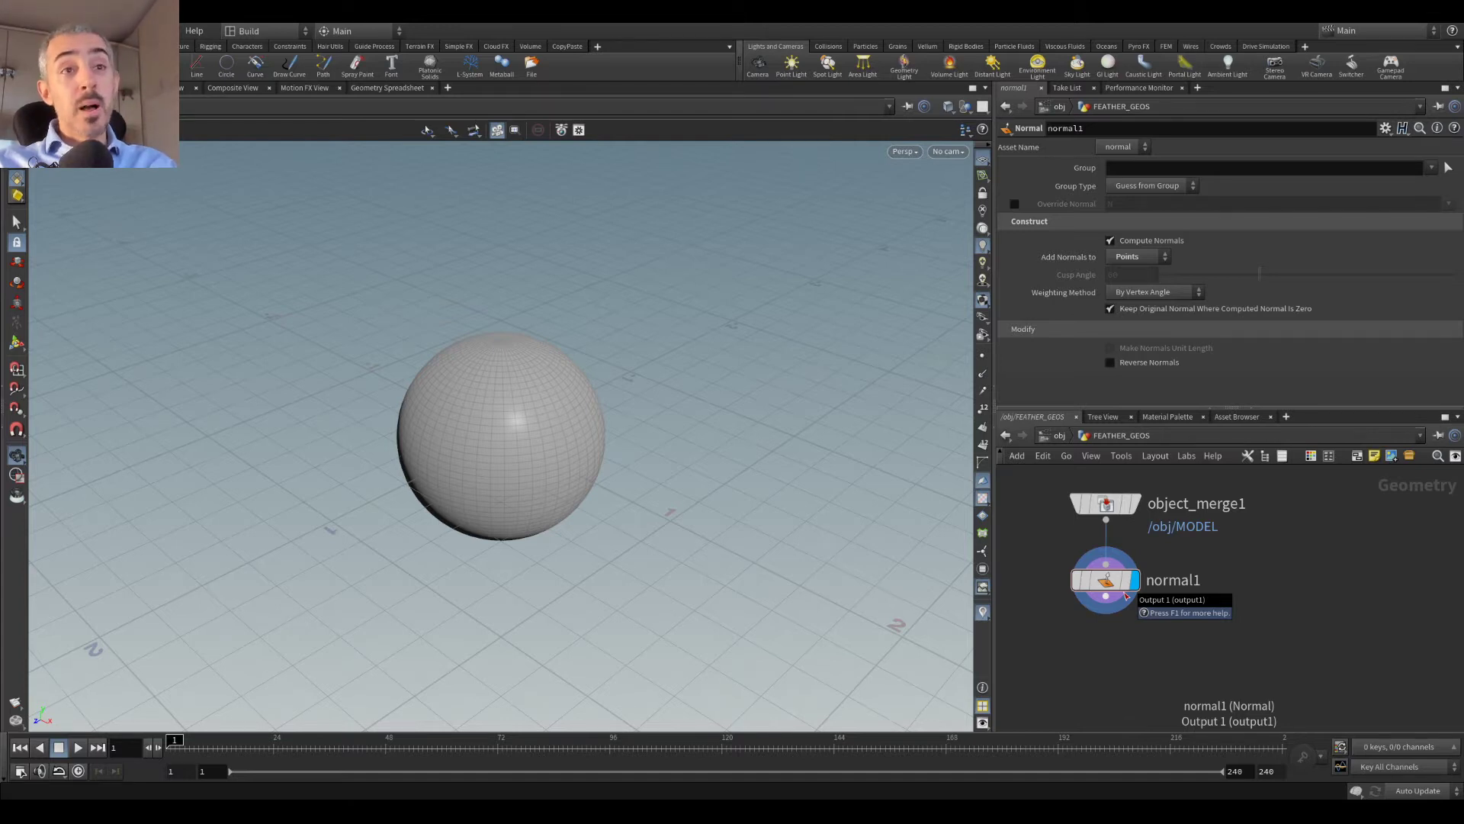
{"action": "mouse_move", "coordinate": [1113, 583]}
{"action": "left_mouse_down"}
{"action": "mouse_move", "coordinate": [1095, 581]}
{"action": "mouse_move", "coordinate": [1106, 584]}
{"action": "left_mouse_up"}
{"action": "mouse_move", "coordinate": [1108, 591]}
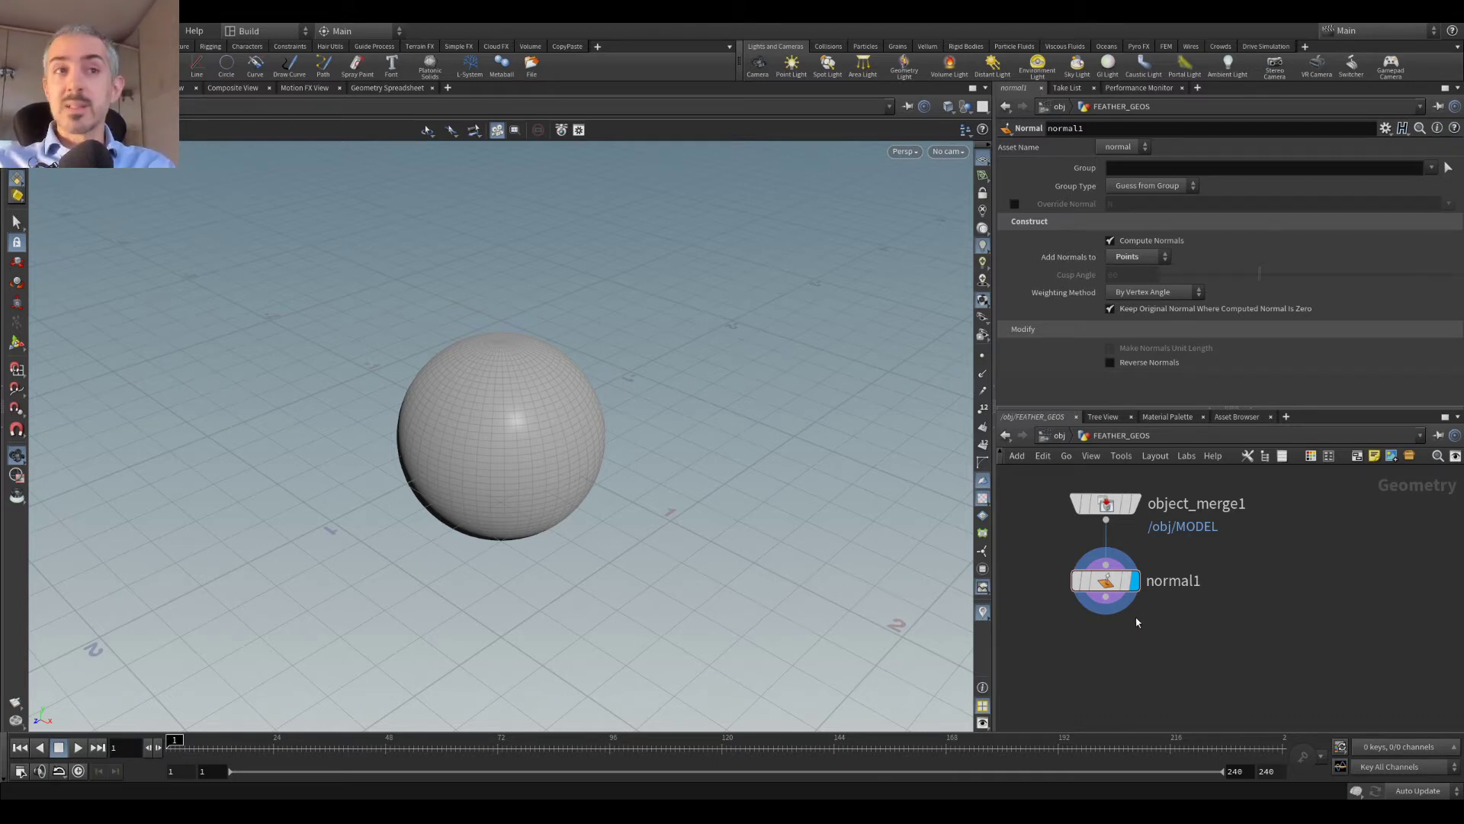
{"action": "left_click", "coordinate": [1112, 579]}
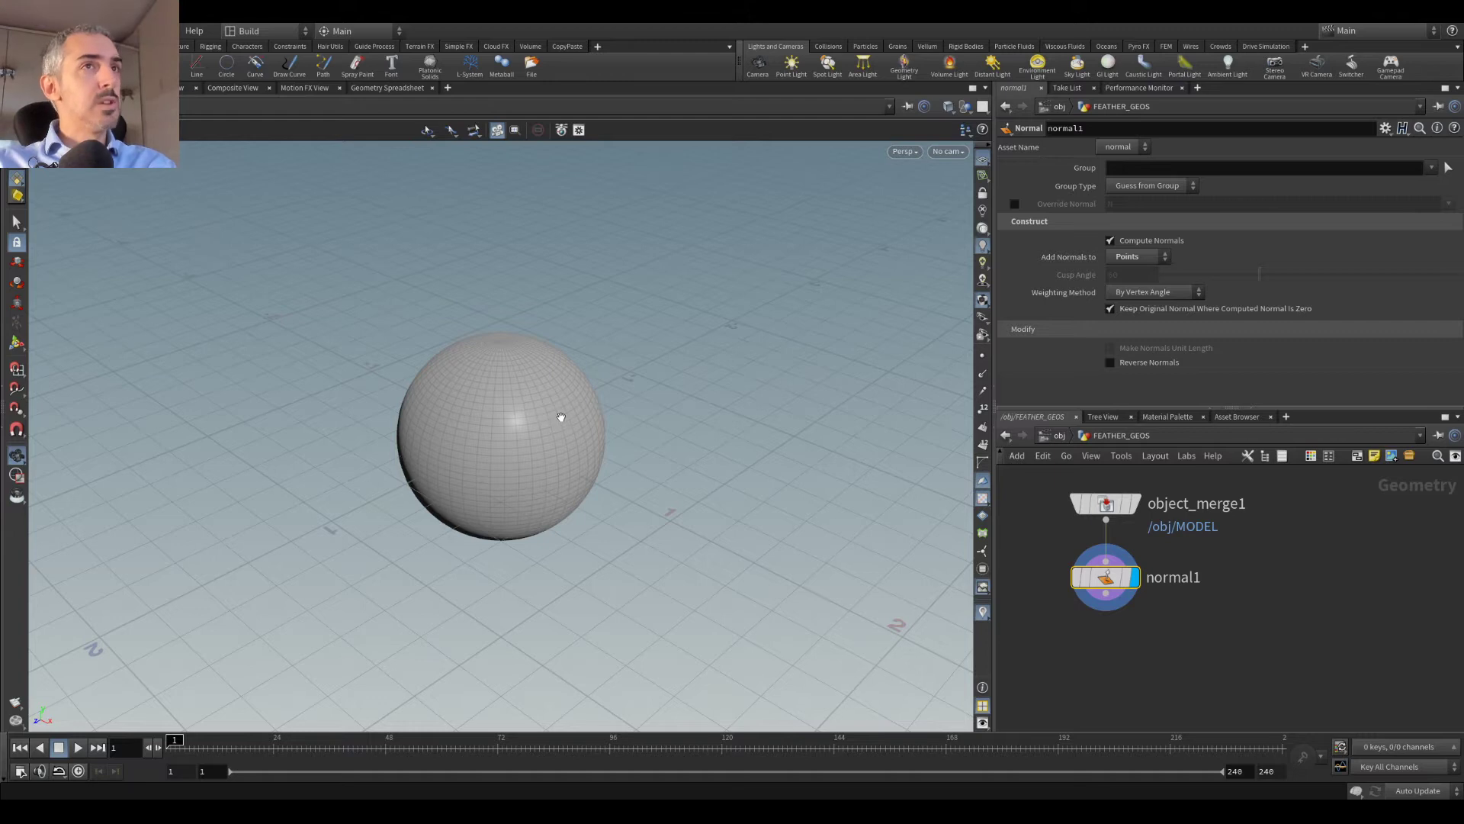
{"action": "left_click_drag", "start_coordinate": [1102, 588], "coordinate": [1102, 586]}
Step: Add a Godfeather Groom node below the Normal node in the FEATHER_GEOS network
{"action": "middle_click_drag", "start_coordinate": [1161, 653], "coordinate": [1126, 618]}
{"action": "scroll", "coordinate": [693, 480], "scroll_direction": "down", "scroll_amount": 1}
{"action": "scroll", "coordinate": [566, 463], "scroll_direction": "up", "scroll_amount": 3}
{"action": "key", "text": "Tab"}
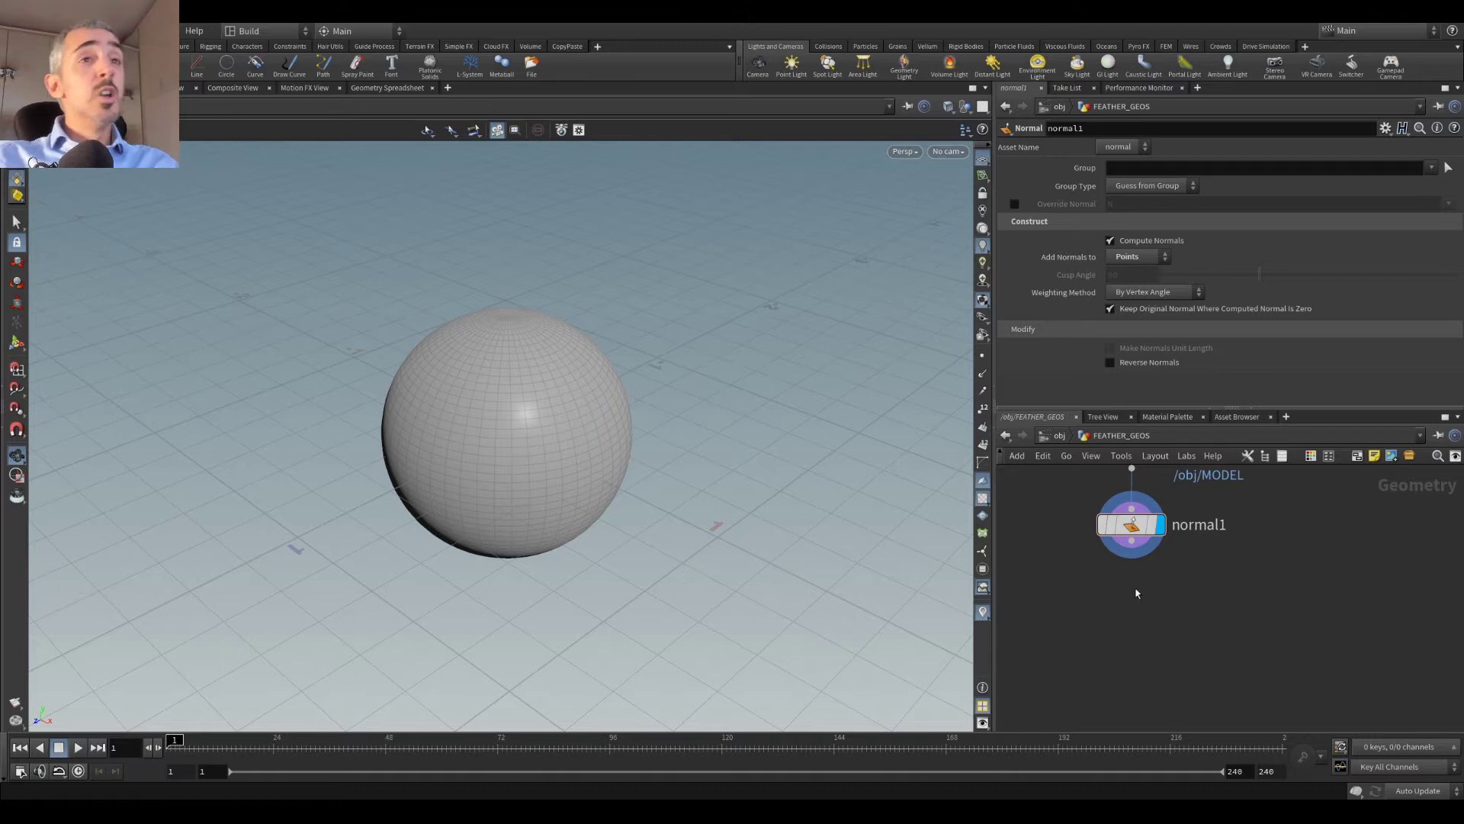
{"action": "key", "text": "Tab"}
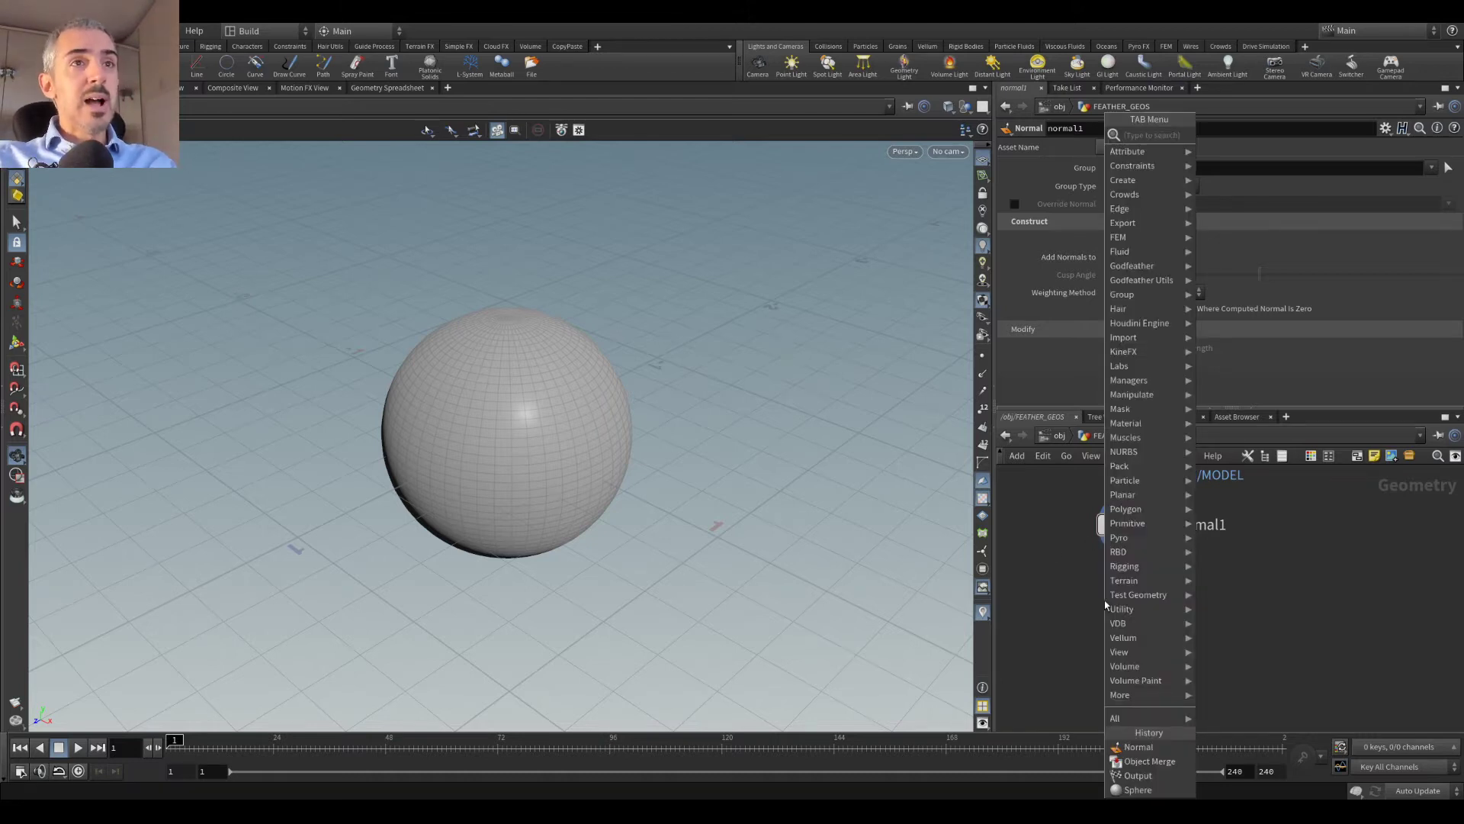
{"action": "mouse_move", "coordinate": [1148, 270]}
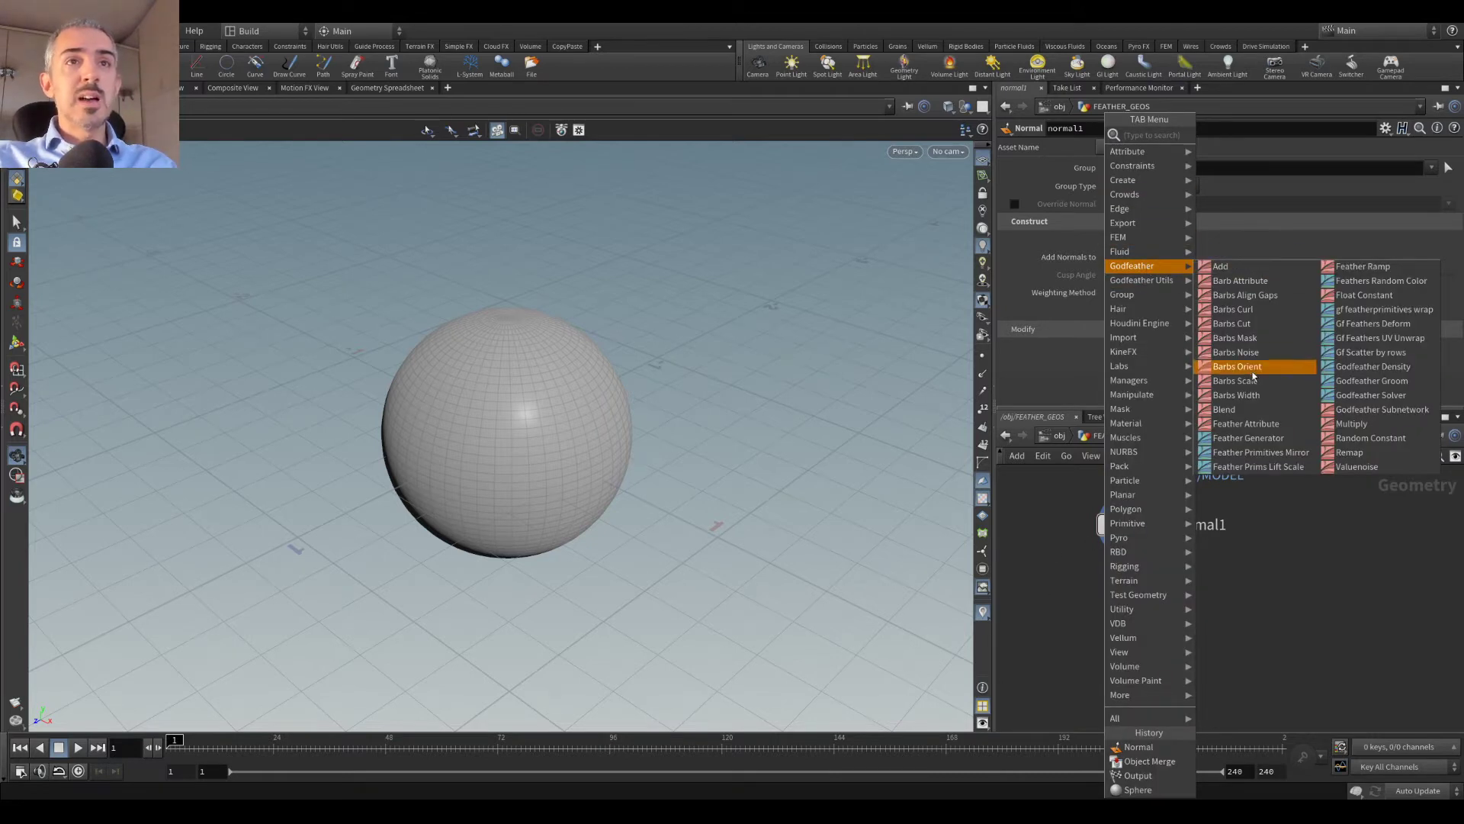
{"action": "left_click", "coordinate": [1372, 380]}
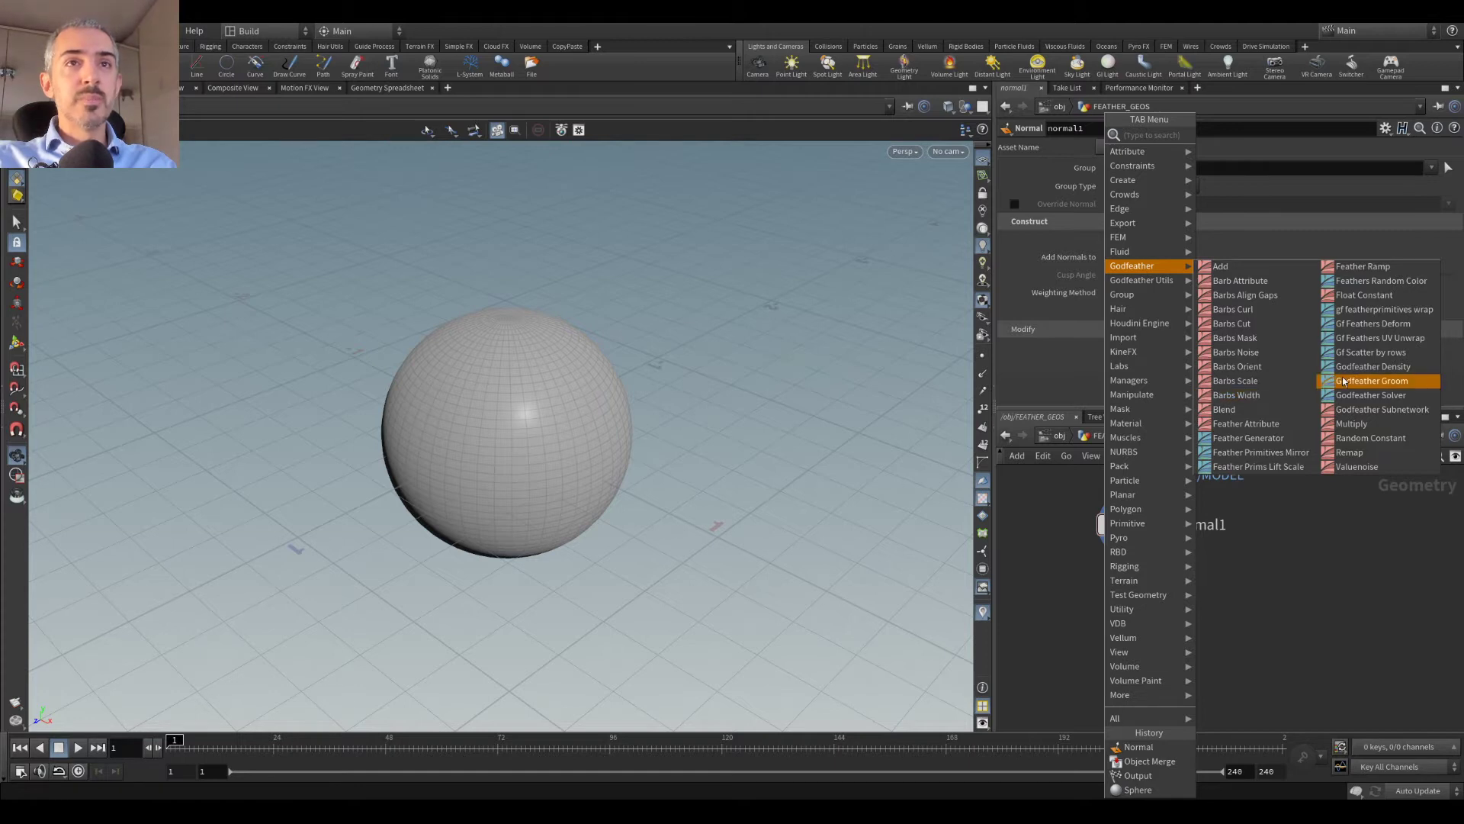
{"action": "left_click", "coordinate": [1173, 588]}
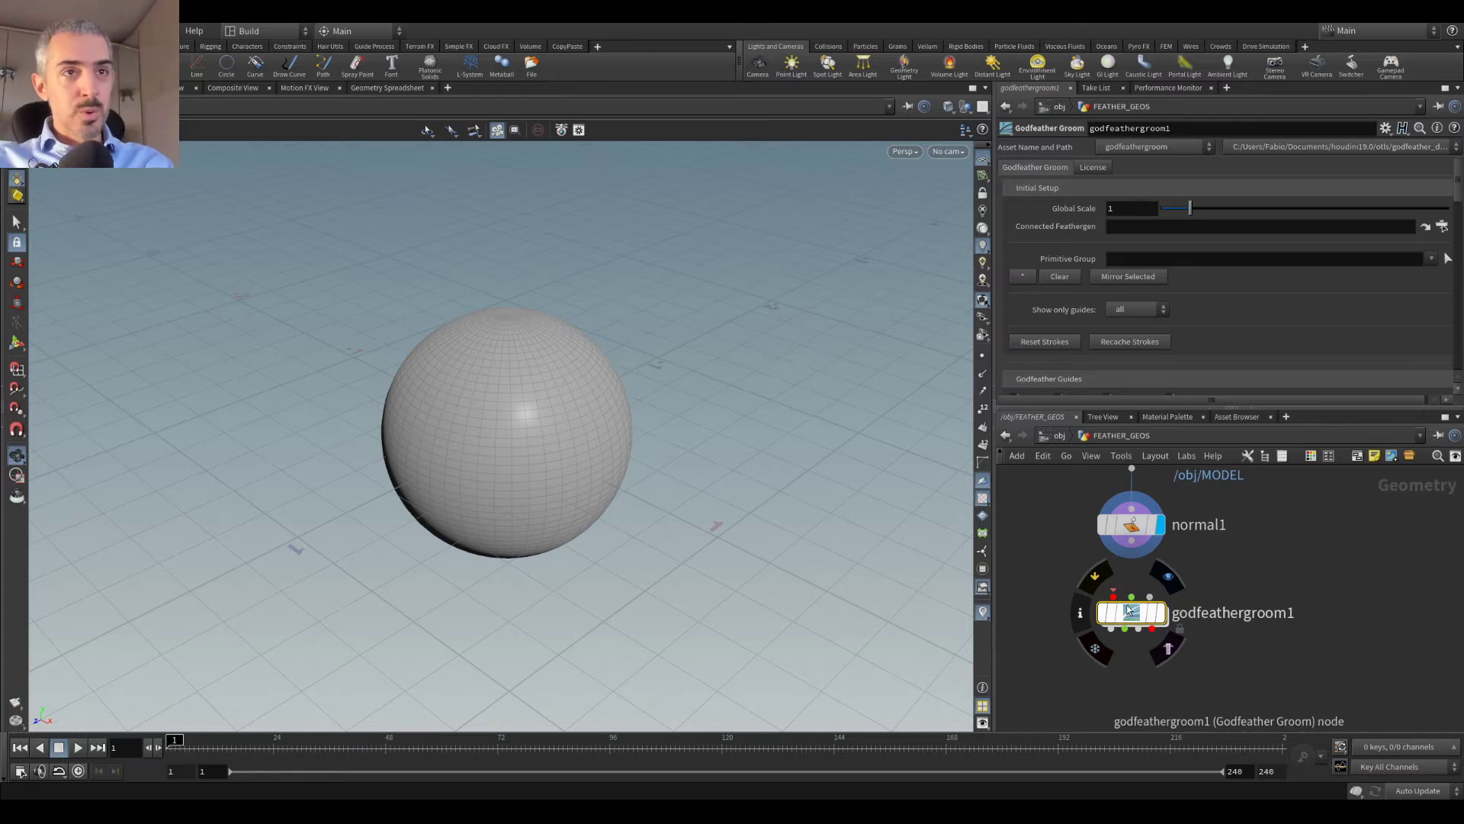
Step: Connect the Normal node's output to the middle input of the Godfeather Groom node and display the groom node
{"action": "scroll", "coordinate": [1202, 568], "scroll_direction": "up", "scroll_amount": 2}
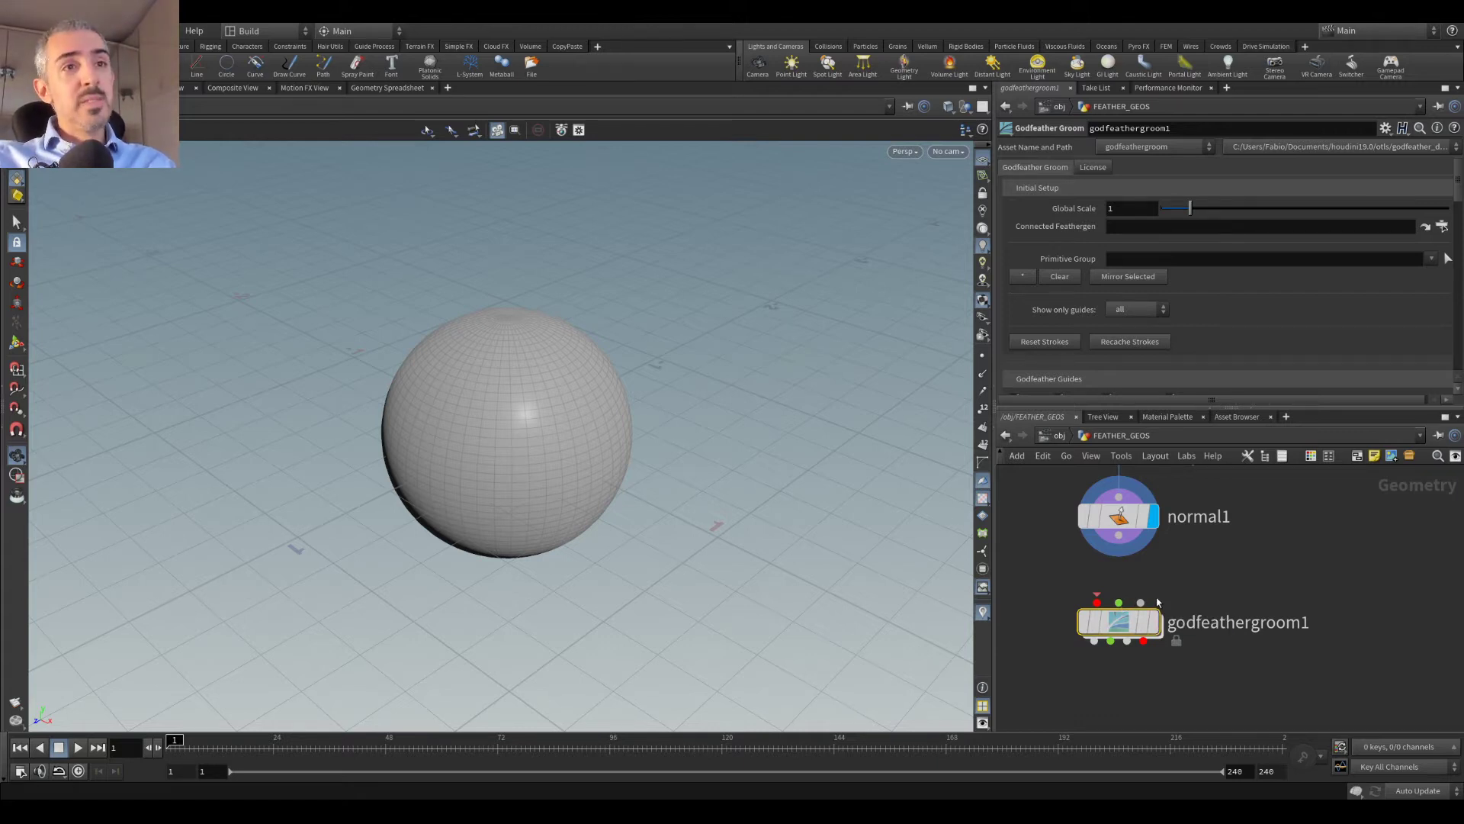
{"action": "middle_click_drag", "start_coordinate": [1122, 621], "coordinate": [1134, 606]}
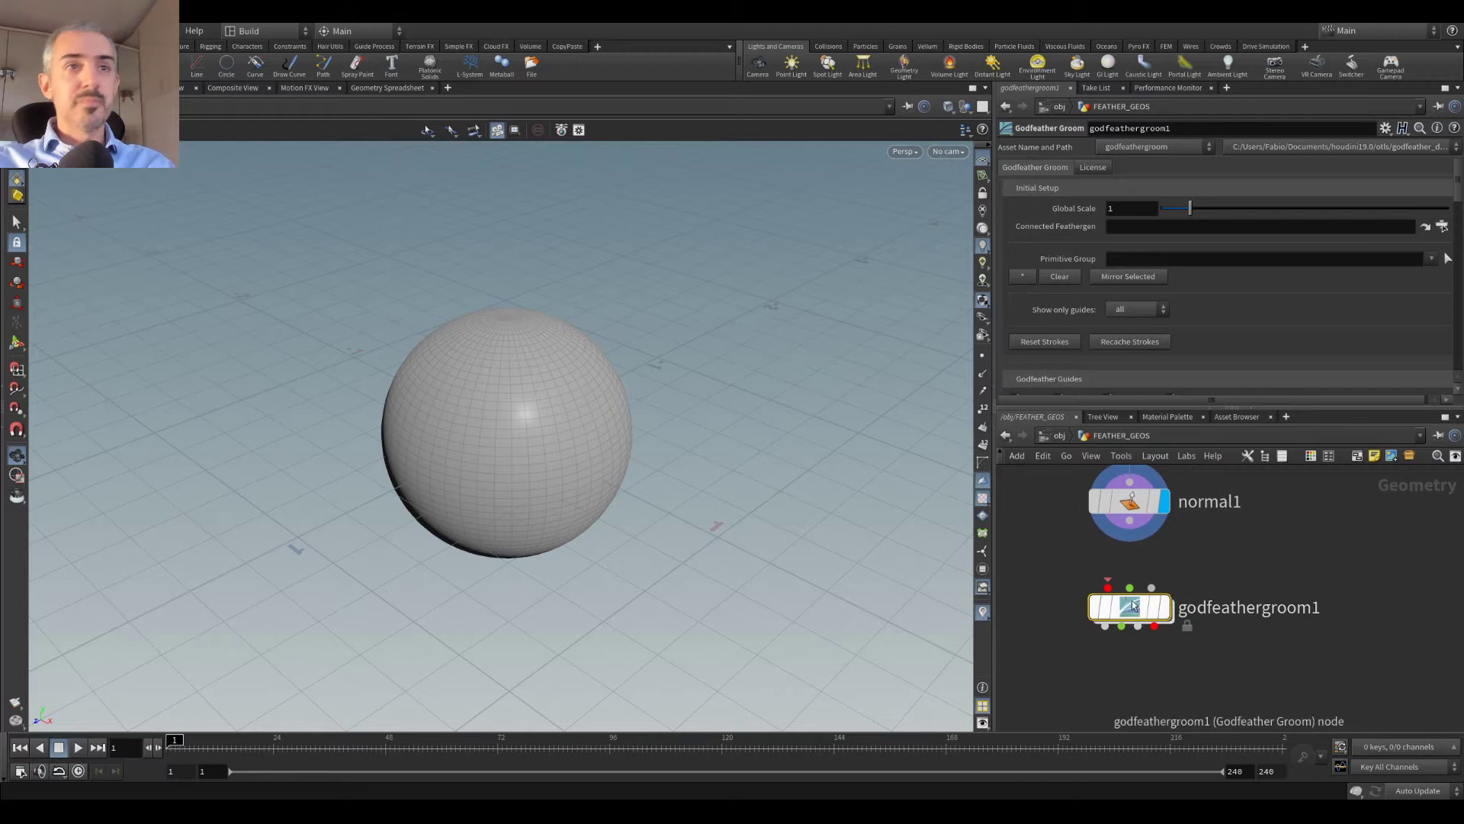
{"action": "left_click_drag", "start_coordinate": [1133, 606], "coordinate": [1133, 620]}
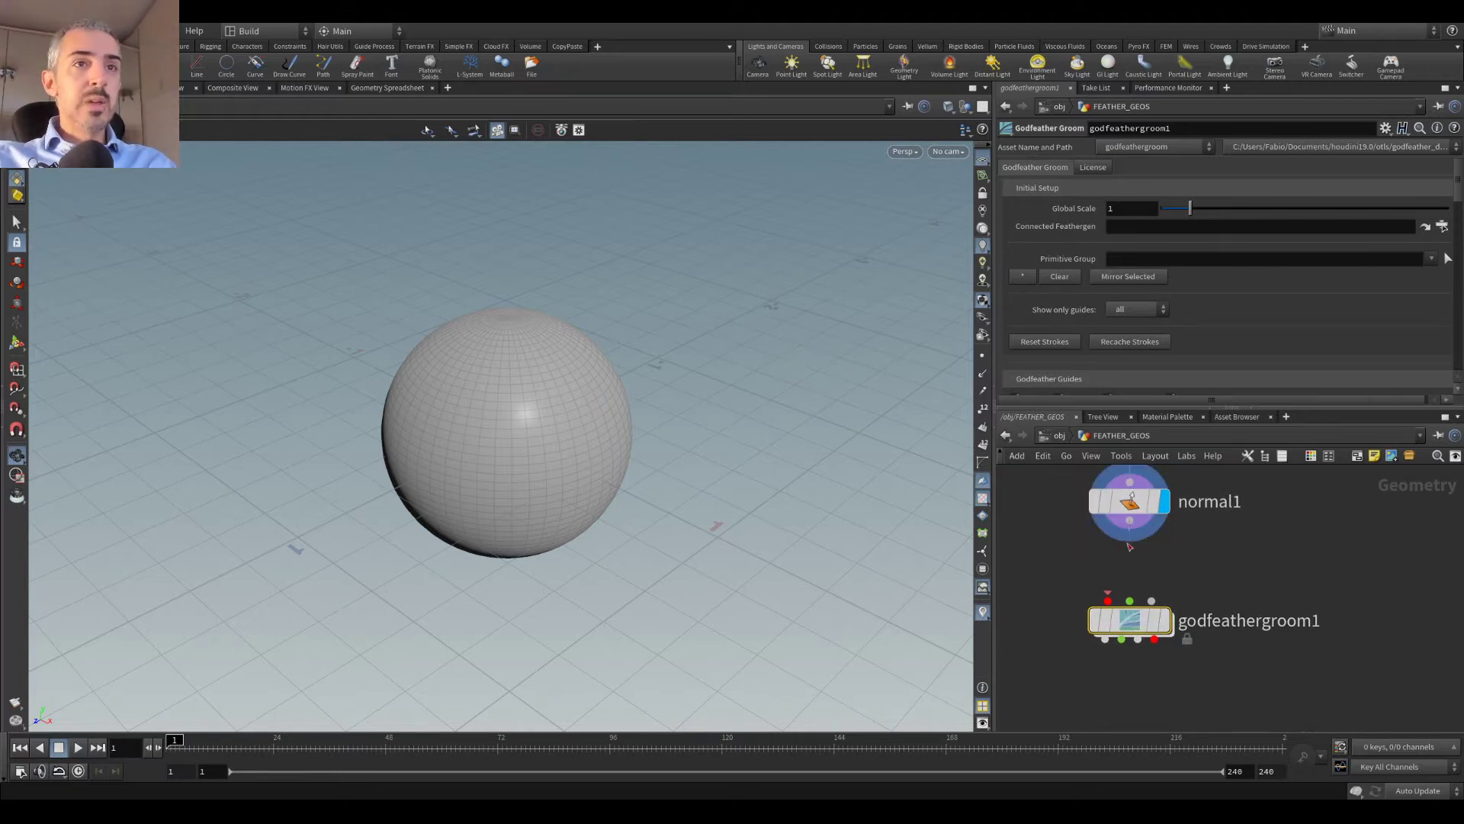
{"action": "key", "text": "r"}
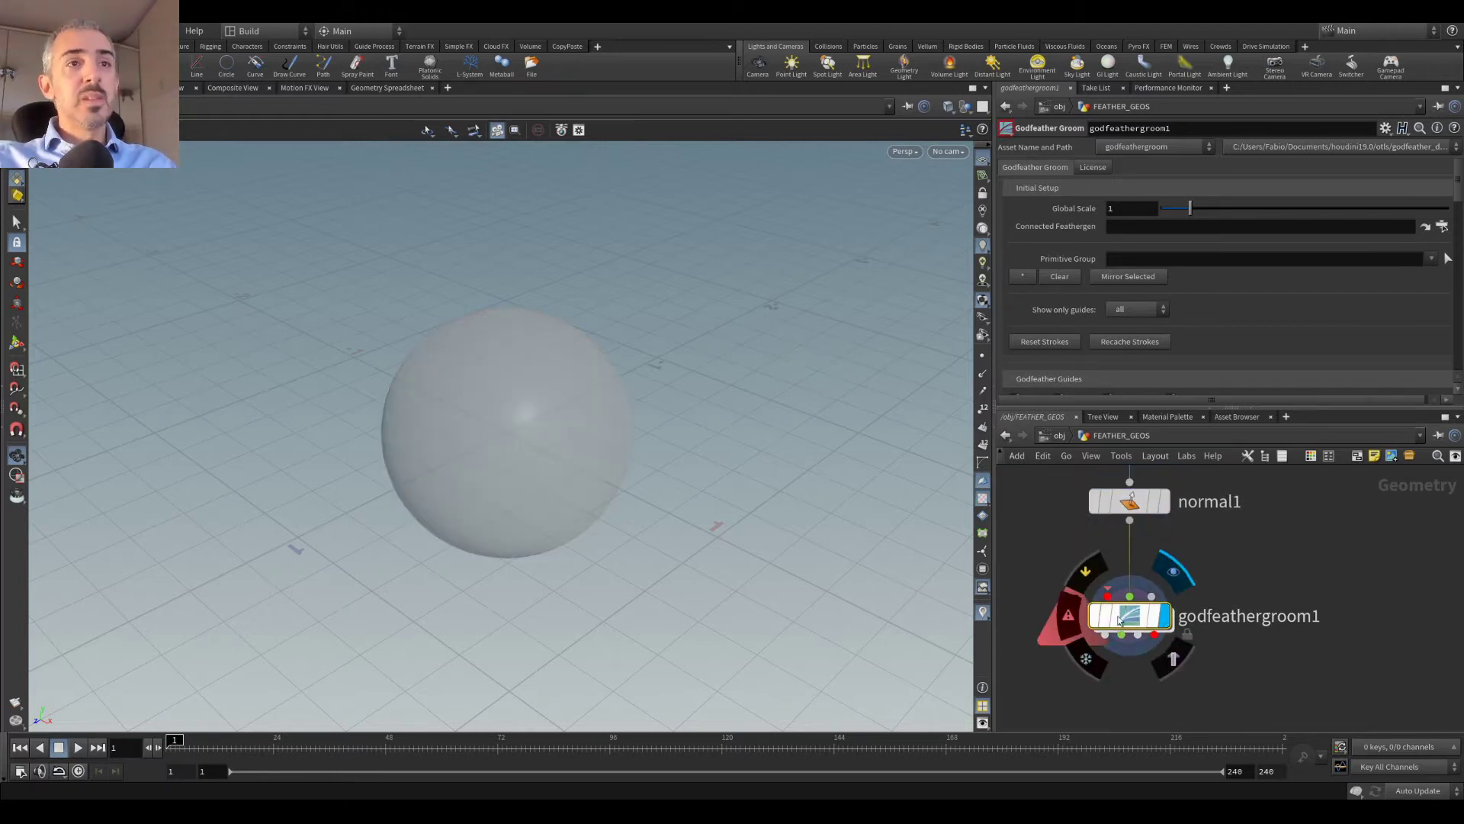
{"action": "left_click_drag", "start_coordinate": [1125, 621], "coordinate": [1131, 615]}
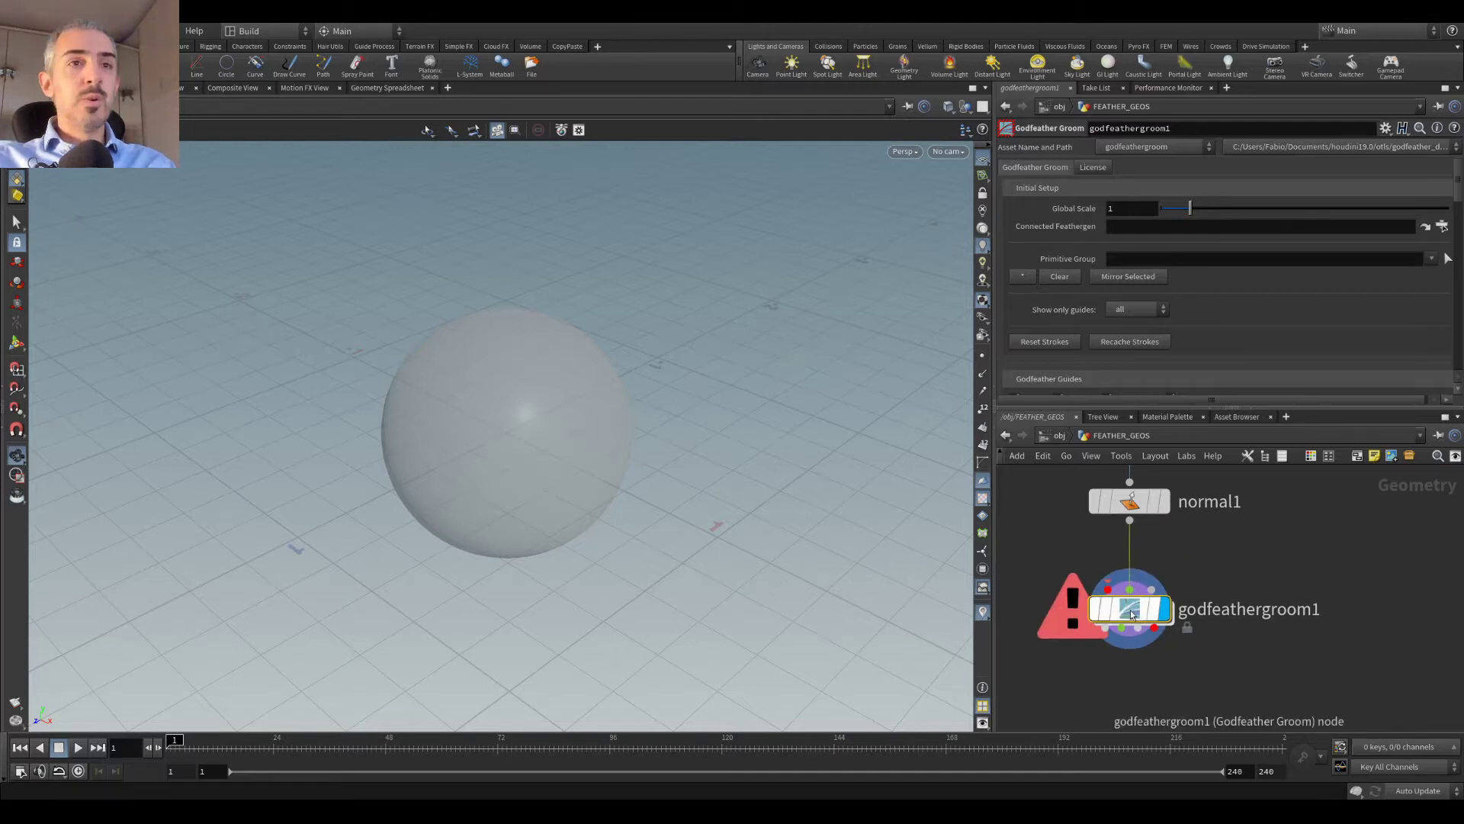
{"action": "mouse_move", "coordinate": [1133, 617]}
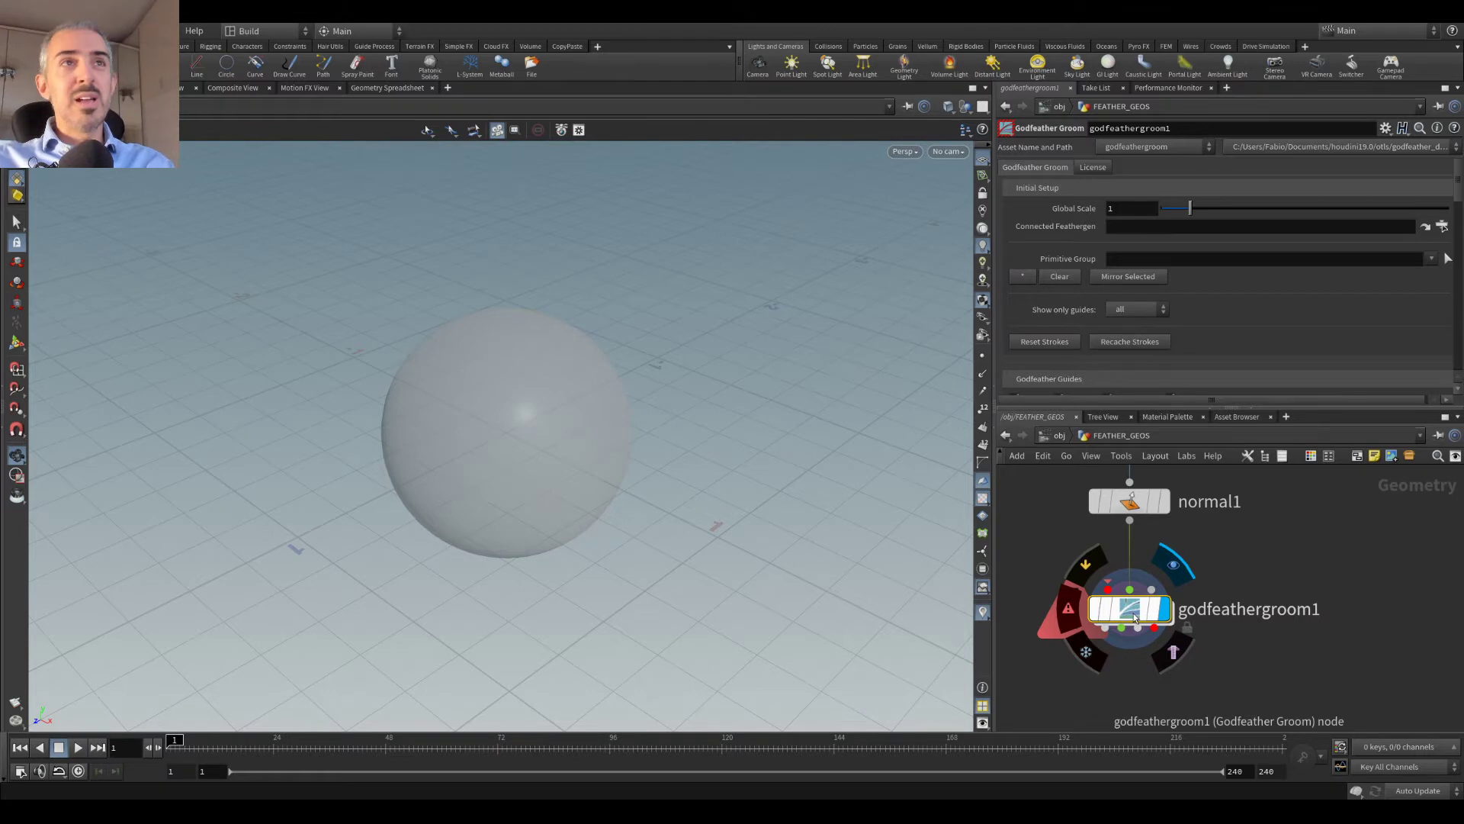
Step: Set the groom node's License Manager to /obj/gf_godfeather_license_checker_unit1 and return to its main Godfeather Groom parameters
{"action": "left_click", "coordinate": [1094, 169]}
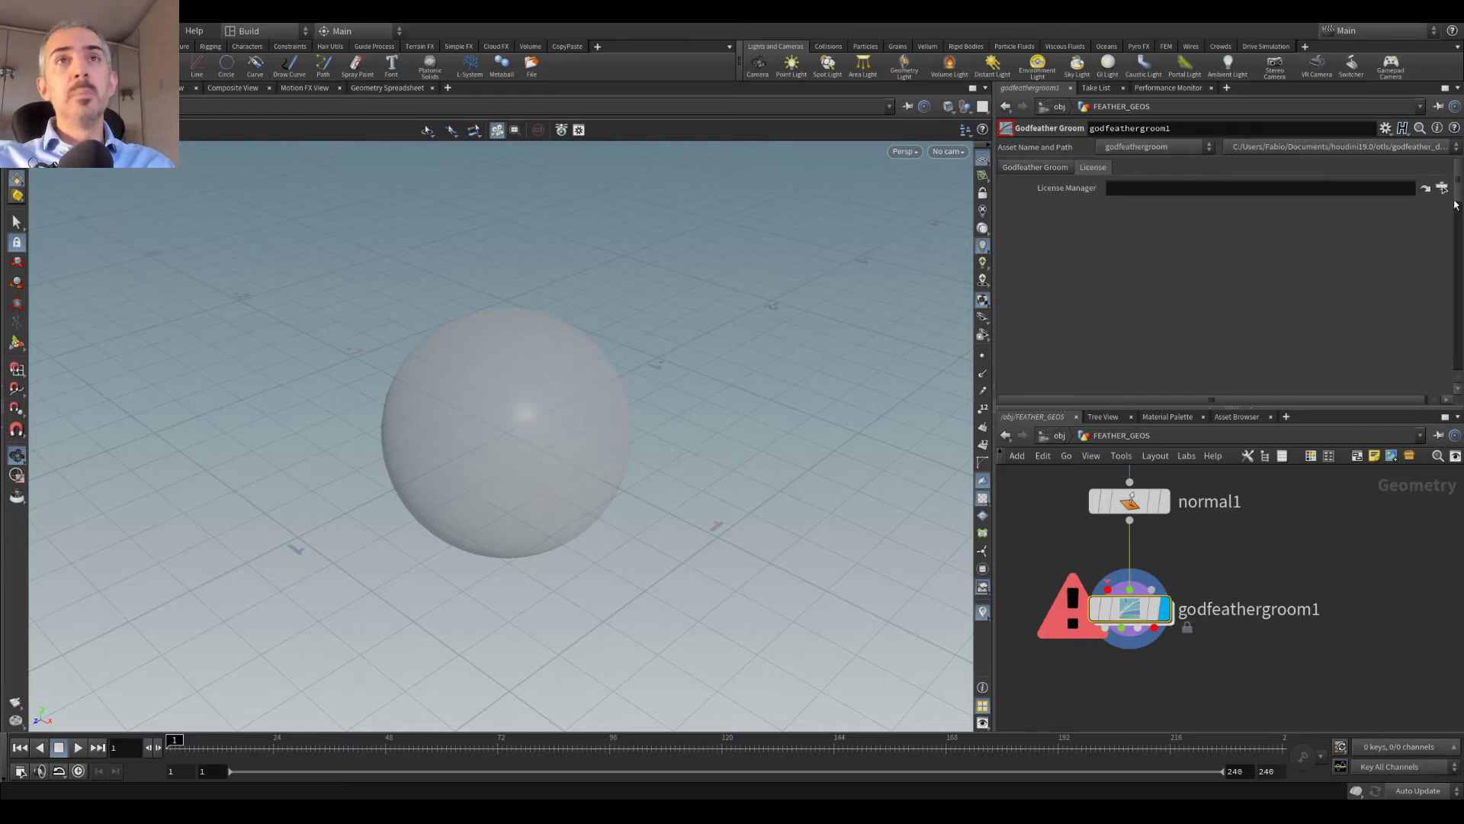
{"action": "left_click", "coordinate": [1442, 188]}
{"action": "double_click", "coordinate": [1384, 197]}
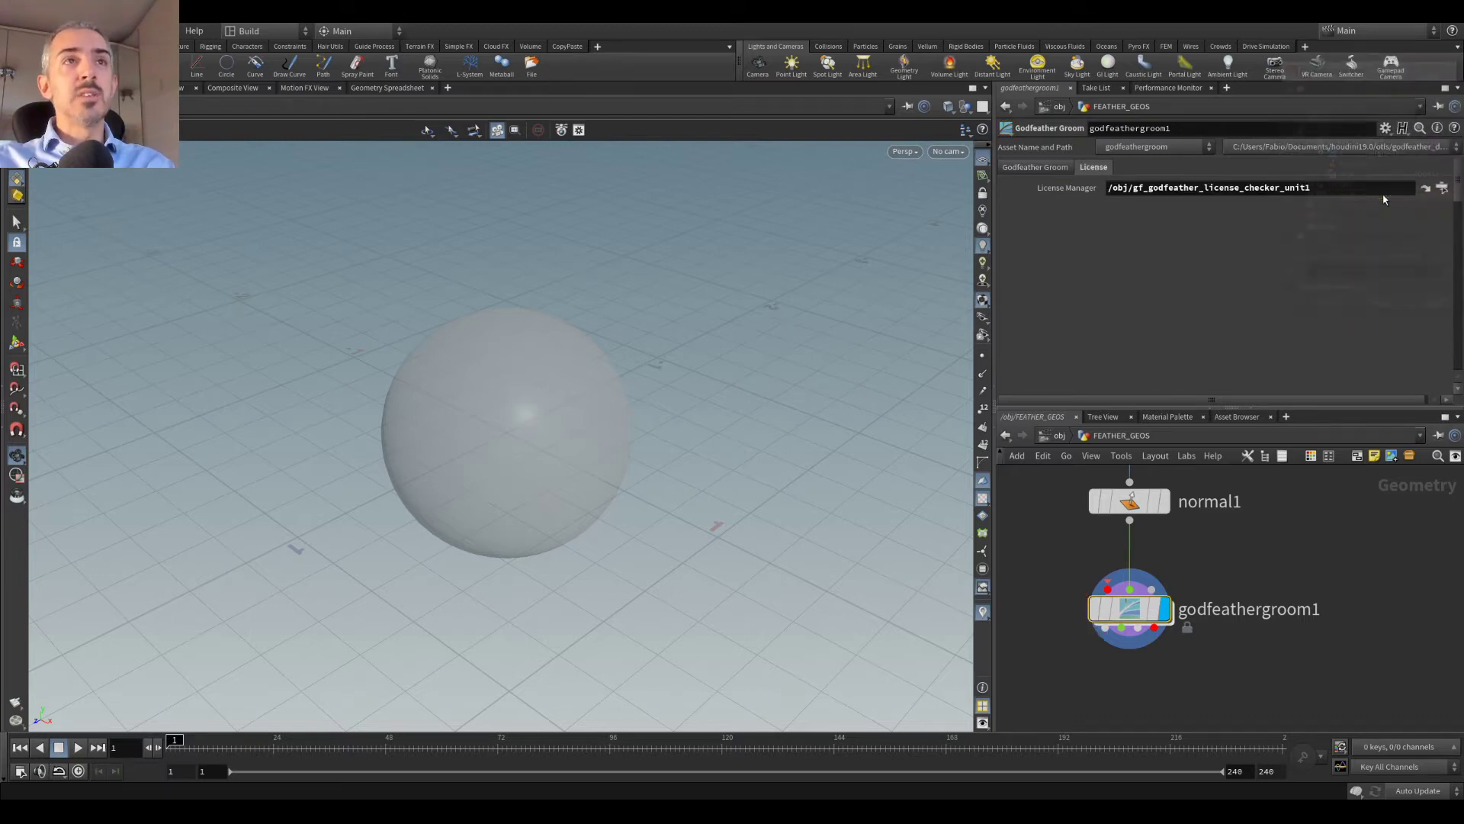
{"action": "left_click", "coordinate": [1286, 565]}
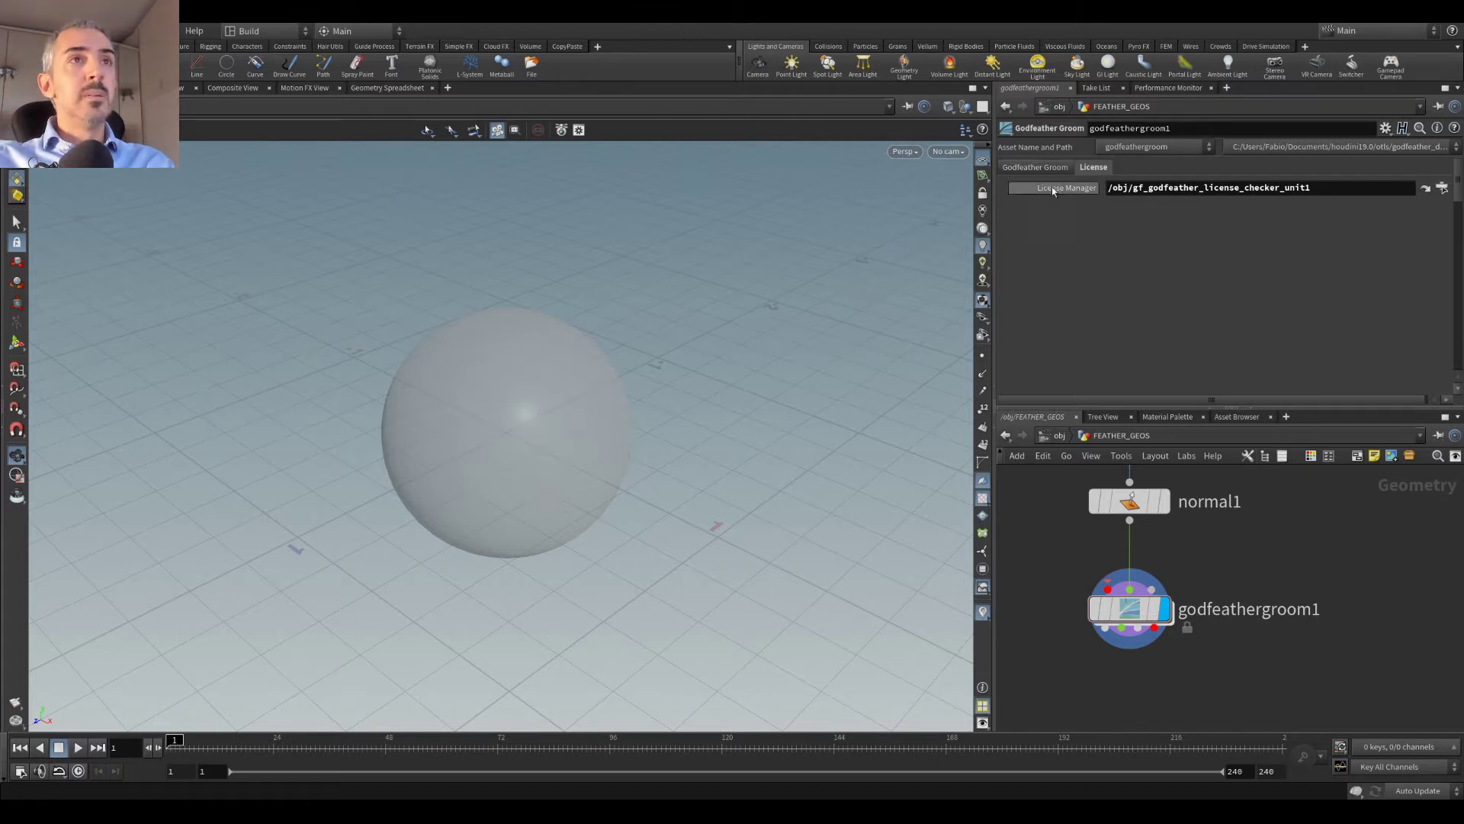
{"action": "left_click", "coordinate": [1012, 166]}
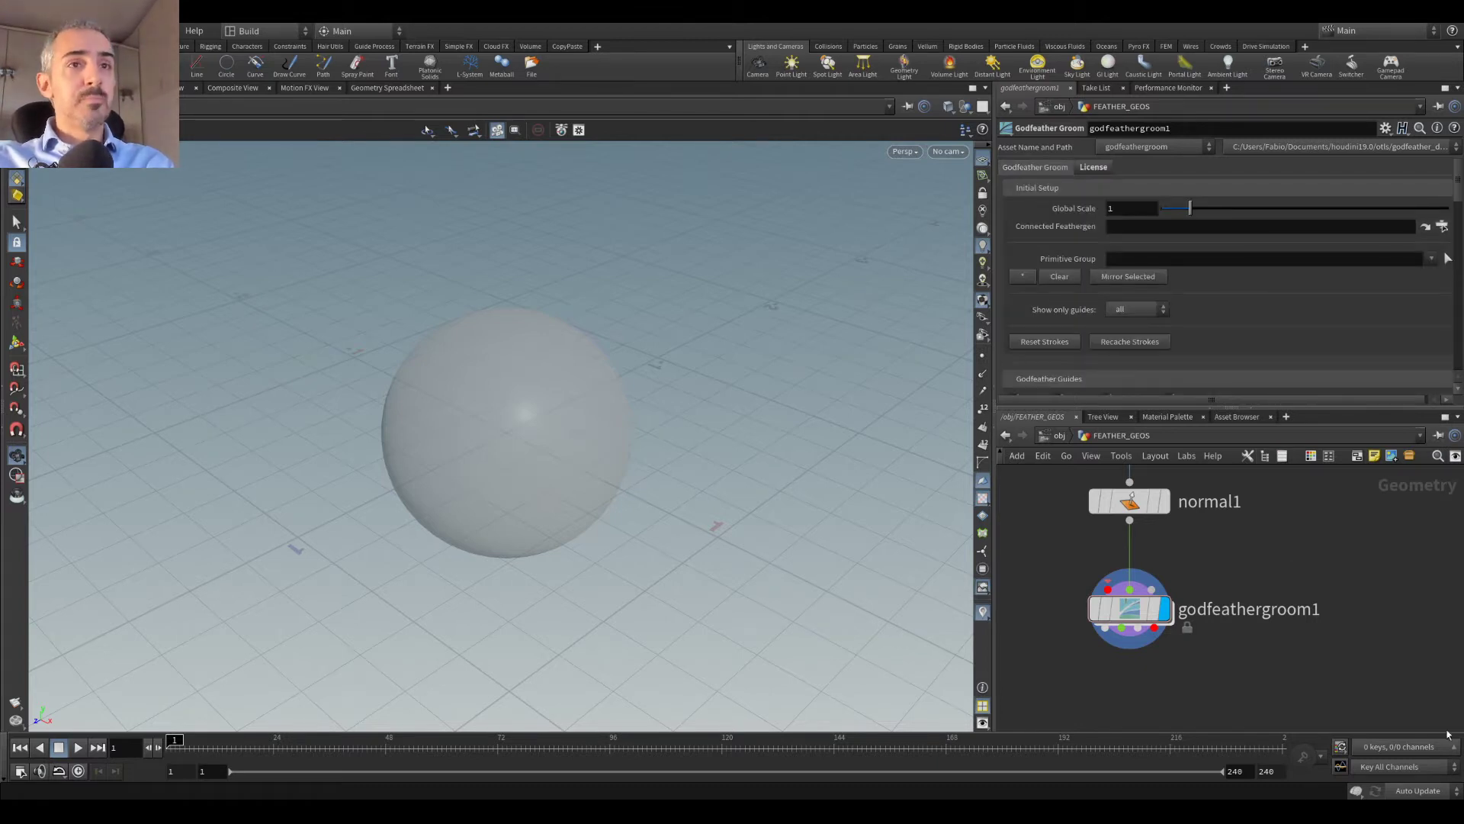
{"action": "mouse_move", "coordinate": [1149, 611]}
{"action": "left_click_drag", "start_coordinate": [1150, 611], "coordinate": [1149, 603]}
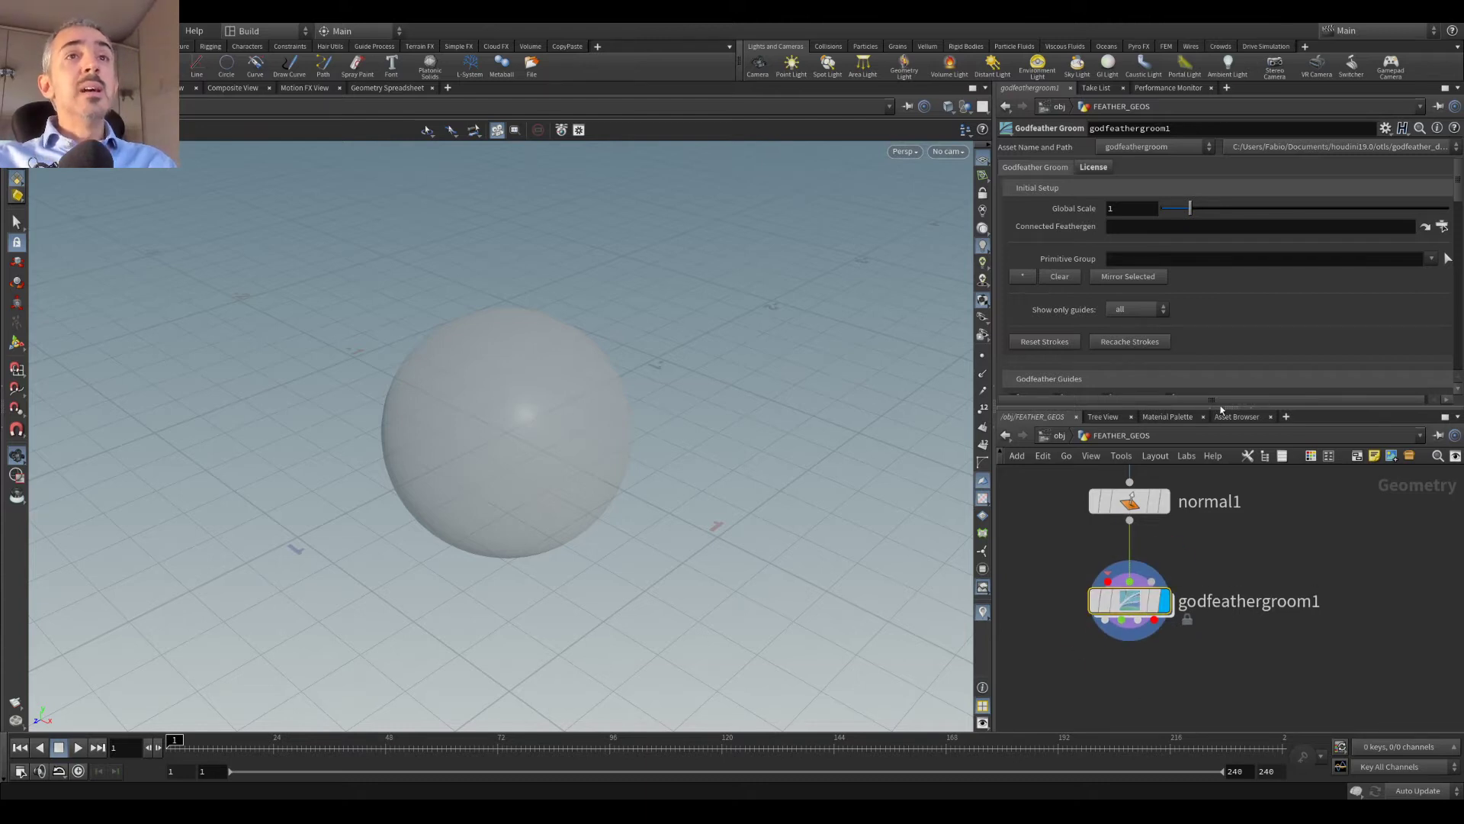
Step: Make the parameter area taller and wider so more of the groom node's settings fit
{"action": "left_click_drag", "start_coordinate": [1216, 402], "coordinate": [1220, 501]}
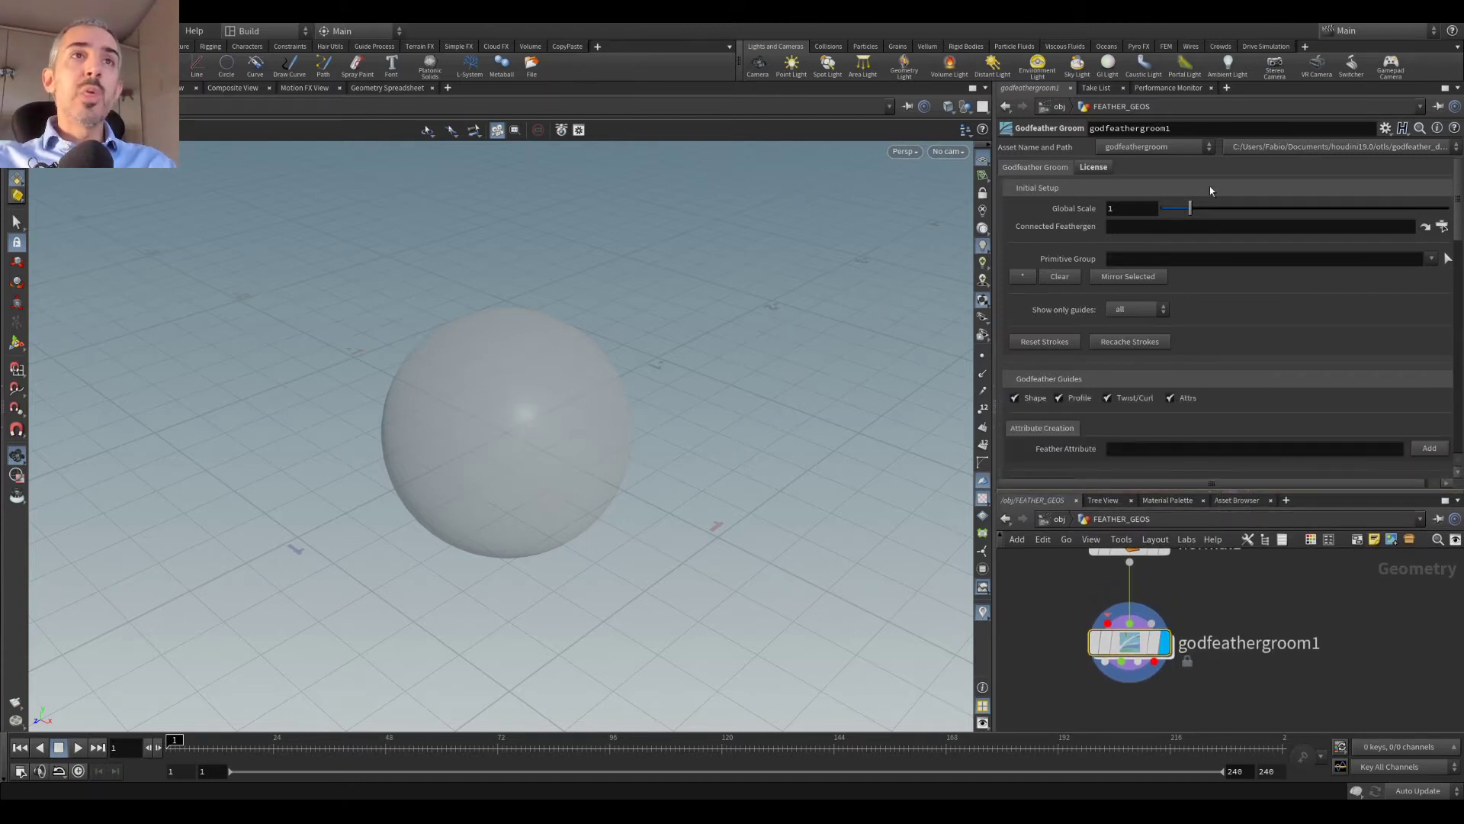
{"action": "scroll", "coordinate": [1205, 215], "scroll_direction": "down", "scroll_amount": 2}
{"action": "scroll", "coordinate": [1189, 218], "scroll_direction": "down", "scroll_amount": 2}
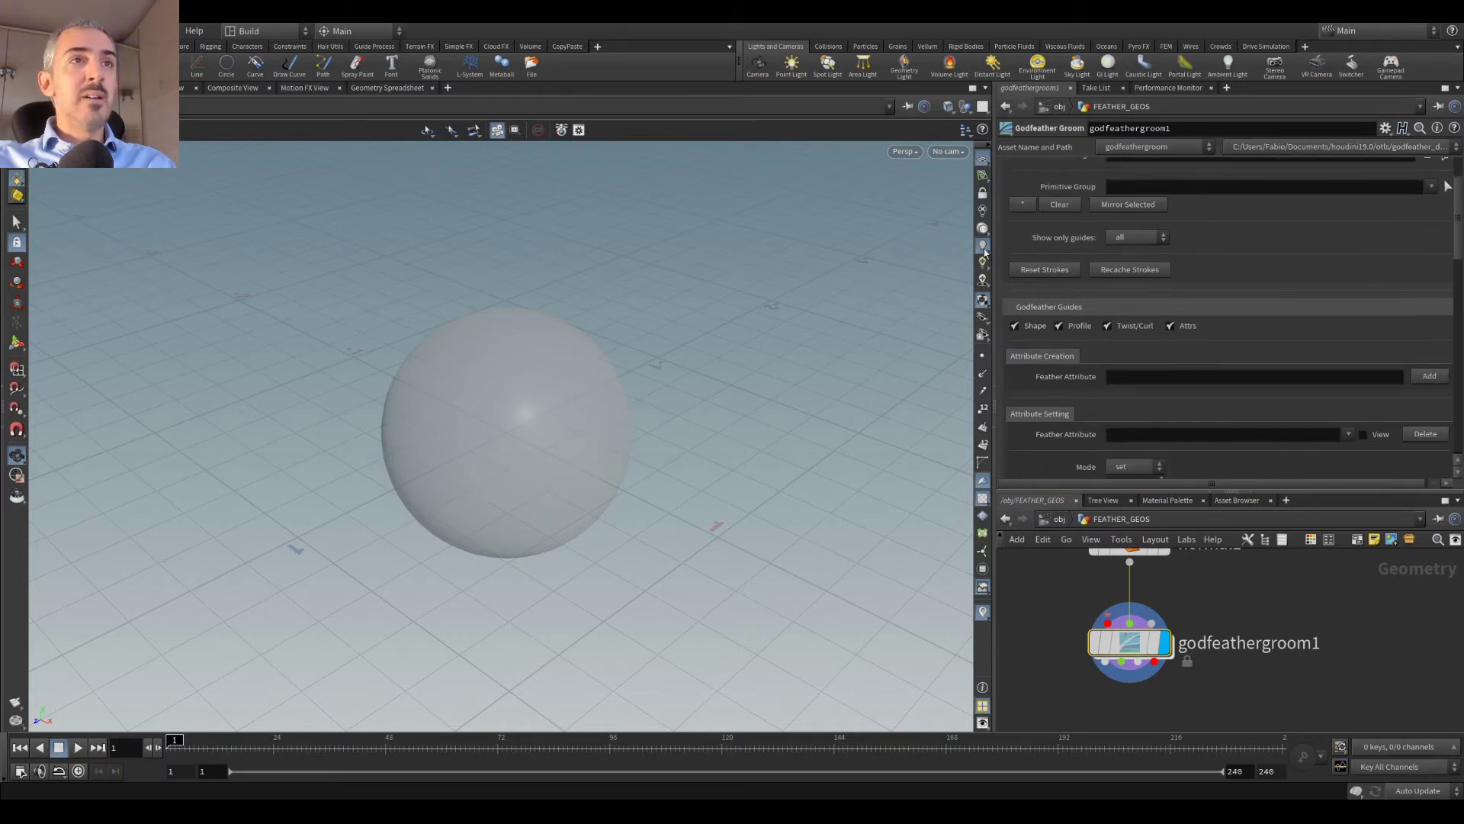
{"action": "left_click_drag", "start_coordinate": [991, 242], "coordinate": [807, 241]}
Step: Examine the groom node's parameters, from initial setup through attributes, geometry ramp and resampling to the brush settings
{"action": "scroll", "coordinate": [1108, 248], "scroll_direction": "up", "scroll_amount": 4}
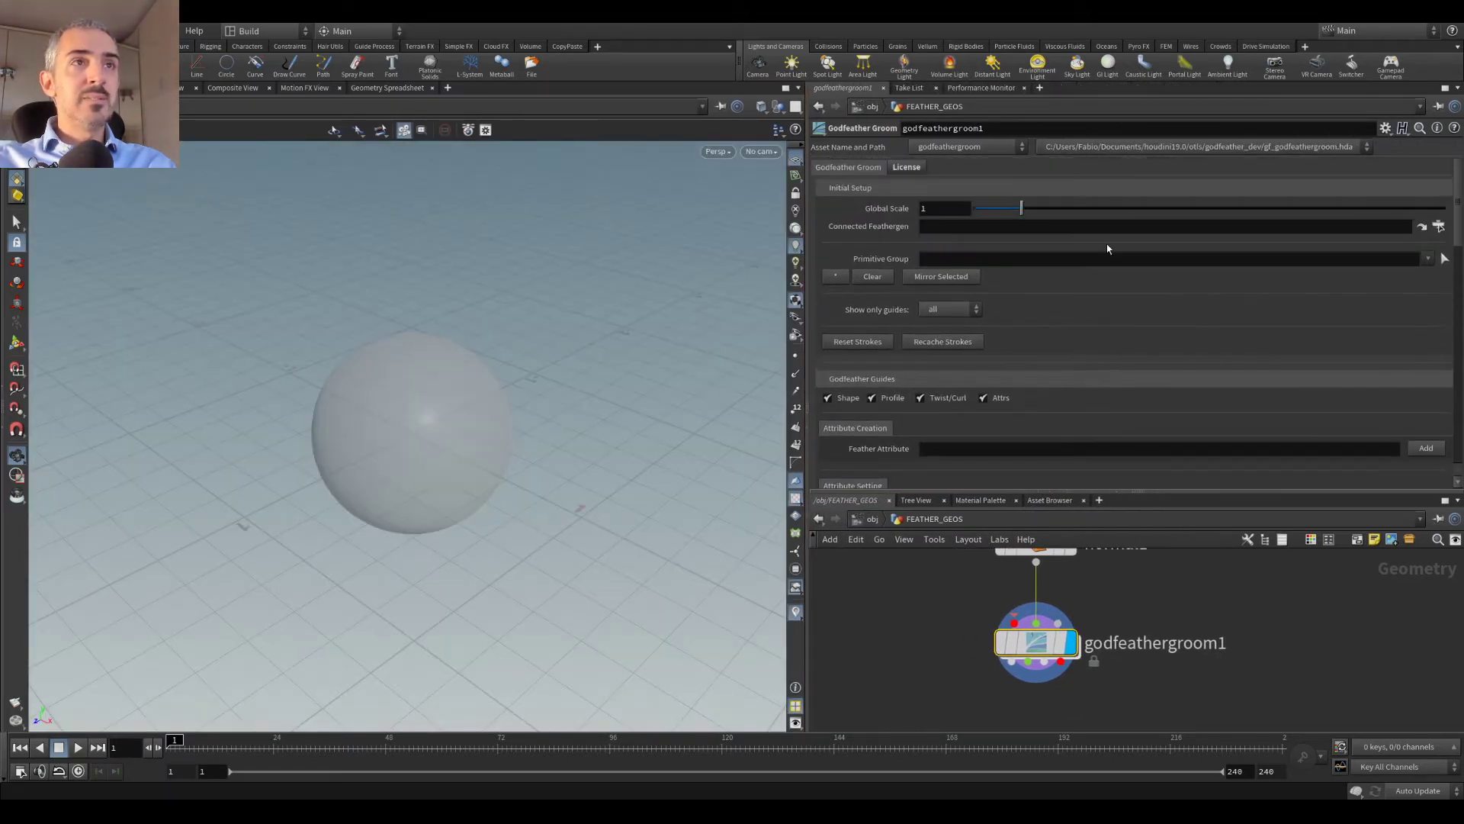
{"action": "scroll", "coordinate": [1068, 325], "scroll_direction": "down", "scroll_amount": 15}
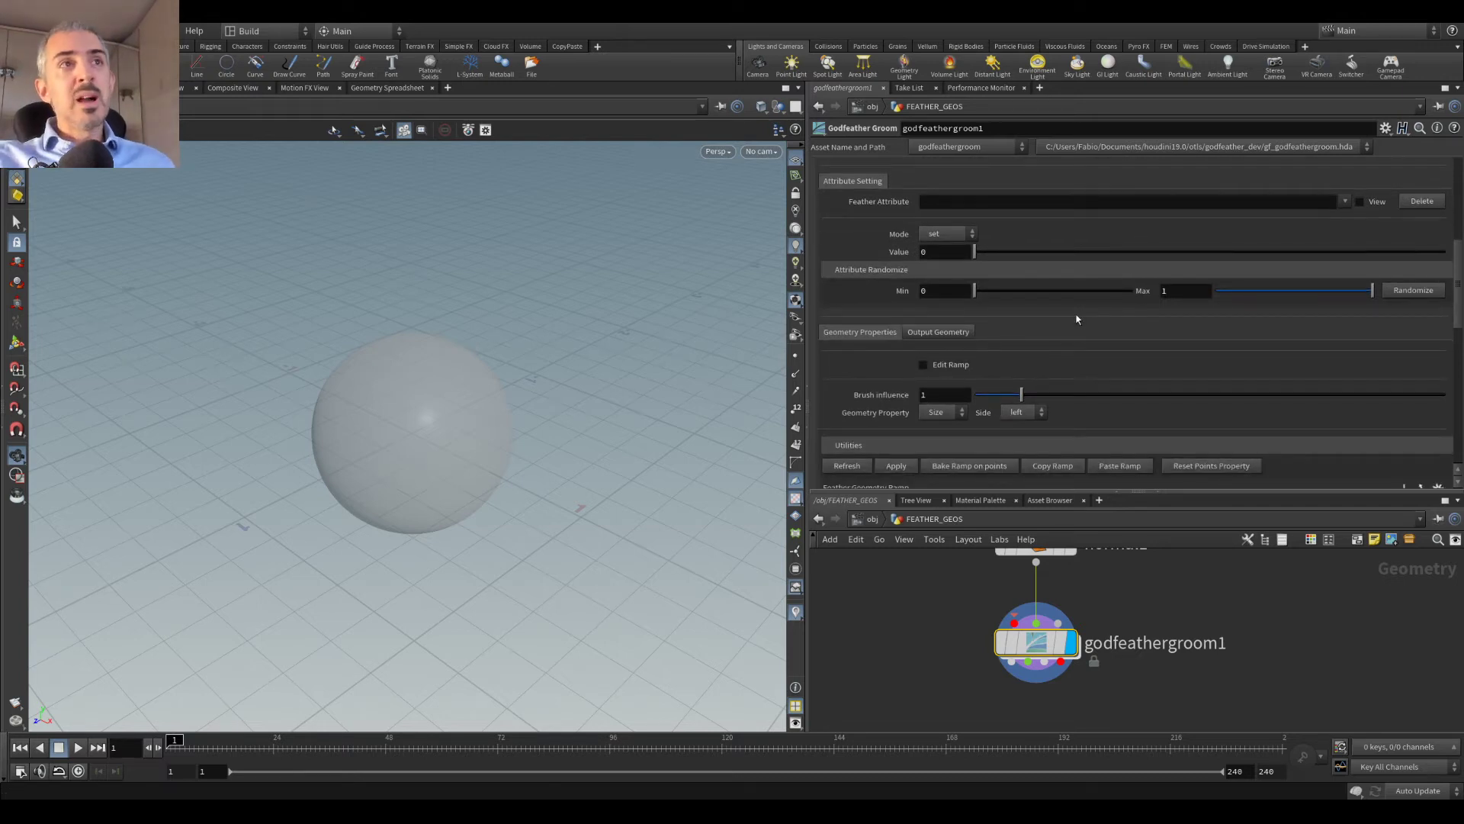
{"action": "scroll", "coordinate": [1077, 319], "scroll_direction": "down", "scroll_amount": 4}
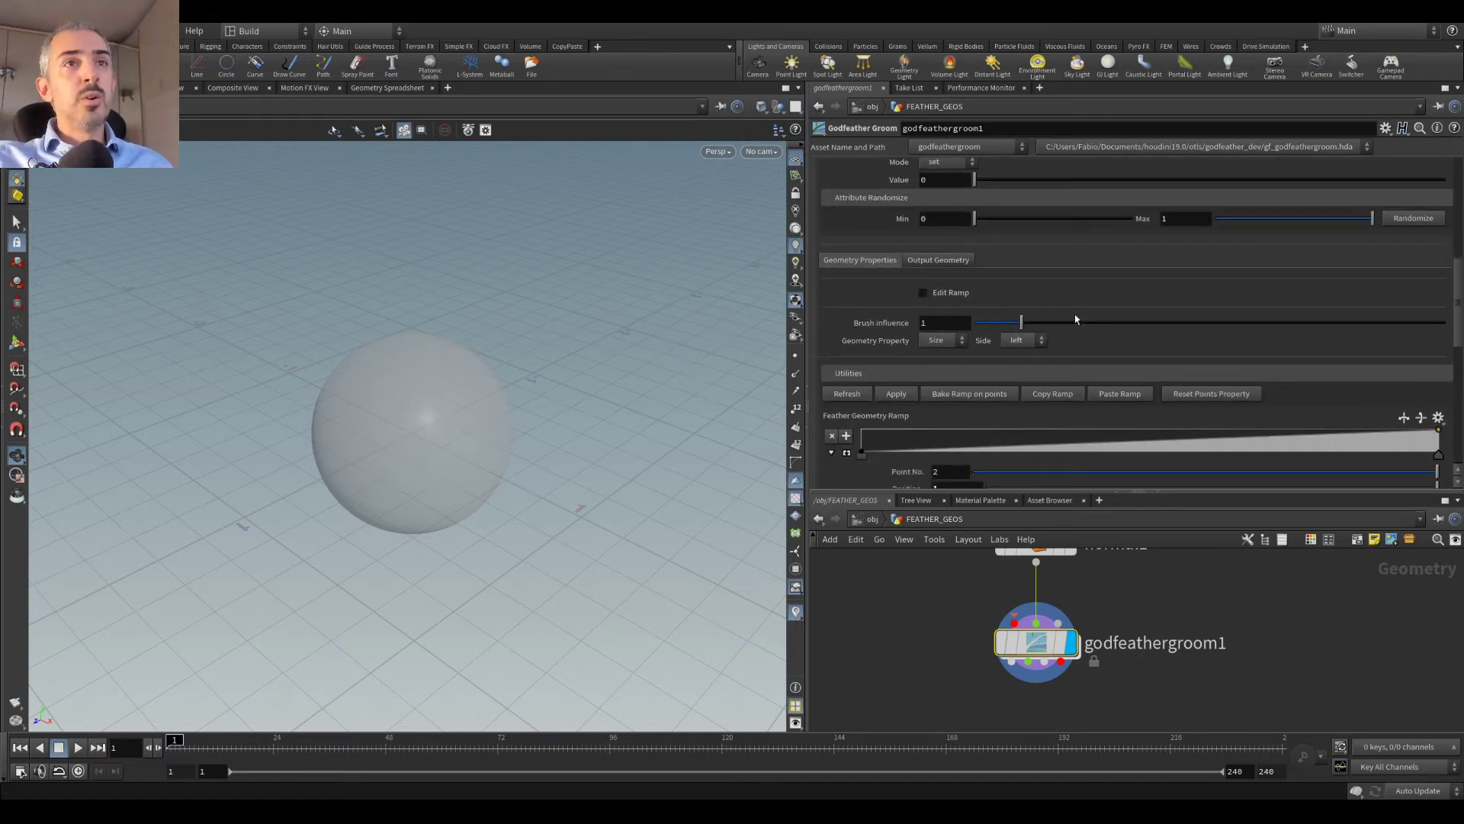
{"action": "scroll", "coordinate": [1066, 309], "scroll_direction": "down", "scroll_amount": 10}
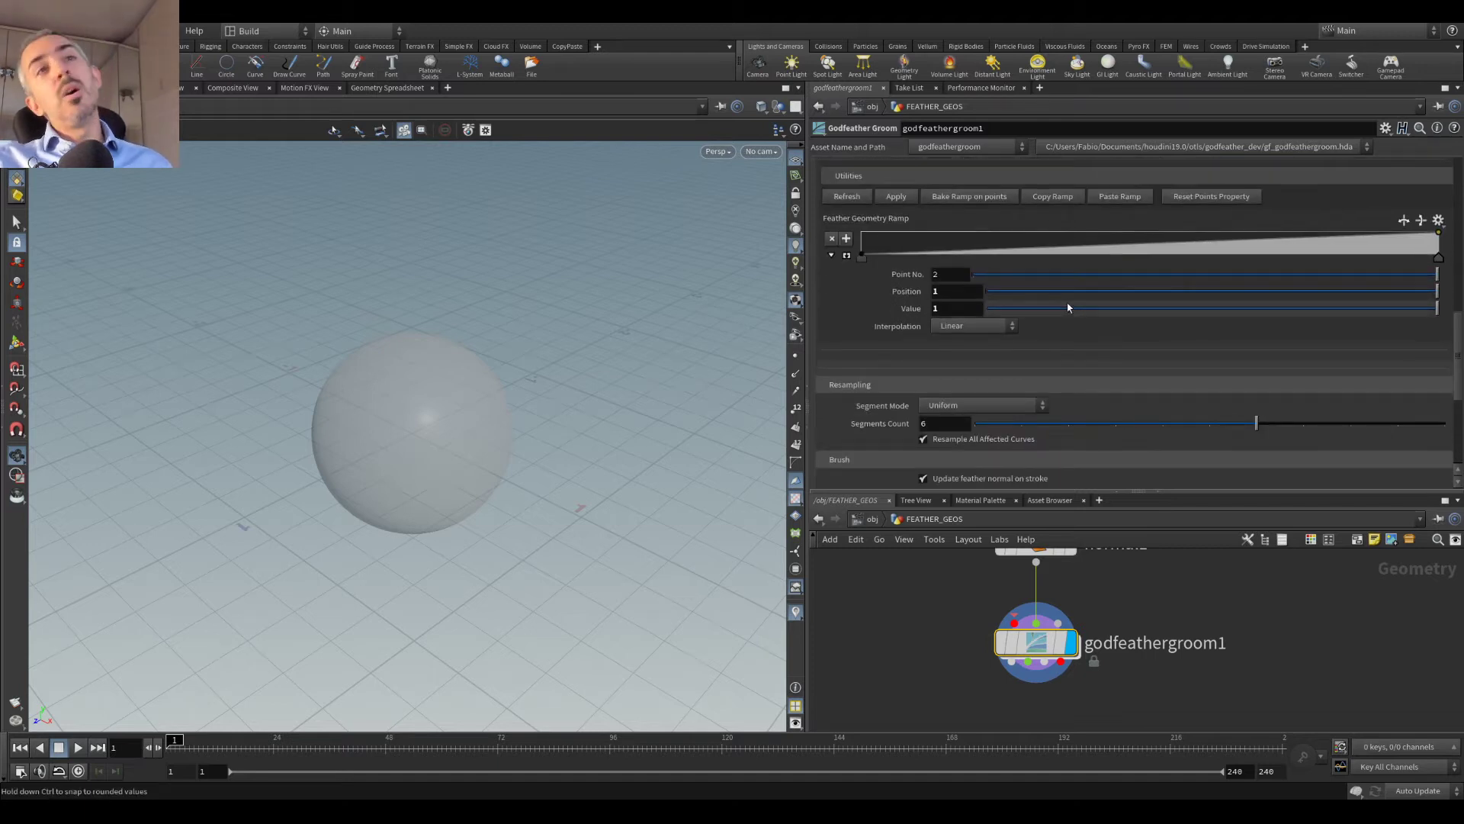
{"action": "scroll", "coordinate": [1067, 307], "scroll_direction": "down", "scroll_amount": 5}
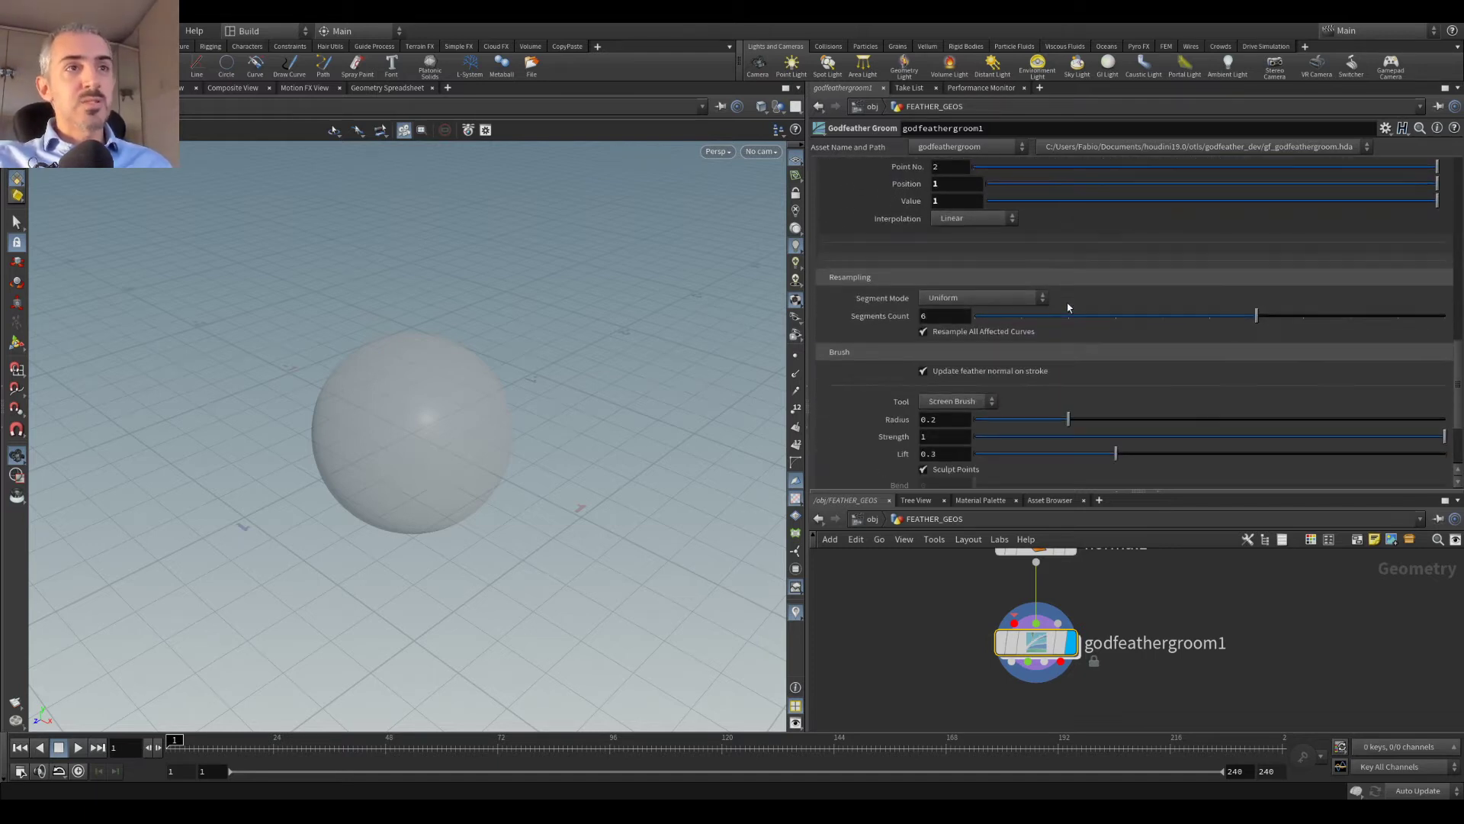
{"action": "scroll", "coordinate": [1116, 307], "scroll_direction": "down", "scroll_amount": 6}
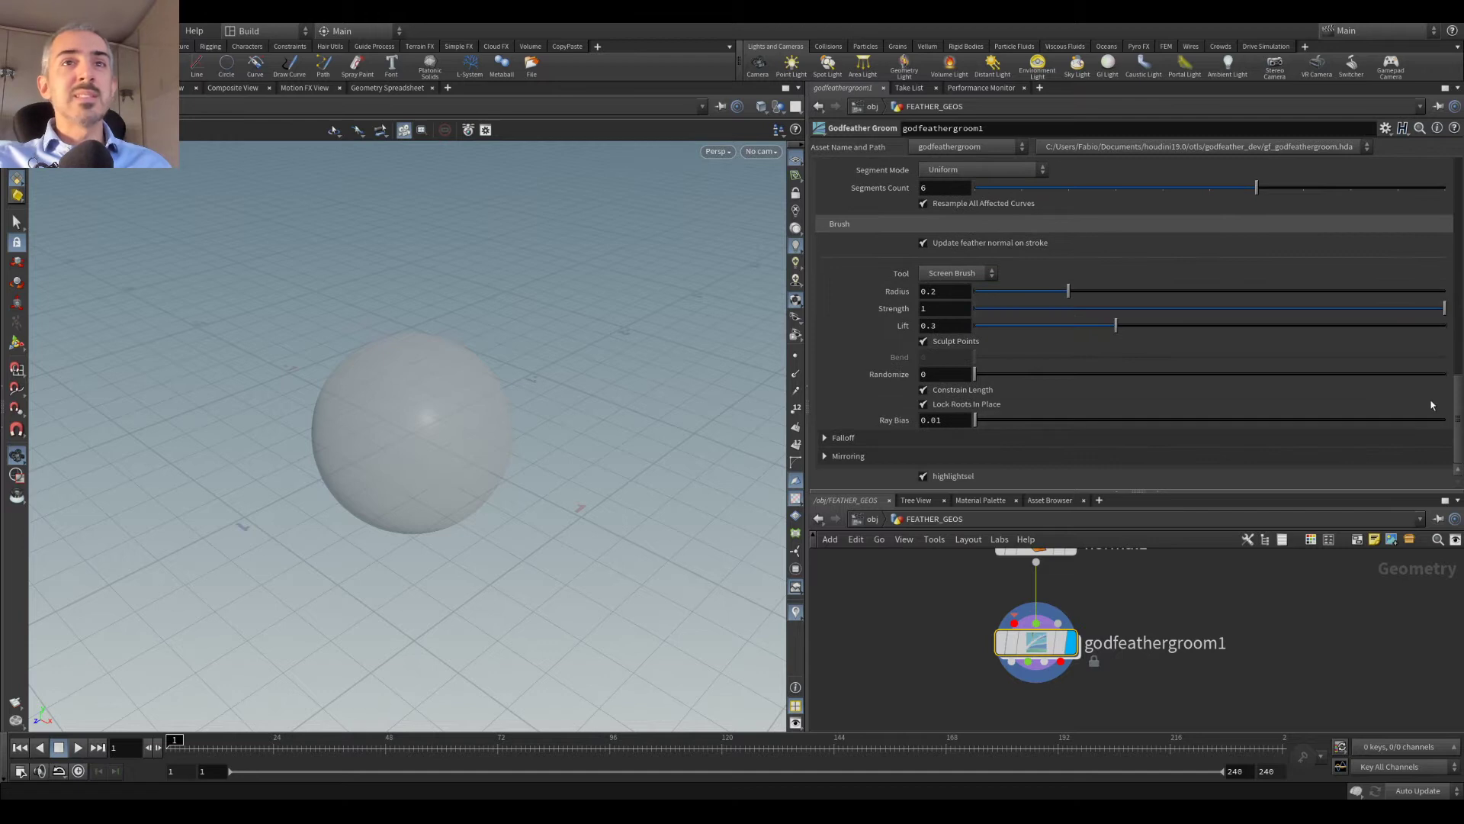
{"action": "left_click_drag", "start_coordinate": [1454, 405], "coordinate": [1454, 164]}
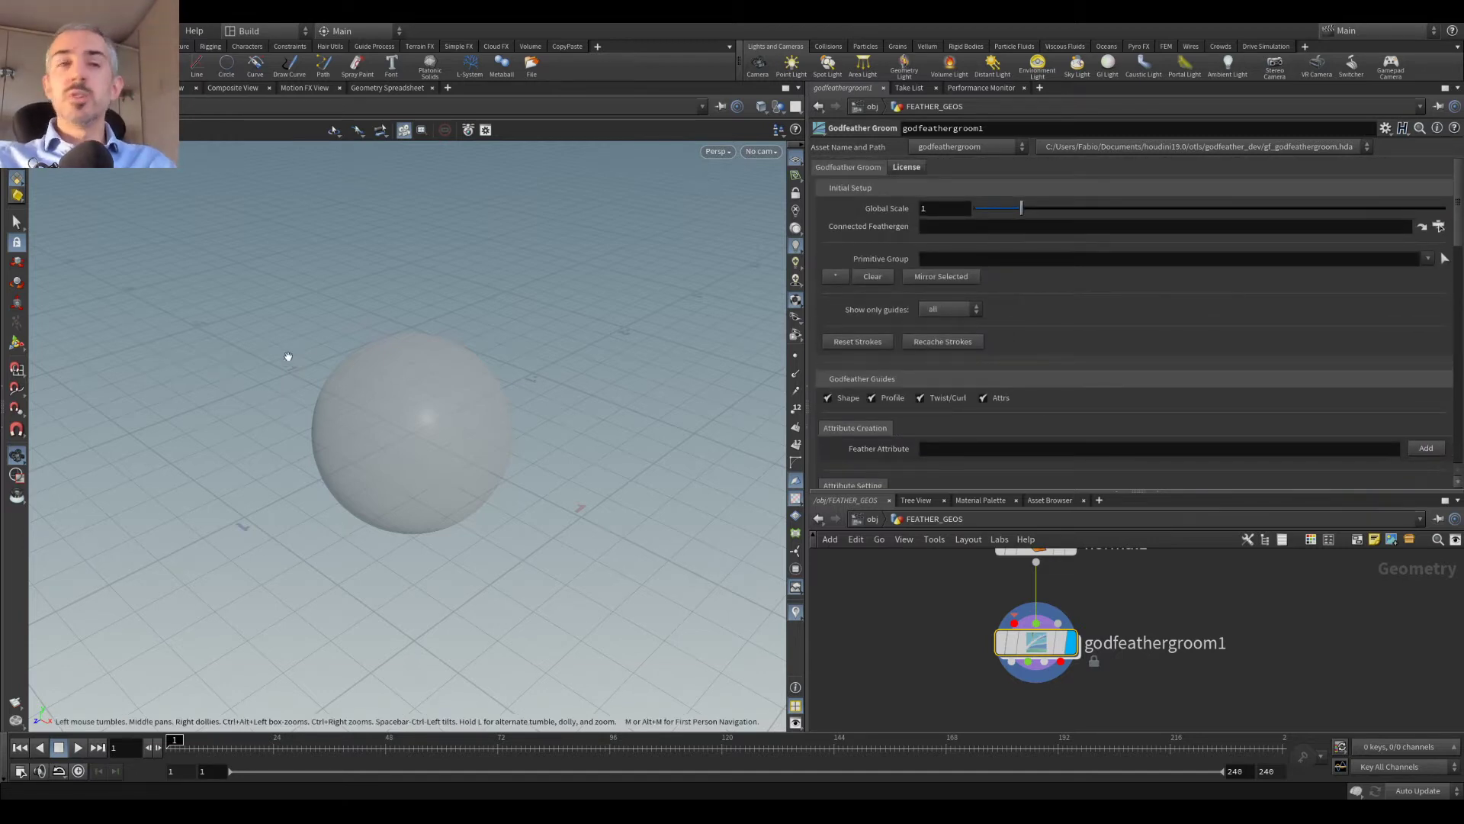
Step: Activate the Godfeather Groom node's interactive brush in the viewport and set its tool to Plant Guides
{"action": "left_click_drag", "start_coordinate": [287, 334], "coordinate": [426, 415]}
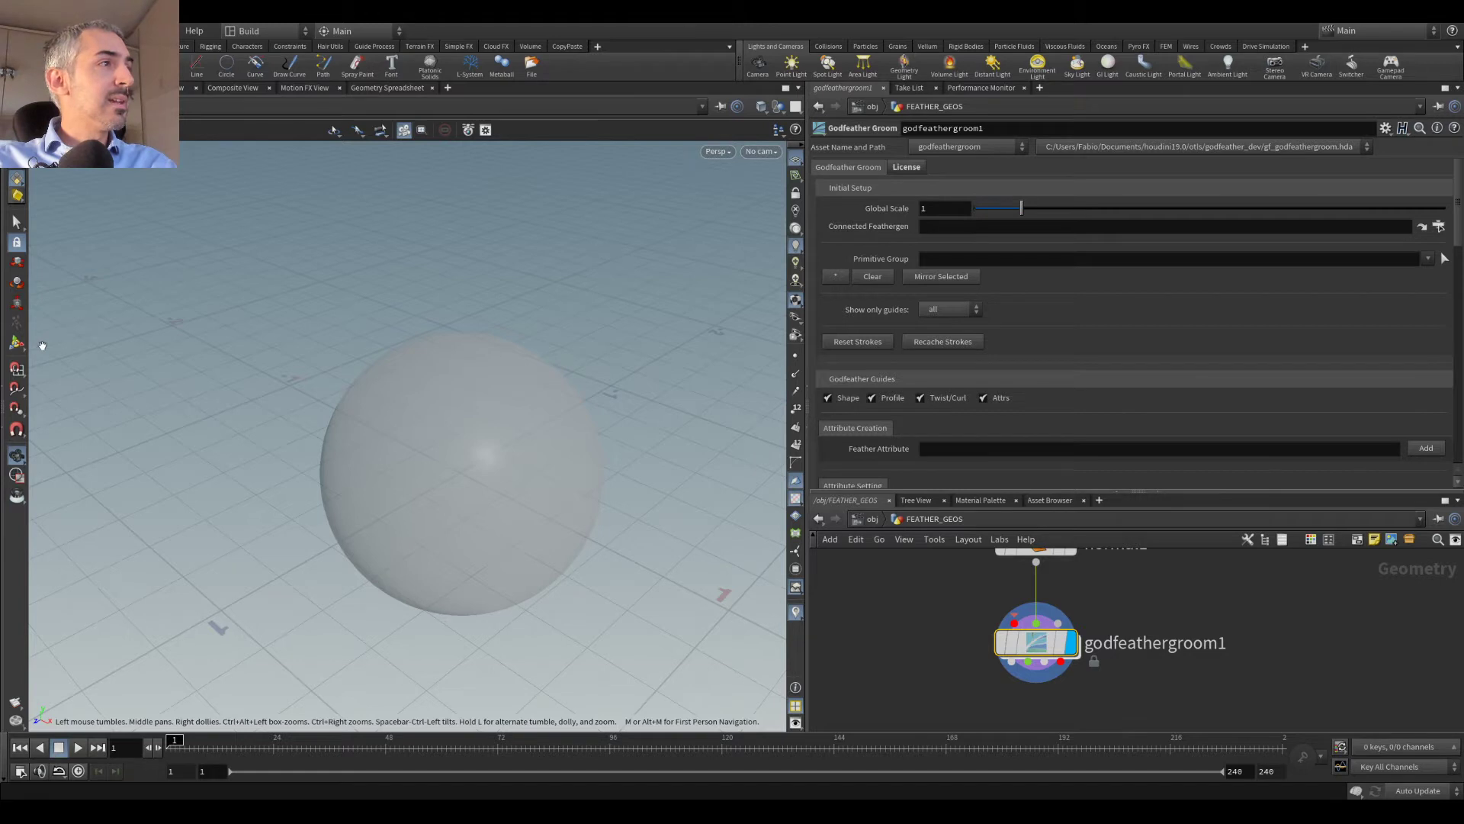
{"action": "mouse_move", "coordinate": [1030, 650]}
{"action": "left_click_drag", "start_coordinate": [1030, 651], "coordinate": [1031, 647]}
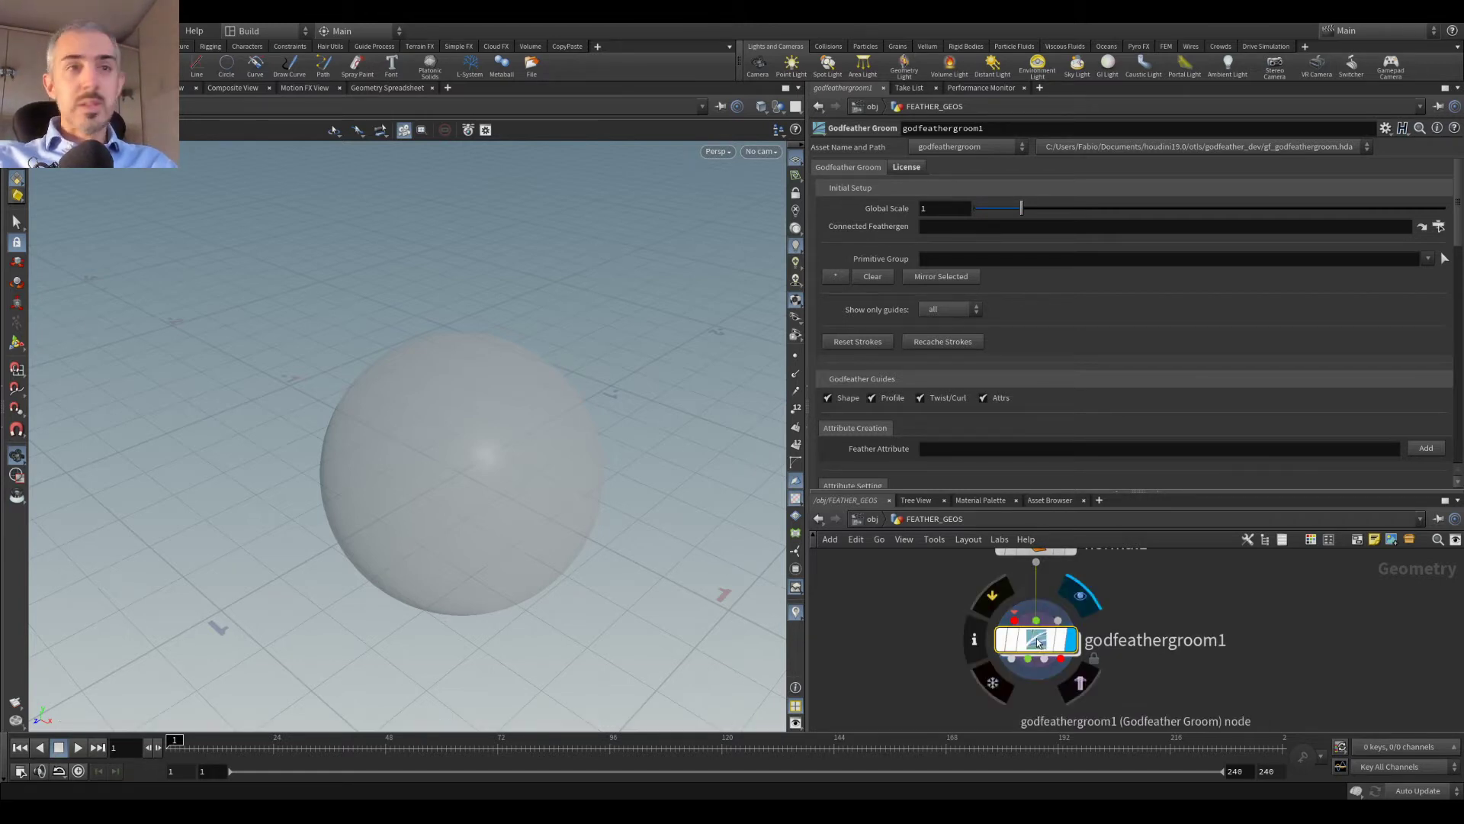
{"action": "left_click", "coordinate": [17, 344]}
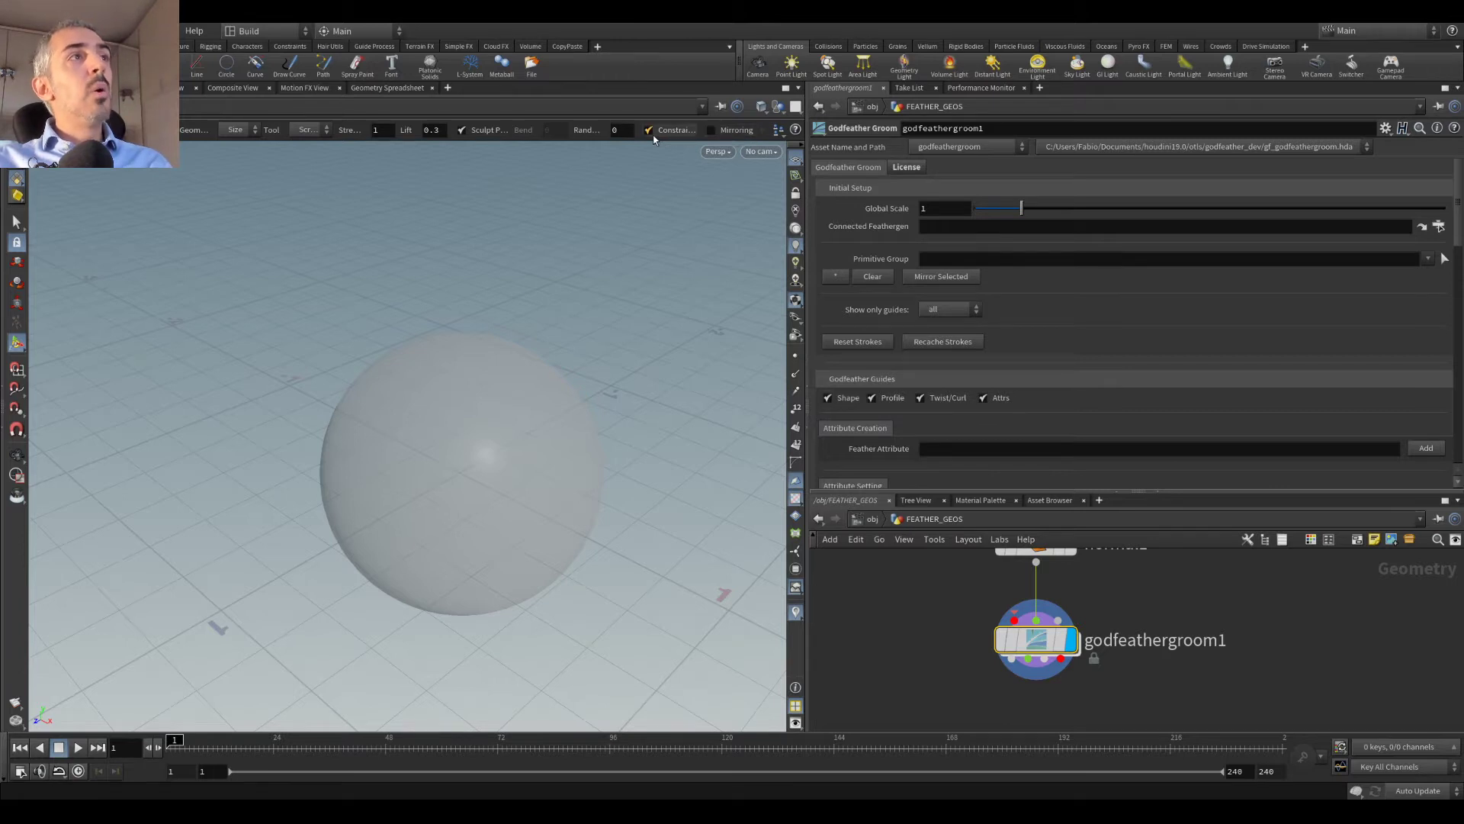
{"action": "left_click", "coordinate": [305, 131]}
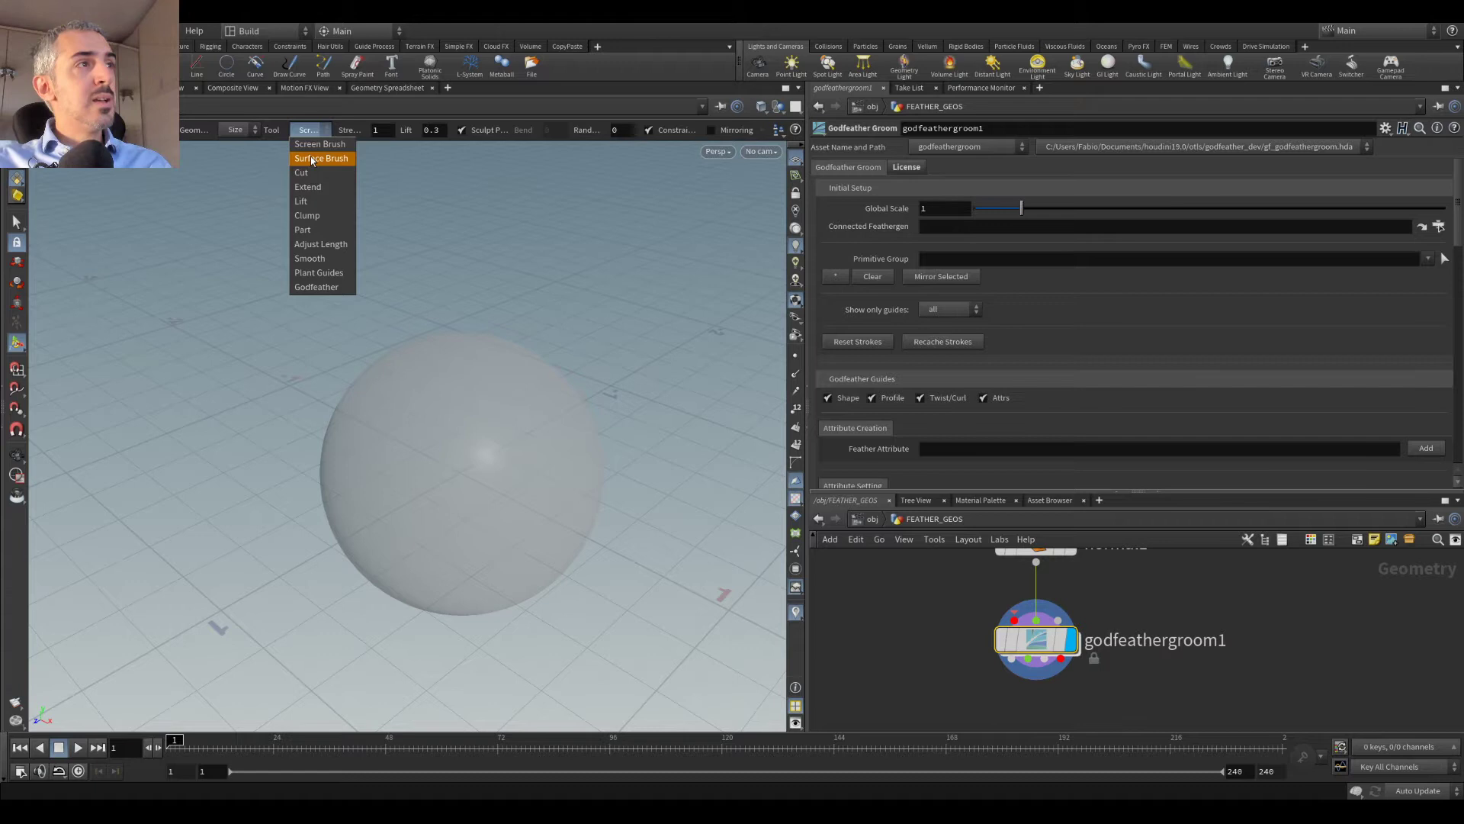
{"action": "left_click", "coordinate": [317, 274]}
Step: Plant one short diagonal feather guide on the upper part of the sphere with a reduced brush size, and leave the brush
{"action": "middle_click_drag", "start_coordinate": [553, 384], "coordinate": [559, 307], "text": "alt"}
{"action": "right_click_drag", "start_coordinate": [559, 307], "coordinate": [473, 408], "text": "alt"}
{"action": "scroll", "coordinate": [564, 326], "scroll_direction": "down", "scroll_amount": 6}
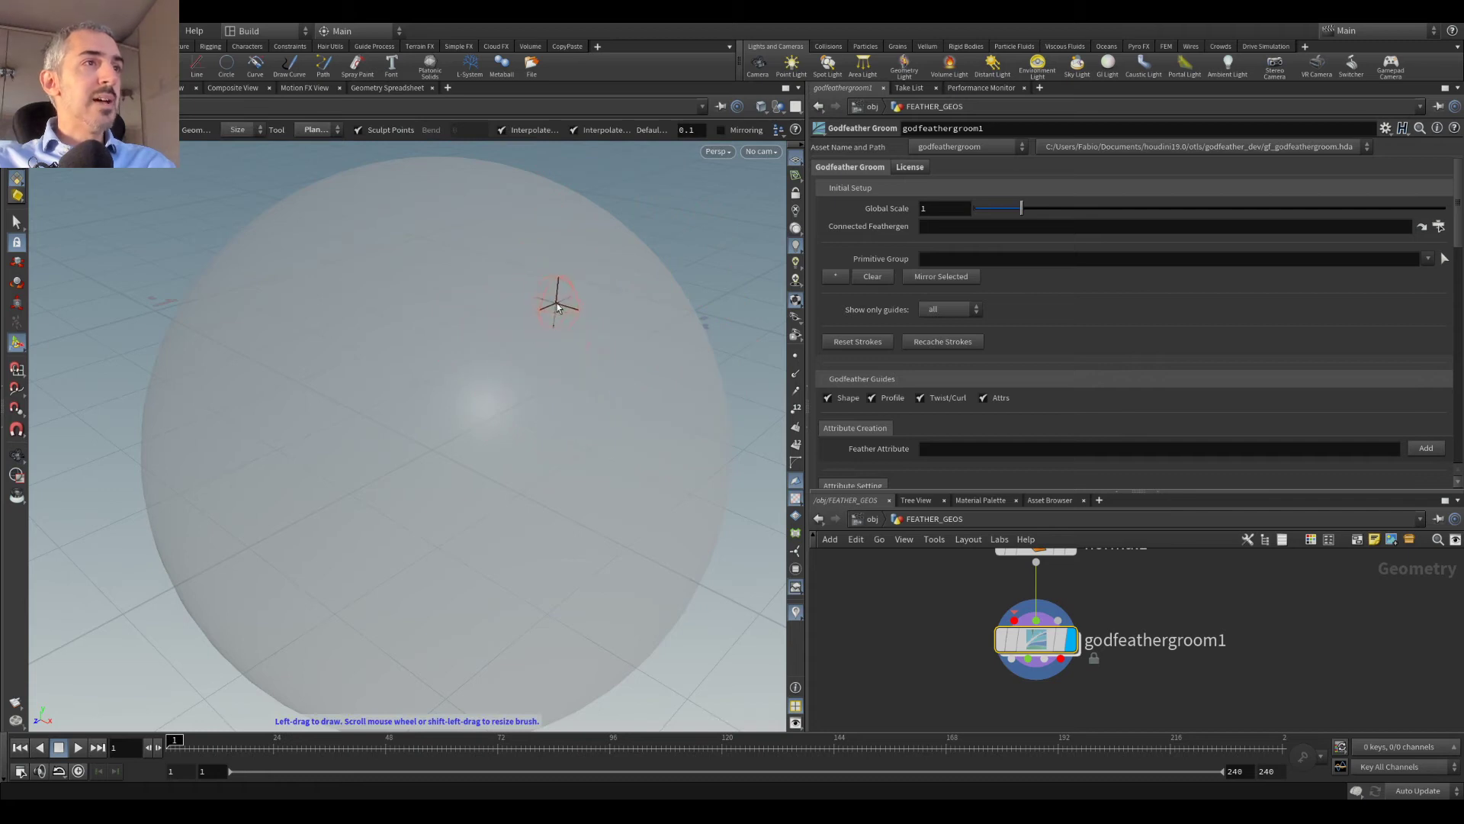
{"action": "left_click_drag", "start_coordinate": [559, 299], "coordinate": [599, 255]}
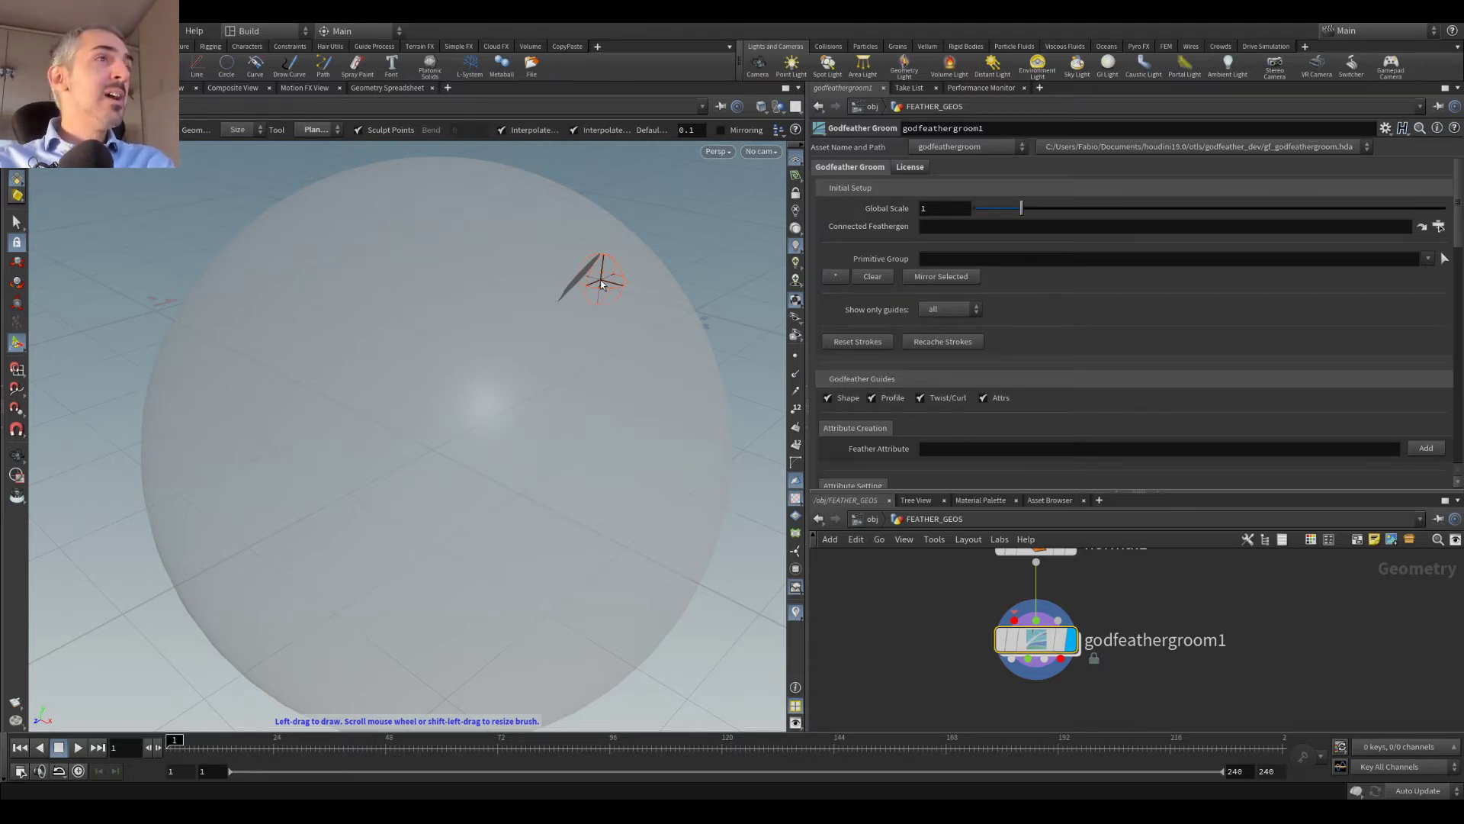
{"action": "key", "text": "Escape"}
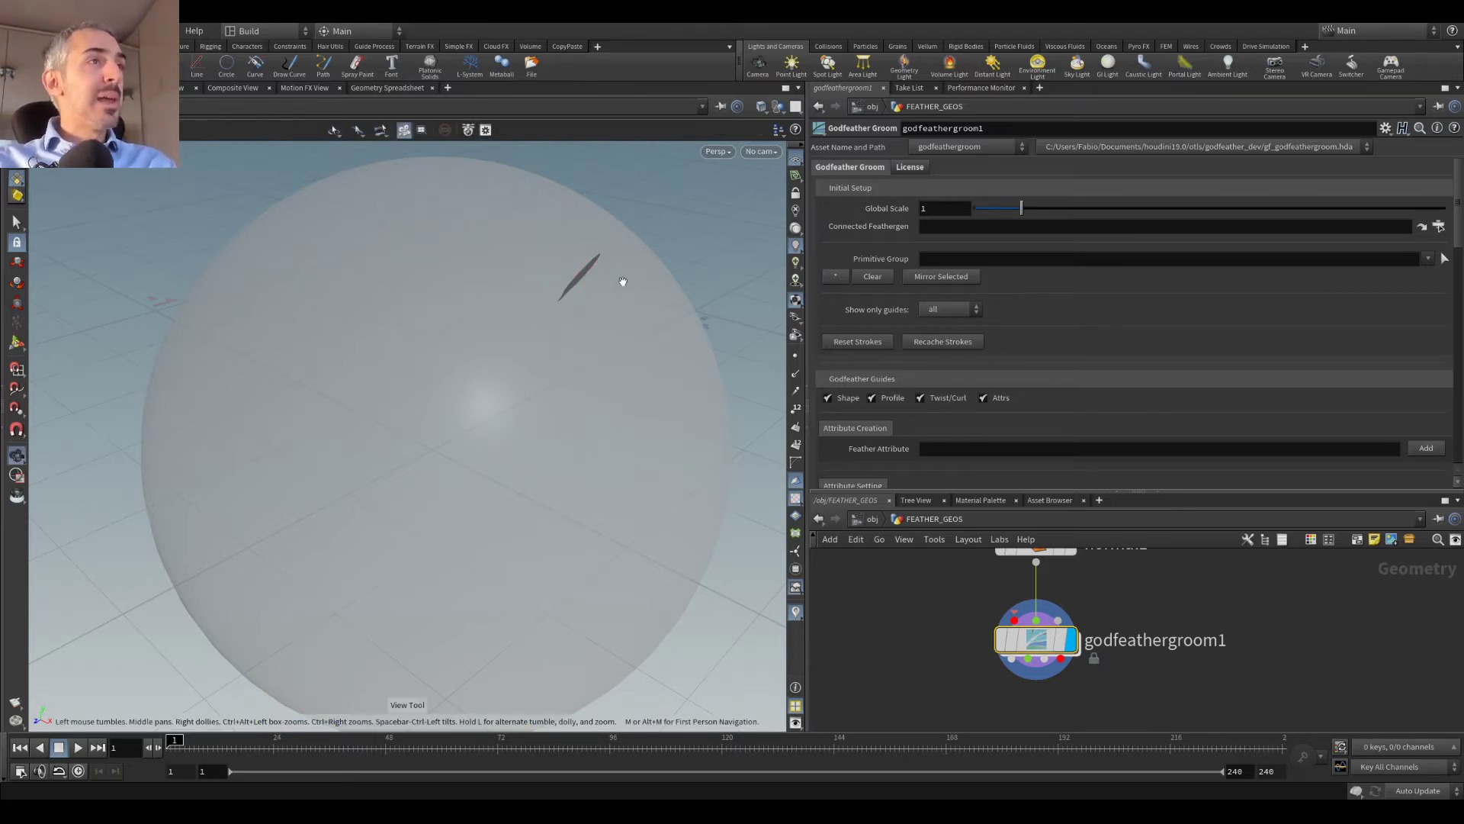
Step: Select all feather guides as the groom's Primitive Group (*), clear the selection, and select them all again
{"action": "left_click_drag", "start_coordinate": [621, 274], "coordinate": [330, 295]}
{"action": "left_click_drag", "start_coordinate": [211, 271], "coordinate": [362, 275]}
{"action": "left_click_drag", "start_coordinate": [597, 304], "coordinate": [549, 279]}
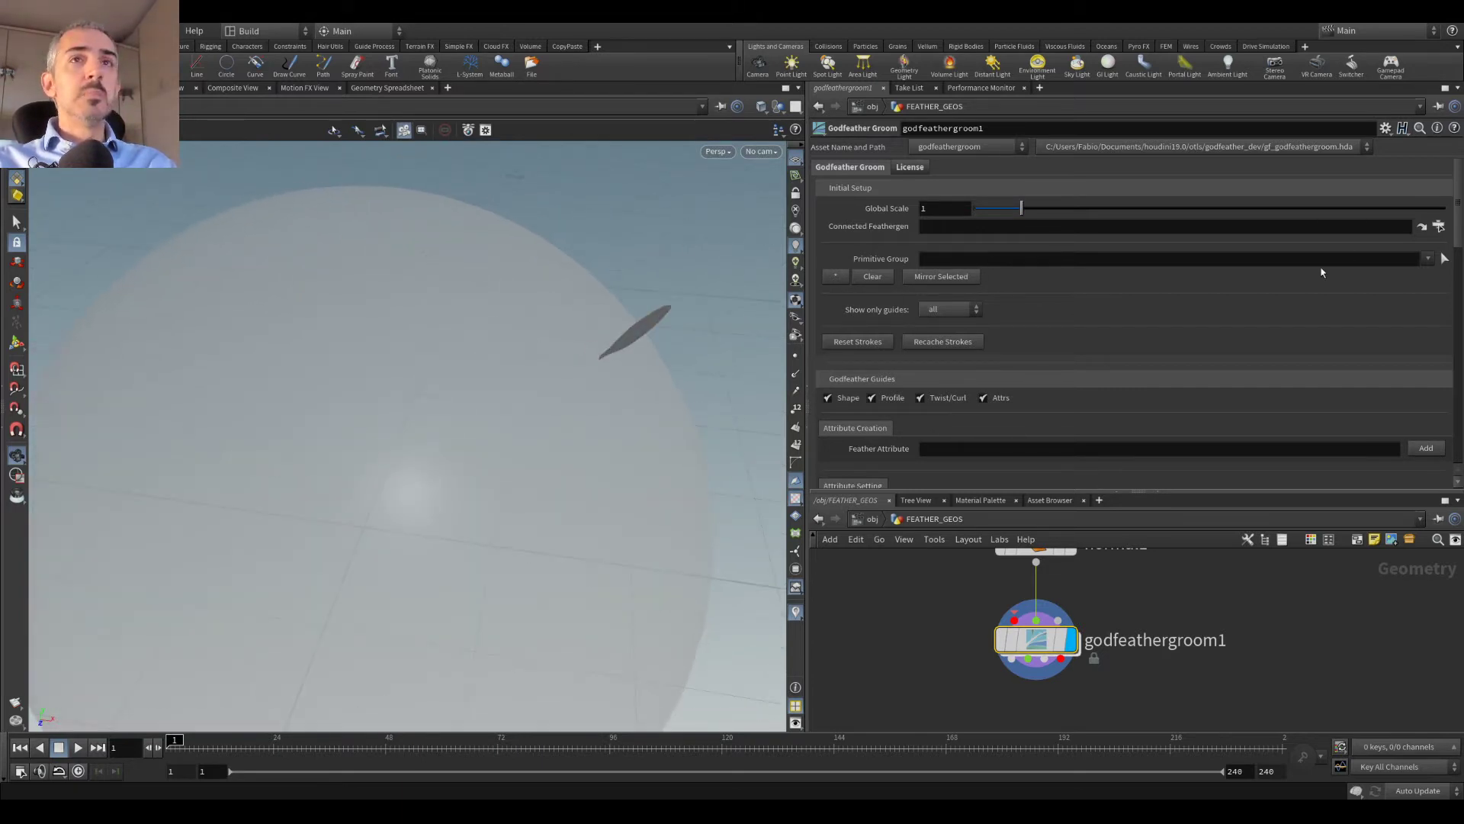
{"action": "left_click", "coordinate": [838, 279]}
{"action": "mouse_move", "coordinate": [667, 268]}
{"action": "left_mouse_down"}
{"action": "mouse_move", "coordinate": [649, 272]}
{"action": "mouse_move", "coordinate": [686, 276]}
{"action": "left_mouse_up"}
{"action": "left_click", "coordinate": [872, 278]}
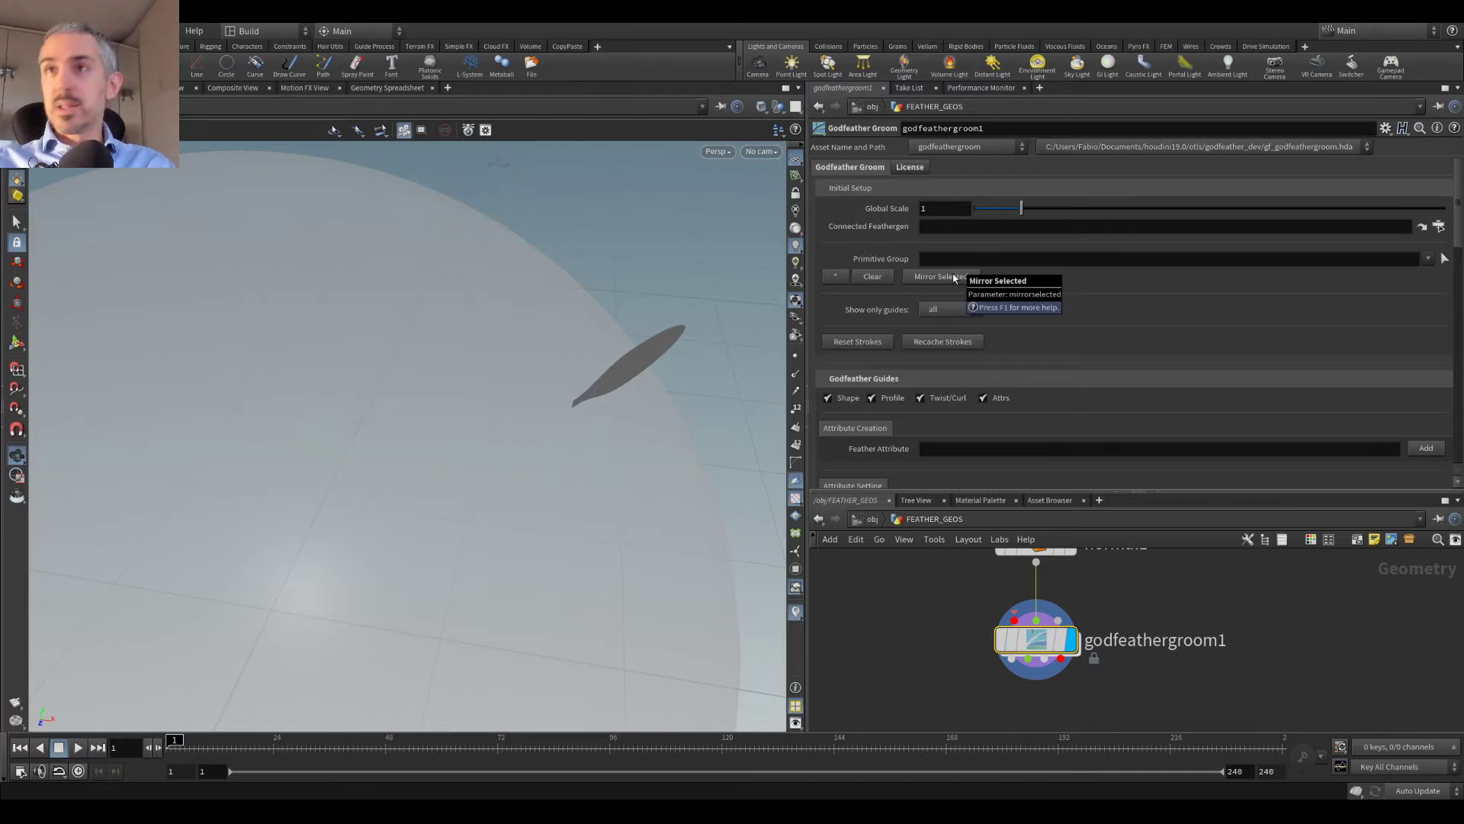
{"action": "left_click", "coordinate": [835, 276]}
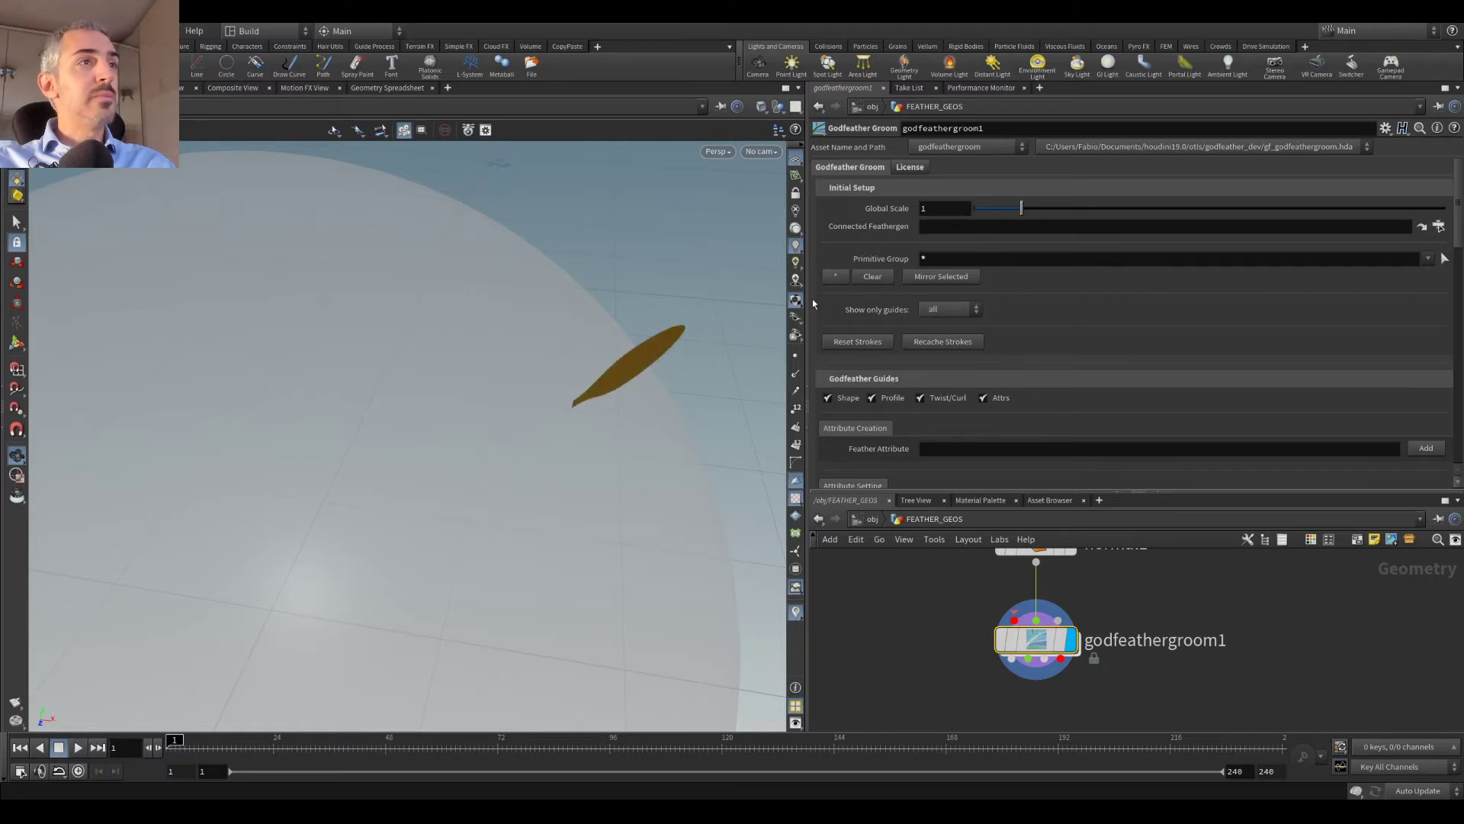
Step: Activate the groom's interactive brush with the Screen Brush tool and comb the feather guide on the sphere's upper part
{"action": "left_click_drag", "start_coordinate": [529, 239], "coordinate": [583, 307]}
{"action": "left_click", "coordinate": [15, 341]}
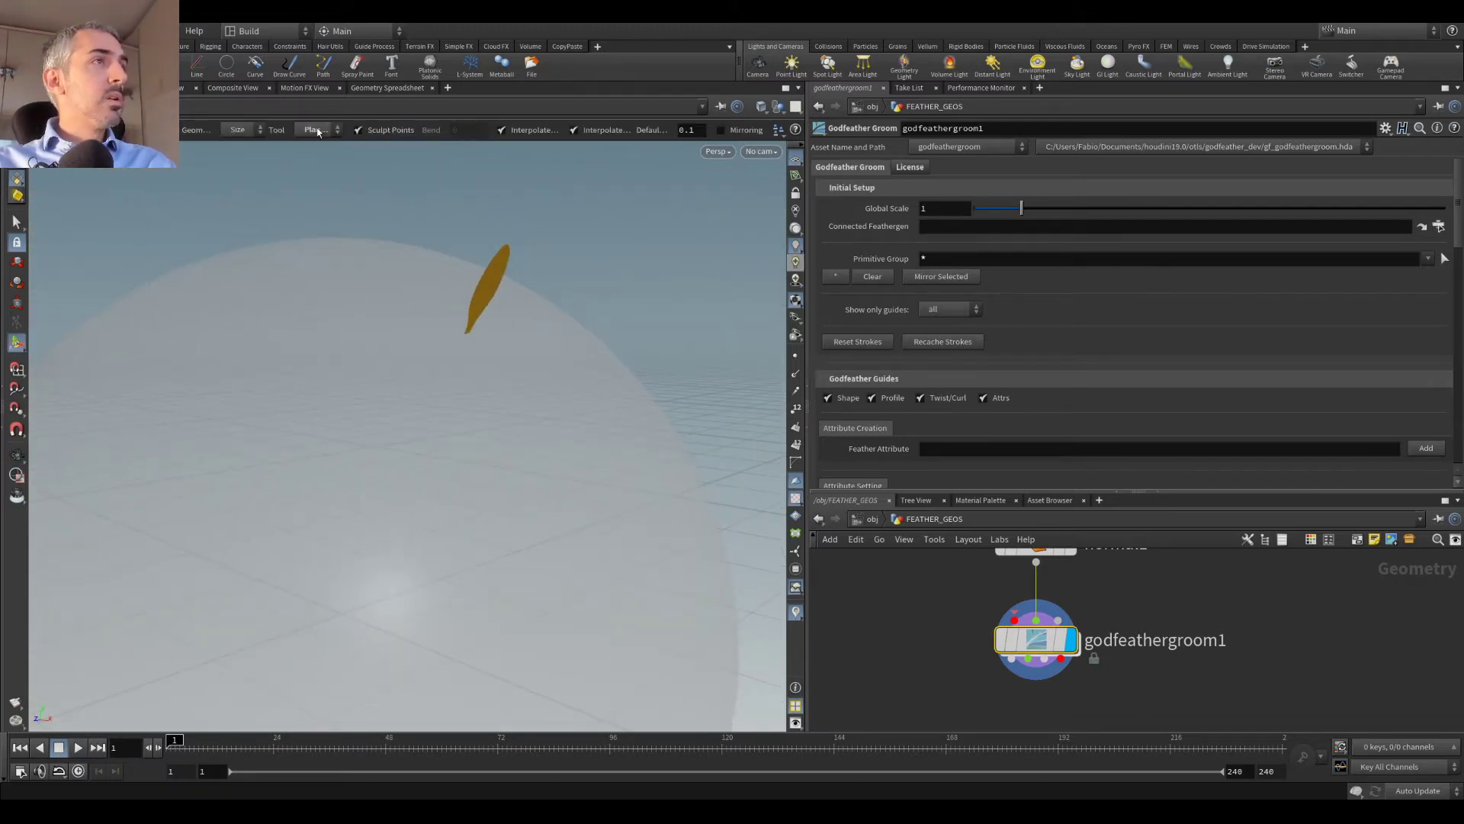
{"action": "left_click", "coordinate": [316, 130]}
{"action": "left_click", "coordinate": [325, 145]}
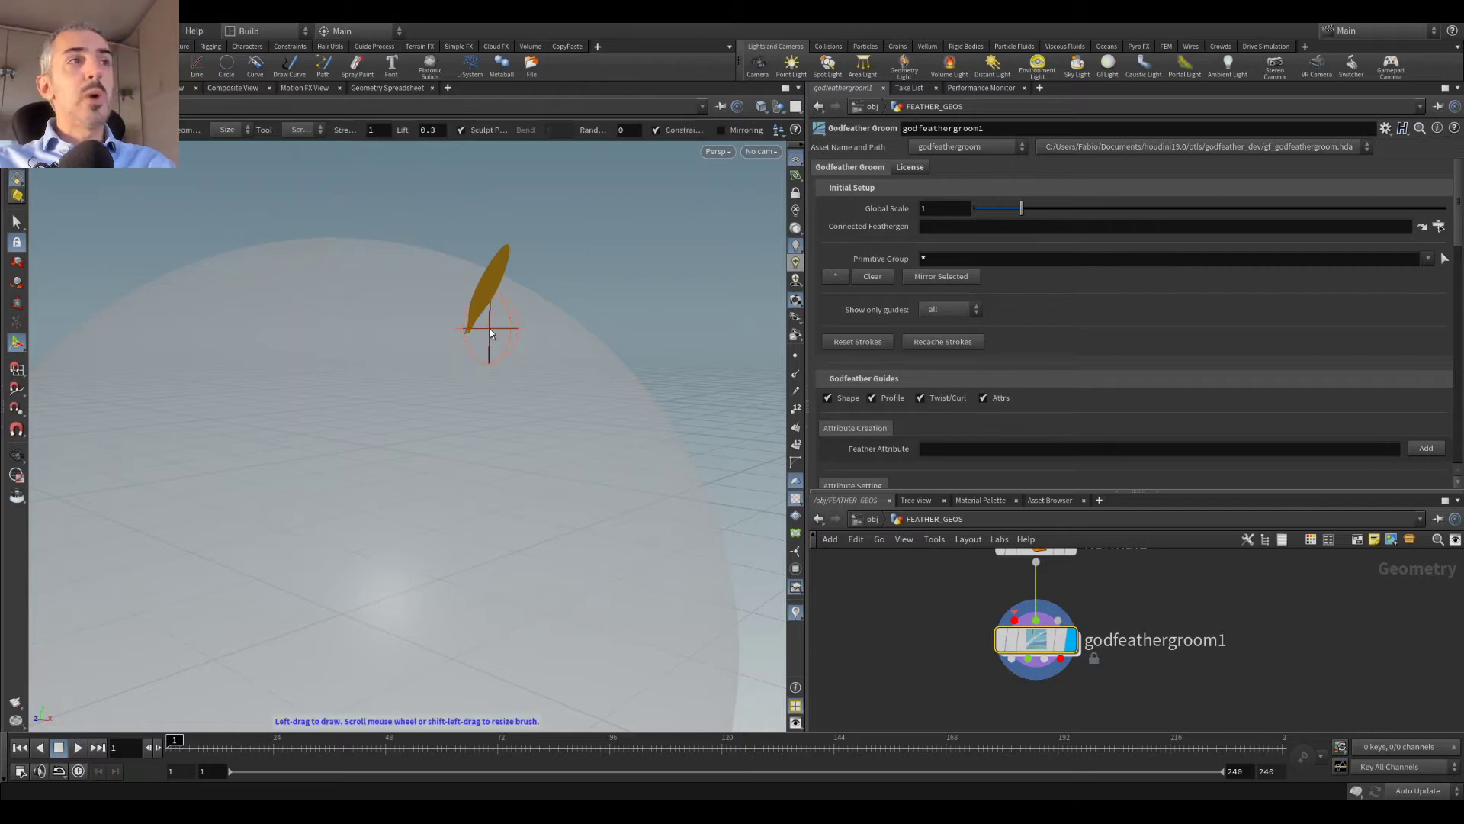
{"action": "mouse_move", "coordinate": [496, 301]}
{"action": "left_mouse_down"}
{"action": "mouse_move", "coordinate": [552, 272]}
{"action": "mouse_move", "coordinate": [614, 333]}
{"action": "mouse_move", "coordinate": [562, 282]}
{"action": "mouse_move", "coordinate": [534, 276]}
{"action": "left_mouse_up"}
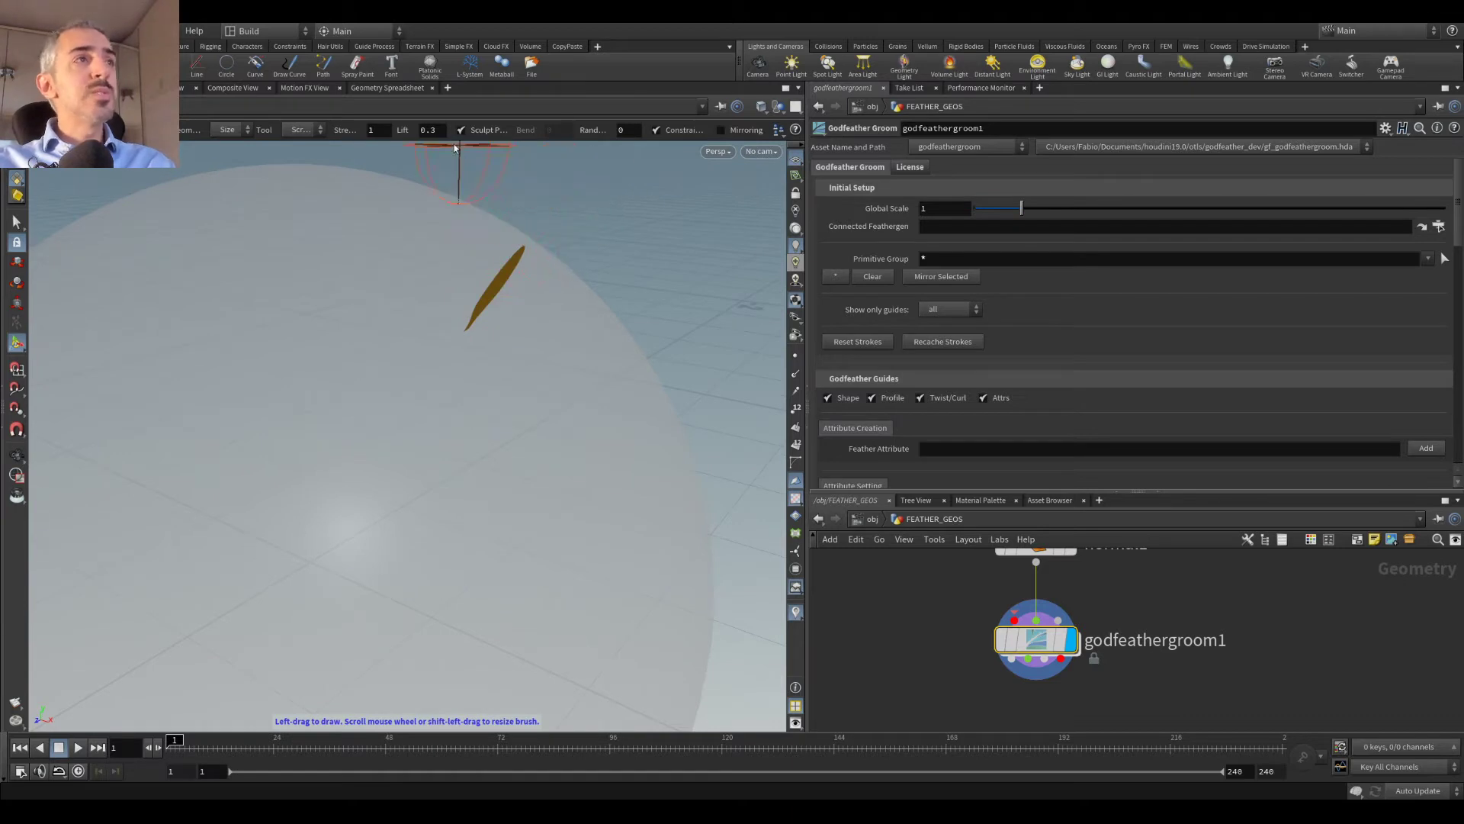
Step: Turn off the Screen Brush's Constrain option and stretch the feather guide outward, off the sphere's surface
{"action": "left_click", "coordinate": [460, 130]}
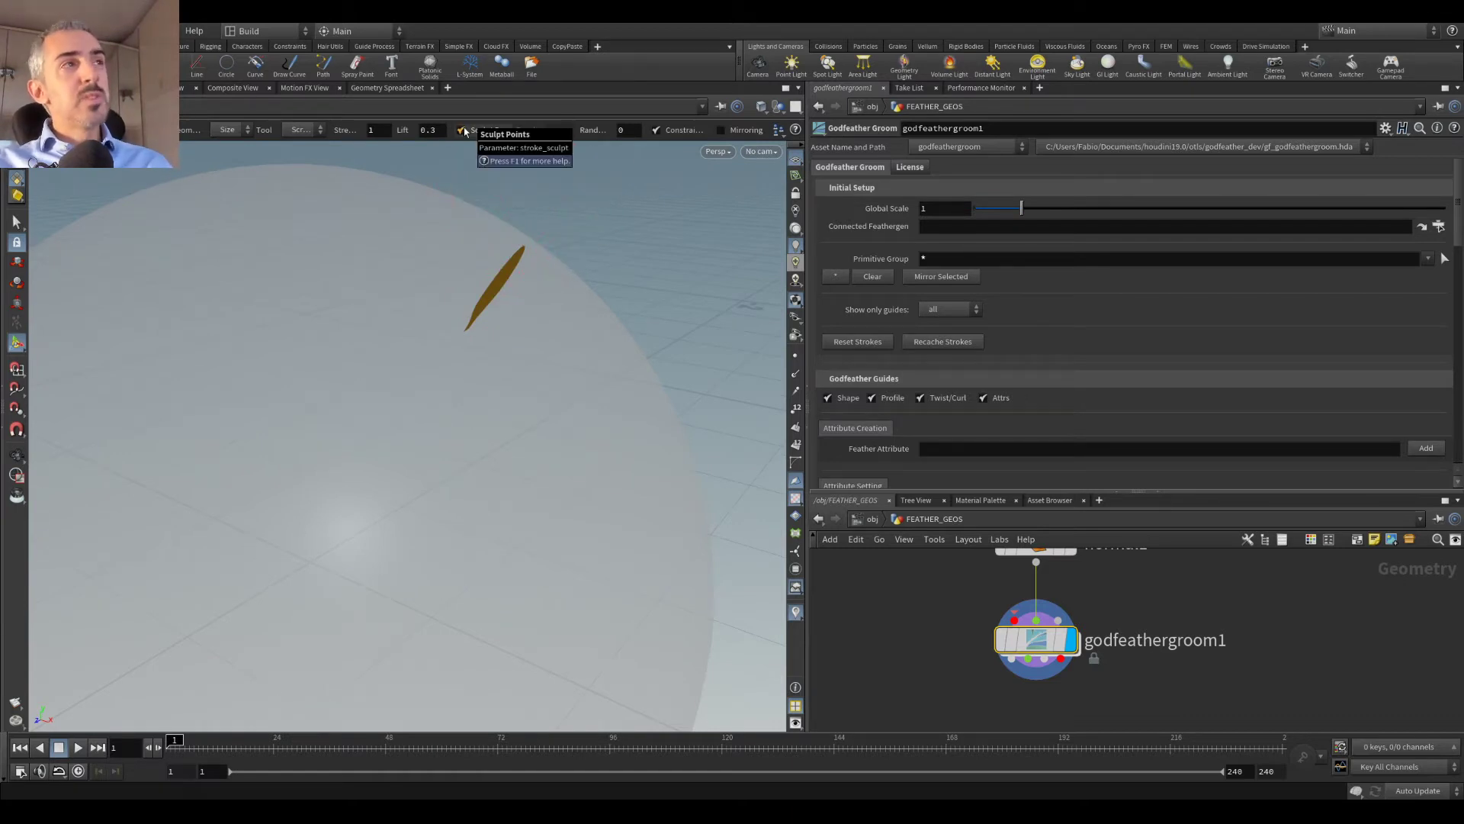
{"action": "left_click", "coordinate": [463, 130]}
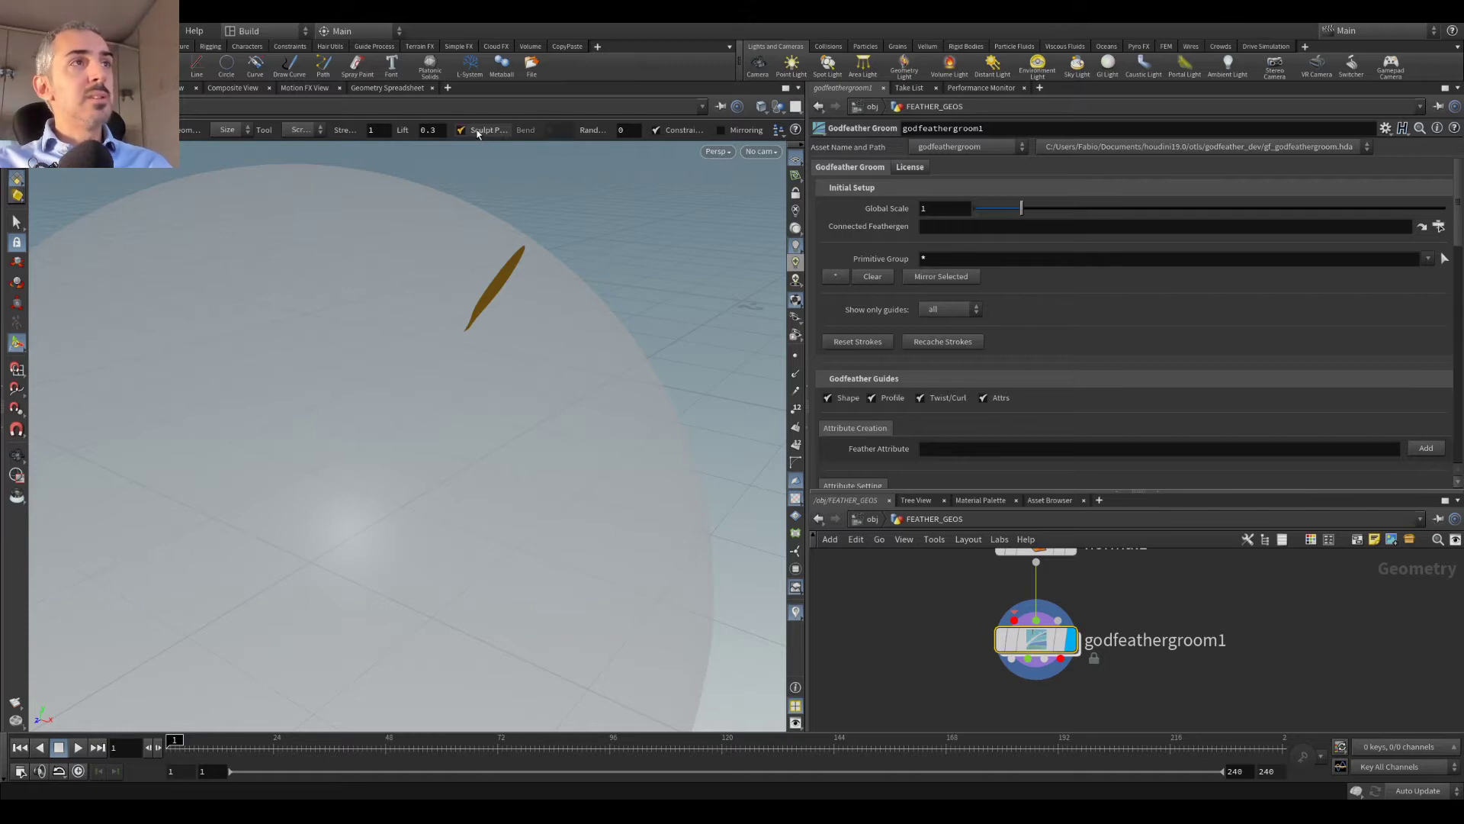
{"action": "mouse_move", "coordinate": [578, 272]}
{"action": "left_mouse_down", "text": "alt"}
{"action": "mouse_move", "coordinate": [549, 277]}
{"action": "mouse_move", "coordinate": [575, 254]}
{"action": "left_mouse_up", "text": "alt"}
{"action": "left_click", "coordinate": [656, 131]}
{"action": "left_click_drag", "start_coordinate": [517, 203], "coordinate": [711, 315], "text": "alt"}
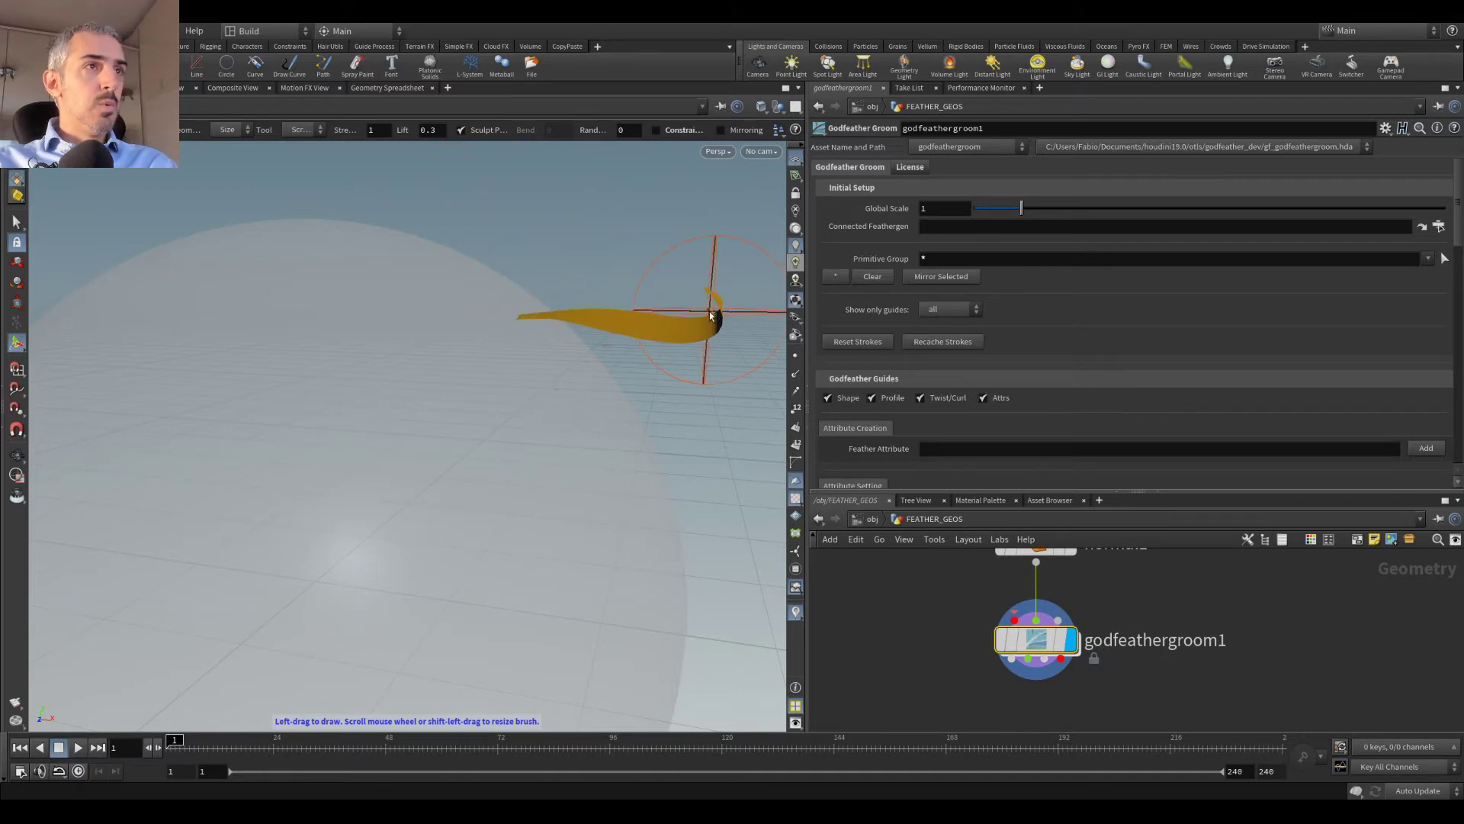
Step: Turn the Constrain option back on and comb the stretched feather guide down along the sphere's surface
{"action": "left_click", "coordinate": [656, 130]}
{"action": "mouse_move", "coordinate": [529, 327]}
{"action": "left_mouse_down", "text": "alt"}
{"action": "mouse_move", "coordinate": [490, 281]}
{"action": "mouse_move", "coordinate": [555, 255]}
{"action": "mouse_move", "coordinate": [687, 298]}
{"action": "mouse_move", "coordinate": [702, 408]}
{"action": "mouse_move", "coordinate": [580, 333]}
{"action": "mouse_move", "coordinate": [671, 360]}
{"action": "mouse_move", "coordinate": [717, 411]}
{"action": "mouse_move", "coordinate": [506, 451]}
{"action": "mouse_move", "coordinate": [518, 380]}
{"action": "mouse_move", "coordinate": [513, 399]}
{"action": "mouse_move", "coordinate": [442, 353]}
{"action": "mouse_move", "coordinate": [353, 350]}
{"action": "left_mouse_up", "text": "alt"}
{"action": "key", "text": "Escape"}
{"action": "key", "text": "Return"}
Step: Switch the brush to the Cut tool, trim the feather guide's tip, and undo the cut
{"action": "left_click", "coordinate": [298, 130]}
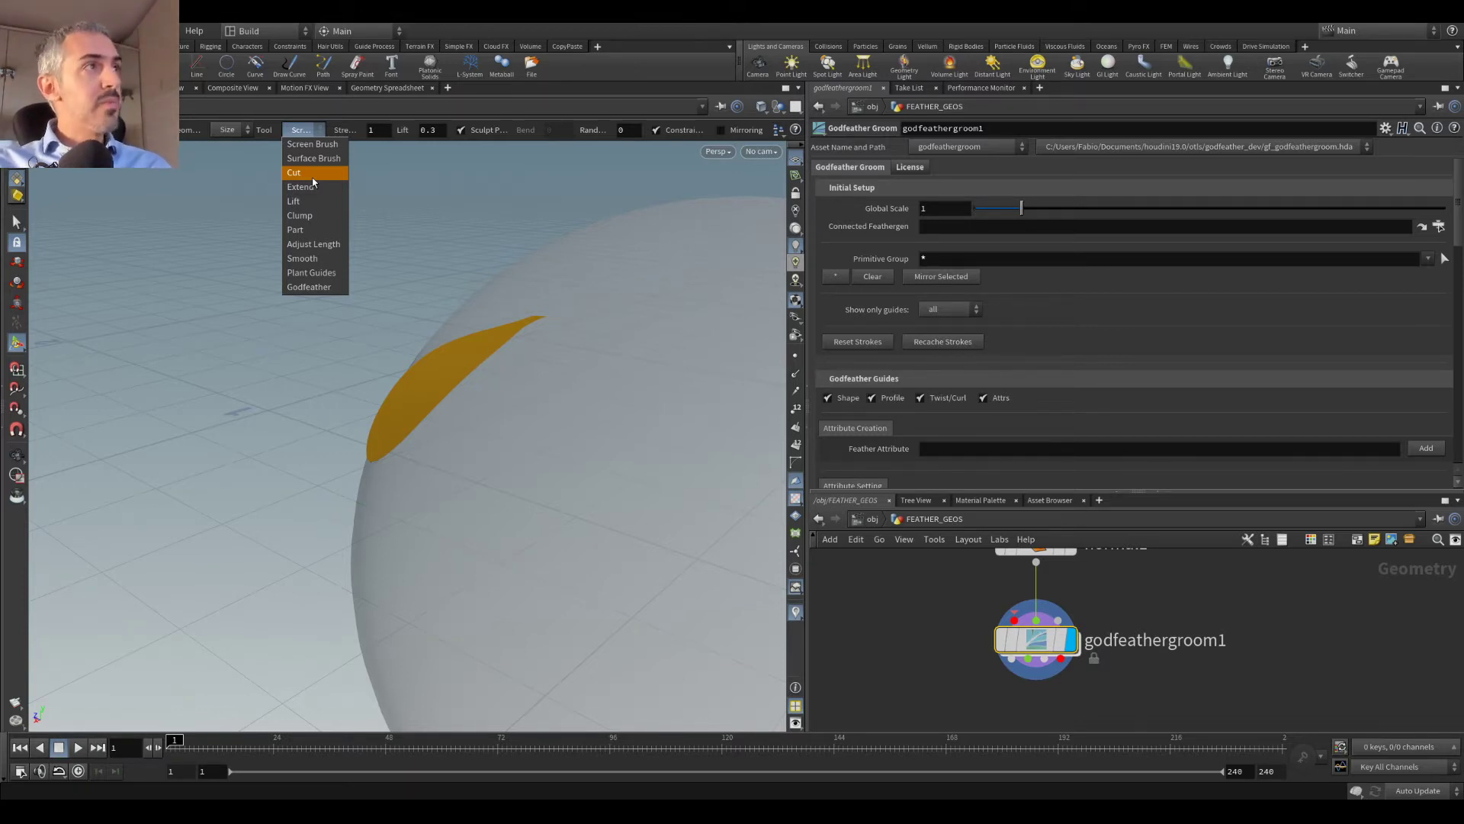
{"action": "left_click", "coordinate": [302, 130]}
{"action": "key", "text": "Escape"}
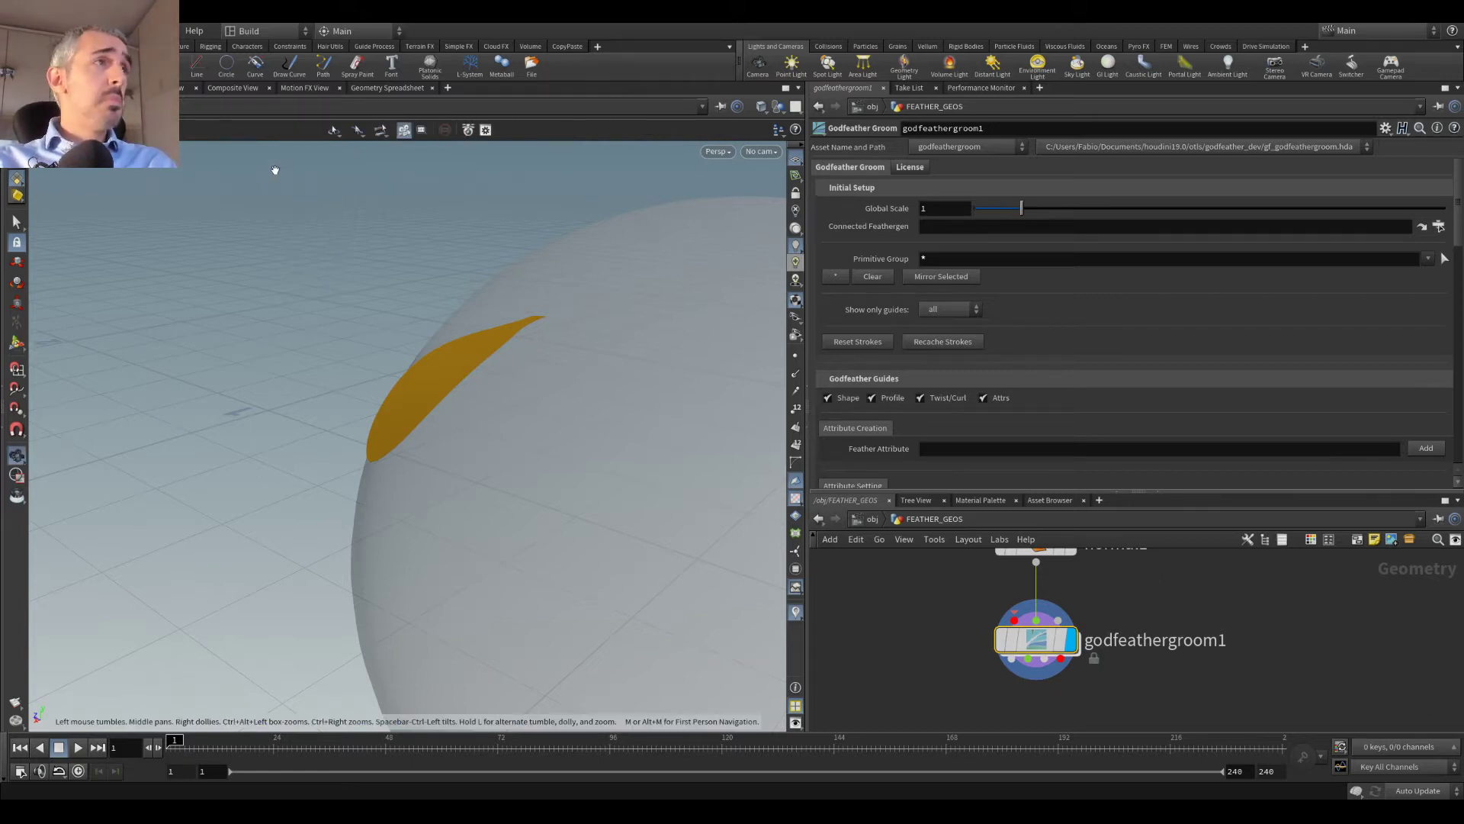
{"action": "left_click", "coordinate": [302, 130]}
{"action": "left_click", "coordinate": [308, 172]}
{"action": "left_click_drag", "start_coordinate": [307, 300], "coordinate": [403, 374], "text": "alt"}
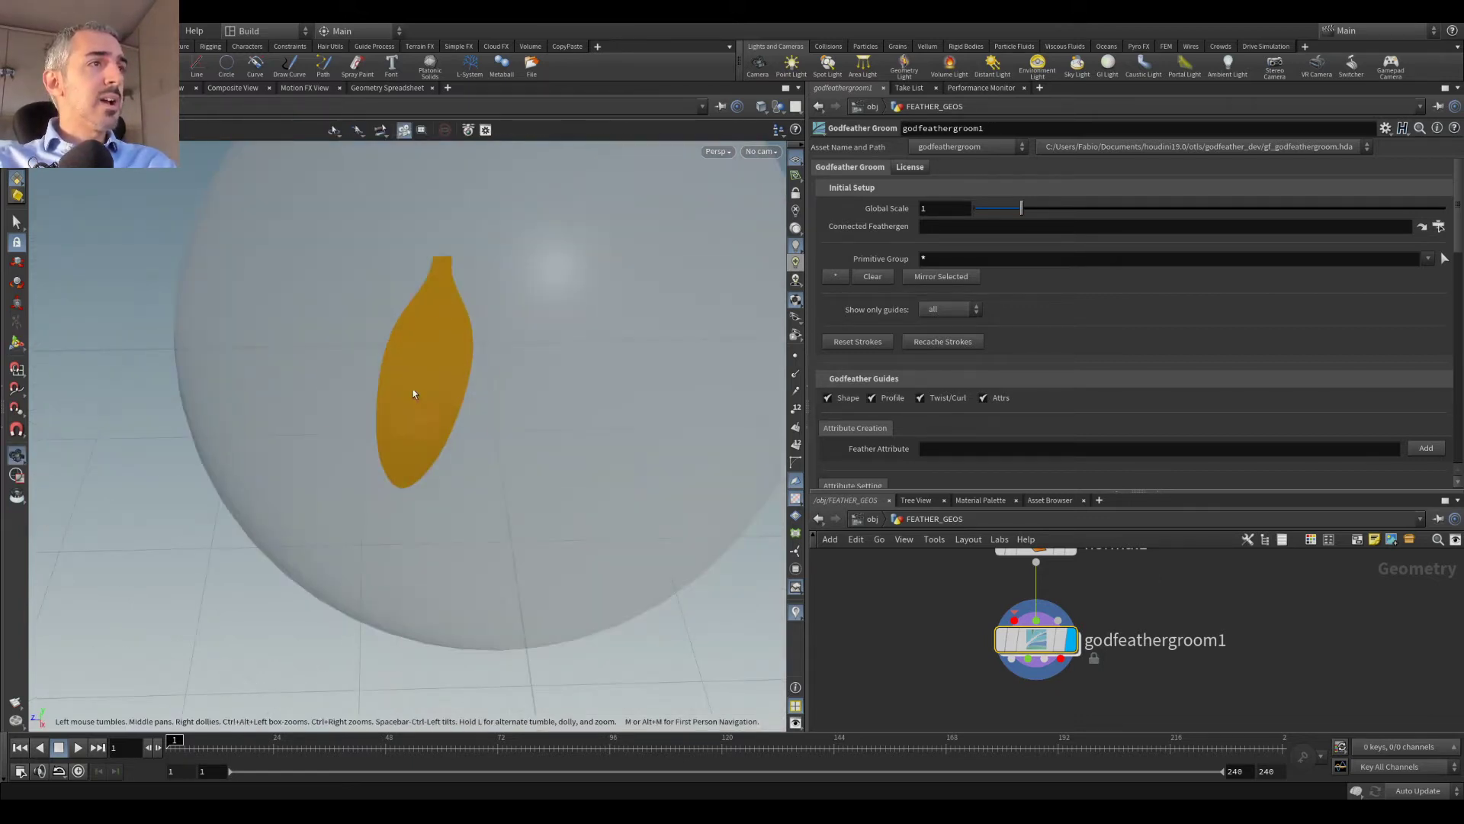
{"action": "left_click_drag", "start_coordinate": [473, 481], "coordinate": [203, 549]}
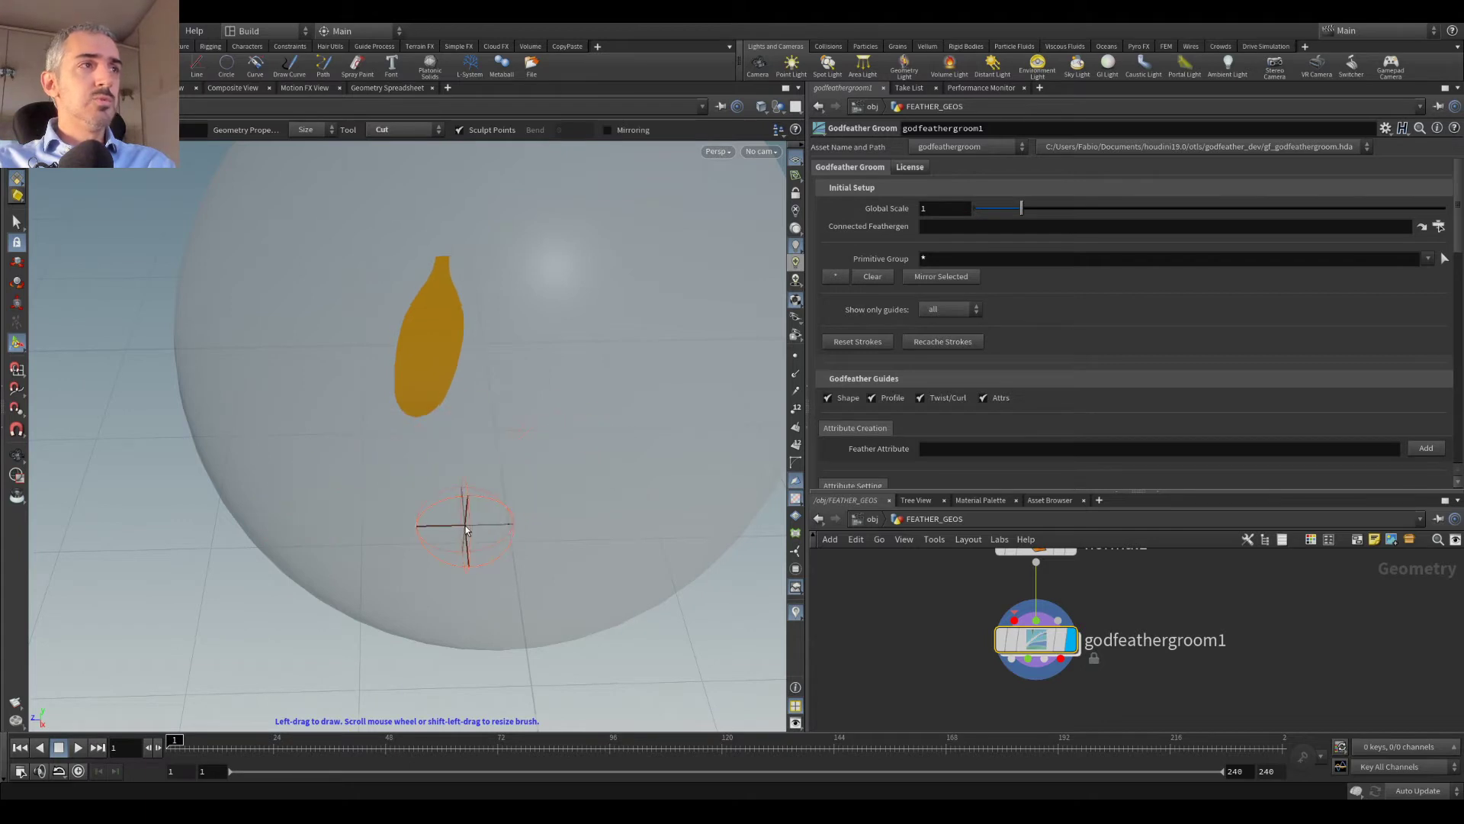
{"action": "key", "text": "ctrl+z"}
Step: Examine the brush's geometry property options (Size, Curl, Twist) and its list of available tools
{"action": "left_click", "coordinate": [314, 131]}
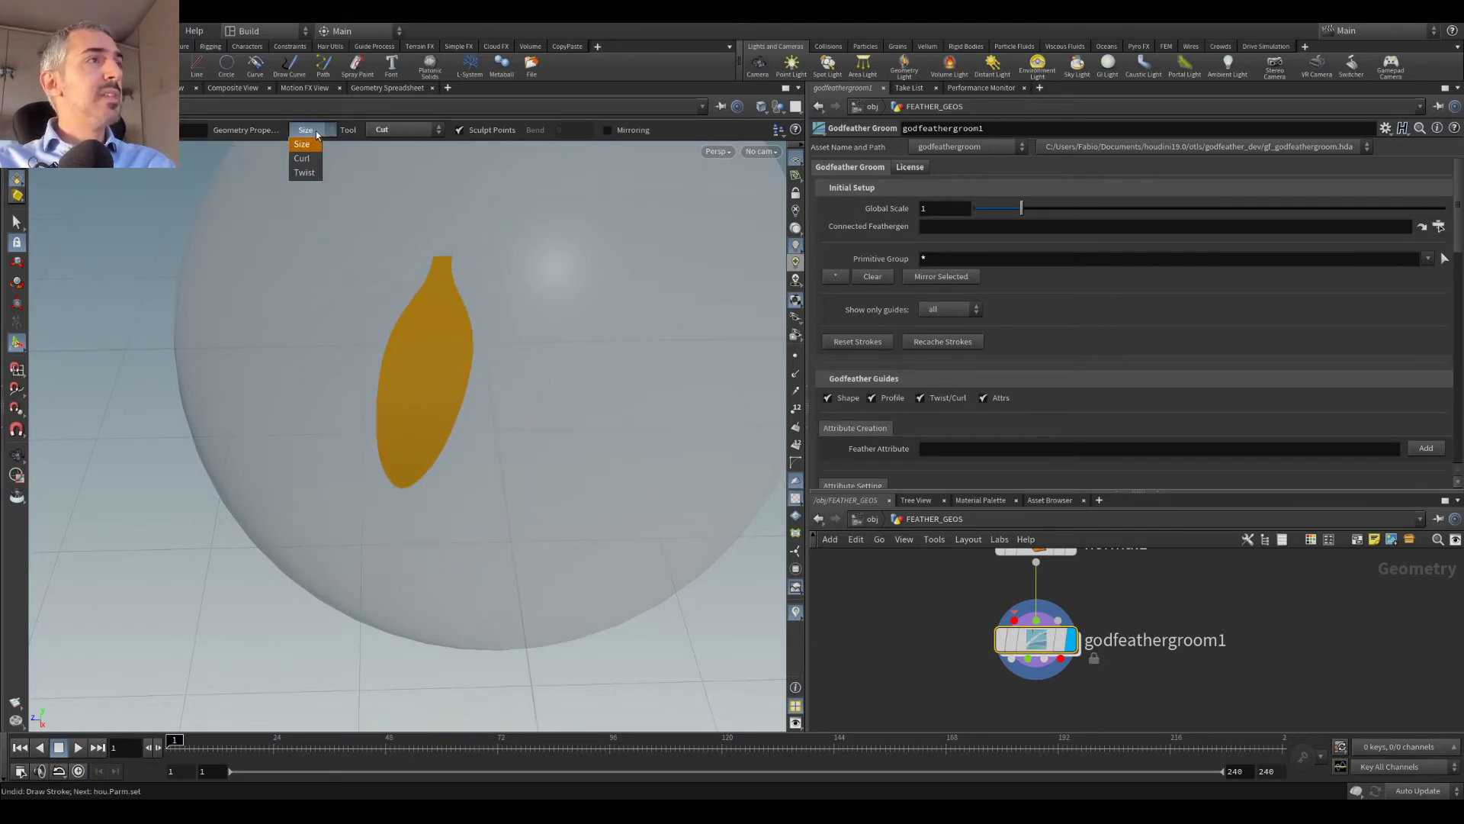
{"action": "left_click", "coordinate": [317, 135]}
{"action": "left_click", "coordinate": [402, 130]}
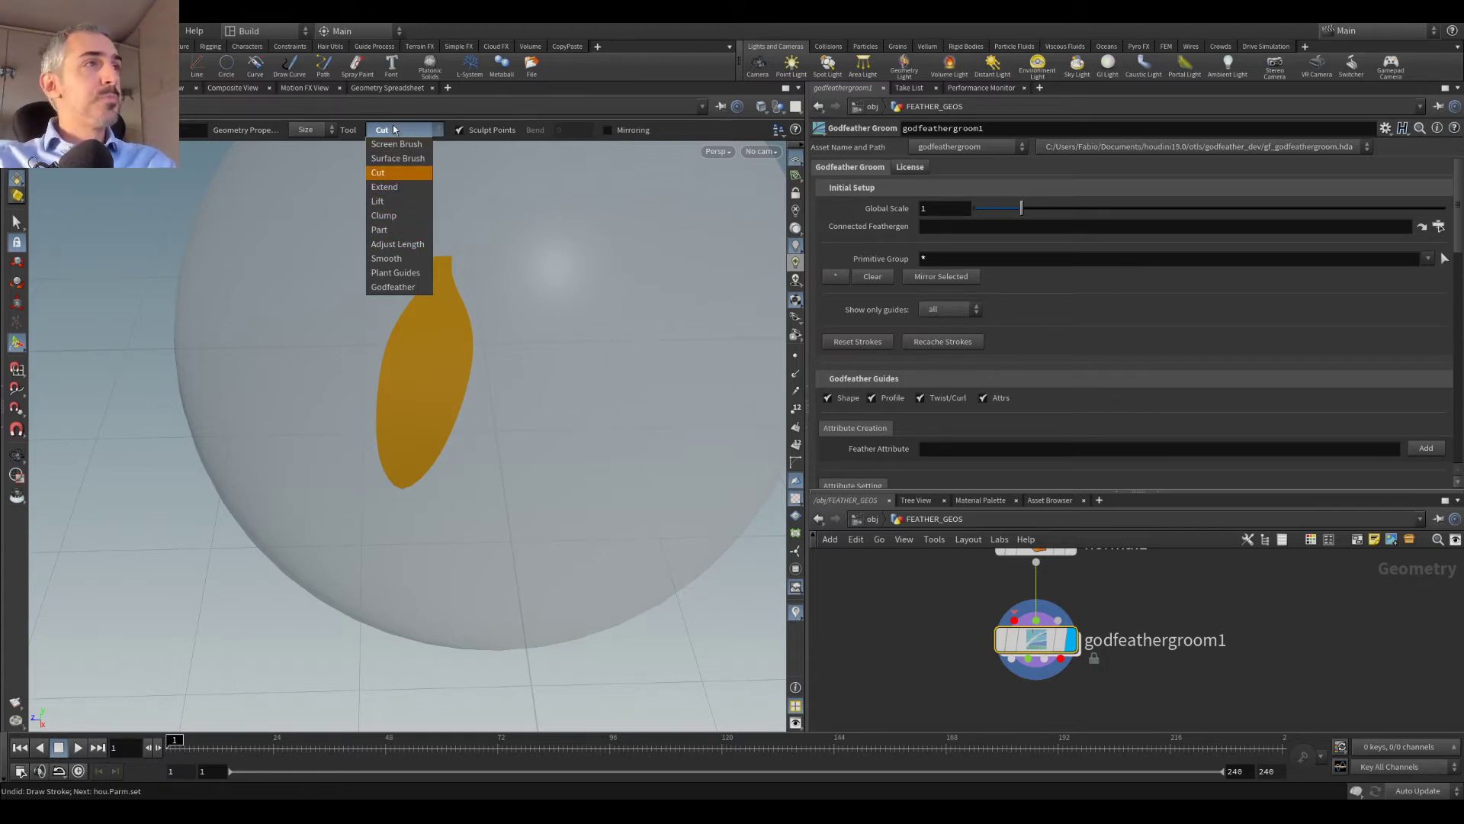
{"action": "left_click", "coordinate": [379, 304]}
{"action": "key", "text": "Escape"}
{"action": "mouse_move", "coordinate": [605, 294]}
{"action": "left_mouse_down"}
{"action": "mouse_move", "coordinate": [483, 304]}
{"action": "mouse_move", "coordinate": [458, 359]}
{"action": "mouse_move", "coordinate": [482, 333]}
{"action": "mouse_move", "coordinate": [595, 335]}
{"action": "left_mouse_up"}
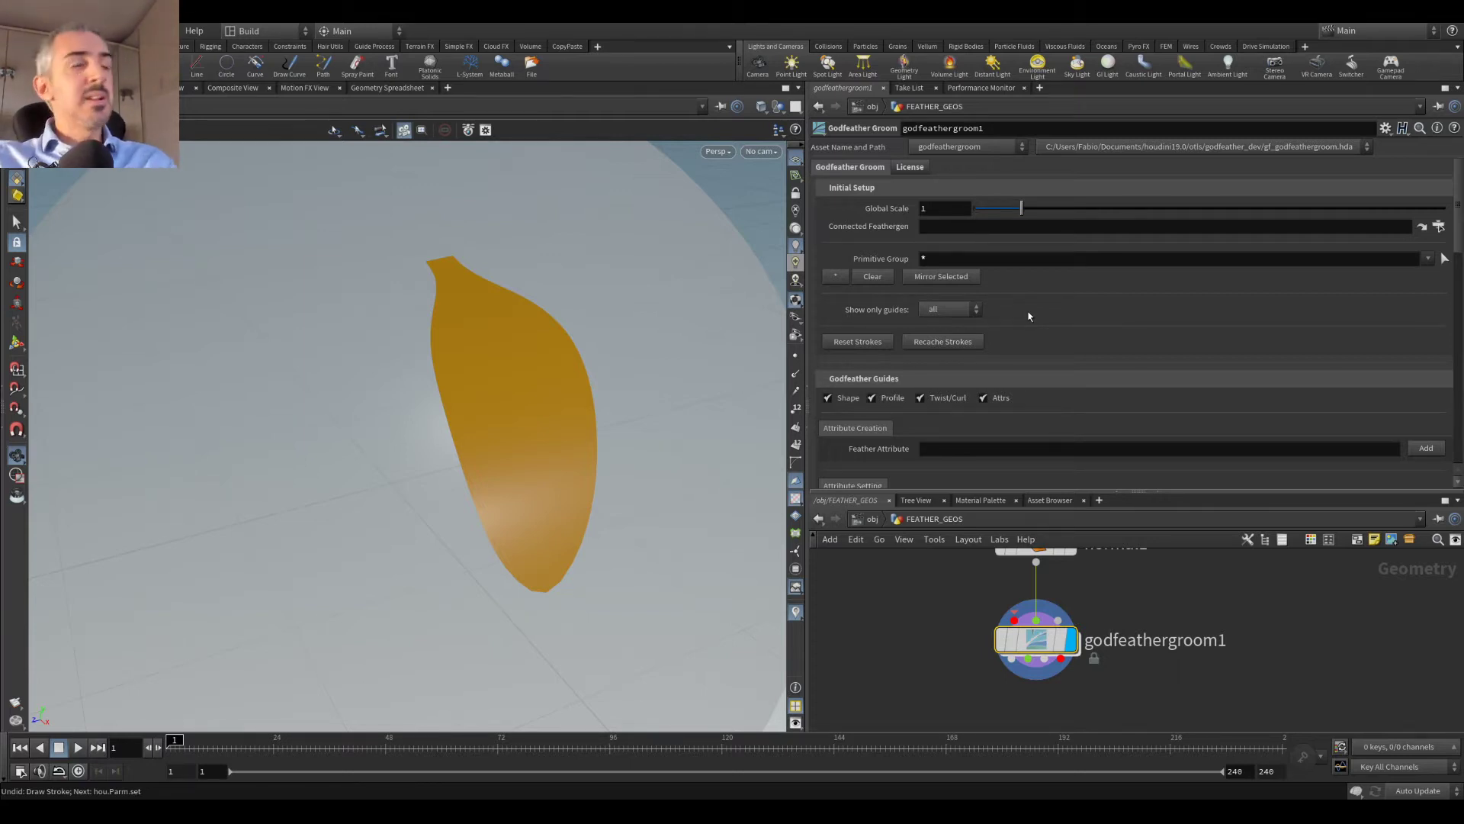
Step: Examine the groom node's initial setup, including the Primitive Group and the Show only guides options
{"action": "mouse_move", "coordinate": [519, 398]}
{"action": "left_mouse_down"}
{"action": "mouse_move", "coordinate": [546, 396]}
{"action": "mouse_move", "coordinate": [530, 398]}
{"action": "left_mouse_up"}
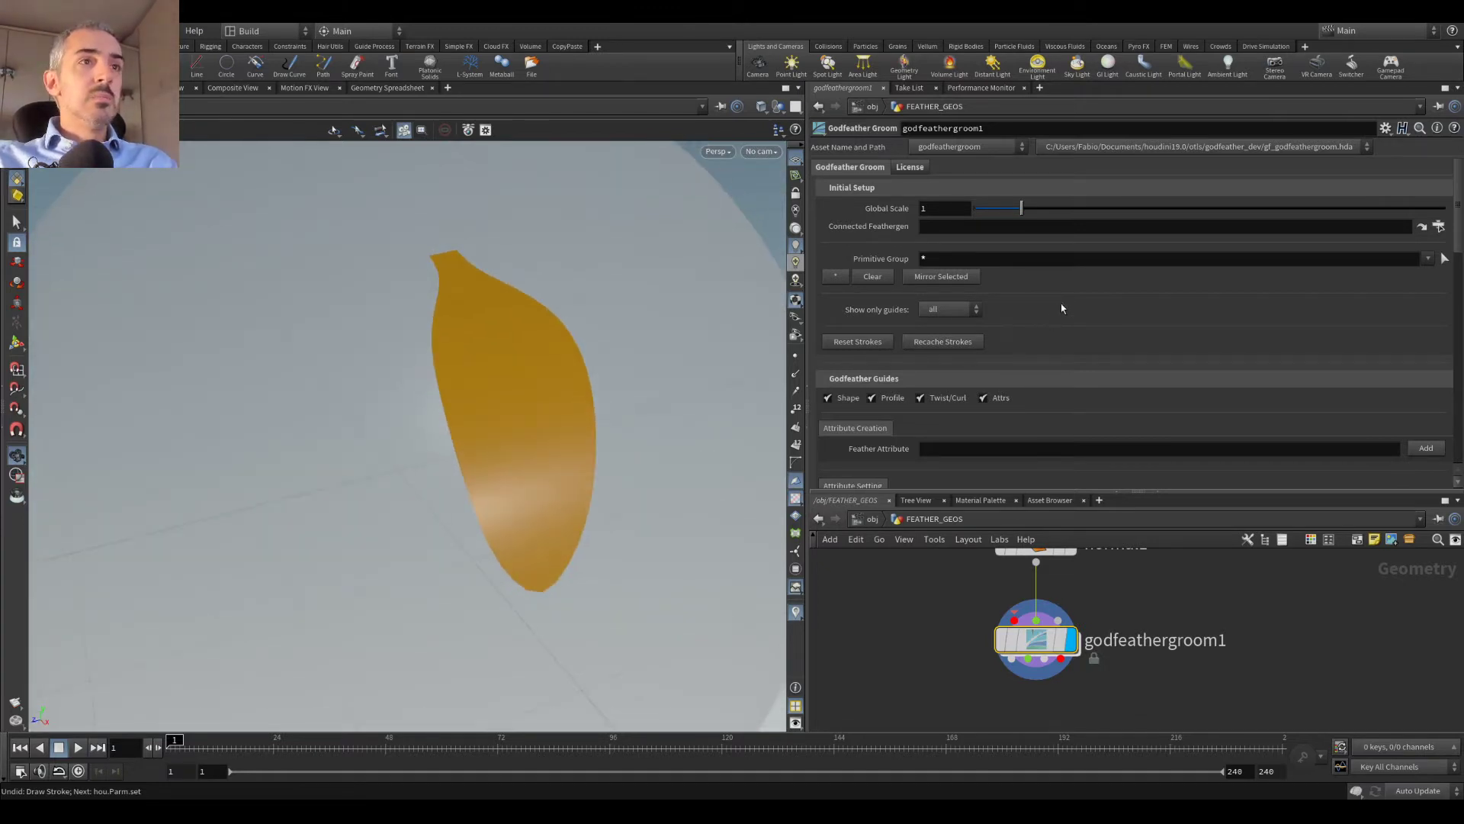
{"action": "scroll", "coordinate": [1056, 307], "scroll_direction": "down", "scroll_amount": 4}
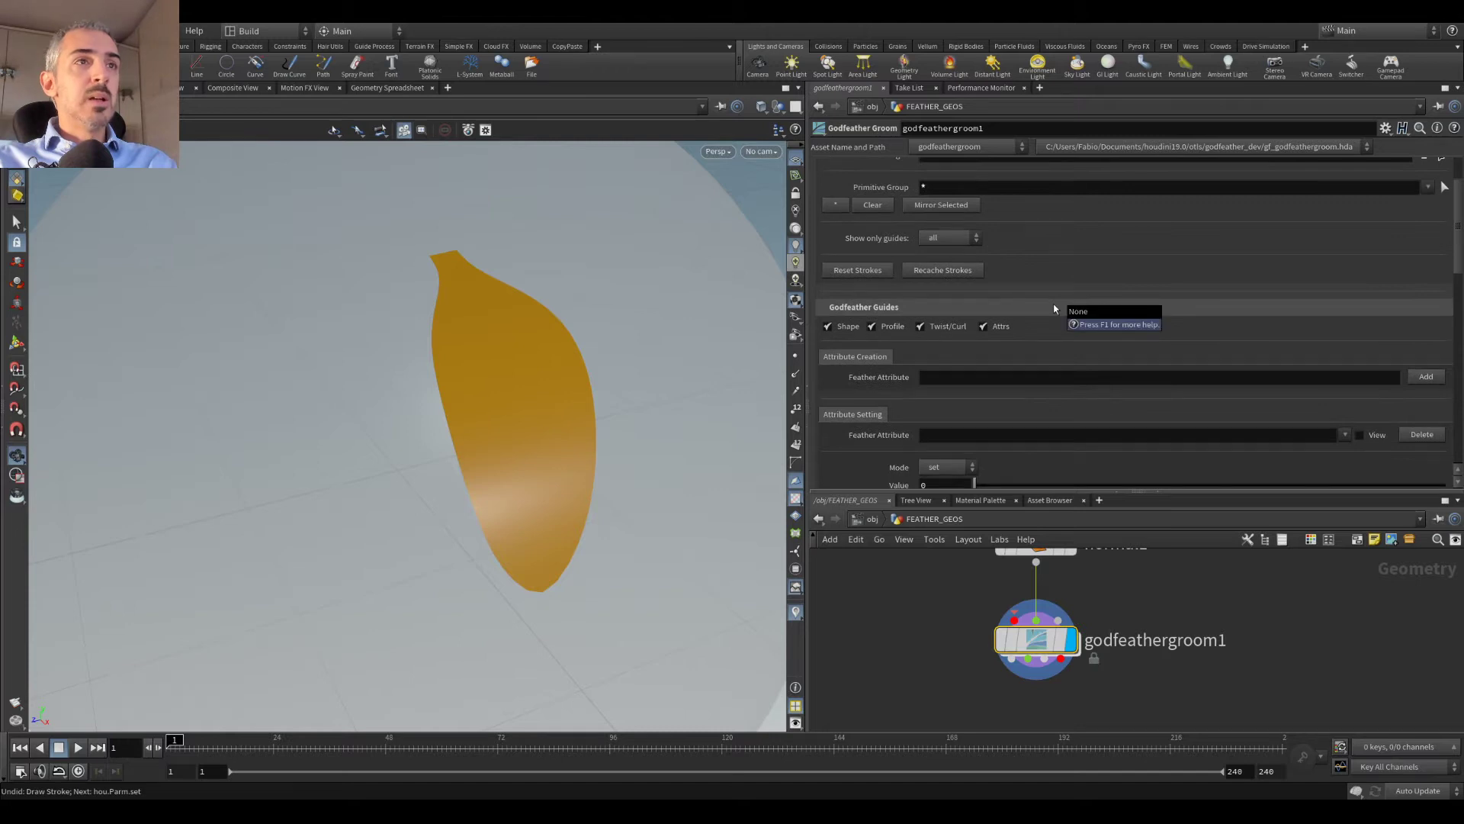
{"action": "scroll", "coordinate": [950, 305], "scroll_direction": "up", "scroll_amount": 4}
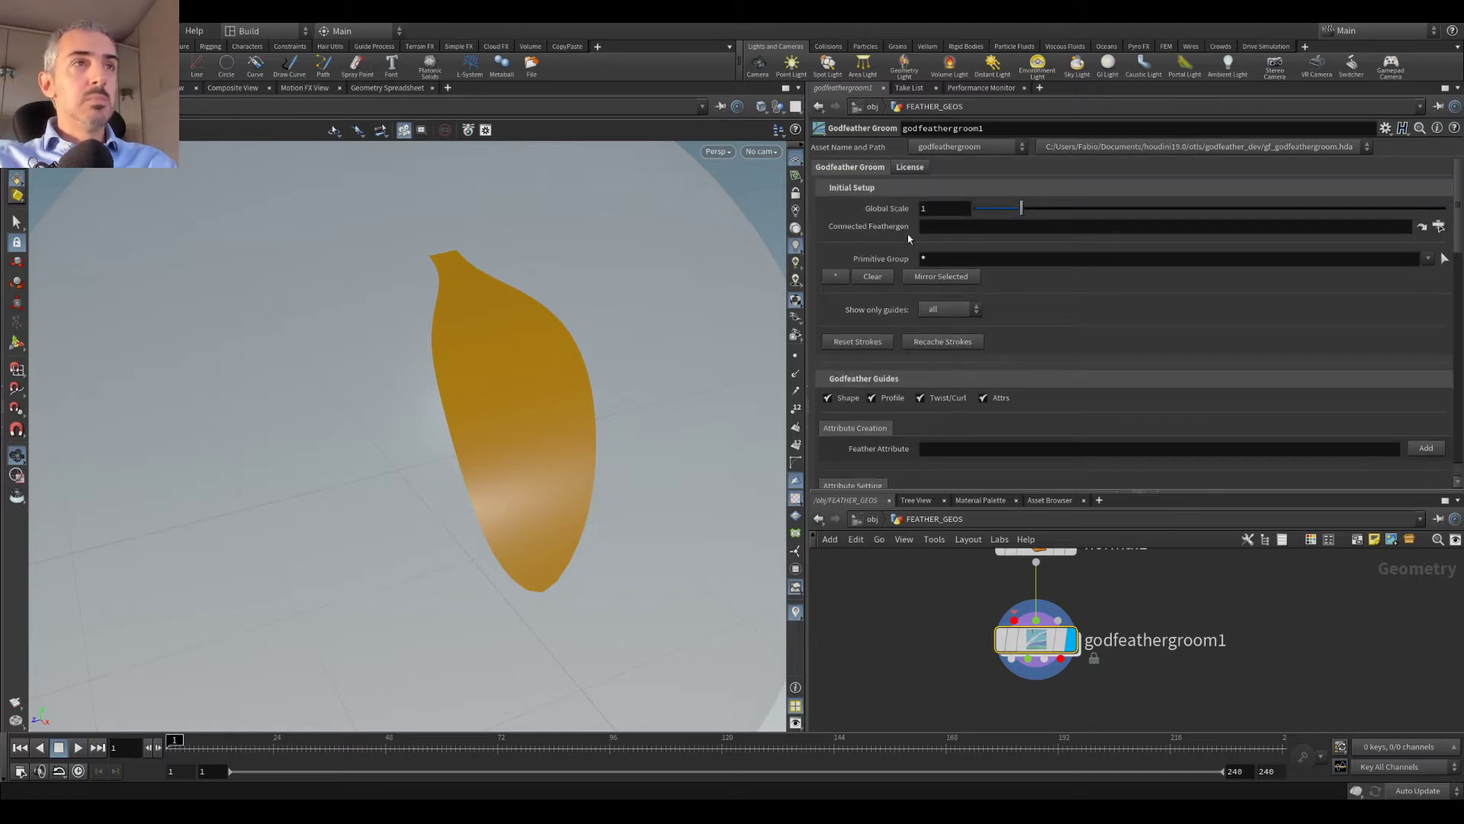
{"action": "left_click_drag", "start_coordinate": [807, 243], "coordinate": [775, 243]}
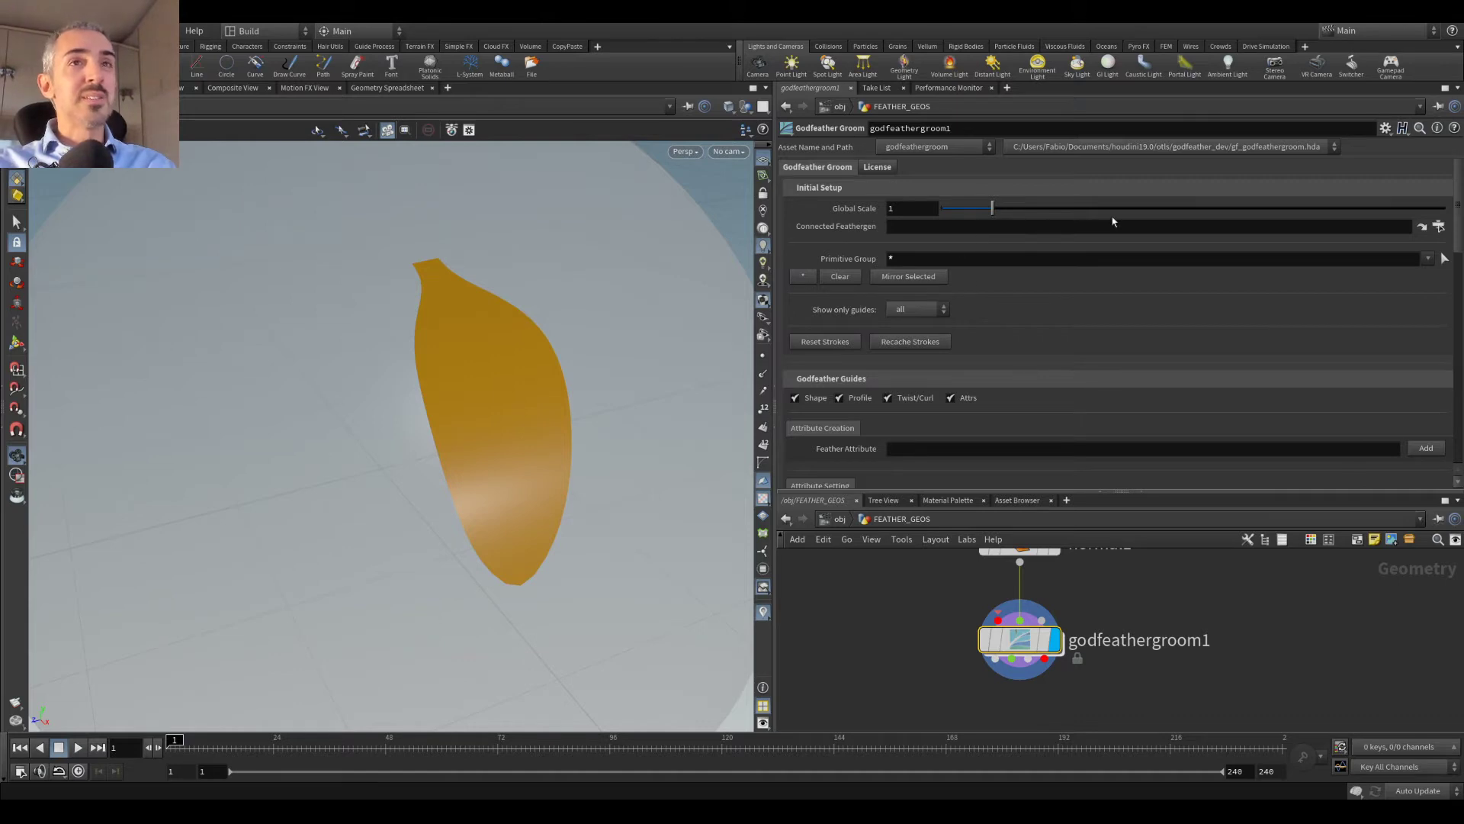
{"action": "left_click", "coordinate": [1010, 259]}
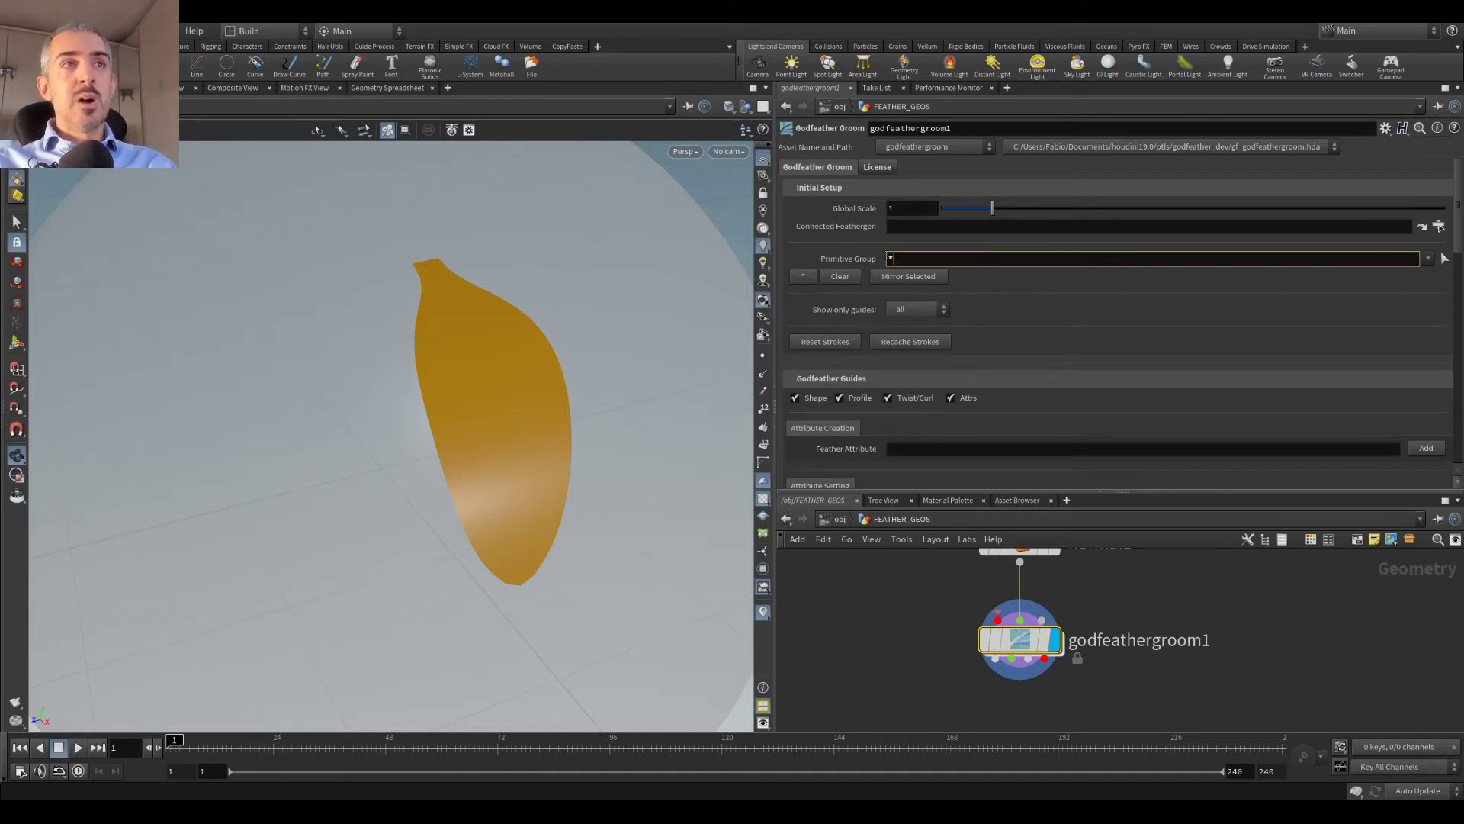
{"action": "key", "text": "Return"}
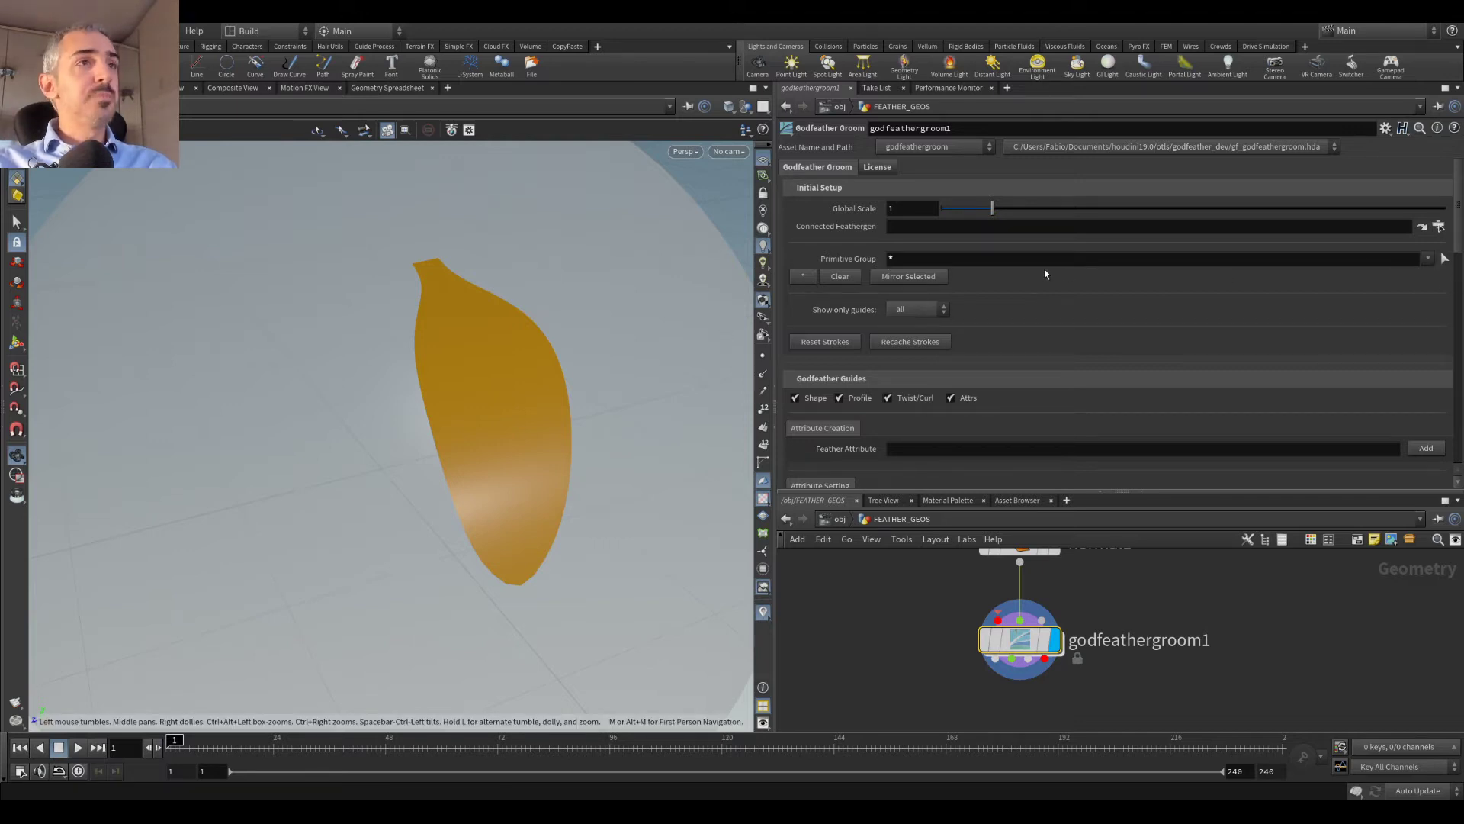
{"action": "scroll", "coordinate": [1035, 282], "scroll_direction": "down", "scroll_amount": 1}
{"action": "scroll", "coordinate": [975, 319], "scroll_direction": "up", "scroll_amount": 1}
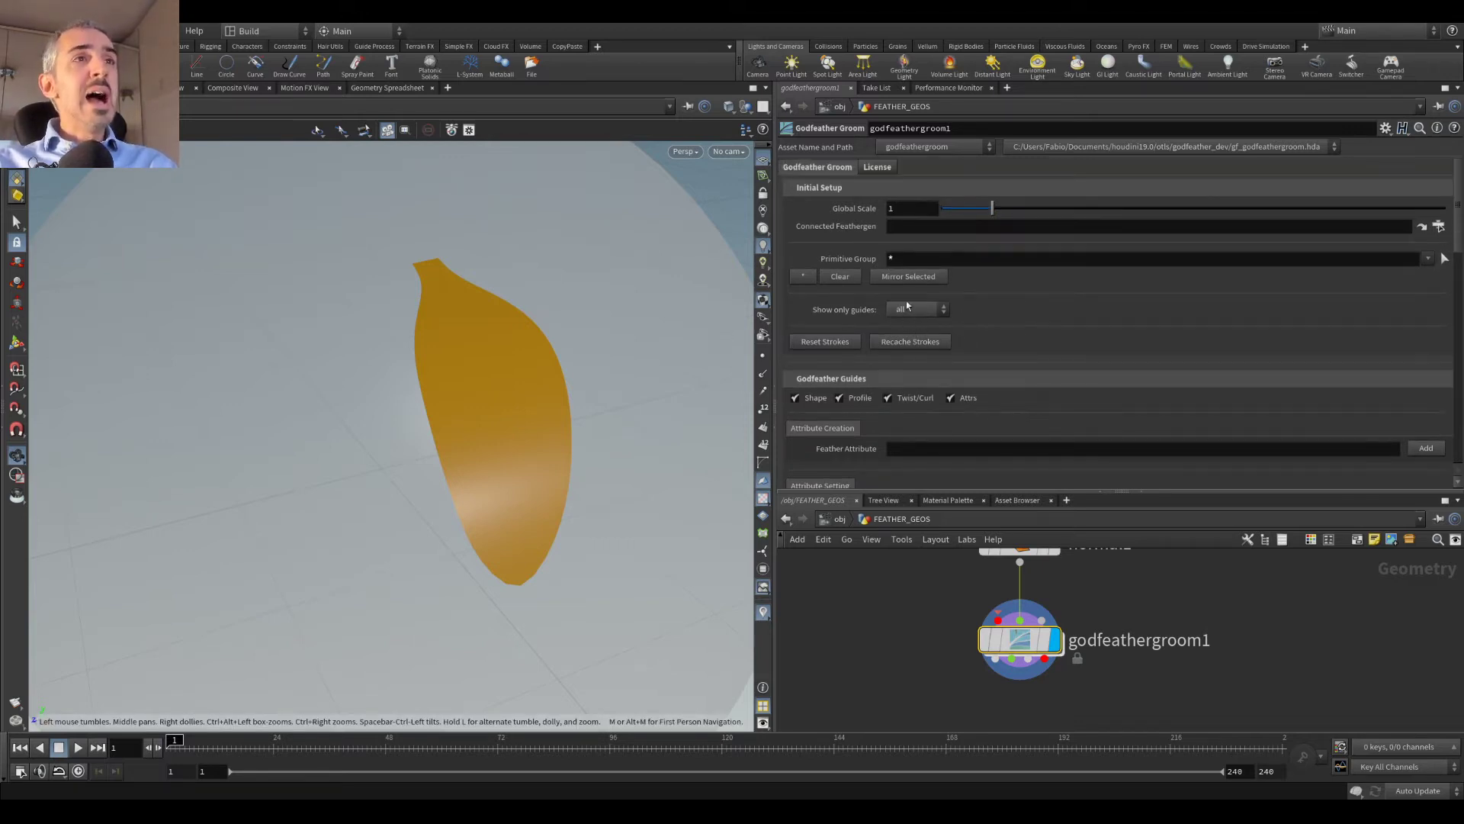
{"action": "left_click", "coordinate": [913, 314]}
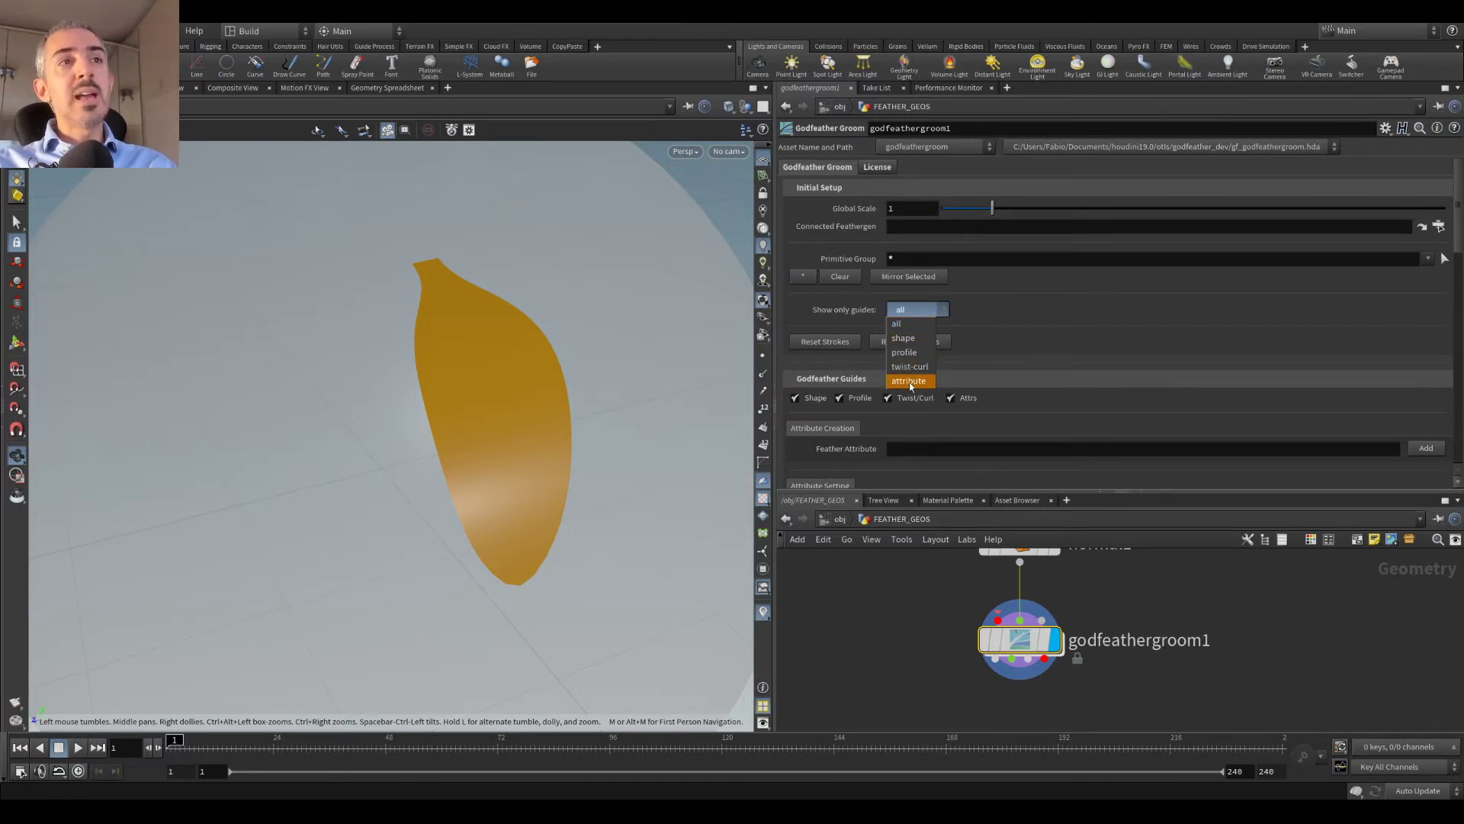
{"action": "left_click", "coordinate": [911, 311]}
{"action": "left_click_drag", "start_coordinate": [500, 384], "coordinate": [519, 379]}
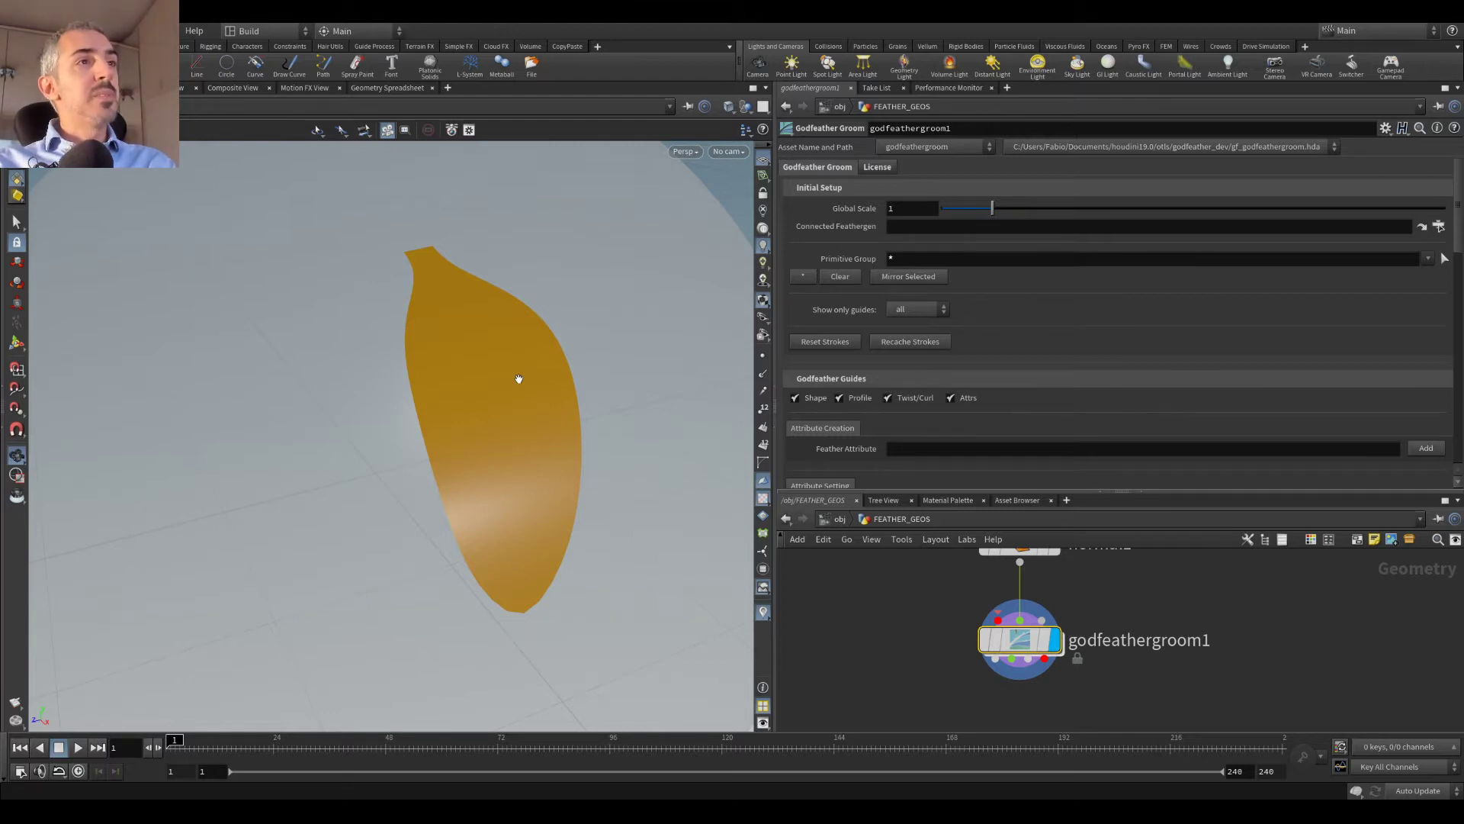
Step: Examine the attribute creation, setting and randomize parameters, and the feather attributes available for setting
{"action": "scroll", "coordinate": [982, 366], "scroll_direction": "down", "scroll_amount": 4}
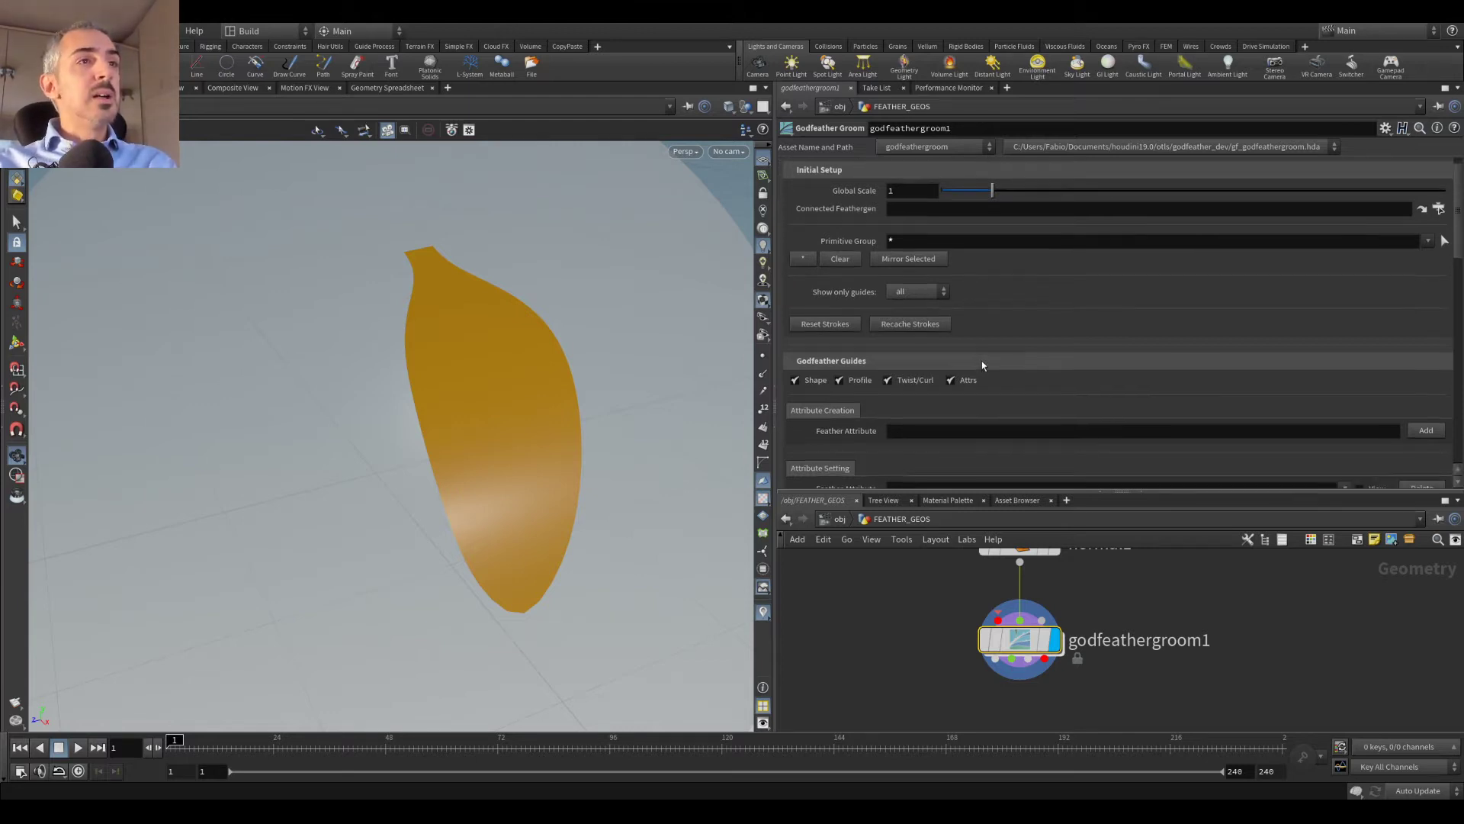
{"action": "scroll", "coordinate": [880, 317], "scroll_direction": "down", "scroll_amount": 2}
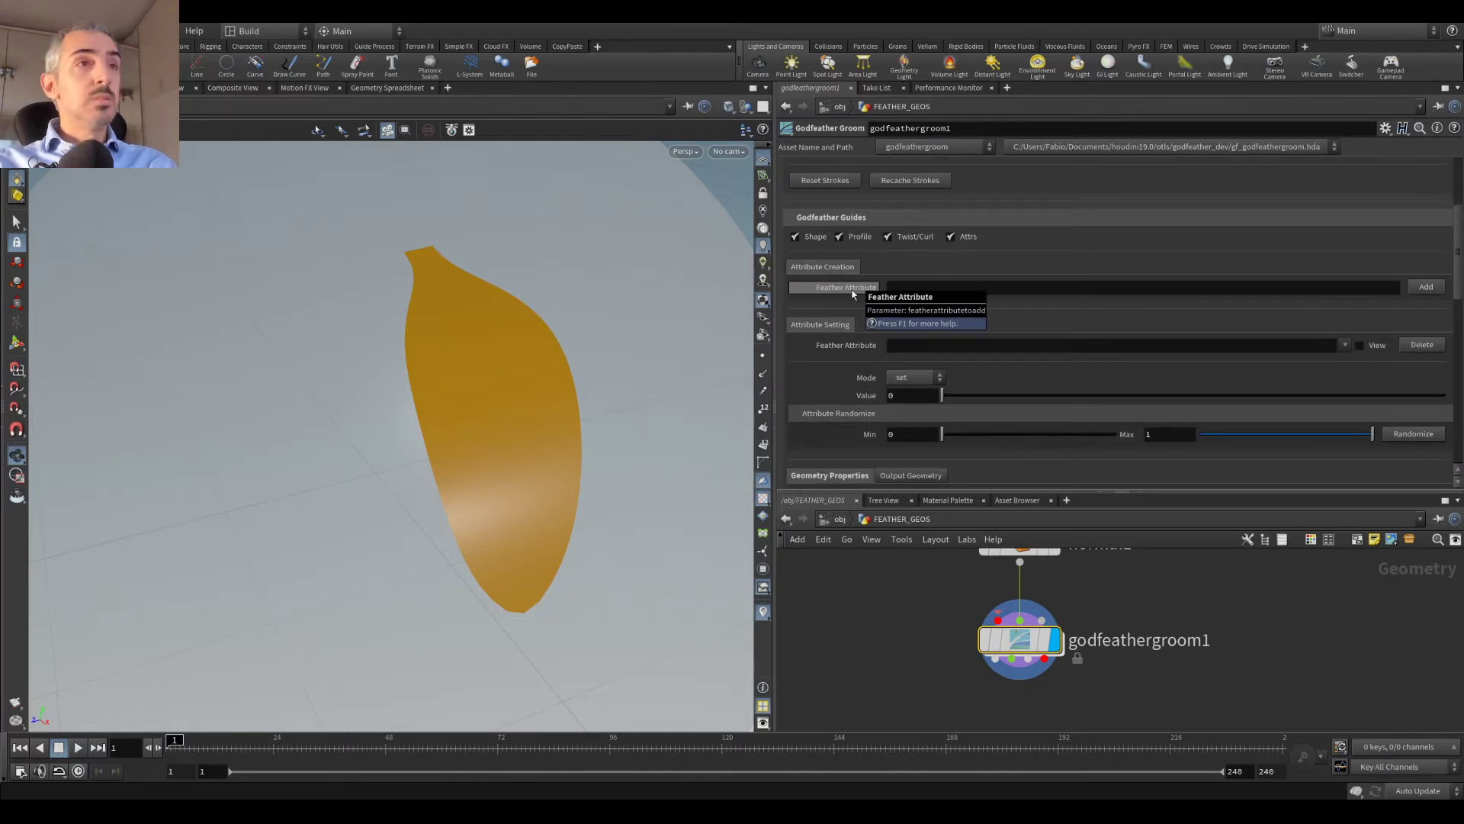
{"action": "scroll", "coordinate": [847, 302], "scroll_direction": "up", "scroll_amount": 1}
{"action": "scroll", "coordinate": [863, 306], "scroll_direction": "down", "scroll_amount": 1}
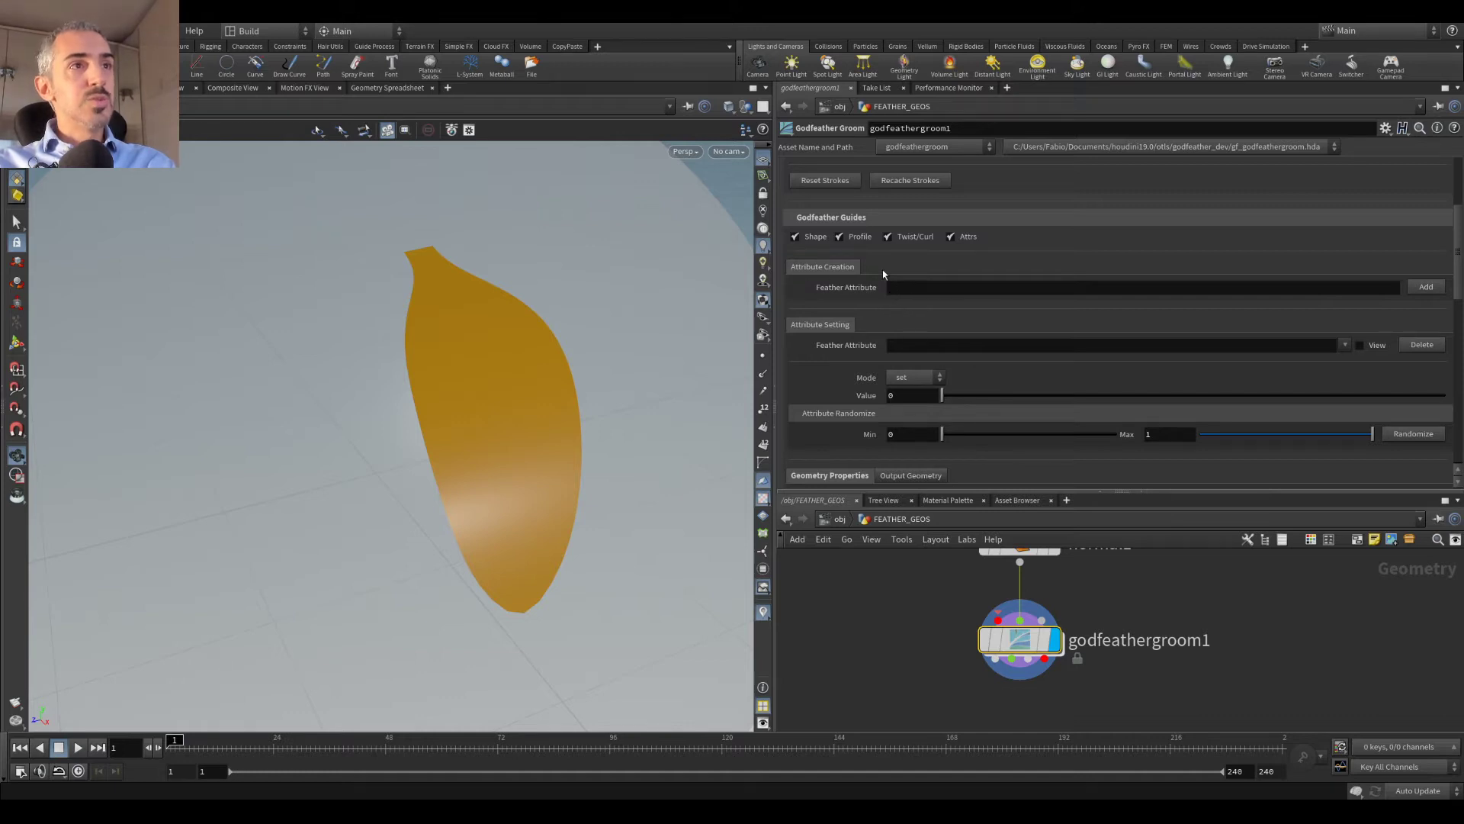
{"action": "scroll", "coordinate": [857, 310], "scroll_direction": "down", "scroll_amount": 4}
{"action": "scroll", "coordinate": [946, 330], "scroll_direction": "up", "scroll_amount": 3}
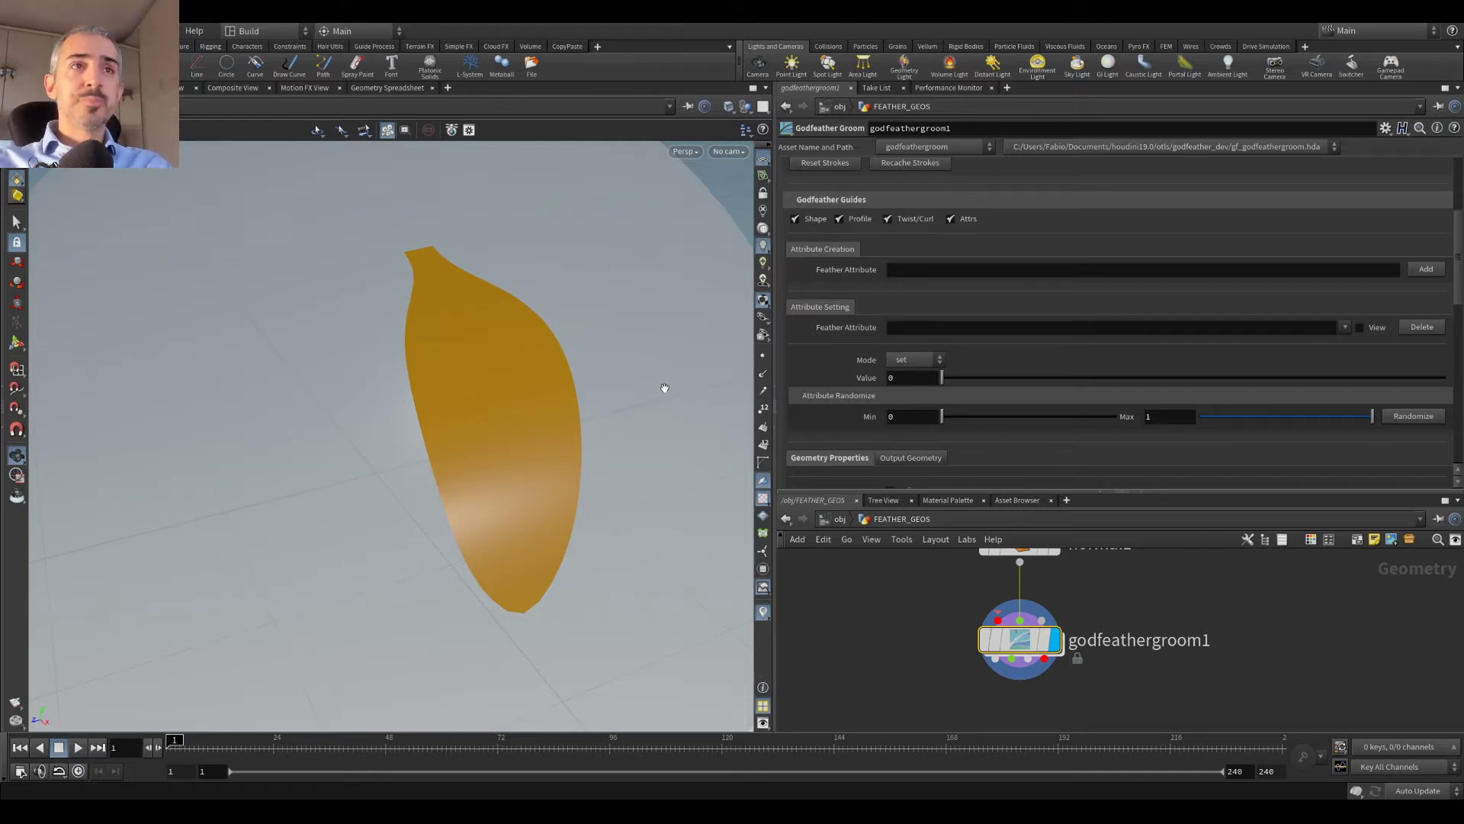
{"action": "left_click", "coordinate": [1344, 329]}
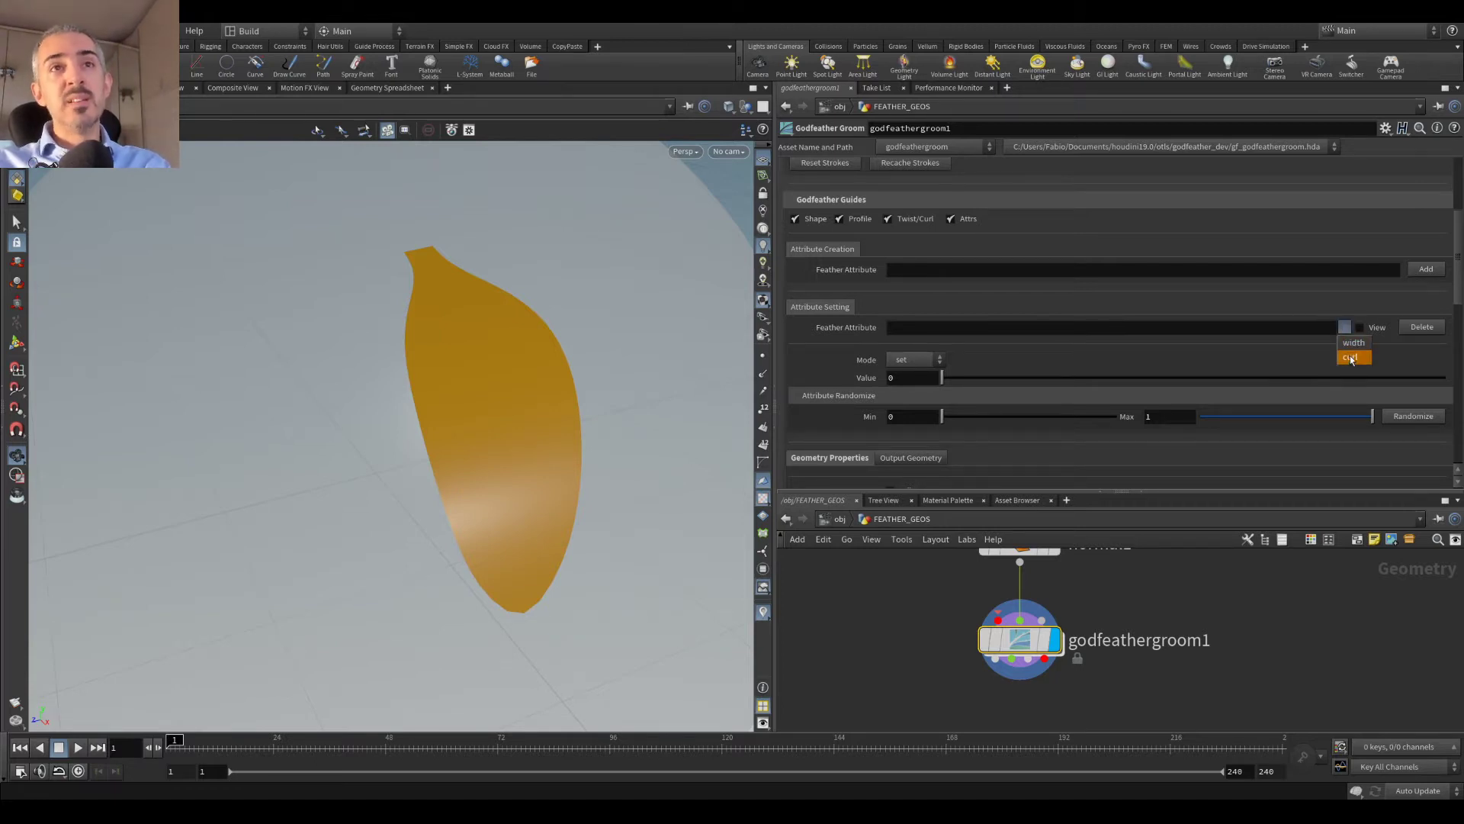
{"action": "left_click", "coordinate": [1348, 328]}
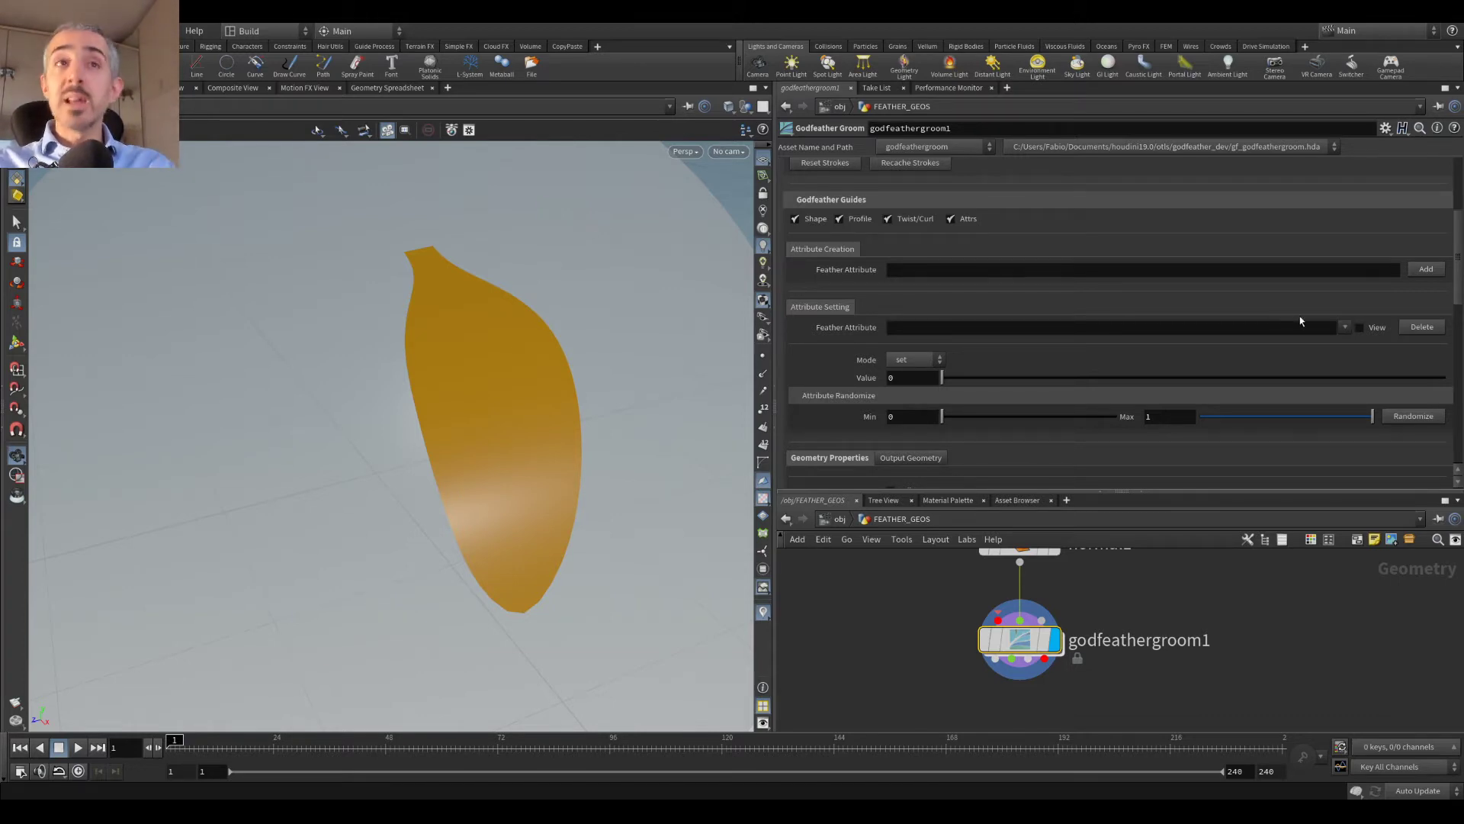
Step: Add a feather attribute named customattribute and choose it as the attribute to set
{"action": "left_click", "coordinate": [1253, 268]}
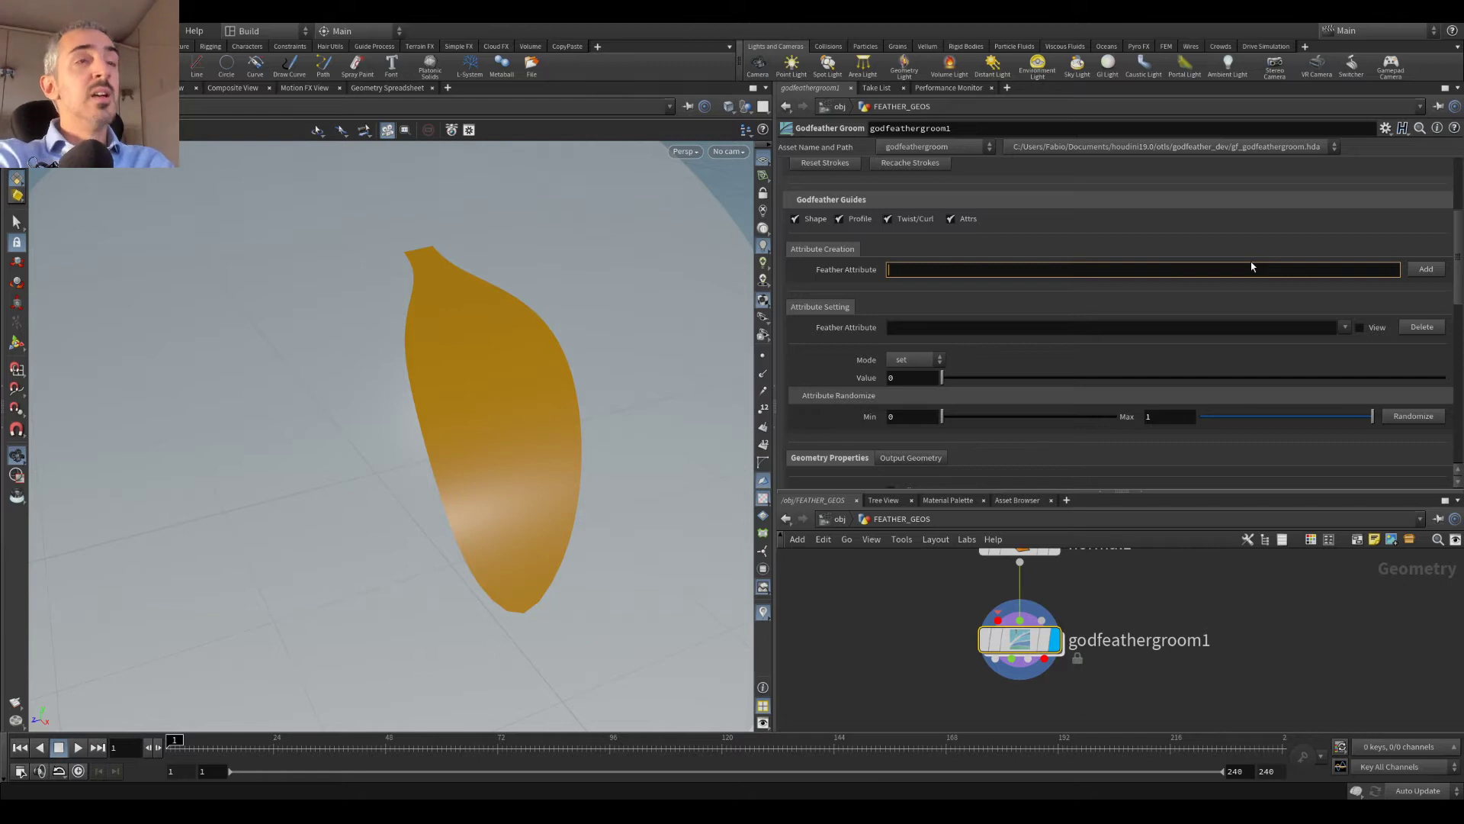
{"action": "type", "text": "custom"}
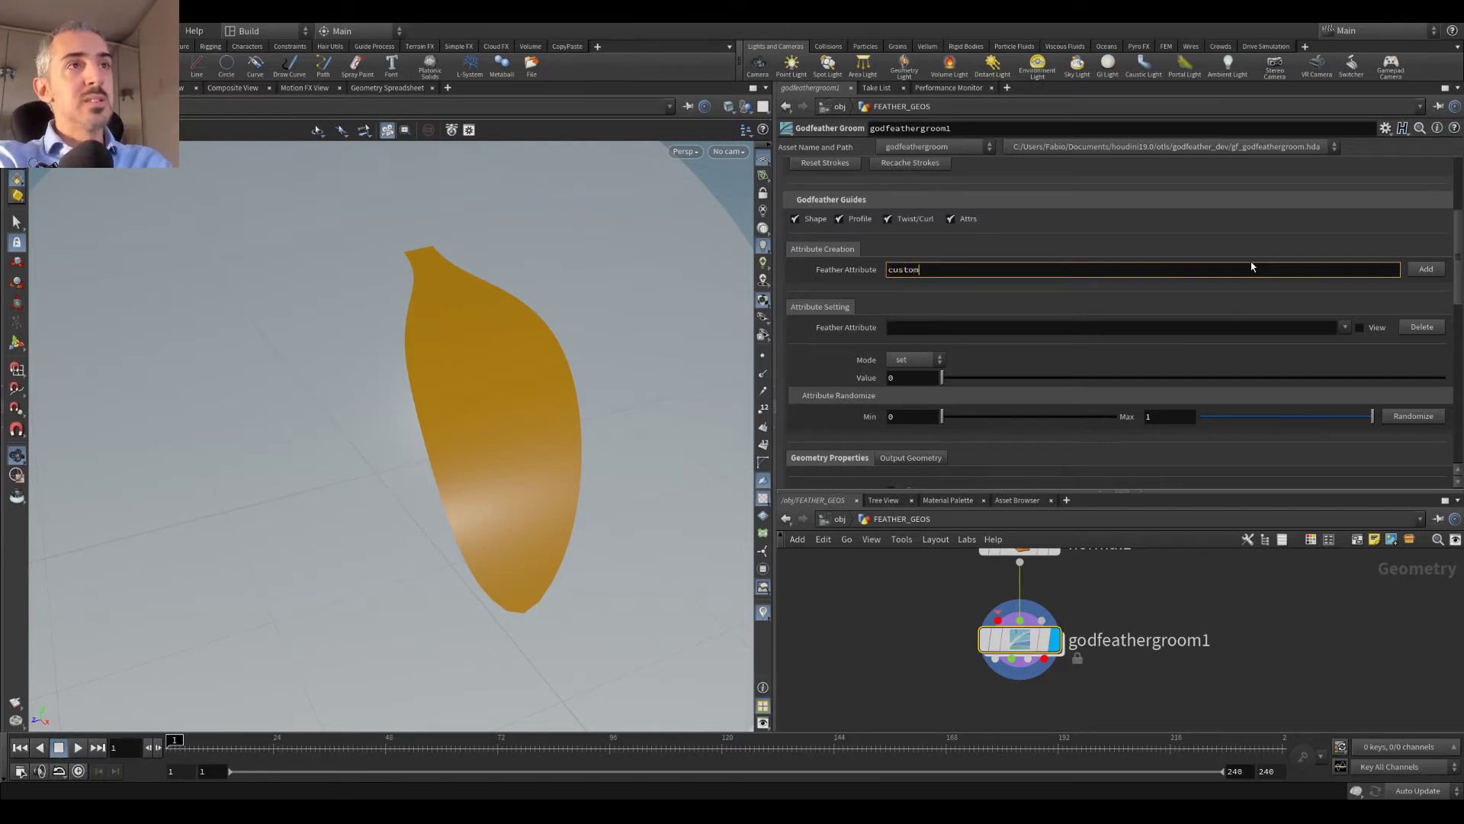
{"action": "type", "text": "attribute"}
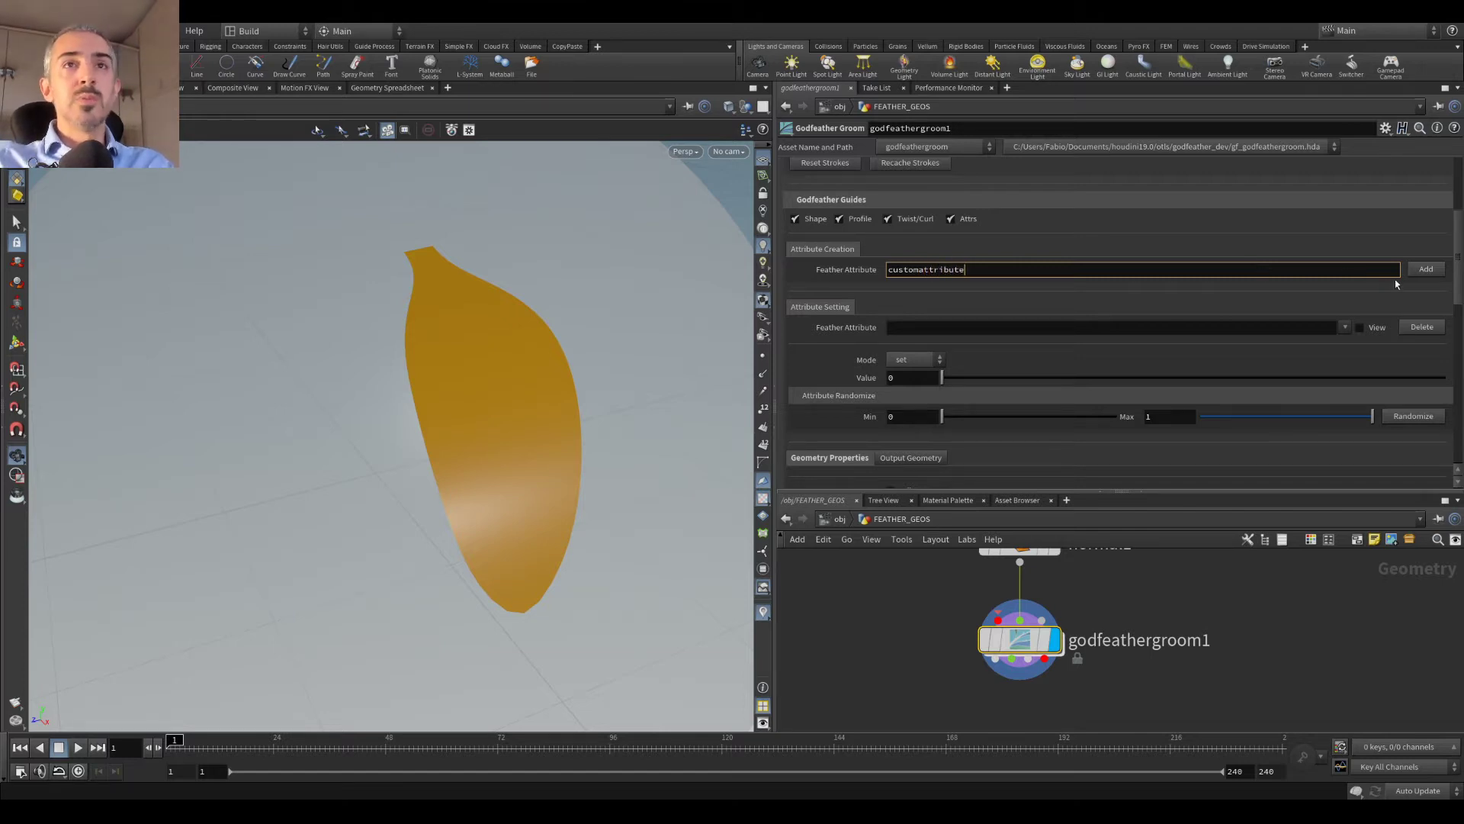
{"action": "left_click", "coordinate": [1423, 269]}
{"action": "left_click", "coordinate": [1342, 329]}
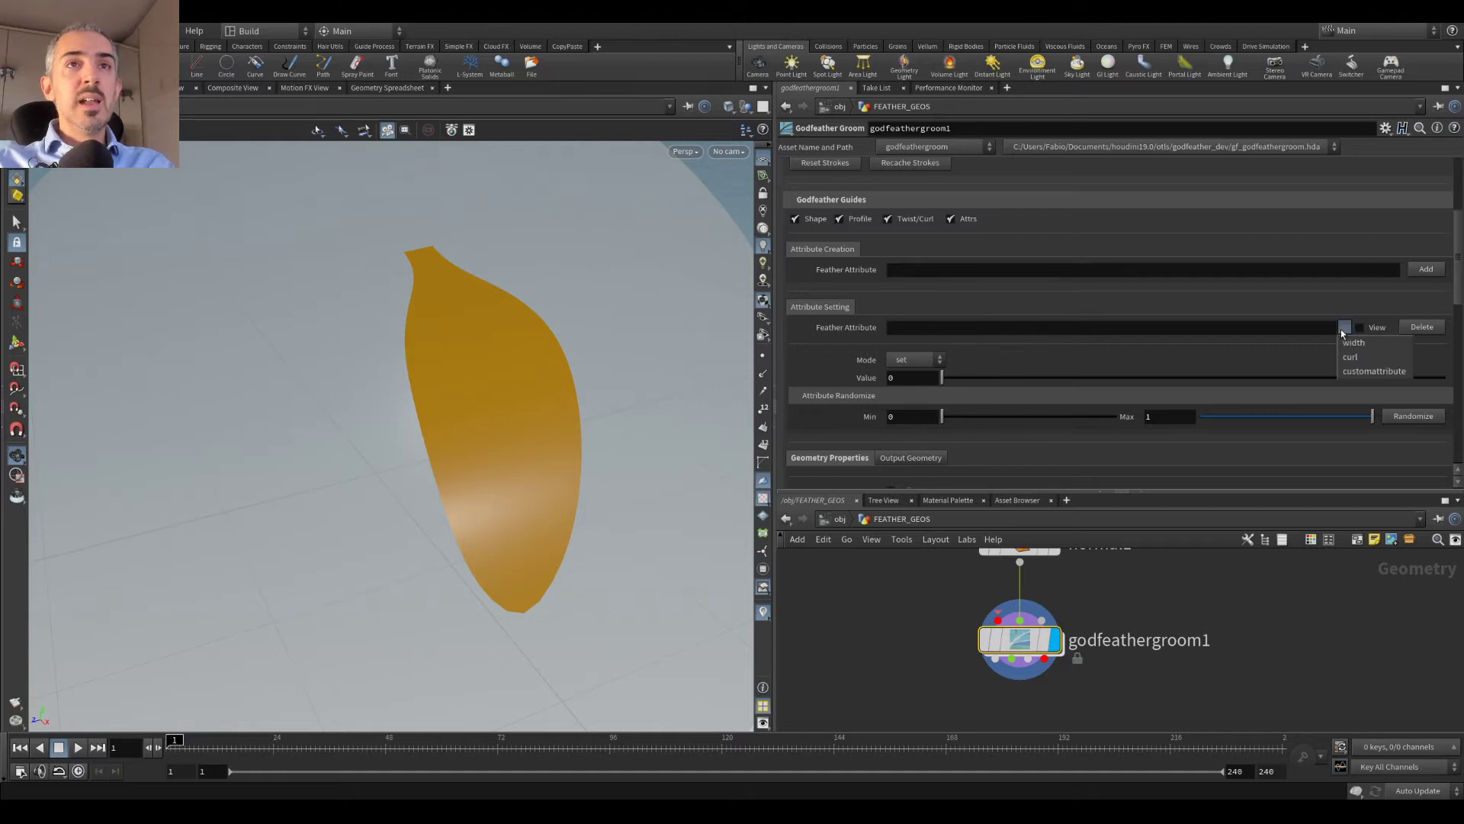
{"action": "left_click", "coordinate": [1355, 372]}
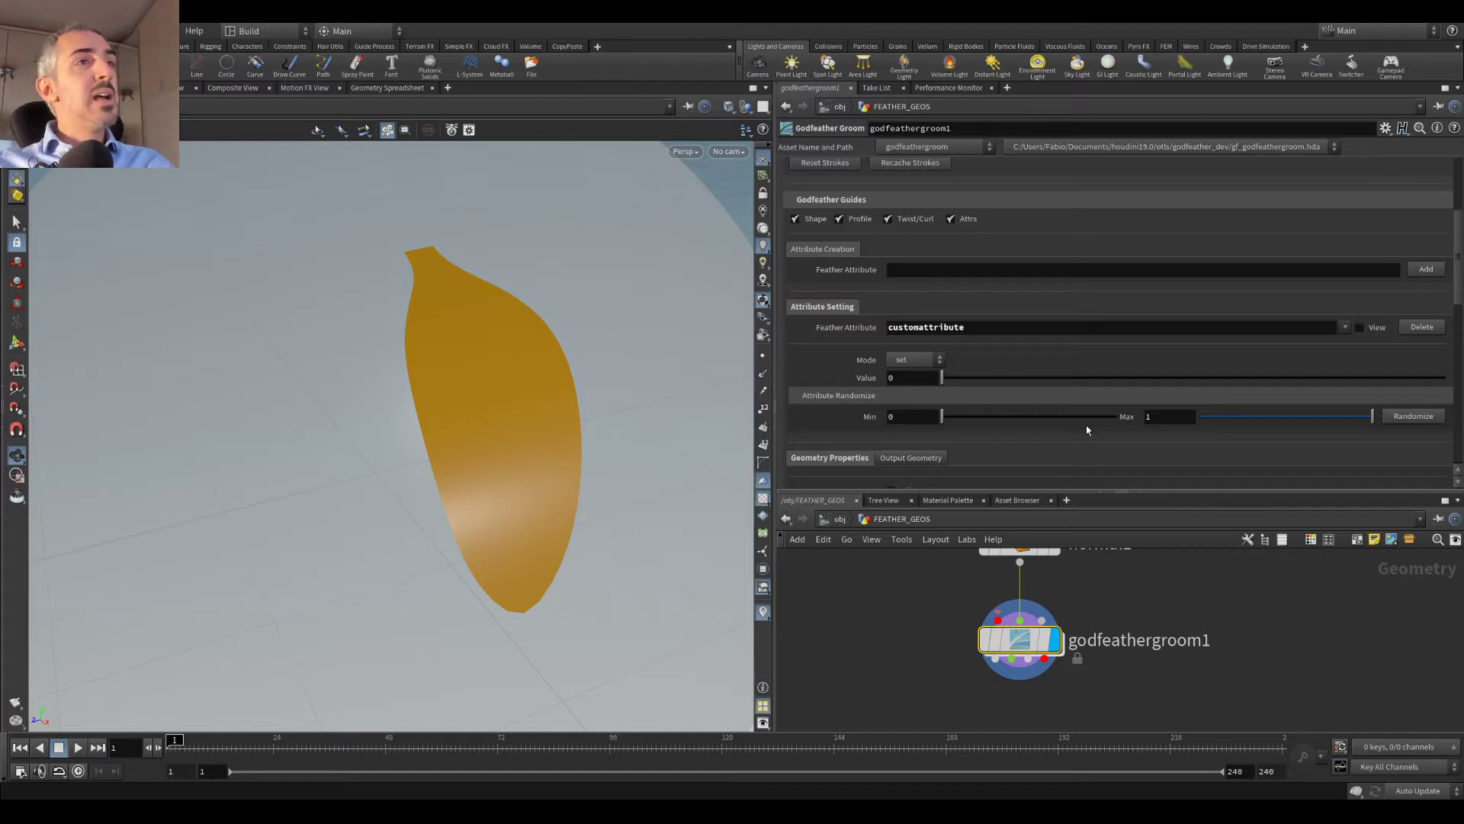
Step: Set the value of customattribute to 0.271 for the feather guide
{"action": "left_click_drag", "start_coordinate": [549, 320], "coordinate": [580, 321]}
{"action": "left_click_drag", "start_coordinate": [945, 378], "coordinate": [1078, 379]}
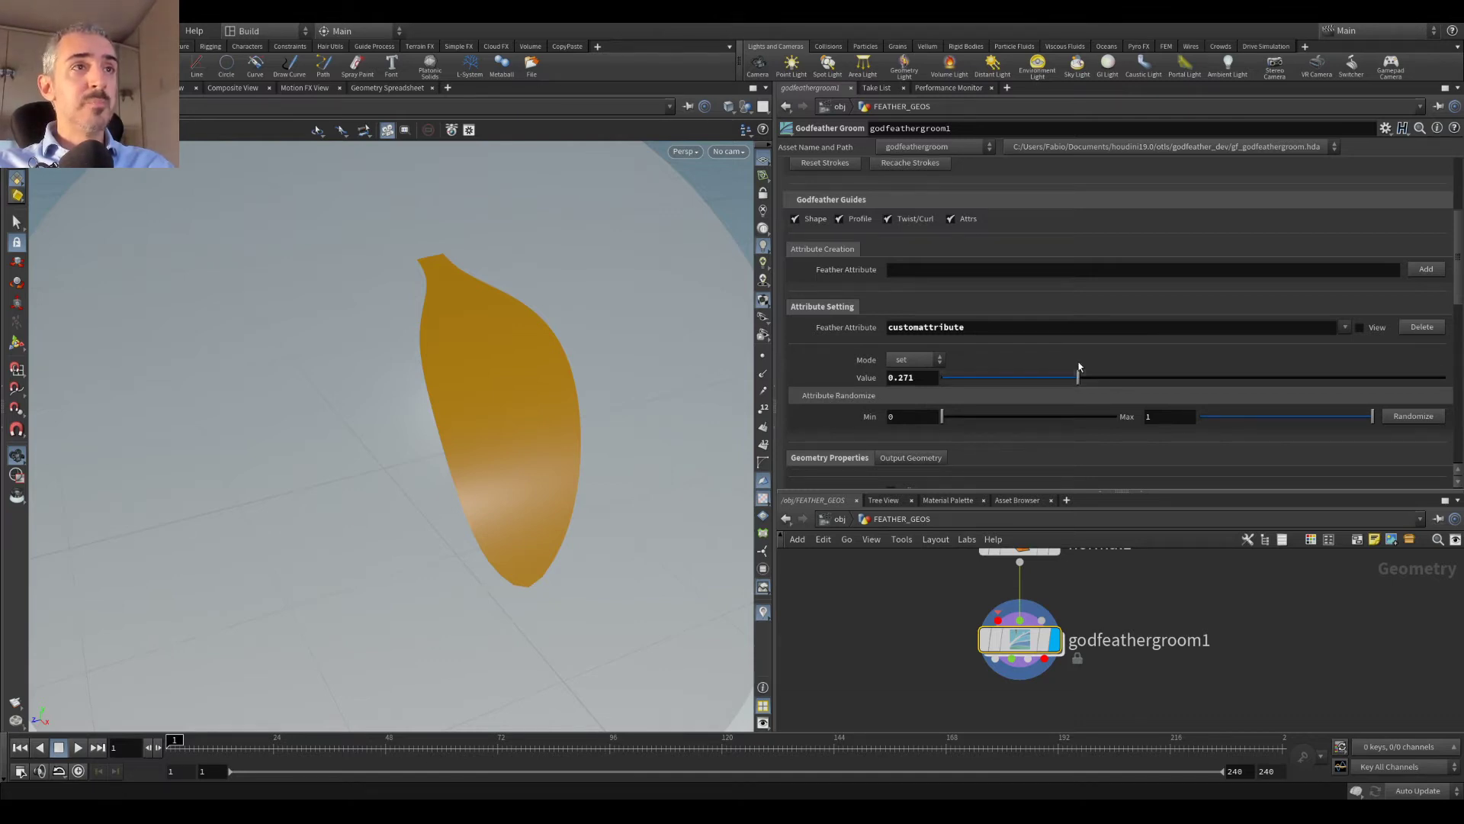
Step: Plant a second feather guide on the sphere beside the existing one with the Plant Guides tool
{"action": "mouse_move", "coordinate": [562, 319]}
{"action": "left_mouse_down"}
{"action": "mouse_move", "coordinate": [451, 373]}
{"action": "mouse_move", "coordinate": [490, 334]}
{"action": "mouse_move", "coordinate": [465, 324]}
{"action": "left_mouse_up"}
{"action": "key", "text": "Return"}
{"action": "left_click", "coordinate": [405, 130]}
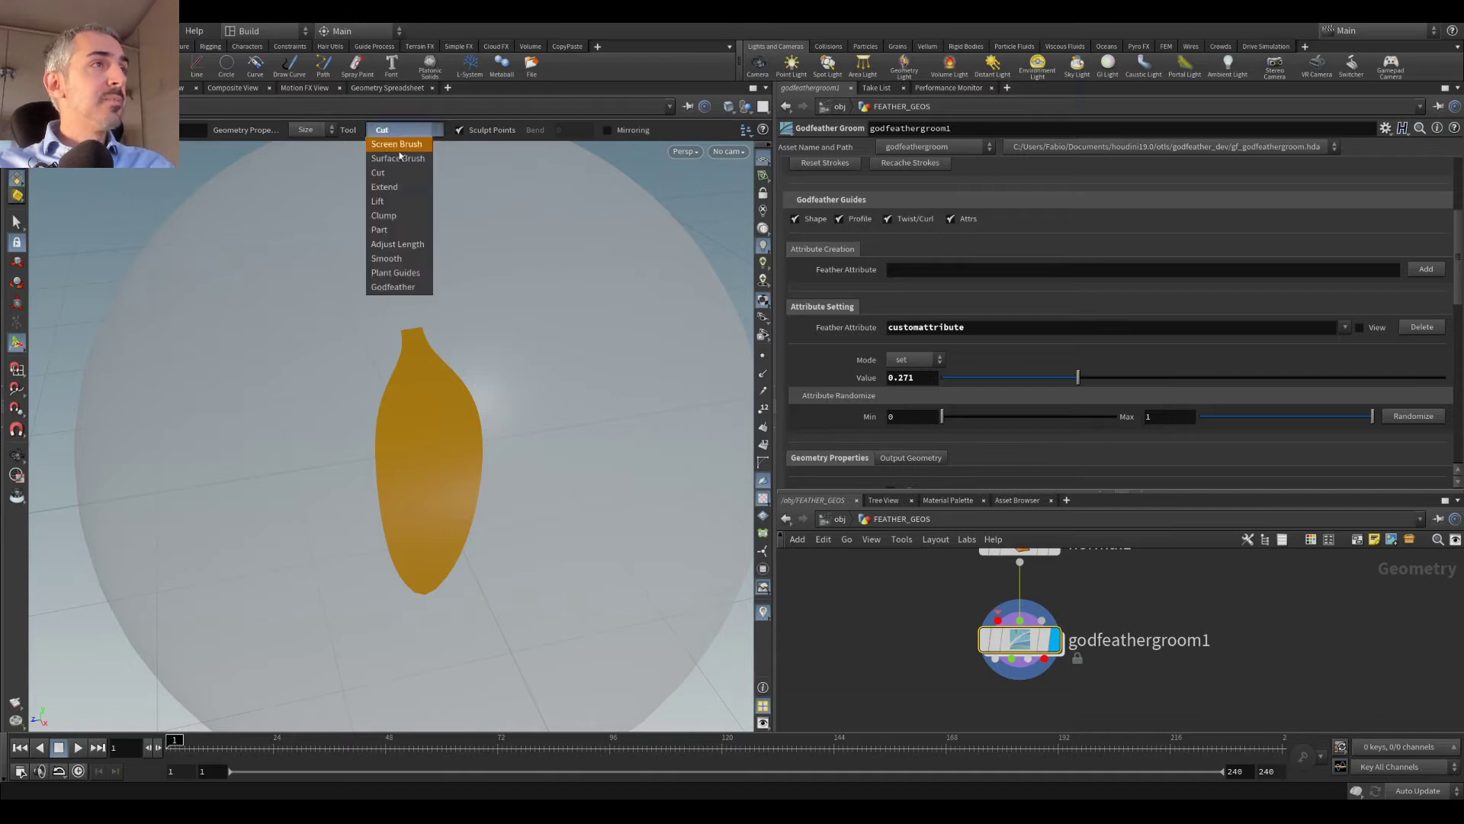
{"action": "left_click", "coordinate": [400, 280]}
{"action": "mouse_move", "coordinate": [568, 380]}
{"action": "left_mouse_down", "text": "alt"}
{"action": "mouse_move", "coordinate": [457, 323]}
{"action": "mouse_move", "coordinate": [529, 337]}
{"action": "mouse_move", "coordinate": [562, 375]}
{"action": "left_mouse_up", "text": "alt"}
{"action": "left_click", "coordinate": [512, 313]}
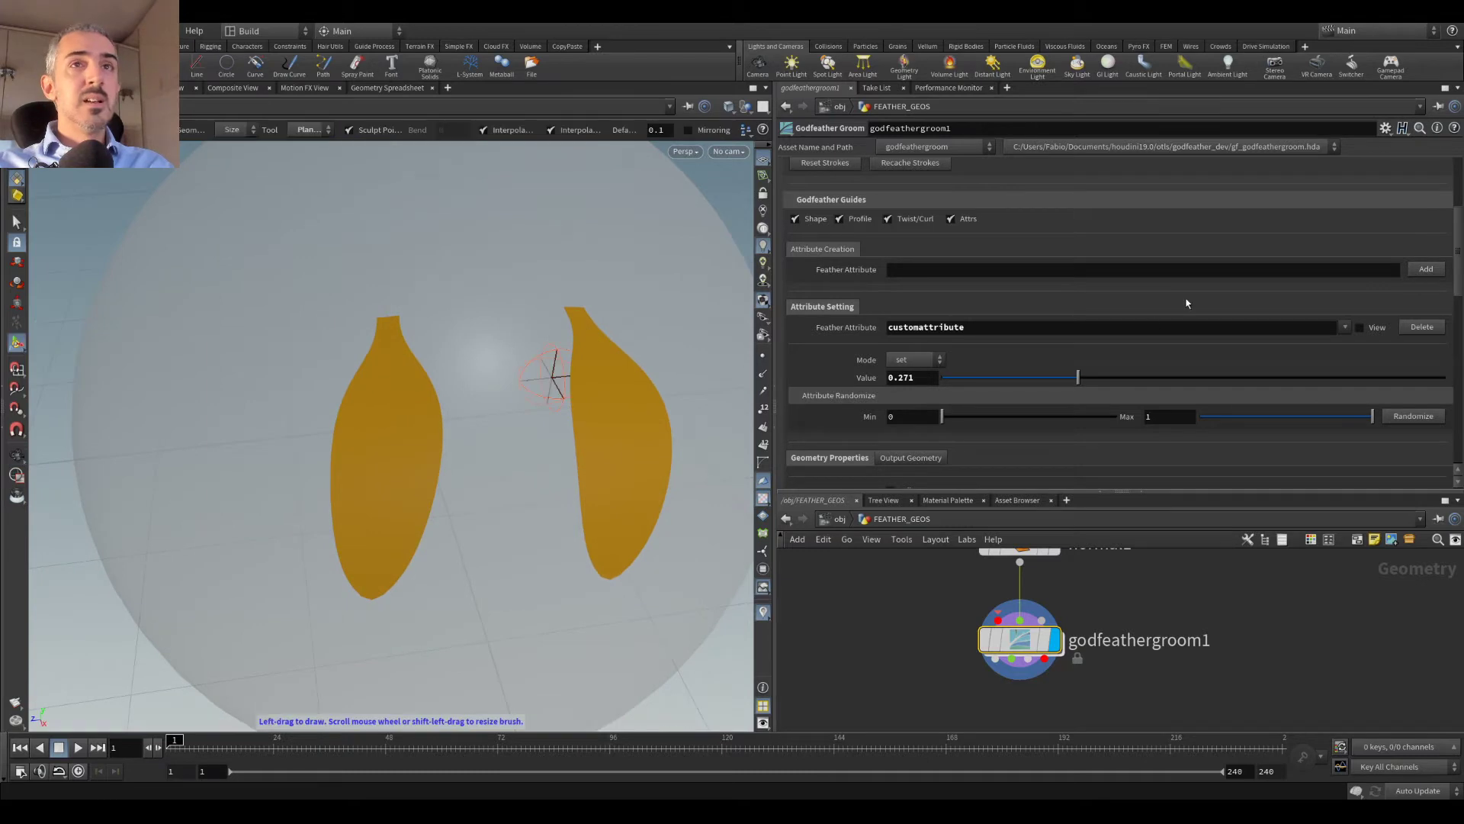
Step: Pick only the first feather guide as the primitive group and set its customattribute value to 0.631
{"action": "scroll", "coordinate": [1458, 183], "scroll_direction": "up", "scroll_amount": 5}
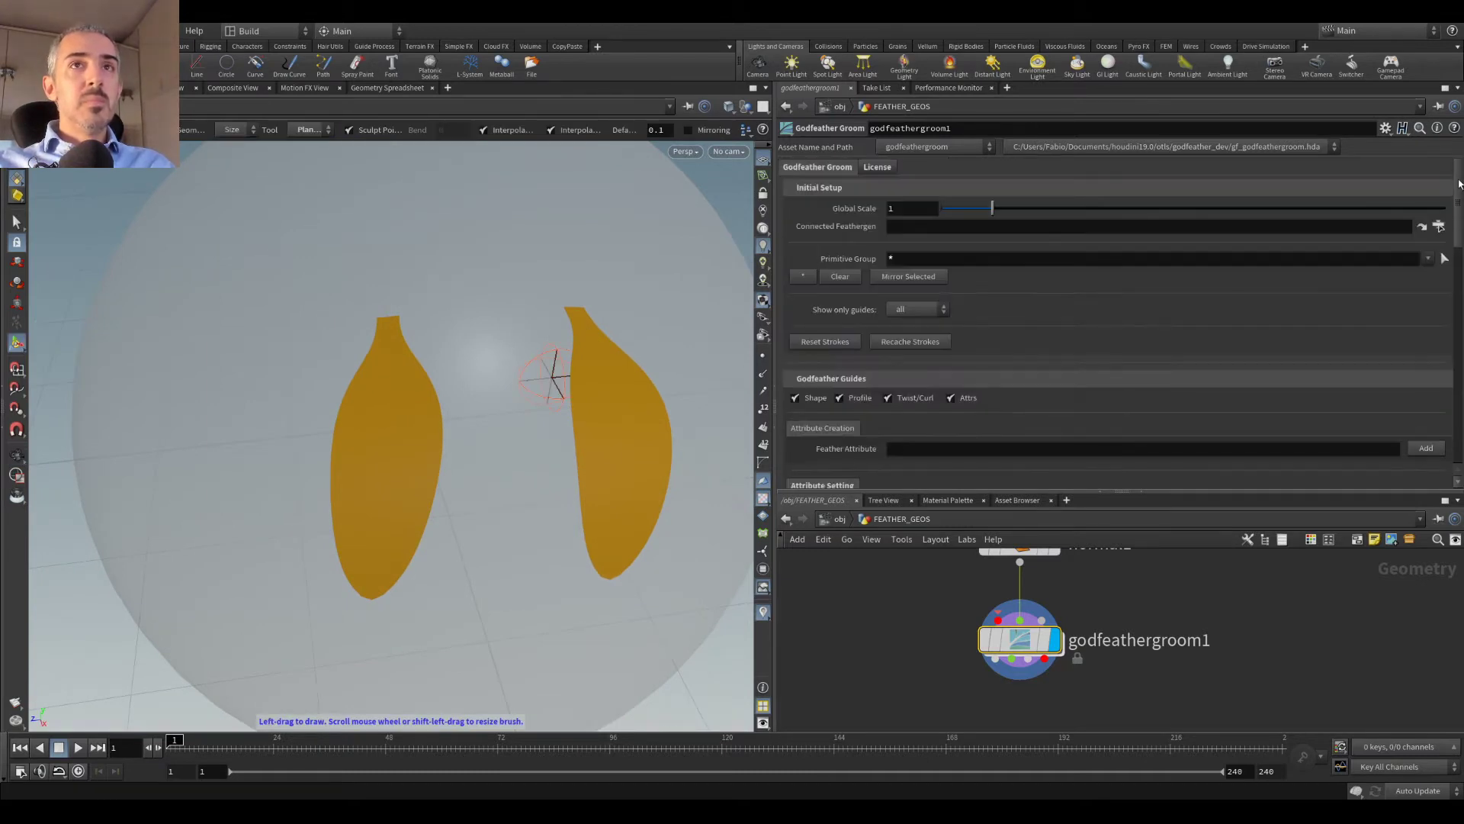
{"action": "left_click", "coordinate": [1440, 259]}
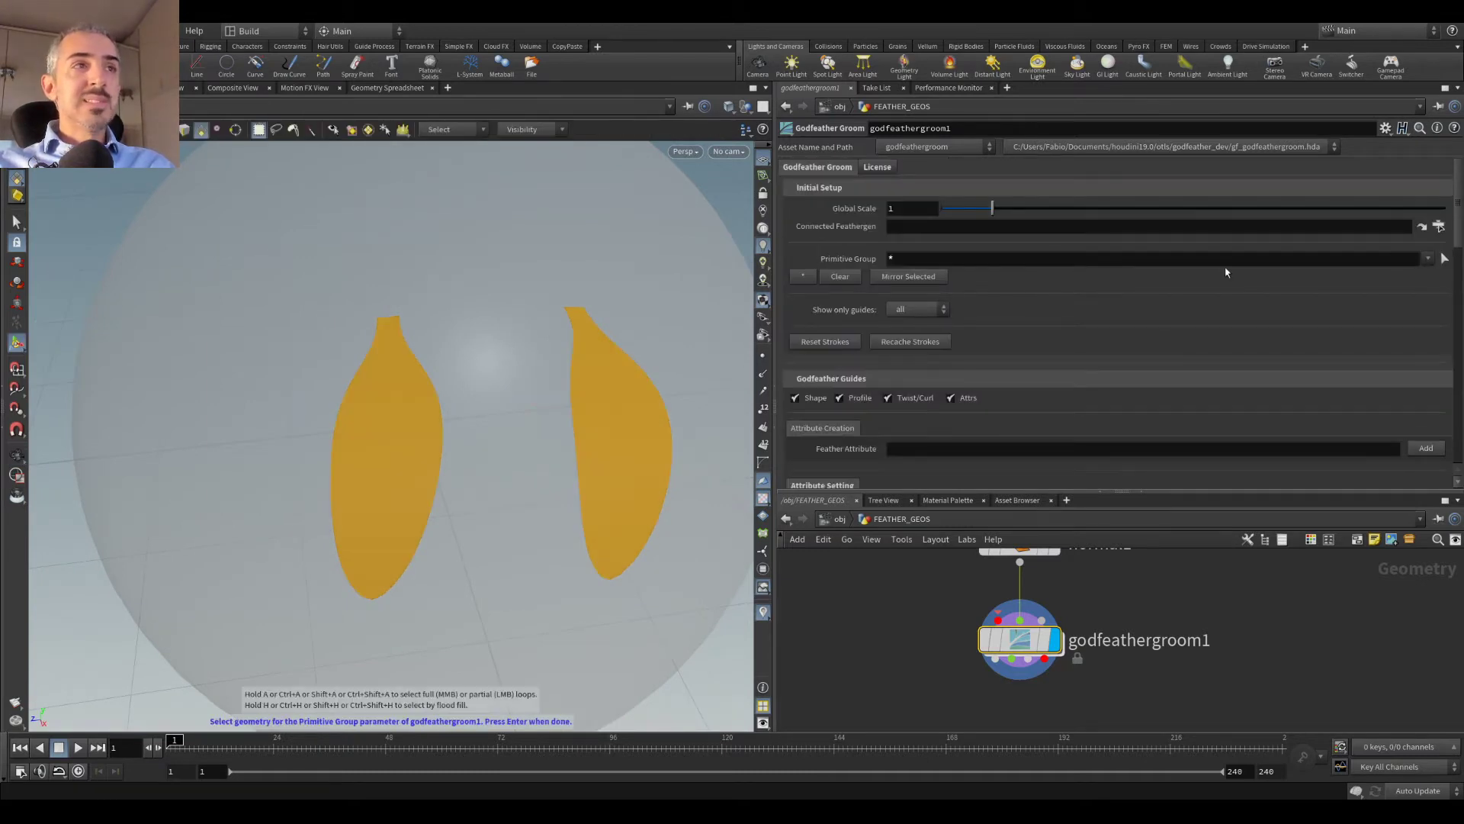
{"action": "left_click", "coordinate": [440, 480]}
{"action": "key", "text": "Return"}
{"action": "scroll", "coordinate": [1009, 374], "scroll_direction": "down", "scroll_amount": 5}
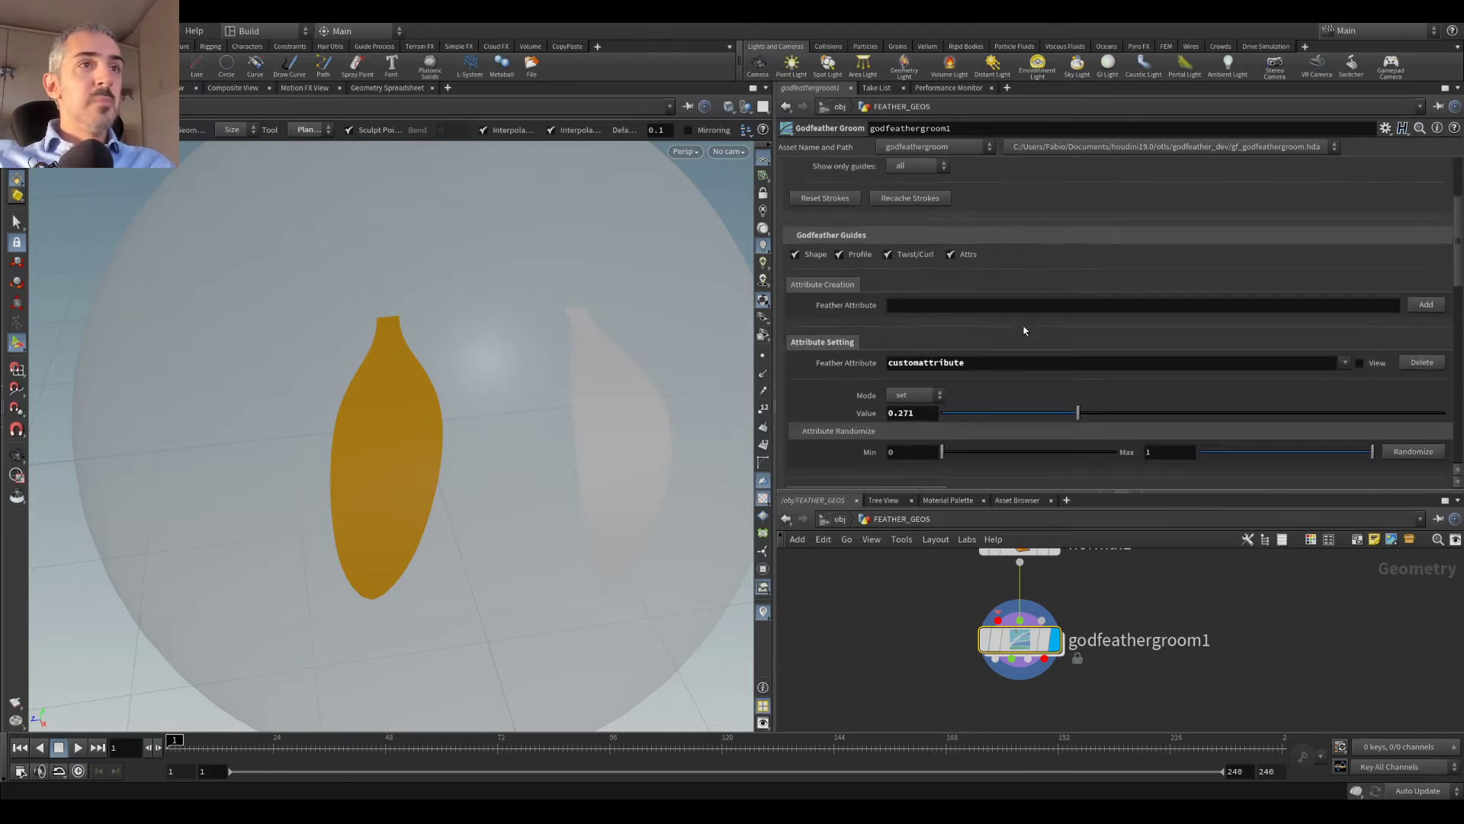
{"action": "left_click_drag", "start_coordinate": [1078, 377], "coordinate": [1282, 374]}
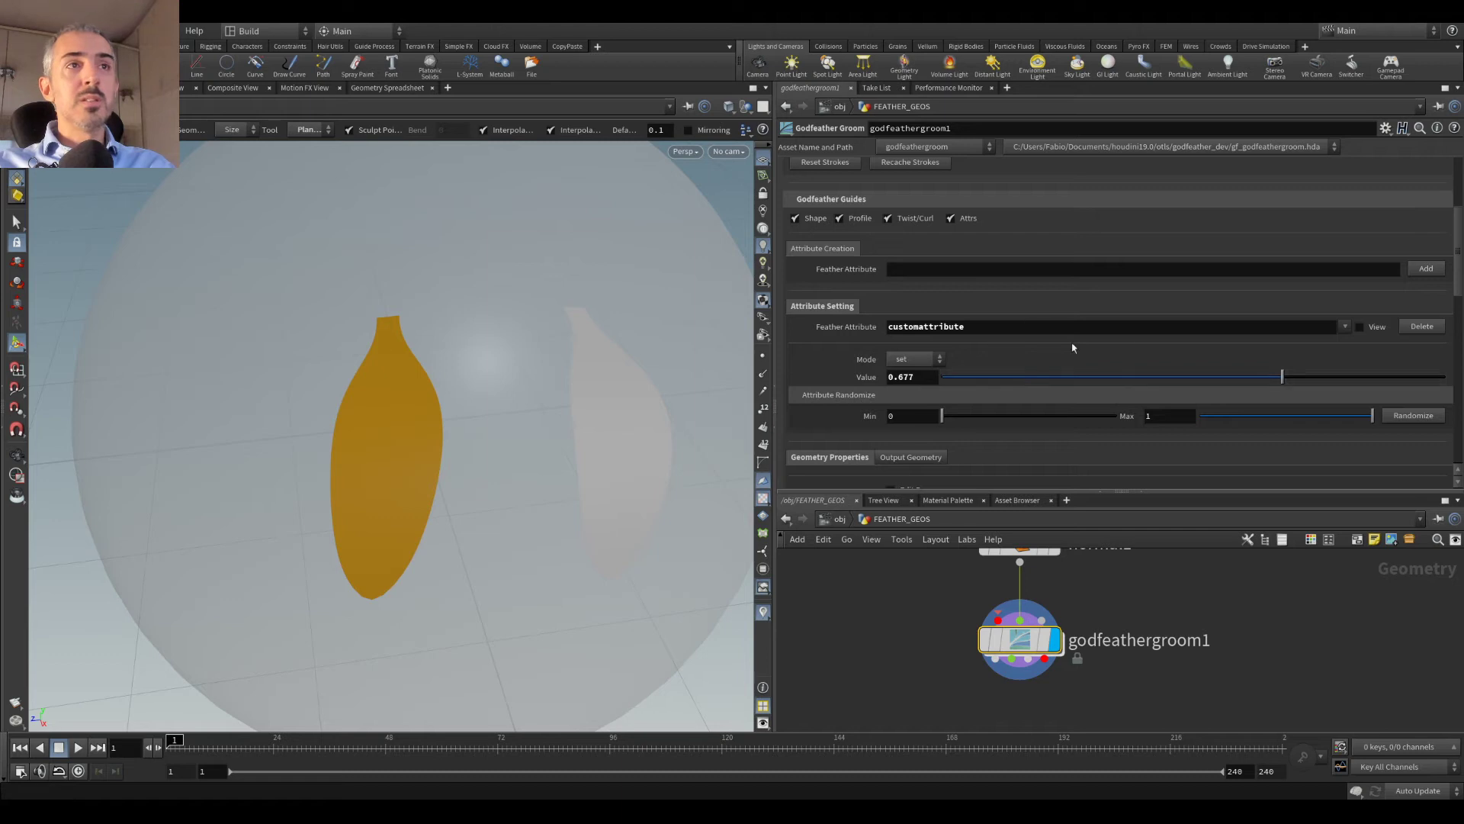
{"action": "left_click", "coordinate": [1259, 376]}
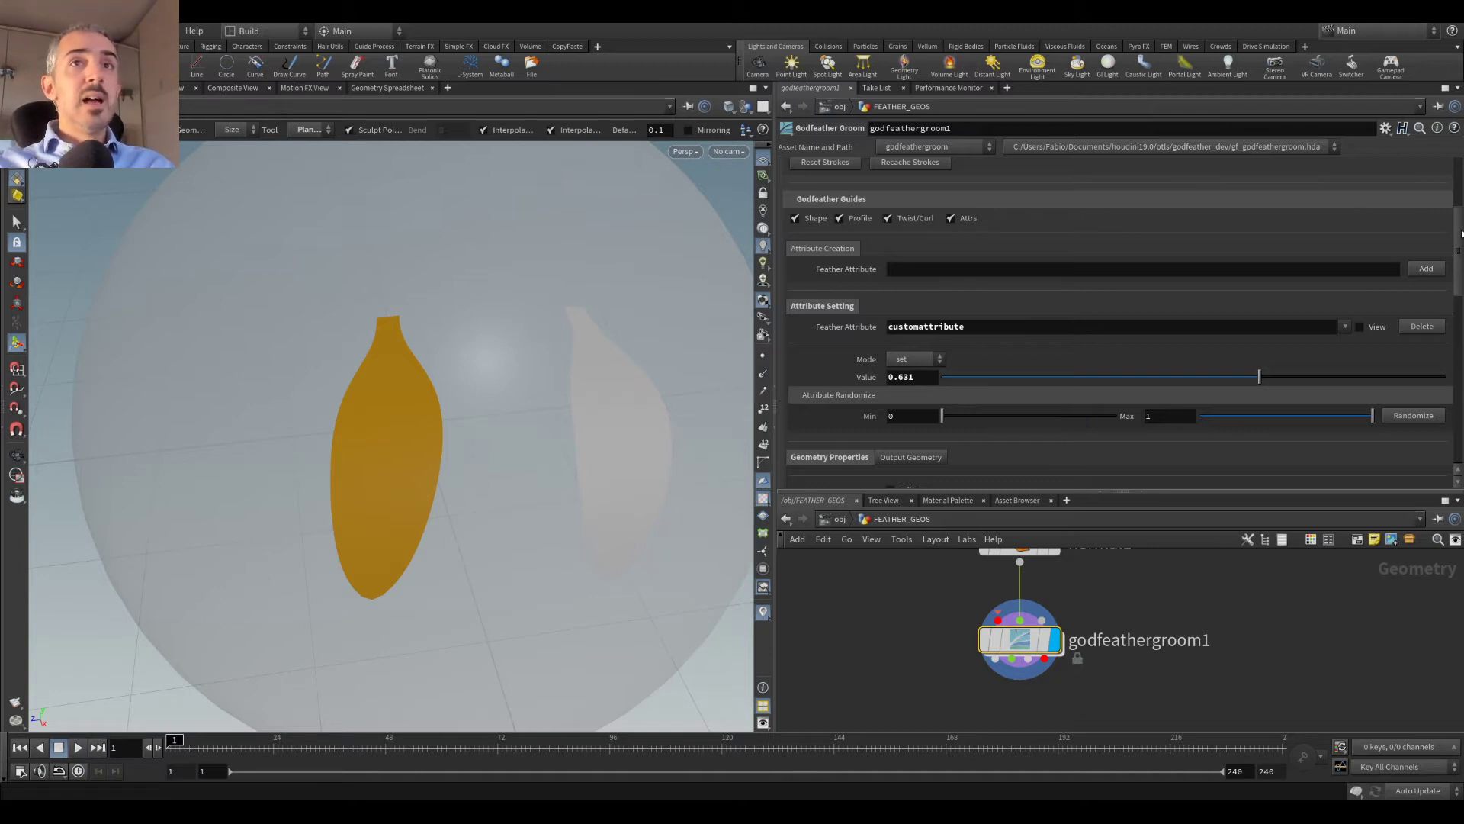
Step: Pick only the newly planted feather guide as the primitive group and set its customattribute value to 0.231
{"action": "scroll", "coordinate": [1455, 167], "scroll_direction": "up", "scroll_amount": 5}
{"action": "left_click", "coordinate": [1445, 258]}
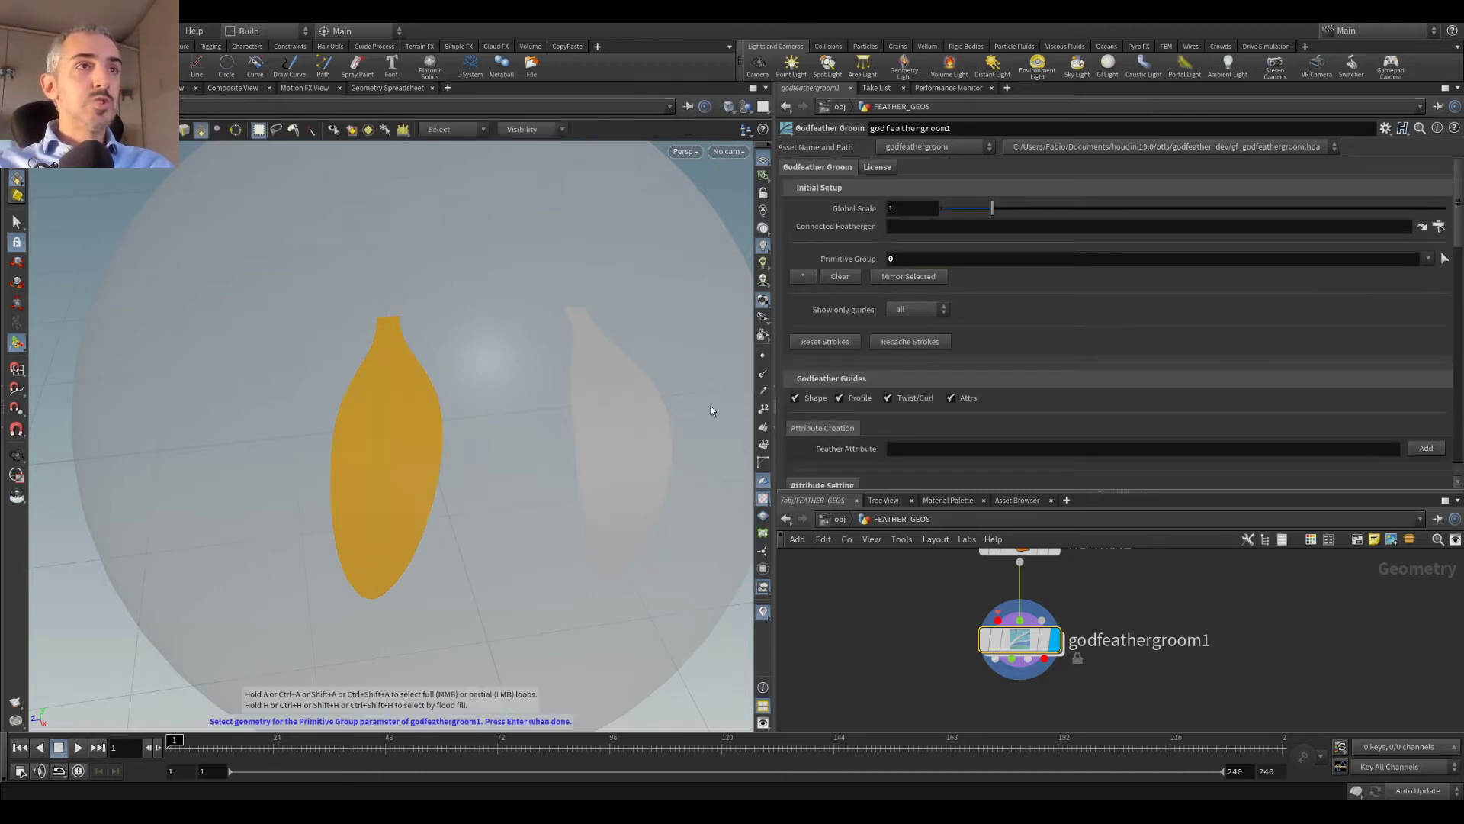
{"action": "left_click", "coordinate": [591, 395]}
{"action": "key", "text": "Return"}
{"action": "scroll", "coordinate": [917, 347], "scroll_direction": "down", "scroll_amount": 5}
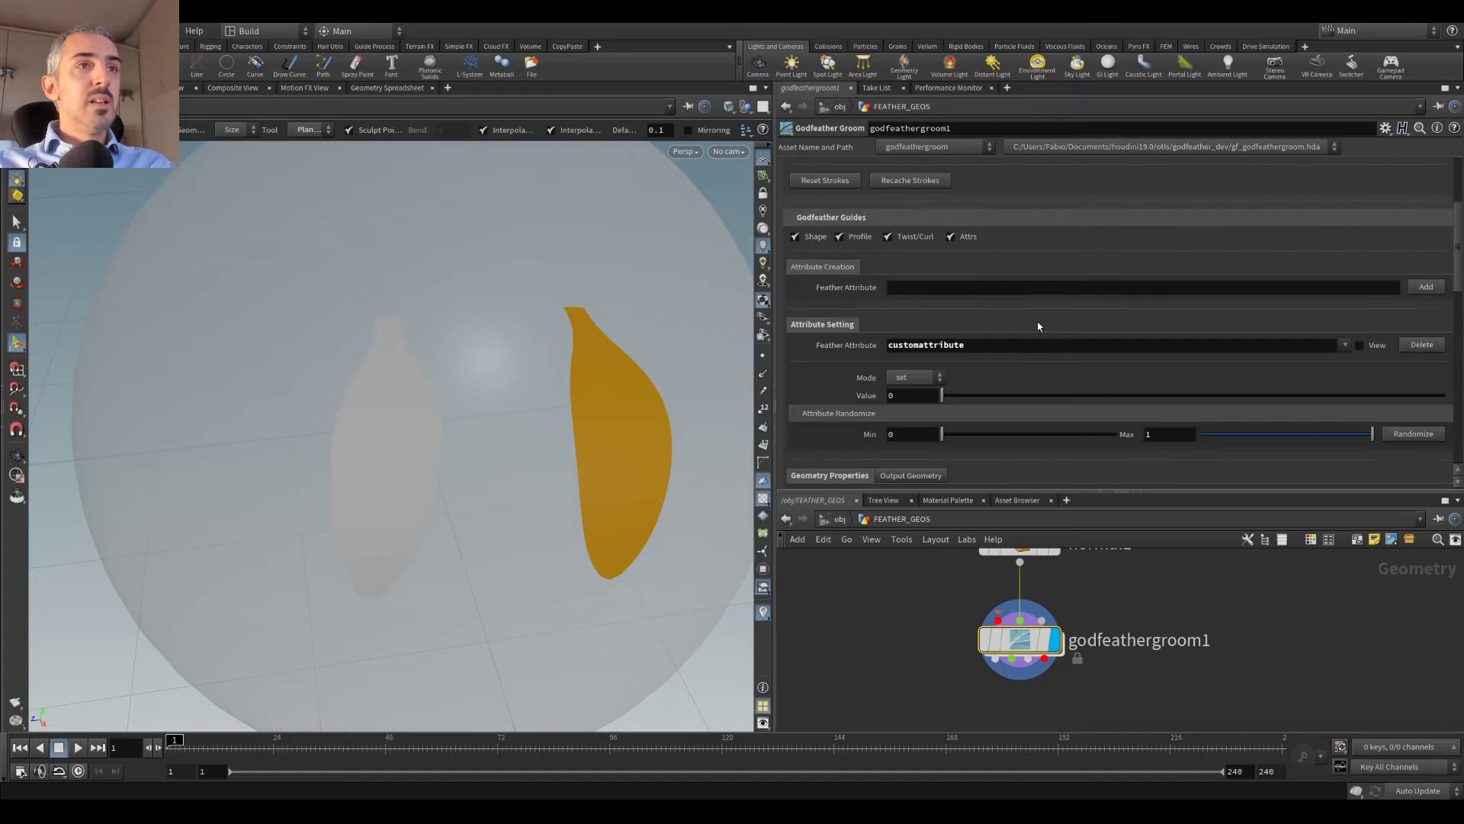
{"action": "left_click_drag", "start_coordinate": [950, 360], "coordinate": [1060, 368]}
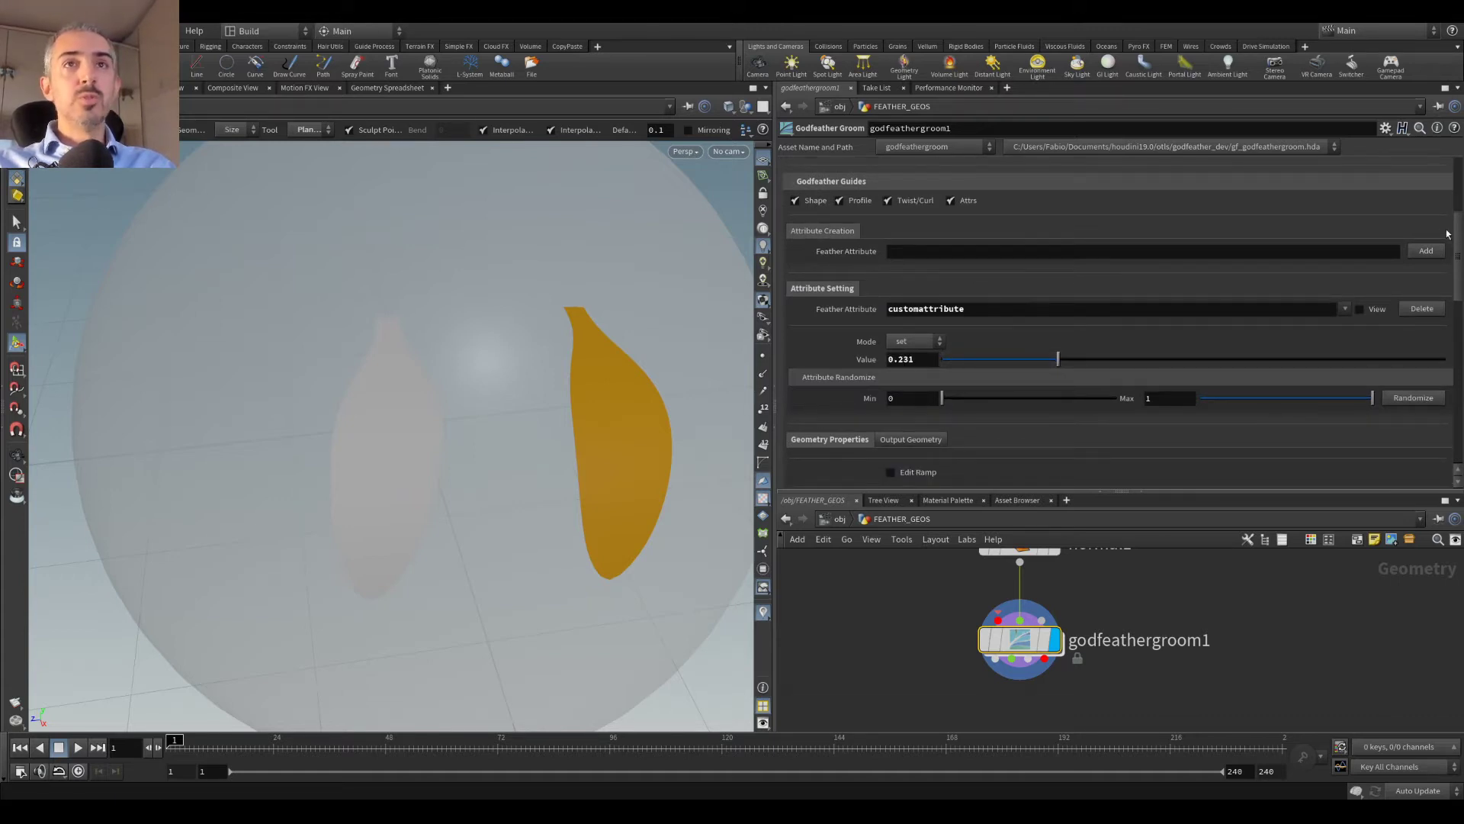
Step: Make the first feather guide the primitive group again and check its stored customattribute value
{"action": "scroll", "coordinate": [1428, 252], "scroll_direction": "up", "scroll_amount": 5}
{"action": "scroll", "coordinate": [1238, 319], "scroll_direction": "down", "scroll_amount": 2}
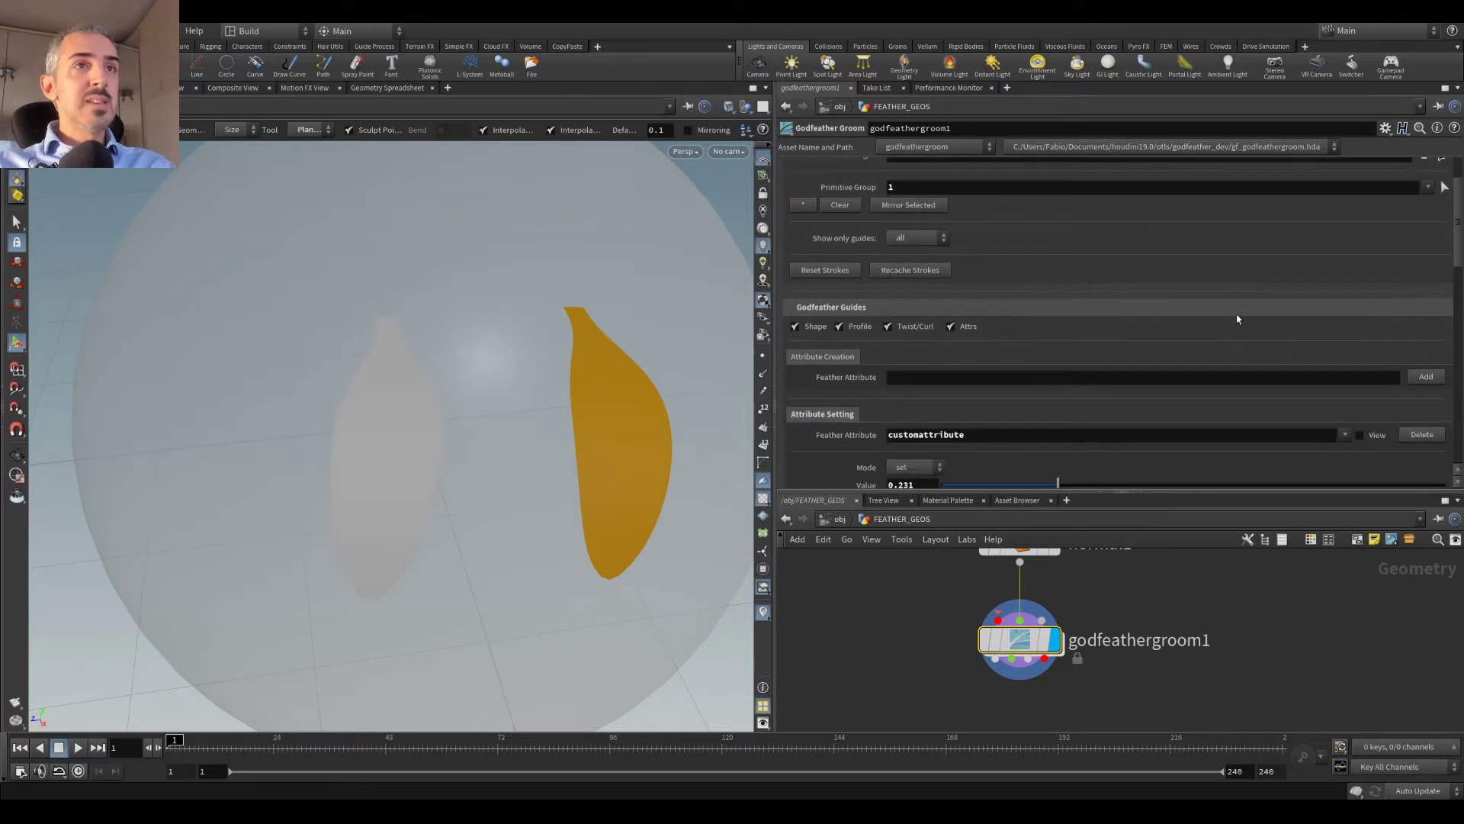
{"action": "left_click", "coordinate": [1442, 188]}
{"action": "left_click", "coordinate": [440, 450]}
{"action": "key", "text": "Return"}
{"action": "scroll", "coordinate": [1138, 458], "scroll_direction": "down", "scroll_amount": 1}
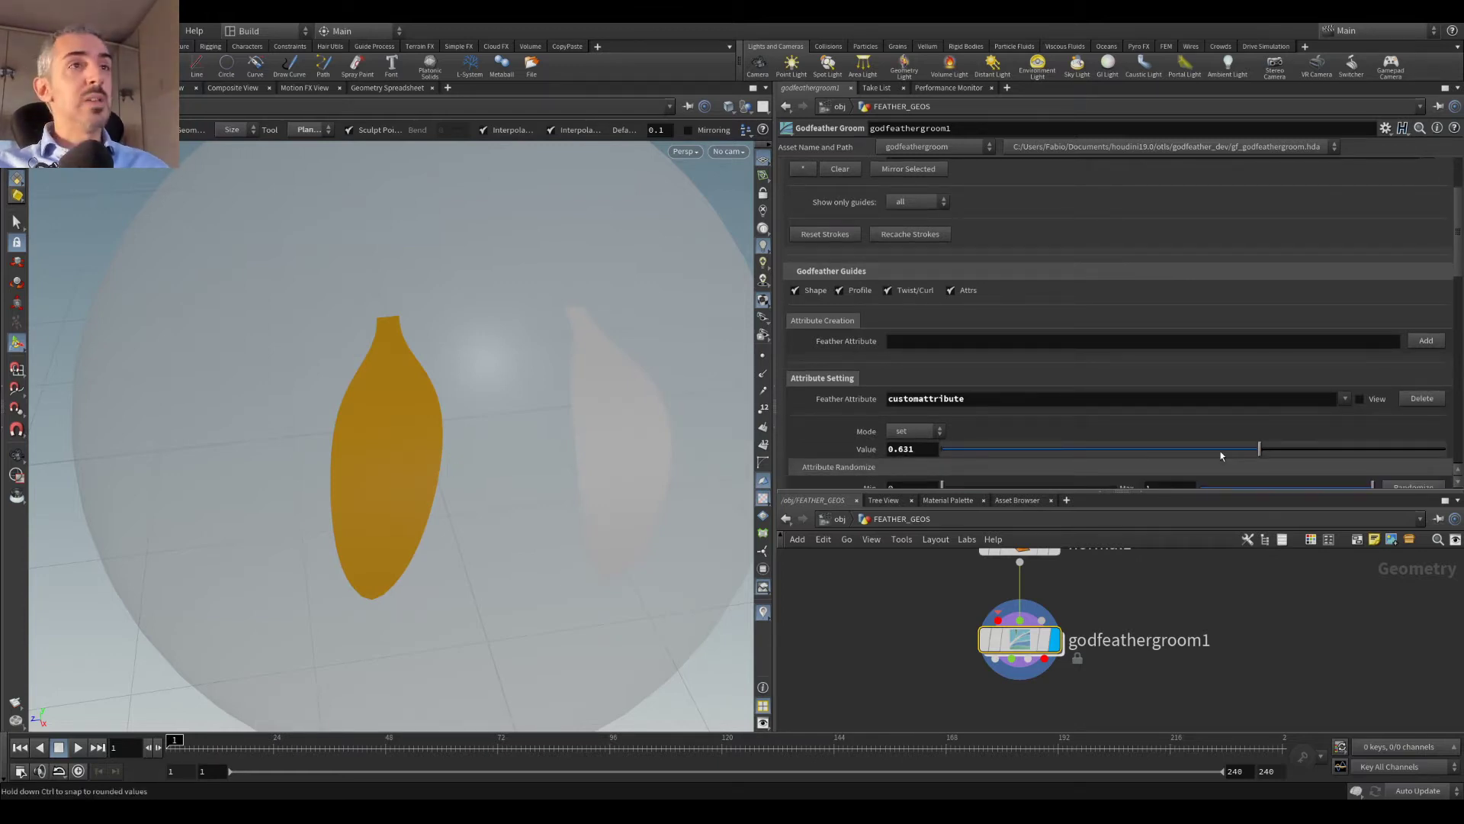
Step: Try picking both feather guides in the viewport, and reset the primitive group to all guides
{"action": "scroll", "coordinate": [1317, 168], "scroll_direction": "up", "scroll_amount": 2}
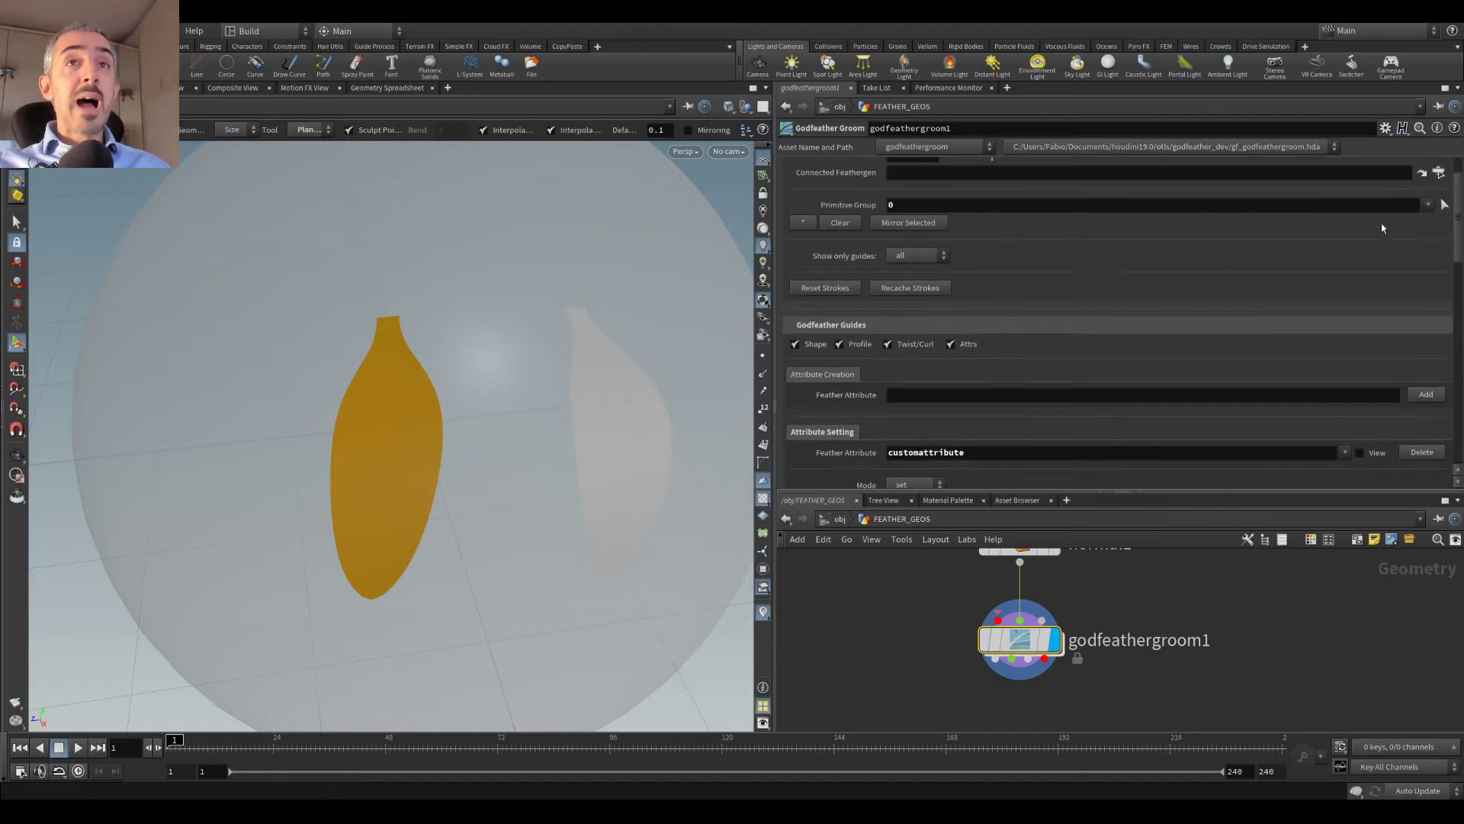
{"action": "left_click", "coordinate": [1442, 212]}
{"action": "left_click_drag", "start_coordinate": [258, 317], "coordinate": [635, 500]}
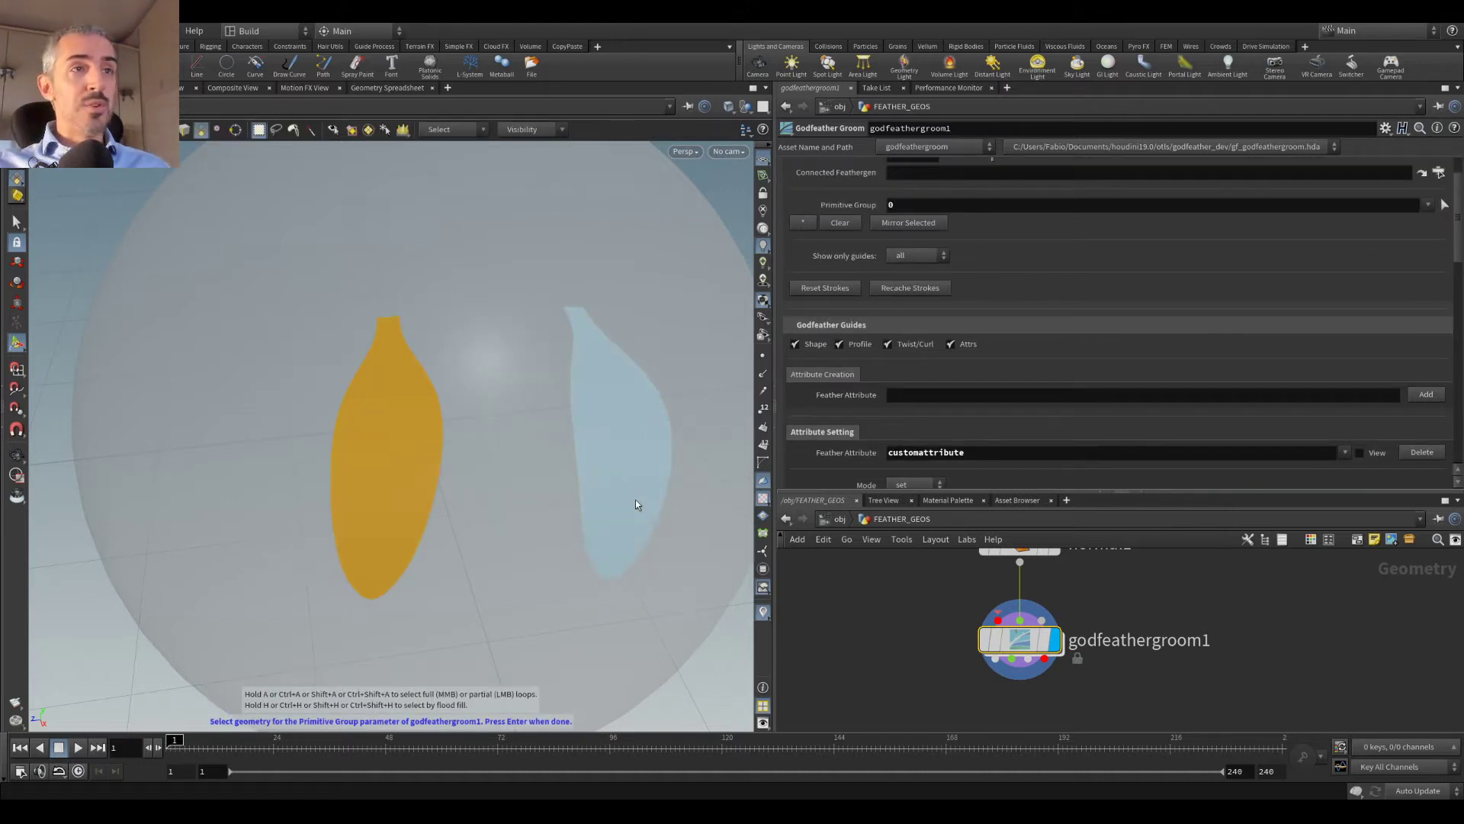
{"action": "key", "text": "Return"}
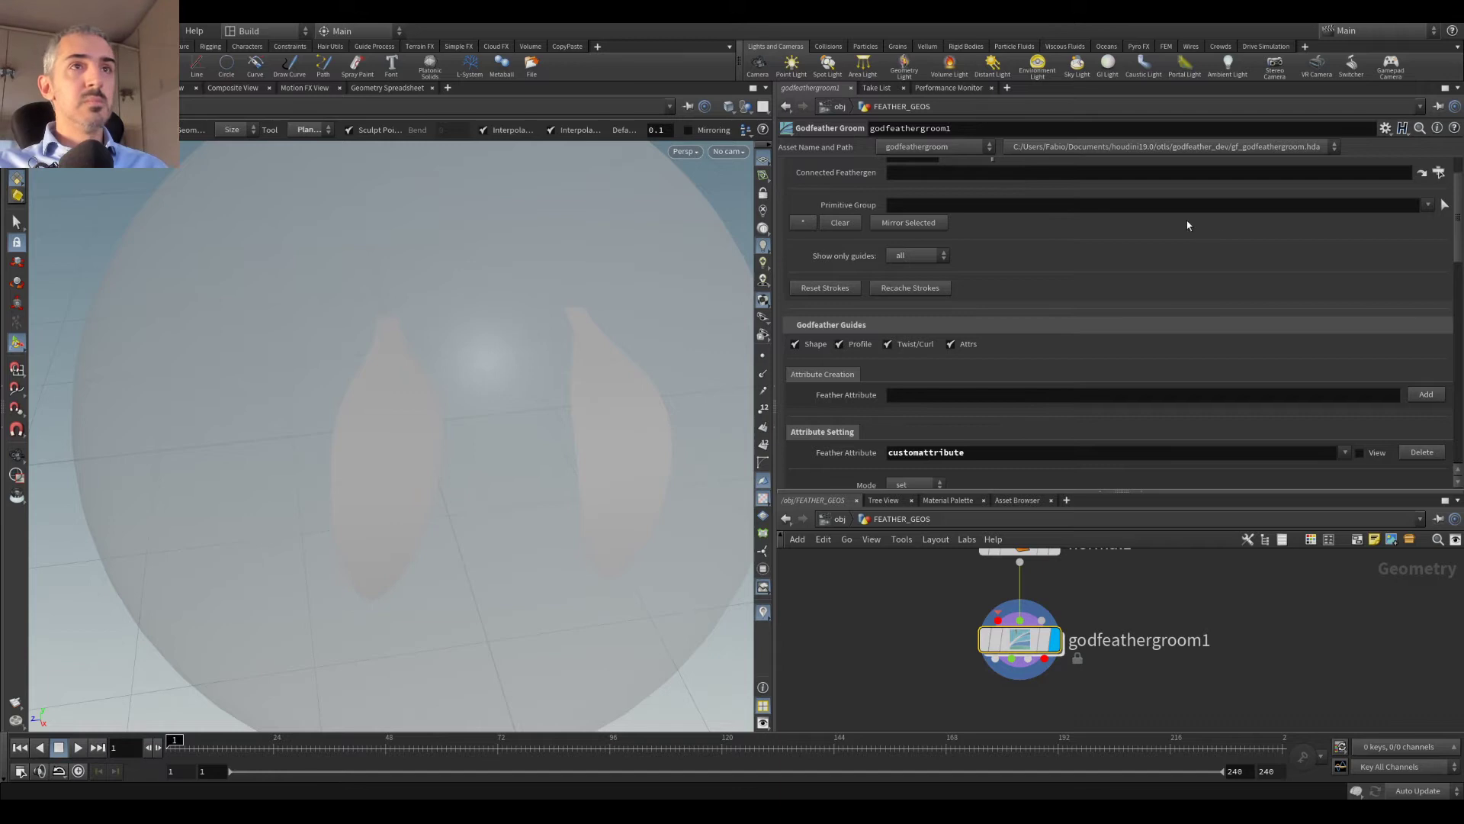
{"action": "left_click", "coordinate": [802, 223]}
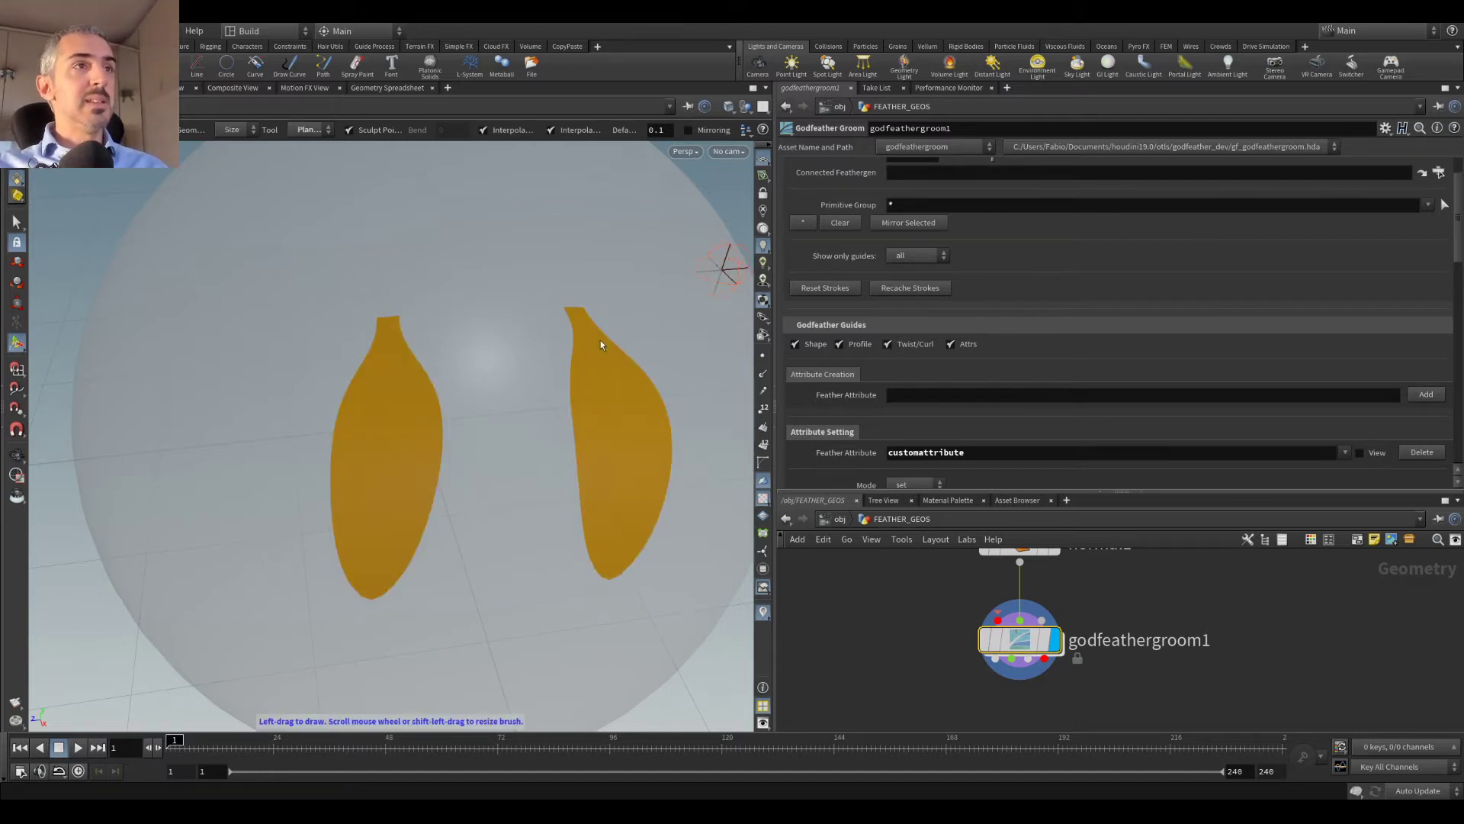
Step: Examine the attribute randomize and geometry properties parameters, including the Size, Curl and Twist geometry property options
{"action": "scroll", "coordinate": [1170, 339], "scroll_direction": "down", "scroll_amount": 1}
{"action": "scroll", "coordinate": [1170, 338], "scroll_direction": "down", "scroll_amount": 1}
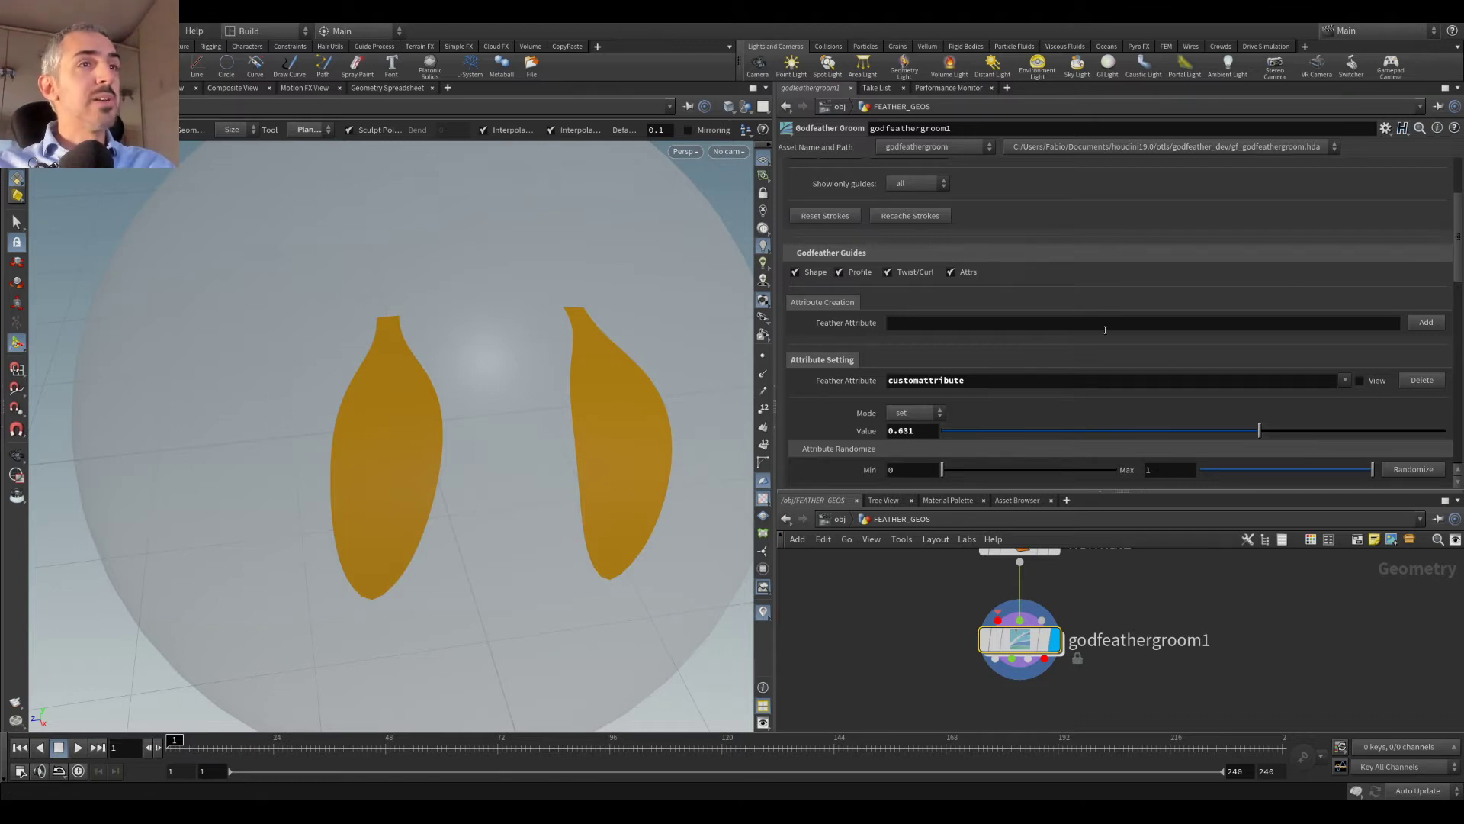
{"action": "scroll", "coordinate": [1065, 347], "scroll_direction": "down", "scroll_amount": 2}
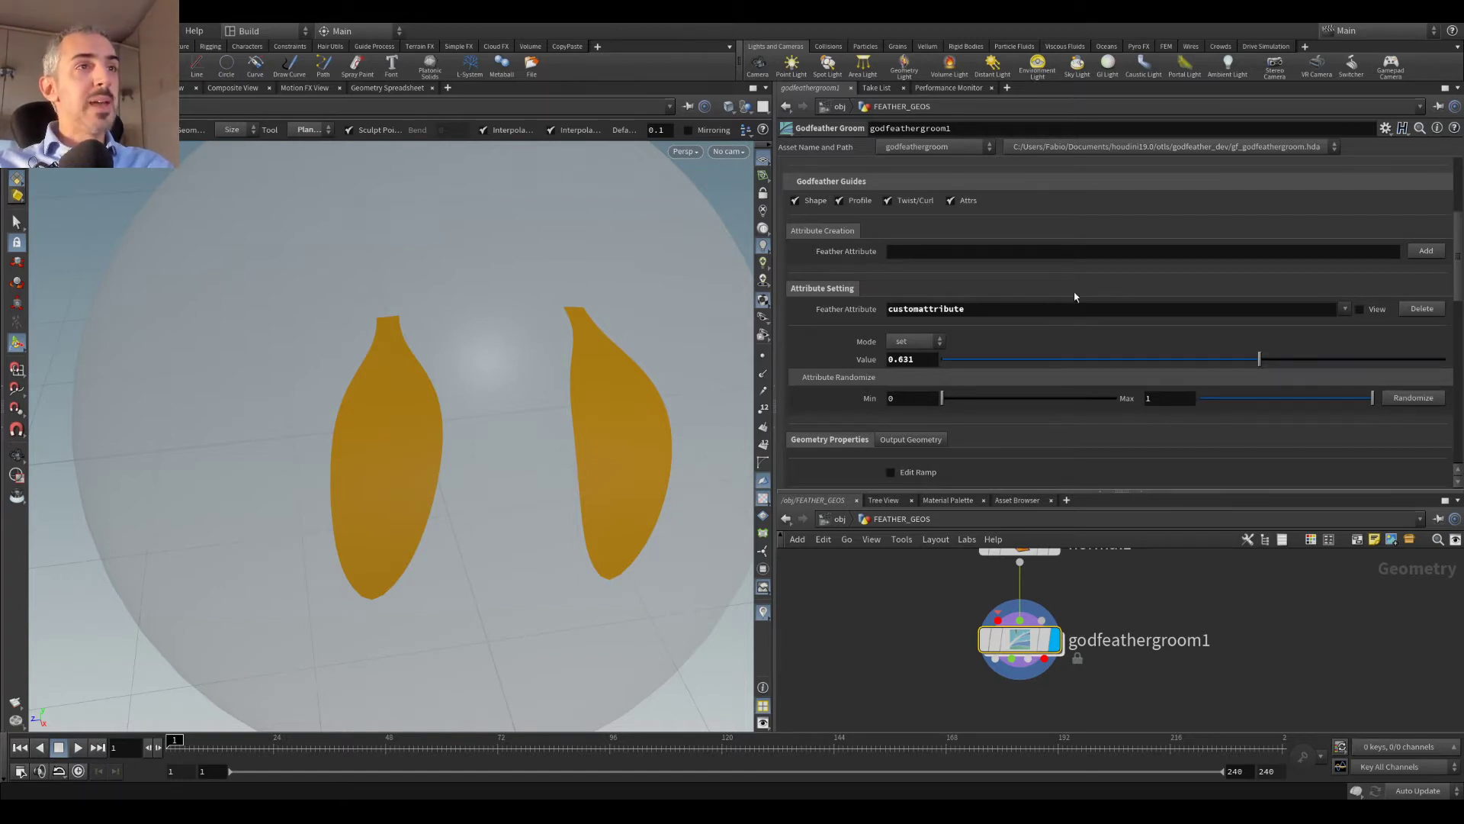
{"action": "scroll", "coordinate": [1013, 291], "scroll_direction": "down", "scroll_amount": 3}
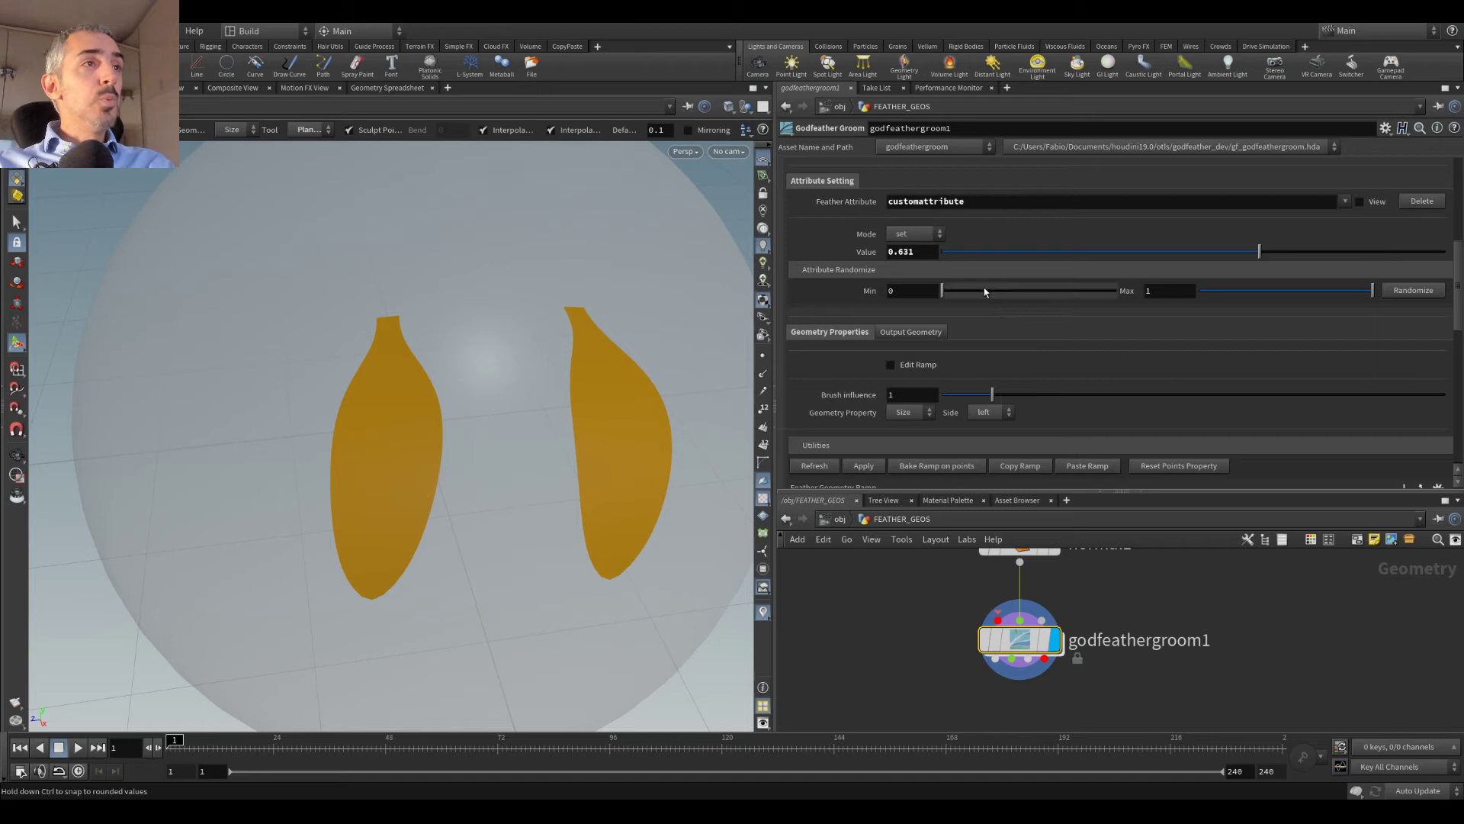
{"action": "scroll", "coordinate": [1023, 363], "scroll_direction": "down", "scroll_amount": 1}
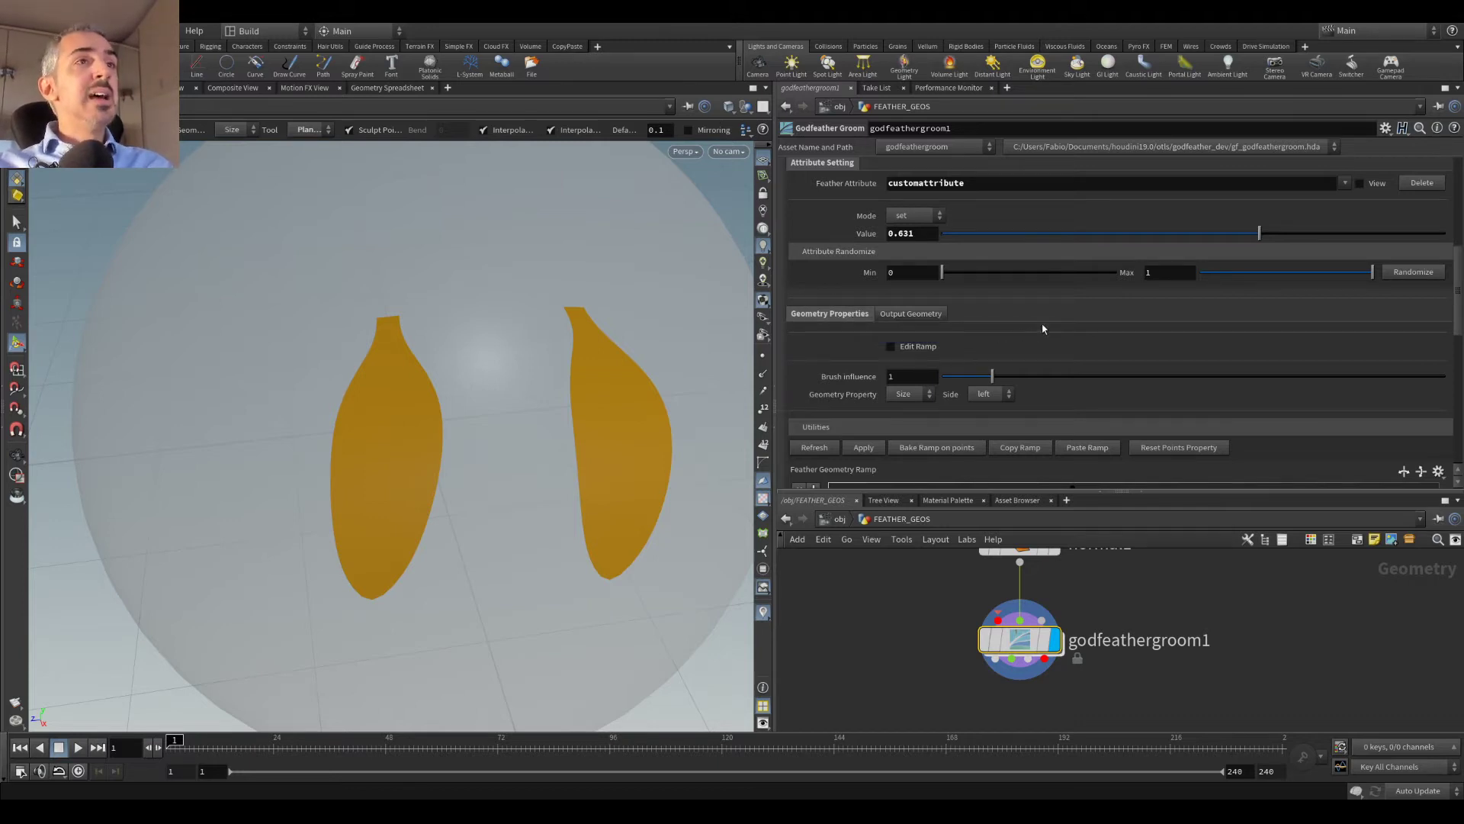
{"action": "scroll", "coordinate": [1326, 306], "scroll_direction": "down", "scroll_amount": 1}
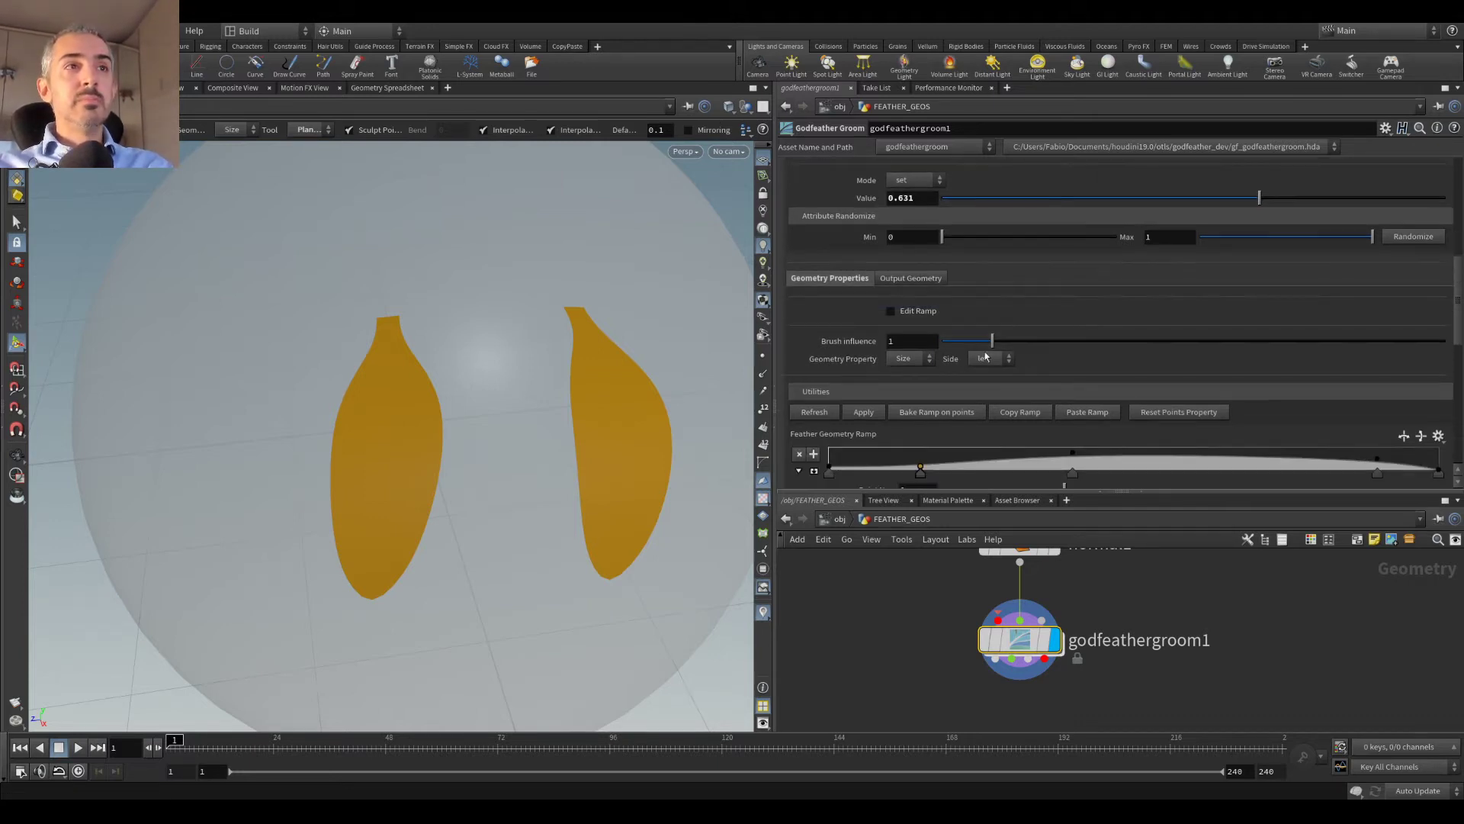
{"action": "left_click", "coordinate": [896, 360]}
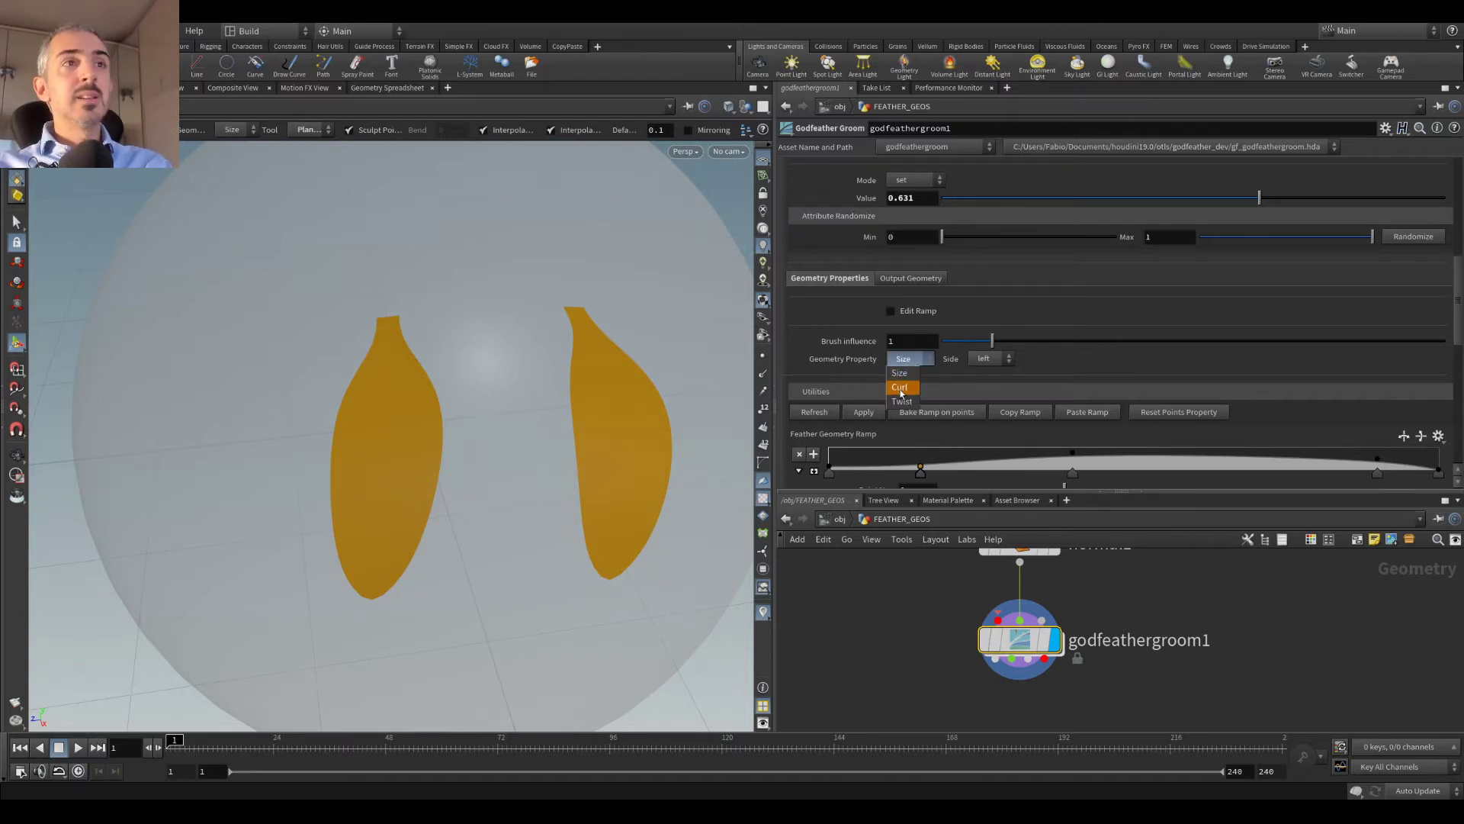
{"action": "left_click", "coordinate": [906, 361]}
{"action": "left_click", "coordinate": [906, 360]}
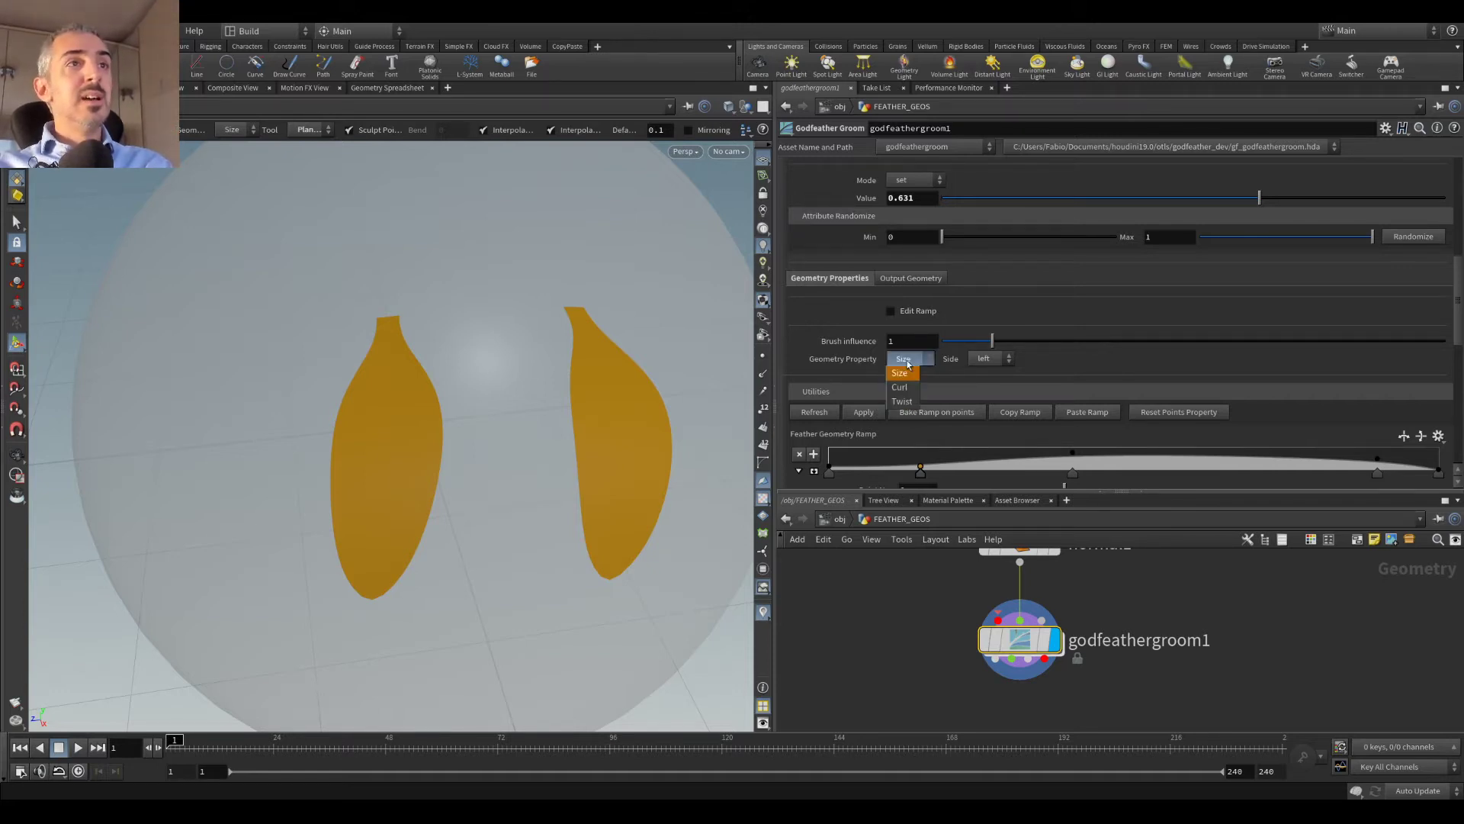
{"action": "left_click", "coordinate": [903, 372]}
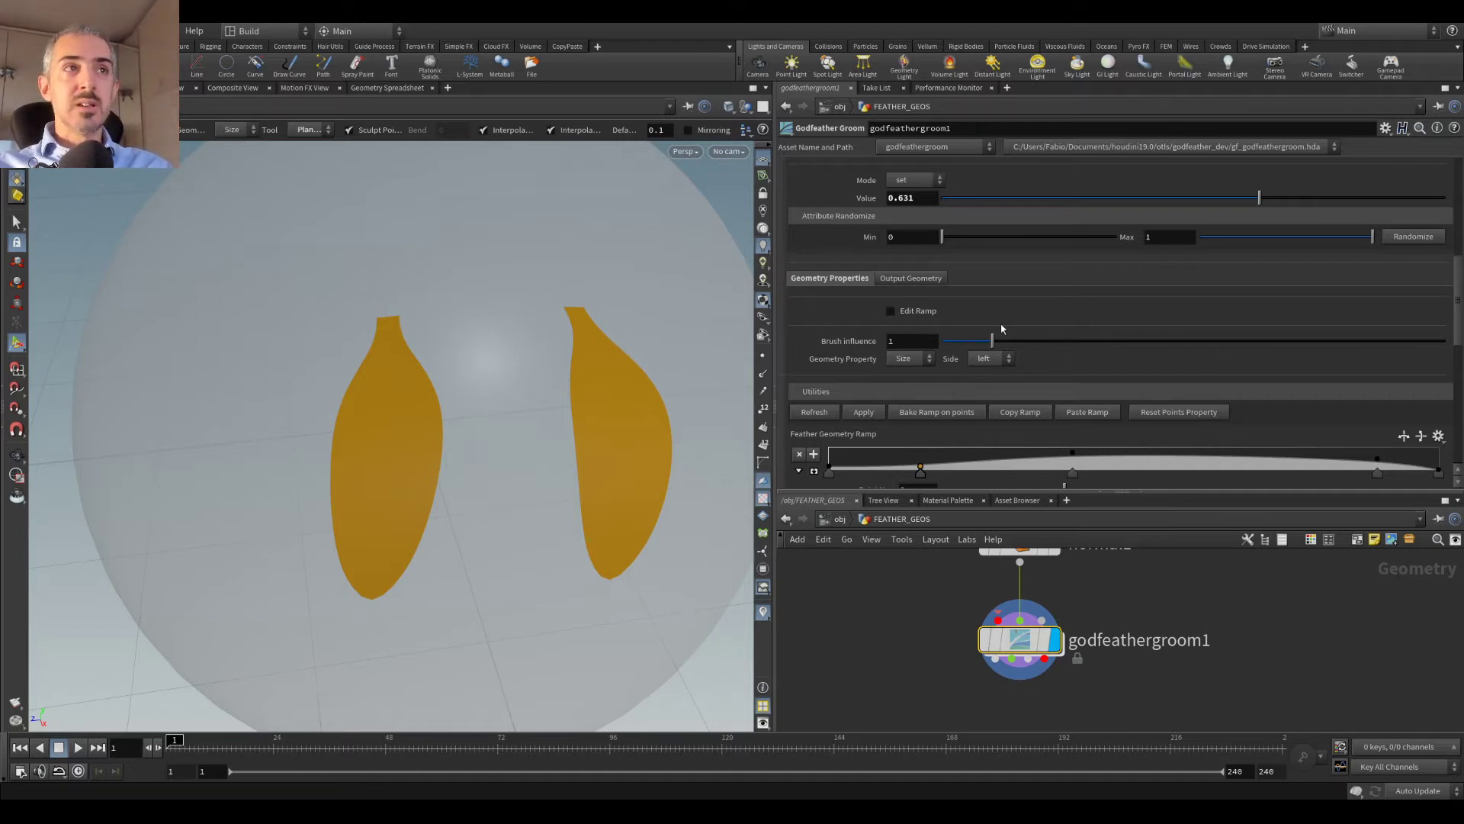
Step: Restrict the primitive group to the first feather guide and view it from an angle
{"action": "left_click_drag", "start_coordinate": [1460, 273], "coordinate": [1459, 172]}
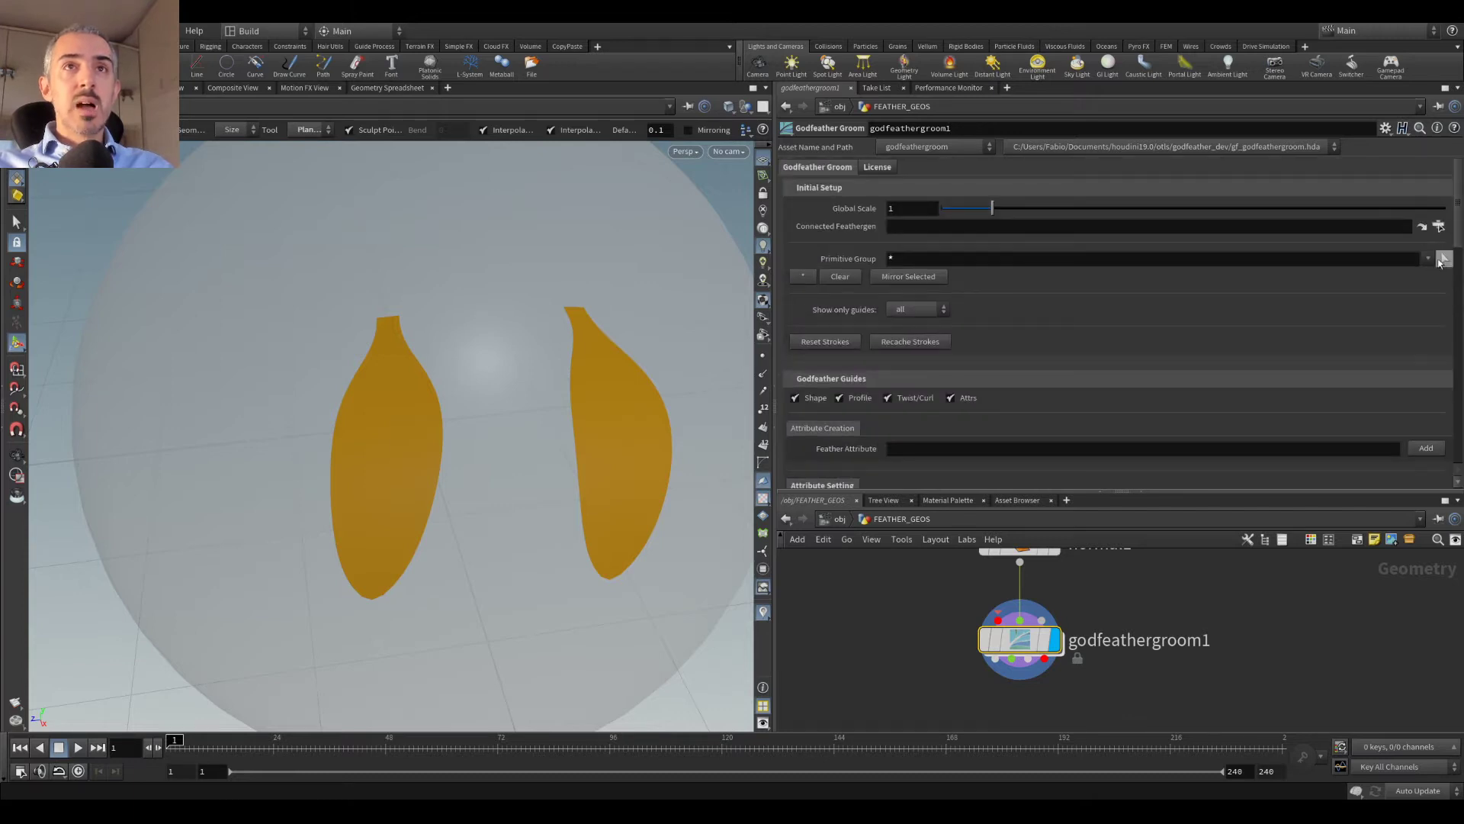
{"action": "left_click", "coordinate": [1443, 258]}
{"action": "left_click", "coordinate": [412, 460]}
{"action": "key", "text": "Return"}
{"action": "left_click_drag", "start_coordinate": [436, 456], "coordinate": [516, 427], "text": "alt"}
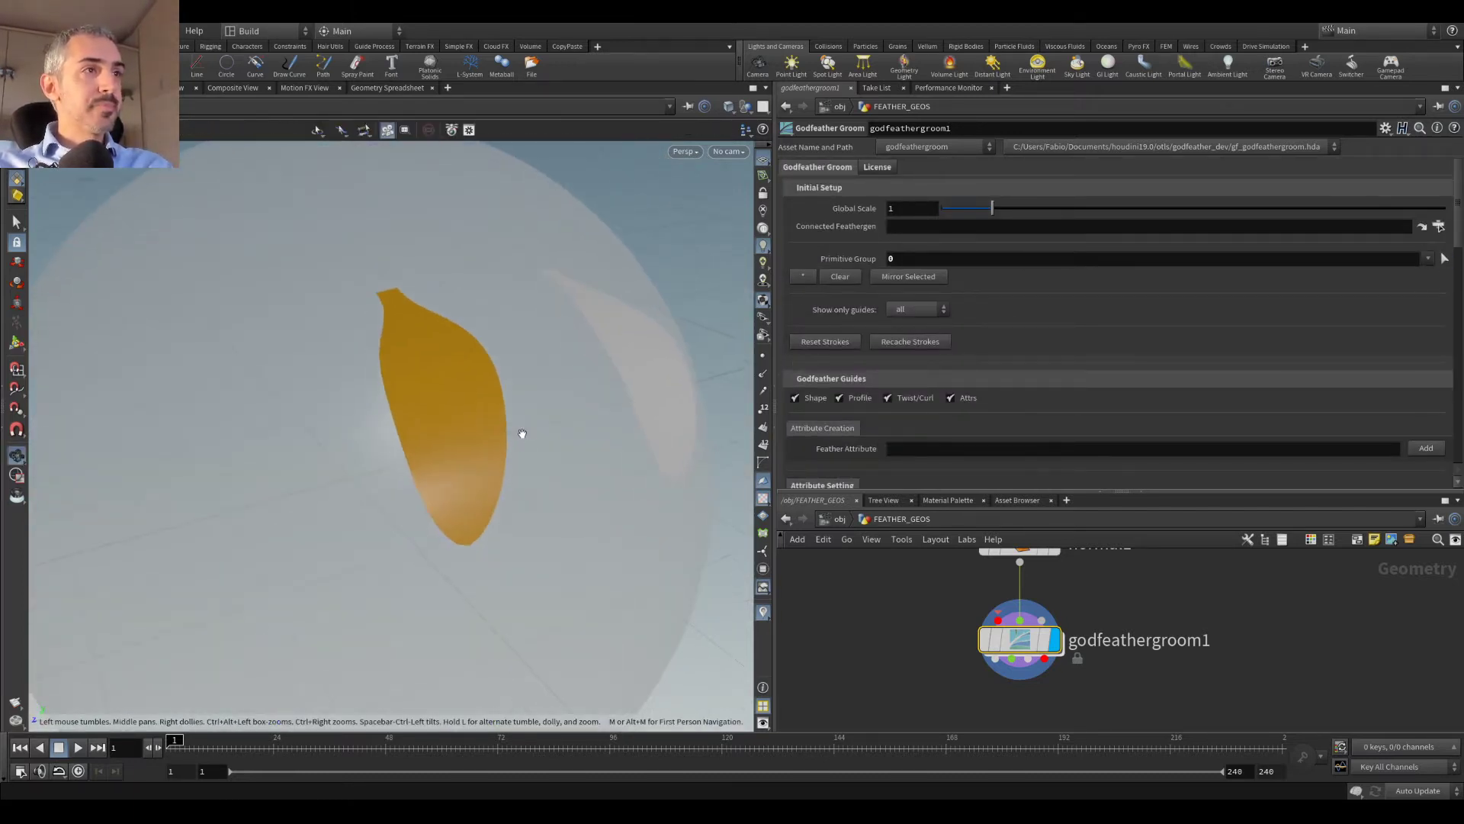
Step: Expand the feather geometry ramp for the left-side Size property and lower its third point to a value of about 0.55
{"action": "scroll", "coordinate": [1014, 304], "scroll_direction": "down", "scroll_amount": 3}
{"action": "scroll", "coordinate": [1012, 308], "scroll_direction": "down", "scroll_amount": 5}
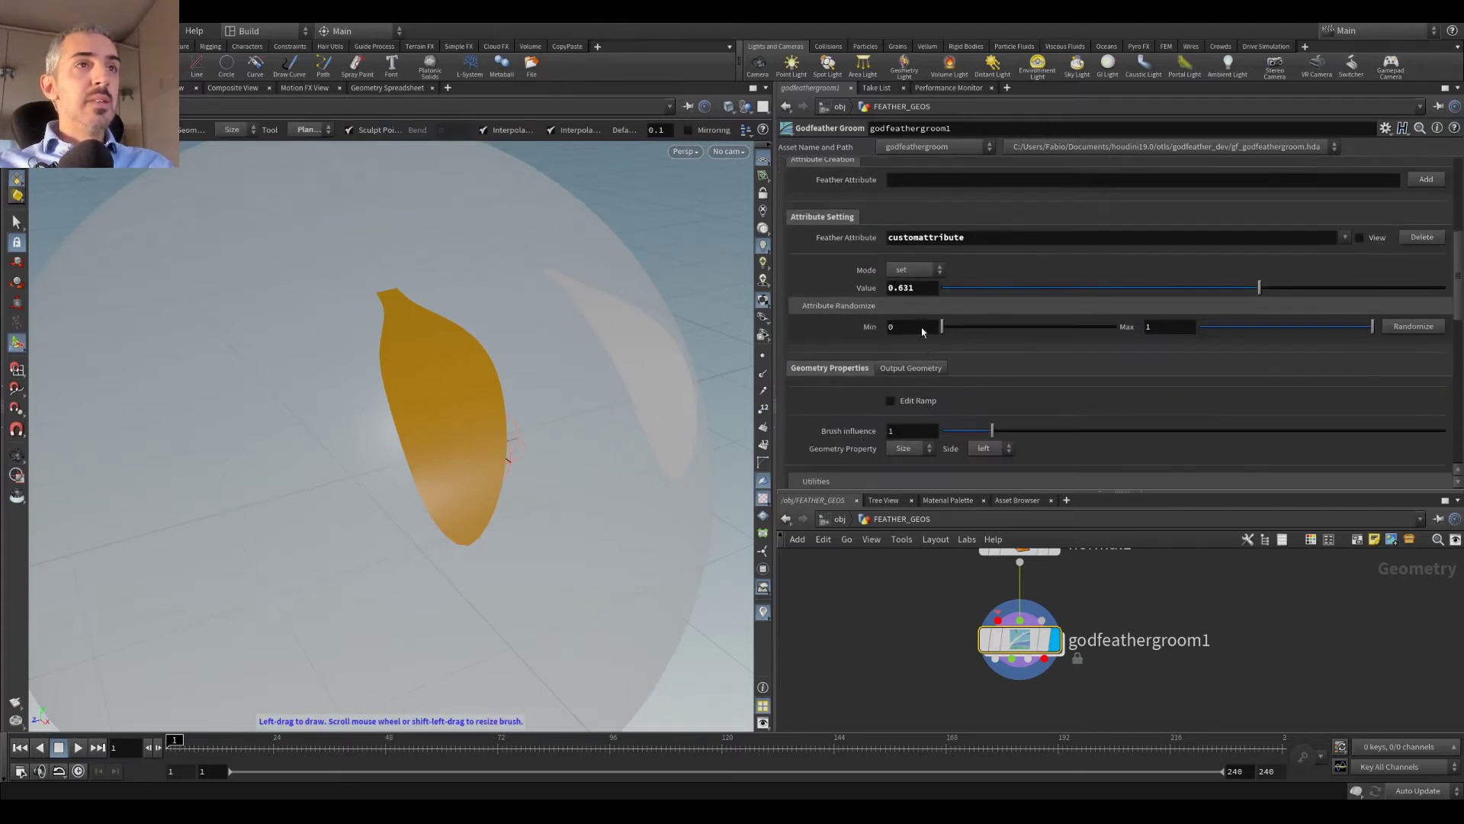
{"action": "scroll", "coordinate": [931, 336], "scroll_direction": "down", "scroll_amount": 3}
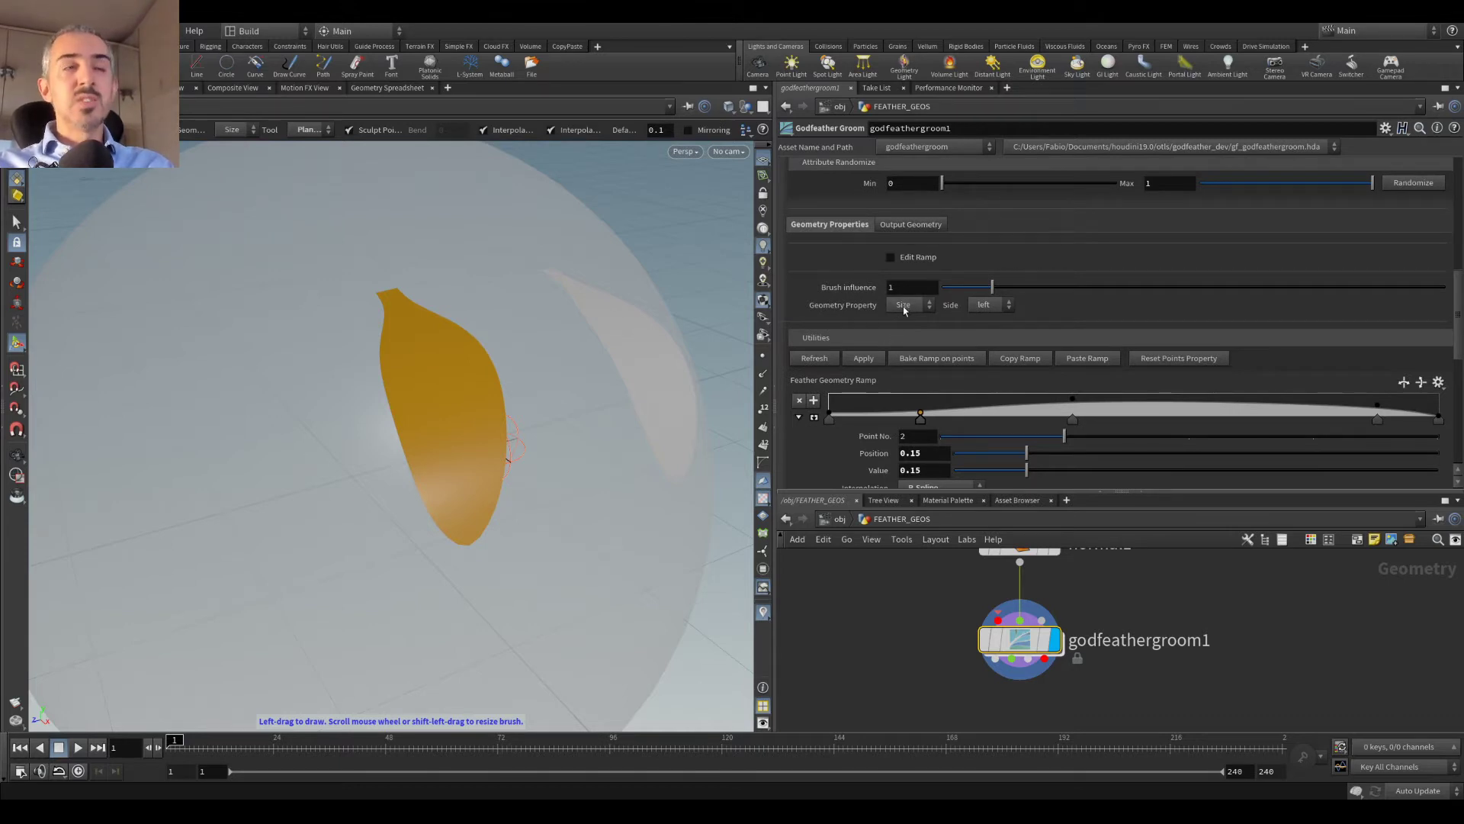
{"action": "scroll", "coordinate": [829, 433], "scroll_direction": "down", "scroll_amount": 3}
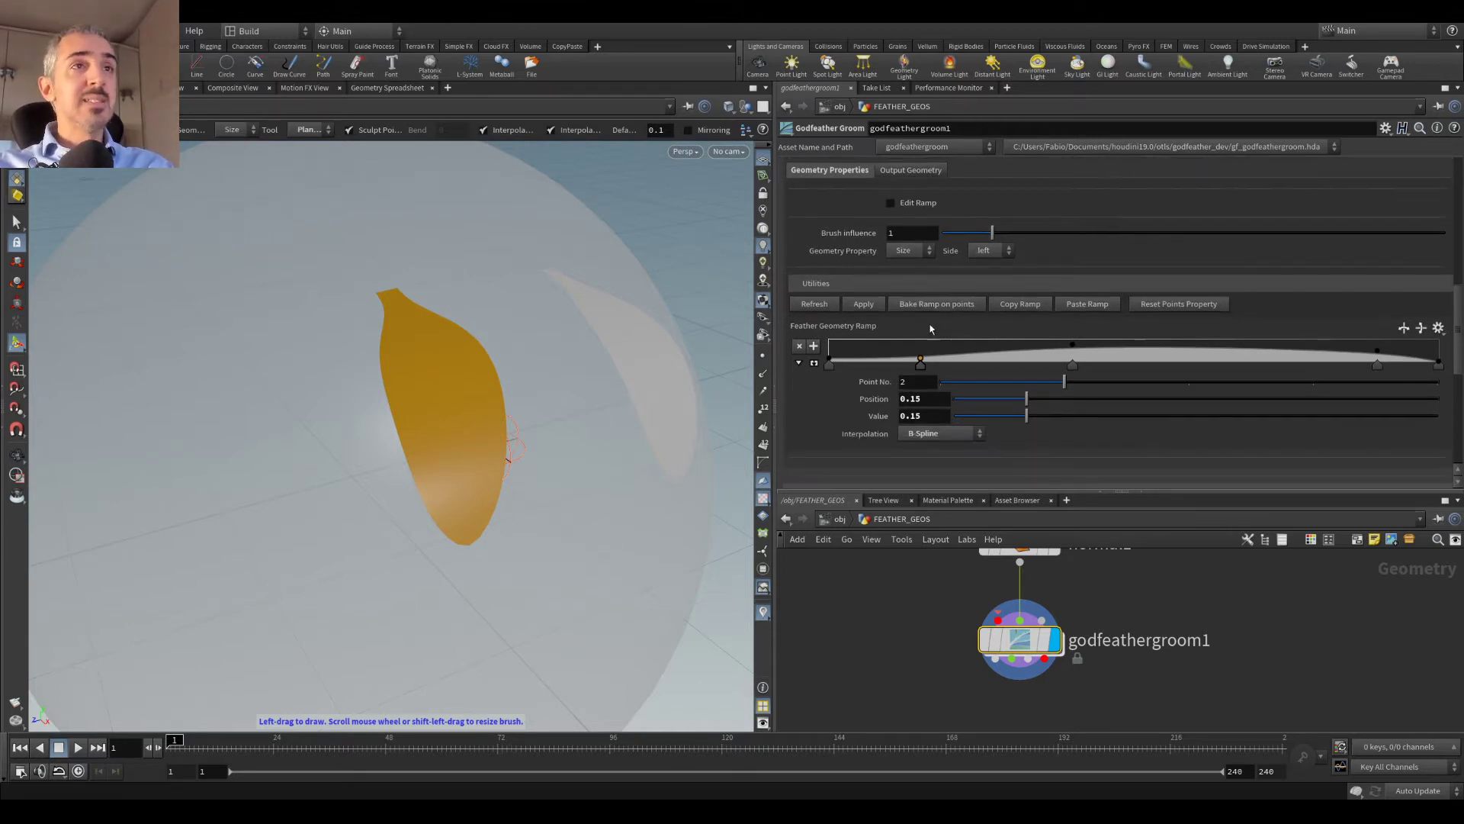
{"action": "left_click", "coordinate": [813, 363]}
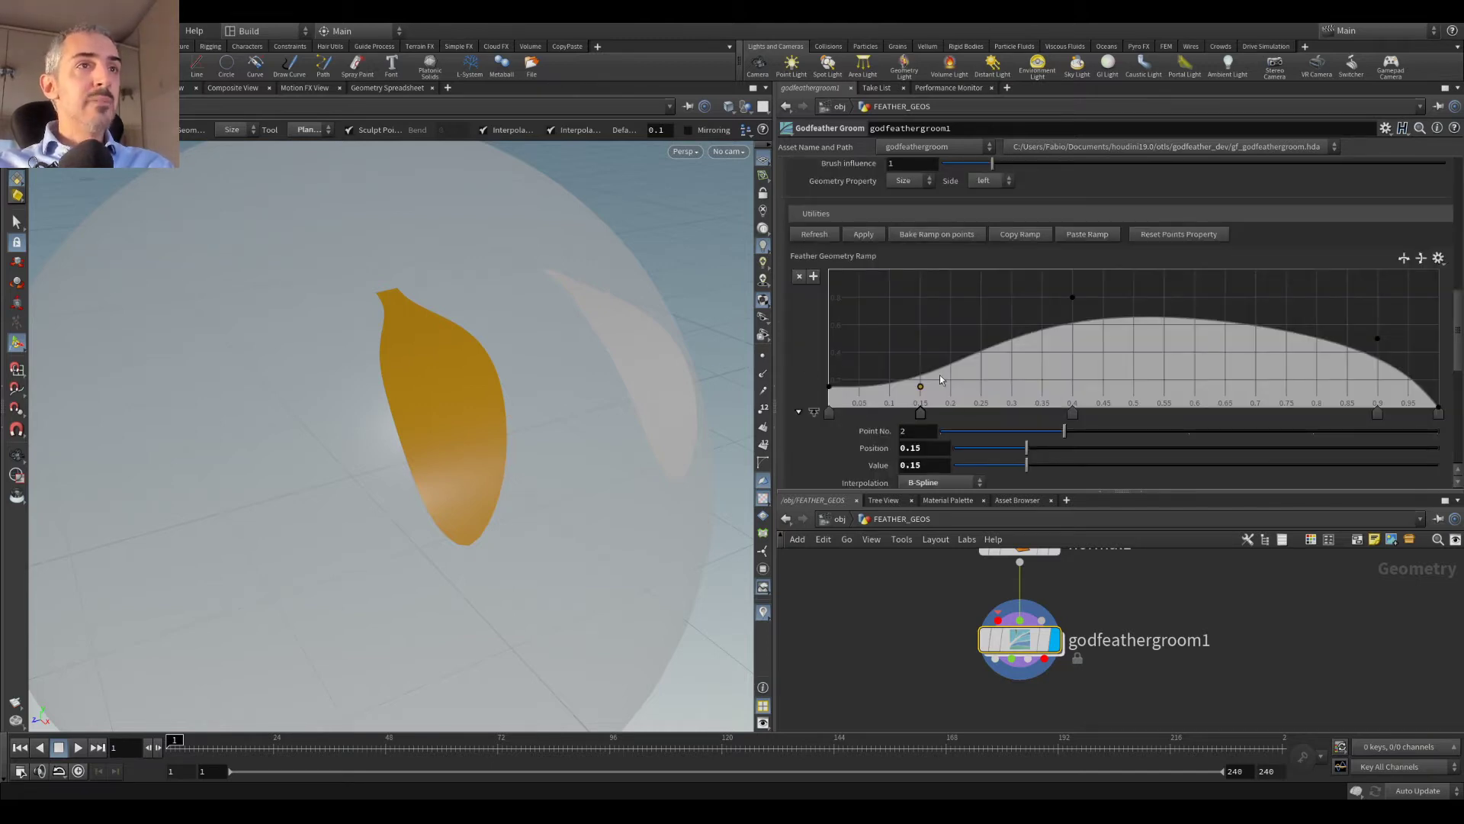
{"action": "left_click_drag", "start_coordinate": [1073, 298], "coordinate": [1077, 330]}
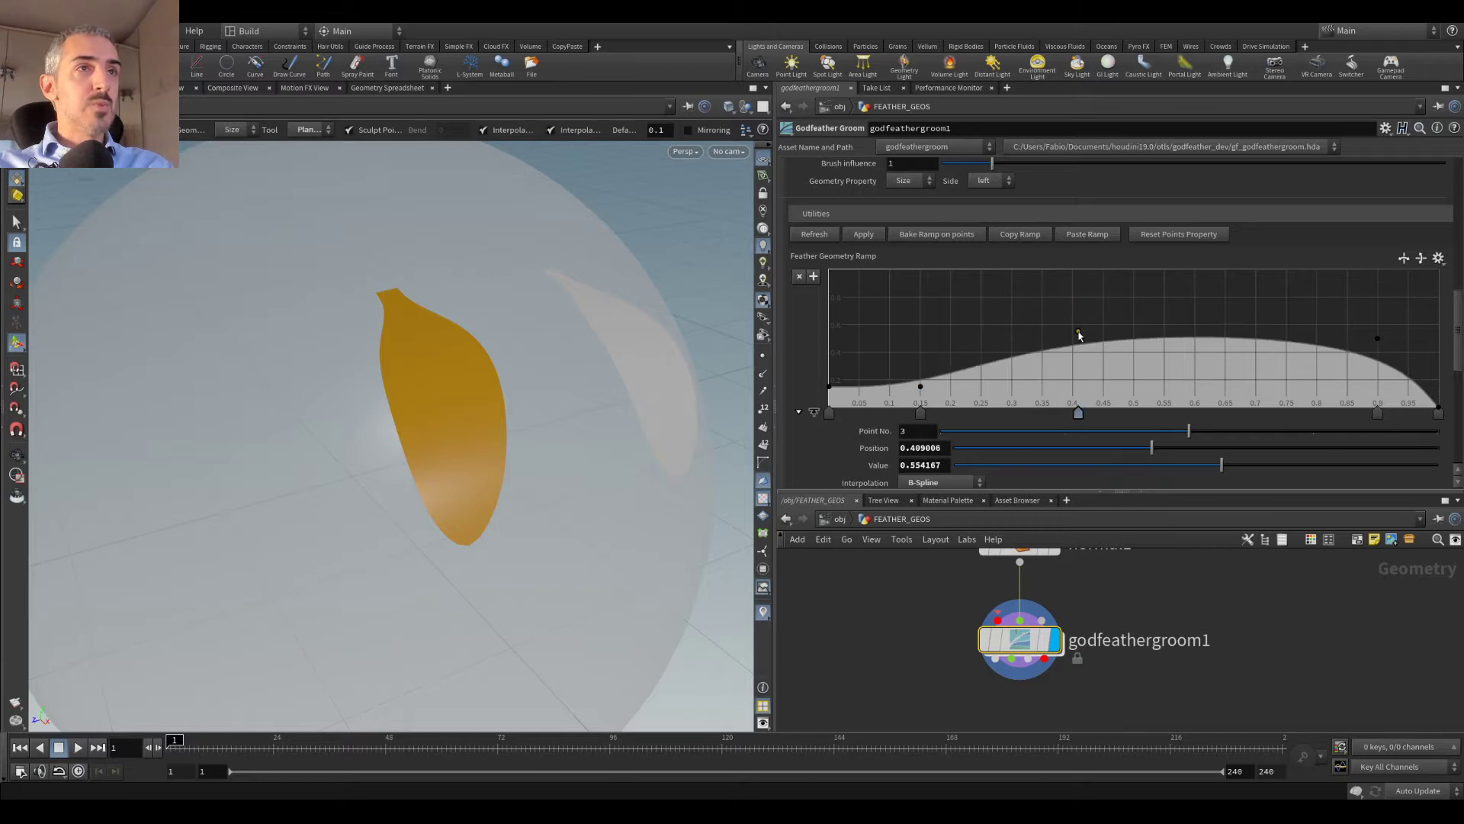
{"action": "key", "text": "Escape"}
{"action": "left_click_drag", "start_coordinate": [506, 346], "coordinate": [464, 362]}
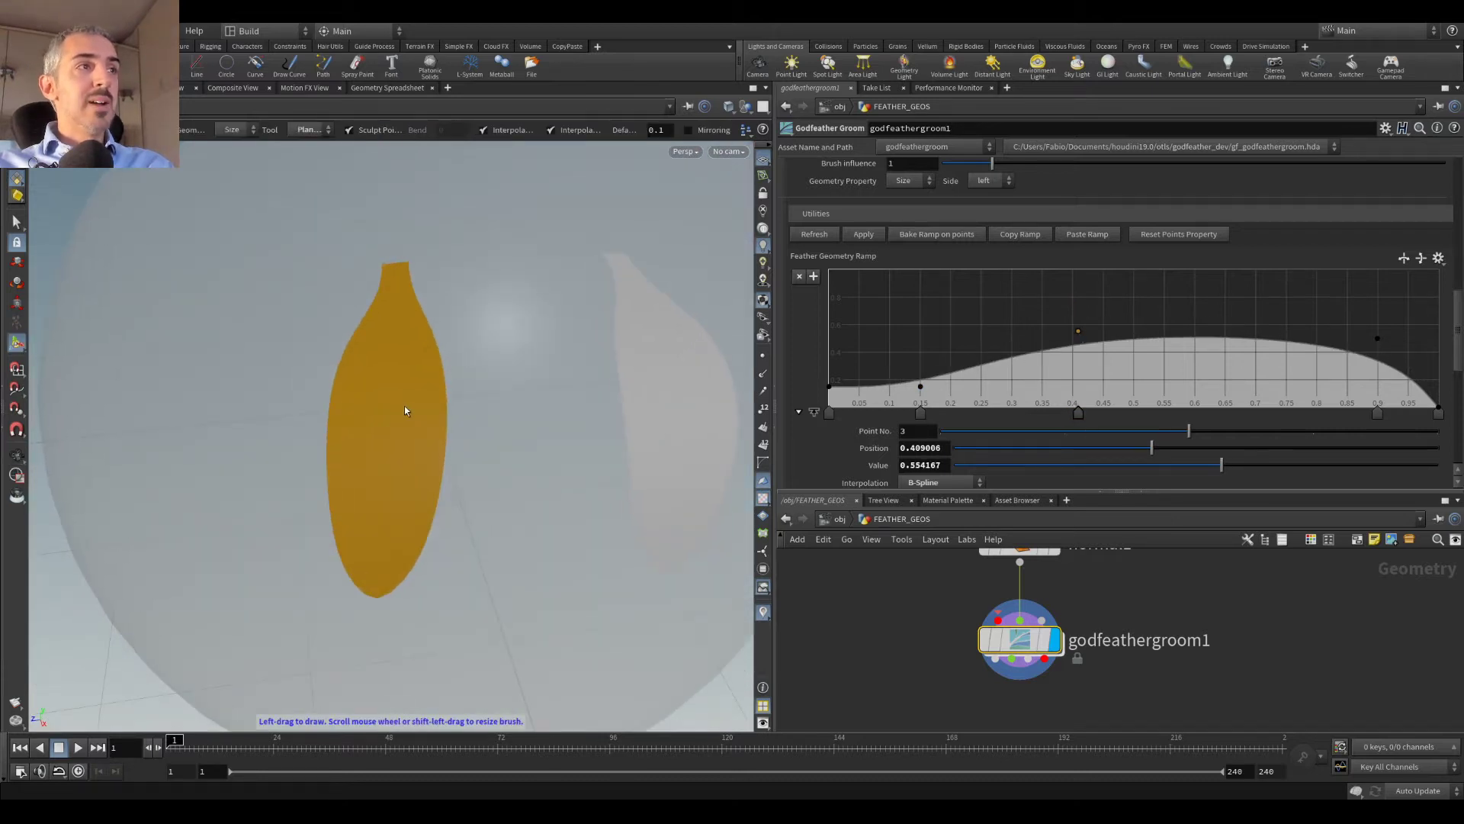
Step: Flatten the left-side Size ramp, lowering its first two points, the third to about 0.11 and the fourth to about 0.12
{"action": "left_click_drag", "start_coordinate": [1078, 334], "coordinate": [1075, 368]}
{"action": "left_click_drag", "start_coordinate": [921, 389], "coordinate": [921, 398]}
{"action": "left_click_drag", "start_coordinate": [829, 389], "coordinate": [829, 401]}
{"action": "left_click_drag", "start_coordinate": [1076, 369], "coordinate": [1077, 395]}
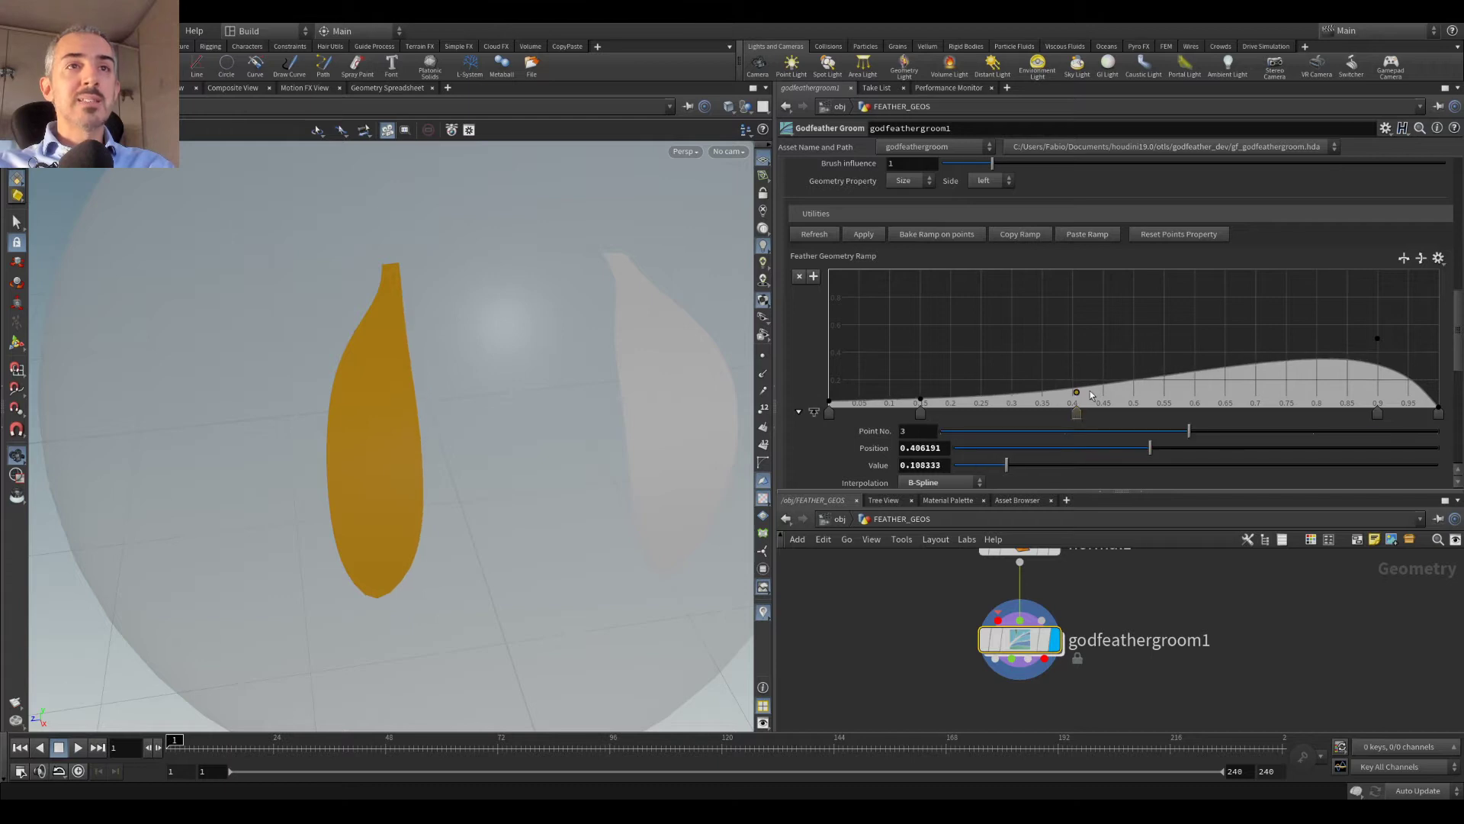
{"action": "left_click_drag", "start_coordinate": [1378, 339], "coordinate": [1384, 391]}
{"action": "left_click_drag", "start_coordinate": [430, 339], "coordinate": [563, 403]}
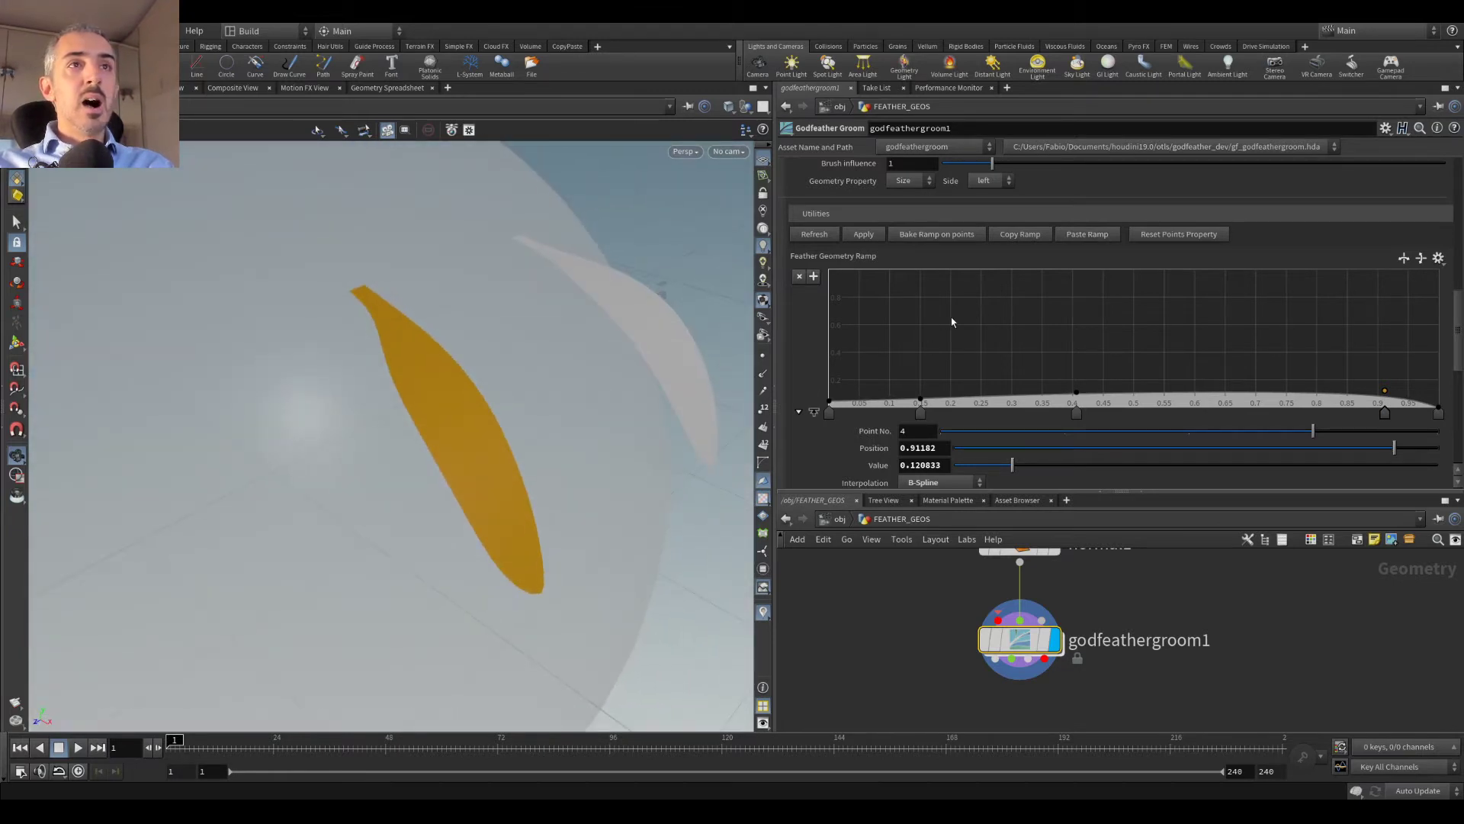
{"action": "scroll", "coordinate": [923, 343], "scroll_direction": "up", "scroll_amount": 1}
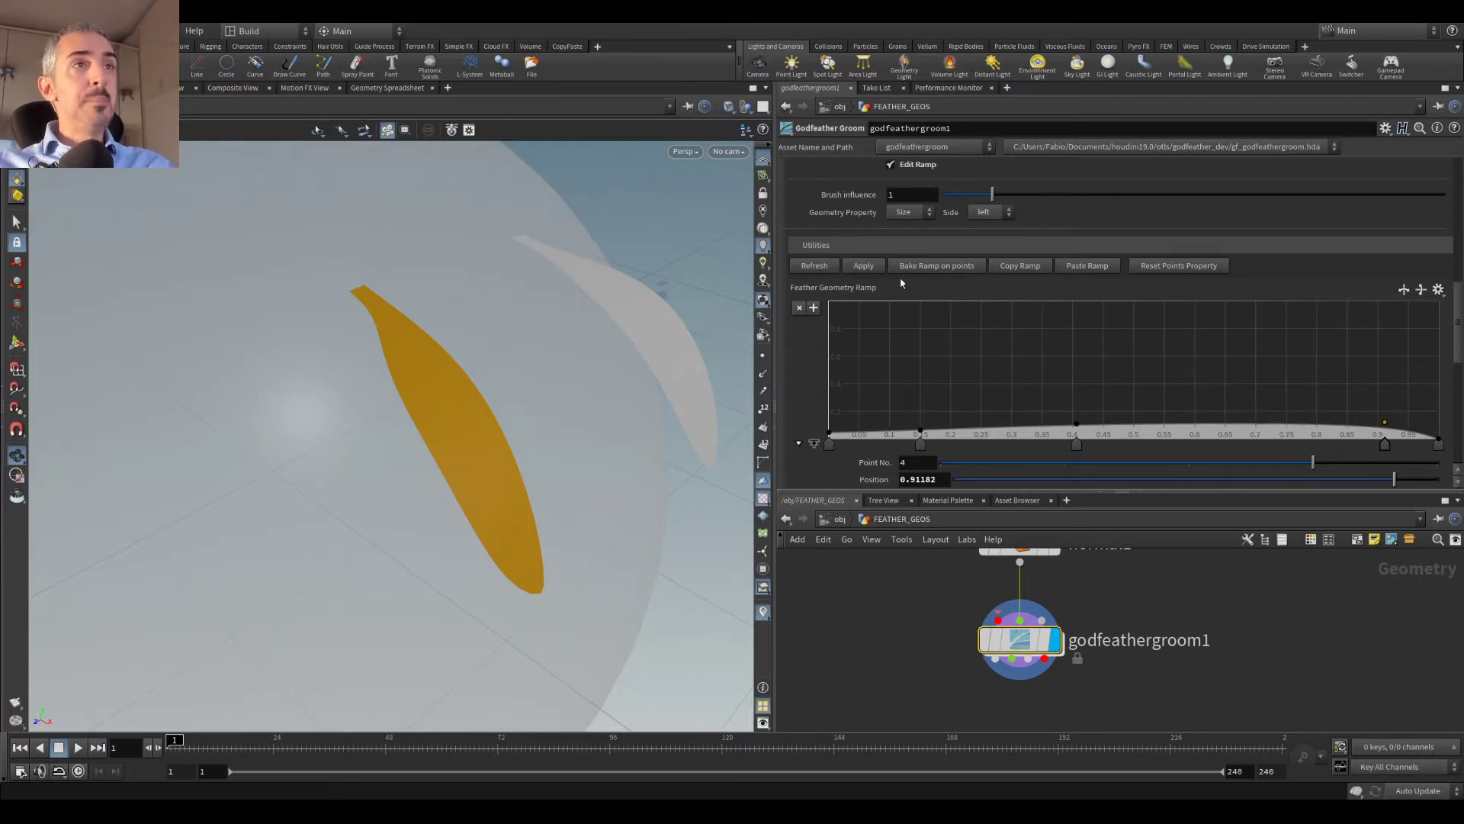
Step: Apply the left-side Size ramp to the feather guide and examine its shape from several angles along with the Side options
{"action": "left_click", "coordinate": [863, 265]}
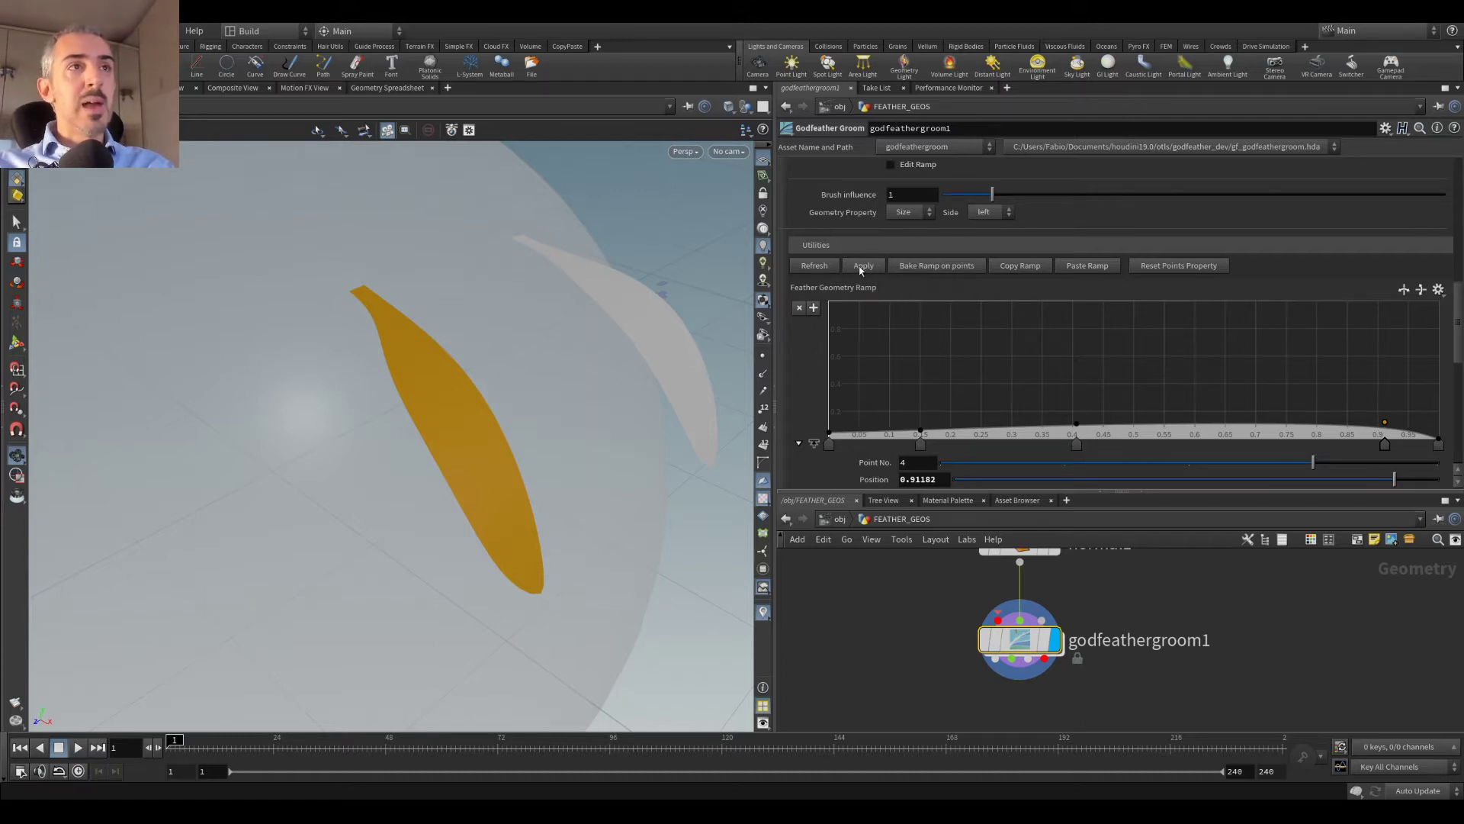
{"action": "left_click_drag", "start_coordinate": [473, 374], "coordinate": [580, 366]}
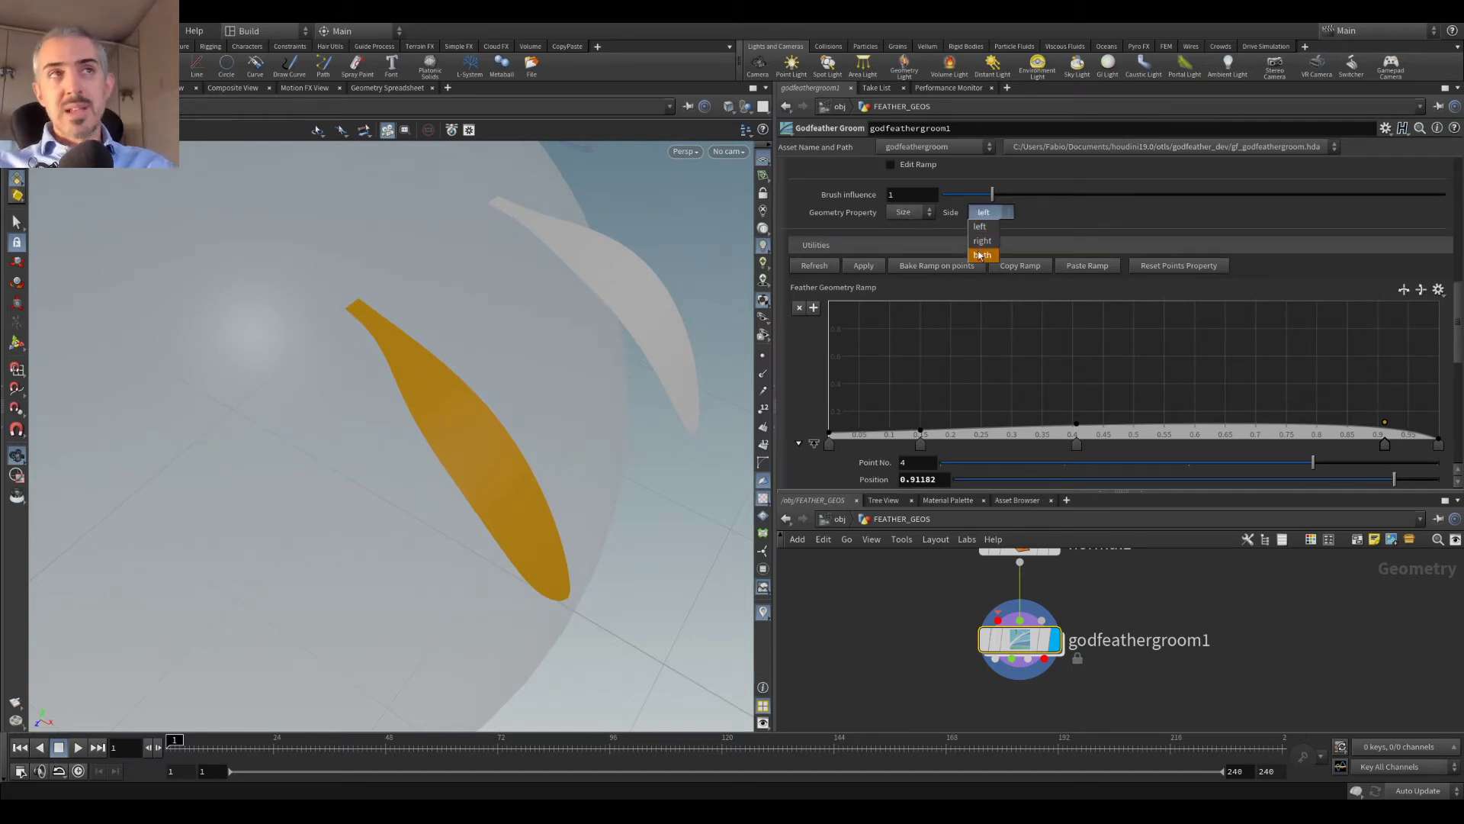
{"action": "left_click", "coordinate": [996, 215]}
{"action": "left_click_drag", "start_coordinate": [516, 408], "coordinate": [486, 348]}
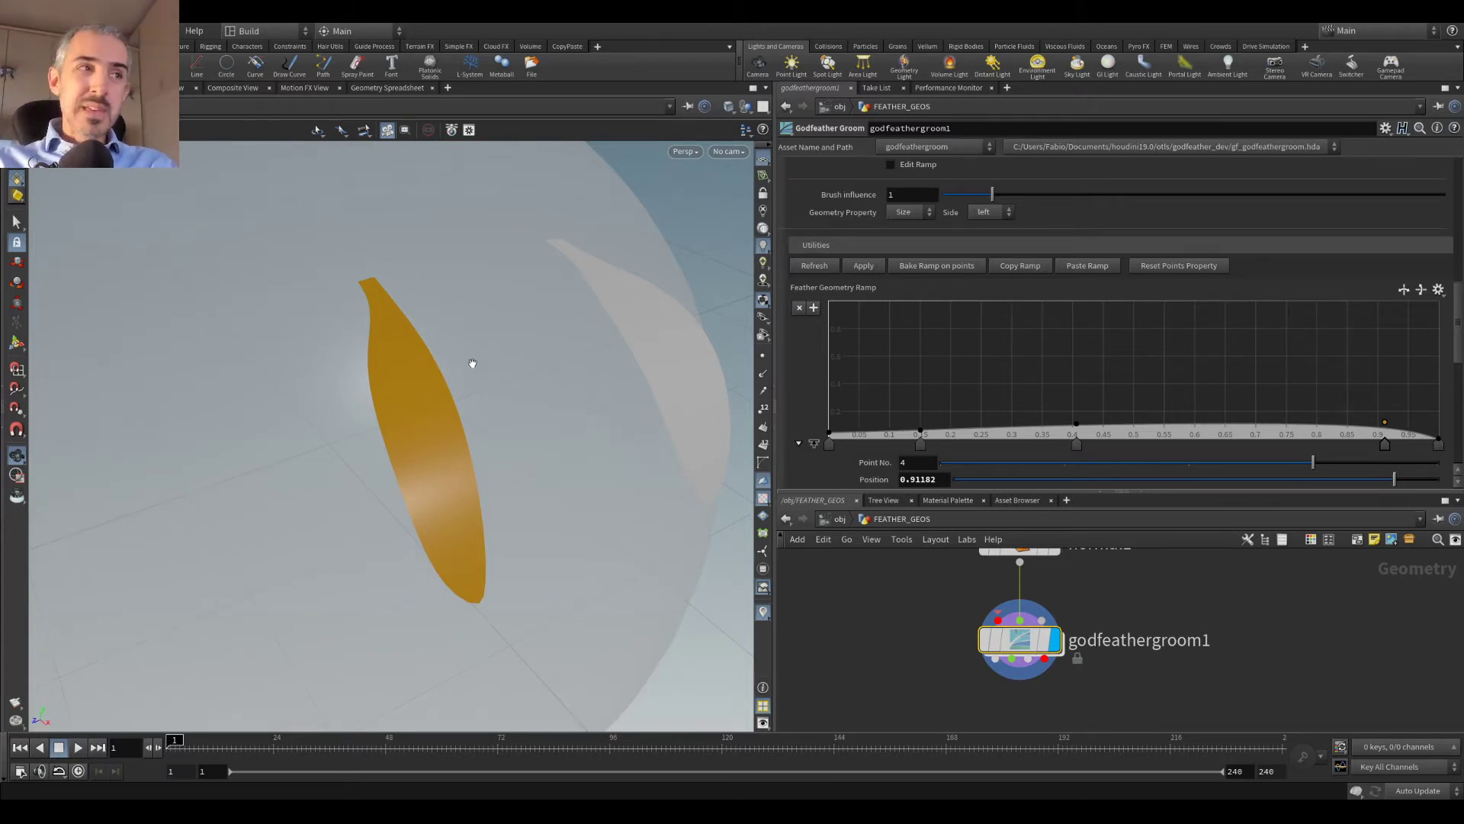
{"action": "scroll", "coordinate": [925, 359], "scroll_direction": "down", "scroll_amount": 2}
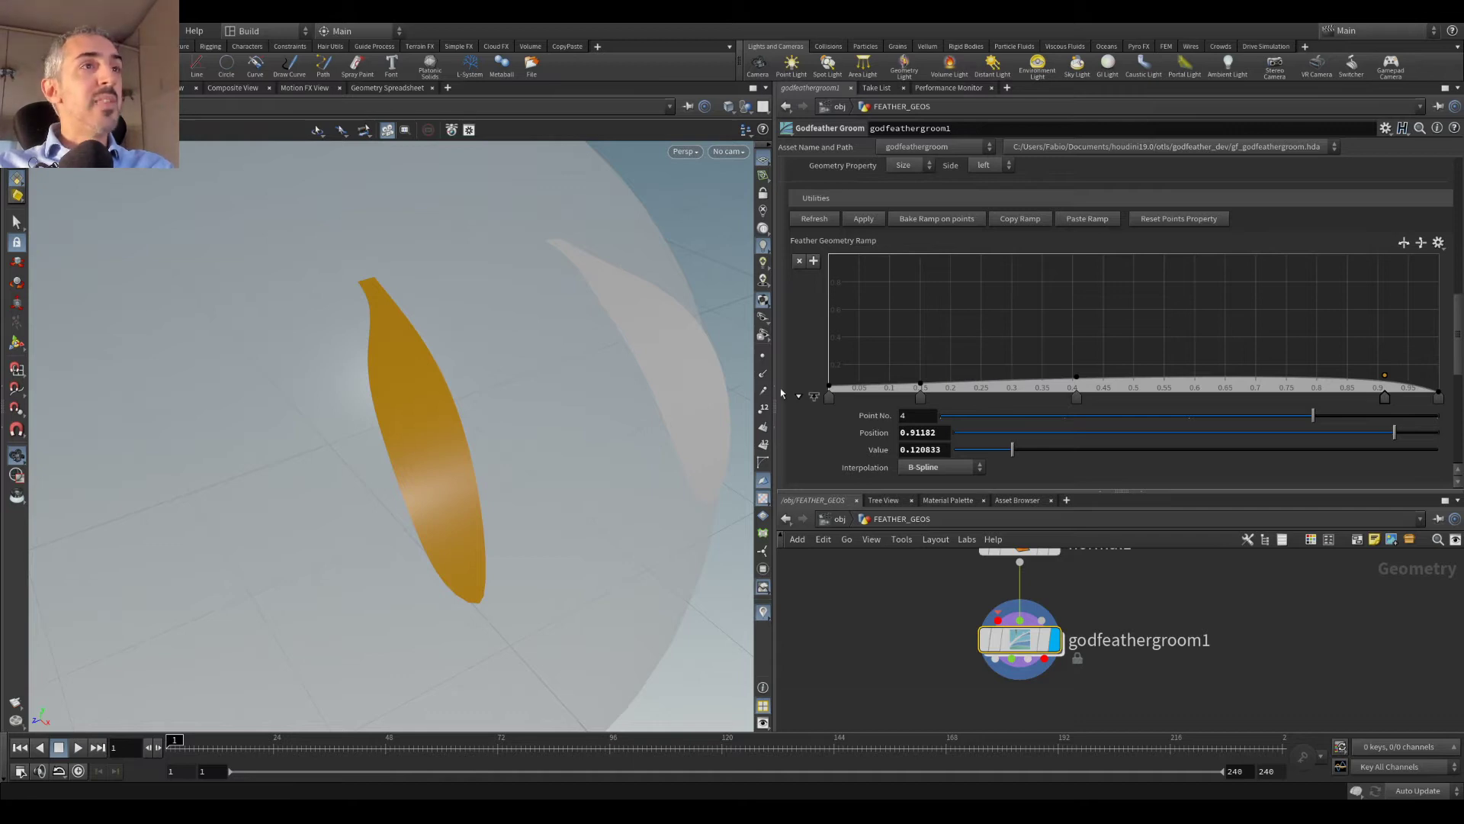
{"action": "left_click_drag", "start_coordinate": [448, 396], "coordinate": [457, 278]}
{"action": "scroll", "coordinate": [1019, 198], "scroll_direction": "up", "scroll_amount": 3}
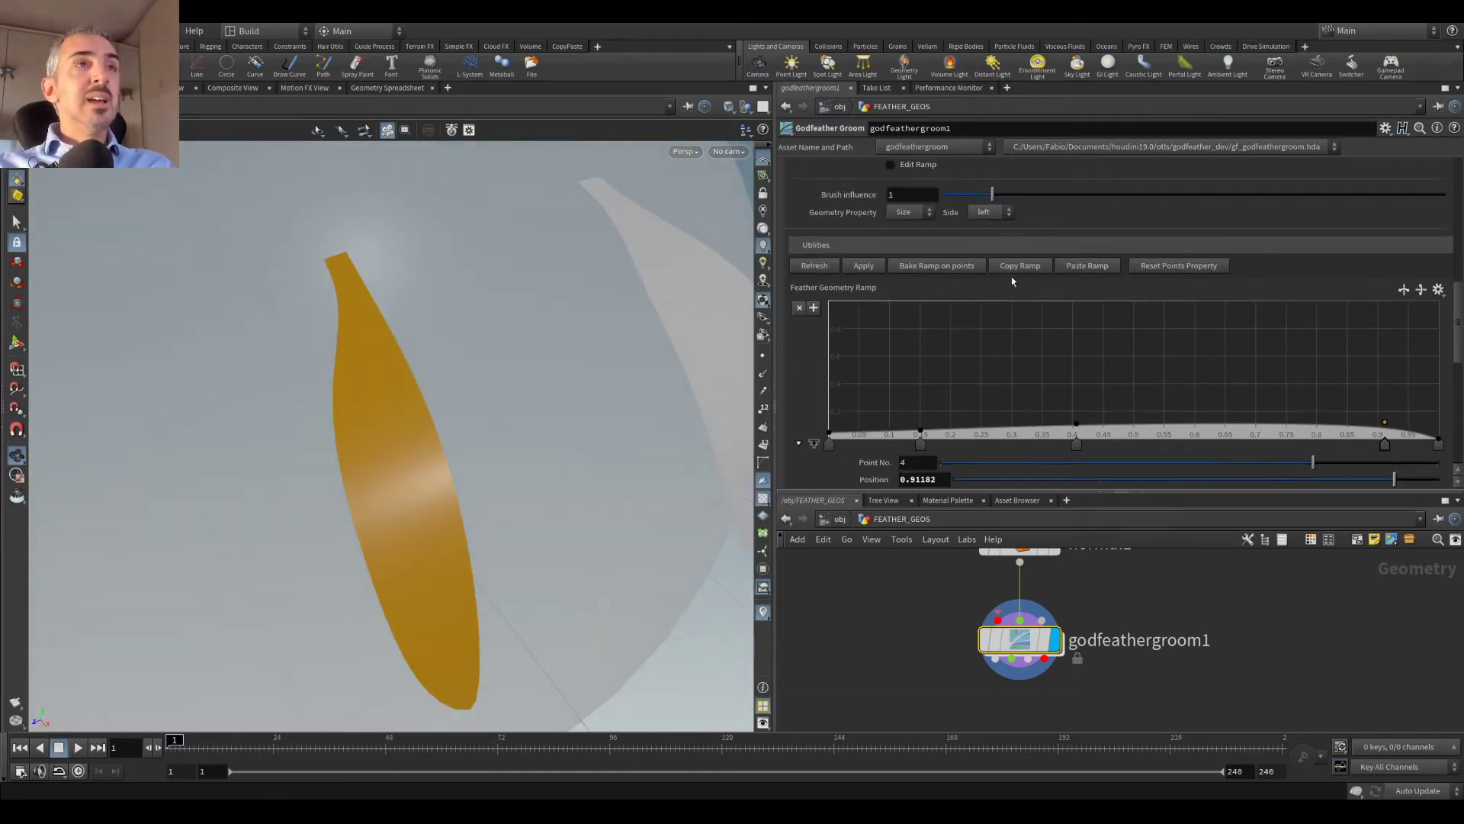
Step: Set the Side option of the Size geometry property to both
{"action": "left_click", "coordinate": [989, 228]}
{"action": "left_click", "coordinate": [990, 271]}
{"action": "scroll", "coordinate": [1136, 252], "scroll_direction": "down", "scroll_amount": 1}
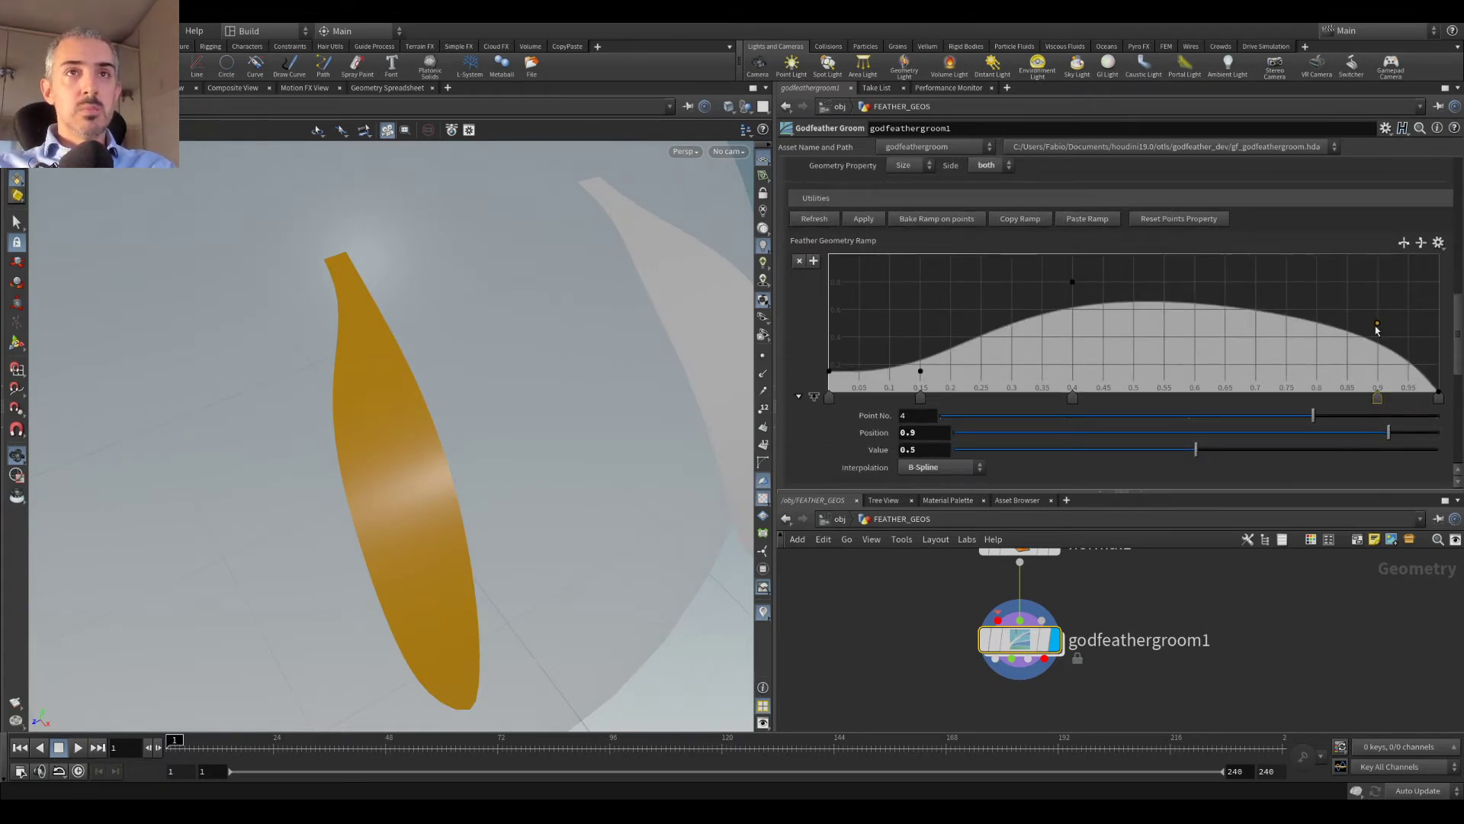
Step: Raise the fourth Size ramp point close to the tip and add points beyond it, one at about position 0.98, value 0.91
{"action": "left_click_drag", "start_coordinate": [1382, 320], "coordinate": [1405, 271]}
{"action": "left_click", "coordinate": [1431, 282]}
{"action": "left_click", "coordinate": [1425, 276]}
{"action": "left_click_drag", "start_coordinate": [1405, 271], "coordinate": [1427, 269]}
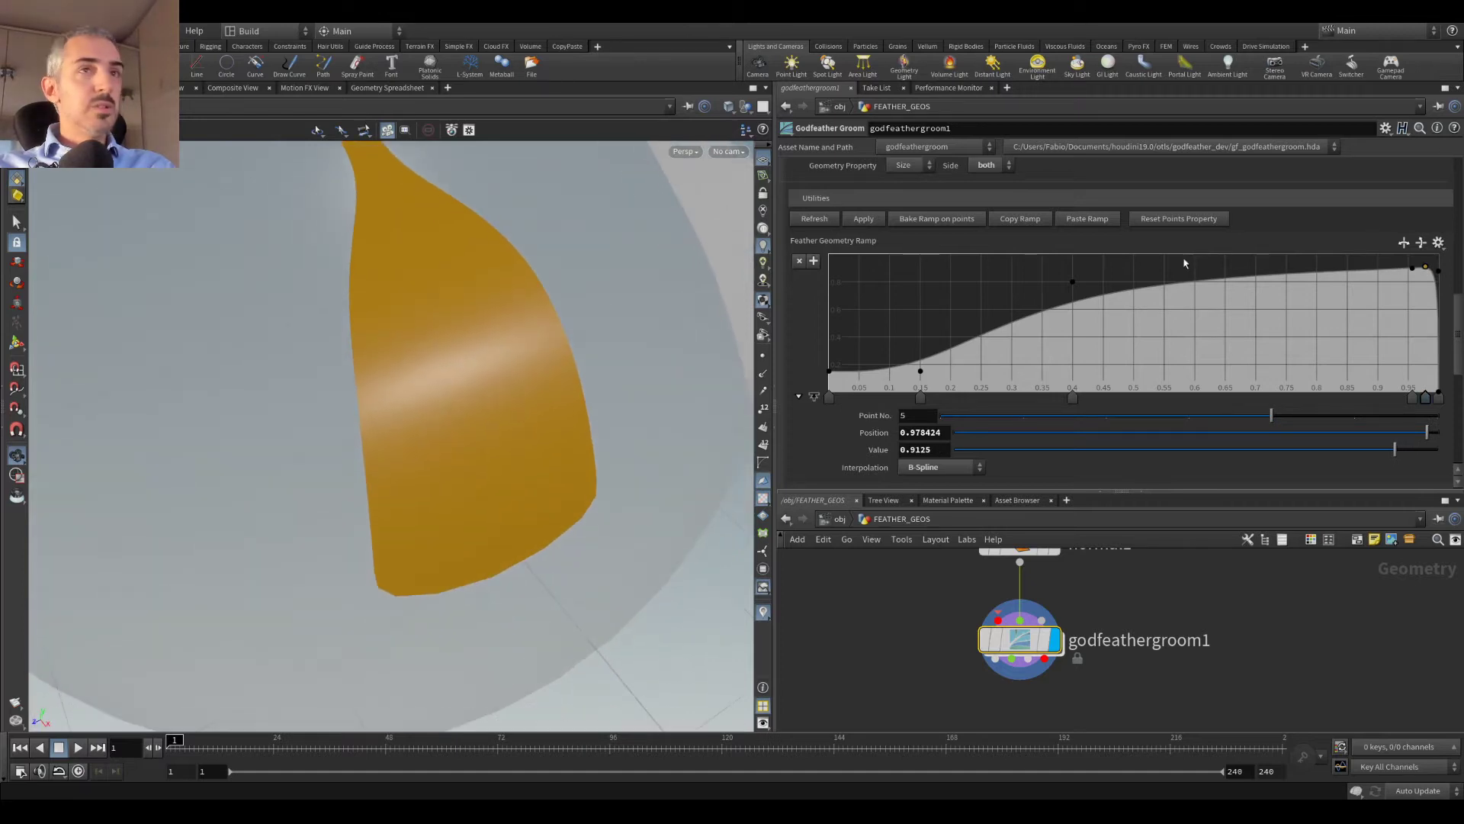
{"action": "left_click_drag", "start_coordinate": [1424, 272], "coordinate": [1426, 272]}
{"action": "left_click_drag", "start_coordinate": [657, 535], "coordinate": [481, 529]}
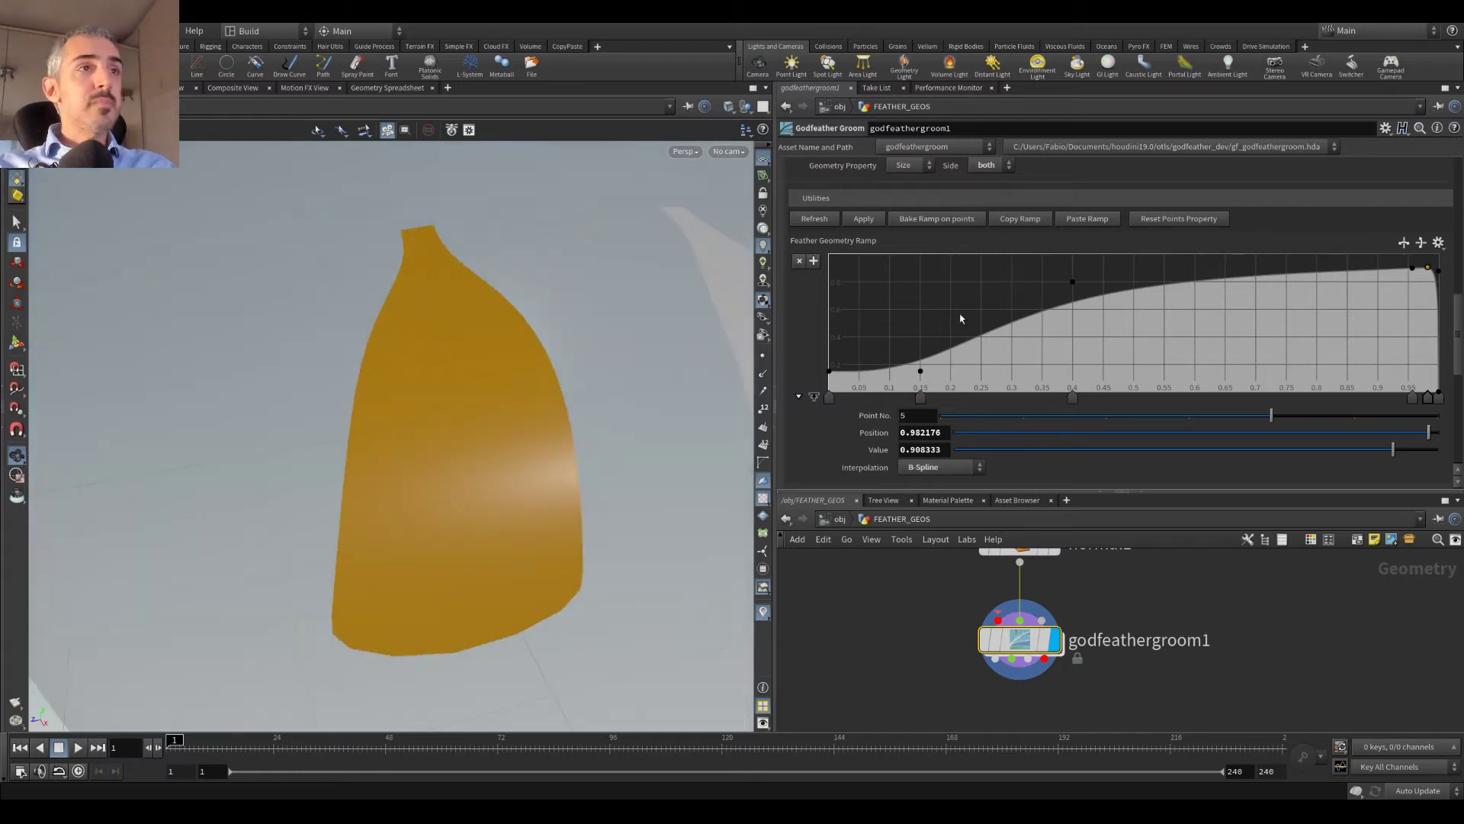
Step: Try an Internal Resampling of 46 on the preview output geometry and restore it to 16
{"action": "scroll", "coordinate": [957, 320], "scroll_direction": "up", "scroll_amount": 2}
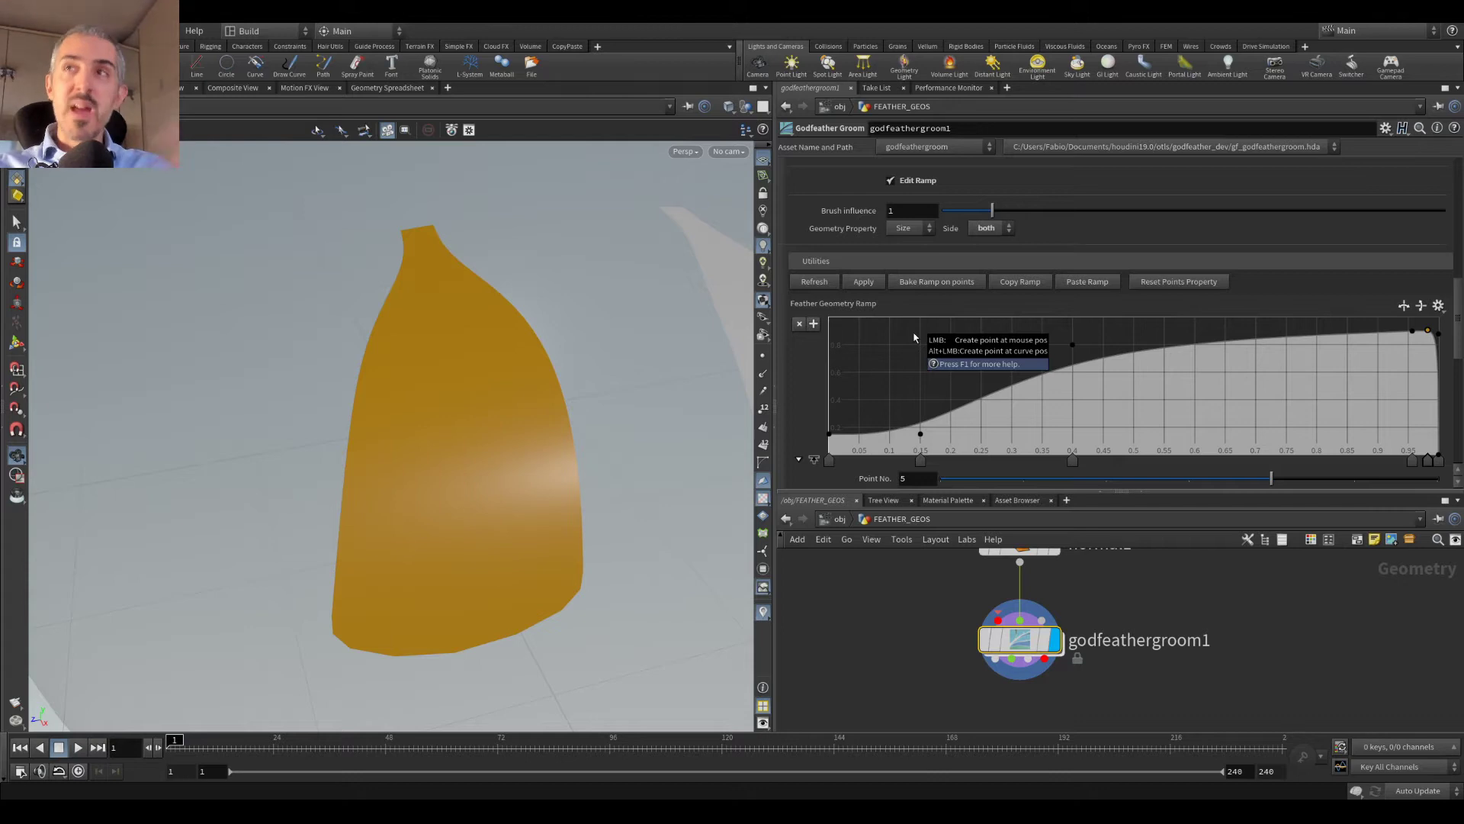
{"action": "scroll", "coordinate": [932, 305], "scroll_direction": "down", "scroll_amount": 4}
{"action": "scroll", "coordinate": [885, 259], "scroll_direction": "up", "scroll_amount": 6}
{"action": "left_click", "coordinate": [921, 243]}
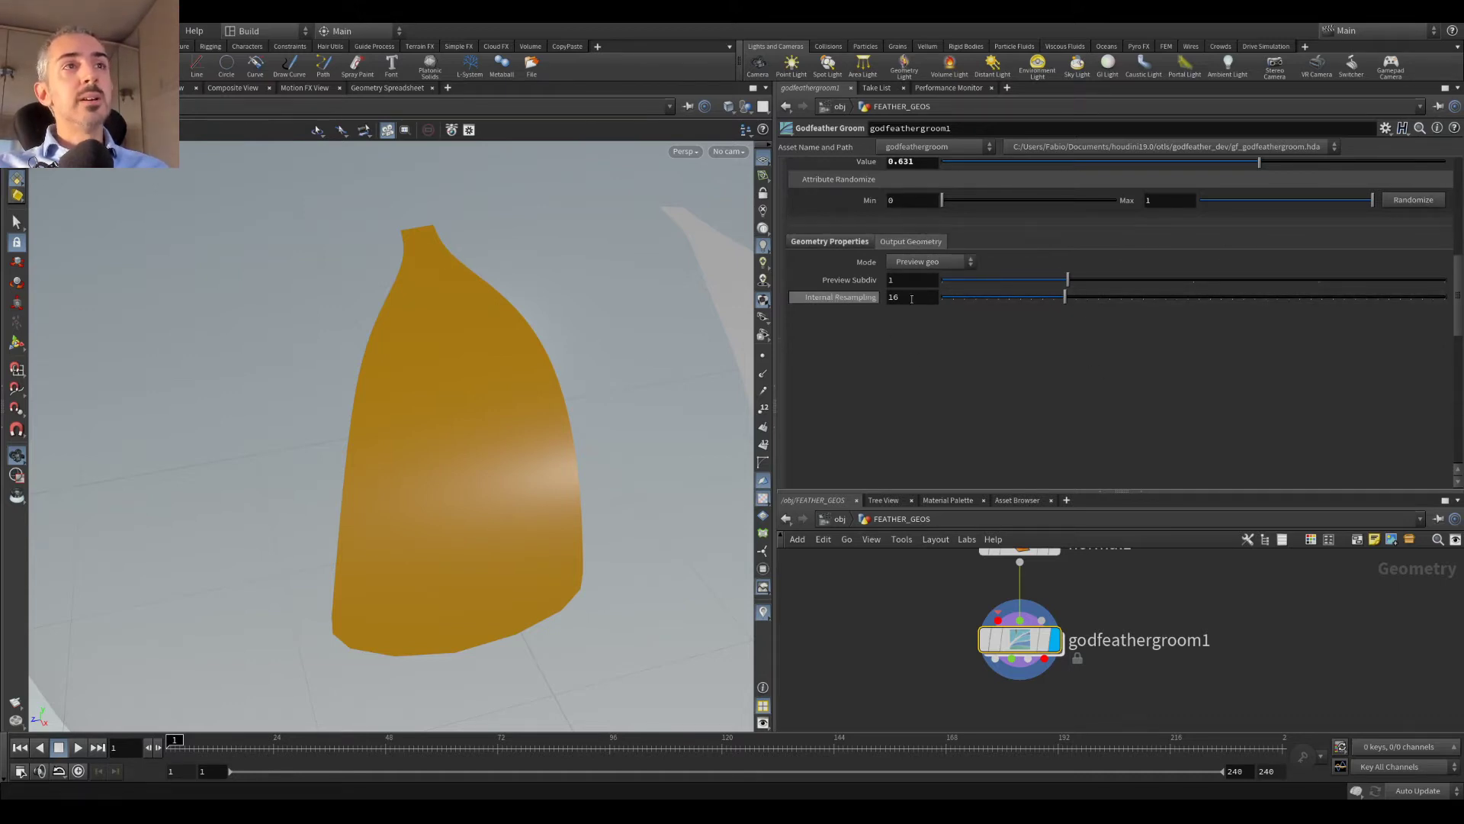
{"action": "left_click_drag", "start_coordinate": [1081, 299], "coordinate": [1400, 304]}
{"action": "left_click_drag", "start_coordinate": [432, 441], "coordinate": [529, 474]}
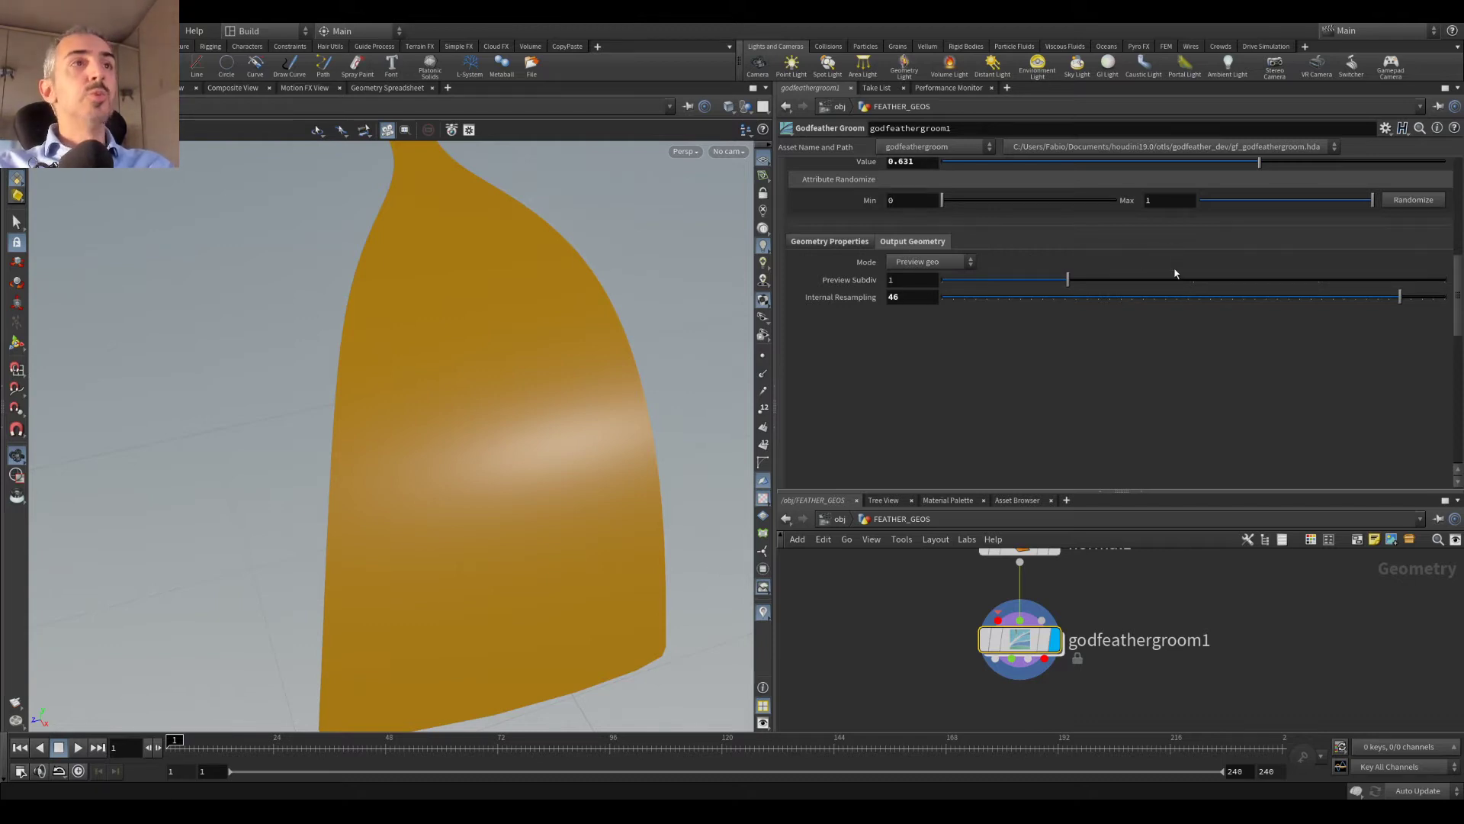
{"action": "left_click_drag", "start_coordinate": [1356, 302], "coordinate": [1069, 304]}
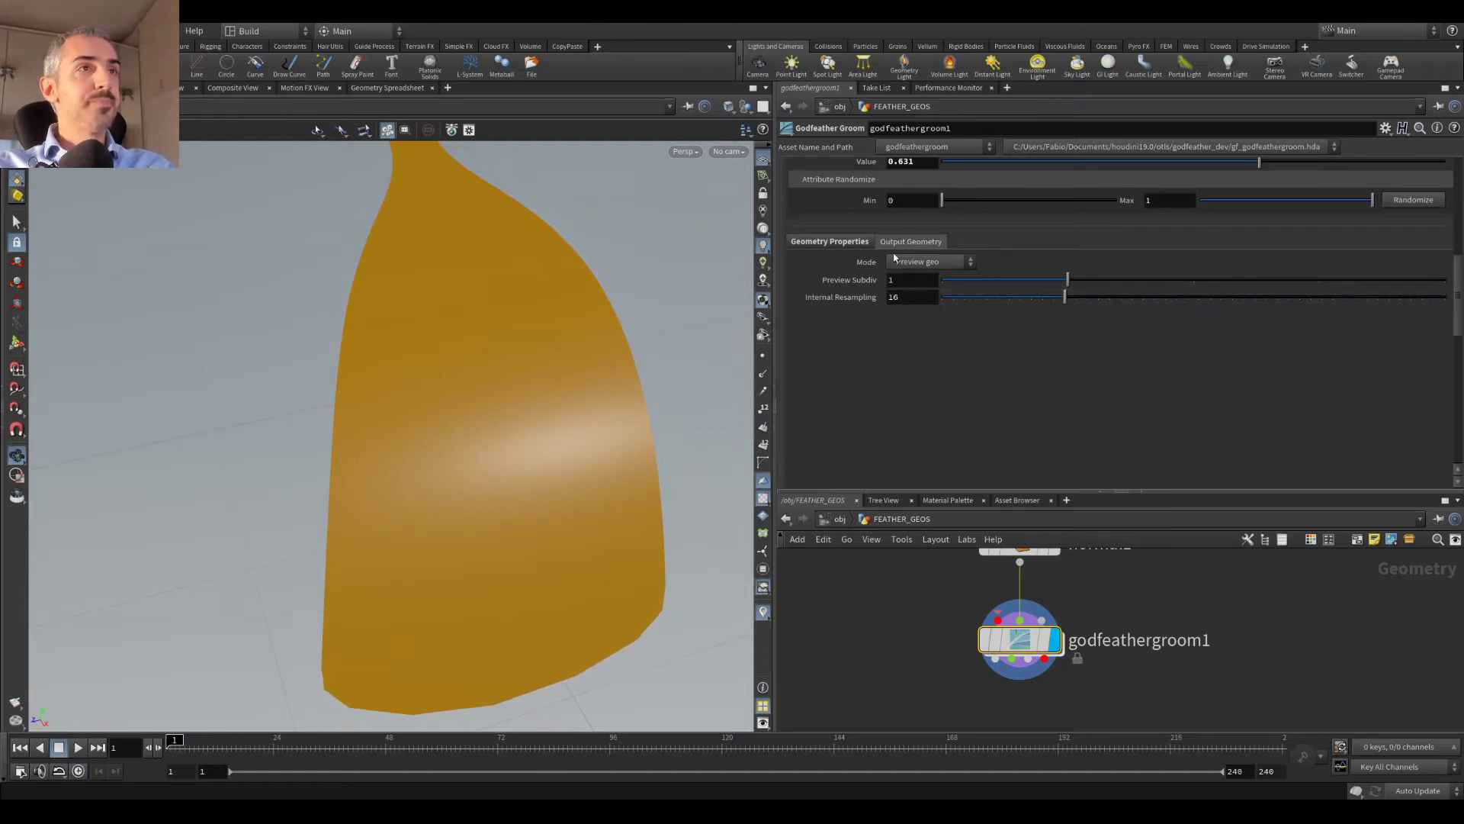
Step: Switch the ramp's geometry property to Curl for both sides and view the feather from several angles
{"action": "left_click", "coordinate": [831, 241]}
{"action": "mouse_move", "coordinate": [526, 340]}
{"action": "left_mouse_down"}
{"action": "mouse_move", "coordinate": [477, 320]}
{"action": "mouse_move", "coordinate": [422, 190]}
{"action": "mouse_move", "coordinate": [534, 351]}
{"action": "left_mouse_up"}
{"action": "scroll", "coordinate": [918, 274], "scroll_direction": "down", "scroll_amount": 2}
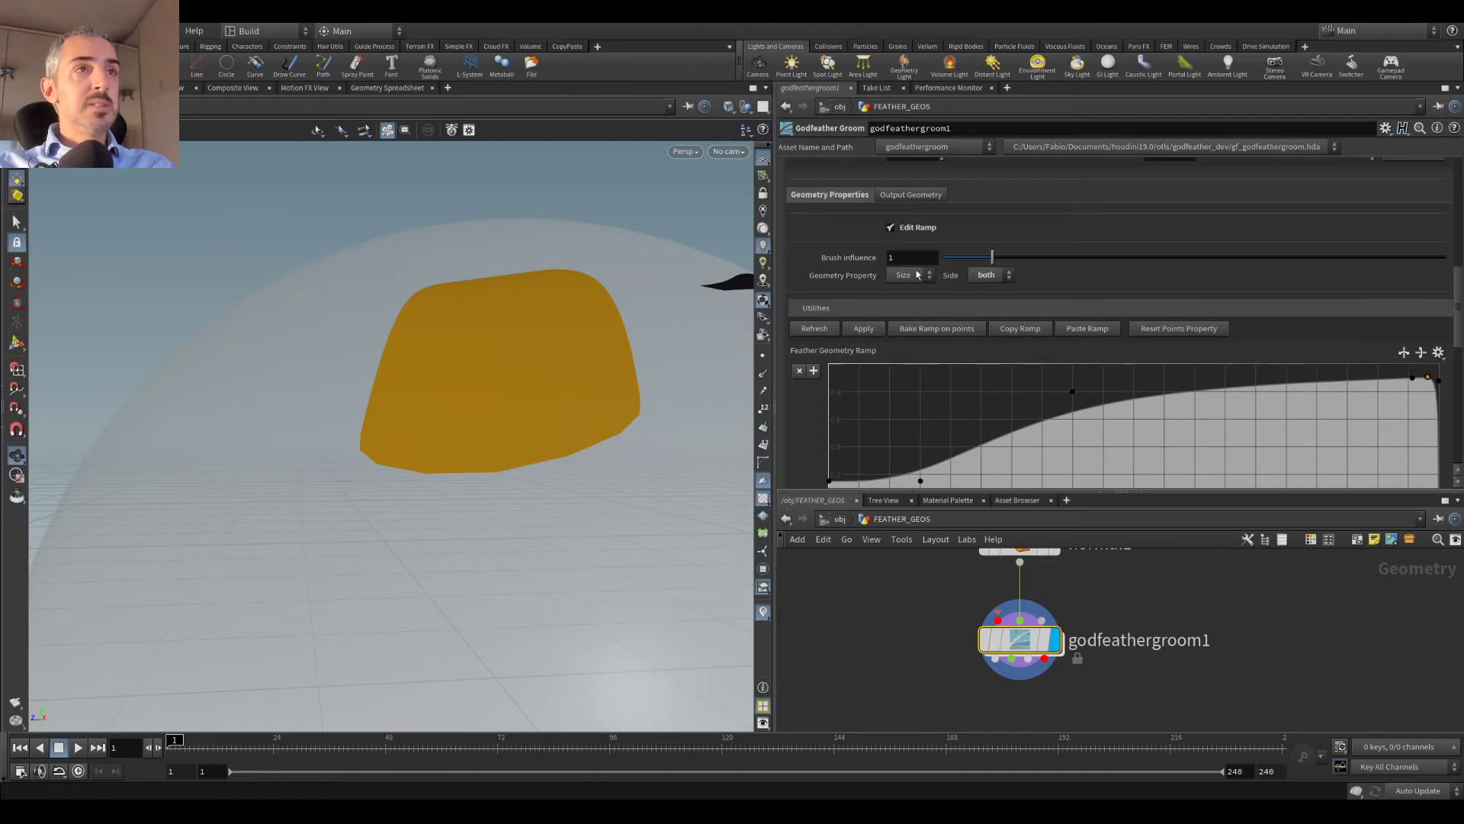
{"action": "left_click", "coordinate": [904, 276]}
{"action": "left_click", "coordinate": [903, 304]}
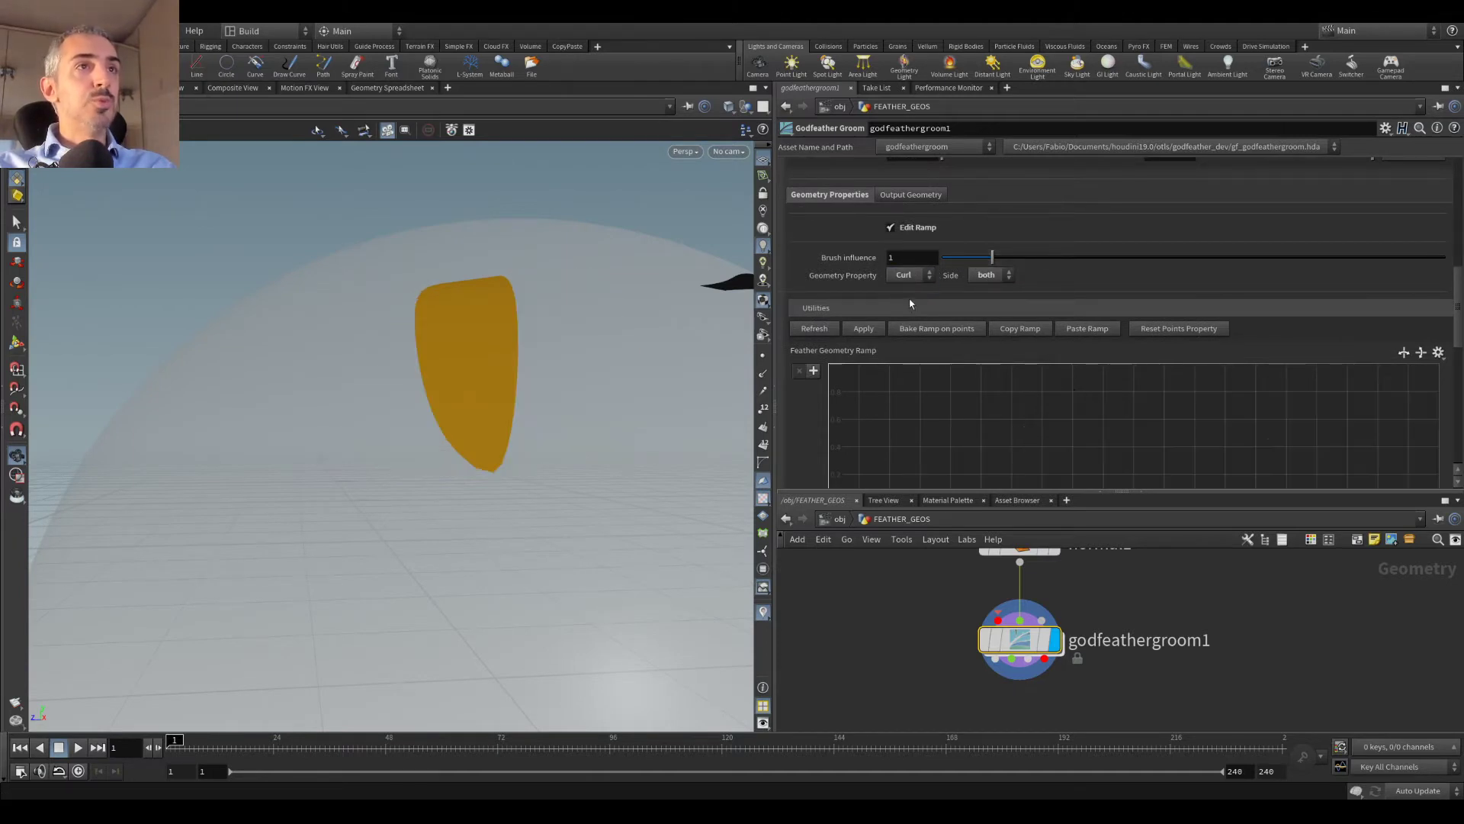
{"action": "left_click_drag", "start_coordinate": [533, 336], "coordinate": [534, 450]}
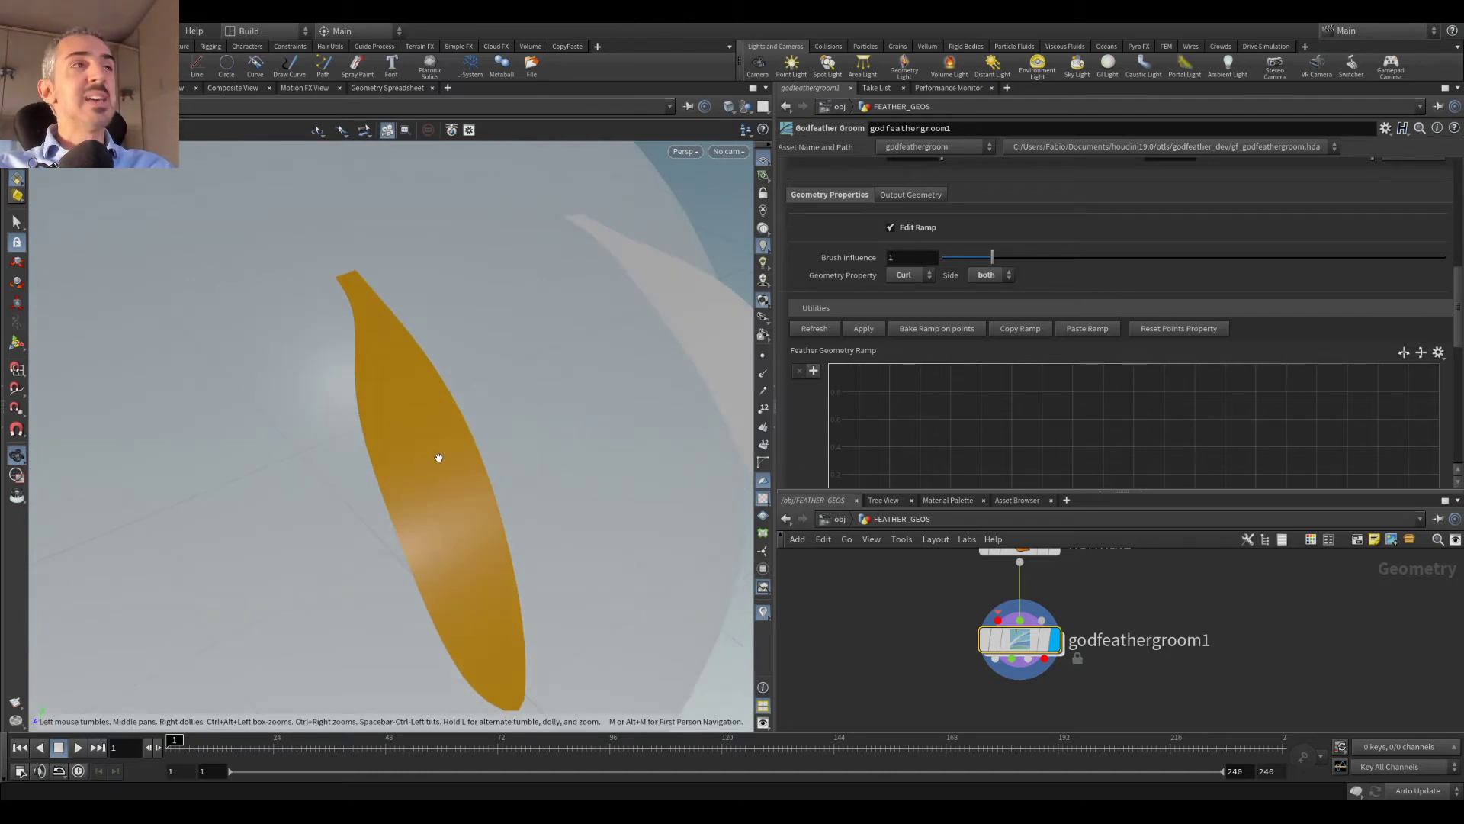
{"action": "left_click_drag", "start_coordinate": [465, 365], "coordinate": [523, 369]}
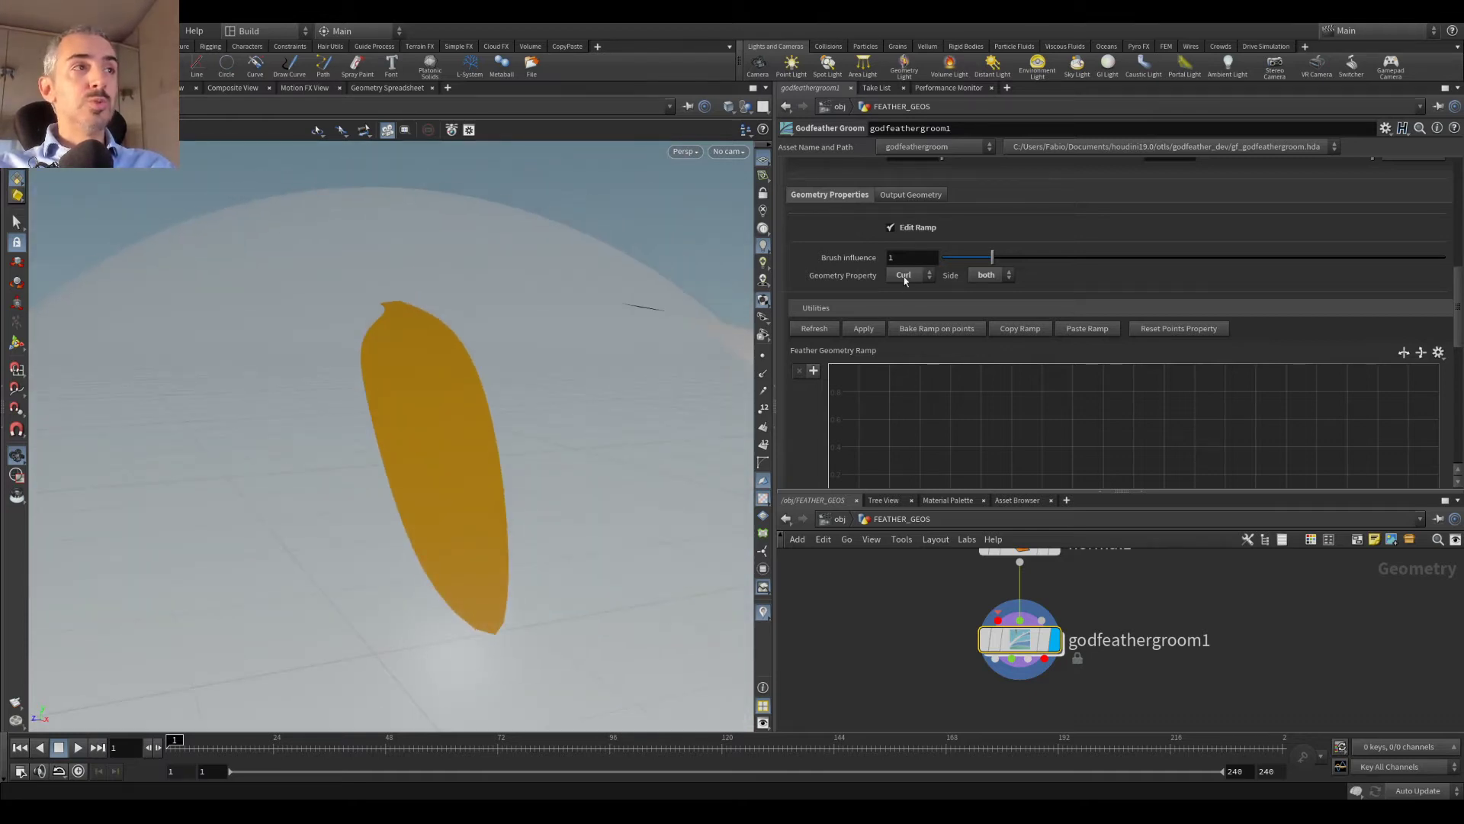
Step: Load a hill-shaped preset peaking at 0.5 into the Curl ramp and set its points to B-Spline interpolation
{"action": "scroll", "coordinate": [1046, 333], "scroll_direction": "down", "scroll_amount": 1}
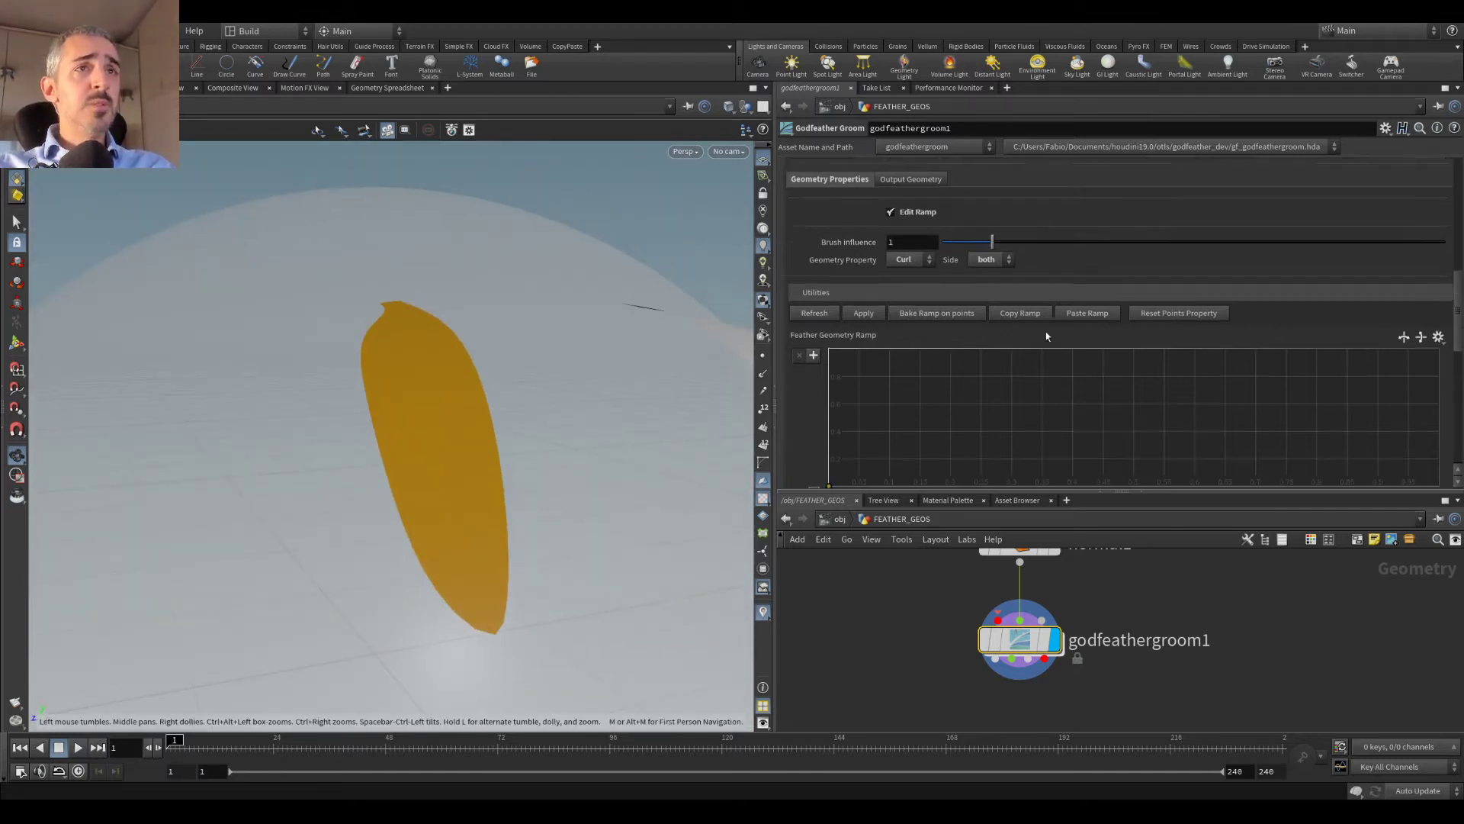
{"action": "scroll", "coordinate": [1046, 333], "scroll_direction": "down", "scroll_amount": 3}
{"action": "left_click", "coordinate": [1439, 289]}
{"action": "left_click", "coordinate": [1428, 322]}
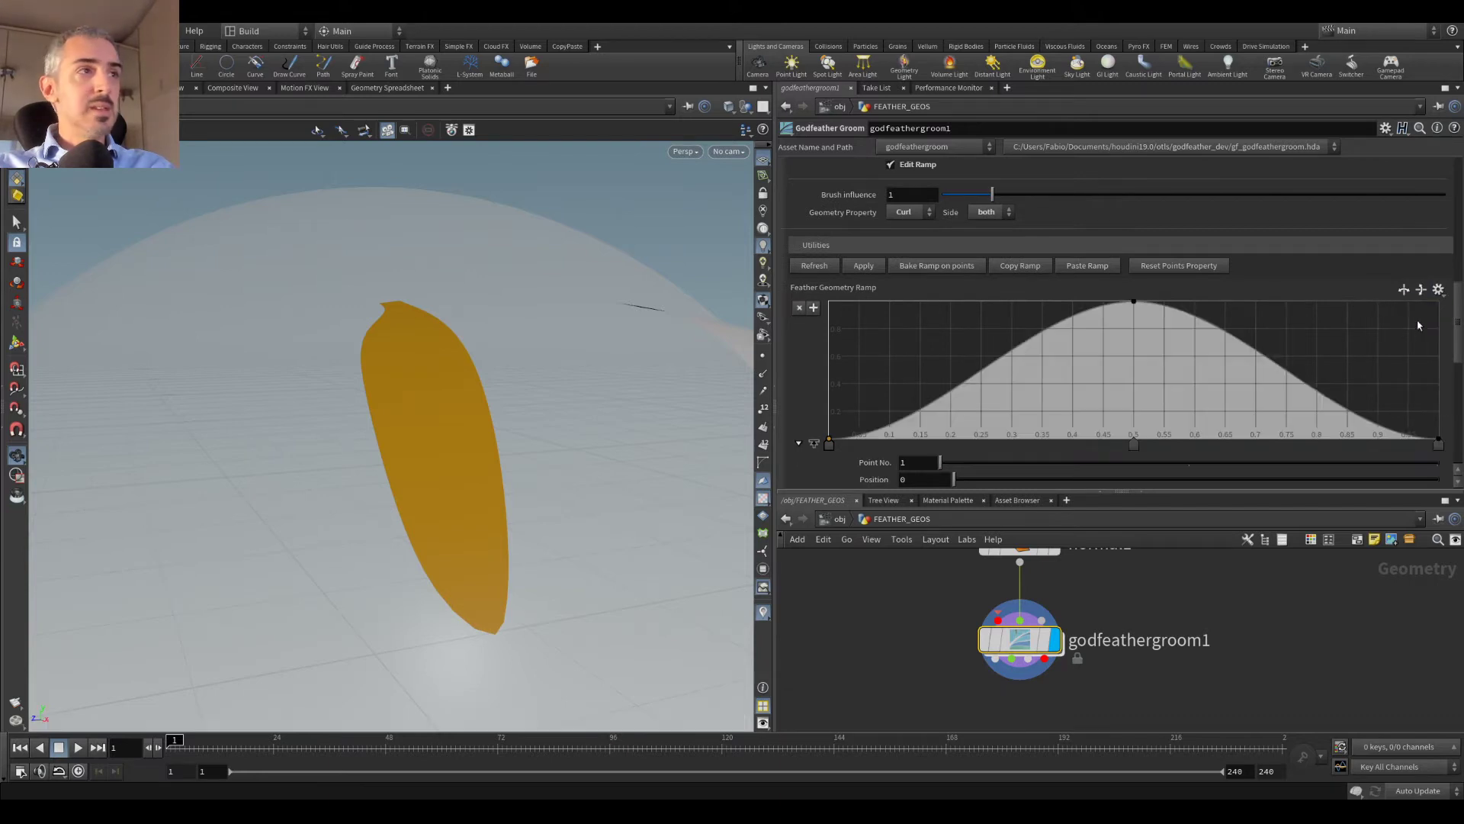
{"action": "left_click", "coordinate": [1438, 443]}
{"action": "scroll", "coordinate": [1243, 318], "scroll_direction": "down", "scroll_amount": 3}
{"action": "left_click", "coordinate": [944, 405]}
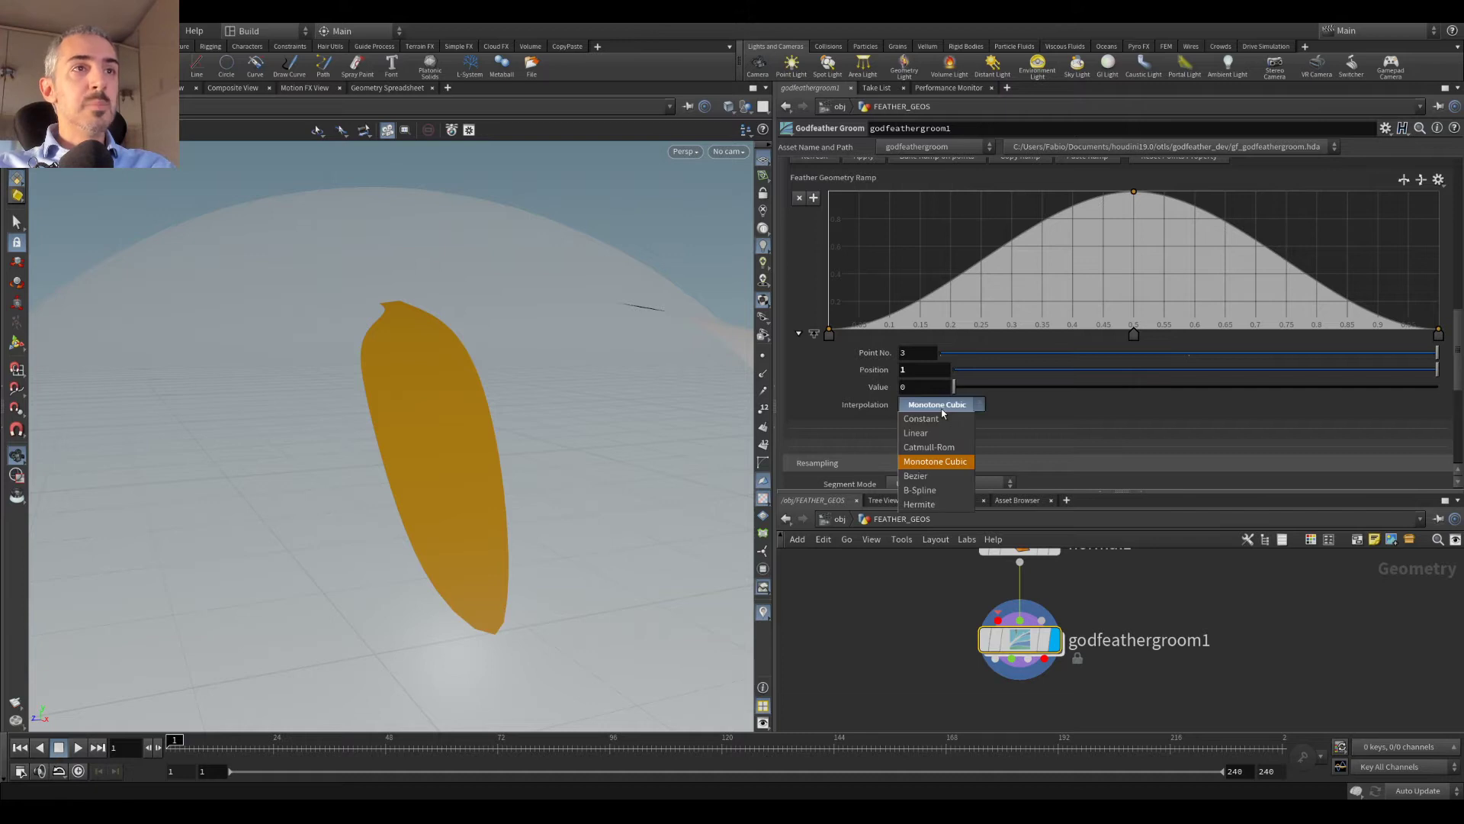
{"action": "left_click", "coordinate": [921, 490]}
Step: Apply the Curl ramp to the feather guide and view its profile at a low angle
{"action": "scroll", "coordinate": [1125, 259], "scroll_direction": "up", "scroll_amount": 3}
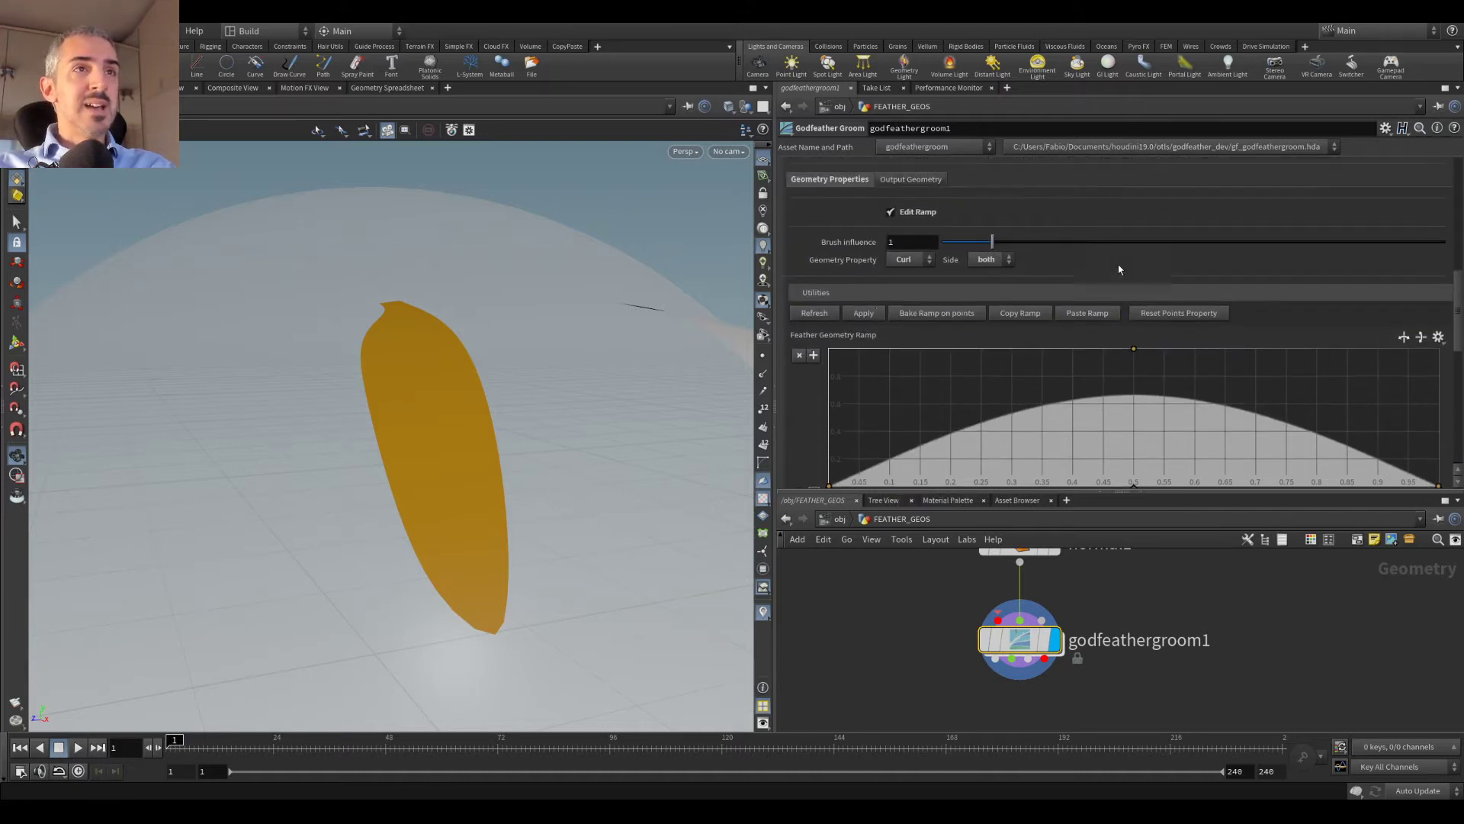
{"action": "left_click", "coordinate": [860, 313]}
{"action": "left_click_drag", "start_coordinate": [412, 327], "coordinate": [412, 304], "text": "alt"}
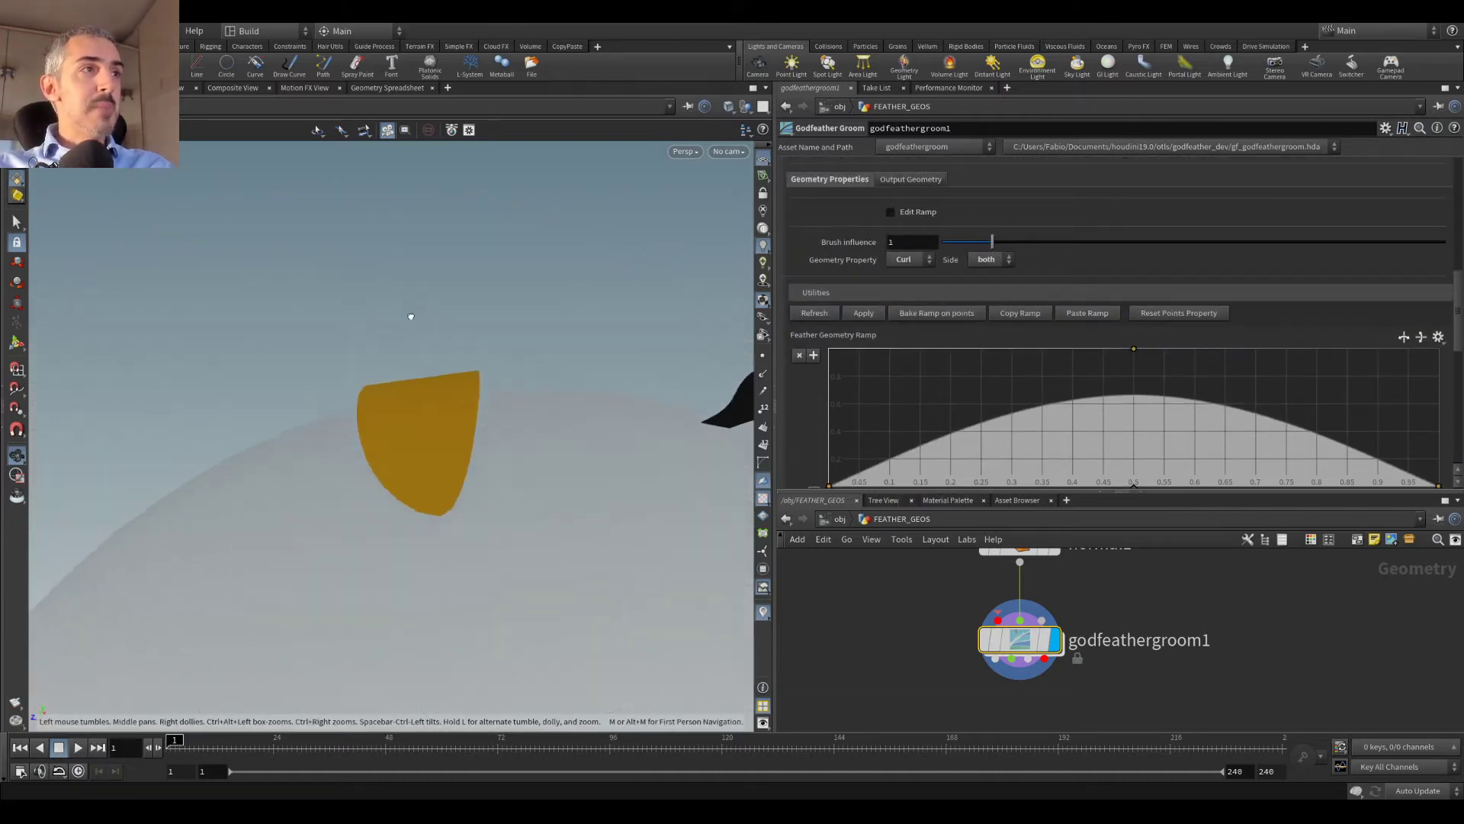
Step: Choose the curl feather attribute, set its value to 0.047 and display the feather in wireframe
{"action": "scroll", "coordinate": [1077, 391], "scroll_direction": "up", "scroll_amount": 8}
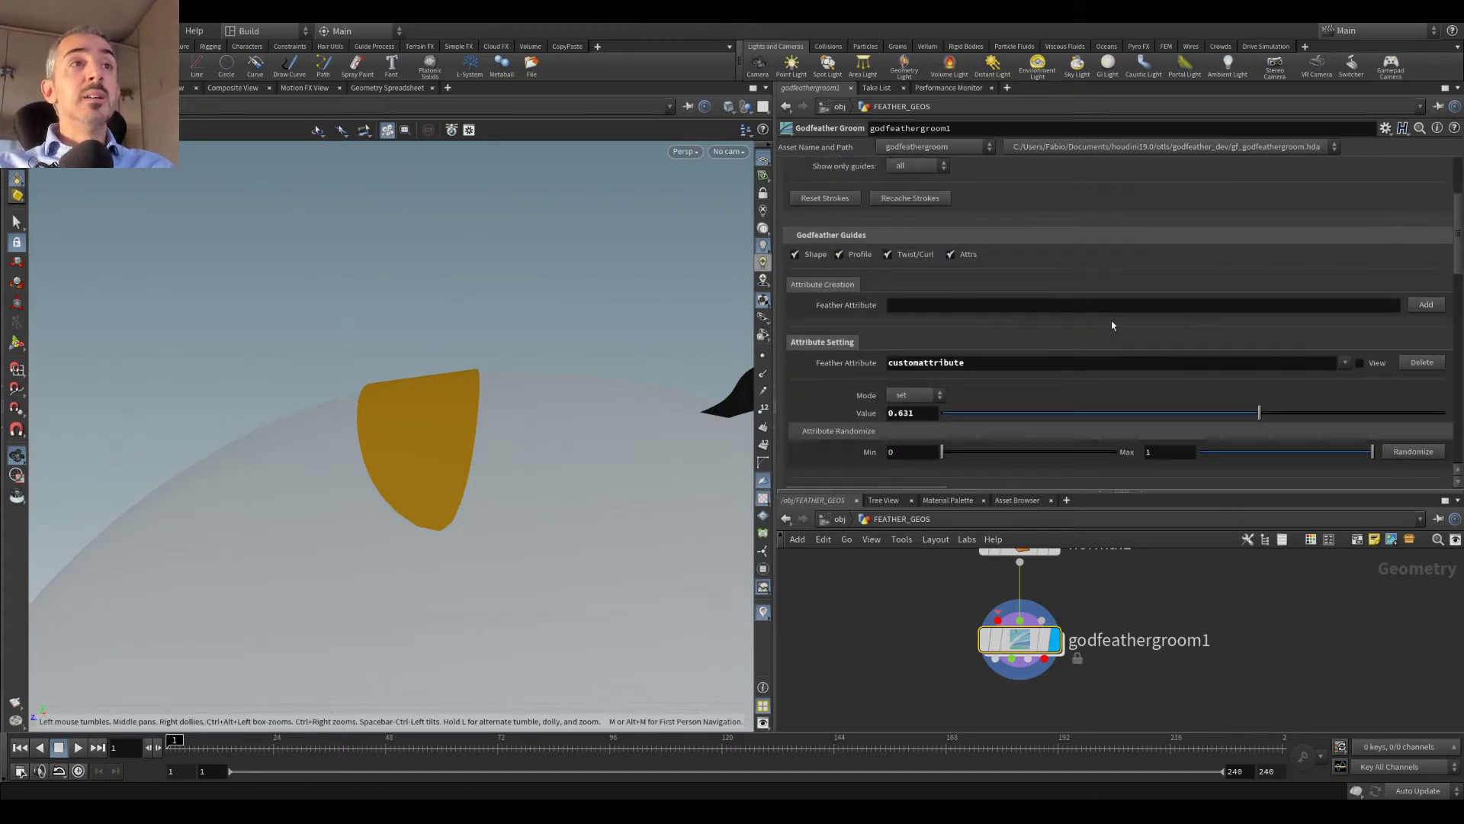
{"action": "left_click", "coordinate": [1346, 363]}
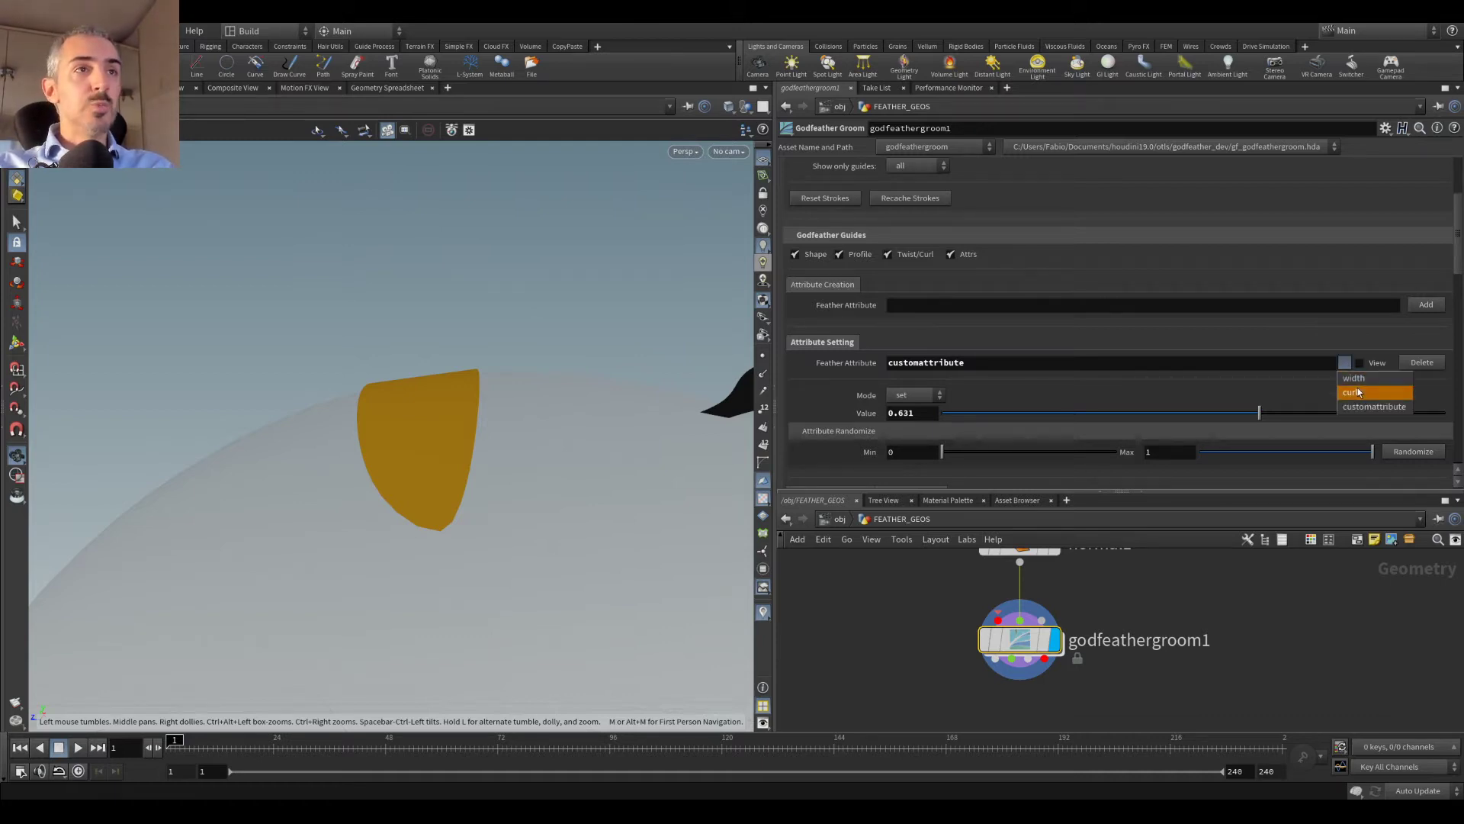
{"action": "left_click", "coordinate": [1358, 392]}
{"action": "left_click_drag", "start_coordinate": [948, 412], "coordinate": [966, 420]}
{"action": "left_click_drag", "start_coordinate": [501, 380], "coordinate": [597, 359]}
{"action": "key", "text": "w"}
Step: Try the Feather primitive output mode with a Cross Subdiv of 2 and return the output to Preview geo
{"action": "scroll", "coordinate": [973, 337], "scroll_direction": "down", "scroll_amount": 2}
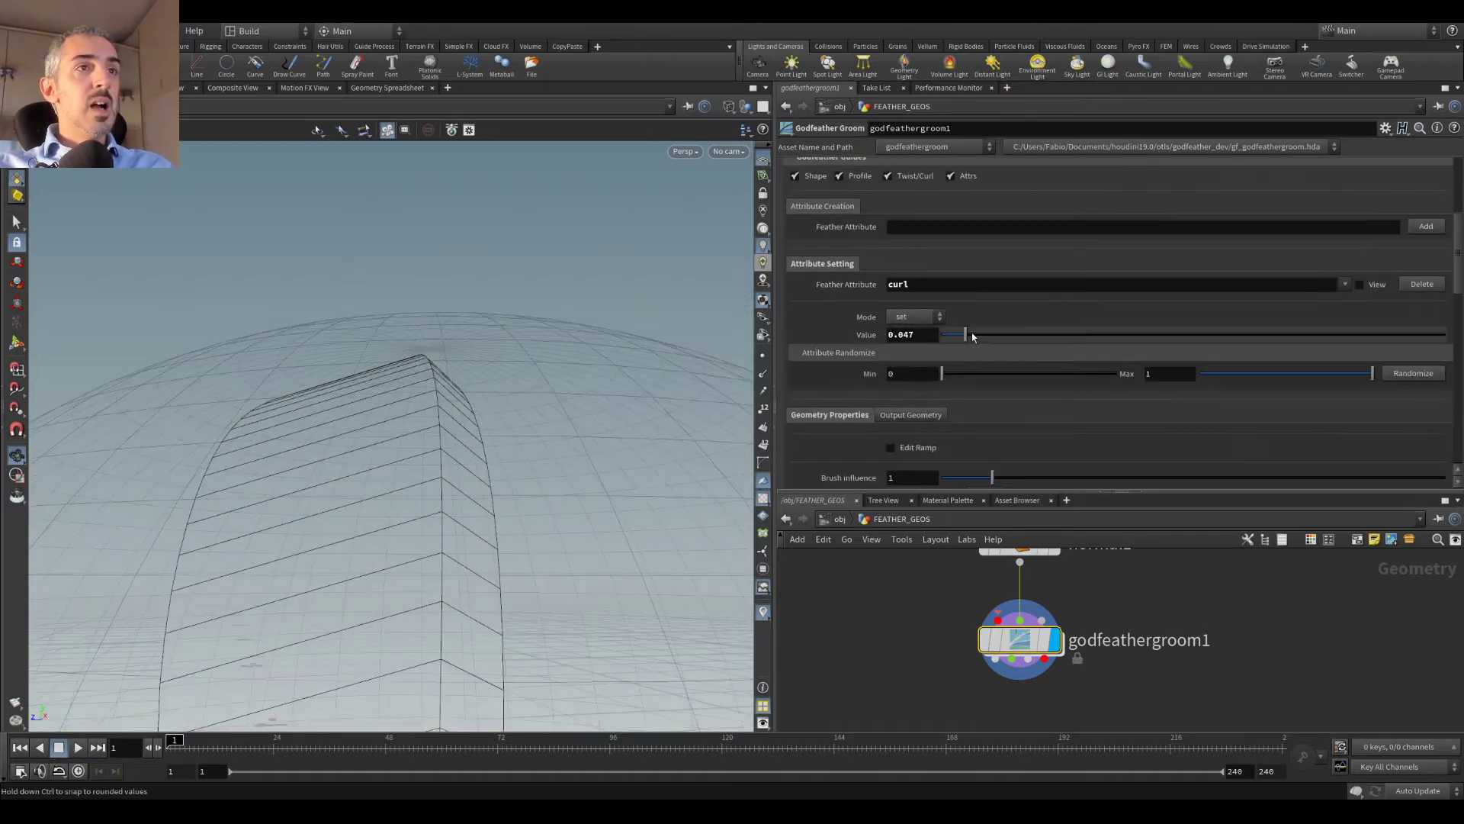
{"action": "scroll", "coordinate": [973, 337], "scroll_direction": "down", "scroll_amount": 2}
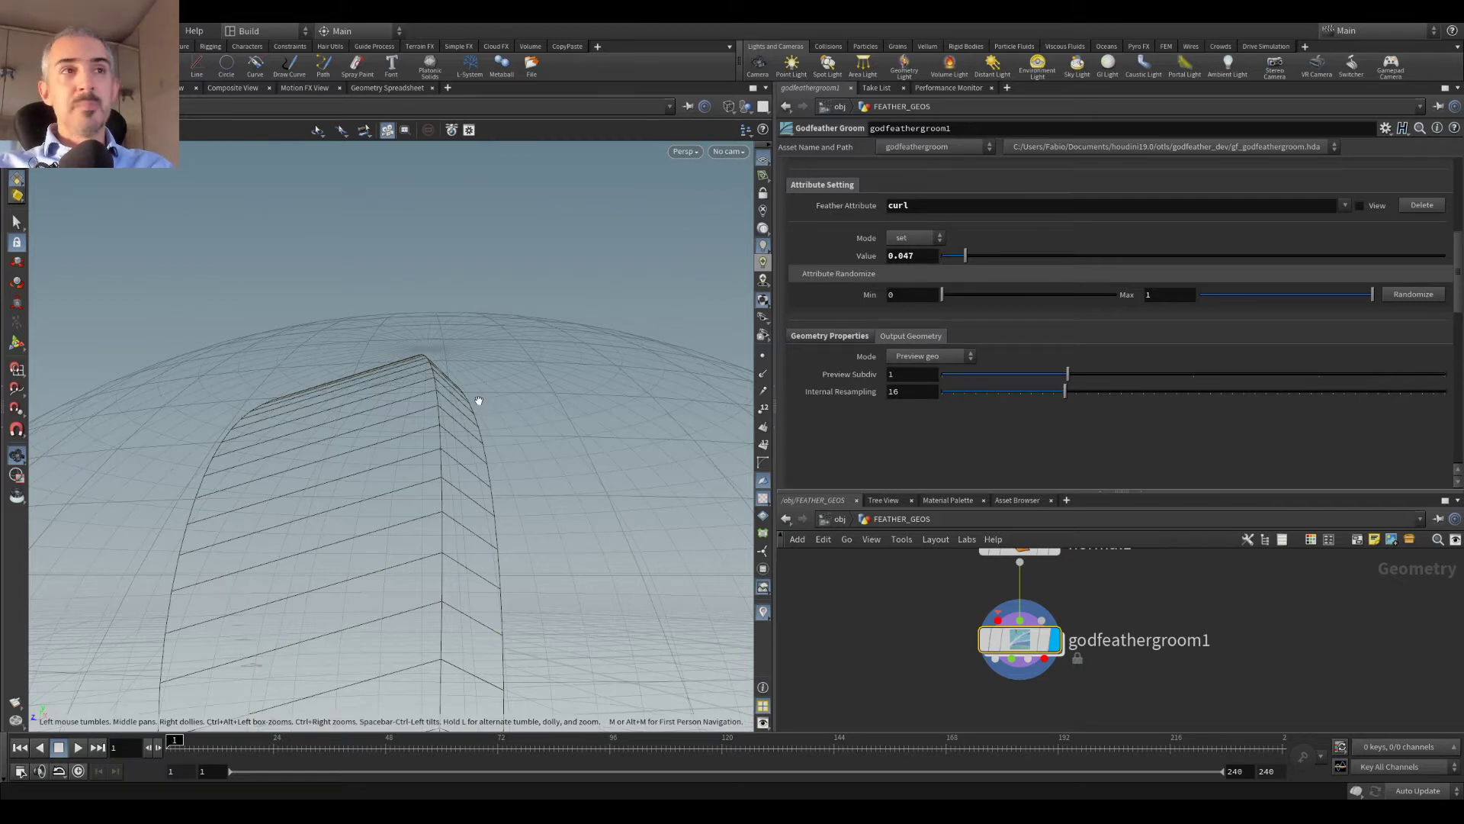
{"action": "left_click", "coordinate": [912, 355]}
{"action": "left_click", "coordinate": [919, 385]}
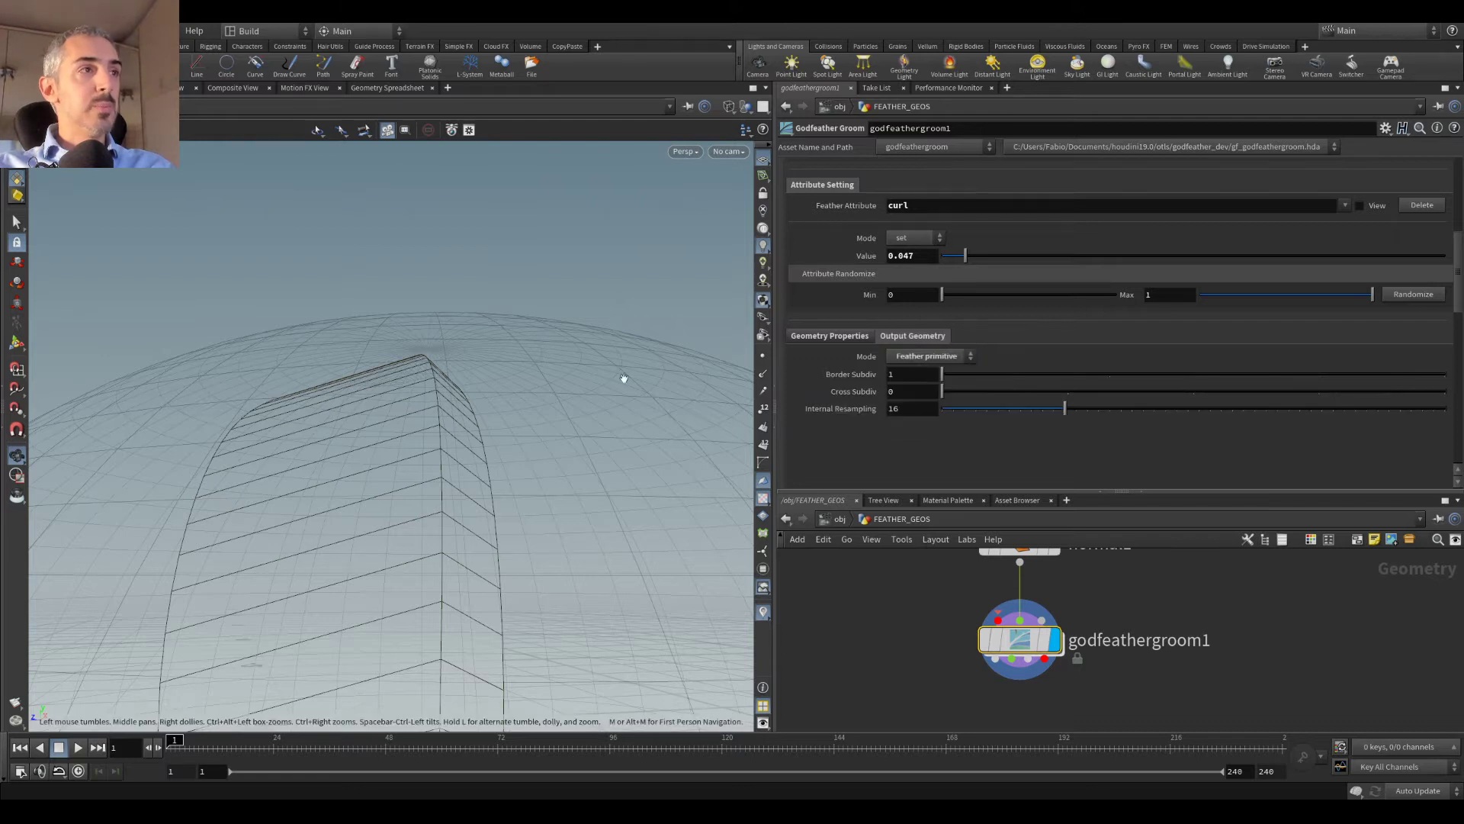
{"action": "left_click_drag", "start_coordinate": [1072, 391], "coordinate": [1182, 402]}
{"action": "left_click_drag", "start_coordinate": [366, 370], "coordinate": [366, 404]}
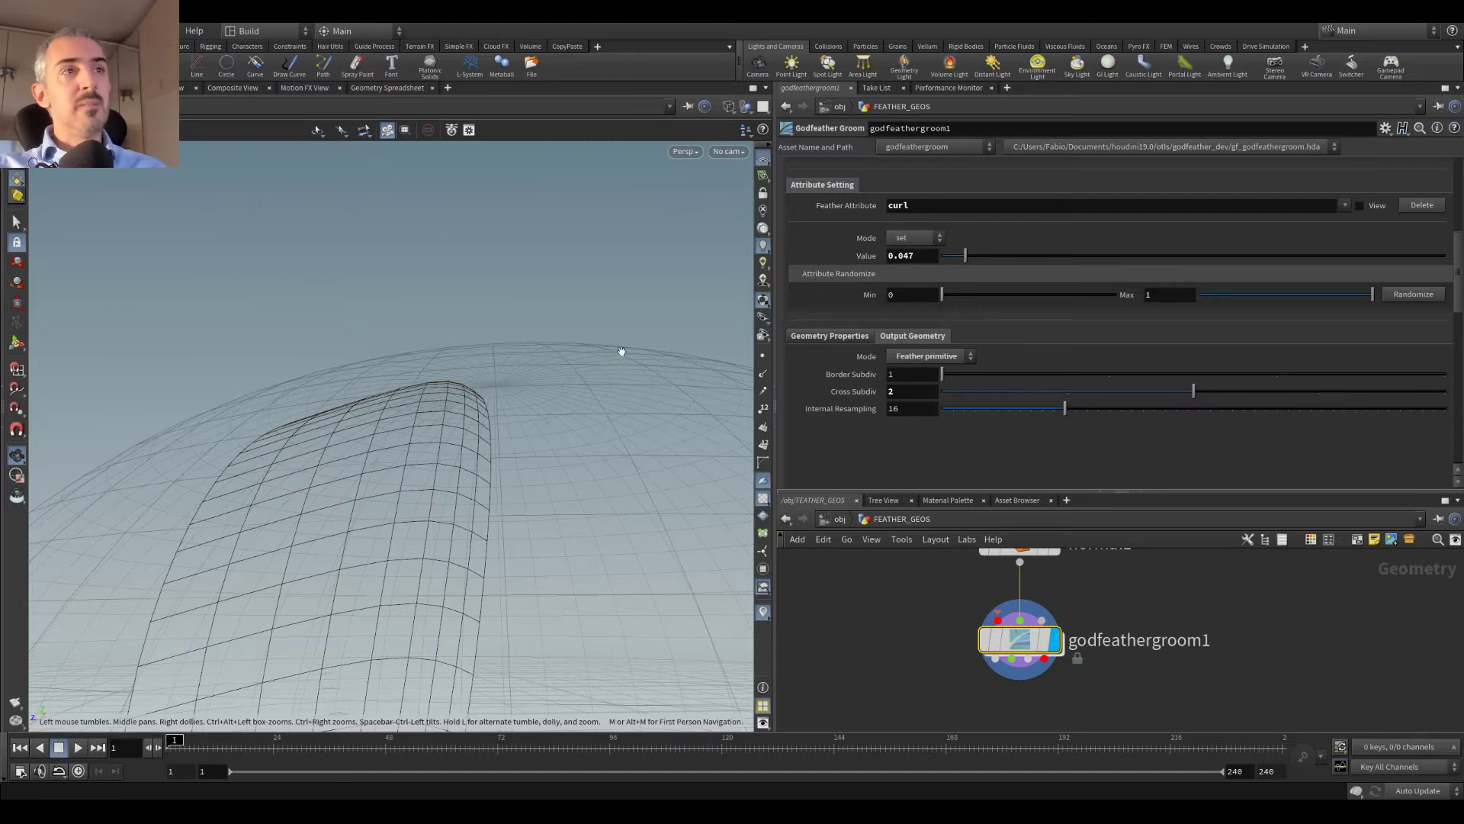
{"action": "left_click", "coordinate": [921, 358]}
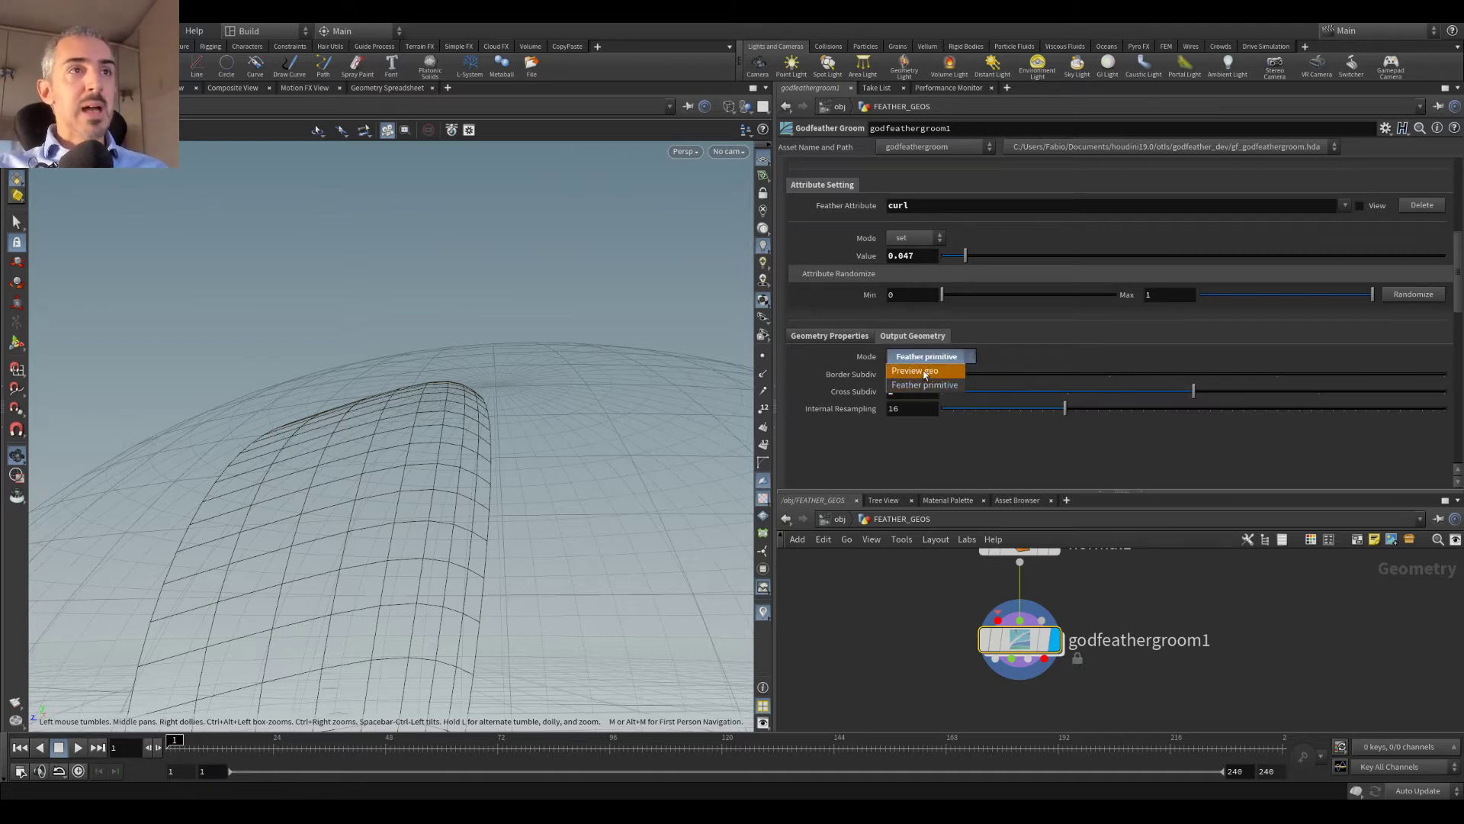
{"action": "left_click", "coordinate": [924, 372]}
{"action": "left_click", "coordinate": [845, 337]}
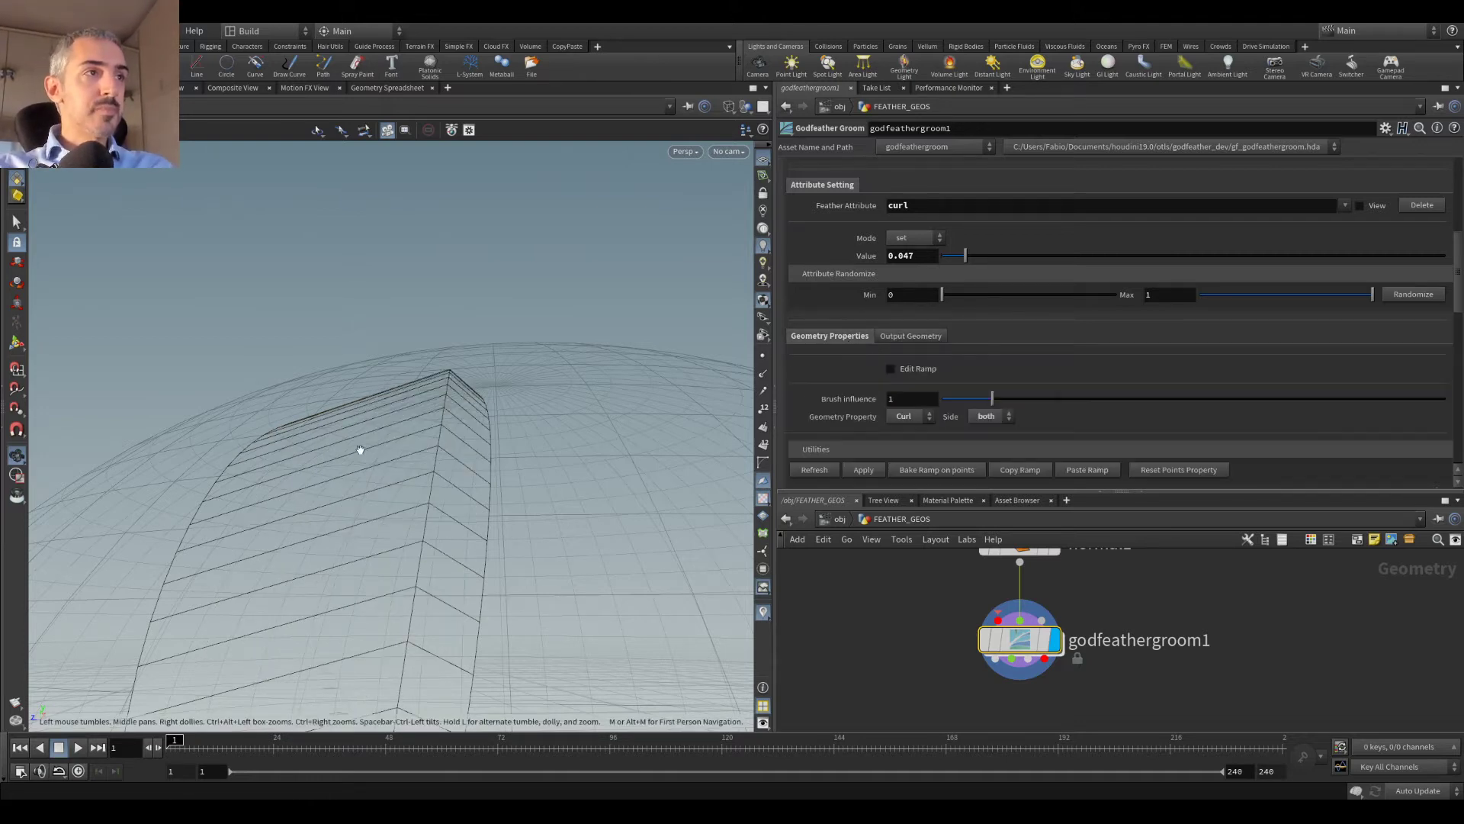
Step: Examine both wireframe feathers on the sphere, the Curl ramp and its interpolation setting
{"action": "mouse_move", "coordinate": [529, 392]}
{"action": "left_mouse_down"}
{"action": "mouse_move", "coordinate": [369, 395]}
{"action": "mouse_move", "coordinate": [656, 427]}
{"action": "left_mouse_up"}
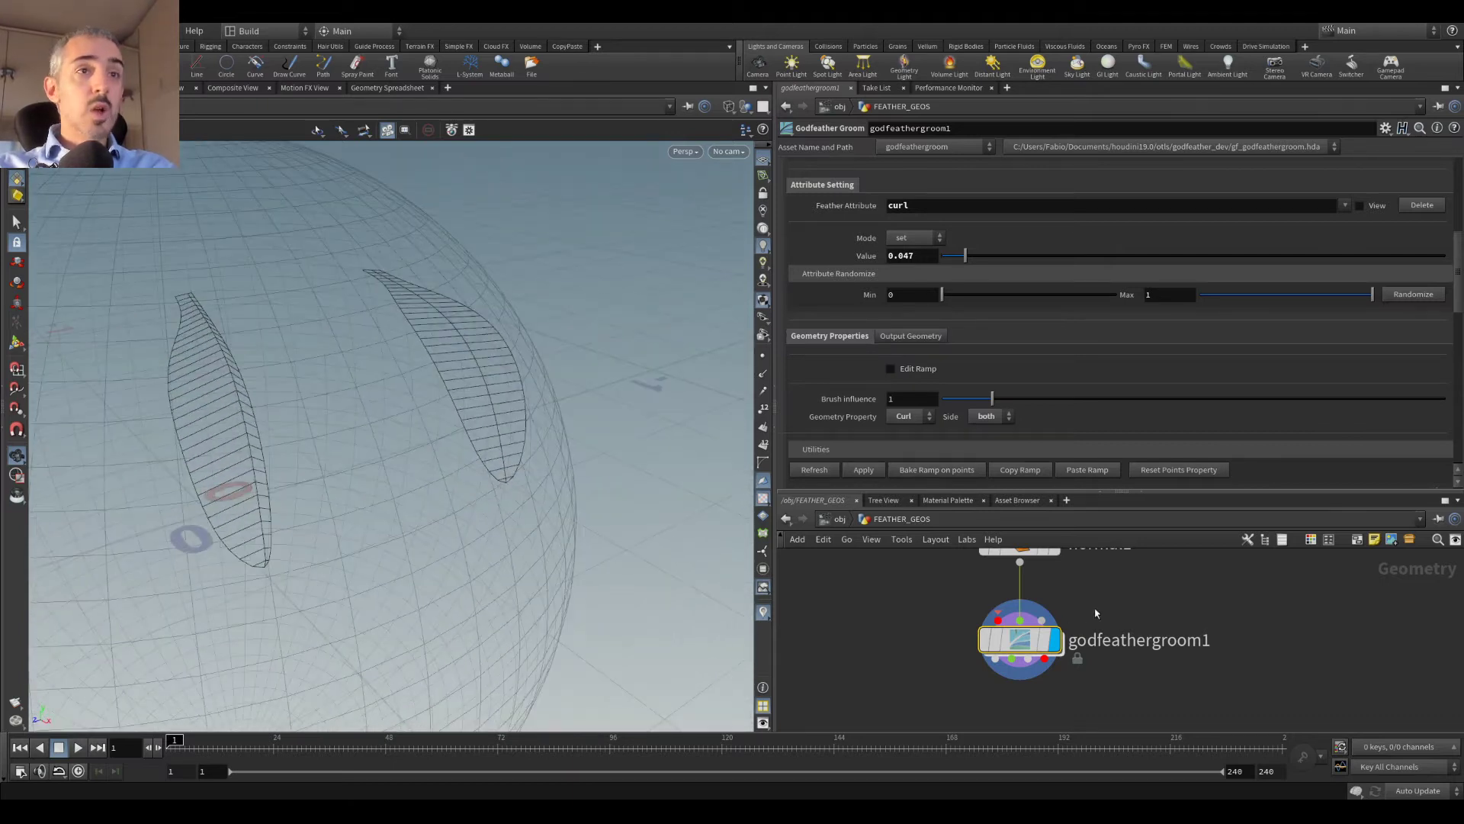
{"action": "left_click_drag", "start_coordinate": [539, 330], "coordinate": [492, 351]}
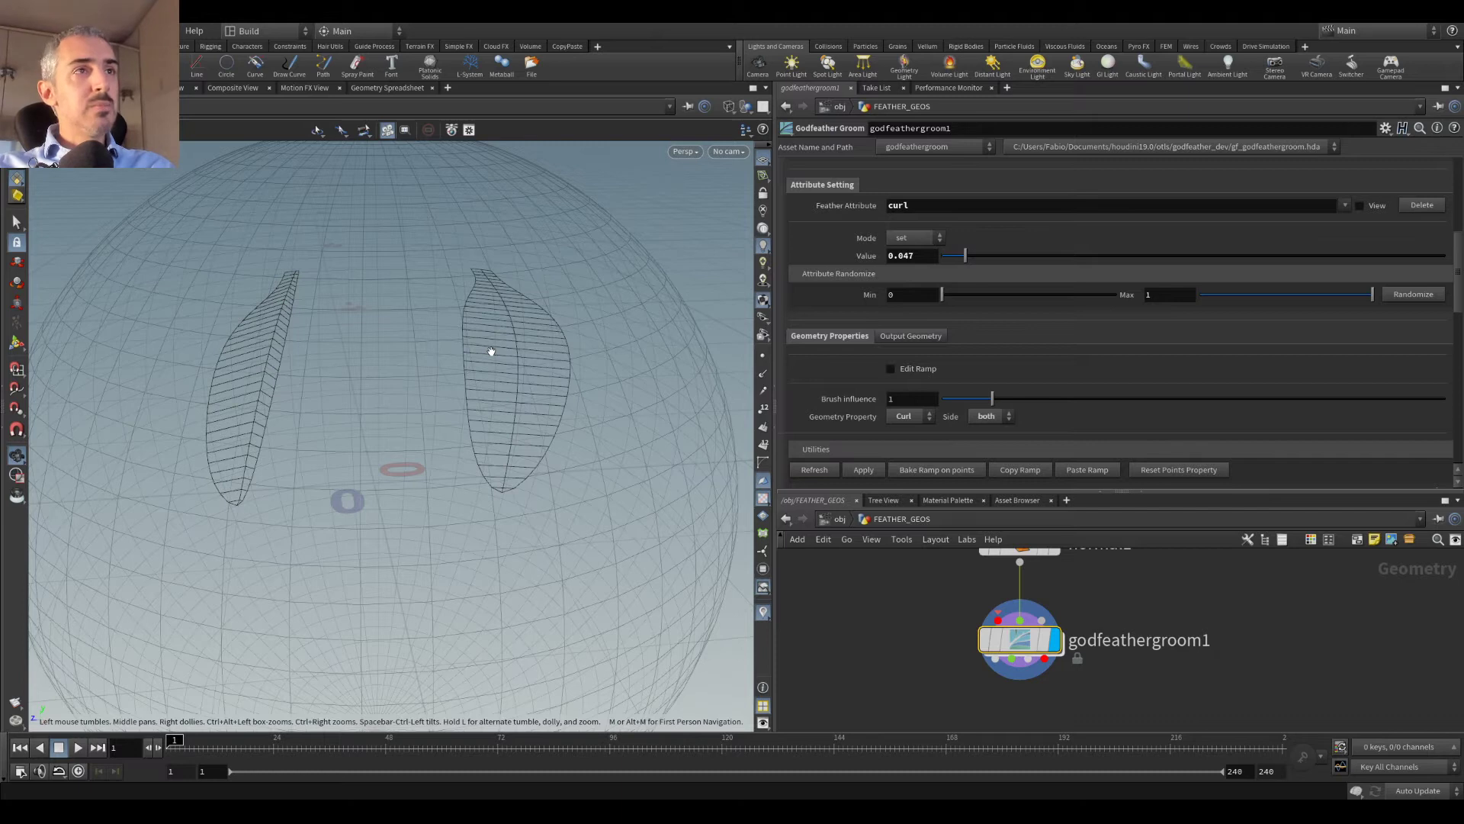
{"action": "scroll", "coordinate": [903, 331], "scroll_direction": "down", "scroll_amount": 4}
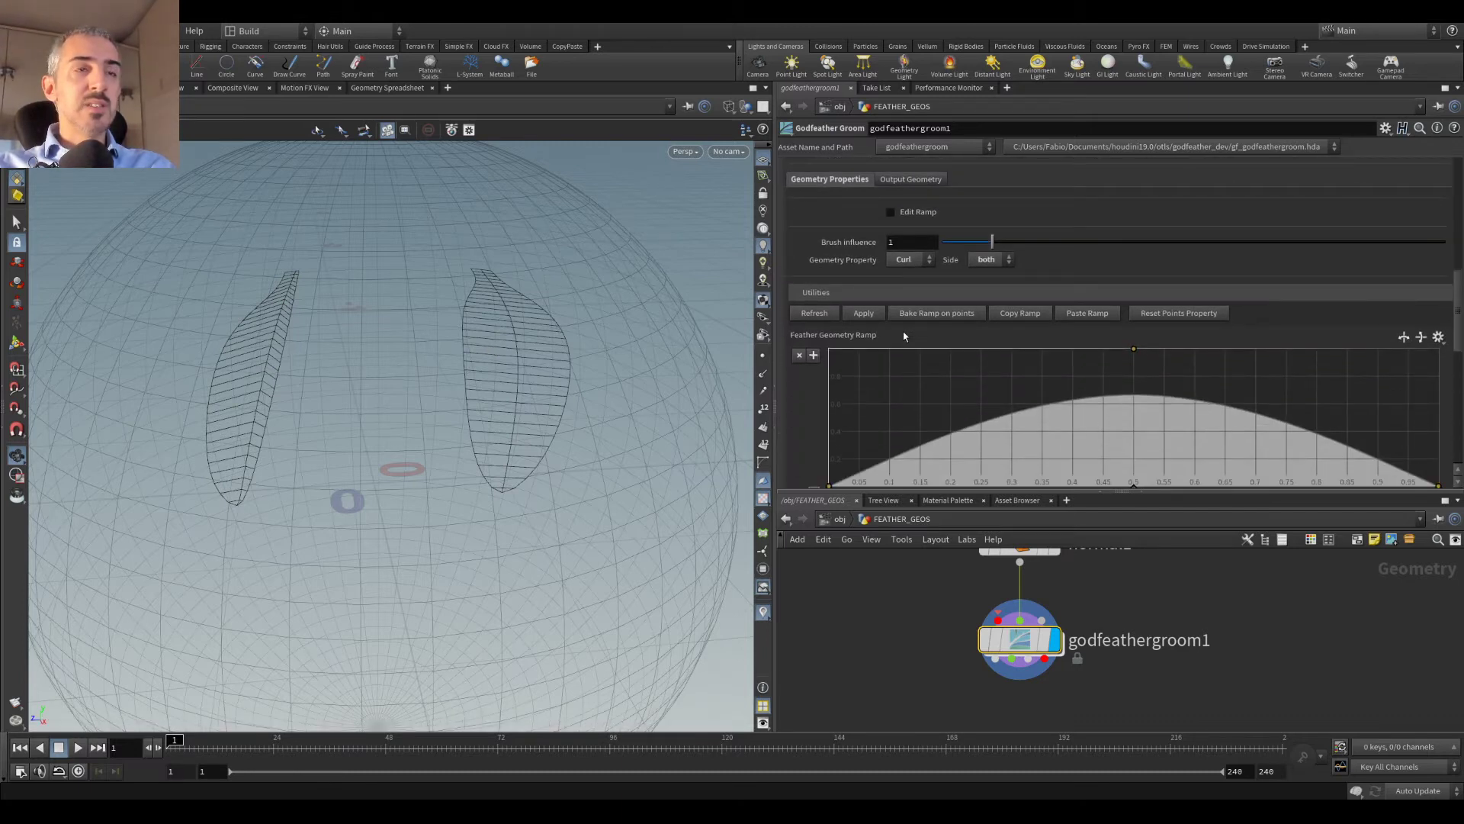
{"action": "scroll", "coordinate": [903, 331], "scroll_direction": "down", "scroll_amount": 1}
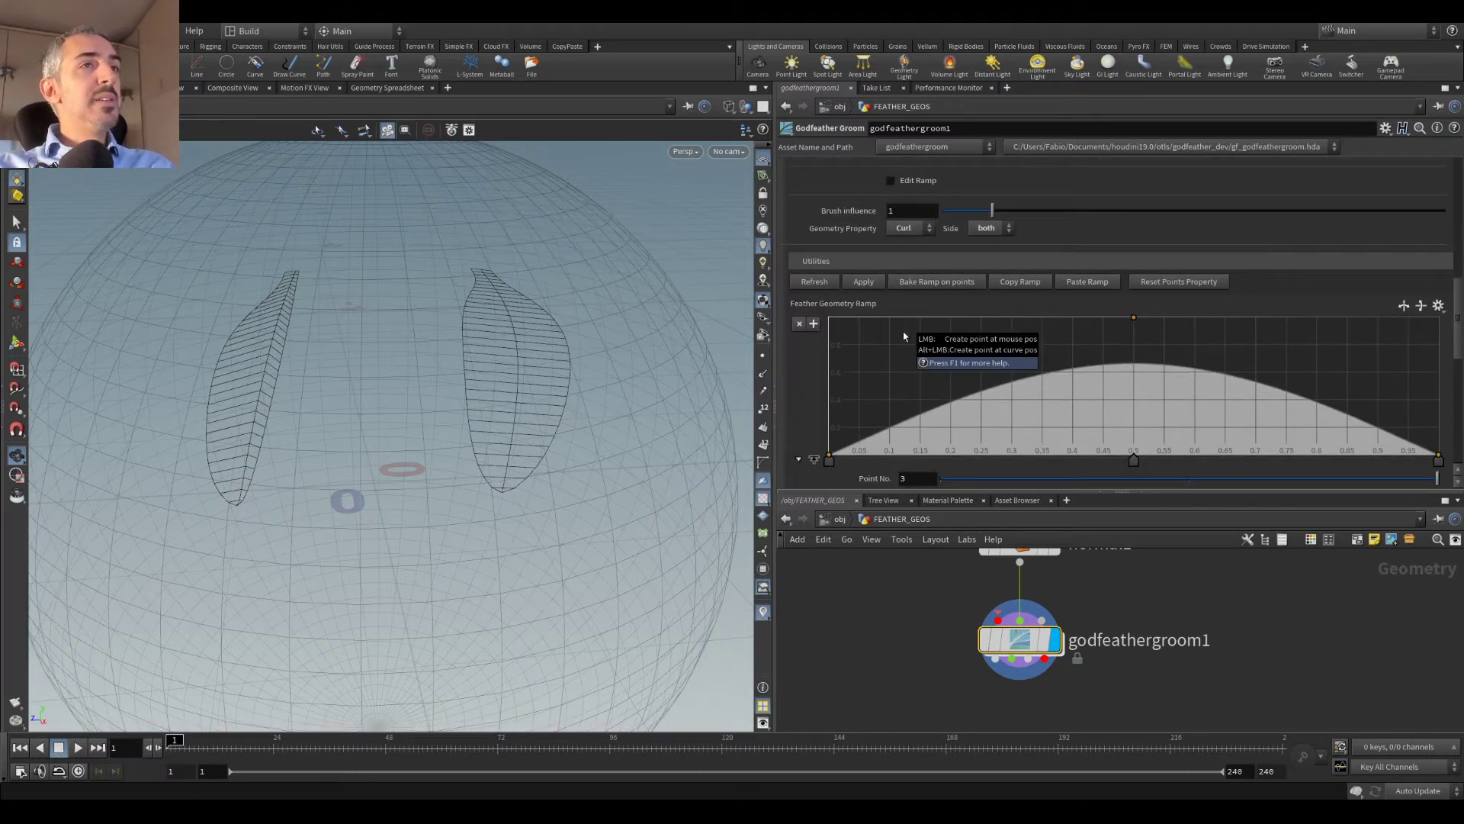
{"action": "scroll", "coordinate": [903, 331], "scroll_direction": "down", "scroll_amount": 3}
{"action": "scroll", "coordinate": [903, 333], "scroll_direction": "down", "scroll_amount": 2}
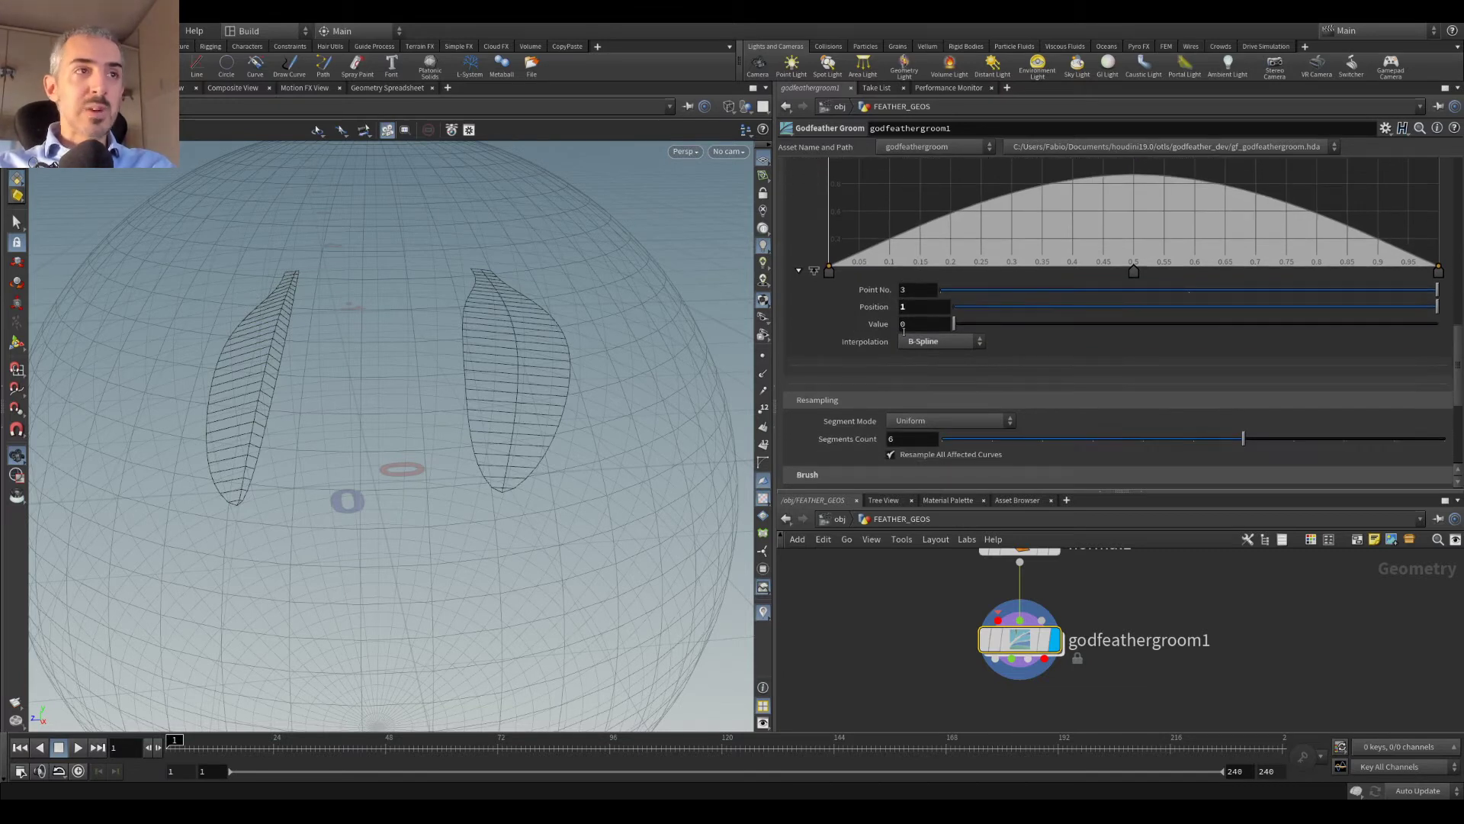
{"action": "left_click", "coordinate": [940, 341]}
{"action": "left_click", "coordinate": [940, 341]}
{"action": "left_click_drag", "start_coordinate": [313, 340], "coordinate": [393, 404]}
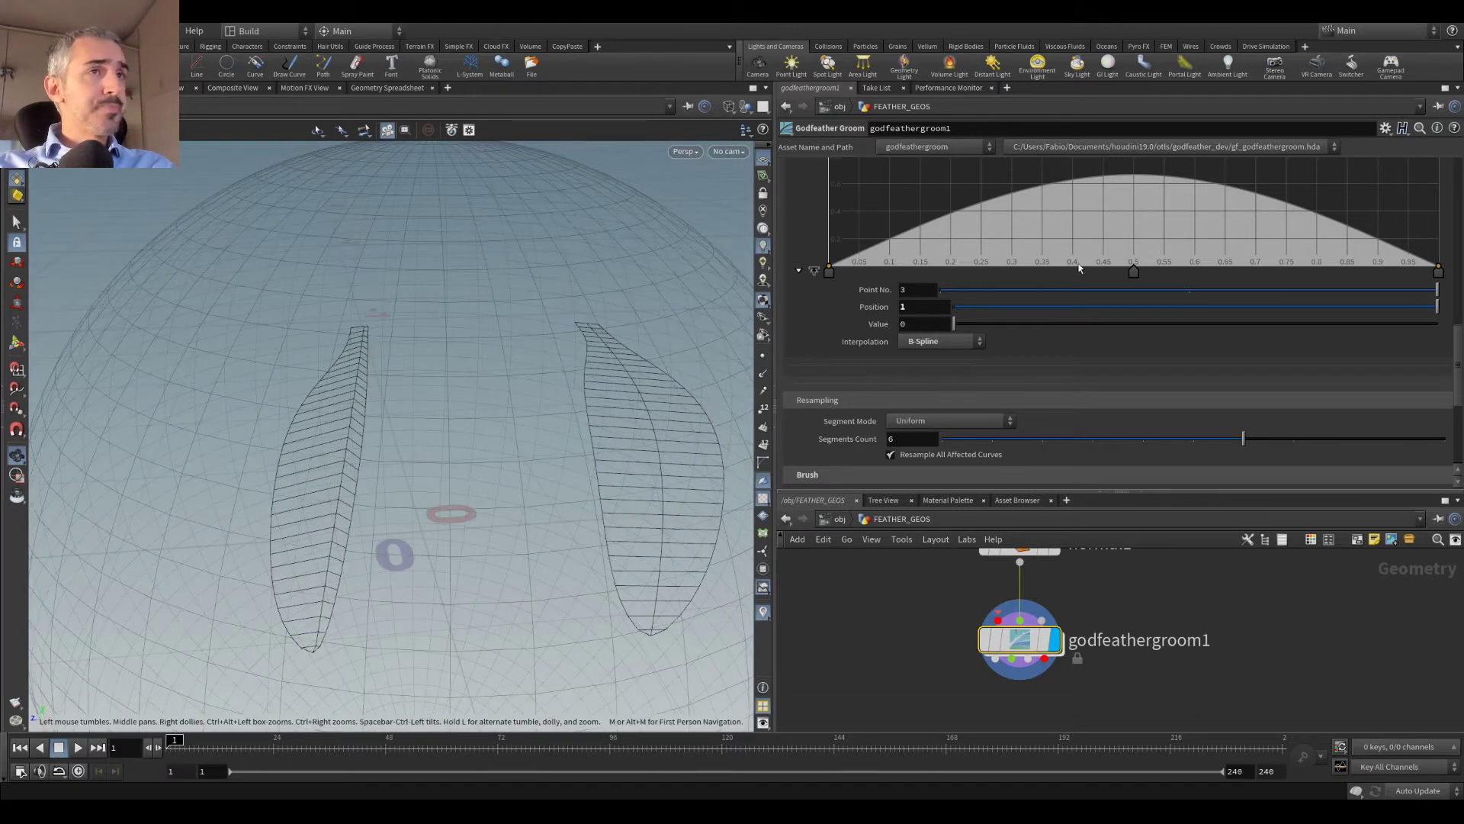
Step: Activate the groom node's viewport brush and choose the Godfeather tool
{"action": "scroll", "coordinate": [1072, 273], "scroll_direction": "up", "scroll_amount": 5}
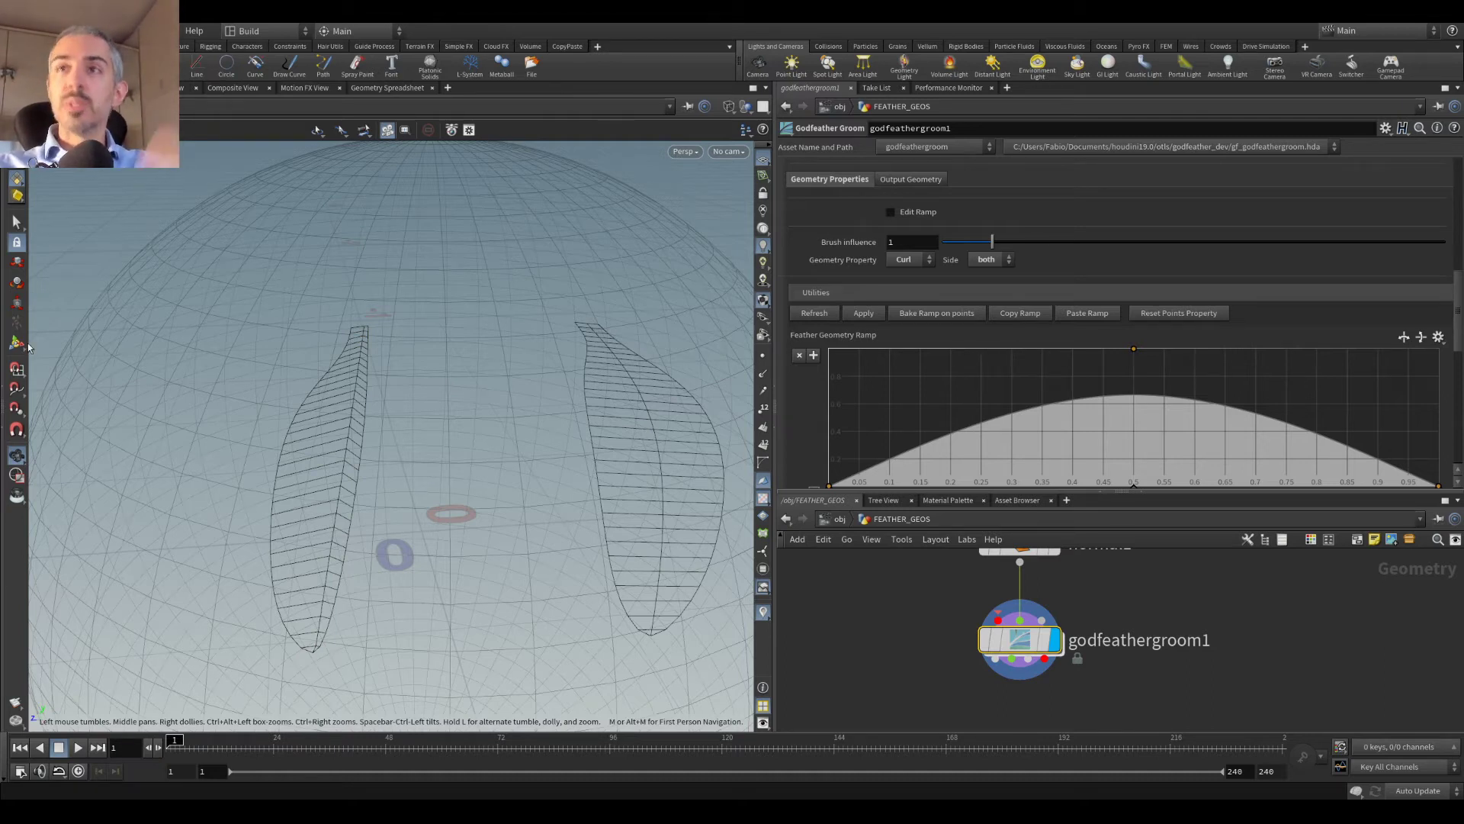
{"action": "left_click", "coordinate": [16, 344]}
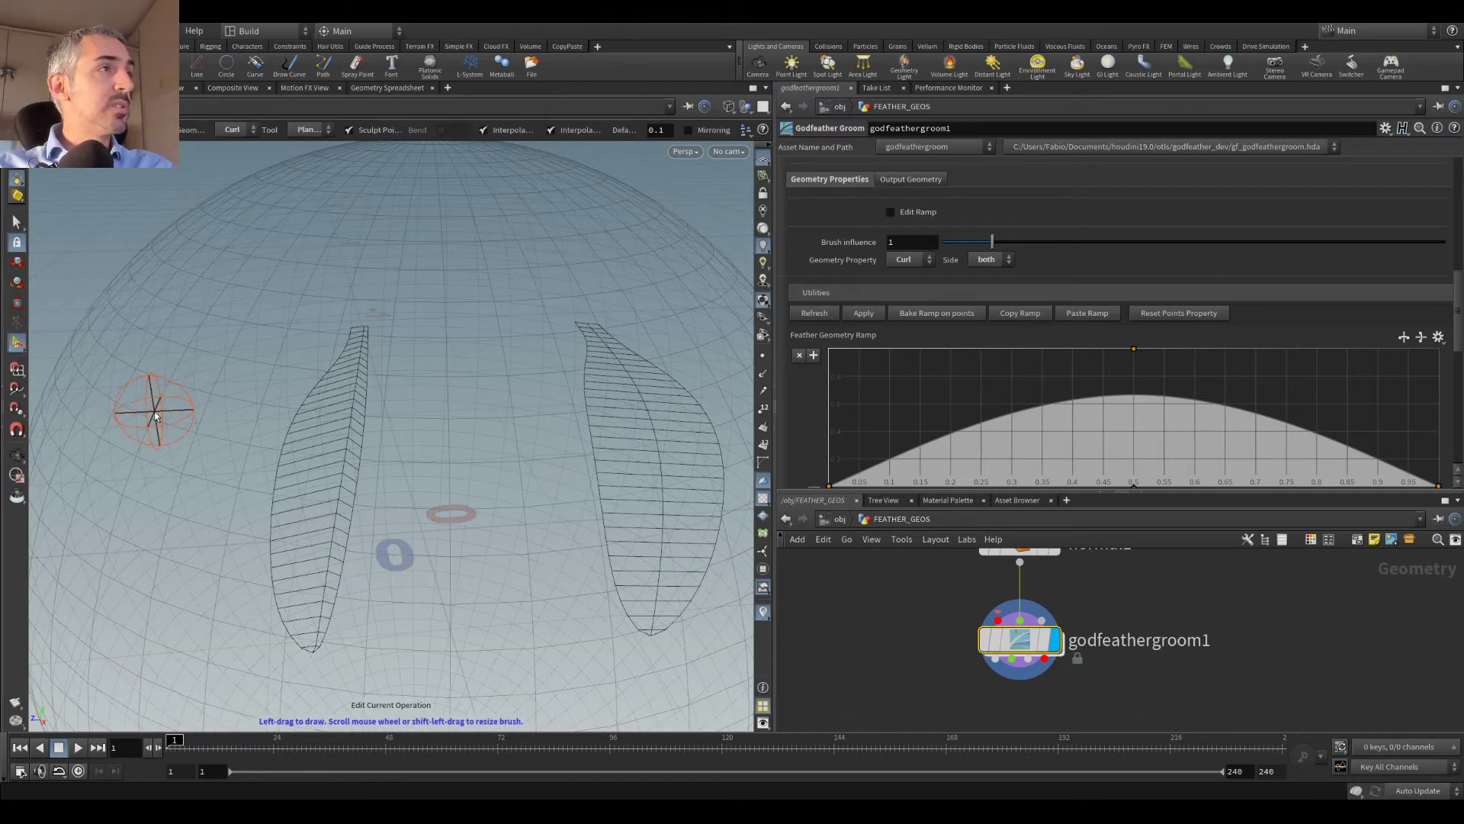
{"action": "left_click", "coordinate": [313, 131]}
{"action": "left_click", "coordinate": [315, 287]}
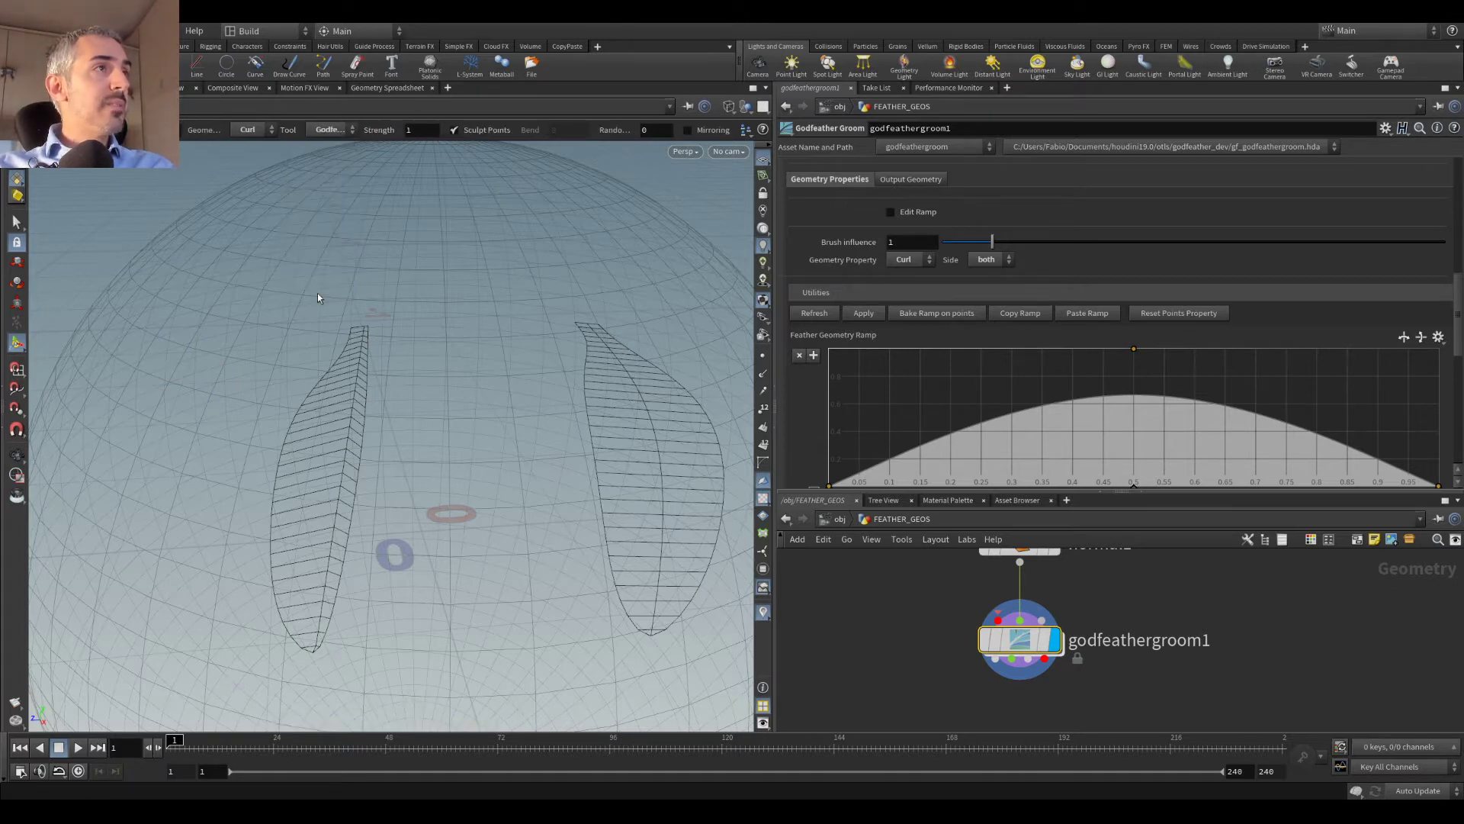
{"action": "scroll", "coordinate": [1021, 328], "scroll_direction": "up", "scroll_amount": 3}
{"action": "scroll", "coordinate": [1006, 295], "scroll_direction": "up", "scroll_amount": 1}
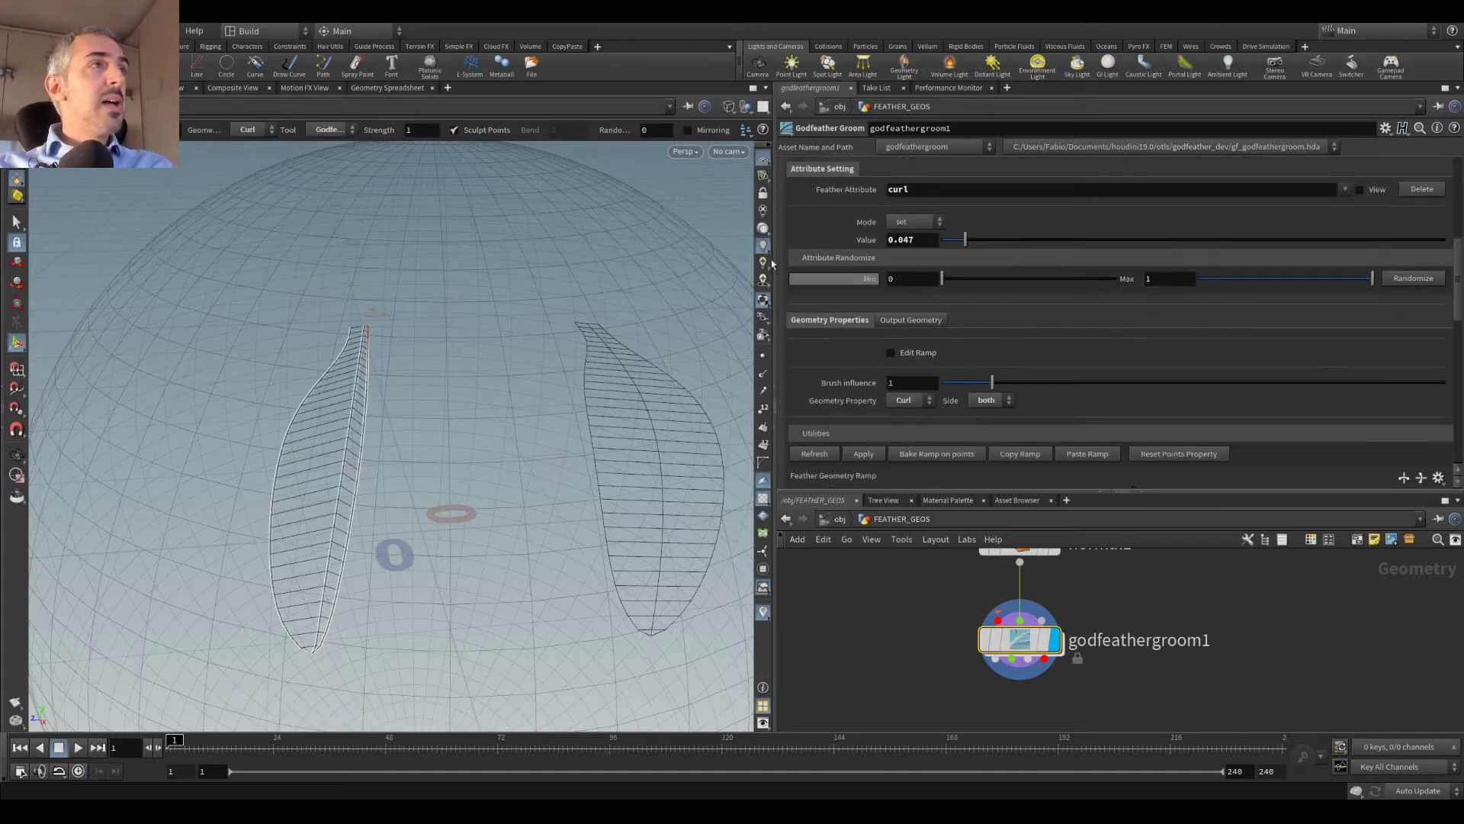
Step: Set the brush's geometry property to Size and restrict its effect to the left side of the feather
{"action": "left_click", "coordinate": [246, 130]}
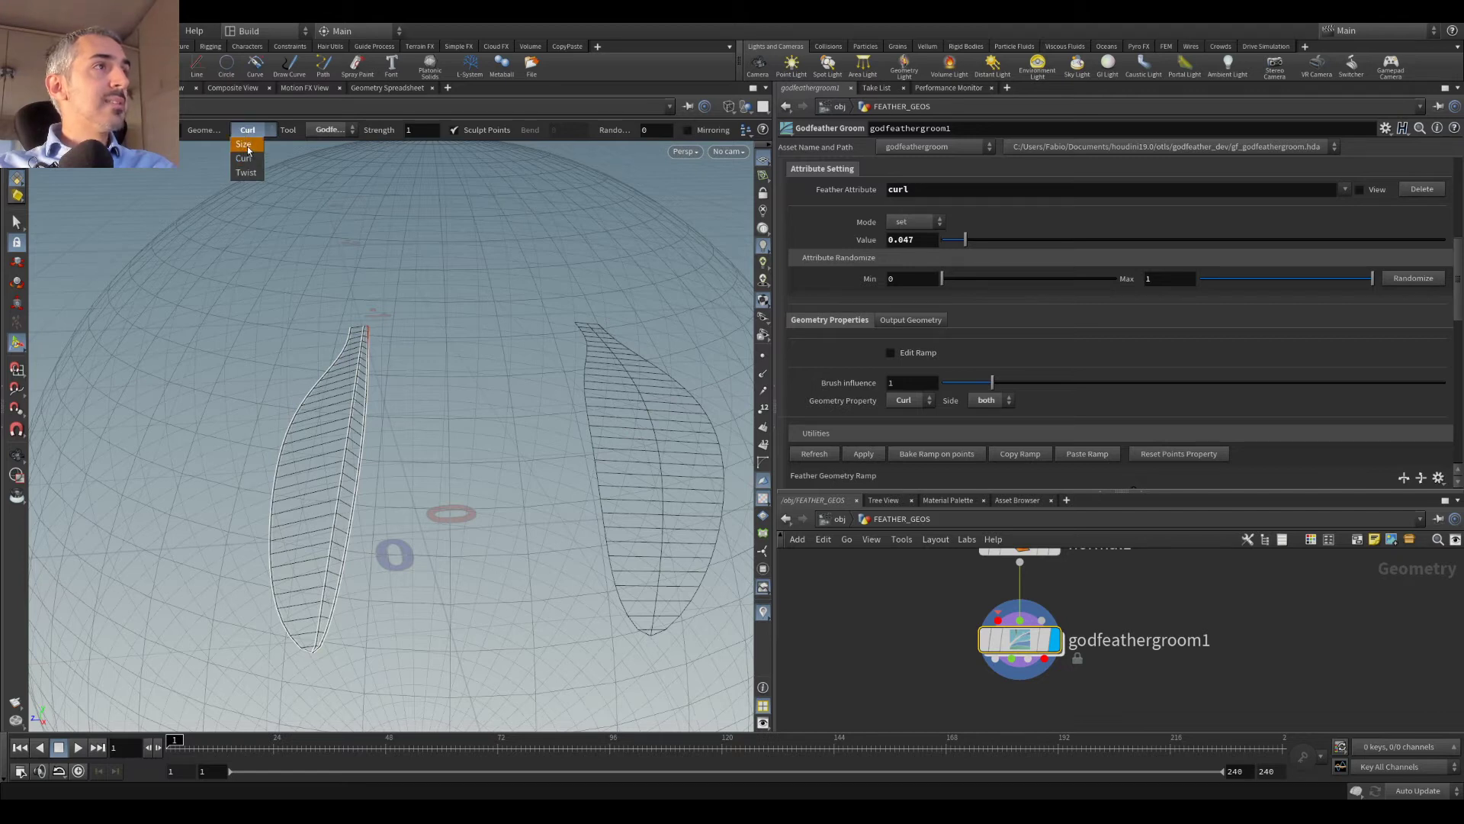
{"action": "left_click", "coordinate": [247, 144]}
{"action": "left_click", "coordinate": [333, 130]}
{"action": "left_click", "coordinate": [333, 131]}
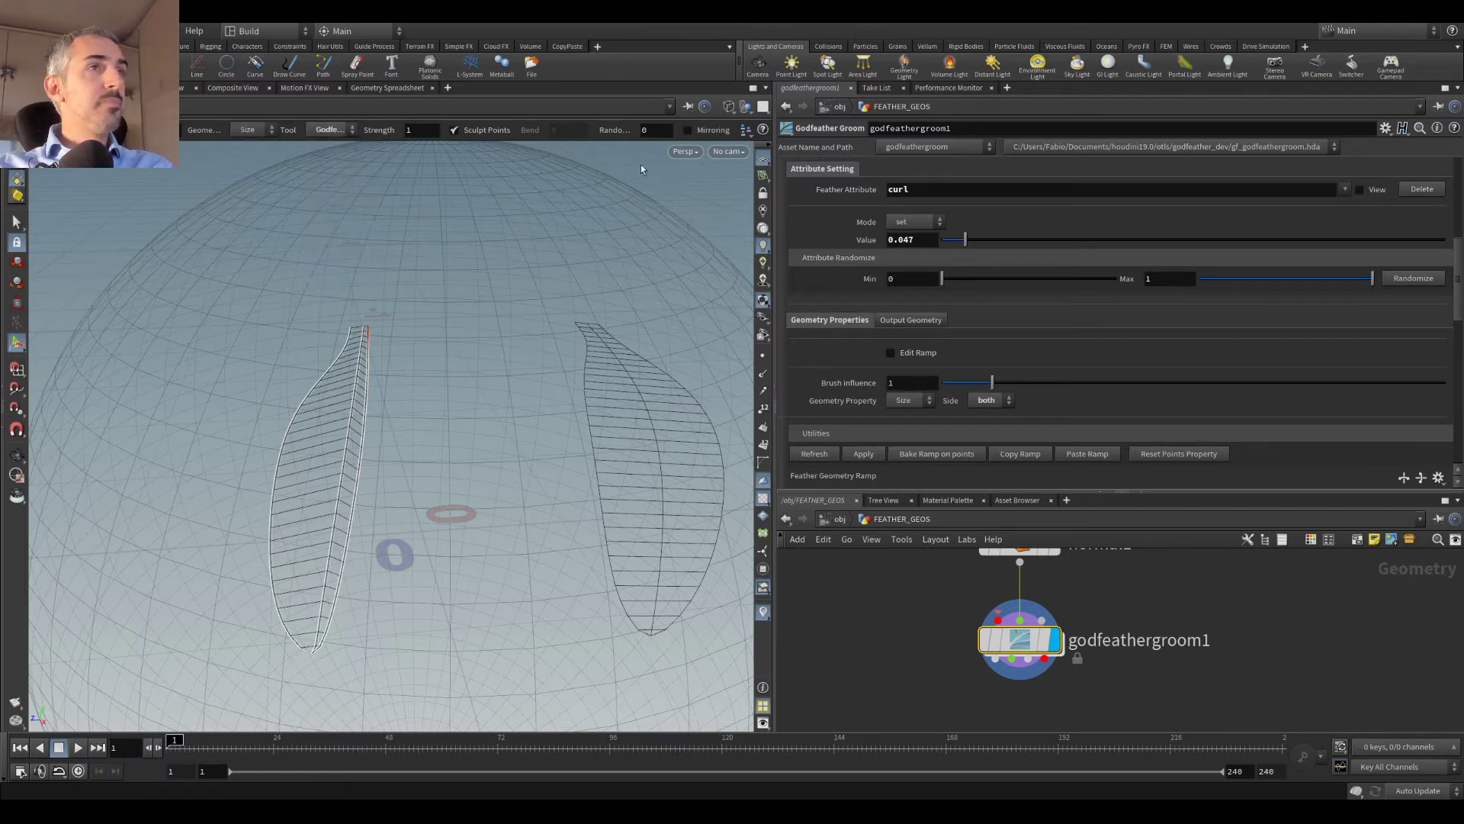
{"action": "left_click", "coordinate": [1005, 400]}
{"action": "left_click", "coordinate": [987, 415]}
Step: Brush the left vane of the feather guide slightly narrower with the Godfeather tool
{"action": "key", "text": "Escape"}
{"action": "mouse_move", "coordinate": [611, 394]}
{"action": "left_mouse_down"}
{"action": "mouse_move", "coordinate": [474, 406]}
{"action": "mouse_move", "coordinate": [490, 333]}
{"action": "mouse_move", "coordinate": [546, 300]}
{"action": "mouse_move", "coordinate": [455, 428]}
{"action": "mouse_move", "coordinate": [346, 398]}
{"action": "mouse_move", "coordinate": [327, 358]}
{"action": "mouse_move", "coordinate": [311, 516]}
{"action": "mouse_move", "coordinate": [333, 350]}
{"action": "mouse_move", "coordinate": [312, 328]}
{"action": "mouse_move", "coordinate": [350, 246]}
{"action": "mouse_move", "coordinate": [317, 294]}
{"action": "mouse_move", "coordinate": [313, 435]}
{"action": "mouse_move", "coordinate": [371, 300]}
{"action": "mouse_move", "coordinate": [374, 313]}
{"action": "left_mouse_up"}
{"action": "key", "text": "Return"}
{"action": "key", "text": "Escape"}
{"action": "key", "text": "Return"}
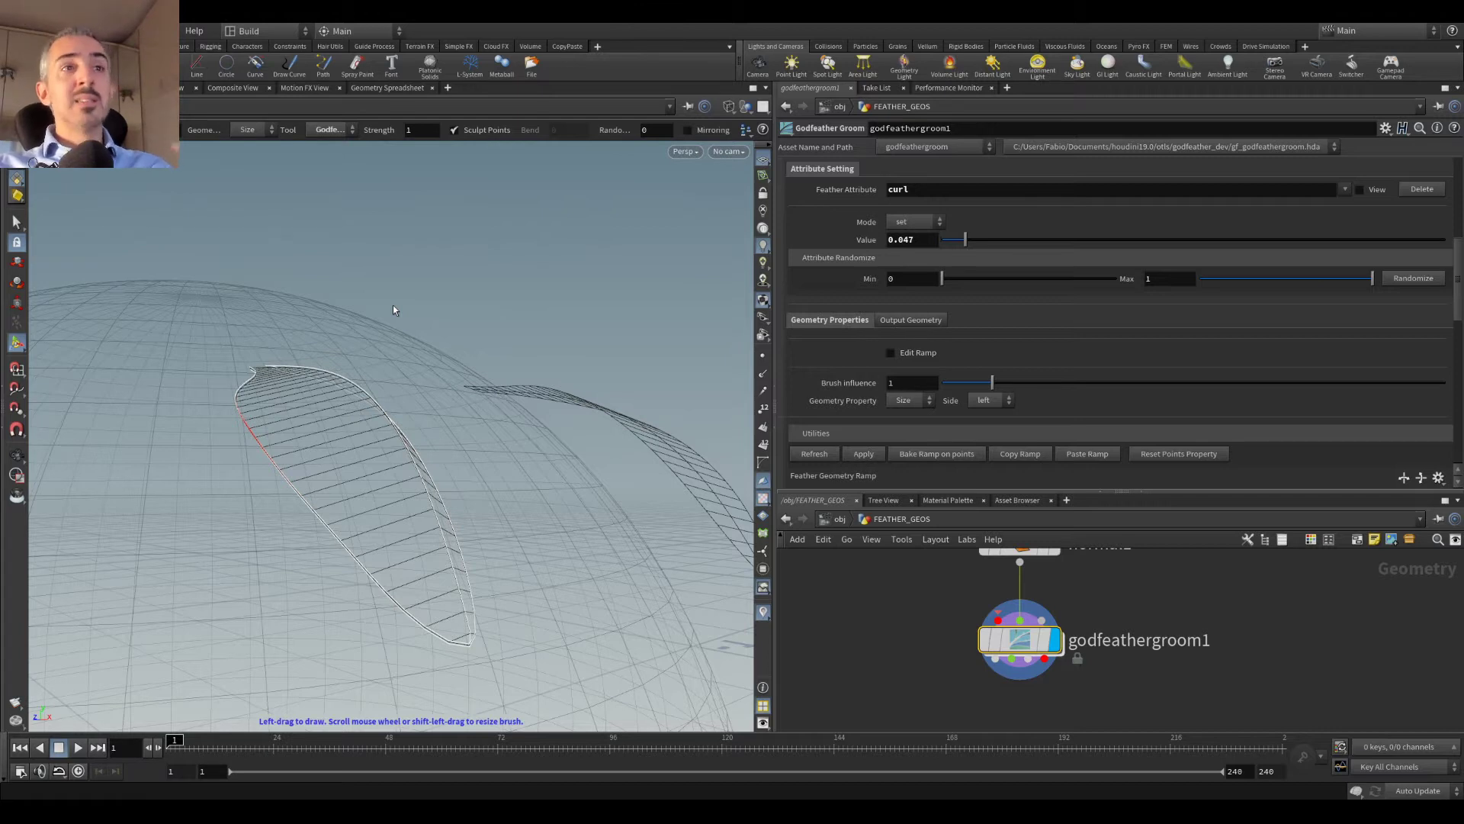
{"action": "key", "text": "Escape"}
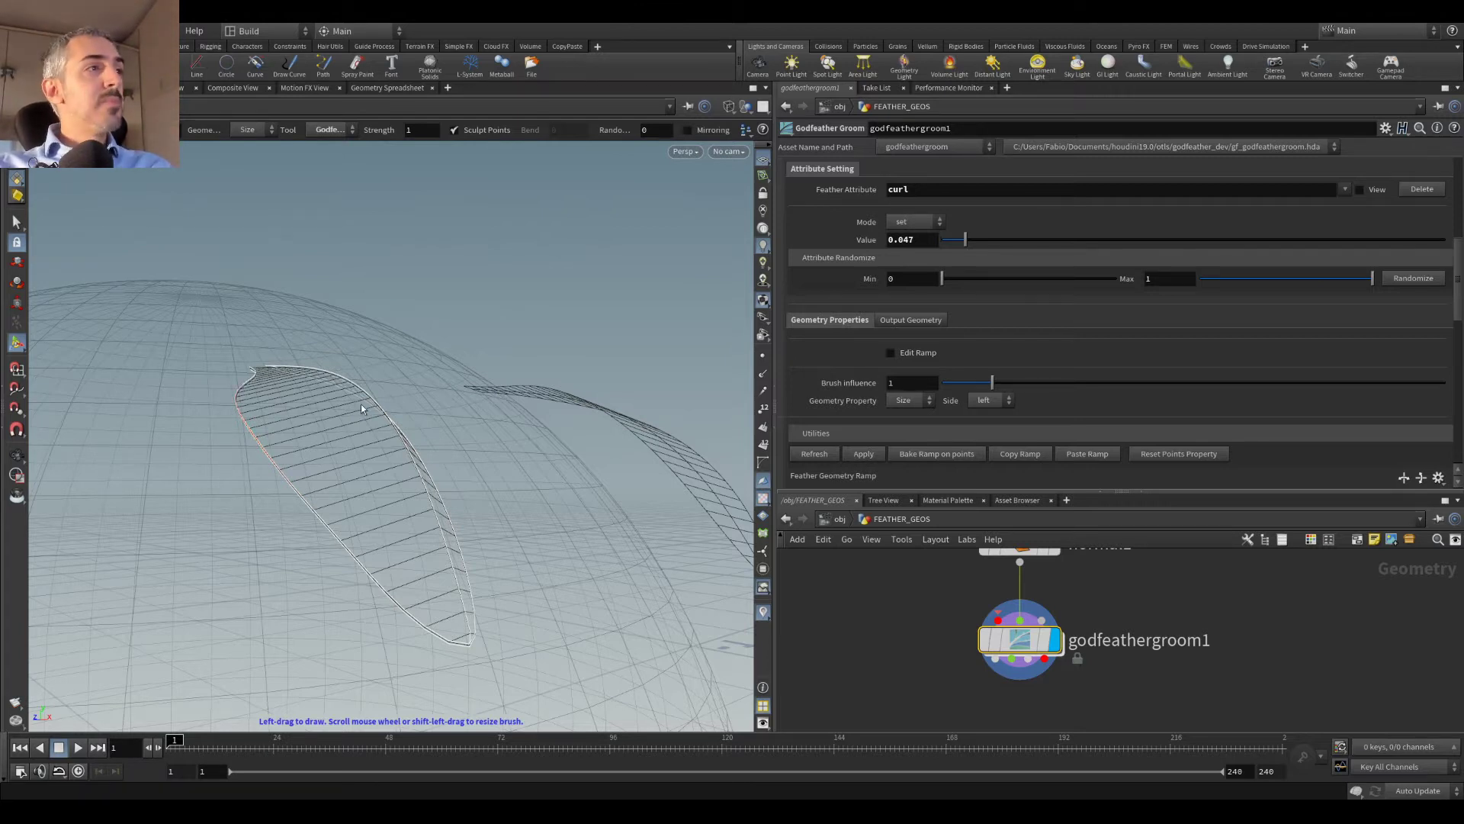
{"action": "mouse_move", "coordinate": [405, 458]}
{"action": "left_mouse_down"}
{"action": "mouse_move", "coordinate": [403, 443]}
{"action": "mouse_move", "coordinate": [351, 549]}
{"action": "left_mouse_up"}
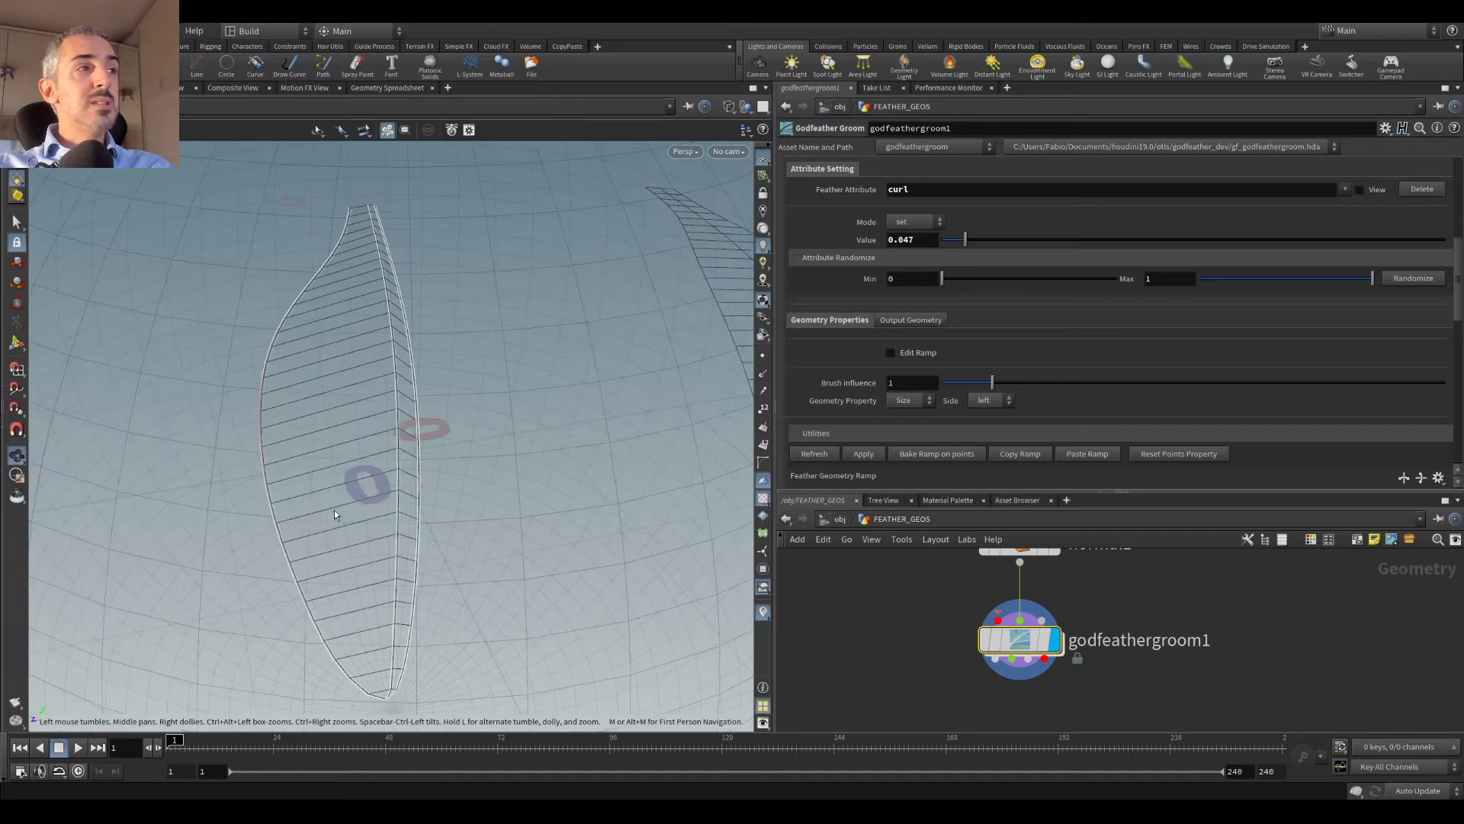
{"action": "key", "text": "Return"}
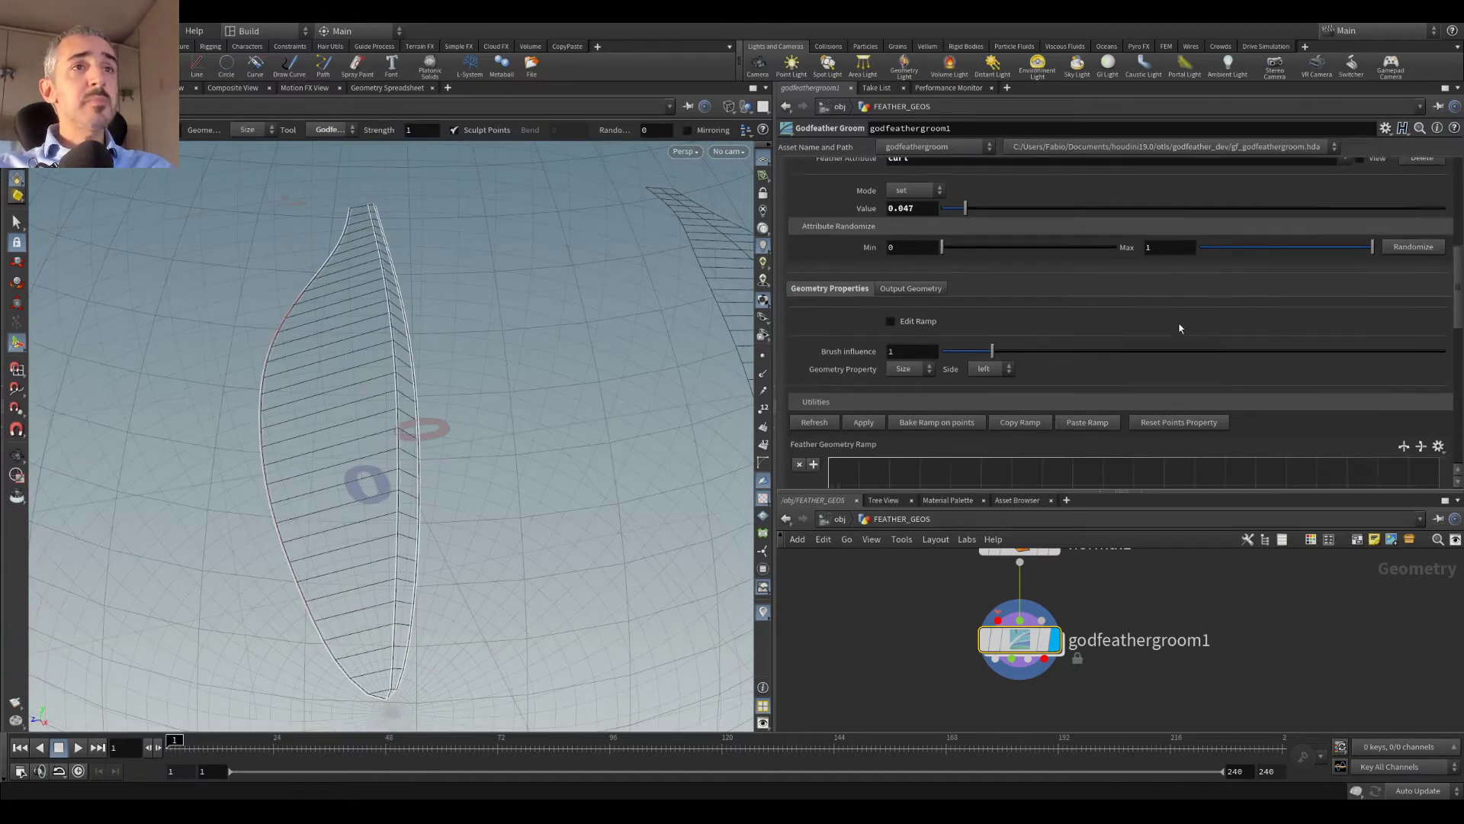
{"action": "mouse_move", "coordinate": [299, 455]}
{"action": "left_mouse_down"}
{"action": "mouse_move", "coordinate": [287, 474]}
{"action": "mouse_move", "coordinate": [299, 496]}
{"action": "left_mouse_up"}
{"action": "mouse_move", "coordinate": [272, 433]}
{"action": "left_mouse_down"}
{"action": "mouse_move", "coordinate": [293, 536]}
{"action": "mouse_move", "coordinate": [286, 483]}
{"action": "mouse_move", "coordinate": [352, 430]}
{"action": "left_mouse_up"}
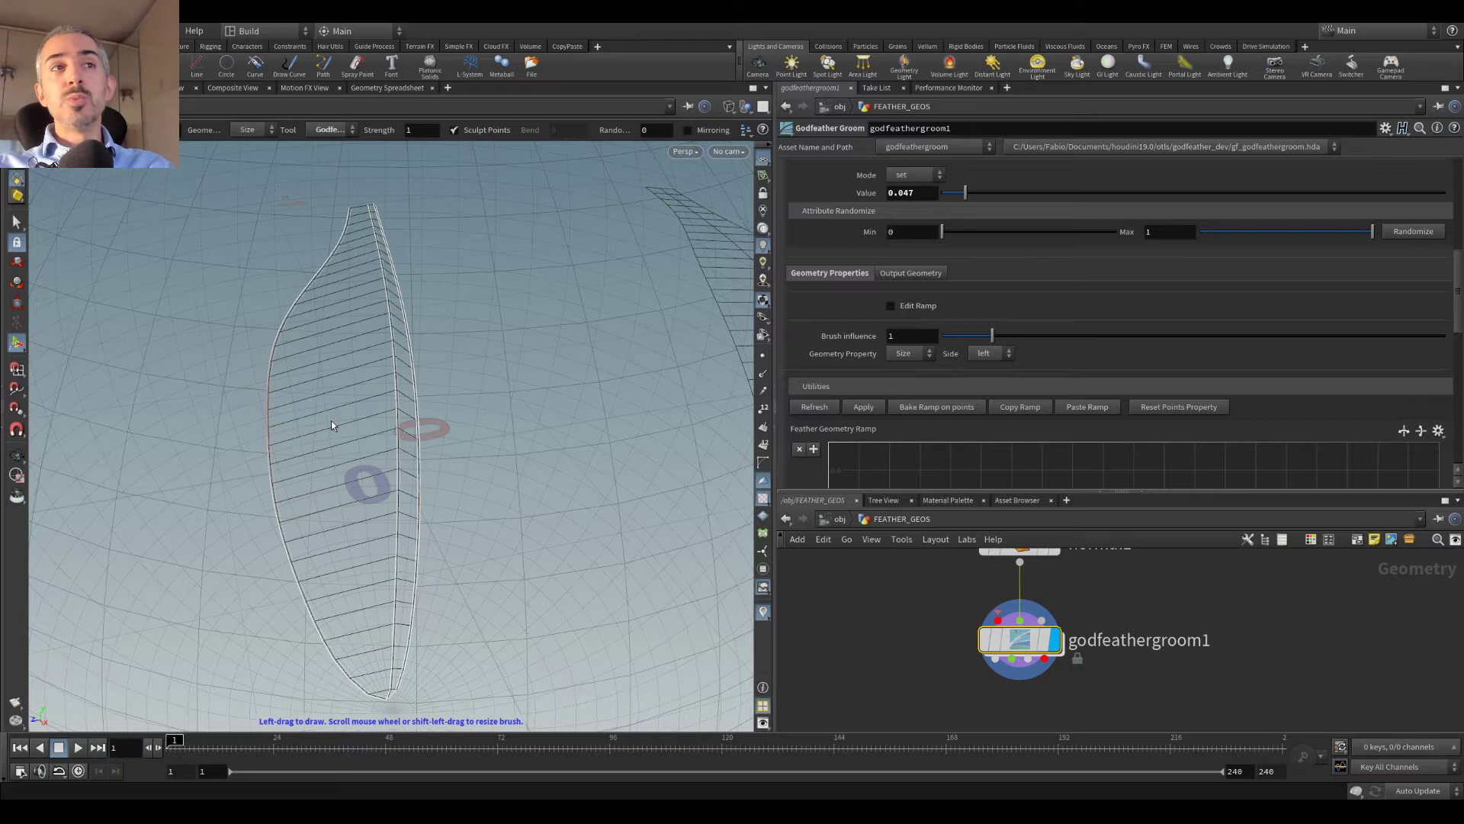
{"action": "key", "text": "Escape"}
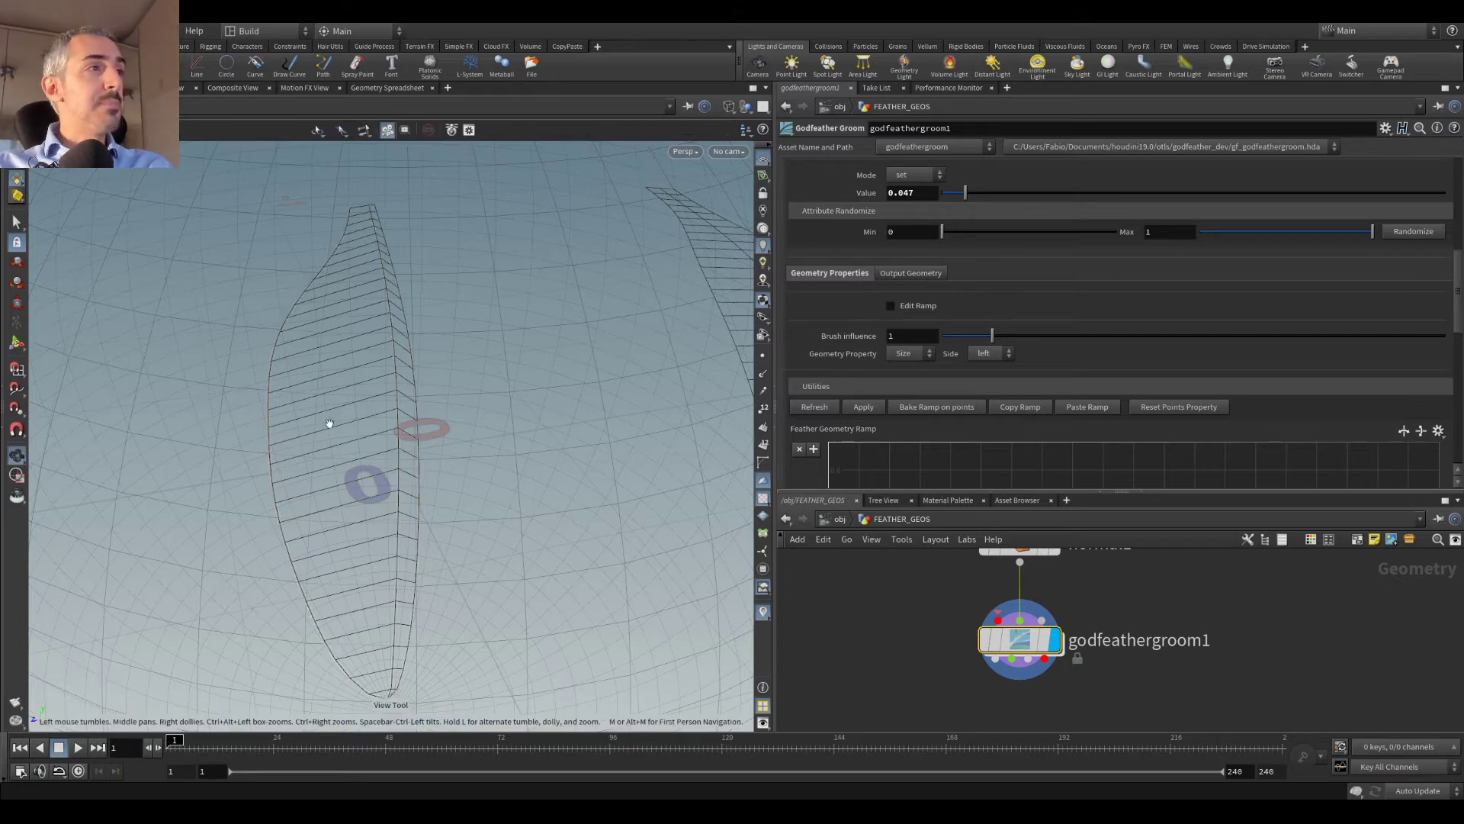
Step: Switch to the Screen Brush tool, enlarge its radius to about 0.05 and bend the feather guide in side view
{"action": "scroll", "coordinate": [1031, 300], "scroll_direction": "down", "scroll_amount": 5}
{"action": "scroll", "coordinate": [1030, 301], "scroll_direction": "down", "scroll_amount": 1}
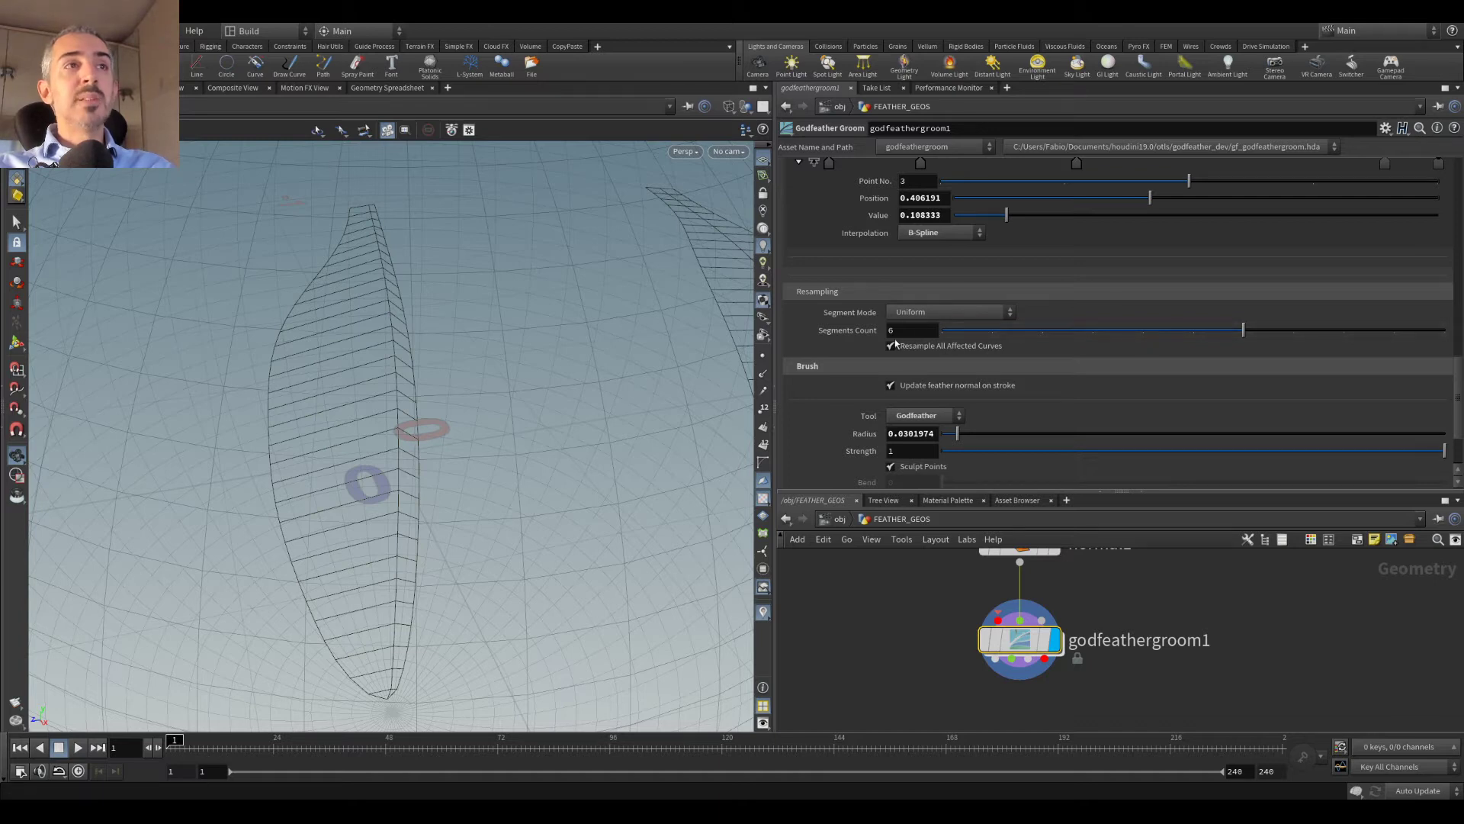
{"action": "left_click", "coordinate": [16, 343]}
{"action": "left_click", "coordinate": [327, 130]}
{"action": "left_click", "coordinate": [336, 229]}
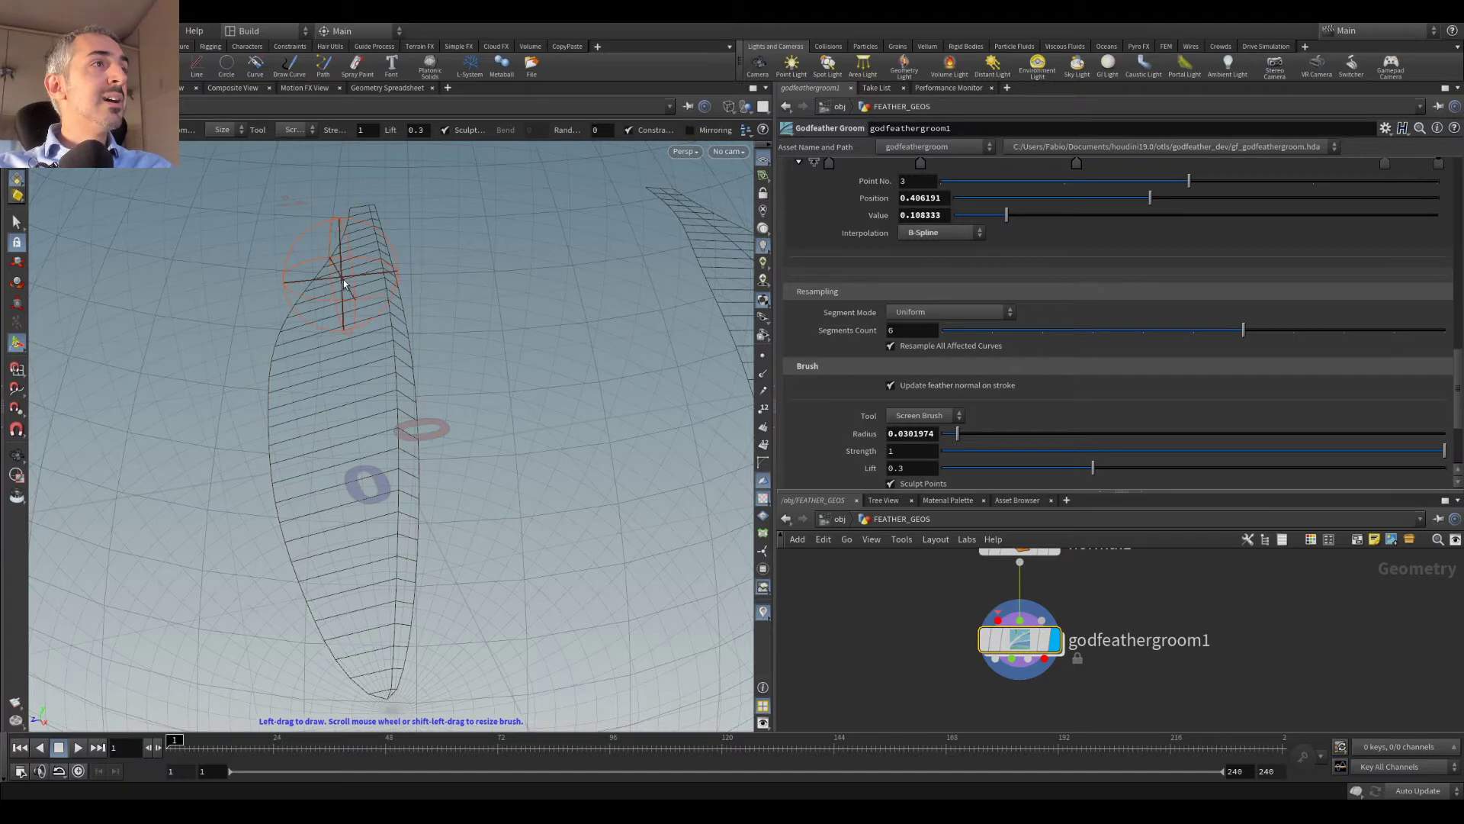
{"action": "key", "text": "Escape"}
{"action": "mouse_move", "coordinate": [442, 368]}
{"action": "left_mouse_down"}
{"action": "mouse_move", "coordinate": [359, 304]}
{"action": "mouse_move", "coordinate": [481, 366]}
{"action": "mouse_move", "coordinate": [340, 405]}
{"action": "mouse_move", "coordinate": [350, 381]}
{"action": "mouse_move", "coordinate": [451, 496]}
{"action": "mouse_move", "coordinate": [500, 419]}
{"action": "mouse_move", "coordinate": [441, 418]}
{"action": "mouse_move", "coordinate": [513, 418]}
{"action": "left_mouse_up"}
{"action": "key", "text": "Return"}
{"action": "scroll", "coordinate": [347, 377], "scroll_direction": "up", "scroll_amount": 4}
{"action": "scroll", "coordinate": [450, 421], "scroll_direction": "down", "scroll_amount": 2}
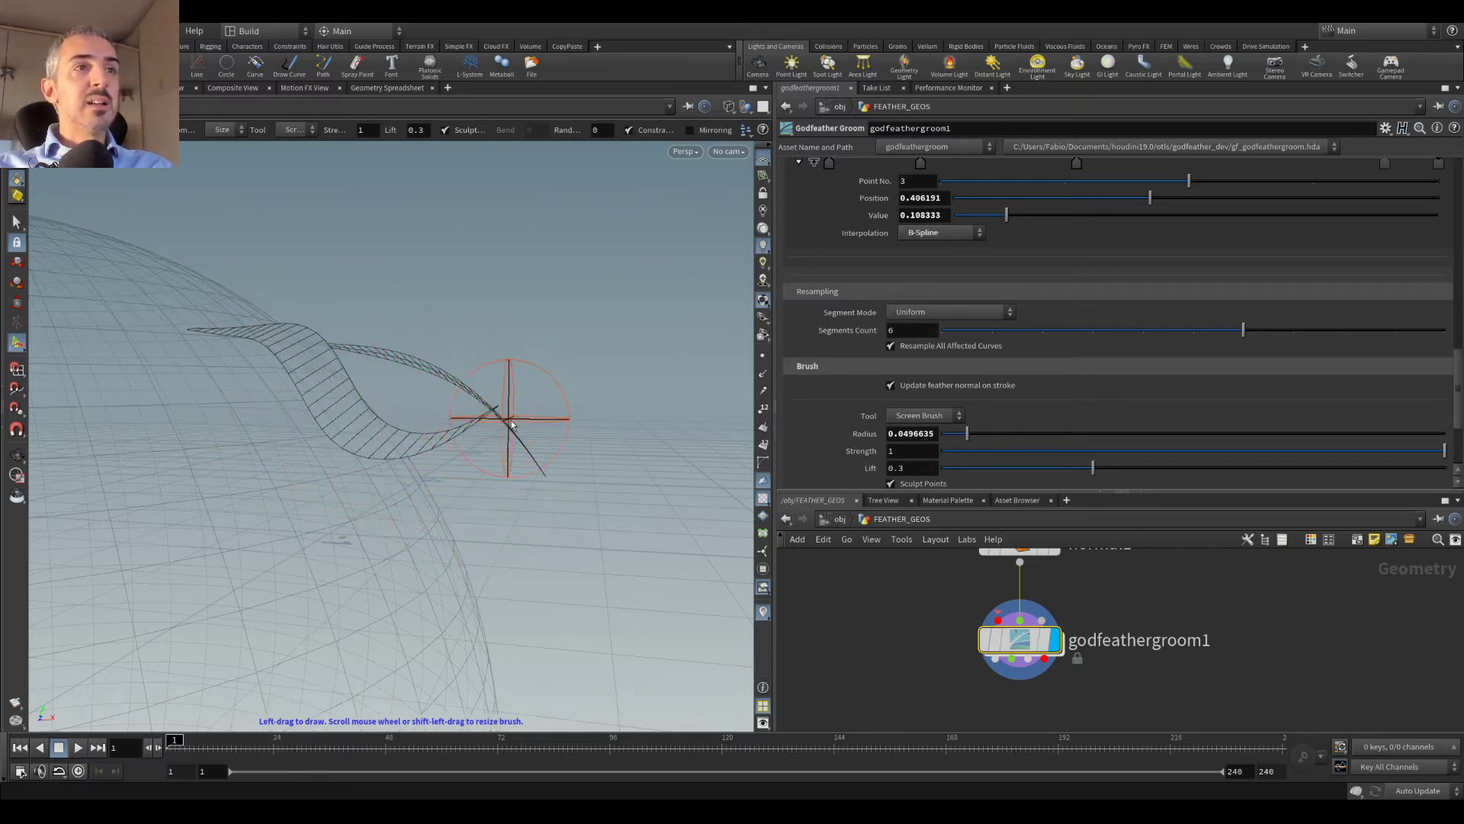
Step: Set the resampling Segments Count to 20 and try the Screen Brush on the feather guide
{"action": "left_click", "coordinate": [931, 333]}
{"action": "type", "text": "20"}
{"action": "key", "text": "Return"}
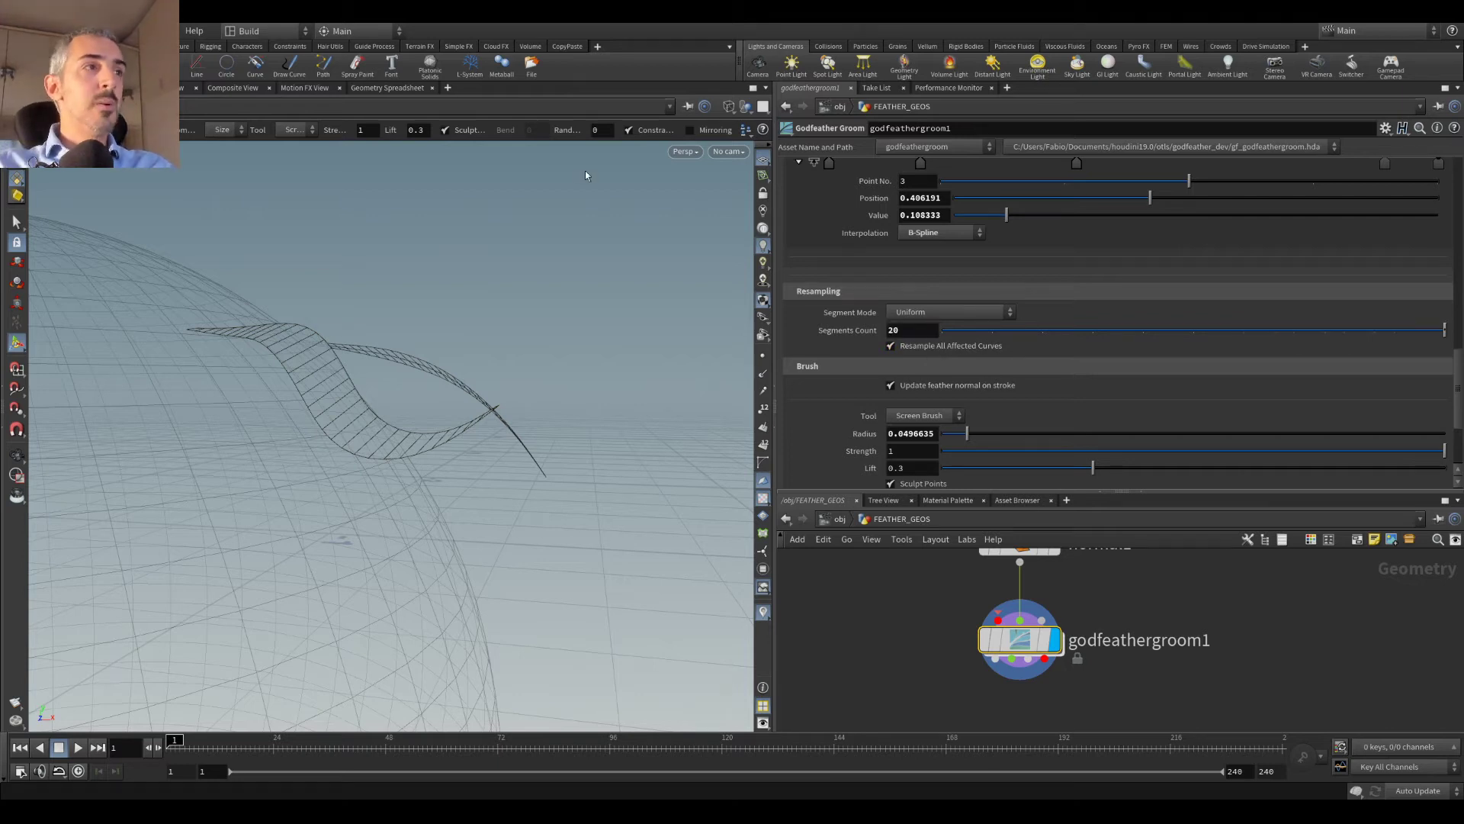
{"action": "mouse_move", "coordinate": [263, 411]}
{"action": "left_mouse_down"}
{"action": "mouse_move", "coordinate": [359, 404]}
{"action": "mouse_move", "coordinate": [314, 463]}
{"action": "mouse_move", "coordinate": [366, 424]}
{"action": "mouse_move", "coordinate": [328, 404]}
{"action": "mouse_move", "coordinate": [327, 423]}
{"action": "mouse_move", "coordinate": [450, 316]}
{"action": "mouse_move", "coordinate": [187, 383]}
{"action": "left_mouse_up"}
{"action": "key", "text": "Escape"}
{"action": "key", "text": "Return"}
Step: Set the resampling Segments Count to 6, brush the feather guide again and view its shape from the front
{"action": "key", "text": "Return"}
{"action": "type", "text": "6"}
{"action": "key", "text": "Return"}
{"action": "mouse_move", "coordinate": [397, 389]}
{"action": "left_mouse_down"}
{"action": "mouse_move", "coordinate": [347, 408]}
{"action": "mouse_move", "coordinate": [428, 382]}
{"action": "left_mouse_up"}
{"action": "key", "text": "Escape"}
{"action": "key", "text": "Return"}
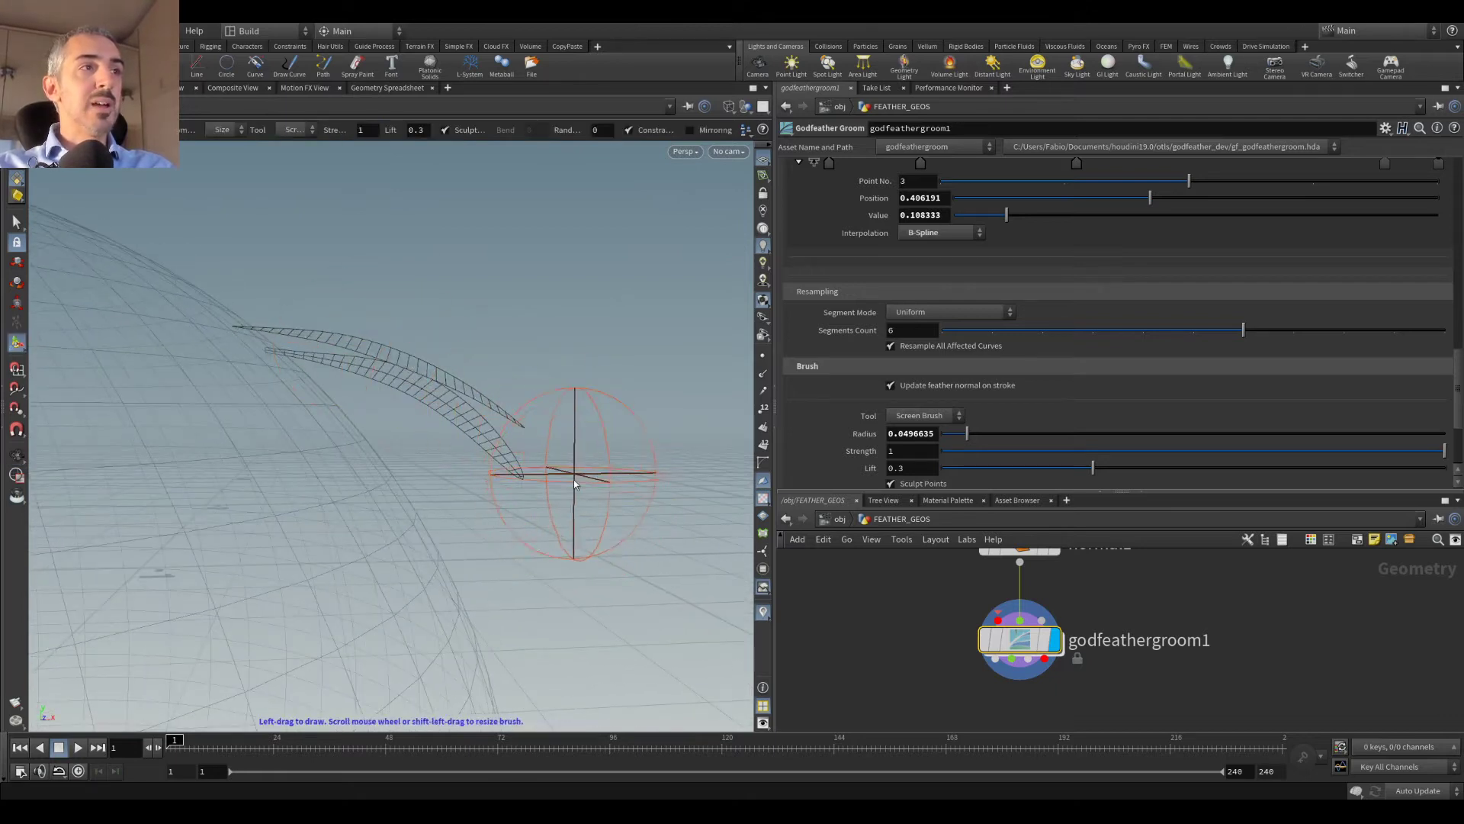
{"action": "key", "text": "Escape"}
{"action": "mouse_move", "coordinate": [564, 488]}
{"action": "left_mouse_down"}
{"action": "mouse_move", "coordinate": [392, 366]}
{"action": "mouse_move", "coordinate": [431, 375]}
{"action": "left_mouse_up"}
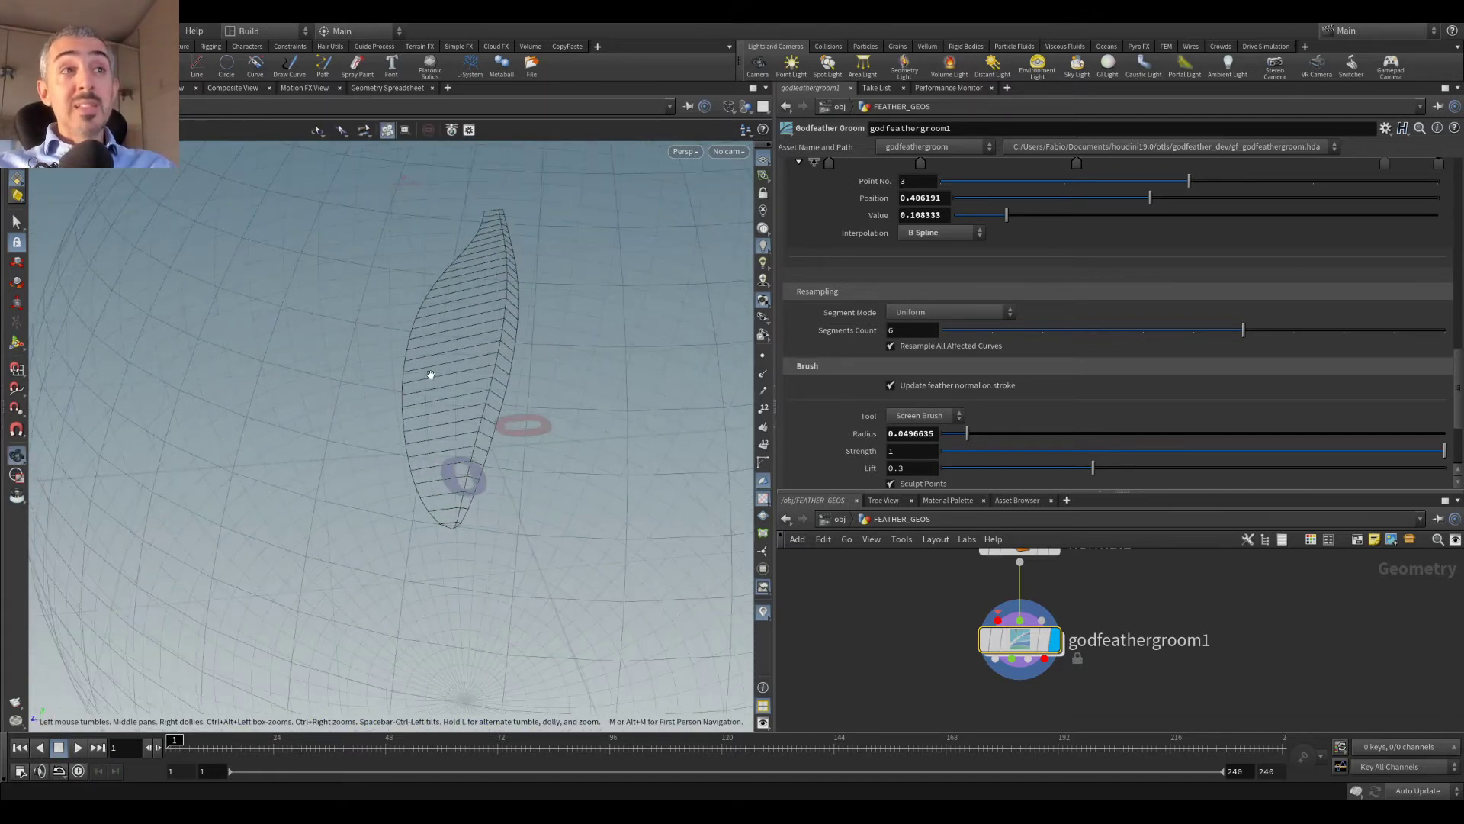
{"action": "key", "text": "Return"}
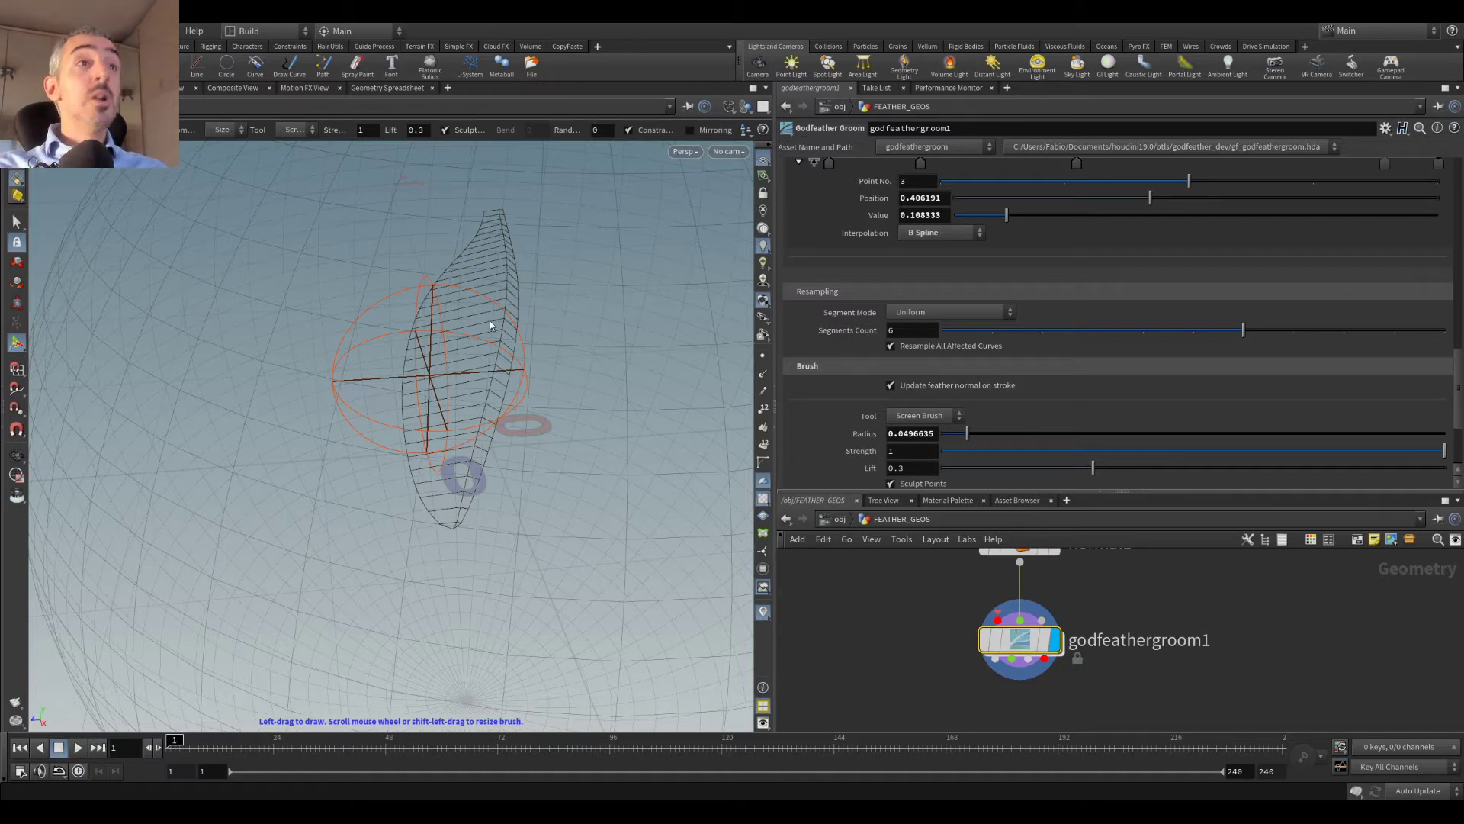
Step: Raise the output geometry's Internal Resampling to 50 and return to the geometry properties
{"action": "scroll", "coordinate": [1057, 305], "scroll_direction": "up", "scroll_amount": 5}
{"action": "scroll", "coordinate": [993, 294], "scroll_direction": "up", "scroll_amount": 5}
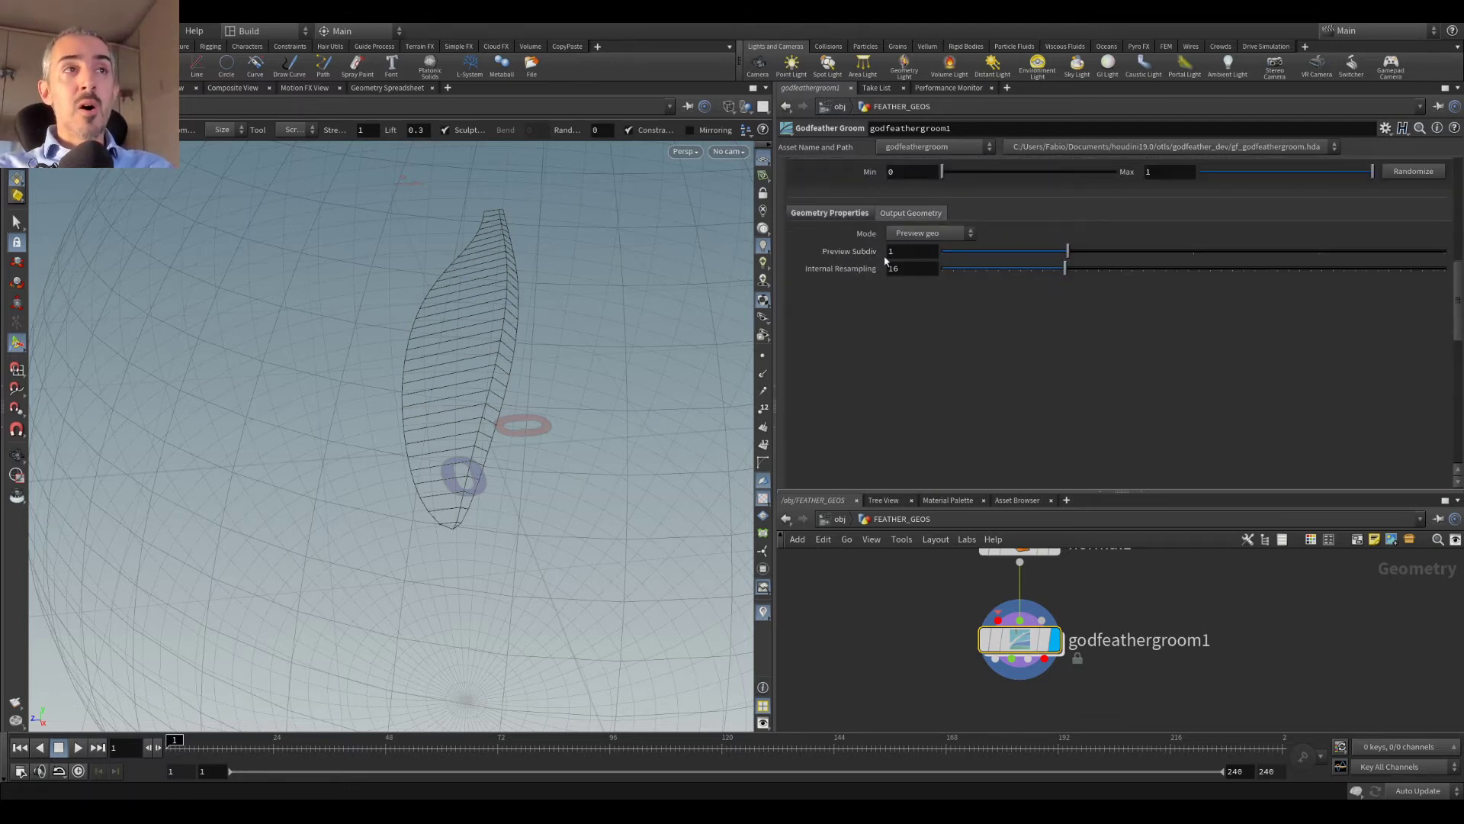
{"action": "left_click", "coordinate": [1094, 271]}
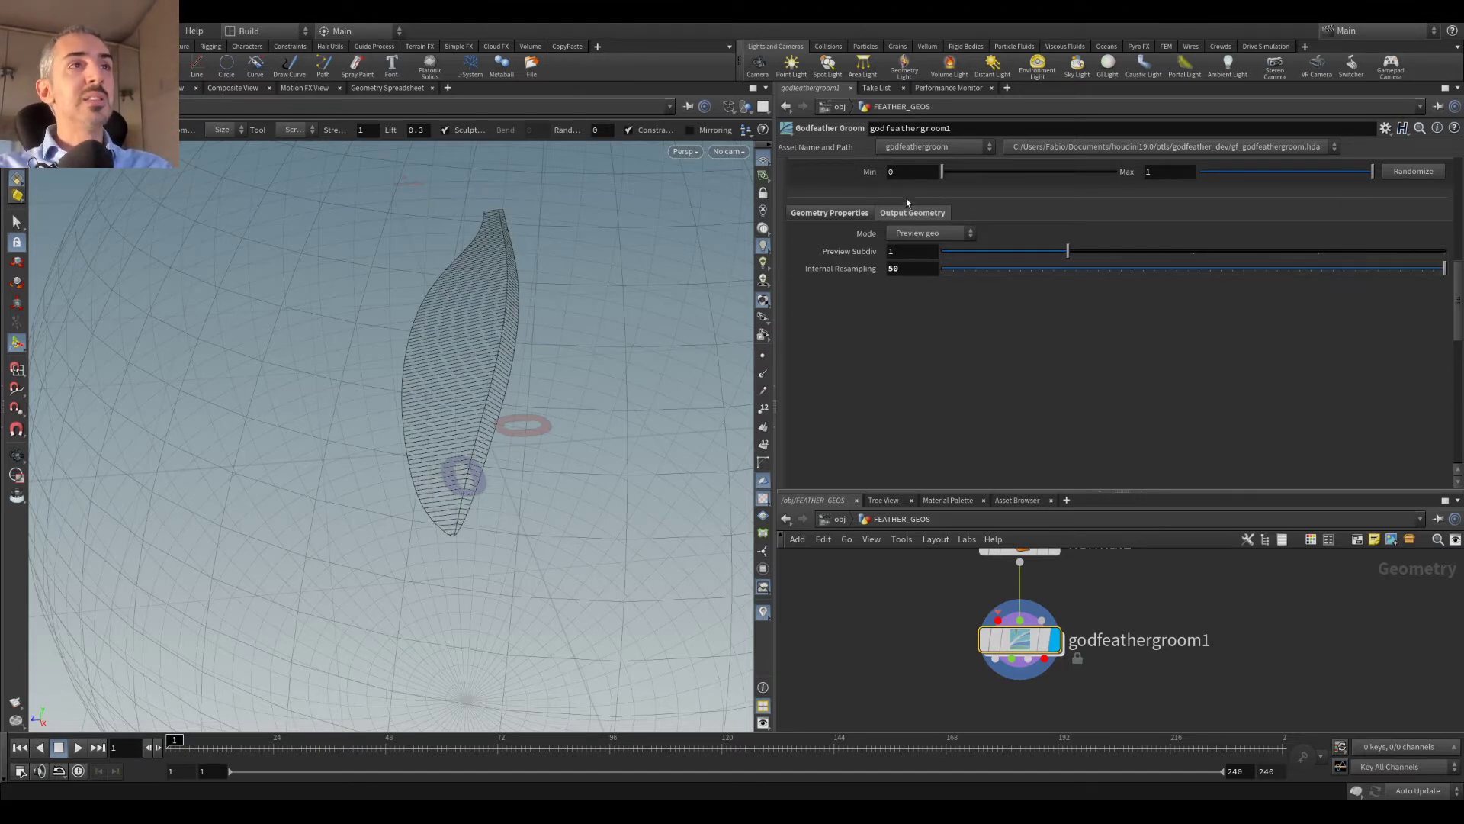
{"action": "left_click", "coordinate": [838, 214]}
Step: Undo the most recent brush strokes and parameter changes on the groom node
{"action": "mouse_move", "coordinate": [671, 221]}
{"action": "left_mouse_down", "text": "alt"}
{"action": "mouse_move", "coordinate": [602, 236]}
{"action": "mouse_move", "coordinate": [481, 314]}
{"action": "mouse_move", "coordinate": [382, 288]}
{"action": "mouse_move", "coordinate": [525, 373]}
{"action": "mouse_move", "coordinate": [538, 272]}
{"action": "mouse_move", "coordinate": [641, 347]}
{"action": "left_mouse_up", "text": "alt"}
{"action": "key", "text": "ctrl+z"}
{"action": "key", "text": "ctrl+z"}
{"action": "key", "text": "ctrl+z"}
{"action": "key", "text": "ctrl+z"}
{"action": "key", "text": "ctrl+z"}
{"action": "key", "text": "ctrl+z"}
{"action": "key", "text": "ctrl+z"}
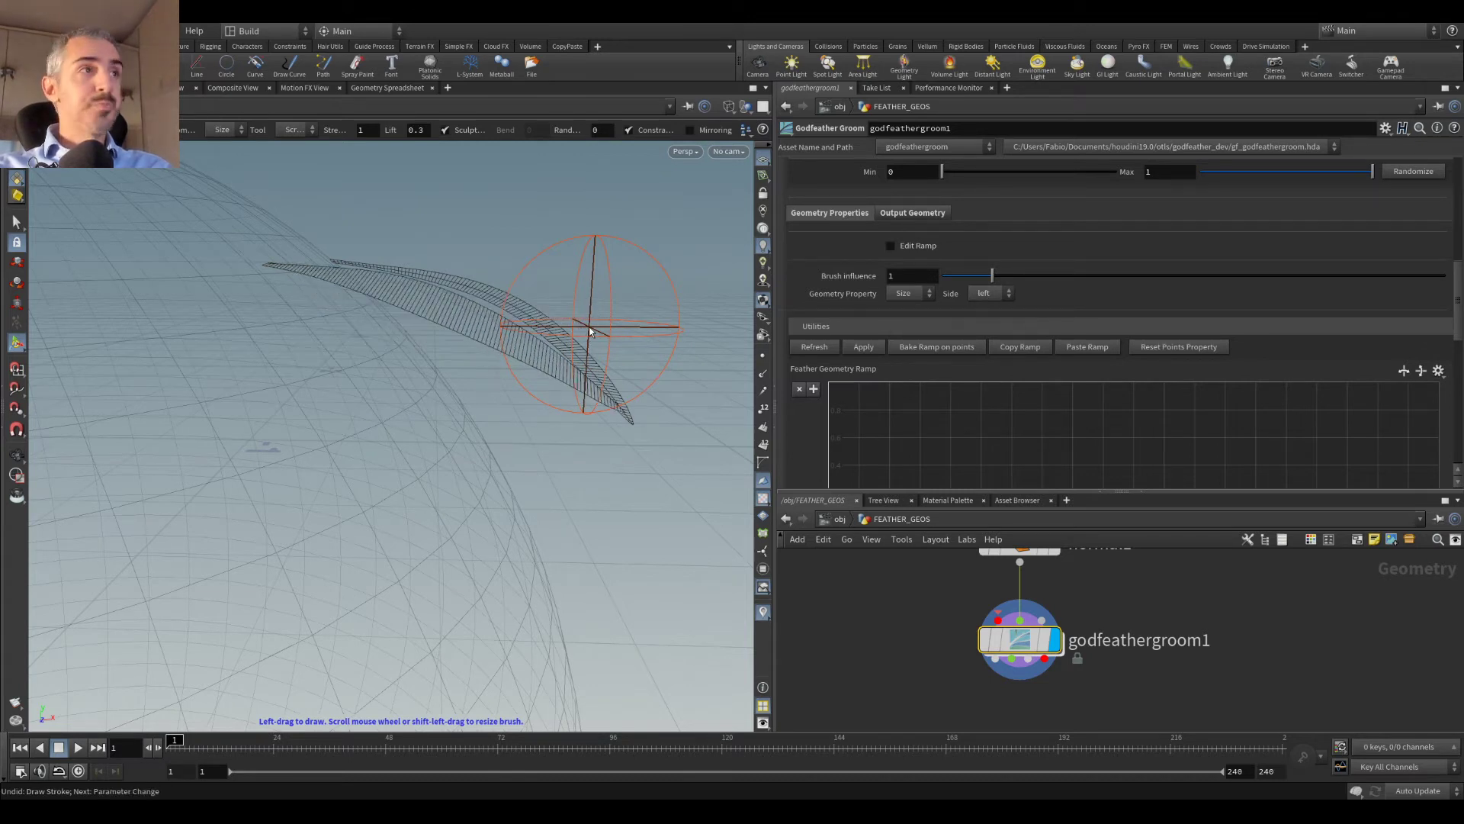
Step: Add a Feather Generator node below the Godfeather Groom node
{"action": "key", "text": "Escape"}
{"action": "mouse_move", "coordinate": [539, 298]}
{"action": "left_mouse_down"}
{"action": "mouse_move", "coordinate": [473, 277]}
{"action": "mouse_move", "coordinate": [510, 299]}
{"action": "left_mouse_up"}
{"action": "scroll", "coordinate": [959, 553], "scroll_direction": "up", "scroll_amount": 2}
{"action": "left_click_drag", "start_coordinate": [591, 332], "coordinate": [523, 415]}
{"action": "right_click_drag", "start_coordinate": [523, 415], "coordinate": [425, 366]}
{"action": "left_click_drag", "start_coordinate": [425, 366], "coordinate": [488, 393]}
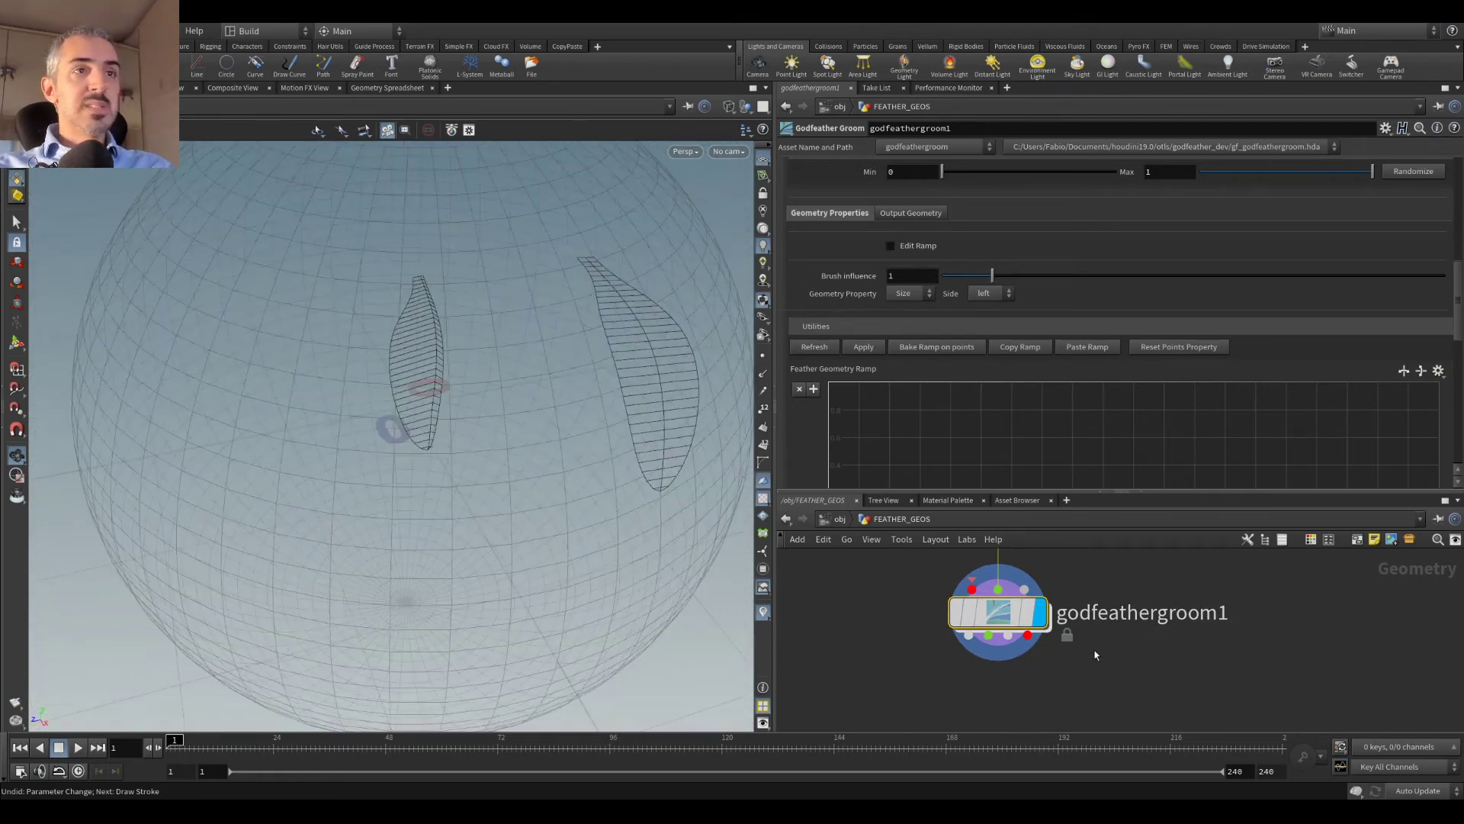
{"action": "scroll", "coordinate": [1113, 637], "scroll_direction": "down", "scroll_amount": 2}
{"action": "key", "text": "Tab"}
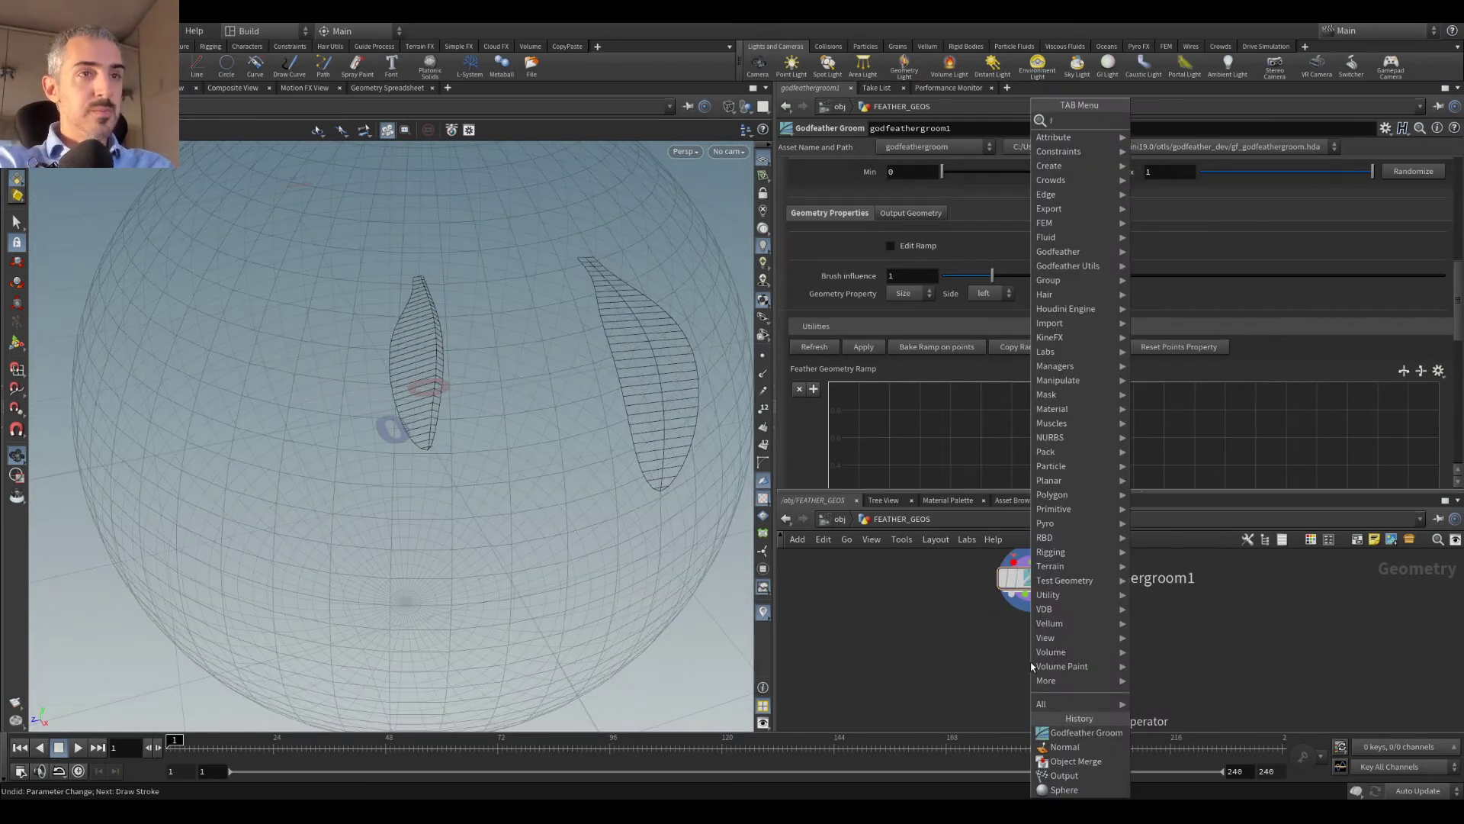
{"action": "type", "text": "feat"}
{"action": "key", "text": "Down"}
{"action": "key", "text": "Return"}
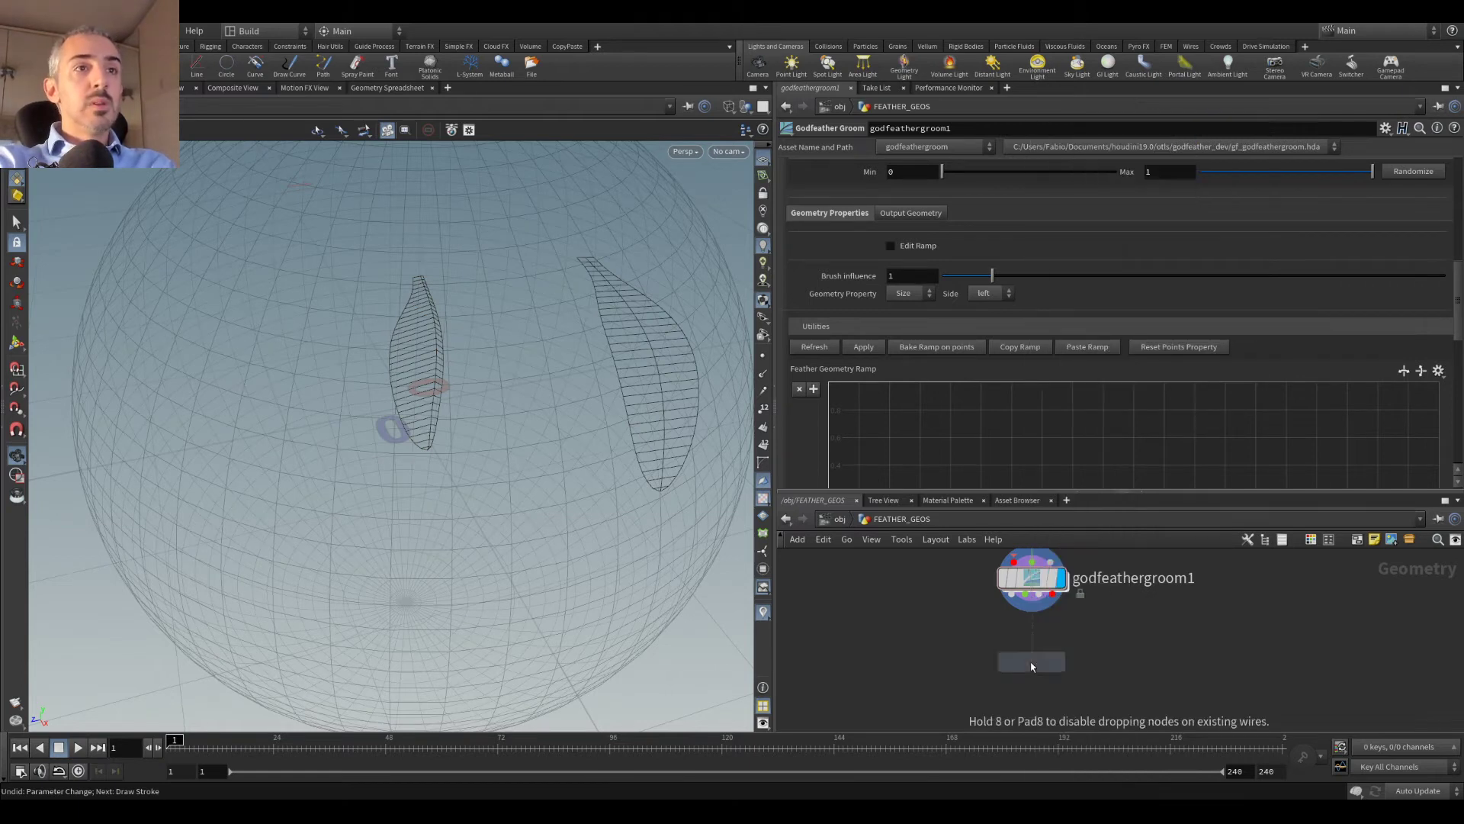
{"action": "left_click", "coordinate": [1032, 662]}
{"action": "scroll", "coordinate": [1036, 664], "scroll_direction": "up", "scroll_amount": 2}
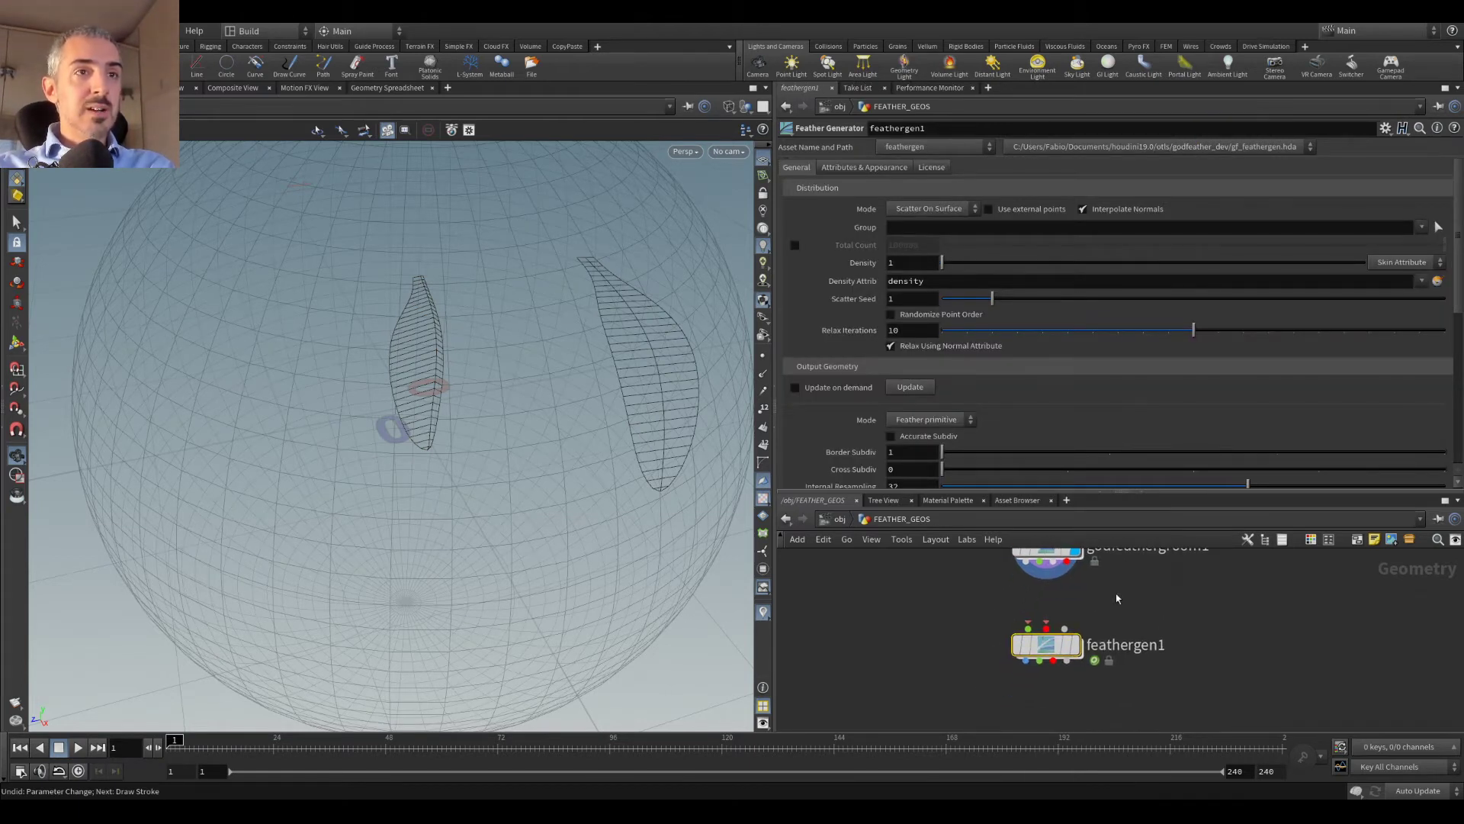
Step: Connect the groom node's second and fourth outputs to the Feather Generator's first and second inputs
{"action": "scroll", "coordinate": [1057, 646], "scroll_direction": "down", "scroll_amount": 2}
{"action": "mouse_move", "coordinate": [1014, 669]}
{"action": "left_mouse_down"}
{"action": "mouse_move", "coordinate": [1055, 598]}
{"action": "mouse_move", "coordinate": [1025, 689]}
{"action": "left_mouse_up"}
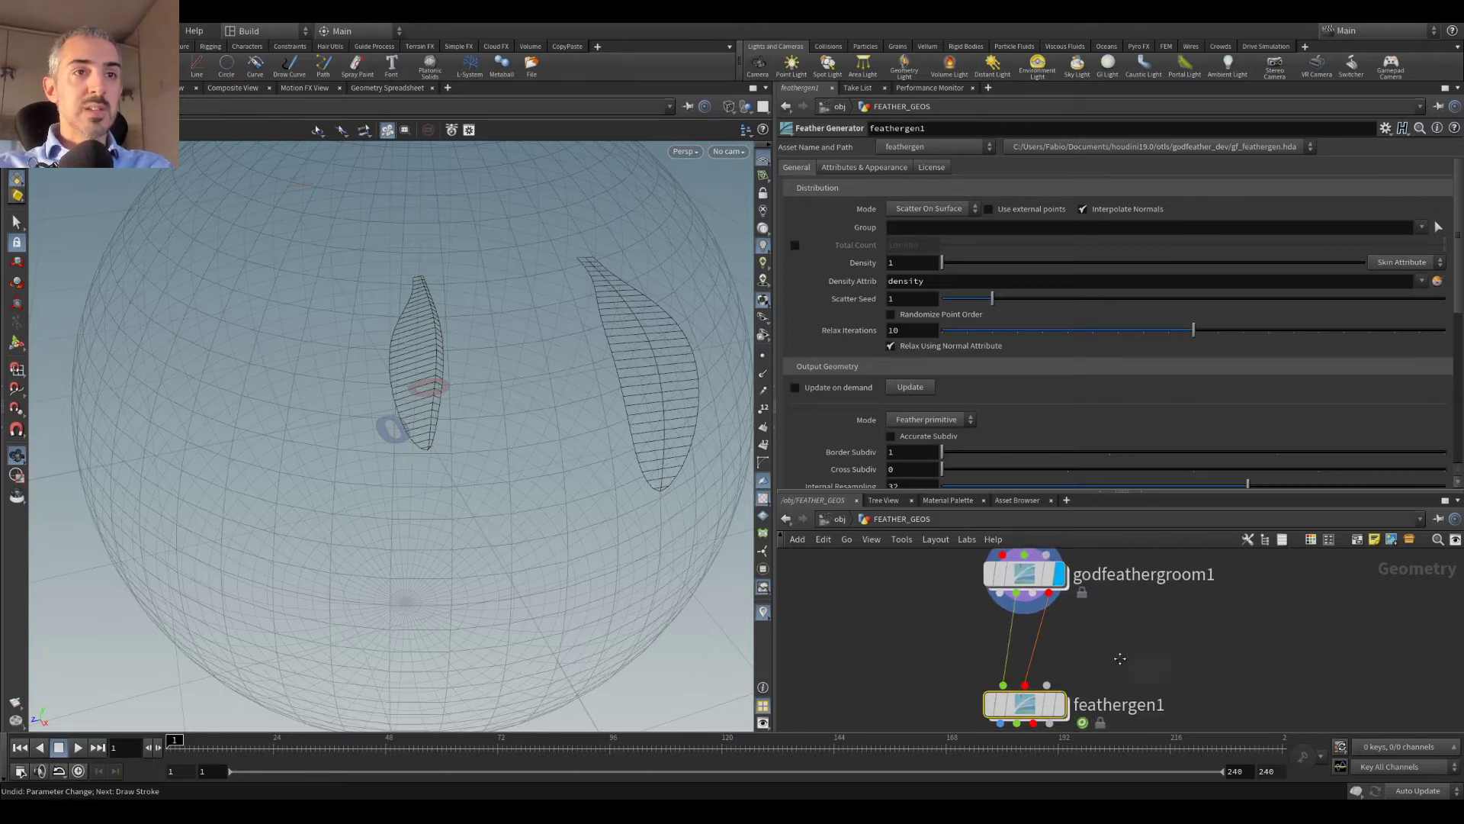
{"action": "middle_click_drag", "start_coordinate": [1026, 705], "coordinate": [1026, 687]}
Step: Assign /obj/gf_godfeather_license_checker_unit1 as the Feather Generator's License Manager and return to its general settings
{"action": "left_click", "coordinate": [926, 168]}
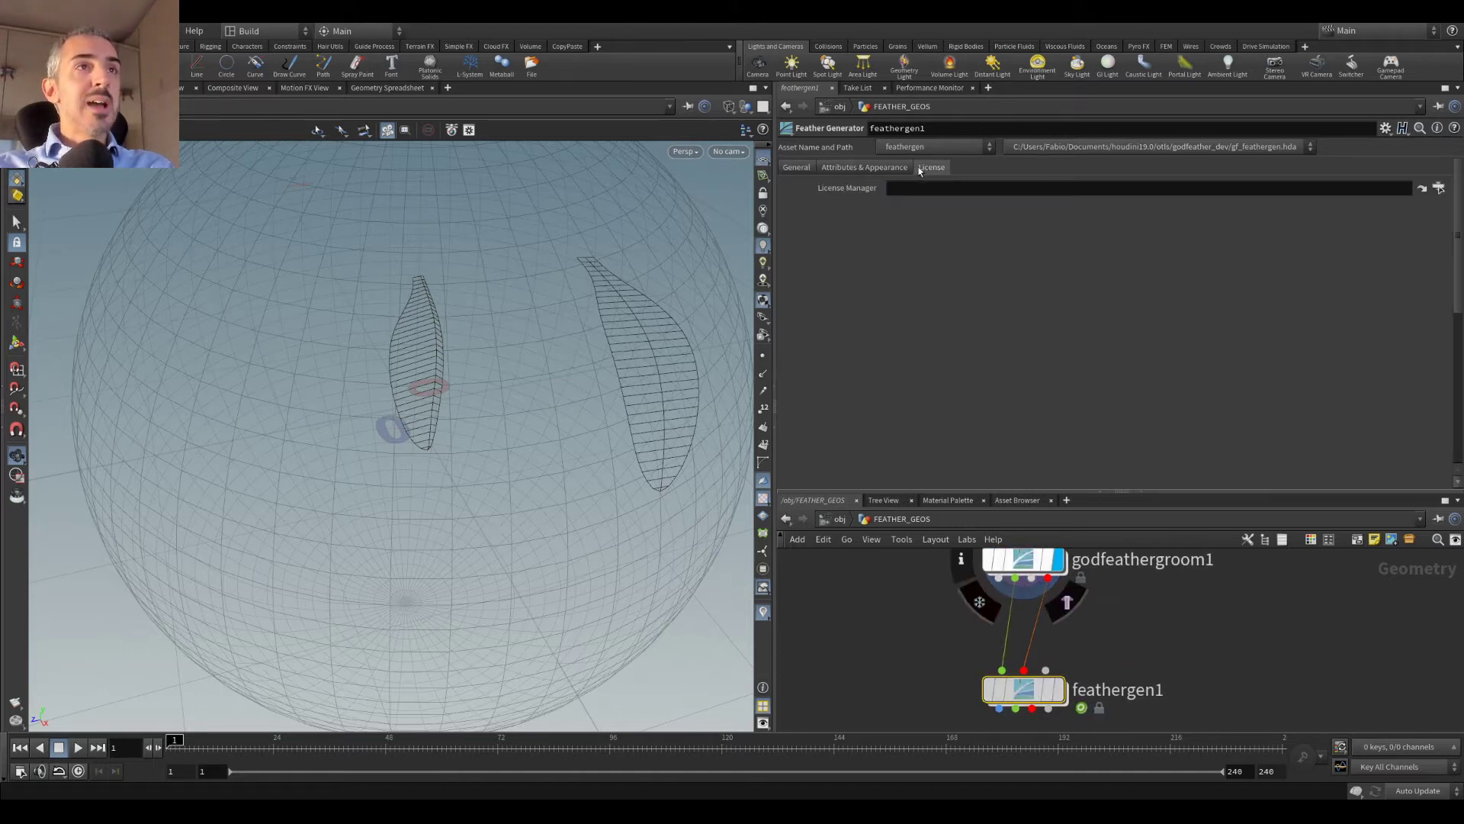
{"action": "left_click", "coordinate": [1439, 188]}
{"action": "double_click", "coordinate": [1382, 213]}
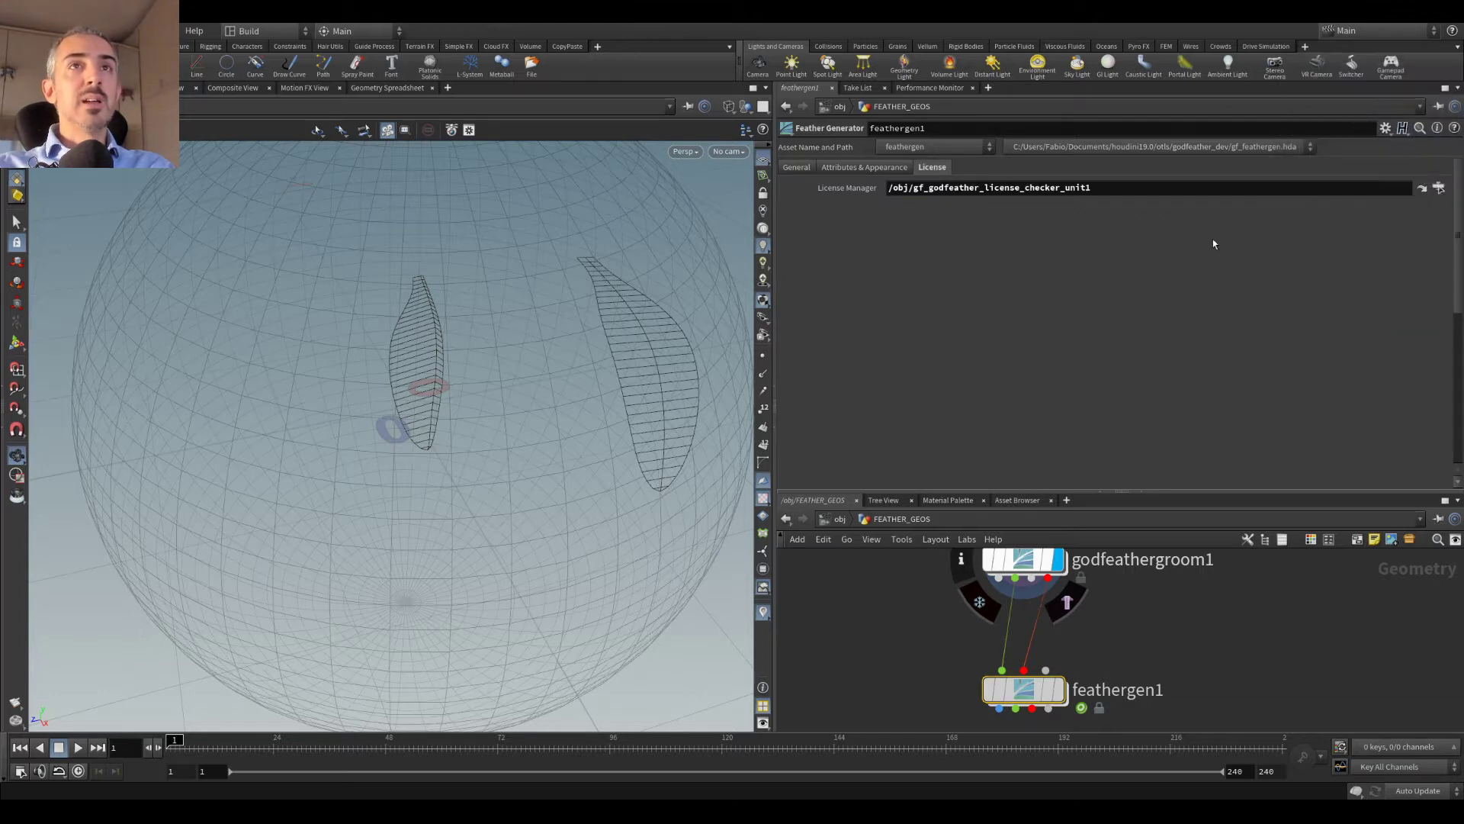
{"action": "left_click", "coordinate": [835, 169]}
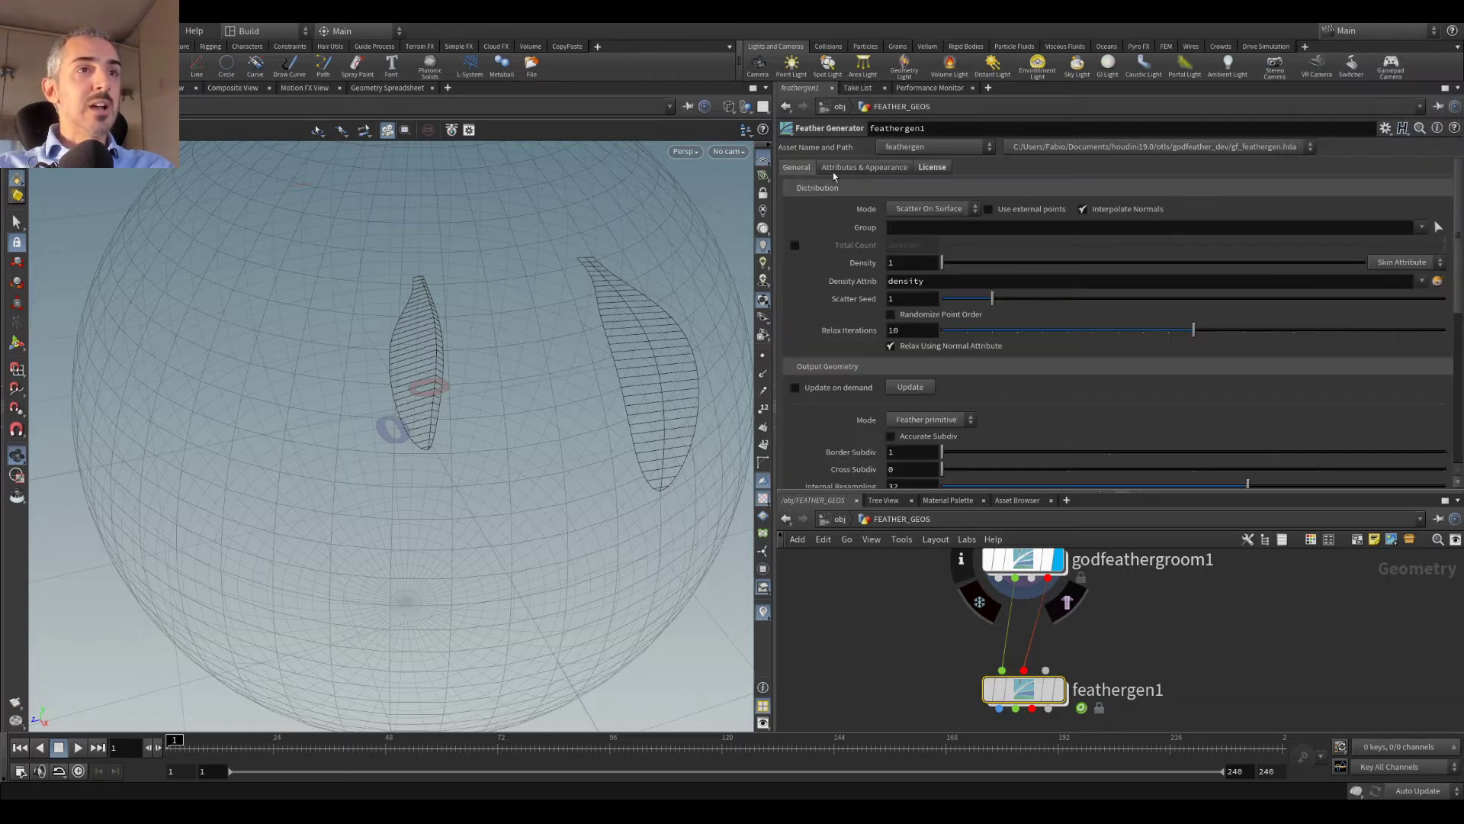
Step: Display the Feather Generator's output and view the whole sphere
{"action": "left_click", "coordinate": [1066, 690]}
{"action": "right_click_drag", "start_coordinate": [457, 405], "coordinate": [394, 396]}
{"action": "left_click_drag", "start_coordinate": [394, 396], "coordinate": [602, 493]}
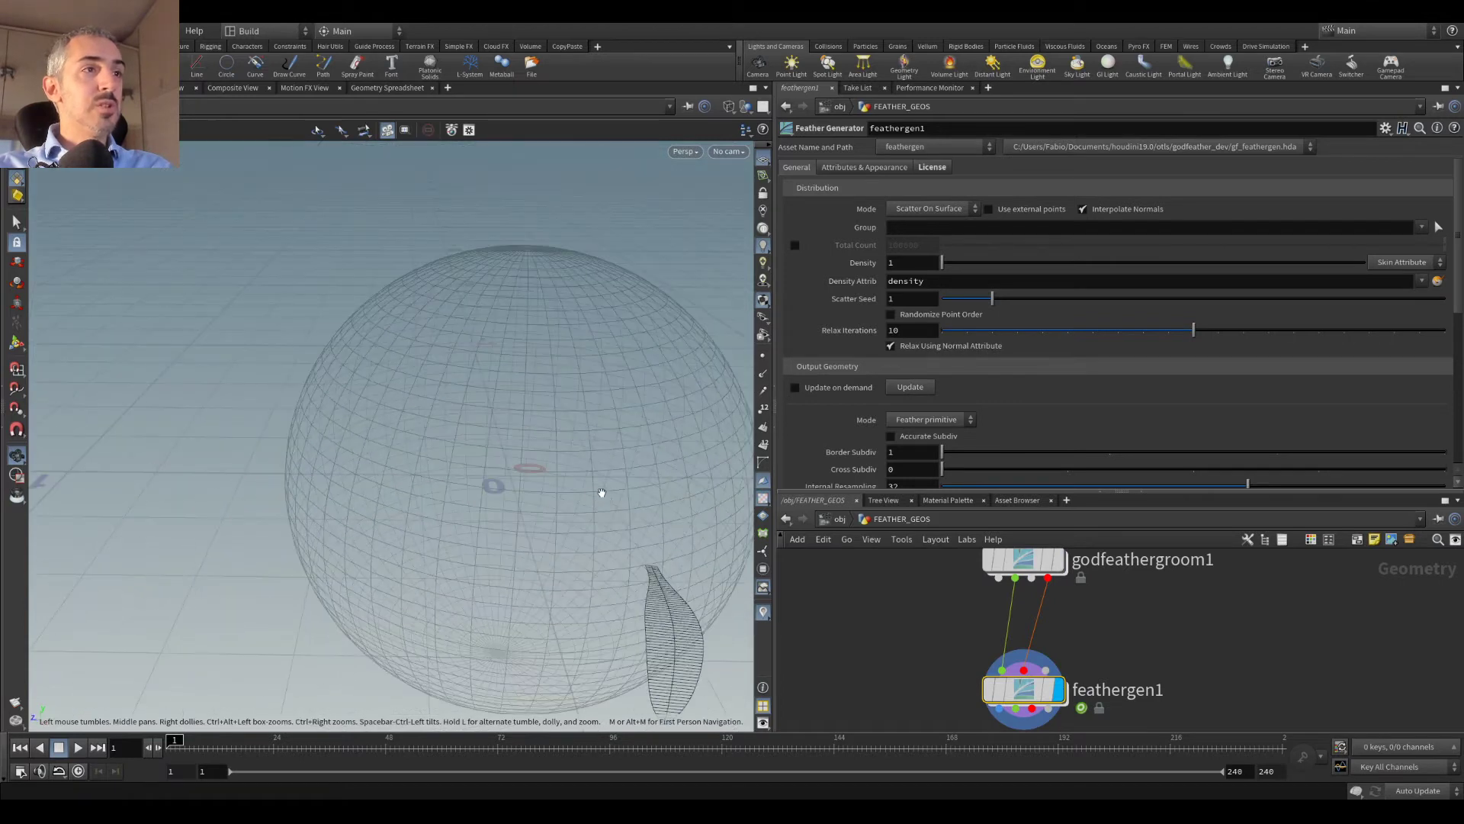
{"action": "middle_click_drag", "start_coordinate": [602, 494], "coordinate": [494, 391]}
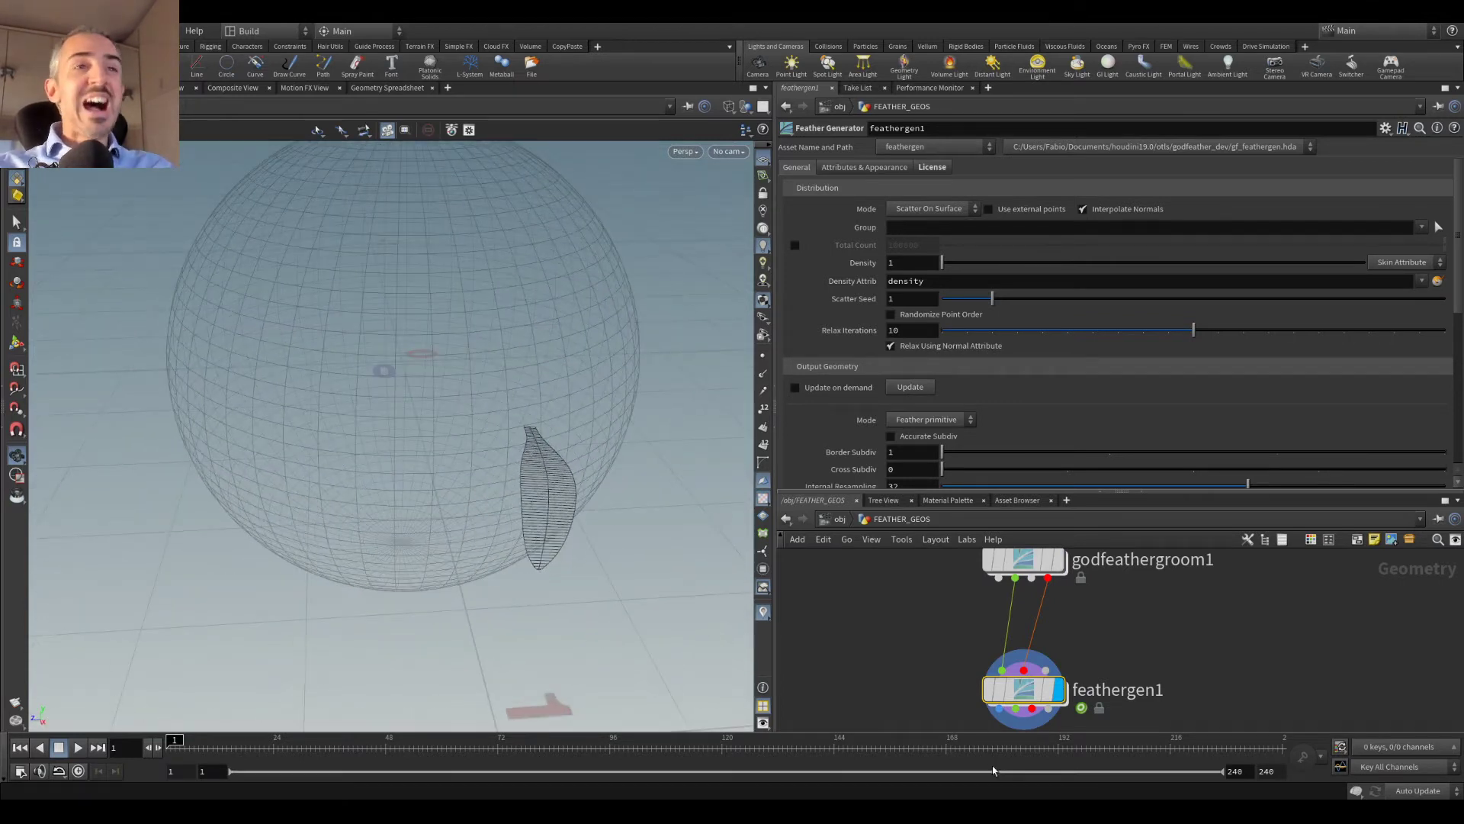
Step: Set the Feather Generator's scatter density to 100 and show its output geometry settings
{"action": "left_click_drag", "start_coordinate": [1018, 693], "coordinate": [1017, 685]}
{"action": "left_click", "coordinate": [907, 266]}
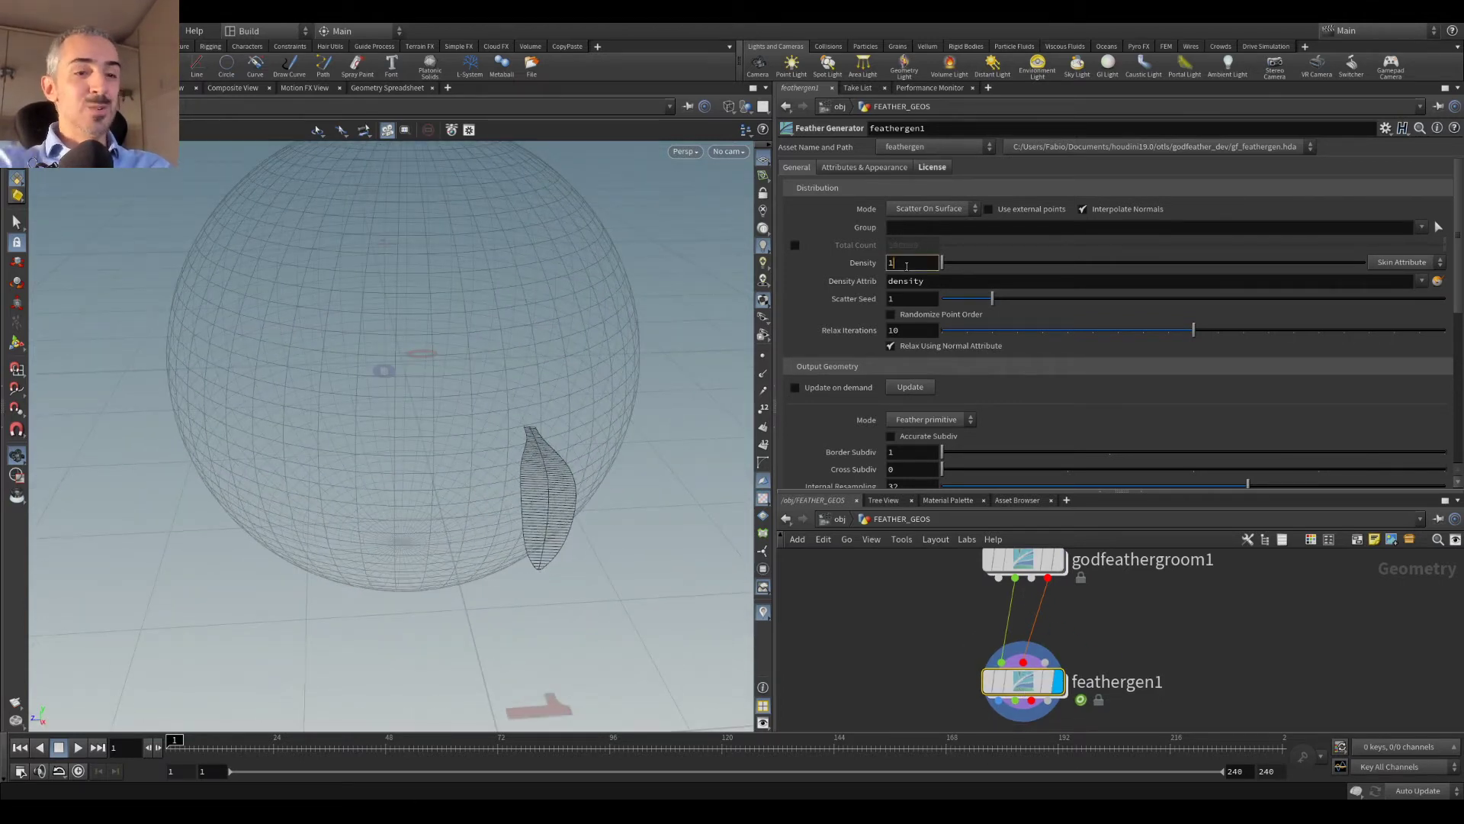
{"action": "key", "text": "Return"}
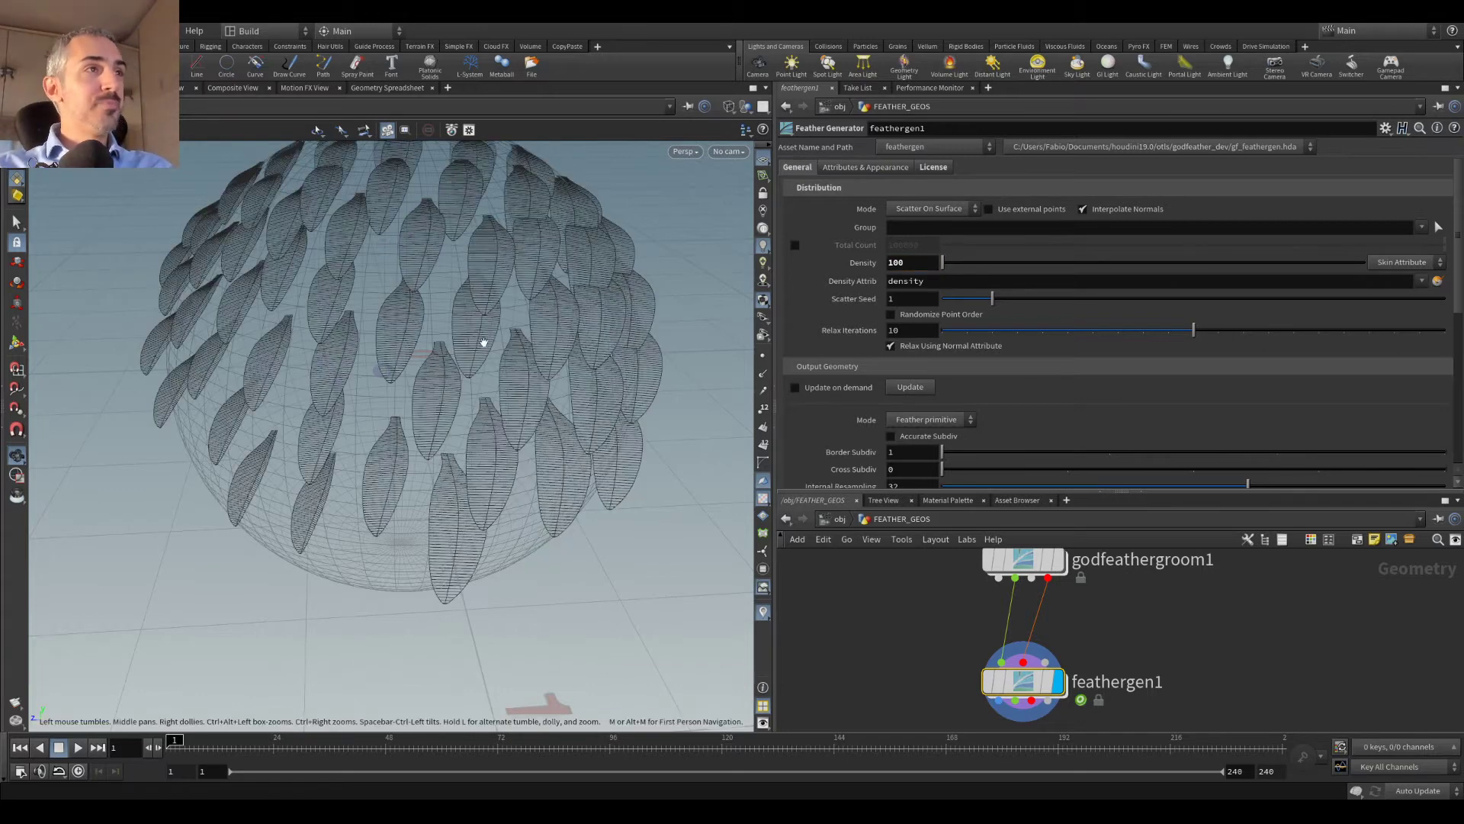
{"action": "scroll", "coordinate": [1037, 404], "scroll_direction": "down", "scroll_amount": 4}
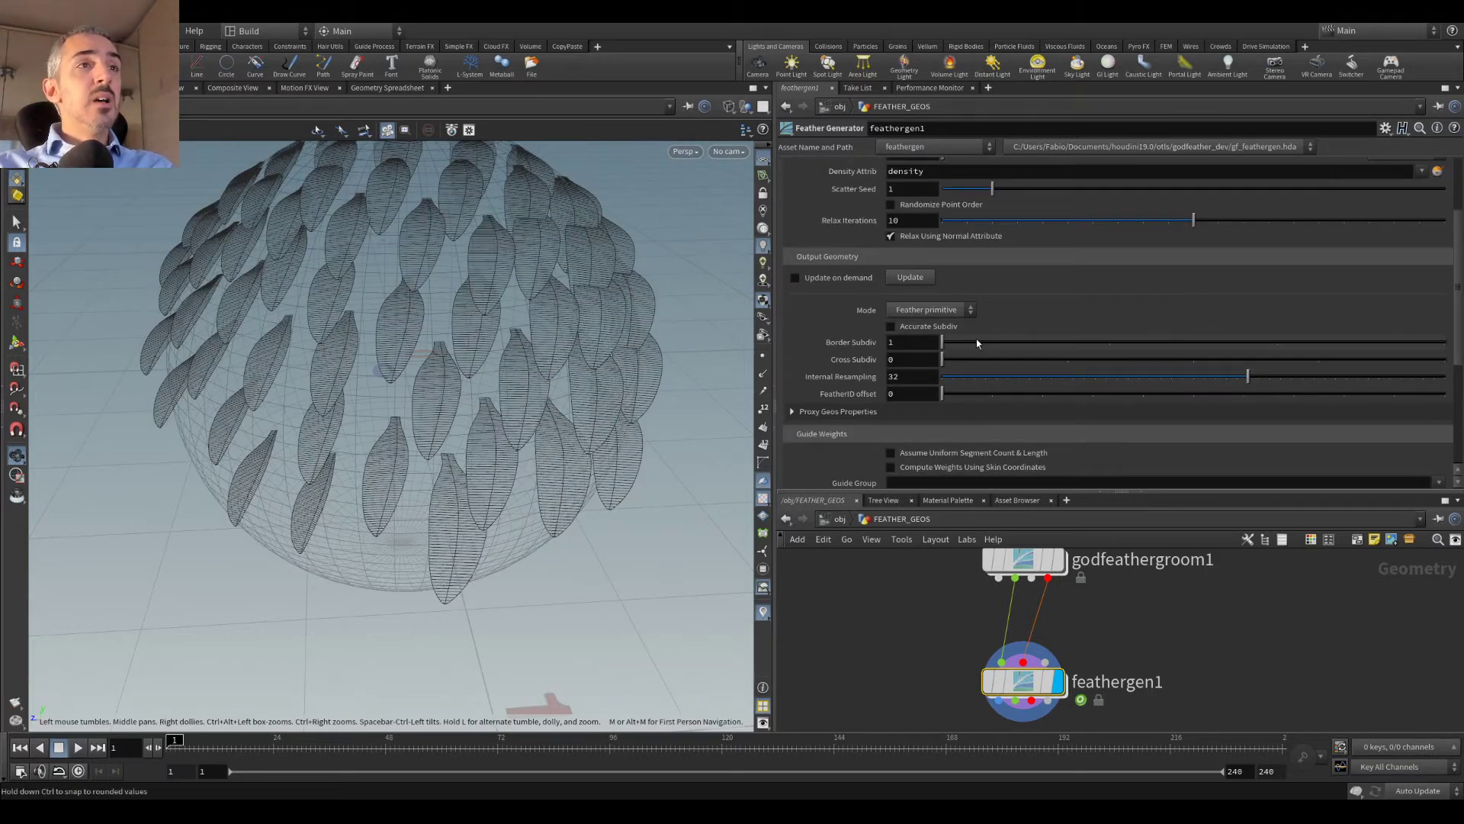
Step: Set the Feather Generator's guide influence radius to 0.2
{"action": "scroll", "coordinate": [991, 343], "scroll_direction": "up", "scroll_amount": 4}
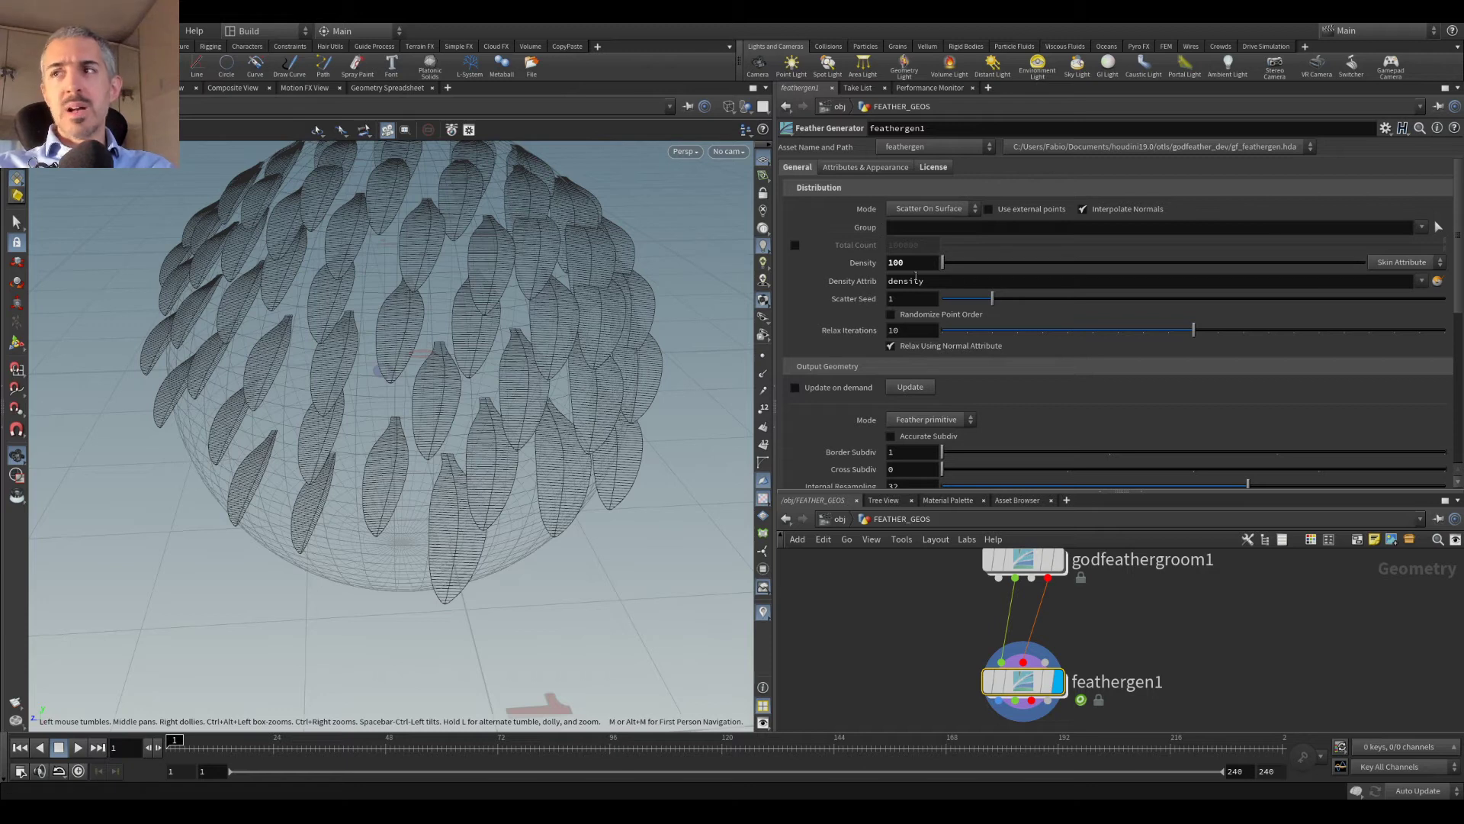
{"action": "scroll", "coordinate": [980, 313], "scroll_direction": "down", "scroll_amount": 4}
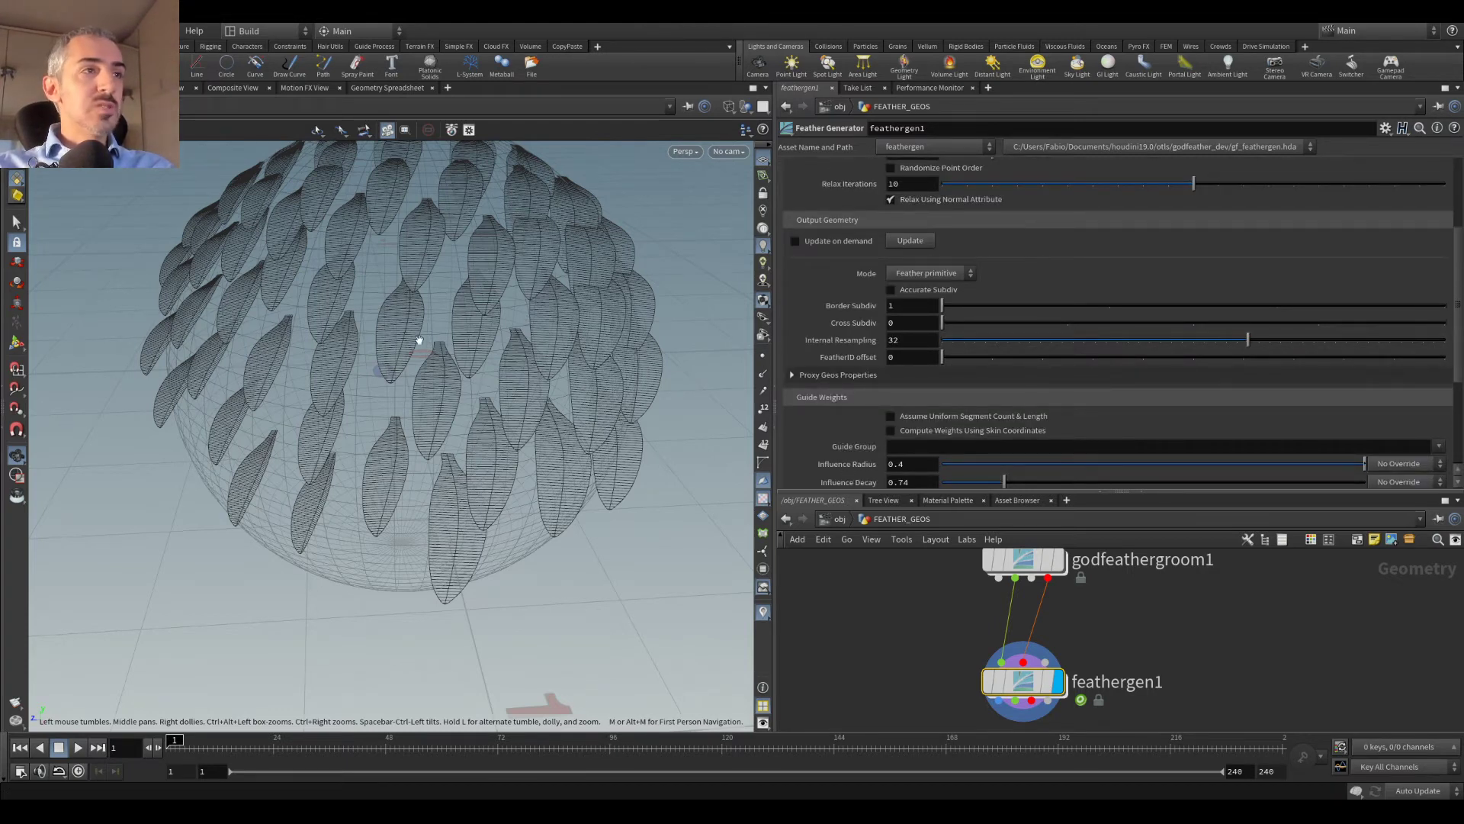
{"action": "scroll", "coordinate": [922, 366], "scroll_direction": "down", "scroll_amount": 3}
{"action": "left_click", "coordinate": [923, 372]}
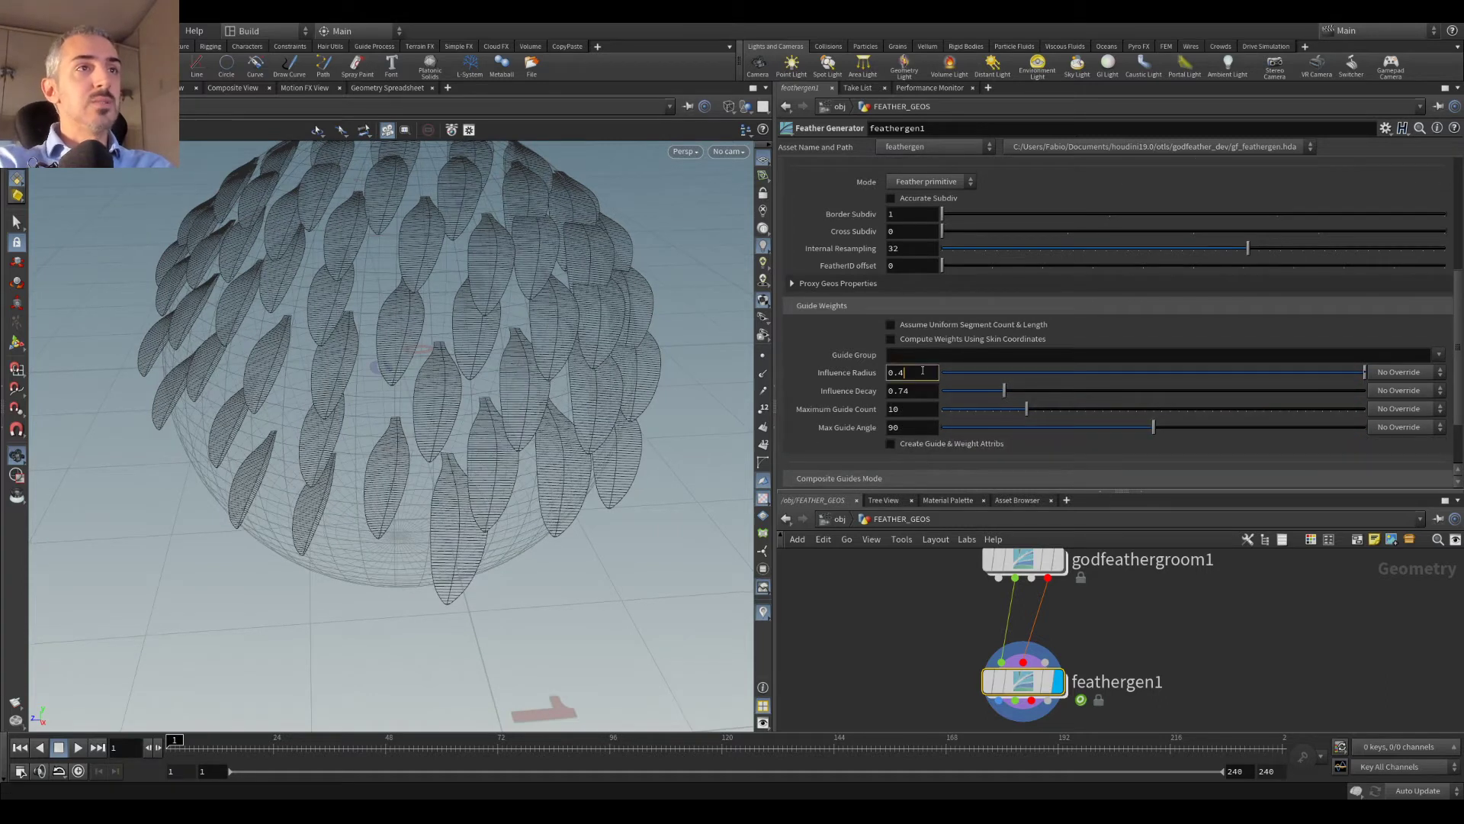
{"action": "type", "text": "0.2"}
{"action": "key", "text": "Return"}
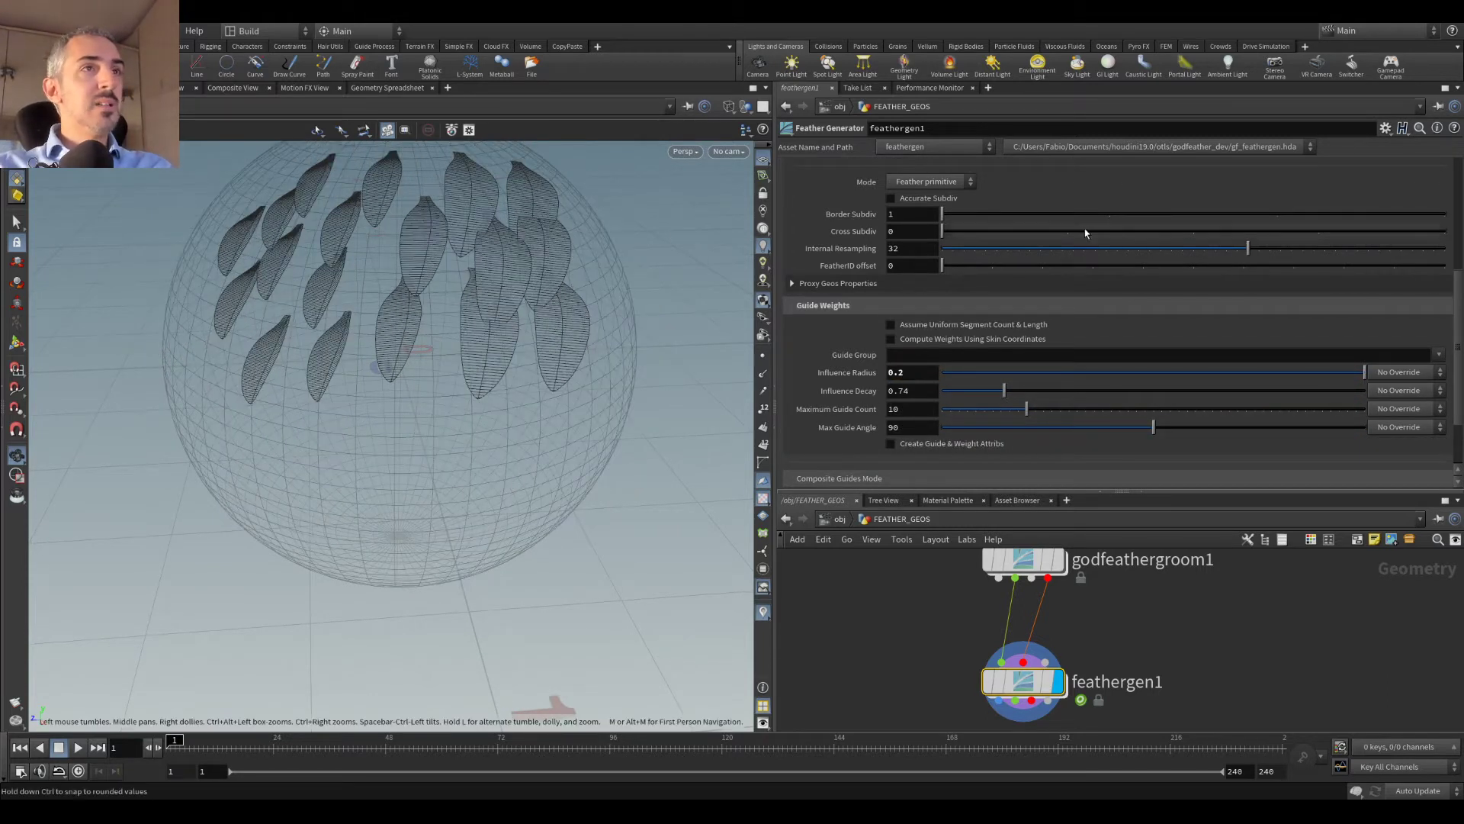
Step: Raise the Feather Generator's scatter density to 500 and view the denser feathers on the sphere
{"action": "scroll", "coordinate": [923, 367], "scroll_direction": "up", "scroll_amount": 8}
{"action": "left_click", "coordinate": [913, 262]}
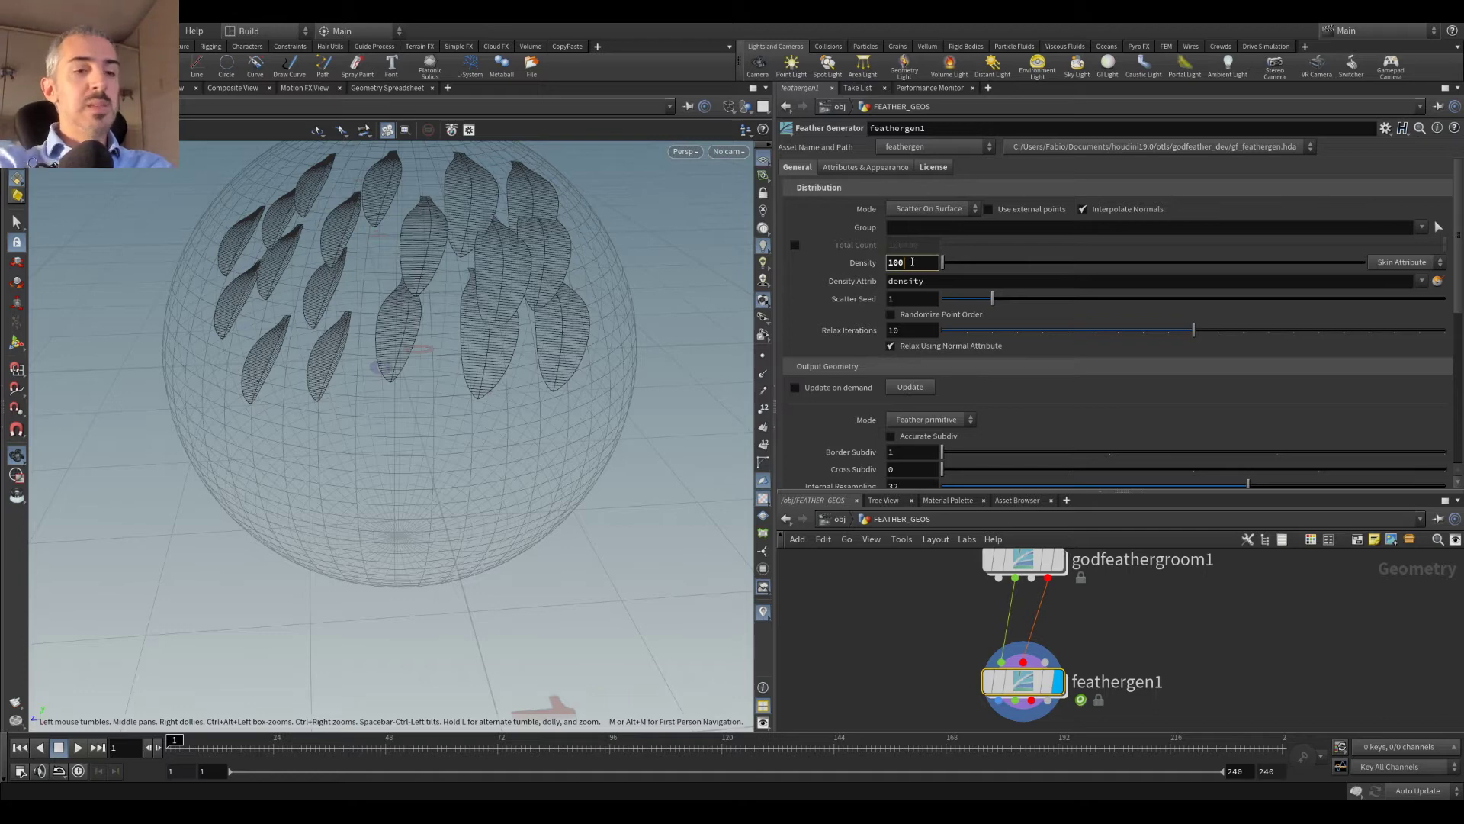
{"action": "type", "text": "500"}
{"action": "key", "text": "Return"}
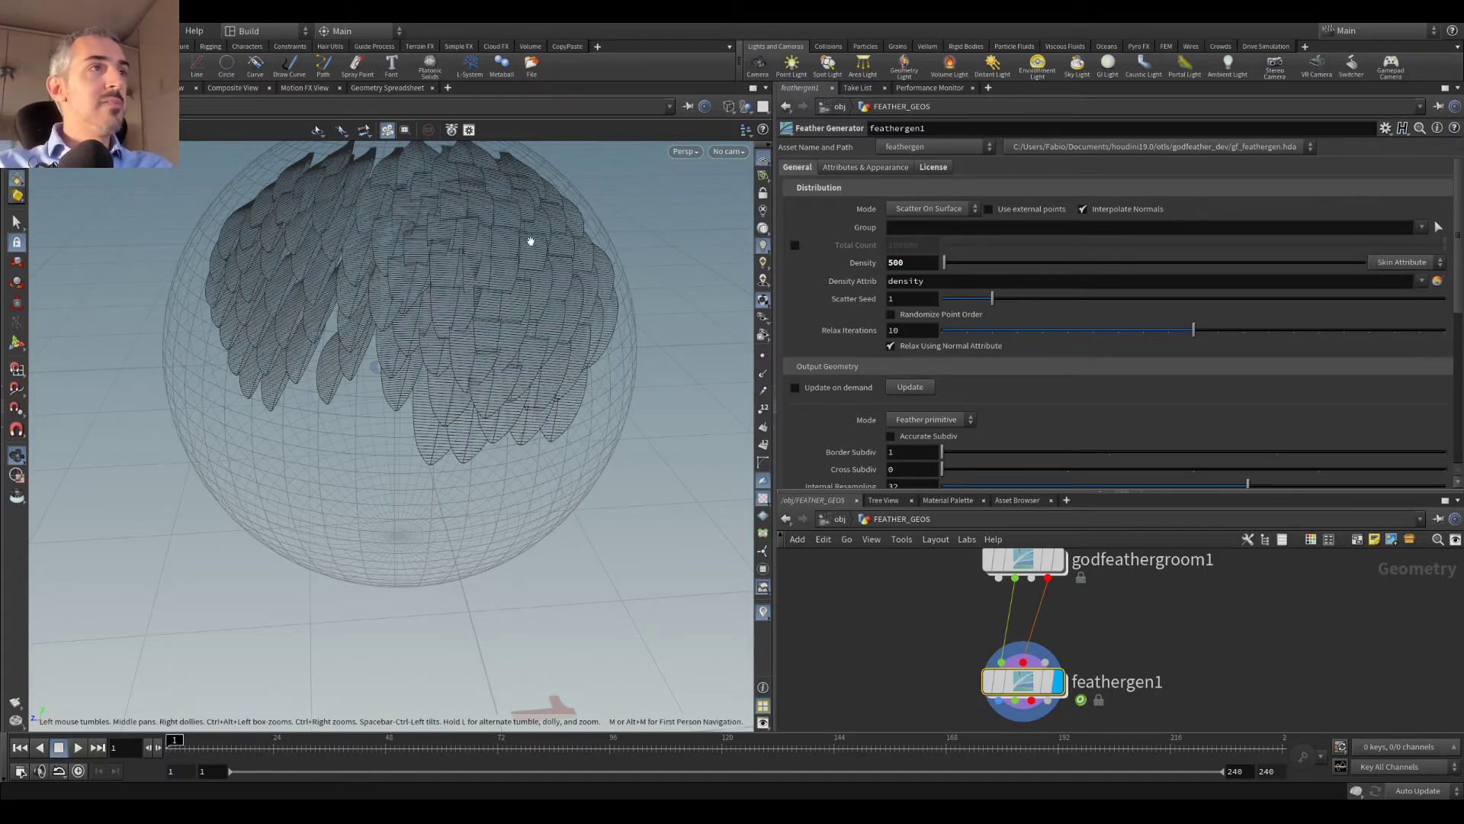
{"action": "left_click_drag", "start_coordinate": [530, 238], "coordinate": [448, 376]}
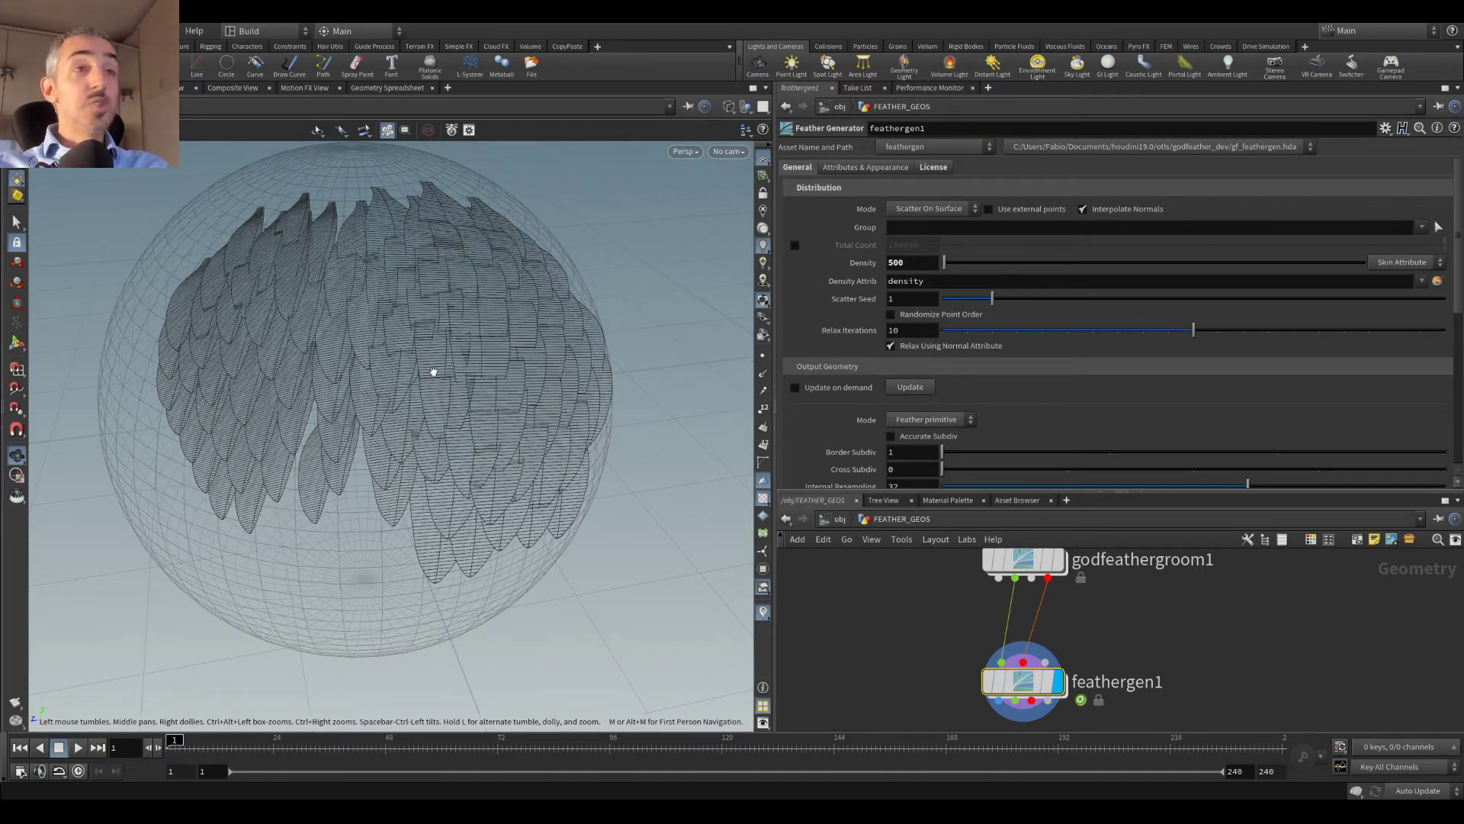
Step: Compare the groom node's guides with the Feather Generator's output, examining the feathers up close
{"action": "left_click", "coordinate": [1064, 566]}
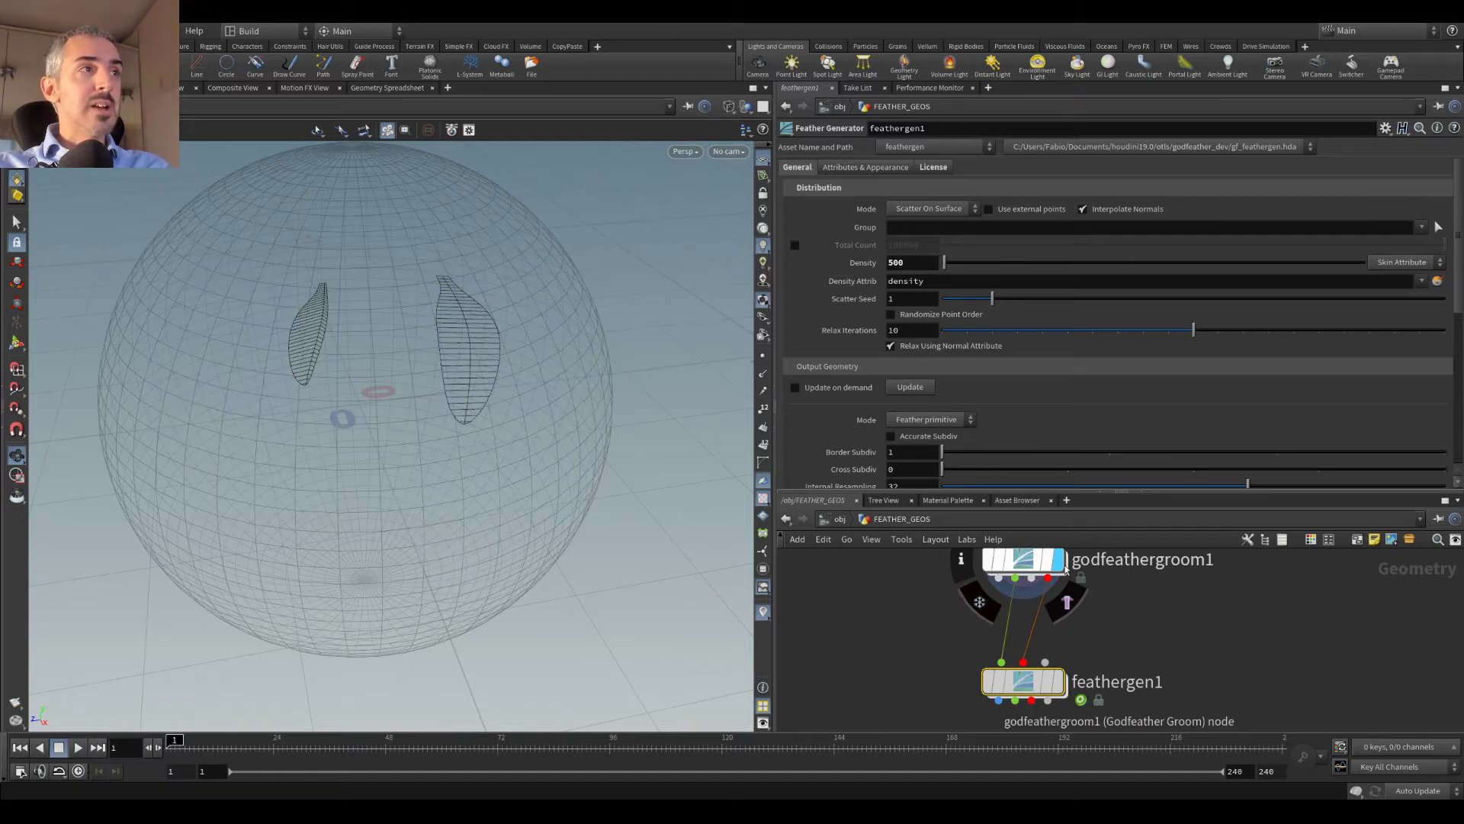
{"action": "scroll", "coordinate": [381, 420], "scroll_direction": "up", "scroll_amount": 2}
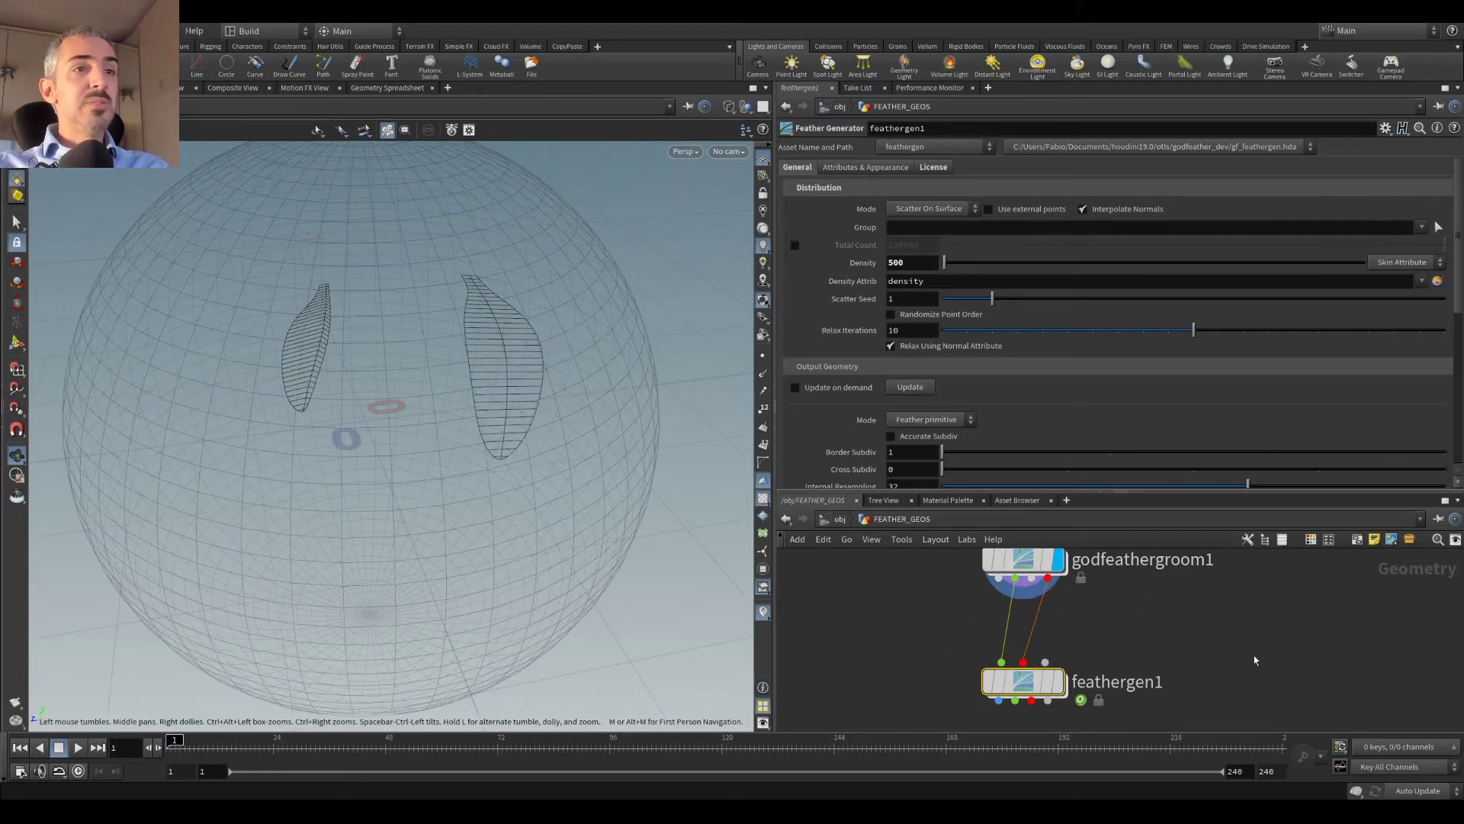
{"action": "left_click", "coordinate": [1059, 681]}
{"action": "left_click_drag", "start_coordinate": [346, 323], "coordinate": [288, 311]}
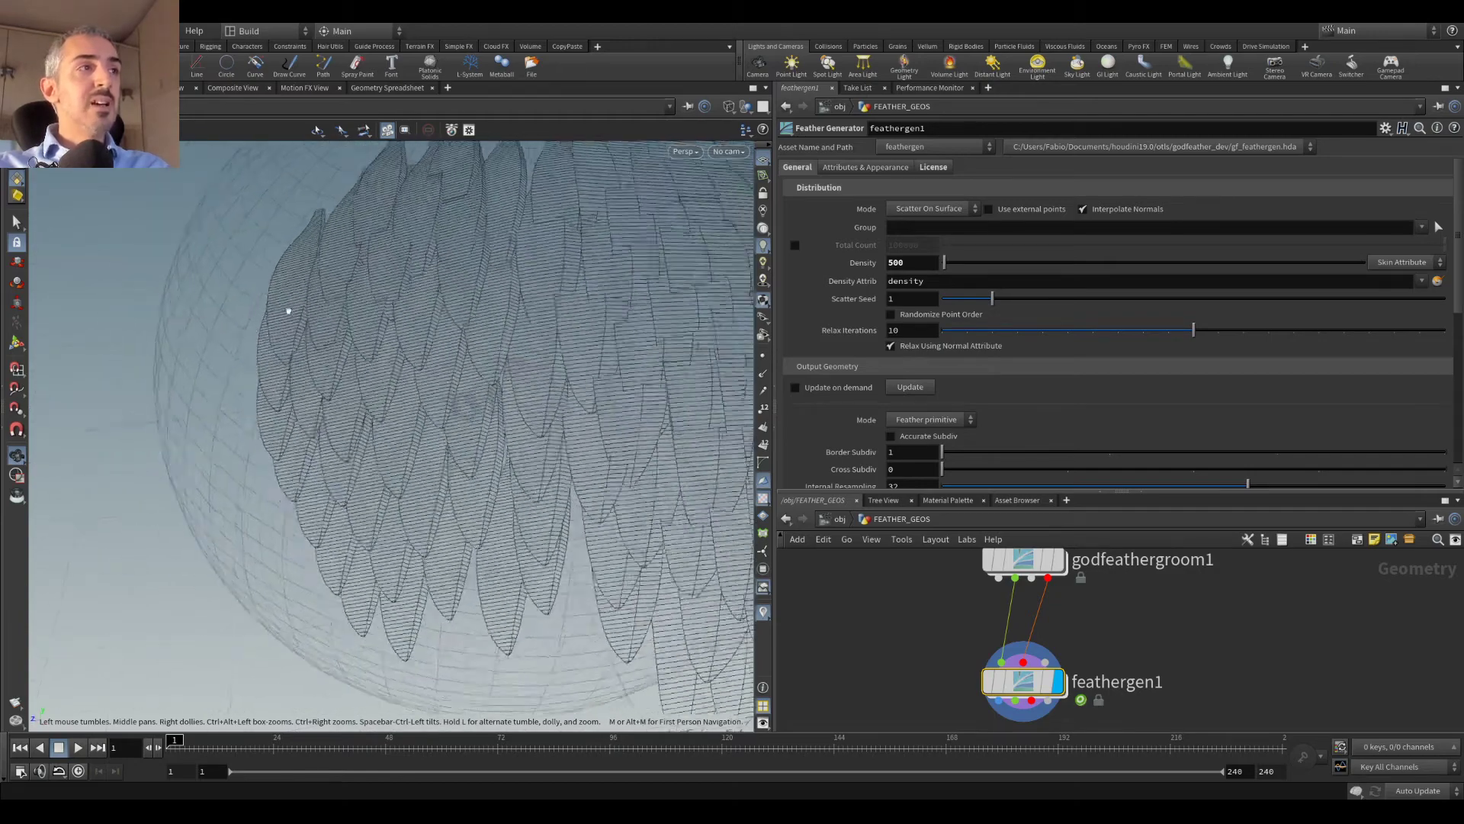
{"action": "scroll", "coordinate": [288, 311], "scroll_direction": "up", "scroll_amount": 8}
{"action": "scroll", "coordinate": [318, 301], "scroll_direction": "down", "scroll_amount": 10}
{"action": "left_click_drag", "start_coordinate": [425, 366], "coordinate": [260, 321]}
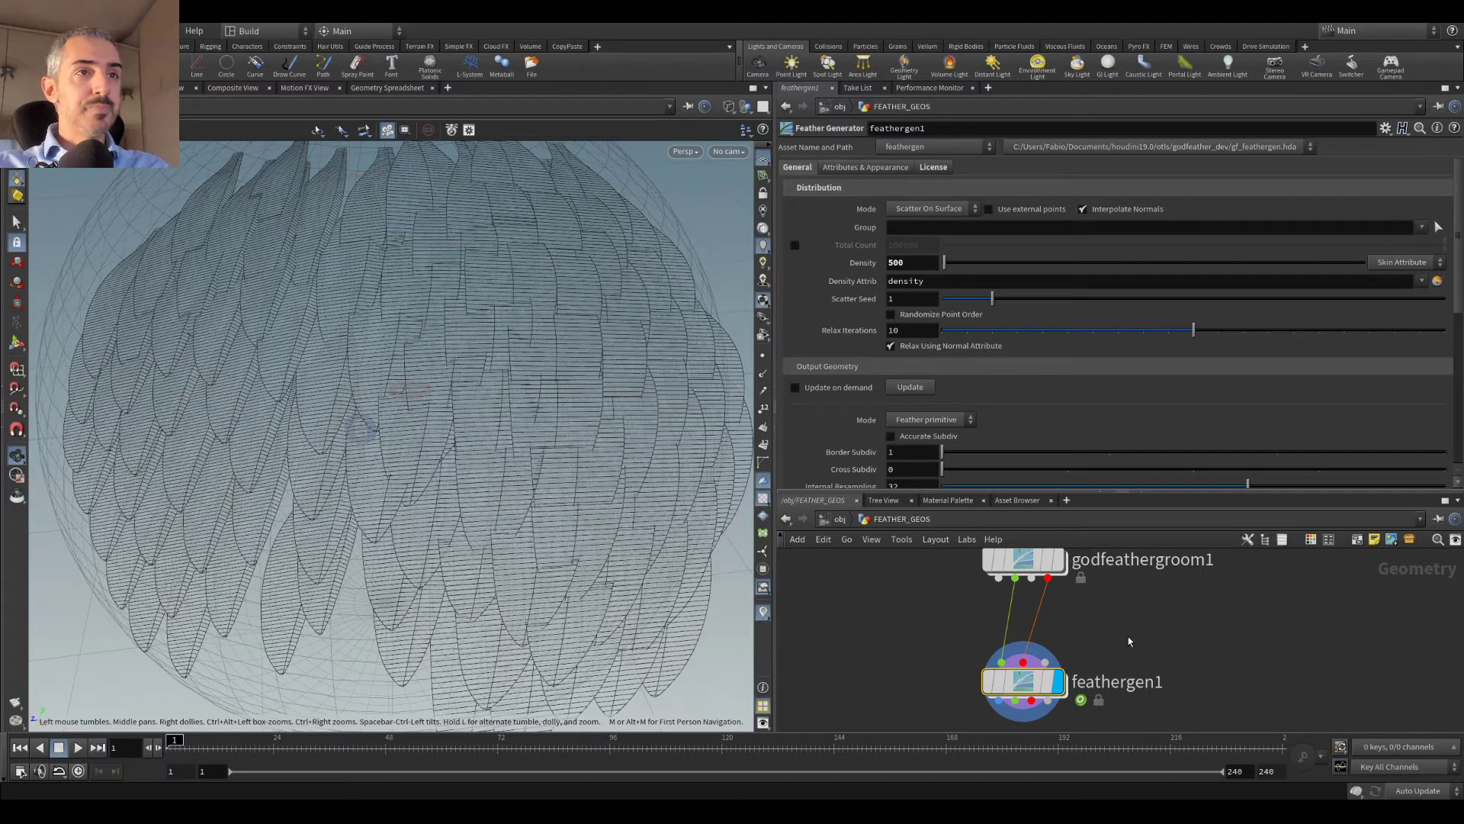
Step: Examine how far the generated feathers cover the sphere around the groom guides
{"action": "middle_click_drag", "start_coordinate": [1129, 638], "coordinate": [1123, 656]}
{"action": "left_click_drag", "start_coordinate": [1015, 702], "coordinate": [1016, 683]}
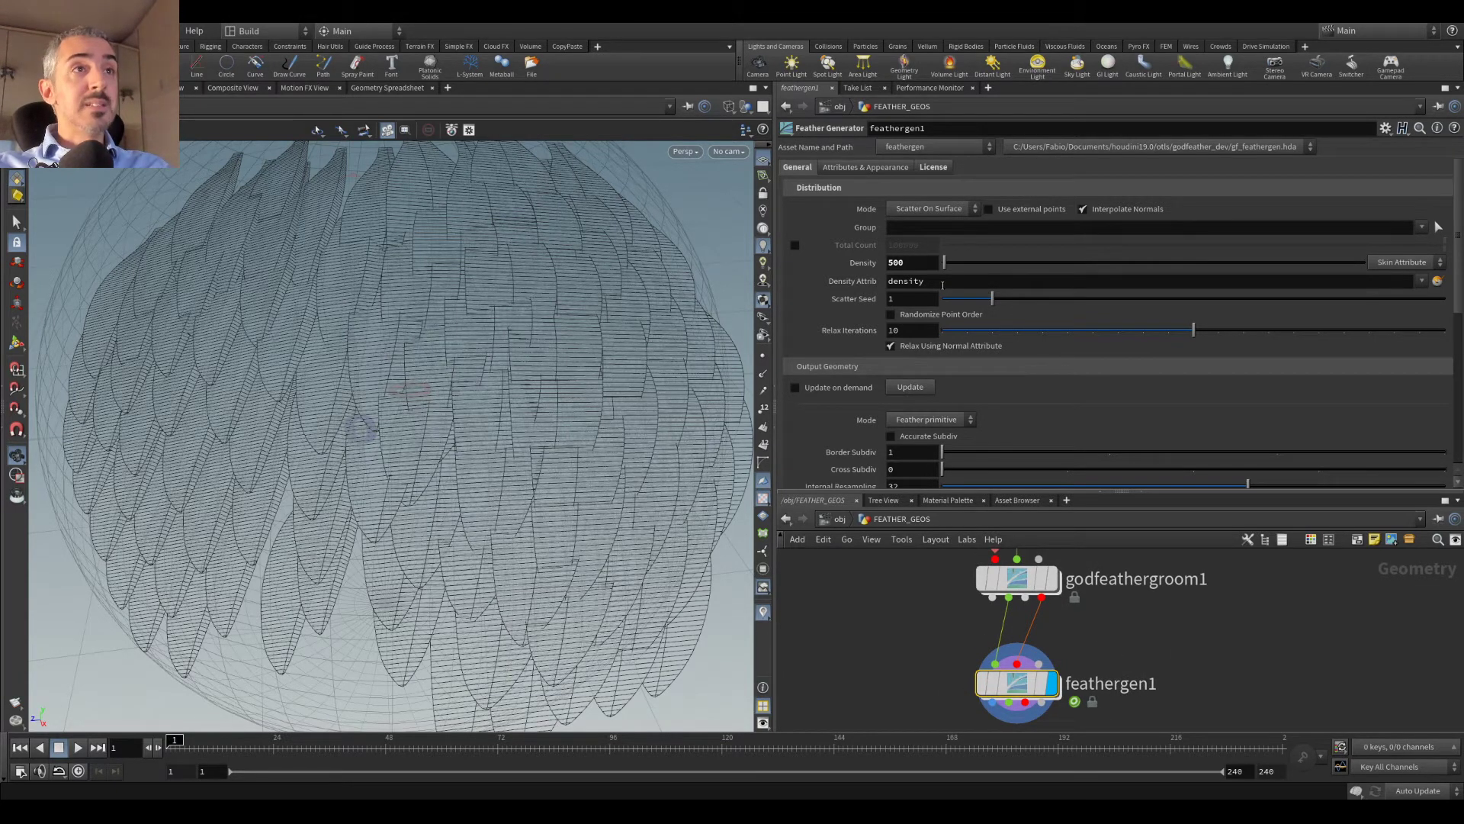
{"action": "key", "text": "h"}
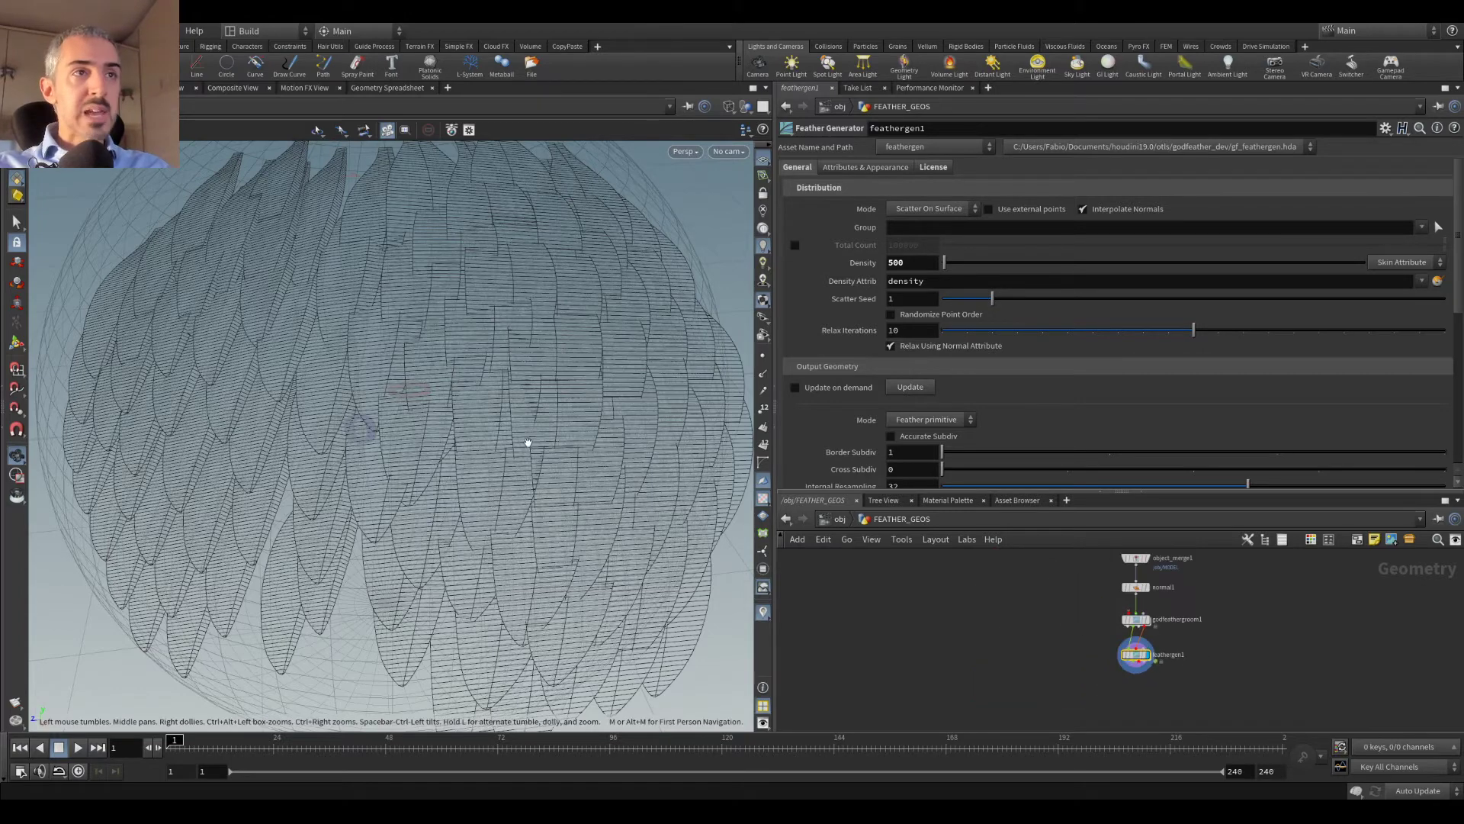
{"action": "scroll", "coordinate": [580, 461], "scroll_direction": "down", "scroll_amount": 5}
{"action": "left_click_drag", "start_coordinate": [486, 458], "coordinate": [405, 400]}
{"action": "scroll", "coordinate": [415, 396], "scroll_direction": "up", "scroll_amount": 5}
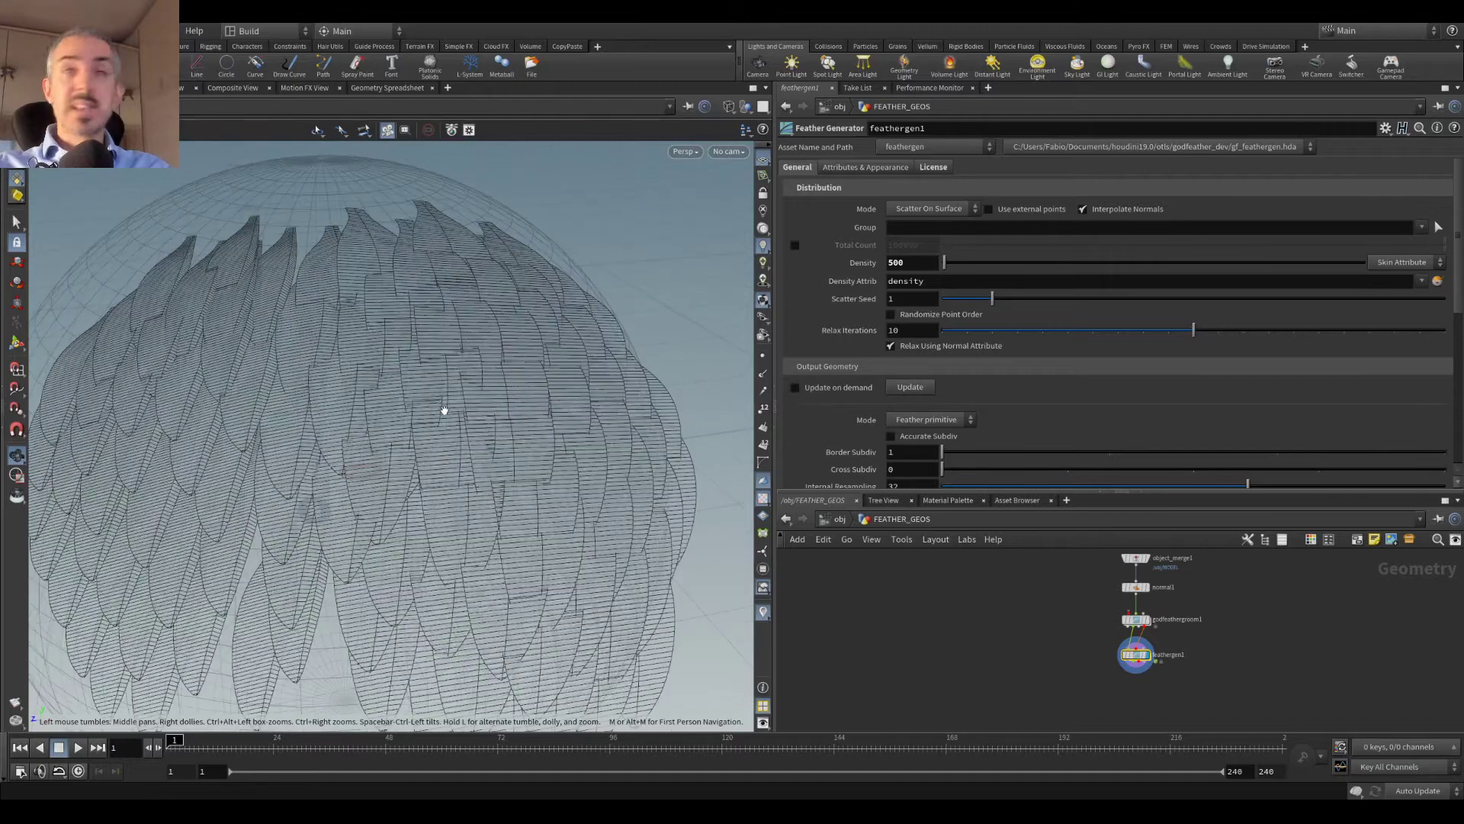
{"action": "scroll", "coordinate": [1181, 632], "scroll_direction": "up", "scroll_amount": 5}
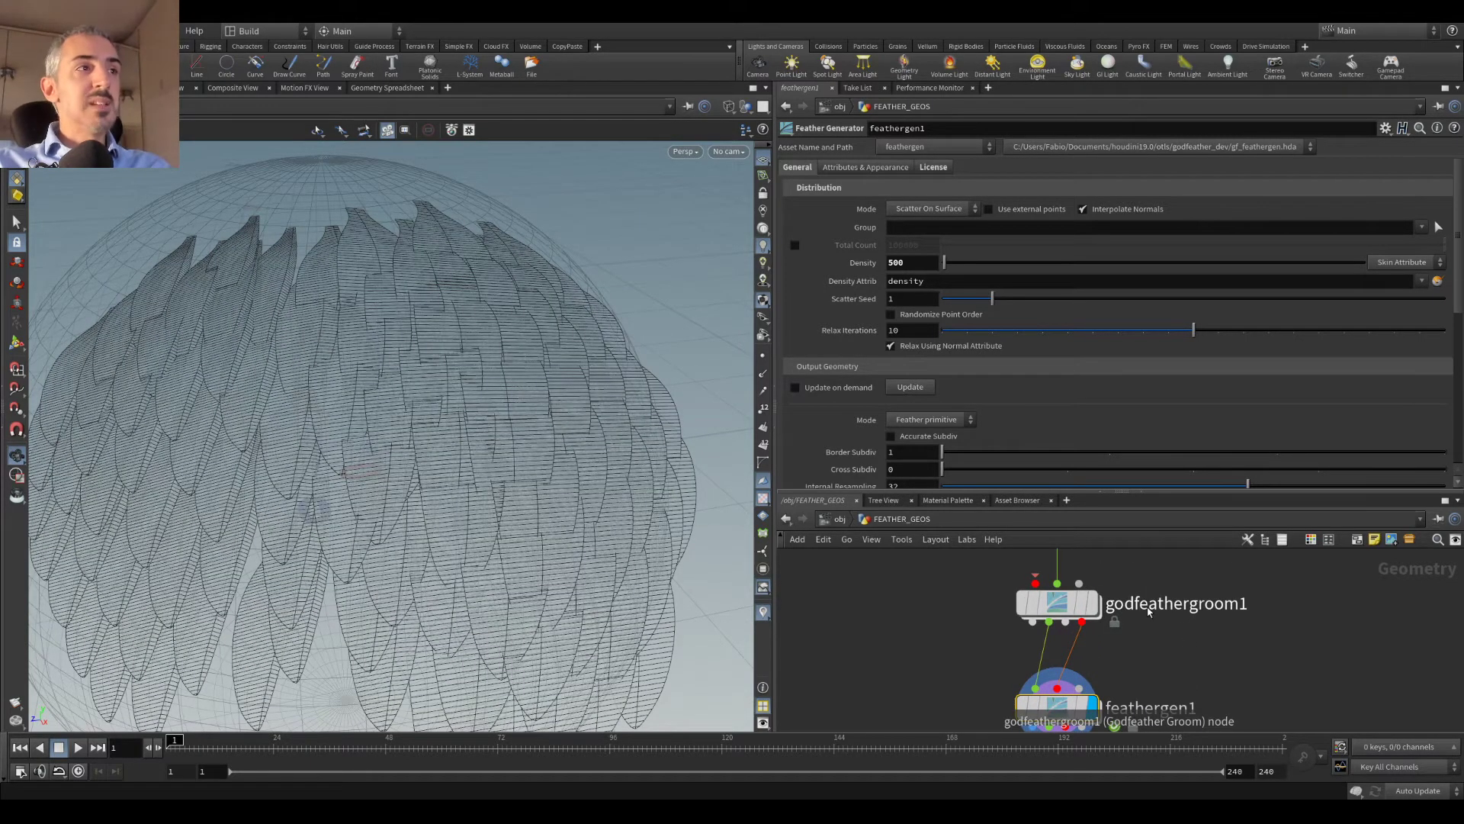
{"action": "scroll", "coordinate": [588, 380], "scroll_direction": "down", "scroll_amount": 5}
{"action": "left_click_drag", "start_coordinate": [587, 380], "coordinate": [491, 418]}
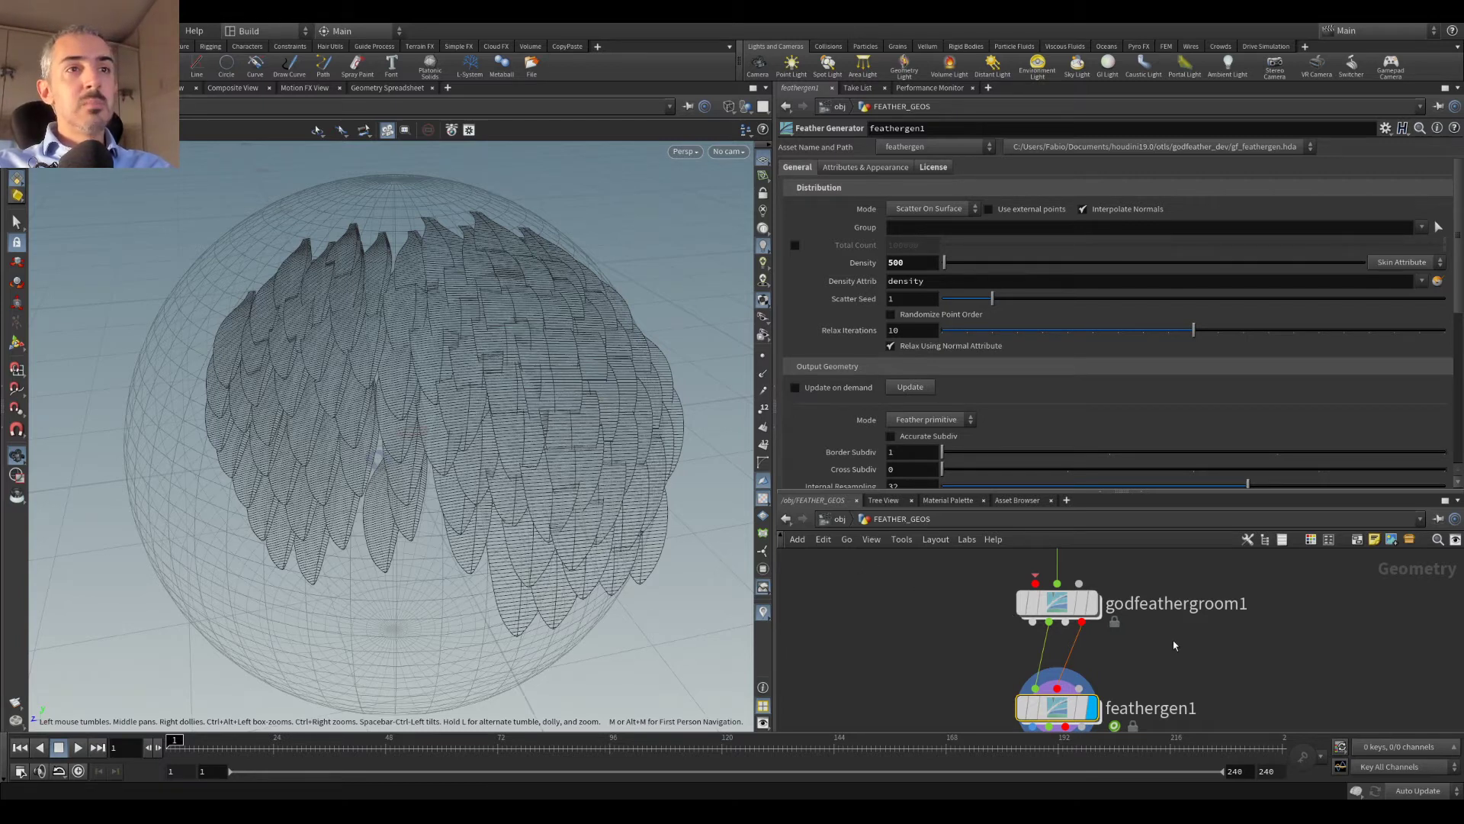
Step: Select the groom node and display its guides on the sphere
{"action": "left_click", "coordinate": [1060, 607]}
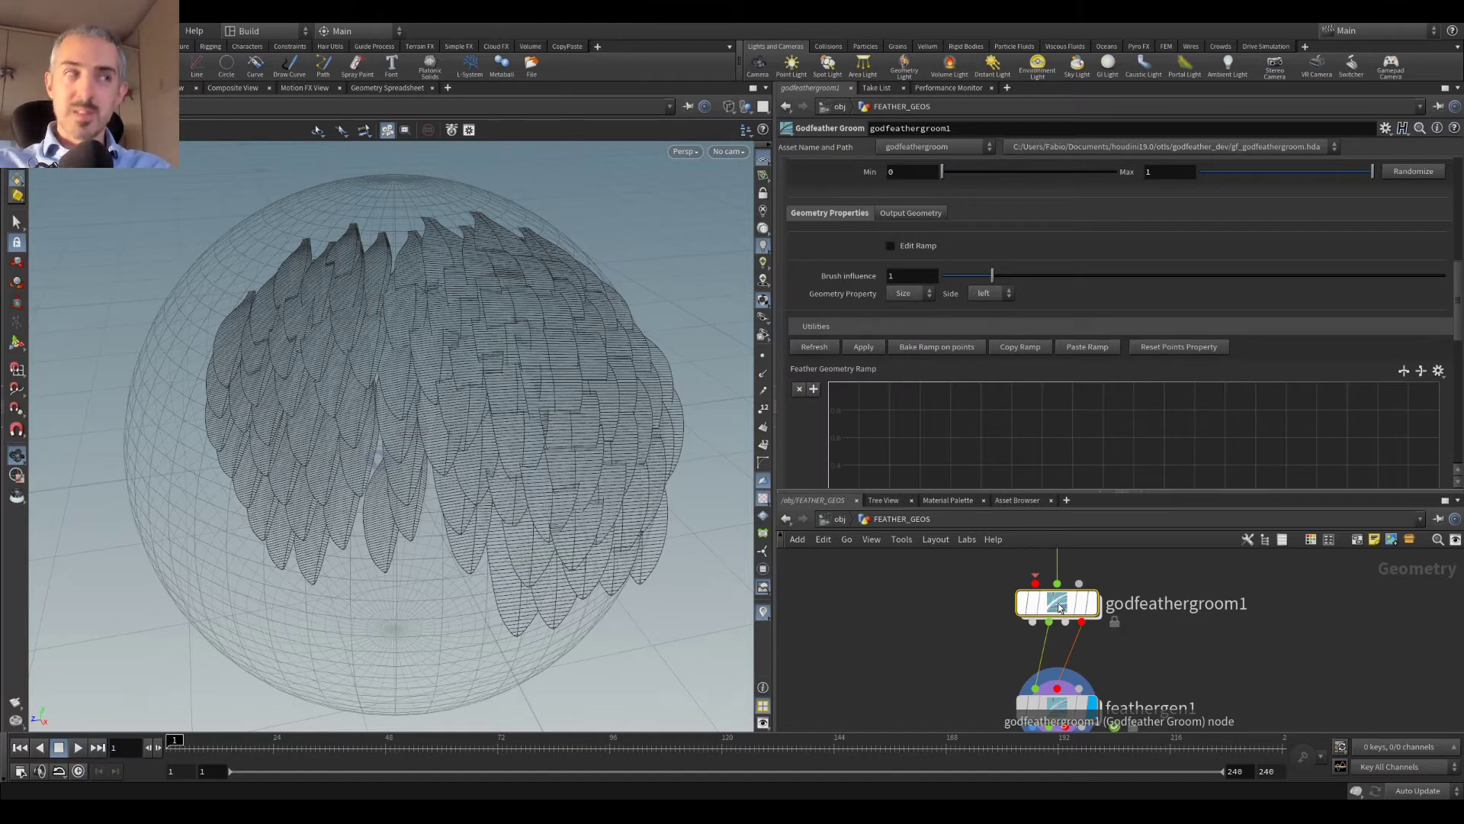
{"action": "mouse_move", "coordinate": [1094, 614]}
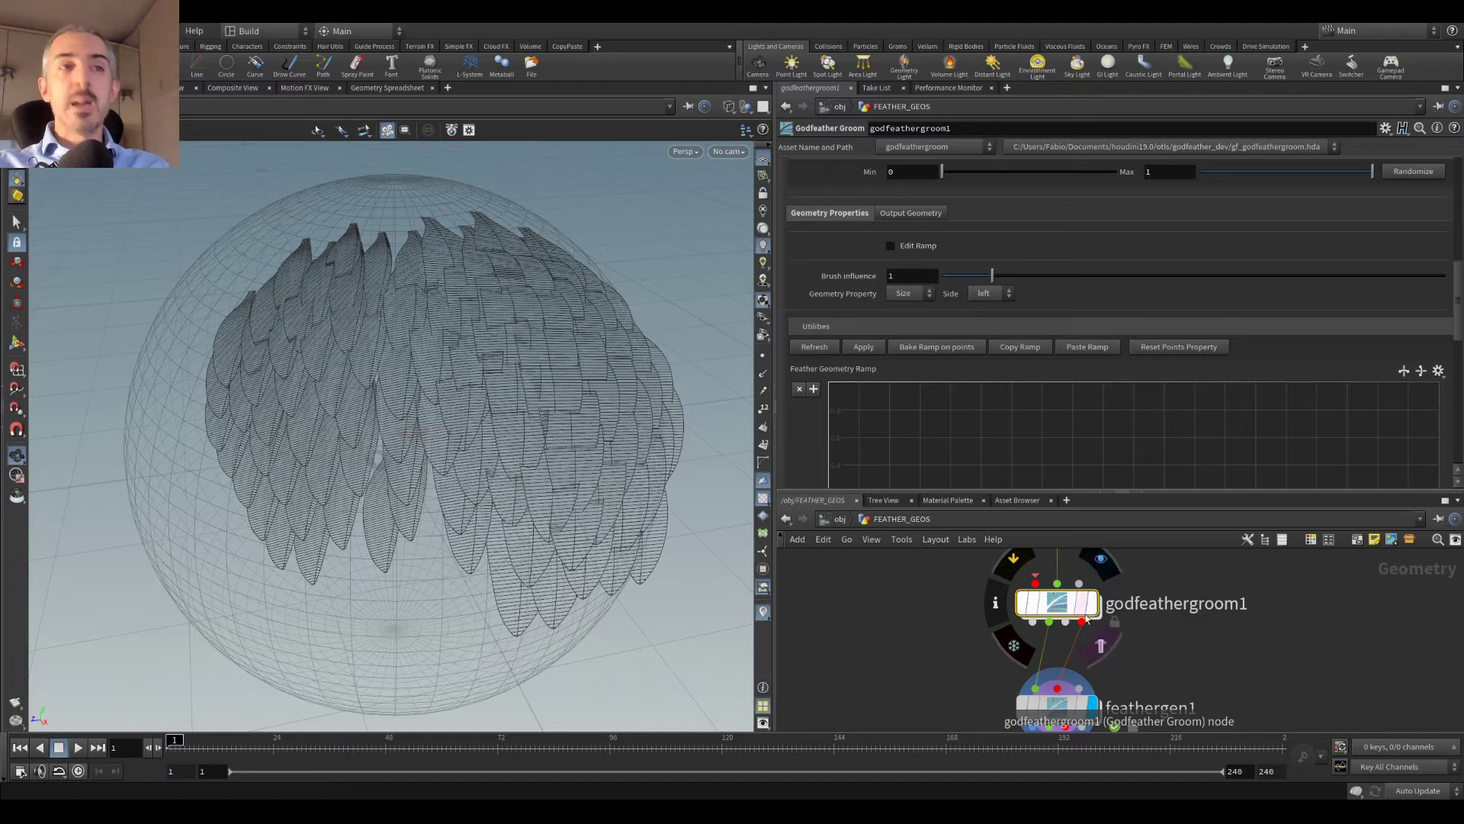
{"action": "middle_click_drag", "start_coordinate": [1154, 665], "coordinate": [1171, 613]}
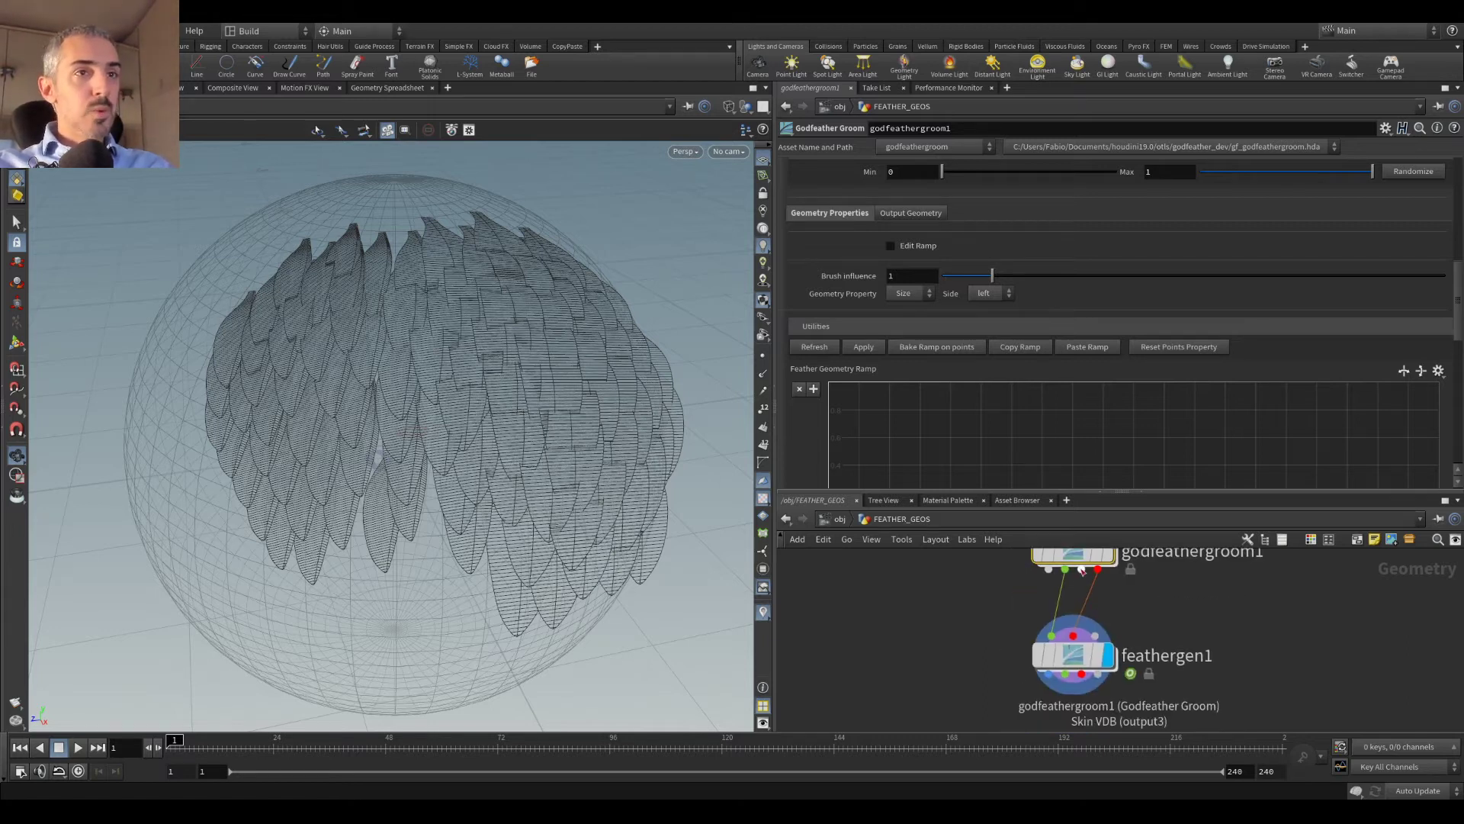
{"action": "left_click", "coordinate": [1109, 556]}
{"action": "left_click_drag", "start_coordinate": [450, 301], "coordinate": [446, 380]}
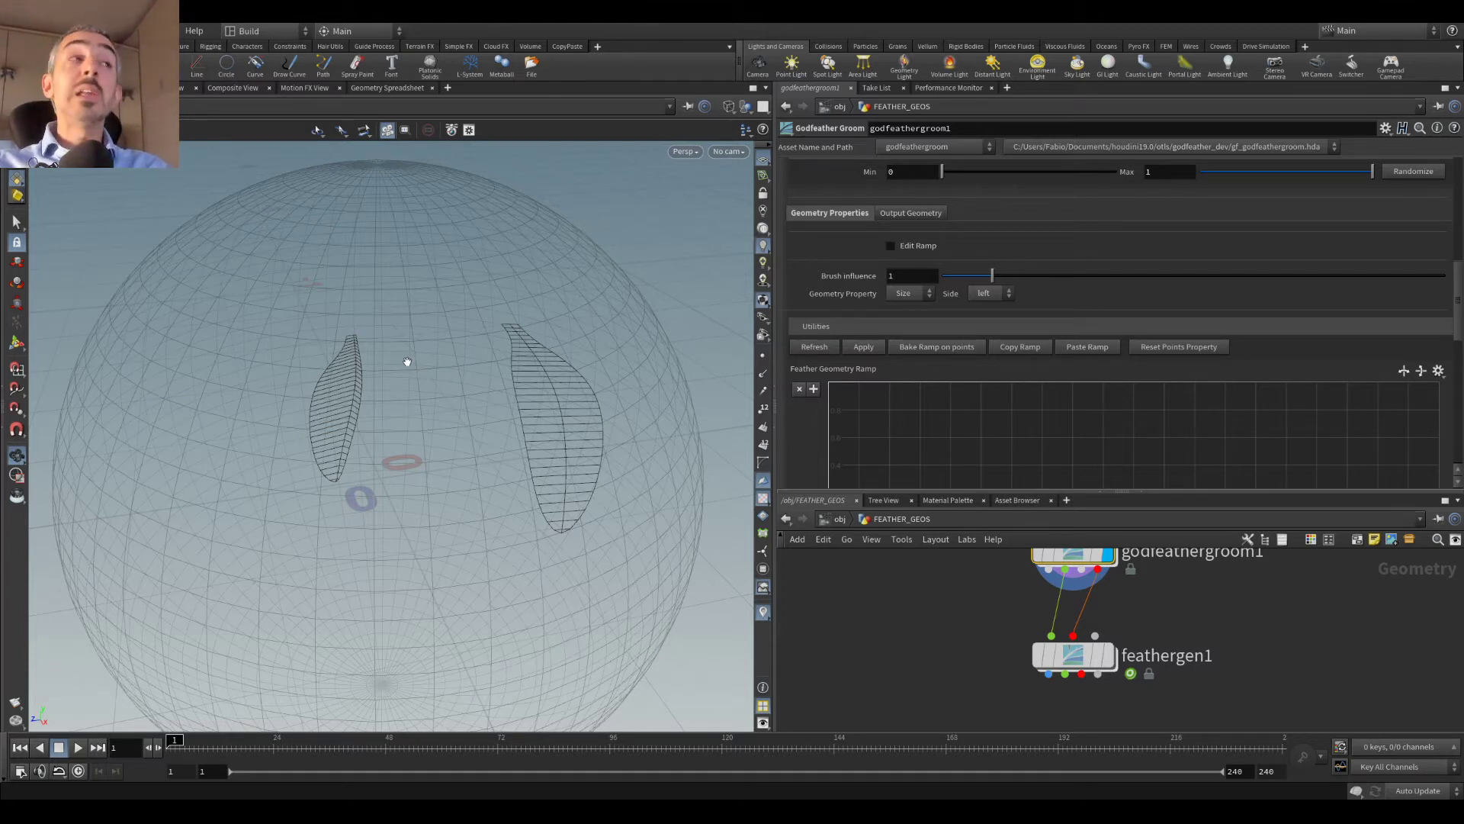
Step: Plant five more feather guides with the Plant Guides tool, one near the upper guides and four across the lower half
{"action": "left_click", "coordinate": [17, 343]}
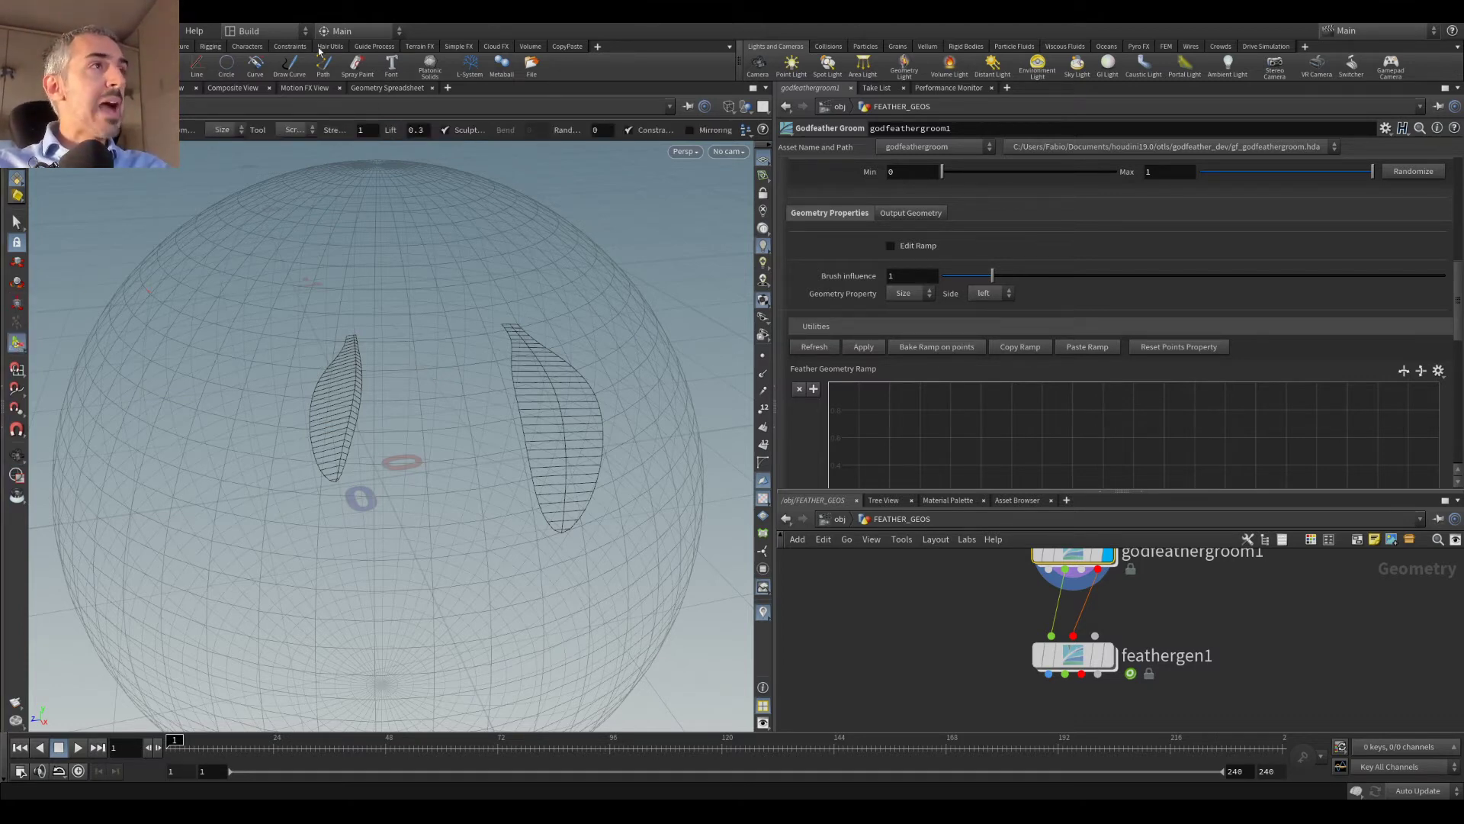
{"action": "left_click", "coordinate": [295, 130]}
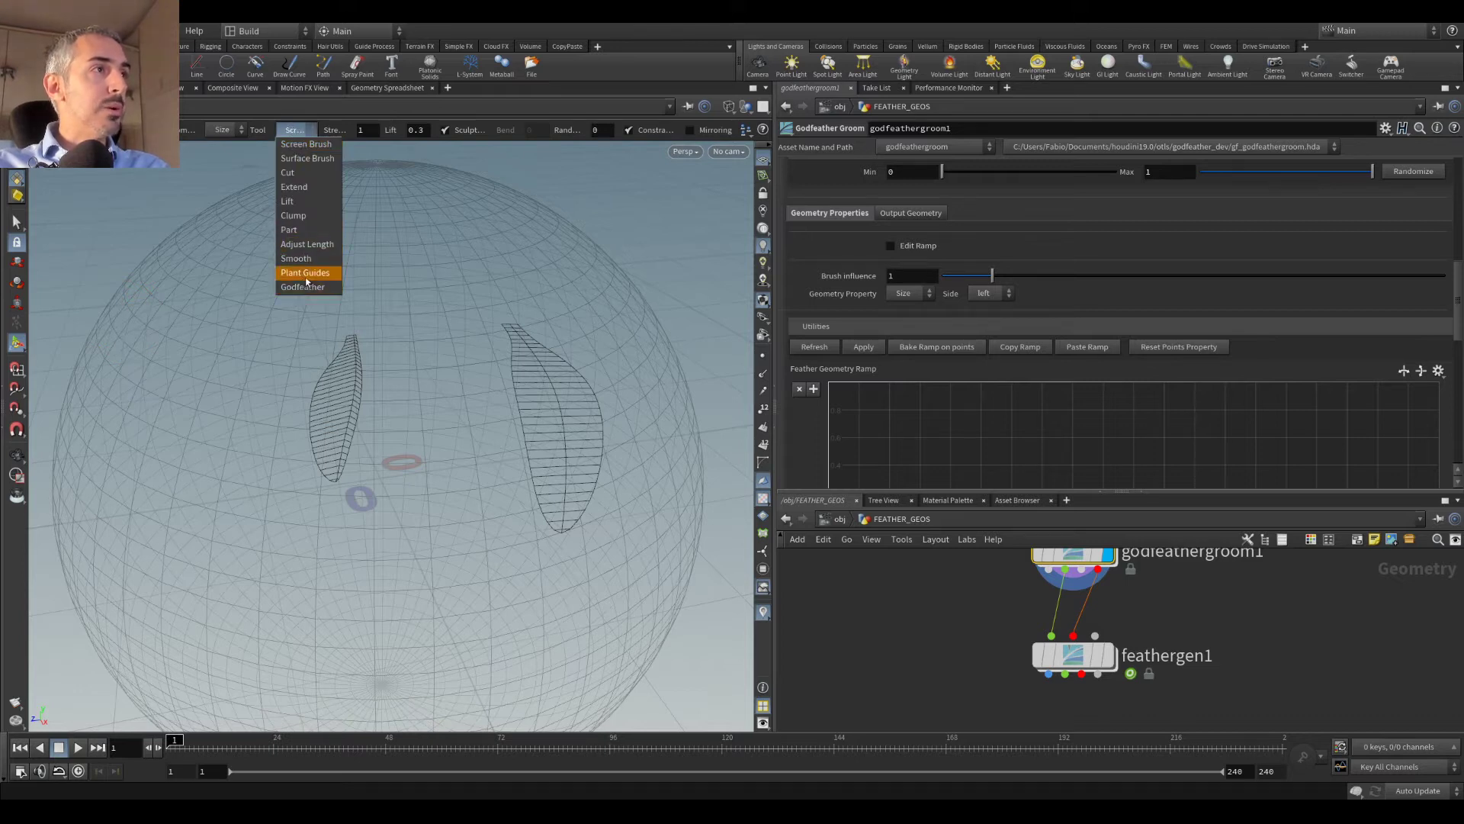
{"action": "left_click", "coordinate": [305, 278]}
{"action": "left_click", "coordinate": [456, 302]}
{"action": "left_click", "coordinate": [406, 461]}
{"action": "left_click", "coordinate": [267, 505]}
{"action": "left_click", "coordinate": [506, 562]}
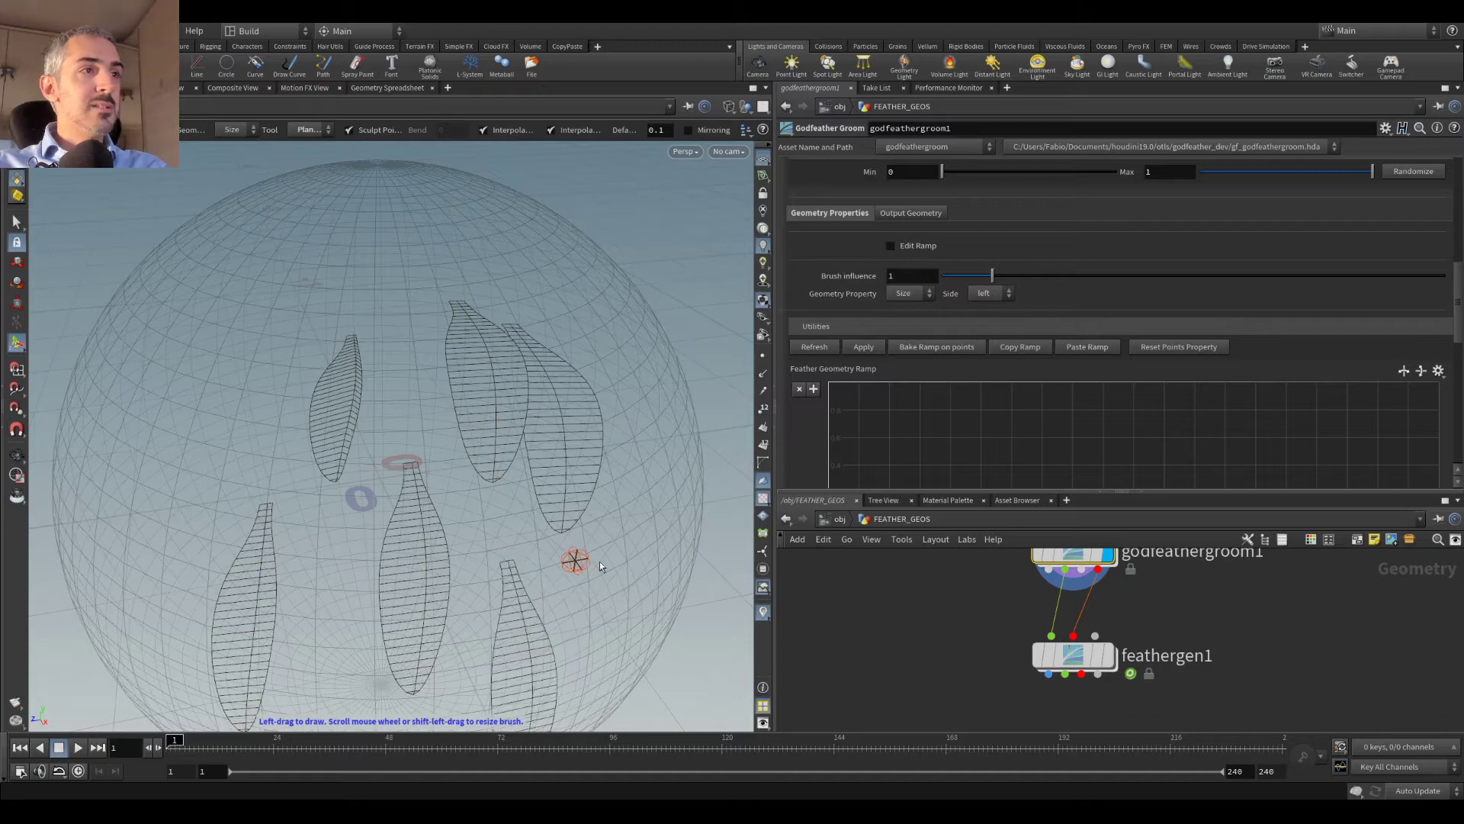
{"action": "left_click", "coordinate": [653, 525]}
{"action": "key", "text": "Escape"}
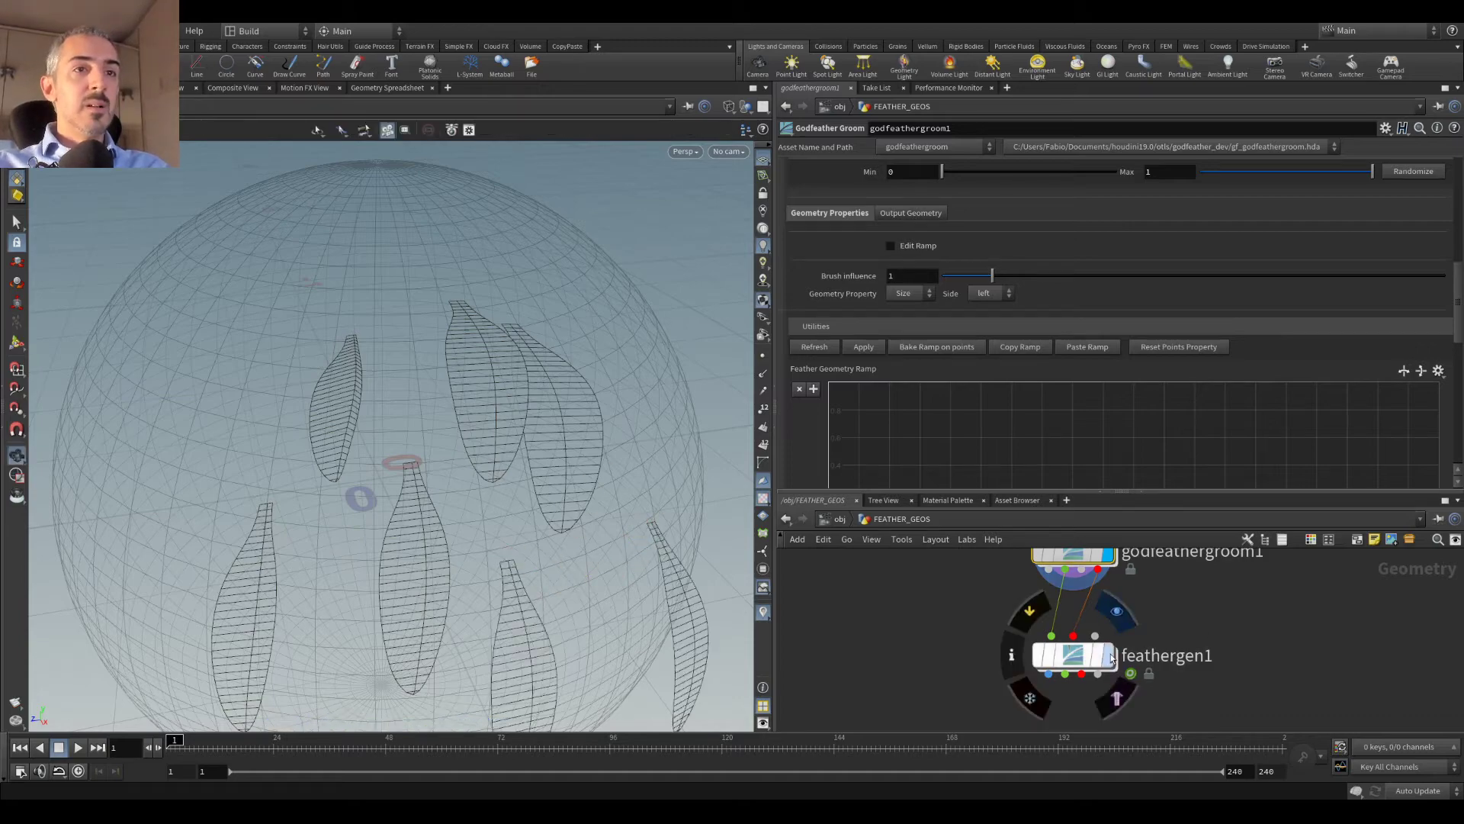
Step: Display the Feather Generator's output and inspect the feather coverage produced by the added guides
{"action": "left_click", "coordinate": [1107, 655]}
{"action": "right_click_drag", "start_coordinate": [633, 436], "coordinate": [386, 428]}
{"action": "left_click_drag", "start_coordinate": [386, 428], "coordinate": [472, 405]}
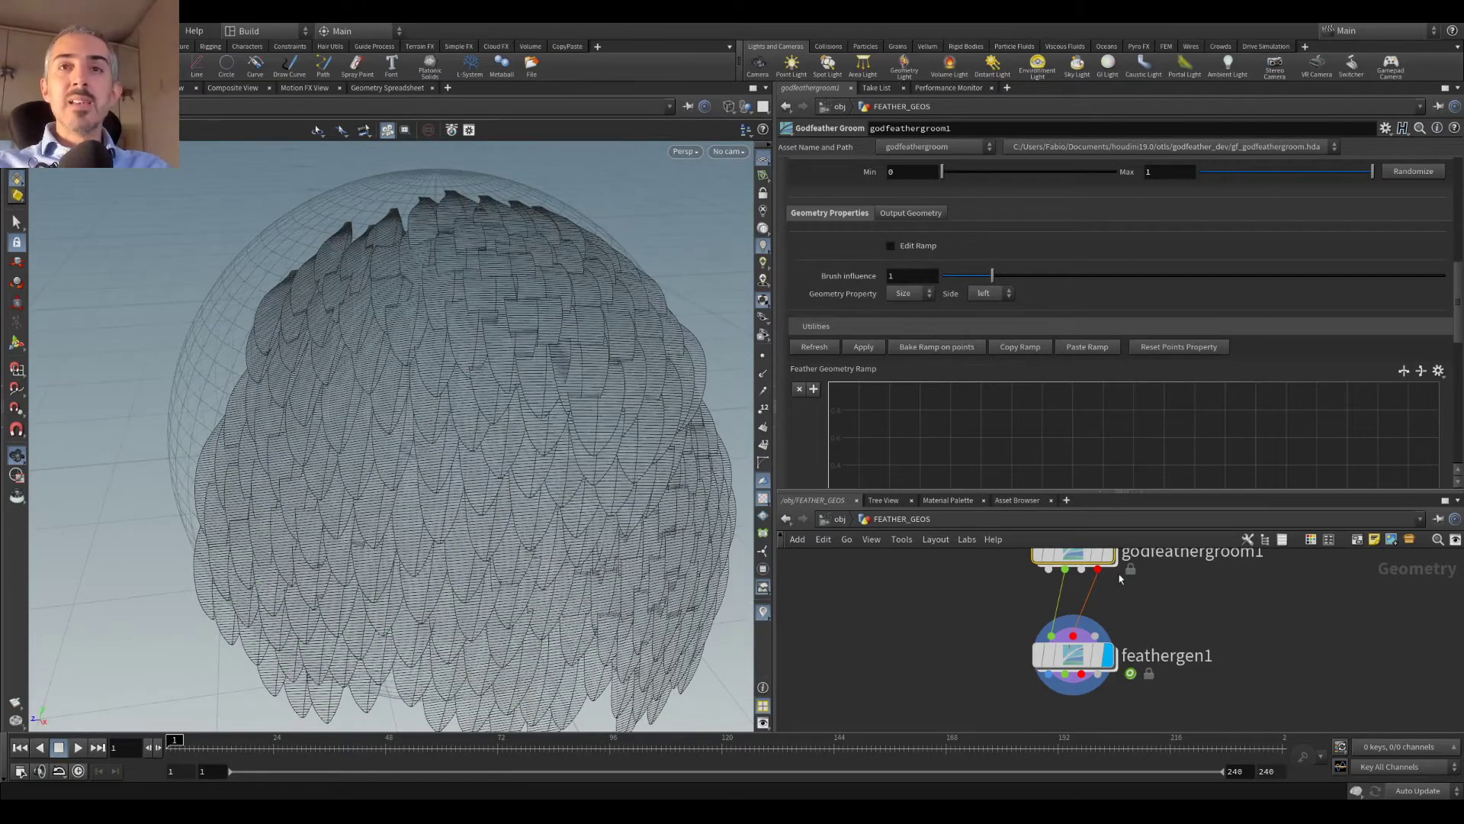
{"action": "middle_click_drag", "start_coordinate": [1160, 615], "coordinate": [1148, 649]}
{"action": "right_click_drag", "start_coordinate": [336, 488], "coordinate": [369, 433]}
{"action": "left_click_drag", "start_coordinate": [369, 432], "coordinate": [526, 418]}
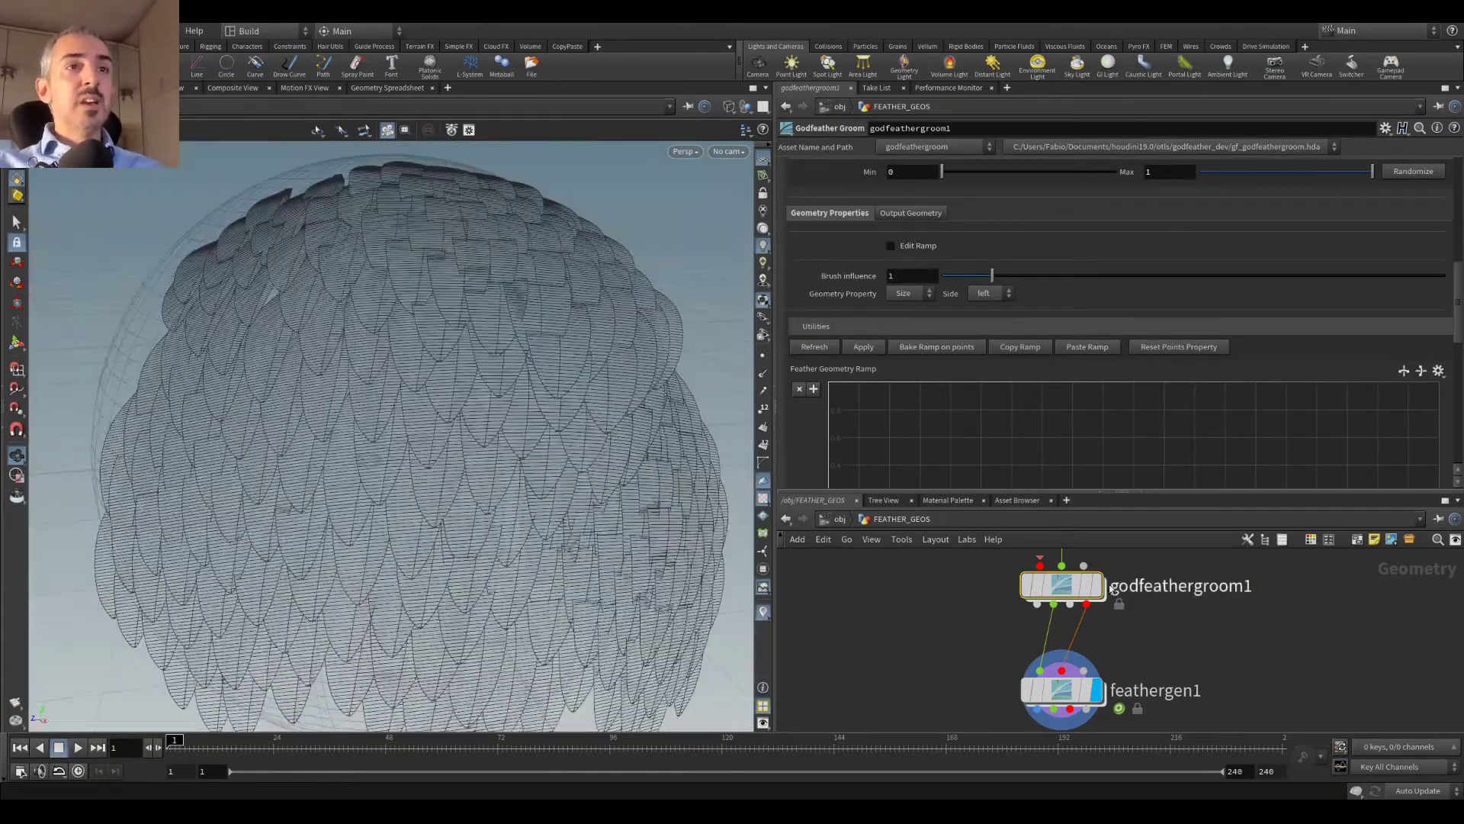
Step: Switch the display to the groom guides and back to the generated feathers to compare them around the sphere
{"action": "left_click", "coordinate": [1097, 584]}
{"action": "left_click_drag", "start_coordinate": [435, 346], "coordinate": [365, 400]}
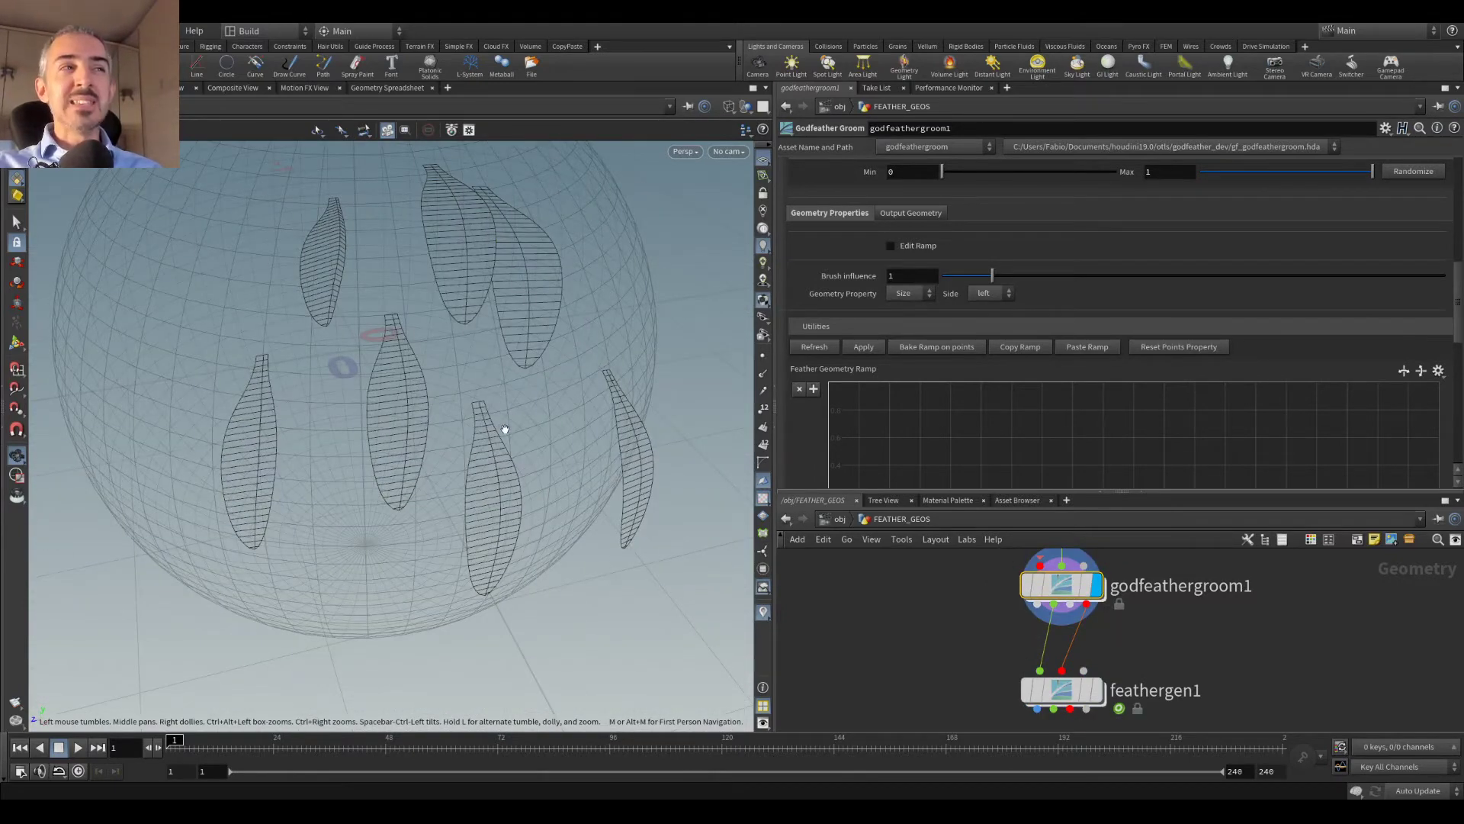
{"action": "left_click_drag", "start_coordinate": [537, 436], "coordinate": [354, 392]}
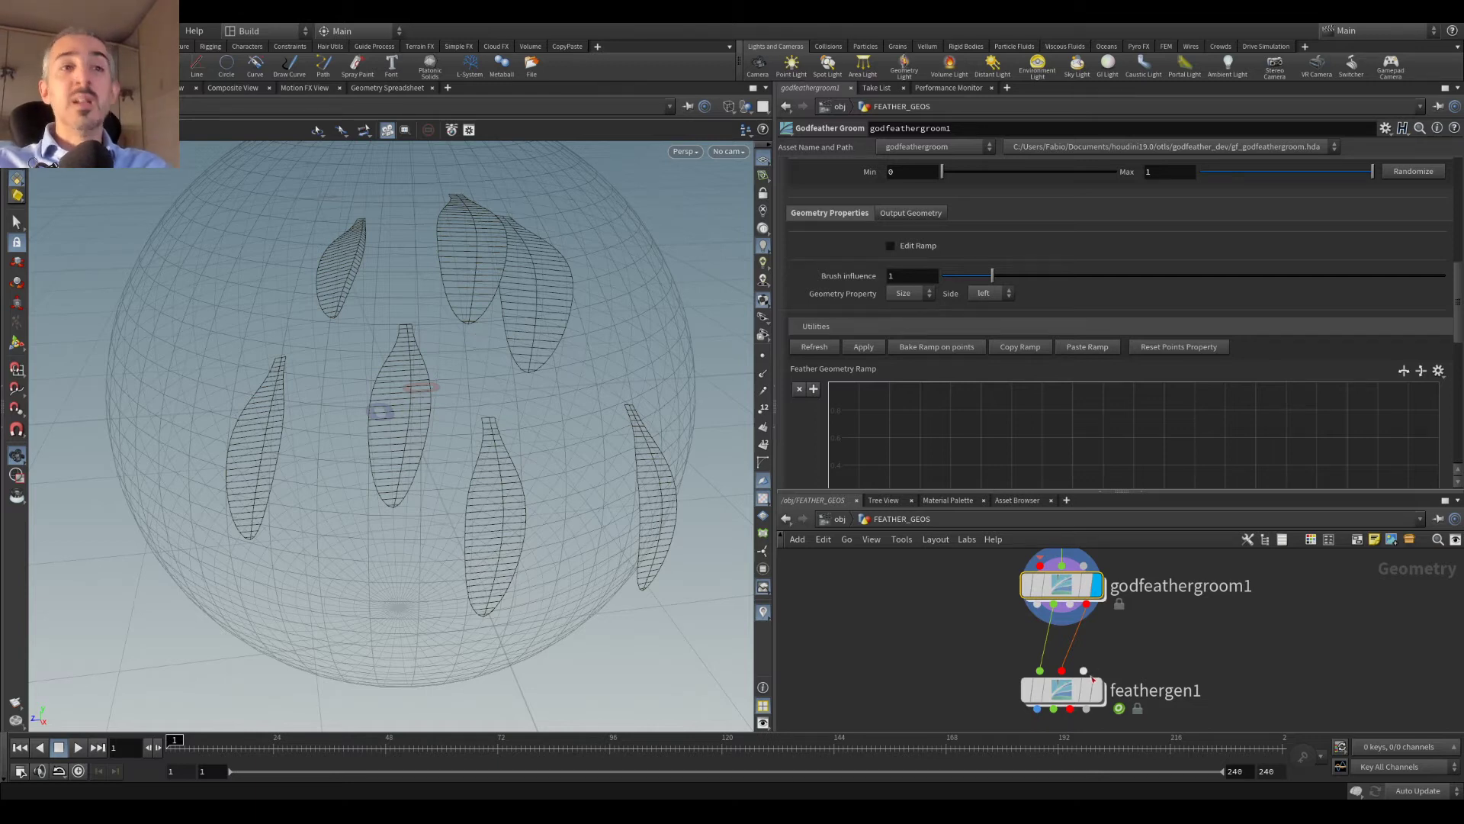
{"action": "mouse_move", "coordinate": [1098, 689]}
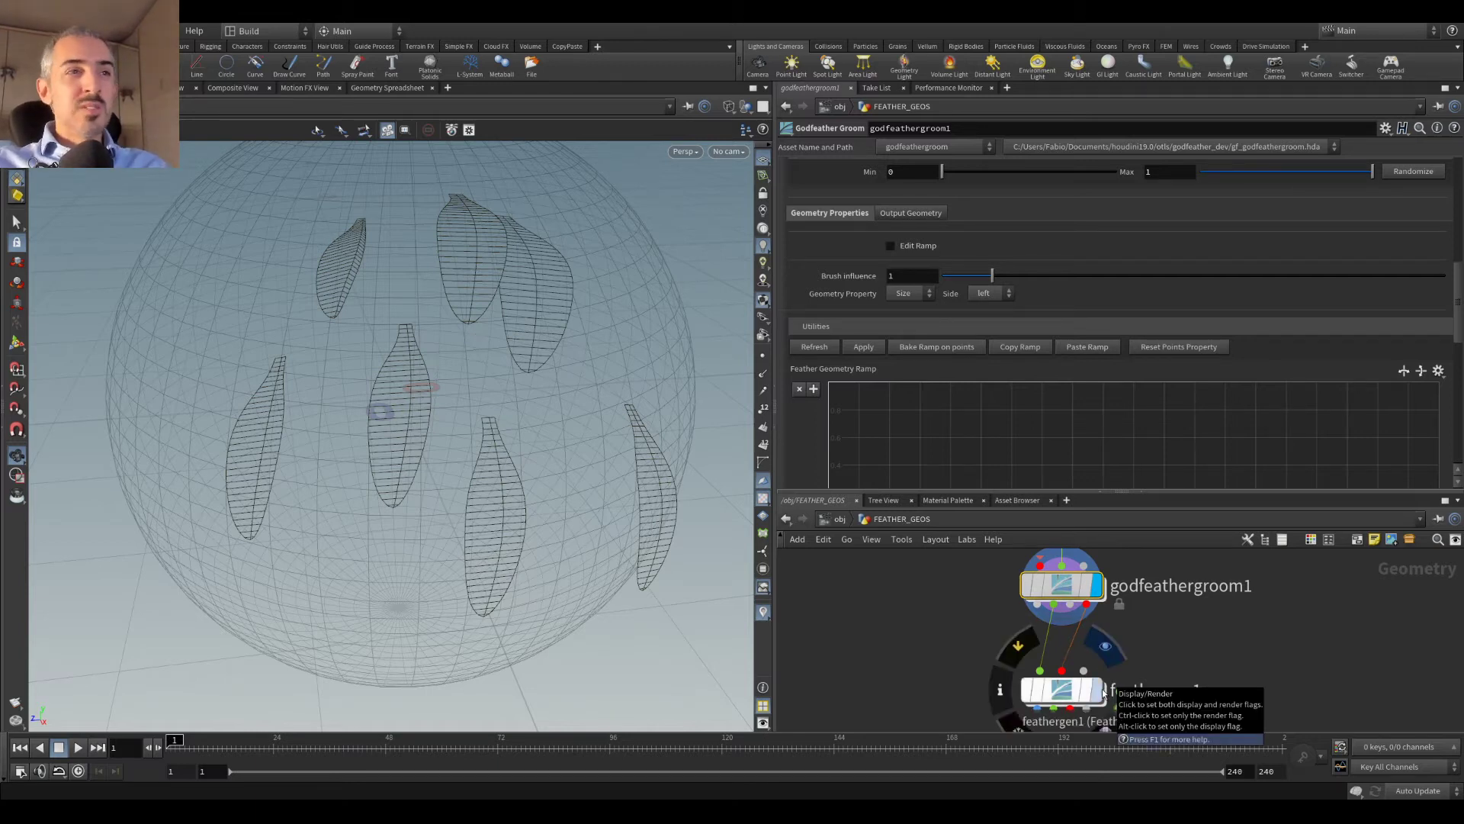
{"action": "left_click", "coordinate": [1103, 691]}
{"action": "left_click_drag", "start_coordinate": [216, 313], "coordinate": [877, 521]}
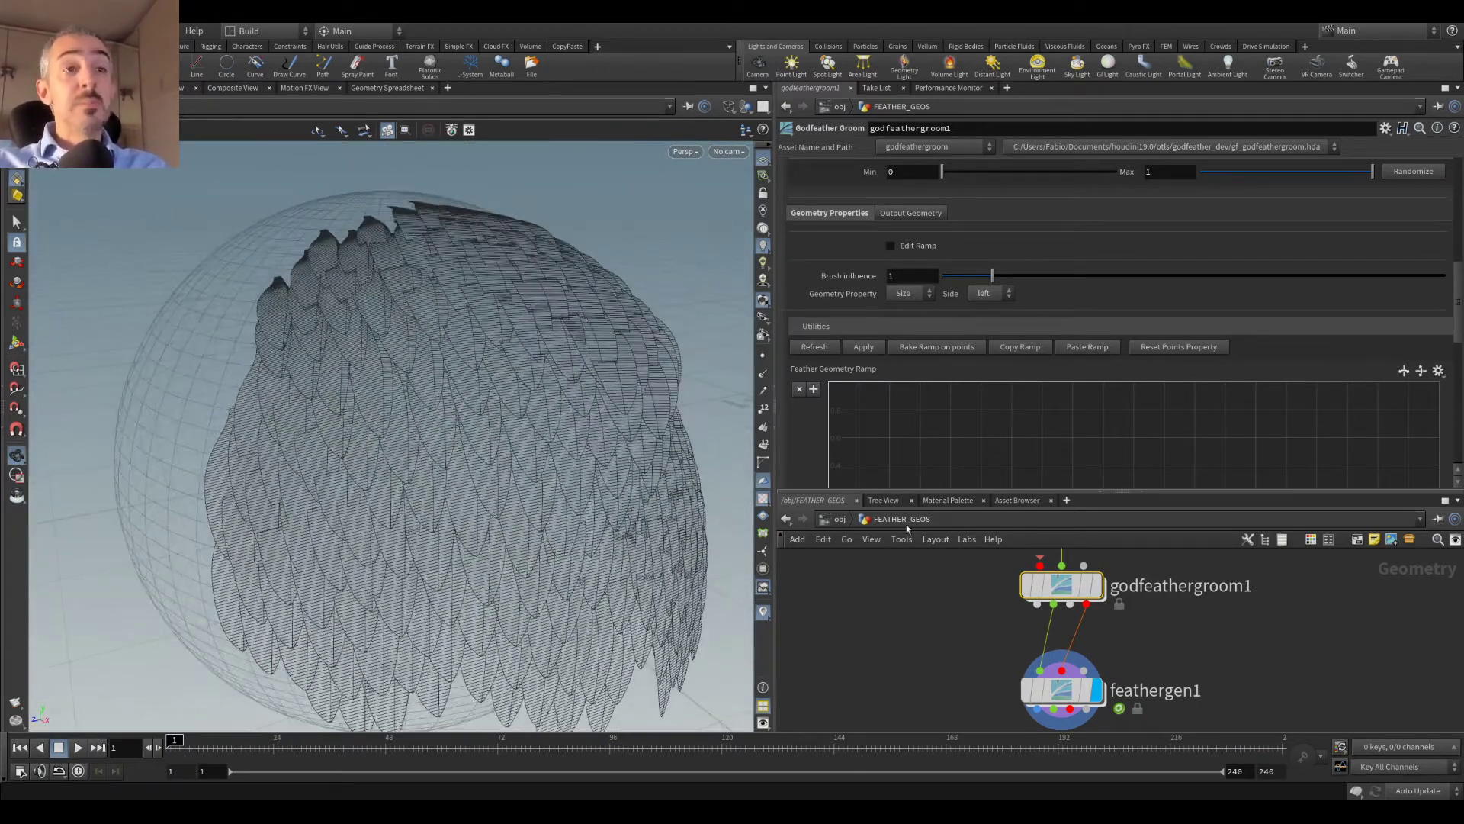
Step: Display the groom node's guides shaded and plant two more feather guides on the bare side of the sphere
{"action": "left_click", "coordinate": [1096, 586]}
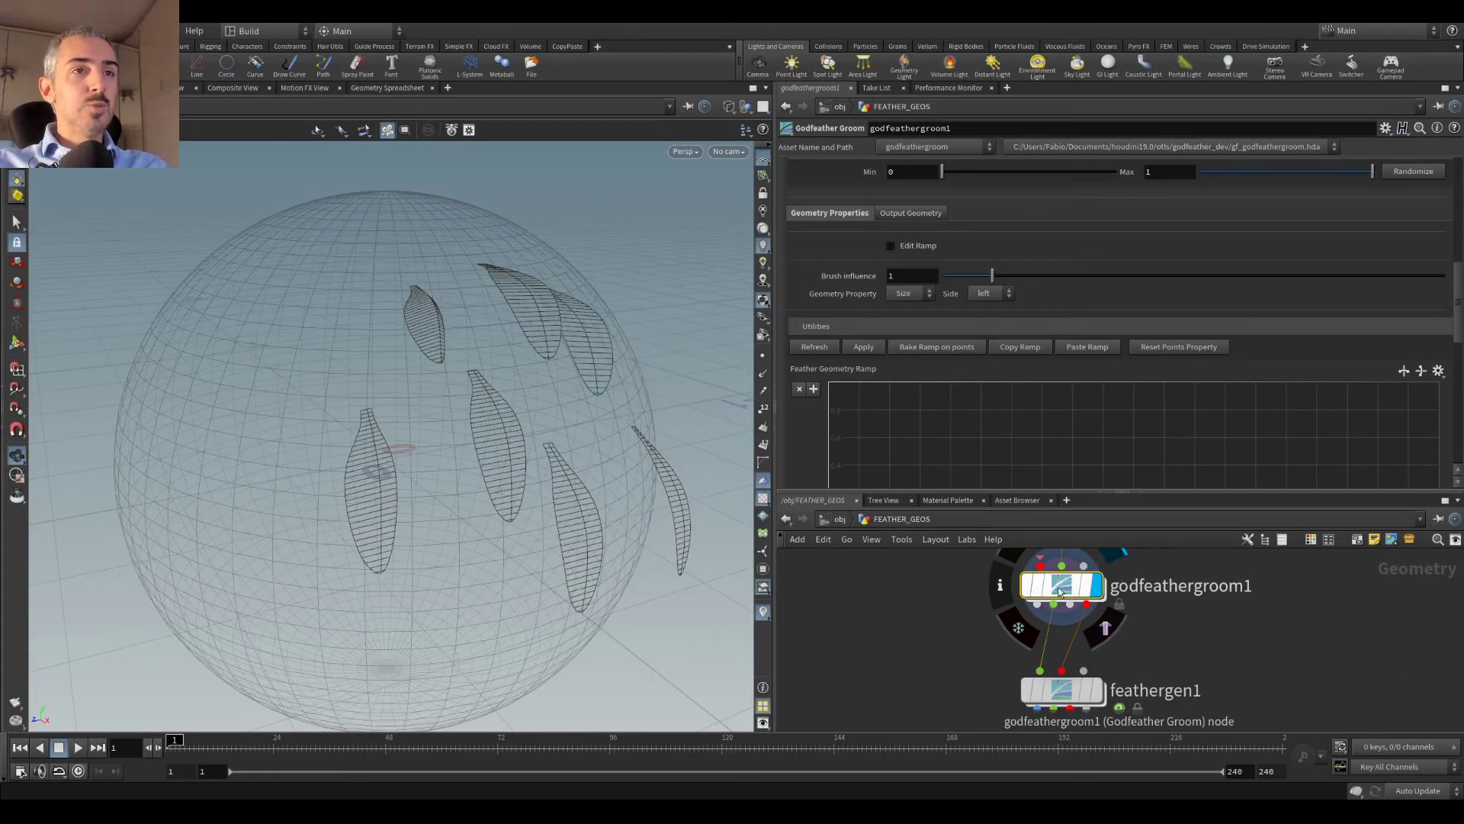
{"action": "mouse_move", "coordinate": [506, 330]}
{"action": "left_mouse_down"}
{"action": "mouse_move", "coordinate": [435, 386]}
{"action": "mouse_move", "coordinate": [457, 409]}
{"action": "mouse_move", "coordinate": [392, 399]}
{"action": "left_mouse_up"}
{"action": "key", "text": "w"}
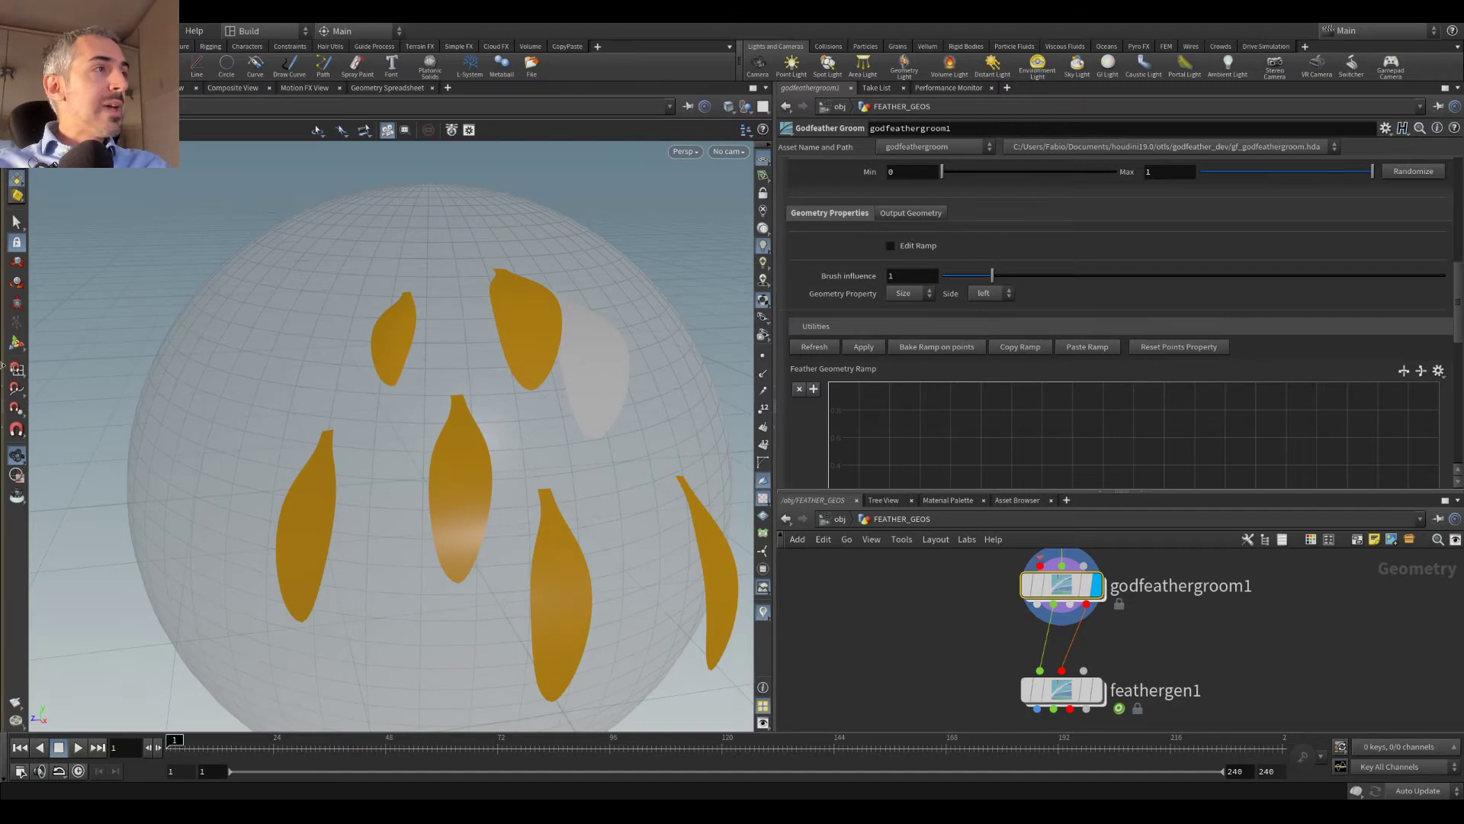
{"action": "left_click_drag", "start_coordinate": [221, 497], "coordinate": [278, 428]}
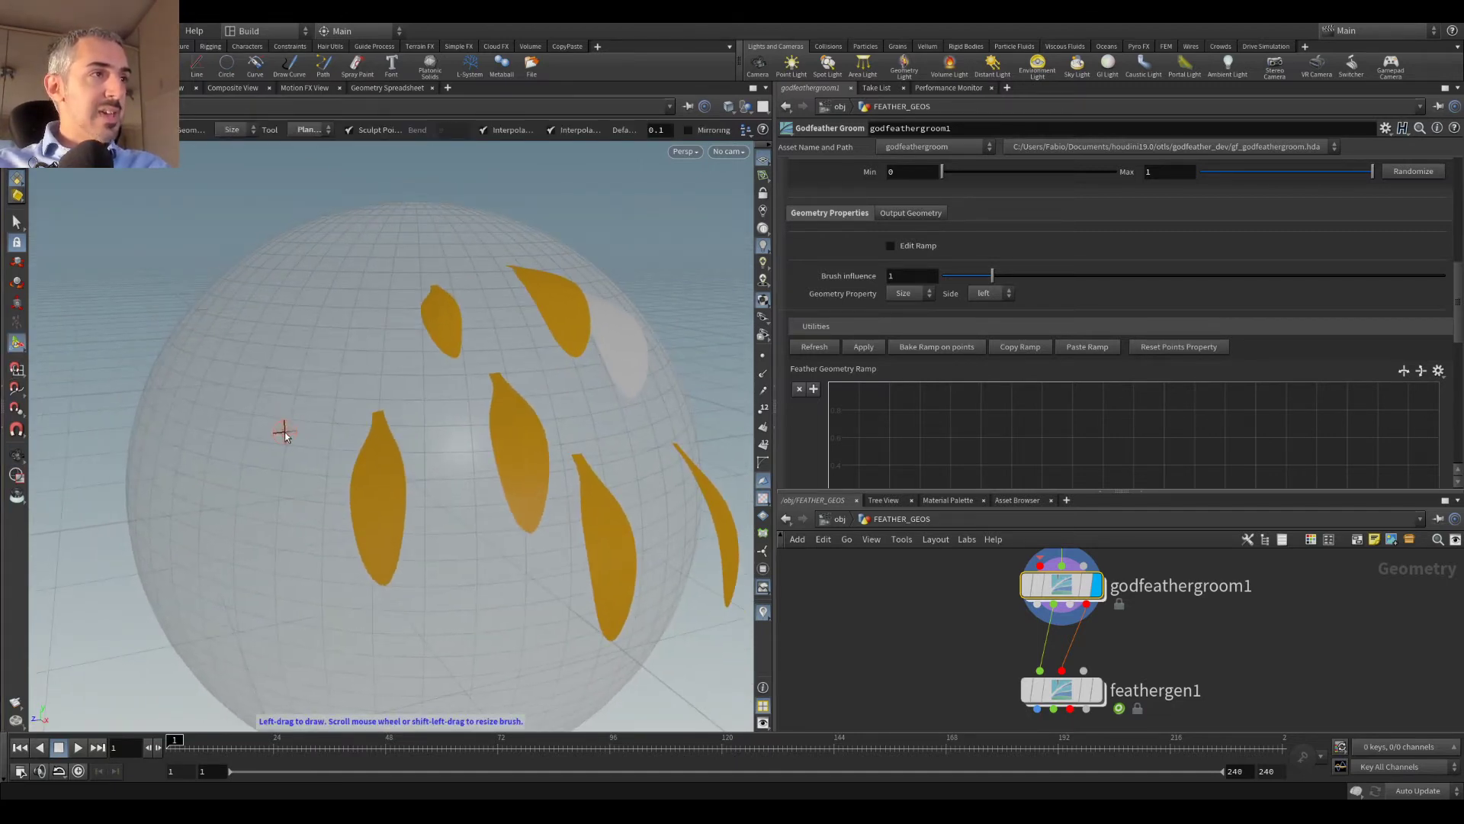
{"action": "left_click_drag", "start_coordinate": [456, 433], "coordinate": [419, 451]}
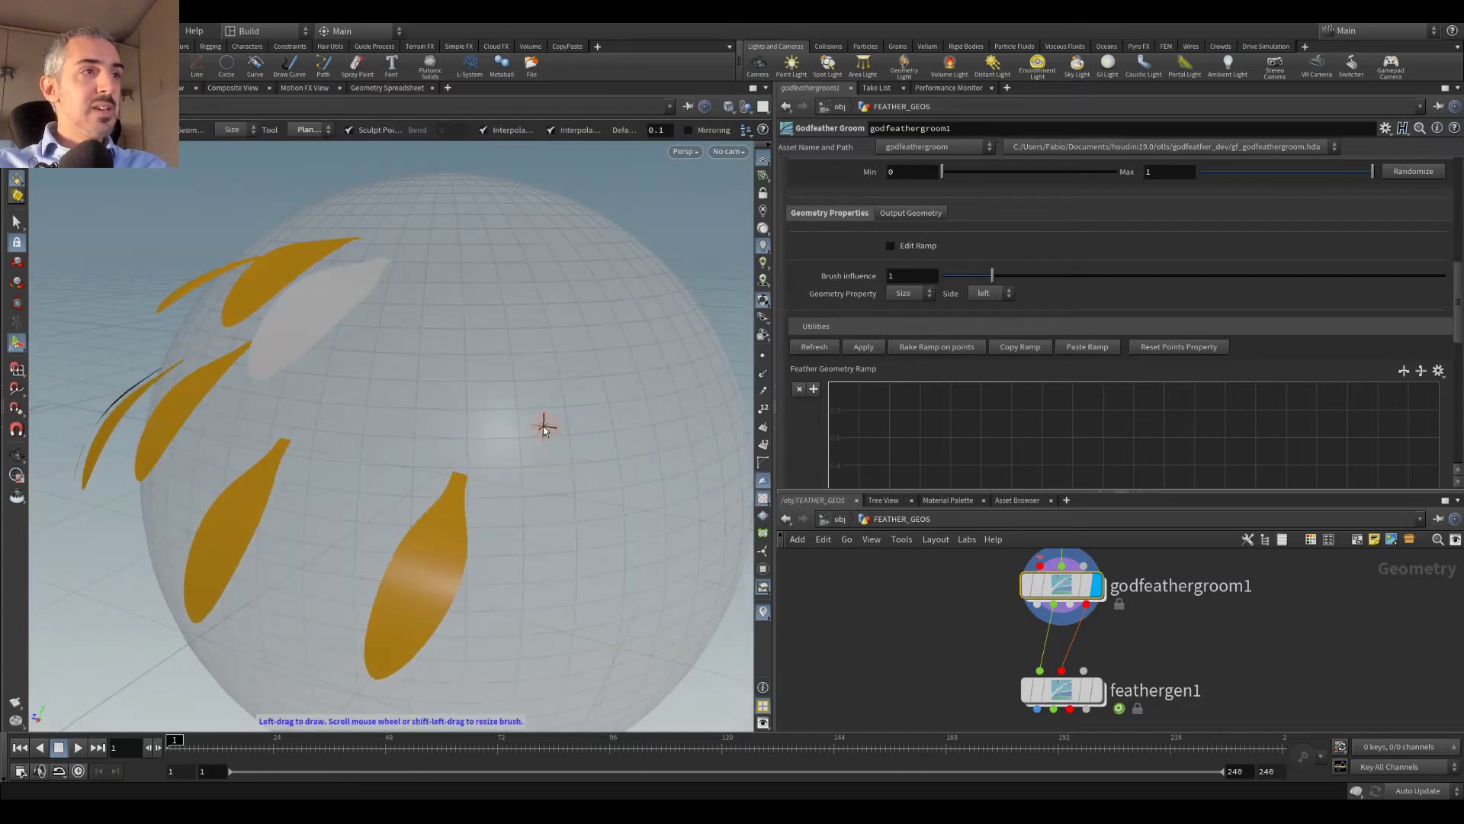
{"action": "left_click_drag", "start_coordinate": [368, 373], "coordinate": [543, 442]}
{"action": "key", "text": "Return"}
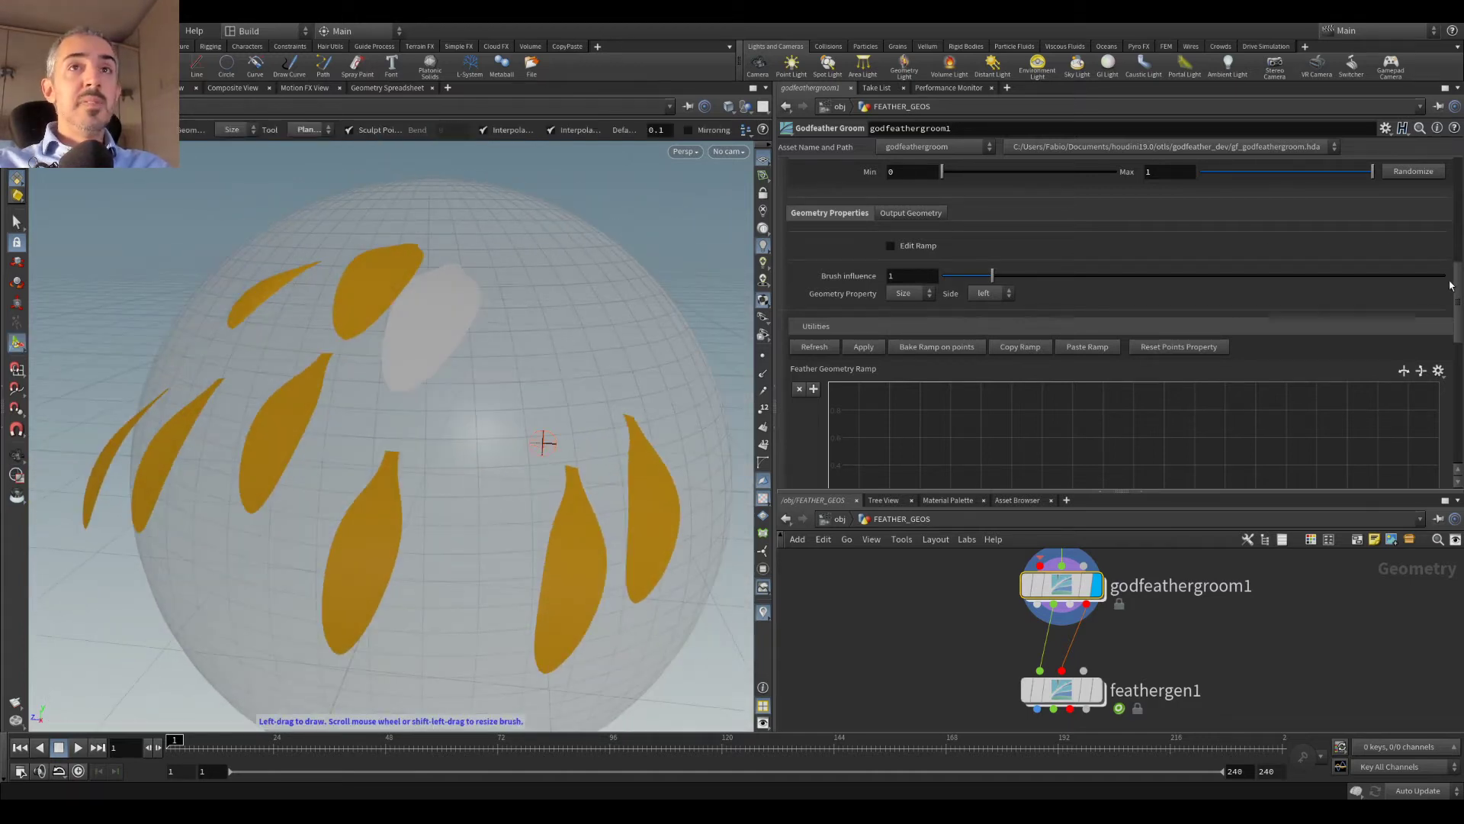
Step: Set the primitive group to the two side guides and make them profile-only, with Shape, Twist/Curl and Attrs off
{"action": "scroll", "coordinate": [1451, 285], "scroll_direction": "up", "scroll_amount": 5}
{"action": "left_click", "coordinate": [1444, 218]}
{"action": "left_click_drag", "start_coordinate": [612, 526], "coordinate": [219, 477]}
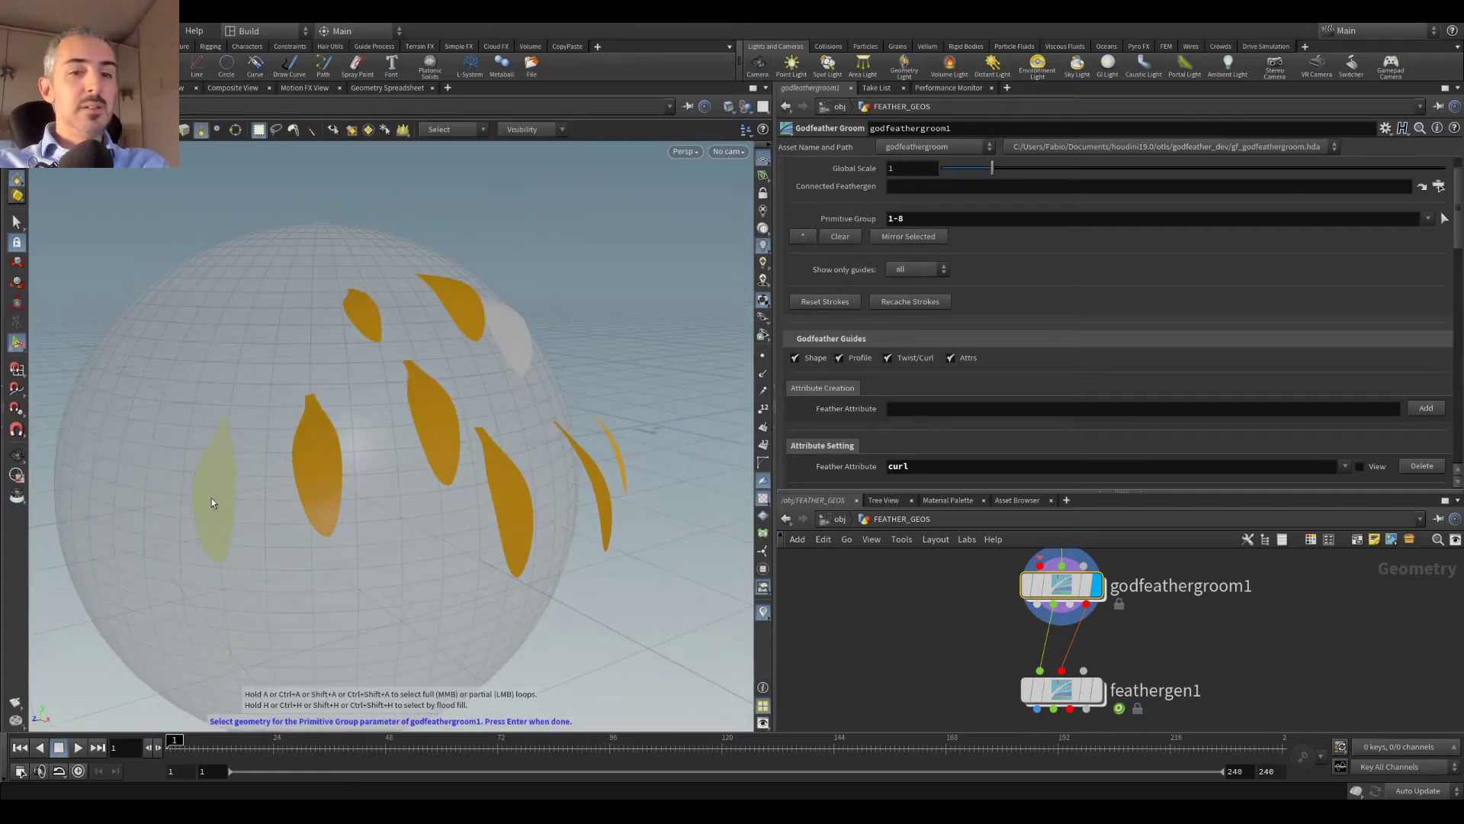
{"action": "left_click", "coordinate": [212, 497]}
{"action": "key", "text": "Return"}
{"action": "left_click_drag", "start_coordinate": [490, 343], "coordinate": [381, 355], "text": "alt"}
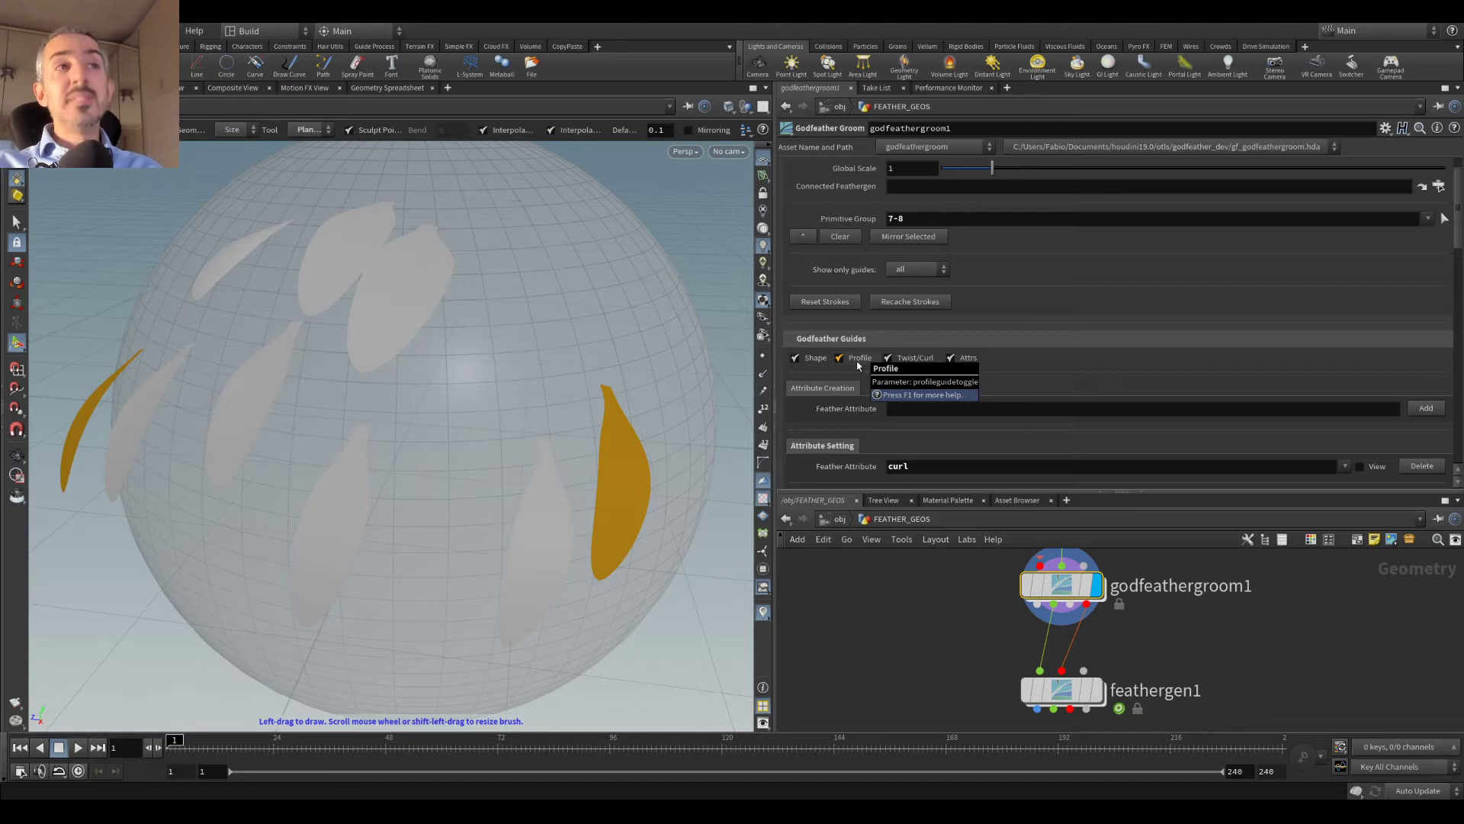
{"action": "left_click", "coordinate": [801, 361]}
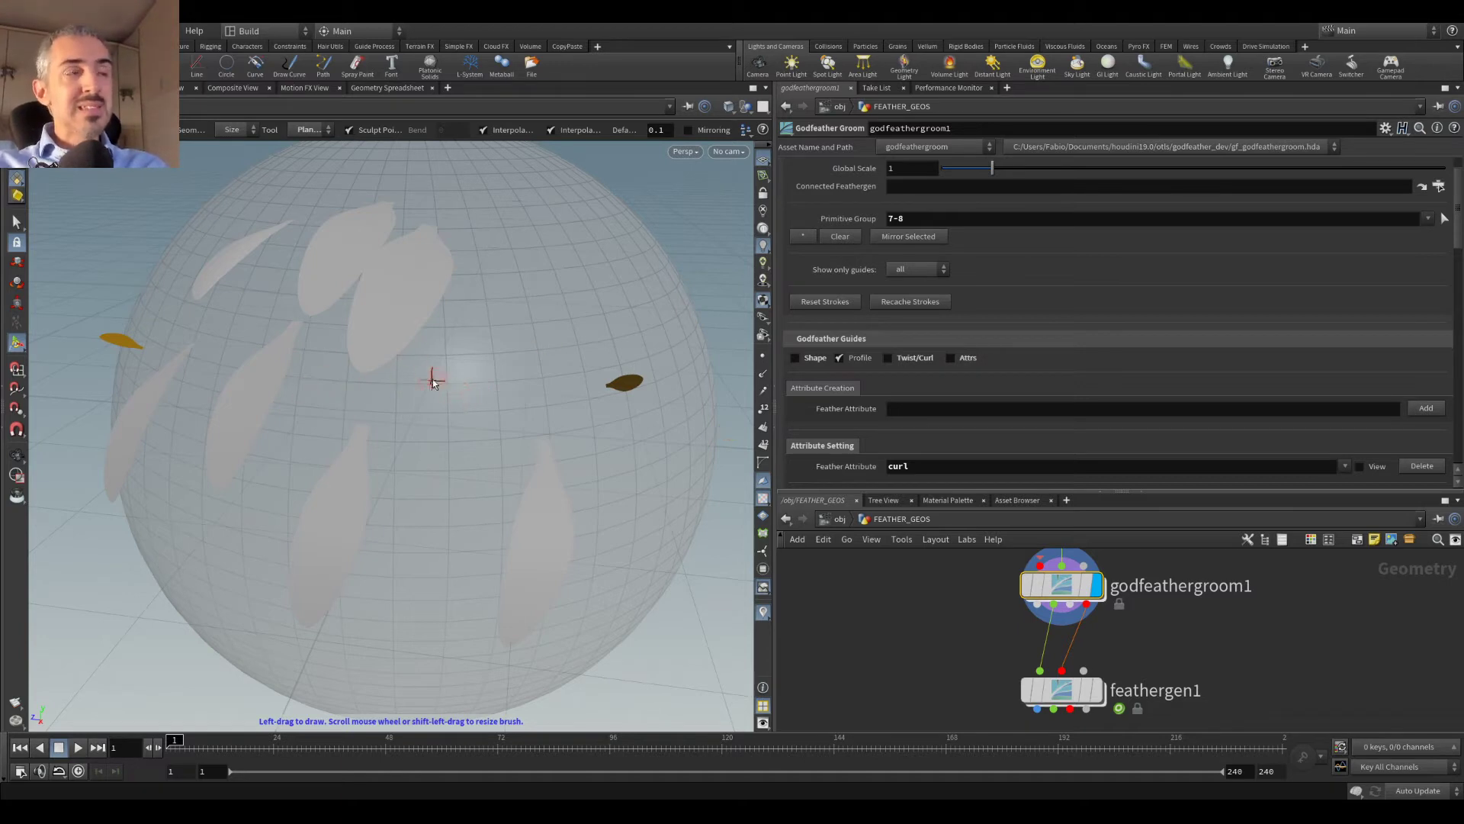
{"action": "key", "text": "Escape"}
{"action": "mouse_move", "coordinate": [562, 386]}
{"action": "left_mouse_down"}
{"action": "mouse_move", "coordinate": [588, 376]}
{"action": "mouse_move", "coordinate": [447, 425]}
{"action": "mouse_move", "coordinate": [425, 369]}
{"action": "mouse_move", "coordinate": [575, 409]}
{"action": "mouse_move", "coordinate": [481, 333]}
{"action": "mouse_move", "coordinate": [540, 379]}
{"action": "mouse_move", "coordinate": [313, 396]}
{"action": "mouse_move", "coordinate": [278, 382]}
{"action": "mouse_move", "coordinate": [563, 382]}
{"action": "mouse_move", "coordinate": [713, 350]}
{"action": "mouse_move", "coordinate": [719, 392]}
{"action": "mouse_move", "coordinate": [579, 366]}
{"action": "mouse_move", "coordinate": [611, 356]}
{"action": "left_mouse_up"}
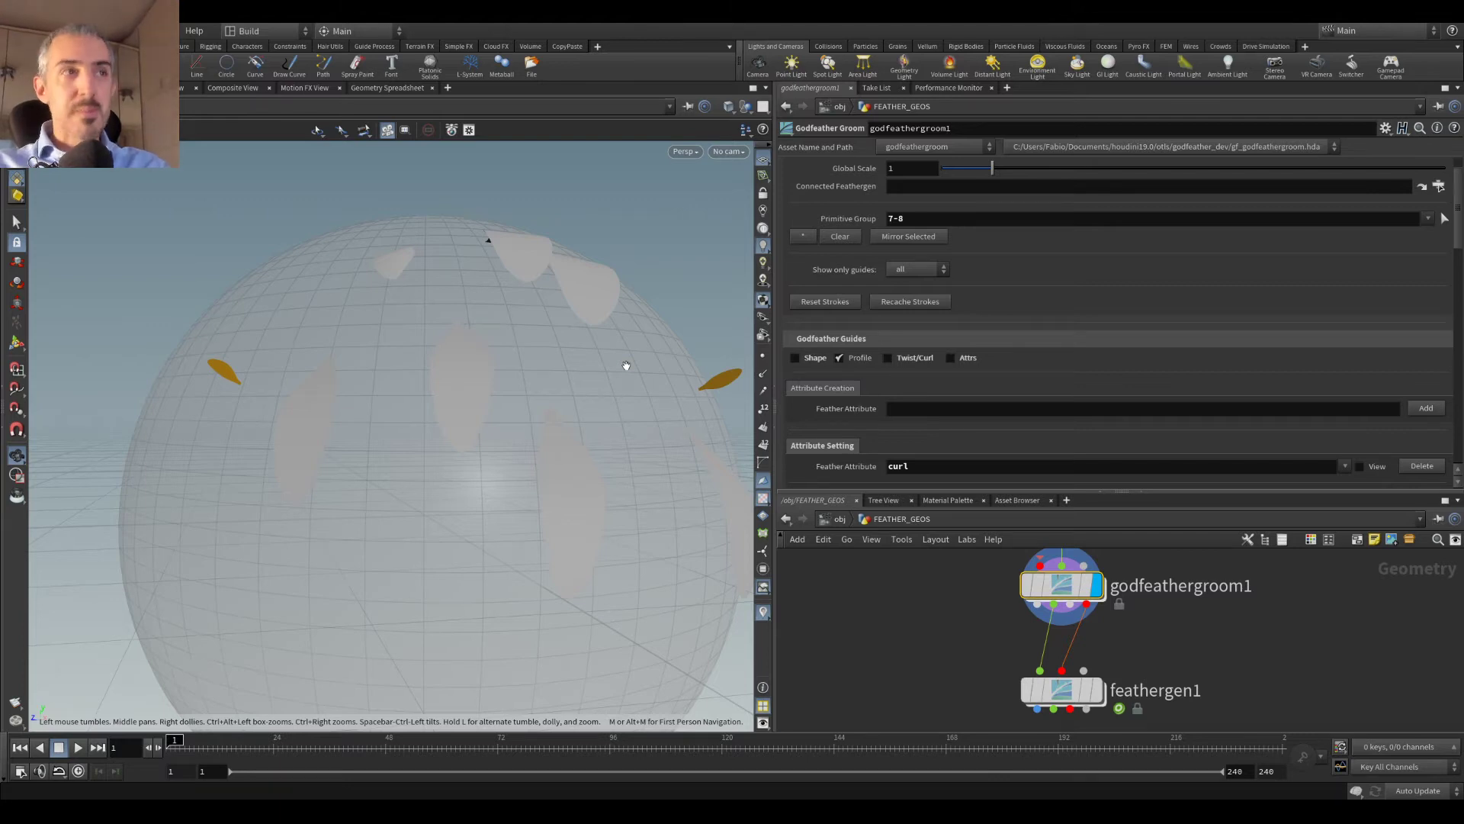
{"action": "left_click_drag", "start_coordinate": [643, 353], "coordinate": [610, 320]}
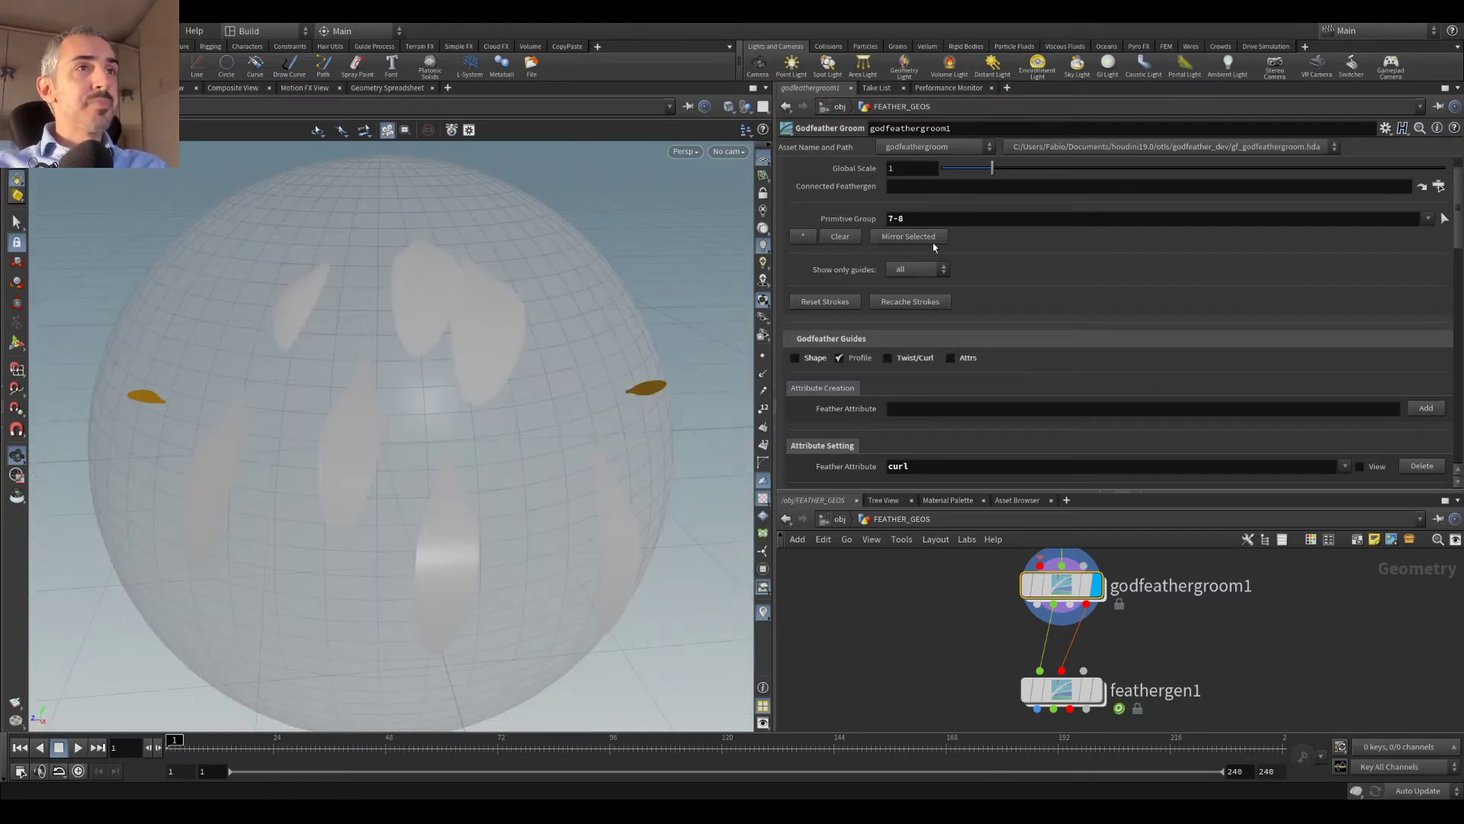
{"action": "left_click_drag", "start_coordinate": [587, 390], "coordinate": [608, 359]}
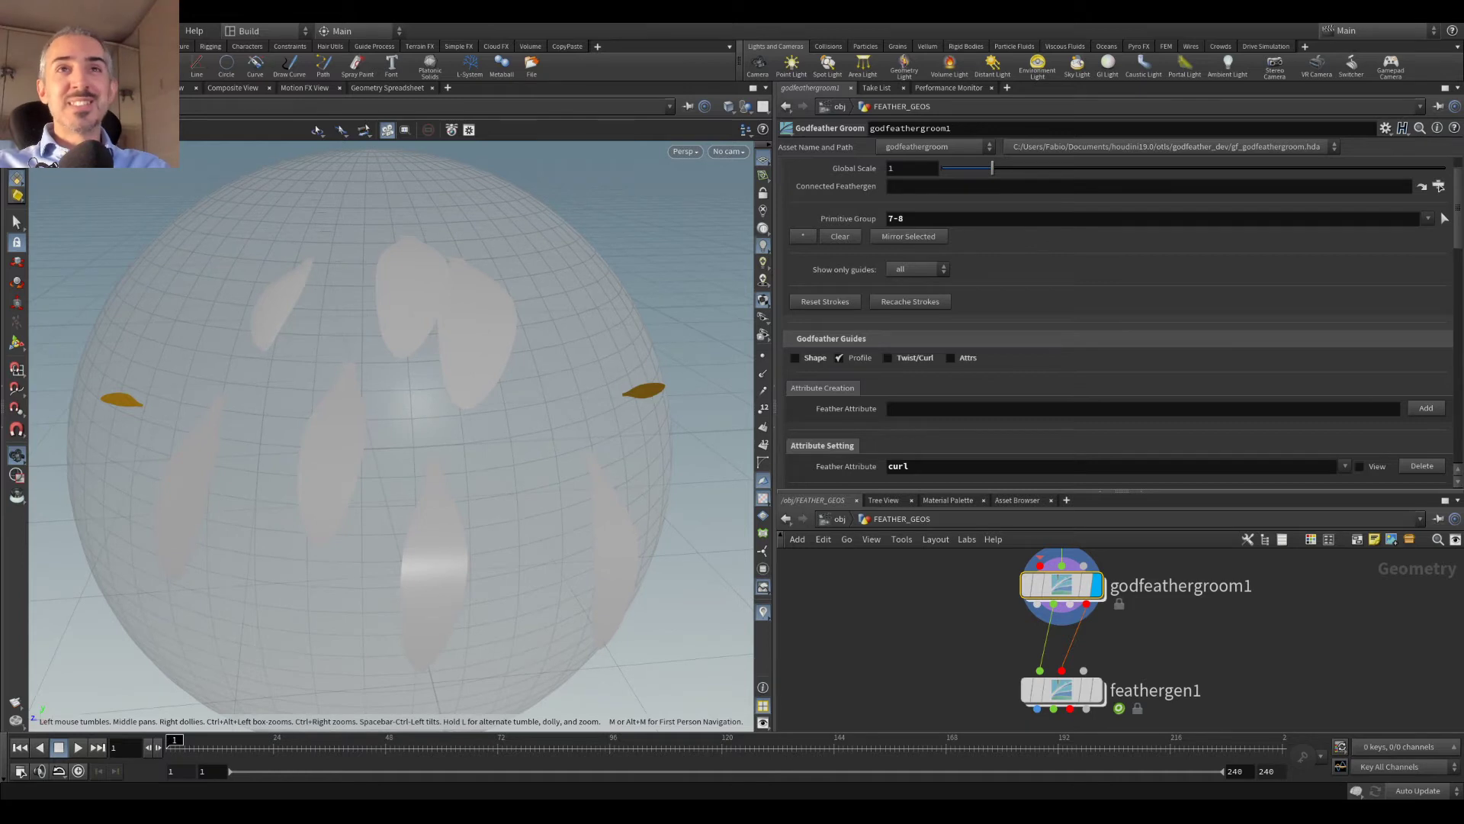
Step: Increase the Global Scale of the two profile guides to about 1.71
{"action": "scroll", "coordinate": [1342, 207], "scroll_direction": "up", "scroll_amount": 1}
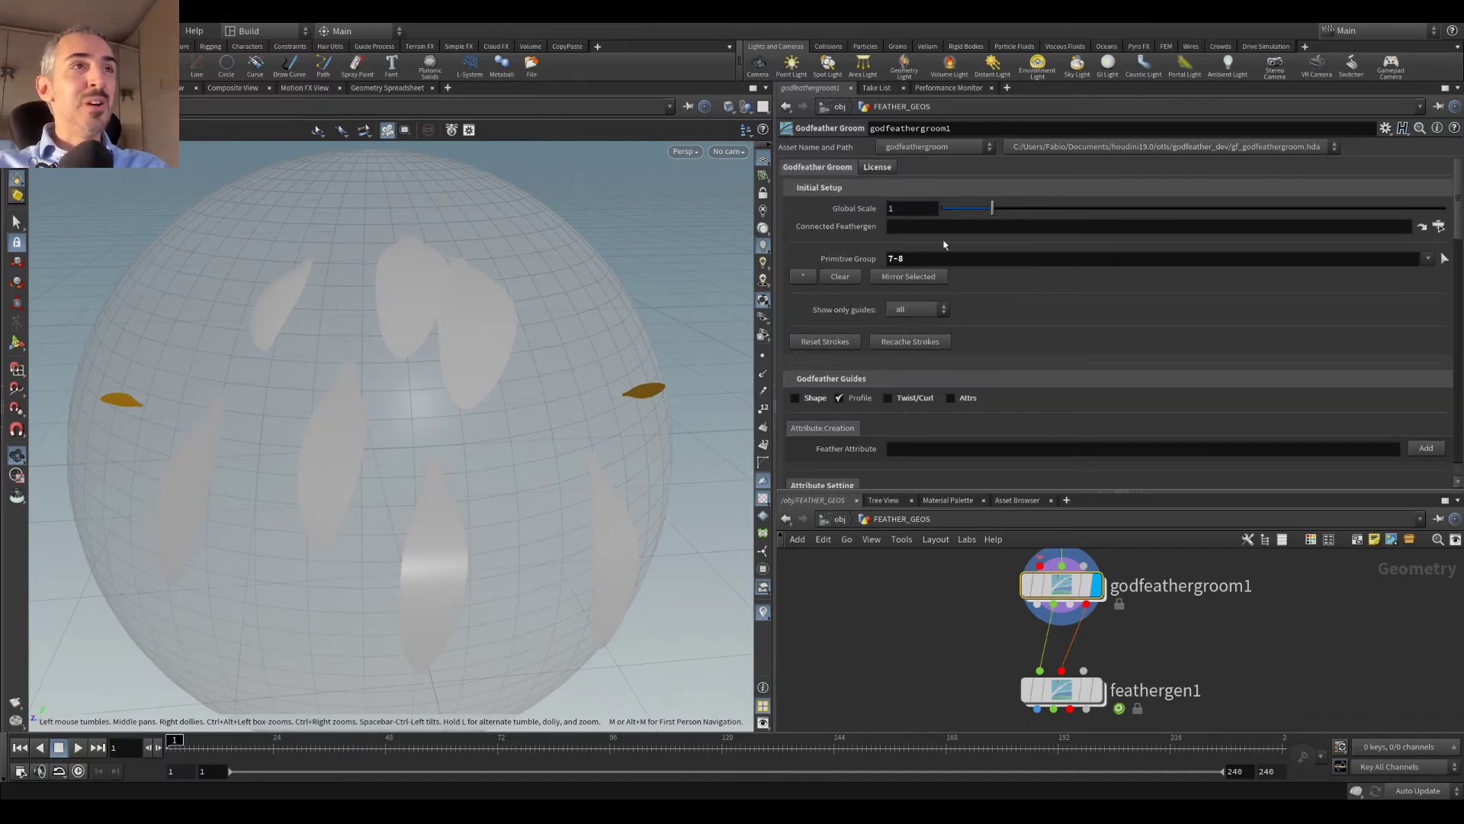
{"action": "scroll", "coordinate": [602, 400], "scroll_direction": "up", "scroll_amount": 3}
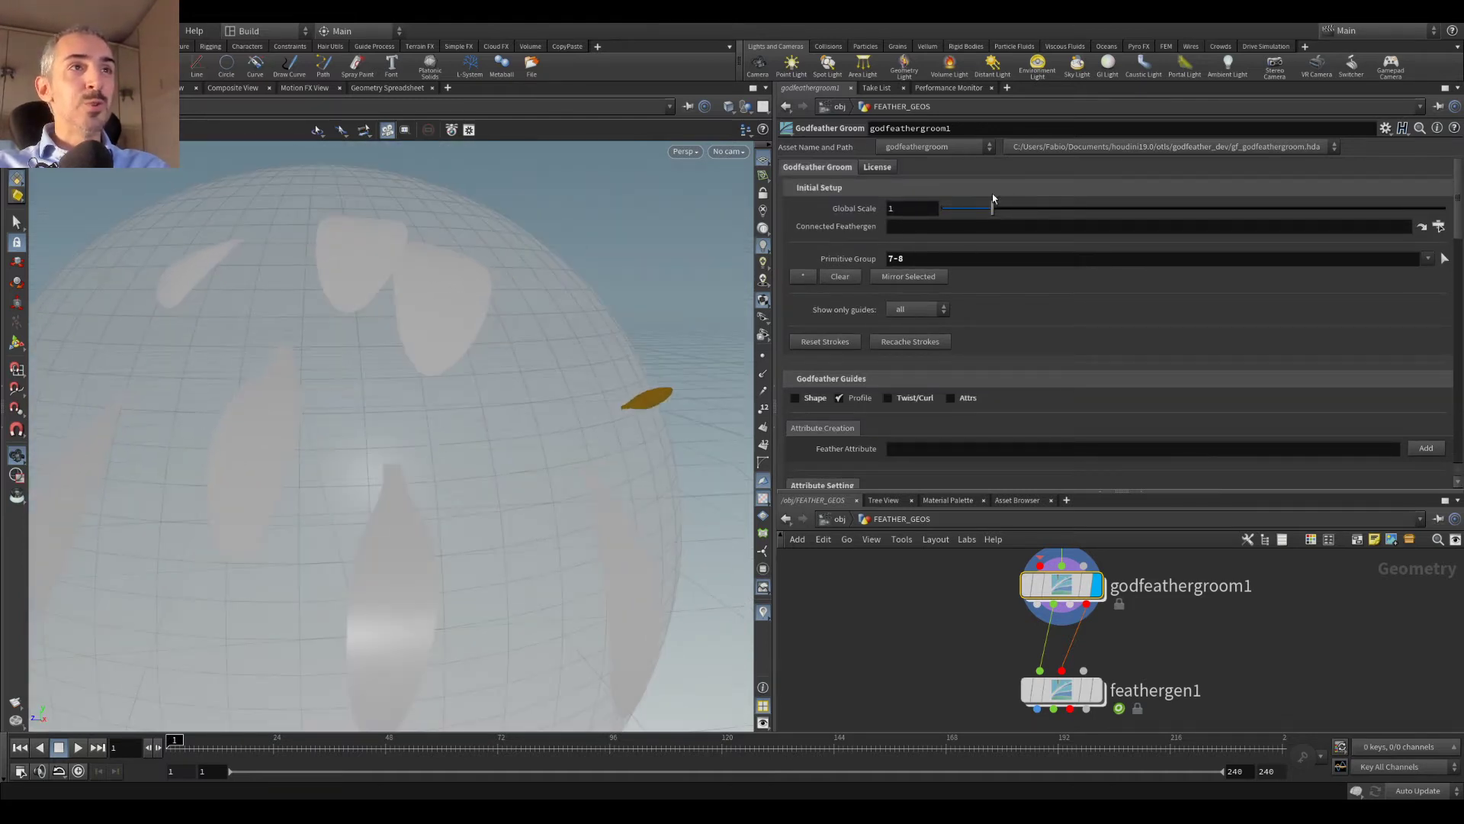
{"action": "left_click_drag", "start_coordinate": [994, 208], "coordinate": [1045, 232]}
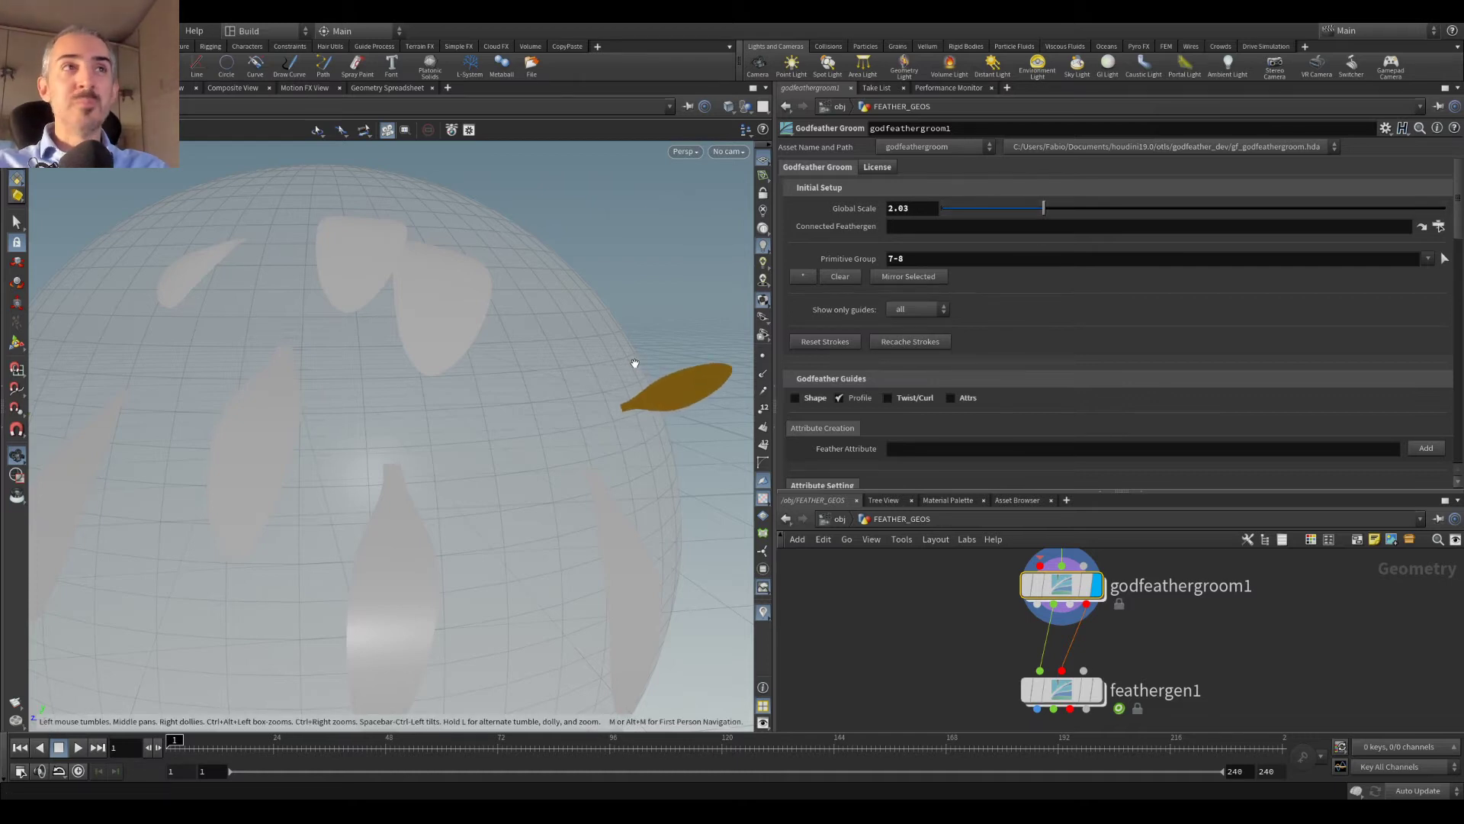
{"action": "mouse_move", "coordinate": [1026, 210]}
{"action": "left_mouse_down"}
{"action": "mouse_move", "coordinate": [1036, 203]}
{"action": "mouse_move", "coordinate": [1004, 206]}
{"action": "mouse_move", "coordinate": [1027, 207]}
{"action": "left_mouse_up"}
{"action": "right_click_drag", "start_coordinate": [524, 367], "coordinate": [441, 298]}
{"action": "left_click_drag", "start_coordinate": [441, 298], "coordinate": [476, 351]}
Step: Set the primitive group to the seven other guides (0-6) and exclude them from the Profile guides
{"action": "left_click", "coordinate": [1444, 259]}
{"action": "left_click_drag", "start_coordinate": [240, 255], "coordinate": [623, 538]}
{"action": "key", "text": "Return"}
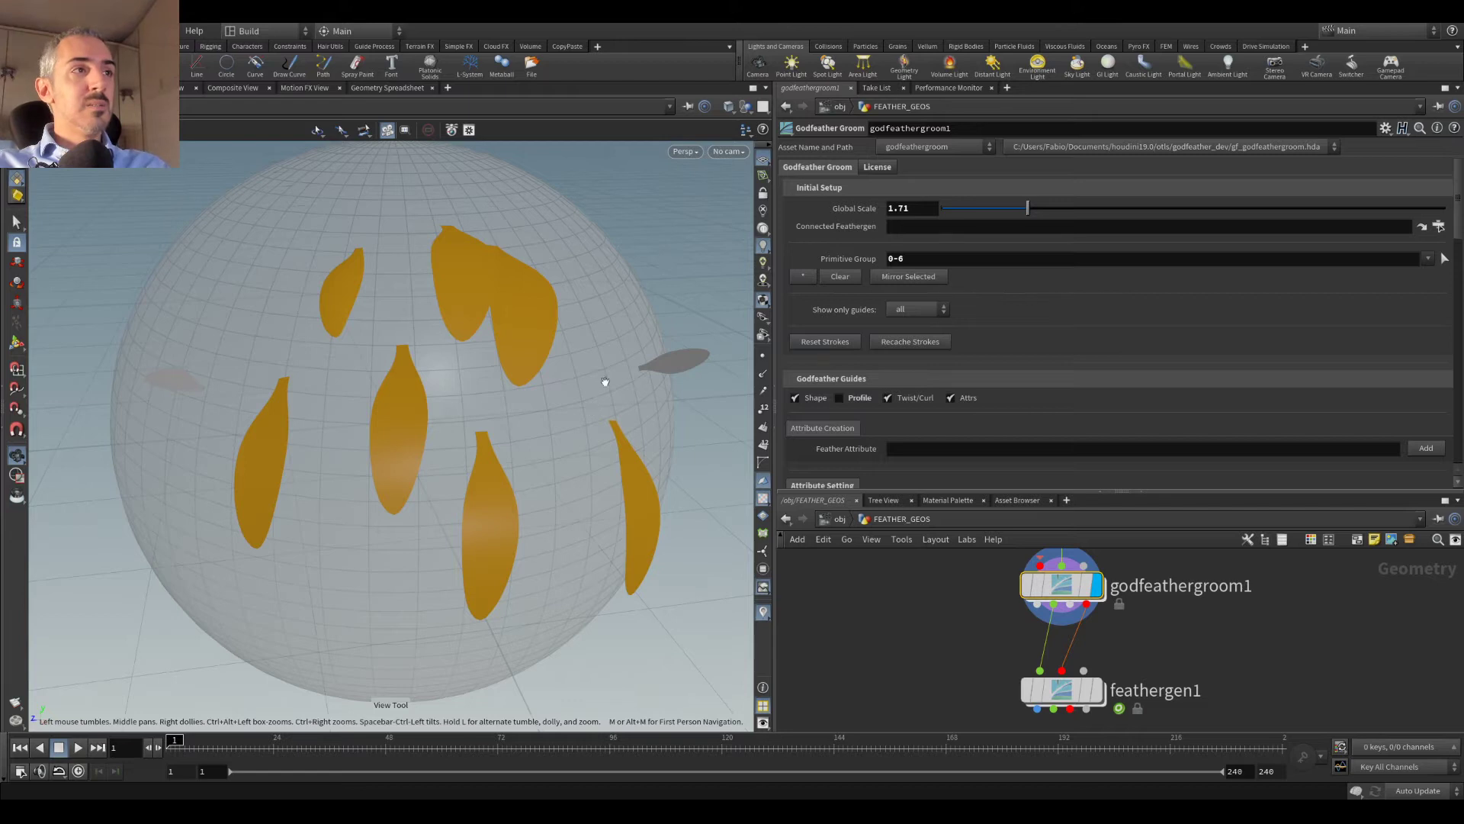
{"action": "left_click_drag", "start_coordinate": [377, 324], "coordinate": [488, 305]}
{"action": "right_click_drag", "start_coordinate": [427, 309], "coordinate": [321, 369]}
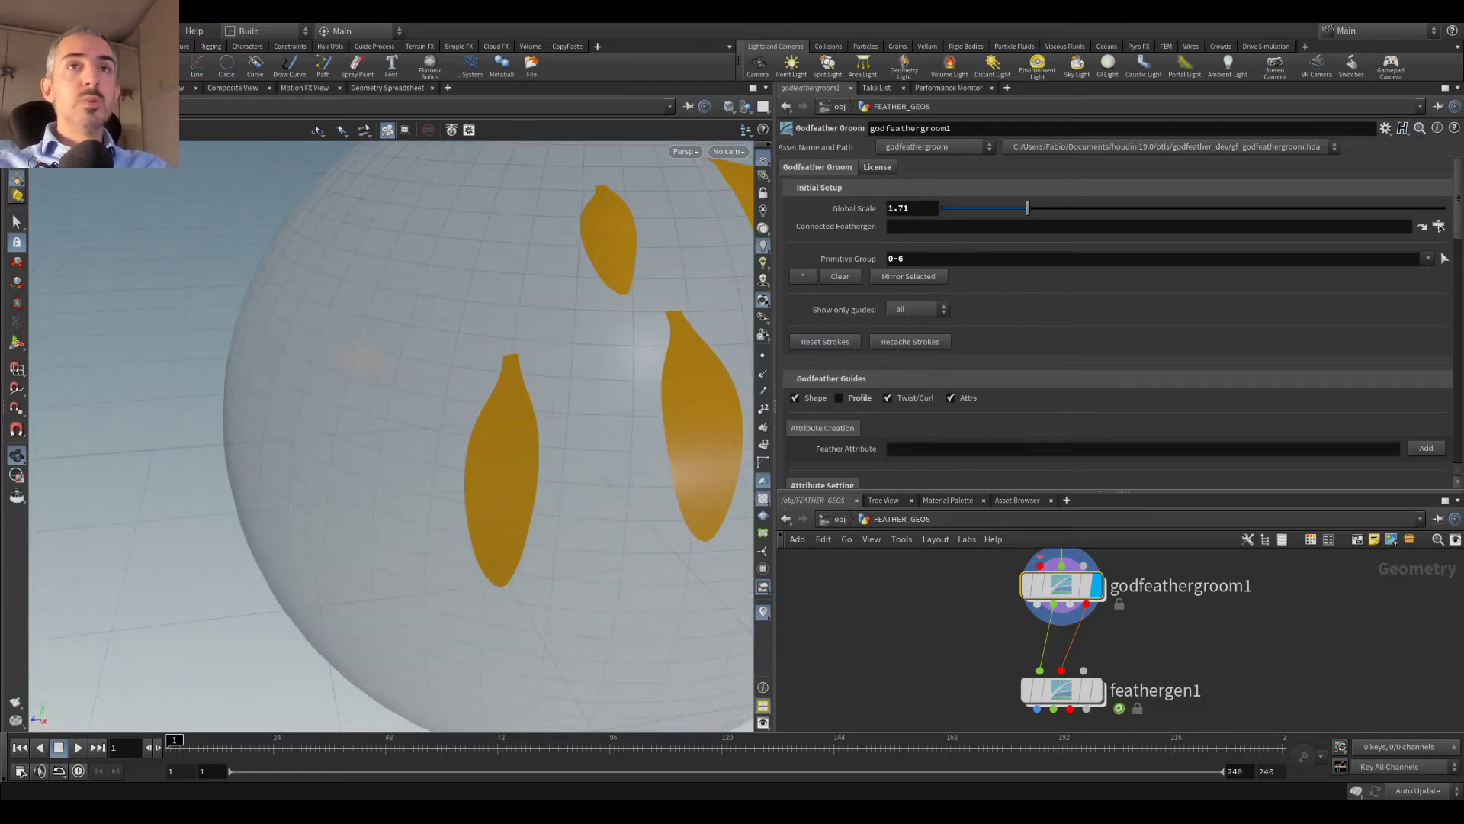
Step: Select only profile guide 7 on one side of the sphere as the primitive group
{"action": "key", "text": "Return"}
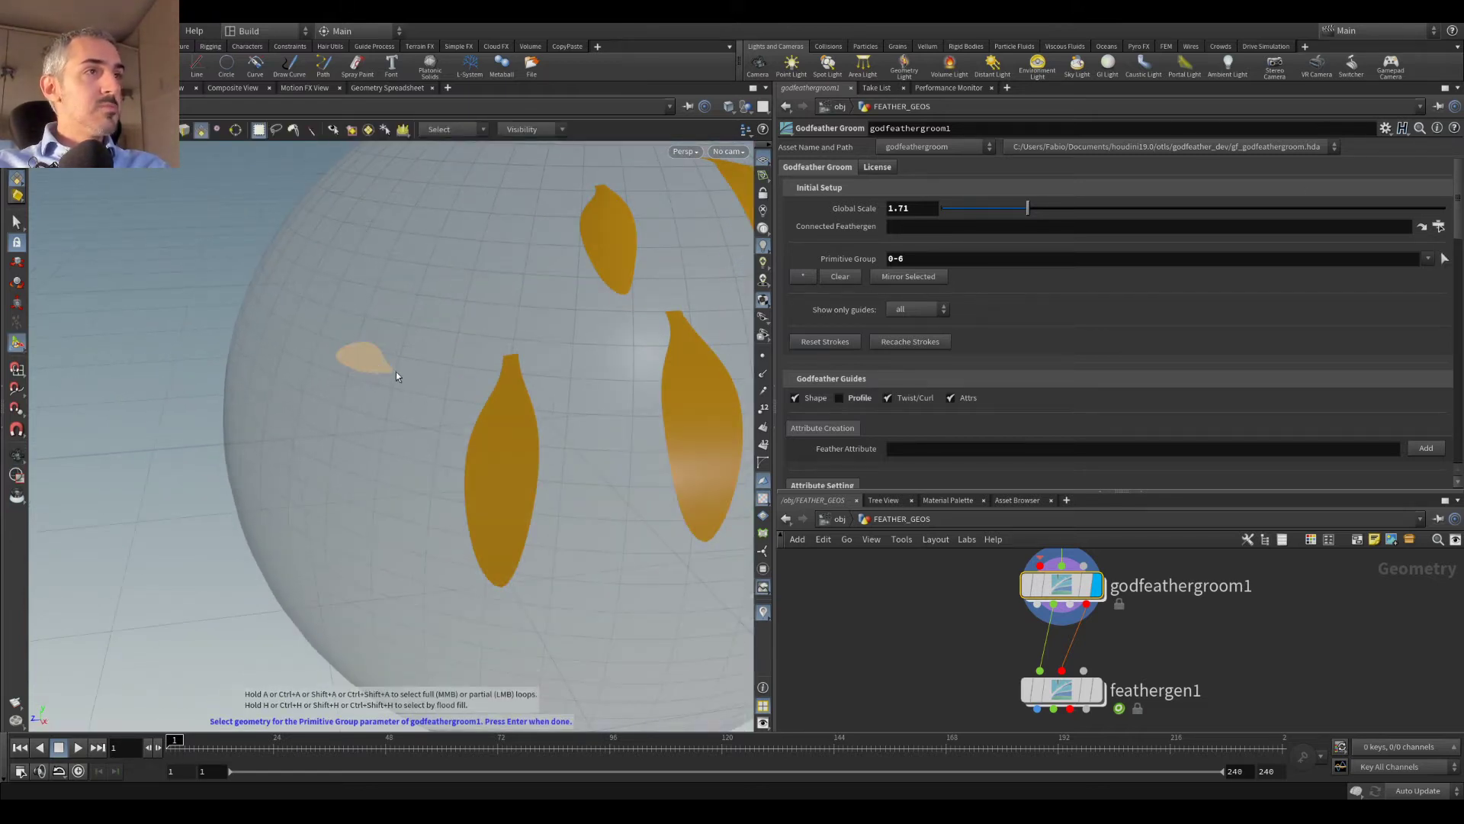
{"action": "left_click", "coordinate": [381, 372]}
{"action": "key", "text": "Return"}
{"action": "left_click_drag", "start_coordinate": [462, 313], "coordinate": [404, 314]}
{"action": "right_click_drag", "start_coordinate": [404, 314], "coordinate": [431, 333]}
{"action": "left_click_drag", "start_coordinate": [432, 333], "coordinate": [422, 340]}
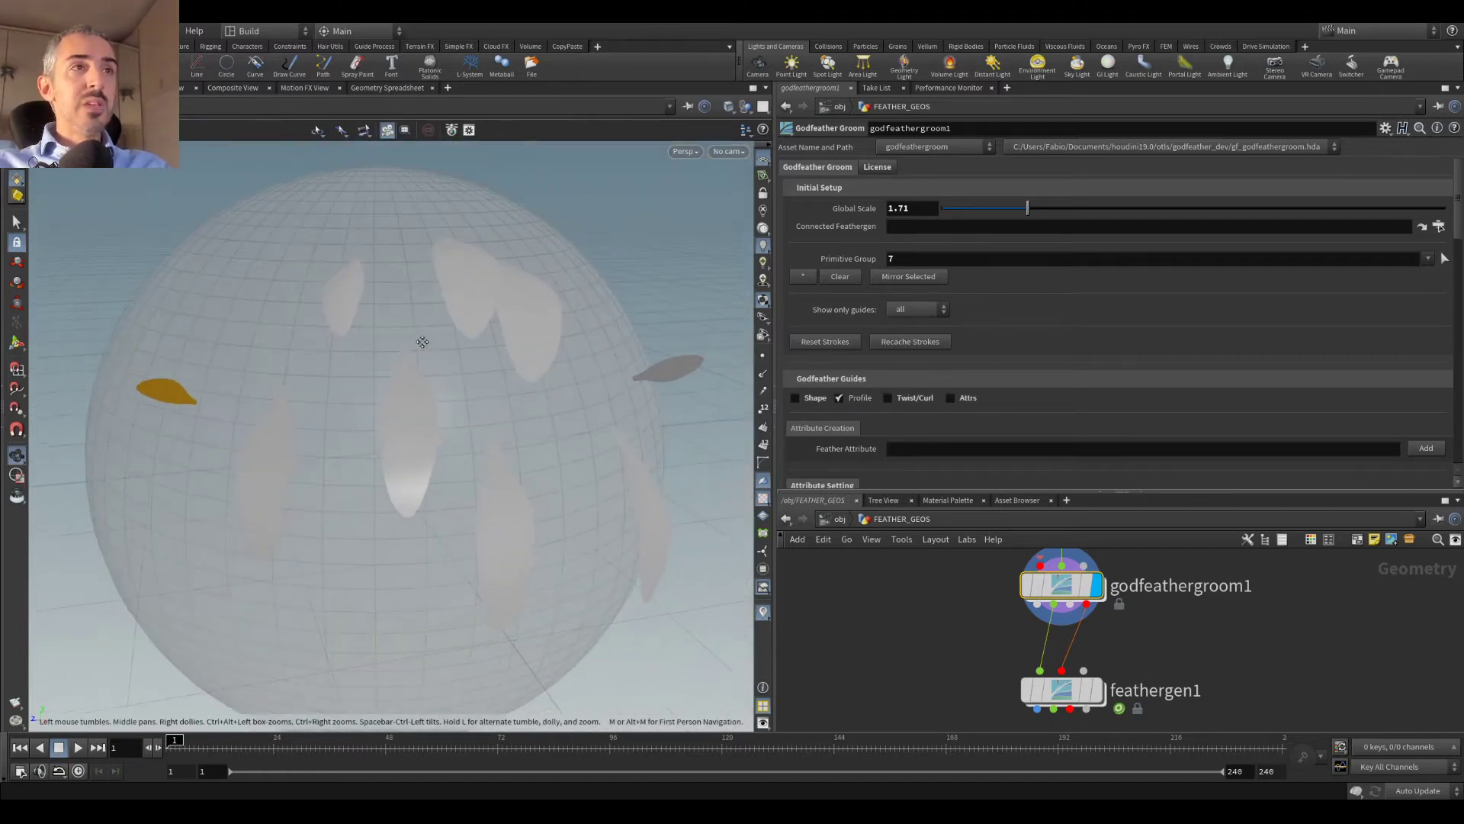
Step: Limit the displayed guides to the profile guides and bring the selected one into view
{"action": "left_click", "coordinate": [902, 309]}
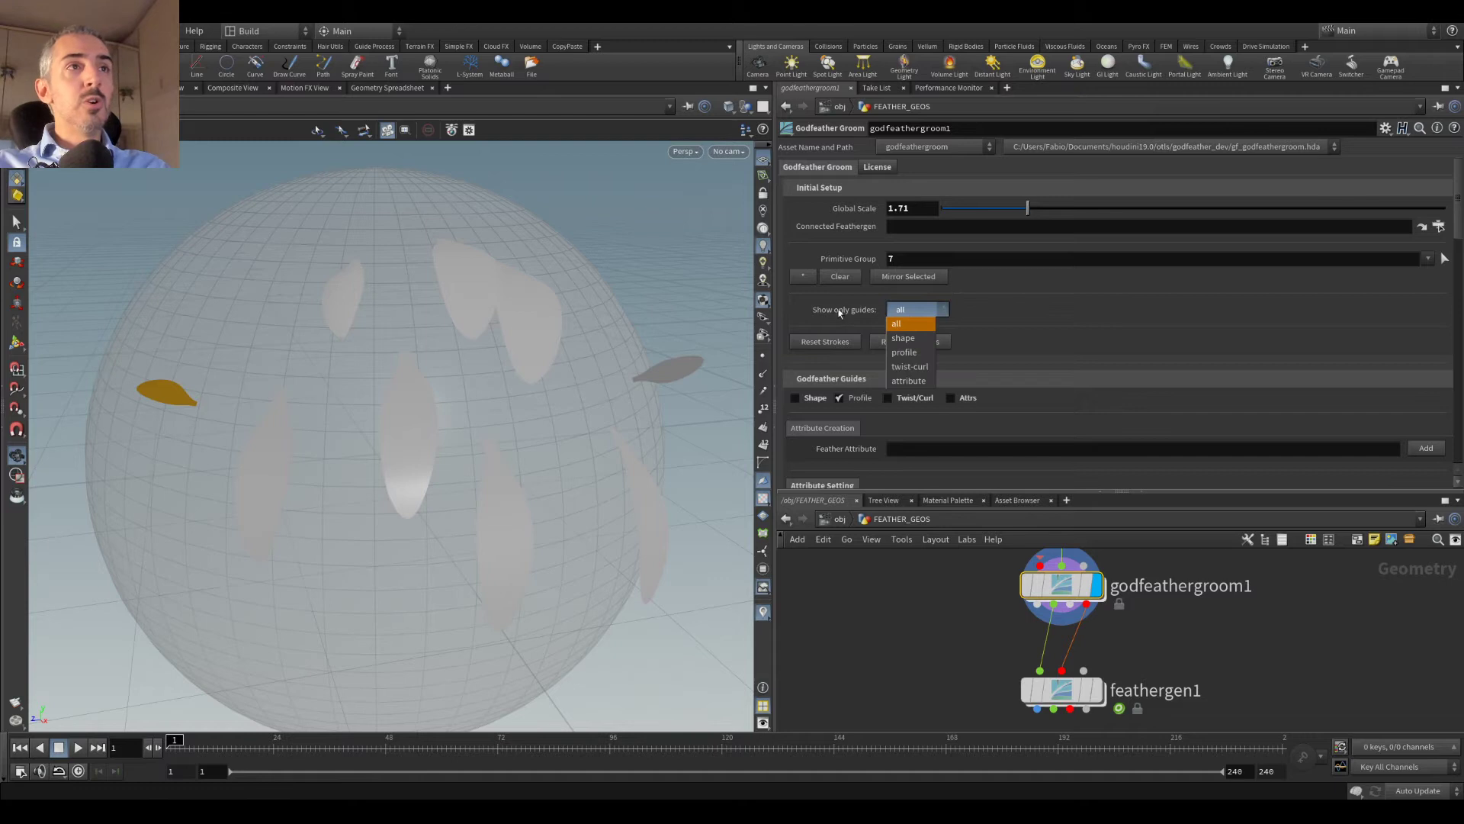
{"action": "left_click", "coordinate": [906, 352]}
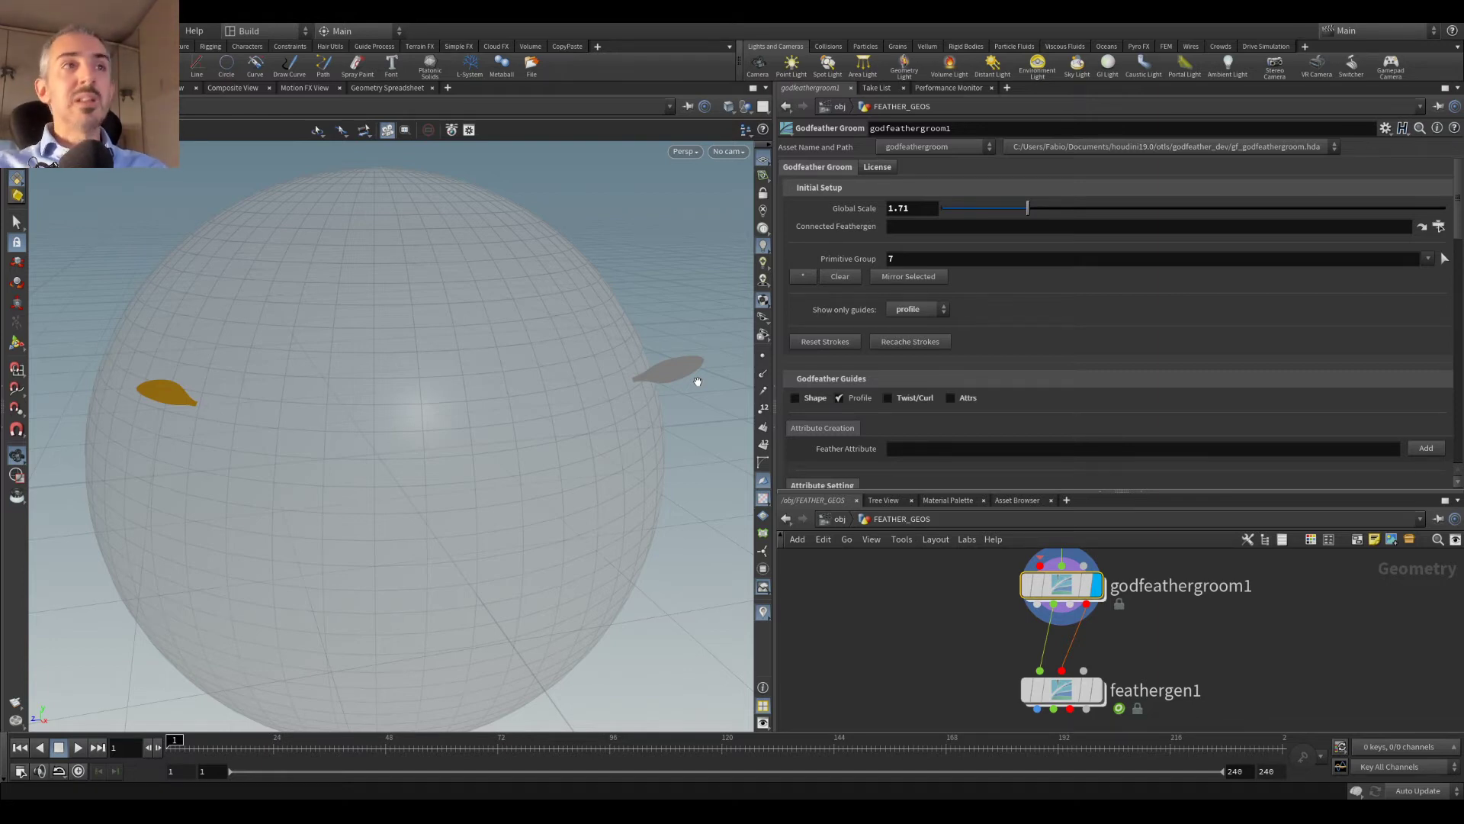
{"action": "left_click_drag", "start_coordinate": [271, 387], "coordinate": [304, 377]}
Step: Inspect the selected guide's Feather Geometry Ramp and the brush tool's Interpolate Ramps option
{"action": "scroll", "coordinate": [1036, 299], "scroll_direction": "down", "scroll_amount": 2}
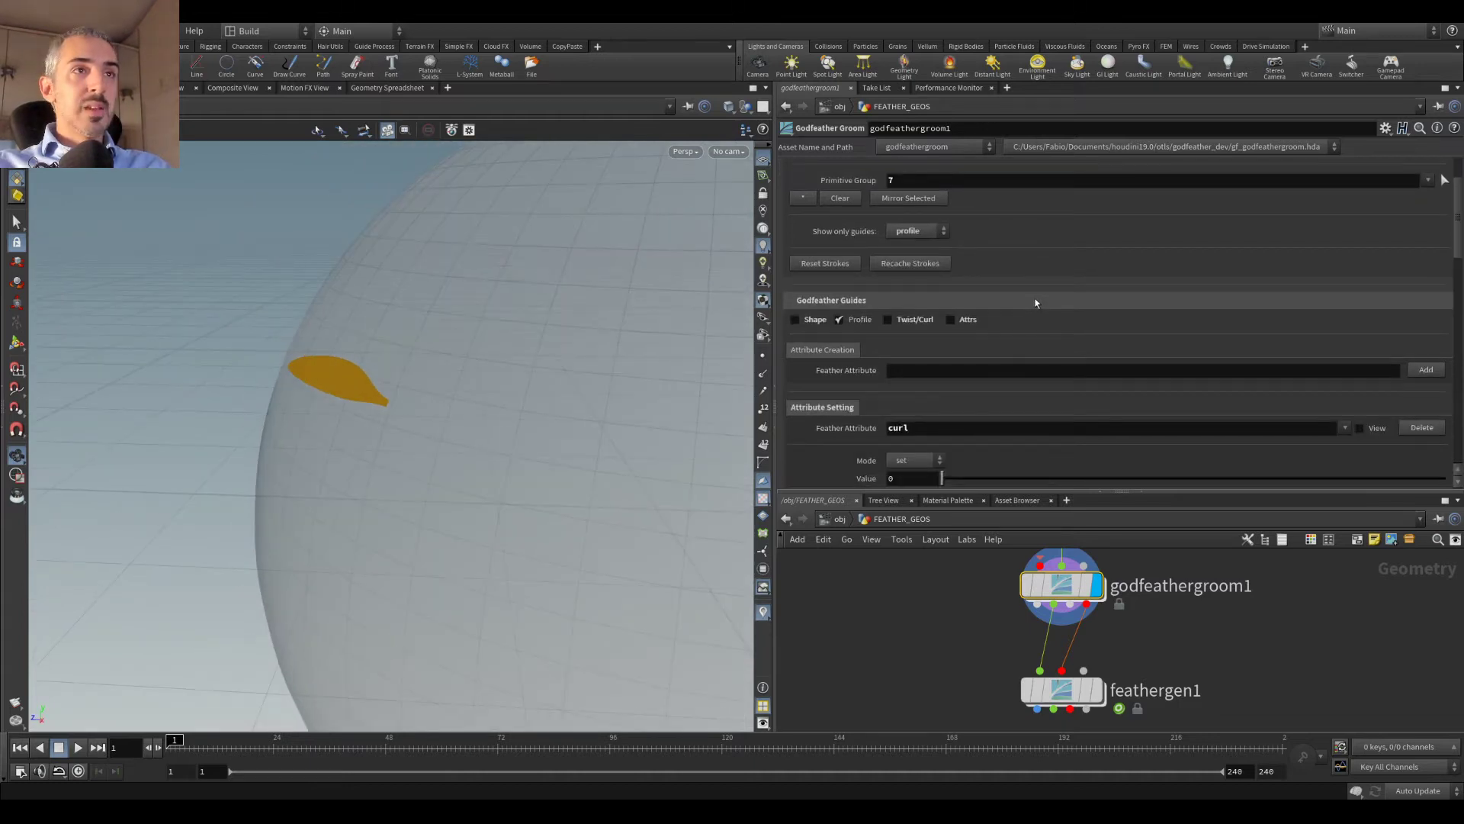
{"action": "scroll", "coordinate": [1036, 299], "scroll_direction": "down", "scroll_amount": 5}
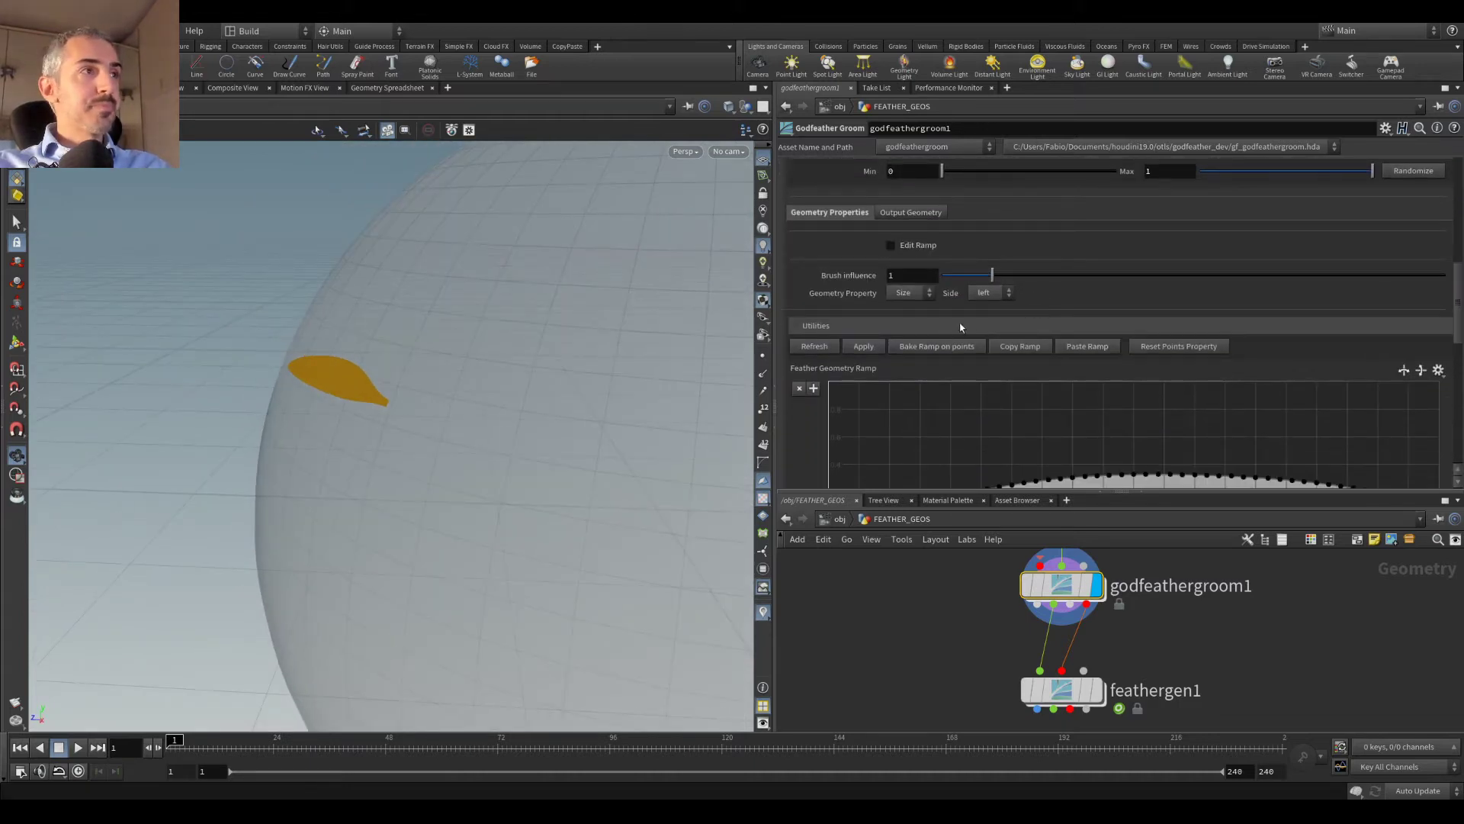
{"action": "scroll", "coordinate": [1143, 397], "scroll_direction": "down", "scroll_amount": 2}
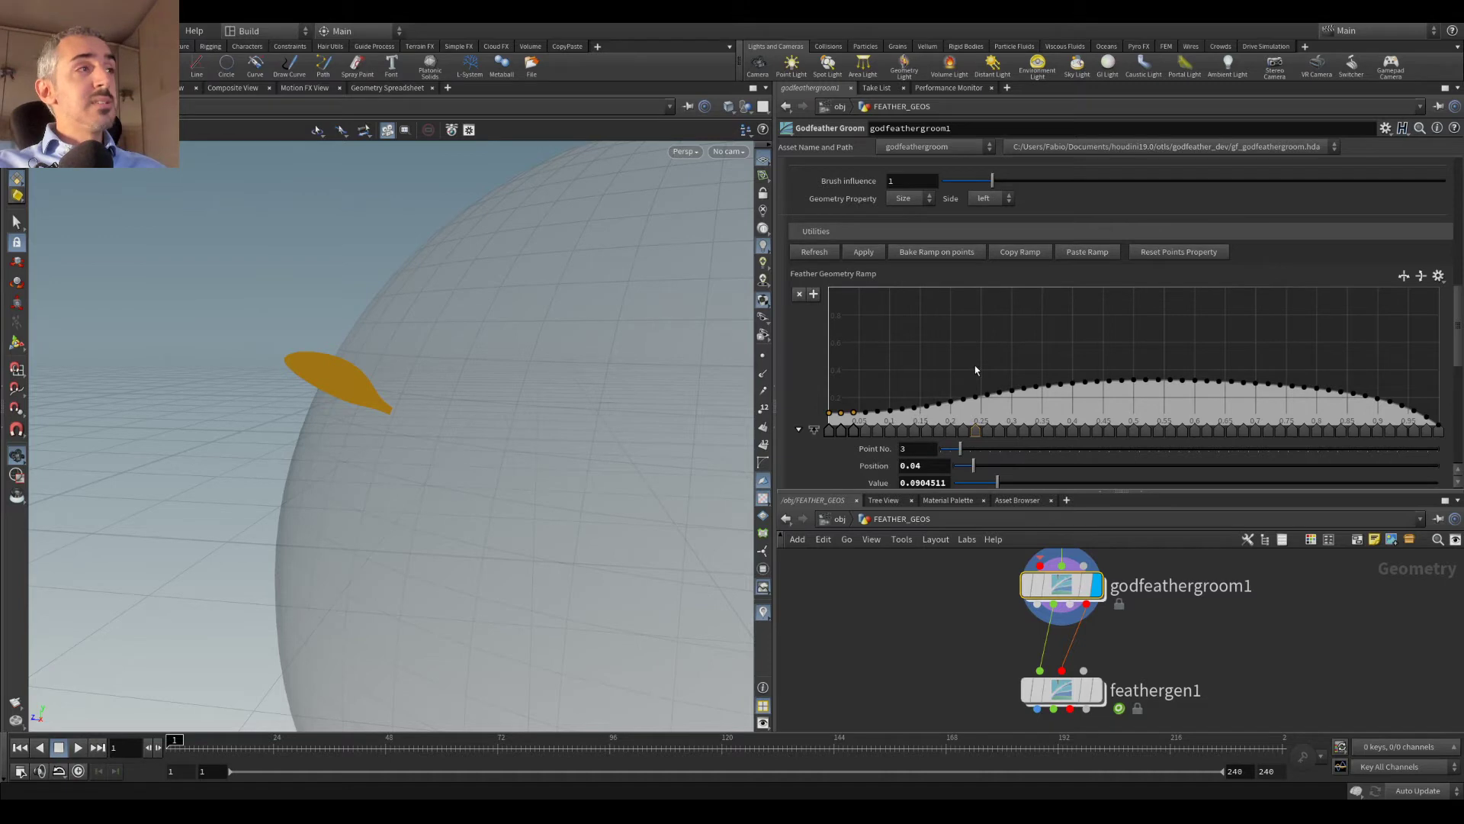
{"action": "left_click", "coordinate": [16, 341]}
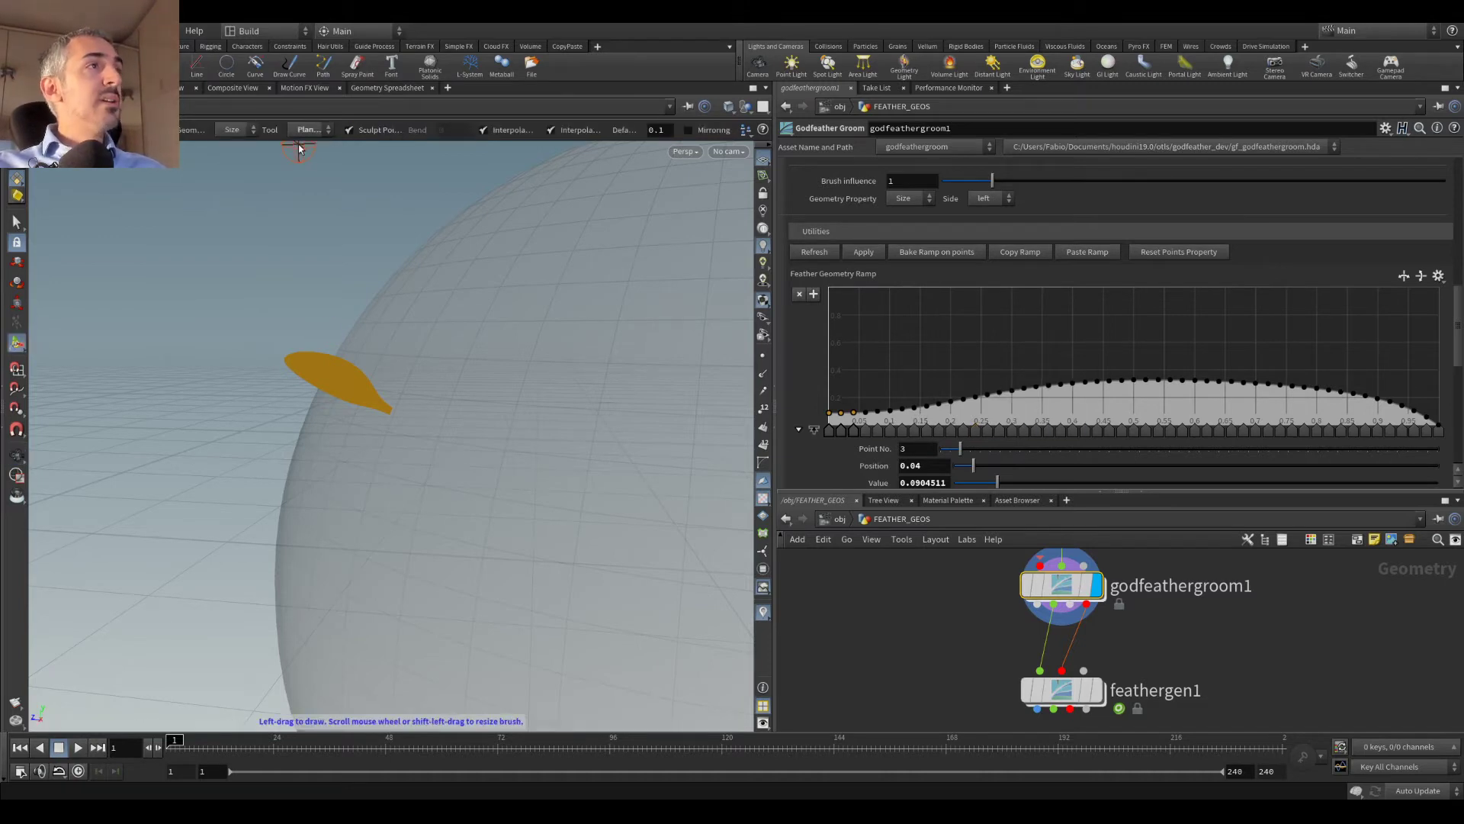
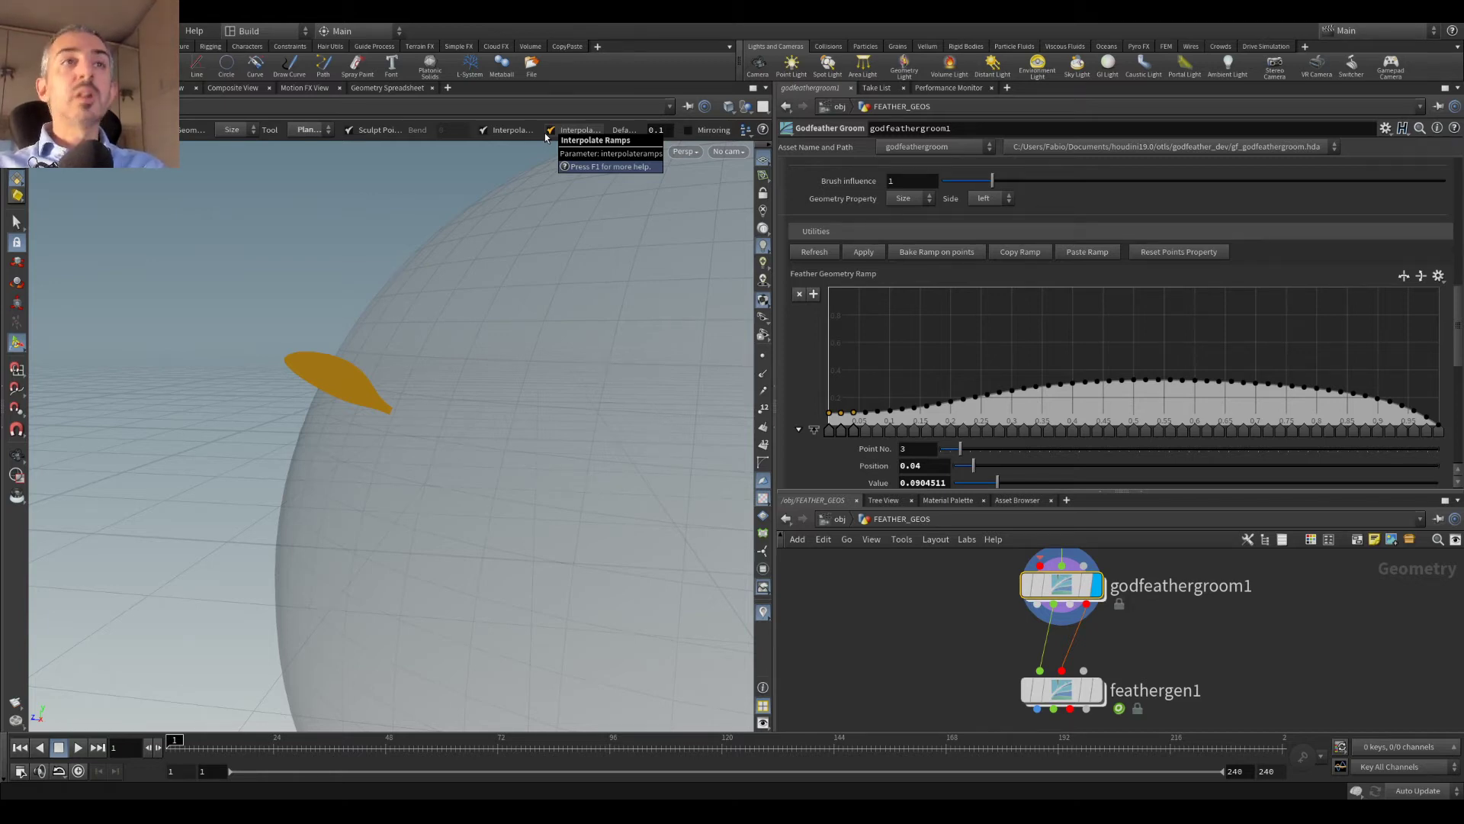
{"action": "key", "text": "Escape"}
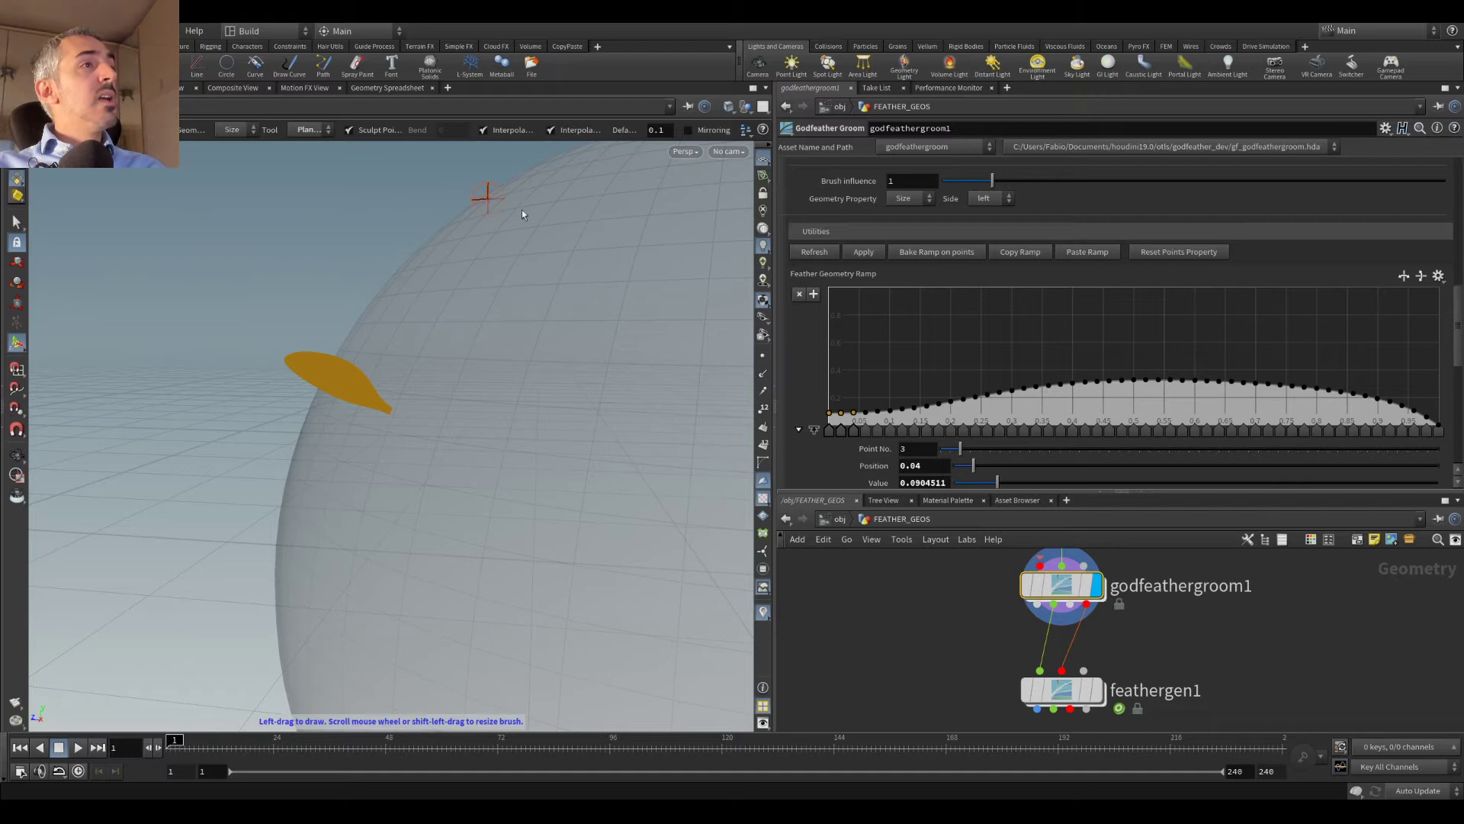
{"action": "left_click_drag", "start_coordinate": [386, 374], "coordinate": [488, 328]}
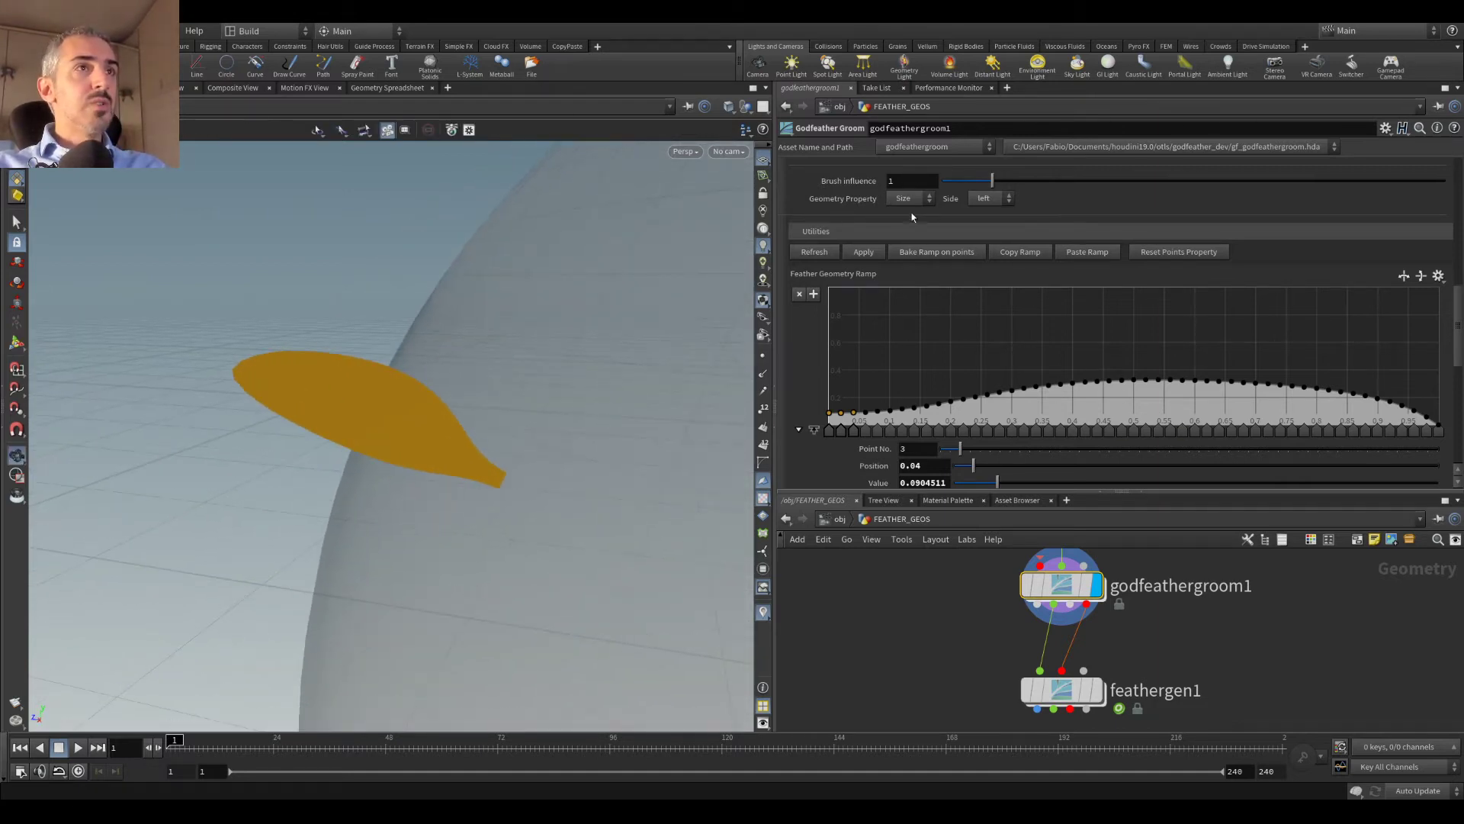
Step: Set the geometry property side to both and apply the Hill preset to the guide's size ramp
{"action": "scroll", "coordinate": [867, 216], "scroll_direction": "up", "scroll_amount": 2}
{"action": "left_click", "coordinate": [989, 246]}
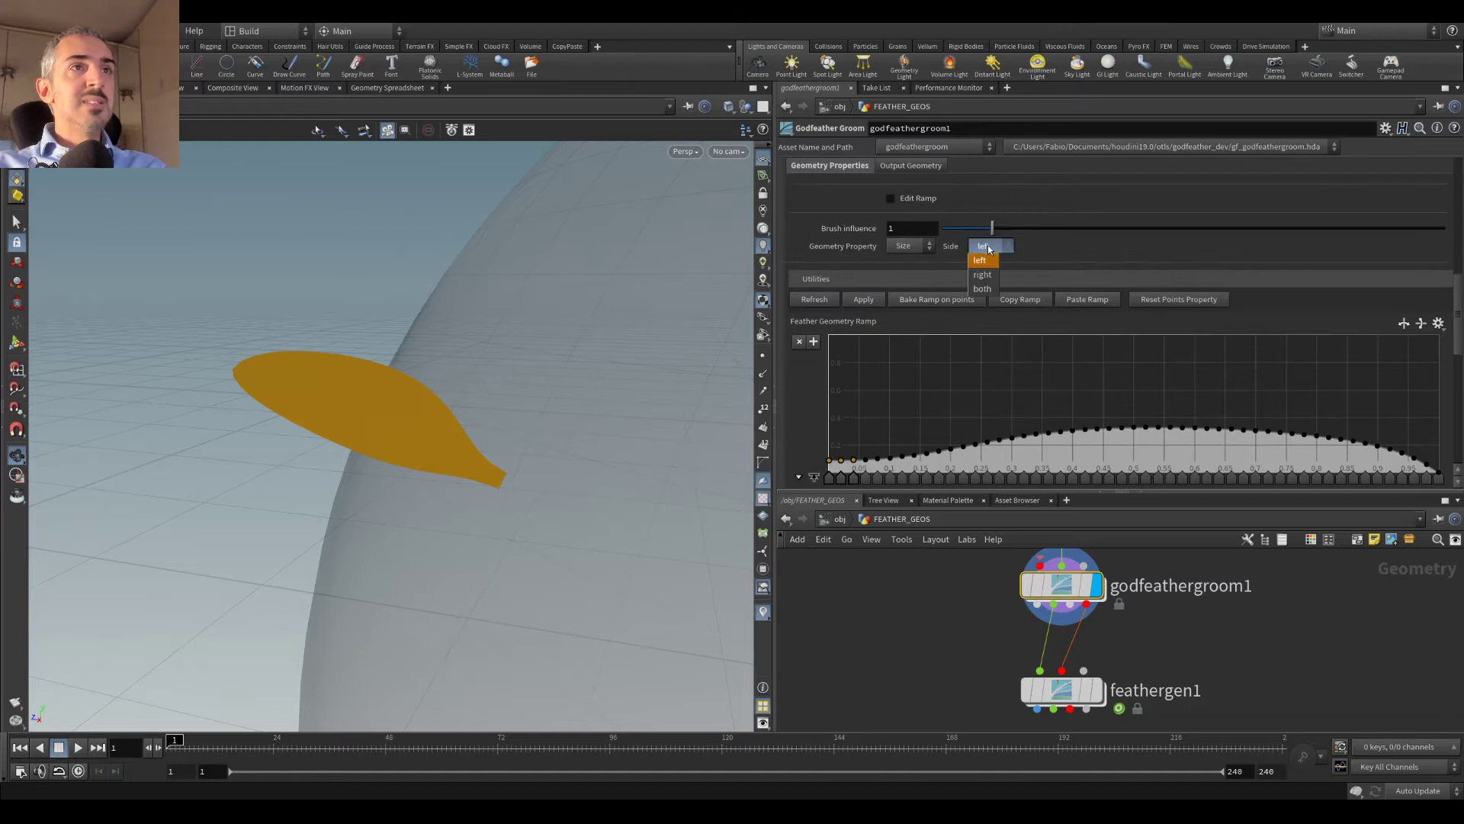
{"action": "left_click", "coordinate": [982, 288]}
{"action": "scroll", "coordinate": [1296, 343], "scroll_direction": "down", "scroll_amount": 1}
{"action": "left_click", "coordinate": [1438, 276]}
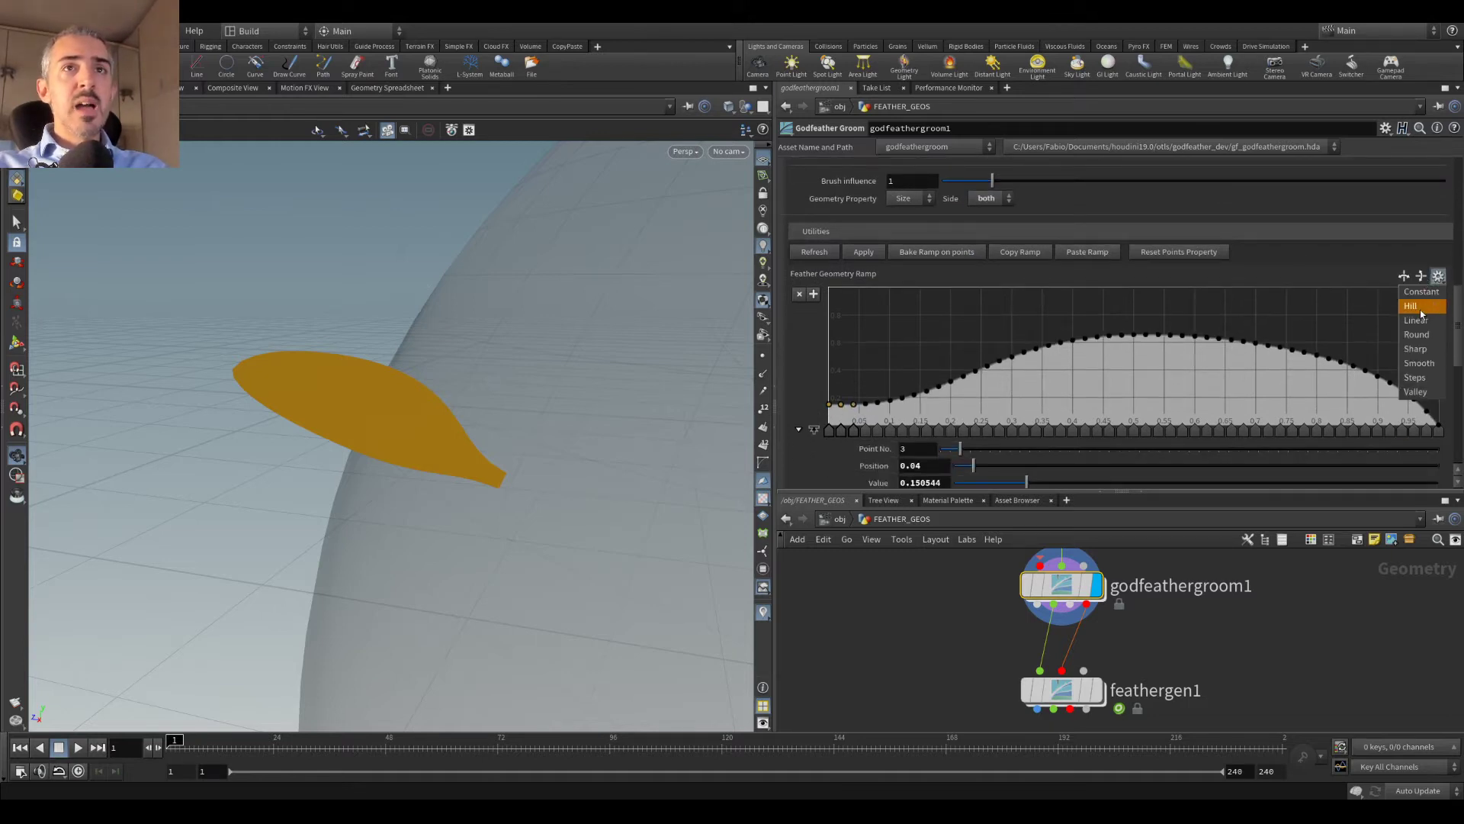
{"action": "left_click", "coordinate": [1418, 306]}
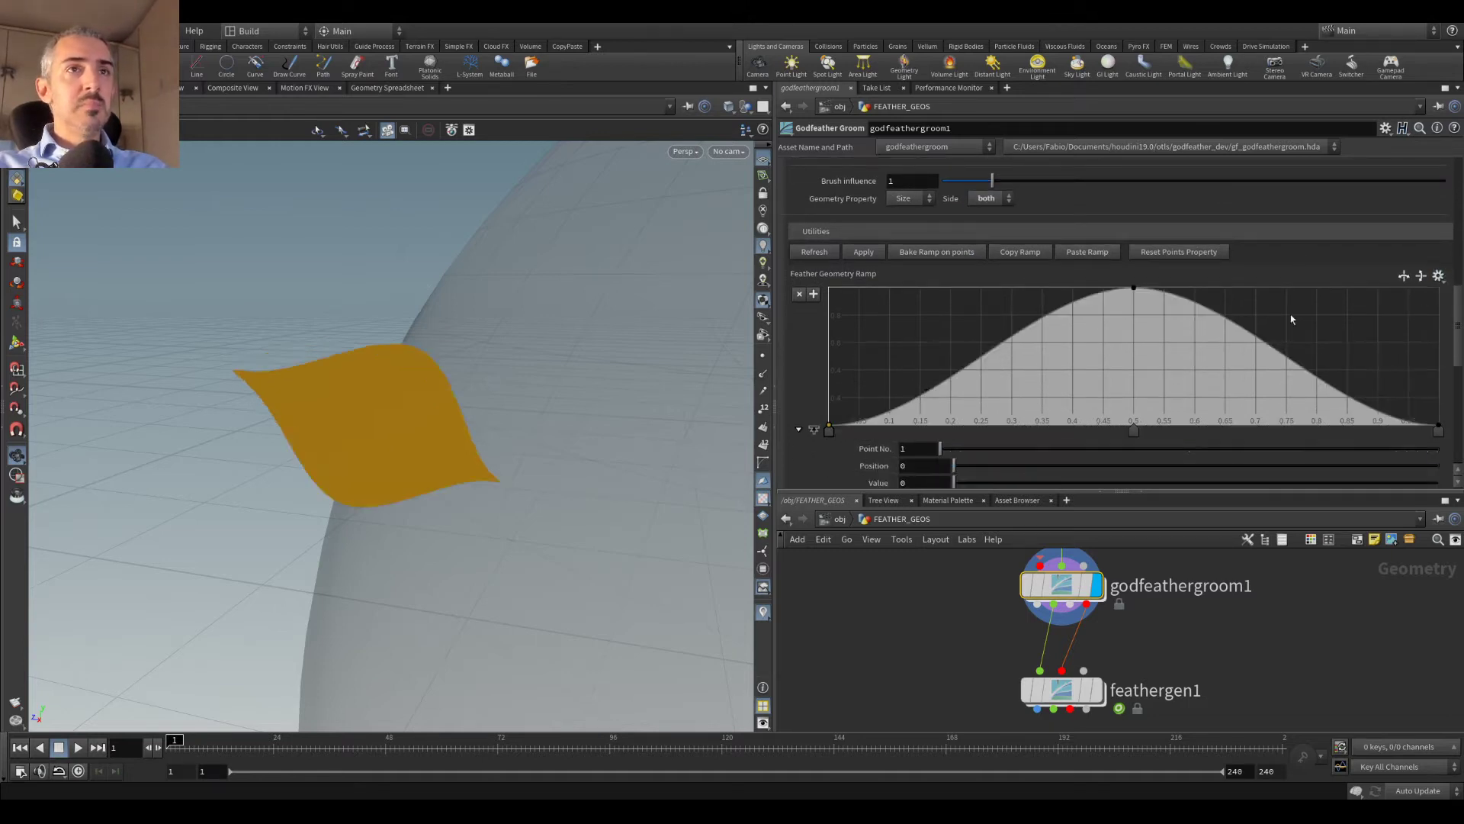
Step: Change the ramp points to B-Spline interpolation and raise the ramp ends slightly
{"action": "left_click", "coordinate": [1444, 431]}
{"action": "scroll", "coordinate": [1092, 341], "scroll_direction": "down", "scroll_amount": 1}
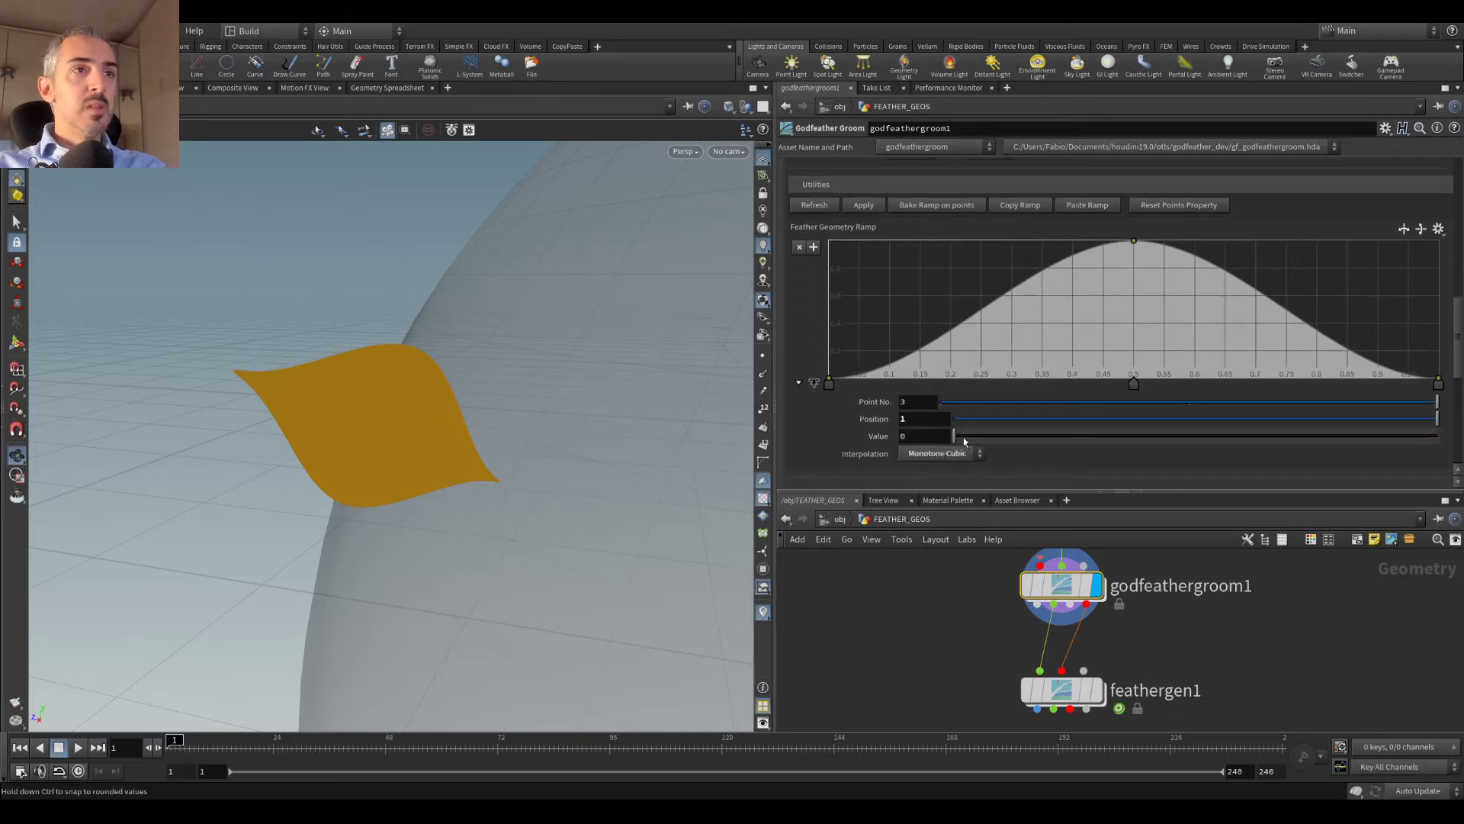
{"action": "left_click", "coordinate": [942, 453]}
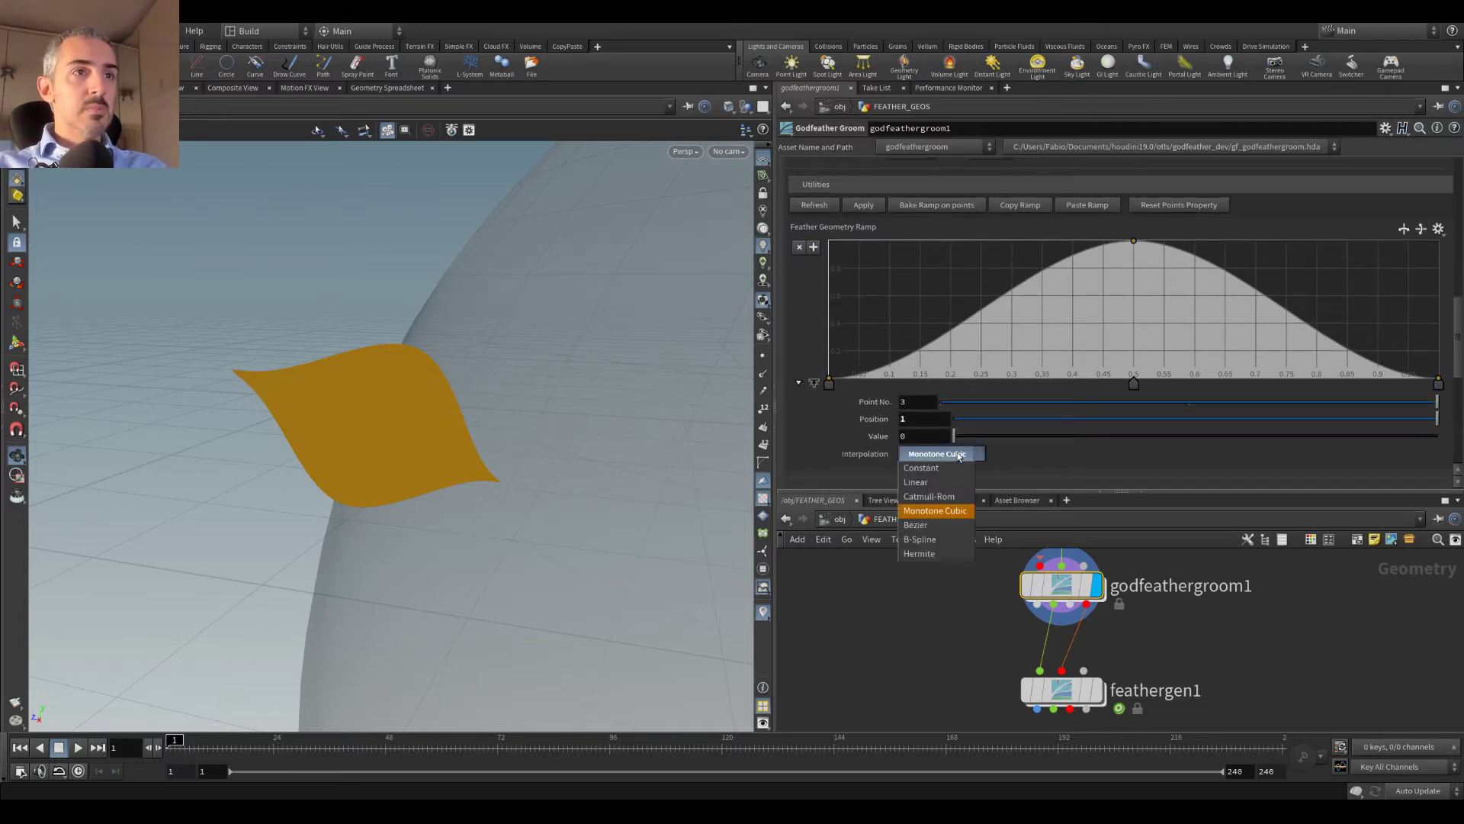
{"action": "left_click", "coordinate": [932, 532]}
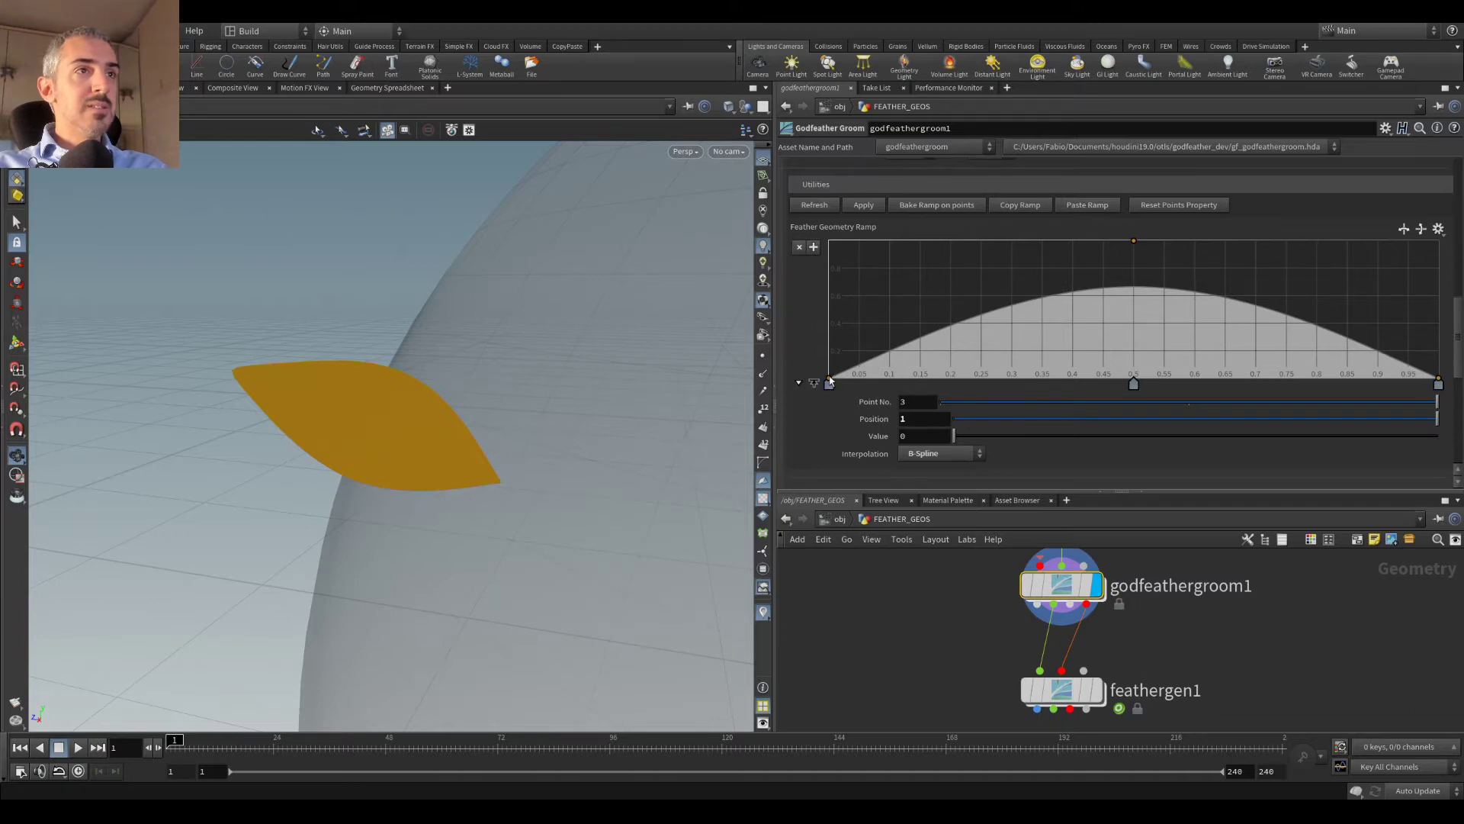
{"action": "left_click_drag", "start_coordinate": [830, 377], "coordinate": [830, 367]}
{"action": "left_click", "coordinate": [893, 290]}
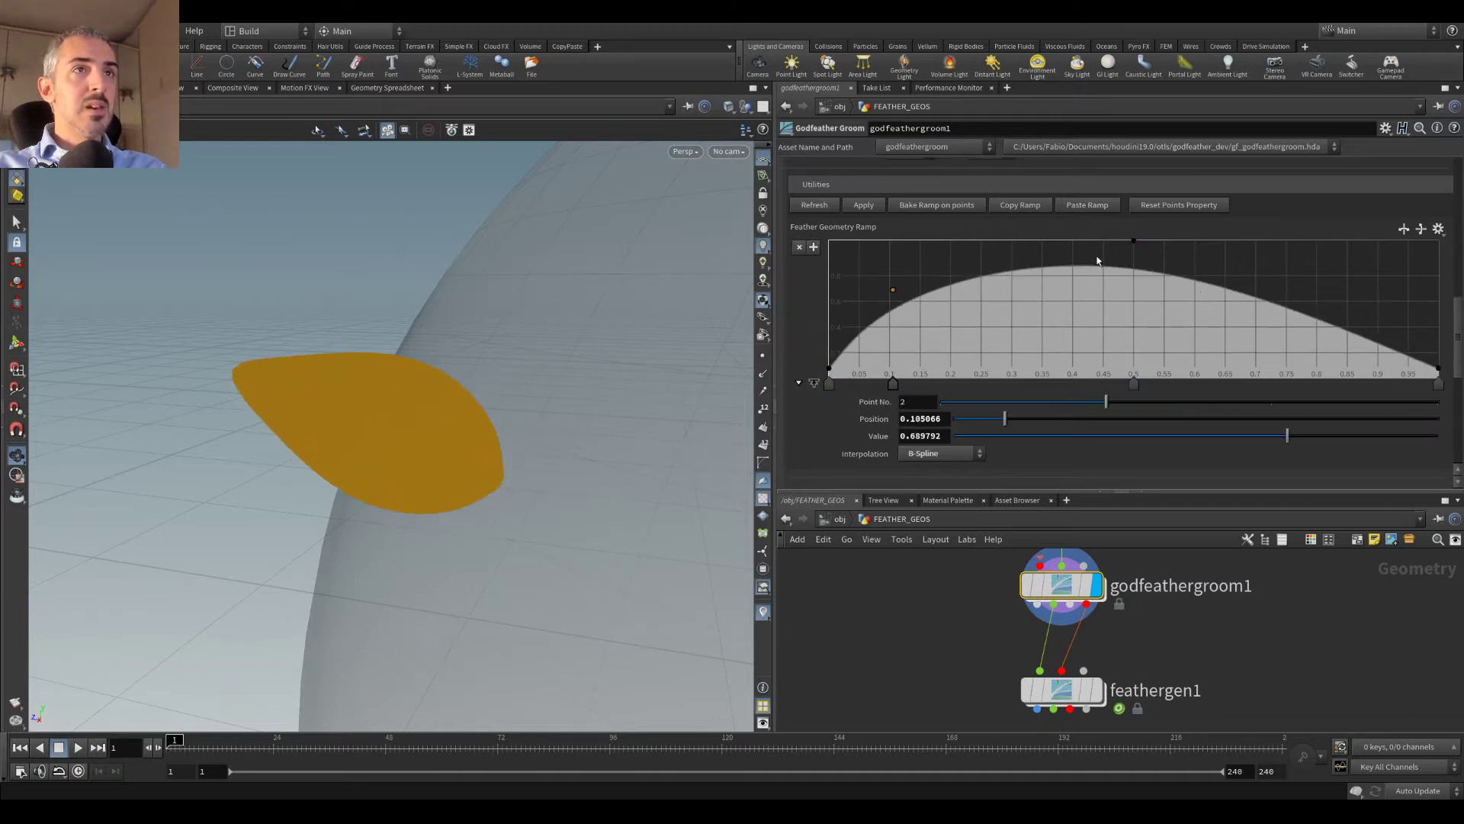
{"action": "left_click", "coordinate": [893, 383]}
{"action": "key", "text": "Delete"}
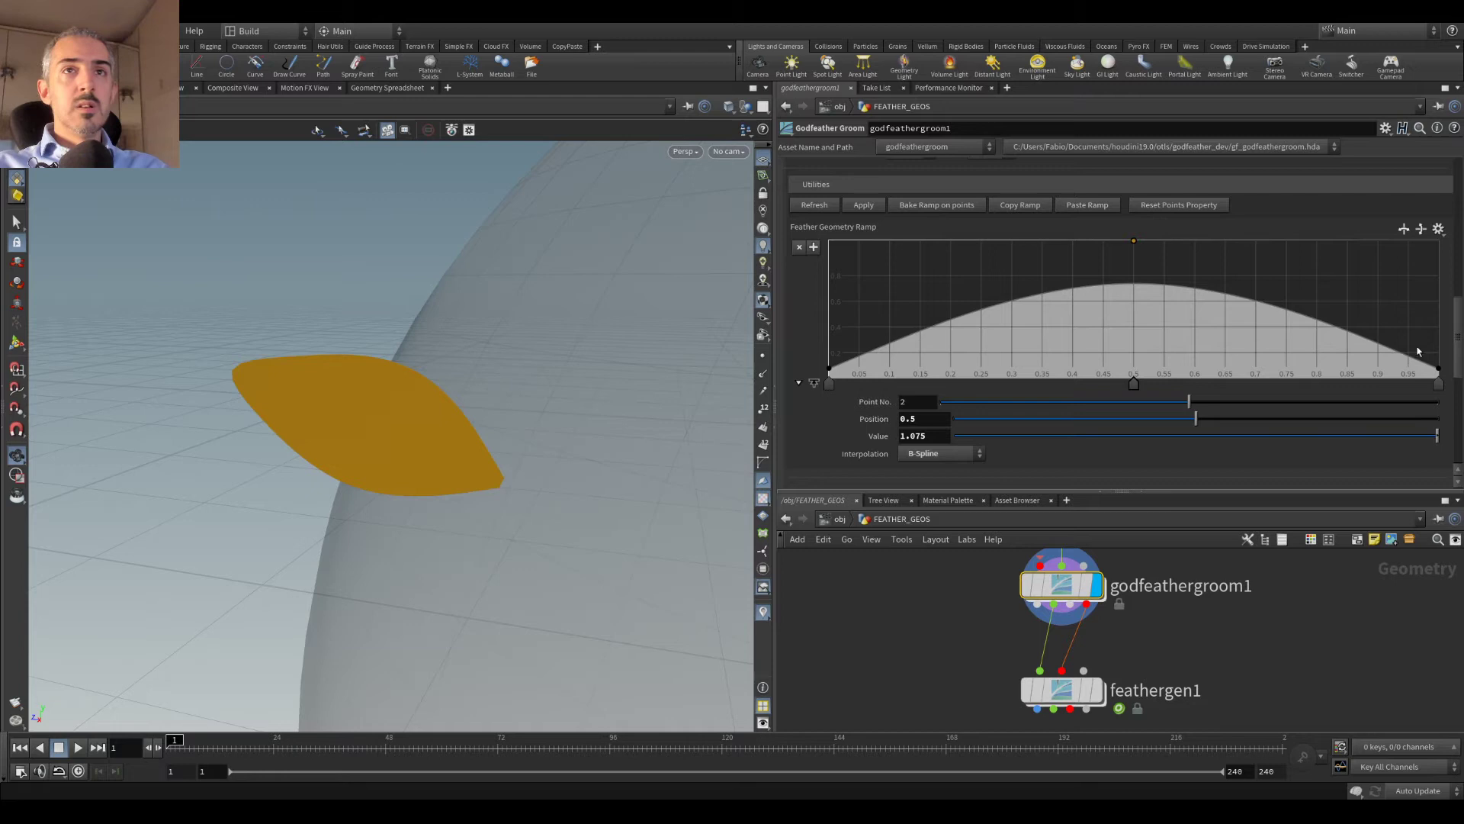
Step: Shape the ramp with points at about 0.97, 0.23 and 0.17, and move the middle point to position 0.52, value 0.71
{"action": "left_click", "coordinate": [1438, 384]}
{"action": "left_click_drag", "start_coordinate": [1444, 387], "coordinate": [1420, 317]}
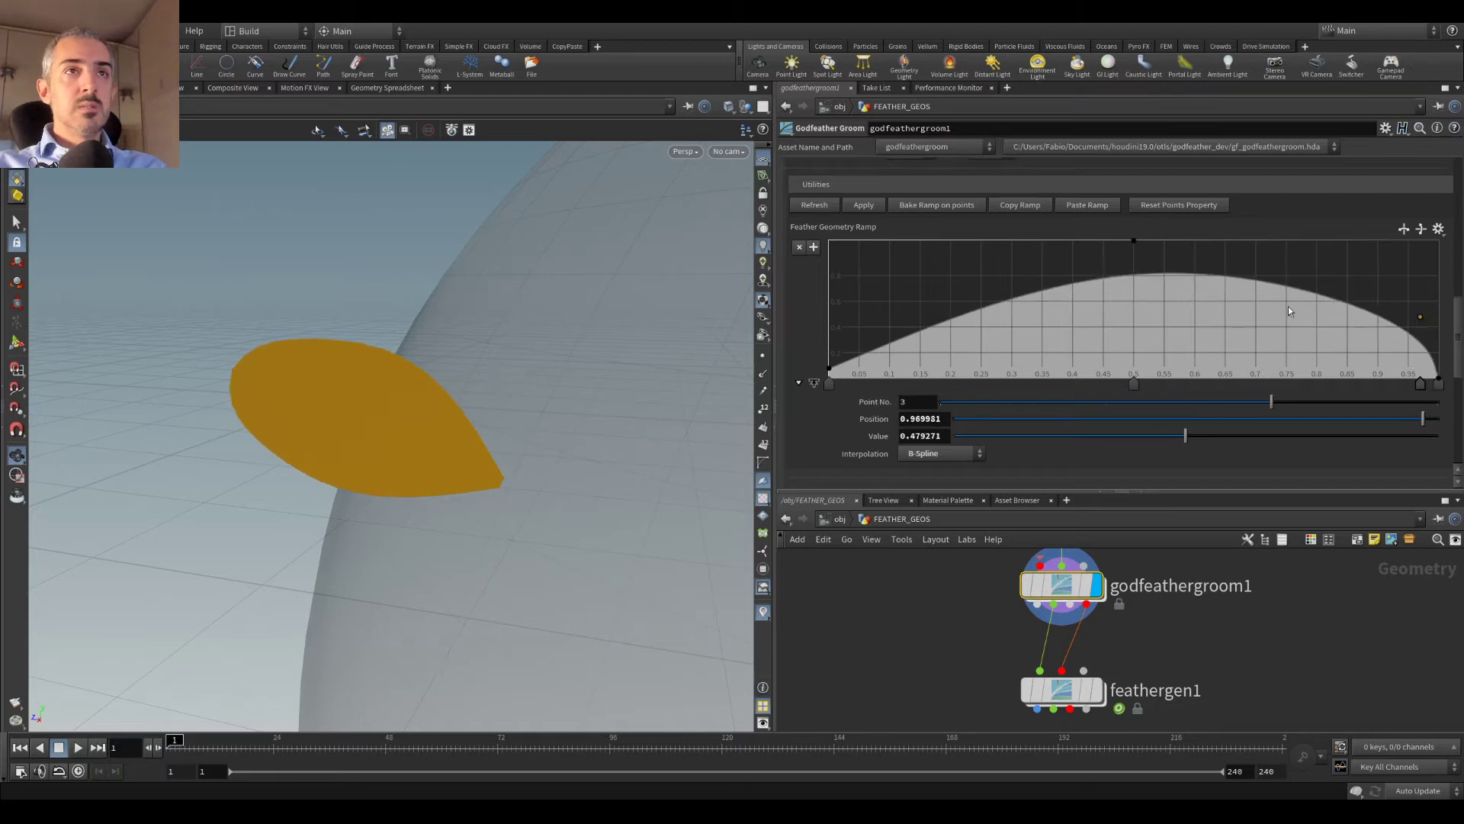
{"action": "left_click", "coordinate": [967, 333]}
{"action": "left_click", "coordinate": [932, 370]}
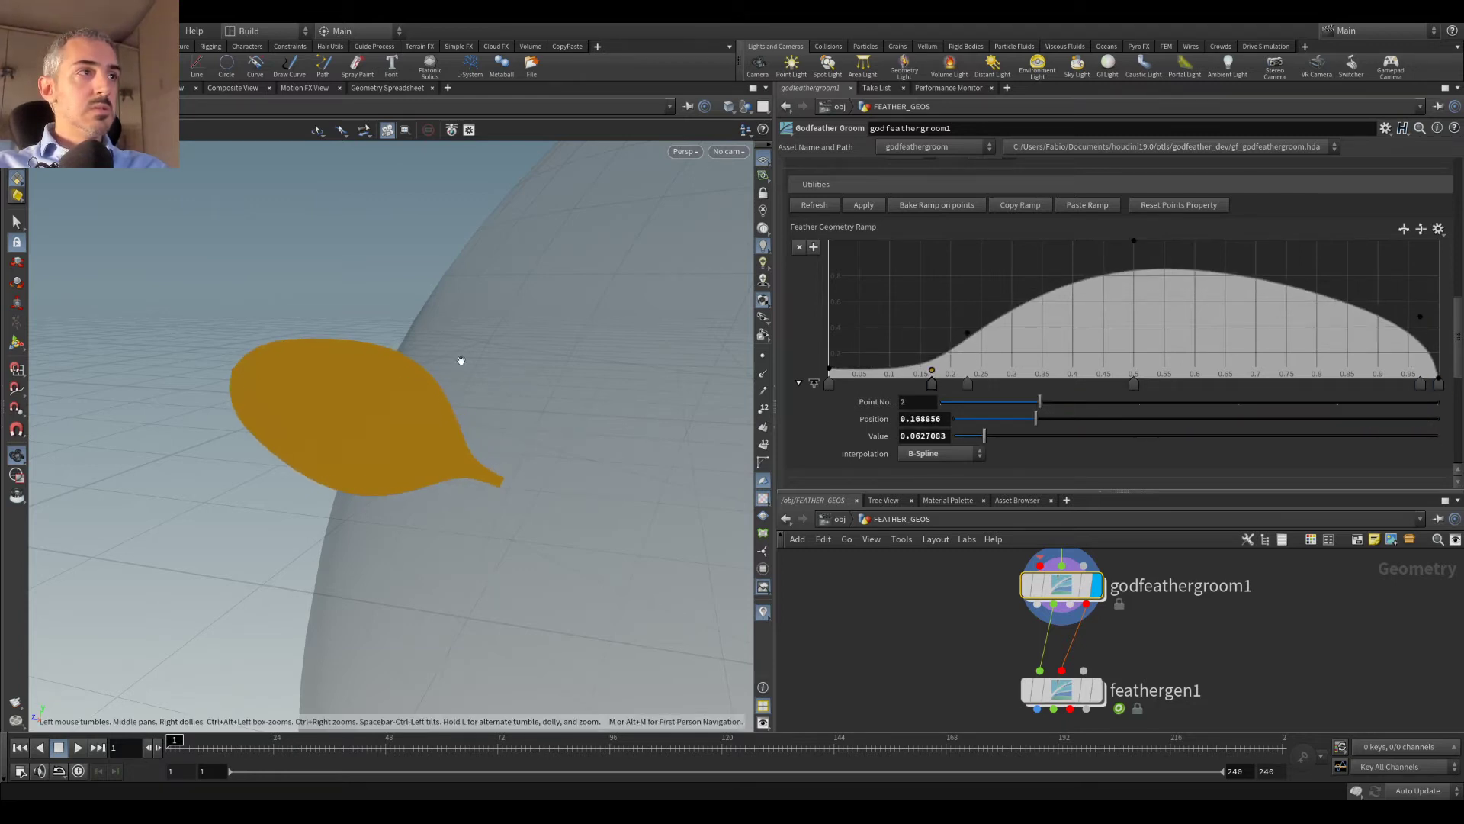
{"action": "left_click_drag", "start_coordinate": [1136, 246], "coordinate": [1147, 280]}
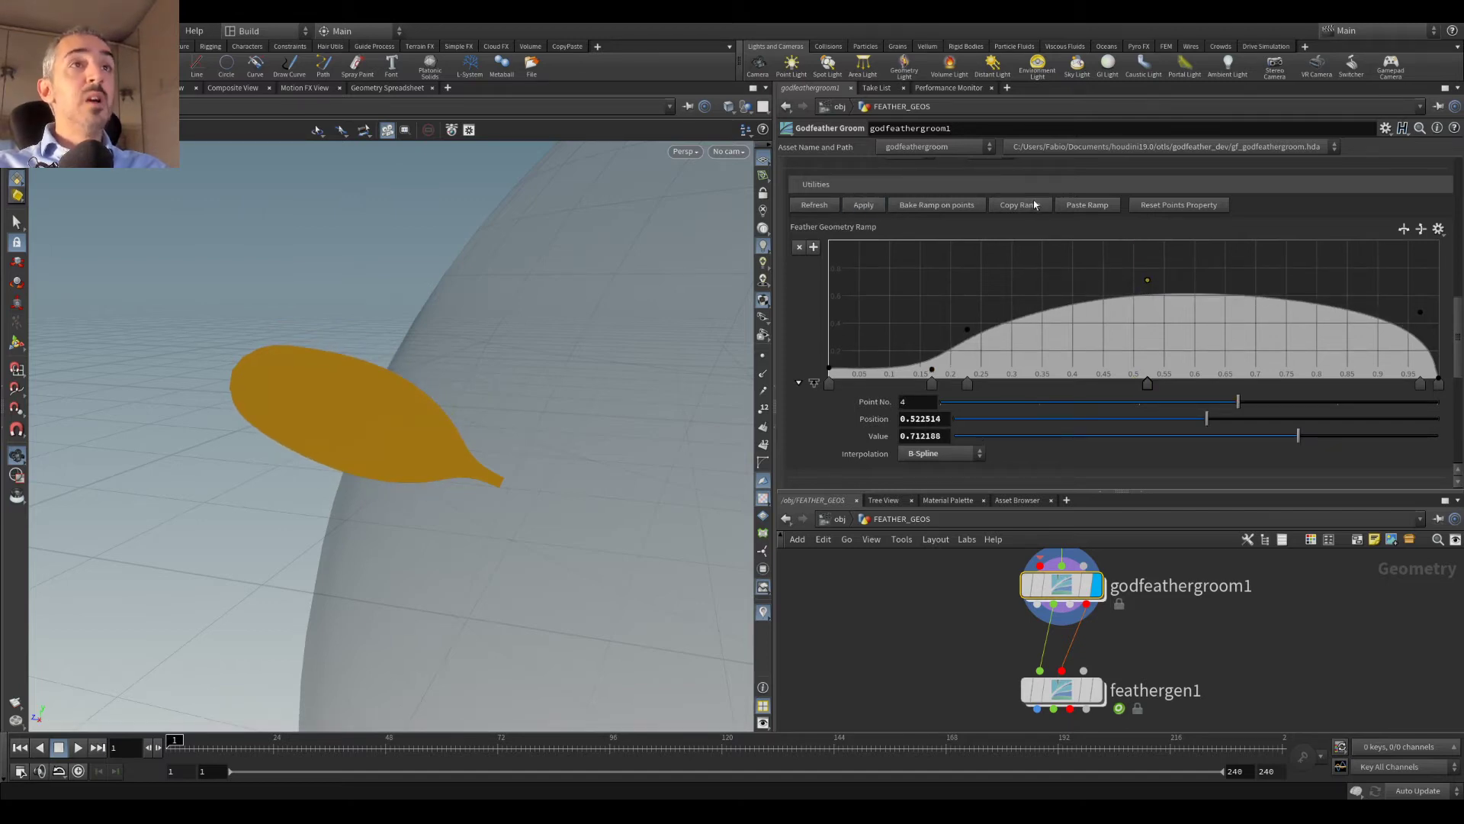
Step: Pick the profile guide on the other side of the sphere, paste the copied size ramp onto it and apply it
{"action": "left_click_drag", "start_coordinate": [451, 386], "coordinate": [427, 359]}
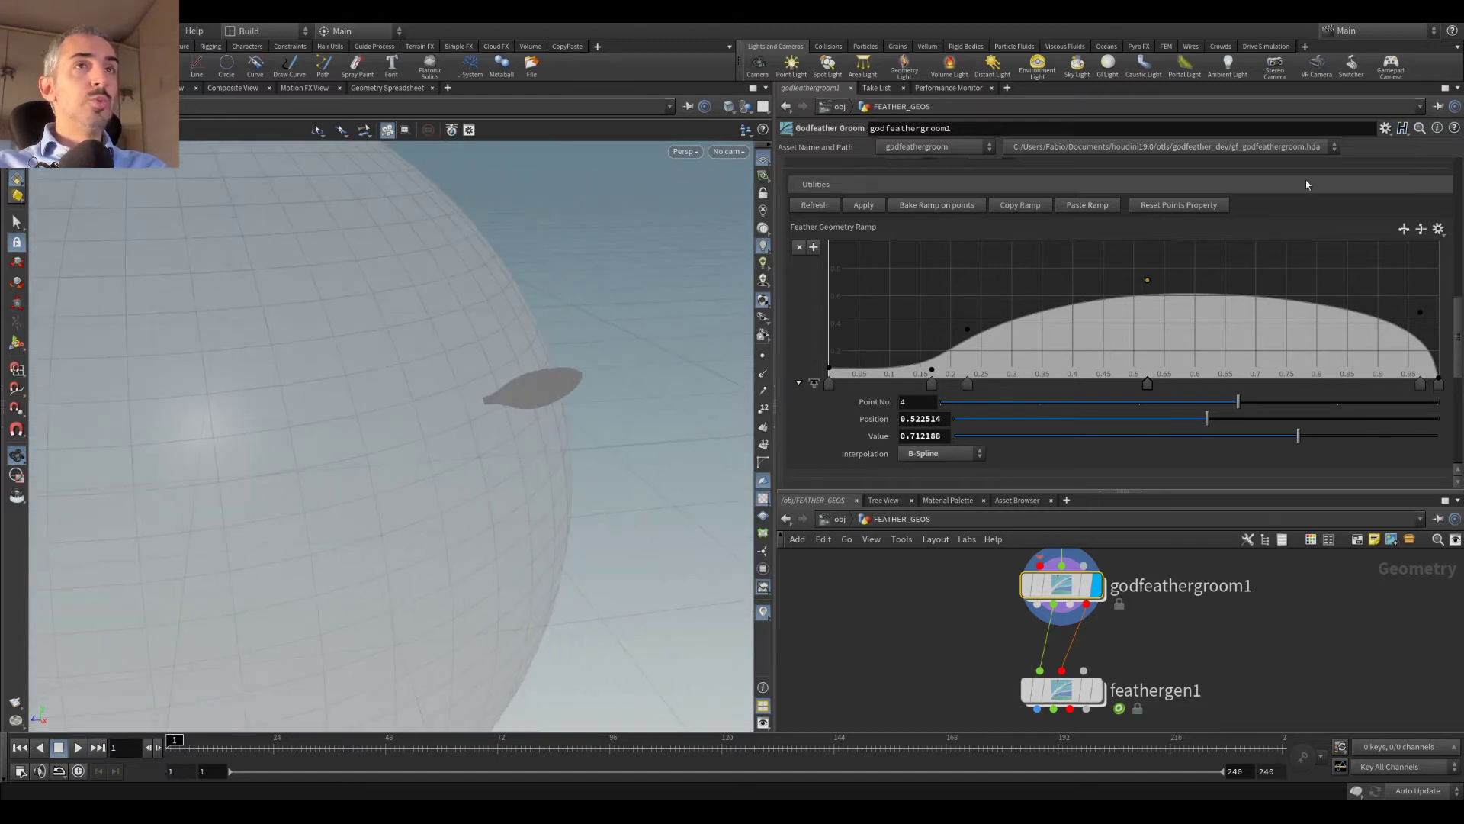
{"action": "scroll", "coordinate": [1292, 233], "scroll_direction": "up", "scroll_amount": 15}
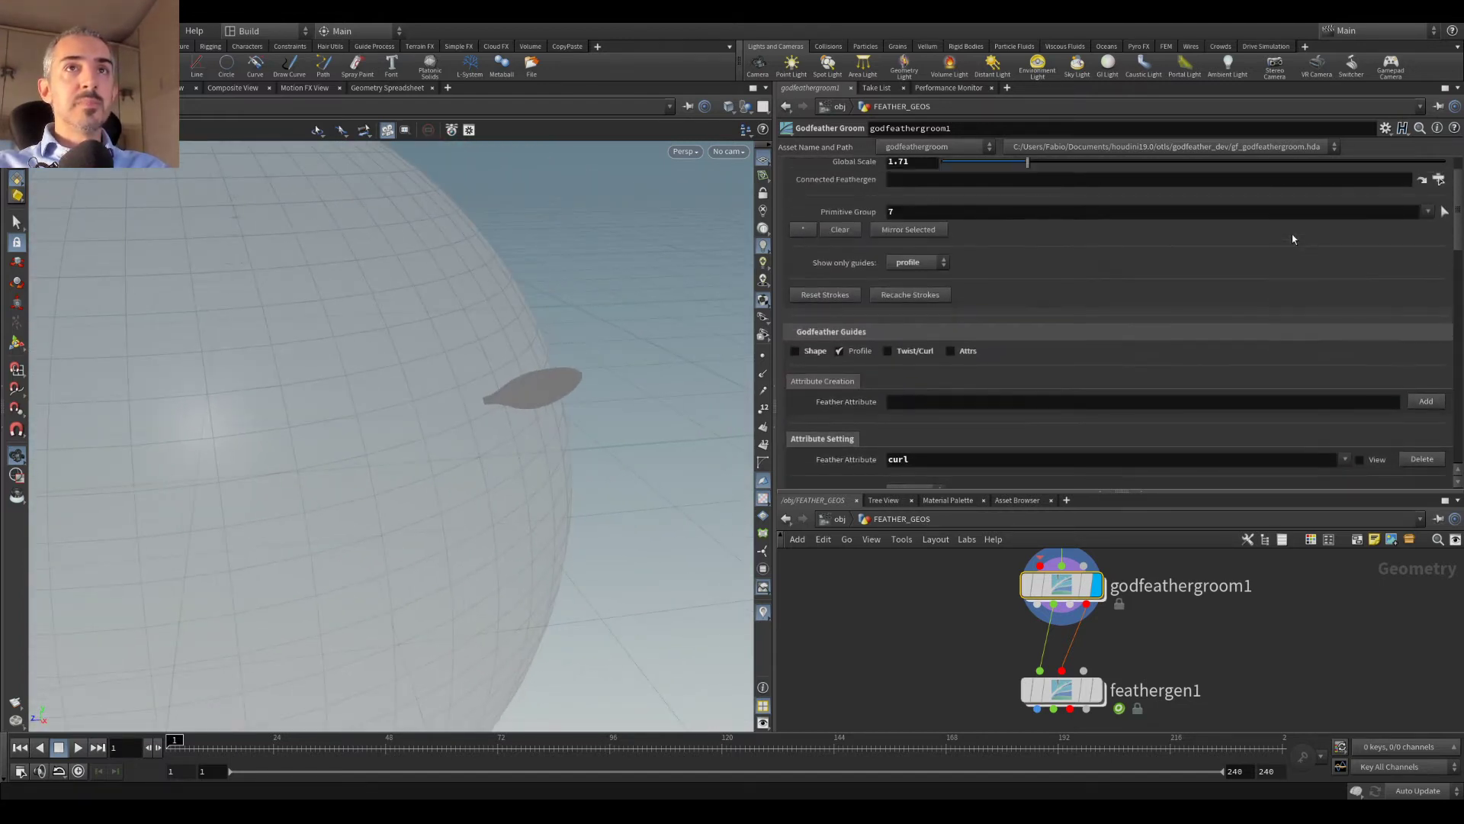
{"action": "left_click", "coordinate": [1445, 258]}
{"action": "left_click", "coordinate": [535, 385]}
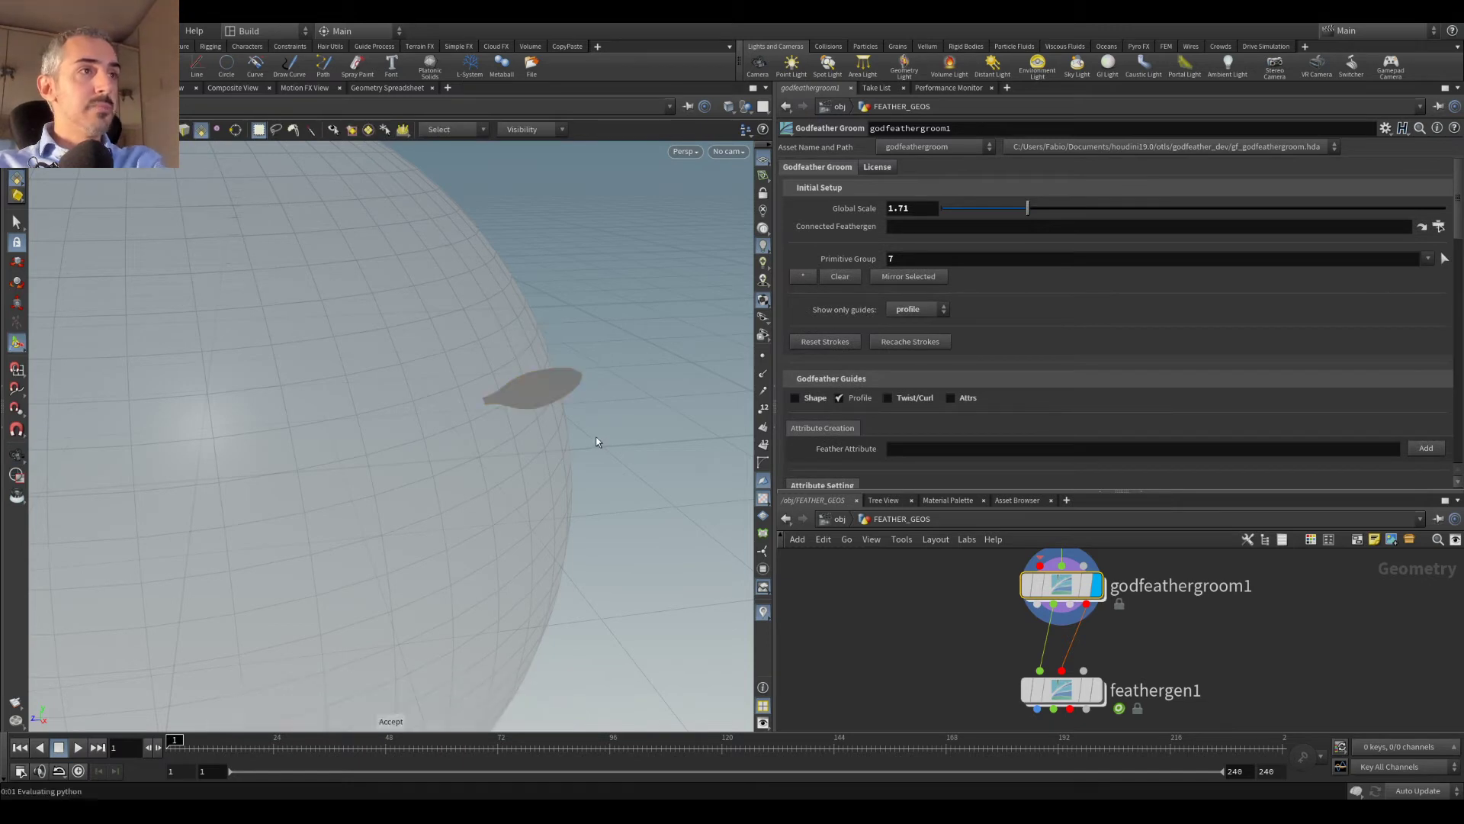
{"action": "scroll", "coordinate": [1067, 353], "scroll_direction": "down", "scroll_amount": 15}
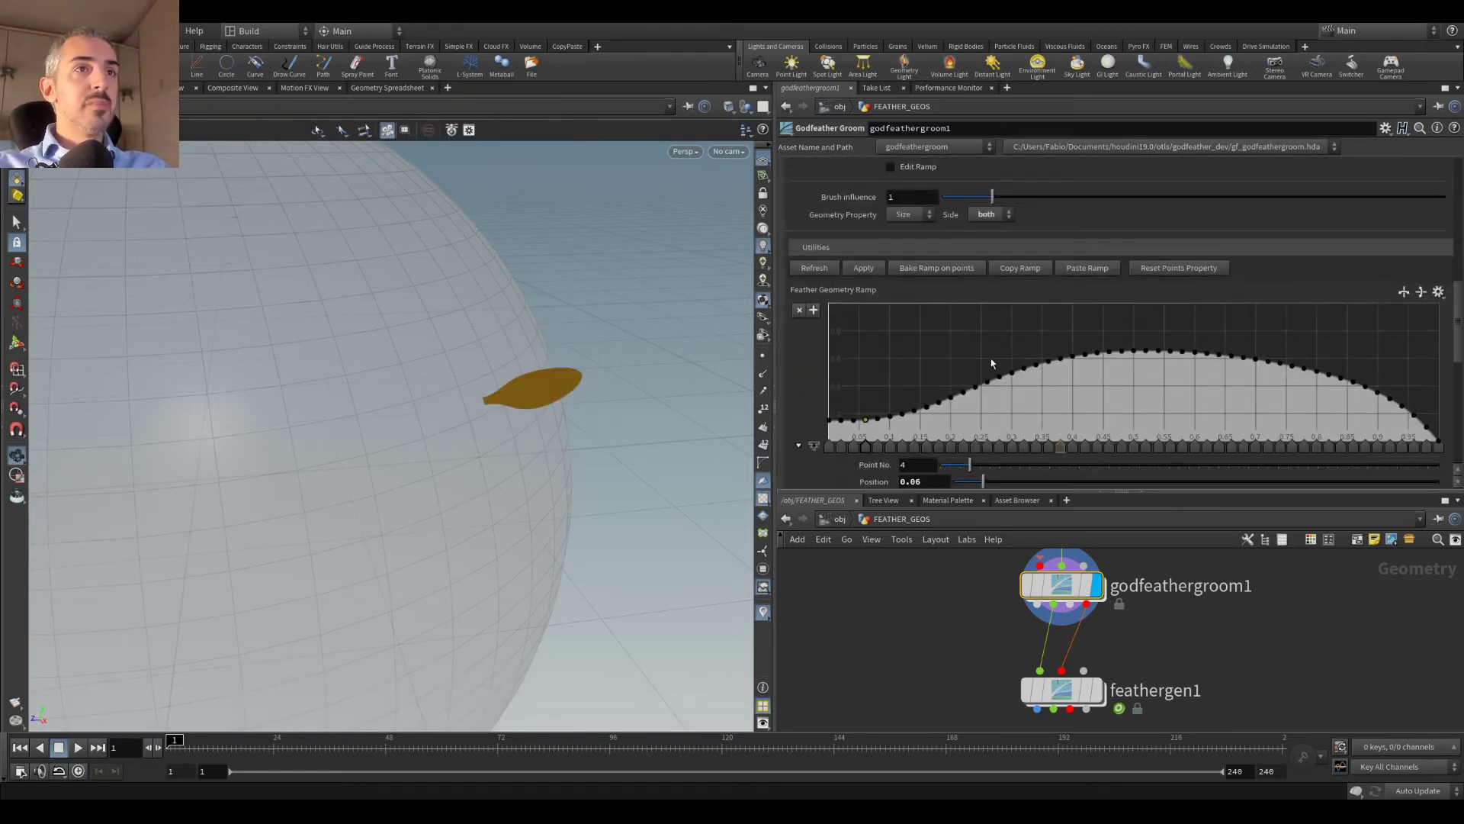
{"action": "left_click", "coordinate": [1072, 269]}
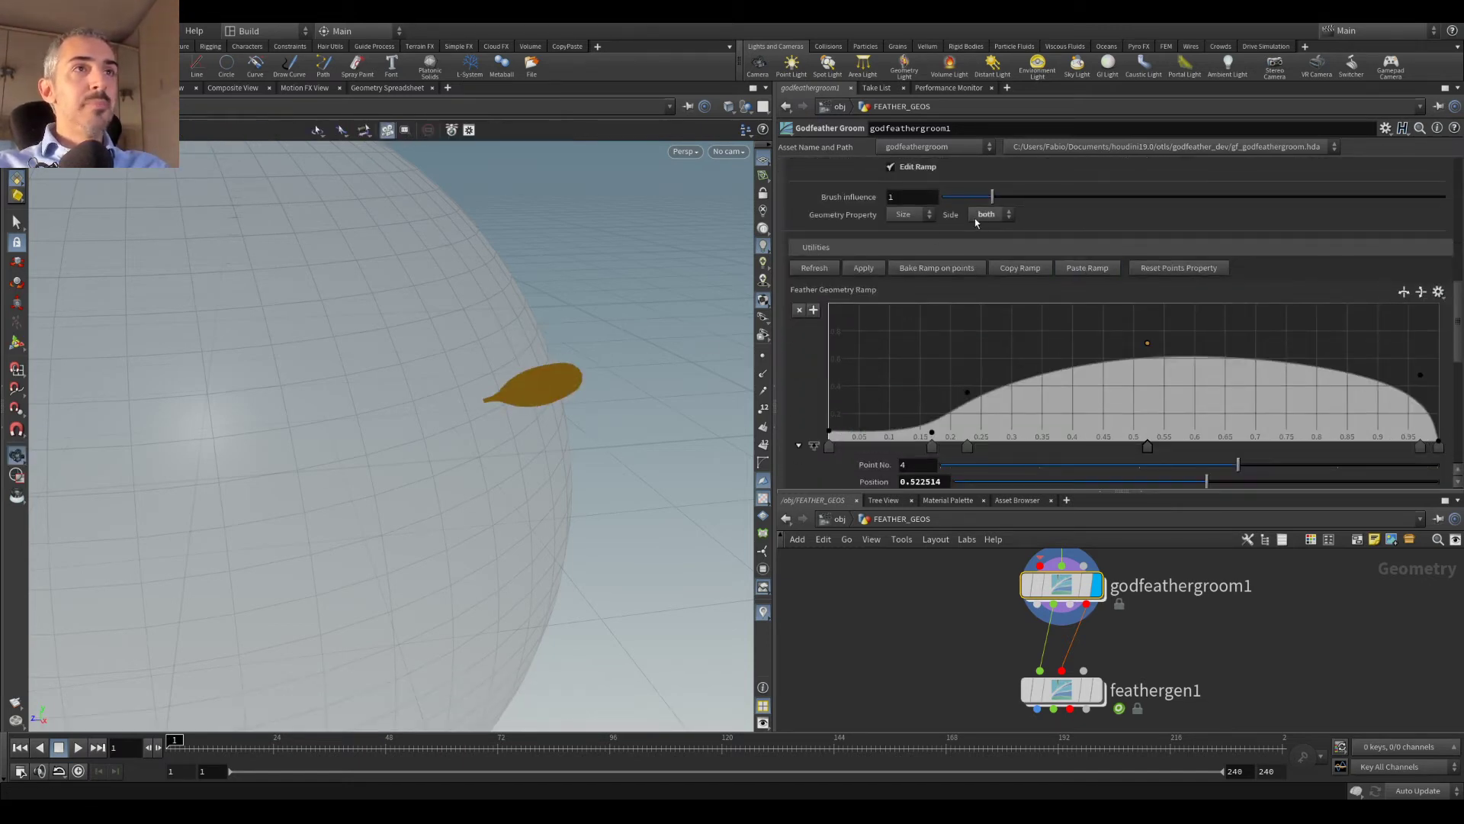
{"action": "left_click", "coordinate": [861, 272]}
Step: Taper this guide's ramp towards the tip, with the peak point at about 0.31 and the rising point at about 0.21, and apply it
{"action": "right_click_drag", "start_coordinate": [473, 346], "coordinate": [564, 352], "text": "alt"}
{"action": "left_click_drag", "start_coordinate": [1420, 375], "coordinate": [1430, 430]}
{"action": "left_click_drag", "start_coordinate": [1147, 342], "coordinate": [1014, 315]}
{"action": "left_click_drag", "start_coordinate": [967, 394], "coordinate": [958, 386]}
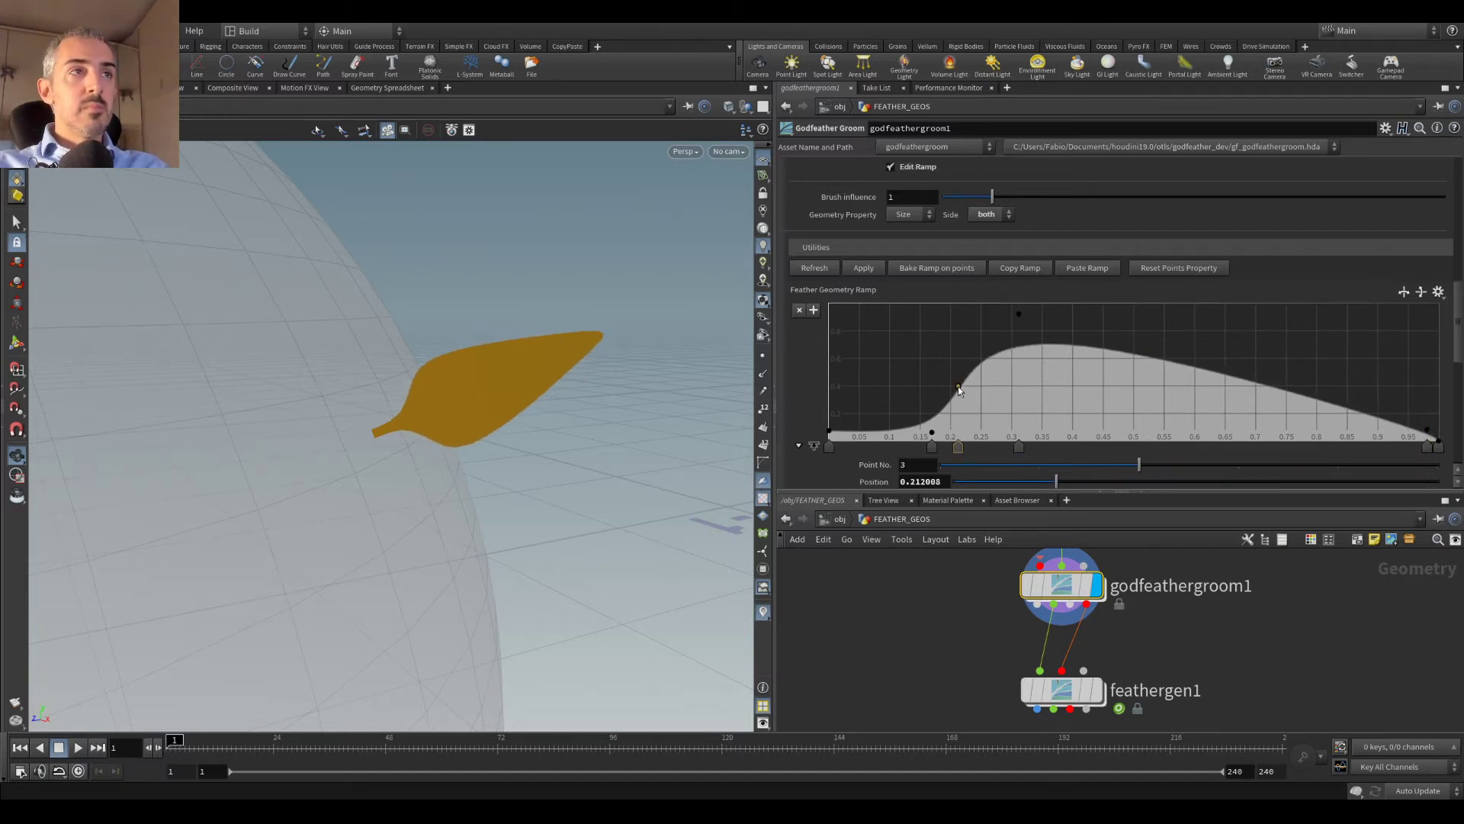
{"action": "left_click", "coordinate": [863, 268]}
Step: Pick the rounded profile guide on the opposite side of the sphere as the primitive group, 7
{"action": "left_click_drag", "start_coordinate": [266, 367], "coordinate": [575, 350]}
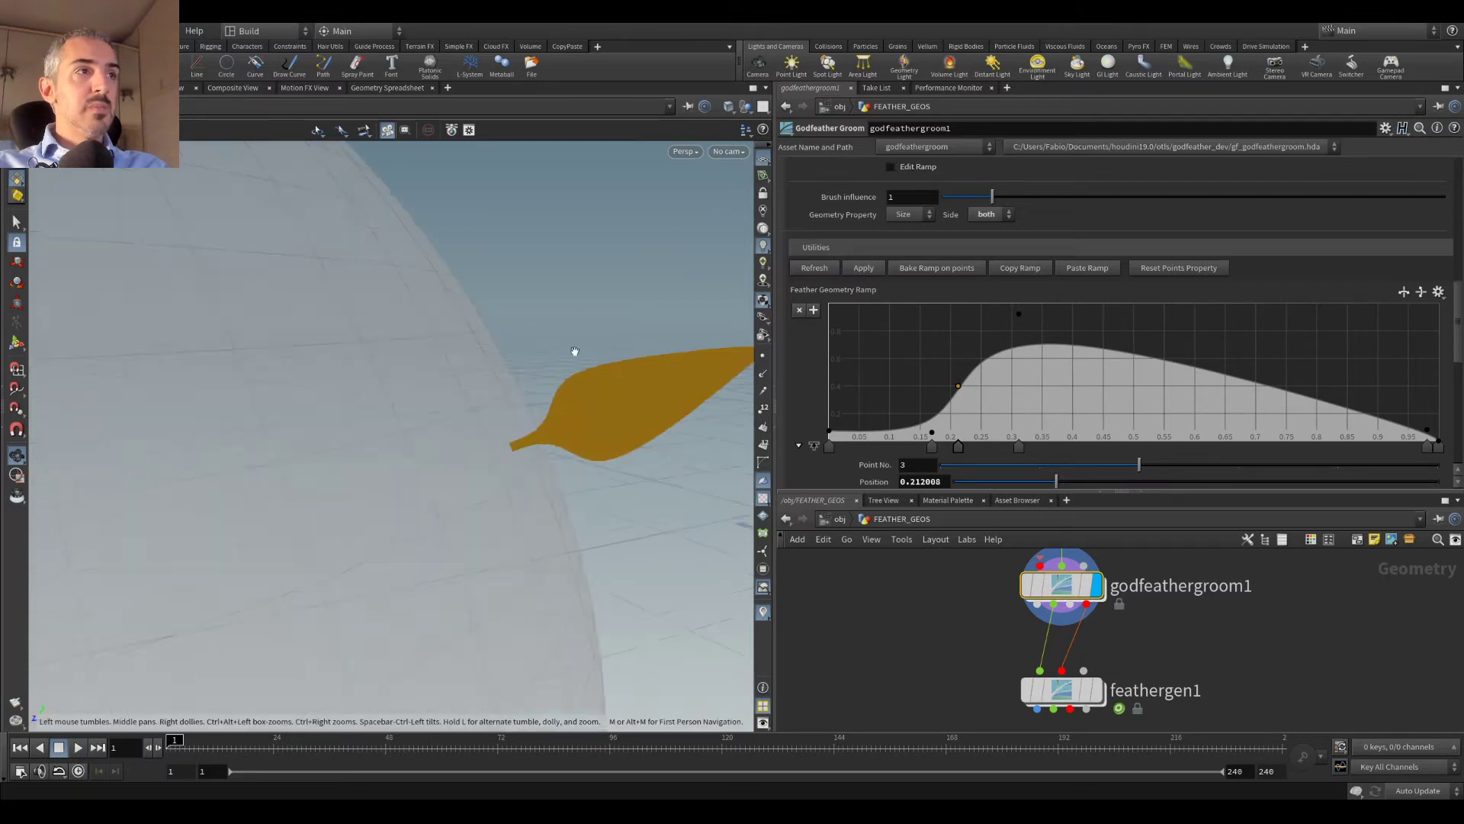
{"action": "right_click_drag", "start_coordinate": [575, 350], "coordinate": [366, 317]}
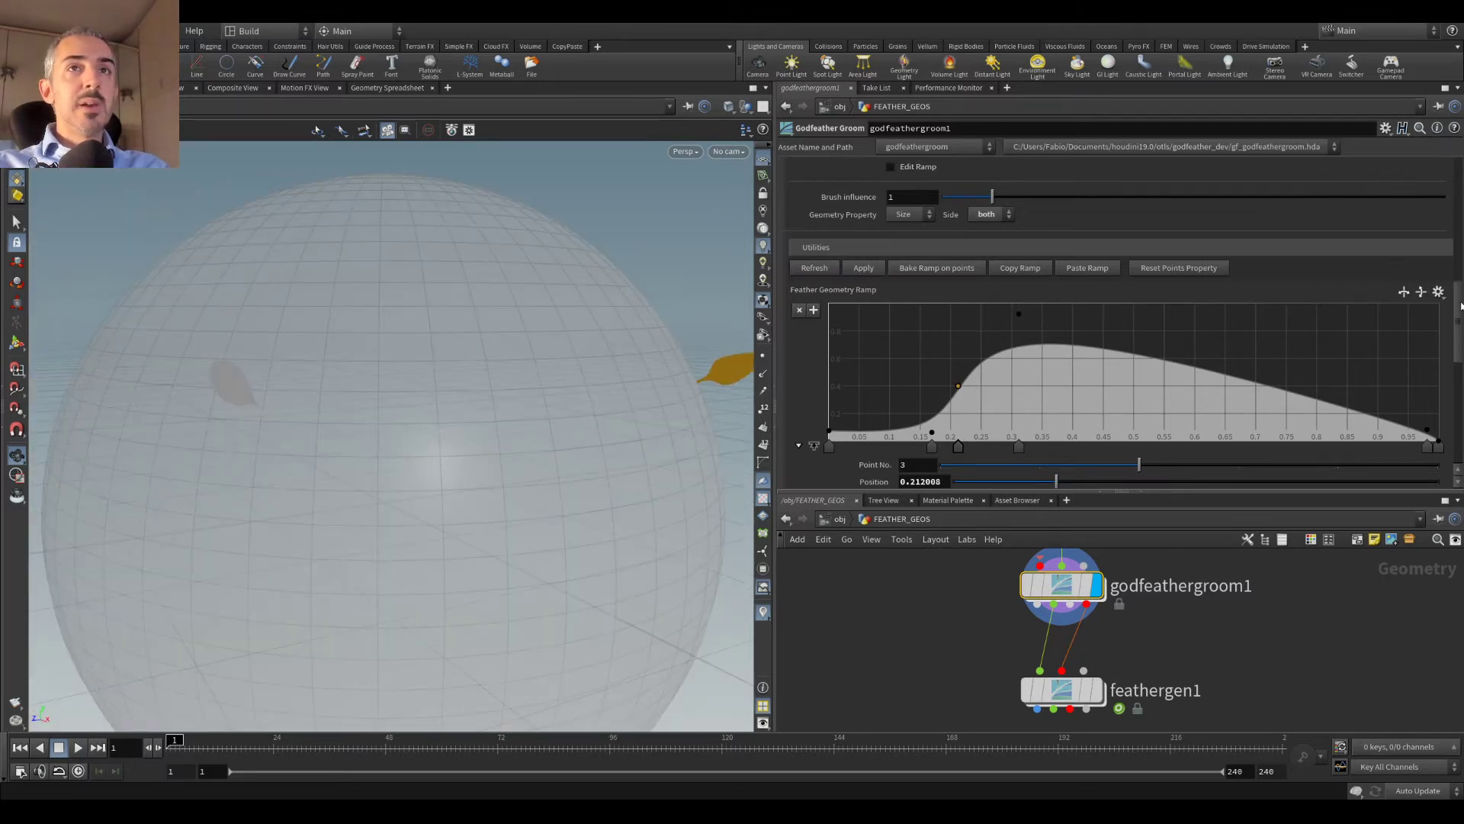
{"action": "scroll", "coordinate": [1438, 301], "scroll_direction": "up", "scroll_amount": 10}
{"action": "left_click", "coordinate": [1444, 259]}
{"action": "left_click", "coordinate": [223, 377]}
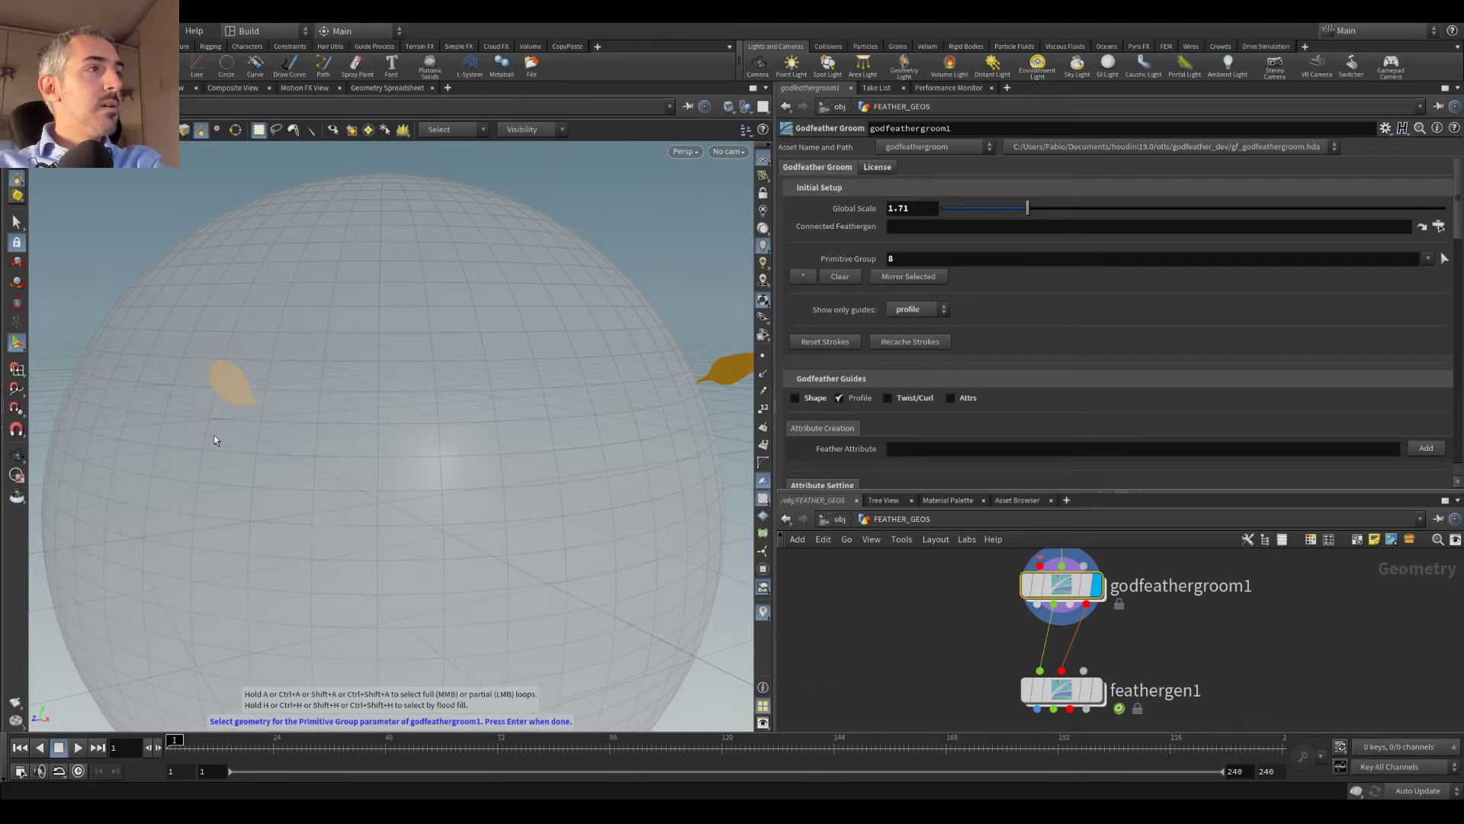
{"action": "key", "text": "Return"}
{"action": "left_click_drag", "start_coordinate": [269, 360], "coordinate": [504, 344]}
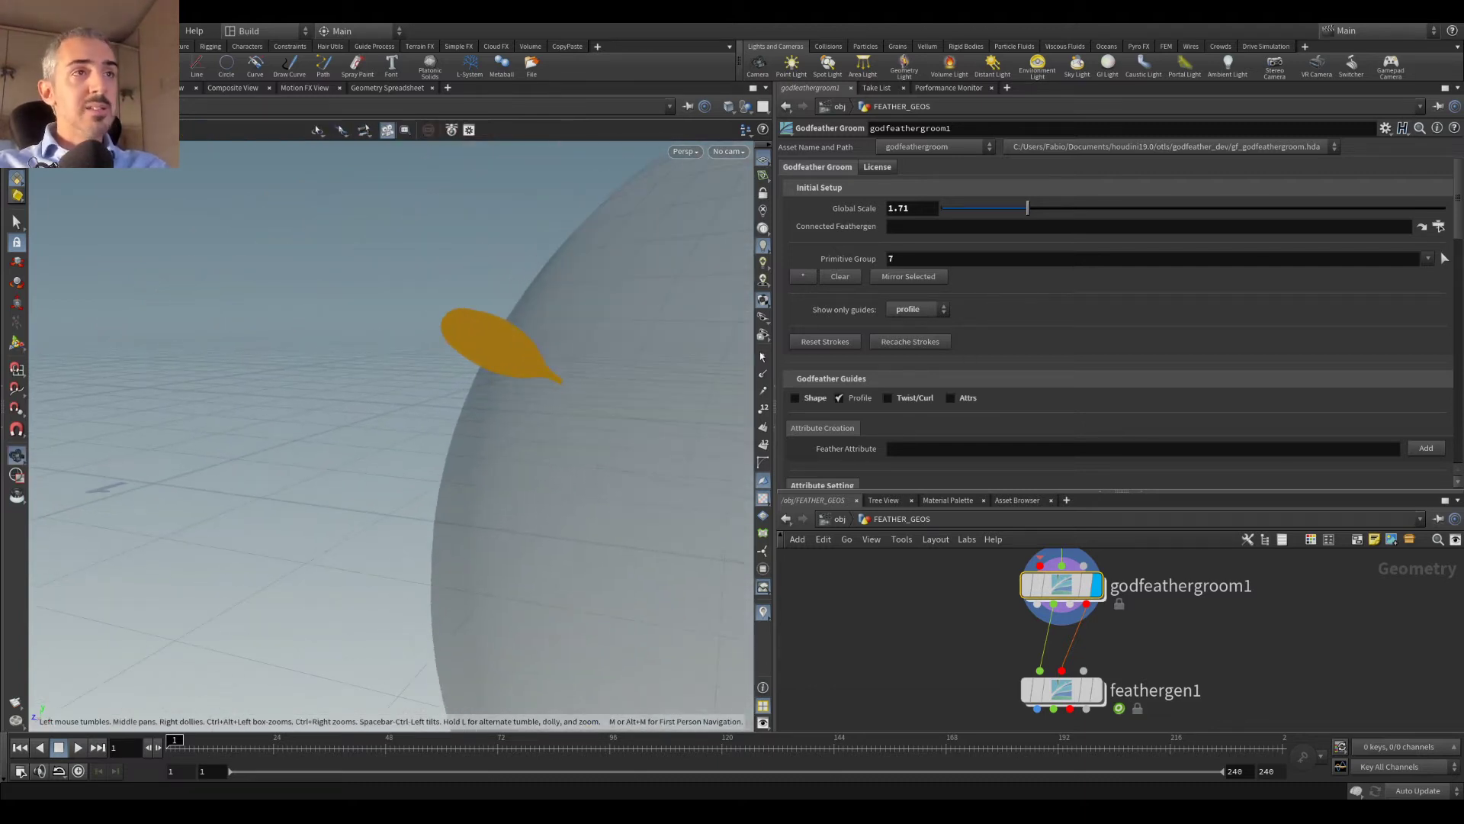
Step: Widen the guide's tip: move ramp points to about 0.27 and 0.57, raise the end, and place the peak at position 0.88, value 0.88
{"action": "scroll", "coordinate": [1043, 323], "scroll_direction": "down", "scroll_amount": 10}
{"action": "scroll", "coordinate": [1043, 323], "scroll_direction": "down", "scroll_amount": 2}
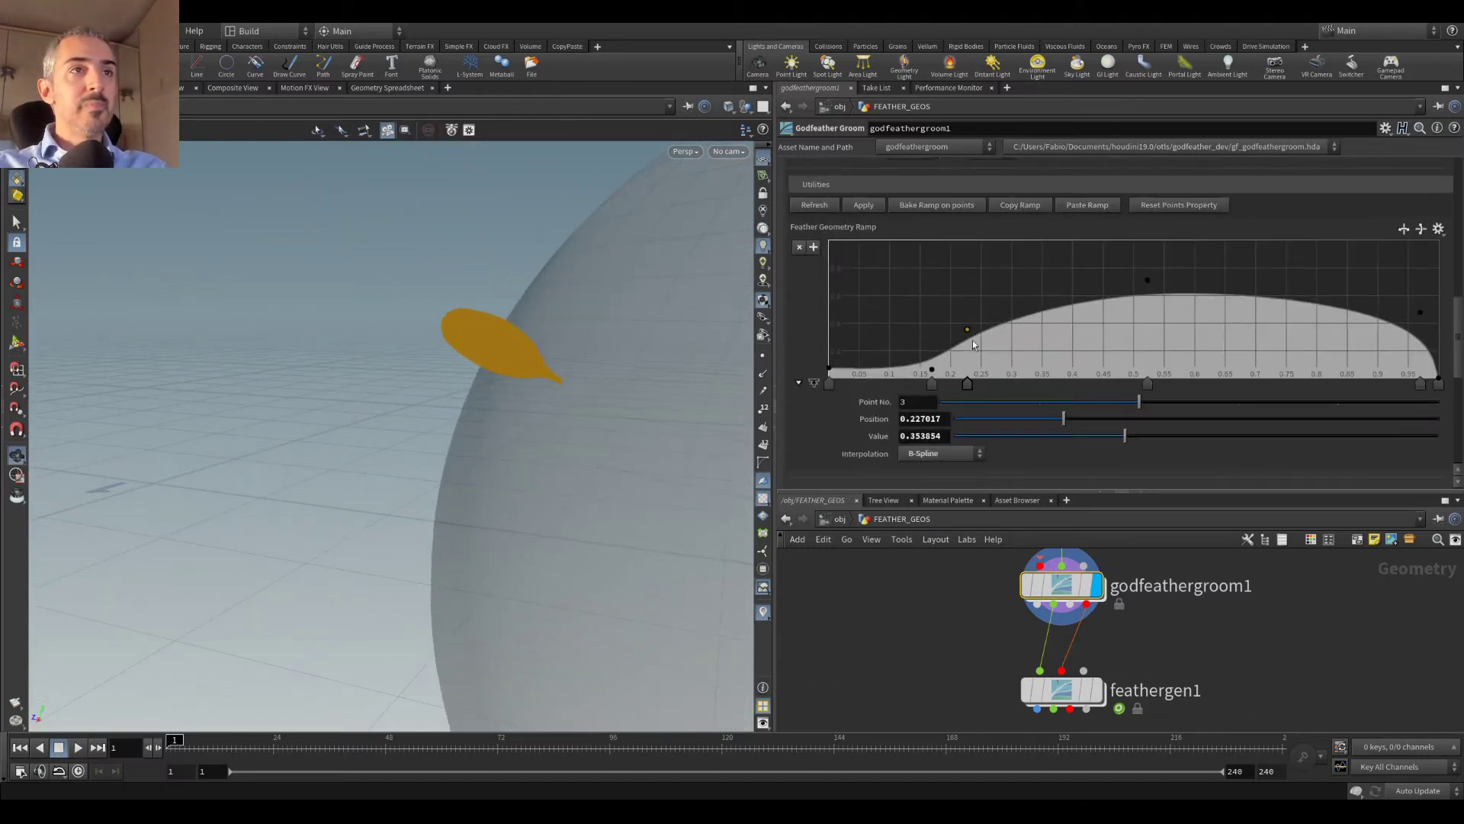
{"action": "left_click_drag", "start_coordinate": [967, 330], "coordinate": [992, 362]}
{"action": "left_click_drag", "start_coordinate": [1147, 280], "coordinate": [1176, 317]}
{"action": "left_click_drag", "start_coordinate": [1421, 313], "coordinate": [1402, 270]}
{"action": "left_click", "coordinate": [1430, 319]}
{"action": "left_click_drag", "start_coordinate": [1433, 323], "coordinate": [1437, 321]}
{"action": "left_click_drag", "start_coordinate": [1402, 270], "coordinate": [1369, 261]}
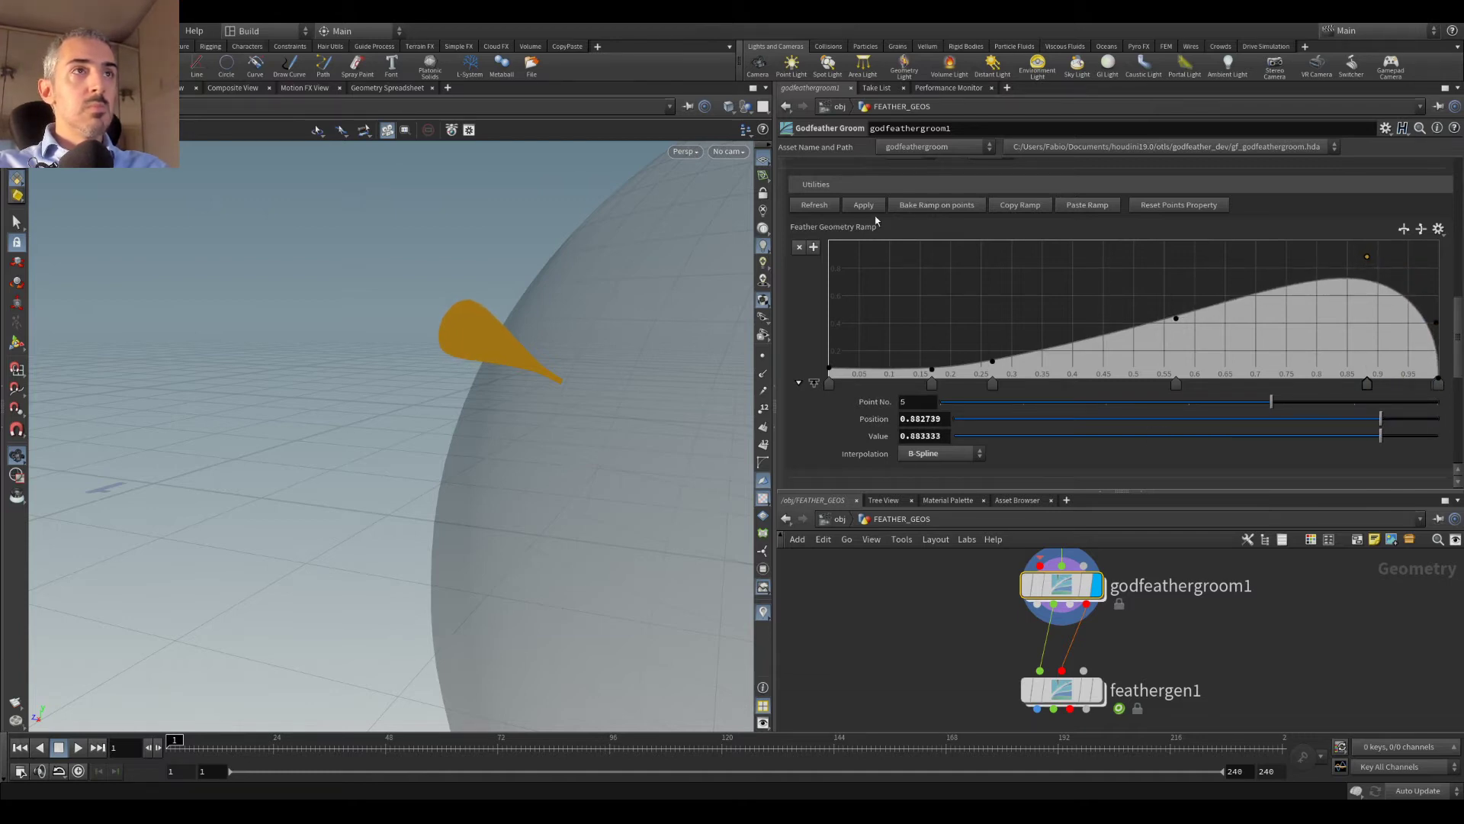
Step: Display and select the feathergen1 node and switch the viewport to wireframe to see the generated feathers
{"action": "left_click_drag", "start_coordinate": [421, 323], "coordinate": [434, 369]}
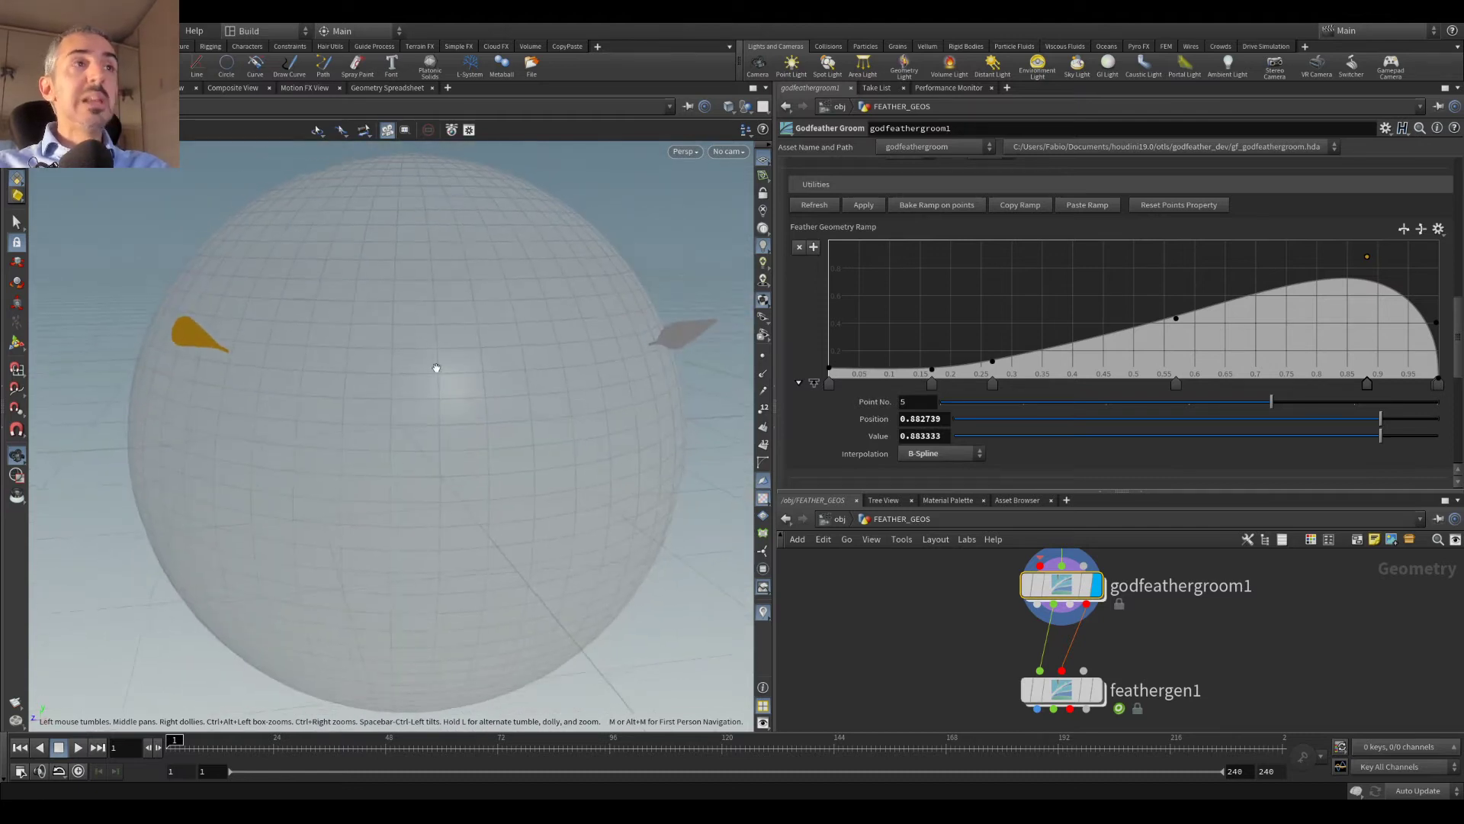
{"action": "scroll", "coordinate": [431, 373], "scroll_direction": "up", "scroll_amount": 3}
{"action": "scroll", "coordinate": [423, 377], "scroll_direction": "down", "scroll_amount": 2}
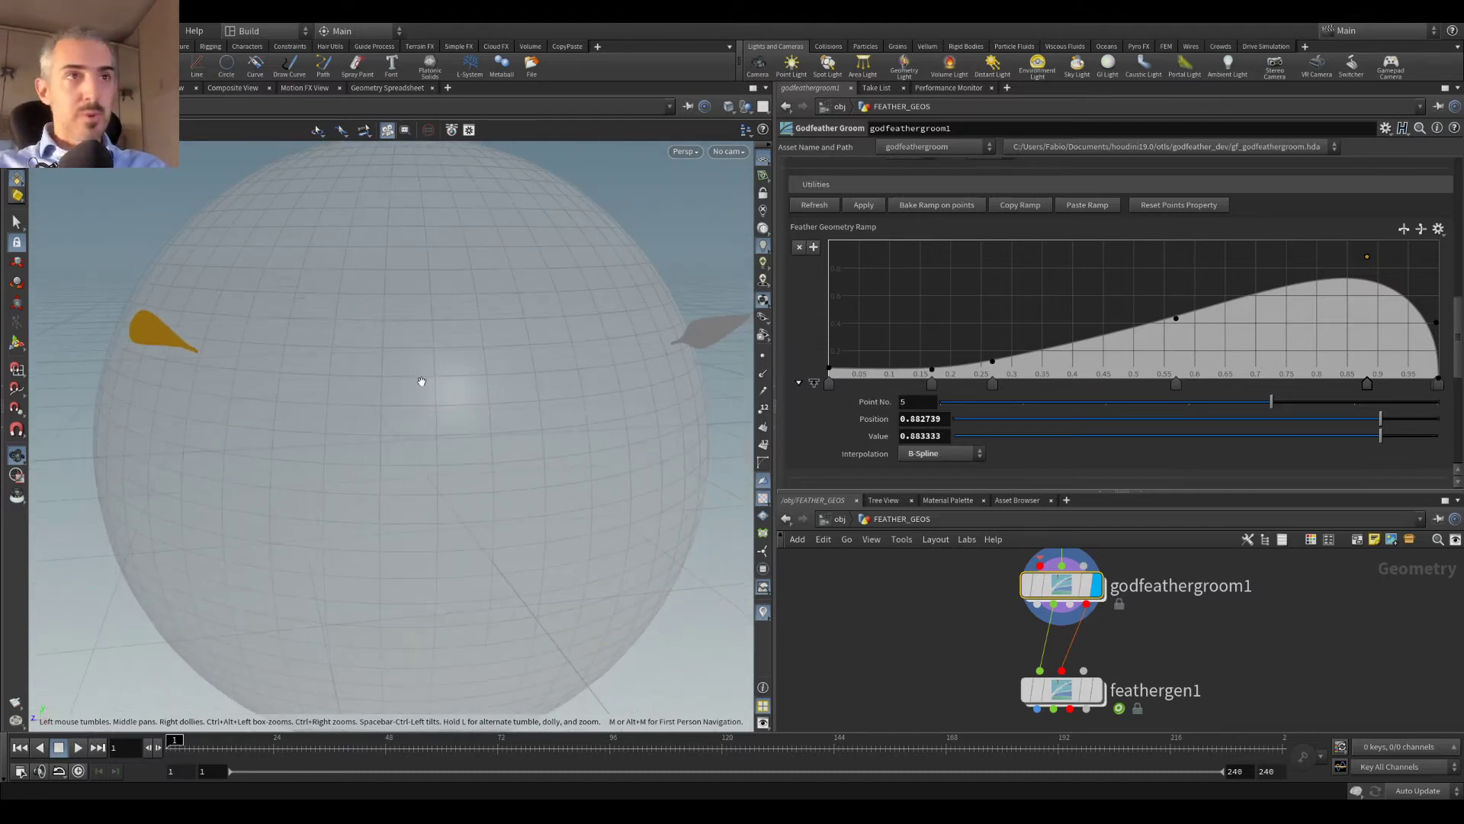
{"action": "left_click", "coordinate": [1102, 696]}
{"action": "left_click", "coordinate": [1061, 690]}
{"action": "key", "text": "w"}
{"action": "left_click_drag", "start_coordinate": [415, 433], "coordinate": [381, 404]}
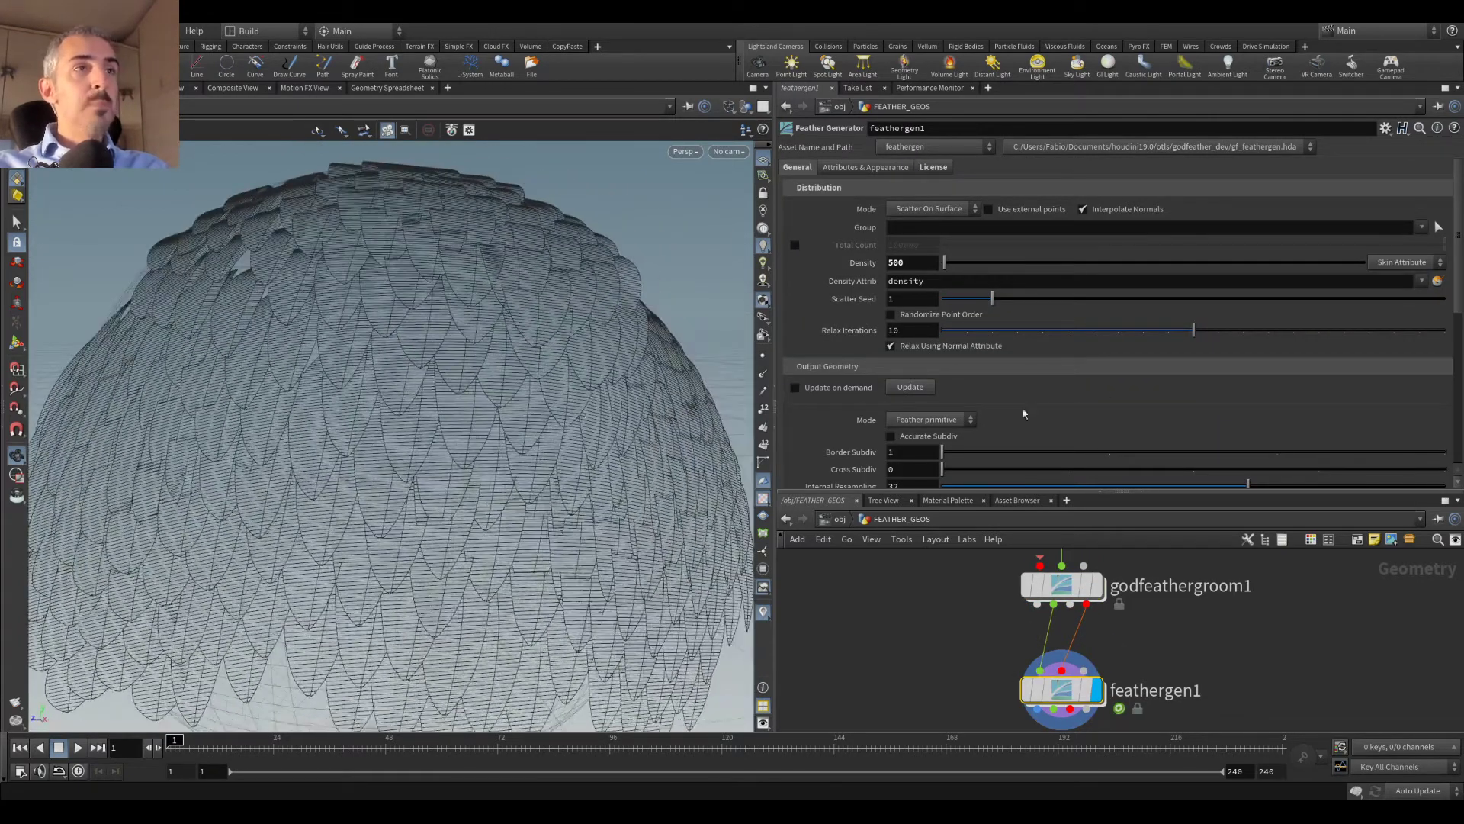
Step: Enable Use Composite Guides on the feather generator and expand its Profile Interpolation settings
{"action": "scroll", "coordinate": [884, 424], "scroll_direction": "down", "scroll_amount": 10}
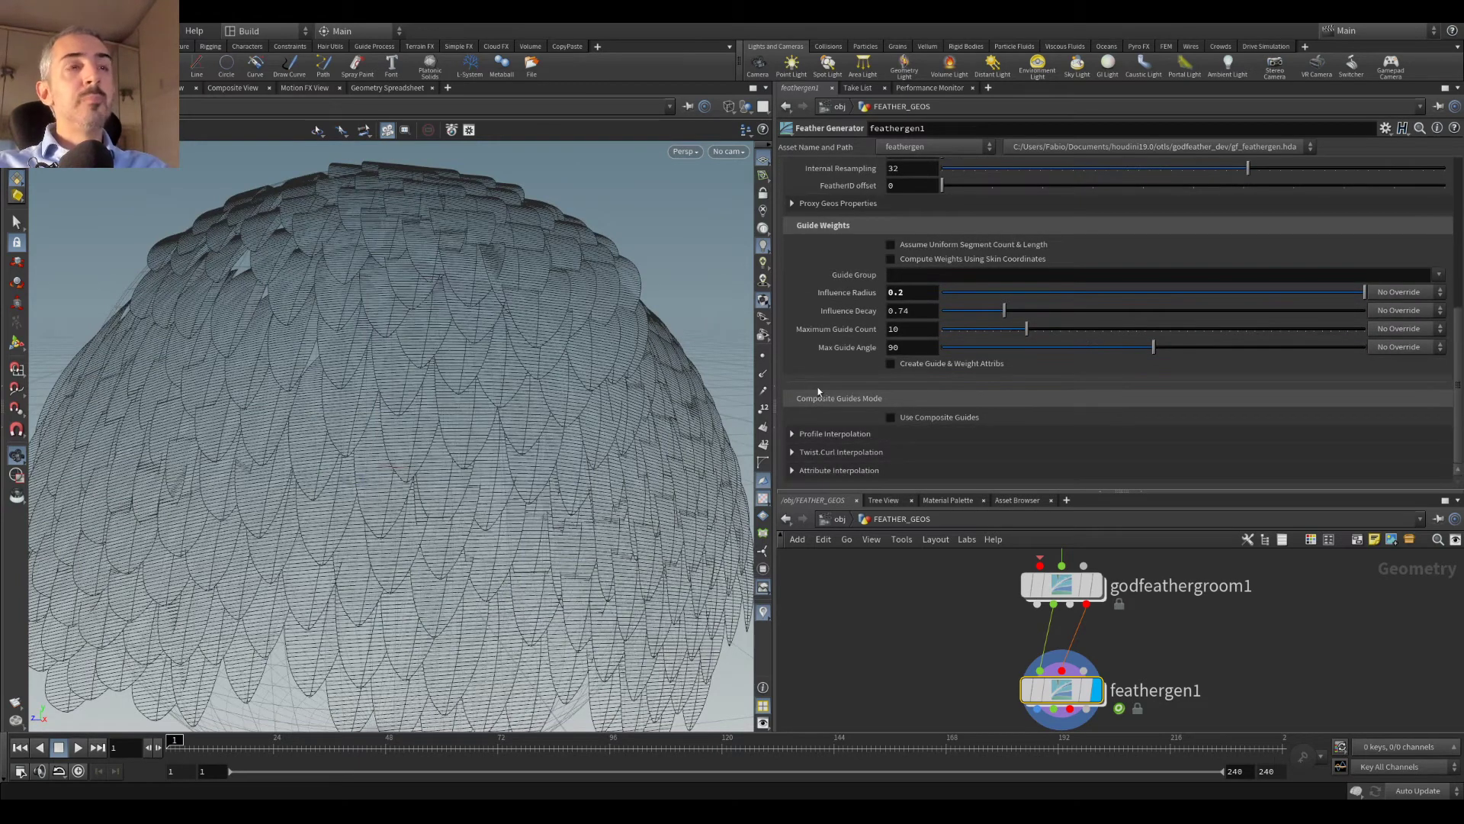
{"action": "left_click", "coordinate": [891, 418]}
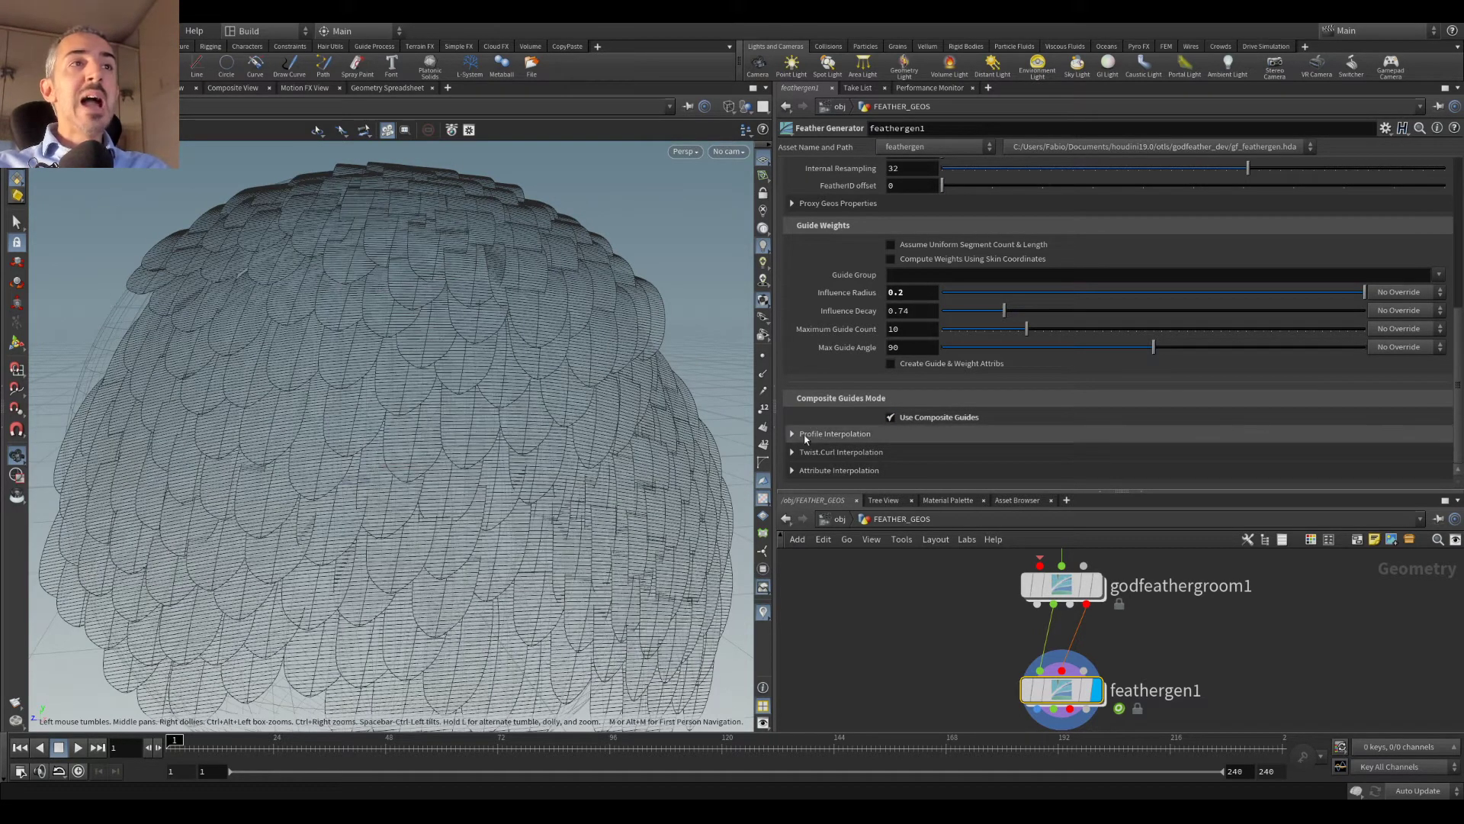
{"action": "left_click", "coordinate": [794, 433]}
{"action": "scroll", "coordinate": [816, 423], "scroll_direction": "down", "scroll_amount": 2}
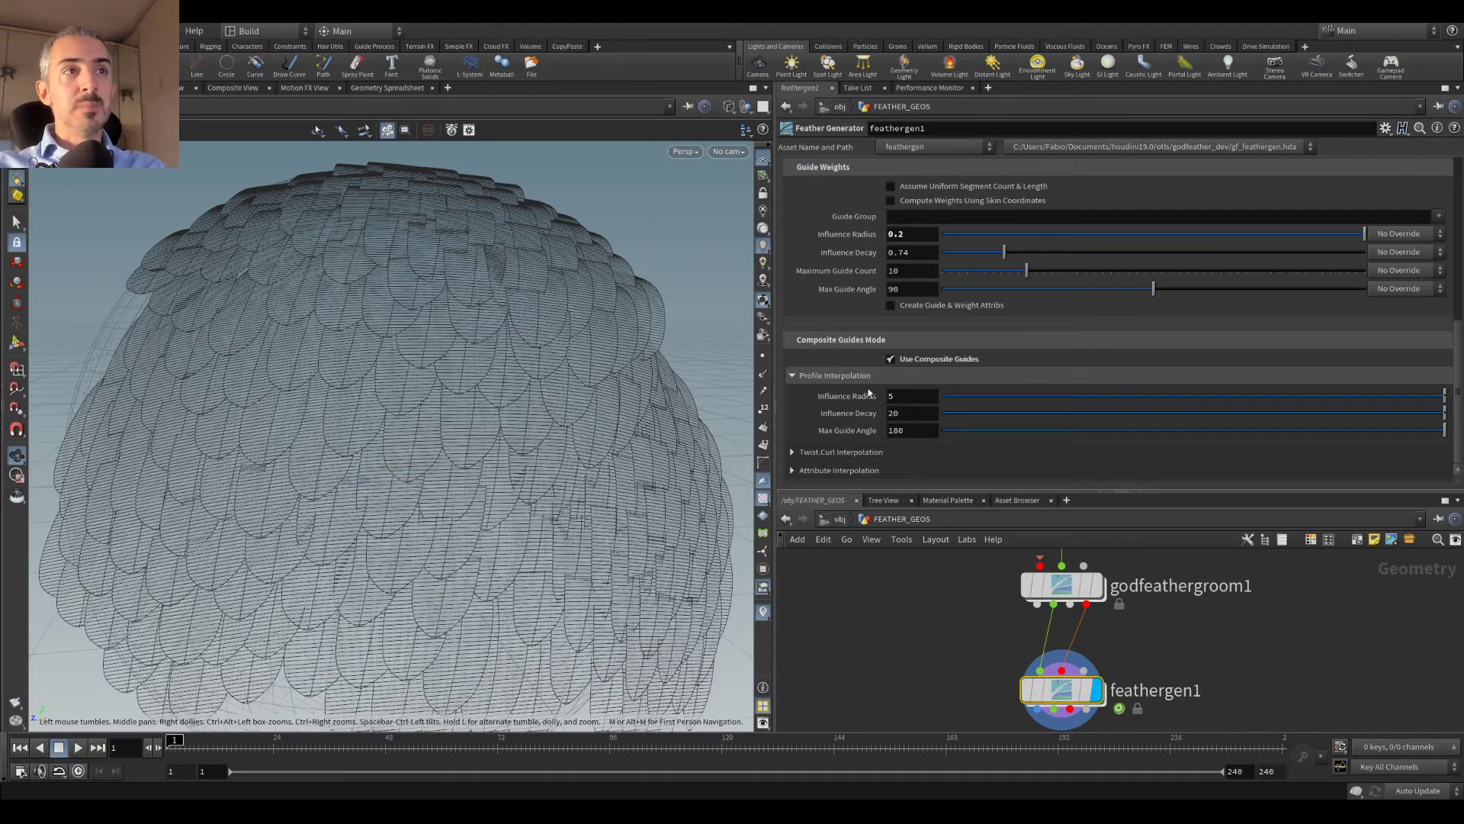
Step: Set the Profile Interpolation influence radius to 1.8
{"action": "left_click_drag", "start_coordinate": [322, 402], "coordinate": [686, 396]}
{"action": "double_click", "coordinate": [915, 399]}
{"action": "type", "text": "1.8"}
{"action": "key", "text": "Return"}
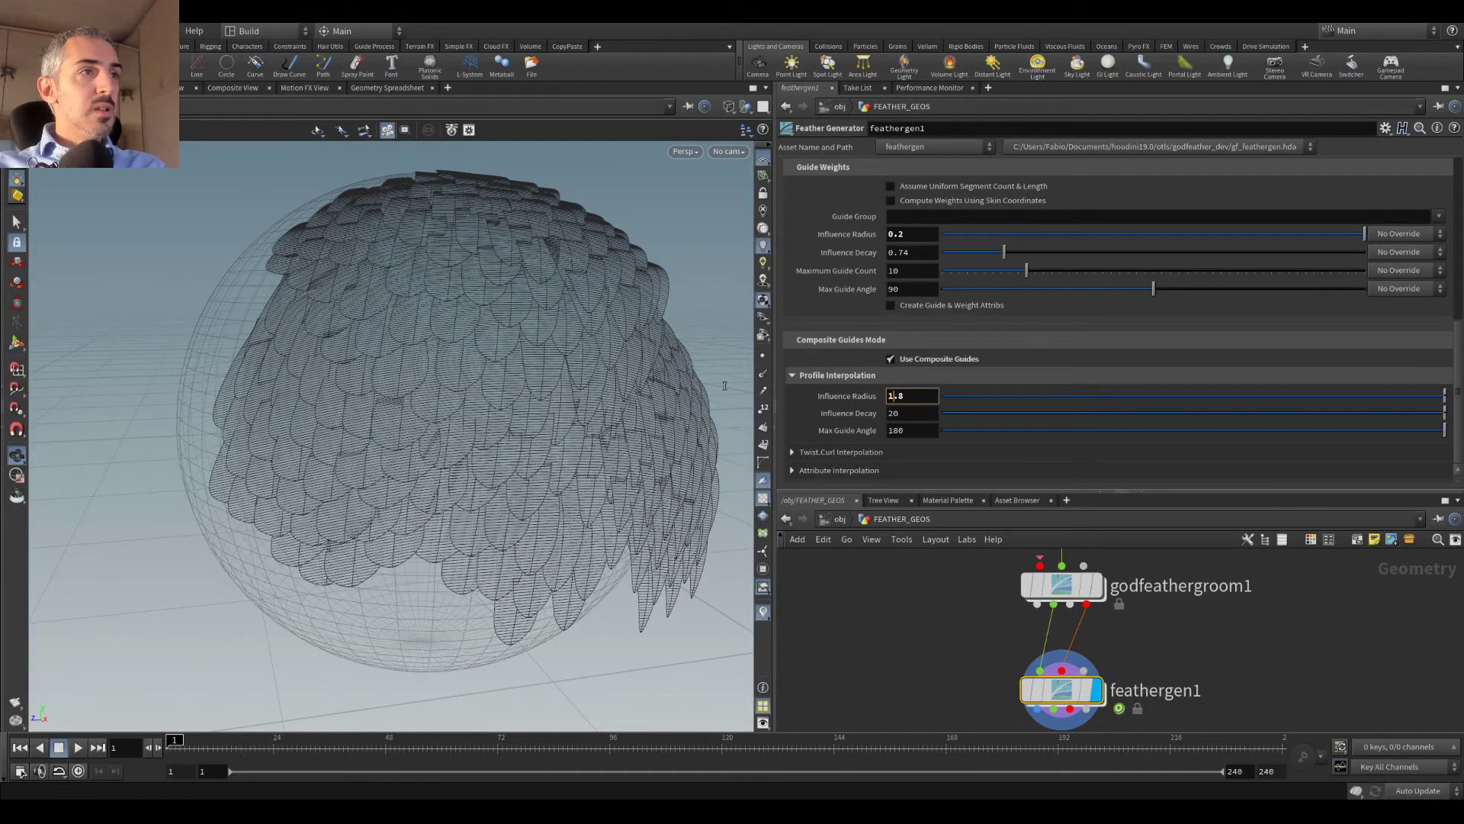
{"action": "left_click_drag", "start_coordinate": [725, 385], "coordinate": [461, 386]}
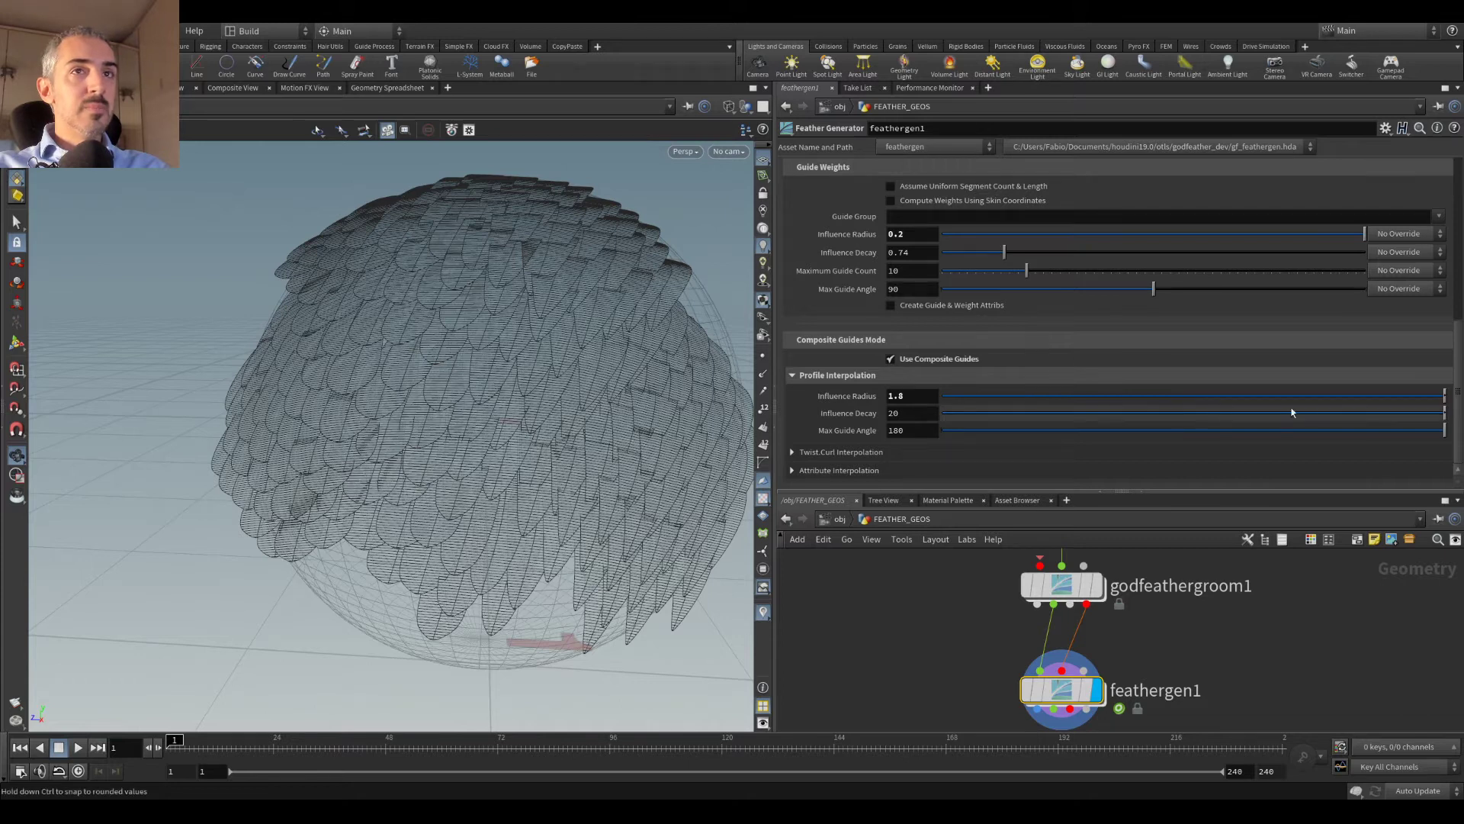
Step: Try raising the Profile Interpolation influence decay to about 204.78
{"action": "left_click_drag", "start_coordinate": [960, 415], "coordinate": [1299, 412]}
{"action": "middle_click_drag", "start_coordinate": [918, 413], "coordinate": [992, 351]}
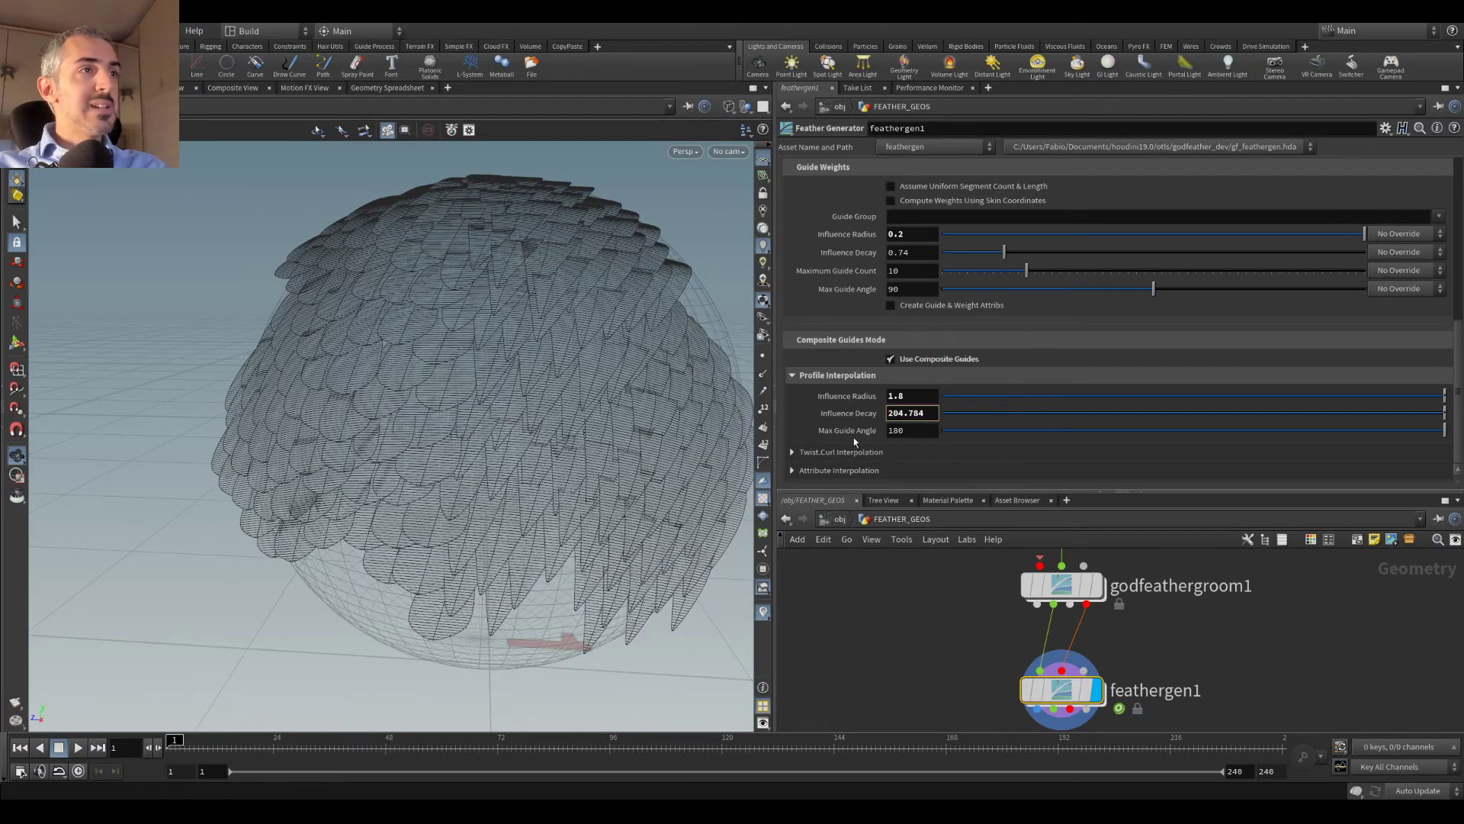
{"action": "scroll", "coordinate": [416, 485], "scroll_direction": "up", "scroll_amount": 5}
{"action": "left_click_drag", "start_coordinate": [416, 485], "coordinate": [427, 438]}
Step: Set the Profile Interpolation influence decay to 10 and return the viewport to shaded display
{"action": "left_click", "coordinate": [934, 412]}
{"action": "type", "text": "10"}
{"action": "key", "text": "Return"}
{"action": "left_click_drag", "start_coordinate": [245, 508], "coordinate": [546, 523]}
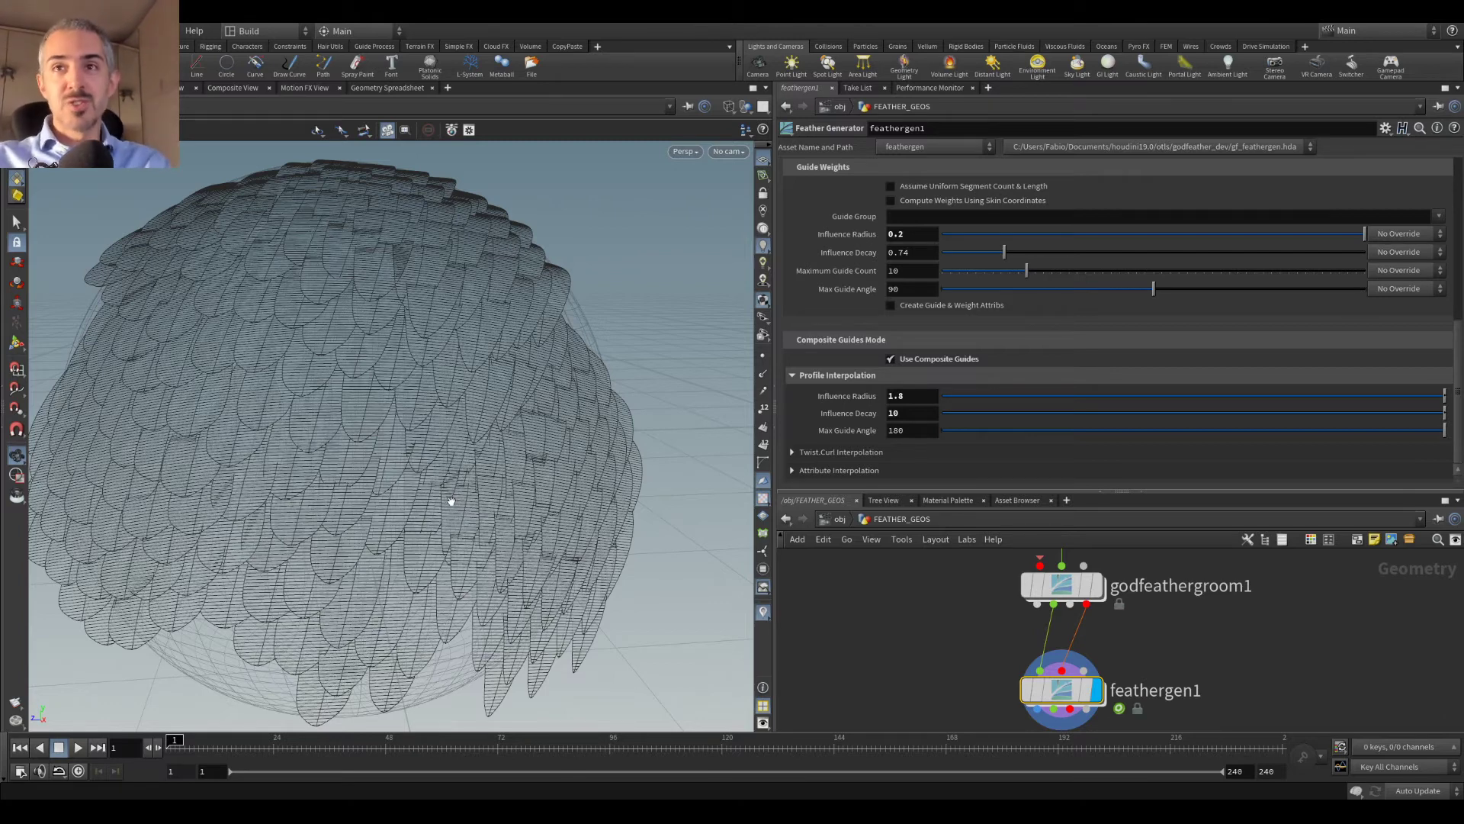
{"action": "left_click_drag", "start_coordinate": [353, 458], "coordinate": [431, 423]}
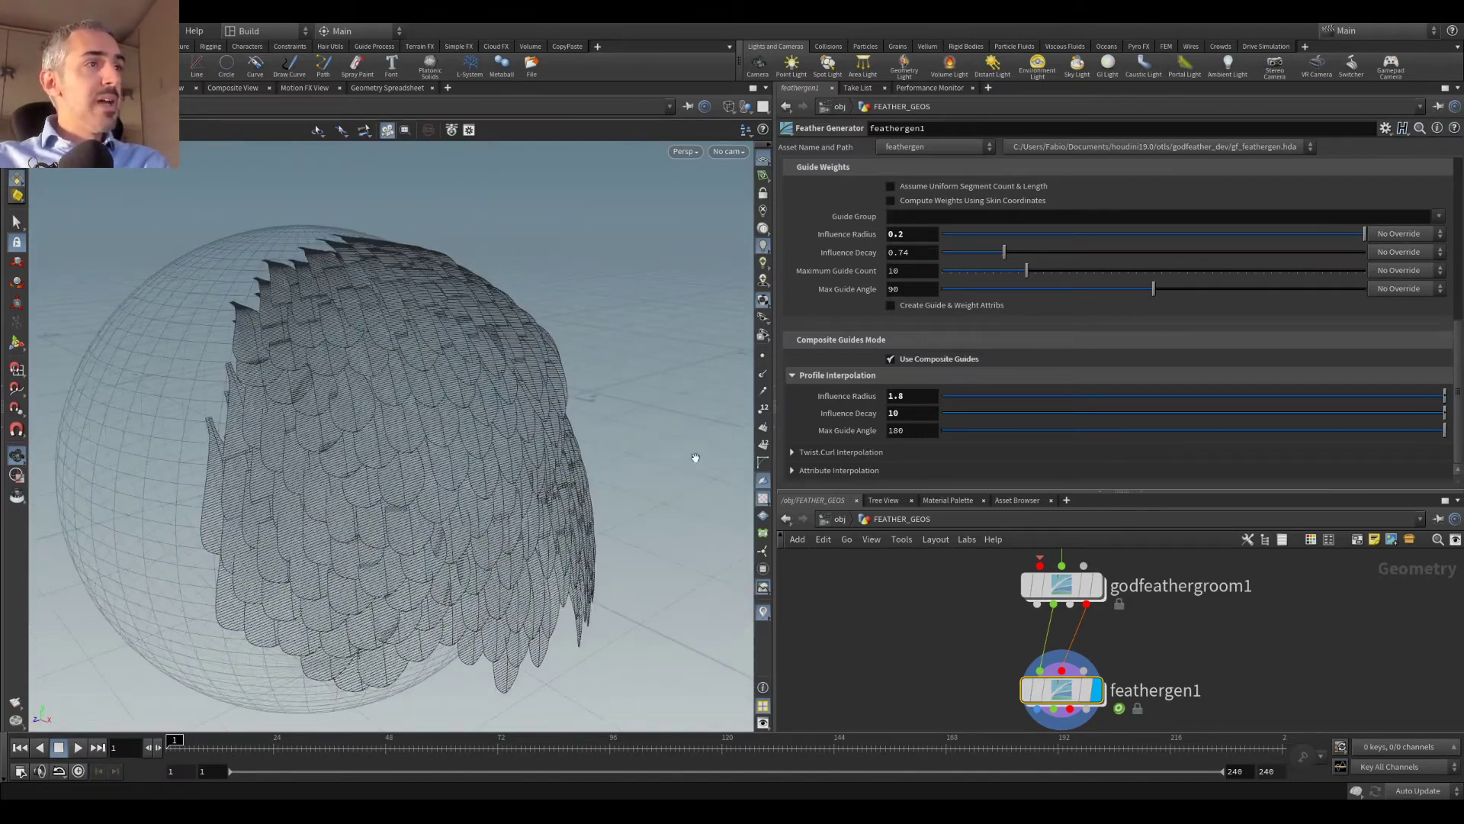
{"action": "scroll", "coordinate": [1083, 534], "scroll_direction": "down", "scroll_amount": 2}
{"action": "left_click_drag", "start_coordinate": [463, 500], "coordinate": [449, 463]}
{"action": "key", "text": "shift+w"}
Step: Add a Feathers Random Color node below feathergen1
{"action": "middle_click_drag", "start_coordinate": [1137, 664], "coordinate": [1119, 619]}
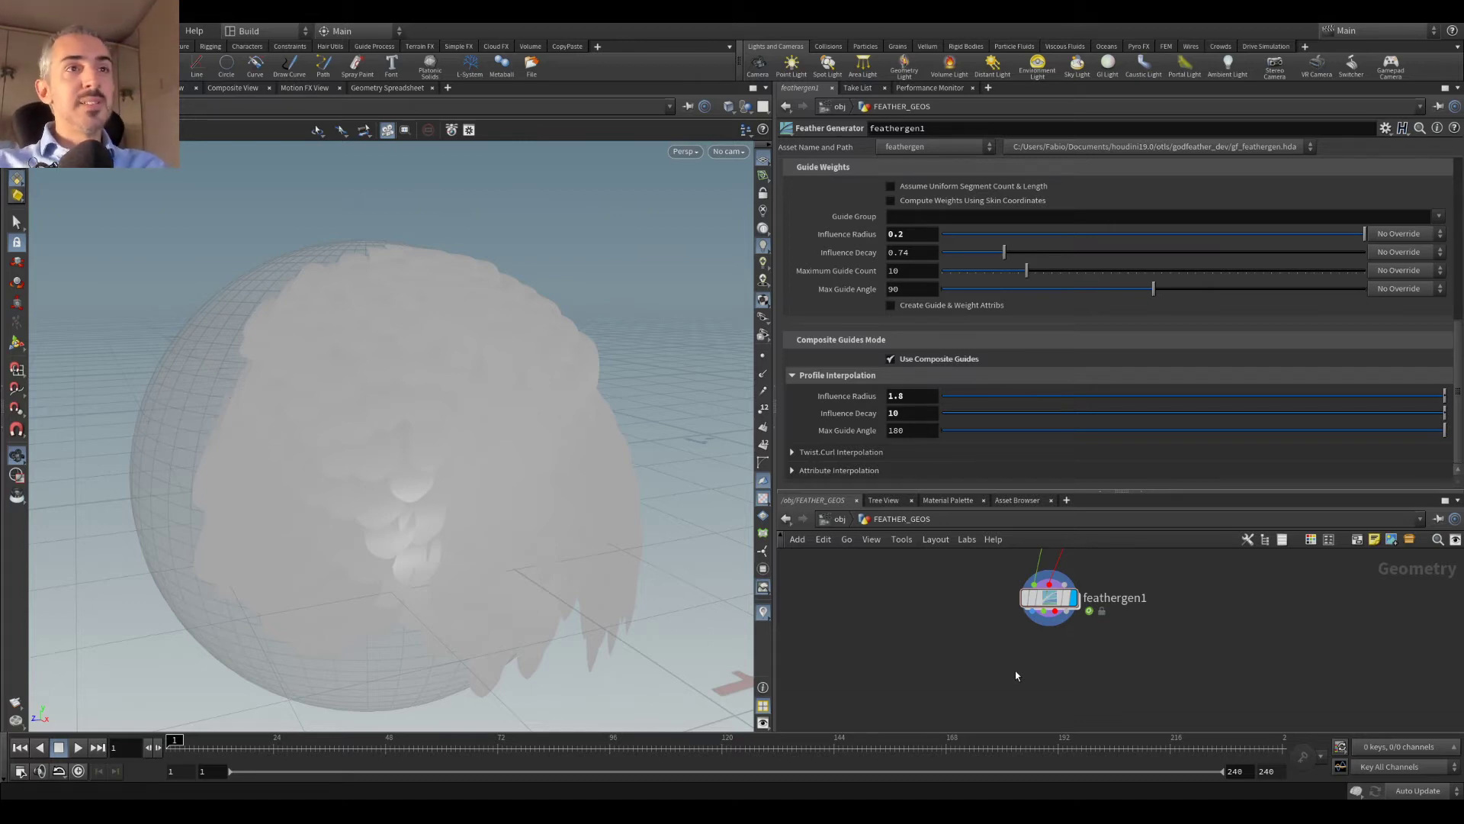
{"action": "key", "text": "Tab"}
{"action": "type", "text": "color"}
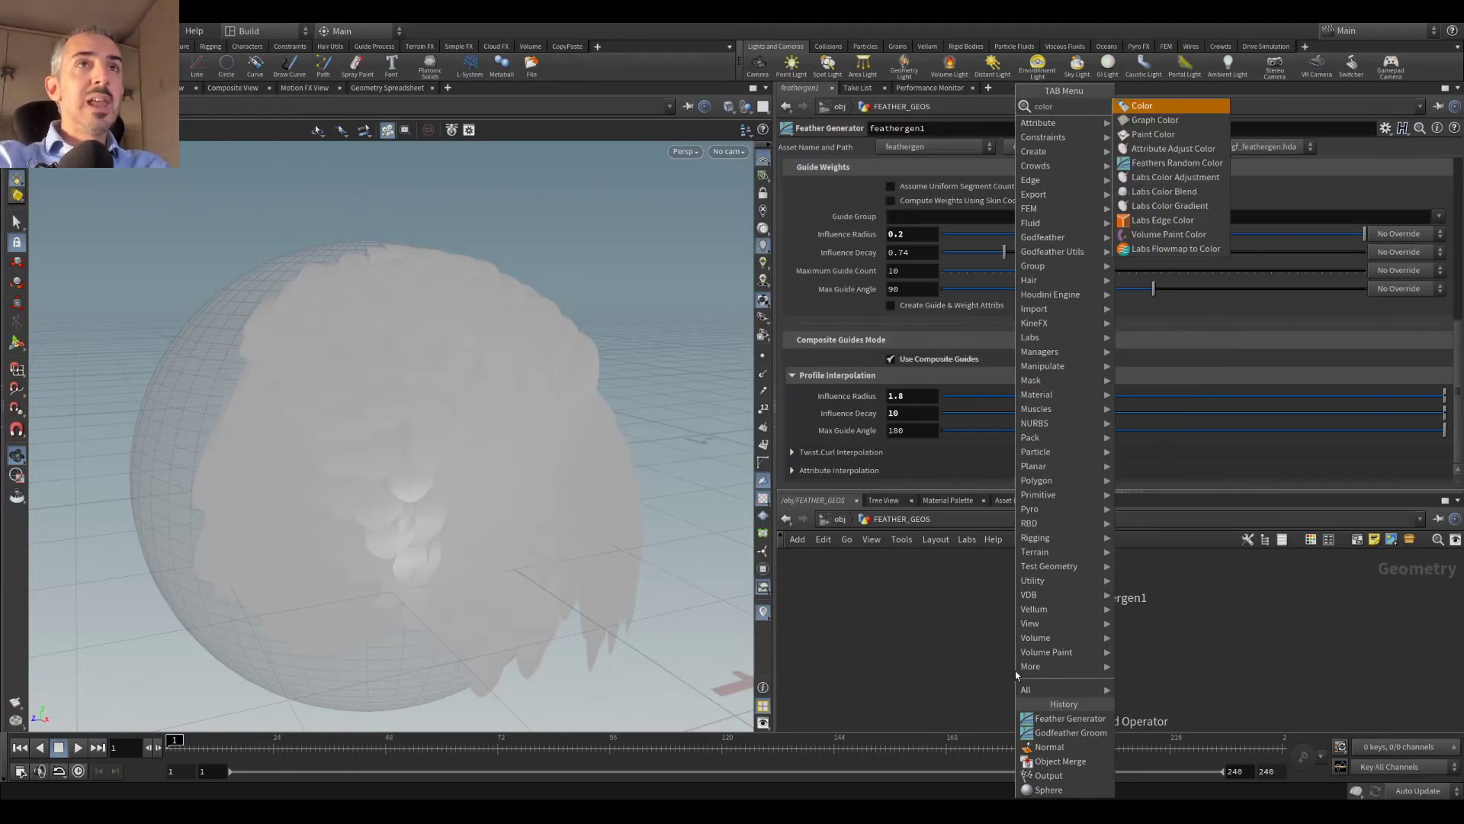
{"action": "key", "text": "Down"}
{"action": "key", "text": "Down"}
{"action": "key", "text": "Down"}
{"action": "key", "text": "Down"}
{"action": "key", "text": "Return"}
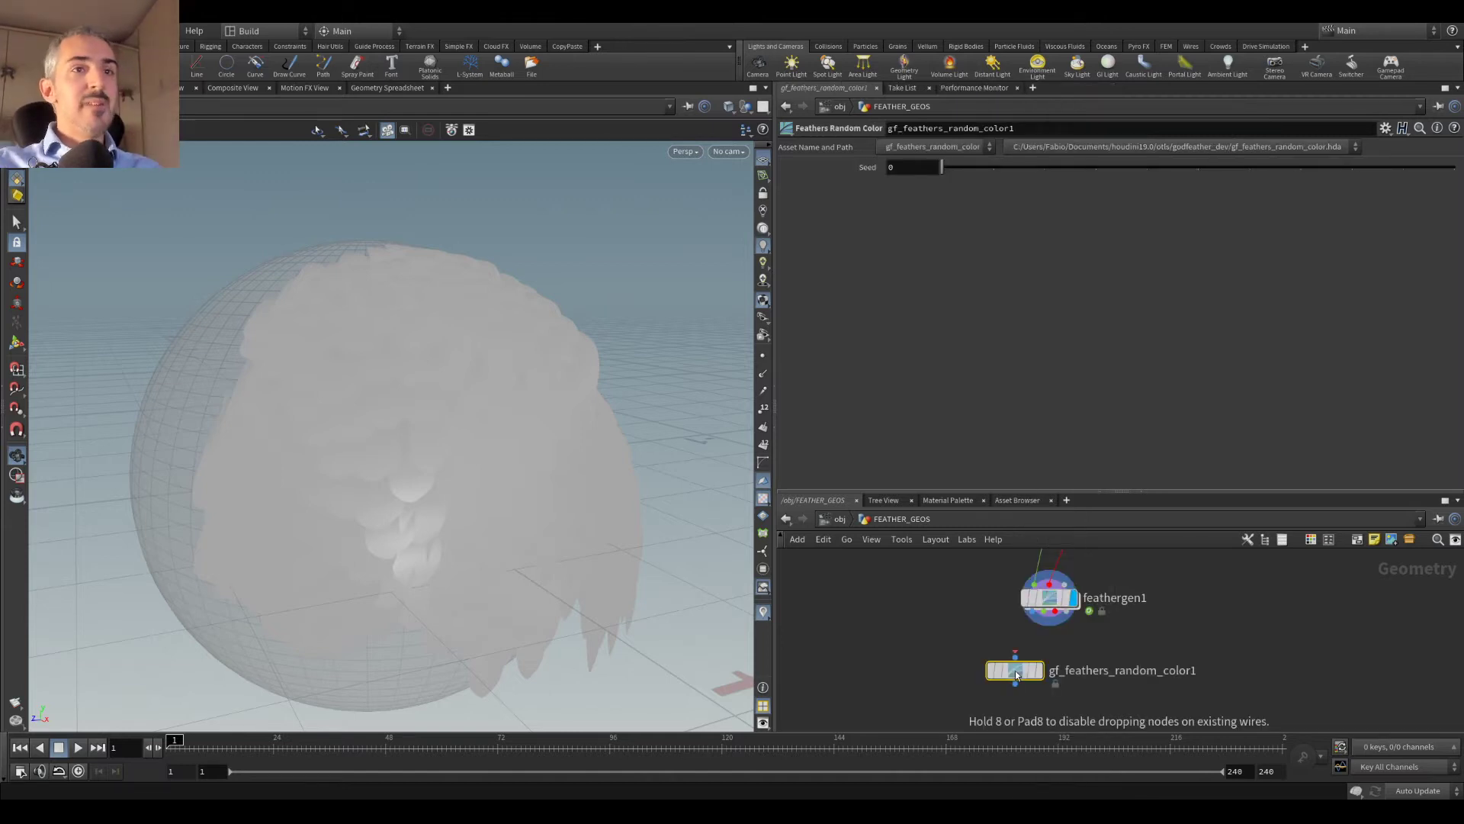
Step: Connect feathergen1's first output to the random color node and display the colored feathers
{"action": "left_click", "coordinate": [1049, 682]}
{"action": "left_click_drag", "start_coordinate": [1035, 624], "coordinate": [1049, 666]}
{"action": "left_click", "coordinate": [1073, 682]}
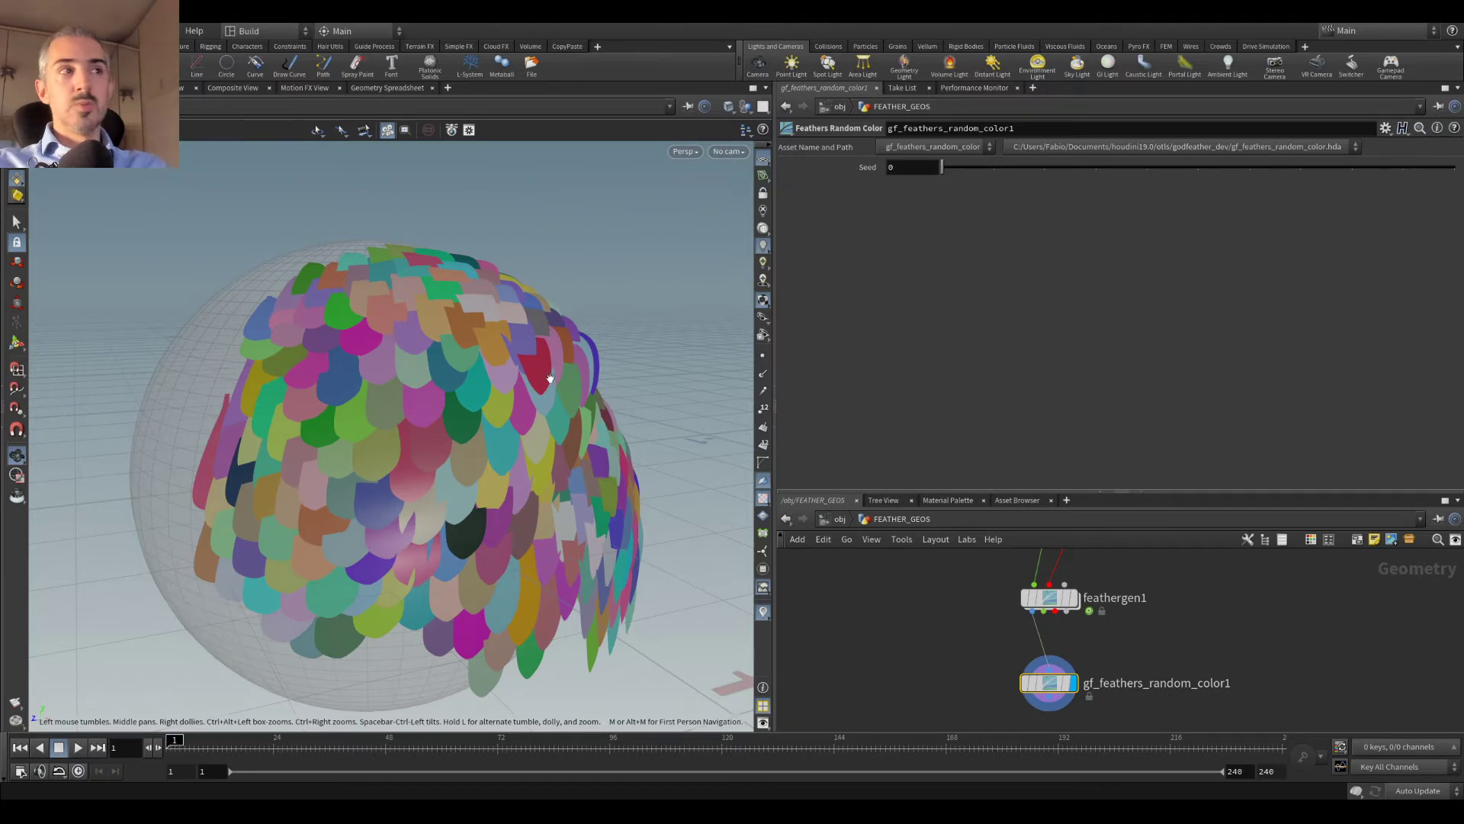
{"action": "left_click_drag", "start_coordinate": [490, 377], "coordinate": [444, 395]}
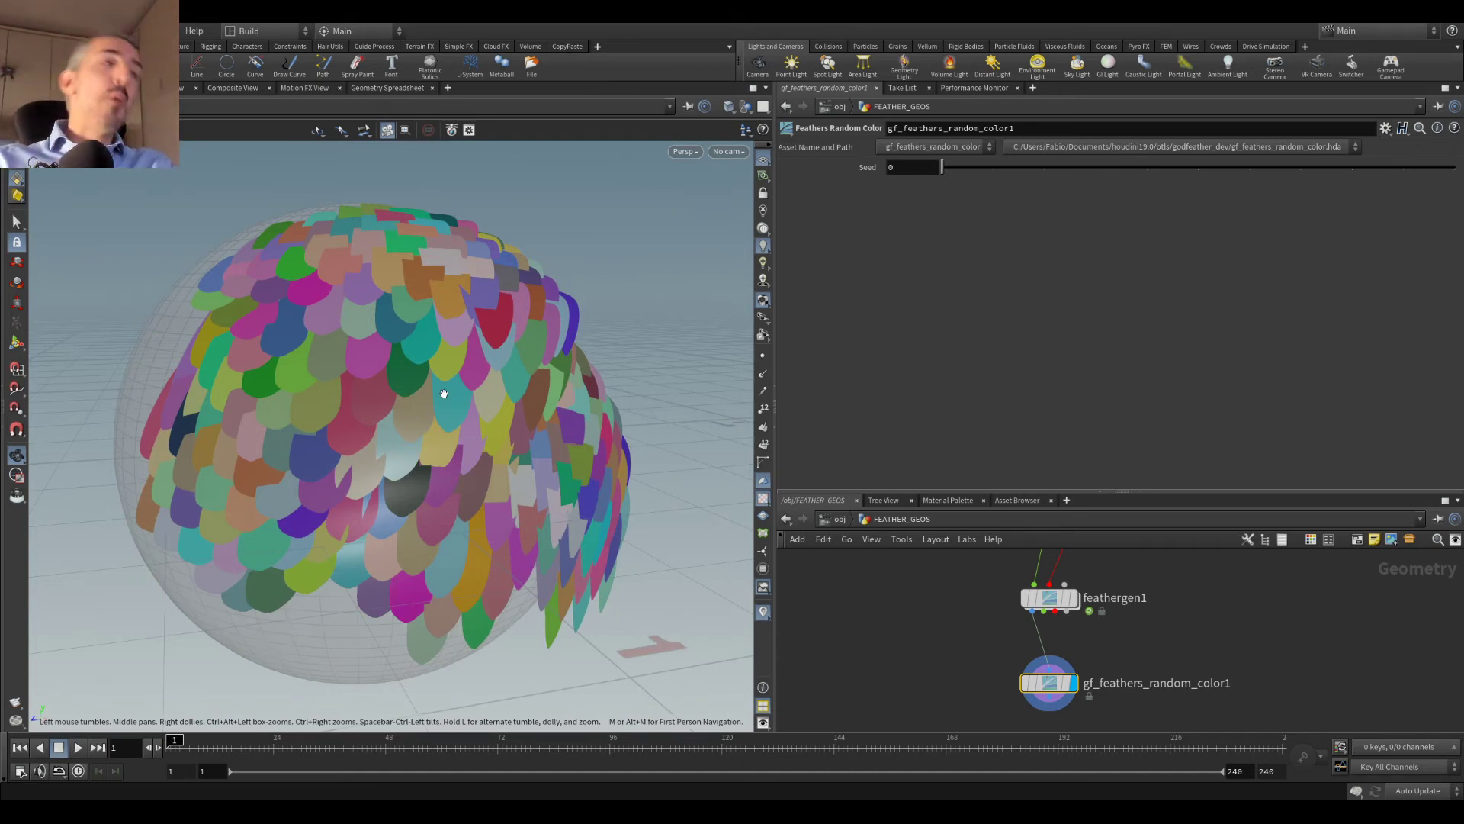
{"action": "left_click_drag", "start_coordinate": [464, 341], "coordinate": [549, 327]}
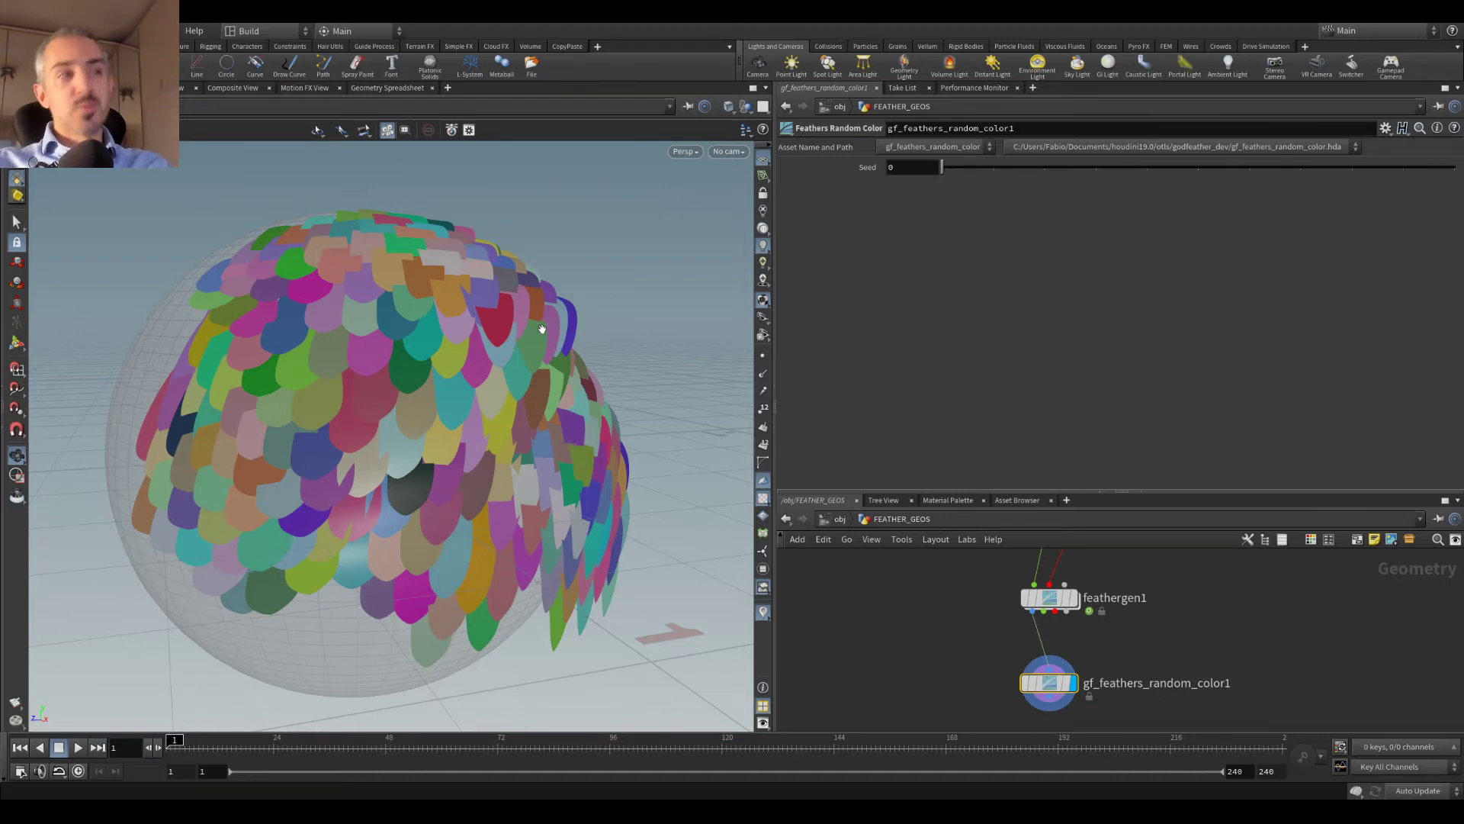
{"action": "left_click_drag", "start_coordinate": [538, 330], "coordinate": [457, 396]}
Step: Move the random color node aside, enlarge the network view and add a Godfeather Solver node below it
{"action": "scroll", "coordinate": [1037, 648], "scroll_direction": "up", "scroll_amount": 2}
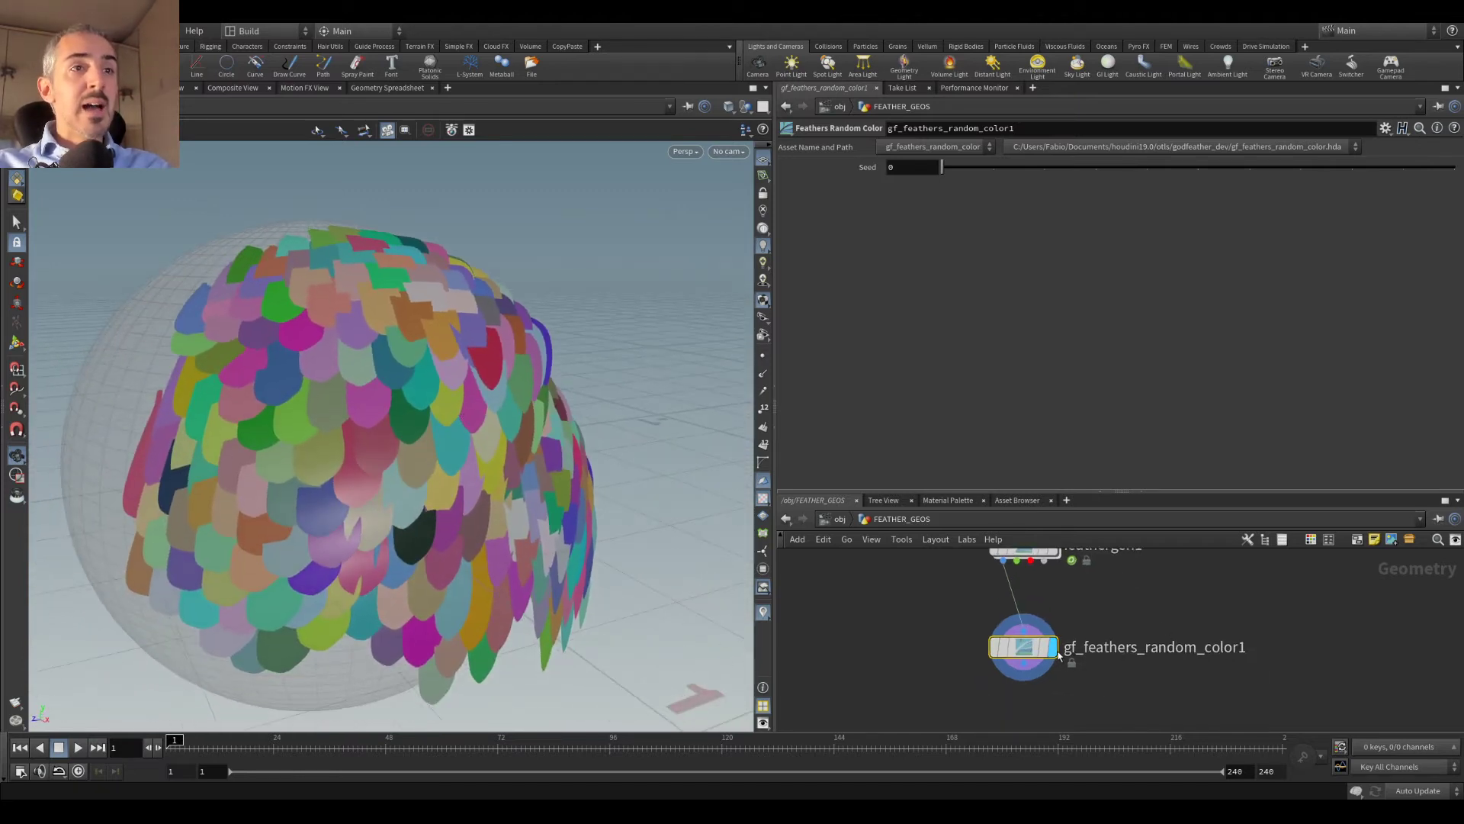
{"action": "left_click_drag", "start_coordinate": [1029, 649], "coordinate": [900, 652]}
{"action": "scroll", "coordinate": [1009, 698], "scroll_direction": "down", "scroll_amount": 2}
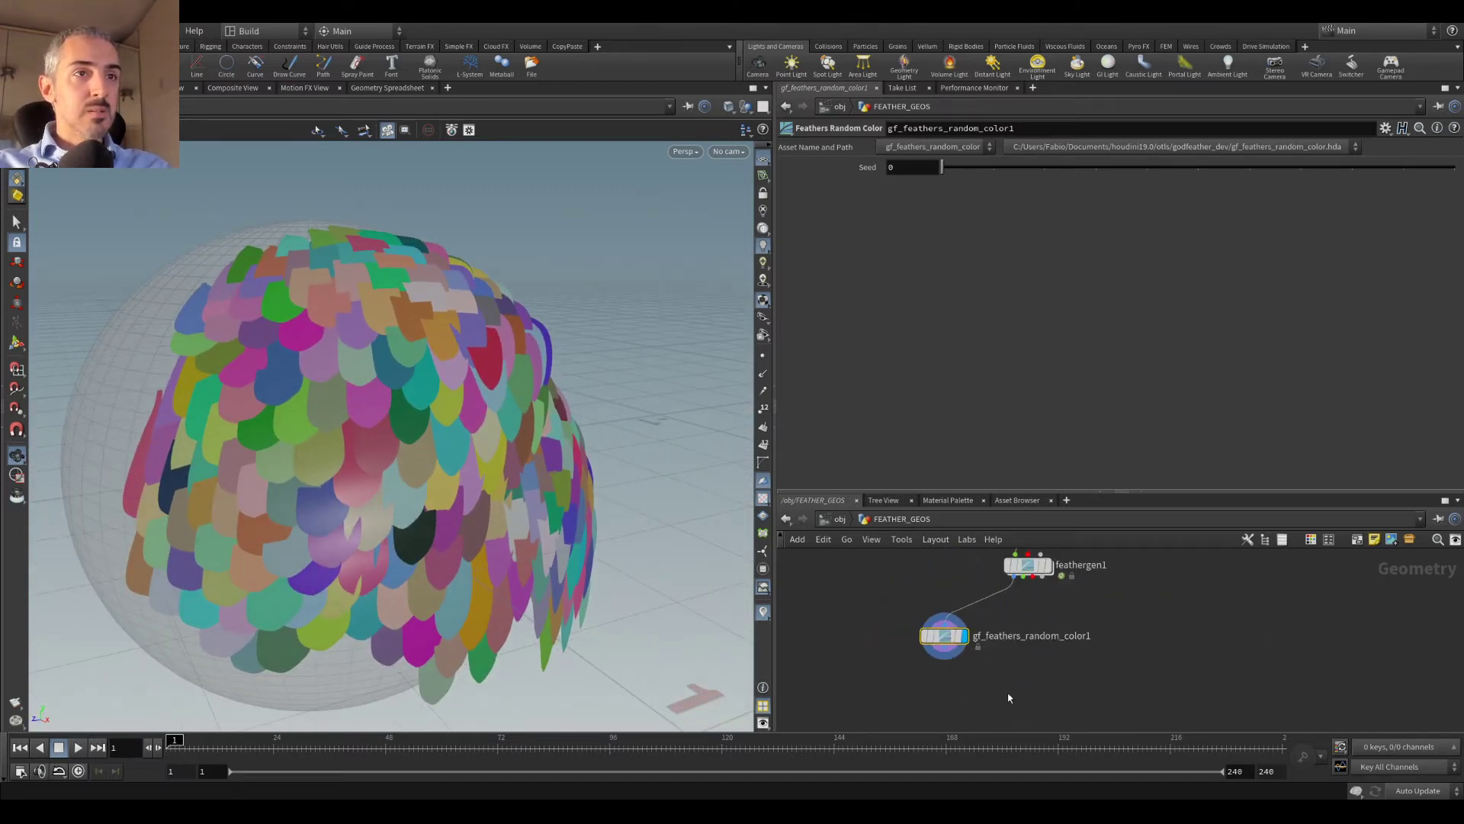
{"action": "left_click_drag", "start_coordinate": [1136, 494], "coordinate": [1136, 416]}
{"action": "key", "text": "Tab"}
{"action": "type", "text": "solv"}
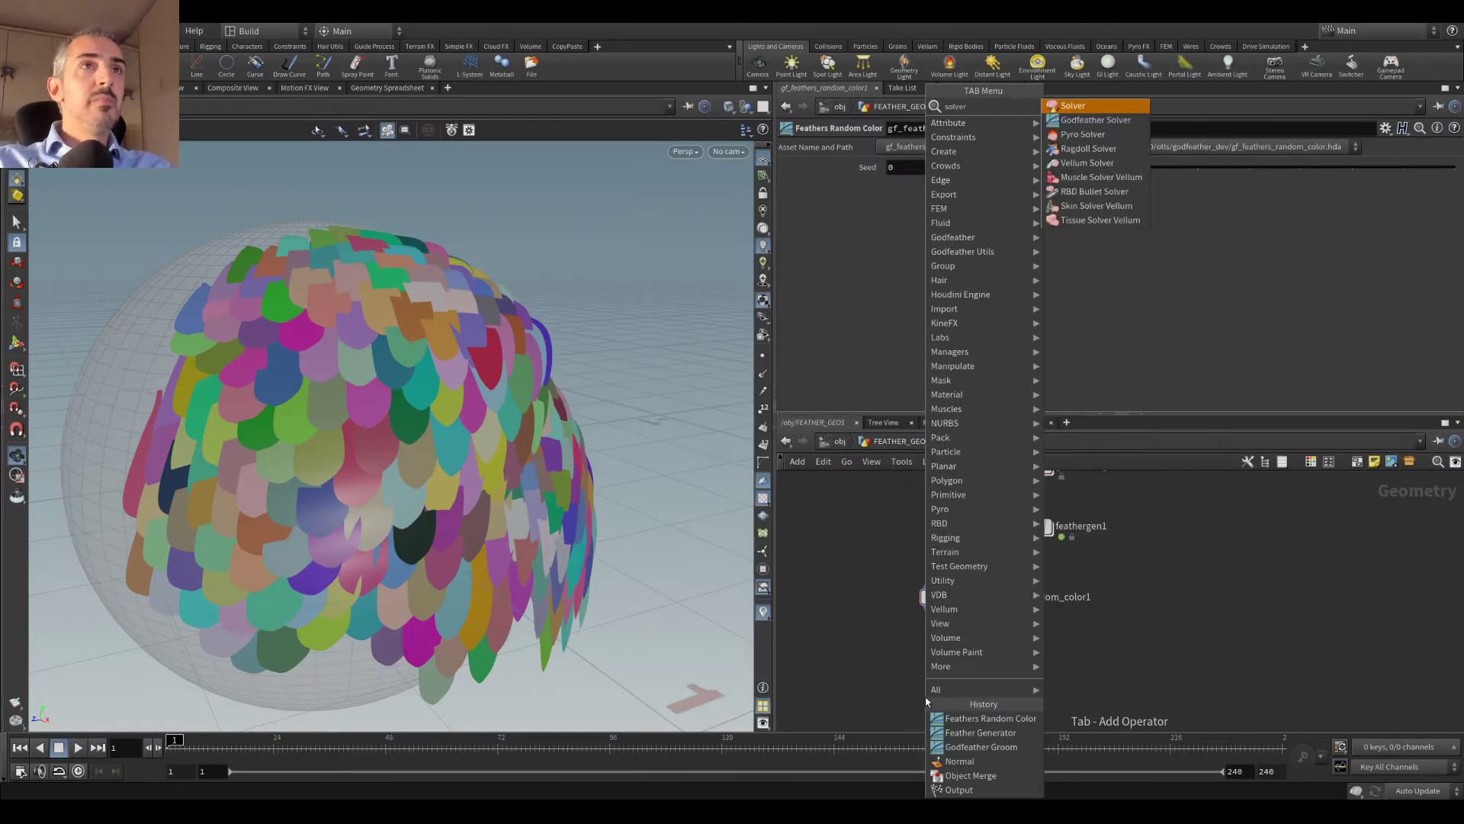
{"action": "left_click", "coordinate": [1136, 123]}
{"action": "left_click", "coordinate": [931, 656]}
Step: Wire the random color node into the solver's first input and feathergen1's third output into its second, then display the solver
{"action": "scroll", "coordinate": [934, 640], "scroll_direction": "up", "scroll_amount": 2}
{"action": "left_click_drag", "start_coordinate": [950, 562], "coordinate": [886, 564]}
{"action": "scroll", "coordinate": [1068, 572], "scroll_direction": "down", "scroll_amount": 2}
{"action": "middle_click_drag", "start_coordinate": [1099, 552], "coordinate": [1077, 587]}
{"action": "scroll", "coordinate": [1075, 572], "scroll_direction": "up", "scroll_amount": 2}
{"action": "left_click_drag", "start_coordinate": [1071, 511], "coordinate": [931, 690]}
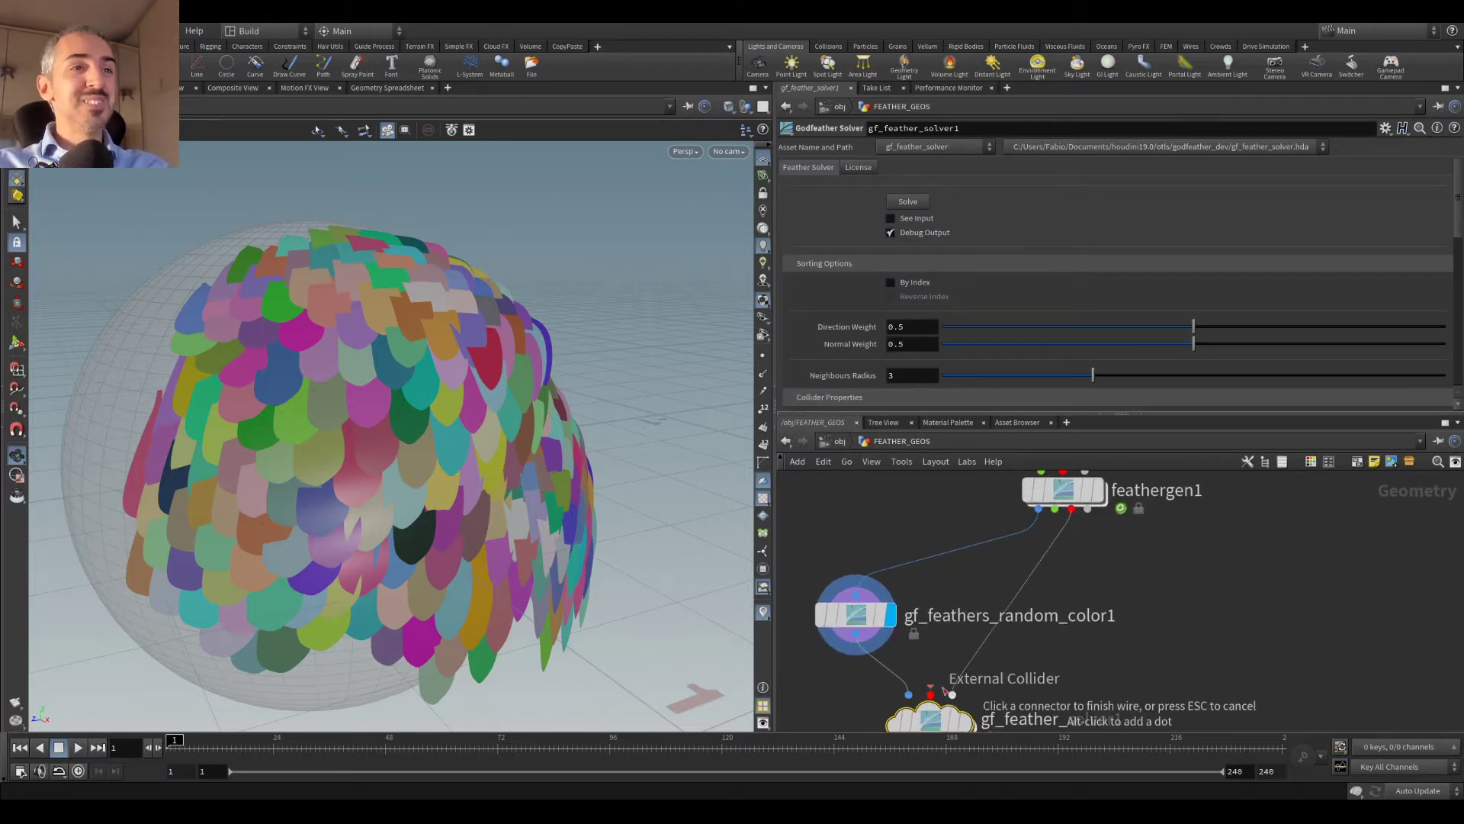
{"action": "middle_click_drag", "start_coordinate": [1002, 674], "coordinate": [1055, 589]}
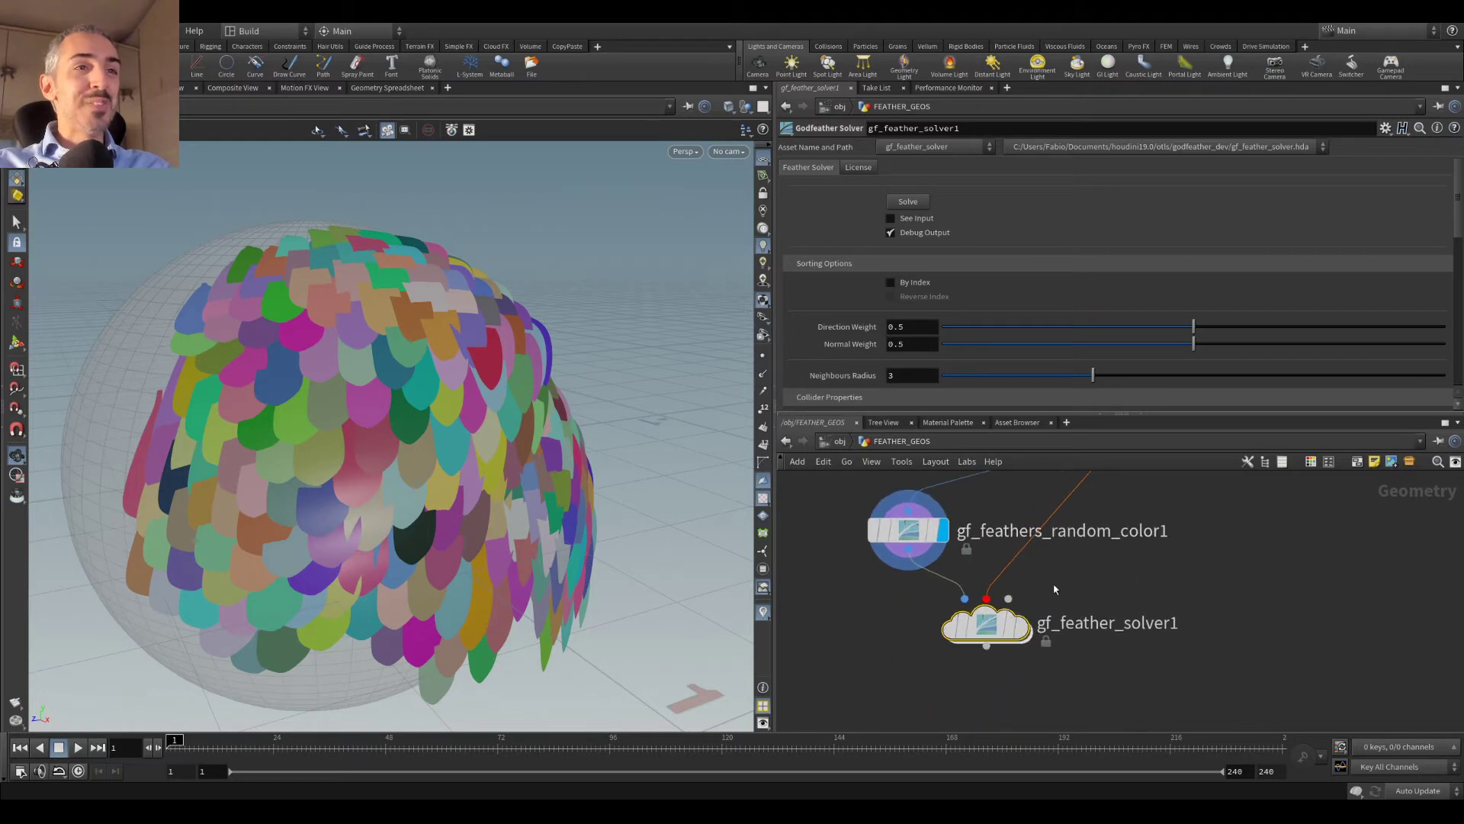
{"action": "left_click", "coordinate": [1020, 627]}
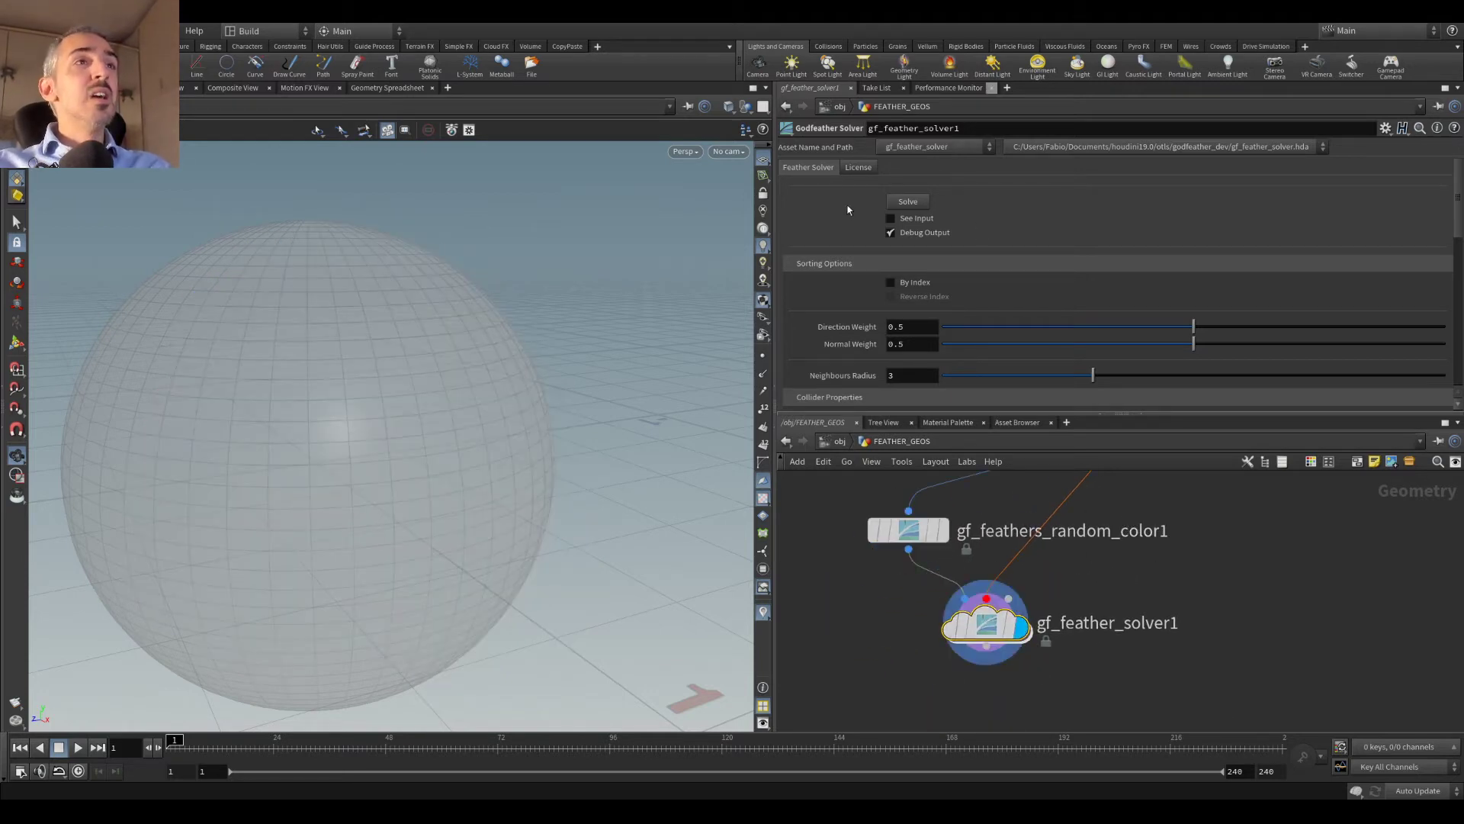
Step: Set the solver's License Manager to the Godfeather license checker node and return to the Feather Solver parameters
{"action": "left_click", "coordinate": [859, 168]}
{"action": "left_click", "coordinate": [1439, 187]}
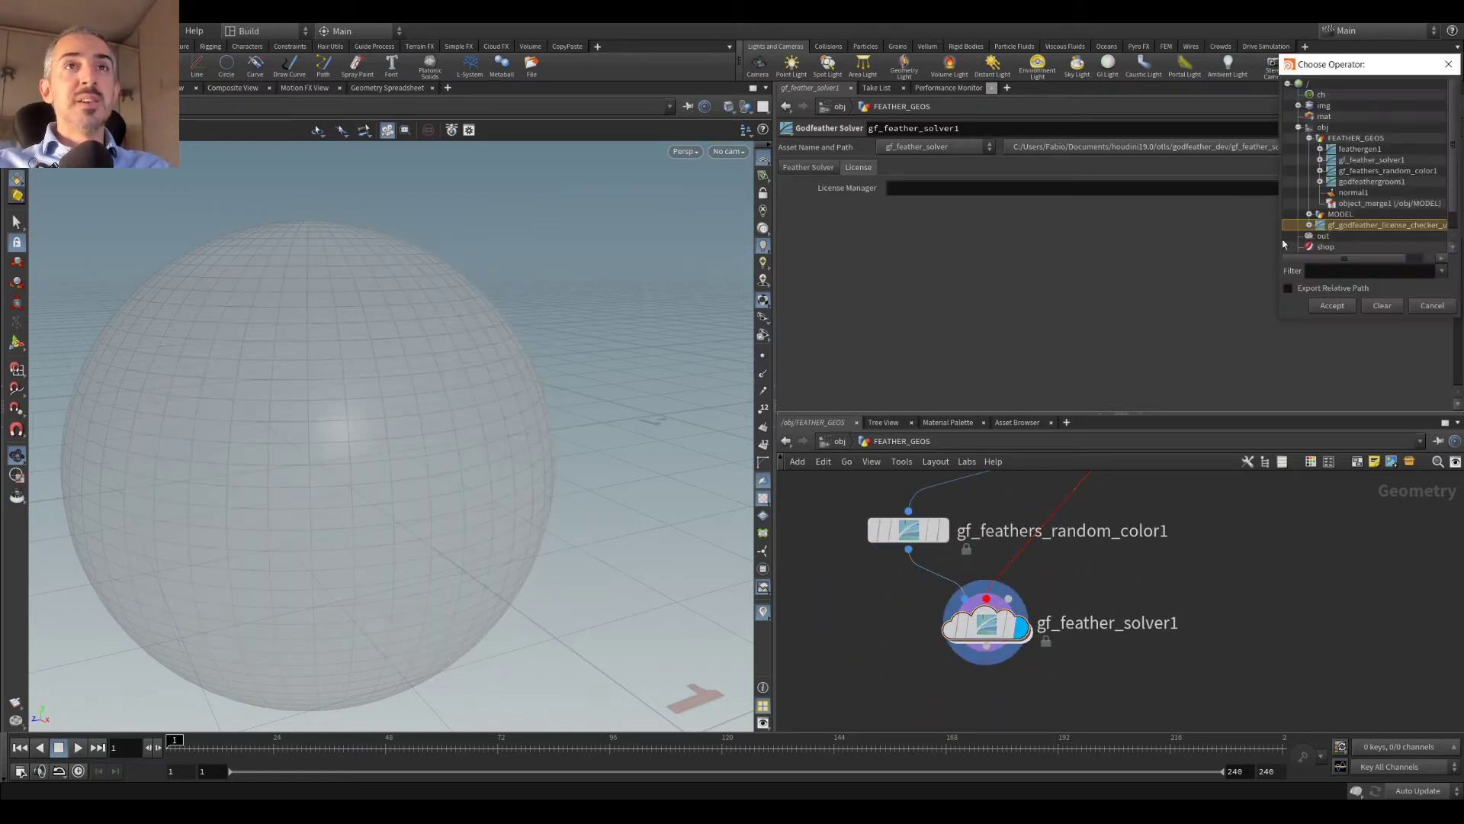
{"action": "double_click", "coordinate": [1368, 225]}
{"action": "left_click", "coordinate": [808, 168]}
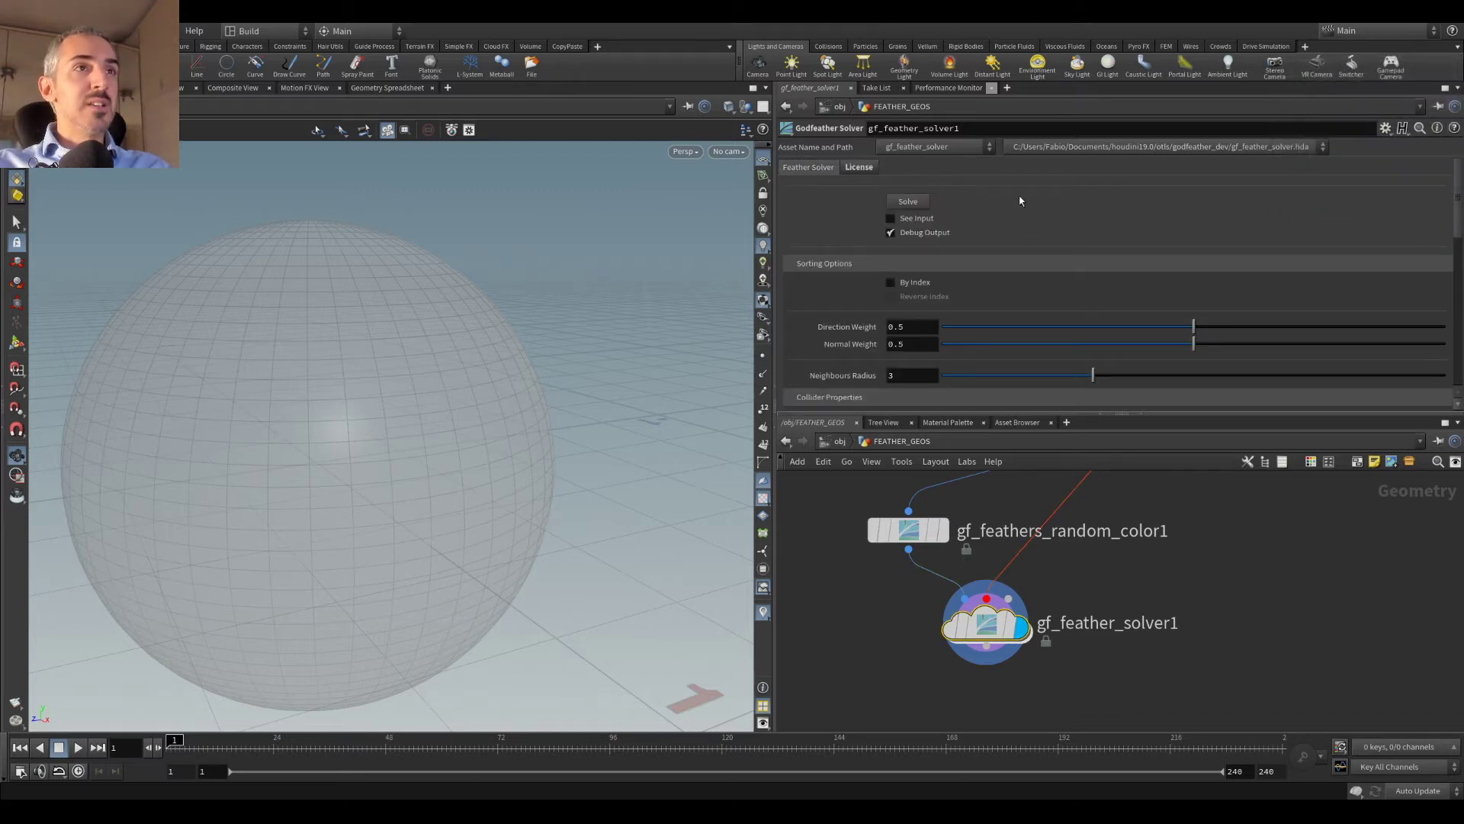
Step: In the solver's sorting options, set Direction Weight to 1 and Normal Weight to 0
{"action": "scroll", "coordinate": [941, 305], "scroll_direction": "down", "scroll_amount": 1}
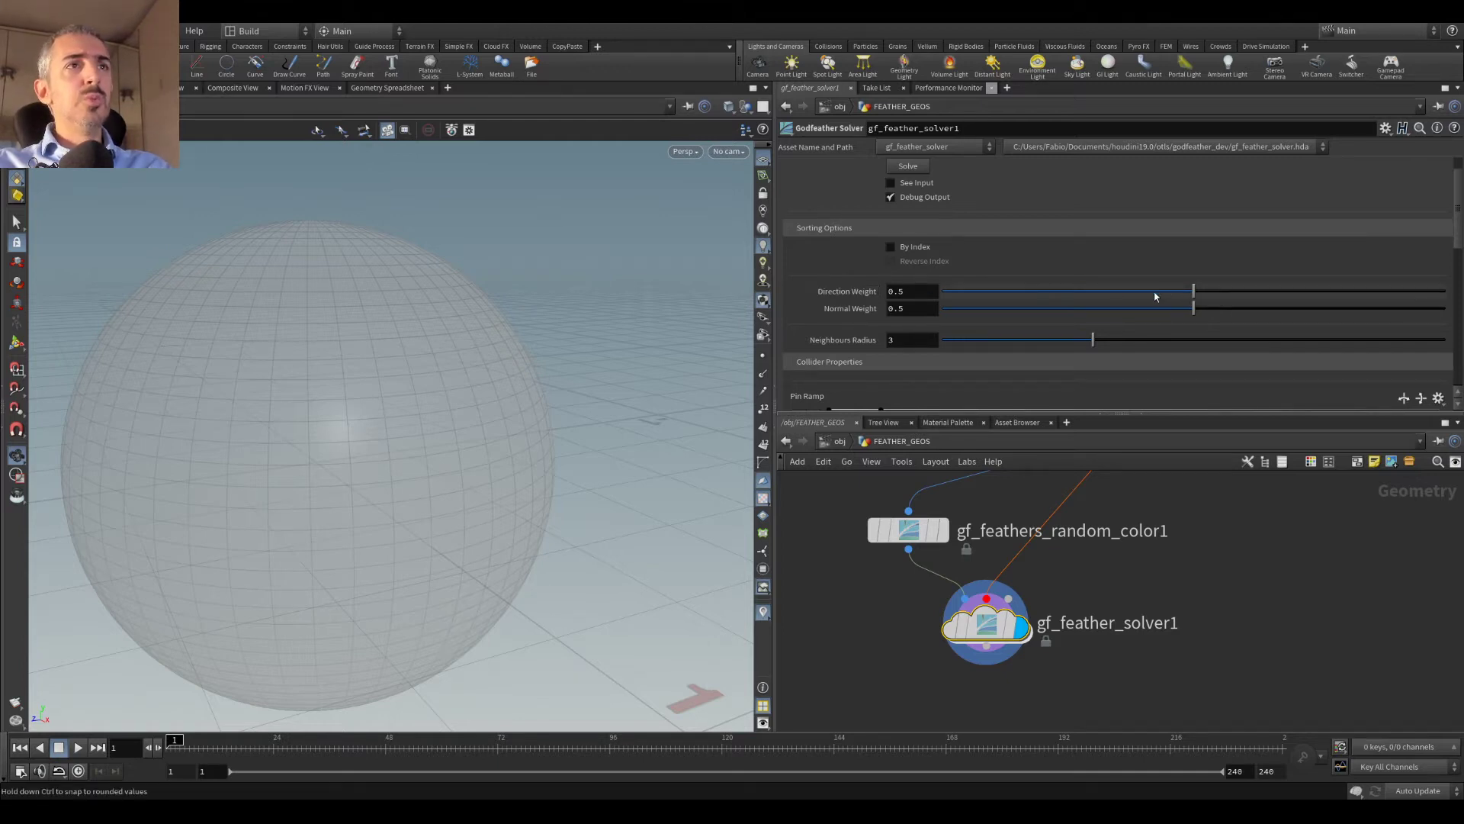
{"action": "left_click_drag", "start_coordinate": [1237, 299], "coordinate": [1414, 290]}
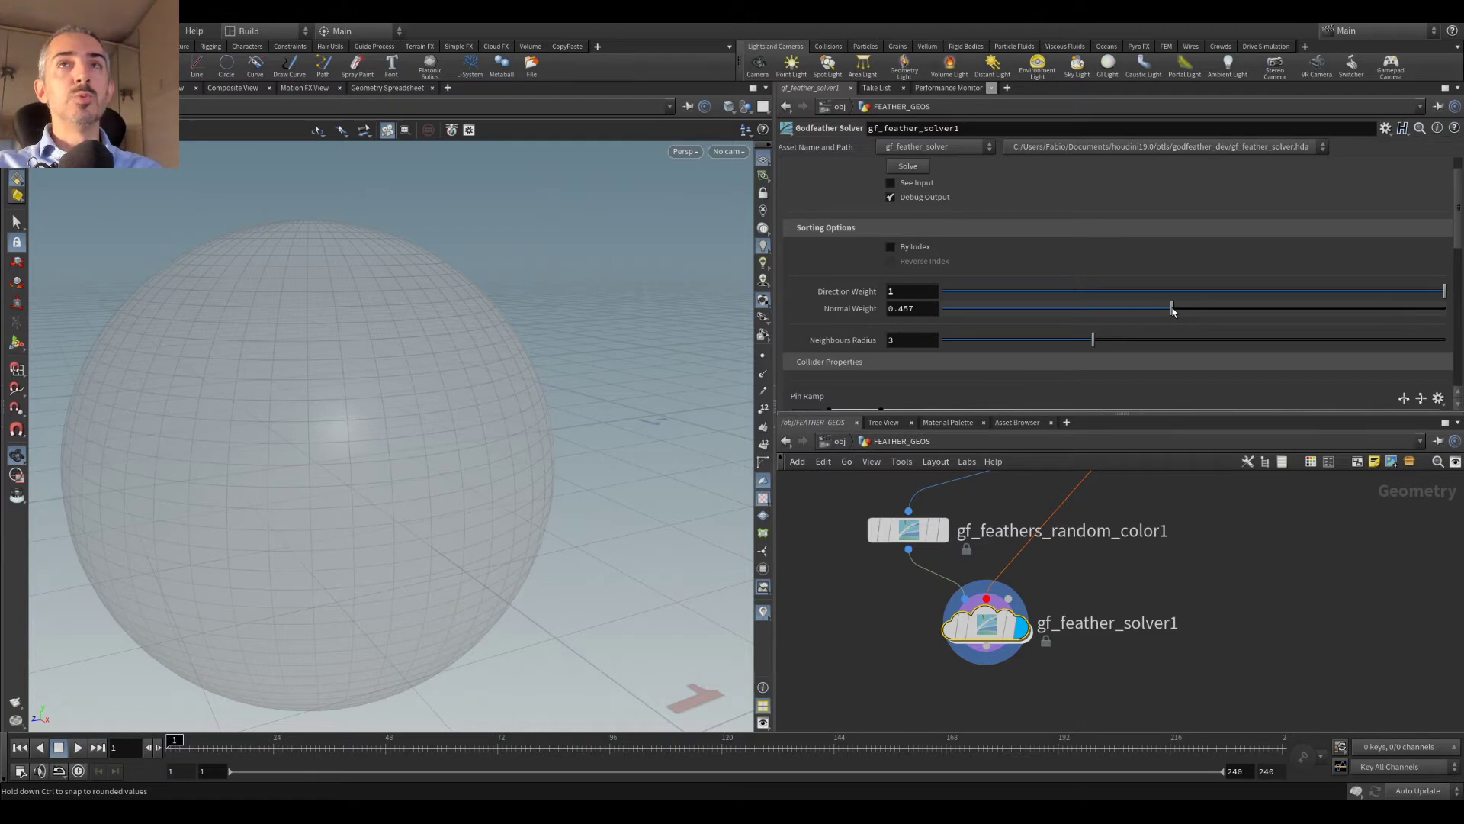
{"action": "left_click_drag", "start_coordinate": [1109, 313], "coordinate": [942, 309]}
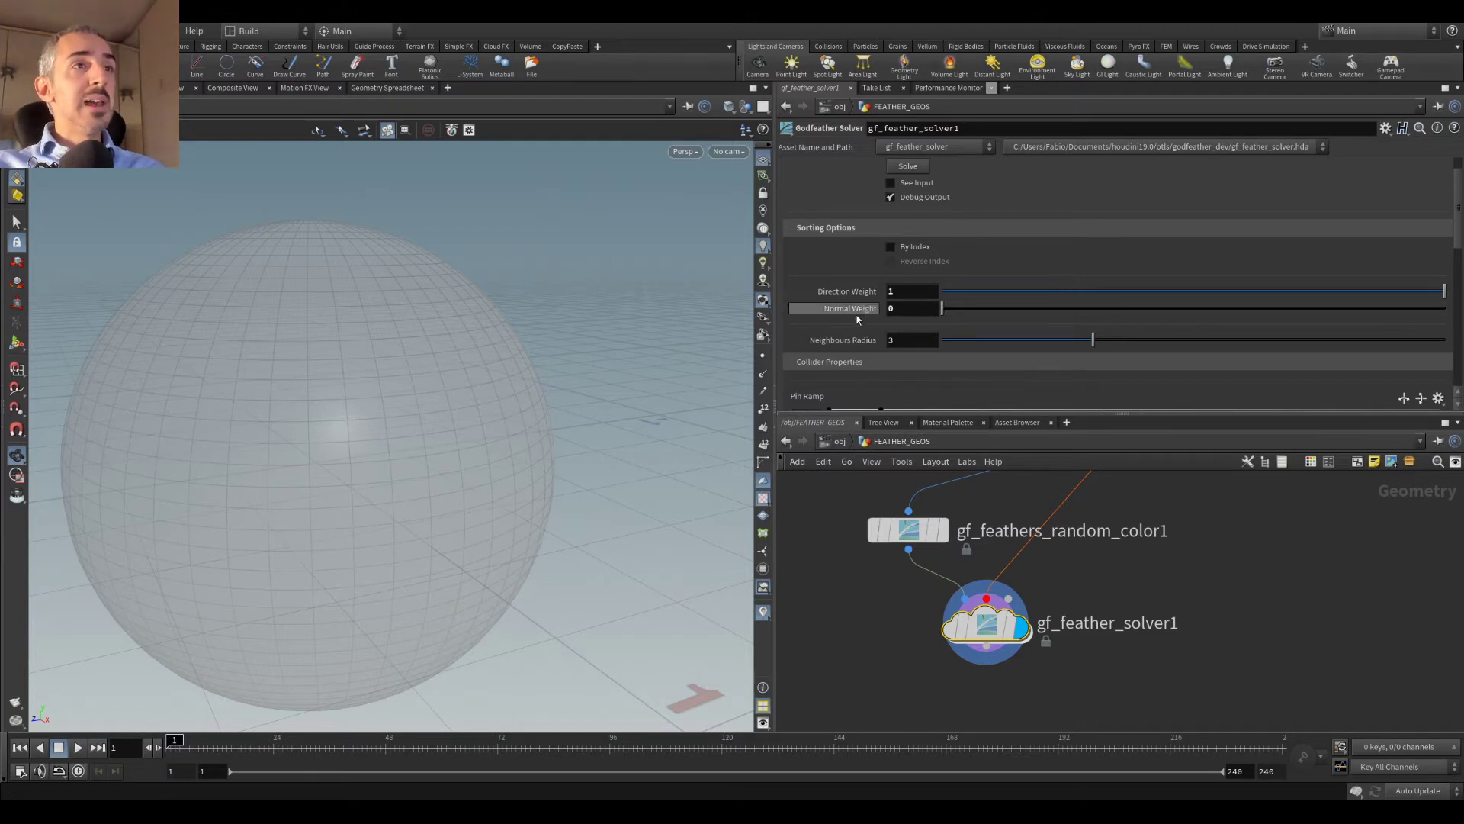
Step: Move the second Pin Ramp point of the solver to position 0.143527 and review the remaining collision and Deltamush parameters
{"action": "scroll", "coordinate": [863, 309], "scroll_direction": "down", "scroll_amount": 3}
{"action": "left_click_drag", "start_coordinate": [962, 226], "coordinate": [917, 254]}
{"action": "scroll", "coordinate": [860, 323], "scroll_direction": "down", "scroll_amount": 3}
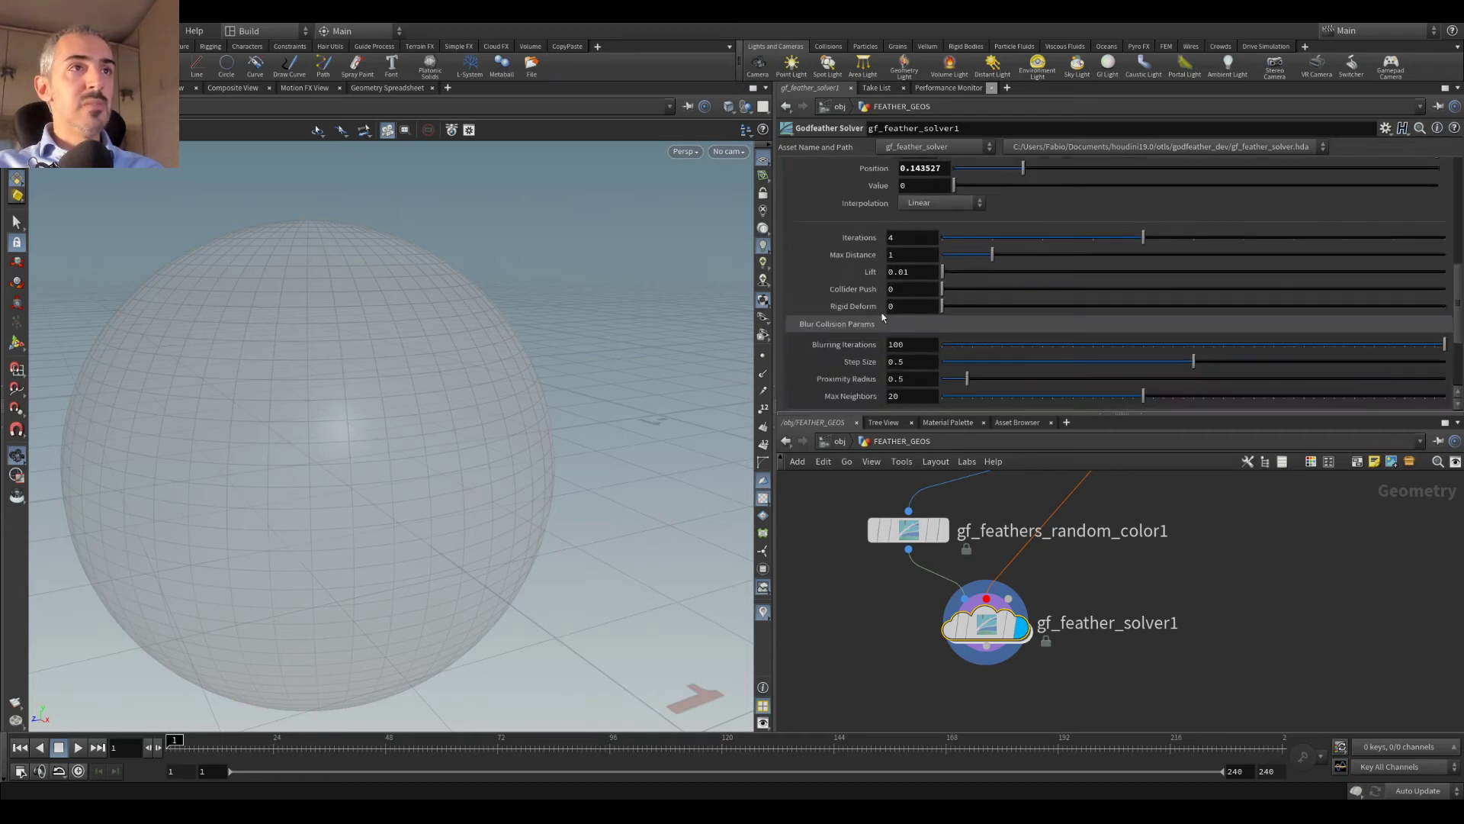
{"action": "scroll", "coordinate": [900, 304], "scroll_direction": "down", "scroll_amount": 3}
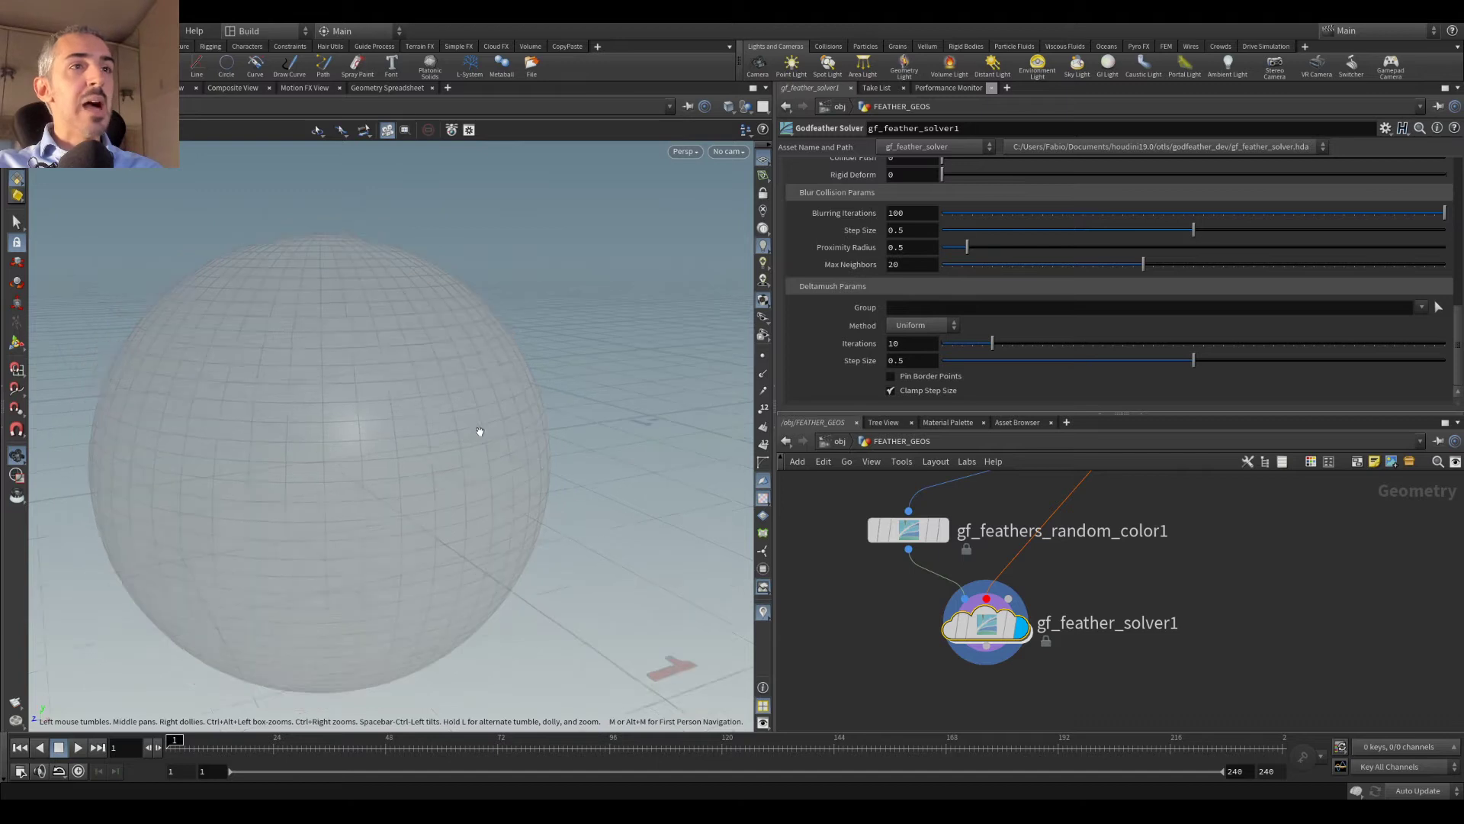
Step: Display the random color node in wireframe and set feathergen1's Cross Subdiv to 1 and Internal Resampling to 23
{"action": "left_click", "coordinate": [942, 530]}
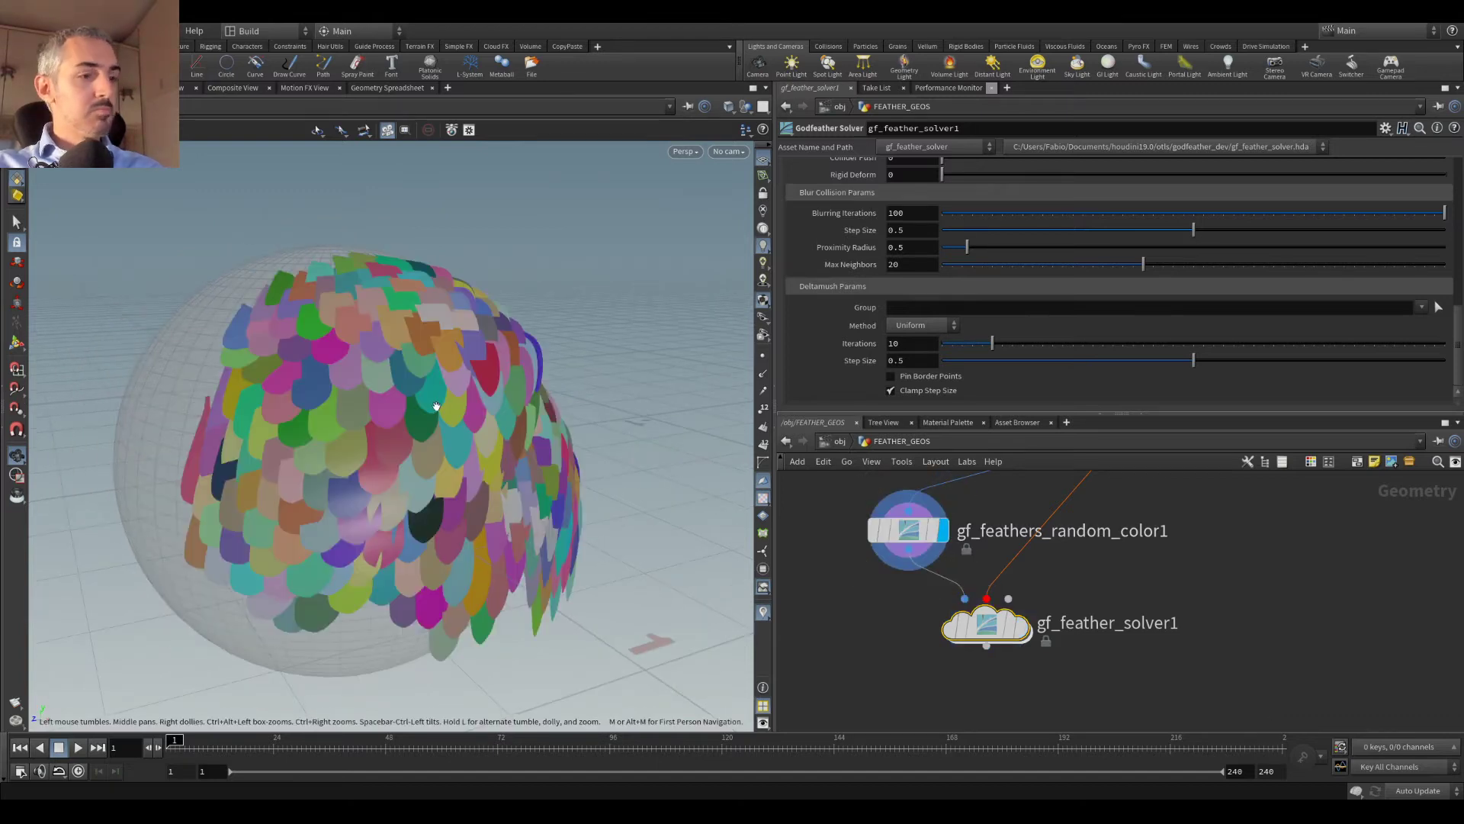
{"action": "key", "text": "w"}
{"action": "middle_click_drag", "start_coordinate": [1162, 506], "coordinate": [1127, 623]}
{"action": "left_click", "coordinate": [1080, 523]}
{"action": "scroll", "coordinate": [912, 263], "scroll_direction": "up", "scroll_amount": 10}
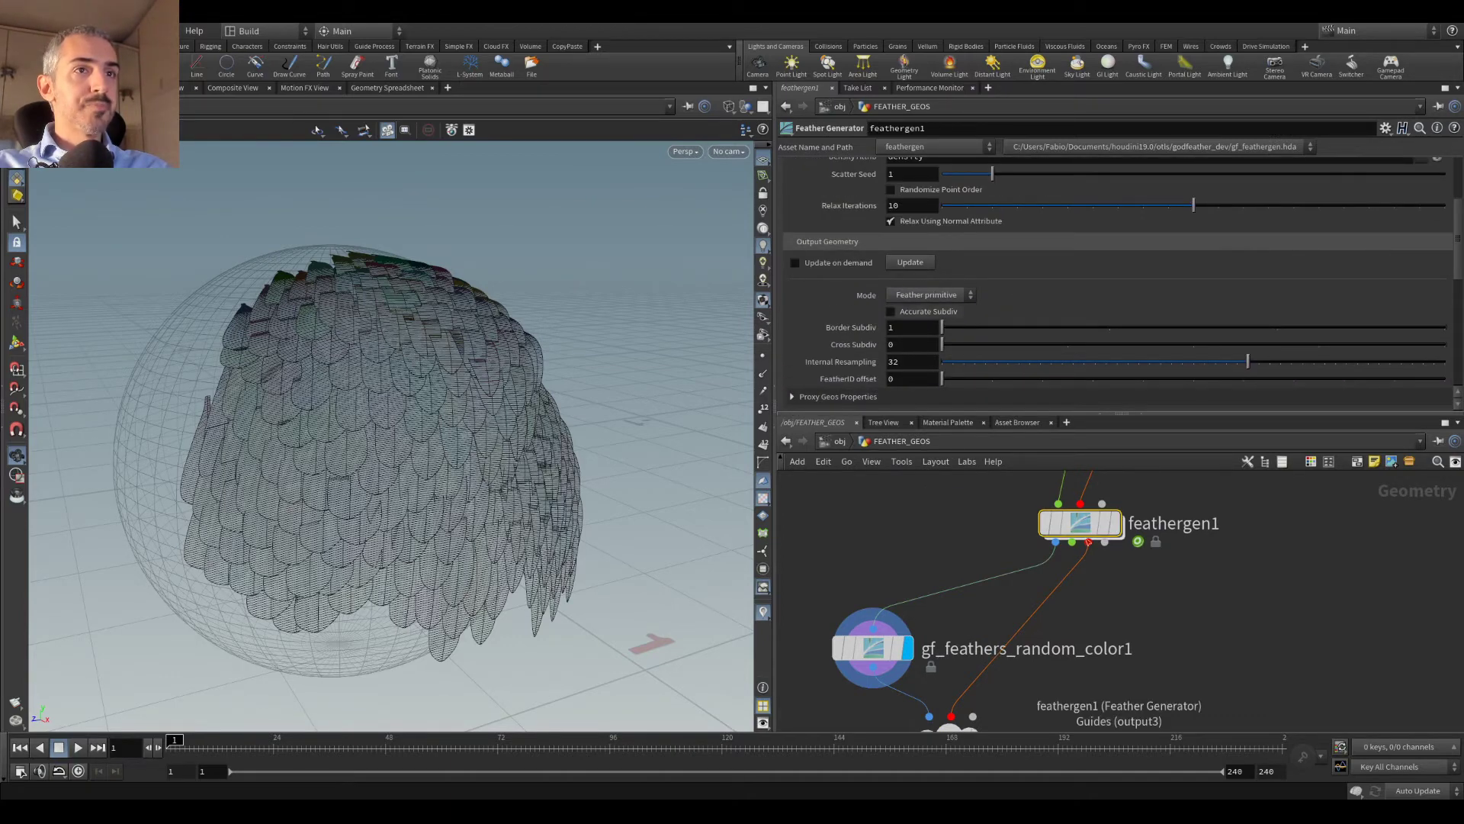
{"action": "scroll", "coordinate": [451, 412], "scroll_direction": "up", "scroll_amount": 5}
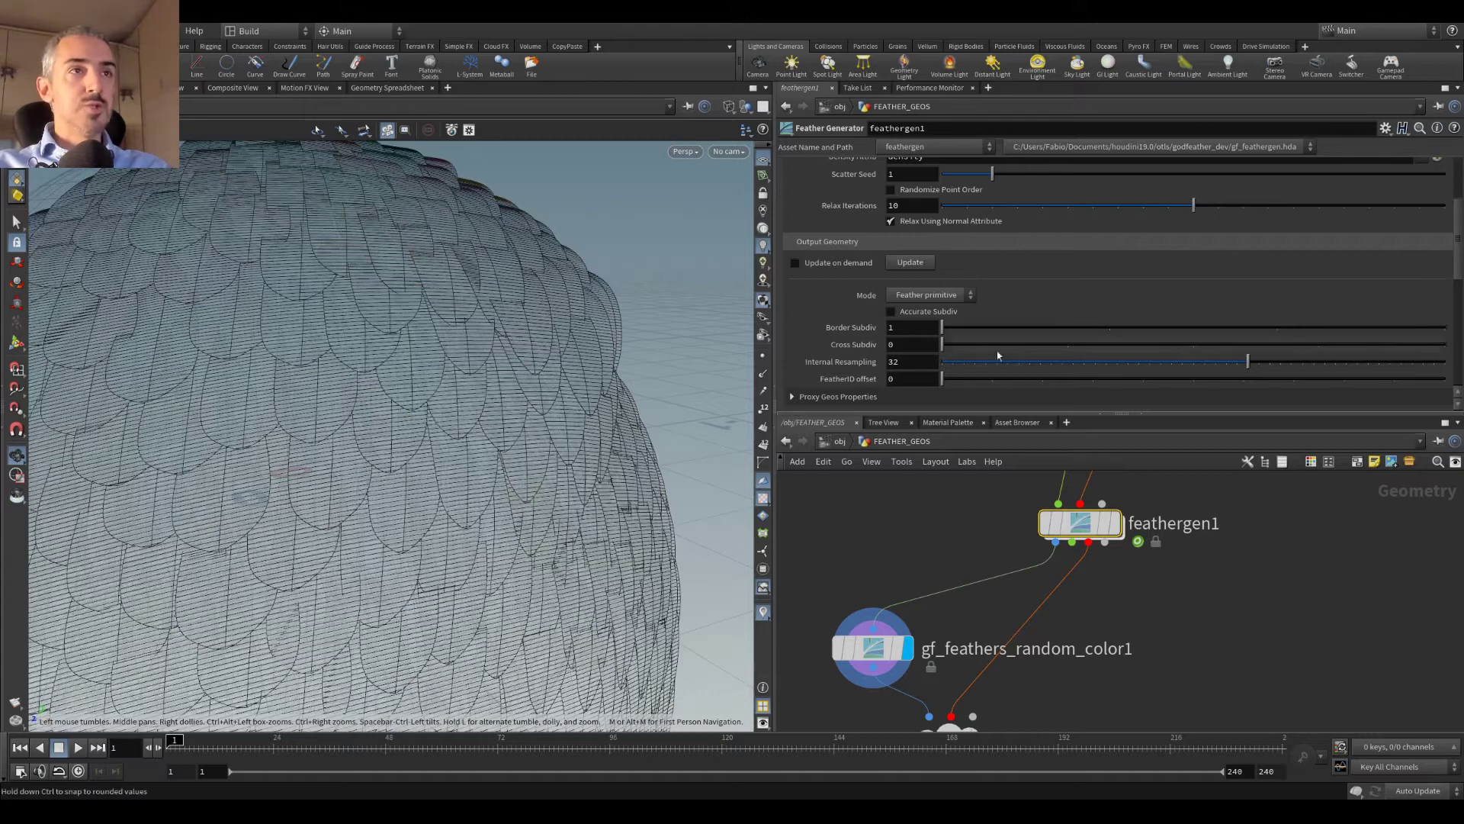
{"action": "left_click", "coordinate": [1064, 349]}
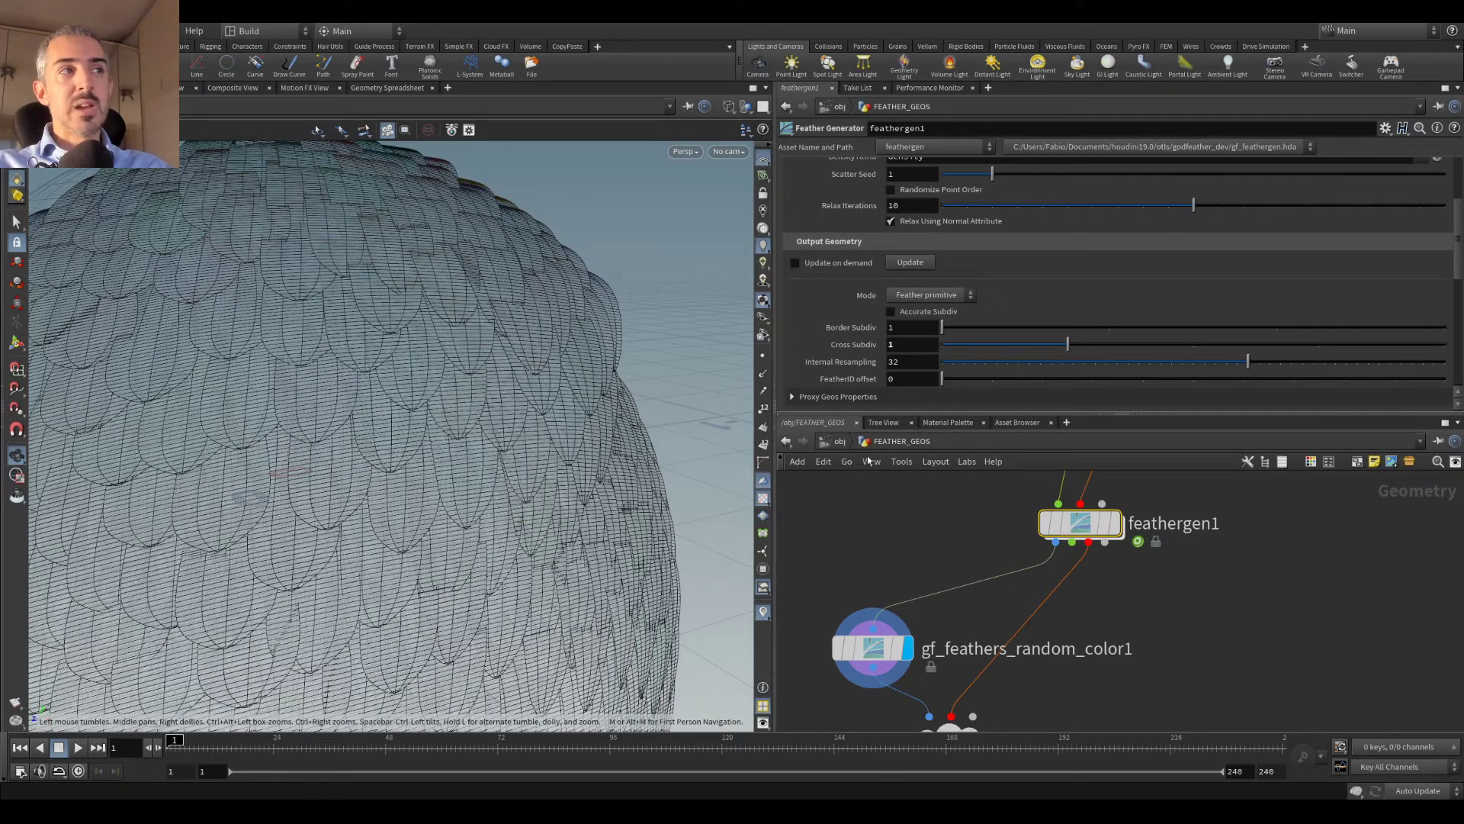
{"action": "left_click_drag", "start_coordinate": [1247, 361], "coordinate": [1149, 373]}
Step: Select gf_feather_solver1 while displaying the random color node, and frame the subdivided feathers in the viewport
{"action": "scroll", "coordinate": [1068, 594], "scroll_direction": "down", "scroll_amount": 3}
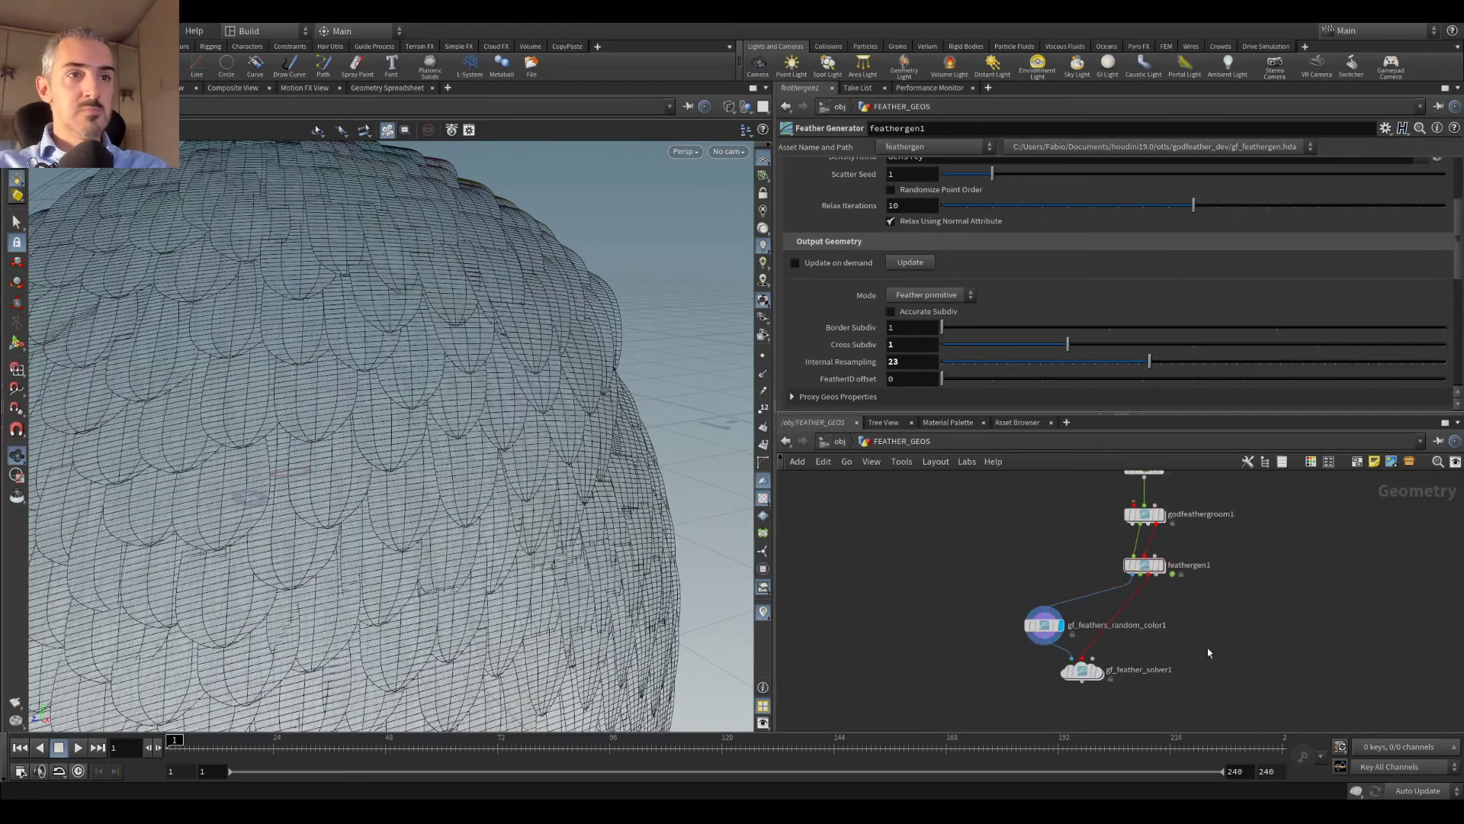
{"action": "scroll", "coordinate": [1073, 593], "scroll_direction": "up", "scroll_amount": 2}
{"action": "left_click", "coordinate": [1050, 585]}
{"action": "key", "text": "f"}
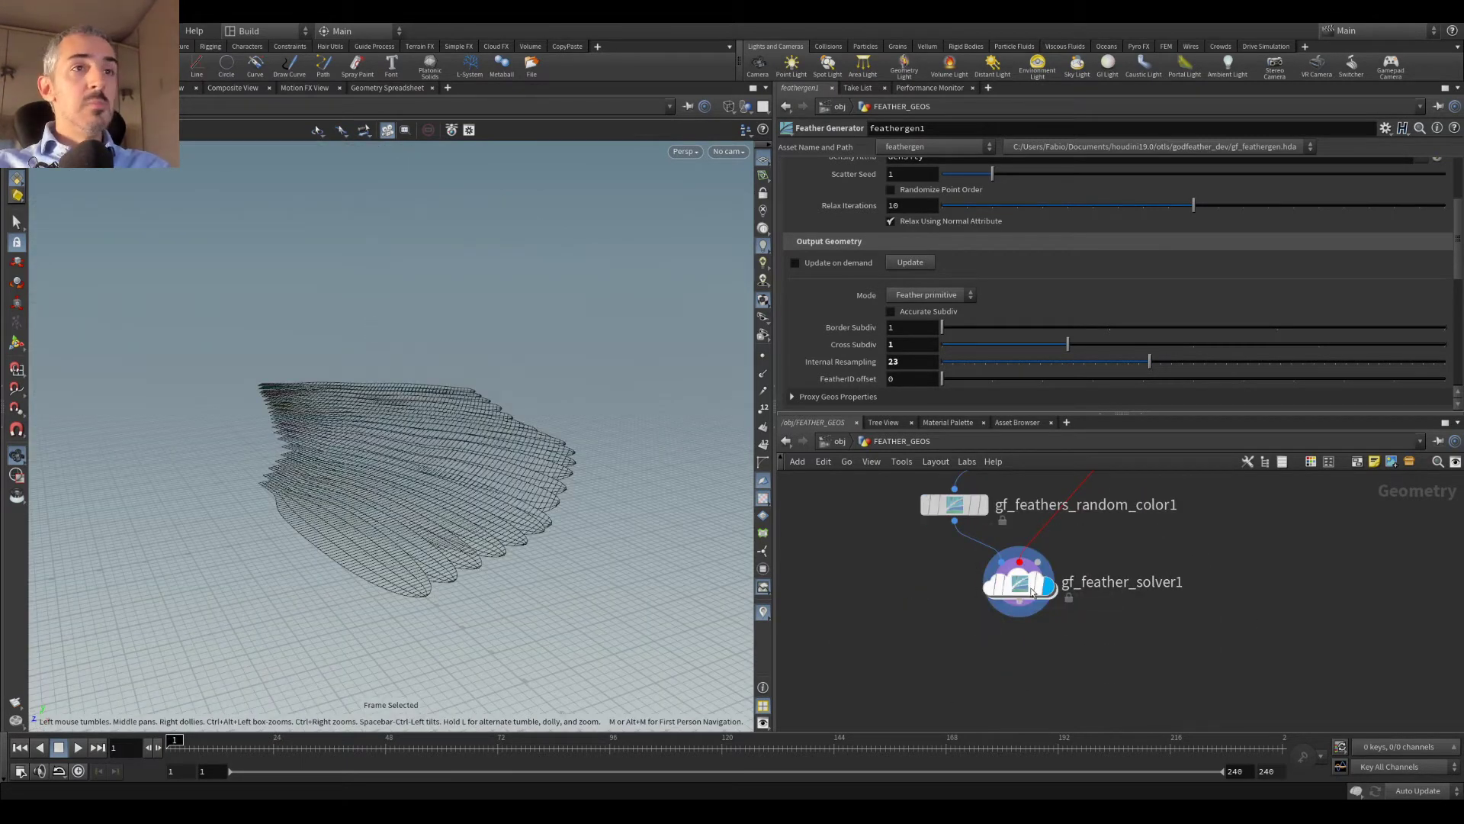
{"action": "left_click", "coordinate": [1017, 591]}
{"action": "left_click", "coordinate": [984, 504]}
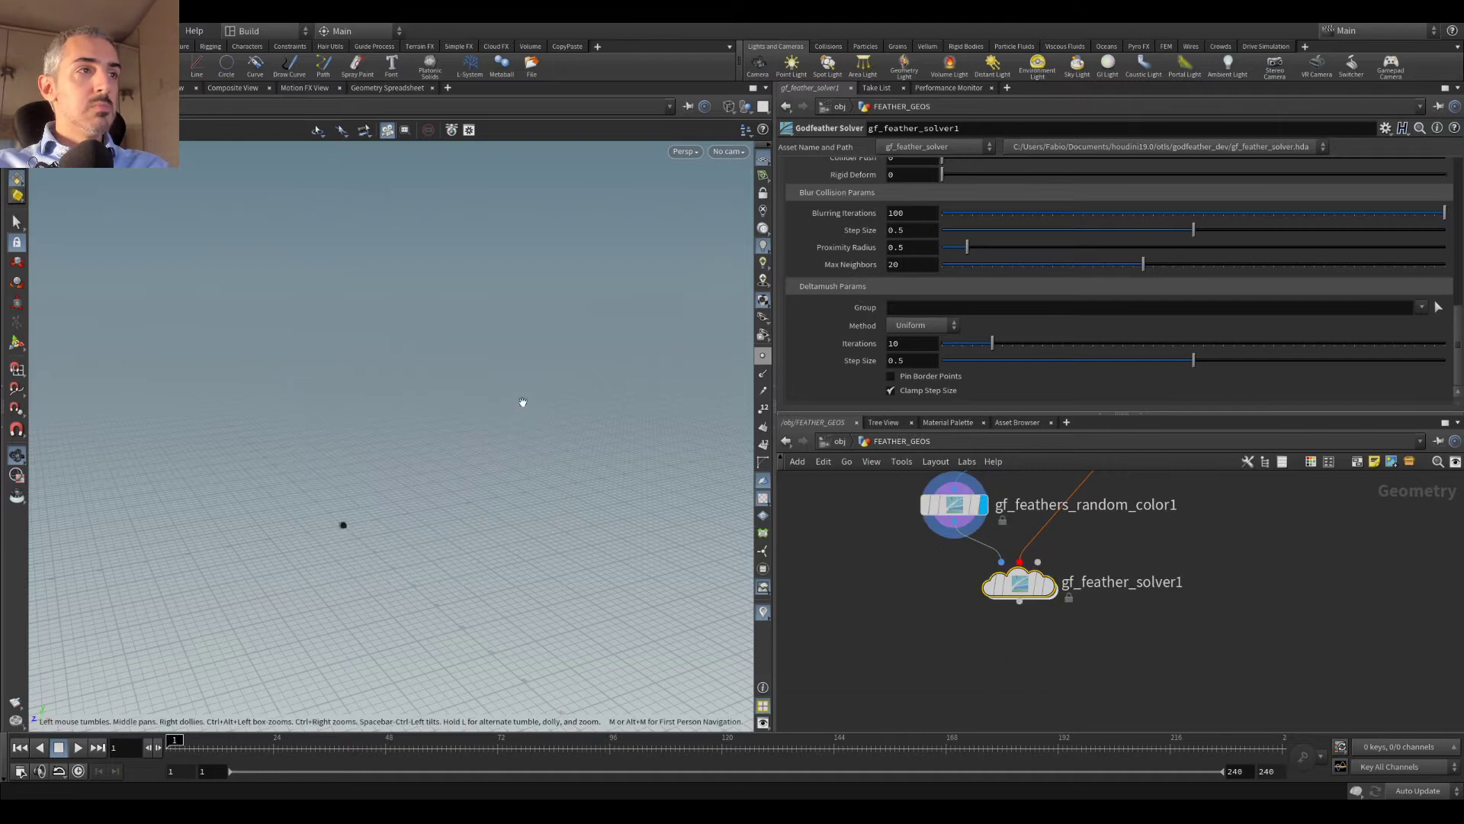
{"action": "key", "text": "f"}
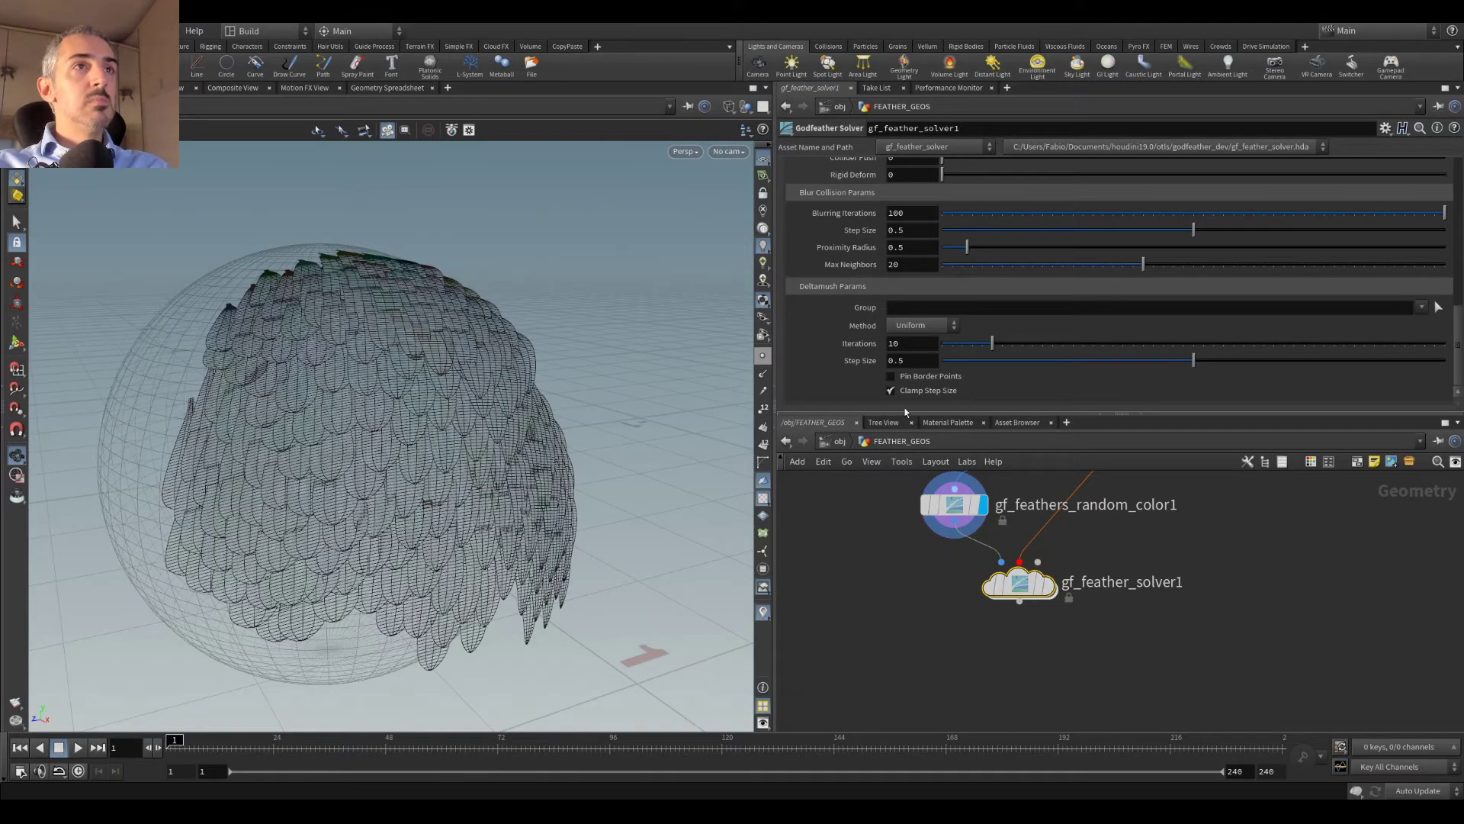
Step: Run the solve on gf_feather_solver1, close the console, and display the solver's output
{"action": "scroll", "coordinate": [829, 172], "scroll_direction": "up", "scroll_amount": 10}
{"action": "left_click", "coordinate": [902, 202]}
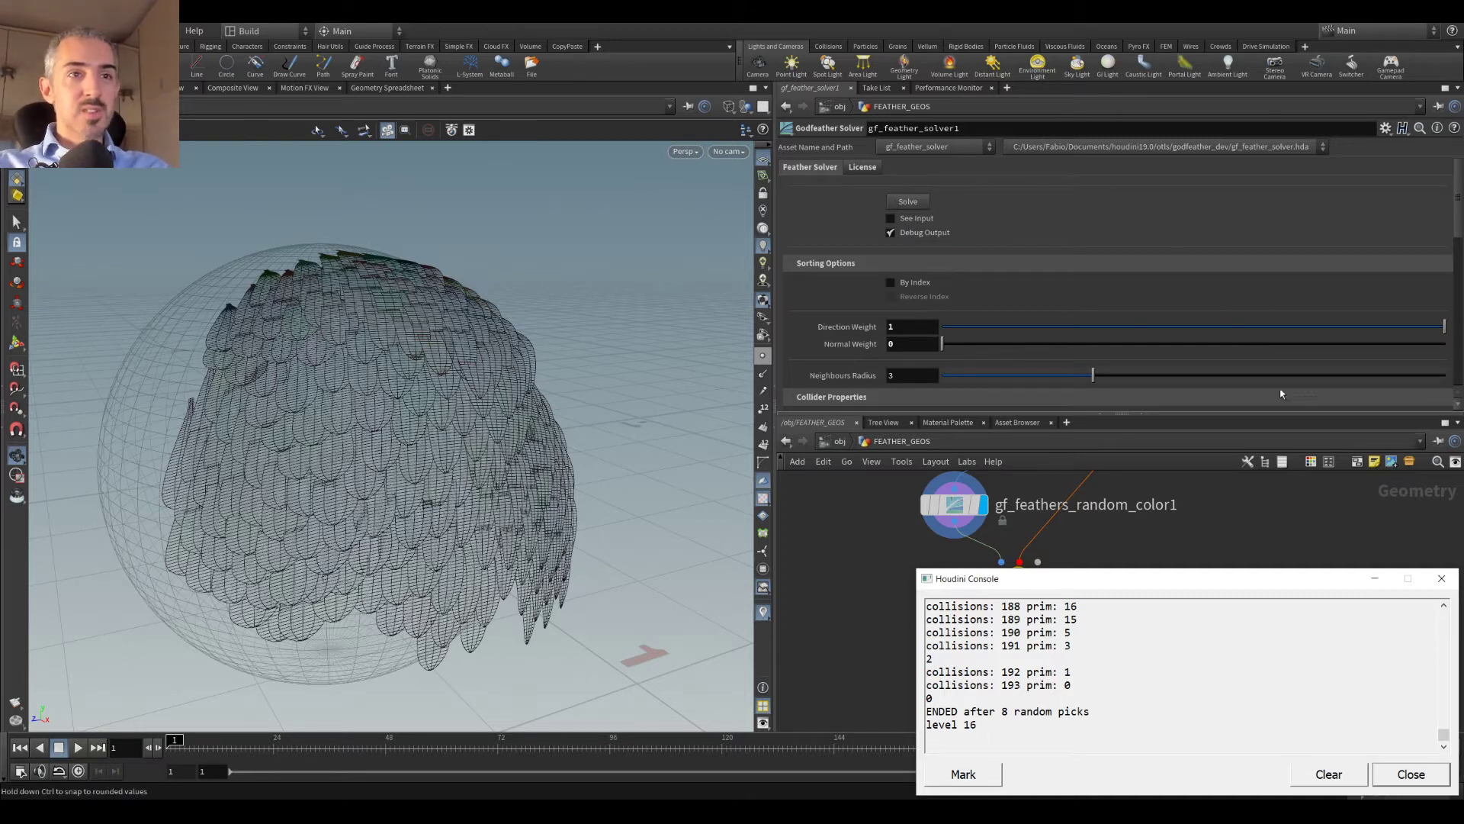
{"action": "left_click", "coordinate": [1432, 777]}
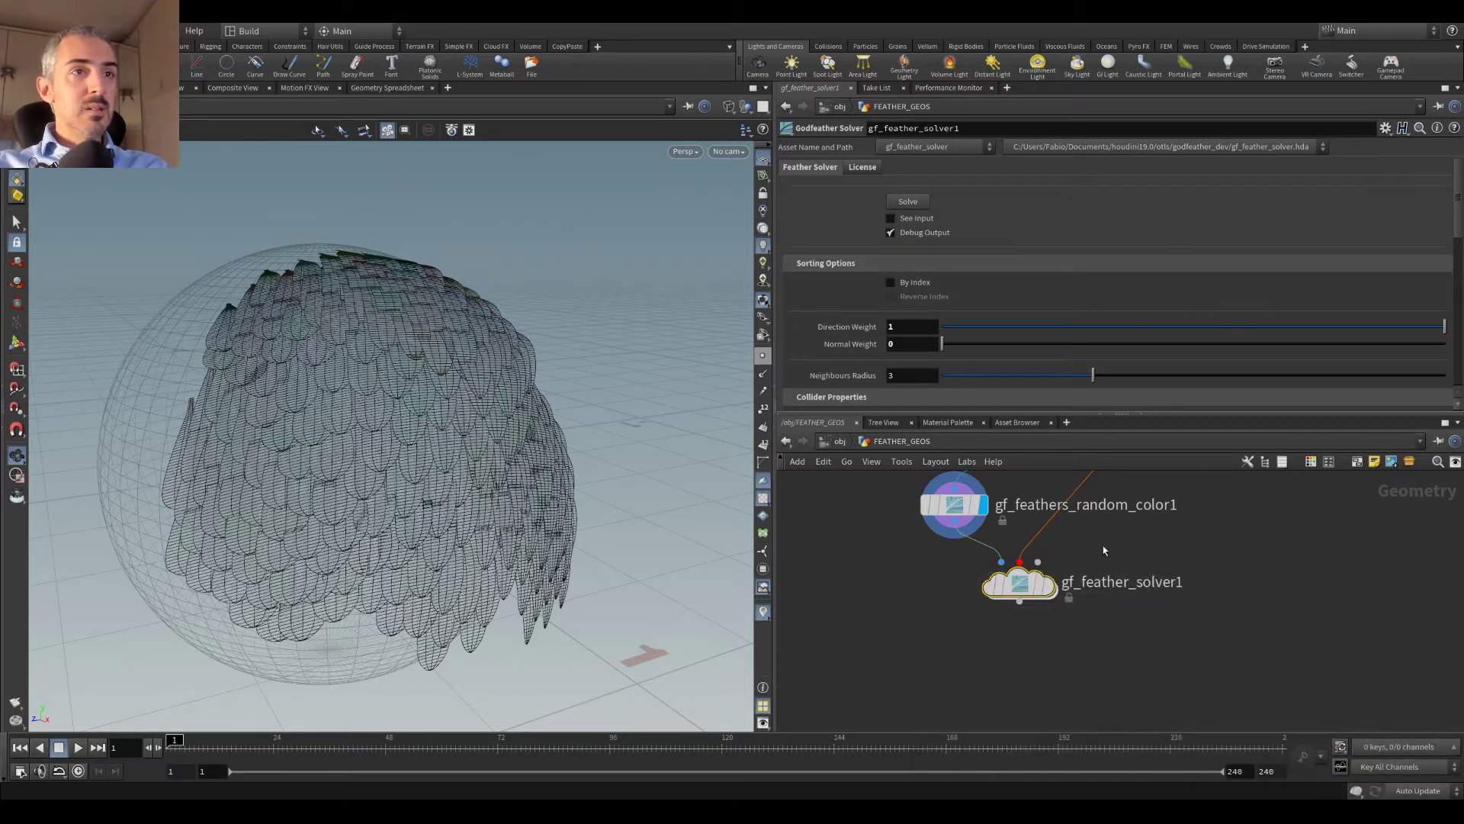
{"action": "left_click", "coordinate": [1041, 586]}
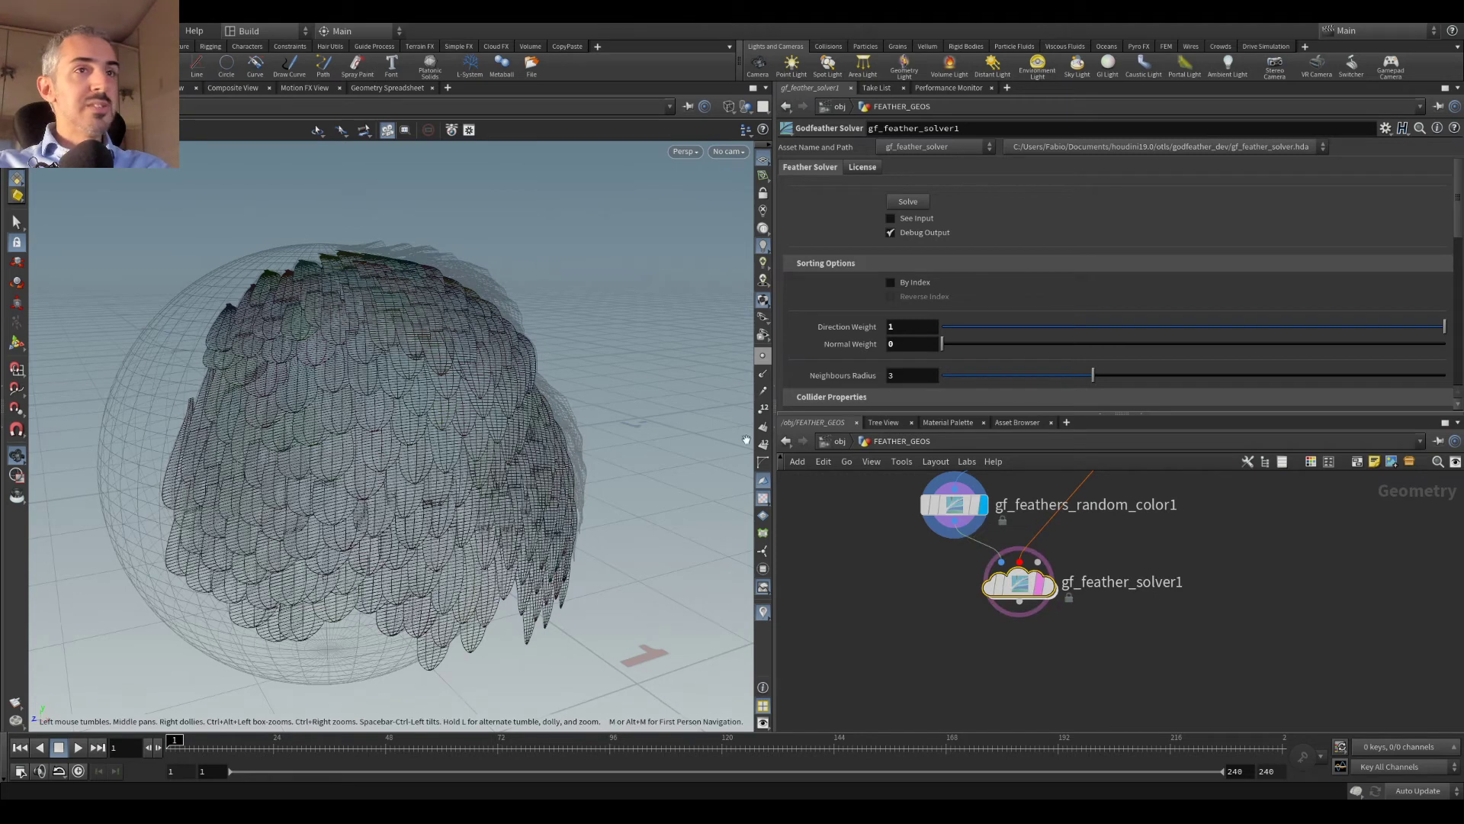
{"action": "left_click", "coordinate": [1050, 585]}
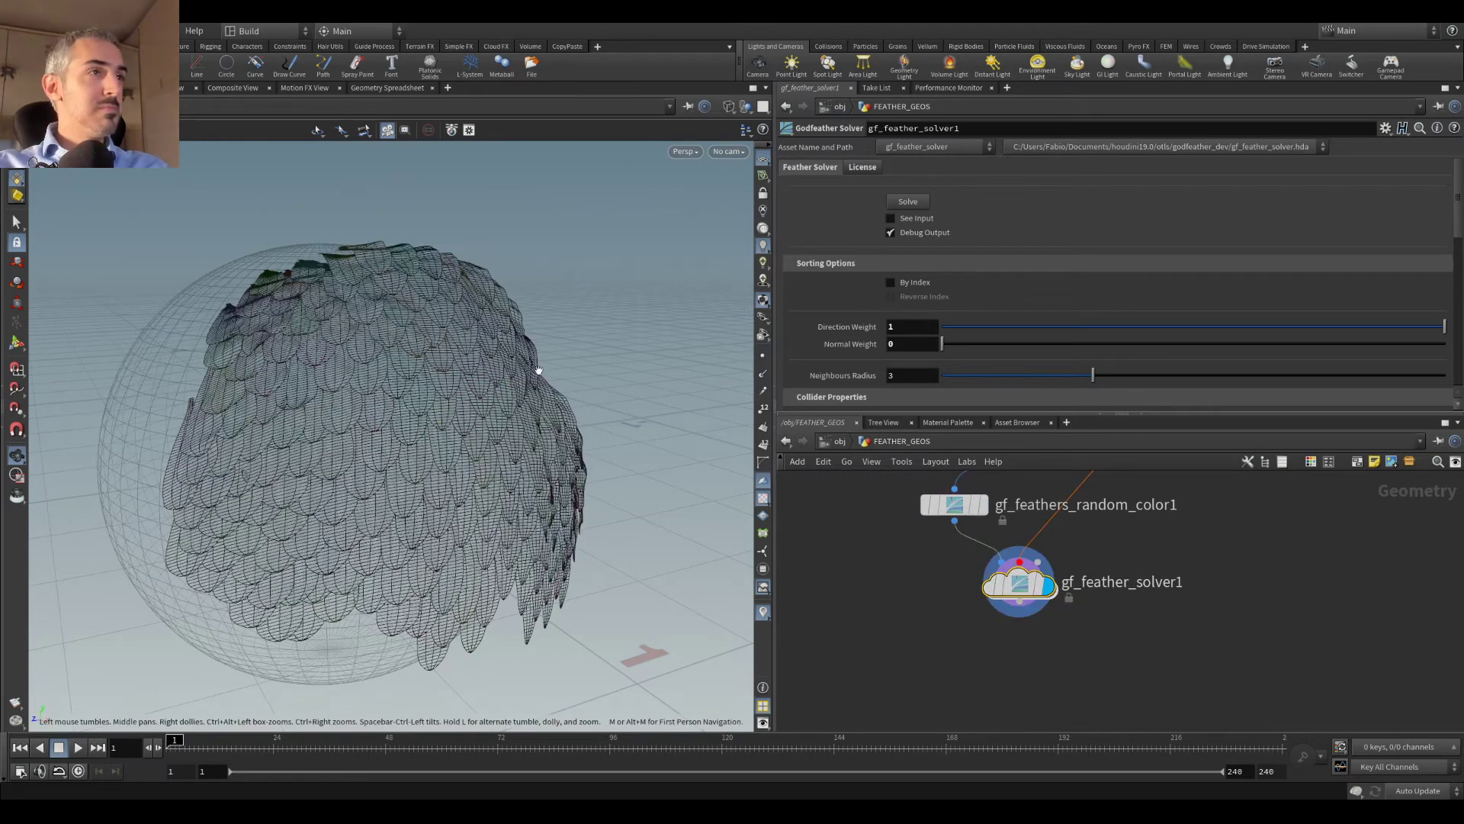
Step: Switch to shaded display and compare the solved feathers with the solver's input from several angles using See Input
{"action": "key", "text": "w"}
{"action": "mouse_move", "coordinate": [574, 318]}
{"action": "left_mouse_down"}
{"action": "mouse_move", "coordinate": [549, 344]}
{"action": "mouse_move", "coordinate": [405, 328]}
{"action": "mouse_move", "coordinate": [359, 330]}
{"action": "mouse_move", "coordinate": [333, 351]}
{"action": "mouse_move", "coordinate": [506, 386]}
{"action": "mouse_move", "coordinate": [490, 301]}
{"action": "mouse_move", "coordinate": [458, 320]}
{"action": "mouse_move", "coordinate": [470, 338]}
{"action": "mouse_move", "coordinate": [523, 317]}
{"action": "mouse_move", "coordinate": [657, 323]}
{"action": "mouse_move", "coordinate": [444, 323]}
{"action": "mouse_move", "coordinate": [381, 305]}
{"action": "mouse_move", "coordinate": [399, 294]}
{"action": "mouse_move", "coordinate": [450, 319]}
{"action": "mouse_move", "coordinate": [411, 305]}
{"action": "mouse_move", "coordinate": [391, 356]}
{"action": "mouse_move", "coordinate": [320, 304]}
{"action": "mouse_move", "coordinate": [267, 320]}
{"action": "left_mouse_up"}
{"action": "scroll", "coordinate": [528, 363], "scroll_direction": "up", "scroll_amount": 5}
{"action": "scroll", "coordinate": [445, 324], "scroll_direction": "down", "scroll_amount": 8}
{"action": "scroll", "coordinate": [427, 320], "scroll_direction": "up", "scroll_amount": 6}
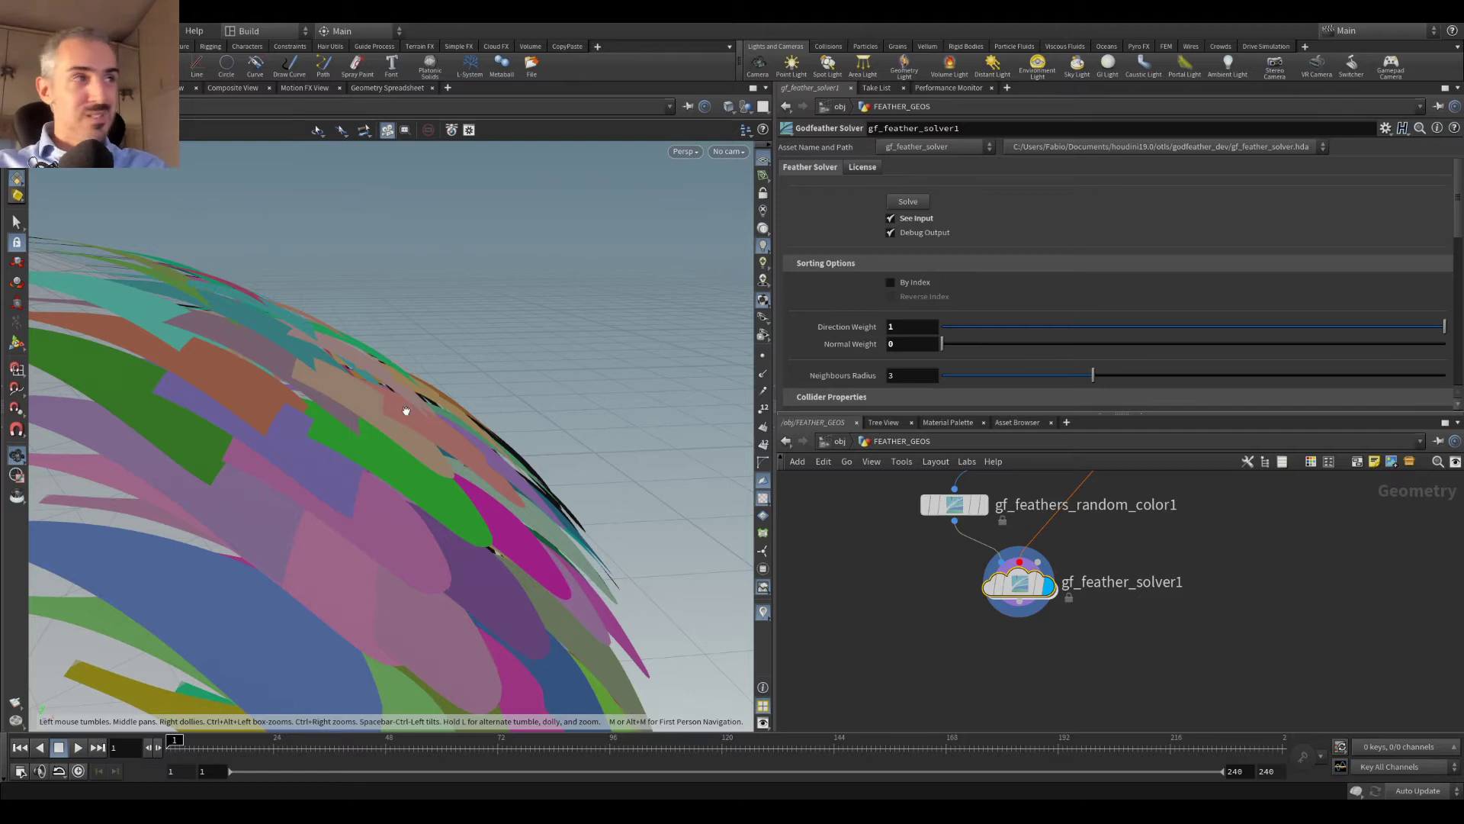
{"action": "scroll", "coordinate": [391, 411], "scroll_direction": "down", "scroll_amount": 8}
{"action": "left_click", "coordinate": [921, 221]}
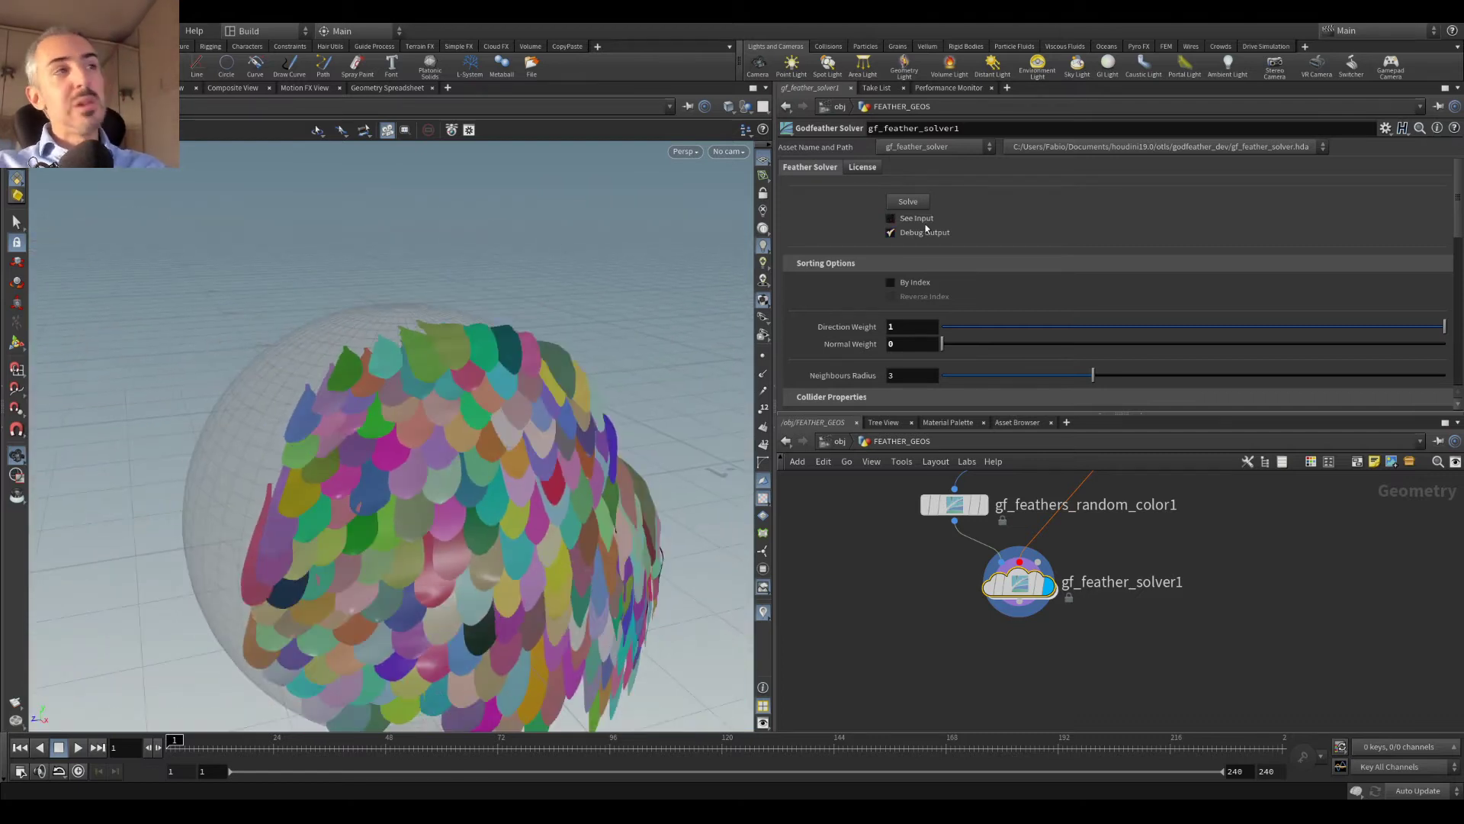
{"action": "left_click_drag", "start_coordinate": [381, 359], "coordinate": [572, 425]}
Step: Nudge the solver node in the network and set its Deltamush Step Size to 0.2 and Iterations to 60
{"action": "mouse_move", "coordinate": [1025, 584]}
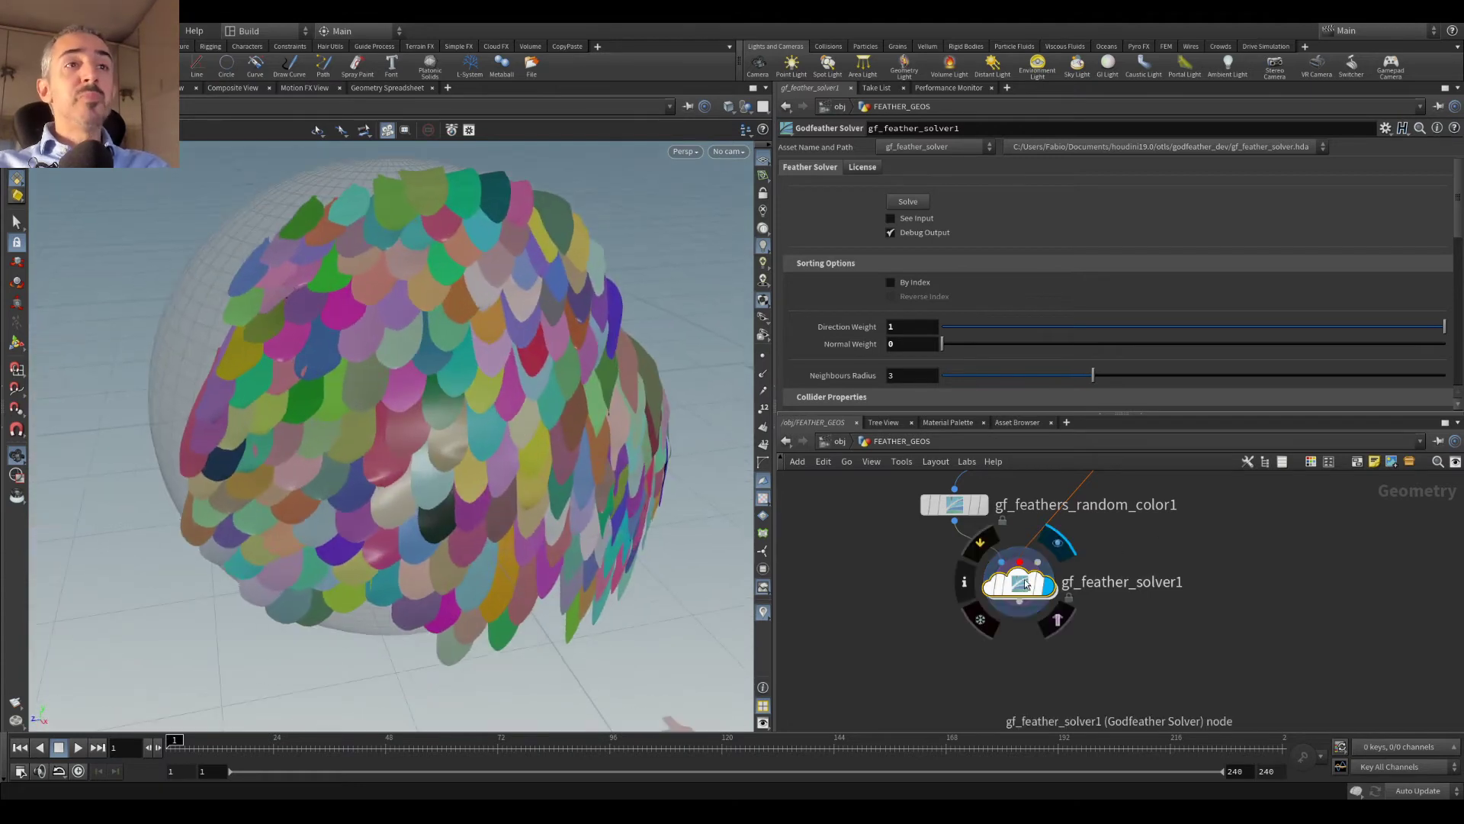
{"action": "left_click_drag", "start_coordinate": [1026, 584], "coordinate": [1007, 599]}
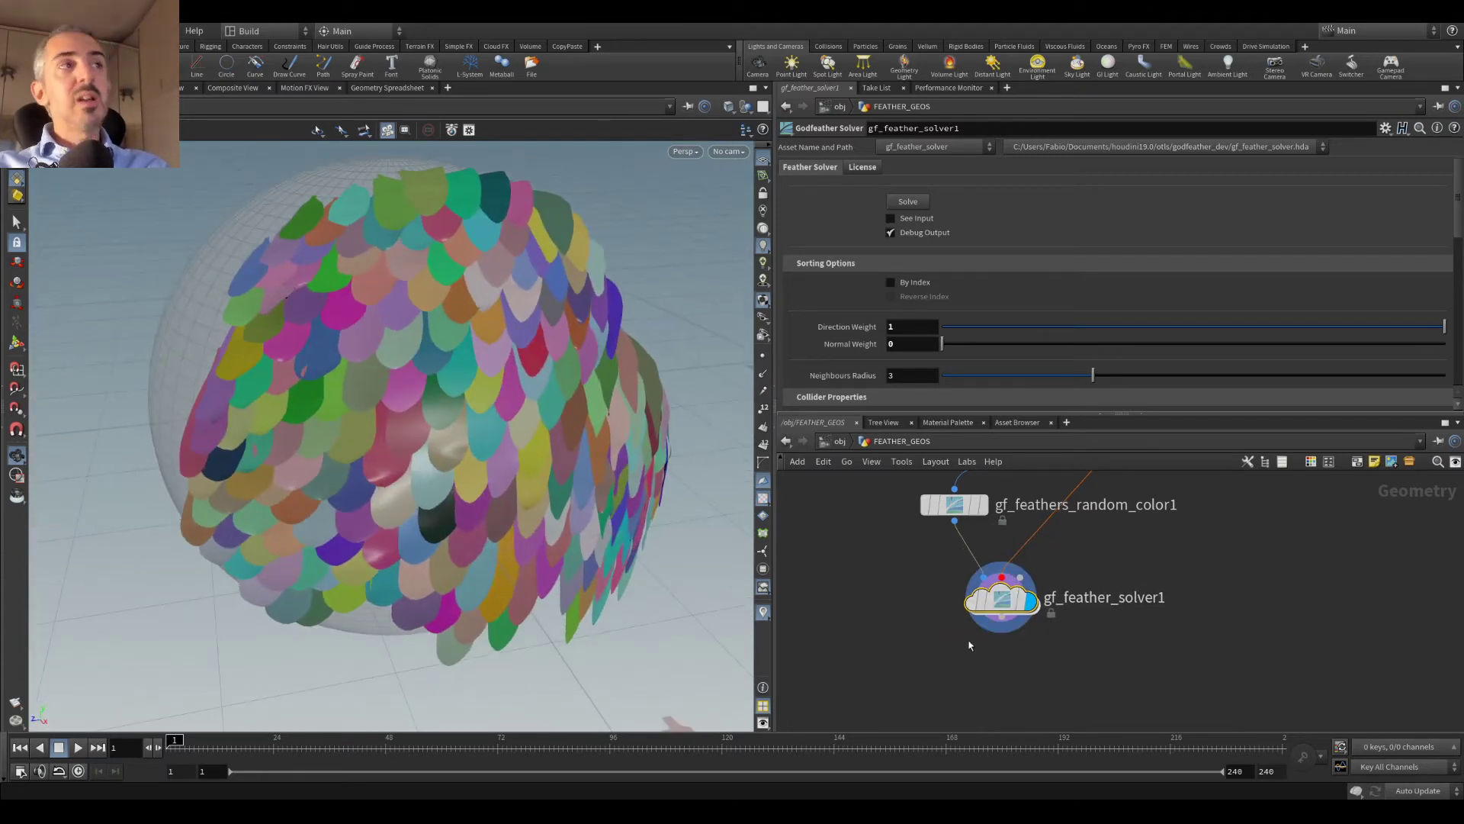
{"action": "scroll", "coordinate": [1081, 232], "scroll_direction": "down", "scroll_amount": 3}
{"action": "scroll", "coordinate": [1081, 232], "scroll_direction": "down", "scroll_amount": 5}
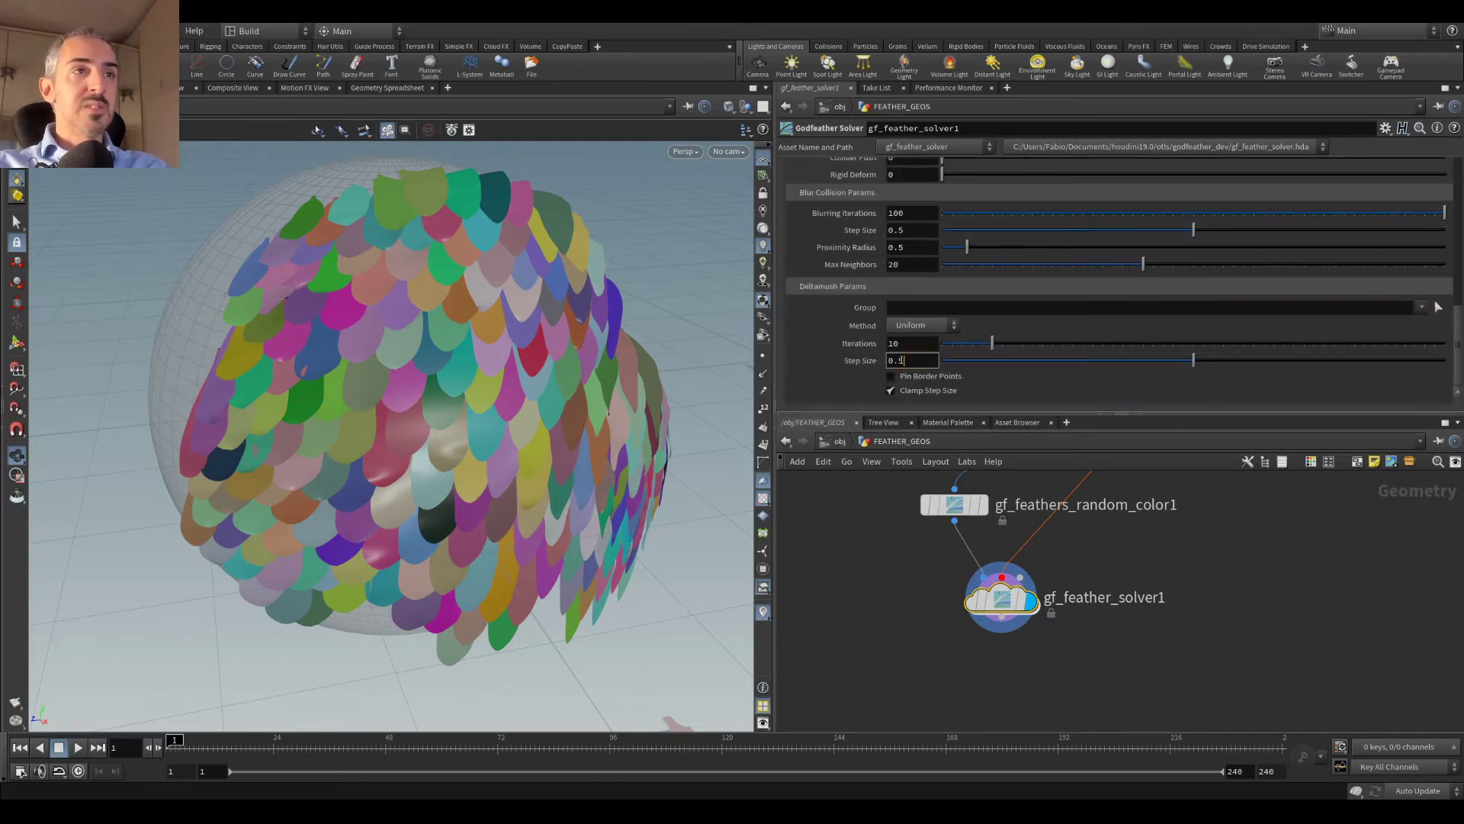
{"action": "type", "text": "2"}
{"action": "key", "text": "Return"}
{"action": "left_click_drag", "start_coordinate": [992, 343], "coordinate": [1246, 357]}
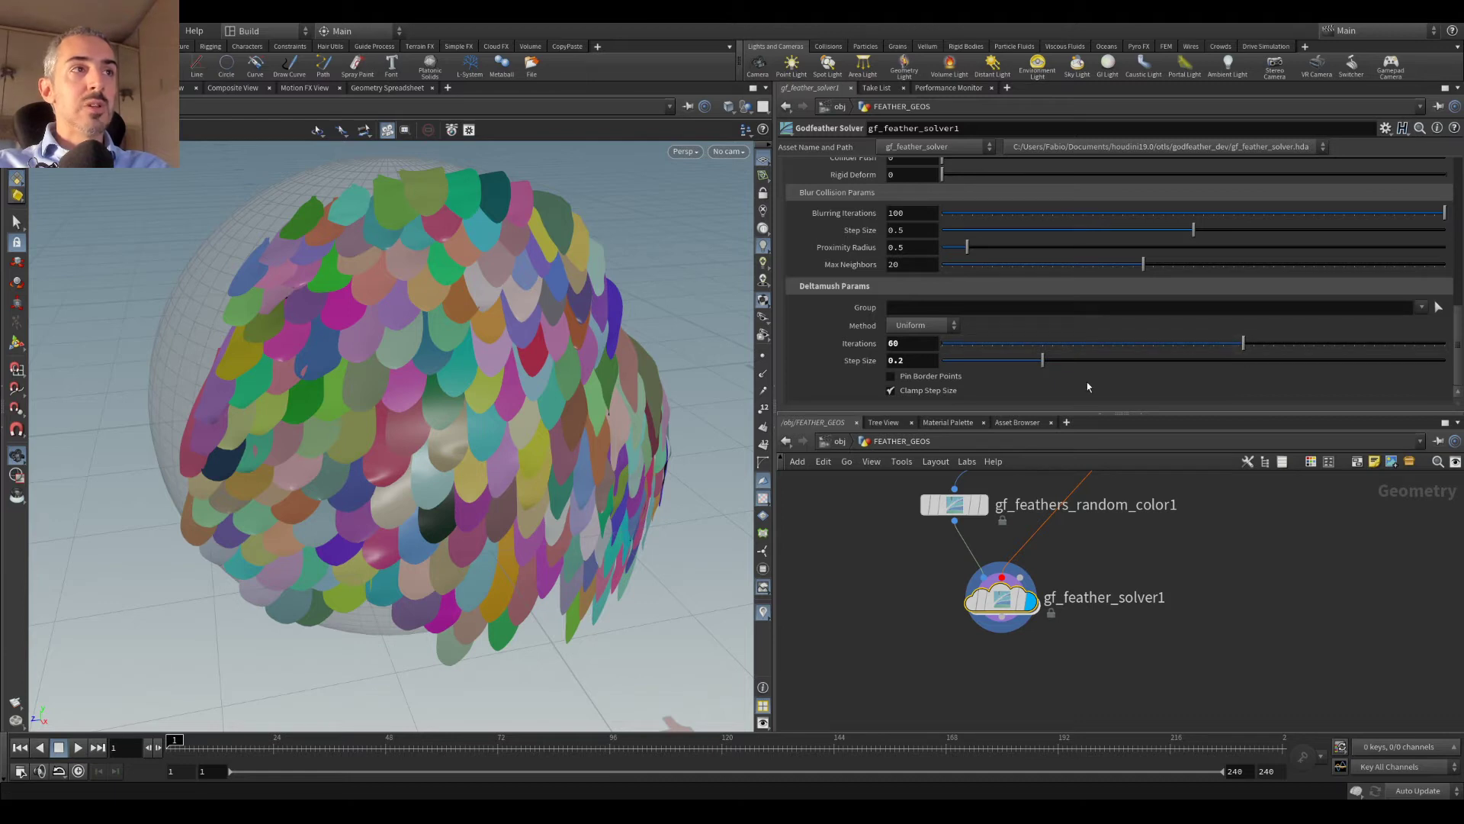
Step: Set the Lift value in the solver's Collider Properties to 0.005
{"action": "scroll", "coordinate": [902, 248], "scroll_direction": "up", "scroll_amount": 5}
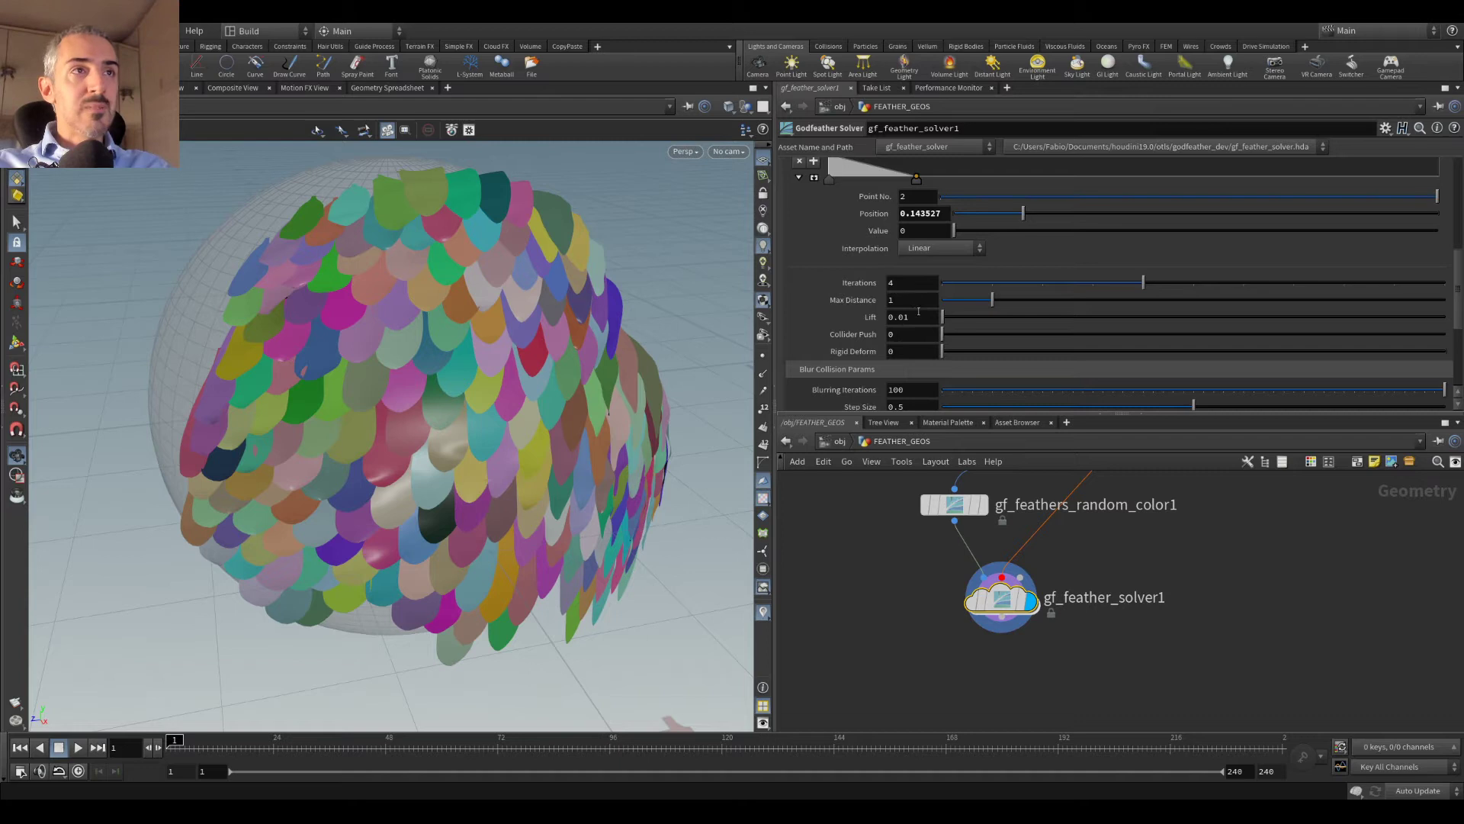
{"action": "key", "text": "BackSpace"}
{"action": "type", "text": "0-"}
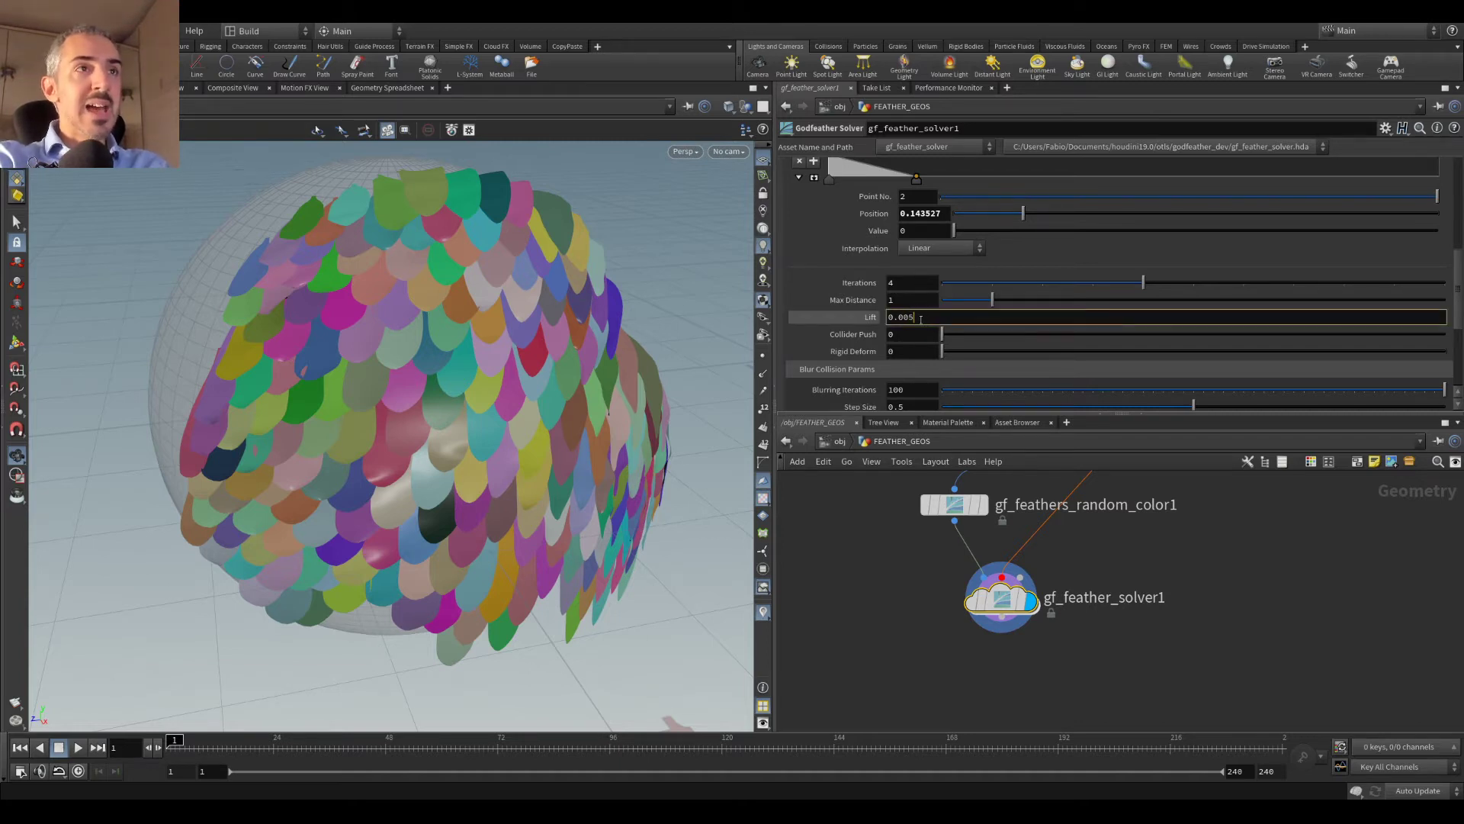
{"action": "key", "text": "Return"}
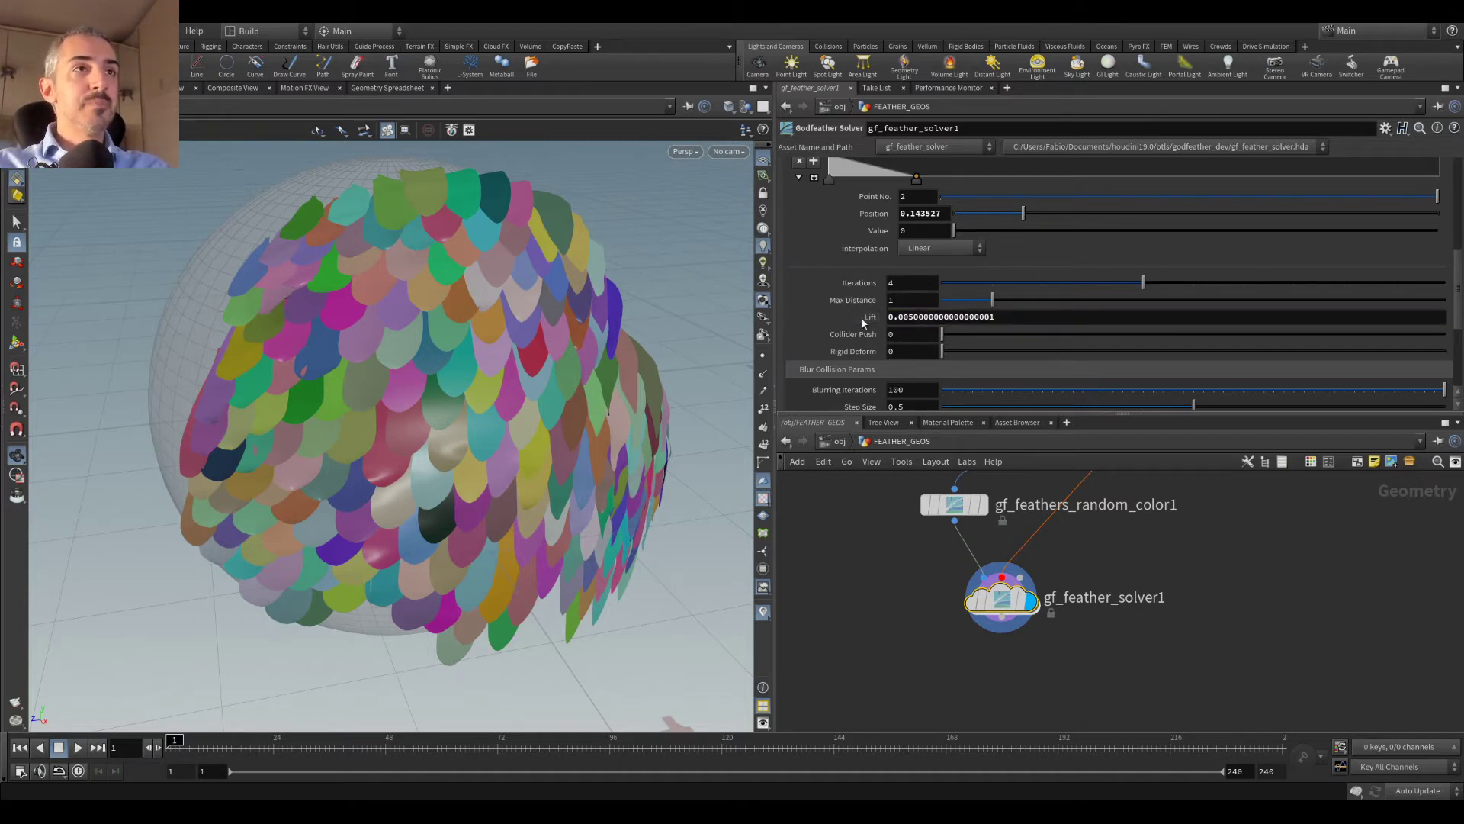
Step: Solve the feathers again with gf_feather_solver1, close the console, and view the result from another angle
{"action": "scroll", "coordinate": [1114, 240], "scroll_direction": "up", "scroll_amount": 5}
{"action": "scroll", "coordinate": [1115, 241], "scroll_direction": "up", "scroll_amount": 3}
{"action": "left_click", "coordinate": [908, 201]}
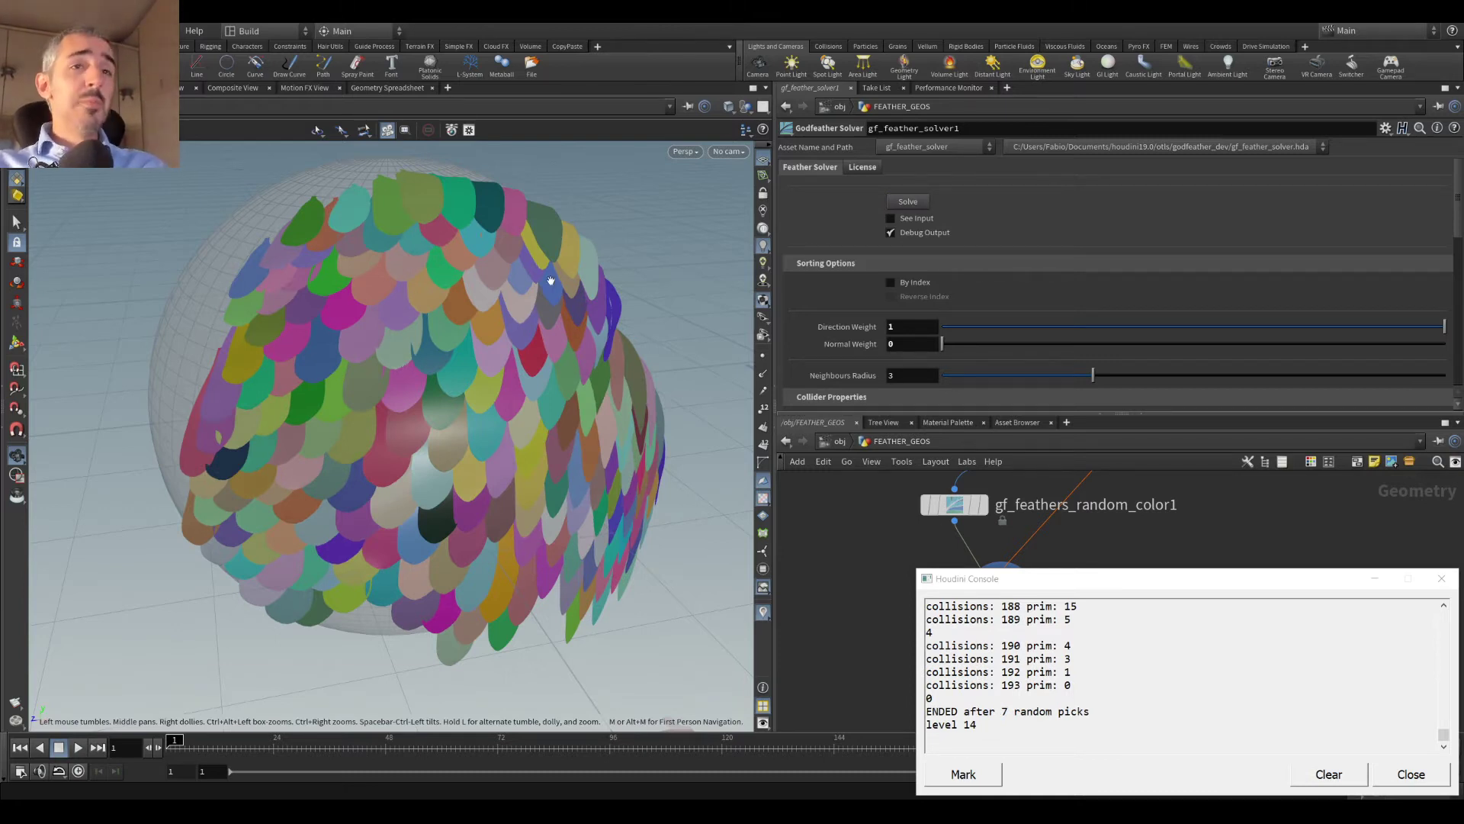
{"action": "left_click", "coordinate": [1411, 774]}
{"action": "left_click_drag", "start_coordinate": [428, 328], "coordinate": [474, 331]}
Step: Duplicate the feather solver below the first with its connections, and offset the copy slightly sideways
{"action": "left_click_drag", "start_coordinate": [1011, 604], "coordinate": [1057, 674], "text": "alt"}
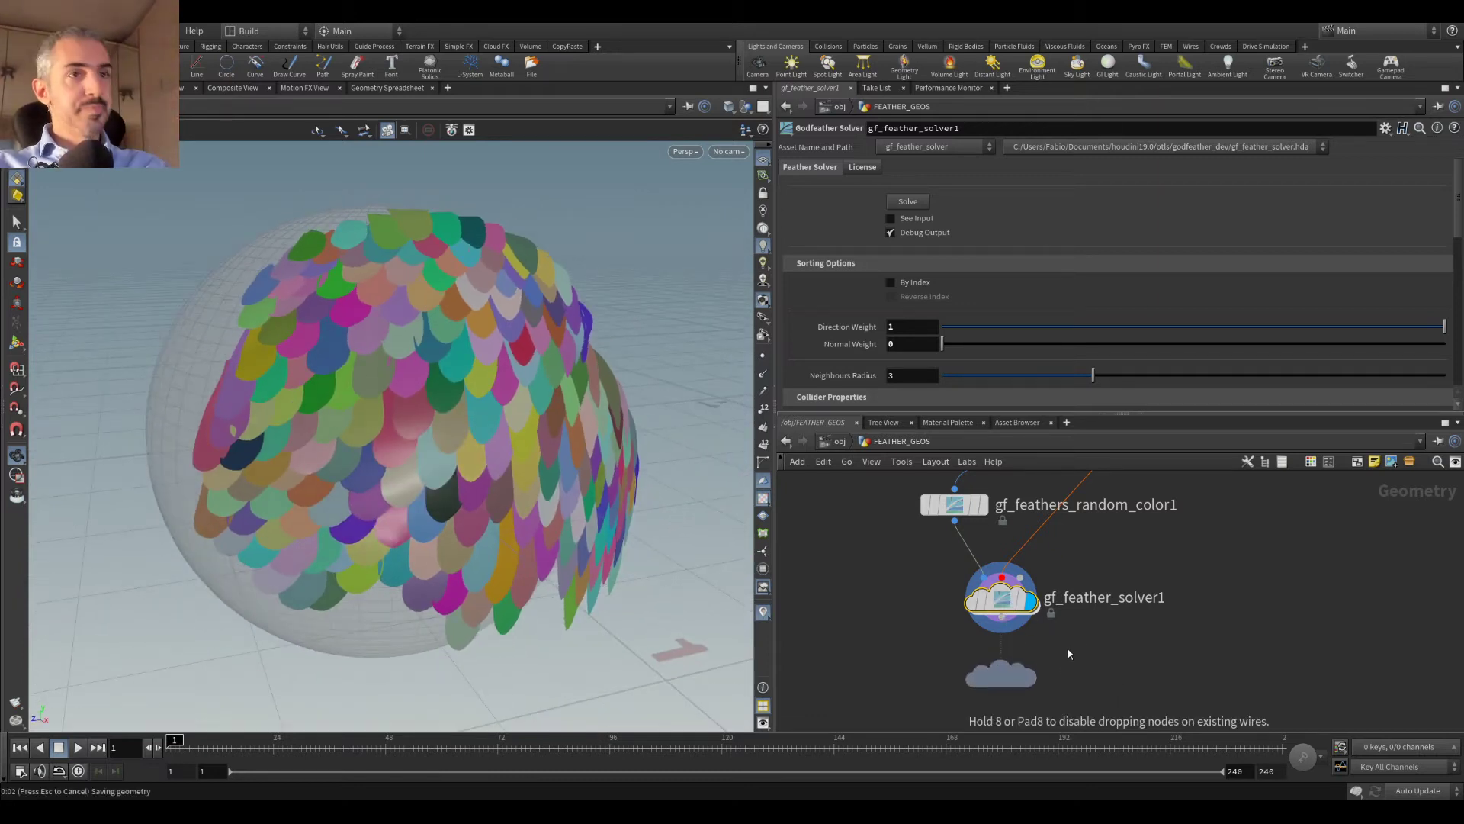
{"action": "middle_click_drag", "start_coordinate": [1111, 582], "coordinate": [1098, 494]}
{"action": "left_click_drag", "start_coordinate": [995, 602], "coordinate": [1058, 604]}
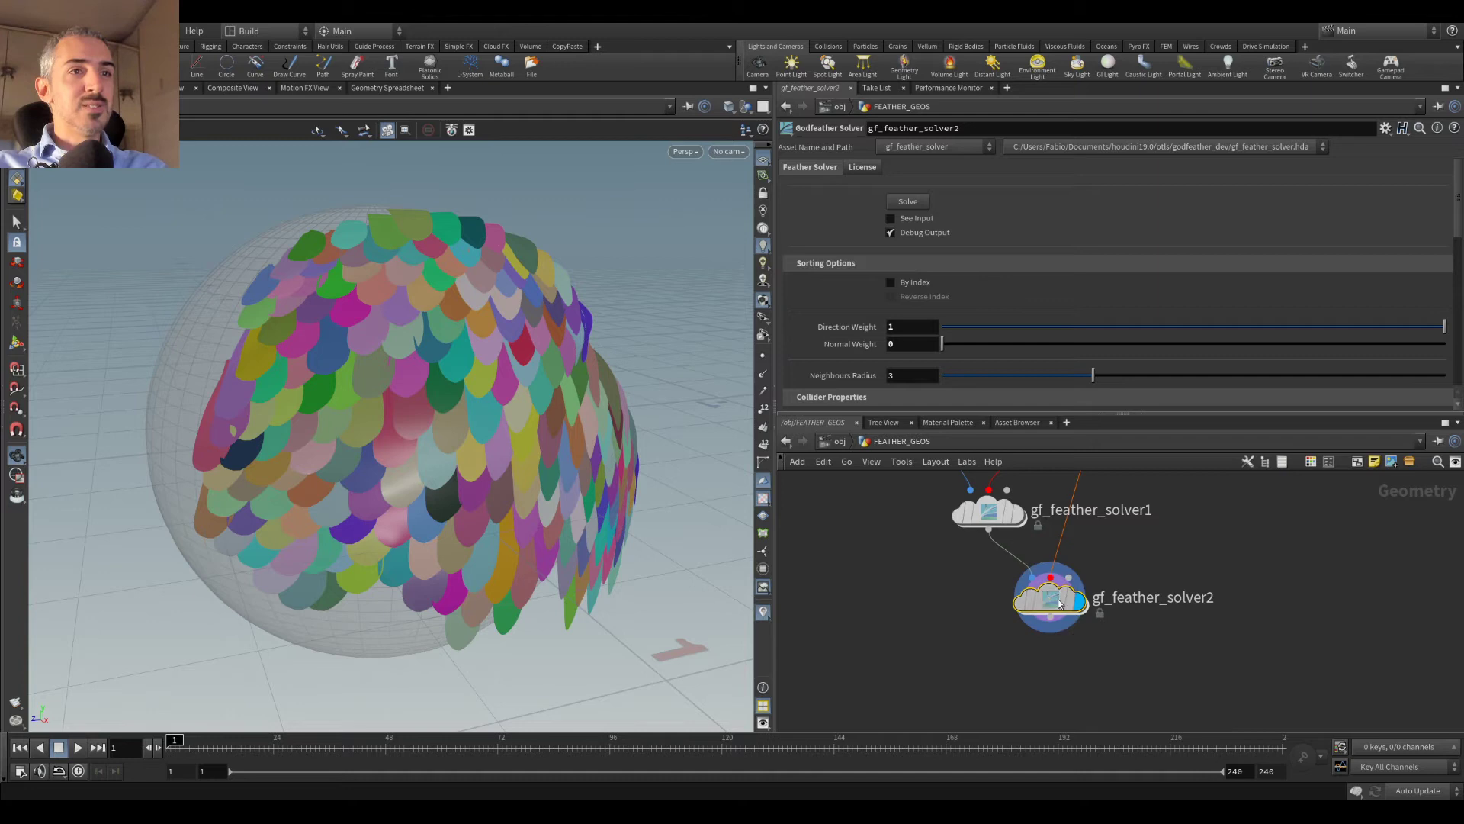
Step: Set Rigid Deform to 1 on gf_feather_solver2 and go back to its Solve option
{"action": "scroll", "coordinate": [1057, 261], "scroll_direction": "down", "scroll_amount": 10}
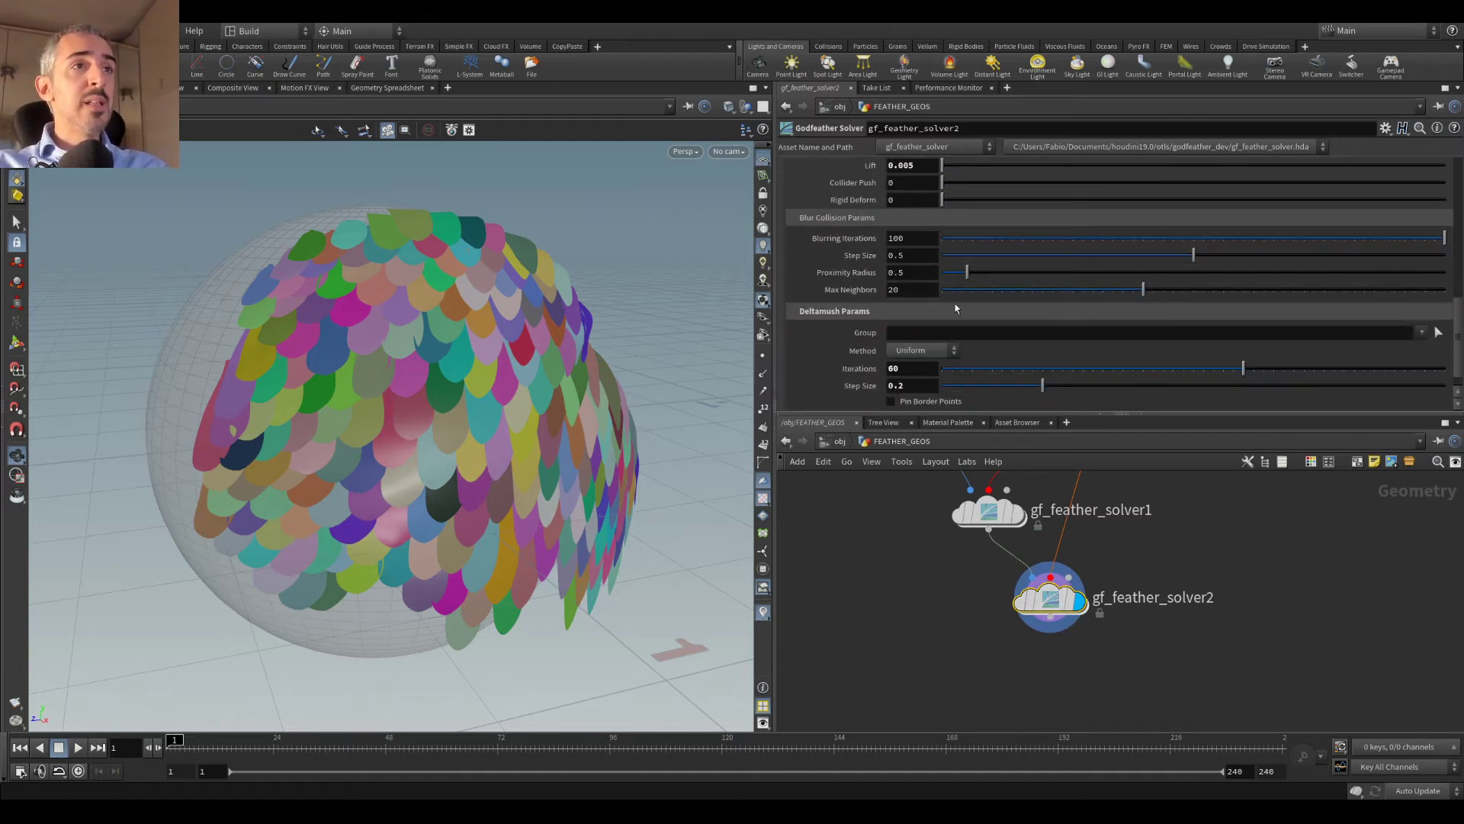
{"action": "scroll", "coordinate": [932, 296], "scroll_direction": "up", "scroll_amount": 3}
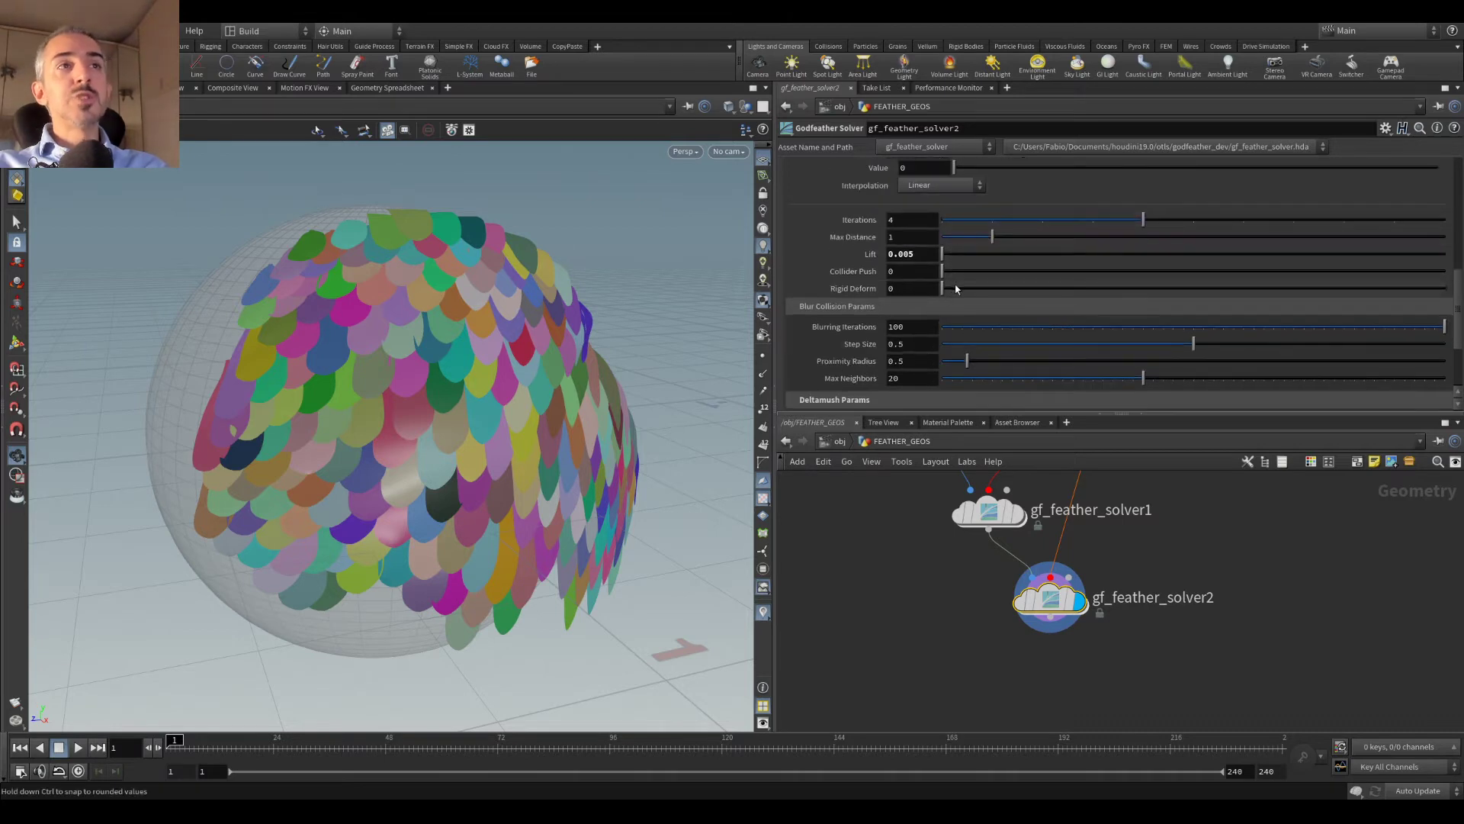
{"action": "left_click_drag", "start_coordinate": [954, 289], "coordinate": [1372, 297]}
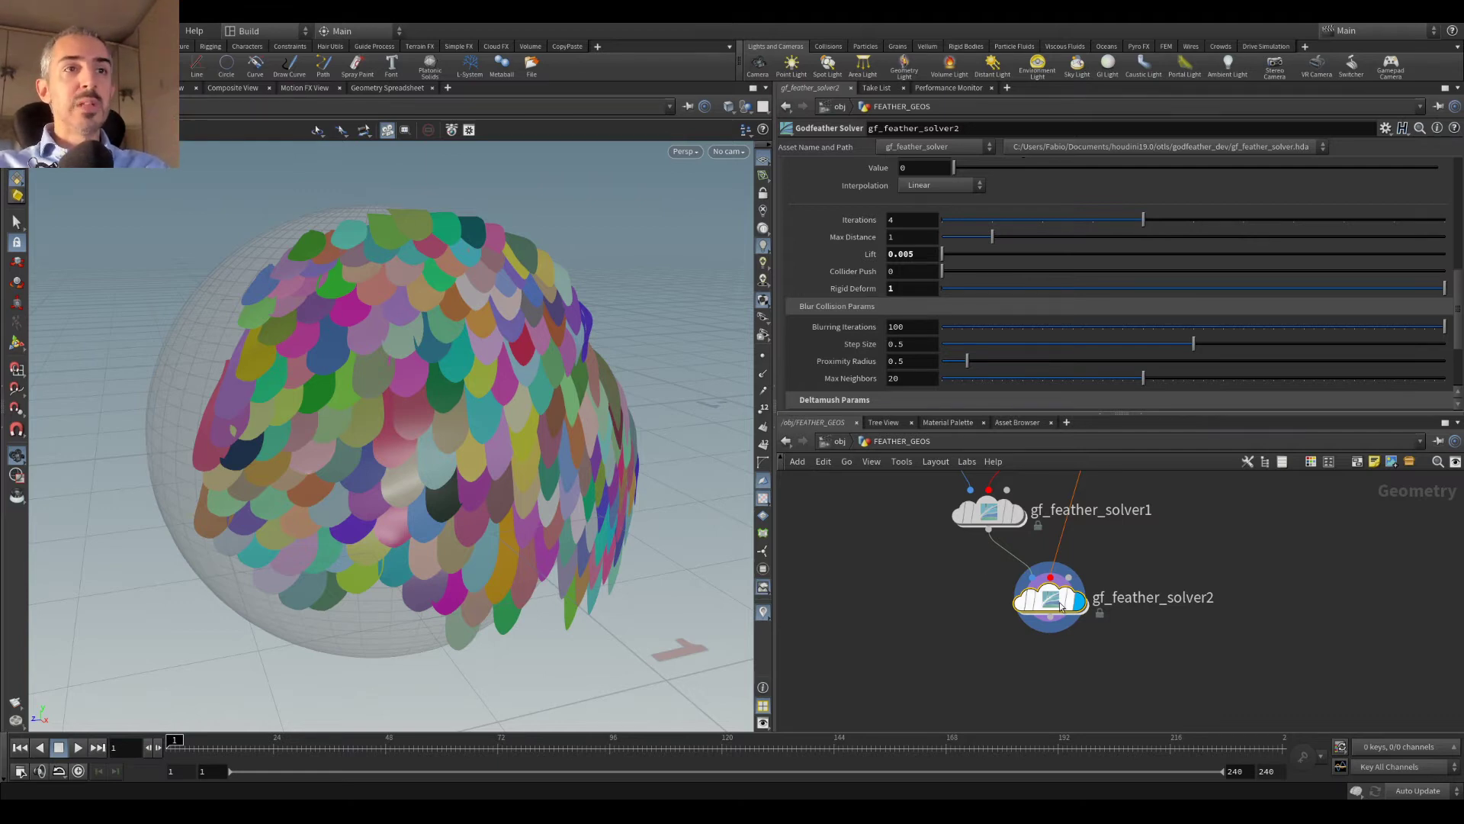
{"action": "left_click_drag", "start_coordinate": [1454, 305], "coordinate": [1448, 111]}
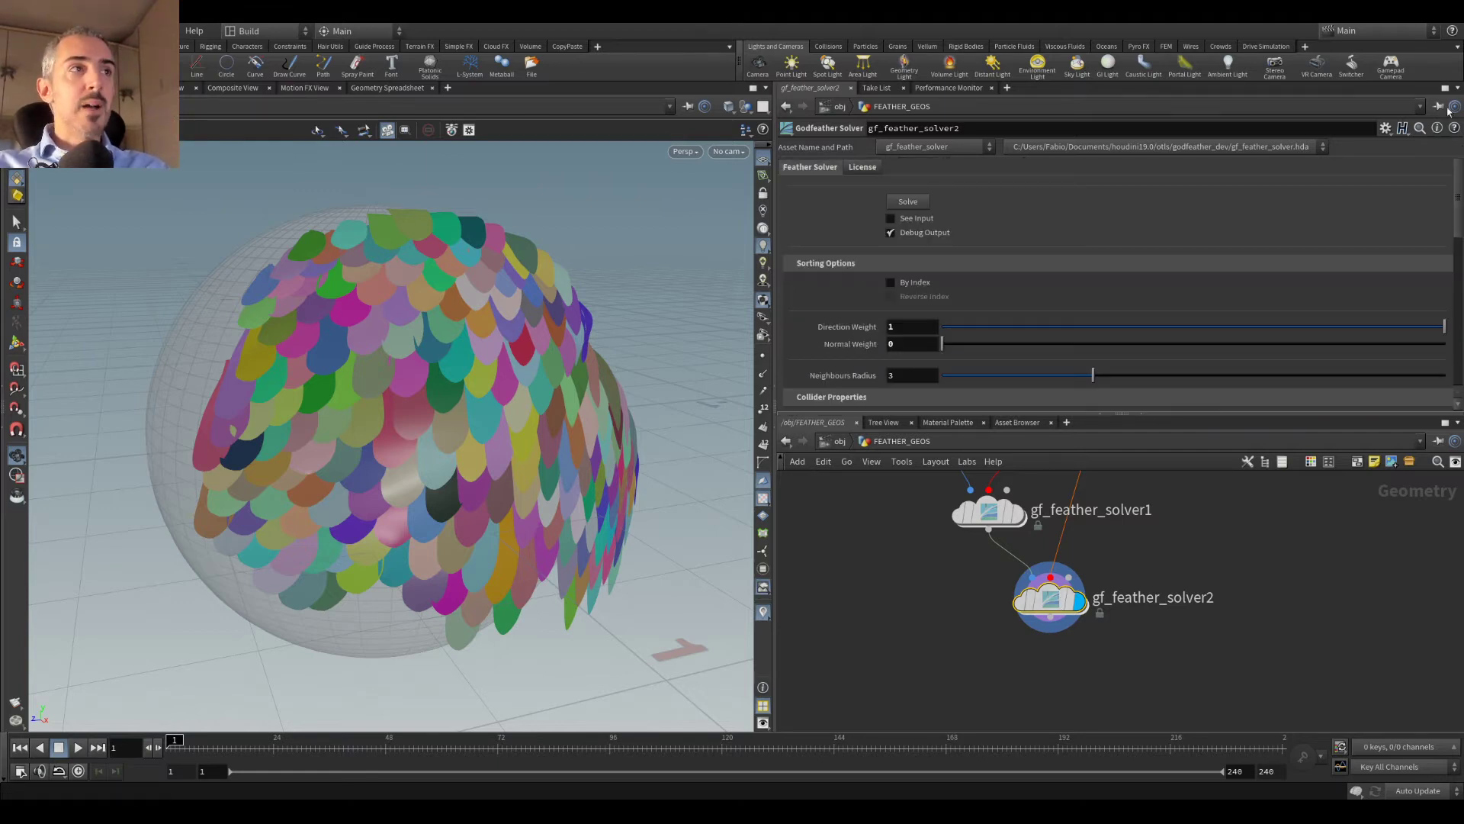
Step: Solve the feathers with gf_feather_solver2, inspect the result in the viewport, and close the console
{"action": "left_click", "coordinate": [915, 202]}
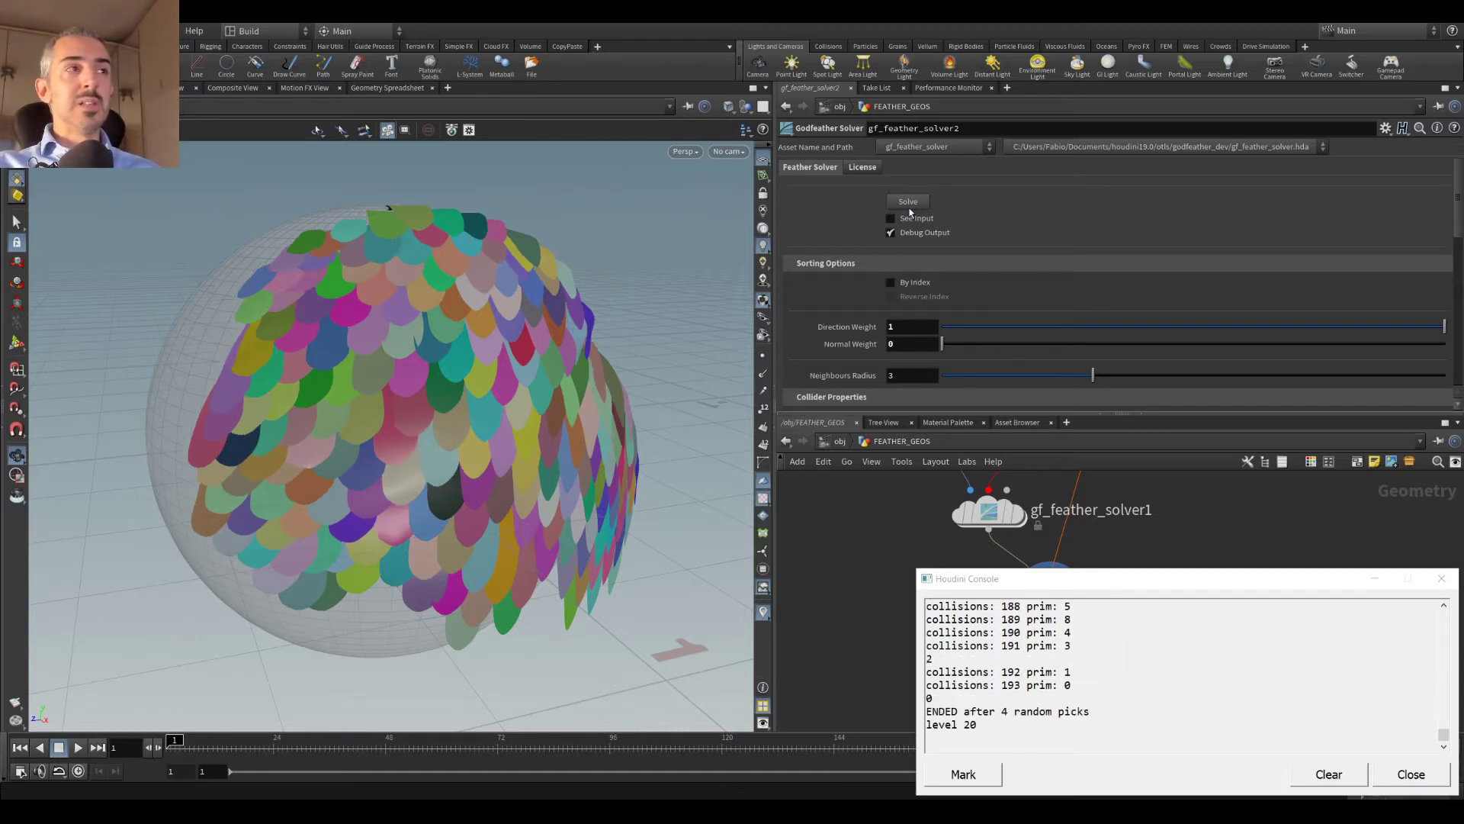
{"action": "scroll", "coordinate": [447, 287], "scroll_direction": "up", "scroll_amount": 5}
{"action": "scroll", "coordinate": [430, 315], "scroll_direction": "down", "scroll_amount": 5}
{"action": "left_click_drag", "start_coordinate": [429, 315], "coordinate": [466, 348]}
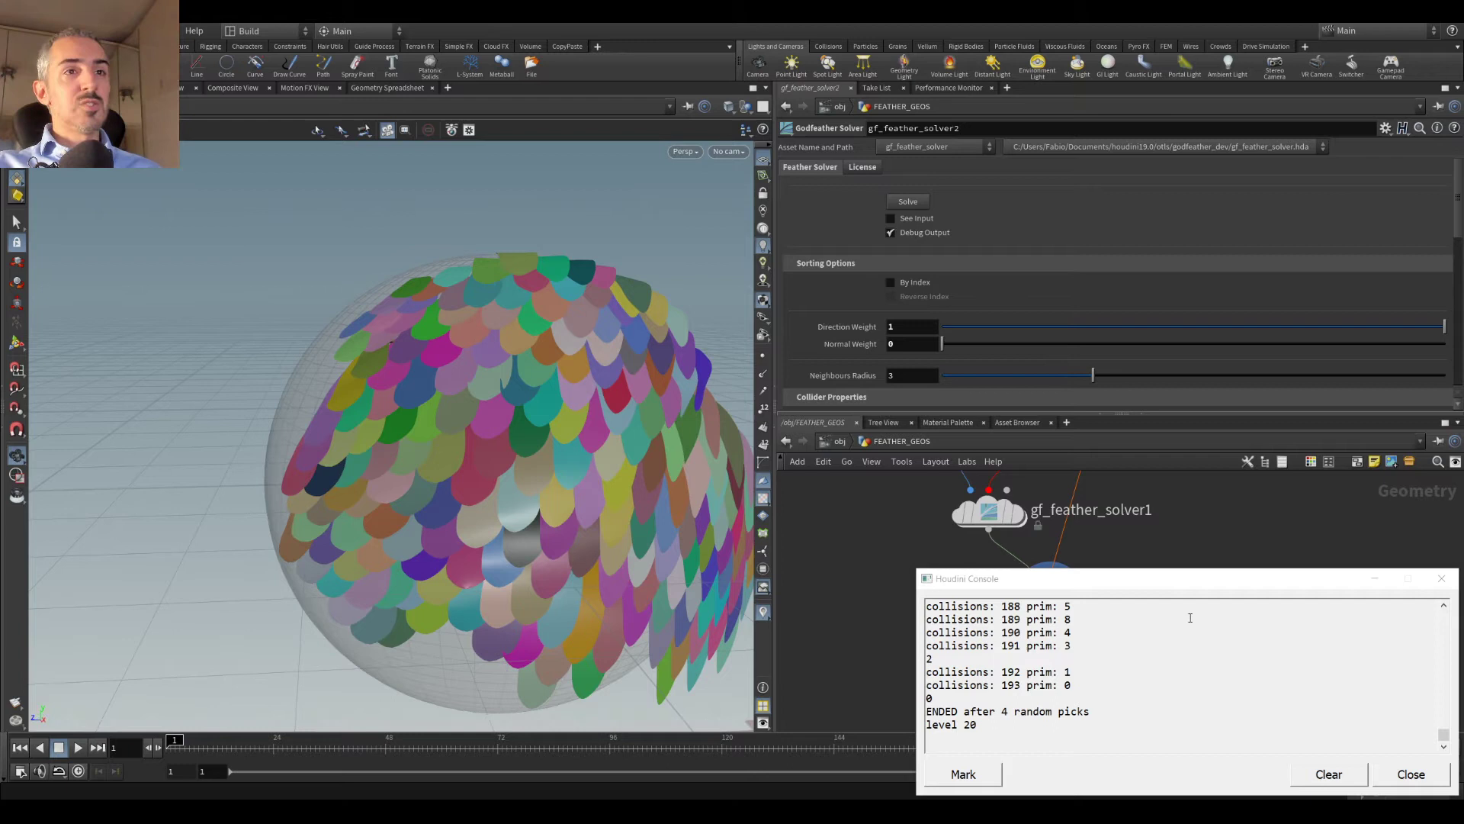
{"action": "left_click", "coordinate": [1385, 776]}
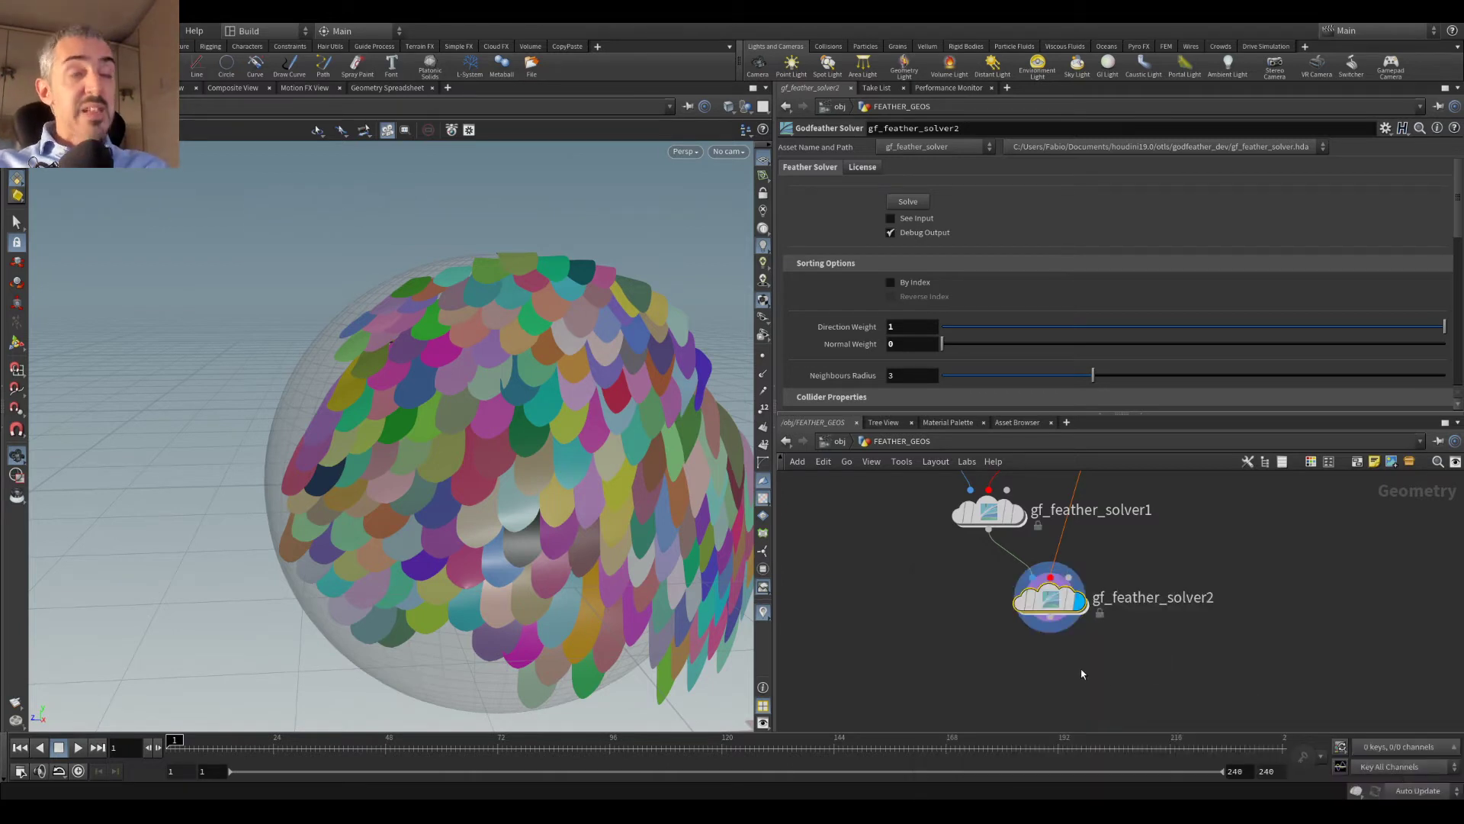
Step: Examine gf_feather_solver1's feather attributes in the Geometry Spreadsheet, sorted by the solved number, and return to the scene view
{"action": "middle_click_drag", "start_coordinate": [1081, 675], "coordinate": [1204, 727]}
{"action": "left_click_drag", "start_coordinate": [1089, 547], "coordinate": [1012, 560]}
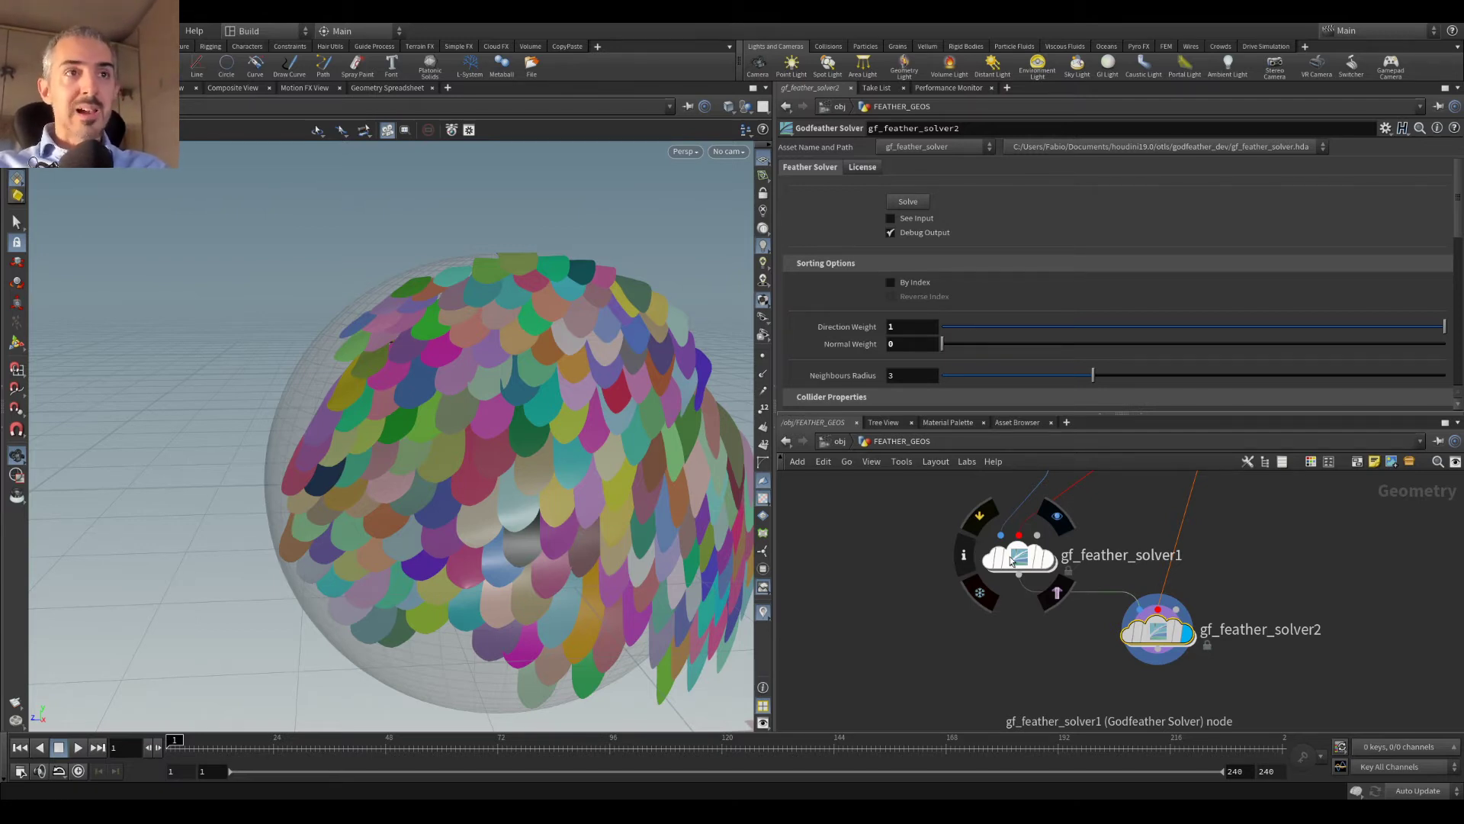
{"action": "left_click", "coordinate": [1014, 559]}
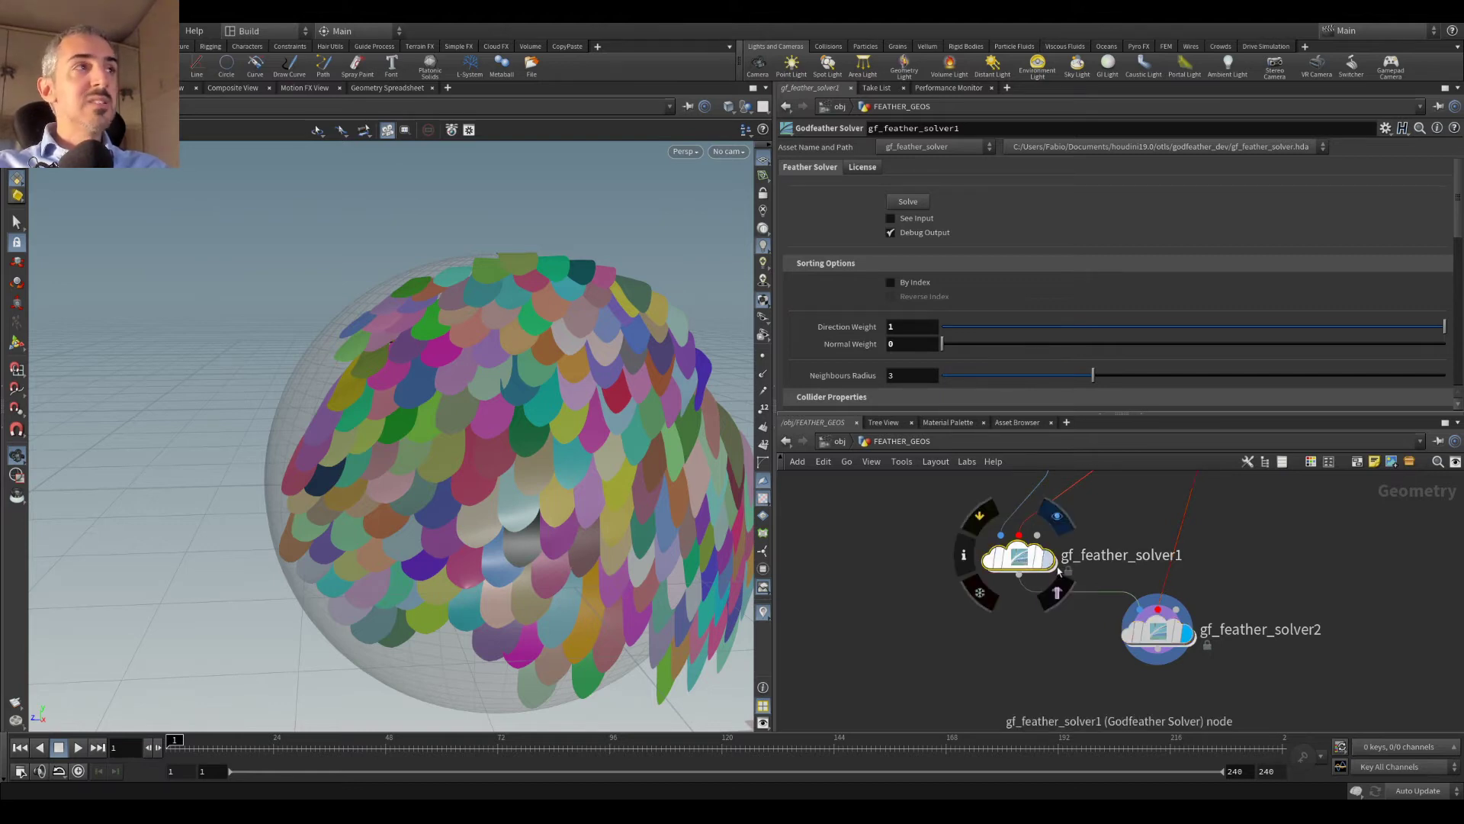
{"action": "left_click", "coordinate": [387, 89]}
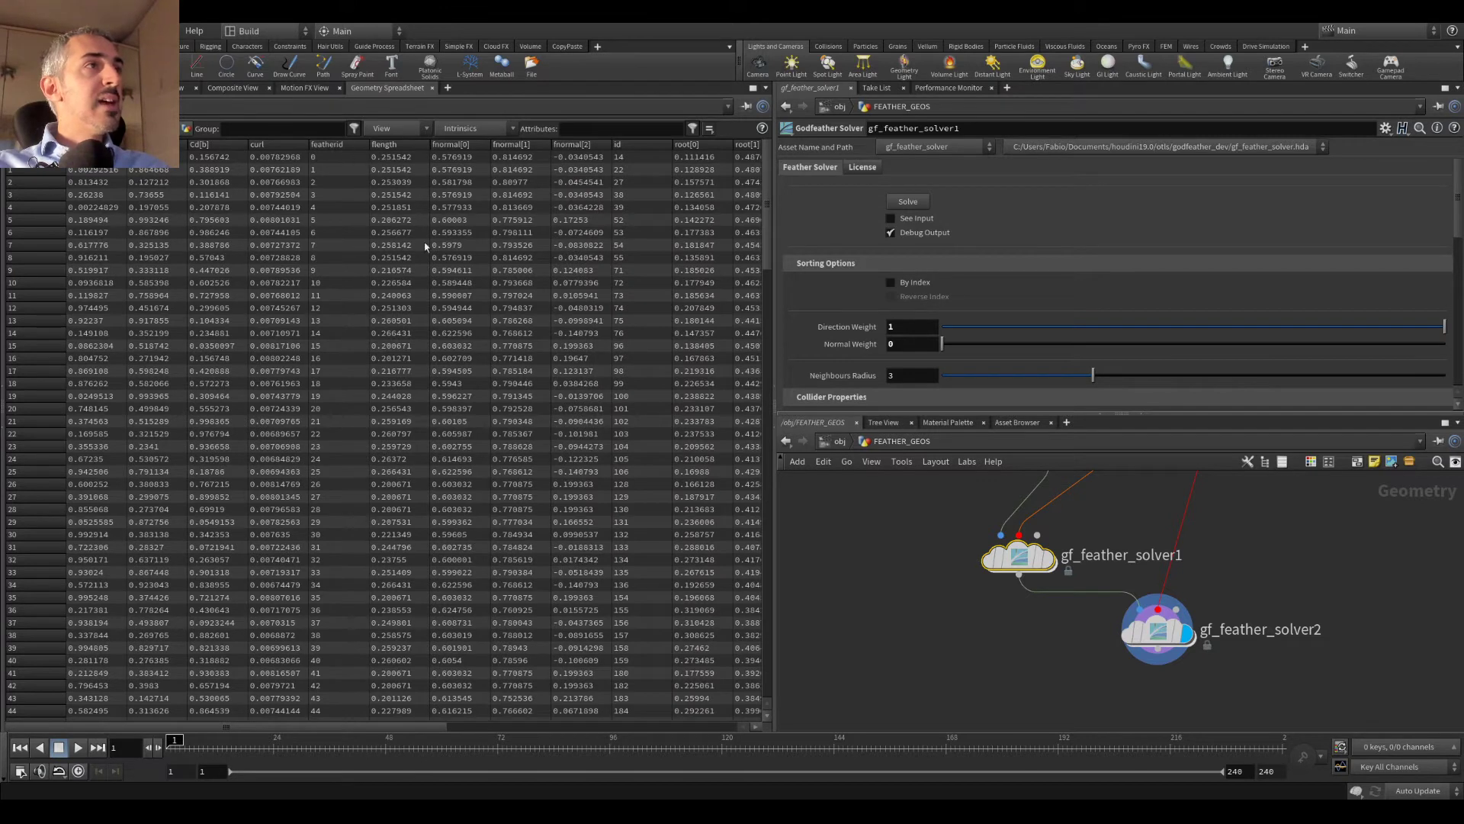
{"action": "left_click_drag", "start_coordinate": [347, 725], "coordinate": [568, 725]}
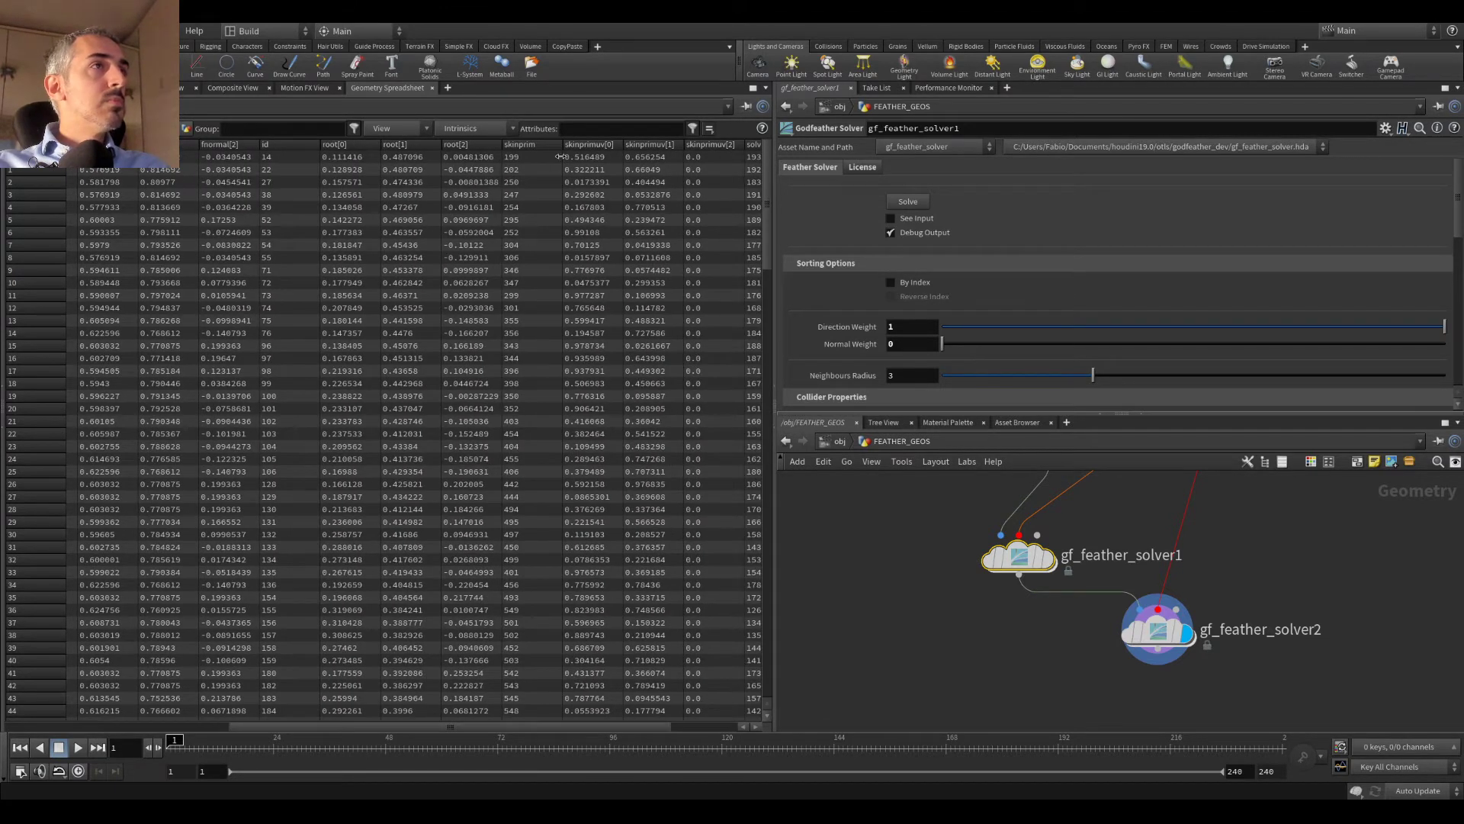
{"action": "scroll", "coordinate": [696, 246], "scroll_direction": "right", "scroll_amount": 3}
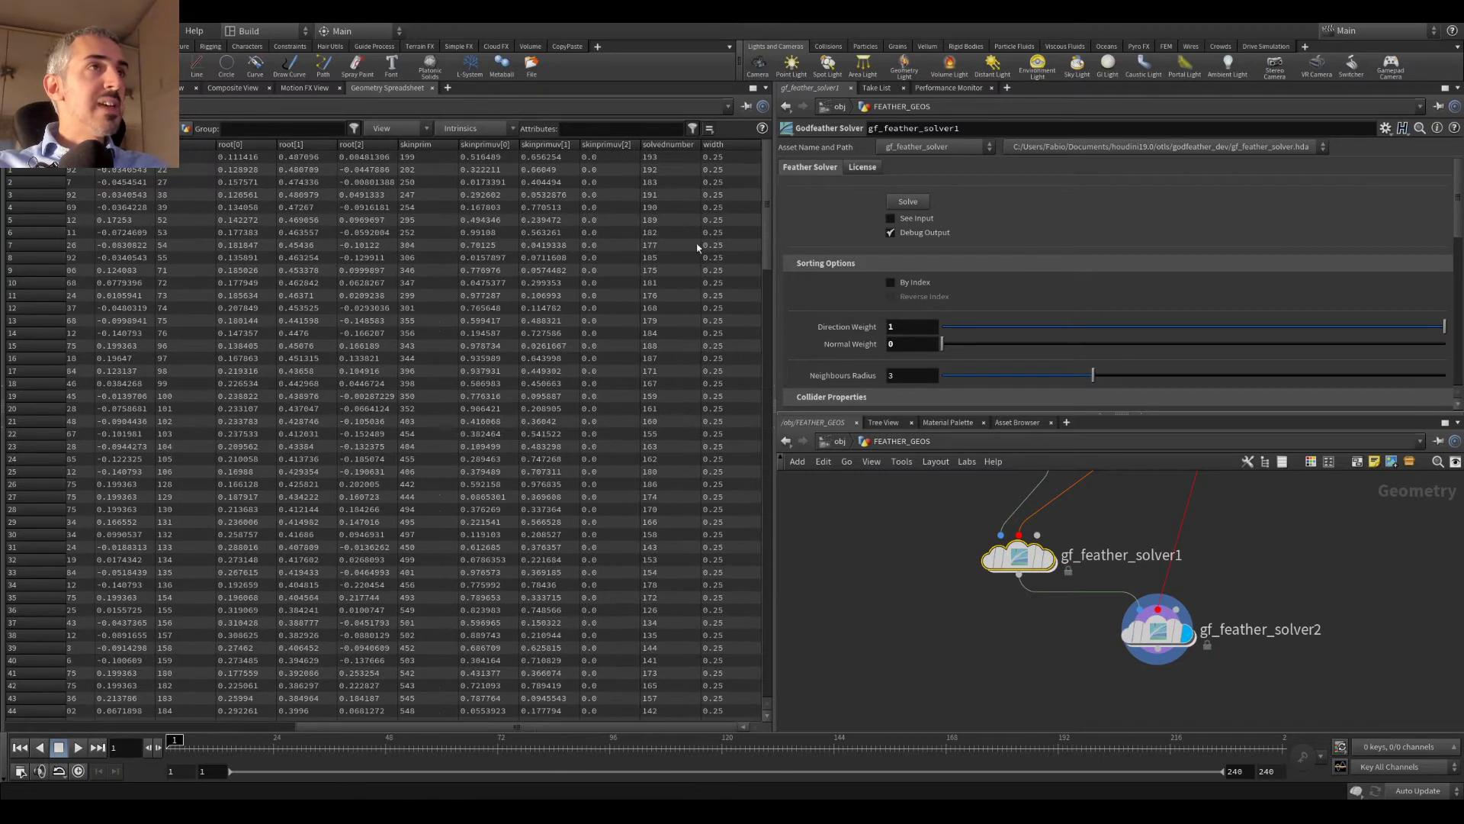
{"action": "left_click", "coordinate": [668, 145]}
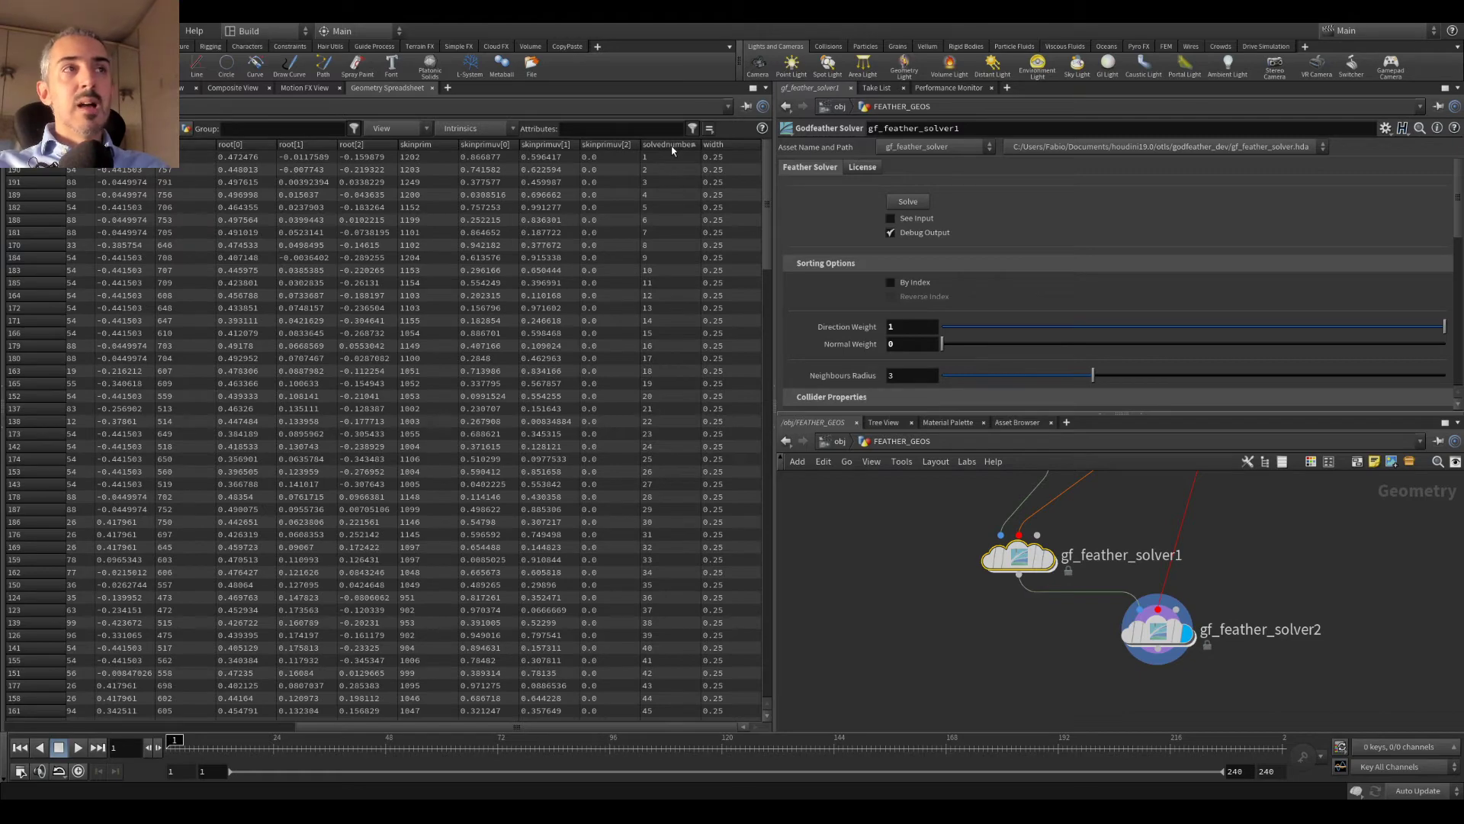
{"action": "left_click_drag", "start_coordinate": [765, 174], "coordinate": [732, 120]}
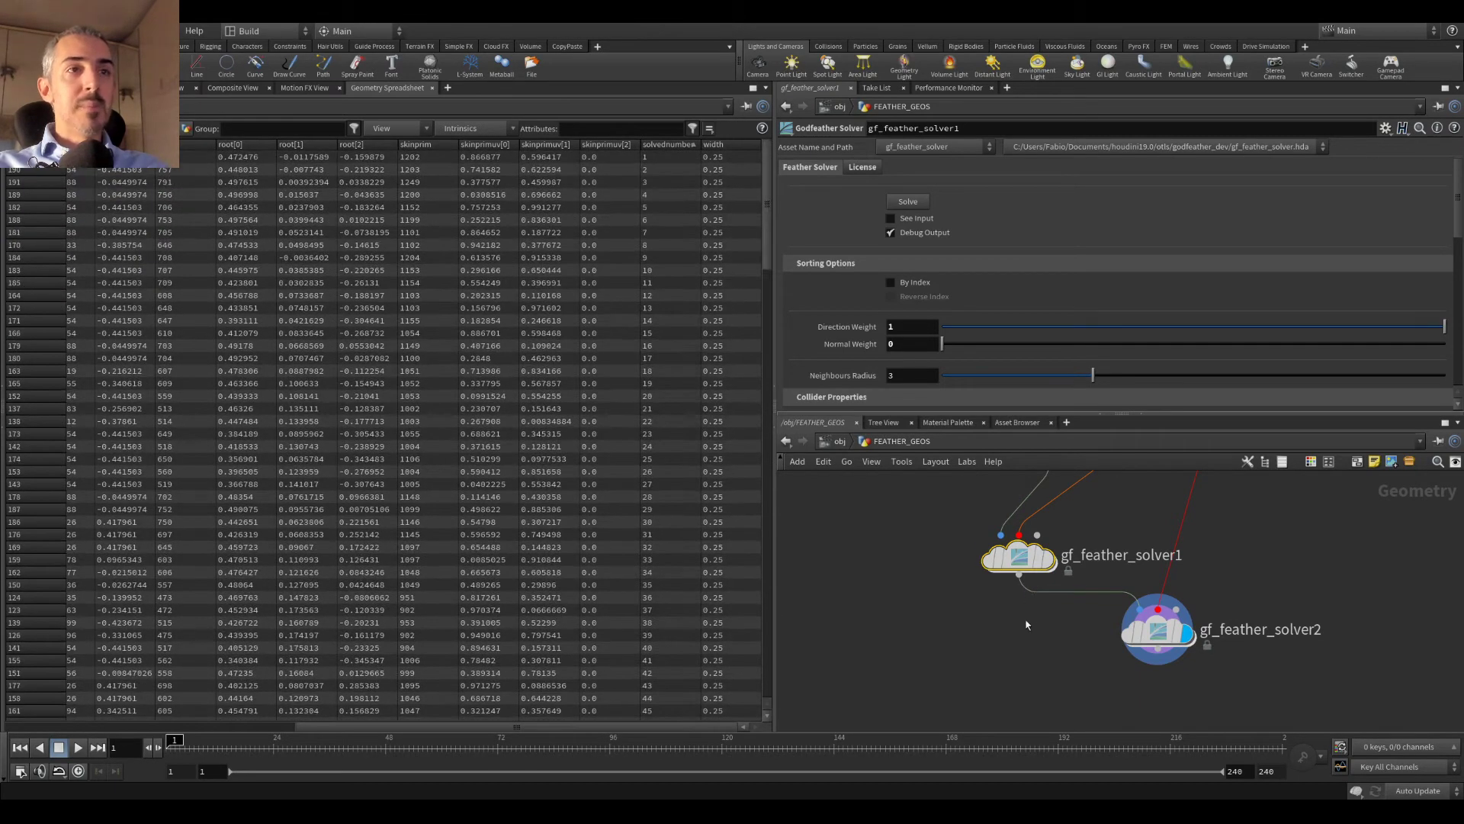
{"action": "left_click", "coordinate": [164, 88]}
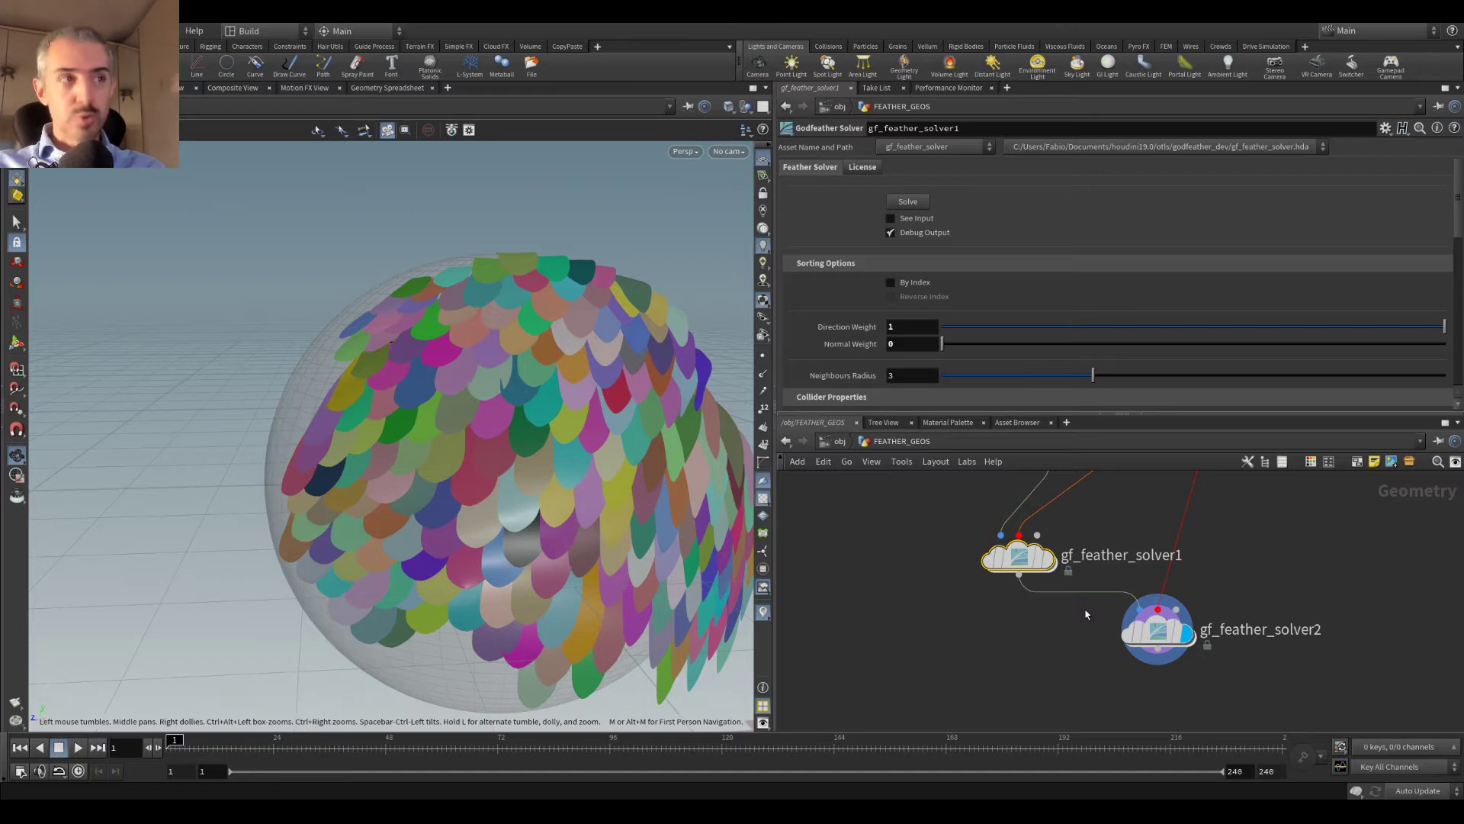
Step: Delete gf_feather_solver2 and move gf_feather_solver1 aside to free space in the network
{"action": "left_click_drag", "start_coordinate": [1019, 555], "coordinate": [1006, 551]}
{"action": "middle_click_drag", "start_coordinate": [1014, 564], "coordinate": [965, 657]}
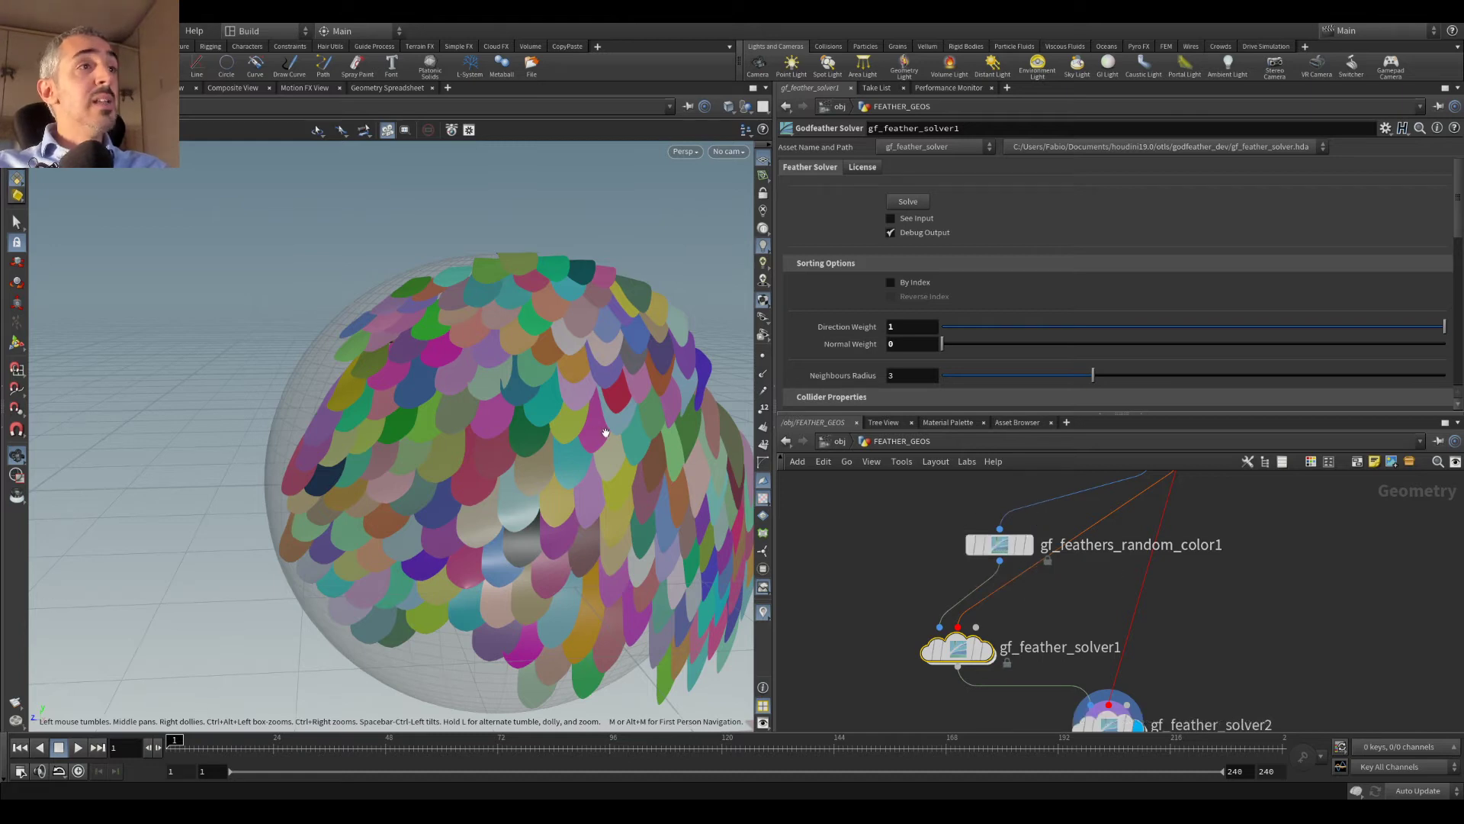
{"action": "middle_click_drag", "start_coordinate": [1237, 672], "coordinate": [1200, 549]}
{"action": "left_click_drag", "start_coordinate": [630, 458], "coordinate": [530, 420]}
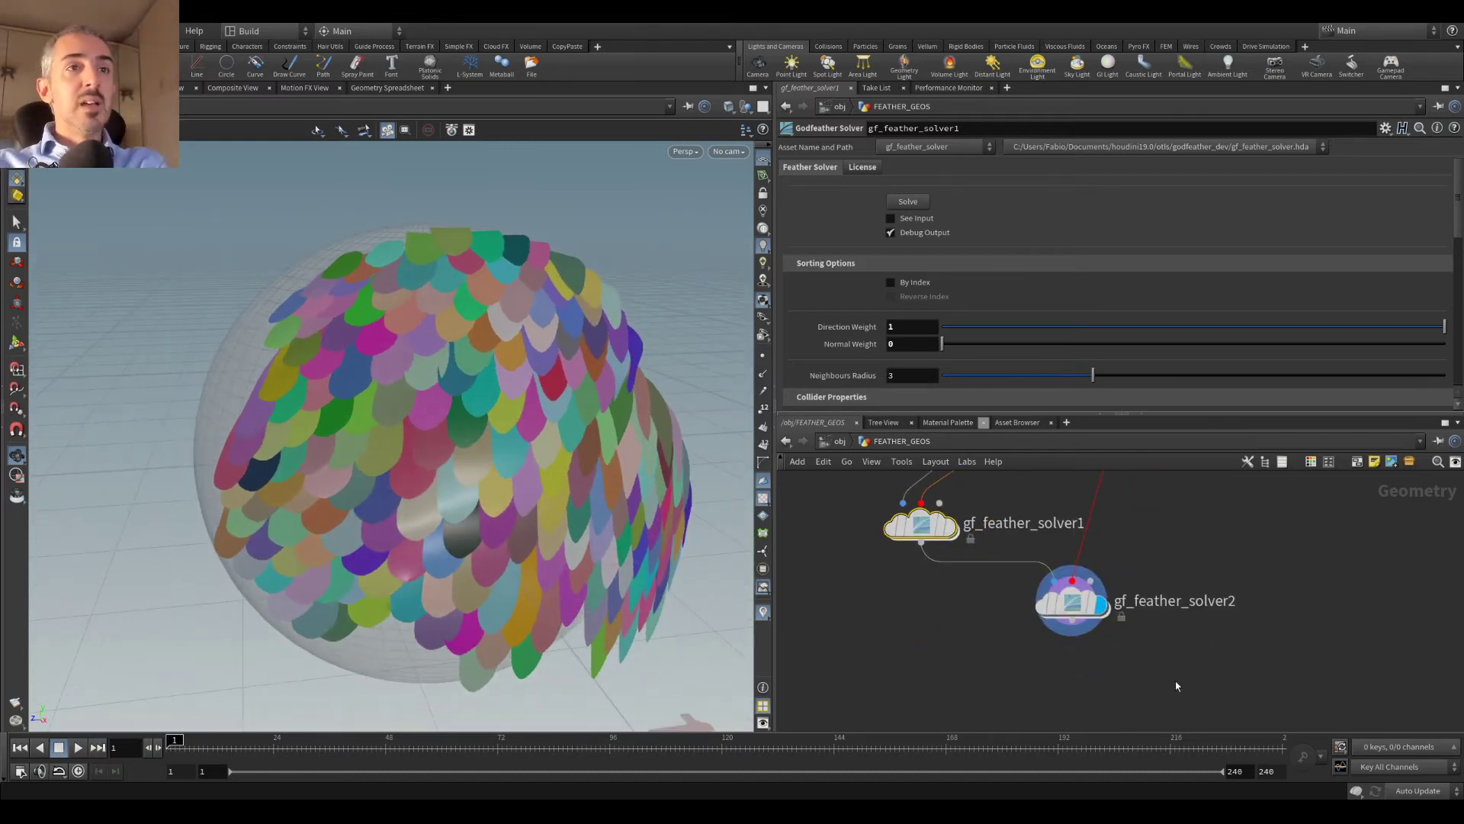
{"action": "left_click", "coordinate": [1062, 605]}
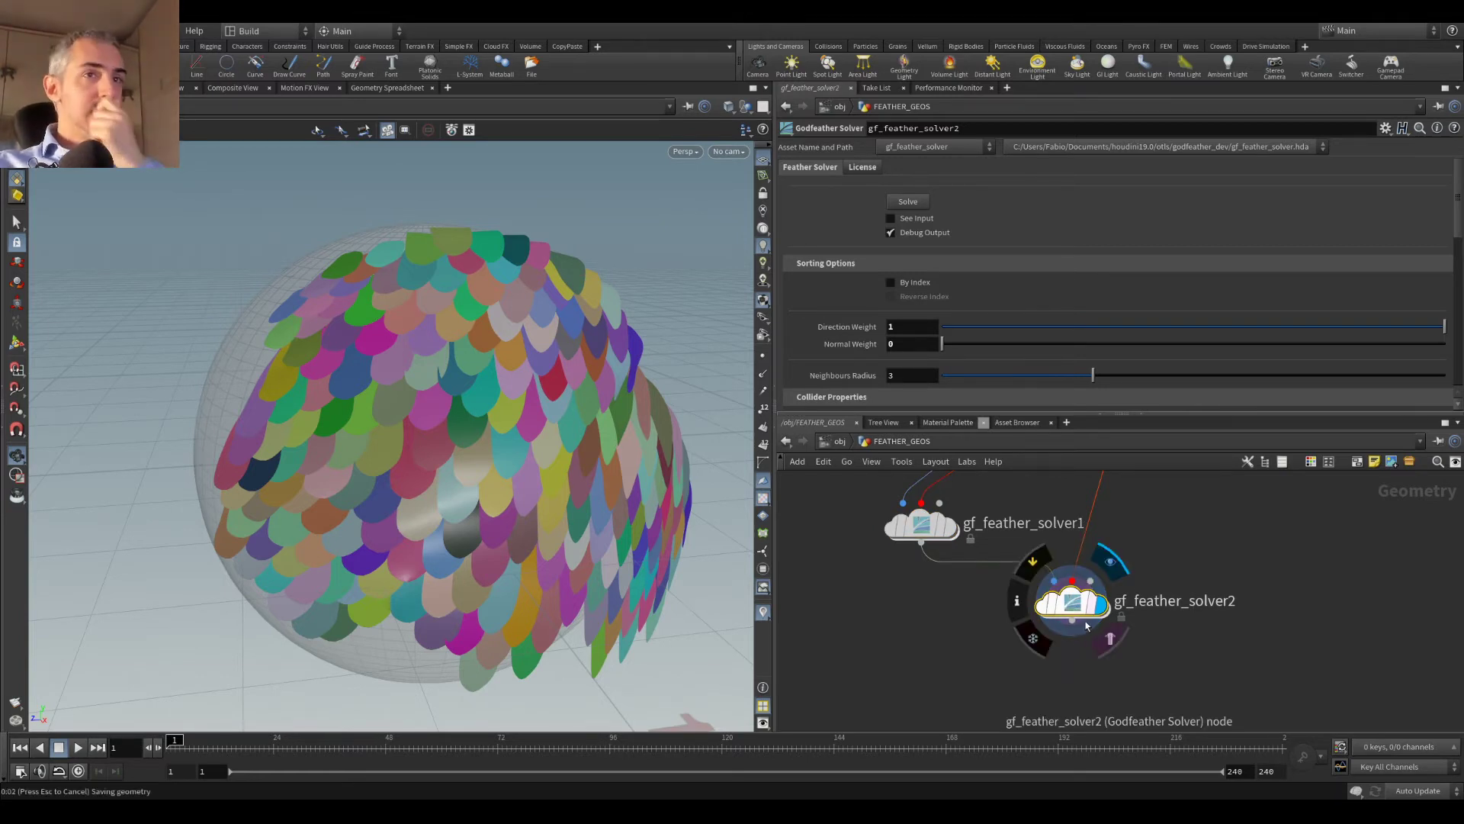
{"action": "key", "text": "Delete"}
{"action": "left_click_drag", "start_coordinate": [946, 534], "coordinate": [1191, 607]}
Step: Display the unsolved feathers from gf_feathers_random_color1 and reposition that node below feathergen1
{"action": "middle_click_drag", "start_coordinate": [1031, 540], "coordinate": [1015, 699]}
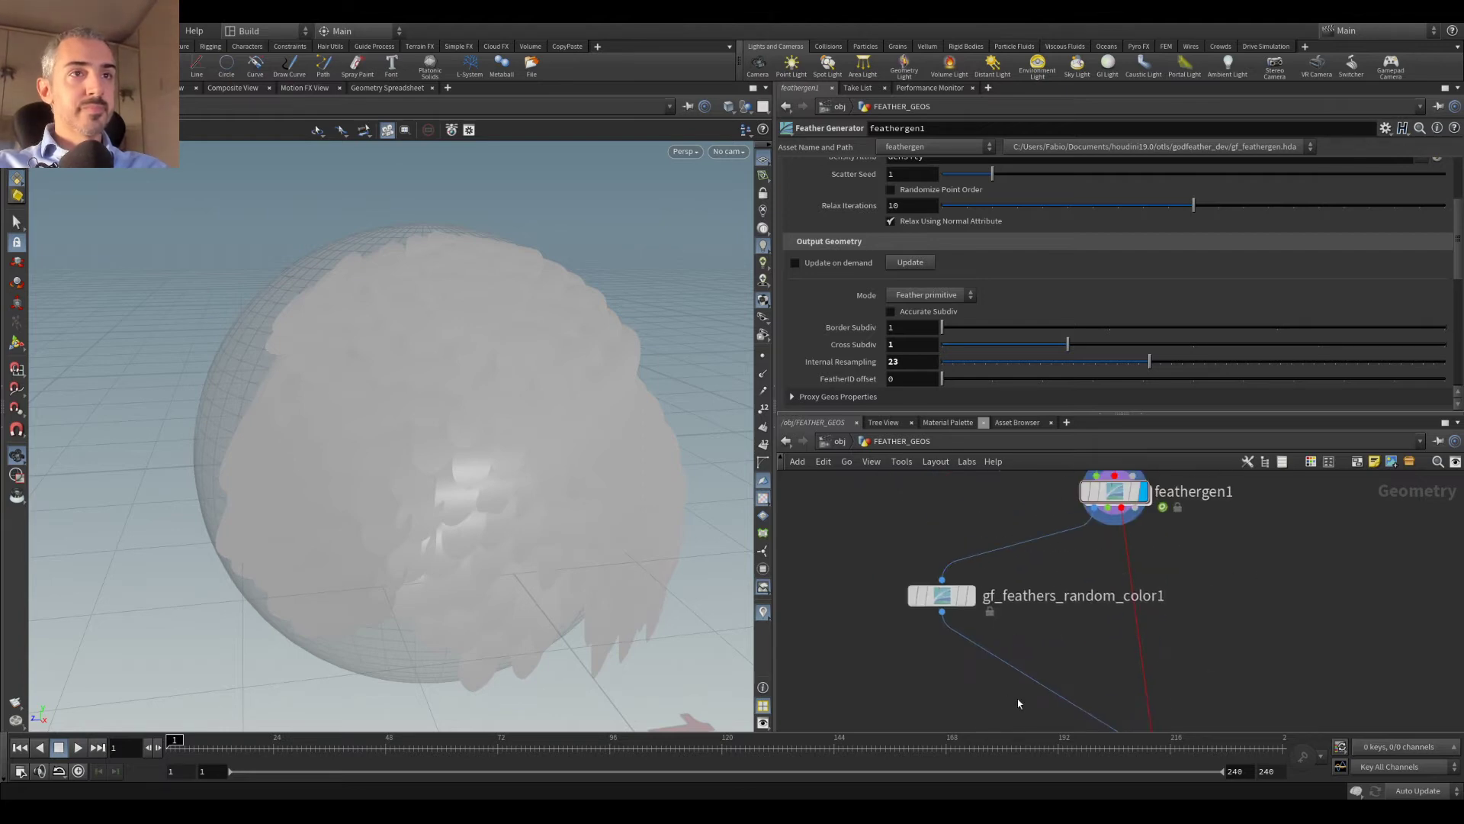
{"action": "left_click", "coordinate": [972, 594]}
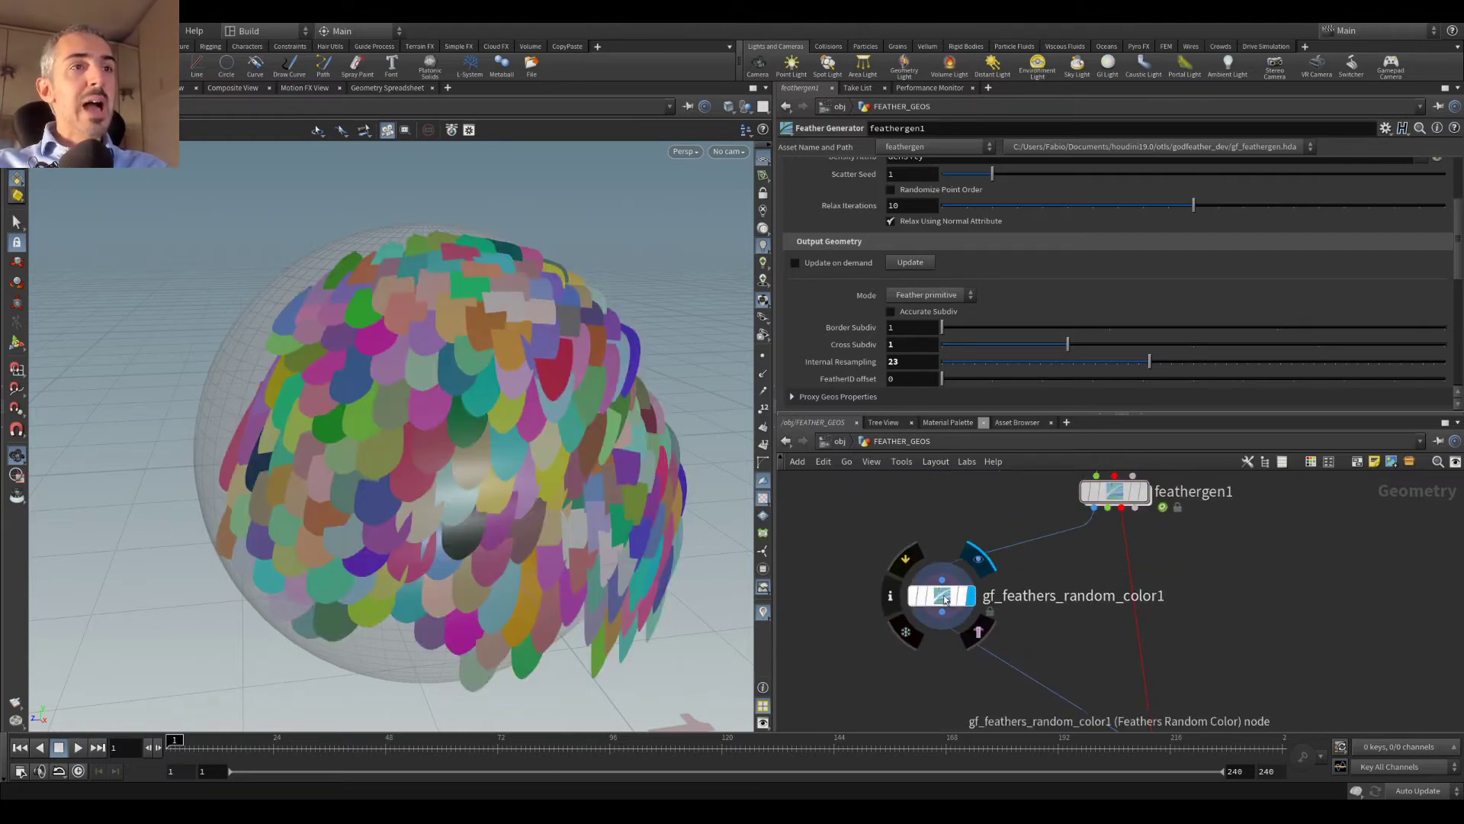
{"action": "left_click_drag", "start_coordinate": [957, 594], "coordinate": [969, 547]}
{"action": "mouse_move", "coordinate": [501, 379]}
{"action": "left_mouse_down"}
{"action": "mouse_move", "coordinate": [671, 362]}
{"action": "mouse_move", "coordinate": [494, 372]}
{"action": "left_mouse_up"}
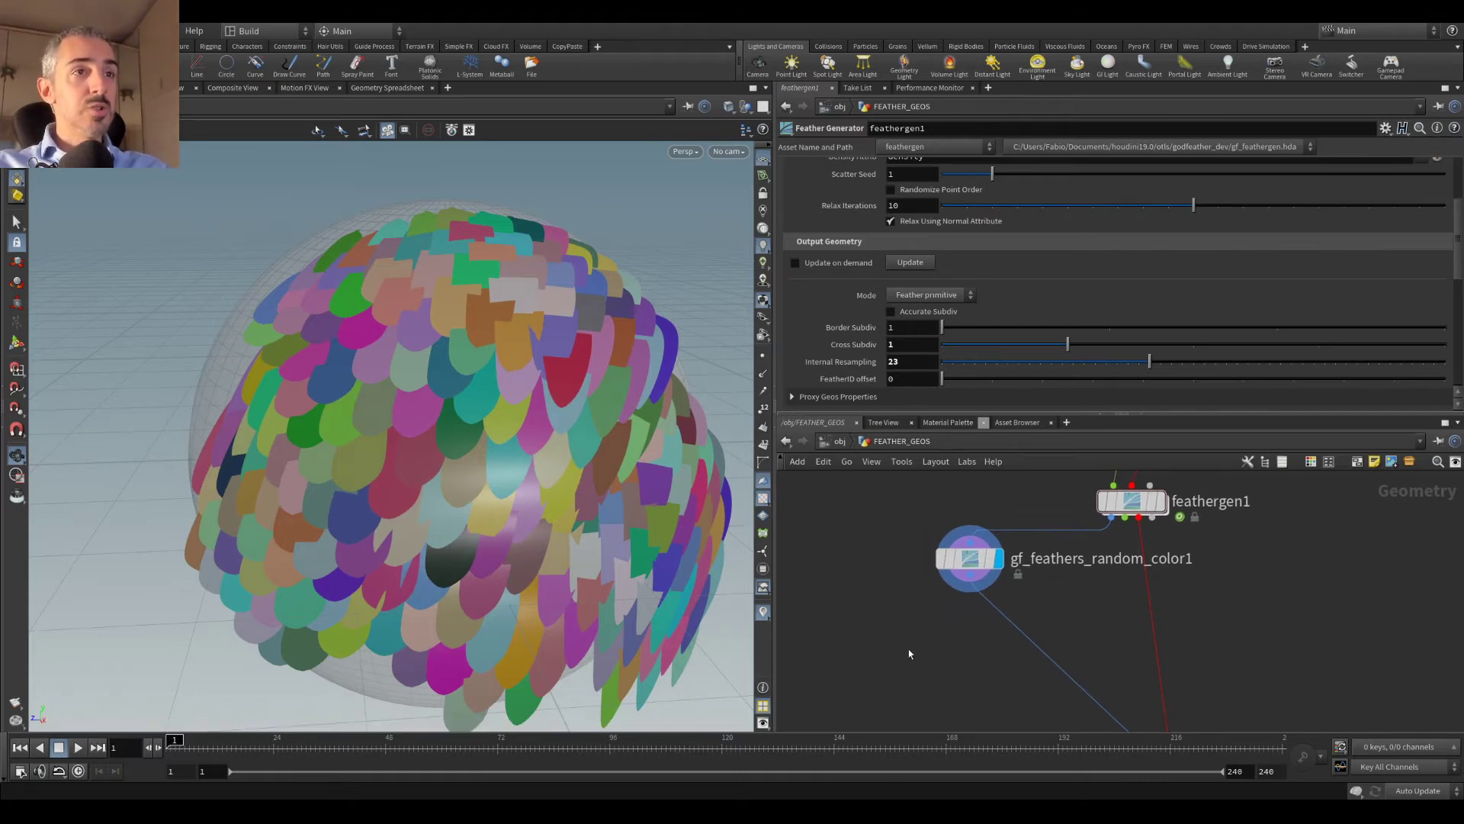
Step: Add a gf featherprimitives wrap node fed by gf_feathers_random_color1 and by the Skin output of feathergen1
{"action": "key", "text": "Tab"}
{"action": "type", "text": "wra"}
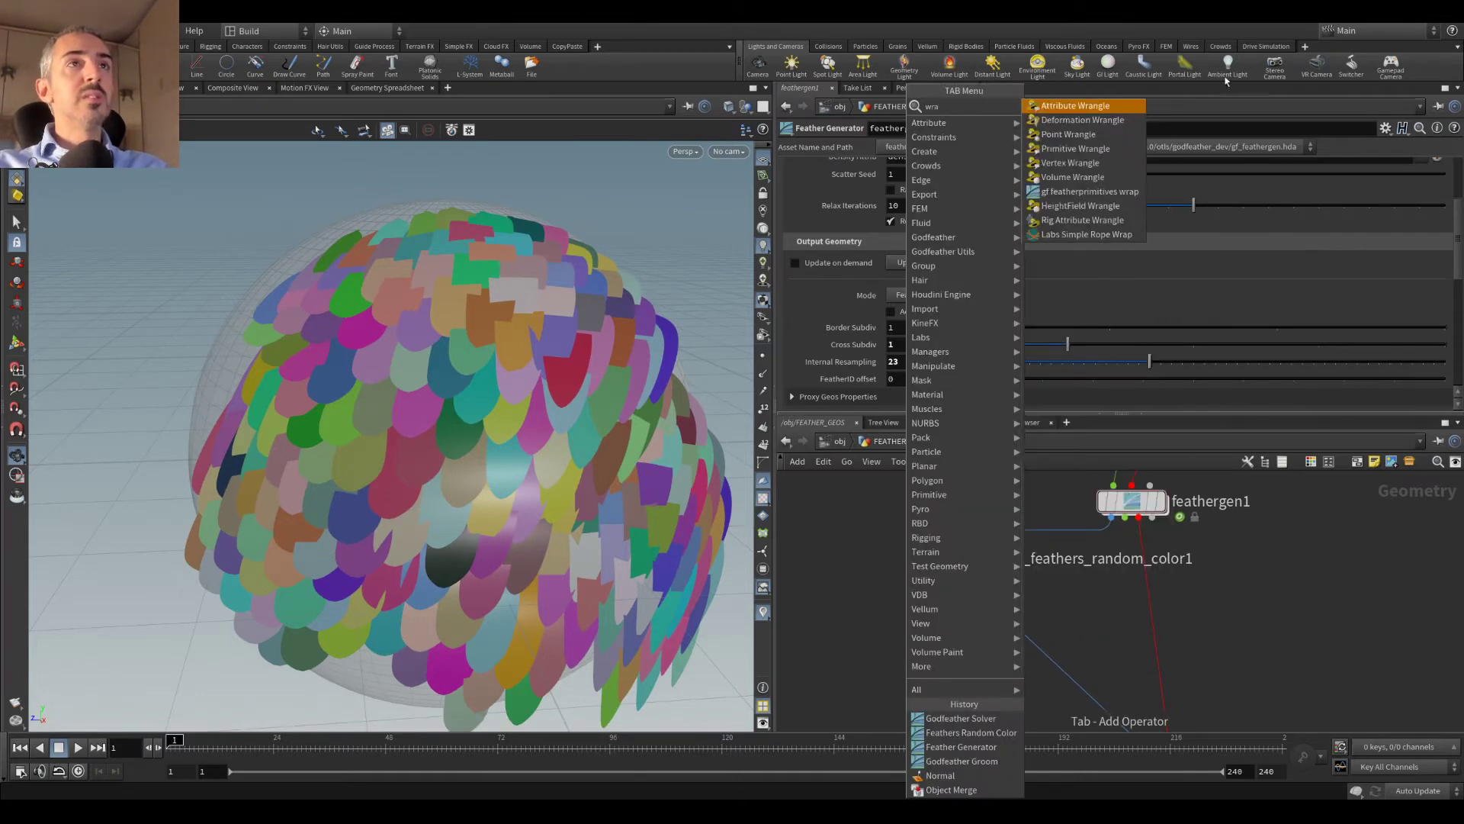
{"action": "left_click", "coordinate": [1083, 192]}
{"action": "left_click", "coordinate": [955, 665]}
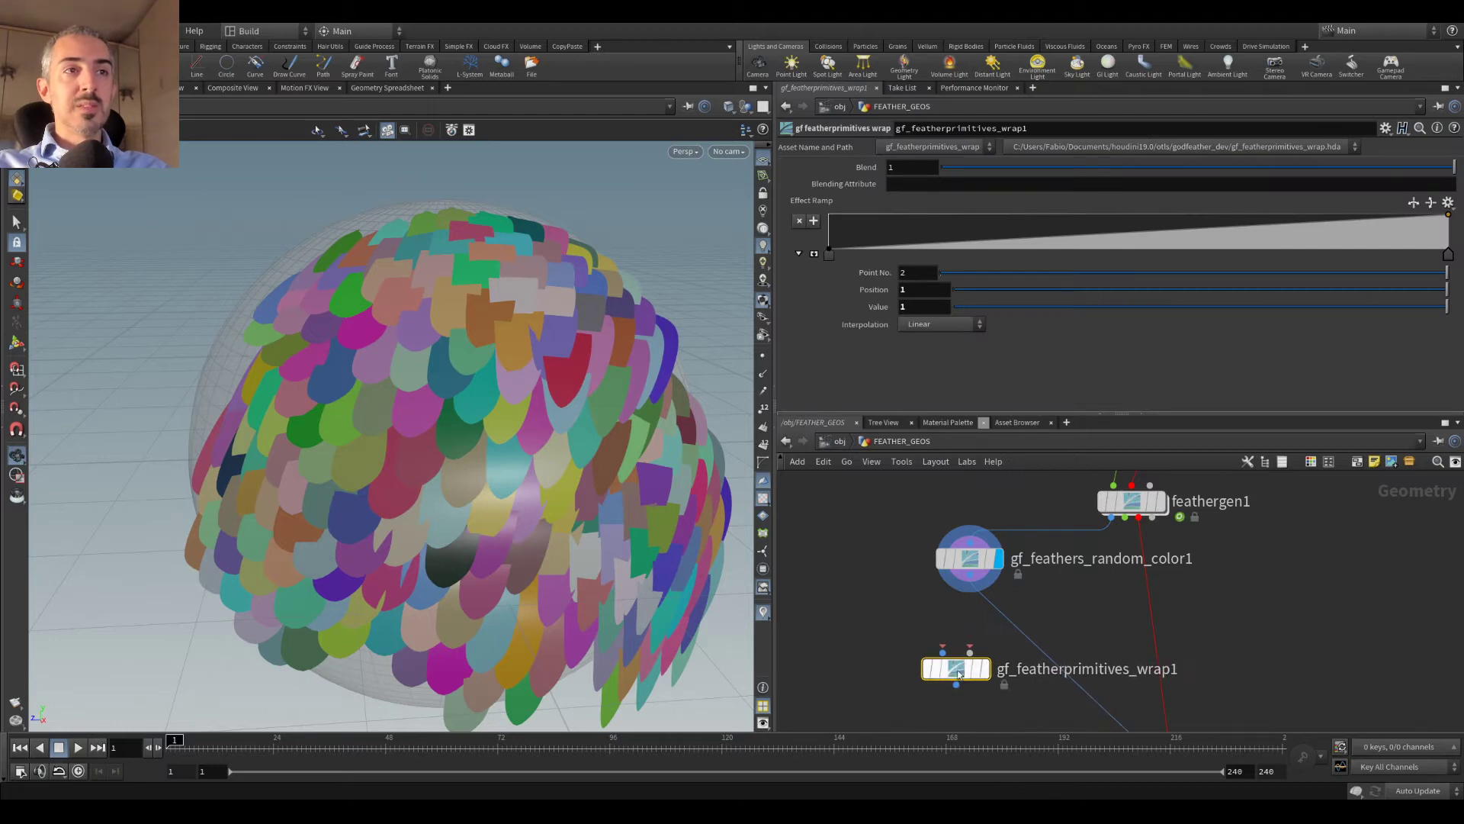
{"action": "left_click_drag", "start_coordinate": [943, 650], "coordinate": [922, 553]}
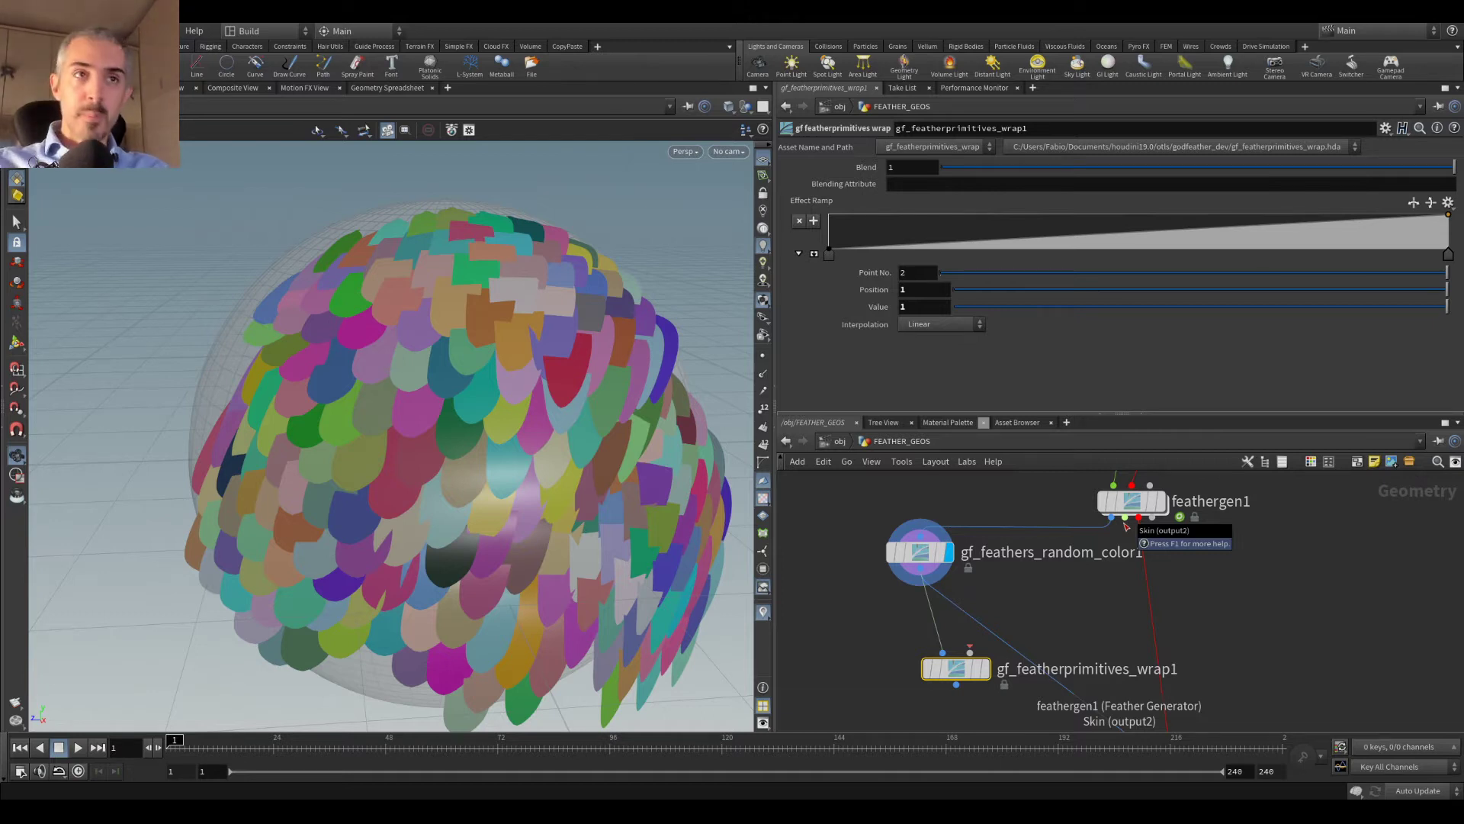
{"action": "left_click_drag", "start_coordinate": [1126, 525], "coordinate": [959, 665]}
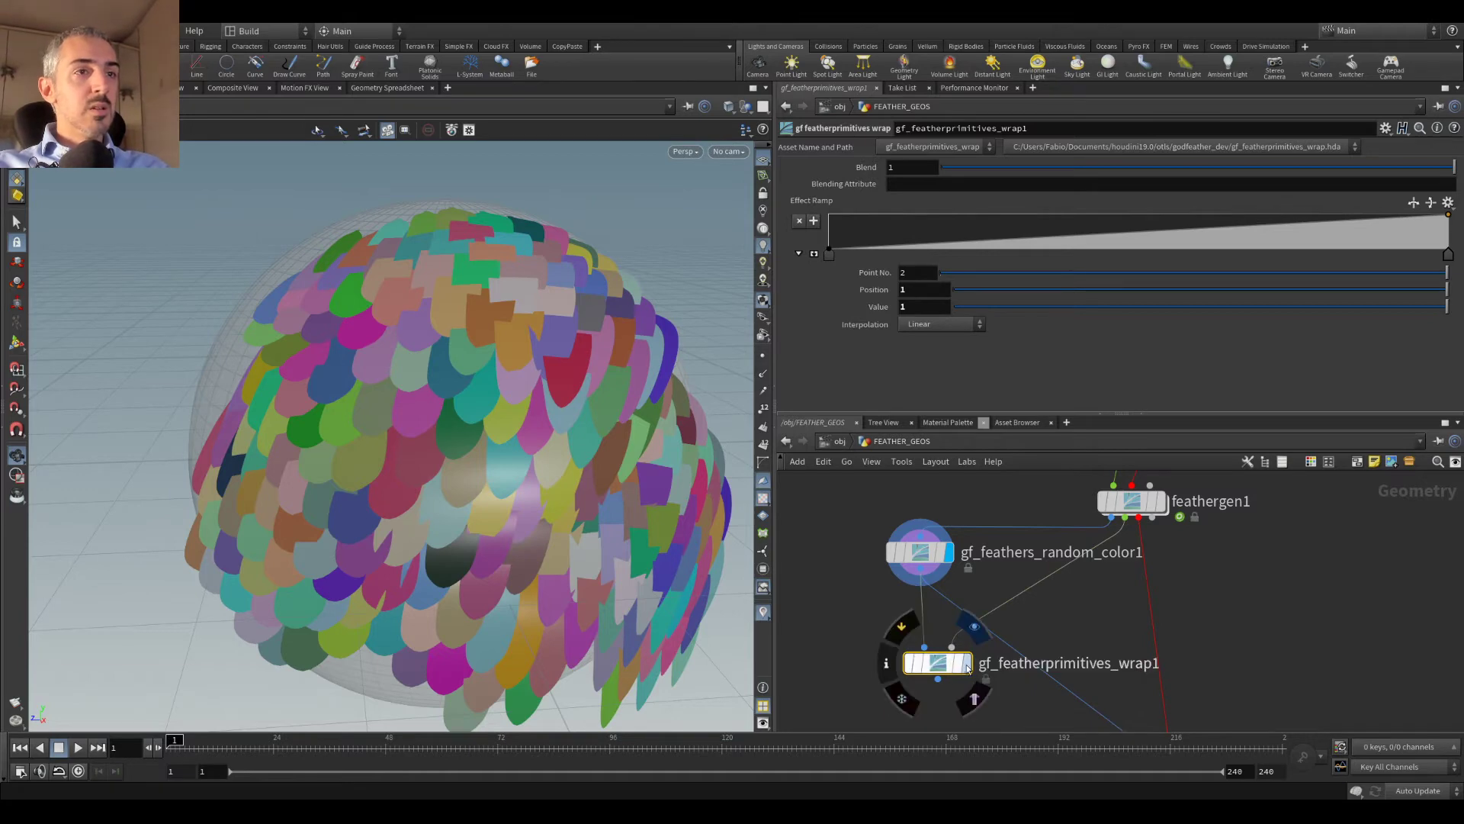
Step: Display gf_featherprimitives_wrap1 and raise the start of its Effect Ramp to 1 for a flat ramp
{"action": "left_click", "coordinate": [967, 662]}
{"action": "left_click_drag", "start_coordinate": [532, 409], "coordinate": [526, 336]}
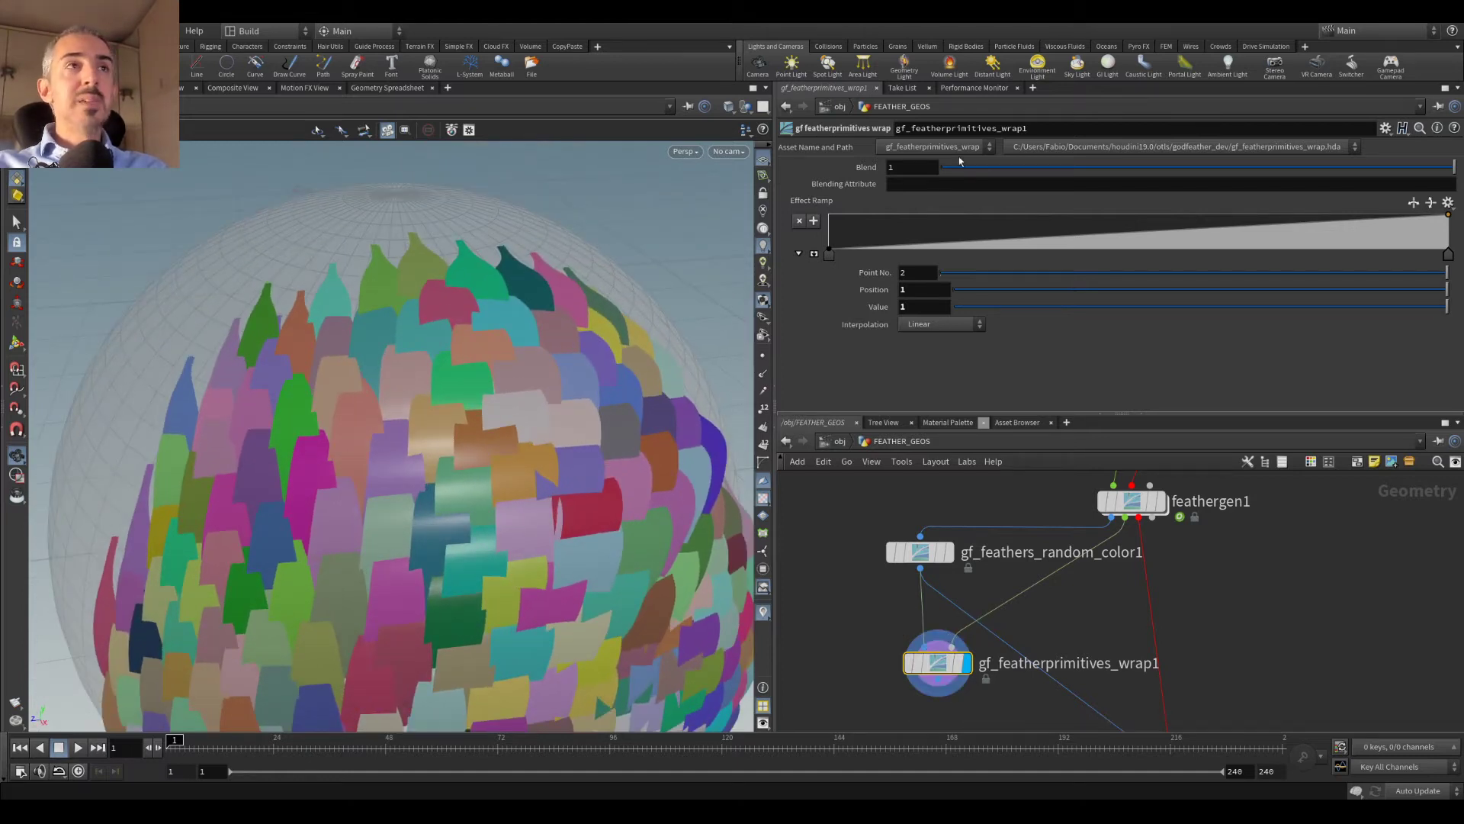
{"action": "left_click_drag", "start_coordinate": [831, 252], "coordinate": [822, 200]}
{"action": "left_click_drag", "start_coordinate": [607, 258], "coordinate": [465, 267]}
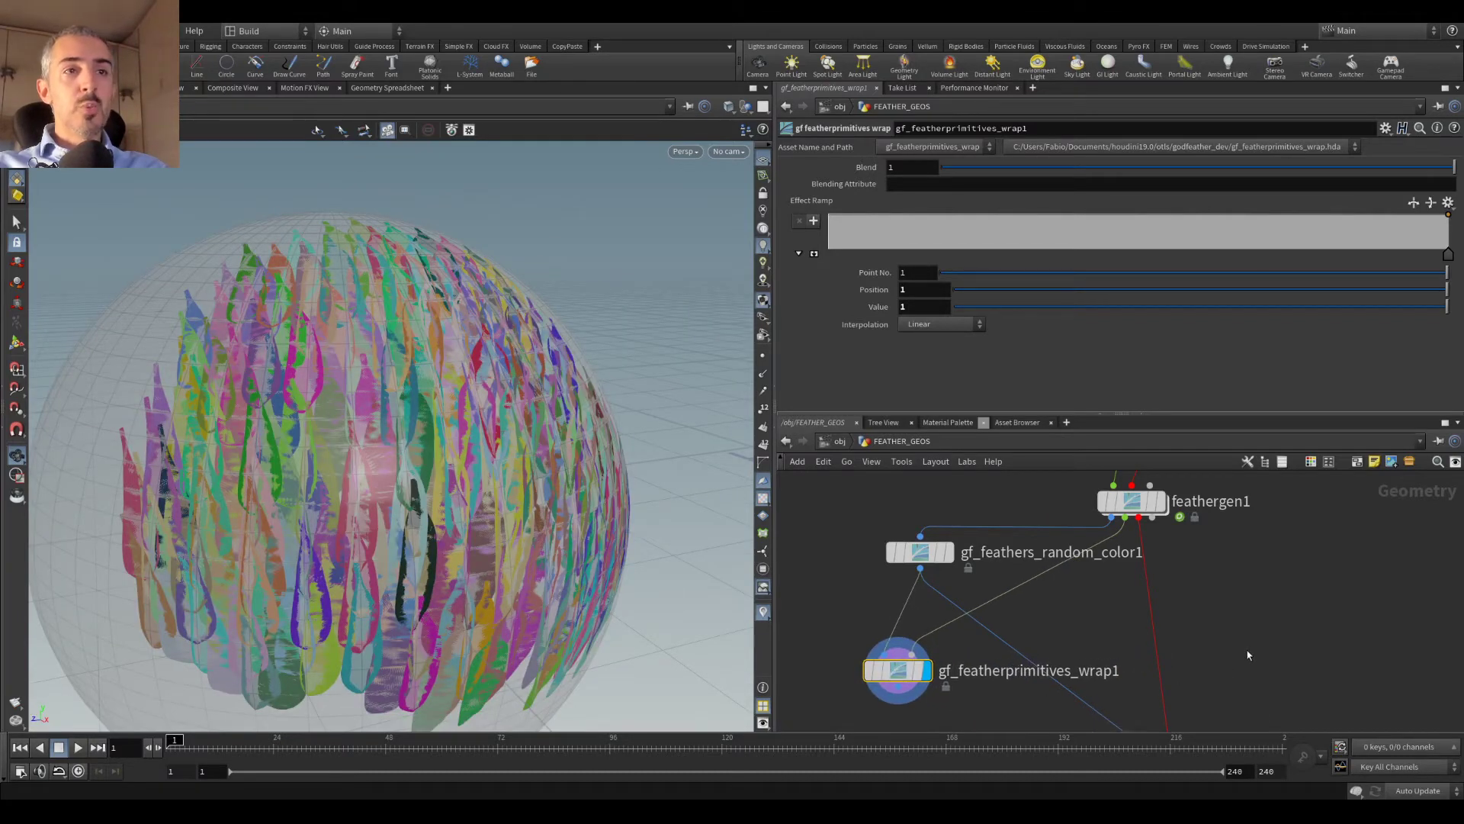
Step: Add a Feather Prims Lift Scale node, connect it below gf_featherprimitives_wrap1, and display it
{"action": "scroll", "coordinate": [961, 626], "scroll_direction": "down", "scroll_amount": 3}
{"action": "key", "text": "Tab"}
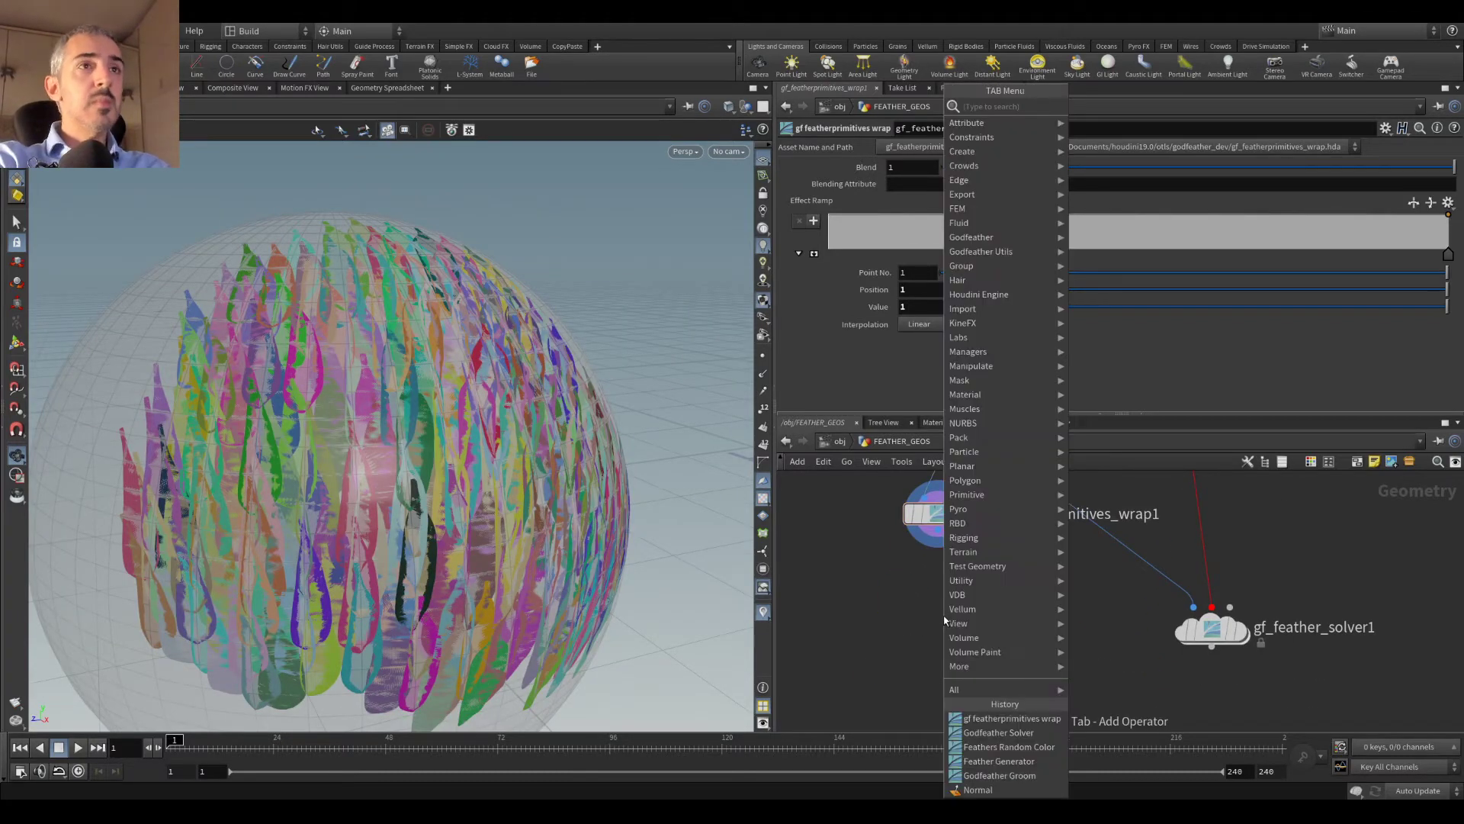
{"action": "type", "text": "lift"}
{"action": "key", "text": "Return"}
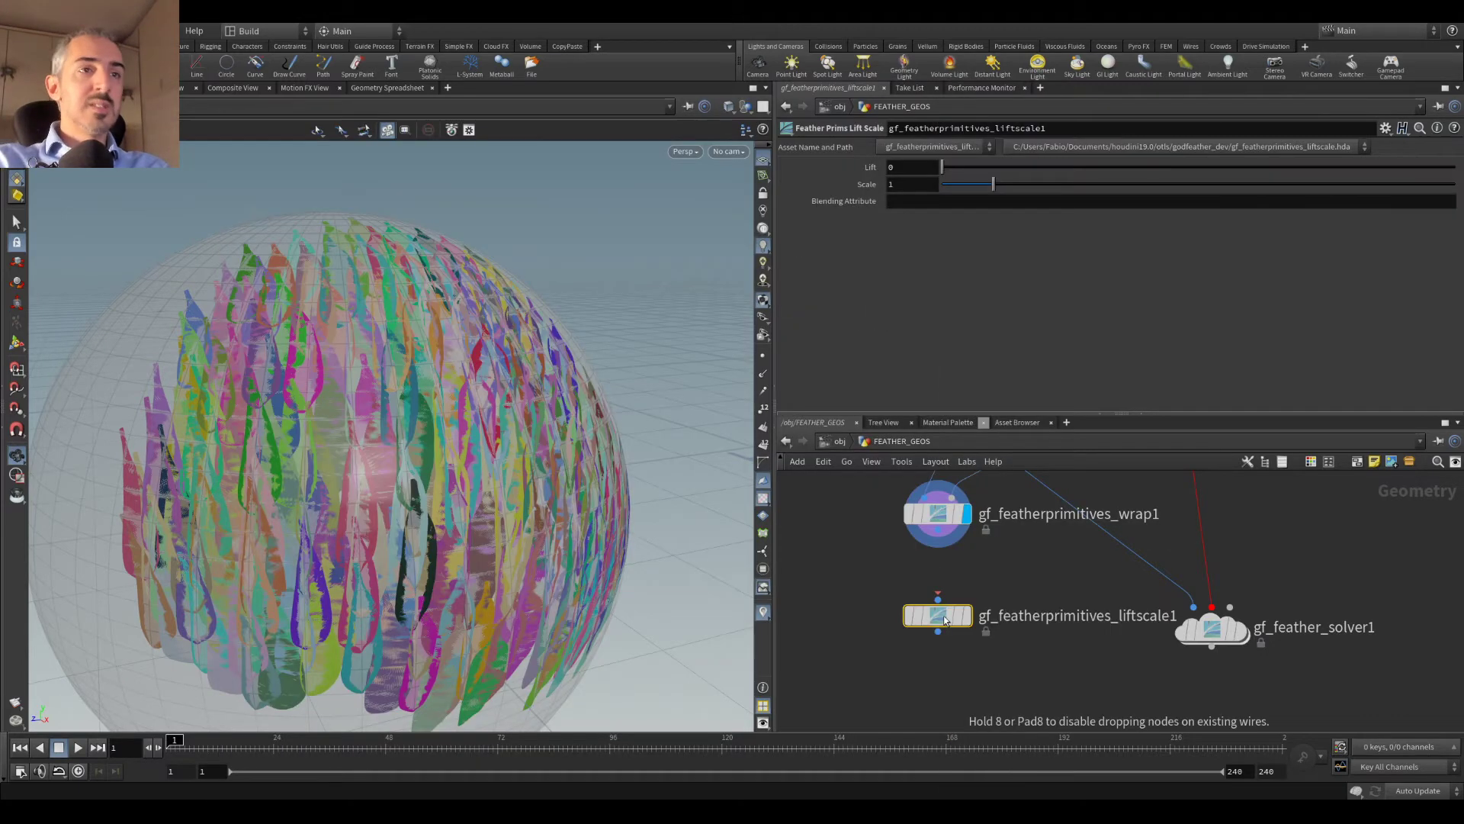
{"action": "left_click", "coordinate": [959, 604]}
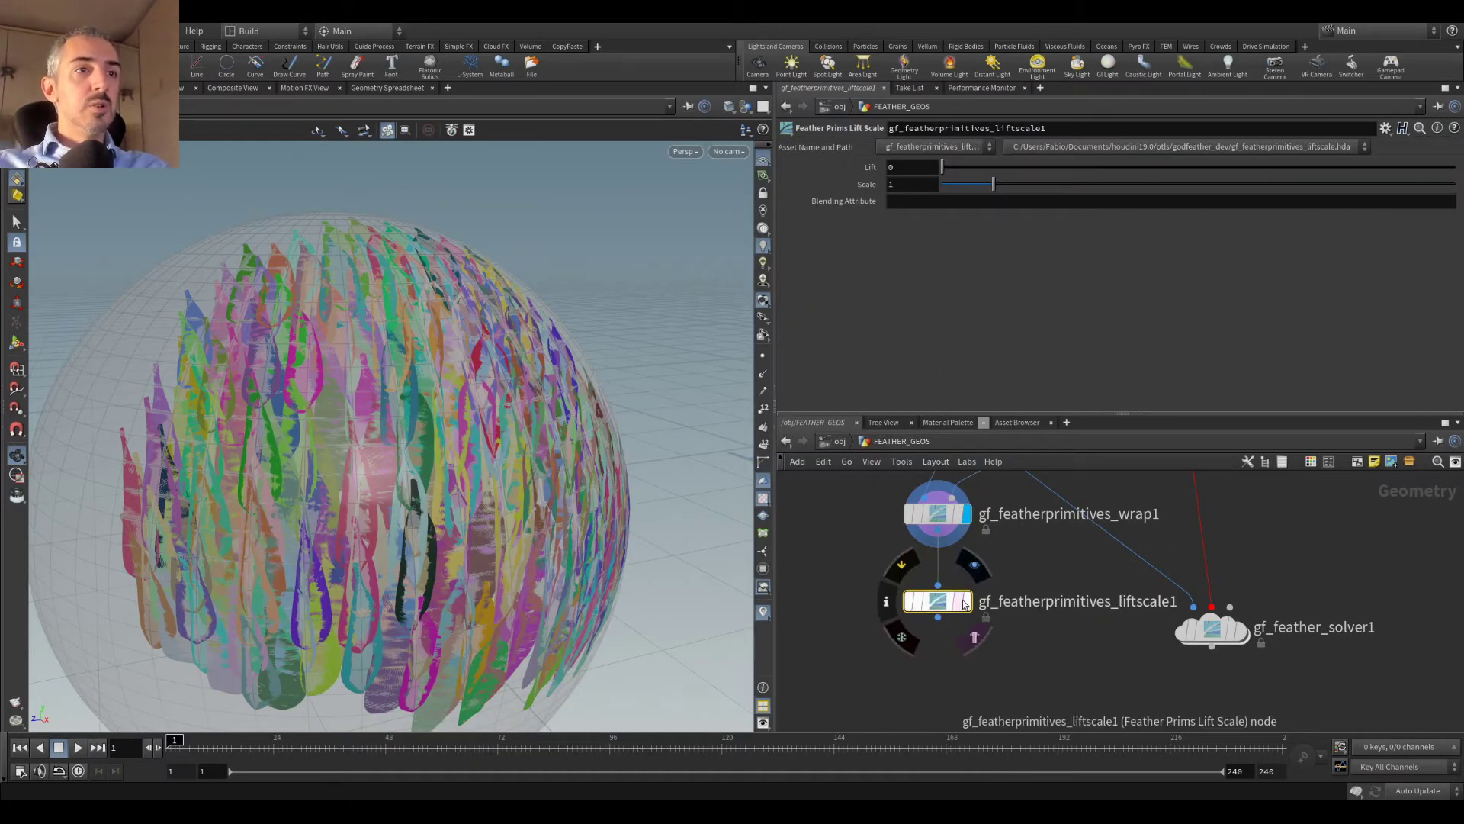
{"action": "left_click", "coordinate": [965, 604]}
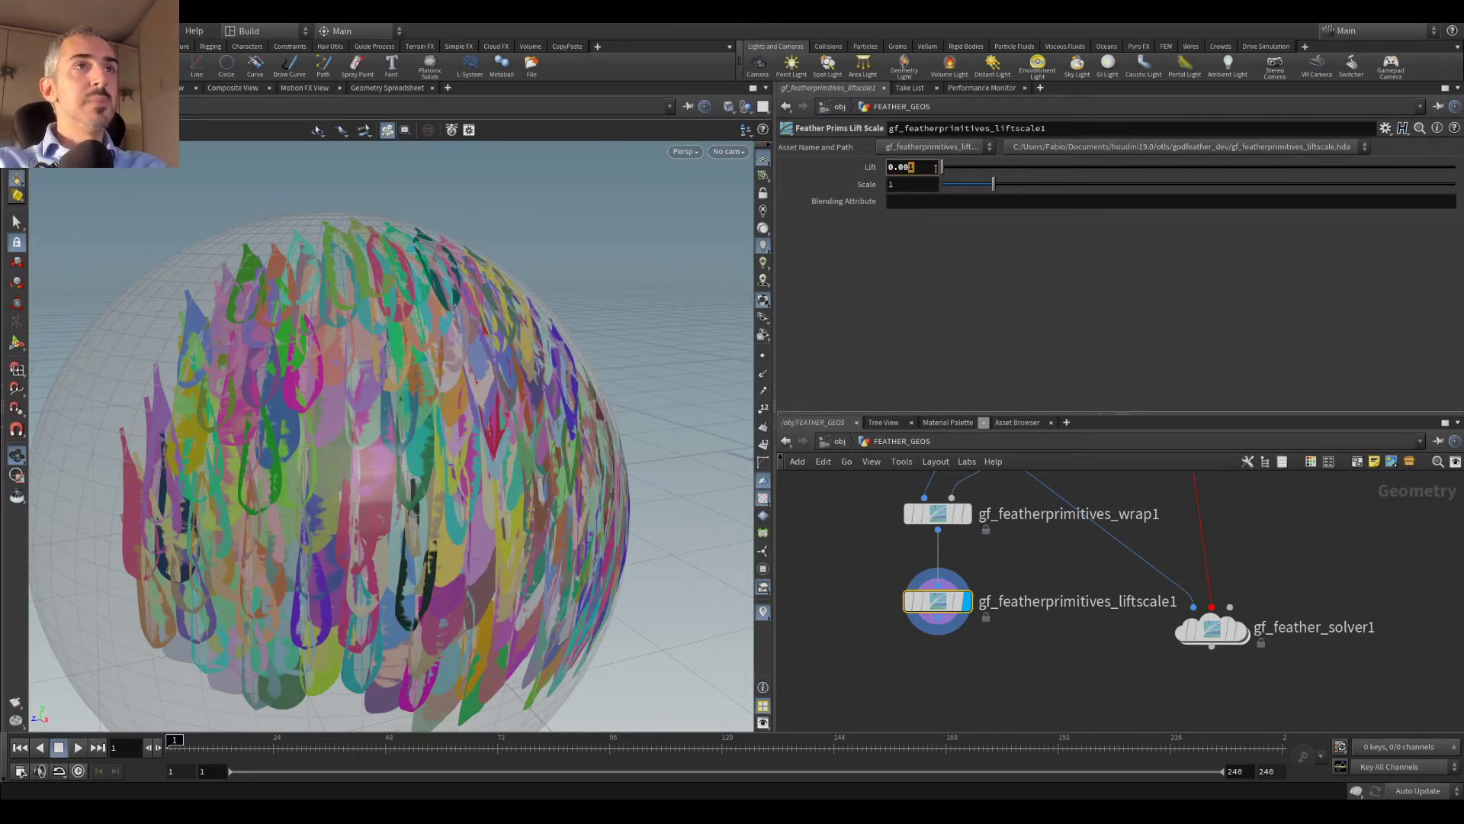
Step: Set the Lift of gf_featherprimitives_liftscale1 to 0.01 and view the feathers from another angle
{"action": "key", "text": "BackSpace"}
{"action": "key", "text": "Return"}
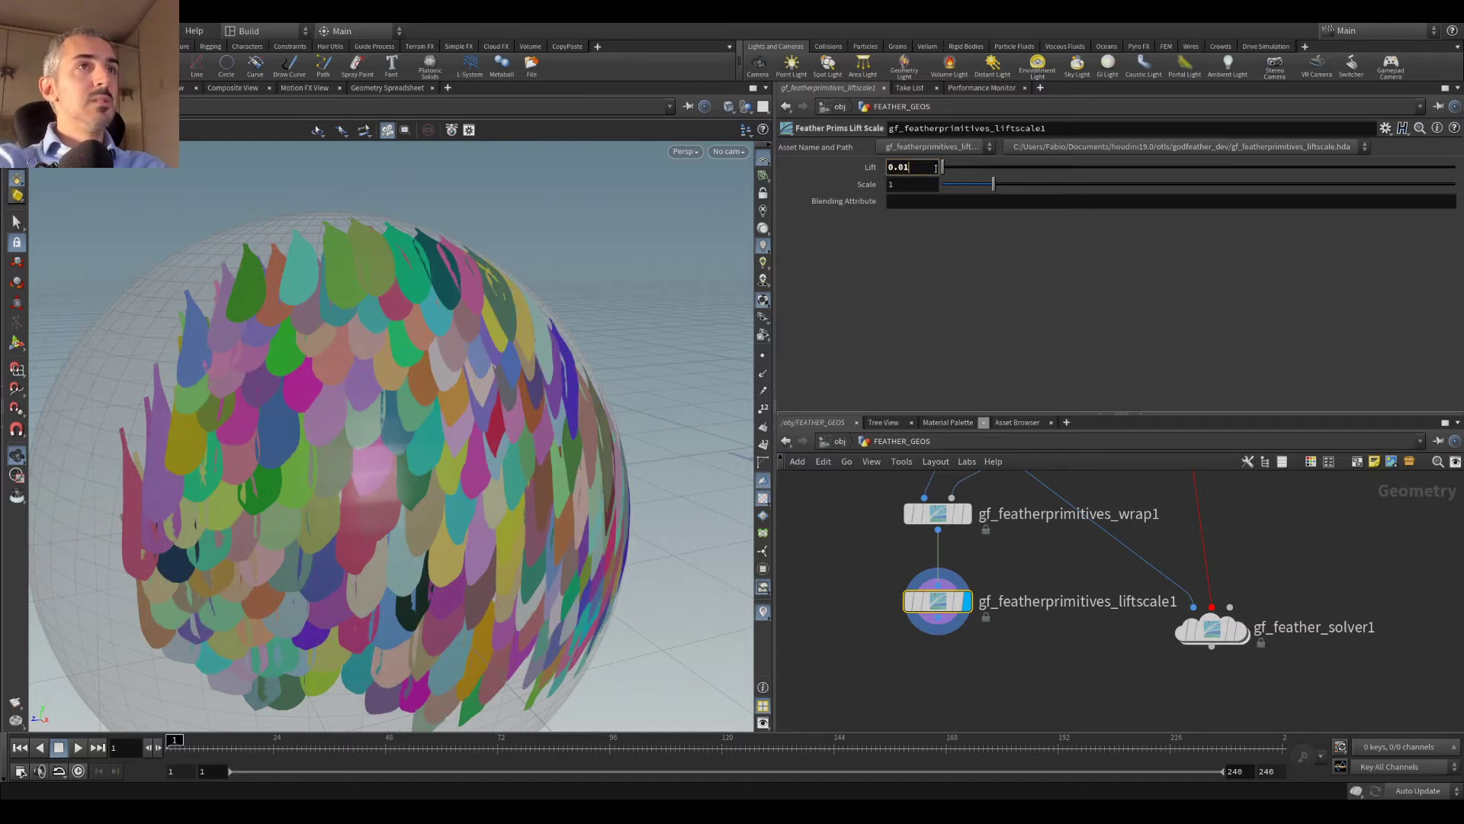
{"action": "left_click_drag", "start_coordinate": [938, 603], "coordinate": [938, 593]}
{"action": "left_click_drag", "start_coordinate": [457, 397], "coordinate": [603, 427]}
Step: Try lowering the end point of the Effect Ramp on gf_featherprimitives_wrap1, and undo the change
{"action": "middle_click_drag", "start_coordinate": [992, 480], "coordinate": [974, 560]}
{"action": "left_click", "coordinate": [923, 594]}
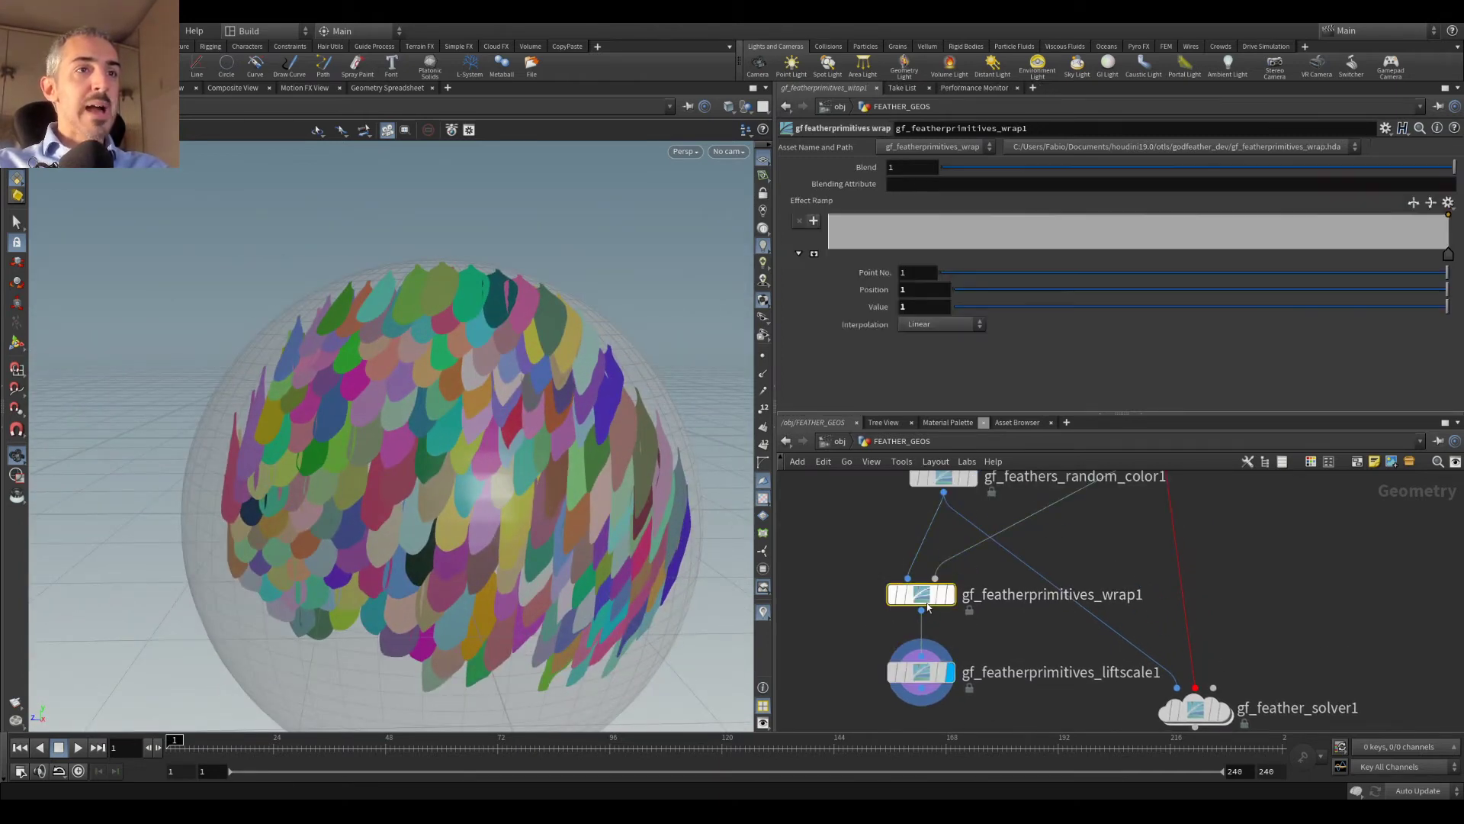
{"action": "left_click", "coordinate": [1432, 229]}
{"action": "key", "text": "ctrl+z"}
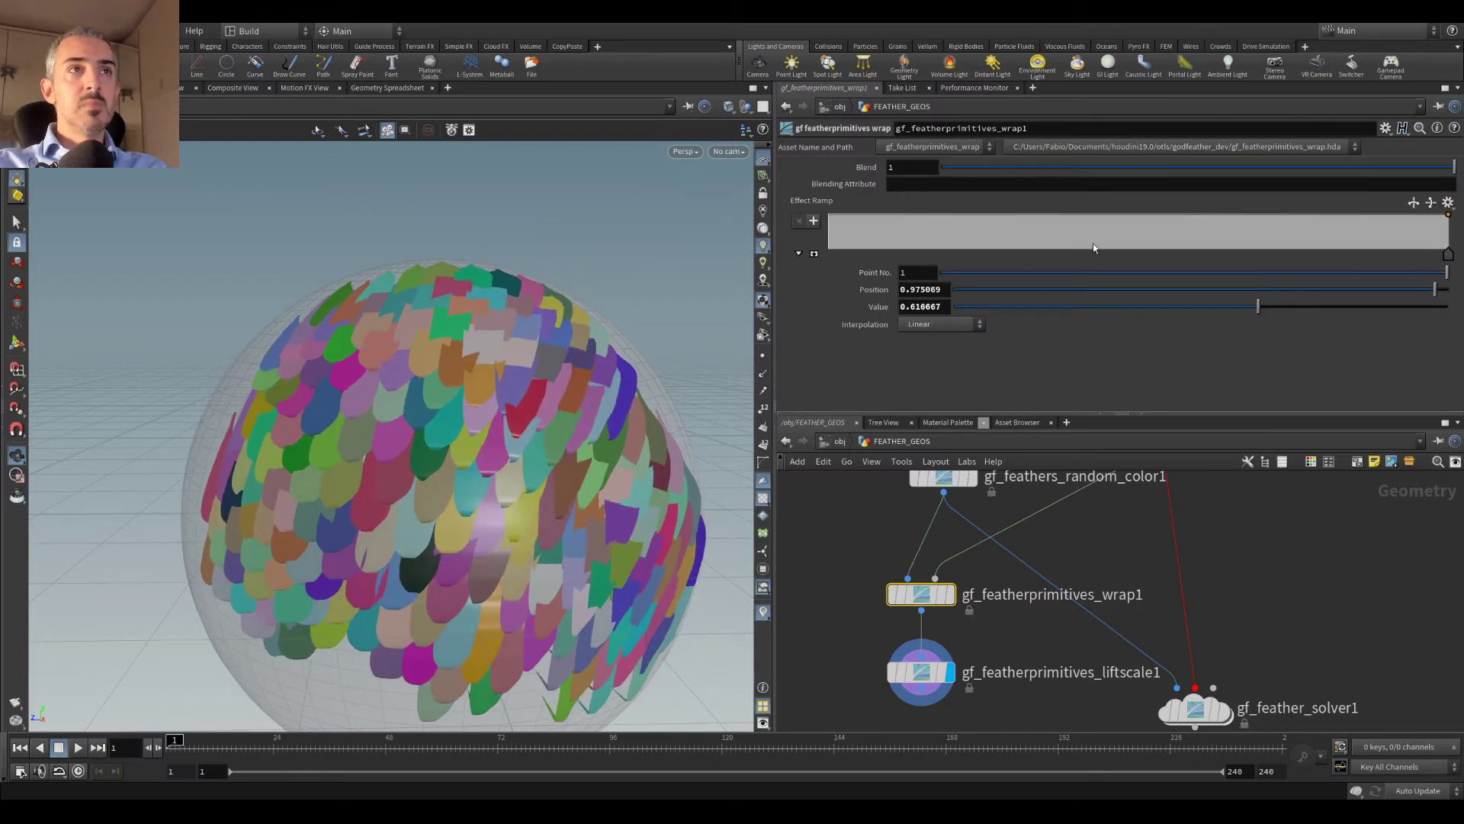
{"action": "left_click", "coordinate": [828, 218]}
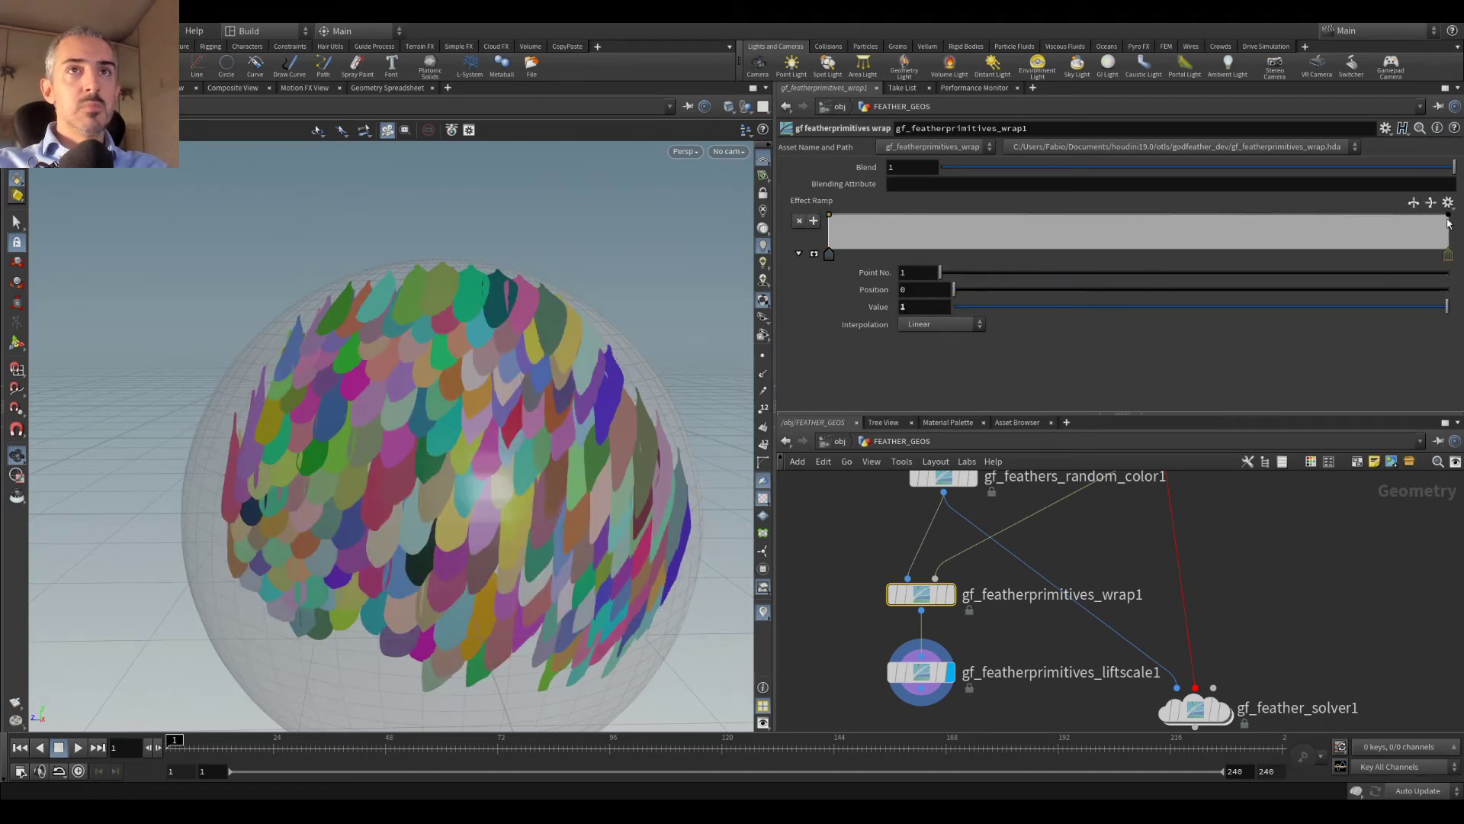
{"action": "left_click_drag", "start_coordinate": [1451, 218], "coordinate": [1453, 227]}
Step: Set the Lift of gf_featherprimitives_liftscale1 to 0.02 and inspect the feathers from several angles
{"action": "left_click", "coordinate": [931, 675]}
{"action": "middle_click_drag", "start_coordinate": [1334, 577], "coordinate": [1285, 499]}
{"action": "left_click_drag", "start_coordinate": [488, 408], "coordinate": [649, 396], "text": "alt"}
{"action": "left_click_drag", "start_coordinate": [412, 392], "coordinate": [526, 351]}
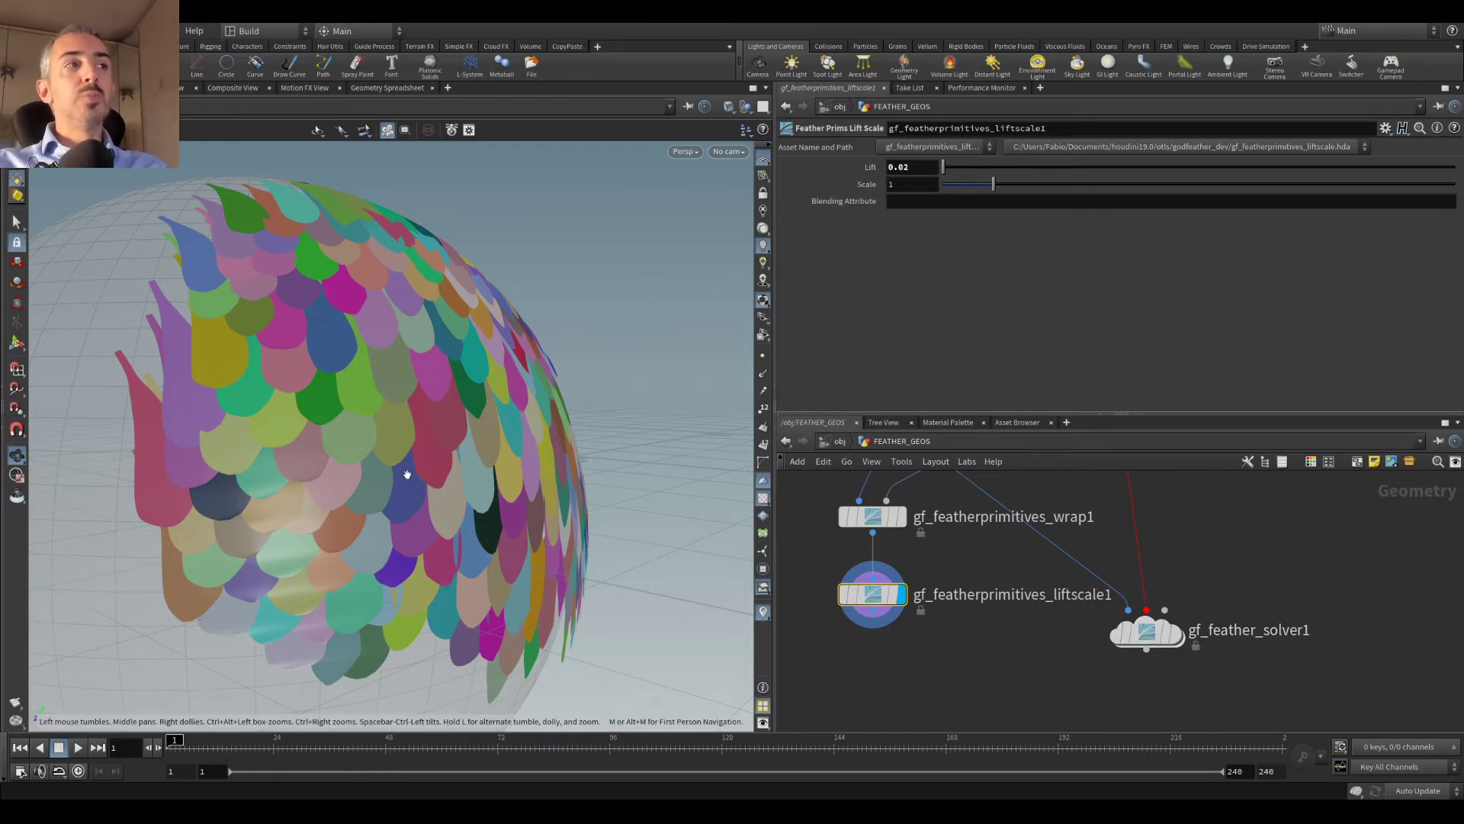
{"action": "left_click_drag", "start_coordinate": [639, 406], "coordinate": [757, 477]}
Step: Display gf_feathers_random_color1 and switch the viewport to wireframe shading
{"action": "middle_click_drag", "start_coordinate": [1116, 529], "coordinate": [1121, 640]}
{"action": "scroll", "coordinate": [976, 574], "scroll_direction": "up", "scroll_amount": 2}
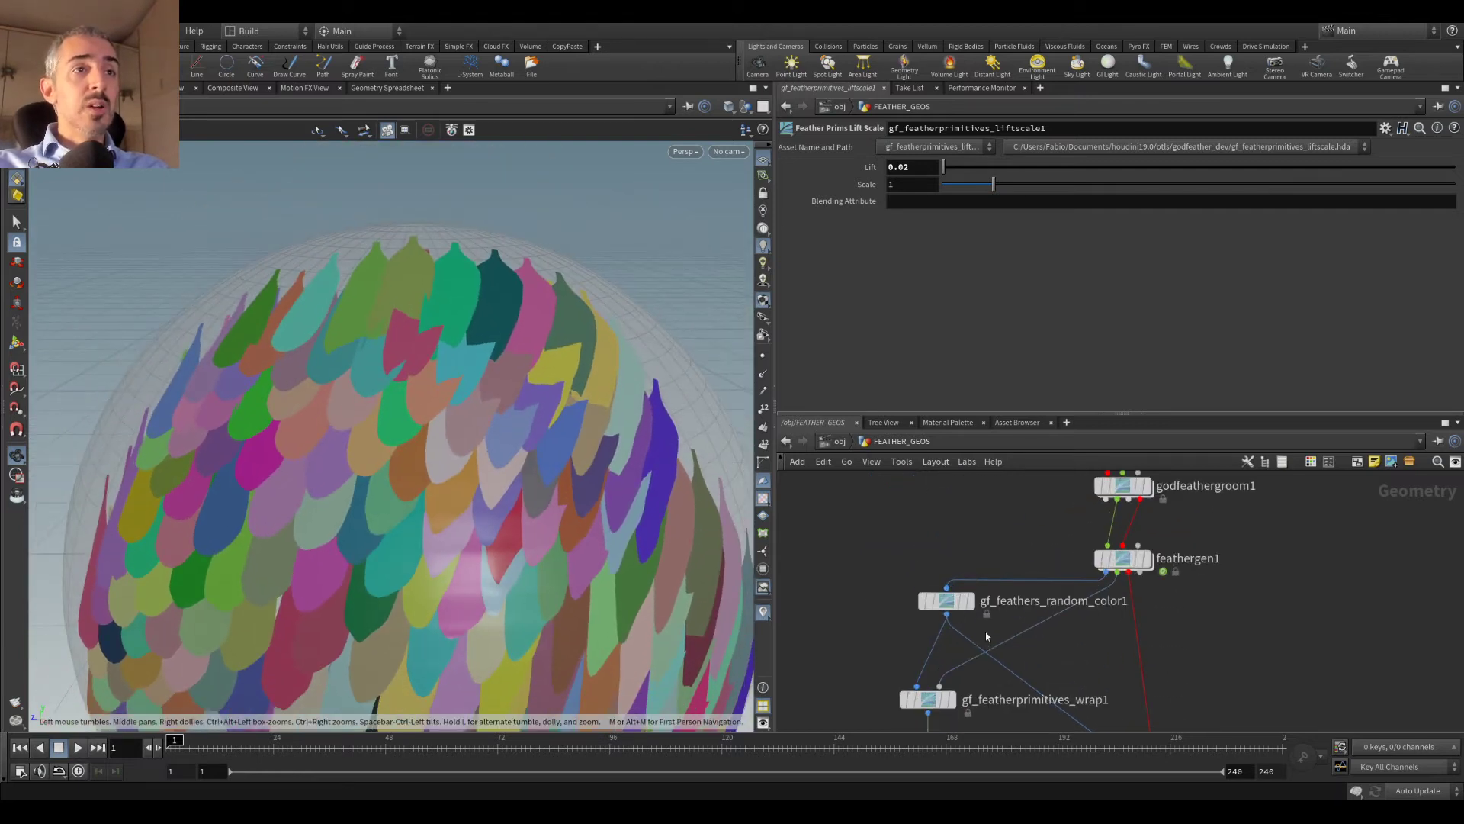
{"action": "left_click", "coordinate": [970, 601]}
{"action": "key", "text": "w"}
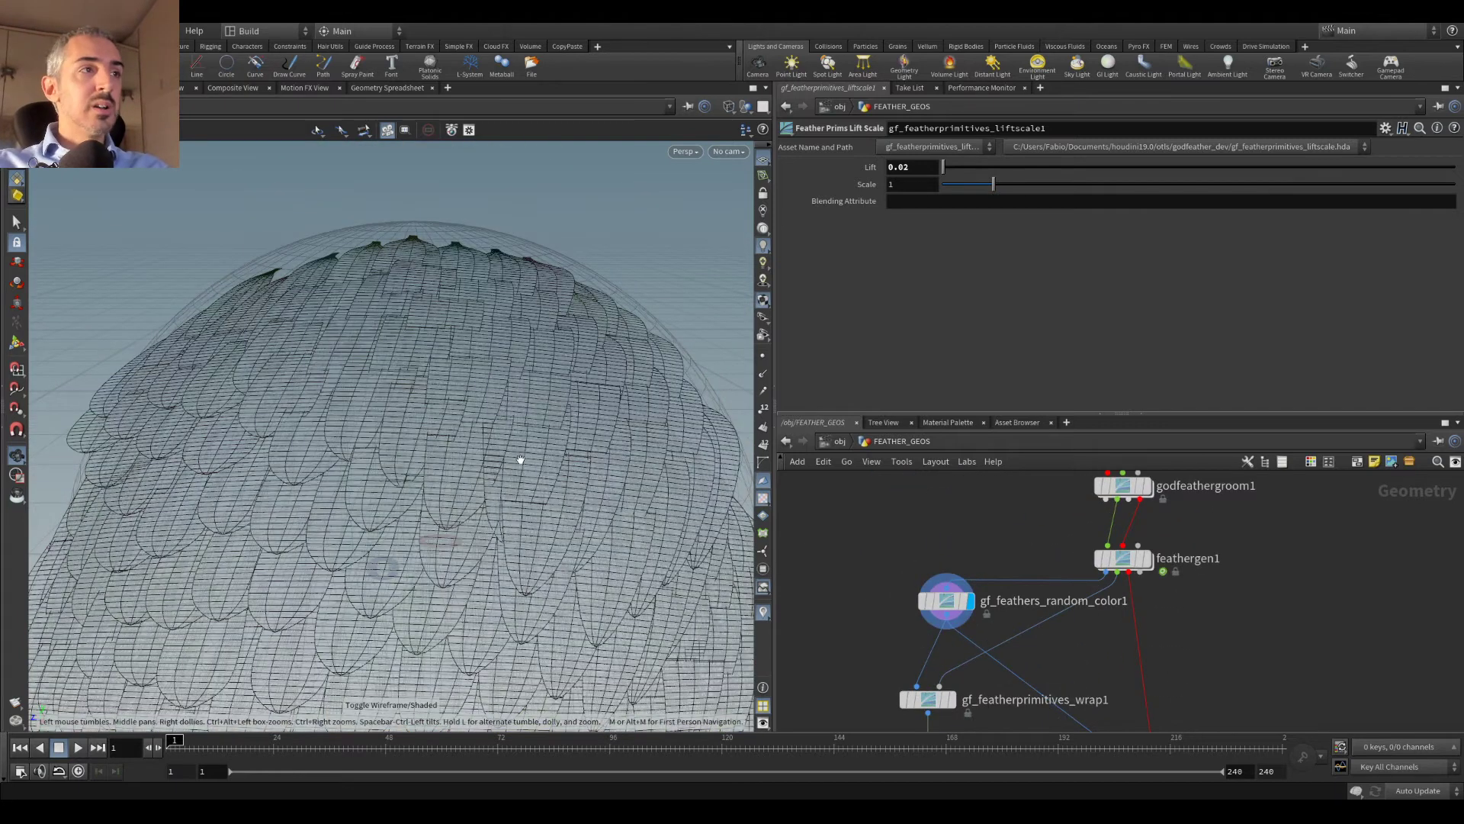
Step: Display gf_featherprimitives_wrap1 and allow editing of its contents
{"action": "middle_click_drag", "start_coordinate": [1164, 703], "coordinate": [1151, 467]}
{"action": "scroll", "coordinate": [824, 555], "scroll_direction": "up", "scroll_amount": 2}
{"action": "middle_click_drag", "start_coordinate": [924, 597], "coordinate": [899, 697]}
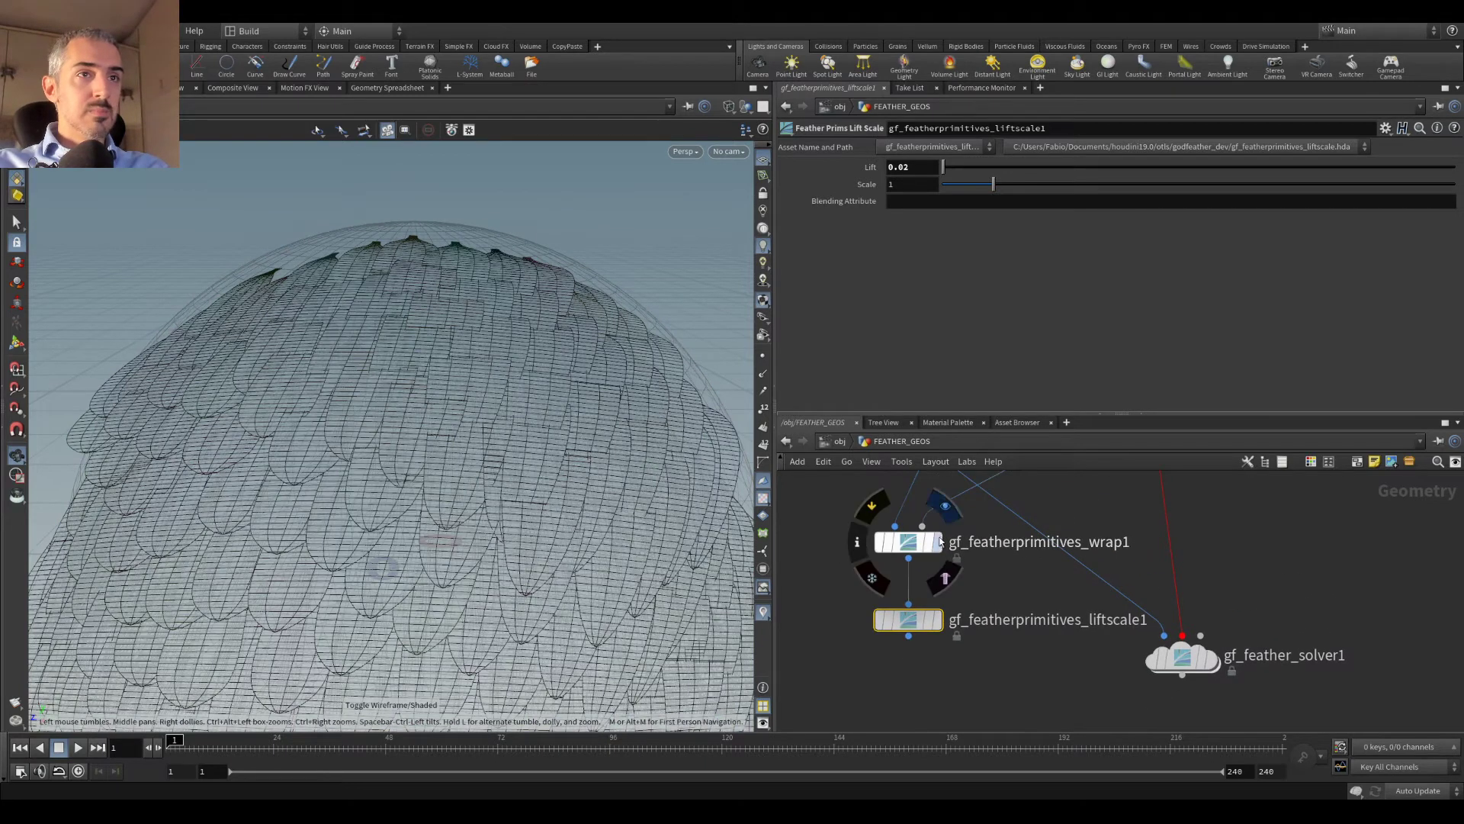
{"action": "left_click", "coordinate": [909, 541]}
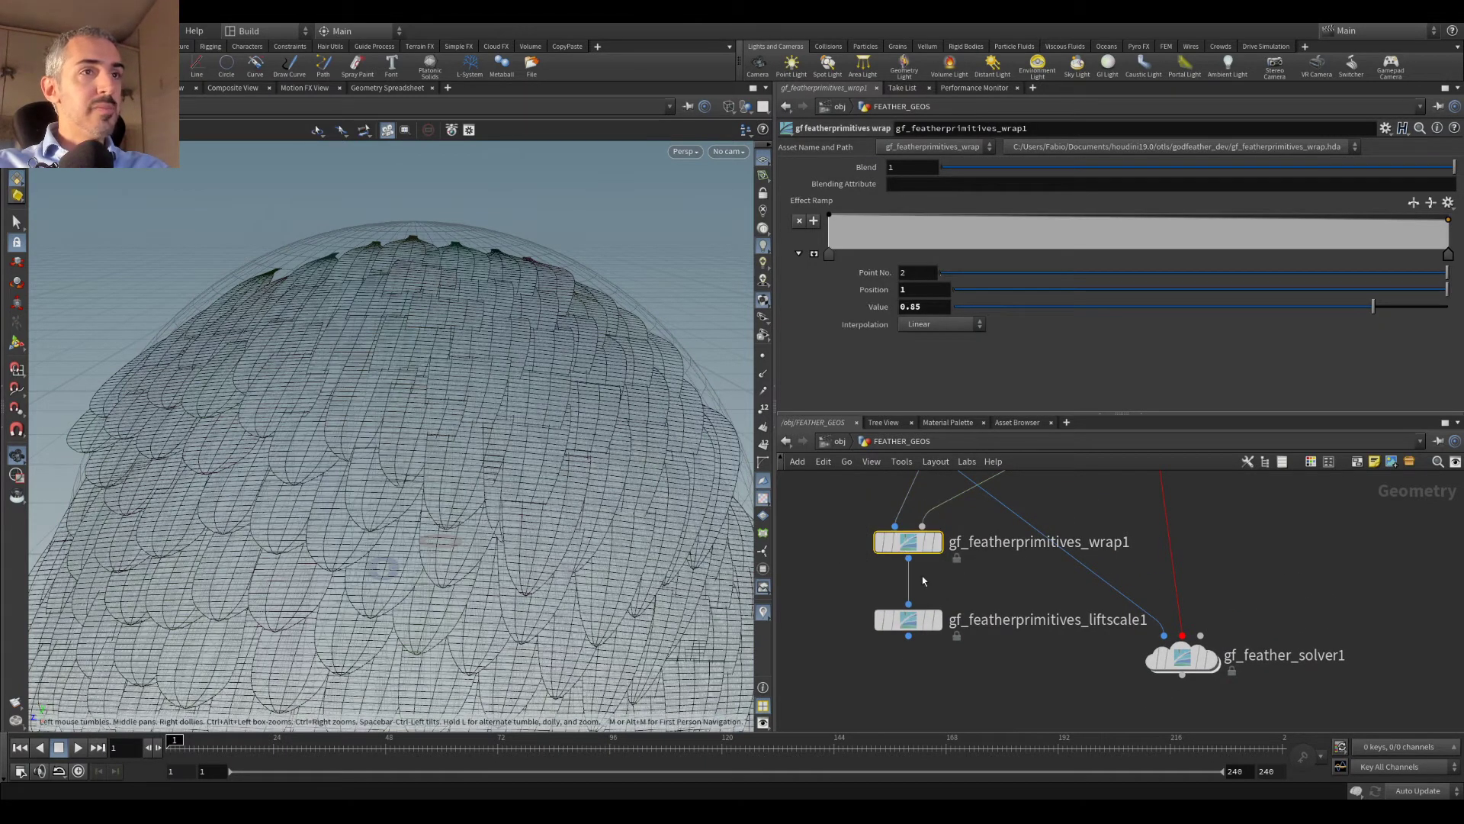
{"action": "left_click", "coordinate": [937, 544]}
{"action": "right_click", "coordinate": [907, 542]}
{"action": "left_click", "coordinate": [946, 711]}
Step: Examine the smooth, fuse and wrangle nodes inside gf_featherprimitives_wrap1, and return to the FEATHER_GEOS network
{"action": "double_click", "coordinate": [908, 541]}
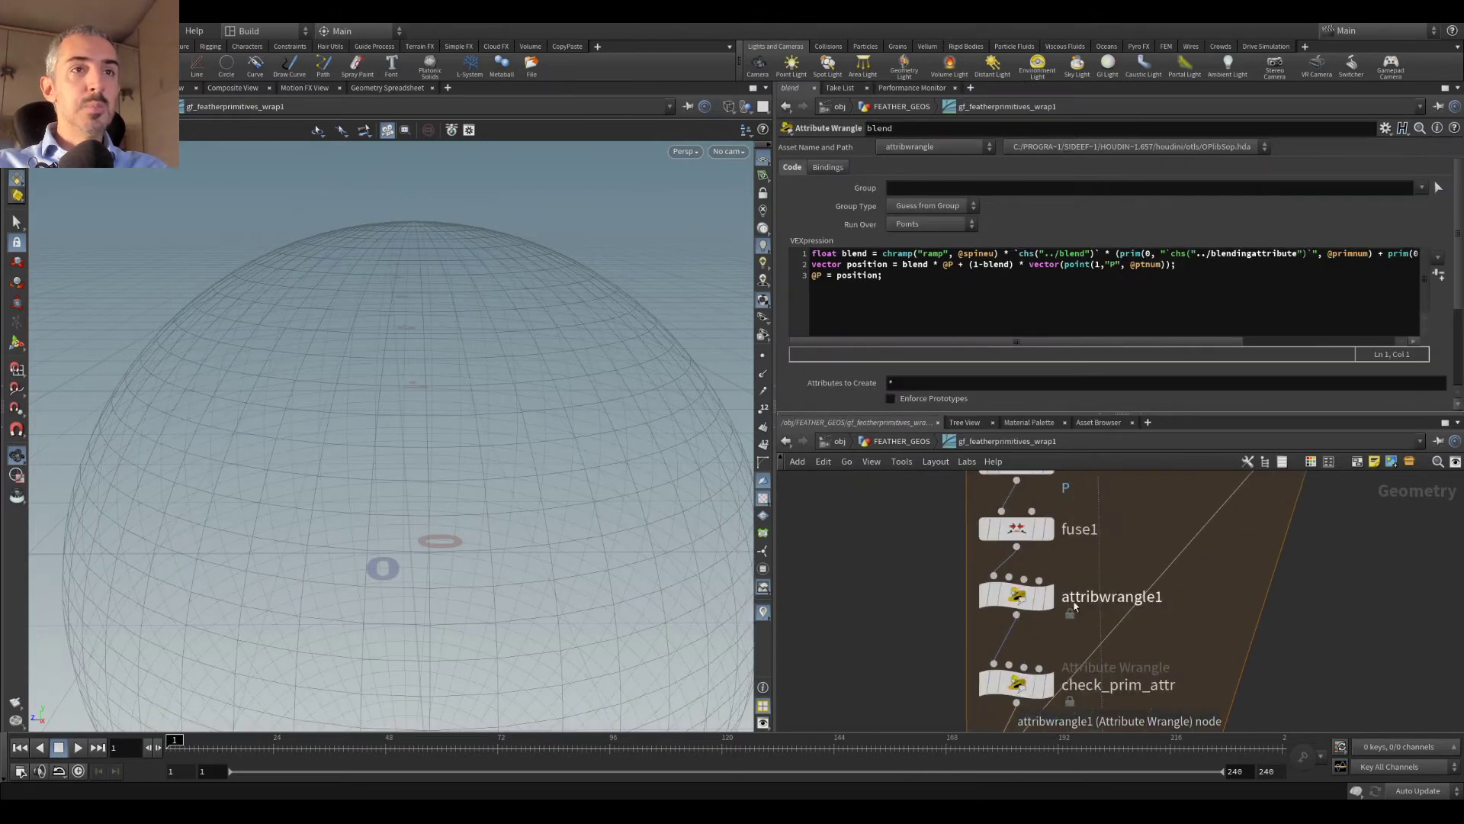
{"action": "scroll", "coordinate": [1031, 500], "scroll_direction": "up", "scroll_amount": 4}
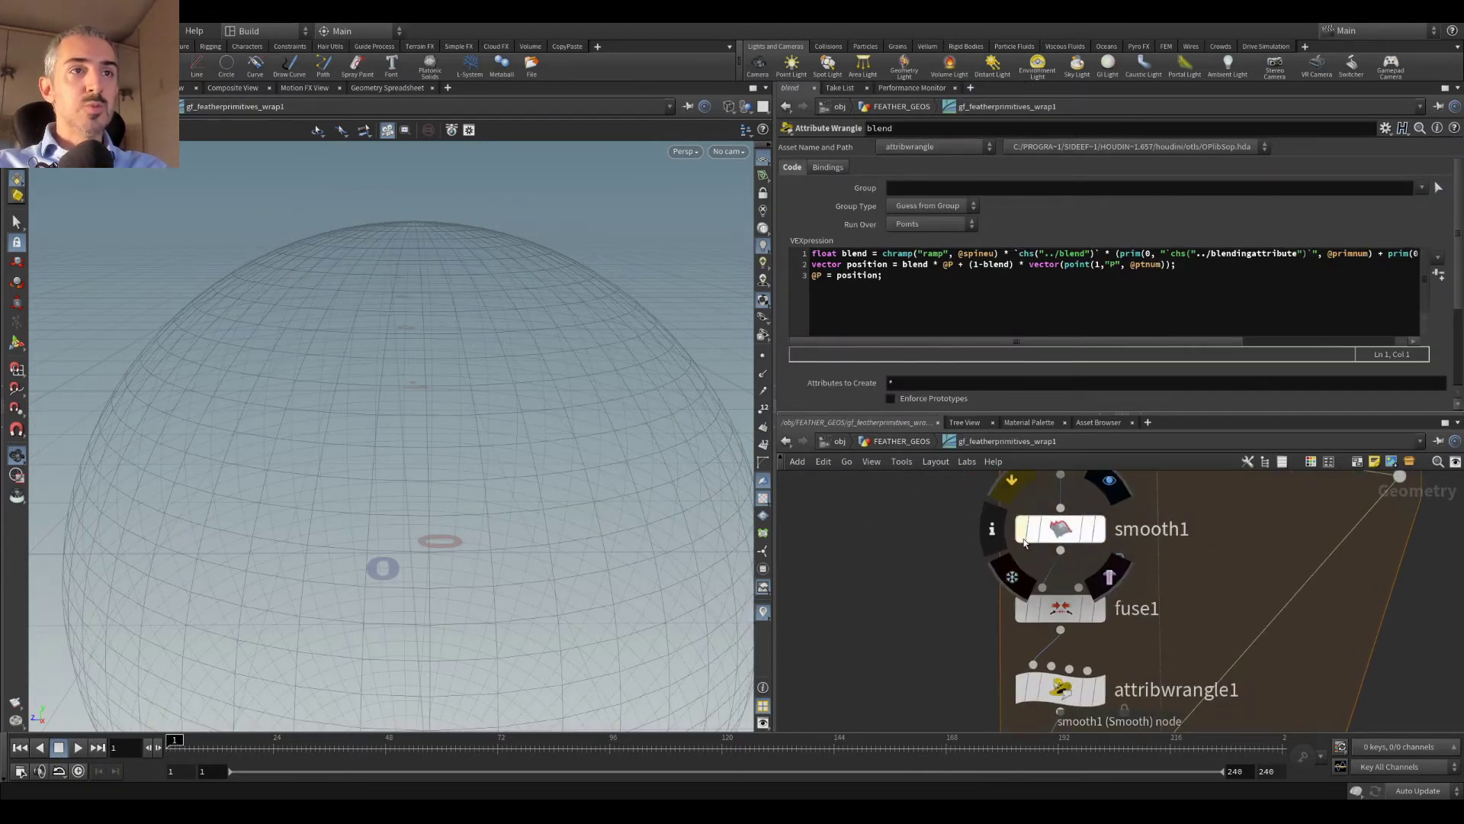
{"action": "left_click", "coordinate": [786, 440]}
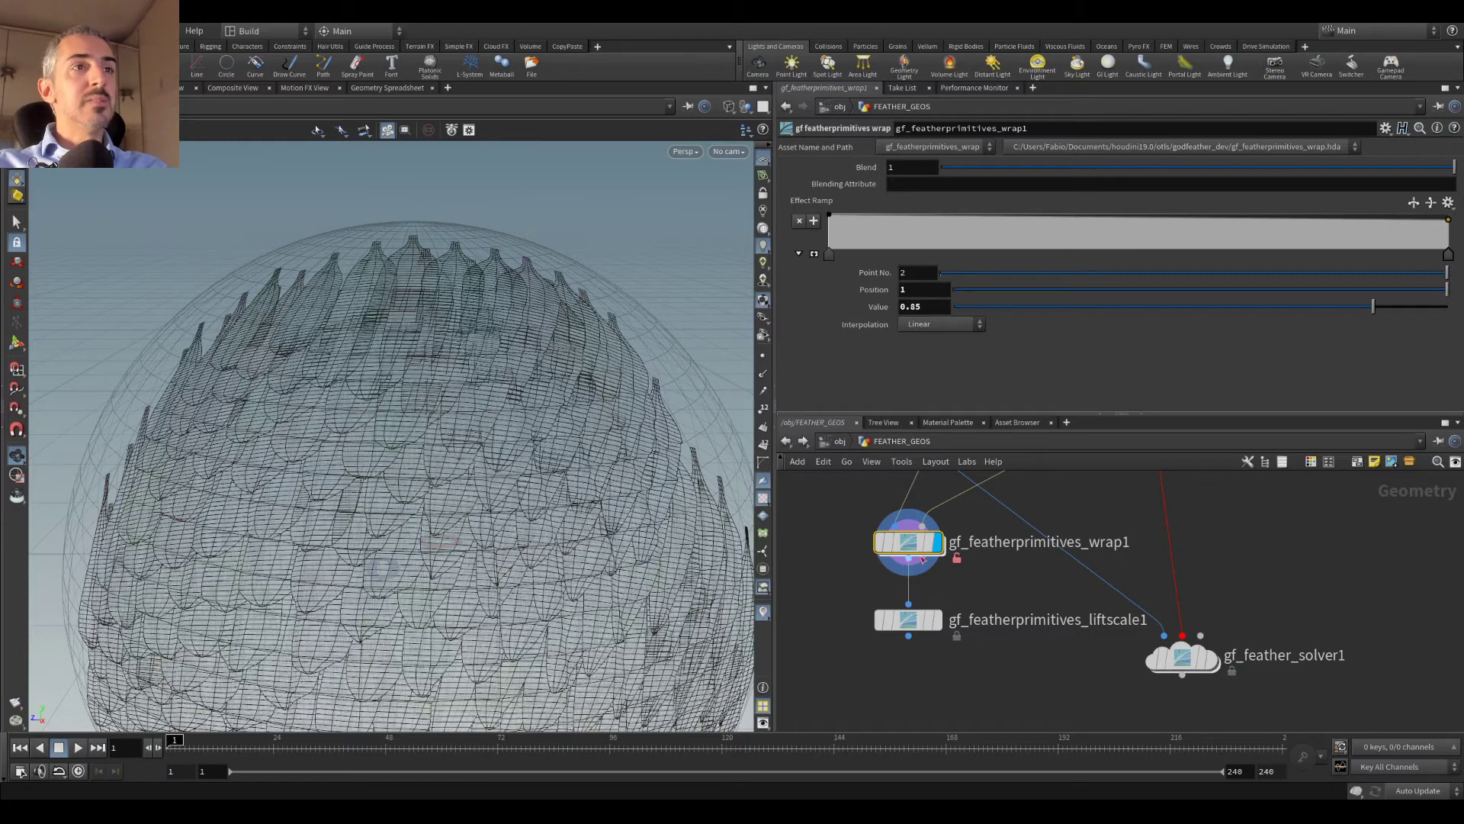
Step: Compare the wireframes of gf_featherprimitives_wrap1, gf_feathers_random_color1 and feathergen1 by displaying each node and viewing the feathers from other angles
{"action": "left_click_drag", "start_coordinate": [488, 408], "coordinate": [534, 457]}
{"action": "middle_click_drag", "start_coordinate": [984, 495], "coordinate": [967, 555]}
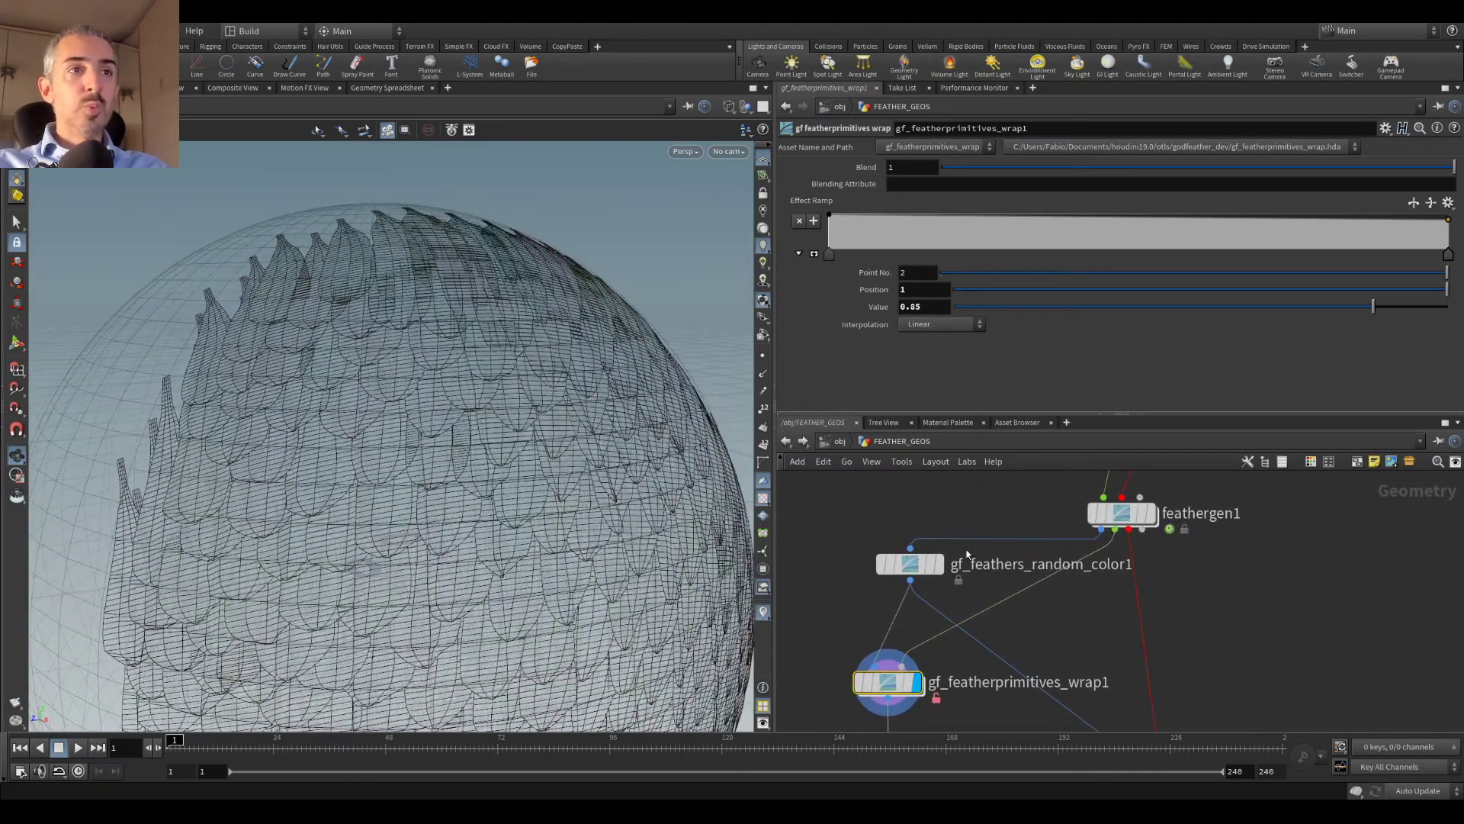
{"action": "left_click", "coordinate": [939, 564]}
{"action": "left_click_drag", "start_coordinate": [476, 409], "coordinate": [499, 485]}
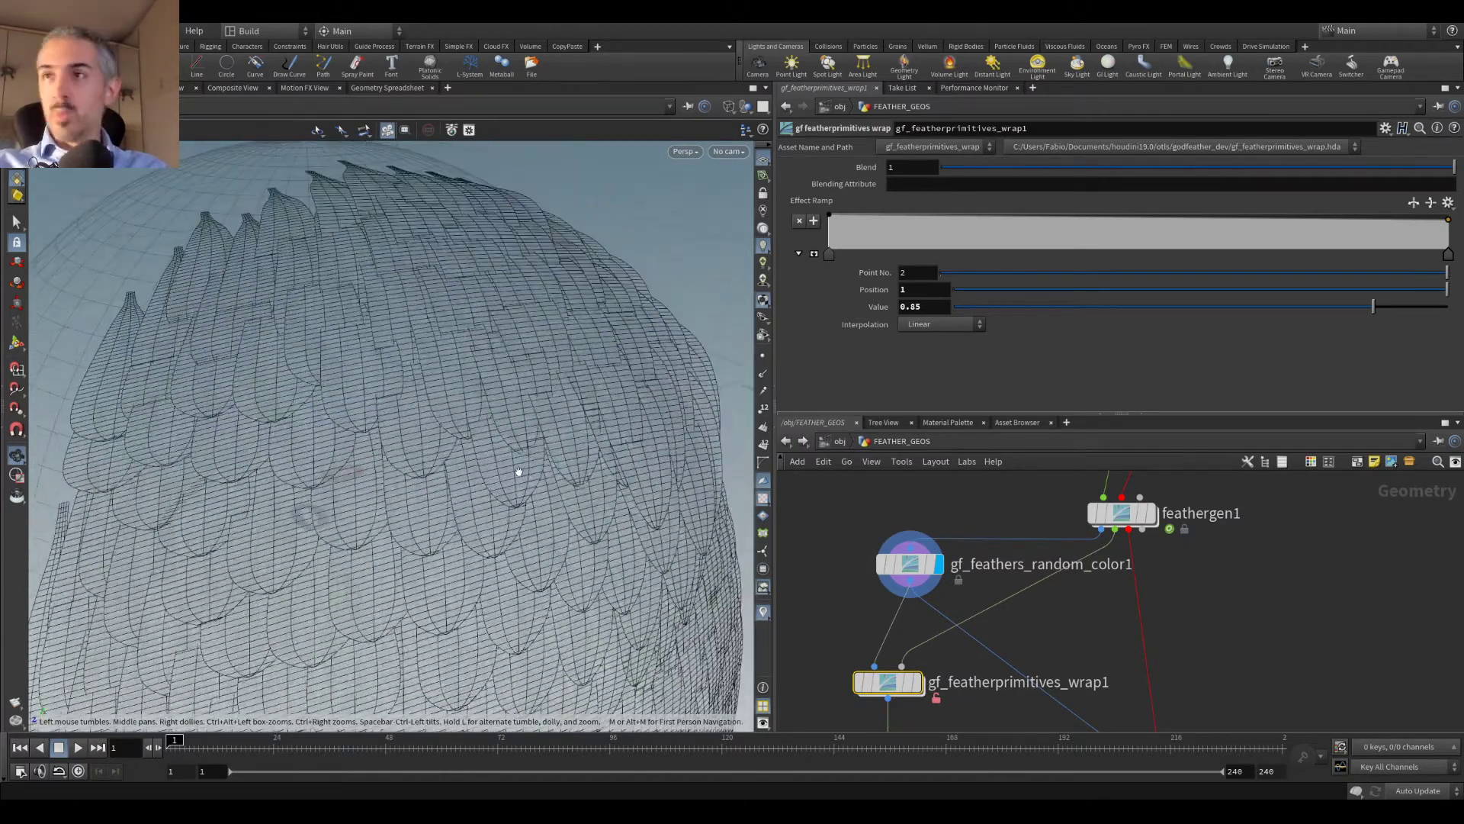
{"action": "left_click", "coordinate": [1153, 513]}
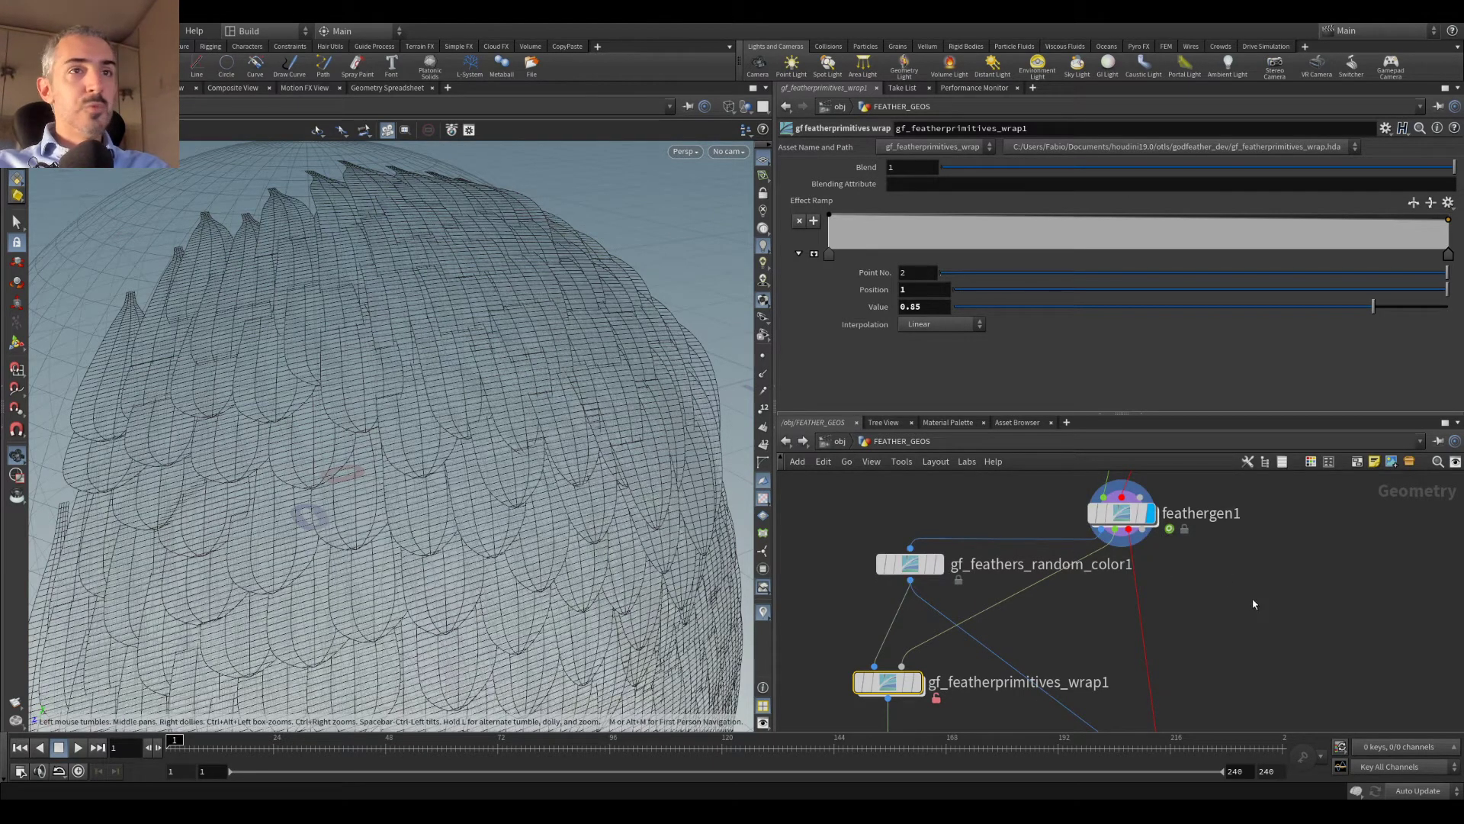
Step: Add a Null node named PROXYES, connect it to the fourth output of feathergen1, and display it
{"action": "middle_click_drag", "start_coordinate": [1254, 604], "coordinate": [1112, 594]}
{"action": "left_click", "coordinate": [998, 492]}
{"action": "key", "text": "Tab"}
{"action": "type", "text": "null"}
{"action": "key", "text": "Return"}
{"action": "left_click", "coordinate": [1119, 606]}
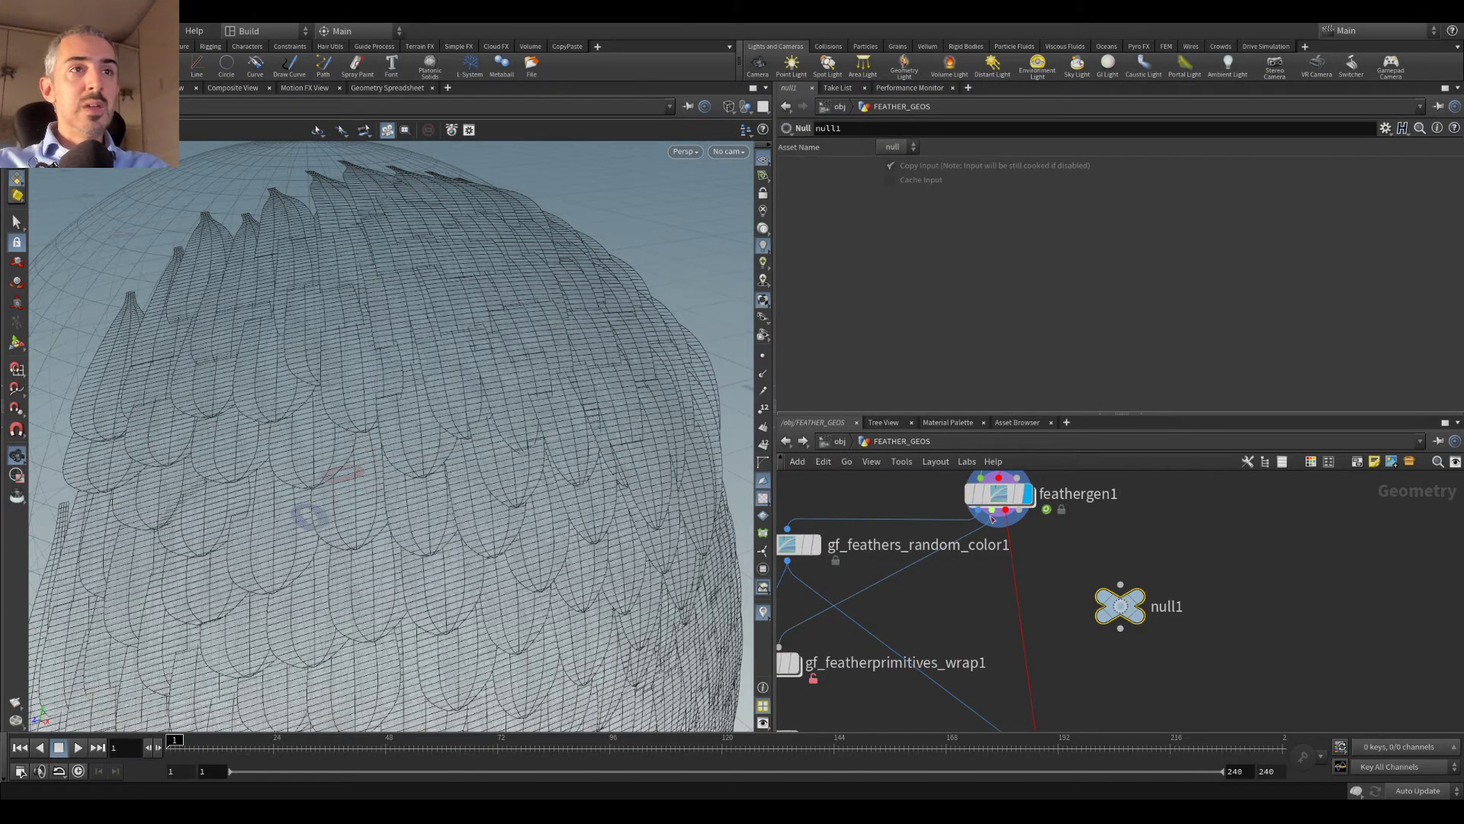
{"action": "left_click_drag", "start_coordinate": [1023, 523], "coordinate": [1119, 599]}
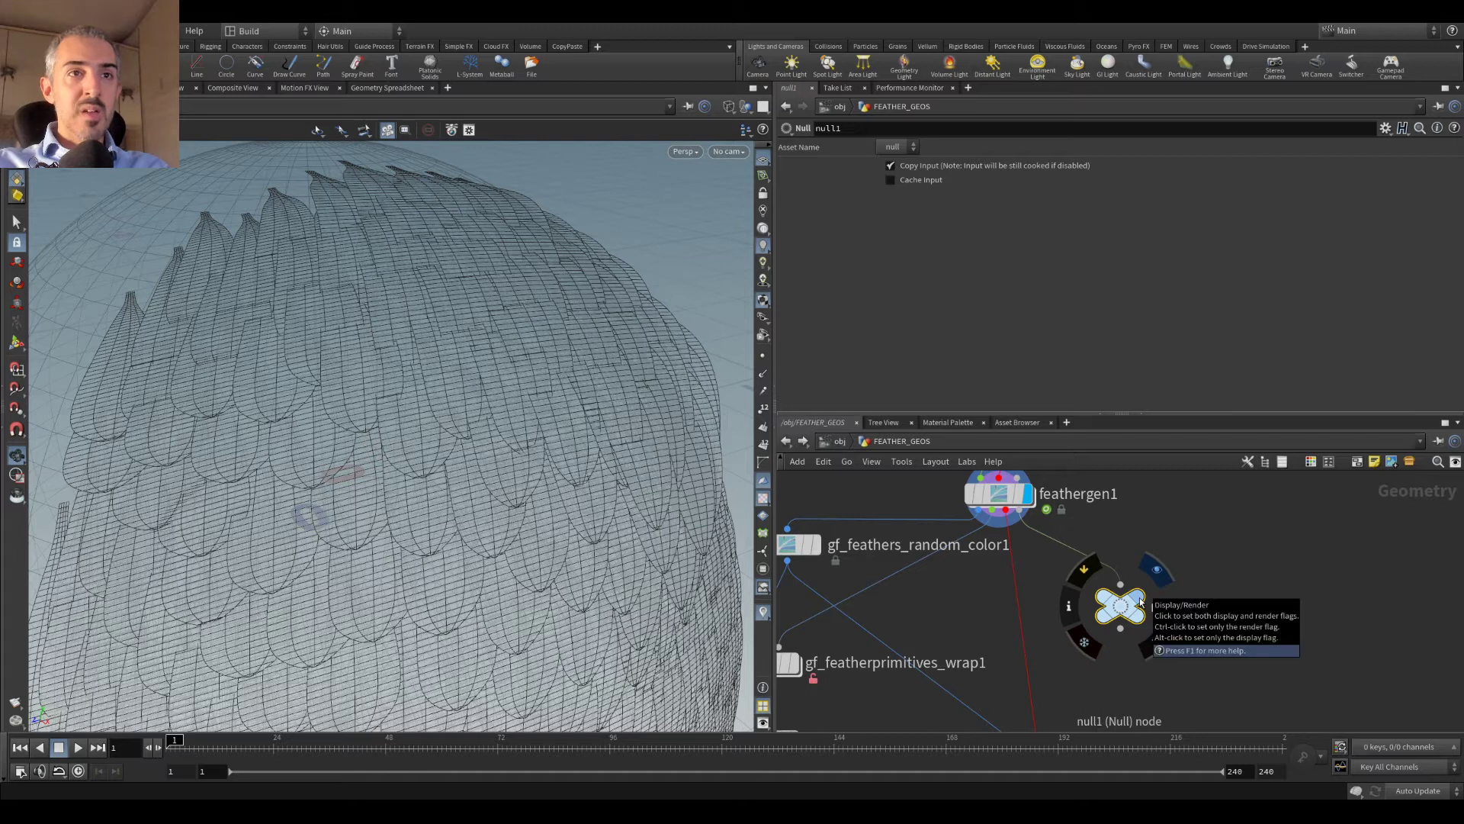
{"action": "double_click", "coordinate": [1166, 606]}
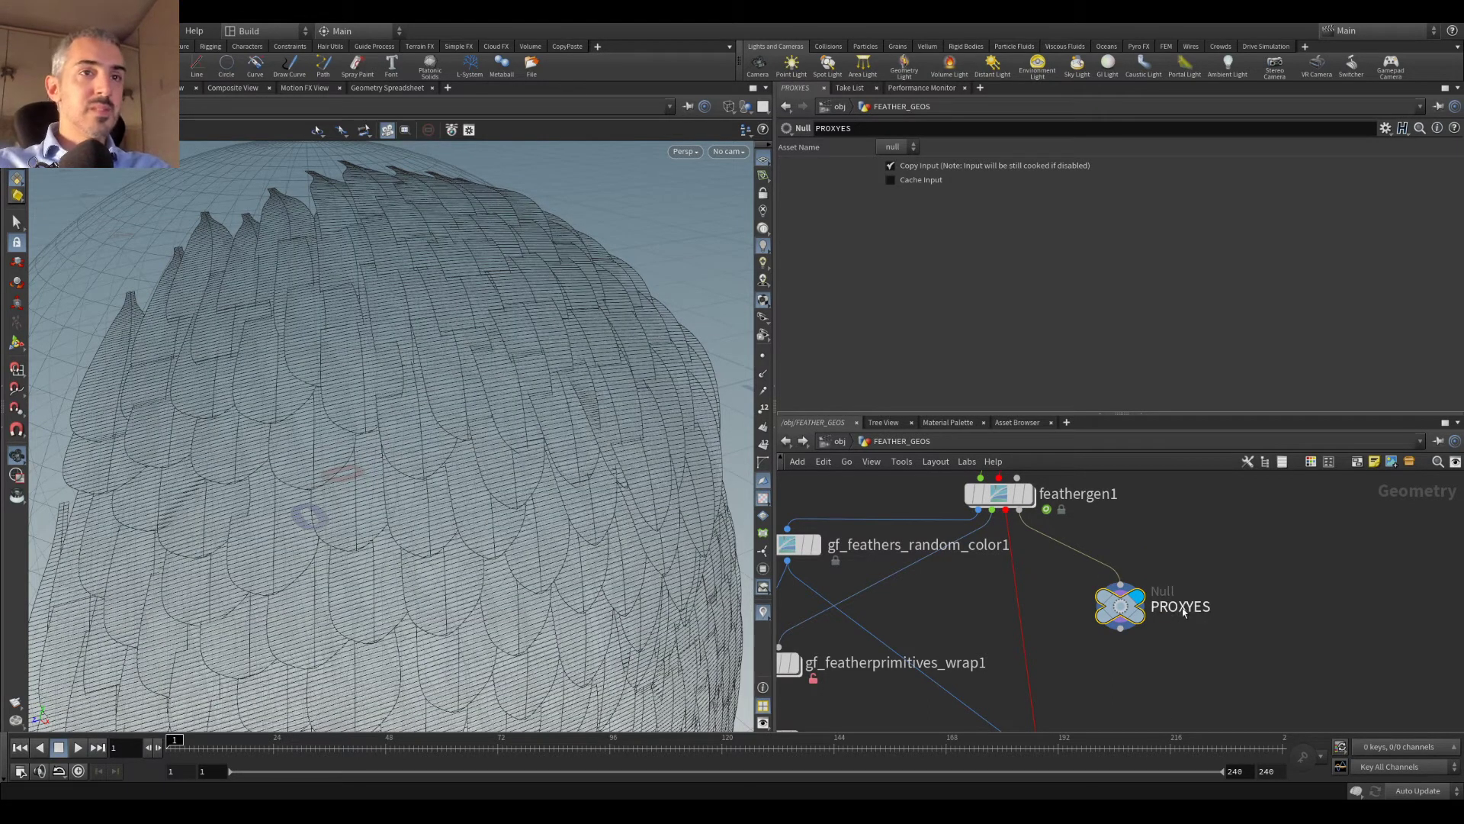
Step: In feathergen1's Proxy Geos Properties, set Cross Subdiv to 1 and Internal Resampling to 8, and inspect the proxy feathers
{"action": "left_click", "coordinate": [1008, 490]}
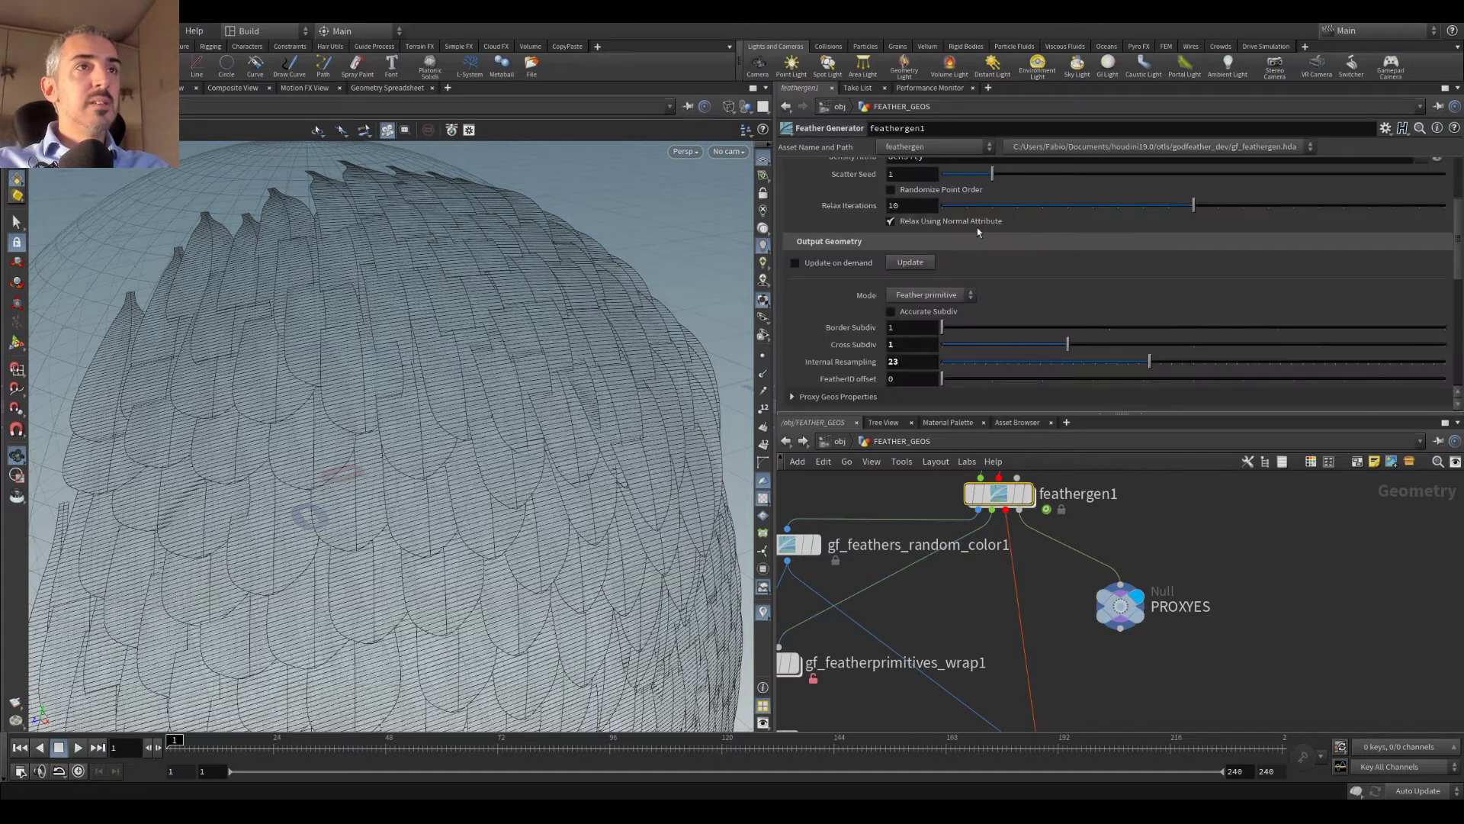
{"action": "scroll", "coordinate": [1030, 305], "scroll_direction": "up", "scroll_amount": 3}
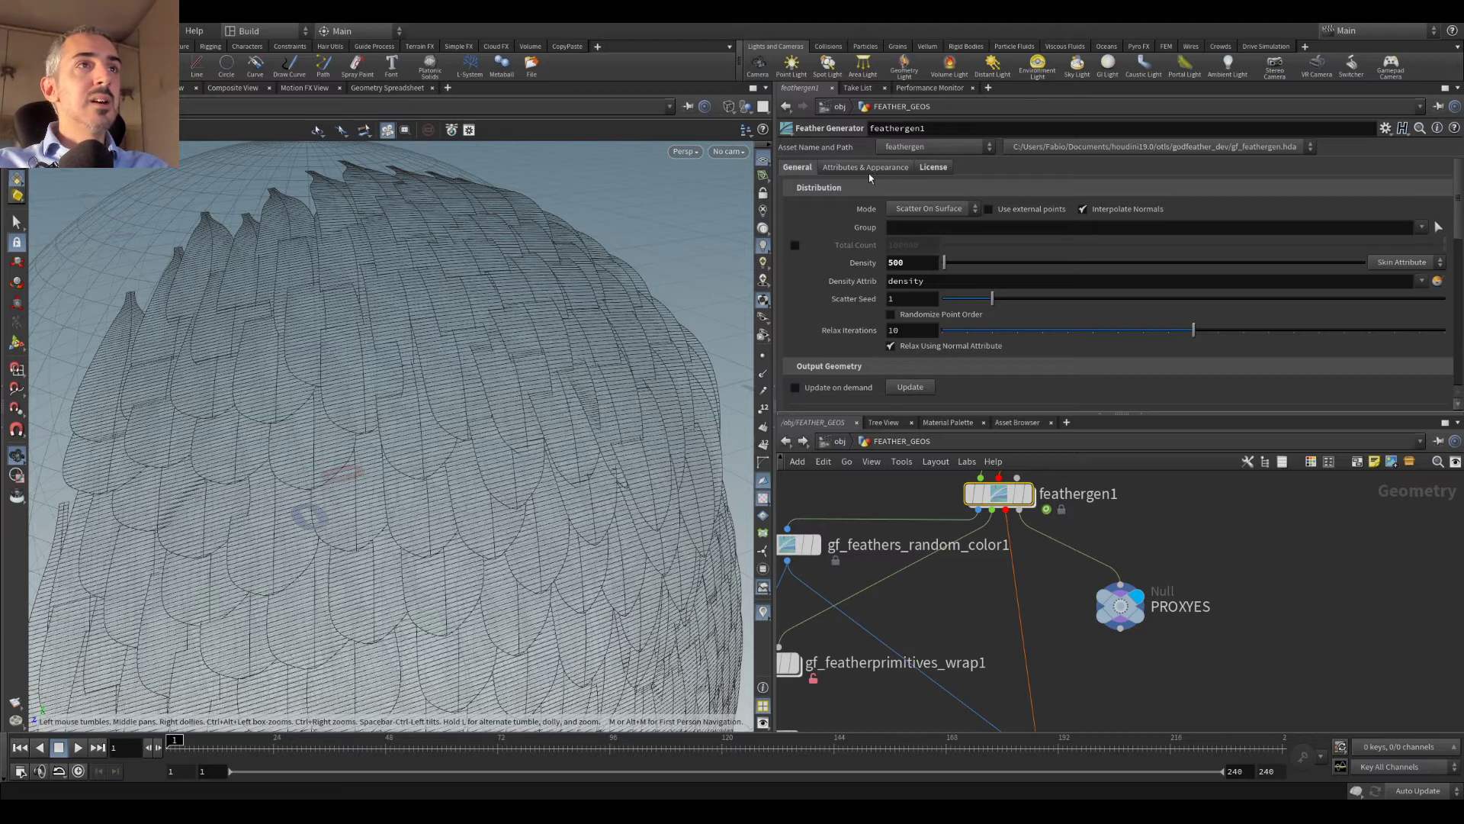
{"action": "scroll", "coordinate": [851, 282], "scroll_direction": "down", "scroll_amount": 5}
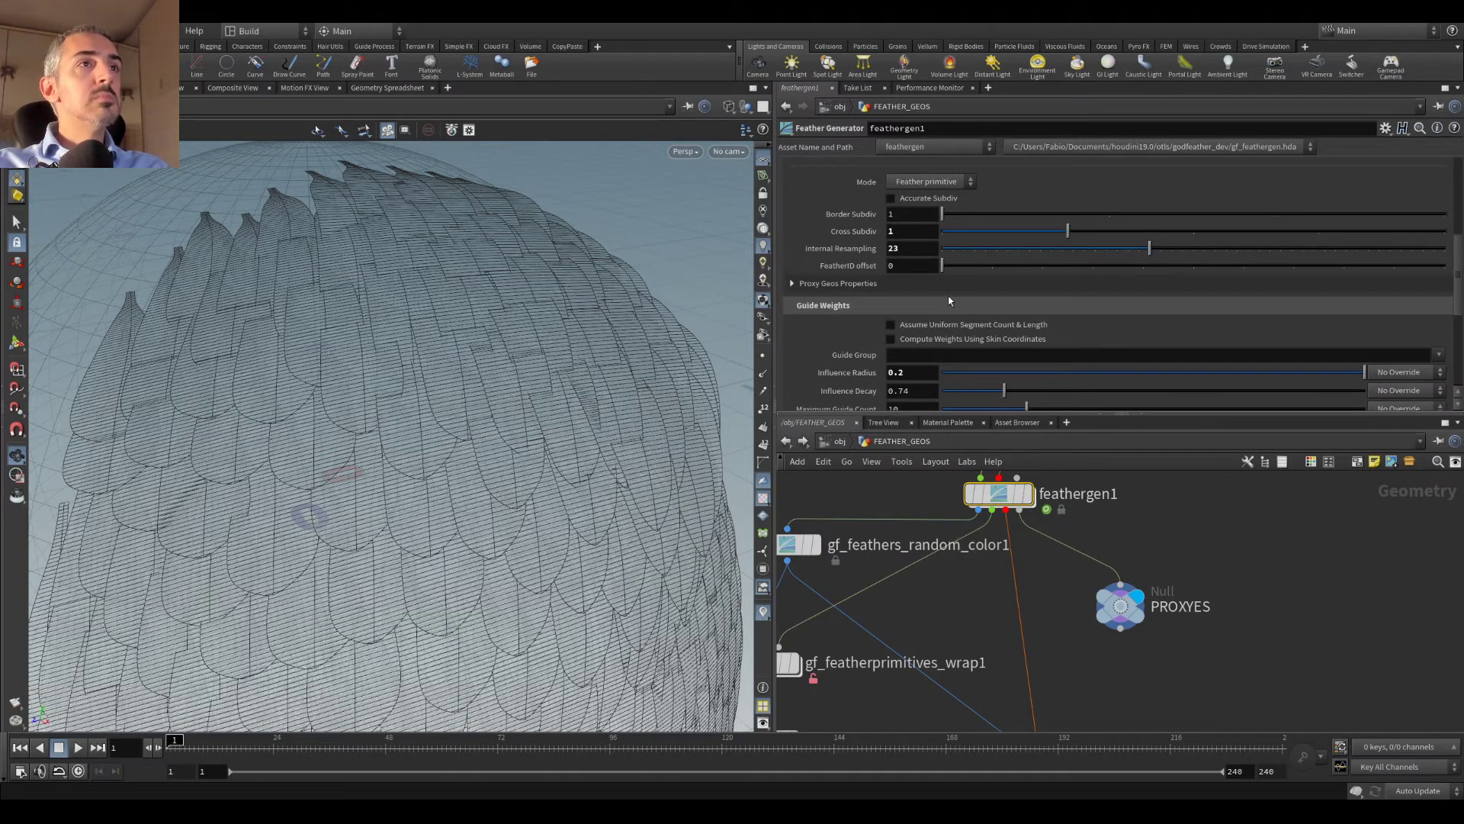
{"action": "scroll", "coordinate": [938, 298], "scroll_direction": "down", "scroll_amount": 1}
{"action": "scroll", "coordinate": [938, 300], "scroll_direction": "up", "scroll_amount": 3}
{"action": "left_click", "coordinate": [849, 312]}
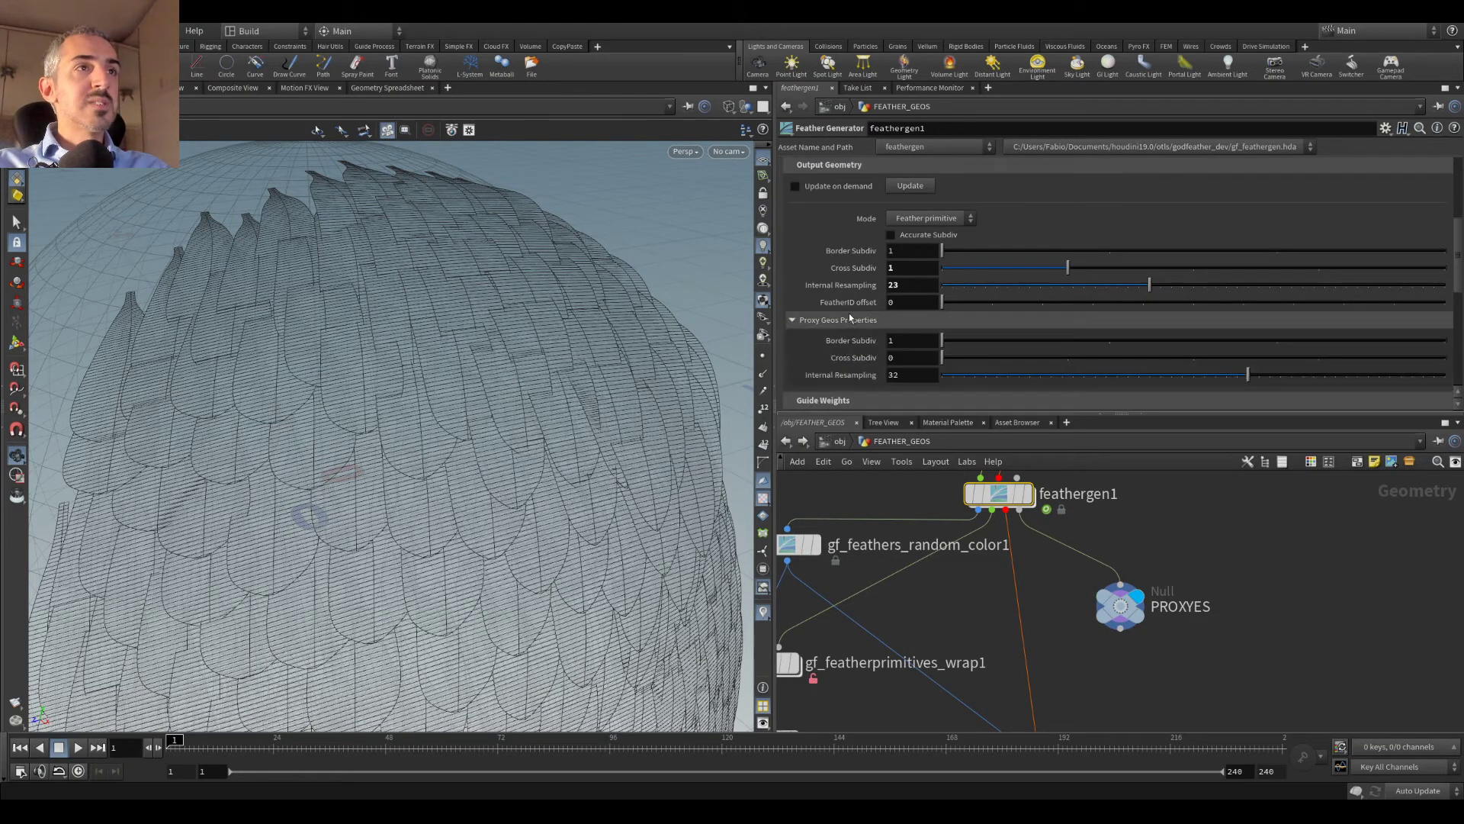
{"action": "scroll", "coordinate": [849, 312], "scroll_direction": "down", "scroll_amount": 2}
{"action": "left_click_drag", "start_coordinate": [604, 406], "coordinate": [549, 313]}
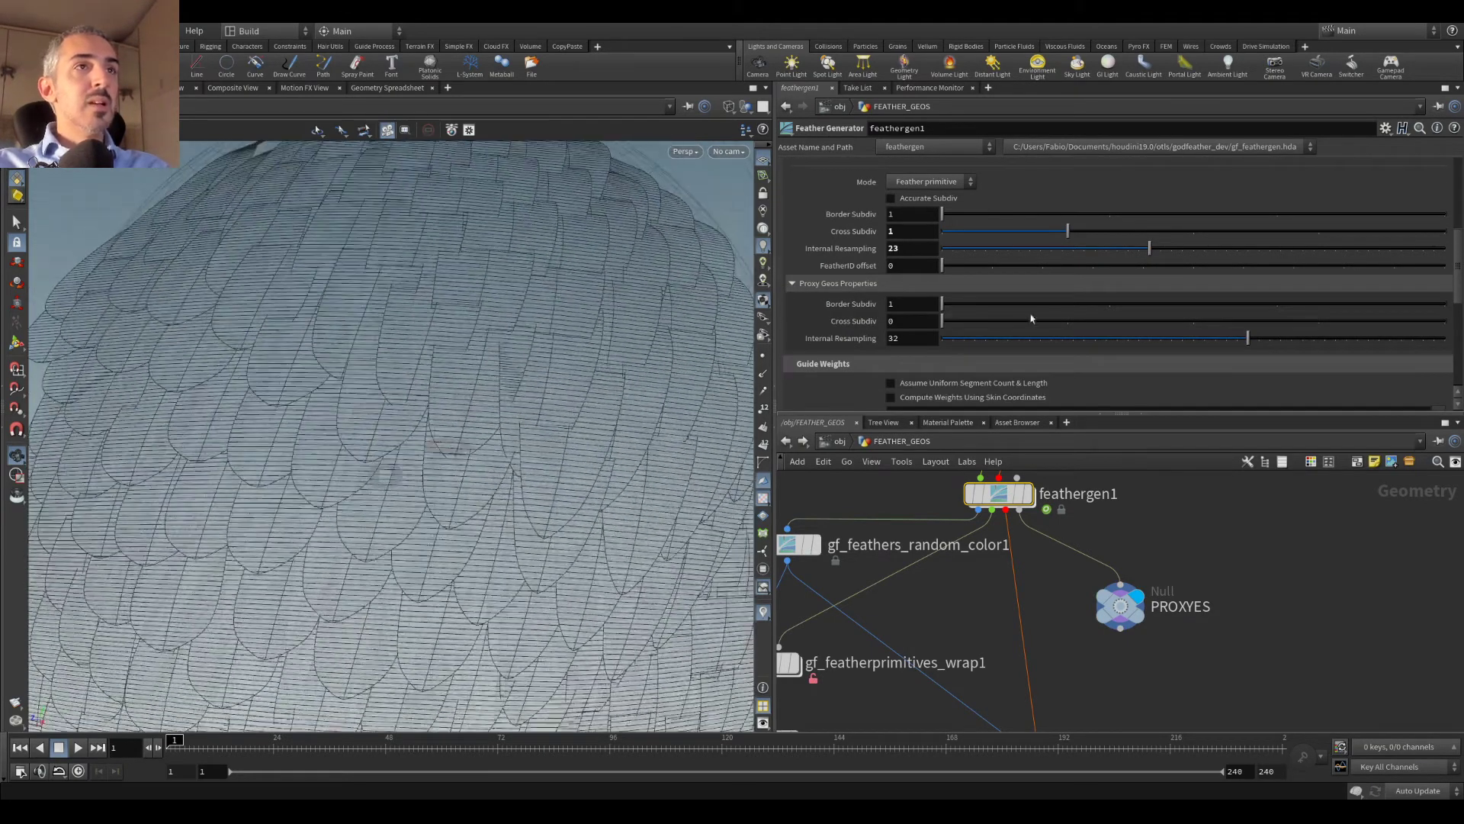
{"action": "left_click_drag", "start_coordinate": [1046, 321], "coordinate": [989, 347]}
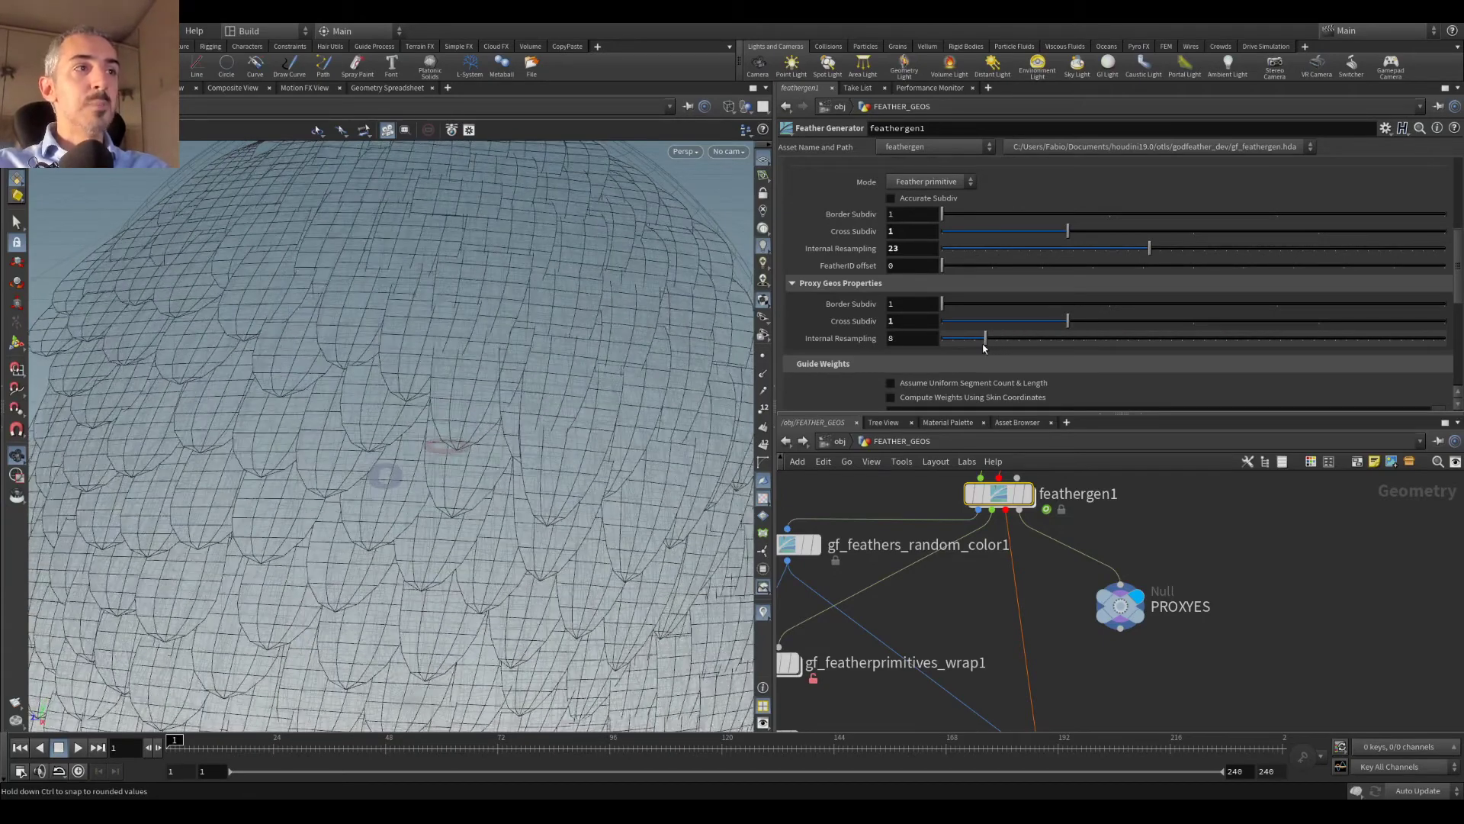
{"action": "left_click_drag", "start_coordinate": [686, 376], "coordinate": [488, 331]}
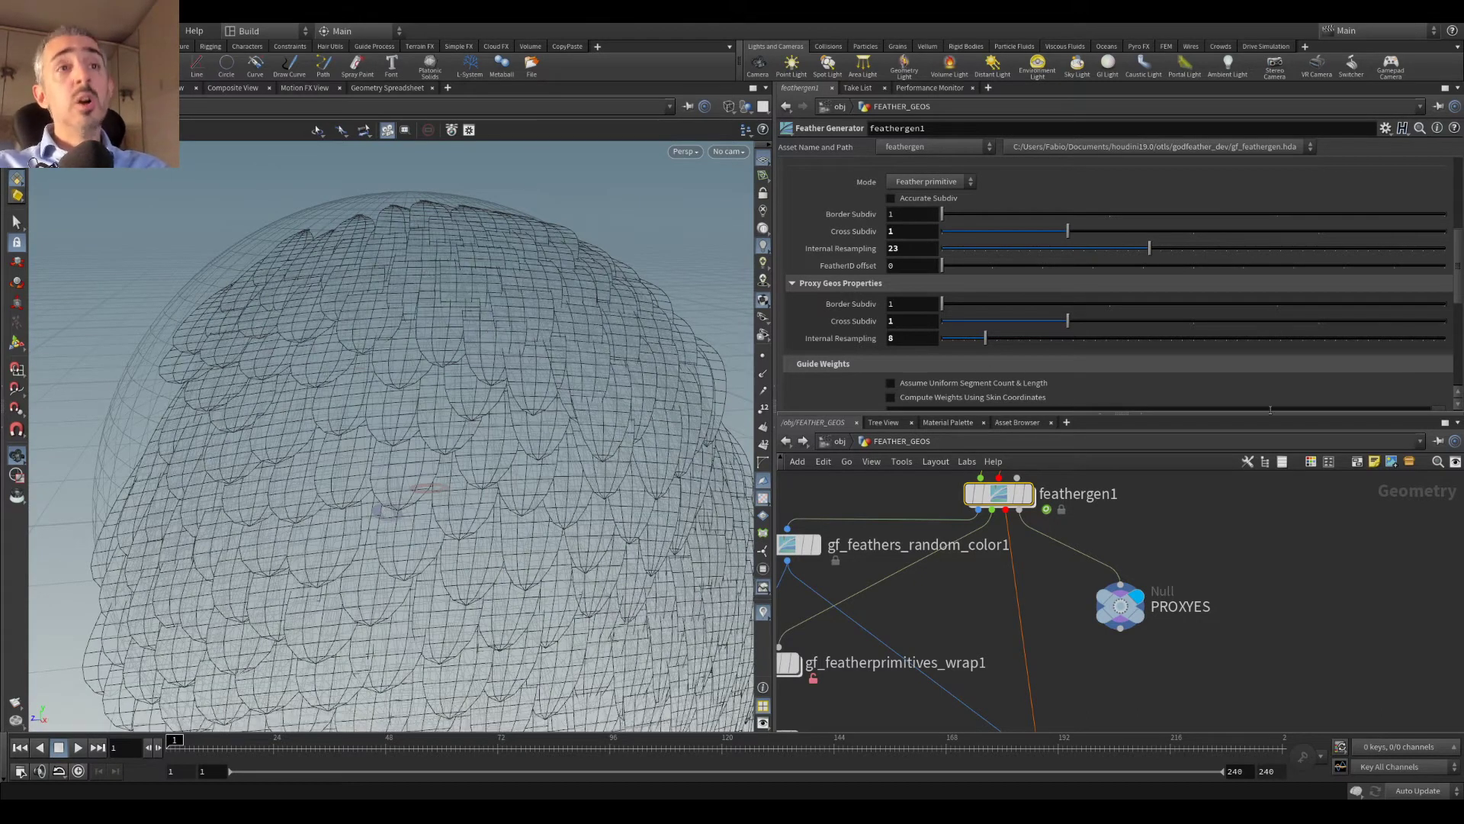
Step: Duplicate gf_feather_solver1, connect PROXYES to the first input of the copy, and place the copy below PROXYES
{"action": "scroll", "coordinate": [1044, 610], "scroll_direction": "down", "scroll_amount": 3}
{"action": "scroll", "coordinate": [1041, 617], "scroll_direction": "up", "scroll_amount": 3}
{"action": "scroll", "coordinate": [1060, 595], "scroll_direction": "down", "scroll_amount": 3}
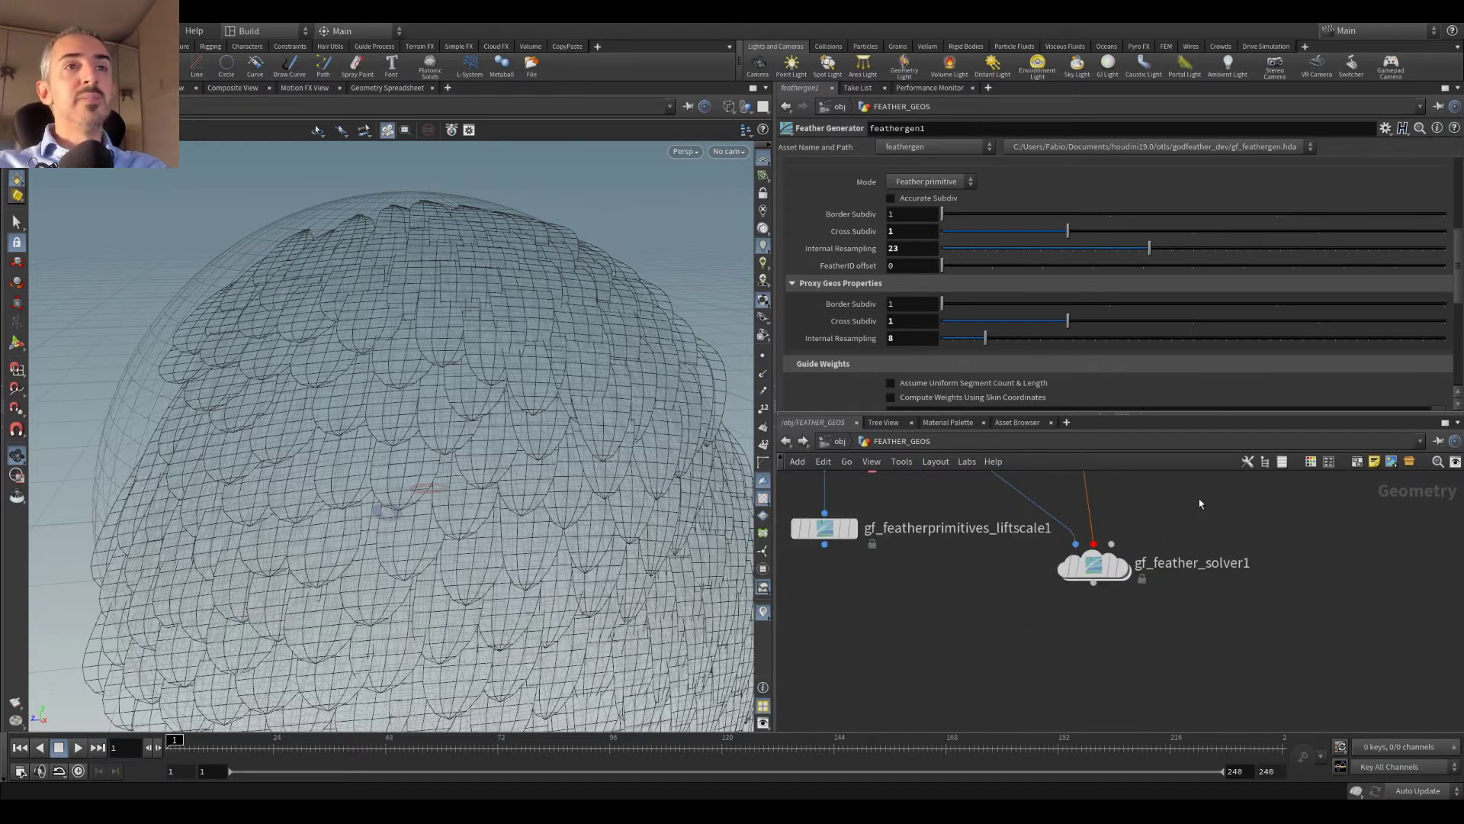
{"action": "scroll", "coordinate": [1149, 571], "scroll_direction": "up", "scroll_amount": 3}
{"action": "mouse_move", "coordinate": [1136, 547]}
{"action": "left_mouse_down"}
{"action": "mouse_move", "coordinate": [1187, 614]}
{"action": "mouse_move", "coordinate": [1150, 533]}
{"action": "left_mouse_up"}
{"action": "scroll", "coordinate": [1266, 588], "scroll_direction": "down", "scroll_amount": 1}
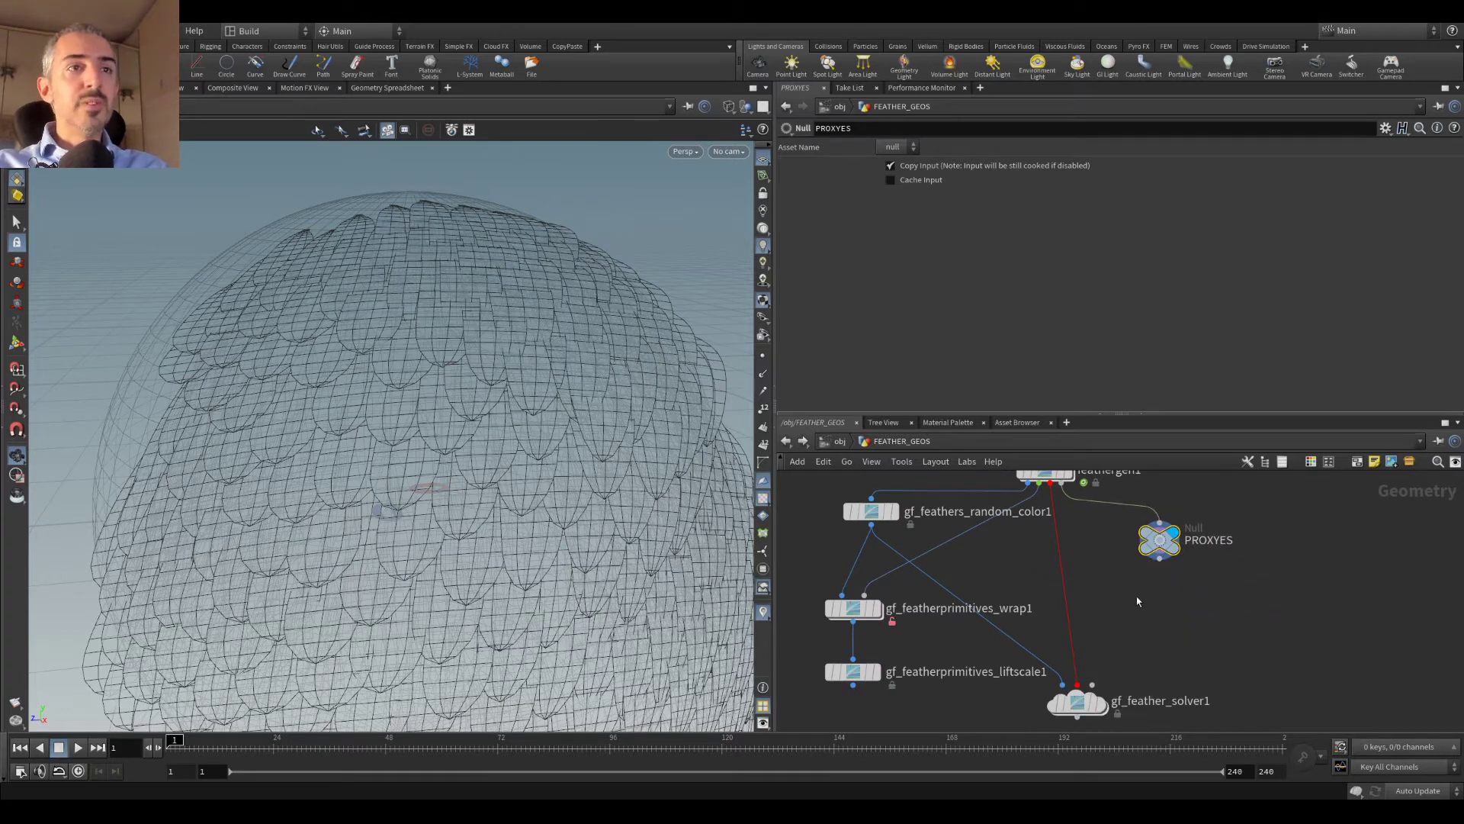
{"action": "middle_click_drag", "start_coordinate": [1151, 632], "coordinate": [1065, 572]}
{"action": "left_click_drag", "start_coordinate": [980, 635], "coordinate": [1239, 573], "text": "alt"}
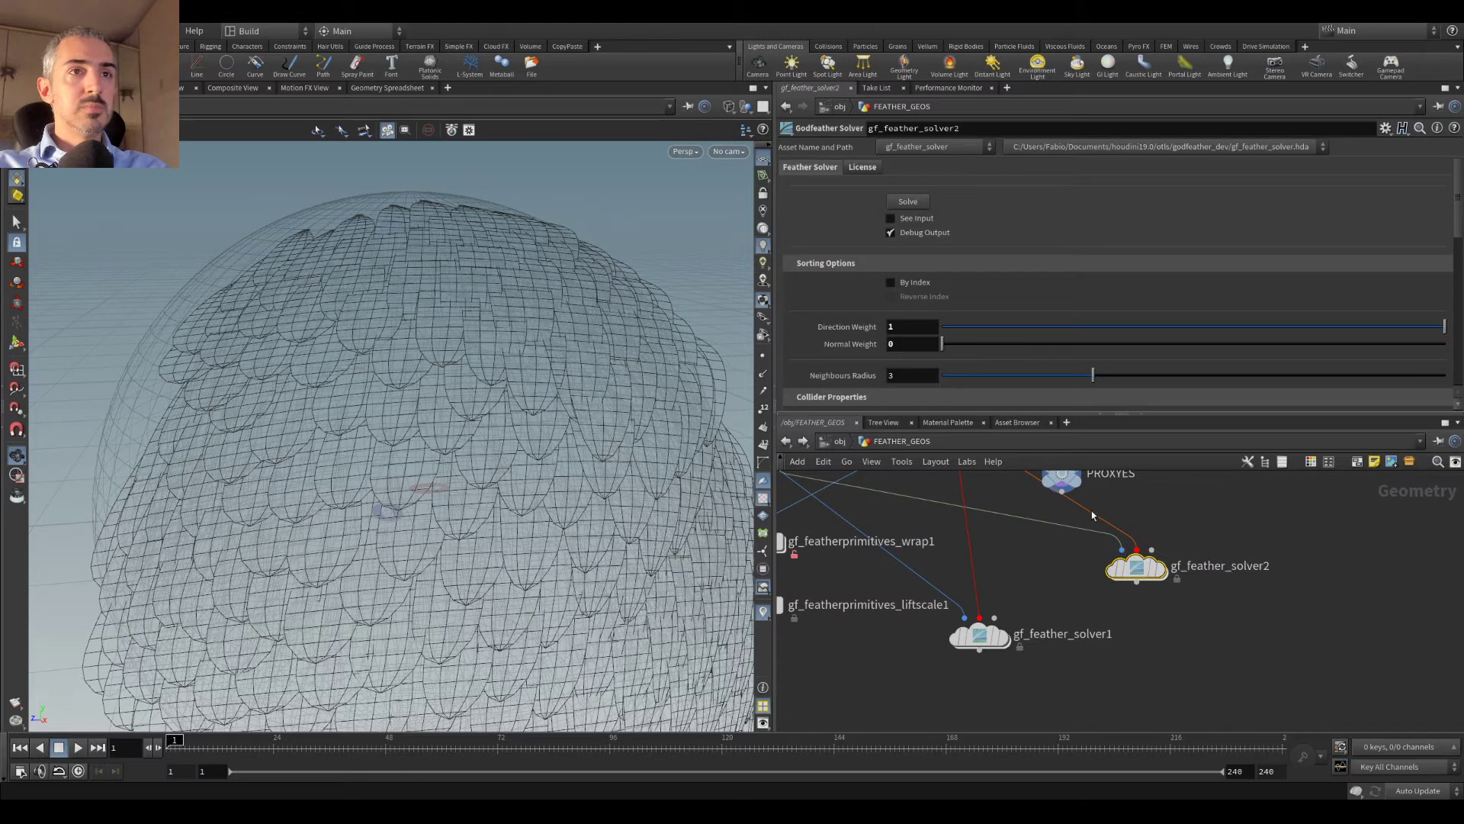
{"action": "left_click_drag", "start_coordinate": [1138, 571], "coordinate": [1164, 546]}
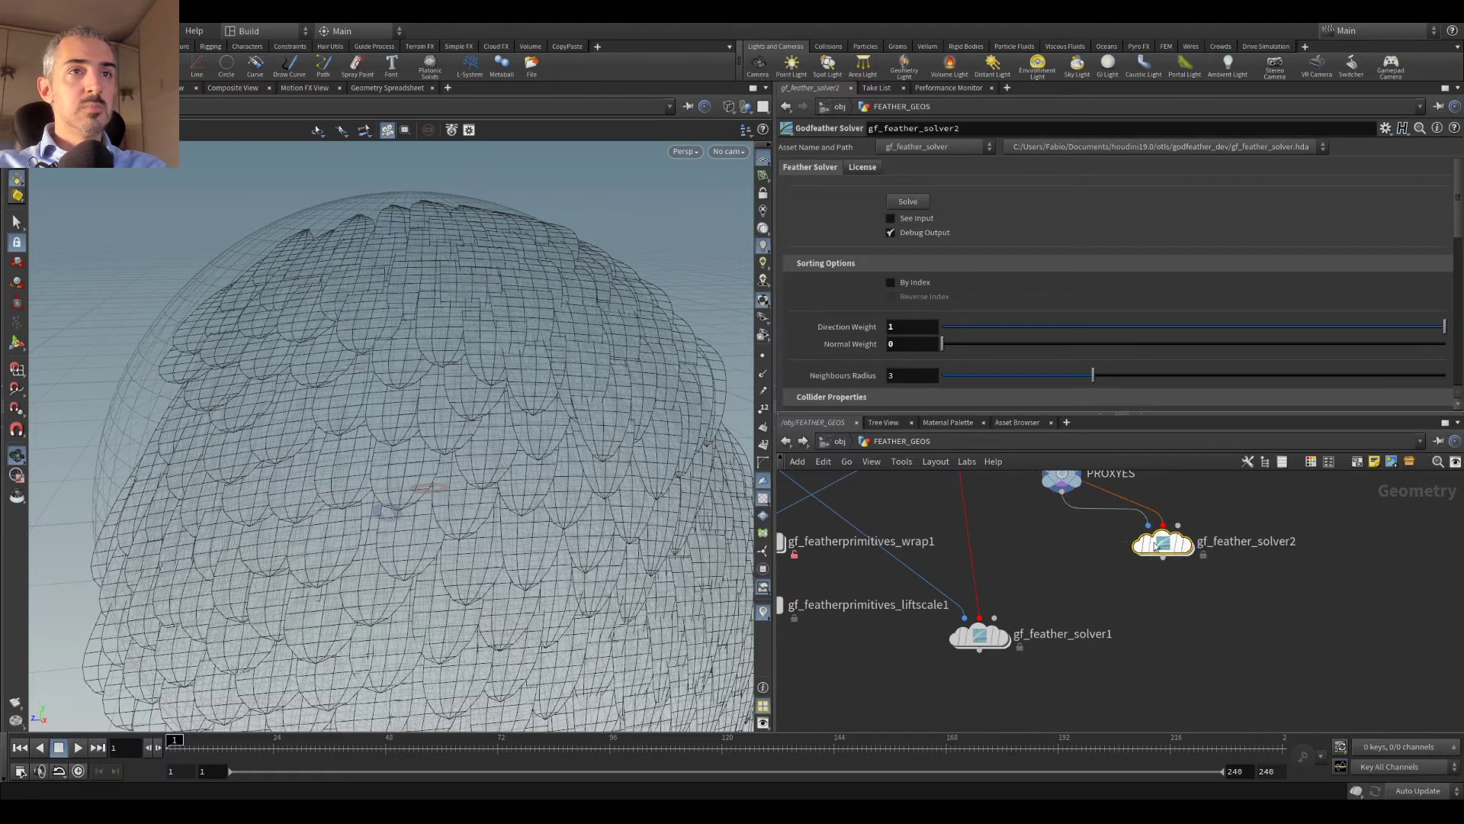
Step: Solve the proxy feathers with gf_feather_solver2, close the console and view the result shaded
{"action": "left_click", "coordinate": [912, 203]}
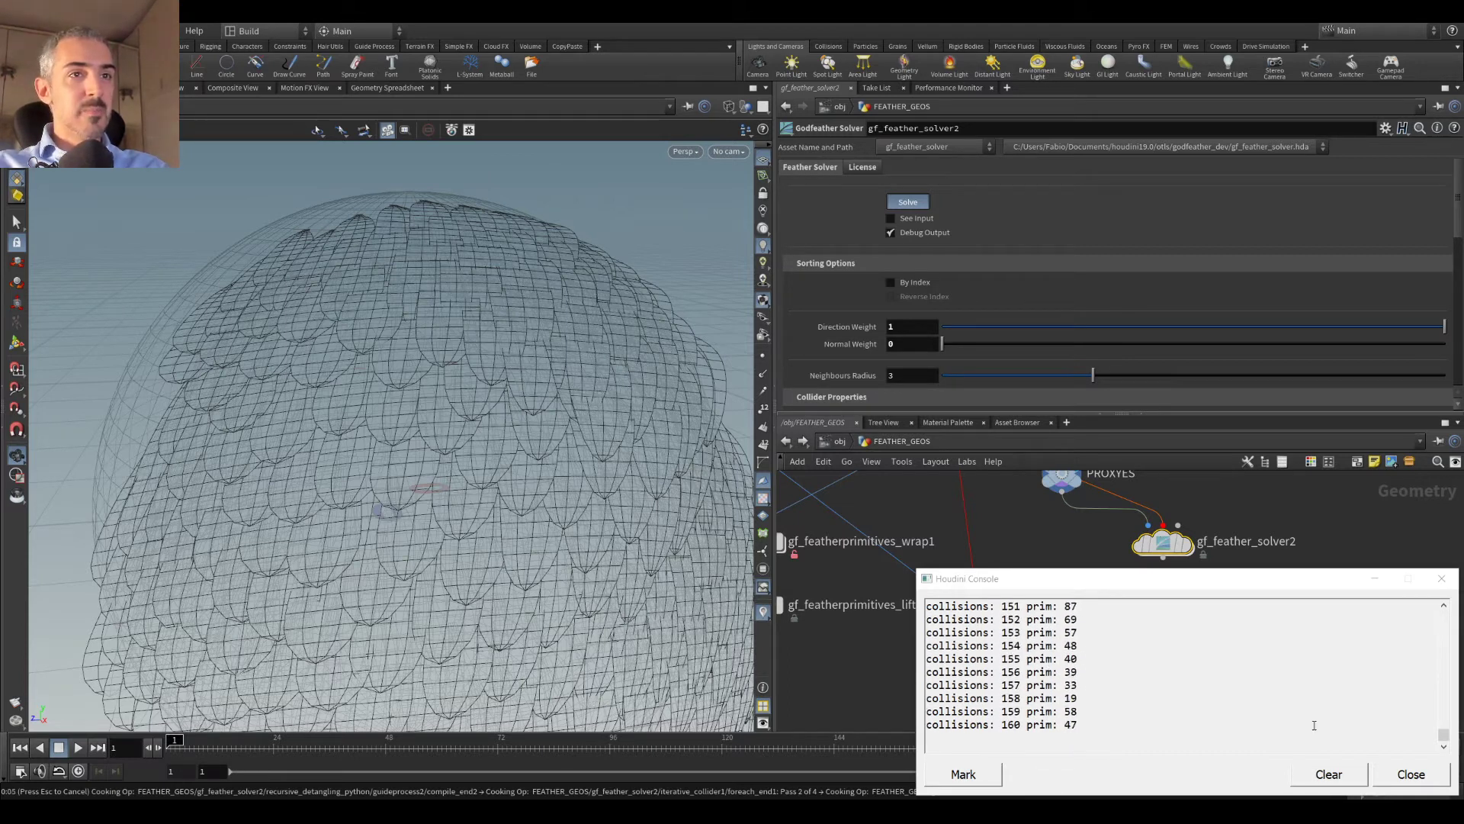
{"action": "left_click", "coordinate": [1415, 774]}
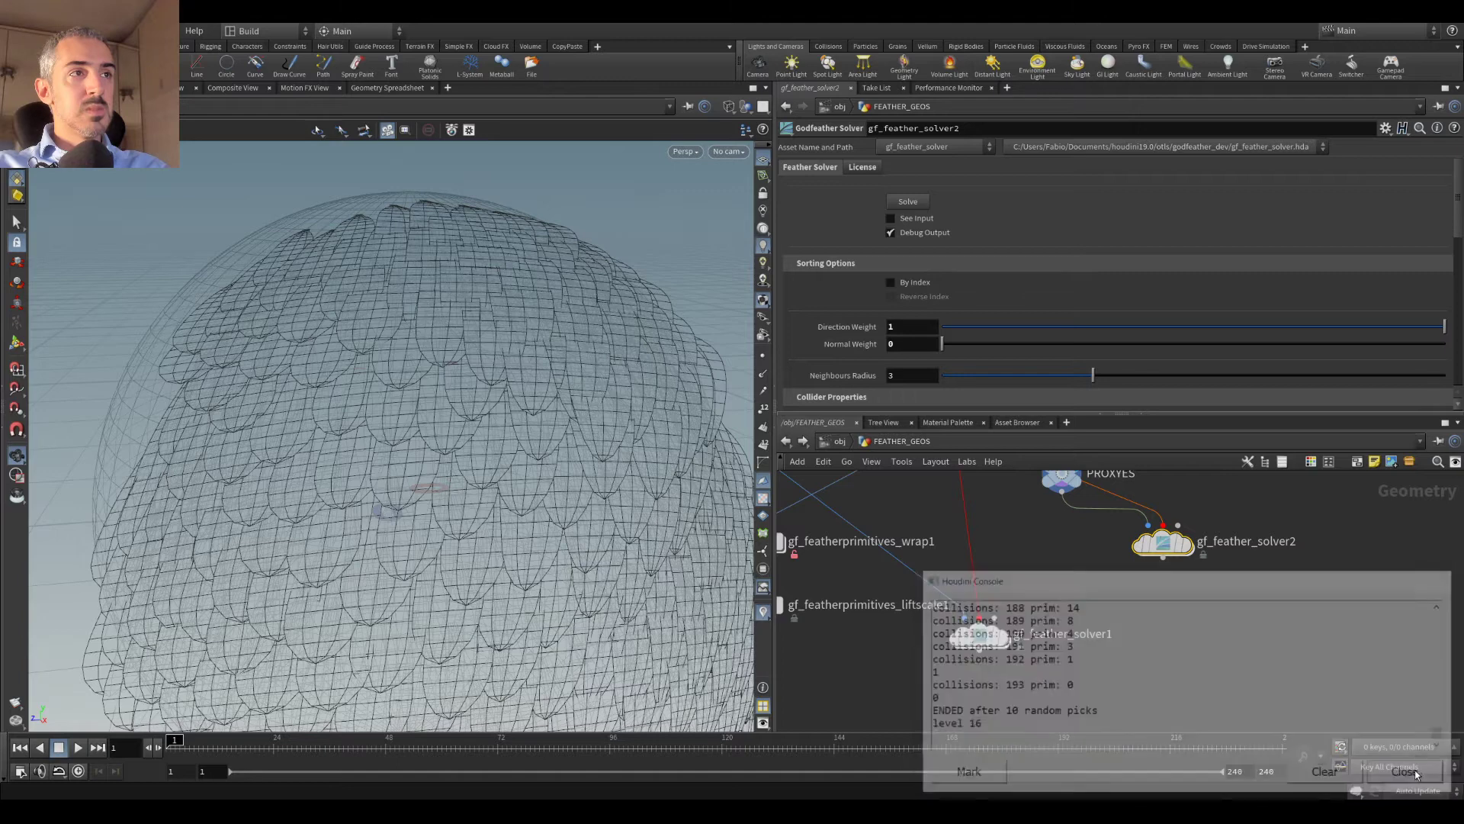
{"action": "key", "text": "w"}
{"action": "left_click_drag", "start_coordinate": [423, 323], "coordinate": [427, 359]}
Step: Add a Gf Feathers Deform node below gf_feather_solver2
{"action": "middle_click_drag", "start_coordinate": [1171, 549], "coordinate": [1091, 610]}
{"action": "mouse_move", "coordinate": [1090, 610]}
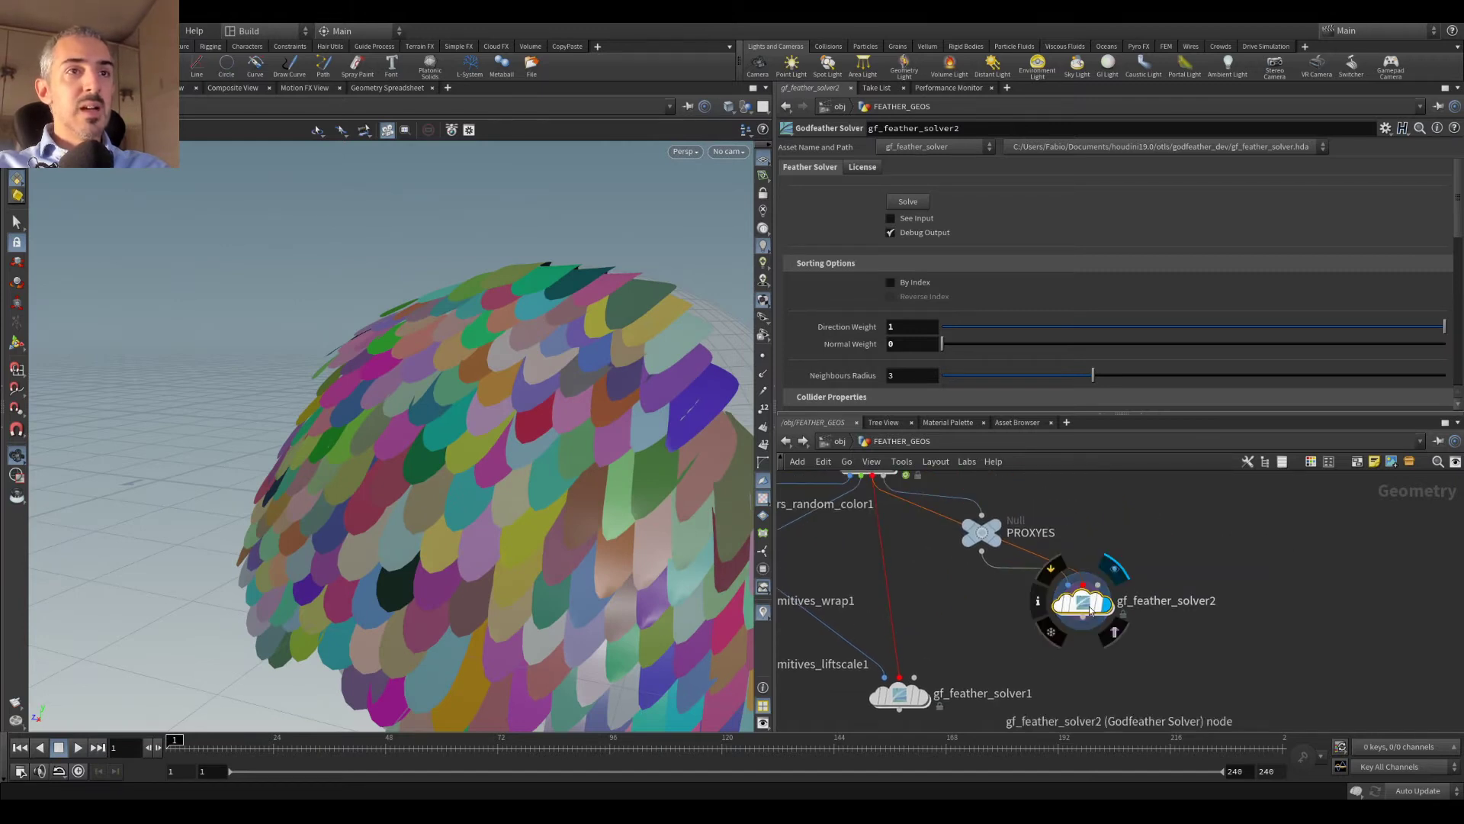
{"action": "key", "text": "Tab"}
{"action": "type", "text": "feather"}
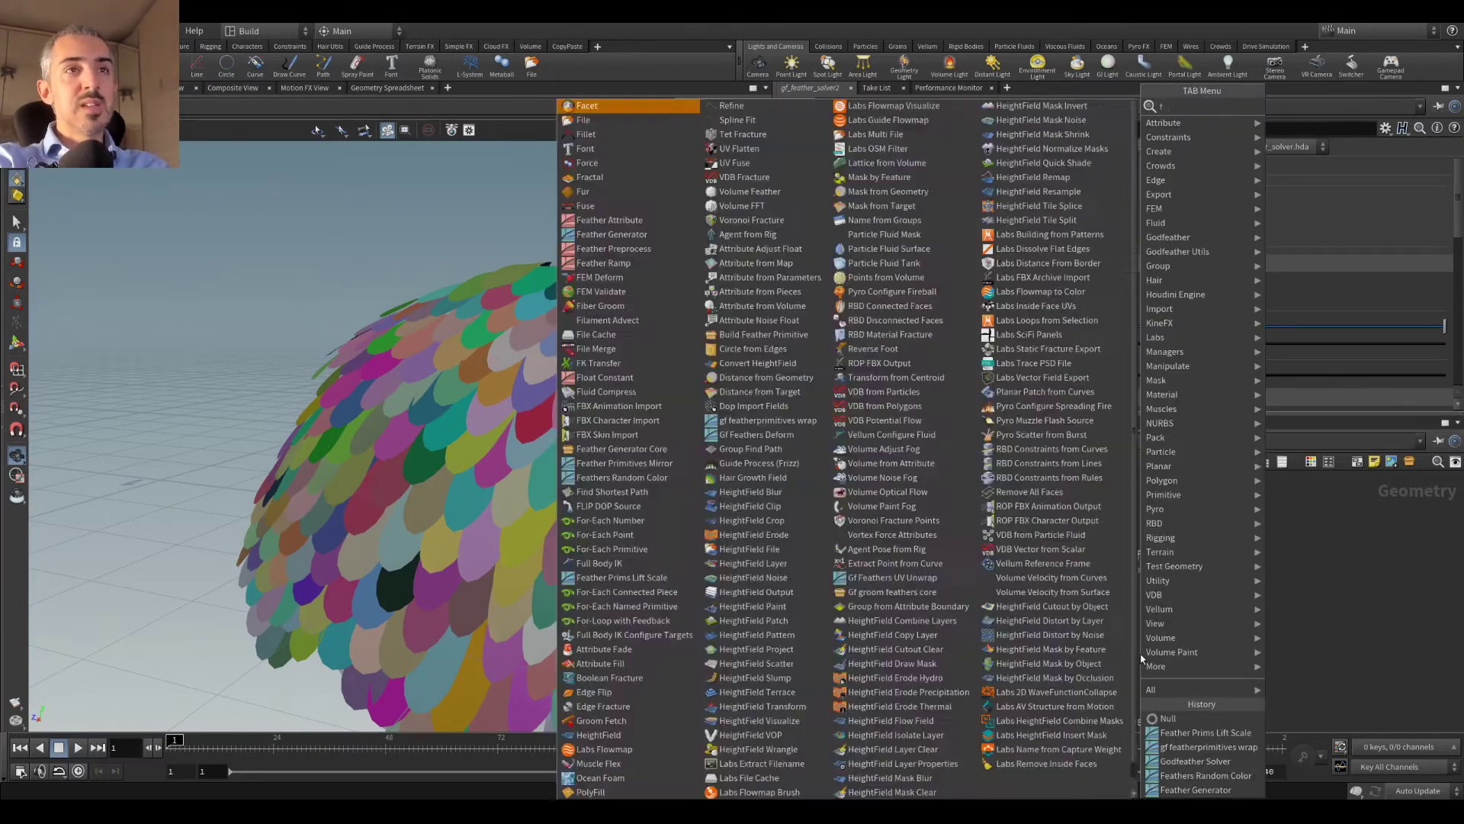
{"action": "key", "text": "Down"}
{"action": "key", "text": "Down"}
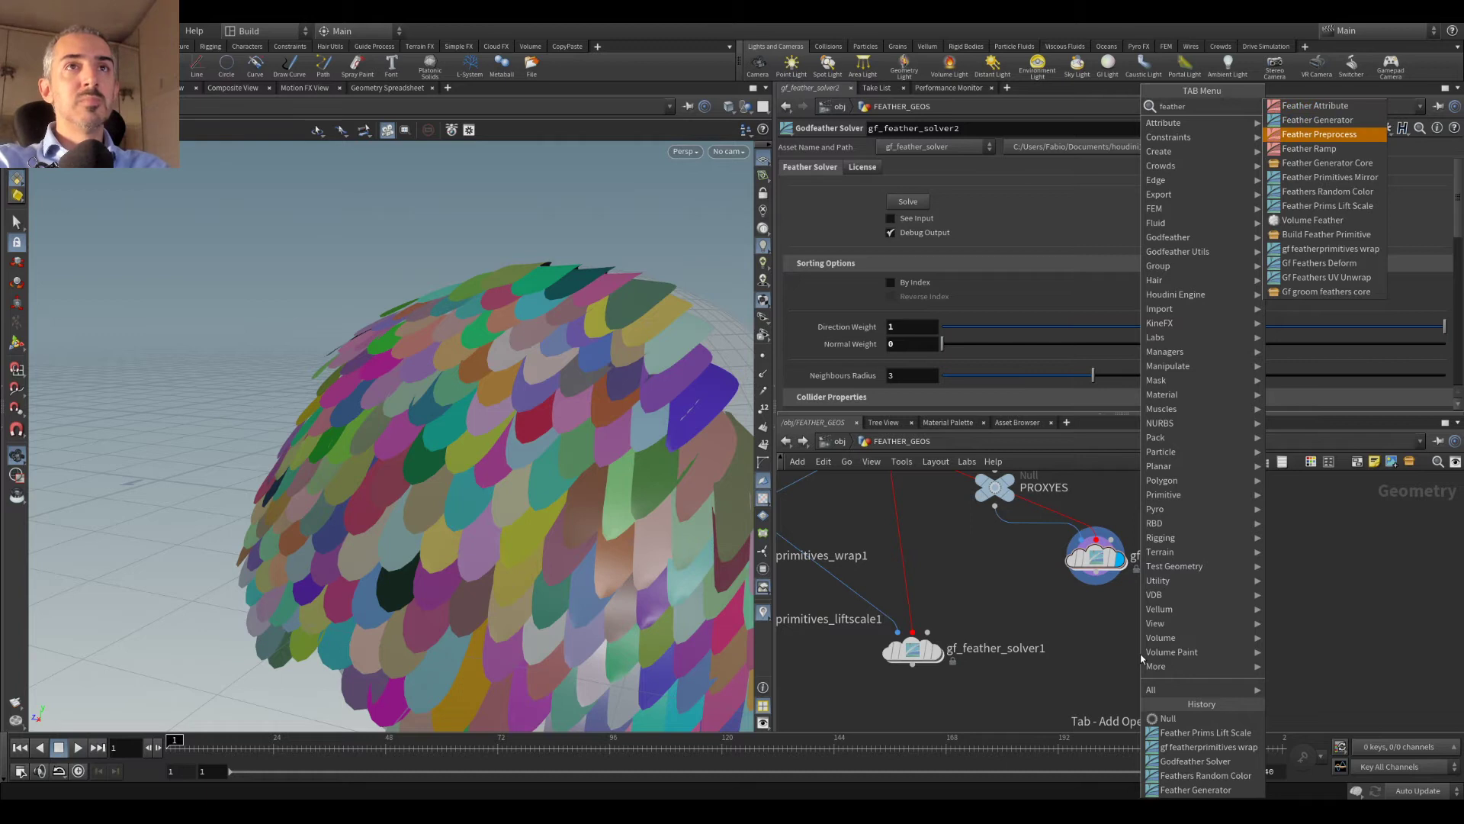
{"action": "left_click", "coordinate": [1319, 262]}
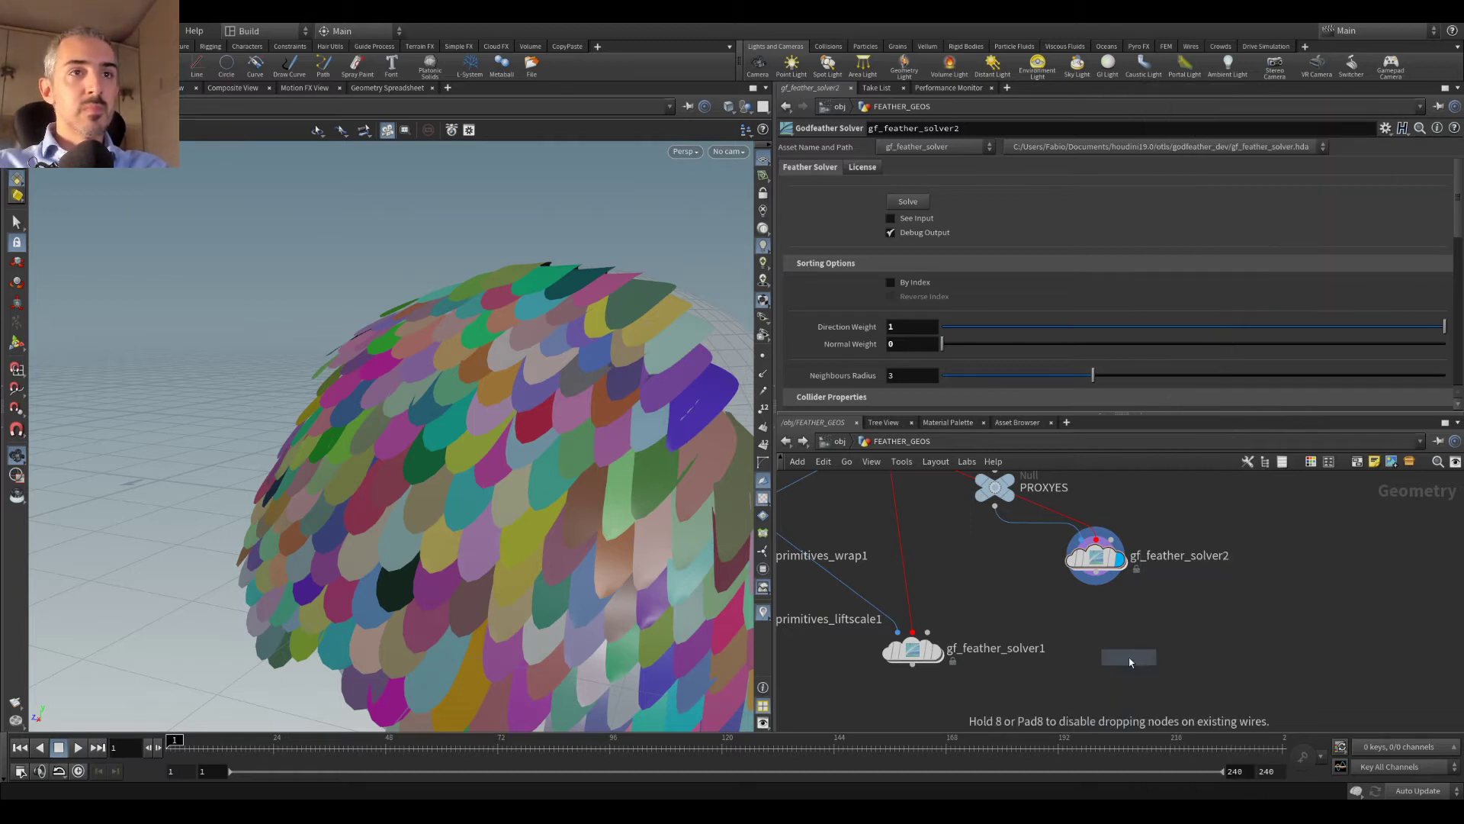
{"action": "left_click", "coordinate": [1131, 662]}
Step: Wire feathergen1, PROXYES and gf_feather_solver2 into the three inputs of gf_feathers_deform1, in that order, and display the deform node
{"action": "middle_click_drag", "start_coordinate": [970, 483], "coordinate": [976, 562]}
{"action": "left_click", "coordinate": [868, 510]}
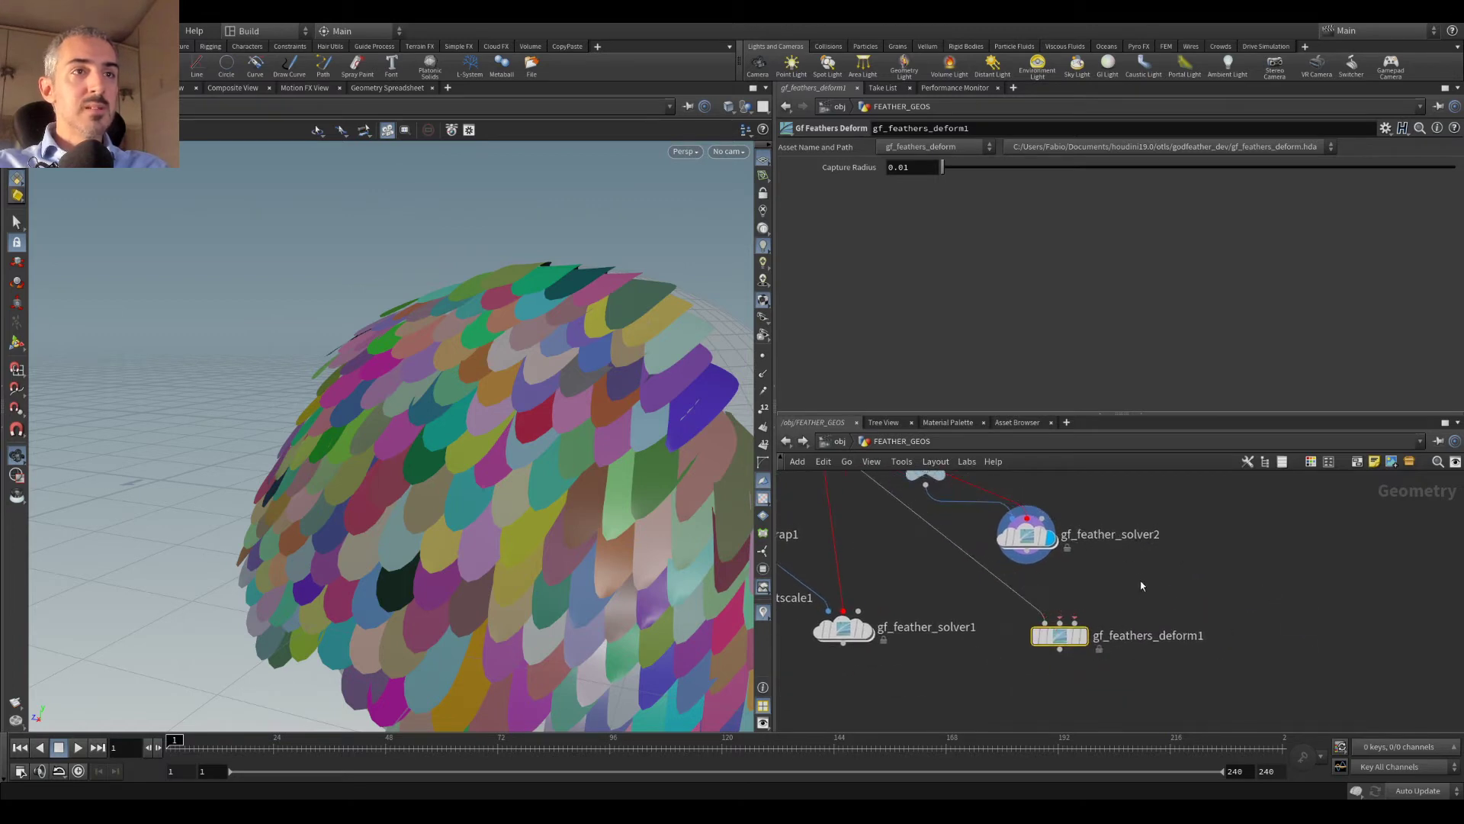
{"action": "middle_click_drag", "start_coordinate": [1098, 587], "coordinate": [1133, 629]}
{"action": "left_click", "coordinate": [1078, 649]}
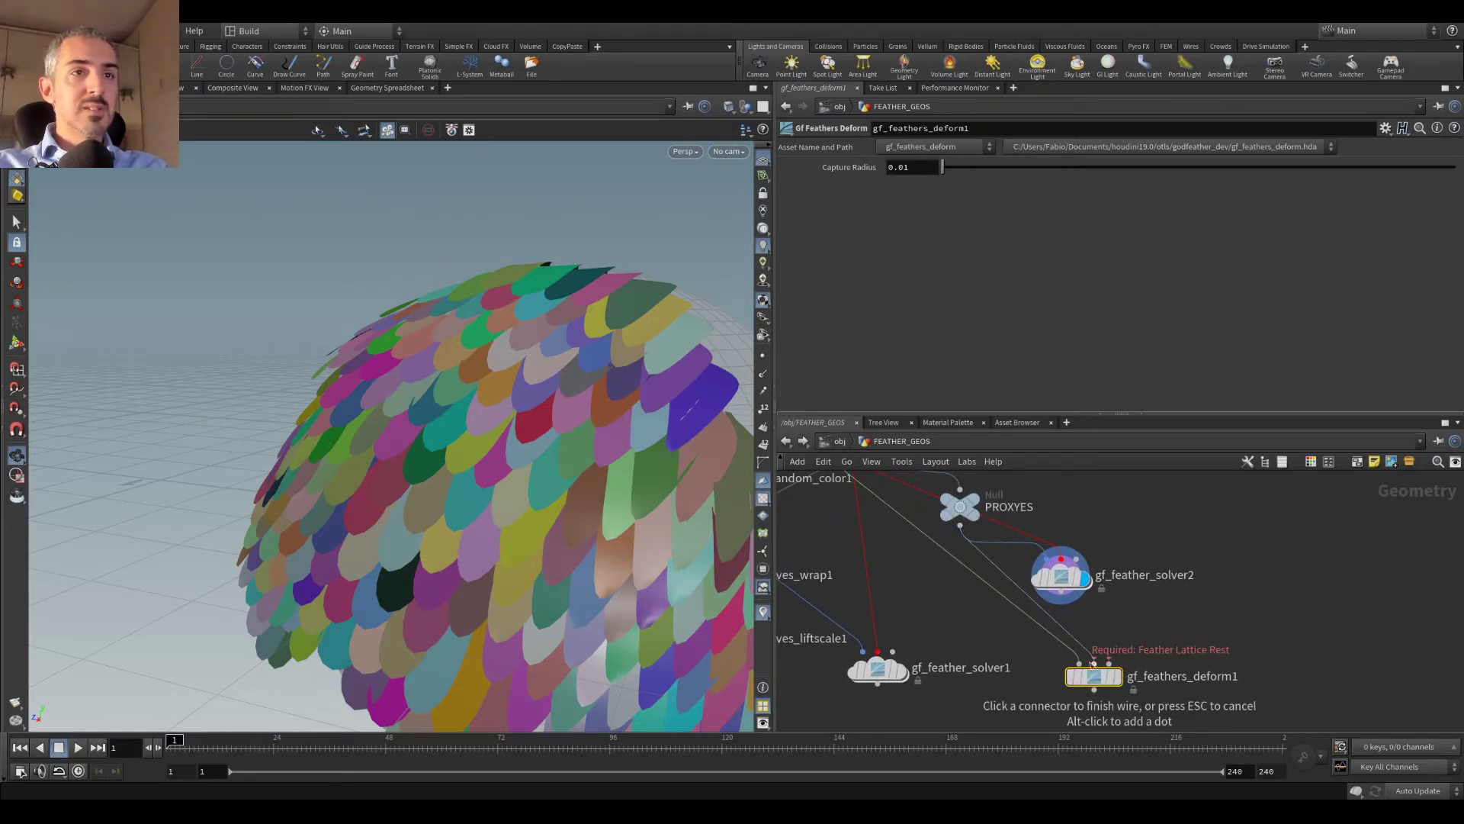
{"action": "left_click_drag", "start_coordinate": [1062, 604], "coordinate": [1098, 671]}
{"action": "left_click", "coordinate": [1117, 676]}
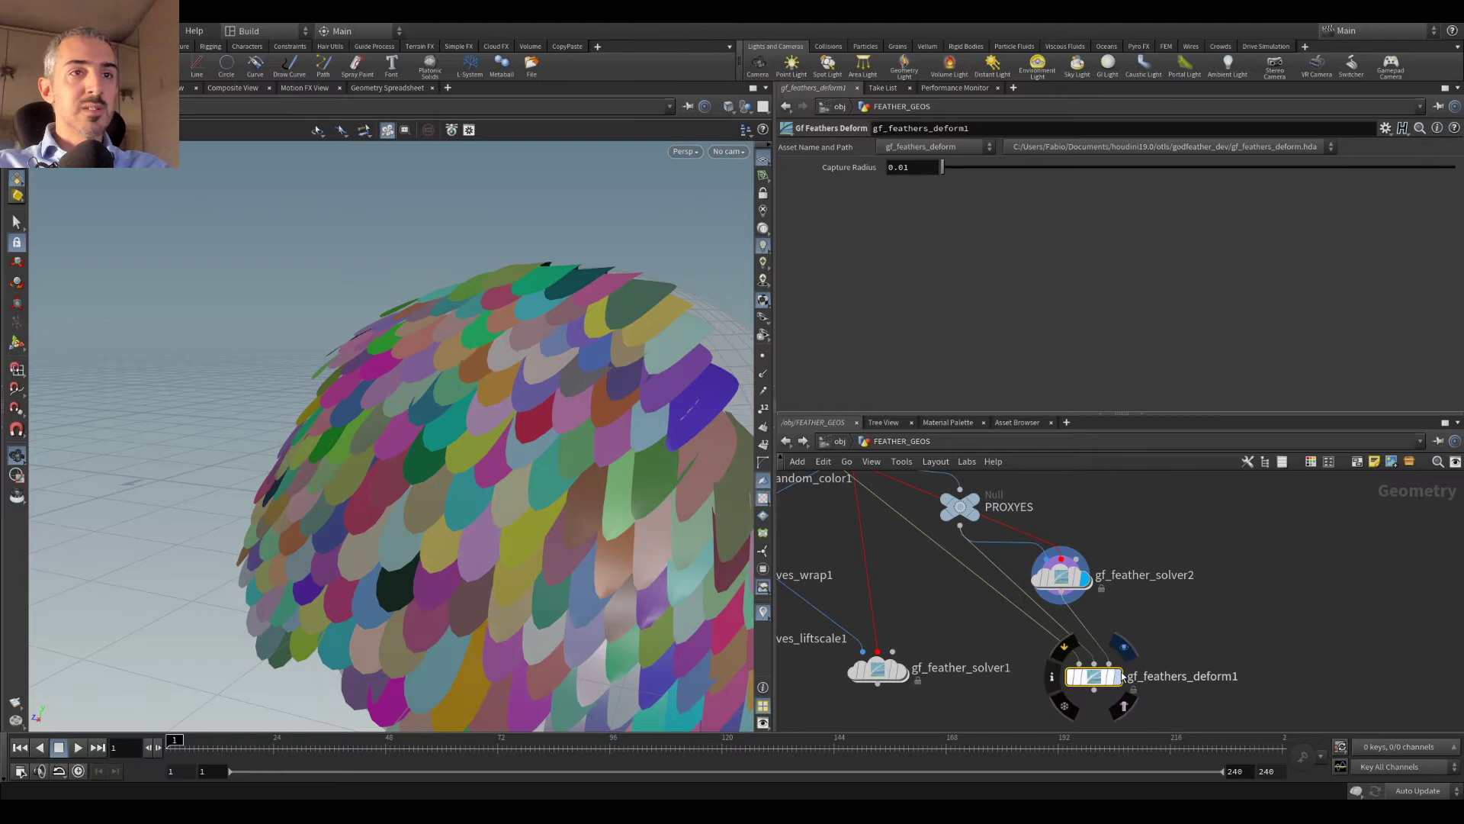
{"action": "middle_click_drag", "start_coordinate": [1088, 678], "coordinate": [1158, 631]}
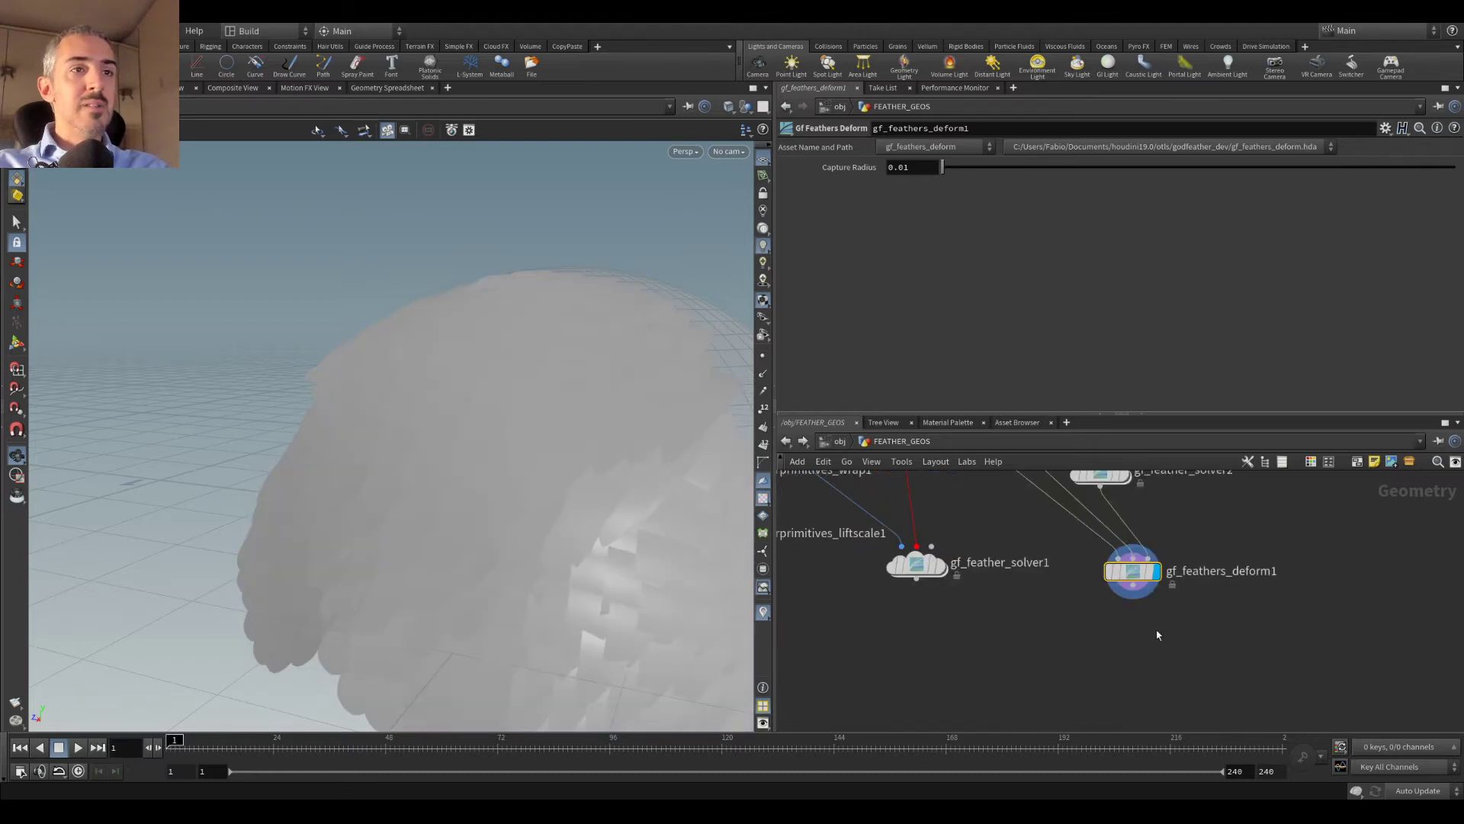
Step: Duplicate the Feathers Random Color node below gf_feathers_deform1, feed it the deformed feathers and display it
{"action": "scroll", "coordinate": [984, 621], "scroll_direction": "down", "scroll_amount": 3}
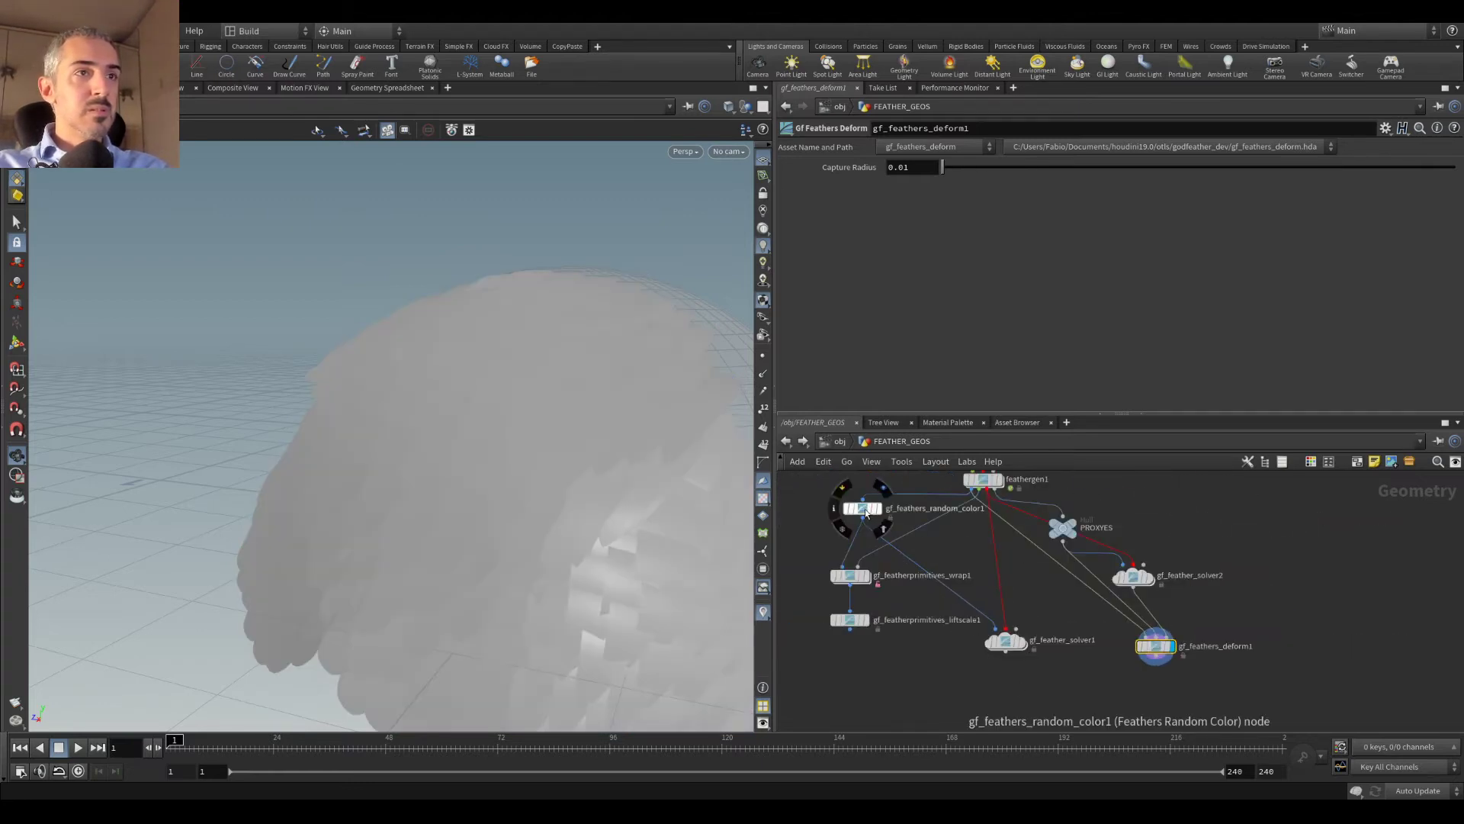
{"action": "left_click_drag", "start_coordinate": [870, 512], "coordinate": [1166, 719], "text": "alt"}
{"action": "scroll", "coordinate": [1183, 656], "scroll_direction": "up", "scroll_amount": 3}
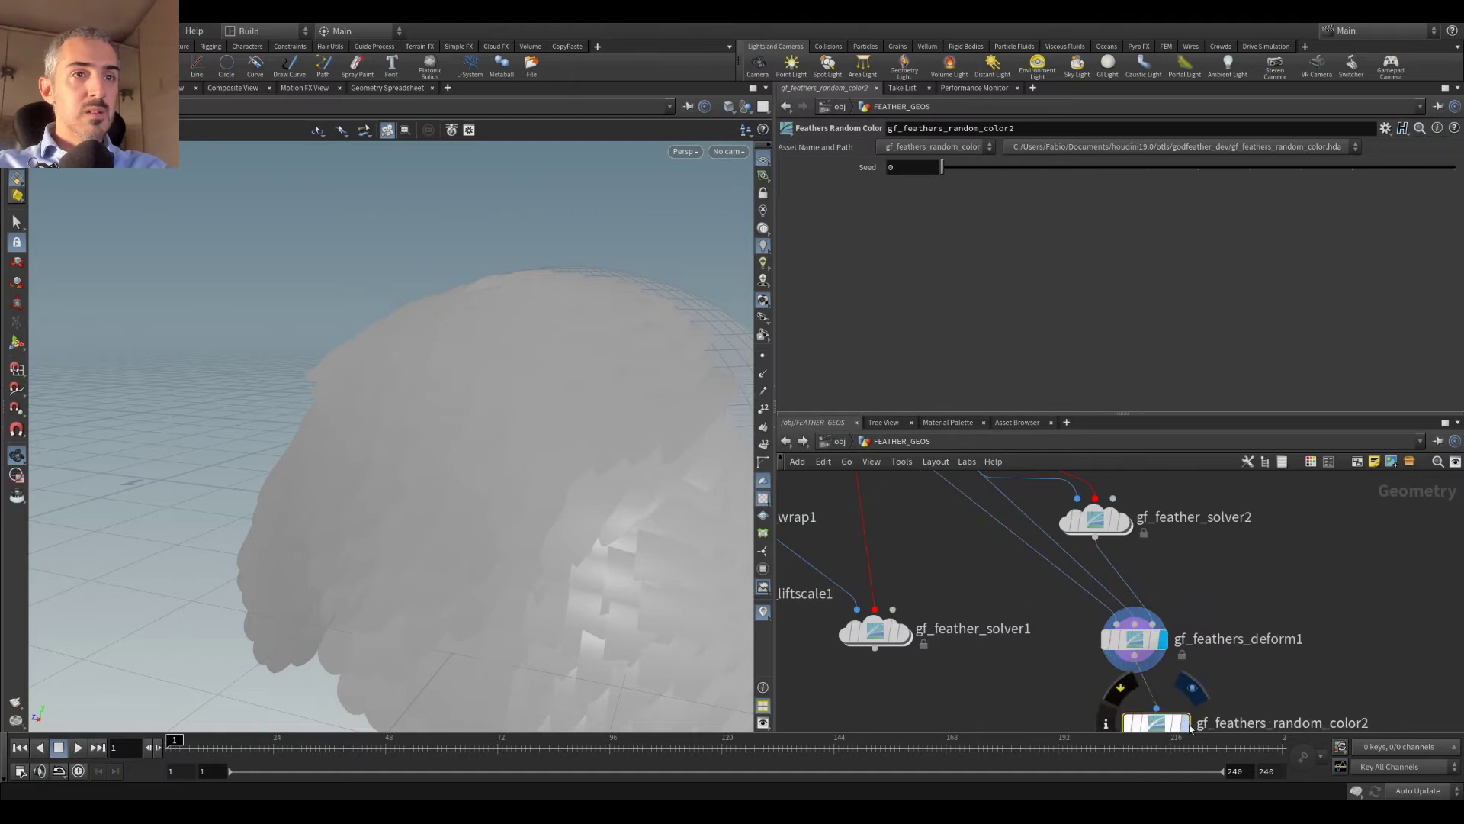
{"action": "left_click", "coordinate": [1167, 720]}
{"action": "left_click_drag", "start_coordinate": [533, 427], "coordinate": [617, 481]}
{"action": "left_click_drag", "start_coordinate": [1157, 737], "coordinate": [1121, 719]}
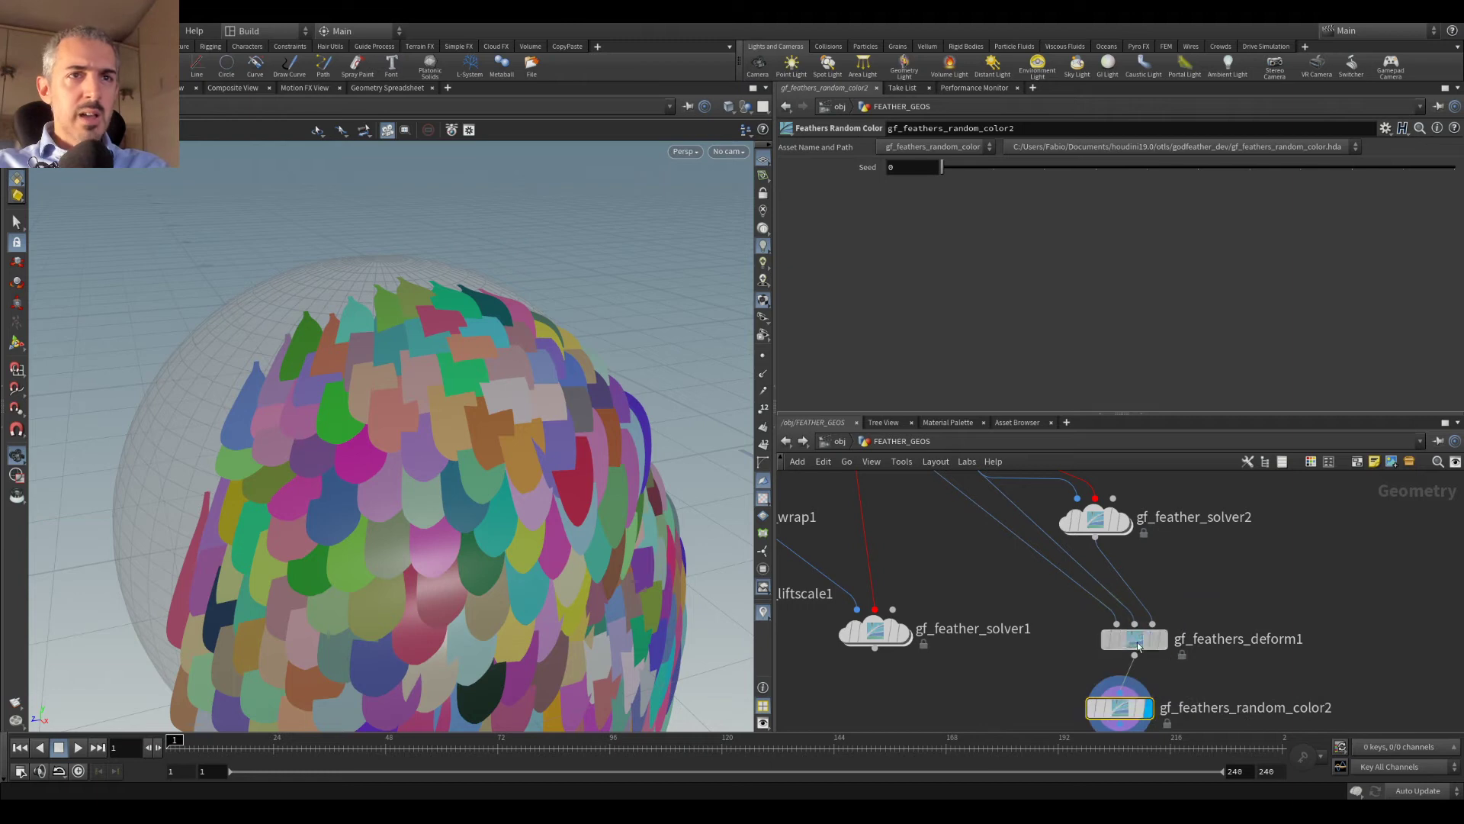
Step: Compare the displayed deform, random color, PROXYES and gf_feather_solver2 results, spacing out the PROXYES and solver nodes
{"action": "left_click", "coordinate": [1164, 641]}
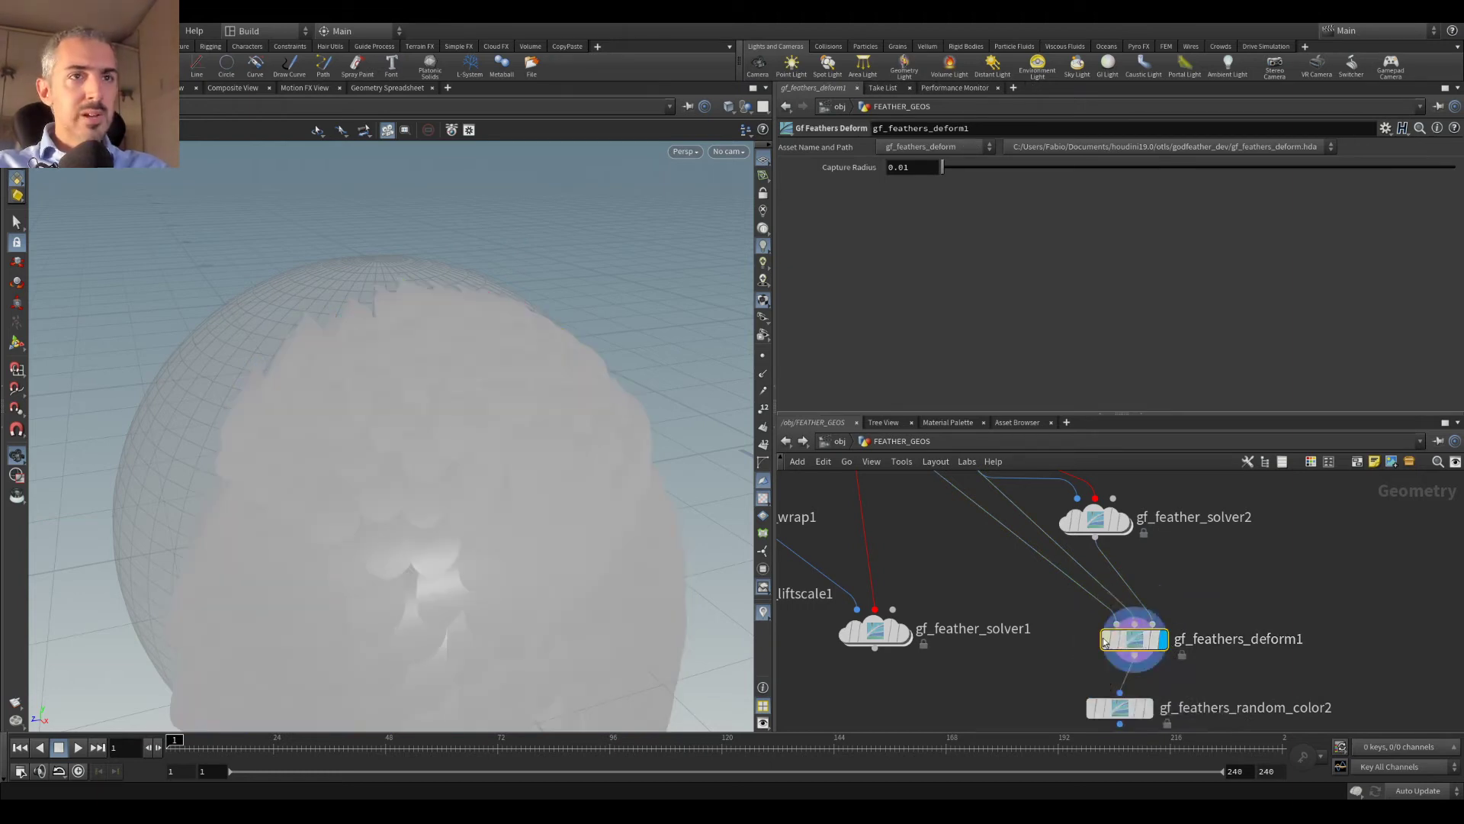
{"action": "left_click", "coordinate": [1148, 708]}
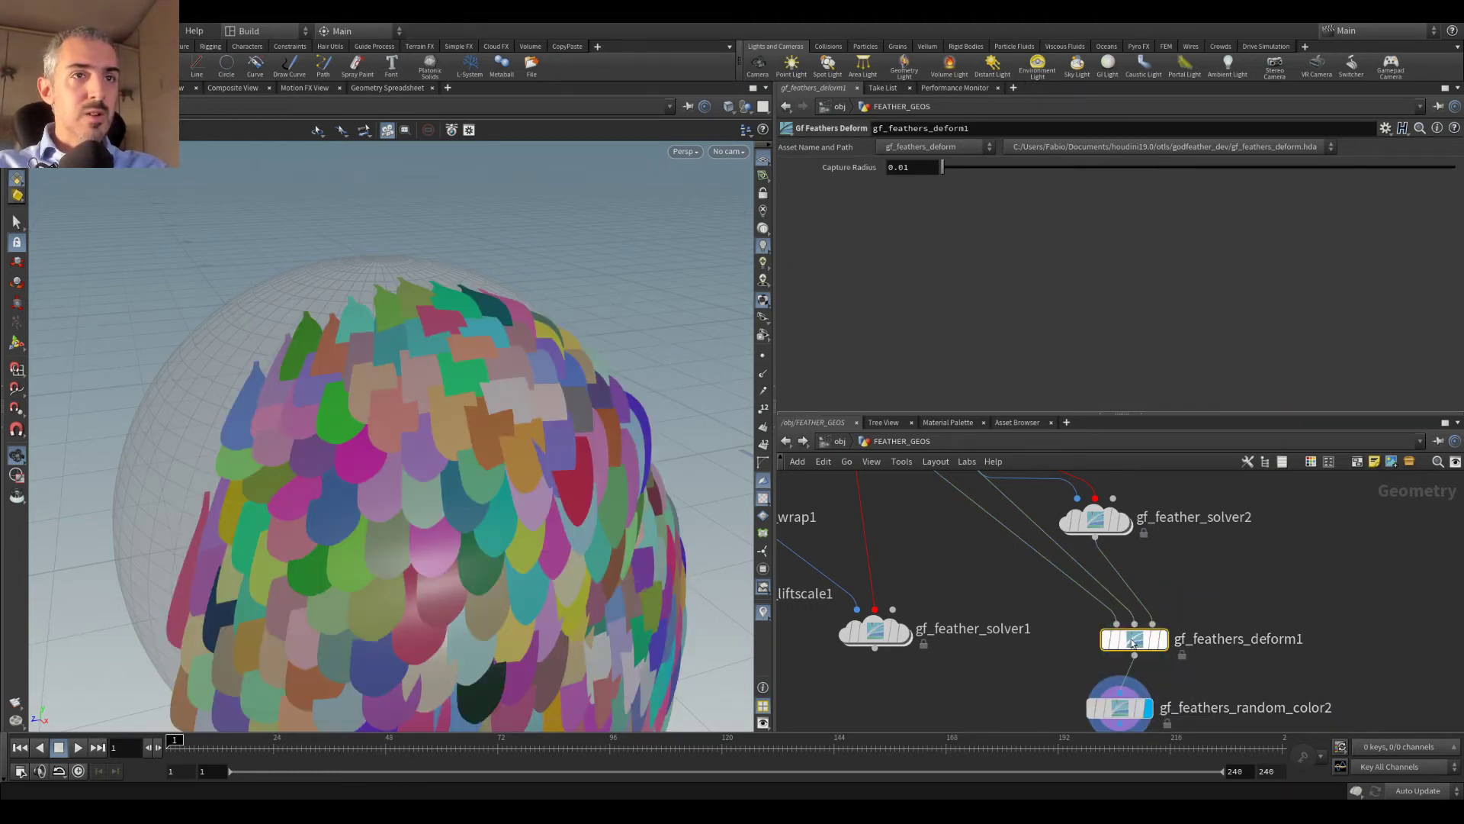
{"action": "mouse_move", "coordinate": [1105, 645]}
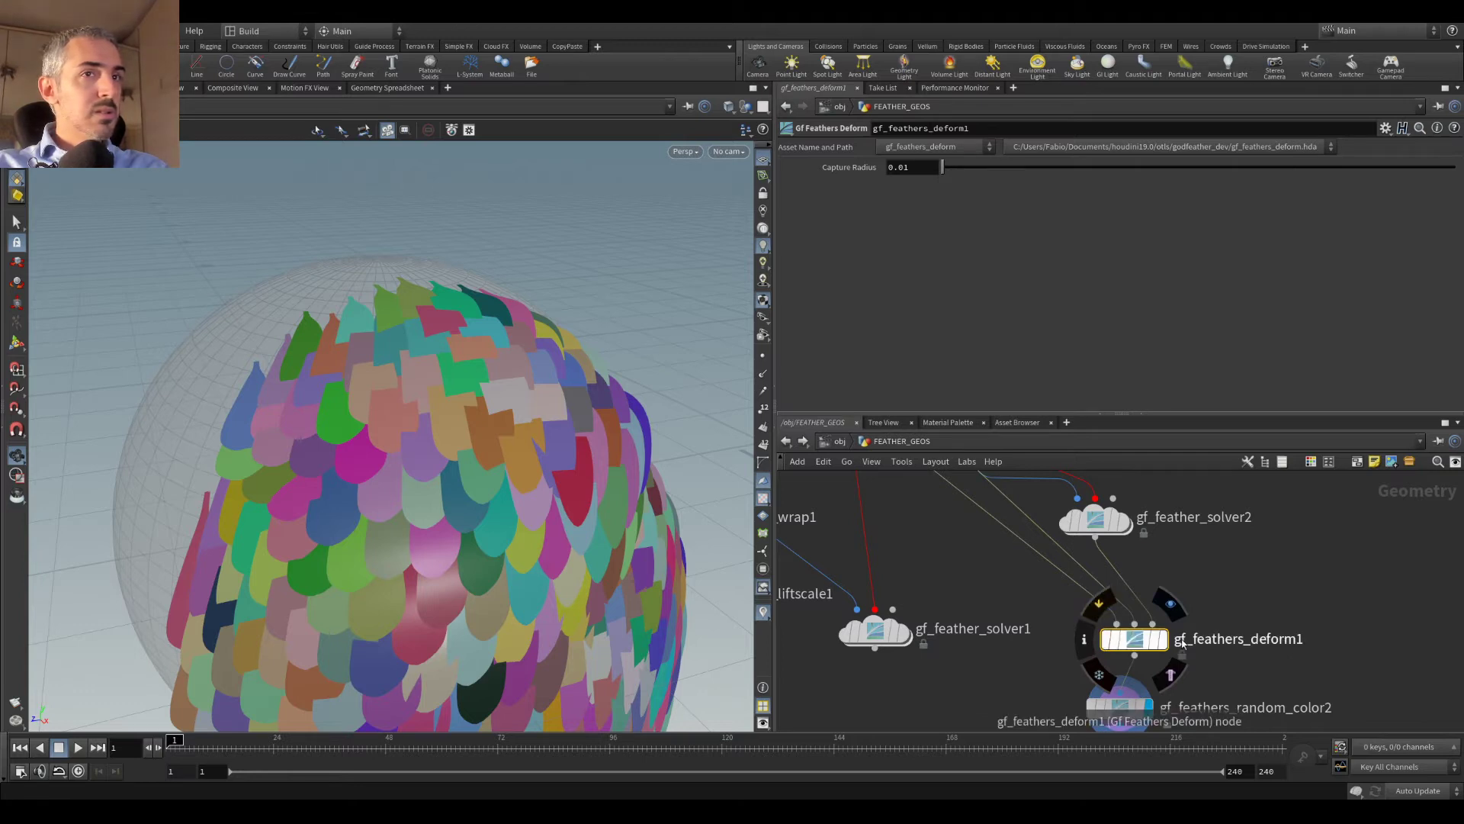
{"action": "middle_click_drag", "start_coordinate": [1052, 580], "coordinate": [1052, 635]}
{"action": "left_click_drag", "start_coordinate": [1096, 568], "coordinate": [1173, 565]}
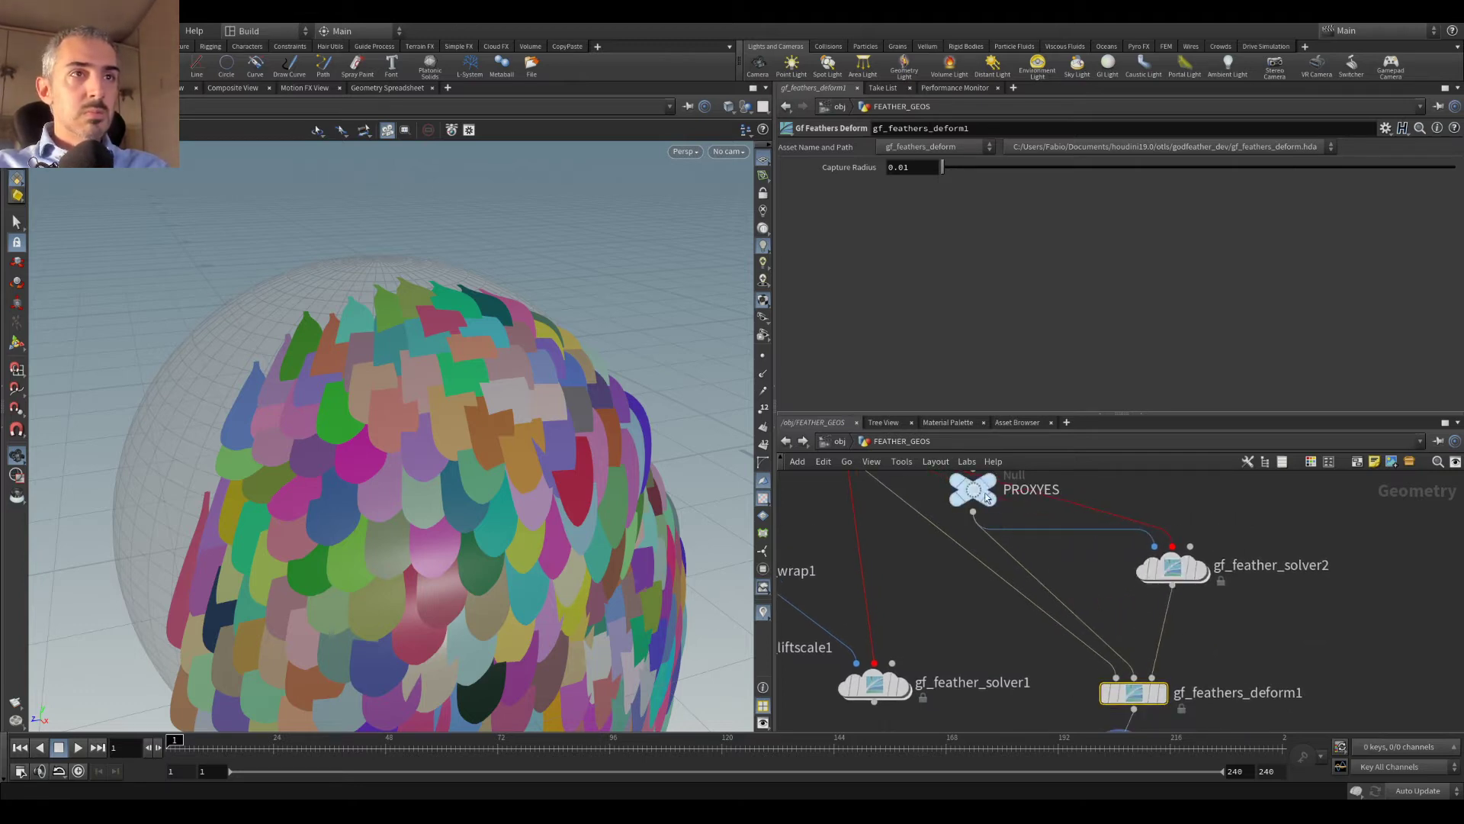
{"action": "left_click", "coordinate": [990, 488]}
{"action": "left_click", "coordinate": [1204, 579]}
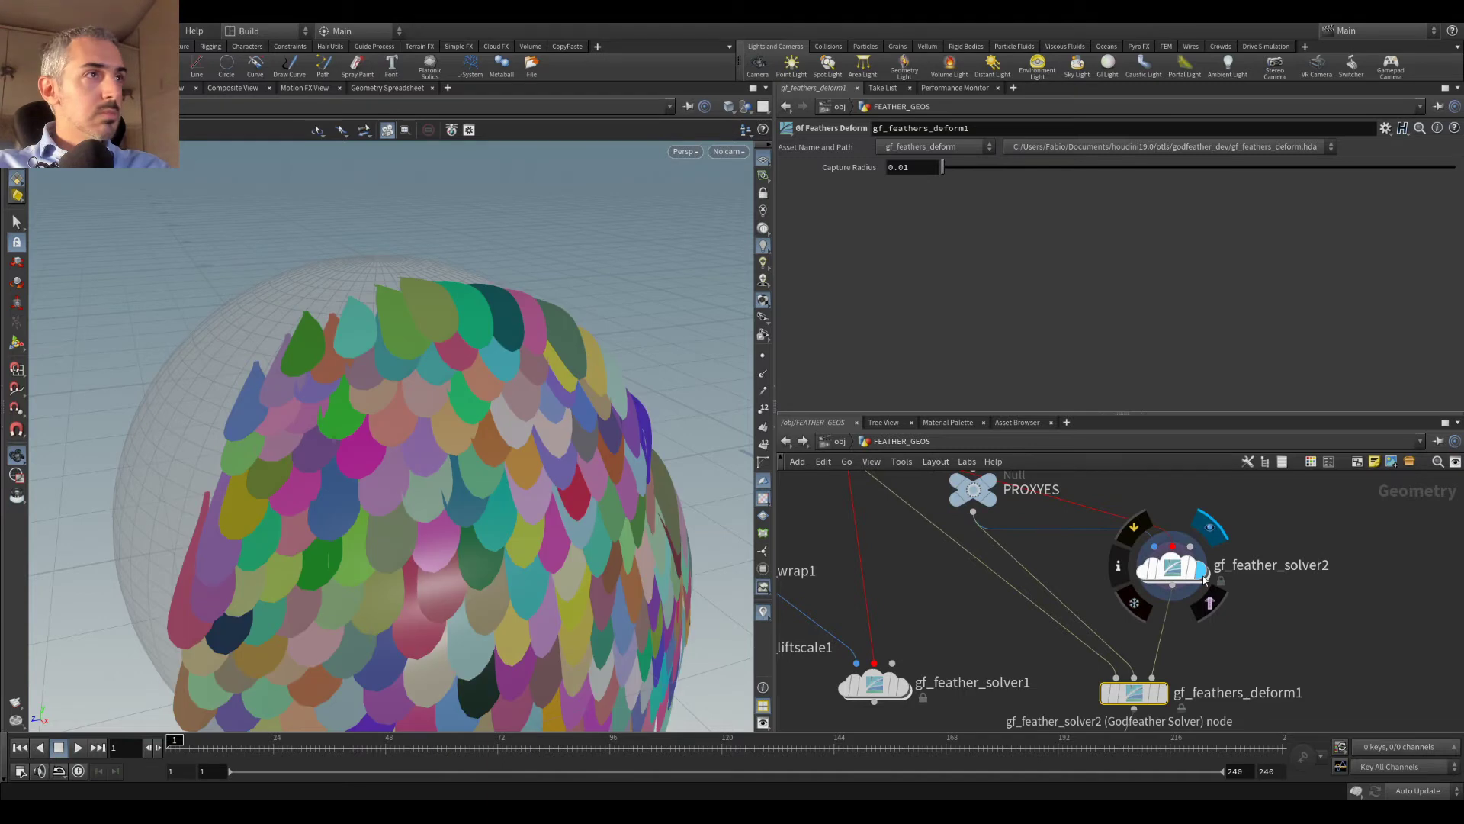
{"action": "left_click_drag", "start_coordinate": [975, 492], "coordinate": [1058, 543]}
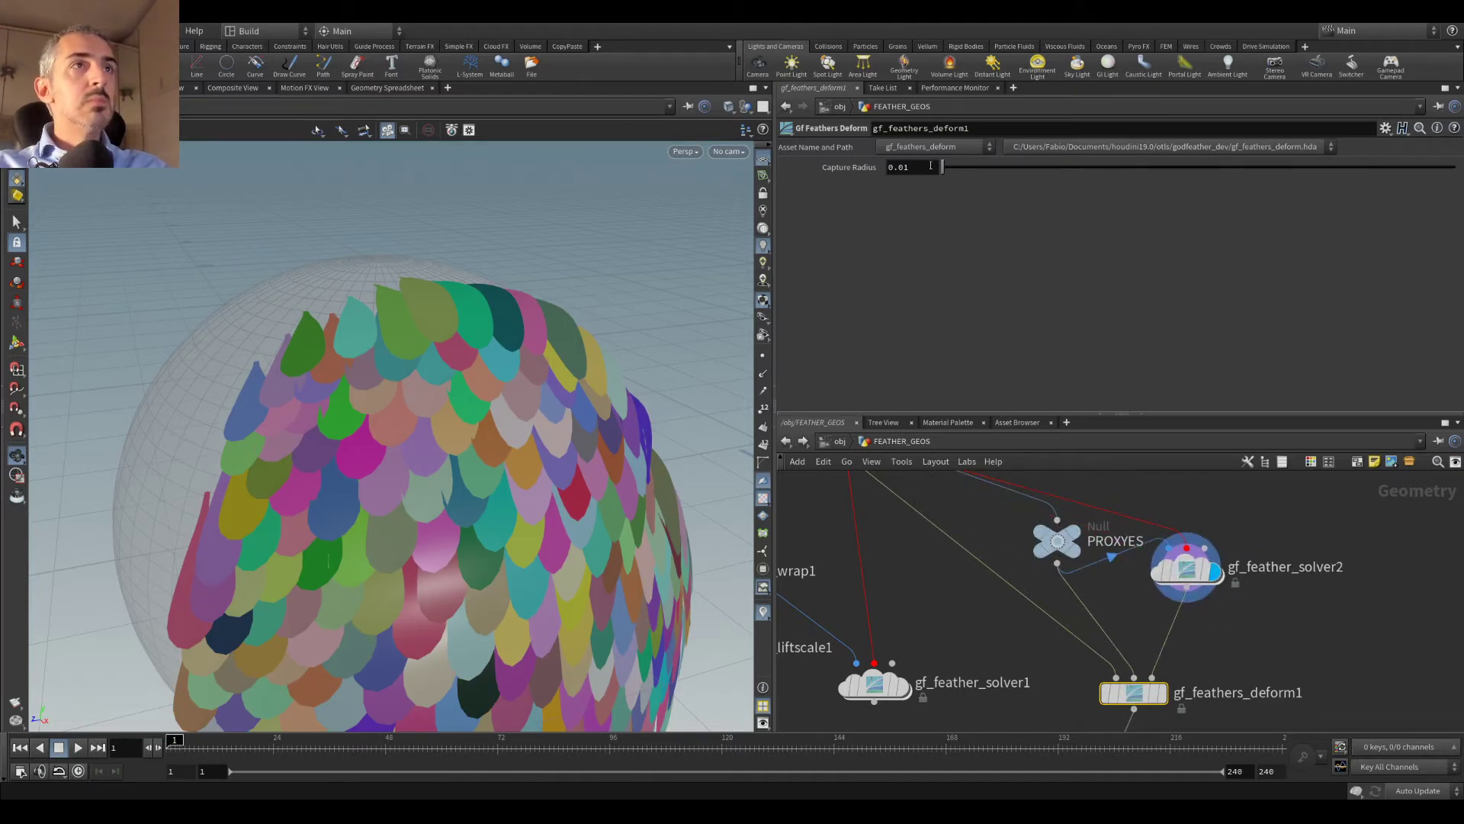
Step: Set the Capture Radius of gf_feathers_deform1 to 5.79 and display the recolored deformed feathers
{"action": "left_click_drag", "start_coordinate": [1007, 178], "coordinate": [1018, 178]}
{"action": "middle_click_drag", "start_coordinate": [1136, 686], "coordinate": [1111, 536]}
{"action": "left_click", "coordinate": [1135, 578]}
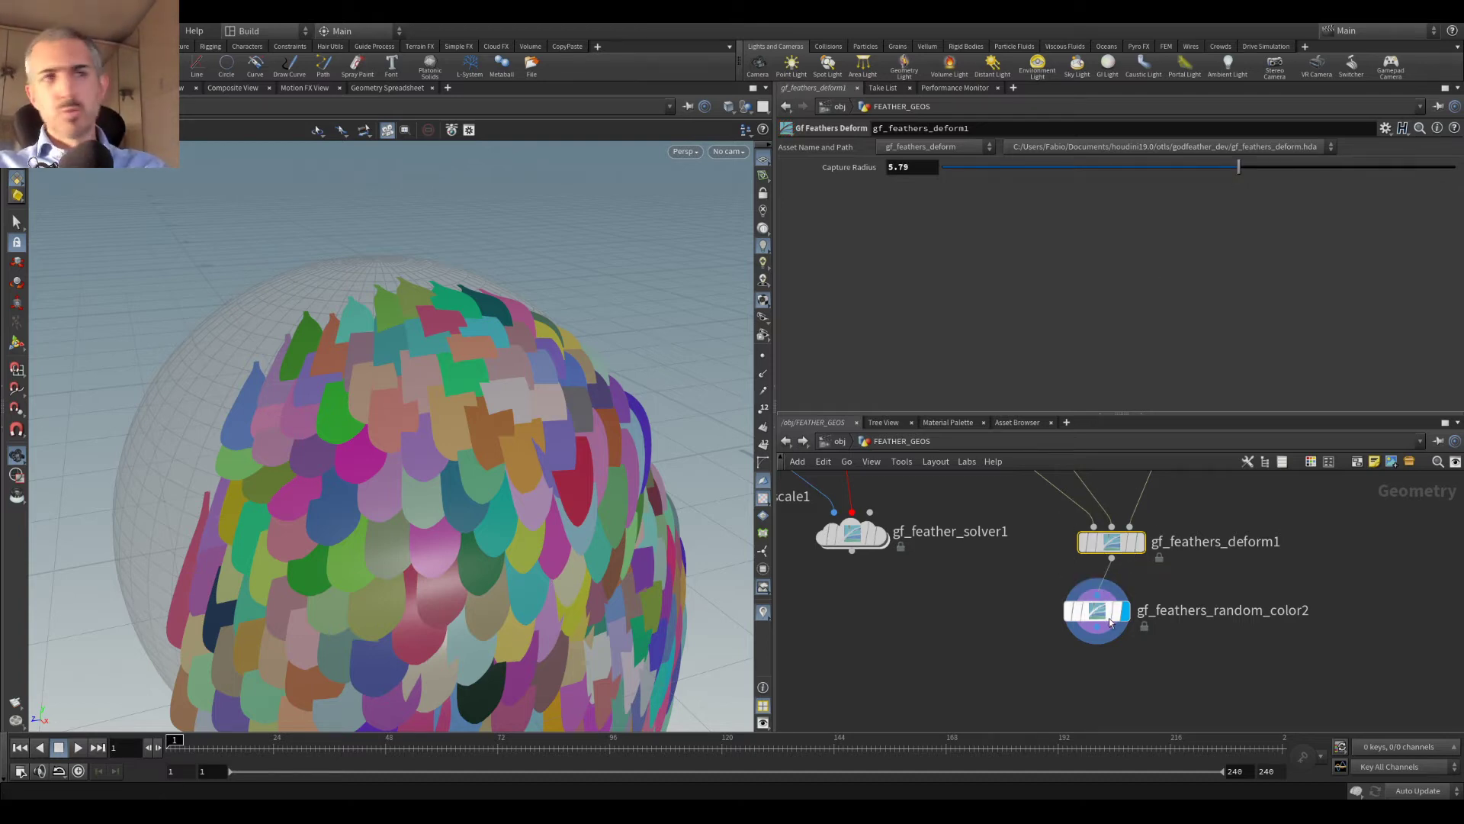
Step: Disconnect and delete gf_feathers_random_color2, and display gf_feathers_deform1 in wireframe
{"action": "left_click_drag", "start_coordinate": [1092, 616], "coordinate": [1150, 642]}
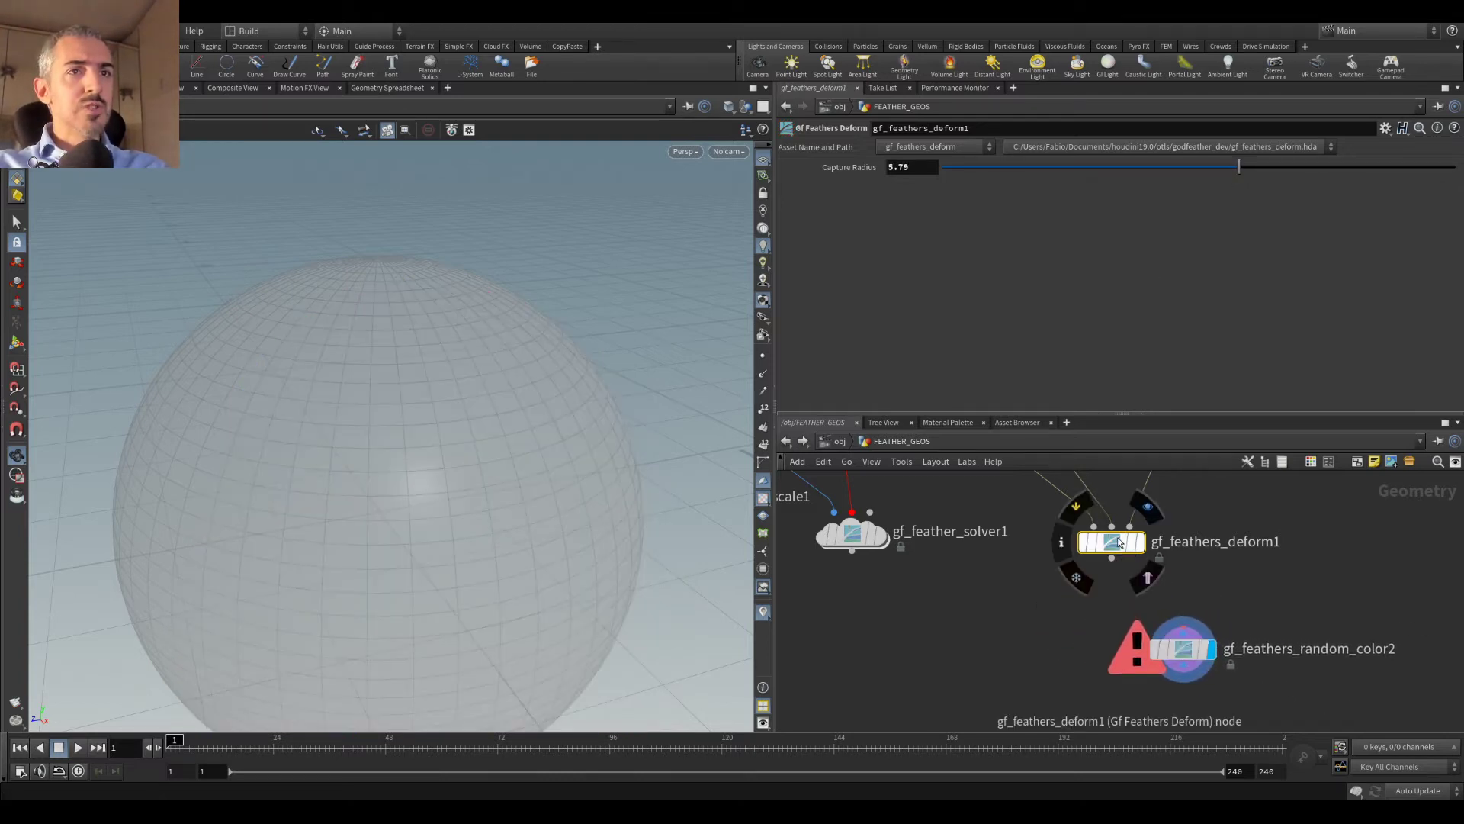
{"action": "double_click", "coordinate": [1111, 541]}
{"action": "left_click", "coordinate": [785, 441]}
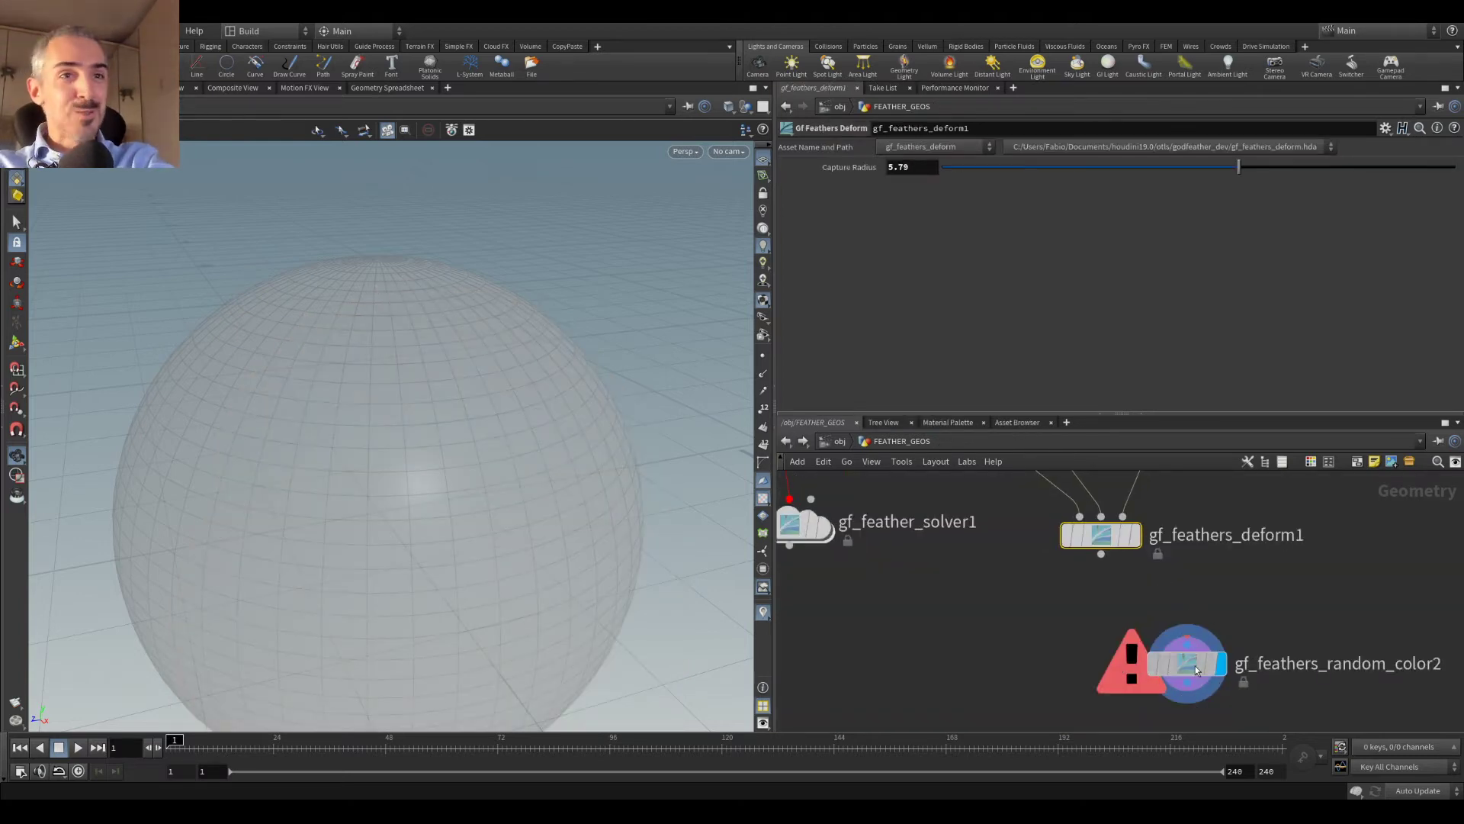
{"action": "key", "text": "Delete"}
{"action": "key", "text": "w"}
{"action": "mouse_move", "coordinate": [543, 457]}
{"action": "left_mouse_down"}
{"action": "mouse_move", "coordinate": [457, 369]}
{"action": "mouse_move", "coordinate": [526, 393]}
{"action": "left_mouse_up"}
{"action": "left_click_drag", "start_coordinate": [1100, 534], "coordinate": [1066, 566]}
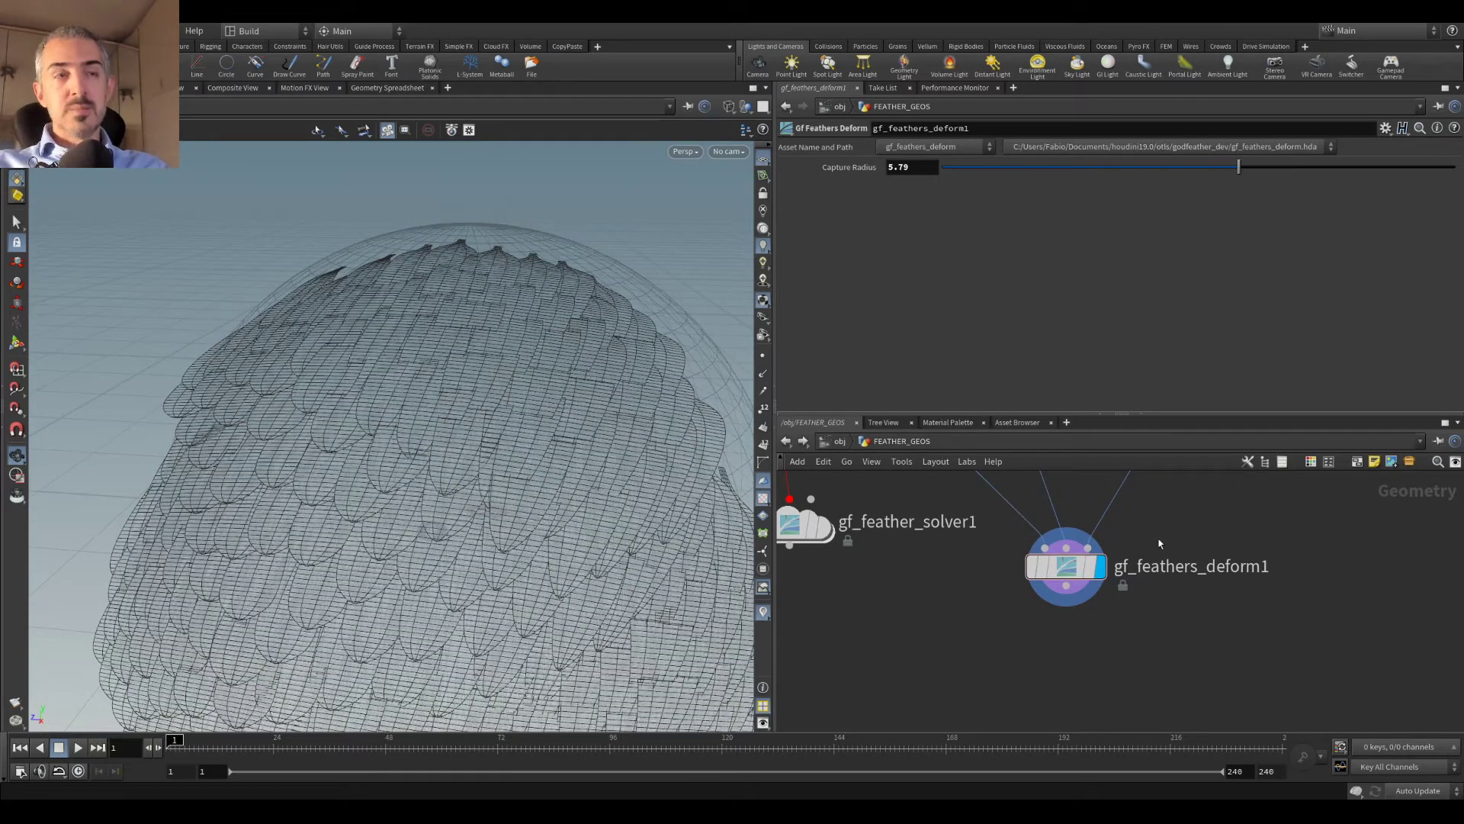
Step: Reposition gf_feathers_deform1 below the solver and set its Capture Radius to 0.49
{"action": "middle_click_drag", "start_coordinate": [1159, 539], "coordinate": [1248, 657]}
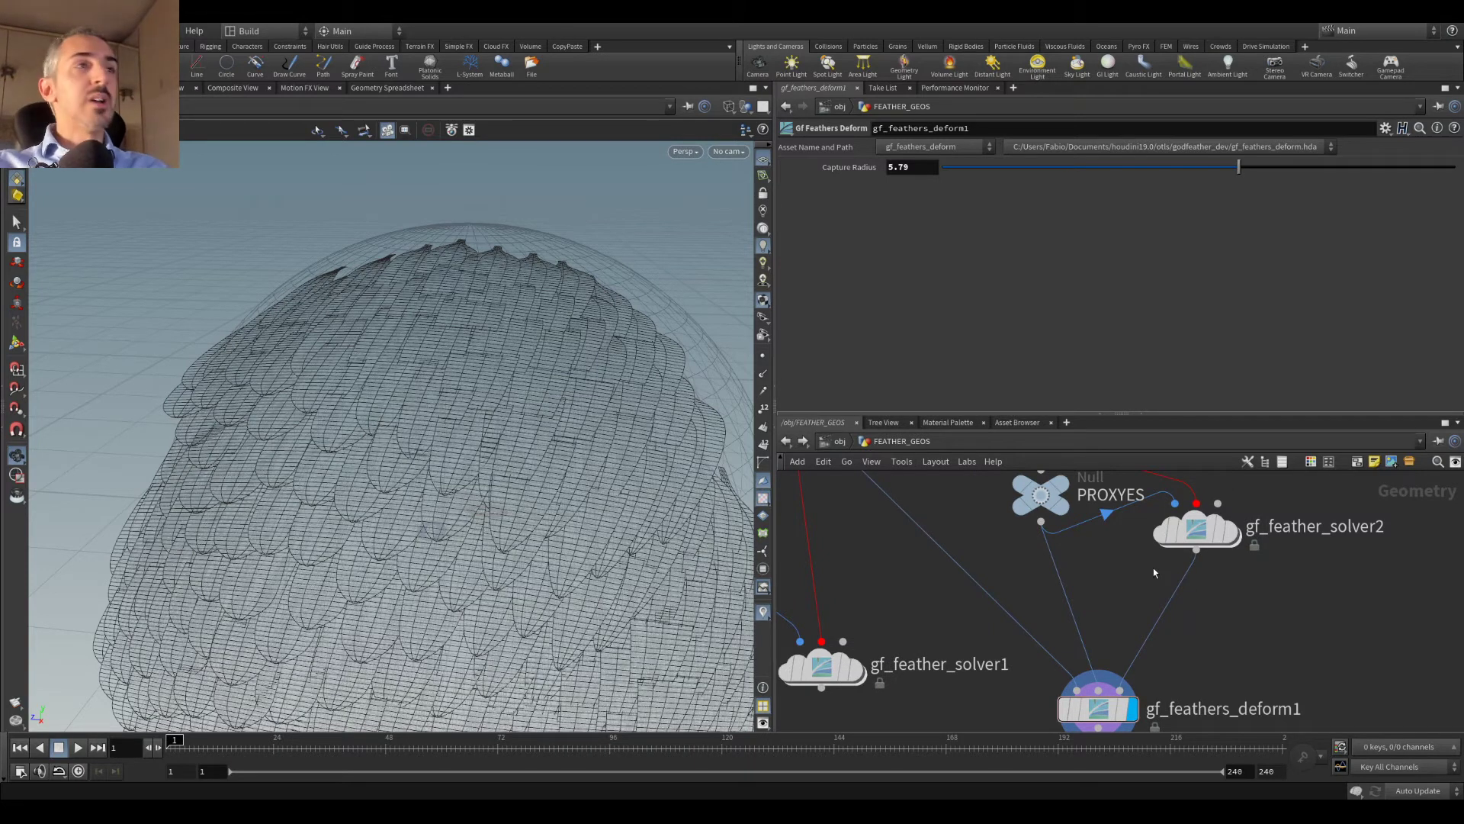
{"action": "middle_click_drag", "start_coordinate": [1102, 713], "coordinate": [1134, 623]}
{"action": "left_click", "coordinate": [1135, 623]}
{"action": "scroll", "coordinate": [999, 536], "scroll_direction": "down", "scroll_amount": 3}
{"action": "middle_click_drag", "start_coordinate": [976, 488], "coordinate": [1068, 675]}
{"action": "scroll", "coordinate": [1022, 566], "scroll_direction": "up", "scroll_amount": 1}
{"action": "middle_click_drag", "start_coordinate": [1154, 590], "coordinate": [1134, 460]}
{"action": "scroll", "coordinate": [1206, 697], "scroll_direction": "up", "scroll_amount": 1}
{"action": "left_click_drag", "start_coordinate": [1182, 683], "coordinate": [1211, 647]}
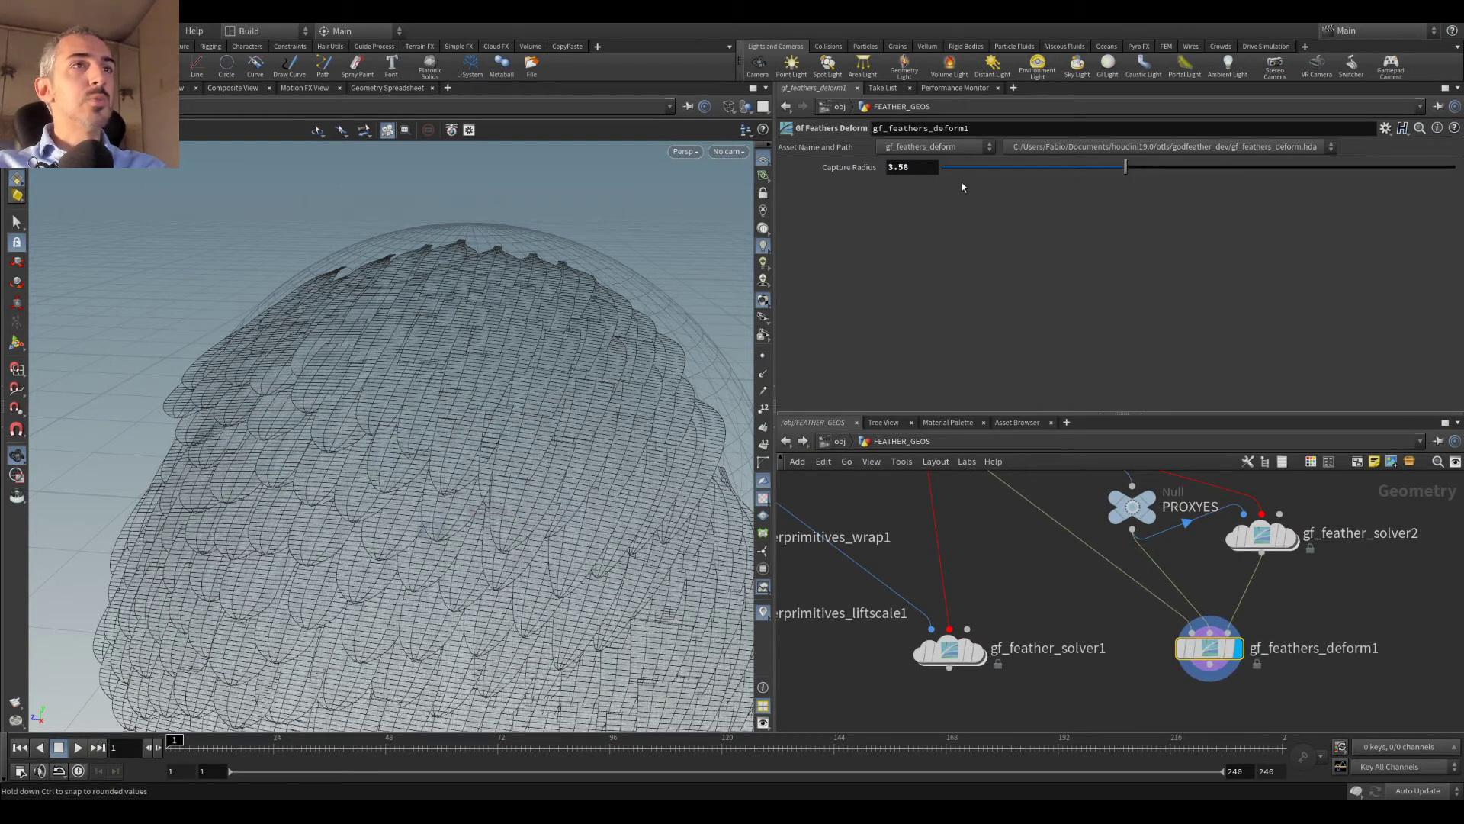
{"action": "scroll", "coordinate": [1070, 601], "scroll_direction": "down", "scroll_amount": 3}
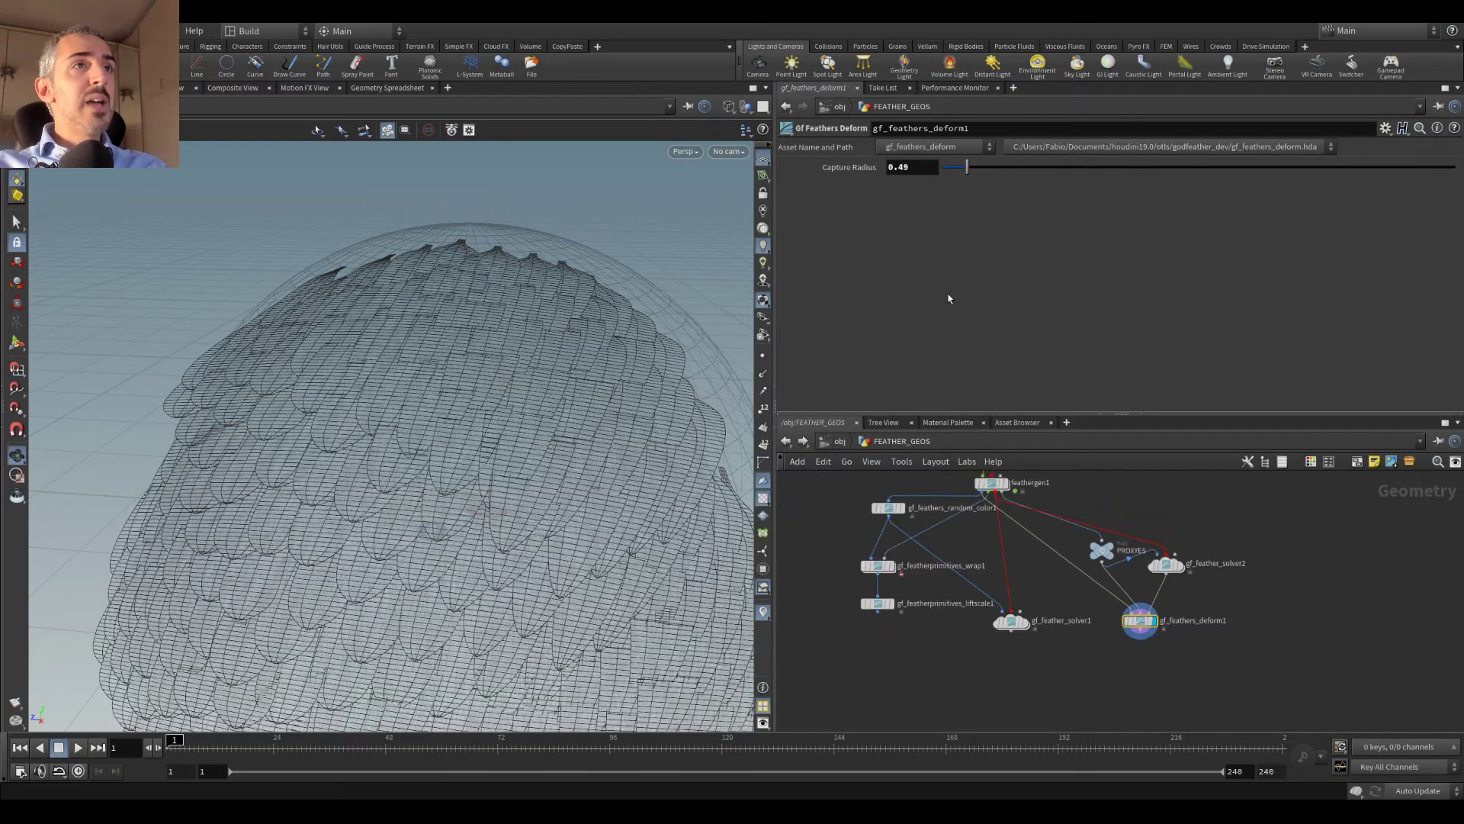
Step: Delete all nodes downstream of feathergen1, including the color, wrap, lift scale, solver, PROXYES and deform nodes, and display feathergen1
{"action": "middle_click_drag", "start_coordinate": [1086, 522], "coordinate": [1126, 482]}
{"action": "scroll", "coordinate": [1064, 622], "scroll_direction": "up", "scroll_amount": 3}
{"action": "scroll", "coordinate": [1113, 488], "scroll_direction": "down", "scroll_amount": 3}
{"action": "scroll", "coordinate": [933, 581], "scroll_direction": "up", "scroll_amount": 2}
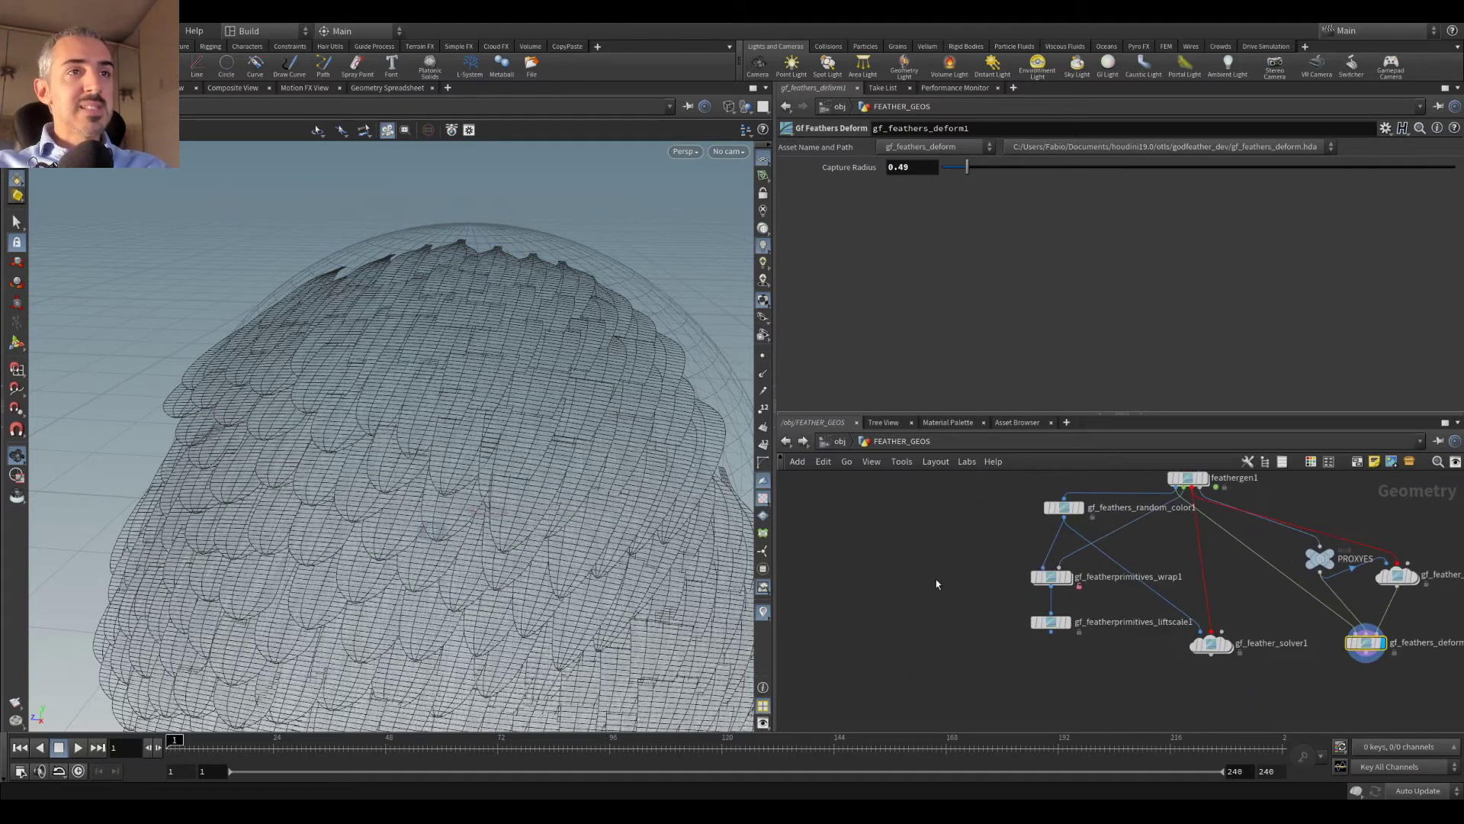
{"action": "scroll", "coordinate": [982, 599], "scroll_direction": "down", "scroll_amount": 2}
{"action": "left_click_drag", "start_coordinate": [894, 526], "coordinate": [977, 652]}
{"action": "key", "text": "Delete"}
{"action": "left_click_drag", "start_coordinate": [1348, 570], "coordinate": [1080, 690]}
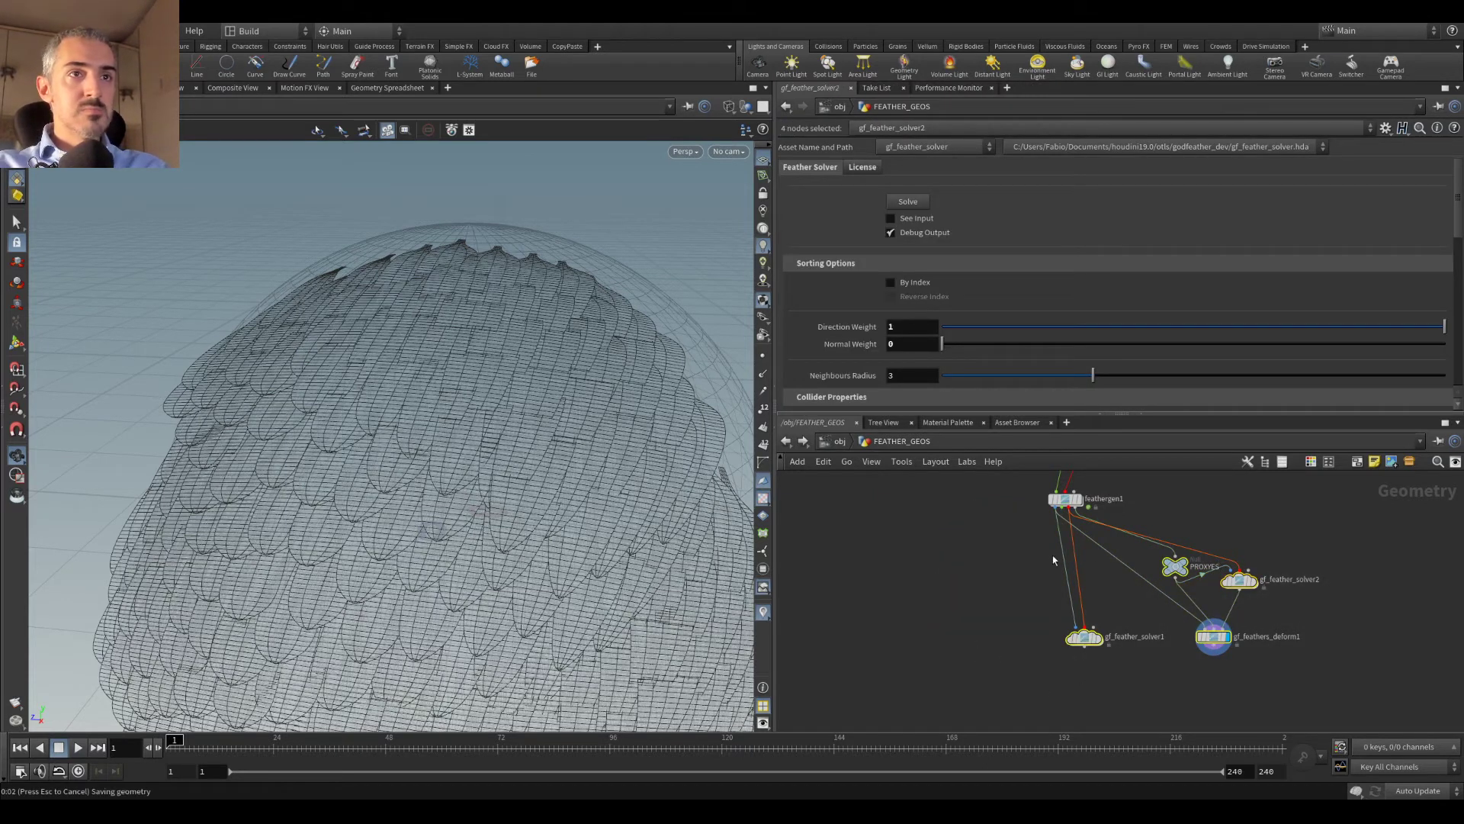
{"action": "key", "text": "Delete"}
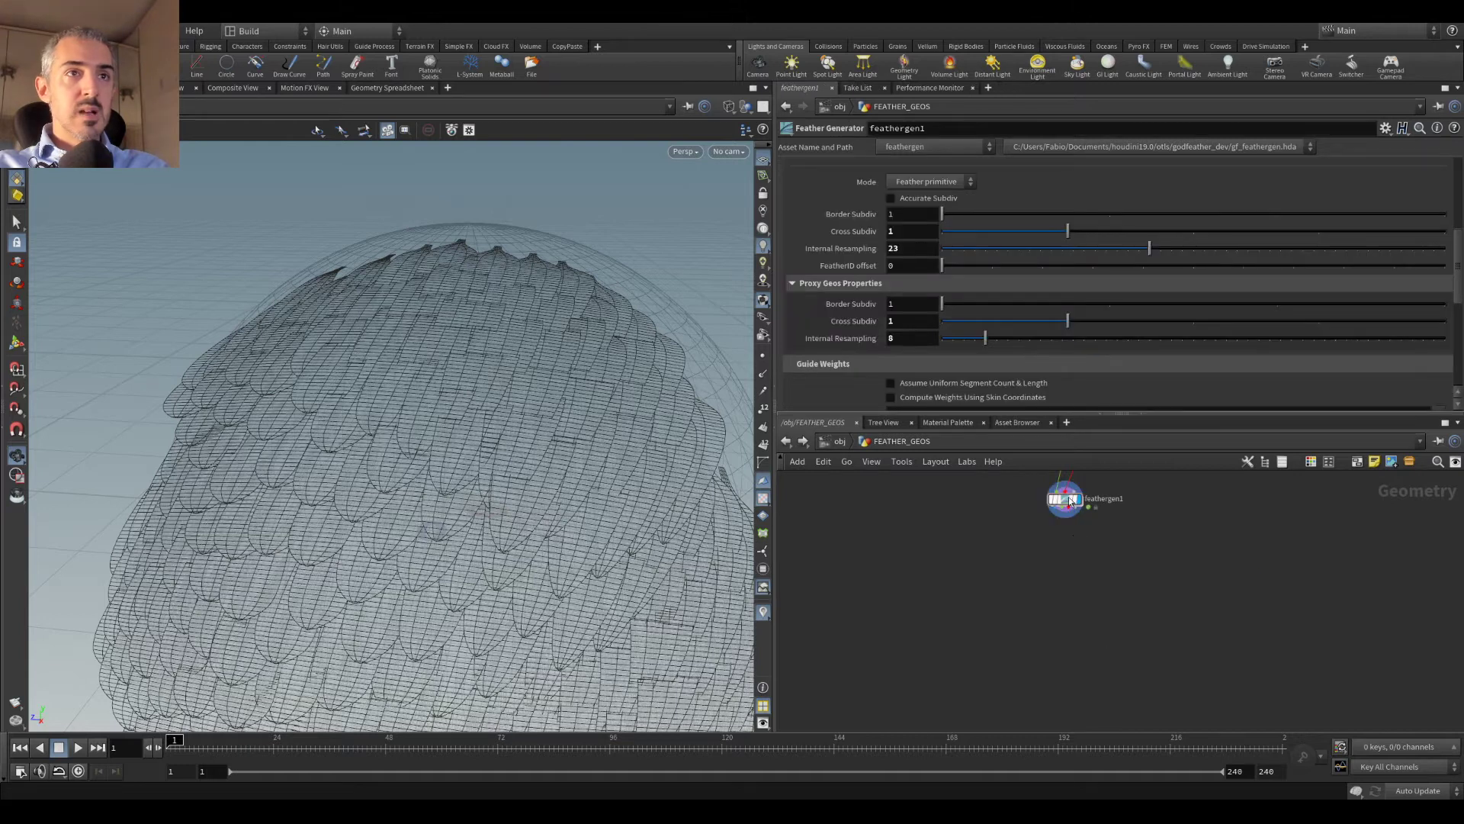
{"action": "left_click_drag", "start_coordinate": [1070, 503], "coordinate": [1095, 524]}
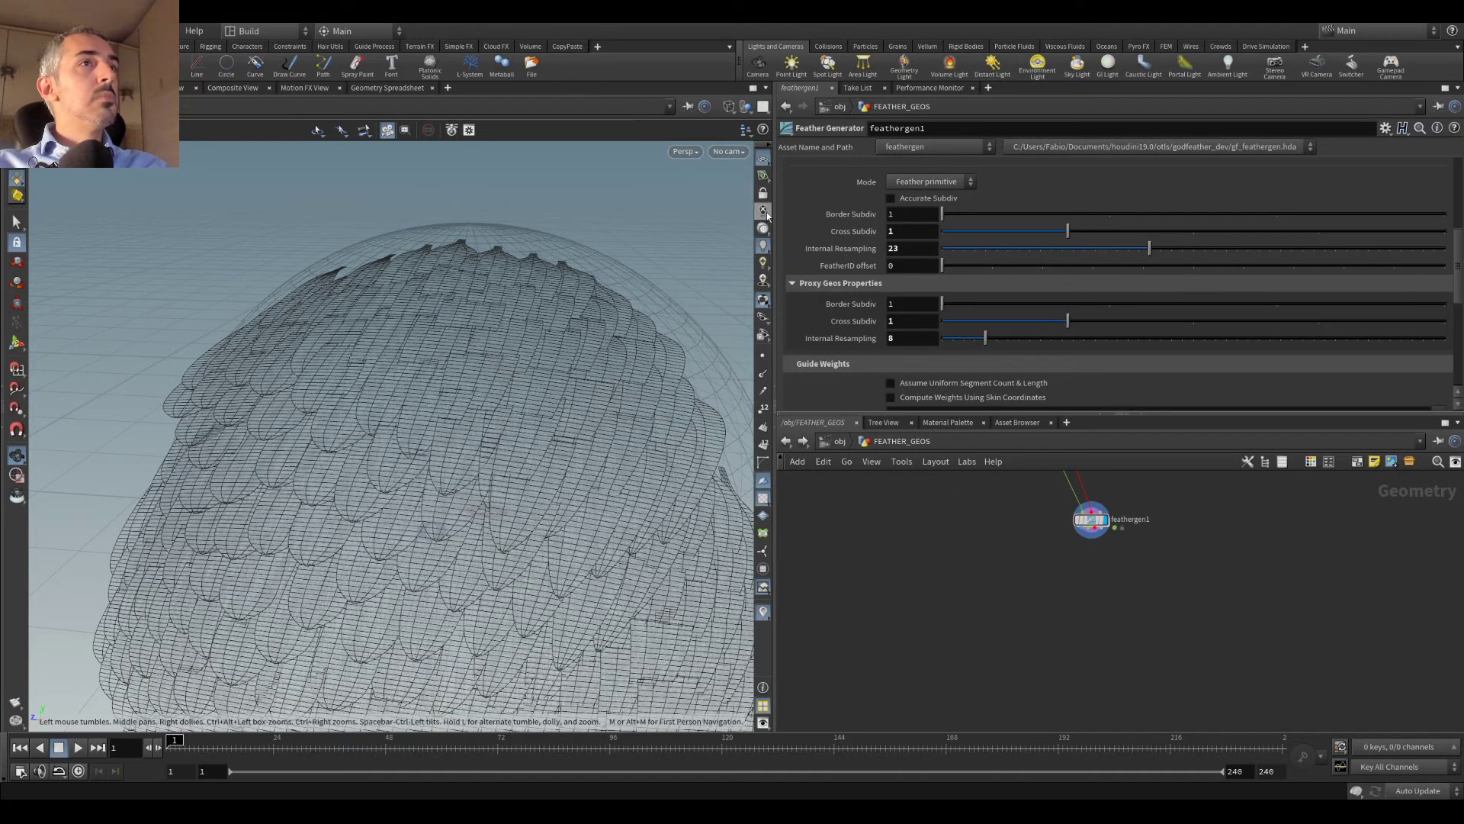
Step: Split the scene view into two side-by-side viewports and widen them by resizing the panes
{"action": "left_click_drag", "start_coordinate": [775, 207], "coordinate": [626, 206]}
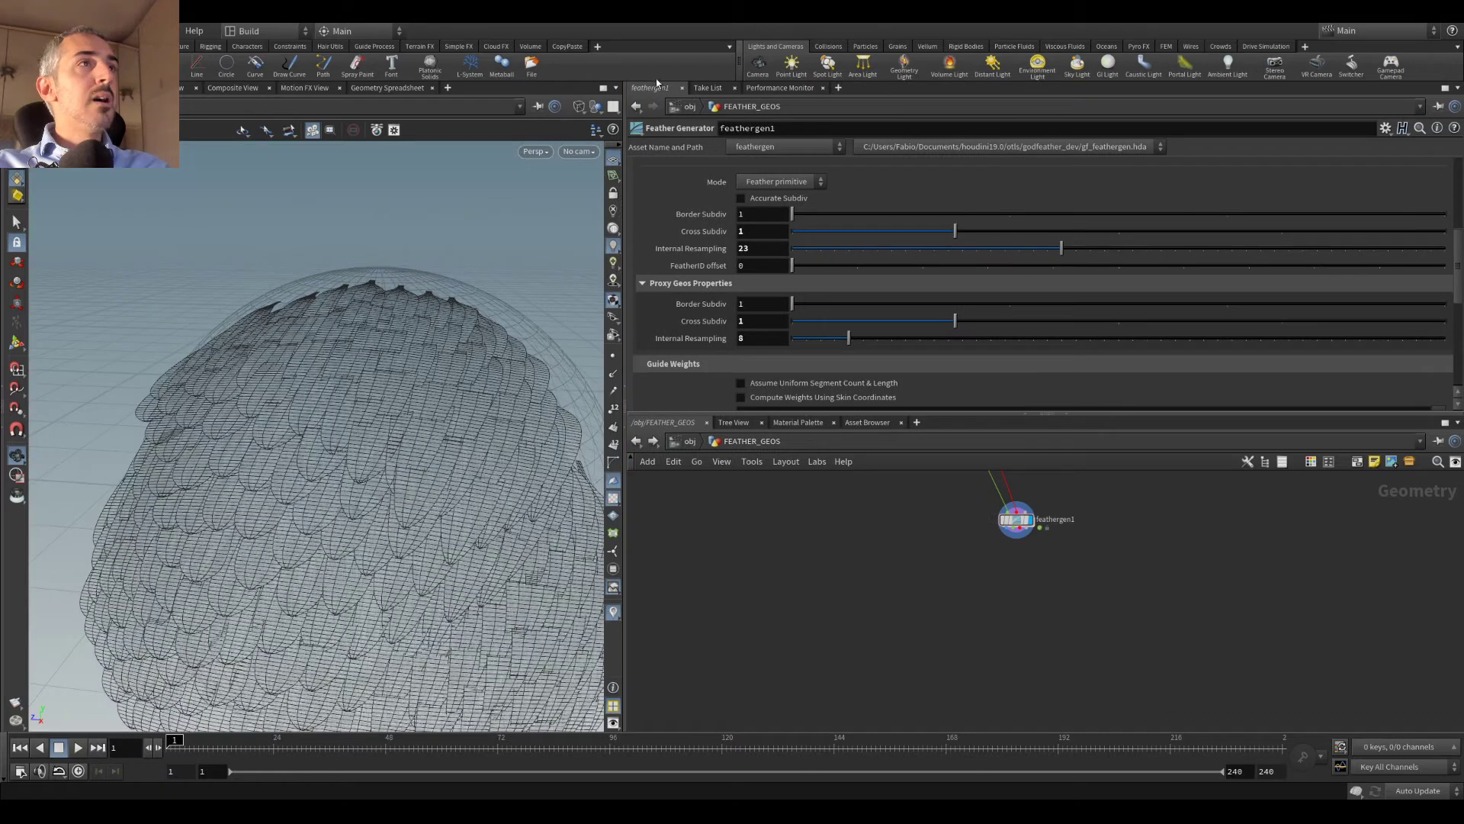
{"action": "left_click", "coordinate": [616, 88]}
{"action": "mouse_move", "coordinate": [625, 104]}
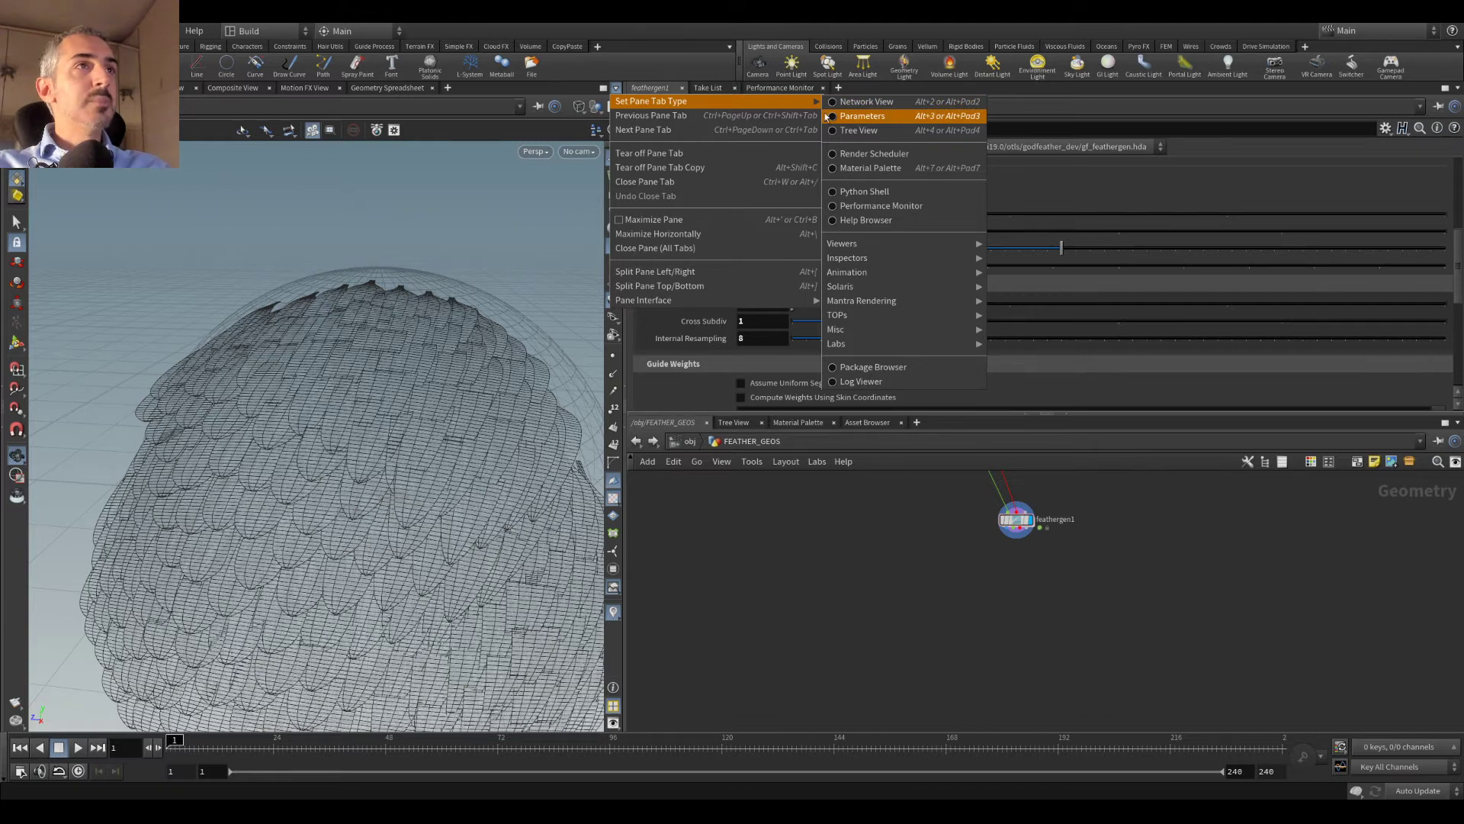
{"action": "left_click", "coordinate": [704, 271]}
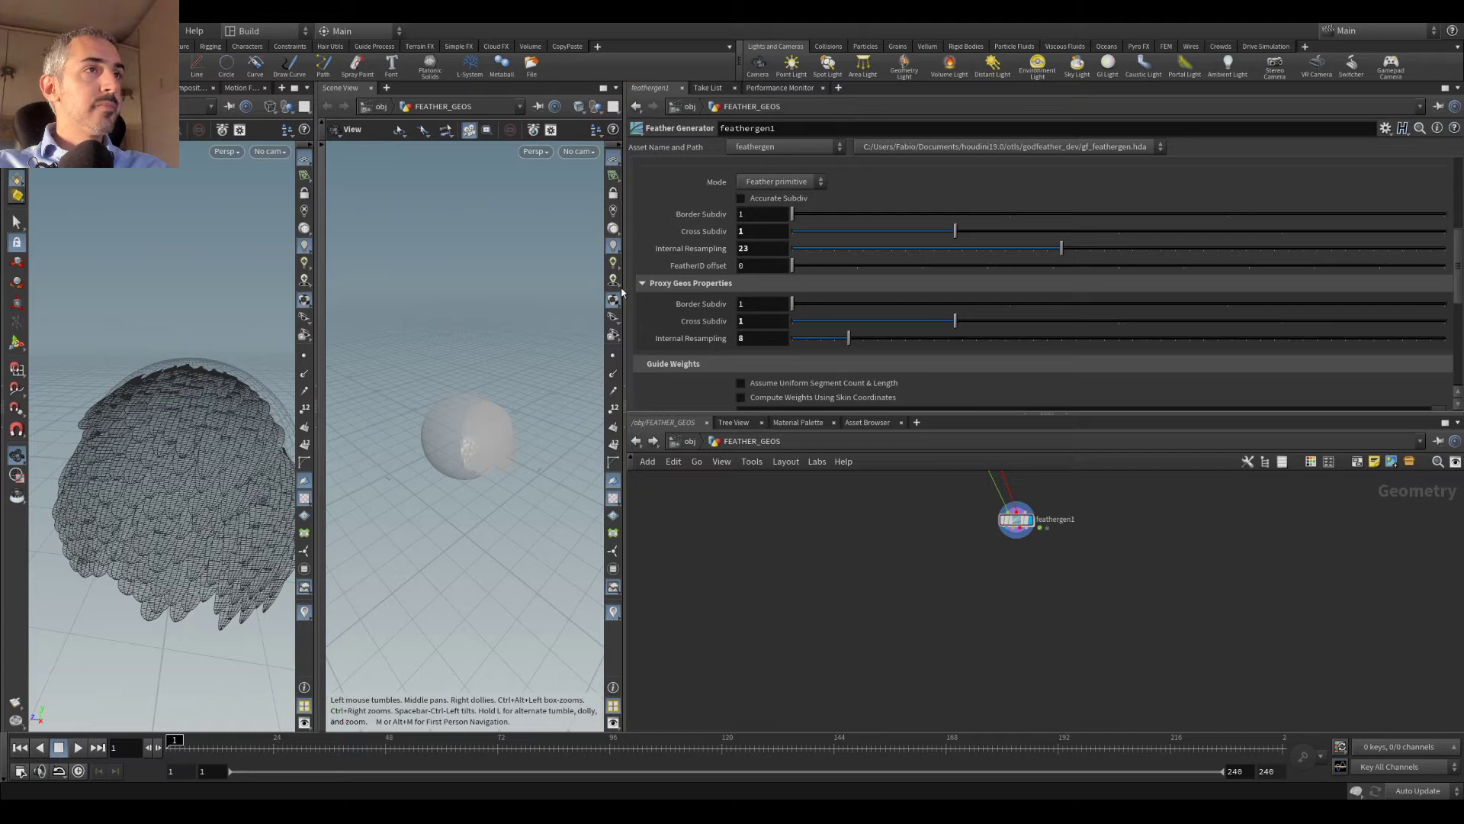
{"action": "left_click_drag", "start_coordinate": [627, 284], "coordinate": [854, 286]}
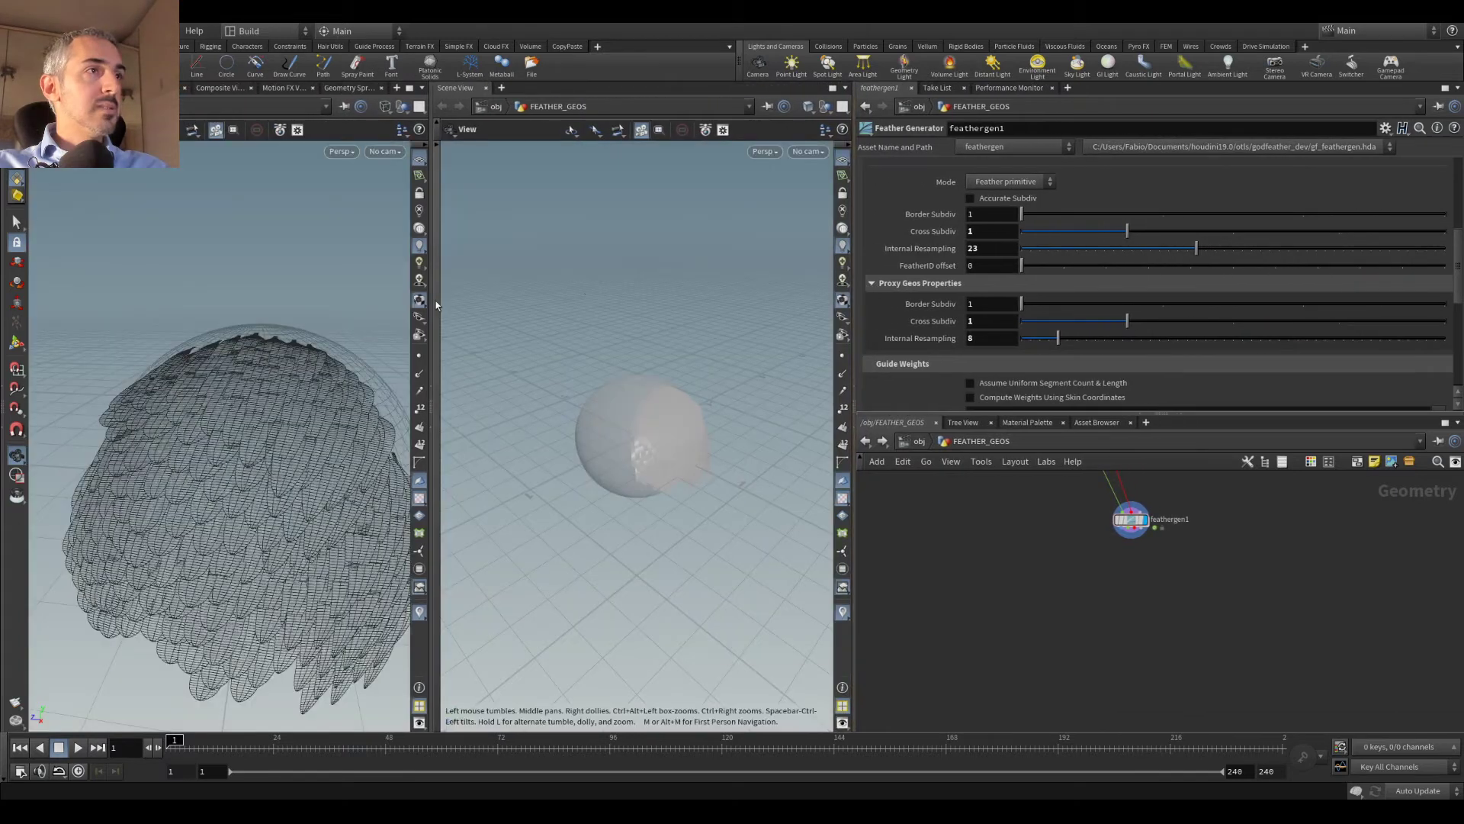
{"action": "left_click_drag", "start_coordinate": [434, 297], "coordinate": [524, 296]}
{"action": "left_click_drag", "start_coordinate": [851, 339], "coordinate": [936, 339]}
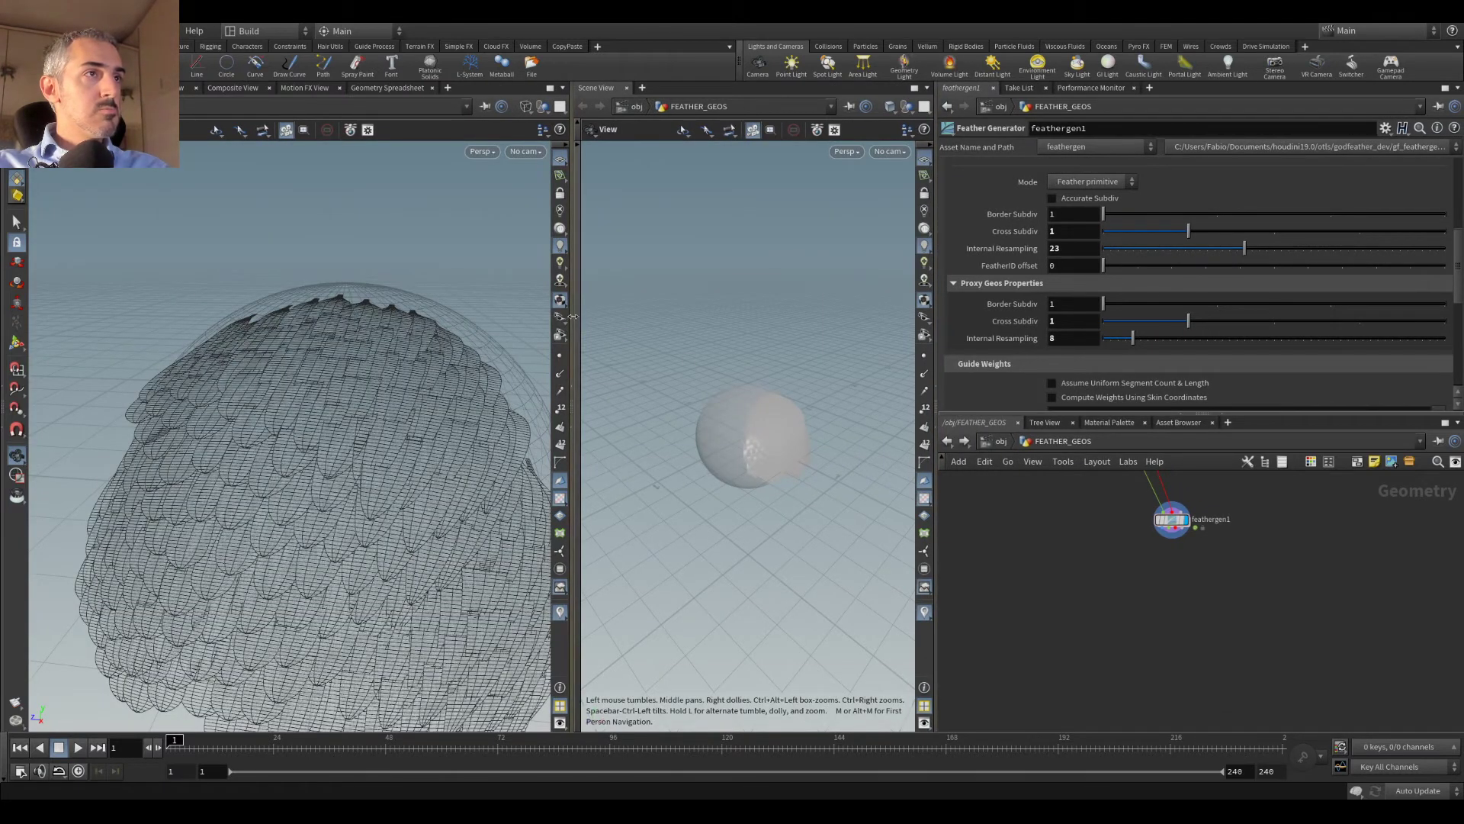
Step: Resize the two scene views to about equal width and frame the feathered sphere in the shaded one
{"action": "left_click_drag", "start_coordinate": [573, 317], "coordinate": [478, 317]}
{"action": "scroll", "coordinate": [742, 418], "scroll_direction": "up", "scroll_amount": 5}
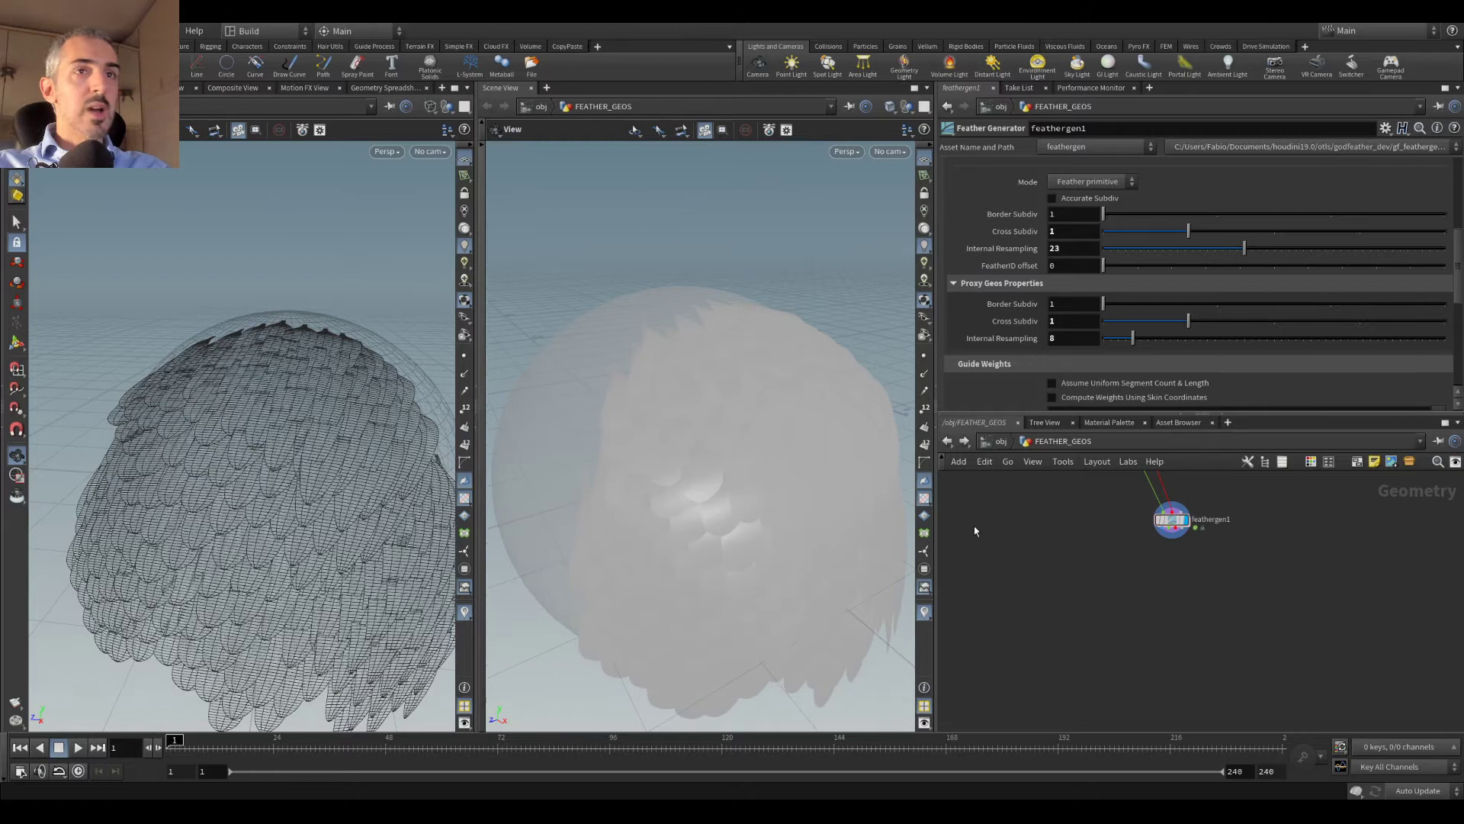
Step: Add a Geometry object below FEATHER_GEOS at the object level
{"action": "scroll", "coordinate": [1142, 542], "scroll_direction": "down", "scroll_amount": 3}
{"action": "middle_click_drag", "start_coordinate": [1144, 543], "coordinate": [1140, 632]}
{"action": "left_click", "coordinate": [994, 442]}
{"action": "scroll", "coordinate": [1130, 639], "scroll_direction": "up", "scroll_amount": 1}
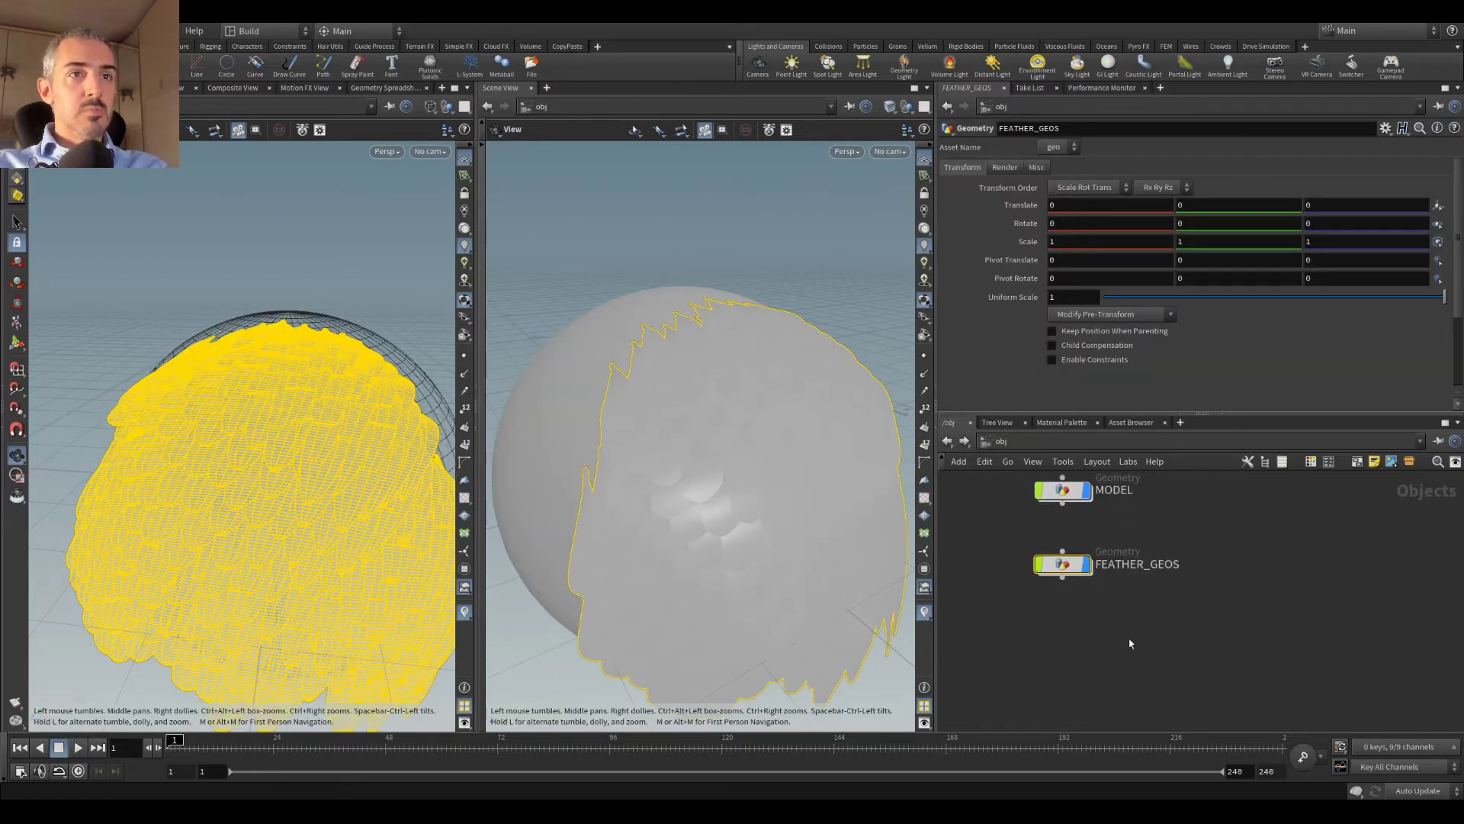
{"action": "left_click", "coordinate": [1091, 652]}
{"action": "key", "text": "Tab"}
{"action": "type", "text": "geo"}
{"action": "key", "text": "Return"}
{"action": "left_click", "coordinate": [1070, 637]}
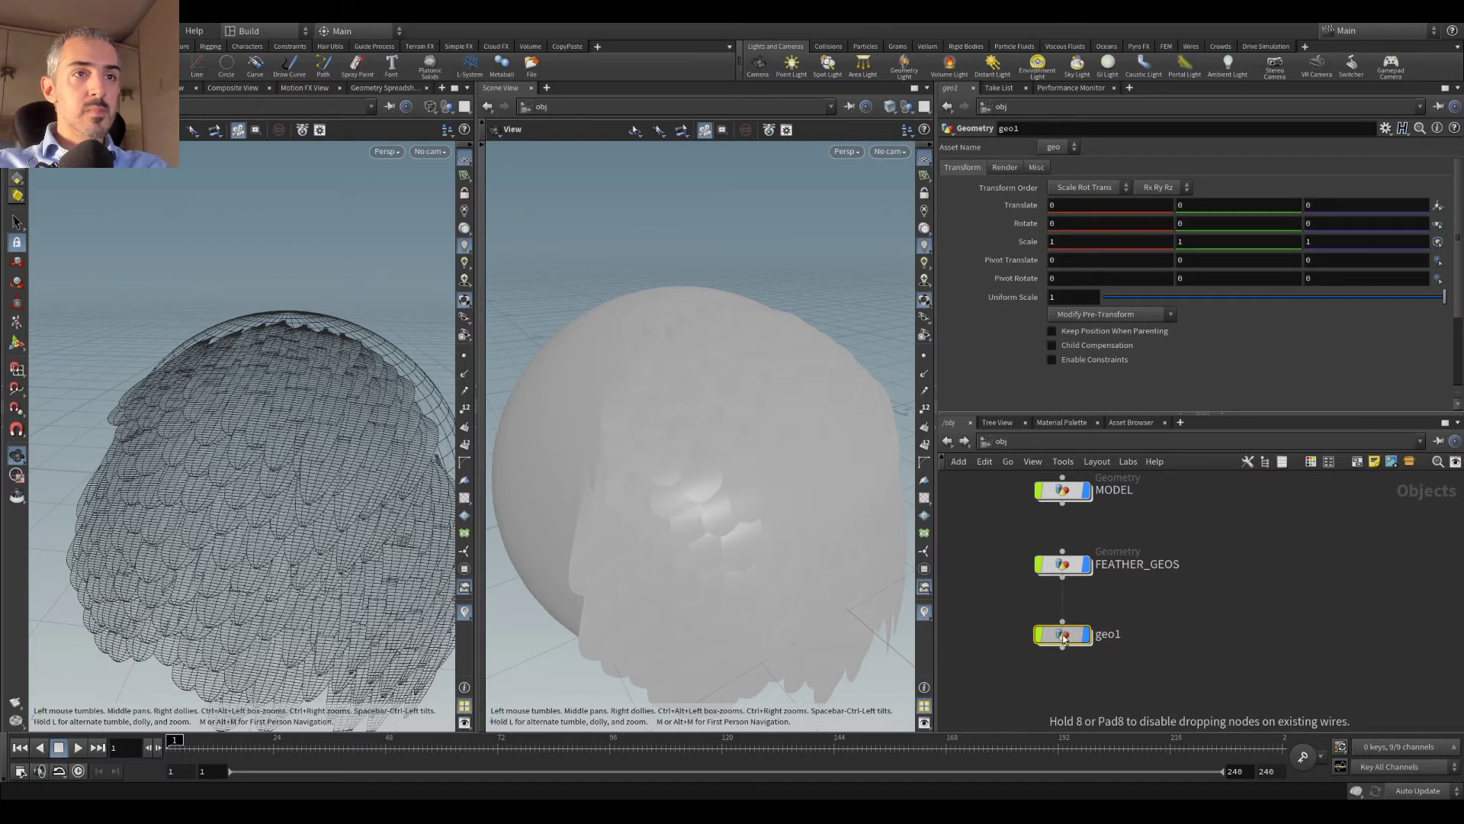
Step: Rename the new Geometry object GENERATED_FEATHERS
{"action": "double_click", "coordinate": [1107, 636]}
{"action": "type", "text": "GE"}
{"action": "type", "text": "NERATED_"}
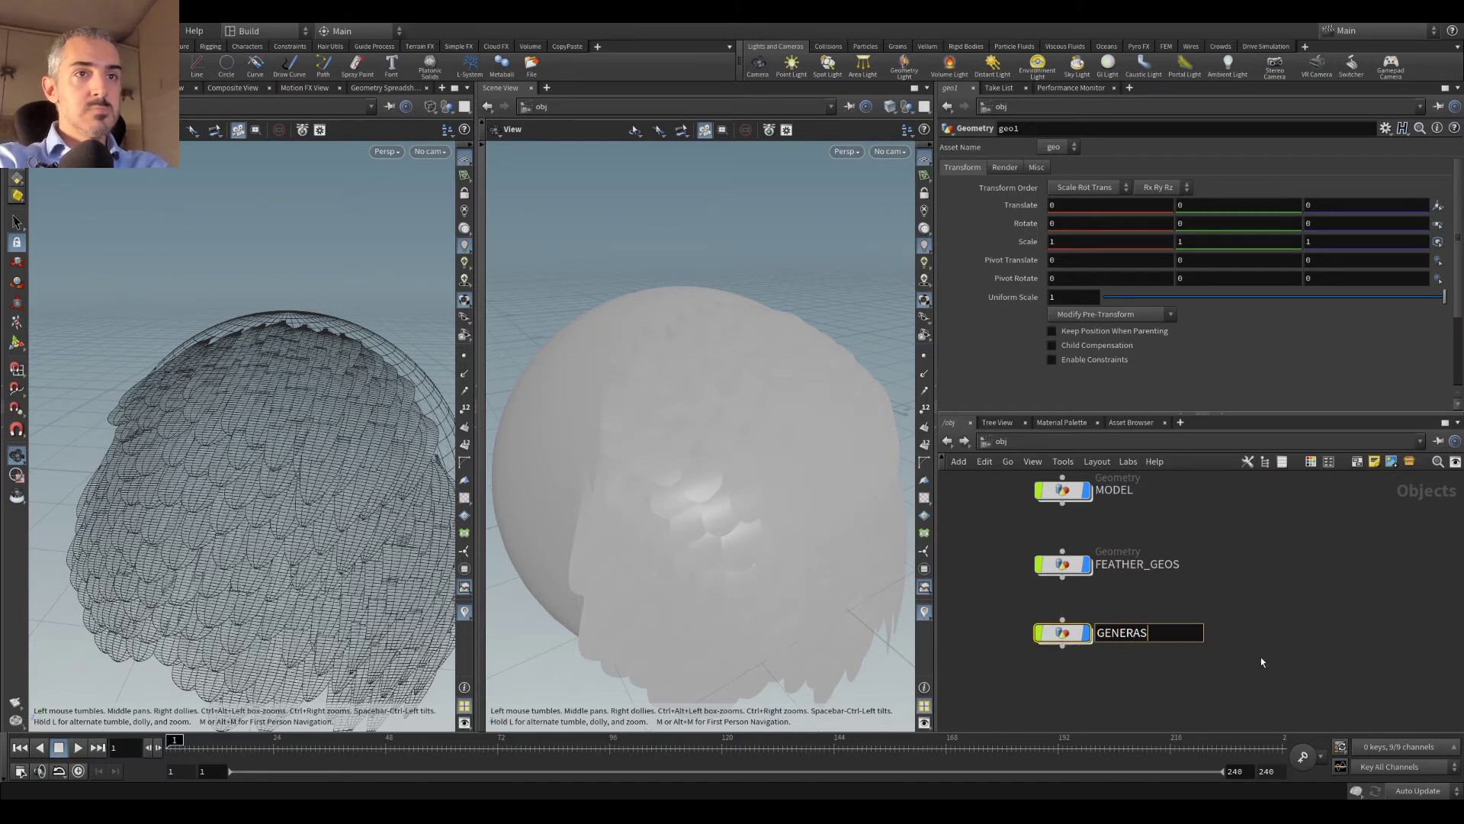
{"action": "type", "text": "FEAT"}
{"action": "key", "text": "BackSpace"}
{"action": "key", "text": "BackSpace"}
{"action": "type", "text": "ATHERS"}
{"action": "key", "text": "Return"}
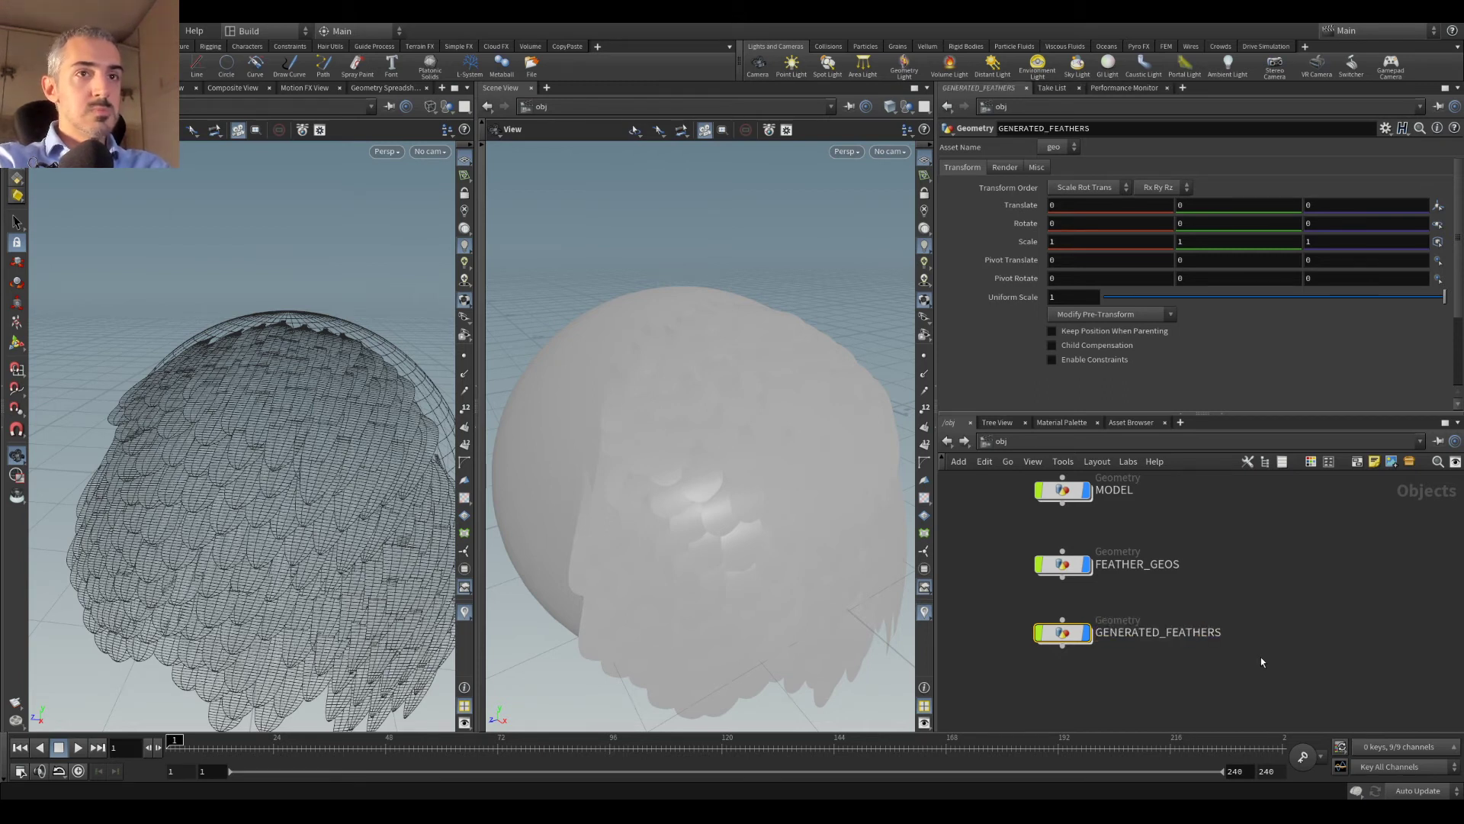
Step: Place an Object Merge node inside GENERATED_FEATHERS
{"action": "double_click", "coordinate": [1062, 632]}
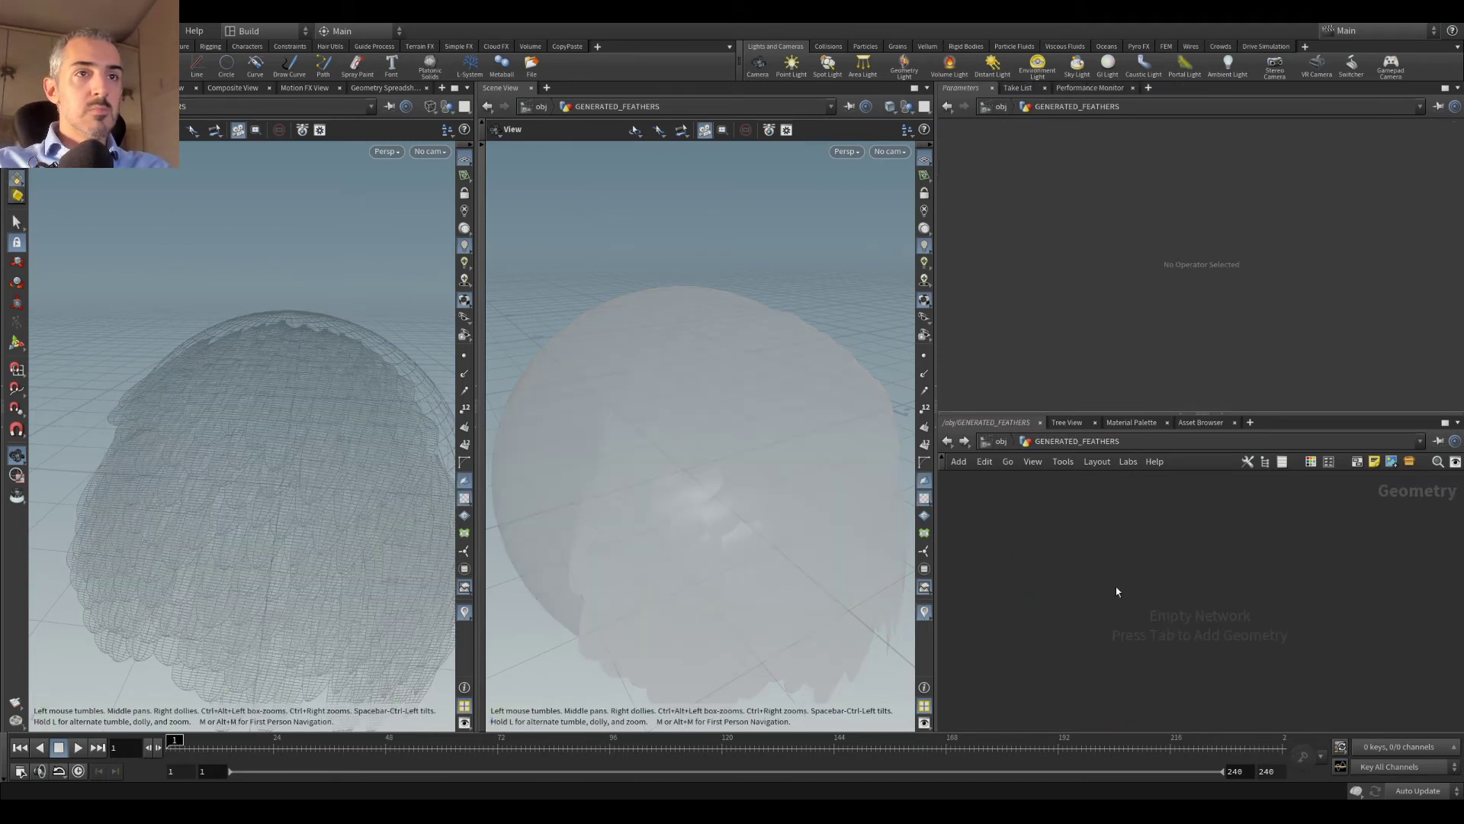
{"action": "key", "text": "Tab"}
{"action": "key", "text": "Return"}
{"action": "left_click", "coordinate": [1112, 586]}
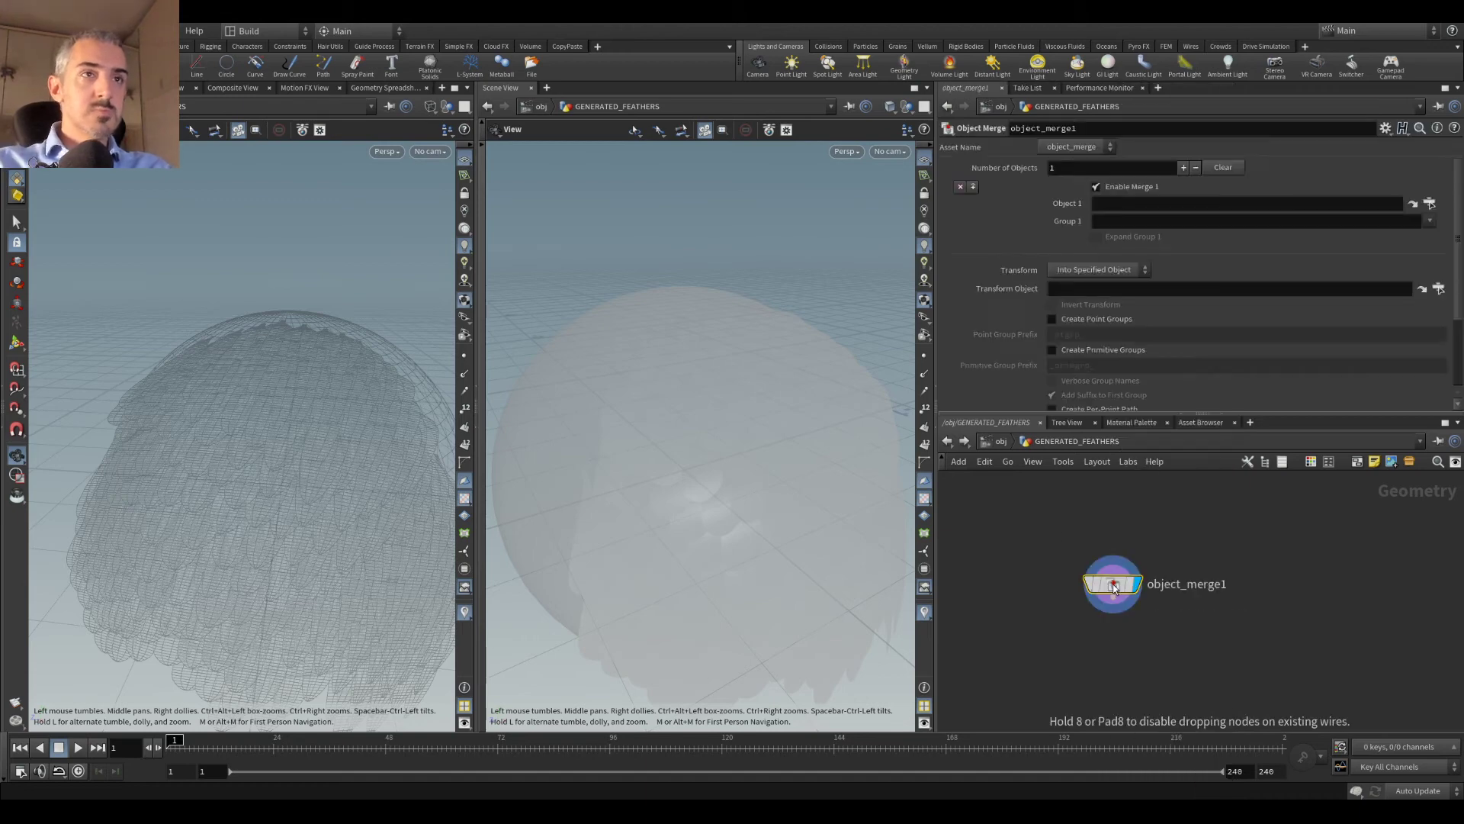
Step: Inside FEATHER_GEOS, add a Feathers Random Color node, wire it to feathergen1's first output and display it
{"action": "key", "text": "u"}
{"action": "double_click", "coordinate": [1063, 564]}
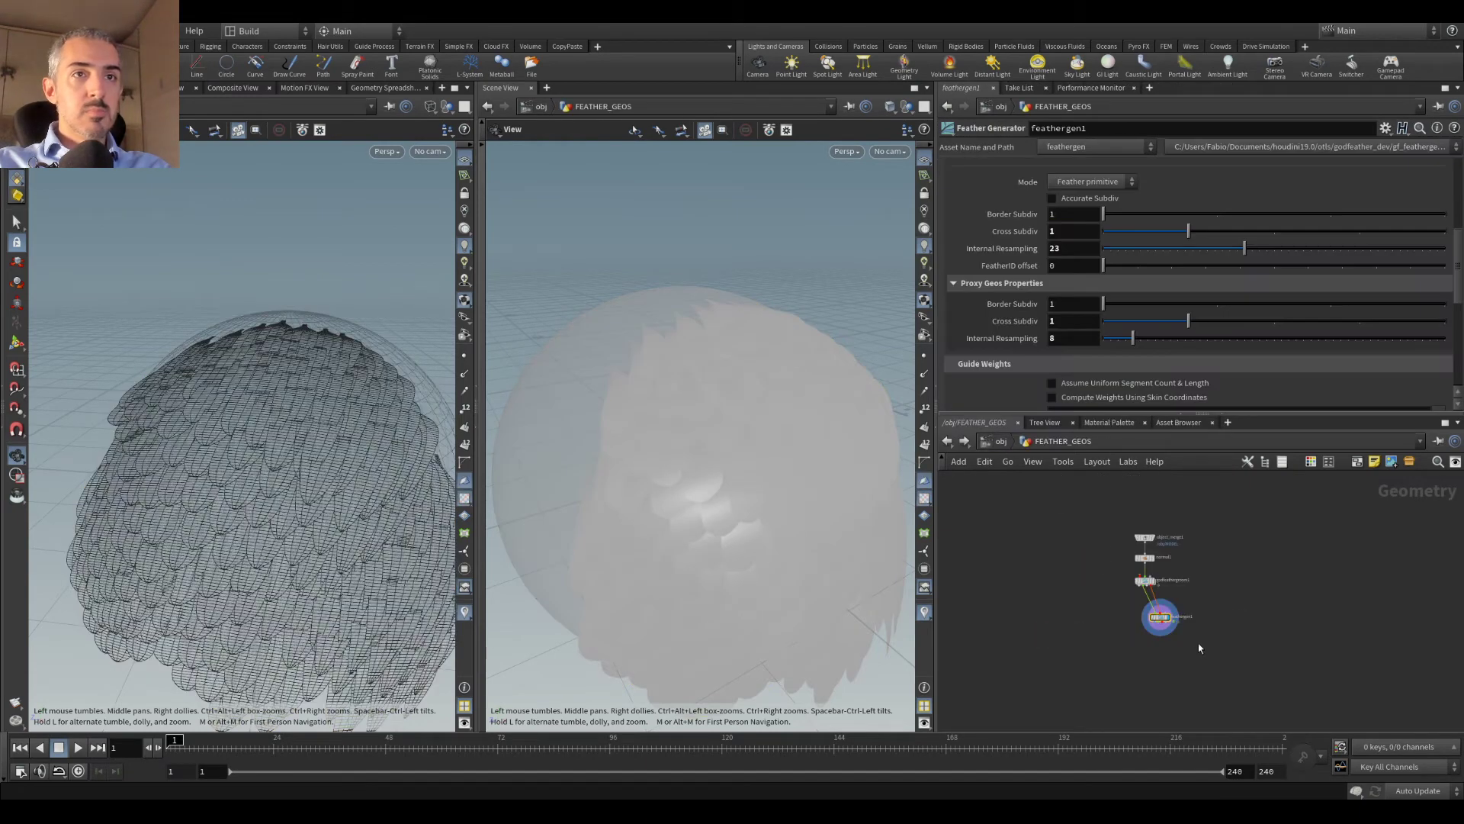
{"action": "key", "text": "Tab"}
{"action": "type", "text": "color"}
{"action": "key", "text": "Down"}
{"action": "key", "text": "Down"}
{"action": "key", "text": "Down"}
{"action": "key", "text": "Down"}
{"action": "key", "text": "Return"}
{"action": "left_click", "coordinate": [1078, 635]}
{"action": "scroll", "coordinate": [1103, 614], "scroll_direction": "up", "scroll_amount": 4}
{"action": "left_click_drag", "start_coordinate": [1112, 583], "coordinate": [1192, 663]}
{"action": "left_click", "coordinate": [1193, 663]}
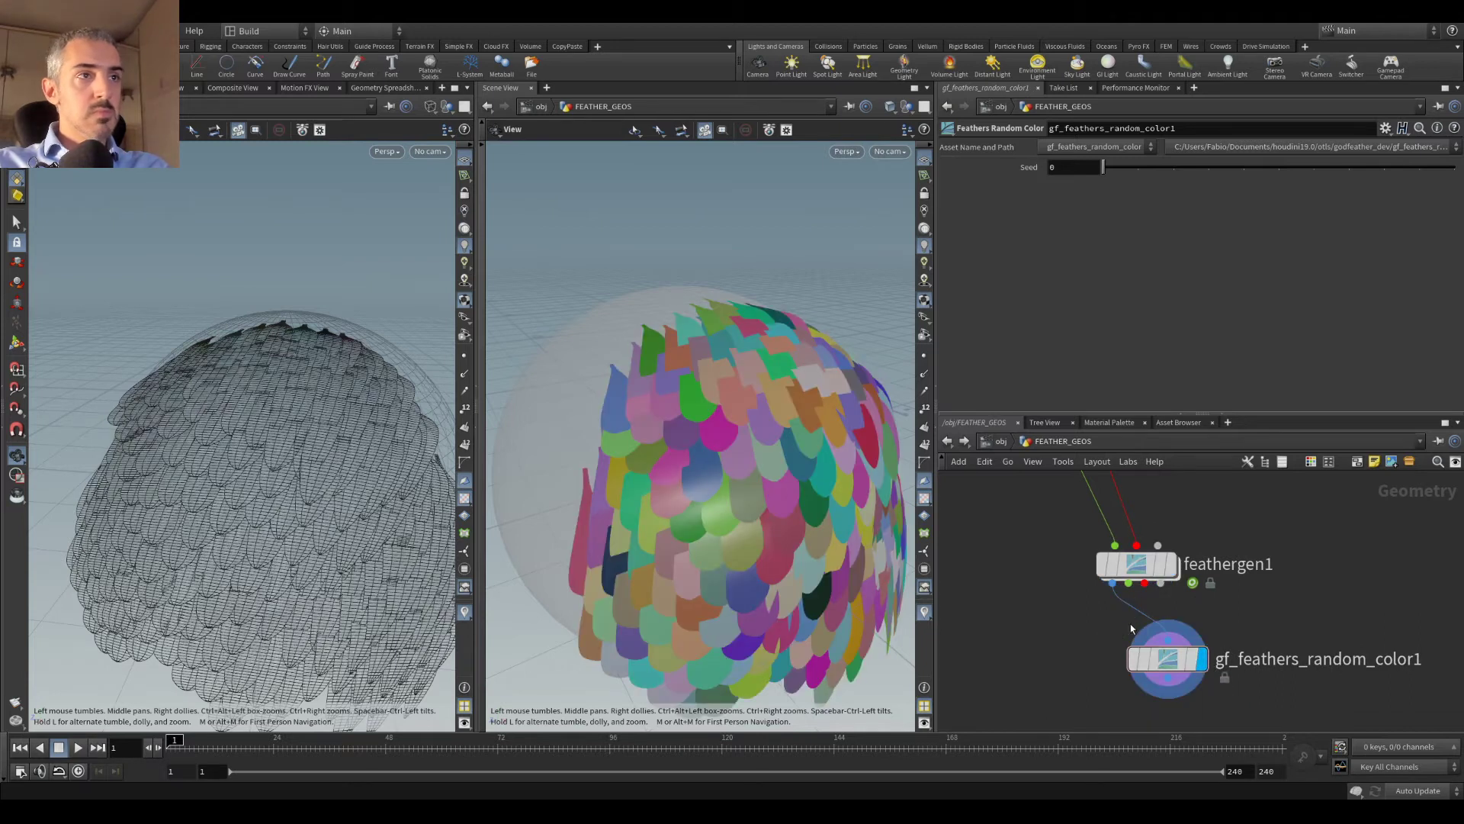
Step: Set Object 1 of the Object Merge in GENERATED_FEATHERS to /obj/FEATHER_GEOS/gf_feathers_random_color1
{"action": "left_click", "coordinate": [1001, 441]}
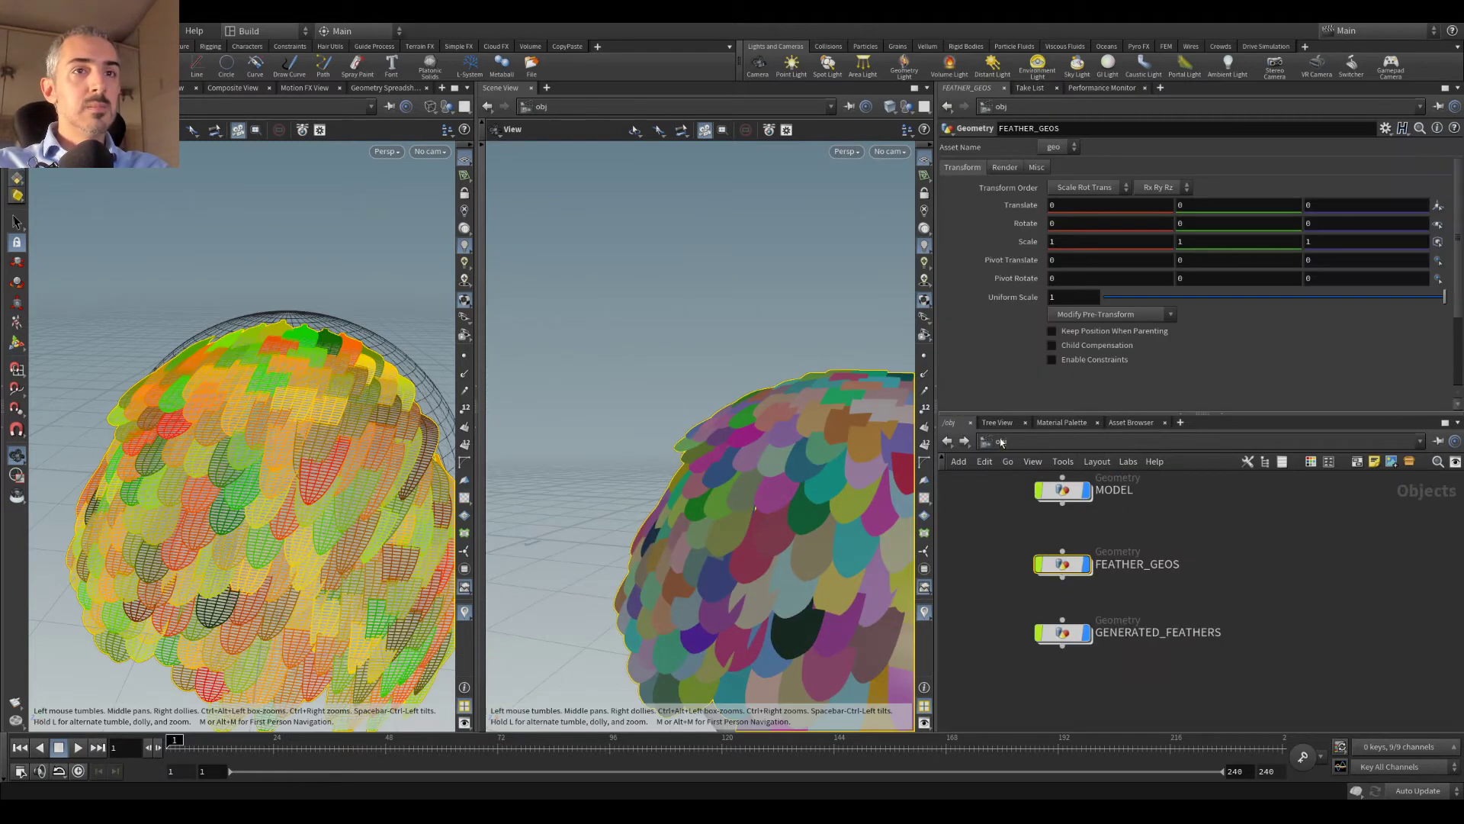
{"action": "double_click", "coordinate": [1061, 639]}
{"action": "left_click", "coordinate": [1429, 202]}
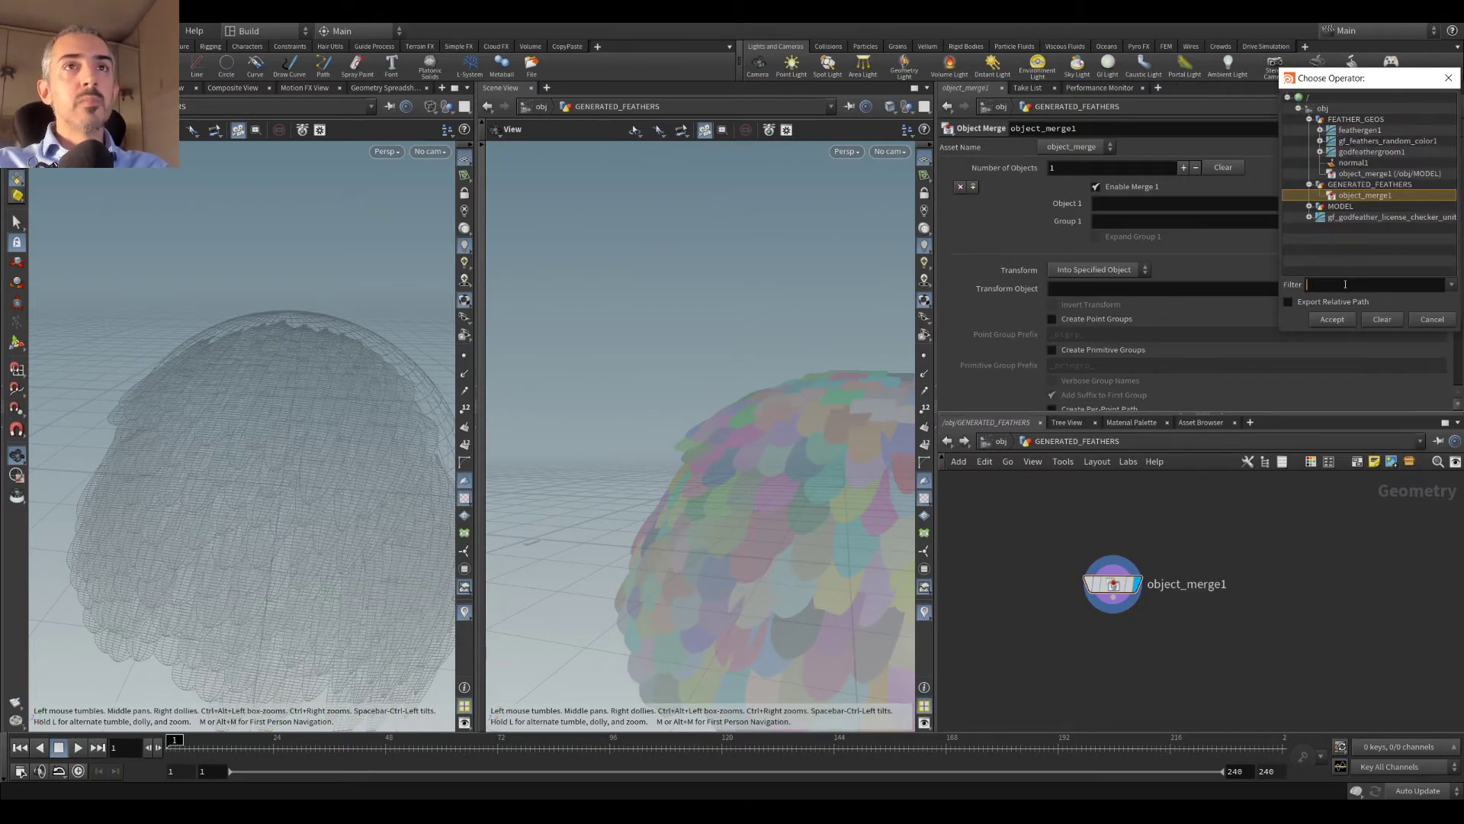
{"action": "type", "text": "color"}
{"action": "key", "text": "Return"}
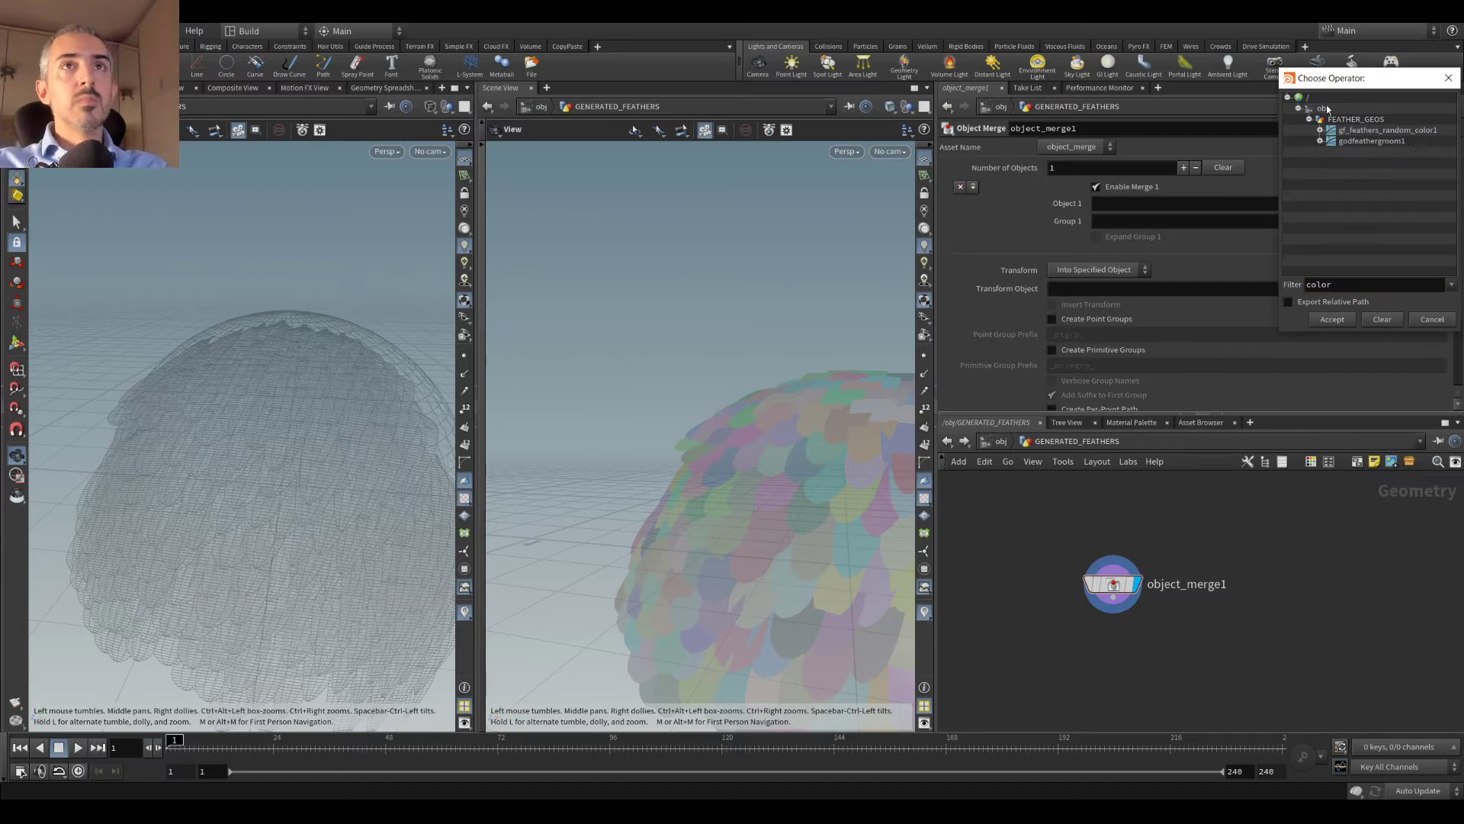
{"action": "double_click", "coordinate": [1365, 130]}
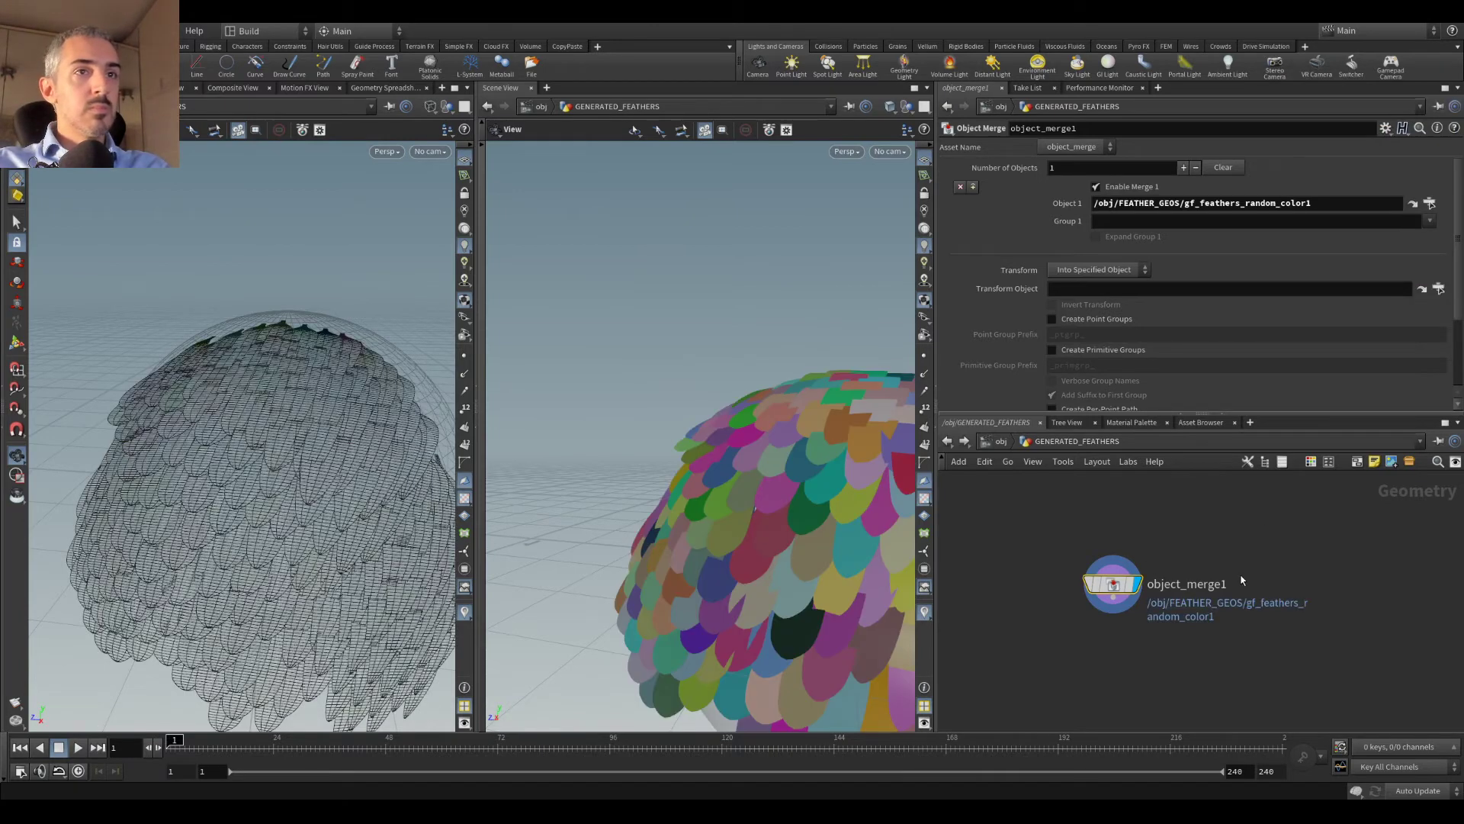
Step: Return to the object level, pin the shaded scene view there and widen the wireframe view slightly
{"action": "left_click", "coordinate": [1002, 442]}
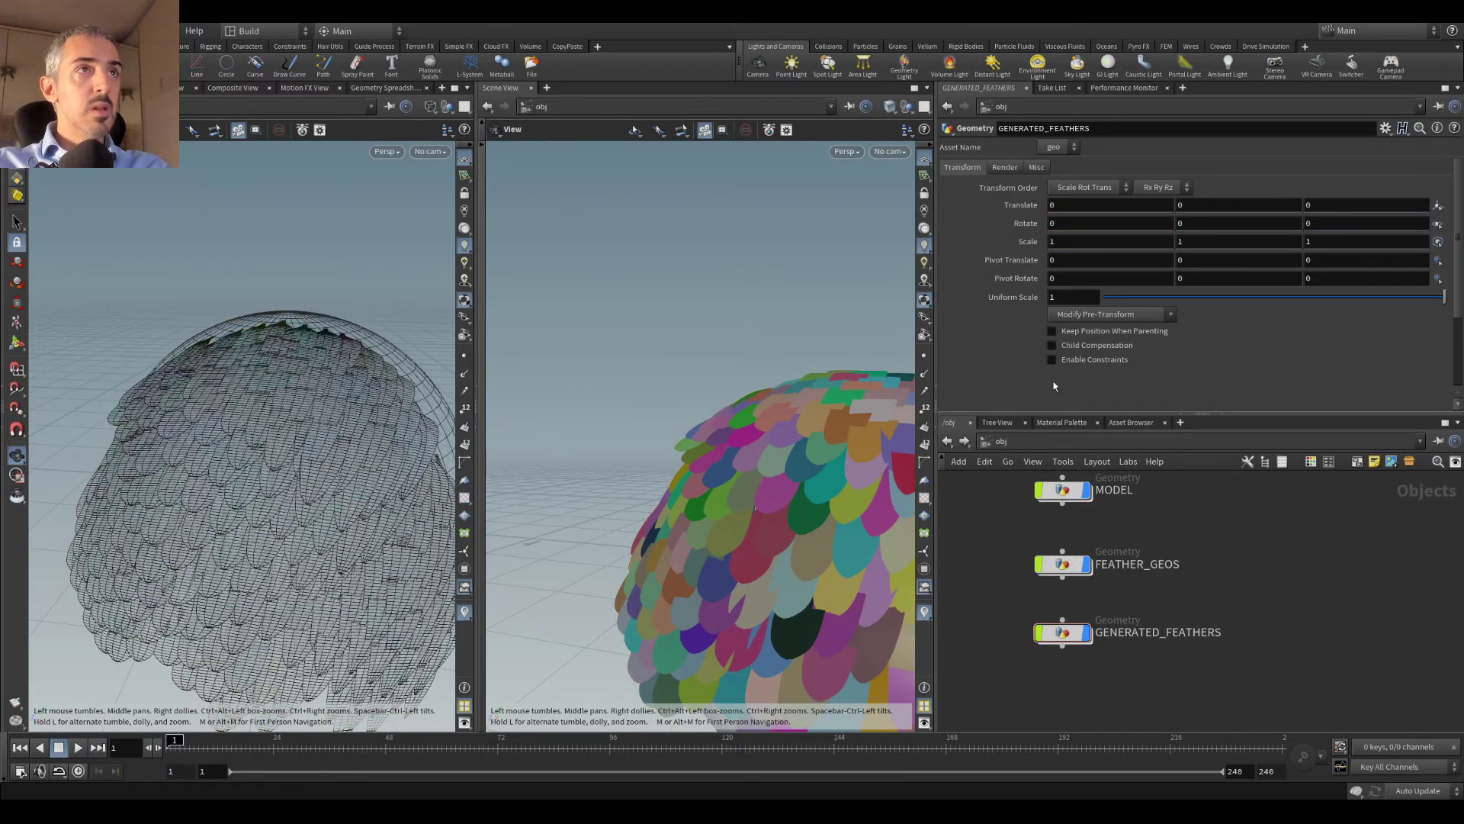
{"action": "left_click_drag", "start_coordinate": [762, 214], "coordinate": [777, 283]}
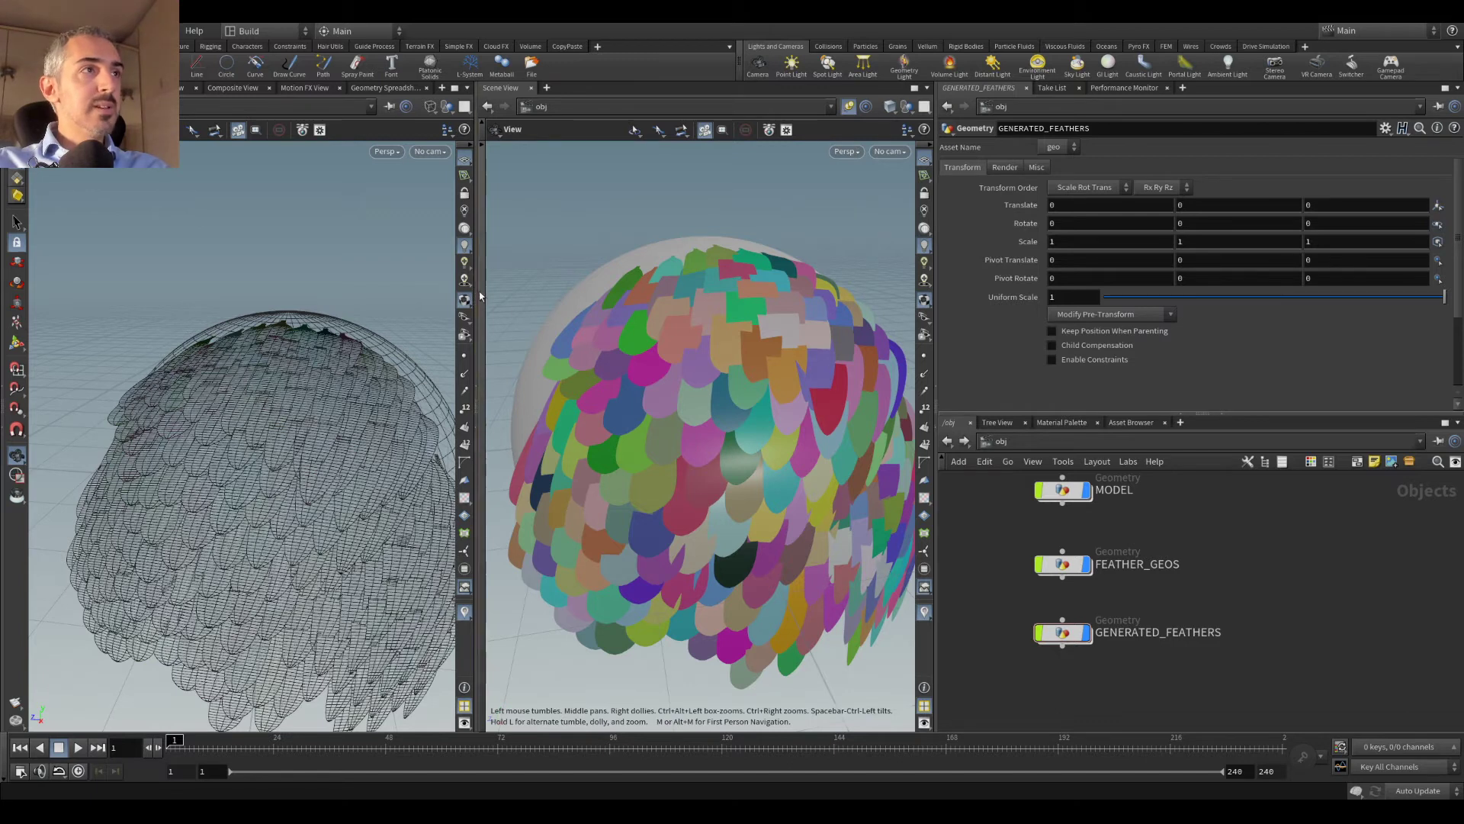
{"action": "left_click_drag", "start_coordinate": [480, 291], "coordinate": [520, 290]}
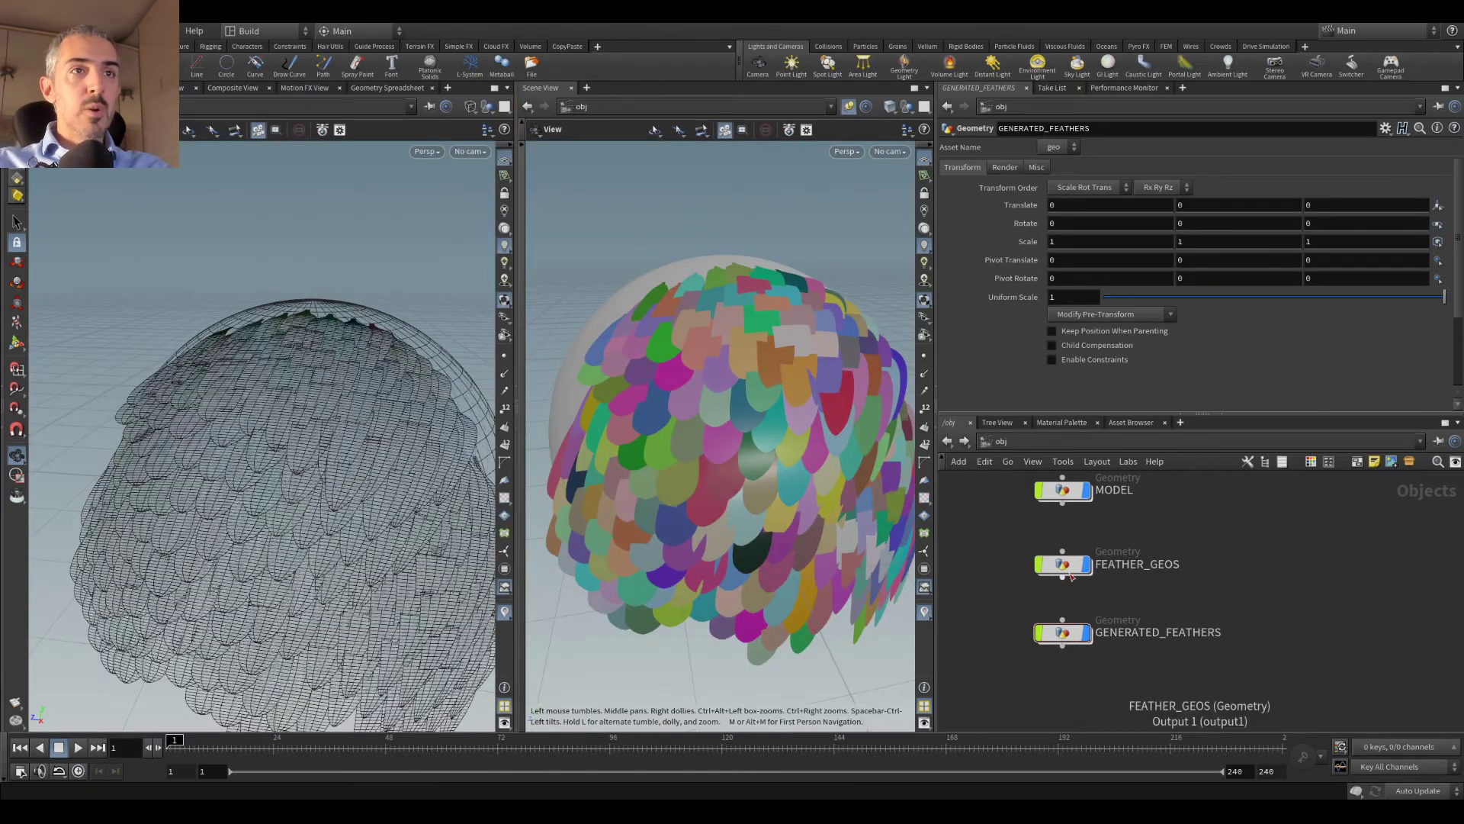
Step: In FEATHER_GEOS, display godfeathergroom1 with other objects hidden in the wireframe view, and template normal1
{"action": "double_click", "coordinate": [1064, 568]}
{"action": "middle_click_drag", "start_coordinate": [1195, 526], "coordinate": [1255, 710]}
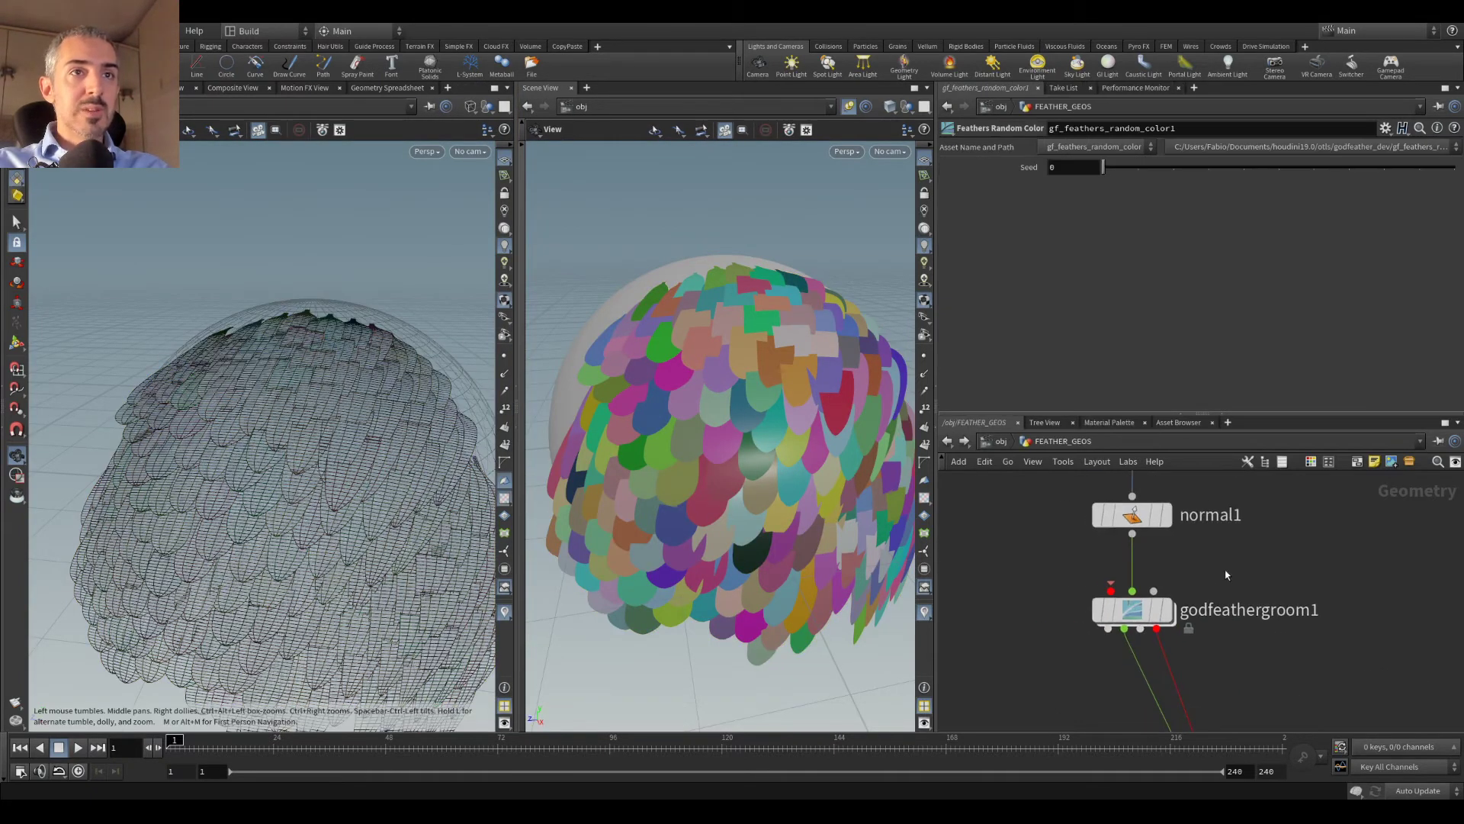
{"action": "left_click", "coordinate": [1160, 611]}
{"action": "left_click", "coordinate": [1140, 610]}
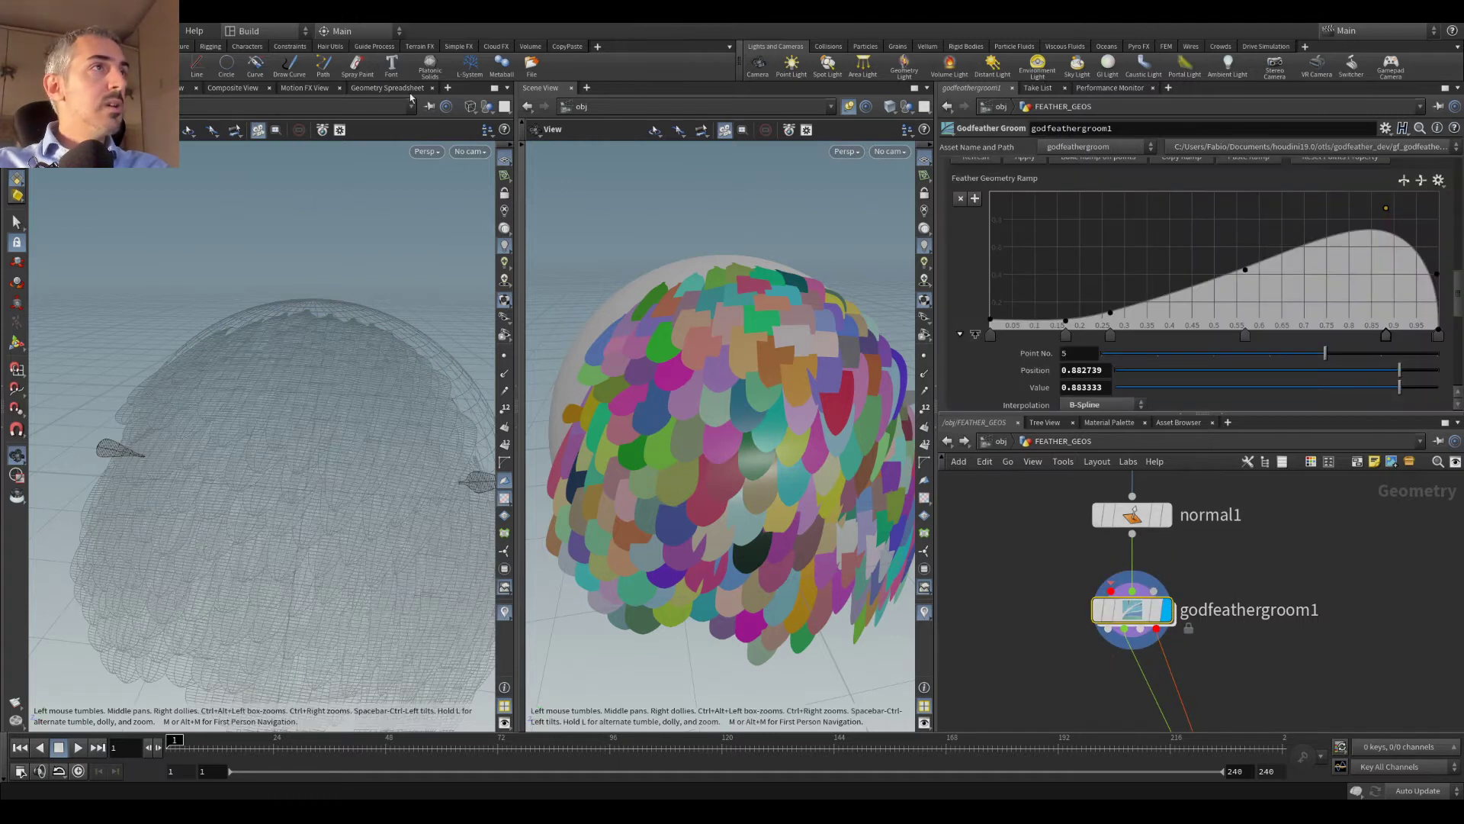
{"action": "left_click", "coordinate": [489, 107]}
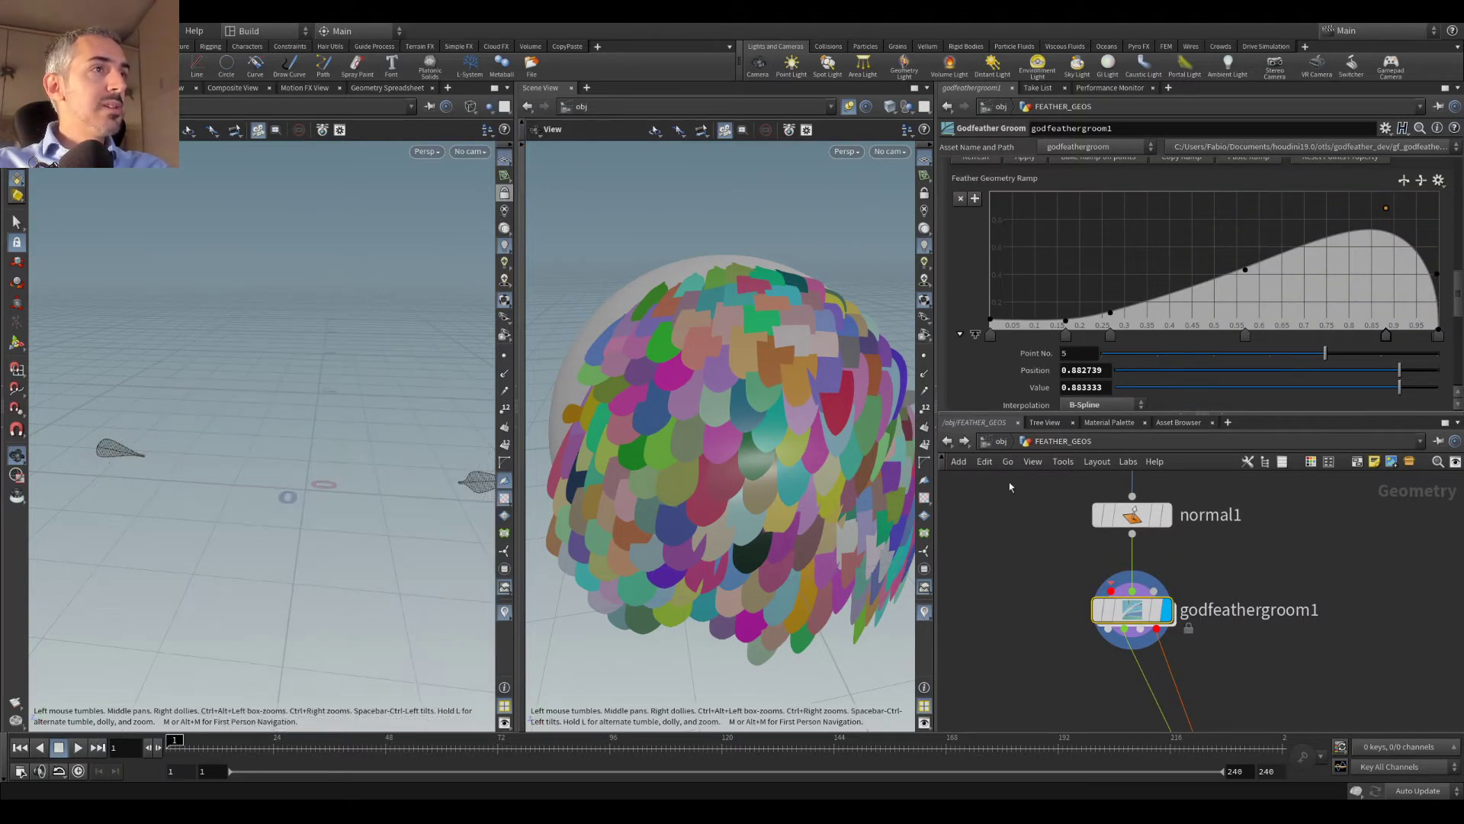
{"action": "left_click", "coordinate": [1161, 515]}
{"action": "left_click_drag", "start_coordinate": [435, 369], "coordinate": [507, 390]}
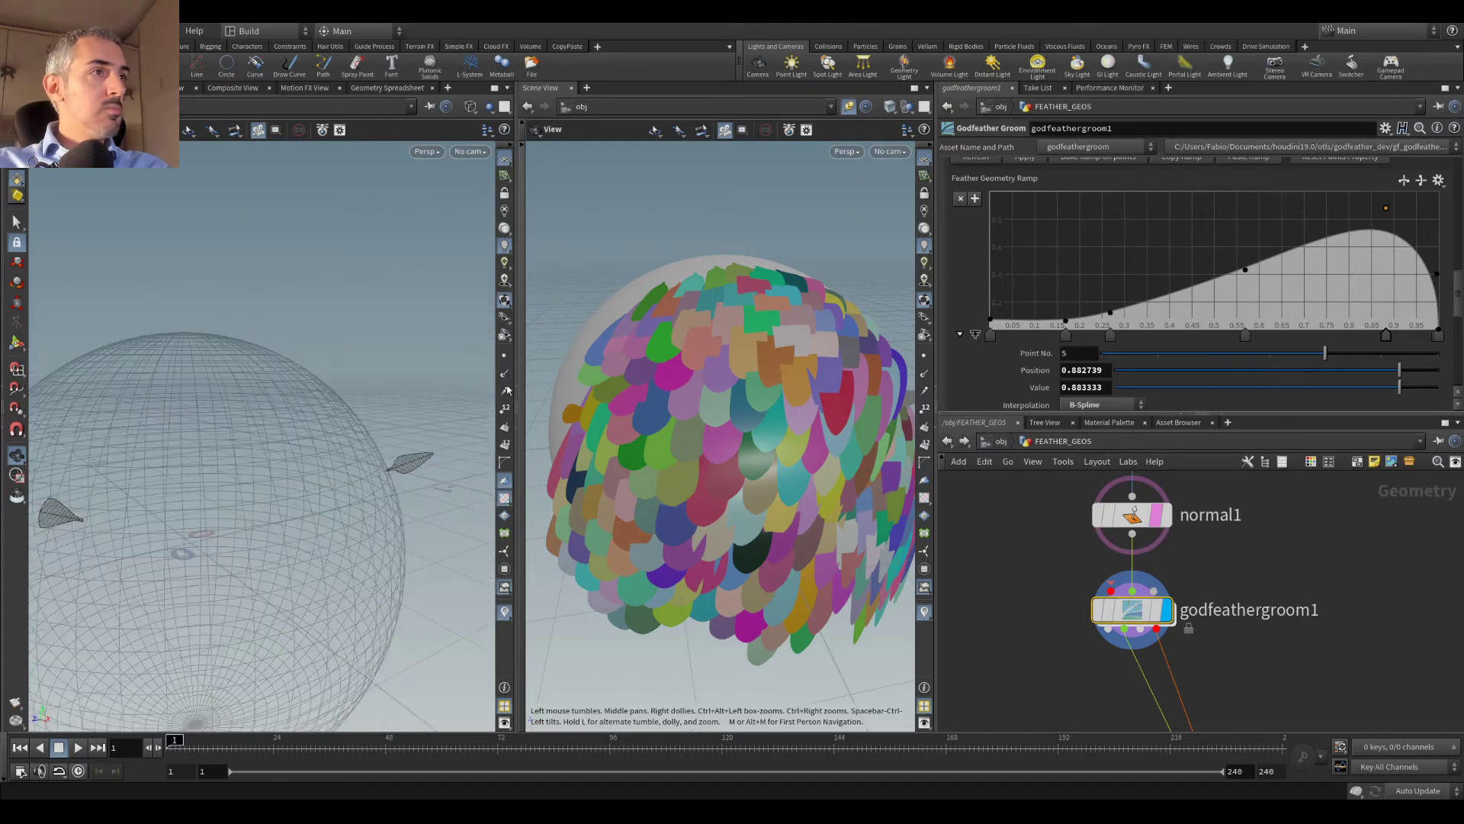
Step: Set godfeathergroom1 to show only the shape guides
{"action": "scroll", "coordinate": [1227, 255], "scroll_direction": "down", "scroll_amount": 10}
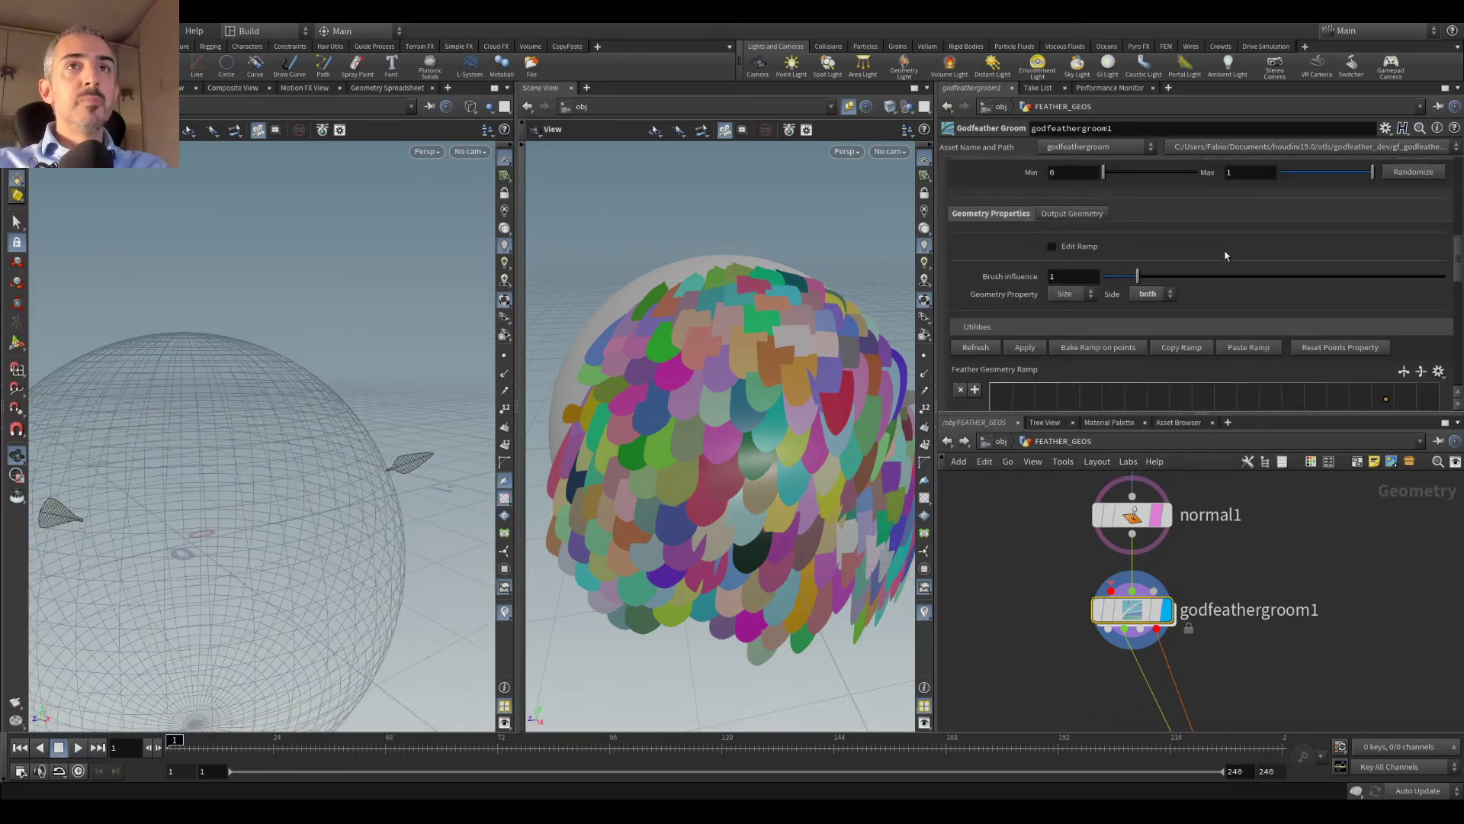
{"action": "scroll", "coordinate": [1205, 258], "scroll_direction": "up", "scroll_amount": 2}
{"action": "left_click", "coordinate": [1077, 188]}
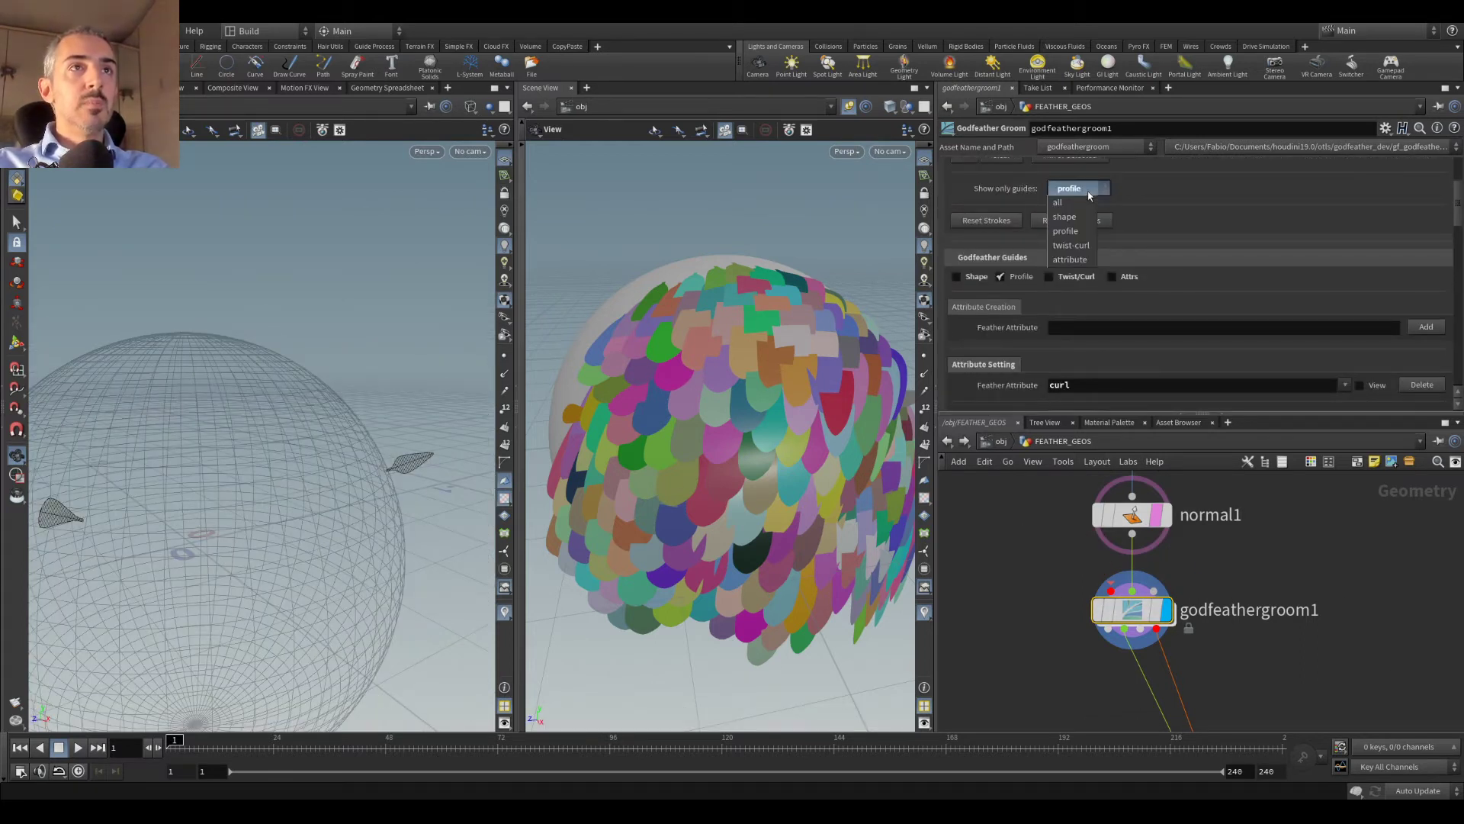
{"action": "left_click", "coordinate": [1075, 219]}
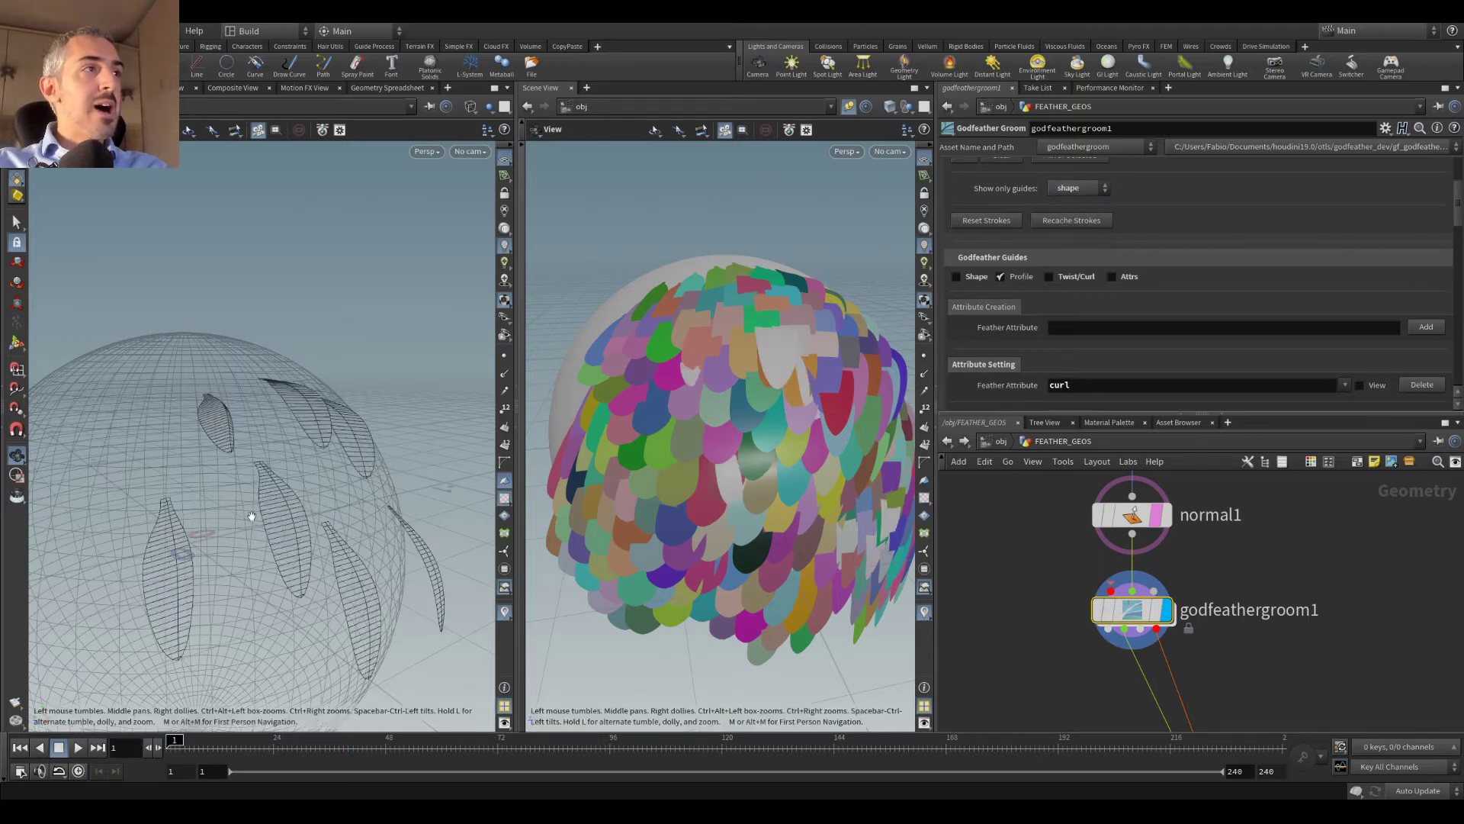
Step: Activate godfeathergroom1's grooming tool on primitive group *, choose the Screen Brush and turn off its Sculpt option
{"action": "left_click", "coordinate": [16, 344]}
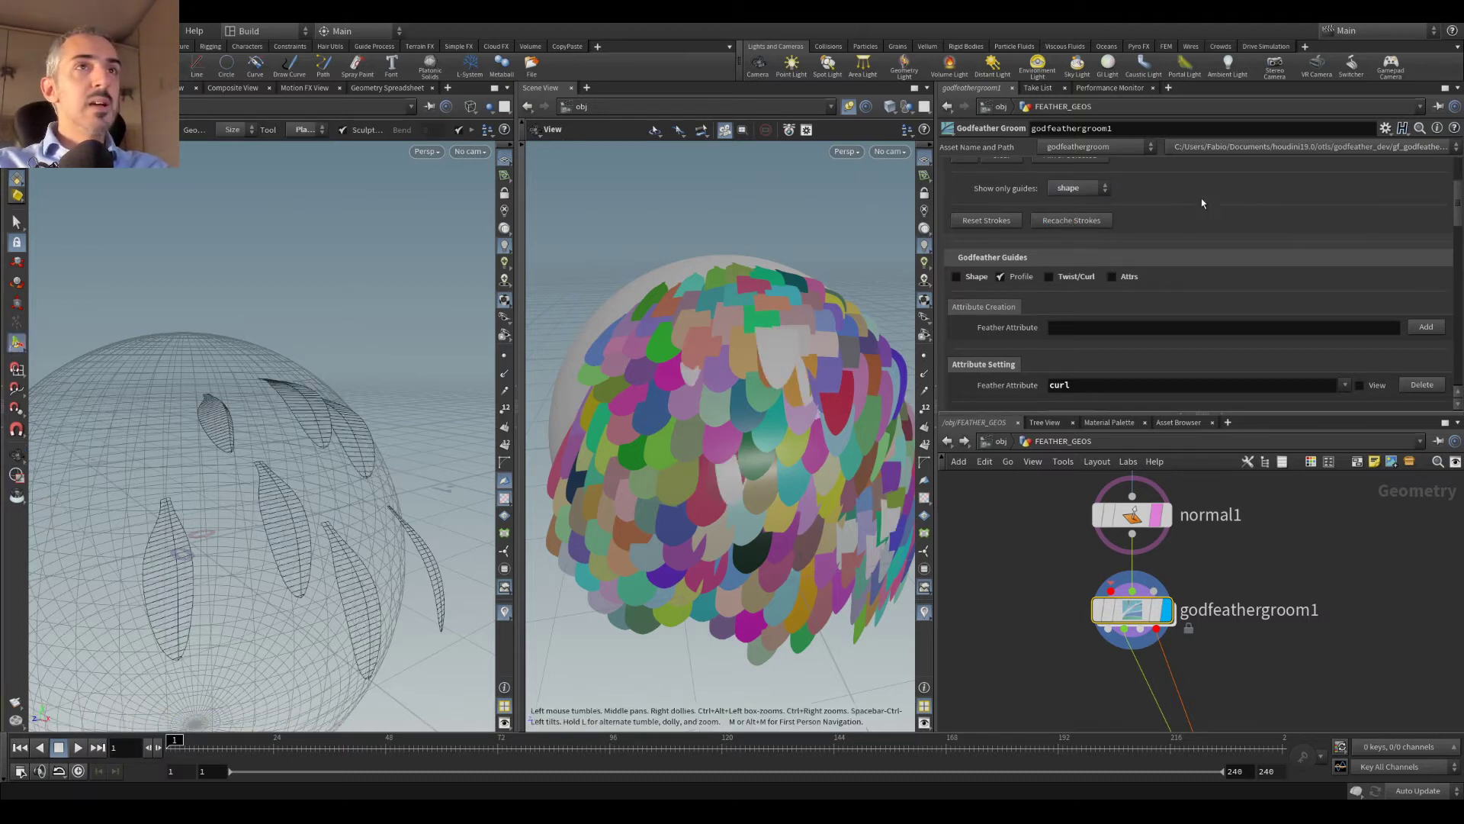
{"action": "scroll", "coordinate": [1201, 198], "scroll_direction": "up", "scroll_amount": 2}
{"action": "left_click", "coordinate": [963, 252]}
{"action": "left_click", "coordinate": [305, 130]}
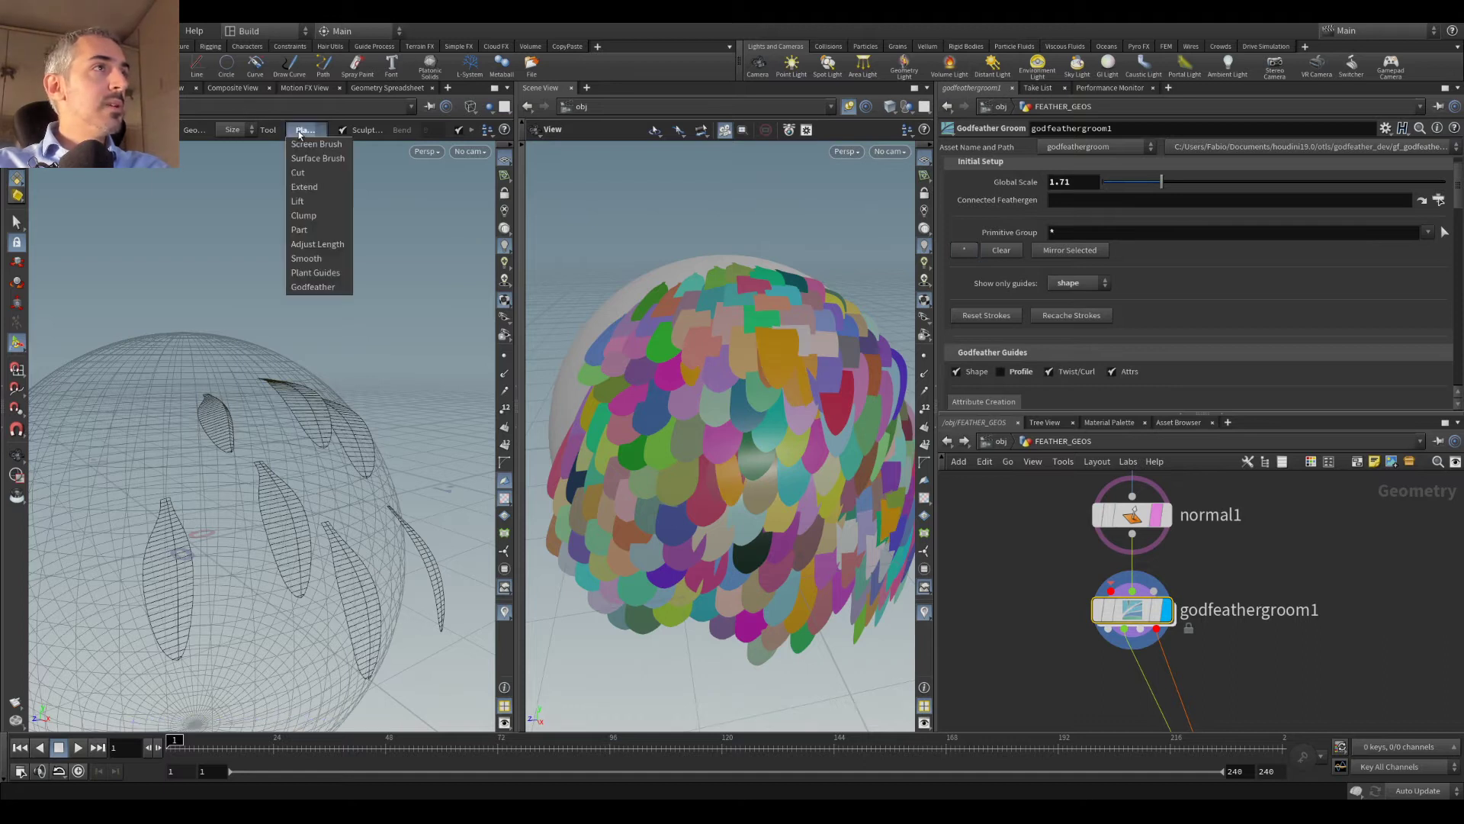
{"action": "left_click", "coordinate": [316, 144]}
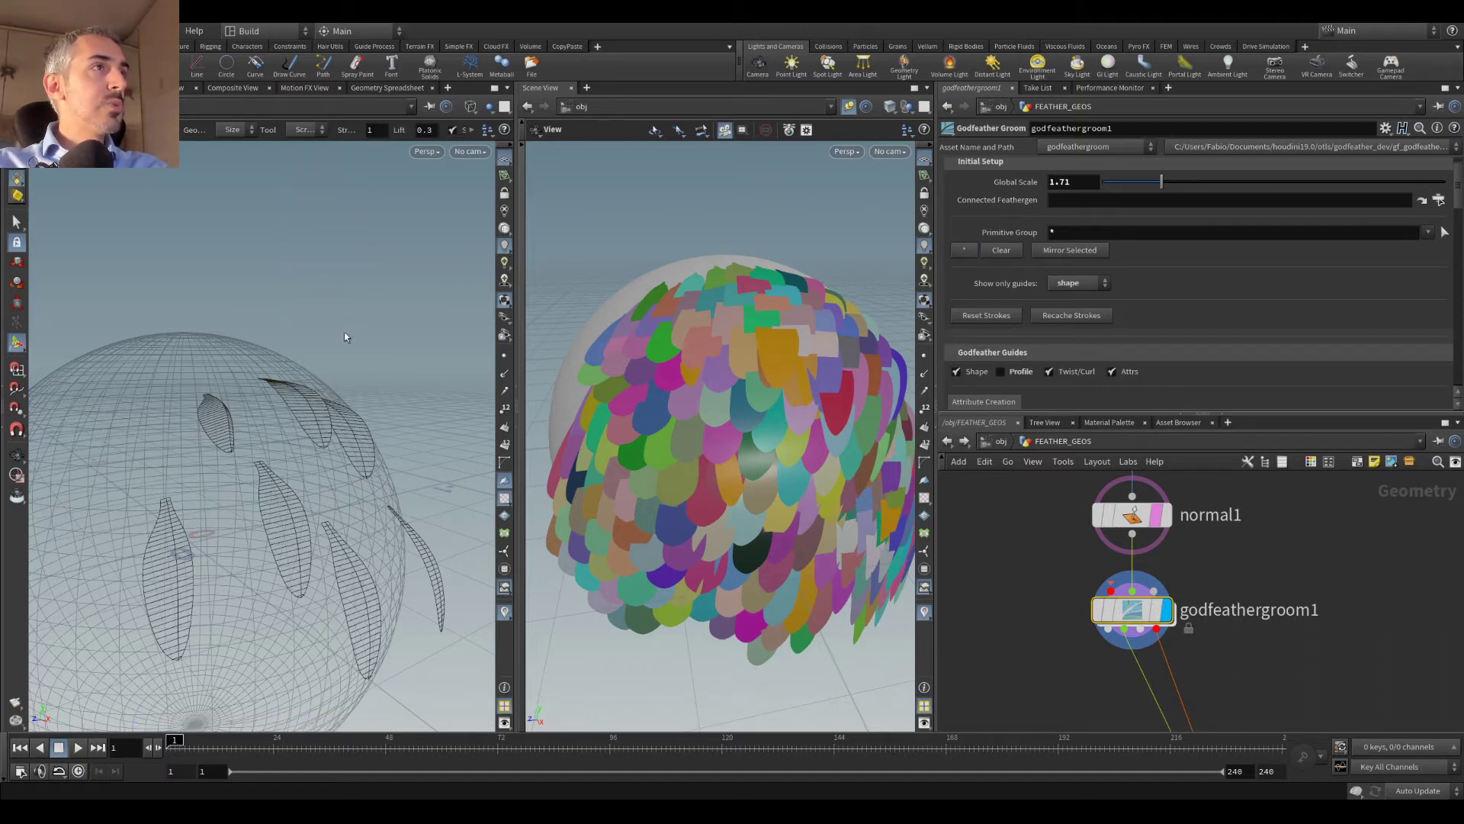
{"action": "scroll", "coordinate": [342, 131], "scroll_direction": "down", "scroll_amount": 2}
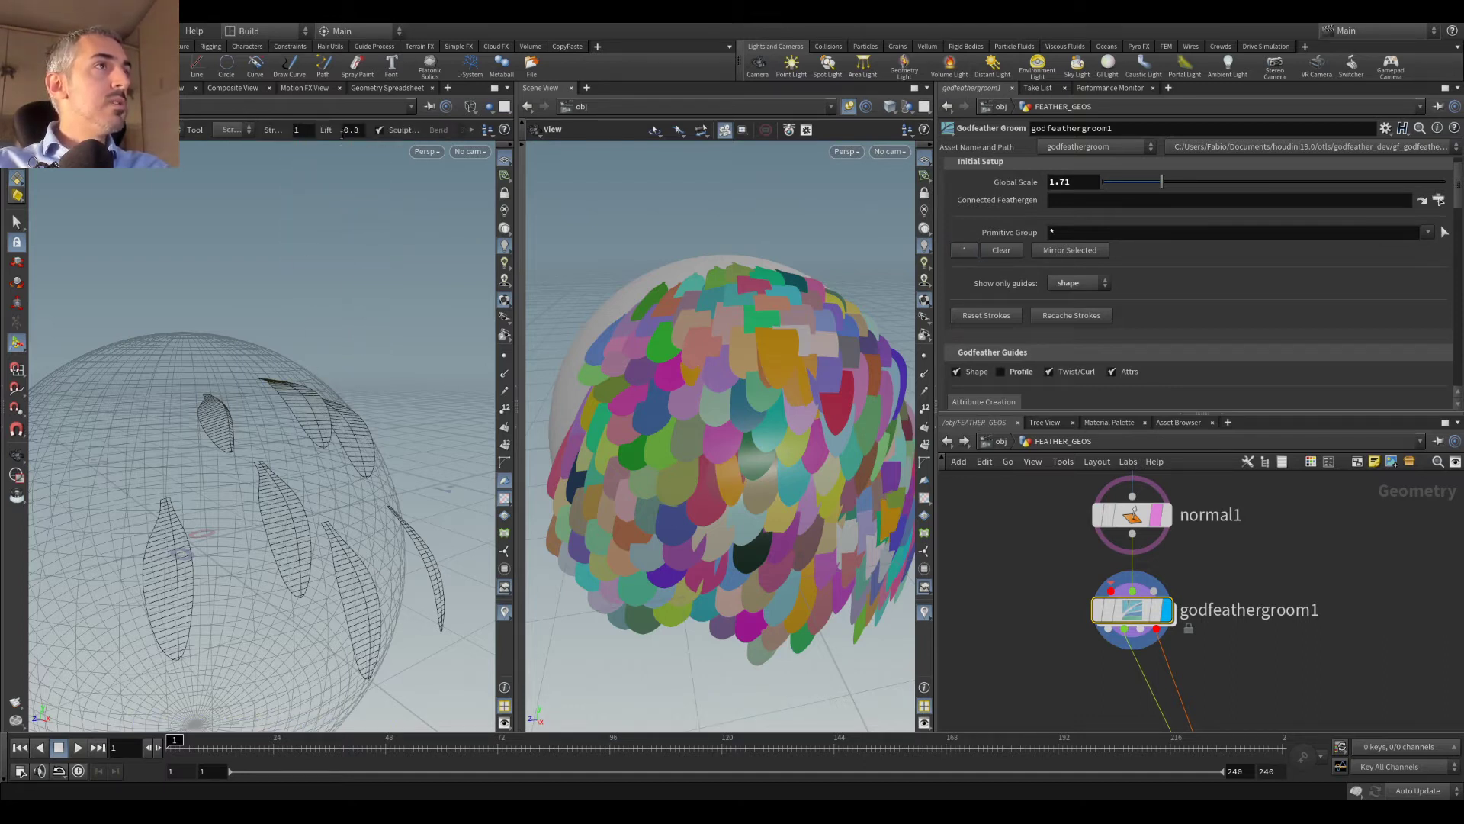
{"action": "scroll", "coordinate": [371, 139], "scroll_direction": "down", "scroll_amount": 2}
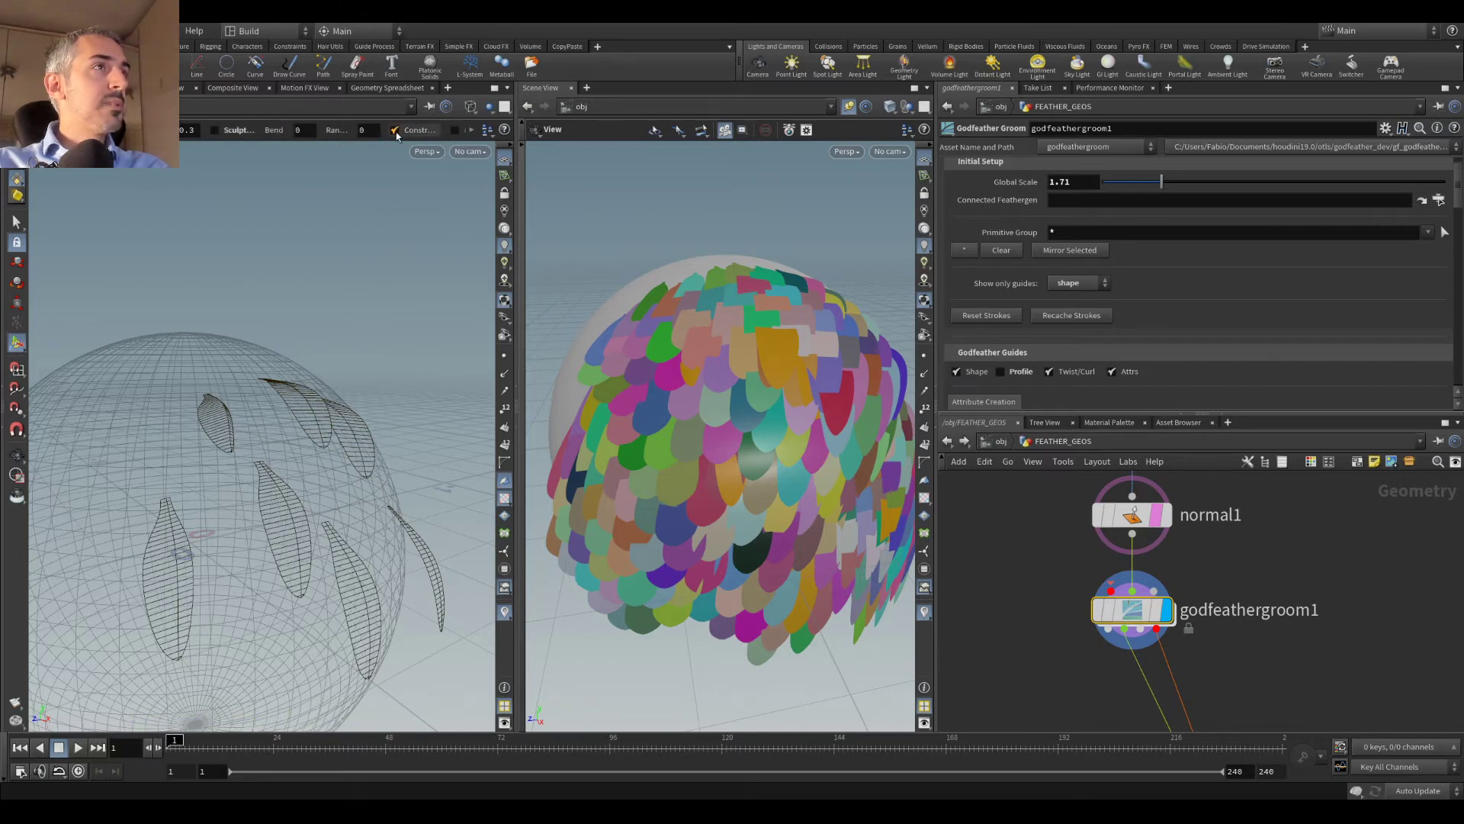
Step: Brush the shape guide feathers on the side of the sphere with the Screen Brush to lift and bend them
{"action": "left_click_drag", "start_coordinate": [337, 356], "coordinate": [178, 472], "text": "alt"}
{"action": "scroll", "coordinate": [183, 469], "scroll_direction": "up", "scroll_amount": 5}
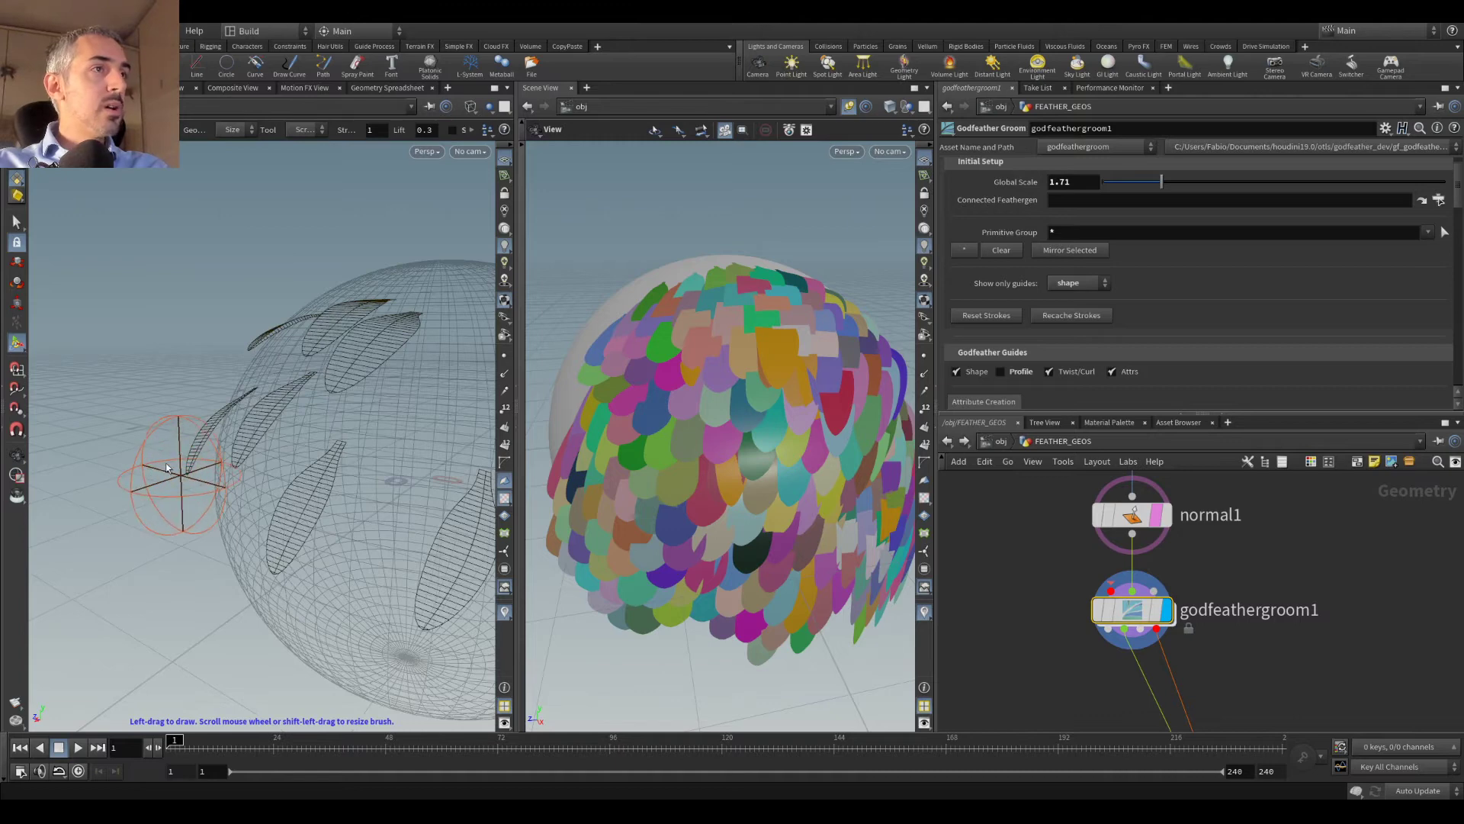
{"action": "mouse_move", "coordinate": [328, 335]}
{"action": "left_mouse_down", "text": "alt"}
{"action": "mouse_move", "coordinate": [280, 335]}
{"action": "mouse_move", "coordinate": [327, 328]}
{"action": "mouse_move", "coordinate": [265, 296]}
{"action": "left_mouse_up", "text": "alt"}
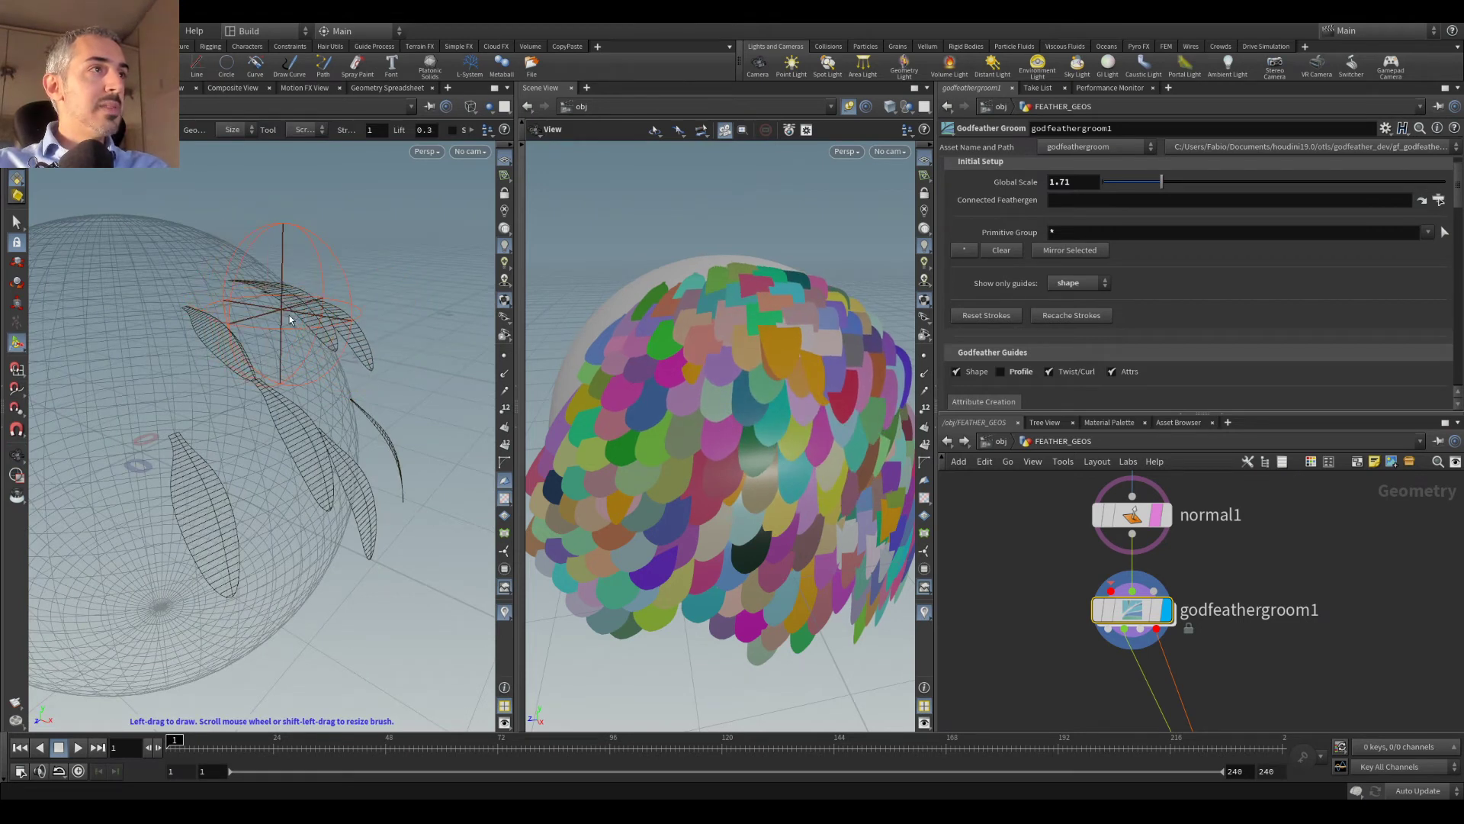
{"action": "left_click_drag", "start_coordinate": [393, 367], "coordinate": [402, 360]}
{"action": "mouse_move", "coordinate": [387, 453]}
{"action": "left_mouse_down"}
{"action": "mouse_move", "coordinate": [374, 427]}
{"action": "mouse_move", "coordinate": [295, 487]}
{"action": "mouse_move", "coordinate": [312, 437]}
{"action": "mouse_move", "coordinate": [301, 304]}
{"action": "mouse_move", "coordinate": [324, 370]}
{"action": "mouse_move", "coordinate": [343, 359]}
{"action": "left_mouse_up"}
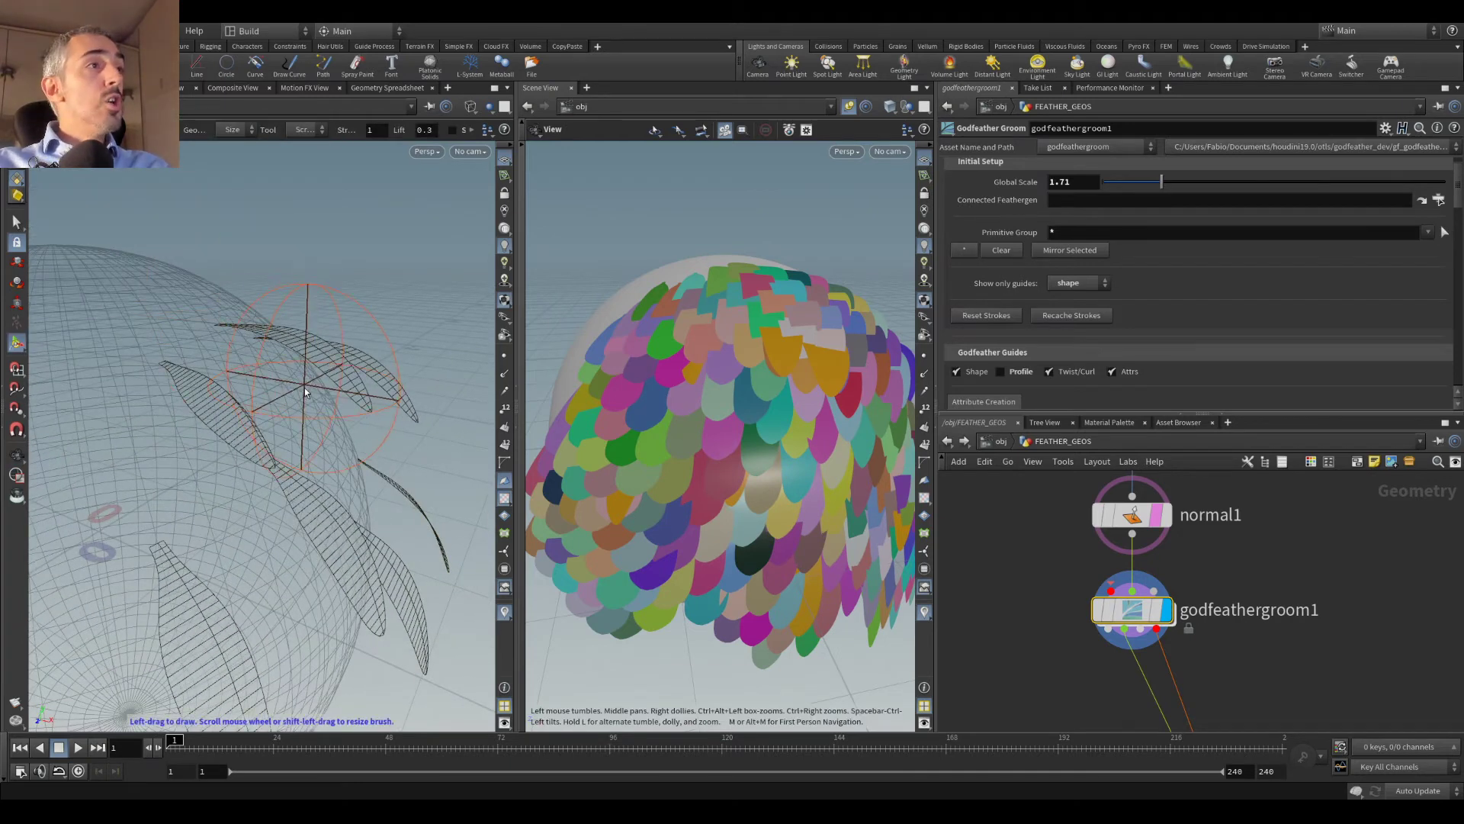
Step: Set feathergen1's Density to 2000
{"action": "mouse_move", "coordinate": [1120, 622]}
{"action": "scroll", "coordinate": [1150, 324], "scroll_direction": "down", "scroll_amount": 4}
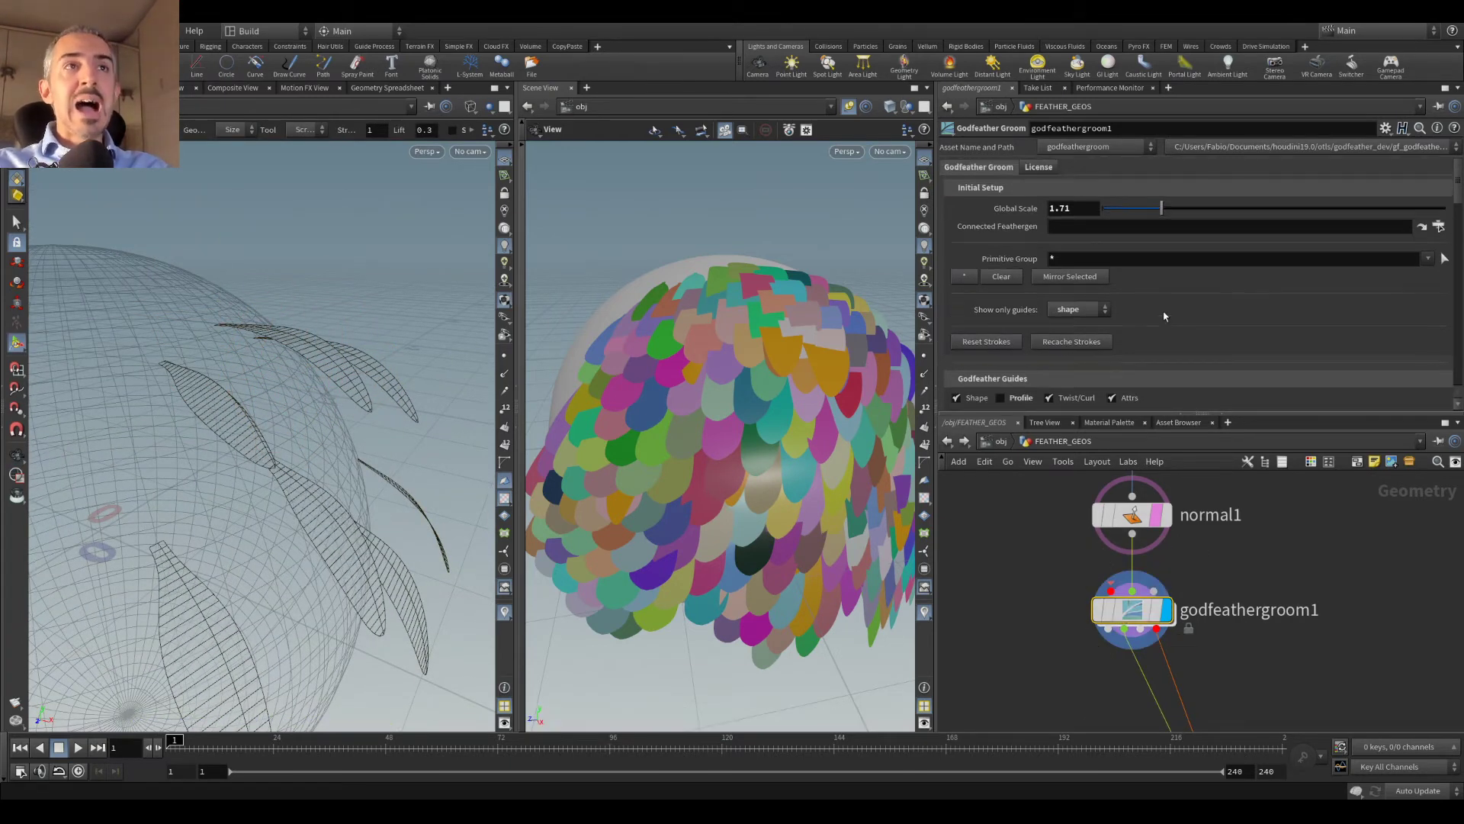
{"action": "scroll", "coordinate": [1149, 324], "scroll_direction": "down", "scroll_amount": 5}
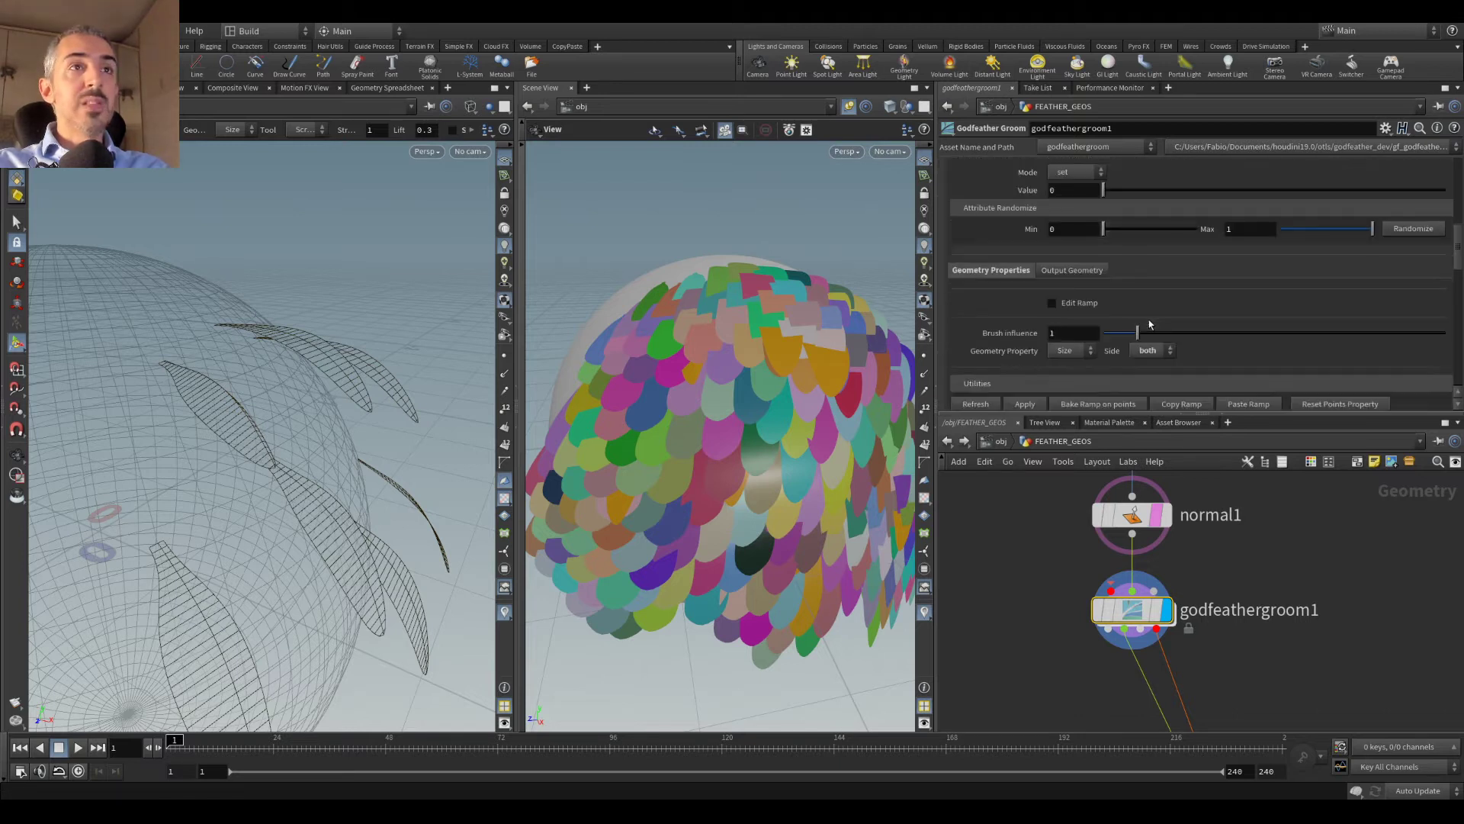
{"action": "scroll", "coordinate": [1293, 655], "scroll_direction": "down", "scroll_amount": 1}
{"action": "middle_click_drag", "start_coordinate": [1294, 658], "coordinate": [1282, 524]}
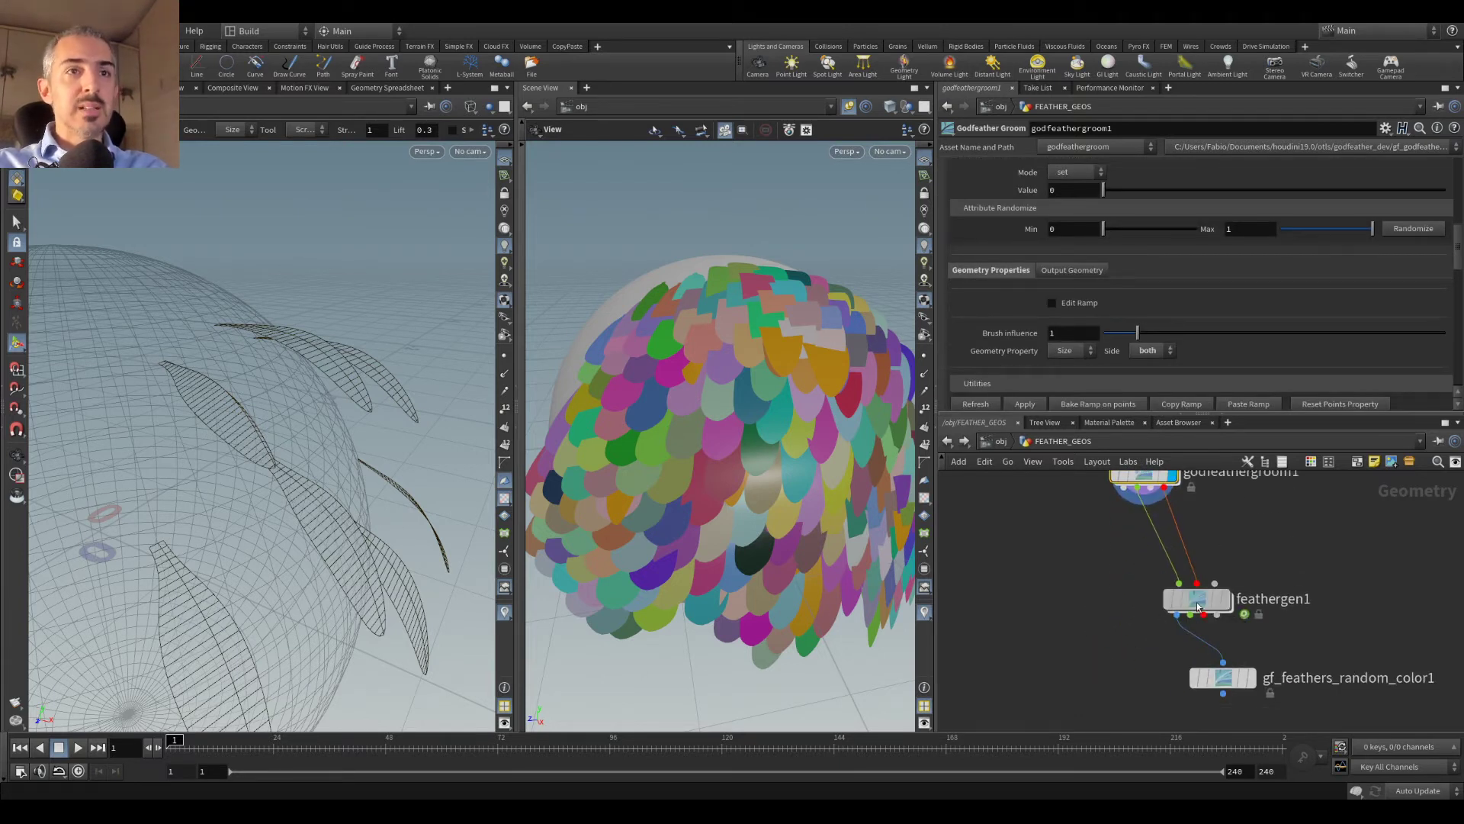
{"action": "left_click", "coordinate": [1196, 599]}
{"action": "scroll", "coordinate": [1072, 252], "scroll_direction": "up", "scroll_amount": 6}
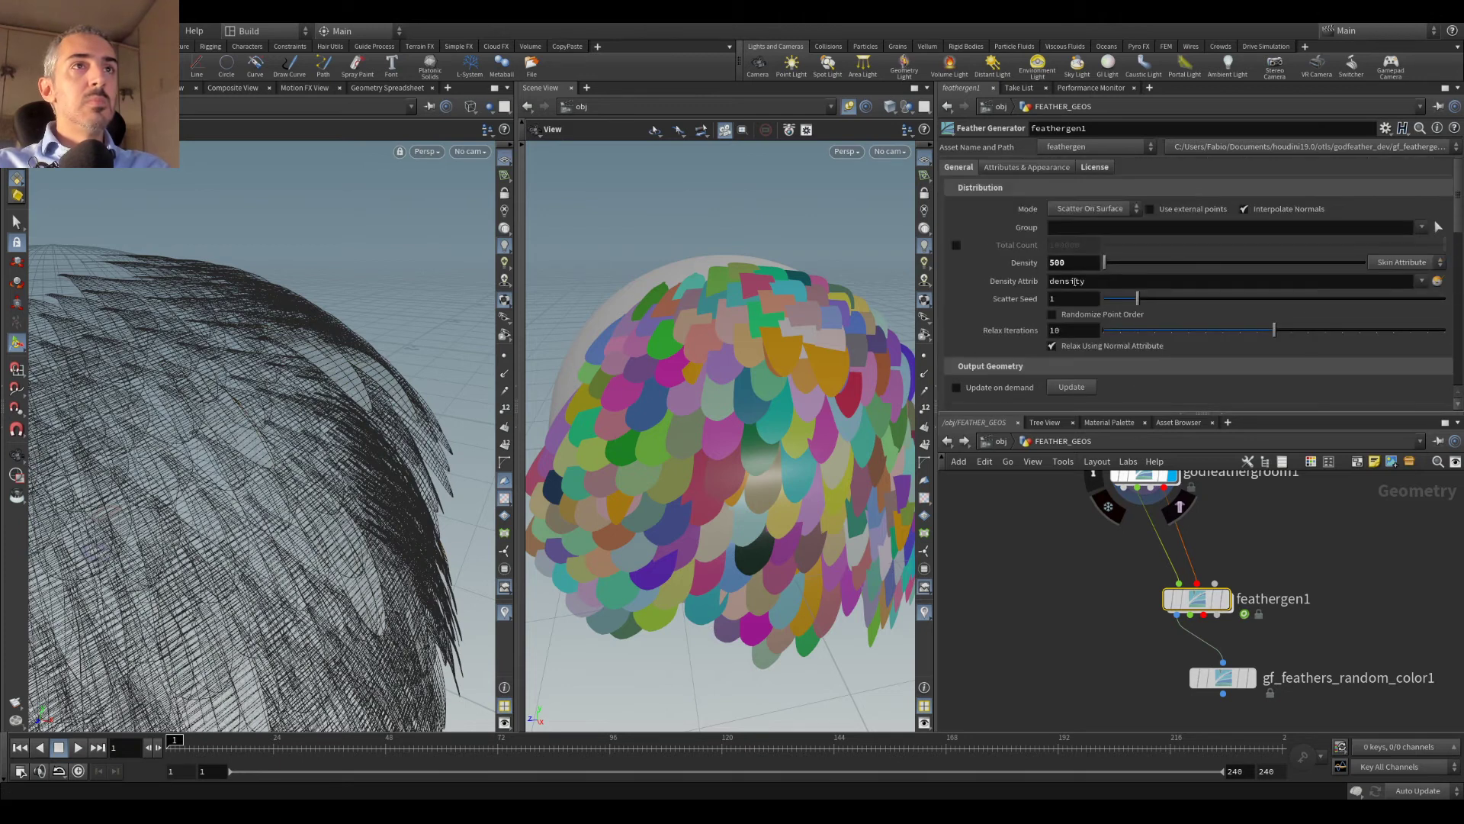
{"action": "double_click", "coordinate": [1069, 262]}
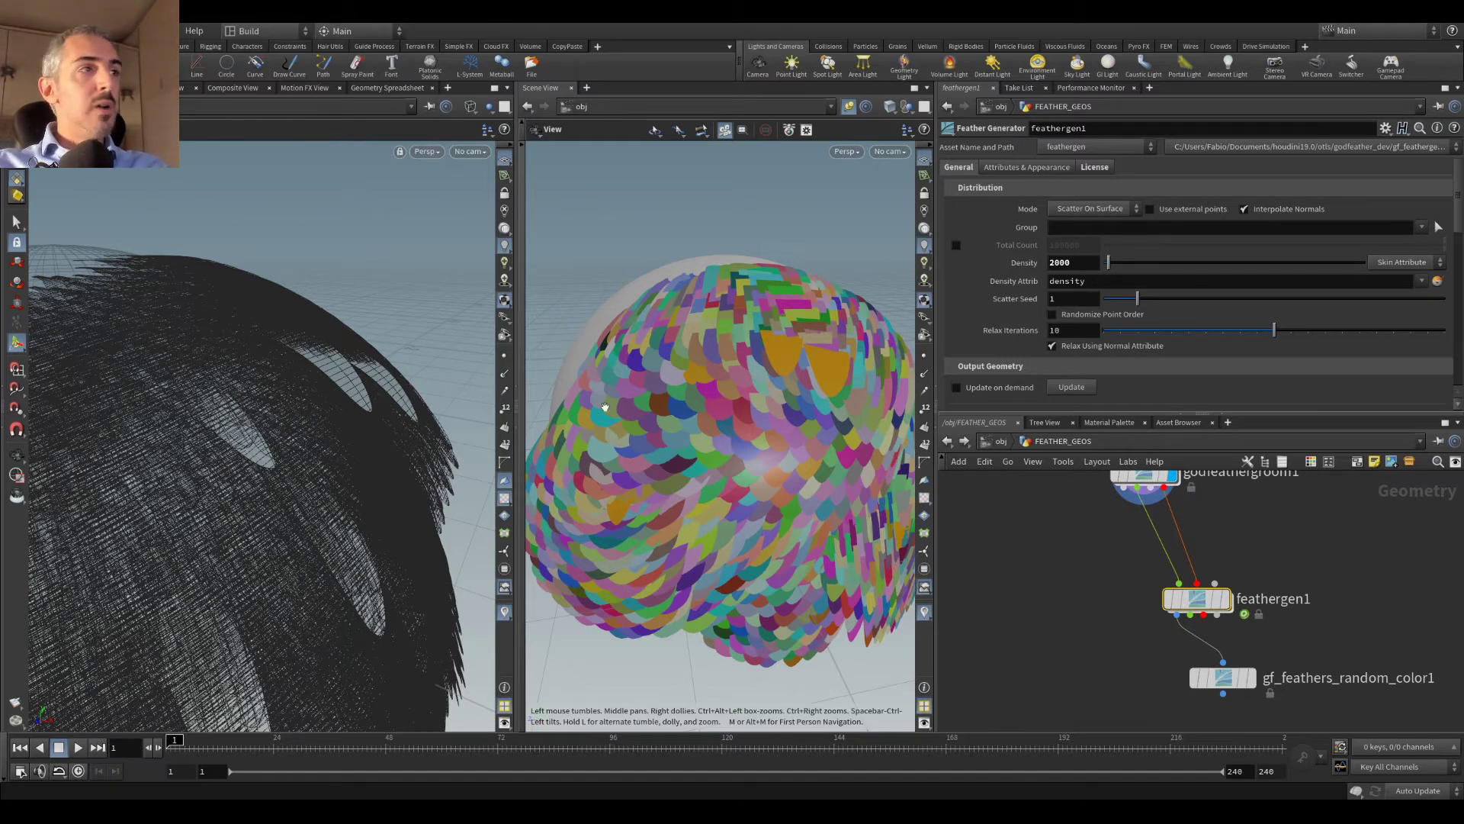
Step: Reactivate godfeathergroom1's grooming tool and brush the upper shape guide feathers outward from the sphere
{"action": "middle_click_drag", "start_coordinate": [1158, 533], "coordinate": [1158, 614]}
{"action": "left_click", "coordinate": [1152, 553]}
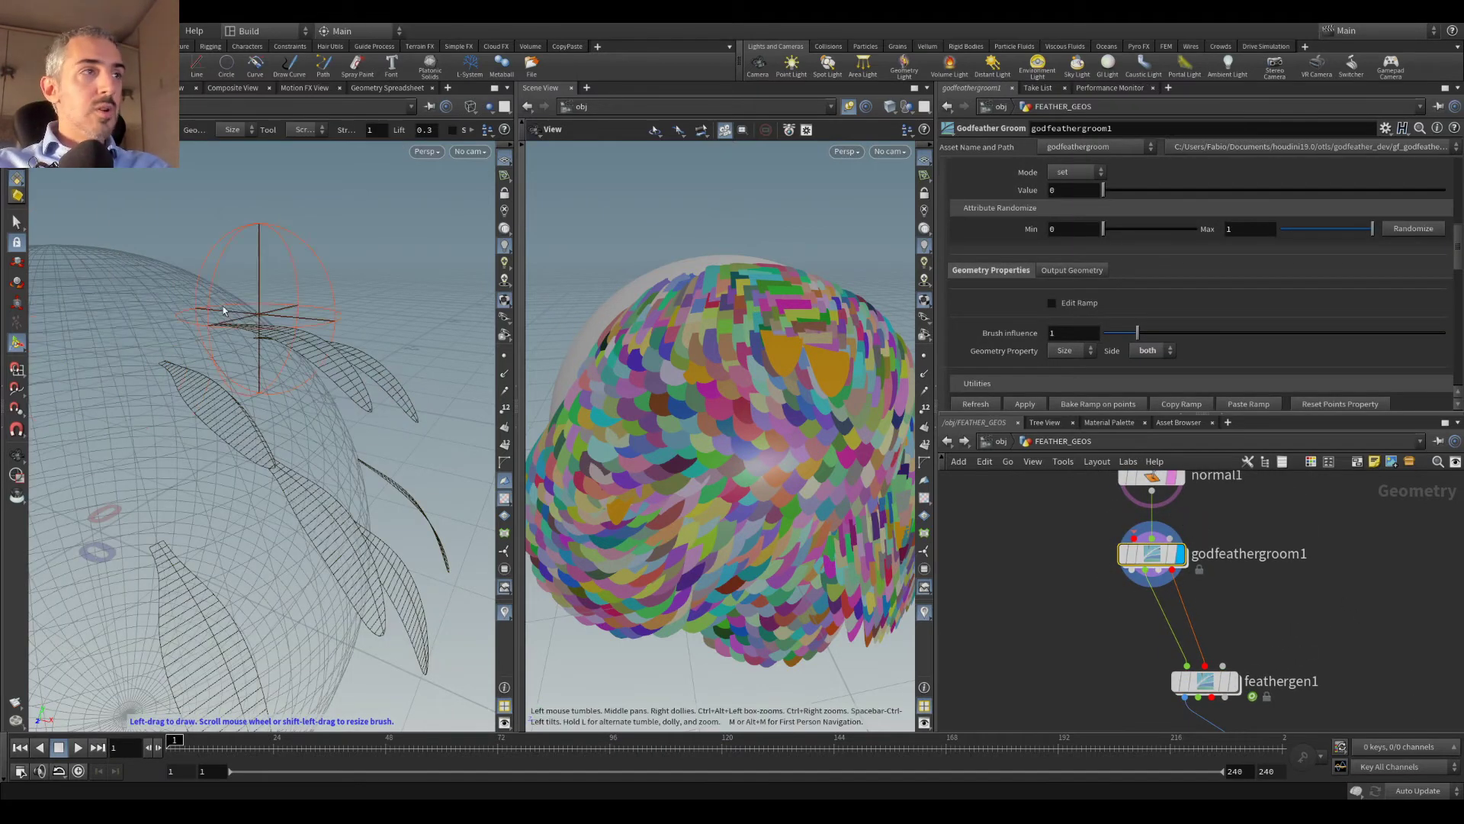
{"action": "key", "text": "Return"}
{"action": "left_click_drag", "start_coordinate": [273, 308], "coordinate": [309, 305]}
{"action": "key", "text": "Return"}
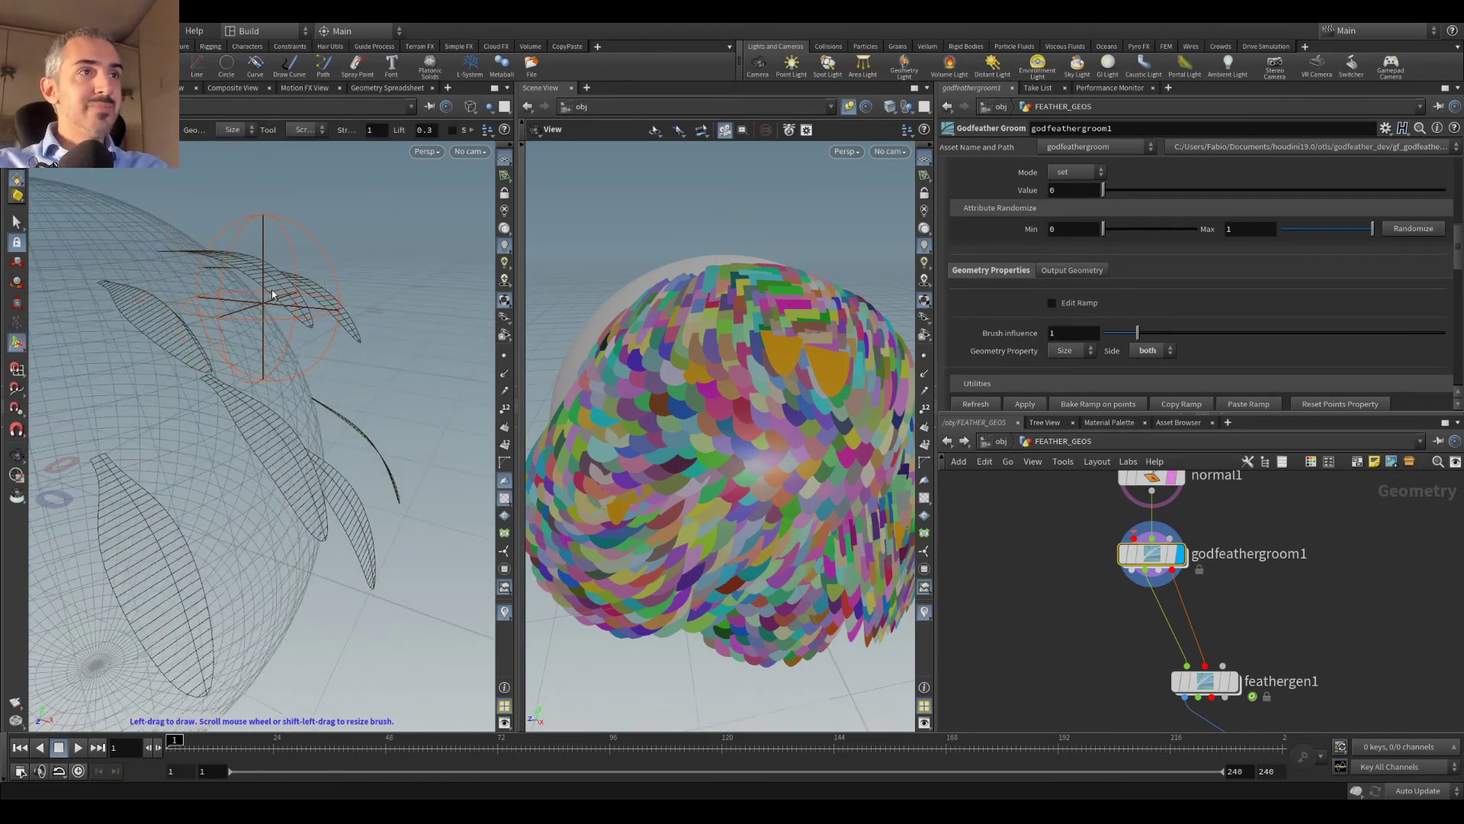
{"action": "left_click_drag", "start_coordinate": [276, 285], "coordinate": [281, 278]}
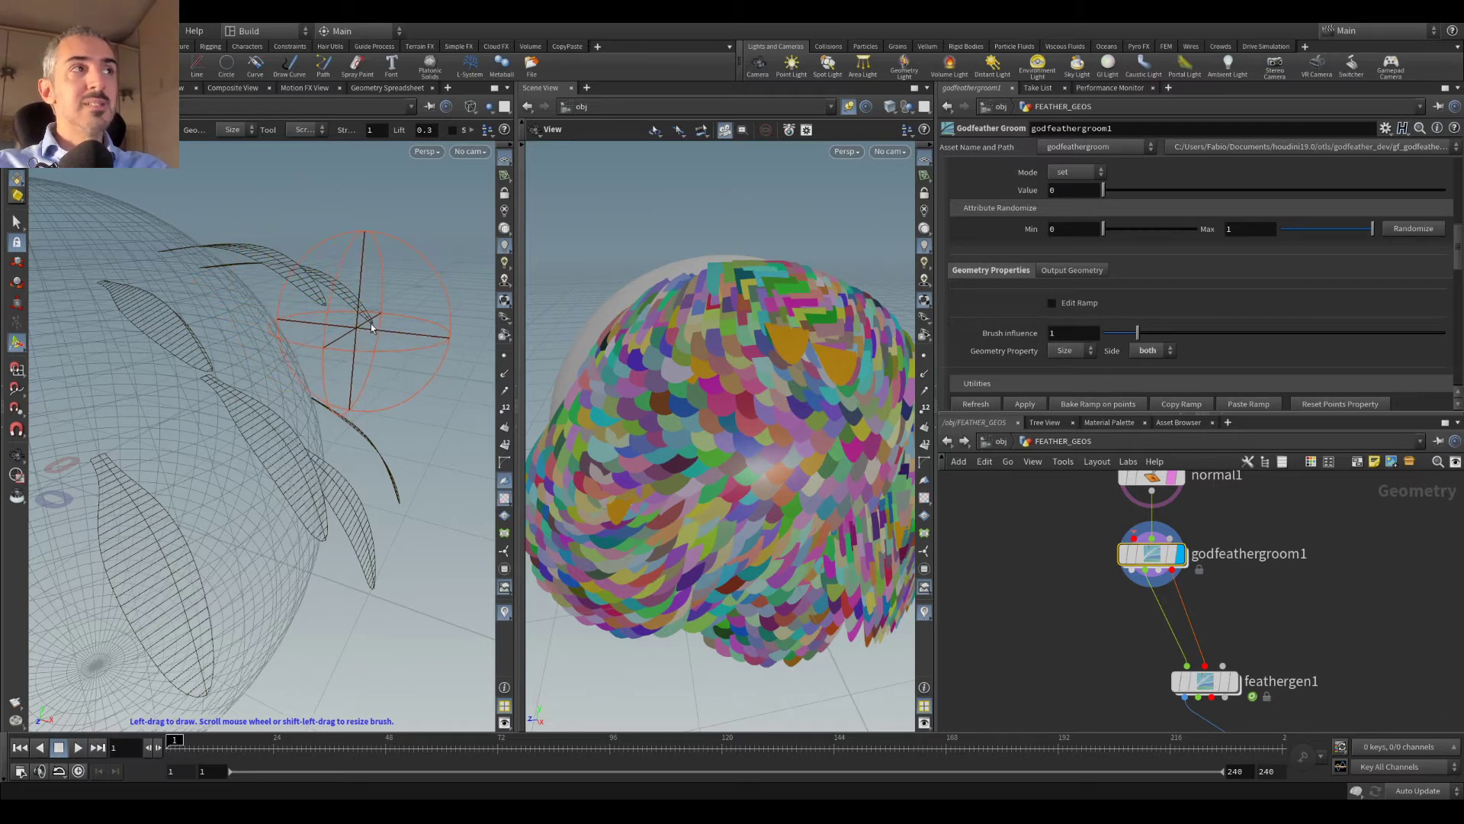
{"action": "left_click_drag", "start_coordinate": [350, 330], "coordinate": [295, 382]}
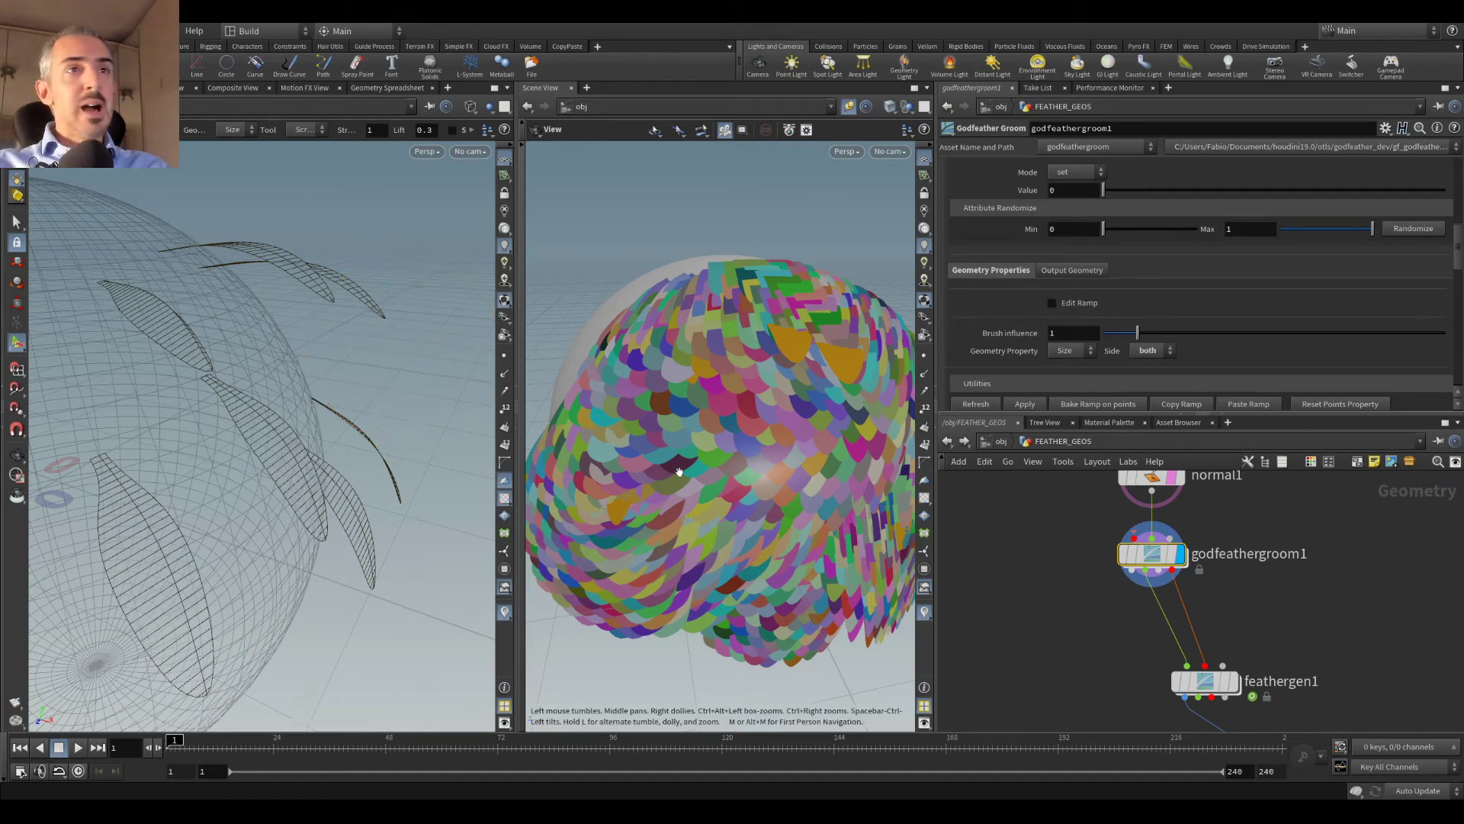
{"action": "key", "text": "Escape"}
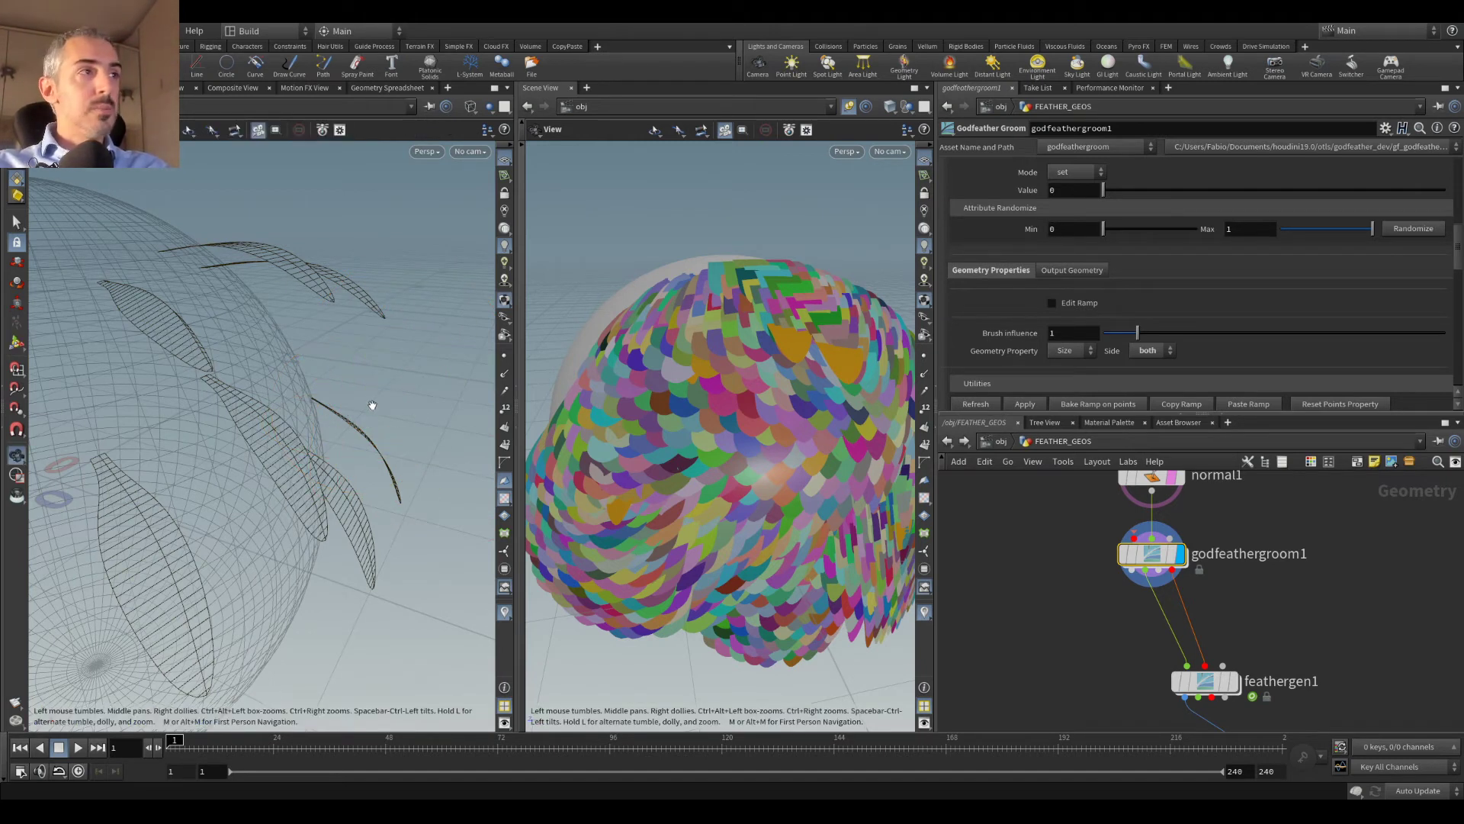
Step: Set godfeathergroom1's Connected Feathergen to /obj/FEATHER_GEOS/feathergen1
{"action": "scroll", "coordinate": [1353, 568], "scroll_direction": "down", "scroll_amount": 2}
{"action": "middle_click_drag", "start_coordinate": [1327, 542], "coordinate": [1283, 591]}
{"action": "scroll", "coordinate": [1220, 584], "scroll_direction": "up", "scroll_amount": 4}
{"action": "middle_click_drag", "start_coordinate": [1272, 642], "coordinate": [1275, 558]}
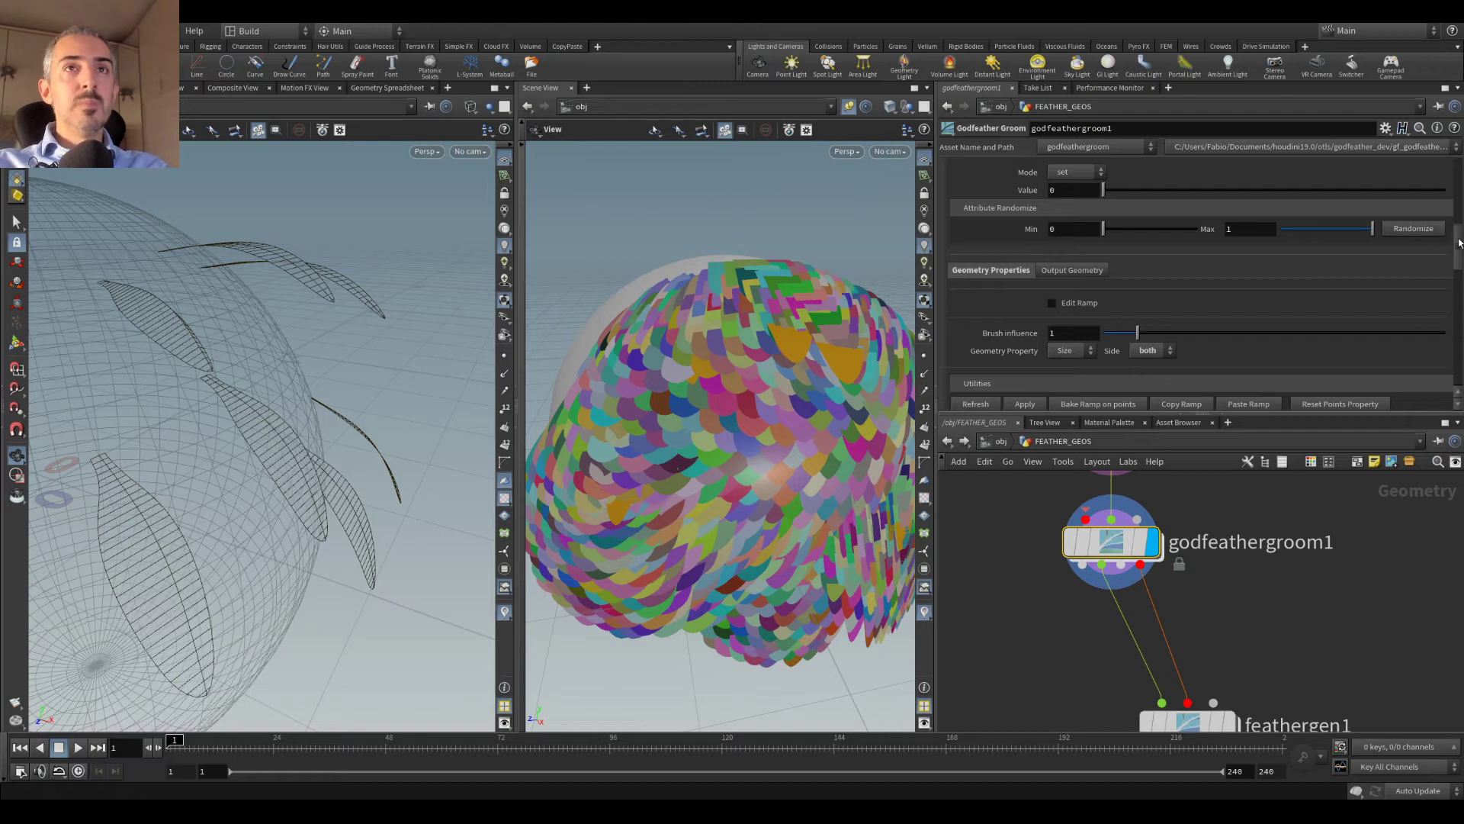
{"action": "left_click_drag", "start_coordinate": [1459, 241], "coordinate": [1457, 179]}
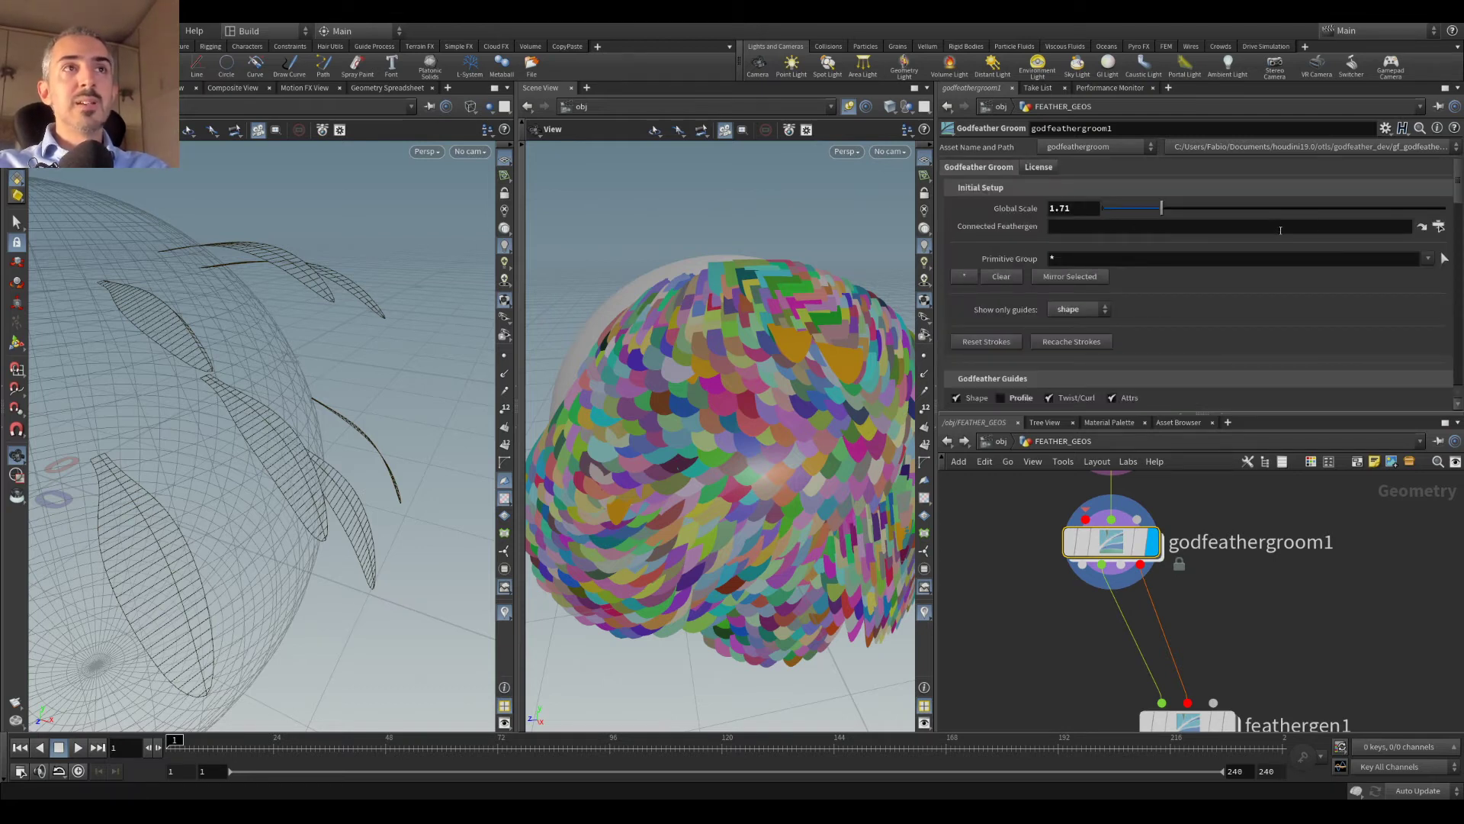
{"action": "left_click", "coordinate": [1439, 226]}
{"action": "double_click", "coordinate": [1381, 166]}
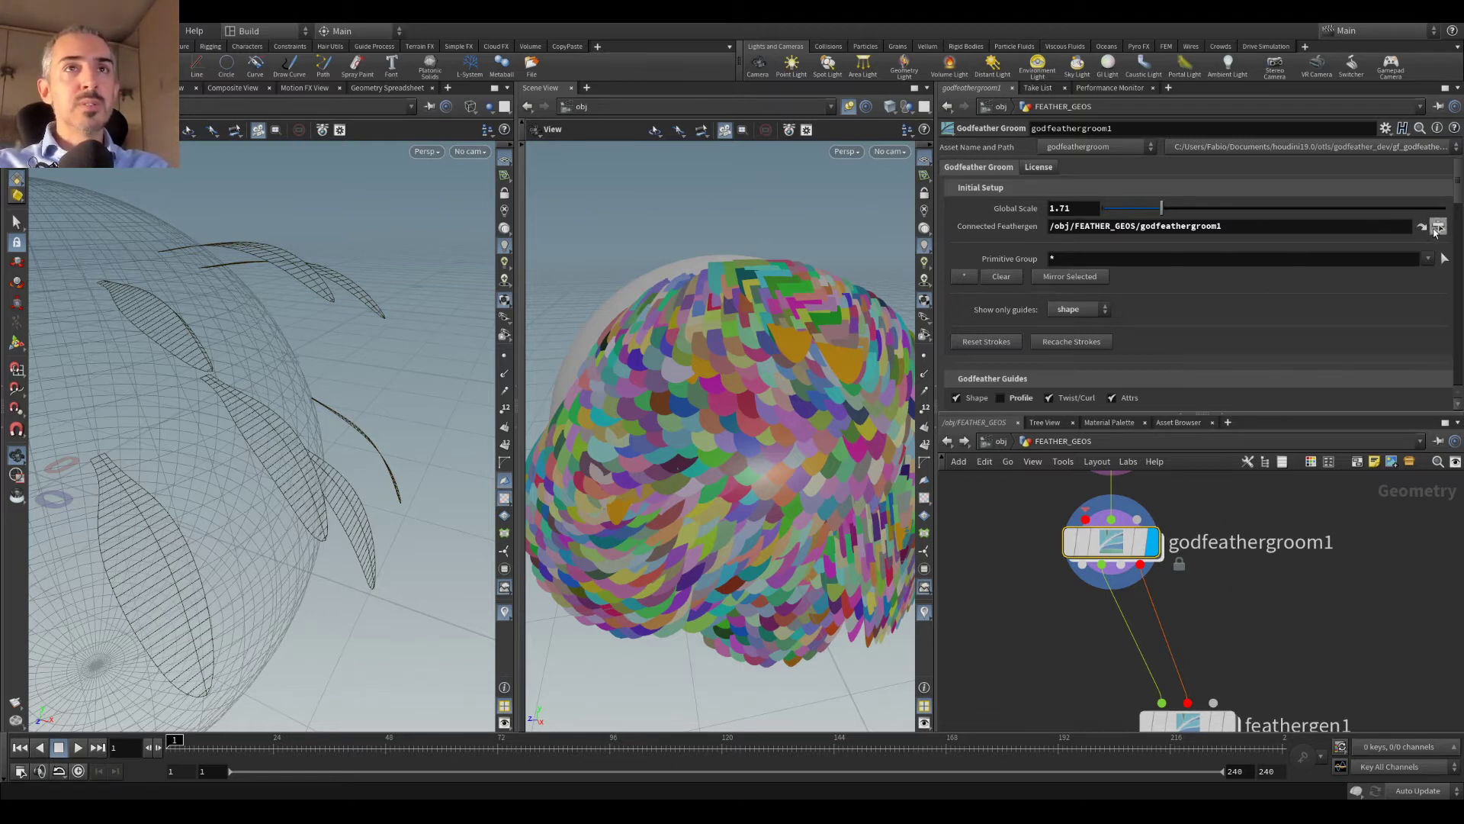
{"action": "left_click", "coordinate": [1439, 226]}
{"action": "double_click", "coordinate": [1341, 312]}
{"action": "type", "text": "gene"}
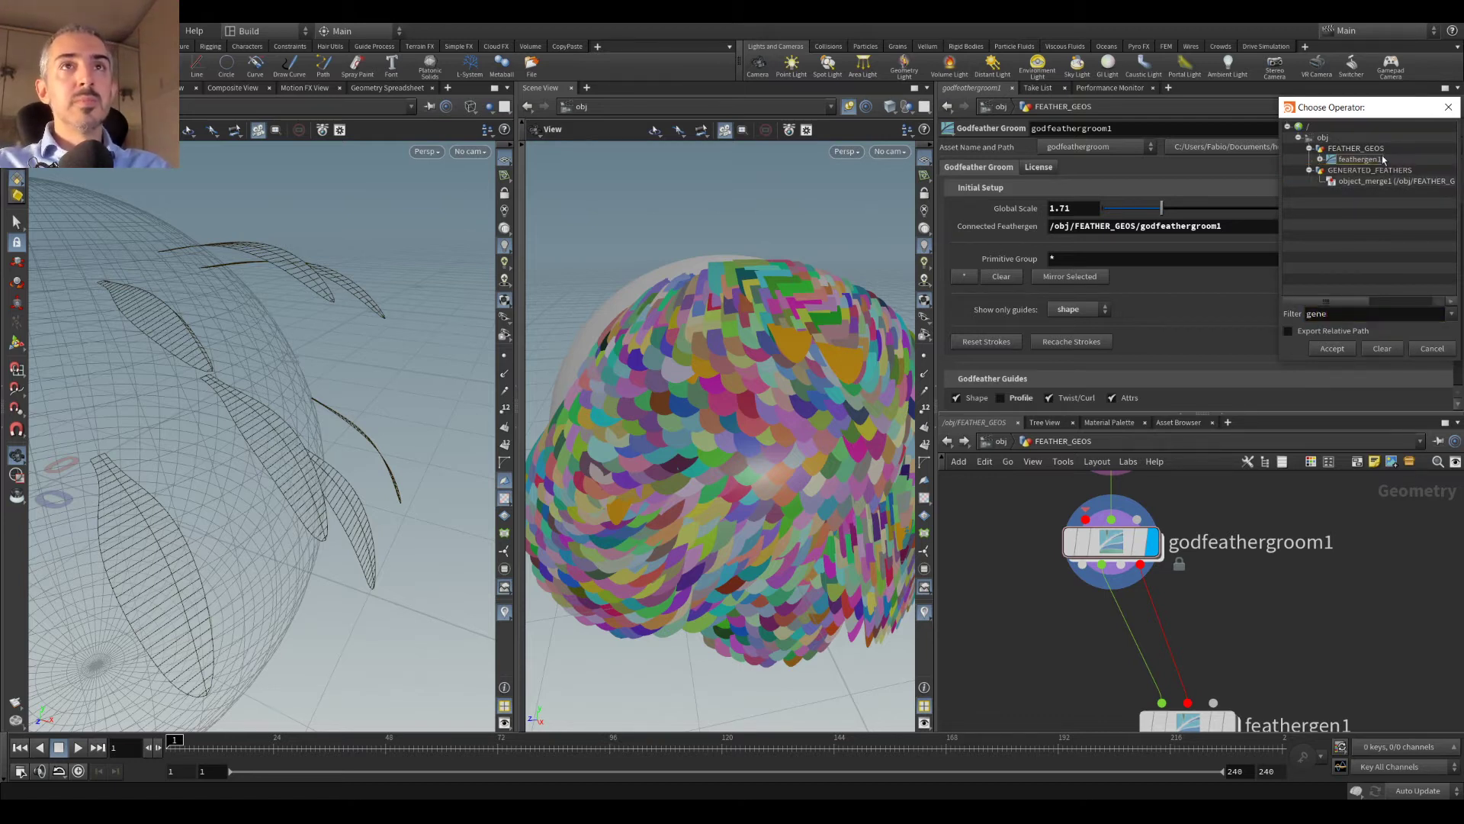
{"action": "double_click", "coordinate": [1362, 160]}
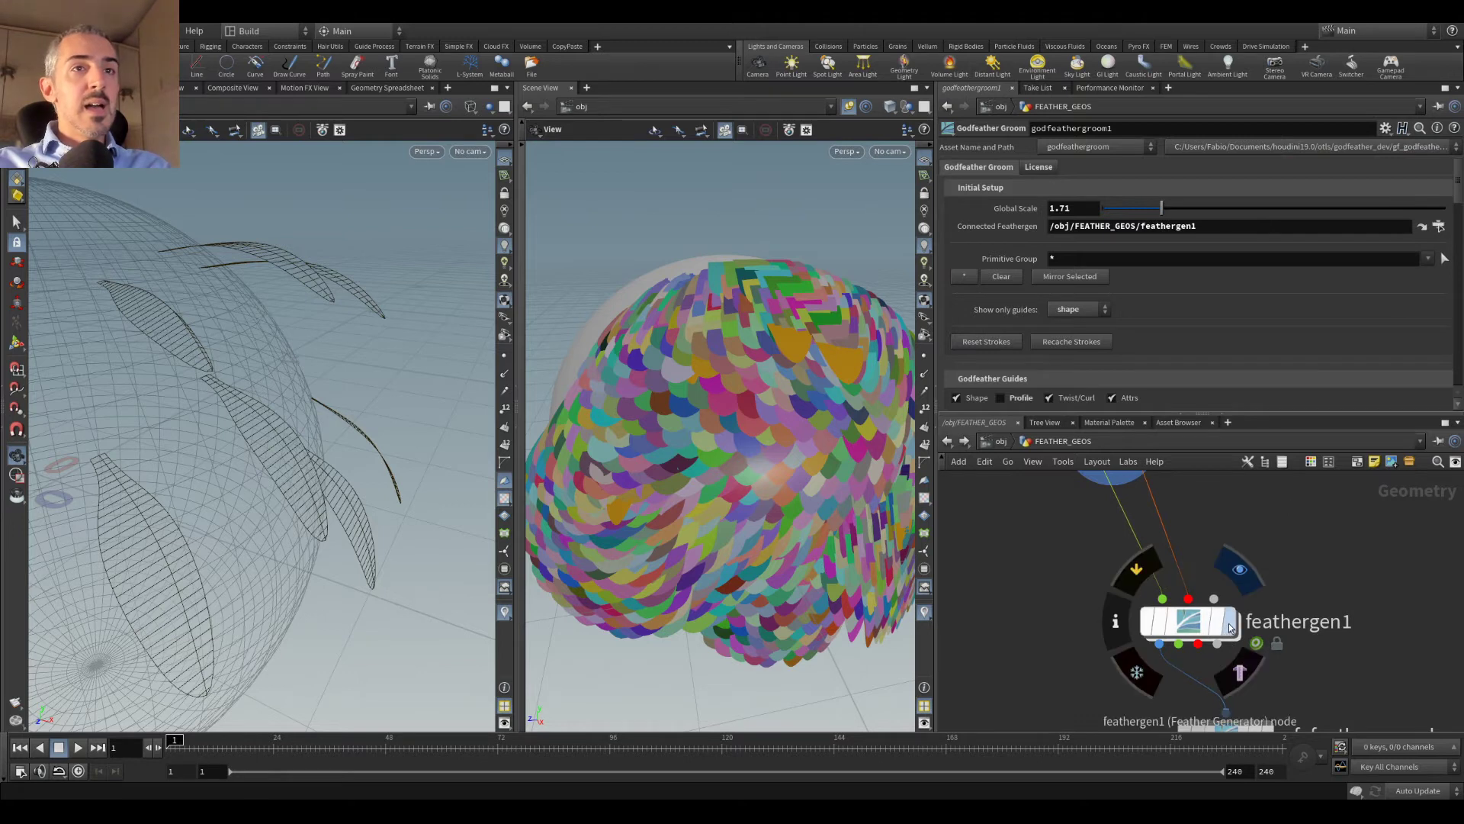
Step: Display feathergen1, turn on Update on demand in its Output Geometry settings, and interrupt the cooking
{"action": "left_click", "coordinate": [1230, 626]}
{"action": "left_click", "coordinate": [1196, 622]}
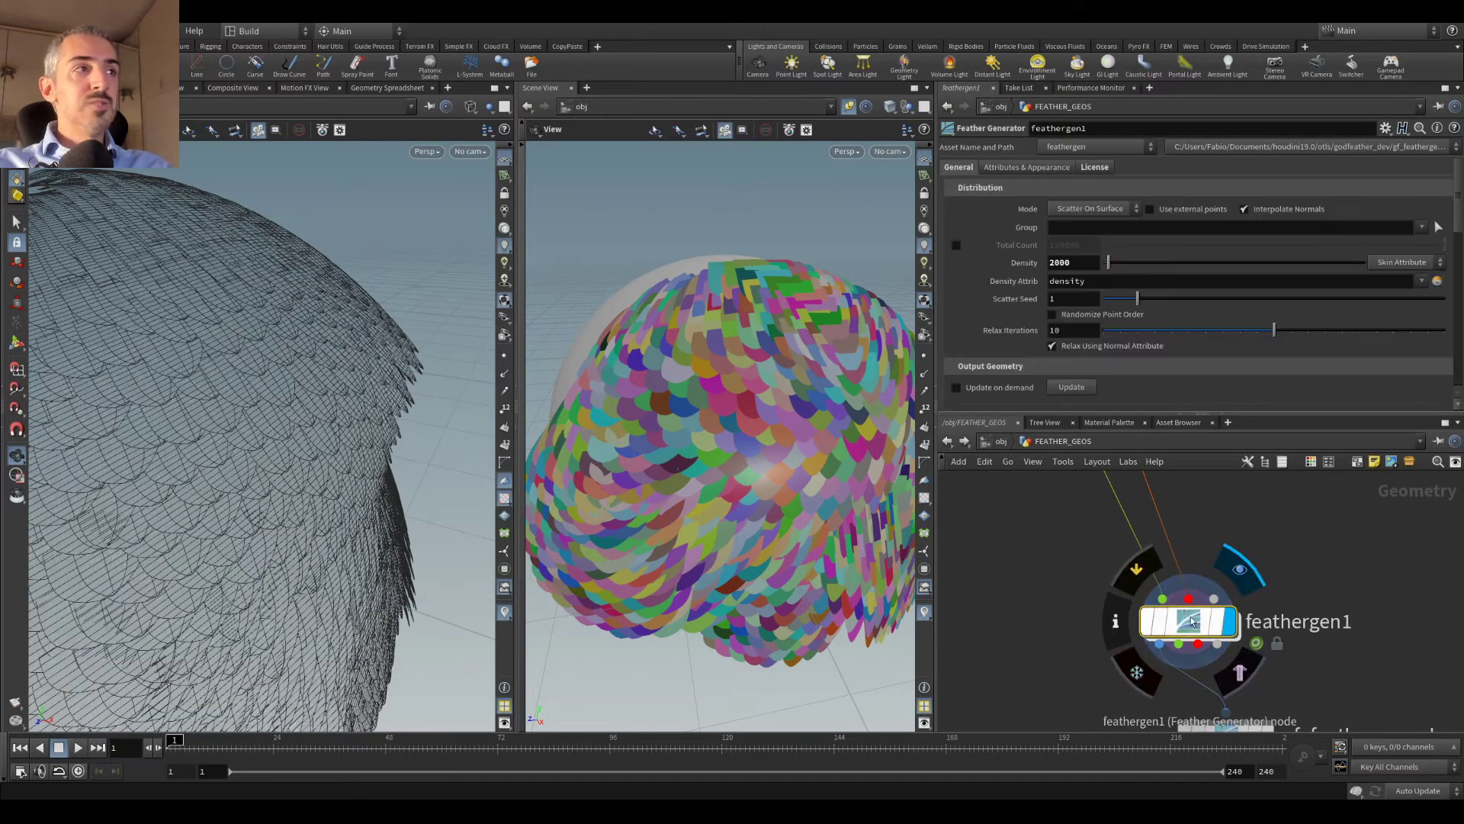
{"action": "scroll", "coordinate": [976, 305], "scroll_direction": "down", "scroll_amount": 3}
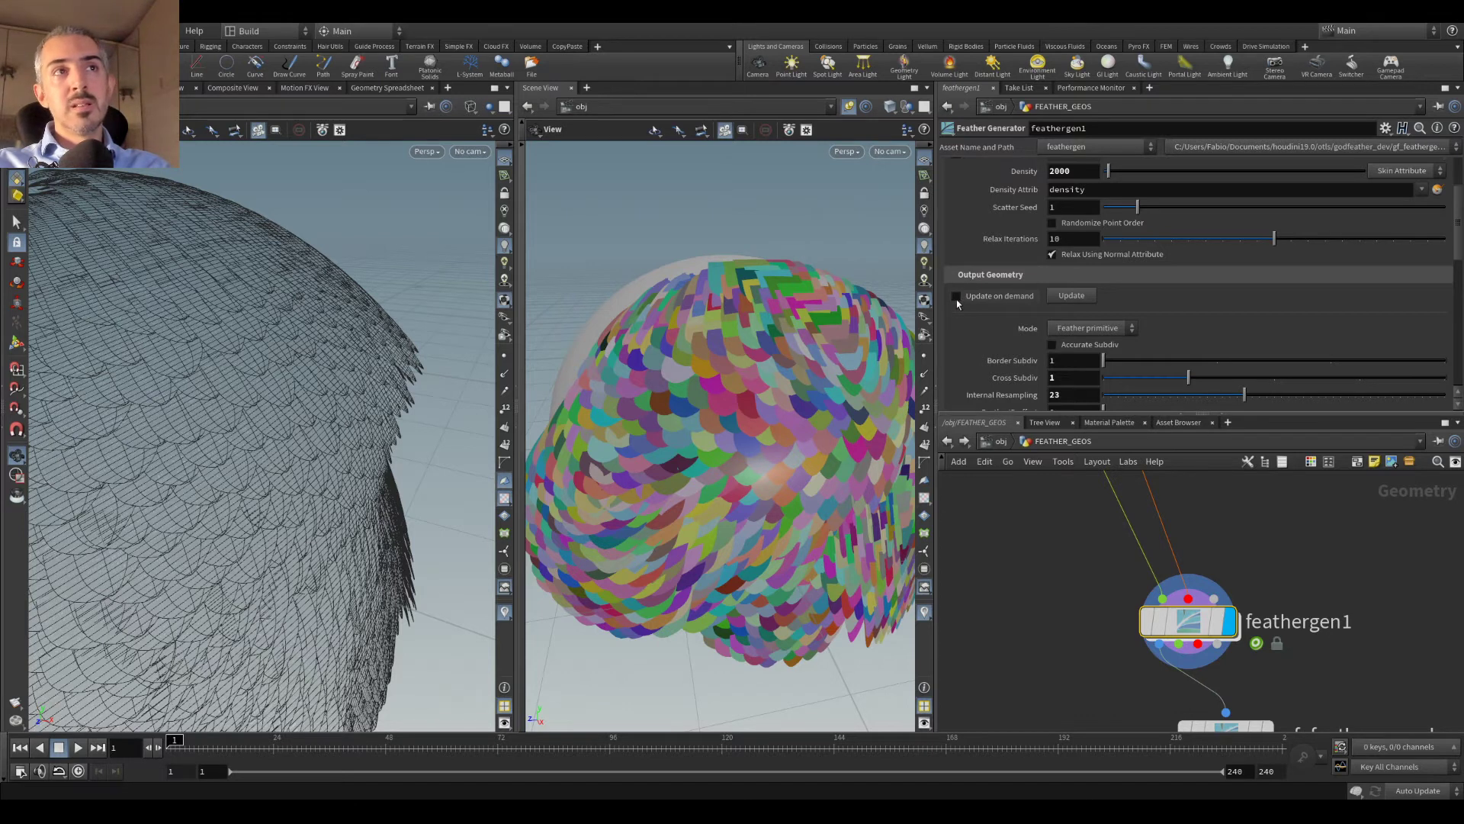
{"action": "left_click", "coordinate": [1072, 295]}
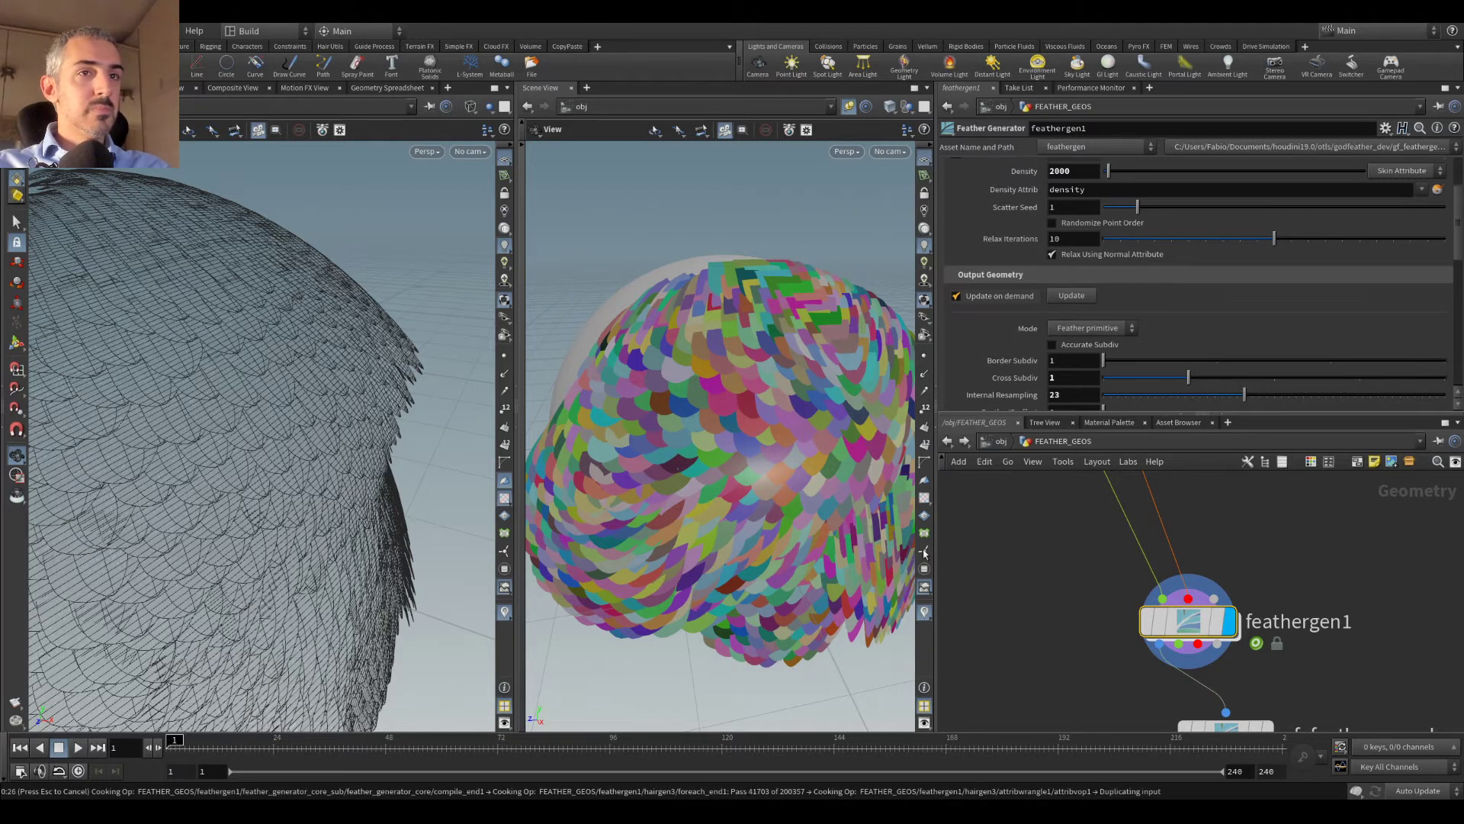
{"action": "key", "text": "Escape"}
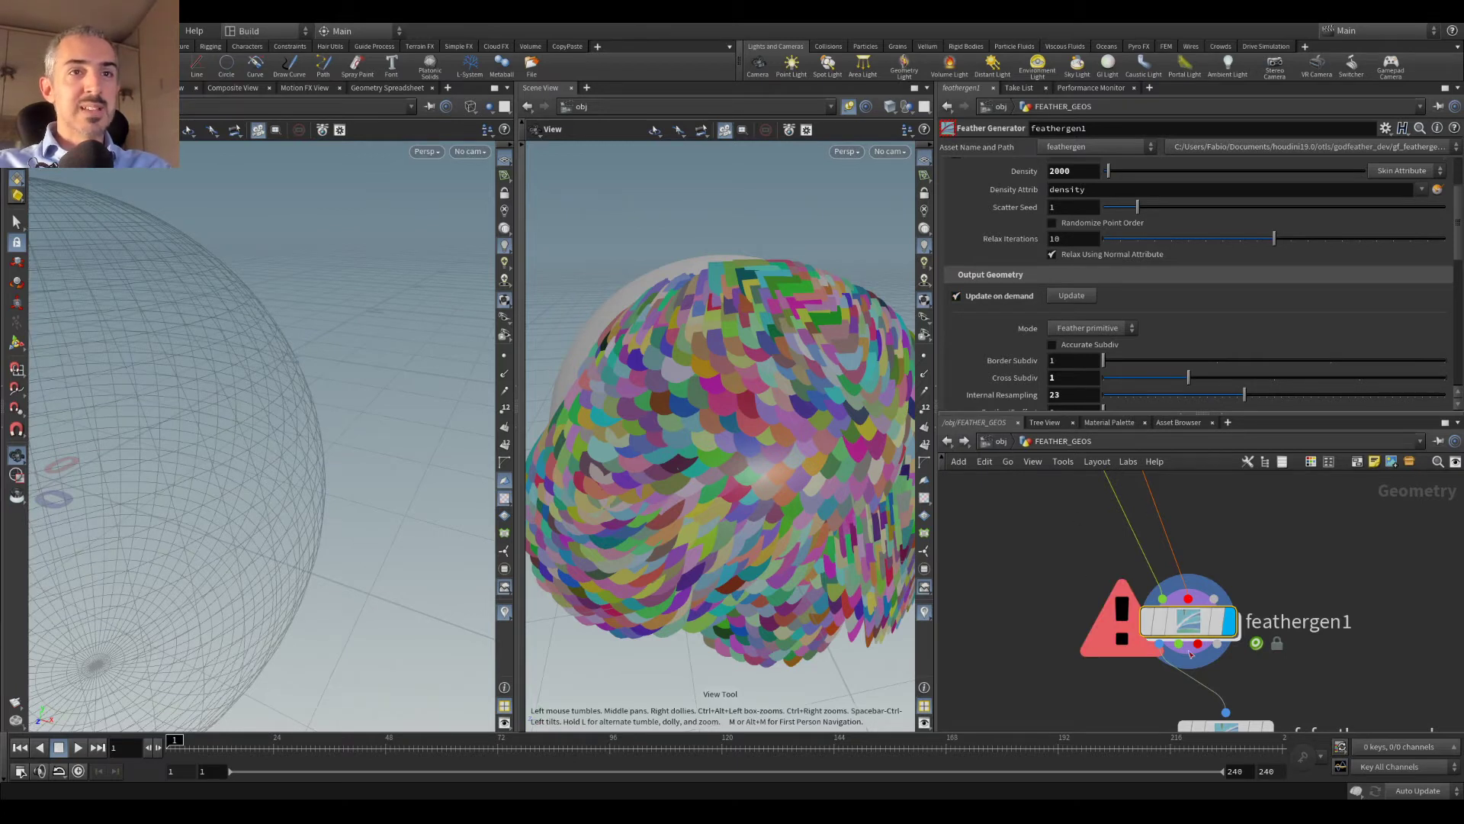
Step: Return the display to godfeathergroom1 in the FEATHER_GEOS network
{"action": "scroll", "coordinate": [1277, 559], "scroll_direction": "down", "scroll_amount": 2}
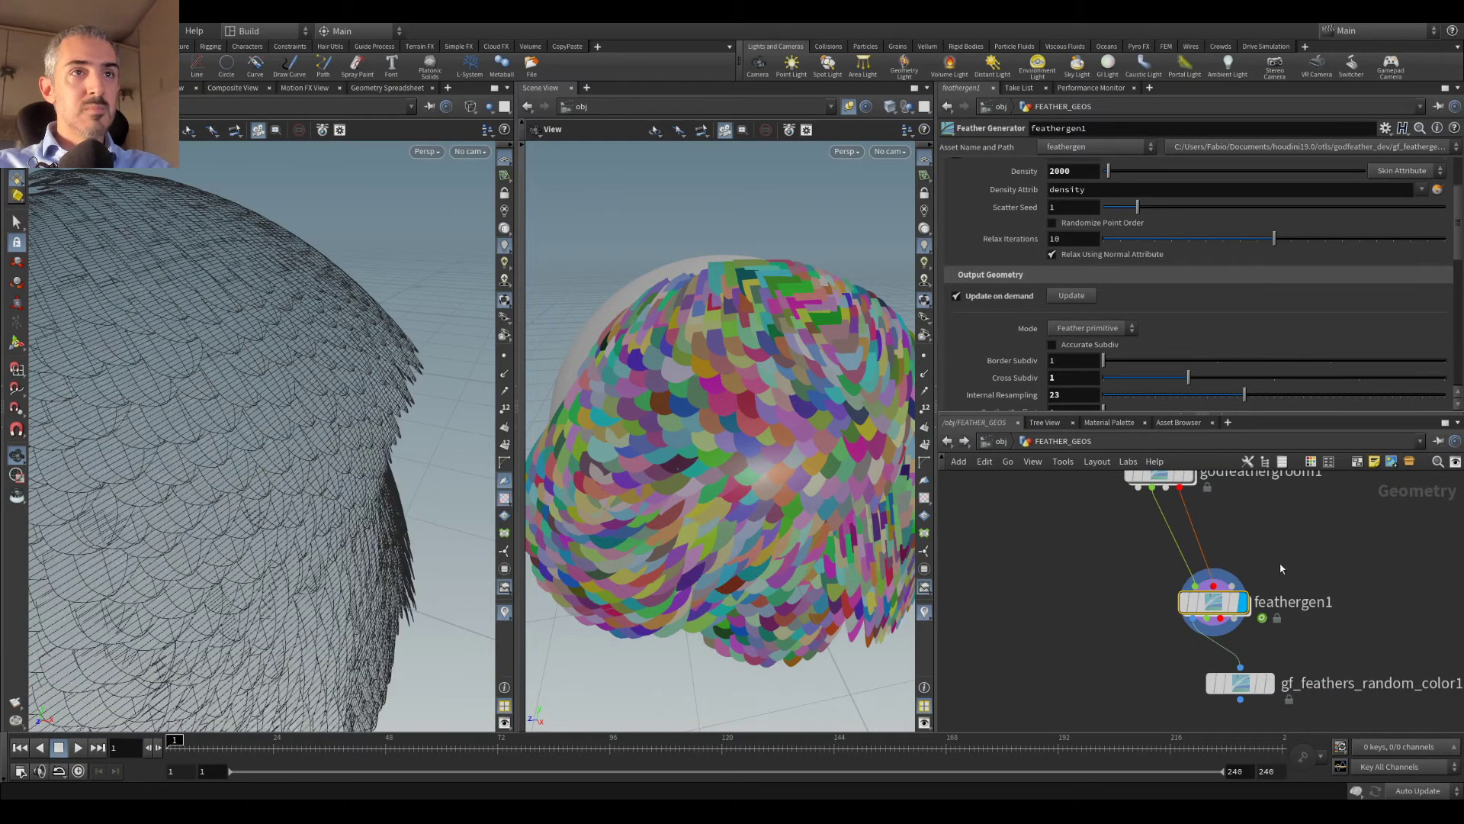
{"action": "middle_click_drag", "start_coordinate": [1281, 569], "coordinate": [1254, 594]}
{"action": "middle_click_drag", "start_coordinate": [1153, 532], "coordinate": [1131, 598]}
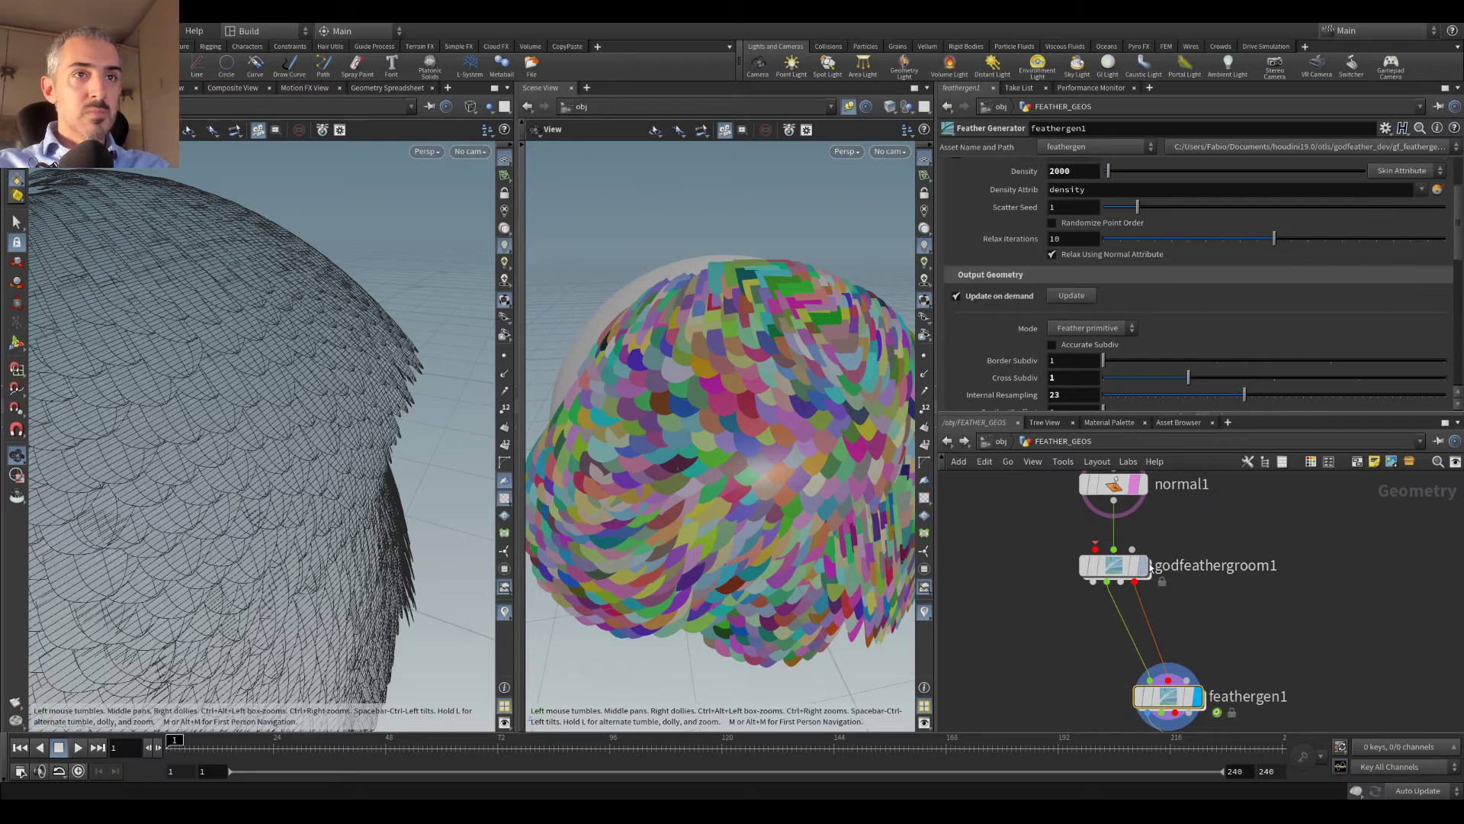
{"action": "key", "text": "r"}
{"action": "left_click", "coordinate": [1114, 568]}
{"action": "middle_click_drag", "start_coordinate": [1324, 642], "coordinate": [1271, 532]}
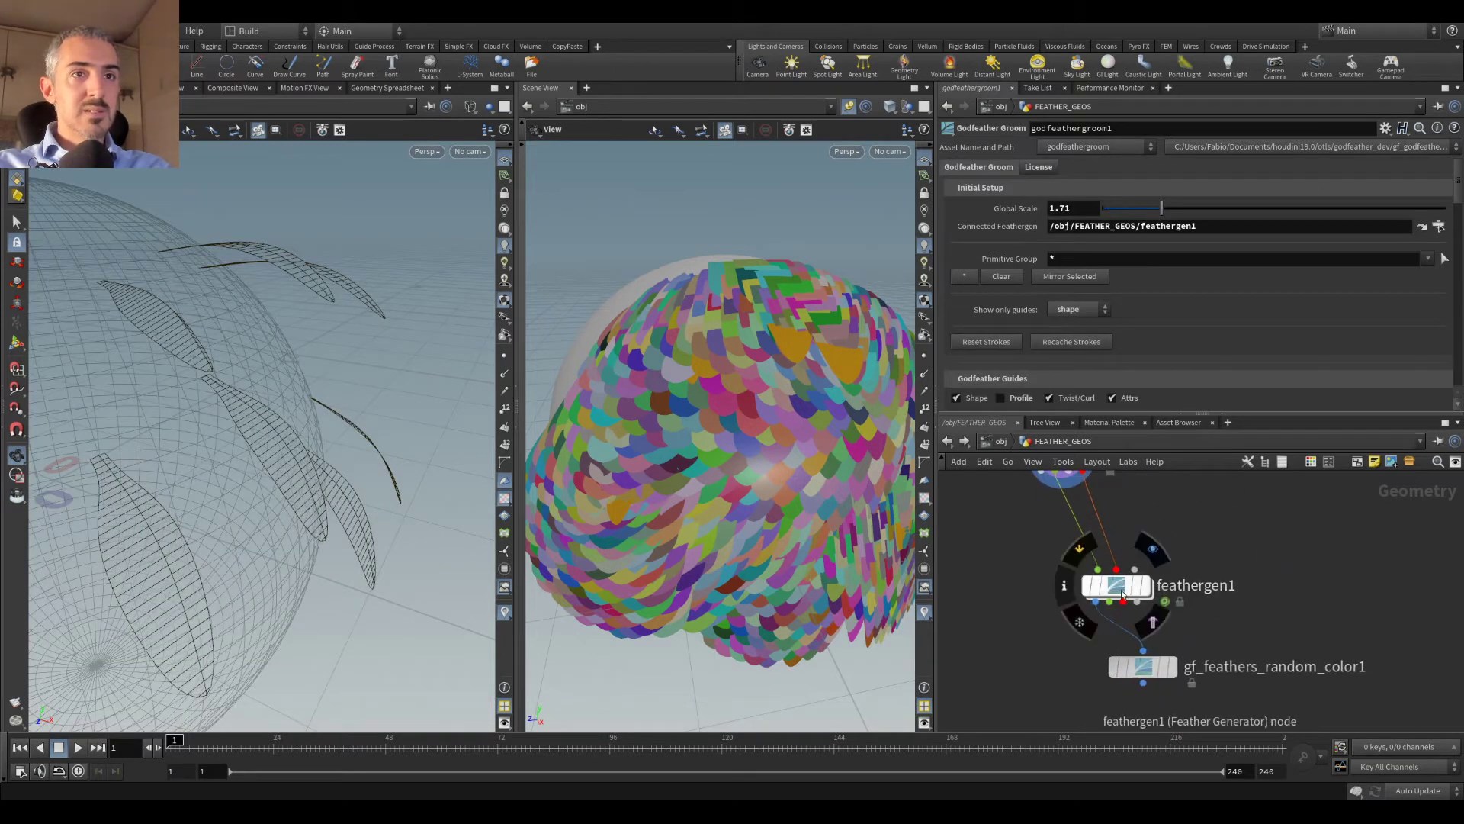
Step: Set feathergen1's Density to 200 and update the generated feathers
{"action": "left_click", "coordinate": [1115, 586]}
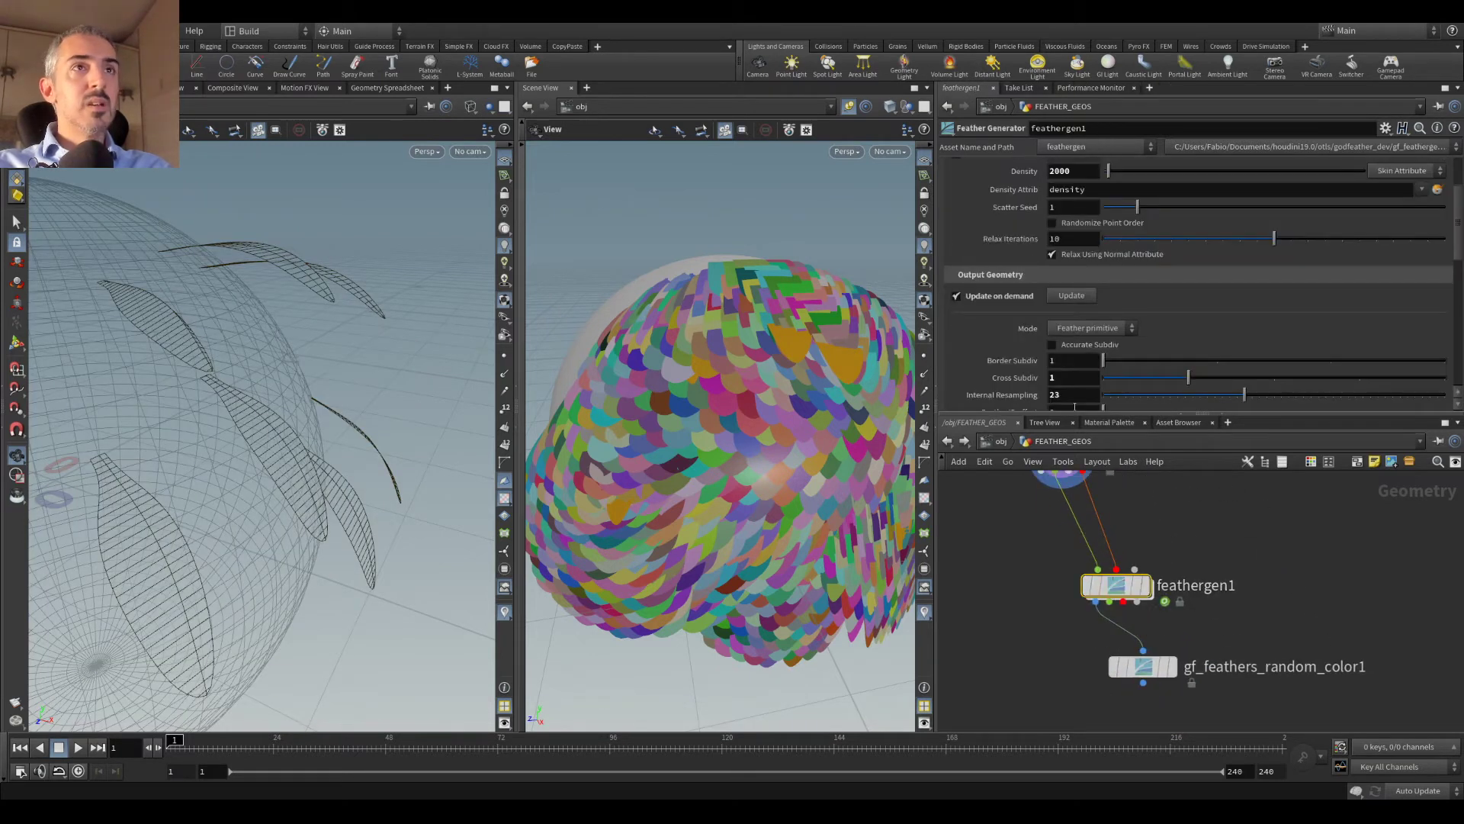
{"action": "left_click", "coordinate": [1077, 169]}
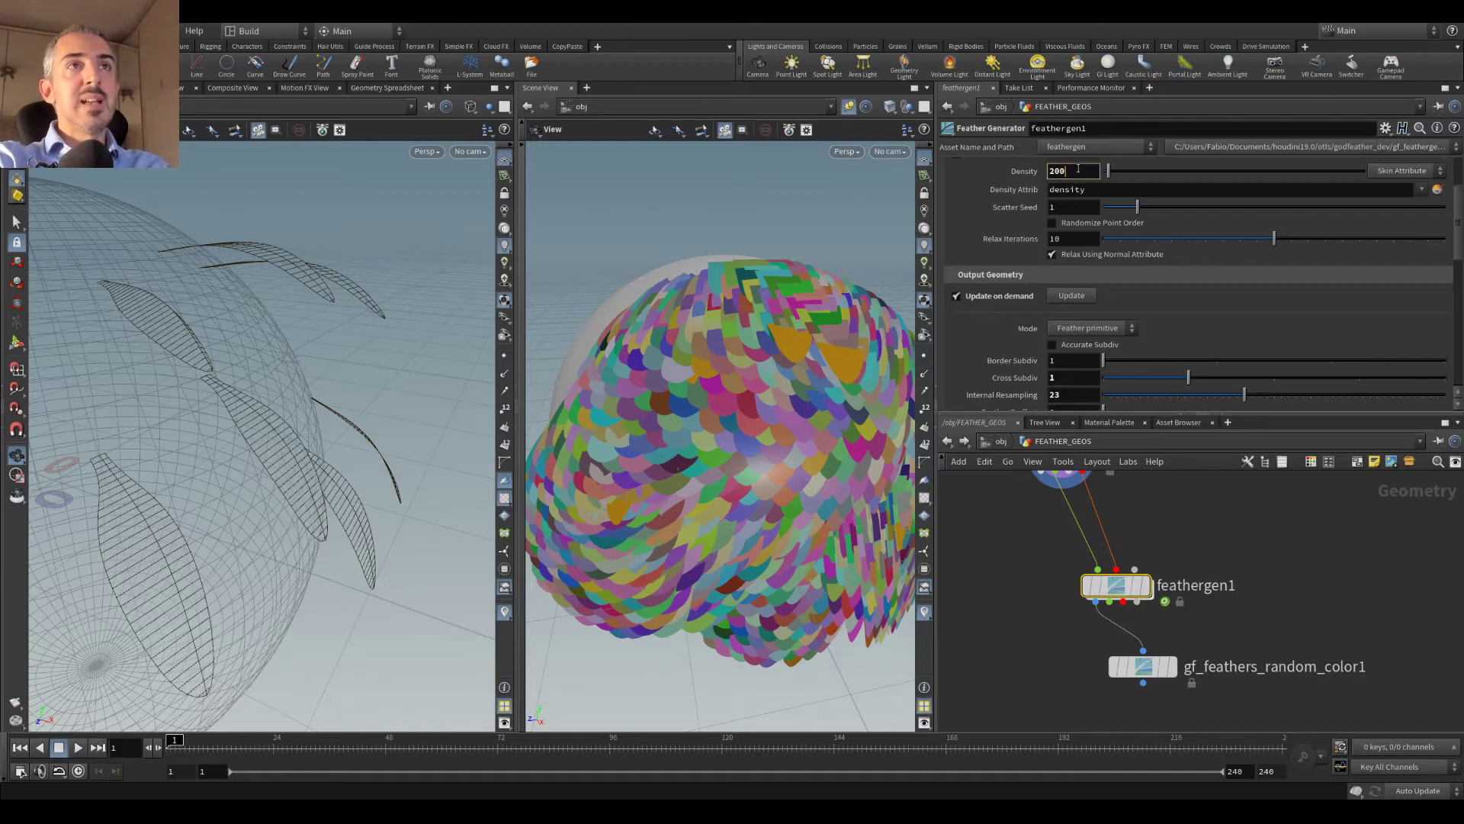
{"action": "type", "text": "200"}
{"action": "key", "text": "Return"}
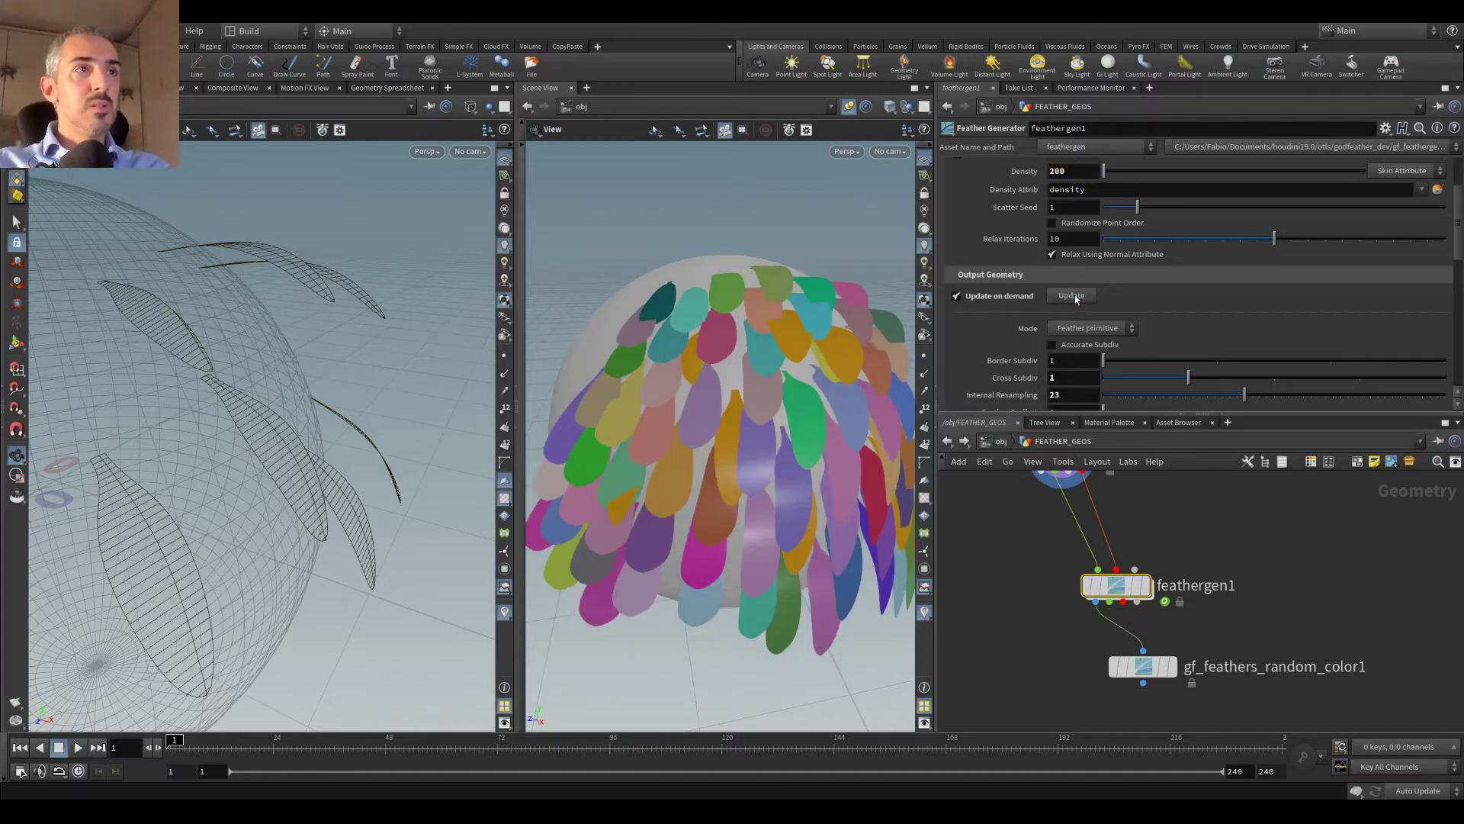
Step: Activate godfeathergroom1's grooming tool and brush the top guide feathers outward from the other side of the sphere
{"action": "left_click_drag", "start_coordinate": [386, 241], "coordinate": [264, 312]}
{"action": "key", "text": "Return"}
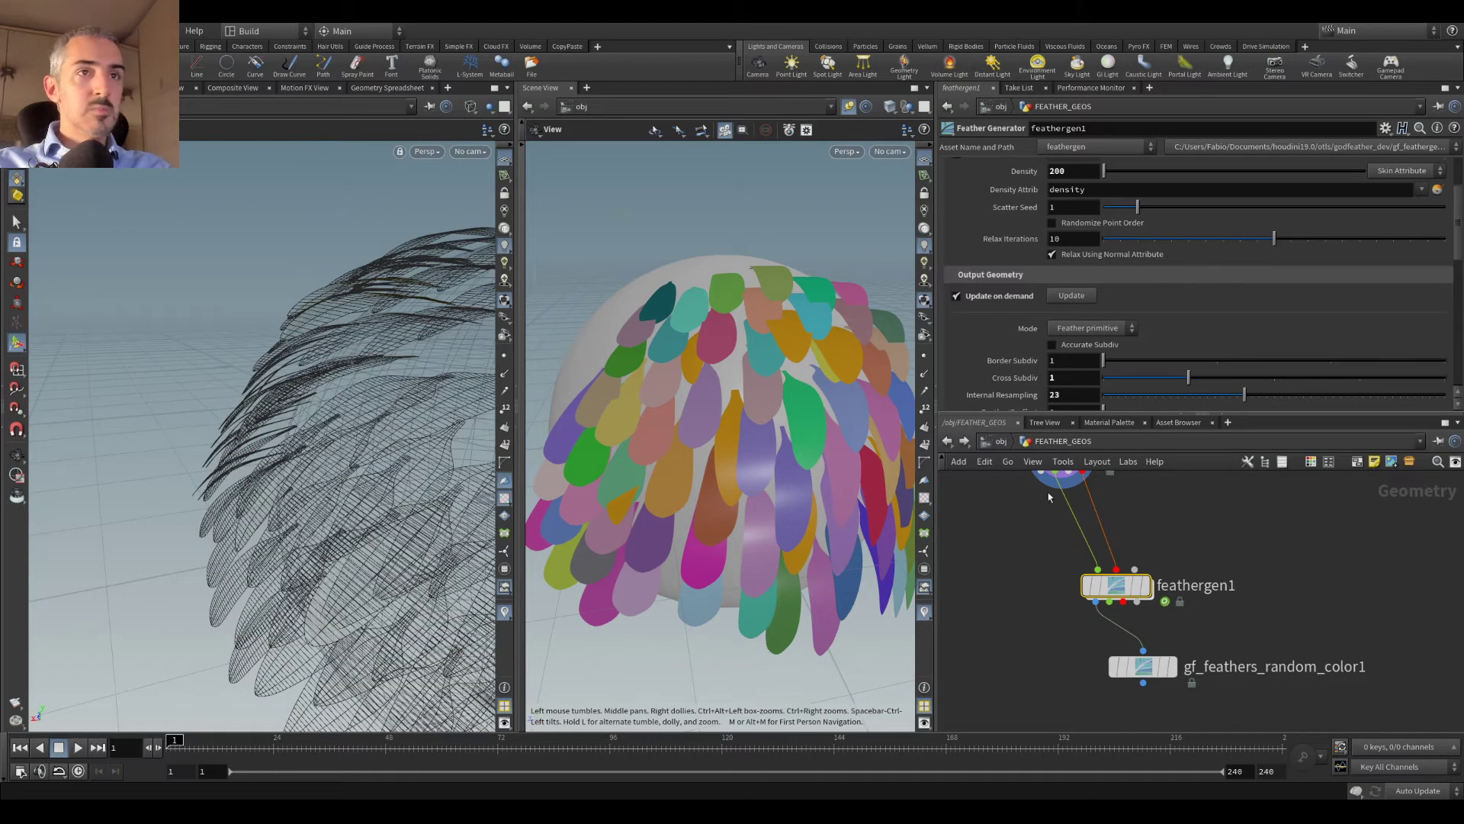
{"action": "middle_click_drag", "start_coordinate": [1095, 510], "coordinate": [1123, 572]}
{"action": "left_click", "coordinate": [1090, 515]}
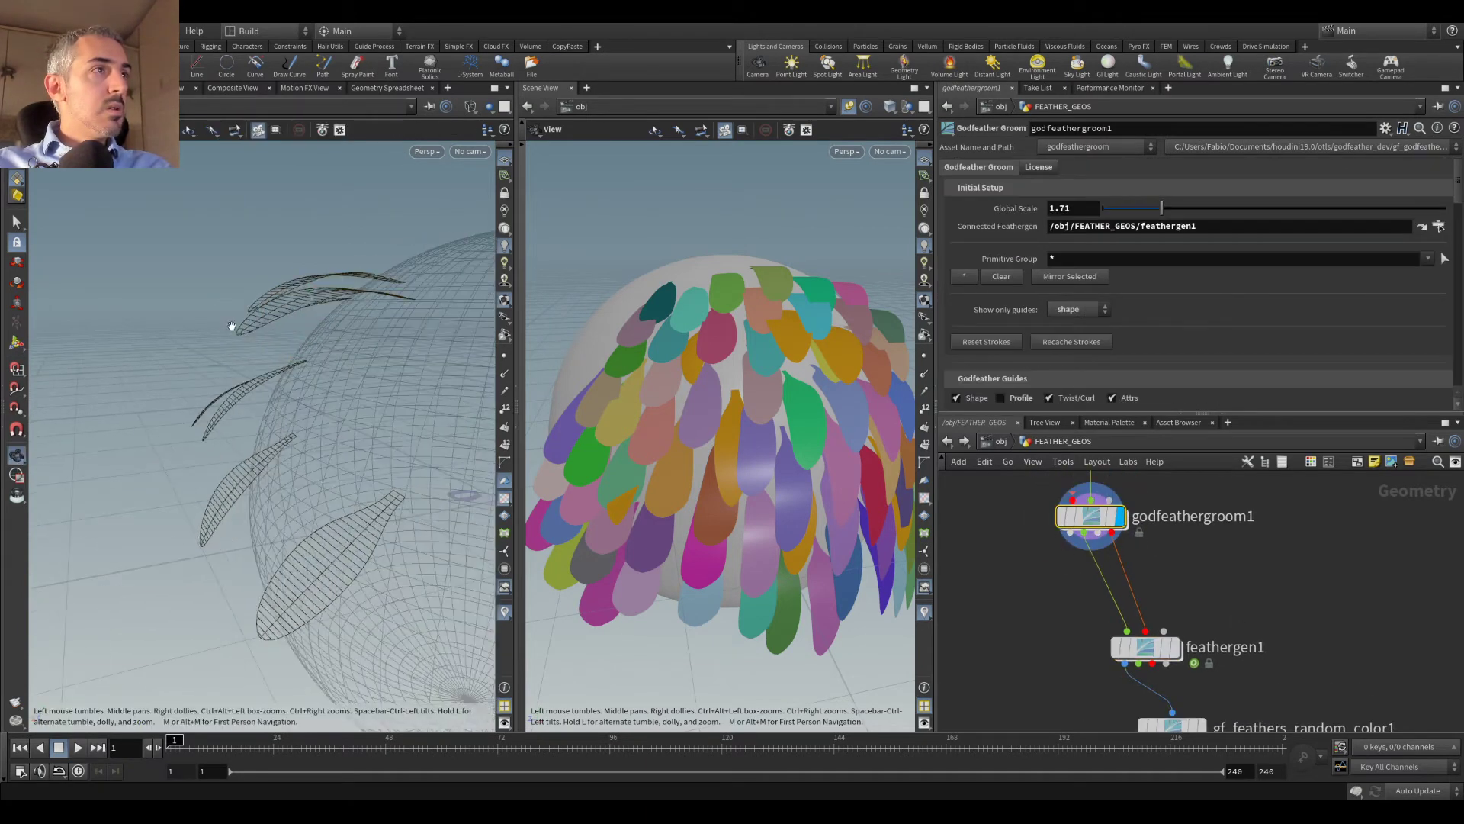
{"action": "key", "text": "Return"}
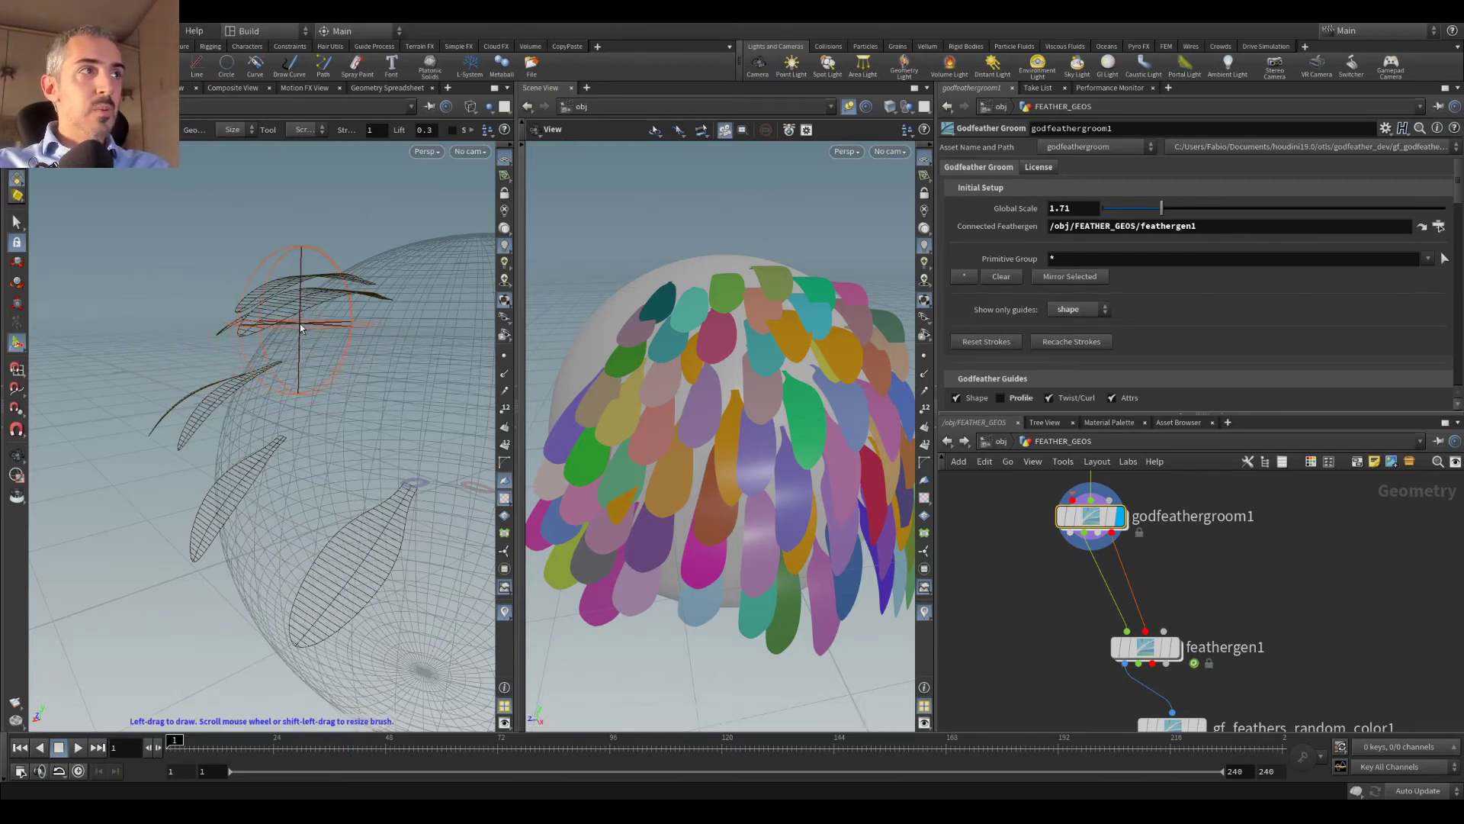
{"action": "mouse_move", "coordinate": [324, 296]}
{"action": "left_mouse_down"}
{"action": "mouse_move", "coordinate": [289, 259]}
{"action": "mouse_move", "coordinate": [275, 290]}
{"action": "left_mouse_up"}
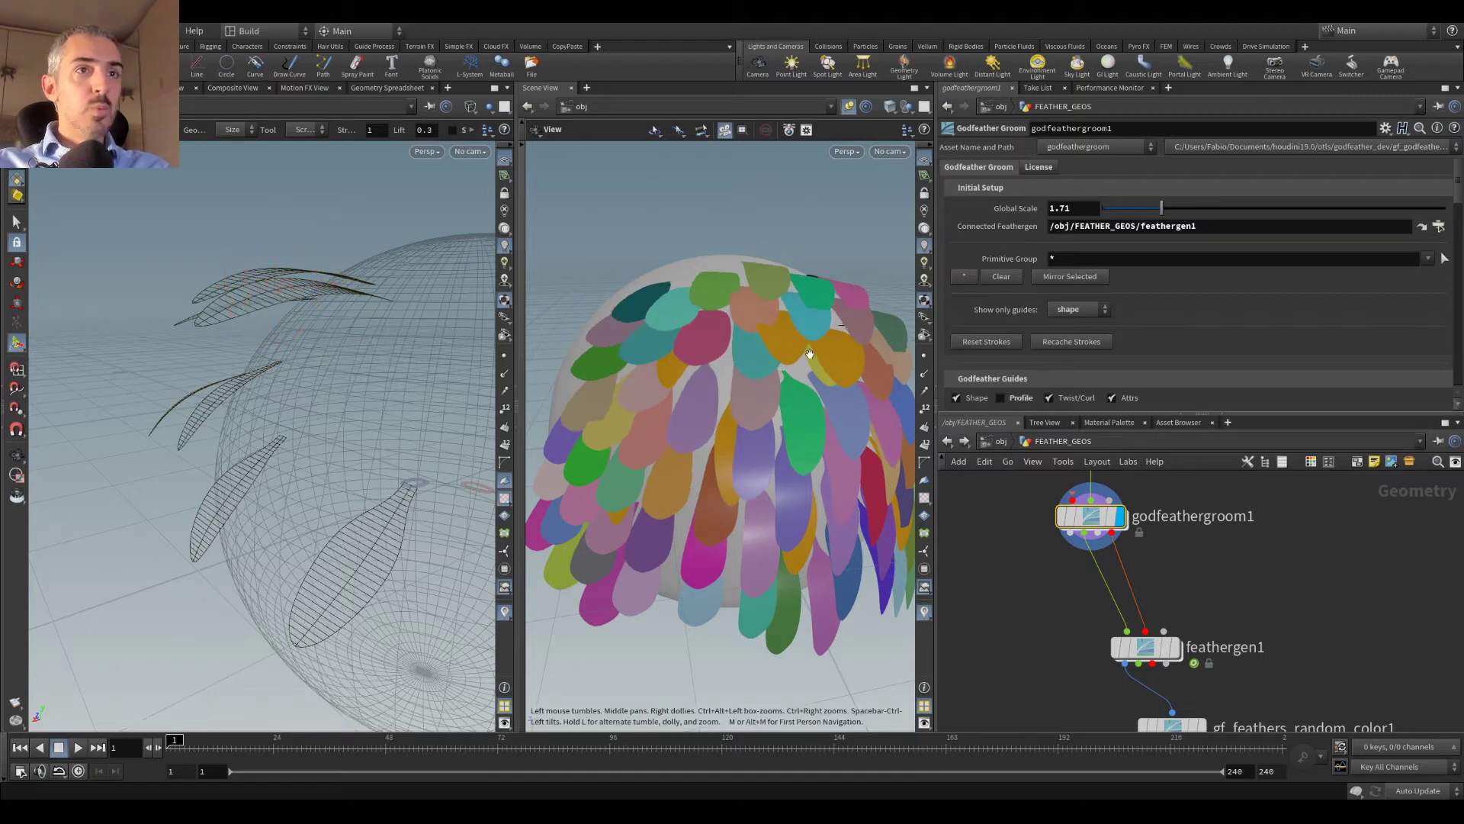
Step: Hide FEATHER_GEOS at the object level, return to its network, and brush the middle and lower guide feathers outward
{"action": "left_click", "coordinate": [997, 442]}
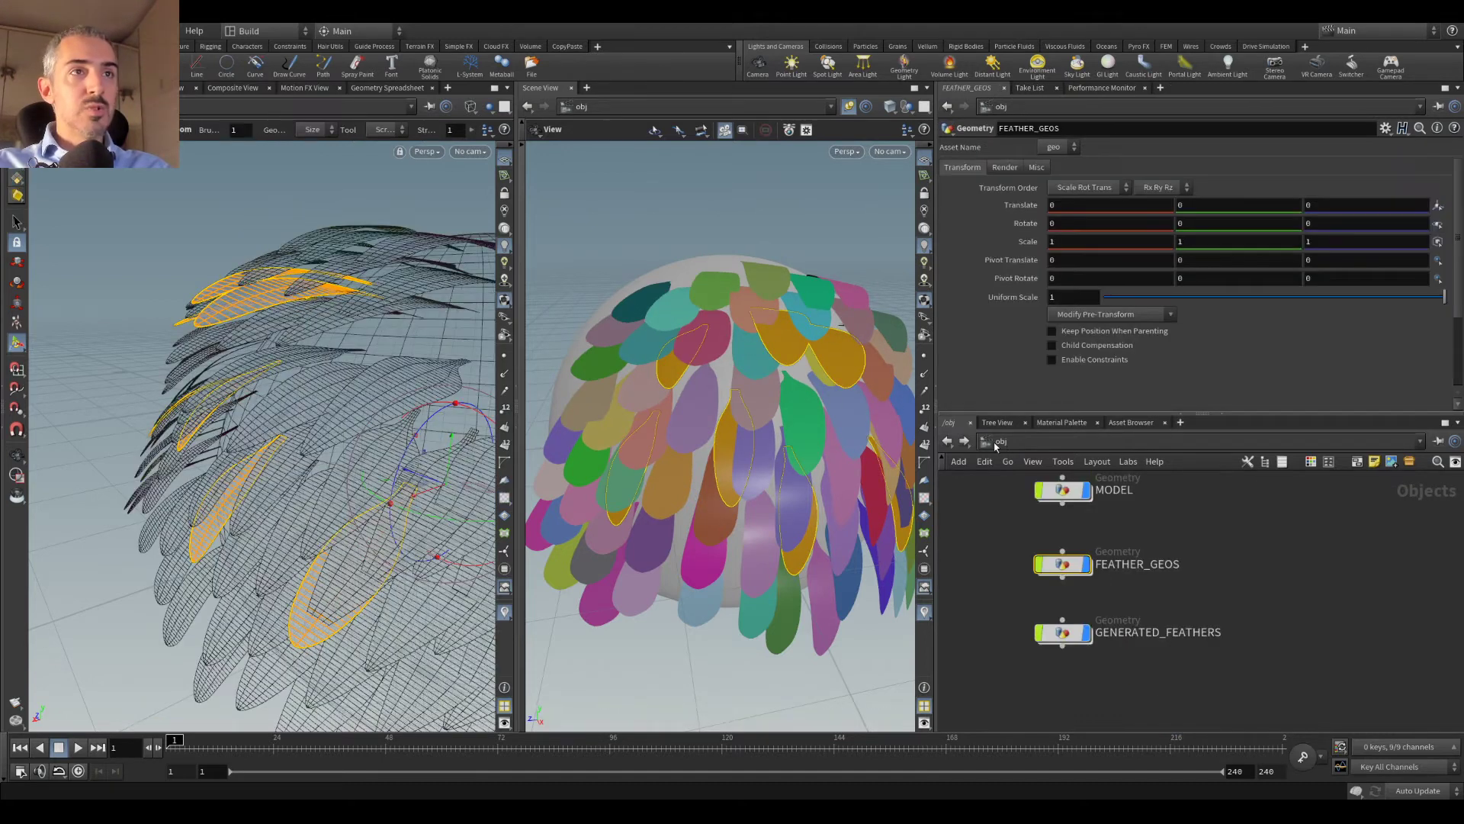
{"action": "left_click", "coordinate": [1087, 565]}
{"action": "left_click", "coordinate": [946, 441]}
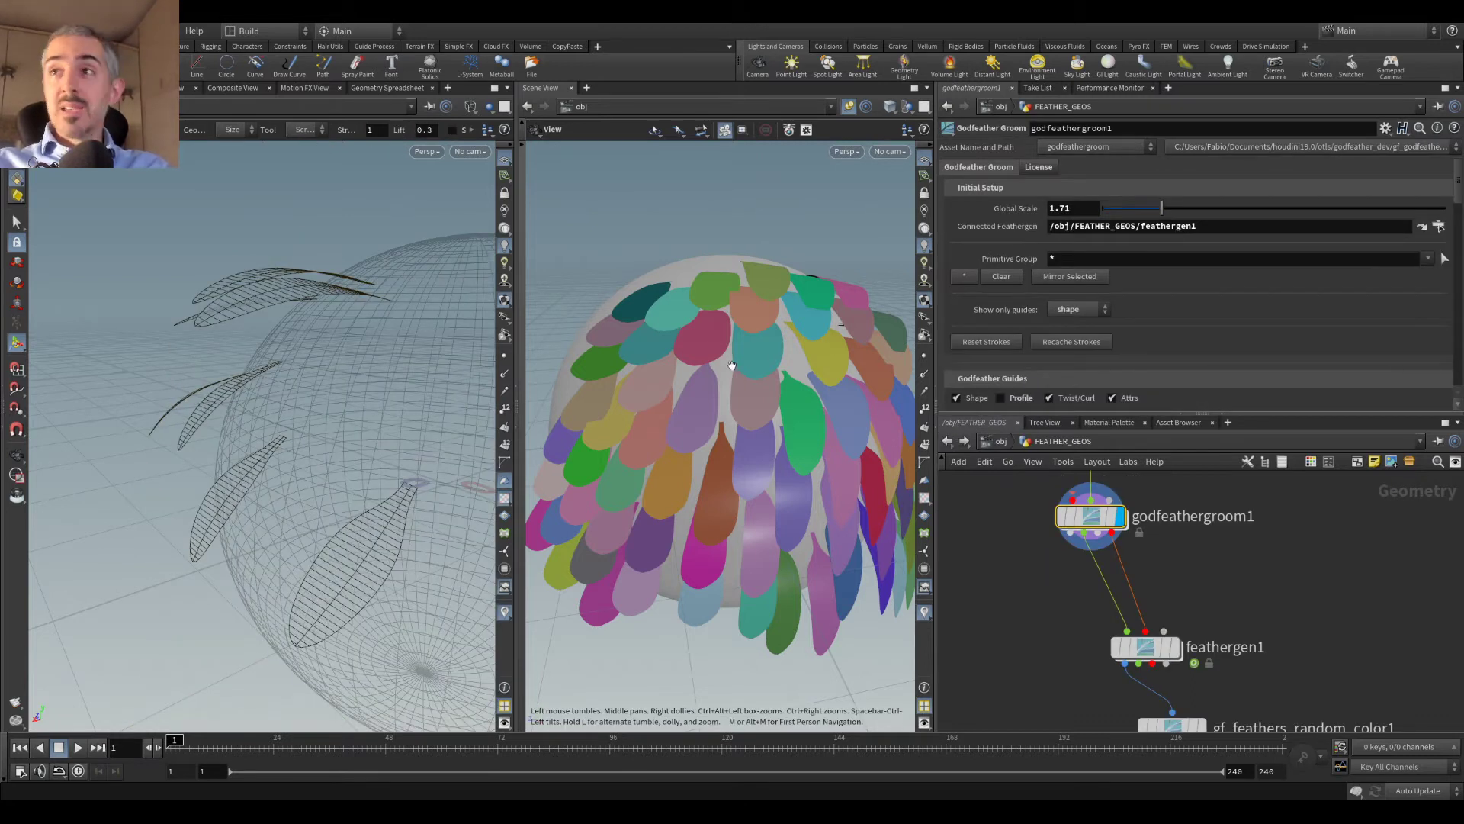
{"action": "left_click_drag", "start_coordinate": [221, 419], "coordinate": [198, 399]}
{"action": "mouse_move", "coordinate": [246, 451]}
{"action": "left_mouse_down"}
{"action": "mouse_move", "coordinate": [232, 480]}
{"action": "mouse_move", "coordinate": [204, 466]}
{"action": "mouse_move", "coordinate": [221, 495]}
{"action": "mouse_move", "coordinate": [180, 480]}
{"action": "mouse_move", "coordinate": [230, 475]}
{"action": "mouse_move", "coordinate": [328, 538]}
{"action": "mouse_move", "coordinate": [358, 587]}
{"action": "left_mouse_up"}
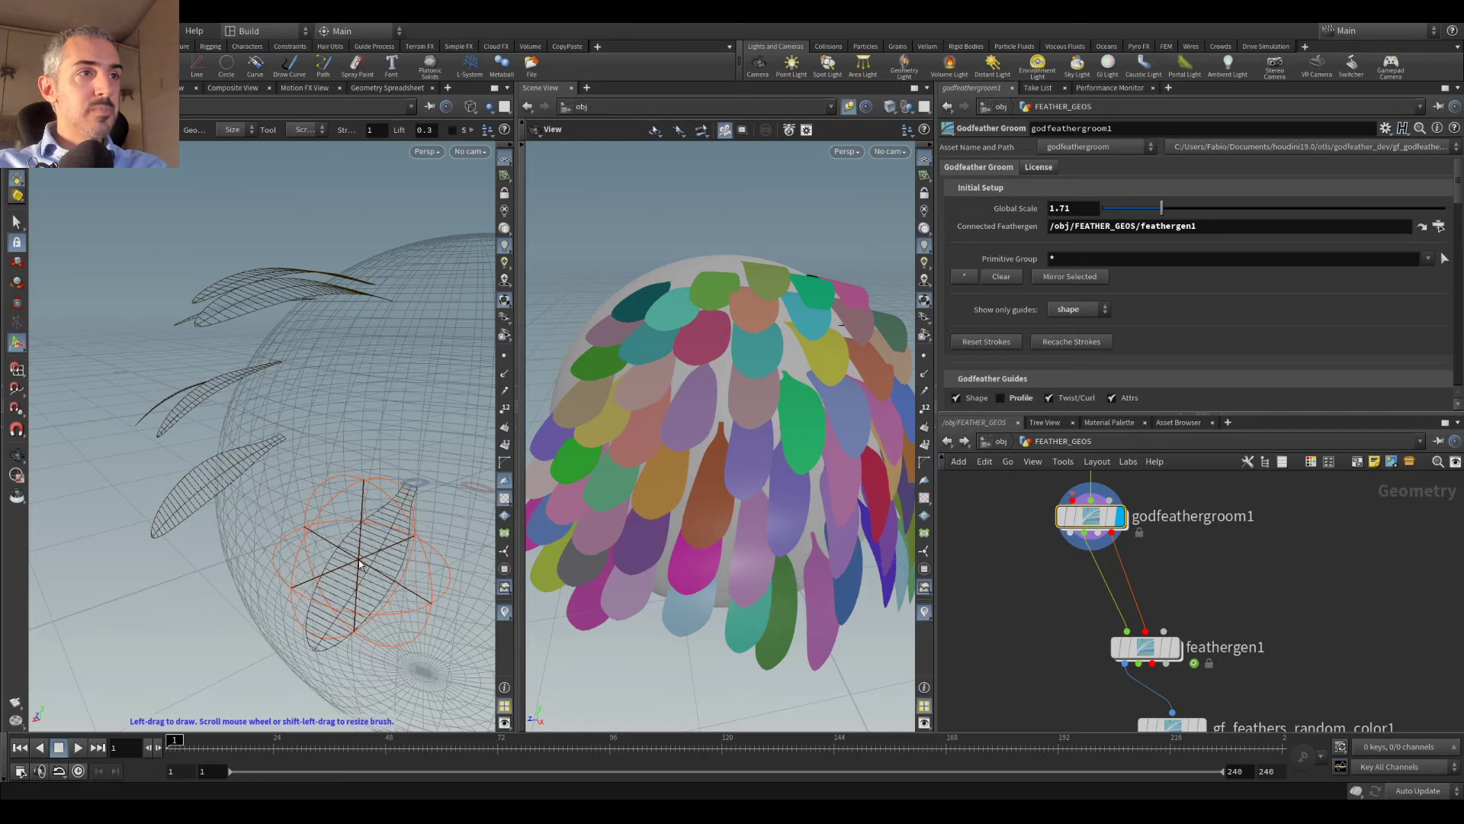
Step: Raise feathergen1's Density back to 2000 and update the generated feathers on demand
{"action": "left_click", "coordinate": [1144, 647]}
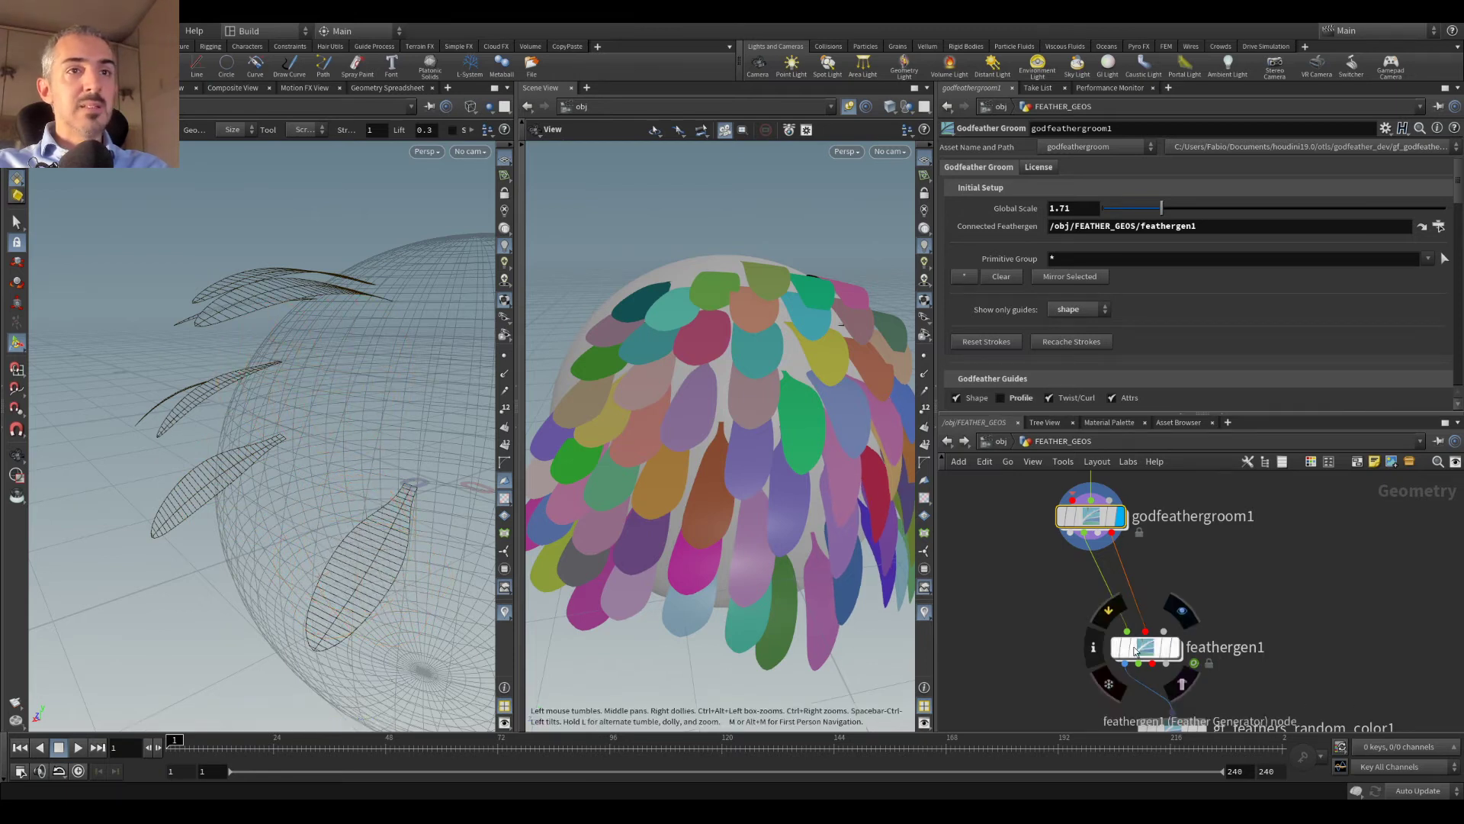
{"action": "left_click", "coordinate": [1071, 172]}
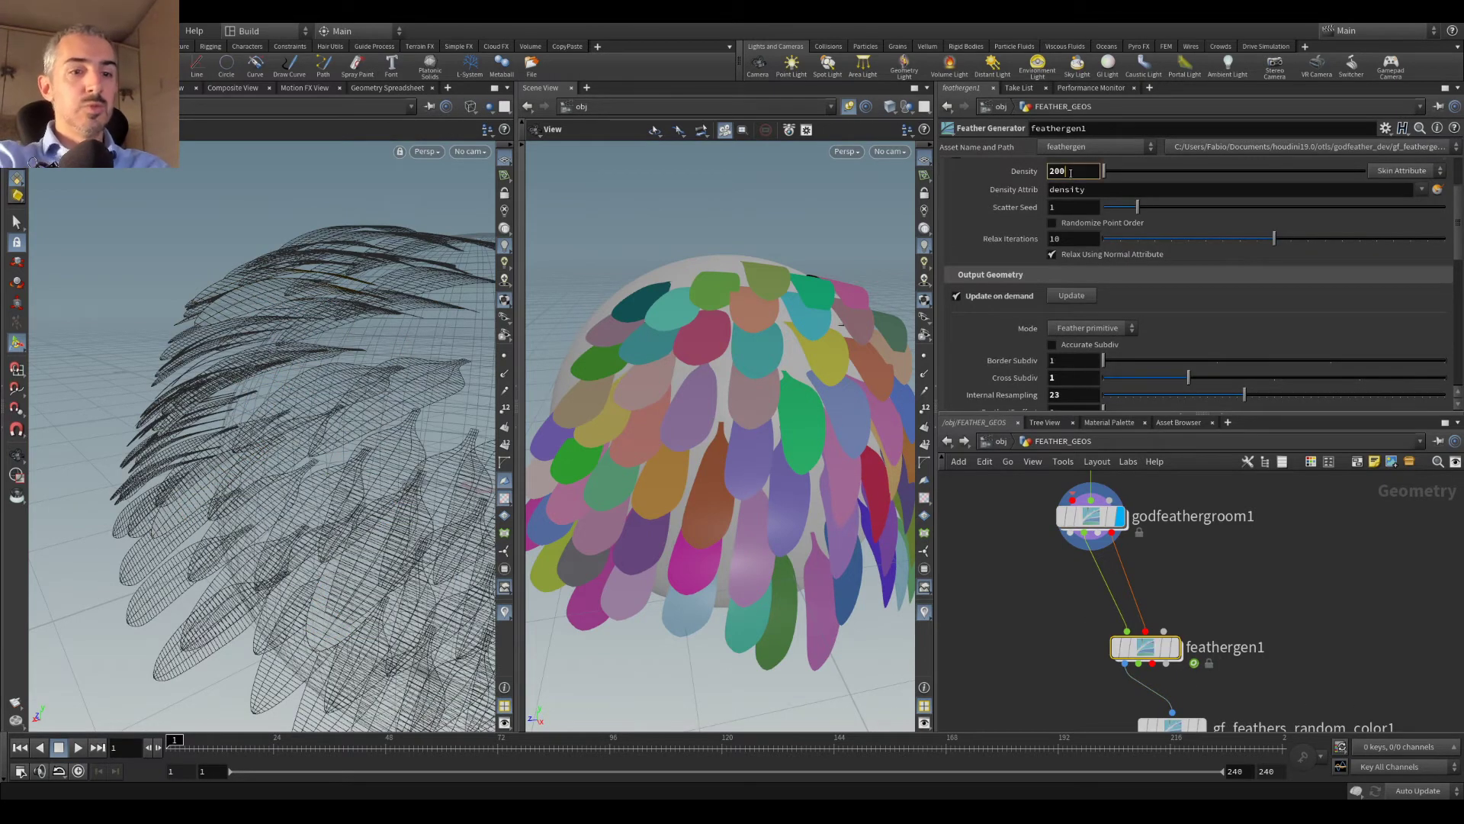
{"action": "type", "text": "0"}
{"action": "key", "text": "Return"}
{"action": "left_click", "coordinate": [1064, 297]}
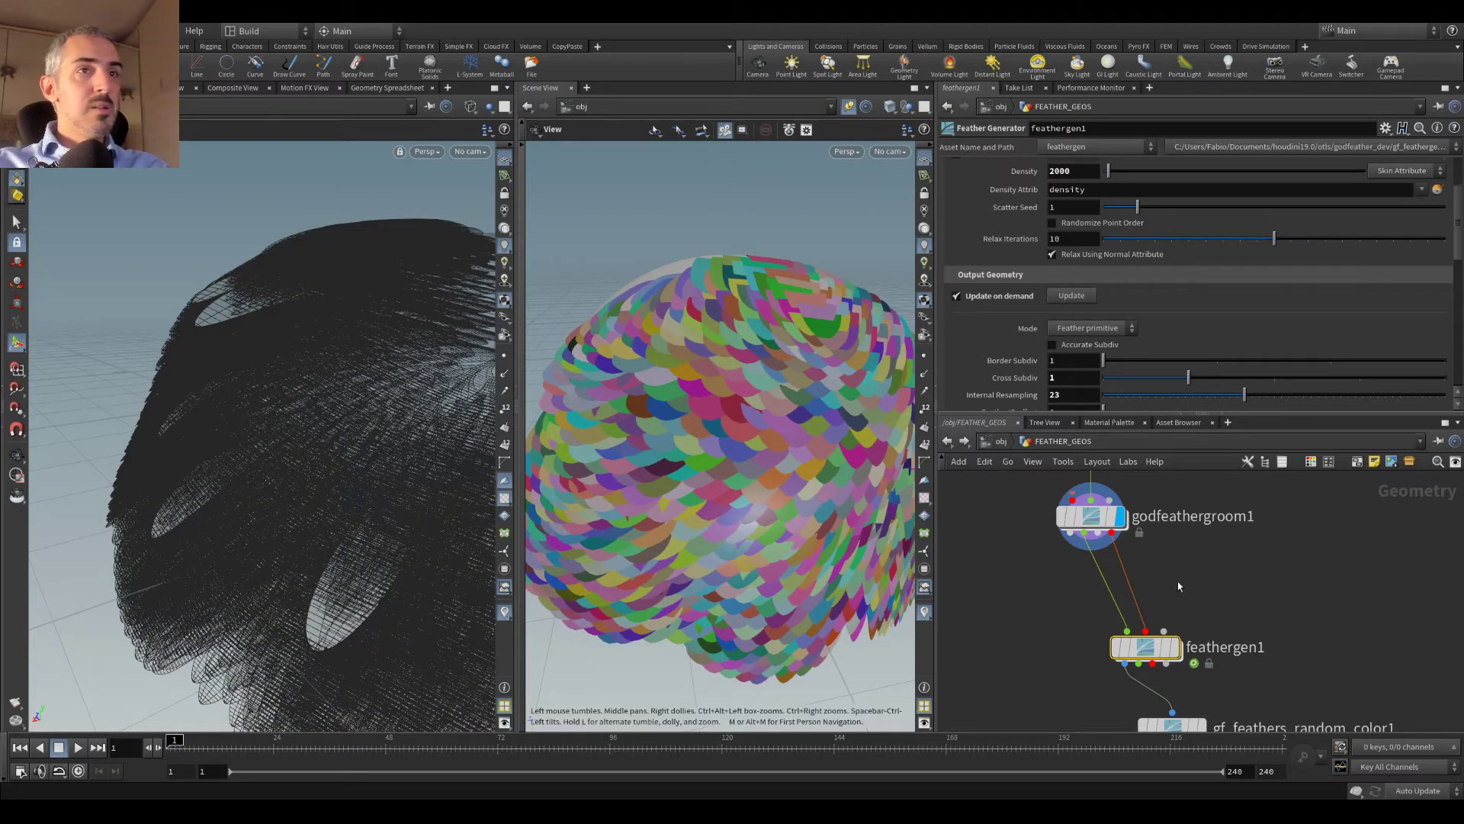
Step: Try brushing the side guide feathers with godfeathergroom1's grooming tool, and undo the stroke
{"action": "left_click", "coordinate": [1090, 516]}
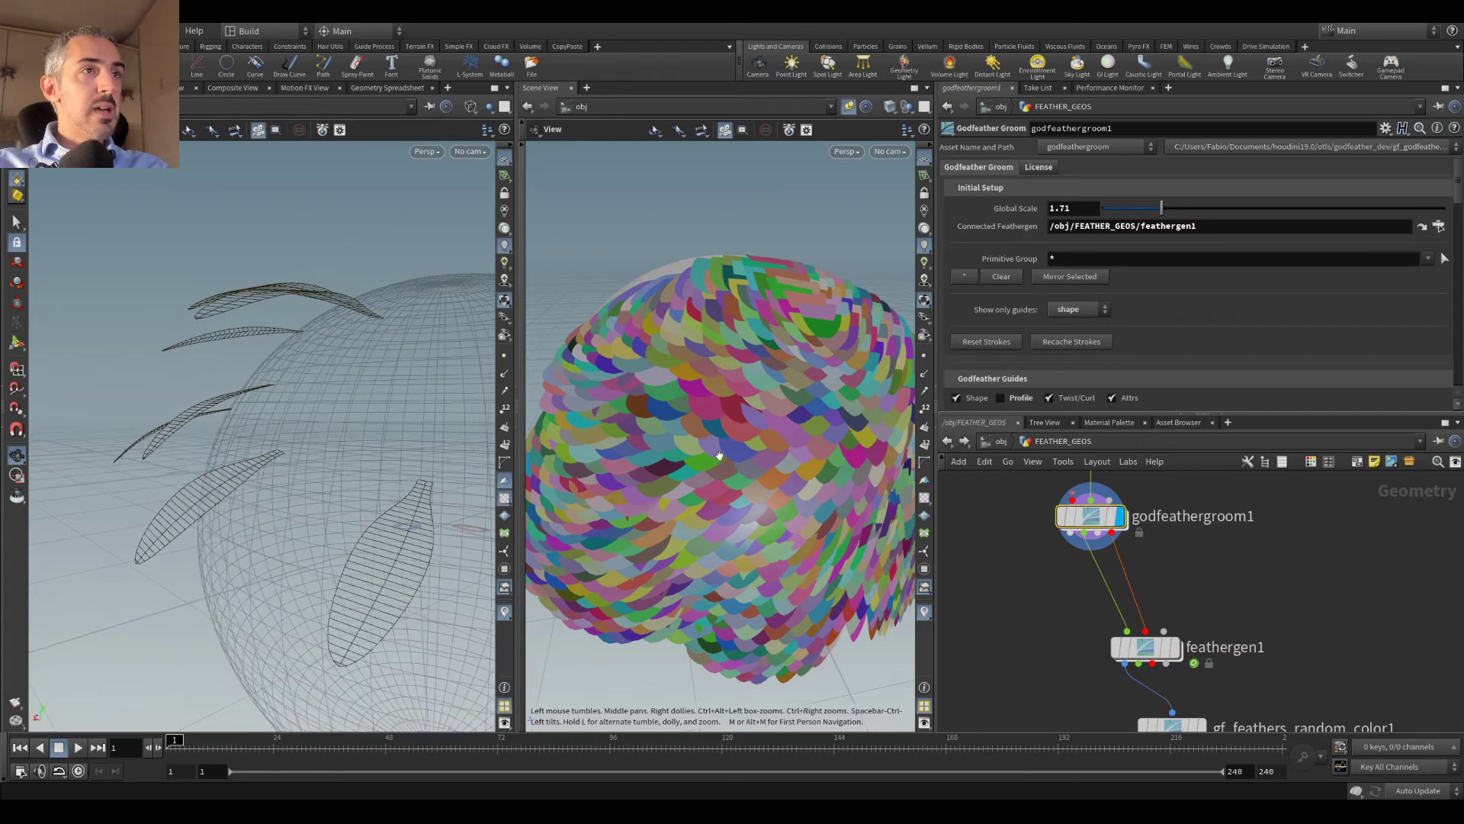
{"action": "key", "text": "Return"}
{"action": "mouse_move", "coordinate": [783, 460]}
{"action": "left_mouse_down"}
{"action": "mouse_move", "coordinate": [733, 413]}
{"action": "mouse_move", "coordinate": [713, 421]}
{"action": "left_mouse_up"}
{"action": "key", "text": "Escape"}
{"action": "mouse_move", "coordinate": [327, 399]}
{"action": "left_mouse_down"}
{"action": "mouse_move", "coordinate": [282, 350]}
{"action": "mouse_move", "coordinate": [245, 395]}
{"action": "mouse_move", "coordinate": [283, 463]}
{"action": "left_mouse_up"}
{"action": "key", "text": "Return"}
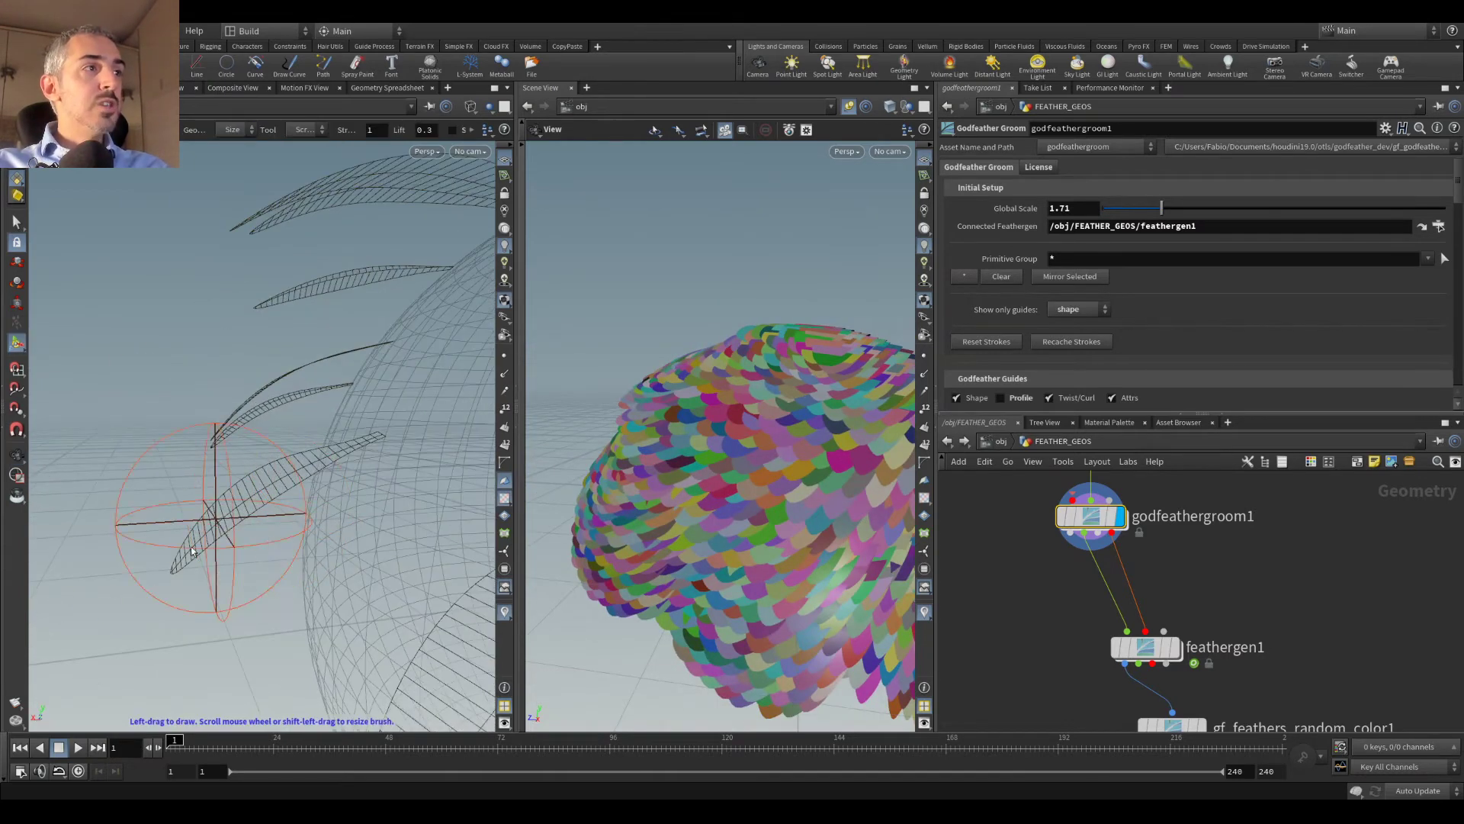
{"action": "left_click", "coordinate": [183, 579]}
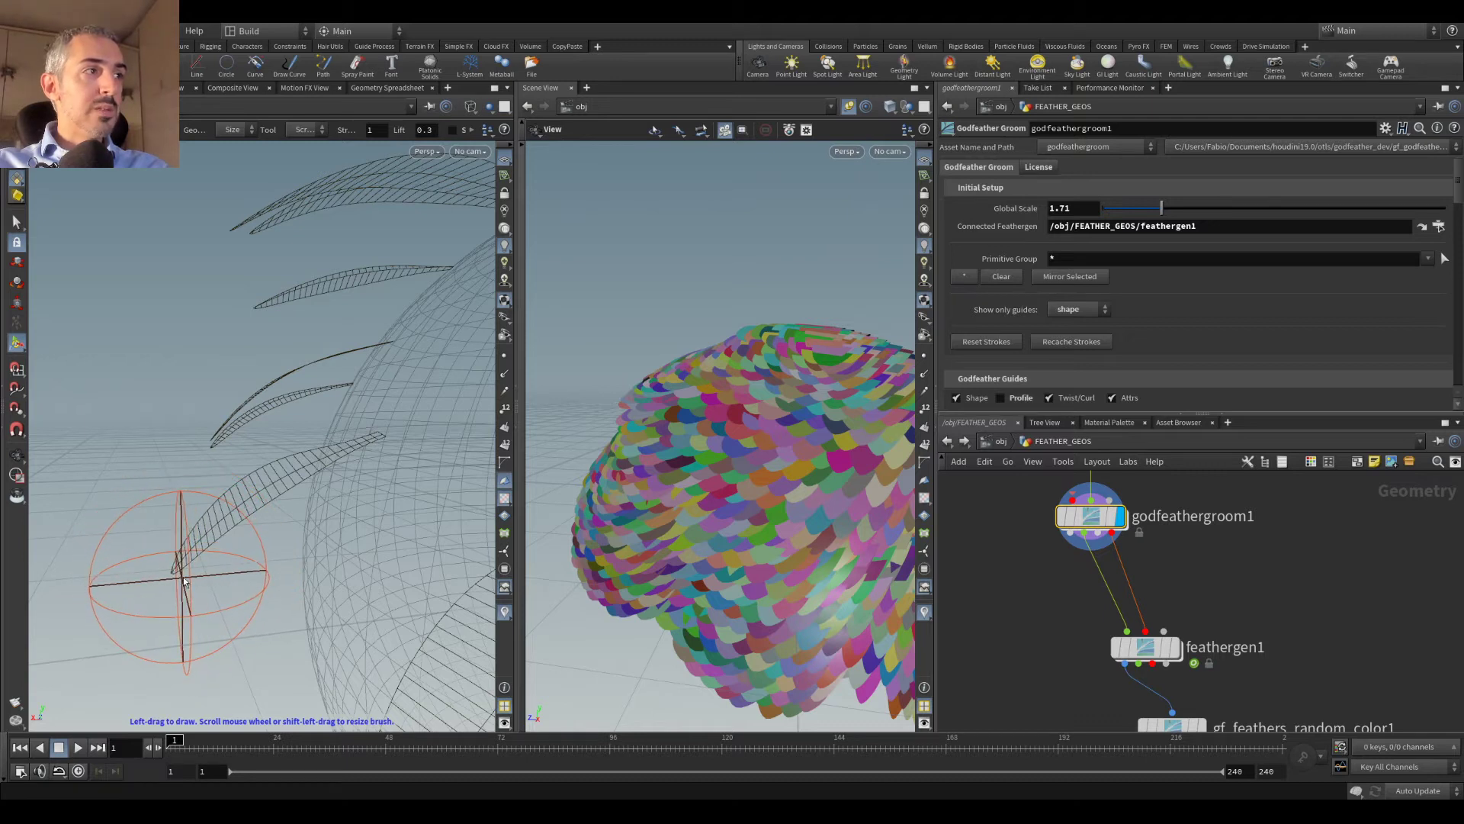
{"action": "mouse_move", "coordinate": [262, 515]}
{"action": "left_mouse_down"}
{"action": "mouse_move", "coordinate": [262, 497]}
{"action": "mouse_move", "coordinate": [229, 523]}
{"action": "mouse_move", "coordinate": [272, 456]}
{"action": "mouse_move", "coordinate": [300, 491]}
{"action": "mouse_move", "coordinate": [253, 479]}
{"action": "mouse_move", "coordinate": [288, 477]}
{"action": "left_mouse_up"}
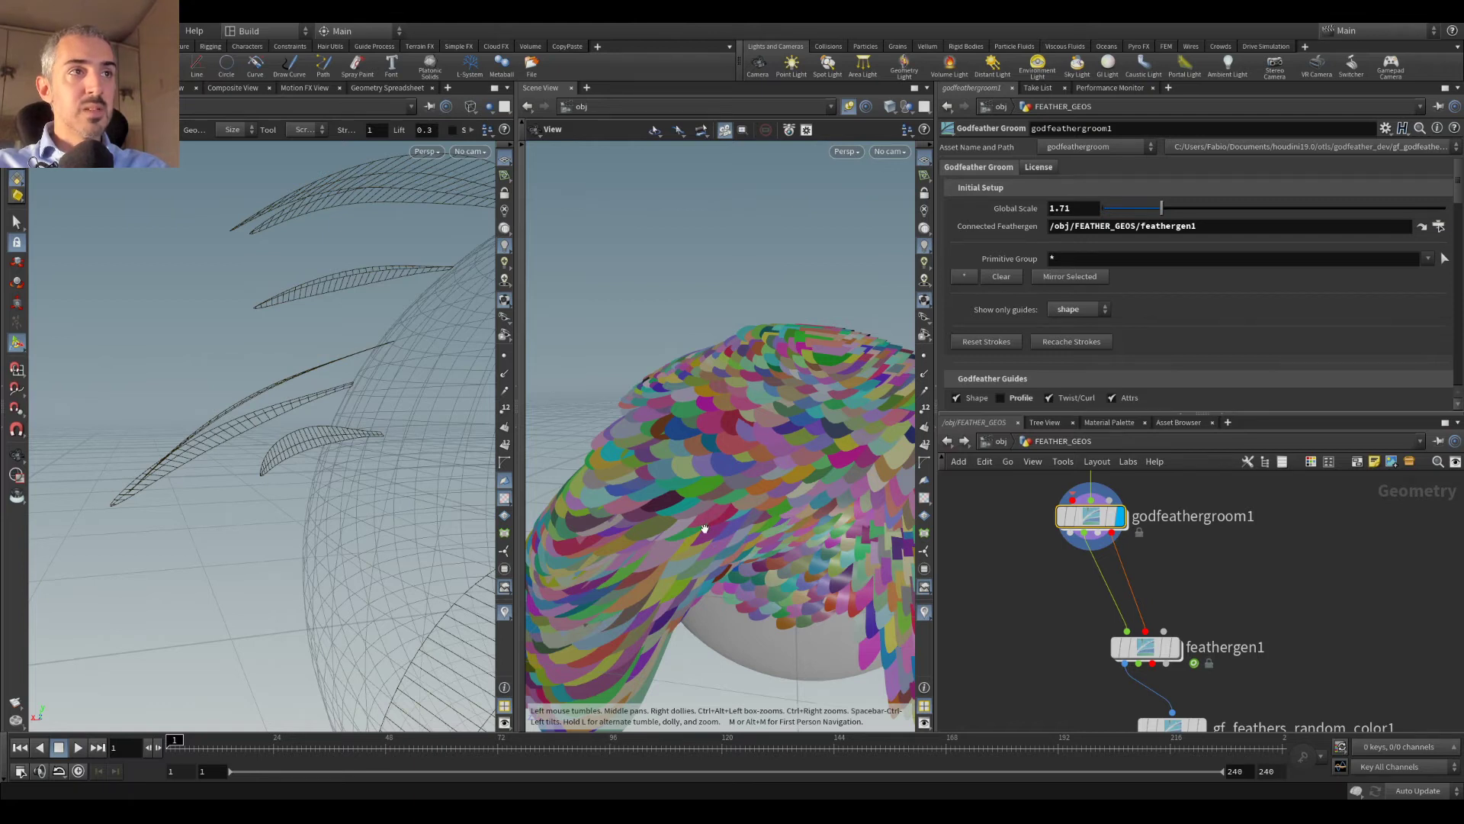
{"action": "key", "text": "ctrl+z"}
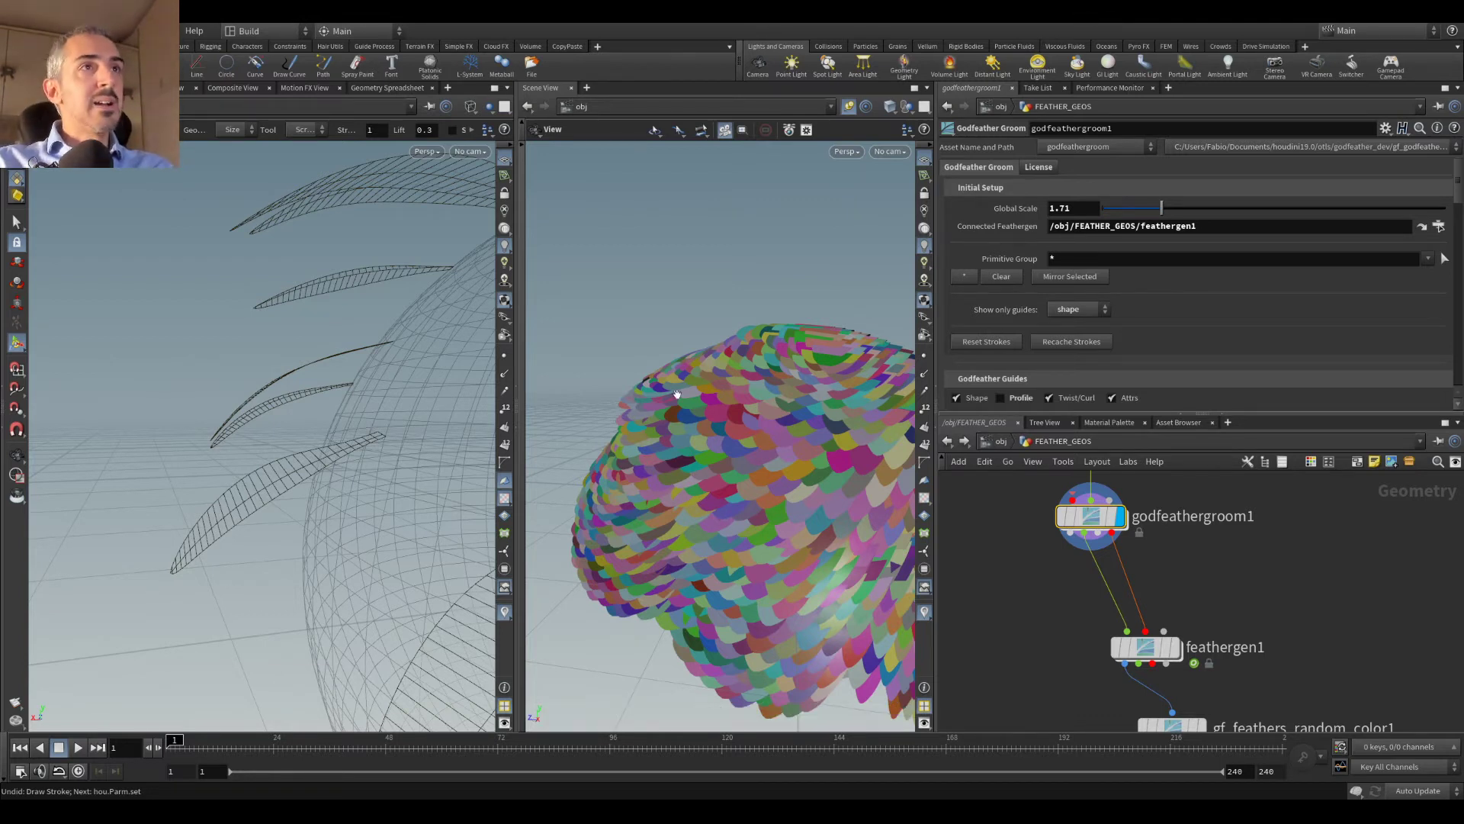
{"action": "key", "text": "Escape"}
{"action": "mouse_move", "coordinate": [458, 355]}
{"action": "left_mouse_down"}
{"action": "mouse_move", "coordinate": [311, 342]}
{"action": "mouse_move", "coordinate": [403, 358]}
{"action": "mouse_move", "coordinate": [385, 375]}
{"action": "left_mouse_up"}
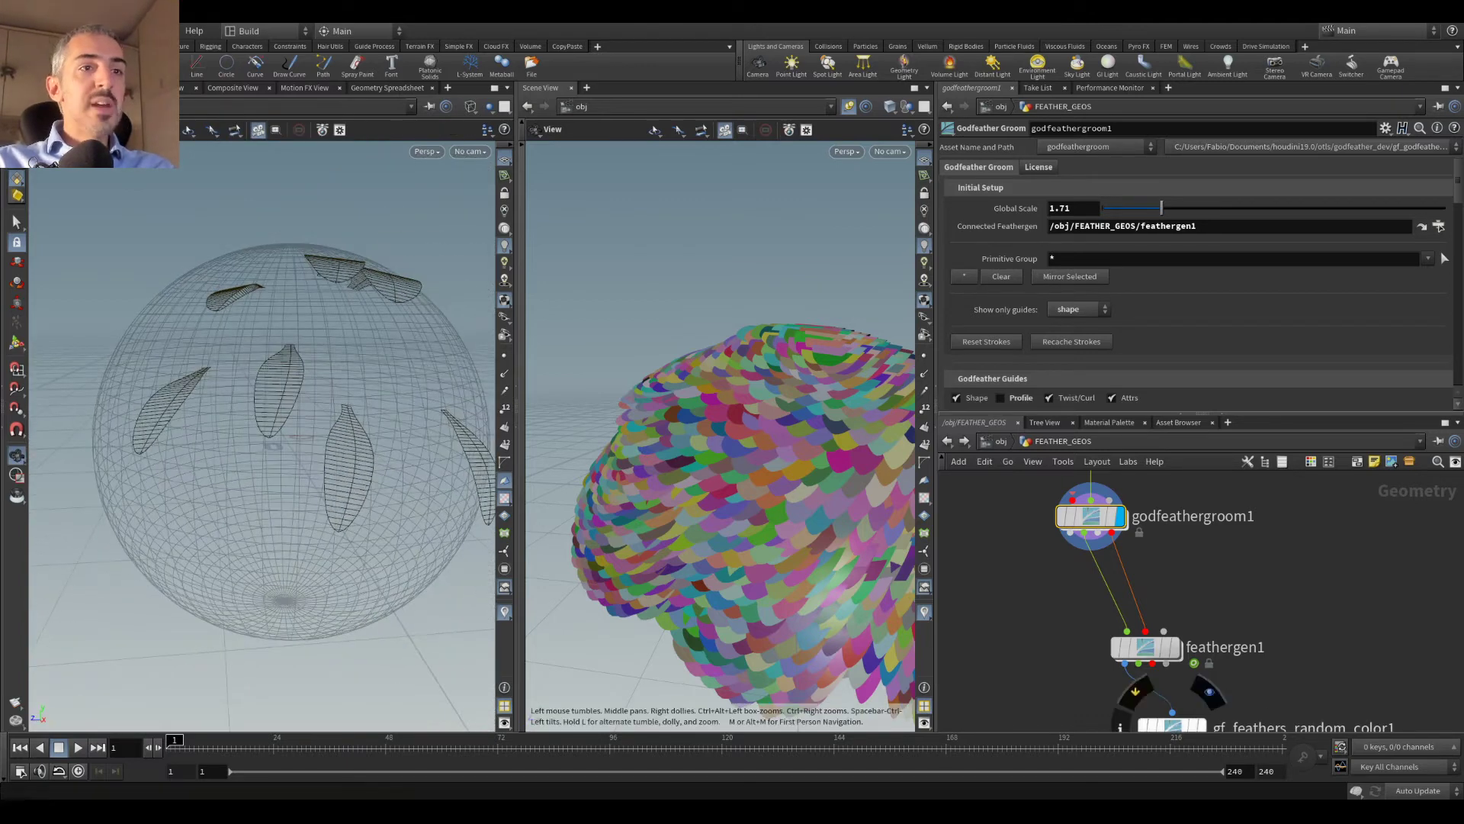
Step: Switch to the Houdini scene with the bird model and go up to the object level
{"action": "left_click", "coordinate": [1032, 769]}
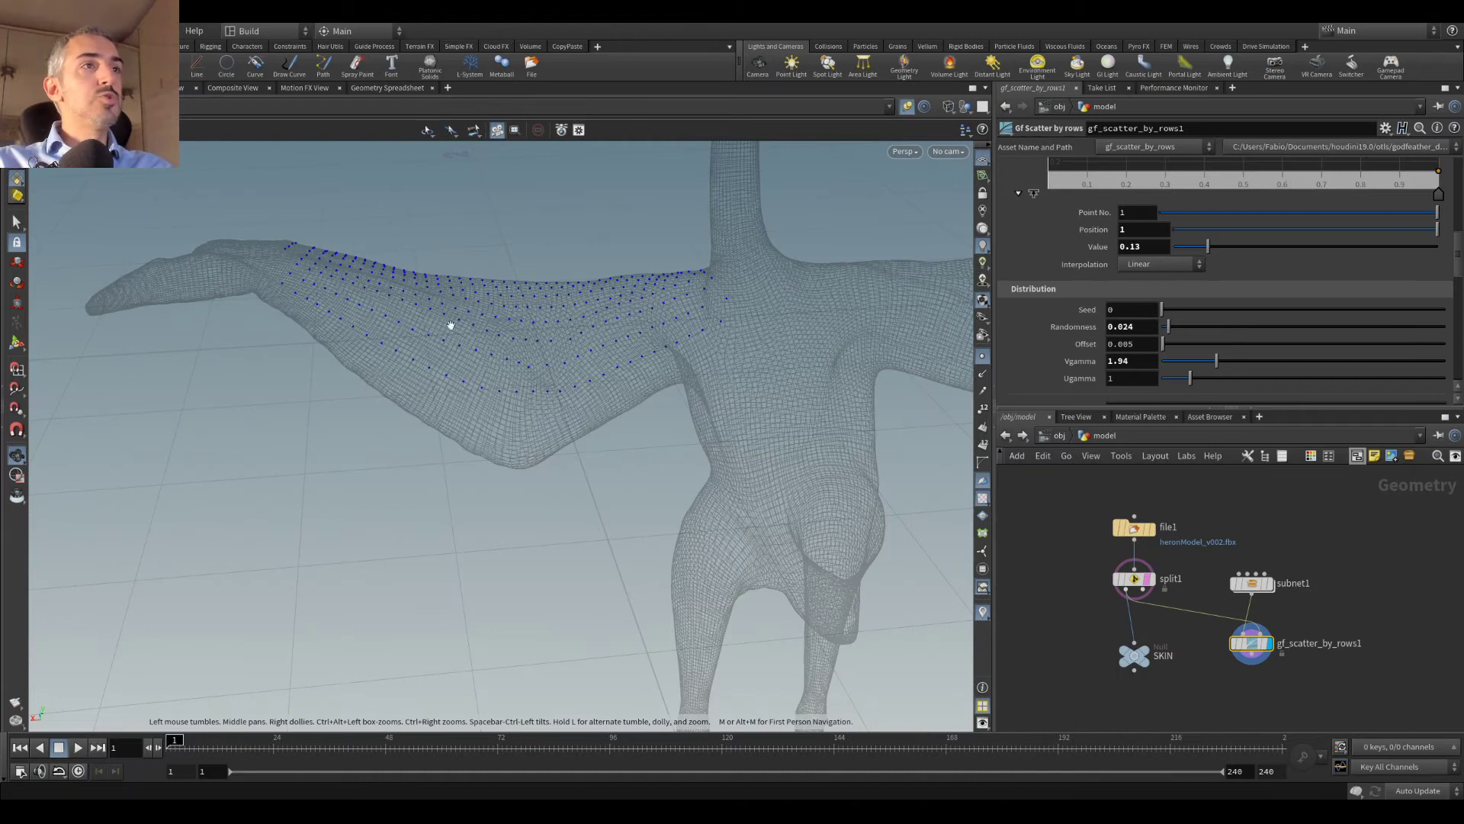
{"action": "left_click_drag", "start_coordinate": [261, 229], "coordinate": [290, 256]}
{"action": "left_click", "coordinate": [1057, 435]}
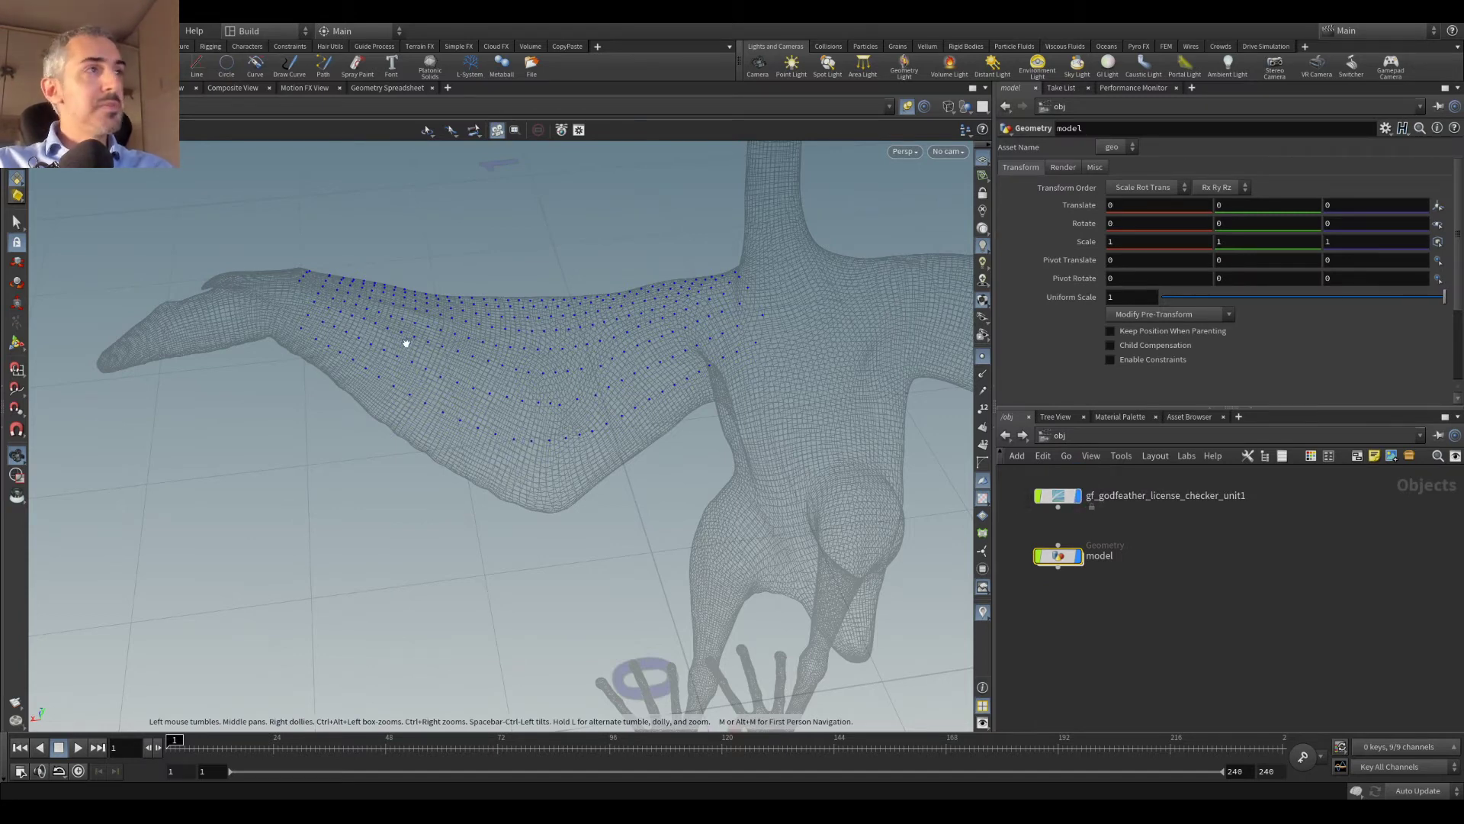
{"action": "left_click_drag", "start_coordinate": [351, 349], "coordinate": [344, 394]}
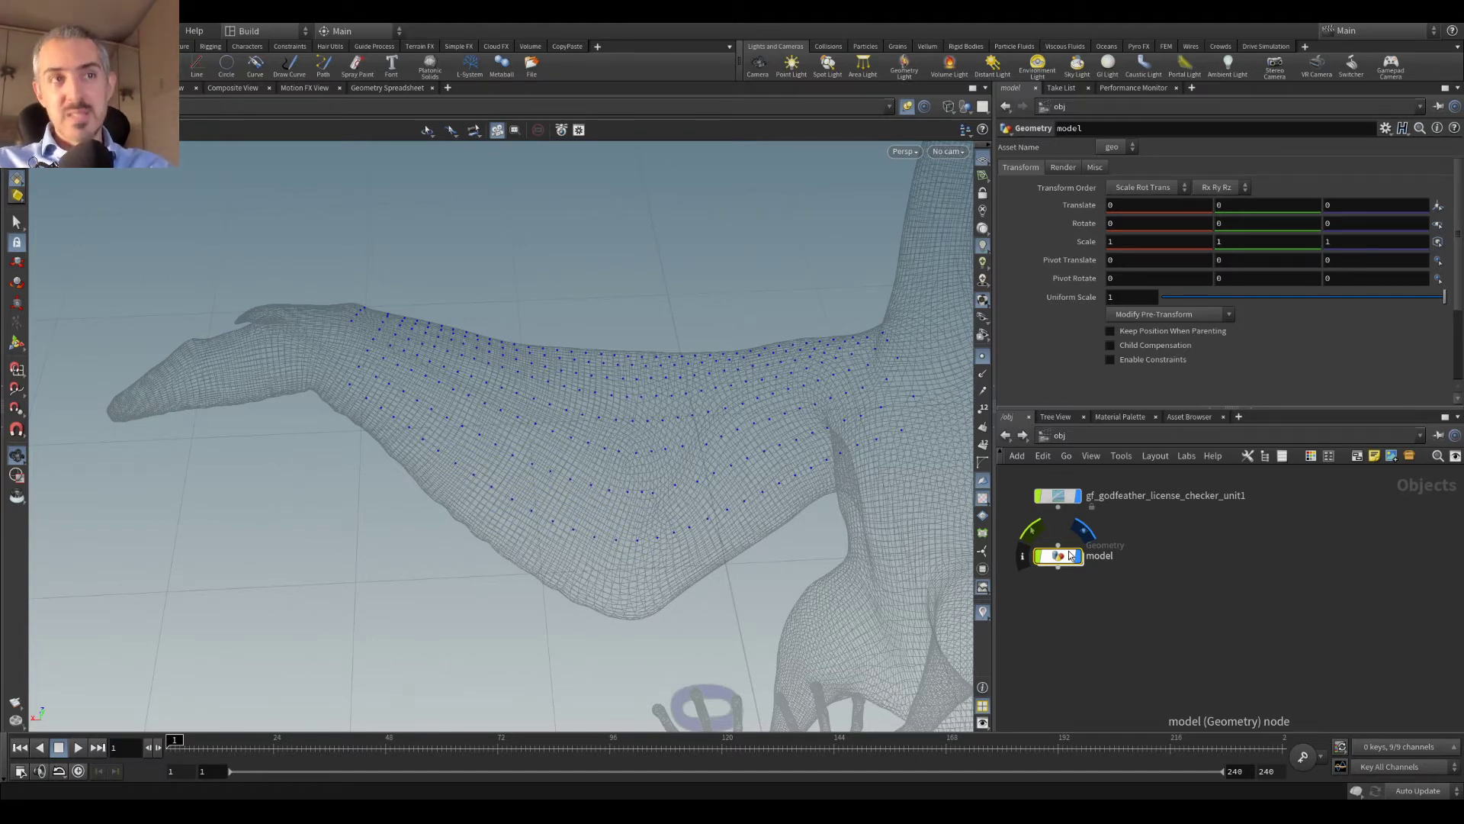
{"action": "middle_click_drag", "start_coordinate": [1058, 559], "coordinate": [1111, 621]}
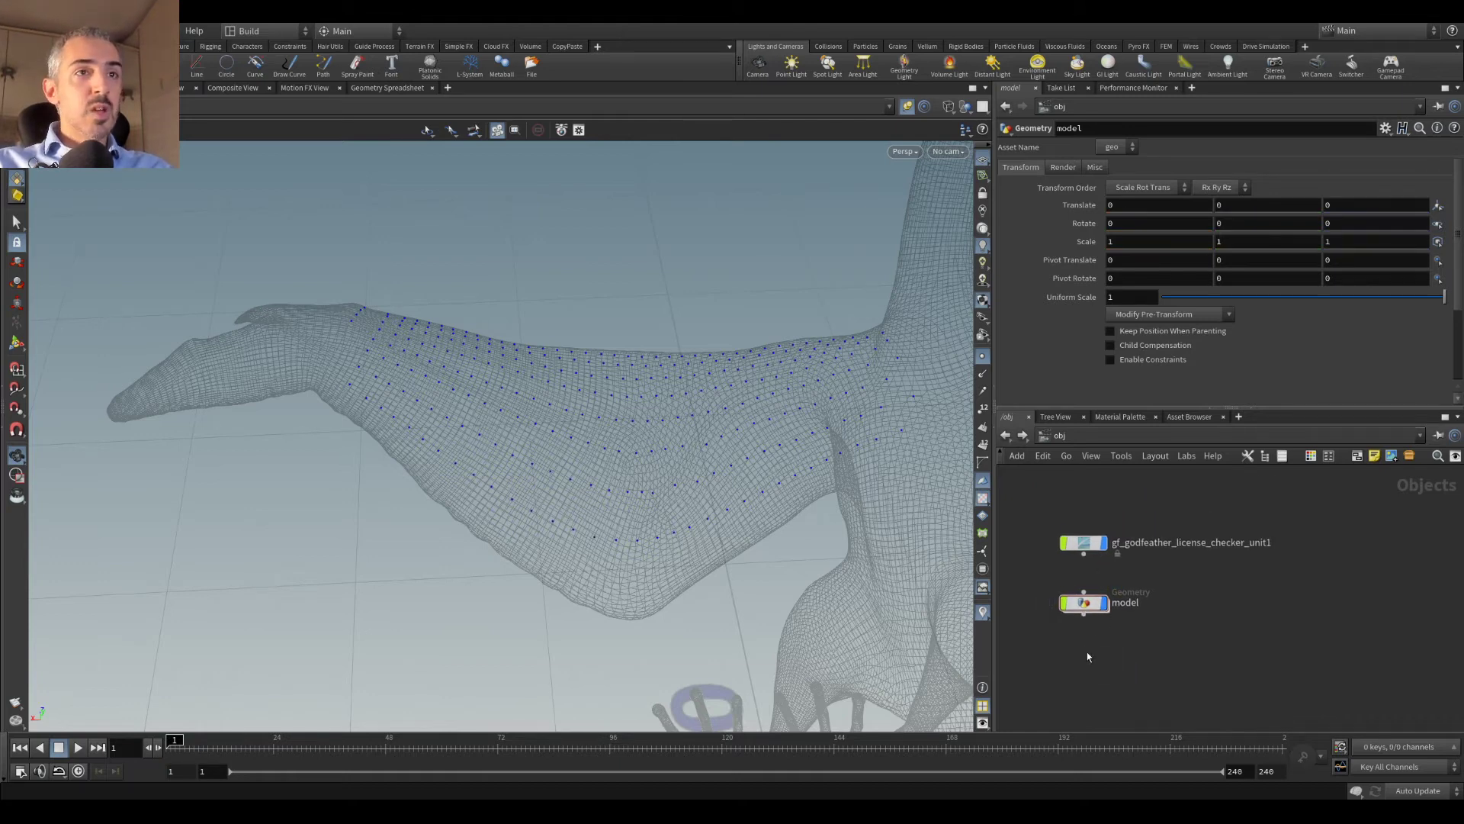
Step: Add a geometry object below model and name it FEATHERS_GEOS
{"action": "middle_click_drag", "start_coordinate": [1088, 650], "coordinate": [1089, 639]}
{"action": "key", "text": "Tab"}
{"action": "type", "text": "ge"}
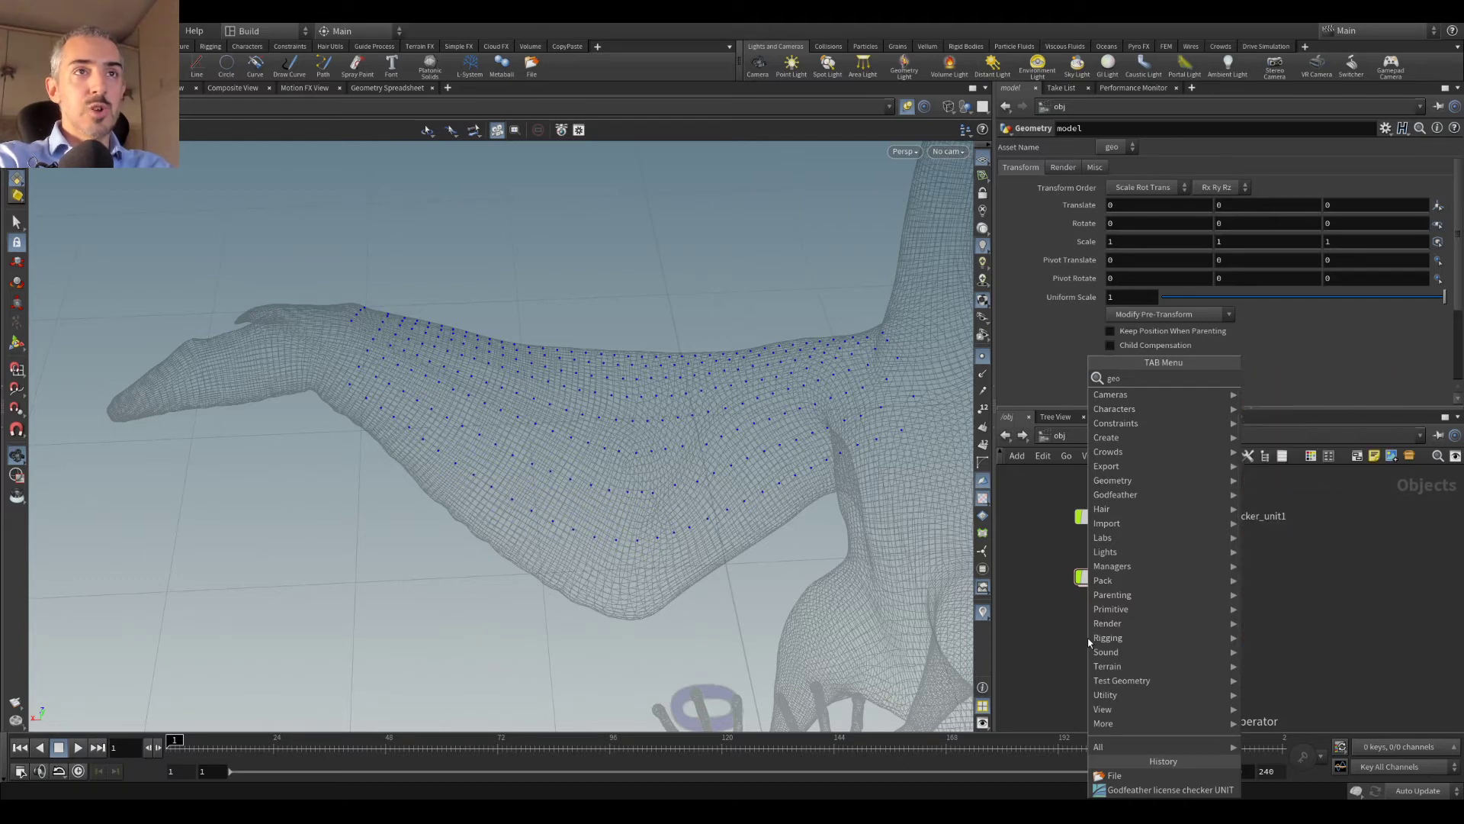
{"action": "key", "text": "Return"}
{"action": "left_click", "coordinate": [1088, 638]}
{"action": "double_click", "coordinate": [1135, 637]}
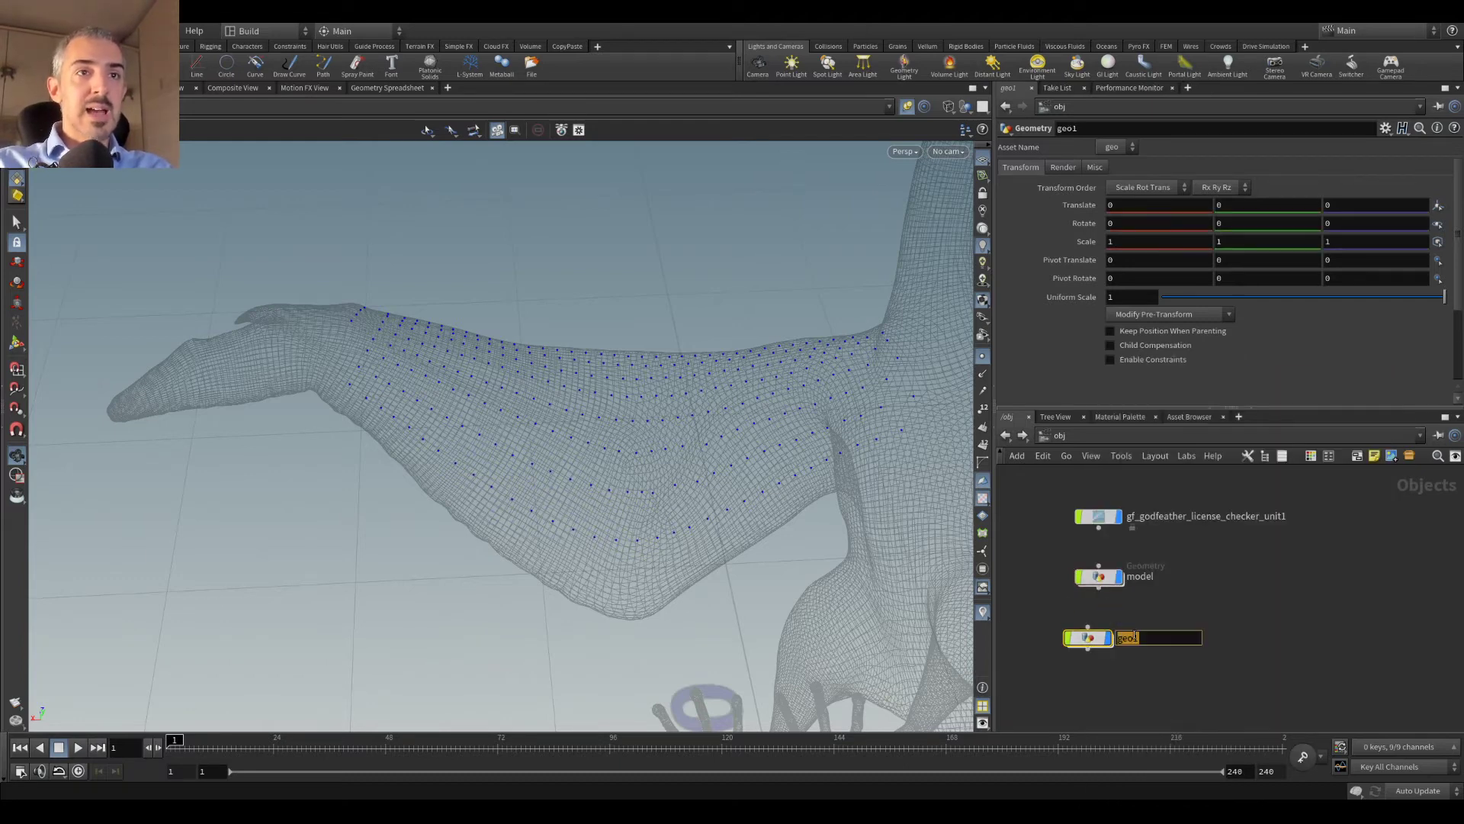
{"action": "key", "text": "Return"}
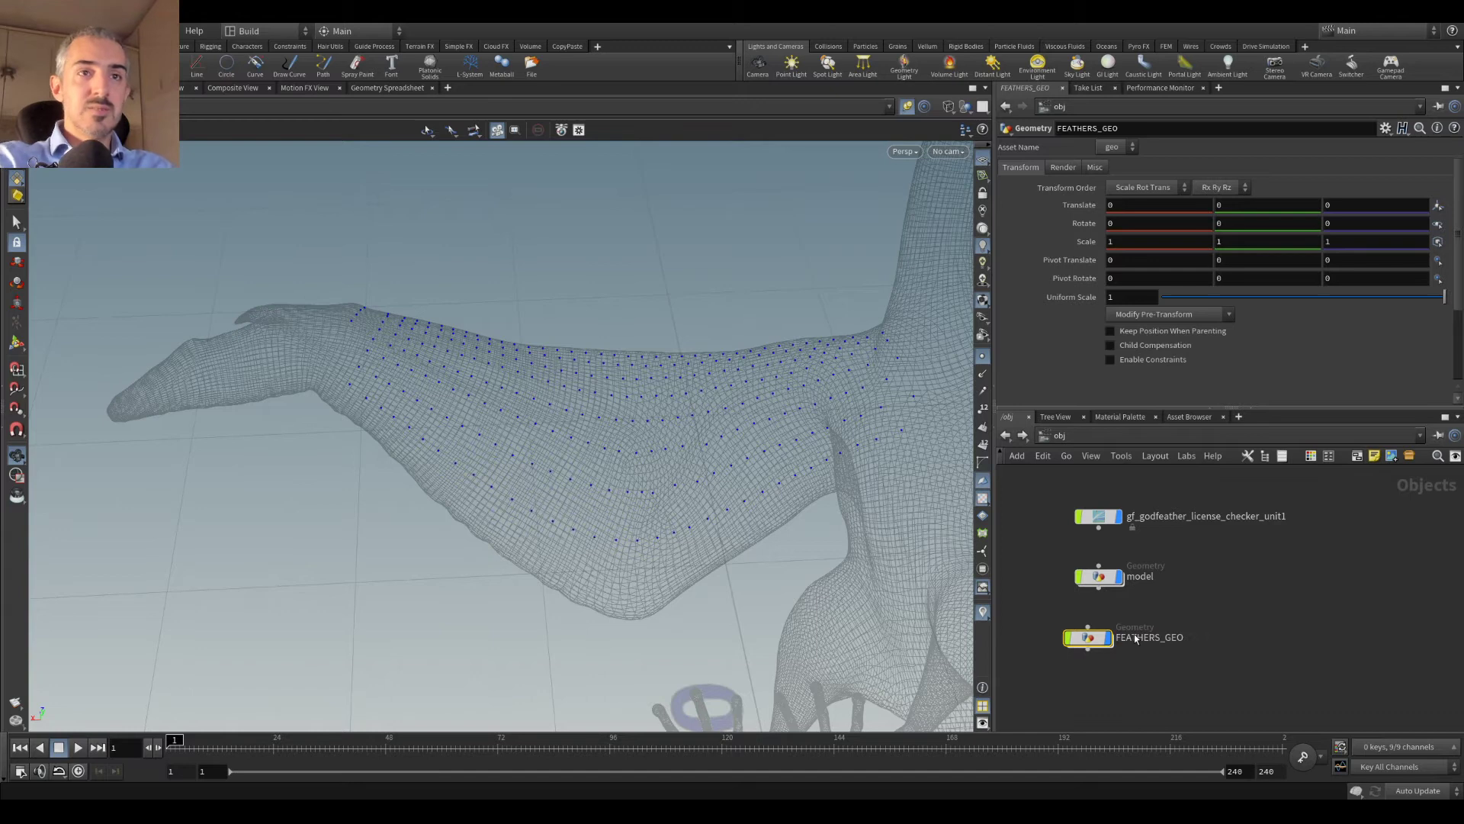
{"action": "double_click", "coordinate": [1213, 635]}
{"action": "key", "text": "End"}
{"action": "type", "text": "S"}
{"action": "key", "text": "Return"}
Step: Inside FEATHERS_GEOS, add an Object Merge node with Object 1 set to /obj/model
{"action": "double_click", "coordinate": [1105, 637]}
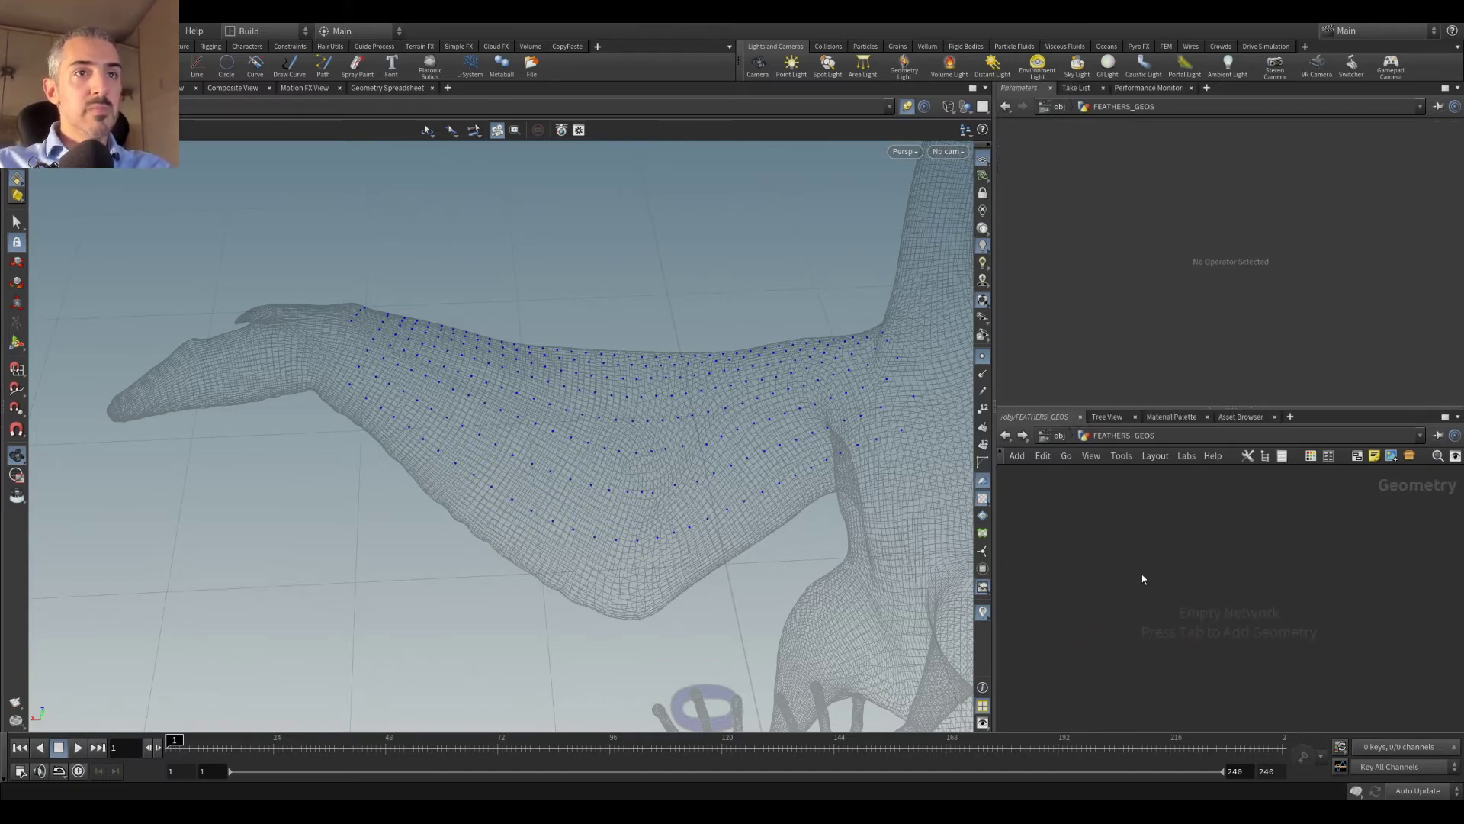
{"action": "key", "text": "Tab"}
{"action": "type", "text": "object merge"}
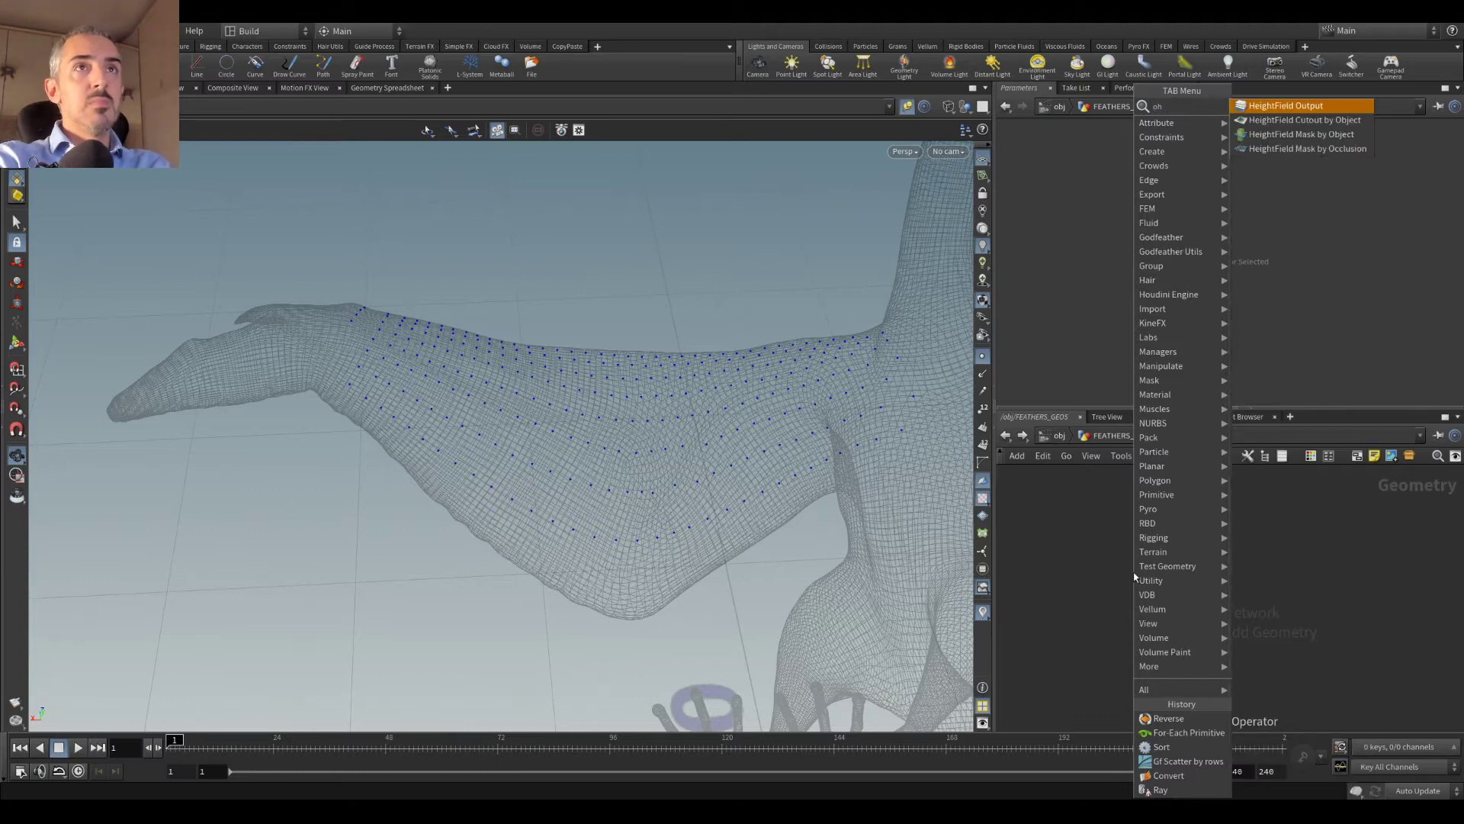
{"action": "key", "text": "Return"}
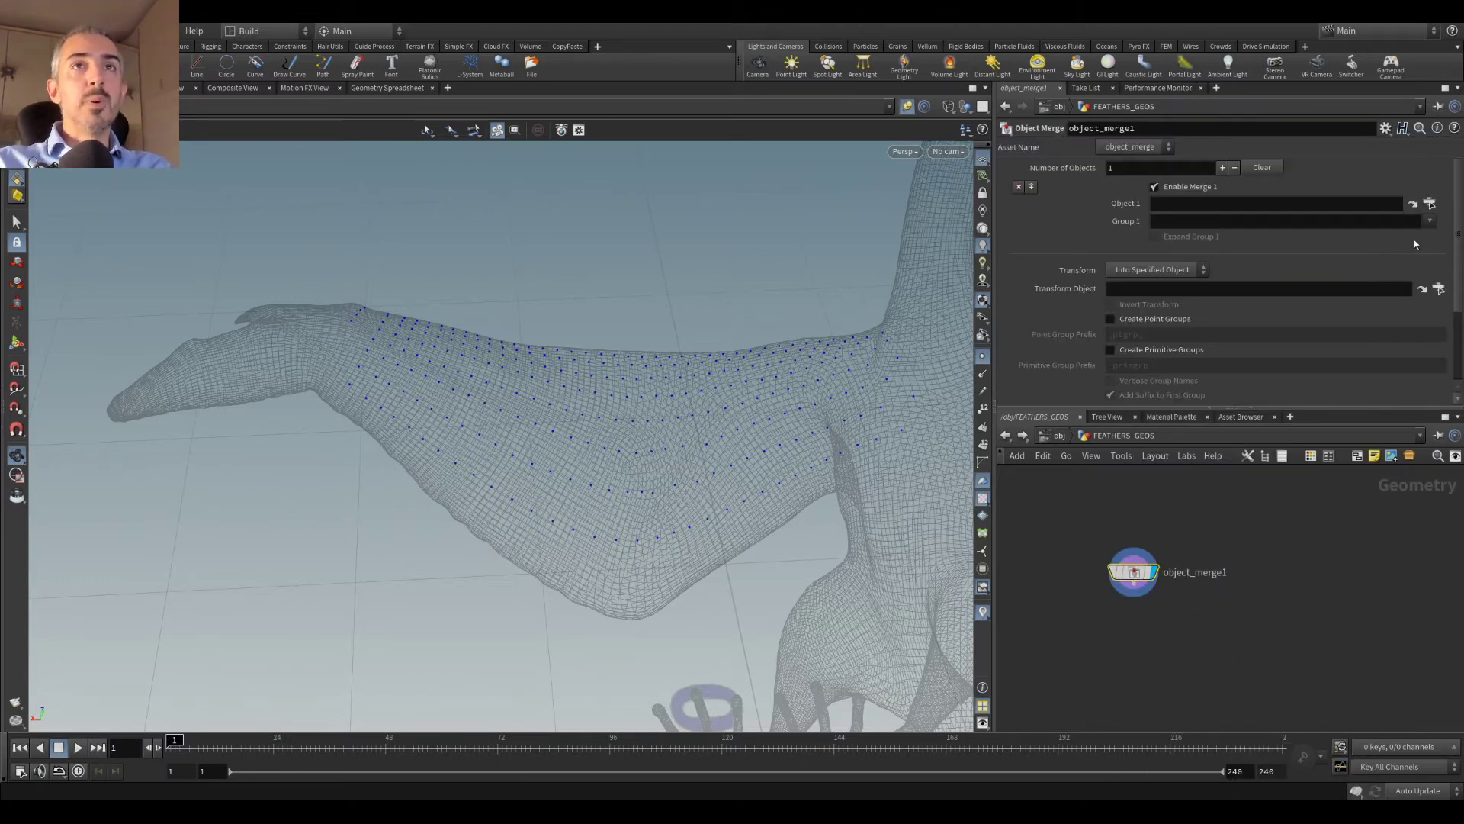
{"action": "left_click", "coordinate": [1432, 204]}
{"action": "left_click", "coordinate": [1308, 124]}
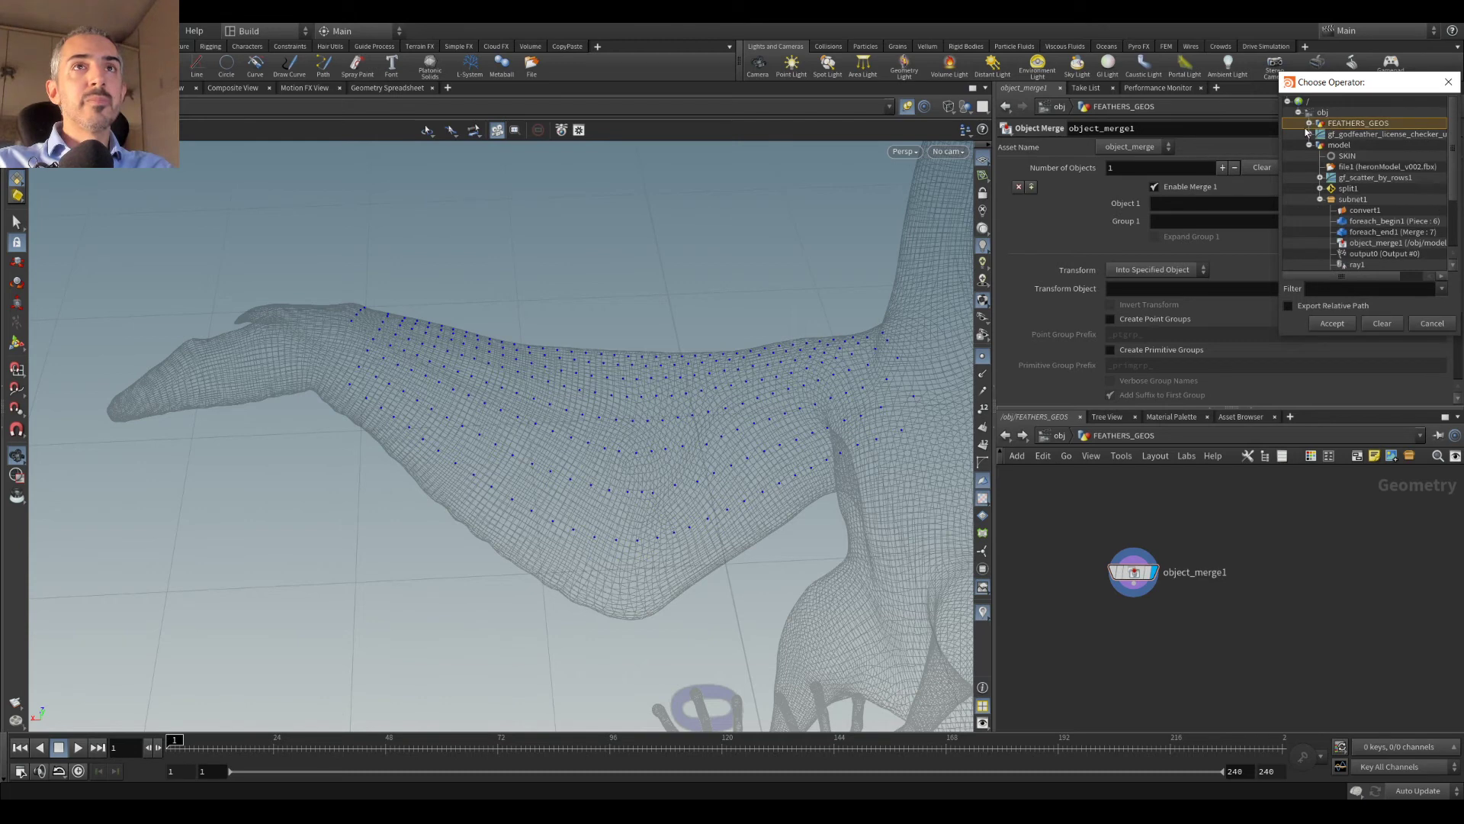
{"action": "left_click", "coordinate": [1310, 145]}
{"action": "double_click", "coordinate": [1339, 145]}
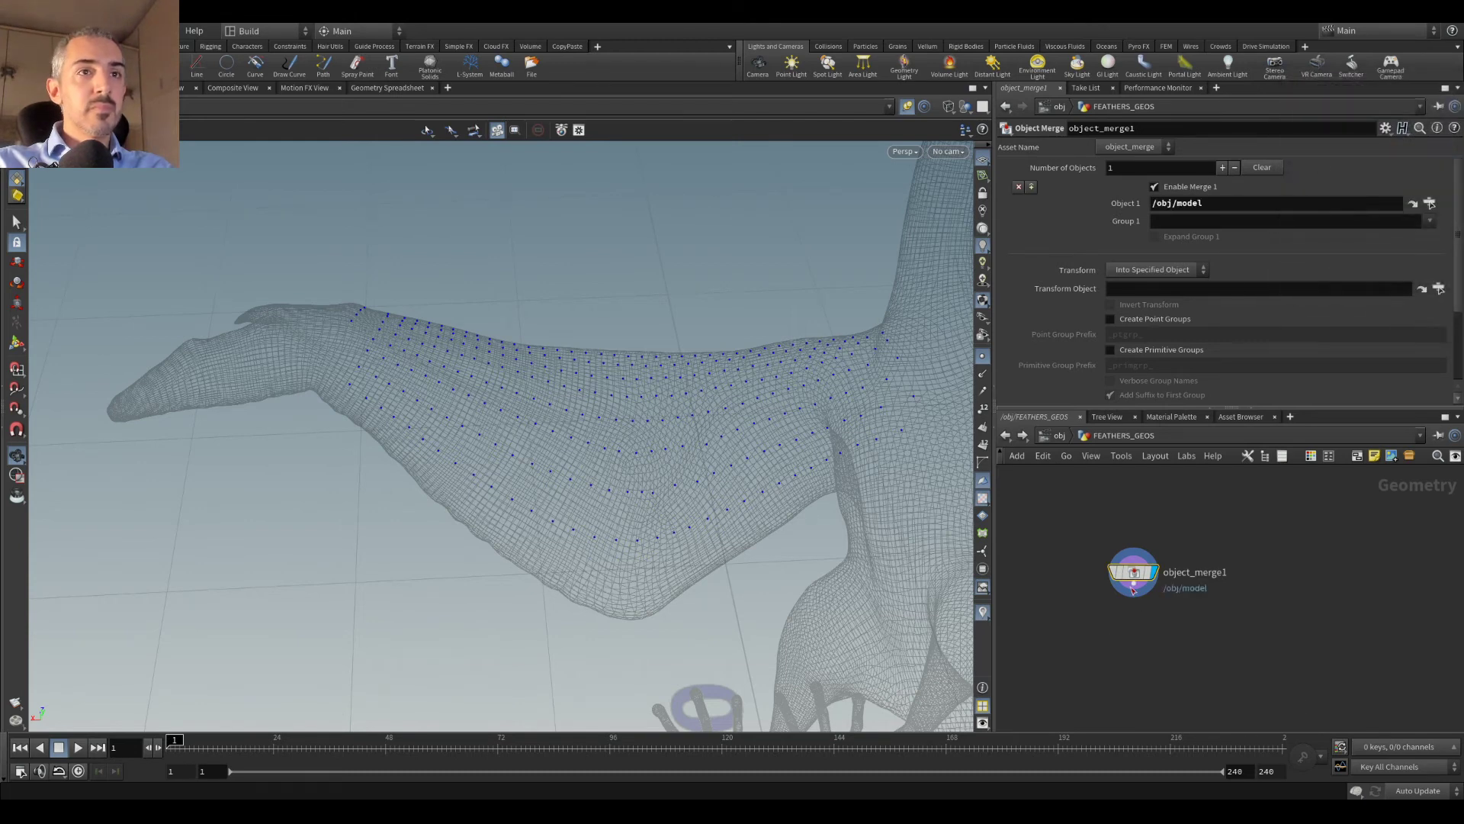
Step: Turn off point display in the viewport and hide the other objects
{"action": "left_click_drag", "start_coordinate": [1133, 573], "coordinate": [1140, 556]}
{"action": "scroll", "coordinate": [689, 493], "scroll_direction": "up", "scroll_amount": 2}
{"action": "left_click_drag", "start_coordinate": [690, 494], "coordinate": [770, 443]}
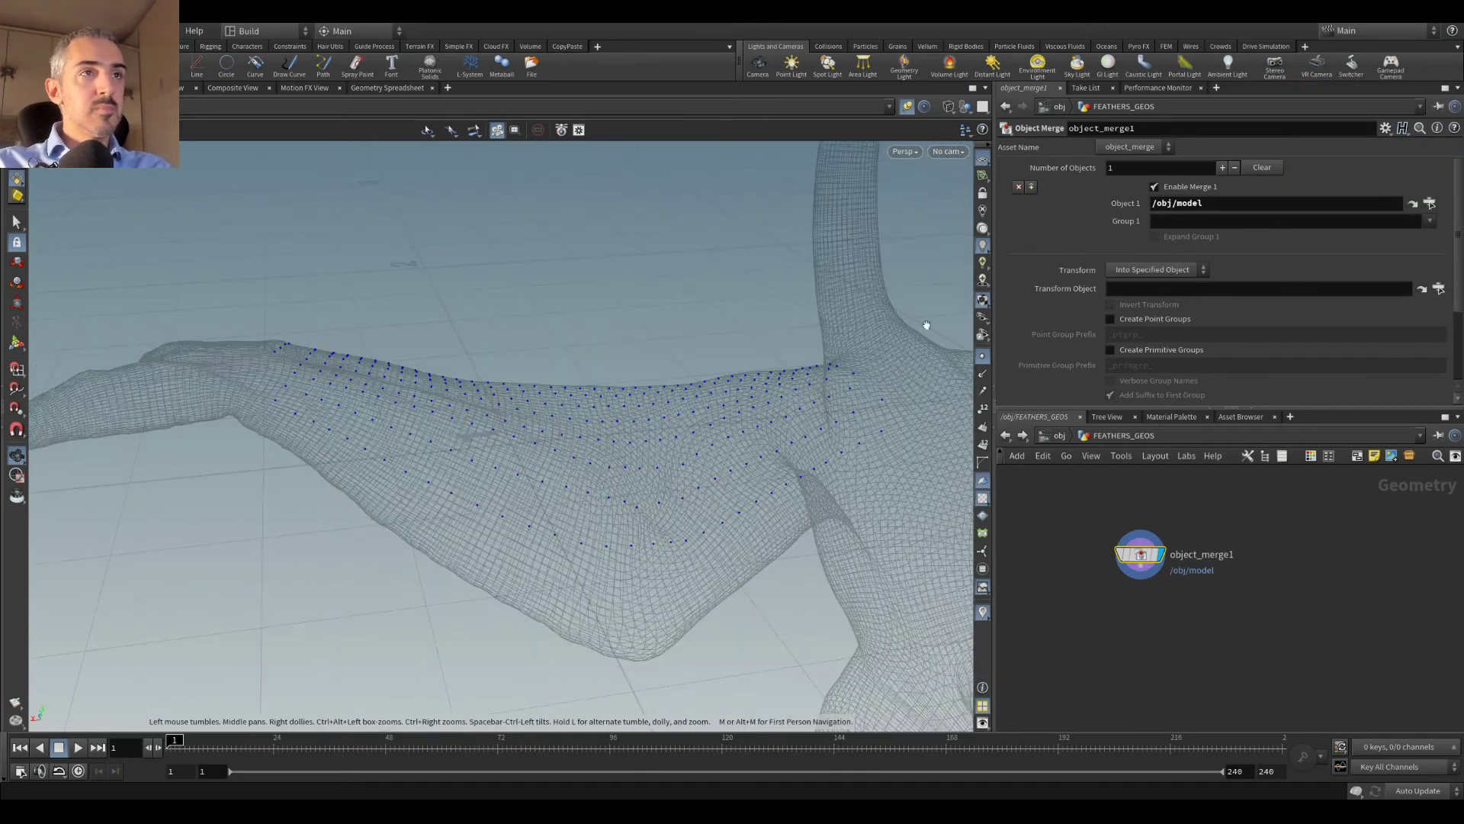
{"action": "left_click", "coordinate": [982, 356]}
{"action": "left_click", "coordinate": [907, 107]}
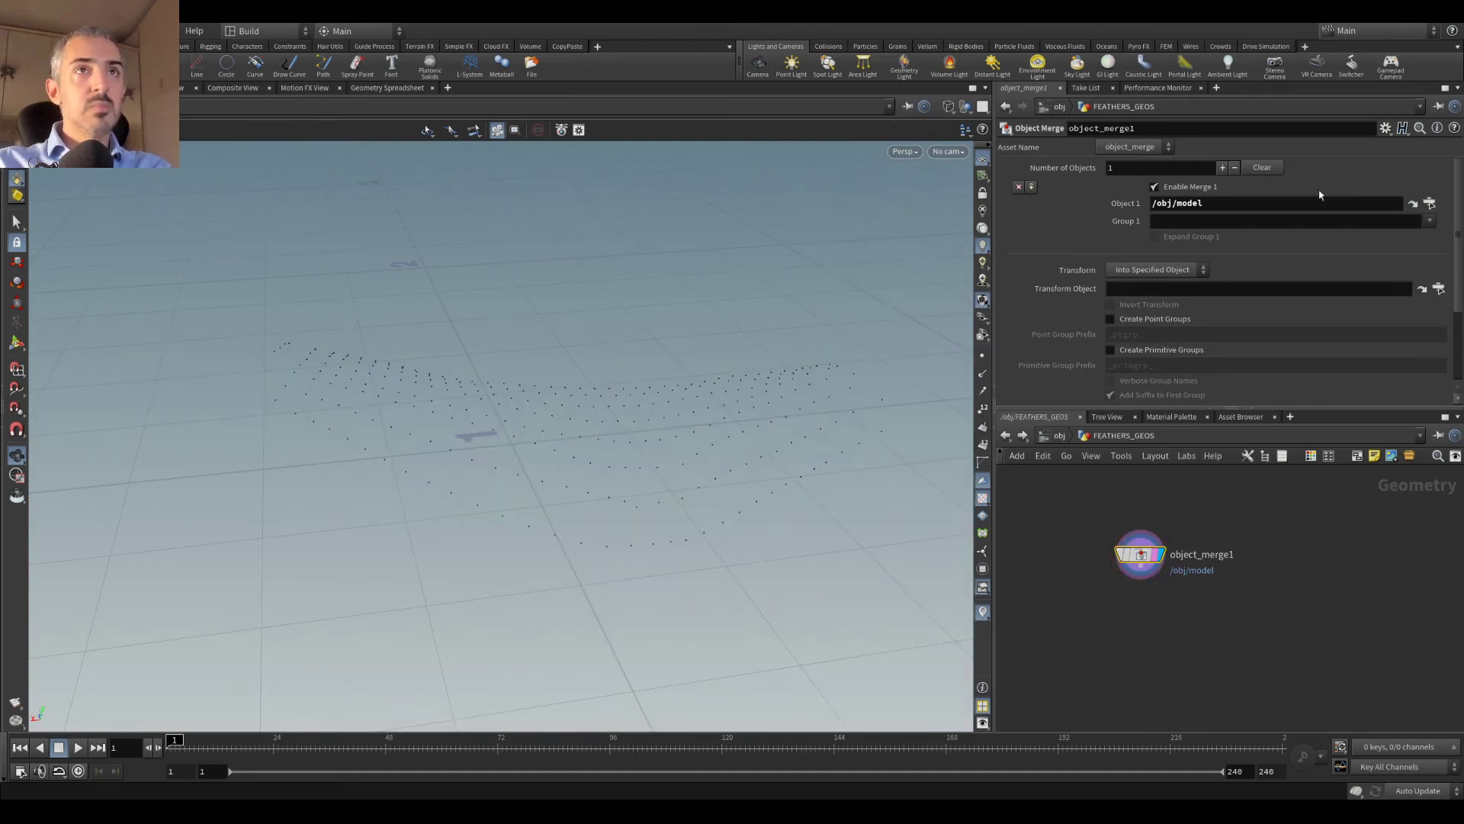
Step: Set the display flag on the SKIN null inside model, and return to the FEATHERS_GEOS network
{"action": "left_click", "coordinate": [1059, 437]}
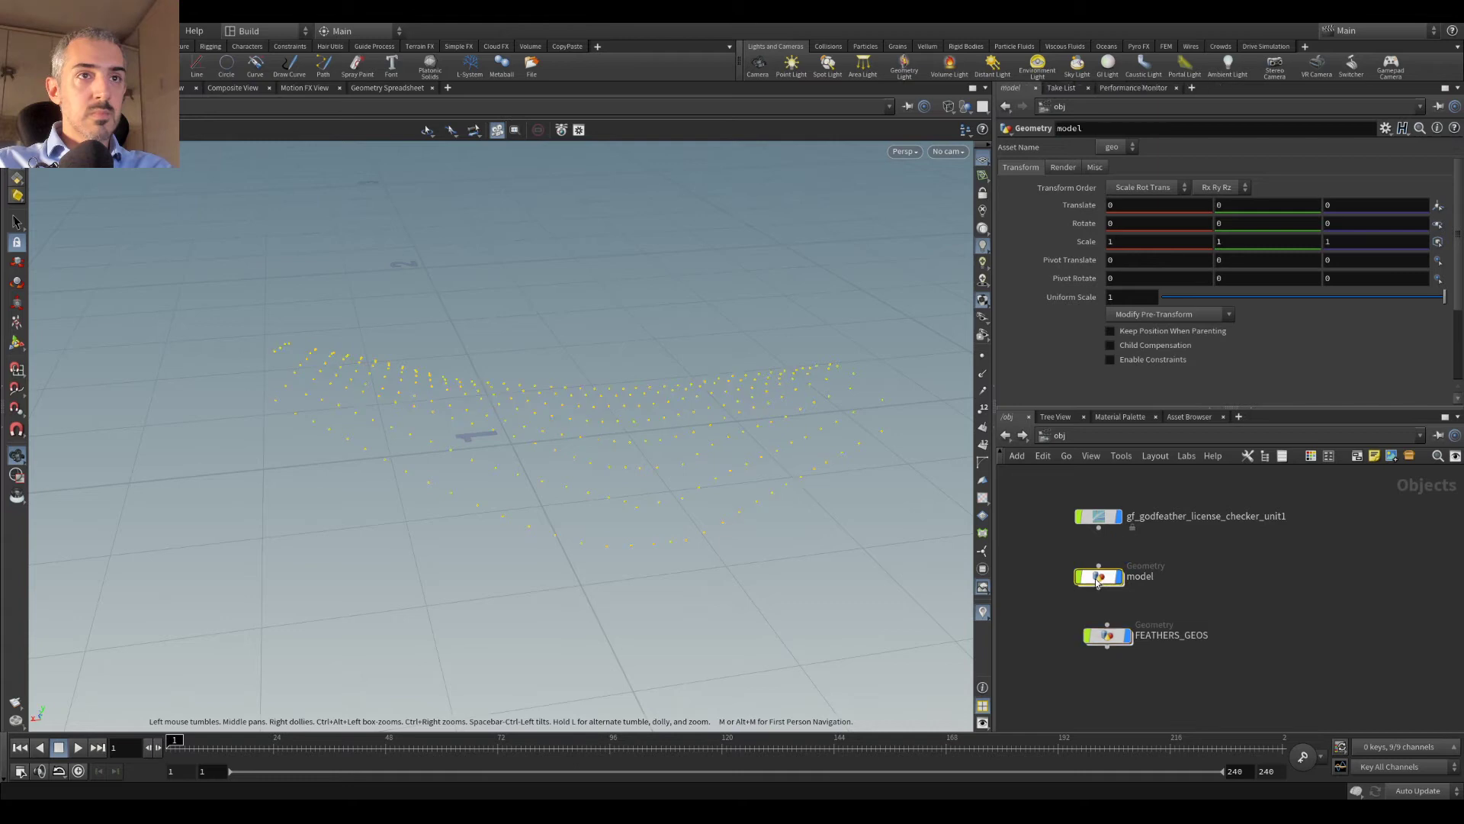
{"action": "double_click", "coordinate": [1105, 582]}
{"action": "left_click", "coordinate": [1150, 609]}
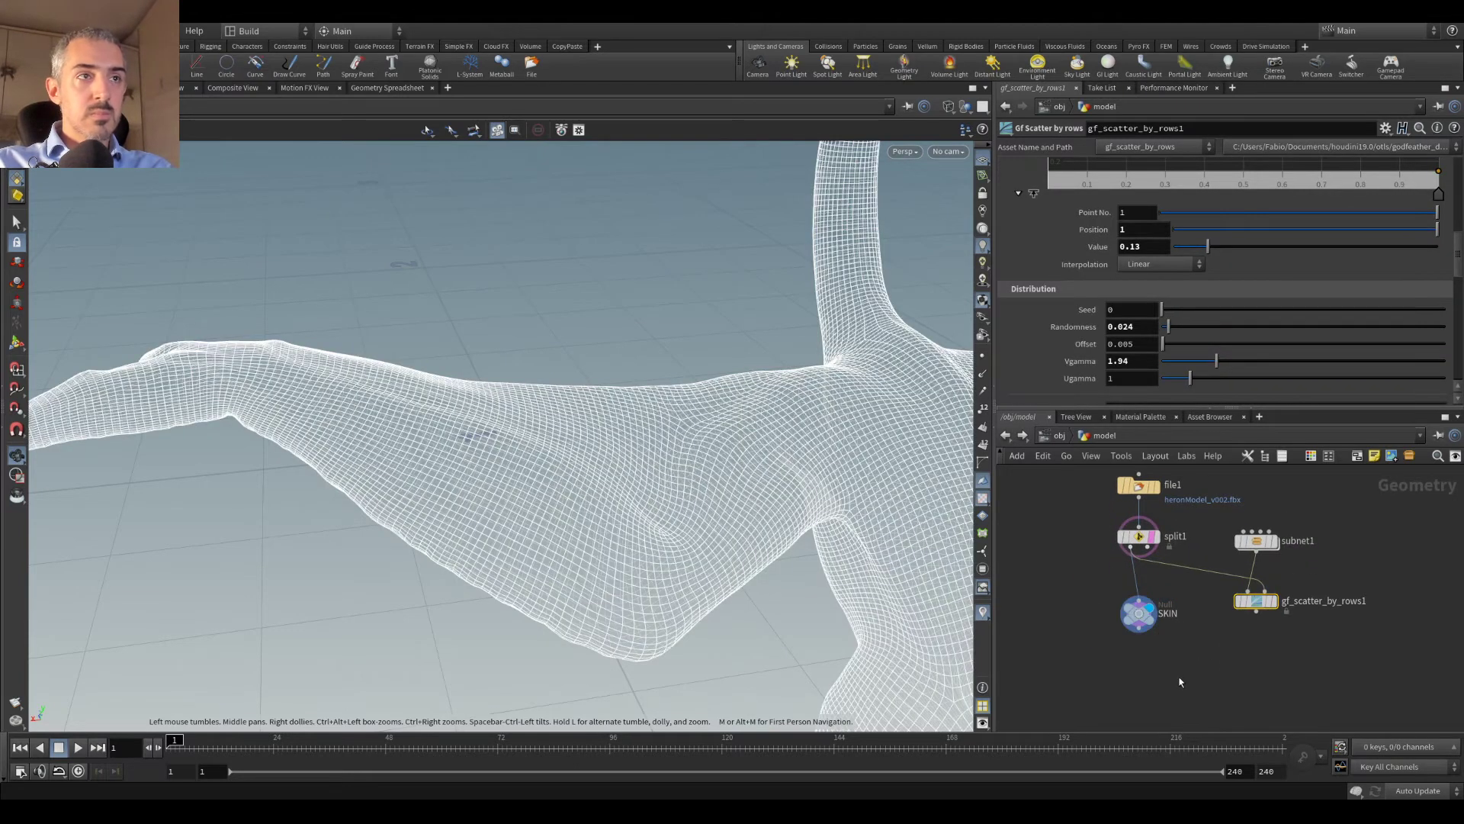
{"action": "left_click", "coordinate": [1059, 436]}
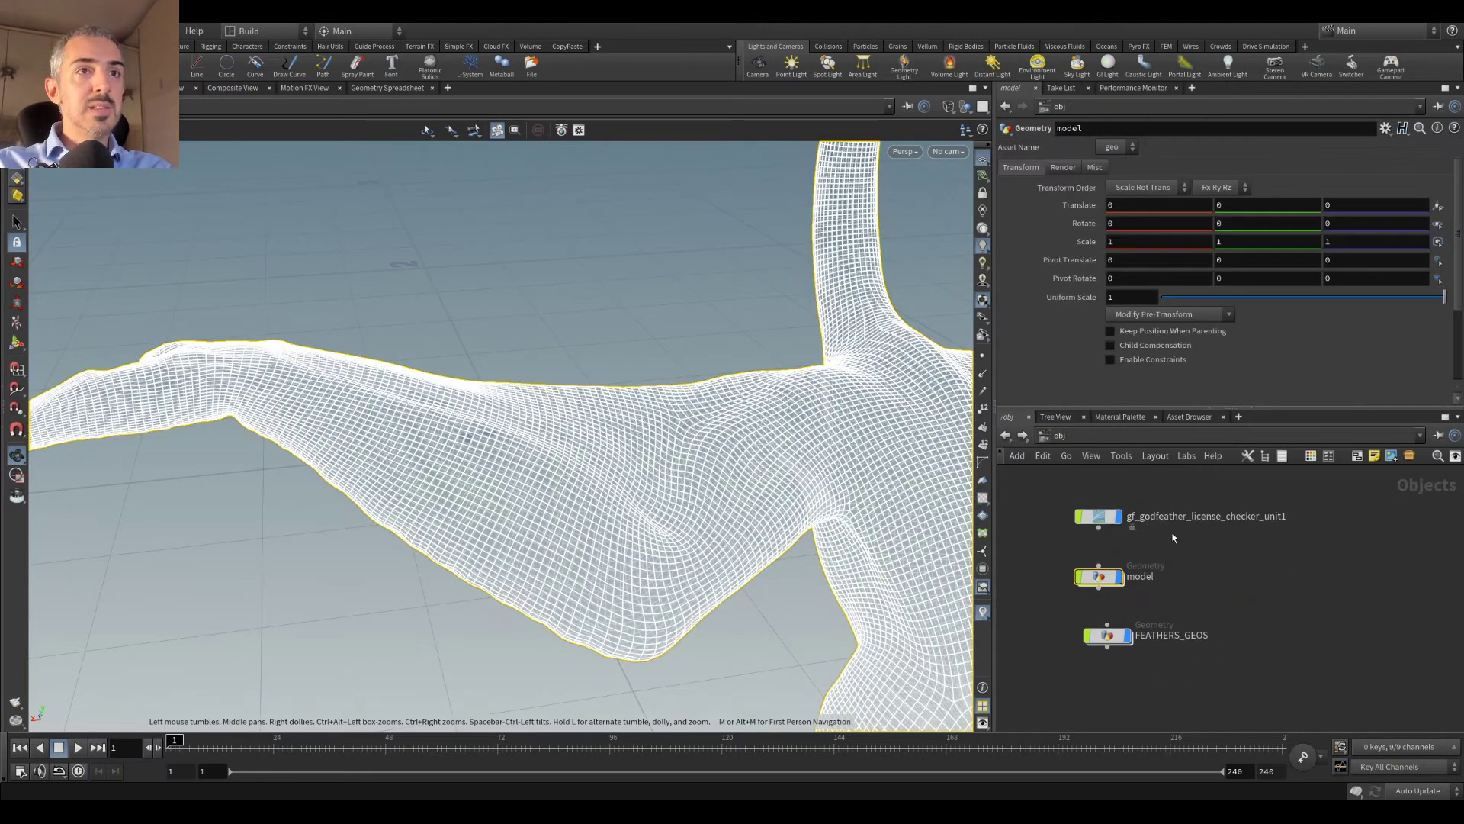
{"action": "double_click", "coordinate": [1110, 635]}
{"action": "scroll", "coordinate": [1083, 610], "scroll_direction": "up", "scroll_amount": 2}
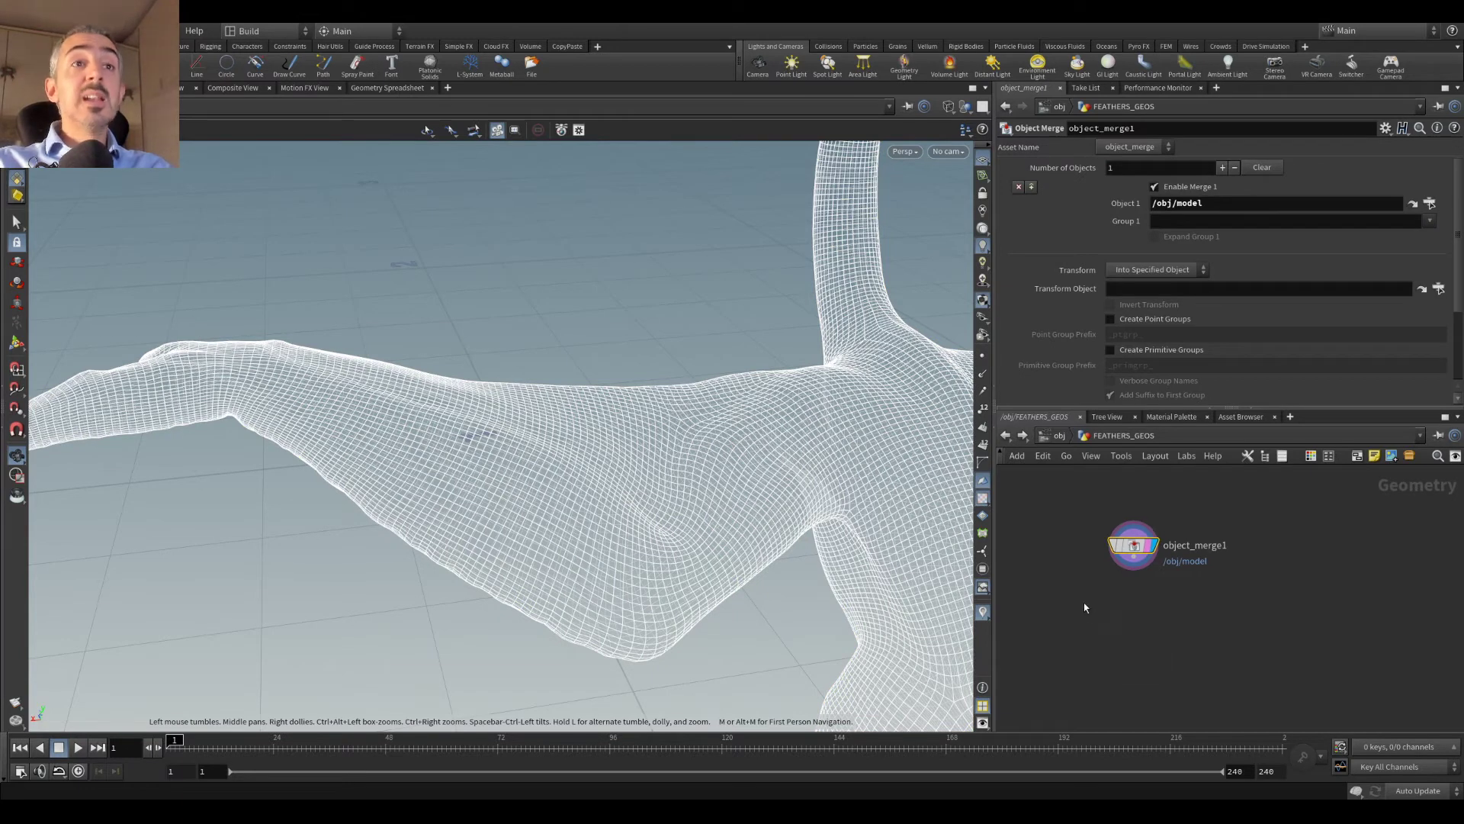
Step: Add an Attribute Wrangle after object_merge1, display it, and enter the VEXpression v@N = {0,1,0};
{"action": "key", "text": "Tab"}
{"action": "type", "text": "wrangle"}
{"action": "key", "text": "Return"}
{"action": "left_click", "coordinate": [1129, 610]}
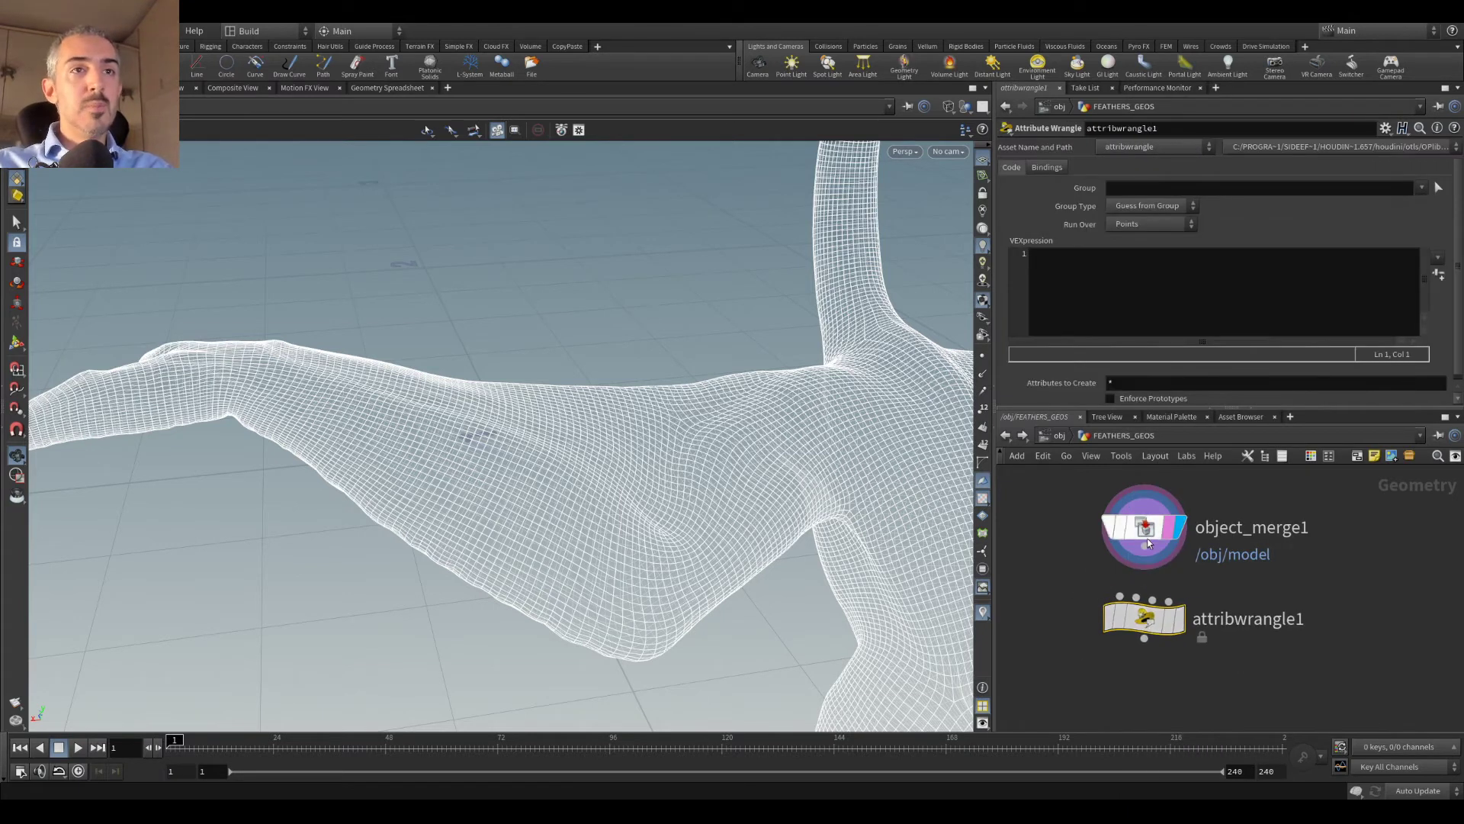
{"action": "left_click_drag", "start_coordinate": [1144, 547], "coordinate": [1167, 622]}
{"action": "left_click", "coordinate": [1181, 620]}
{"action": "left_click", "coordinate": [1174, 296]}
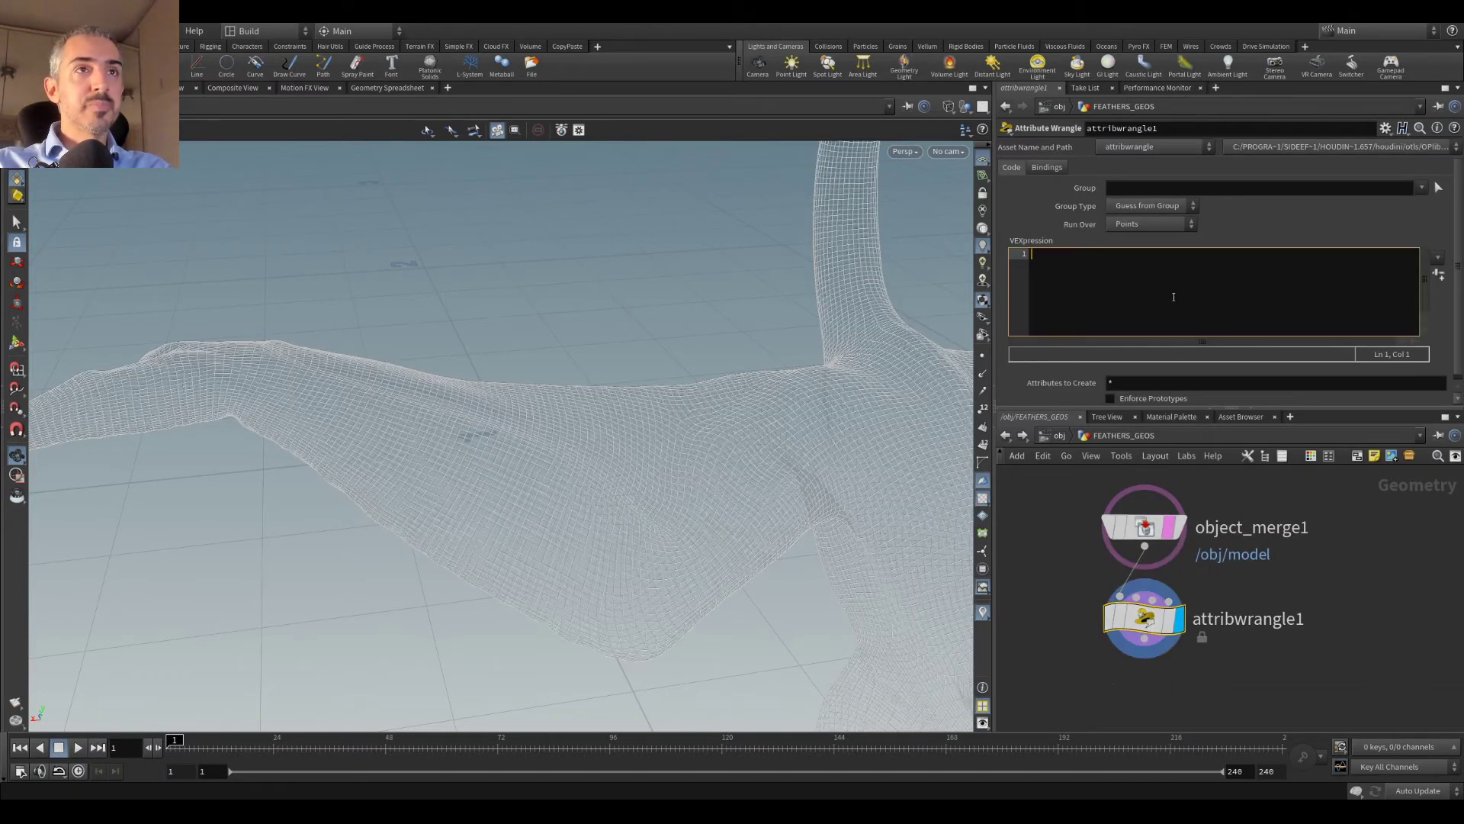
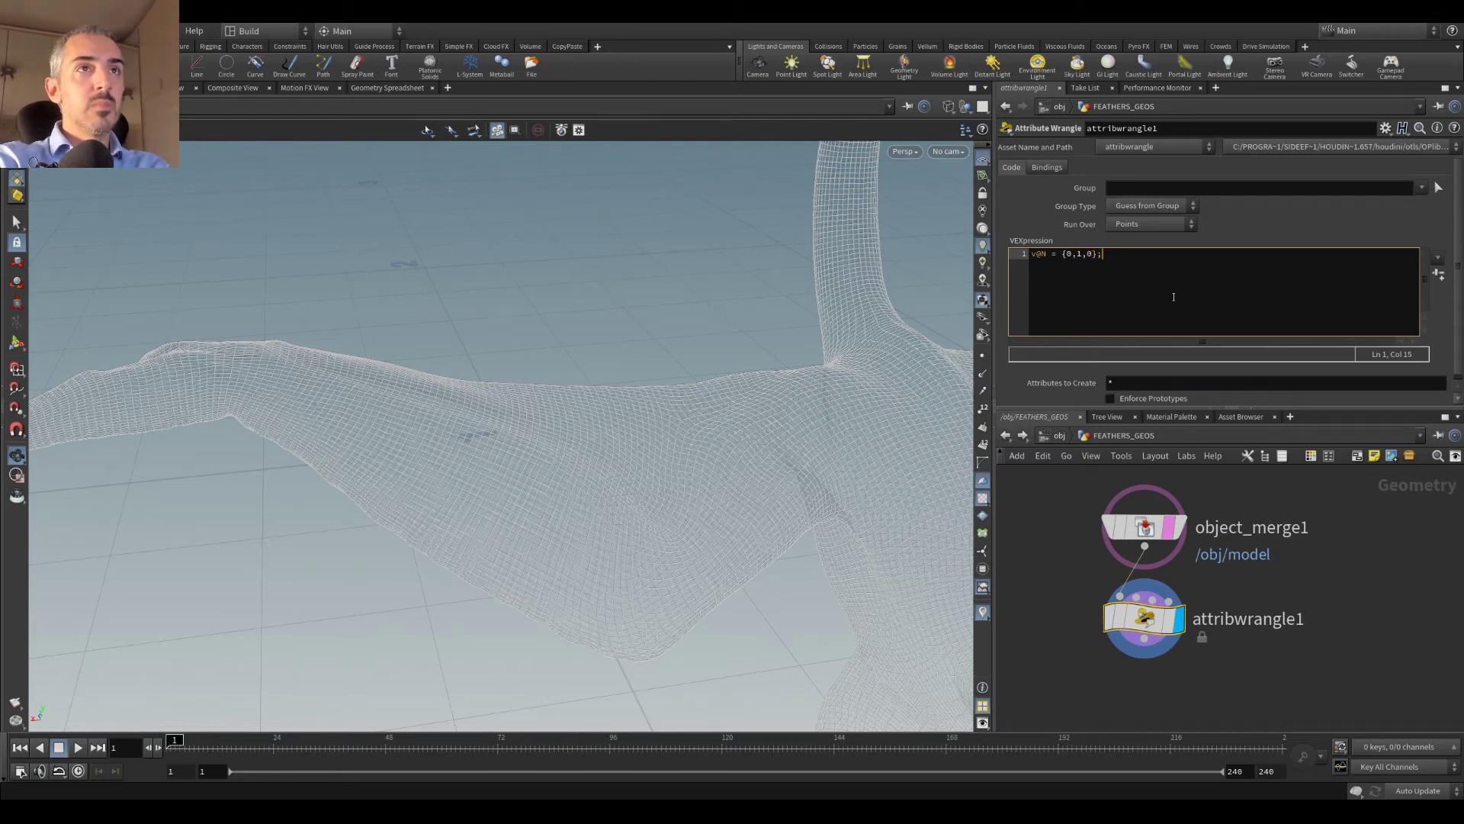
{"action": "scroll", "coordinate": [1144, 602], "scroll_direction": "down", "scroll_amount": 3}
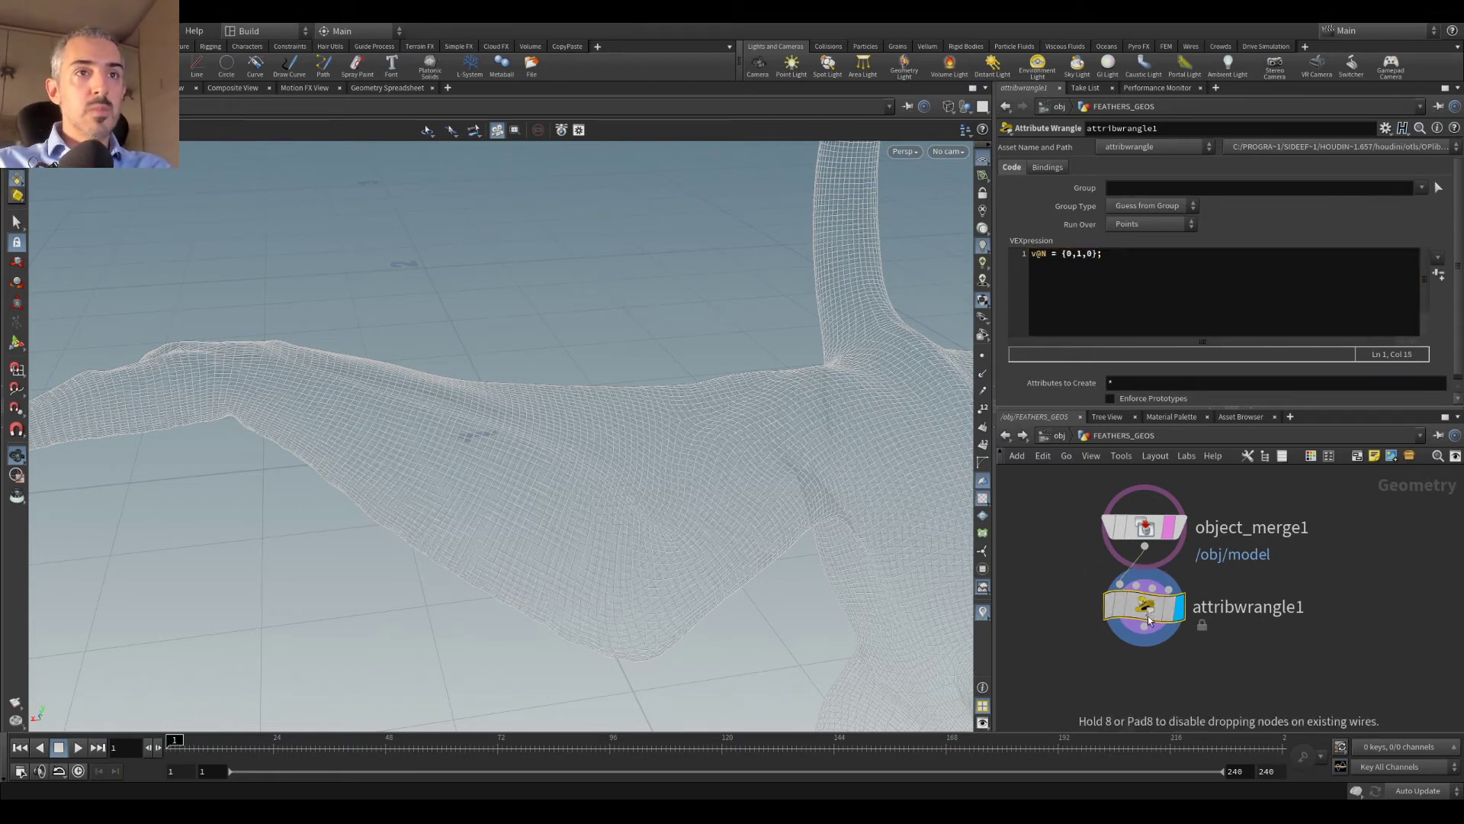
Step: Add a Godfeather Groom node and connect attribwrangle1 to its second input
{"action": "left_click_drag", "start_coordinate": [438, 392], "coordinate": [580, 427]}
{"action": "key", "text": "Tab"}
{"action": "type", "text": "groom"}
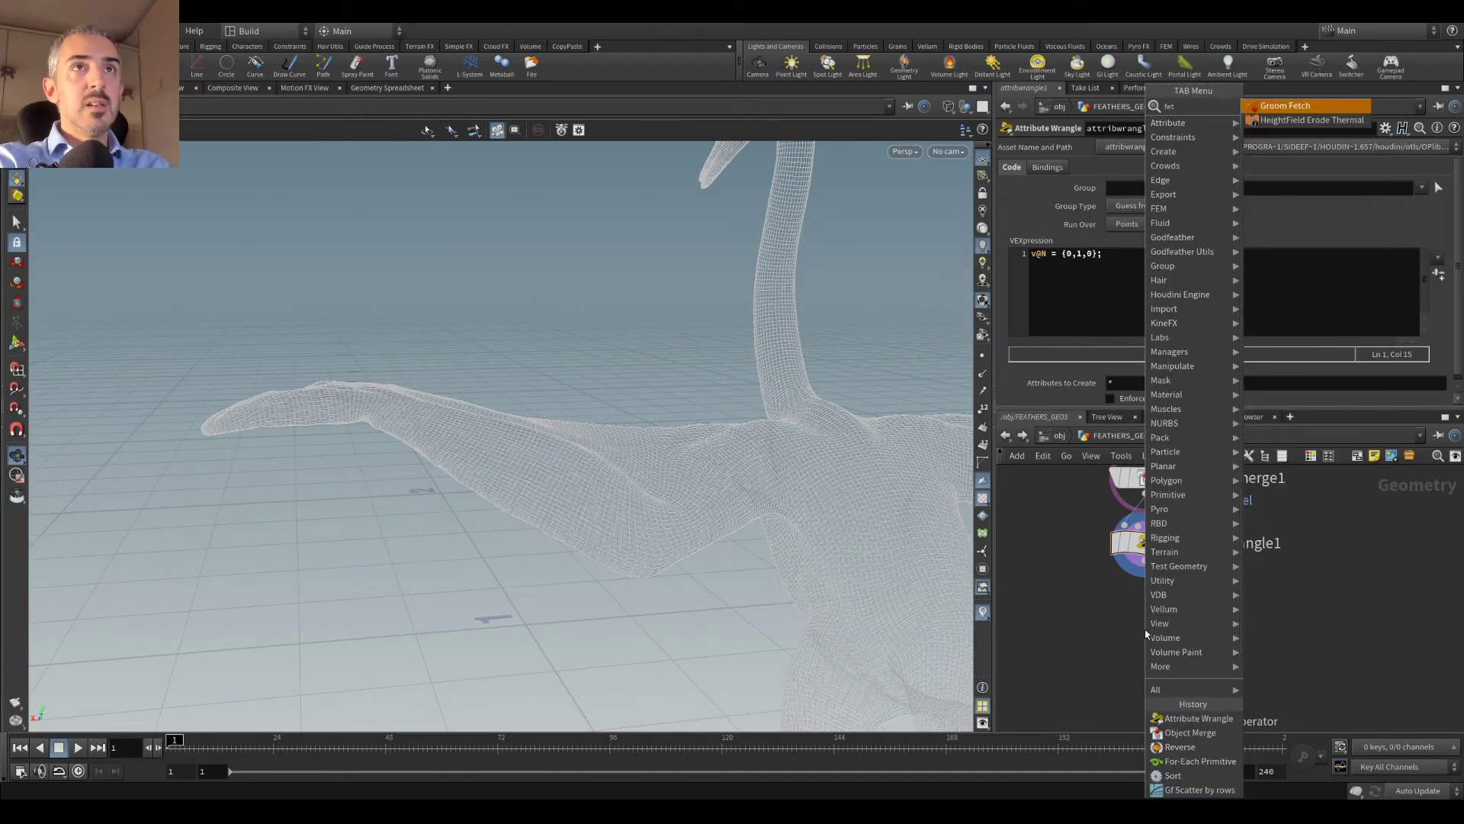
{"action": "key", "text": "Down"}
{"action": "key", "text": "Down"}
{"action": "key", "text": "Down"}
{"action": "key", "text": "Down"}
{"action": "key", "text": "Down"}
{"action": "key", "text": "Down"}
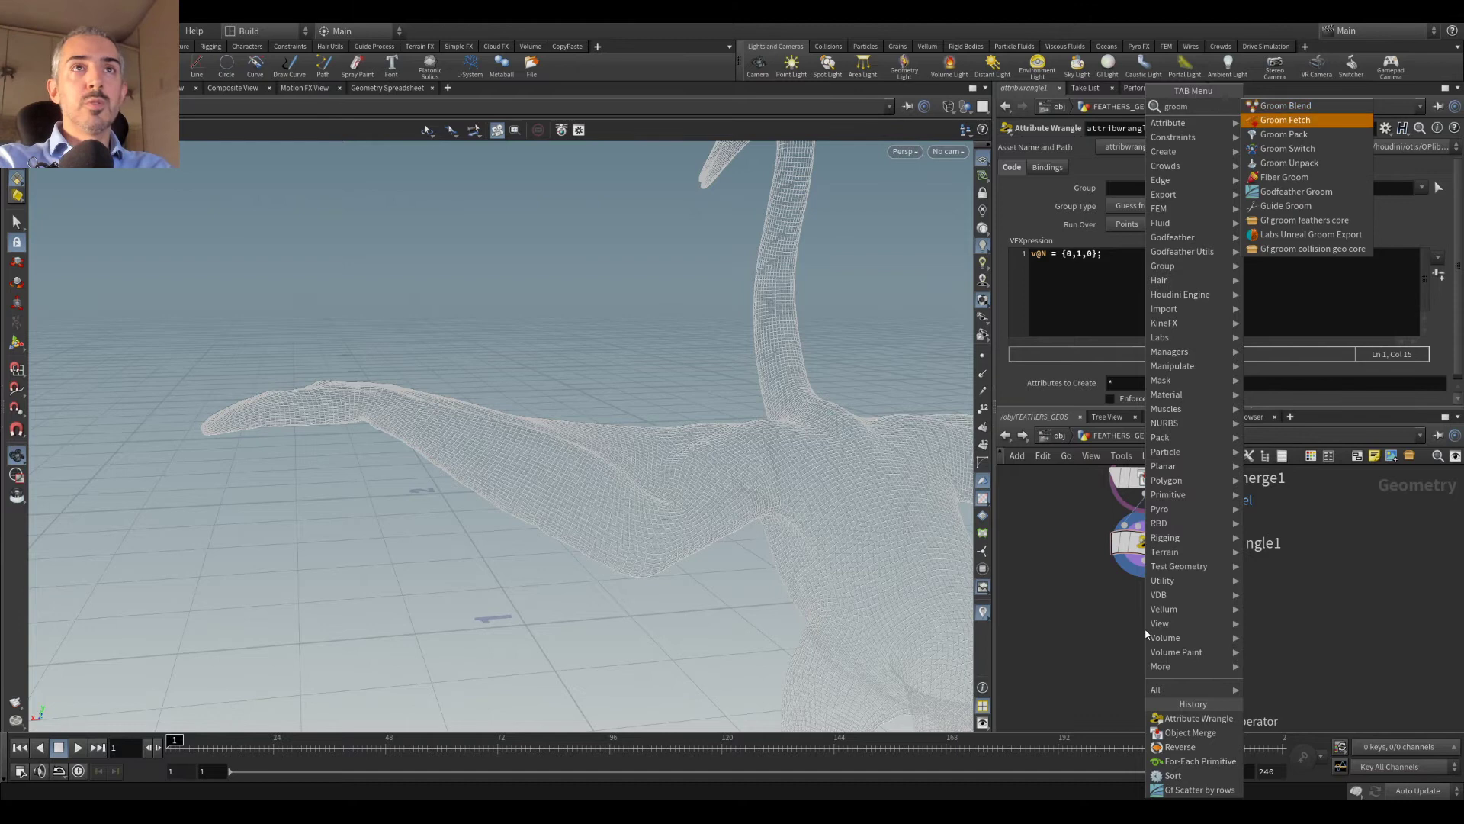
{"action": "key", "text": "Return"}
{"action": "left_click", "coordinate": [1147, 633]}
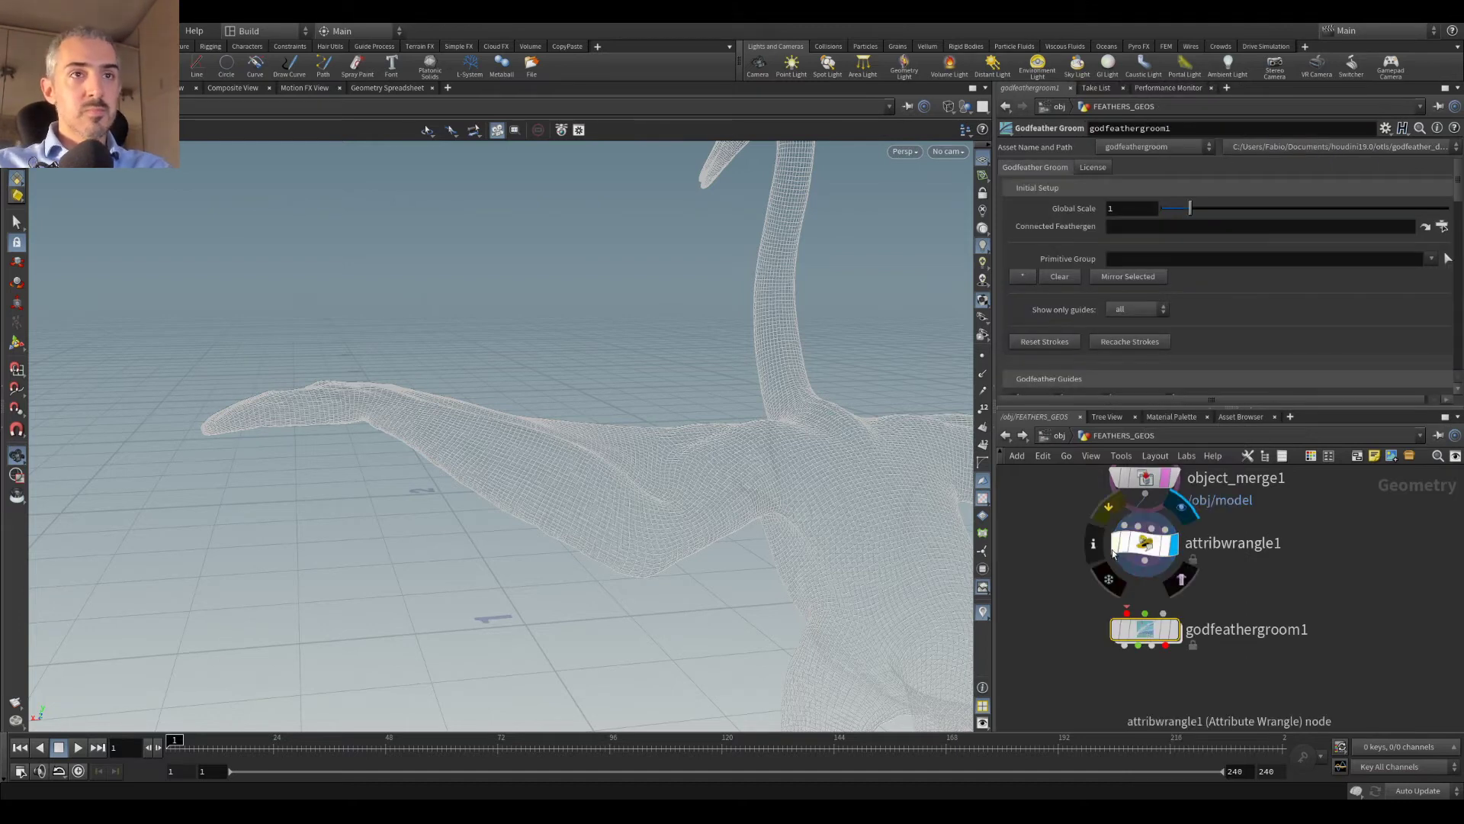
{"action": "left_click_drag", "start_coordinate": [1145, 561], "coordinate": [1147, 621]}
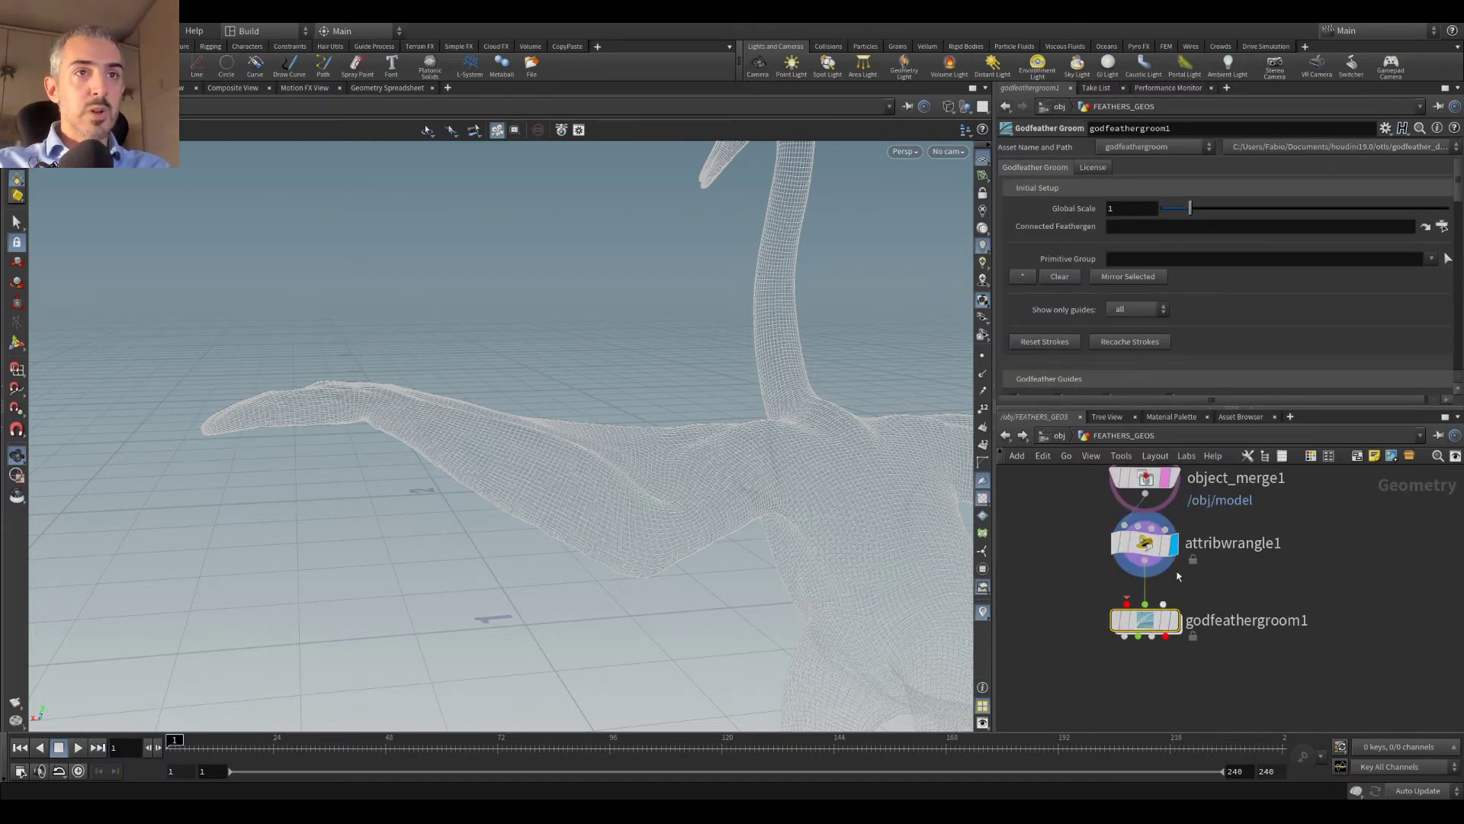
Step: Set godfeathergroom1's License Manager to /obj/gf_godfeather_license_checker_unit1
{"action": "left_click", "coordinate": [1093, 168]}
{"action": "left_click", "coordinate": [1426, 188]}
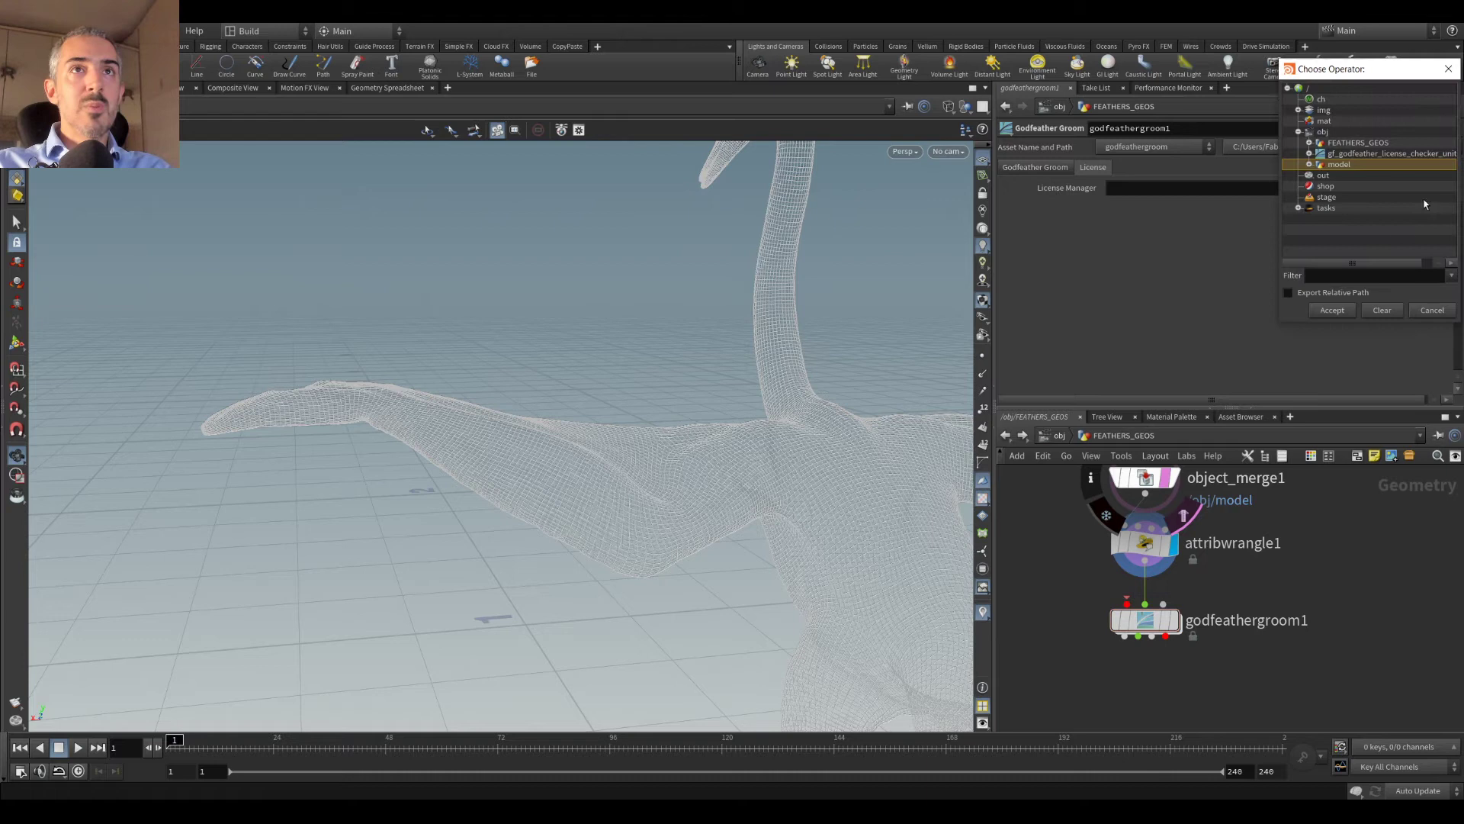
{"action": "double_click", "coordinate": [1369, 156]}
Step: Display godfeathergroom1, enter its brush editing mode and choose the Plant Guides tool
{"action": "left_click", "coordinate": [1173, 621]}
{"action": "left_click_drag", "start_coordinate": [686, 549], "coordinate": [27, 357], "text": "alt"}
{"action": "left_click", "coordinate": [18, 343]}
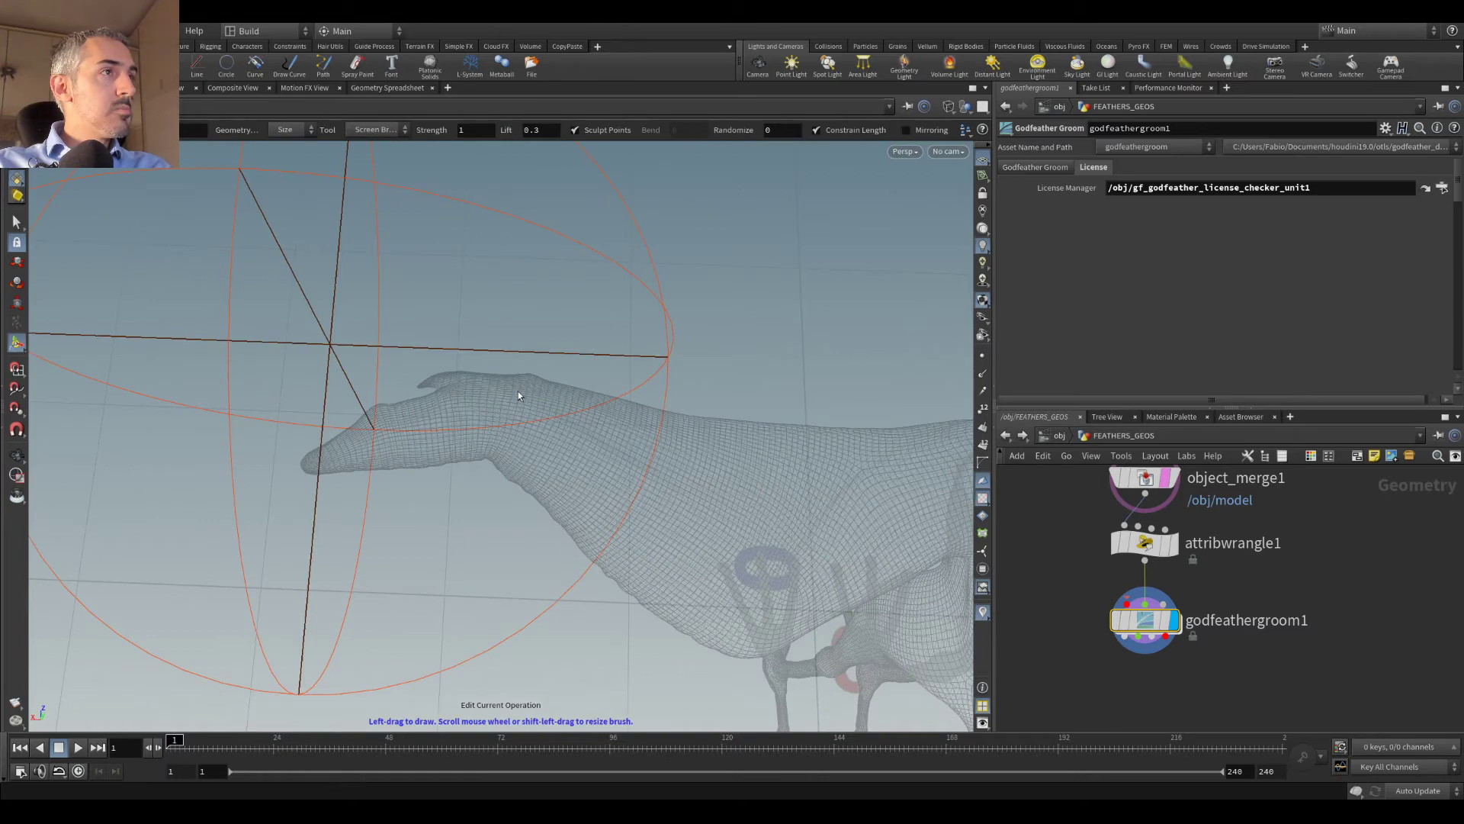
{"action": "left_click", "coordinate": [375, 130]}
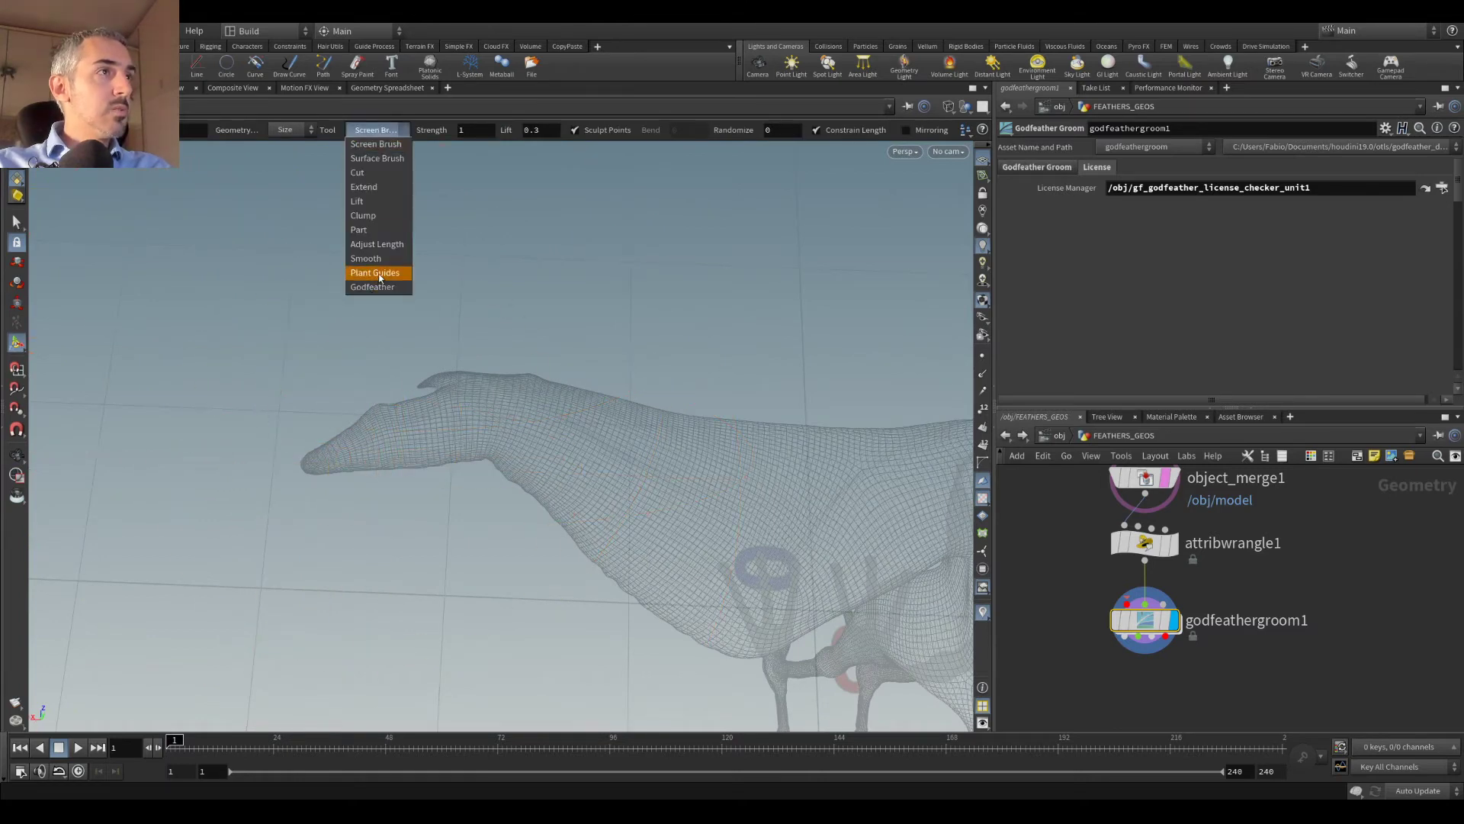
{"action": "left_click", "coordinate": [379, 273]}
Step: Undo the guide planted at the wing tip
{"action": "mouse_move", "coordinate": [473, 474]}
{"action": "left_mouse_down", "text": "alt"}
{"action": "mouse_move", "coordinate": [506, 272]}
{"action": "mouse_move", "coordinate": [323, 435]}
{"action": "mouse_move", "coordinate": [432, 464]}
{"action": "left_mouse_up", "text": "alt"}
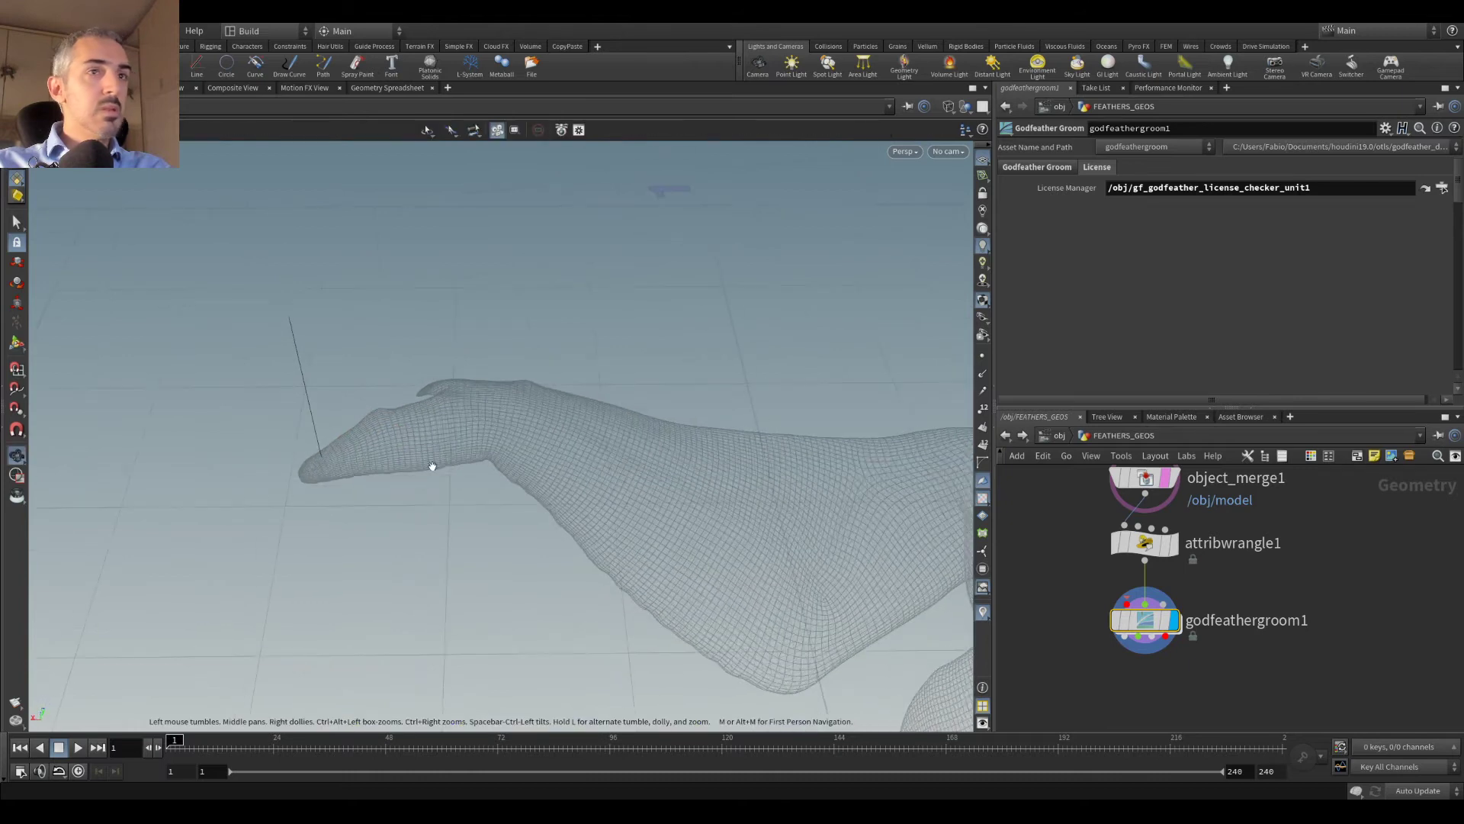
{"action": "key", "text": "Escape"}
{"action": "key", "text": "ctrl+z"}
{"action": "key", "text": "ctrl+z"}
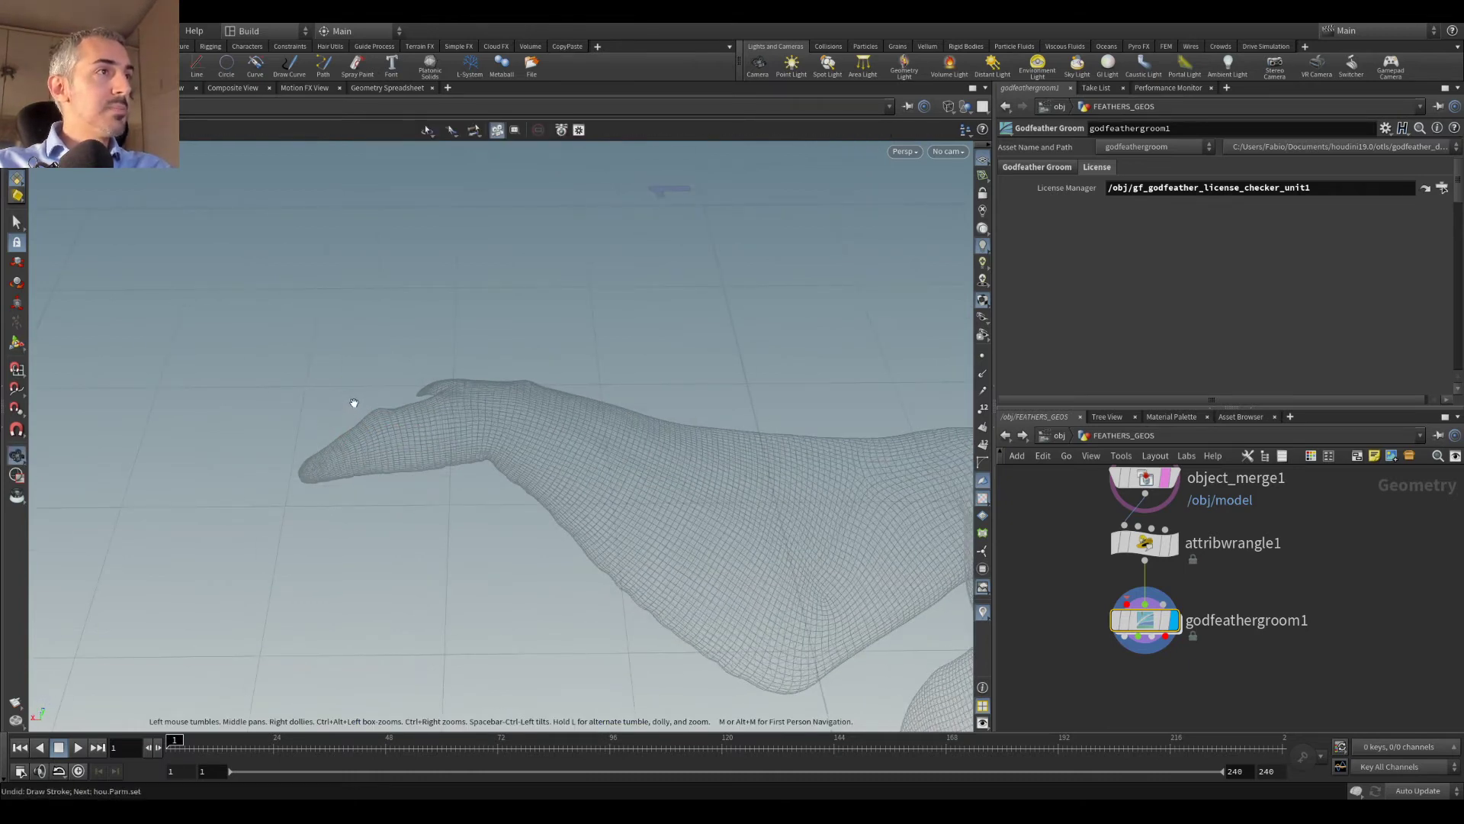
Step: Space attribwrangle1 and godfeathergroom1 further apart in the network and set the display flag back on godfeathergroom1
{"action": "left_click", "coordinate": [1315, 612]}
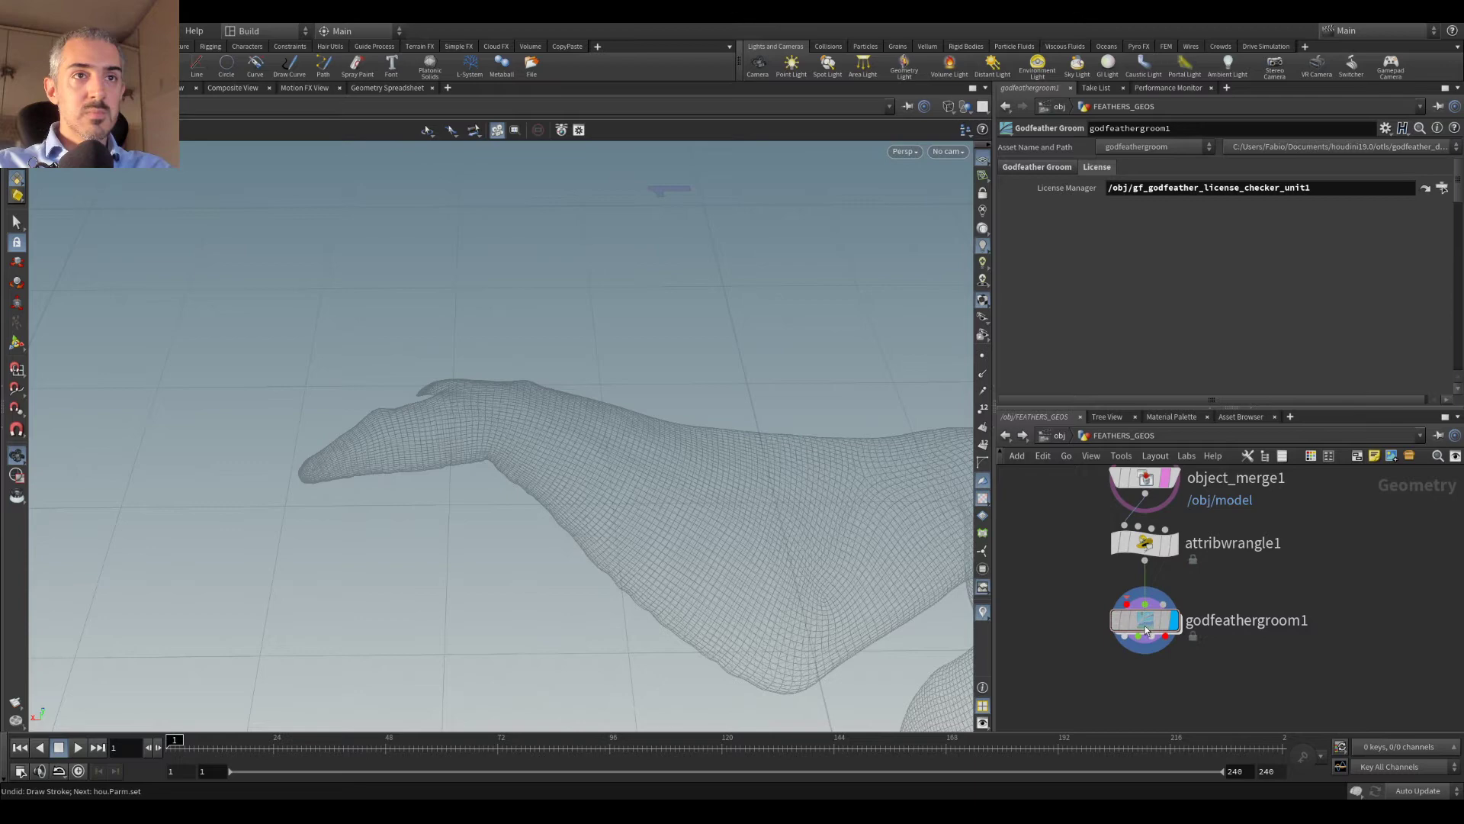
{"action": "left_click_drag", "start_coordinate": [1150, 621], "coordinate": [1150, 645]}
{"action": "left_click_drag", "start_coordinate": [1155, 551], "coordinate": [1155, 561]}
{"action": "left_click", "coordinate": [1173, 555]}
{"action": "left_click_drag", "start_coordinate": [496, 360], "coordinate": [679, 332]}
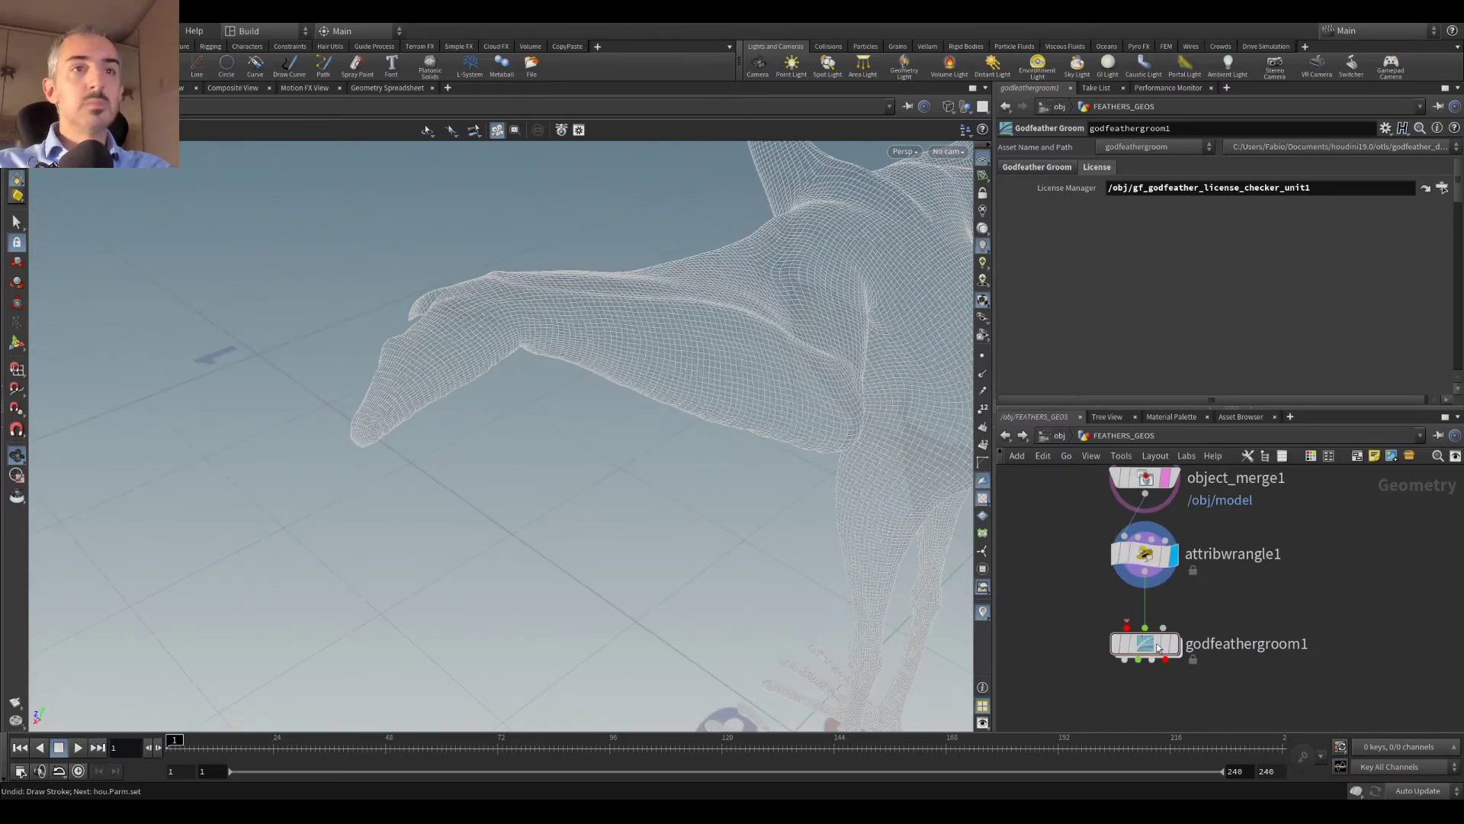
{"action": "left_click", "coordinate": [1144, 643]}
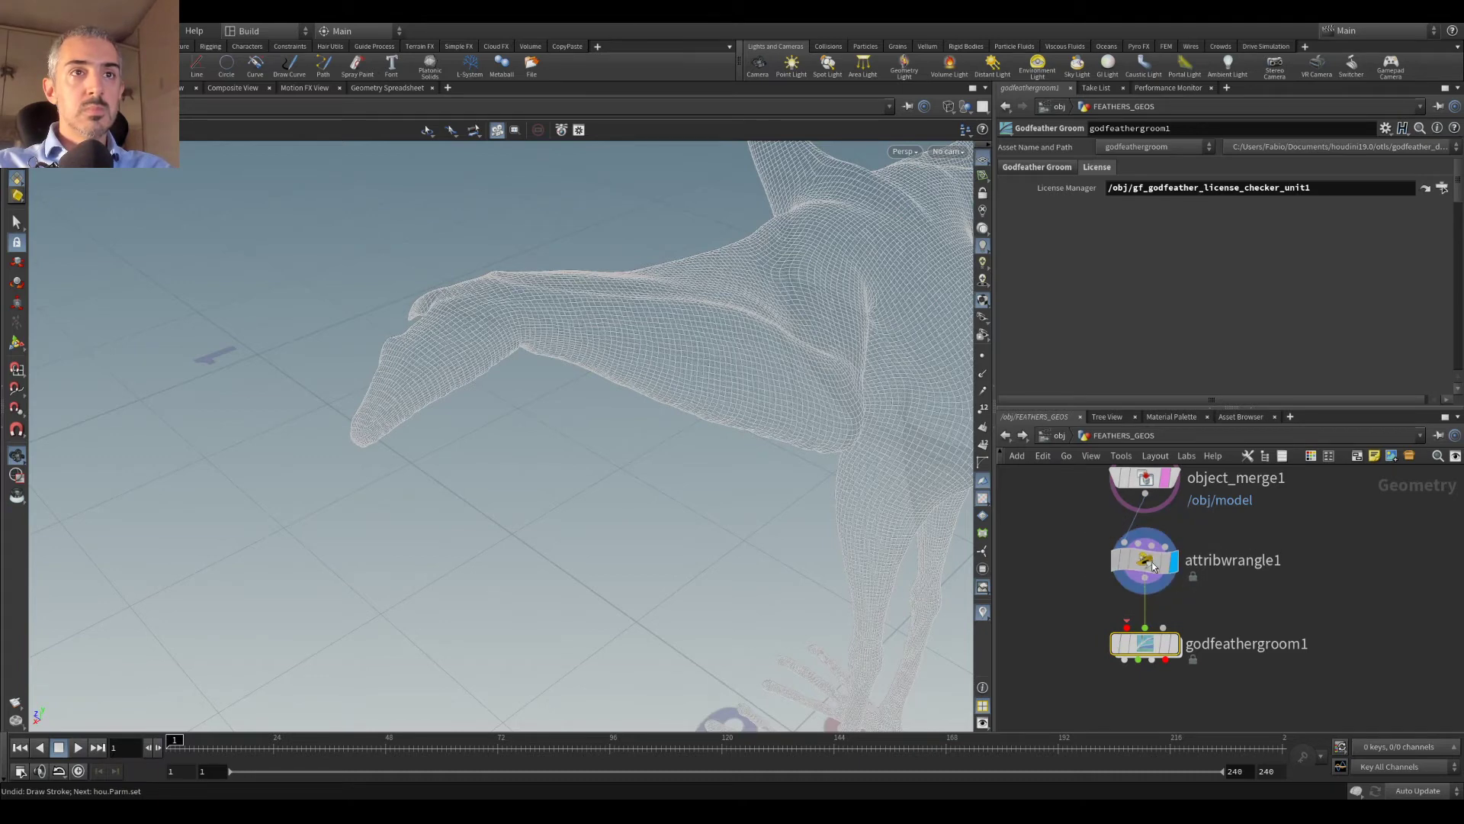
{"action": "left_click_drag", "start_coordinate": [1144, 554], "coordinate": [1143, 565]}
{"action": "left_click", "coordinate": [1146, 645]}
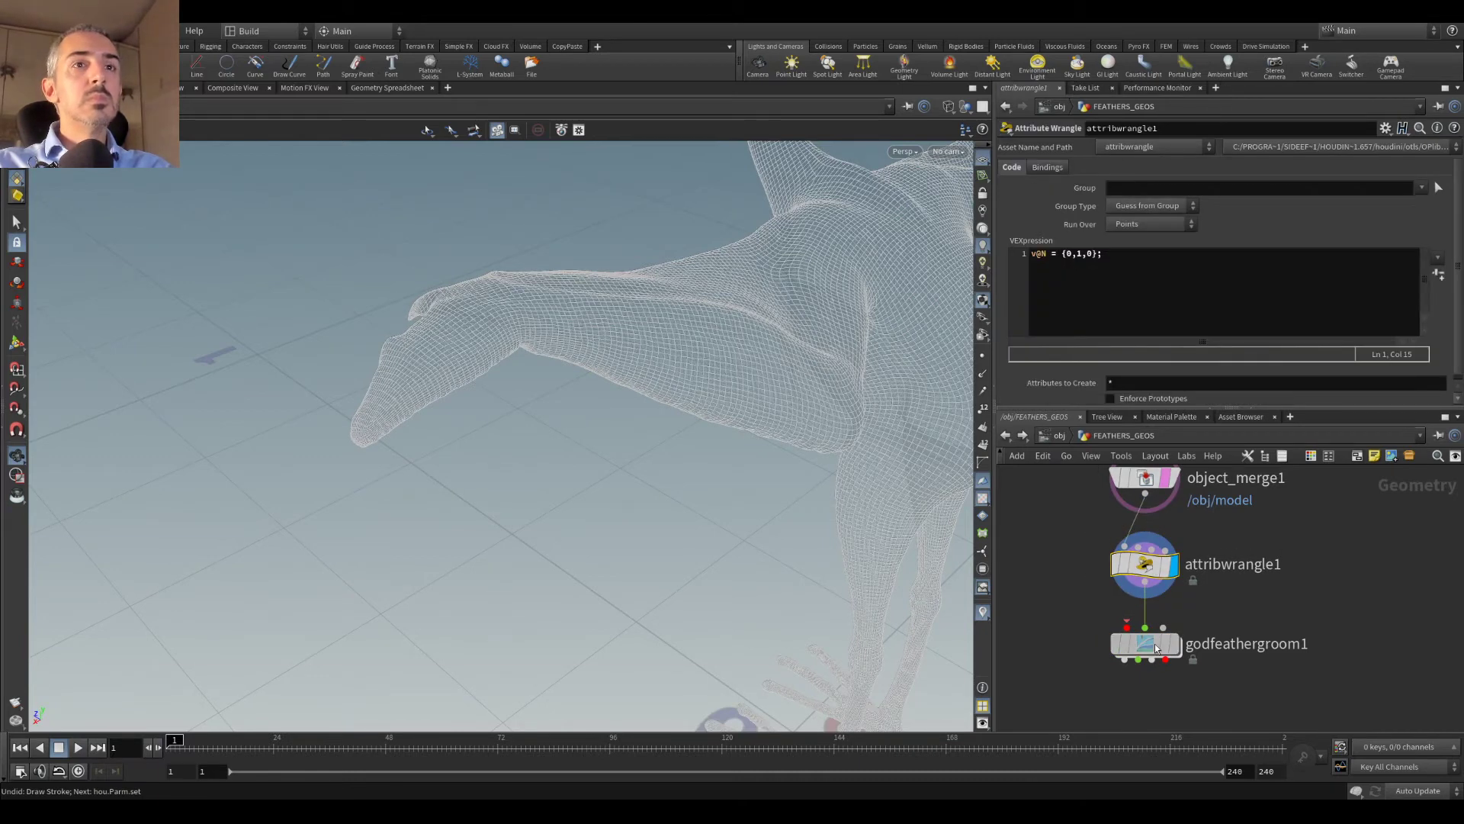
{"action": "left_click", "coordinate": [1174, 644]}
{"action": "scroll", "coordinate": [1206, 575], "scroll_direction": "up", "scroll_amount": 1}
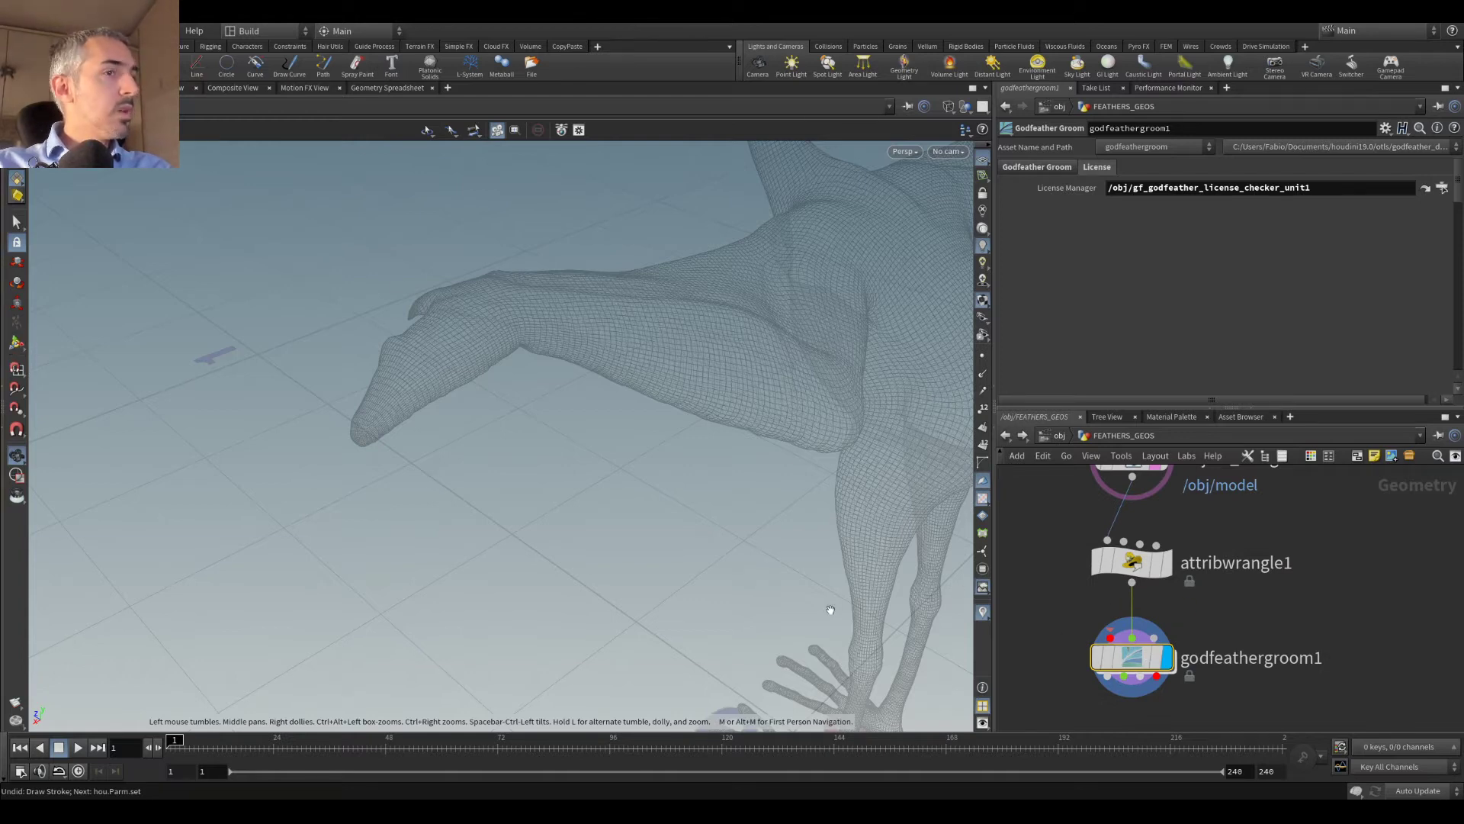
Step: Disable Interpolate Ramps and Interpolate Neighbors for Plant Guides, and plant one feather guide near the wing tip
{"action": "left_click", "coordinate": [17, 343]}
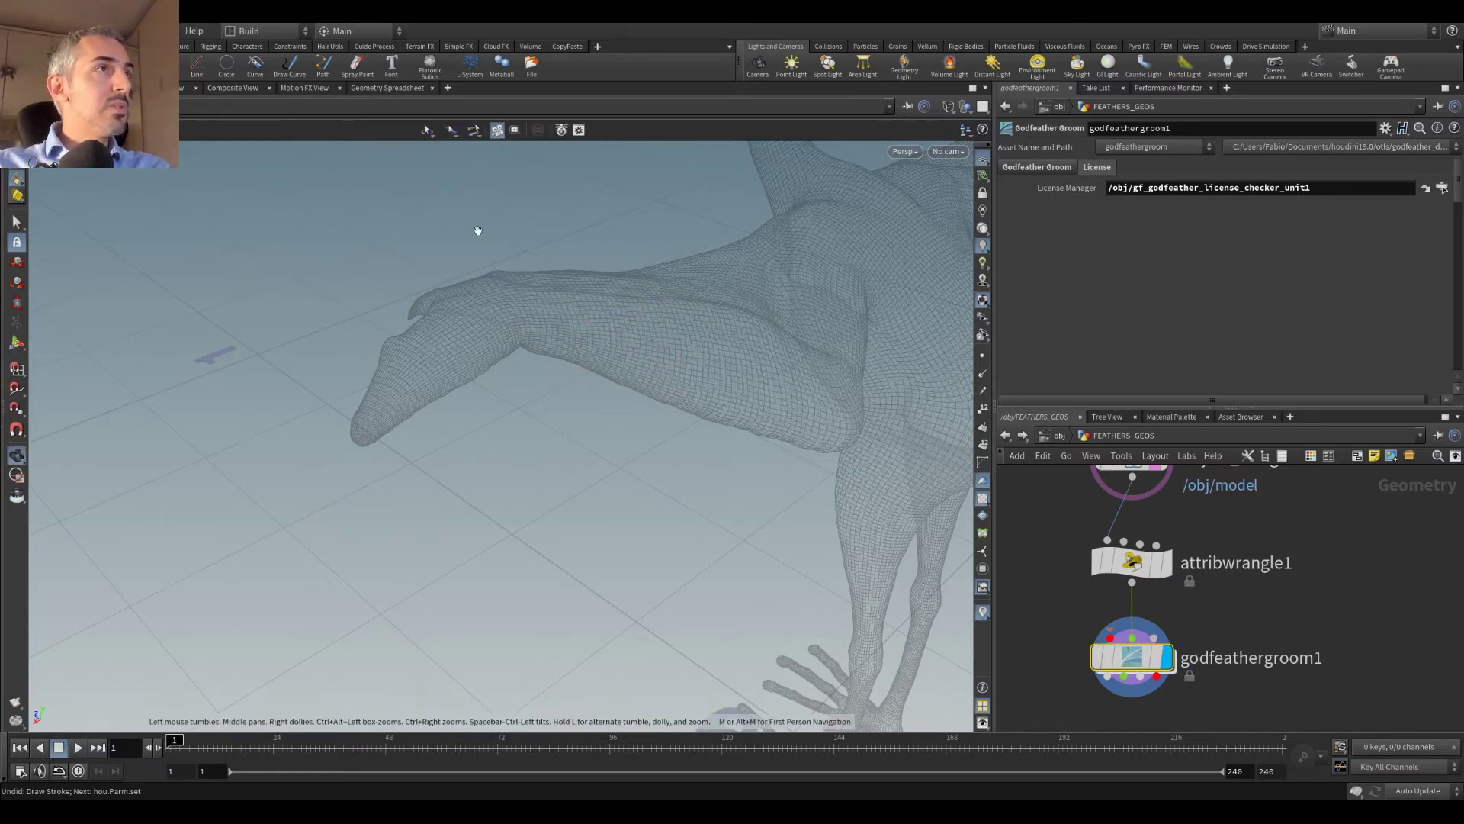
{"action": "left_click", "coordinate": [705, 130]}
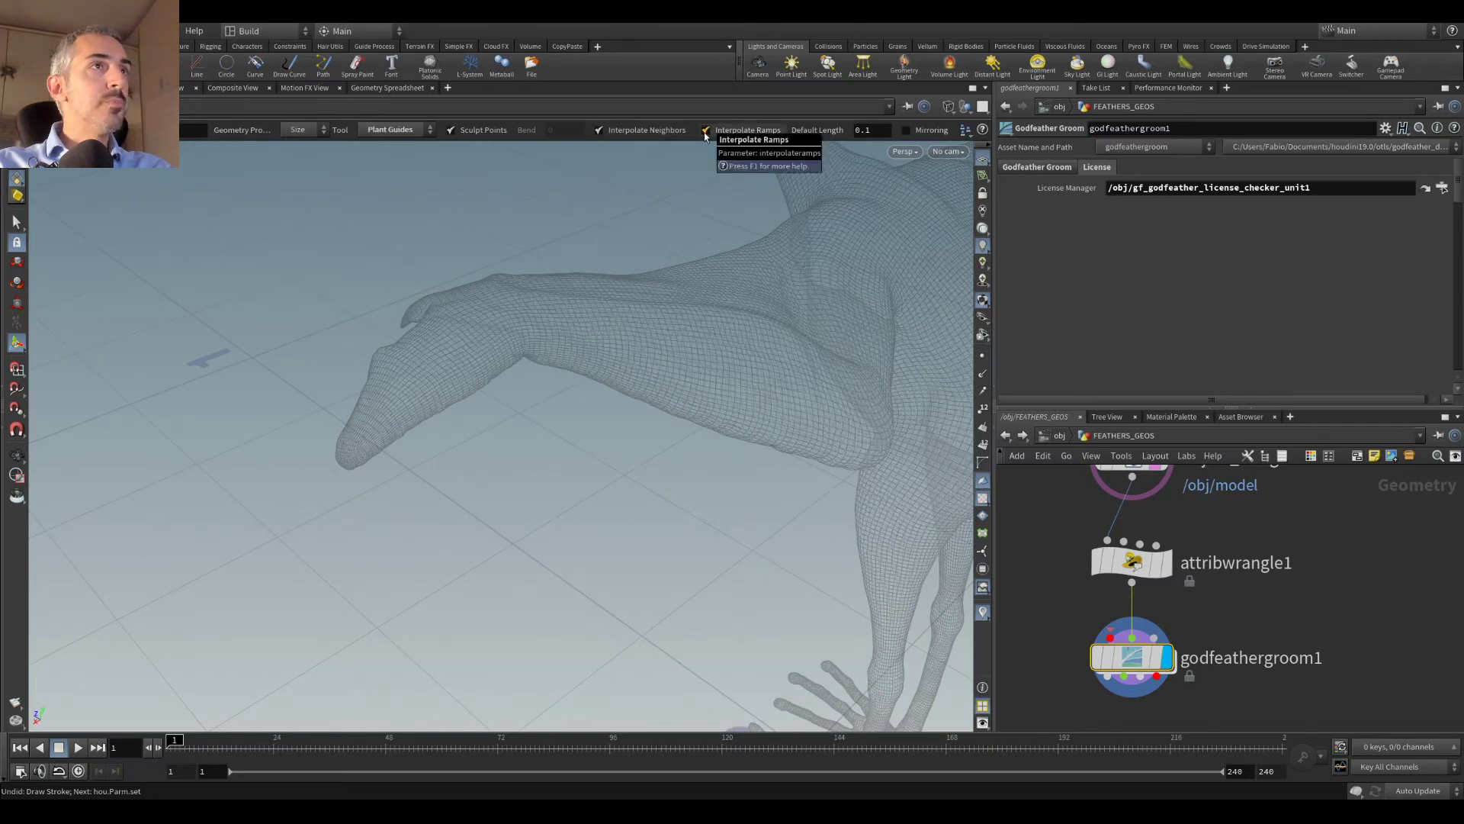
{"action": "left_click", "coordinate": [600, 130]}
{"action": "left_click", "coordinate": [416, 377]}
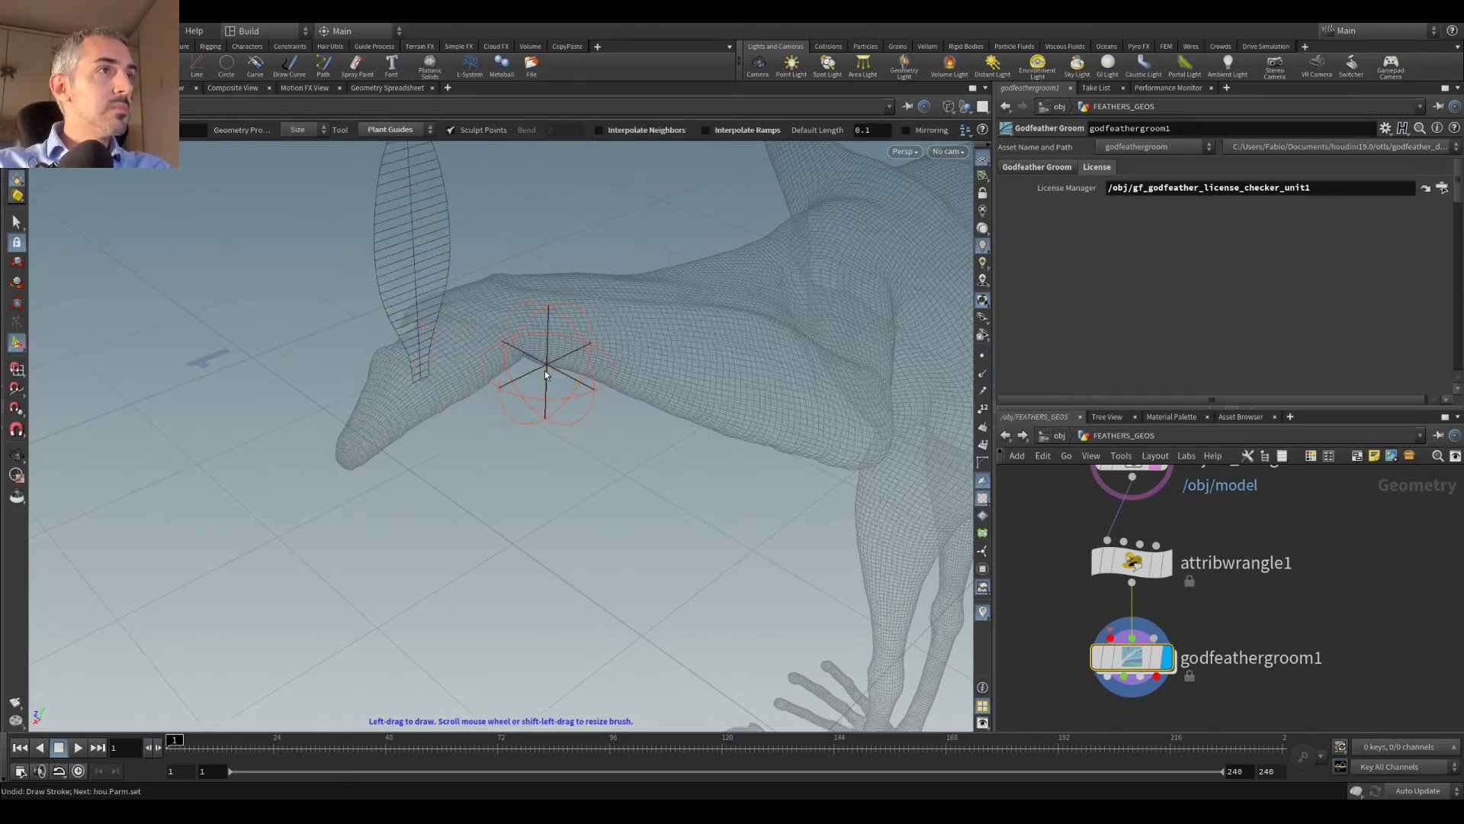
Step: Comb the planted feather guide with the Screen Brush so it extends out from the wing's edge
{"action": "key", "text": "Escape"}
{"action": "mouse_move", "coordinate": [506, 424]}
{"action": "left_mouse_down"}
{"action": "mouse_move", "coordinate": [516, 369]}
{"action": "mouse_move", "coordinate": [458, 464]}
{"action": "left_mouse_up"}
{"action": "left_click", "coordinate": [18, 343]}
{"action": "left_click", "coordinate": [391, 130]}
{"action": "left_click", "coordinate": [390, 145]}
{"action": "key", "text": "Escape"}
{"action": "mouse_move", "coordinate": [538, 396]}
{"action": "left_mouse_down"}
{"action": "mouse_move", "coordinate": [398, 348]}
{"action": "mouse_move", "coordinate": [389, 369]}
{"action": "mouse_move", "coordinate": [406, 386]}
{"action": "mouse_move", "coordinate": [326, 370]}
{"action": "mouse_move", "coordinate": [366, 386]}
{"action": "mouse_move", "coordinate": [341, 343]}
{"action": "mouse_move", "coordinate": [217, 378]}
{"action": "left_mouse_up"}
{"action": "key", "text": "Return"}
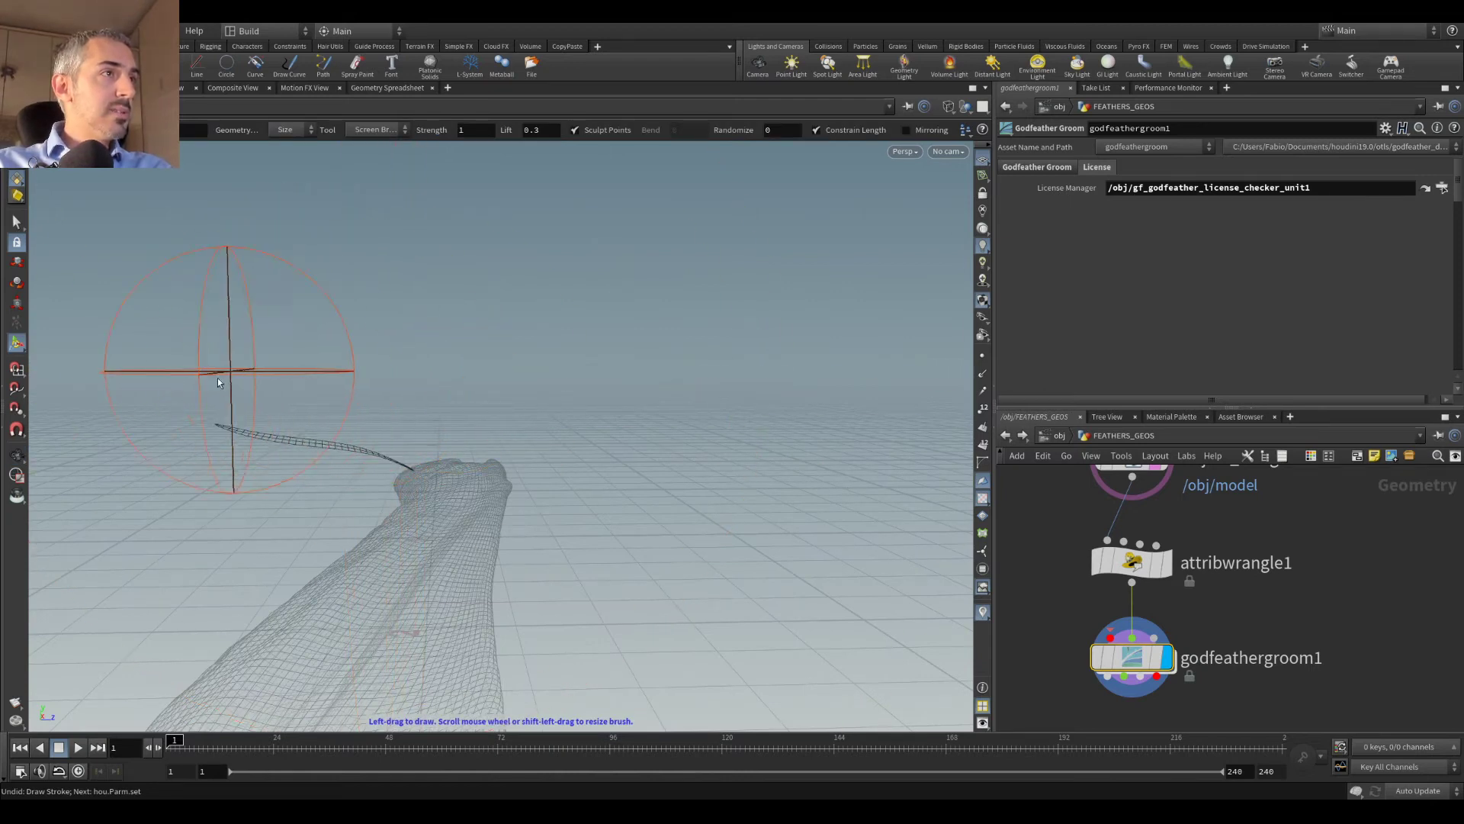
{"action": "key", "text": "Escape"}
{"action": "mouse_move", "coordinate": [307, 419]}
{"action": "left_mouse_down"}
{"action": "mouse_move", "coordinate": [592, 310]}
{"action": "mouse_move", "coordinate": [670, 461]}
{"action": "mouse_move", "coordinate": [648, 503]}
{"action": "left_mouse_up"}
{"action": "right_click_drag", "start_coordinate": [648, 504], "coordinate": [312, 498]}
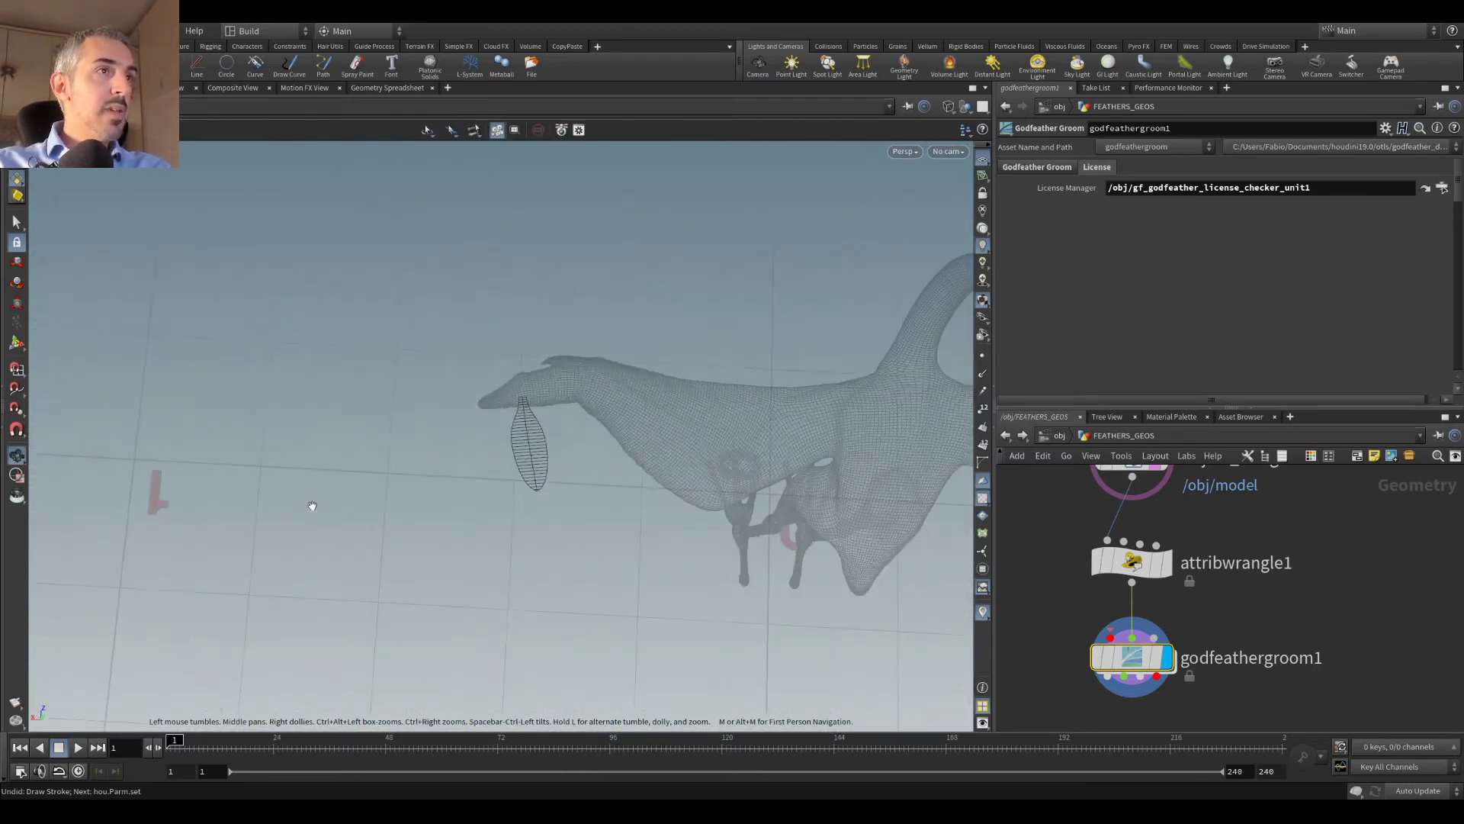
{"action": "key", "text": "Return"}
{"action": "scroll", "coordinate": [538, 445], "scroll_direction": "up", "scroll_amount": 8}
{"action": "mouse_move", "coordinate": [539, 445]}
{"action": "left_mouse_down"}
{"action": "mouse_move", "coordinate": [480, 487]}
{"action": "mouse_move", "coordinate": [476, 525]}
{"action": "mouse_move", "coordinate": [533, 474]}
{"action": "mouse_move", "coordinate": [533, 363]}
{"action": "mouse_move", "coordinate": [507, 645]}
{"action": "left_mouse_up"}
Step: Try planting a second feather guide at the wing's bend with Plant Guides, and undo it
{"action": "left_click", "coordinate": [379, 130]}
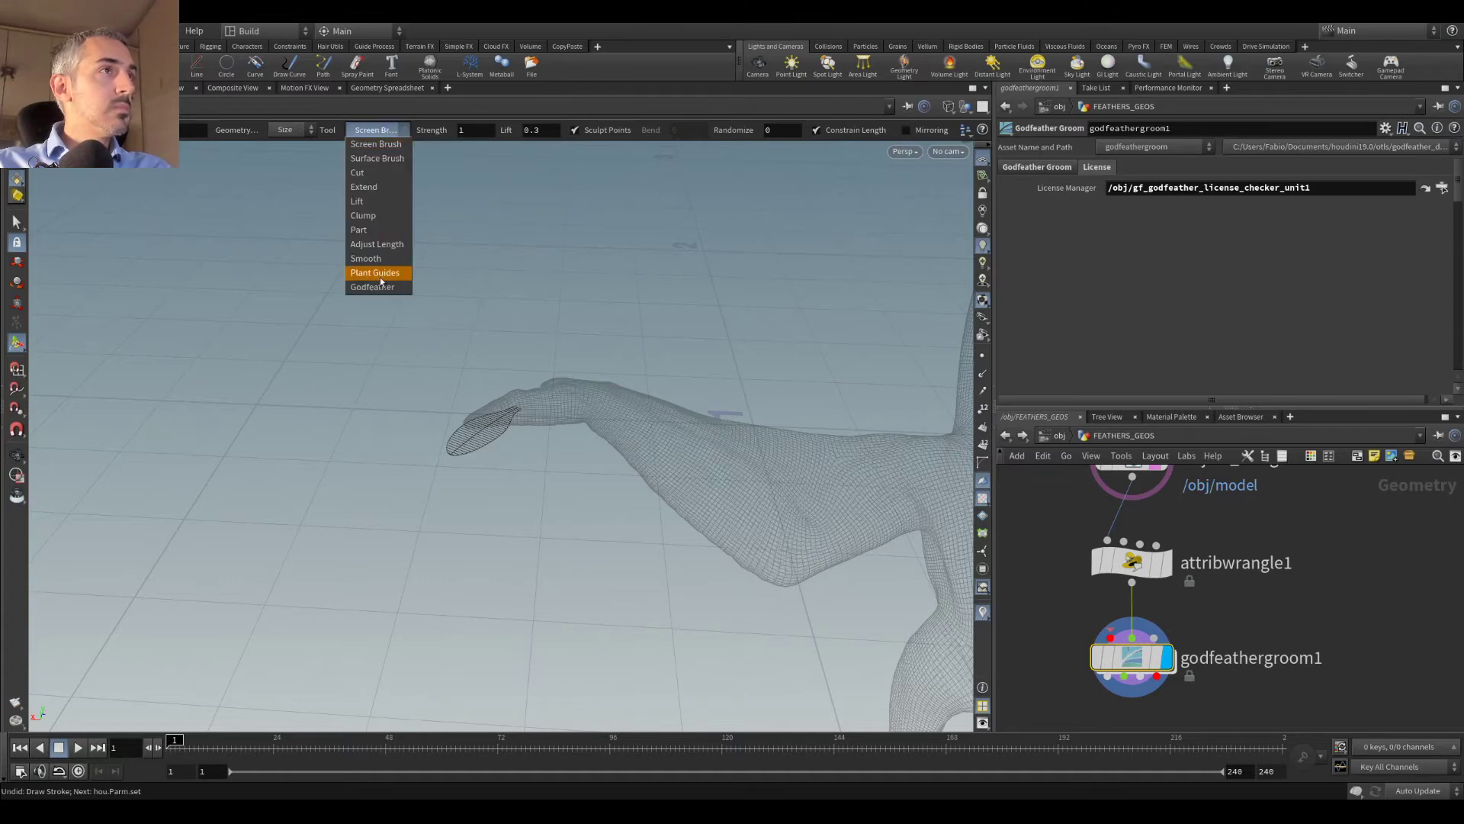
{"action": "left_click", "coordinate": [381, 276]}
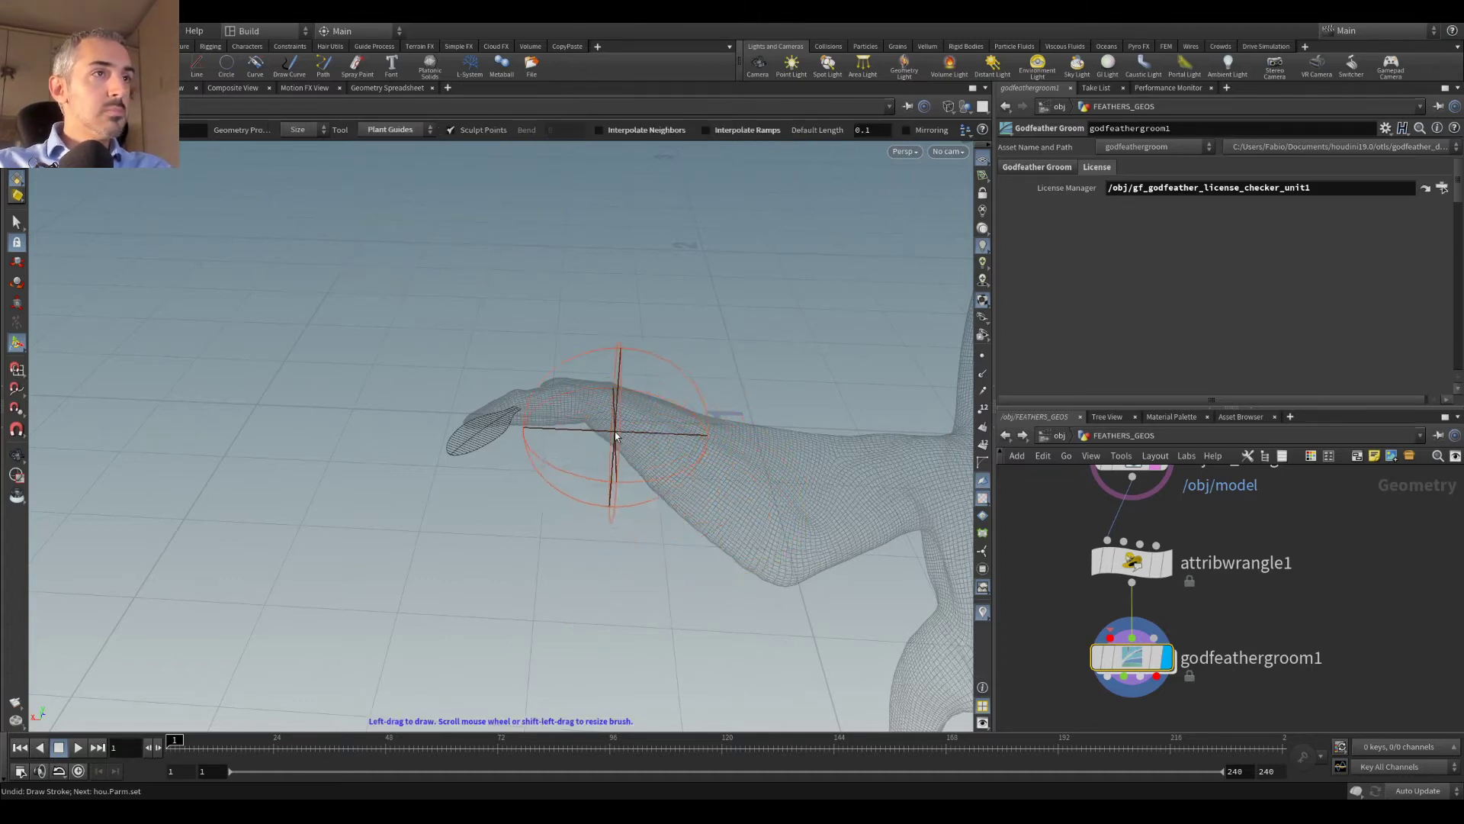
{"action": "left_click", "coordinate": [601, 410]}
{"action": "mouse_move", "coordinate": [640, 450]}
{"action": "left_mouse_down", "text": "alt"}
{"action": "mouse_move", "coordinate": [684, 343]}
{"action": "mouse_move", "coordinate": [598, 392]}
{"action": "left_mouse_up", "text": "alt"}
{"action": "key", "text": "Escape"}
{"action": "key", "text": "ctrl+z"}
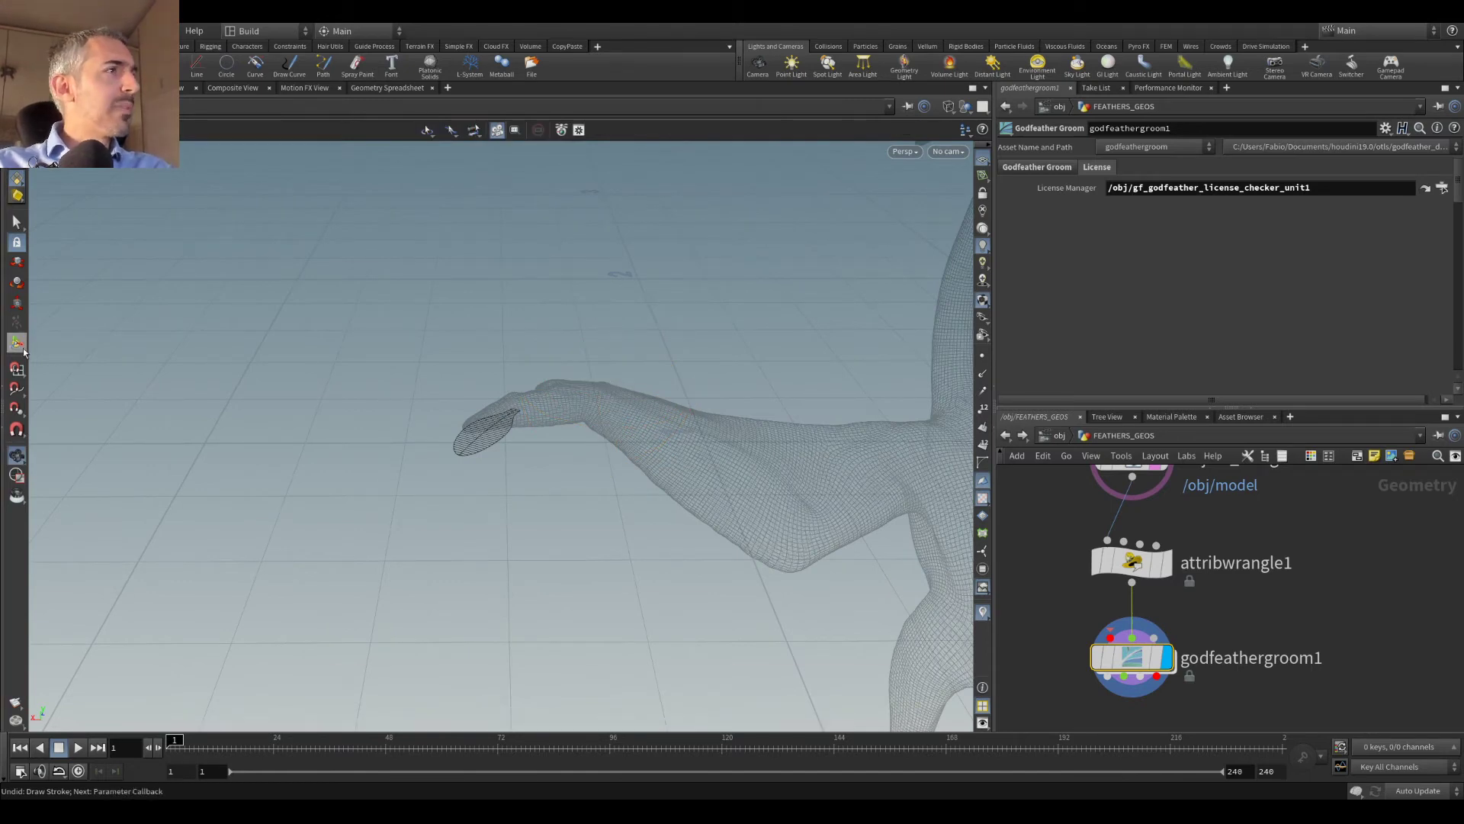
{"action": "key", "text": "Return"}
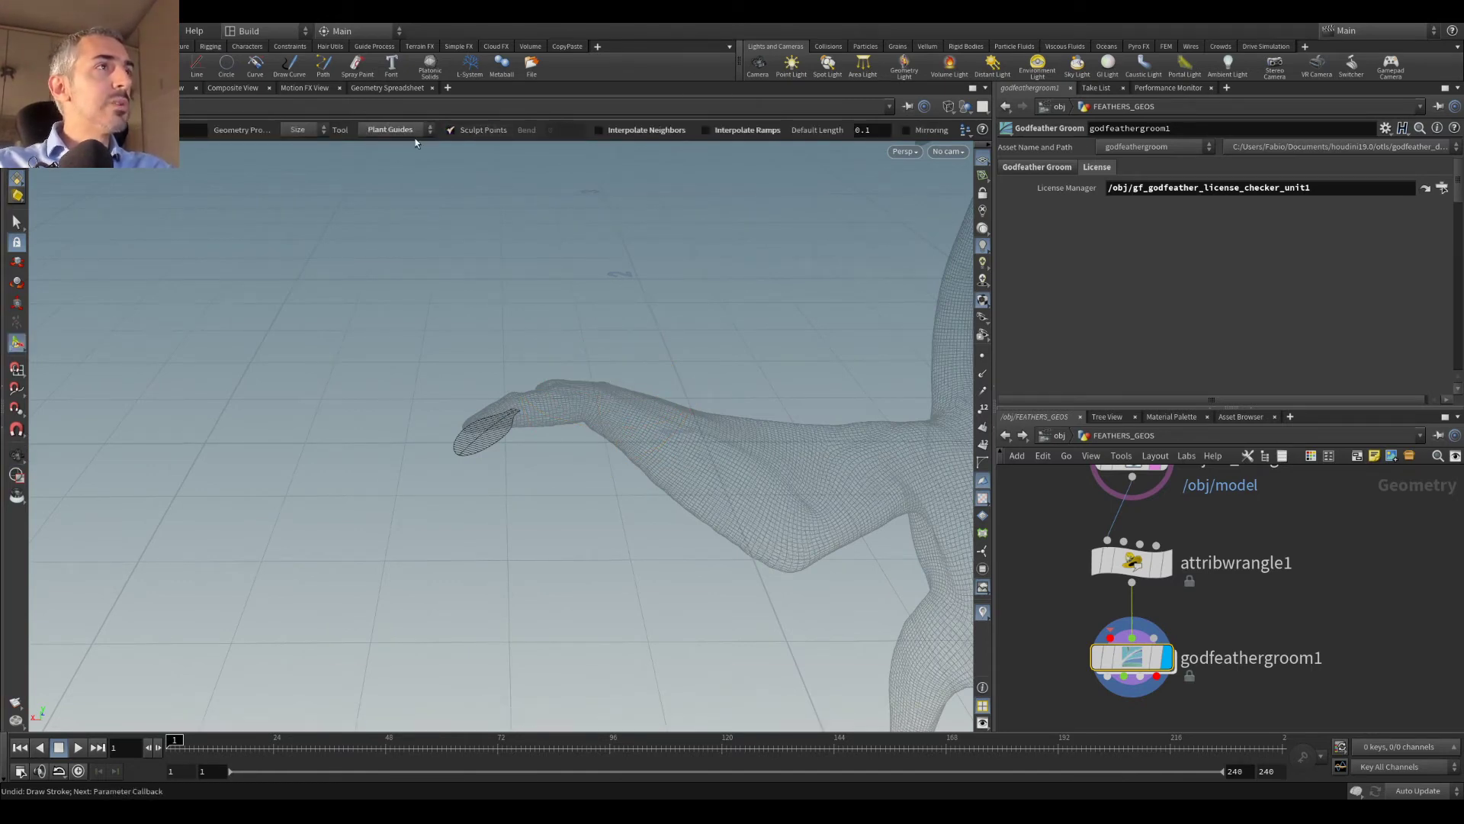
{"action": "left_click", "coordinate": [464, 134]}
{"action": "mouse_move", "coordinate": [633, 433]}
{"action": "left_mouse_down", "text": "alt"}
{"action": "mouse_move", "coordinate": [611, 356]}
{"action": "mouse_move", "coordinate": [654, 392]}
{"action": "left_mouse_up", "text": "alt"}
{"action": "key", "text": "Escape"}
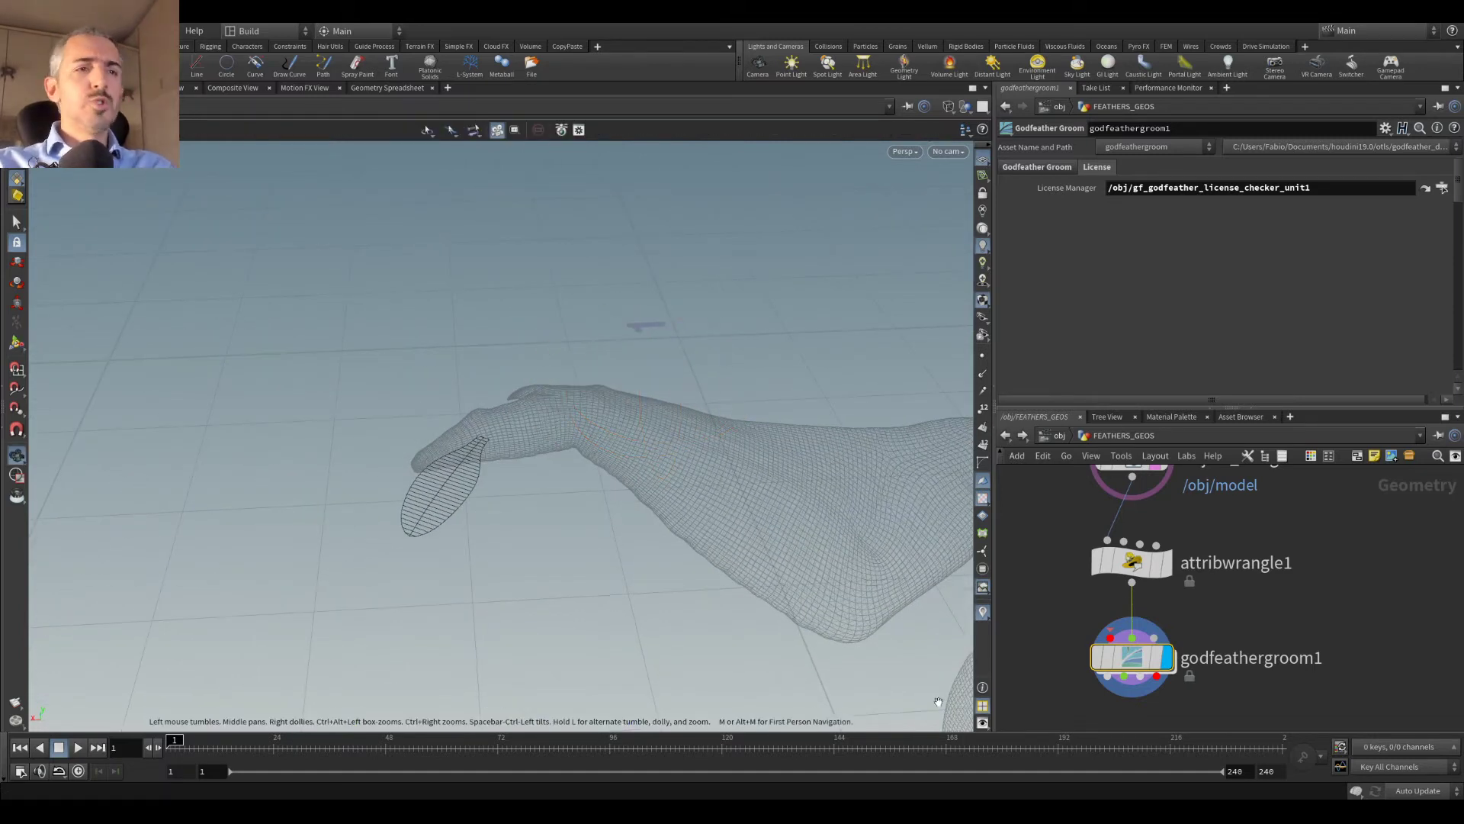
Step: Switch to the other Houdini session with the feathered sphere and display feathergen1 in its FEATHER_GEOS network
{"action": "left_click", "coordinate": [883, 761]}
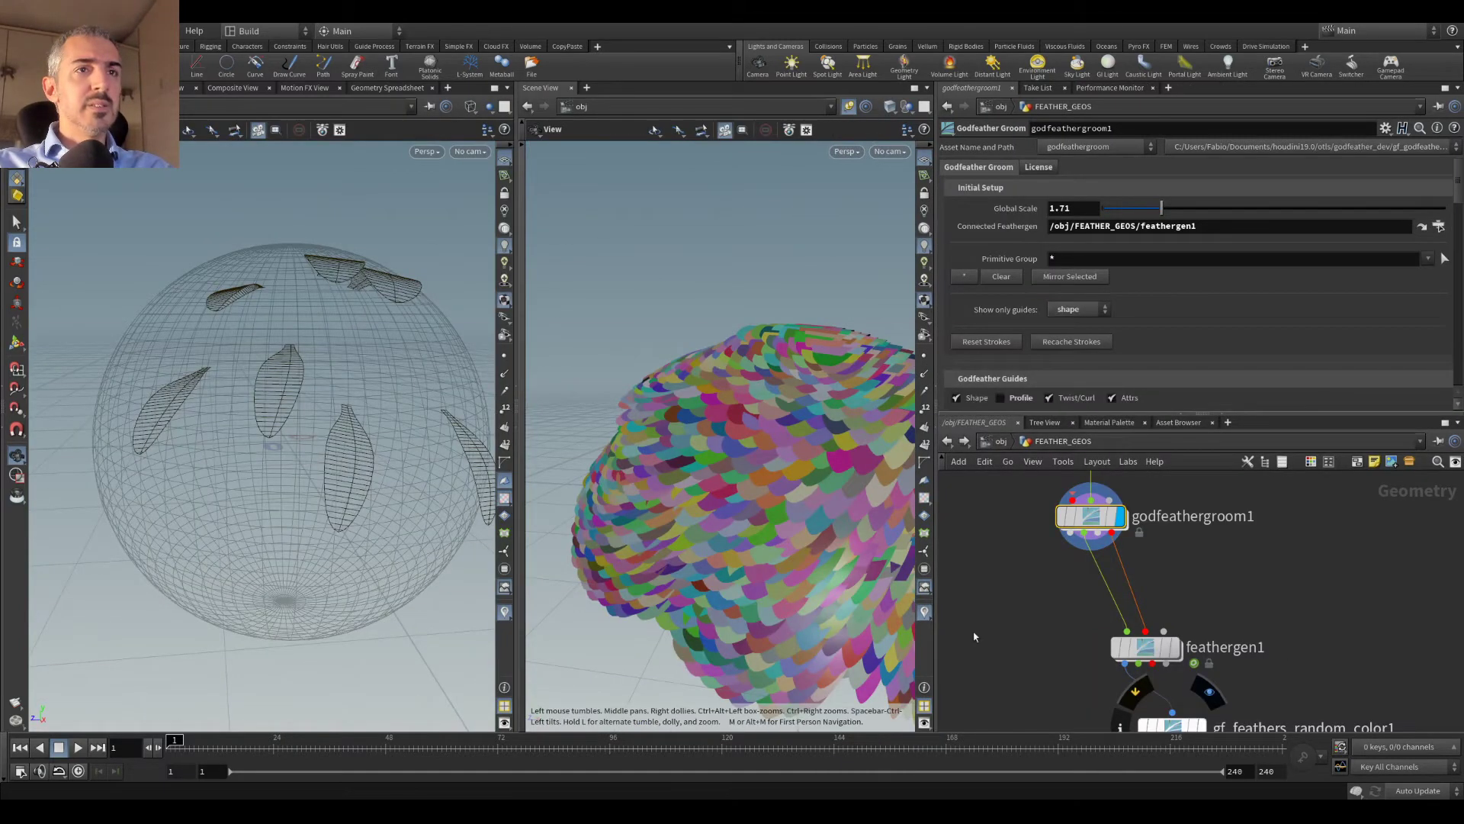
{"action": "scroll", "coordinate": [1190, 583], "scroll_direction": "down", "scroll_amount": 3}
{"action": "scroll", "coordinate": [1187, 580], "scroll_direction": "up", "scroll_amount": 3}
{"action": "middle_click_drag", "start_coordinate": [1186, 515], "coordinate": [1269, 521]}
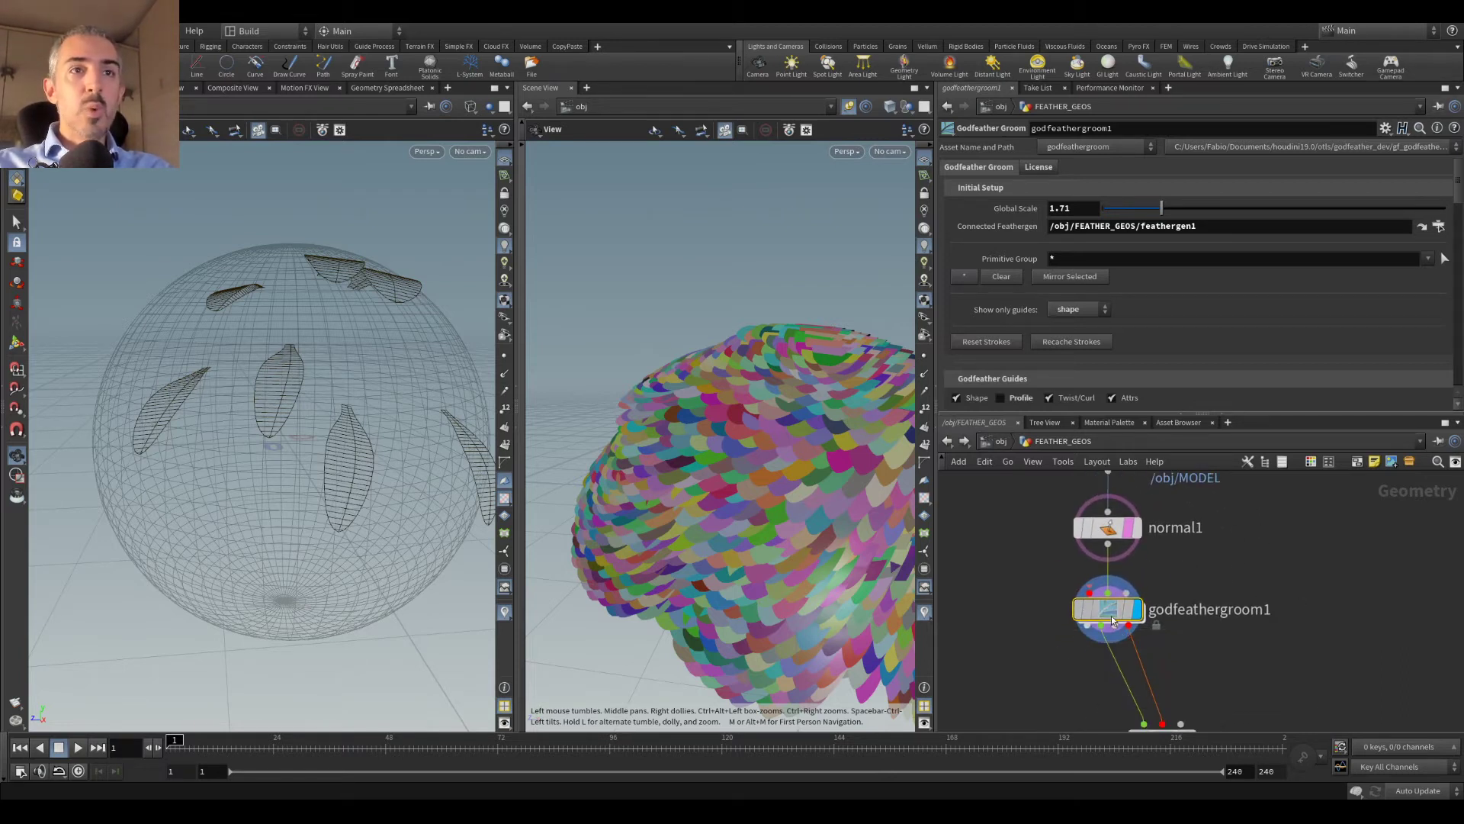
{"action": "middle_click_drag", "start_coordinate": [1302, 651], "coordinate": [1288, 507]}
{"action": "left_click", "coordinate": [1148, 594]}
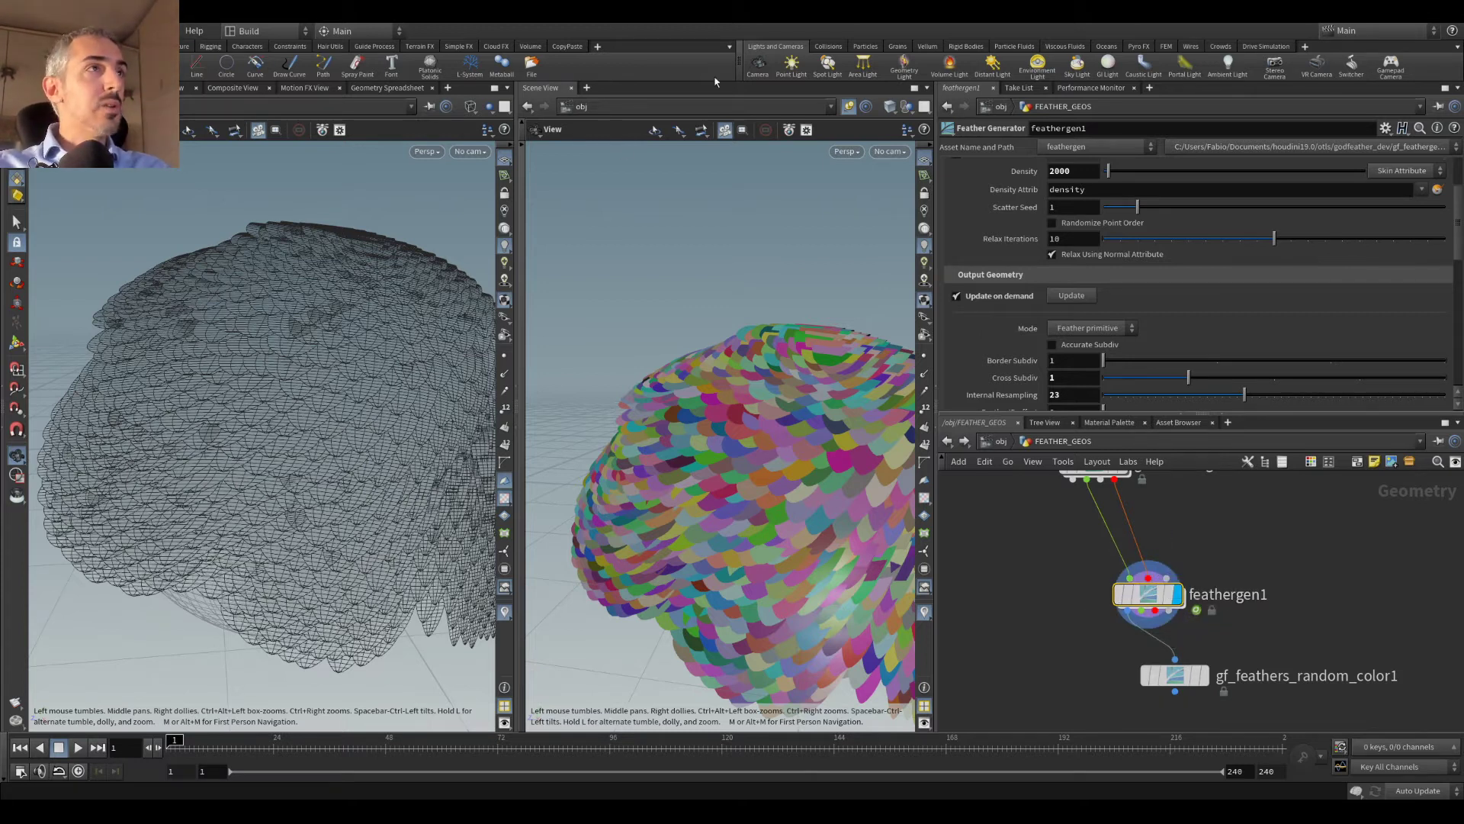
Step: Close the second scene view pane and display gf_feathers_random_color1 in shaded mode
{"action": "left_click", "coordinate": [926, 89]}
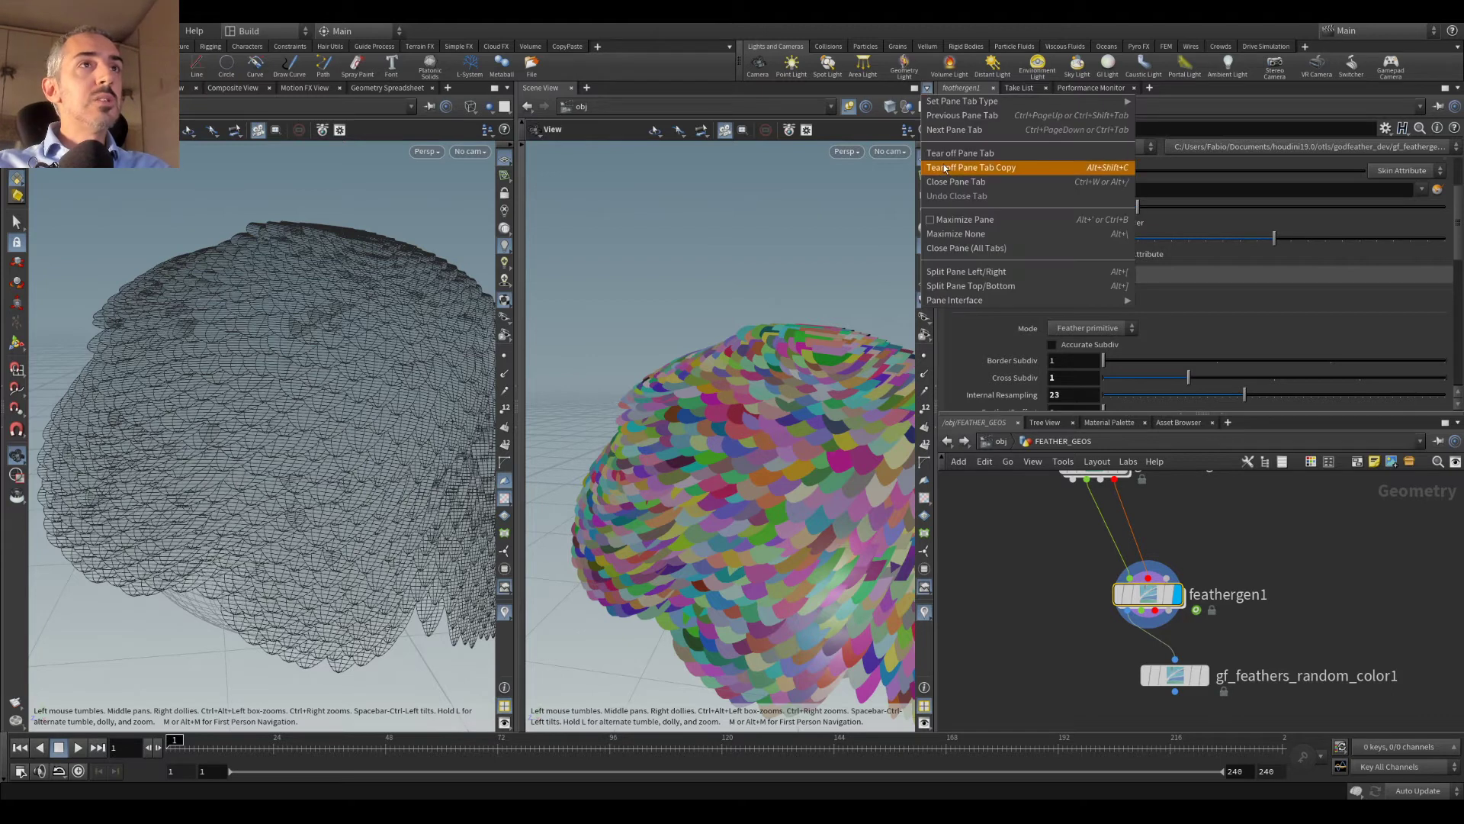
{"action": "left_click", "coordinate": [962, 248]}
{"action": "key", "text": "w"}
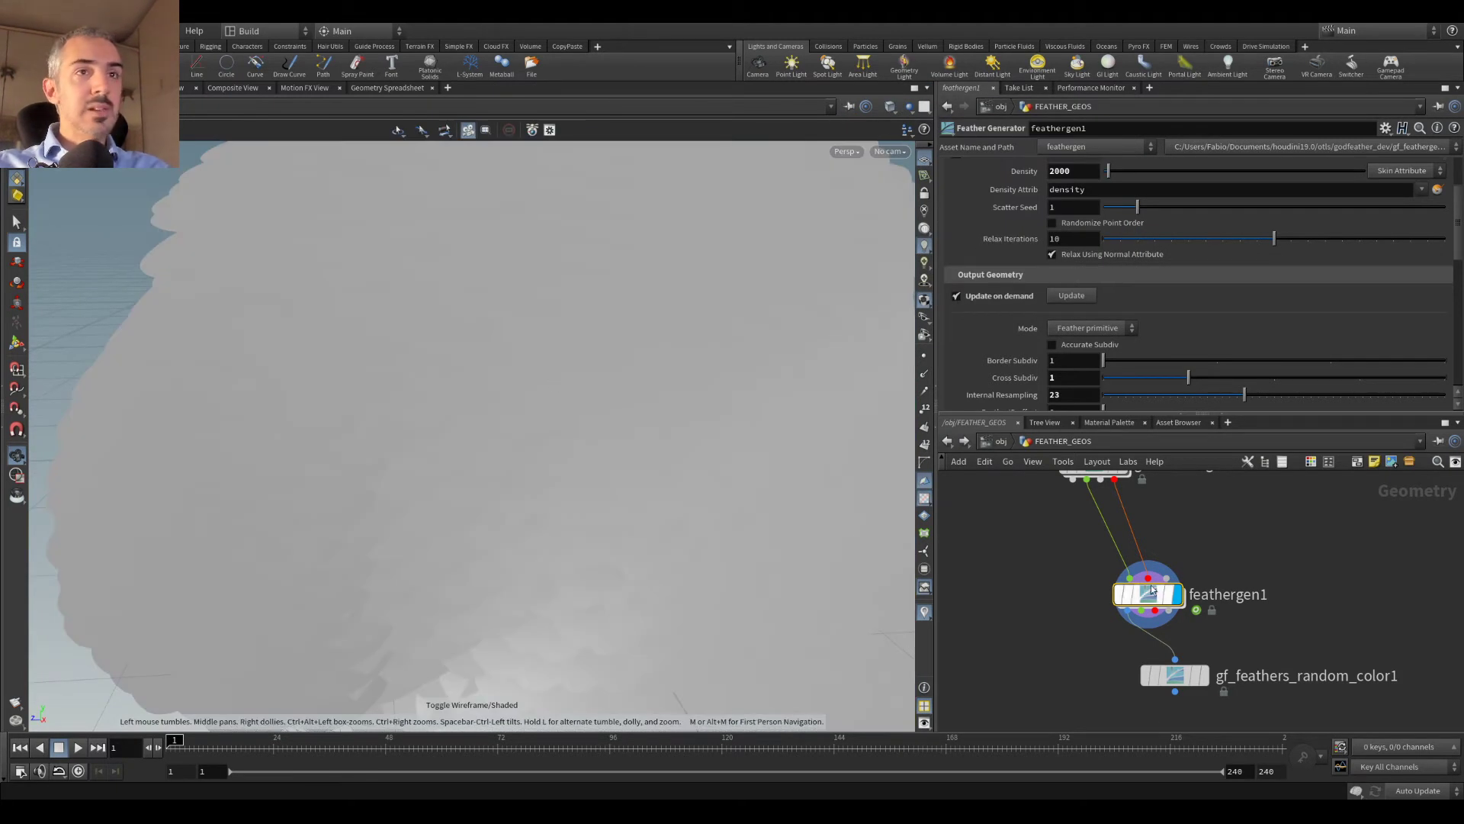
{"action": "left_click", "coordinate": [1205, 680]}
Step: Set feathergen1's Density to 20
{"action": "scroll", "coordinate": [610, 364], "scroll_direction": "down", "scroll_amount": 5}
{"action": "scroll", "coordinate": [1077, 204], "scroll_direction": "up", "scroll_amount": 3}
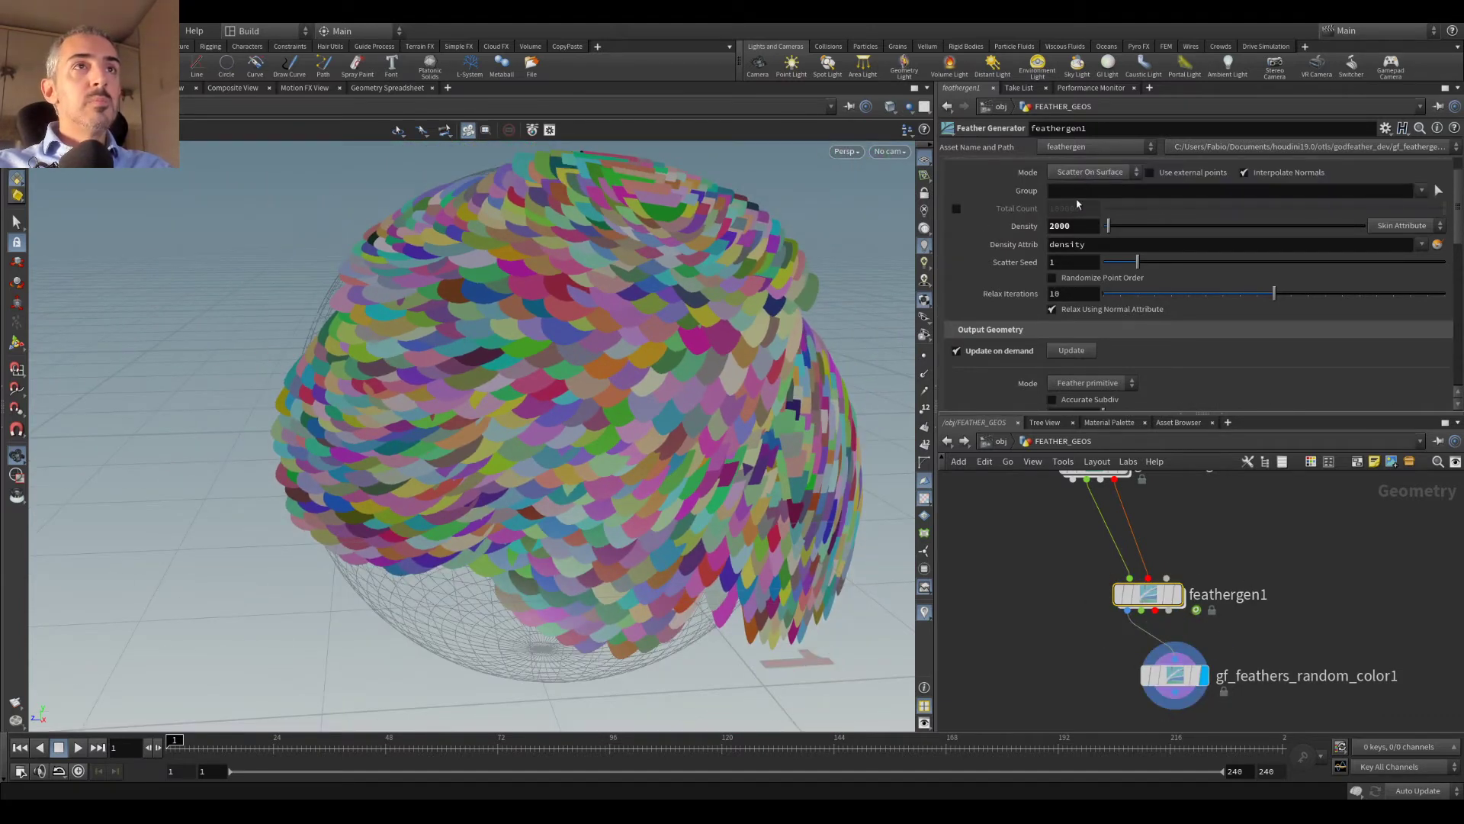
{"action": "type", "text": "20"}
{"action": "key", "text": "Return"}
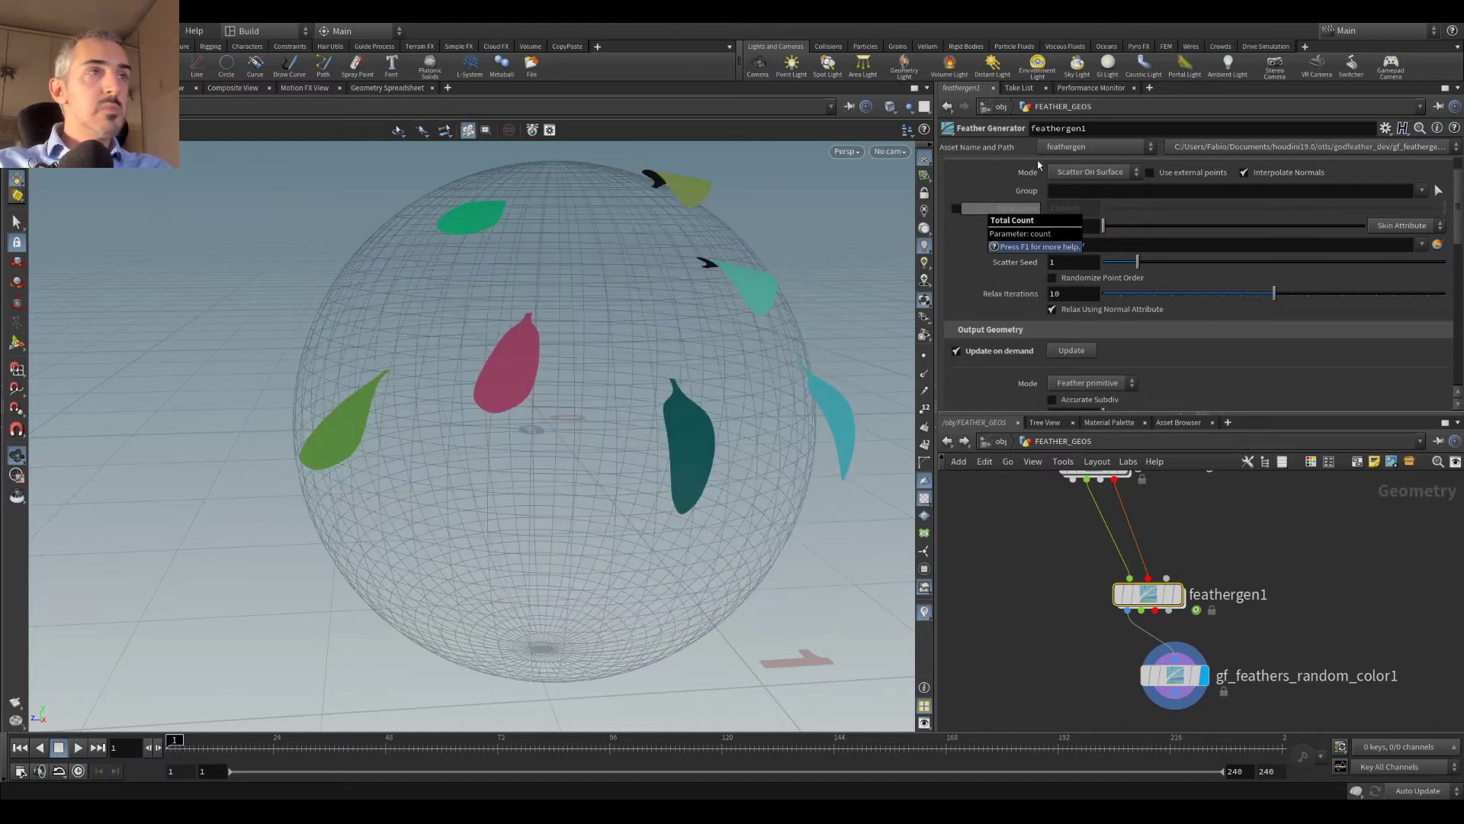
Step: Add a Stroke node beside godfeathergroom1 in the FEATHER_GEOS network
{"action": "middle_click_drag", "start_coordinate": [1272, 501], "coordinate": [1216, 605]}
{"action": "scroll", "coordinate": [1175, 621], "scroll_direction": "down", "scroll_amount": 2}
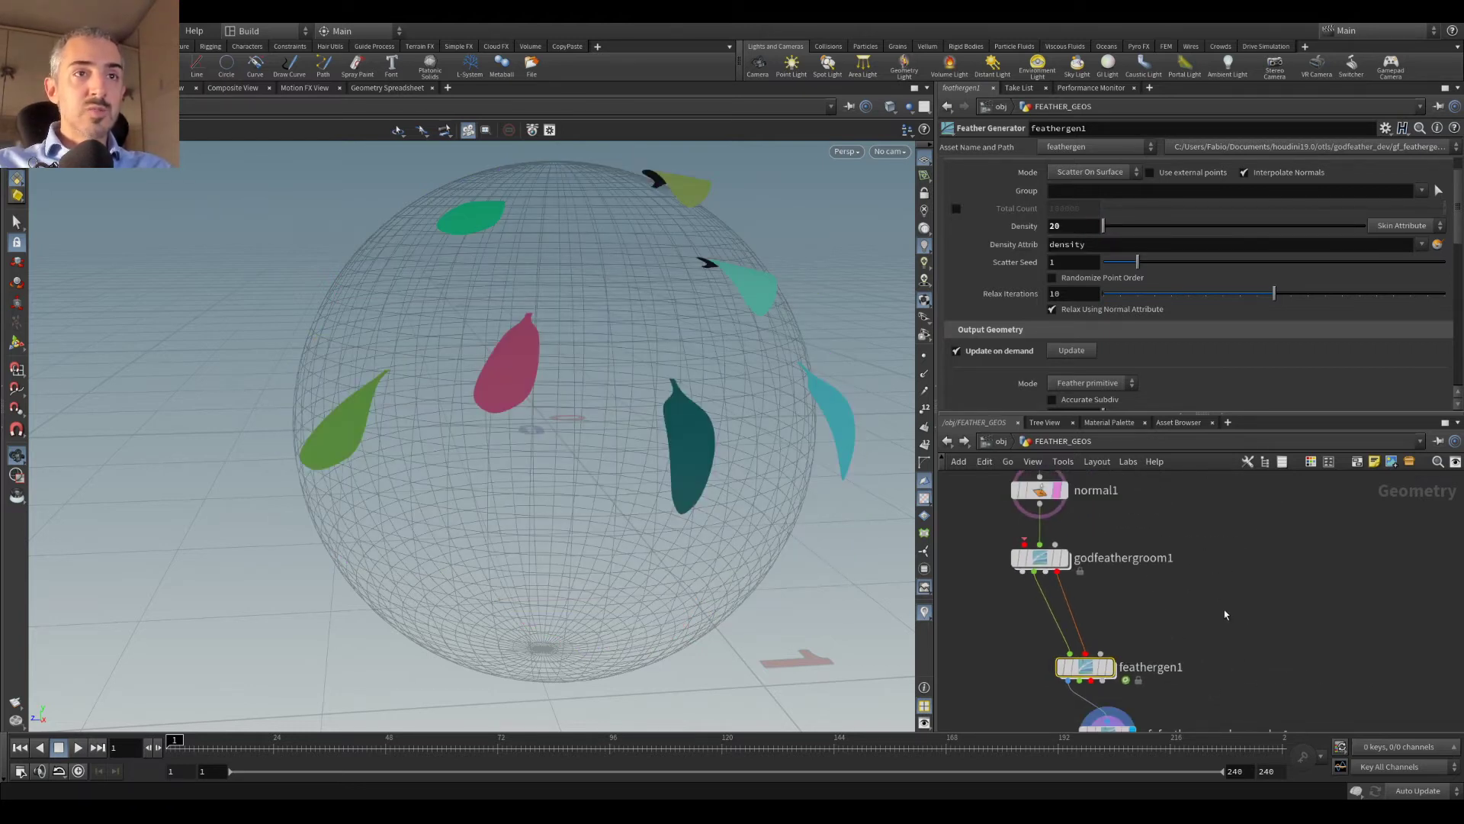
{"action": "key", "text": "Tab"}
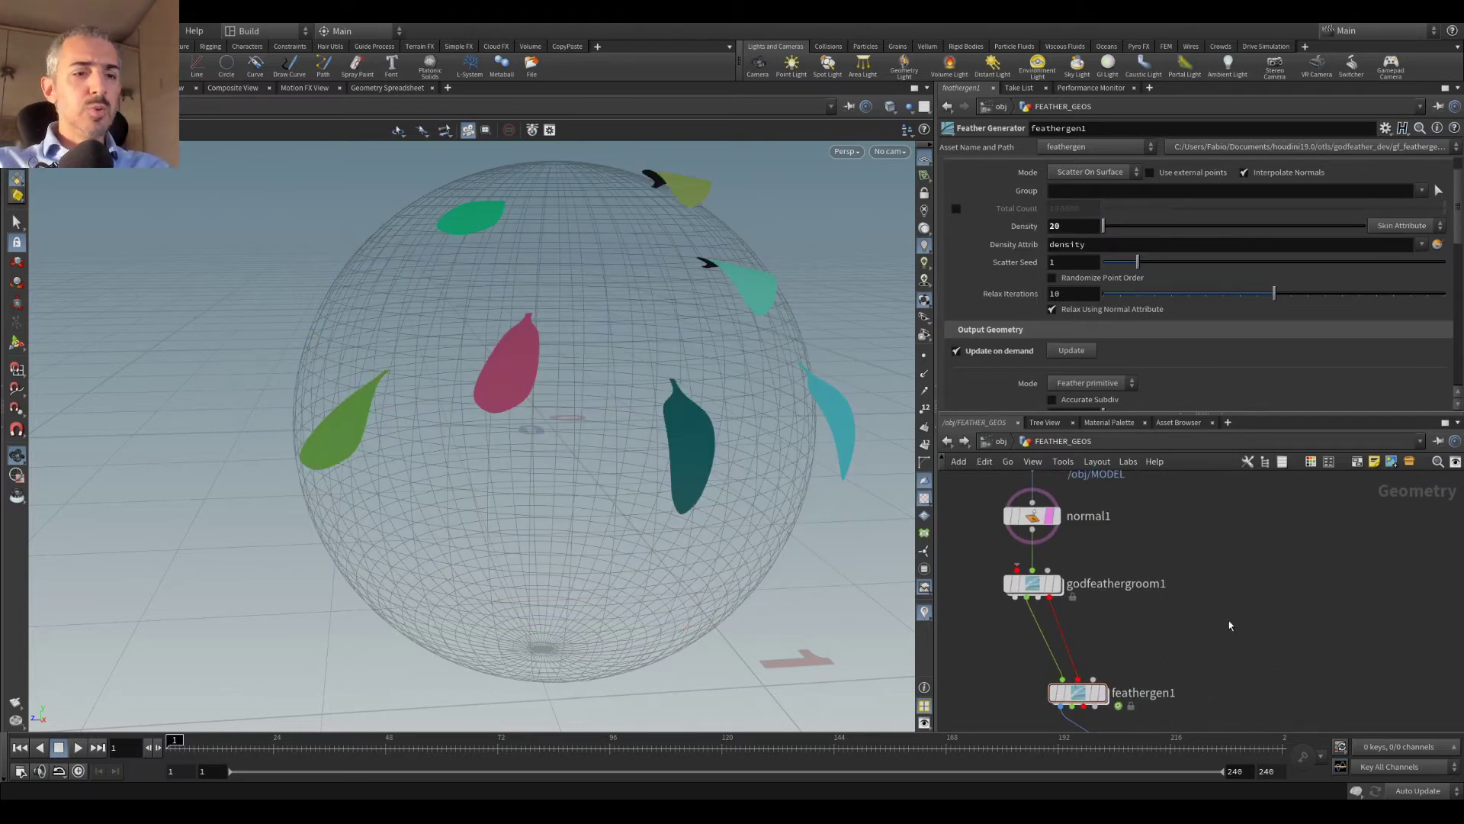
{"action": "type", "text": "stroke"}
{"action": "key", "text": "Return"}
{"action": "left_click", "coordinate": [1228, 619]}
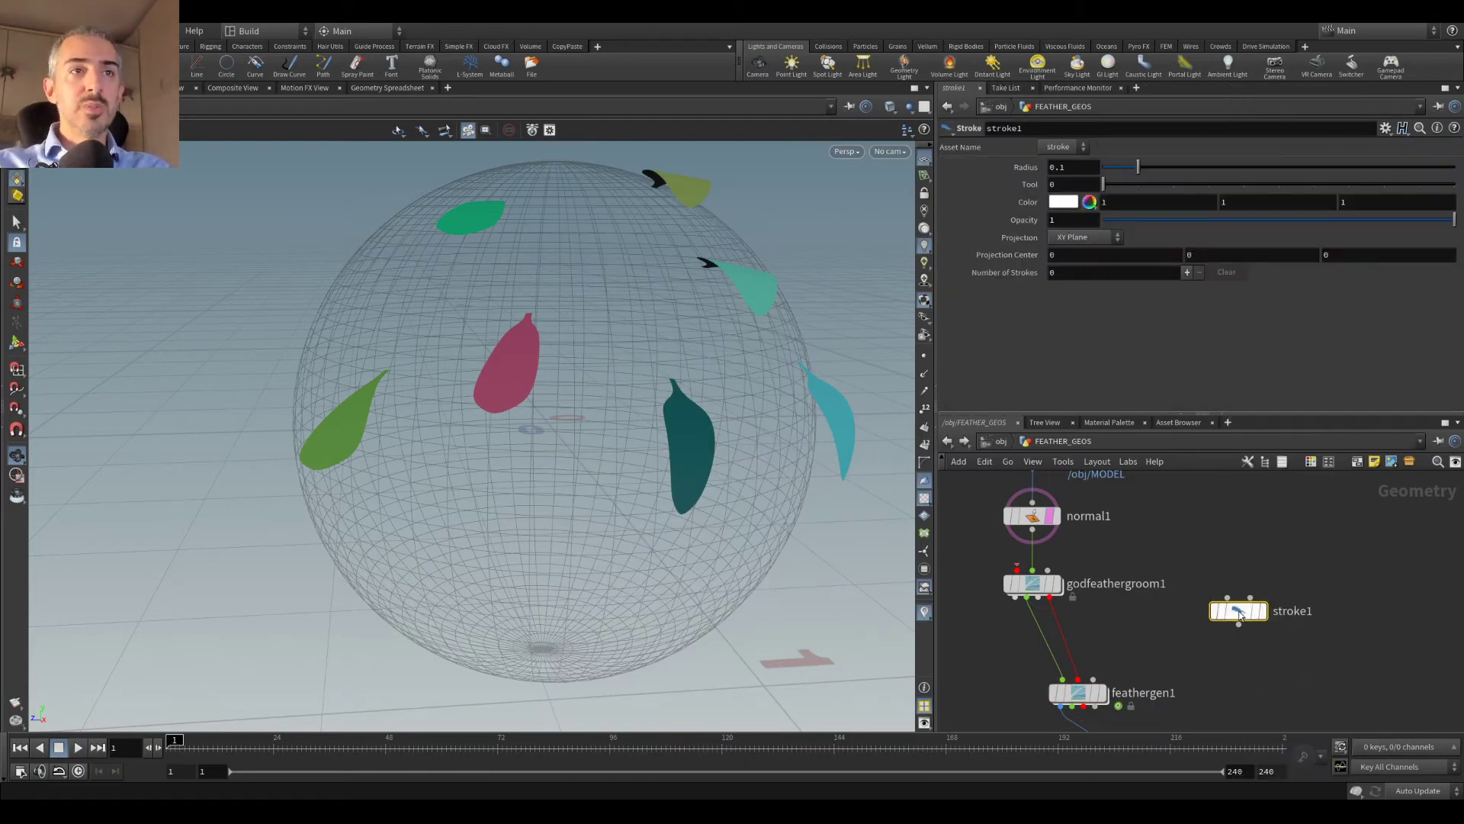
Step: Connect normal1's output to stroke1's first input and set the display flag on stroke1
{"action": "middle_click_drag", "start_coordinate": [1218, 507], "coordinate": [1202, 545]}
{"action": "left_click", "coordinate": [1015, 569]}
{"action": "left_click", "coordinate": [1219, 636]}
{"action": "left_click_drag", "start_coordinate": [1221, 650], "coordinate": [1235, 642]}
{"action": "left_click", "coordinate": [1260, 642]}
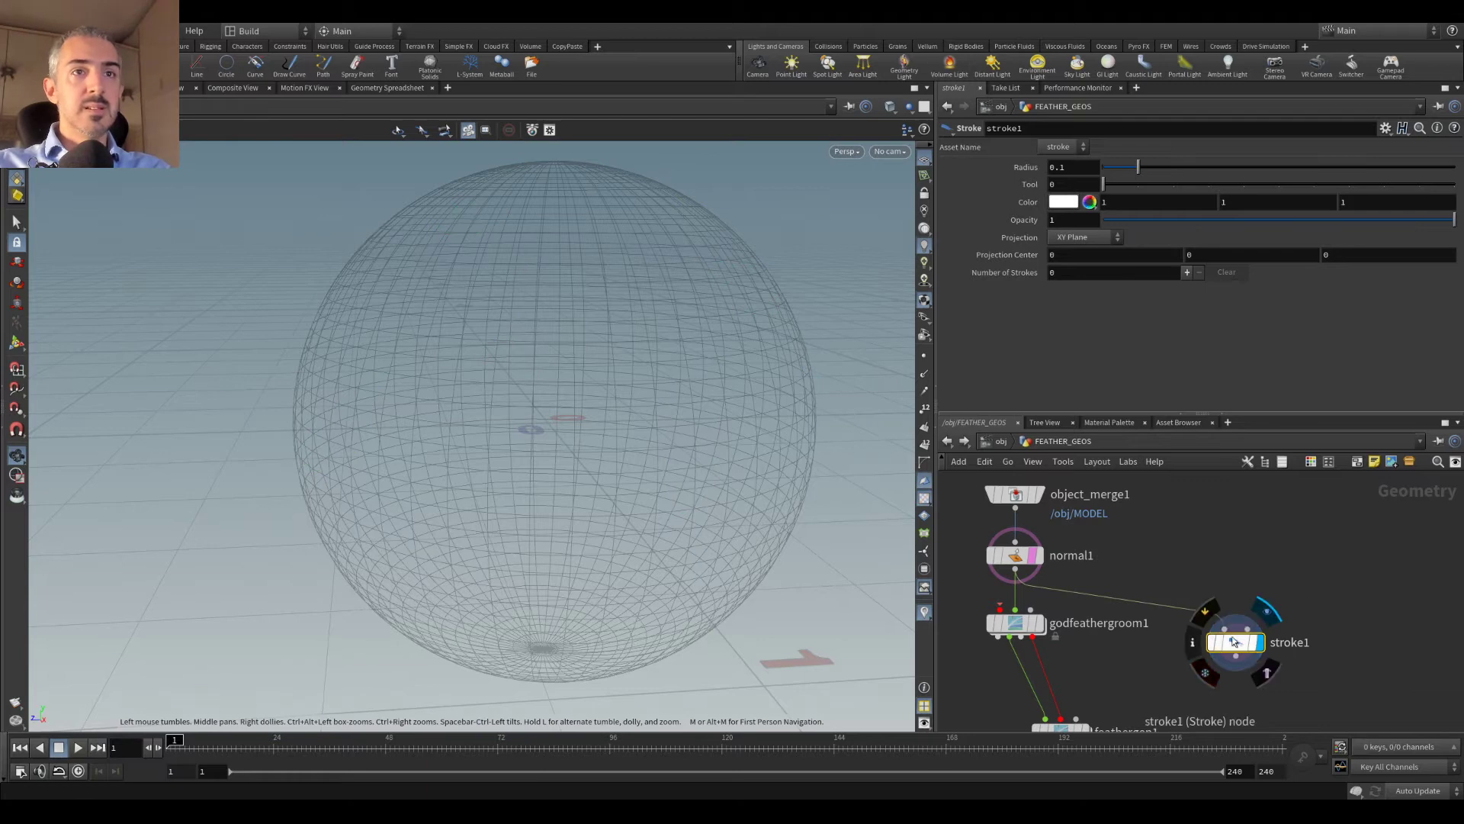
Step: Try drawing a stroke across the sphere with the XY Plane projection, and undo it
{"action": "left_click", "coordinate": [17, 343]}
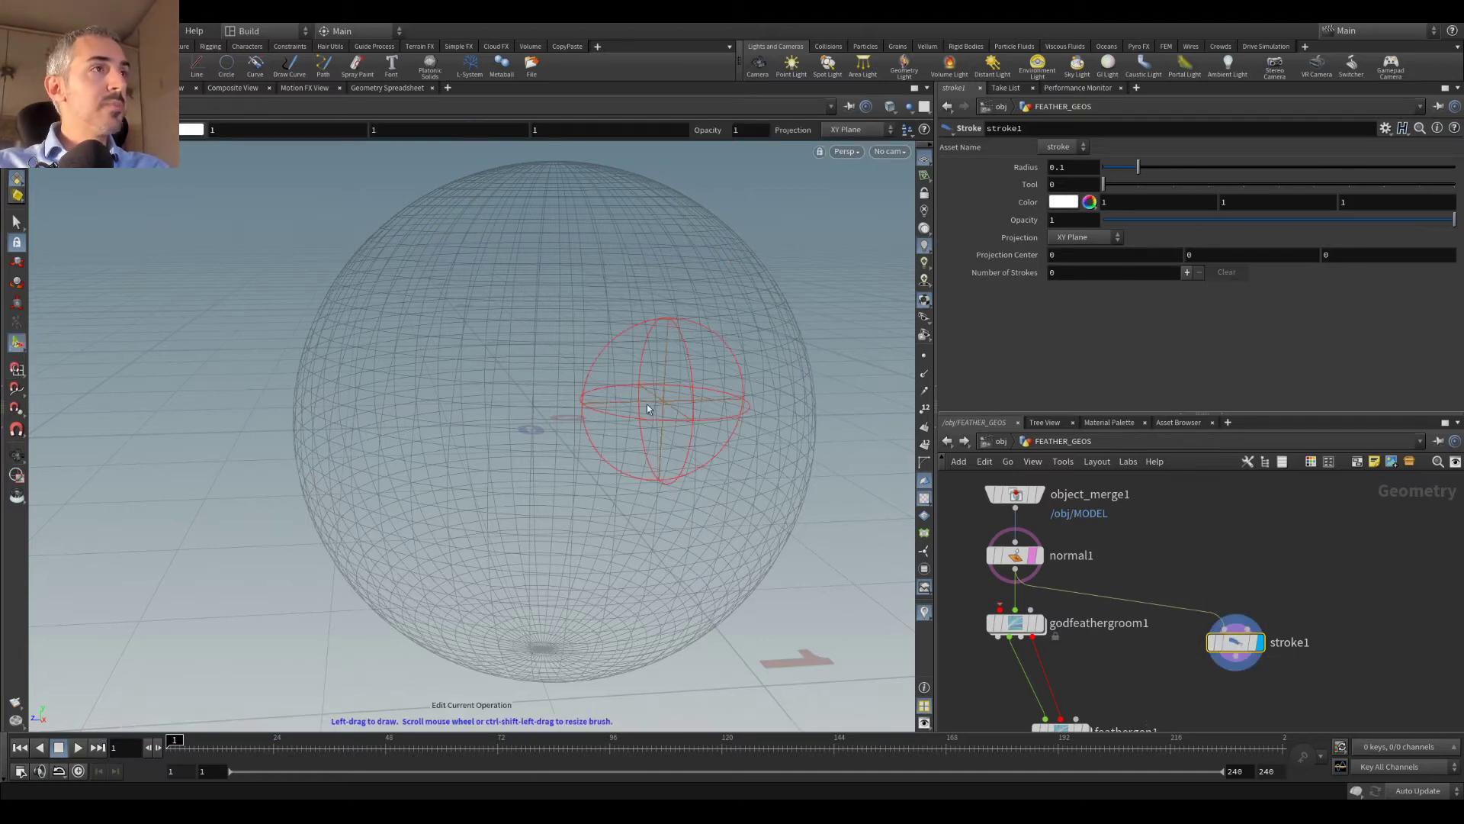
{"action": "scroll", "coordinate": [418, 370], "scroll_direction": "down", "scroll_amount": 2}
{"action": "scroll", "coordinate": [419, 370], "scroll_direction": "up", "scroll_amount": 3}
{"action": "left_click_drag", "start_coordinate": [381, 352], "coordinate": [760, 442]}
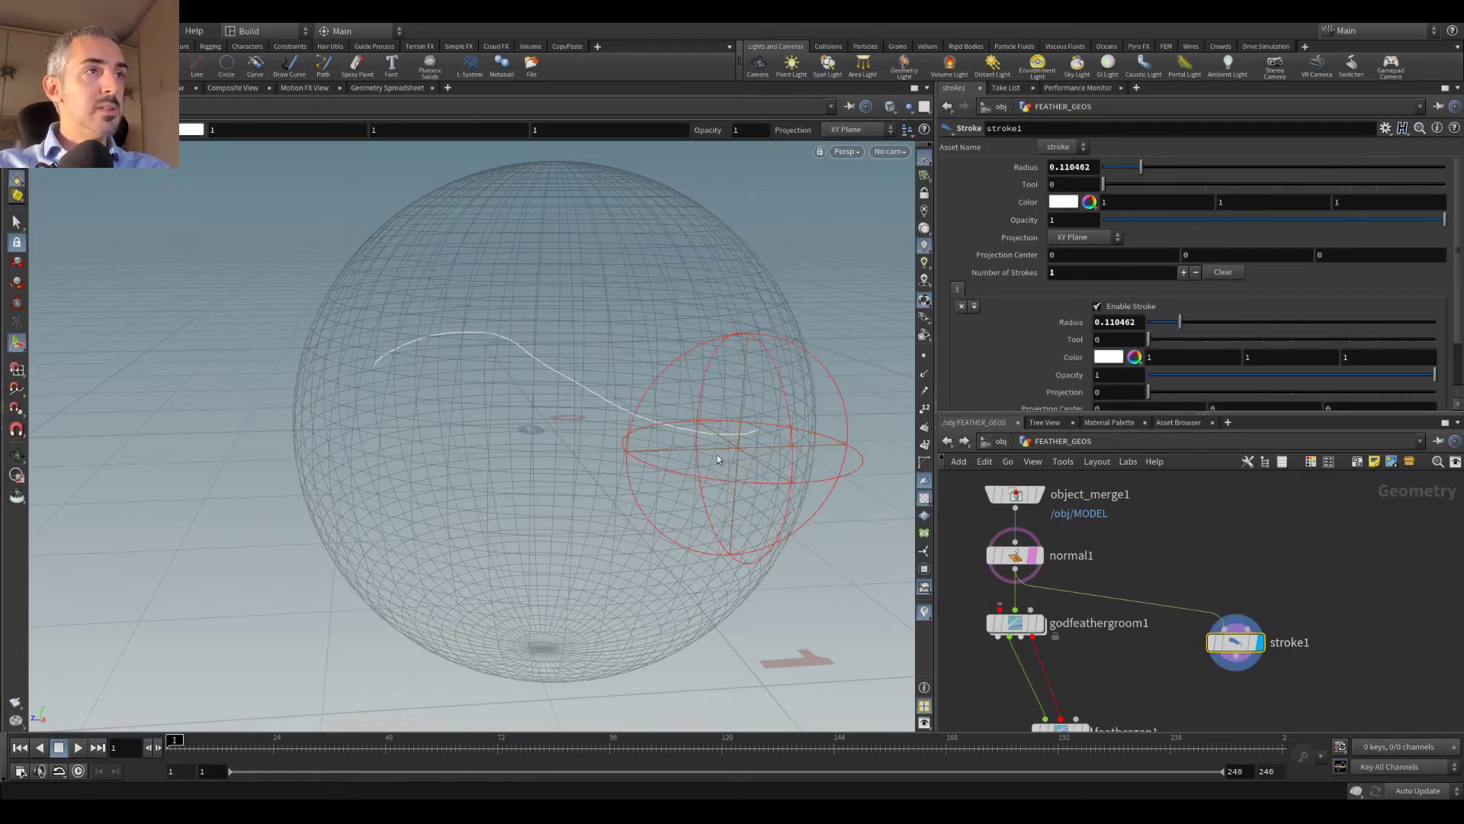
{"action": "key", "text": "ctrl+z"}
Step: Set stroke1's Projection to Geometry and draw a gently curved stroke across the sphere with a radius of about 0.03
{"action": "left_click", "coordinate": [1083, 238]}
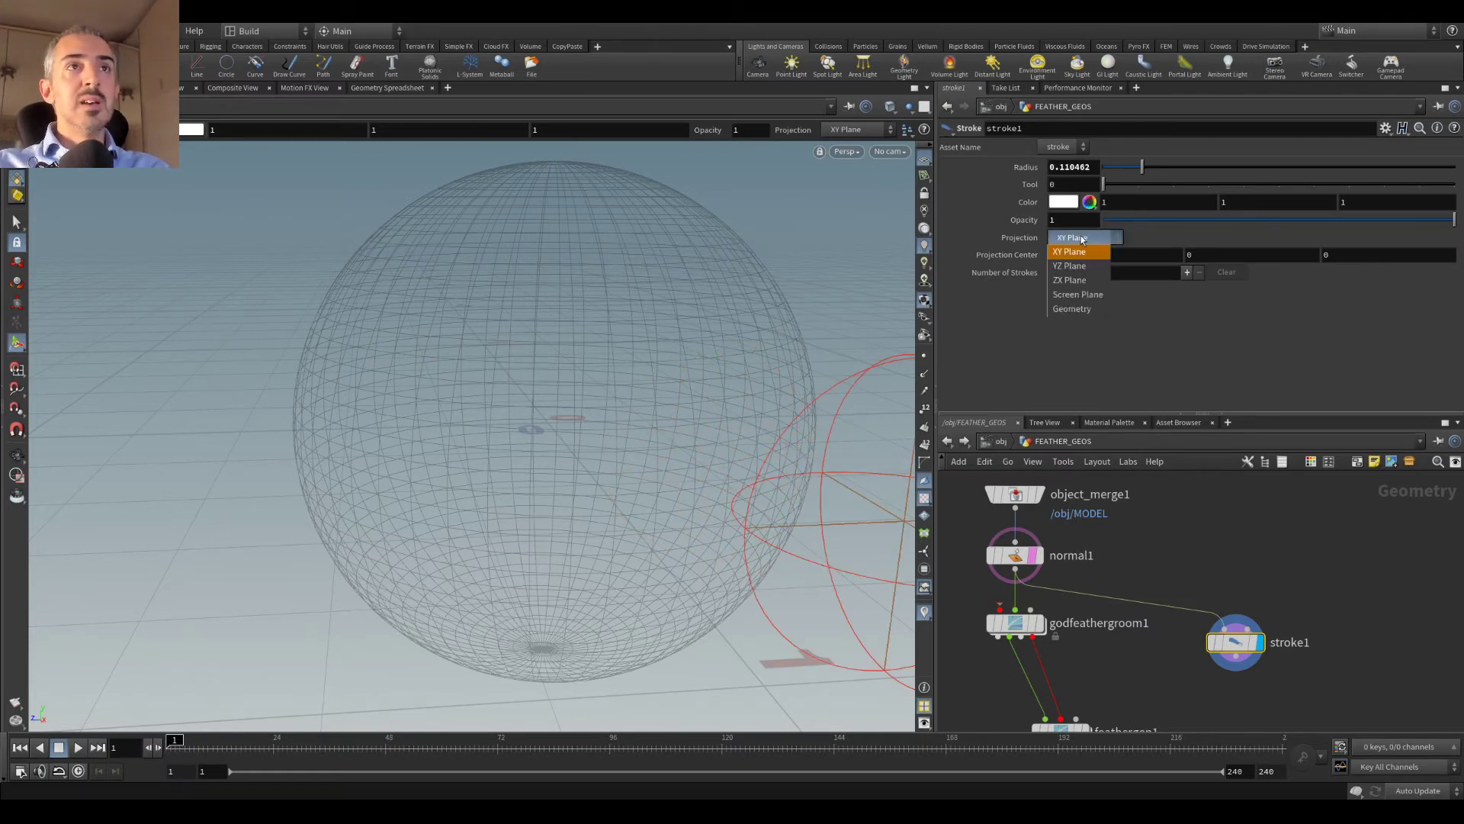
{"action": "left_click", "coordinate": [1083, 309]}
{"action": "scroll", "coordinate": [399, 383], "scroll_direction": "down", "scroll_amount": 6}
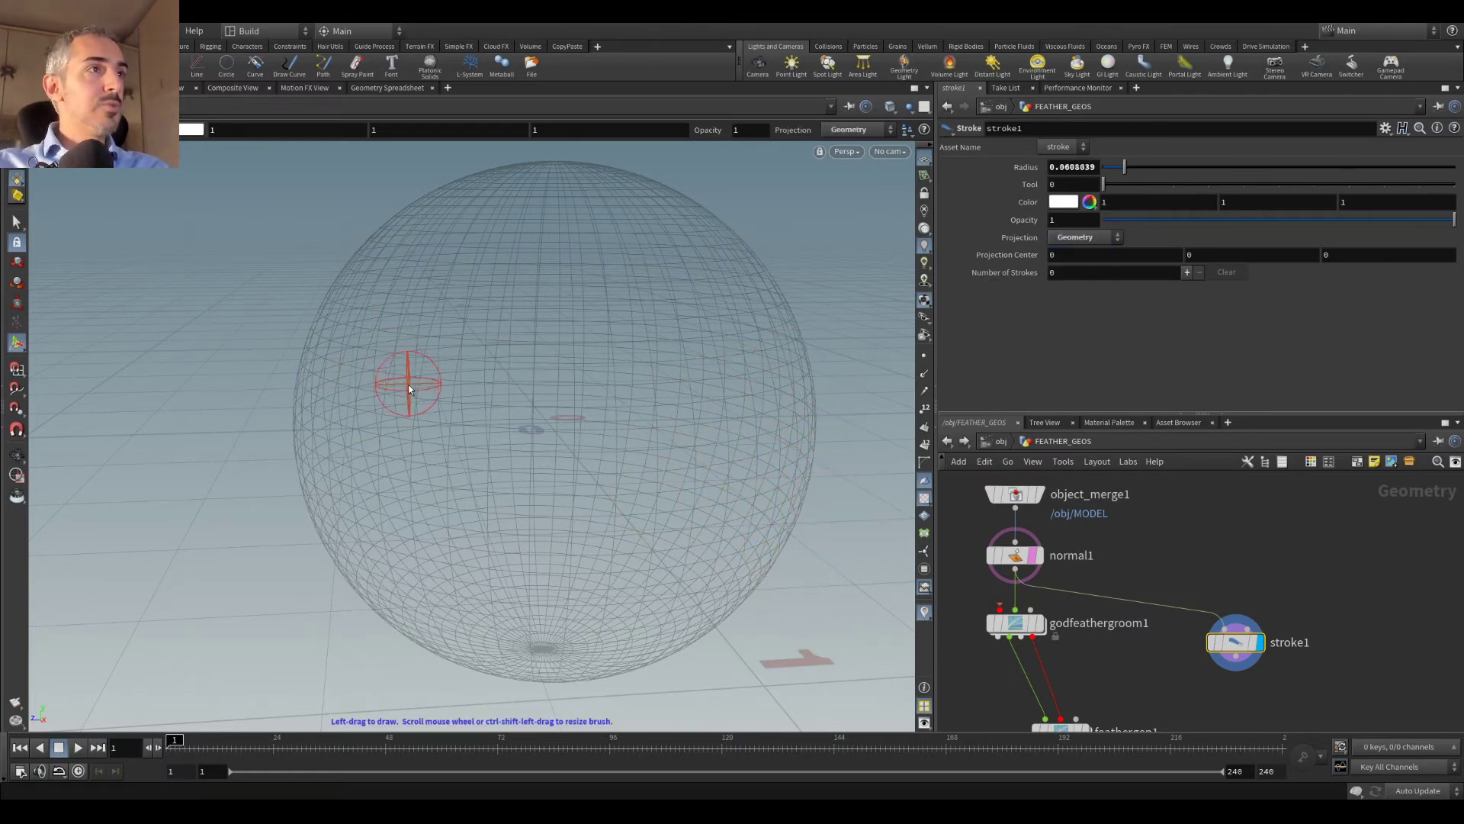
{"action": "left_click_drag", "start_coordinate": [412, 389], "coordinate": [730, 412]}
{"action": "key", "text": "Escape"}
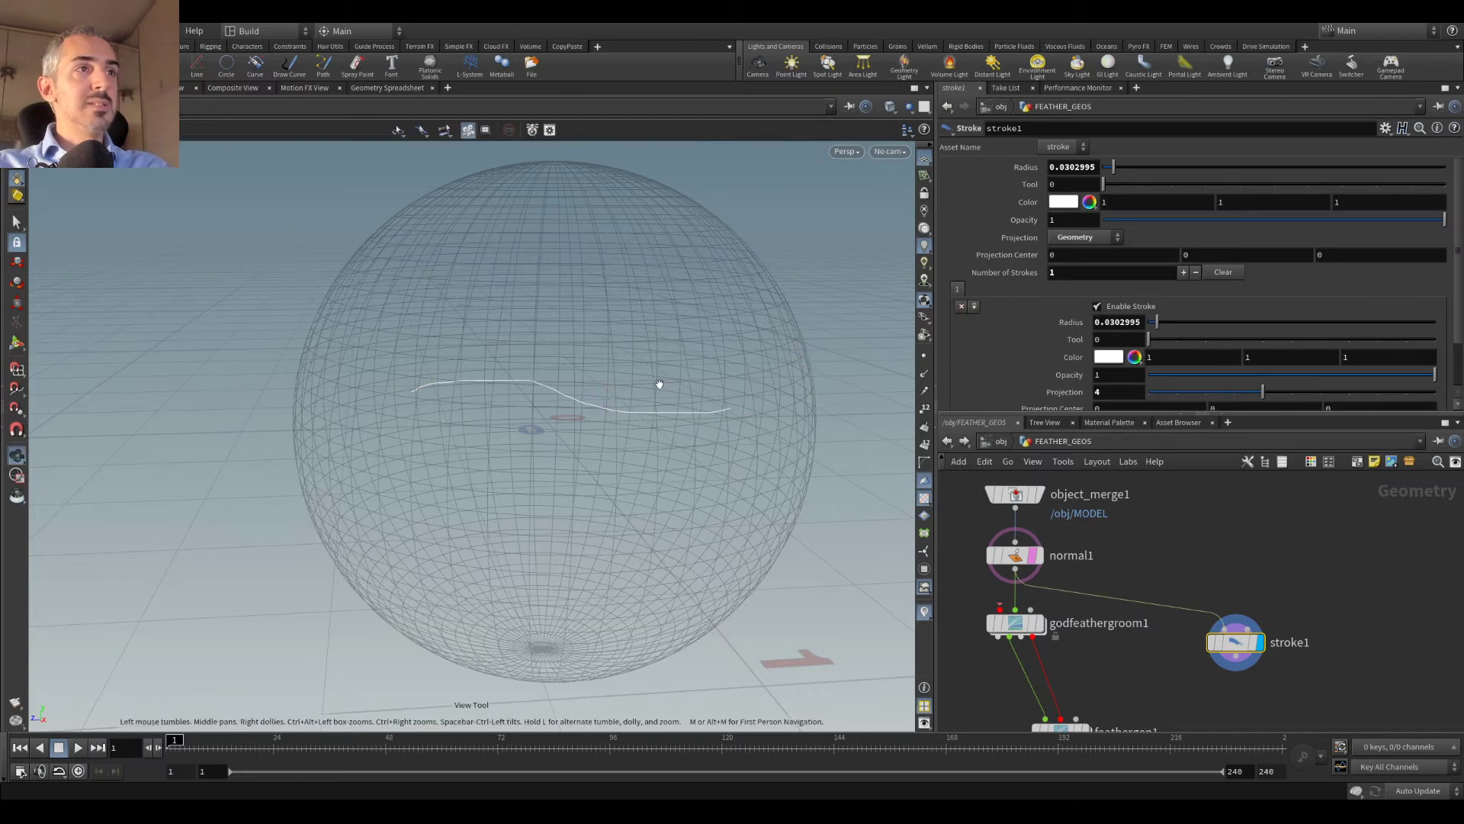
Step: Turn on point display in the viewport to show the points along the drawn stroke
{"action": "scroll", "coordinate": [1248, 652], "scroll_direction": "down", "scroll_amount": 3}
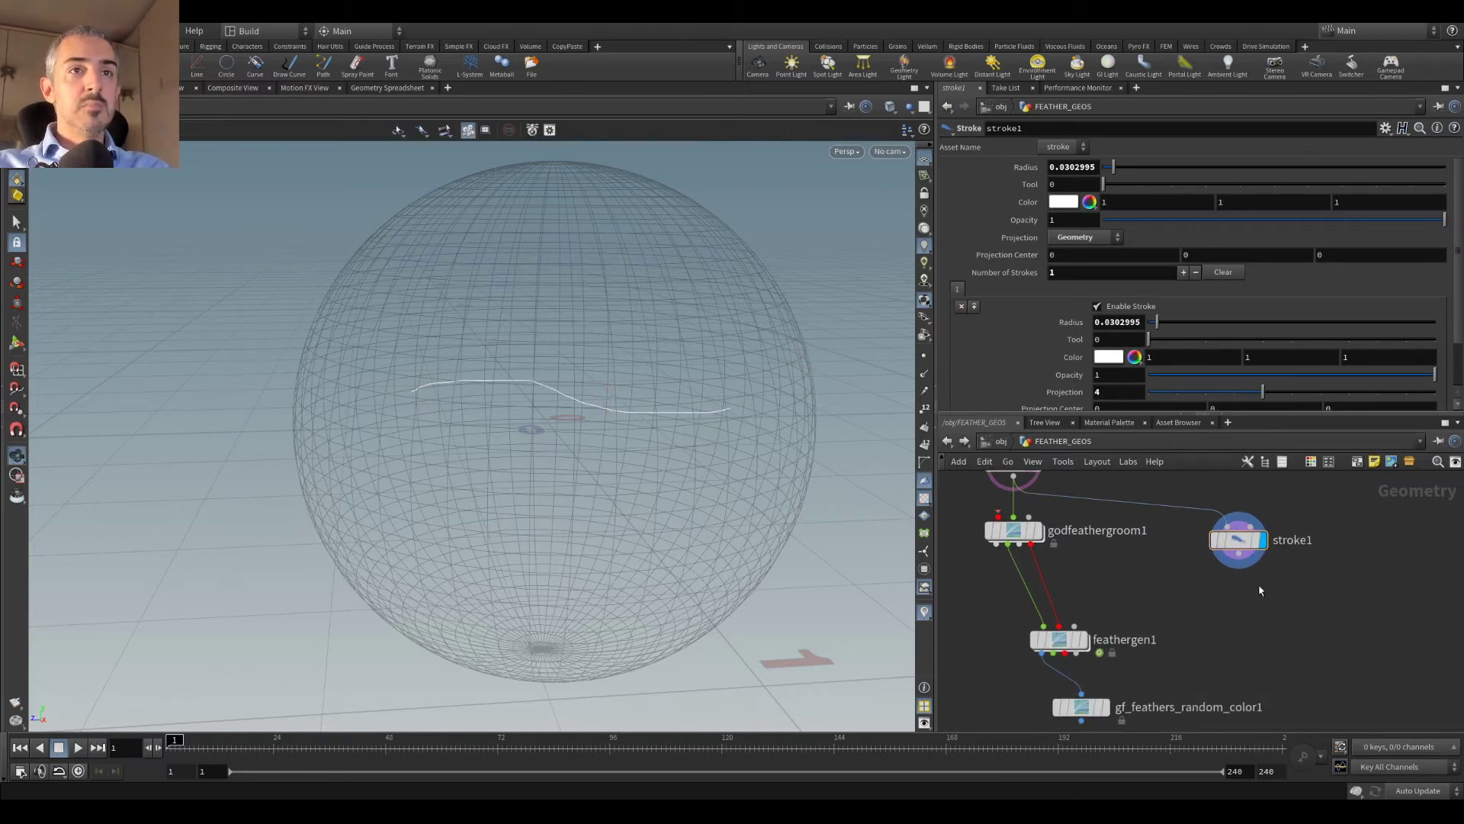
{"action": "left_click", "coordinate": [925, 357]}
{"action": "scroll", "coordinate": [877, 396], "scroll_direction": "up", "scroll_amount": 3}
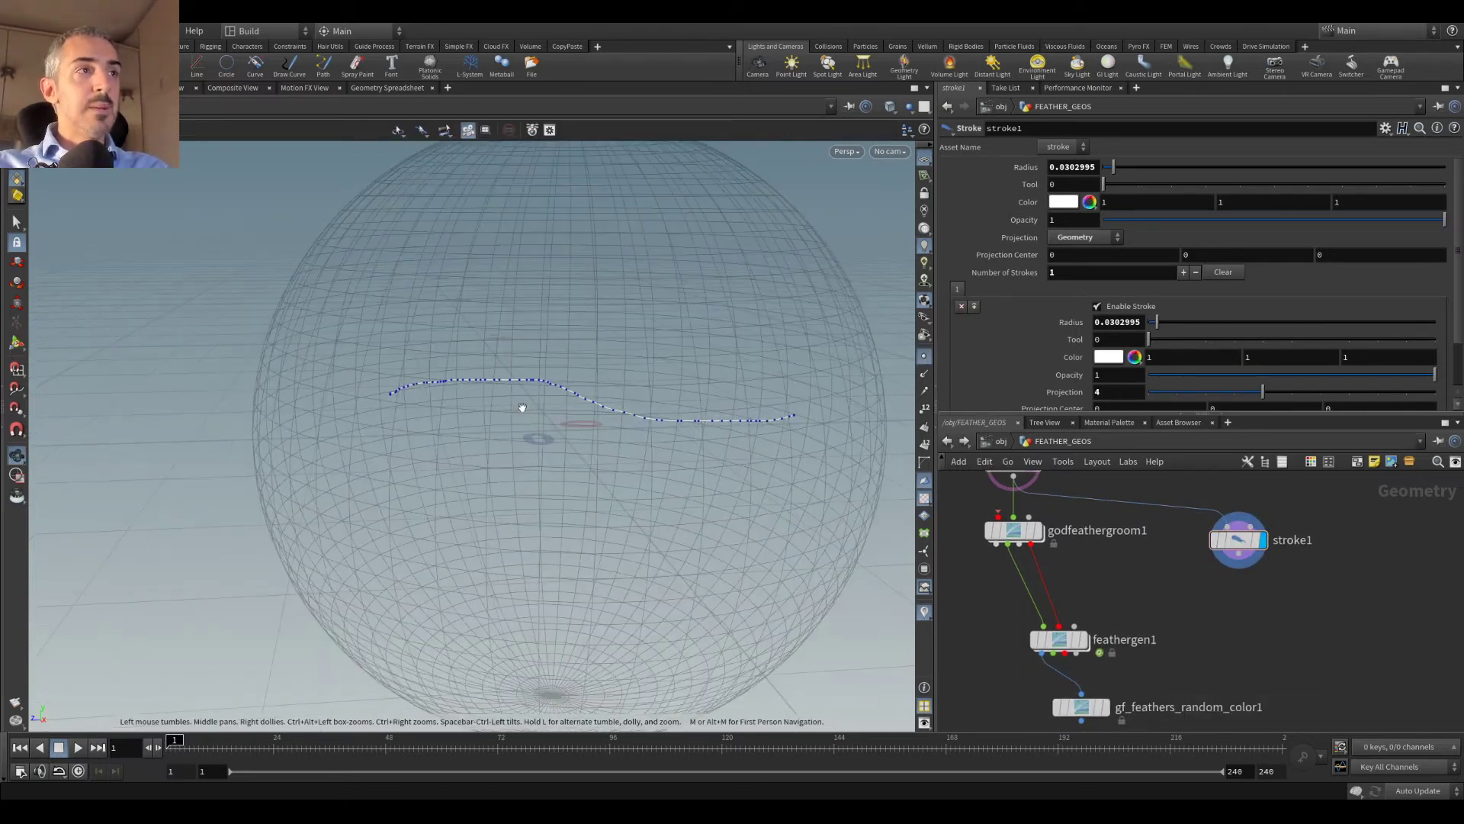
Step: Add a Resample node below stroke1, connected to its output, and set the display flag on it
{"action": "key", "text": "Tab"}
{"action": "type", "text": "resa"}
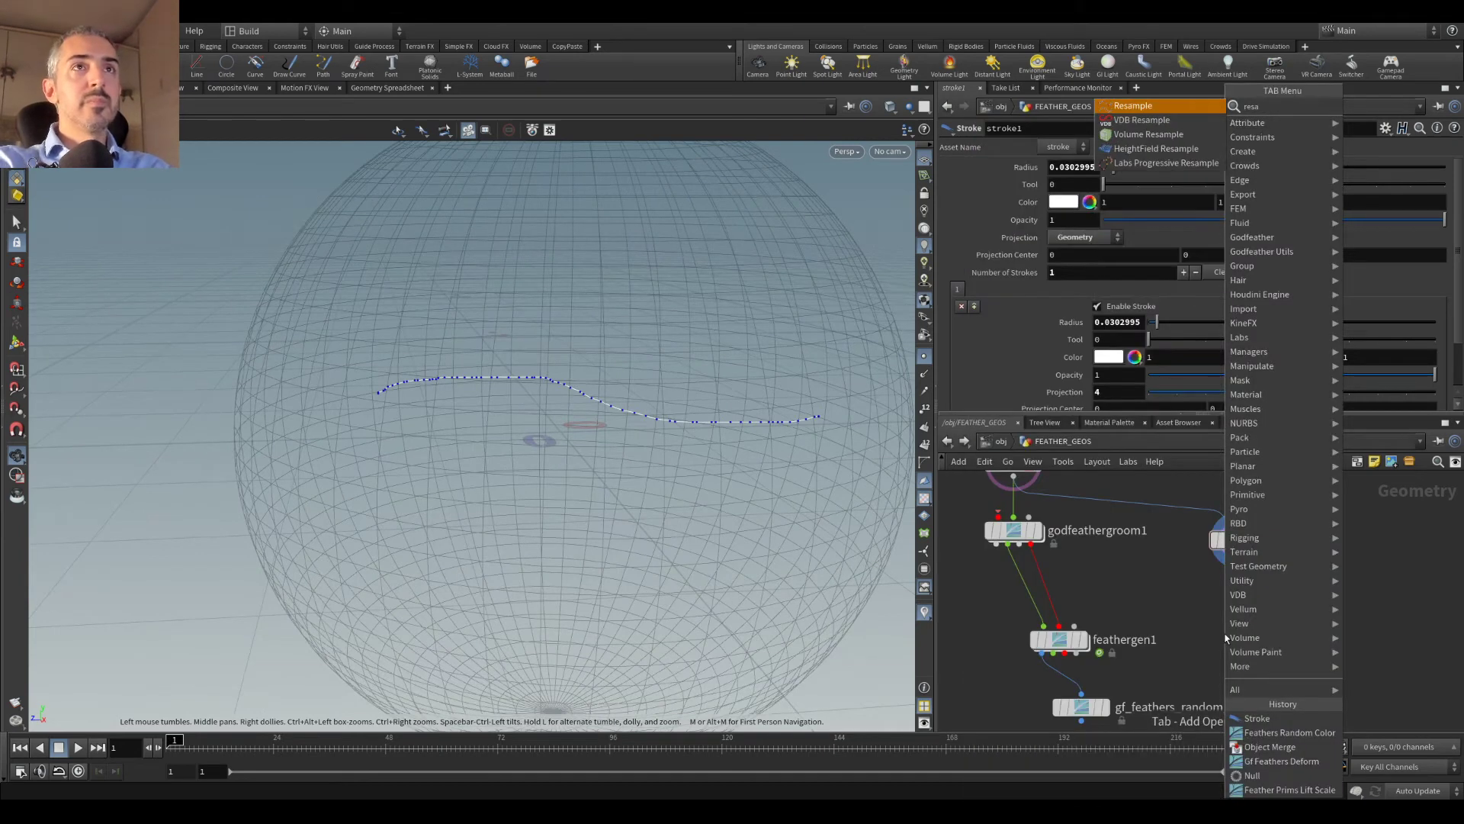
{"action": "key", "text": "Return"}
{"action": "left_click", "coordinate": [1258, 600]}
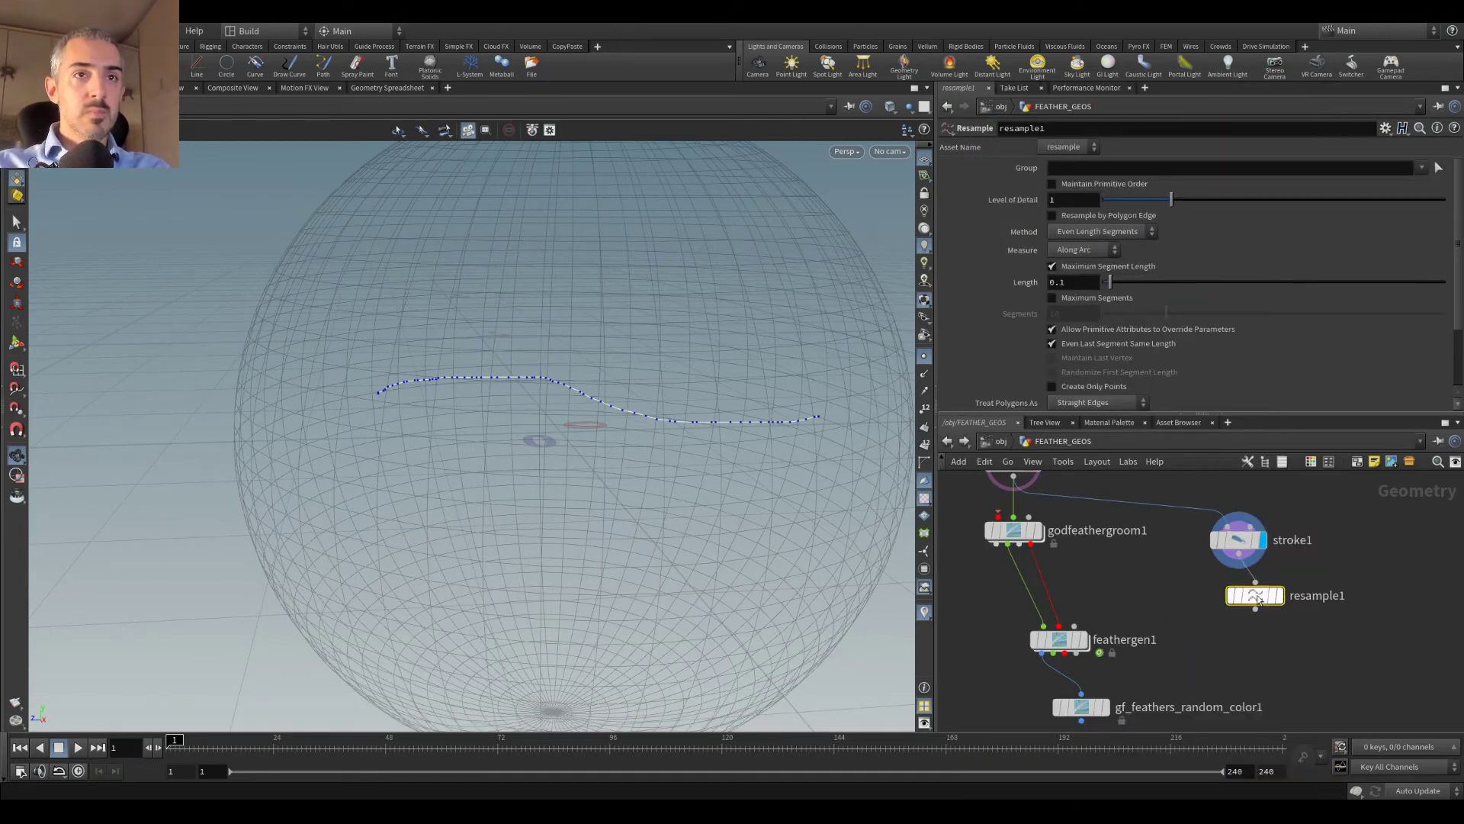
{"action": "left_click", "coordinate": [1279, 595]}
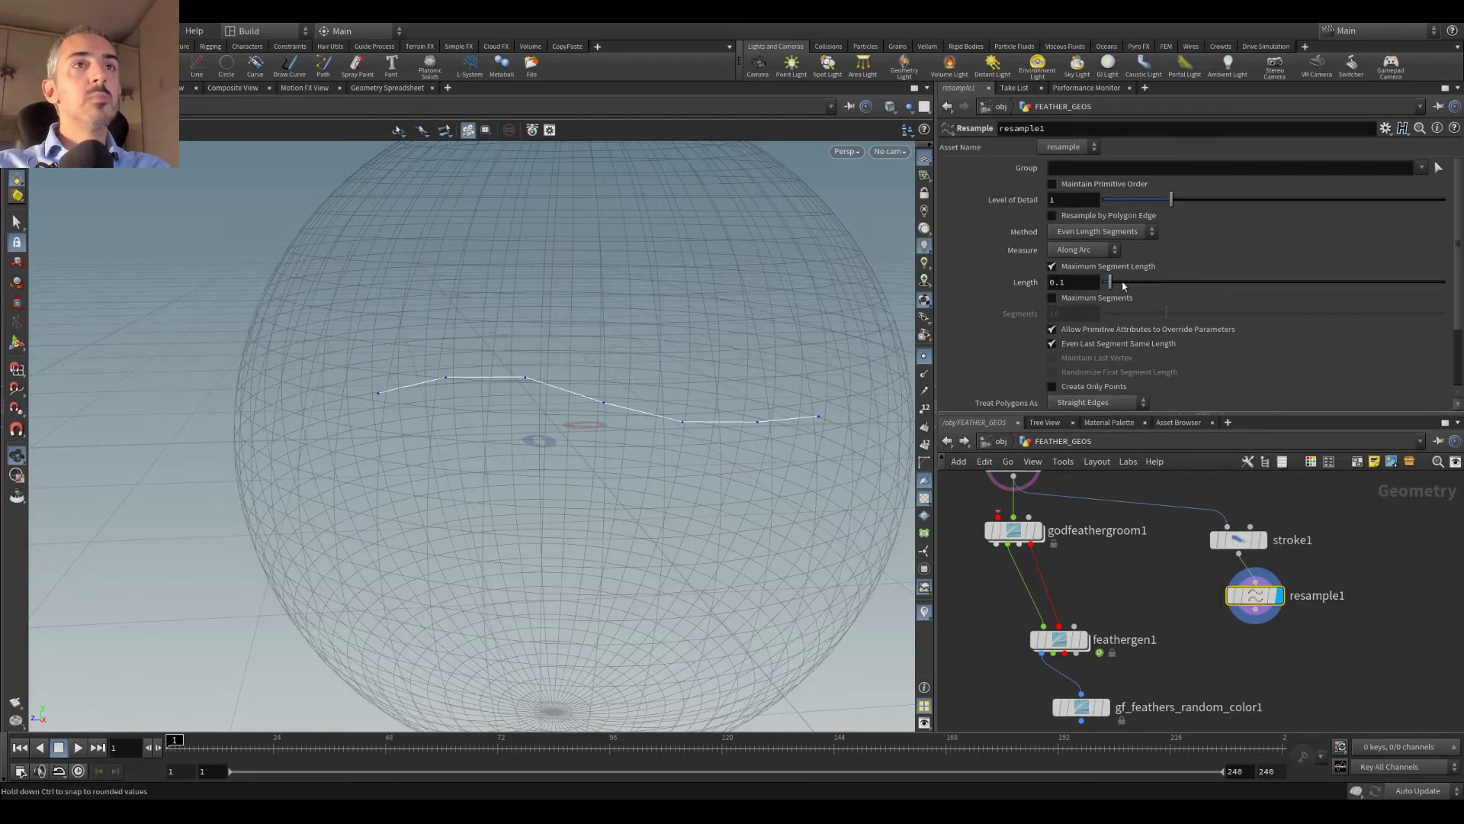
Step: Limit resample1 by Maximum Segments with 13 segments in place of Maximum Segment Length
{"action": "left_click_drag", "start_coordinate": [1107, 287], "coordinate": [1173, 315]}
{"action": "left_click", "coordinate": [1102, 266]}
{"action": "left_click", "coordinate": [1103, 297]}
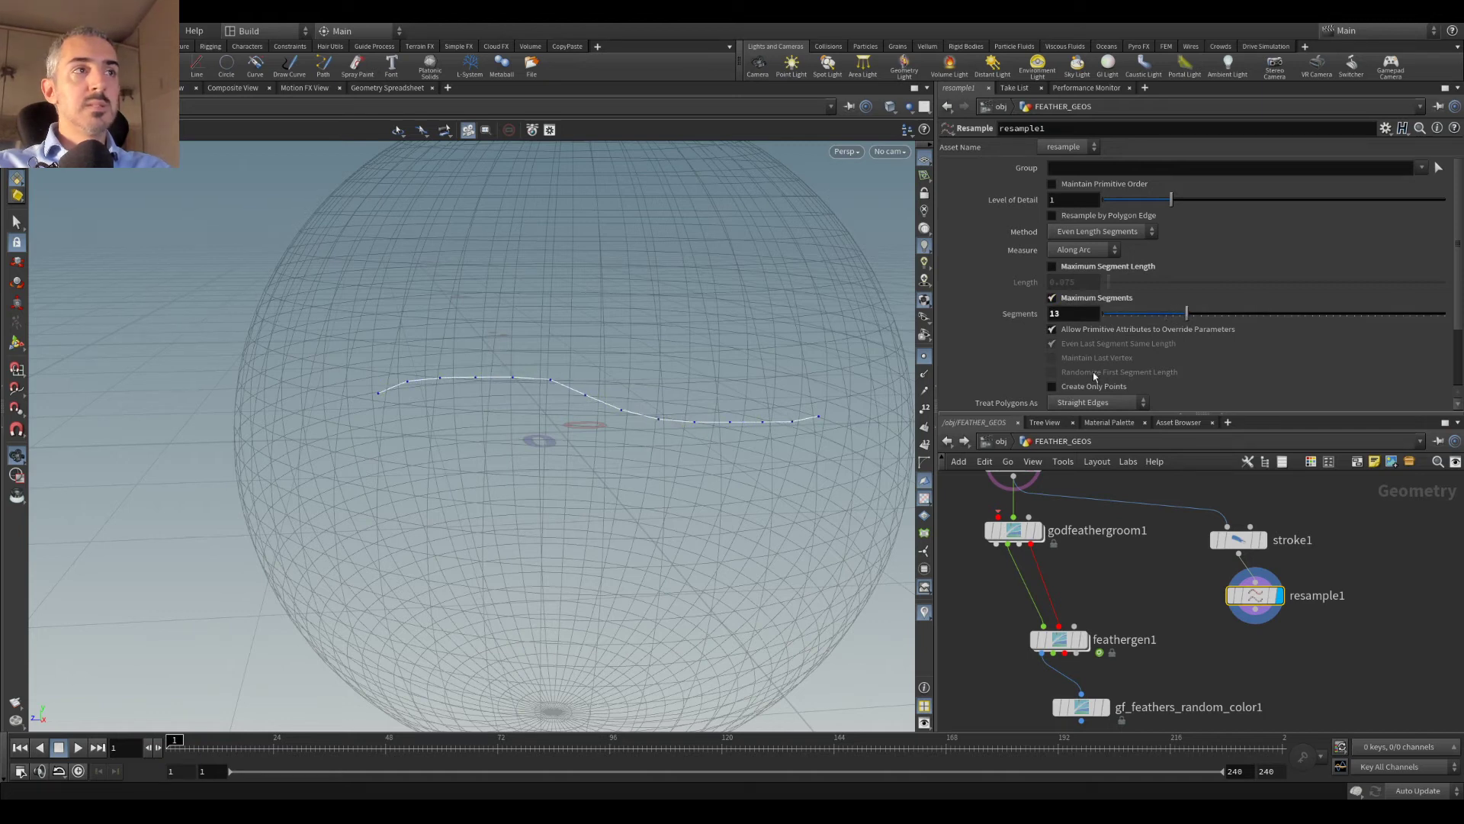
Step: Add an Extract All Points node below resample1, connect it to resample1's output and display it
{"action": "middle_click_drag", "start_coordinate": [1265, 666], "coordinate": [1276, 607]}
{"action": "key", "text": "Tab"}
{"action": "type", "text": "extr"}
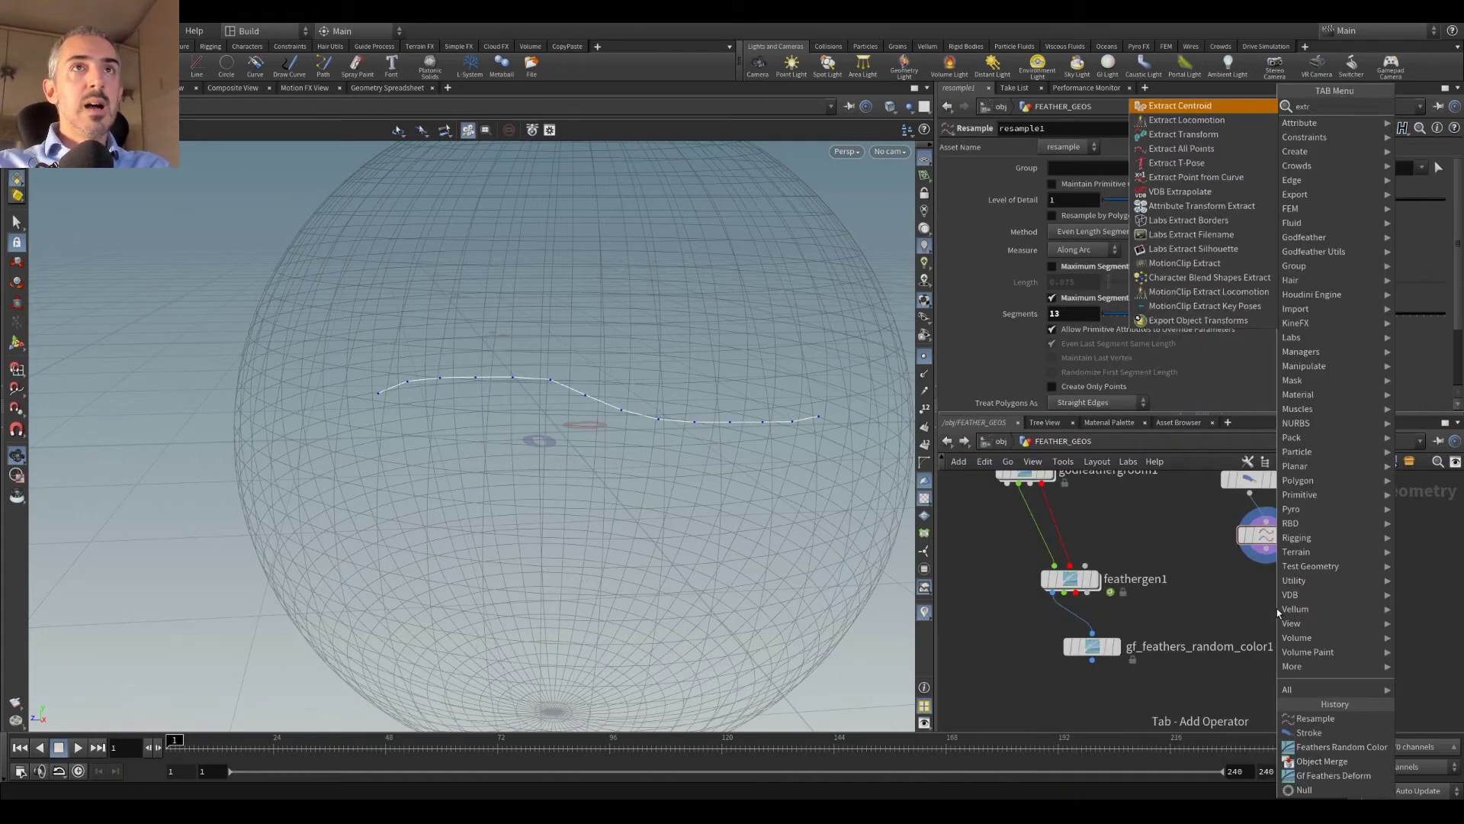
{"action": "left_click", "coordinate": [1181, 149]}
{"action": "left_click", "coordinate": [1277, 592]}
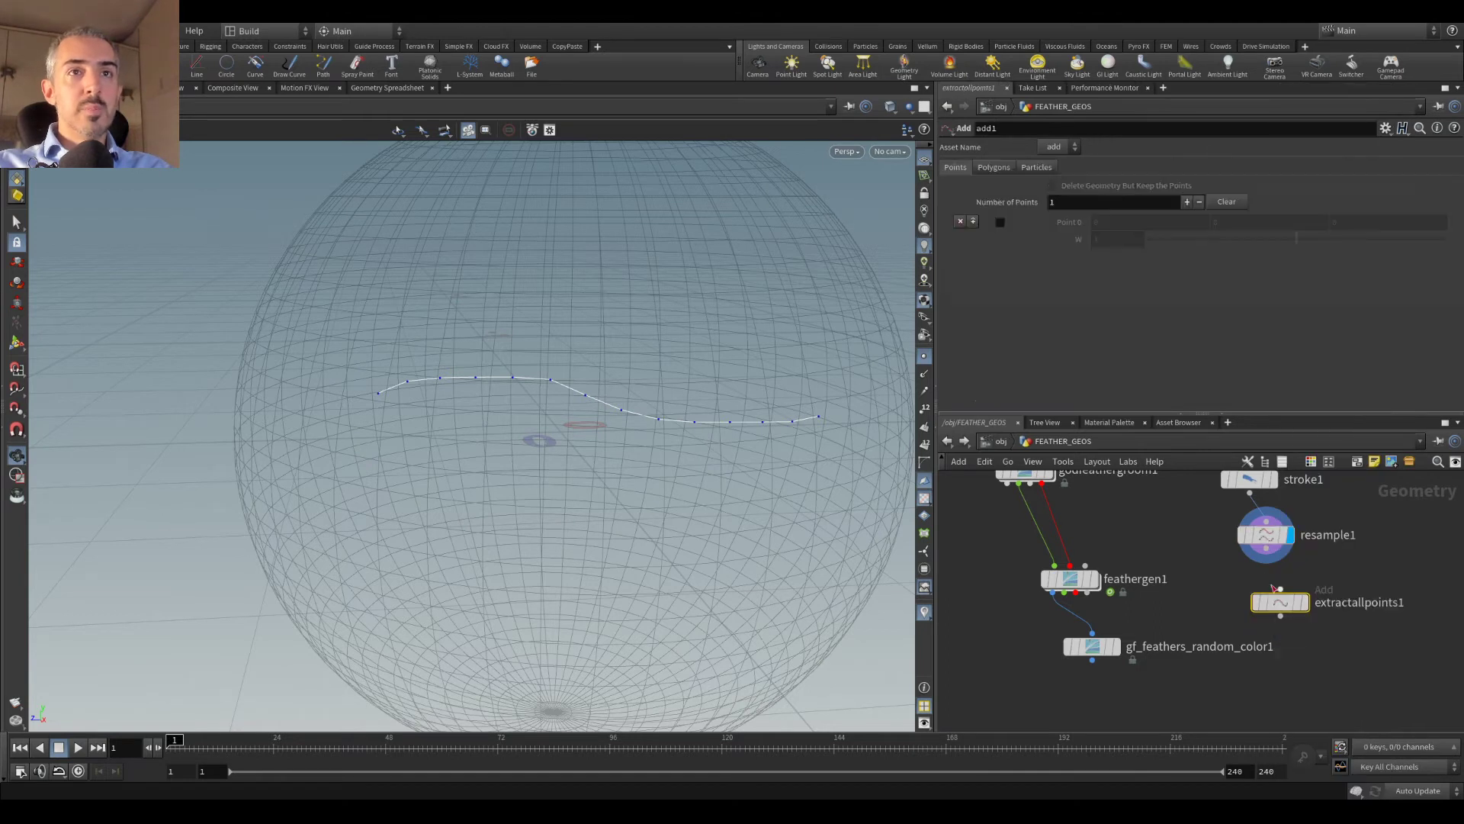
{"action": "left_click", "coordinate": [1305, 602]}
{"action": "left_click_drag", "start_coordinate": [1286, 603], "coordinate": [1297, 579]}
Step: Connect extractallpoints1 to feathergen1's third input, display feathergen1 and enable Use external points
{"action": "left_click_drag", "start_coordinate": [1092, 646], "coordinate": [1060, 706]}
{"action": "left_click_drag", "start_coordinate": [1070, 579], "coordinate": [1060, 639]}
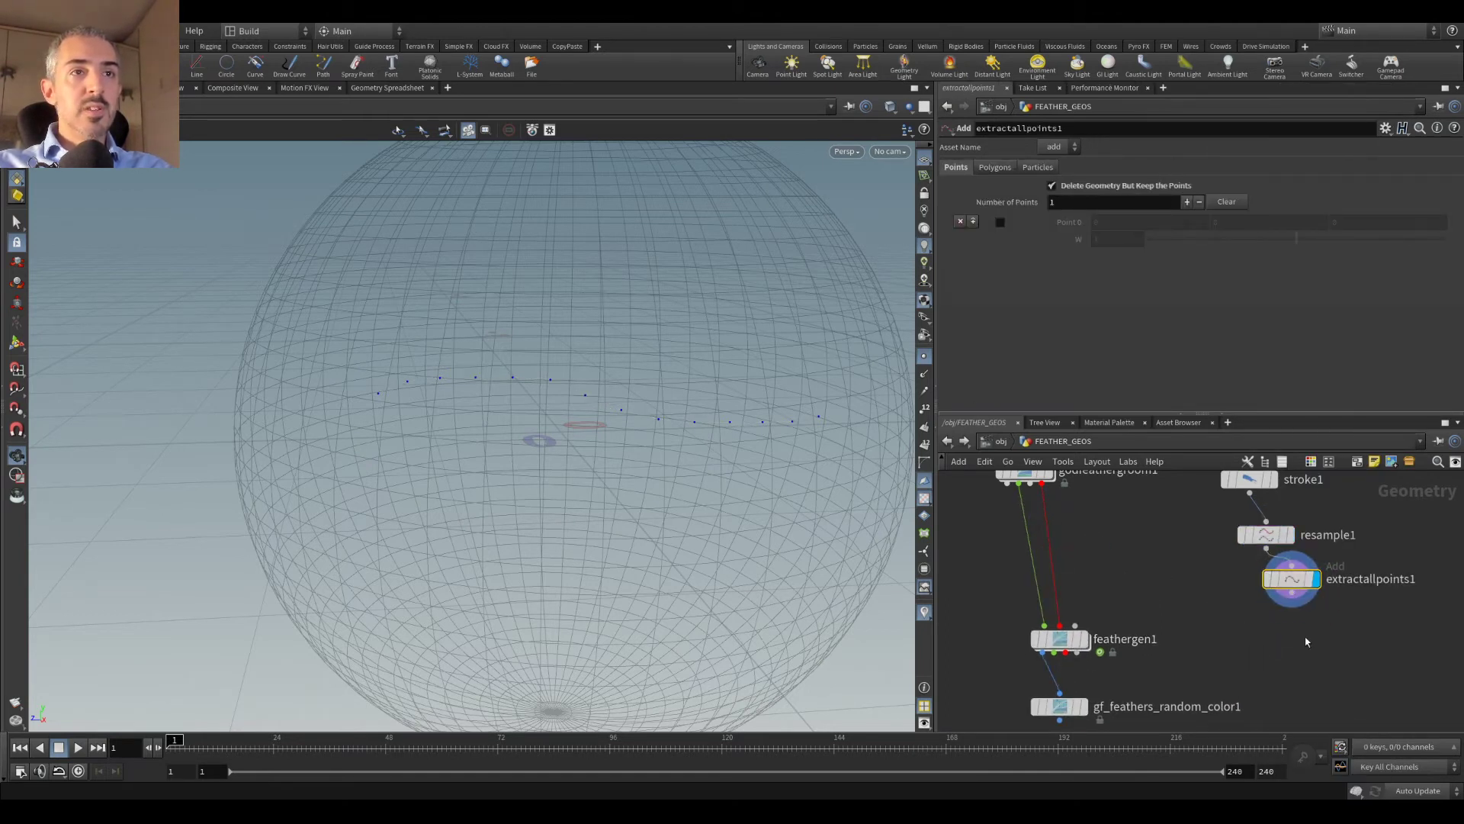
{"action": "left_click_drag", "start_coordinate": [1295, 606], "coordinate": [1075, 625]}
{"action": "left_click", "coordinate": [1085, 639]}
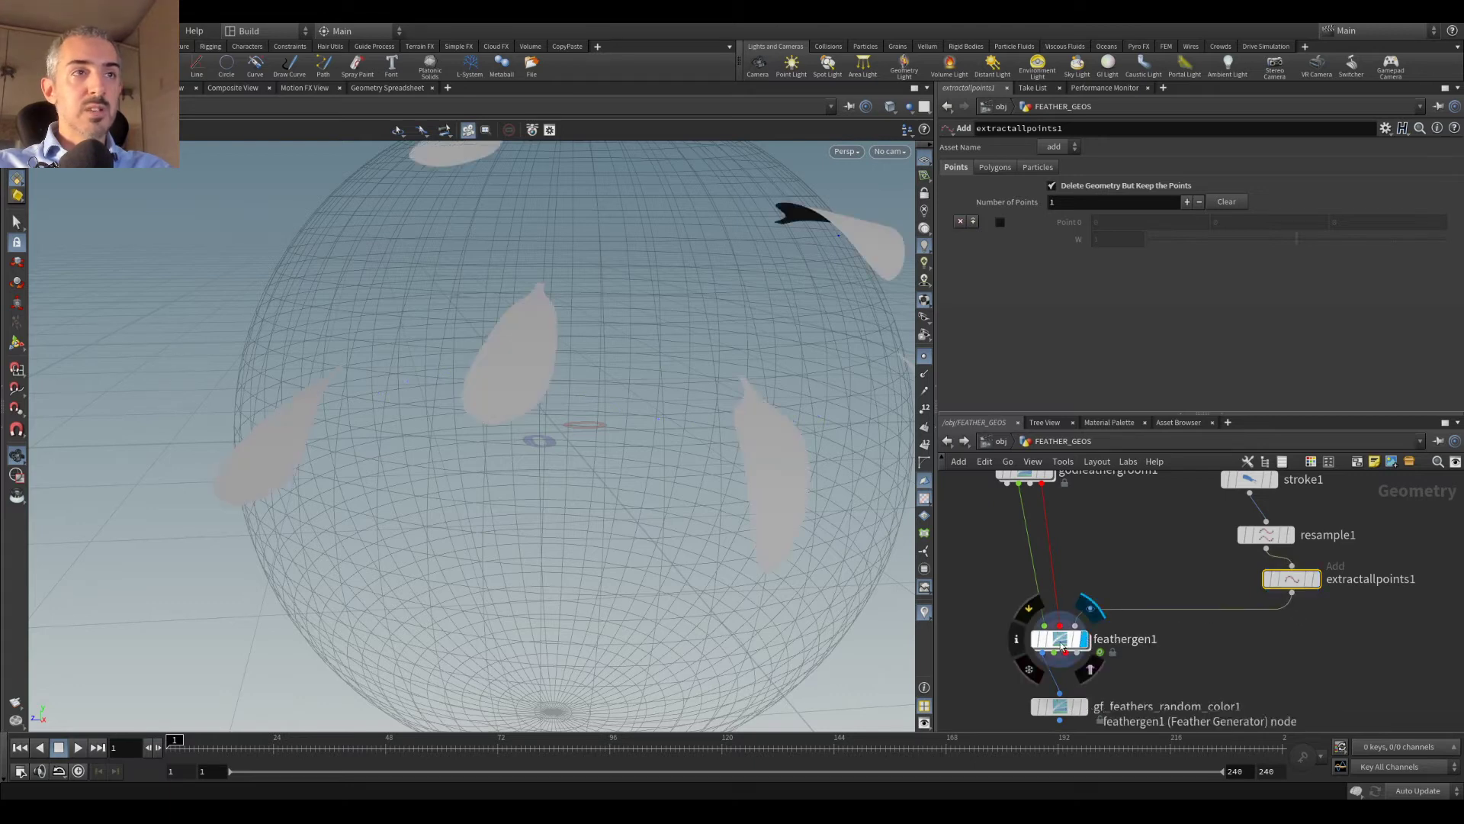
{"action": "left_click", "coordinate": [1062, 644]}
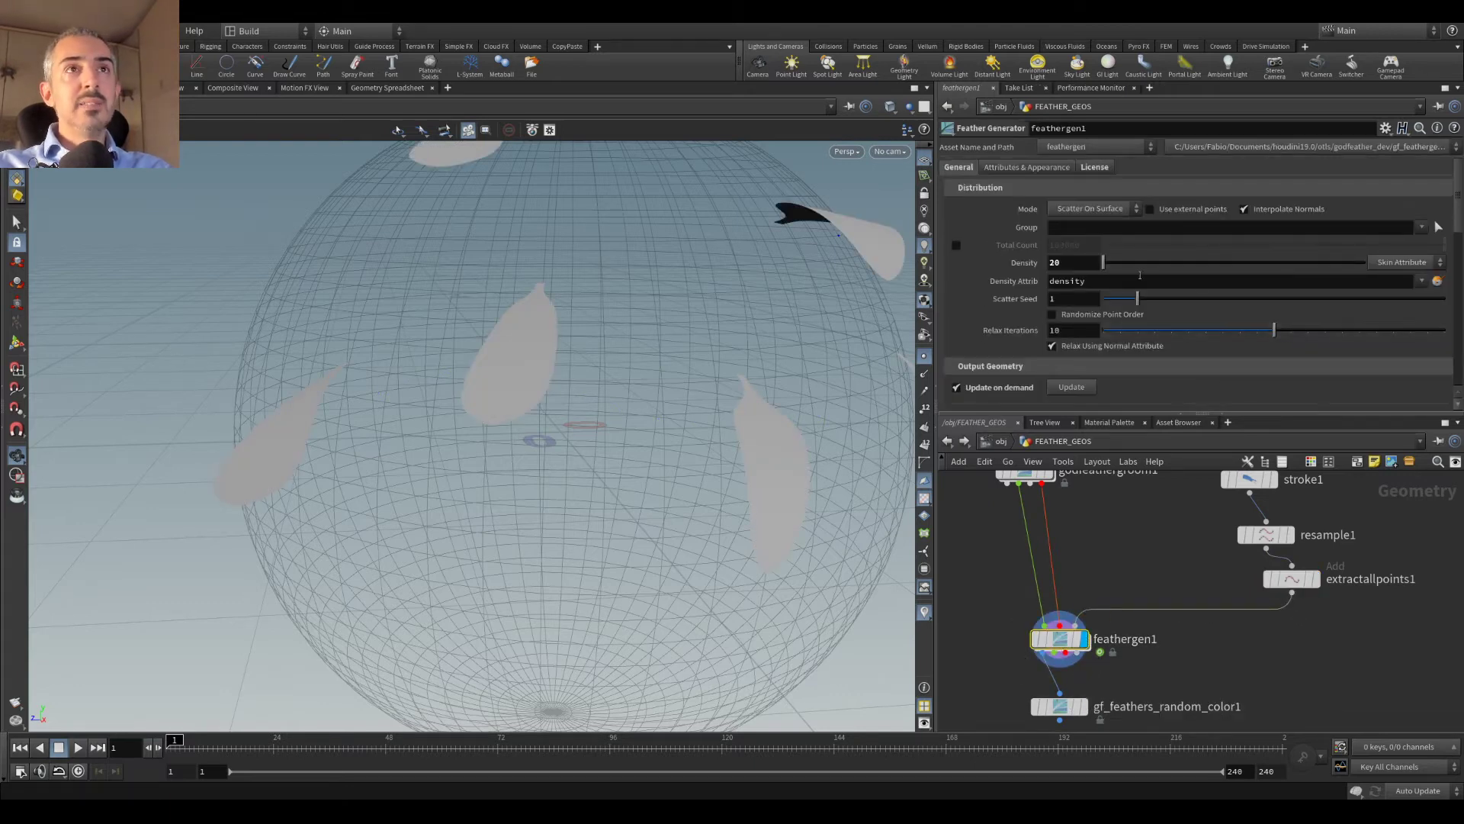
{"action": "left_click", "coordinate": [1173, 212]}
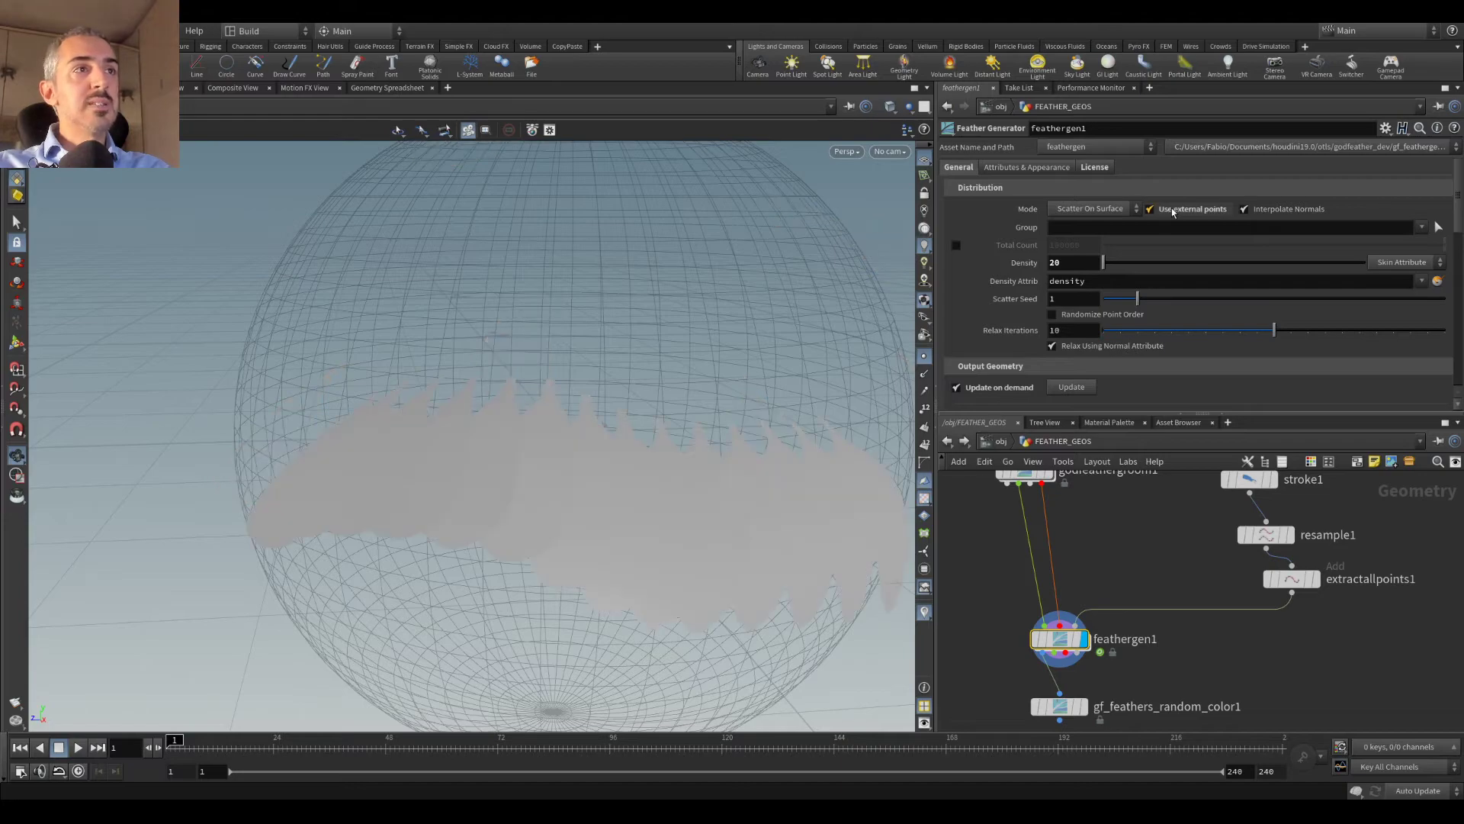
Step: Switch the viewport to wireframe and examine the feathers generated along the stroke
{"action": "key", "text": "w"}
{"action": "mouse_move", "coordinate": [693, 412]}
{"action": "left_mouse_down"}
{"action": "mouse_move", "coordinate": [671, 342]}
{"action": "mouse_move", "coordinate": [598, 333]}
{"action": "mouse_move", "coordinate": [572, 340]}
{"action": "mouse_move", "coordinate": [569, 396]}
{"action": "mouse_move", "coordinate": [603, 434]}
{"action": "left_mouse_up"}
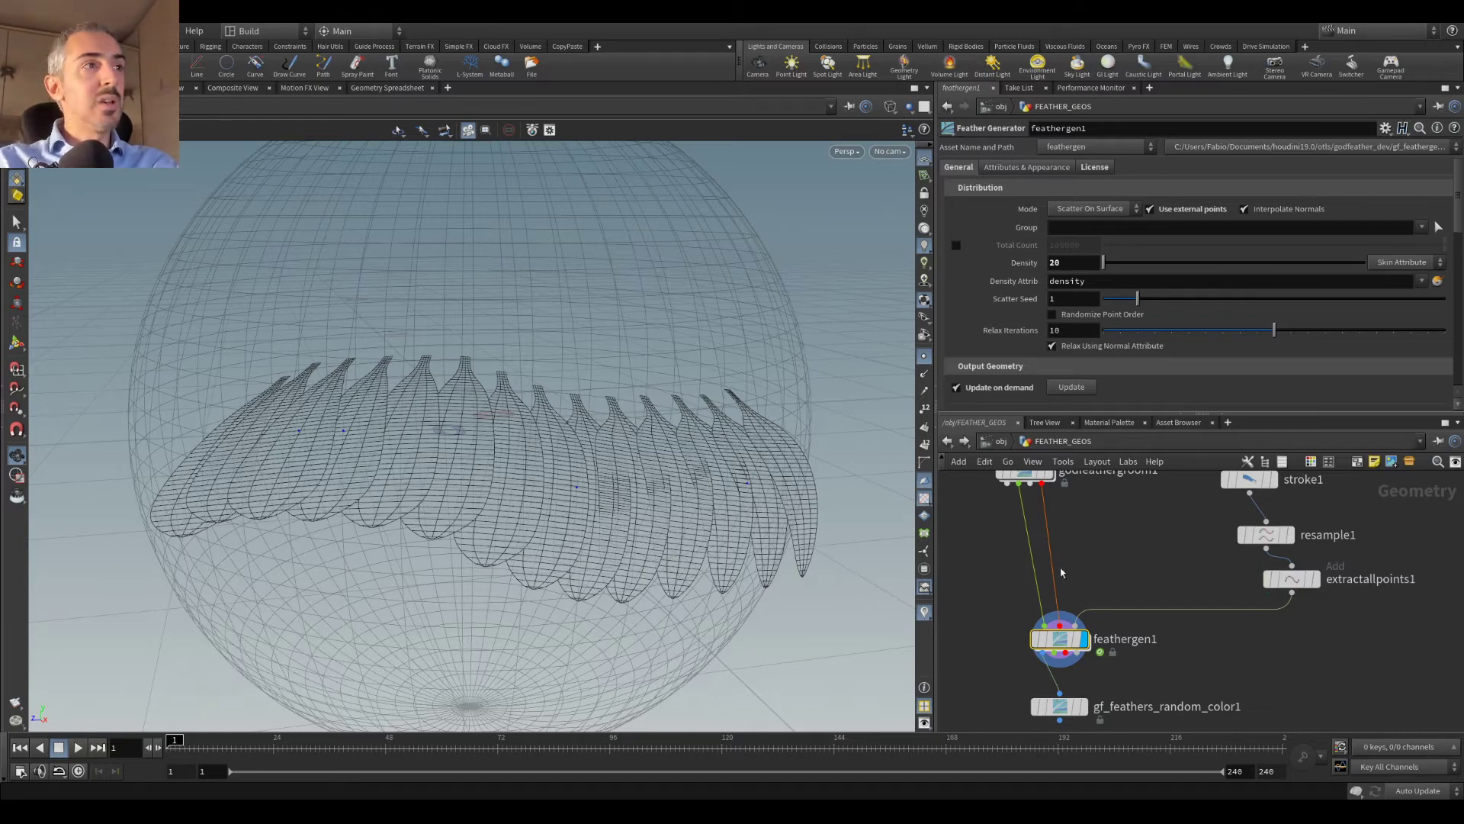
{"action": "left_click_drag", "start_coordinate": [418, 405], "coordinate": [464, 420]}
Step: Display godfeathergroom1 with all guides shown on the sphere and review its guide settings
{"action": "middle_click_drag", "start_coordinate": [1148, 526], "coordinate": [1131, 592]}
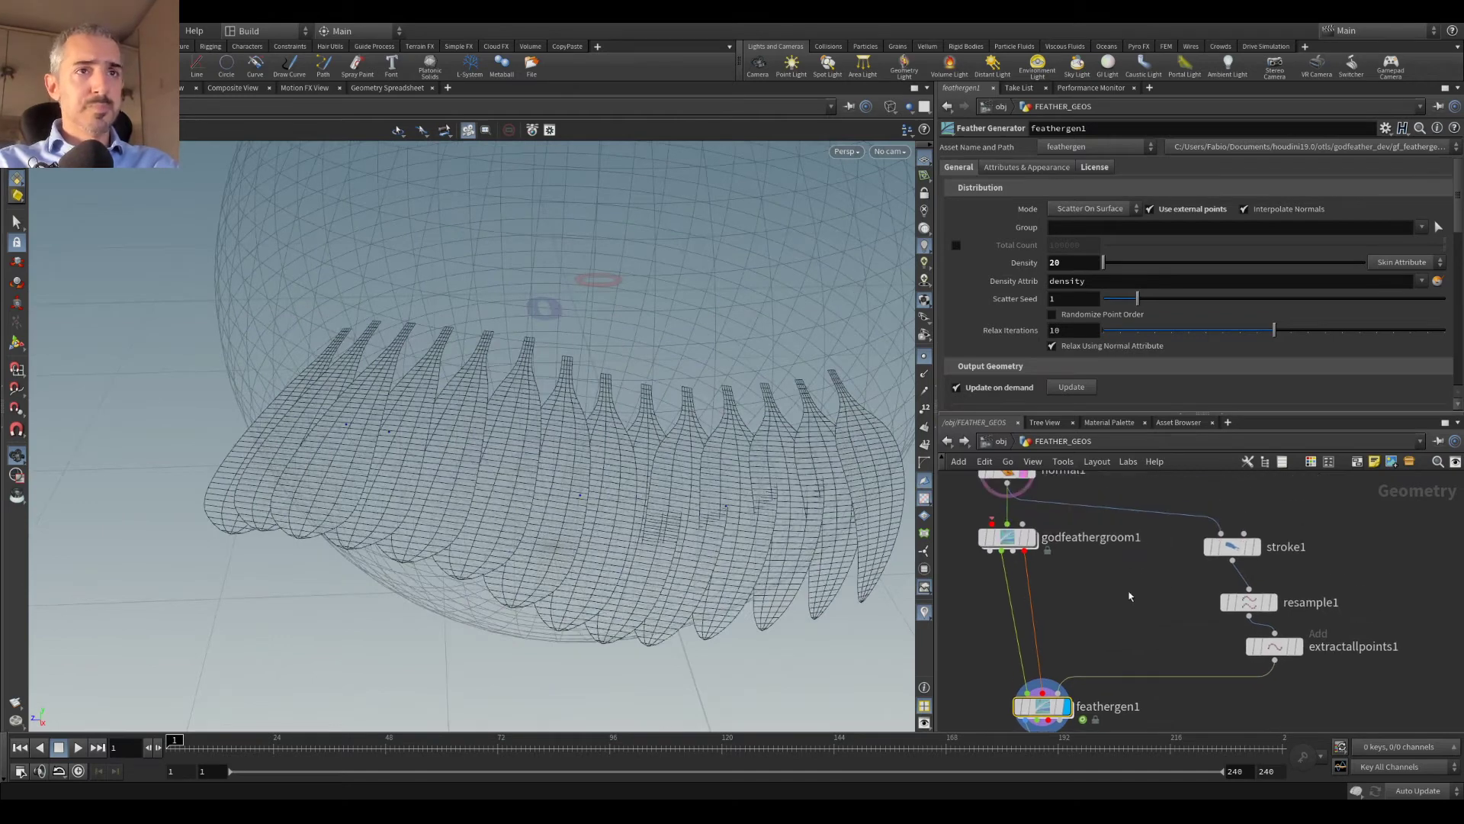
{"action": "key", "text": "r"}
{"action": "left_click", "coordinate": [1011, 538]}
{"action": "scroll", "coordinate": [565, 350], "scroll_direction": "down", "scroll_amount": 4}
{"action": "left_click_drag", "start_coordinate": [565, 350], "coordinate": [544, 391]}
{"action": "left_click", "coordinate": [1070, 308]}
{"action": "left_click", "coordinate": [1064, 372]}
{"action": "scroll", "coordinate": [1014, 339], "scroll_direction": "down", "scroll_amount": 2}
{"action": "left_click", "coordinate": [1013, 339]}
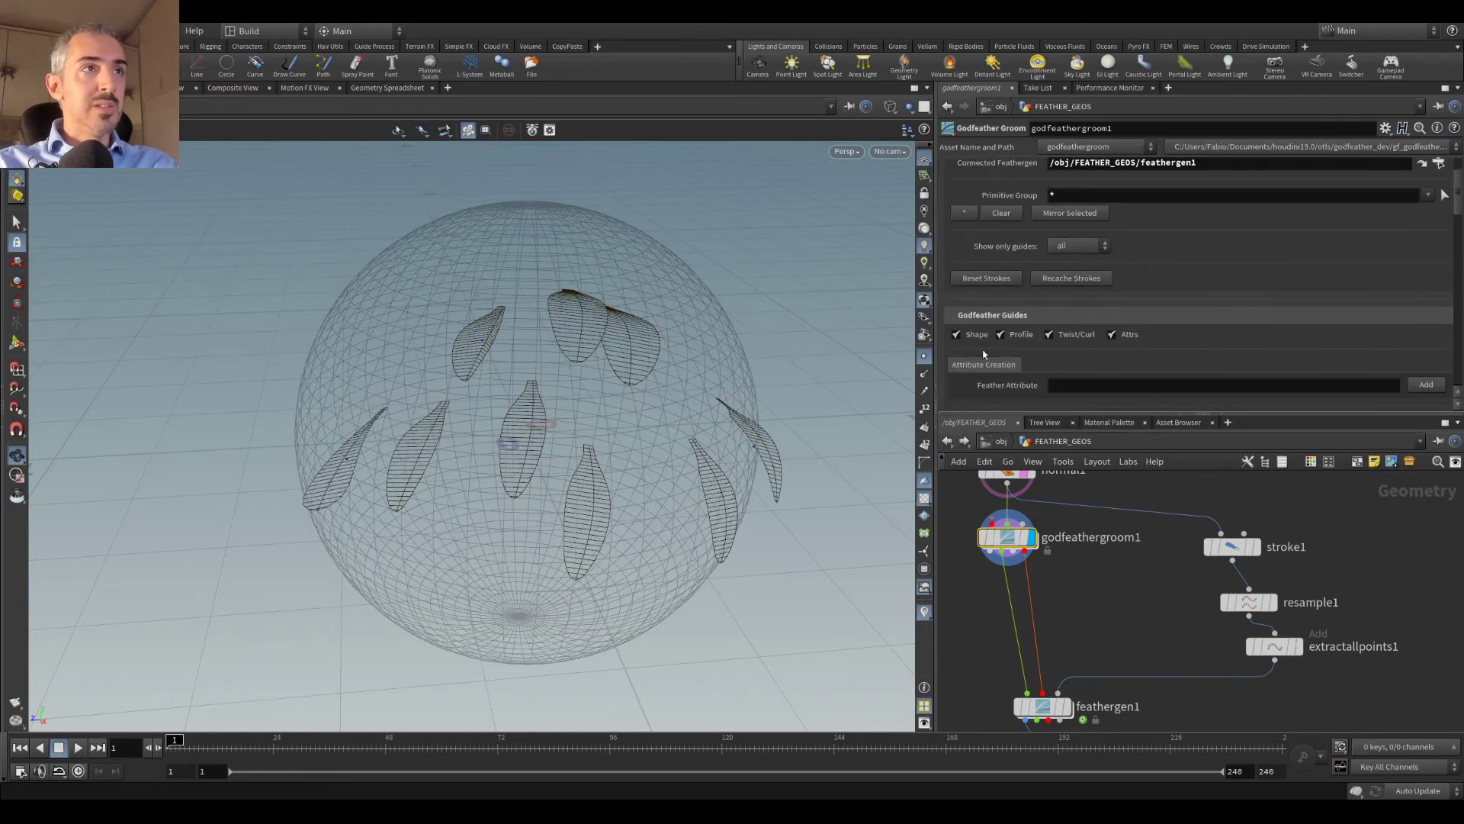
{"action": "scroll", "coordinate": [1192, 293], "scroll_direction": "up", "scroll_amount": 2}
Step: Activate the groom's viewport brush with the Cut tool and template feathergen1 for reference
{"action": "key", "text": "Return"}
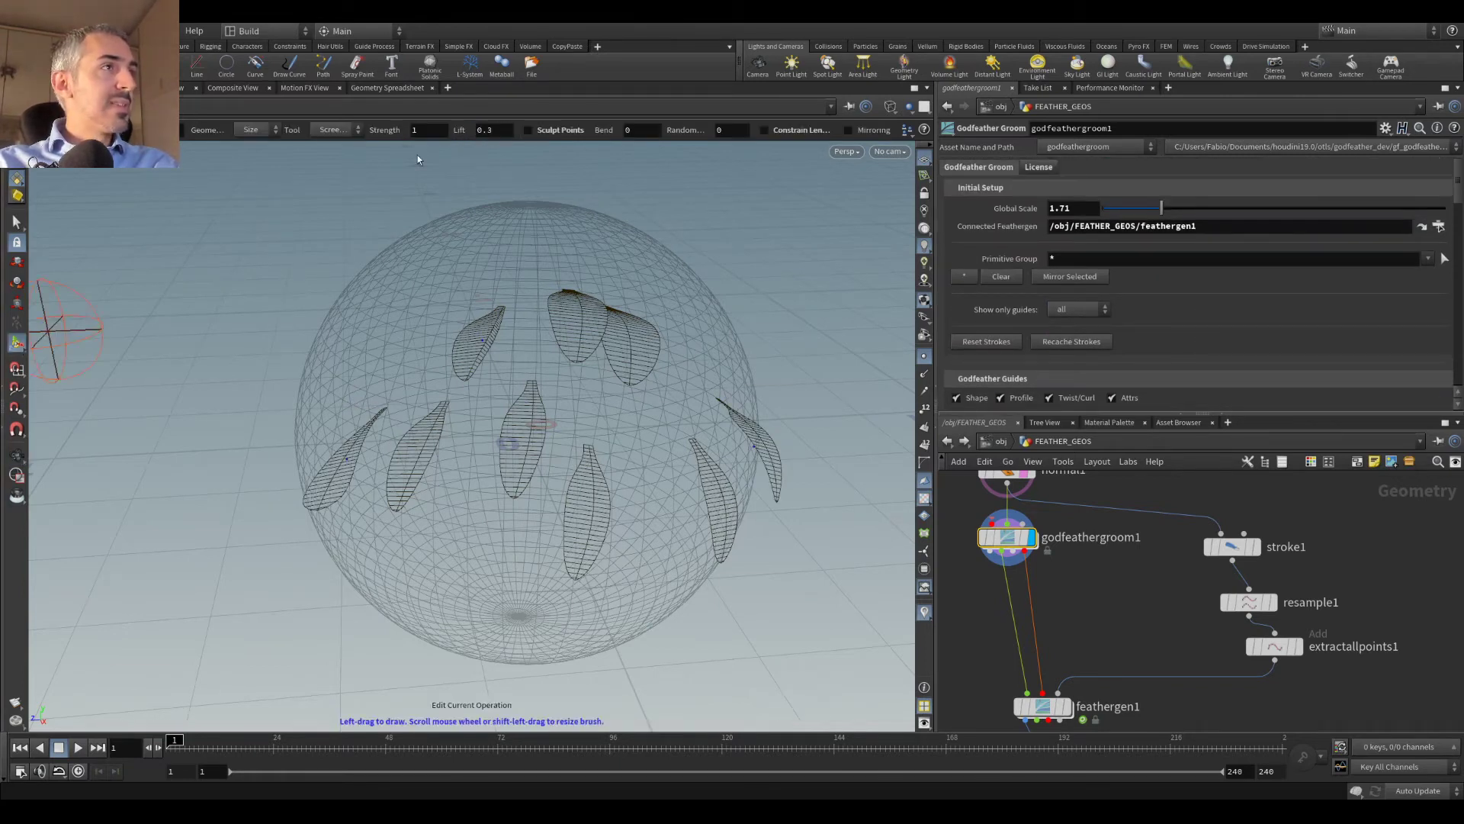
{"action": "left_click", "coordinate": [320, 131]}
{"action": "left_click", "coordinate": [343, 186]}
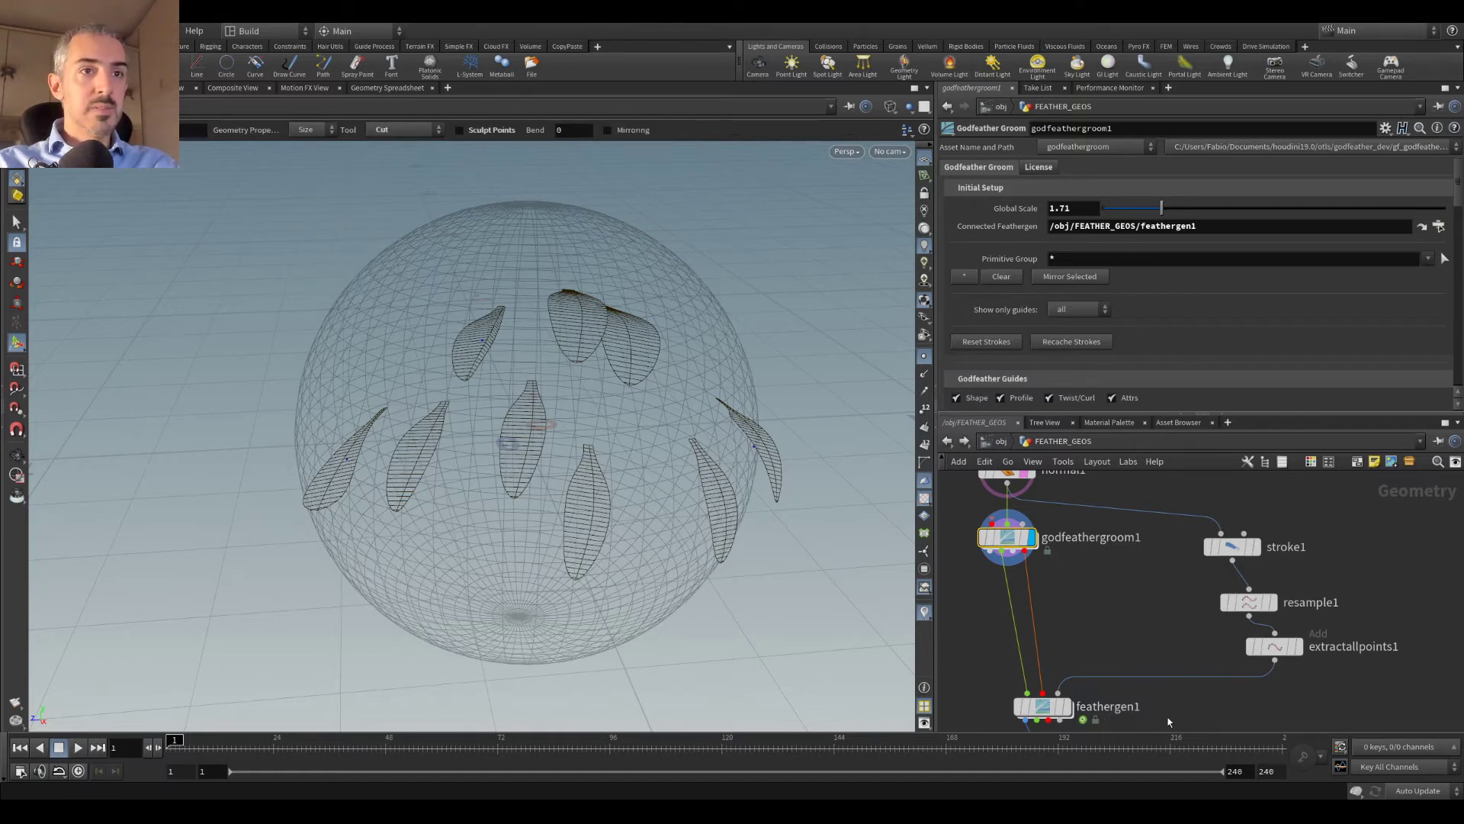
{"action": "middle_click_drag", "start_coordinate": [1168, 721], "coordinate": [1170, 605]}
{"action": "left_click", "coordinate": [1075, 620]}
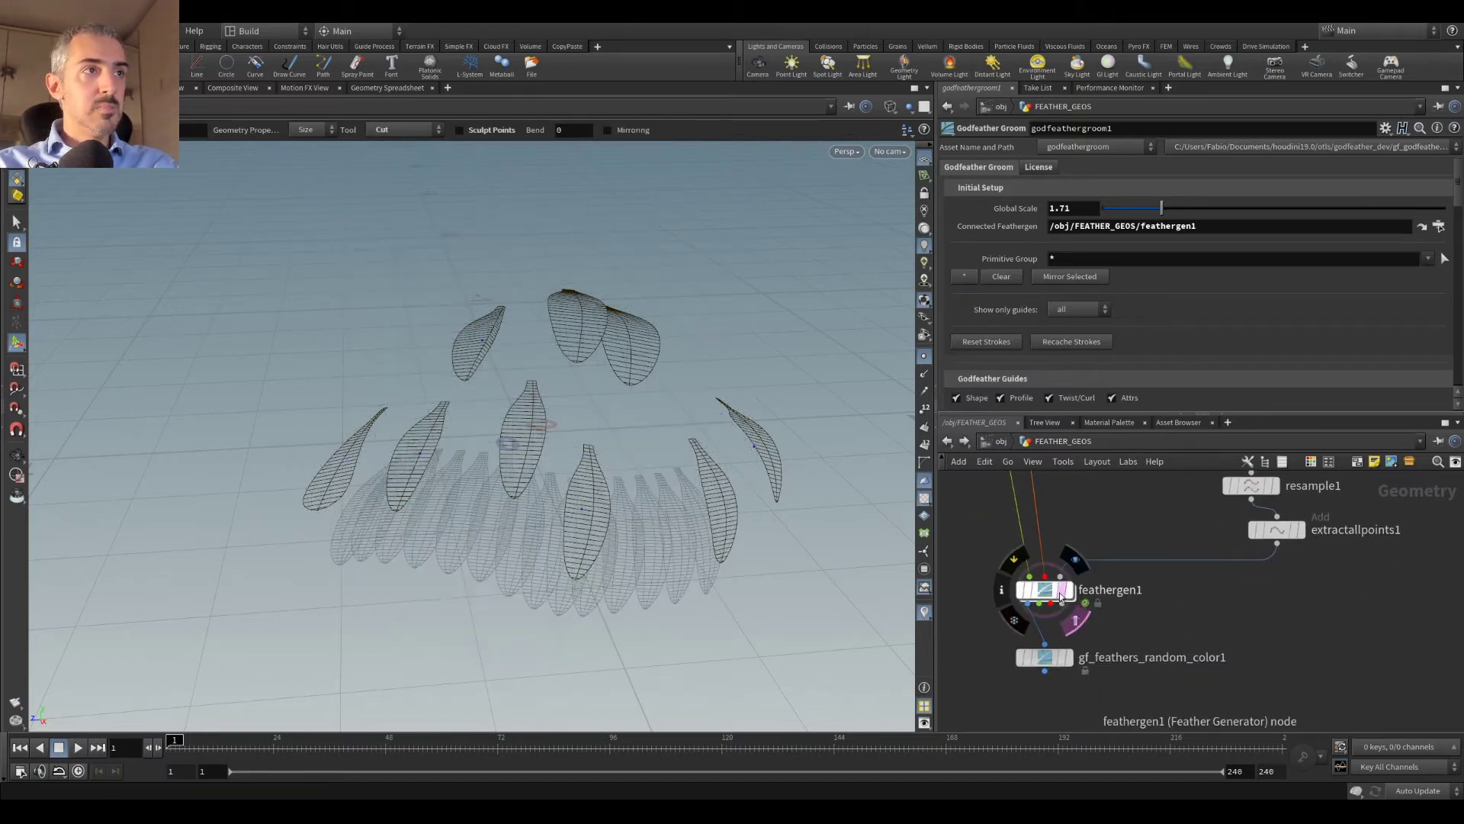
Step: Cut away all the guides except the two at the outer ends of the feather row
{"action": "key", "text": "Escape"}
{"action": "mouse_move", "coordinate": [621, 529]}
{"action": "left_mouse_down"}
{"action": "mouse_move", "coordinate": [610, 408]}
{"action": "mouse_move", "coordinate": [562, 394]}
{"action": "left_mouse_up"}
{"action": "key", "text": "Return"}
{"action": "left_click_drag", "start_coordinate": [481, 301], "coordinate": [597, 326]}
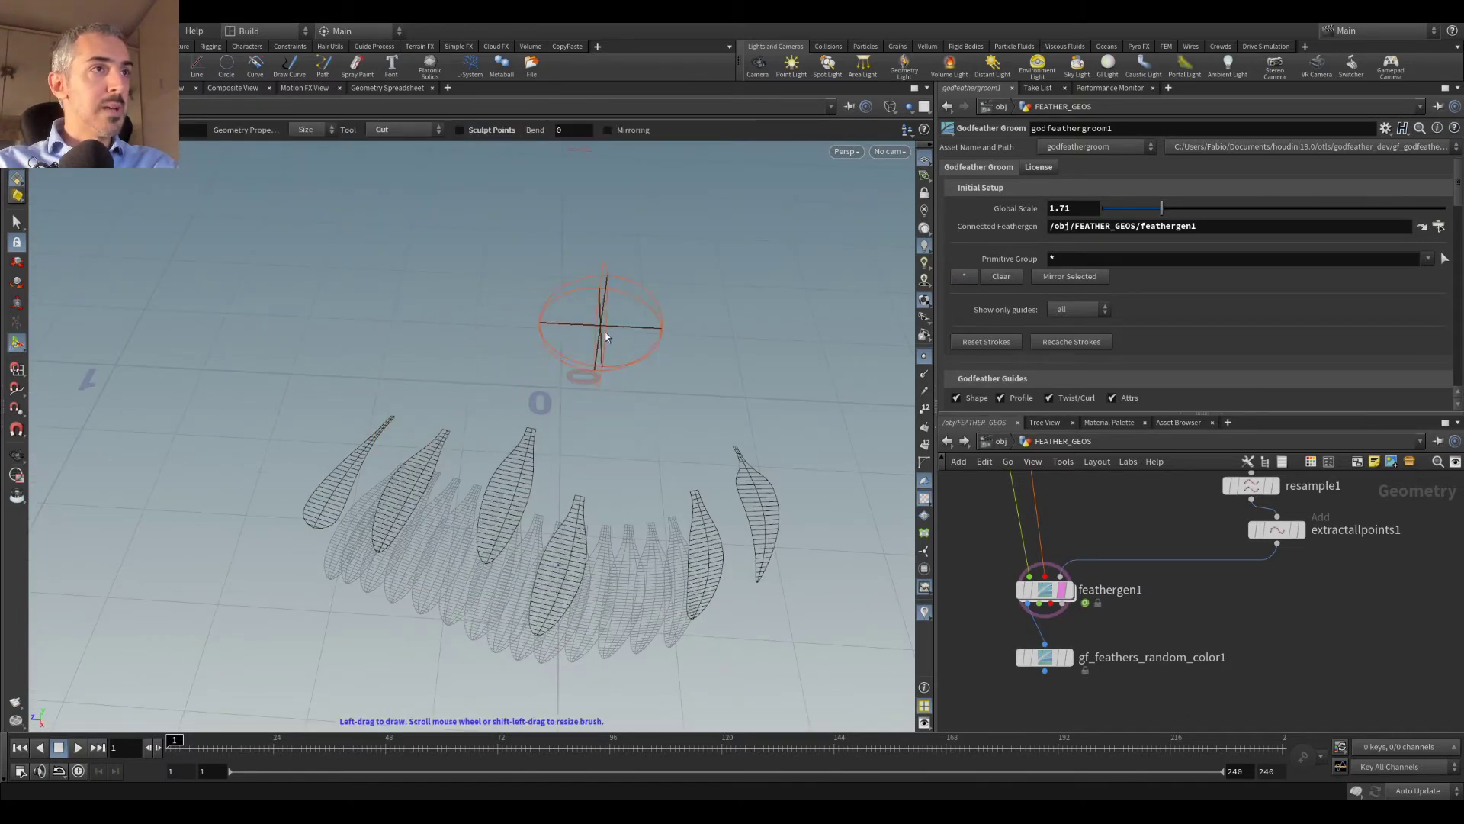
{"action": "left_click_drag", "start_coordinate": [794, 445], "coordinate": [731, 451]}
{"action": "mouse_move", "coordinate": [708, 419]}
{"action": "left_mouse_down", "text": "alt"}
{"action": "mouse_move", "coordinate": [693, 376]}
{"action": "mouse_move", "coordinate": [625, 328]}
{"action": "left_mouse_up", "text": "alt"}
{"action": "mouse_move", "coordinate": [576, 450]}
{"action": "left_mouse_down"}
{"action": "mouse_move", "coordinate": [556, 496]}
{"action": "mouse_move", "coordinate": [513, 477]}
{"action": "mouse_move", "coordinate": [486, 507]}
{"action": "left_mouse_up"}
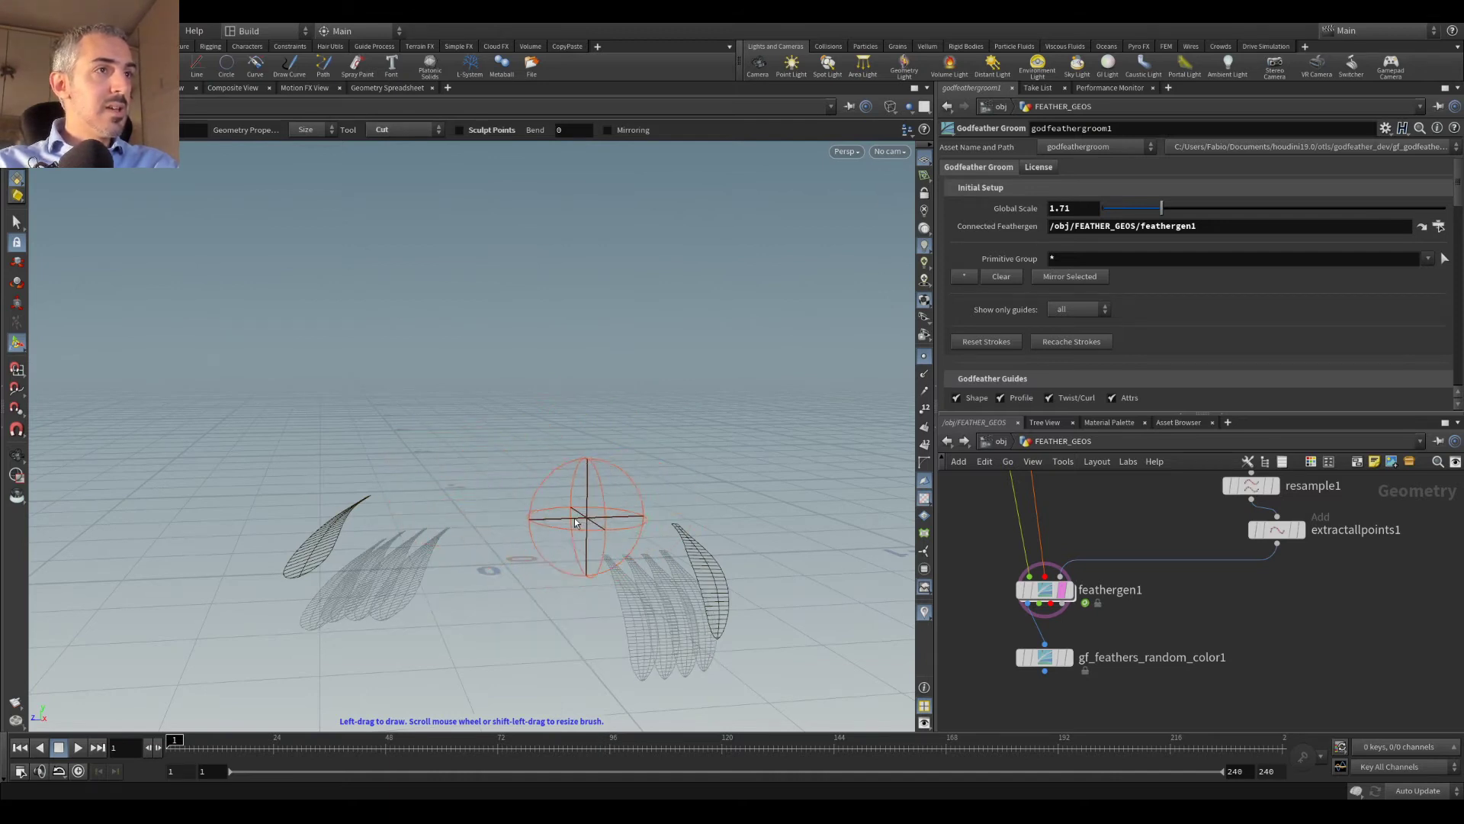
{"action": "key", "text": "Escape"}
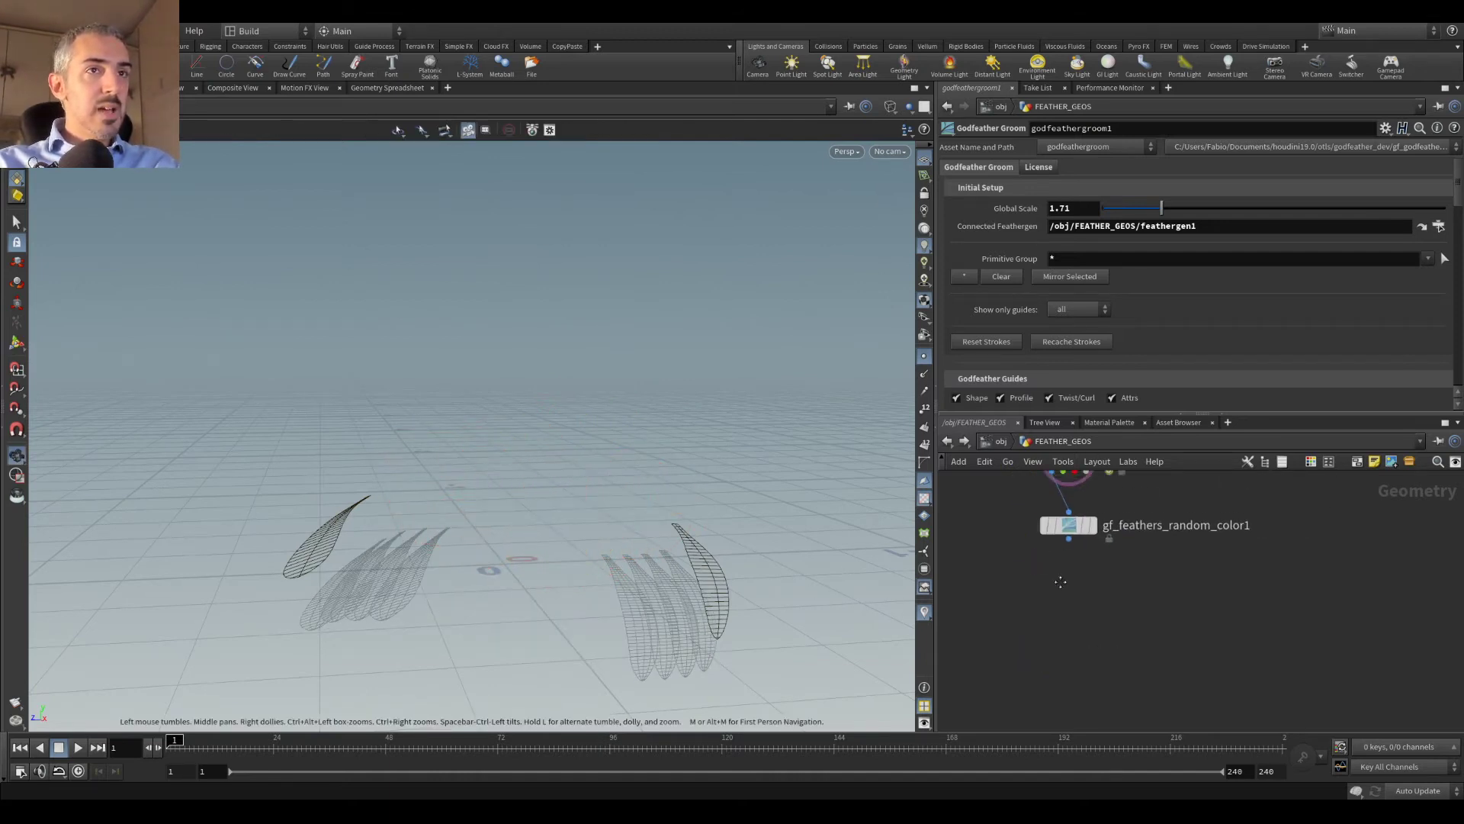
Step: Switch the groom brush to the Plant Guides tool and plant two new guides between the outer ones
{"action": "left_click", "coordinate": [16, 344]}
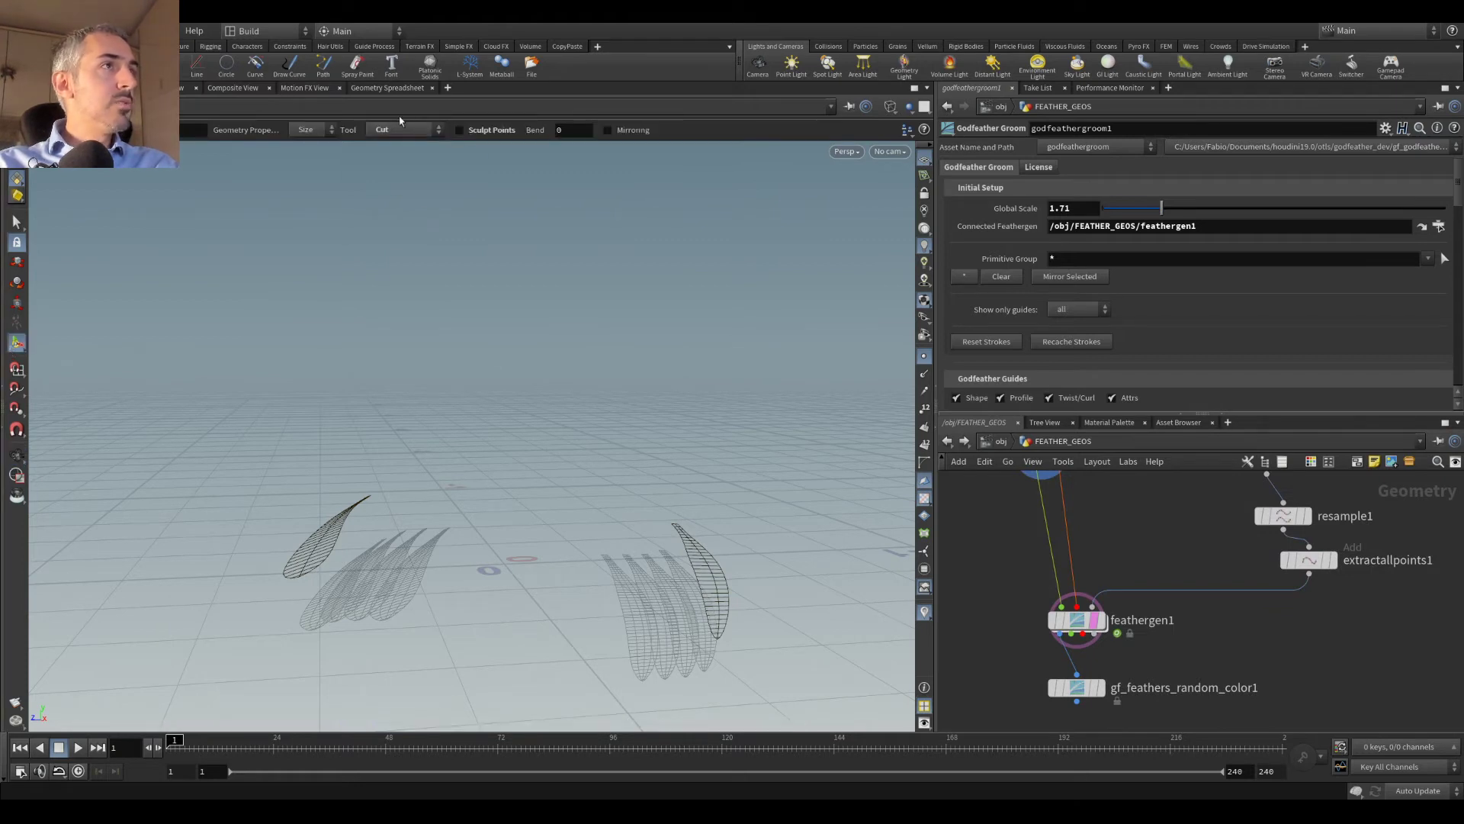
{"action": "left_click", "coordinate": [360, 130]}
{"action": "left_click", "coordinate": [396, 287]}
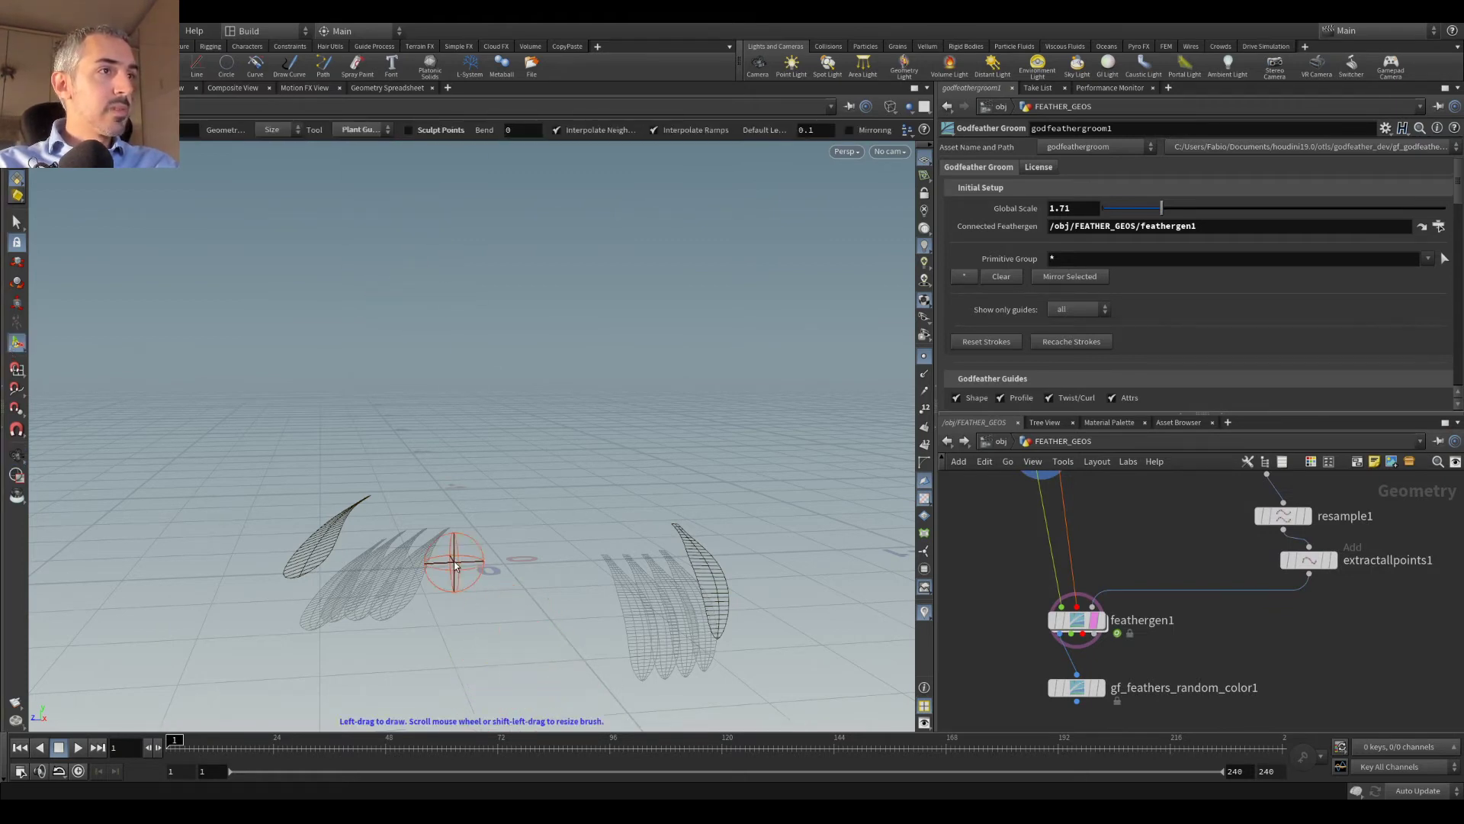
{"action": "left_click", "coordinate": [454, 553]}
{"action": "key", "text": "Escape"}
{"action": "mouse_move", "coordinate": [618, 514]}
{"action": "left_mouse_down"}
{"action": "mouse_move", "coordinate": [602, 399]}
{"action": "mouse_move", "coordinate": [537, 325]}
{"action": "mouse_move", "coordinate": [565, 425]}
{"action": "left_mouse_up"}
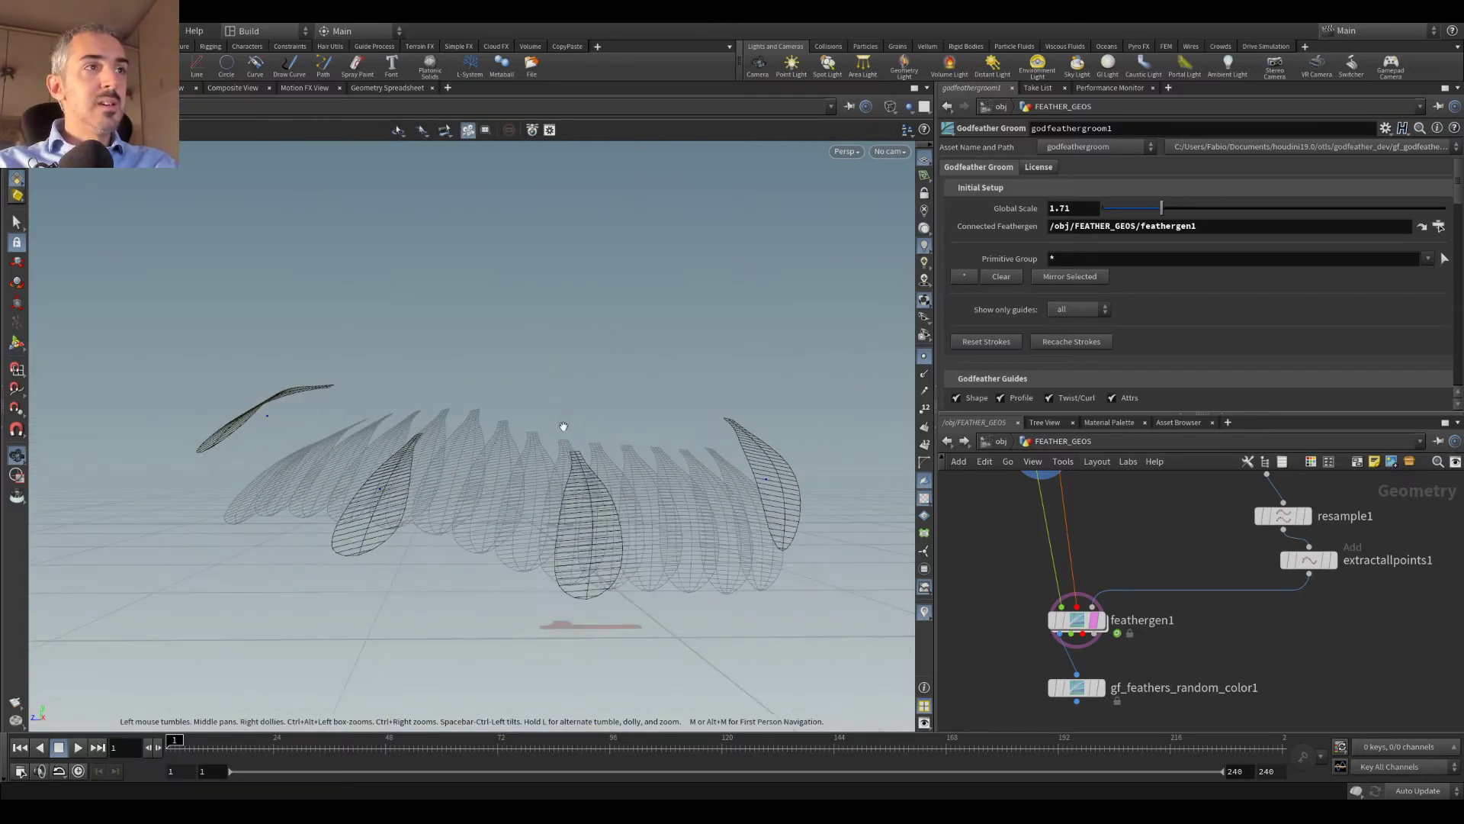
Step: Switch the groom brush to the screen-based brushing tool and reshape the guides along the feather row
{"action": "key", "text": "Return"}
{"action": "left_click", "coordinate": [360, 130]}
{"action": "left_click", "coordinate": [364, 149]}
{"action": "scroll", "coordinate": [564, 488], "scroll_direction": "up", "scroll_amount": 10}
{"action": "mouse_move", "coordinate": [611, 593]}
{"action": "left_mouse_down"}
{"action": "mouse_move", "coordinate": [612, 534]}
{"action": "mouse_move", "coordinate": [454, 490]}
{"action": "mouse_move", "coordinate": [366, 523]}
{"action": "left_mouse_up"}
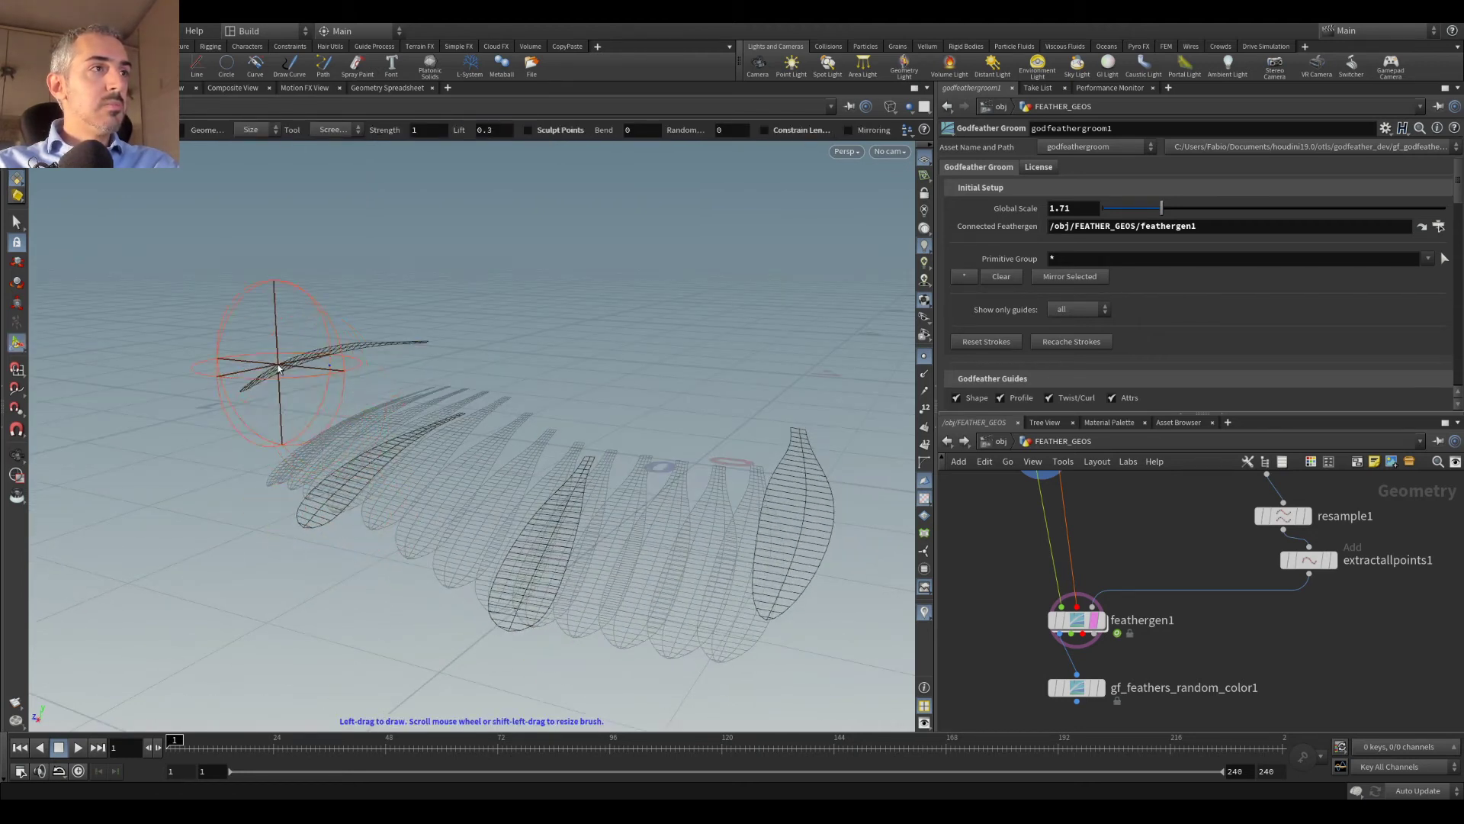
Step: Turn off Update on demand in feathergen1's output geometry settings
{"action": "left_click", "coordinate": [1077, 620]}
{"action": "scroll", "coordinate": [1110, 333], "scroll_direction": "down", "scroll_amount": 3}
{"action": "scroll", "coordinate": [1052, 317], "scroll_direction": "down", "scroll_amount": 3}
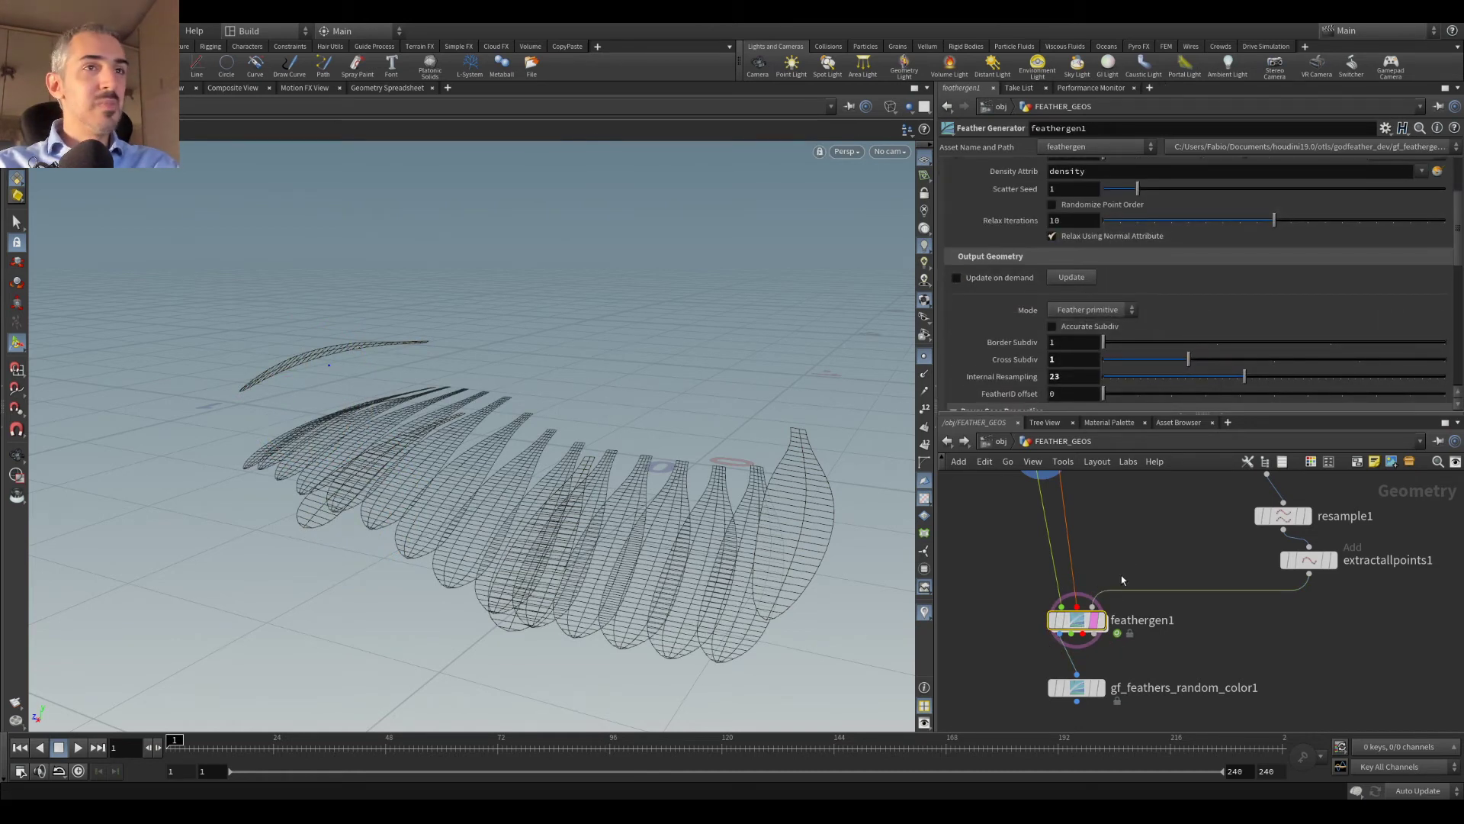
{"action": "scroll", "coordinate": [1121, 580], "scroll_direction": "up", "scroll_amount": 2}
Step: Select godfeathergroom1 again and check its guides against the templated feathers from several angles
{"action": "left_click", "coordinate": [1044, 528]}
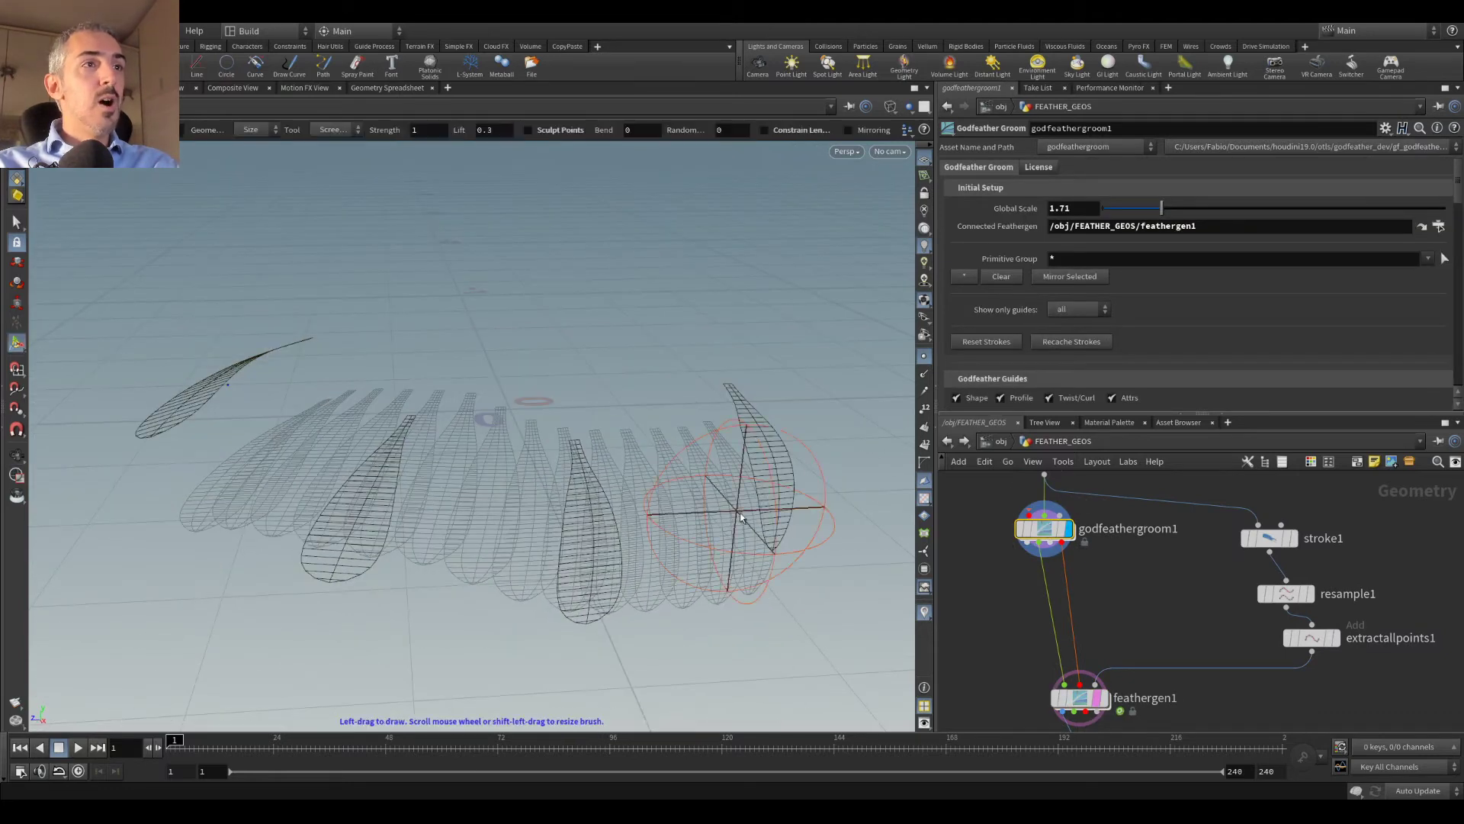
{"action": "key", "text": "Escape"}
{"action": "mouse_move", "coordinate": [604, 572]}
{"action": "left_mouse_down"}
{"action": "mouse_move", "coordinate": [537, 404]}
{"action": "mouse_move", "coordinate": [602, 553]}
{"action": "mouse_move", "coordinate": [582, 485]}
{"action": "mouse_move", "coordinate": [550, 525]}
{"action": "mouse_move", "coordinate": [488, 519]}
{"action": "left_mouse_up"}
{"action": "mouse_move", "coordinate": [390, 493]}
{"action": "left_mouse_down"}
{"action": "mouse_move", "coordinate": [343, 392]}
{"action": "mouse_move", "coordinate": [284, 344]}
{"action": "mouse_move", "coordinate": [288, 359]}
{"action": "mouse_move", "coordinate": [330, 366]}
{"action": "left_mouse_up"}
{"action": "left_click_drag", "start_coordinate": [485, 362], "coordinate": [648, 442], "text": "alt"}
Step: Display feathergen1 and select it to examine the generated feather row without the groom guides
{"action": "left_click", "coordinate": [1104, 698]}
{"action": "left_click_drag", "start_coordinate": [699, 572], "coordinate": [581, 297], "text": "alt"}
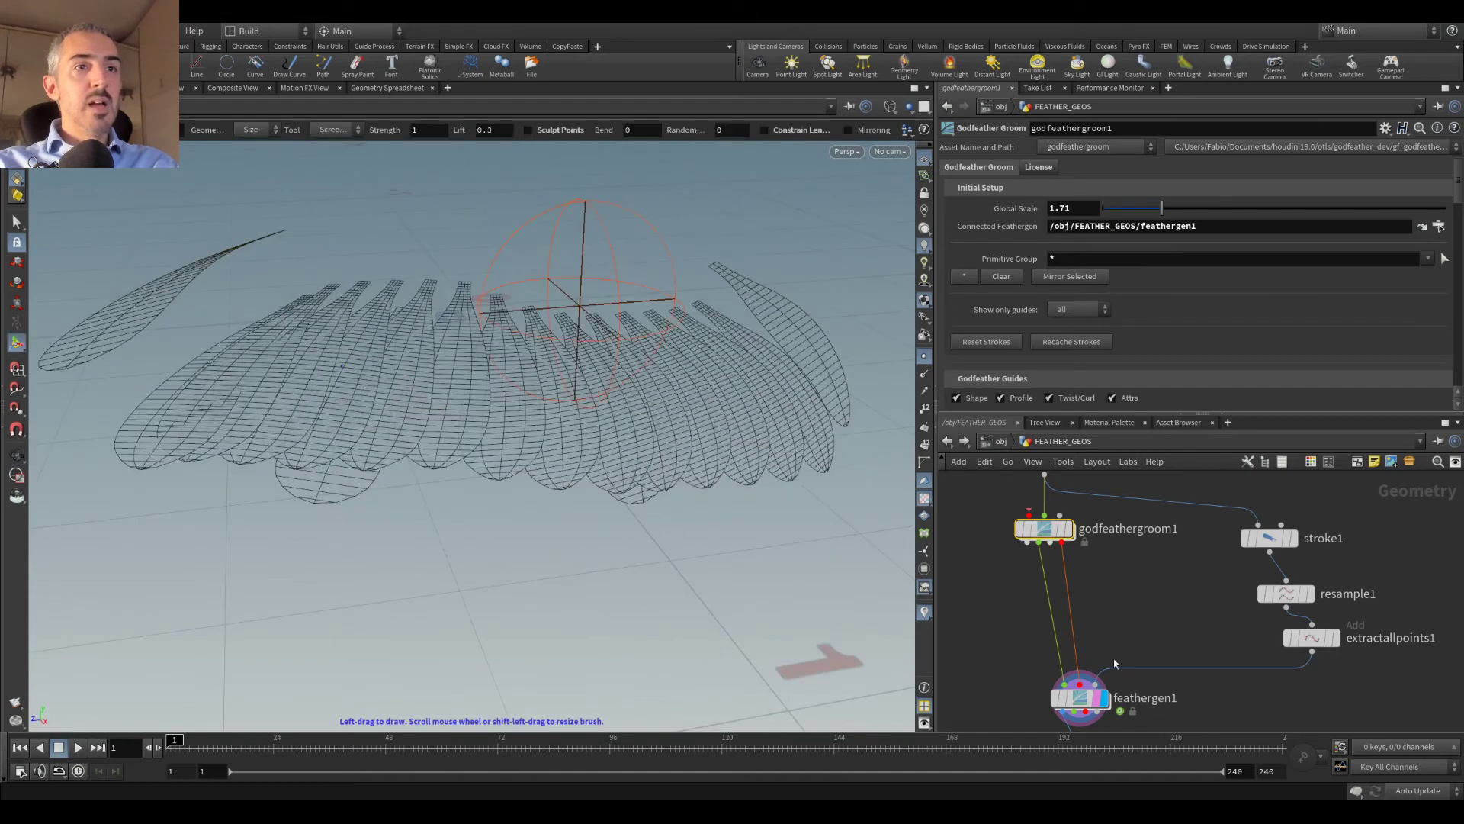
{"action": "left_click", "coordinate": [1076, 708]}
{"action": "left_click_drag", "start_coordinate": [511, 351], "coordinate": [546, 386]}
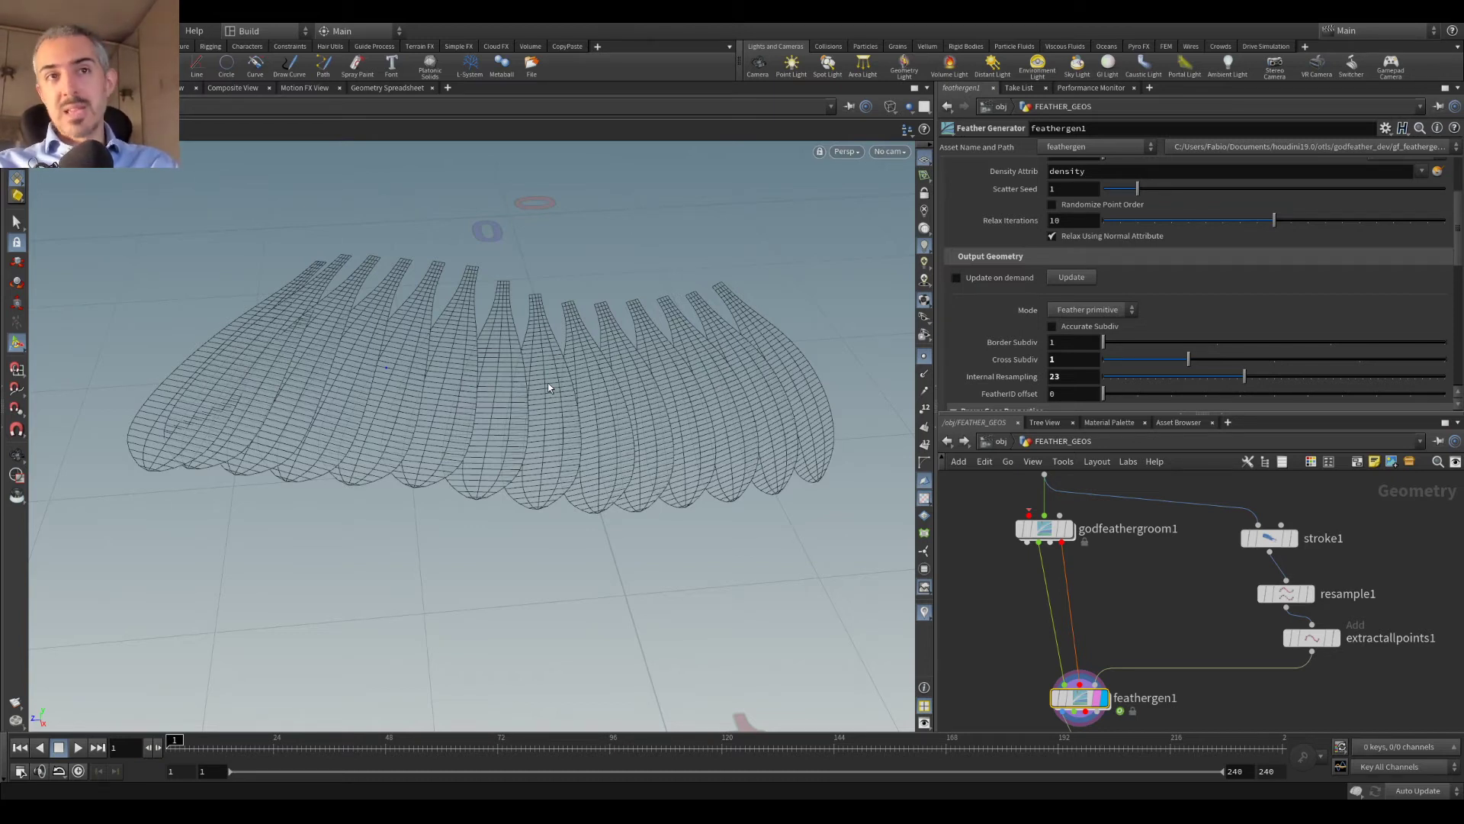
{"action": "left_click_drag", "start_coordinate": [605, 408], "coordinate": [363, 463]}
Step: Switch the viewport back to shaded mode and display gf_feathers_random_color1
{"action": "key", "text": "w"}
{"action": "scroll", "coordinate": [1105, 582], "scroll_direction": "down", "scroll_amount": 3}
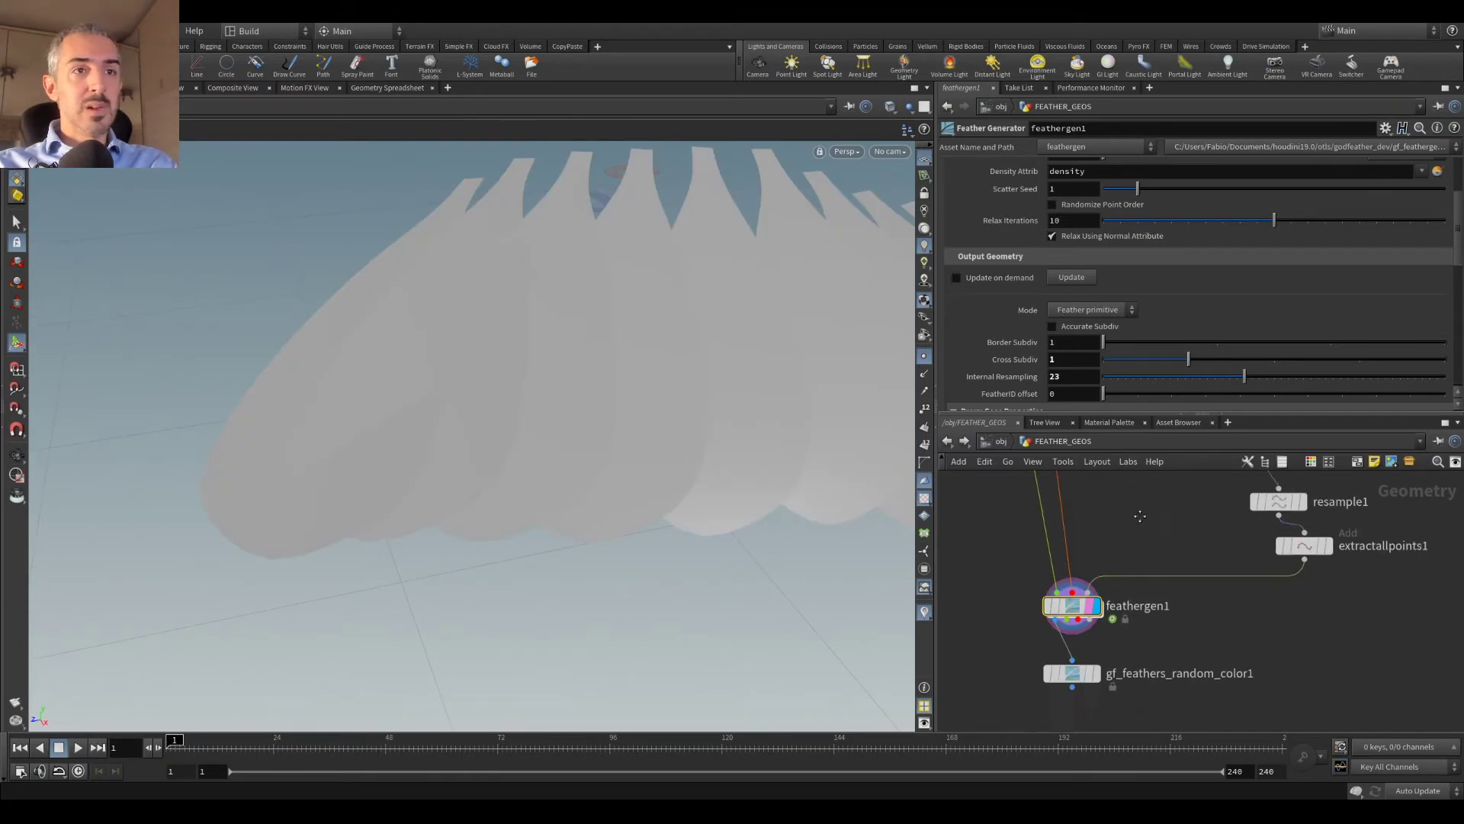
{"action": "left_click", "coordinate": [1080, 573]}
{"action": "right_click_drag", "start_coordinate": [614, 369], "coordinate": [488, 352], "text": "alt"}
{"action": "middle_click_drag", "start_coordinate": [488, 352], "coordinate": [386, 365], "text": "alt"}
{"action": "left_click_drag", "start_coordinate": [387, 365], "coordinate": [411, 377]}
{"action": "scroll", "coordinate": [1022, 610], "scroll_direction": "up", "scroll_amount": 2}
Step: Add a Godfeather Solver node below gf_feathers_random_color1
{"action": "key", "text": "Tab"}
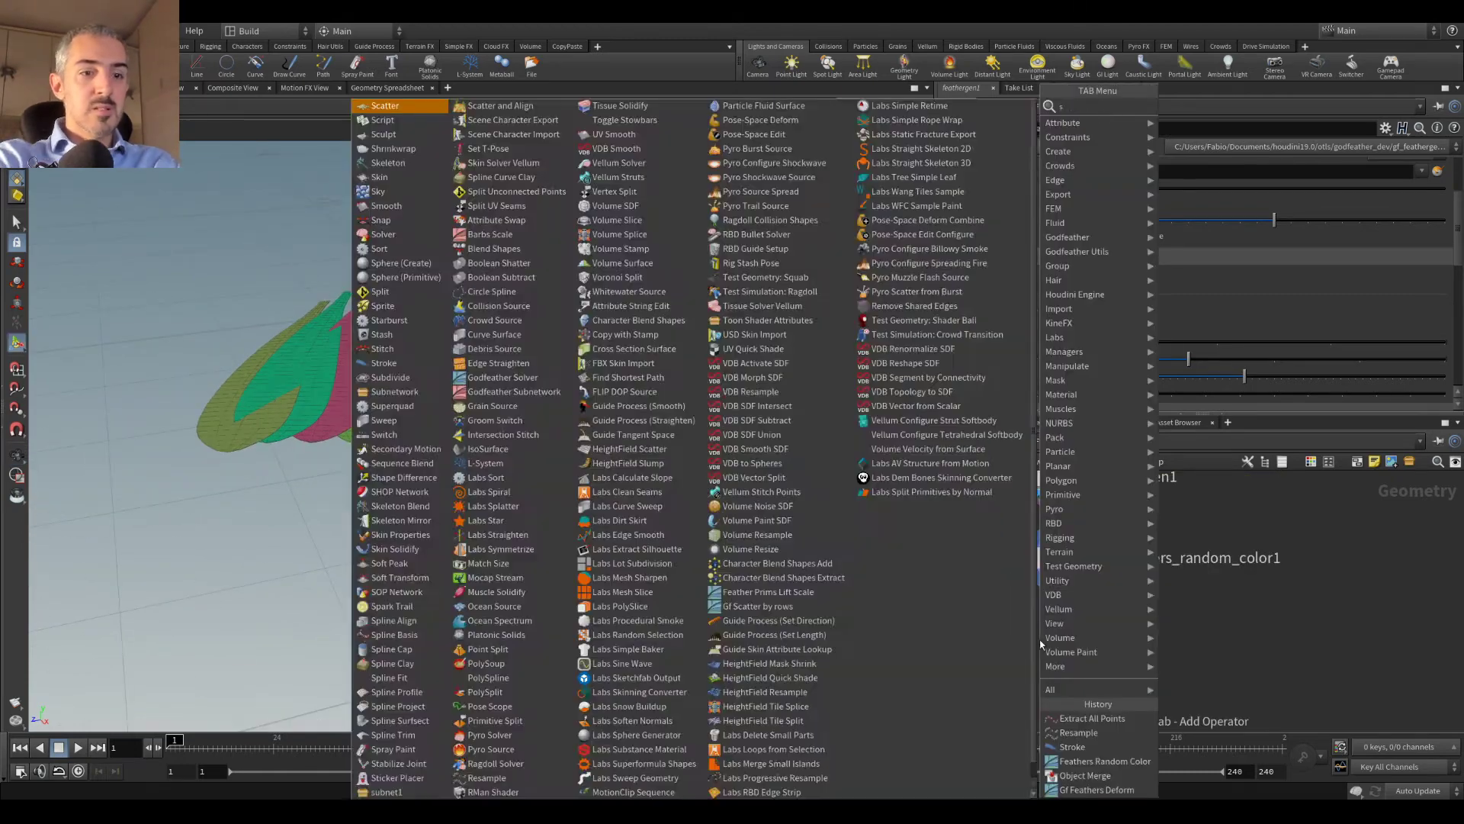
{"action": "type", "text": "sp"}
{"action": "key", "text": "BackSpace"}
{"action": "type", "text": "ol"}
{"action": "key", "text": "Down"}
{"action": "key", "text": "Return"}
{"action": "left_click", "coordinate": [1040, 645]}
Step: Set the solver's License Manager to the Godfeather license checker node and return to its Feather Solver settings
{"action": "left_click", "coordinate": [1019, 167]}
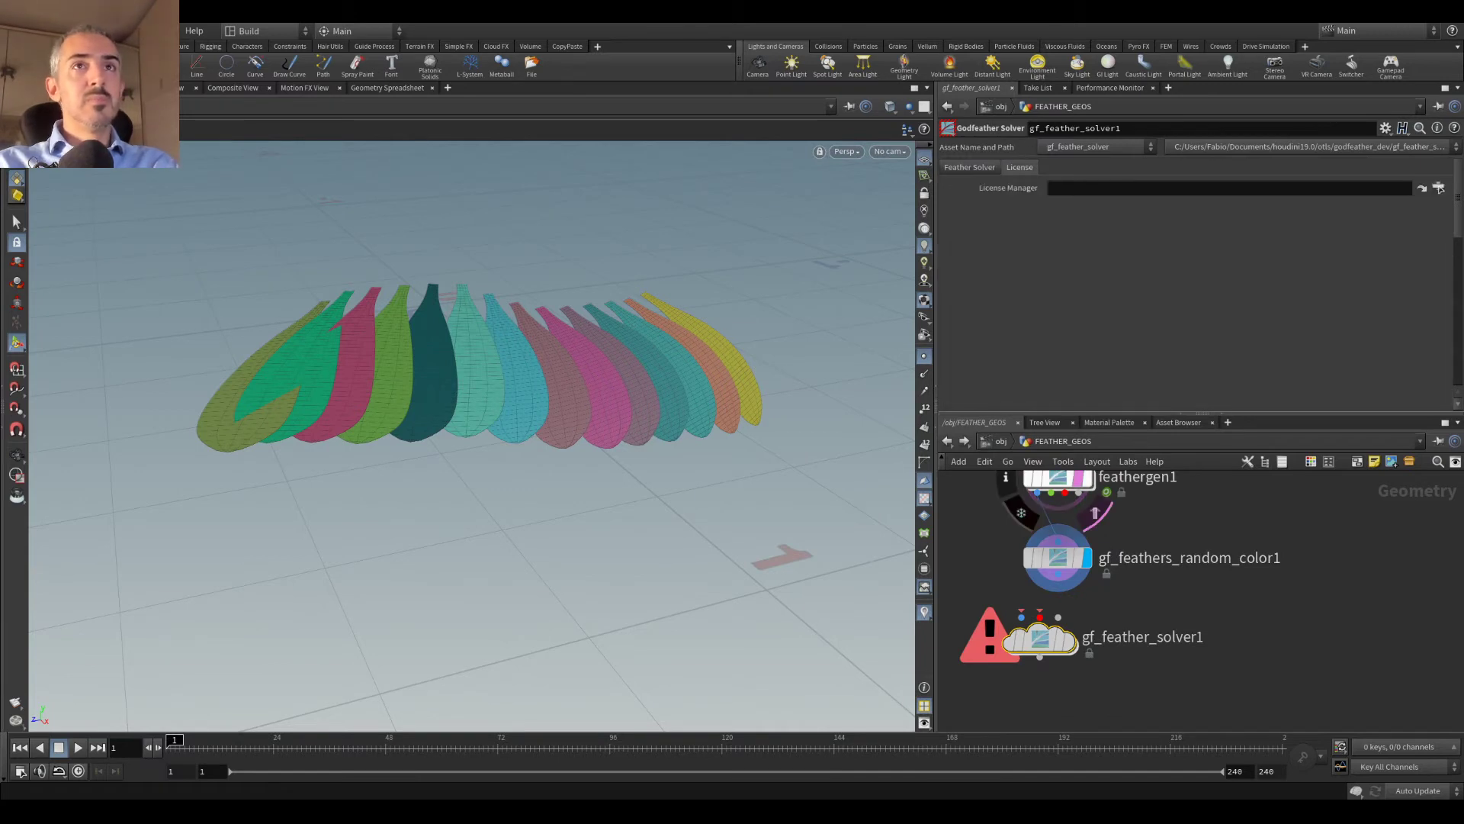
{"action": "left_click", "coordinate": [1444, 188]}
{"action": "left_click", "coordinate": [1391, 123]}
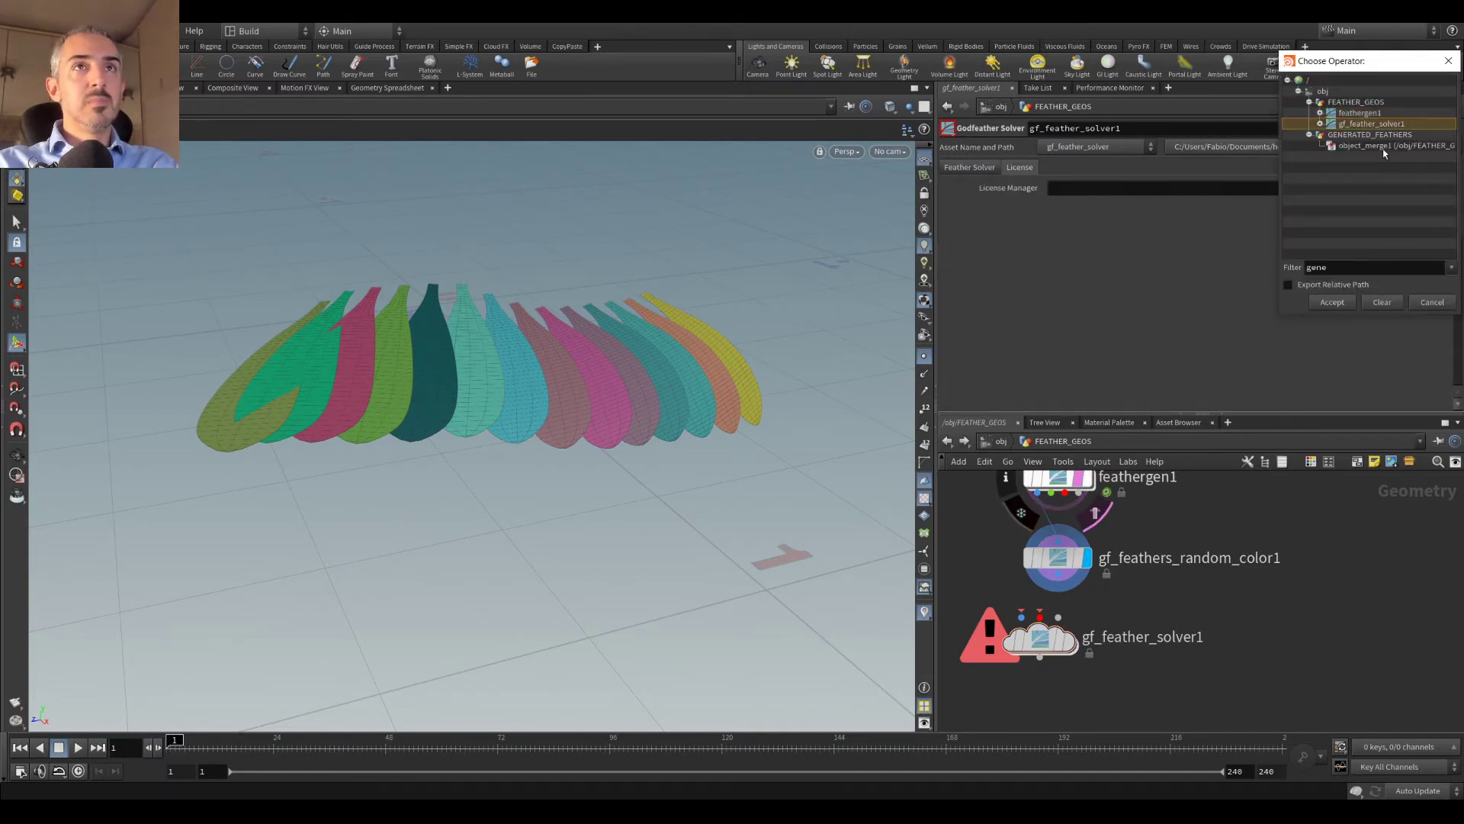
{"action": "double_click", "coordinate": [1346, 269]}
{"action": "type", "text": "lice"}
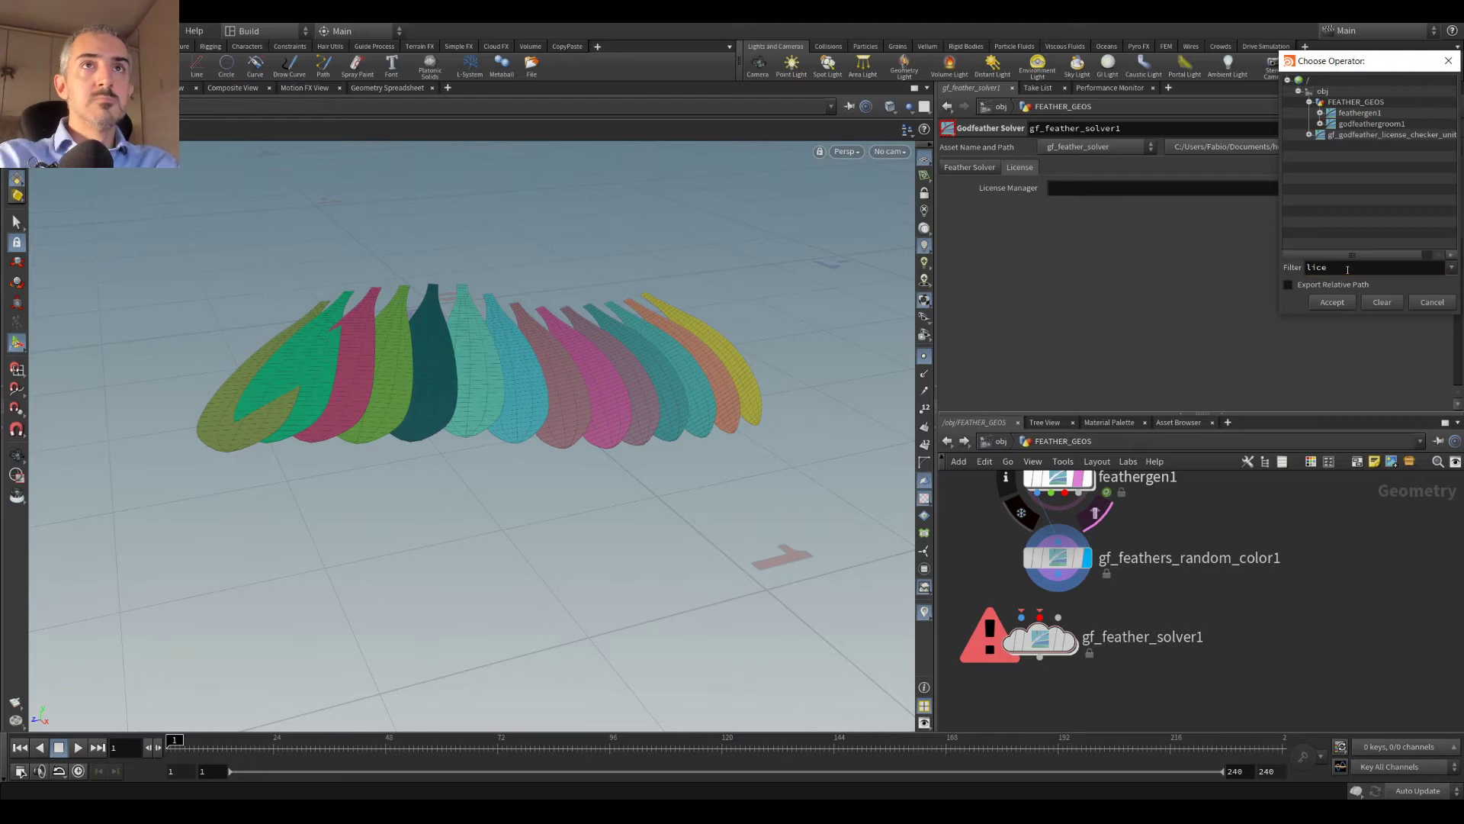
{"action": "left_click", "coordinate": [1388, 135]}
{"action": "left_click", "coordinate": [1332, 302]}
{"action": "left_click", "coordinate": [969, 167]}
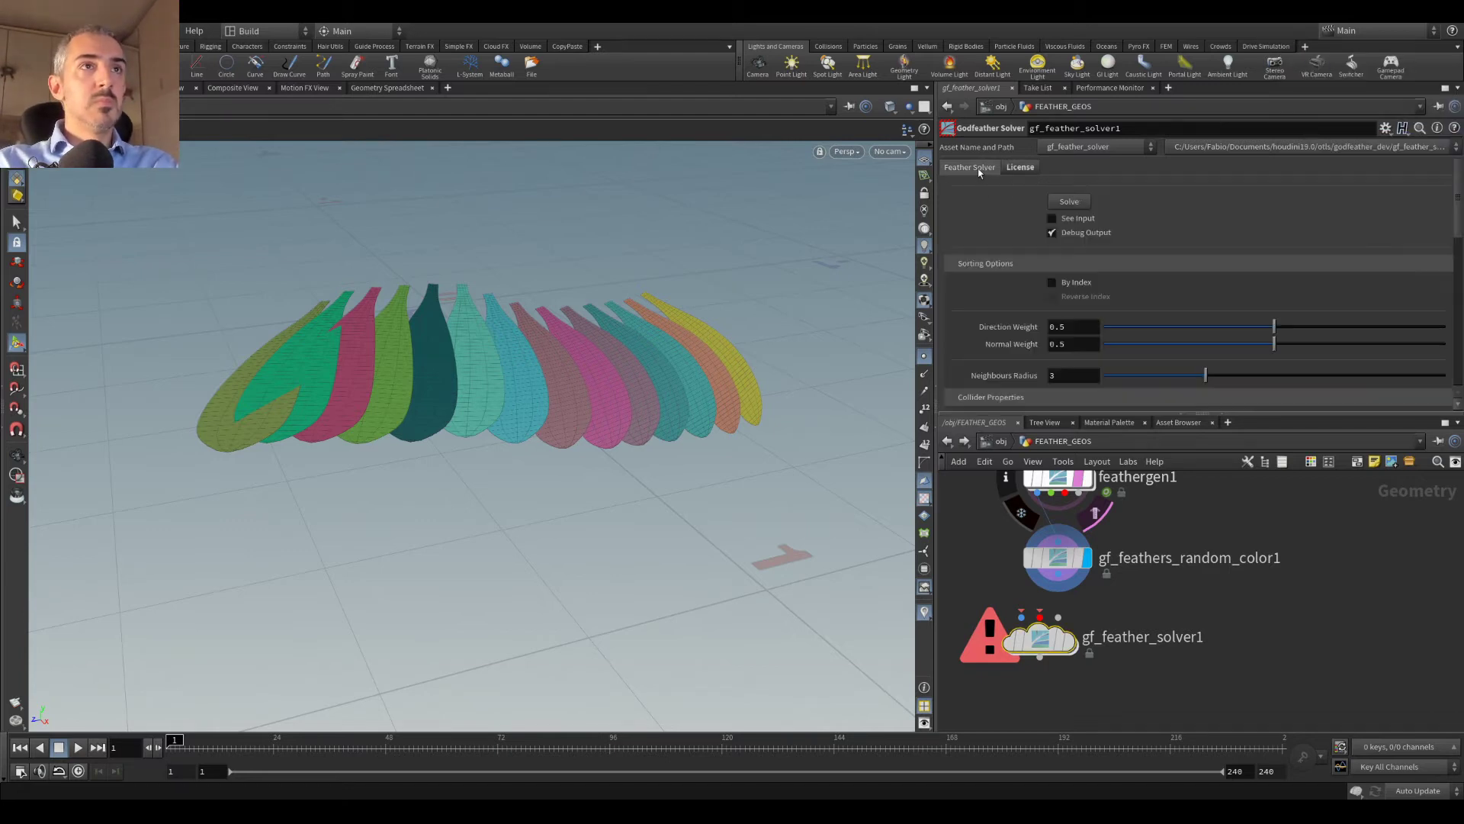
Step: Wire feathergen1 and gf_feathers_random_color1 into the inputs of gf_feather_solver1 and display the solver
{"action": "left_click", "coordinate": [1065, 492]}
{"action": "left_click", "coordinate": [1114, 622]}
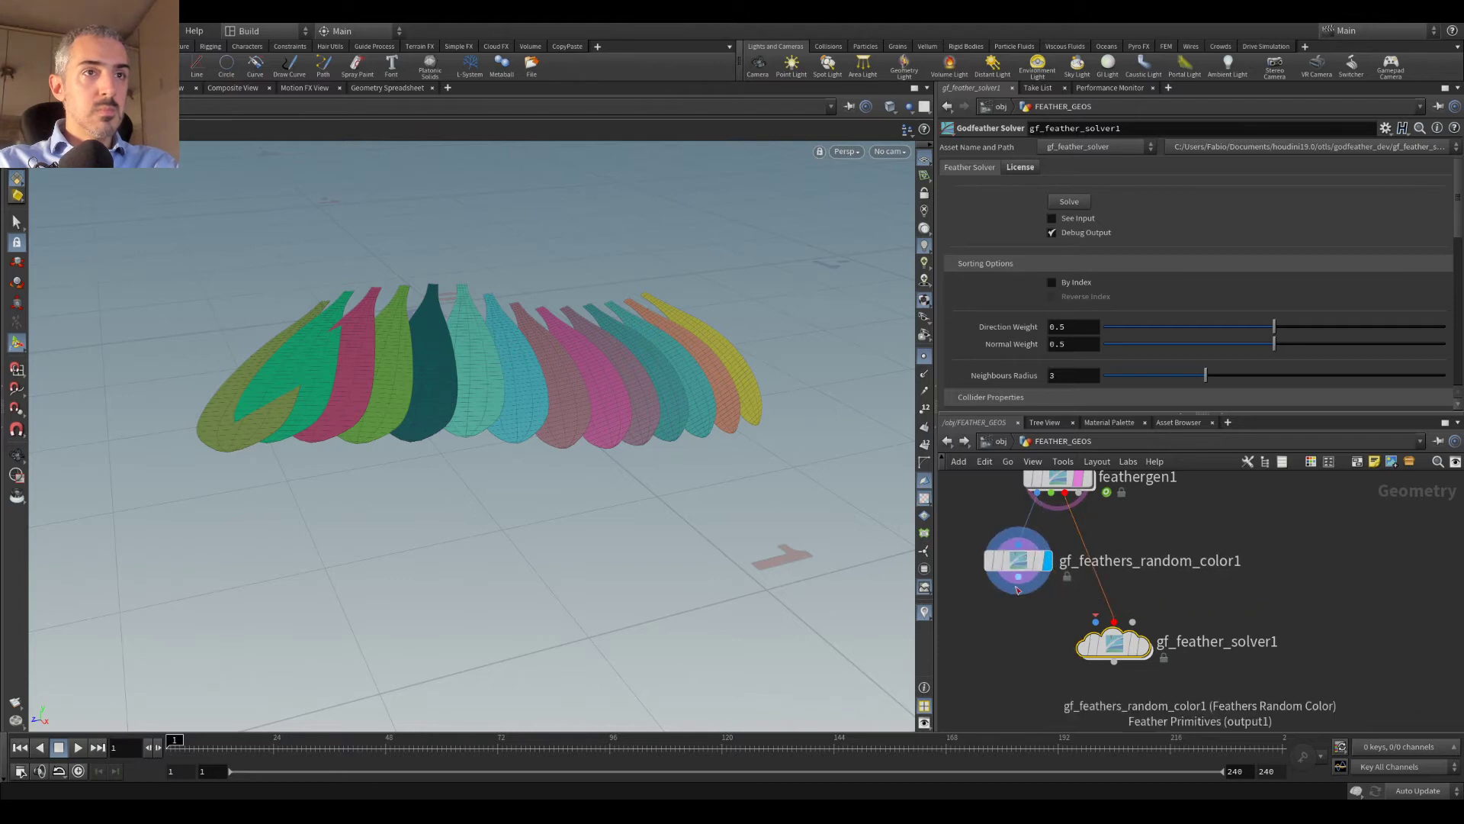
{"action": "left_click", "coordinate": [1144, 647]}
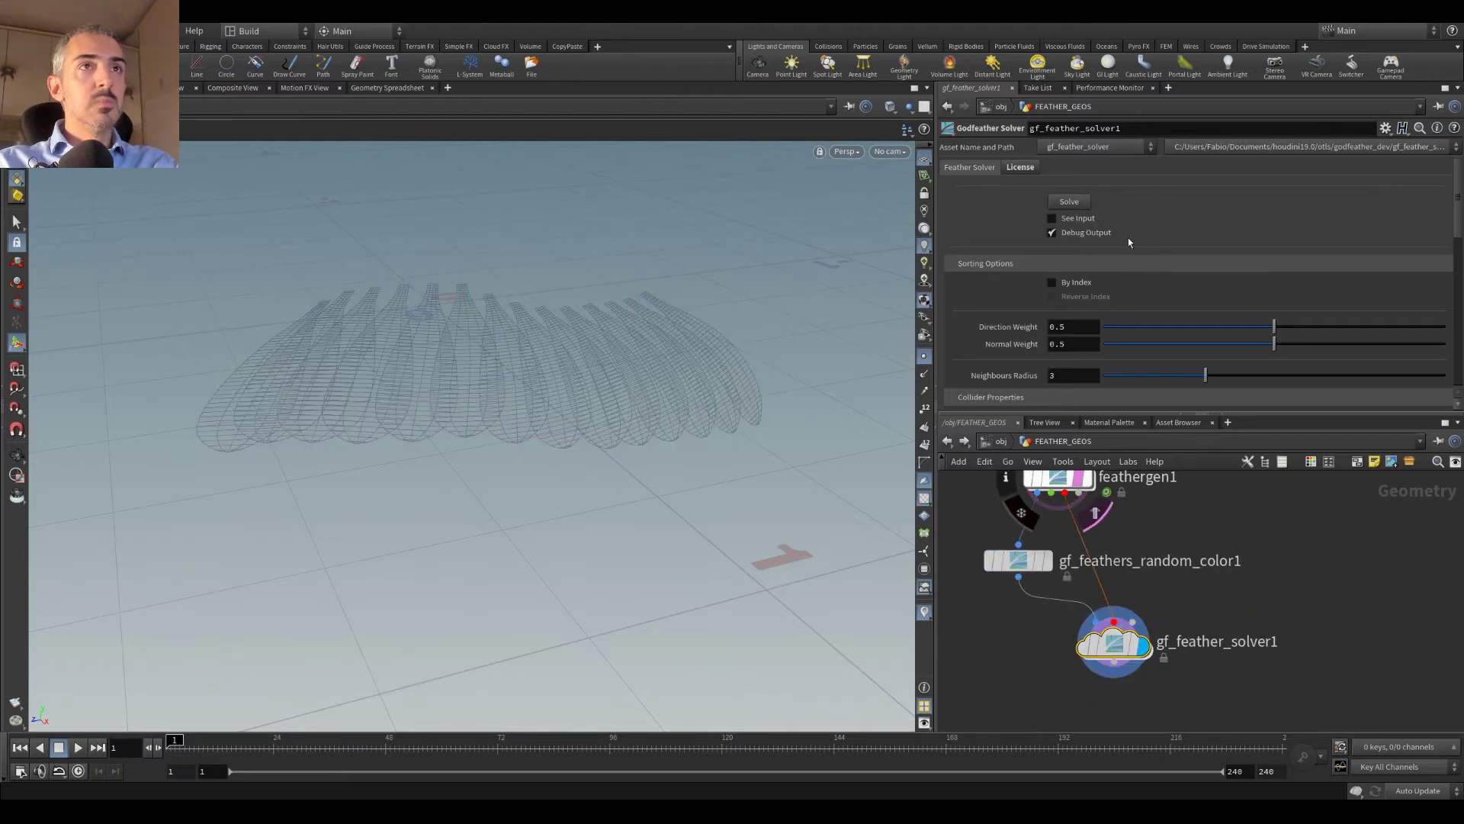
Step: Remove the middle point from the solver's Pin Ramp so it falls straight from the first point to the last
{"action": "scroll", "coordinate": [1126, 236], "scroll_direction": "down", "scroll_amount": 2}
{"action": "scroll", "coordinate": [1091, 275], "scroll_direction": "down", "scroll_amount": 1}
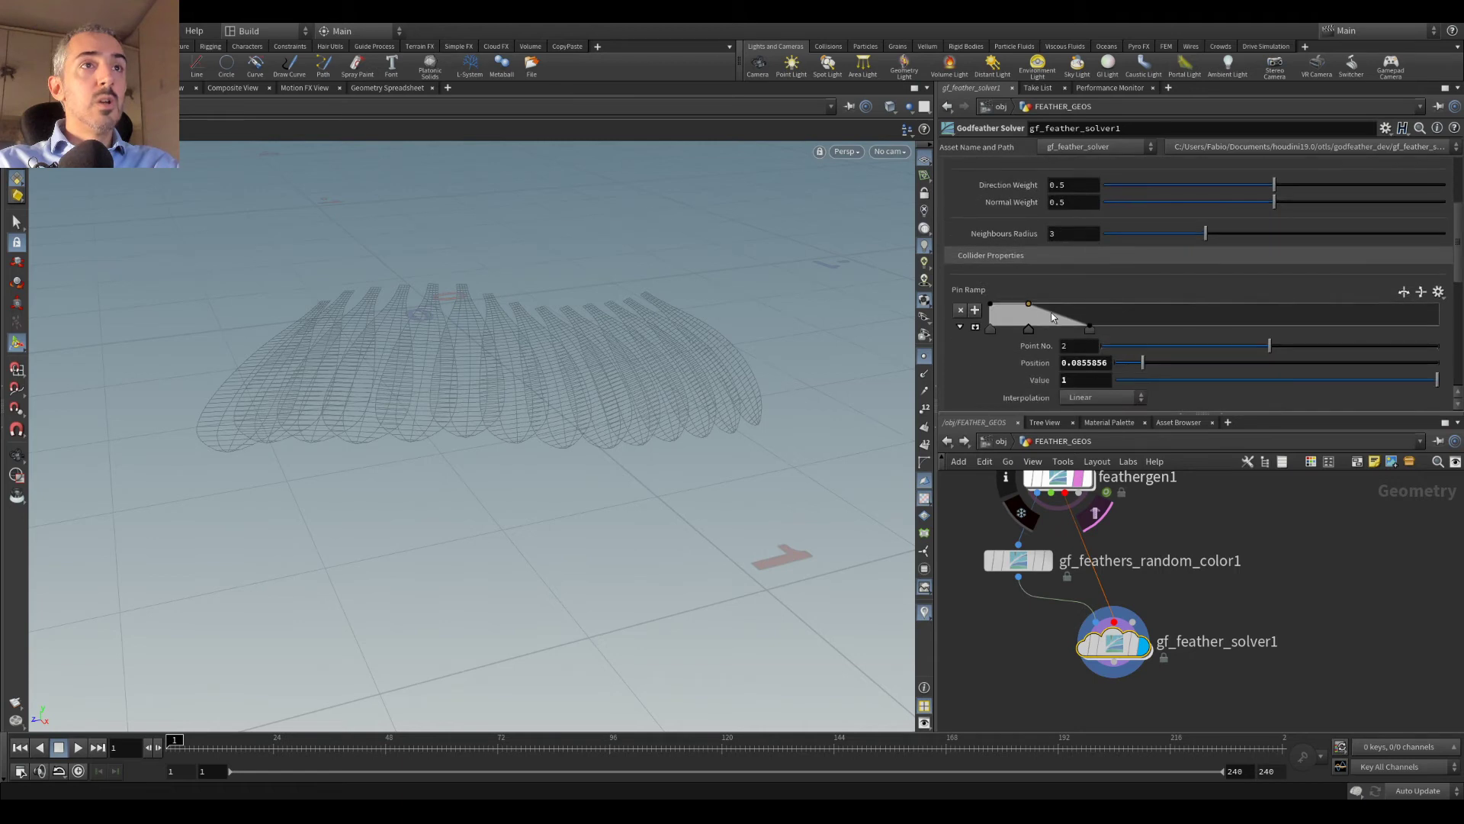
{"action": "left_click", "coordinate": [1027, 330], "text": "ctrl"}
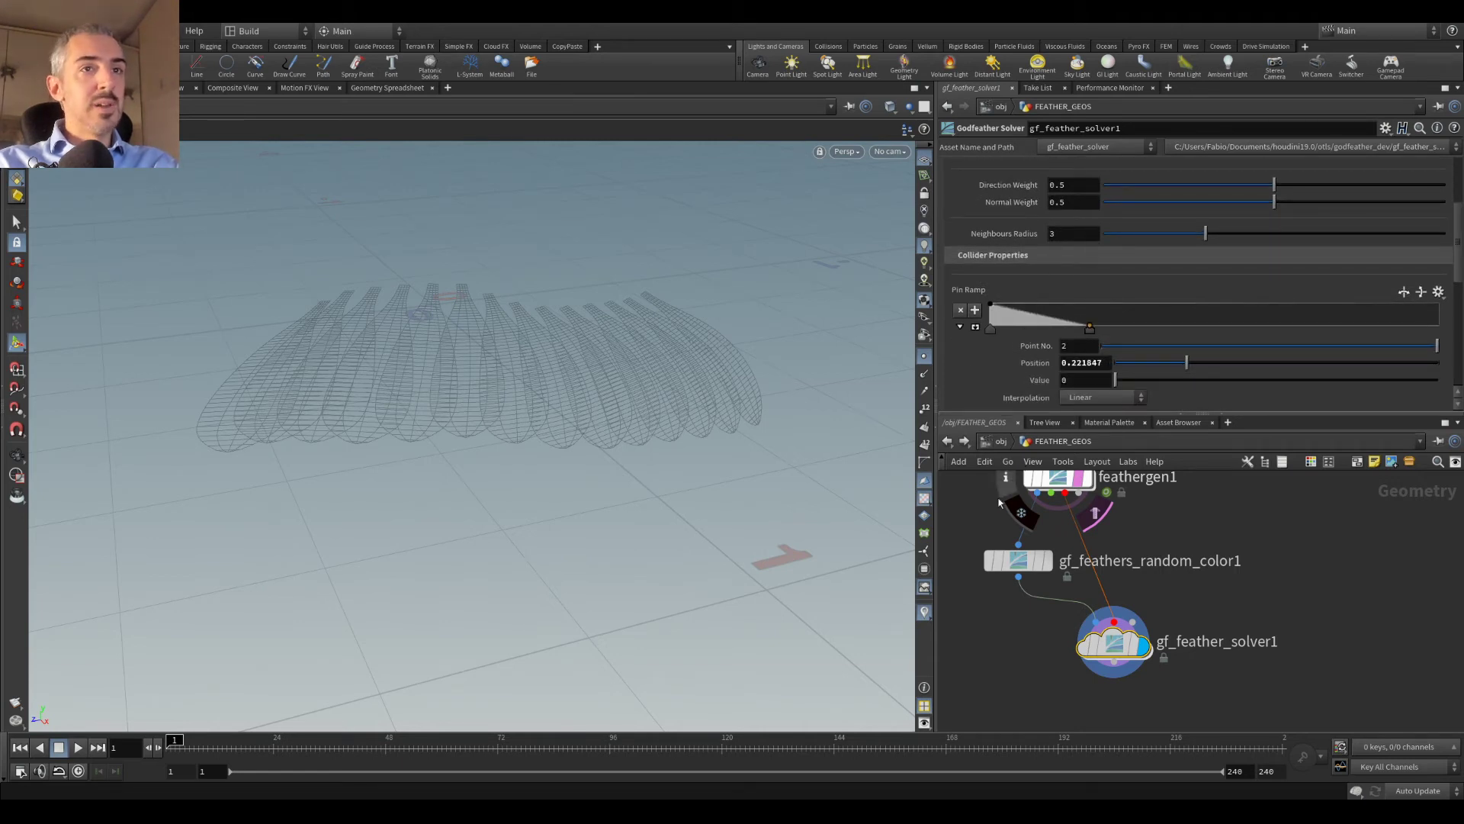
Step: Rearrange gf_feathers_random_color1 and gf_feather_solver1 below feathergen1 in the network
{"action": "left_click_drag", "start_coordinate": [1020, 562], "coordinate": [1020, 574]}
{"action": "left_click_drag", "start_coordinate": [1118, 646], "coordinate": [1135, 656]}
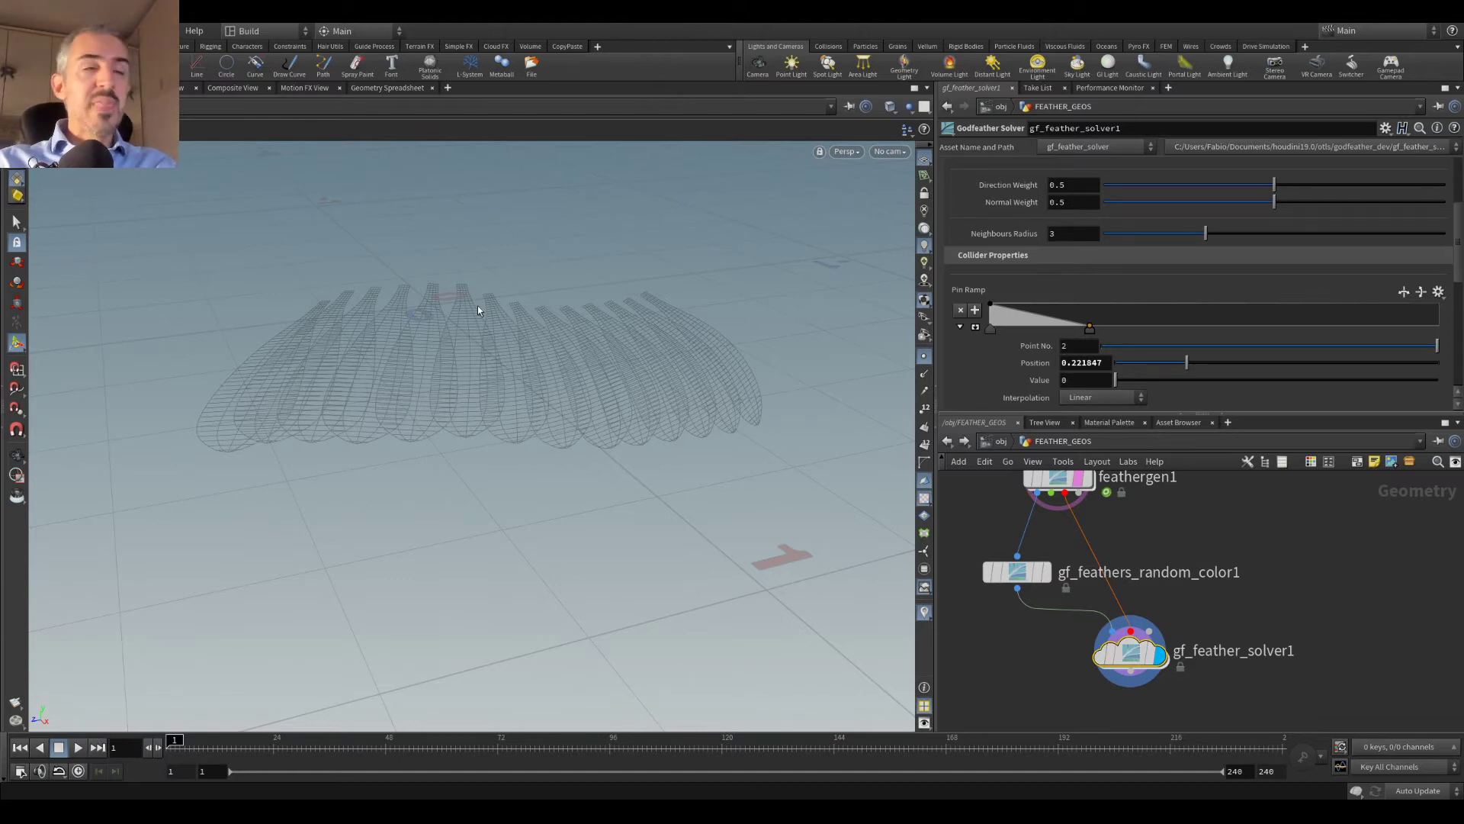
{"action": "middle_click_drag", "start_coordinate": [1106, 513], "coordinate": [1117, 641]}
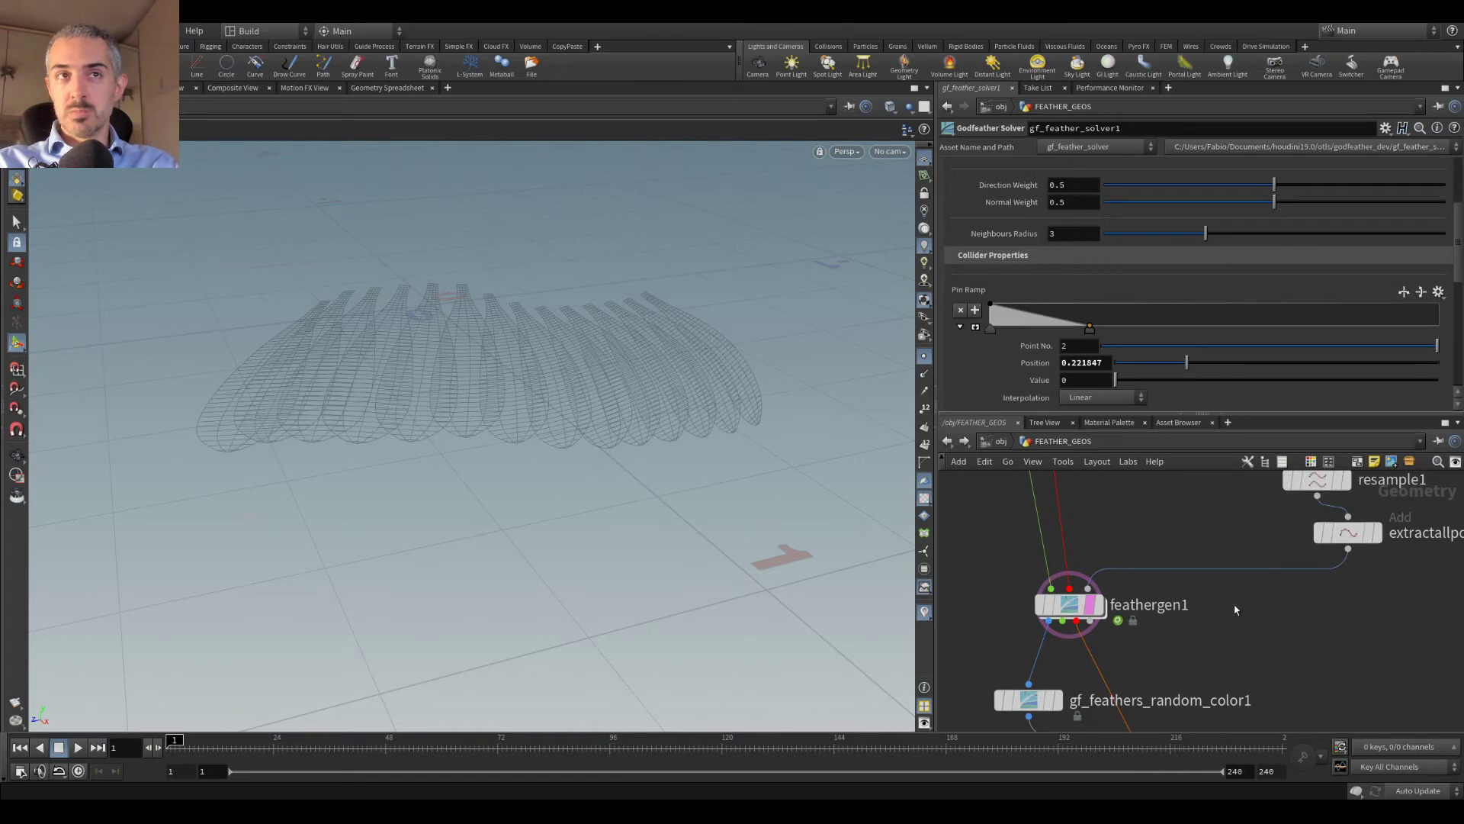
{"action": "middle_click_drag", "start_coordinate": [1253, 652], "coordinate": [1206, 543]}
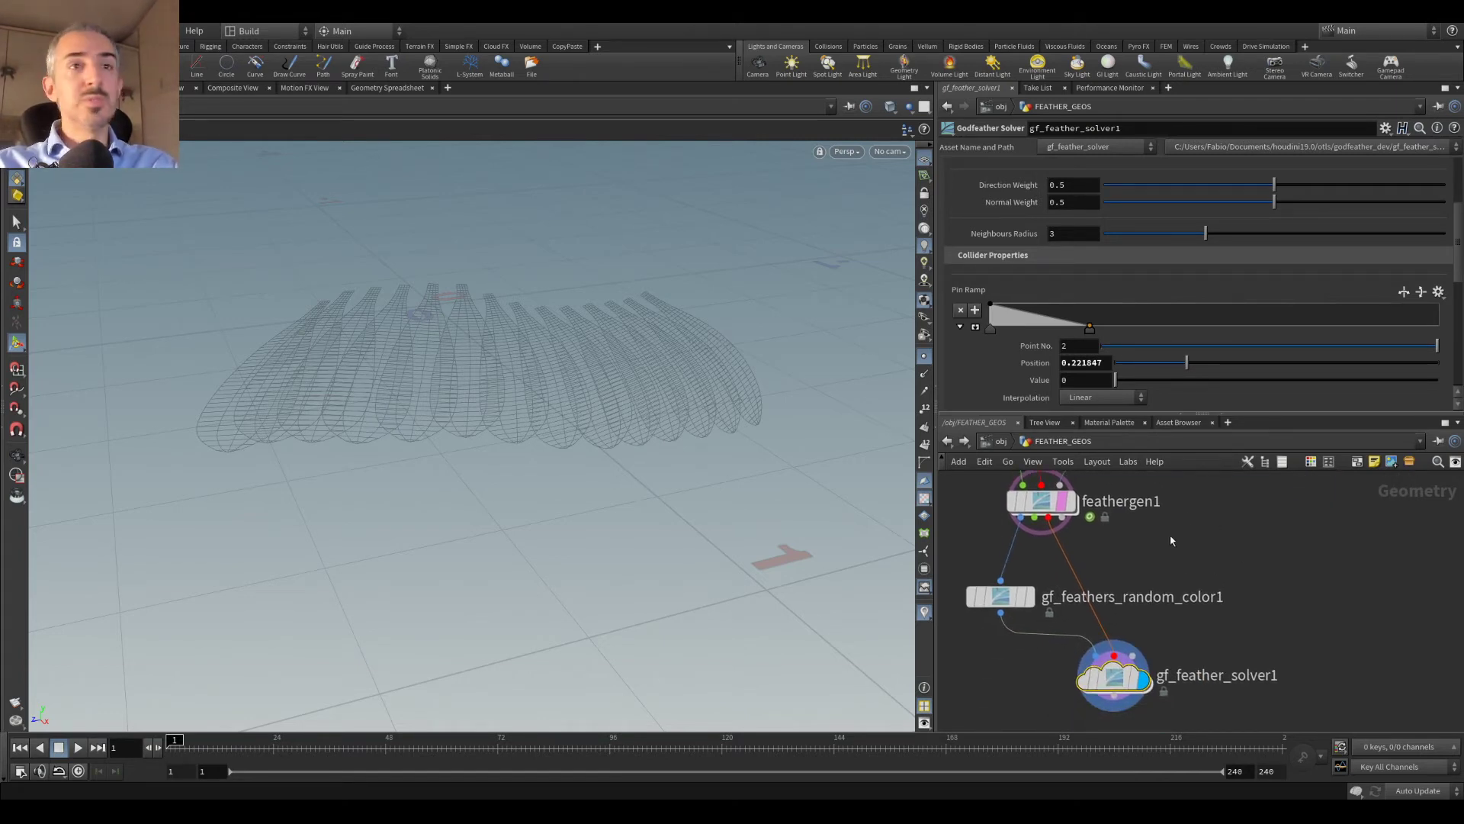
{"action": "left_click_drag", "start_coordinate": [1117, 682], "coordinate": [1102, 681]}
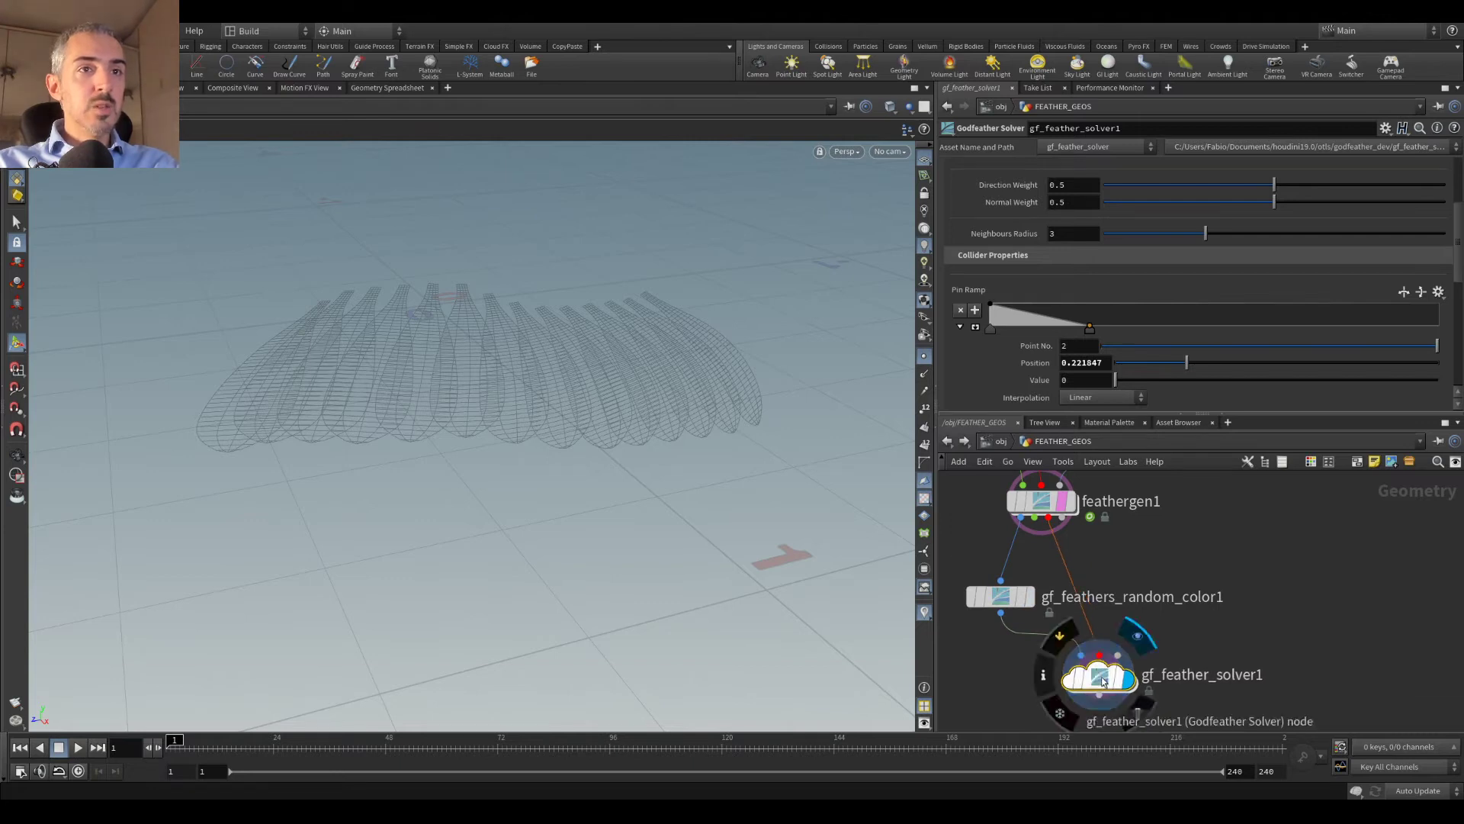
Step: Enable By Index sorting on the feather solver and flatten the Pin Ramp to a constant value of 1
{"action": "scroll", "coordinate": [1253, 264], "scroll_direction": "up", "scroll_amount": 3}
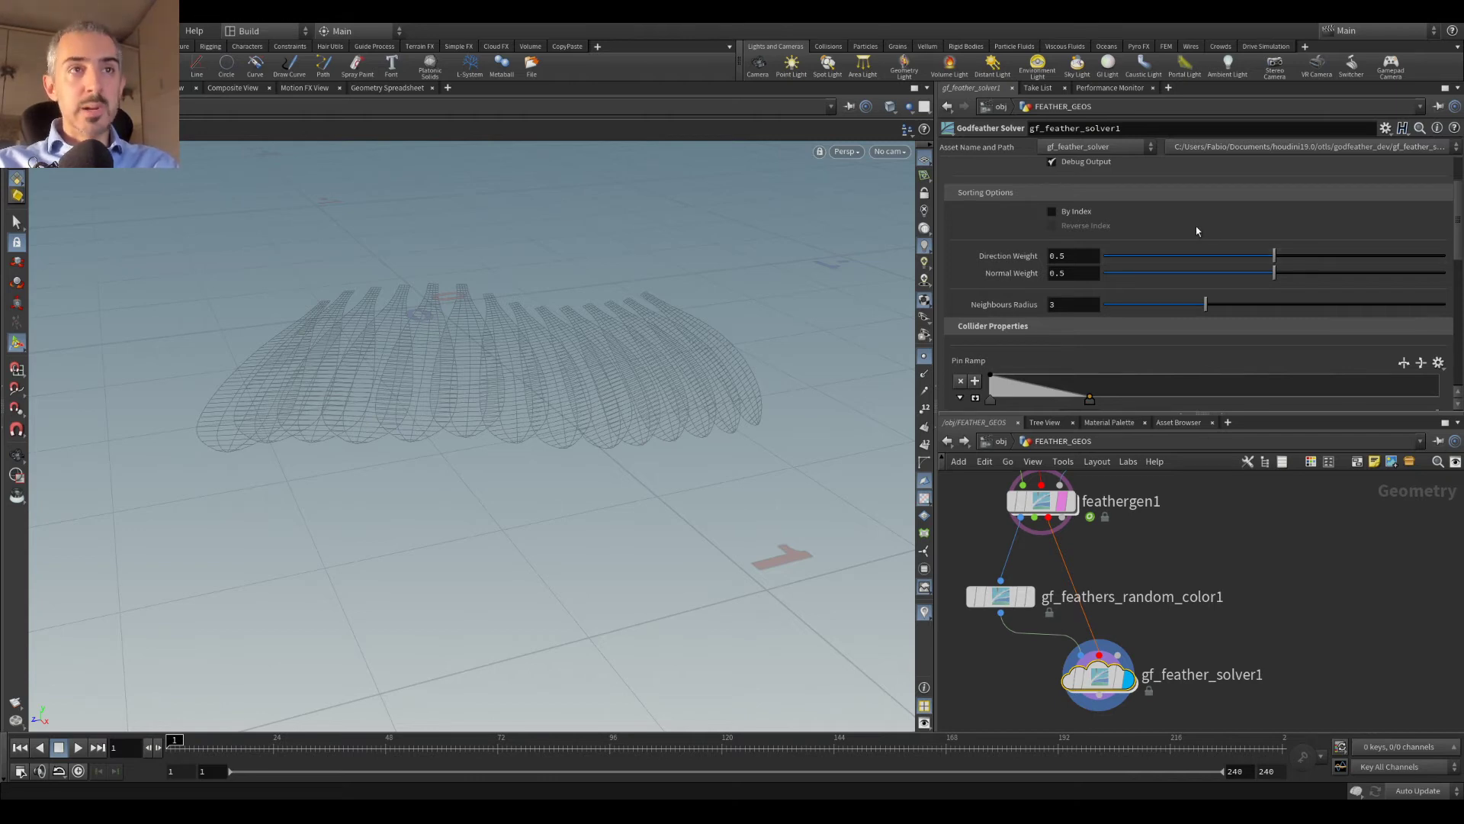
{"action": "left_click", "coordinate": [1076, 217]}
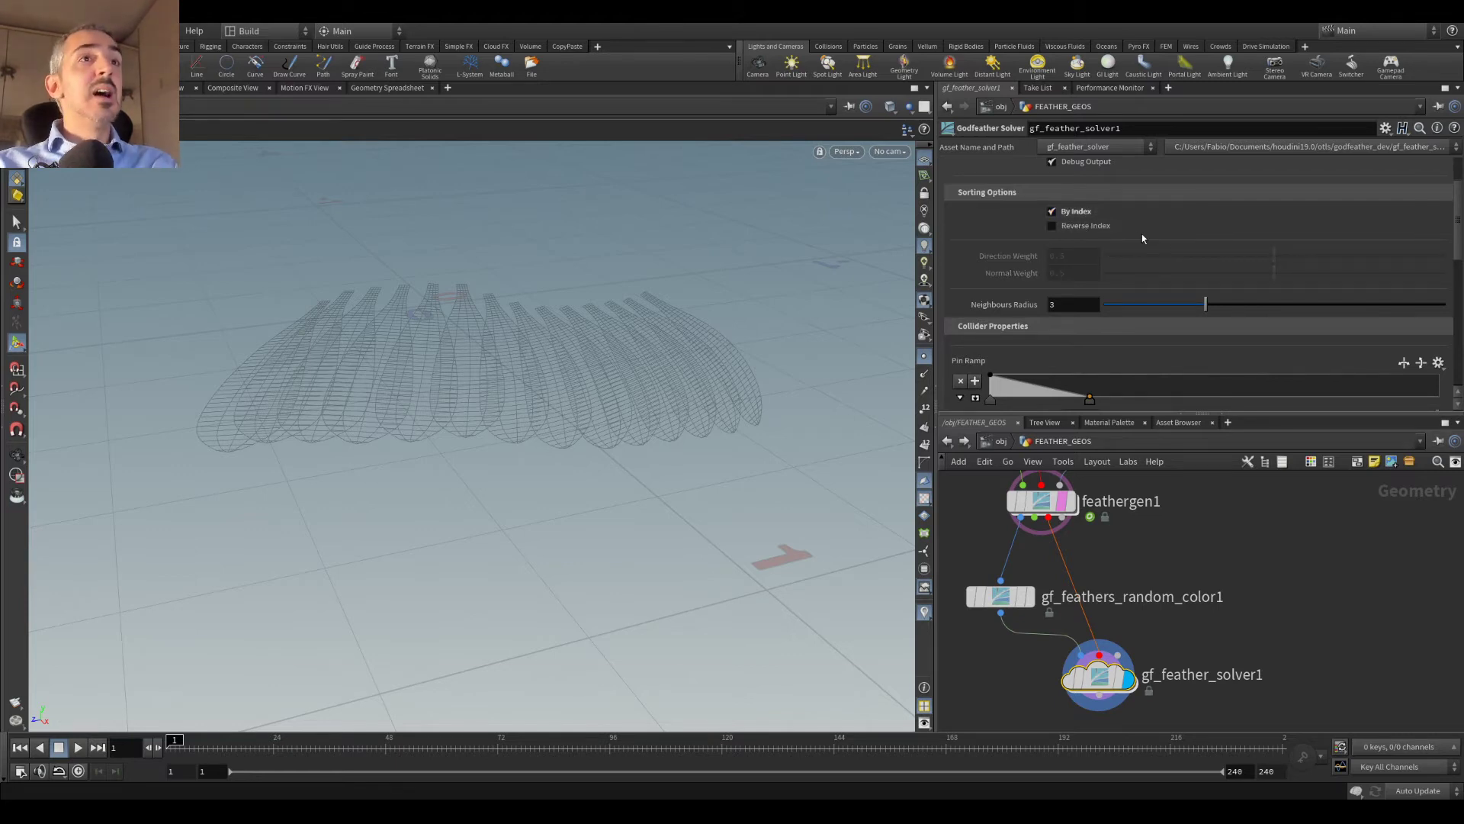
{"action": "scroll", "coordinate": [1133, 231], "scroll_direction": "down", "scroll_amount": 4}
{"action": "left_click_drag", "start_coordinate": [1092, 241], "coordinate": [1092, 218]}
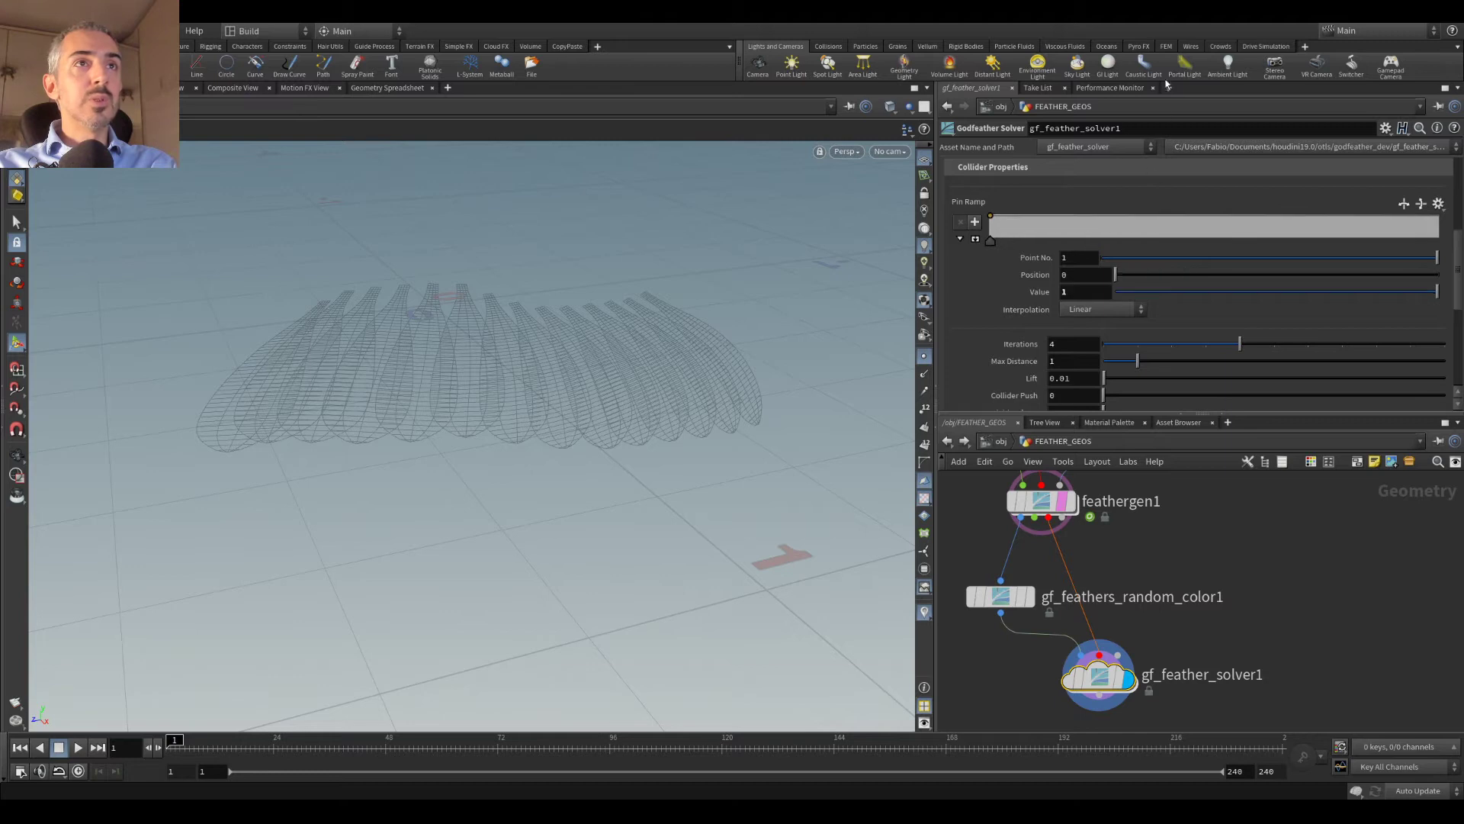
Step: Set the solver's Rigid Deform to 1 and solve the feathers
{"action": "scroll", "coordinate": [1108, 296], "scroll_direction": "down", "scroll_amount": 4}
{"action": "left_click_drag", "start_coordinate": [1106, 289], "coordinate": [1152, 517]}
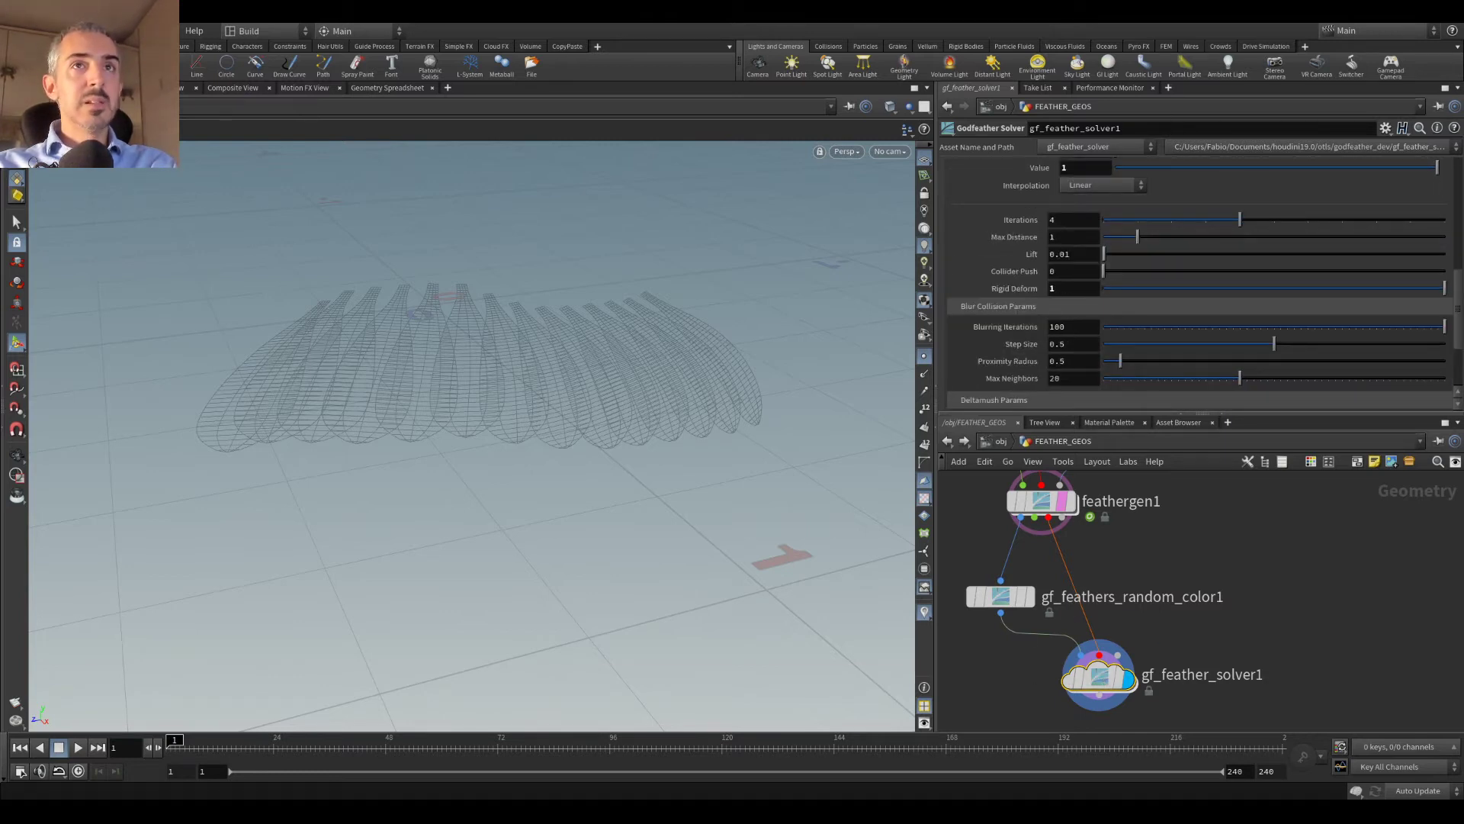
{"action": "left_click_drag", "start_coordinate": [1454, 296], "coordinate": [1316, 189]}
{"action": "left_click", "coordinate": [1068, 200]}
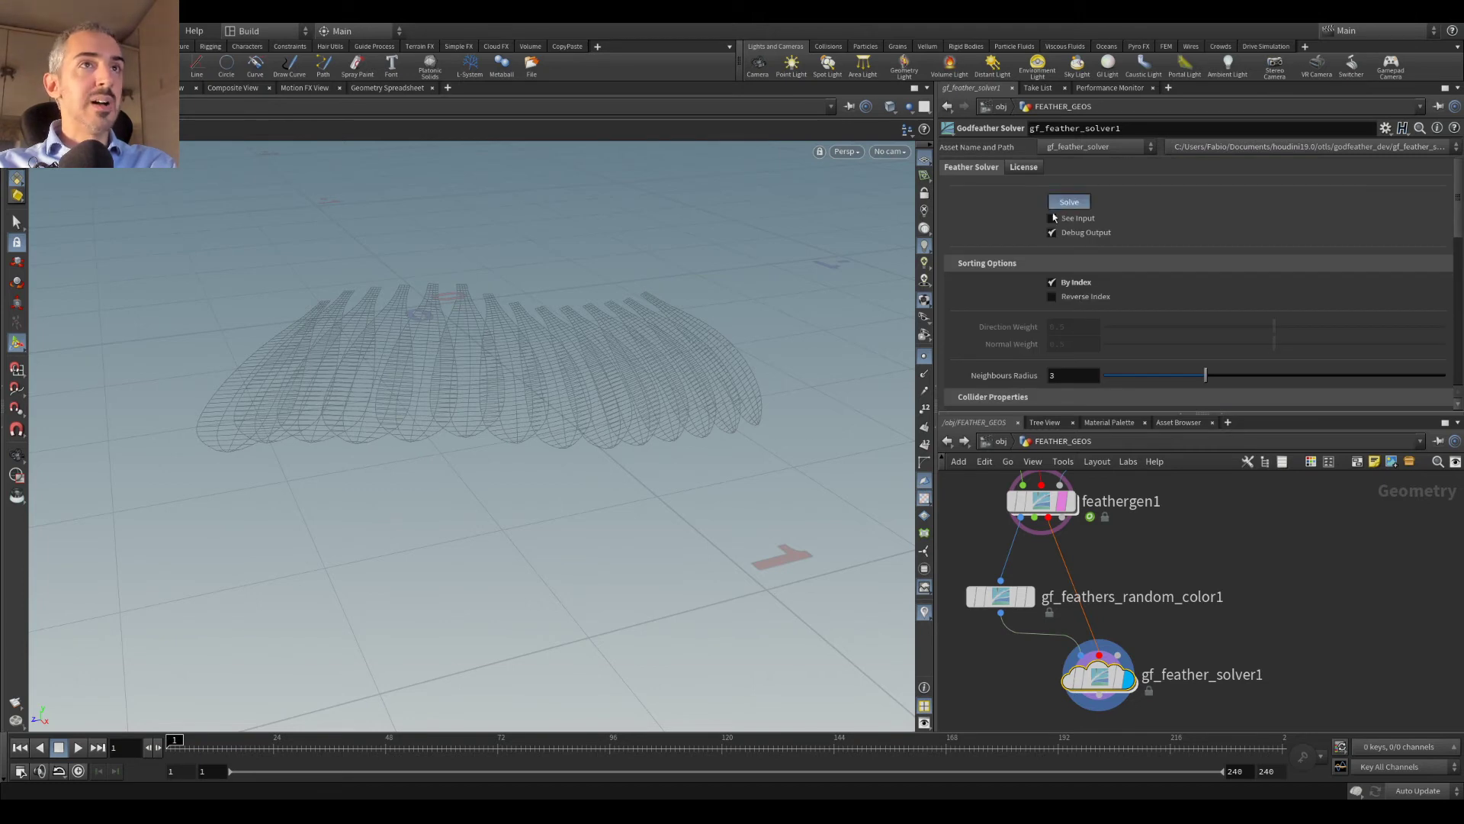
Step: Close the console and compare the solved feathers with the input by switching See Input on and off
{"action": "left_click", "coordinate": [1410, 774]}
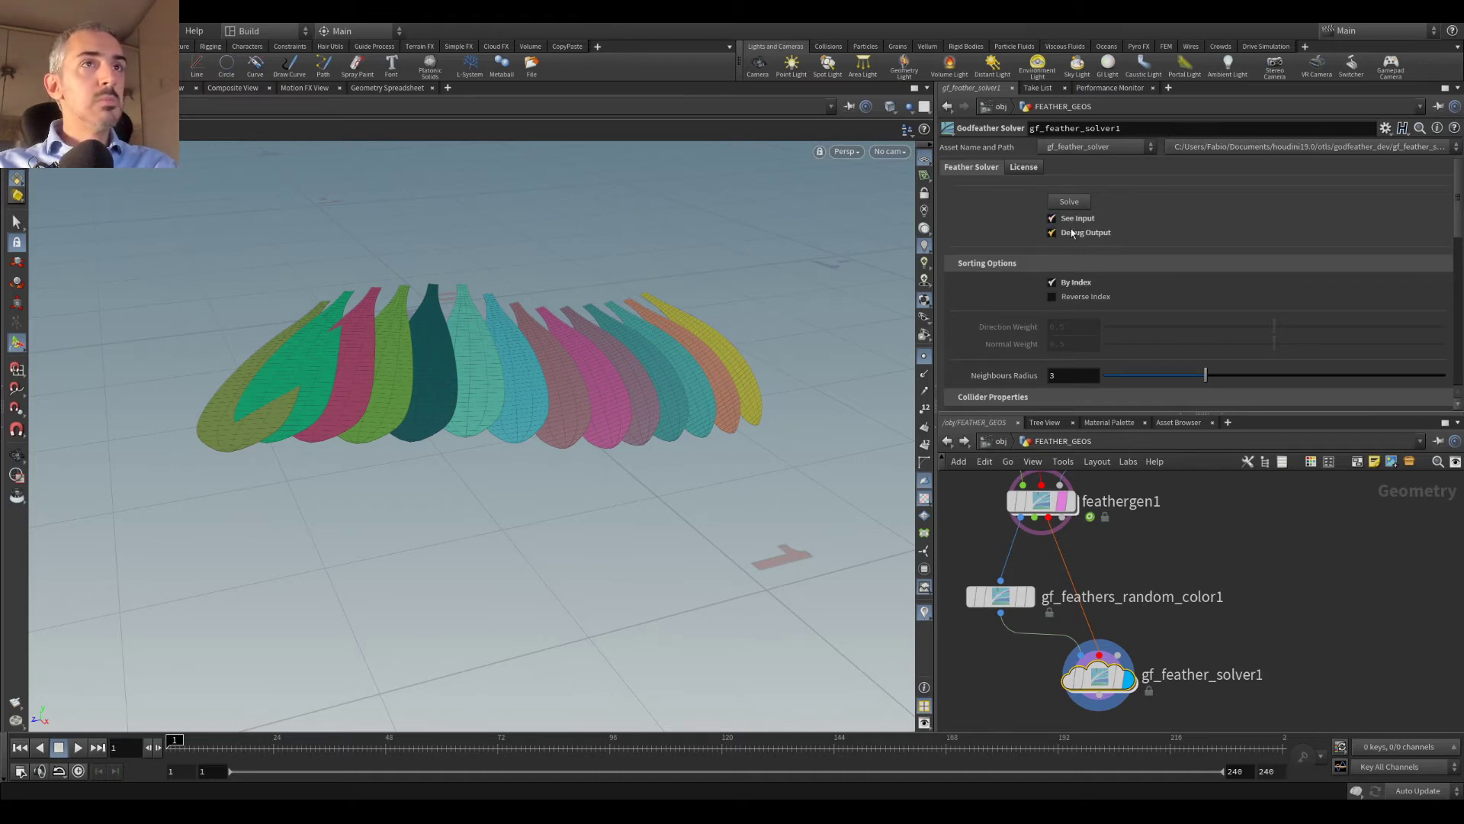
{"action": "key", "text": "space"}
{"action": "scroll", "coordinate": [526, 282], "scroll_direction": "up", "scroll_amount": 2}
{"action": "mouse_move", "coordinate": [527, 282]}
{"action": "left_mouse_down"}
{"action": "mouse_move", "coordinate": [507, 301]}
{"action": "mouse_move", "coordinate": [534, 305]}
{"action": "left_mouse_up"}
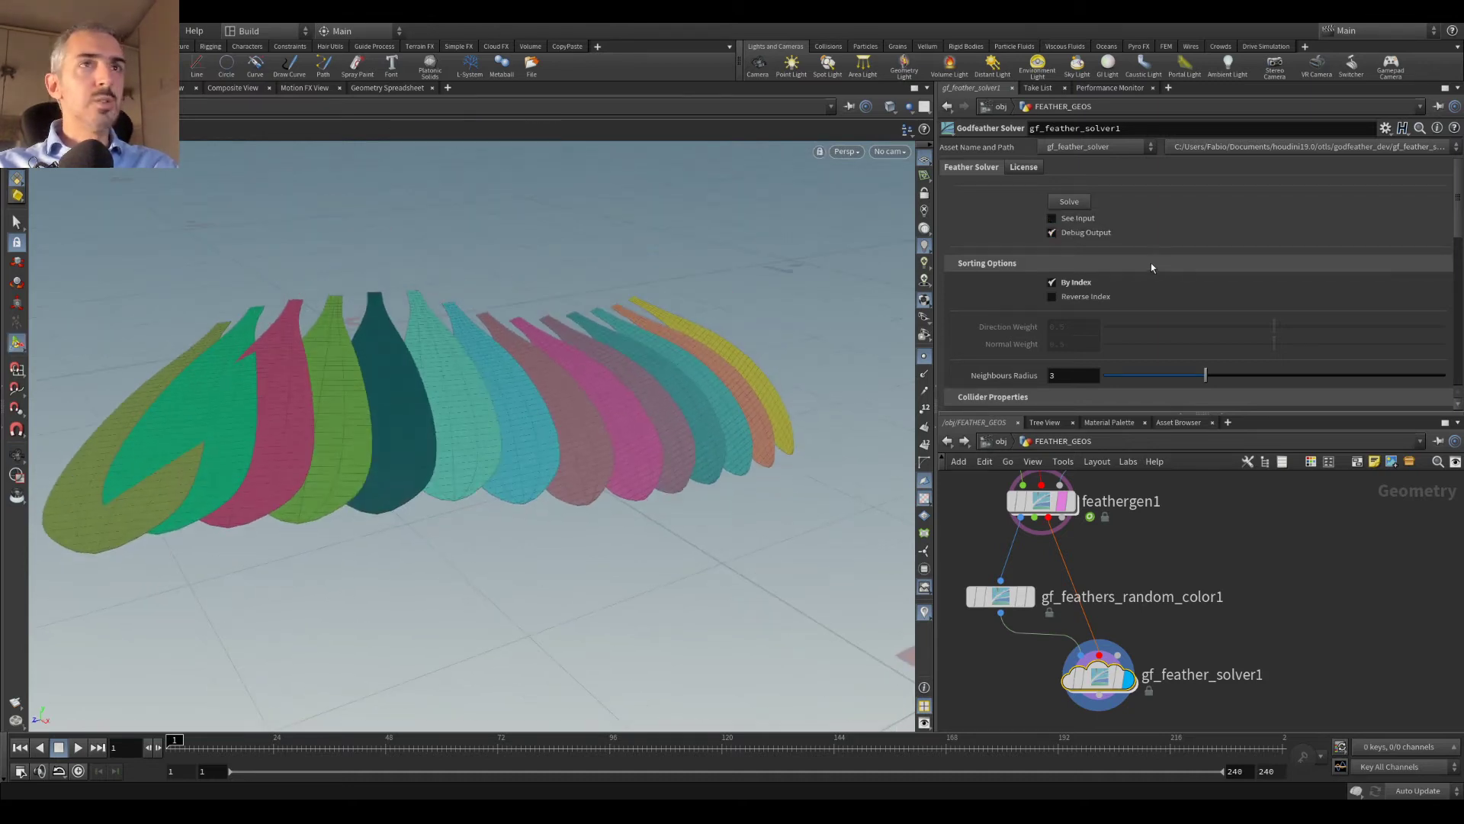
Step: Add a second Pin Ramp point with value 0 at position 0.156888 and solve the feathers
{"action": "scroll", "coordinate": [1090, 267], "scroll_direction": "down", "scroll_amount": 4}
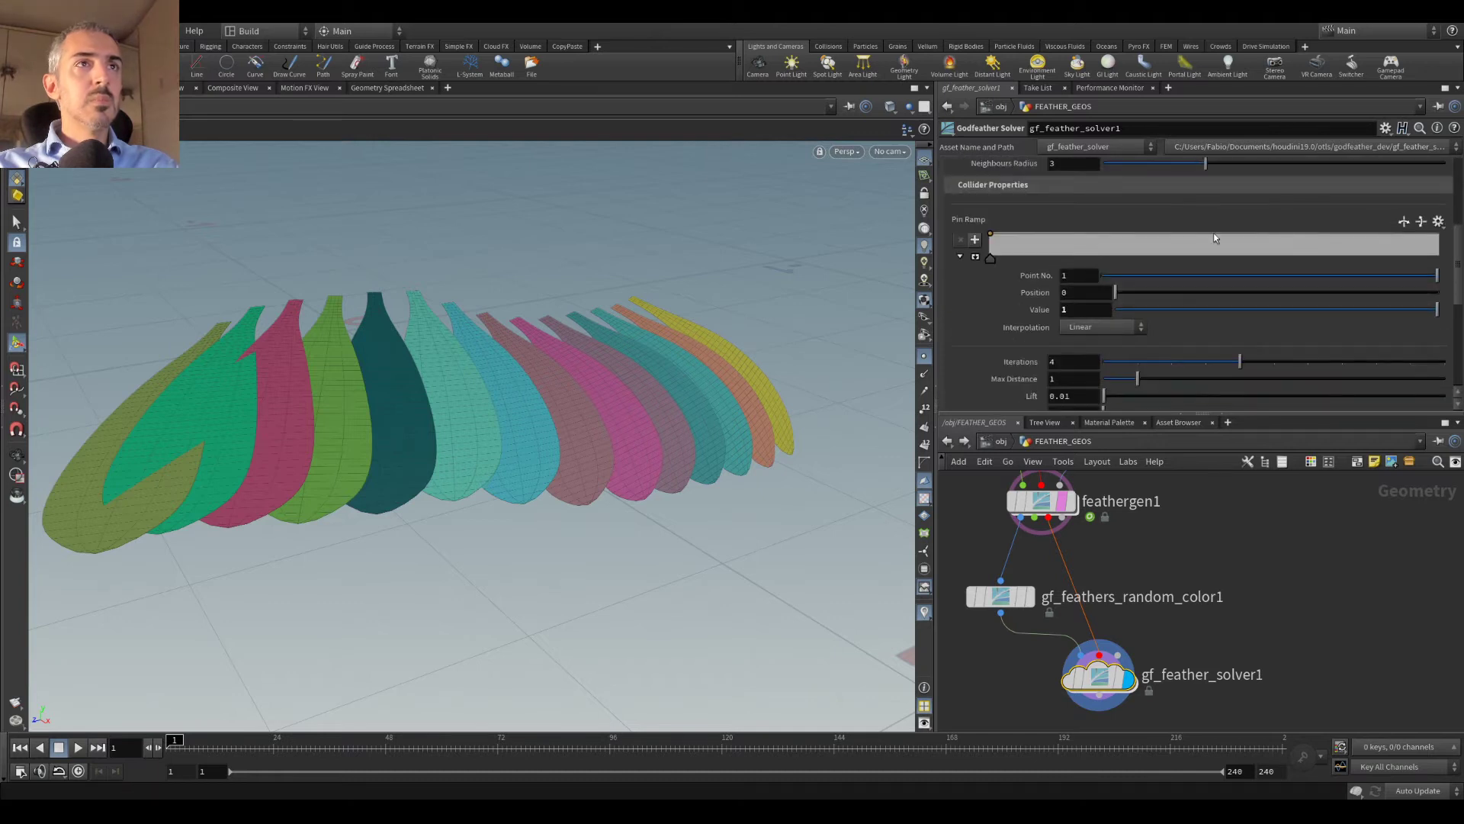
{"action": "left_click_drag", "start_coordinate": [991, 232], "coordinate": [989, 231]}
{"action": "left_click_drag", "start_coordinate": [1411, 238], "coordinate": [1093, 279]}
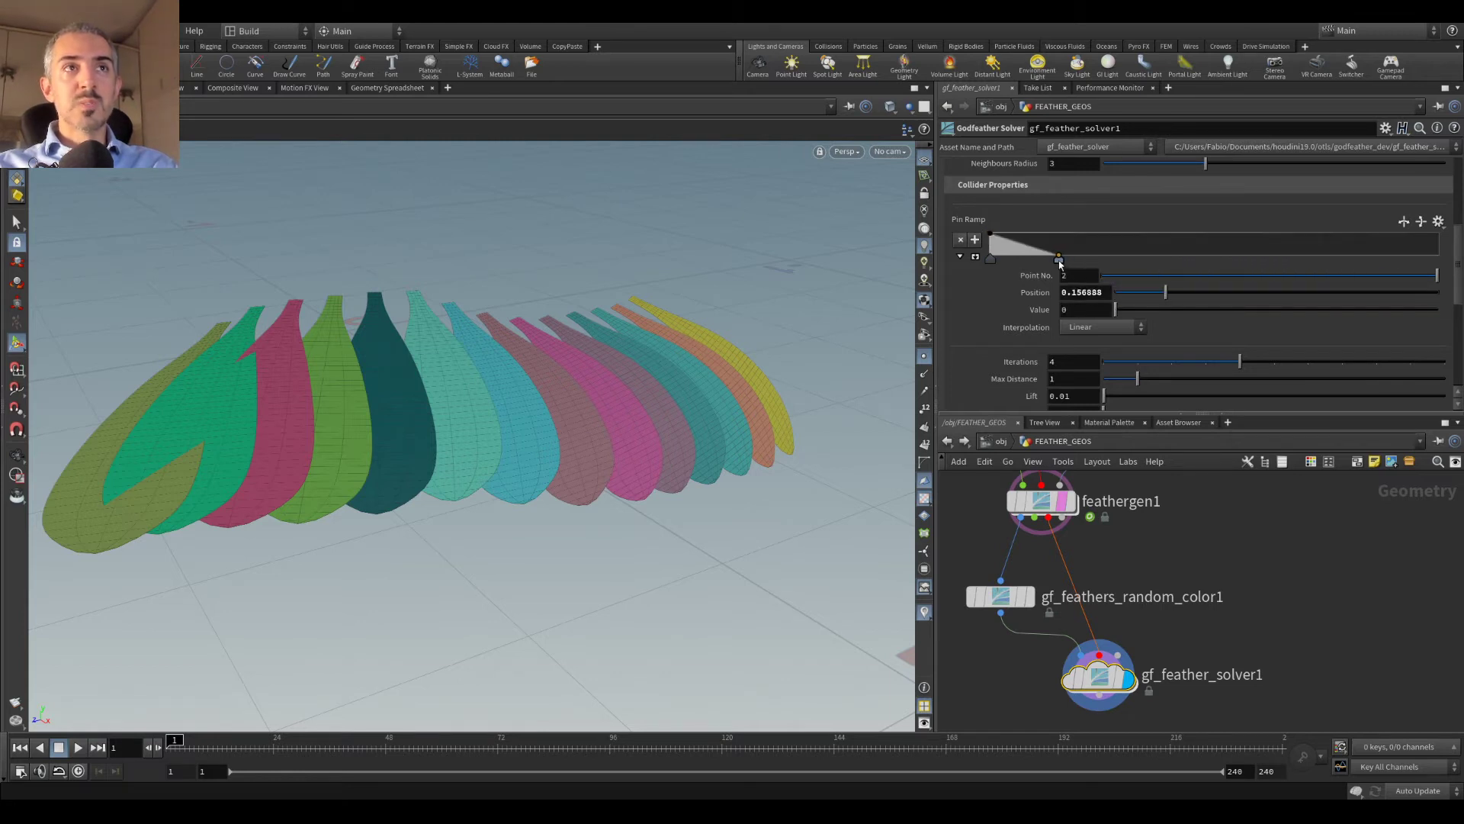
{"action": "scroll", "coordinate": [1067, 229], "scroll_direction": "up", "scroll_amount": 5}
{"action": "left_click", "coordinate": [1069, 202]}
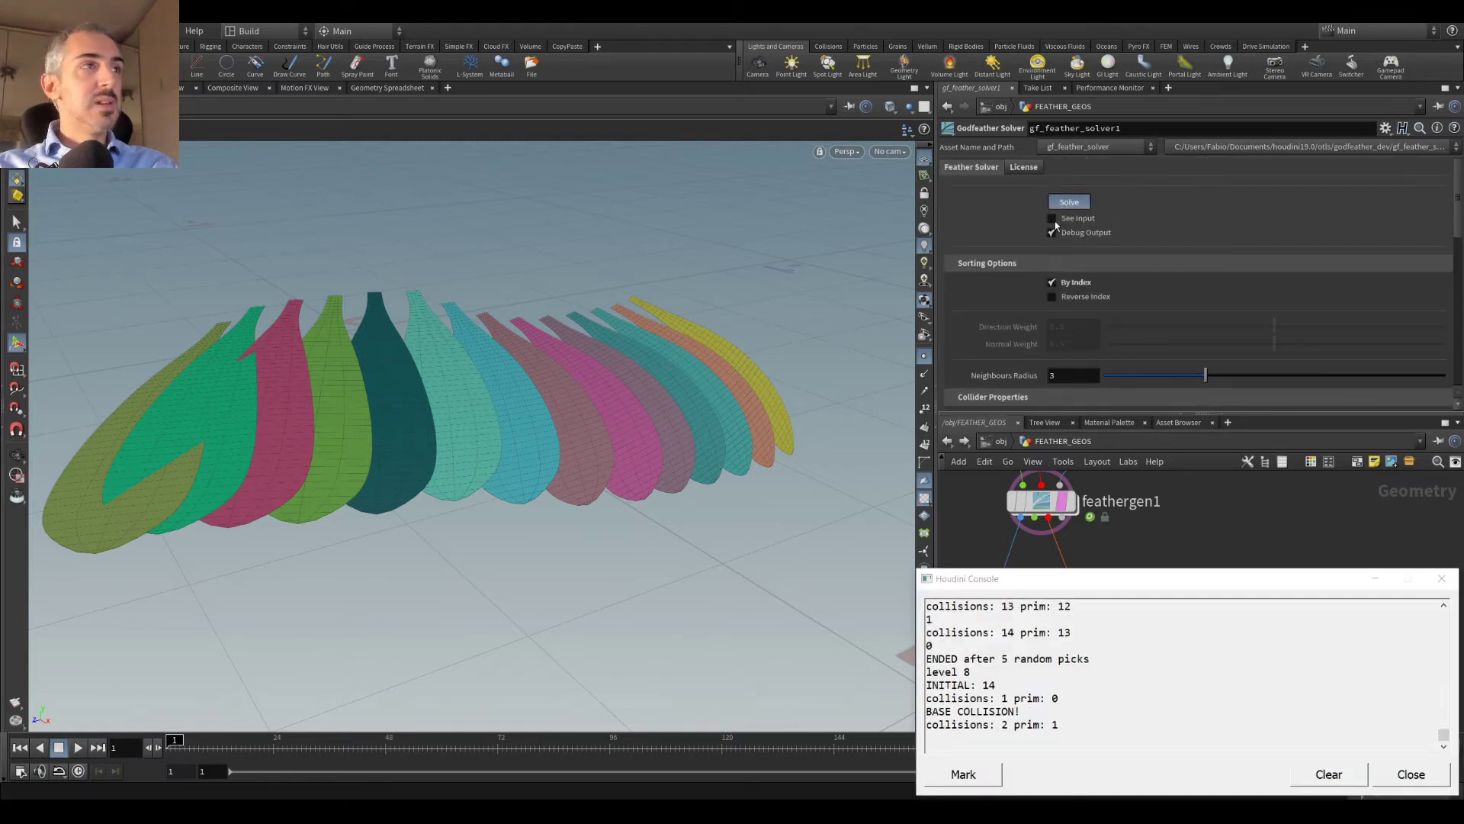
{"action": "key", "text": "Escape"}
{"action": "left_click_drag", "start_coordinate": [222, 425], "coordinate": [356, 384]}
{"action": "key", "text": "Return"}
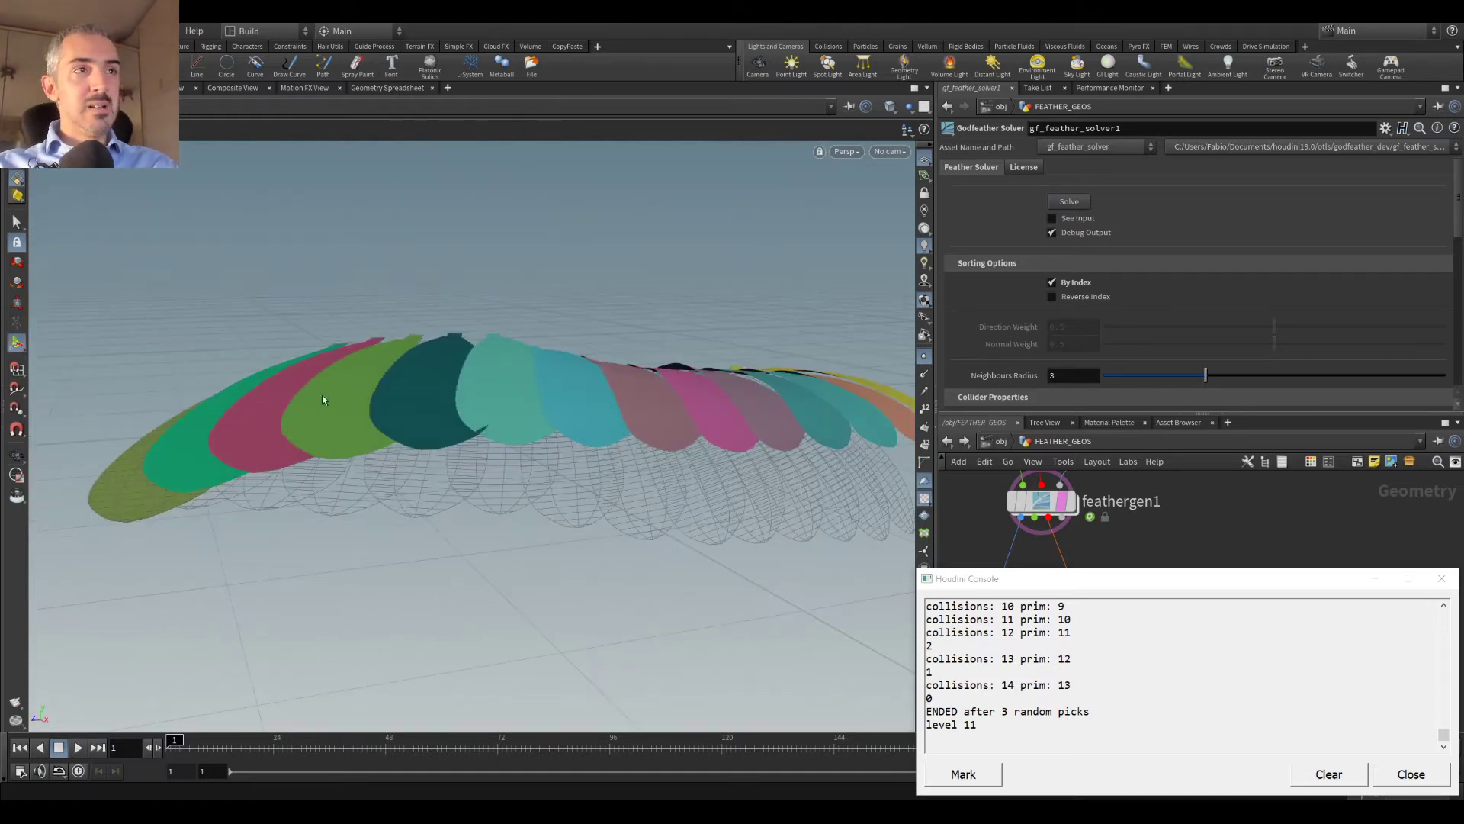
Step: Enable Reverse Index sorting, solve the feathers in that order, and close the console
{"action": "left_click", "coordinate": [1083, 298]}
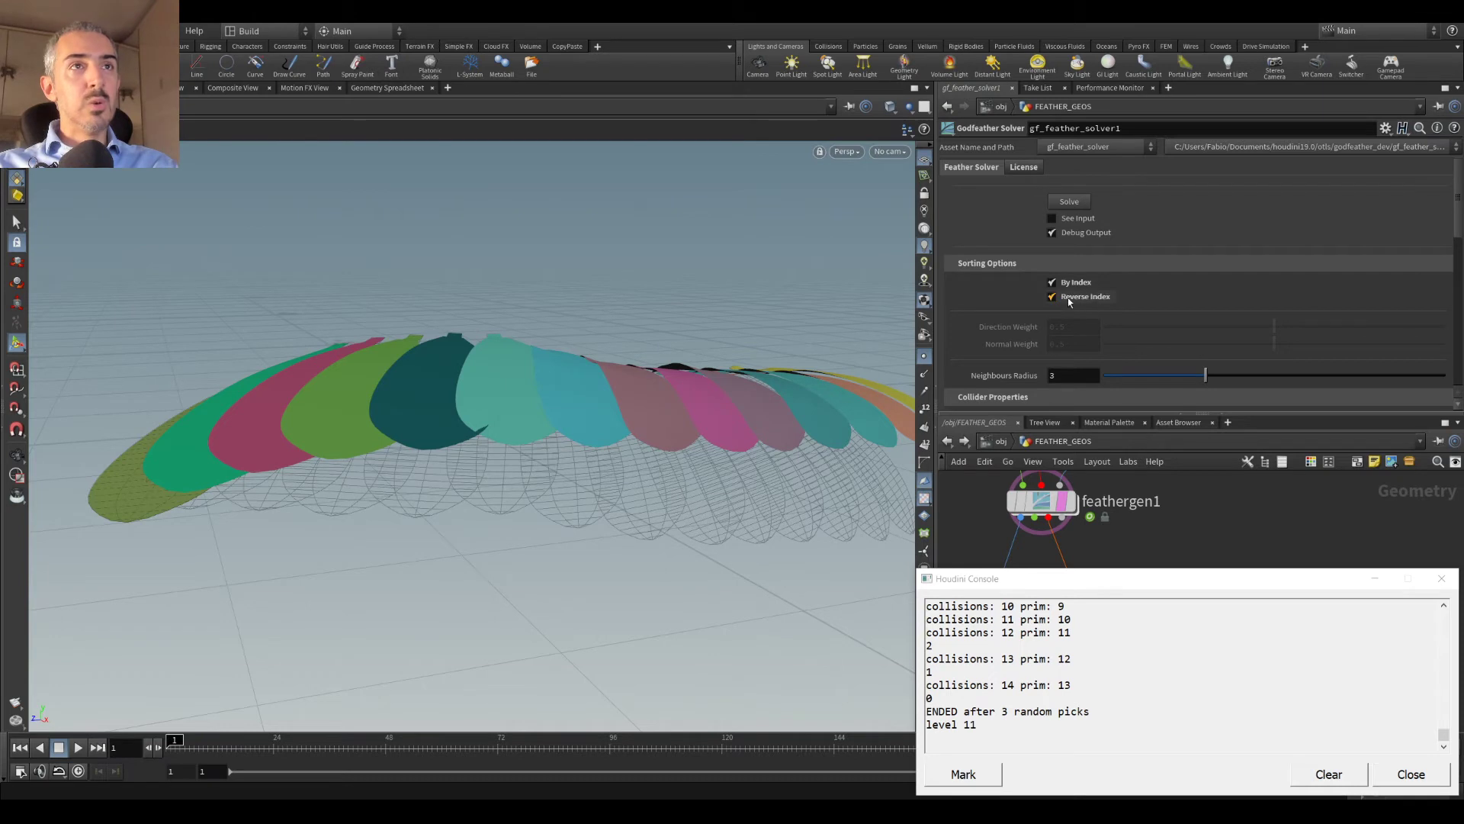
{"action": "left_click", "coordinate": [1072, 202]}
{"action": "key", "text": "Escape"}
{"action": "left_click_drag", "start_coordinate": [340, 218], "coordinate": [378, 345]}
{"action": "key", "text": "Return"}
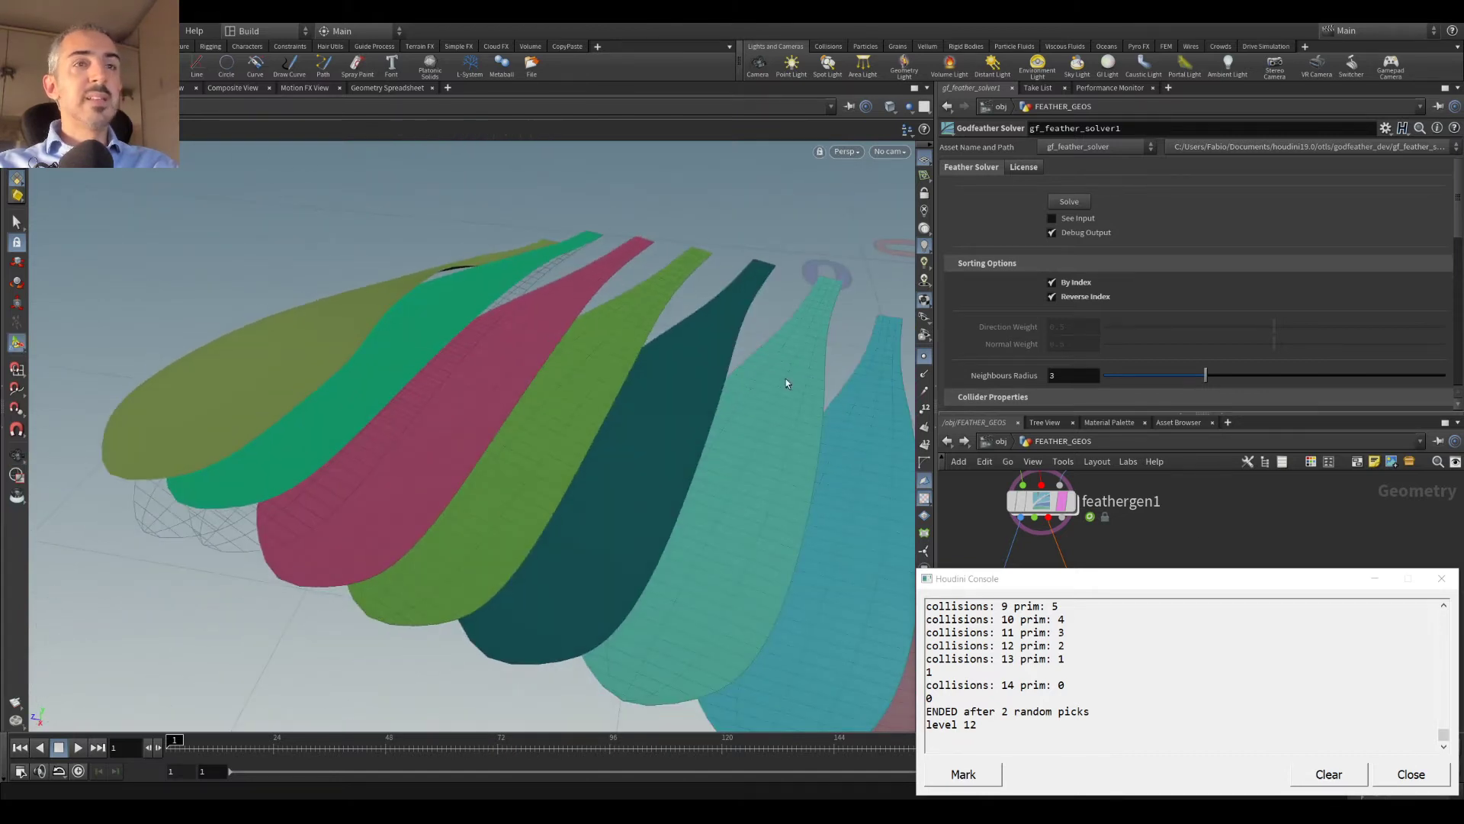
{"action": "left_click", "coordinate": [1412, 775]}
Step: Set the solver's Lift to 0.002 and solve the feathers again
{"action": "scroll", "coordinate": [1184, 270], "scroll_direction": "down", "scroll_amount": 10}
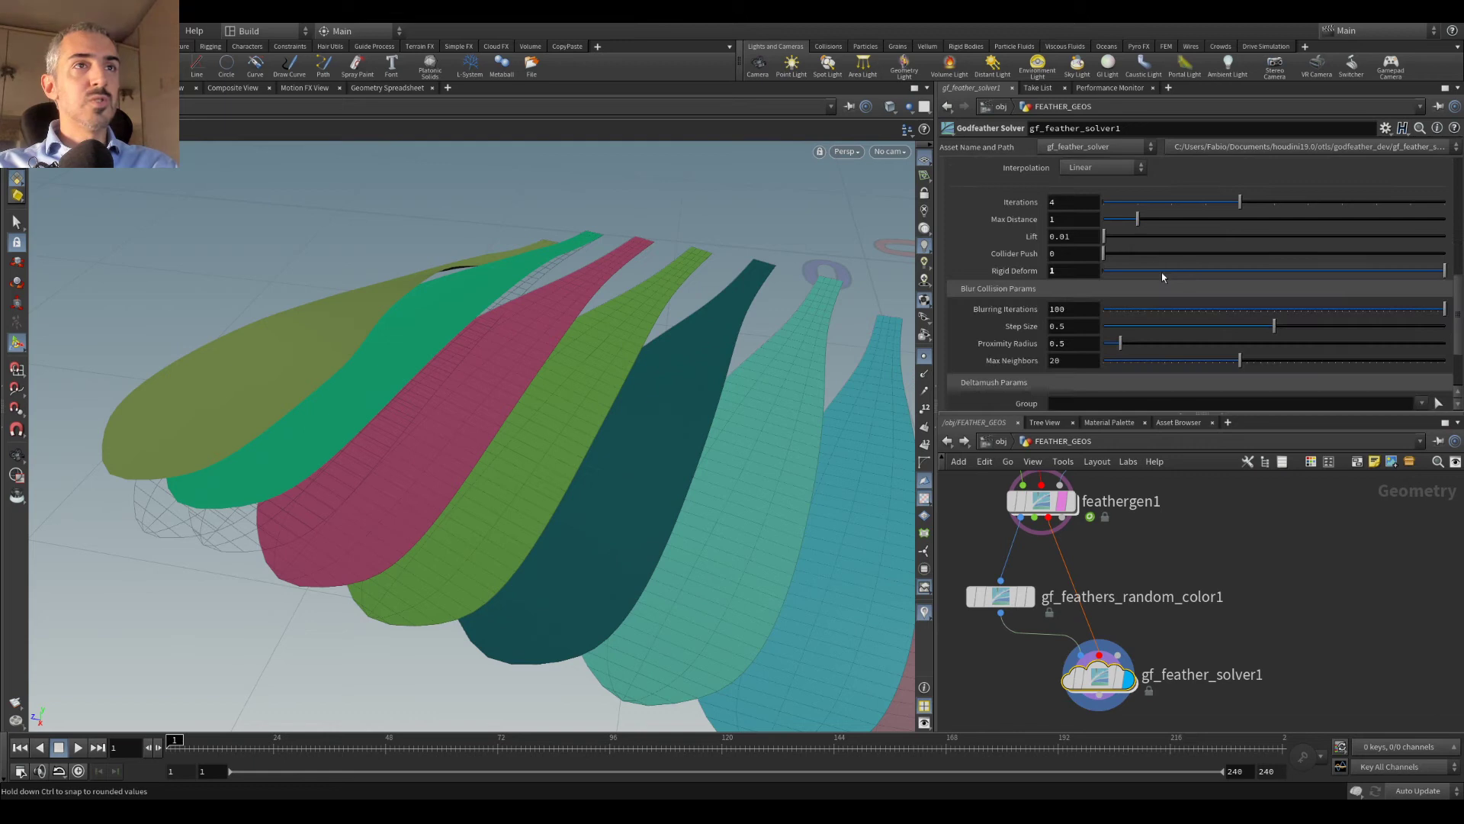
{"action": "scroll", "coordinate": [1093, 250], "scroll_direction": "up", "scroll_amount": 1}
{"action": "left_click", "coordinate": [1068, 254]}
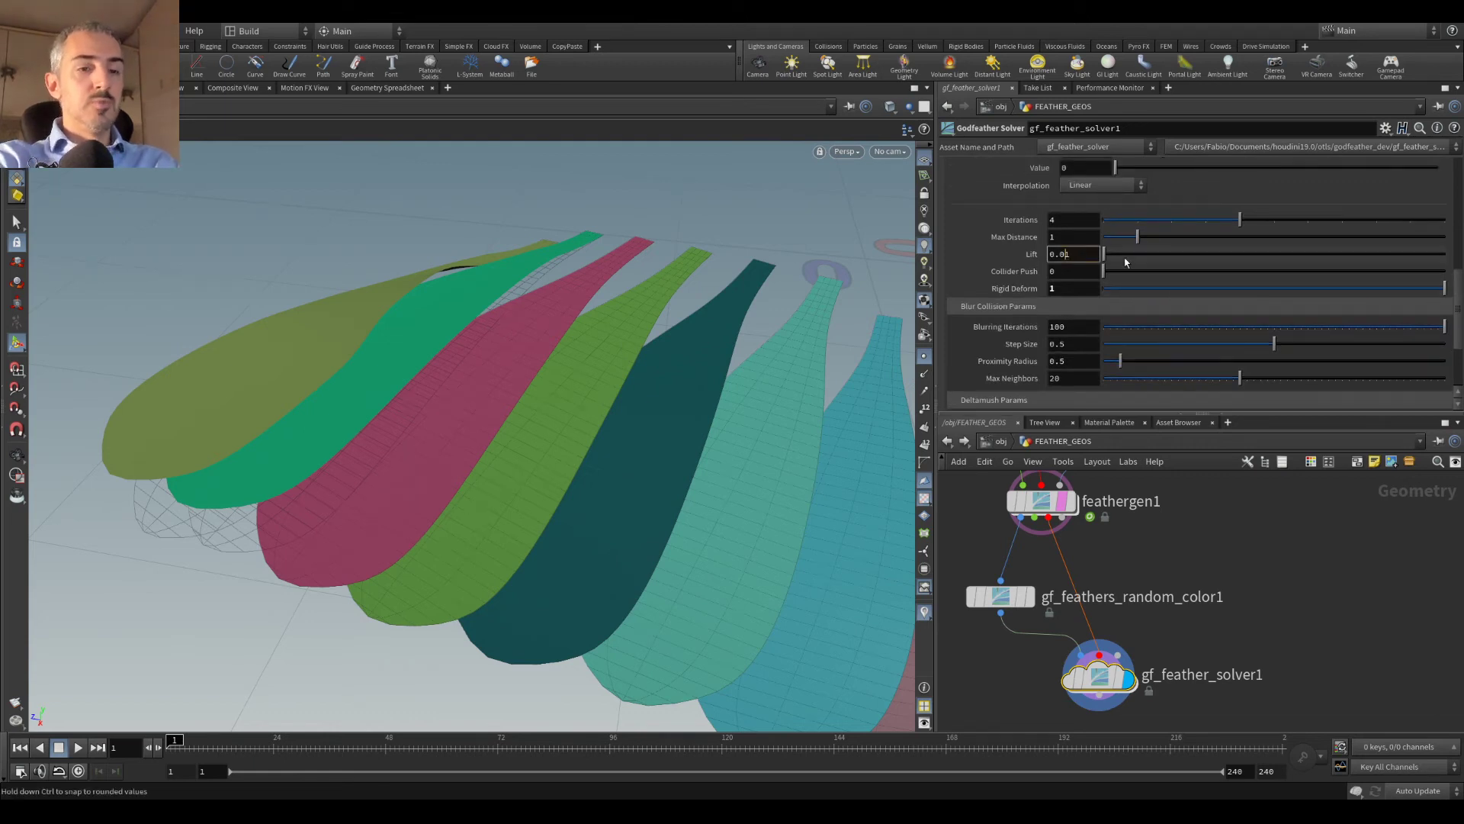
{"action": "type", "text": "0.002"}
{"action": "key", "text": "Return"}
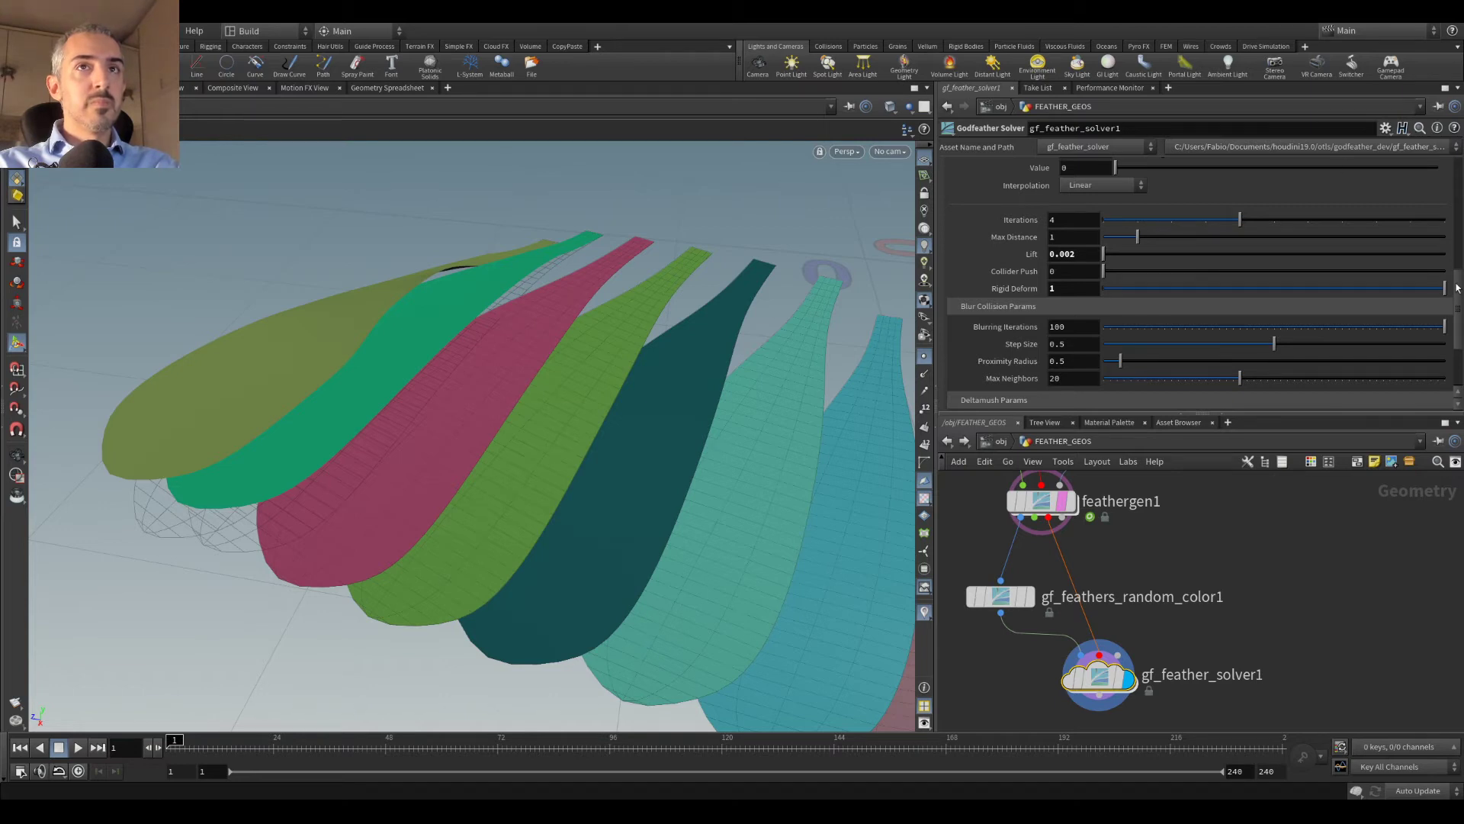
{"action": "left_click_drag", "start_coordinate": [1454, 286], "coordinate": [1447, 111]}
{"action": "left_click", "coordinate": [1071, 203]}
{"action": "key", "text": "Escape"}
{"action": "left_click_drag", "start_coordinate": [657, 340], "coordinate": [427, 262]}
{"action": "scroll", "coordinate": [428, 263], "scroll_direction": "up", "scroll_amount": 5}
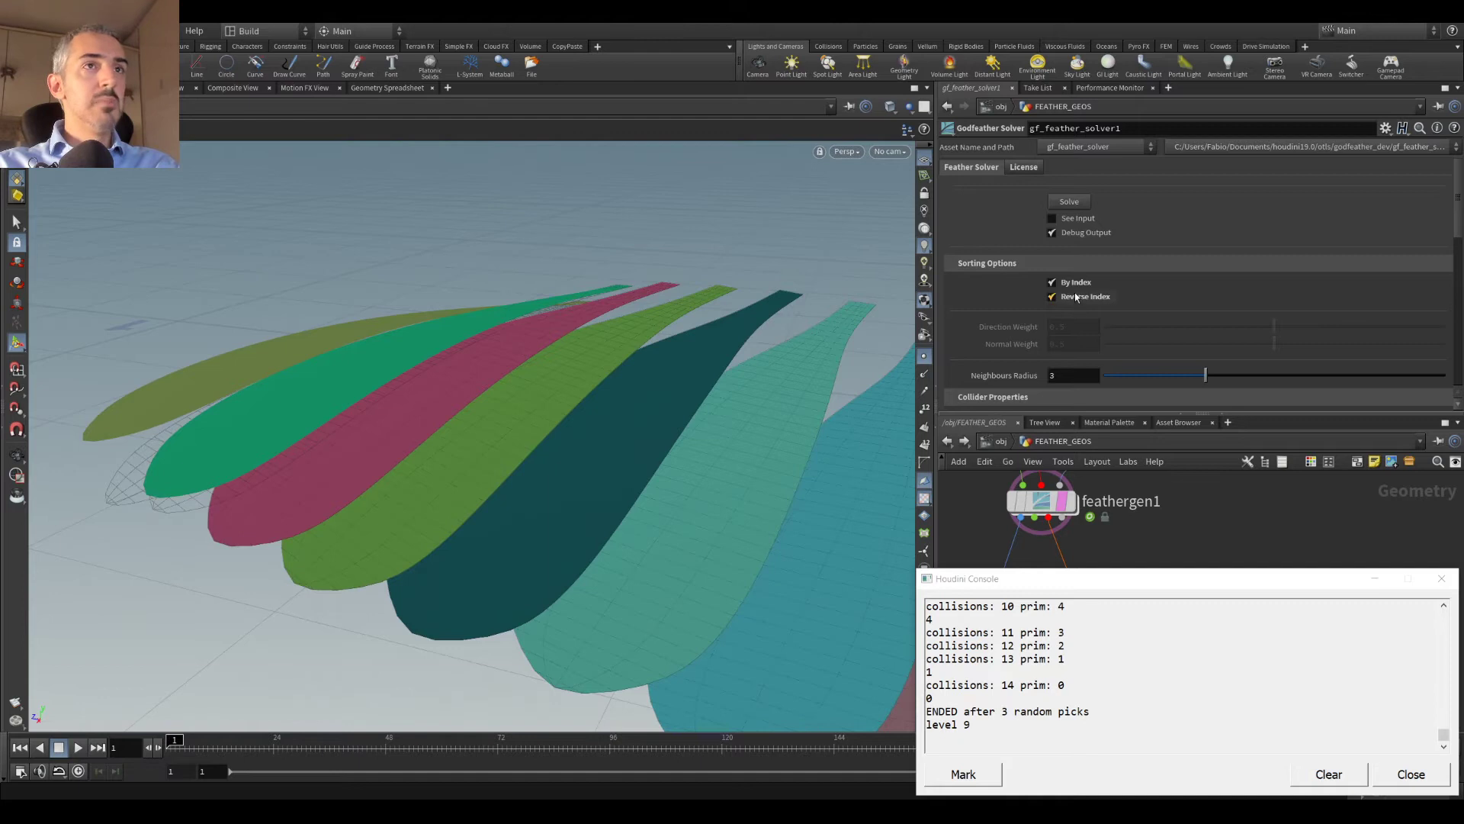
Step: Examine the overlaps of the solved feathers from several angles and compare them with the solver input
{"action": "scroll", "coordinate": [440, 315], "scroll_direction": "up", "scroll_amount": 3}
{"action": "scroll", "coordinate": [440, 314], "scroll_direction": "up", "scroll_amount": 8}
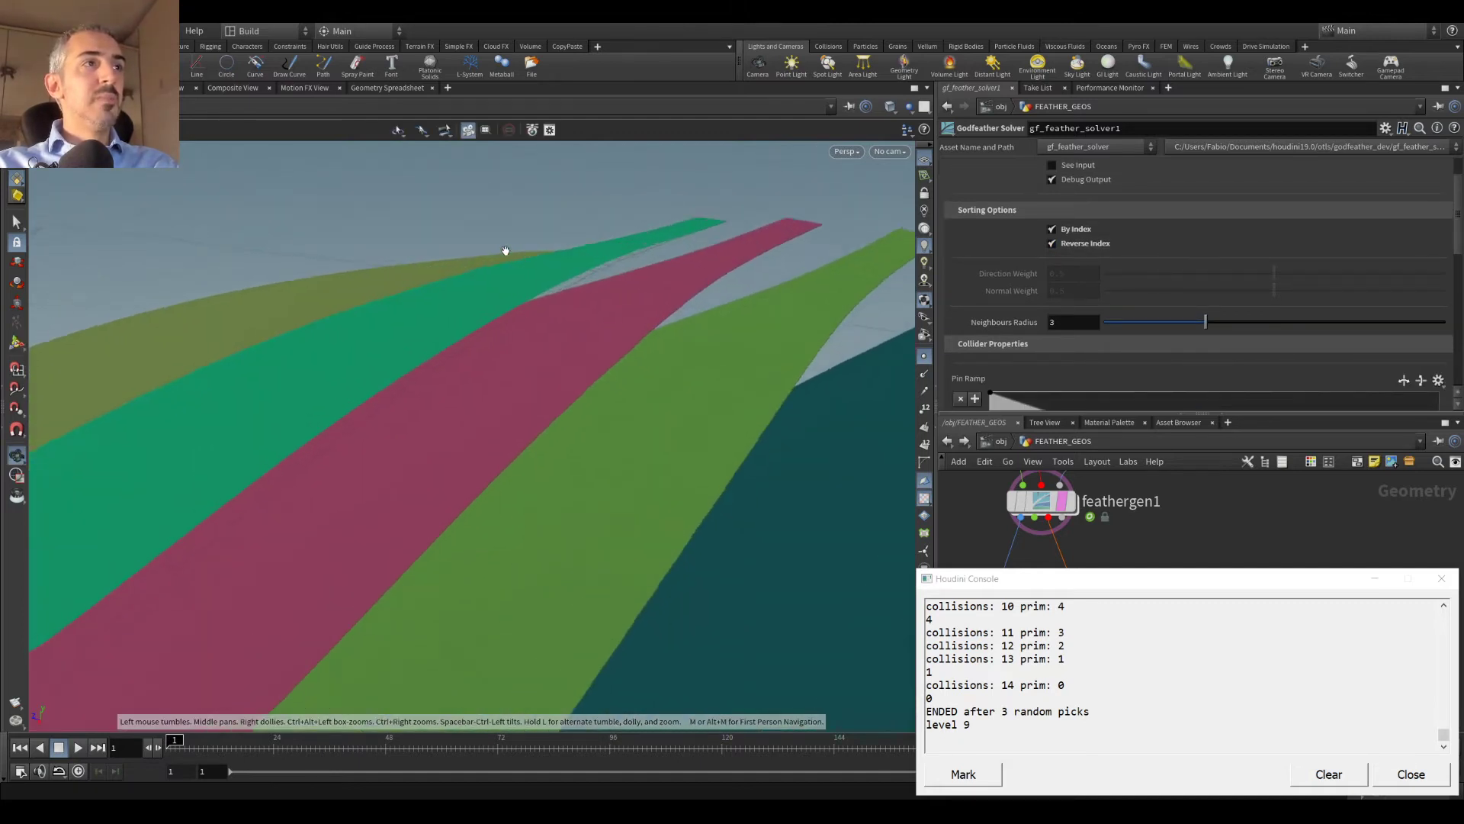
{"action": "left_click_drag", "start_coordinate": [584, 269], "coordinate": [702, 284]}
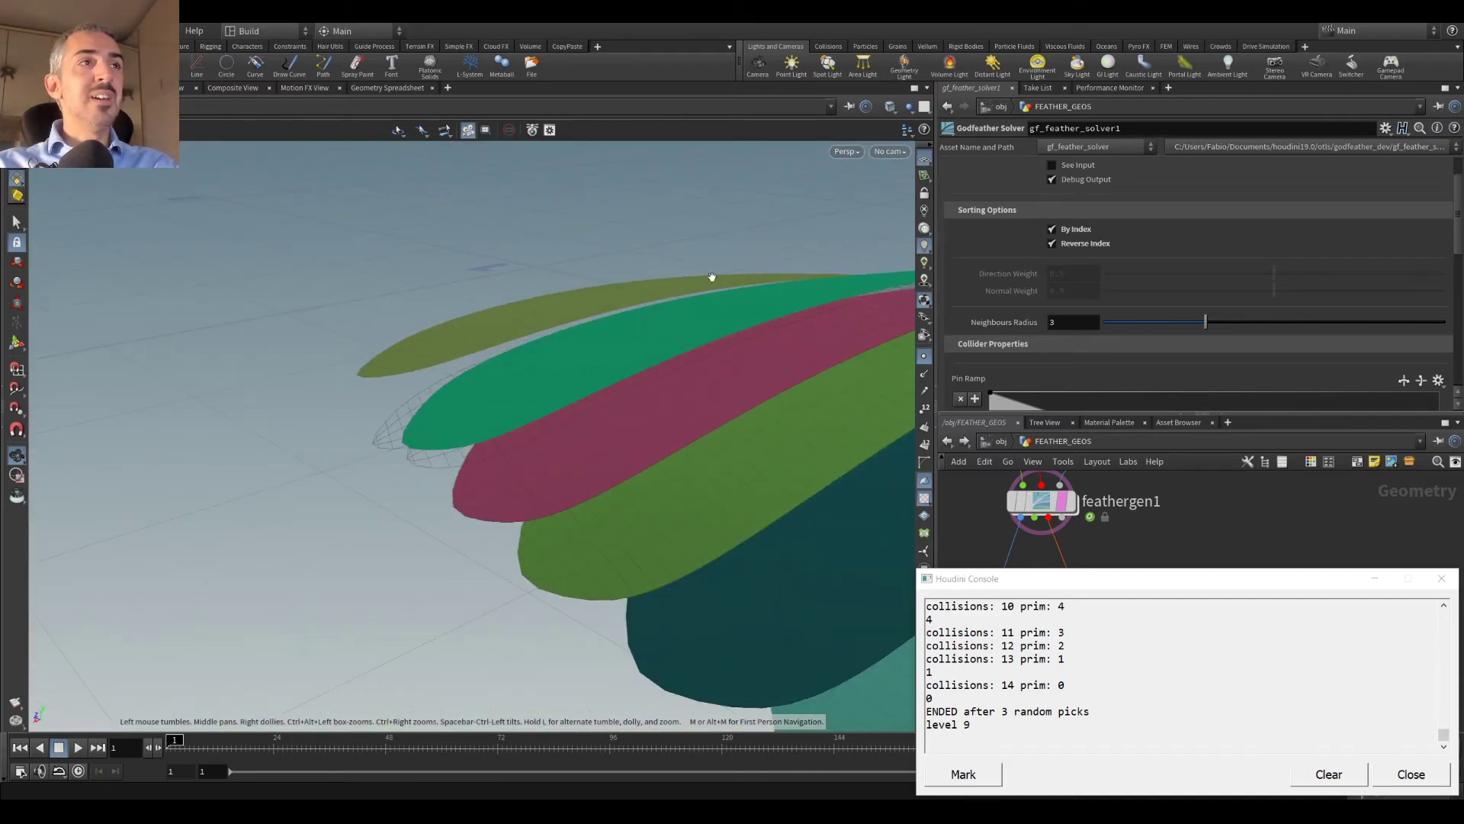
{"action": "left_click", "coordinate": [1410, 773]}
{"action": "left_click_drag", "start_coordinate": [592, 354], "coordinate": [555, 372]}
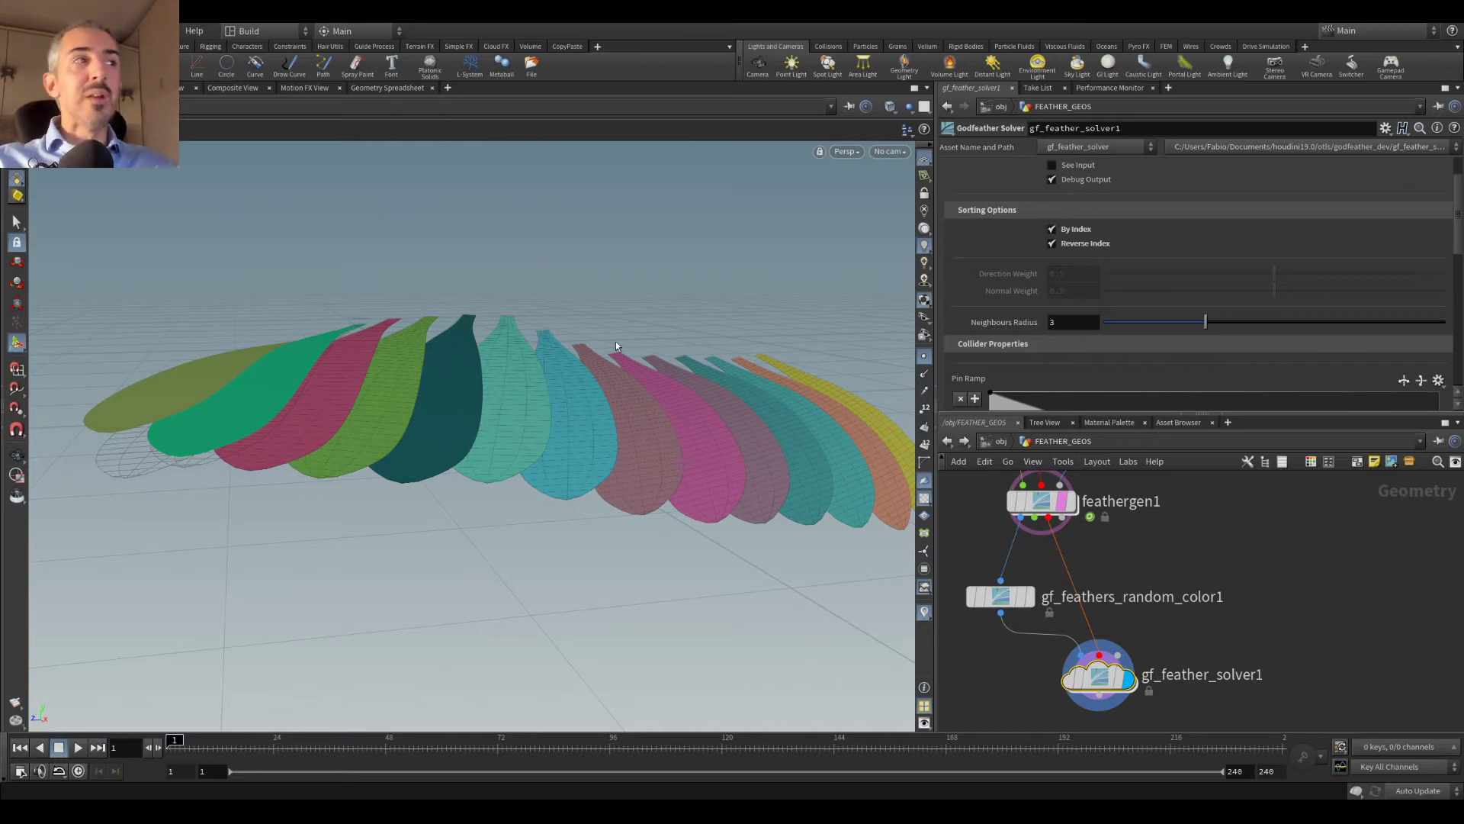
{"action": "left_click_drag", "start_coordinate": [492, 331], "coordinate": [518, 297]}
{"action": "scroll", "coordinate": [1123, 244], "scroll_direction": "up", "scroll_amount": 3}
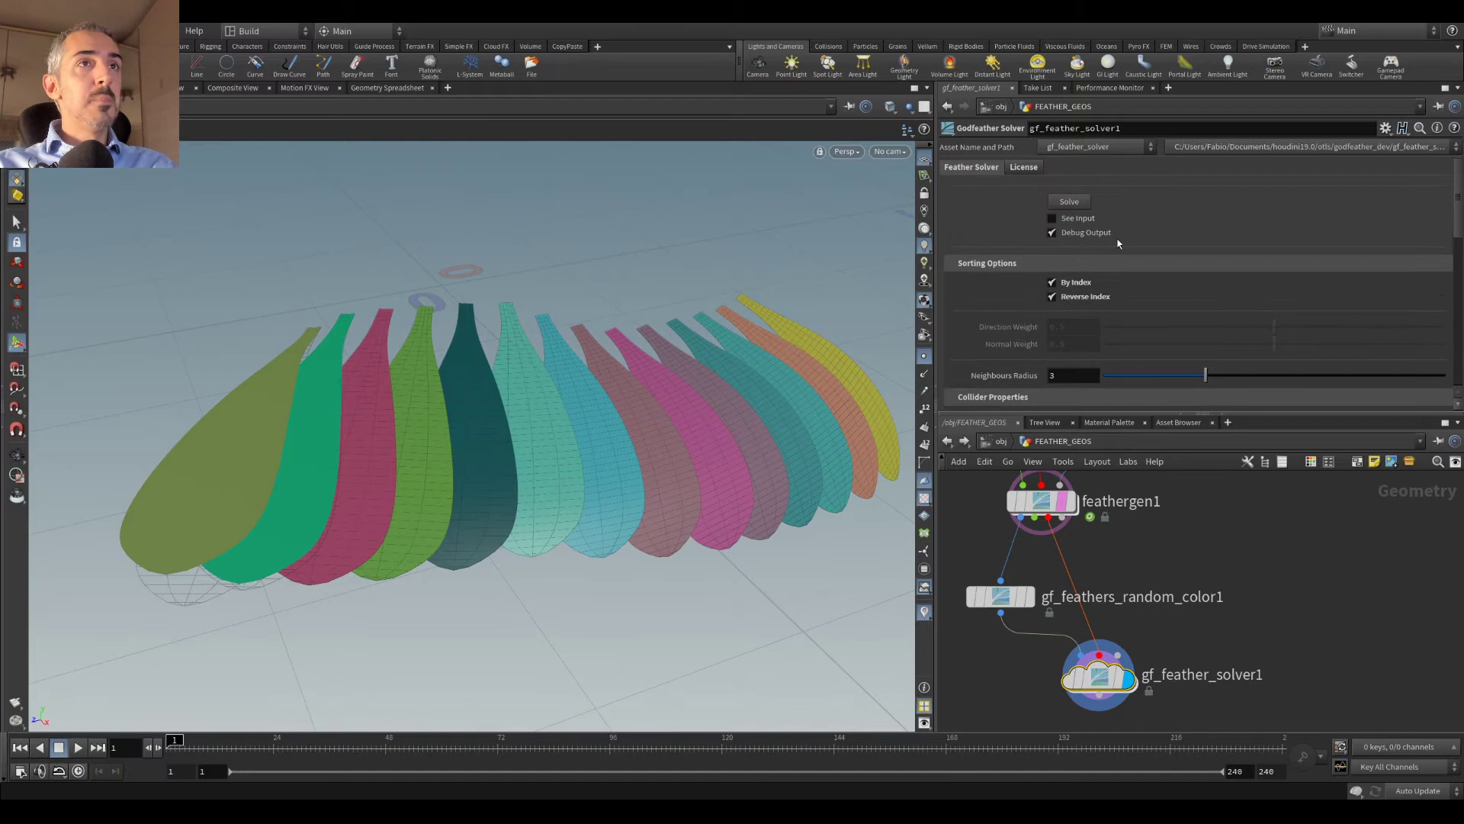
{"action": "left_click", "coordinate": [1053, 218]}
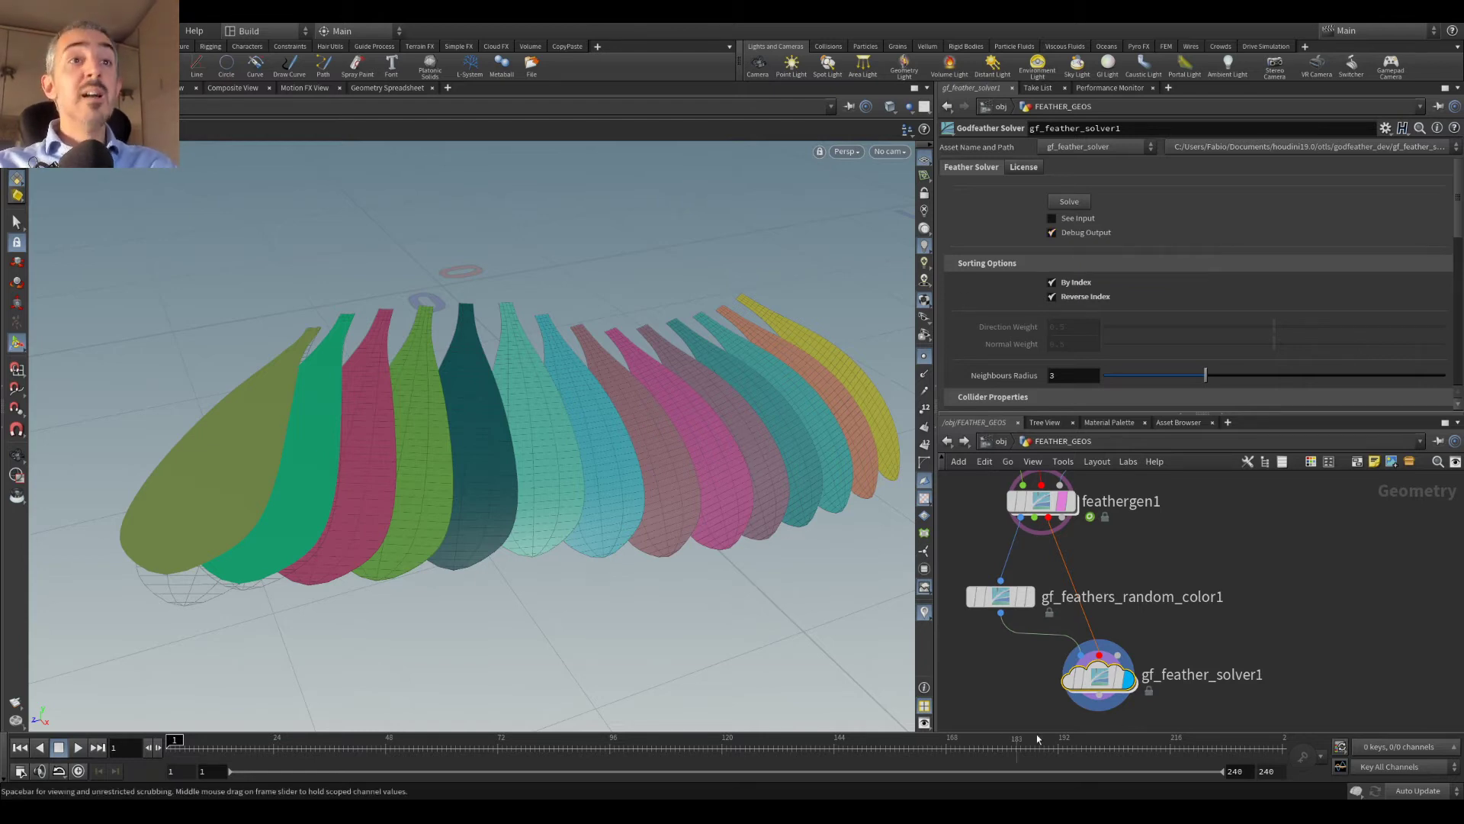
Step: Move gf_feather_solver1 further away from gf_feathers_random_color1 in the network
{"action": "middle_click_drag", "start_coordinate": [1242, 592], "coordinate": [1255, 475]}
{"action": "left_click_drag", "start_coordinate": [1113, 566], "coordinate": [1143, 605]}
{"action": "mouse_move", "coordinate": [1142, 601]}
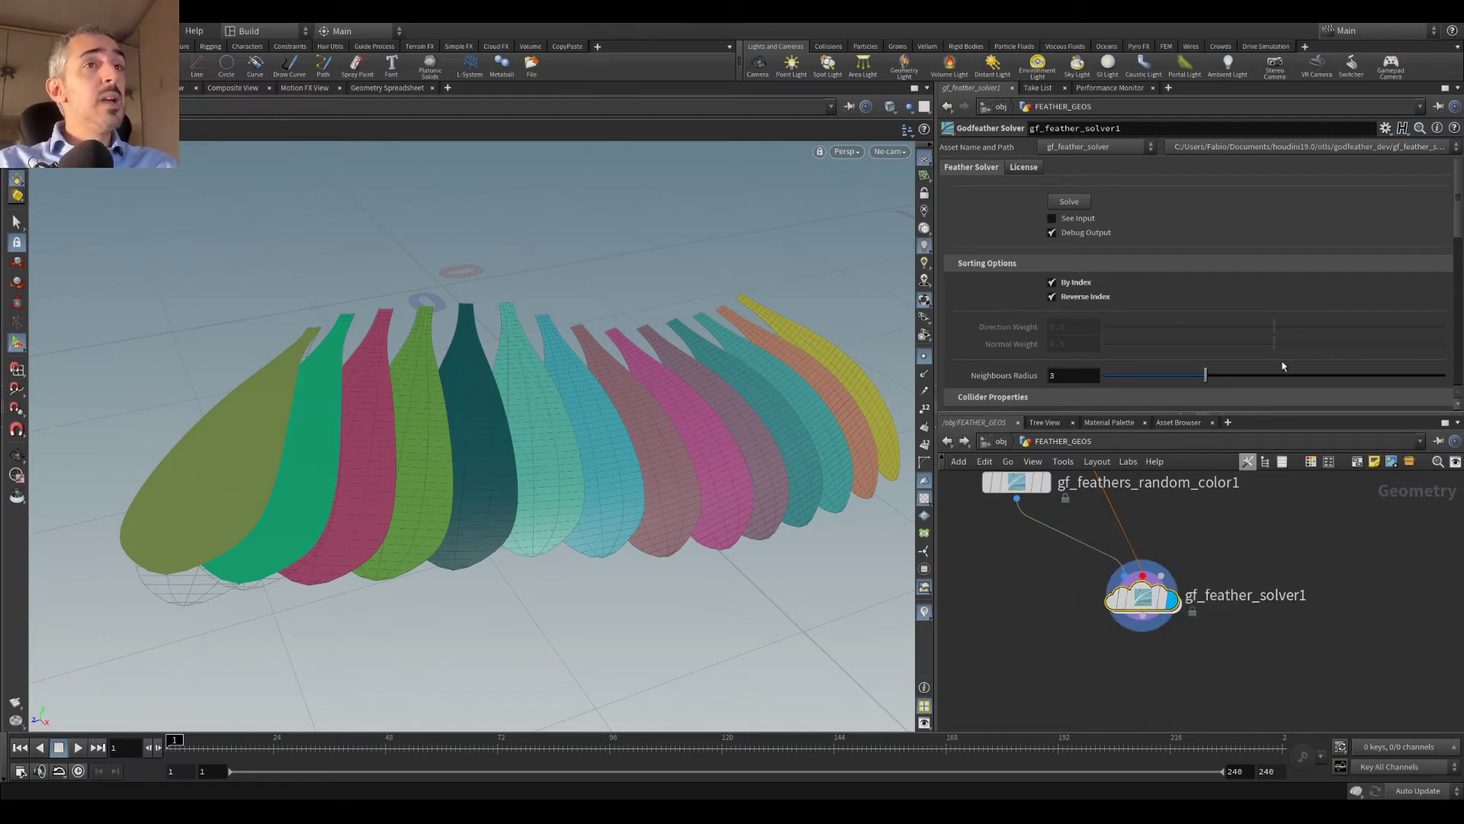
{"action": "scroll", "coordinate": [1220, 548], "scroll_direction": "down", "scroll_amount": 3}
{"action": "scroll", "coordinate": [1189, 549], "scroll_direction": "up", "scroll_amount": 2}
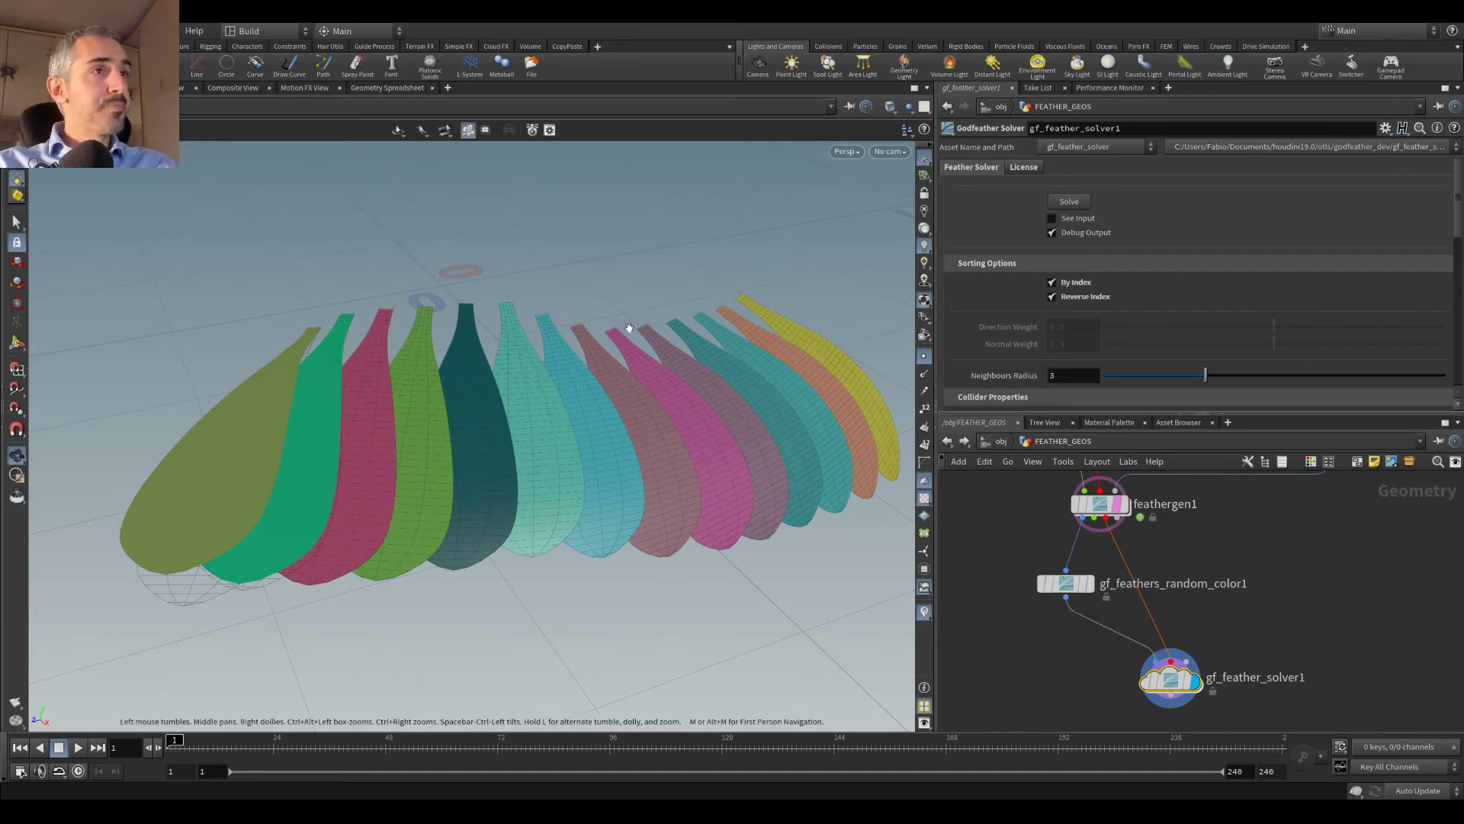
Step: Review the upstream network around godfeathergroom1, stroke1 and feathergen1
{"action": "scroll", "coordinate": [653, 334], "scroll_direction": "down", "scroll_amount": 3}
{"action": "scroll", "coordinate": [1289, 538], "scroll_direction": "down", "scroll_amount": 5}
{"action": "middle_click_drag", "start_coordinate": [1296, 532], "coordinate": [1209, 631]}
{"action": "scroll", "coordinate": [1177, 556], "scroll_direction": "up", "scroll_amount": 5}
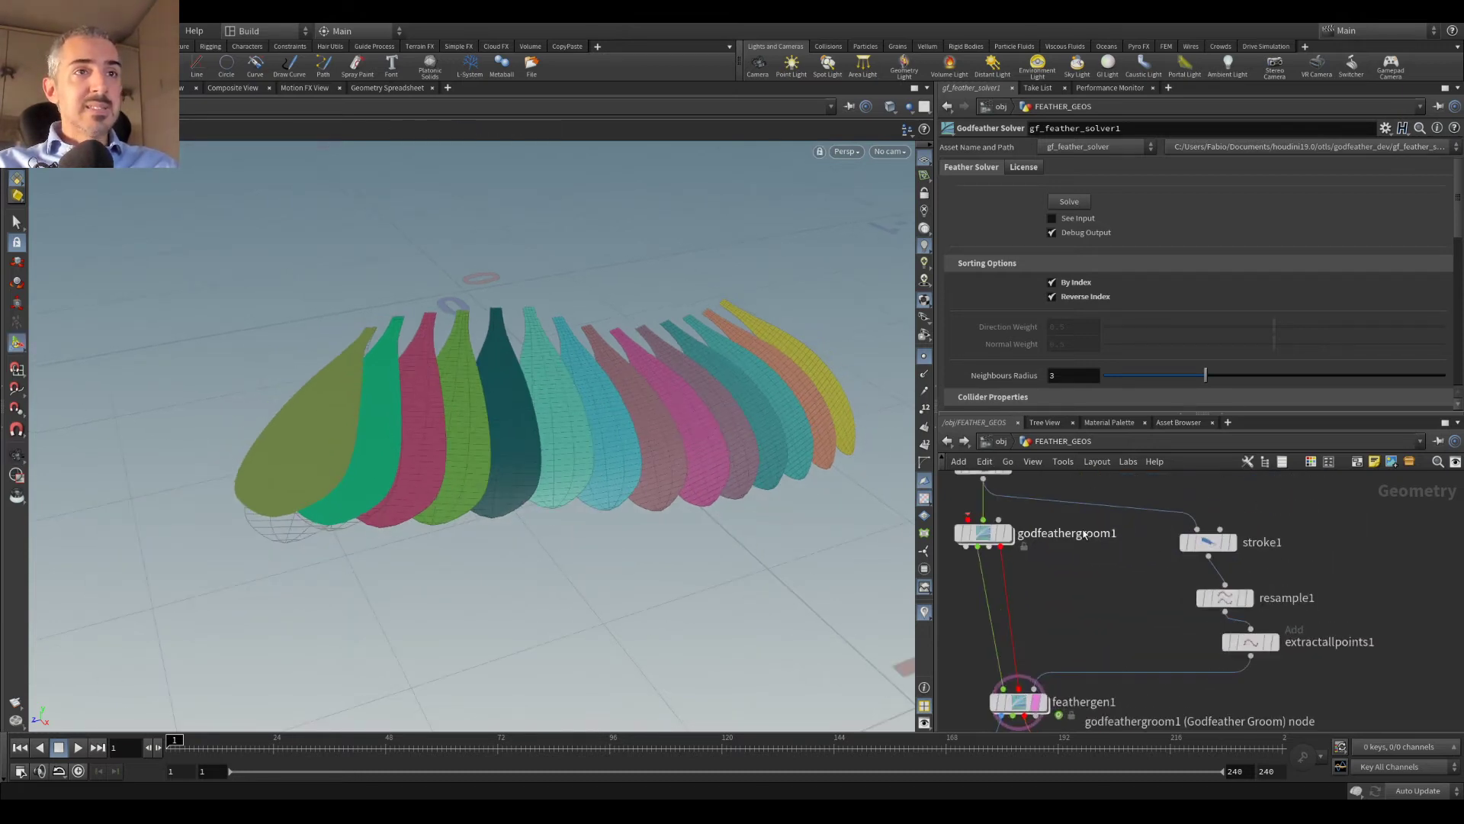
{"action": "middle_click_drag", "start_coordinate": [1078, 563], "coordinate": [1180, 569]}
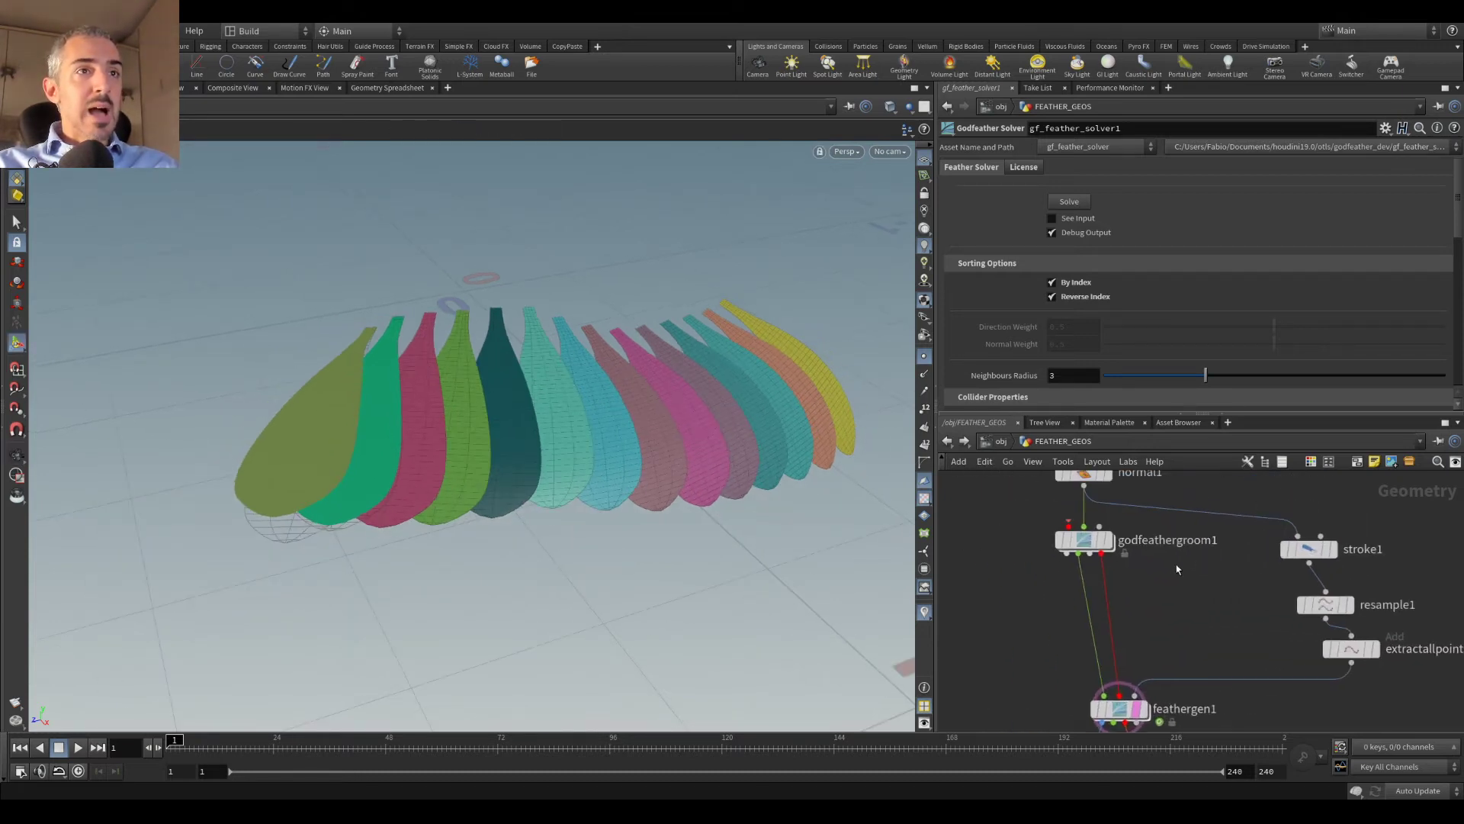
{"action": "left_click", "coordinate": [1113, 543]}
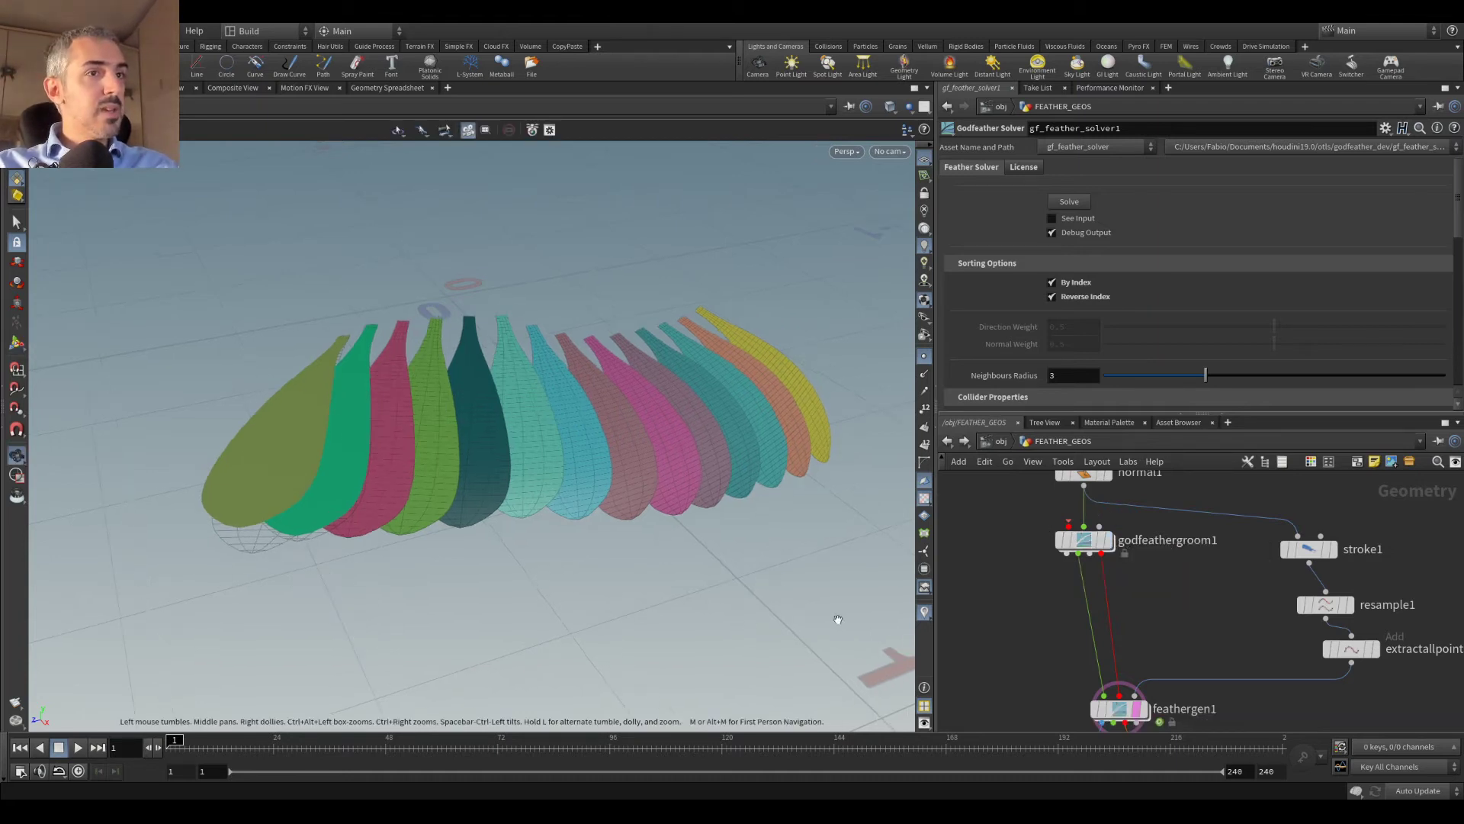
Step: Display the godfeathergroom1 guides and the stroke1 curve in turn, with feathergen1's feathers overlaid as a wireframe template
{"action": "mouse_move", "coordinate": [1111, 539]}
{"action": "middle_mouse_down"}
{"action": "mouse_move", "coordinate": [1113, 602]}
{"action": "mouse_move", "coordinate": [1024, 479]}
{"action": "middle_mouse_up"}
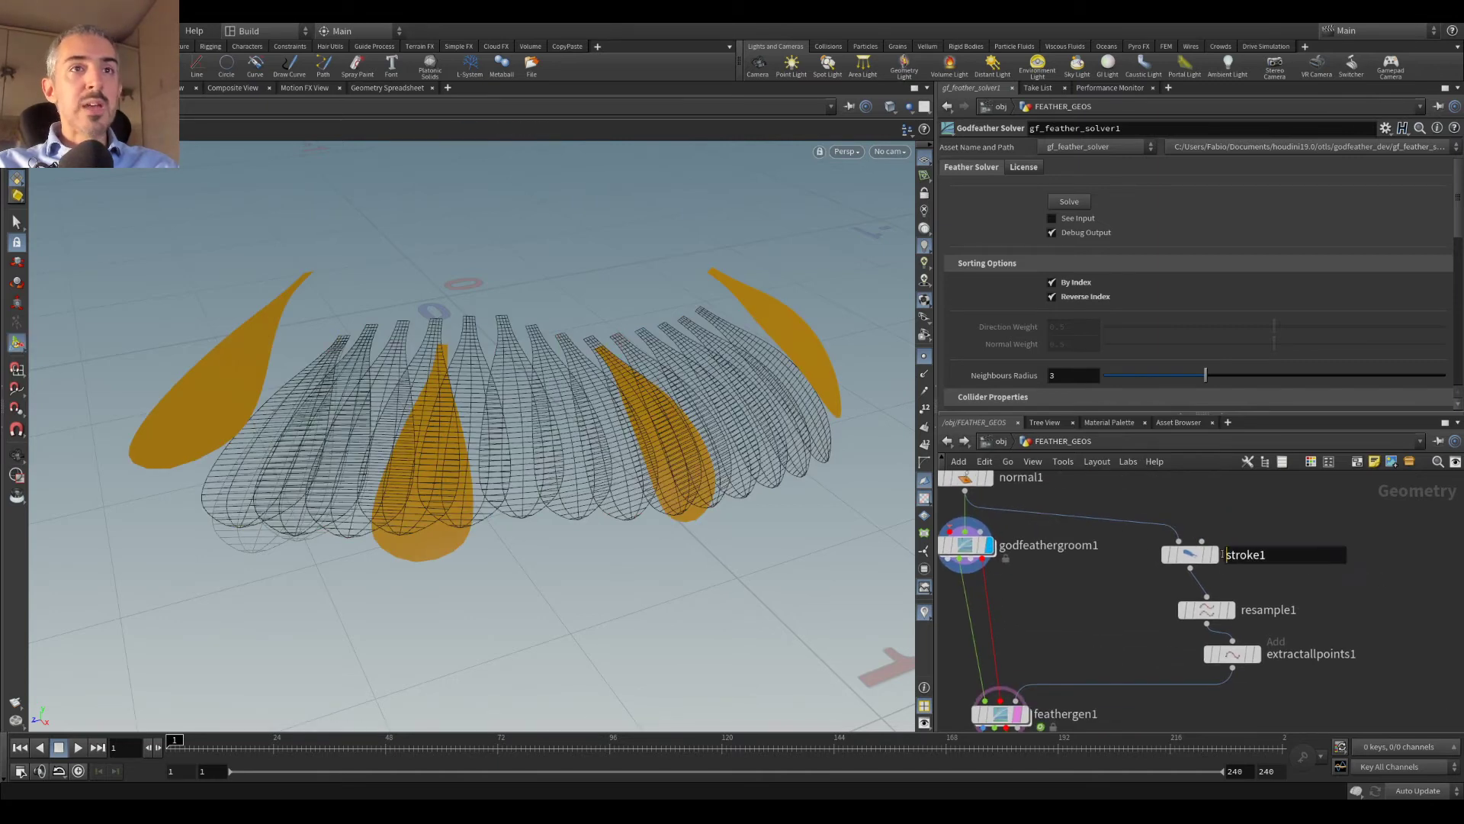
{"action": "left_click", "coordinate": [1213, 554]}
{"action": "middle_click_drag", "start_coordinate": [1088, 617], "coordinate": [1102, 552]}
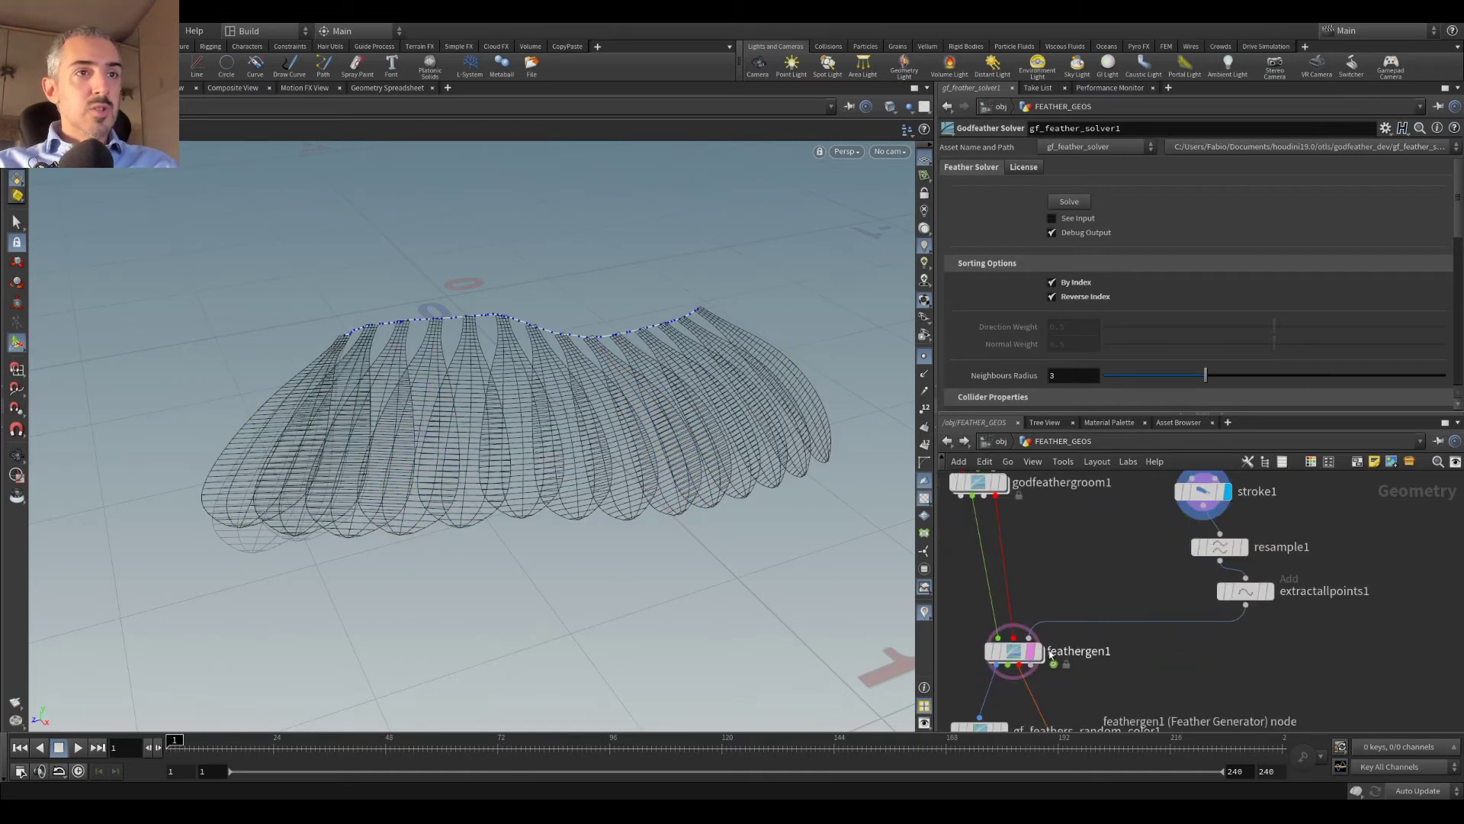
{"action": "scroll", "coordinate": [1140, 644], "scroll_direction": "down", "scroll_amount": 4}
{"action": "scroll", "coordinate": [1146, 652], "scroll_direction": "up", "scroll_amount": 3}
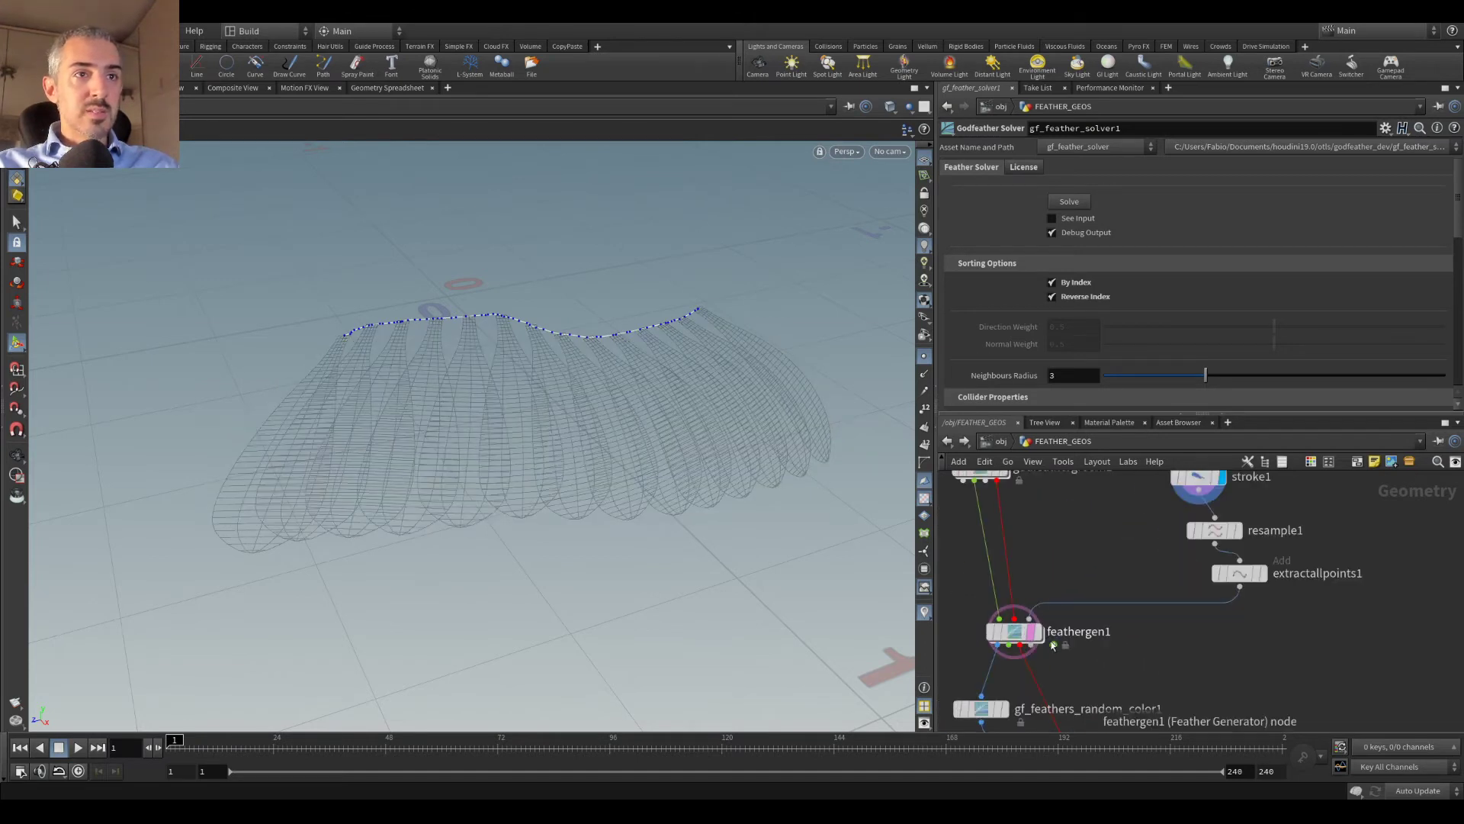
{"action": "left_click", "coordinate": [1038, 630]}
{"action": "middle_click_drag", "start_coordinate": [1269, 485], "coordinate": [1214, 570]}
{"action": "left_click", "coordinate": [1215, 572]}
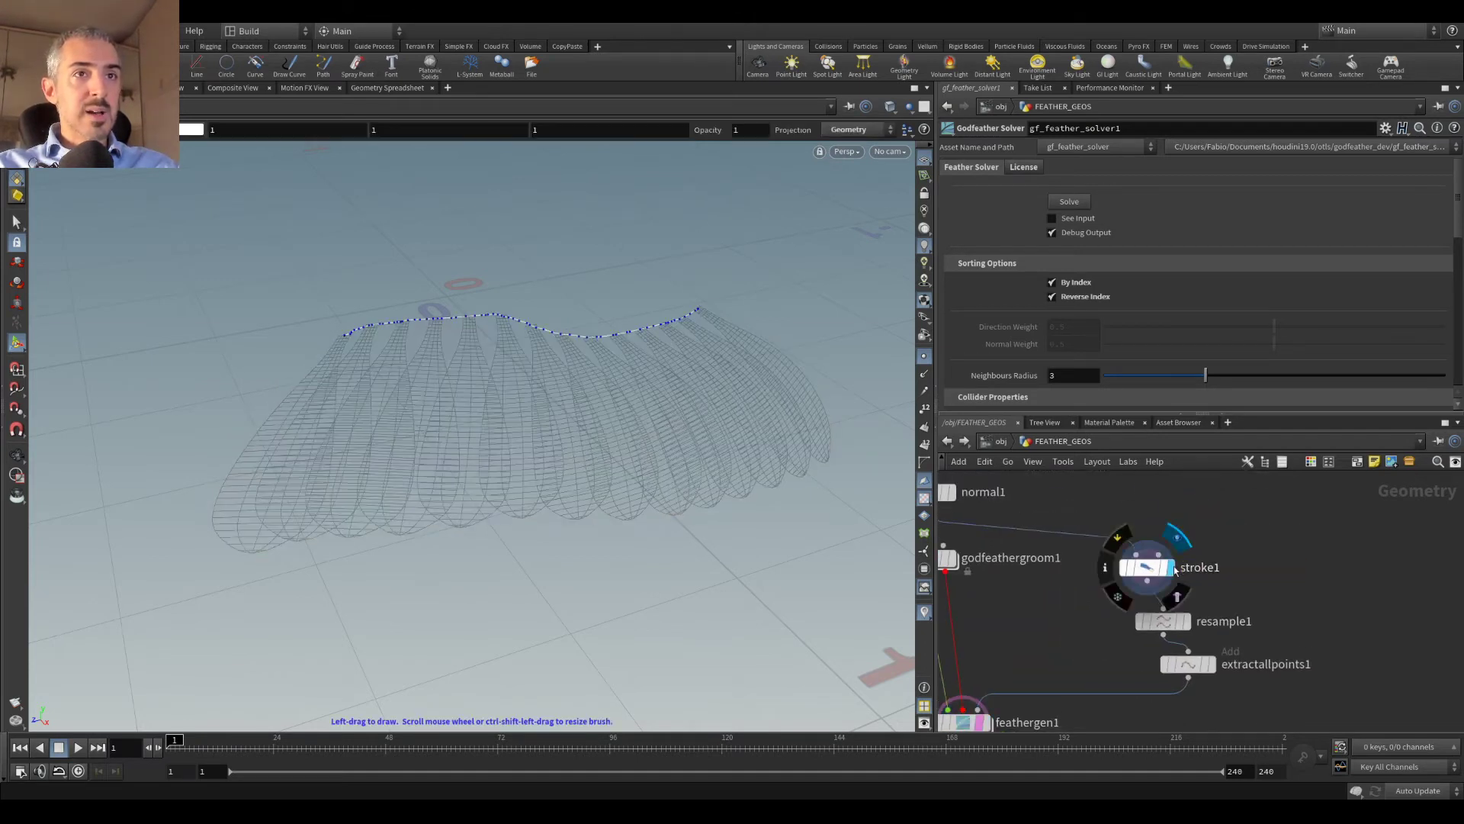
{"action": "key", "text": "Escape"}
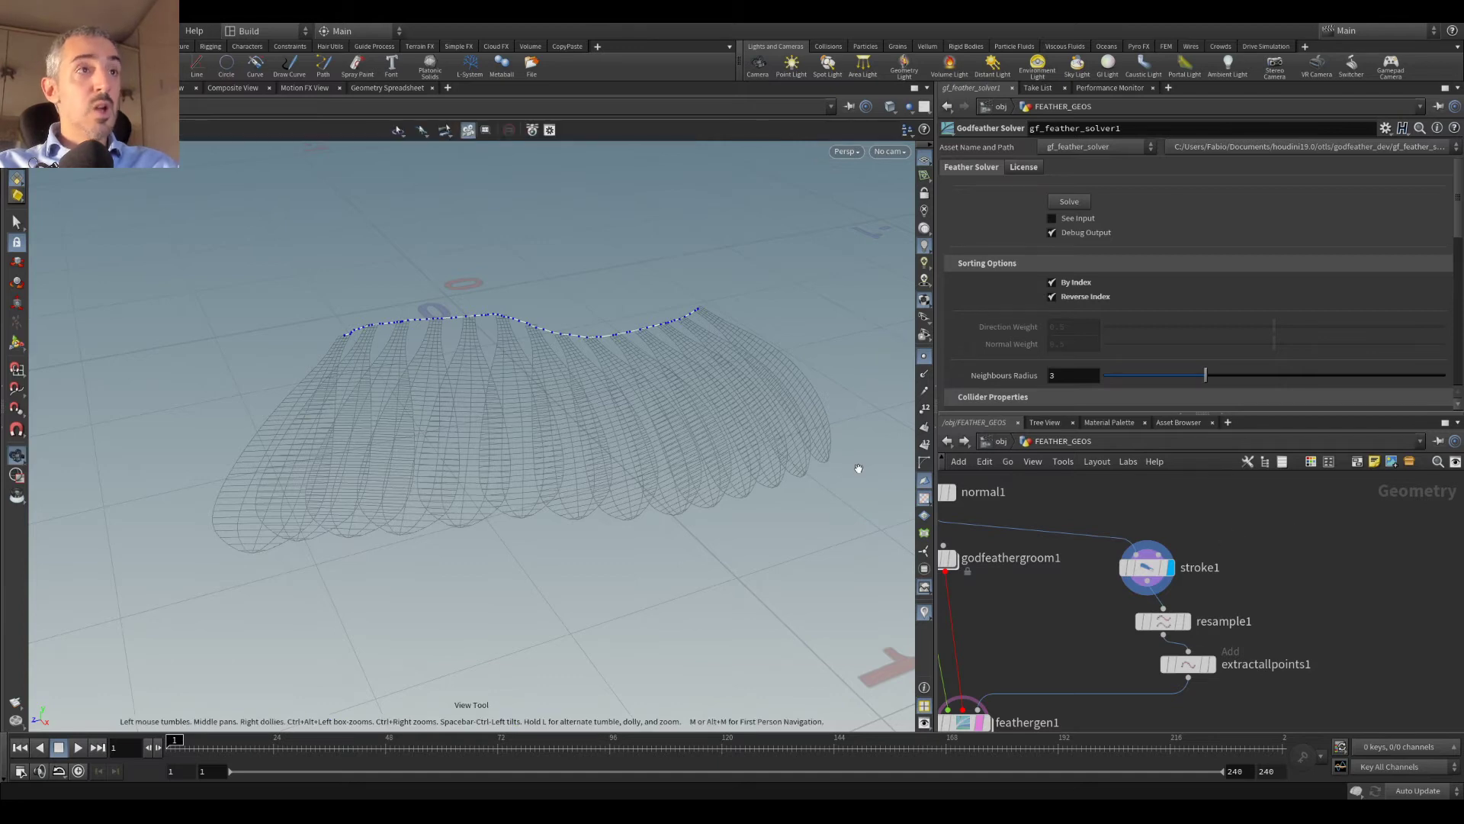
Step: Display feathergen1's output and examine the row of generated feathers from another angle
{"action": "middle_click_drag", "start_coordinate": [1028, 604], "coordinate": [1123, 520]}
{"action": "middle_click_drag", "start_coordinate": [1196, 659], "coordinate": [1186, 519]}
{"action": "middle_click_drag", "start_coordinate": [1113, 610], "coordinate": [1101, 692]}
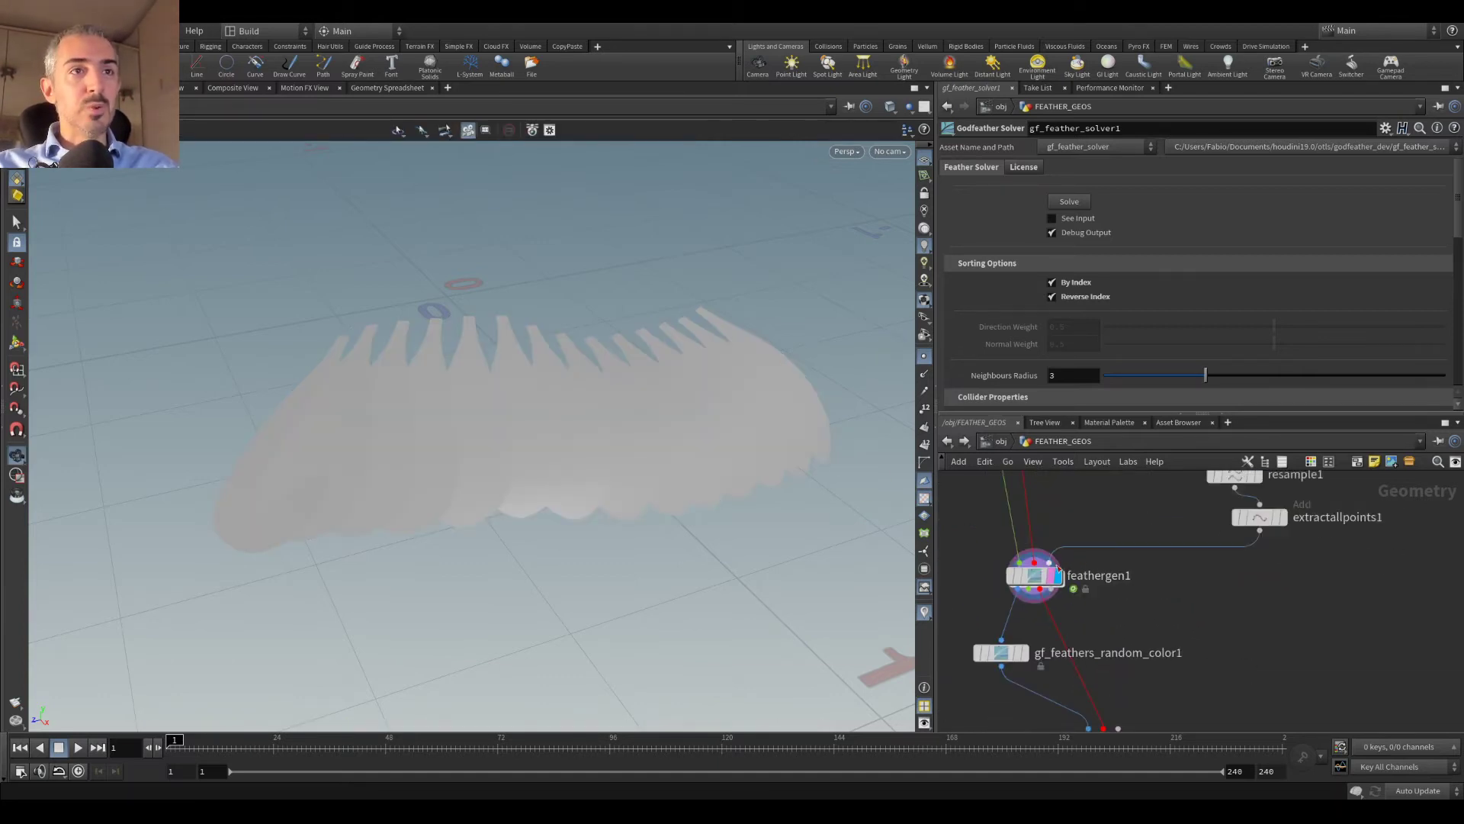
{"action": "left_click_drag", "start_coordinate": [681, 414], "coordinate": [621, 435]}
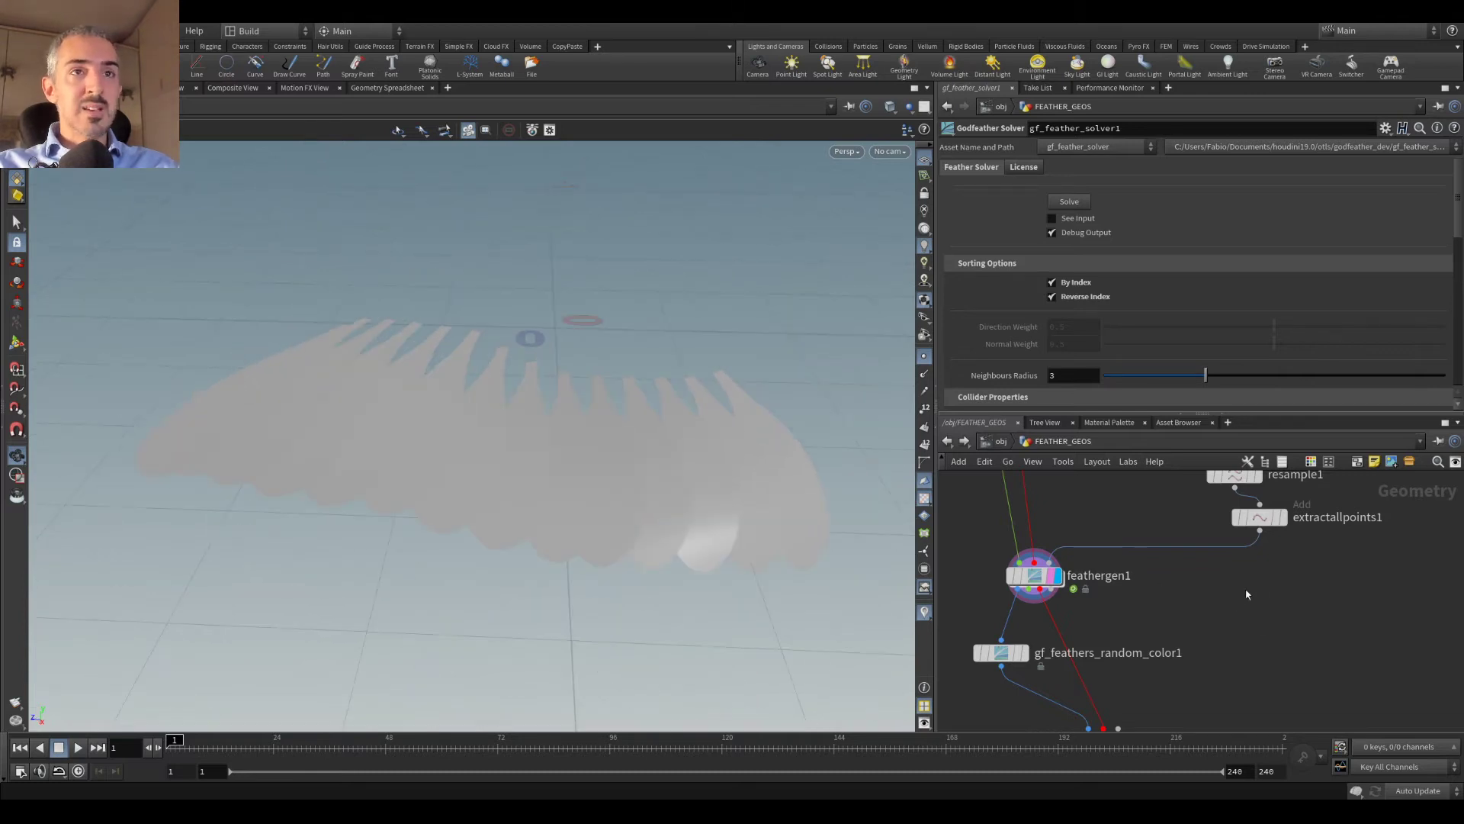
Step: Line up resample1 and extractallpoints1 in a column beneath stroke1, and open feathergen1's parameters
{"action": "middle_click_drag", "start_coordinate": [1245, 592], "coordinate": [1163, 670]}
{"action": "left_click_drag", "start_coordinate": [1157, 556], "coordinate": [1141, 539]}
{"action": "left_click_drag", "start_coordinate": [1188, 601], "coordinate": [1148, 584]}
{"action": "middle_click_drag", "start_coordinate": [1005, 579], "coordinate": [1075, 560]}
{"action": "scroll", "coordinate": [1077, 565], "scroll_direction": "up", "scroll_amount": 1}
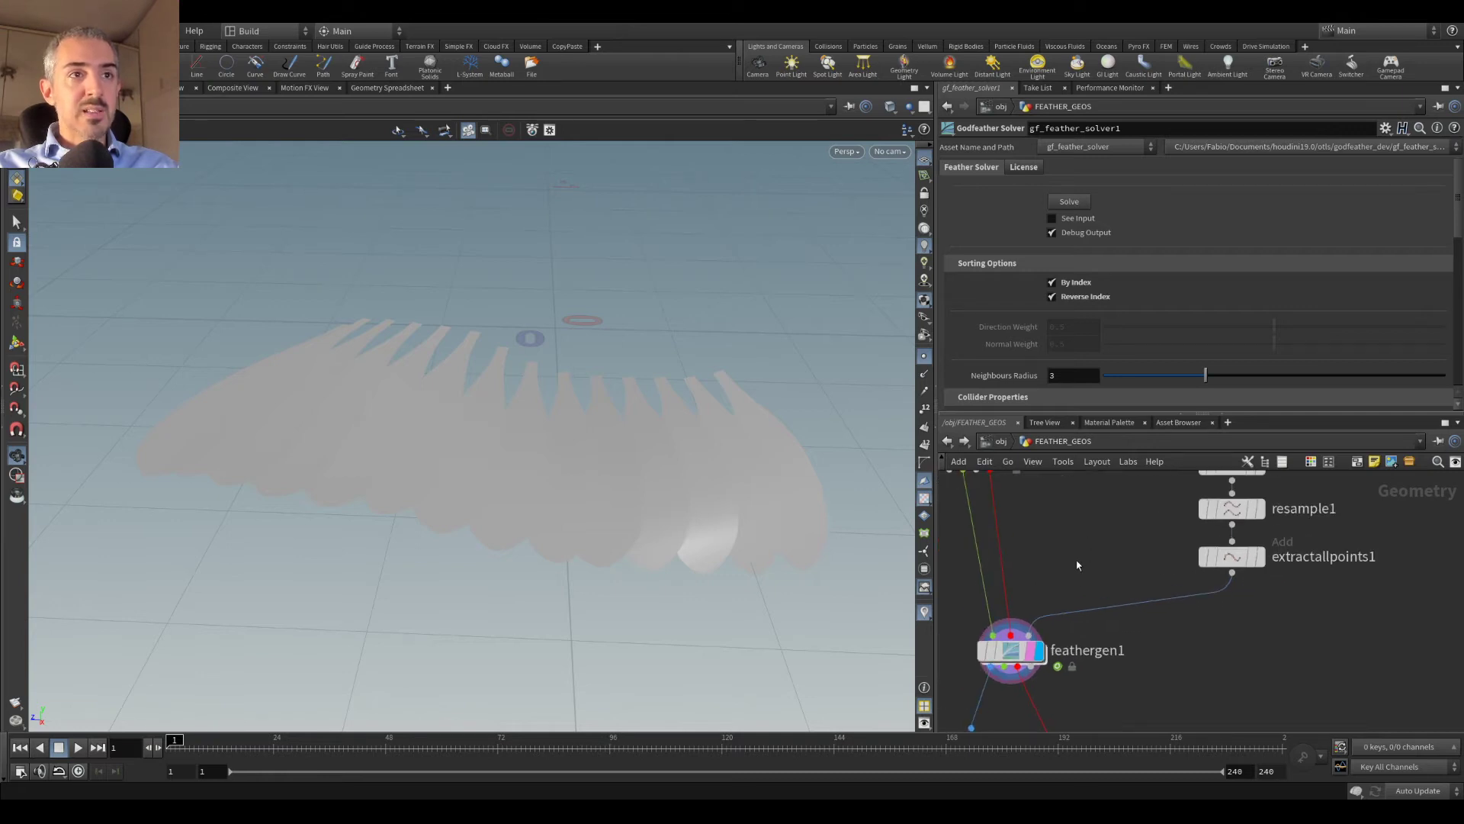
{"action": "left_click", "coordinate": [1010, 649]}
{"action": "left_click_drag", "start_coordinate": [557, 343], "coordinate": [598, 398]}
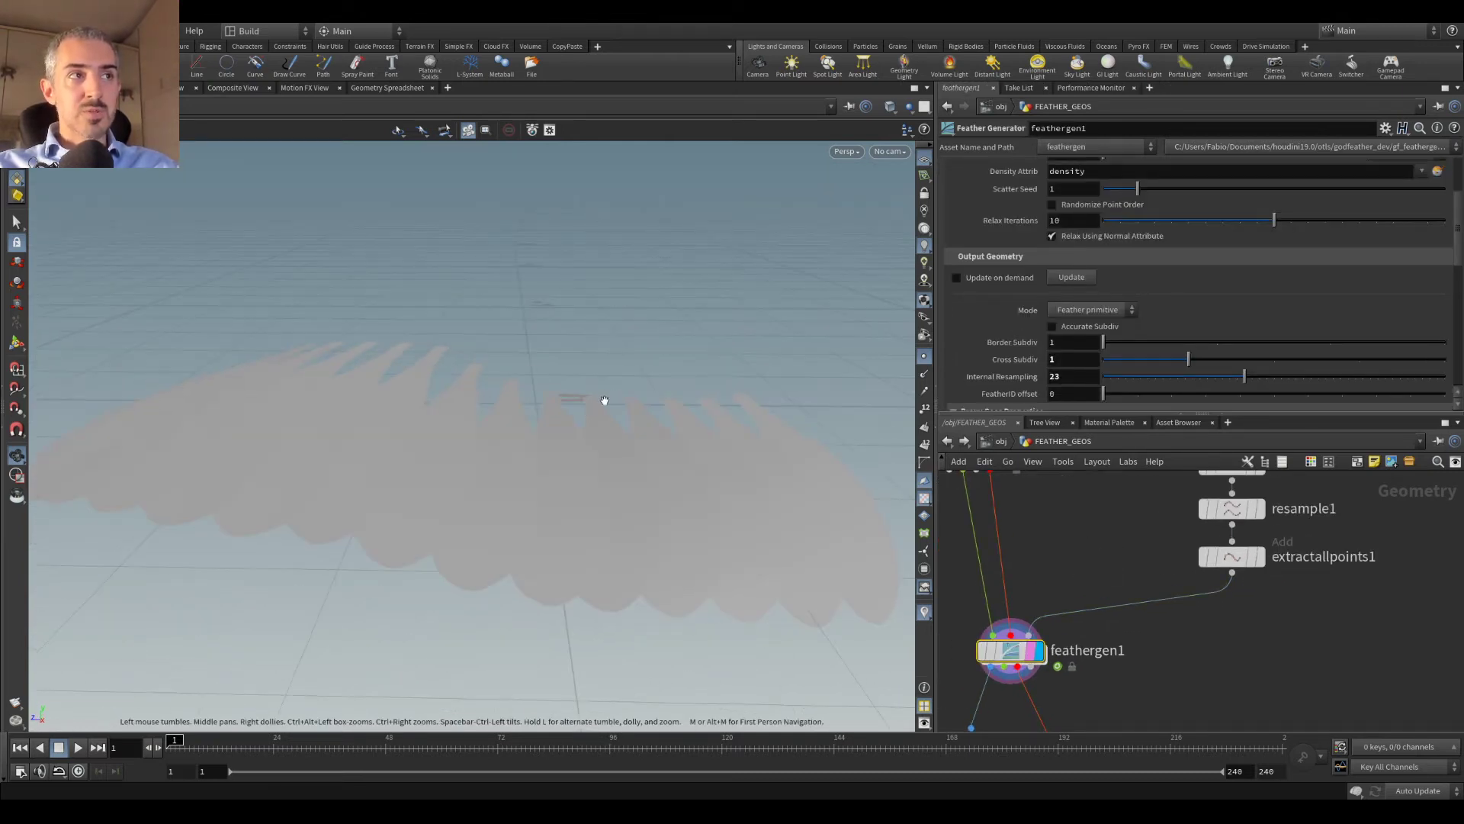
Step: Make room below stroke1 and insert a Guide Groom node between stroke1 and resample1
{"action": "middle_click_drag", "start_coordinate": [1279, 616], "coordinate": [1220, 667]}
{"action": "middle_click_drag", "start_coordinate": [1322, 519], "coordinate": [1295, 615]}
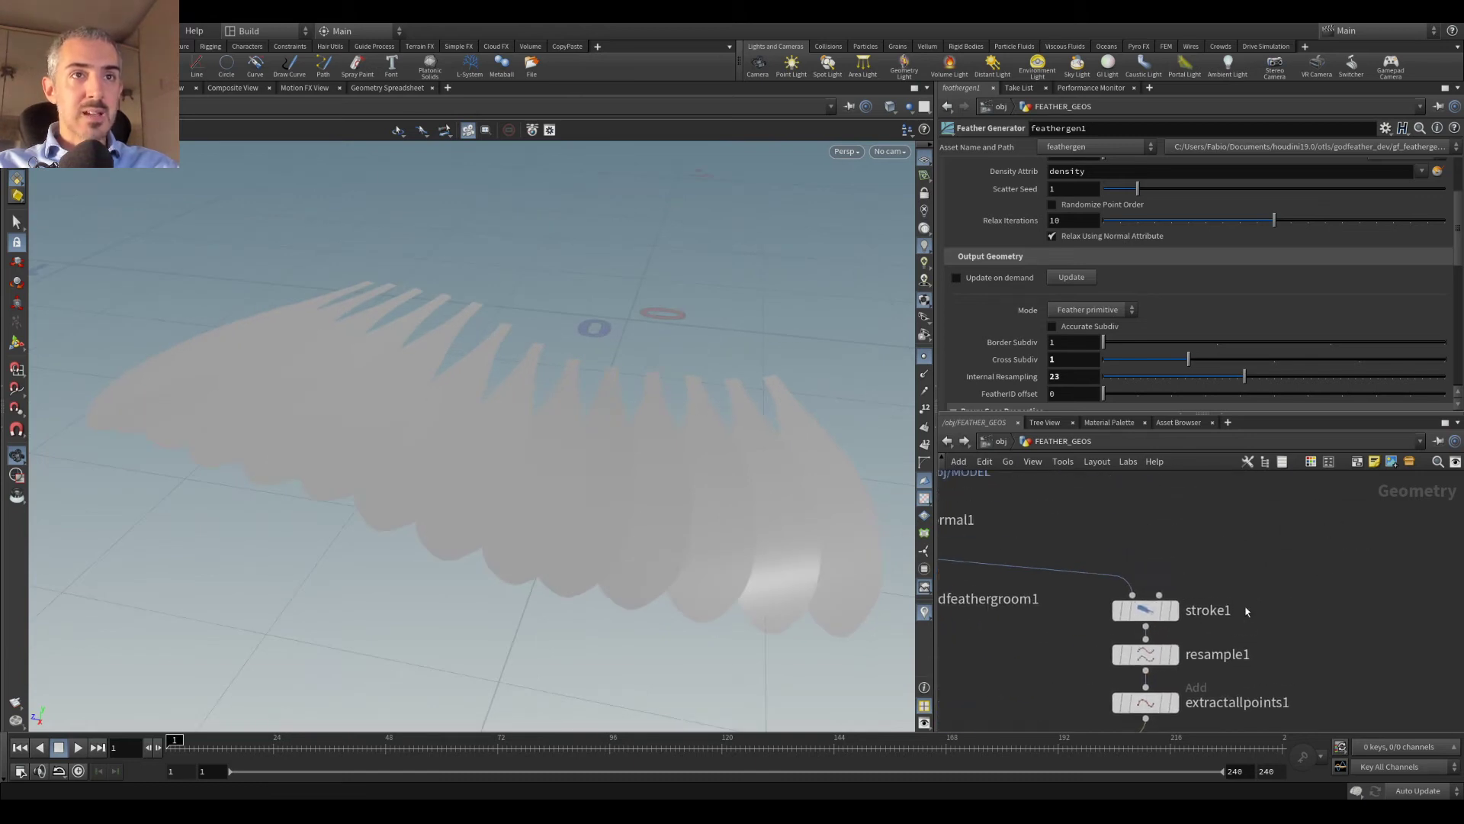
{"action": "left_click_drag", "start_coordinate": [1146, 608], "coordinate": [1148, 546]}
{"action": "key", "text": "Tab"}
{"action": "type", "text": "guideg"}
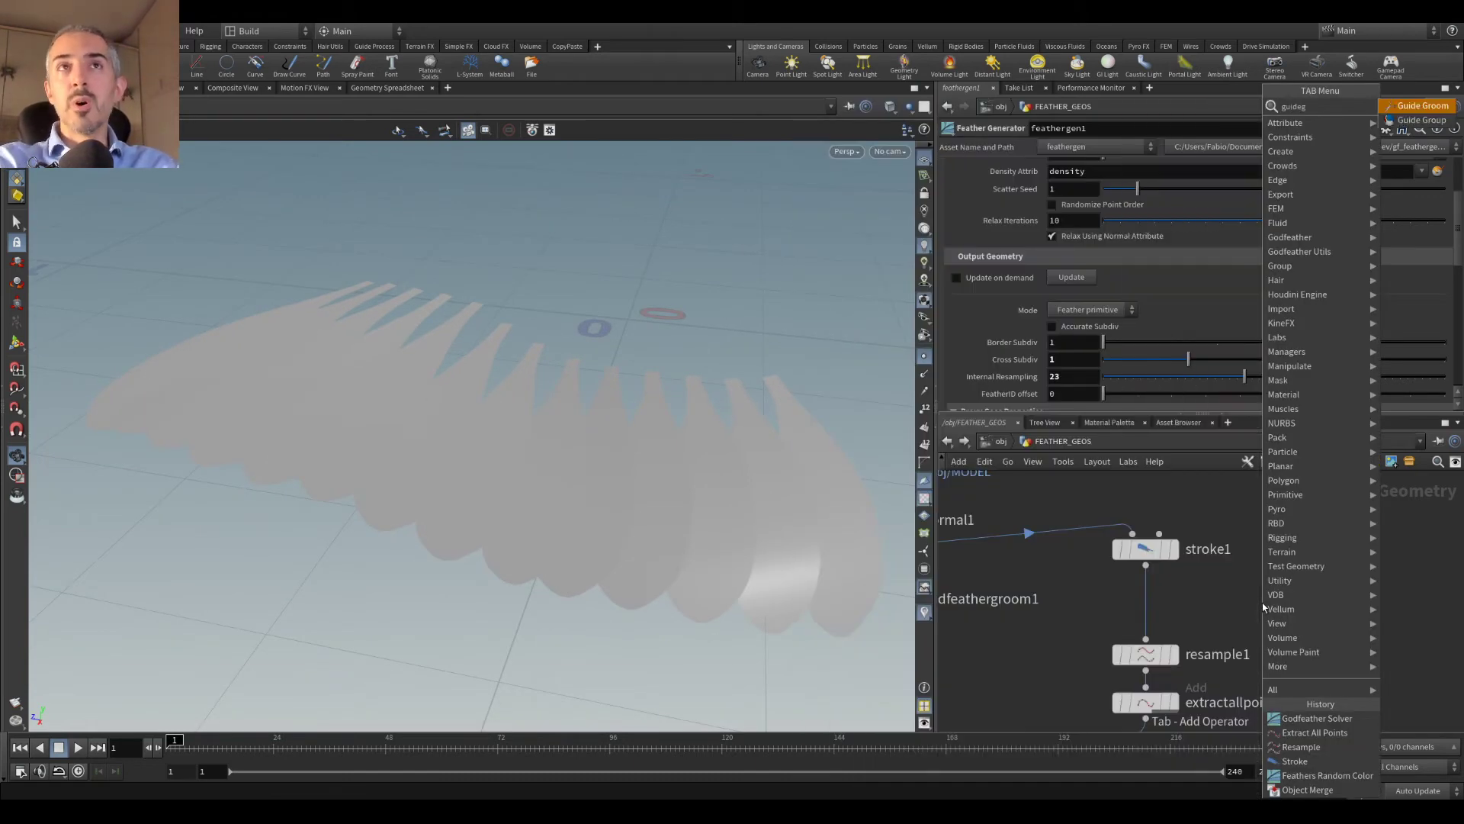
{"action": "key", "text": "Return"}
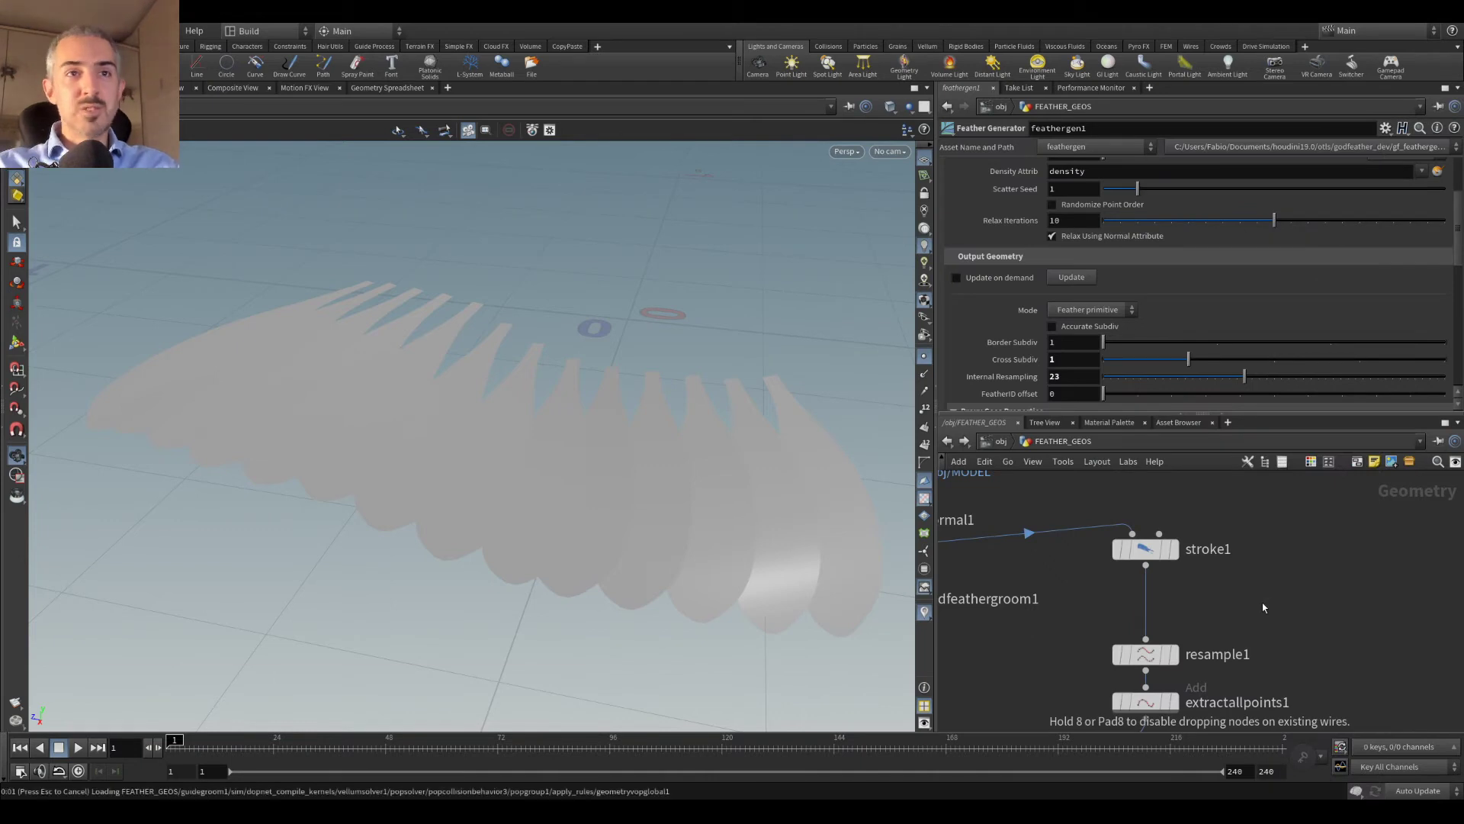
{"action": "left_click", "coordinate": [1260, 608]}
{"action": "left_click_drag", "start_coordinate": [1261, 608], "coordinate": [1147, 606]}
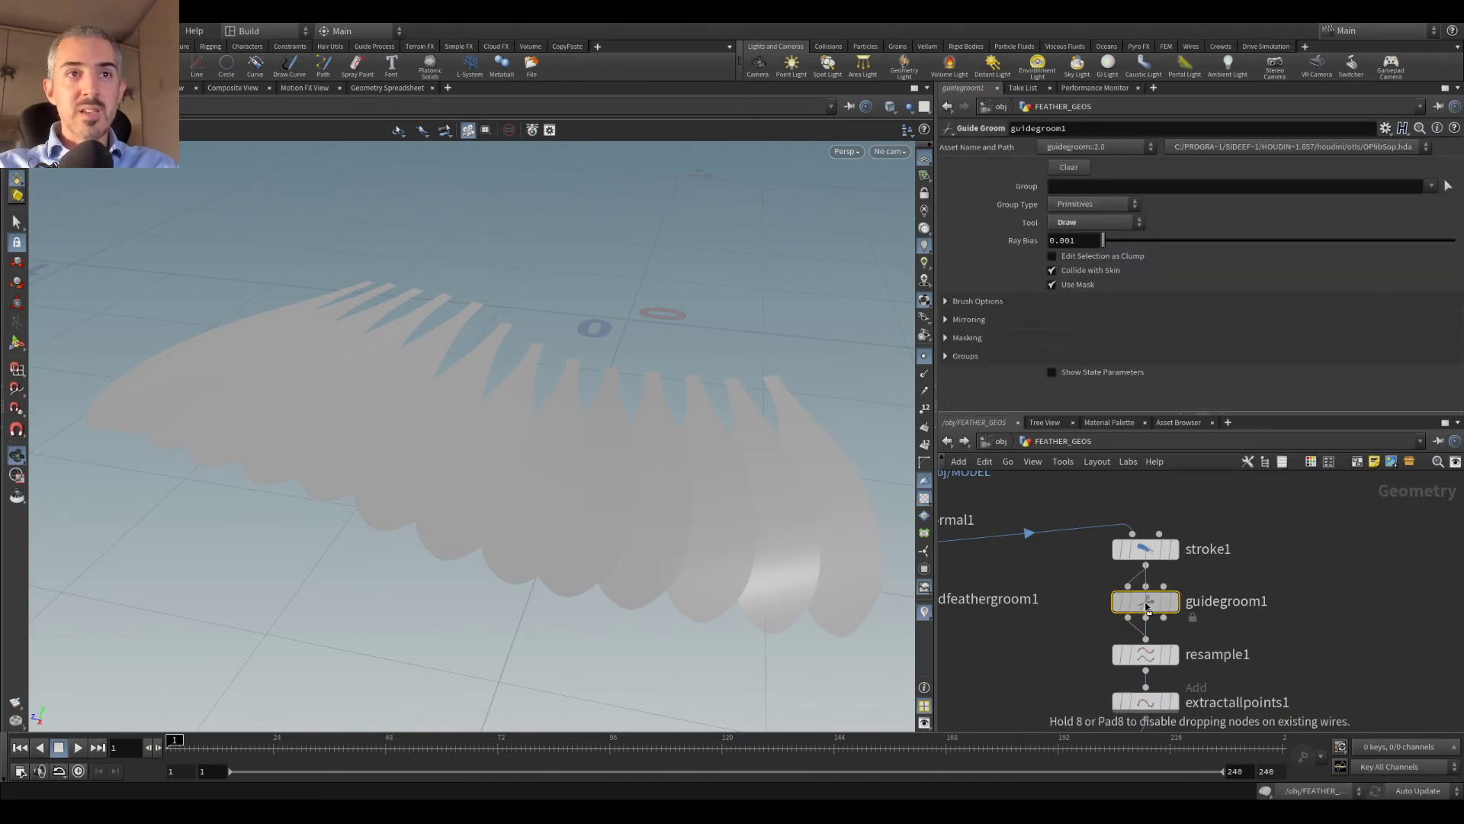
Step: Switch guidegroom1 from version 2.0 to the original guidegroom version and display its output
{"action": "left_click", "coordinate": [1110, 148]}
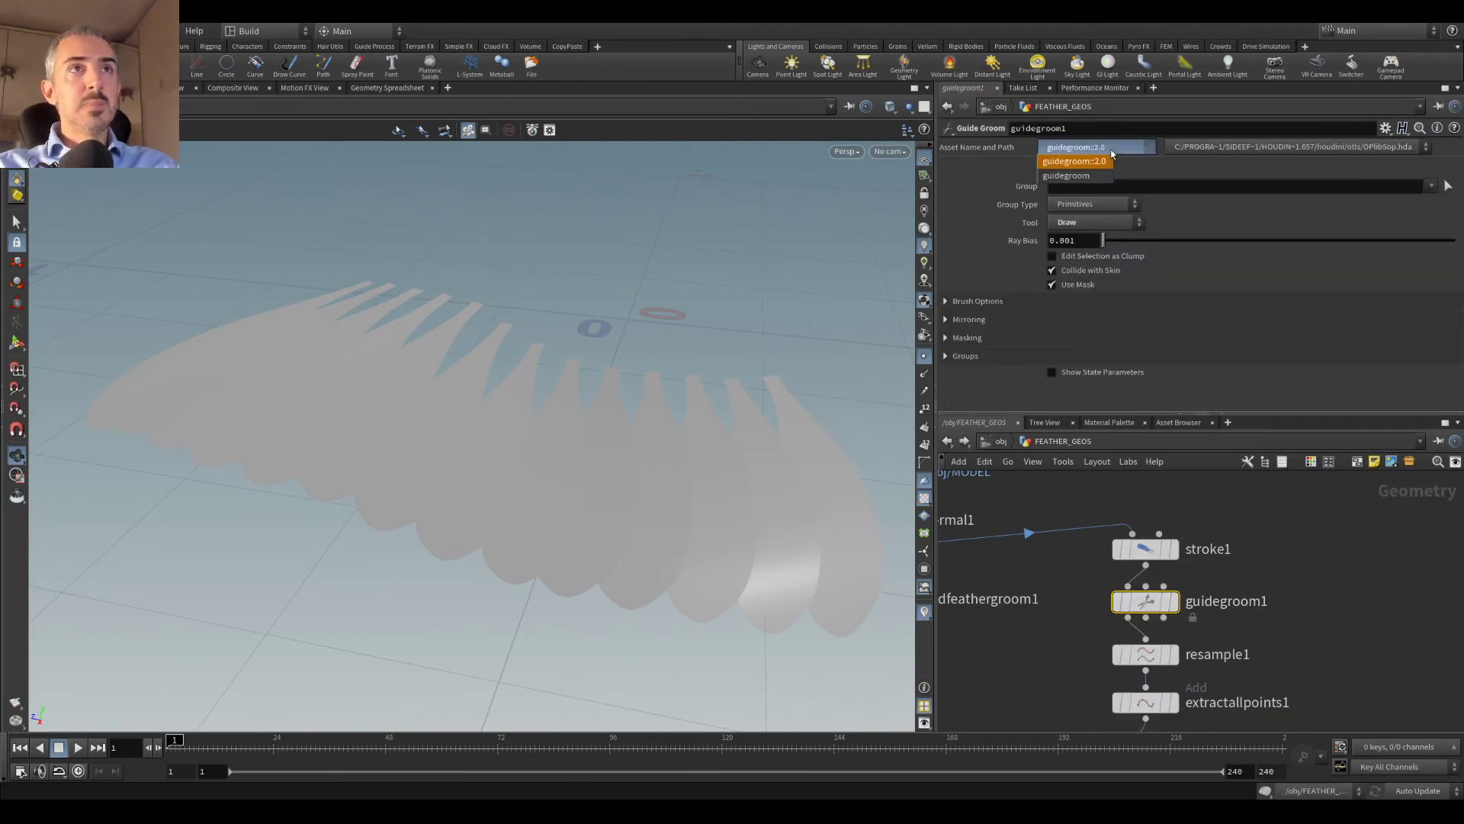
{"action": "left_click", "coordinate": [1083, 177]}
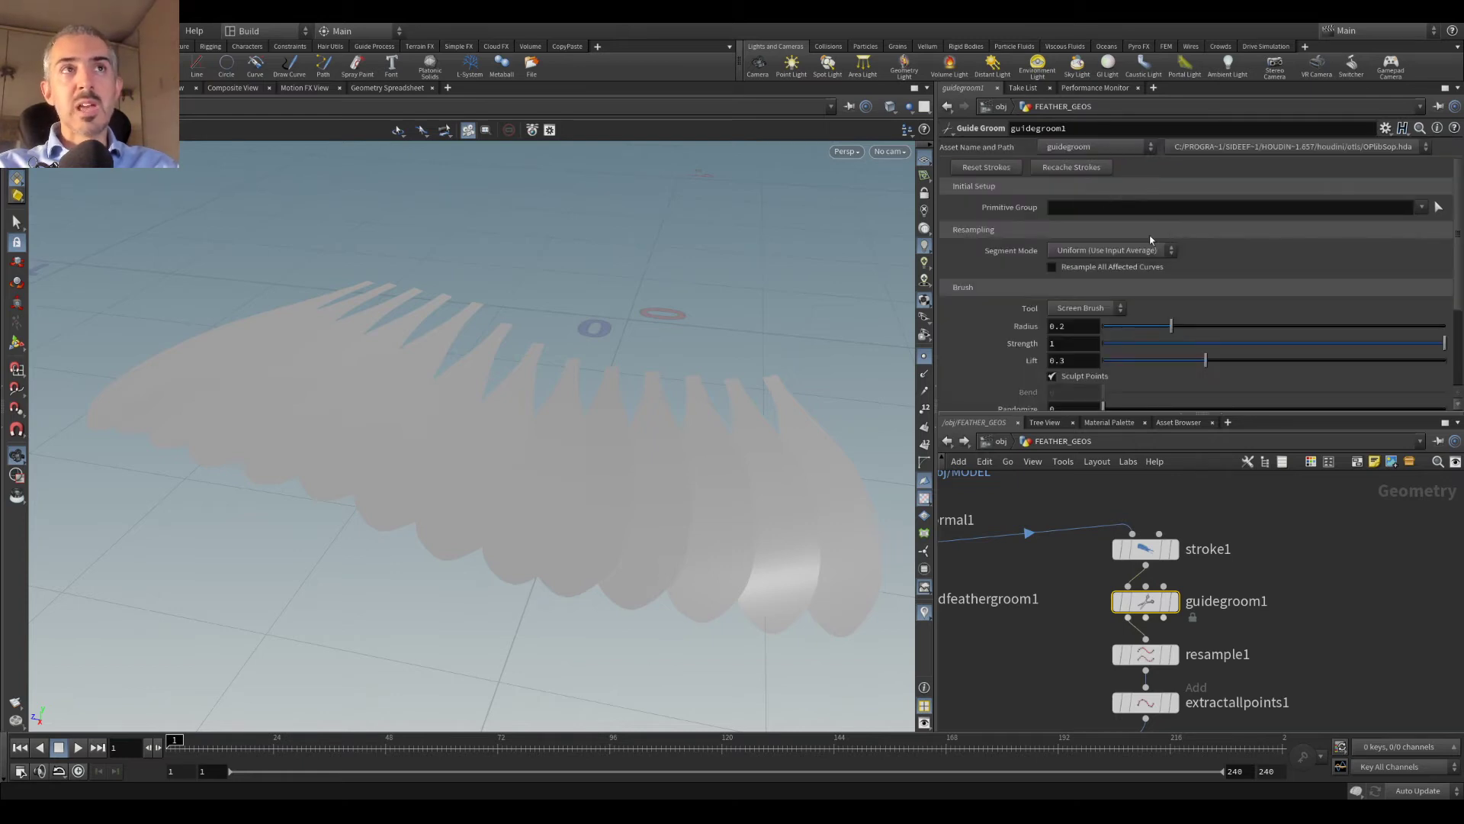
{"action": "mouse_move", "coordinate": [1181, 610]}
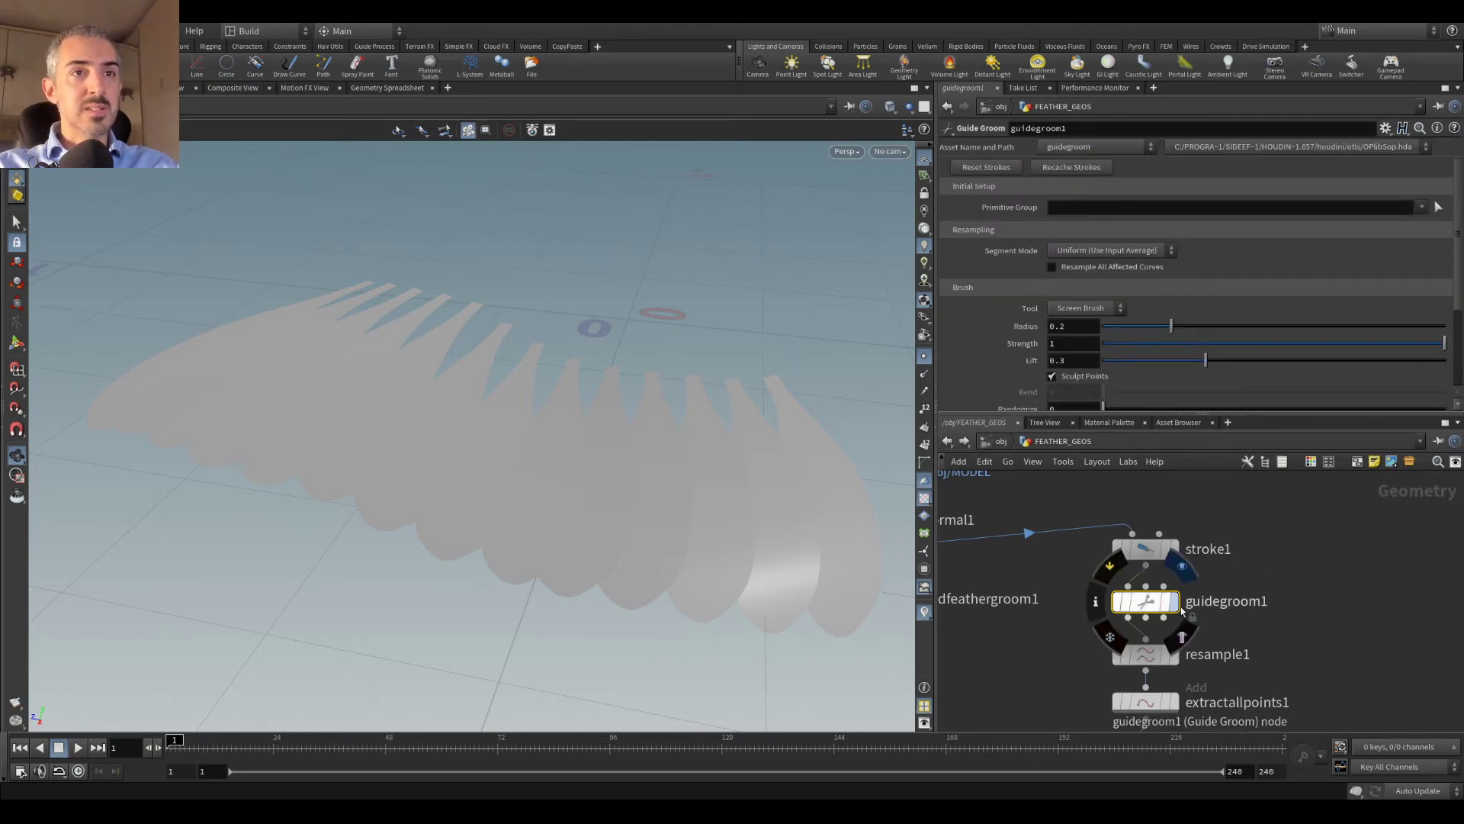
{"action": "middle_click_drag", "start_coordinate": [1272, 625], "coordinate": [1279, 559]}
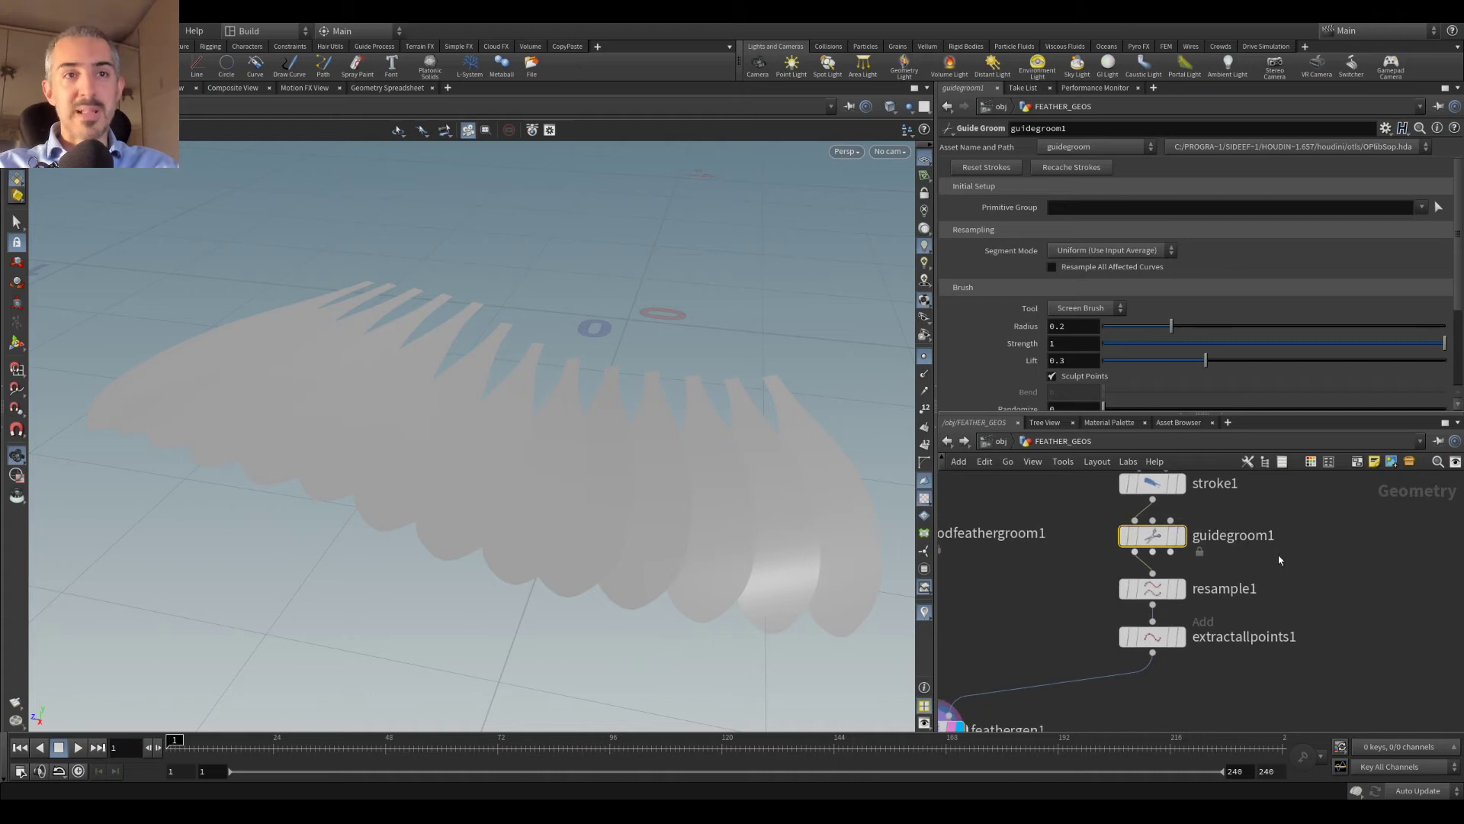
{"action": "left_click", "coordinate": [1181, 536]}
Step: Insert a Ray node between extractallpoints1 and feathergen1
{"action": "middle_click_drag", "start_coordinate": [1164, 721], "coordinate": [1182, 667]}
{"action": "key", "text": "Tab"}
{"action": "type", "text": "null"}
{"action": "key", "text": "Return"}
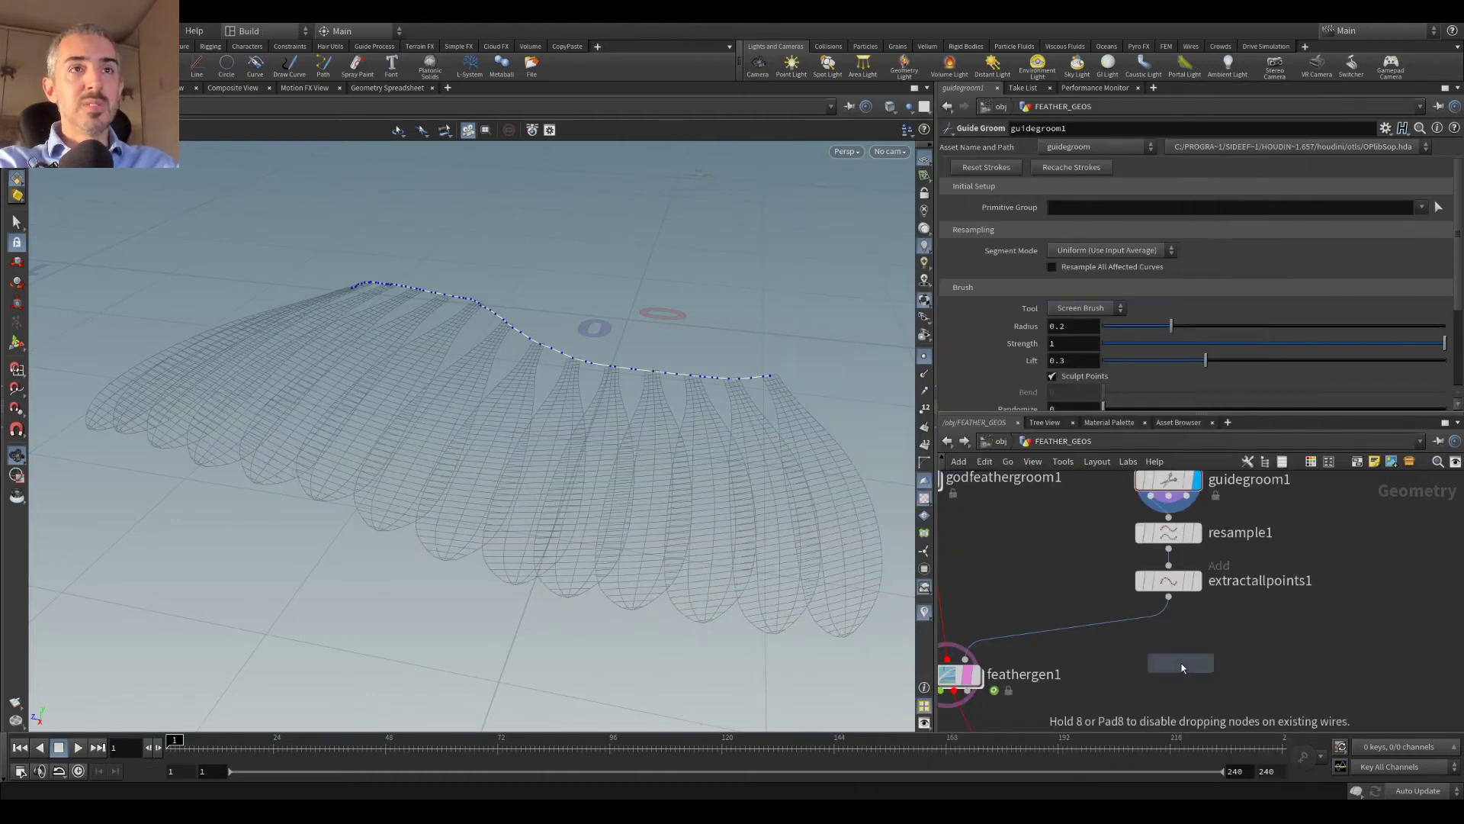
{"action": "left_click", "coordinate": [1181, 668]}
{"action": "left_click_drag", "start_coordinate": [1151, 635], "coordinate": [1225, 653]}
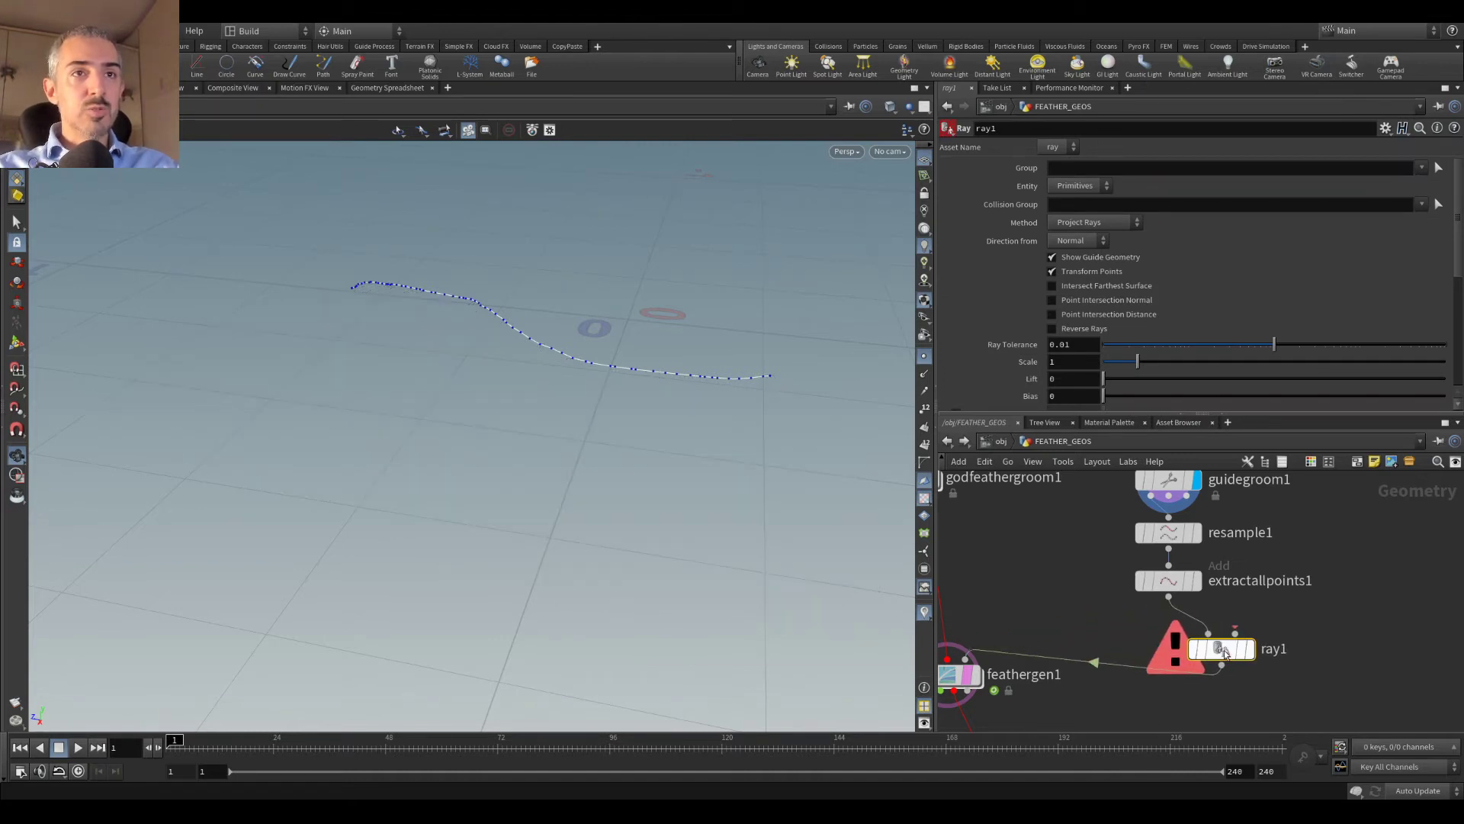
Step: Wire guidegroom1 into ray1's second input and set the ray Method to Minimum Distance
{"action": "middle_click_drag", "start_coordinate": [1188, 509], "coordinate": [1181, 550]}
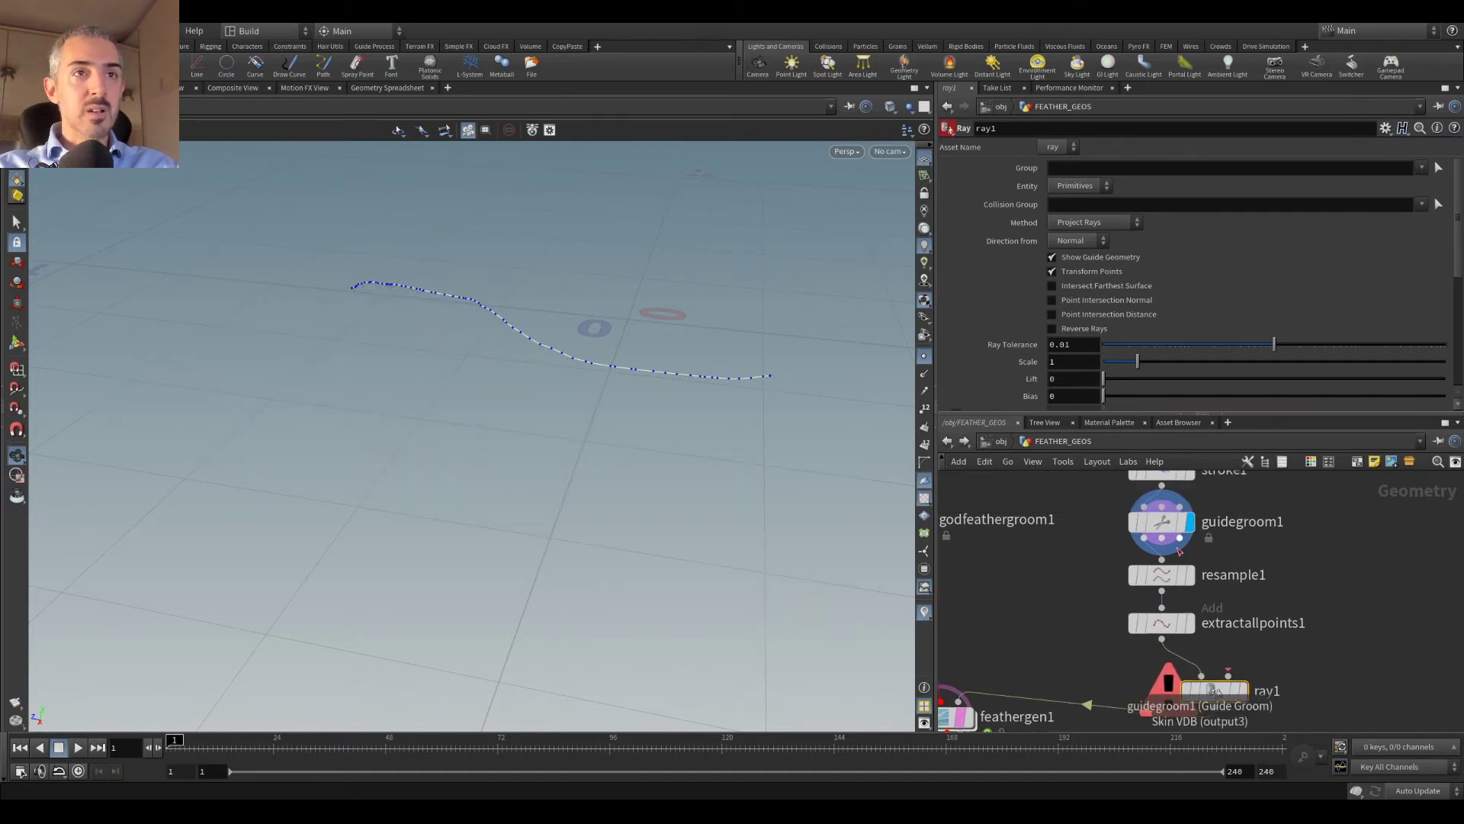
{"action": "left_click_drag", "start_coordinate": [1162, 538], "coordinate": [1228, 674]}
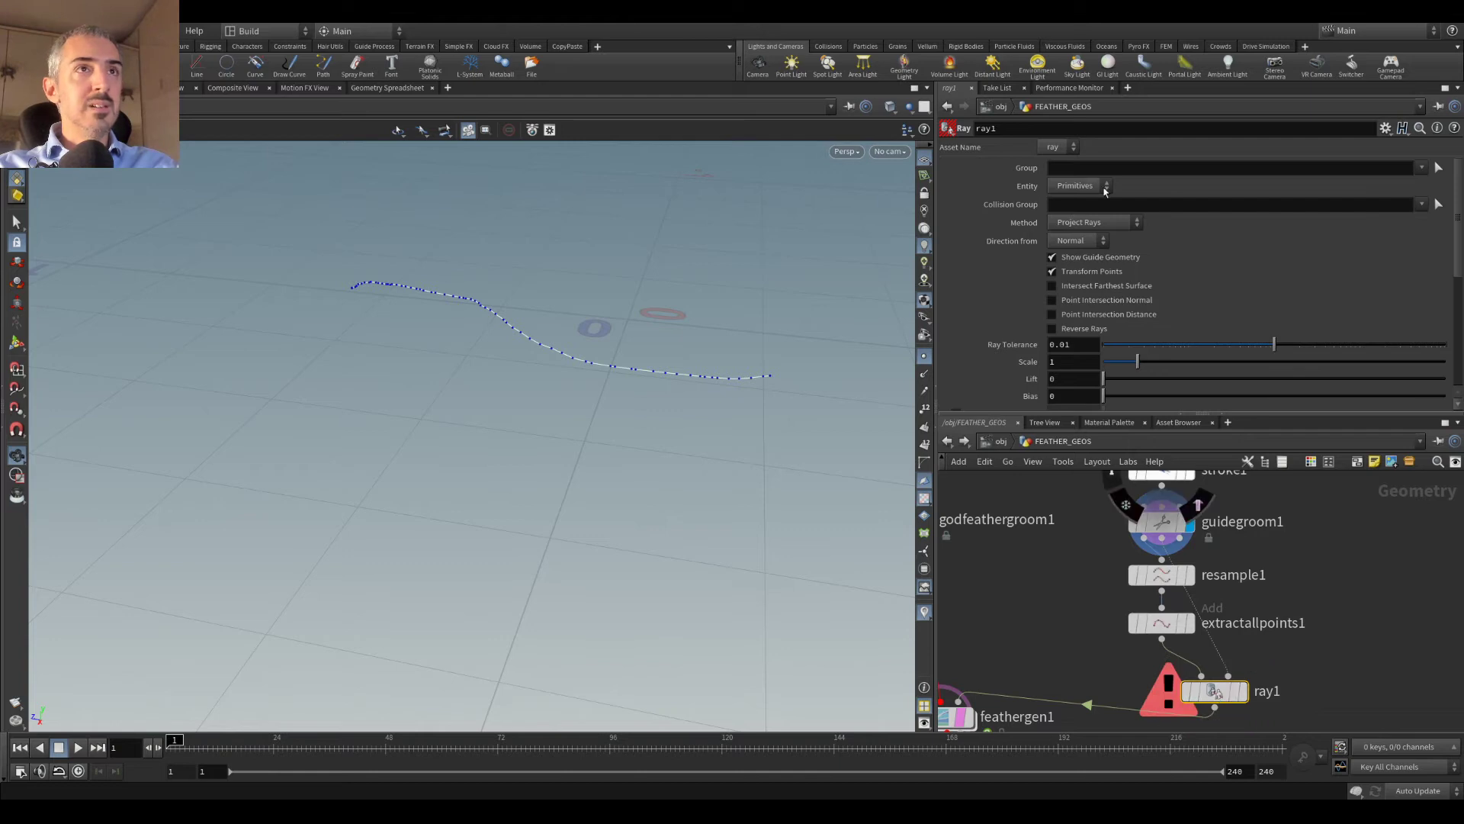
{"action": "left_click", "coordinate": [1094, 222]}
{"action": "left_click", "coordinate": [1091, 242]}
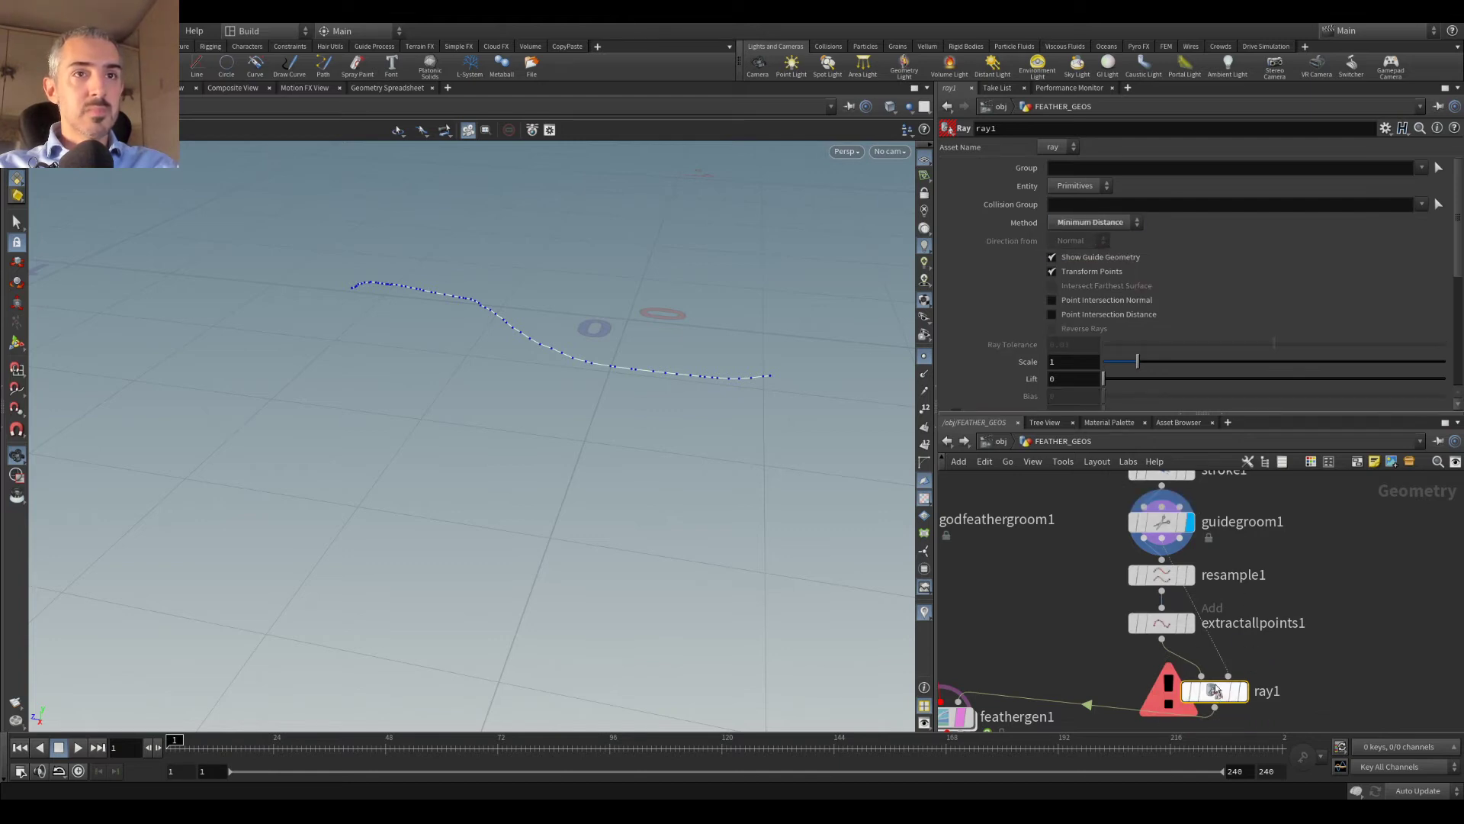
Step: Spread extractallpoints1 and ray1 apart, rewire ray1's second input to normal1, and display ray1's output
{"action": "left_click_drag", "start_coordinate": [1161, 623], "coordinate": [1130, 626]}
{"action": "left_click_drag", "start_coordinate": [1217, 691], "coordinate": [1276, 692]}
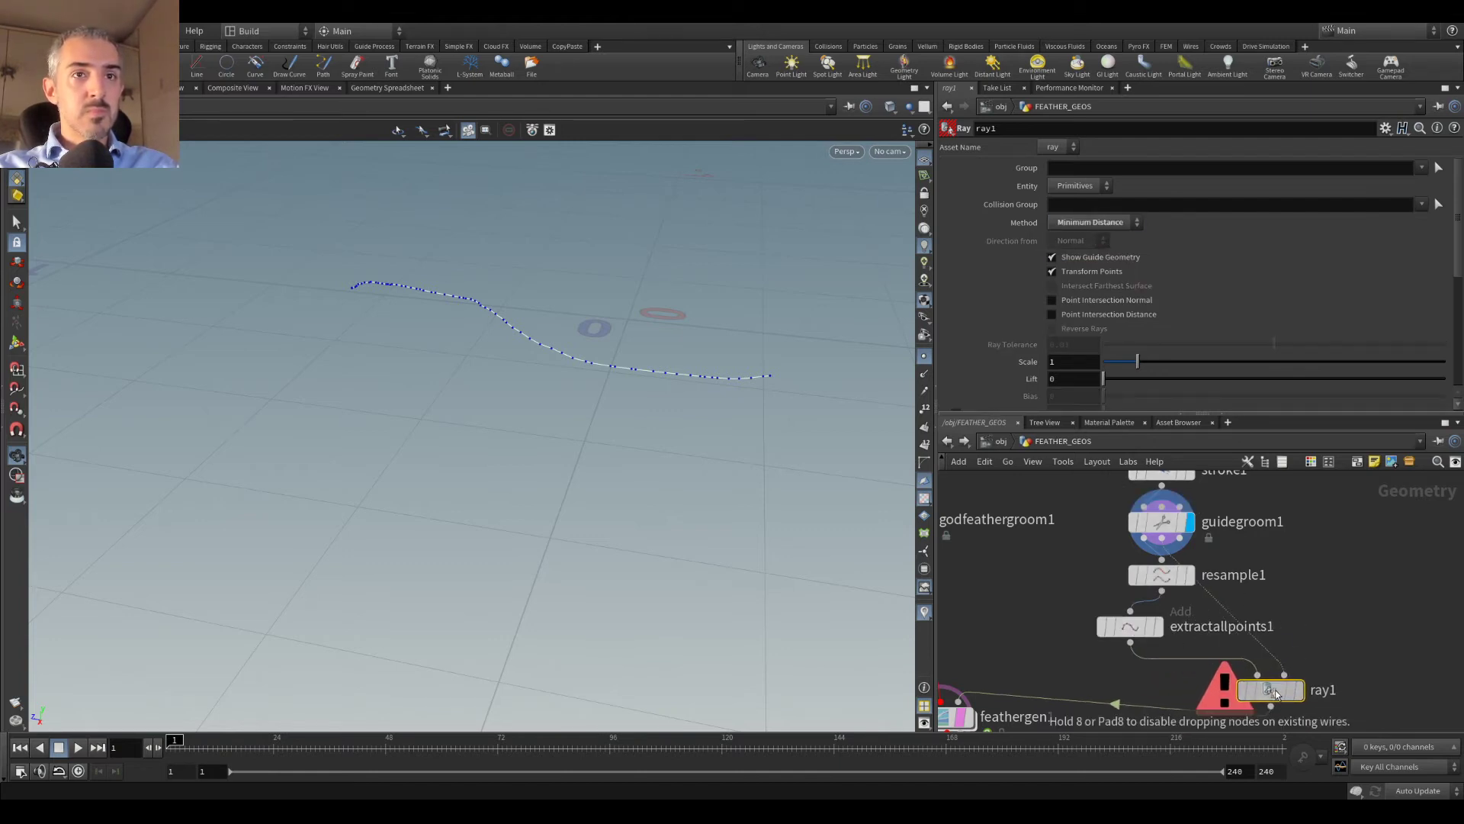
{"action": "scroll", "coordinate": [1279, 602], "scroll_direction": "down", "scroll_amount": 2}
{"action": "mouse_move", "coordinate": [1170, 530]}
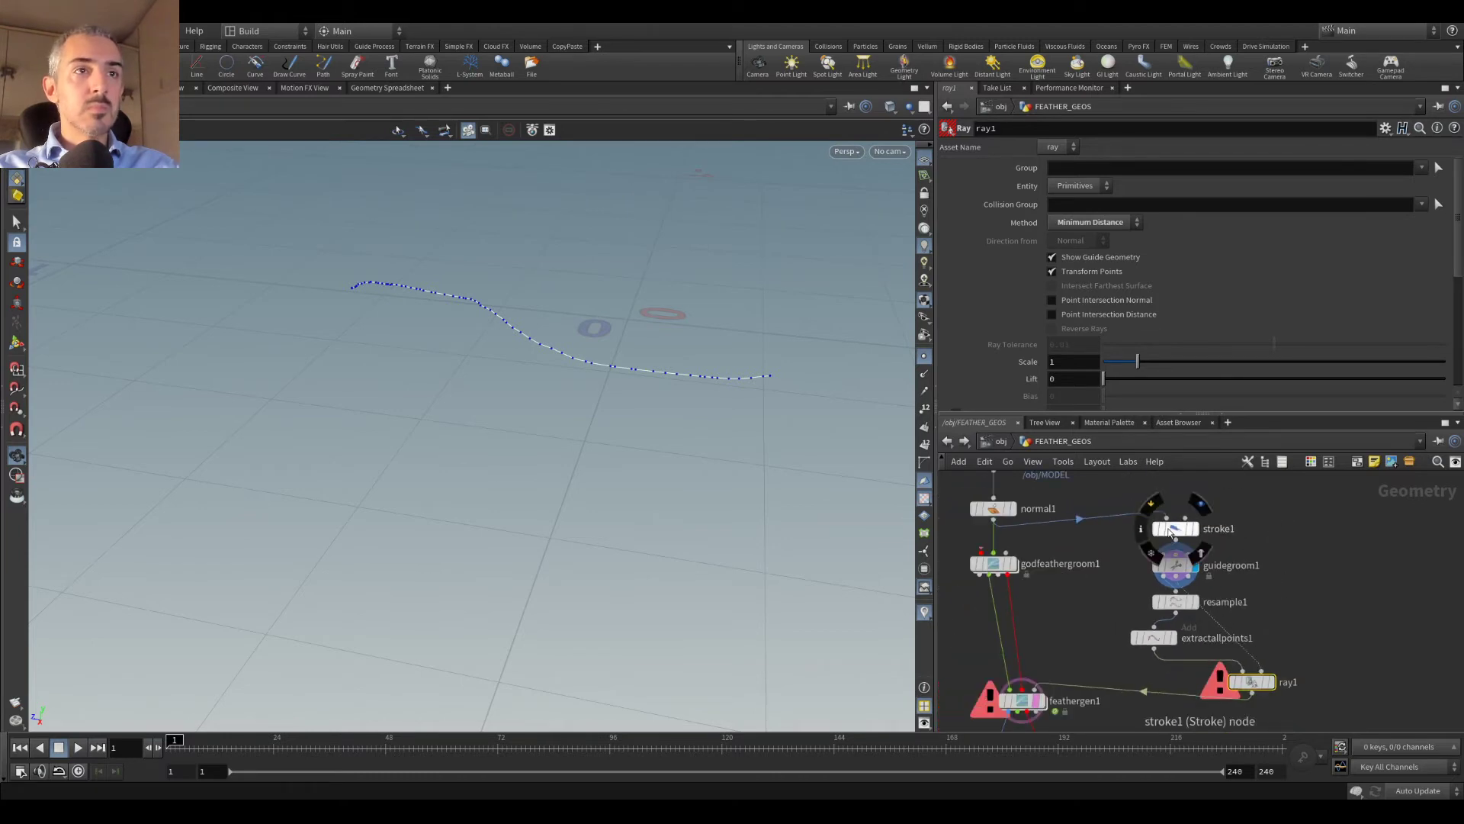
{"action": "left_click", "coordinate": [993, 520]}
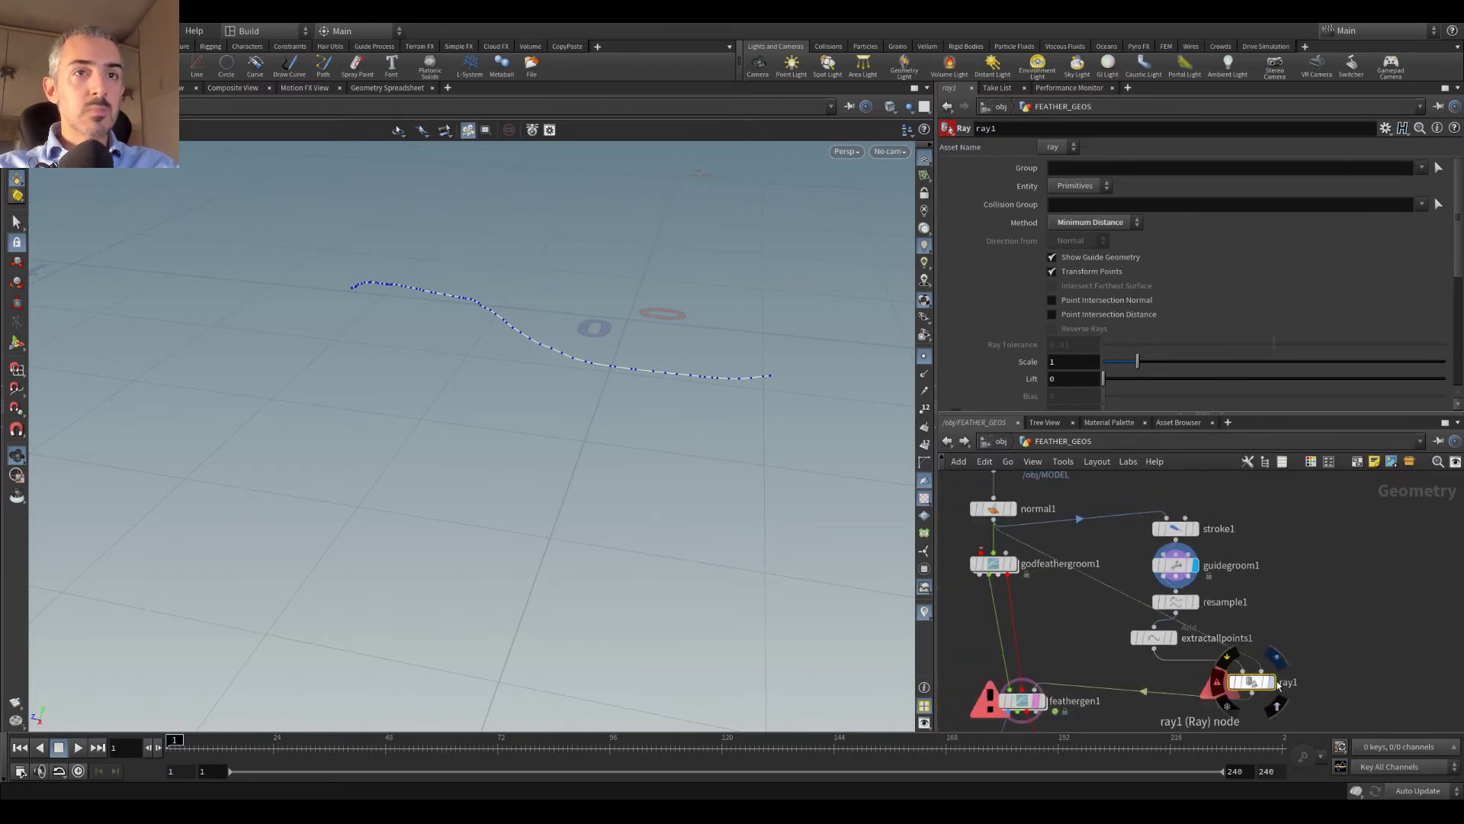
{"action": "left_click", "coordinate": [1278, 684]}
{"action": "scroll", "coordinate": [1277, 630], "scroll_direction": "down", "scroll_amount": 2}
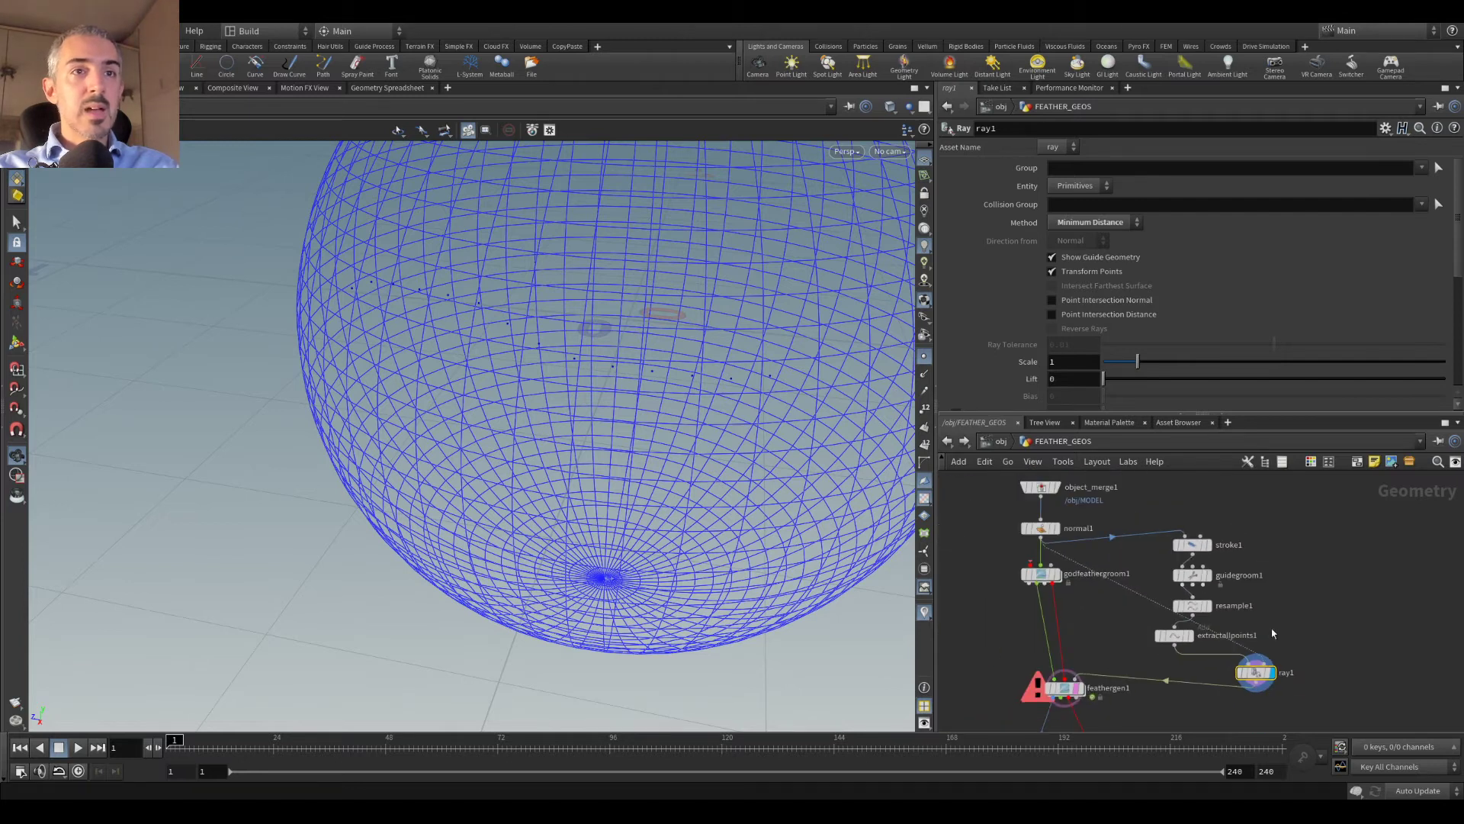
Step: Show feathergen1's feathers in wireframe, and turn off Constrain Length and Lock Roots in Place on guidegroom1's brush
{"action": "left_click", "coordinate": [1079, 689]}
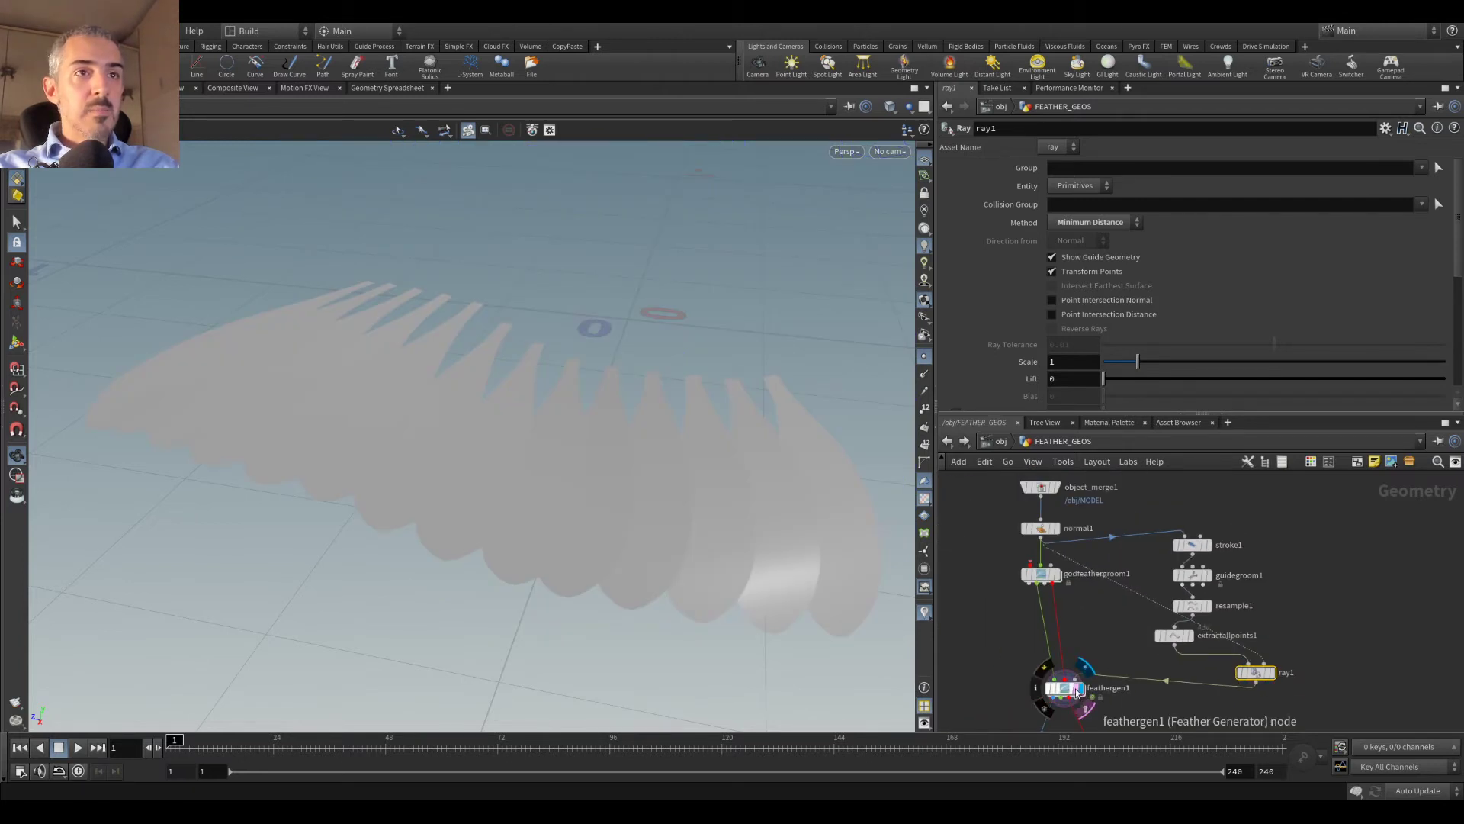
{"action": "key", "text": "w"}
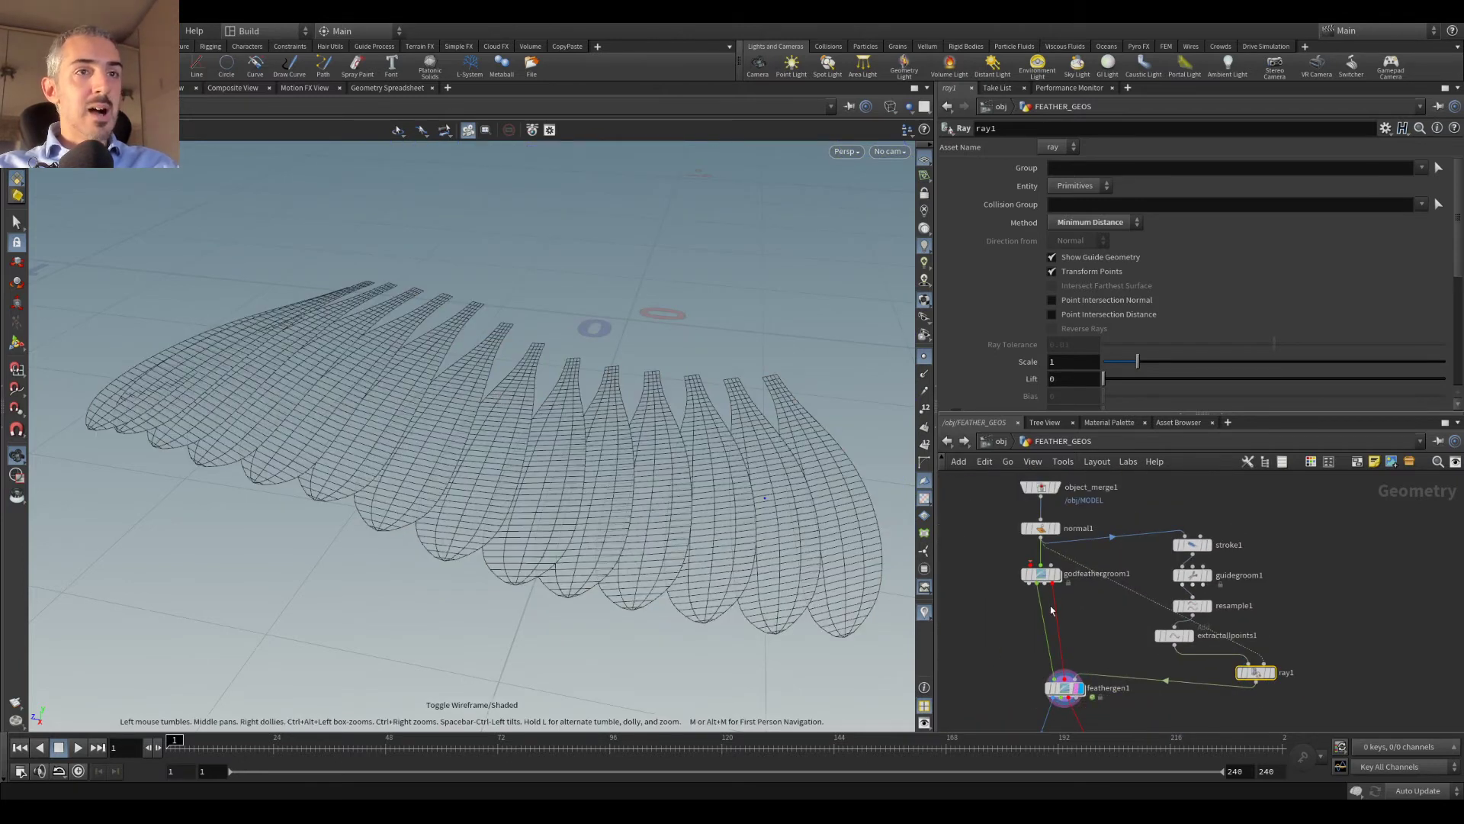
{"action": "scroll", "coordinate": [1189, 574], "scroll_direction": "up", "scroll_amount": 5}
{"action": "left_click", "coordinate": [1164, 550]}
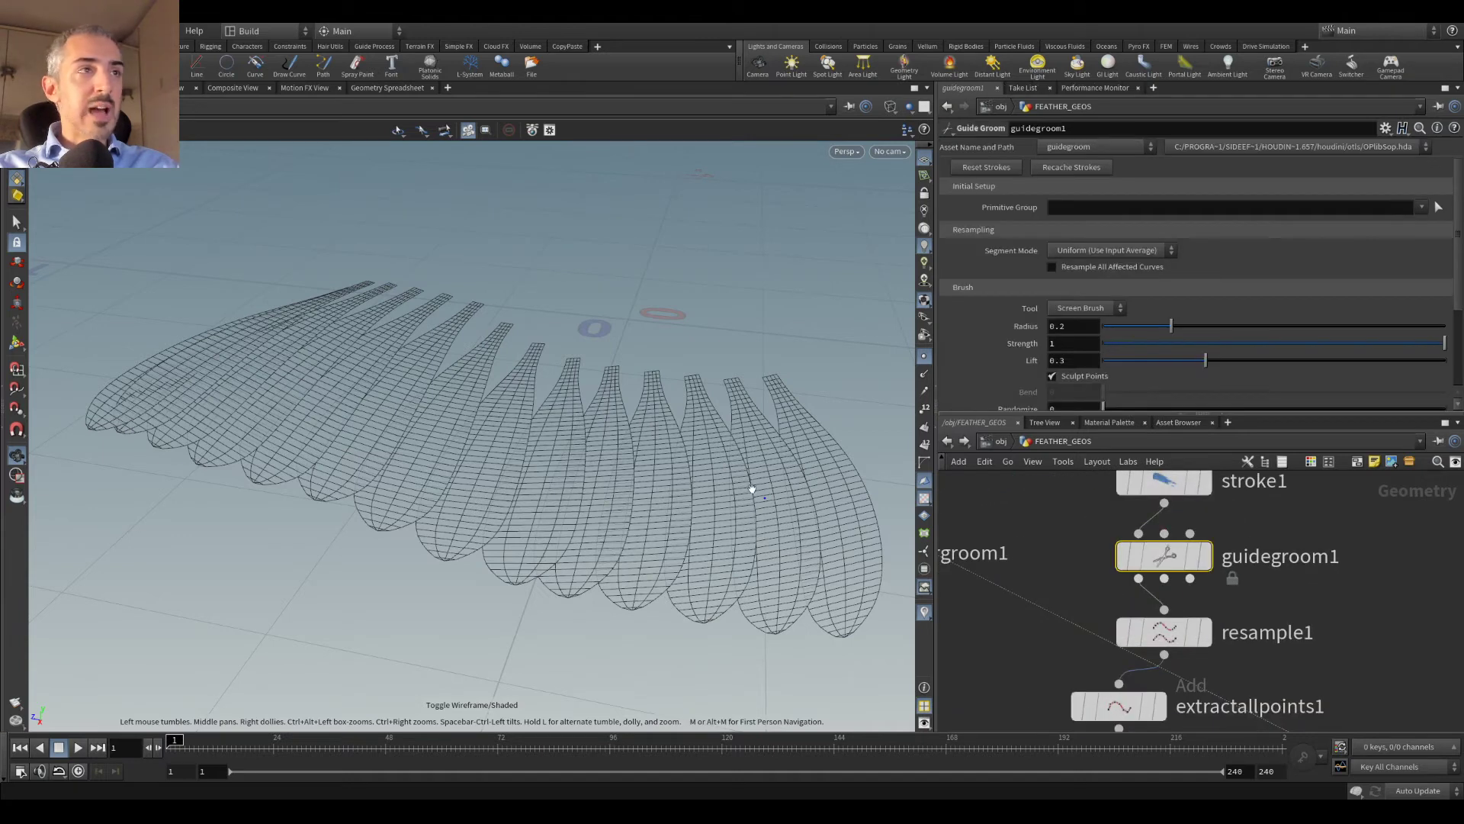
{"action": "left_click", "coordinate": [17, 343]}
{"action": "scroll", "coordinate": [1098, 300], "scroll_direction": "down", "scroll_amount": 3}
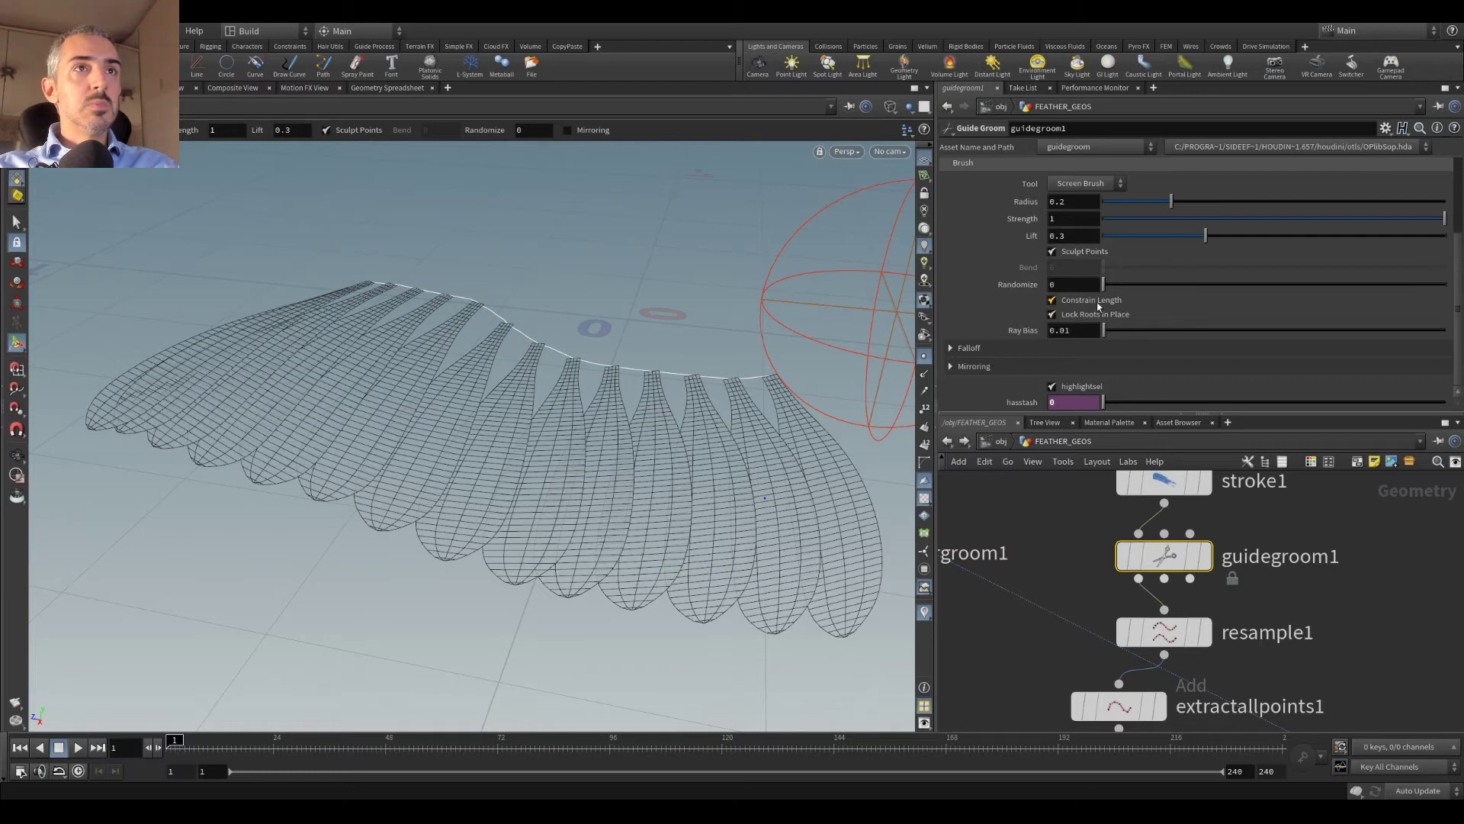
{"action": "left_click", "coordinate": [1105, 318]}
Step: Sculpt the guide curve with the groom brush at a radius of about 0.121 to reposition the feather roots
{"action": "mouse_move", "coordinate": [569, 300]}
{"action": "left_mouse_down", "text": "alt"}
{"action": "mouse_move", "coordinate": [611, 337]}
{"action": "mouse_move", "coordinate": [557, 387]}
{"action": "mouse_move", "coordinate": [645, 389]}
{"action": "mouse_move", "coordinate": [736, 427]}
{"action": "mouse_move", "coordinate": [815, 432]}
{"action": "left_mouse_up", "text": "alt"}
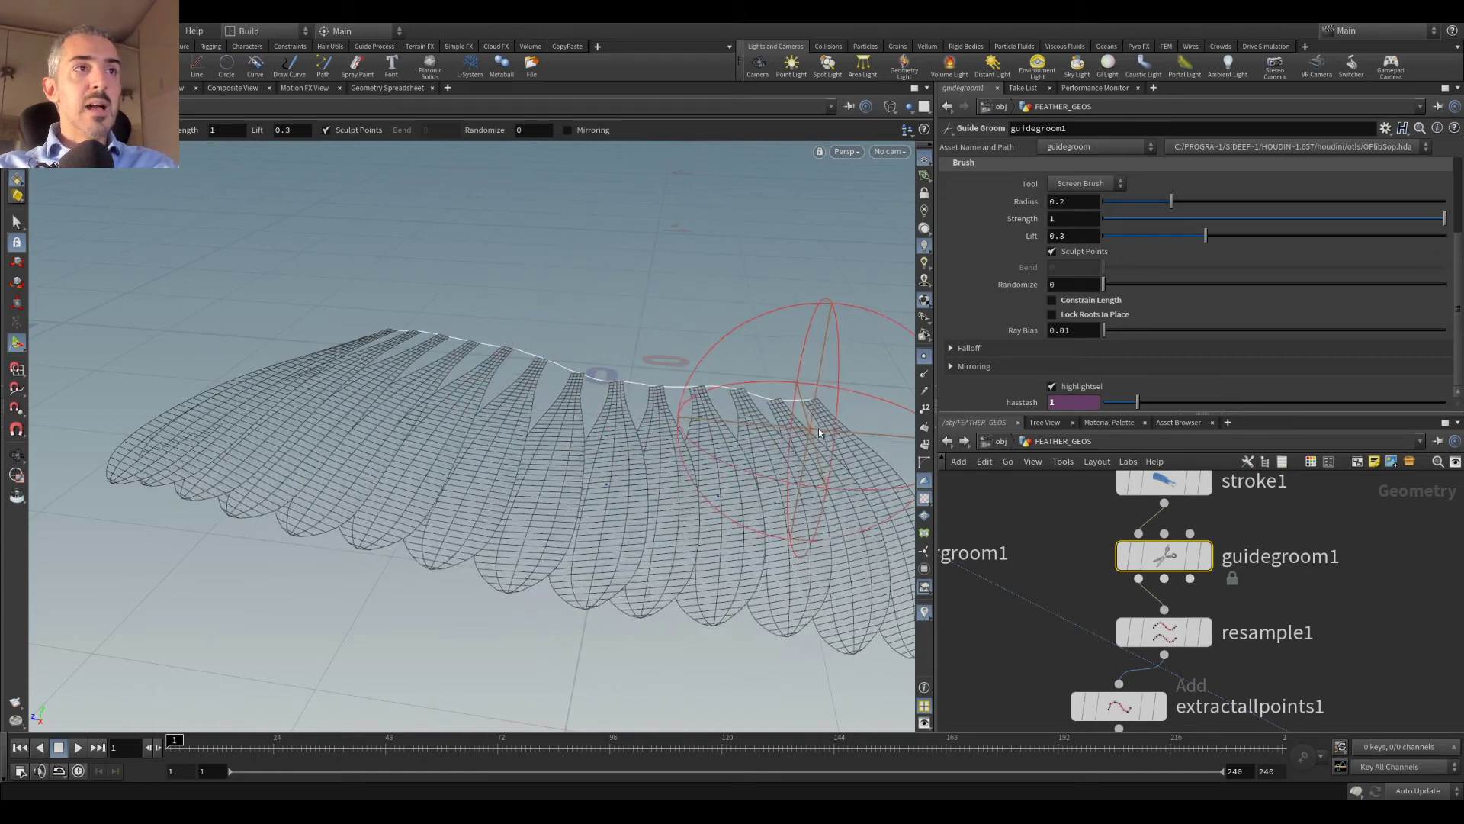
{"action": "left_click_drag", "start_coordinate": [367, 287], "coordinate": [304, 291]}
{"action": "key", "text": "ctrl+z"}
{"action": "mouse_move", "coordinate": [385, 368]}
{"action": "left_mouse_down", "text": "alt"}
{"action": "mouse_move", "coordinate": [437, 360]}
{"action": "mouse_move", "coordinate": [442, 377]}
{"action": "mouse_move", "coordinate": [532, 397]}
{"action": "mouse_move", "coordinate": [523, 373]}
{"action": "mouse_move", "coordinate": [579, 397]}
{"action": "left_mouse_up", "text": "alt"}
{"action": "scroll", "coordinate": [438, 362], "scroll_direction": "down", "scroll_amount": 5}
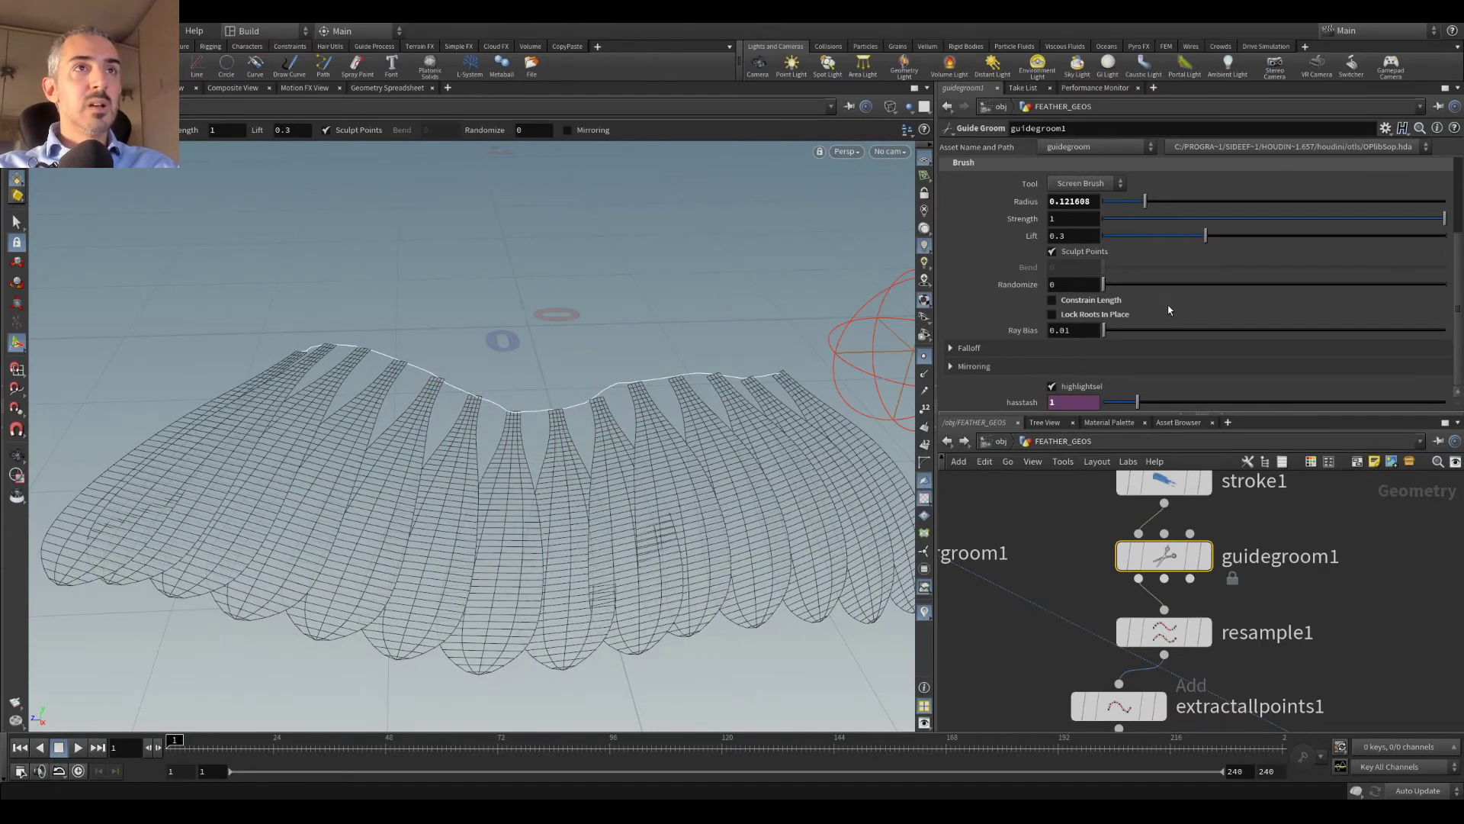
Step: Check the sculpted curve and its feather points by displaying resample1, extractallpoints1 and ray1 in turn
{"action": "scroll", "coordinate": [1317, 637], "scroll_direction": "down", "scroll_amount": 4}
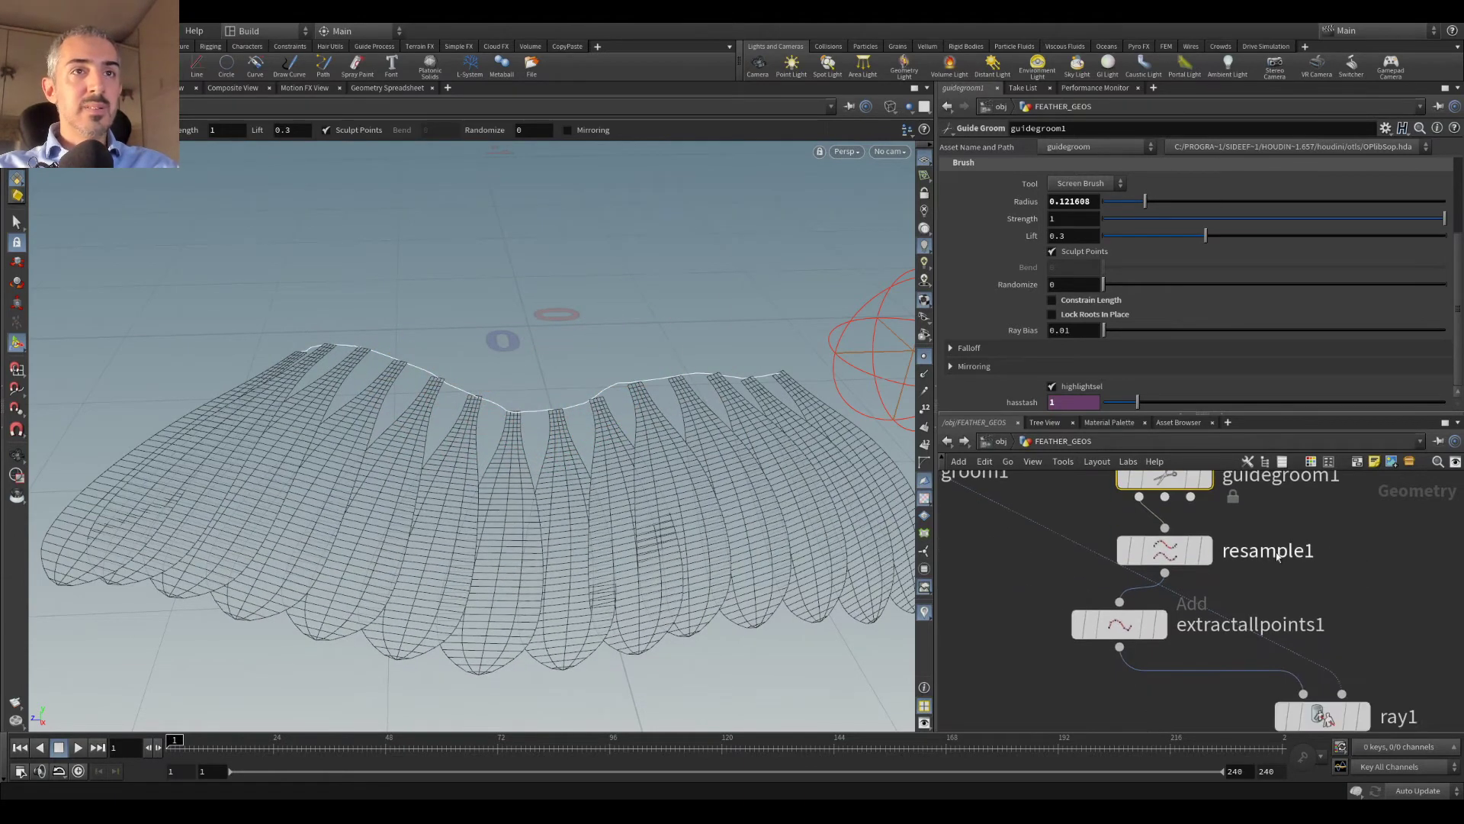
{"action": "left_click", "coordinate": [1232, 547]}
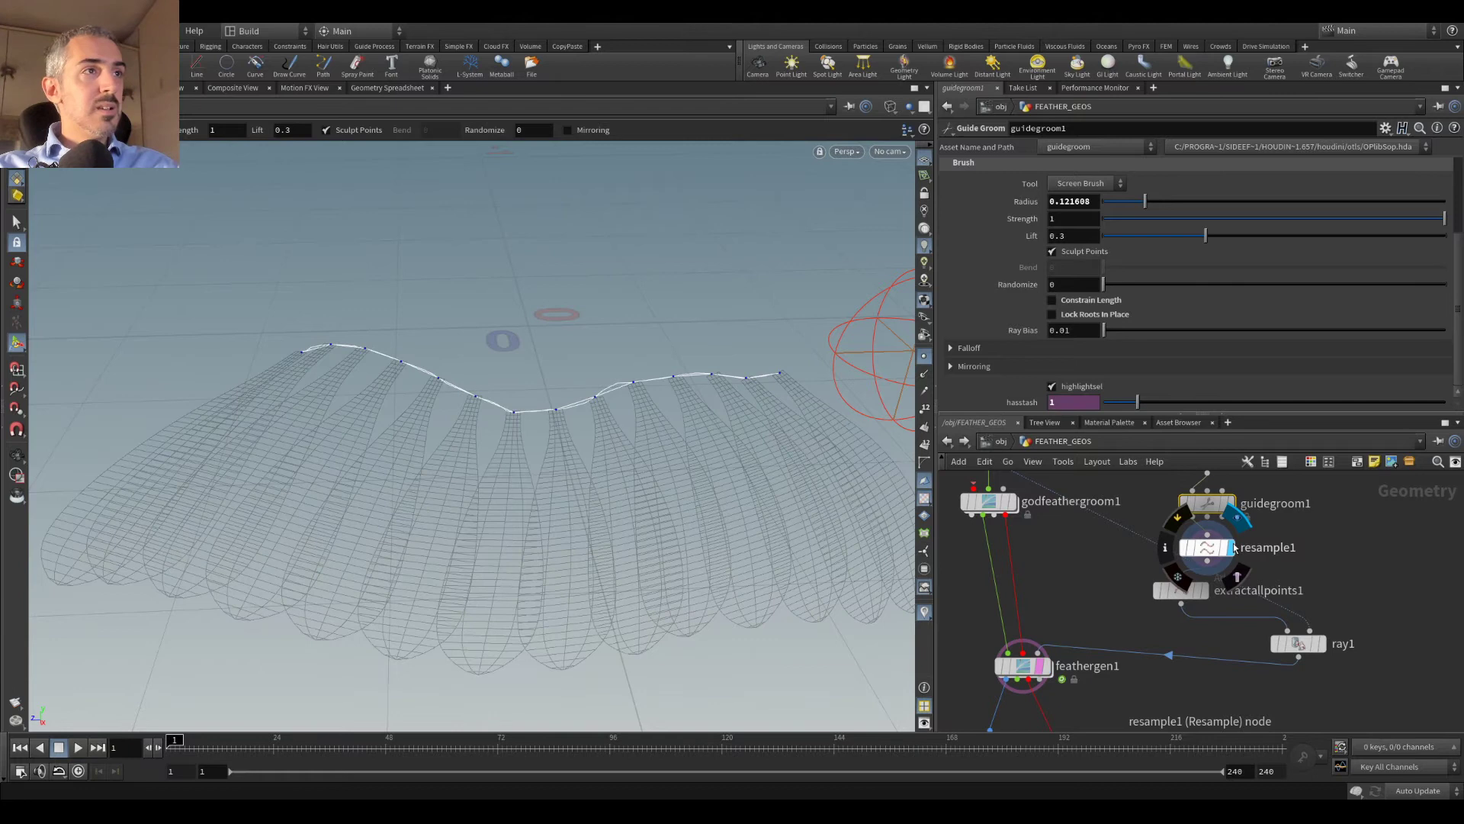
{"action": "left_click", "coordinate": [1205, 590]}
{"action": "left_click", "coordinate": [1323, 643]}
{"action": "middle_click_drag", "start_coordinate": [1155, 727], "coordinate": [1182, 569]}
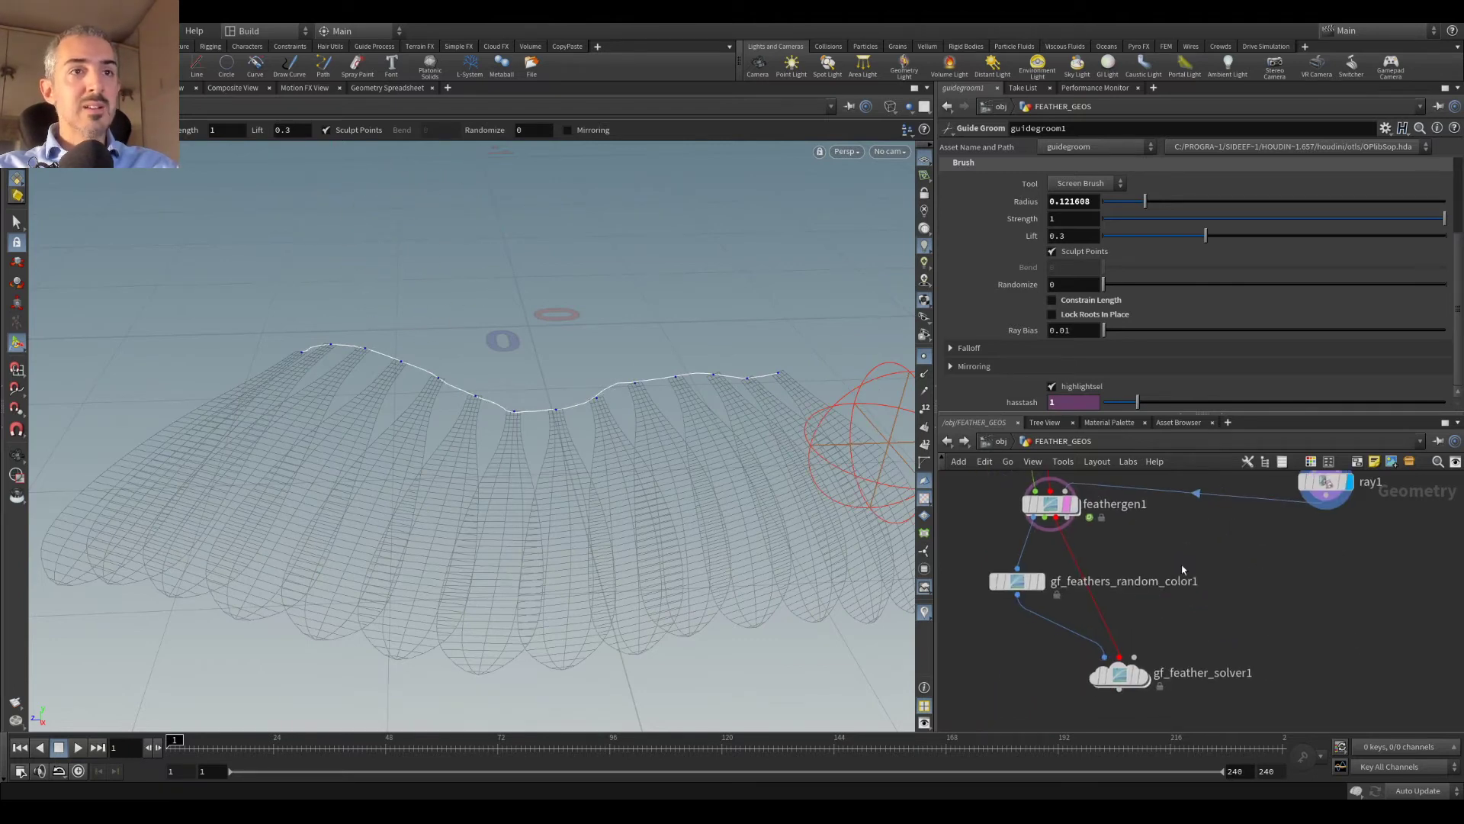
Step: Display gf_feathers_random_color1 and sculpt guidegroom1's curve to shift the feather roots, reducing the brush radius to about 0.082
{"action": "left_click", "coordinate": [1040, 582]}
{"action": "middle_click_drag", "start_coordinate": [1165, 519], "coordinate": [1129, 676]}
{"action": "left_click_drag", "start_coordinate": [556, 350], "coordinate": [559, 262], "text": "alt"}
{"action": "mouse_move", "coordinate": [559, 261]}
{"action": "right_mouse_down", "text": "alt"}
{"action": "mouse_move", "coordinate": [610, 431]}
{"action": "mouse_move", "coordinate": [562, 457]}
{"action": "right_mouse_up", "text": "alt"}
{"action": "key", "text": "Return"}
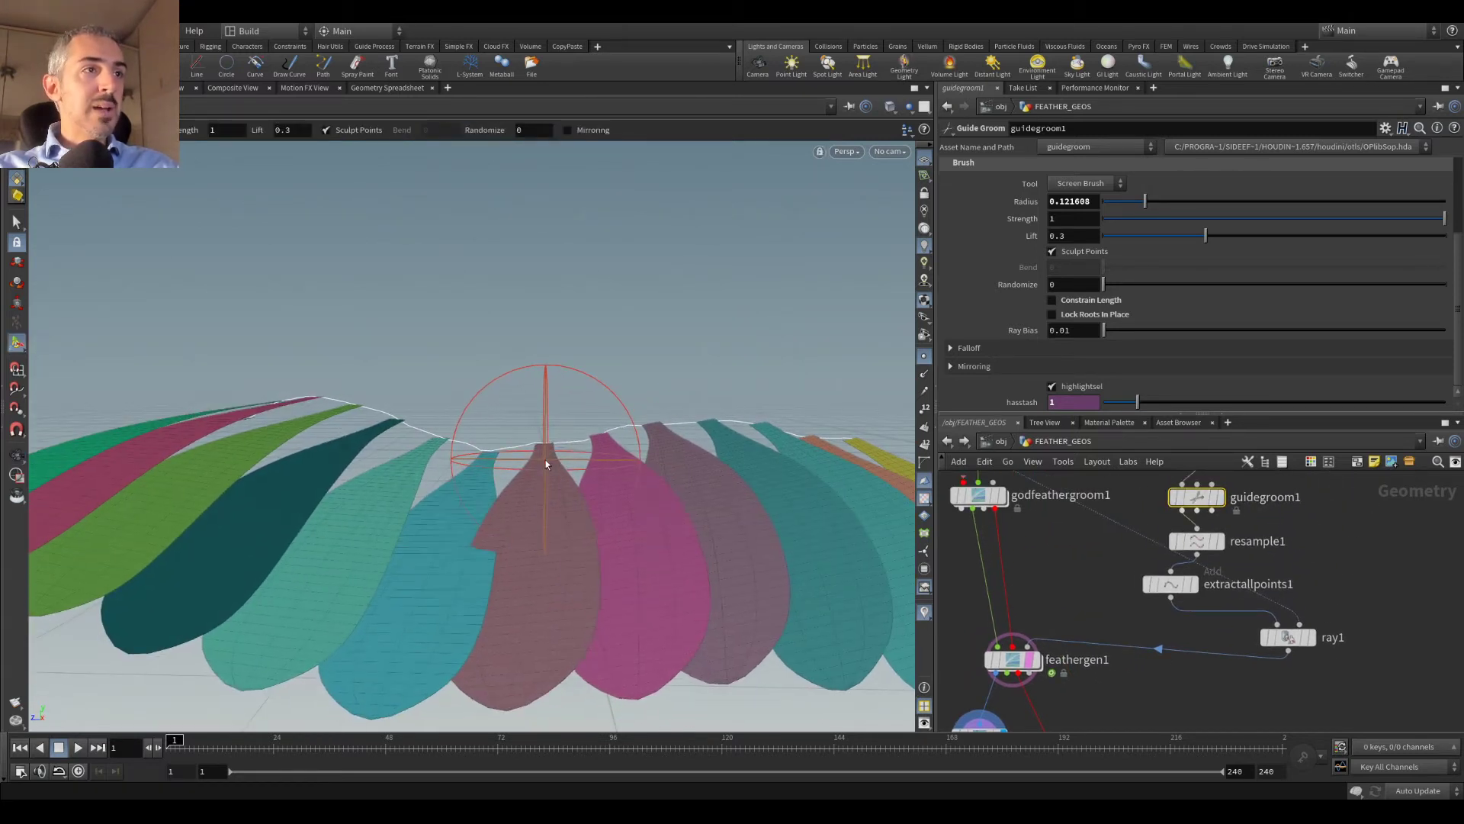
{"action": "mouse_move", "coordinate": [507, 463]}
{"action": "left_mouse_down"}
{"action": "mouse_move", "coordinate": [511, 448]}
{"action": "mouse_move", "coordinate": [575, 451]}
{"action": "mouse_move", "coordinate": [595, 433]}
{"action": "mouse_move", "coordinate": [766, 423]}
{"action": "left_mouse_up"}
{"action": "scroll", "coordinate": [587, 445], "scroll_direction": "down", "scroll_amount": 4}
{"action": "mouse_move", "coordinate": [402, 366]}
{"action": "left_mouse_down", "text": "alt"}
{"action": "mouse_move", "coordinate": [582, 366]}
{"action": "mouse_move", "coordinate": [460, 426]}
{"action": "left_mouse_up", "text": "alt"}
{"action": "key", "text": "Escape"}
{"action": "scroll", "coordinate": [1213, 560], "scroll_direction": "down", "scroll_amount": 3}
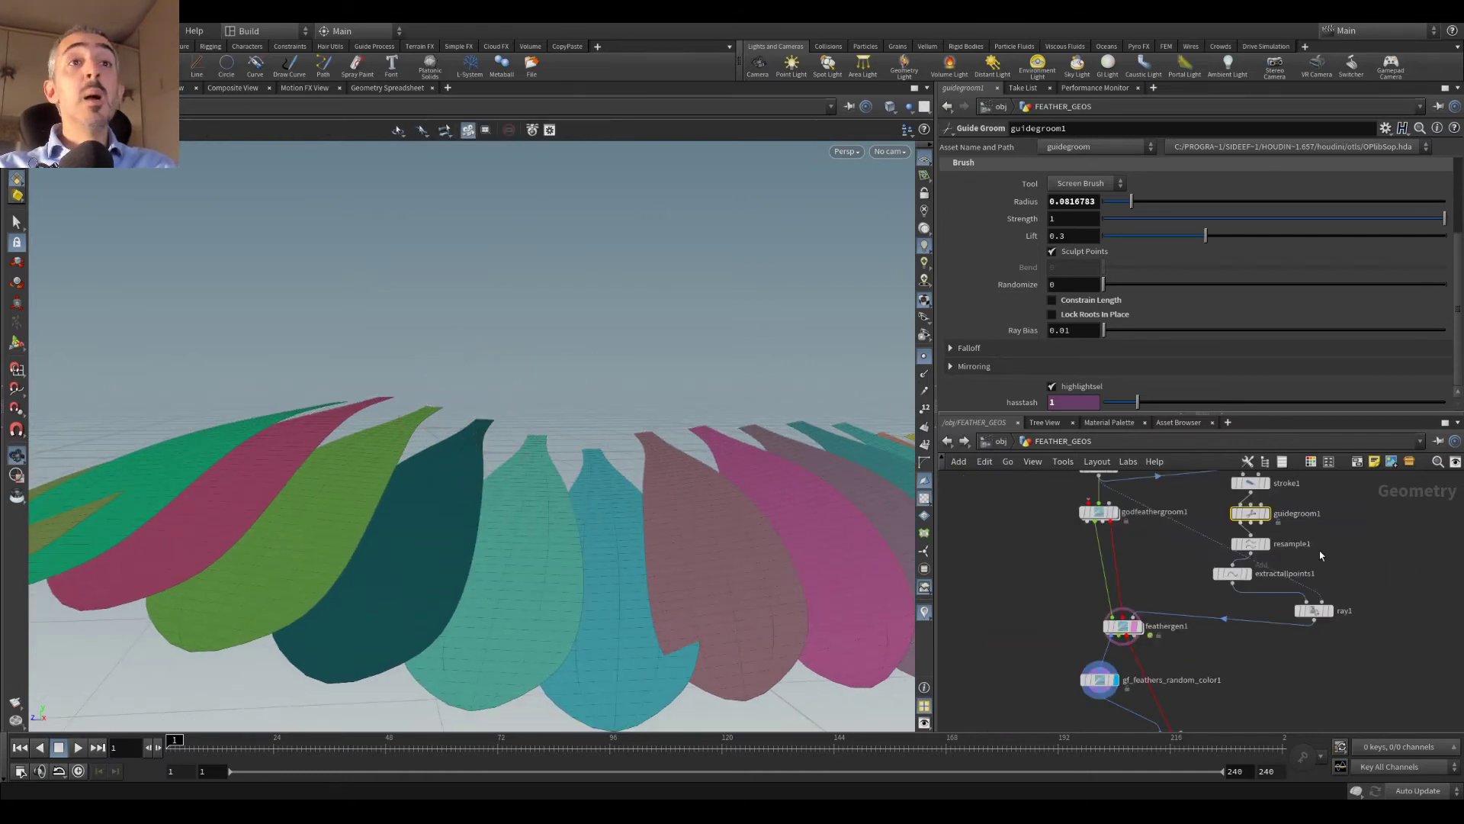
Step: Add a Gf Scatter by rows node to the network beside stroke1
{"action": "scroll", "coordinate": [1212, 560], "scroll_direction": "up", "scroll_amount": 1}
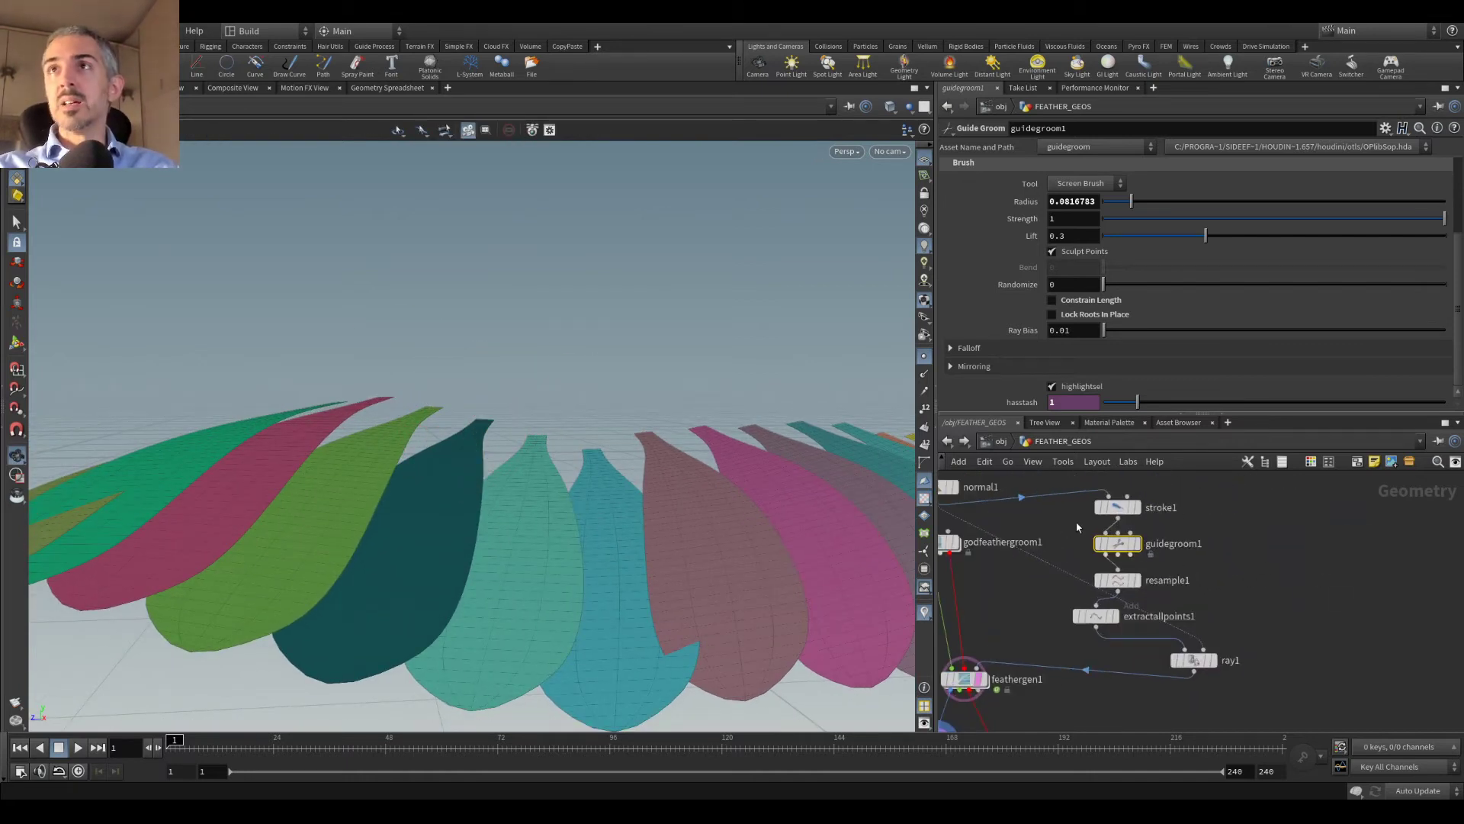
{"action": "scroll", "coordinate": [1205, 520], "scroll_direction": "down", "scroll_amount": 2}
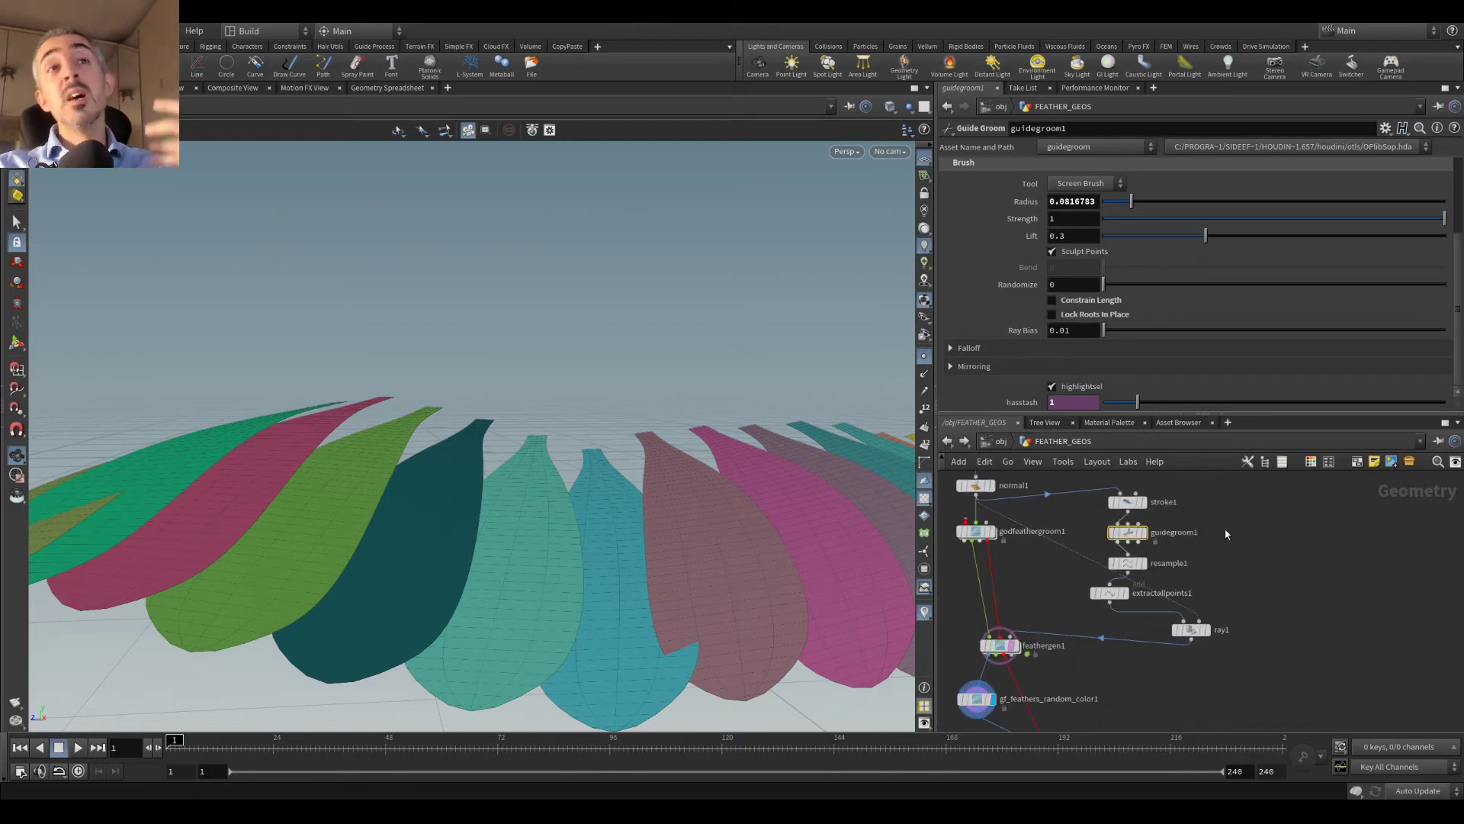
{"action": "key", "text": "Tab"}
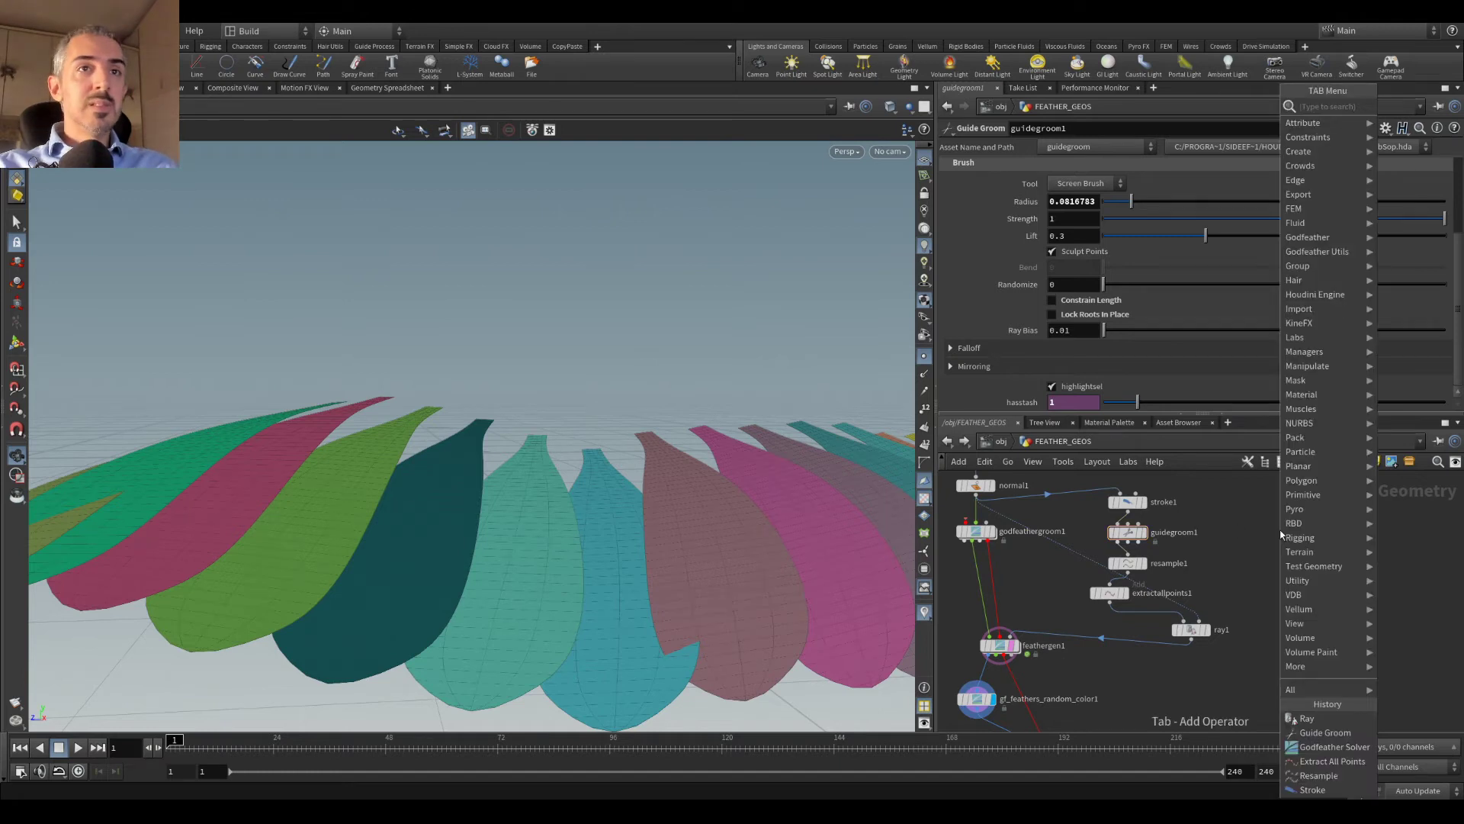
{"action": "type", "text": "scatt"}
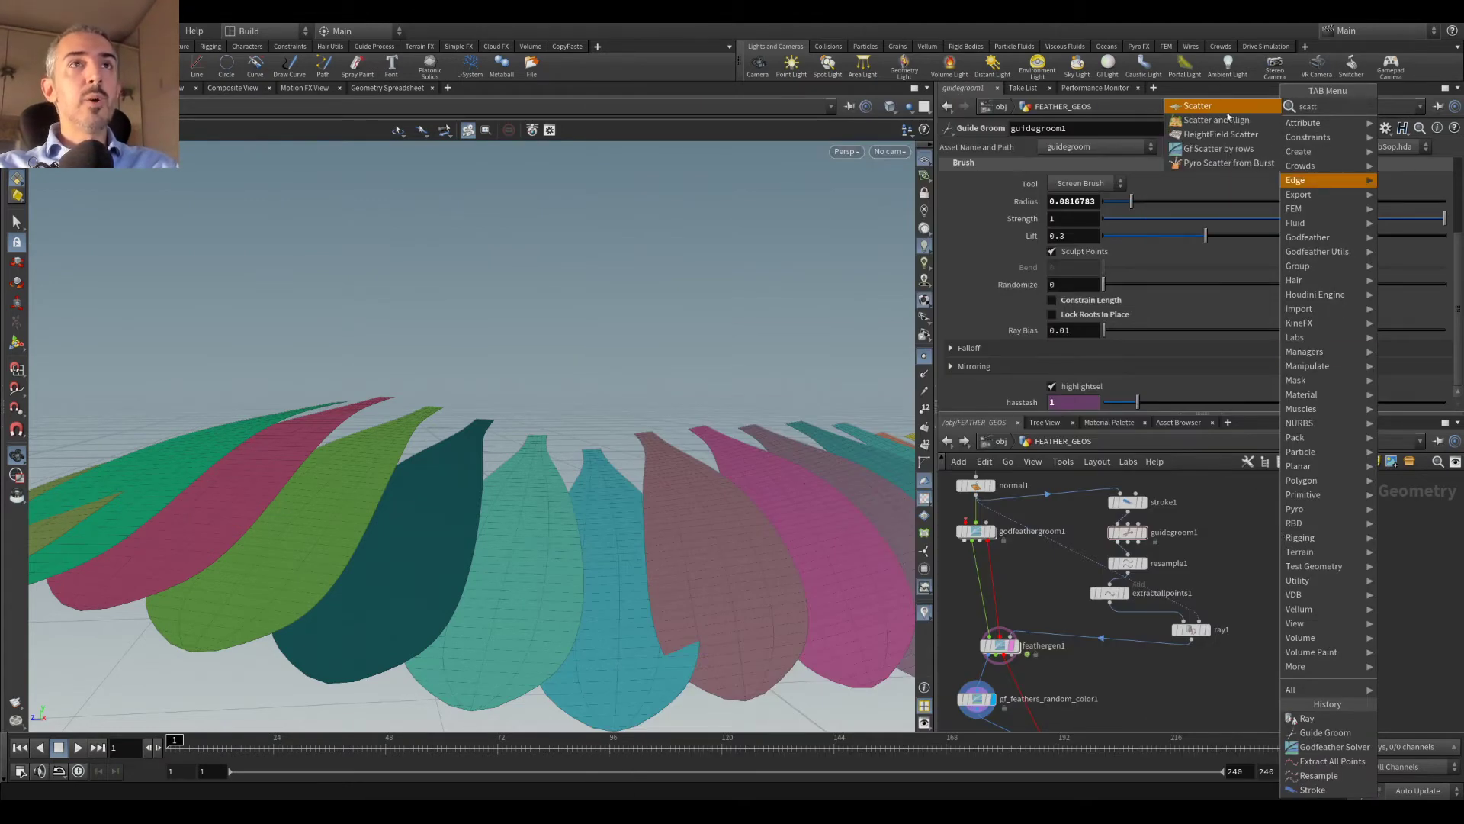
{"action": "left_click", "coordinate": [1250, 150]}
{"action": "left_click", "coordinate": [1236, 509]}
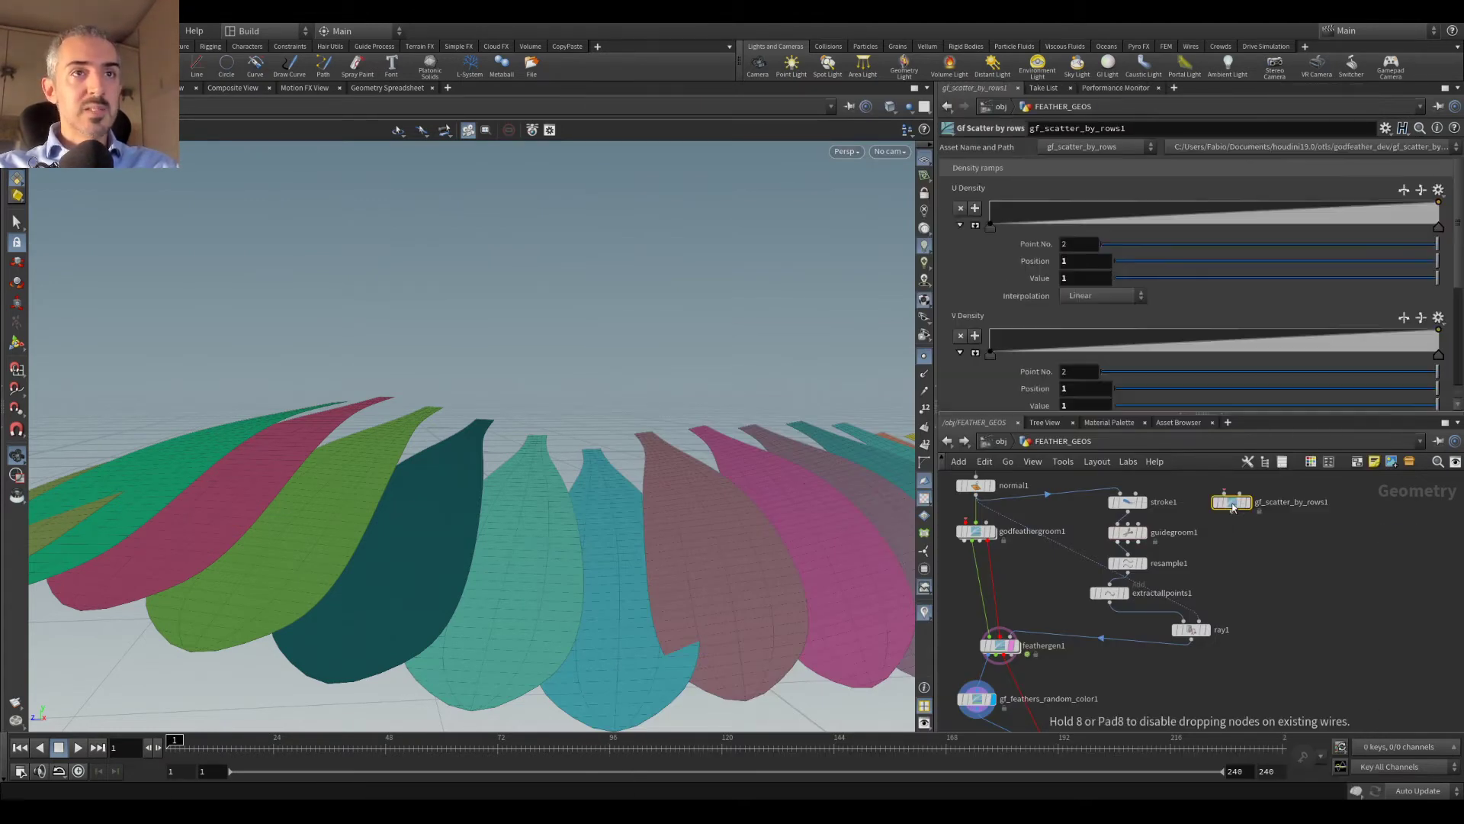
Step: Select feathergen1 and move the unconnected gf_scatter_by_rows1 node farther away from the stroke1 chain
{"action": "middle_click_drag", "start_coordinate": [1248, 555], "coordinate": [1243, 614]}
{"action": "scroll", "coordinate": [1241, 621], "scroll_direction": "up", "scroll_amount": 1}
{"action": "scroll", "coordinate": [1240, 632], "scroll_direction": "down", "scroll_amount": 2}
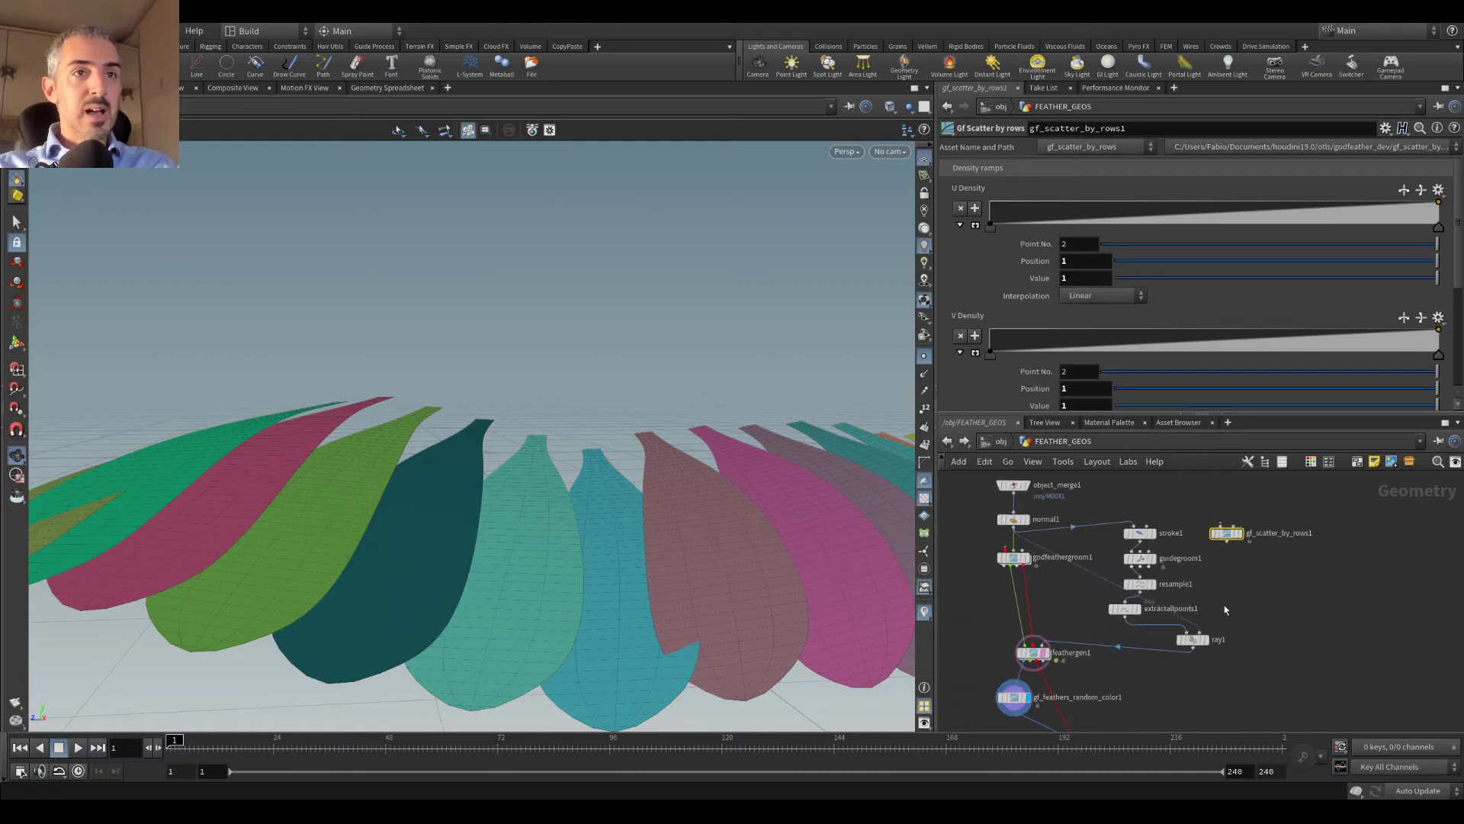
{"action": "left_click", "coordinate": [1031, 654]}
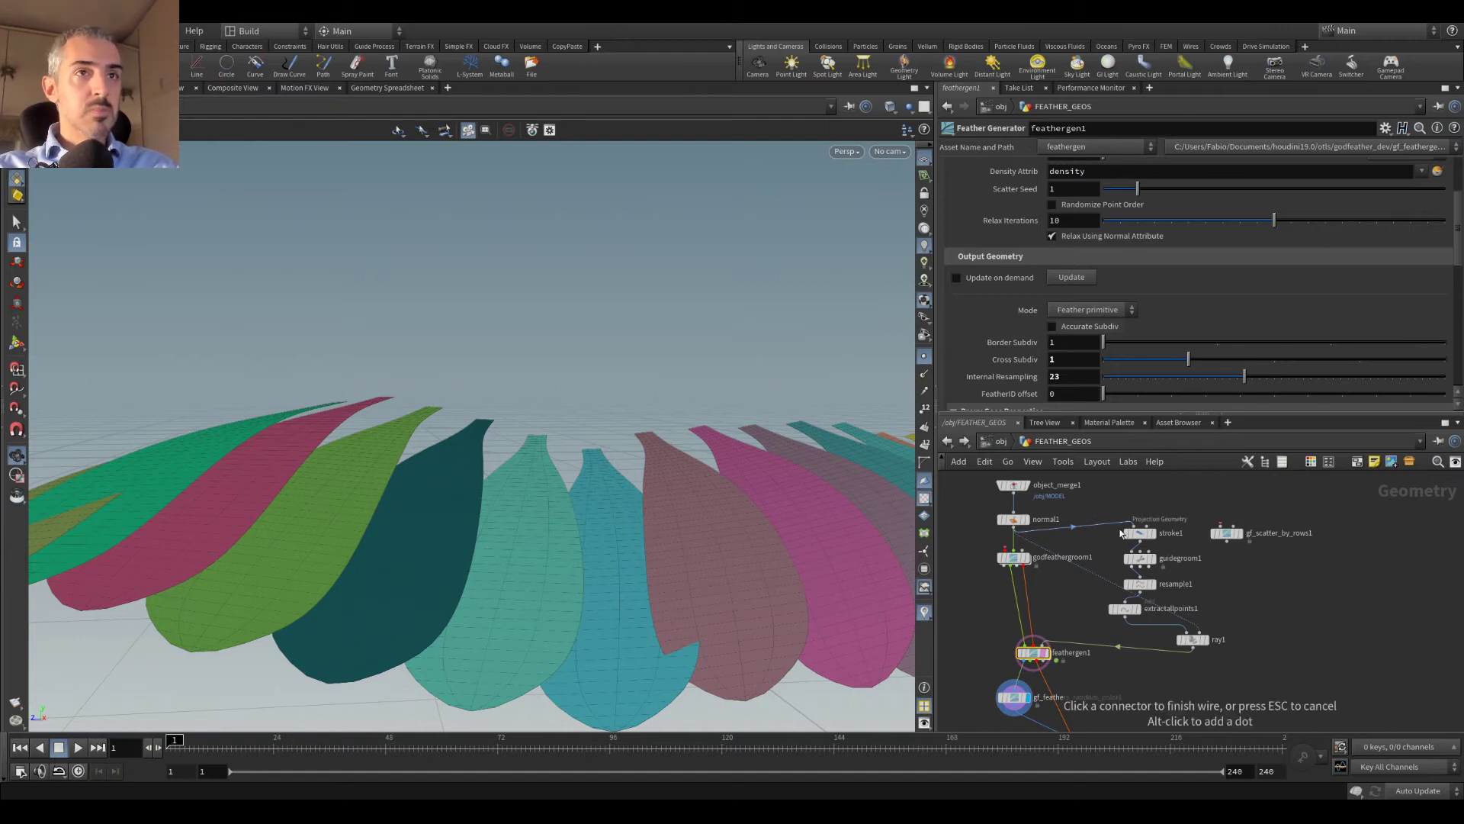
{"action": "left_click", "coordinate": [1169, 516]}
{"action": "left_click_drag", "start_coordinate": [1226, 532], "coordinate": [1326, 591]}
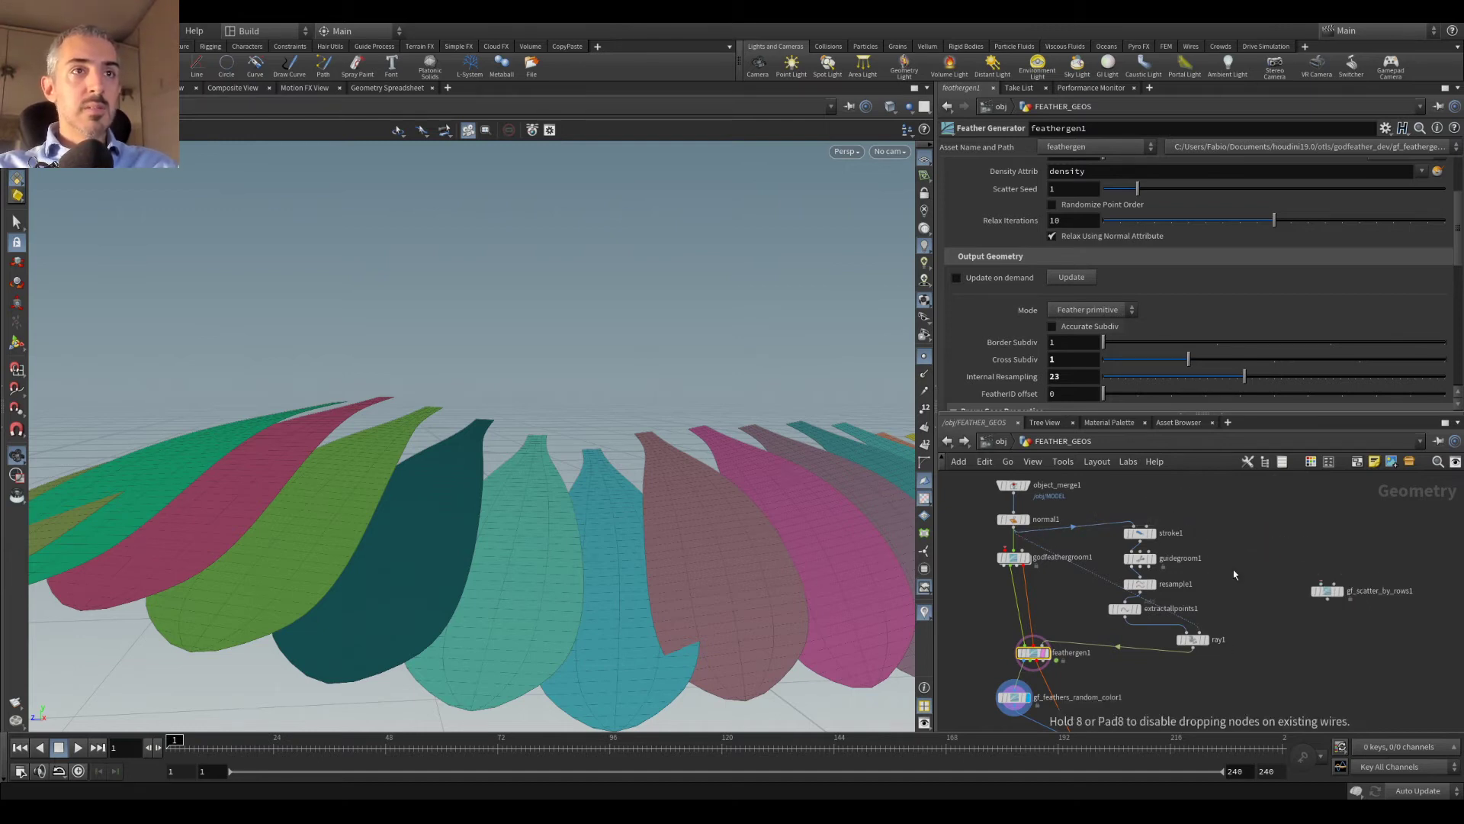
Step: Switch to the other Houdini window with the bird's groom, go up to the object level and open the model object
{"action": "mouse_move", "coordinate": [968, 813]}
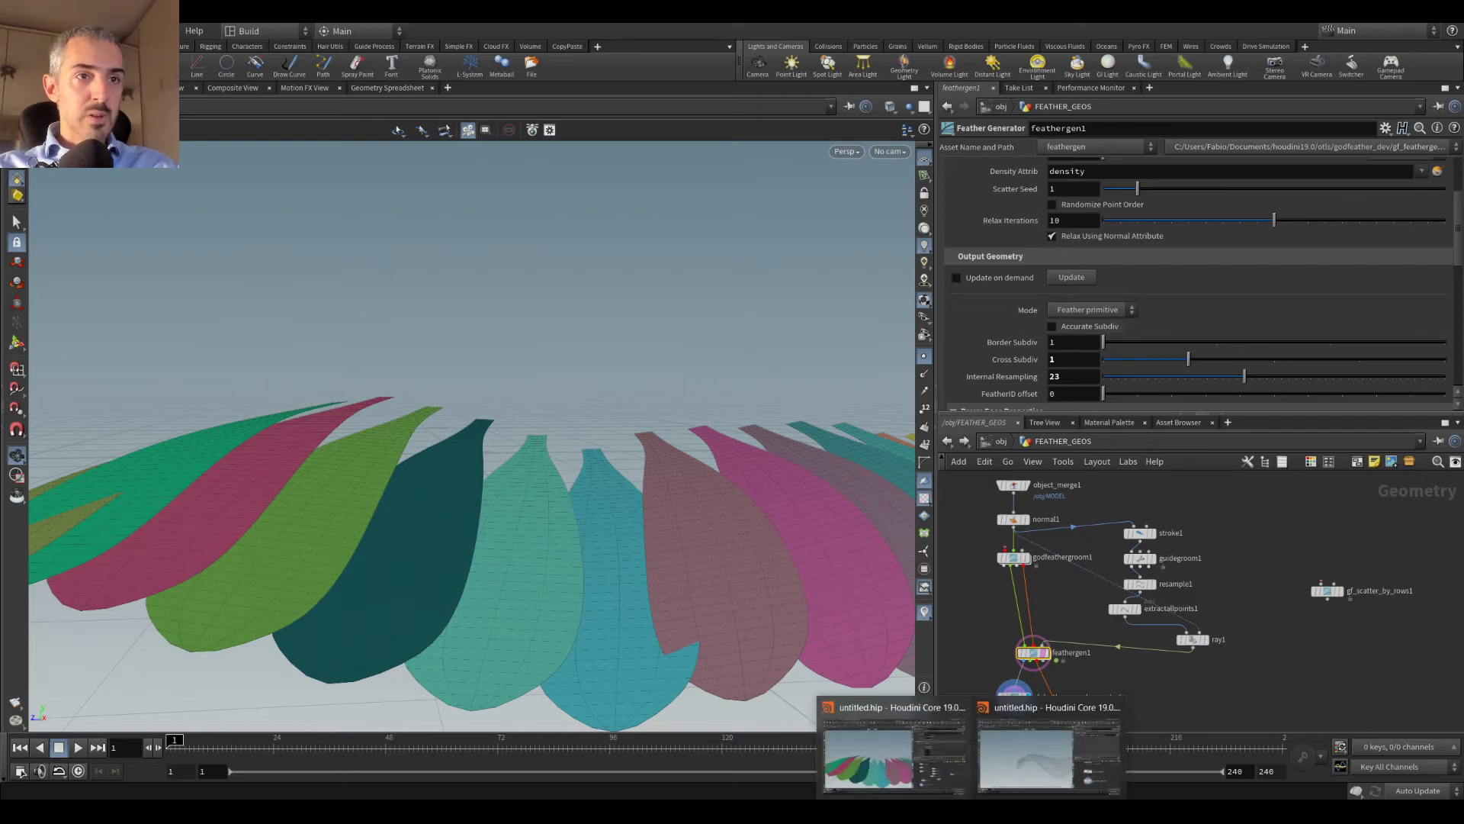
{"action": "left_click", "coordinate": [1028, 754]}
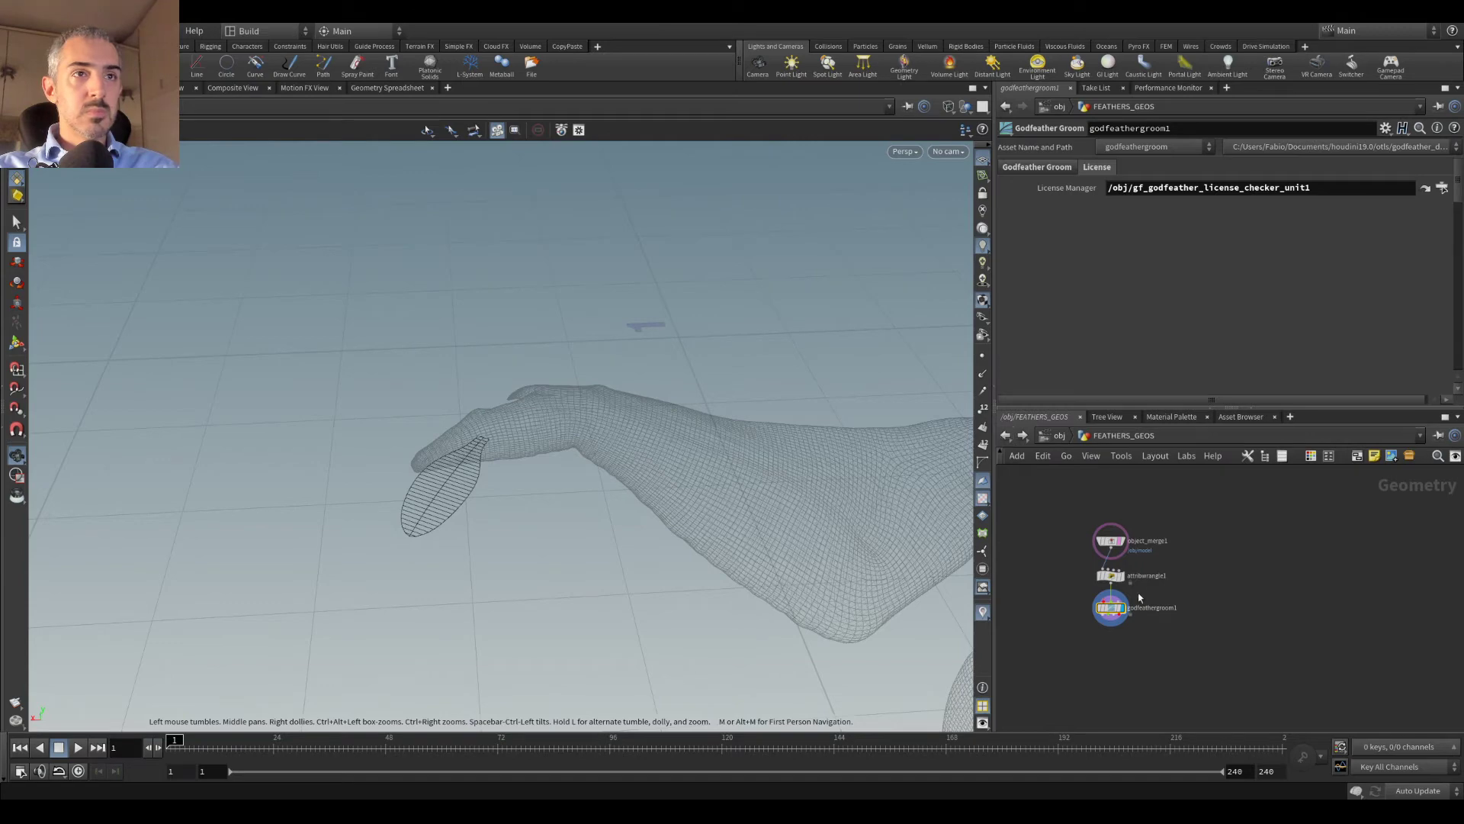
{"action": "left_click", "coordinate": [1006, 435]}
{"action": "left_click", "coordinate": [1263, 604]}
{"action": "mouse_move", "coordinate": [526, 385]}
{"action": "left_mouse_down"}
{"action": "mouse_move", "coordinate": [539, 366]}
{"action": "mouse_move", "coordinate": [676, 349]}
{"action": "mouse_move", "coordinate": [664, 327]}
{"action": "mouse_move", "coordinate": [520, 409]}
{"action": "left_mouse_up"}
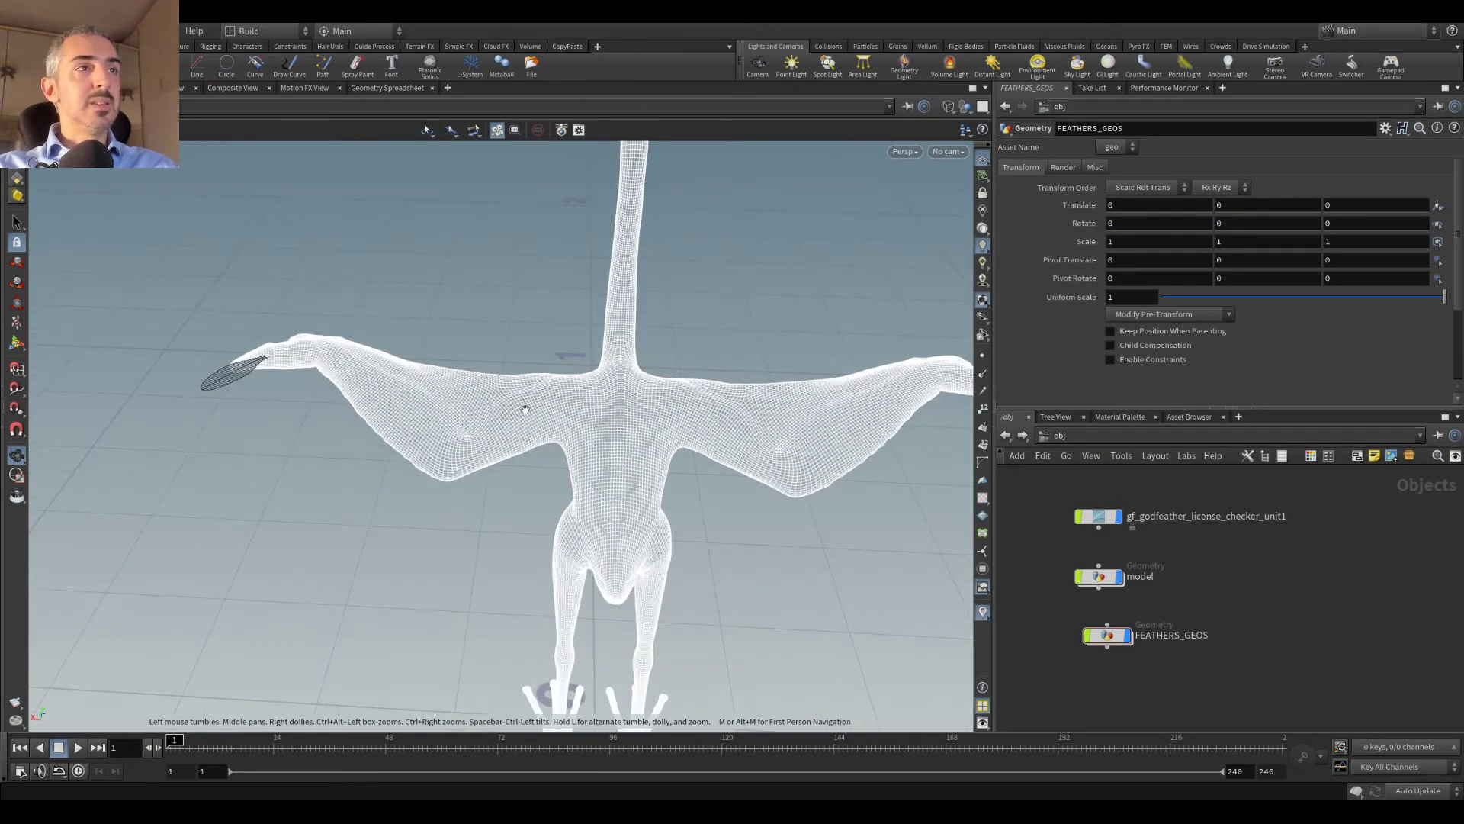
{"action": "scroll", "coordinate": [520, 409], "scroll_direction": "up", "scroll_amount": 2}
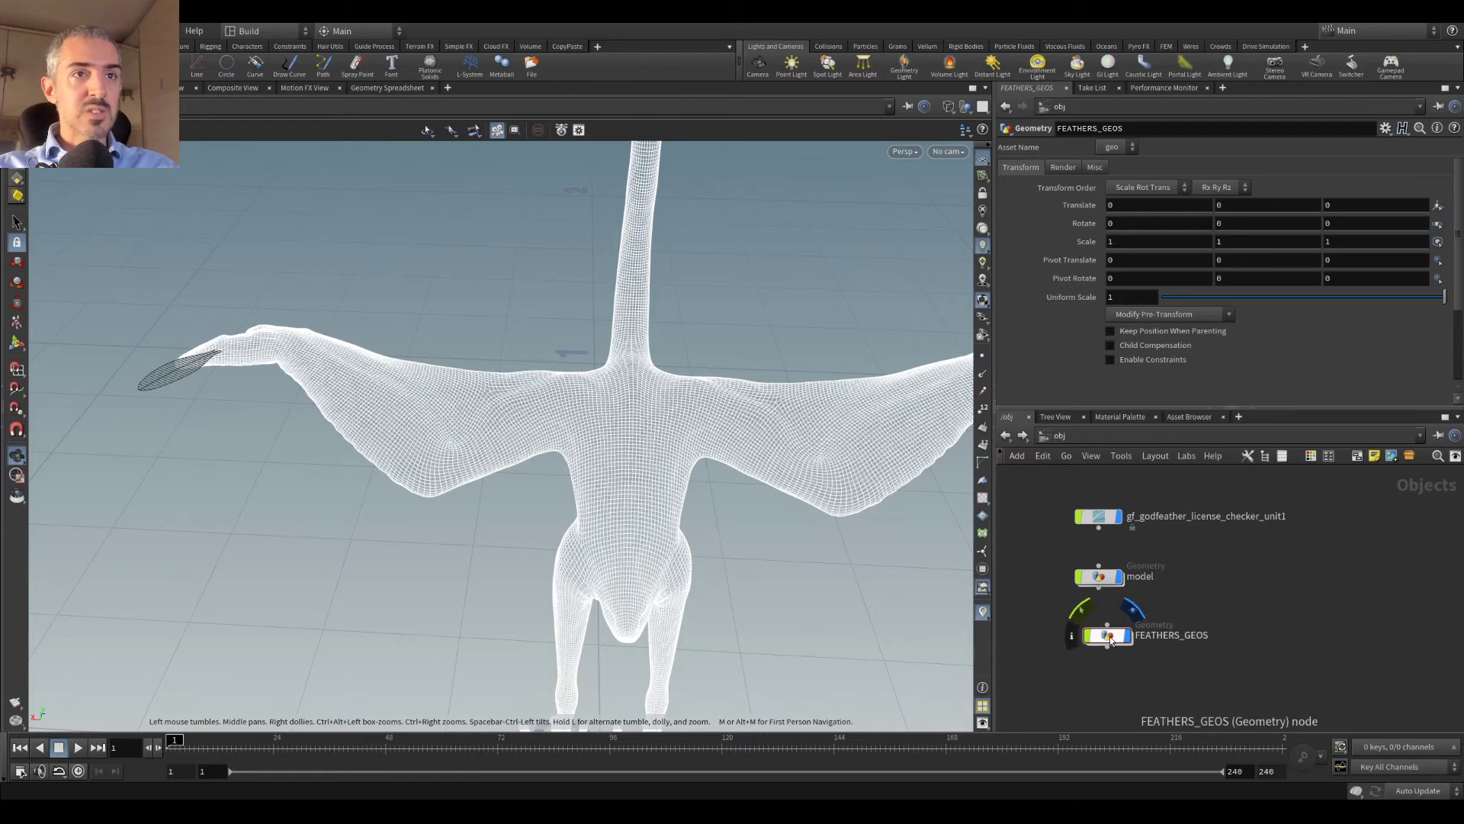
{"action": "double_click", "coordinate": [1098, 575]}
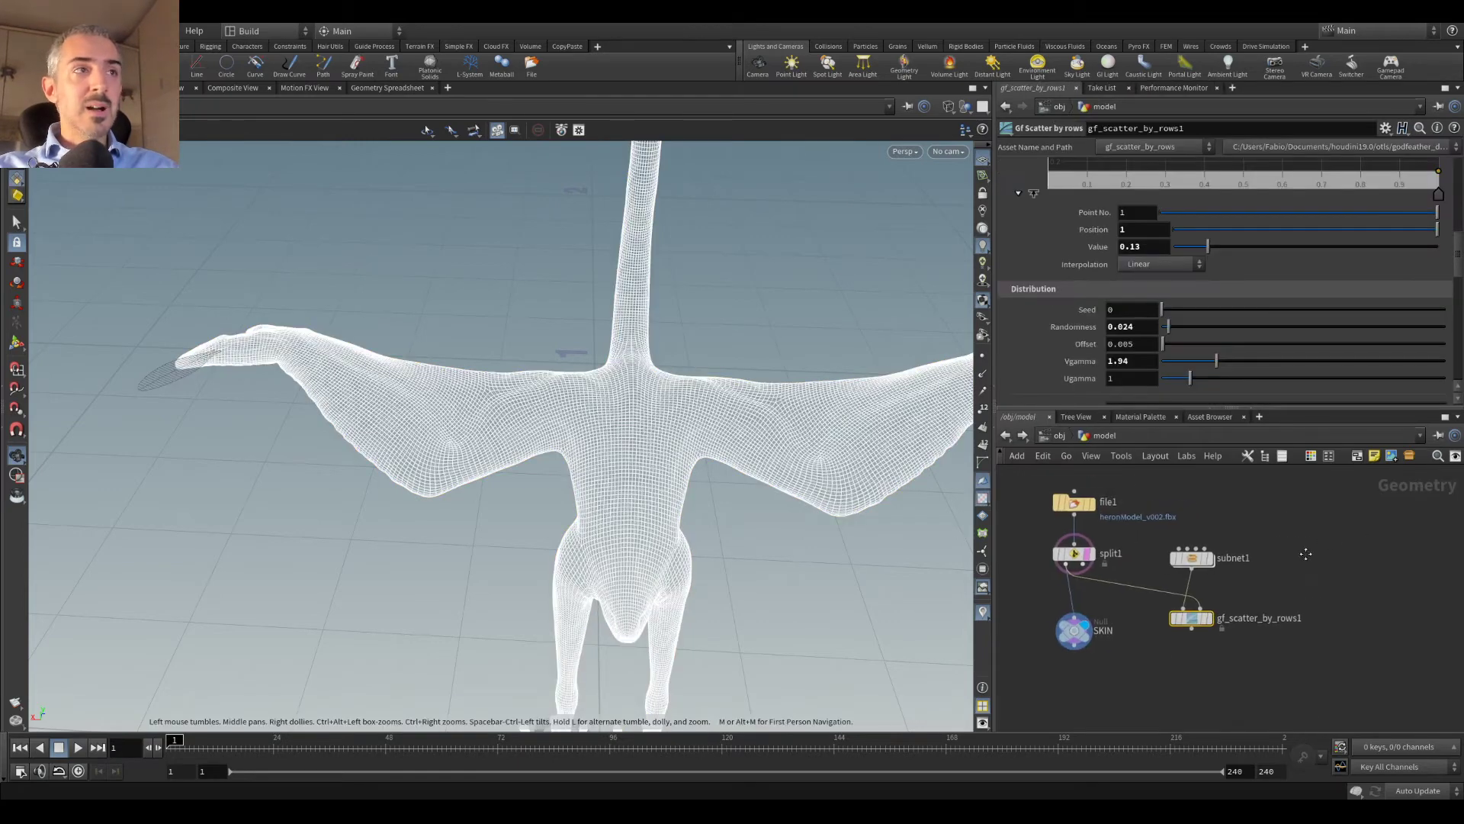
Step: Display subnet1's surface patch over the bird's wing and go inside the subnetwork
{"action": "scroll", "coordinate": [647, 393], "scroll_direction": "up", "scroll_amount": 2}
{"action": "scroll", "coordinate": [648, 392], "scroll_direction": "up", "scroll_amount": 1}
{"action": "left_click_drag", "start_coordinate": [448, 318], "coordinate": [578, 354]}
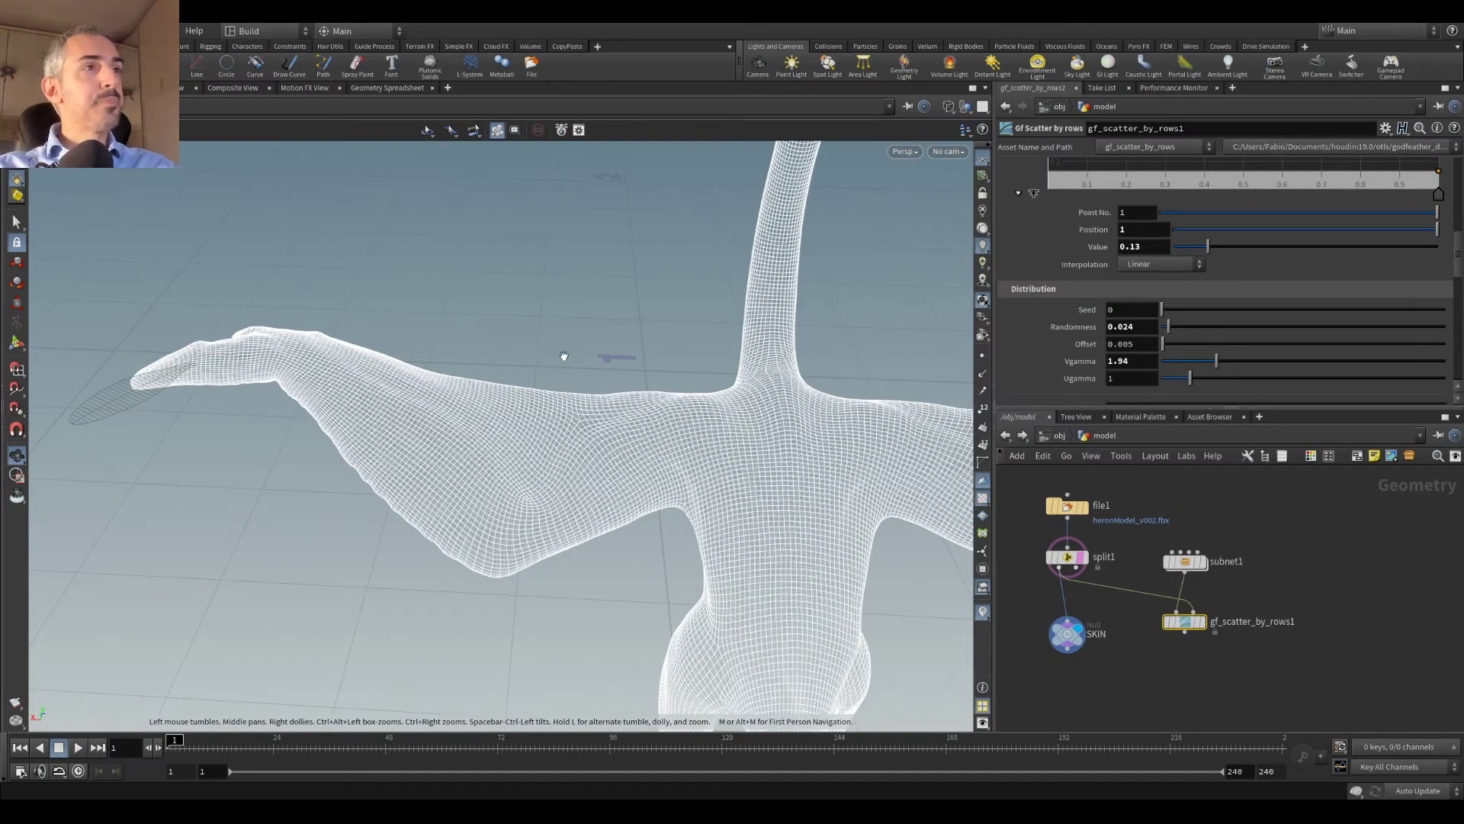
{"action": "mouse_move", "coordinate": [1210, 566]}
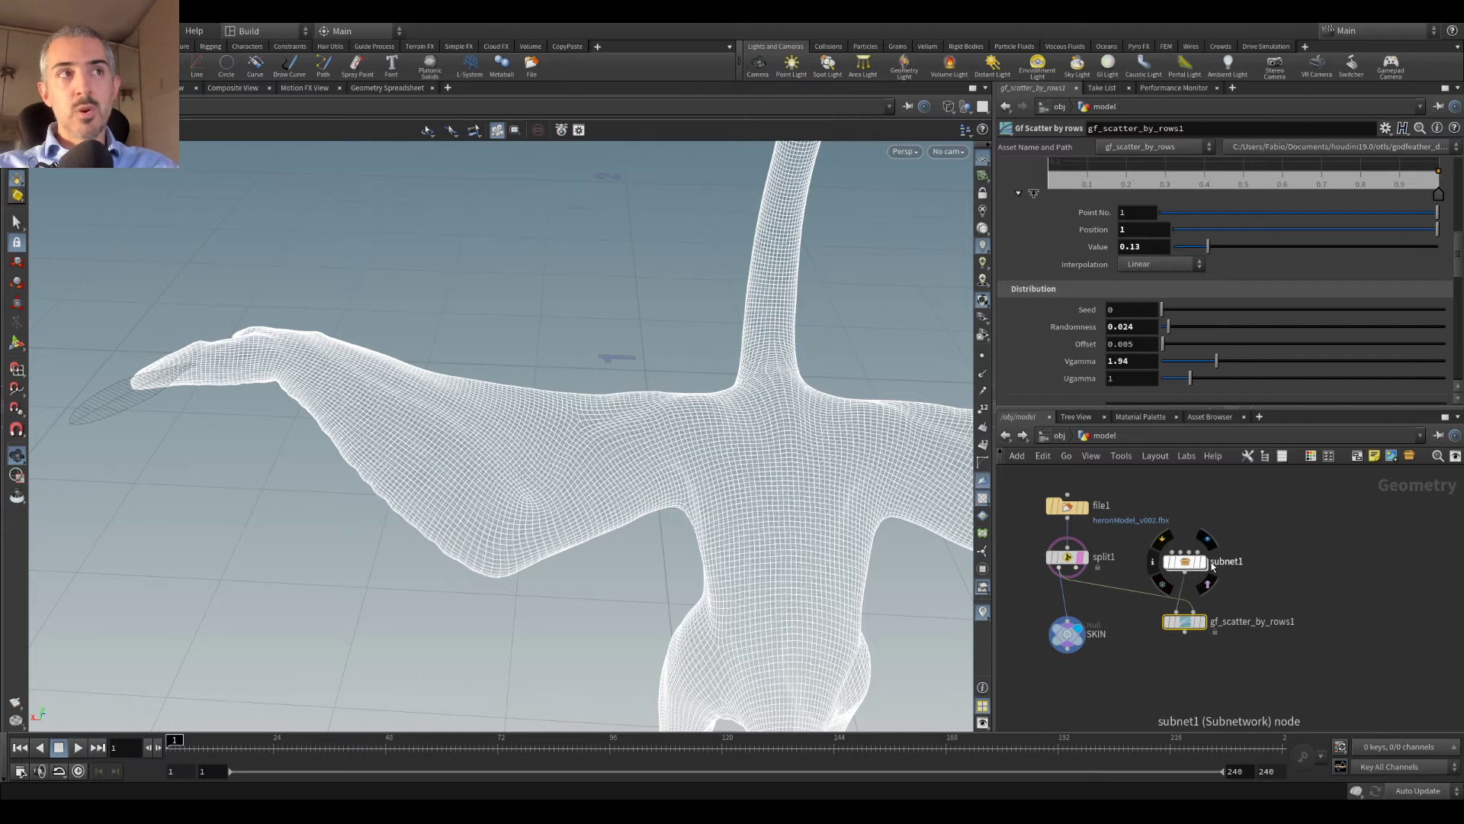
{"action": "left_click", "coordinate": [1201, 563]}
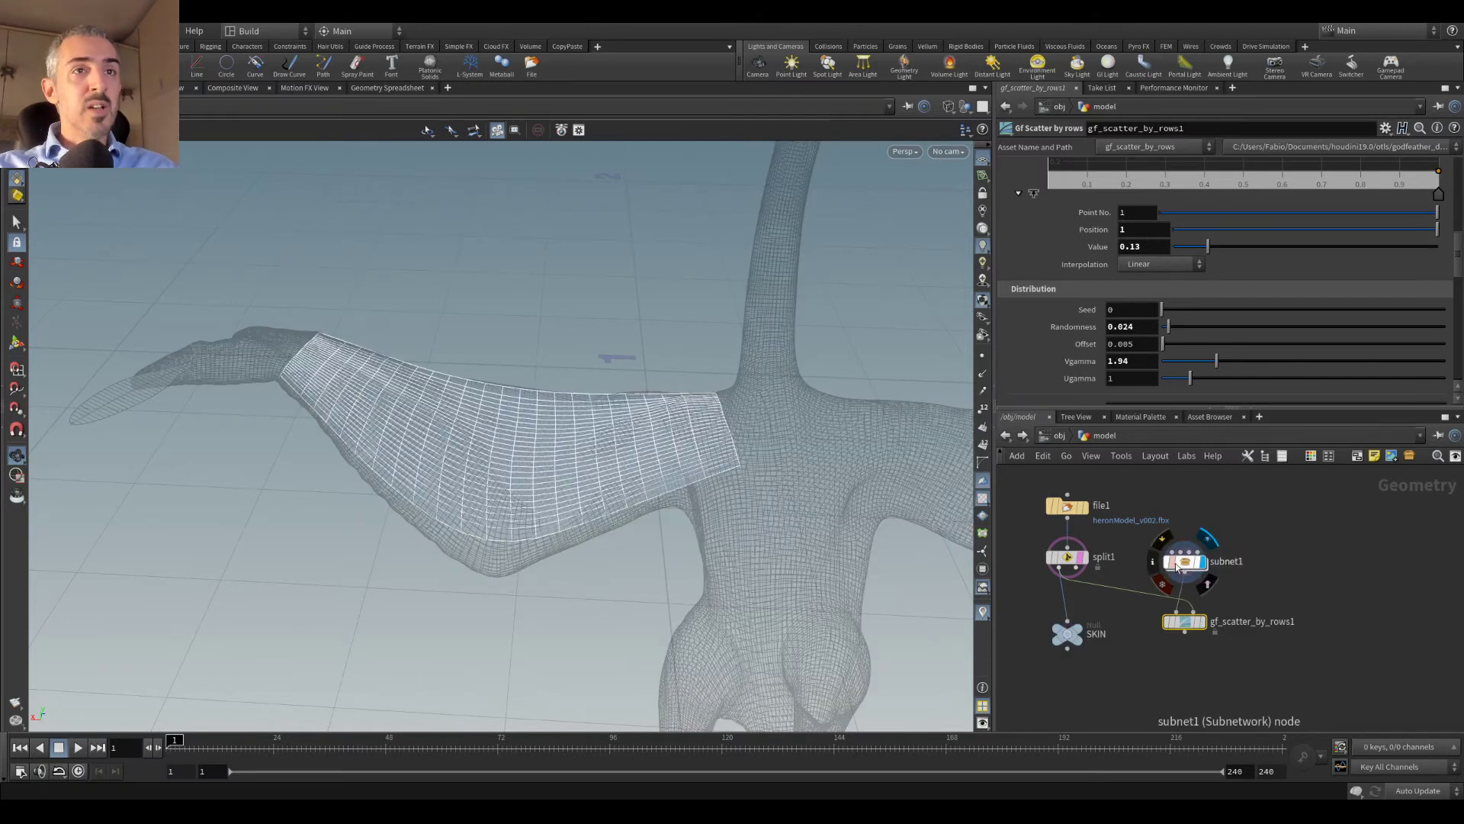
{"action": "double_click", "coordinate": [1175, 566]}
Step: Display the outputs of stroke1 and sort1 to examine the curves drawn across the wing
{"action": "scroll", "coordinate": [1213, 532], "scroll_direction": "up", "scroll_amount": 5}
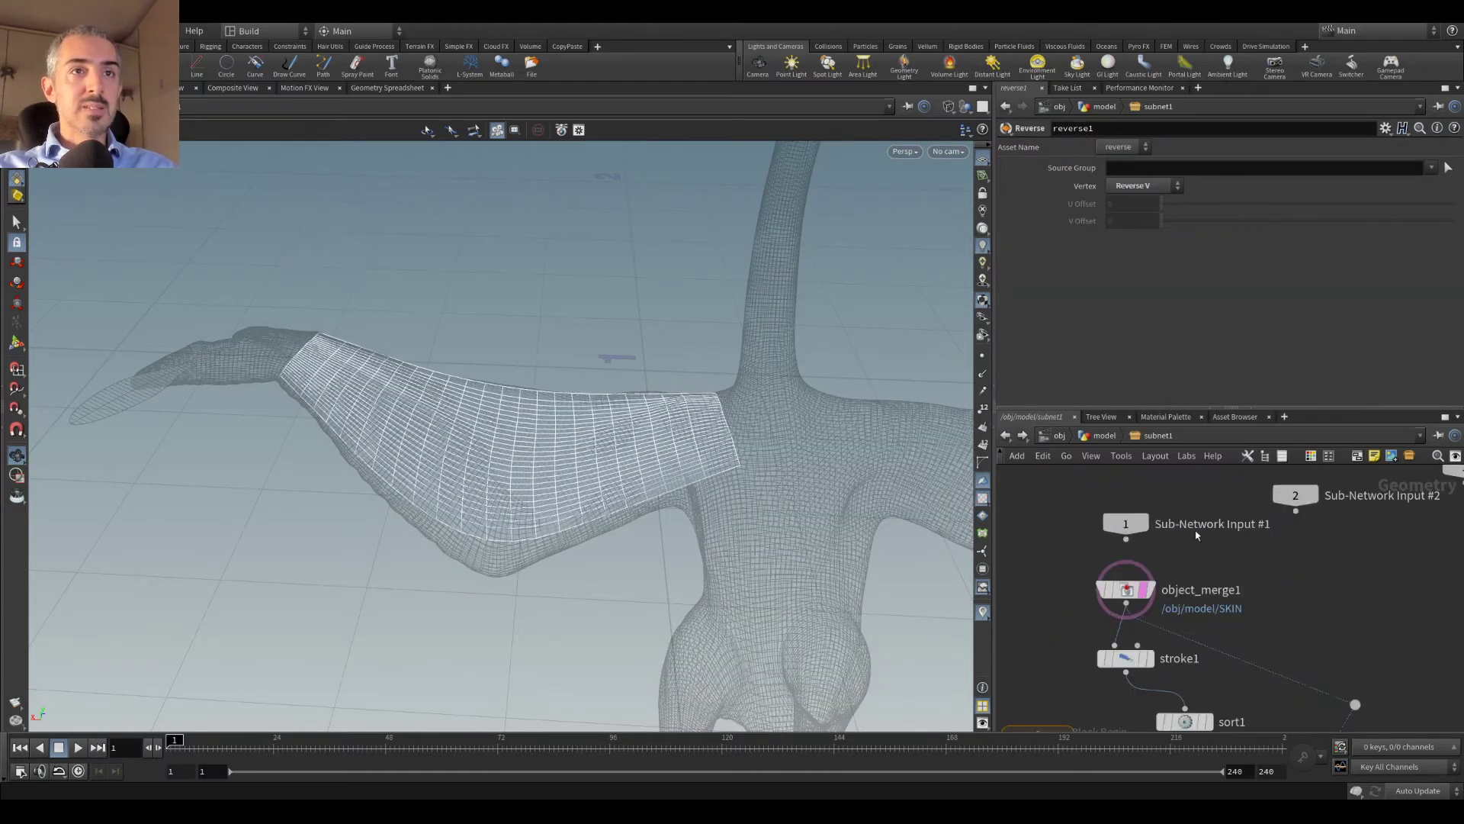
{"action": "middle_click_drag", "start_coordinate": [1161, 664], "coordinate": [1184, 524]}
{"action": "left_click", "coordinate": [1176, 520]}
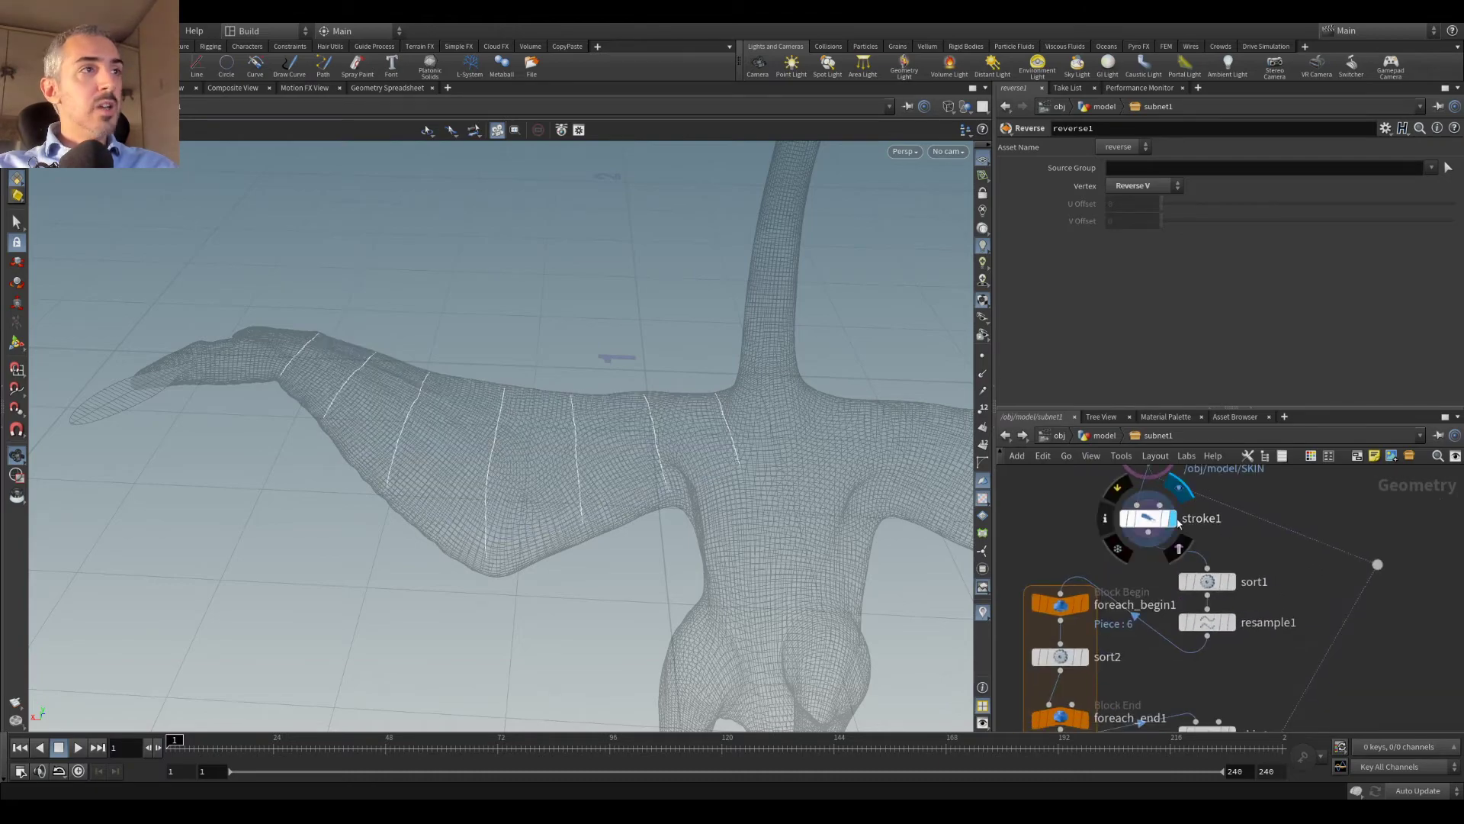
{"action": "left_click_drag", "start_coordinate": [422, 418], "coordinate": [580, 358]}
{"action": "mouse_move", "coordinate": [1231, 586]}
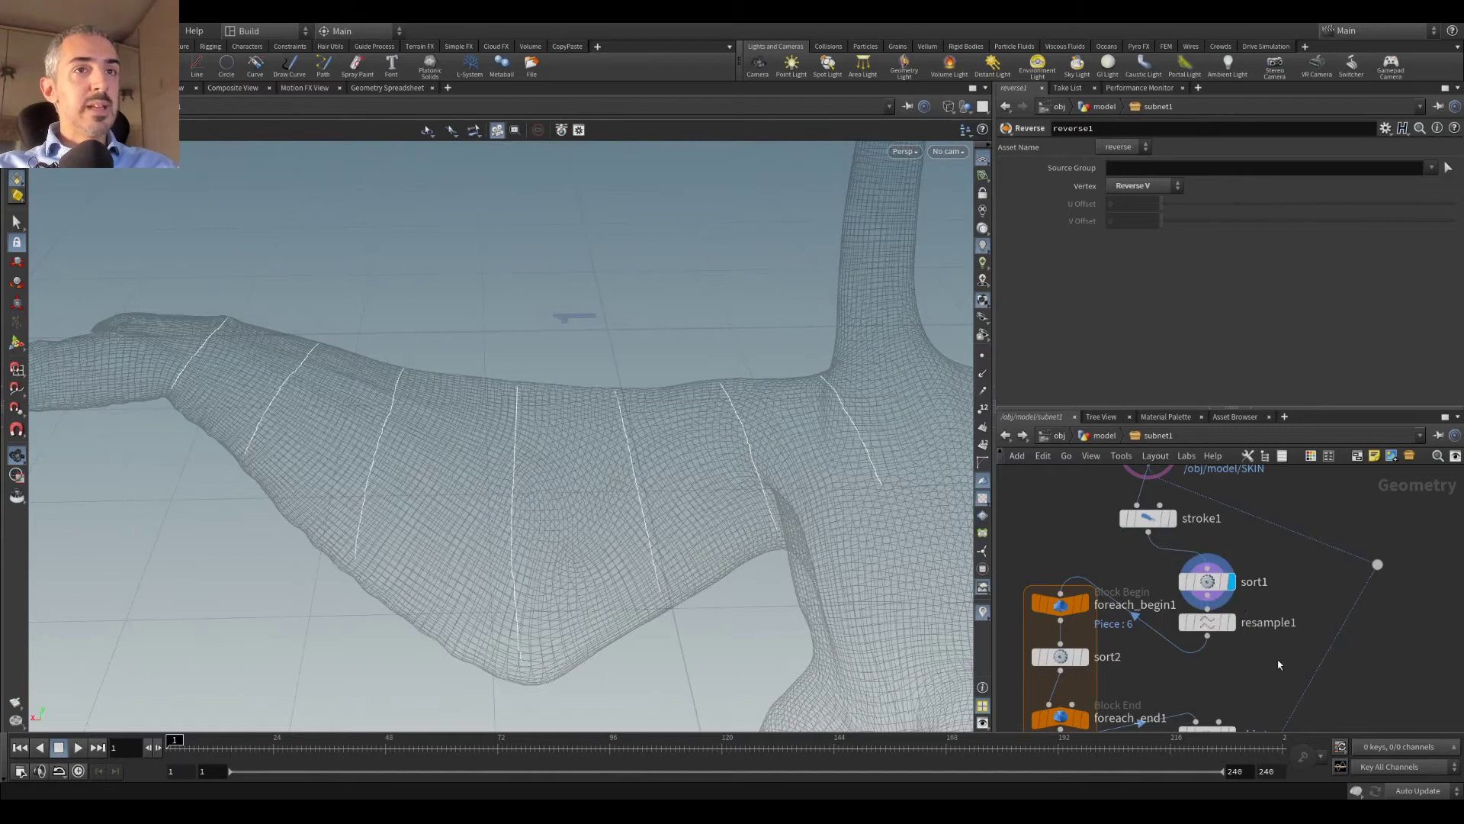
Step: Display skin1 and subdivide1 in turn to inspect how the surface is built from the wing strokes
{"action": "scroll", "coordinate": [1251, 564], "scroll_direction": "down", "scroll_amount": 3}
{"action": "left_click", "coordinate": [1233, 579]}
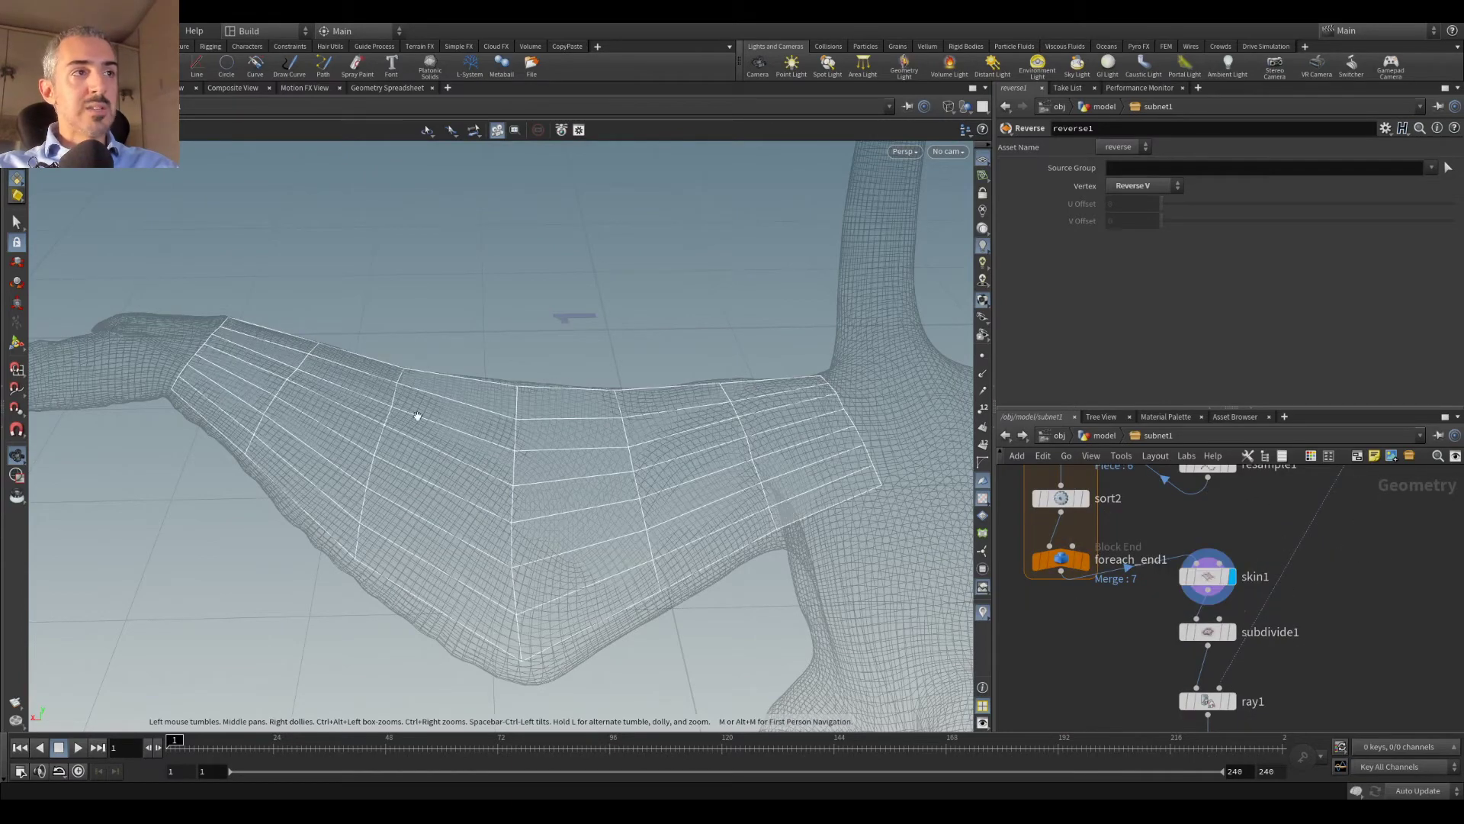
{"action": "scroll", "coordinate": [1154, 600], "scroll_direction": "down", "scroll_amount": 1}
{"action": "left_click", "coordinate": [1222, 563]}
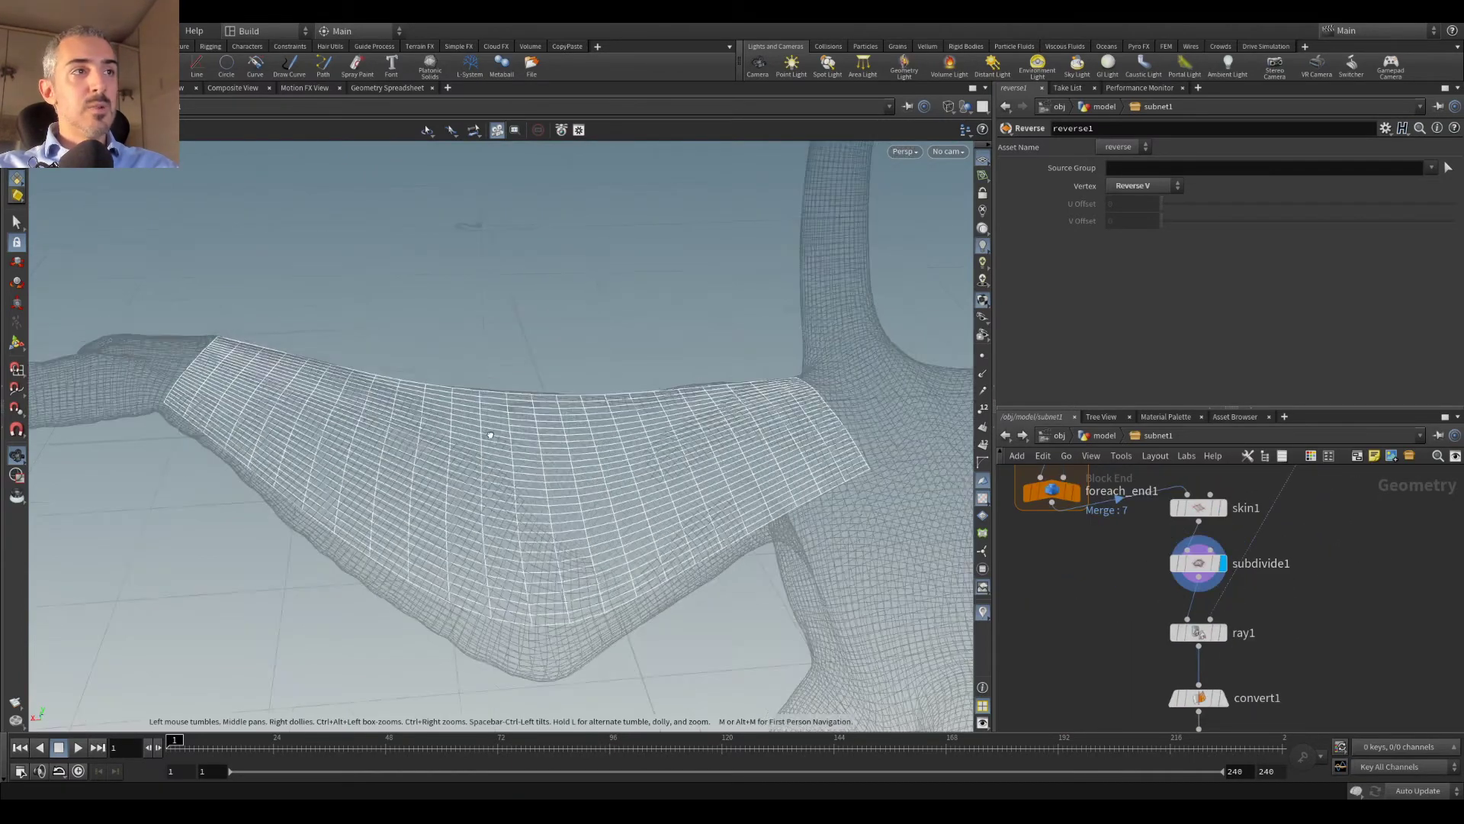
{"action": "left_click_drag", "start_coordinate": [504, 396], "coordinate": [557, 368]}
Step: Display ray1 and convert1 in turn to check the projection and NURBS conversion, and inspect the settings of convert1 and reverse1
{"action": "left_click", "coordinate": [1223, 632]}
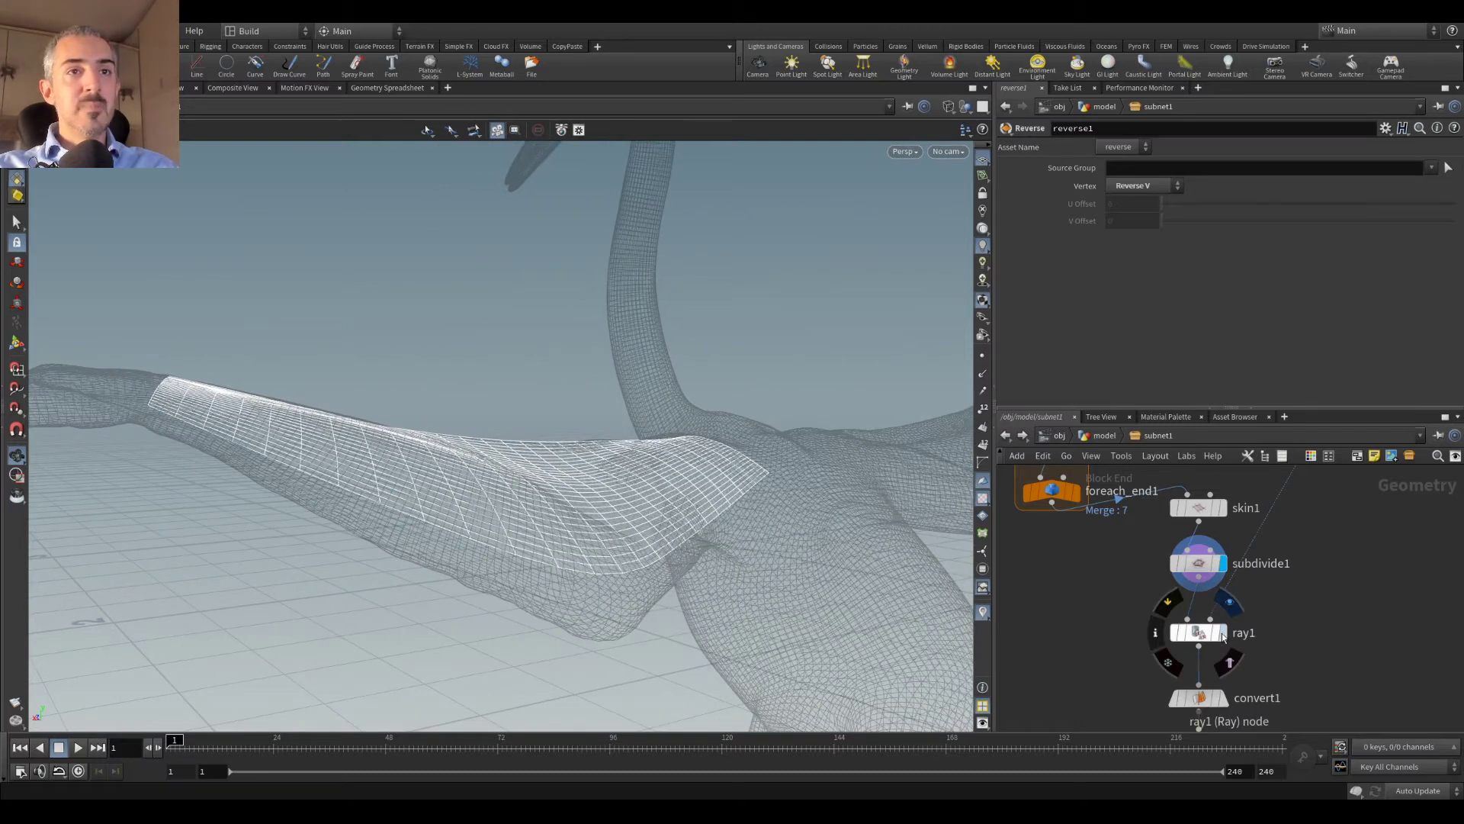
{"action": "left_click", "coordinate": [1212, 634]}
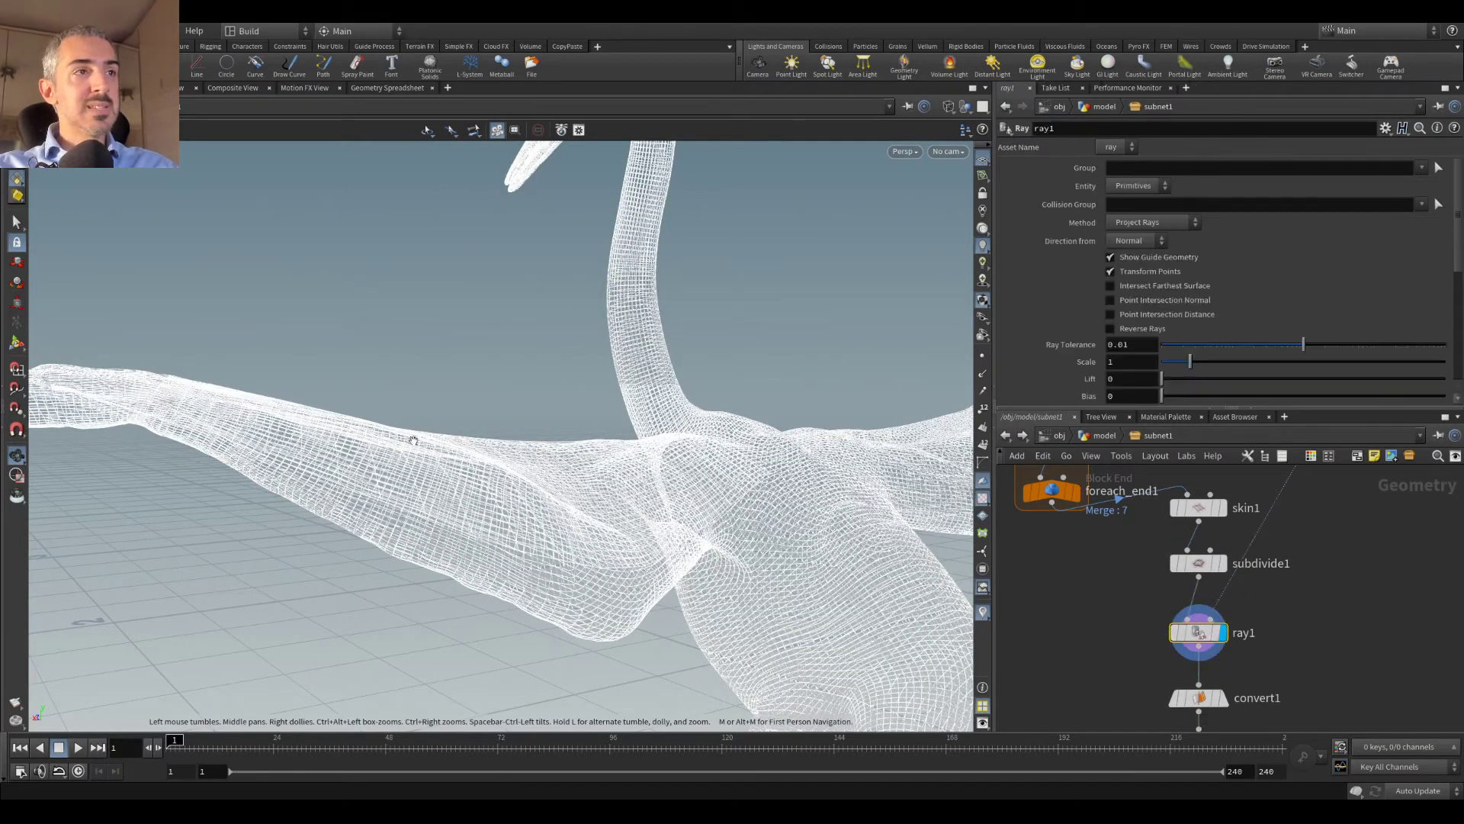
{"action": "middle_click_drag", "start_coordinate": [1282, 622], "coordinate": [1266, 502]}
{"action": "left_click", "coordinate": [1206, 577]}
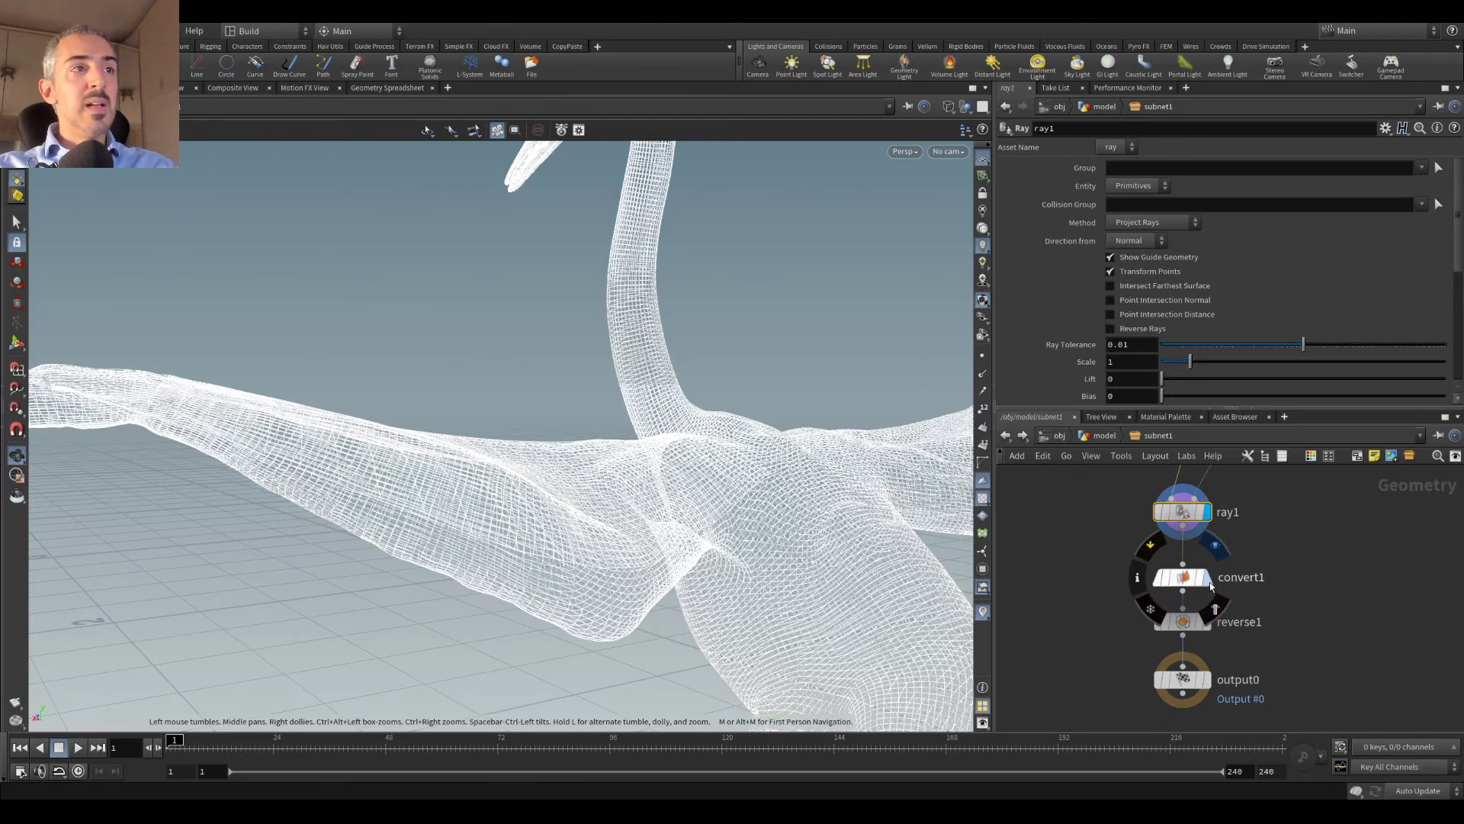
{"action": "left_click", "coordinate": [1184, 580]}
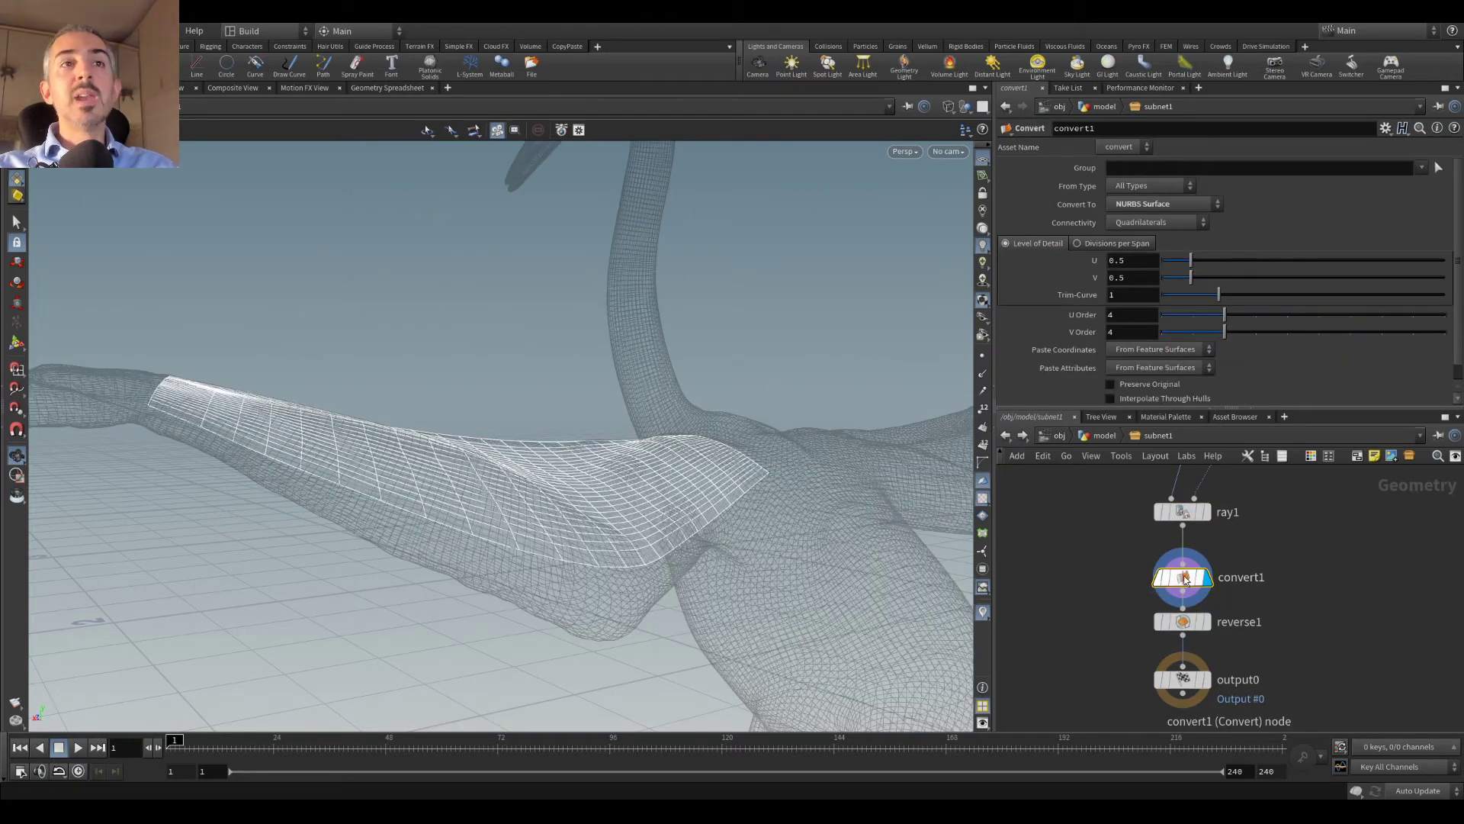
{"action": "left_click", "coordinate": [1192, 626]}
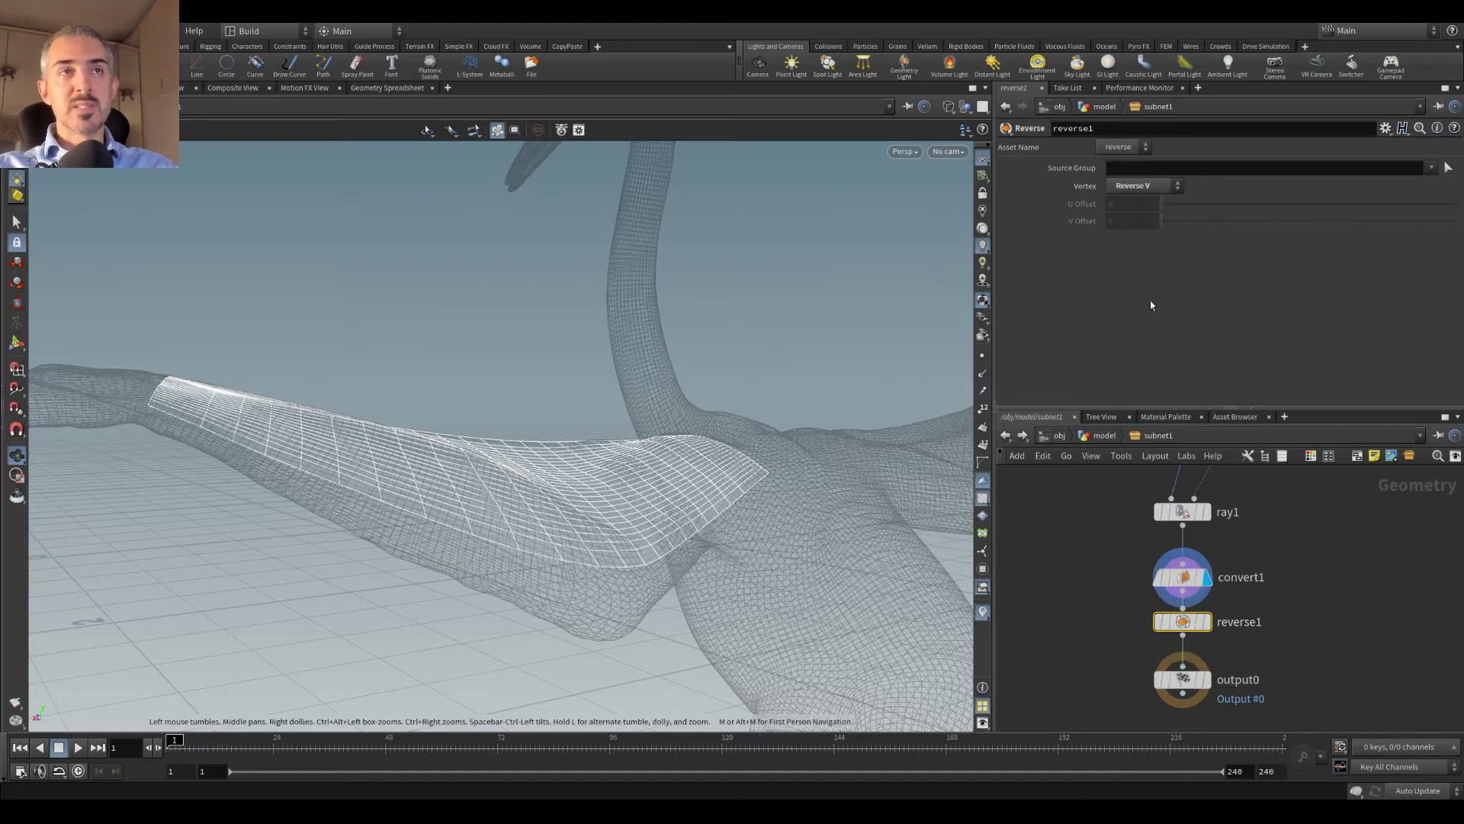
Step: Return to the model network and nudge subnet1 slightly farther above gf_scatter_by_rows1
{"action": "left_click", "coordinate": [1112, 435]}
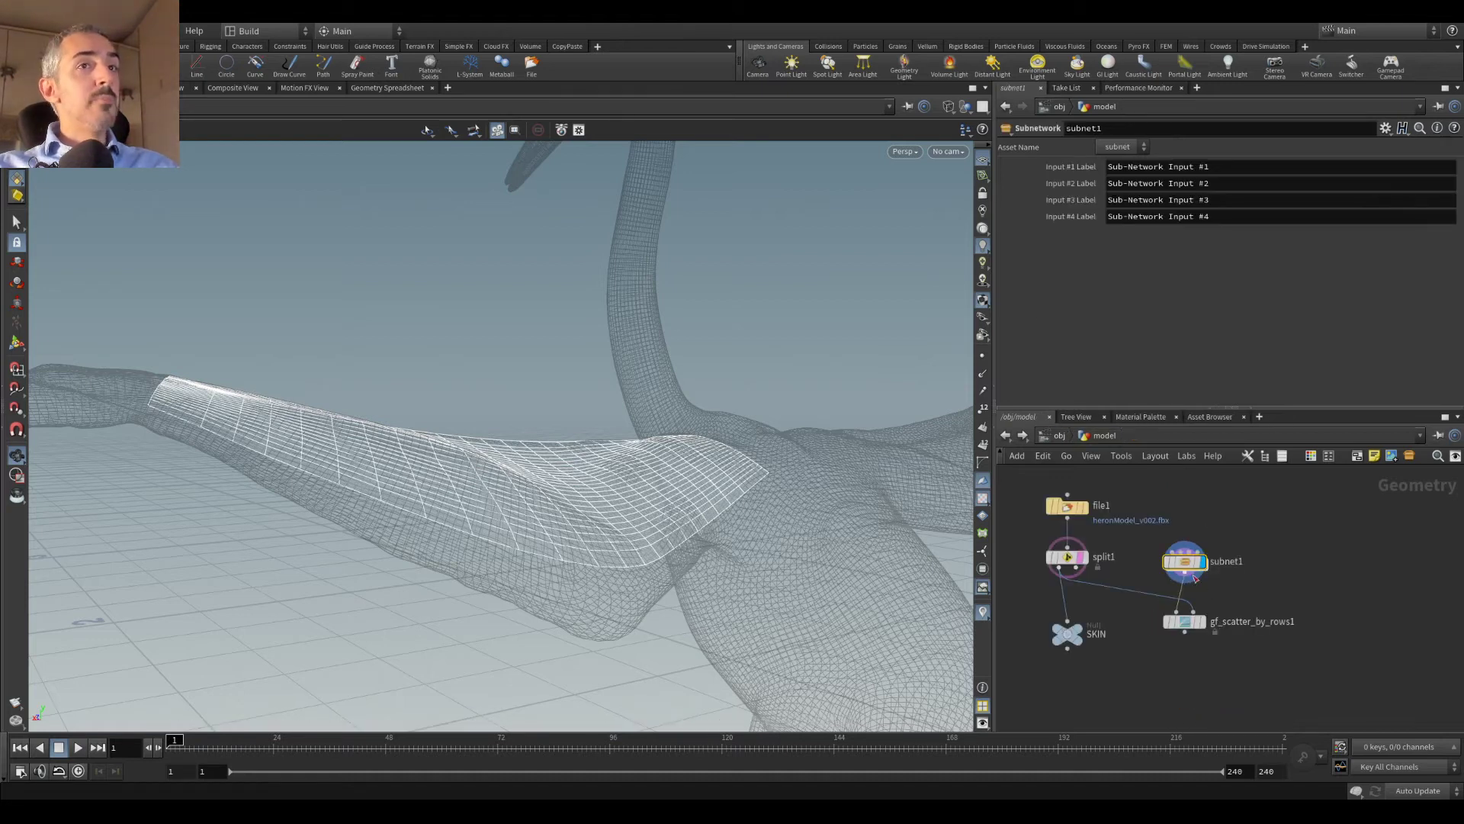
{"action": "left_click_drag", "start_coordinate": [1195, 578], "coordinate": [1205, 561]}
{"action": "left_click_drag", "start_coordinate": [523, 448], "coordinate": [542, 486]}
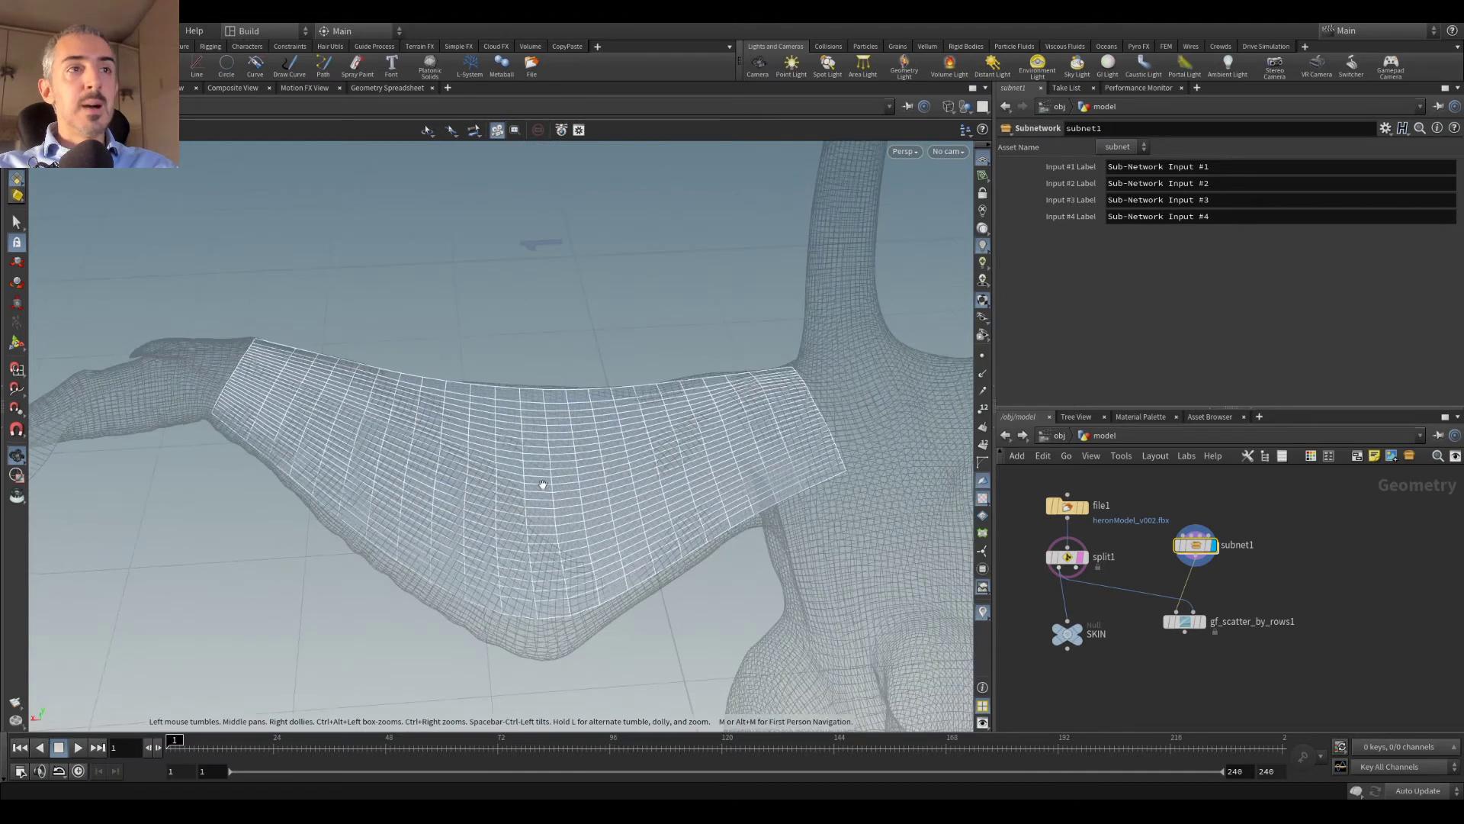
Step: Display gf_scatter_by_rows1's output on the wing with point numbers on, and bring its density ramps into view
{"action": "scroll", "coordinate": [1195, 593], "scroll_direction": "up", "scroll_amount": 5}
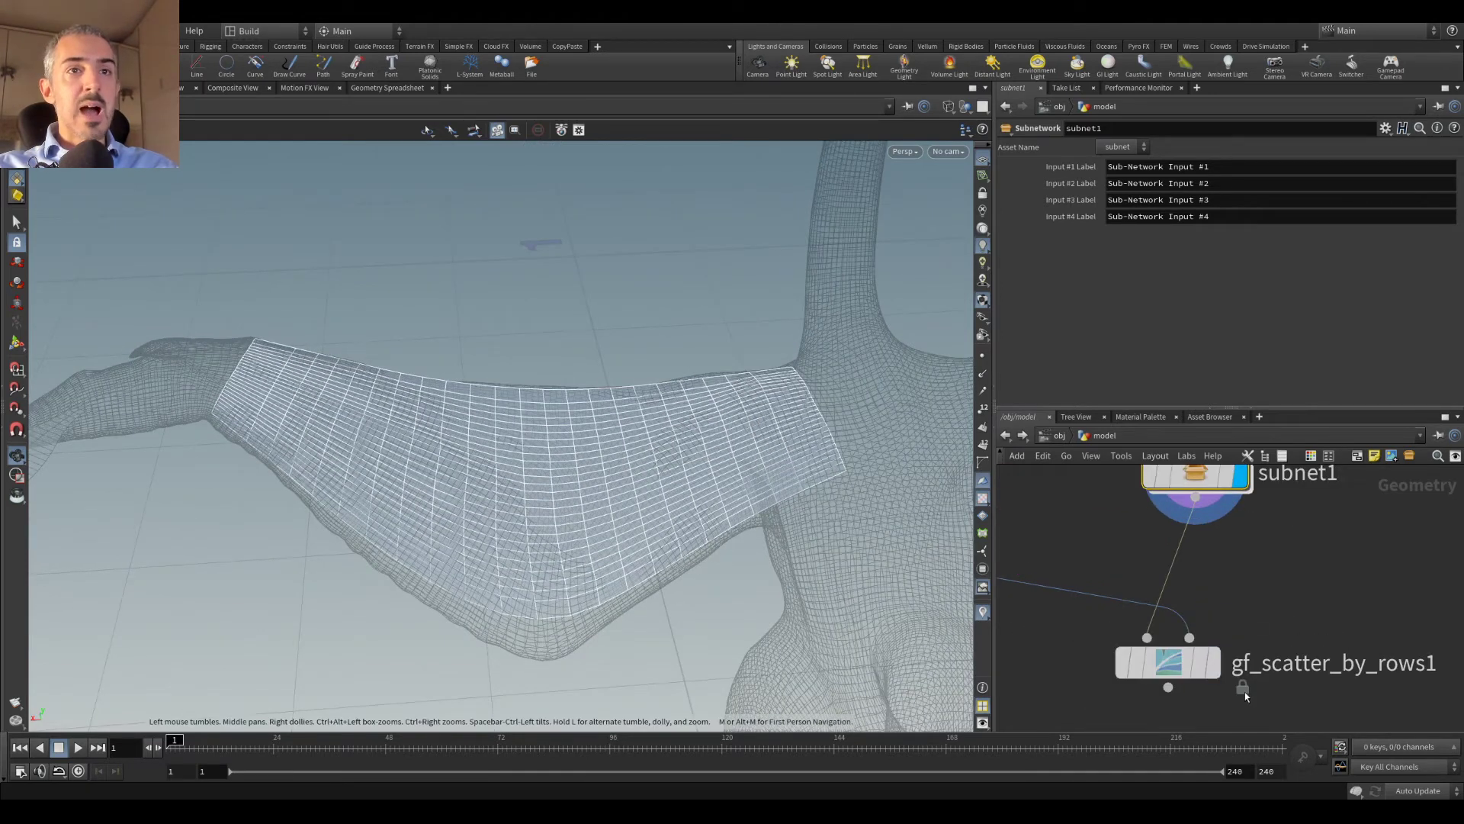
{"action": "left_click", "coordinate": [1209, 662]}
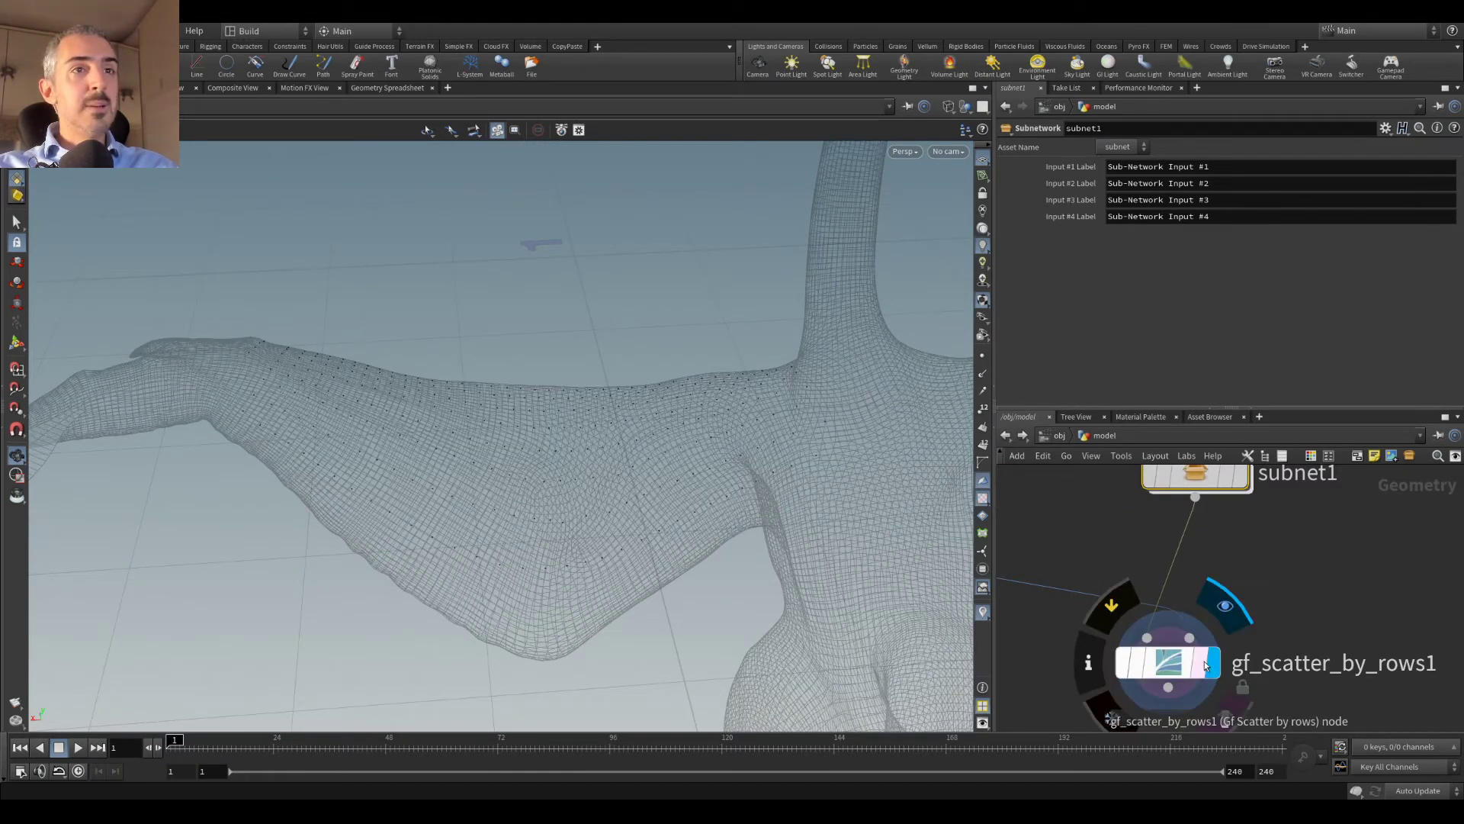
{"action": "left_click", "coordinate": [1189, 663]}
{"action": "left_click", "coordinate": [983, 410]}
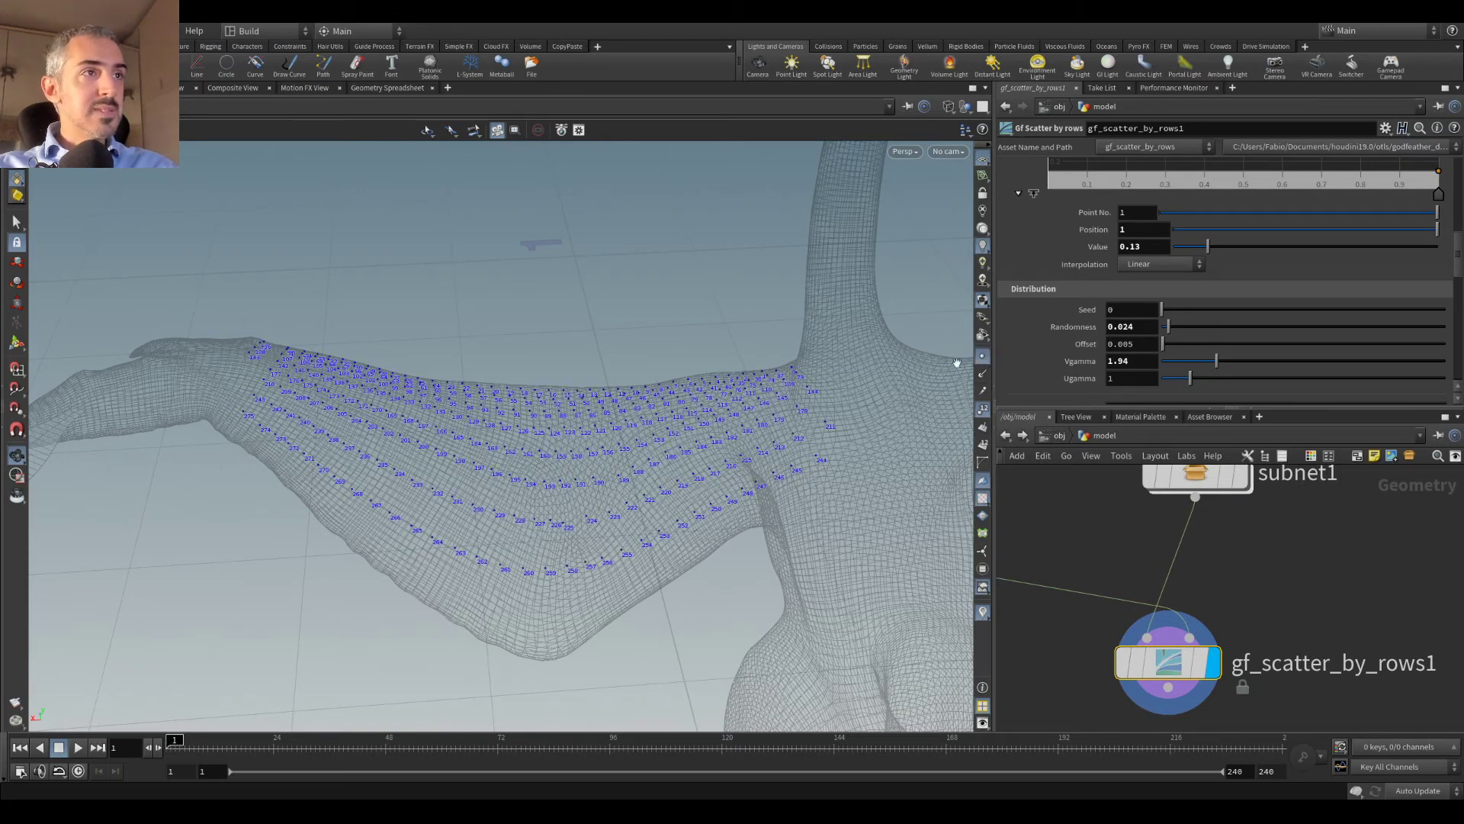
{"action": "scroll", "coordinate": [615, 452], "scroll_direction": "up", "scroll_amount": 8}
{"action": "left_click_drag", "start_coordinate": [640, 481], "coordinate": [729, 496]}
{"action": "mouse_move", "coordinate": [1153, 661]}
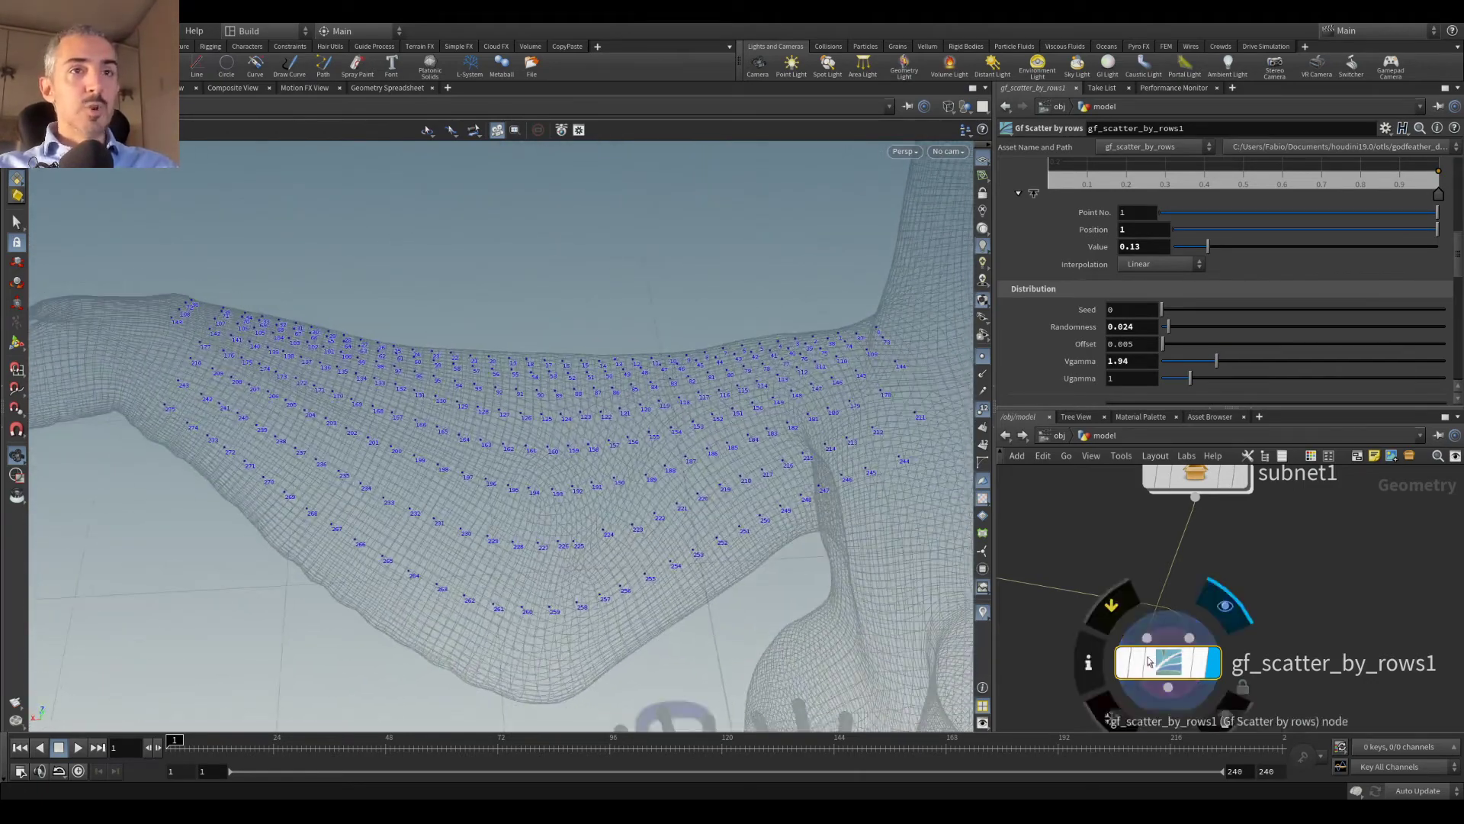
{"action": "left_click_drag", "start_coordinate": [582, 415], "coordinate": [620, 399]}
{"action": "scroll", "coordinate": [1388, 238], "scroll_direction": "up", "scroll_amount": 3}
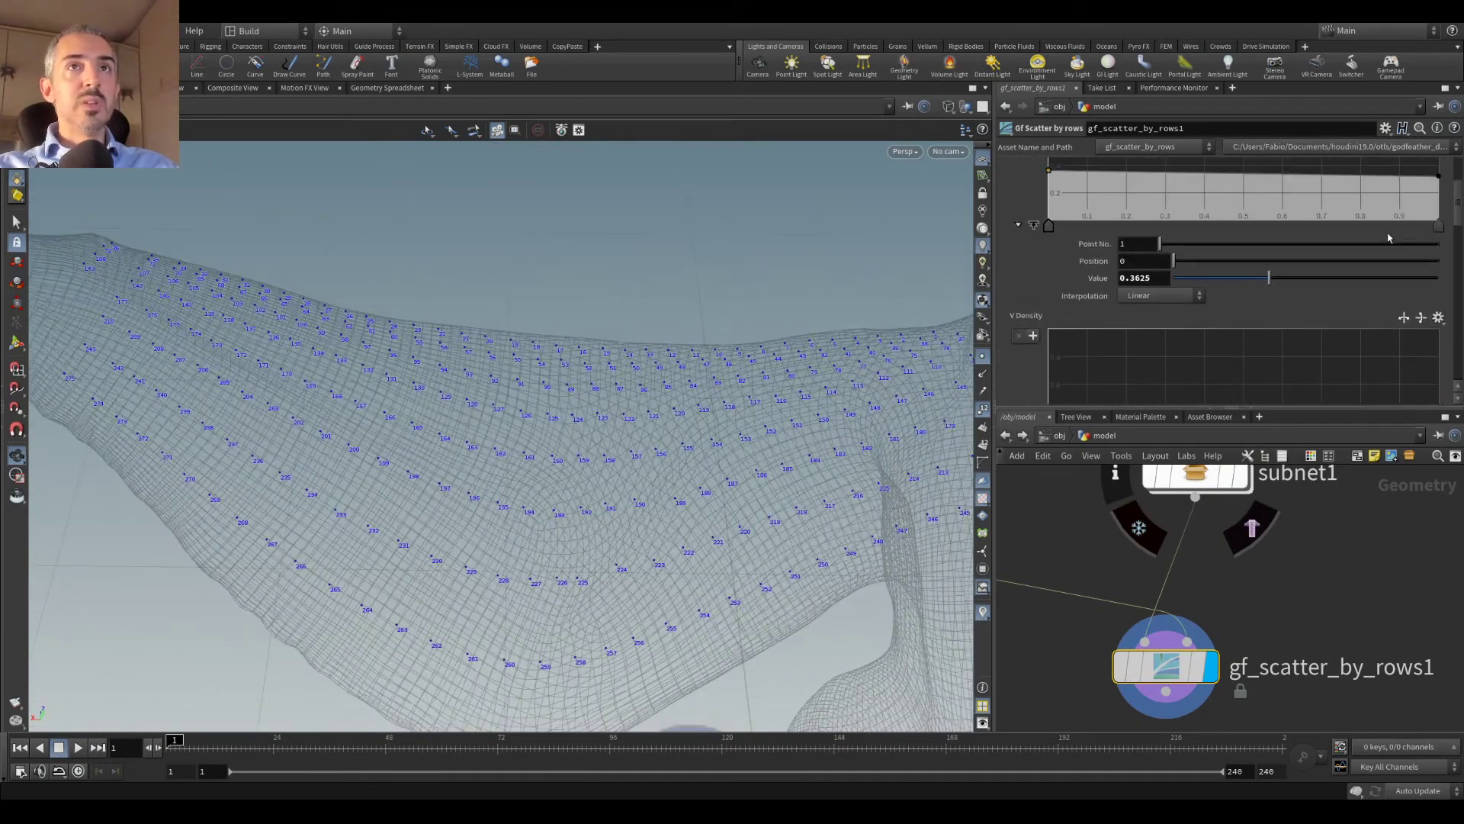
Step: Try reshaping the U Density and V Density ramps of gf_scatter_by_rows1, undoing each change
{"action": "scroll", "coordinate": [1387, 241], "scroll_direction": "up", "scroll_amount": 3}
{"action": "left_click_drag", "start_coordinate": [1051, 290], "coordinate": [1064, 250]}
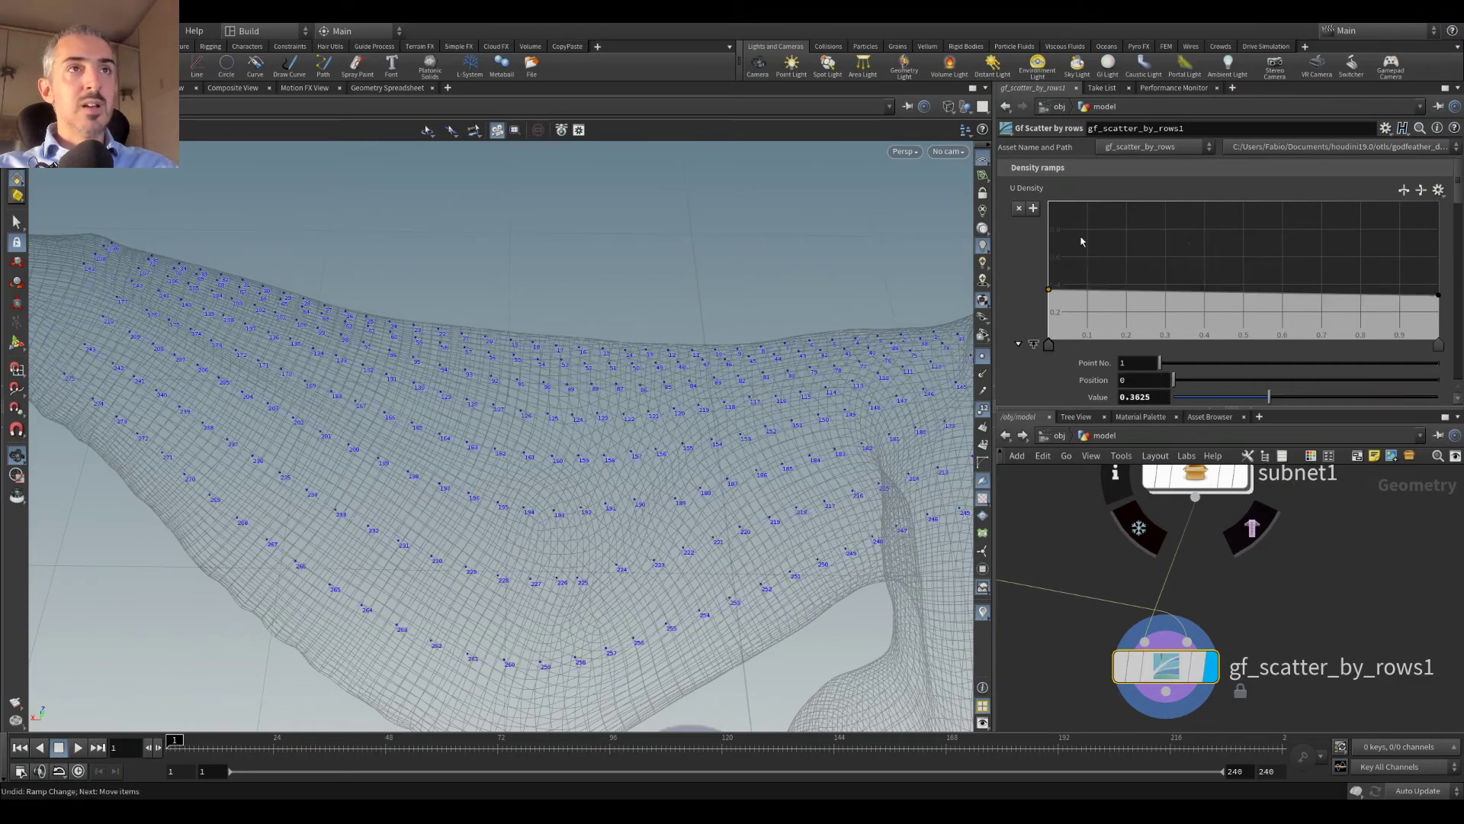
{"action": "scroll", "coordinate": [1449, 305], "scroll_direction": "down", "scroll_amount": 4}
{"action": "left_click_drag", "start_coordinate": [1440, 305], "coordinate": [1459, 311]}
{"action": "key", "text": "ctrl+z"}
Step: Try a higher value for one of the scatter settings below the density ramps, and undo it
{"action": "scroll", "coordinate": [1441, 305], "scroll_direction": "down", "scroll_amount": 5}
{"action": "left_click_drag", "start_coordinate": [464, 373], "coordinate": [412, 364]}
{"action": "left_click_drag", "start_coordinate": [1184, 251], "coordinate": [1324, 252]}
{"action": "key", "text": "ctrl+z"}
Step: Expand the U High Boundary ramp, try a slope rising from about 0.2 at its start, and undo the change
{"action": "scroll", "coordinate": [1138, 281], "scroll_direction": "down", "scroll_amount": 2}
{"action": "scroll", "coordinate": [1138, 282], "scroll_direction": "down", "scroll_amount": 3}
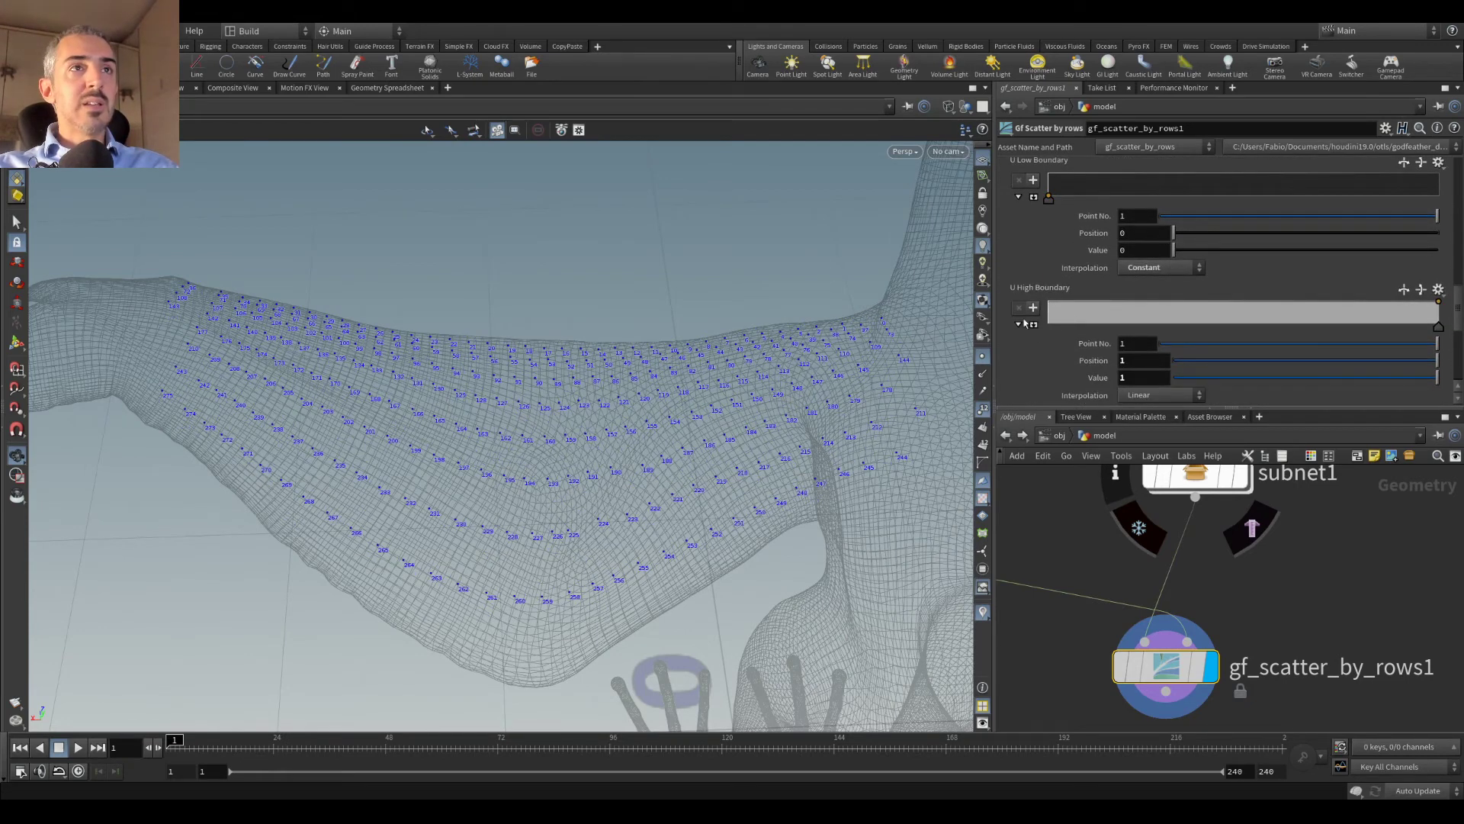
{"action": "left_click", "coordinate": [1034, 326]}
{"action": "left_click_drag", "start_coordinate": [1438, 216], "coordinate": [1002, 327]}
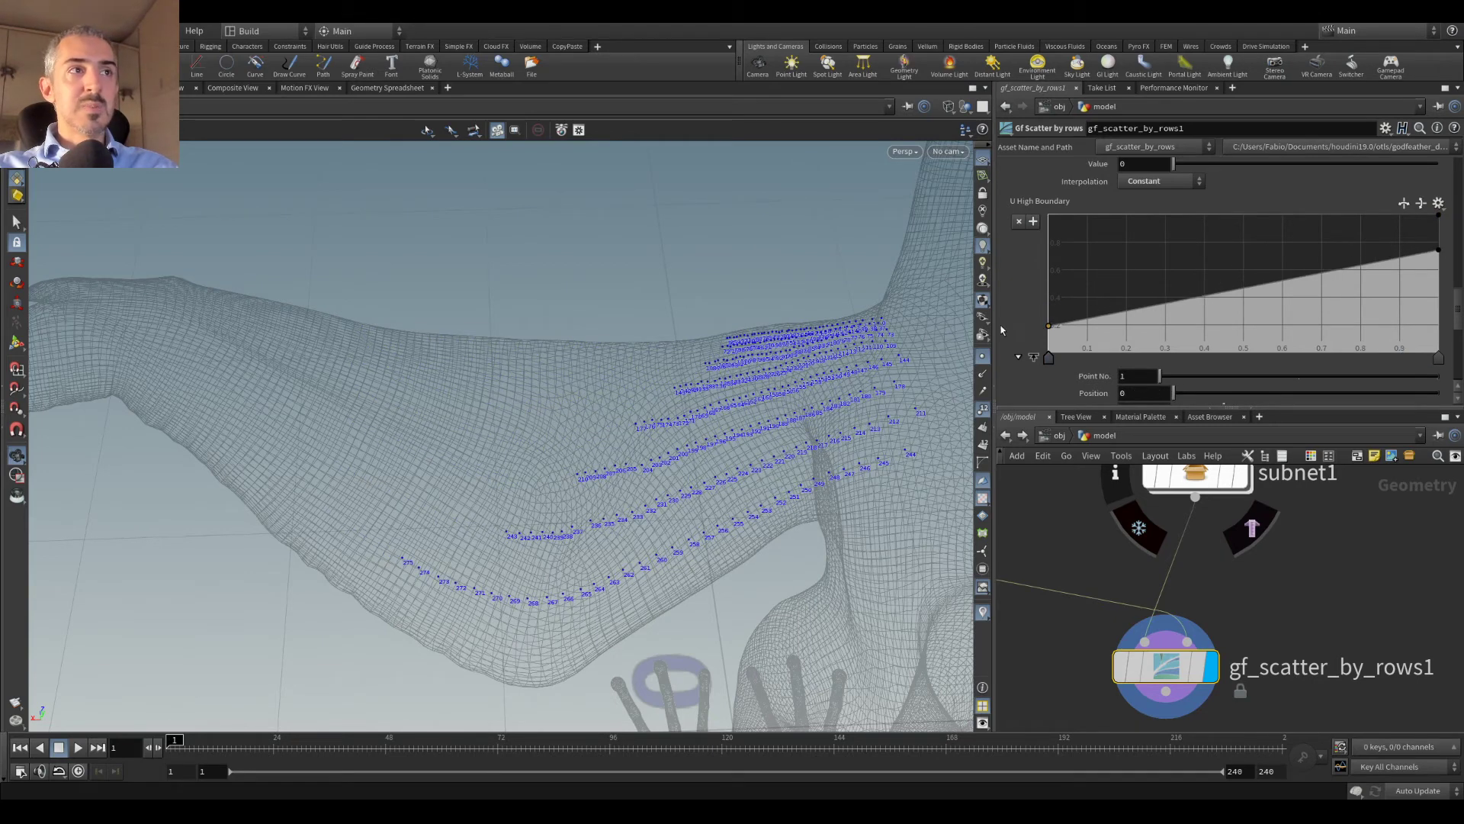
{"action": "key", "text": "ctrl+z"}
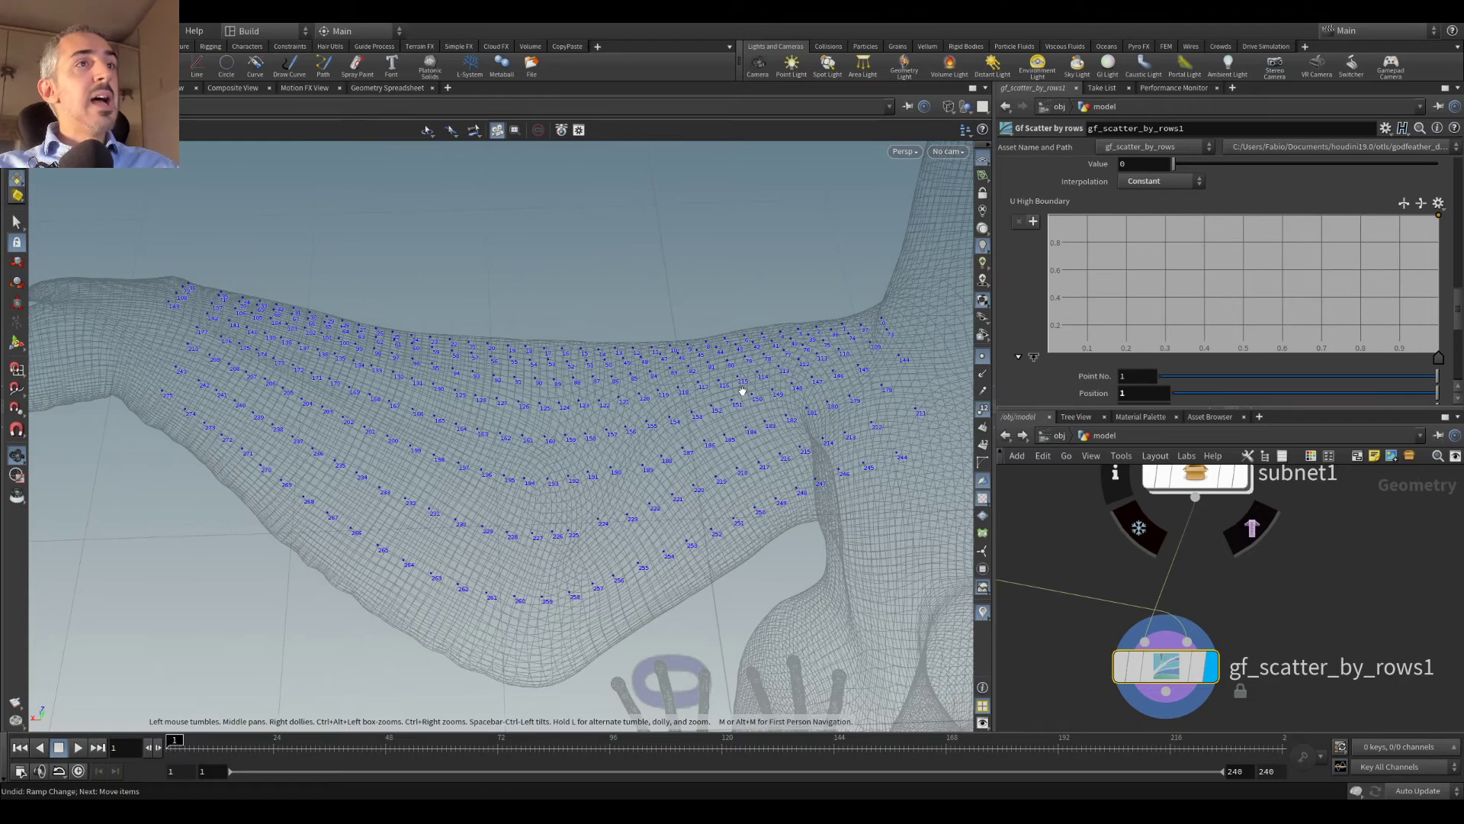
Step: Add a Sphere node beside and slightly below gf_scatter_by_rows1
{"action": "left_click_drag", "start_coordinate": [218, 437], "coordinate": [548, 552]}
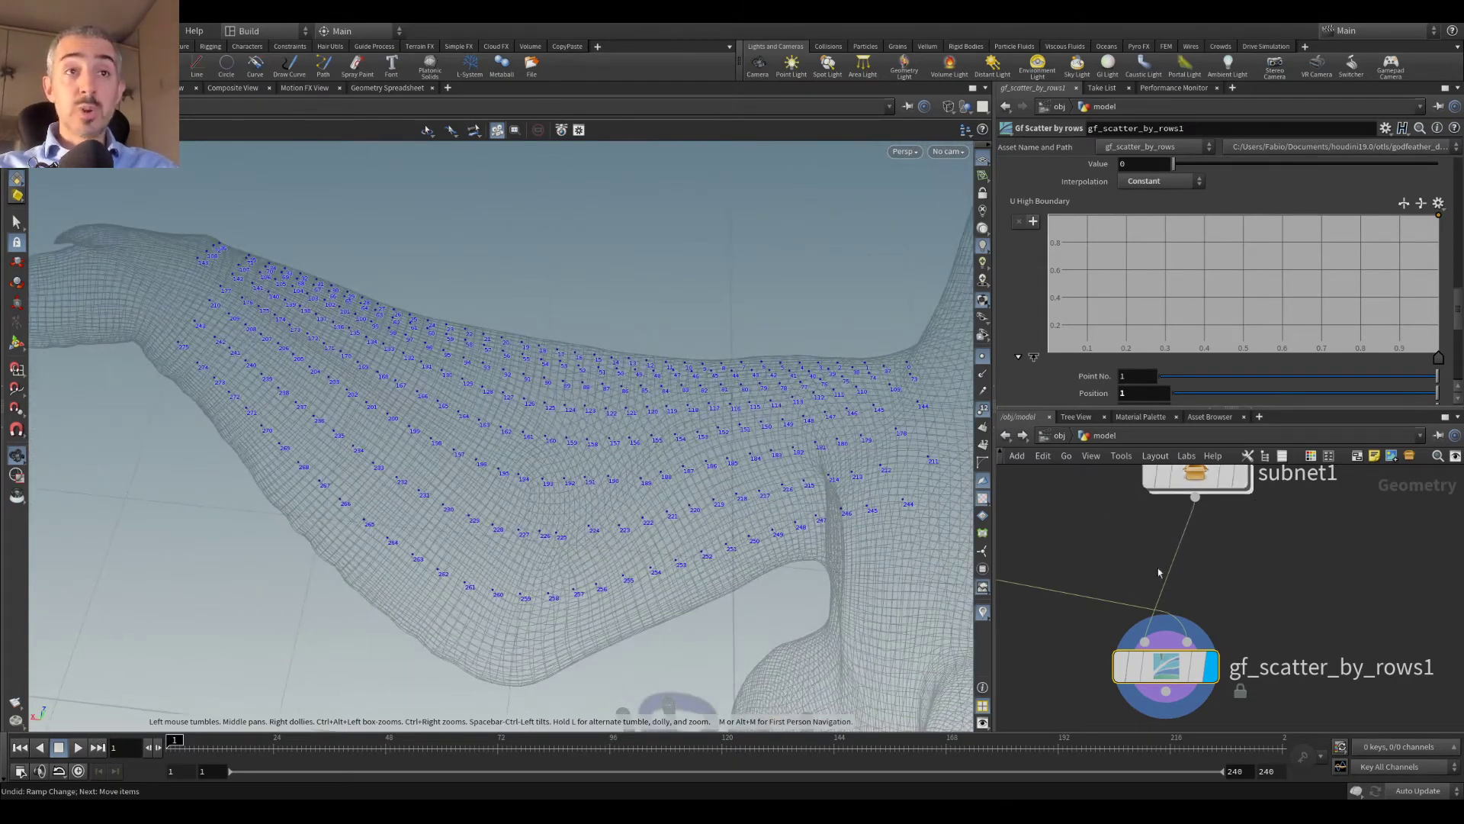
{"action": "scroll", "coordinate": [1166, 549], "scroll_direction": "down", "scroll_amount": 3}
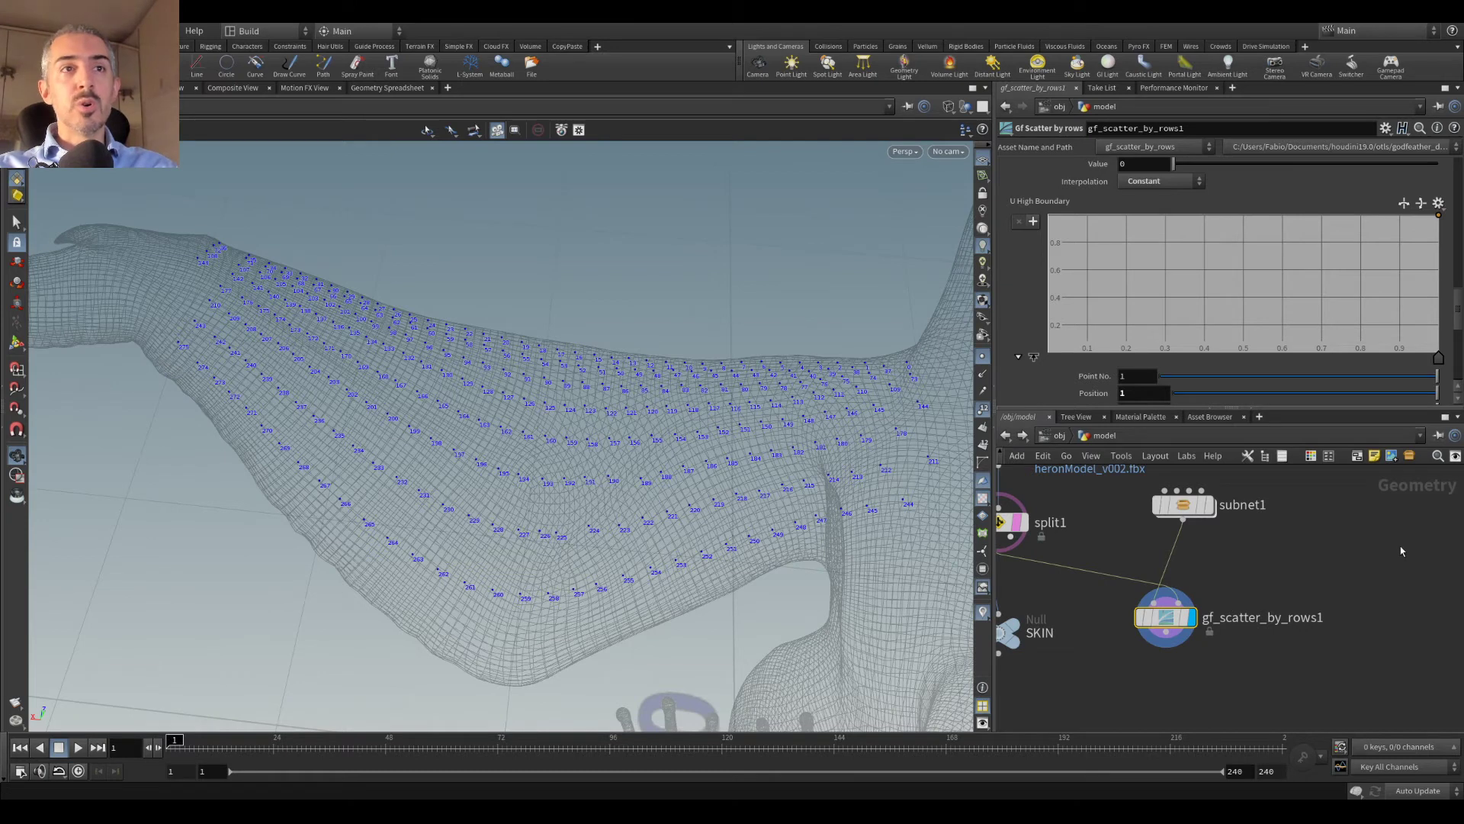
{"action": "middle_click_drag", "start_coordinate": [1143, 632], "coordinate": [1135, 539]}
{"action": "left_click_drag", "start_coordinate": [1148, 531], "coordinate": [1153, 551]}
{"action": "middle_click_drag", "start_coordinate": [1175, 606], "coordinate": [1167, 594]}
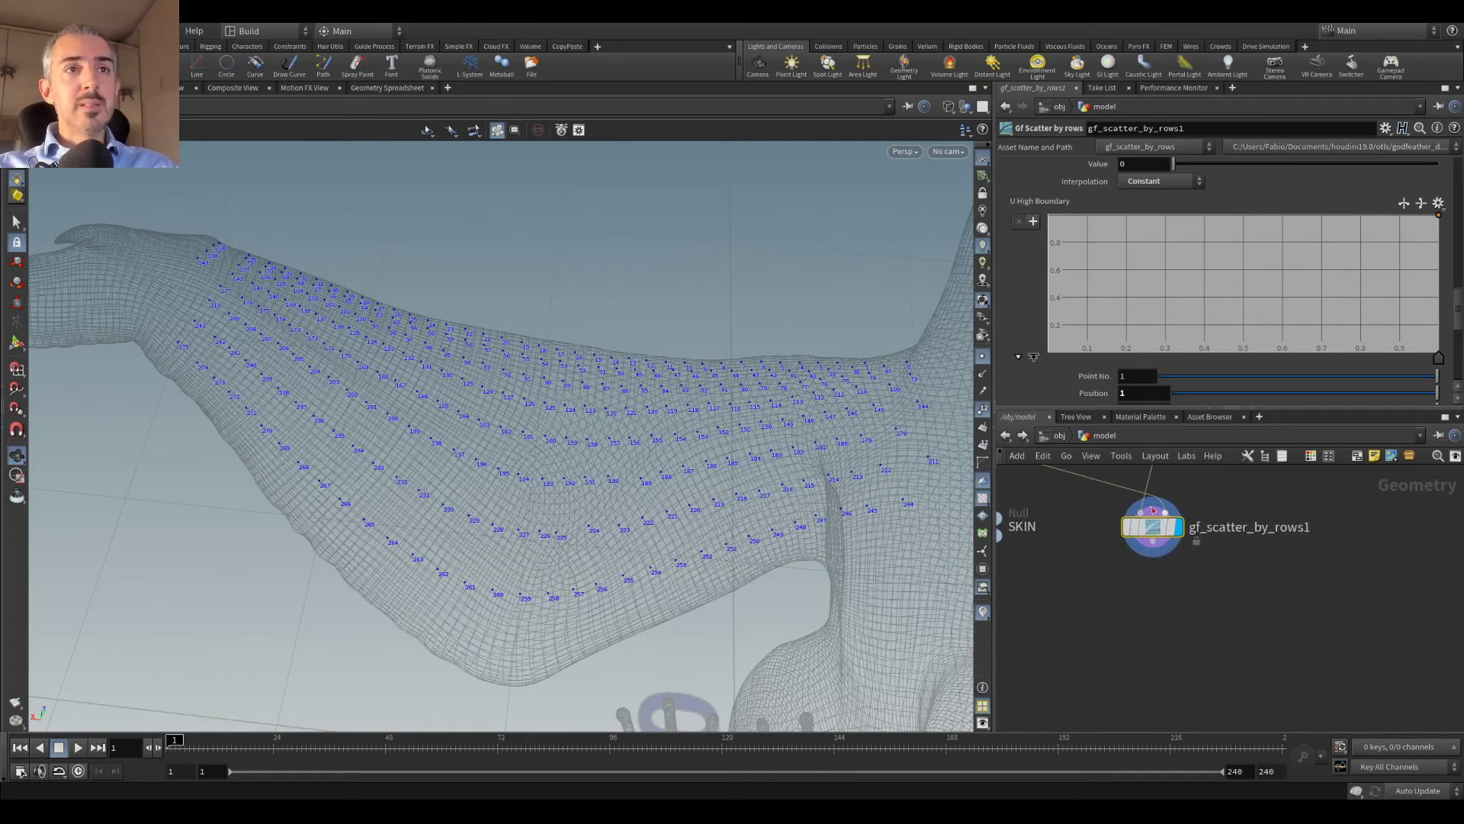
{"action": "scroll", "coordinate": [685, 412], "scroll_direction": "down", "scroll_amount": 2}
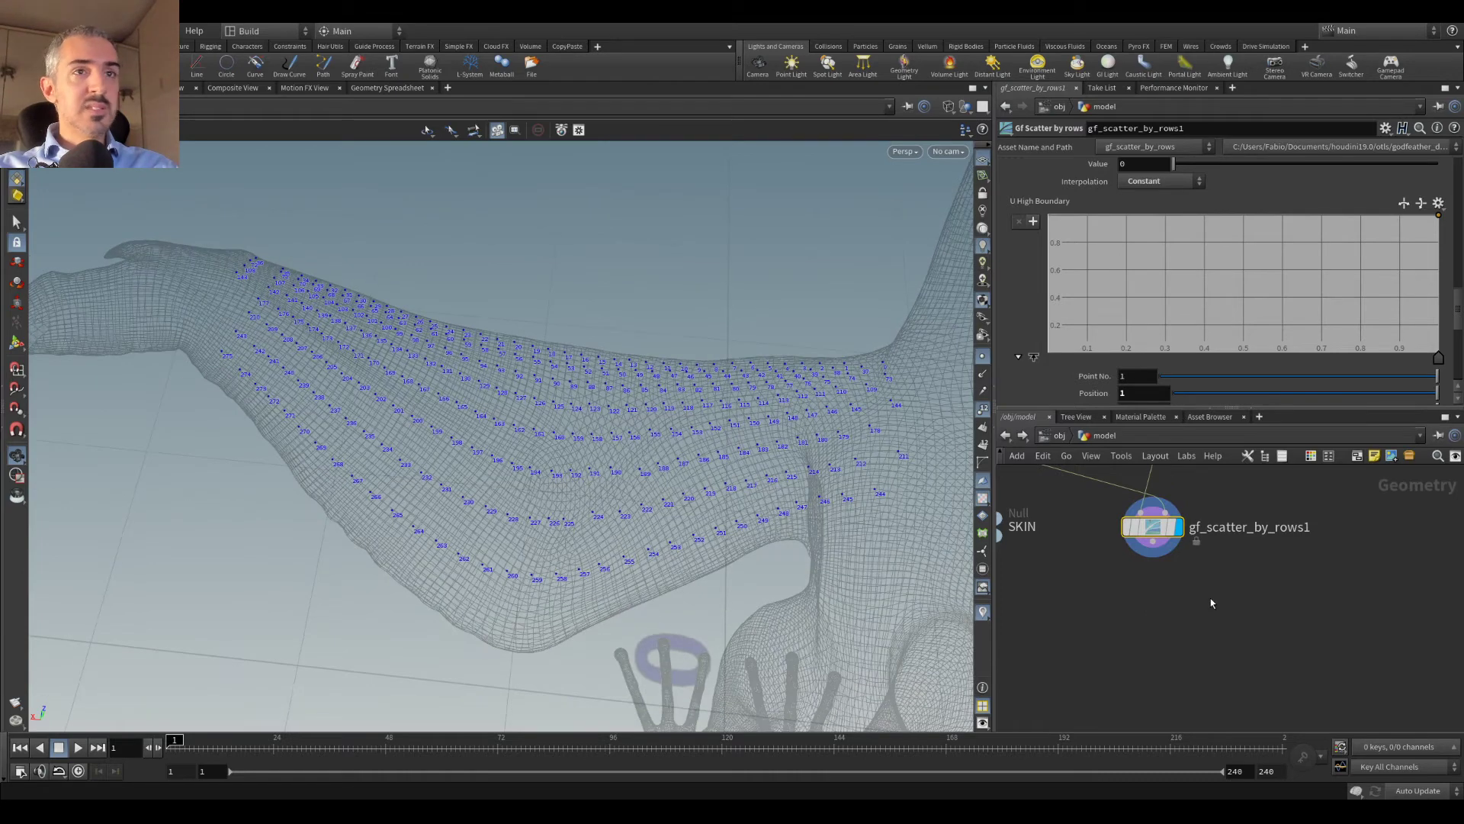
{"action": "middle_click_drag", "start_coordinate": [1210, 598], "coordinate": [1210, 611]}
{"action": "key", "text": "Tab"}
{"action": "type", "text": "sp"}
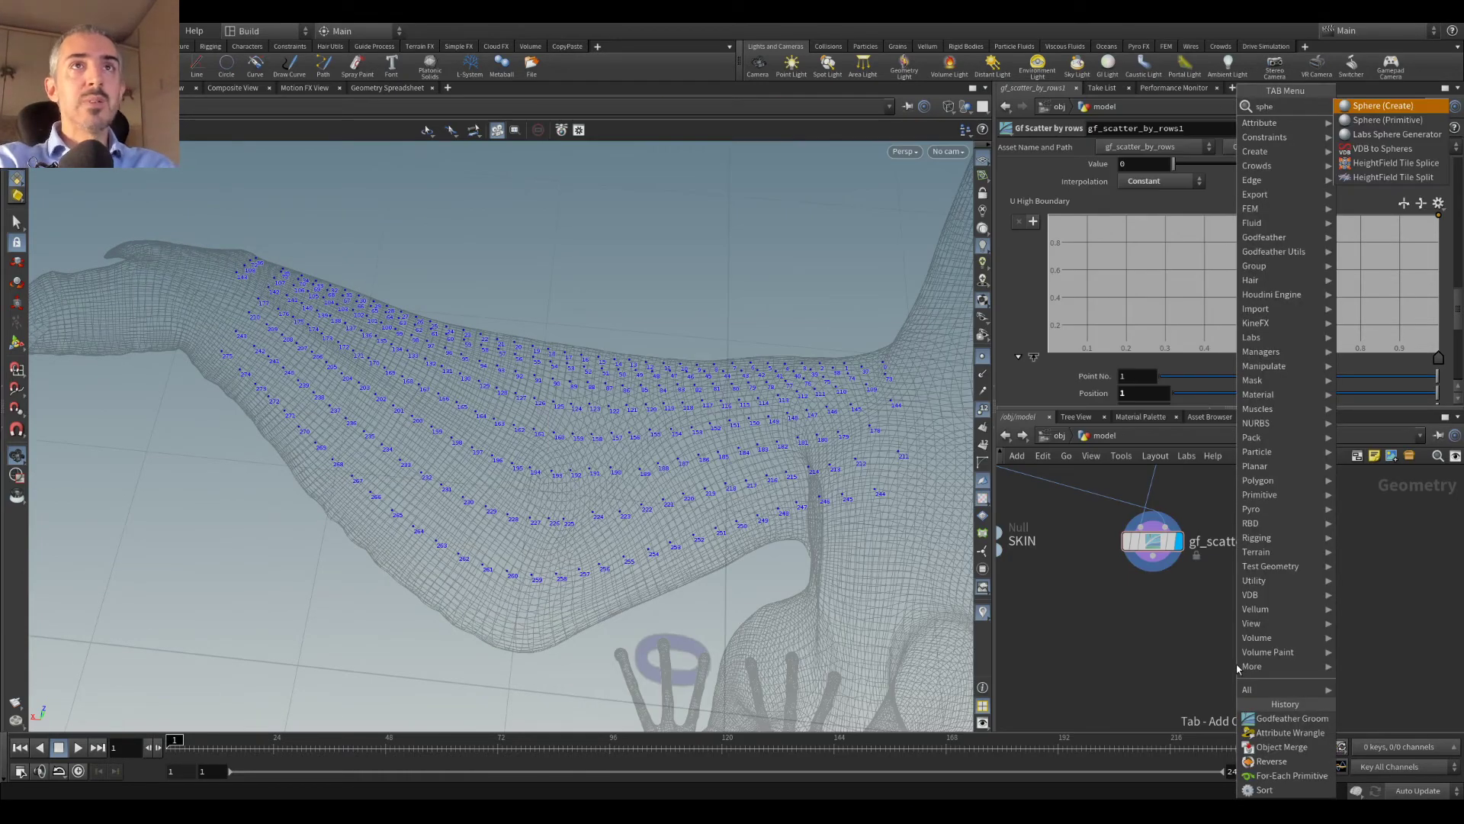
{"action": "key", "text": "Return"}
{"action": "left_click", "coordinate": [1343, 584]}
Step: Add a Copy to Points node that copies sphere1 onto the gf_scatter_by_rows1 points, and display its output
{"action": "key", "text": "Tab"}
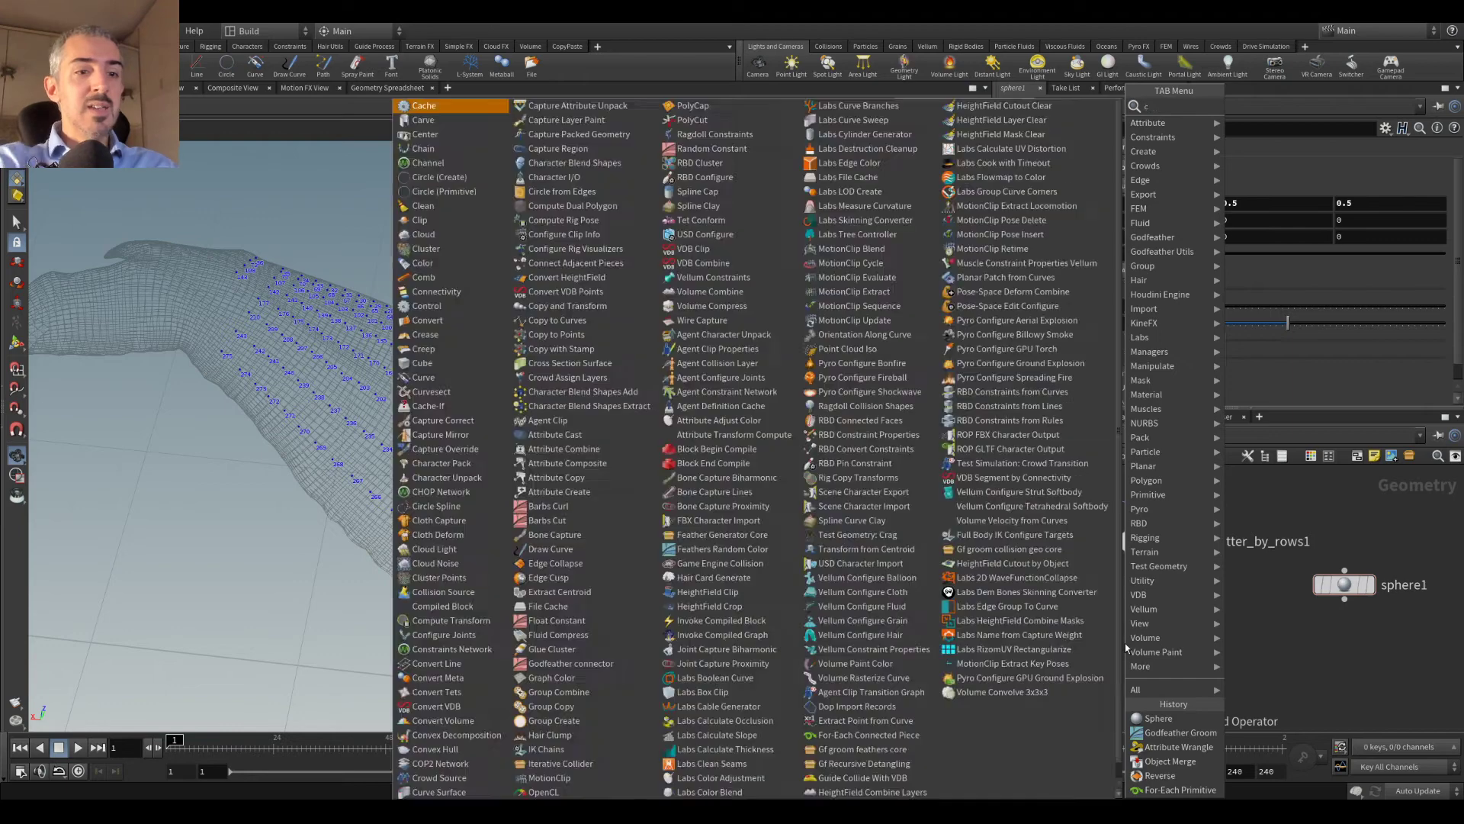
{"action": "type", "text": "copy"}
{"action": "key", "text": "Down"}
{"action": "key", "text": "Return"}
{"action": "left_click", "coordinate": [1125, 646]}
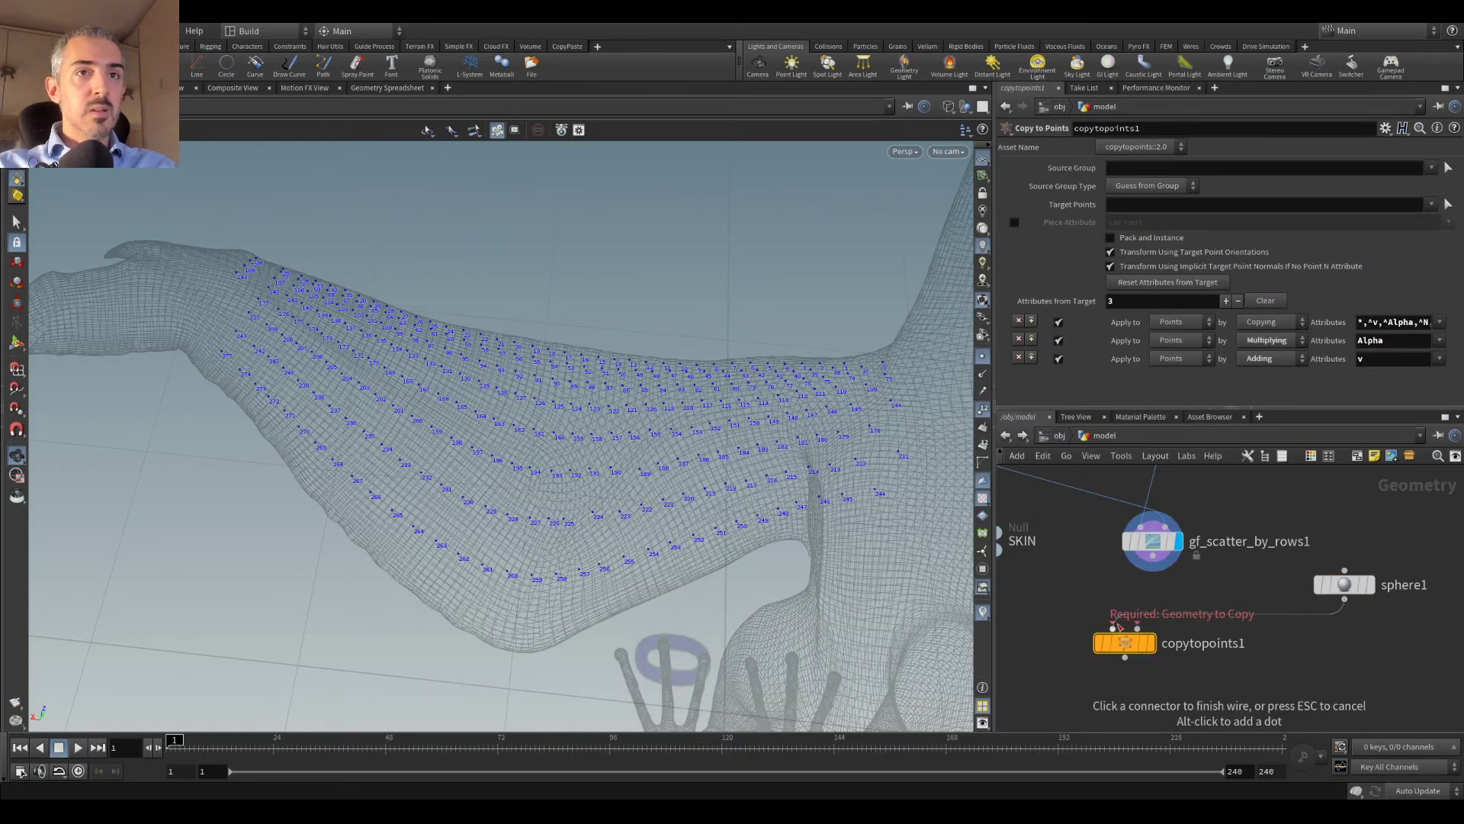
{"action": "left_click", "coordinate": [1114, 626]}
{"action": "left_click", "coordinate": [1151, 643]}
{"action": "left_click_drag", "start_coordinate": [1128, 644], "coordinate": [1172, 653]}
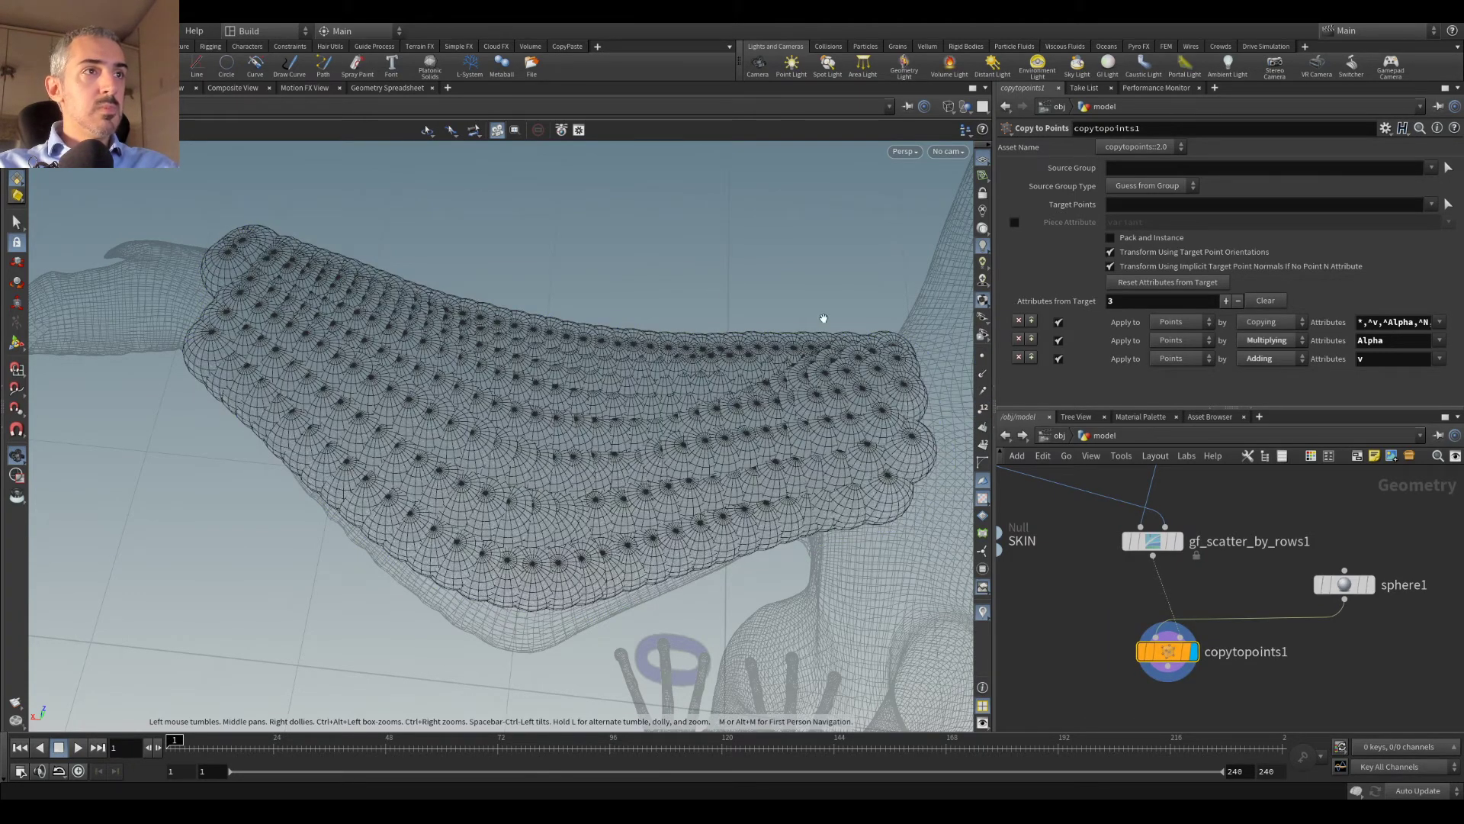
Step: Set sphere1's Uniform Scale to 0.18 and arrange the node above copytopoints1
{"action": "left_click", "coordinate": [1347, 585]}
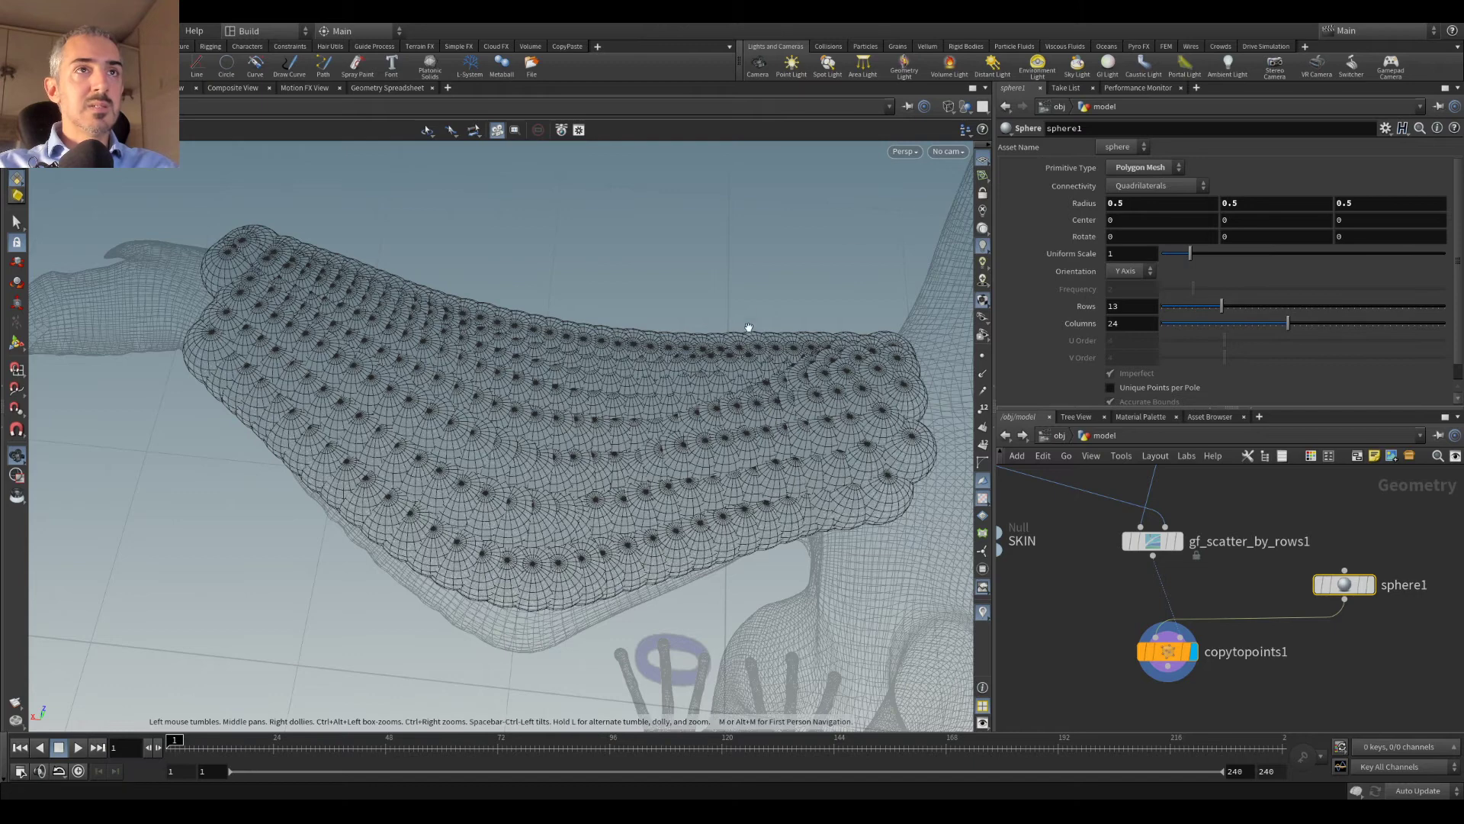
{"action": "mouse_move", "coordinate": [1188, 258]}
{"action": "left_mouse_down"}
{"action": "mouse_move", "coordinate": [1167, 255]}
{"action": "mouse_move", "coordinate": [1165, 268]}
{"action": "left_mouse_up"}
{"action": "left_click_drag", "start_coordinate": [1345, 584], "coordinate": [1107, 610]}
{"action": "left_click_drag", "start_coordinate": [1193, 263], "coordinate": [1163, 258]}
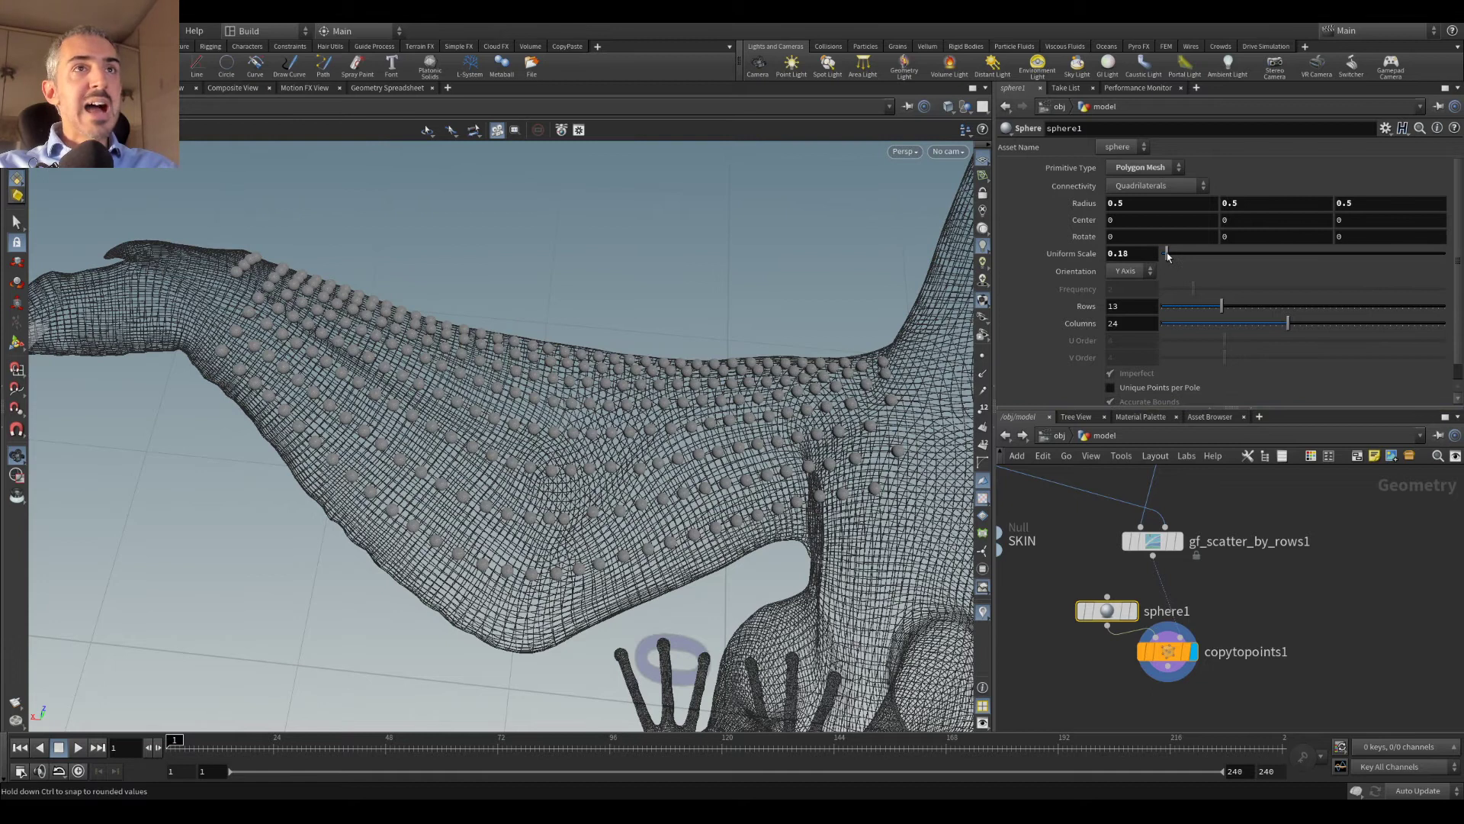
{"action": "left_click_drag", "start_coordinate": [1175, 665], "coordinate": [1198, 665]}
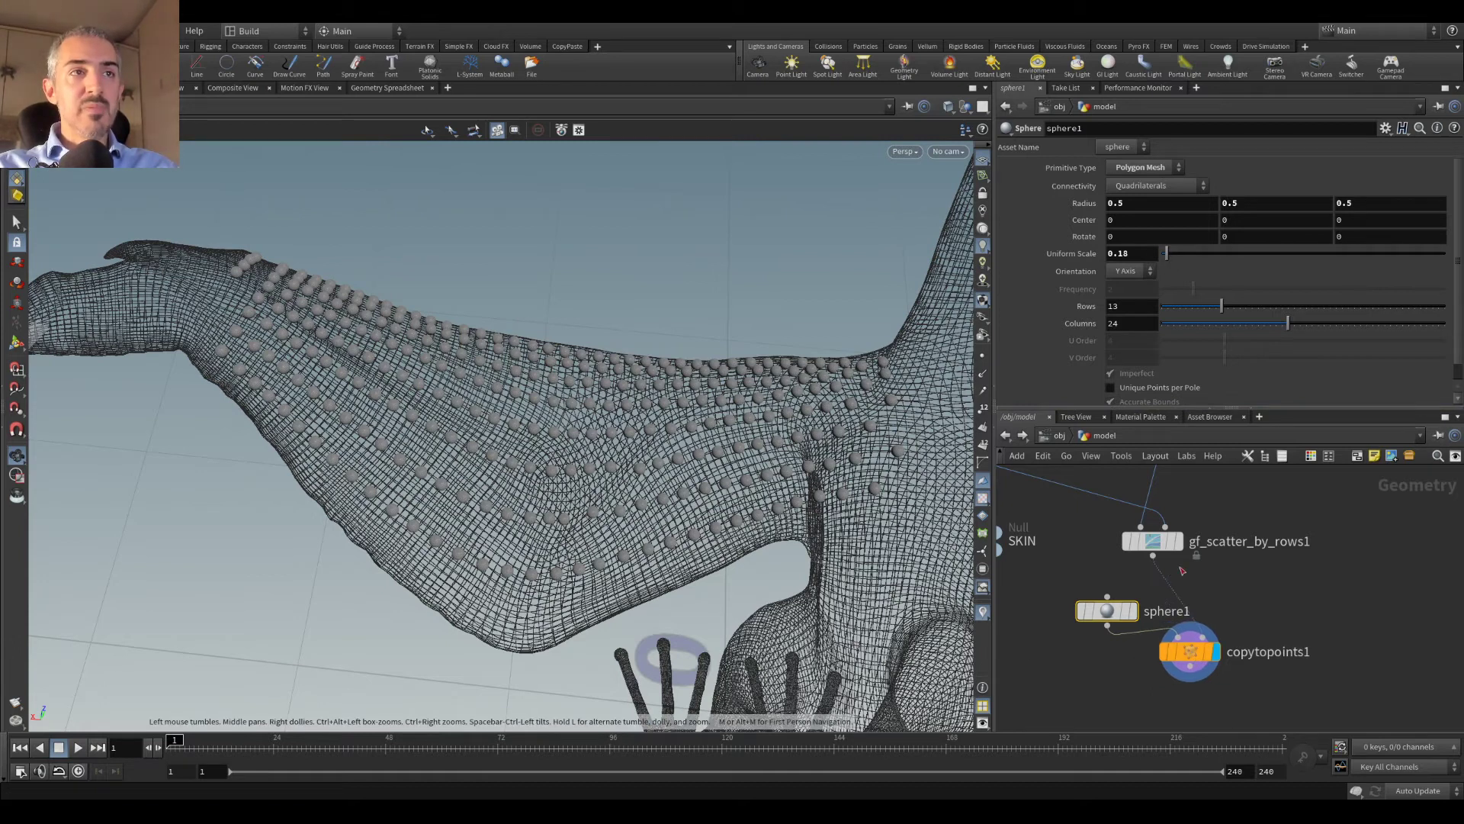
Step: Reshape gf_scatter_by_rows1's V Density ramp to rise from about 0.1 at the start to about 0.3 at the end
{"action": "left_click", "coordinate": [1152, 541]}
{"action": "scroll", "coordinate": [1251, 313], "scroll_direction": "up", "scroll_amount": 2}
{"action": "scroll", "coordinate": [1248, 302], "scroll_direction": "up", "scroll_amount": 5}
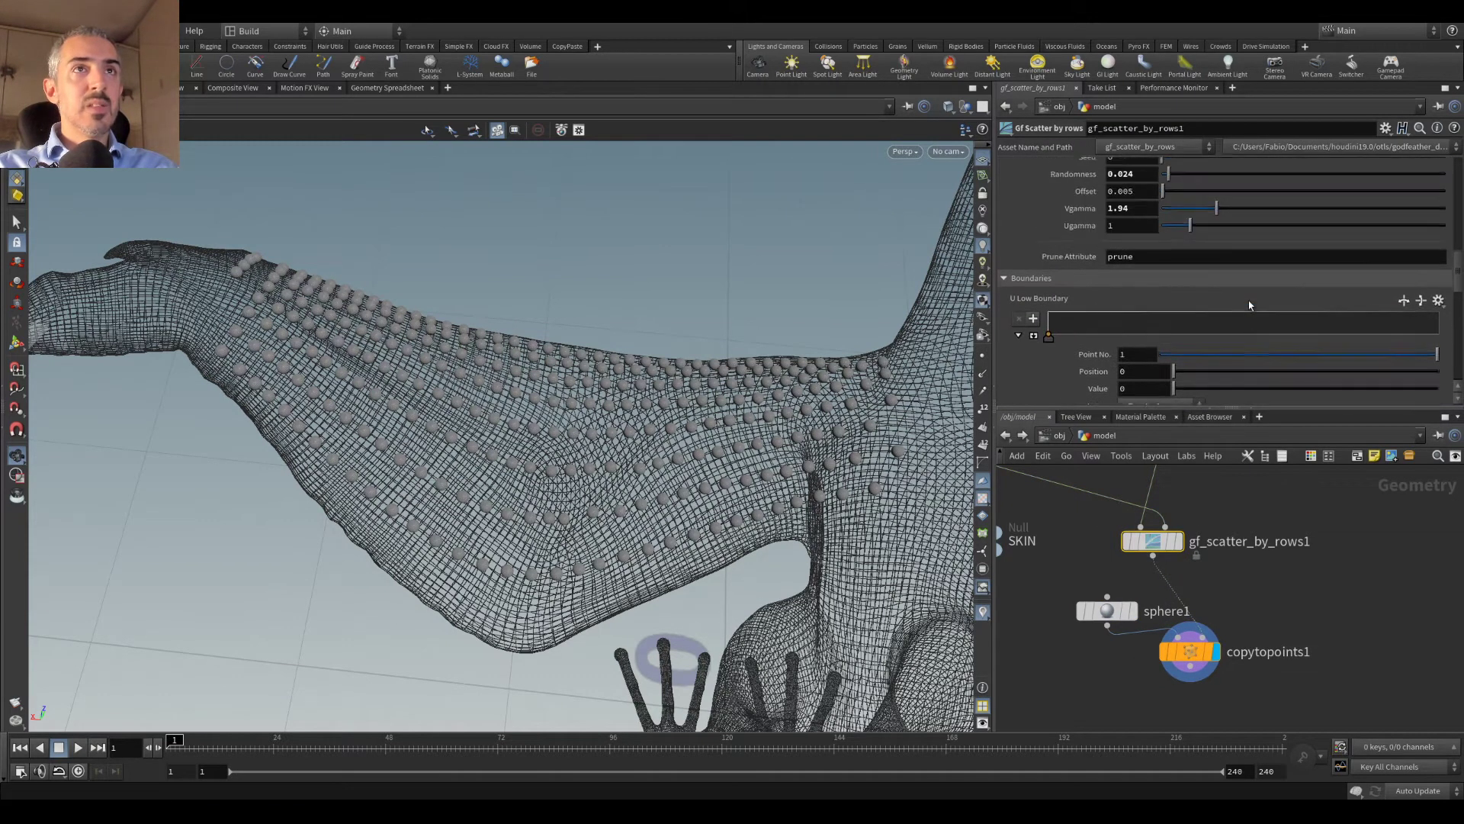
{"action": "scroll", "coordinate": [1077, 363], "scroll_direction": "down", "scroll_amount": 3}
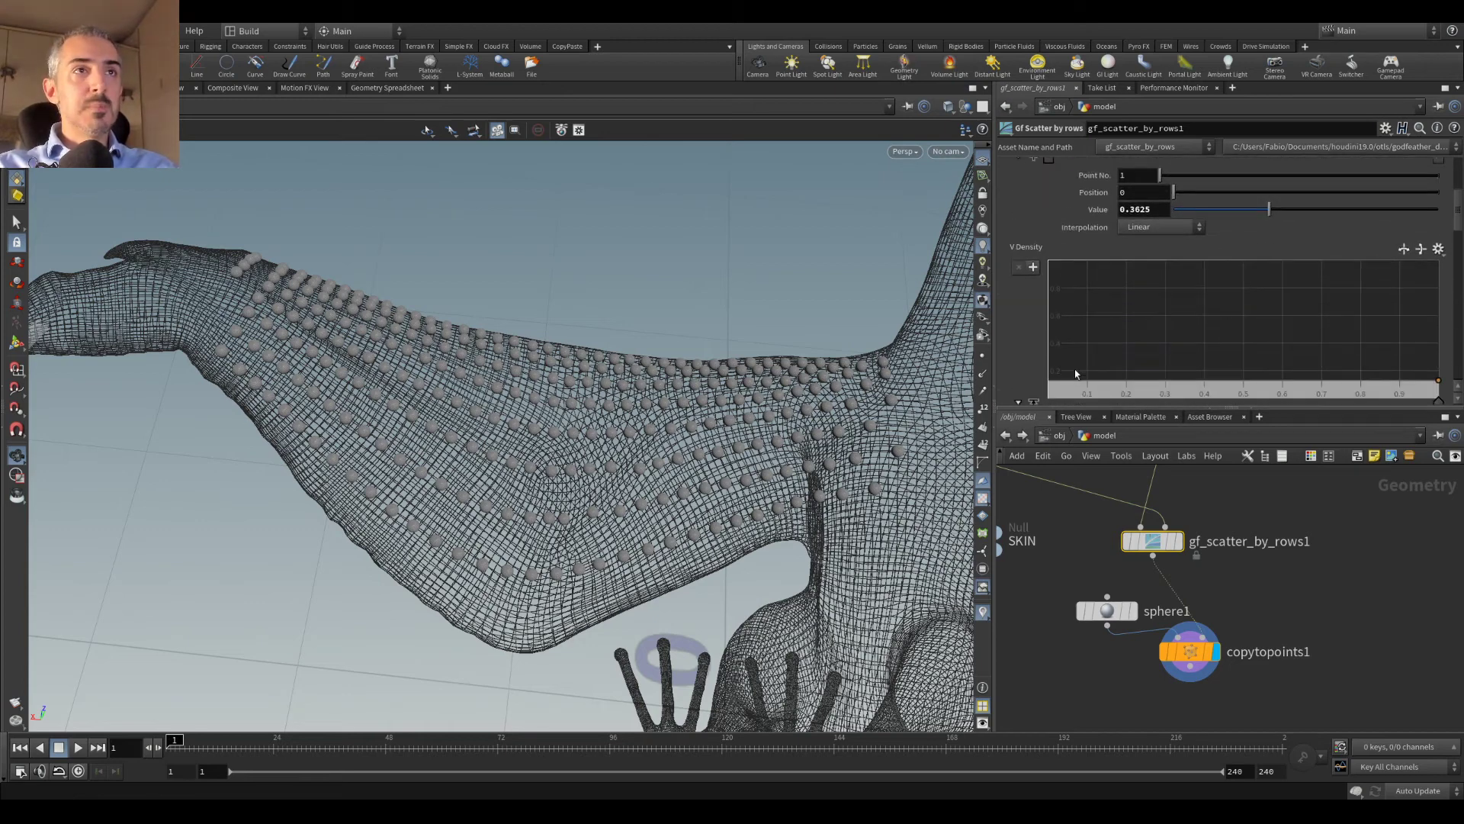
{"action": "mouse_move", "coordinate": [1051, 350]}
{"action": "left_mouse_down"}
{"action": "mouse_move", "coordinate": [1039, 306]}
{"action": "mouse_move", "coordinate": [1031, 349]}
{"action": "left_mouse_up"}
{"action": "left_click_drag", "start_coordinate": [1442, 348], "coordinate": [1443, 321]}
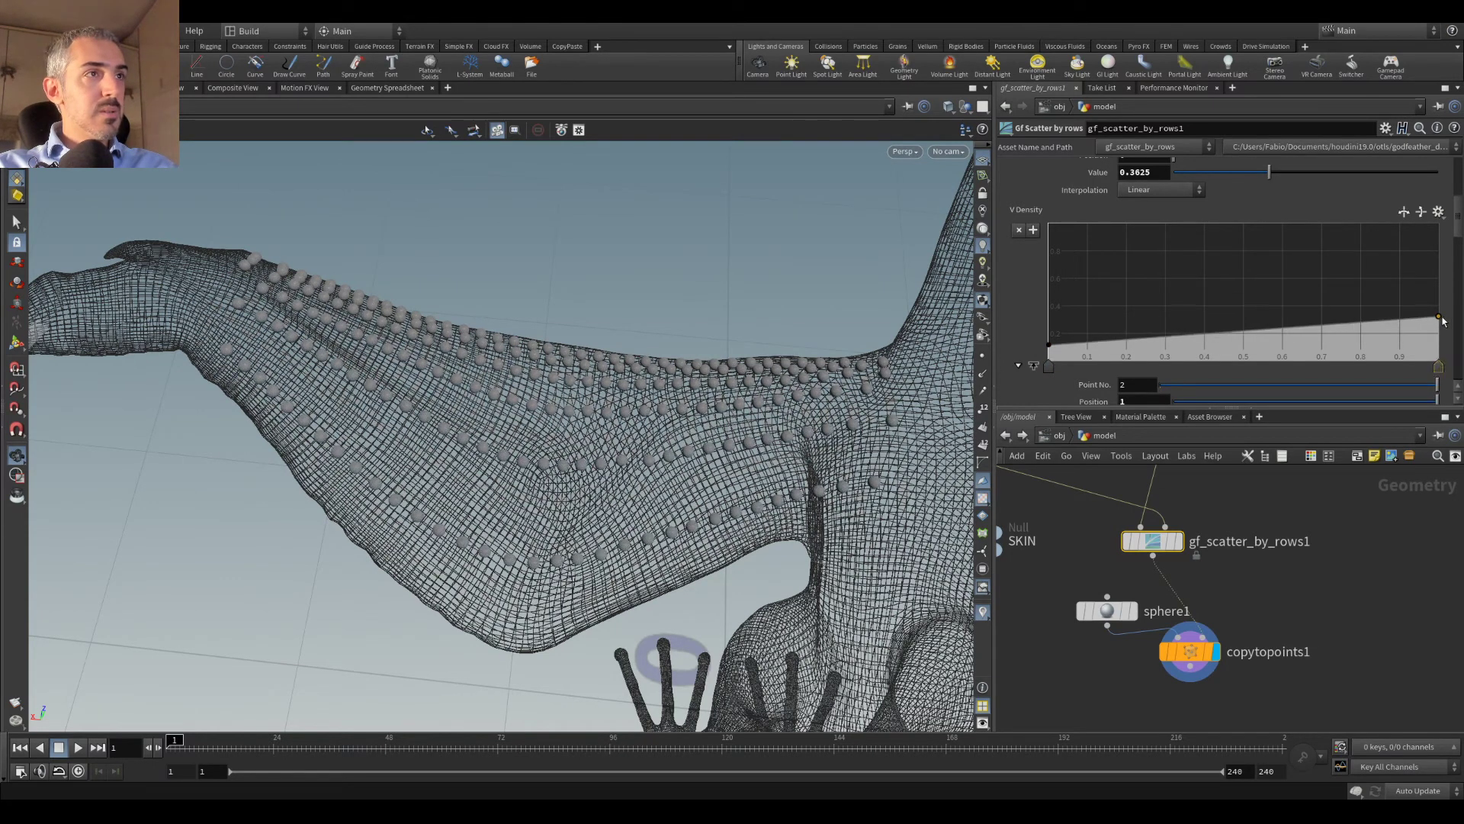
Step: Reshape the U Density ramp to fall from about 0.65 to 0.27, inspect the rows on the wing, and select copytopoints1
{"action": "scroll", "coordinate": [1307, 270], "scroll_direction": "down", "scroll_amount": 1}
{"action": "scroll", "coordinate": [1306, 267], "scroll_direction": "up", "scroll_amount": 3}
{"action": "left_click_drag", "start_coordinate": [1049, 292], "coordinate": [1046, 247]}
{"action": "left_click_drag", "start_coordinate": [1439, 296], "coordinate": [1439, 305]}
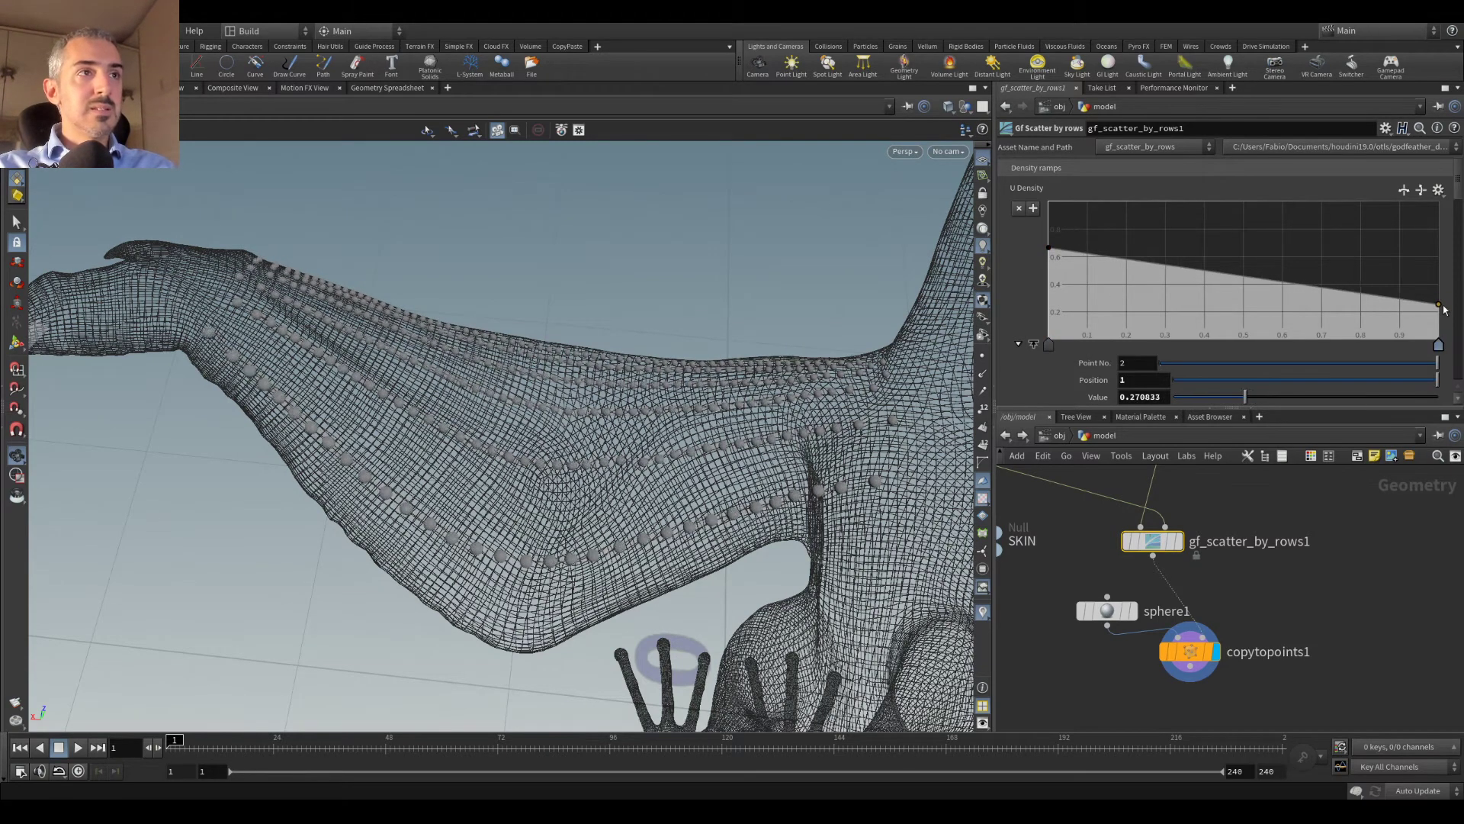
{"action": "mouse_move", "coordinate": [635, 420]}
{"action": "left_mouse_down"}
{"action": "mouse_move", "coordinate": [495, 358]}
{"action": "mouse_move", "coordinate": [442, 379]}
{"action": "mouse_move", "coordinate": [471, 298]}
{"action": "mouse_move", "coordinate": [438, 313]}
{"action": "mouse_move", "coordinate": [738, 463]}
{"action": "mouse_move", "coordinate": [656, 412]}
{"action": "left_mouse_up"}
{"action": "left_click", "coordinate": [1200, 663]}
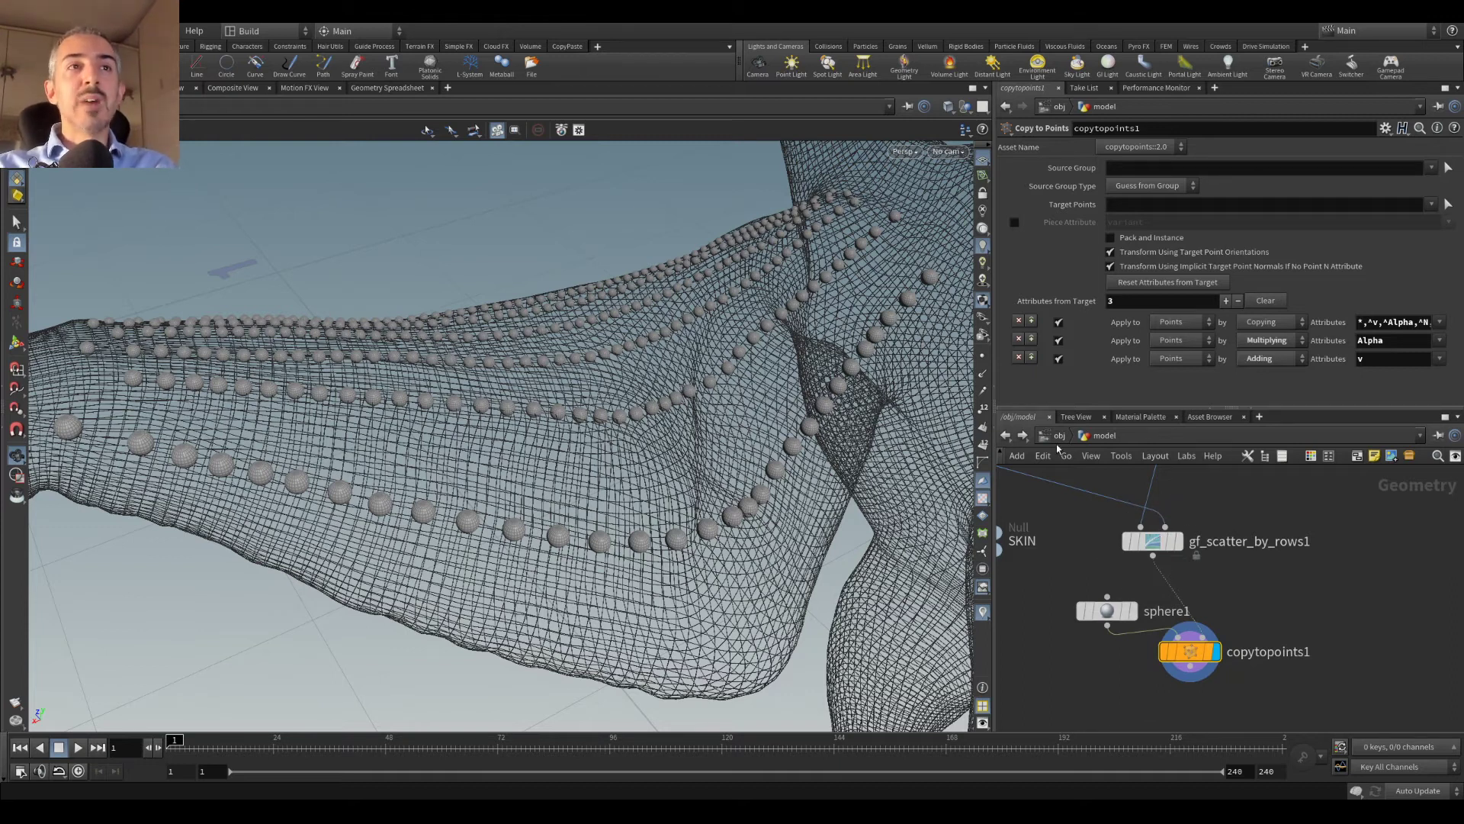
Step: Switch to the other Houdini session with the FEATHER_GEOS network and turn off Use external points on feathergen1
{"action": "mouse_move", "coordinate": [908, 793]}
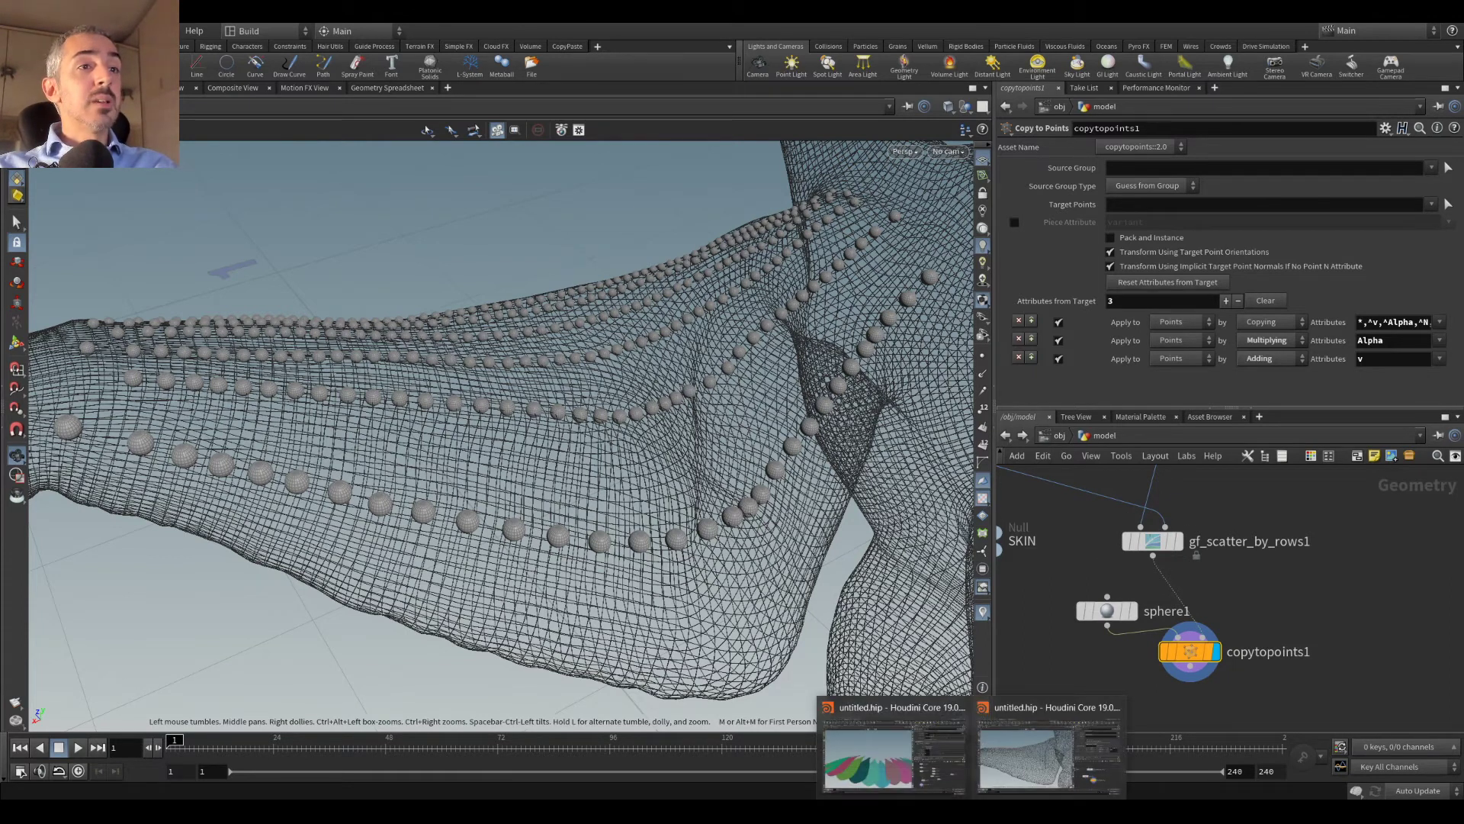
{"action": "left_click", "coordinate": [870, 759]}
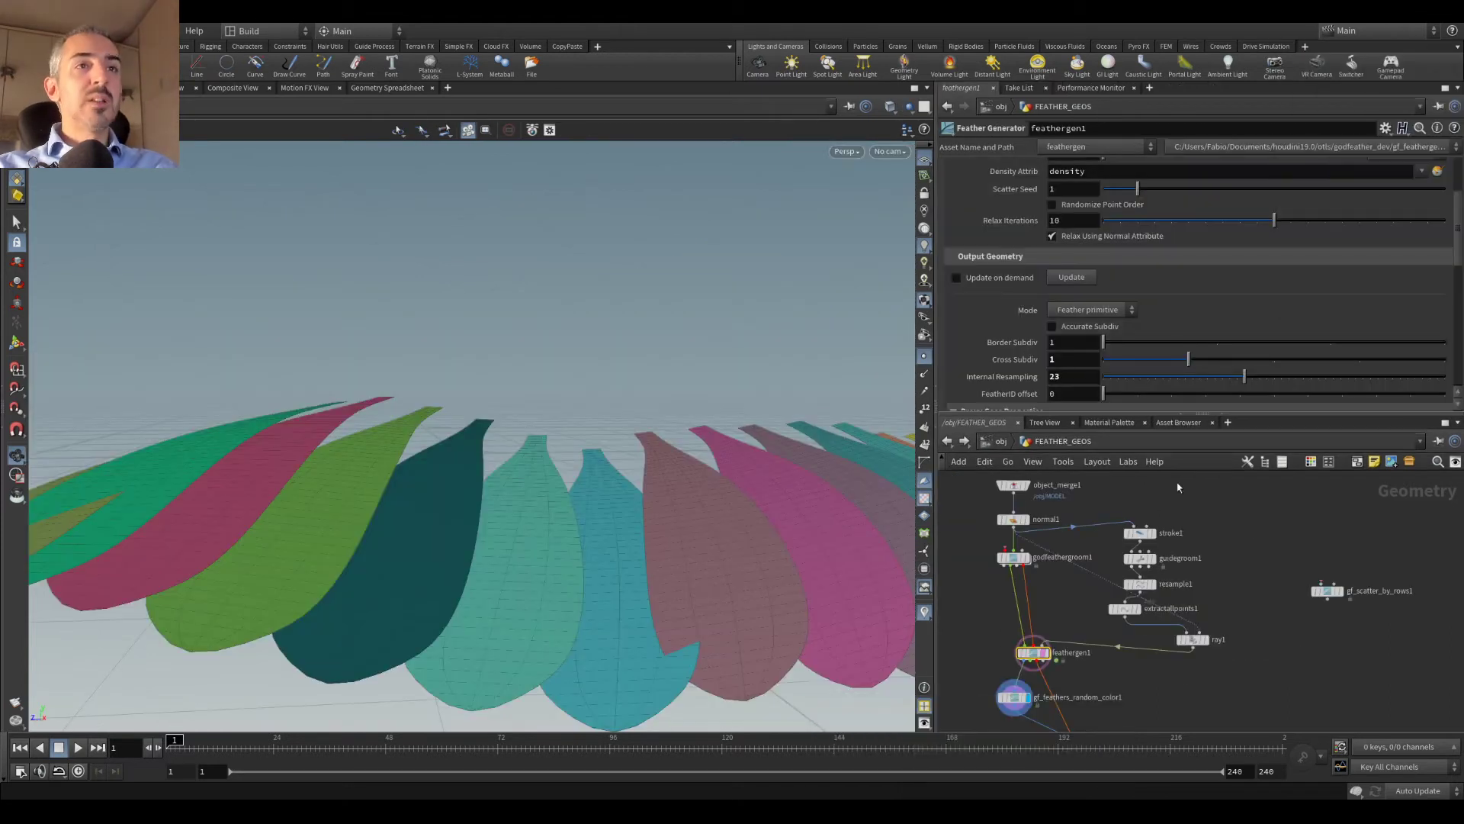
{"action": "scroll", "coordinate": [1068, 580], "scroll_direction": "down", "scroll_amount": 3}
{"action": "scroll", "coordinate": [1068, 579], "scroll_direction": "up", "scroll_amount": 5}
{"action": "scroll", "coordinate": [1068, 579], "scroll_direction": "up", "scroll_amount": 1}
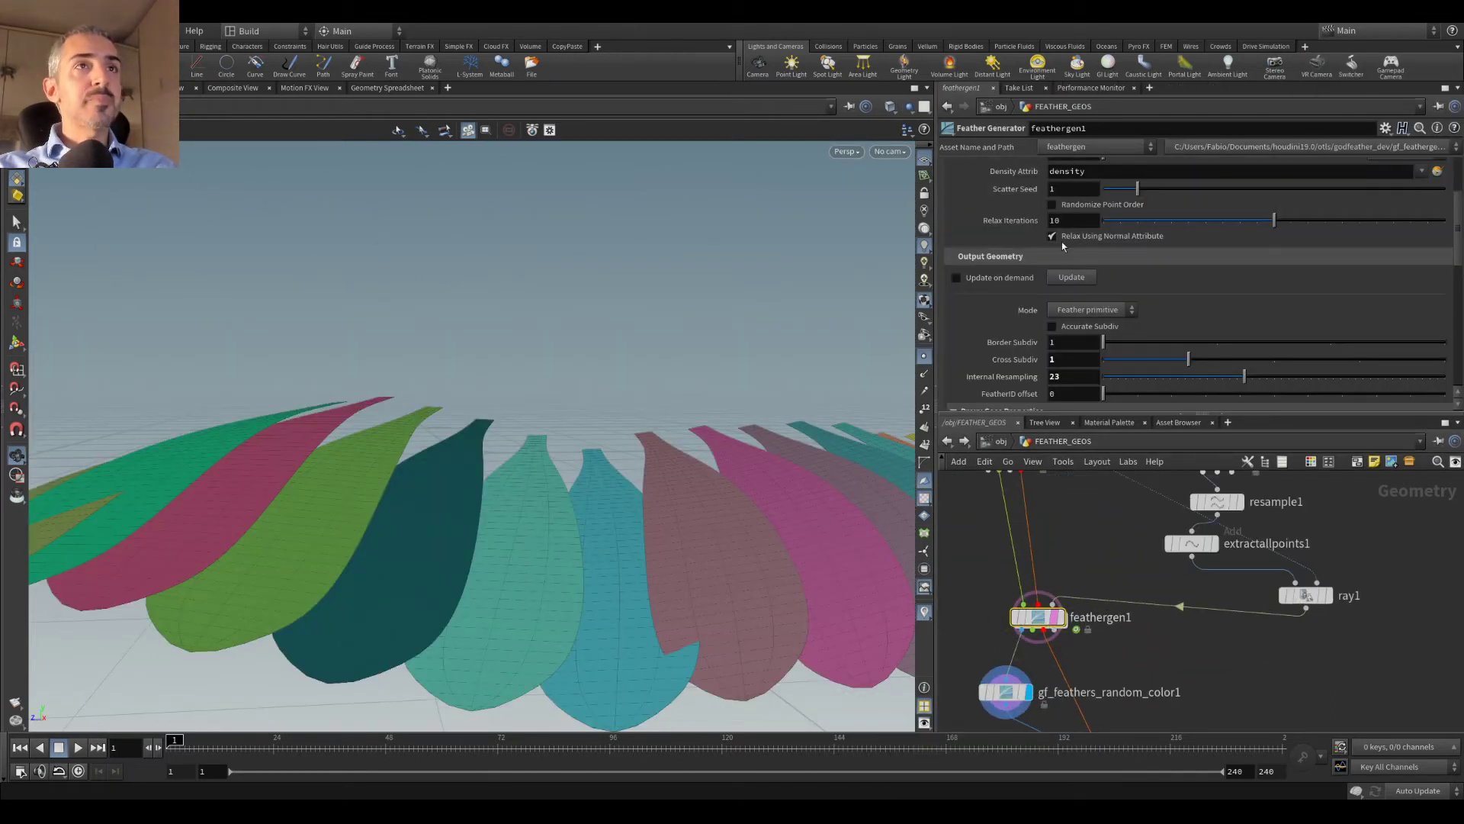
{"action": "scroll", "coordinate": [1062, 241], "scroll_direction": "up", "scroll_amount": 3}
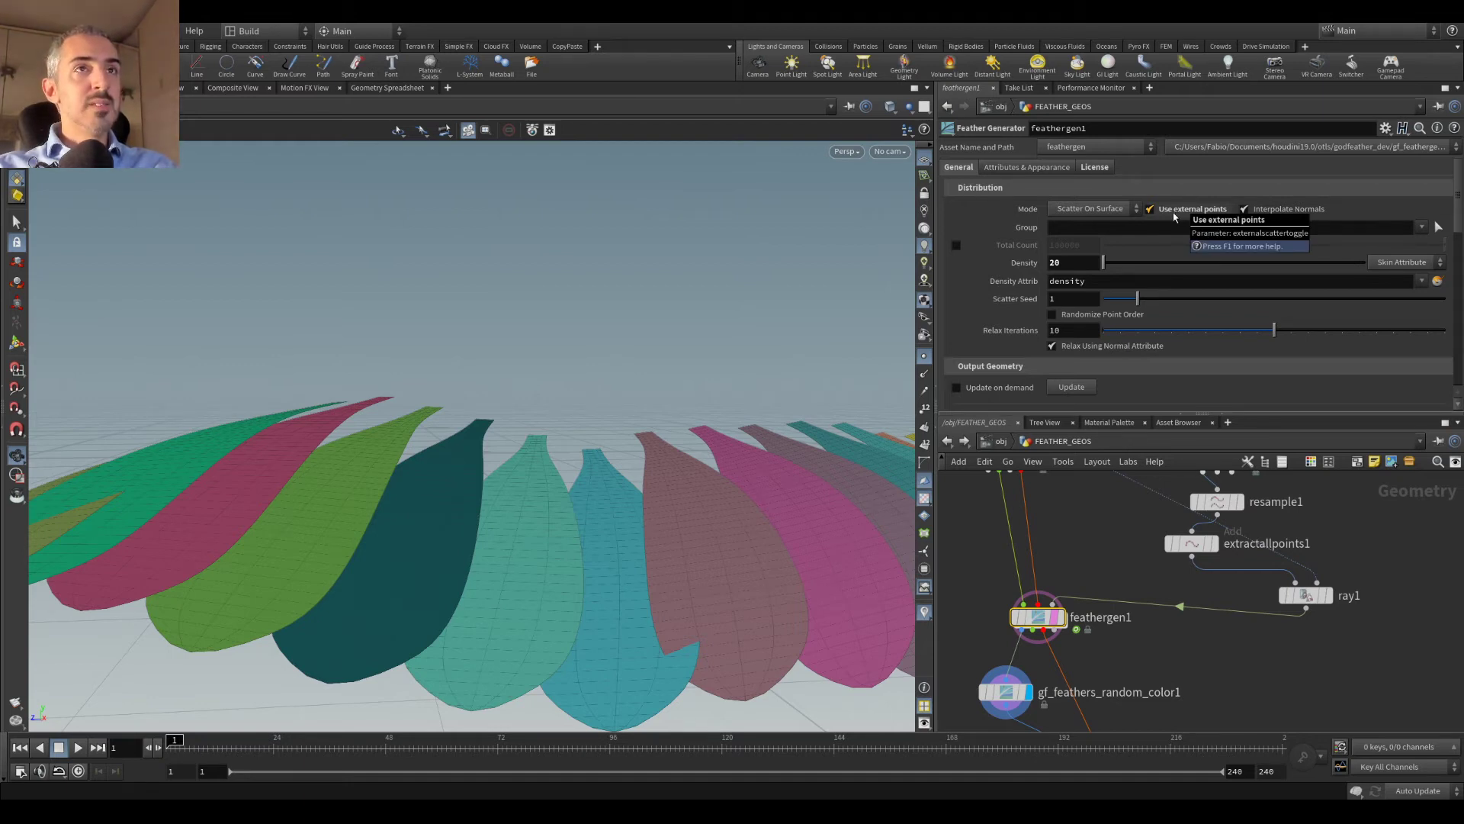
{"action": "left_click", "coordinate": [1150, 209]}
{"action": "scroll", "coordinate": [610, 415], "scroll_direction": "down", "scroll_amount": 5}
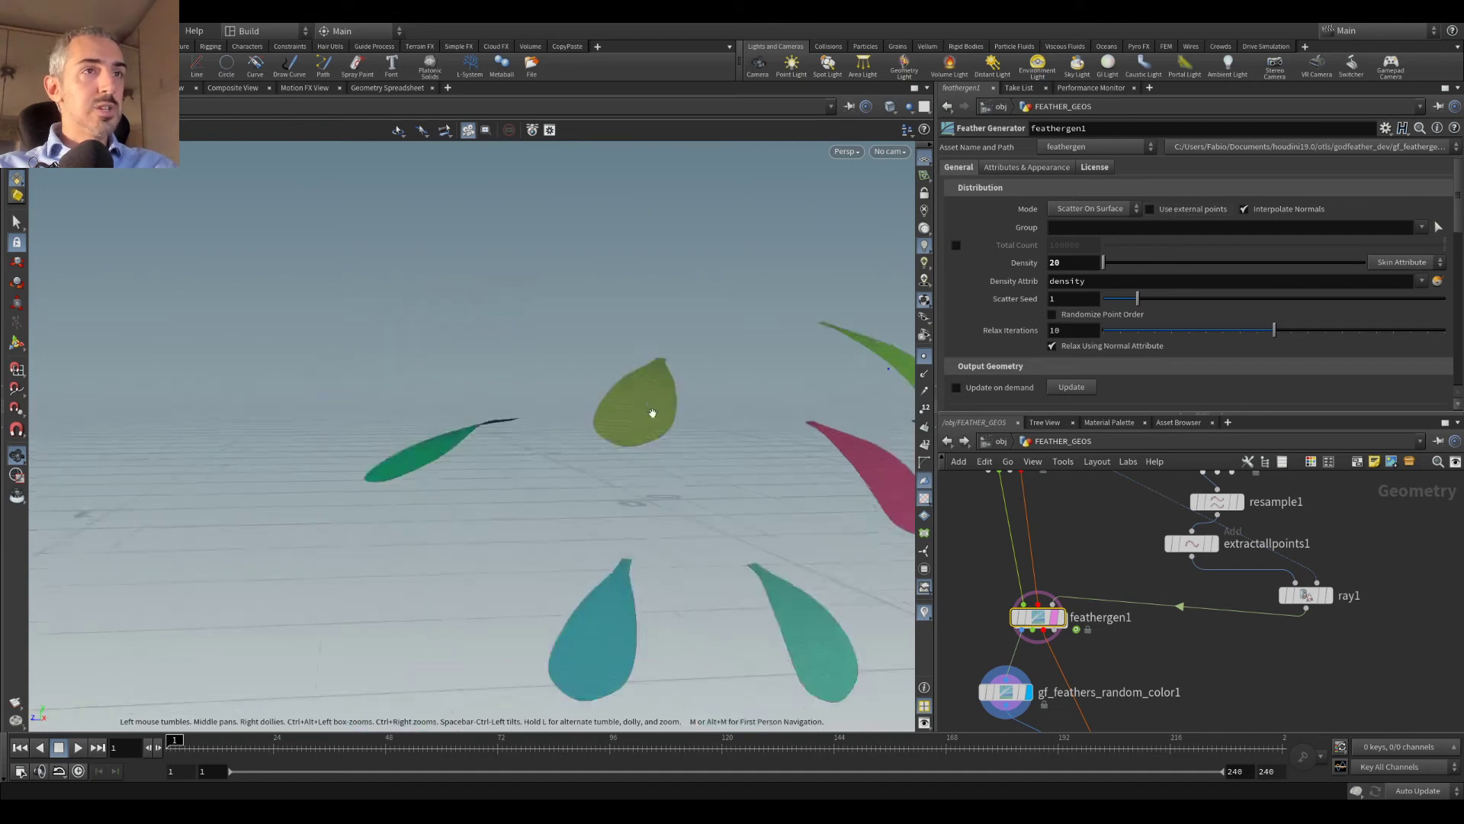
Step: Set feathergen1's scatter Density to 500 and inspect the feathers it generates
{"action": "left_click_drag", "start_coordinate": [602, 415], "coordinate": [622, 454]}
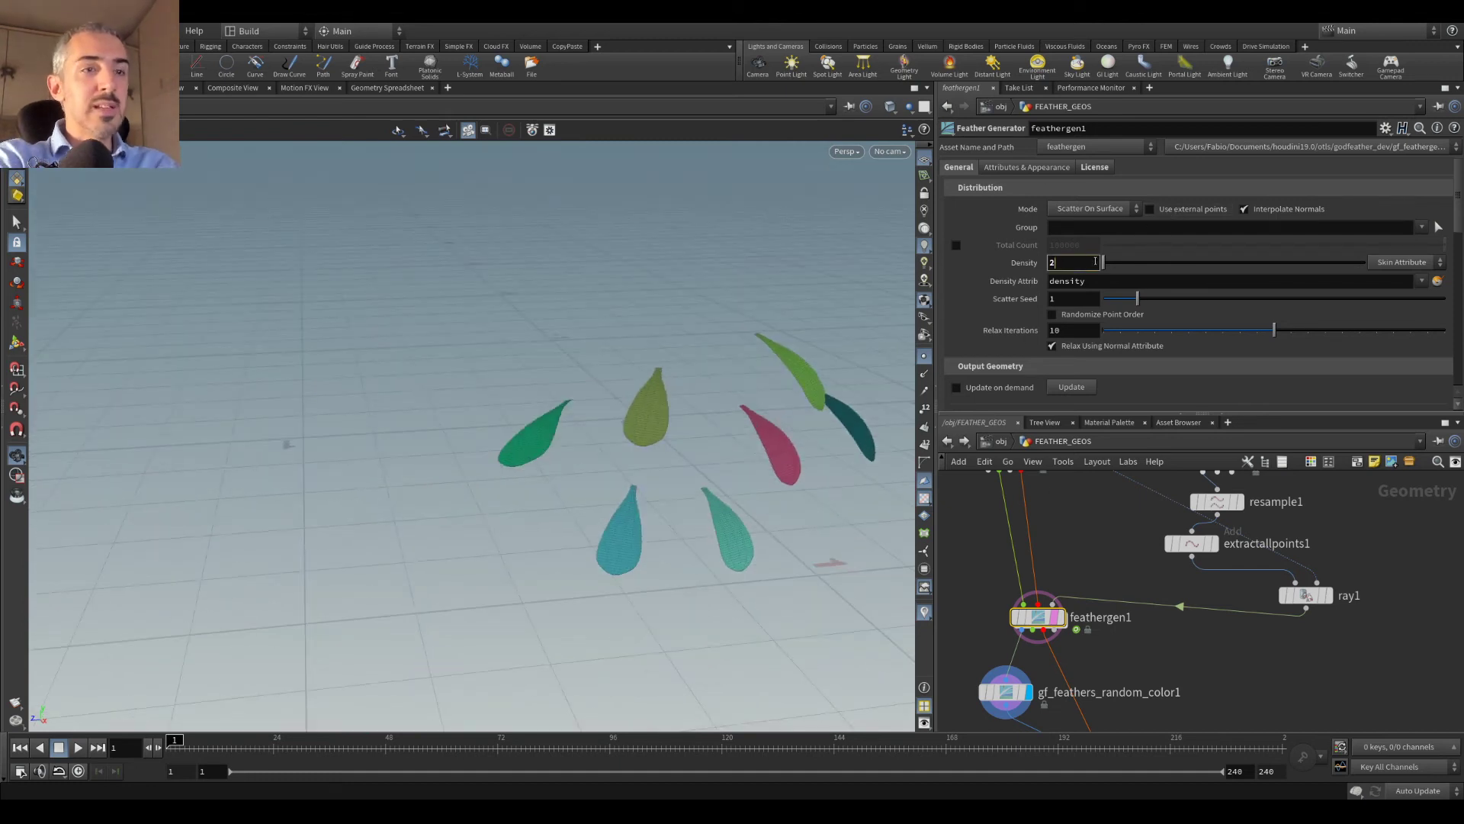
{"action": "key", "text": "Return"}
{"action": "left_click_drag", "start_coordinate": [693, 432], "coordinate": [621, 405]}
{"action": "scroll", "coordinate": [739, 394], "scroll_direction": "up", "scroll_amount": 5}
{"action": "scroll", "coordinate": [739, 395], "scroll_direction": "down", "scroll_amount": 5}
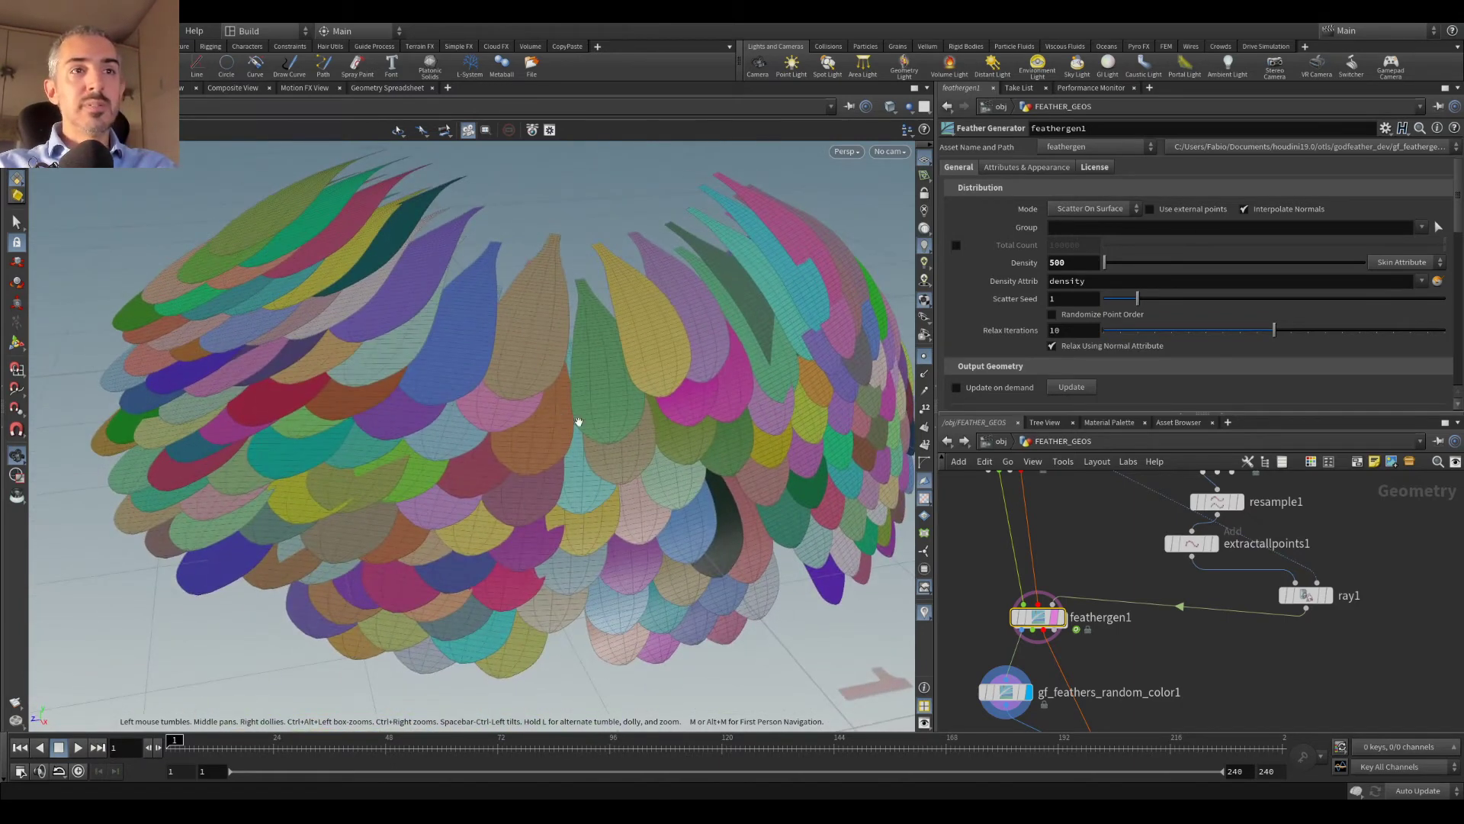
Step: Nudge feathergen1 slightly upward in the network and enter its guide_process subnetwork
{"action": "left_click_drag", "start_coordinate": [1034, 617], "coordinate": [1043, 595]}
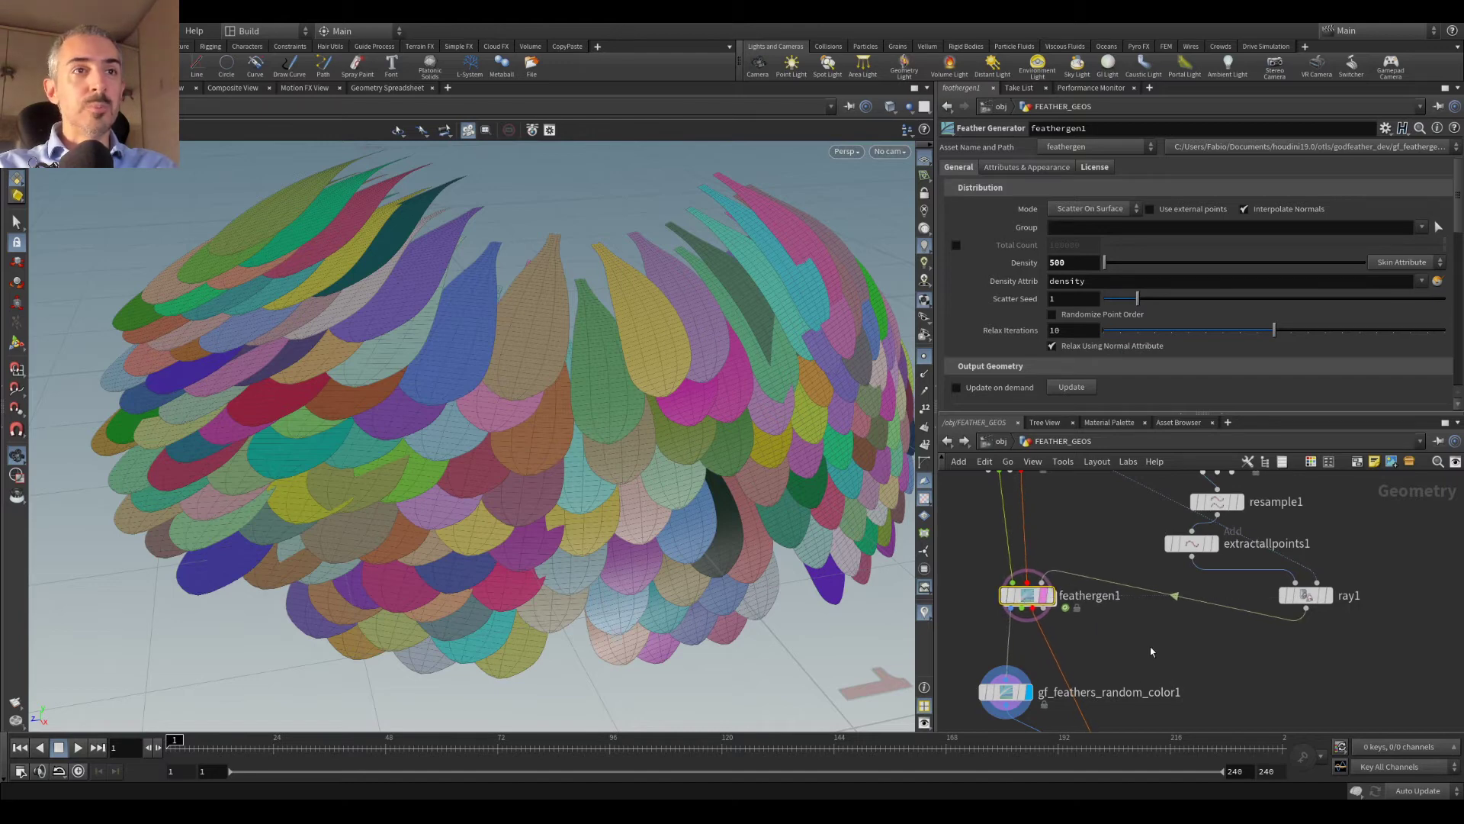
{"action": "scroll", "coordinate": [1044, 595], "scroll_direction": "up", "scroll_amount": 2}
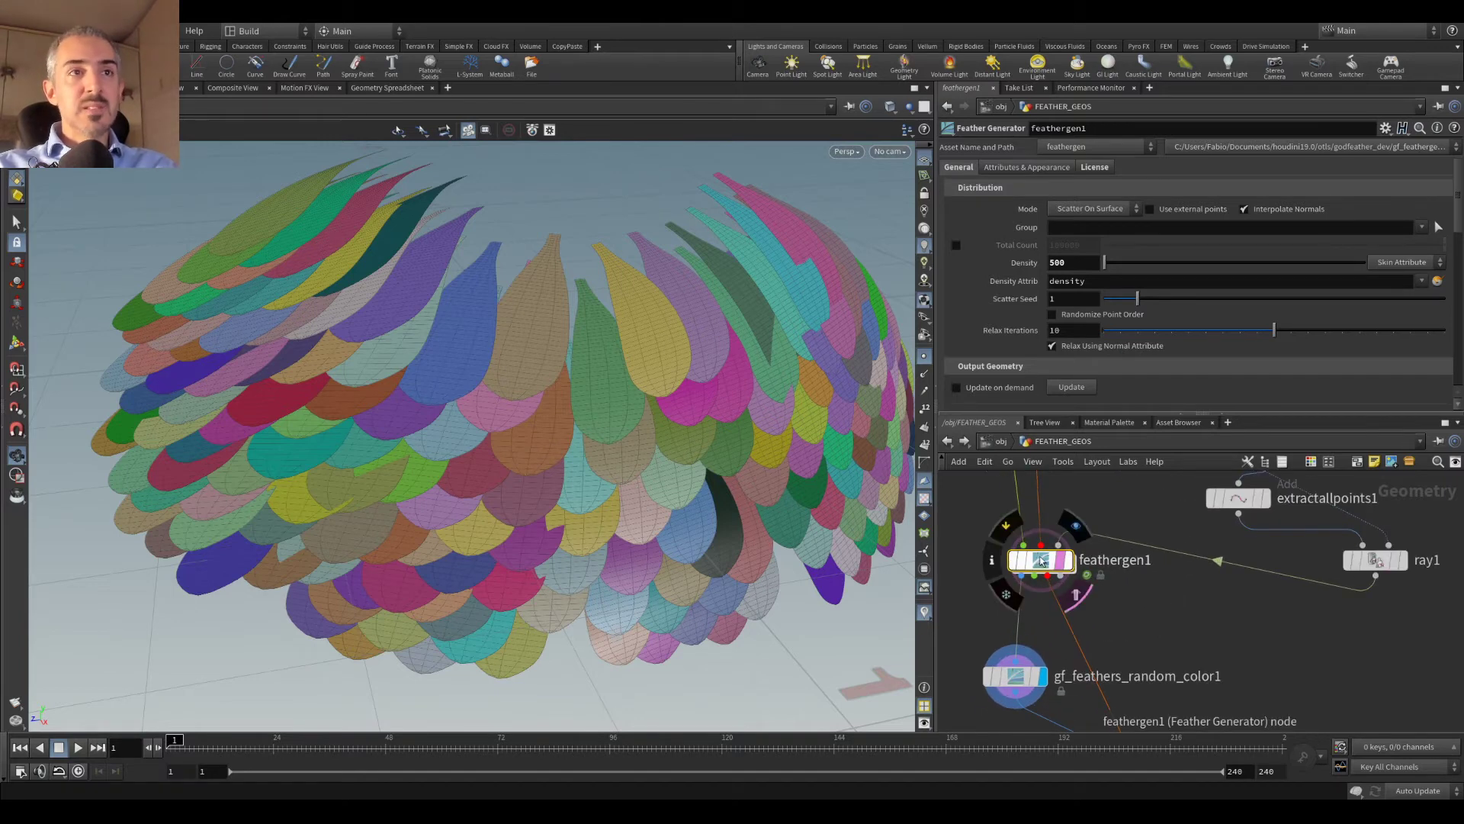
{"action": "double_click", "coordinate": [1041, 561]}
{"action": "left_click", "coordinate": [925, 356]}
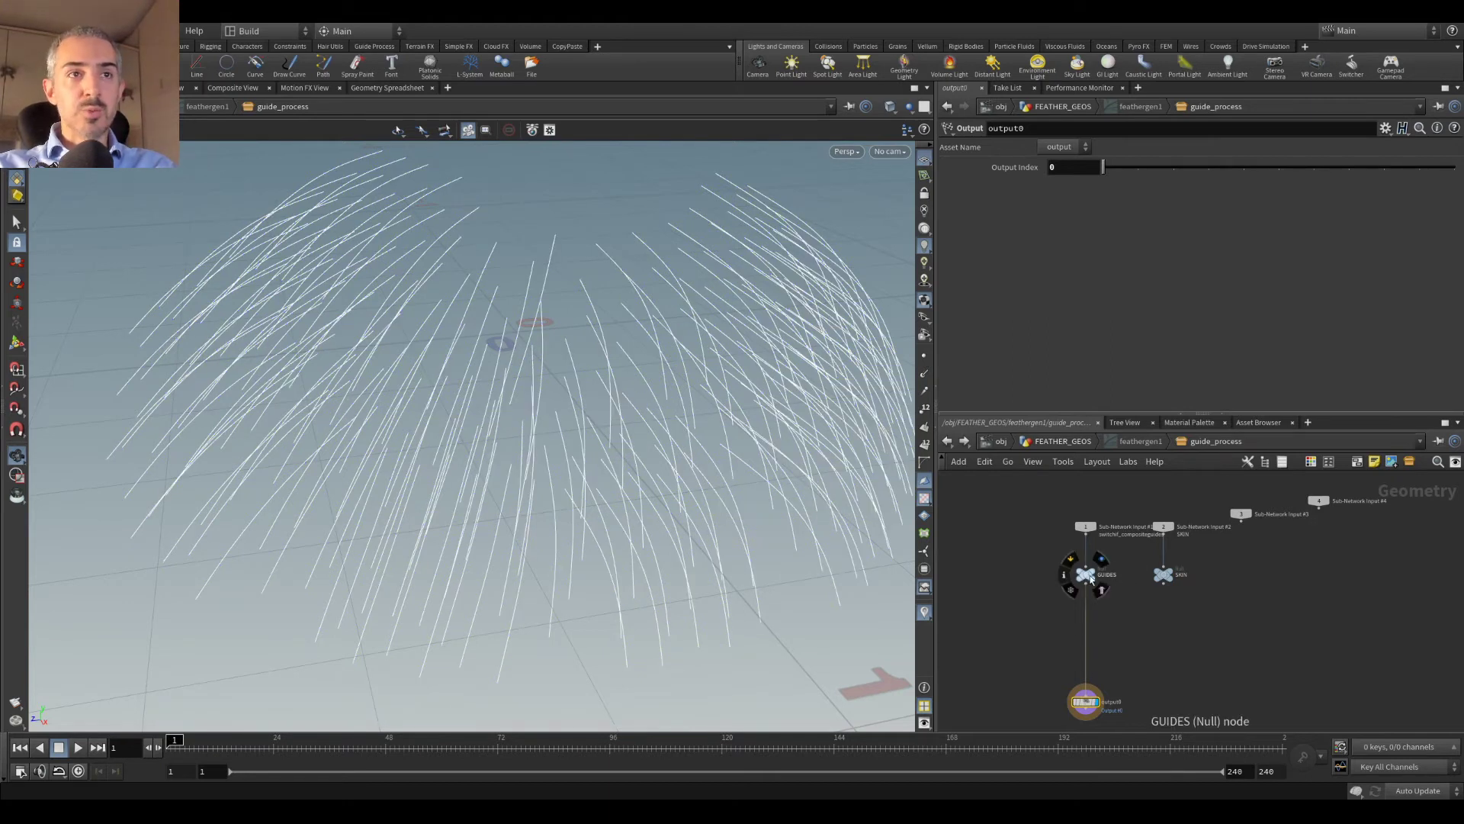
Step: Add a Guide Process node between the GUIDES null and output0
{"action": "scroll", "coordinate": [1120, 630], "scroll_direction": "up", "scroll_amount": 1}
{"action": "key", "text": "Tab"}
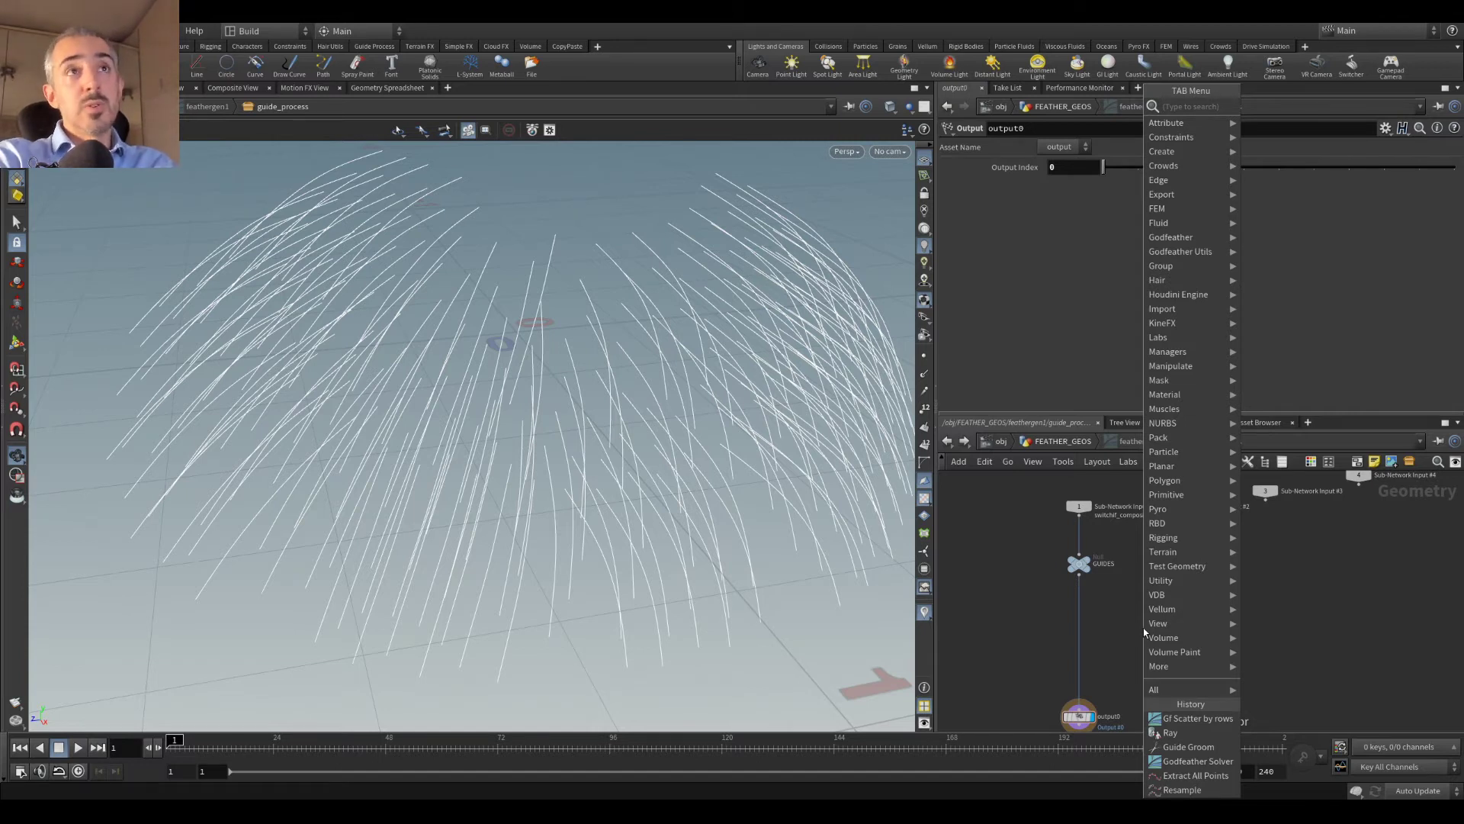
{"action": "type", "text": "guide pro"}
{"action": "key", "text": "Return"}
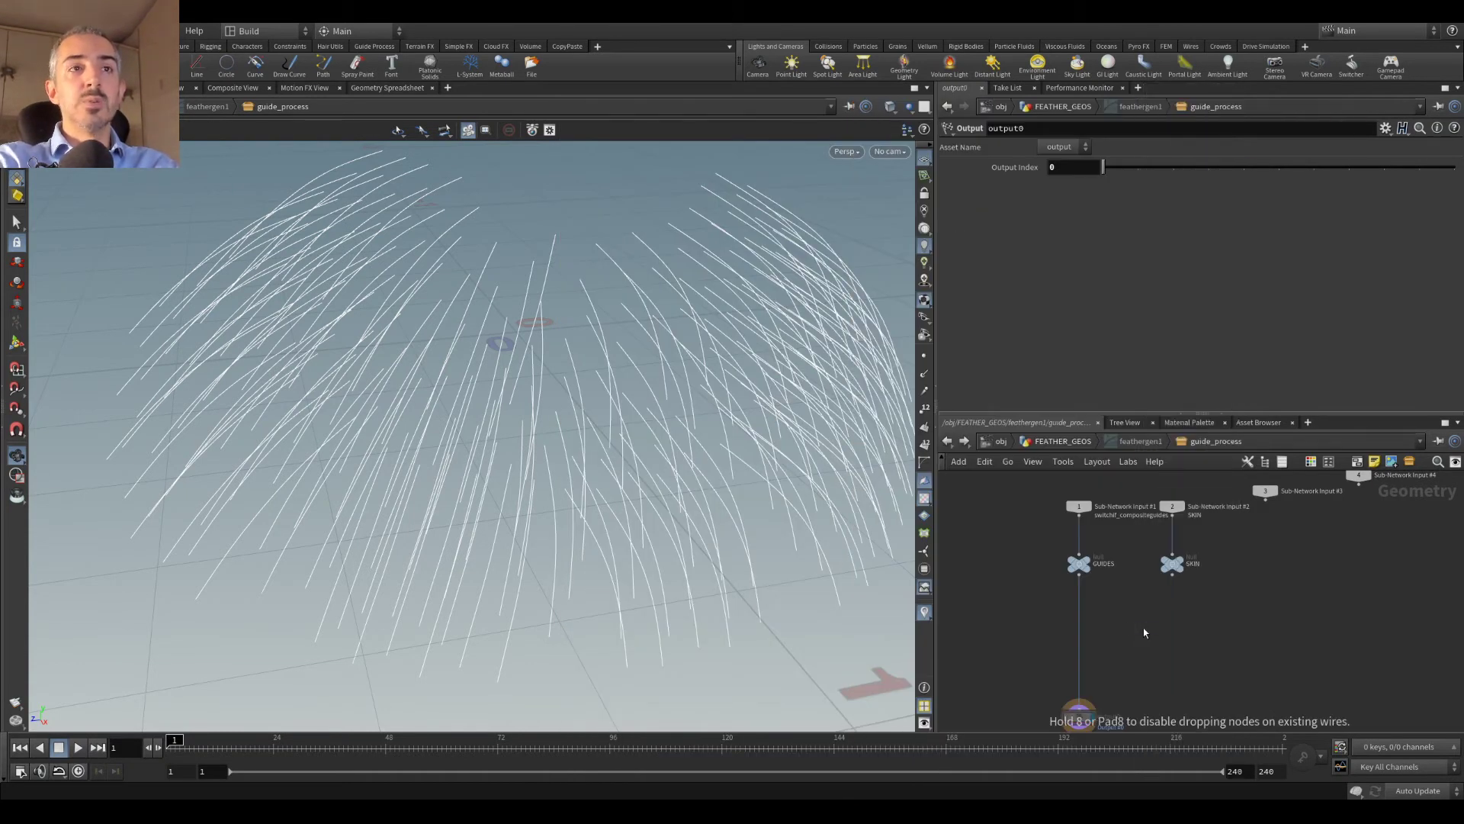
{"action": "left_click", "coordinate": [1083, 625]}
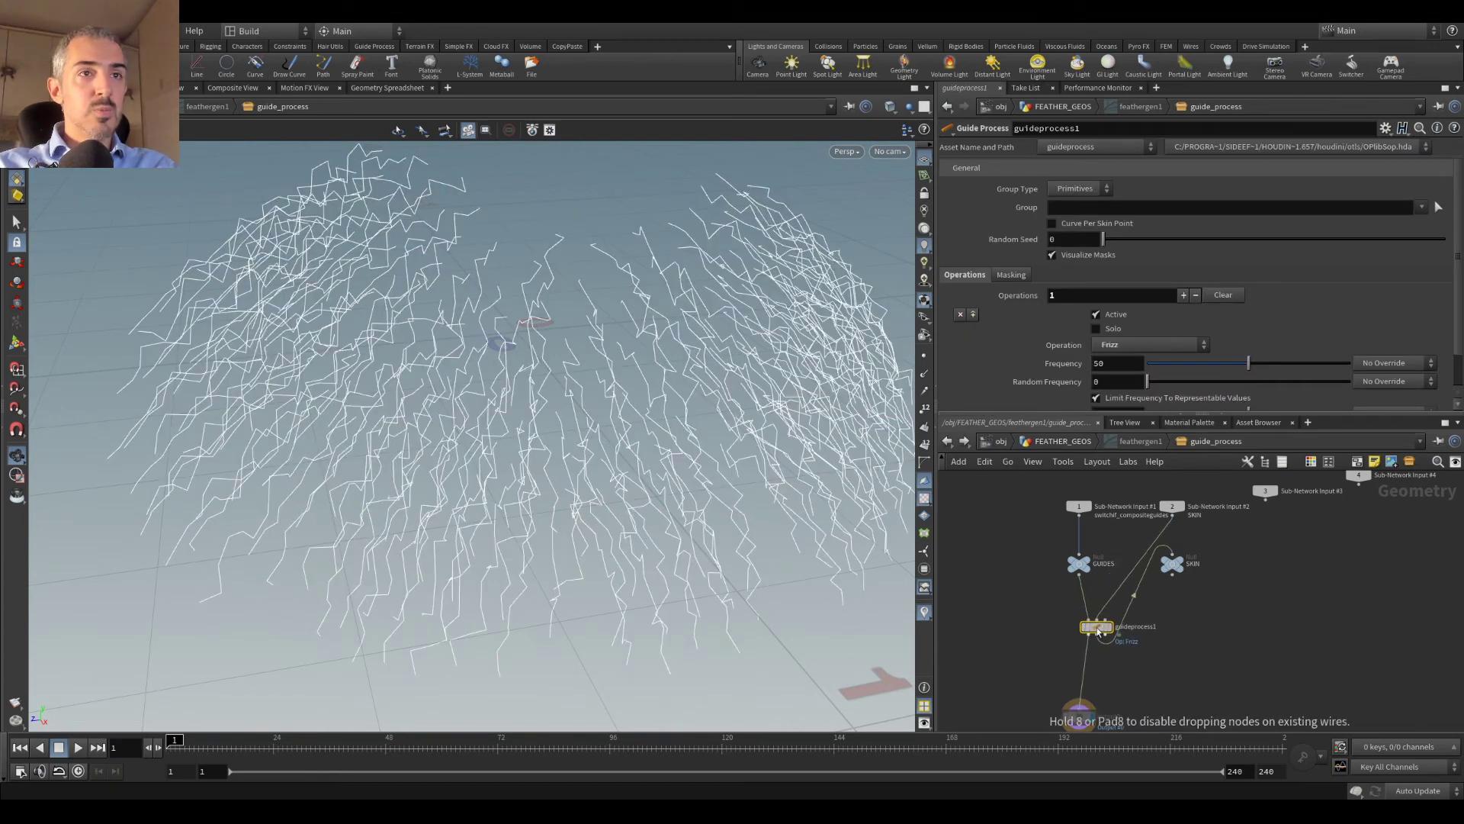
Step: Move the SKIN null below guideprocess1 and bring the node's operation settings into view
{"action": "left_click_drag", "start_coordinate": [1177, 567], "coordinate": [1169, 685]}
{"action": "scroll", "coordinate": [1117, 606], "scroll_direction": "up", "scroll_amount": 4}
{"action": "middle_click_drag", "start_coordinate": [1051, 677], "coordinate": [1098, 602]}
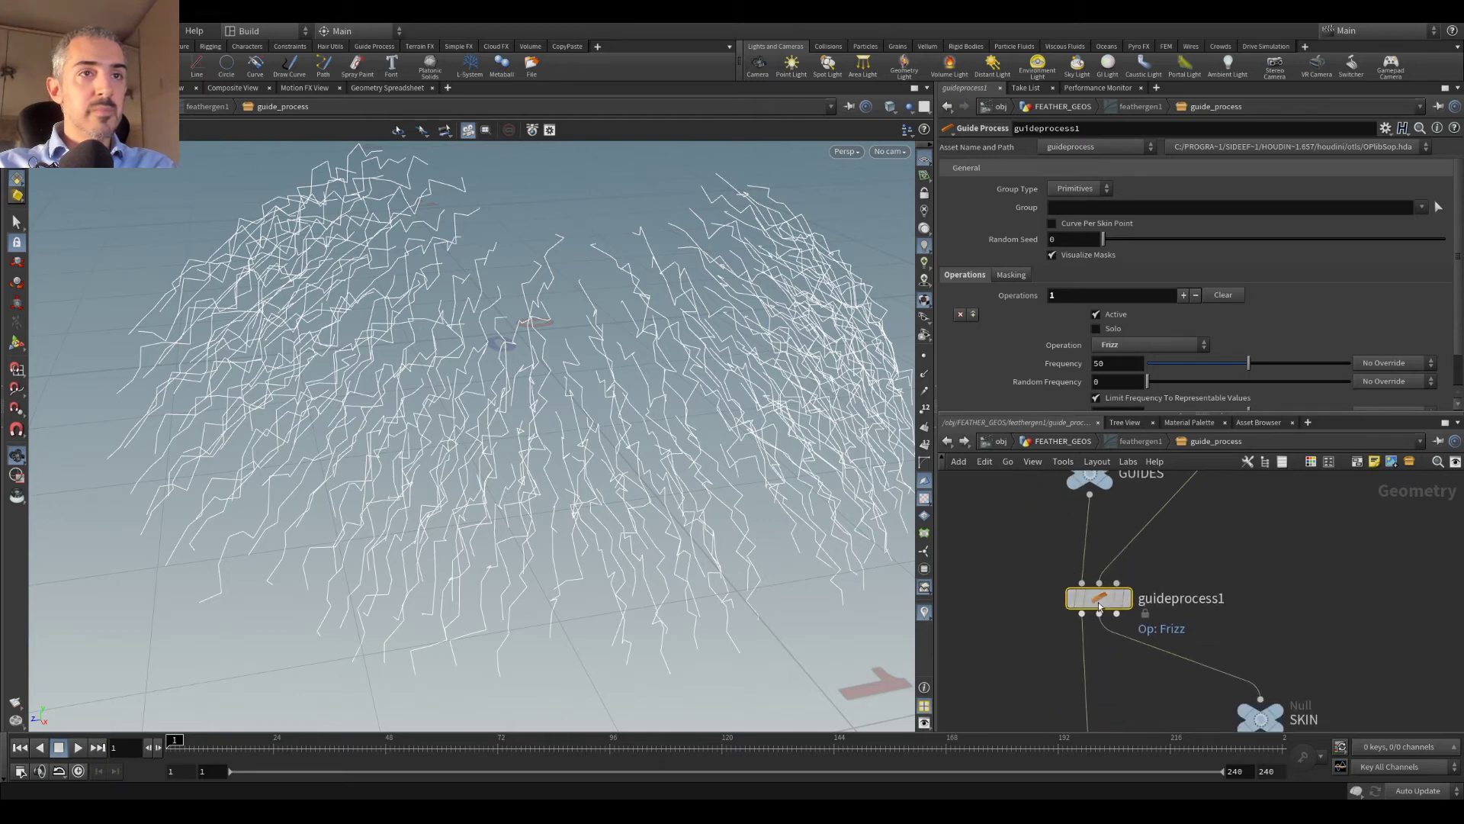
{"action": "scroll", "coordinate": [1204, 329], "scroll_direction": "down", "scroll_amount": 1}
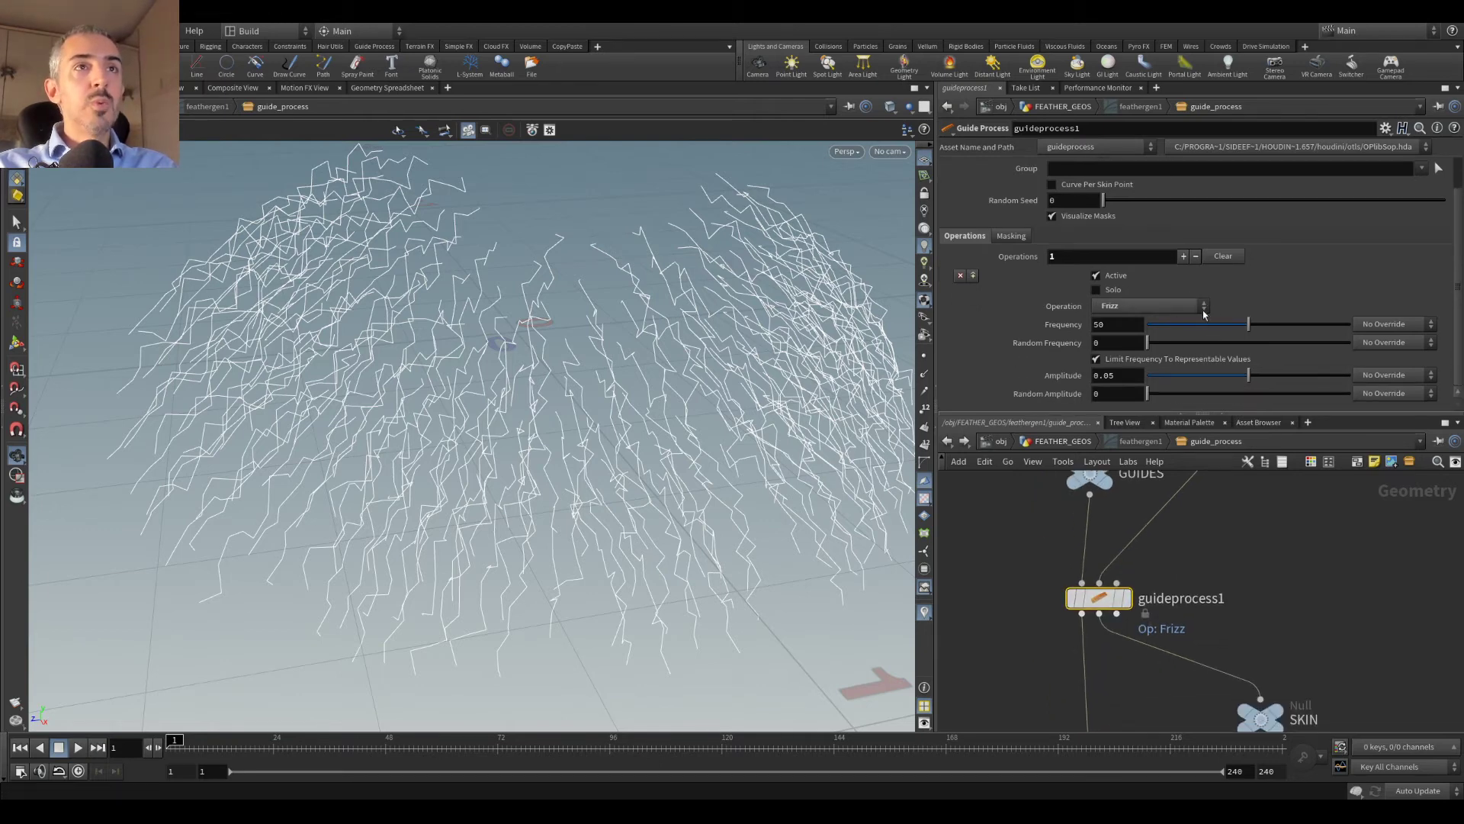
Step: Set guideprocess1's Frizz frequency to 1.4 and enable Use Curve Mask
{"action": "left_click_drag", "start_coordinate": [1237, 336], "coordinate": [1151, 330]}
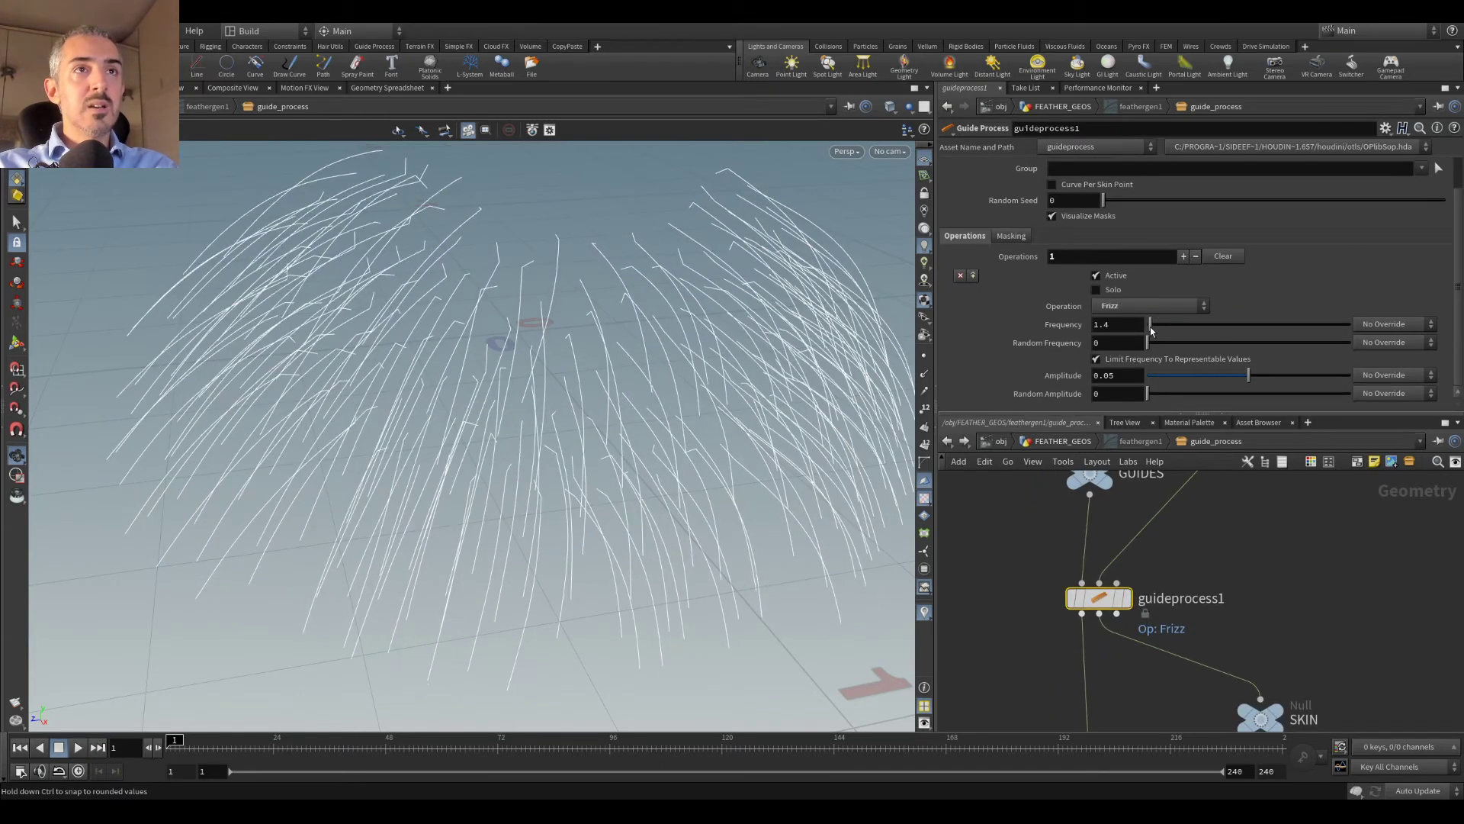
{"action": "left_click", "coordinate": [1012, 236]}
{"action": "left_click", "coordinate": [1076, 321]}
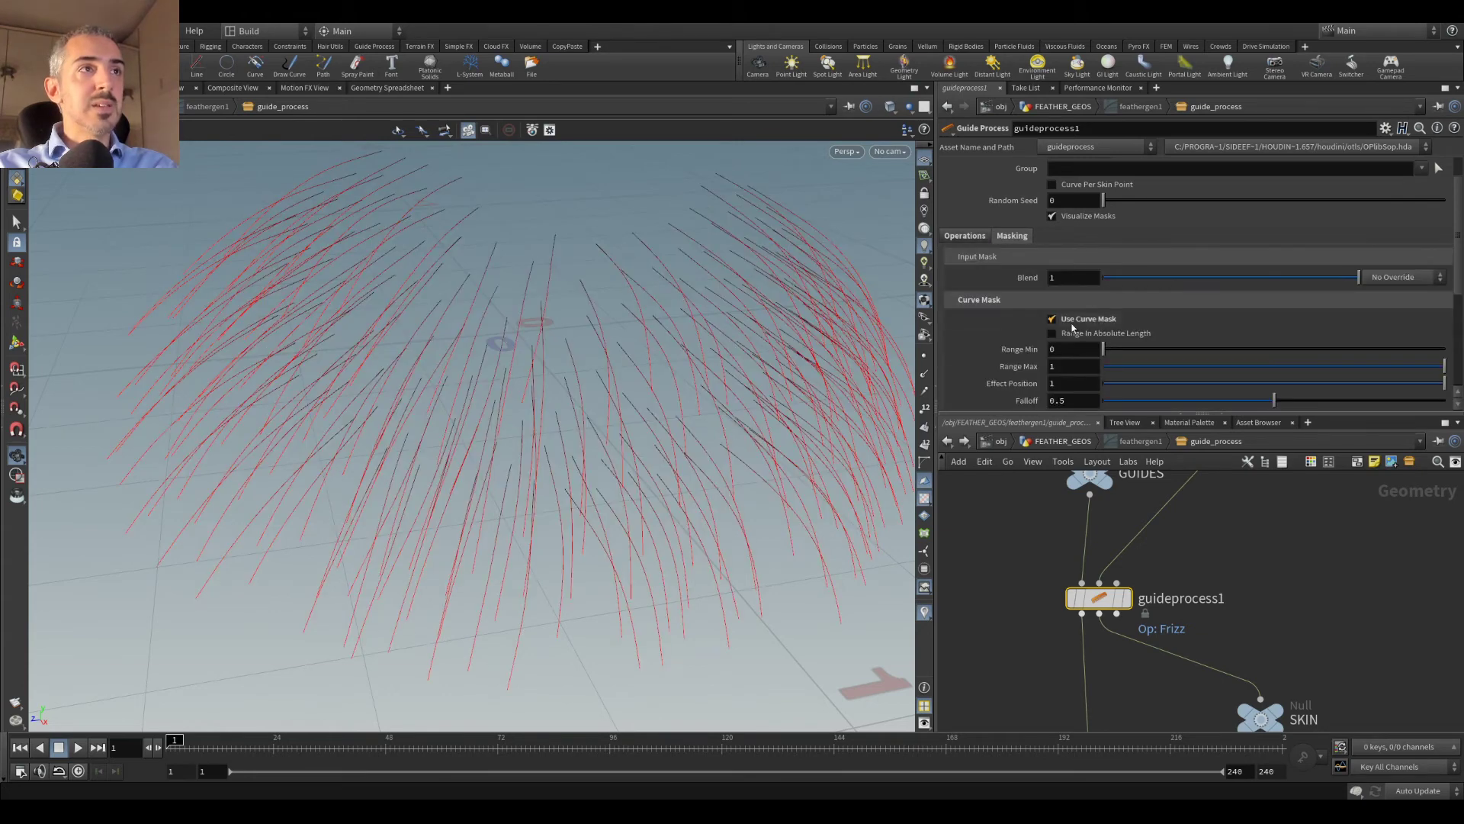
Step: Raise guideprocess1's frizz amplitude and refine it to 0.0842 while viewing the generated feathers at the FEATHER_GEOS level
{"action": "left_click", "coordinate": [967, 236]}
{"action": "left_click_drag", "start_coordinate": [1248, 375], "coordinate": [1350, 375]}
{"action": "left_click_drag", "start_coordinate": [555, 451], "coordinate": [568, 393]}
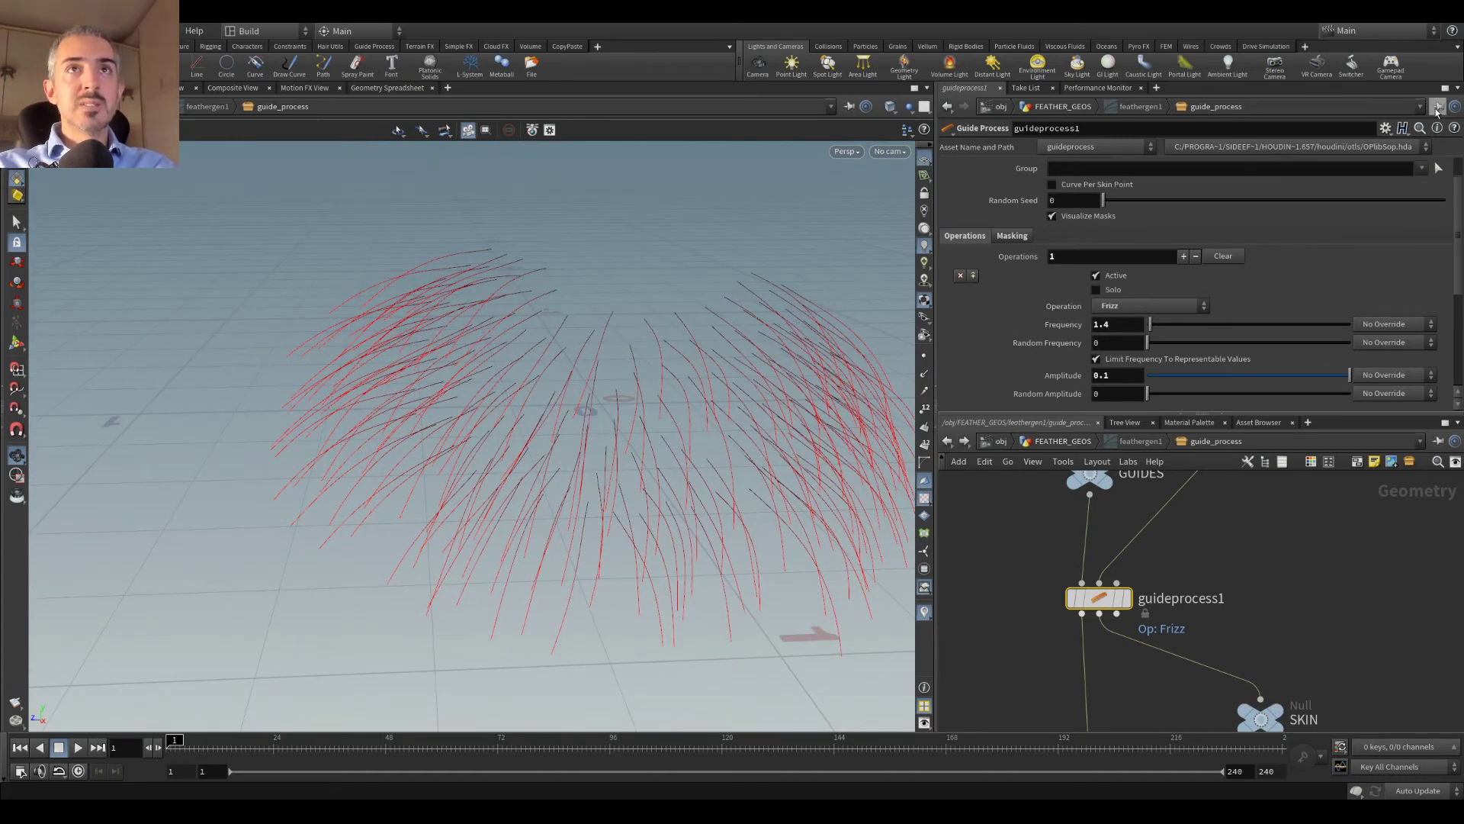
{"action": "key", "text": "u"}
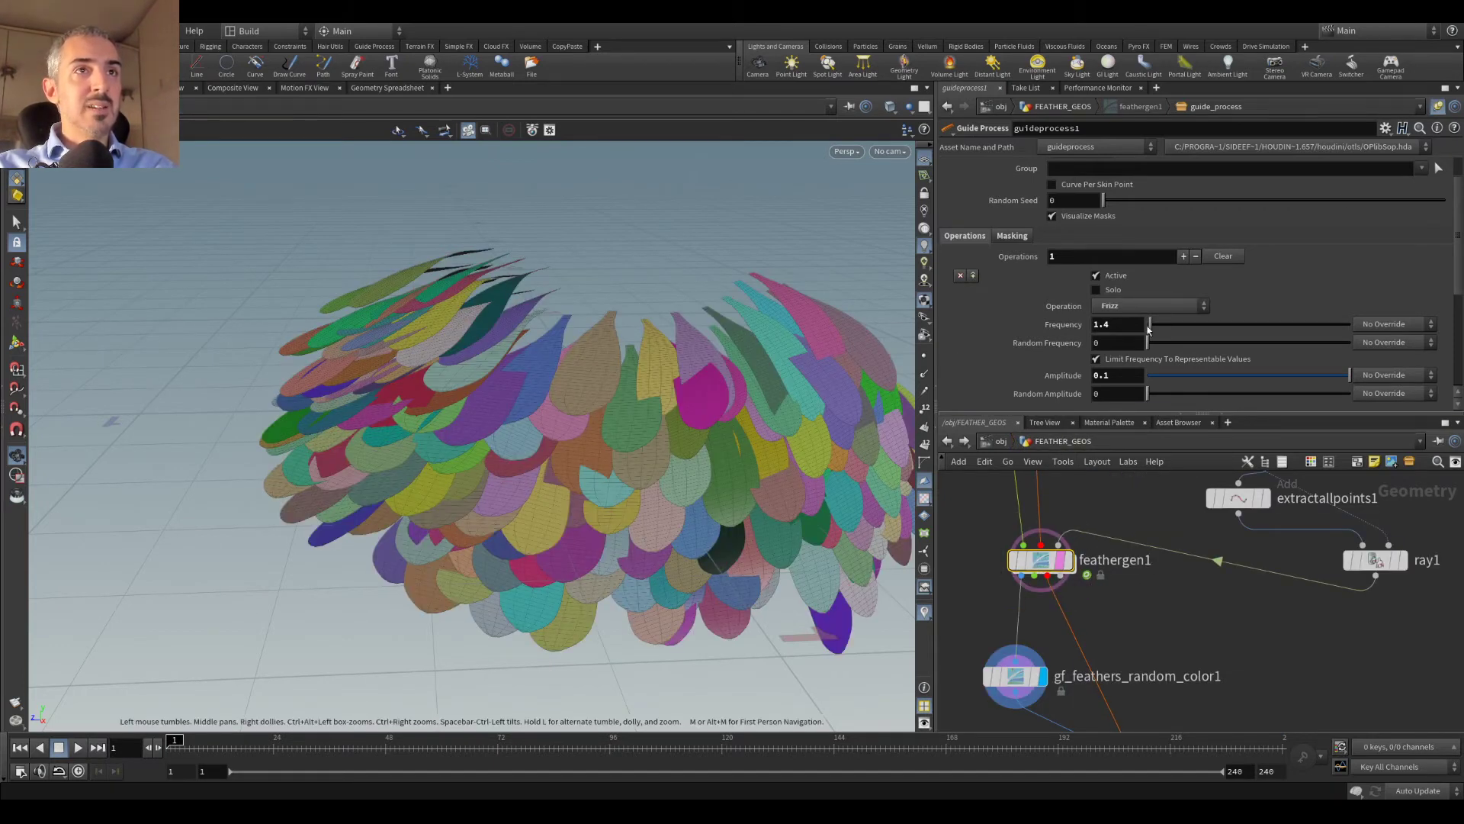
{"action": "mouse_move", "coordinate": [1334, 380]}
{"action": "left_mouse_down"}
{"action": "mouse_move", "coordinate": [1190, 377]}
{"action": "mouse_move", "coordinate": [1388, 377]}
{"action": "mouse_move", "coordinate": [1175, 378]}
{"action": "mouse_move", "coordinate": [1317, 377]}
{"action": "left_mouse_up"}
Step: Inside feathergen1's guide_process subnetwork, add a Guide Process (Set Length) node between guideprocess1 and output0
{"action": "double_click", "coordinate": [1051, 561]}
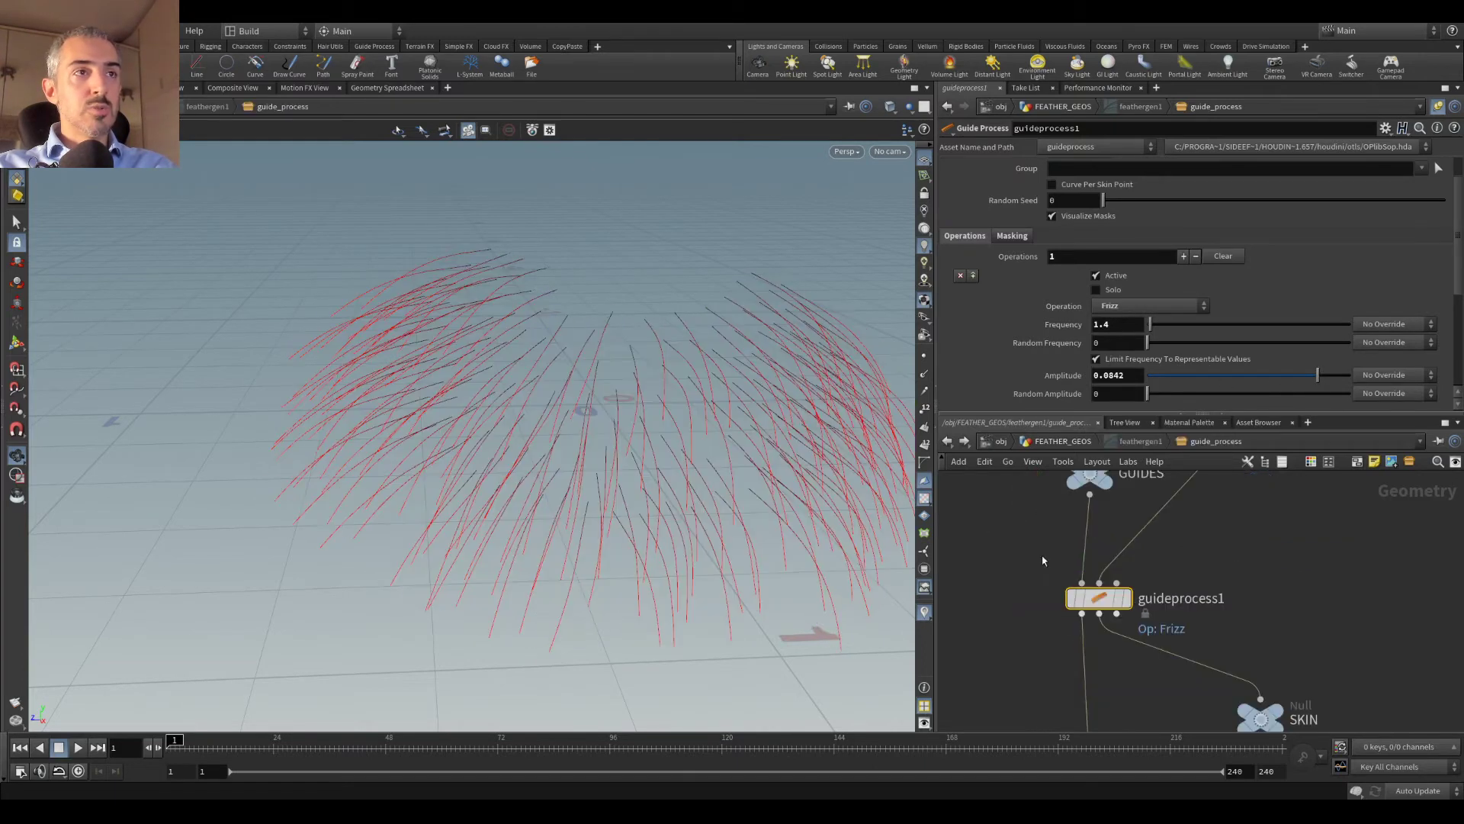
{"action": "scroll", "coordinate": [1197, 563], "scroll_direction": "down", "scroll_amount": 2}
{"action": "key", "text": "Tab"}
{"action": "type", "text": "set l"}
{"action": "key", "text": "Return"}
{"action": "left_click", "coordinate": [1102, 627]}
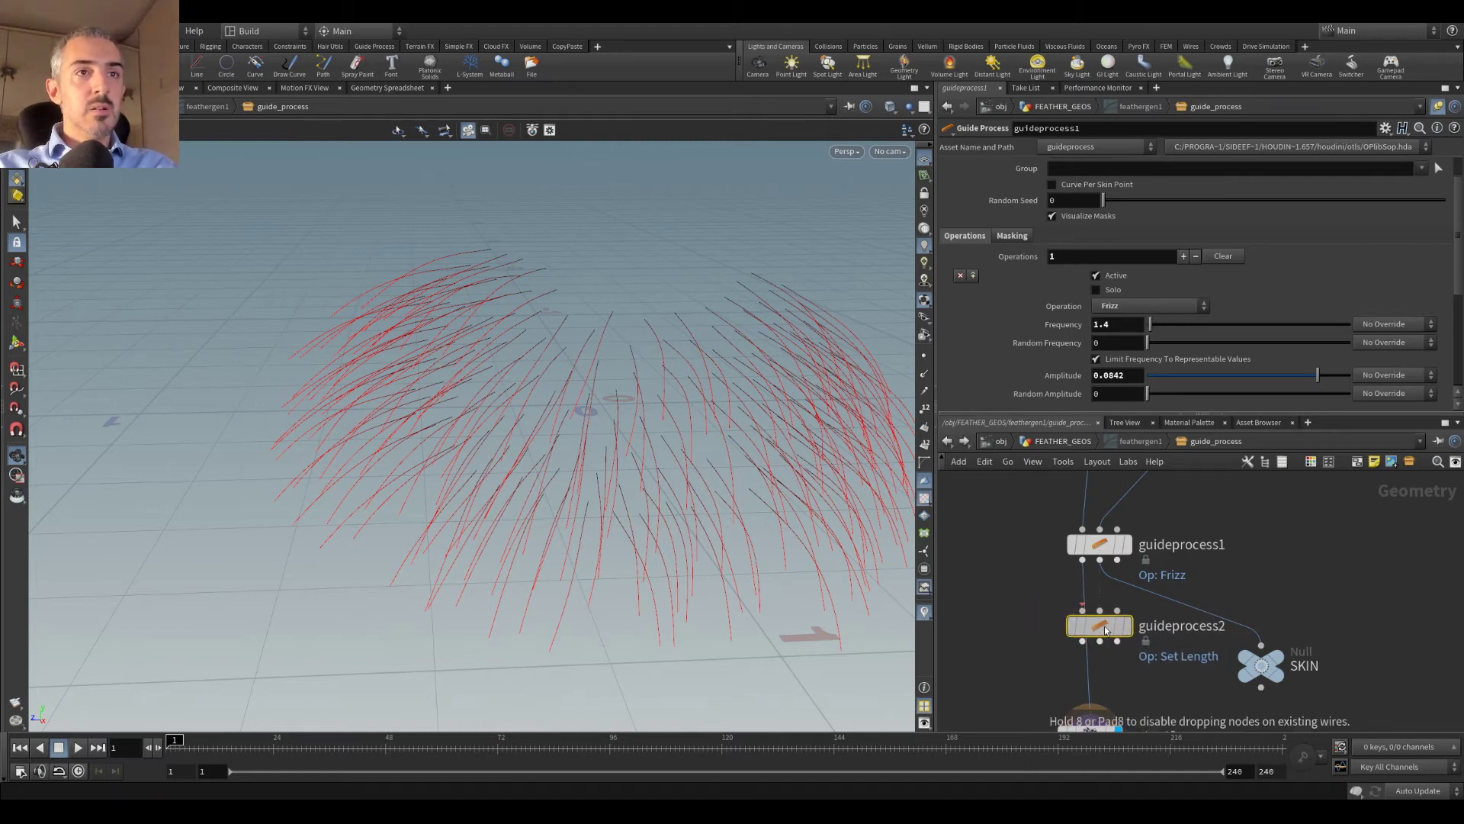
{"action": "left_click_drag", "start_coordinate": [1103, 630], "coordinate": [1095, 626]}
{"action": "scroll", "coordinate": [1147, 679], "scroll_direction": "down", "scroll_amount": 1}
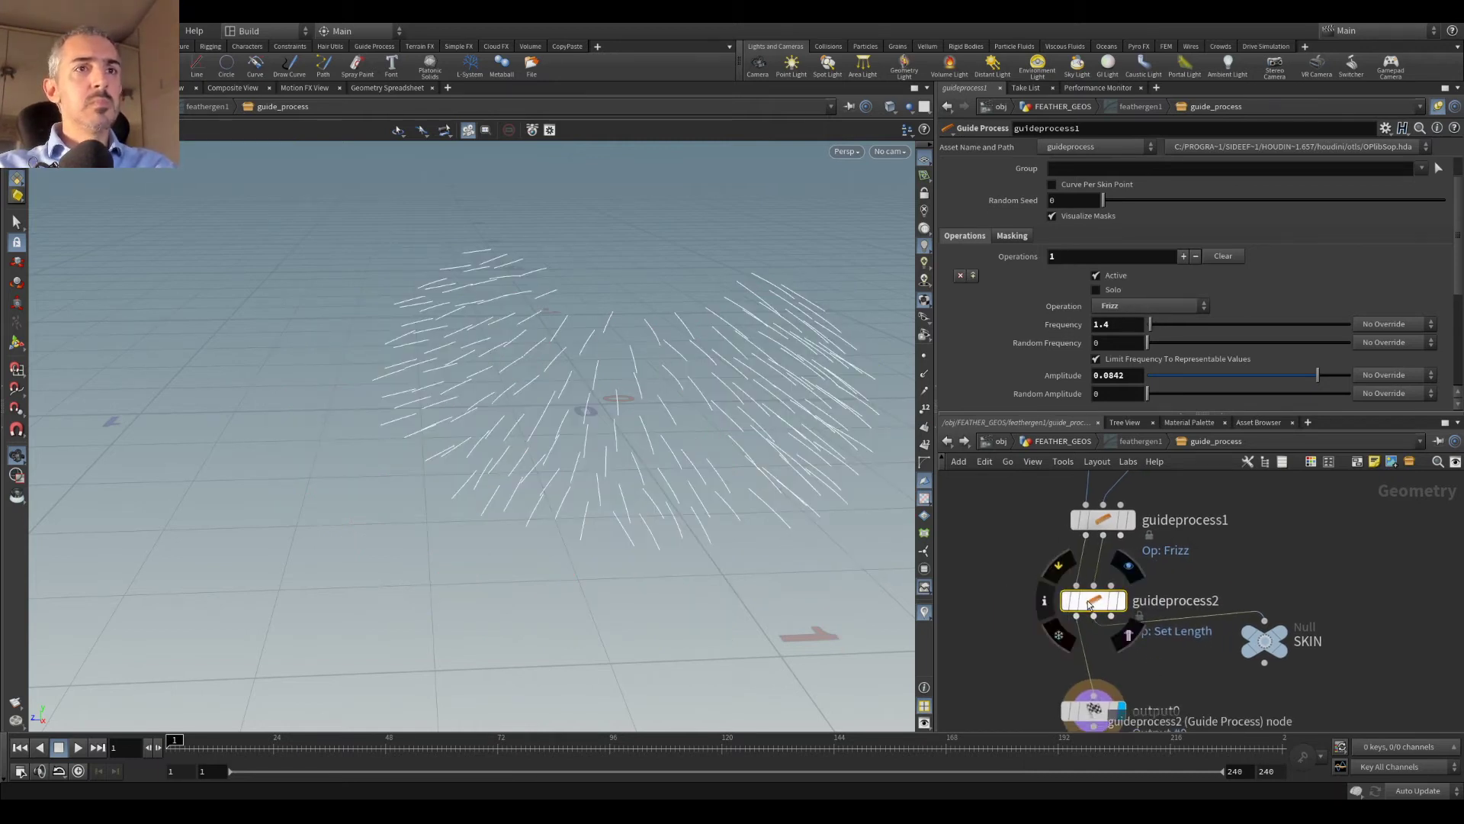
Step: Set guideprocess2 to Multiply by Scale with randomized factors from 0.73 to 1.24, and inspect the feathers in FEATHER_GEOS
{"action": "left_click", "coordinate": [1438, 107]}
{"action": "left_click", "coordinate": [1133, 357]}
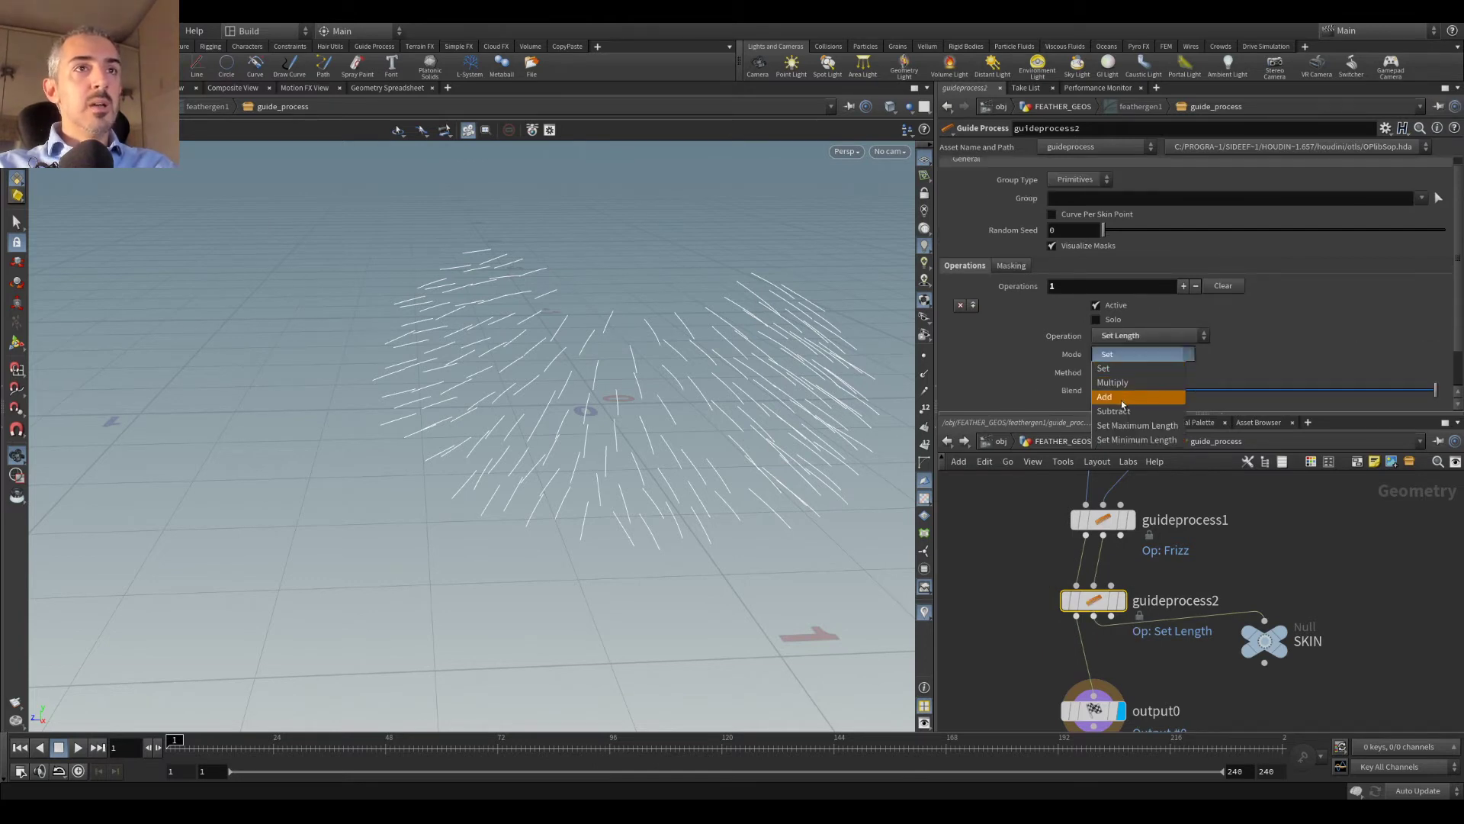
{"action": "left_click", "coordinate": [1128, 395]}
{"action": "left_click", "coordinate": [1138, 354]}
{"action": "left_click", "coordinate": [1118, 382]}
{"action": "left_click", "coordinate": [1133, 373]}
{"action": "left_click", "coordinate": [1131, 387]}
{"action": "scroll", "coordinate": [1133, 366], "scroll_direction": "down", "scroll_amount": 2}
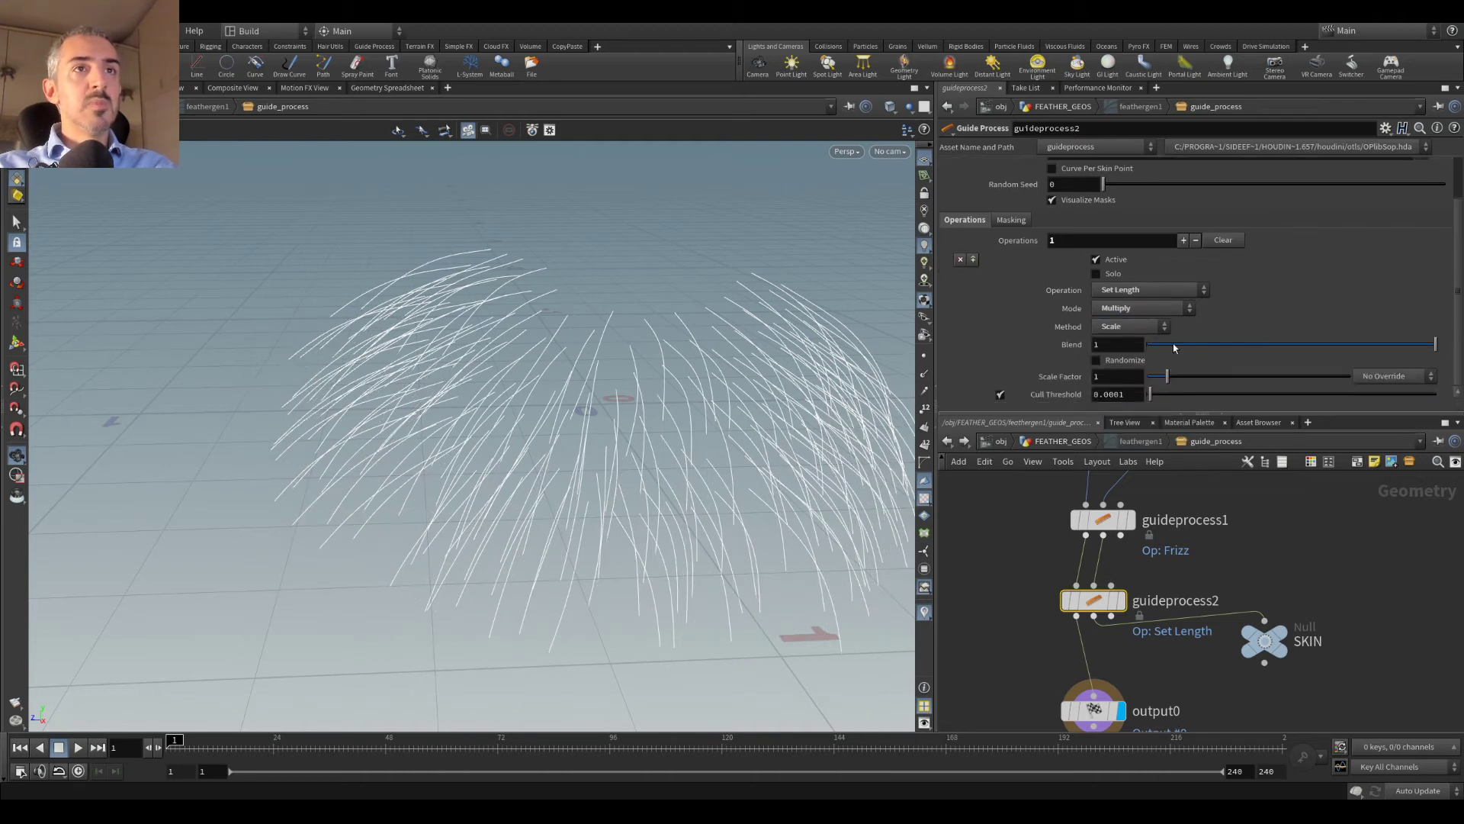
{"action": "left_click_drag", "start_coordinate": [1172, 398], "coordinate": [1163, 377]}
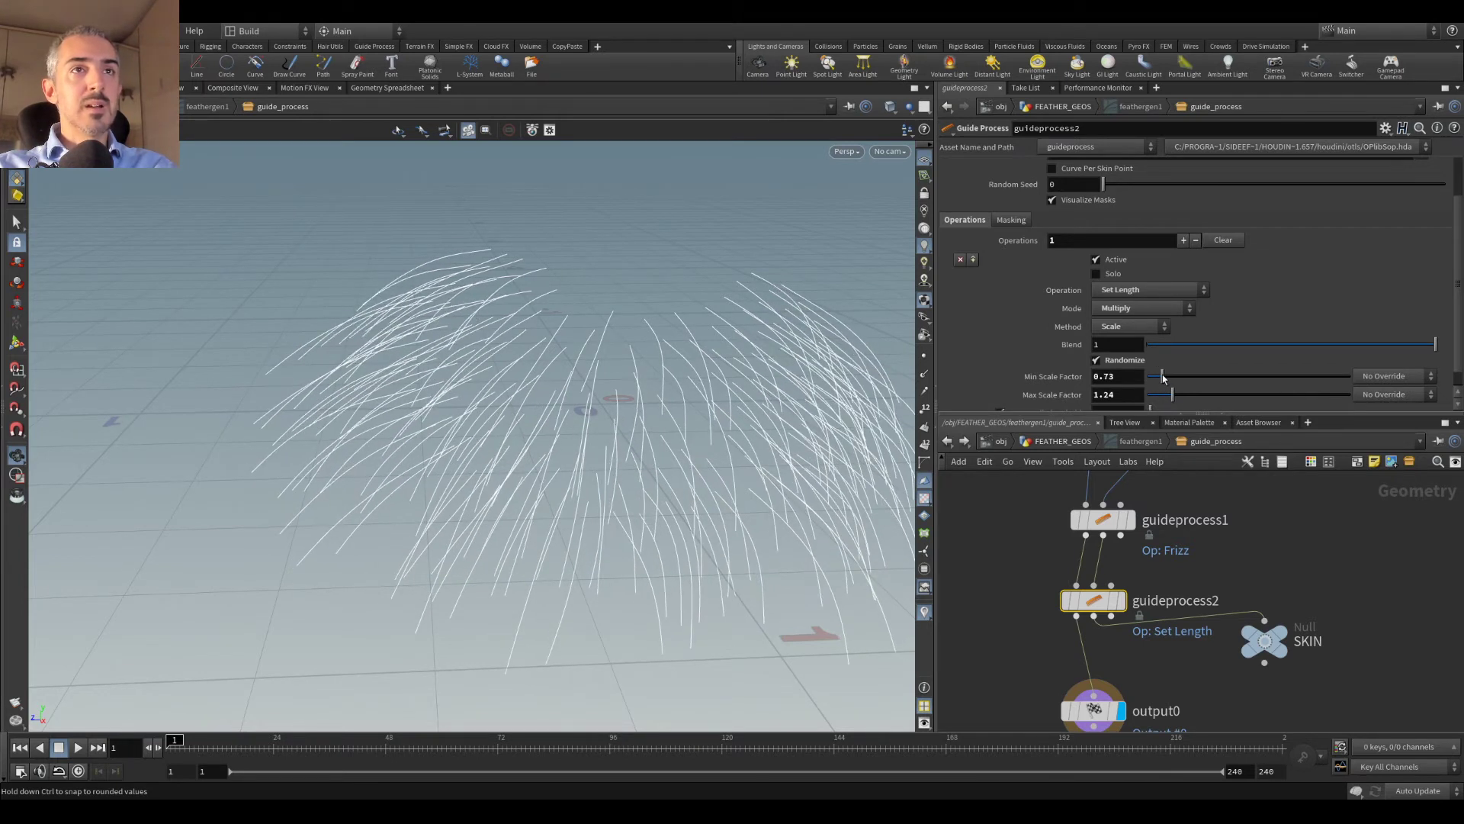
{"action": "left_click", "coordinate": [1059, 440]}
{"action": "left_click_drag", "start_coordinate": [682, 396], "coordinate": [616, 459]}
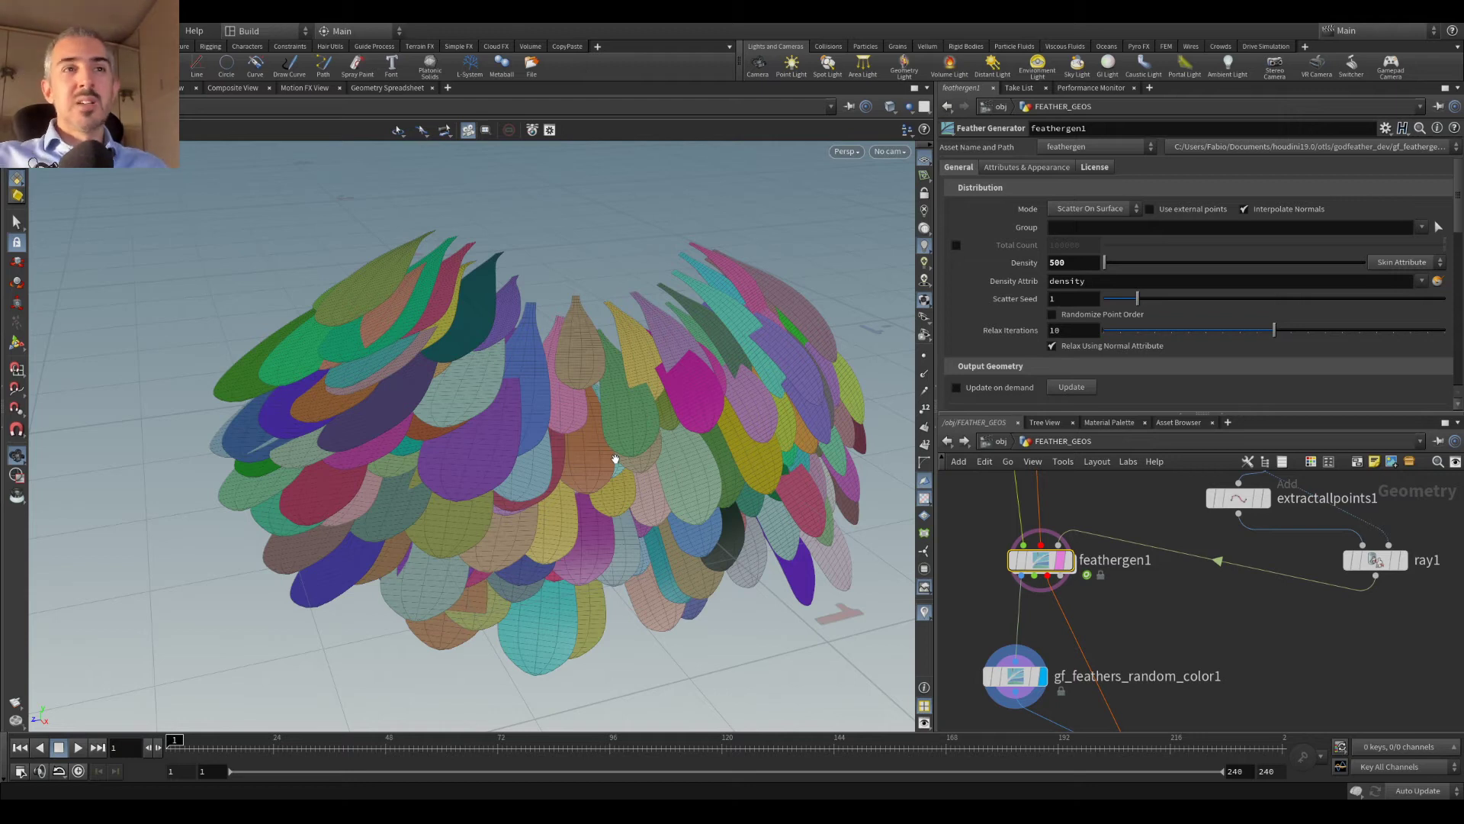
Step: Bypass the guide process nodes inside feathergen1's guide_process subnetwork and return to FEATHER_GEOS
{"action": "scroll", "coordinate": [1139, 601], "scroll_direction": "down", "scroll_amount": 2}
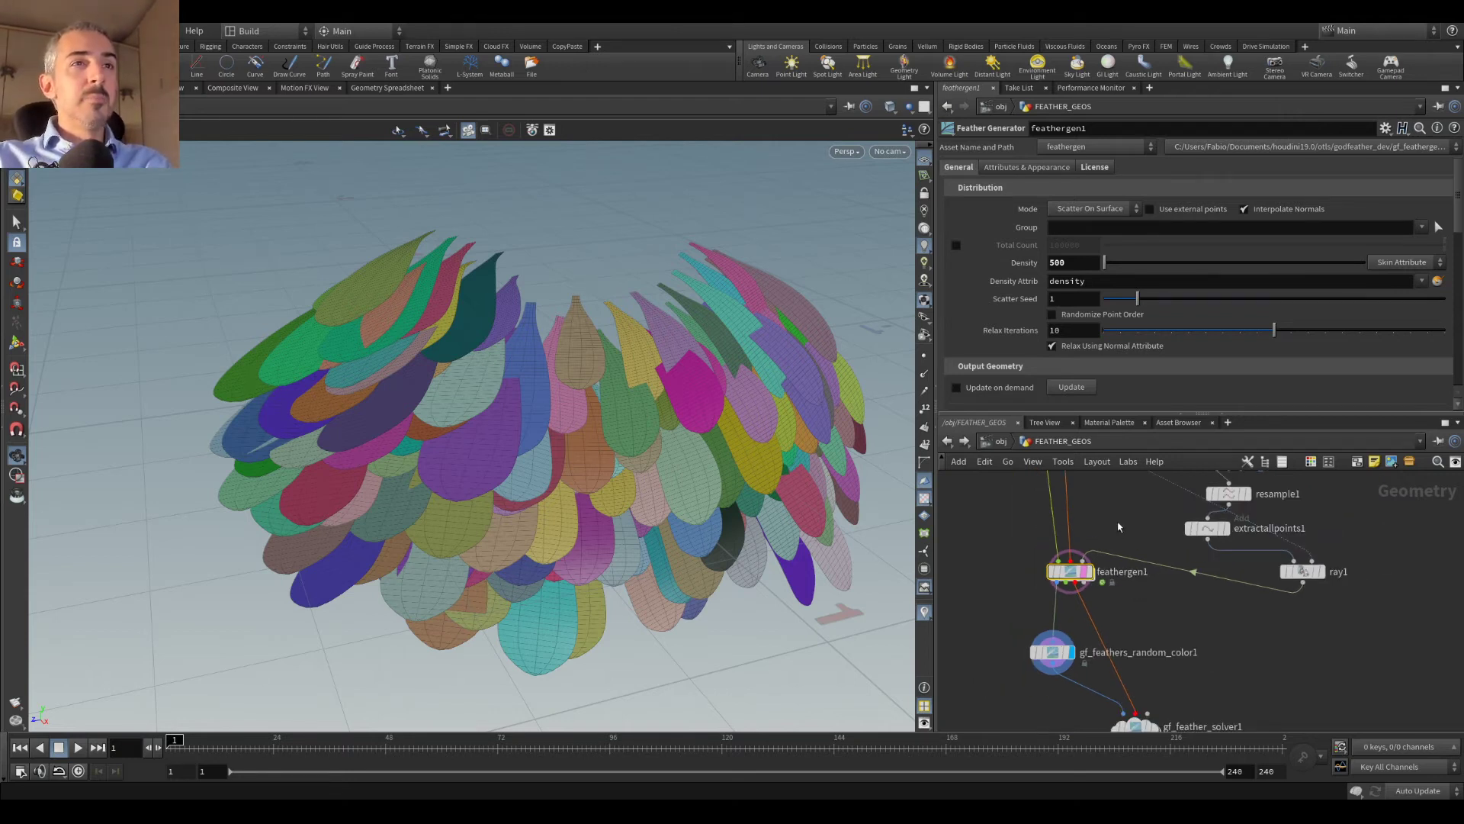
{"action": "middle_click_drag", "start_coordinate": [1118, 523], "coordinate": [1110, 565]}
{"action": "left_click_drag", "start_coordinate": [1065, 620], "coordinate": [1045, 604]}
{"action": "scroll", "coordinate": [1059, 554], "scroll_direction": "up", "scroll_amount": 2}
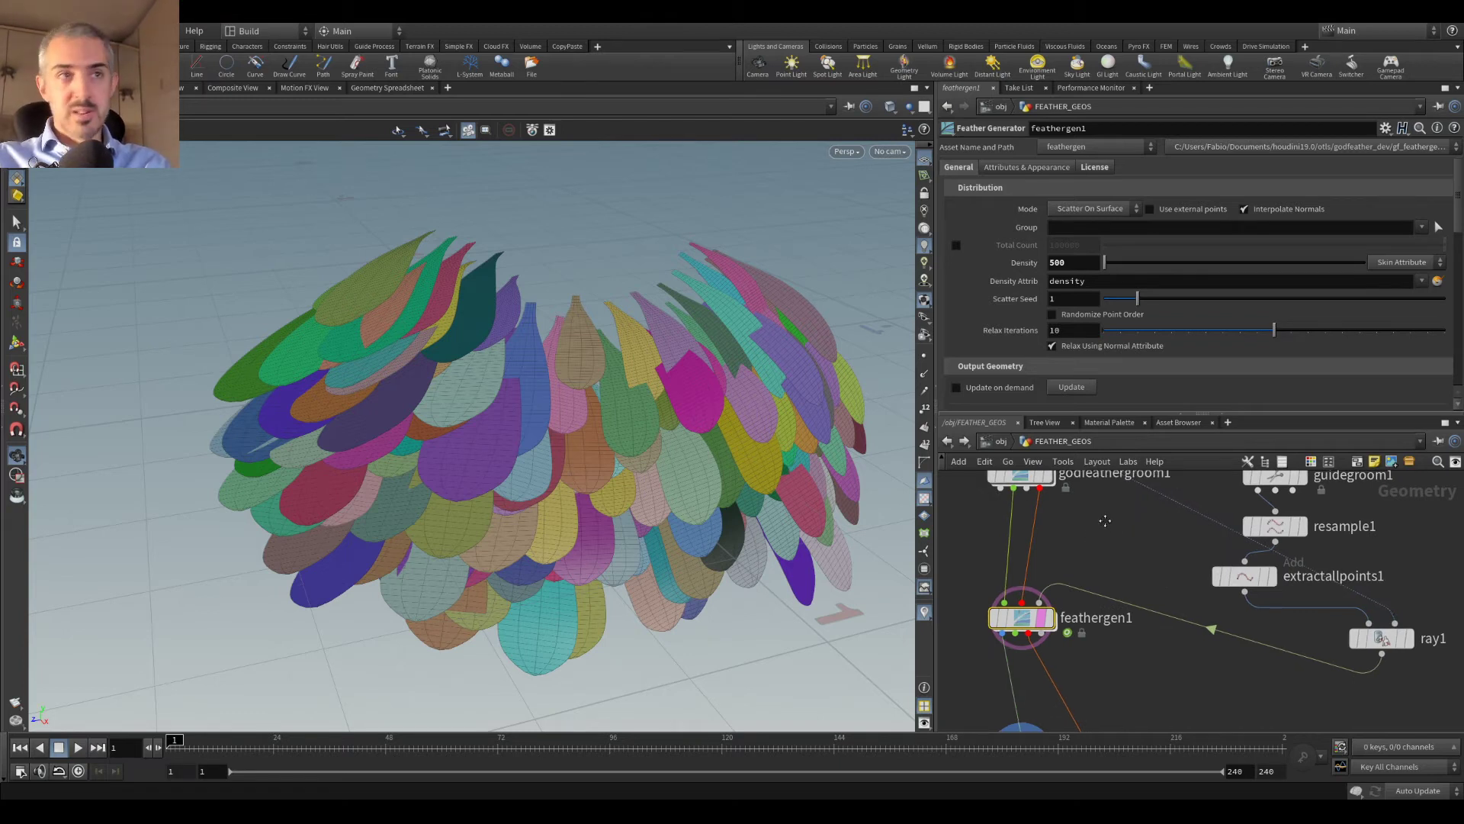
{"action": "middle_click_drag", "start_coordinate": [1057, 532], "coordinate": [1064, 557]}
{"action": "double_click", "coordinate": [1026, 642]}
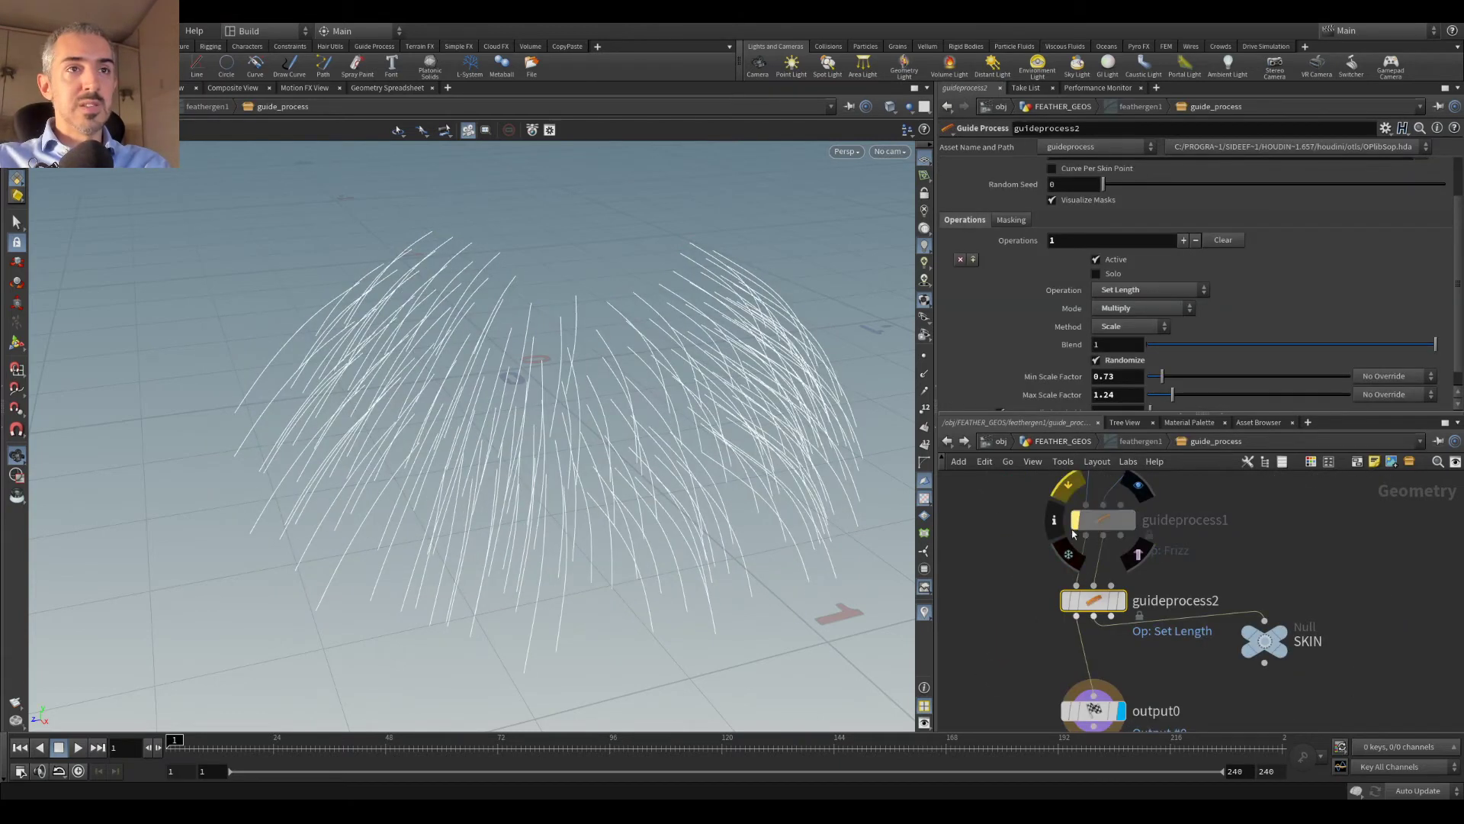
{"action": "key", "text": "u"}
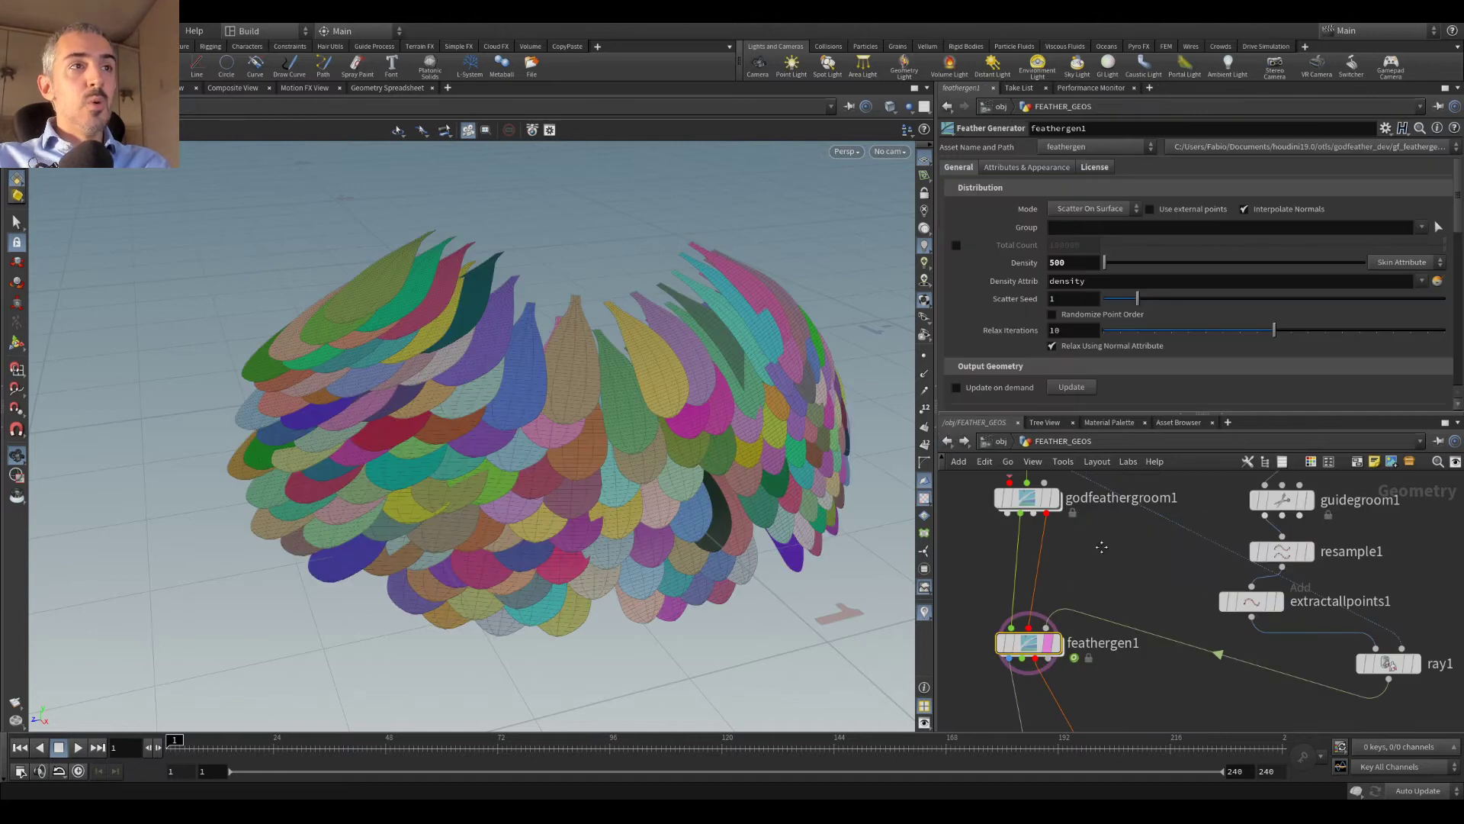
Step: Display godfeathergroom1 with normal1 templated, and activate its grooming tool in the viewport
{"action": "middle_click_drag", "start_coordinate": [1099, 542], "coordinate": [1126, 615]}
{"action": "scroll", "coordinate": [1073, 581], "scroll_direction": "down", "scroll_amount": 2}
{"action": "scroll", "coordinate": [1069, 584], "scroll_direction": "up", "scroll_amount": 1}
{"action": "left_click_drag", "start_coordinate": [1058, 574], "coordinate": [1058, 603]}
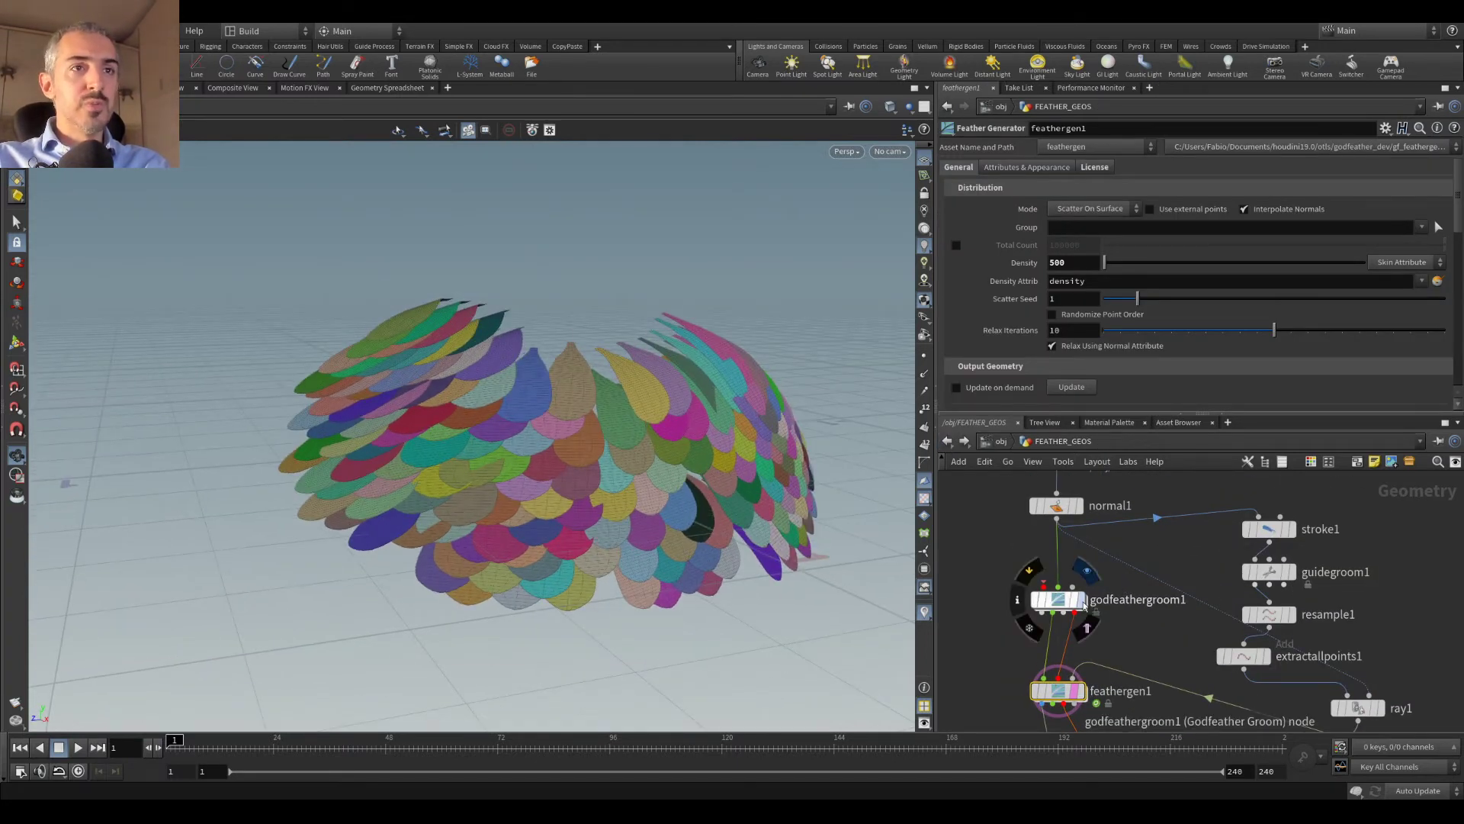
{"action": "left_click", "coordinate": [1087, 572]}
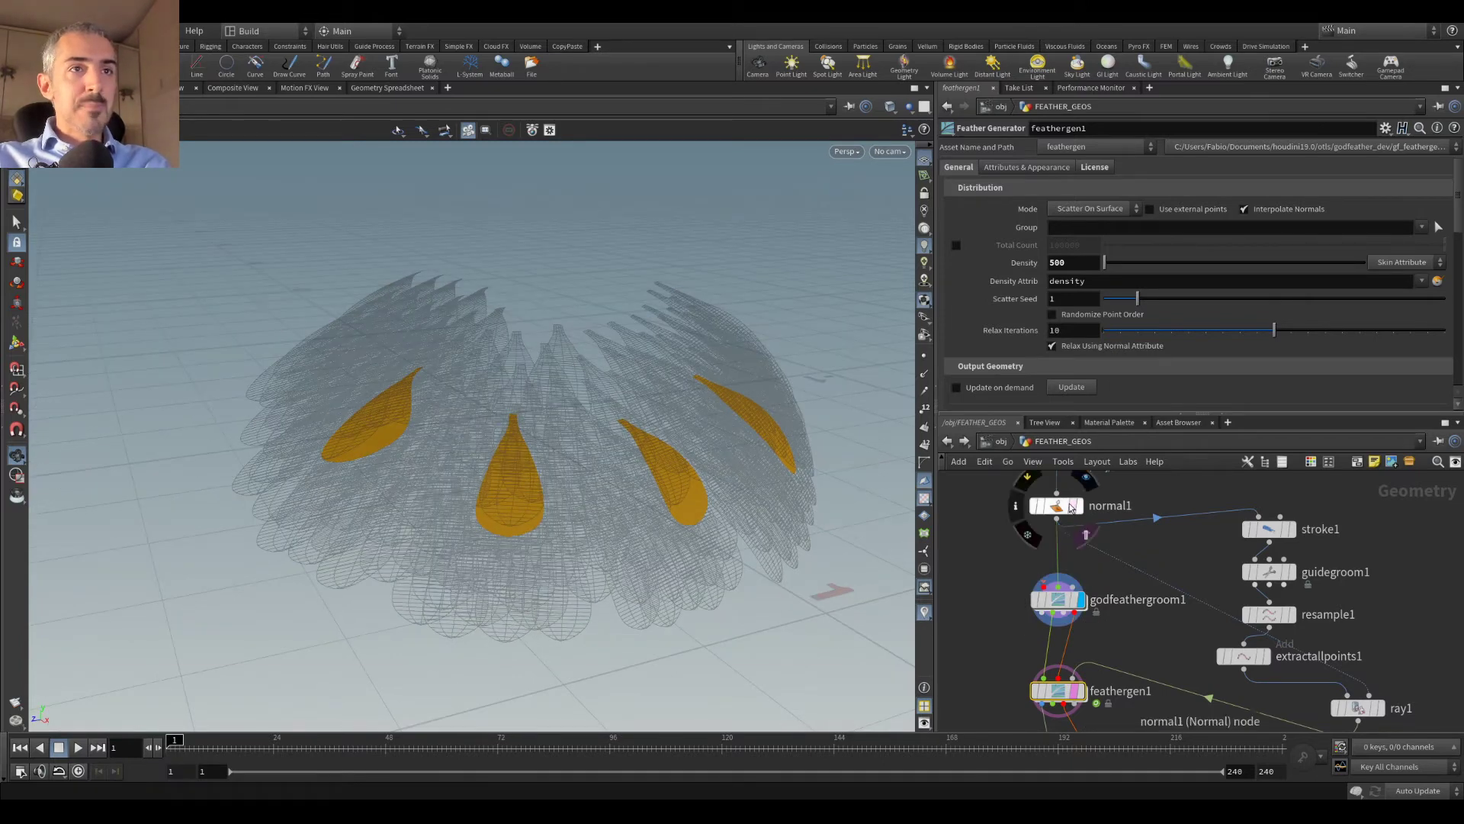
{"action": "left_click", "coordinate": [1084, 533]}
{"action": "left_click_drag", "start_coordinate": [595, 393], "coordinate": [611, 419]}
{"action": "left_click", "coordinate": [1066, 604]}
{"action": "key", "text": "Return"}
Step: Plant new guides around the upper part of the sphere, above the existing feathers, using Plant Guides
{"action": "left_click", "coordinate": [335, 131]}
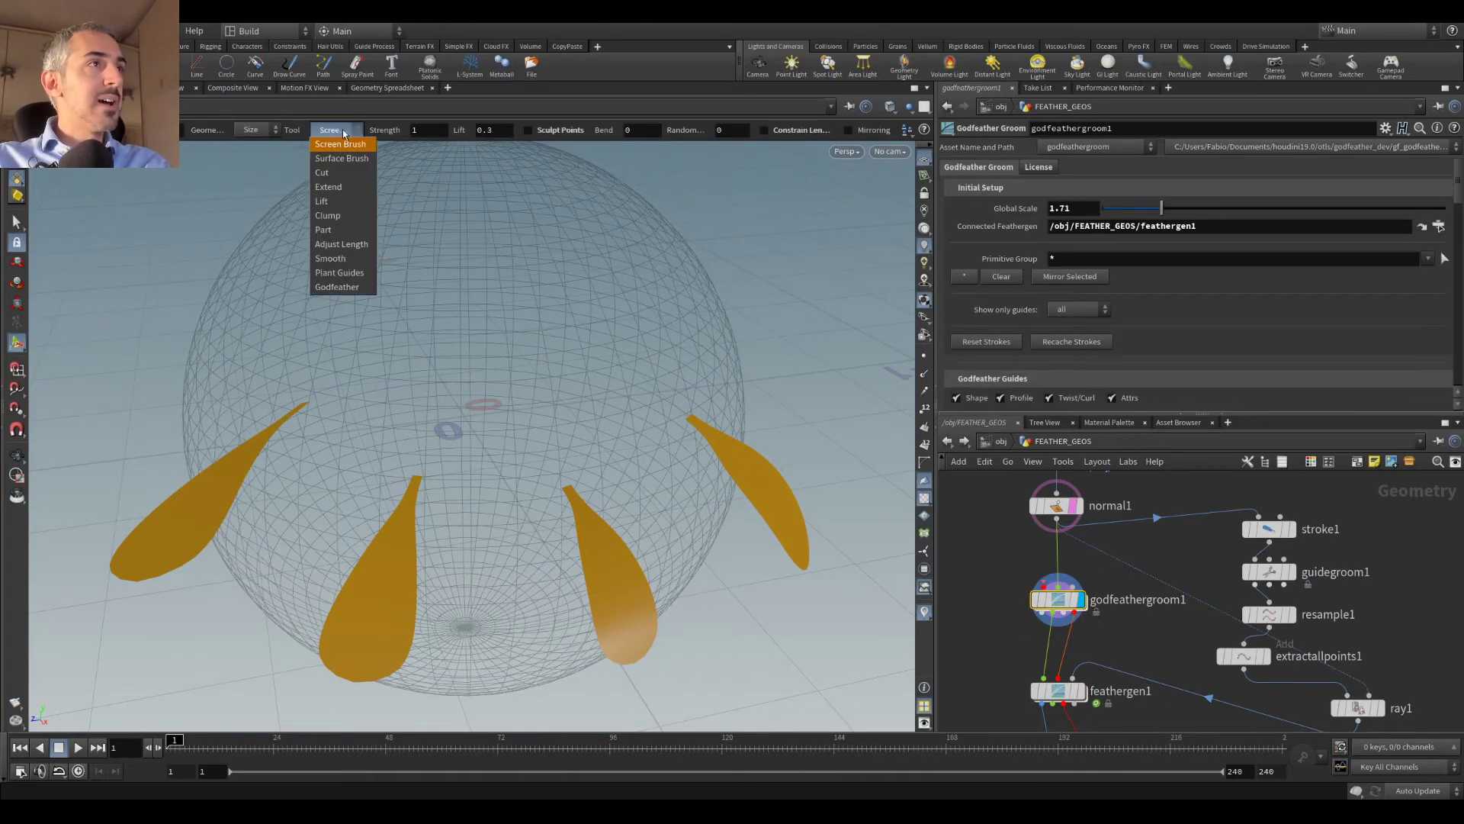
{"action": "left_click", "coordinate": [340, 272]}
{"action": "left_click_drag", "start_coordinate": [383, 313], "coordinate": [259, 381]}
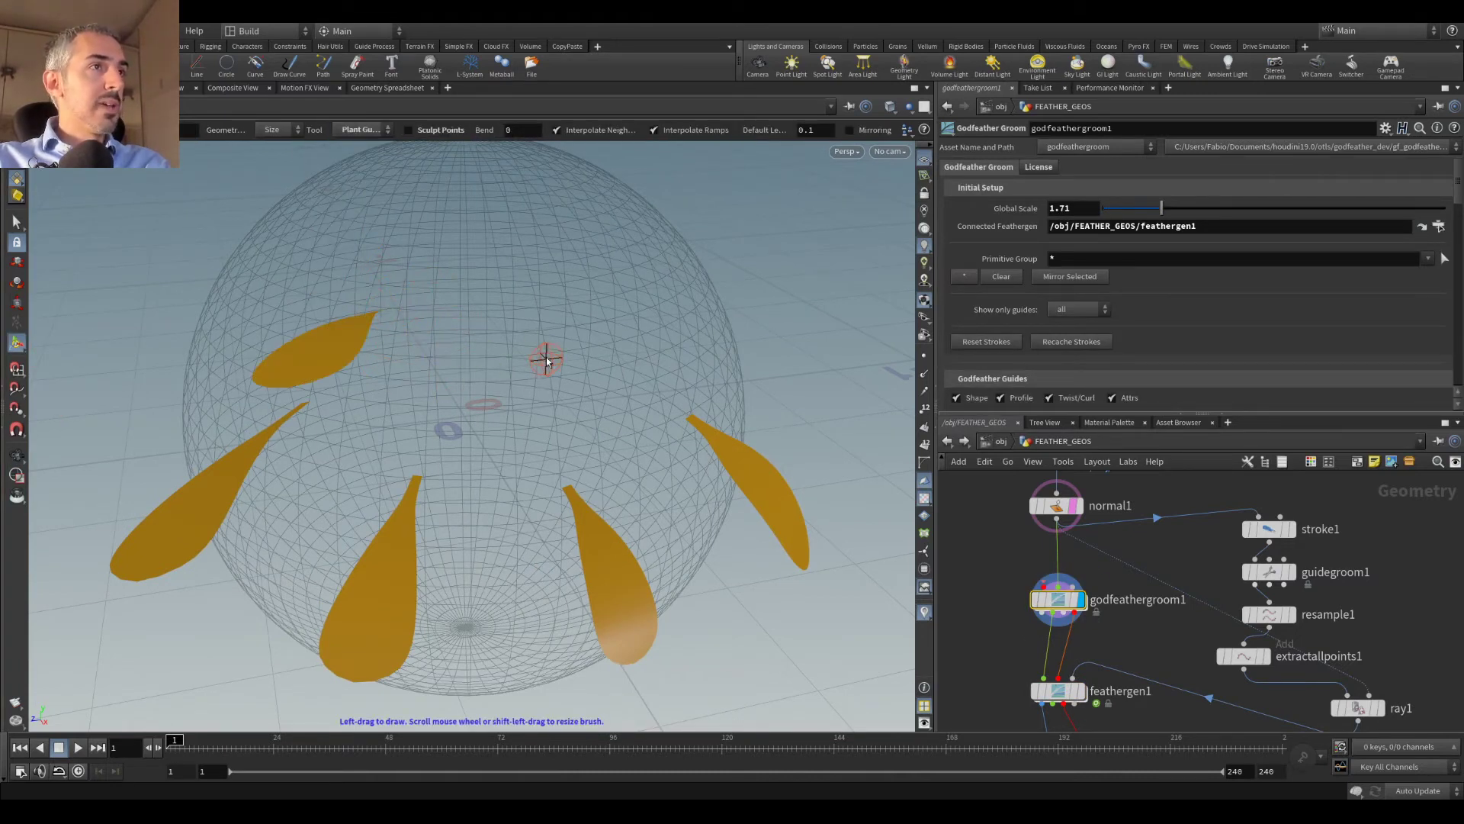
{"action": "left_click_drag", "start_coordinate": [534, 328], "coordinate": [603, 415]}
{"action": "key", "text": "Escape"}
{"action": "mouse_move", "coordinate": [660, 281]}
{"action": "left_mouse_down"}
{"action": "mouse_move", "coordinate": [643, 284]}
{"action": "mouse_move", "coordinate": [653, 326]}
{"action": "left_mouse_up"}
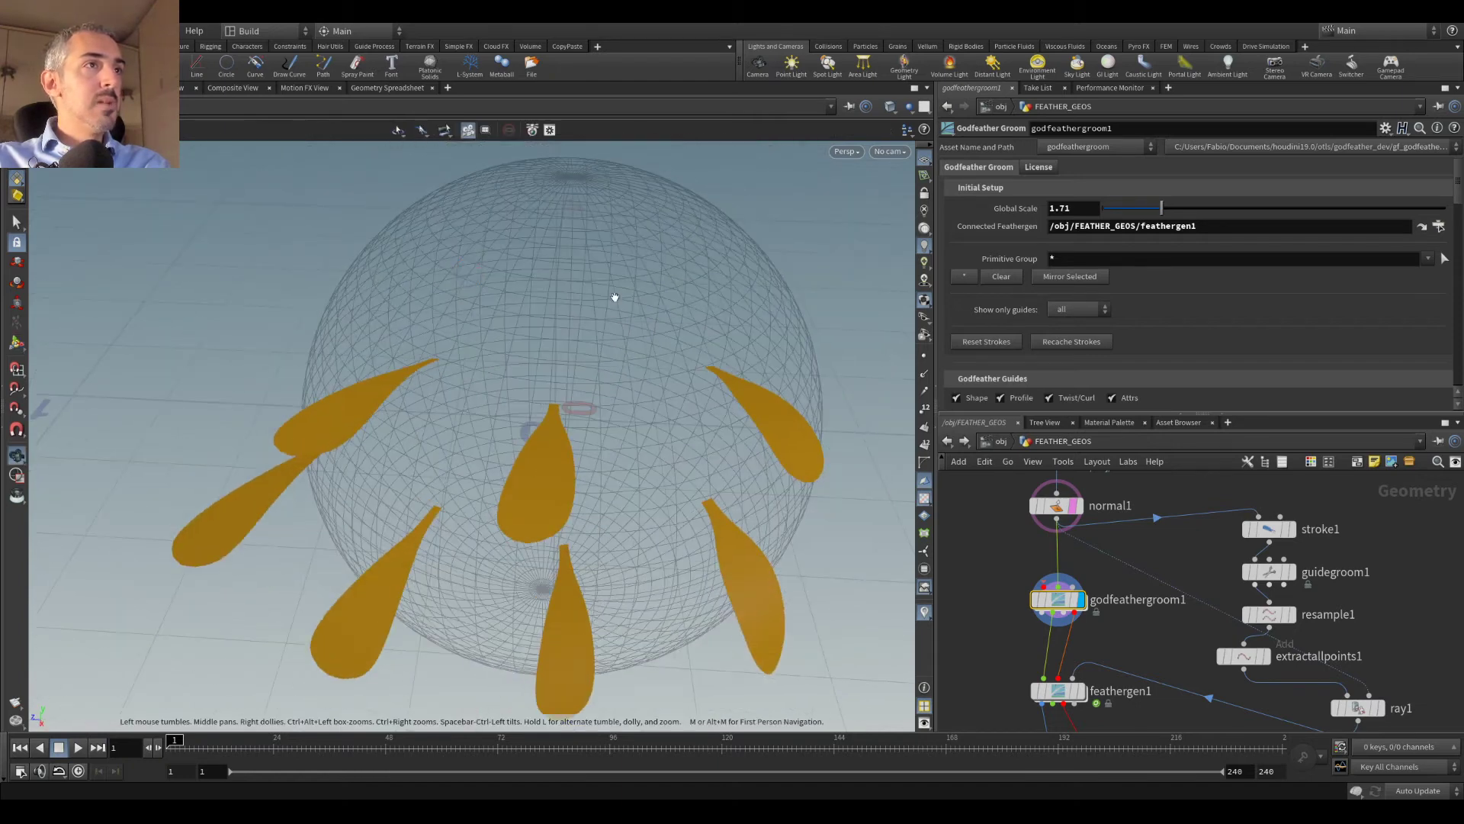
{"action": "key", "text": "Escape"}
{"action": "left_click_drag", "start_coordinate": [477, 257], "coordinate": [418, 244]}
{"action": "key", "text": "Escape"}
{"action": "mouse_move", "coordinate": [692, 256]}
{"action": "left_mouse_down"}
{"action": "mouse_move", "coordinate": [628, 317]}
{"action": "mouse_move", "coordinate": [556, 294]}
{"action": "left_mouse_up"}
Step: Shorten the newly planted upper guides around the sphere with the Cut tool, undoing an unwanted stroke
{"action": "left_click", "coordinate": [361, 130]}
{"action": "key", "text": "Escape"}
{"action": "mouse_move", "coordinate": [552, 212]}
{"action": "left_mouse_down"}
{"action": "mouse_move", "coordinate": [684, 281]}
{"action": "mouse_move", "coordinate": [538, 358]}
{"action": "left_mouse_up"}
{"action": "key", "text": "Escape"}
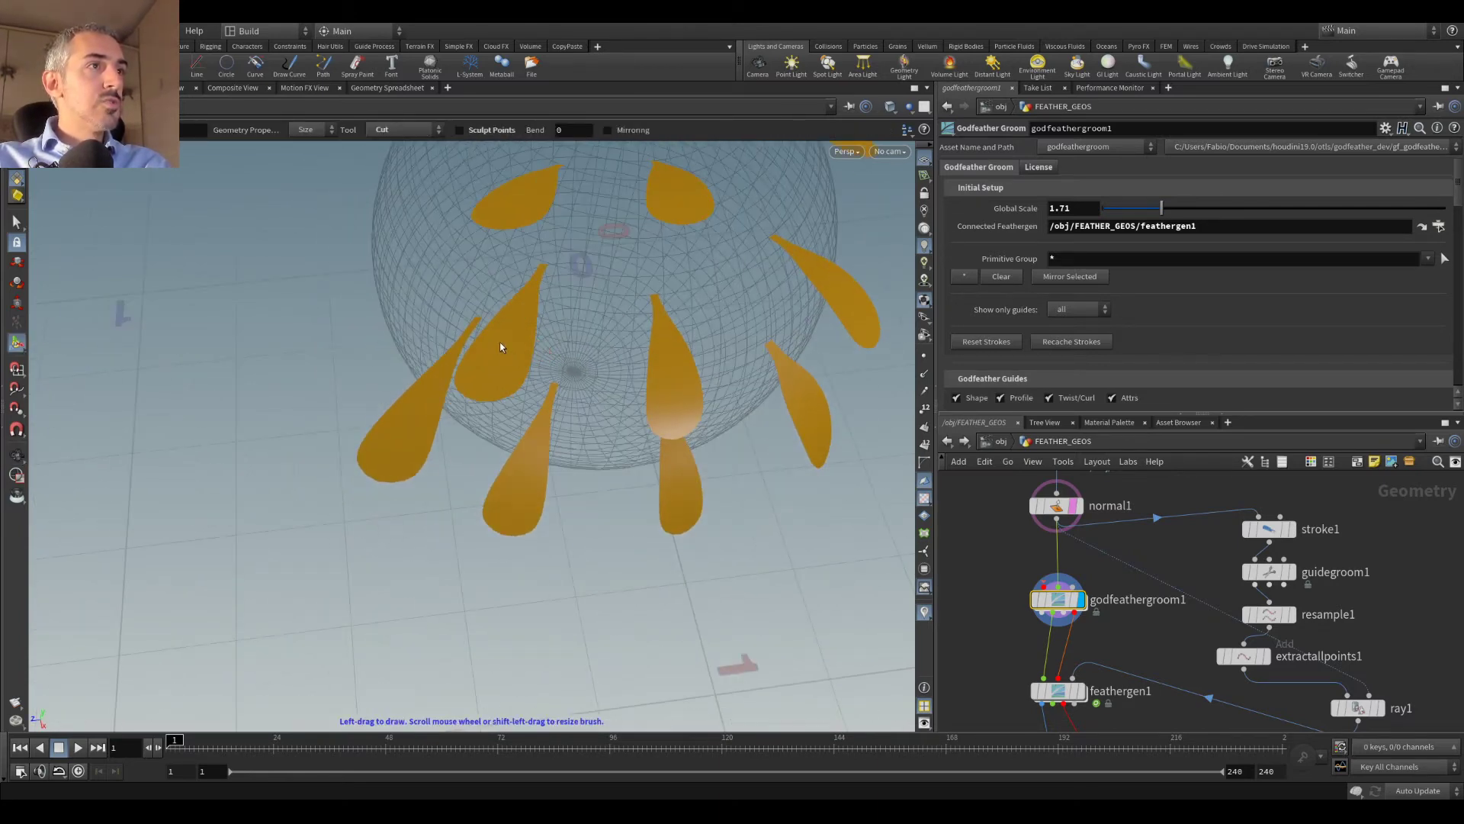
{"action": "mouse_move", "coordinate": [598, 359]}
{"action": "left_mouse_down"}
{"action": "mouse_move", "coordinate": [649, 410]}
{"action": "mouse_move", "coordinate": [650, 369]}
{"action": "mouse_move", "coordinate": [626, 341]}
{"action": "mouse_move", "coordinate": [681, 358]}
{"action": "left_mouse_up"}
{"action": "key", "text": "ctrl+z"}
{"action": "key", "text": "Escape"}
{"action": "mouse_move", "coordinate": [680, 297]}
{"action": "left_mouse_down"}
{"action": "mouse_move", "coordinate": [641, 386]}
{"action": "mouse_move", "coordinate": [530, 386]}
{"action": "left_mouse_up"}
{"action": "key", "text": "Return"}
{"action": "mouse_move", "coordinate": [675, 374]}
{"action": "left_mouse_down"}
{"action": "mouse_move", "coordinate": [801, 491]}
{"action": "mouse_move", "coordinate": [665, 311]}
{"action": "left_mouse_up"}
{"action": "key", "text": "Return"}
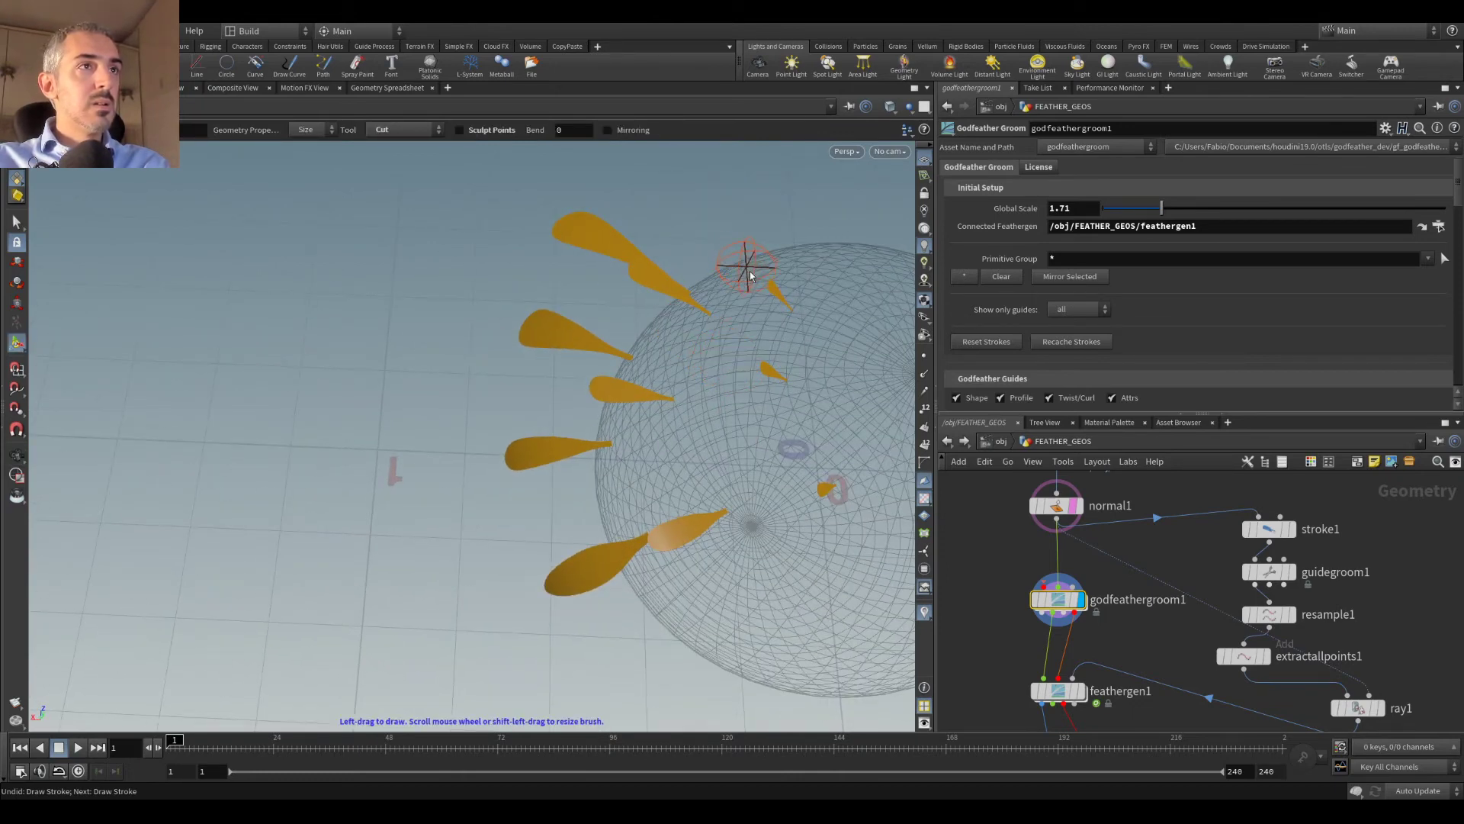
{"action": "key", "text": "Escape"}
{"action": "left_click_drag", "start_coordinate": [748, 274], "coordinate": [858, 318]}
{"action": "left_click_drag", "start_coordinate": [732, 398], "coordinate": [686, 473]}
Step: Display feathergen1 and inspect how feather size varies between the upper and lower guides
{"action": "middle_click_drag", "start_coordinate": [1091, 696], "coordinate": [1089, 595]}
{"action": "left_click", "coordinate": [1089, 595]}
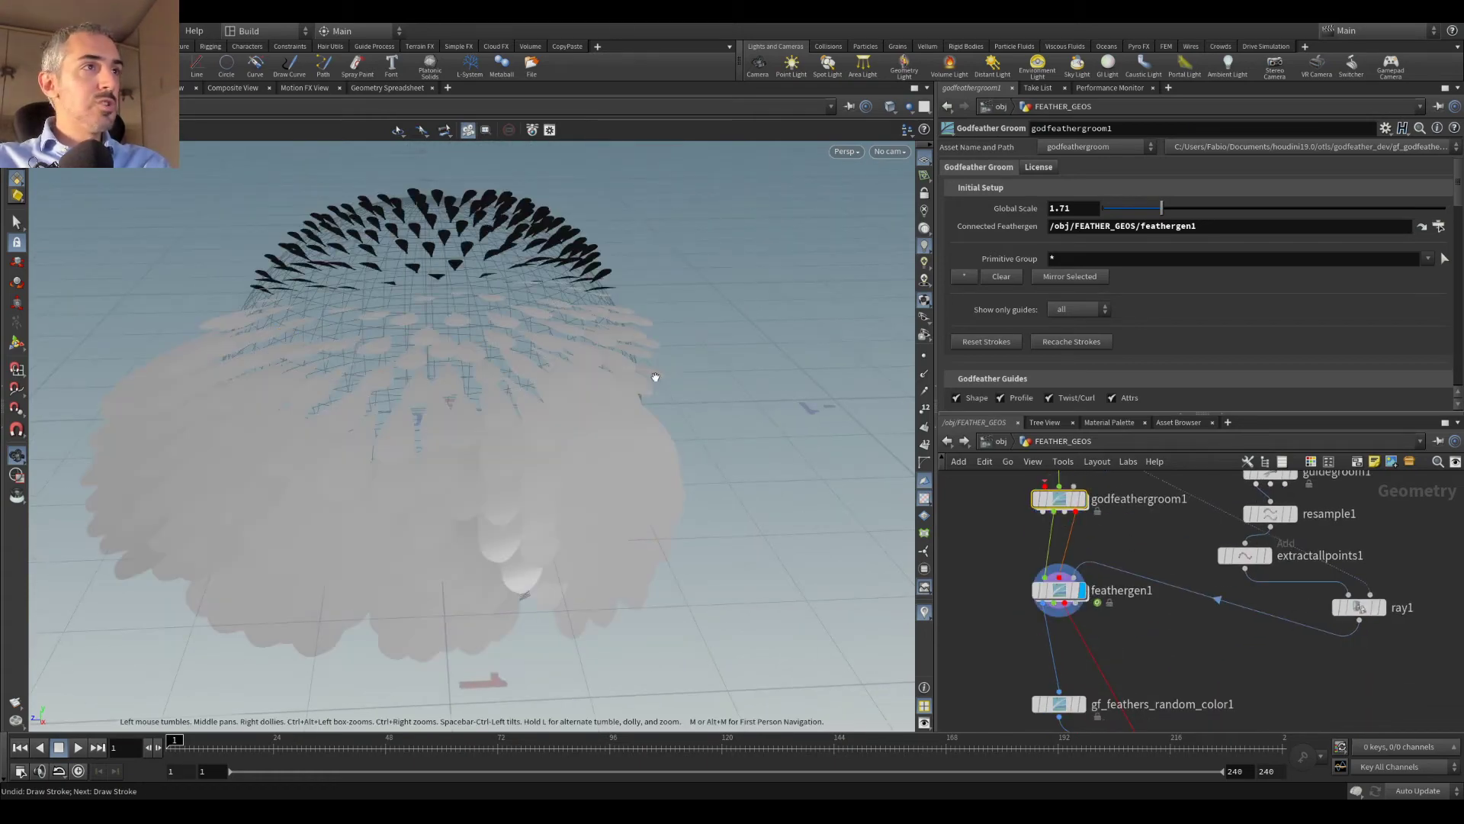
{"action": "mouse_move", "coordinate": [582, 317]}
{"action": "left_mouse_down"}
{"action": "mouse_move", "coordinate": [500, 301]}
{"action": "mouse_move", "coordinate": [636, 377]}
{"action": "mouse_move", "coordinate": [478, 239]}
{"action": "mouse_move", "coordinate": [419, 295]}
{"action": "mouse_move", "coordinate": [478, 418]}
{"action": "mouse_move", "coordinate": [624, 273]}
{"action": "mouse_move", "coordinate": [686, 320]}
{"action": "mouse_move", "coordinate": [859, 302]}
{"action": "mouse_move", "coordinate": [510, 467]}
{"action": "mouse_move", "coordinate": [497, 389]}
{"action": "mouse_move", "coordinate": [516, 333]}
{"action": "mouse_move", "coordinate": [575, 288]}
{"action": "mouse_move", "coordinate": [536, 327]}
{"action": "mouse_move", "coordinate": [423, 330]}
{"action": "mouse_move", "coordinate": [327, 304]}
{"action": "mouse_move", "coordinate": [419, 288]}
{"action": "mouse_move", "coordinate": [550, 356]}
{"action": "mouse_move", "coordinate": [584, 336]}
{"action": "left_mouse_up"}
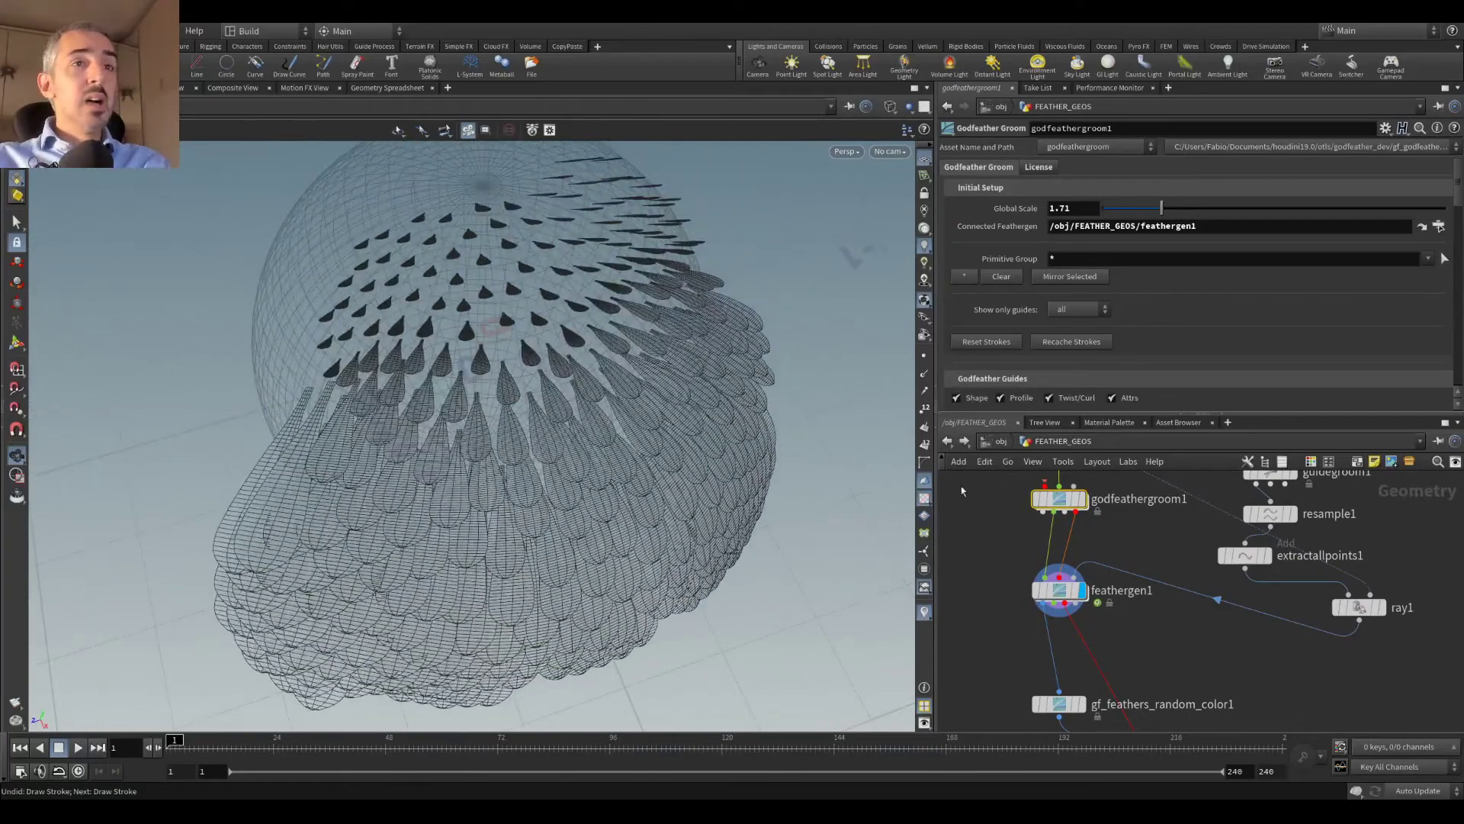
Step: Make room above godfeathergroom1 and insert an Attribute Wrangle between normal1 and godfeathergroom1
{"action": "middle_click_drag", "start_coordinate": [1166, 624], "coordinate": [1281, 677]}
{"action": "left_click_drag", "start_coordinate": [1170, 637], "coordinate": [1112, 685]}
{"action": "middle_click_drag", "start_coordinate": [1173, 533], "coordinate": [1119, 625]}
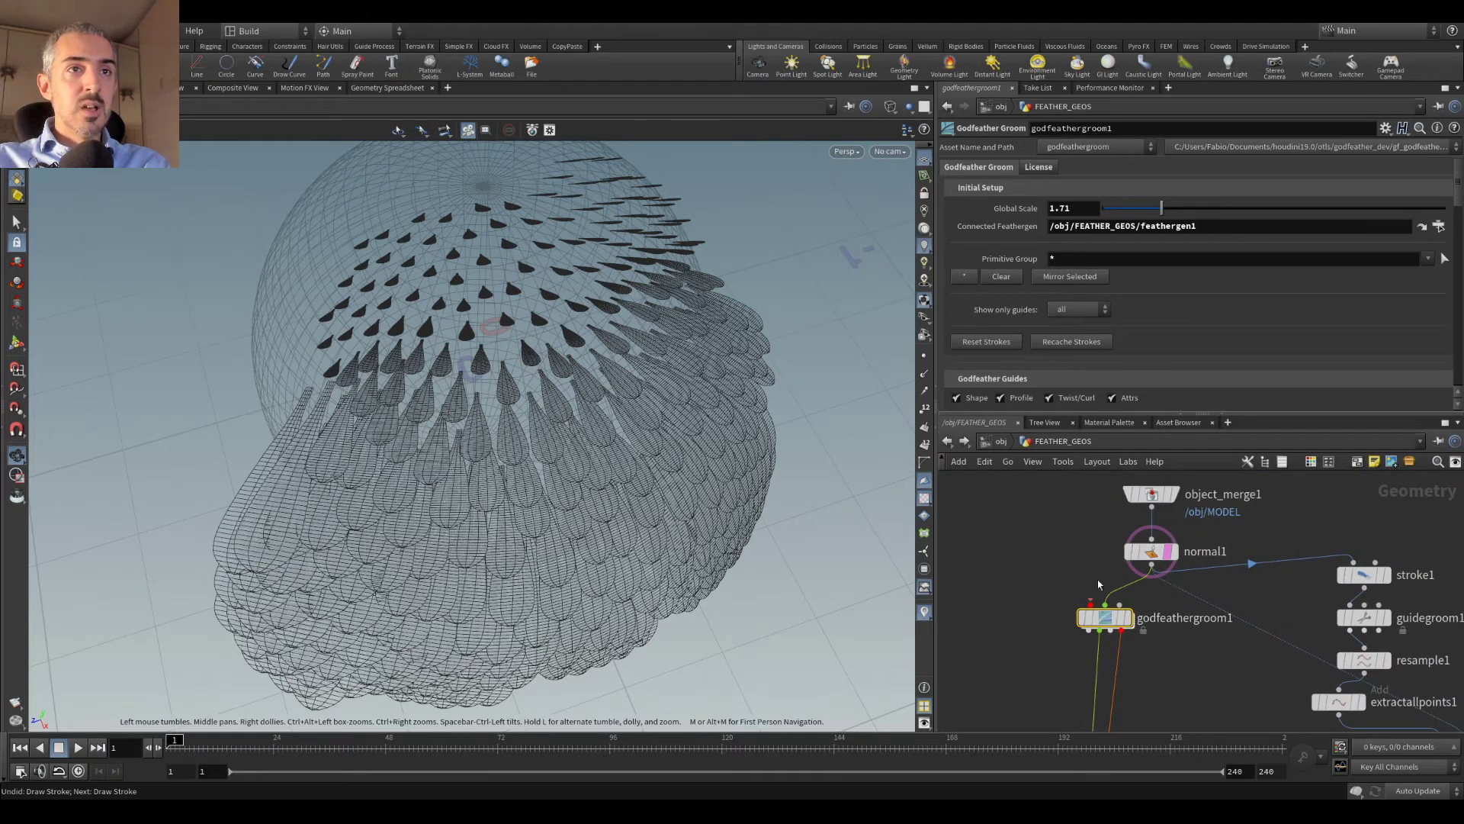
{"action": "left_click_drag", "start_coordinate": [1109, 617], "coordinate": [1077, 669]}
{"action": "key", "text": "Tab"}
{"action": "type", "text": "wra"}
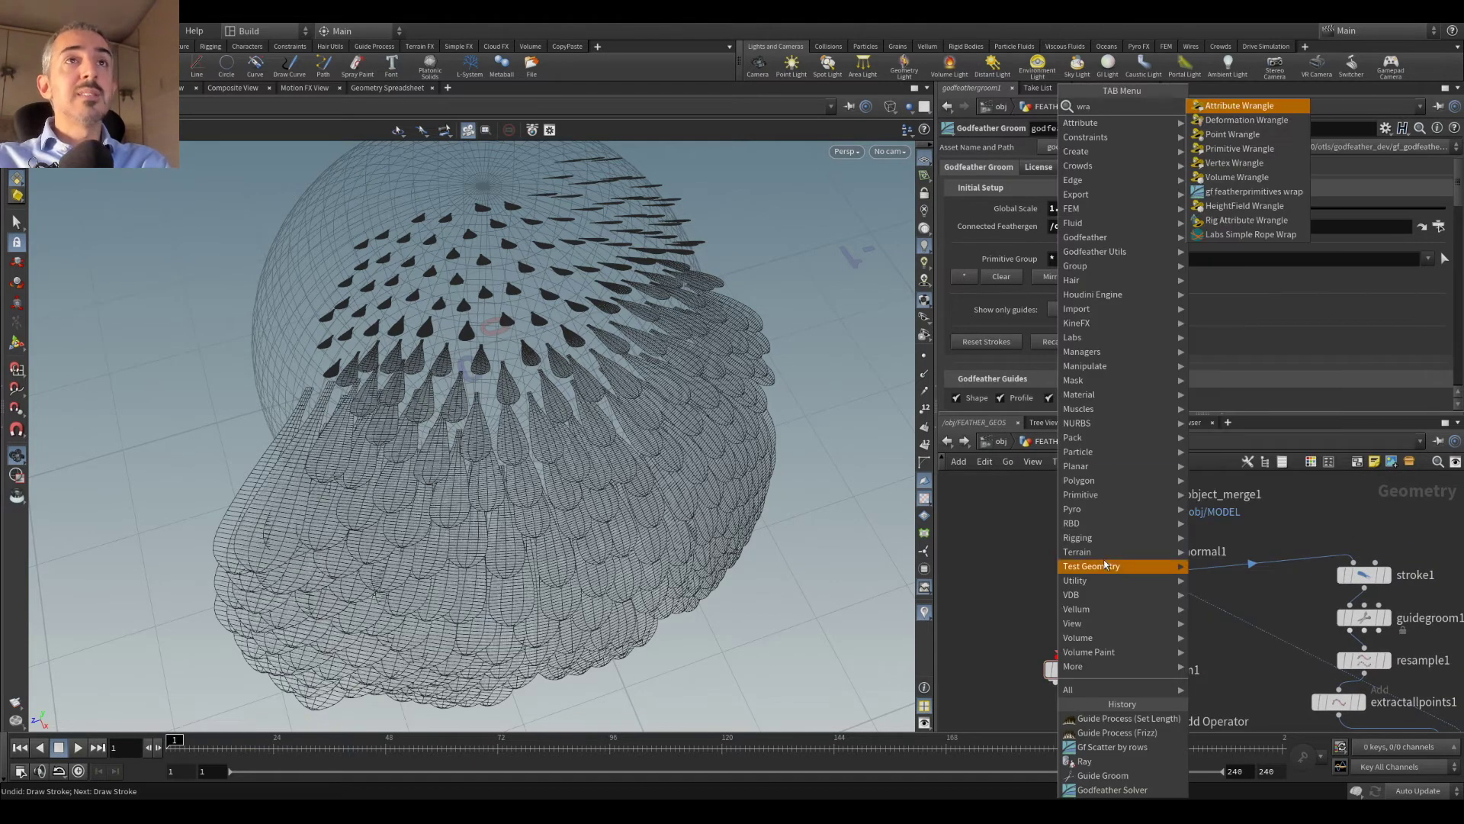
{"action": "left_click", "coordinate": [1270, 107]}
{"action": "left_click", "coordinate": [1112, 618]}
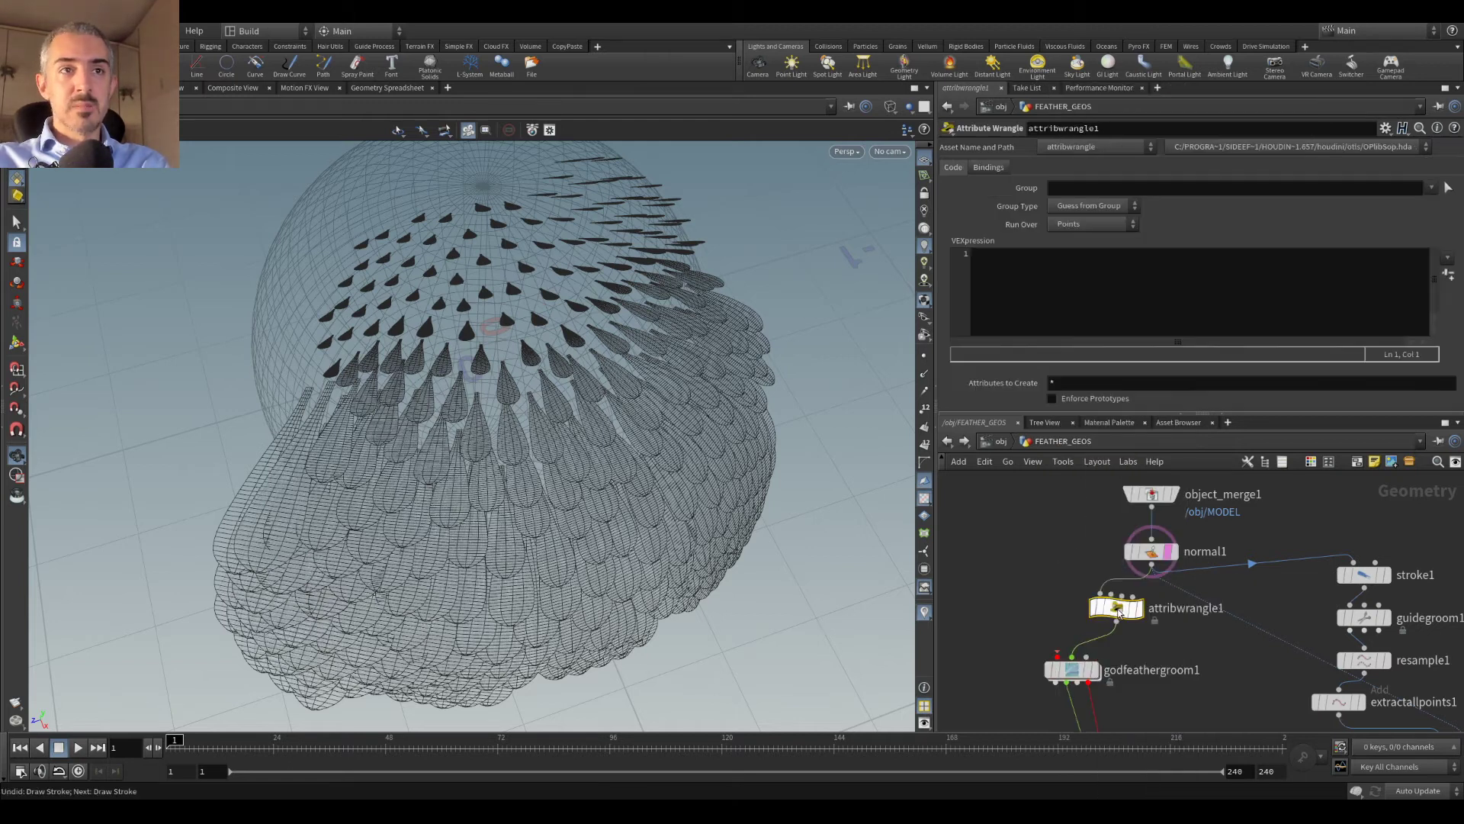
{"action": "left_click", "coordinate": [1100, 260]}
{"action": "type", "text": "@density"}
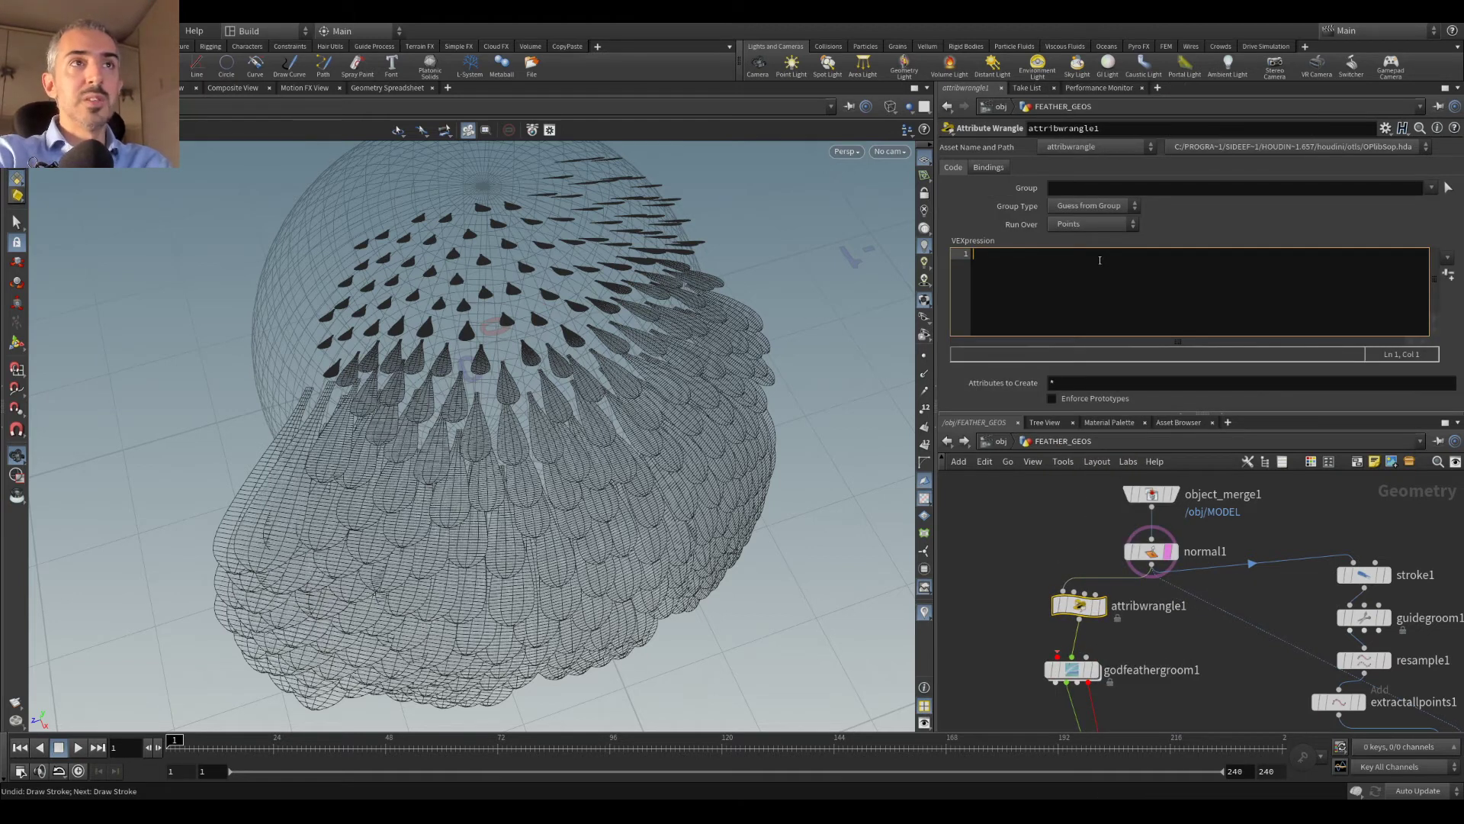
{"action": "type", "text": "  ="}
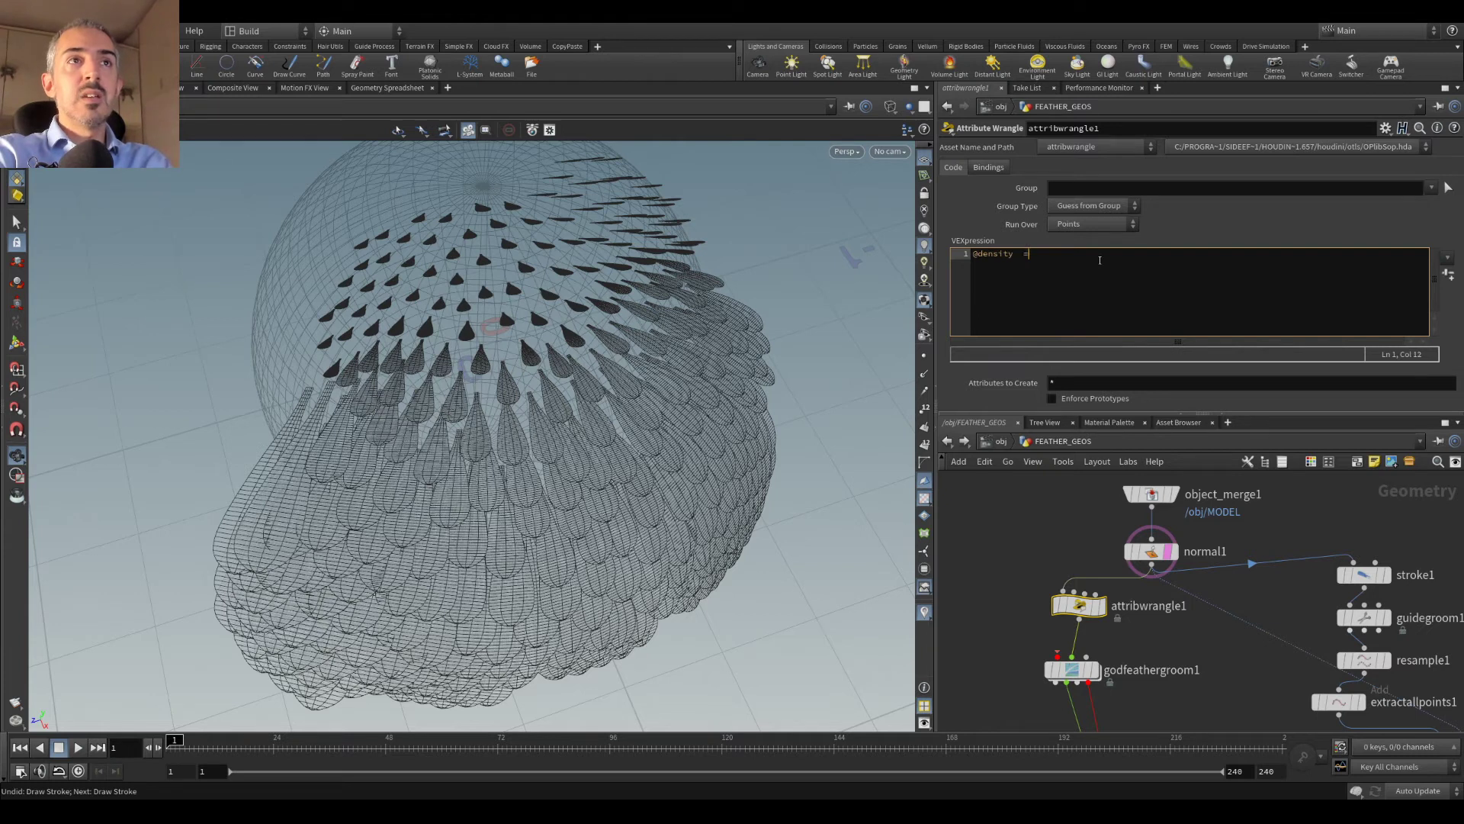
{"action": "type", "text": "1.0;"}
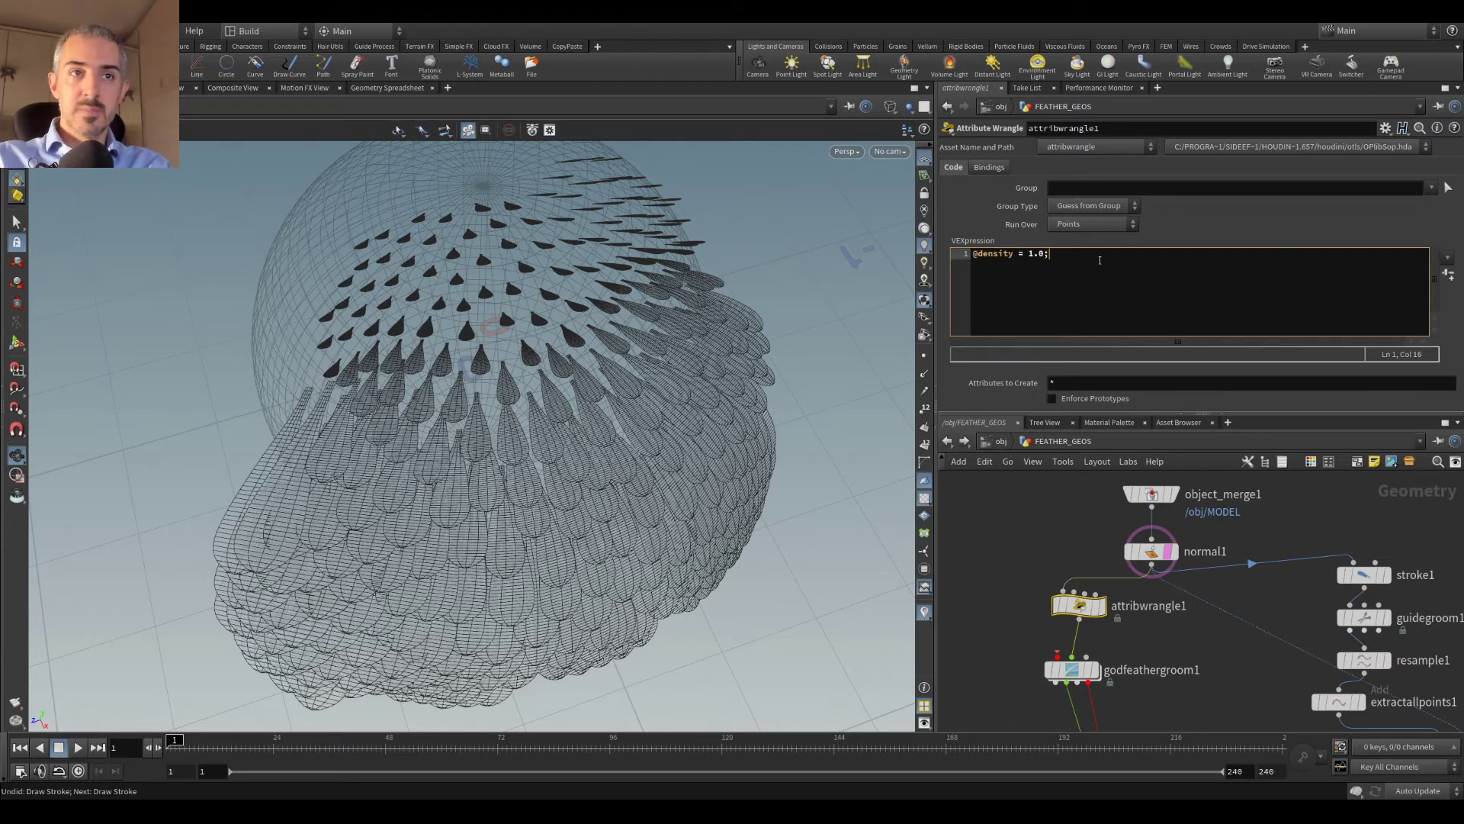
Step: Add a Godfeather Density node and wire it between godfeathergroom1's outputs and feathergen1
{"action": "middle_click_drag", "start_coordinate": [1128, 730], "coordinate": [1169, 591]}
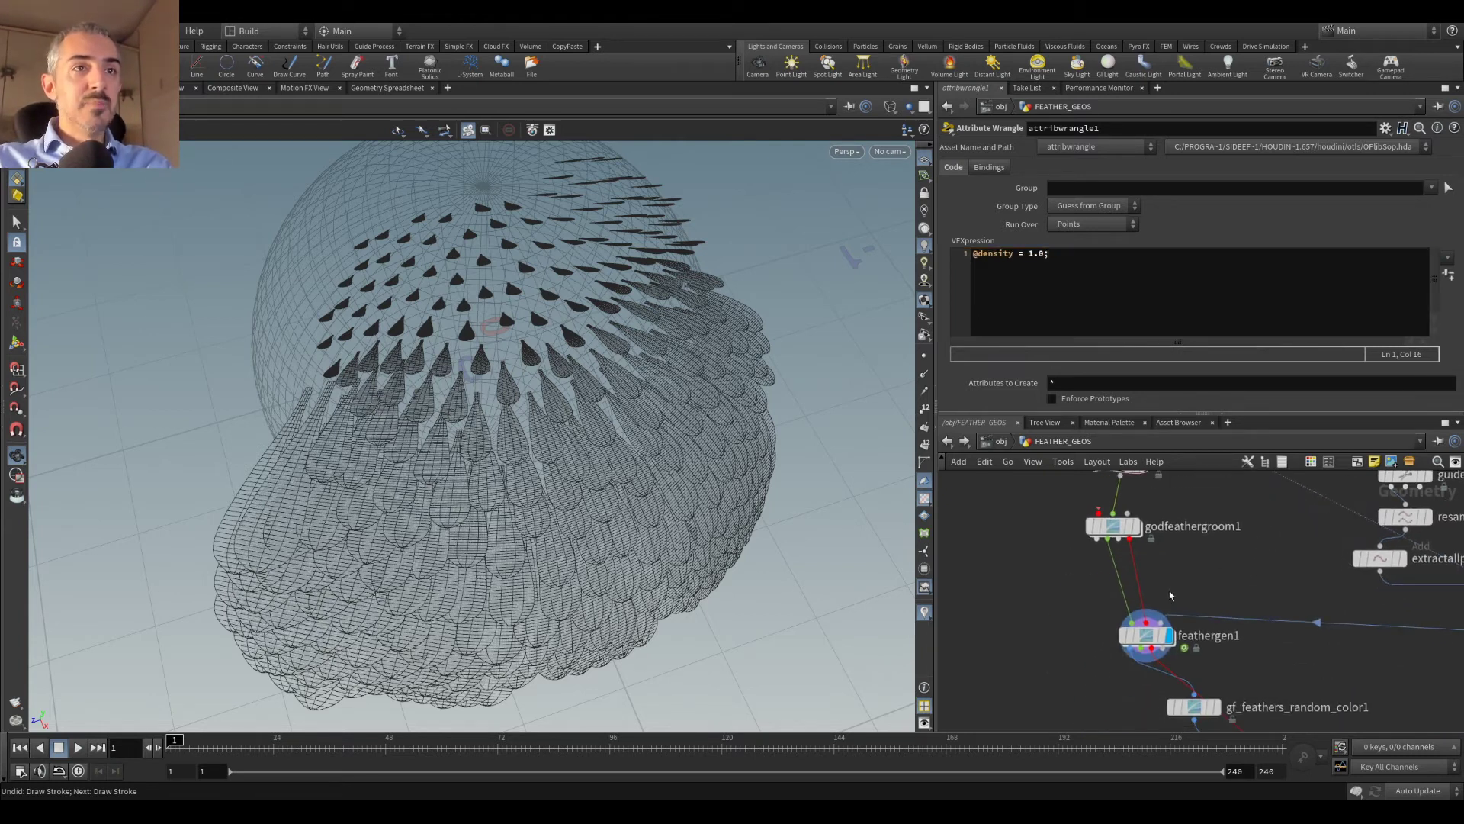
{"action": "key", "text": "Tab"}
{"action": "type", "text": "den"}
{"action": "key", "text": "Return"}
{"action": "left_click", "coordinate": [1042, 607]}
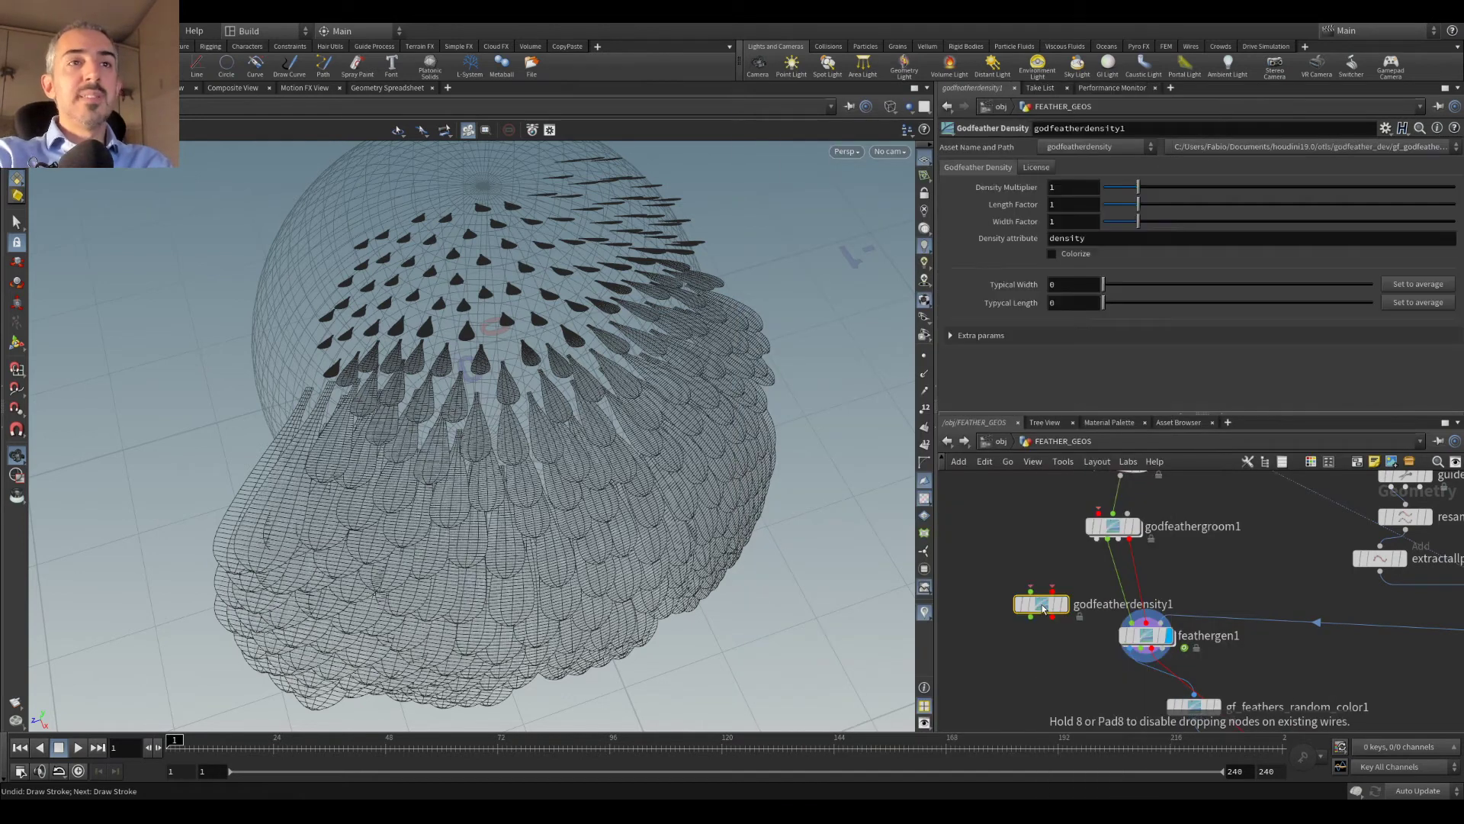
{"action": "left_click_drag", "start_coordinate": [1101, 549], "coordinate": [1021, 593]}
{"action": "left_click_drag", "start_coordinate": [1130, 539], "coordinate": [1146, 622]}
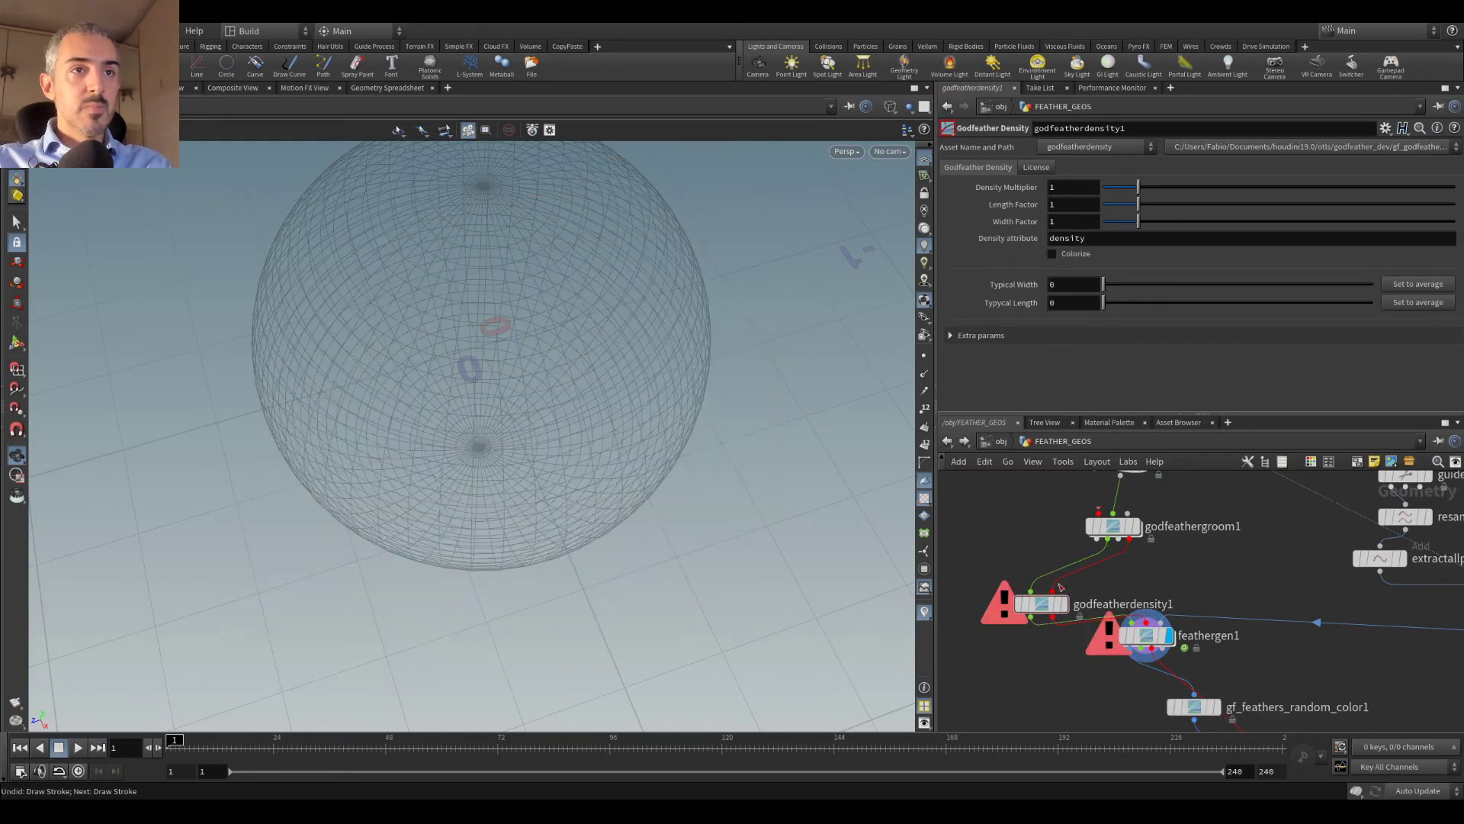
{"action": "left_click_drag", "start_coordinate": [1051, 613], "coordinate": [1045, 593]}
Step: Assign the license manager node in godfeatherdensity1's license settings
{"action": "left_click", "coordinate": [1037, 167]}
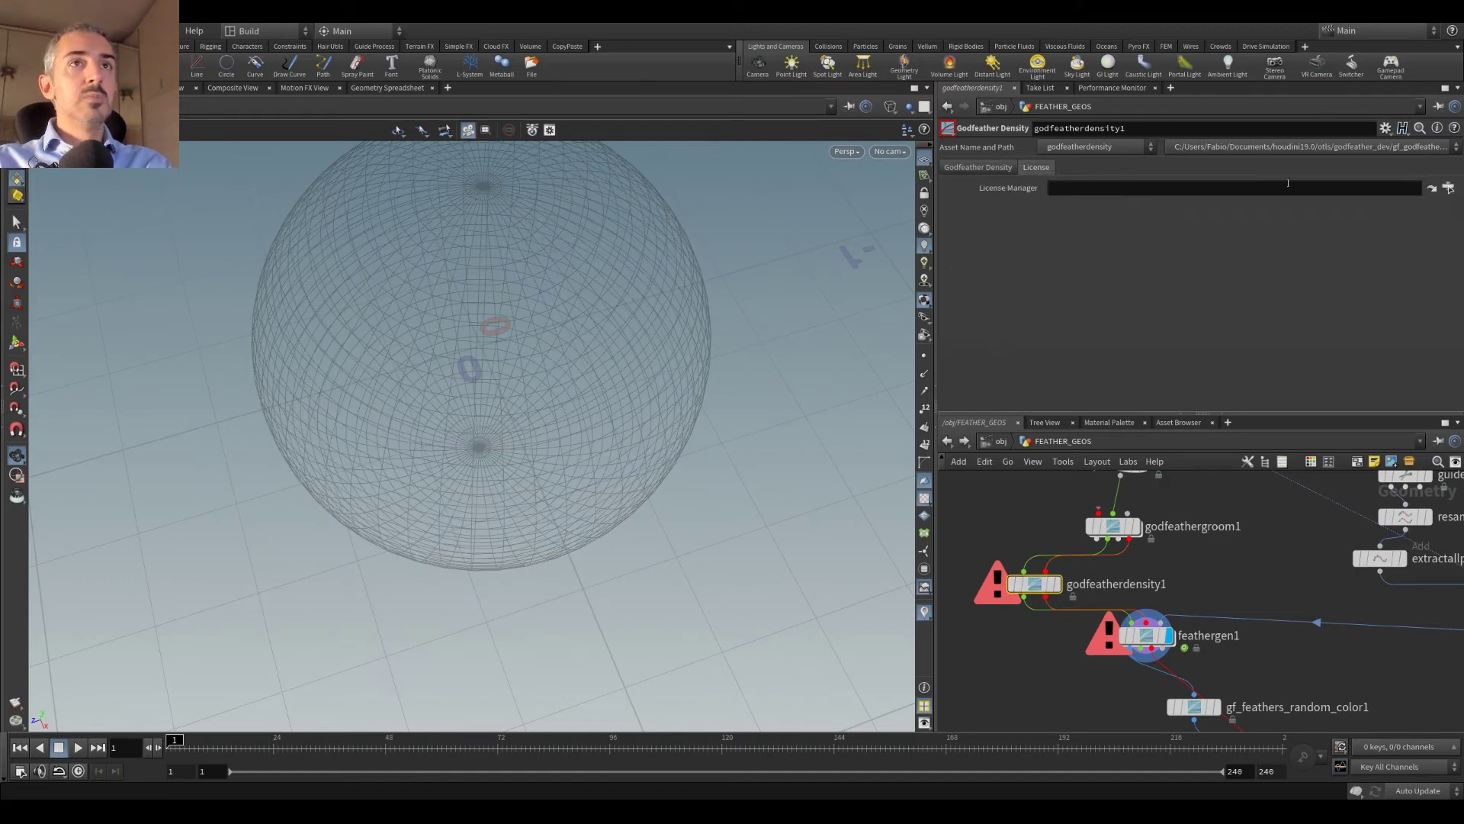
{"action": "left_click", "coordinate": [1431, 189]}
{"action": "double_click", "coordinate": [1375, 155]}
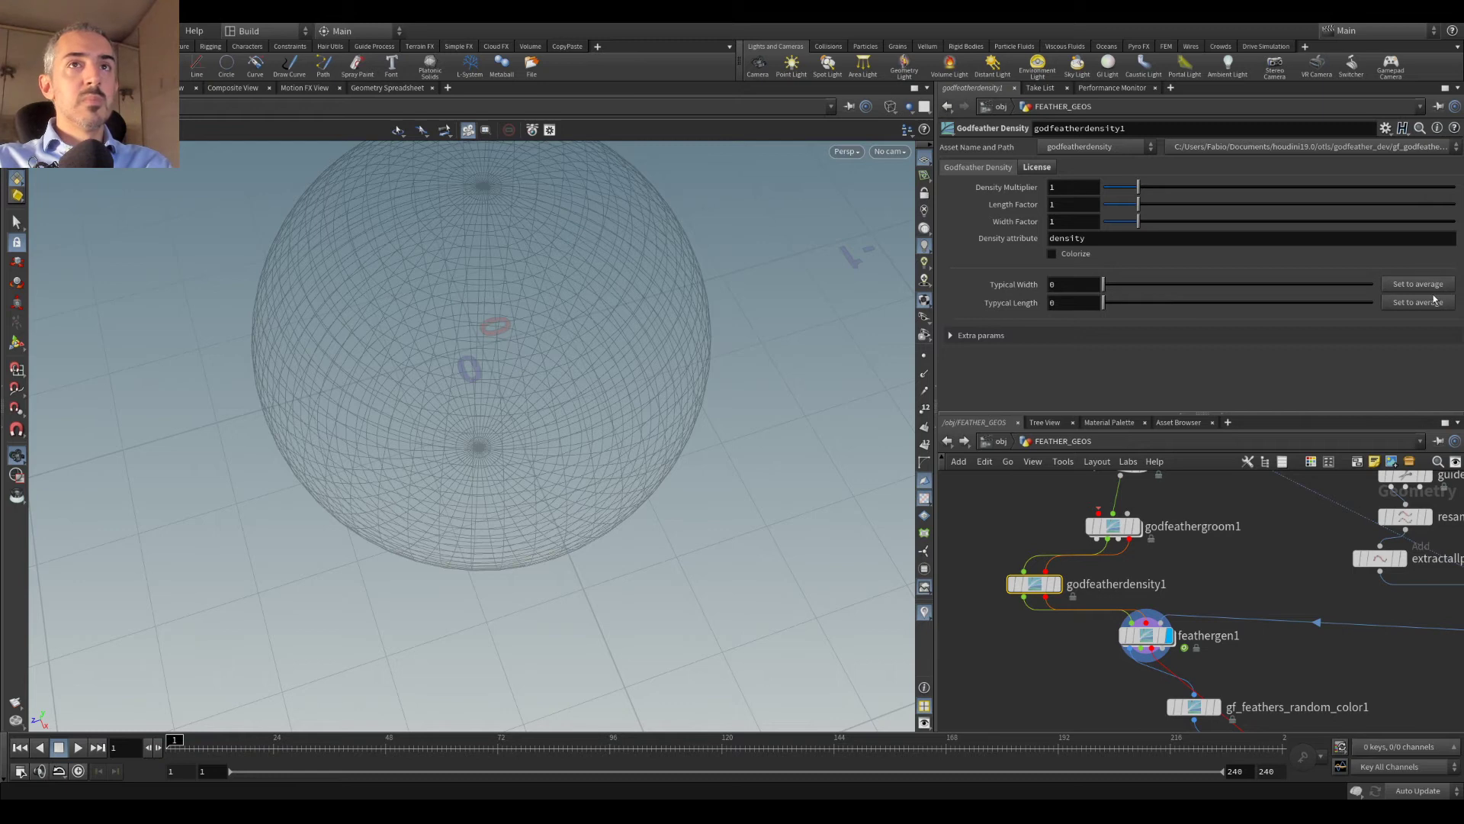
Step: Set godfeatherdensity1's typical width and typical length to their averages, 0.25 and 0.198435
{"action": "left_click", "coordinate": [1412, 305]}
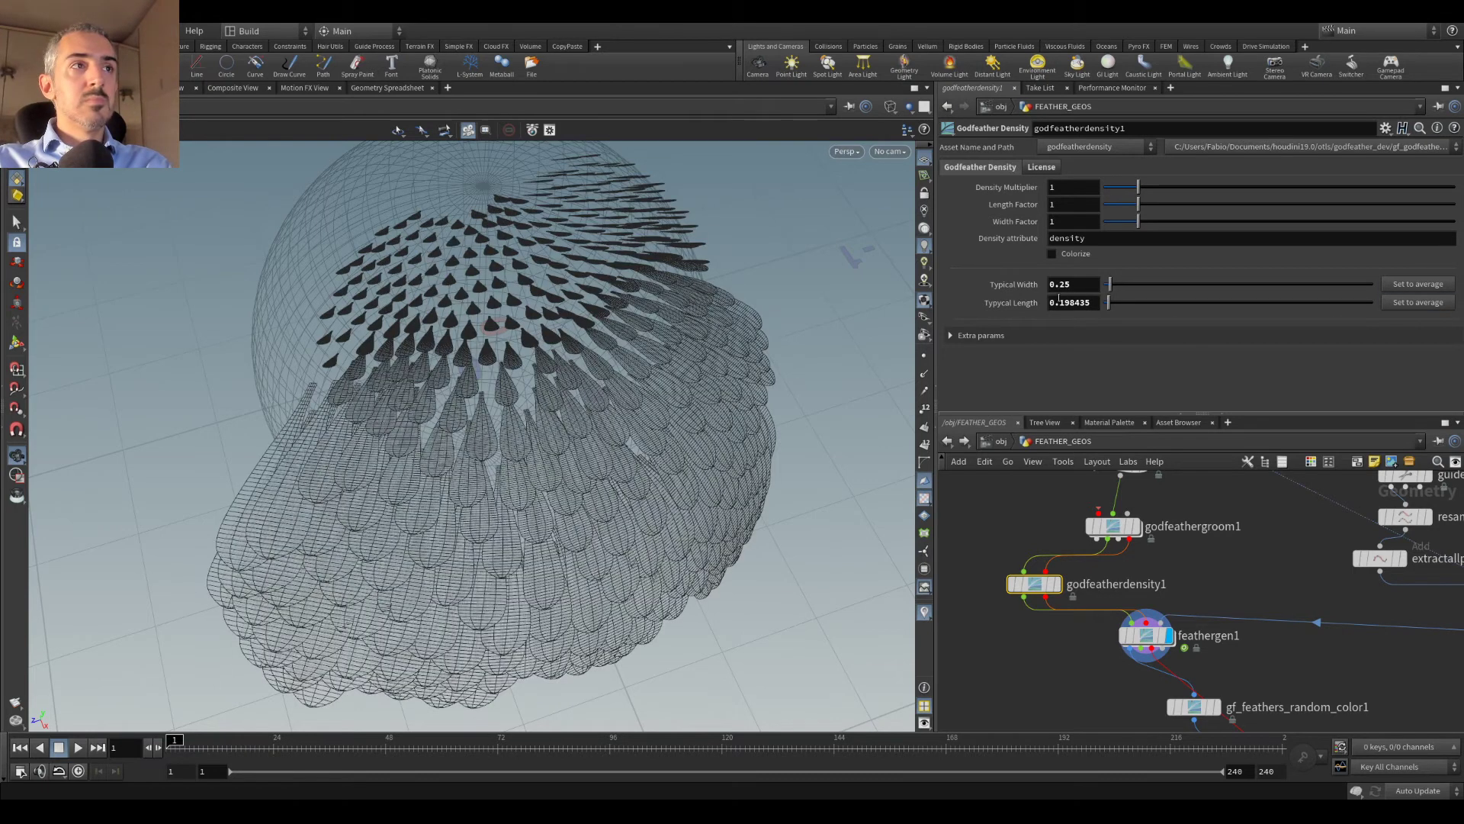
{"action": "left_click_drag", "start_coordinate": [1076, 590], "coordinate": [1077, 572]}
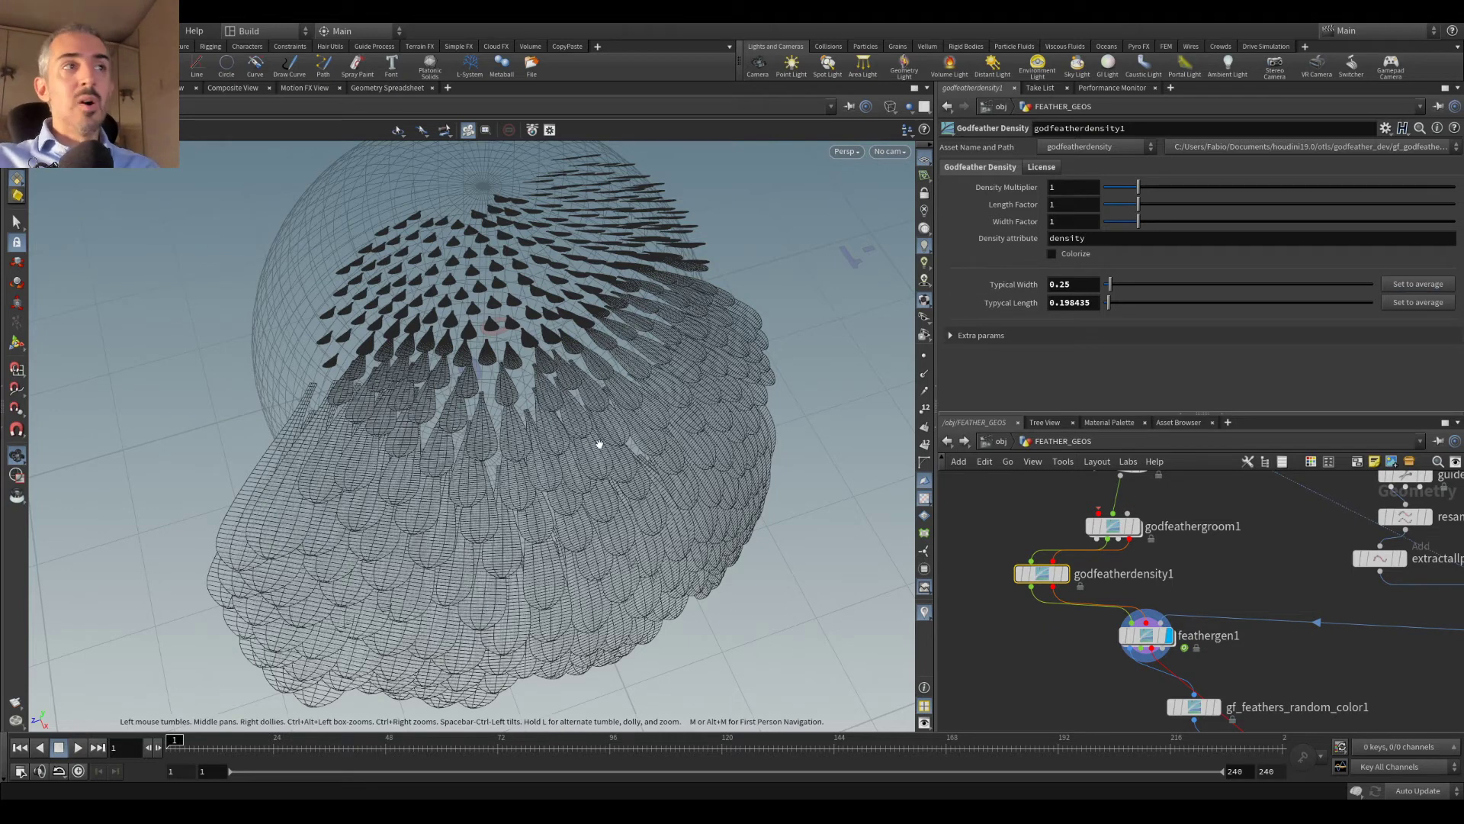
{"action": "left_click_drag", "start_coordinate": [566, 539], "coordinate": [748, 259]}
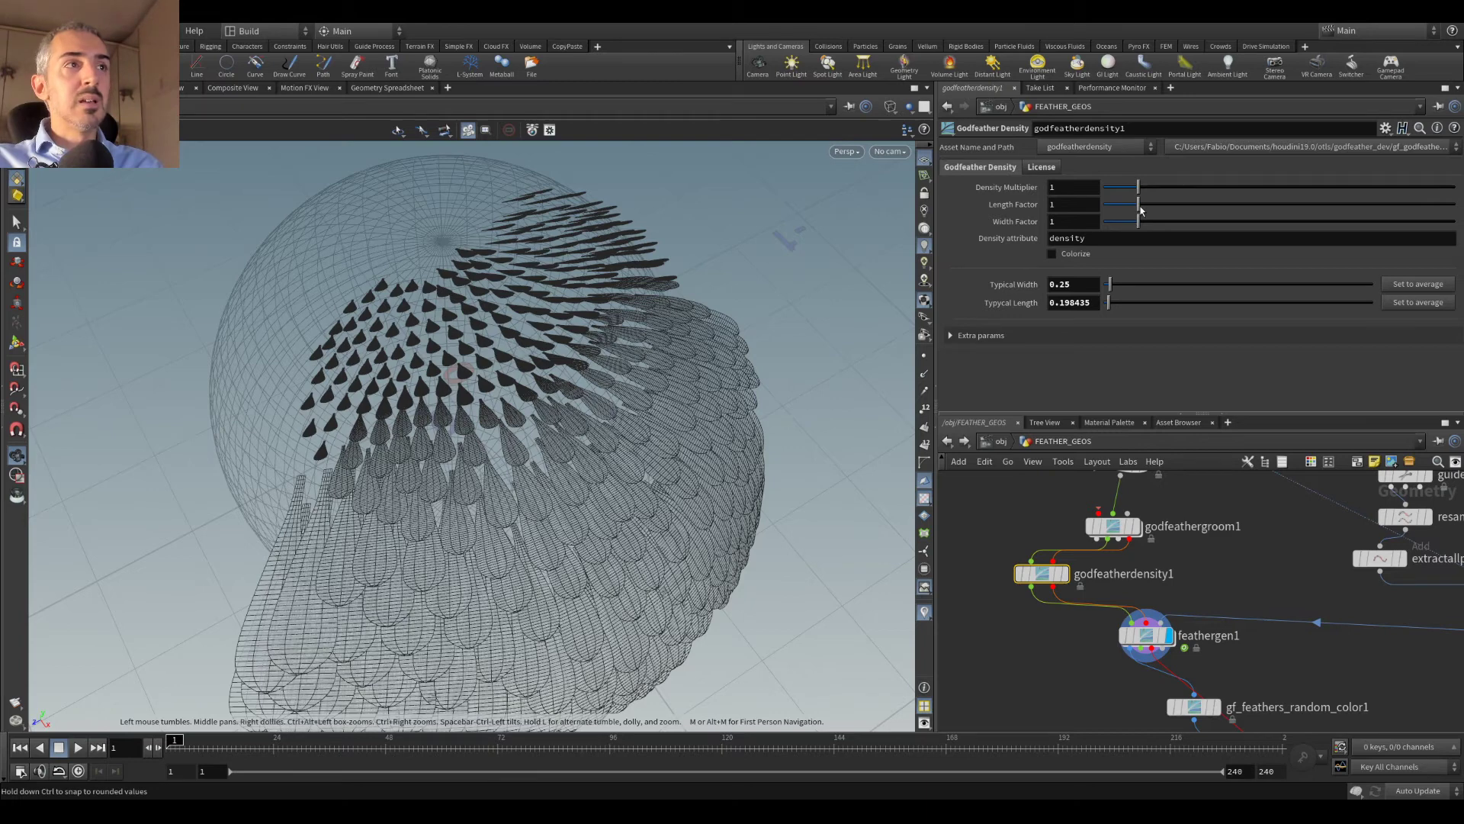
Step: Raise godfeatherdensity1's length factor to 2.92 and display gf_feathers_random_color1 with shaded feathers
{"action": "left_click_drag", "start_coordinate": [1142, 210], "coordinate": [1194, 221]}
{"action": "left_click_drag", "start_coordinate": [620, 387], "coordinate": [633, 351]}
{"action": "middle_click_drag", "start_coordinate": [1313, 659], "coordinate": [1291, 560]}
{"action": "left_click", "coordinate": [1192, 607]}
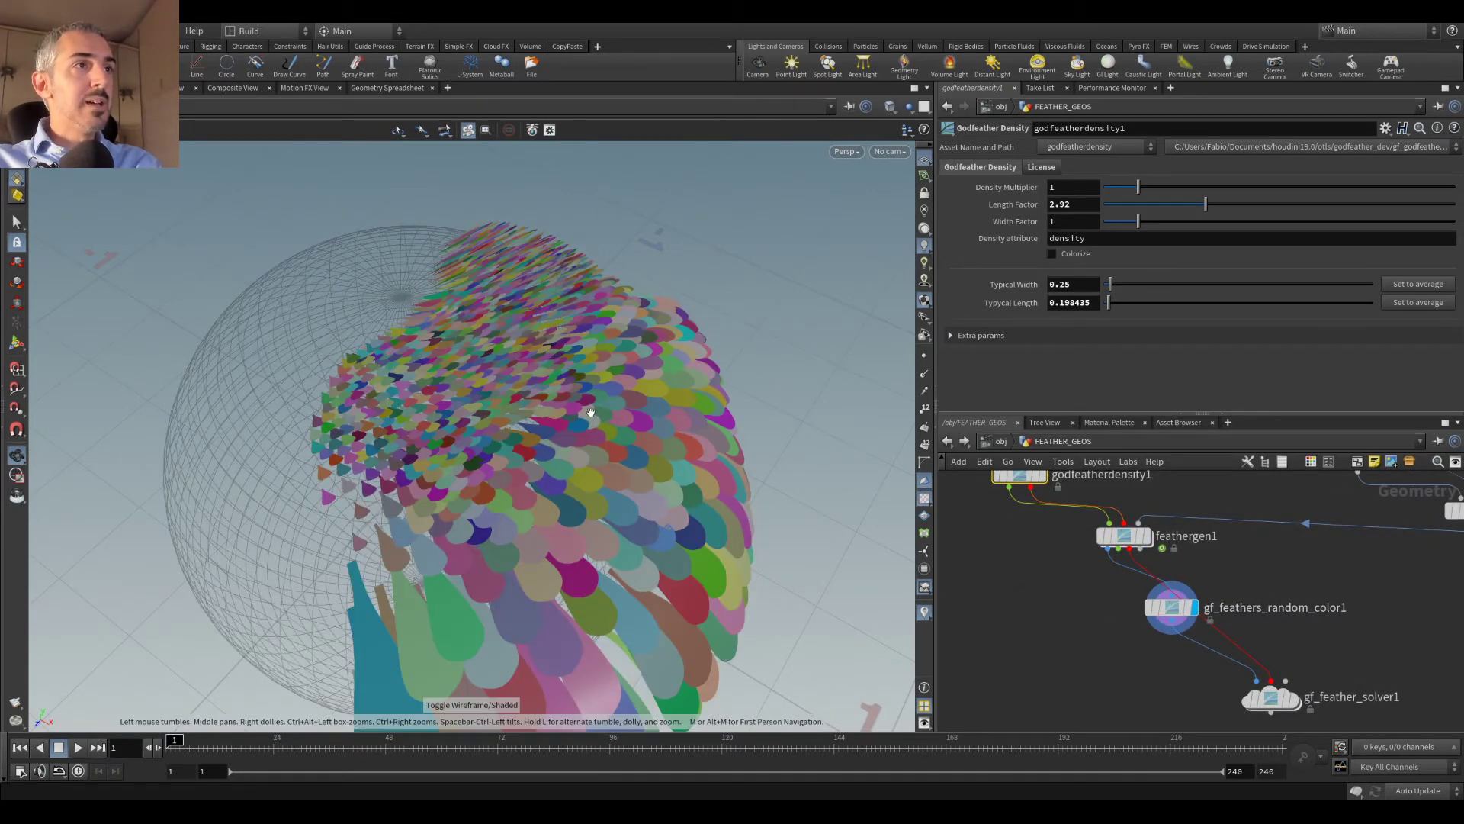
Step: Set godfeatherdensity1's density multiplier to 1.2 and its length factor to 2.2
{"action": "left_click_drag", "start_coordinate": [630, 435], "coordinate": [606, 305]}
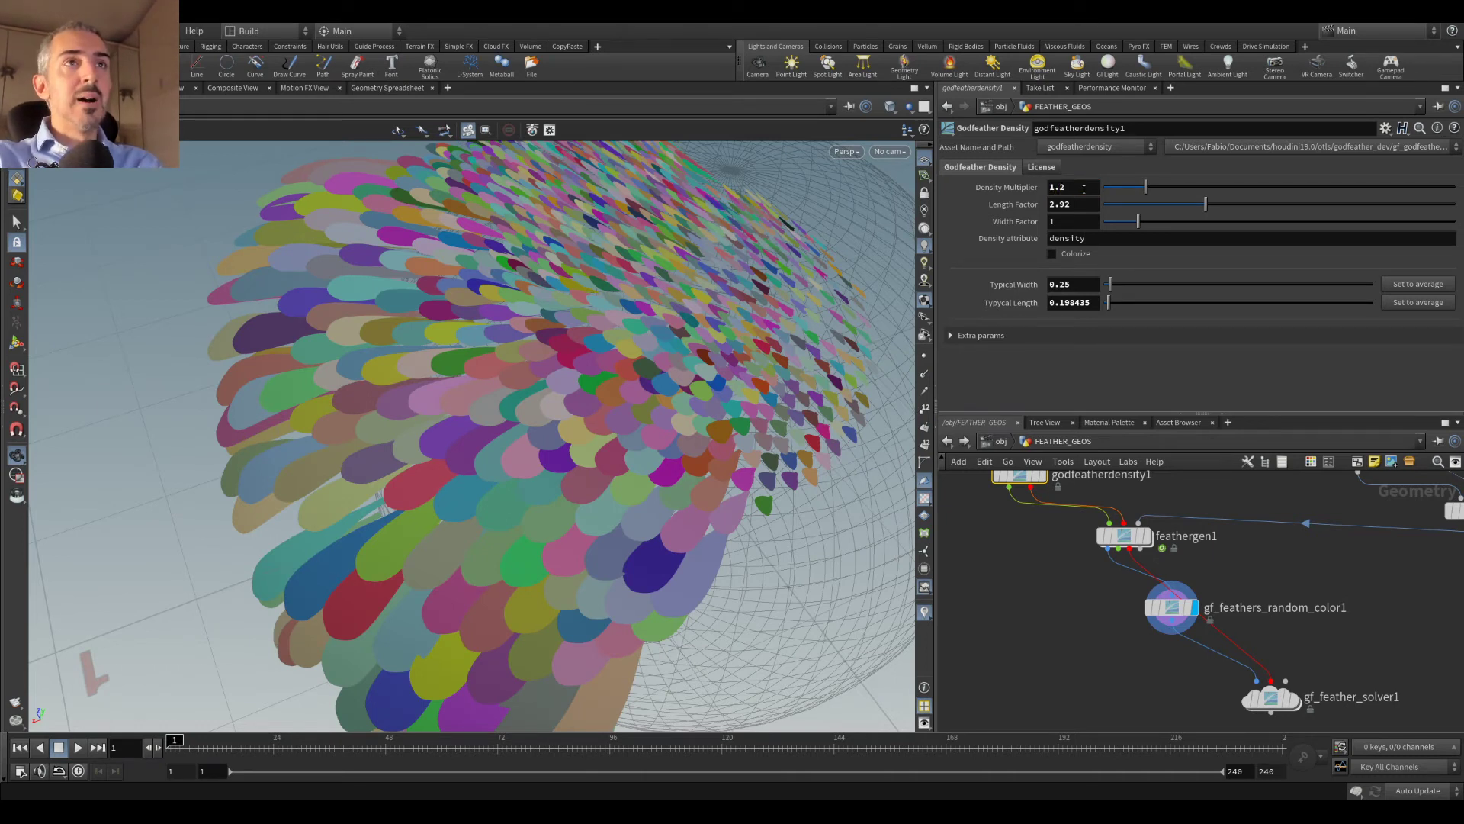
{"action": "left_click", "coordinate": [1088, 205]}
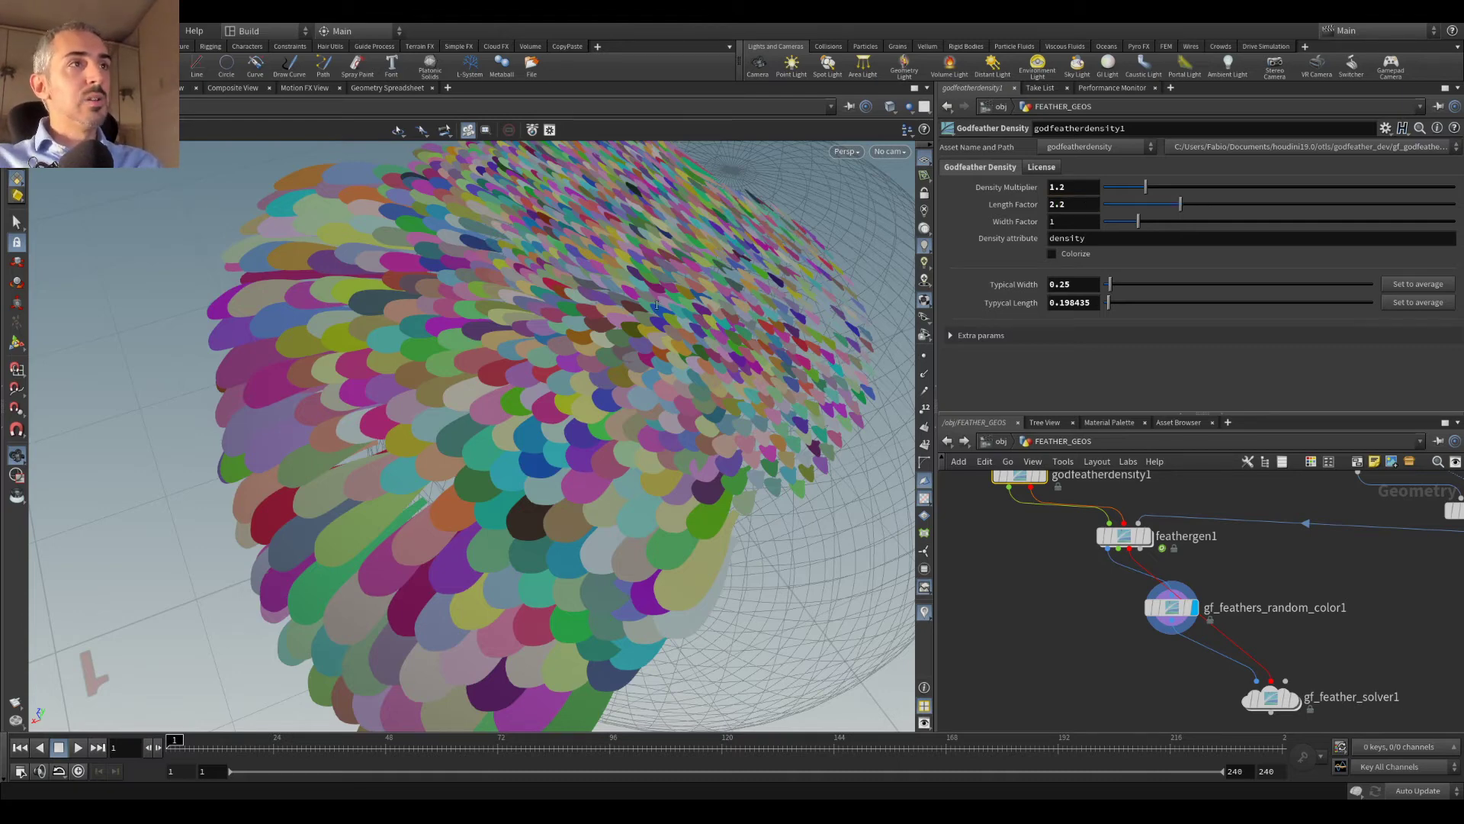
{"action": "left_click_drag", "start_coordinate": [683, 287], "coordinate": [766, 472]}
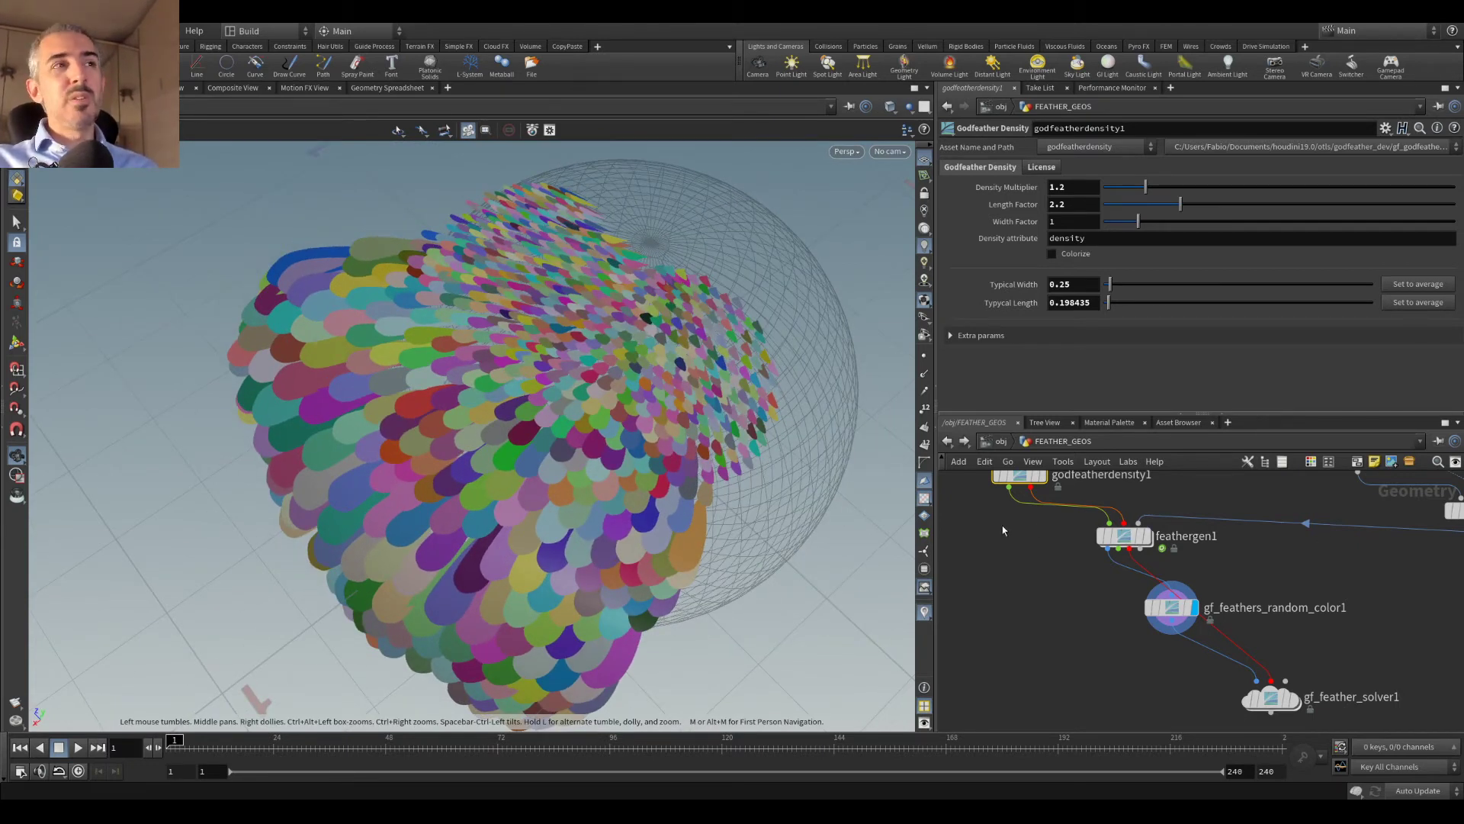
Step: Make room below godfeatherdensity1 and insert a Stash node between its first output and feathergen1
{"action": "middle_click_drag", "start_coordinate": [1040, 528], "coordinate": [1055, 581]}
{"action": "scroll", "coordinate": [1049, 568], "scroll_direction": "up", "scroll_amount": 2}
{"action": "left_click_drag", "start_coordinate": [1031, 519], "coordinate": [1029, 523]}
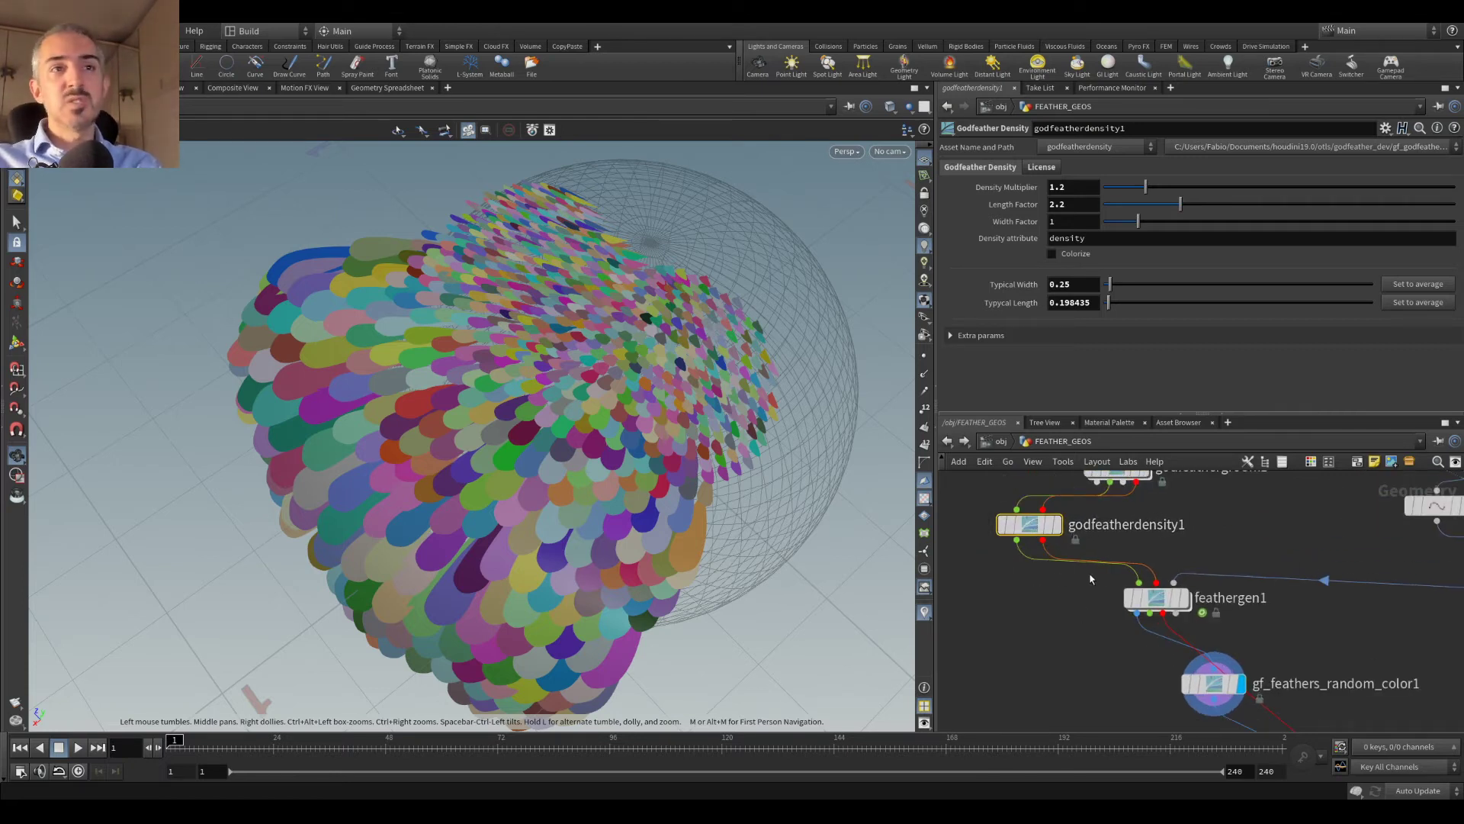
{"action": "middle_click_drag", "start_coordinate": [1156, 536], "coordinate": [1161, 576]}
{"action": "scroll", "coordinate": [1160, 575], "scroll_direction": "up", "scroll_amount": 2}
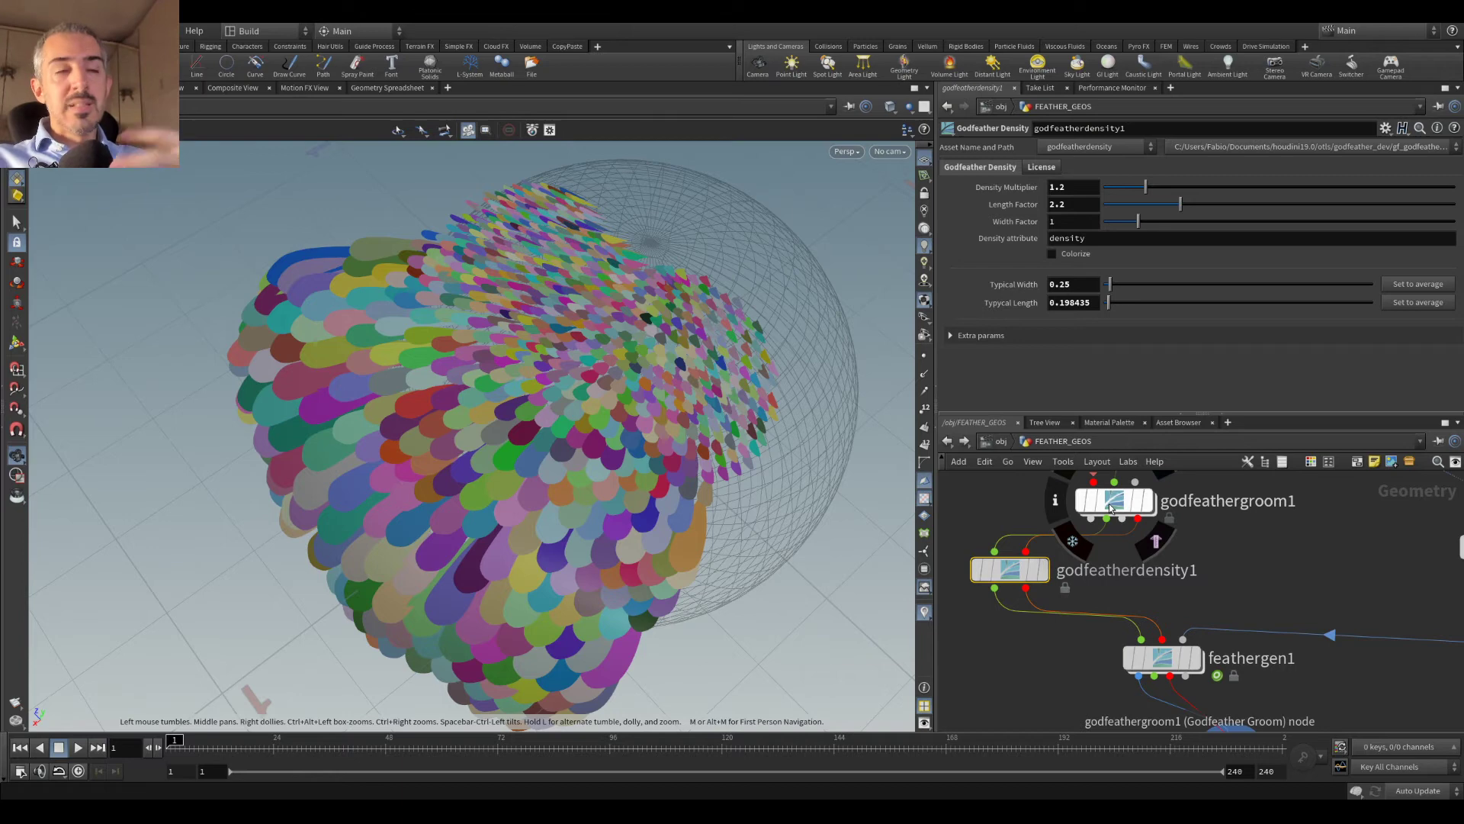
{"action": "left_click_drag", "start_coordinate": [1009, 569], "coordinate": [999, 546]}
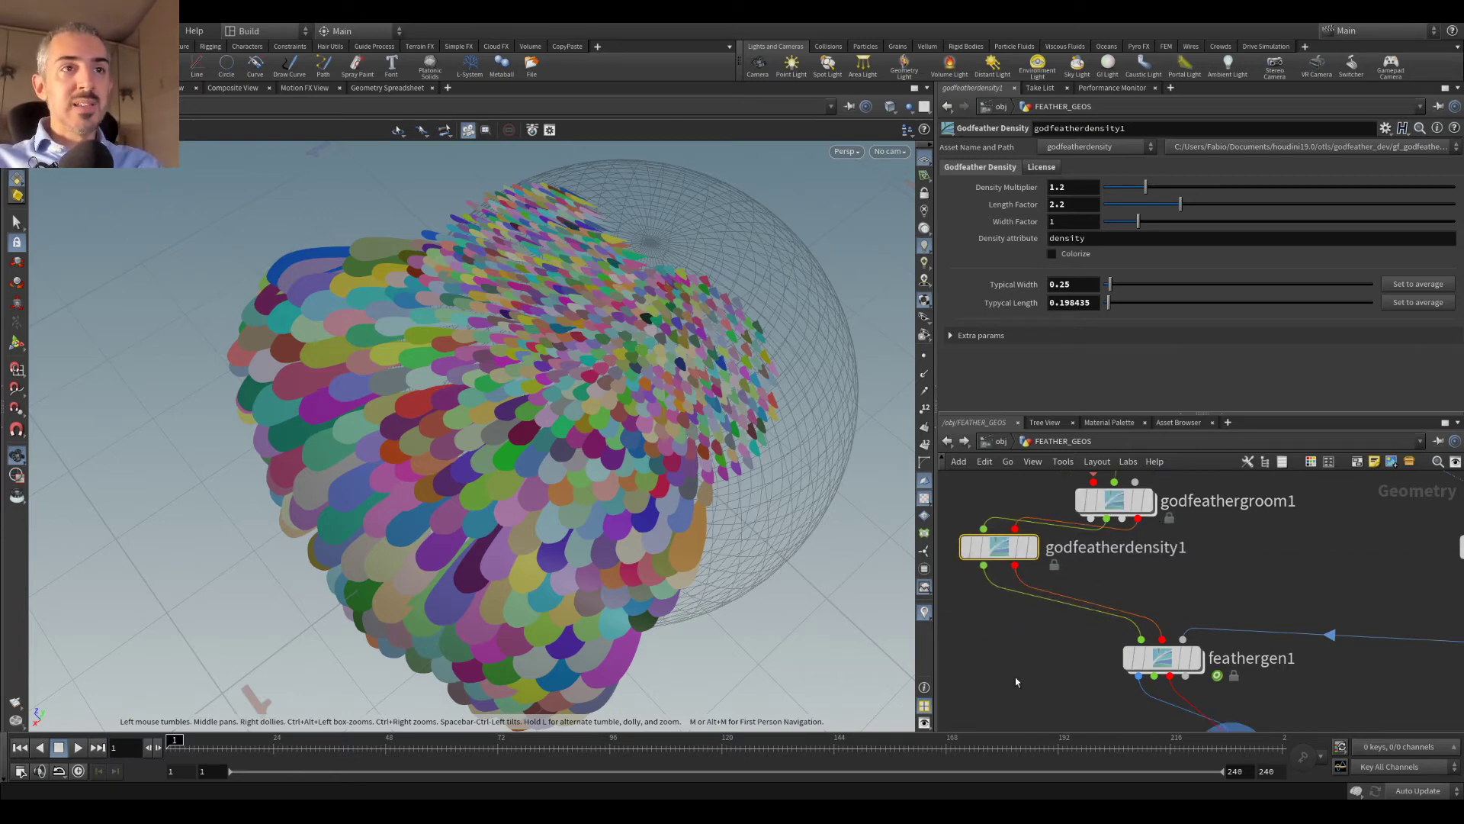
{"action": "key", "text": "Tab"}
{"action": "key", "text": "Escape"}
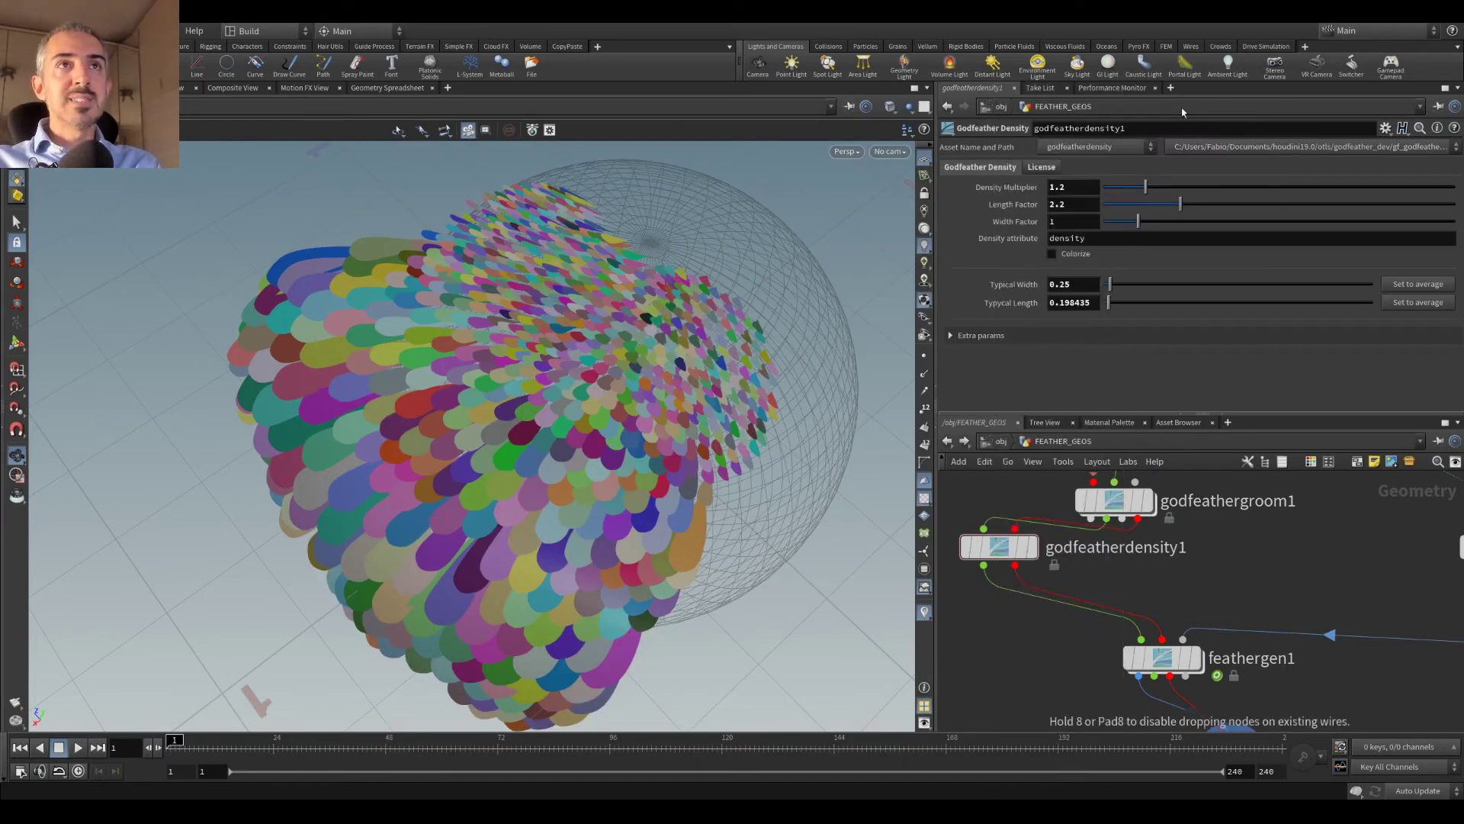
{"action": "key", "text": "Return"}
{"action": "left_click", "coordinate": [984, 619]}
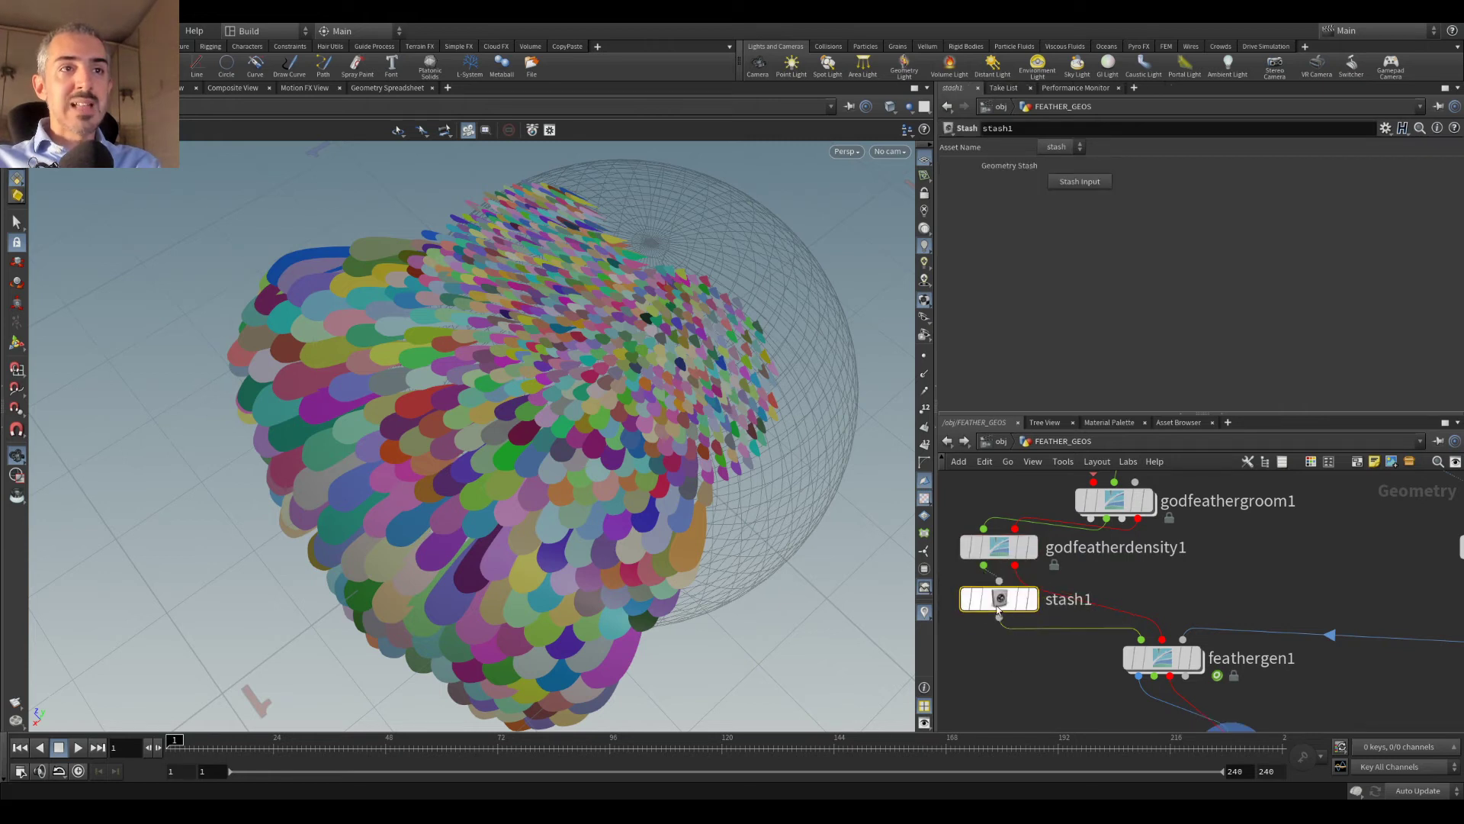
{"action": "mouse_move", "coordinate": [991, 605]}
{"action": "left_mouse_down"}
{"action": "mouse_move", "coordinate": [995, 619]}
{"action": "mouse_move", "coordinate": [1014, 602]}
{"action": "mouse_move", "coordinate": [1007, 642]}
{"action": "mouse_move", "coordinate": [999, 622]}
{"action": "left_mouse_up"}
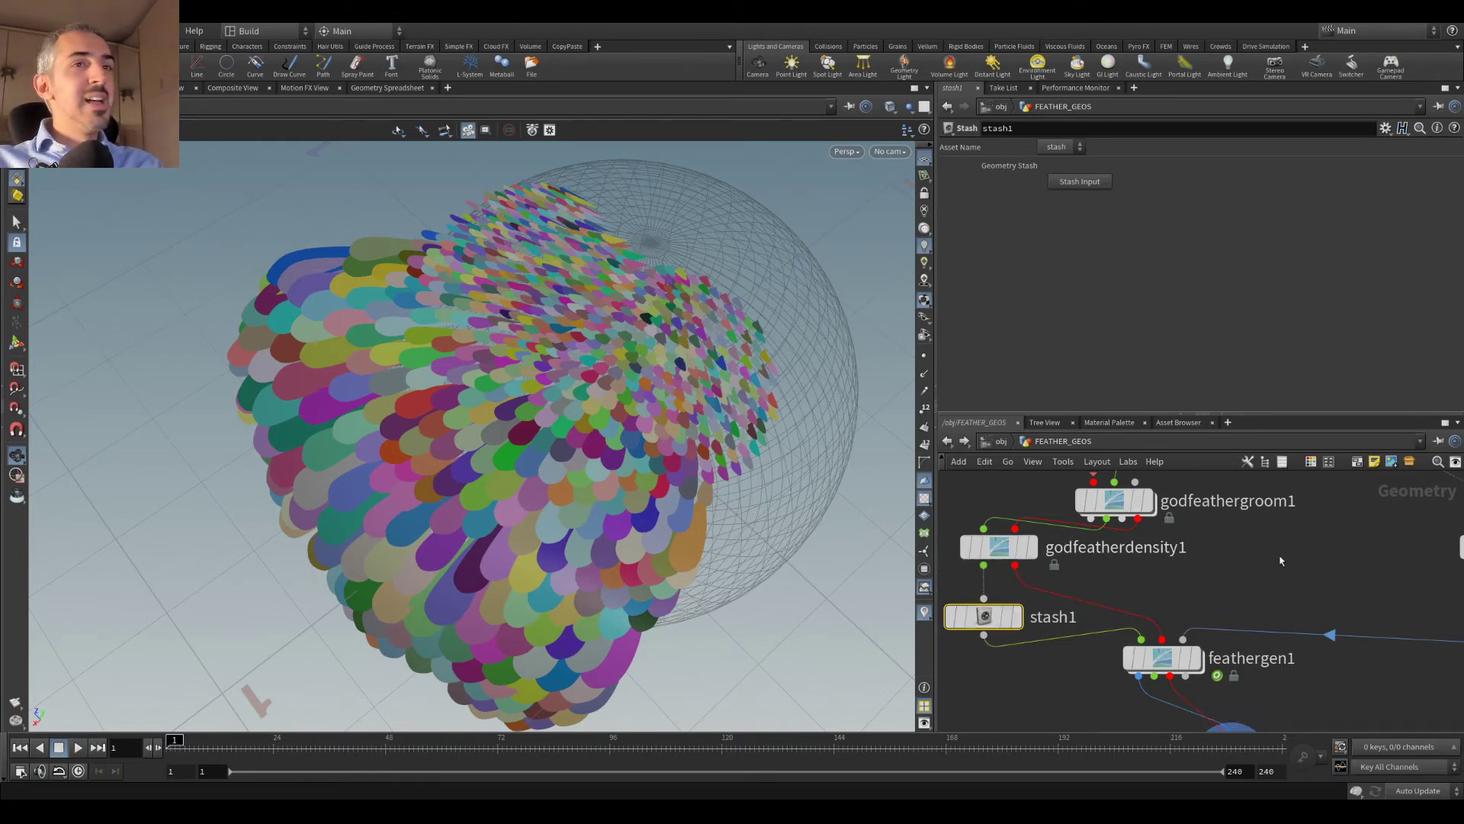
{"action": "middle_click_drag", "start_coordinate": [1124, 605], "coordinate": [1112, 540]}
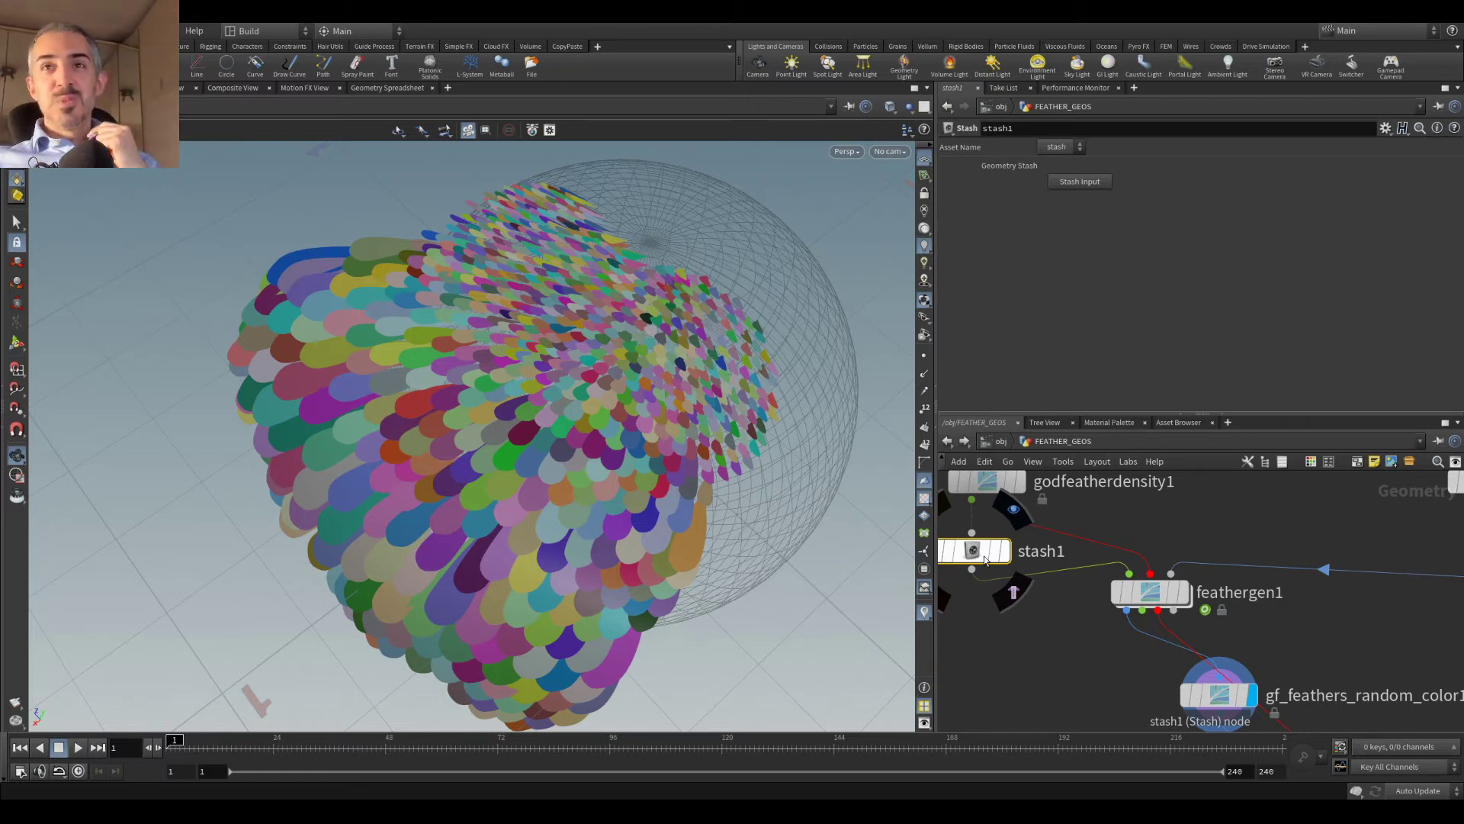
{"action": "left_click_drag", "start_coordinate": [696, 481], "coordinate": [940, 396]}
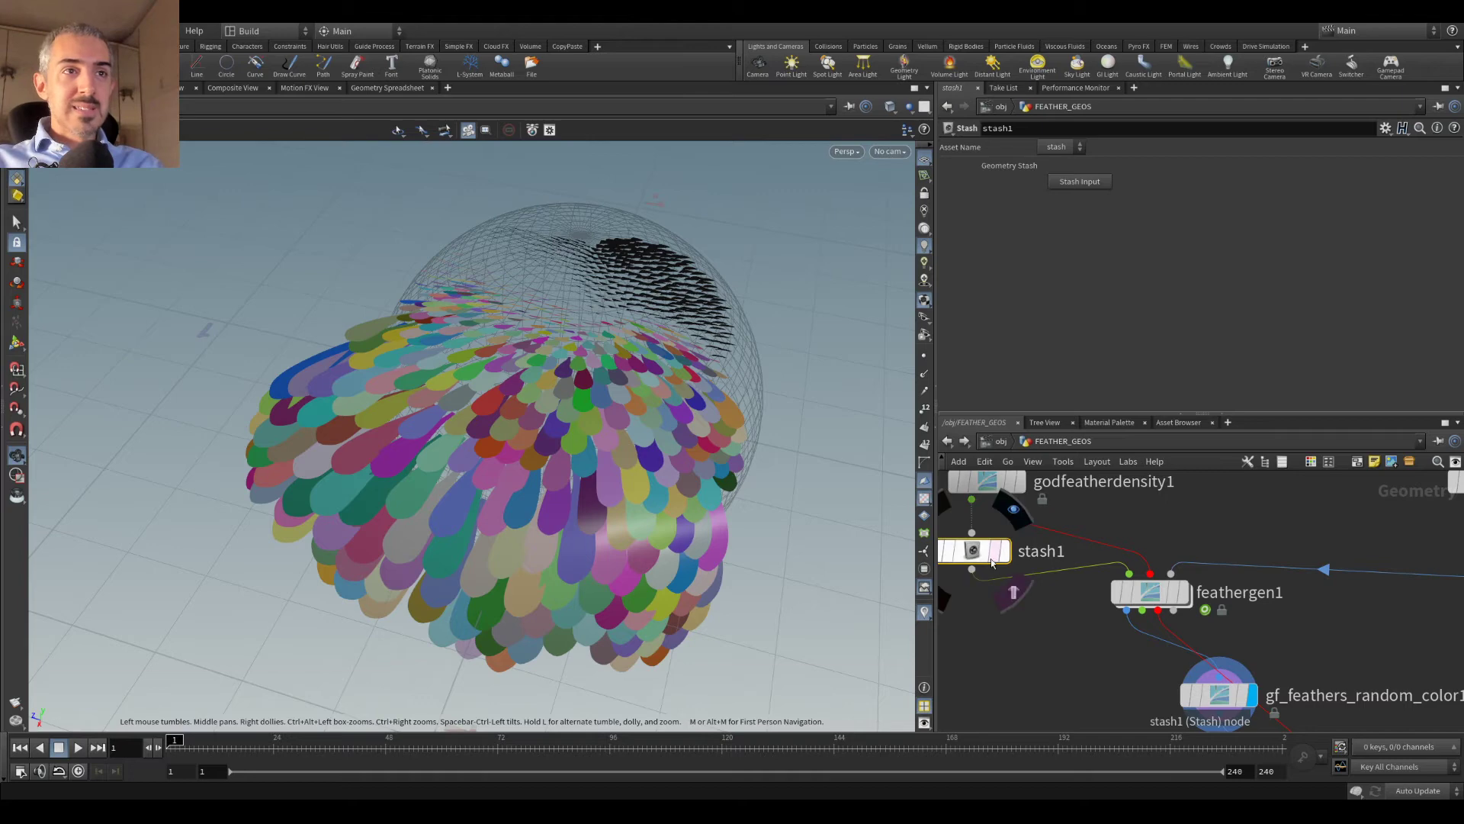
{"action": "left_click_drag", "start_coordinate": [571, 424], "coordinate": [748, 360]}
{"action": "left_click_drag", "start_coordinate": [577, 345], "coordinate": [583, 347]}
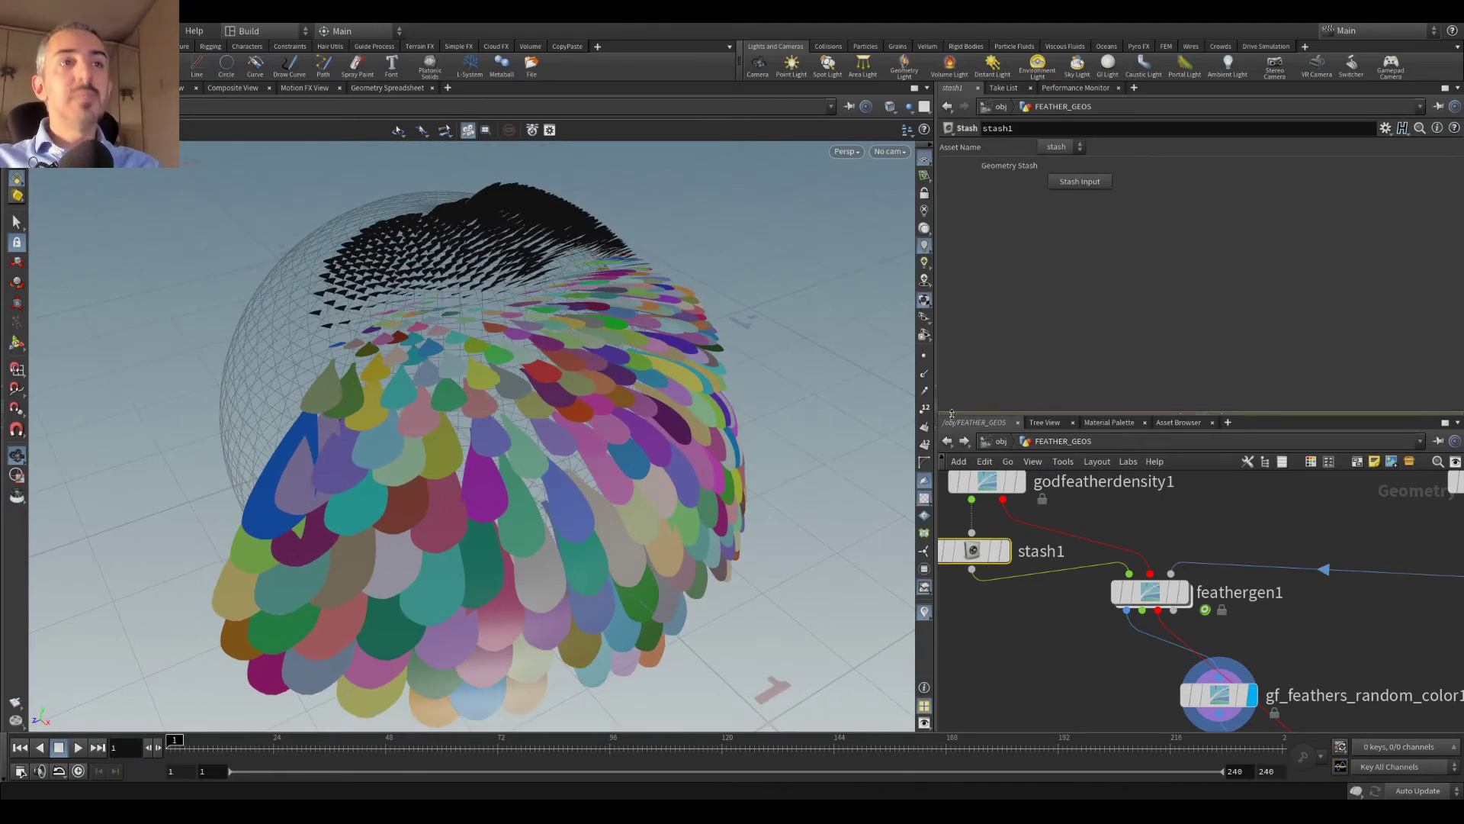
Step: Move gf_feathers_random_color1 directly below feathergen1 and delete the gf_feather_solver1 node
{"action": "scroll", "coordinate": [1153, 668], "scroll_direction": "down", "scroll_amount": 3}
{"action": "middle_click_drag", "start_coordinate": [1153, 668], "coordinate": [1201, 546]}
{"action": "scroll", "coordinate": [1153, 565], "scroll_direction": "up", "scroll_amount": 2}
{"action": "left_click_drag", "start_coordinate": [1201, 546], "coordinate": [1172, 546]}
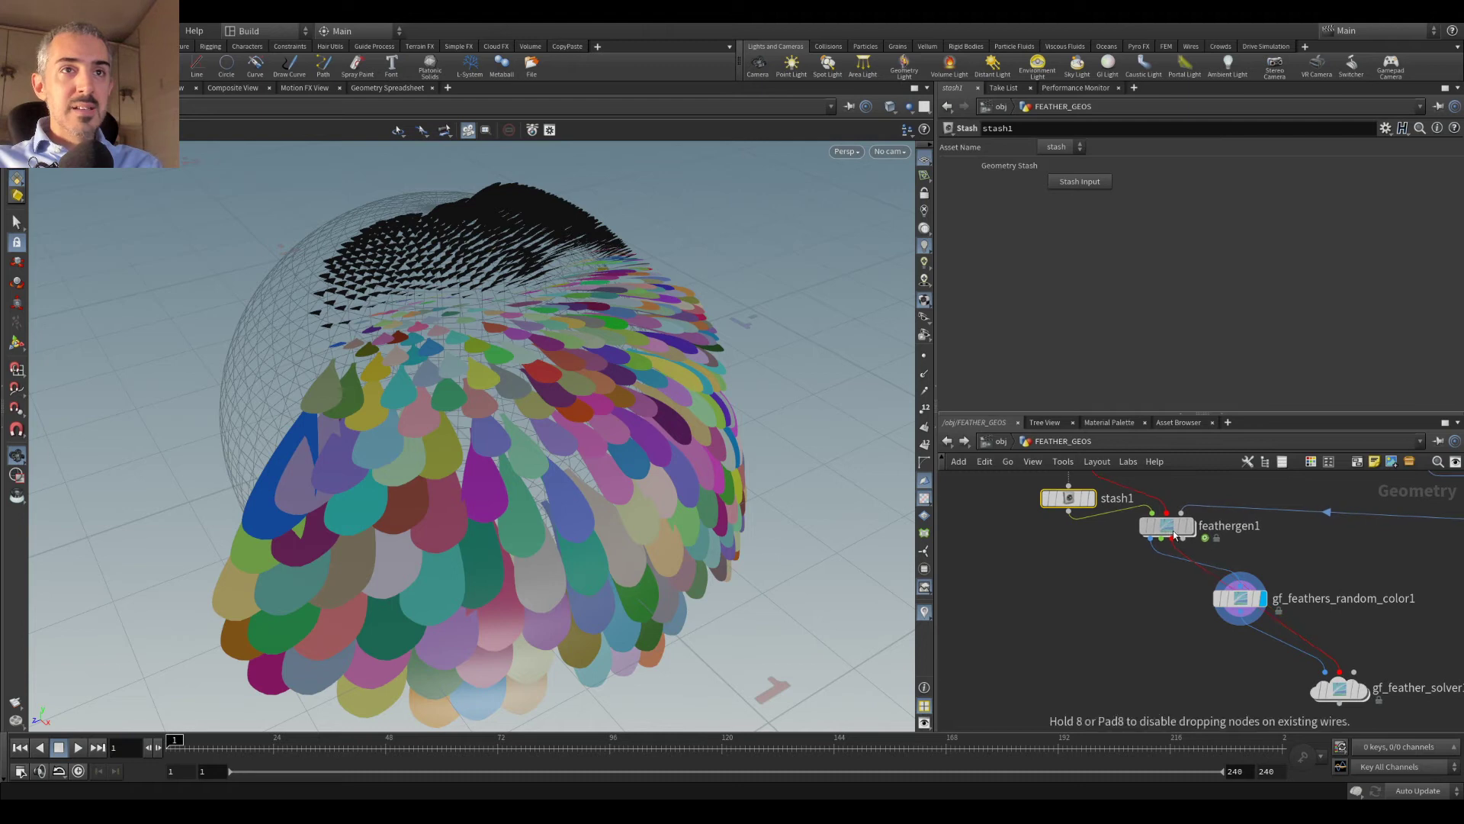
{"action": "mouse_move", "coordinate": [1245, 599]}
{"action": "left_click_drag", "start_coordinate": [1246, 599], "coordinate": [1150, 645]}
{"action": "scroll", "coordinate": [1075, 638], "scroll_direction": "down", "scroll_amount": 2}
{"action": "left_click", "coordinate": [1262, 670]}
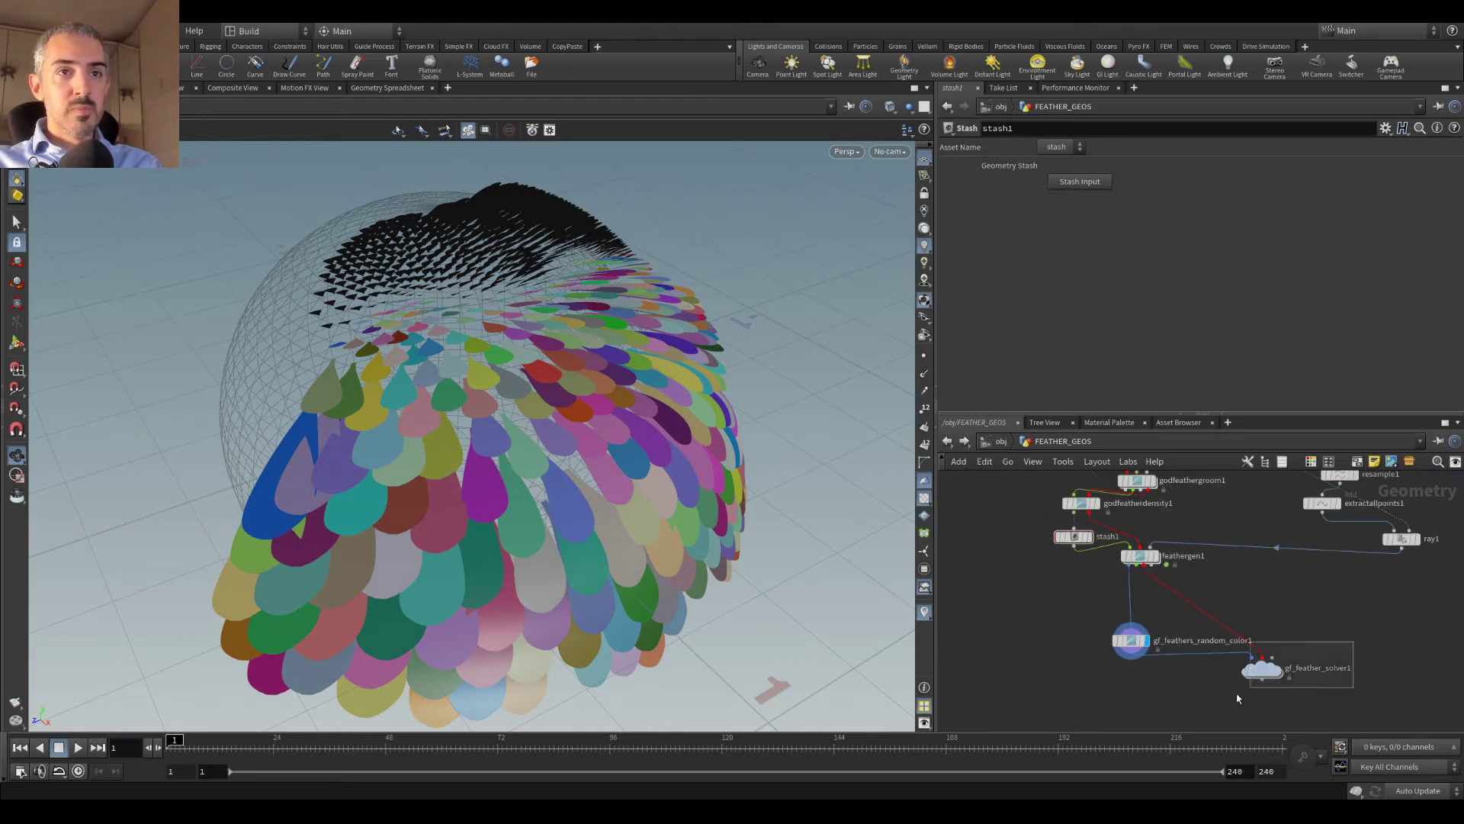
{"action": "key", "text": "Delete"}
{"action": "mouse_move", "coordinate": [1136, 649]}
{"action": "scroll", "coordinate": [1121, 650], "scroll_direction": "up", "scroll_amount": 2}
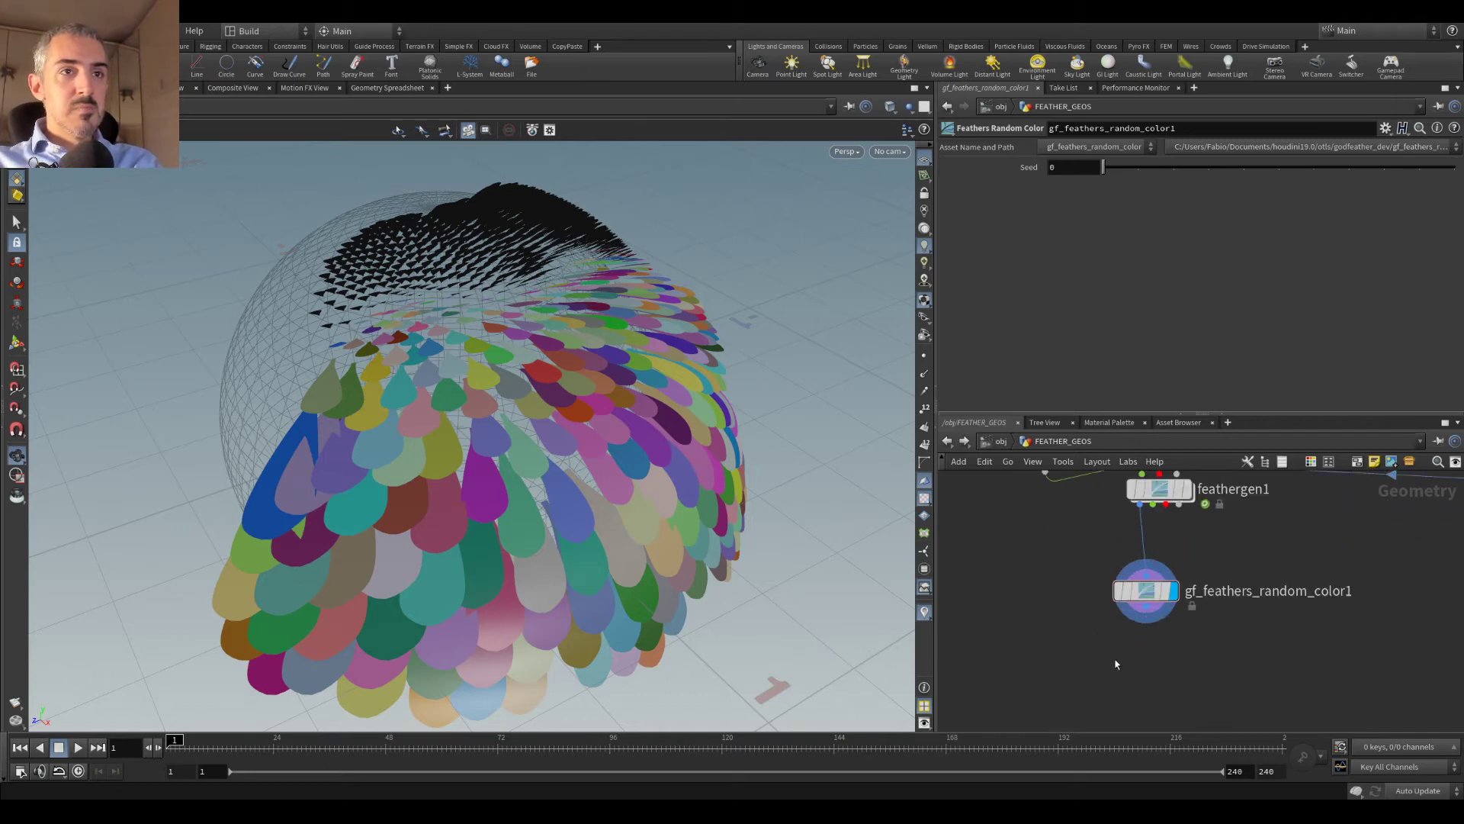
Step: Add an Output node after gf_feathers_random_color1, align it beneath that node and make it the displayed node
{"action": "key", "text": "Tab"}
{"action": "type", "text": "put"}
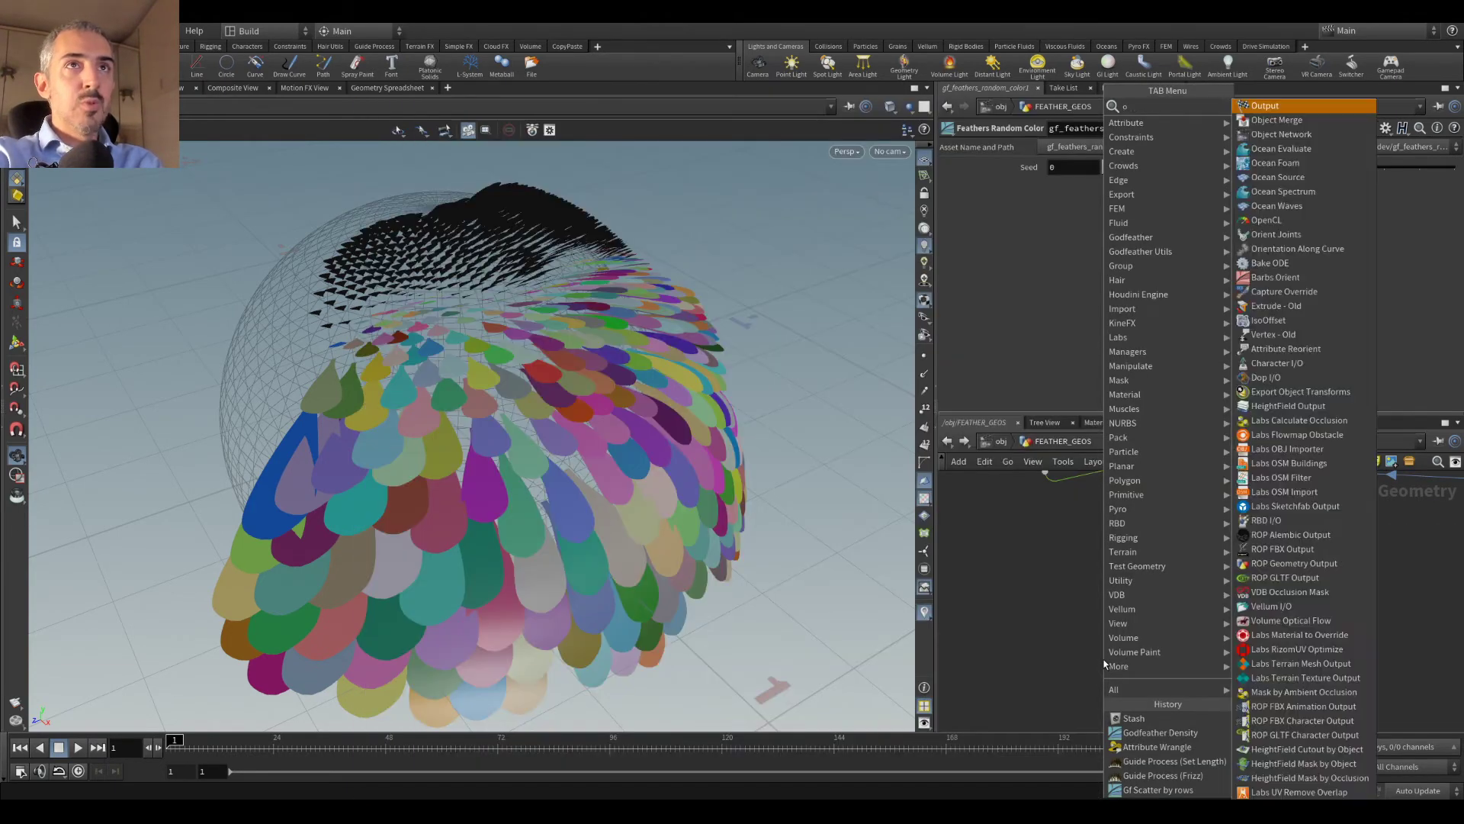
{"action": "key", "text": "Return"}
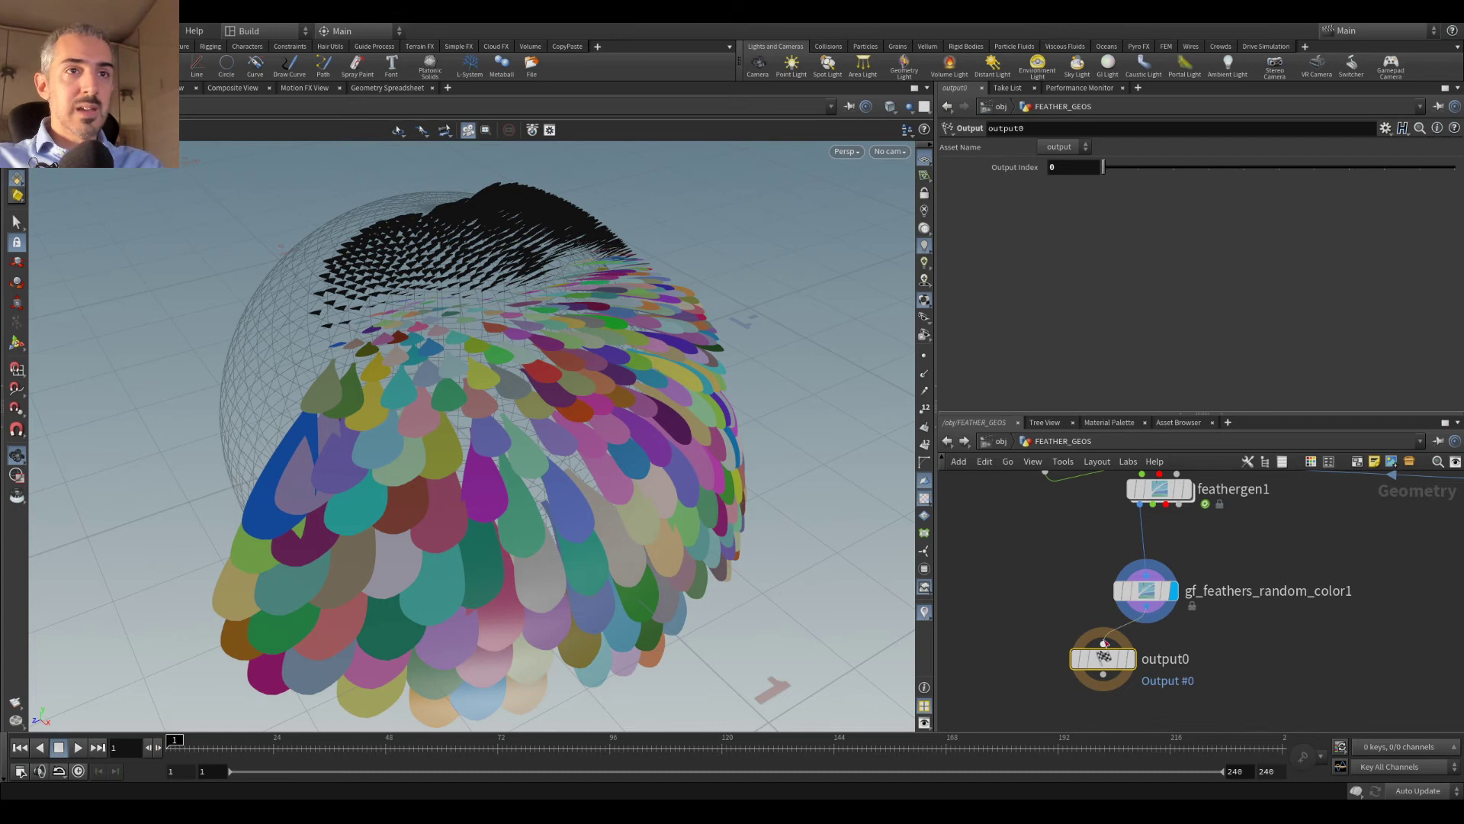
{"action": "left_click", "coordinate": [1131, 661]}
{"action": "left_click_drag", "start_coordinate": [1121, 665], "coordinate": [1164, 668]}
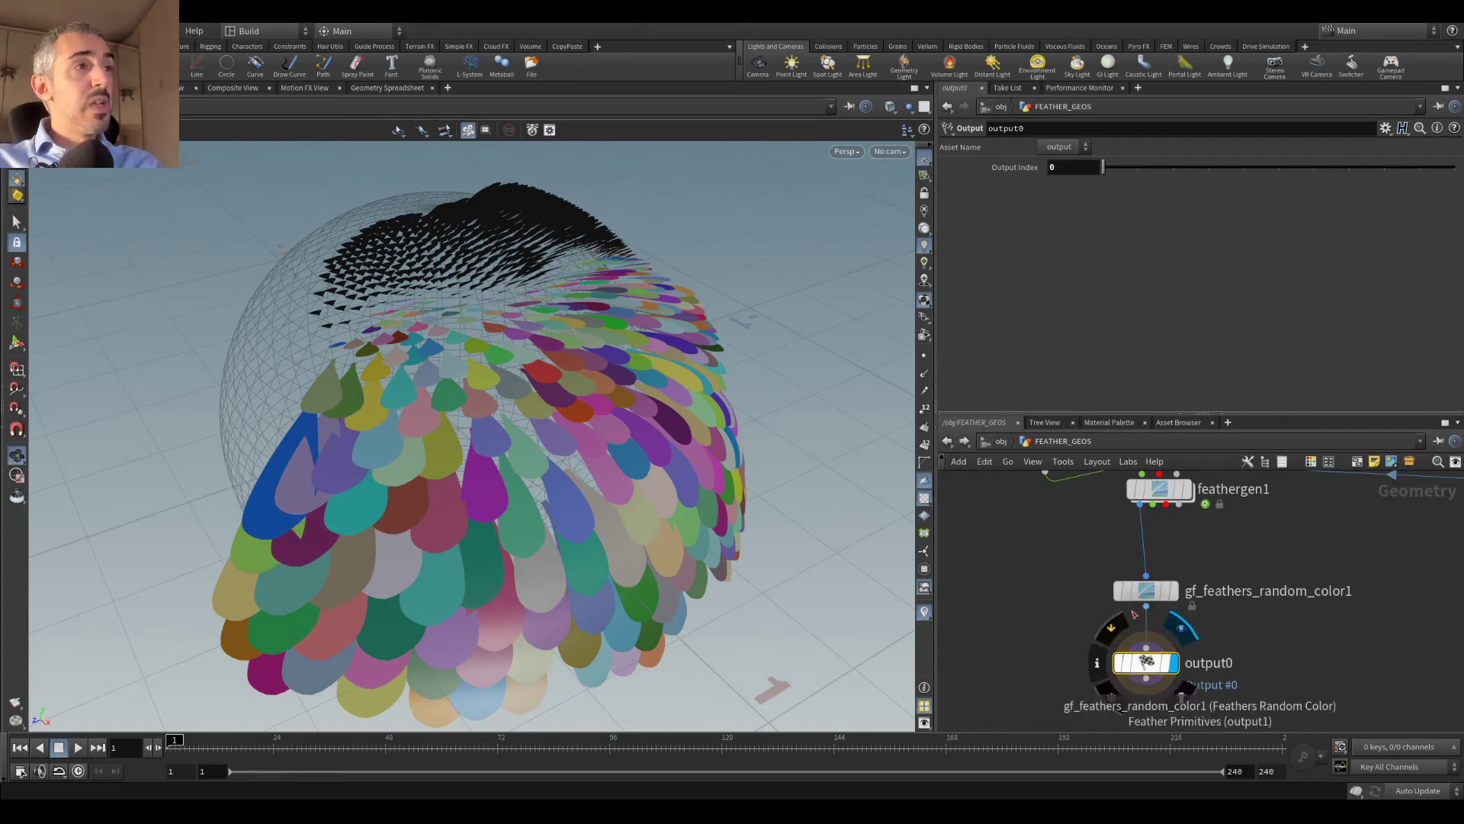
Step: Return to the object level and add a Feather System node beside the existing geometry objects
{"action": "left_click", "coordinate": [999, 441]}
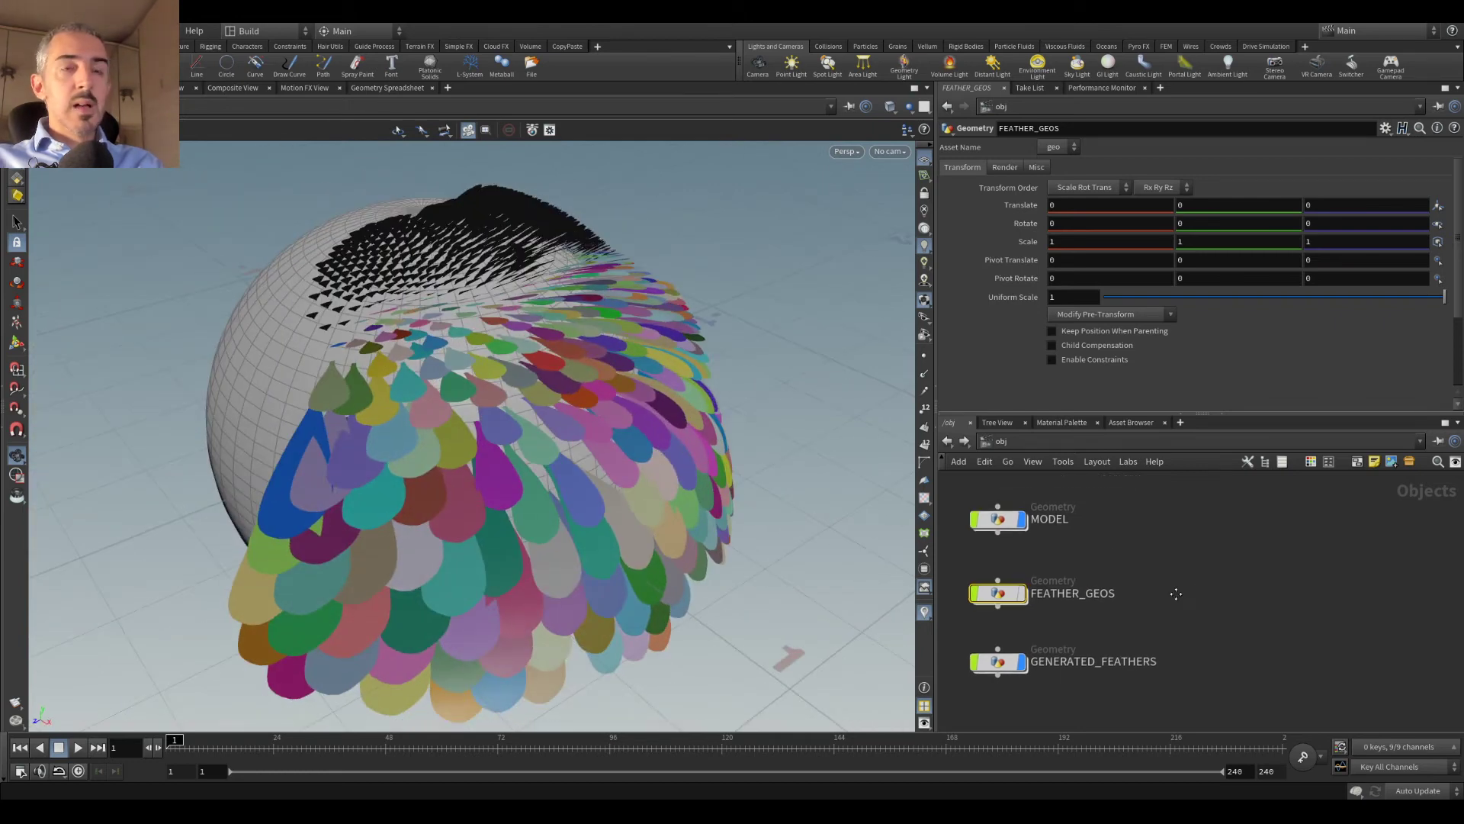
{"action": "key", "text": "Tab"}
{"action": "type", "text": "fe"}
{"action": "key", "text": "Return"}
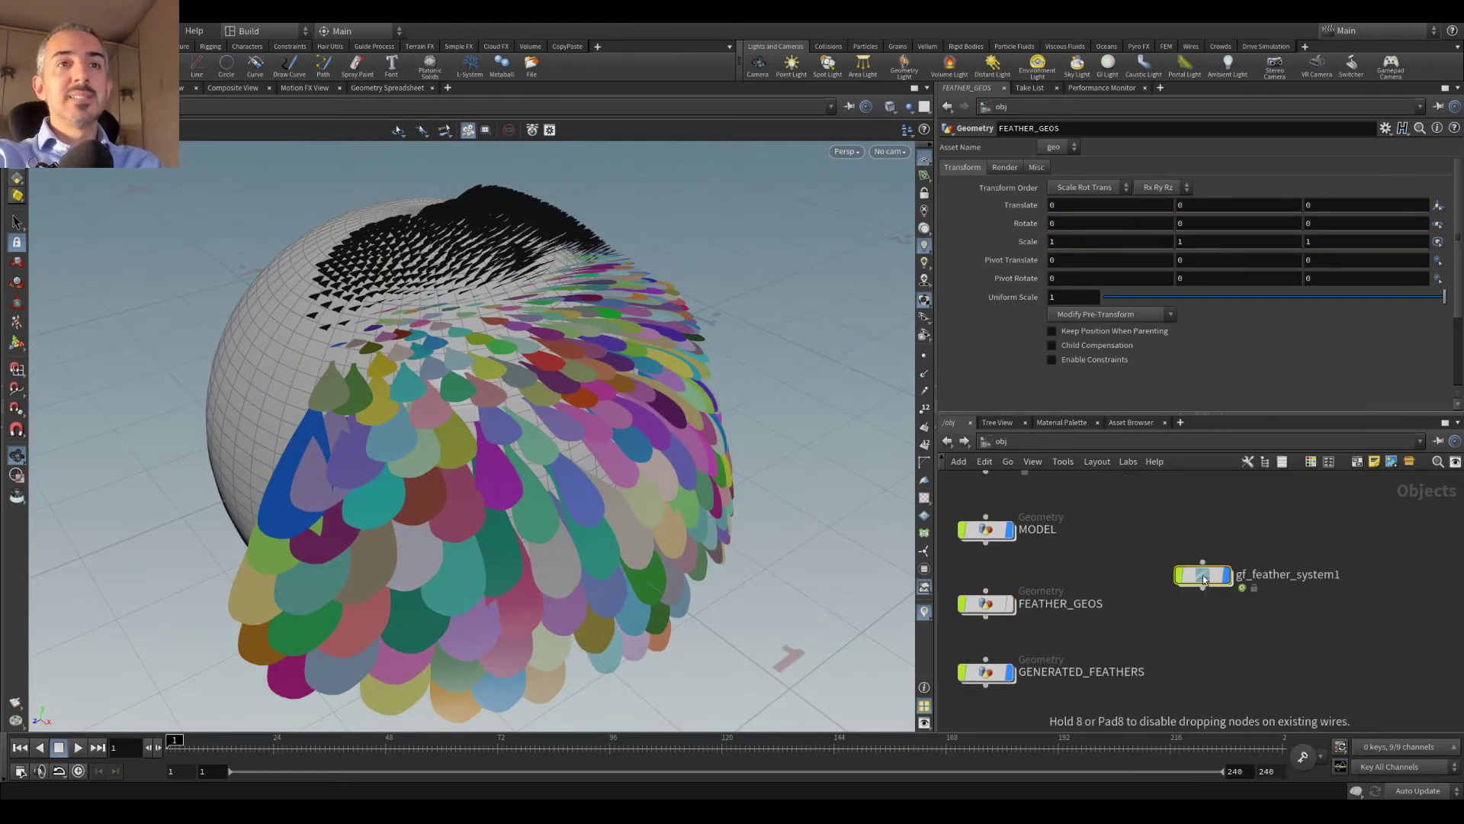
{"action": "left_click", "coordinate": [1202, 575]}
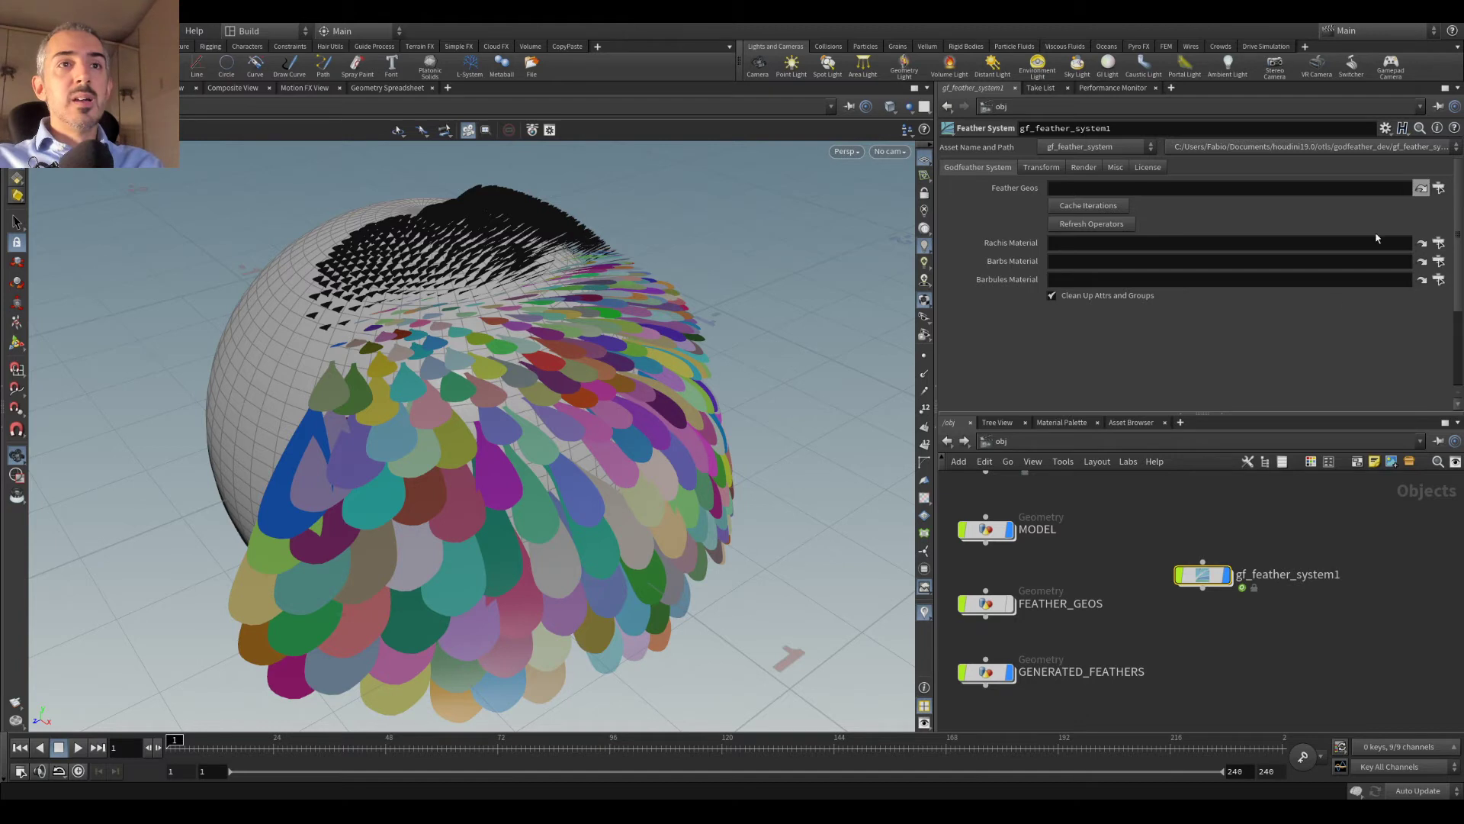
{"action": "left_click_drag", "start_coordinate": [1208, 575], "coordinate": [1195, 587]}
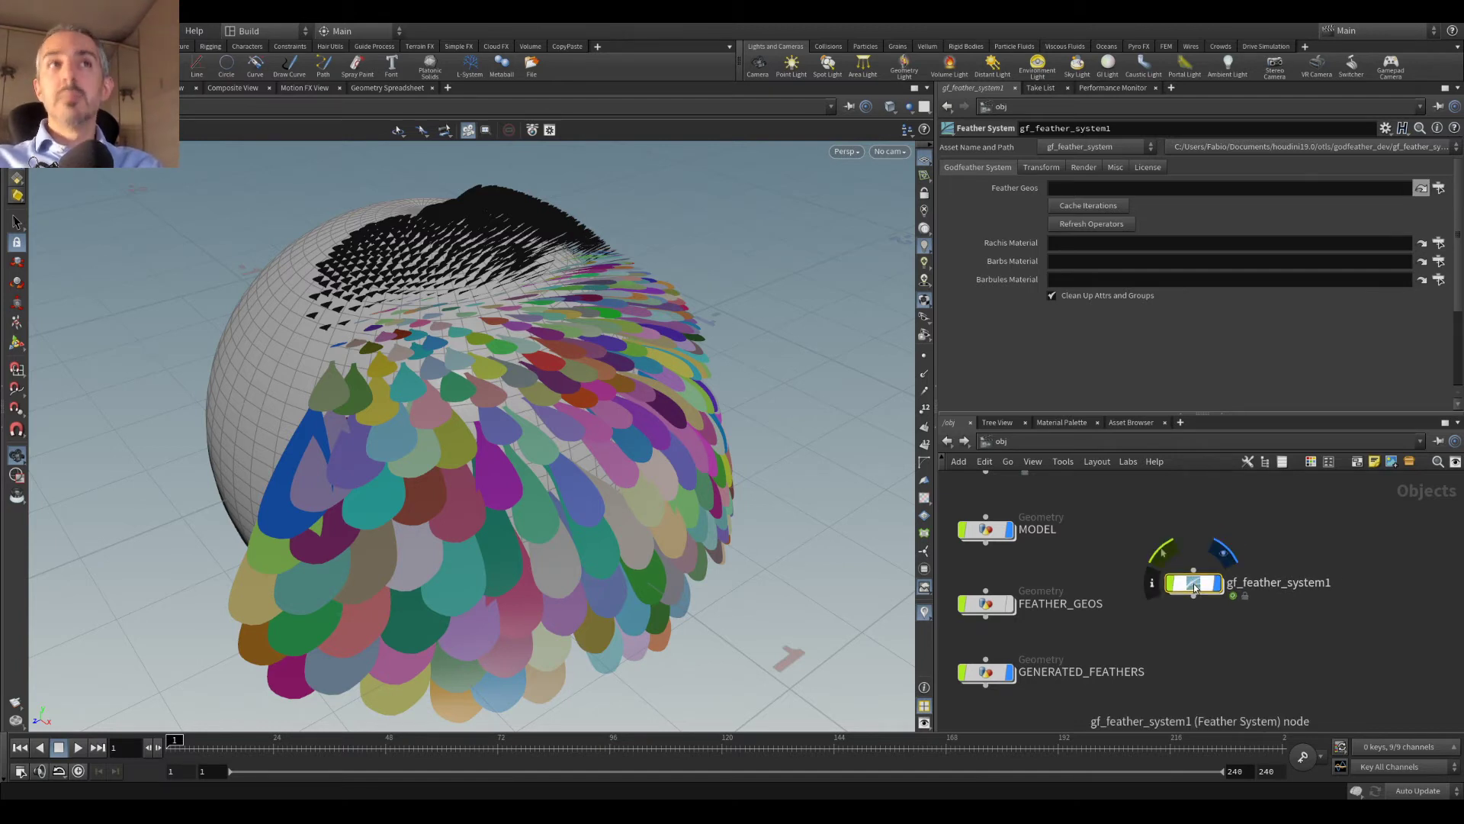
Step: Set the Feather System's License Manager to /obj/gf_godfeather_license_checker_unit1
{"action": "left_click", "coordinate": [1148, 167]}
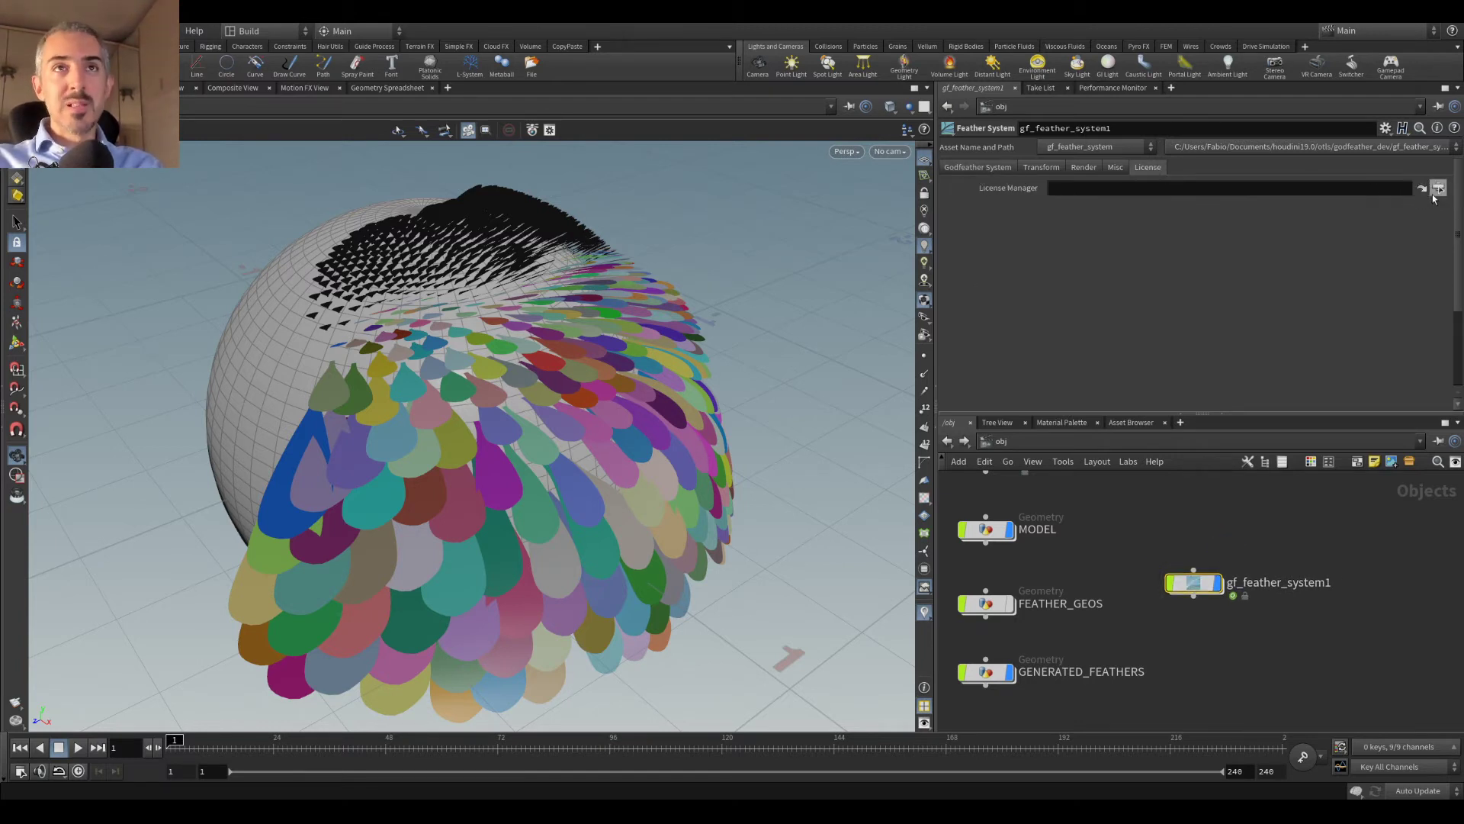
{"action": "left_click", "coordinate": [1433, 193]}
{"action": "double_click", "coordinate": [1372, 157]}
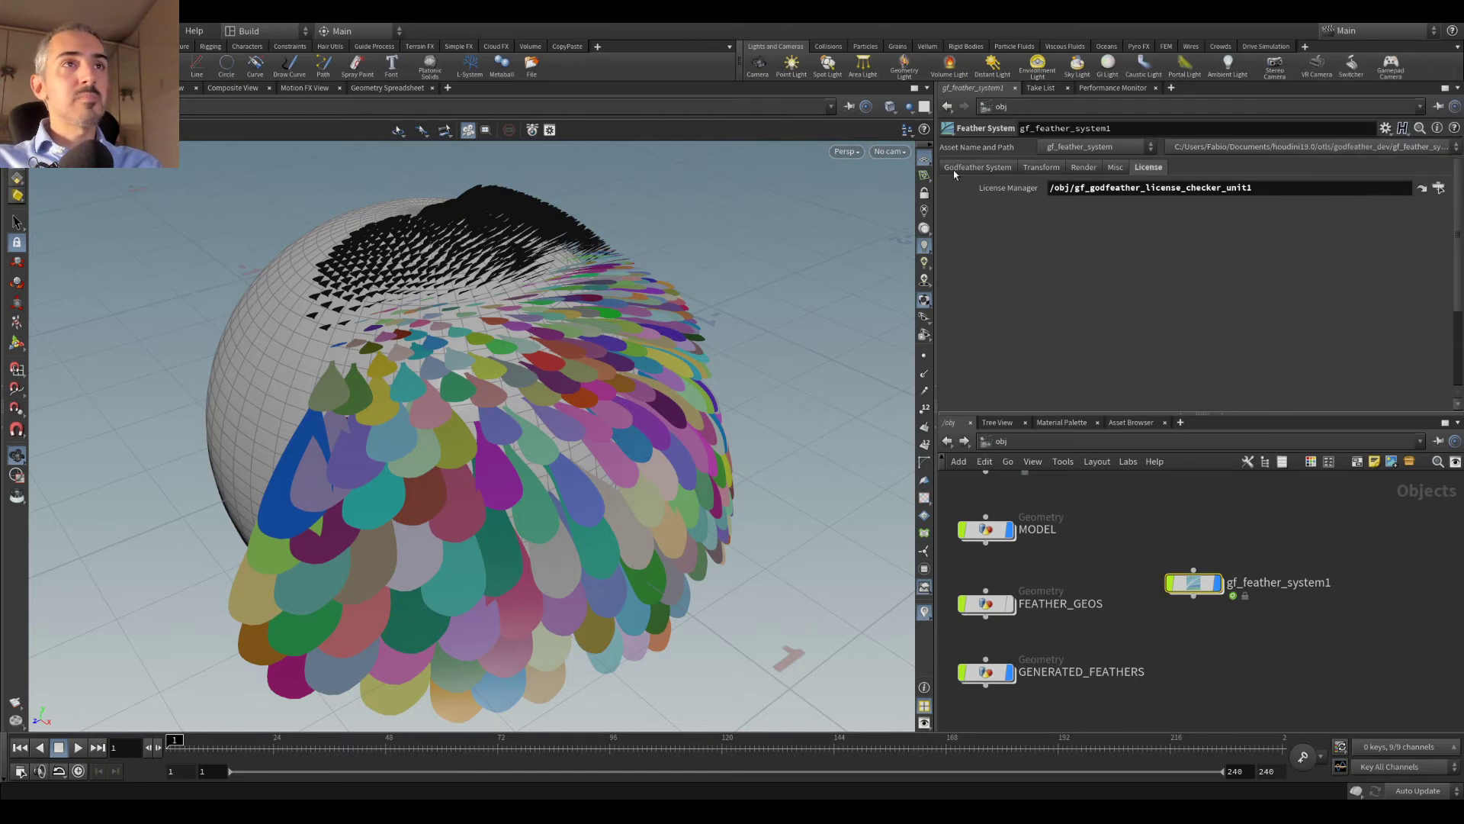
{"action": "left_click", "coordinate": [970, 167]}
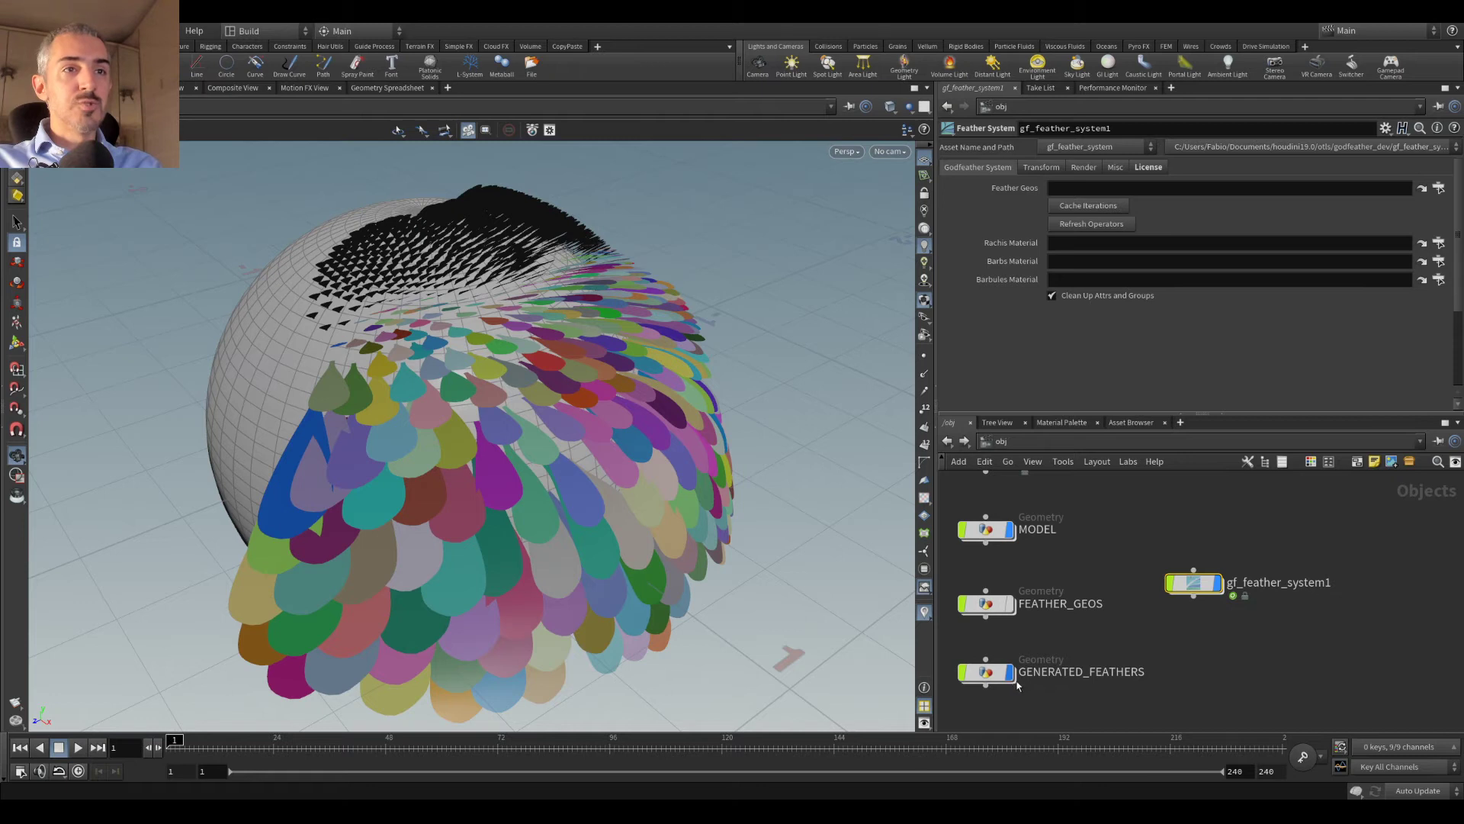
Step: Turn off the display of GENERATED_FEATHERS and turn on the display of FEATHER_GEOS
{"action": "middle_click_drag", "start_coordinate": [1041, 608], "coordinate": [1085, 571]}
{"action": "left_click", "coordinate": [1056, 632]}
{"action": "left_click", "coordinate": [1057, 564]}
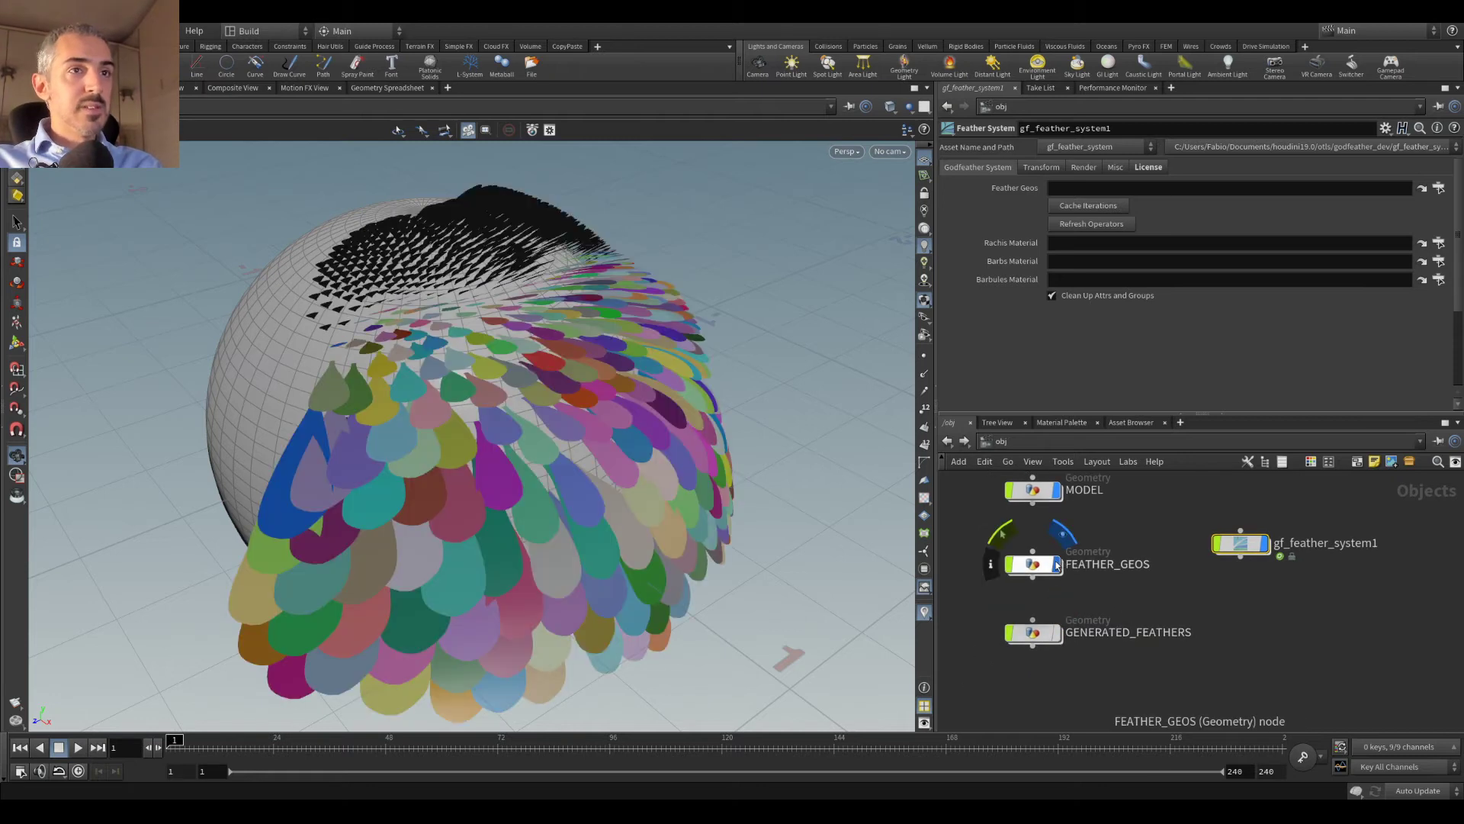
{"action": "left_click", "coordinate": [1057, 565]}
{"action": "left_click", "coordinate": [1057, 564]}
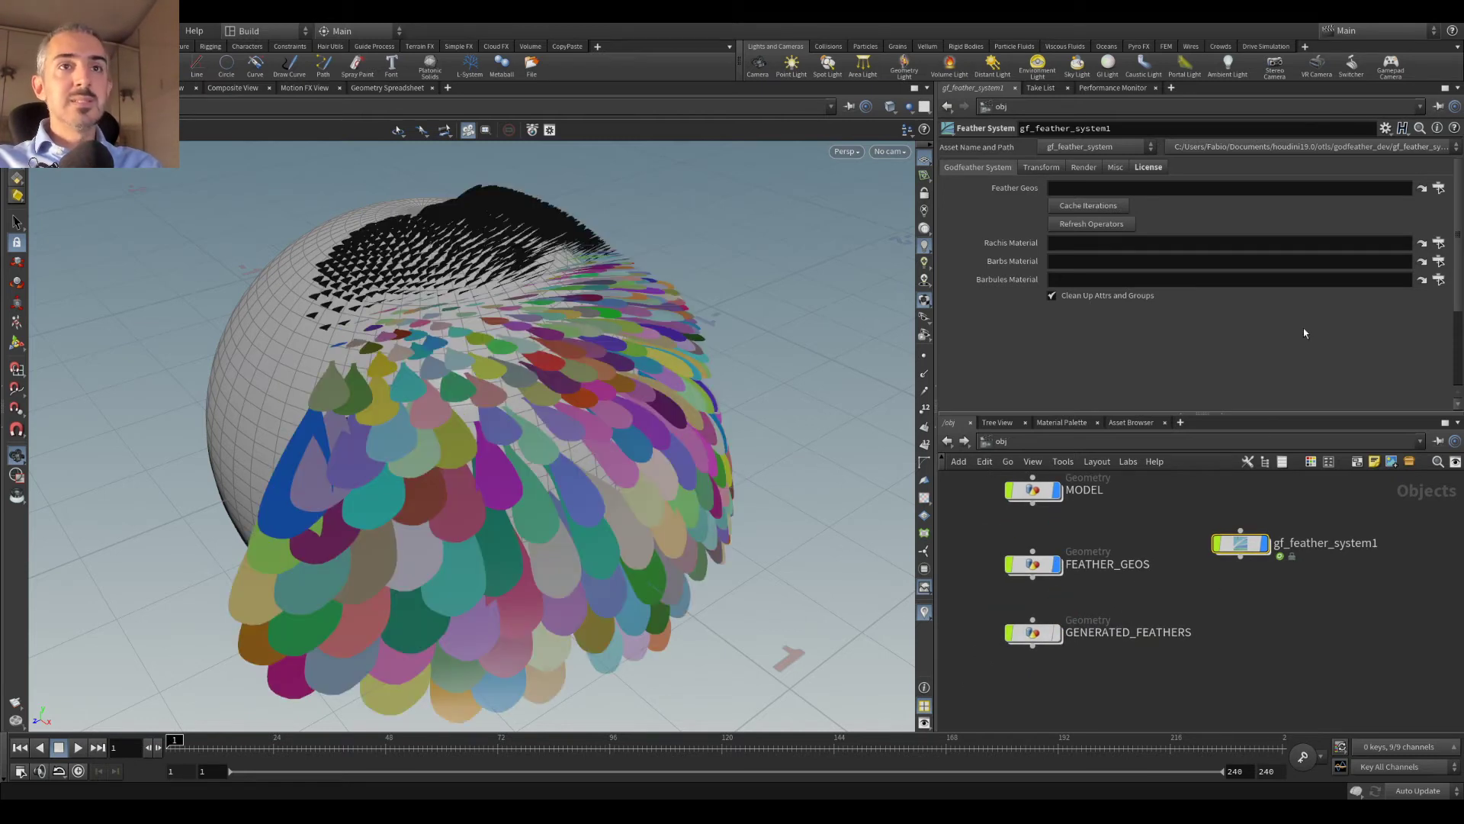
{"action": "left_click", "coordinate": [1441, 189]}
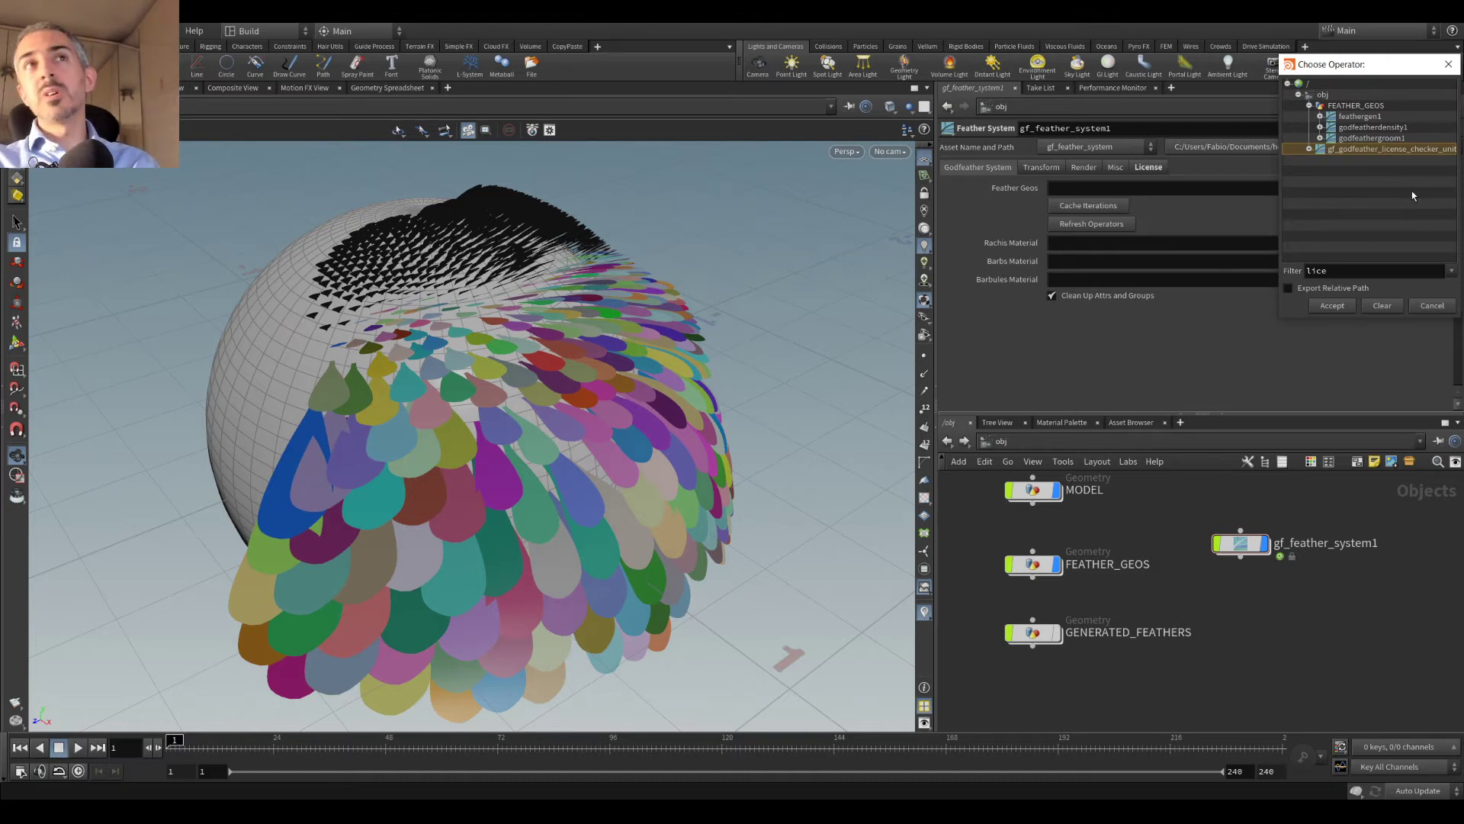
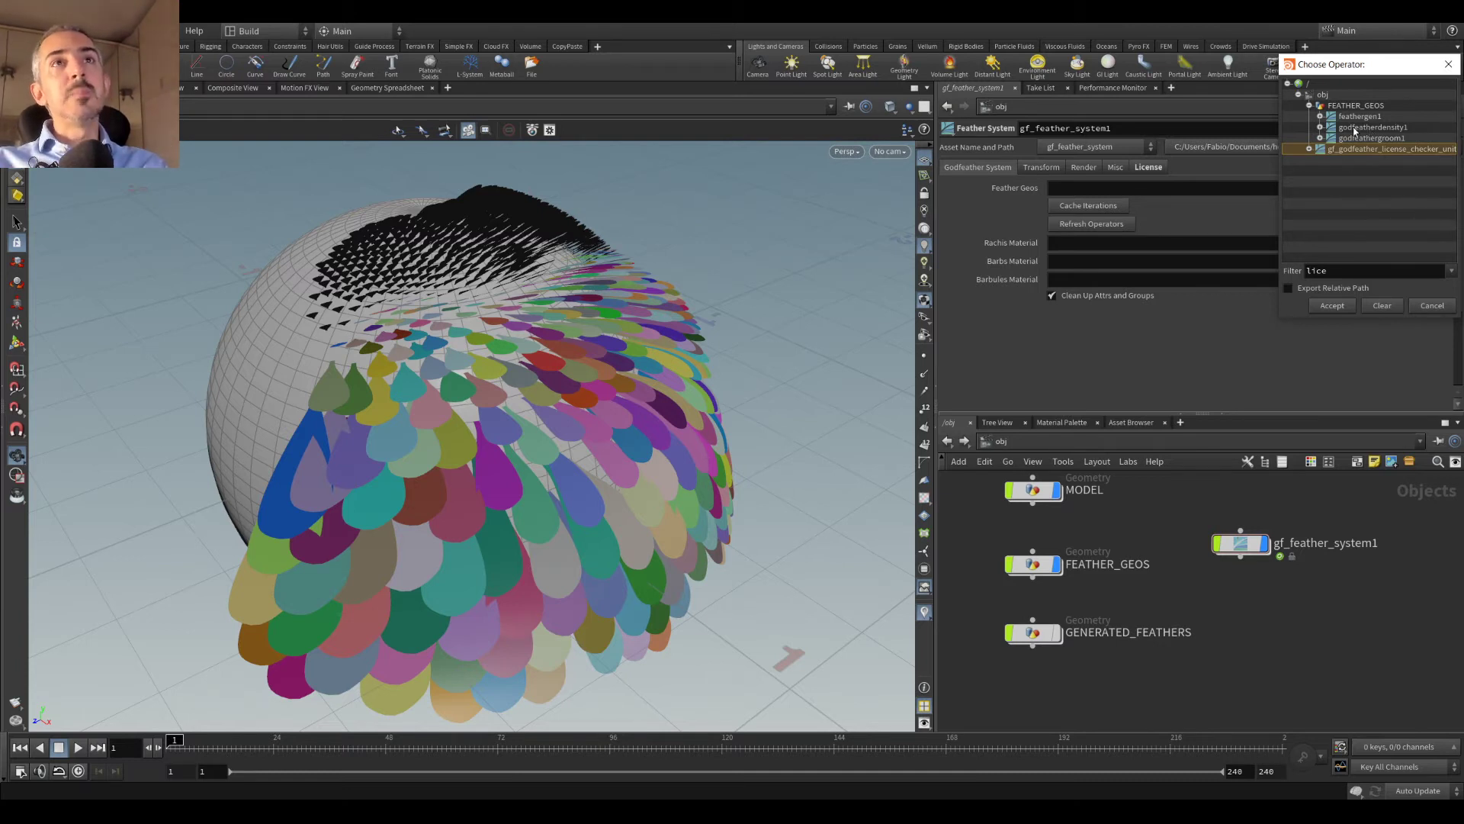
{"action": "left_click_drag", "start_coordinate": [1351, 68], "coordinate": [1194, 132]}
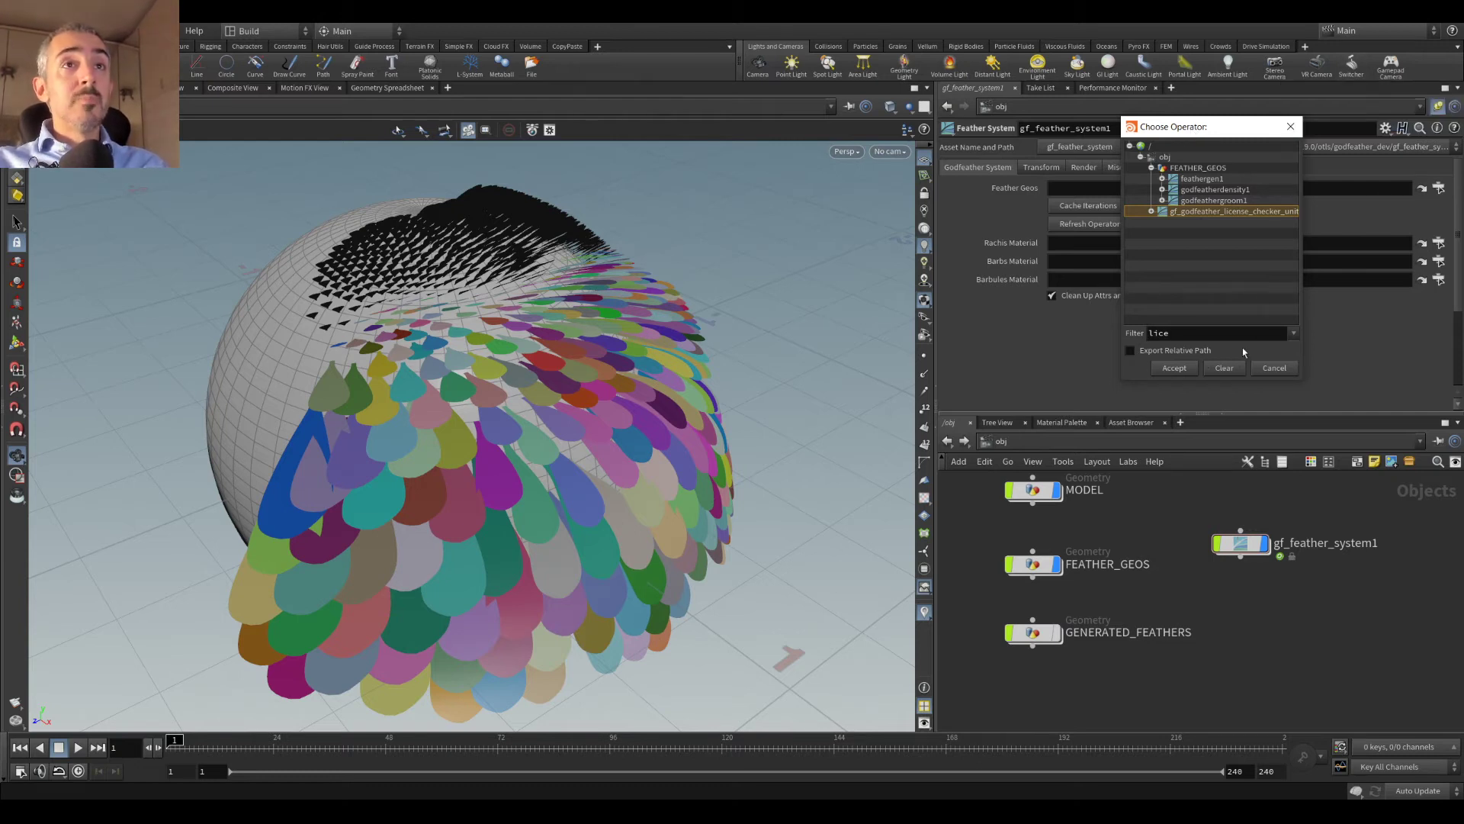
{"action": "left_click", "coordinate": [1272, 369]}
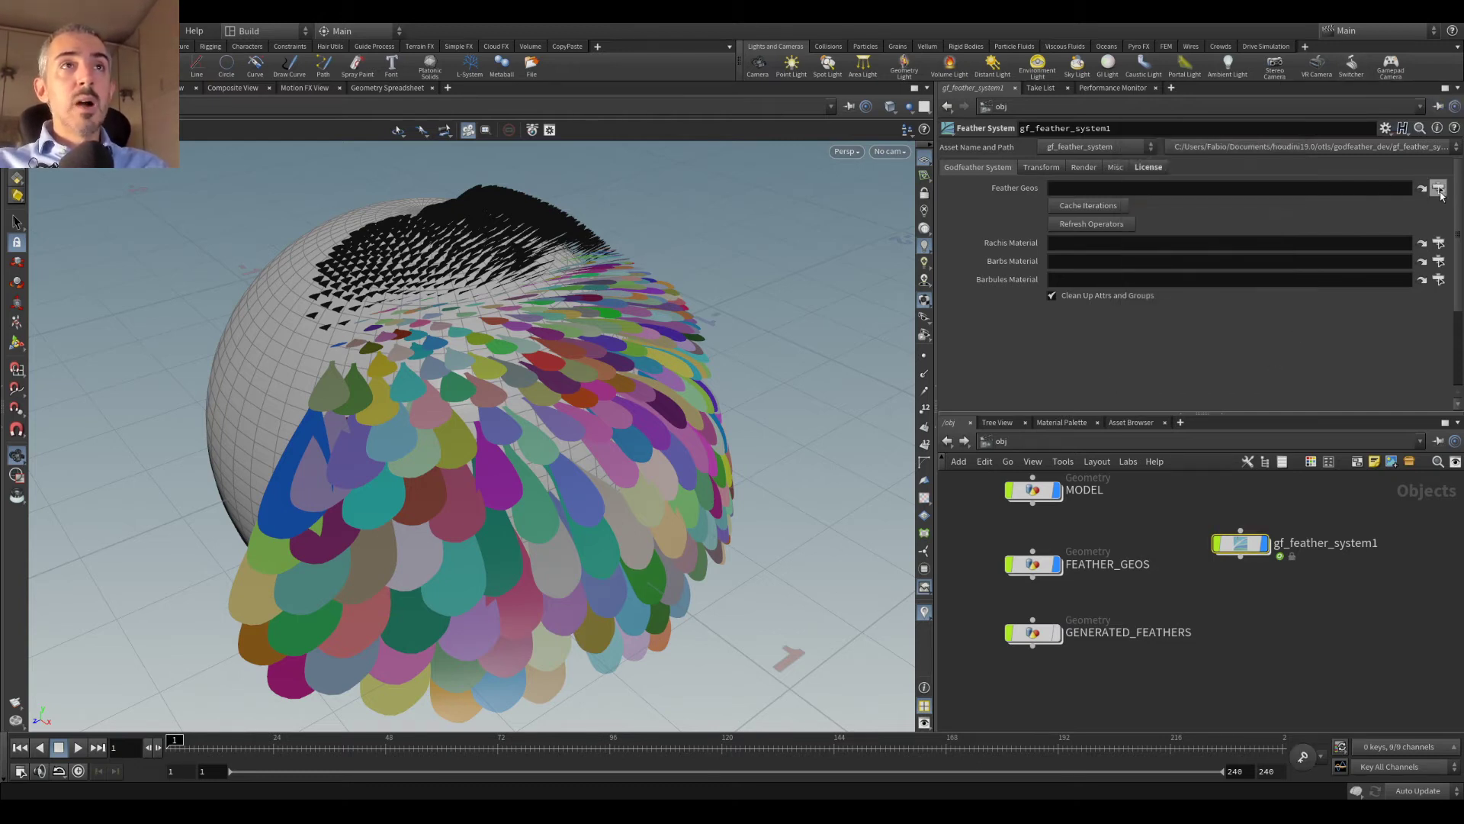
{"action": "left_click", "coordinate": [1155, 167]}
{"action": "left_click", "coordinate": [990, 169]}
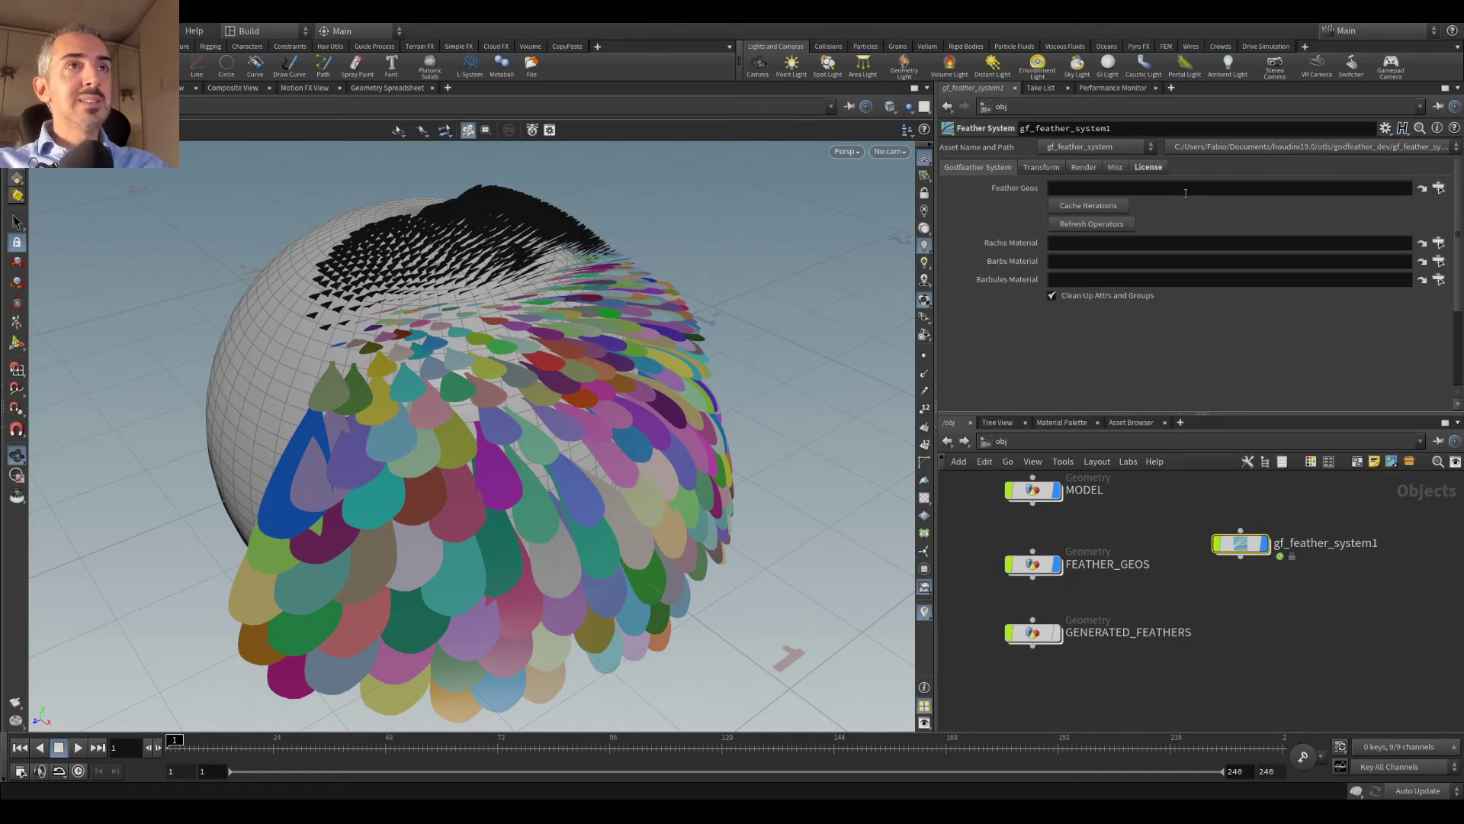
Step: Set the Feather System's Feather Geos to /obj/FEATHER_GEOS, filtering the operator list by "geo"
{"action": "left_click", "coordinate": [1438, 189]}
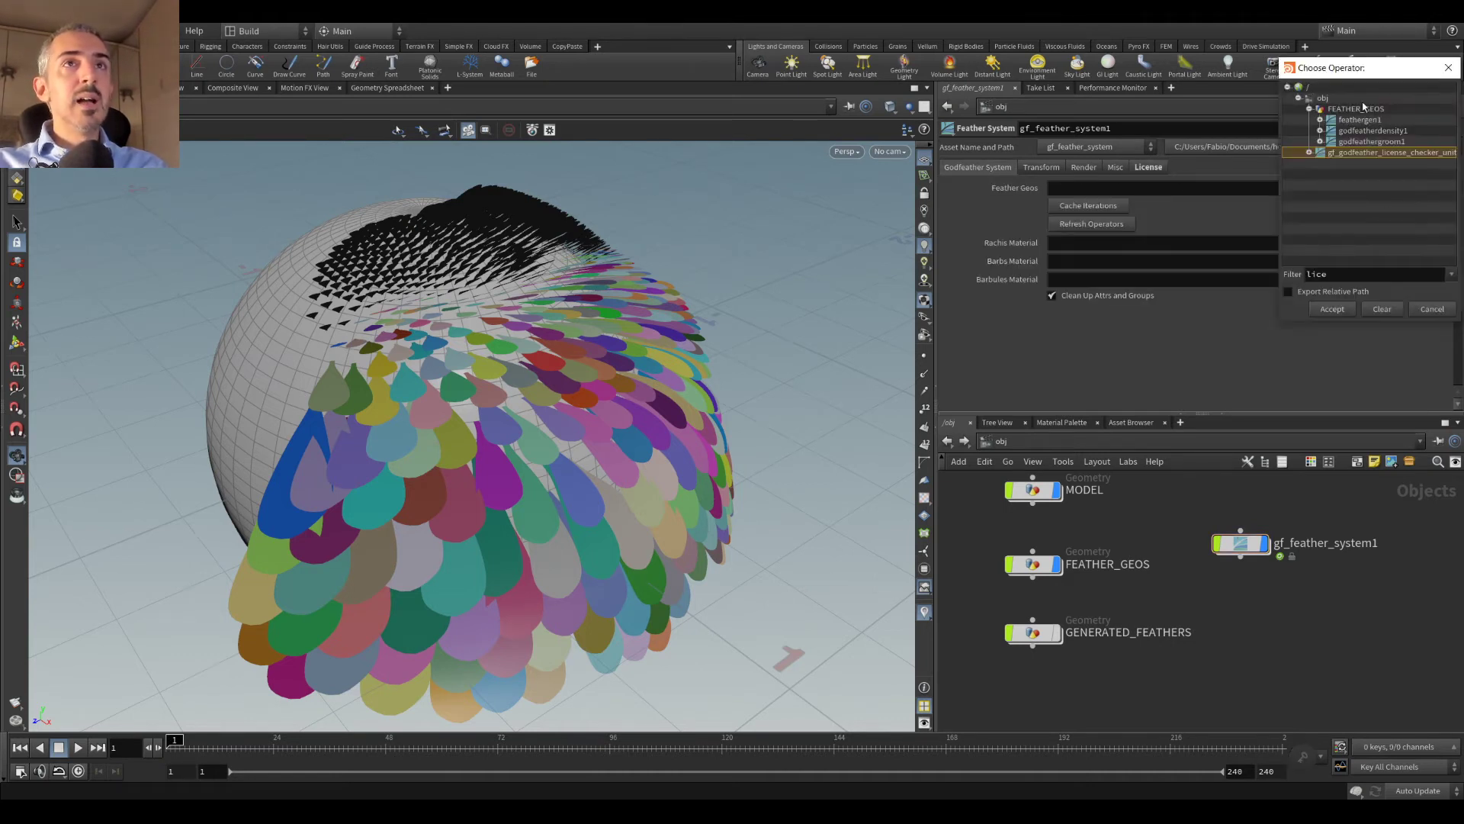
{"action": "double_click", "coordinate": [1350, 271]}
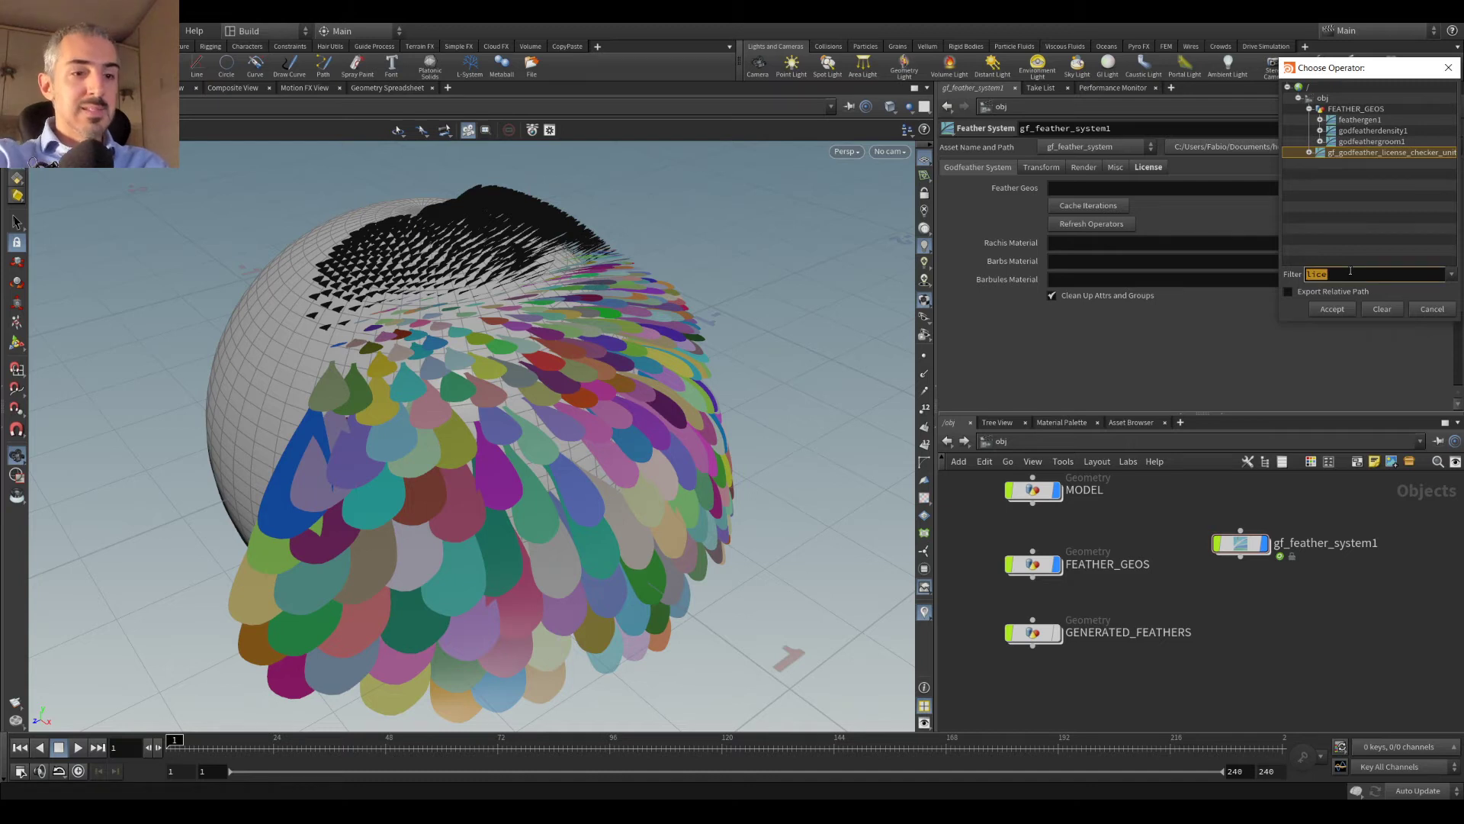
{"action": "type", "text": "geo"}
{"action": "left_click", "coordinate": [1310, 108]}
{"action": "left_click", "coordinate": [1356, 108]}
{"action": "left_click", "coordinate": [1333, 309]}
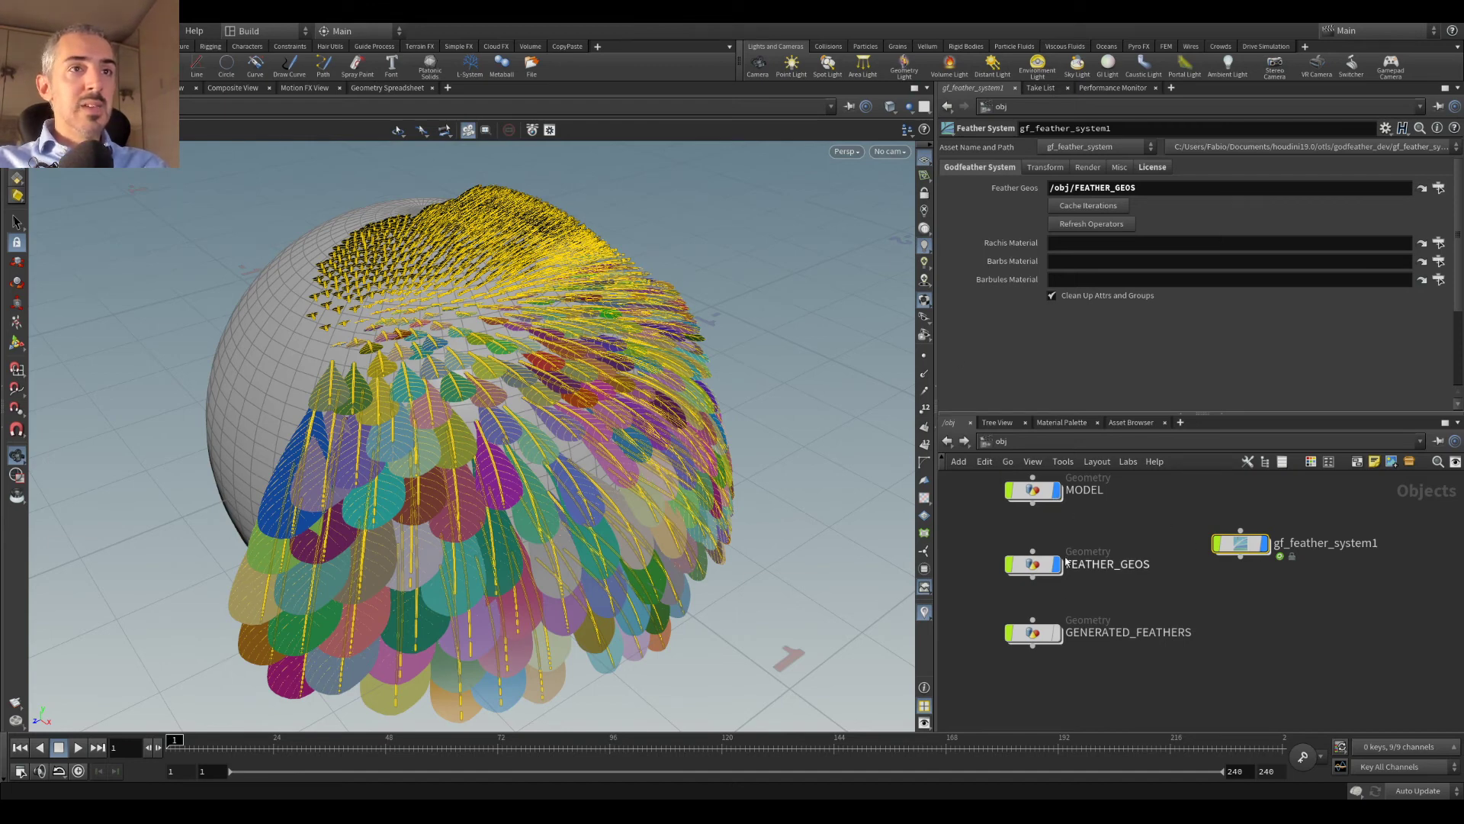
Step: Hide the FEATHER_GEOS object so that the feather system's output shows on the sphere without it
{"action": "left_click", "coordinate": [1054, 566]}
{"action": "left_click_drag", "start_coordinate": [485, 449], "coordinate": [549, 458]}
{"action": "scroll", "coordinate": [492, 477], "scroll_direction": "up", "scroll_amount": 6}
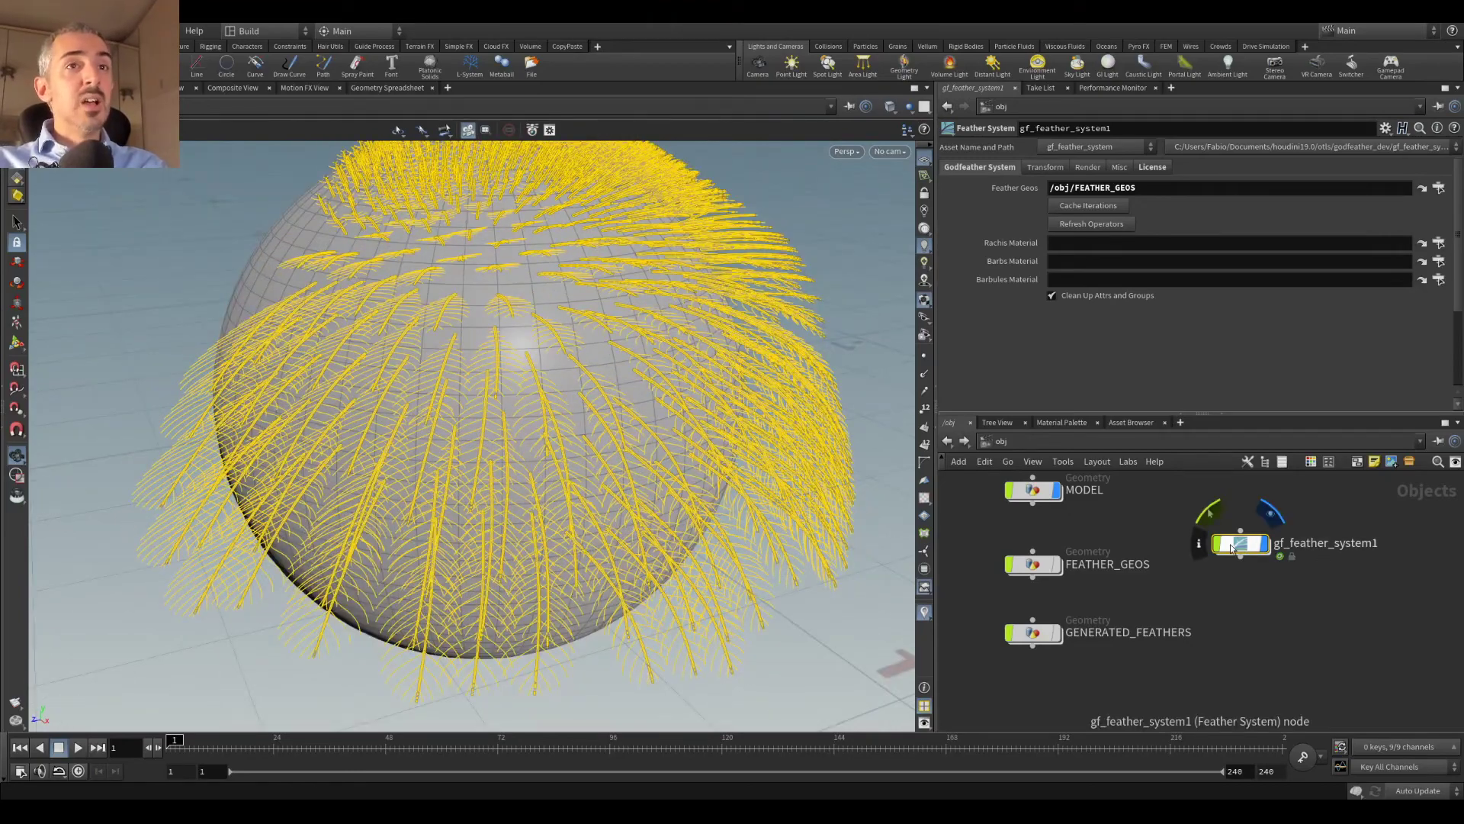
Step: Open the build_feather network inside gf_feather_system1 and examine the single feather and the Preparation and Generators stages
{"action": "double_click", "coordinate": [1240, 545]}
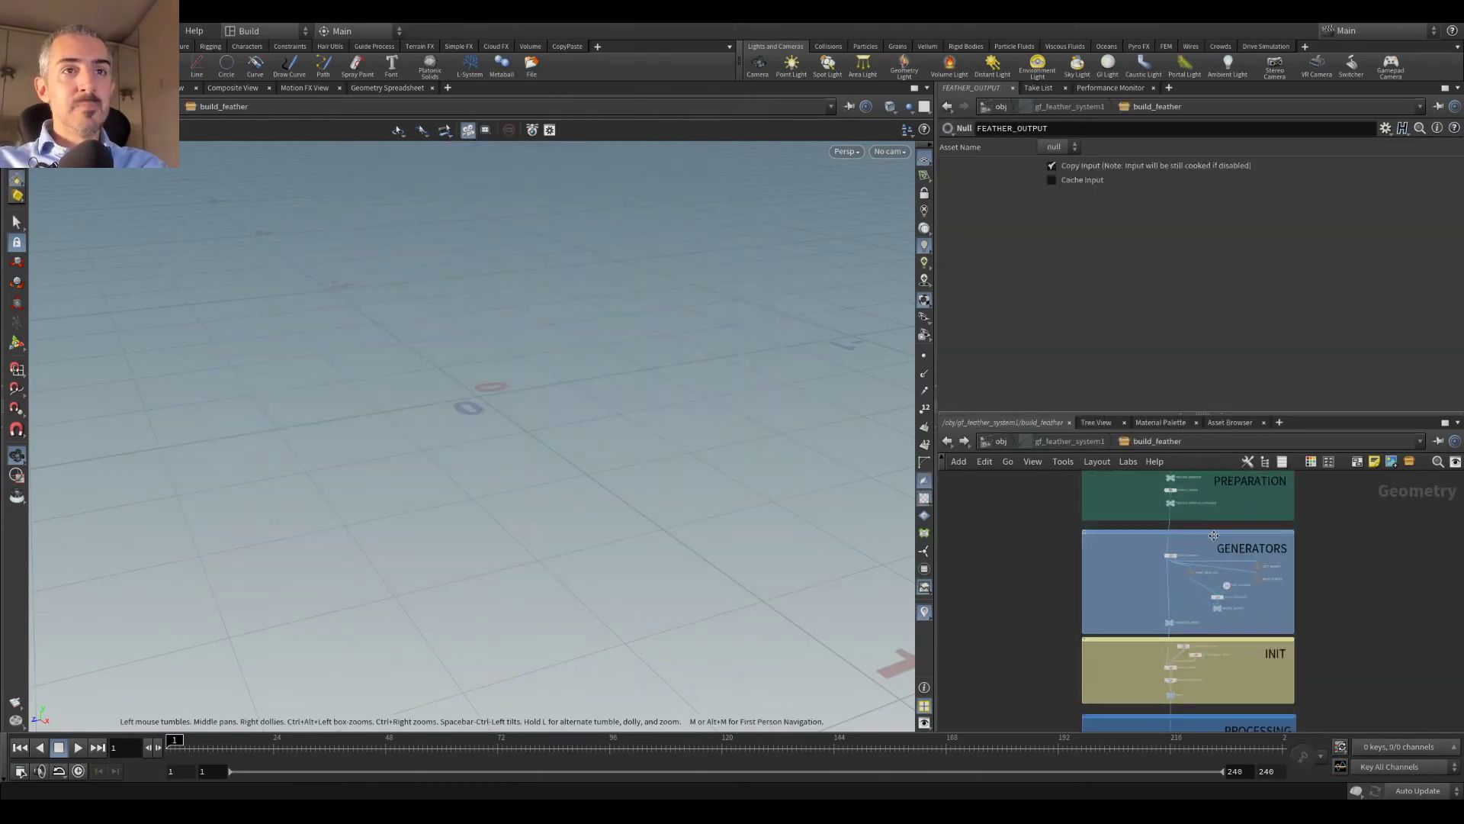
{"action": "scroll", "coordinate": [1174, 526], "scroll_direction": "up", "scroll_amount": 5}
{"action": "scroll", "coordinate": [1034, 563], "scroll_direction": "down", "scroll_amount": 5}
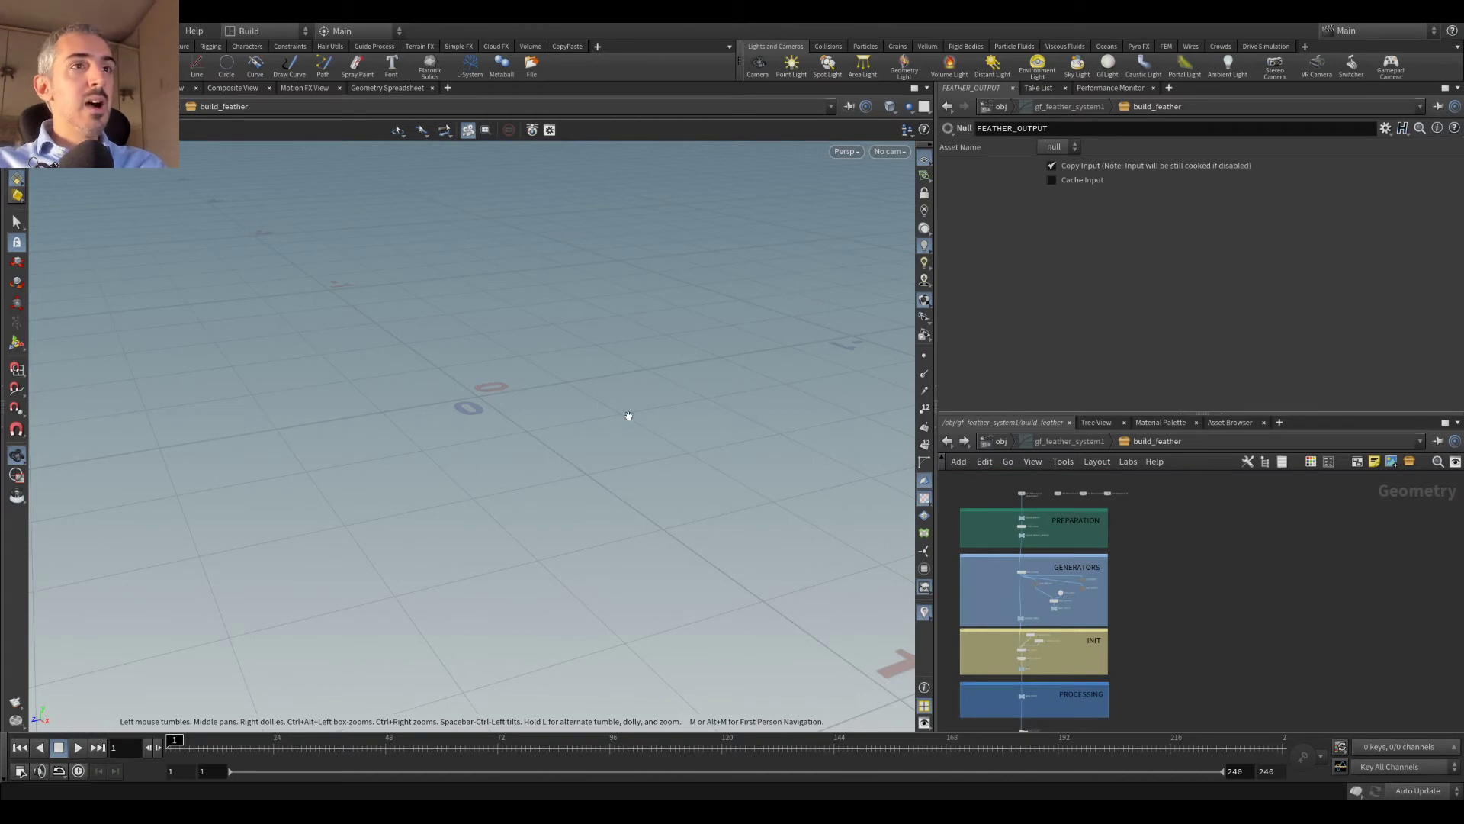
{"action": "key", "text": "f"}
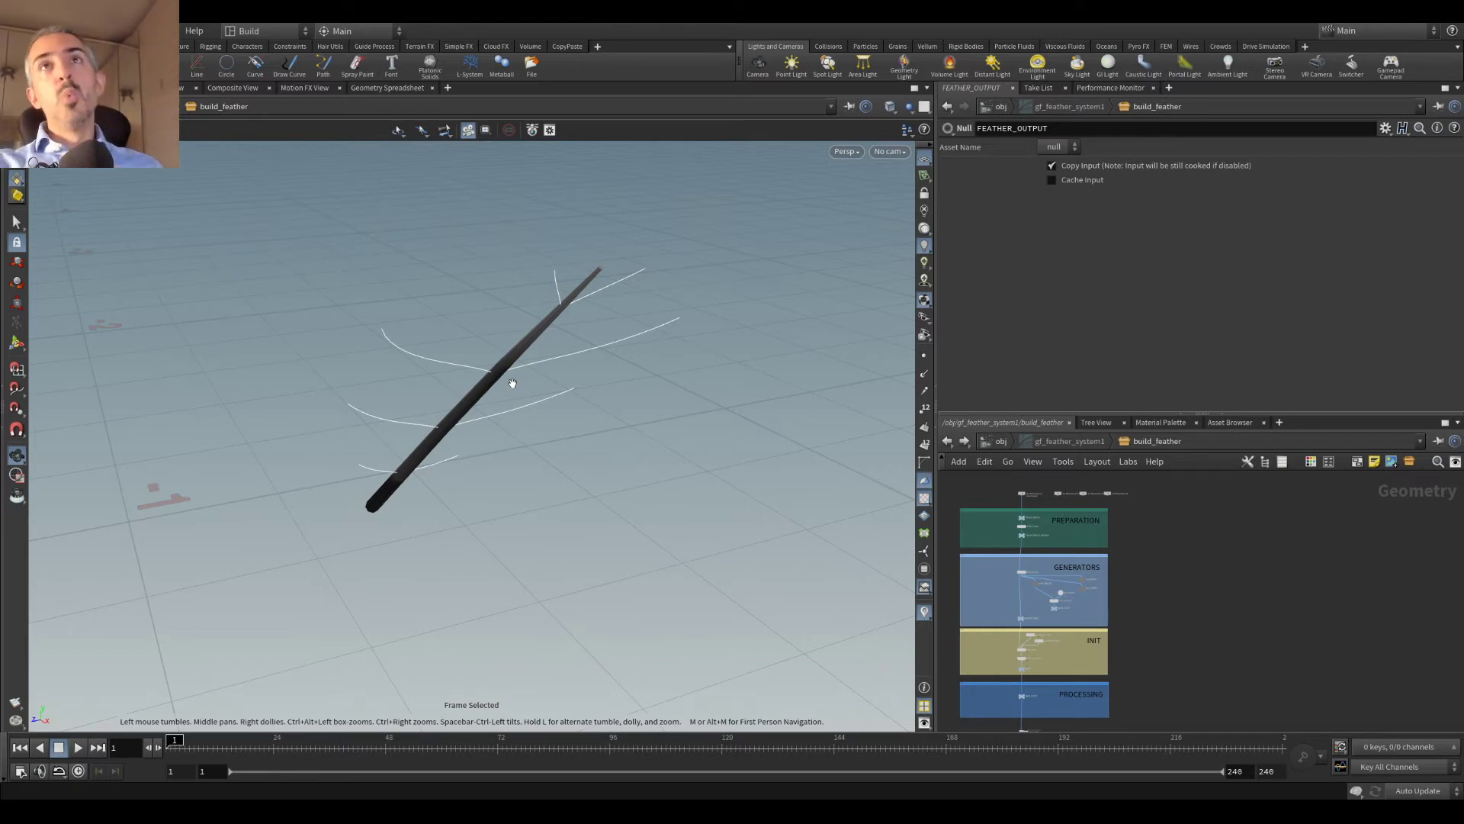
{"action": "left_click_drag", "start_coordinate": [512, 384], "coordinate": [671, 412]}
{"action": "scroll", "coordinate": [1174, 584], "scroll_direction": "up", "scroll_amount": 4}
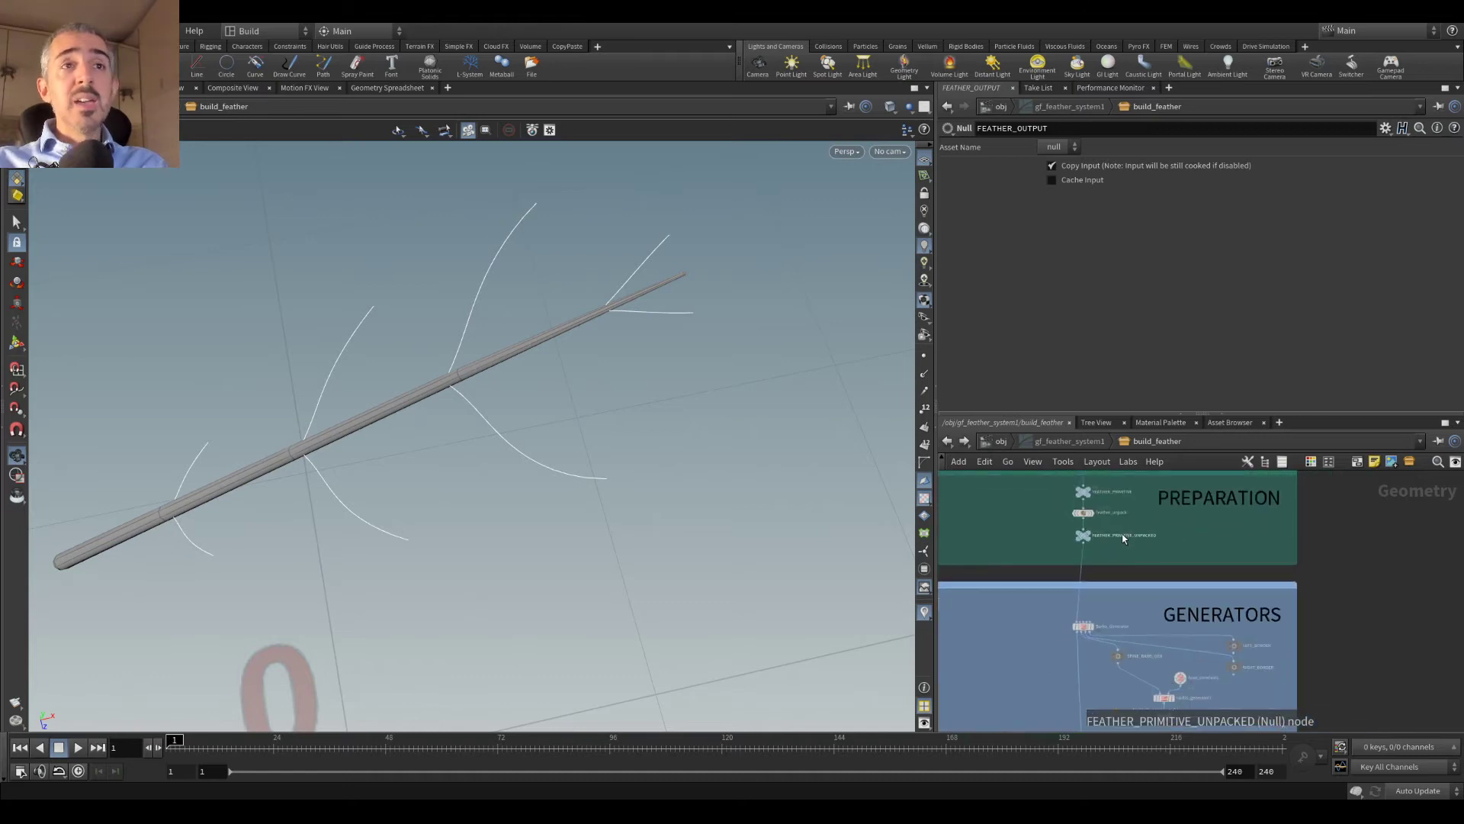
{"action": "scroll", "coordinate": [1124, 543], "scroll_direction": "up", "scroll_amount": 8}
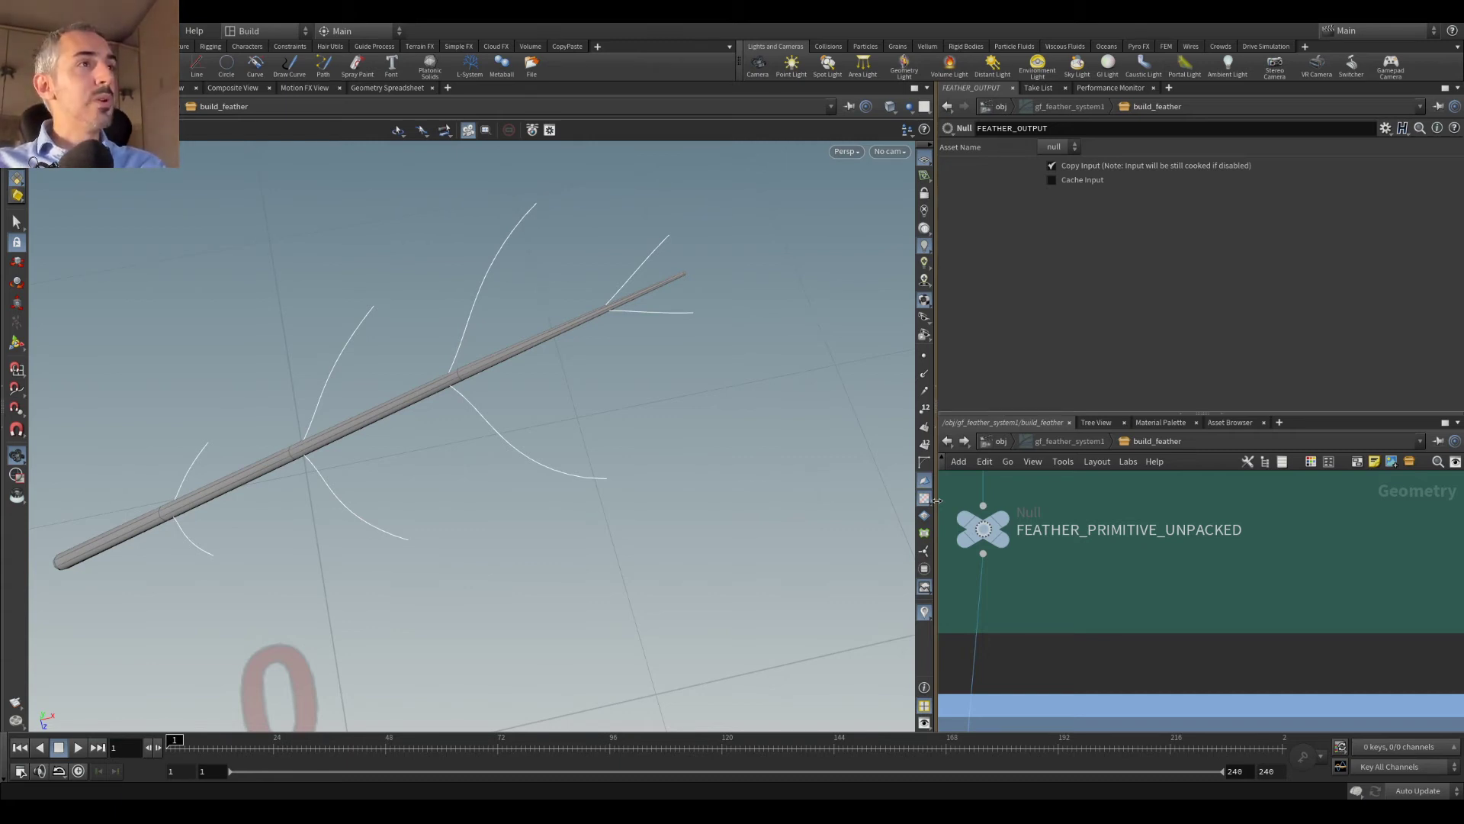
{"action": "left_click_drag", "start_coordinate": [641, 455], "coordinate": [571, 414]}
{"action": "scroll", "coordinate": [1151, 586], "scroll_direction": "down", "scroll_amount": 5}
{"action": "middle_click_drag", "start_coordinate": [1157, 601], "coordinate": [1183, 496]}
{"action": "scroll", "coordinate": [1148, 565], "scroll_direction": "up", "scroll_amount": 4}
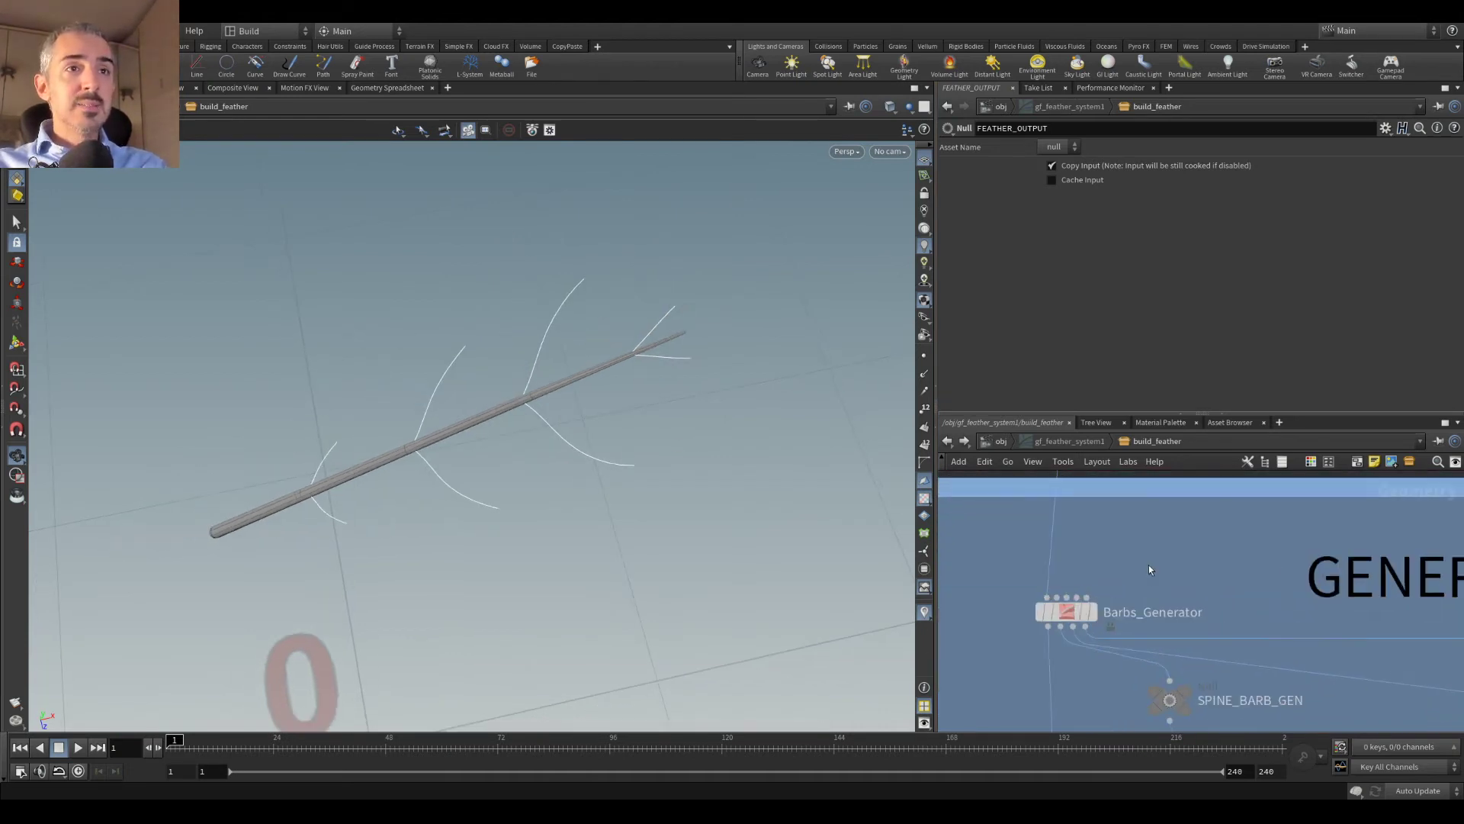
Step: Set the Barbs_Generator node's Base Width first to 0.002 and finally to 0.001 for denser barbs
{"action": "left_click", "coordinate": [1068, 615]}
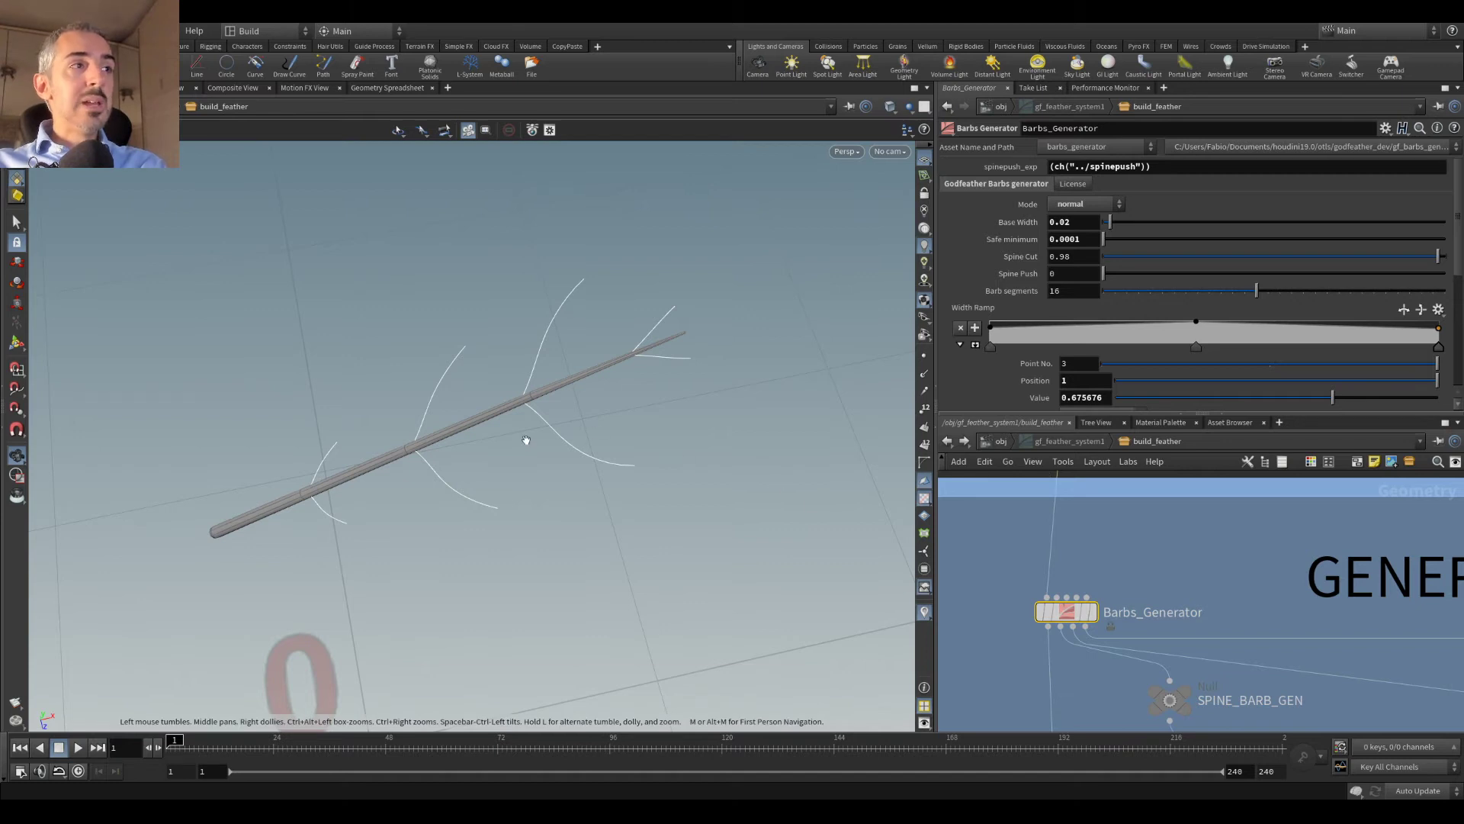
{"action": "scroll", "coordinate": [558, 329], "scroll_direction": "up", "scroll_amount": 2}
{"action": "left_click", "coordinate": [1069, 223]}
{"action": "type", "text": "0"}
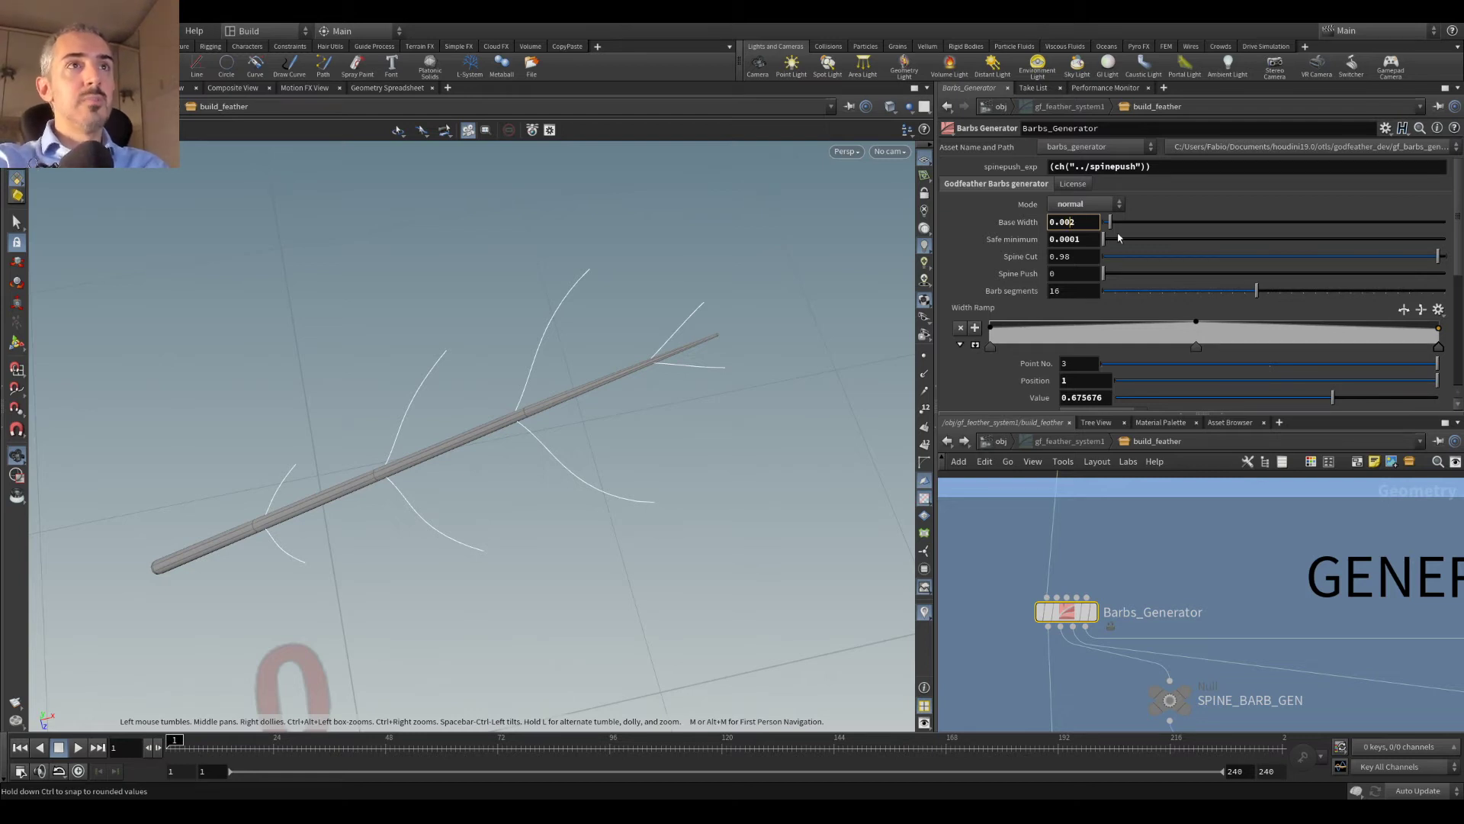
{"action": "key", "text": "Return"}
{"action": "left_click", "coordinate": [1092, 226]}
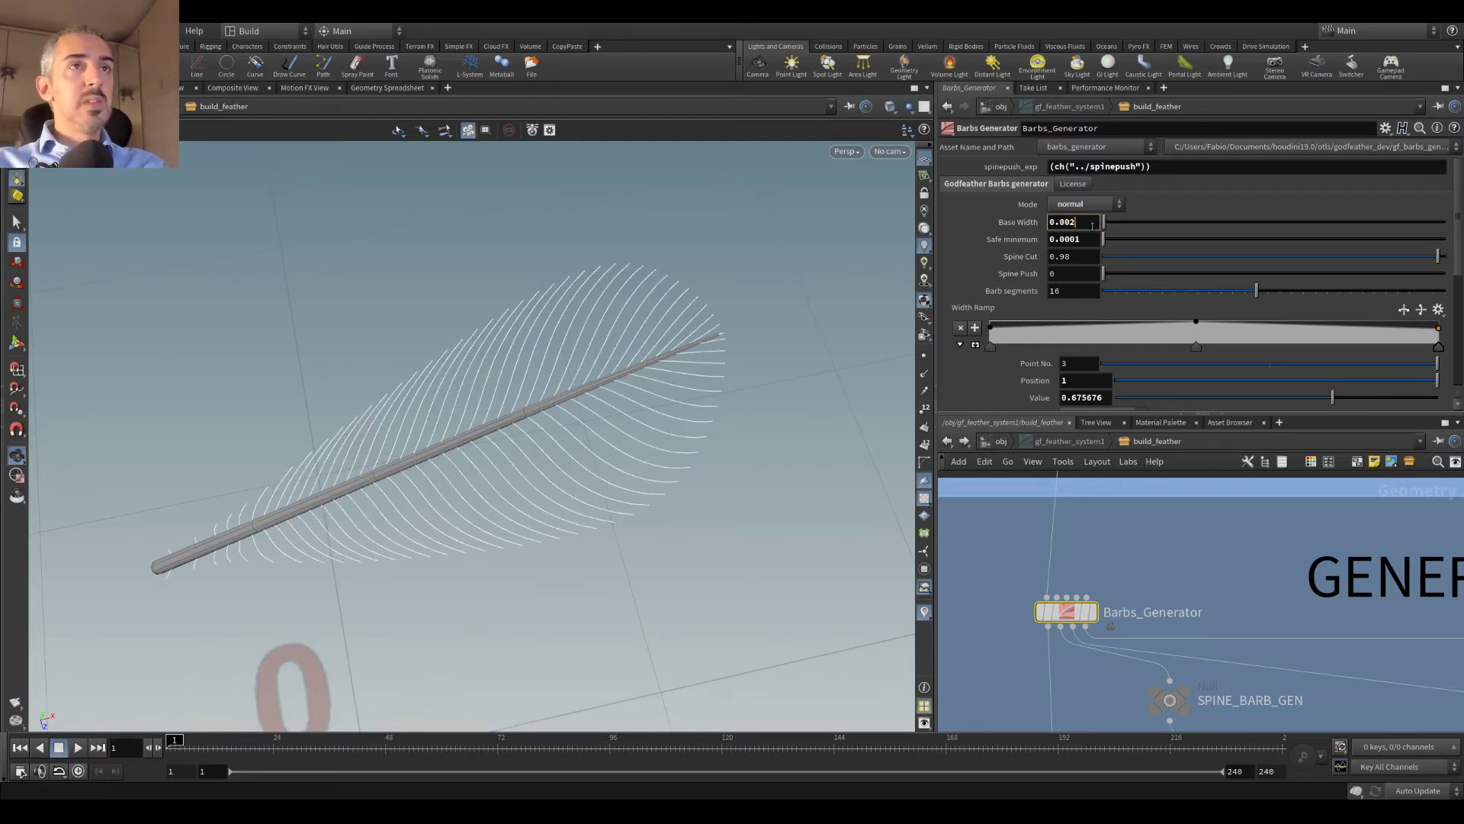
{"action": "key", "text": "BackSpace"}
{"action": "type", "text": "1"}
{"action": "key", "text": "Return"}
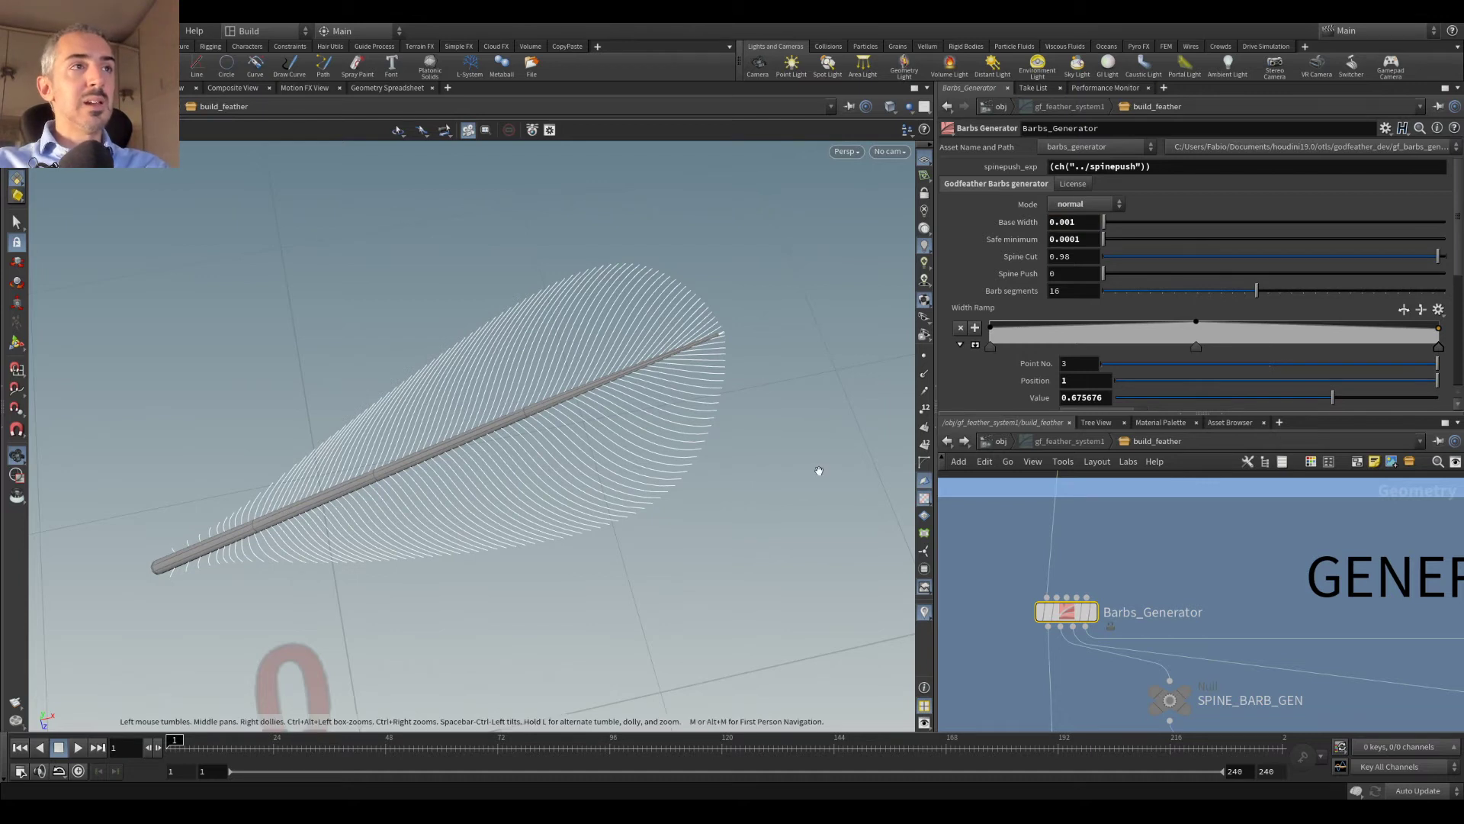
Step: Lower the Barbs_Generator's Spine Cut to 0.94
{"action": "left_click_drag", "start_coordinate": [523, 375], "coordinate": [544, 399]}
{"action": "left_click_drag", "start_coordinate": [1430, 264], "coordinate": [1423, 264]}
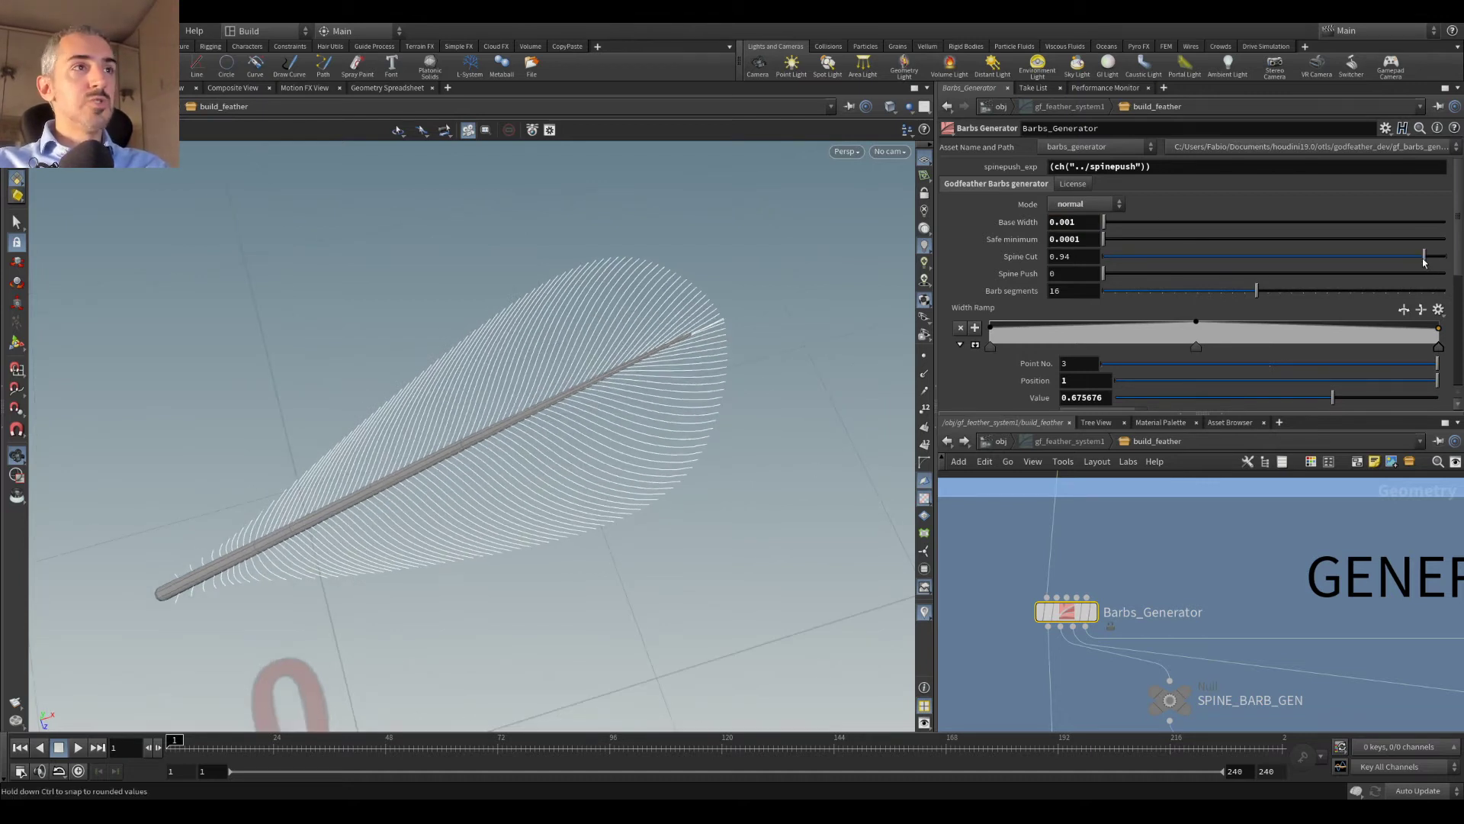
{"action": "left_click_drag", "start_coordinate": [424, 483], "coordinate": [568, 450]}
Step: Return to the object level, deselect the feather system and examine the dense feathers over the whole sphere
{"action": "left_click", "coordinate": [996, 442]}
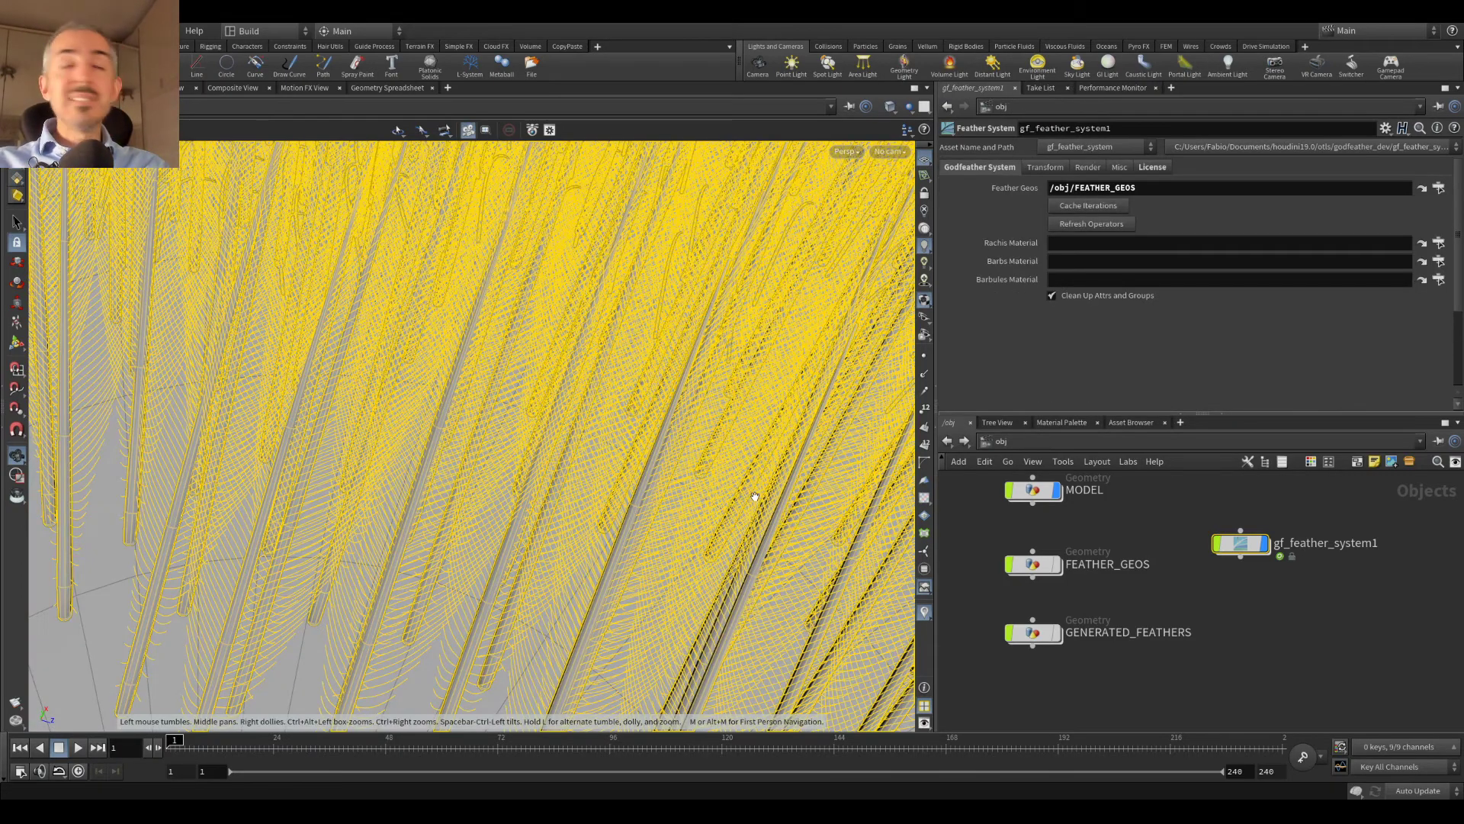
{"action": "left_click_drag", "start_coordinate": [728, 459], "coordinate": [598, 415]}
{"action": "scroll", "coordinate": [597, 417], "scroll_direction": "down", "scroll_amount": 5}
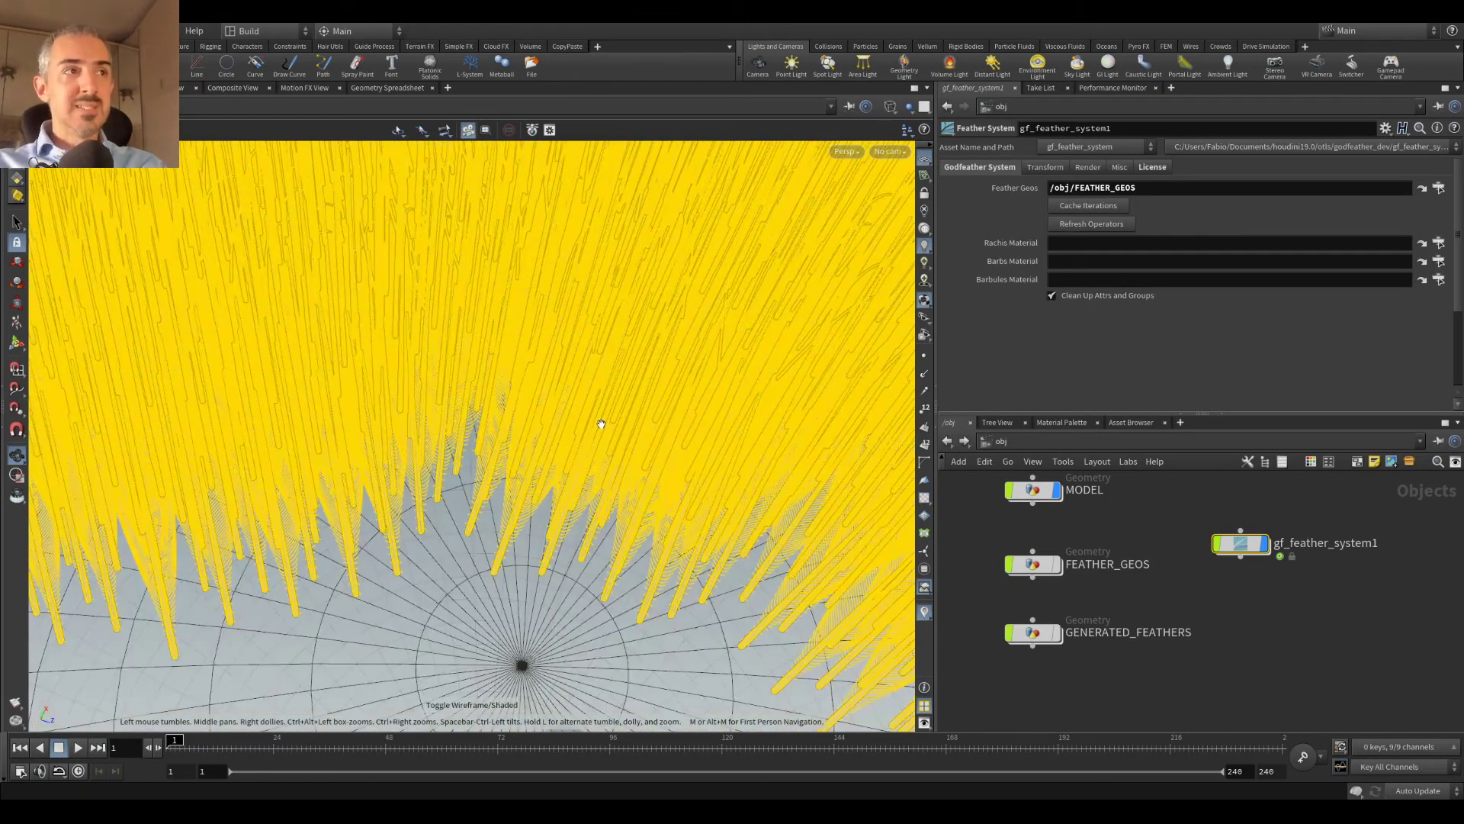
{"action": "left_click", "coordinate": [1311, 640]}
{"action": "left_click_drag", "start_coordinate": [719, 560], "coordinate": [580, 446]}
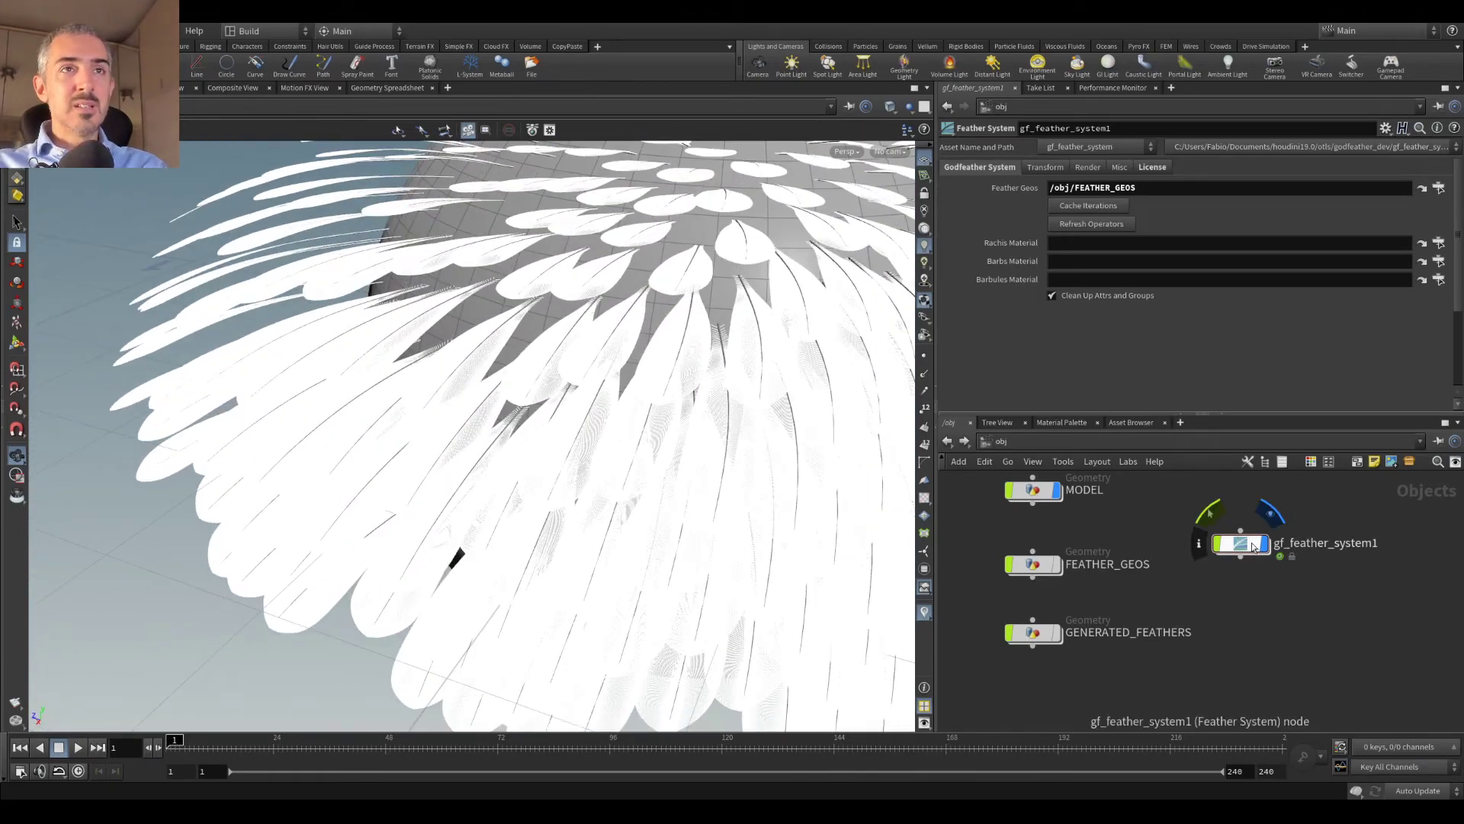
Step: Enable Shade Open Curves in Viewport for gf_feather_system1 and examine the shaded feathers on the sphere
{"action": "left_click", "coordinate": [1120, 168]}
{"action": "left_click", "coordinate": [1091, 265]}
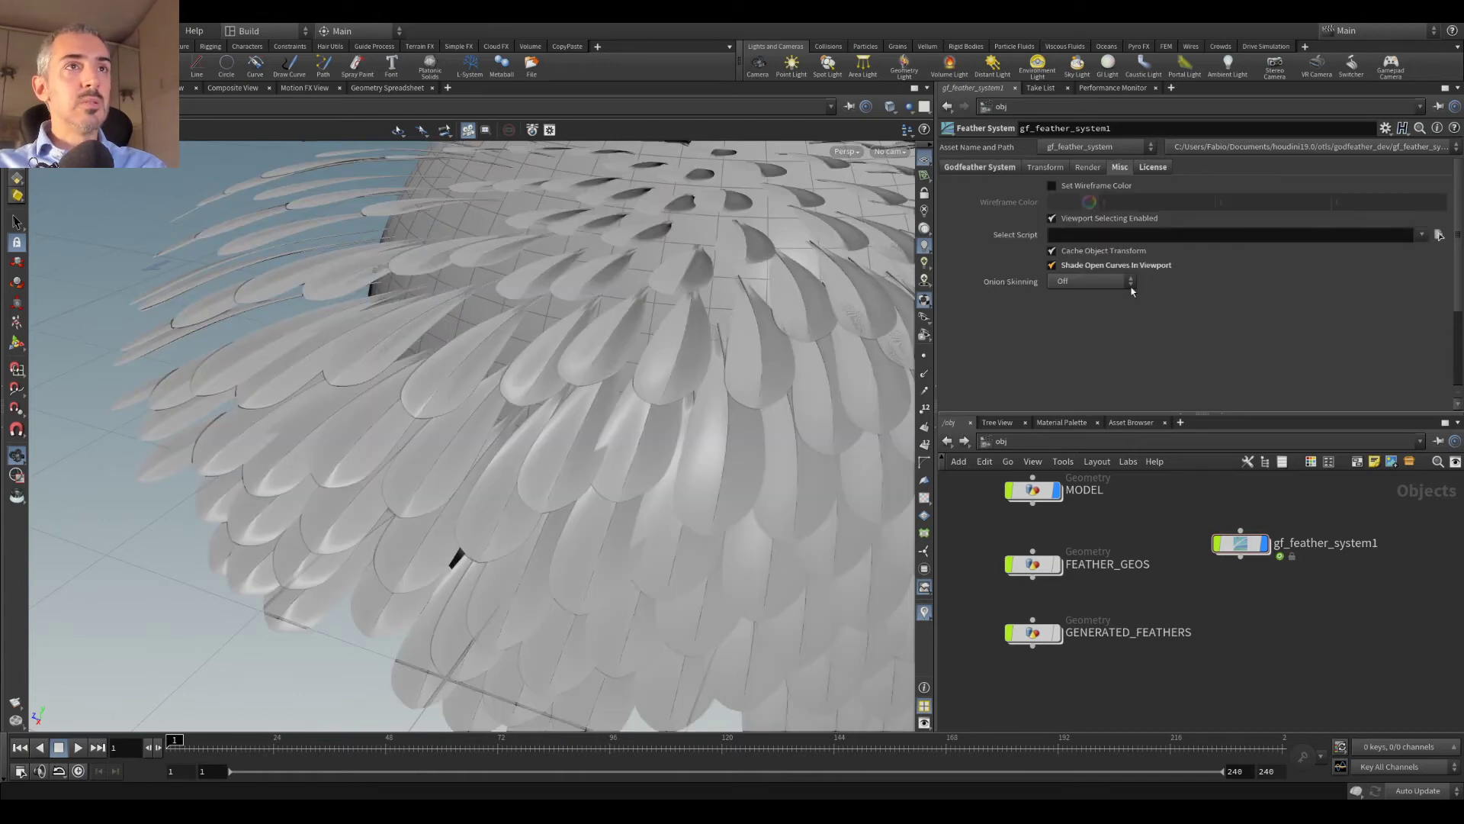
{"action": "left_click_drag", "start_coordinate": [121, 428], "coordinate": [473, 390]}
Step: Open gf_feather_system1's build_feather network and frame the single feather in the viewport
{"action": "double_click", "coordinate": [1241, 544]}
{"action": "scroll", "coordinate": [618, 496], "scroll_direction": "down", "scroll_amount": 3}
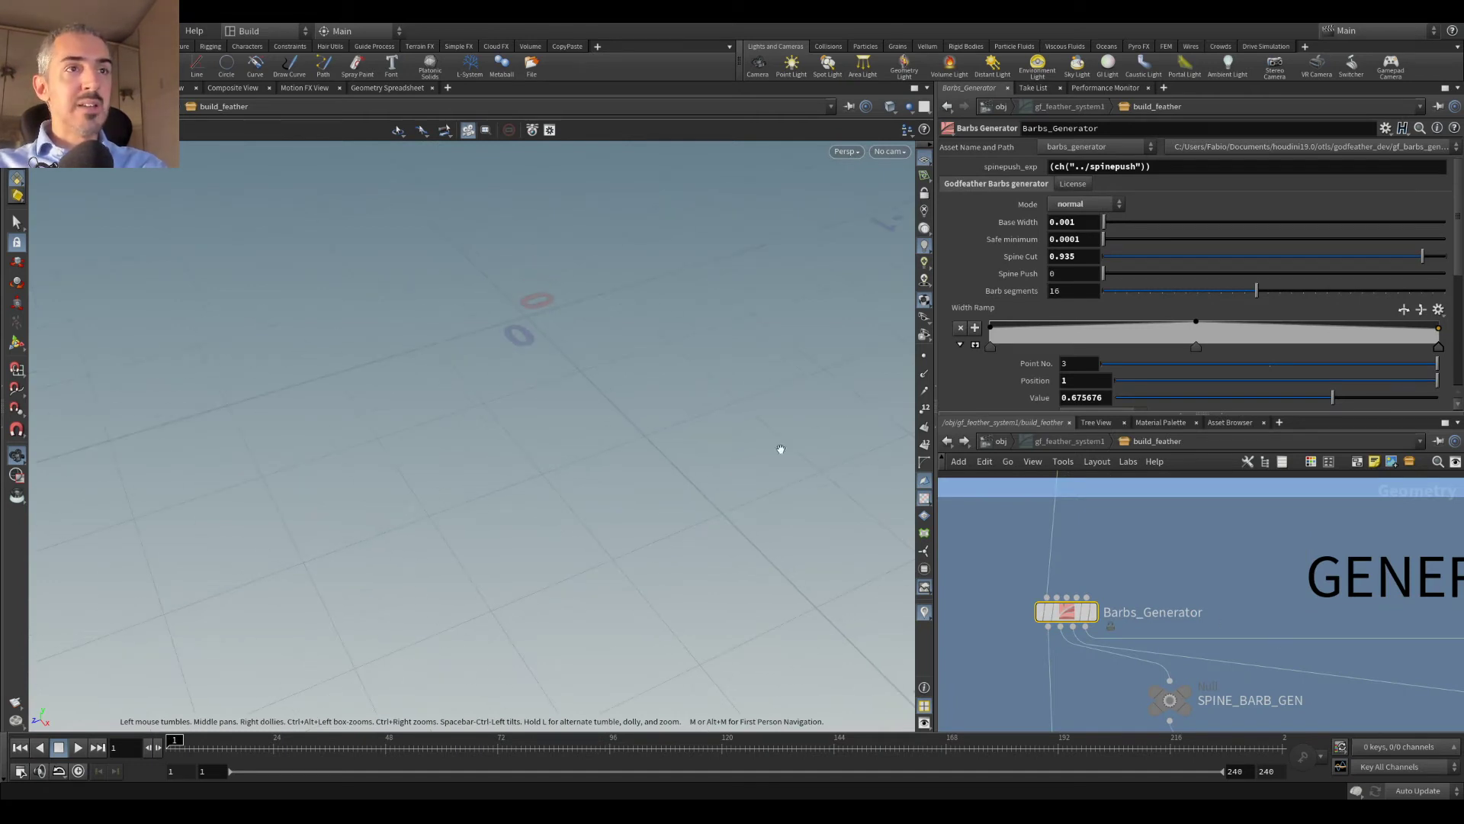
{"action": "key", "text": "space+g"}
{"action": "scroll", "coordinate": [638, 510], "scroll_direction": "up", "scroll_amount": 4}
{"action": "left_click_drag", "start_coordinate": [628, 492], "coordinate": [678, 502]}
Step: Move the BARBS_OUTPUT node lower within the Processing stage to make room above it
{"action": "scroll", "coordinate": [1250, 530], "scroll_direction": "down", "scroll_amount": 4}
{"action": "scroll", "coordinate": [1251, 530], "scroll_direction": "down", "scroll_amount": 2}
{"action": "scroll", "coordinate": [1176, 555], "scroll_direction": "up", "scroll_amount": 6}
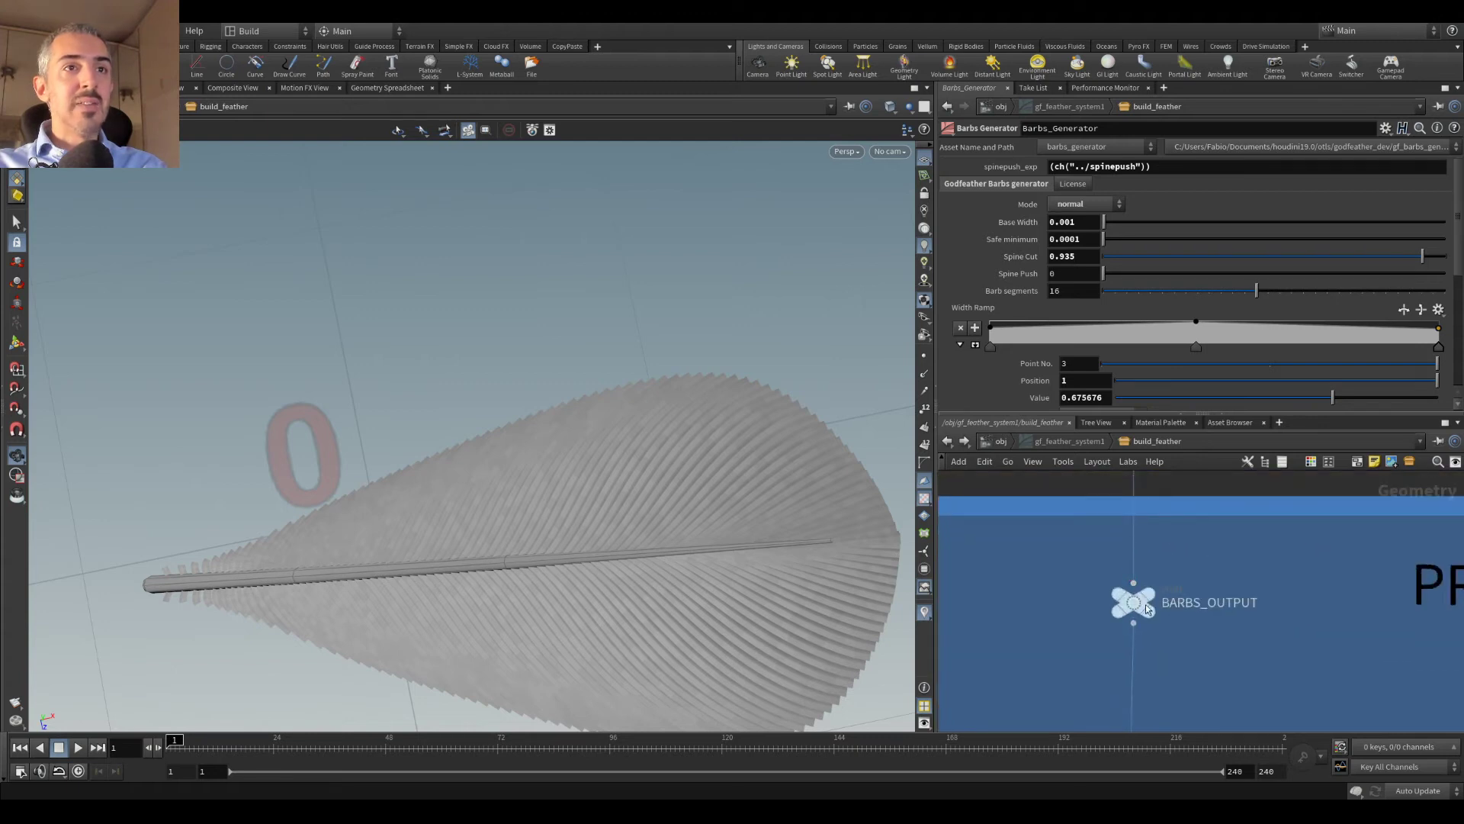
{"action": "left_click", "coordinate": [1134, 668]}
{"action": "left_click_drag", "start_coordinate": [1134, 665], "coordinate": [1137, 697]}
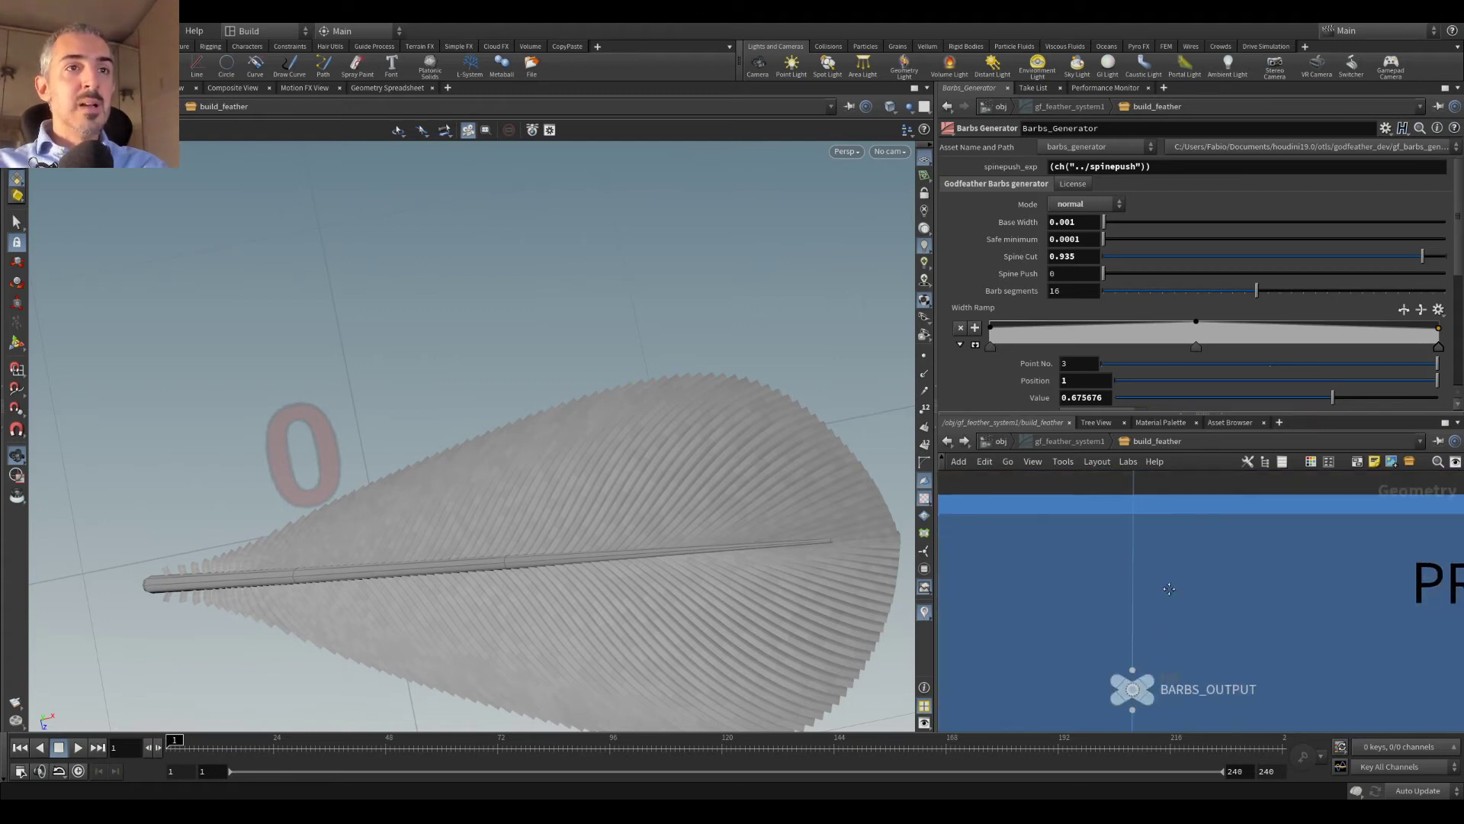
{"action": "middle_click_drag", "start_coordinate": [1136, 693], "coordinate": [1160, 580]}
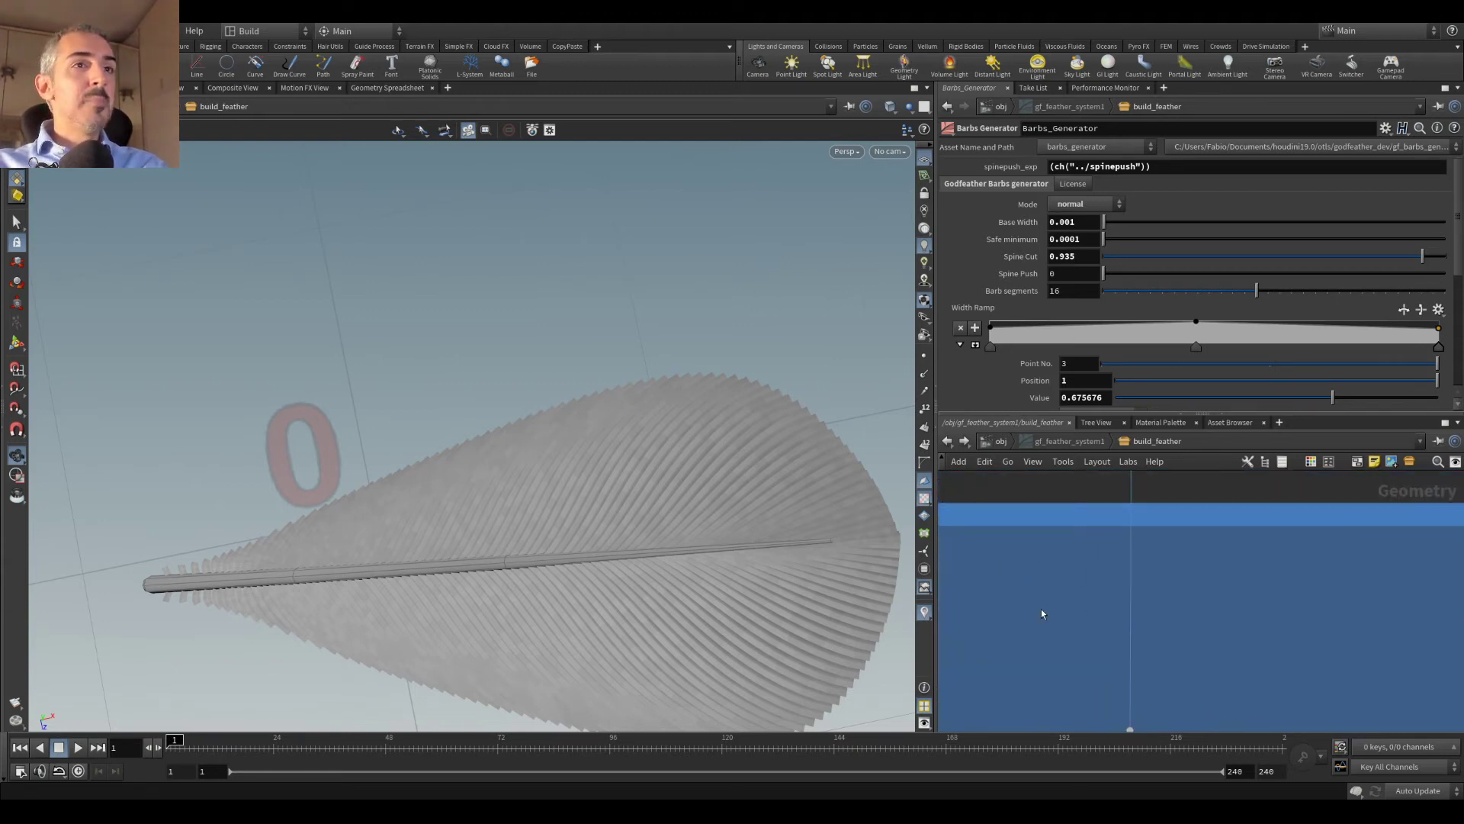
Step: Insert a Barbs Cut node on the wire above BARBS_OUTPUT and set its Cut percent to 0
{"action": "key", "text": "Tab"}
{"action": "type", "text": "barbs"}
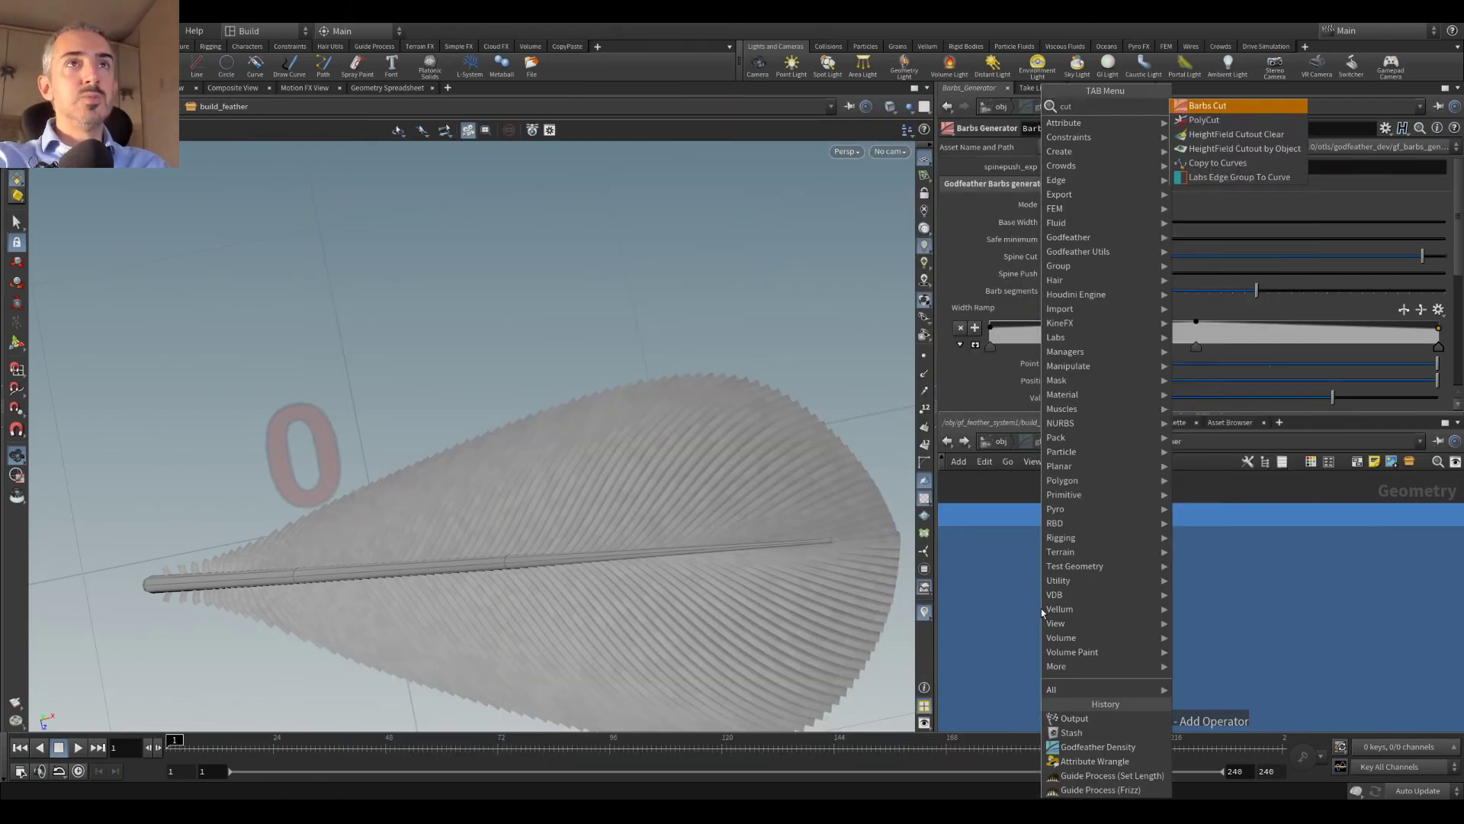
{"action": "key", "text": "Return"}
{"action": "left_click", "coordinate": [1041, 607]}
{"action": "left_click_drag", "start_coordinate": [1042, 610], "coordinate": [1137, 669]}
{"action": "mouse_move", "coordinate": [1370, 191]}
{"action": "left_mouse_down"}
{"action": "mouse_move", "coordinate": [1167, 197]}
{"action": "mouse_move", "coordinate": [1400, 187]}
{"action": "mouse_move", "coordinate": [1023, 200]}
{"action": "left_mouse_up"}
Step: Display the feather as wireframe and adjust the barbs_cut1 node's placement above BARBS_OUTPUT
{"action": "key", "text": "w"}
{"action": "middle_click_drag", "start_coordinate": [1256, 560], "coordinate": [1218, 512]}
{"action": "scroll", "coordinate": [611, 412], "scroll_direction": "down", "scroll_amount": 1}
{"action": "middle_click_drag", "start_coordinate": [612, 412], "coordinate": [566, 298]}
{"action": "left_click_drag", "start_coordinate": [1099, 610], "coordinate": [1098, 624]}
{"action": "middle_click_drag", "start_coordinate": [1147, 571], "coordinate": [1129, 593]}
Step: Add a Random Constant node and connect its output to the second input of barbs_cut1
{"action": "key", "text": "Tab"}
{"action": "type", "text": "rand"}
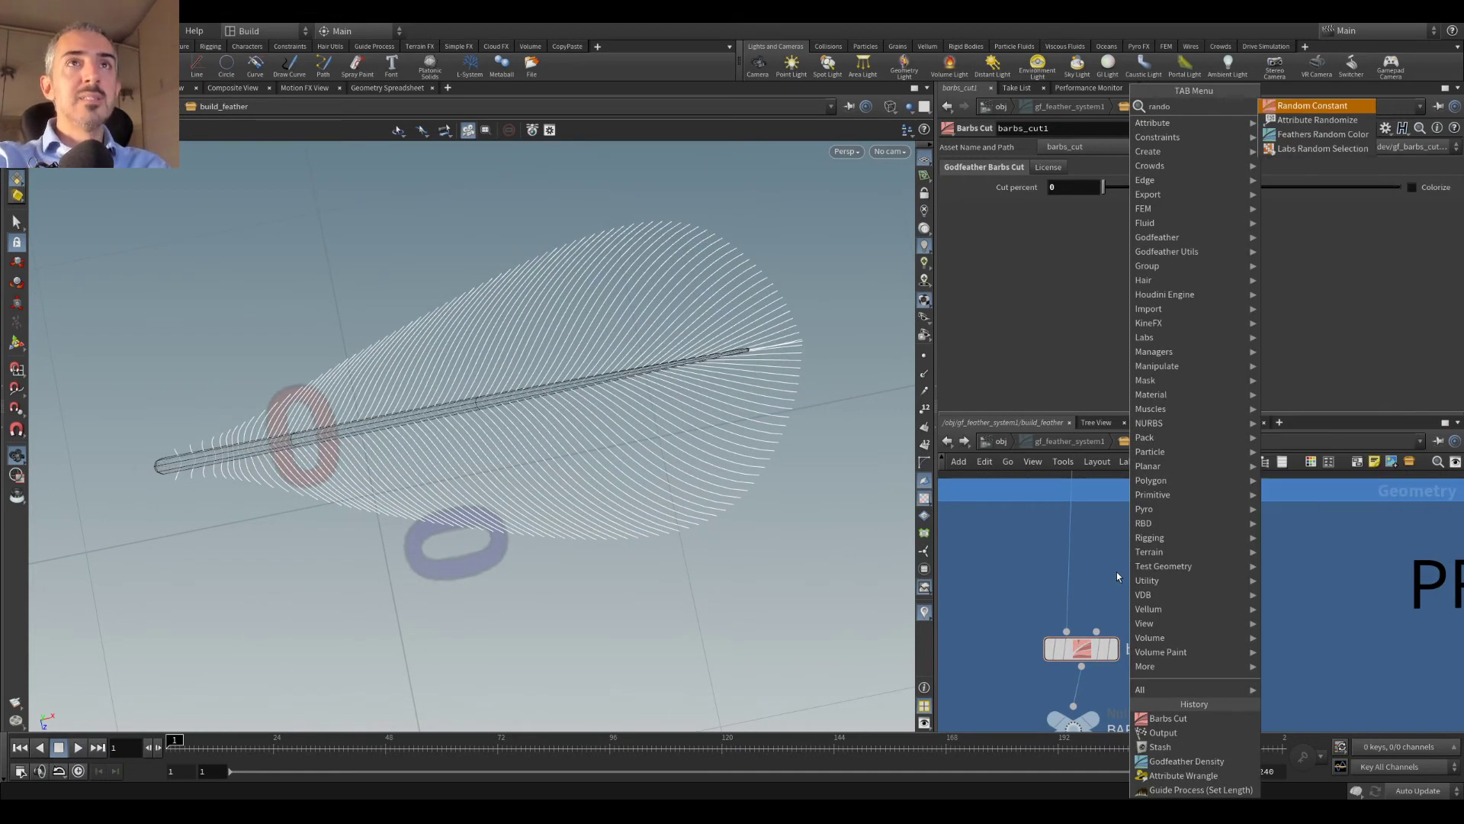
{"action": "key", "text": "Return"}
{"action": "left_click", "coordinate": [1116, 571]}
{"action": "left_click_drag", "start_coordinate": [1118, 576], "coordinate": [1158, 589]}
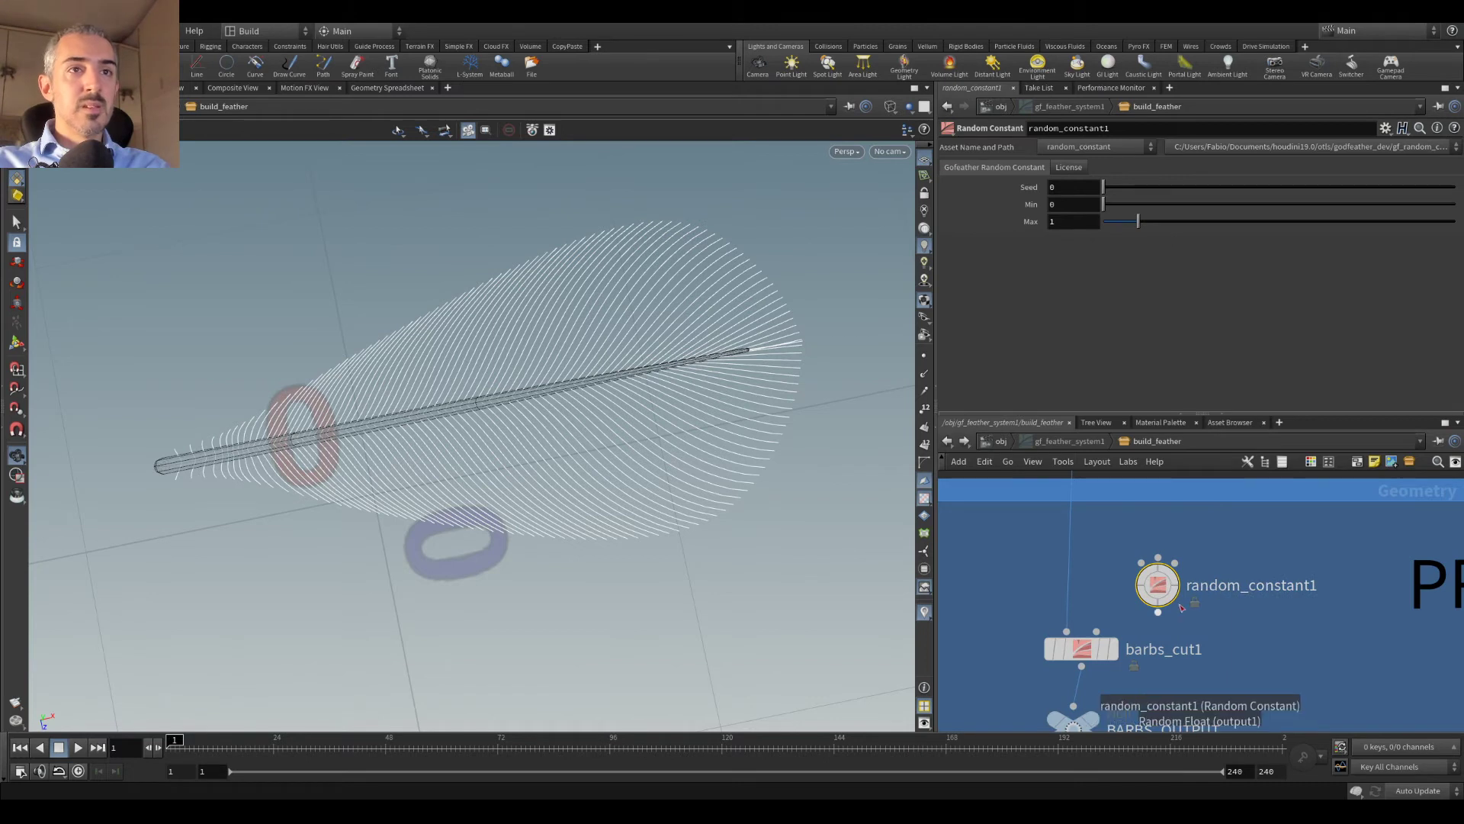
{"action": "middle_click_drag", "start_coordinate": [1234, 643], "coordinate": [1186, 675]}
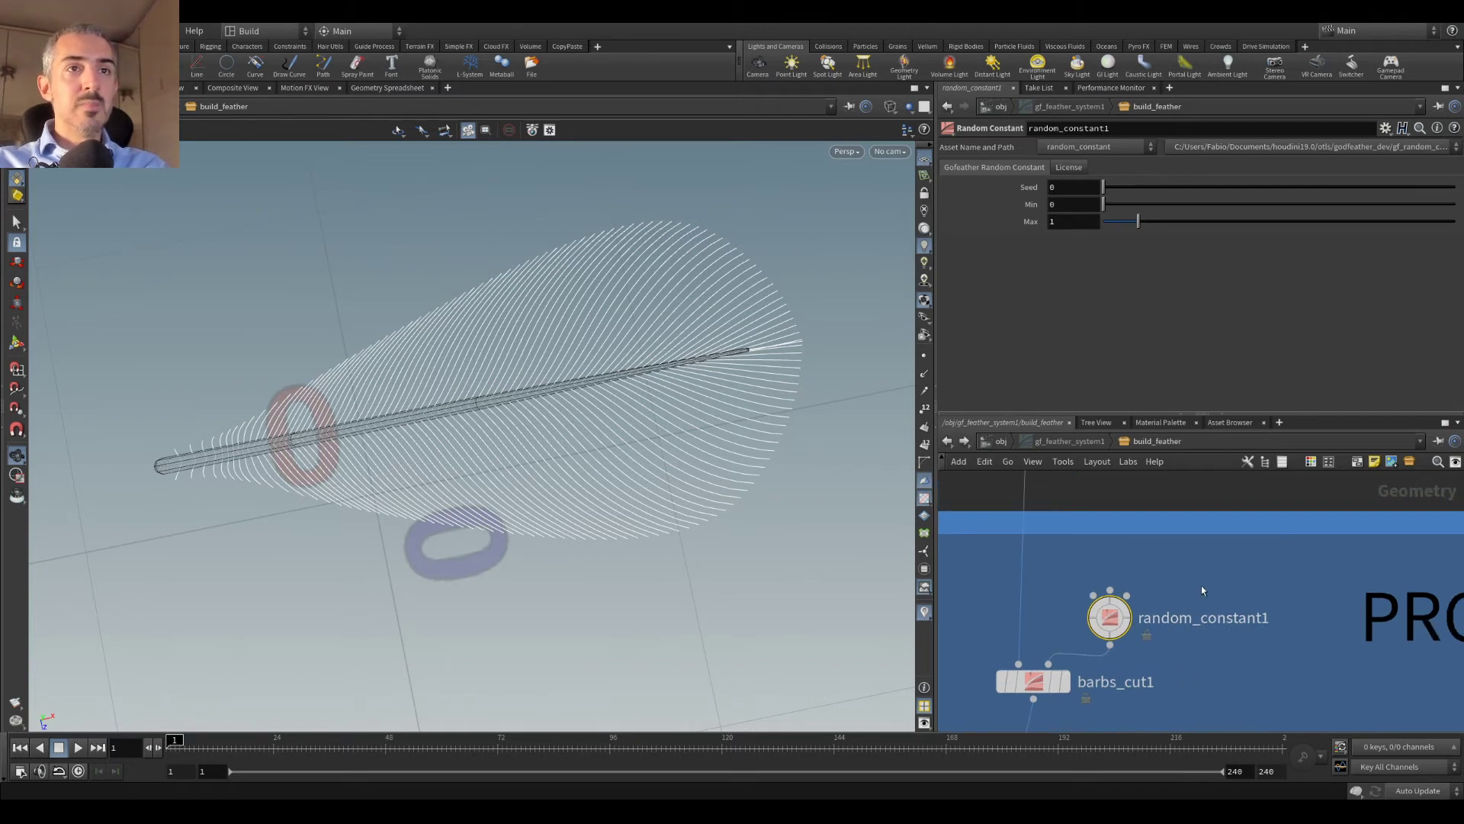
Step: Add a Barb Attribute node reading spineu and wire it into the first input of random_constant1
{"action": "key", "text": "Tab"}
{"action": "type", "text": "barb"}
{"action": "key", "text": "Return"}
{"action": "left_click", "coordinate": [1189, 583]}
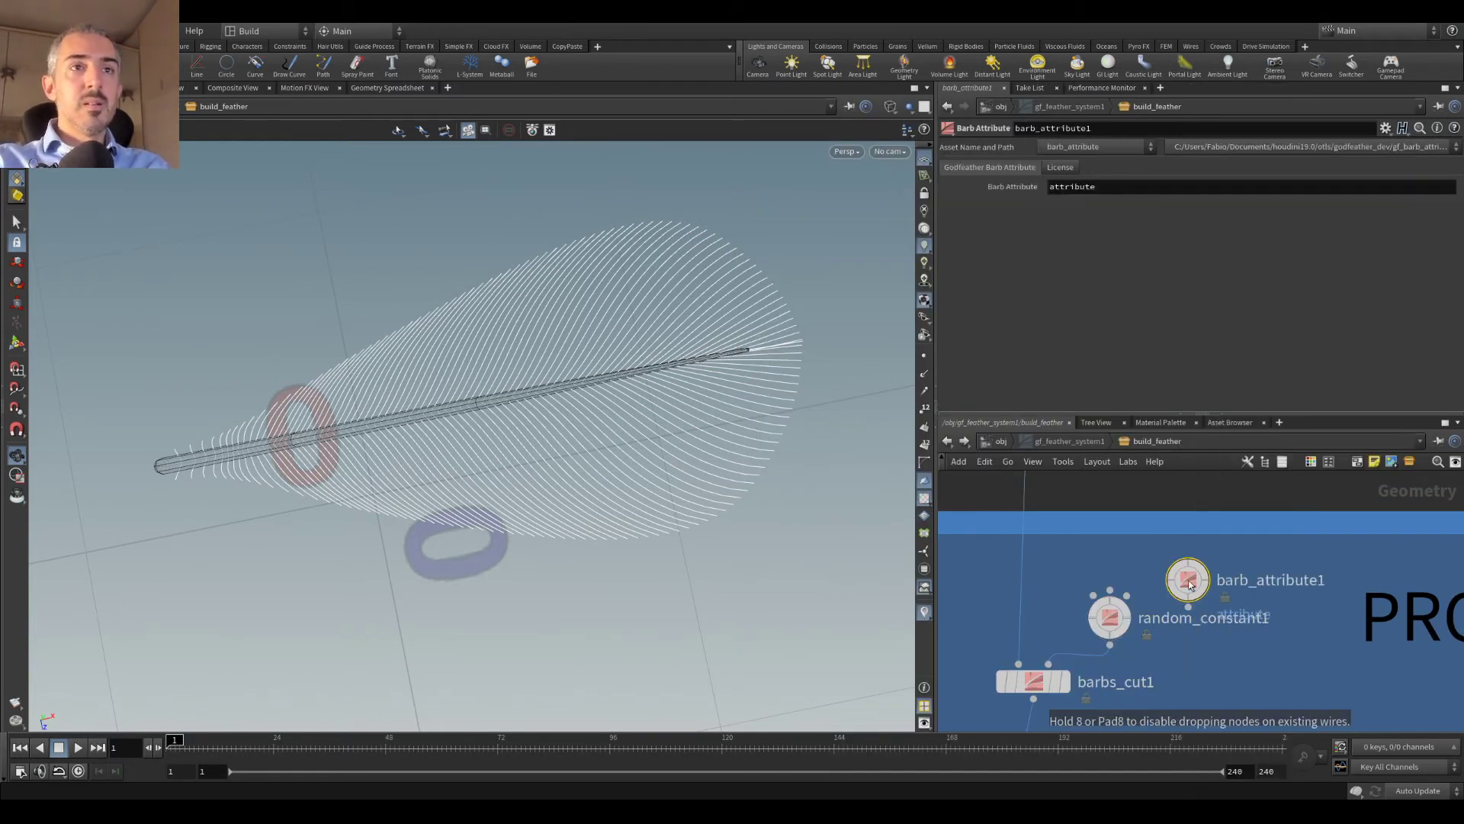
{"action": "double_click", "coordinate": [1077, 193]}
{"action": "type", "text": "spineu"}
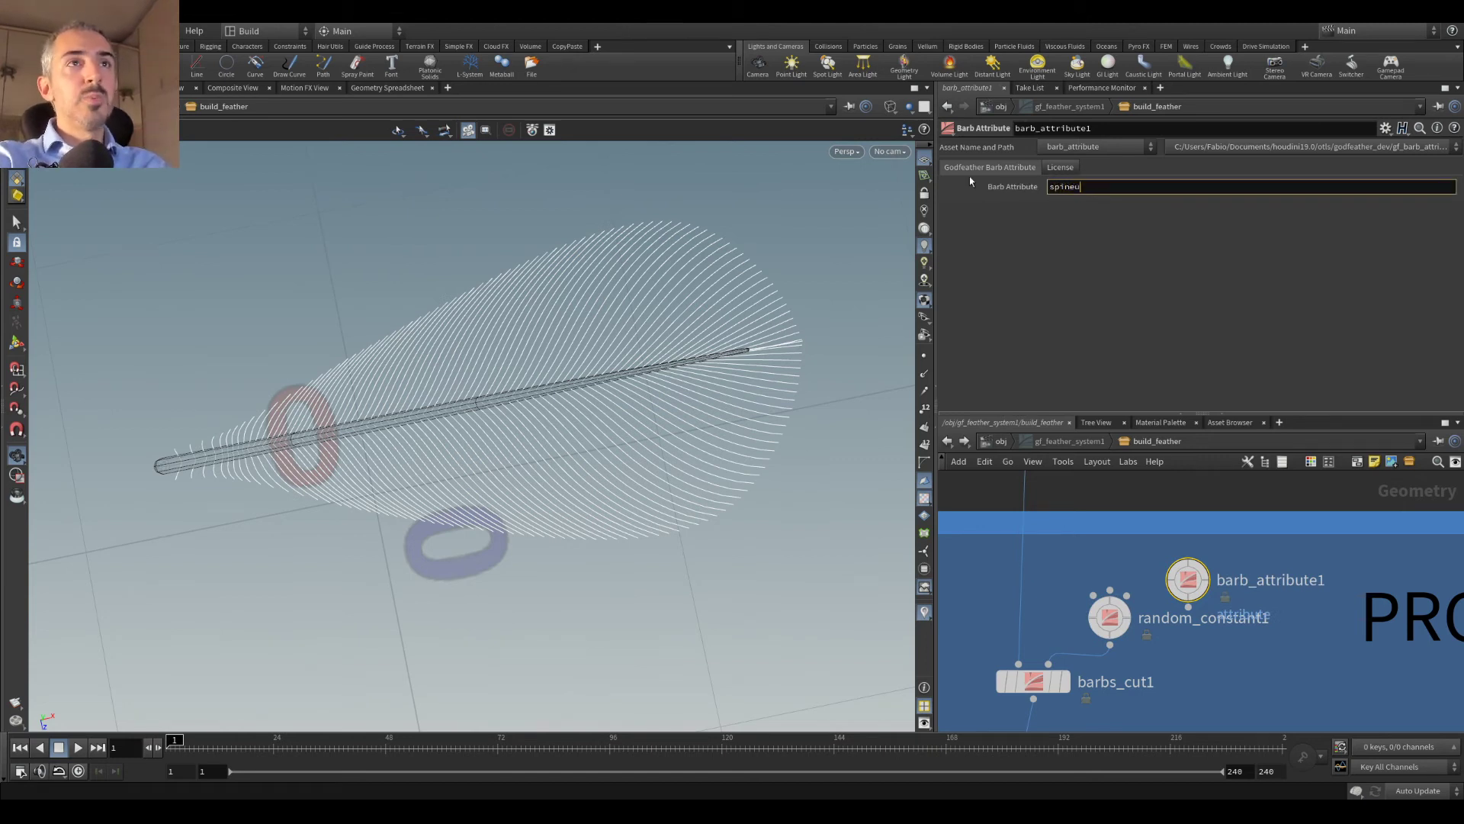
{"action": "key", "text": "Return"}
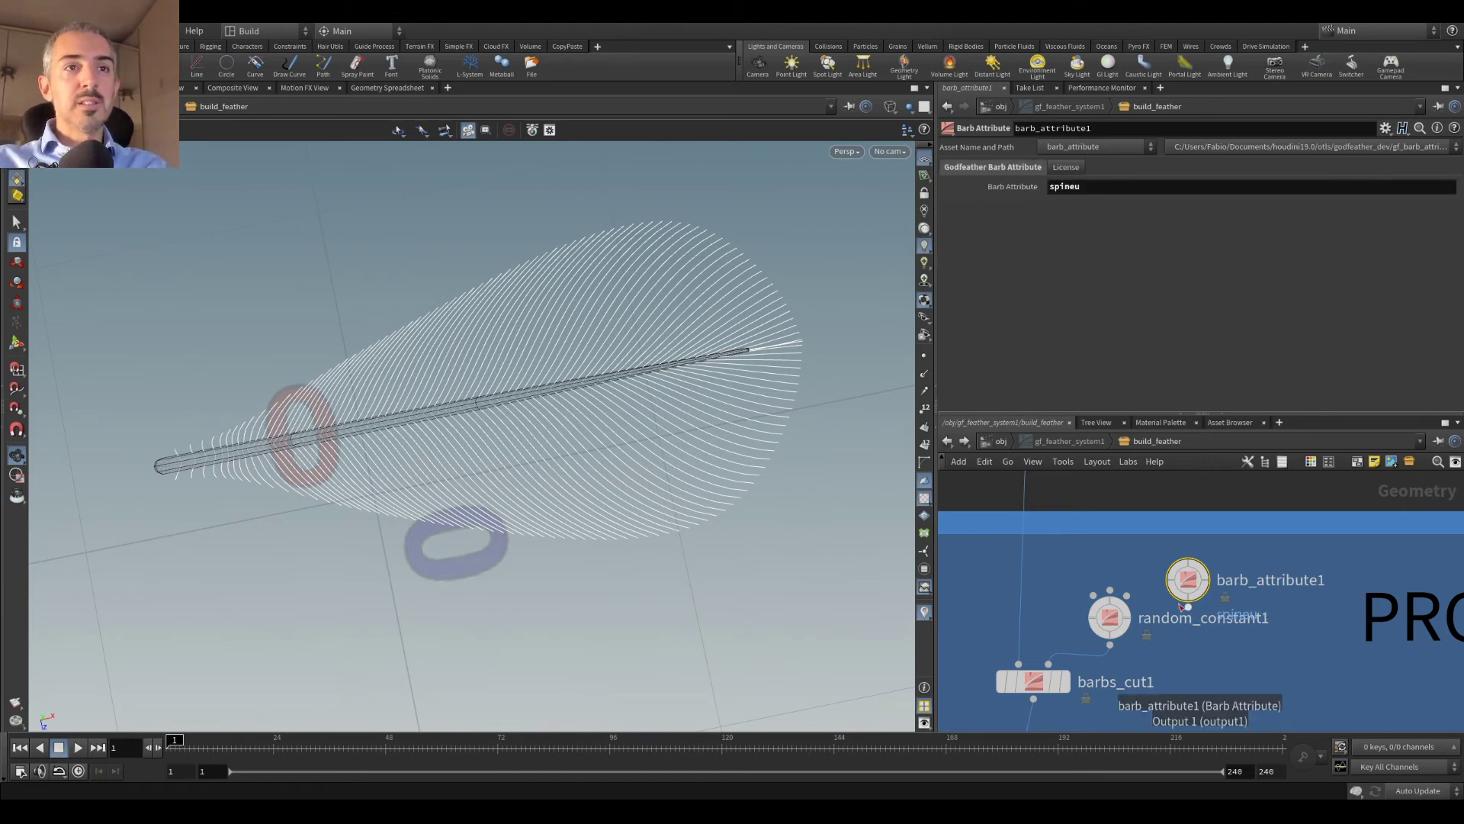
{"action": "left_click_drag", "start_coordinate": [1194, 586], "coordinate": [1189, 573]}
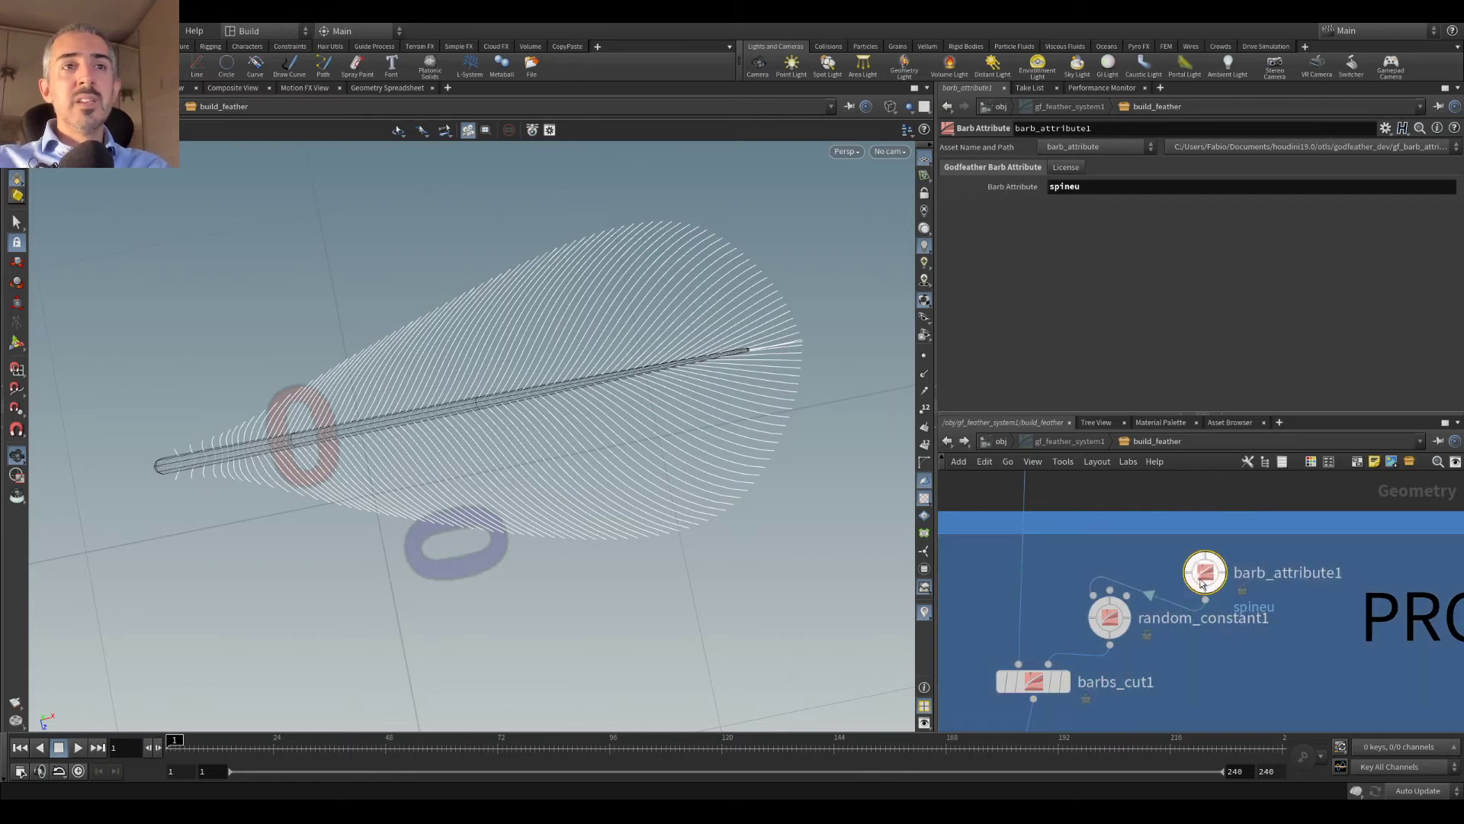
Step: Examine how barb_attribute1 and random_constant1 feed barbs_cut1 in the Processing stage
{"action": "mouse_move", "coordinate": [1187, 571]}
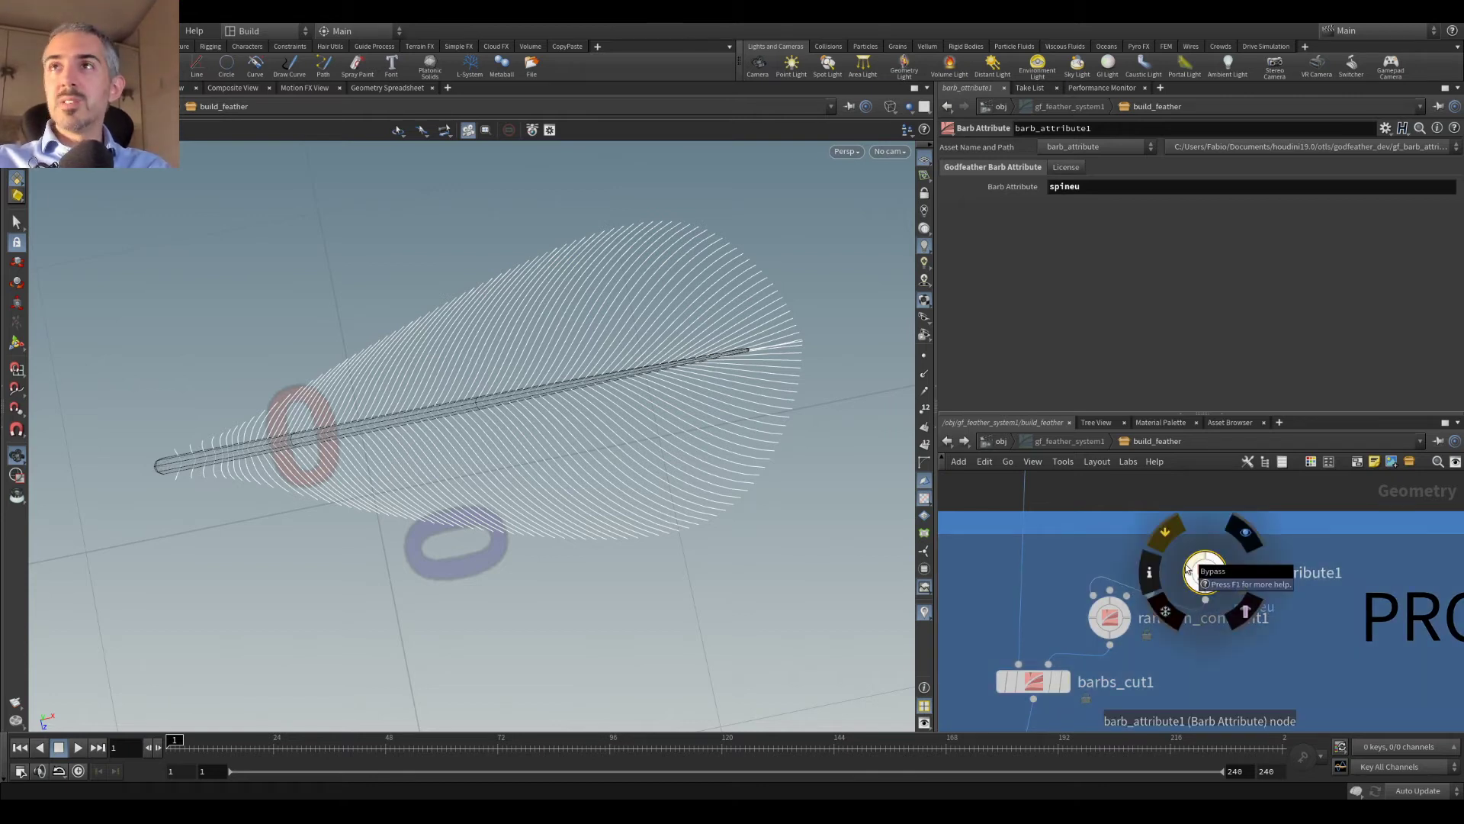
{"action": "scroll", "coordinate": [1215, 611], "scroll_direction": "down", "scroll_amount": 2}
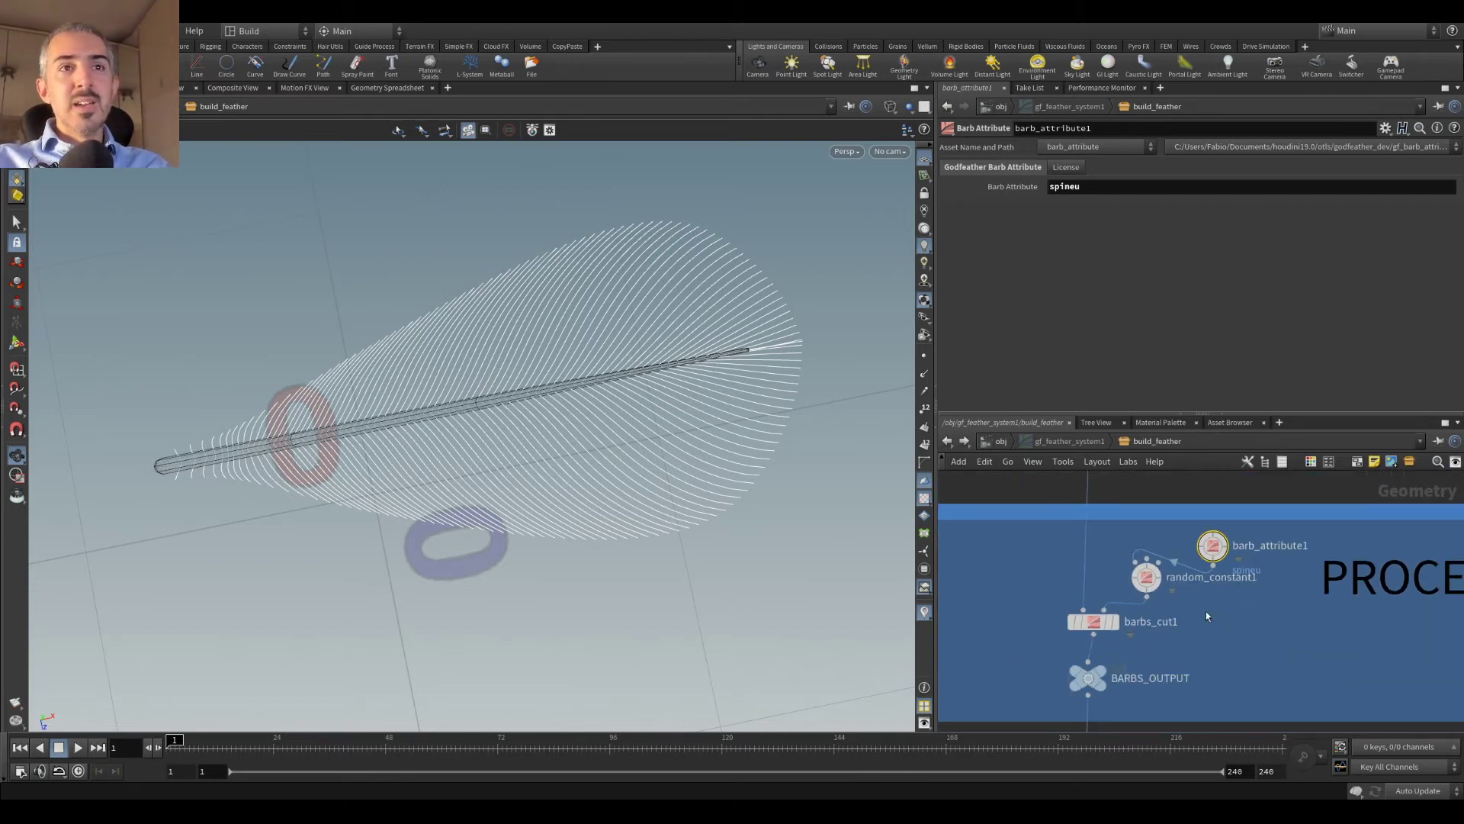
{"action": "scroll", "coordinate": [1216, 615], "scroll_direction": "up", "scroll_amount": 2}
{"action": "left_click_drag", "start_coordinate": [1276, 629], "coordinate": [1068, 526]}
{"action": "scroll", "coordinate": [1212, 574], "scroll_direction": "down", "scroll_amount": 5}
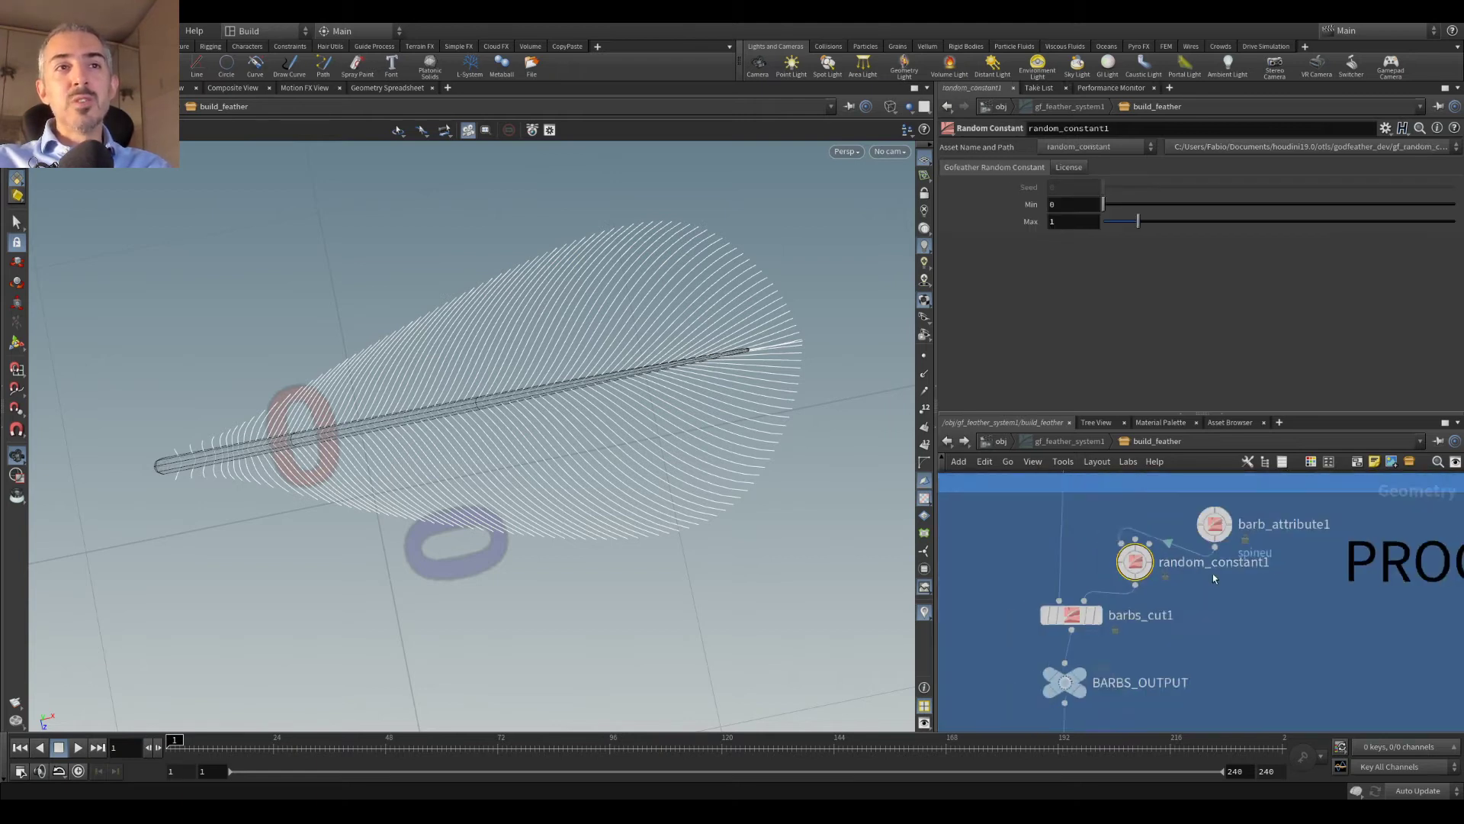
{"action": "scroll", "coordinate": [1222, 610], "scroll_direction": "up", "scroll_amount": 3}
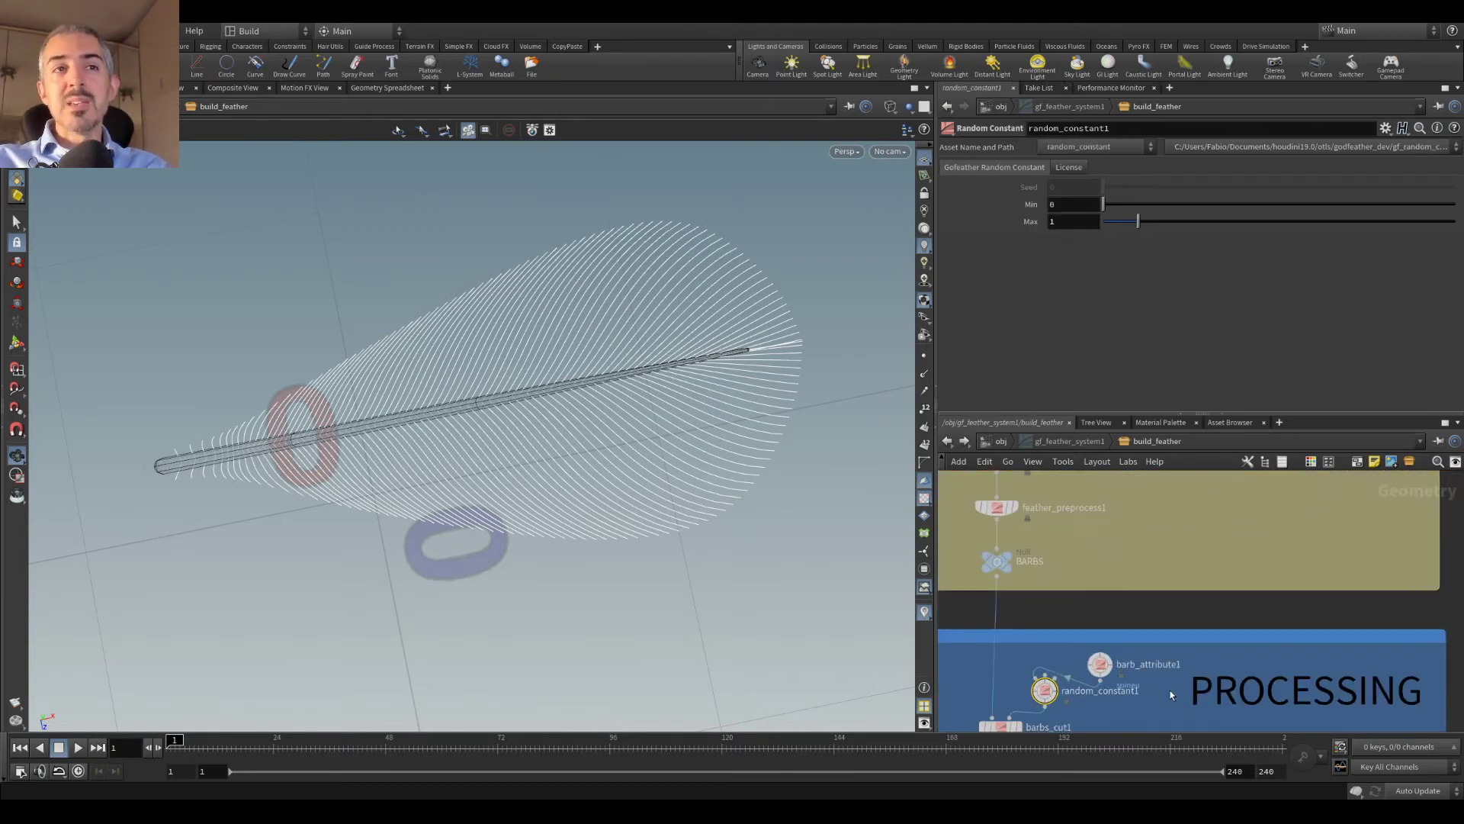
{"action": "middle_click_drag", "start_coordinate": [1249, 621], "coordinate": [1259, 545]}
{"action": "scroll", "coordinate": [1185, 574], "scroll_direction": "up", "scroll_amount": 5}
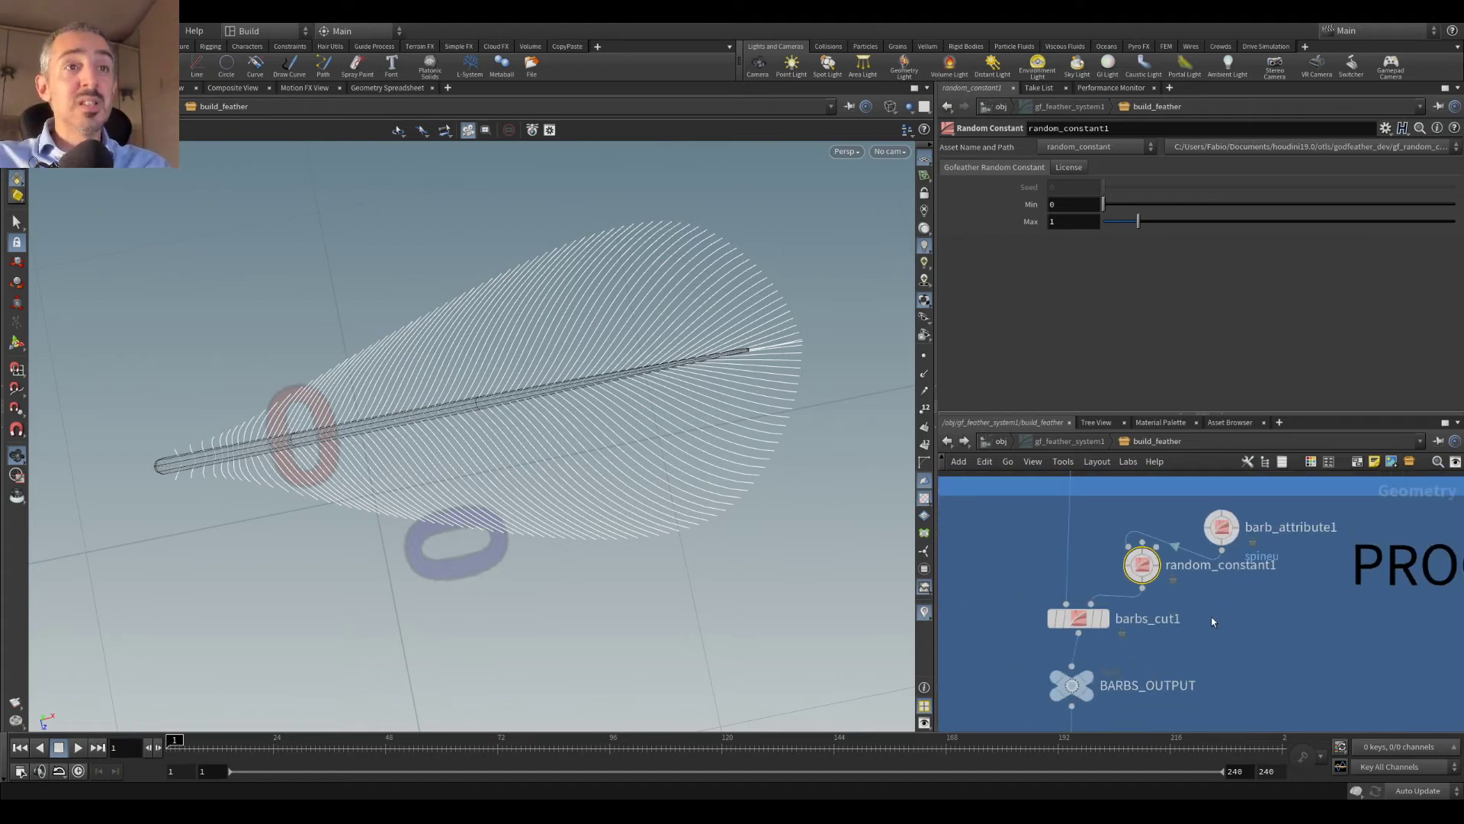
{"action": "scroll", "coordinate": [1211, 619], "scroll_direction": "down", "scroll_amount": 2}
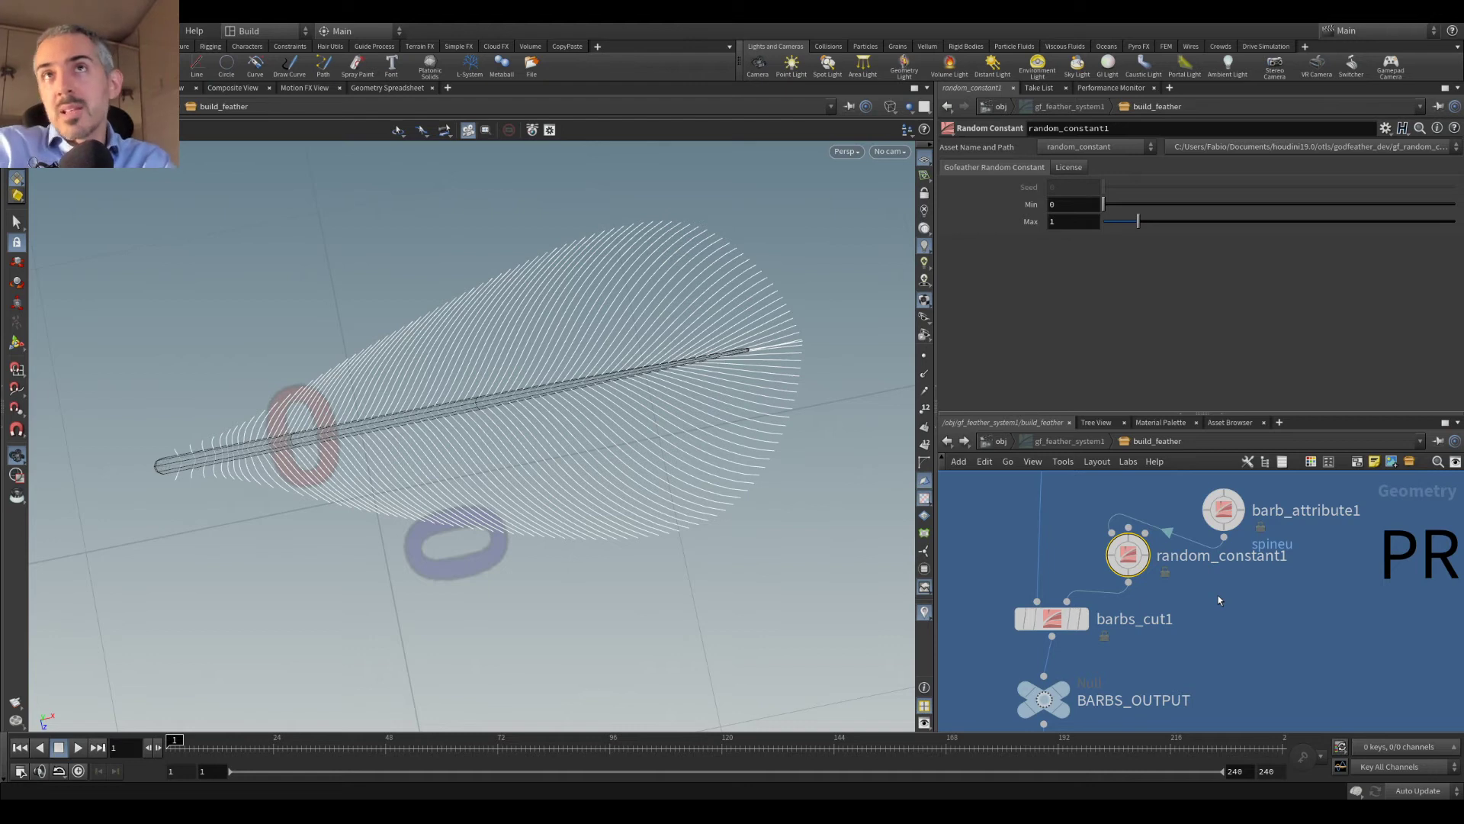
Step: Add a Godfeather Subnetwork node beside barbs_cut1
{"action": "left_click_drag", "start_coordinate": [1257, 595], "coordinate": [1146, 504]}
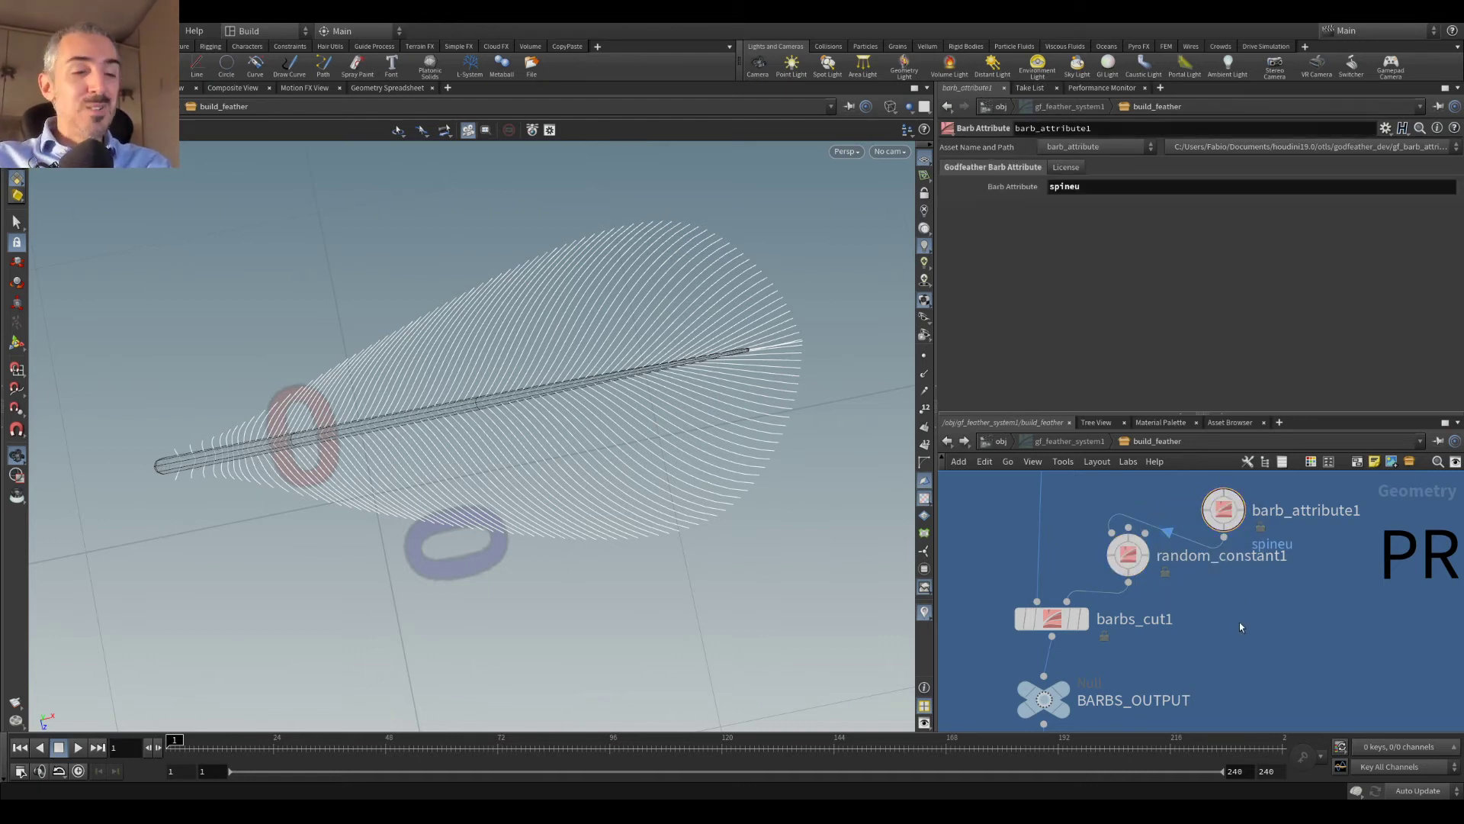
{"action": "key", "text": "Tab"}
{"action": "type", "text": "sub"}
{"action": "key", "text": "Down"}
{"action": "key", "text": "Return"}
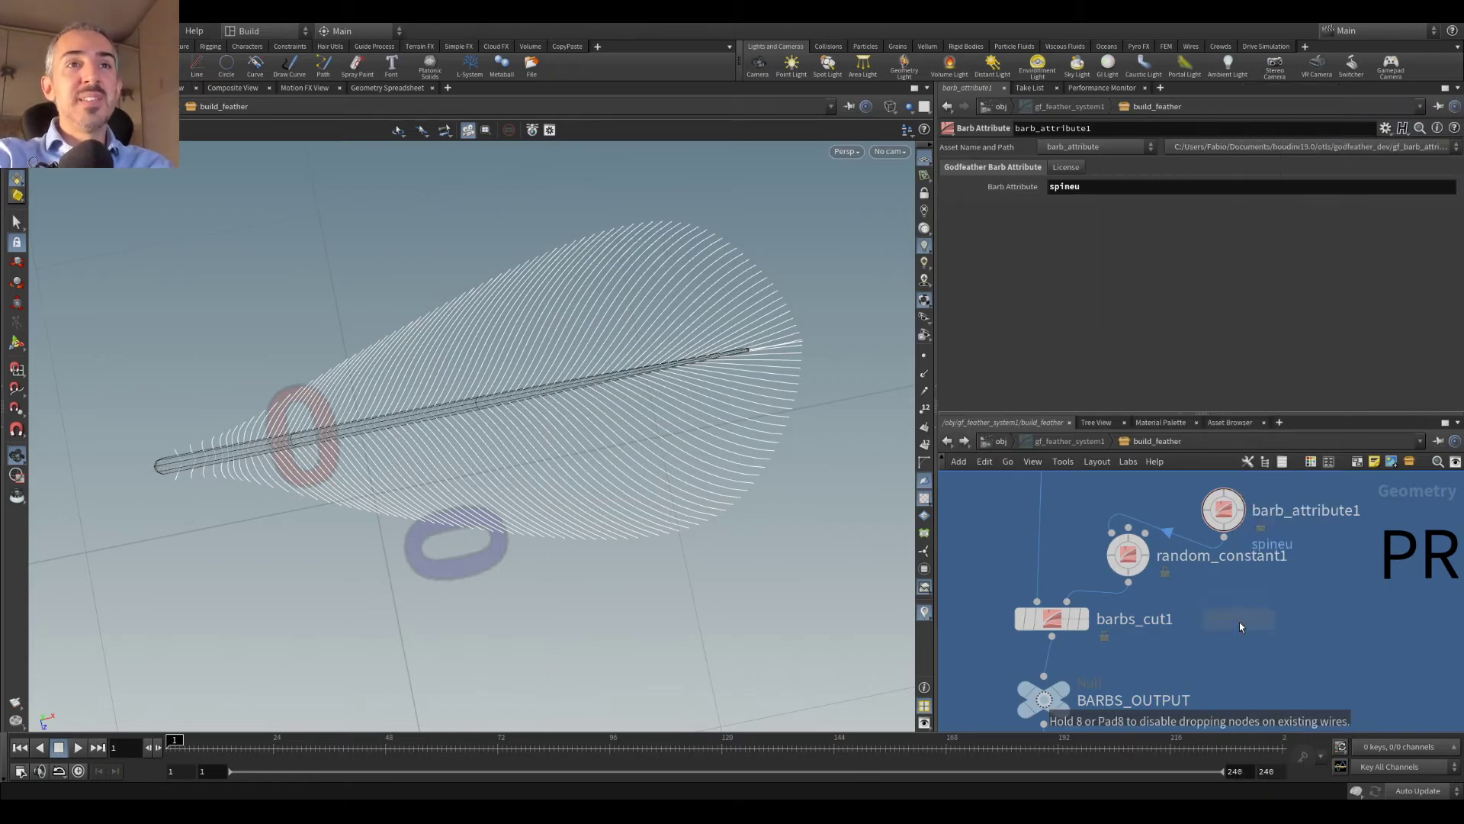
{"action": "left_click", "coordinate": [1238, 621]}
Step: Move barb_attribute1 and random_constant1 into the editable network of gf_subnetwork1
{"action": "left_click", "coordinate": [1224, 510]}
{"action": "left_click", "coordinate": [1128, 554], "text": "shift"}
{"action": "key", "text": "ctrl+x"}
{"action": "double_click", "coordinate": [1242, 621]}
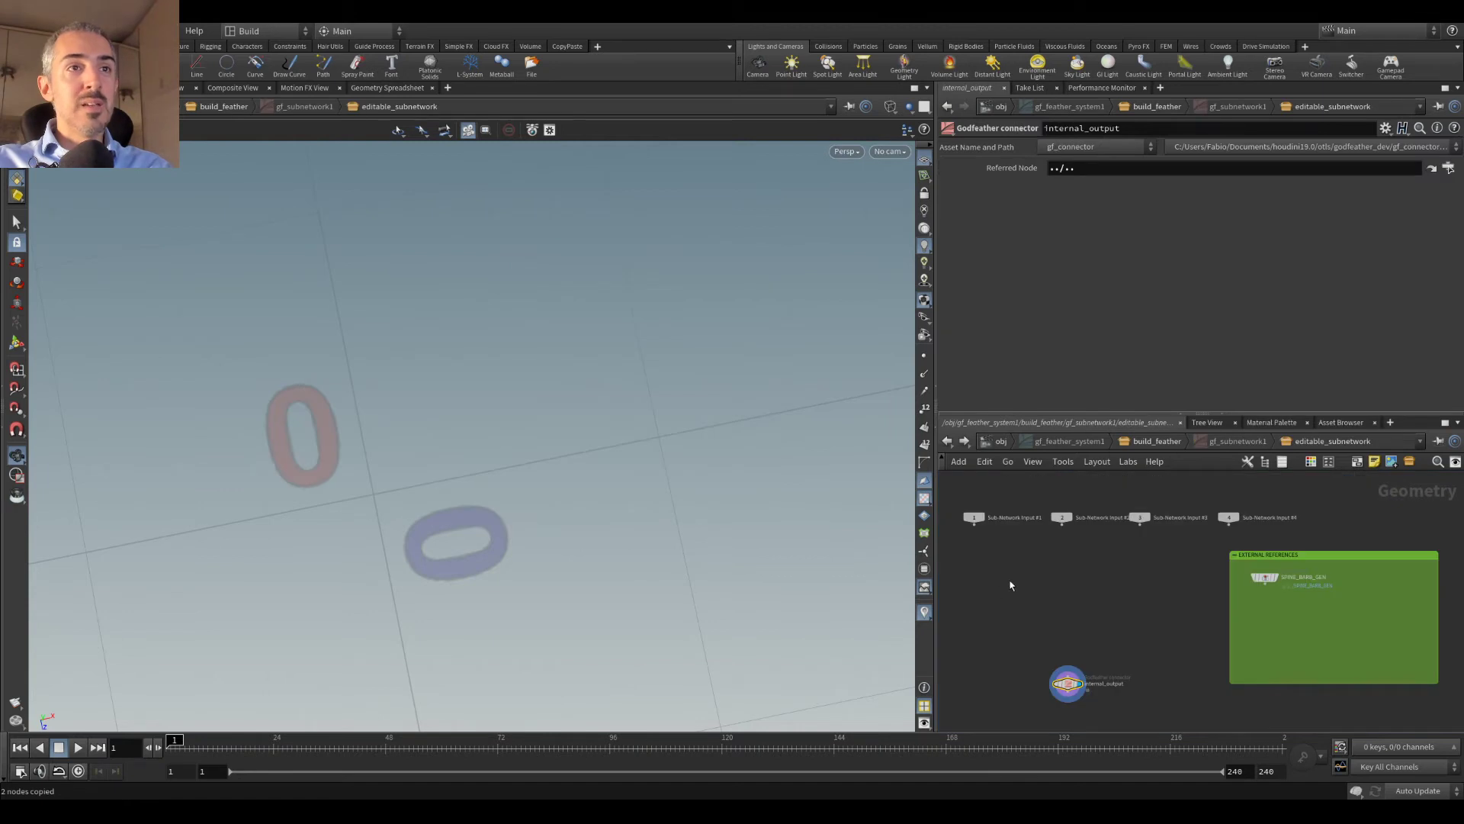
{"action": "key", "text": "ctrl+v"}
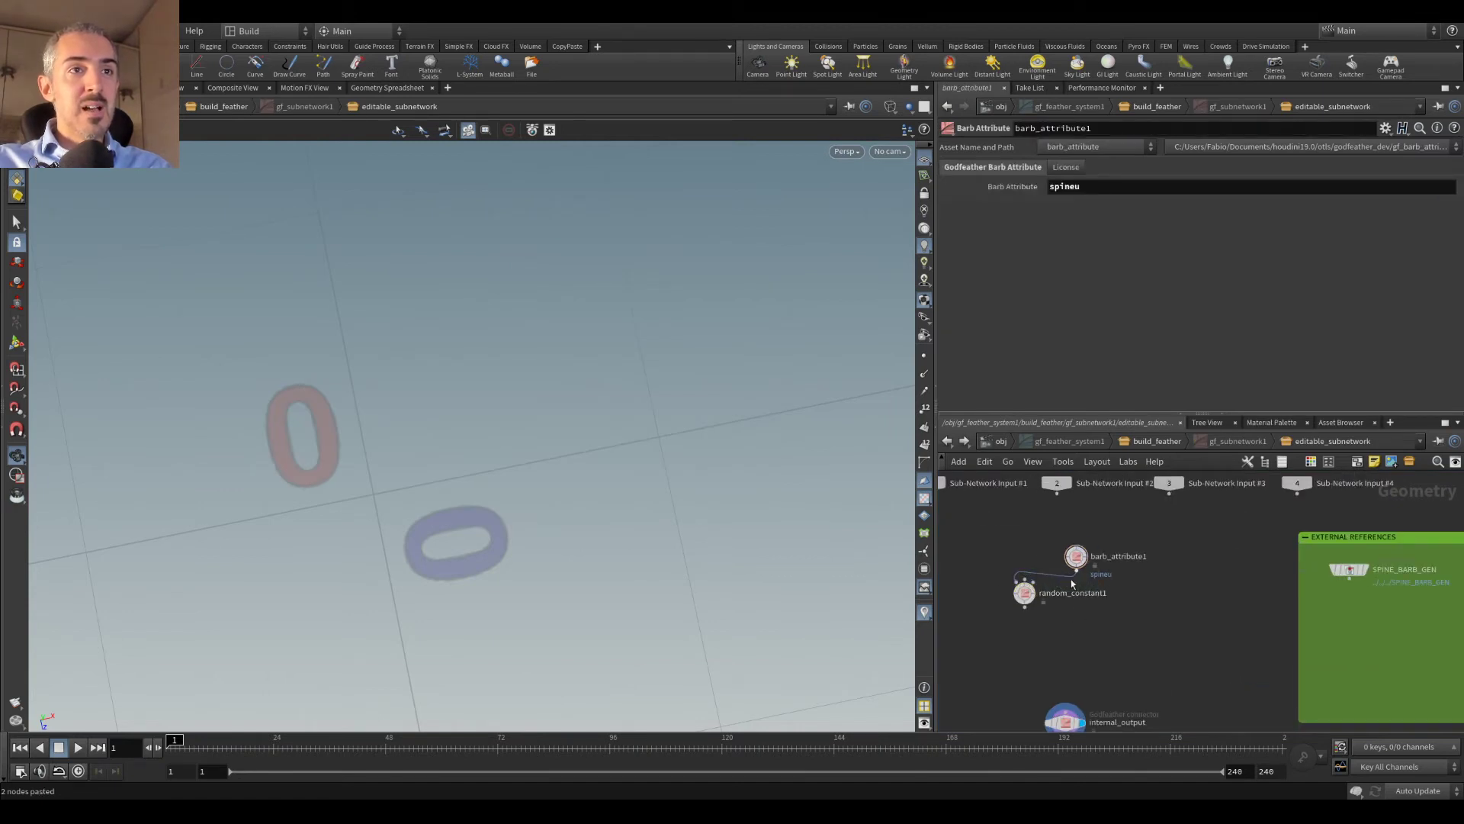
Step: Connect random_constant1's output to the internal_output connector inside the subnetwork
{"action": "left_click_drag", "start_coordinate": [1025, 593], "coordinate": [1059, 610]}
{"action": "scroll", "coordinate": [1064, 644], "scroll_direction": "up", "scroll_amount": 3}
{"action": "left_click", "coordinate": [1046, 602]}
{"action": "middle_click_drag", "start_coordinate": [1050, 639], "coordinate": [1099, 554]}
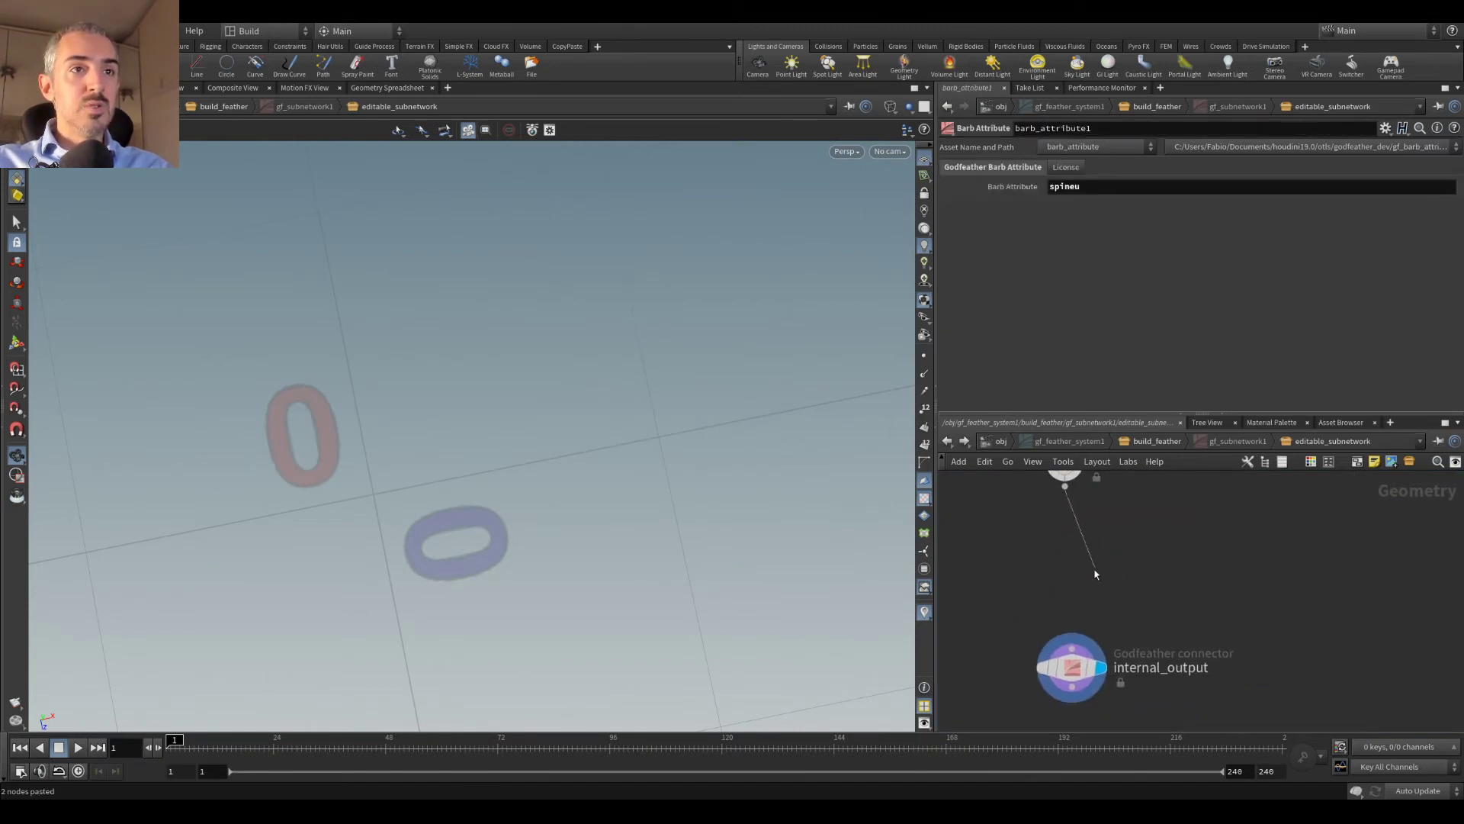
{"action": "left_click", "coordinate": [1071, 655]}
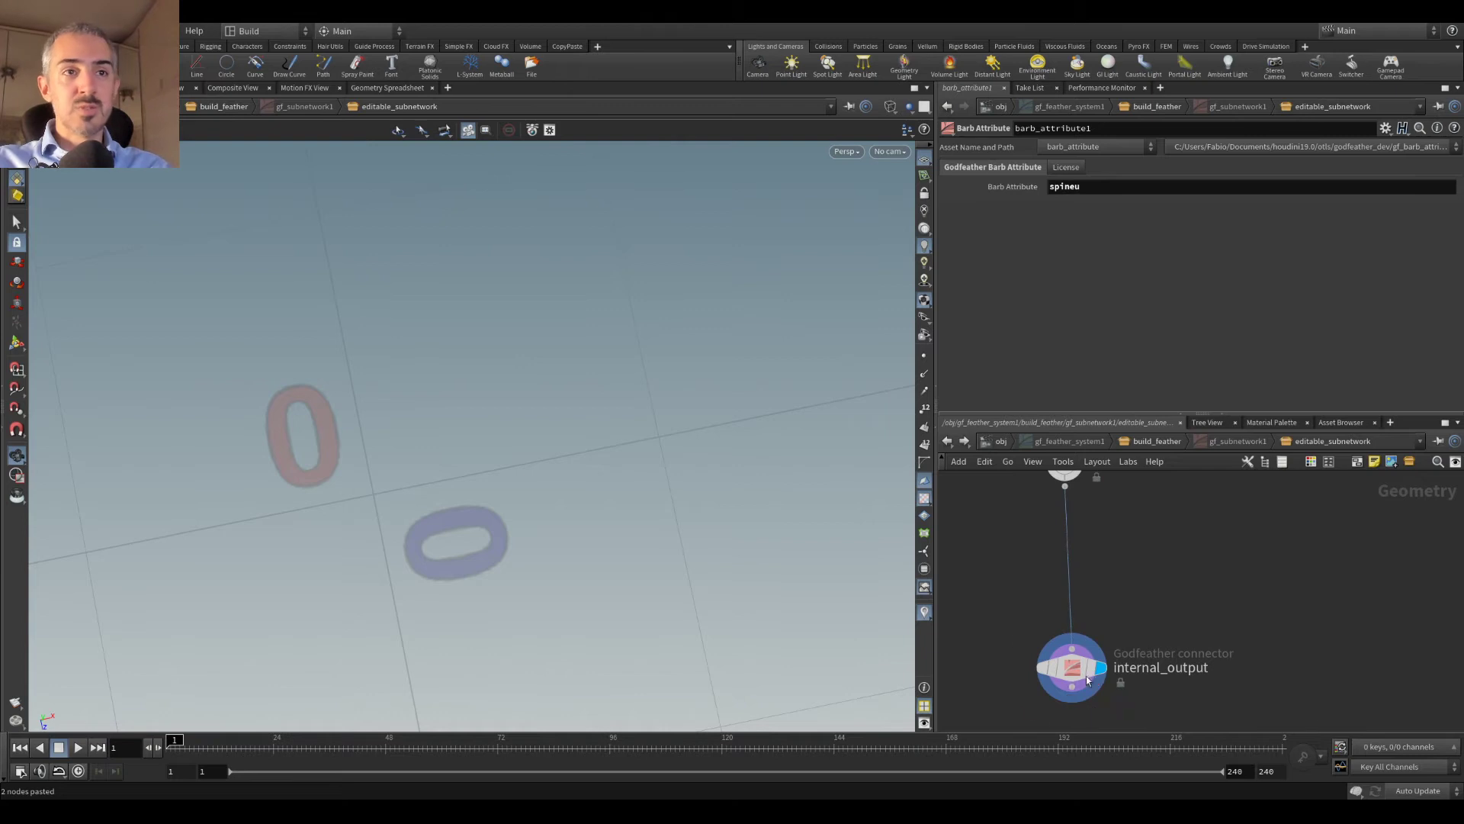
Step: Return to build_feather, wire gf_subnetwork1 into the second input of barbs_cut1 and keep the viewport pinned to this network
{"action": "left_click", "coordinate": [946, 442]}
{"action": "left_click_drag", "start_coordinate": [1239, 619], "coordinate": [1180, 499]}
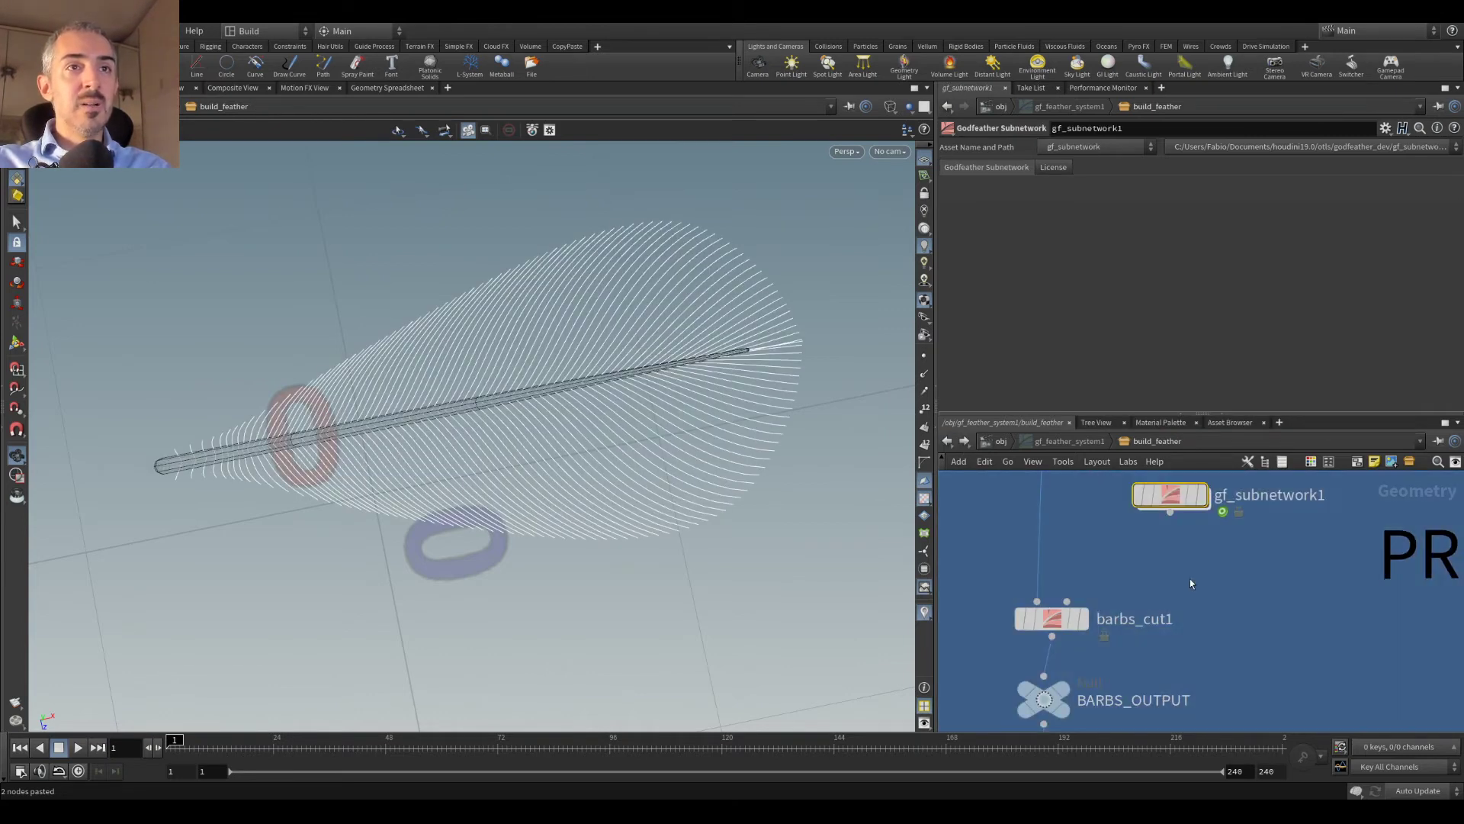
{"action": "left_click", "coordinate": [1184, 551]}
{"action": "left_click", "coordinate": [1114, 629]}
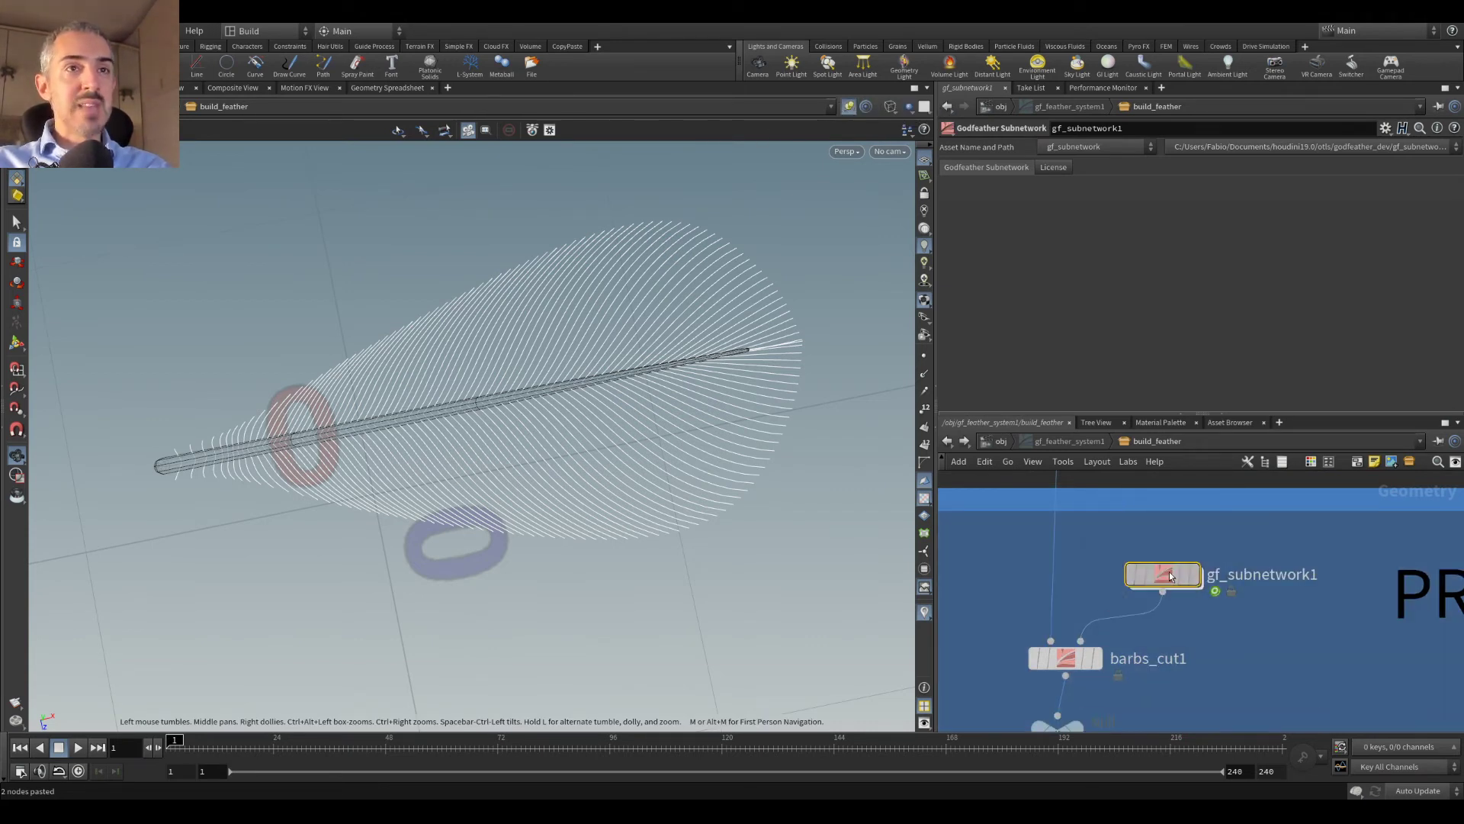
Step: Automatically lay out the nodes inside gf_subnetwork1's editable network
{"action": "double_click", "coordinate": [1182, 536]}
{"action": "key", "text": "l"}
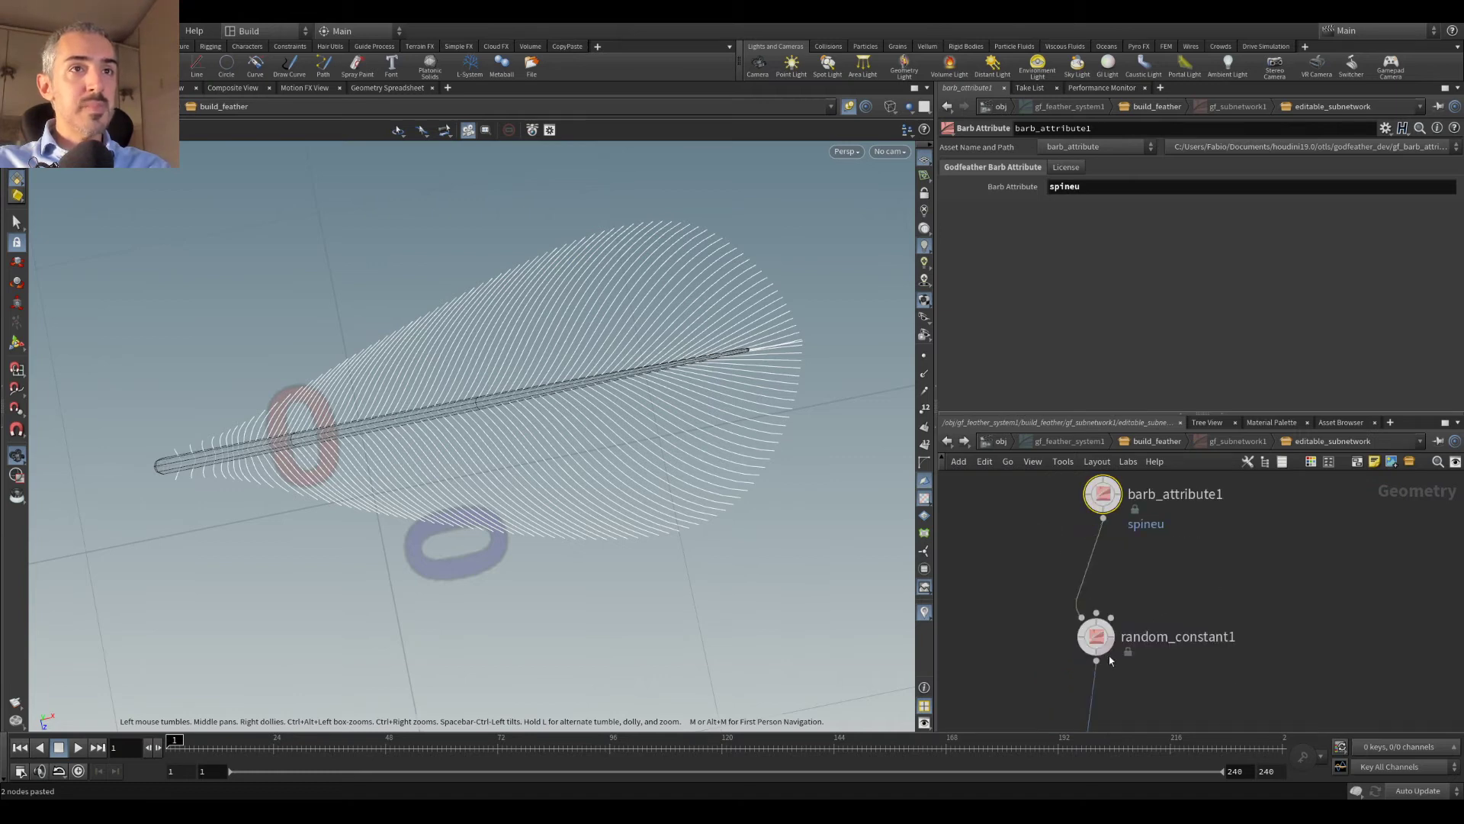
{"action": "left_click", "coordinate": [1103, 647]}
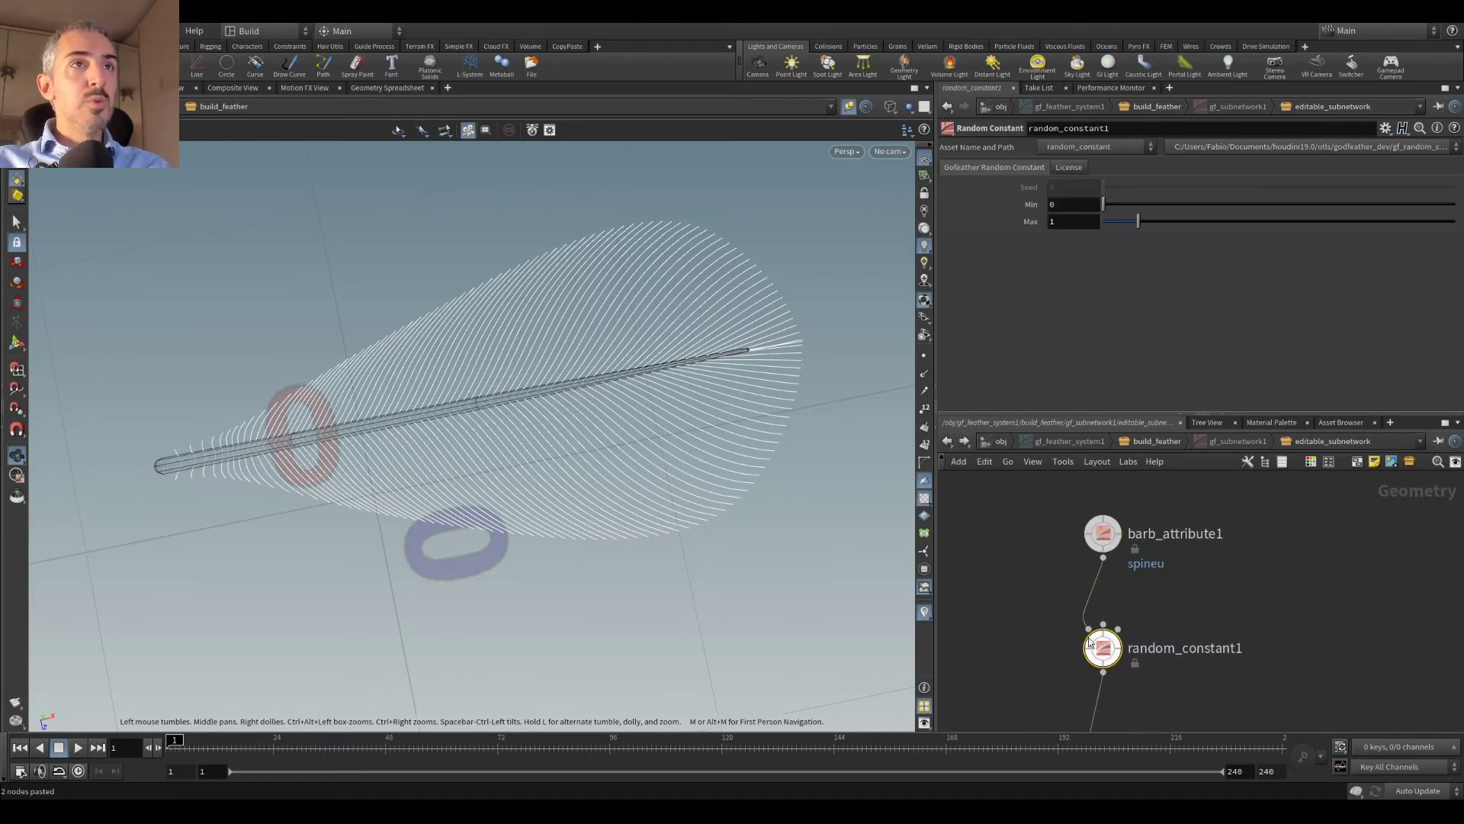
{"action": "left_click_drag", "start_coordinate": [1129, 226], "coordinate": [1128, 234]}
{"action": "key", "text": "ctrl+z"}
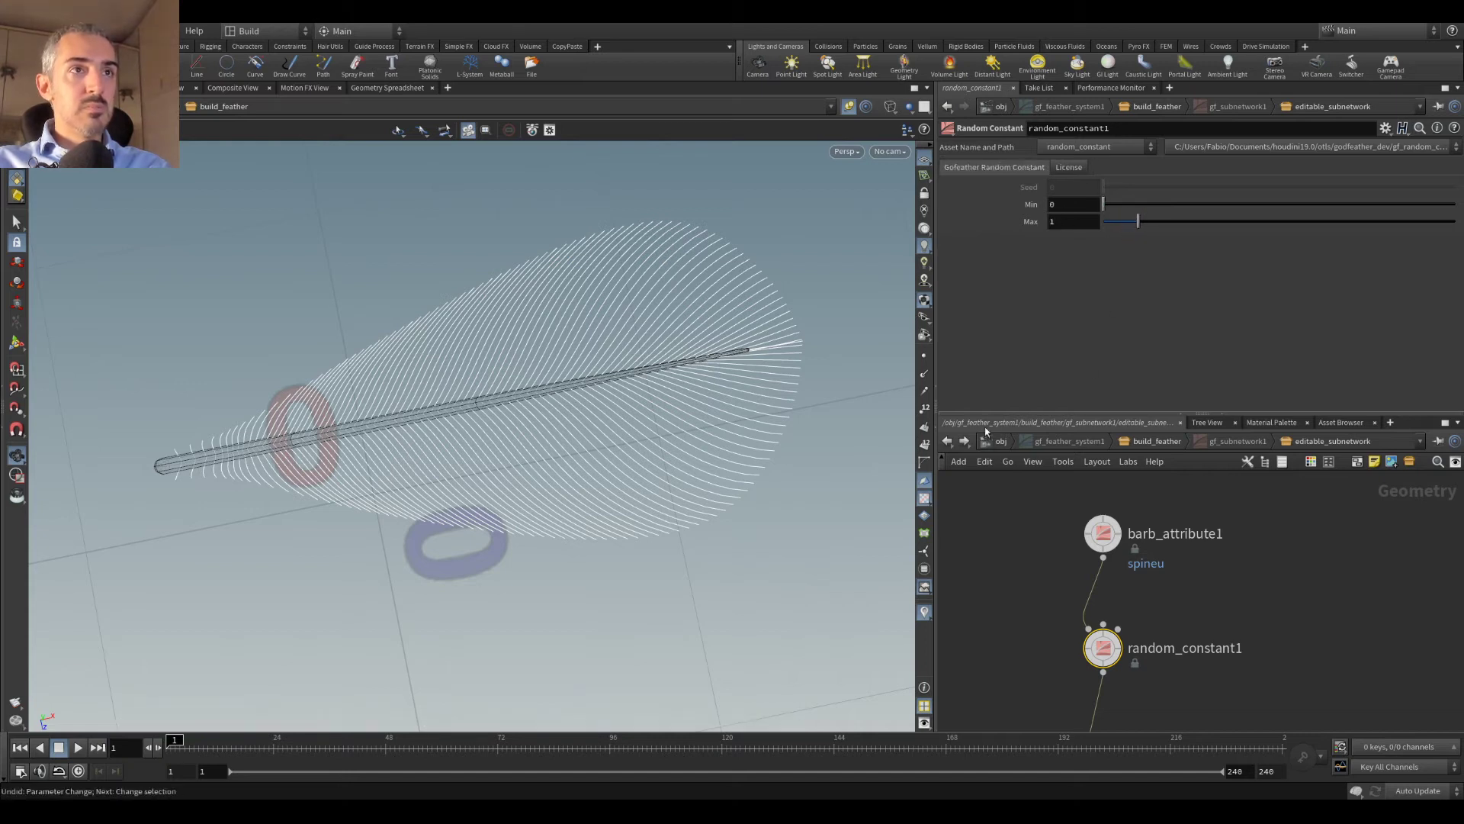
Step: Return to build_feather and raise barbs_cut1's Cut percent to 1
{"action": "left_click", "coordinate": [945, 442]}
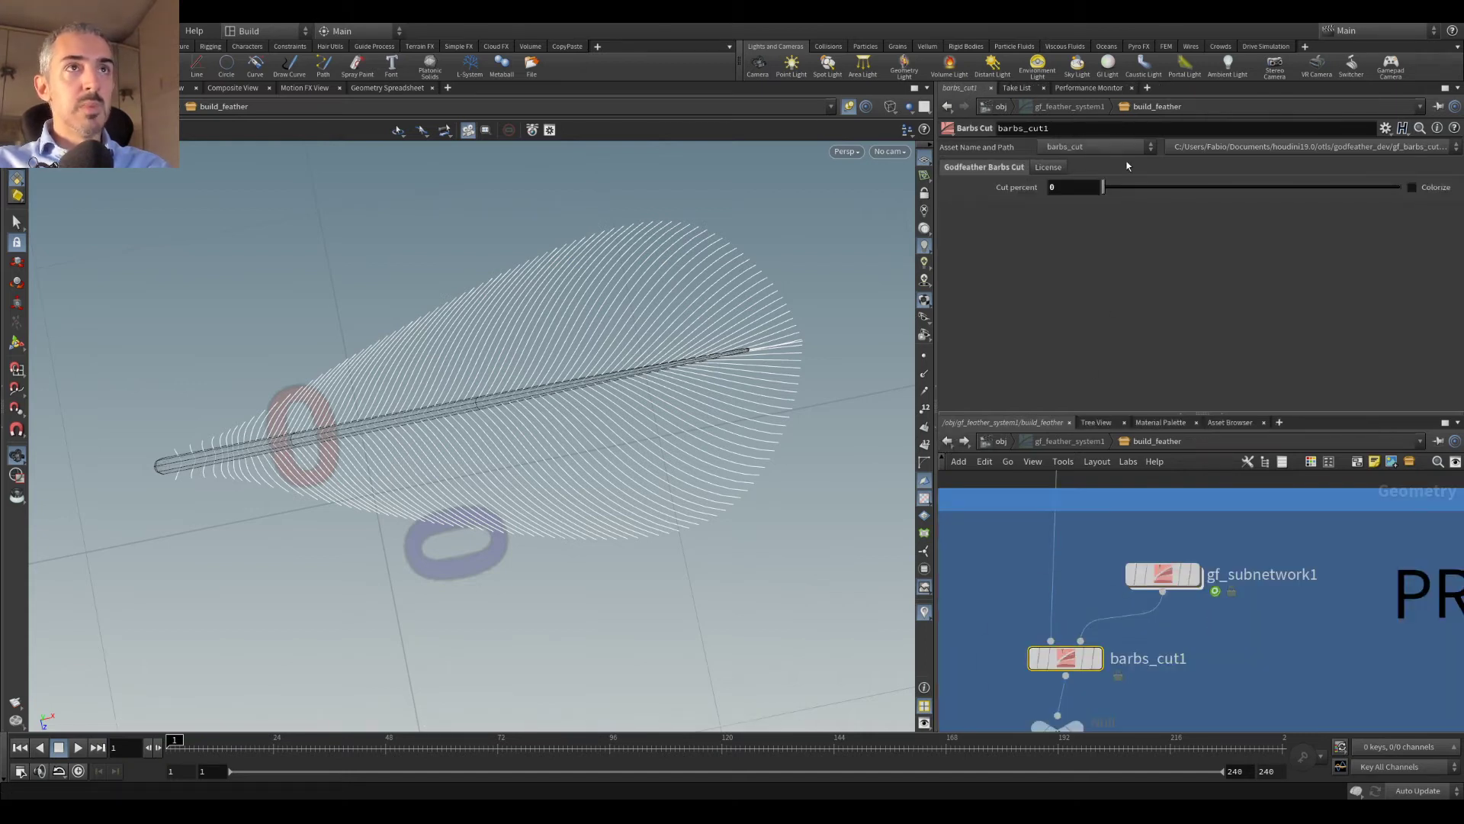
{"action": "left_click_drag", "start_coordinate": [1145, 187], "coordinate": [1405, 188]}
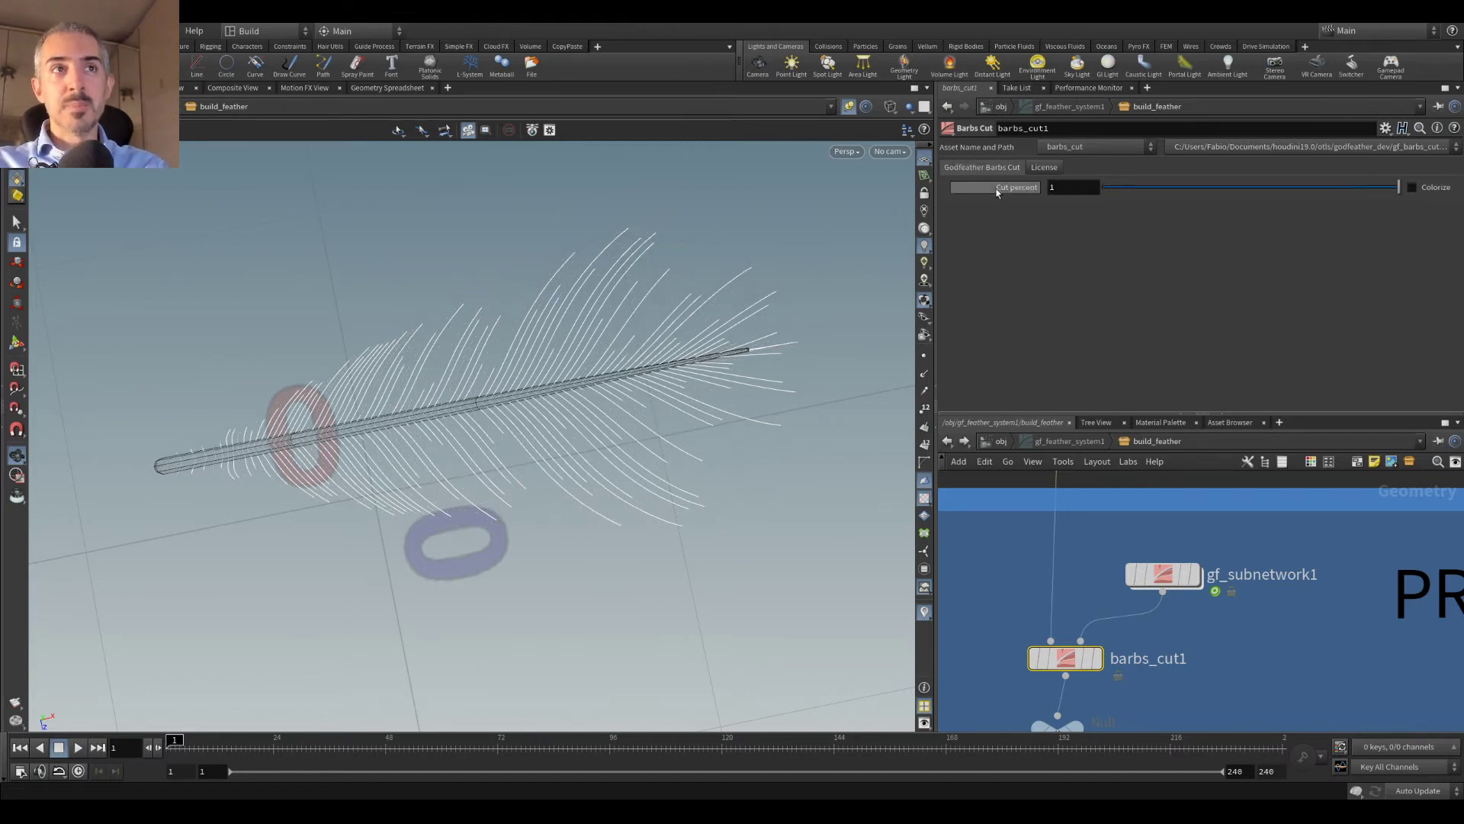
{"action": "left_click_drag", "start_coordinate": [1171, 573], "coordinate": [1170, 573]}
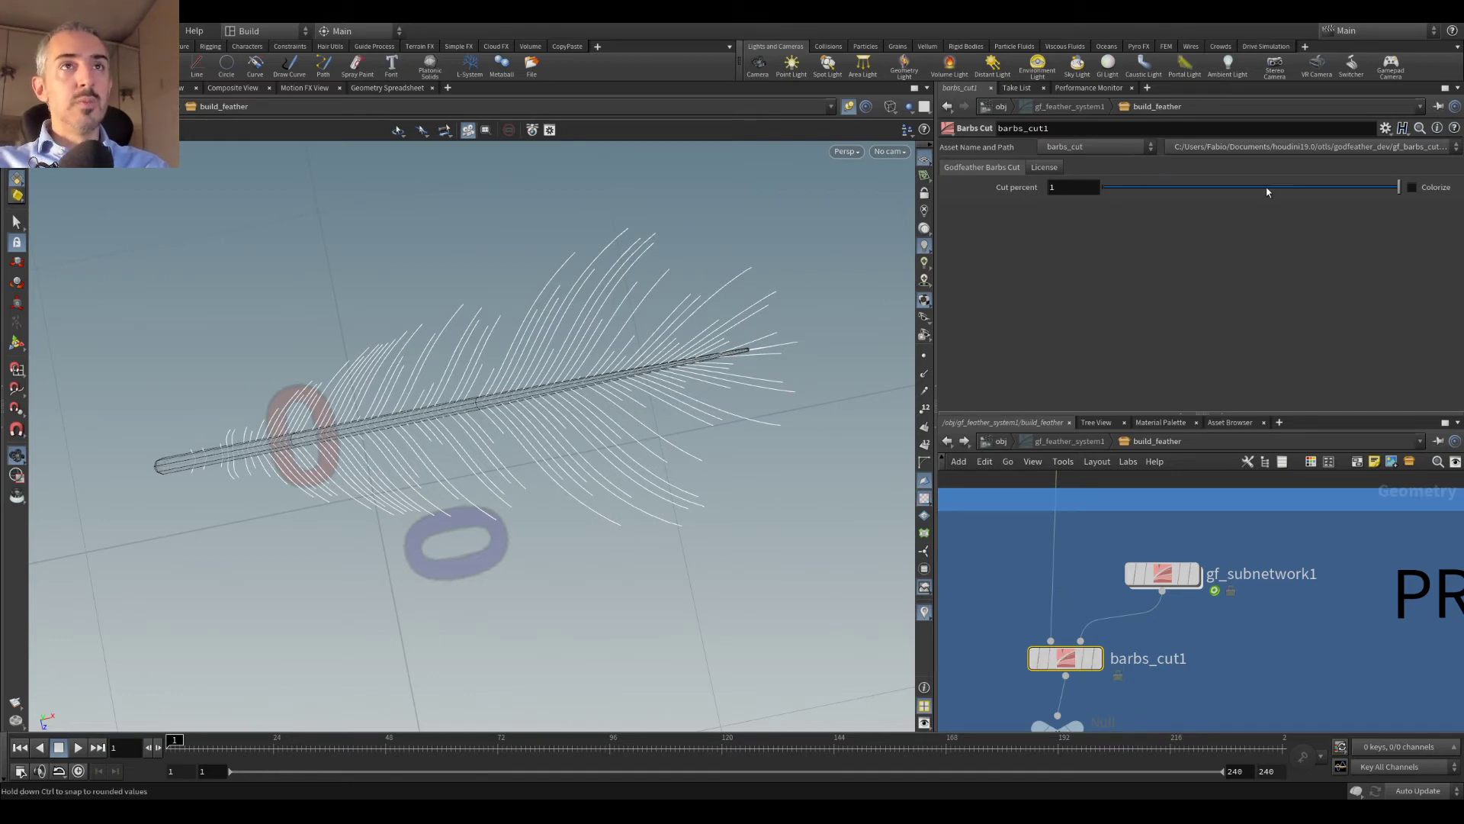
Step: Inside gf_subnetwork1, lower random_constant1's Max to 0.13 and examine the barb ends near the feather tip
{"action": "double_click", "coordinate": [1163, 573]}
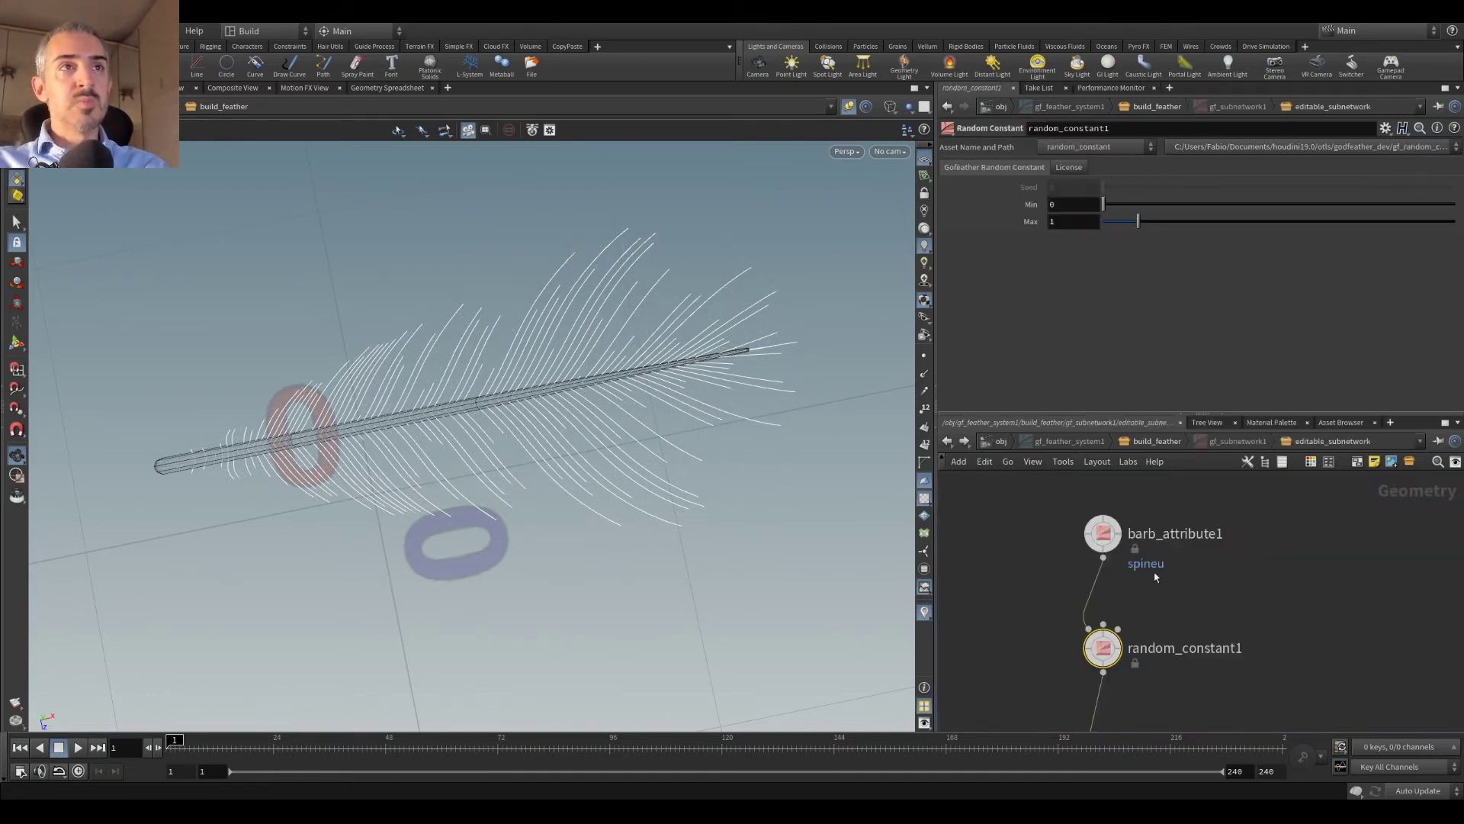
{"action": "mouse_move", "coordinate": [1103, 204]}
{"action": "left_mouse_down"}
{"action": "mouse_move", "coordinate": [1119, 207]}
{"action": "mouse_move", "coordinate": [1089, 211]}
{"action": "mouse_move", "coordinate": [1131, 227]}
{"action": "mouse_move", "coordinate": [1110, 228]}
{"action": "left_mouse_up"}
{"action": "left_click_drag", "start_coordinate": [693, 289], "coordinate": [870, 330]}
{"action": "left_click_drag", "start_coordinate": [1107, 221], "coordinate": [1111, 226]}
{"action": "left_click_drag", "start_coordinate": [758, 353], "coordinate": [699, 344]}
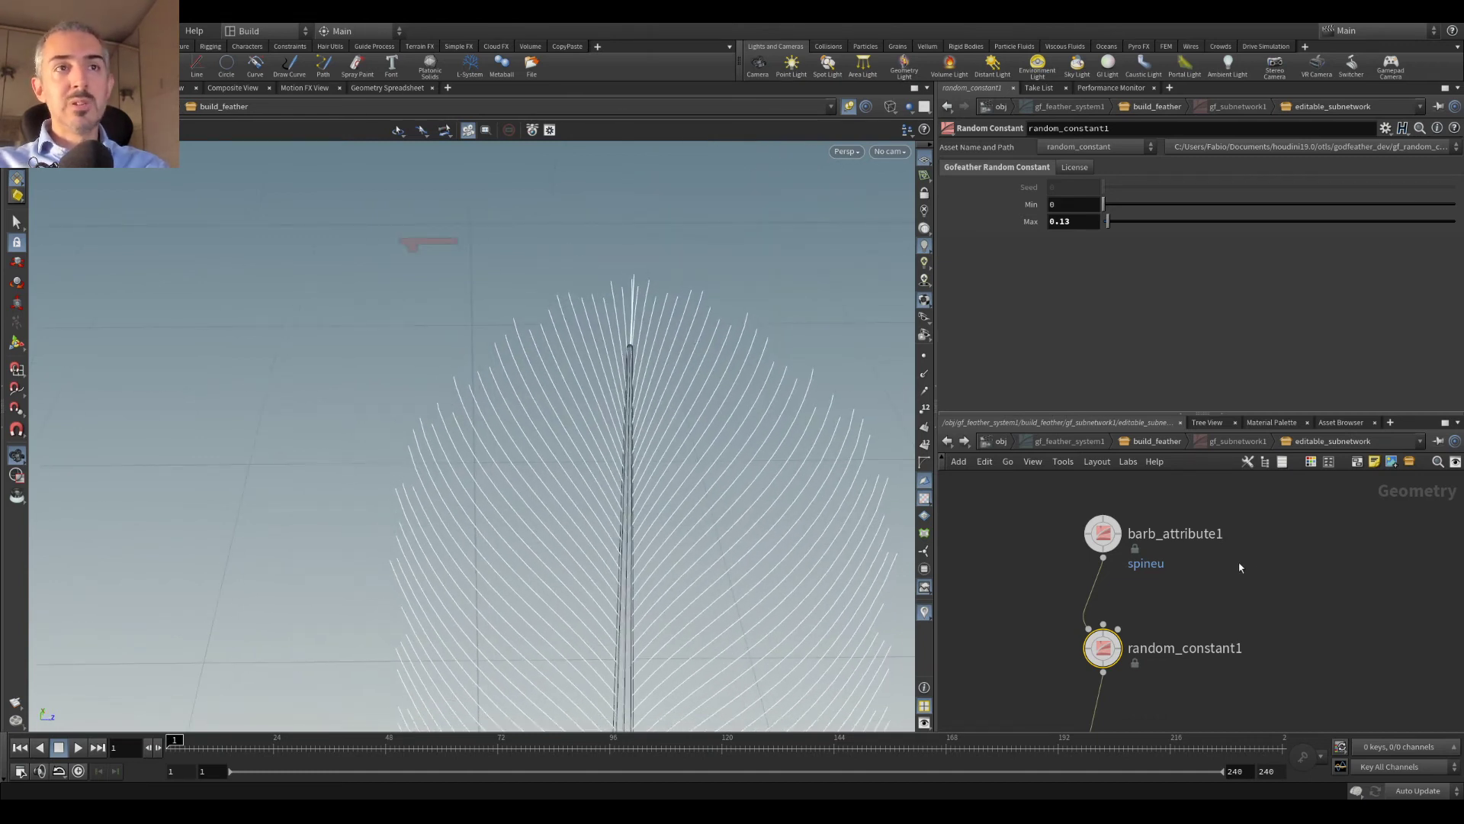
Step: Insert an Add node between barb_attribute1 and the Seed input of random_constant1
{"action": "middle_click_drag", "start_coordinate": [1197, 575], "coordinate": [1260, 598]}
{"action": "left_click_drag", "start_coordinate": [1167, 556], "coordinate": [1033, 523]}
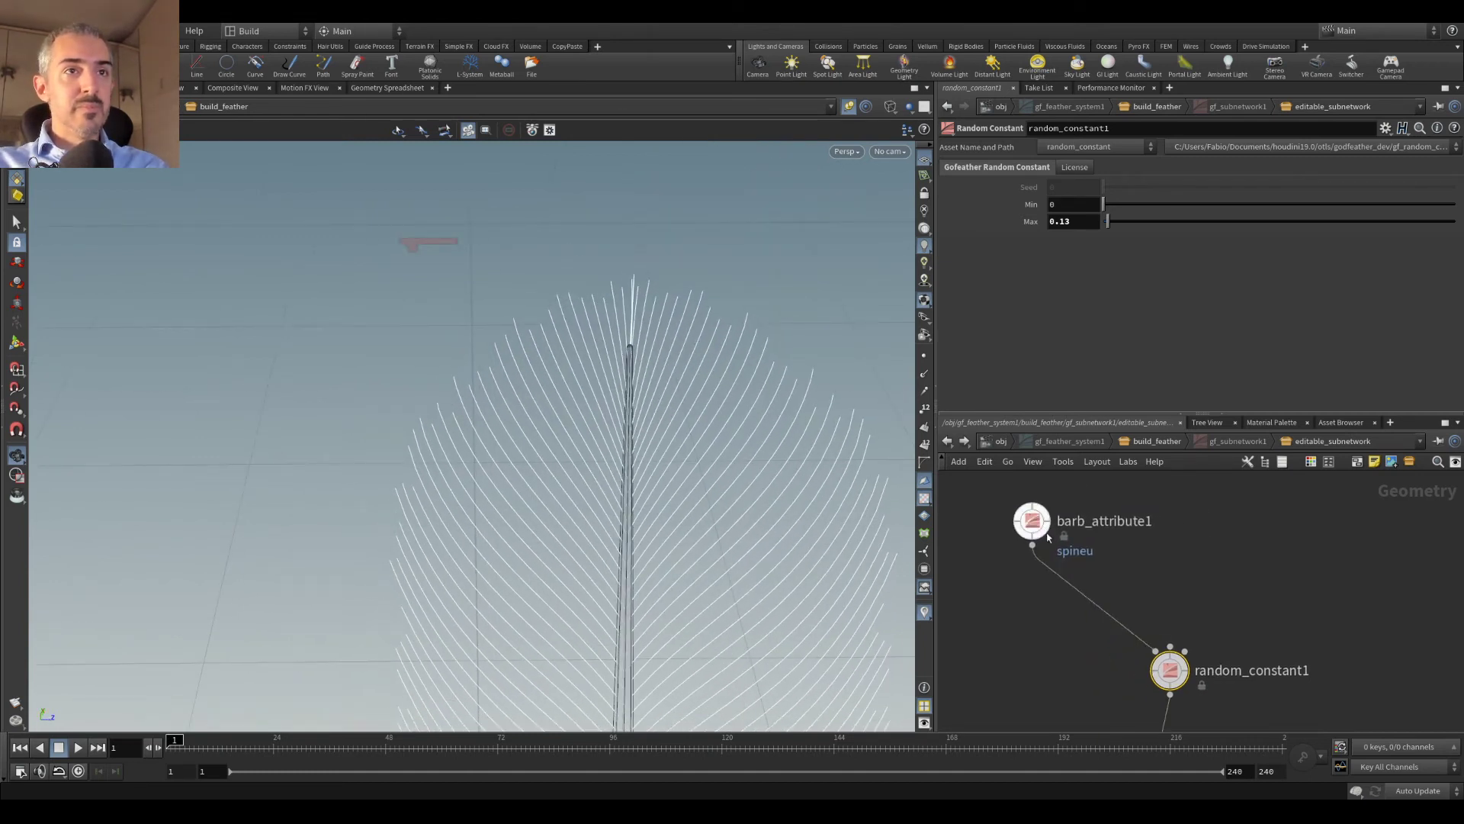
{"action": "key", "text": "Tab"}
{"action": "type", "text": "add"}
{"action": "key", "text": "Return"}
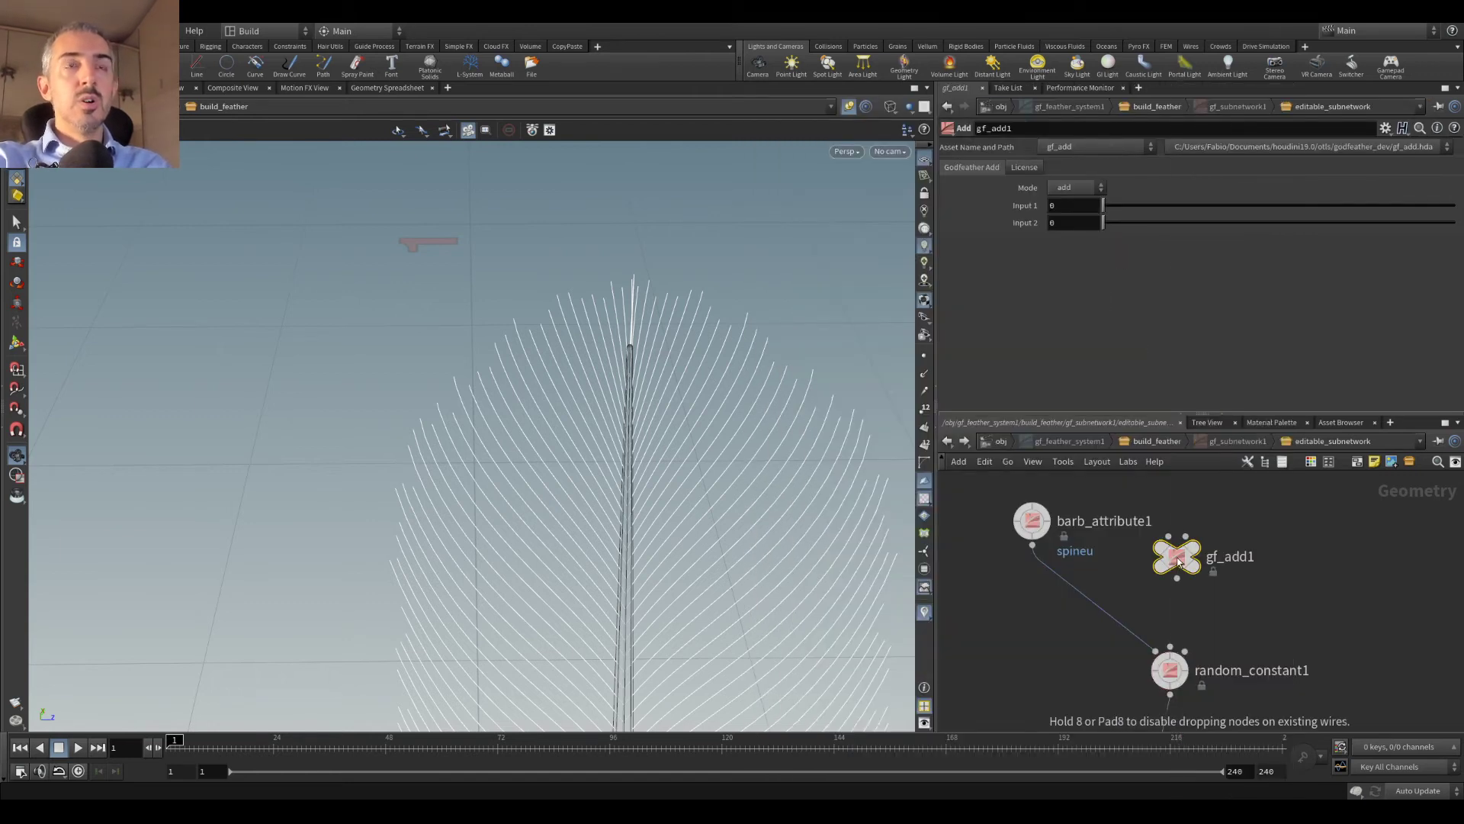
{"action": "left_click_drag", "start_coordinate": [1040, 532], "coordinate": [1042, 522]}
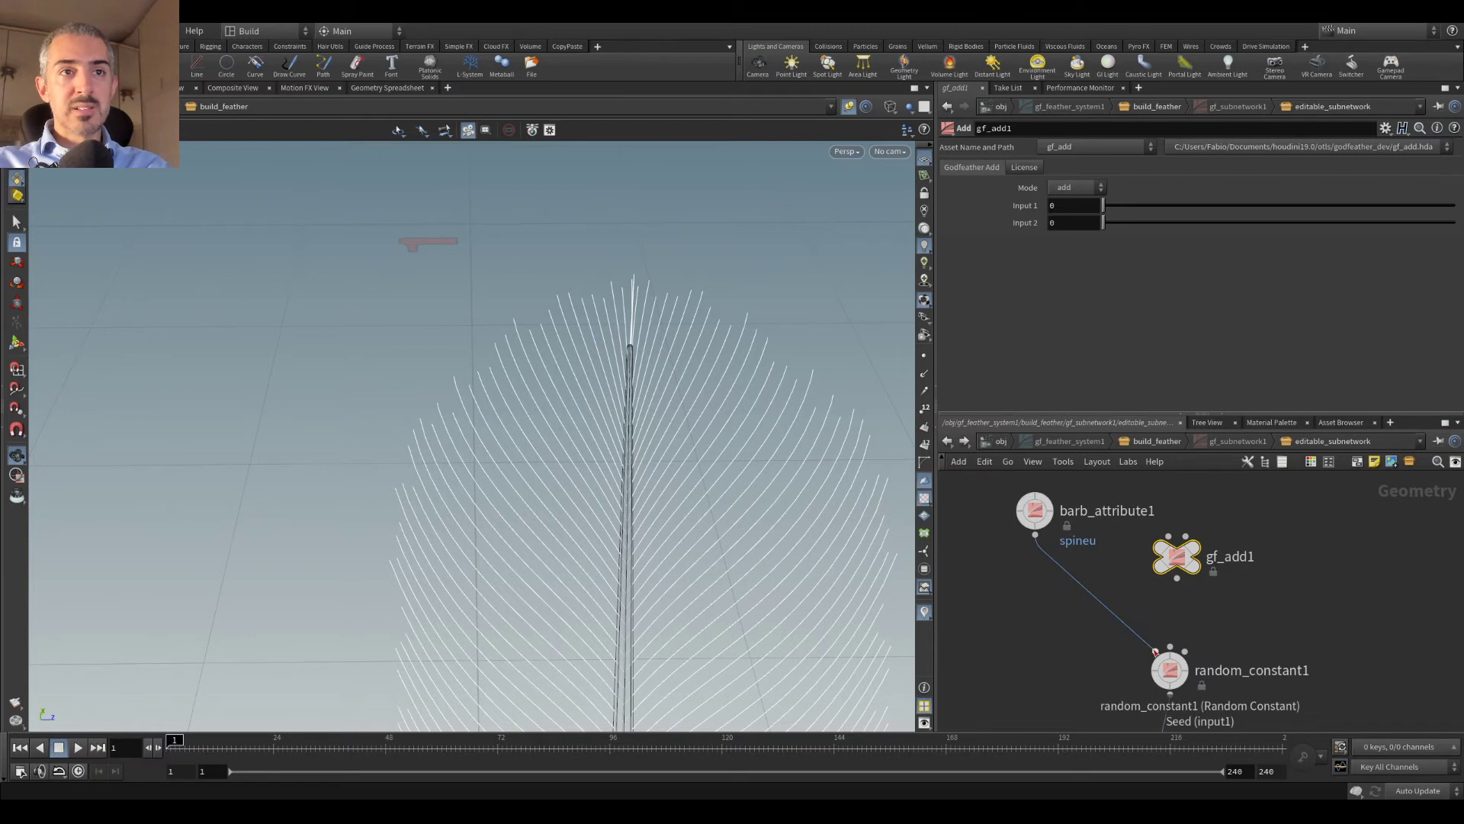
{"action": "left_click_drag", "start_coordinate": [1176, 568], "coordinate": [1046, 598]}
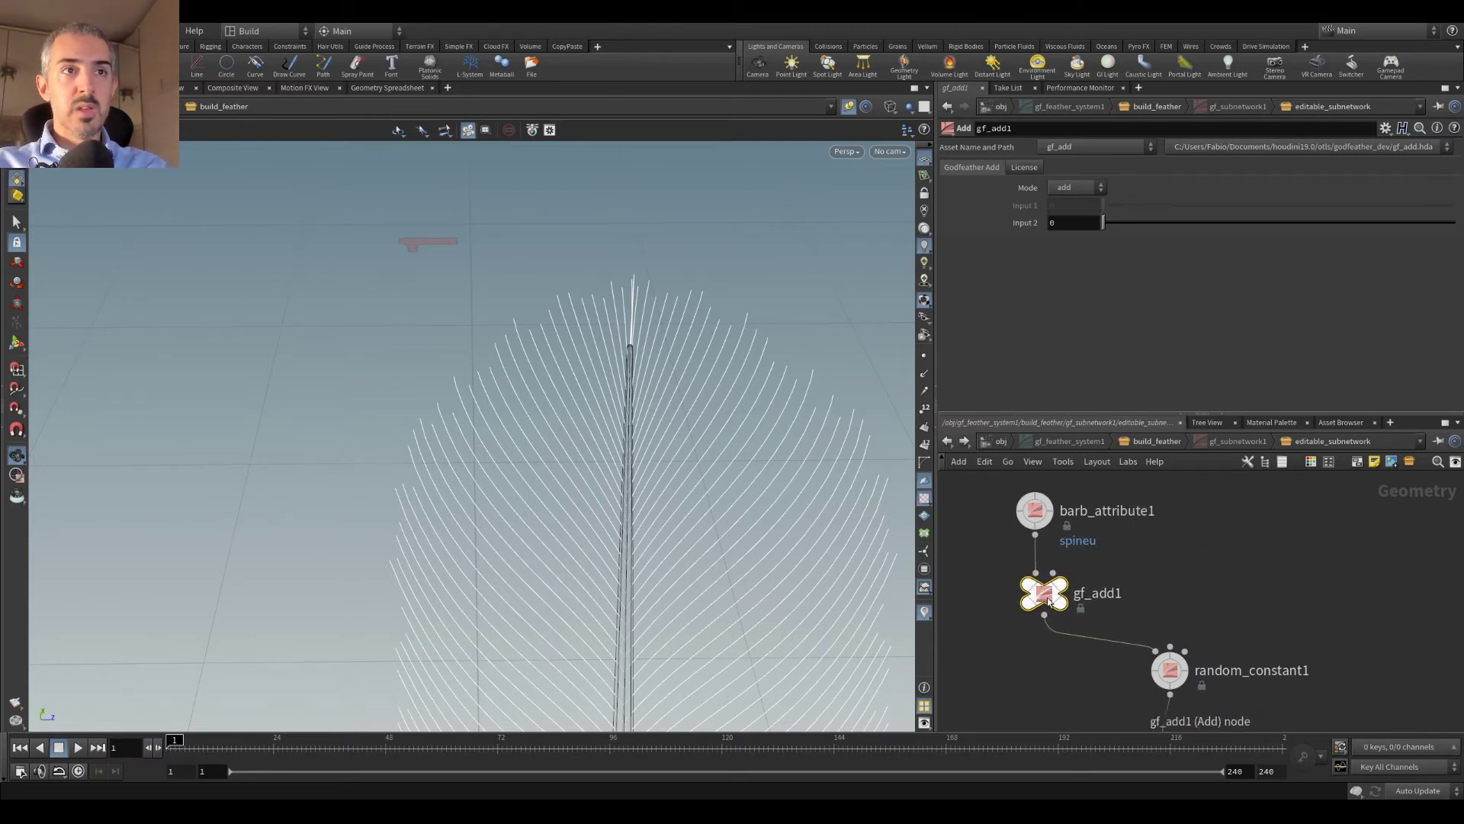
Step: Duplicate barb_attribute1, set the copy's Barb Attribute to left and wire it into gf_add1's second input
{"action": "middle_click_drag", "start_coordinate": [1167, 550], "coordinate": [1257, 615]}
{"action": "left_click_drag", "start_coordinate": [1128, 582], "coordinate": [1078, 542]}
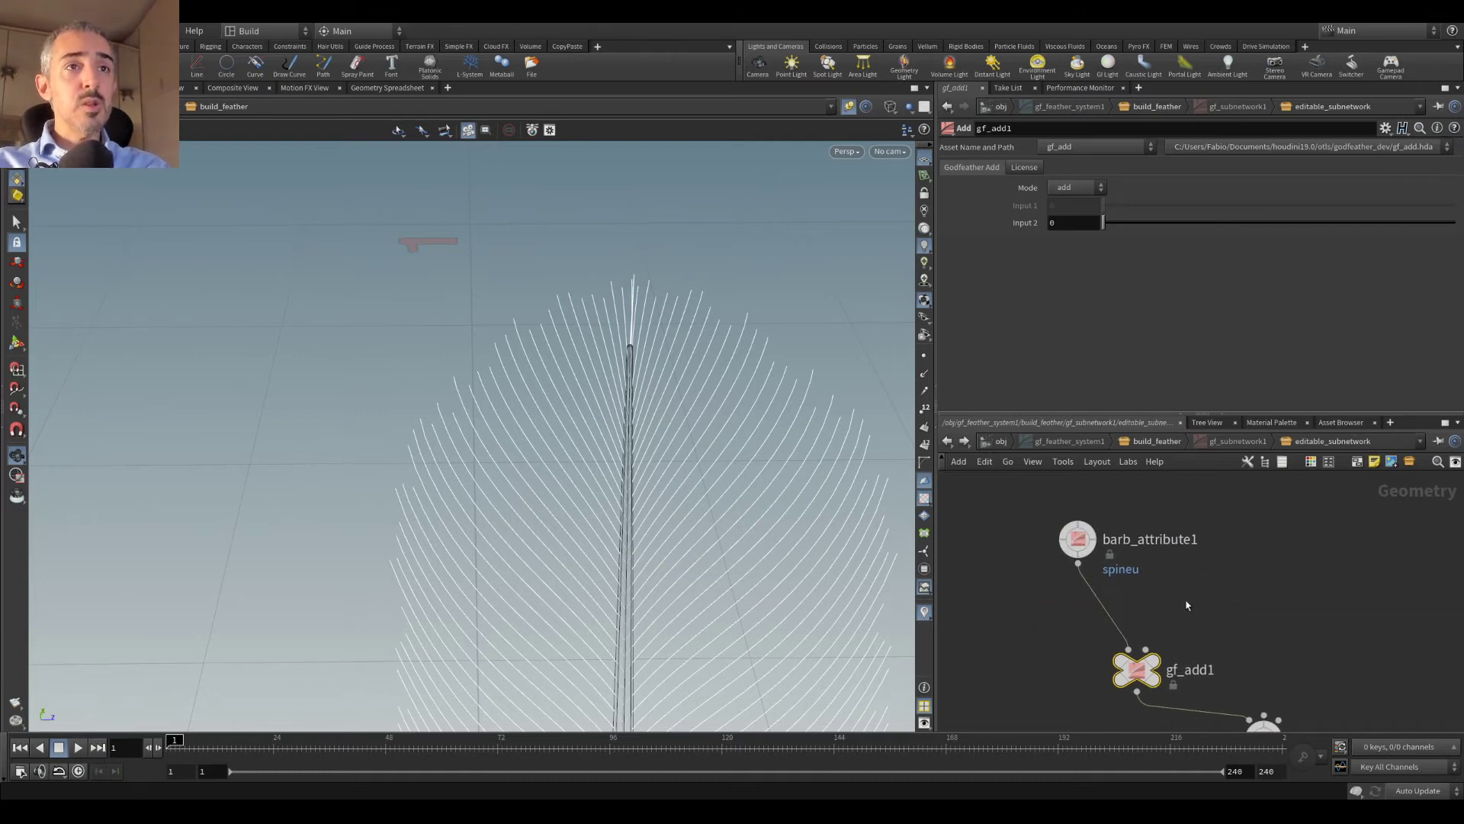
{"action": "middle_click_drag", "start_coordinate": [1187, 605], "coordinate": [1157, 549]}
{"action": "left_click_drag", "start_coordinate": [1108, 622], "coordinate": [1088, 590]}
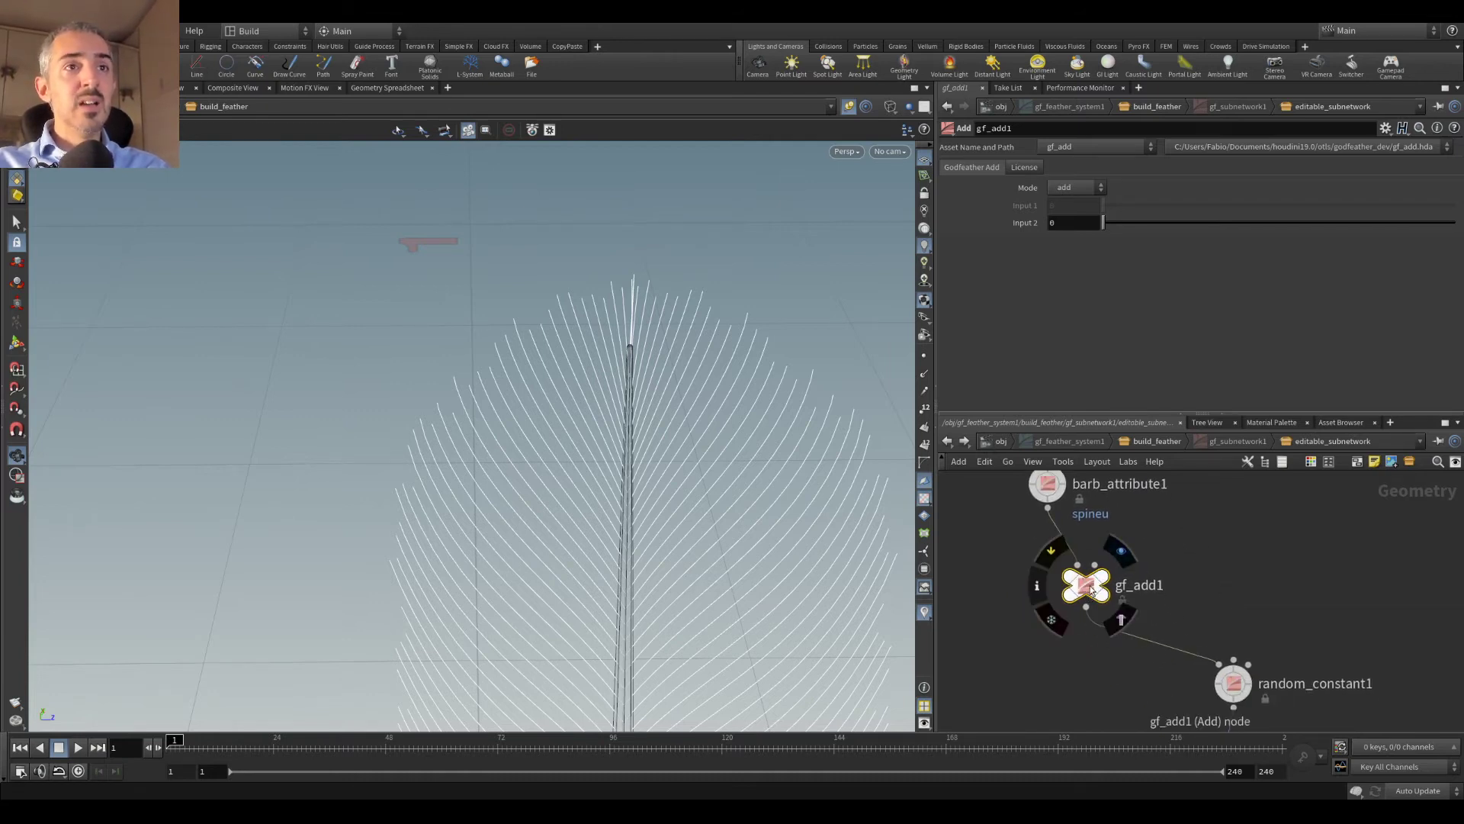
{"action": "middle_click_drag", "start_coordinate": [1201, 548], "coordinate": [1196, 604]}
{"action": "left_click_drag", "start_coordinate": [1043, 541], "coordinate": [1195, 565], "text": "alt"}
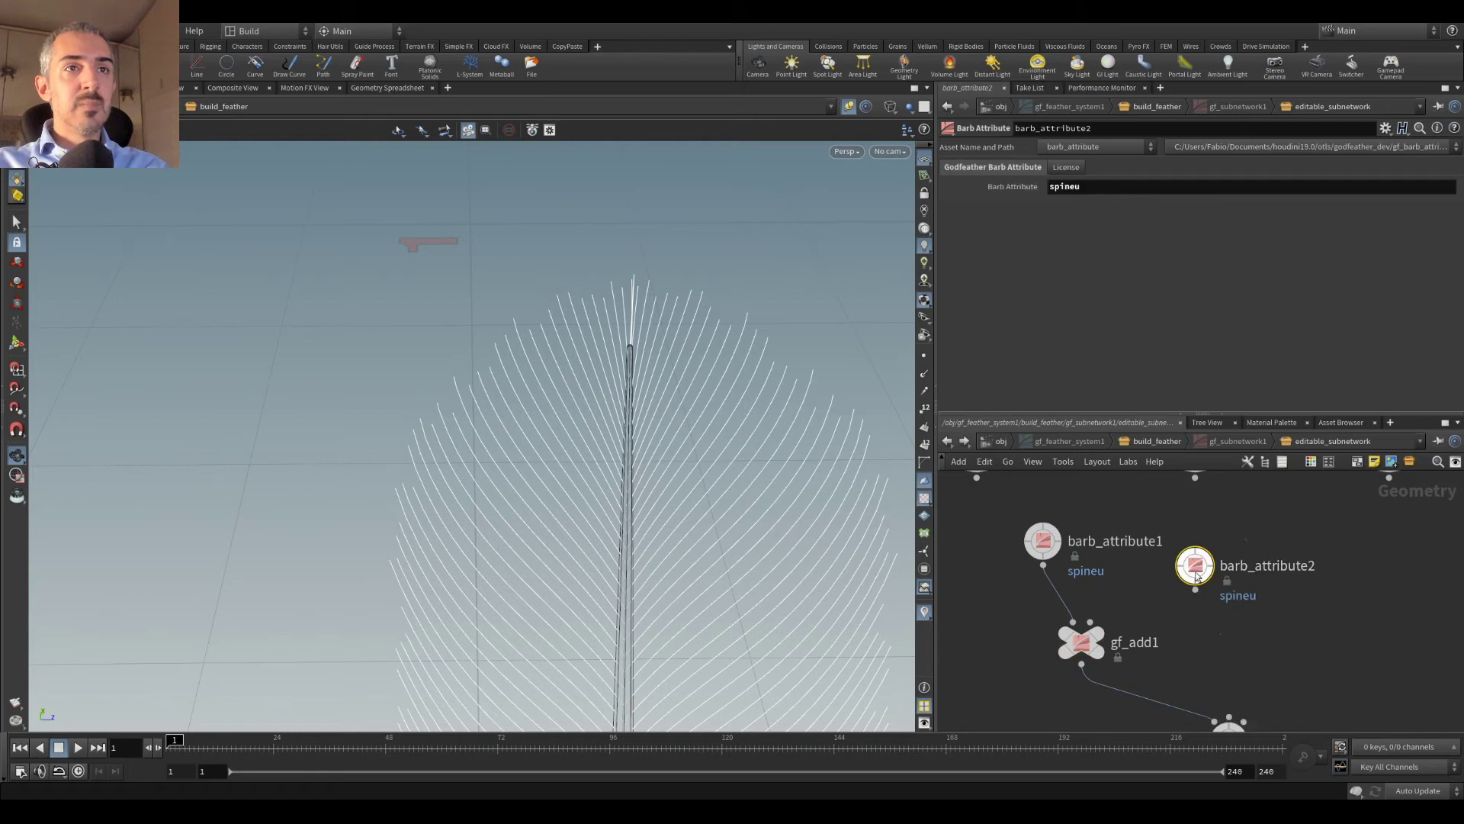
{"action": "double_click", "coordinate": [1099, 191]}
{"action": "key", "text": "Return"}
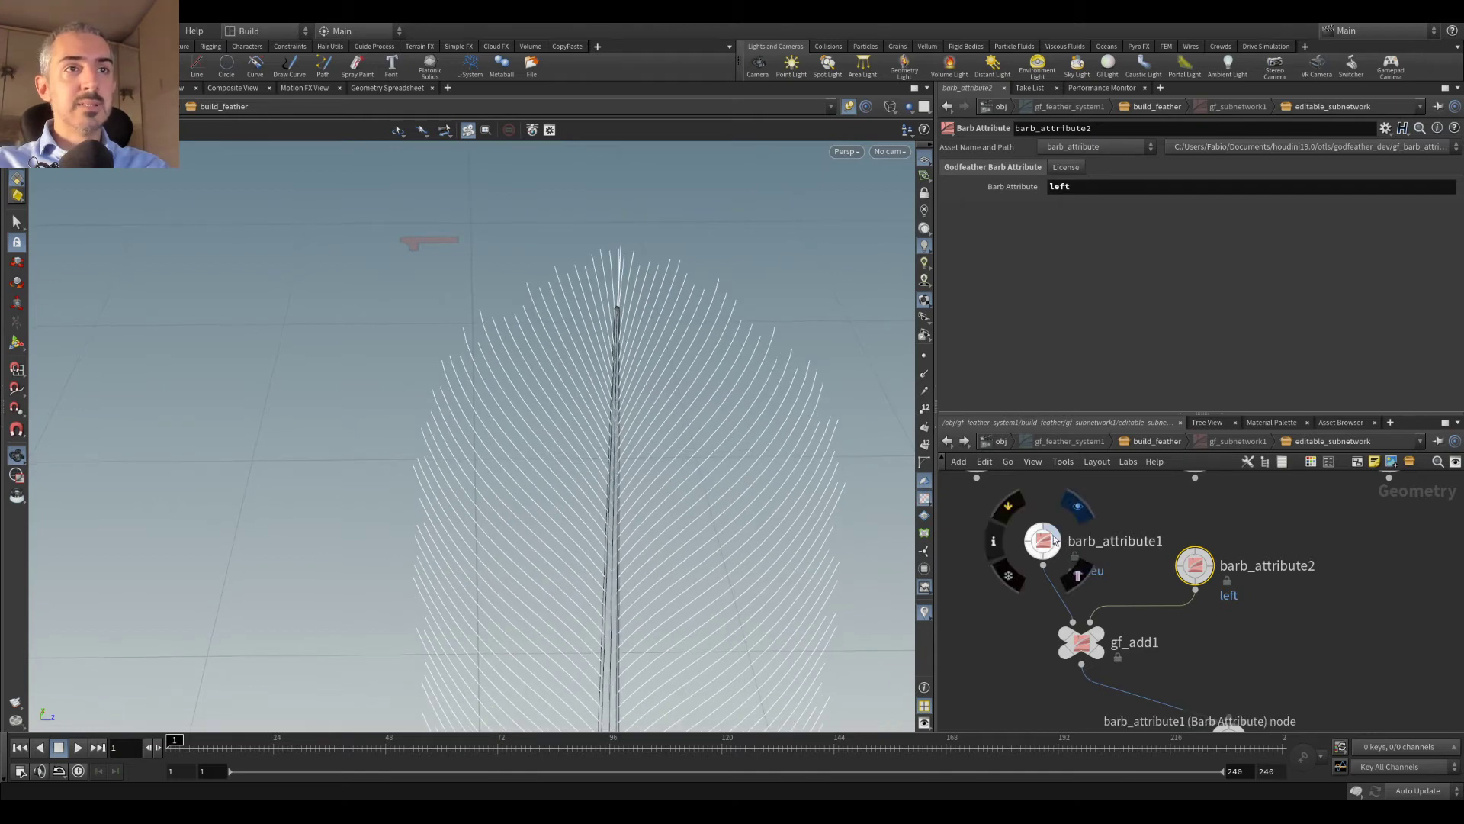
Step: Rearrange the two barb attribute nodes, gf_add1 and random_constant1 to leave room for more seed nodes
{"action": "left_click_drag", "start_coordinate": [1043, 540], "coordinate": [1010, 555]}
{"action": "mouse_move", "coordinate": [1195, 586]}
{"action": "key", "text": "h"}
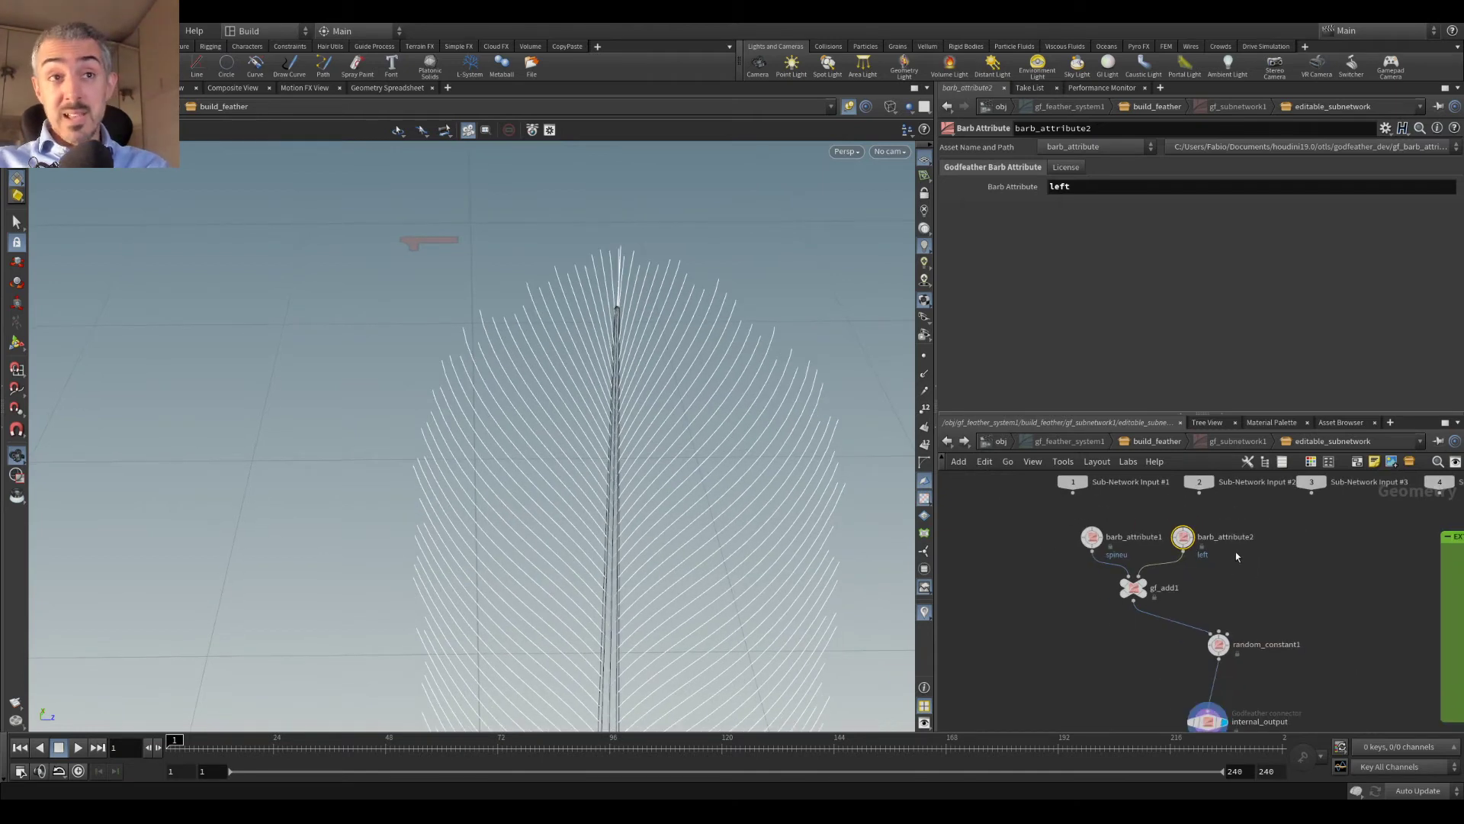
{"action": "scroll", "coordinate": [1221, 618], "scroll_direction": "up", "scroll_amount": 3}
{"action": "left_click_drag", "start_coordinate": [1174, 591], "coordinate": [1184, 656]}
{"action": "middle_click_drag", "start_coordinate": [1222, 580], "coordinate": [1212, 639]}
{"action": "left_click_drag", "start_coordinate": [1185, 561], "coordinate": [1179, 637]}
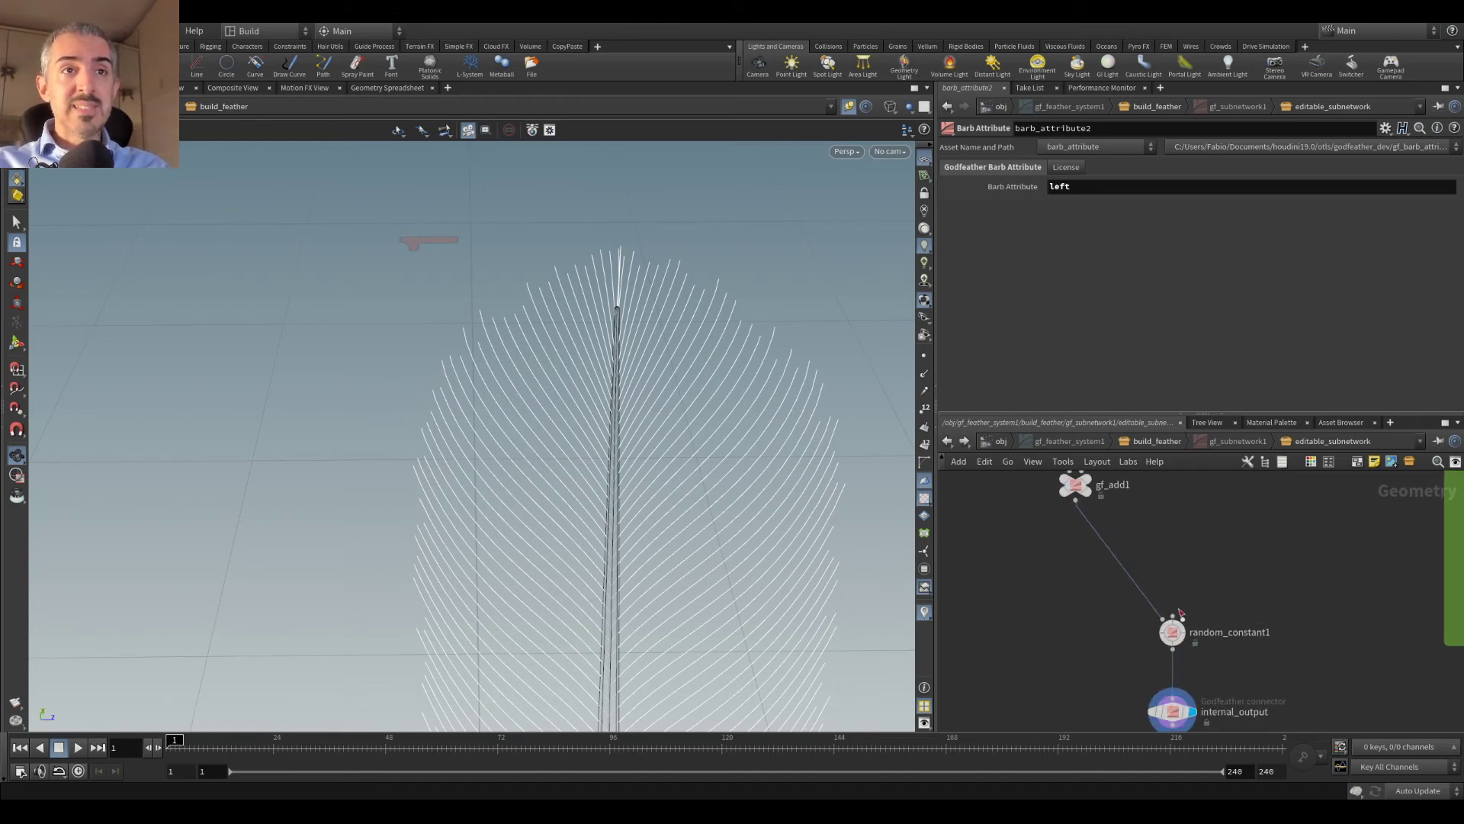
{"action": "middle_click_drag", "start_coordinate": [1024, 487], "coordinate": [1021, 560]}
{"action": "left_click_drag", "start_coordinate": [992, 487], "coordinate": [1182, 589]}
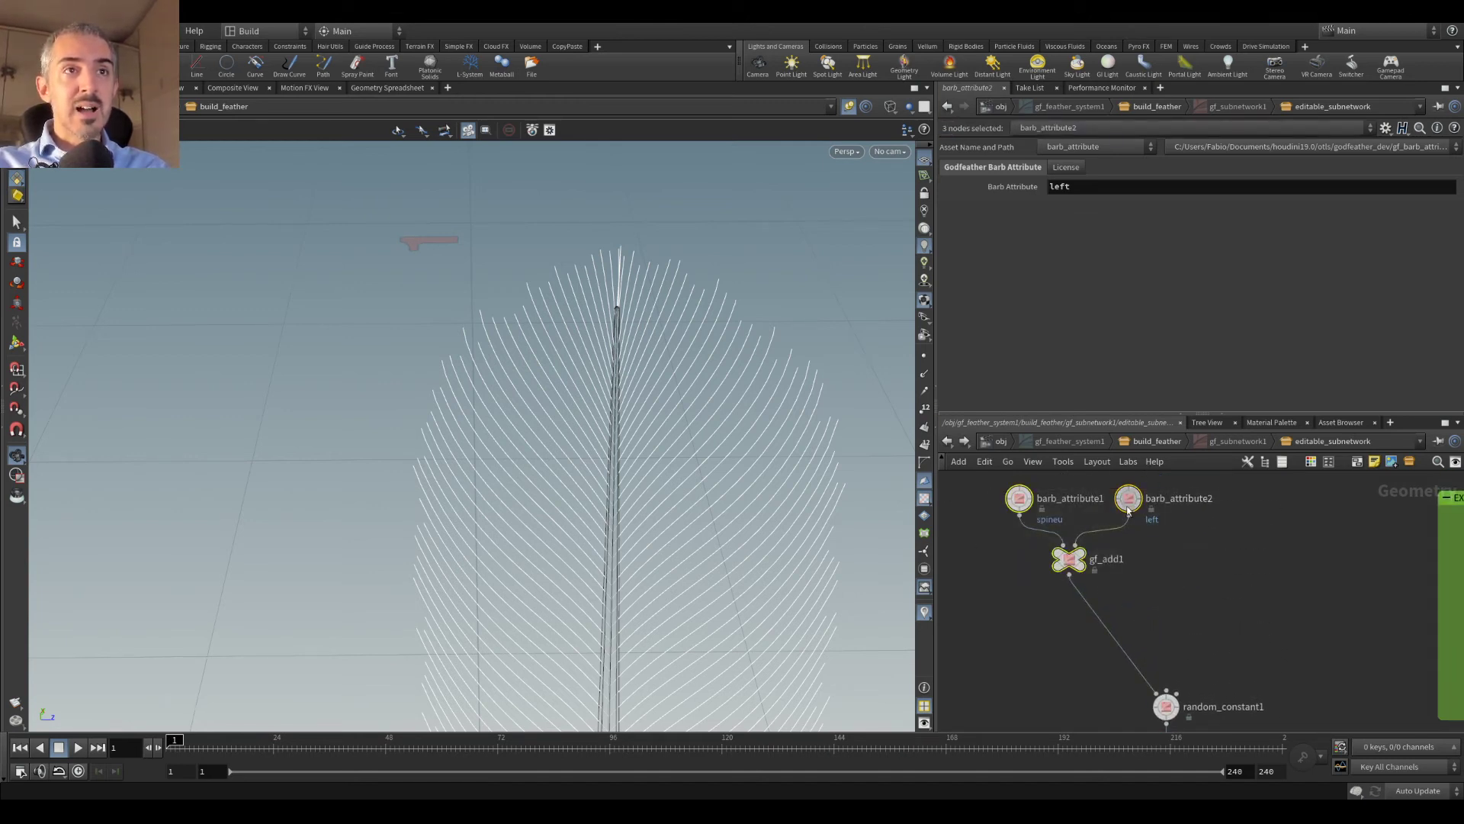
{"action": "left_click_drag", "start_coordinate": [1129, 501], "coordinate": [1127, 574]}
{"action": "left_click", "coordinate": [1231, 516]}
{"action": "scroll", "coordinate": [1201, 580], "scroll_direction": "up", "scroll_amount": 3}
{"action": "scroll", "coordinate": [1182, 568], "scroll_direction": "down", "scroll_amount": 3}
{"action": "scroll", "coordinate": [1178, 587], "scroll_direction": "up", "scroll_amount": 2}
{"action": "middle_click_drag", "start_coordinate": [1184, 614], "coordinate": [1158, 632]}
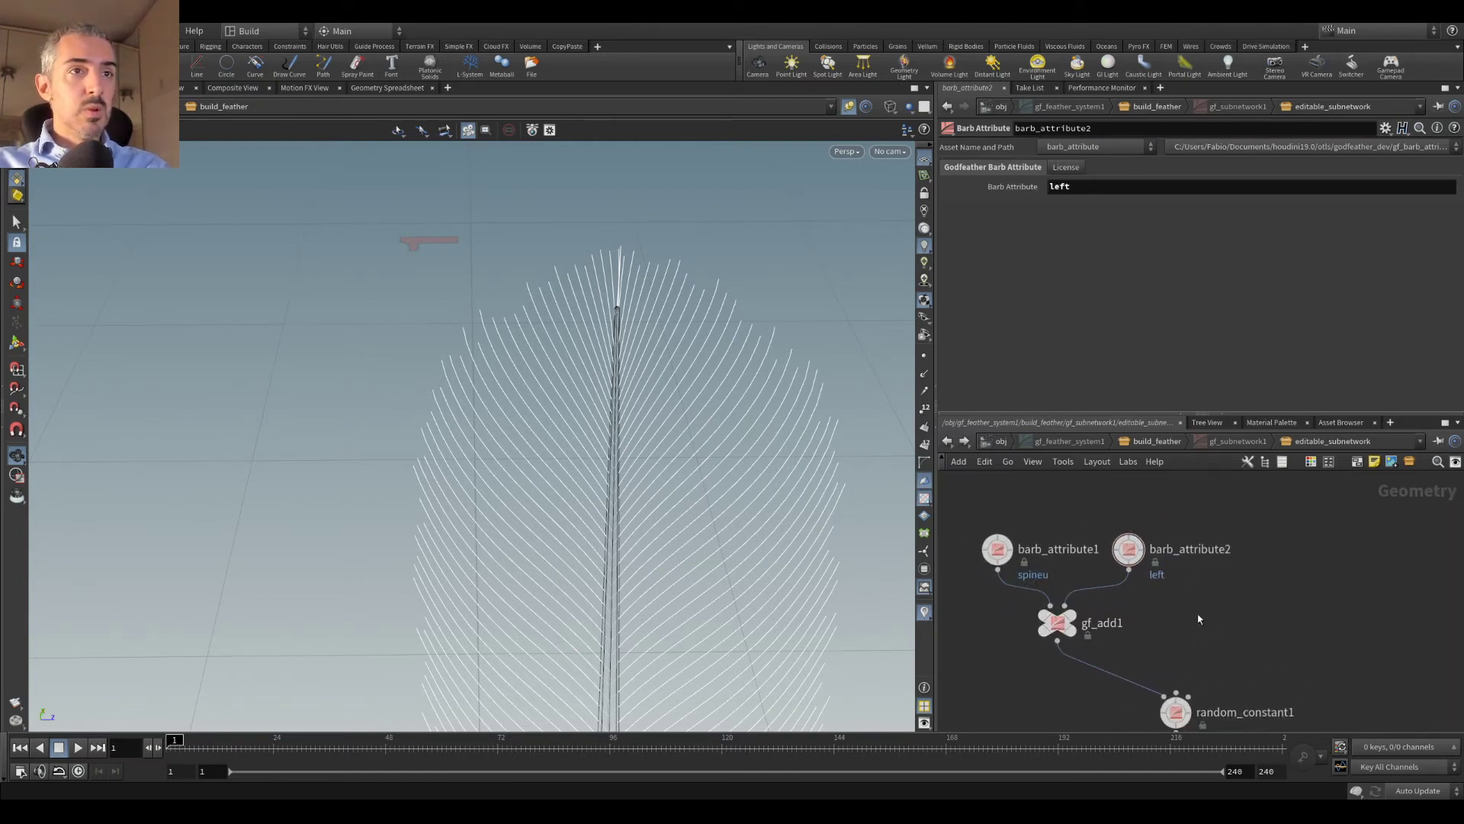
{"action": "middle_click_drag", "start_coordinate": [1174, 725], "coordinate": [1179, 633]}
{"action": "left_click_drag", "start_coordinate": [1179, 633], "coordinate": [1174, 659]}
{"action": "middle_click_drag", "start_coordinate": [1106, 533], "coordinate": [1094, 575]}
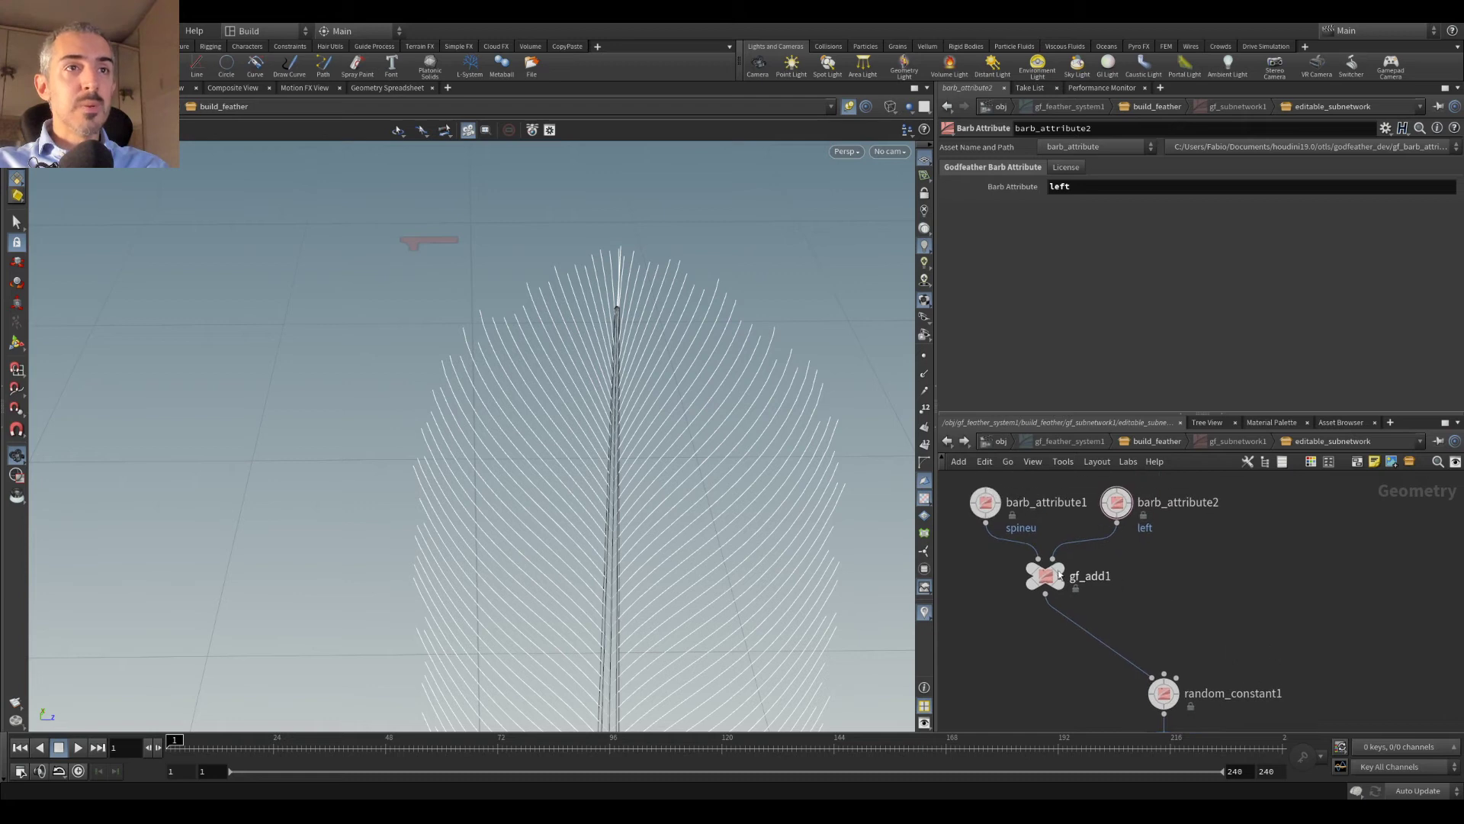
Step: Insert a copy of gf_add1 before random_constant1 and feed its second input from a Feather Attribute node set to featherid
{"action": "left_click_drag", "start_coordinate": [1047, 577], "coordinate": [1114, 650]}
{"action": "key", "text": "Escape"}
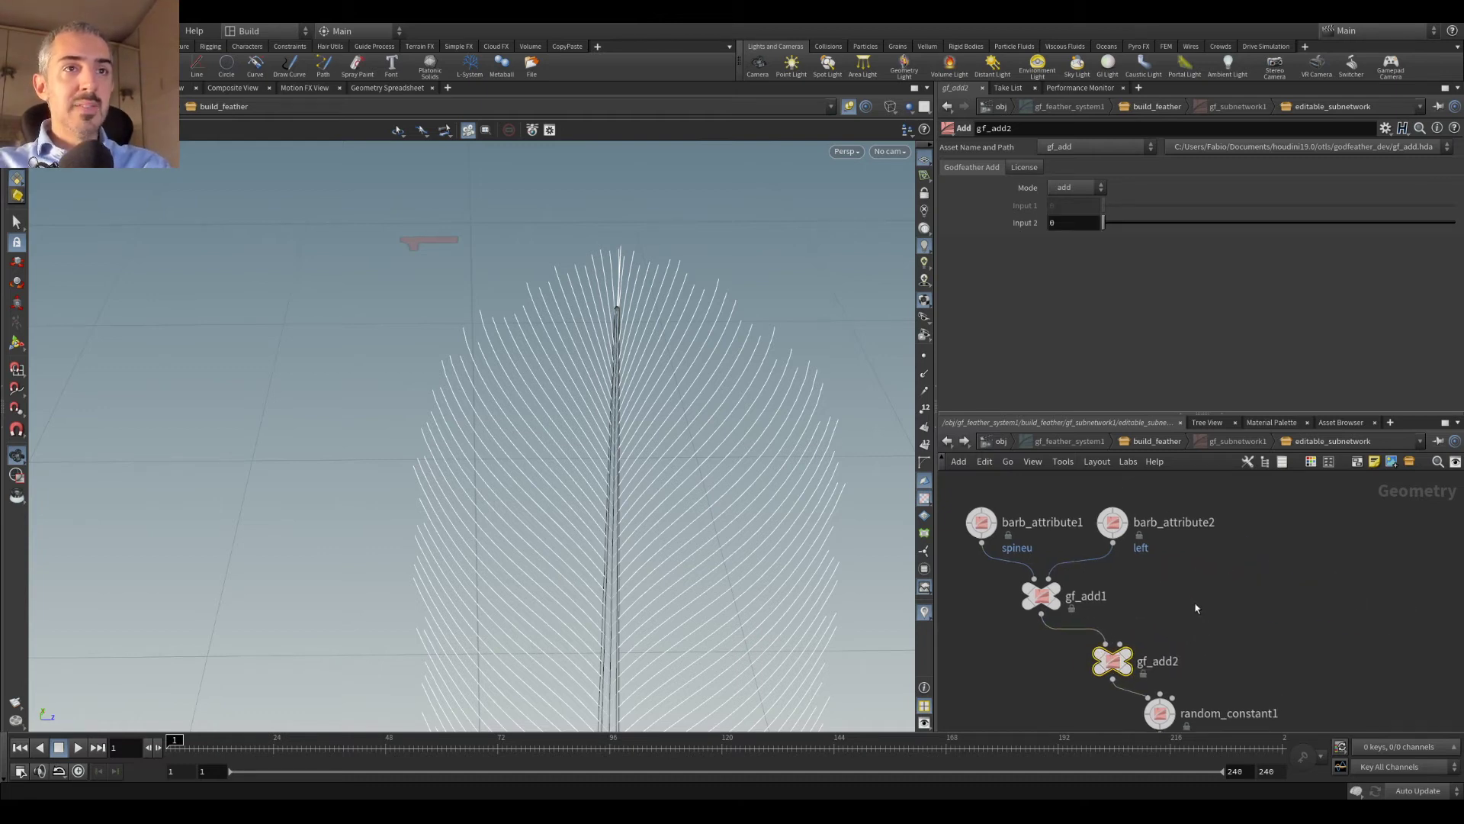
{"action": "key", "text": "Tab"}
{"action": "type", "text": "feat"}
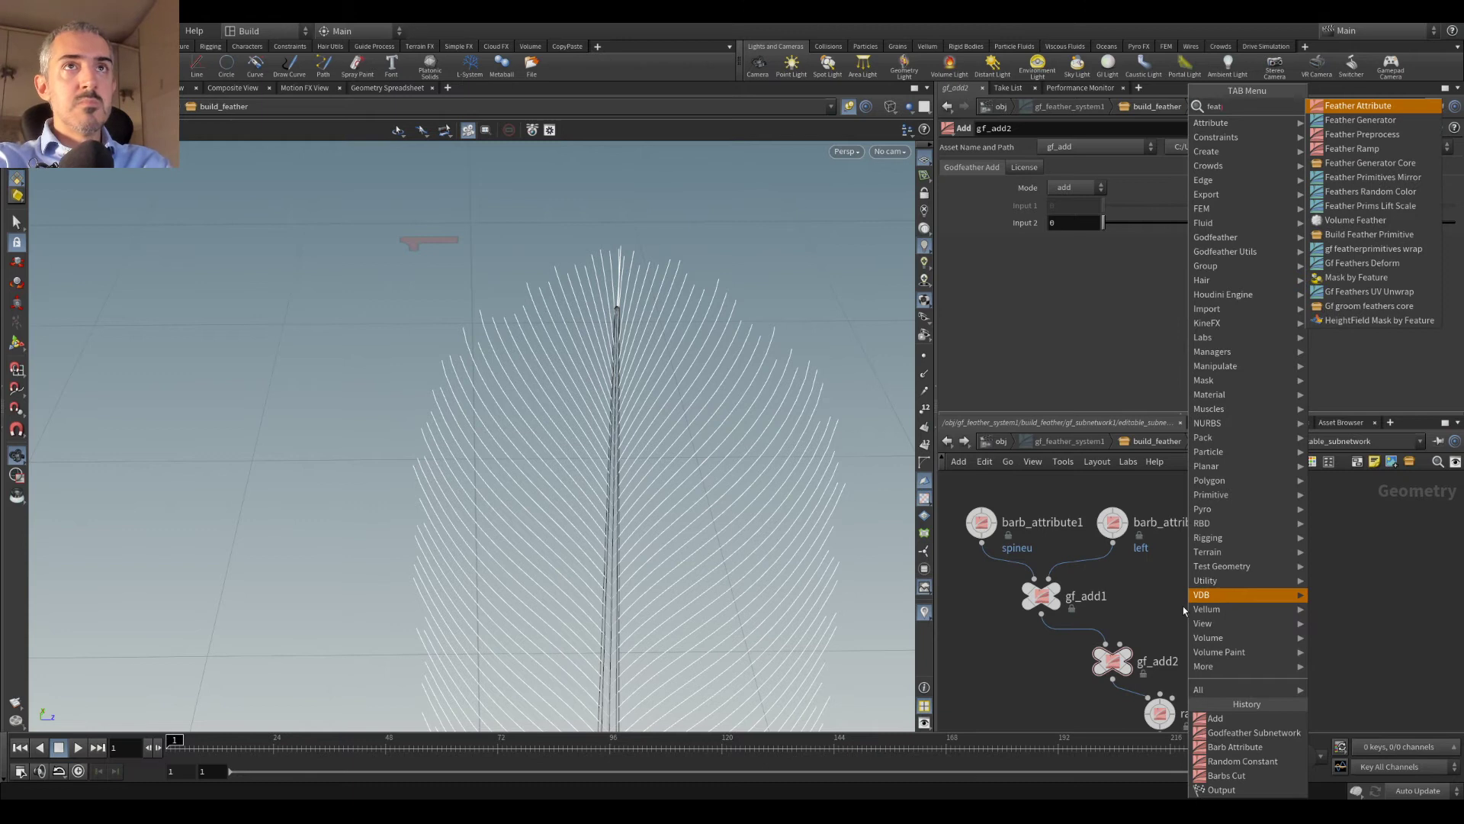
{"action": "key", "text": "Return"}
{"action": "left_click", "coordinate": [1183, 606]}
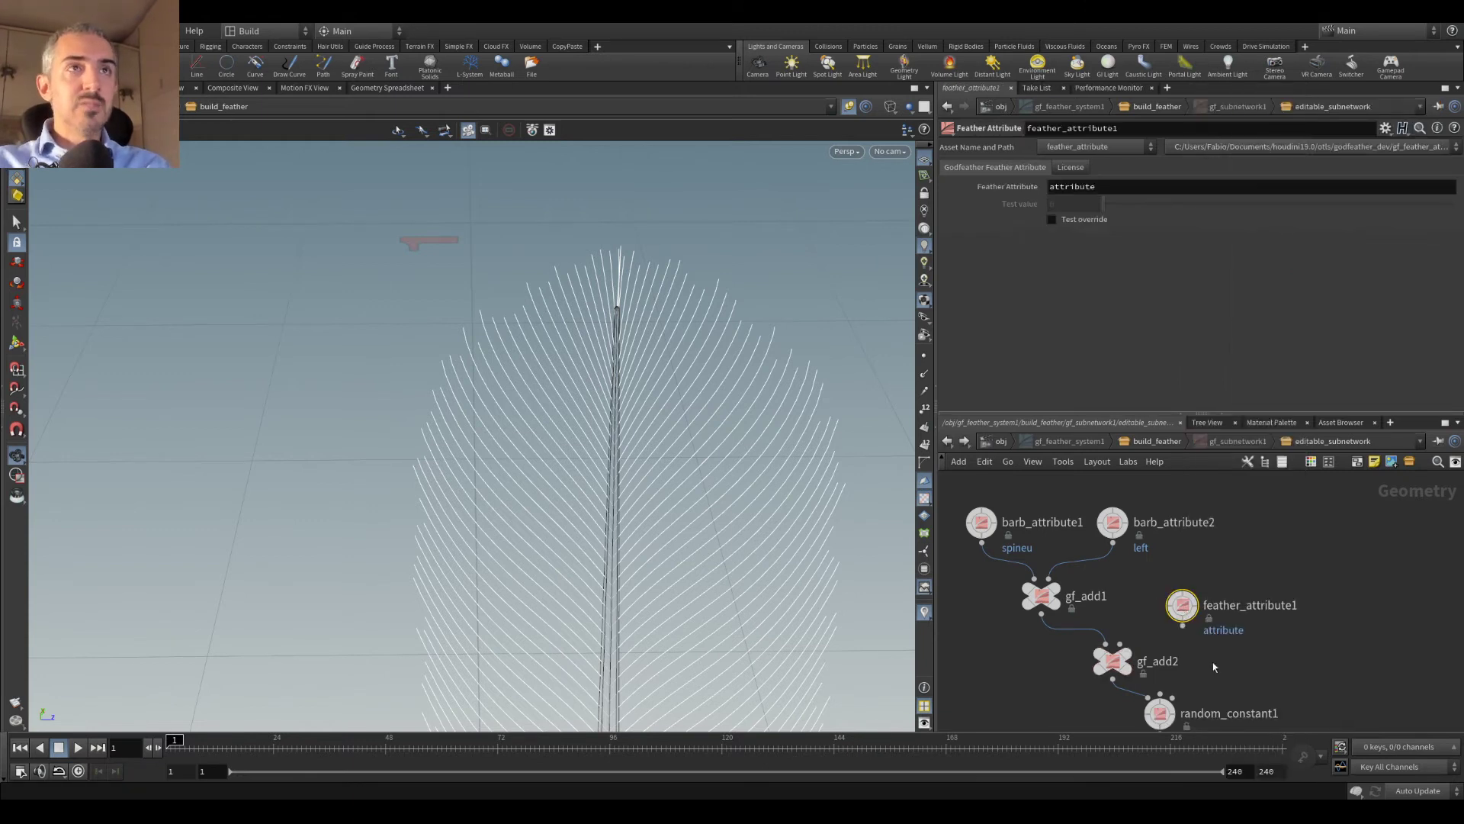
{"action": "type", "text": "featherid"}
{"action": "key", "text": "Return"}
{"action": "left_click_drag", "start_coordinate": [1183, 620], "coordinate": [1123, 645]}
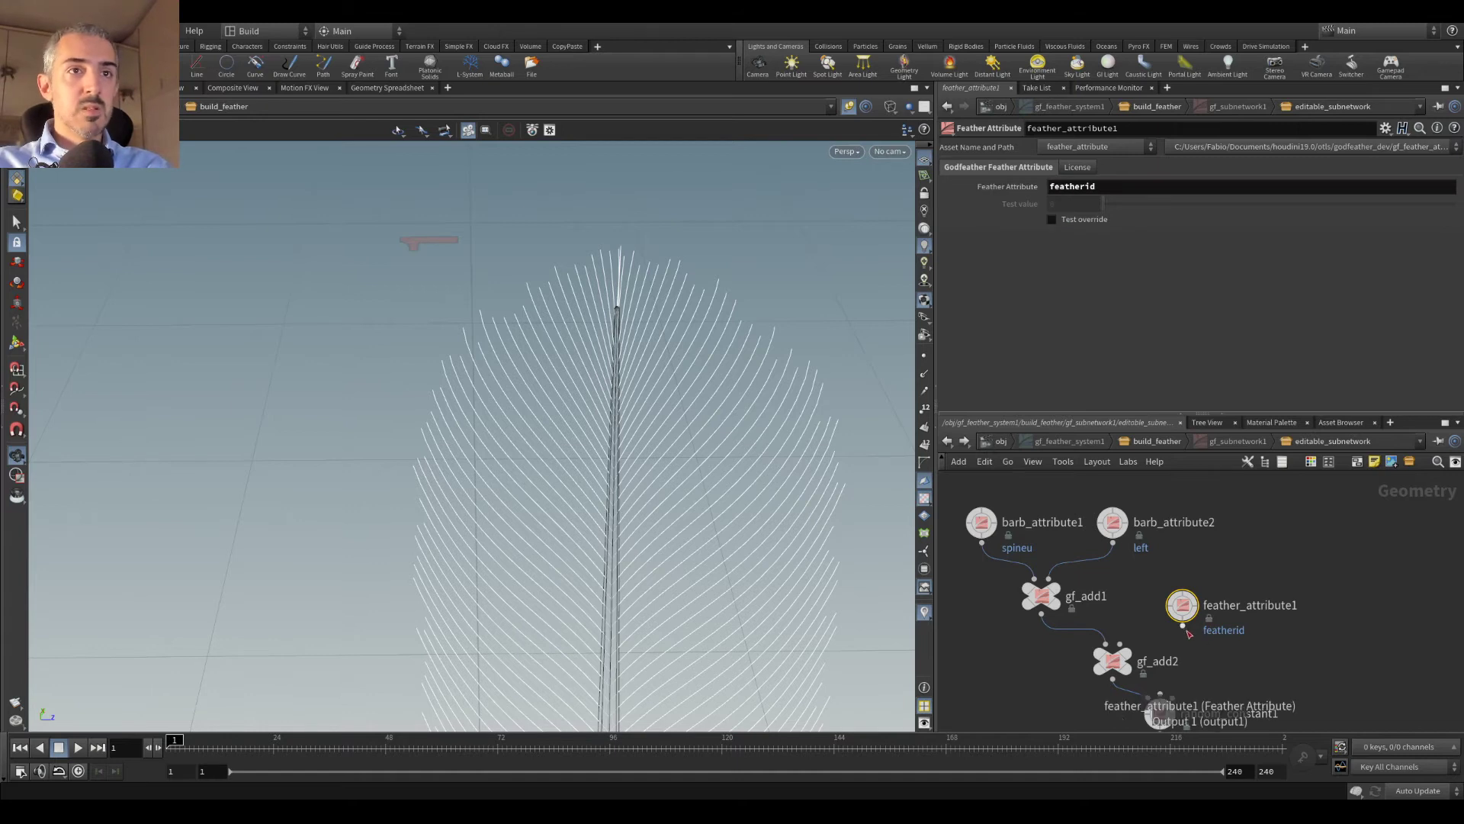
{"action": "left_click_drag", "start_coordinate": [1189, 611], "coordinate": [1212, 578]}
Step: Insert a Multiply node between feather_attribute1 and gf_add2, with Factor 2 set to 10
{"action": "key", "text": "Tab"}
{"action": "type", "text": "multiply"}
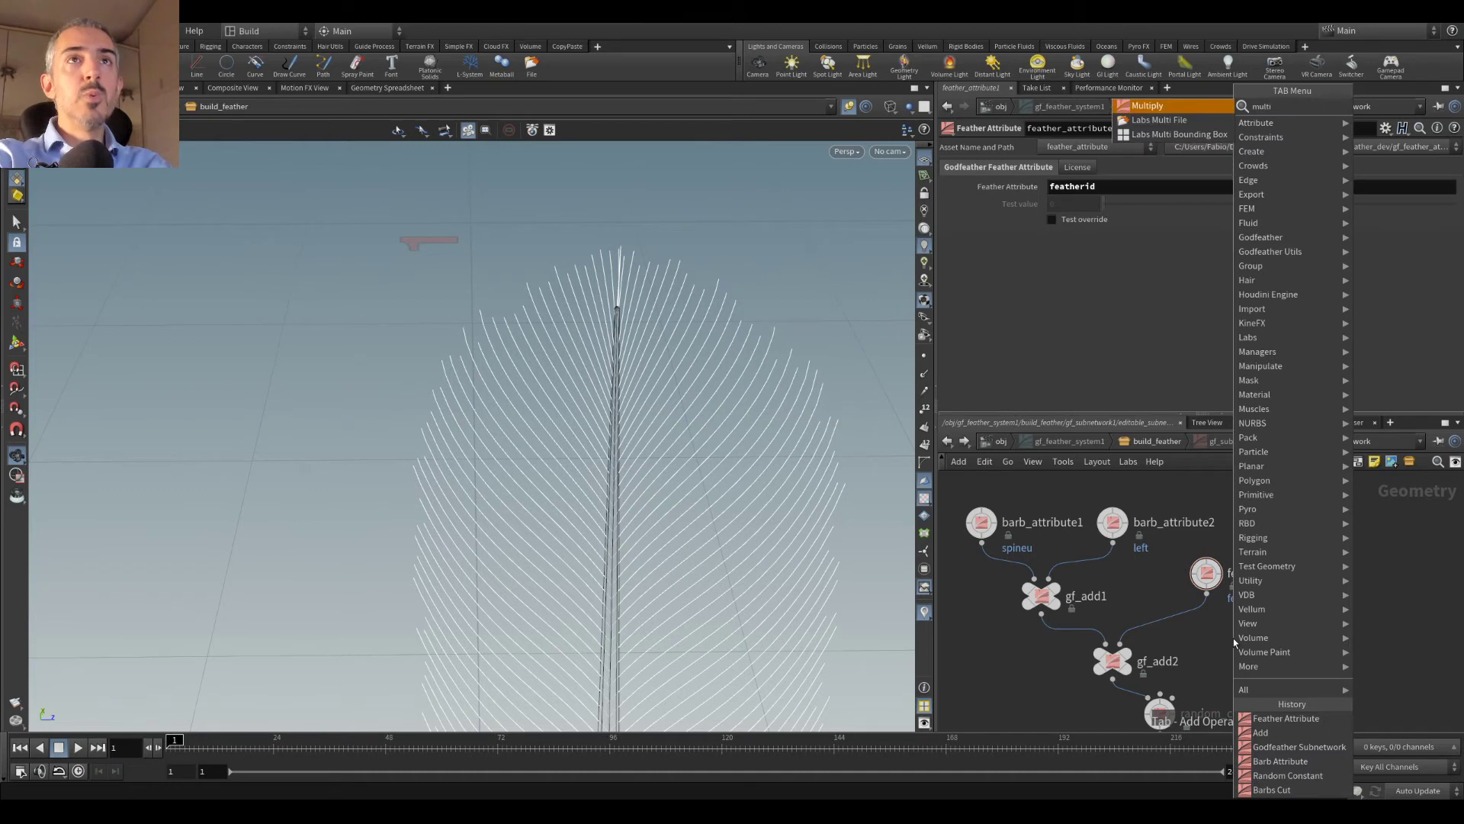
{"action": "key", "text": "Return"}
{"action": "left_click", "coordinate": [1233, 637]}
{"action": "left_click_drag", "start_coordinate": [1233, 638], "coordinate": [1207, 627]}
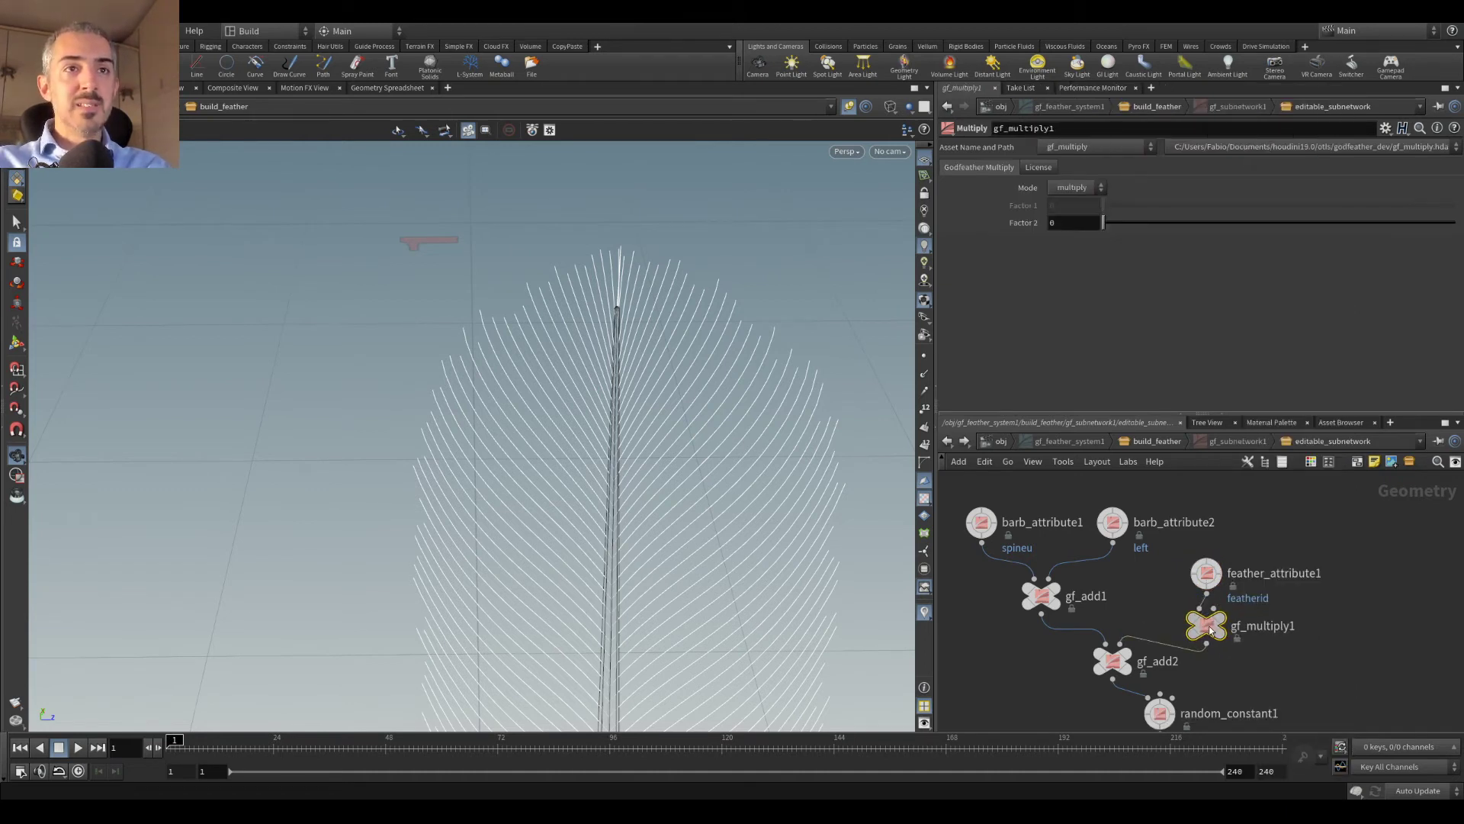
{"action": "left_click_drag", "start_coordinate": [1207, 574], "coordinate": [1221, 565]}
{"action": "left_click_drag", "start_coordinate": [1207, 619], "coordinate": [1221, 620]}
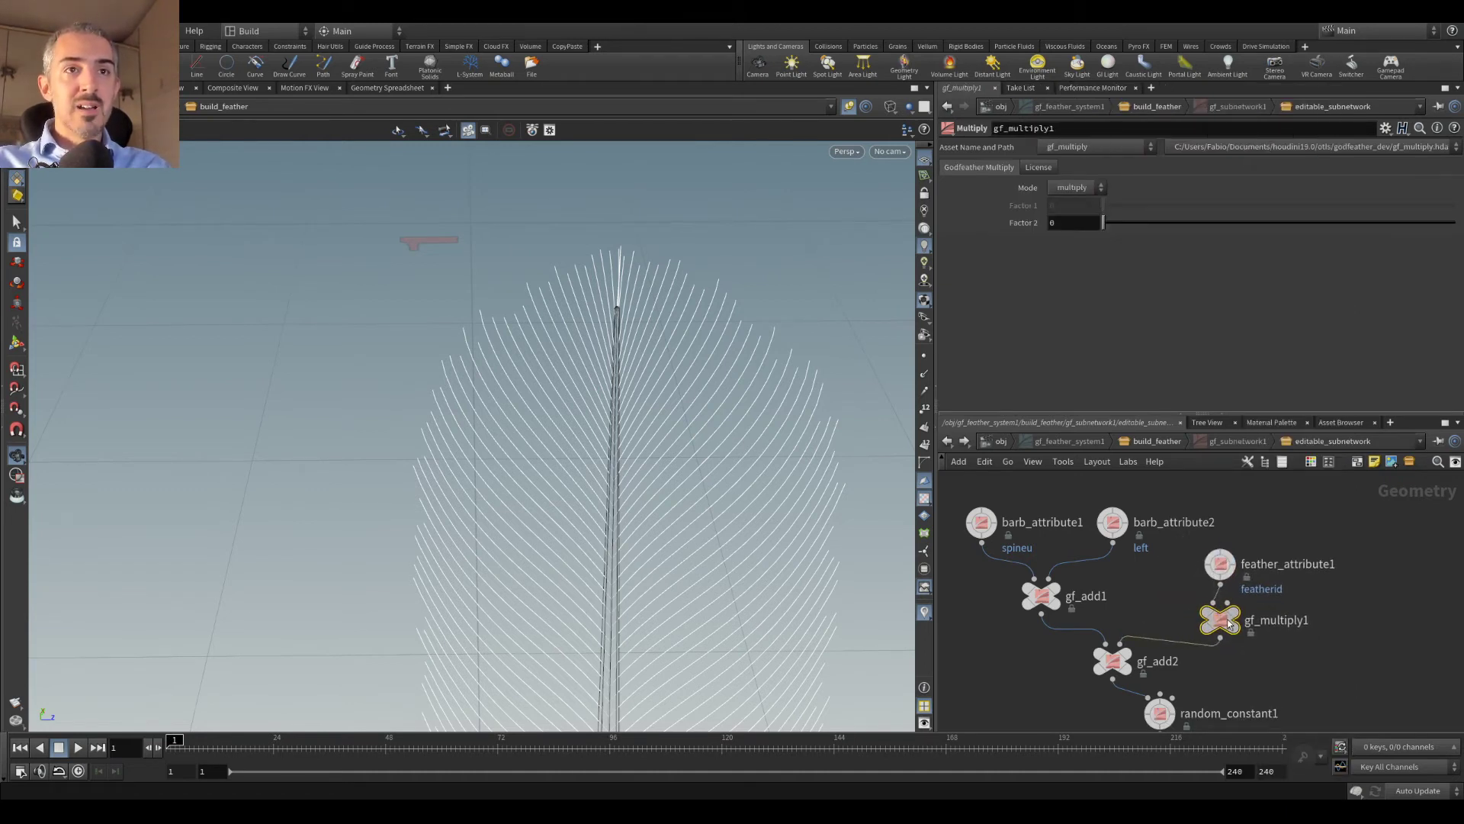
{"action": "type", "text": "10"}
{"action": "key", "text": "Return"}
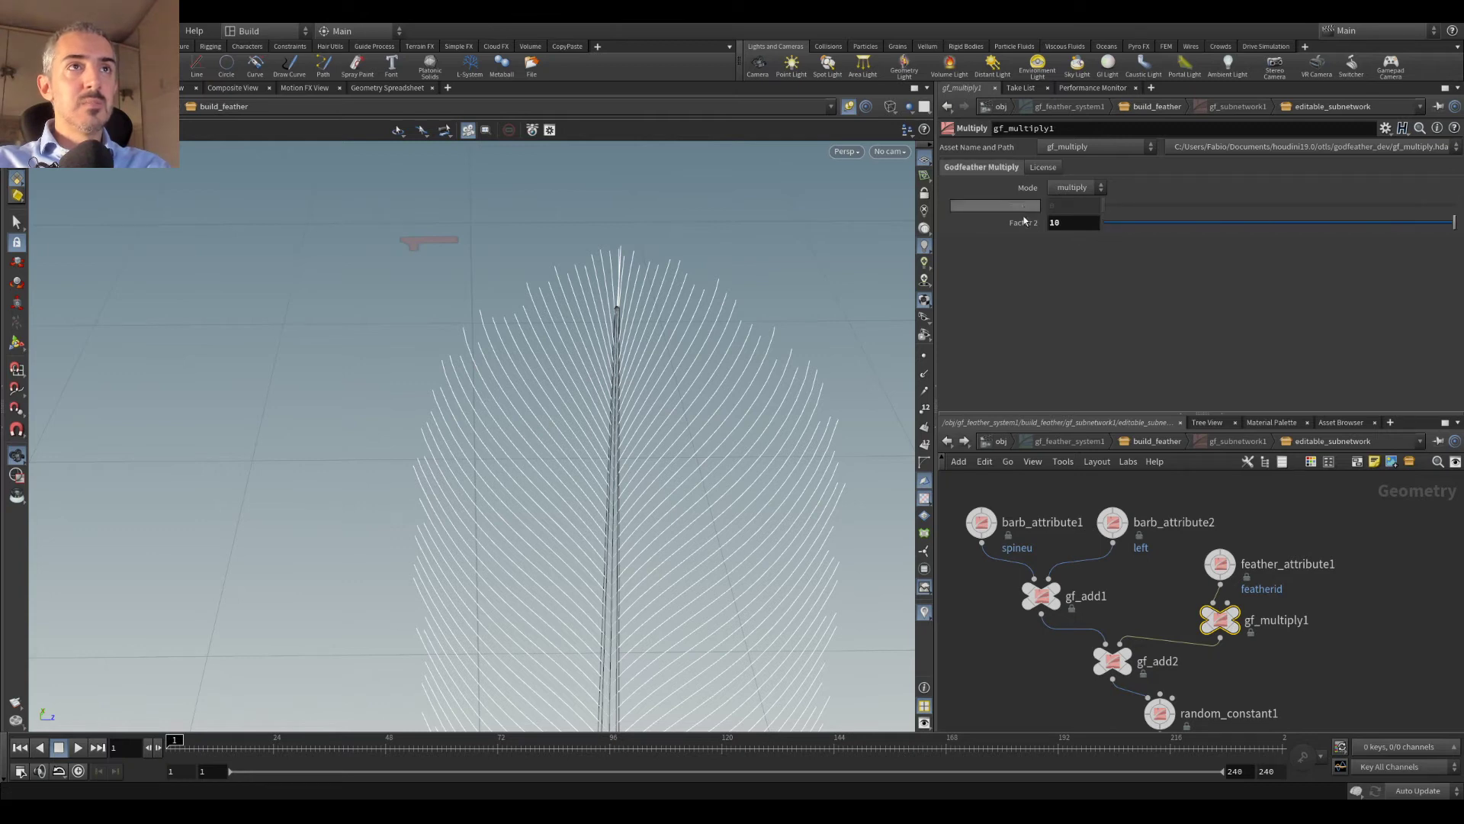
Step: Temporarily enable Test override on feather_attribute1, sweep the test value up and back to 0, and turn the override off
{"action": "middle_click_drag", "start_coordinate": [1128, 648], "coordinate": [1142, 568]}
{"action": "left_click_drag", "start_coordinate": [636, 459], "coordinate": [671, 457]}
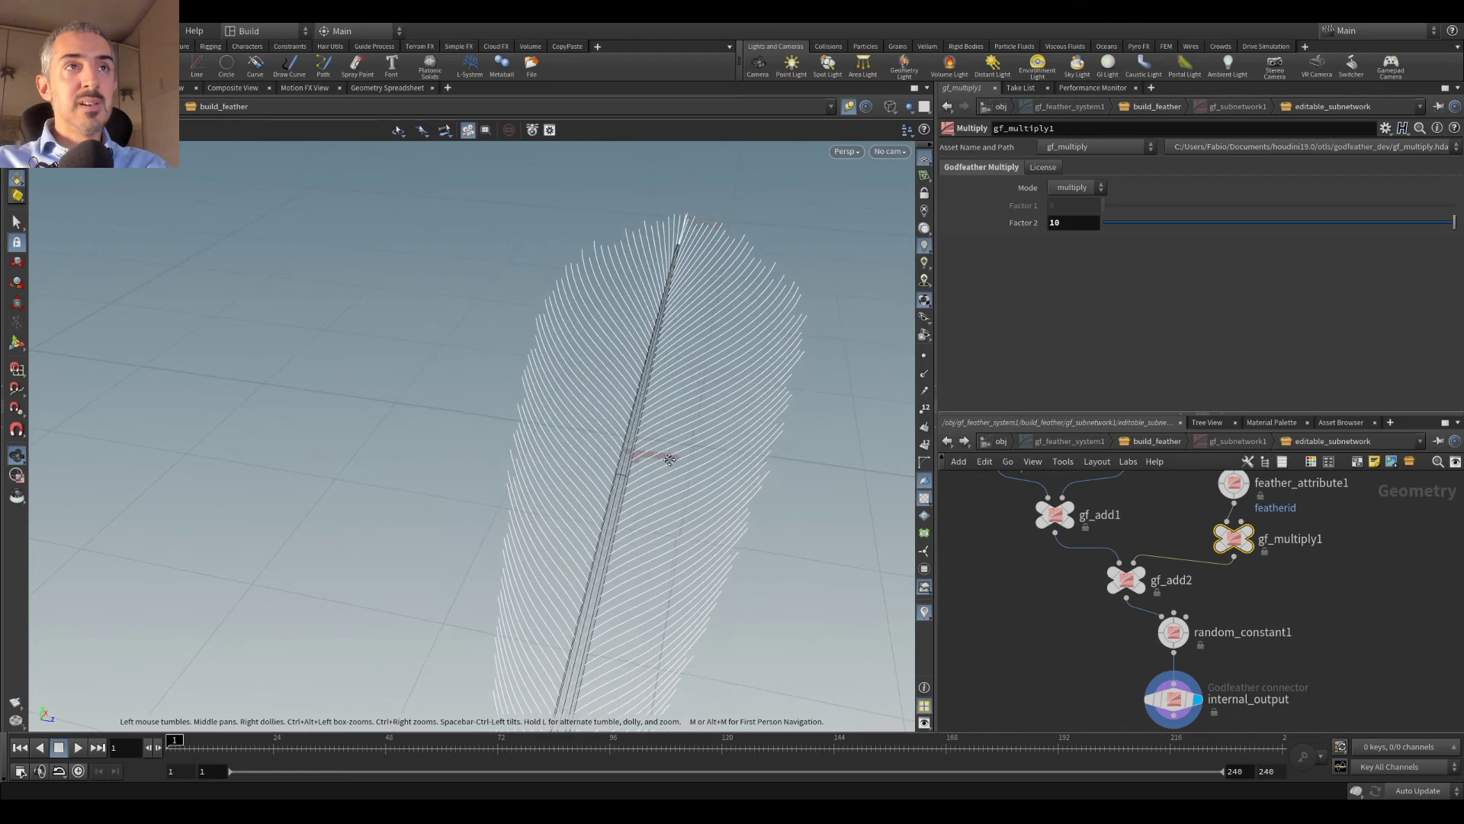
{"action": "middle_click_drag", "start_coordinate": [1299, 563], "coordinate": [1285, 602]}
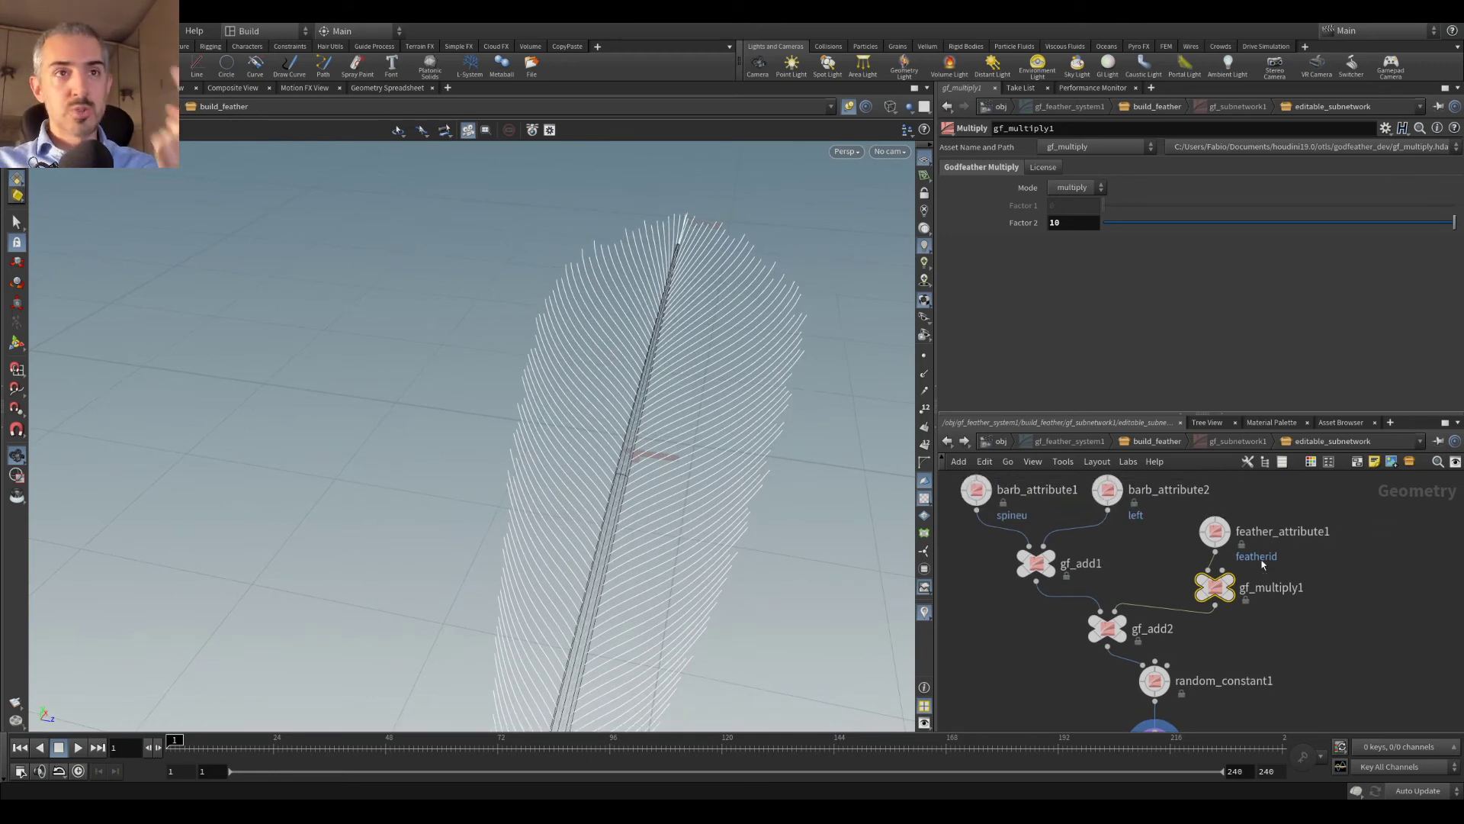
{"action": "mouse_move", "coordinate": [1231, 540]}
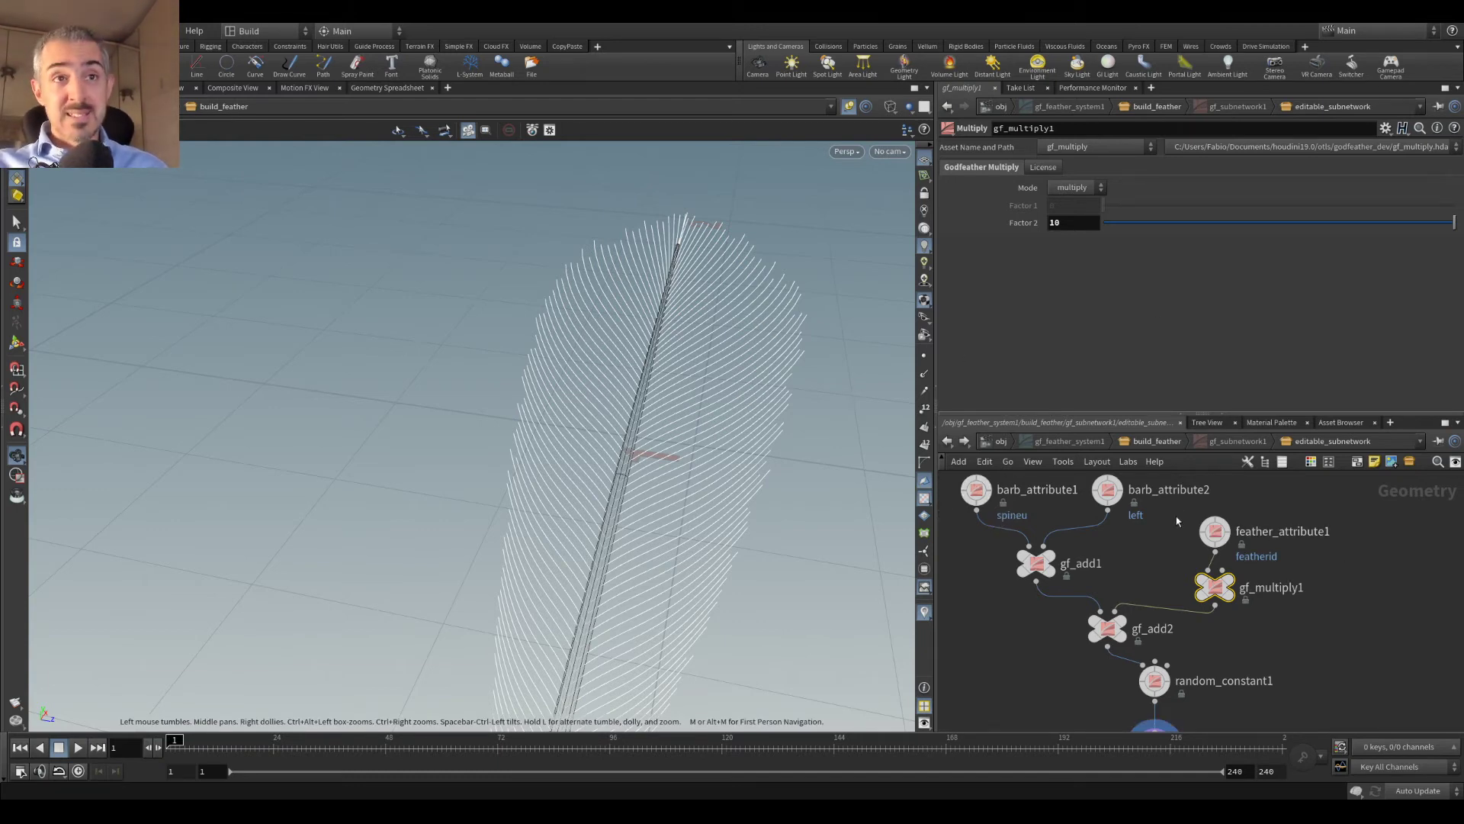
{"action": "left_click", "coordinate": [1221, 535]}
{"action": "left_click_drag", "start_coordinate": [862, 286], "coordinate": [827, 288]}
{"action": "left_click", "coordinate": [1073, 227]}
{"action": "left_click_drag", "start_coordinate": [1102, 203], "coordinate": [1335, 217]}
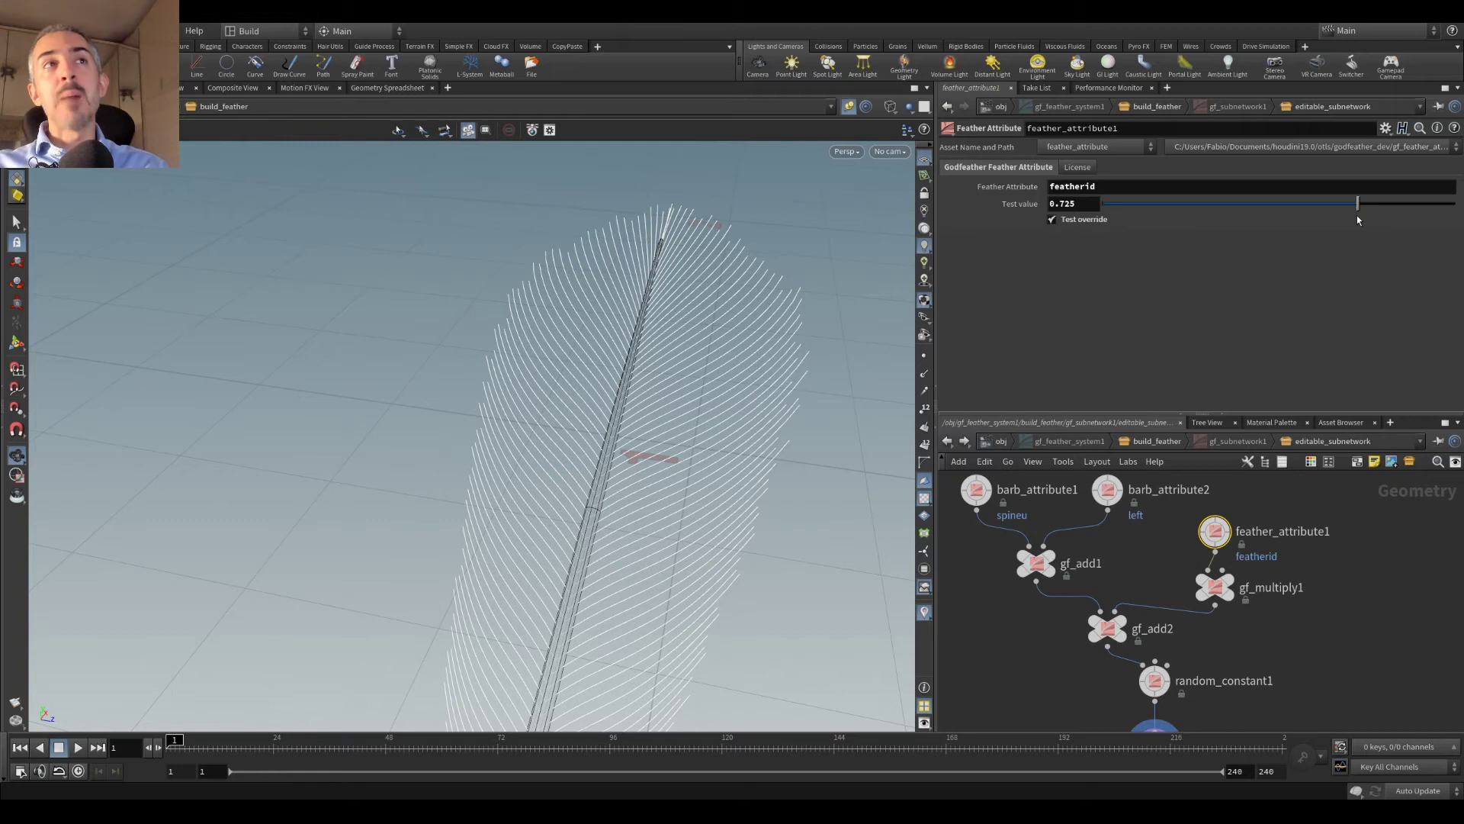
{"action": "left_click_drag", "start_coordinate": [1325, 203], "coordinate": [1098, 204]}
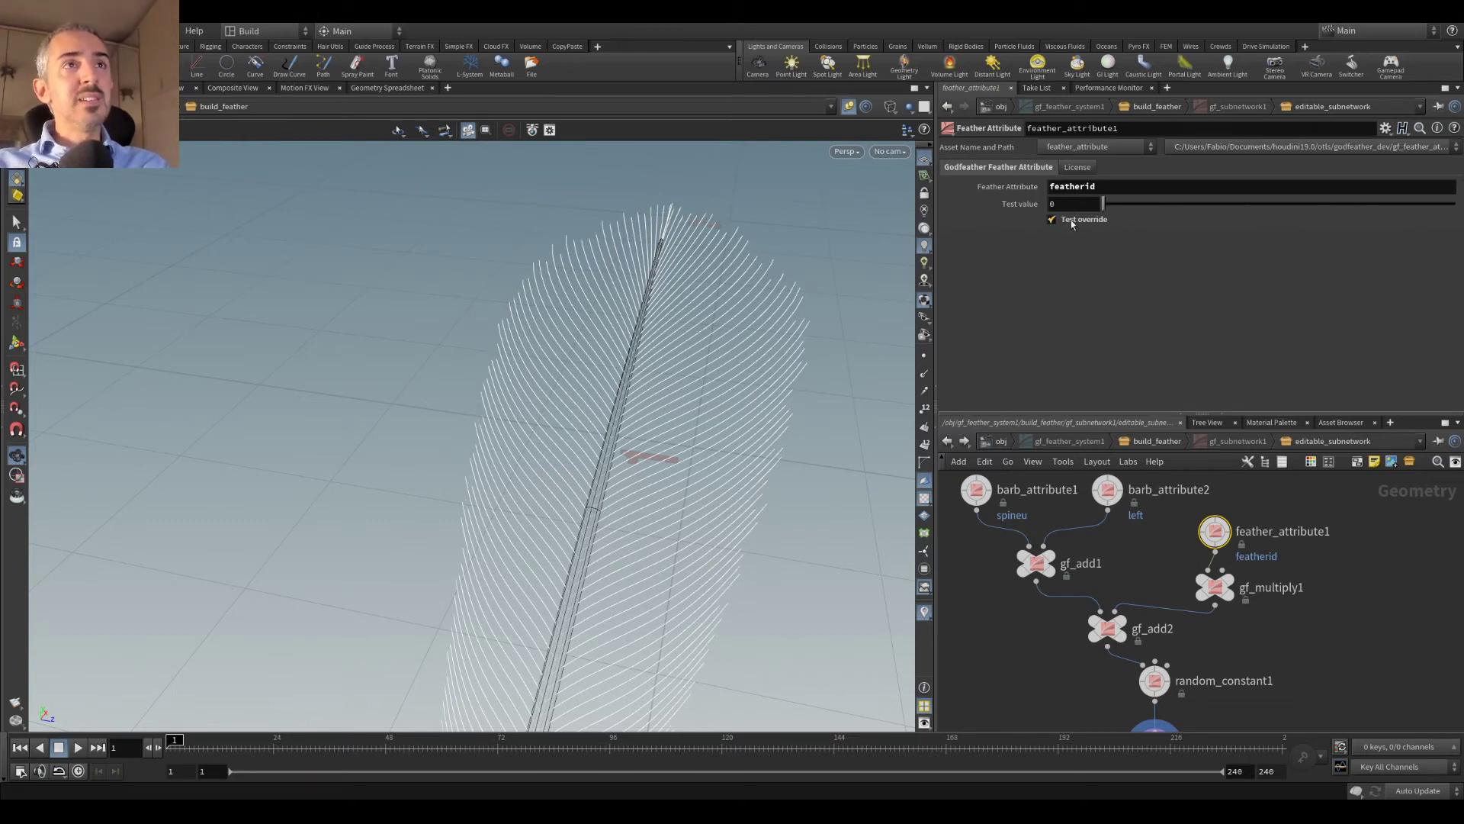
{"action": "left_click", "coordinate": [1053, 220]}
Step: Go up to the object level and examine the generated feathers on the model in shaded display
{"action": "scroll", "coordinate": [1320, 633], "scroll_direction": "down", "scroll_amount": 3}
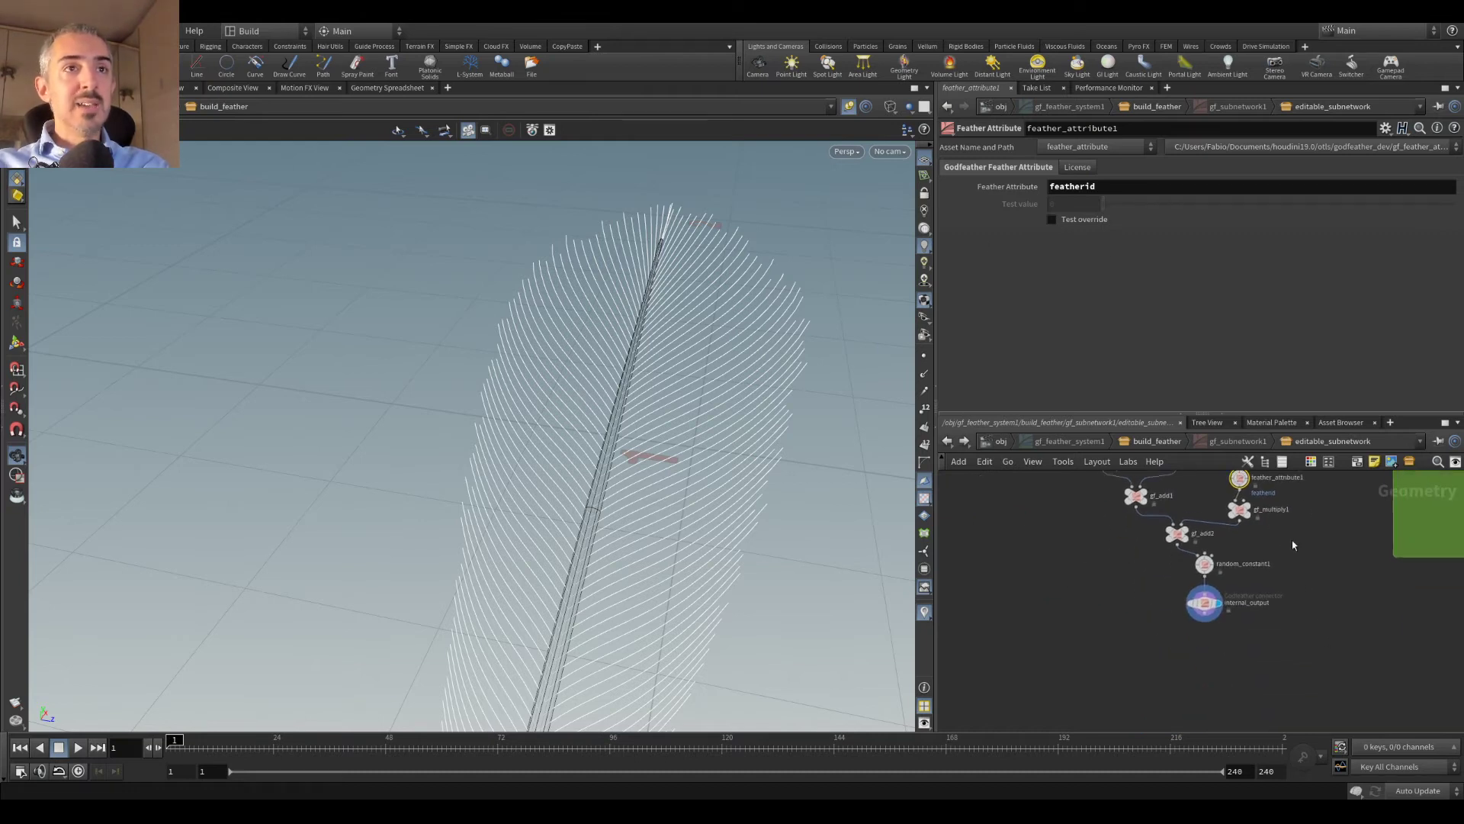
{"action": "left_click", "coordinate": [999, 442]}
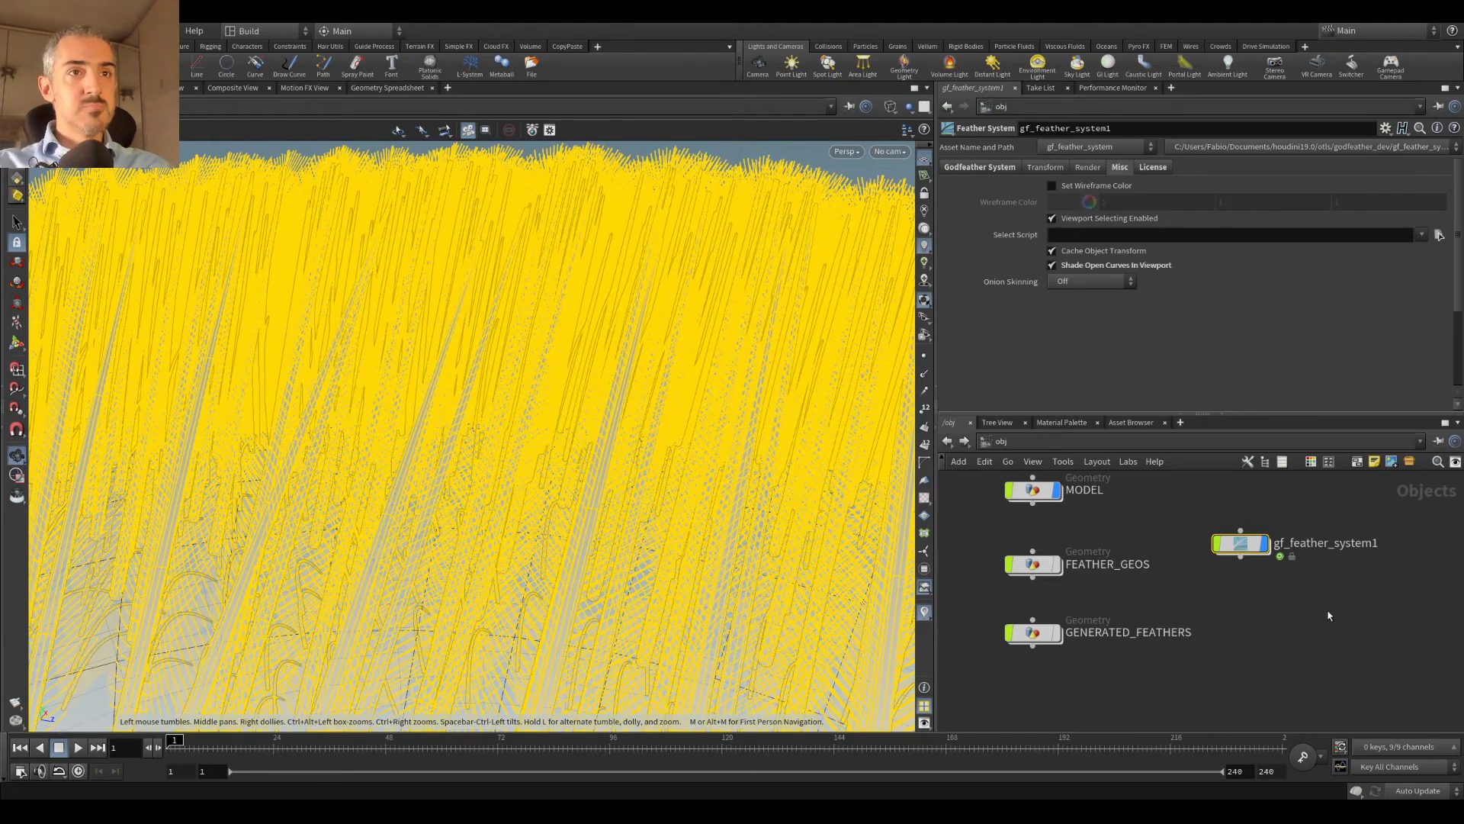
{"action": "left_click", "coordinate": [1289, 661]}
{"action": "right_click_drag", "start_coordinate": [622, 415], "coordinate": [308, 392]}
{"action": "left_click_drag", "start_coordinate": [308, 392], "coordinate": [624, 353]}
{"action": "mouse_move", "coordinate": [624, 353]}
{"action": "middle_mouse_down"}
{"action": "mouse_move", "coordinate": [550, 296]}
{"action": "mouse_move", "coordinate": [652, 423]}
{"action": "middle_mouse_up"}
{"action": "key", "text": "w"}
{"action": "left_click_drag", "start_coordinate": [504, 513], "coordinate": [496, 412]}
{"action": "mouse_move", "coordinate": [1236, 547]}
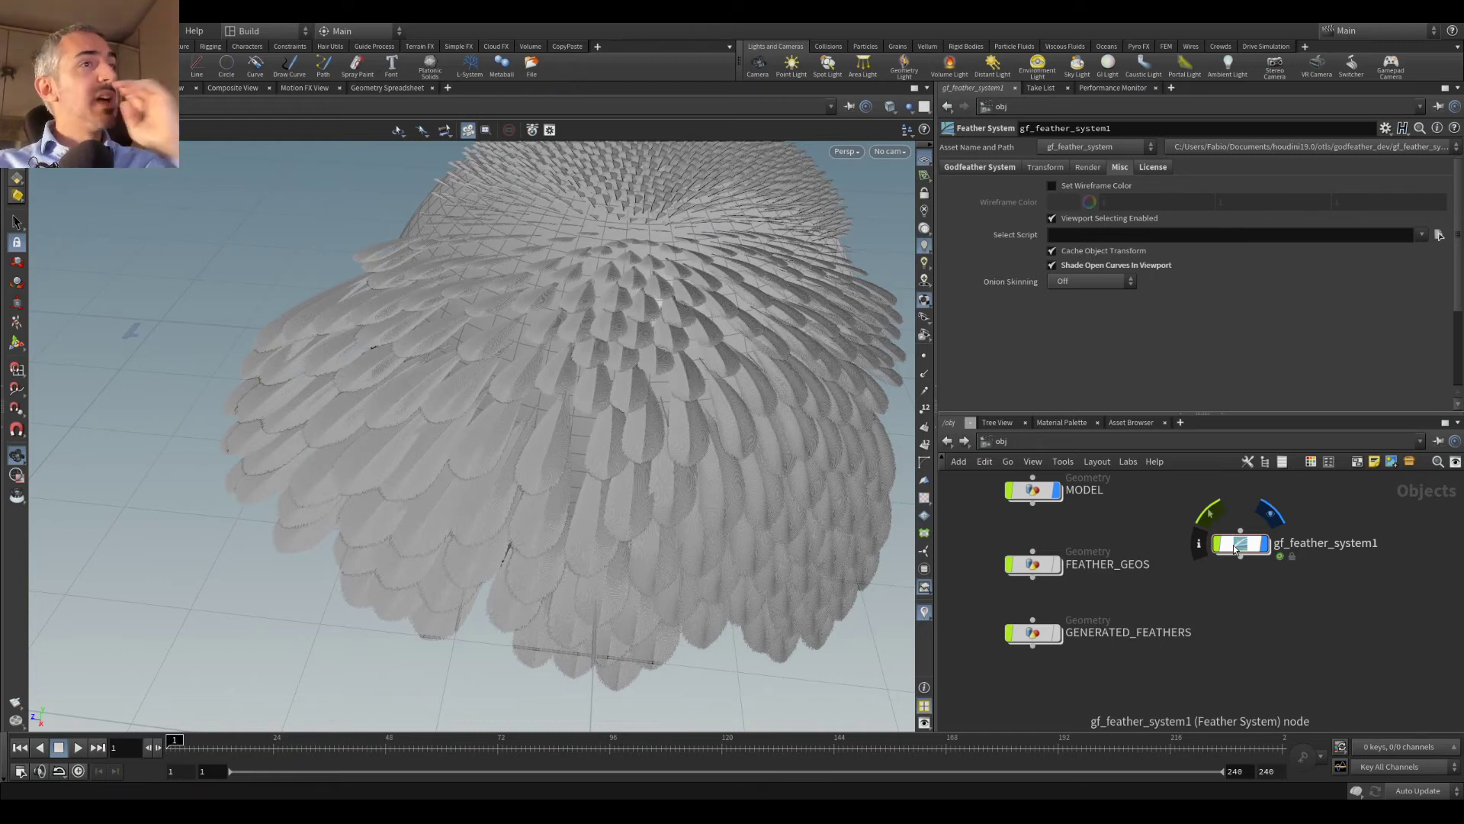
{"action": "left_click_drag", "start_coordinate": [687, 425], "coordinate": [602, 457]}
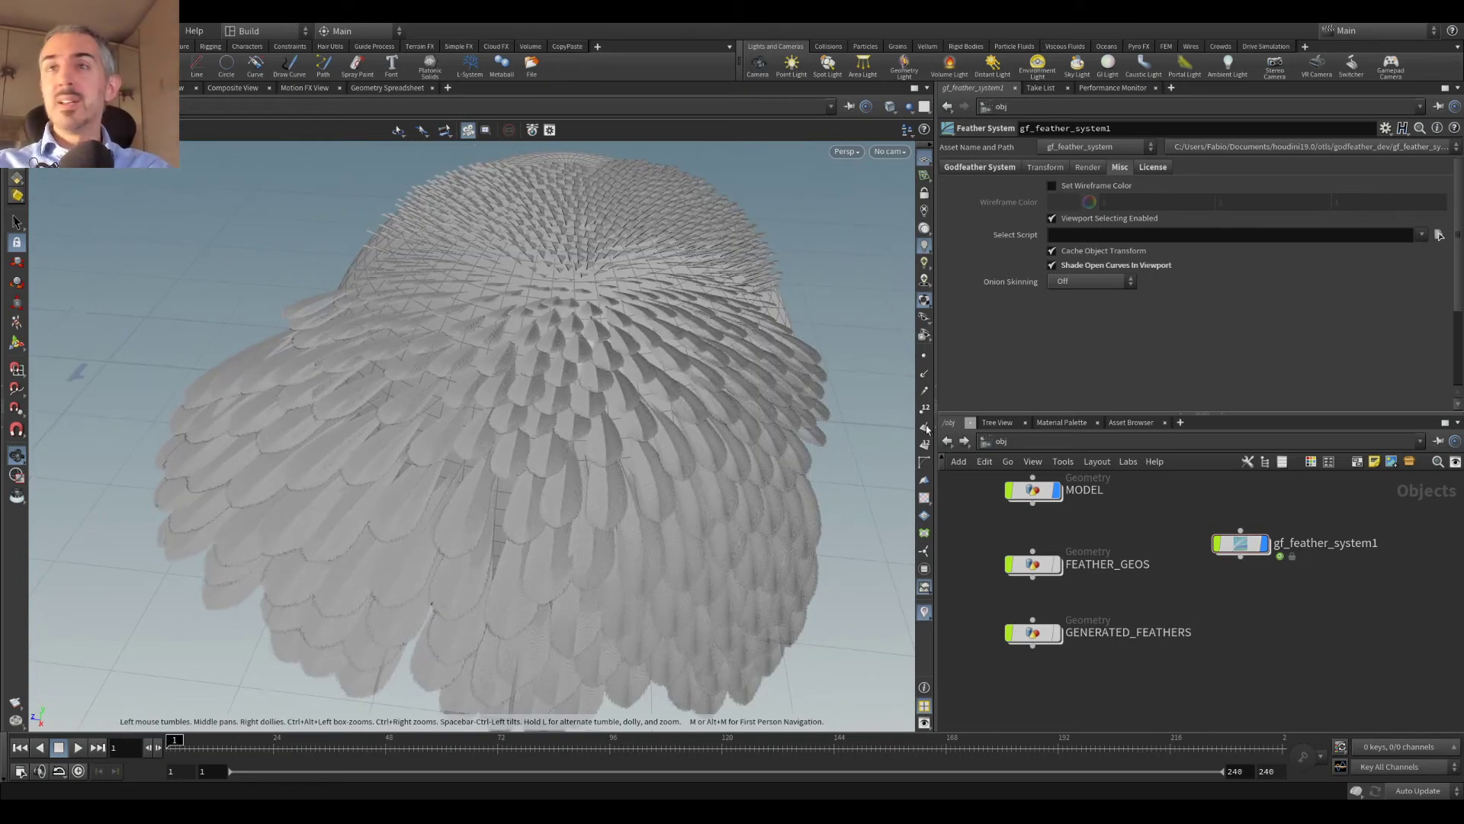
Step: Enter the build_feather network of gf_feather_system1 and shift BARBS_OUTPUT and its downstream nodes away from barbs_cut1
{"action": "double_click", "coordinate": [1239, 545]}
{"action": "middle_click_drag", "start_coordinate": [1188, 630], "coordinate": [1198, 570]}
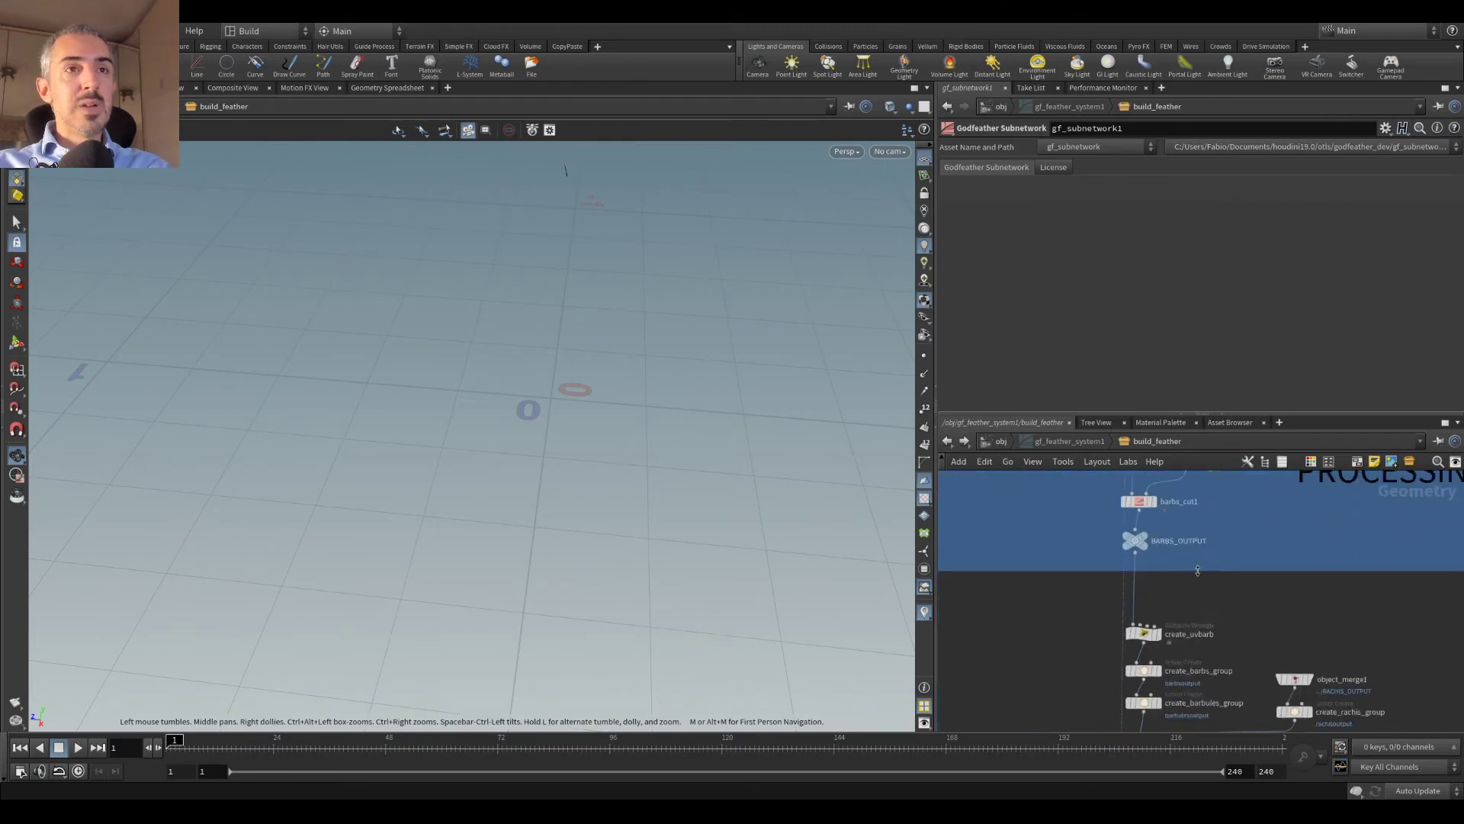
{"action": "scroll", "coordinate": [1199, 573], "scroll_direction": "up", "scroll_amount": 4}
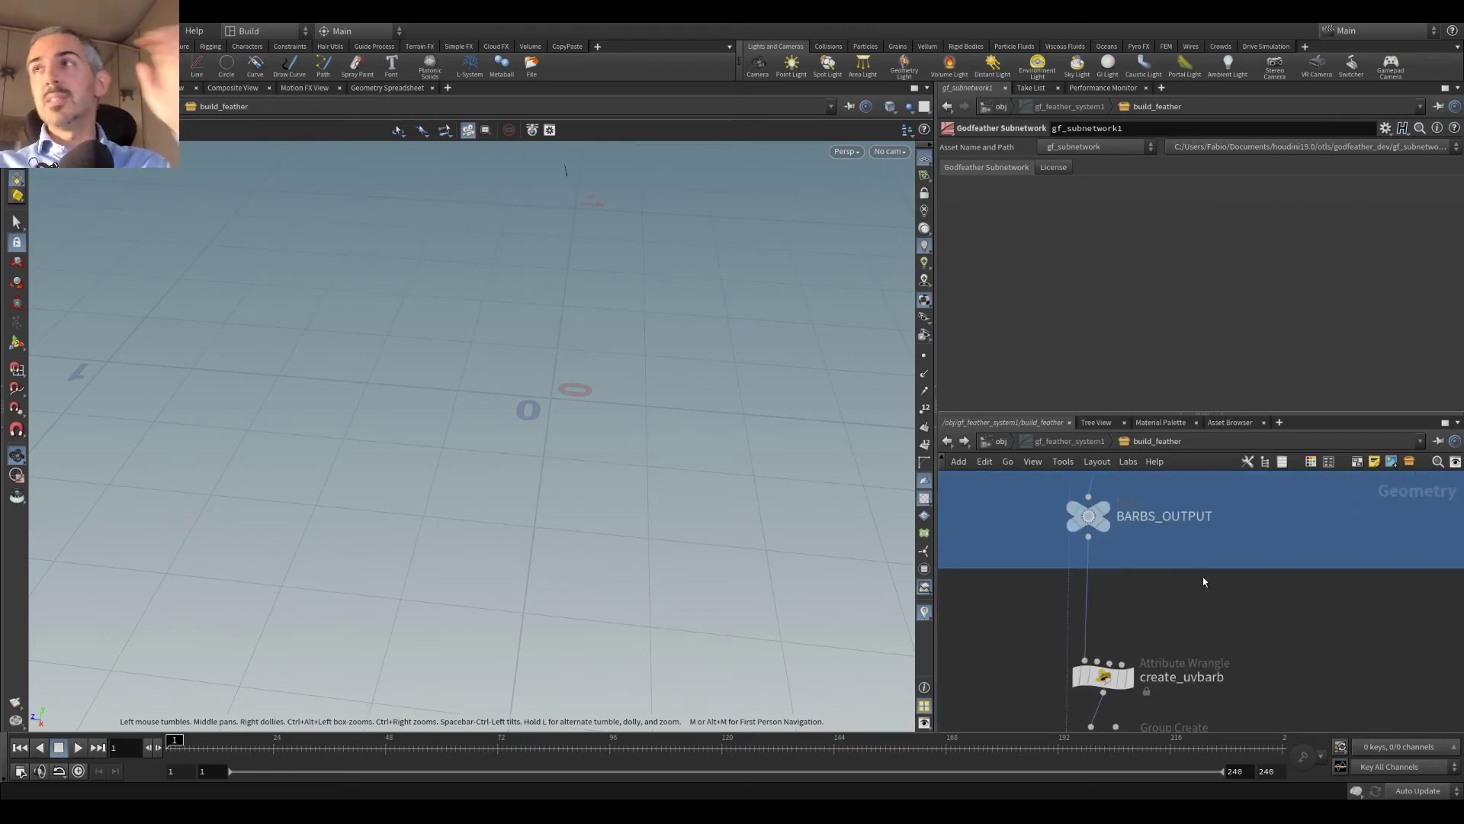
{"action": "middle_click_drag", "start_coordinate": [1164, 476], "coordinate": [1130, 582]}
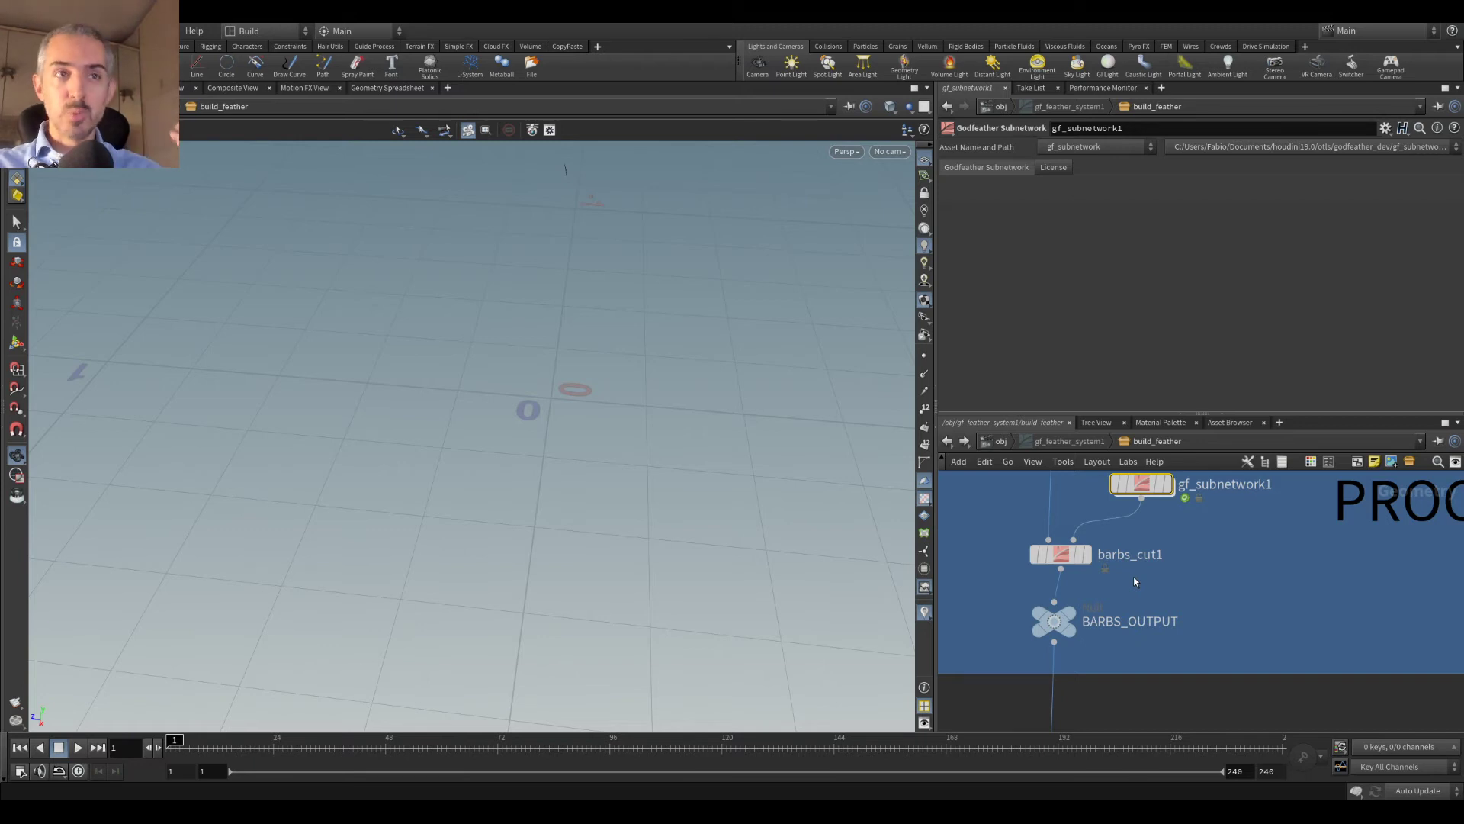
{"action": "scroll", "coordinate": [1194, 575], "scroll_direction": "down", "scroll_amount": 2}
{"action": "scroll", "coordinate": [1225, 525], "scroll_direction": "down", "scroll_amount": 5}
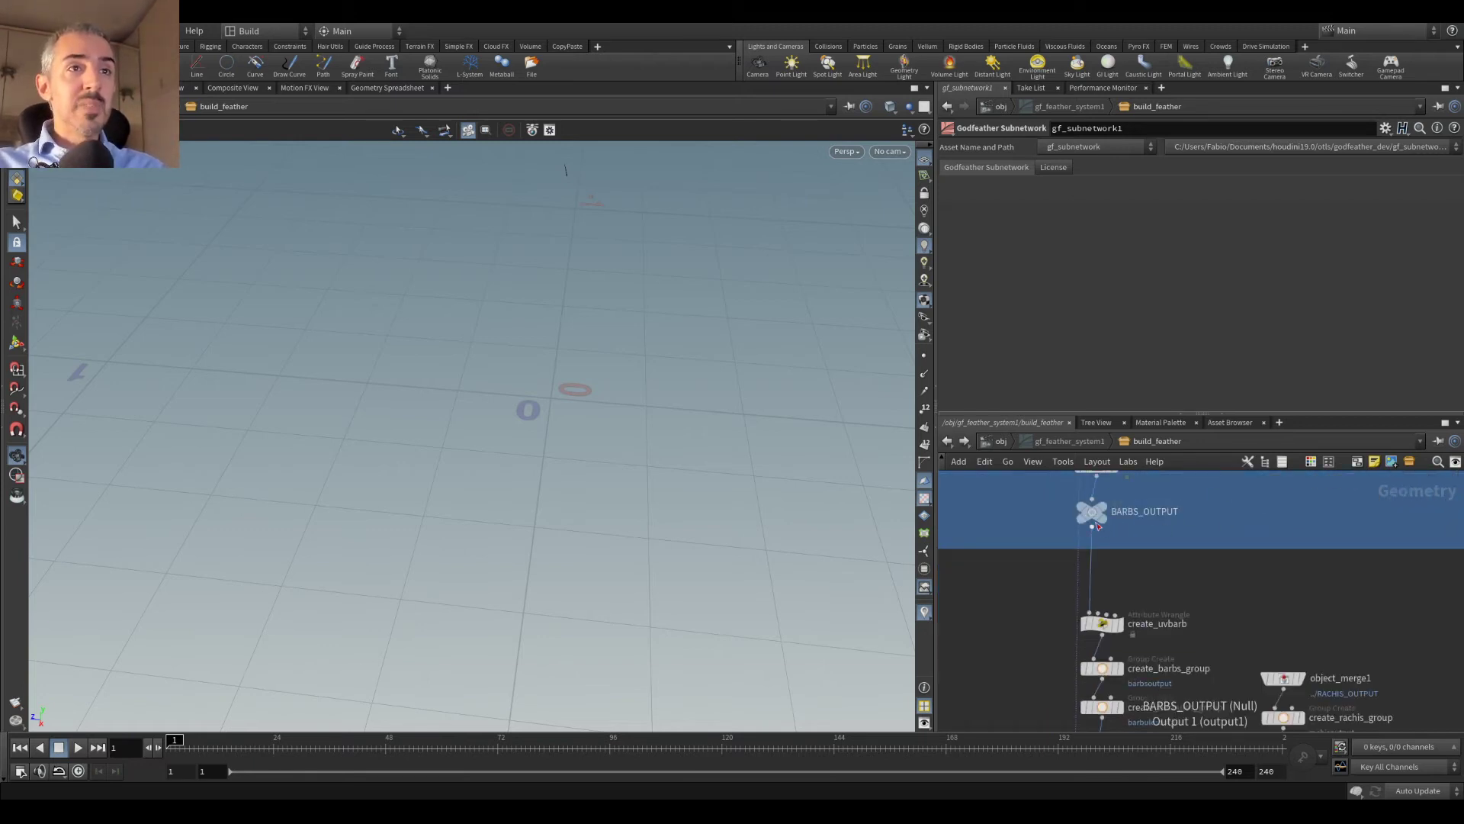
{"action": "left_click_drag", "start_coordinate": [1318, 709], "coordinate": [1049, 543]}
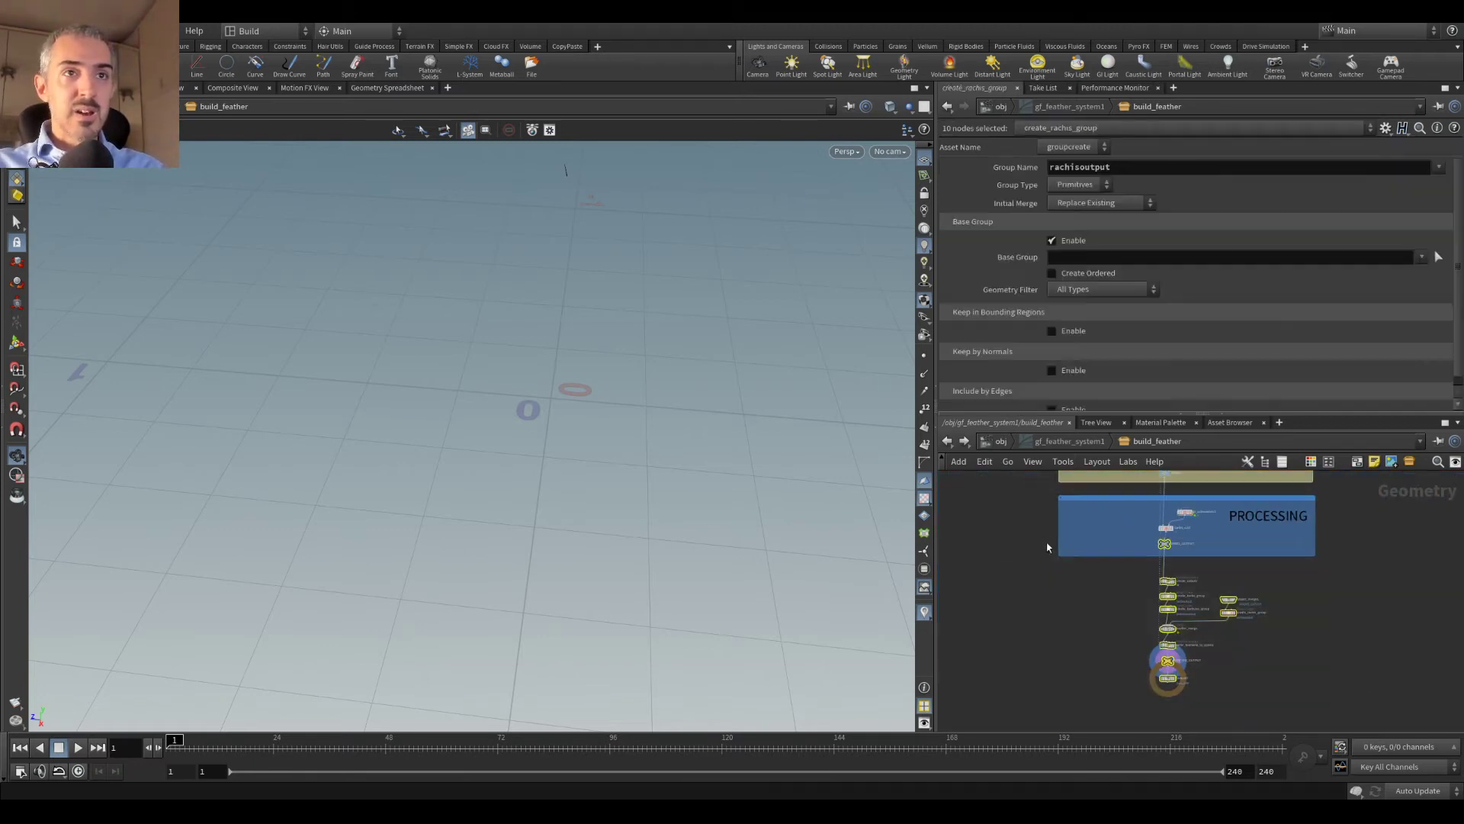
{"action": "left_click_drag", "start_coordinate": [1169, 548], "coordinate": [1170, 589]}
{"action": "scroll", "coordinate": [1193, 549], "scroll_direction": "up", "scroll_amount": 5}
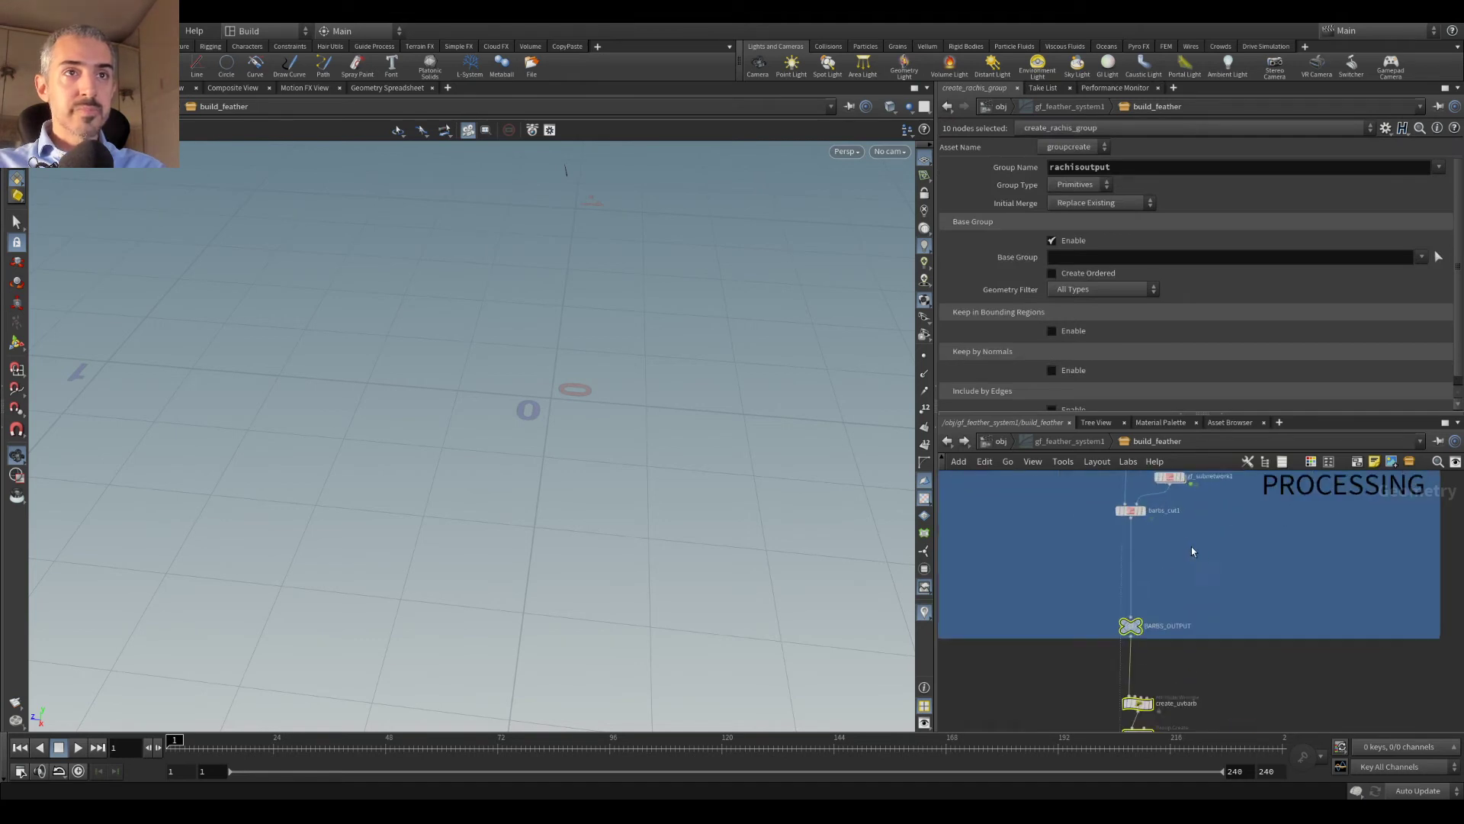
Step: Insert a Barbs Noise node between barbs_cut1 and BARBS_OUTPUT and display its result in wireframe
{"action": "left_click", "coordinate": [1131, 633]}
{"action": "key", "text": "Tab"}
{"action": "mouse_move", "coordinate": [1160, 481]}
{"action": "left_click", "coordinate": [1296, 180]}
{"action": "left_click", "coordinate": [1178, 591]}
{"action": "left_click_drag", "start_coordinate": [1159, 593], "coordinate": [1043, 629]}
{"action": "key", "text": "f"}
{"action": "key", "text": "w"}
{"action": "mouse_move", "coordinate": [640, 389]}
{"action": "left_mouse_down"}
{"action": "mouse_move", "coordinate": [620, 484]}
{"action": "mouse_move", "coordinate": [610, 419]}
{"action": "mouse_move", "coordinate": [542, 412]}
{"action": "left_mouse_up"}
{"action": "left_click_drag", "start_coordinate": [1061, 634], "coordinate": [1062, 656]}
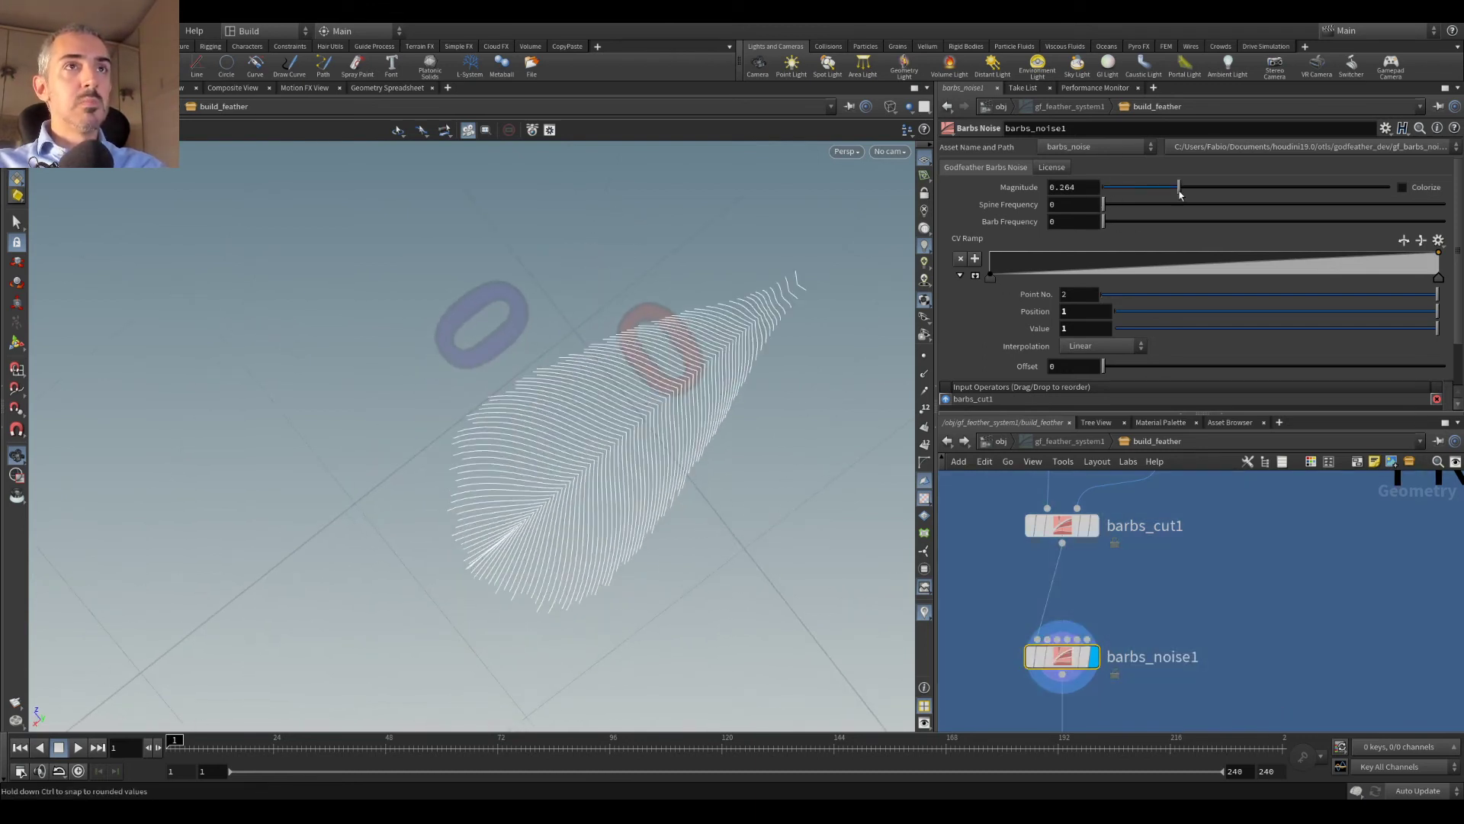
Step: Set barbs_noise1 to Magnitude 0.116, Spine Frequency 2000 and Barb Frequency 9.61
{"action": "mouse_move", "coordinate": [1111, 209]}
{"action": "left_mouse_down"}
{"action": "mouse_move", "coordinate": [1144, 216]}
{"action": "mouse_move", "coordinate": [1123, 188]}
{"action": "mouse_move", "coordinate": [1169, 203]}
{"action": "mouse_move", "coordinate": [1449, 203]}
{"action": "left_mouse_up"}
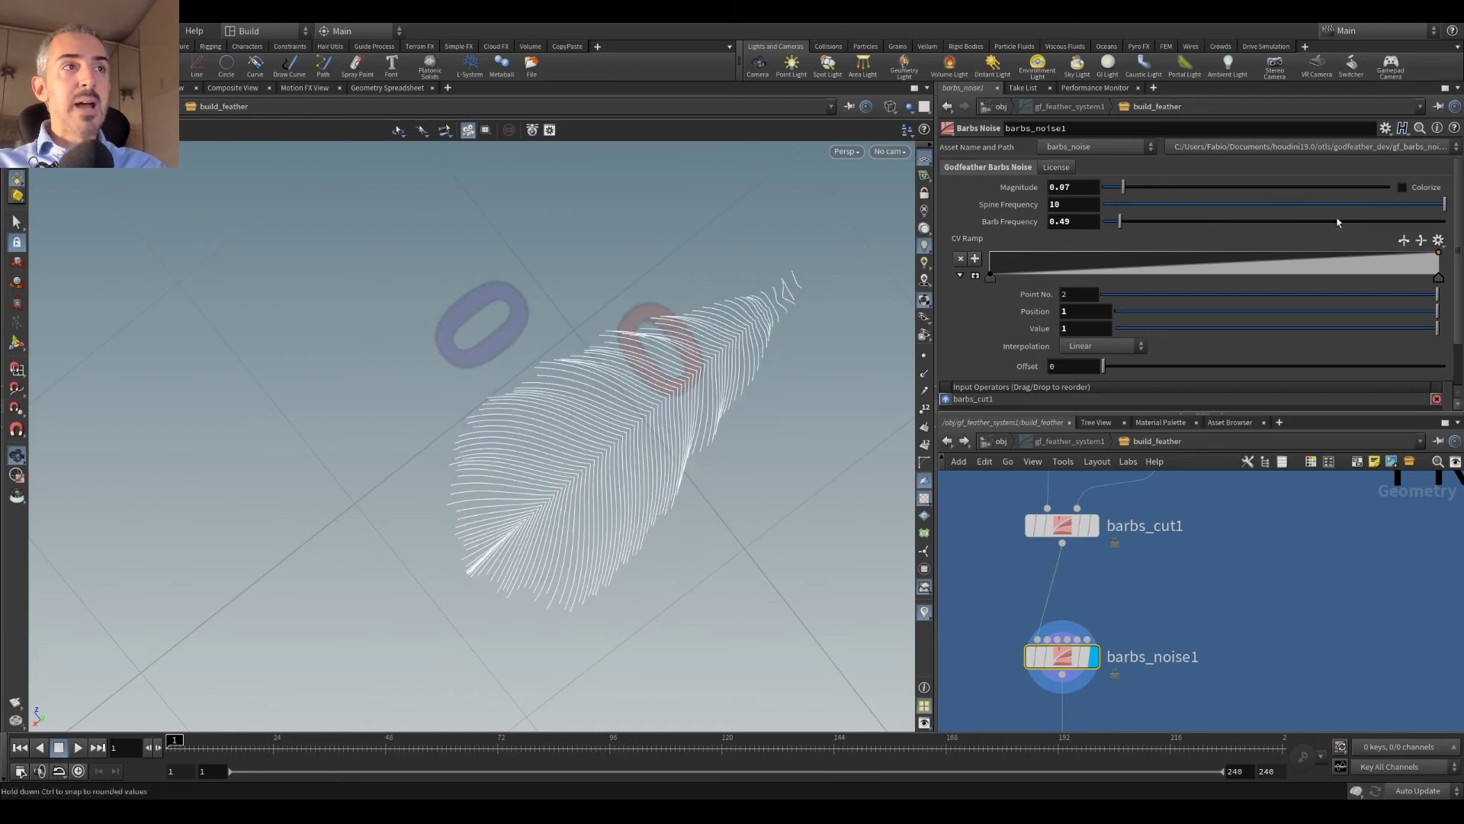
{"action": "type", "text": "00"}
{"action": "key", "text": "Return"}
{"action": "left_click_drag", "start_coordinate": [1126, 221], "coordinate": [1403, 228]}
{"action": "left_click", "coordinate": [1083, 222]}
{"action": "type", "text": "9.61"}
{"action": "key", "text": "Return"}
{"action": "left_click_drag", "start_coordinate": [1141, 187], "coordinate": [1135, 188]}
{"action": "left_click_drag", "start_coordinate": [488, 275], "coordinate": [656, 388]}
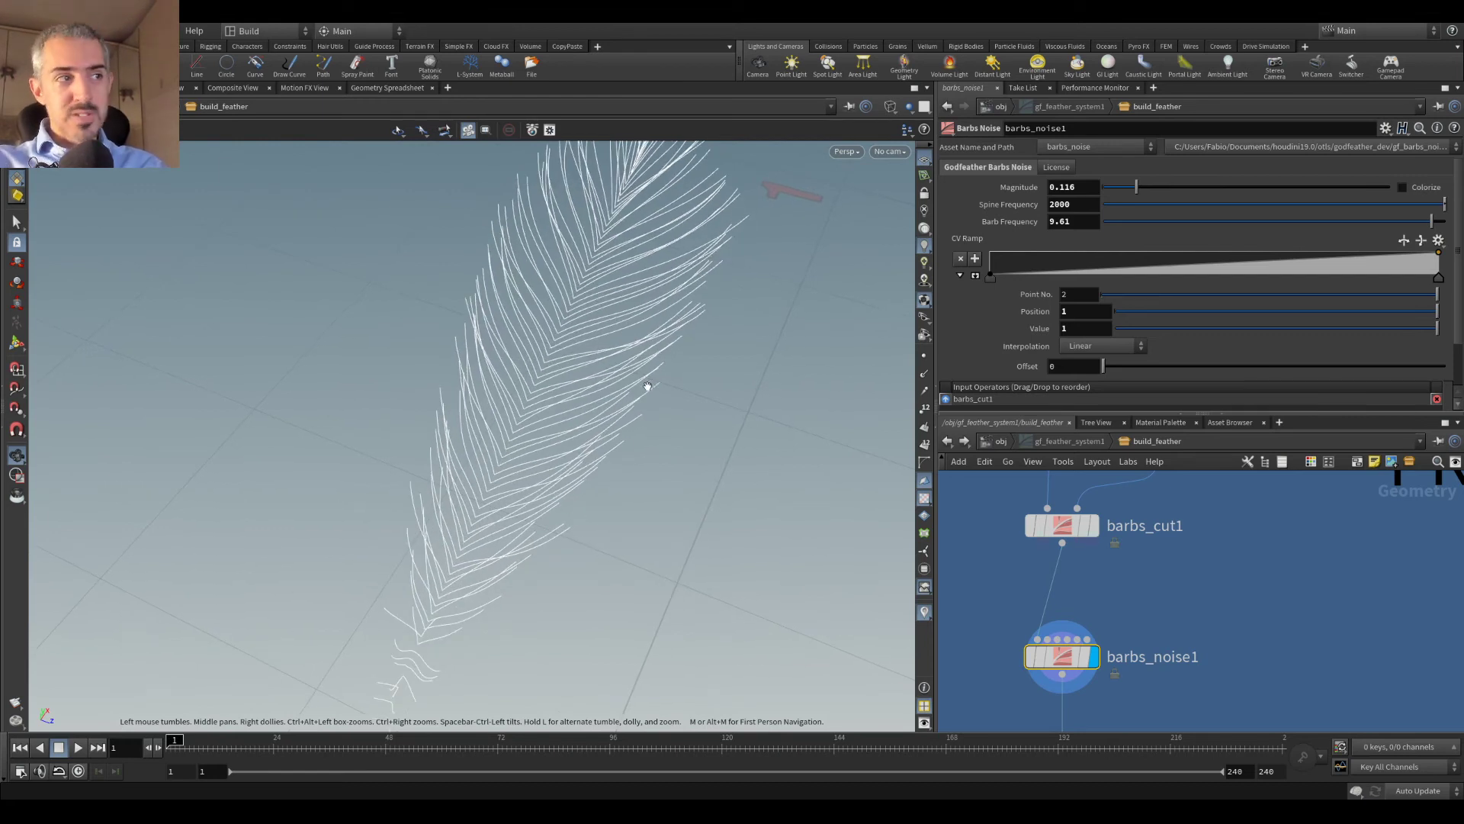
{"action": "left_click_drag", "start_coordinate": [602, 343], "coordinate": [631, 405]}
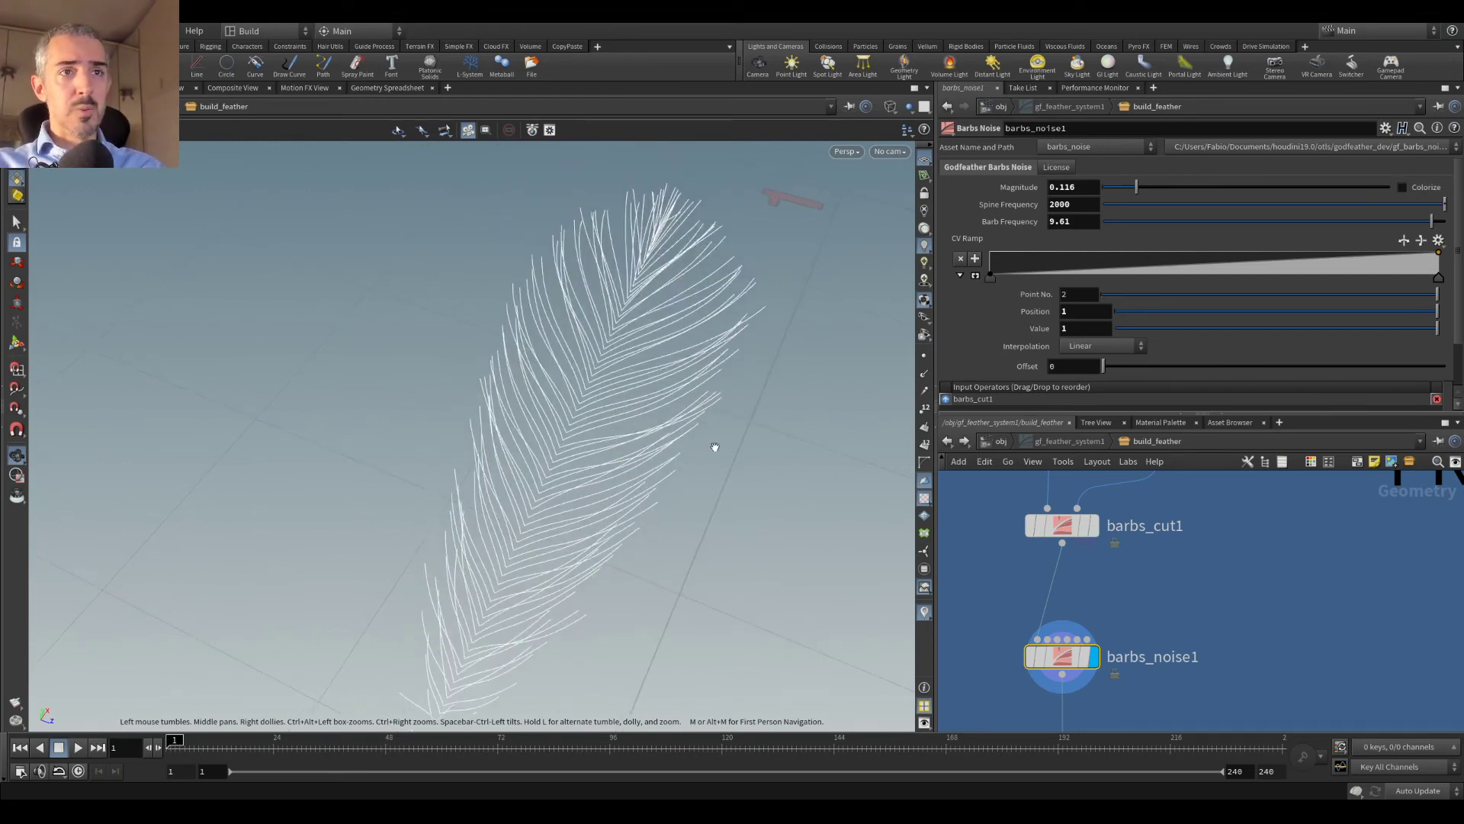
Step: Duplicate gf_subnetwork1 as gf_subnetwork2 and wire the copy into the Offset input of barbs_noise1
{"action": "mouse_move", "coordinate": [1099, 643]}
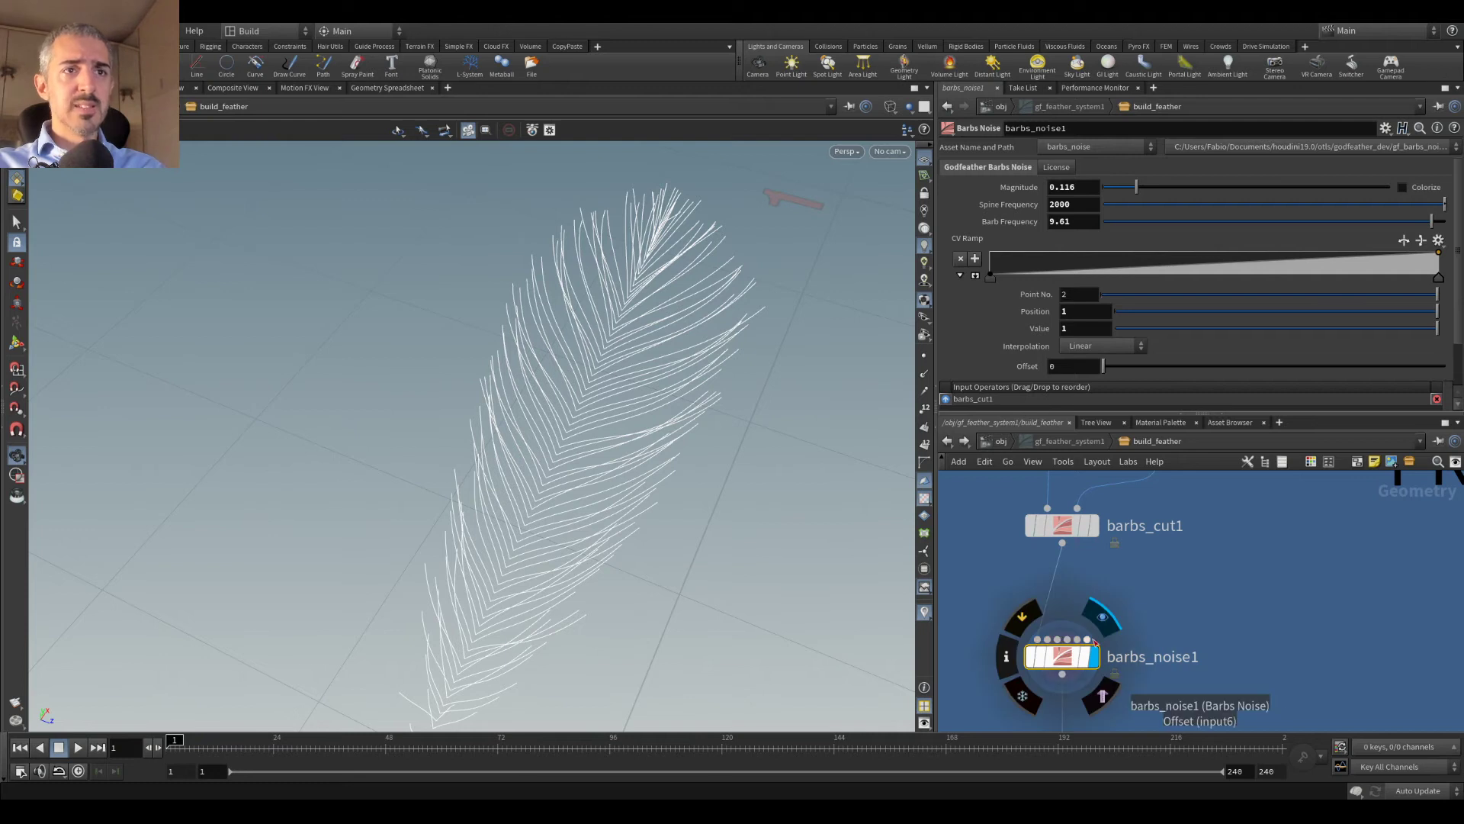
{"action": "middle_click_drag", "start_coordinate": [1187, 527], "coordinate": [1178, 621]}
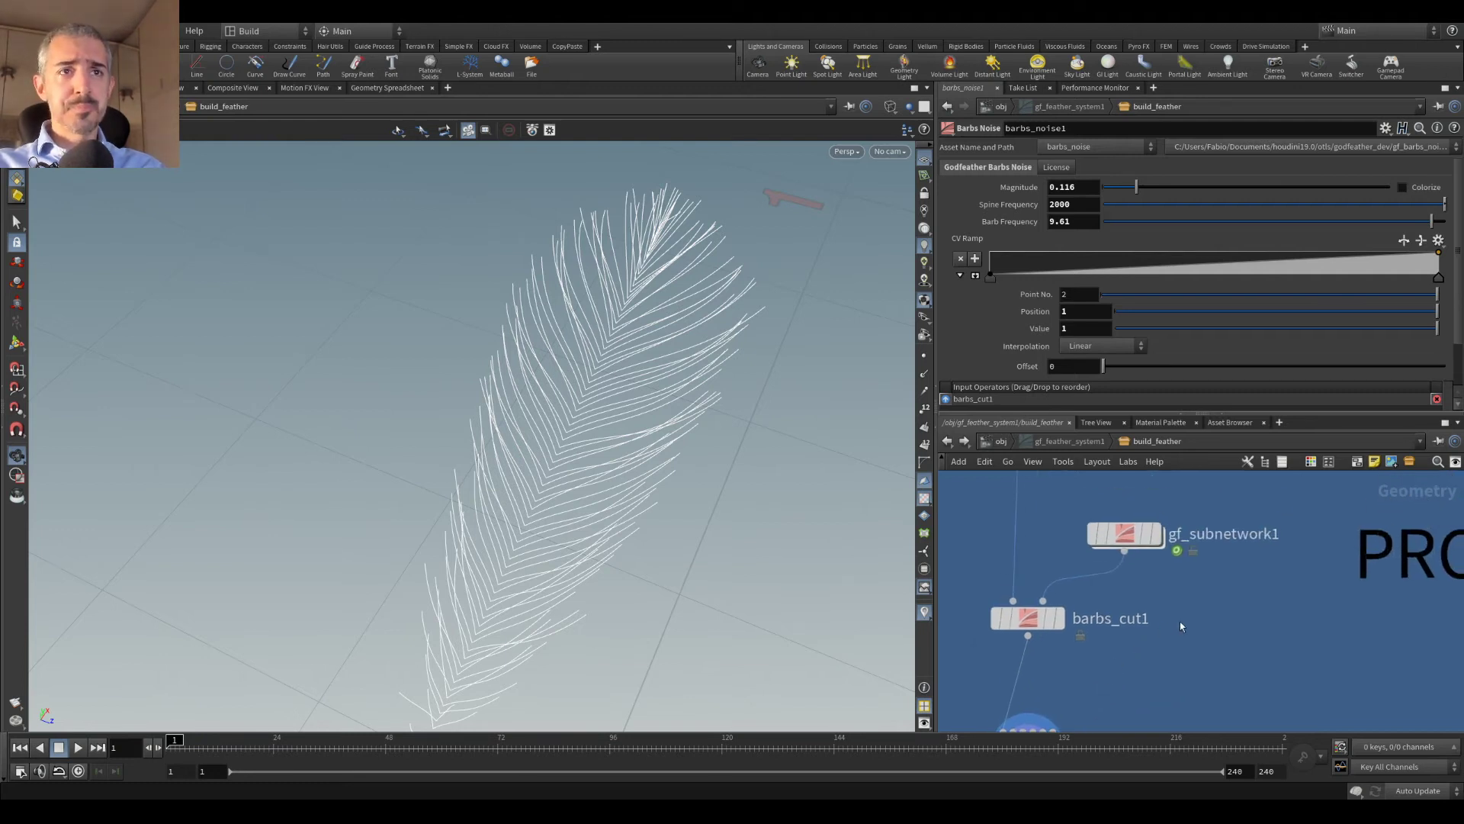
{"action": "mouse_move", "coordinate": [1141, 554]}
{"action": "scroll", "coordinate": [1163, 580], "scroll_direction": "up", "scroll_amount": 2}
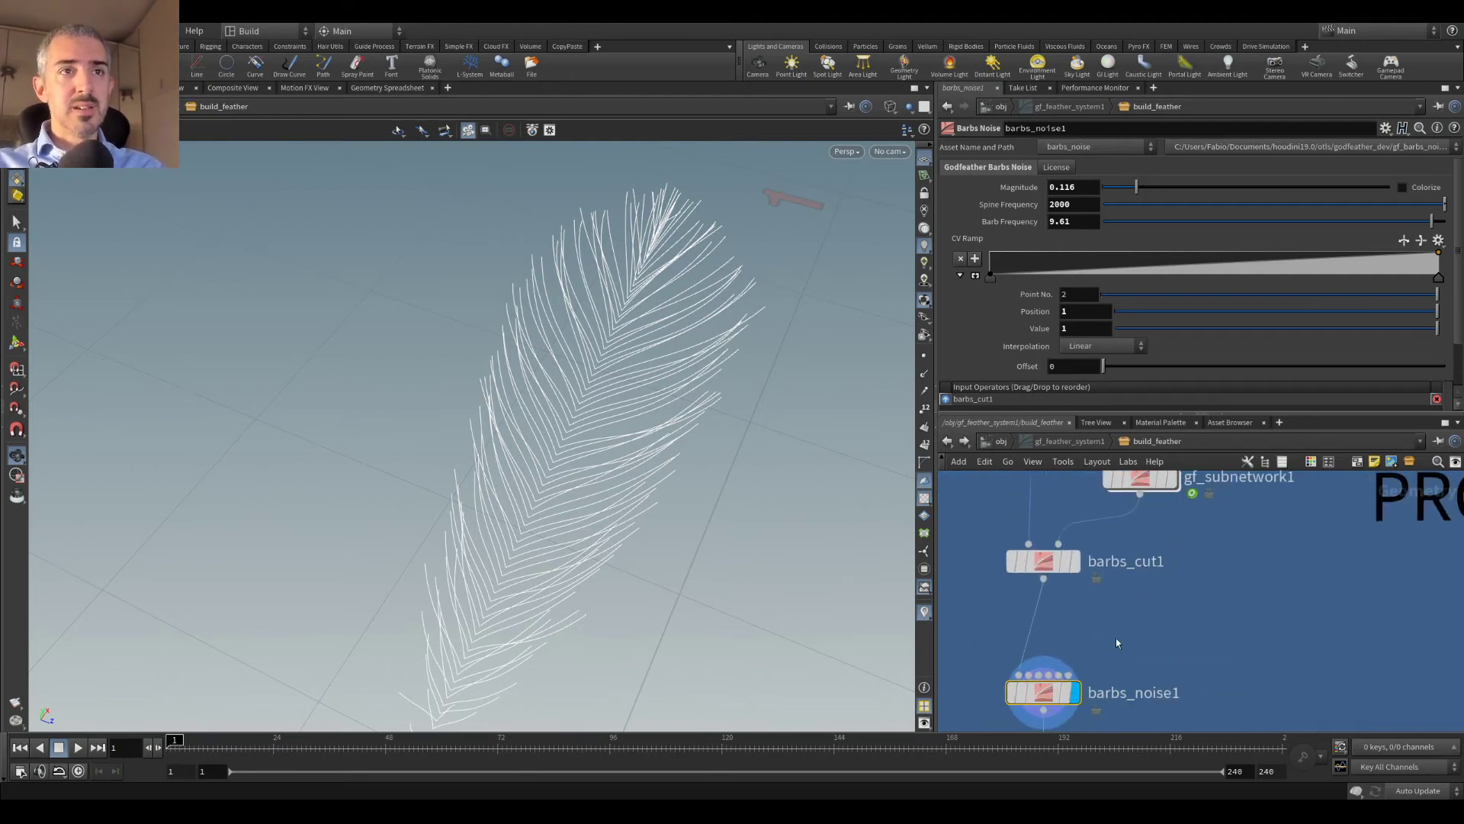
{"action": "scroll", "coordinate": [1132, 621], "scroll_direction": "down", "scroll_amount": 1}
{"action": "key", "text": "Tab"}
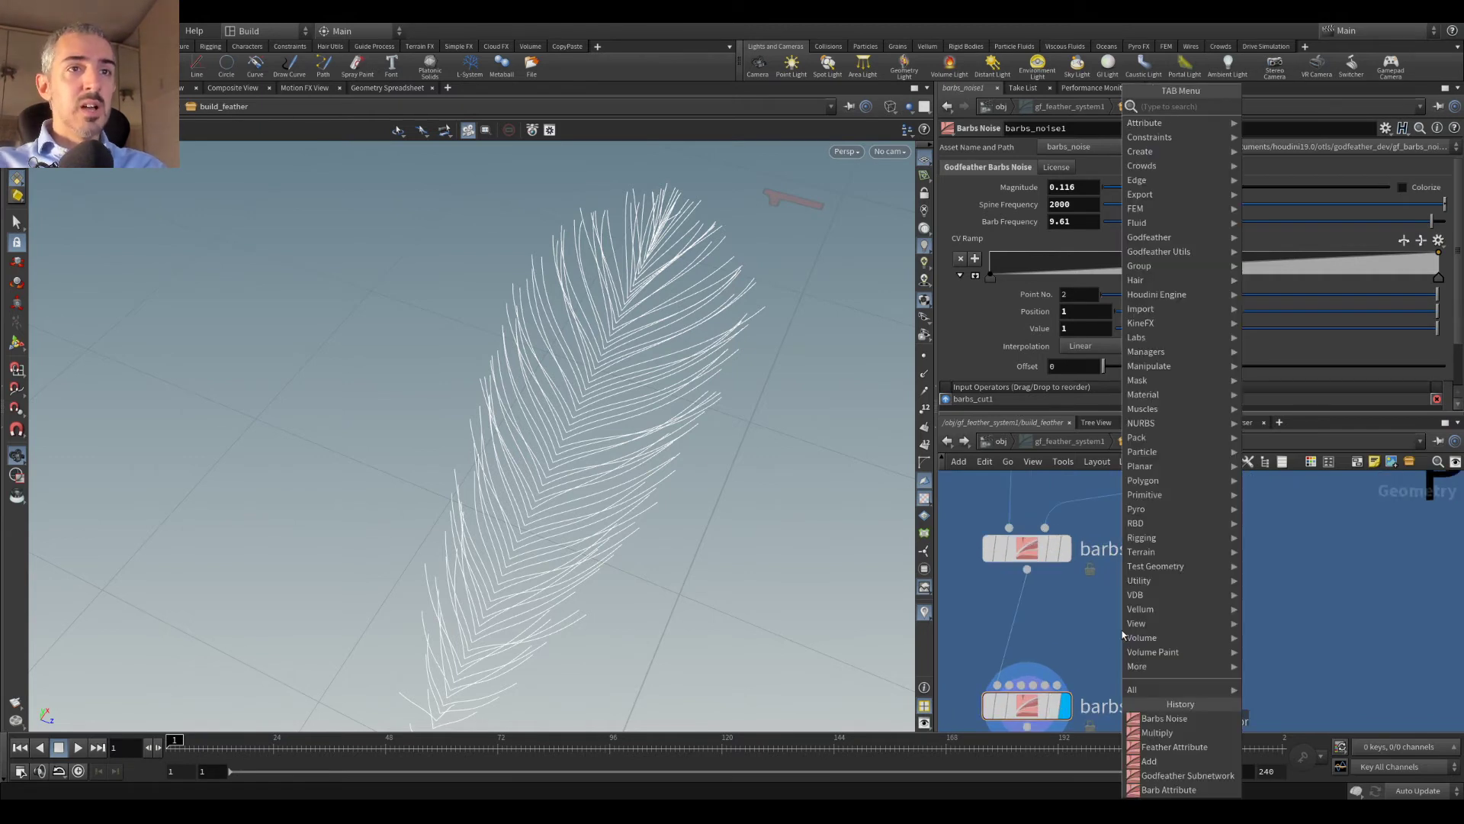
{"action": "key", "text": "Escape"}
{"action": "middle_click_drag", "start_coordinate": [1172, 624], "coordinate": [1128, 696]}
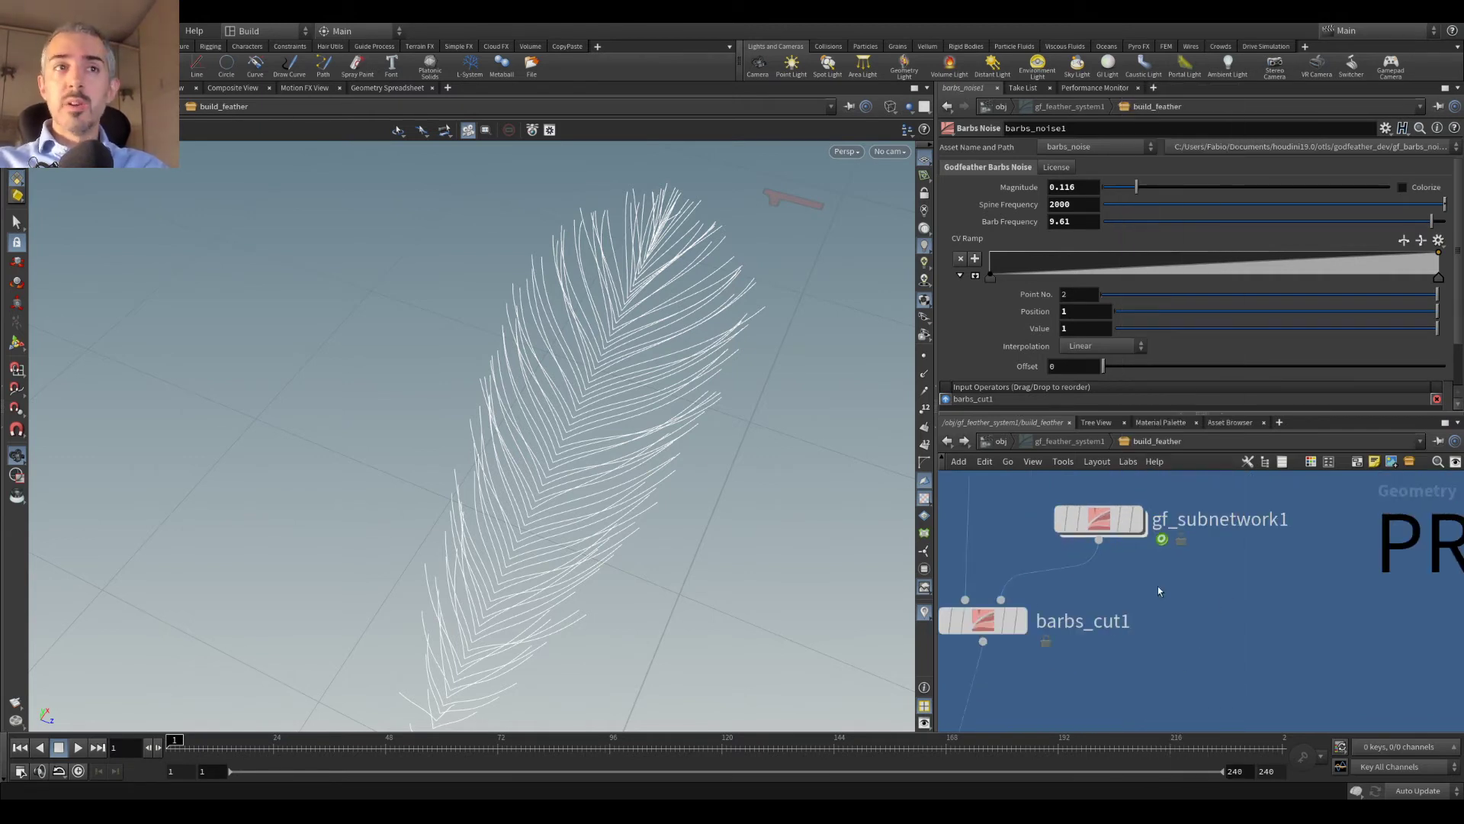
{"action": "left_click_drag", "start_coordinate": [1114, 533], "coordinate": [1183, 685], "text": "alt"}
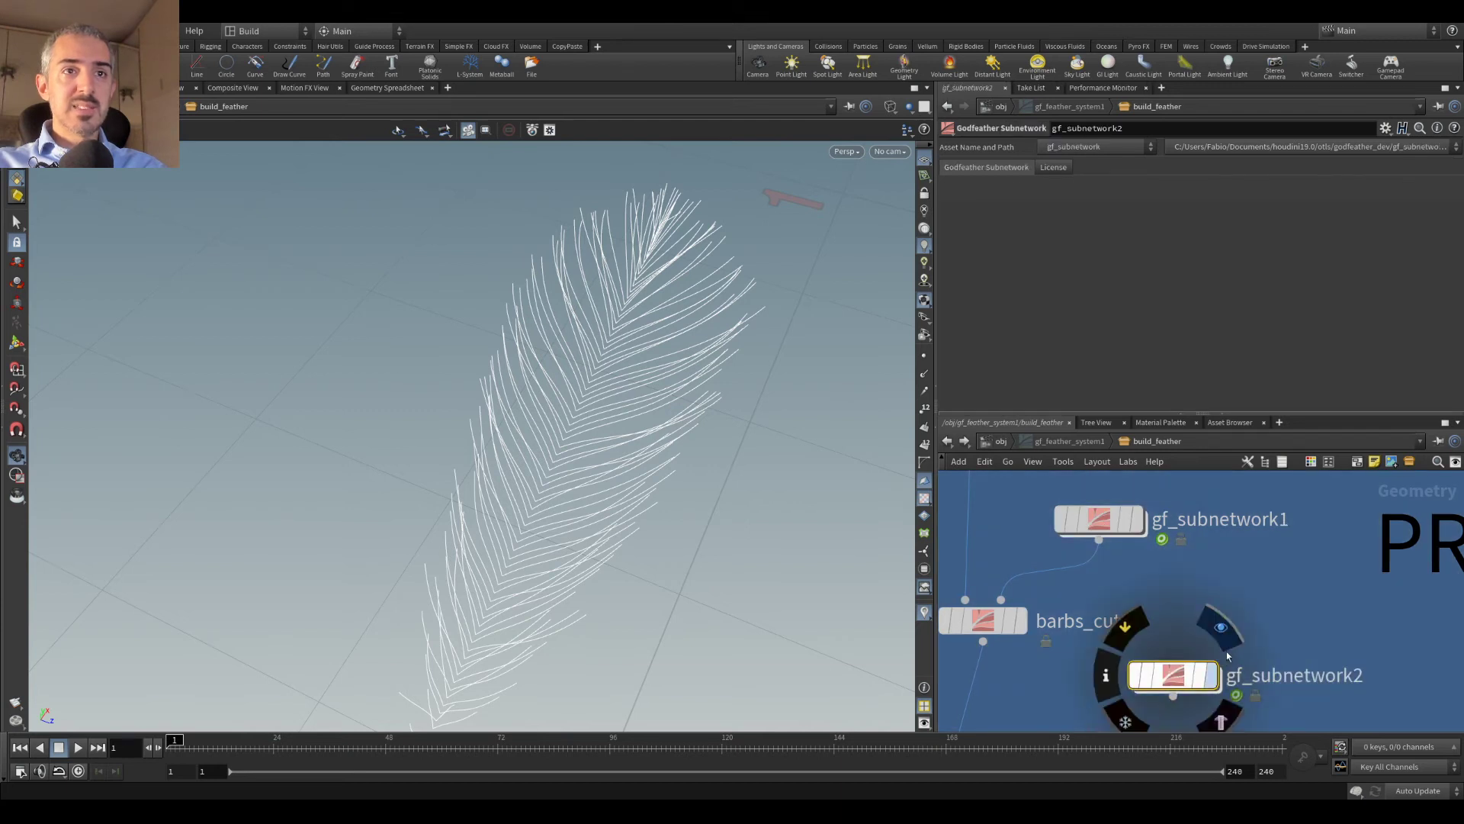
{"action": "middle_click_drag", "start_coordinate": [1183, 717], "coordinate": [1224, 585]}
{"action": "left_click_drag", "start_coordinate": [1216, 566], "coordinate": [1065, 626]}
{"action": "left_click_drag", "start_coordinate": [1216, 546], "coordinate": [1137, 566]}
Step: Inside gf_subnetwork2, connect barb_attribute2 straight to gf_add2 and delete barb_attribute1 and gf_add1
{"action": "double_click", "coordinate": [1137, 568]}
{"action": "scroll", "coordinate": [1132, 557], "scroll_direction": "up", "scroll_amount": 4}
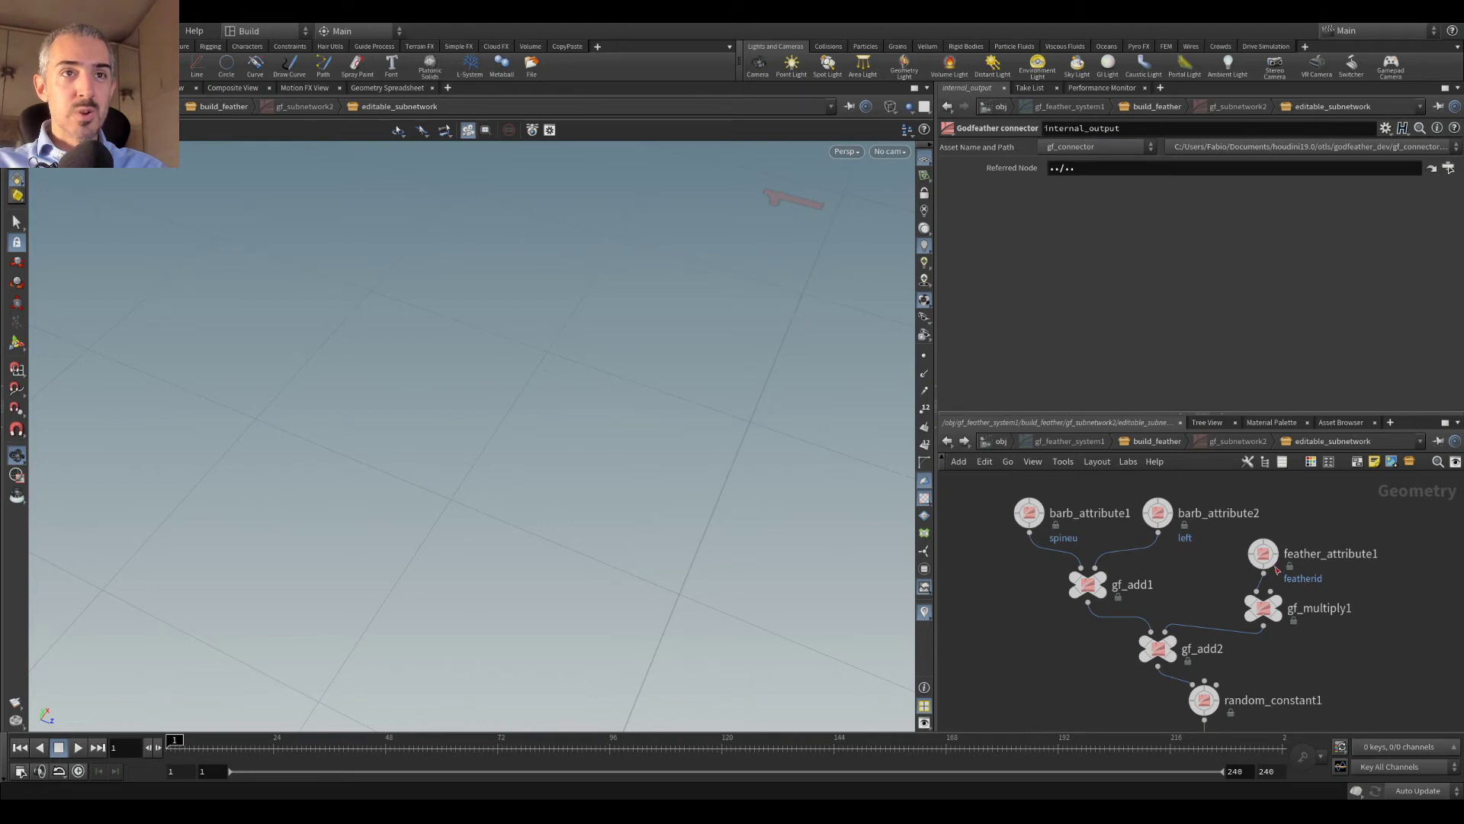
{"action": "left_click_drag", "start_coordinate": [1264, 565], "coordinate": [1302, 531]}
{"action": "left_click_drag", "start_coordinate": [1264, 608], "coordinate": [1261, 574]}
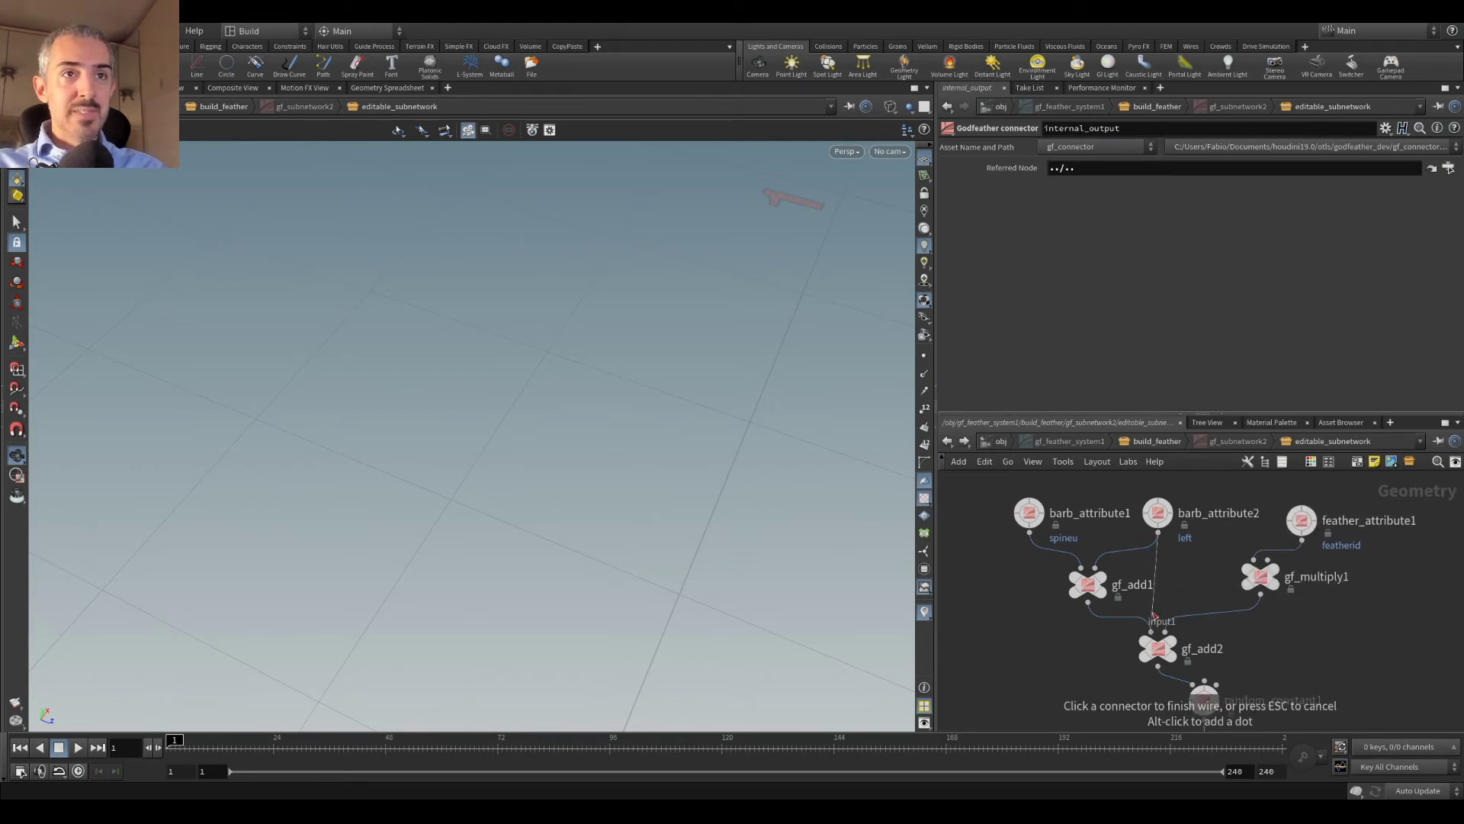
{"action": "left_click_drag", "start_coordinate": [1161, 647], "coordinate": [1223, 636]}
{"action": "left_click_drag", "start_coordinate": [1012, 502], "coordinate": [1144, 653]}
{"action": "key", "text": "Delete"}
{"action": "left_click_drag", "start_coordinate": [1058, 556], "coordinate": [1009, 498]}
{"action": "key", "text": "Delete"}
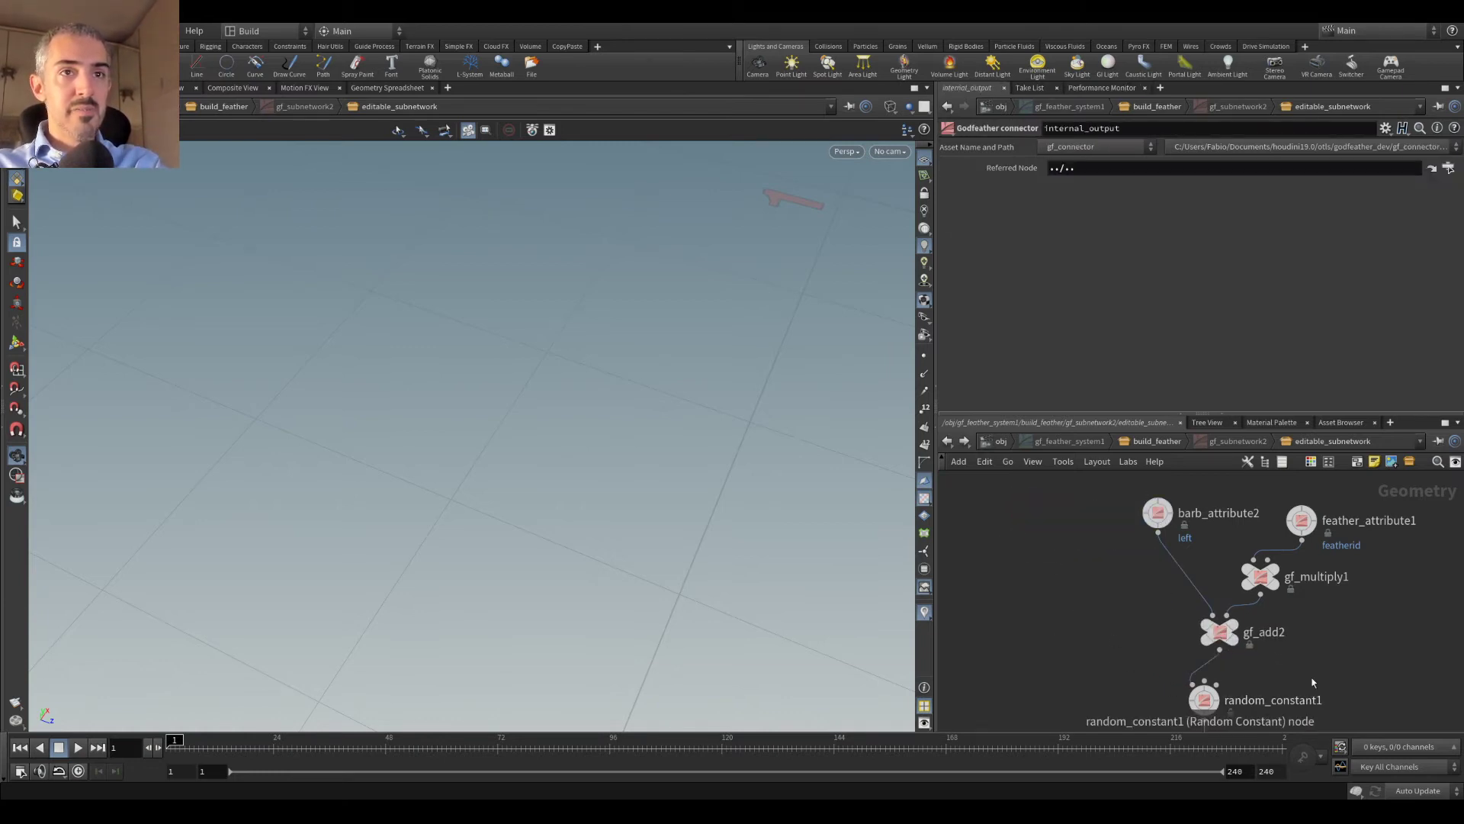
Step: Delete random_constant1 so gf_add2 feeds internal_output directly, and tidy the layout of the remaining nodes
{"action": "middle_click_drag", "start_coordinate": [1208, 697], "coordinate": [1125, 596]}
{"action": "left_click", "coordinate": [1121, 601]}
{"action": "key", "text": "Delete"}
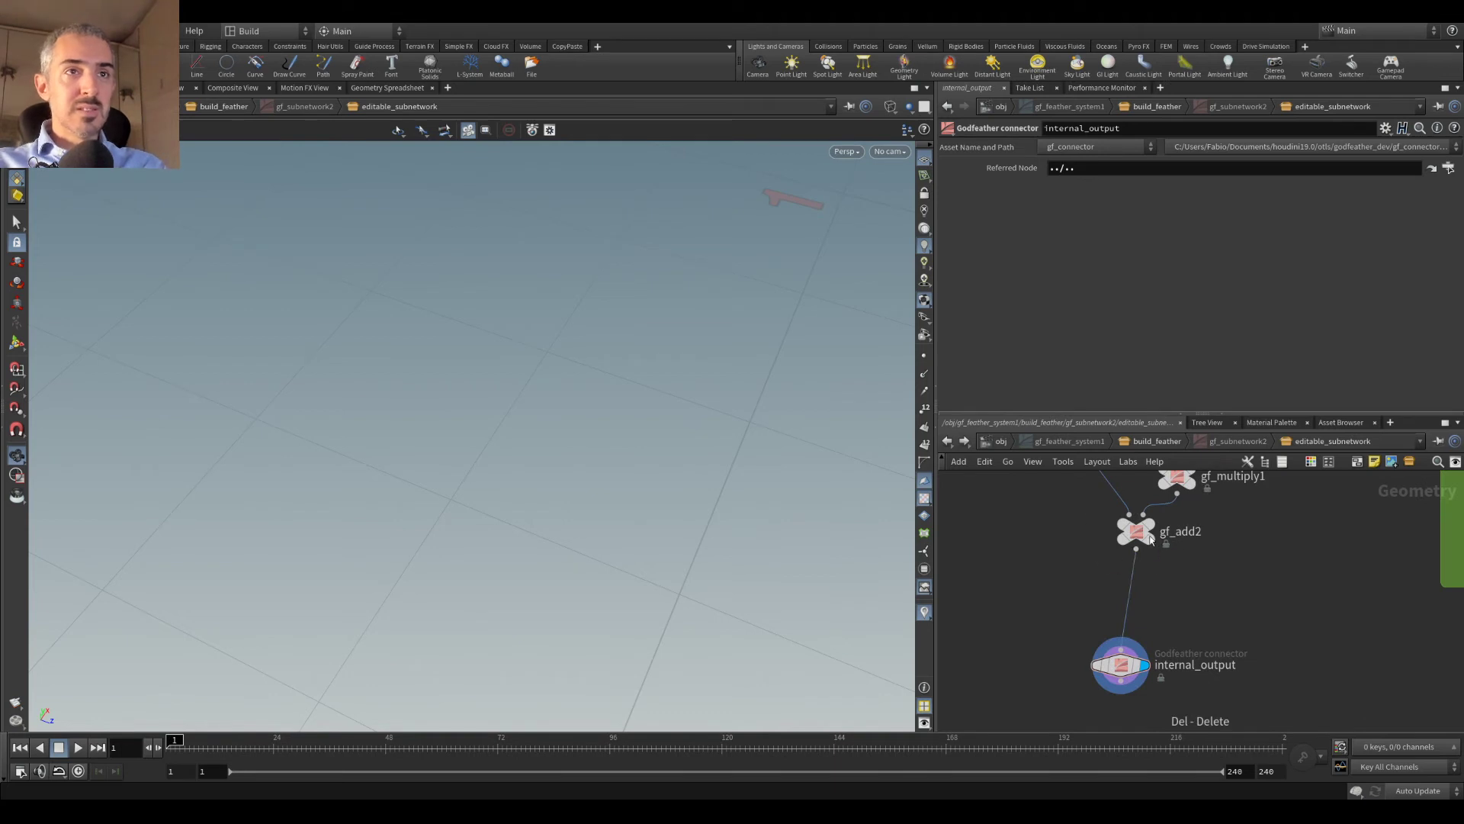
{"action": "middle_click_drag", "start_coordinate": [1245, 567], "coordinate": [1246, 633]}
{"action": "left_click_drag", "start_coordinate": [1127, 595], "coordinate": [1111, 614]}
{"action": "left_click_drag", "start_coordinate": [1073, 488], "coordinate": [1042, 519]}
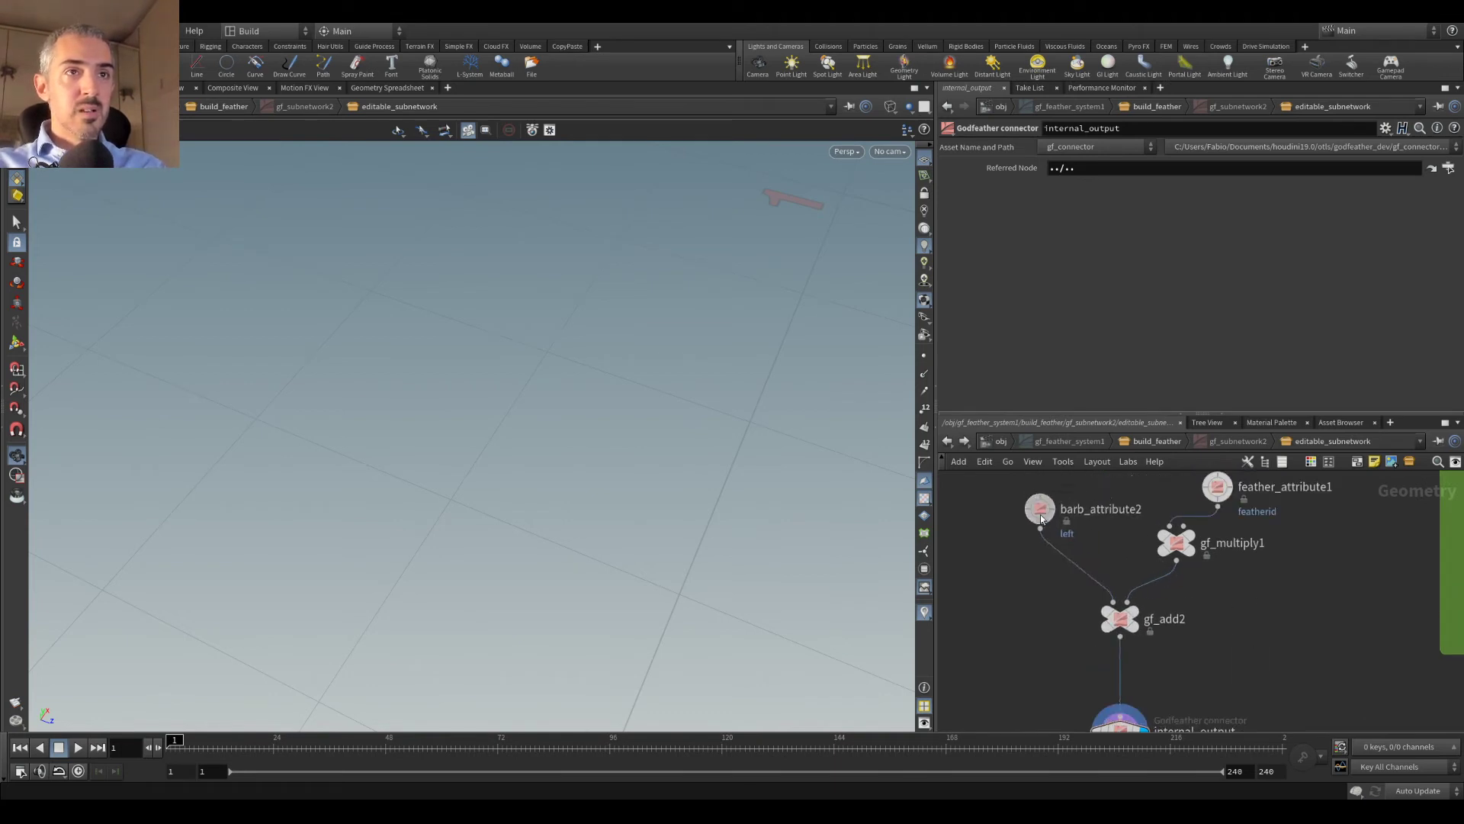
{"action": "left_click_drag", "start_coordinate": [1184, 542], "coordinate": [1182, 559]}
{"action": "left_click_drag", "start_coordinate": [1217, 486], "coordinate": [1175, 501]}
{"action": "middle_click_drag", "start_coordinate": [1251, 636], "coordinate": [1248, 594]}
{"action": "left_click_drag", "start_coordinate": [1114, 686], "coordinate": [1116, 721]}
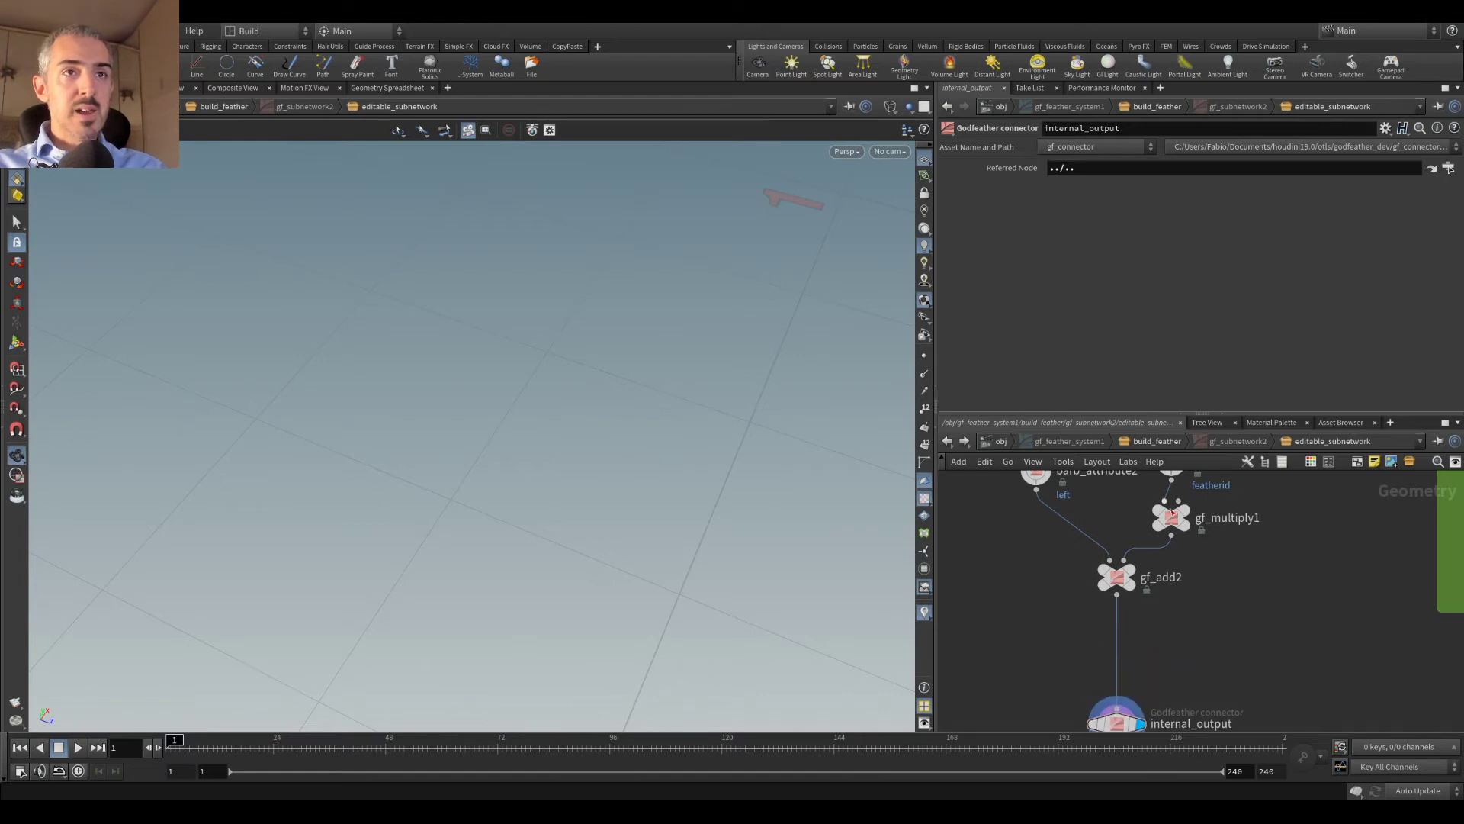
Step: Insert a copy of gf_multiply1 between gf_add2 and internal_output, with Factor 2 set to 100
{"action": "left_click", "coordinate": [1171, 535]}
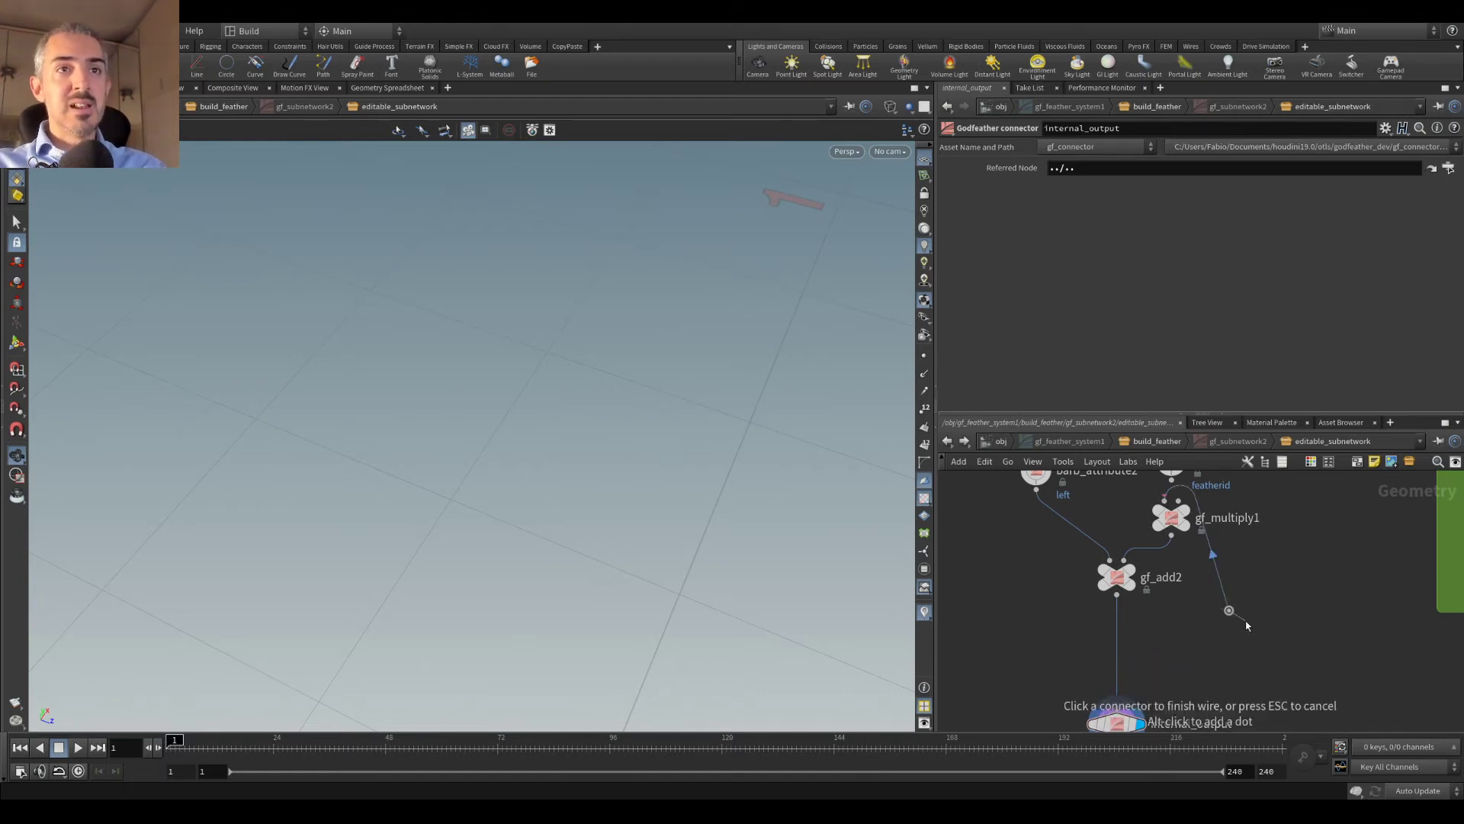
{"action": "key", "text": "Escape"}
{"action": "key", "text": "Delete"}
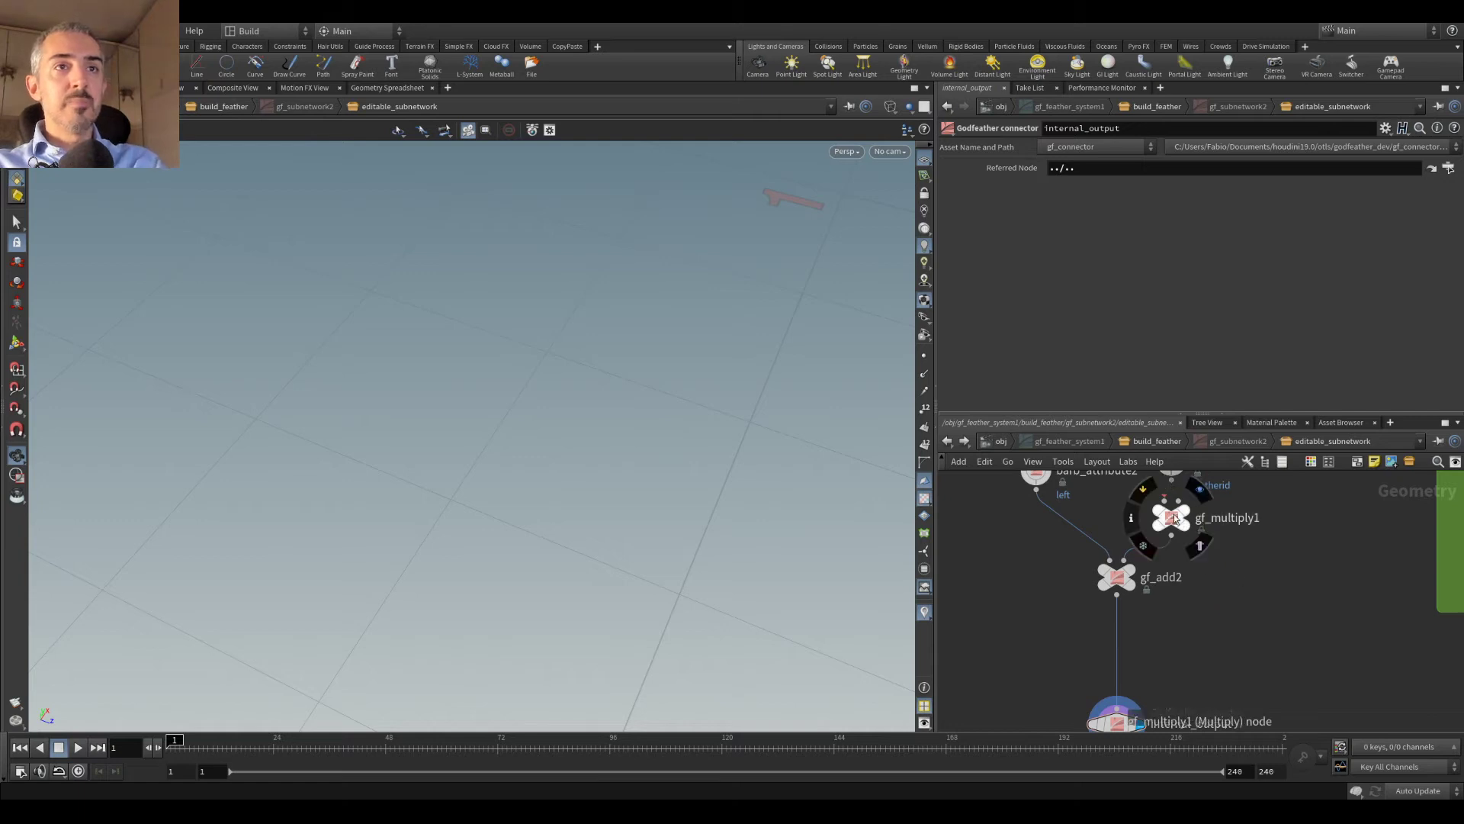
{"action": "left_click_drag", "start_coordinate": [1172, 517], "coordinate": [1115, 642], "text": "alt"}
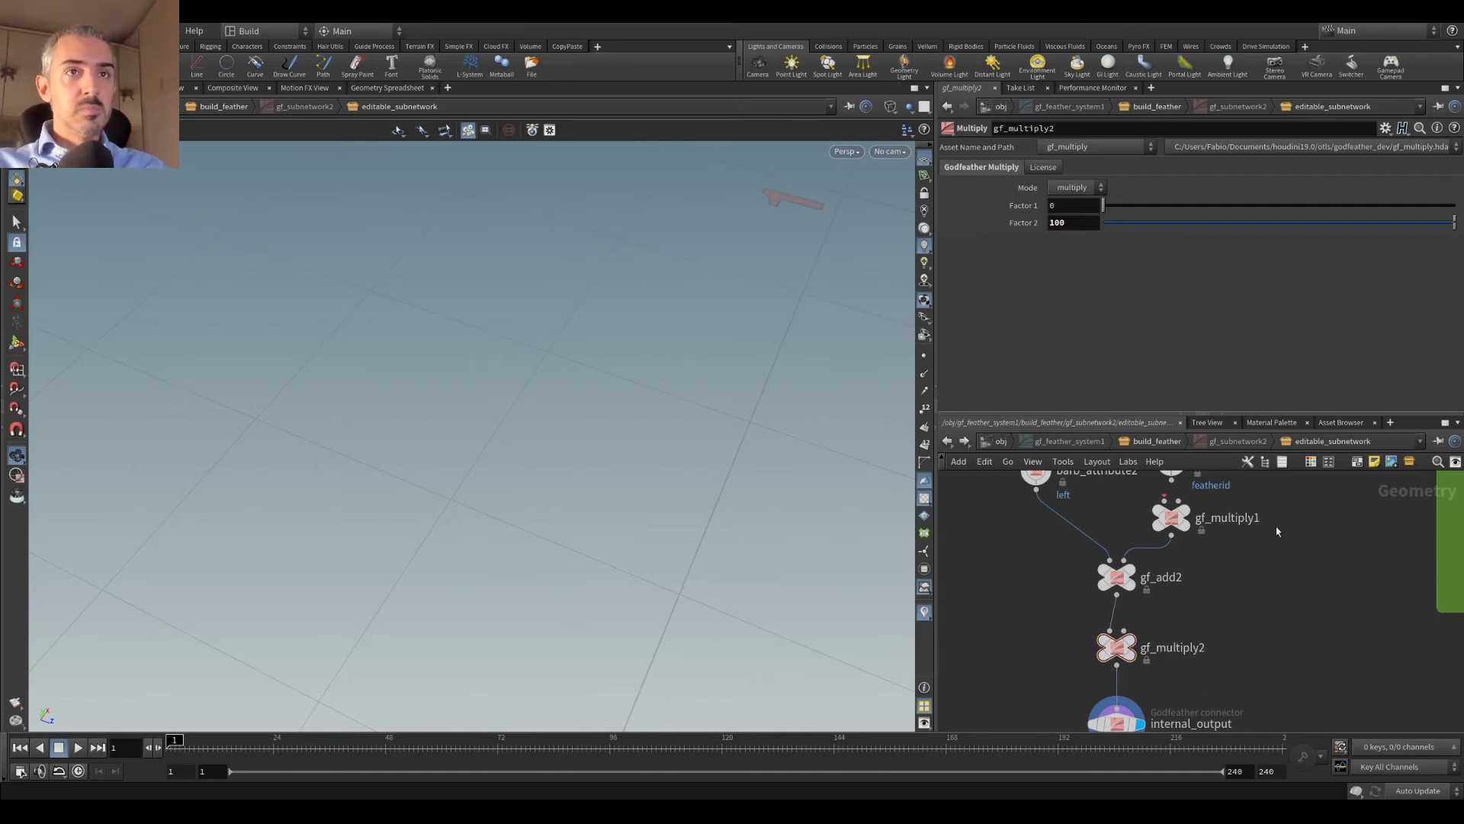
Step: Return to build_feather, select barbs_noise1 and space it and gf_subnetwork2 farther from barbs_cut1
{"action": "left_click", "coordinate": [958, 443]}
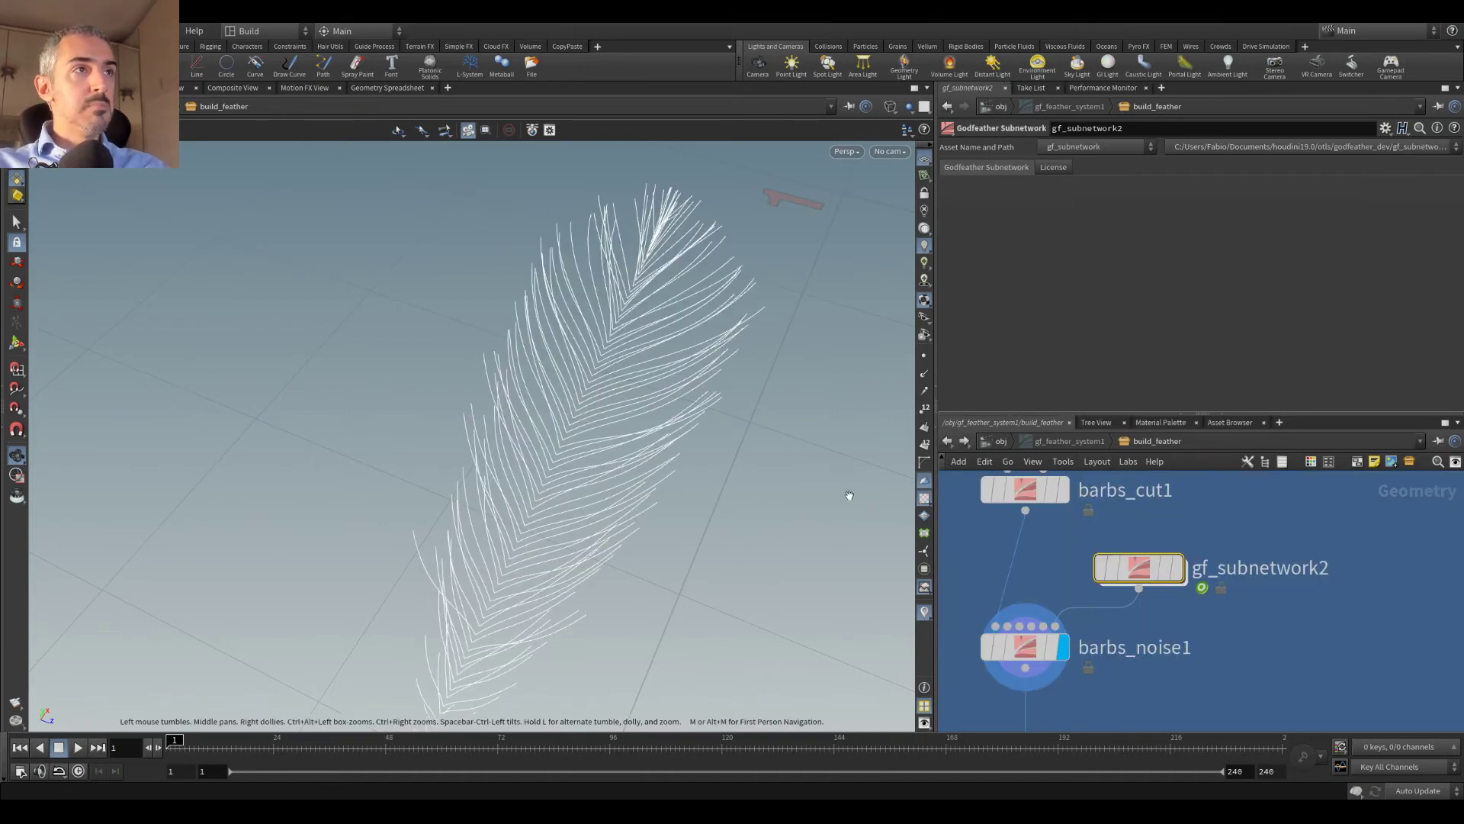
{"action": "left_click", "coordinate": [1025, 647]}
{"action": "left_click_drag", "start_coordinate": [791, 546], "coordinate": [556, 423]}
{"action": "left_click_drag", "start_coordinate": [1136, 568], "coordinate": [1224, 554]}
{"action": "scroll", "coordinate": [1250, 656], "scroll_direction": "down", "scroll_amount": 3}
{"action": "middle_click_drag", "start_coordinate": [1247, 660], "coordinate": [1249, 585]}
{"action": "left_click_drag", "start_coordinate": [1068, 567], "coordinate": [1071, 627]}
{"action": "scroll", "coordinate": [1096, 529], "scroll_direction": "up", "scroll_amount": 4}
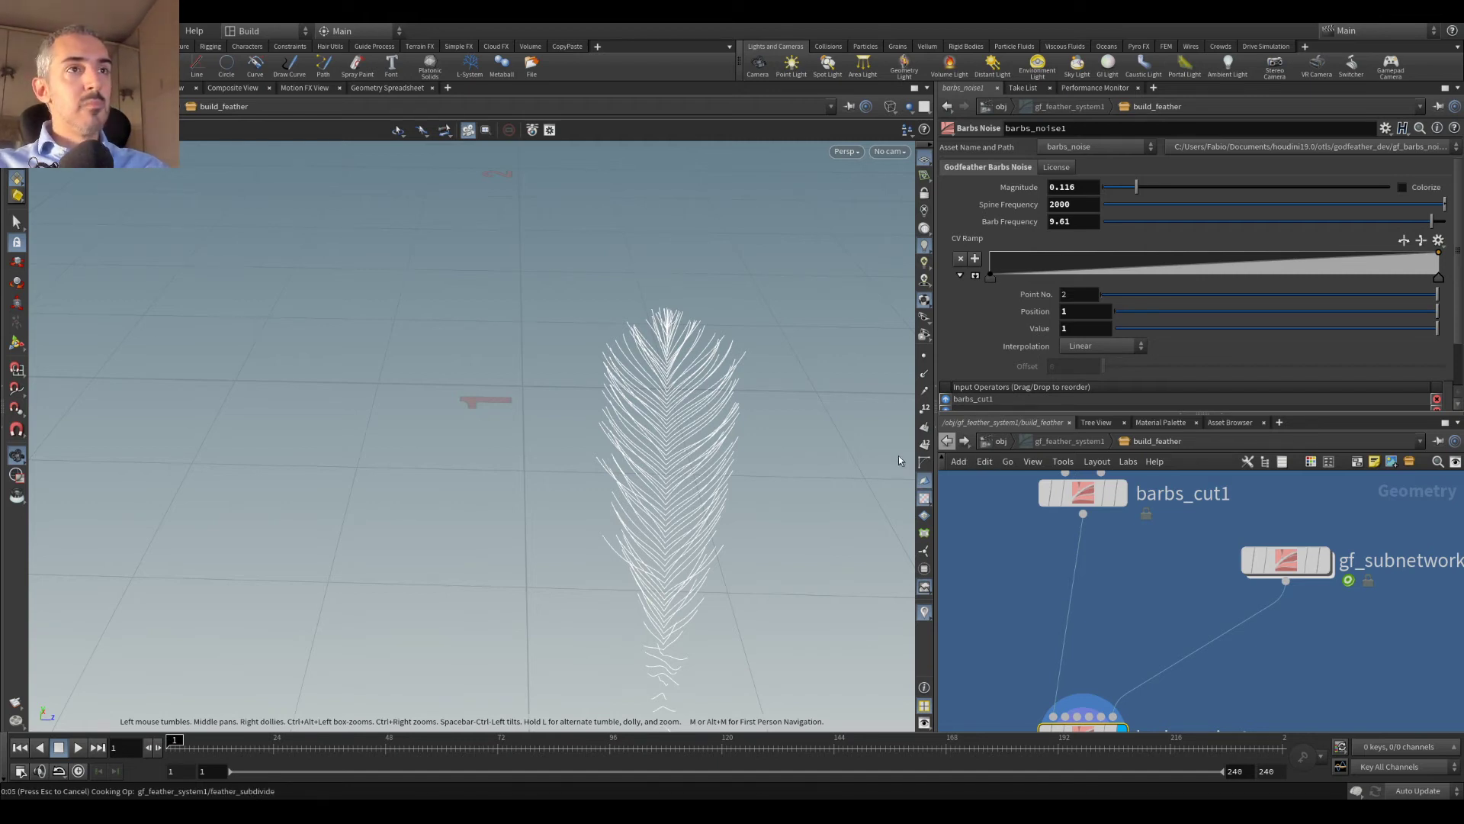
Step: Go up to the object level and examine the barb noise on the model's feathers in shaded display, close up and from several sides
{"action": "key", "text": "u"}
{"action": "key", "text": "u"}
{"action": "key", "text": "w"}
{"action": "left_click_drag", "start_coordinate": [379, 356], "coordinate": [602, 461]}
{"action": "left_click", "coordinate": [1399, 670]}
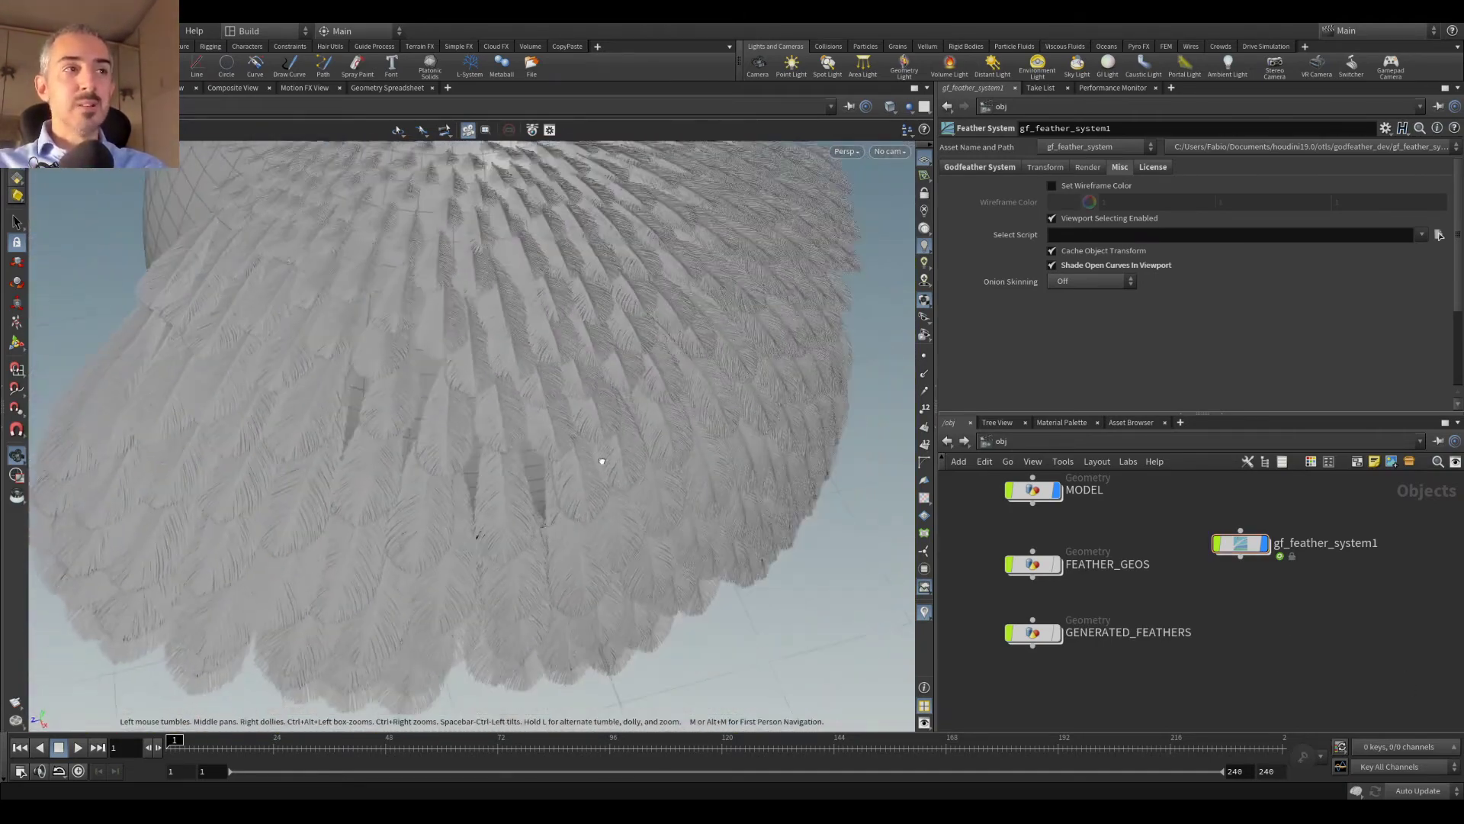
{"action": "scroll", "coordinate": [602, 461], "scroll_direction": "up", "scroll_amount": 10}
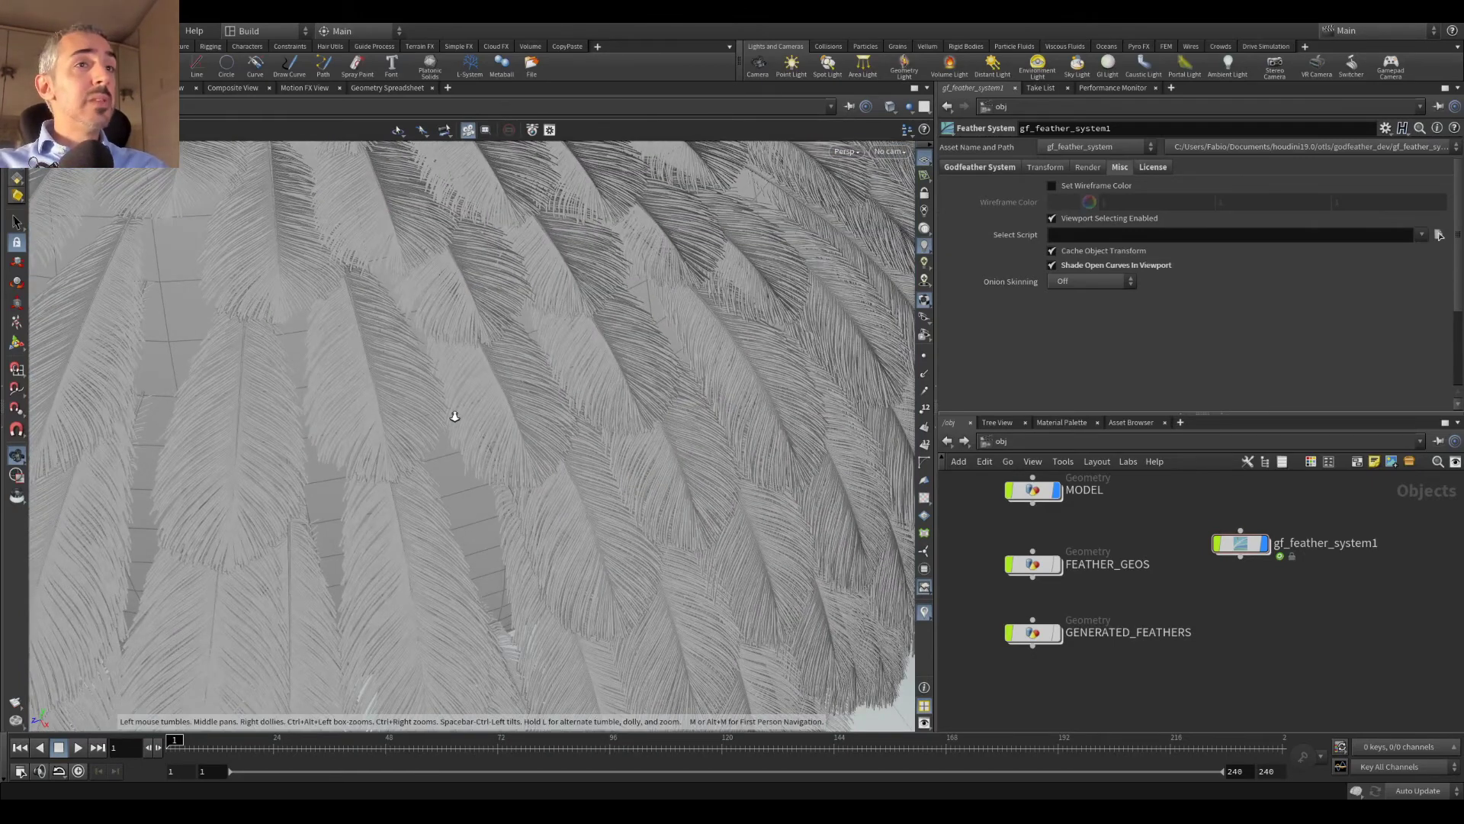
{"action": "scroll", "coordinate": [454, 416], "scroll_direction": "down", "scroll_amount": 10}
{"action": "left_click_drag", "start_coordinate": [402, 402], "coordinate": [622, 405]}
{"action": "scroll", "coordinate": [623, 405], "scroll_direction": "up", "scroll_amount": 5}
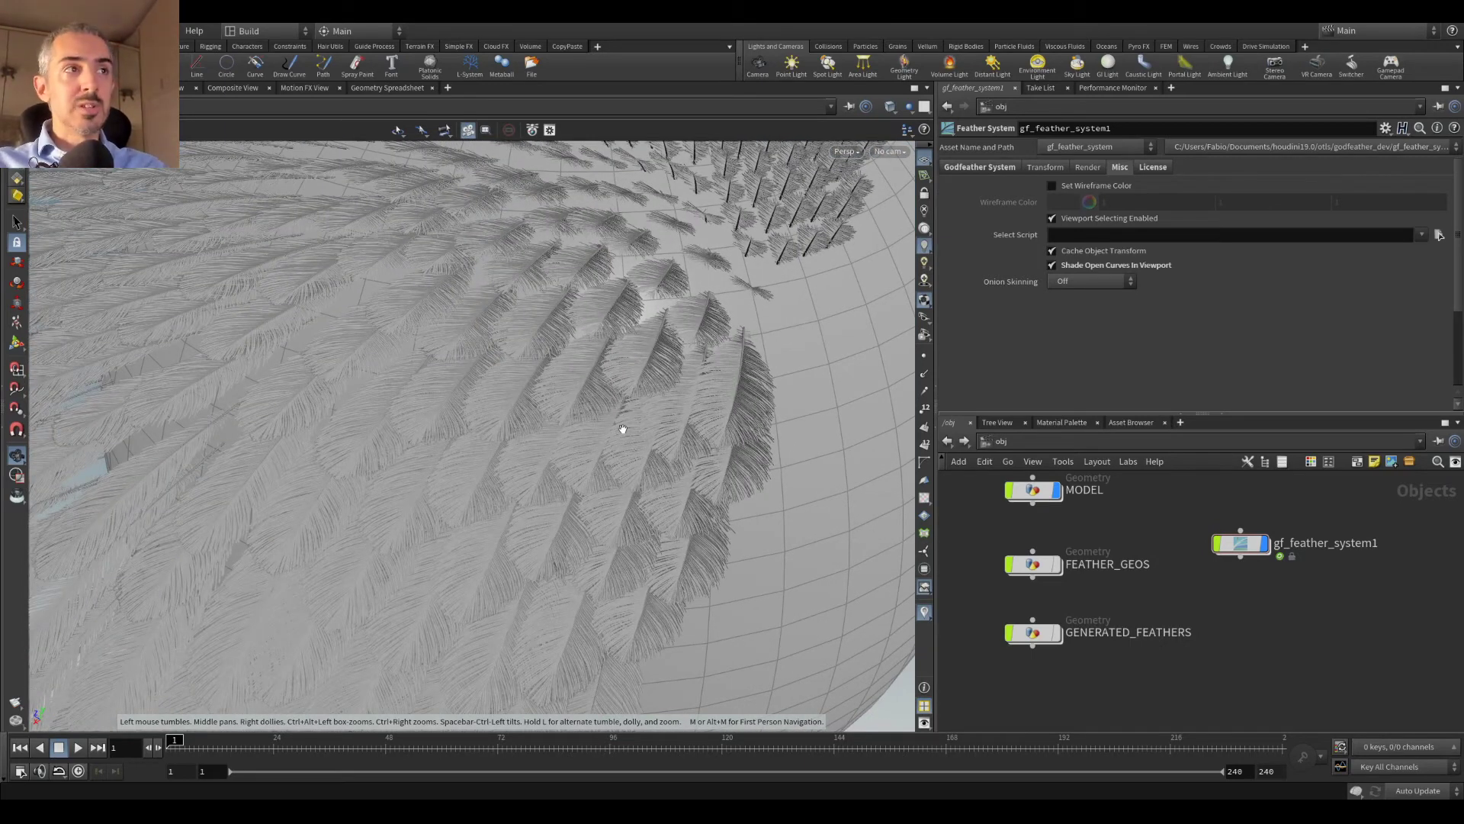
{"action": "scroll", "coordinate": [309, 368], "scroll_direction": "down", "scroll_amount": 8}
{"action": "left_click_drag", "start_coordinate": [310, 369], "coordinate": [542, 385]}
{"action": "scroll", "coordinate": [463, 405], "scroll_direction": "up", "scroll_amount": 3}
{"action": "scroll", "coordinate": [541, 384], "scroll_direction": "up", "scroll_amount": 3}
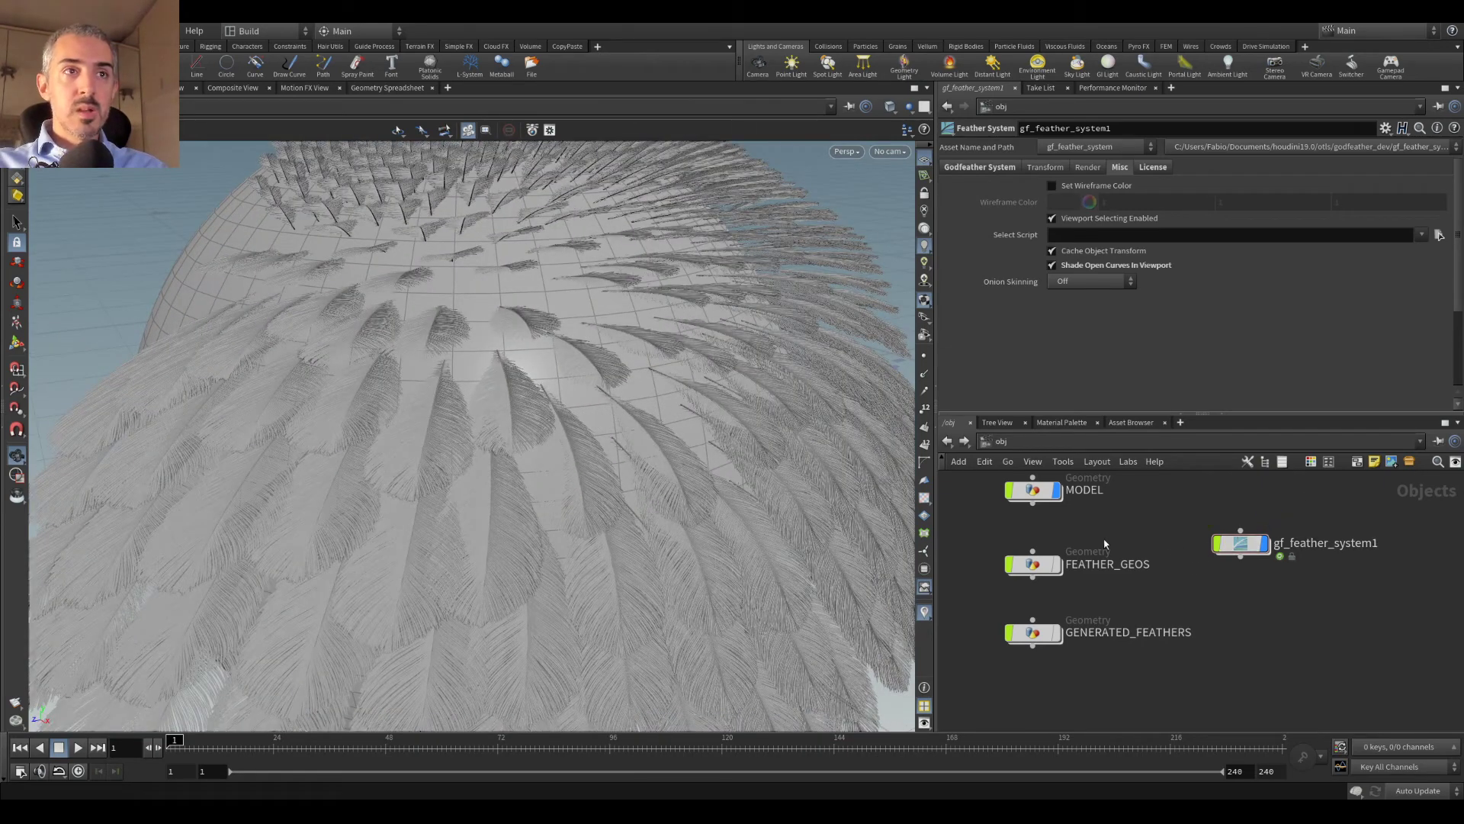
Step: Open the FEATHER_GEOS network and rearrange the nodes to make room between attribwrangle1 and godfeathergroom1
{"action": "double_click", "coordinate": [1032, 564]}
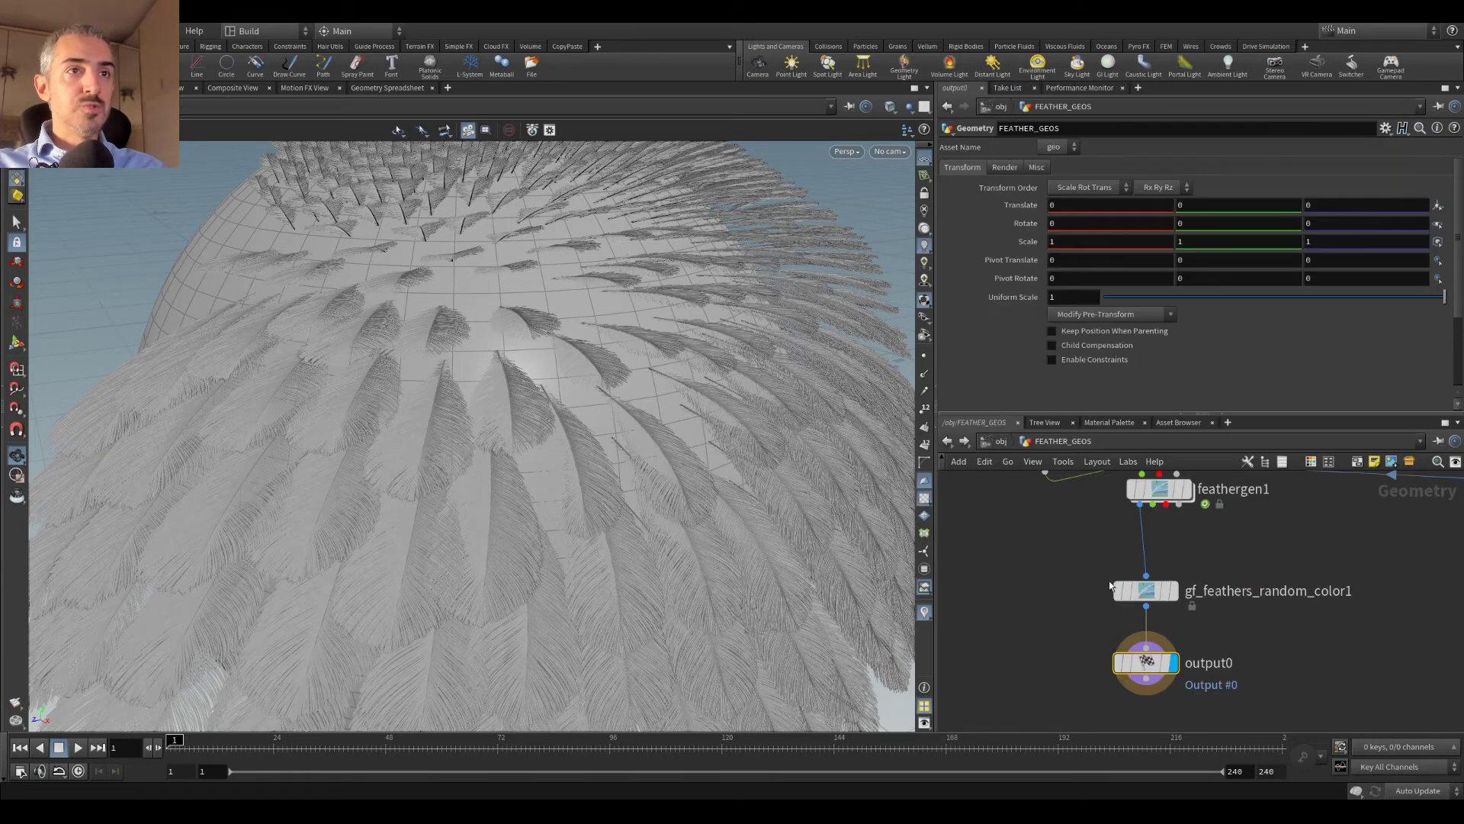
{"action": "scroll", "coordinate": [1227, 669], "scroll_direction": "down", "scroll_amount": 2}
{"action": "middle_click_drag", "start_coordinate": [1243, 563], "coordinate": [1279, 638]}
{"action": "middle_click_drag", "start_coordinate": [1144, 527], "coordinate": [1085, 561]}
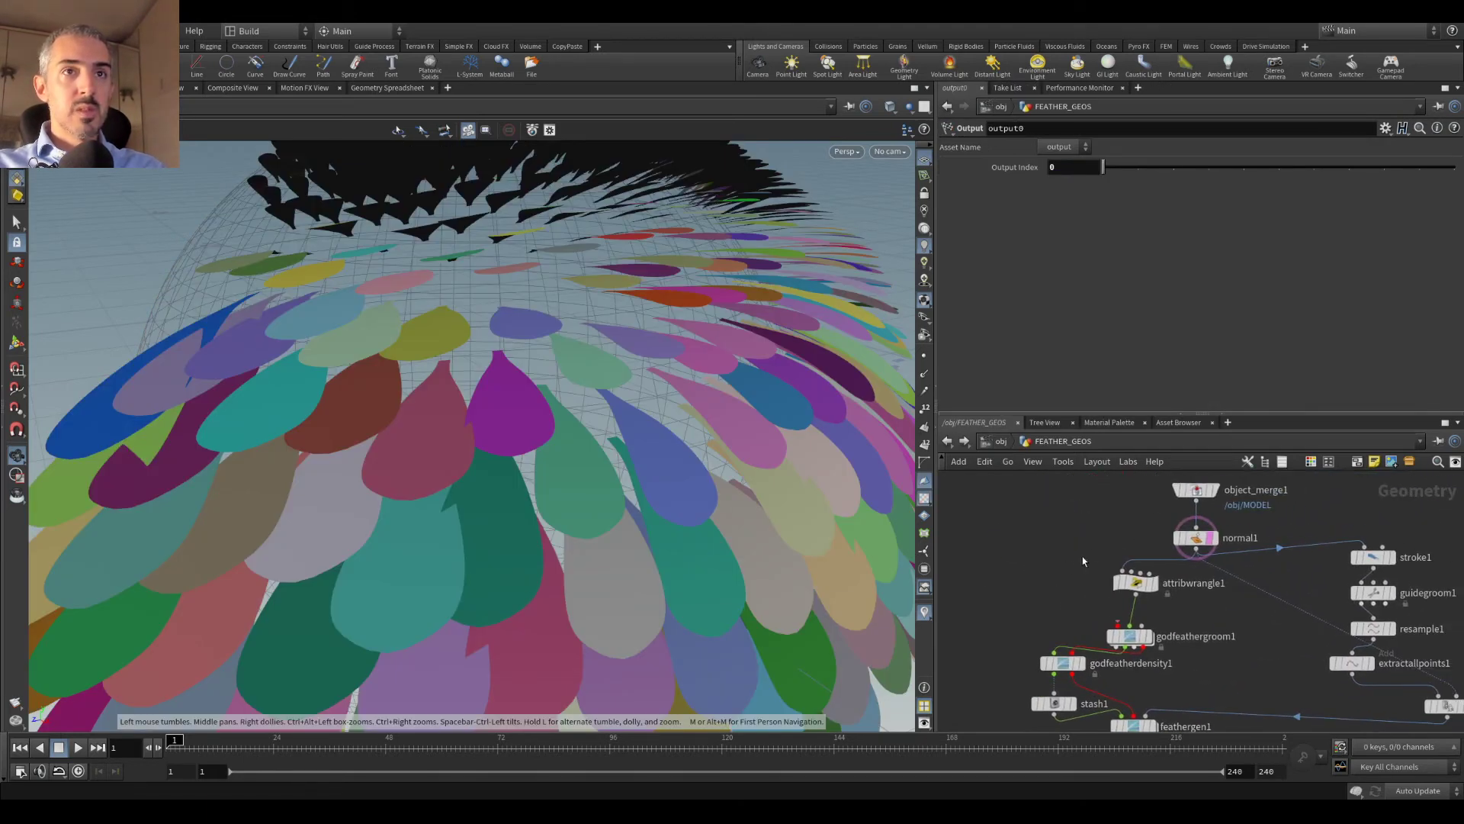
{"action": "scroll", "coordinate": [1171, 526], "scroll_direction": "up", "scroll_amount": 3}
{"action": "middle_click_drag", "start_coordinate": [1133, 606], "coordinate": [1188, 530]}
{"action": "left_click_drag", "start_coordinate": [1161, 550], "coordinate": [1113, 500]}
{"action": "middle_click_drag", "start_coordinate": [1160, 565], "coordinate": [1210, 671]}
{"action": "left_click_drag", "start_coordinate": [1162, 608], "coordinate": [1100, 603]}
{"action": "middle_click_drag", "start_coordinate": [1173, 687], "coordinate": [1173, 551]}
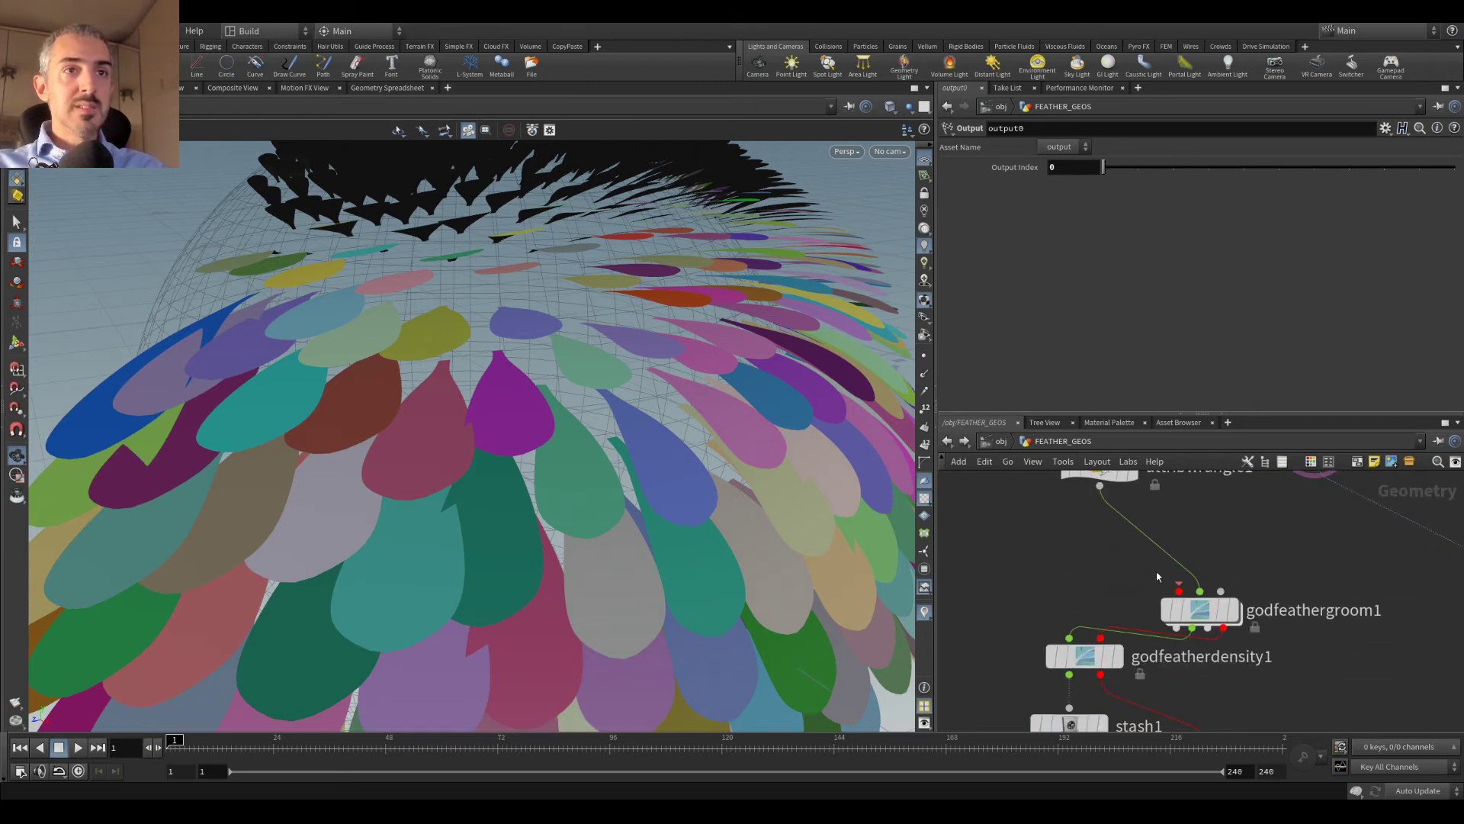
Step: Insert an Attribute Paint node between attribwrangle1 and godfeathergroom1 and display it
{"action": "key", "text": "Tab"}
{"action": "type", "text": "paint"}
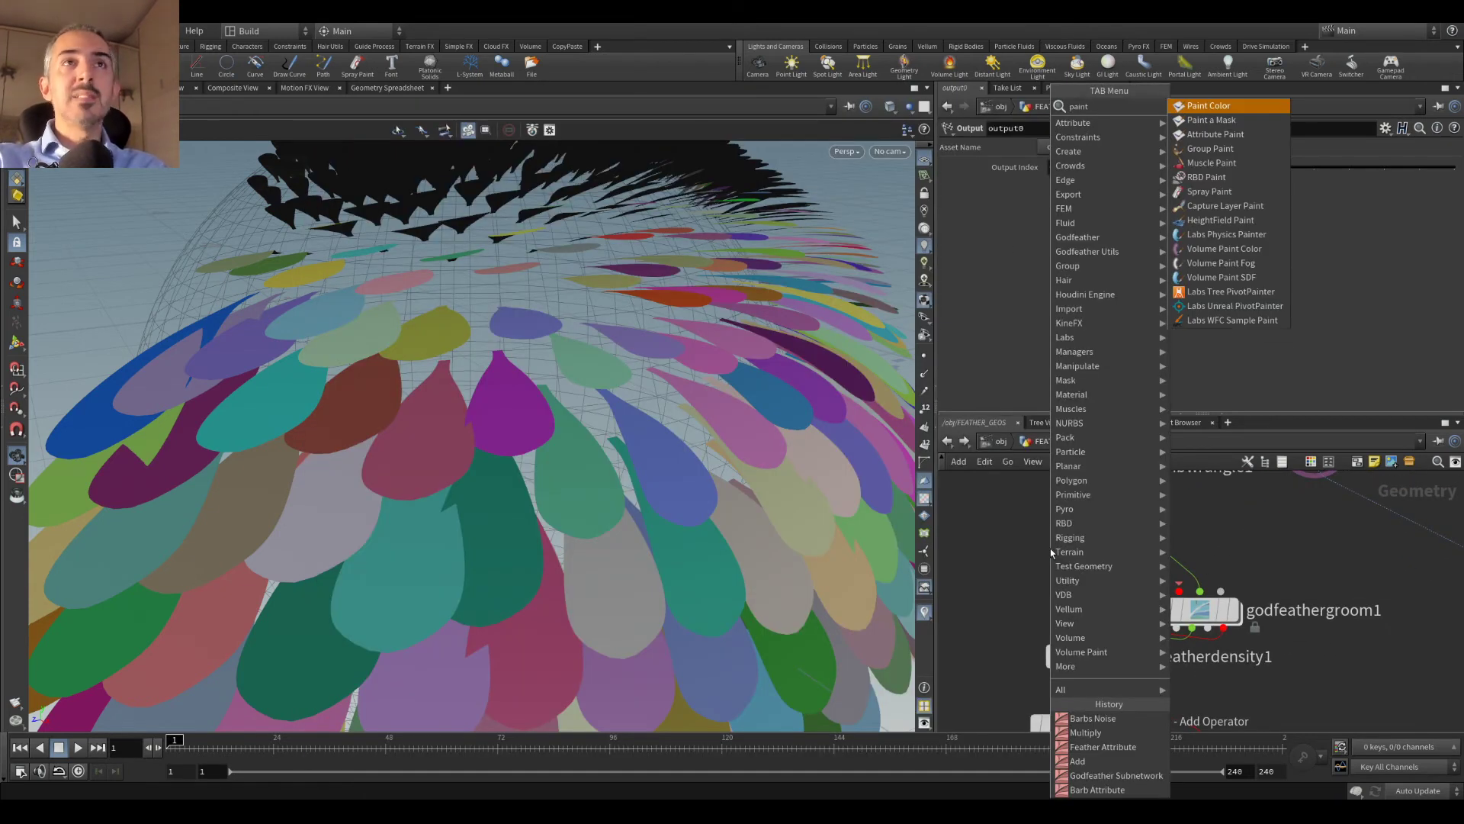
{"action": "key", "text": "Down"}
{"action": "key", "text": "Down"}
{"action": "key", "text": "Return"}
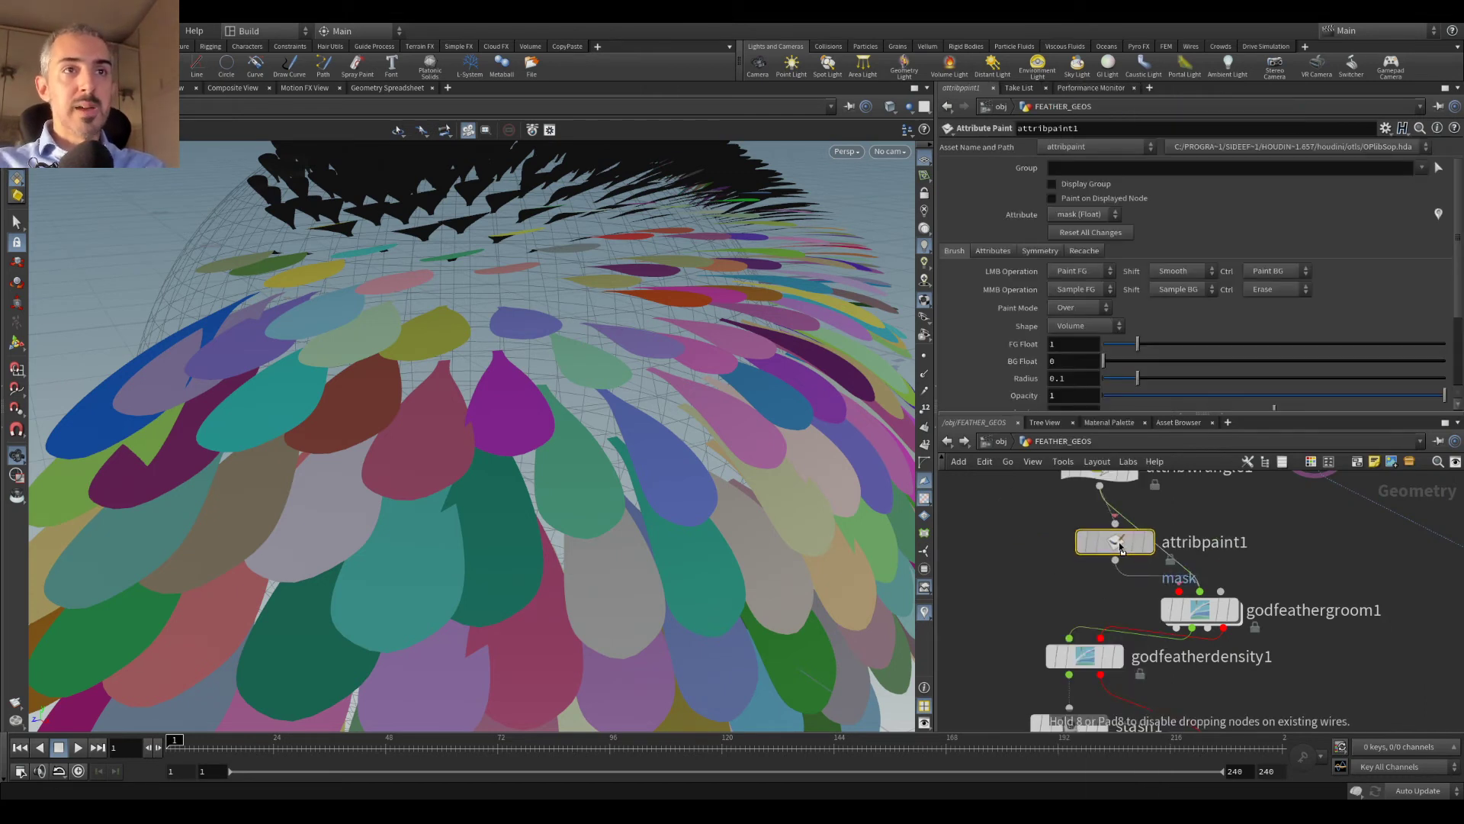
{"action": "left_click", "coordinate": [1128, 538]}
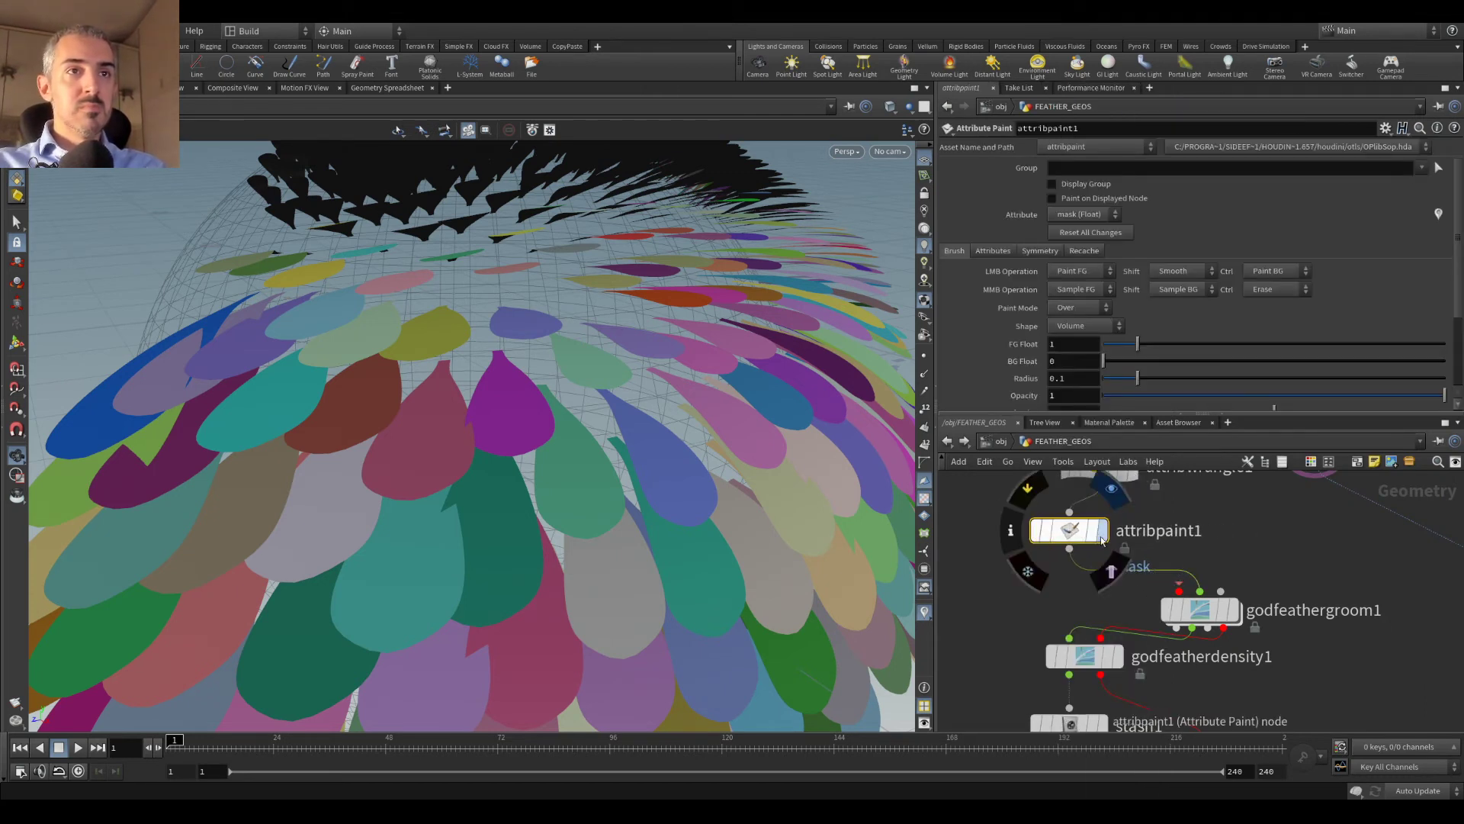
{"action": "left_click", "coordinate": [1103, 532]}
{"action": "scroll", "coordinate": [556, 344], "scroll_direction": "down", "scroll_amount": 3}
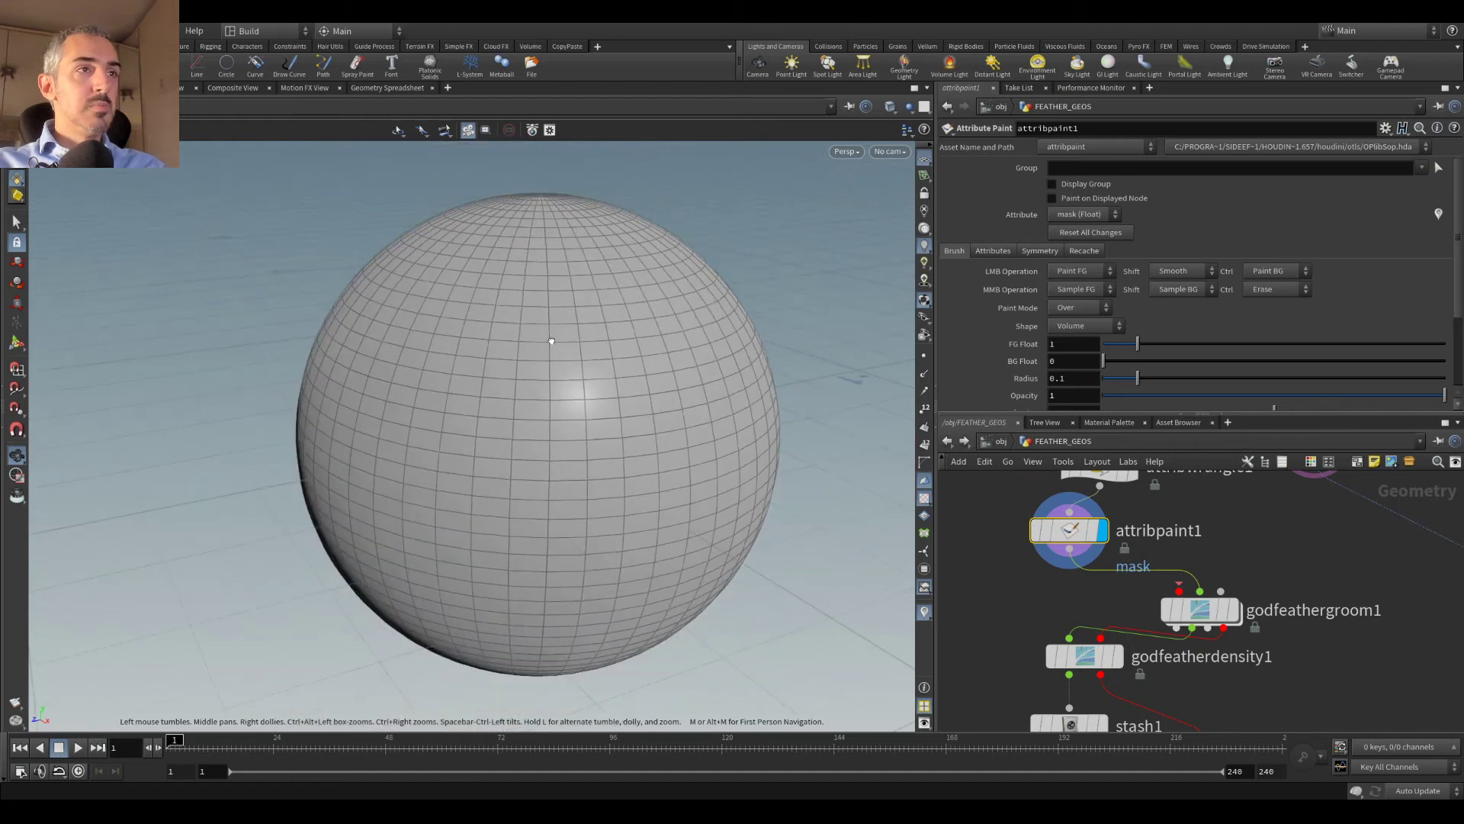
Step: Display feathergen1 and examine the feathers on the sphere in wireframe and shaded modes
{"action": "middle_click_drag", "start_coordinate": [1171, 731], "coordinate": [1164, 592]}
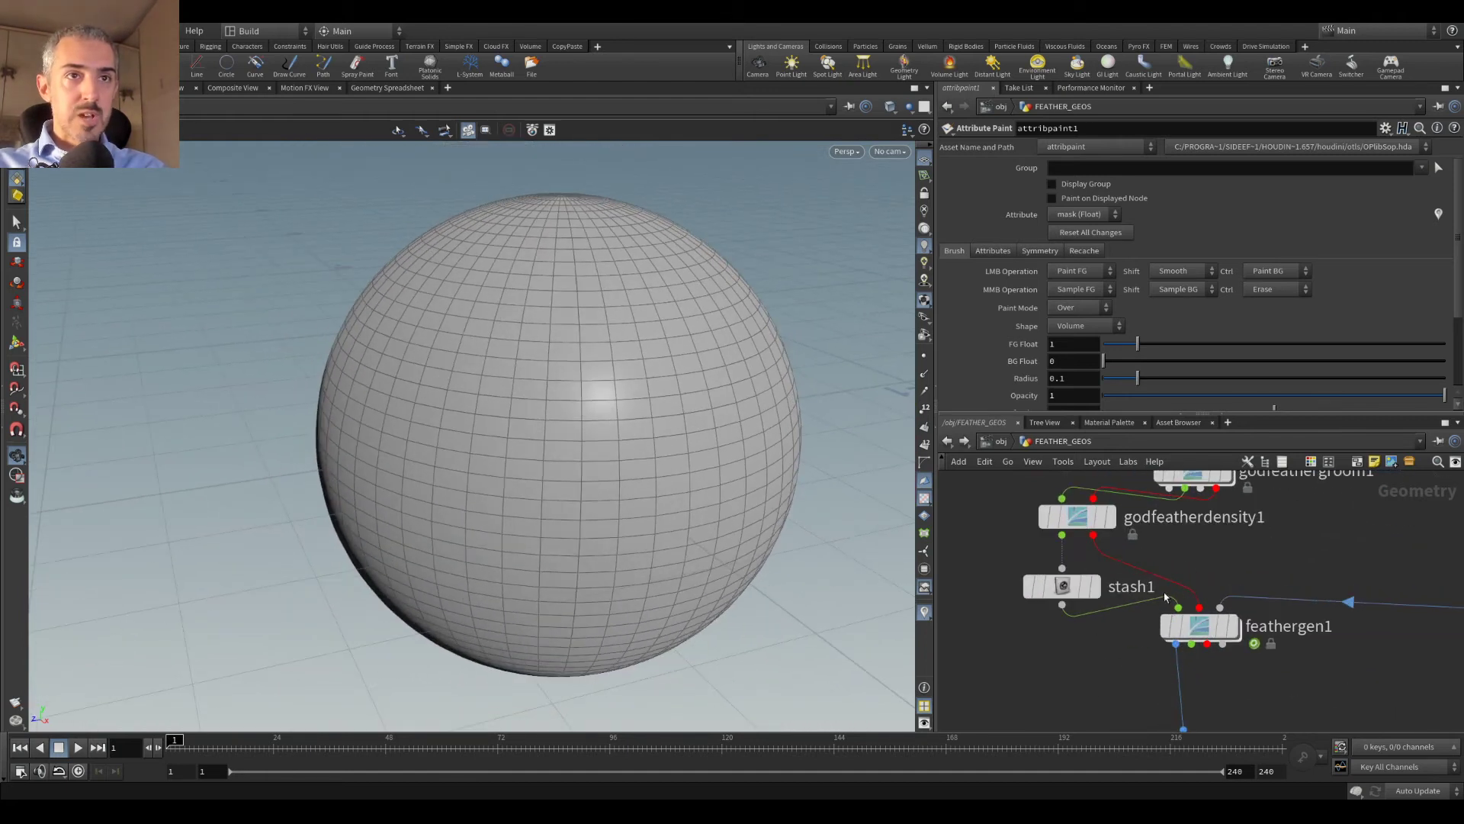
{"action": "left_click", "coordinate": [1231, 626]}
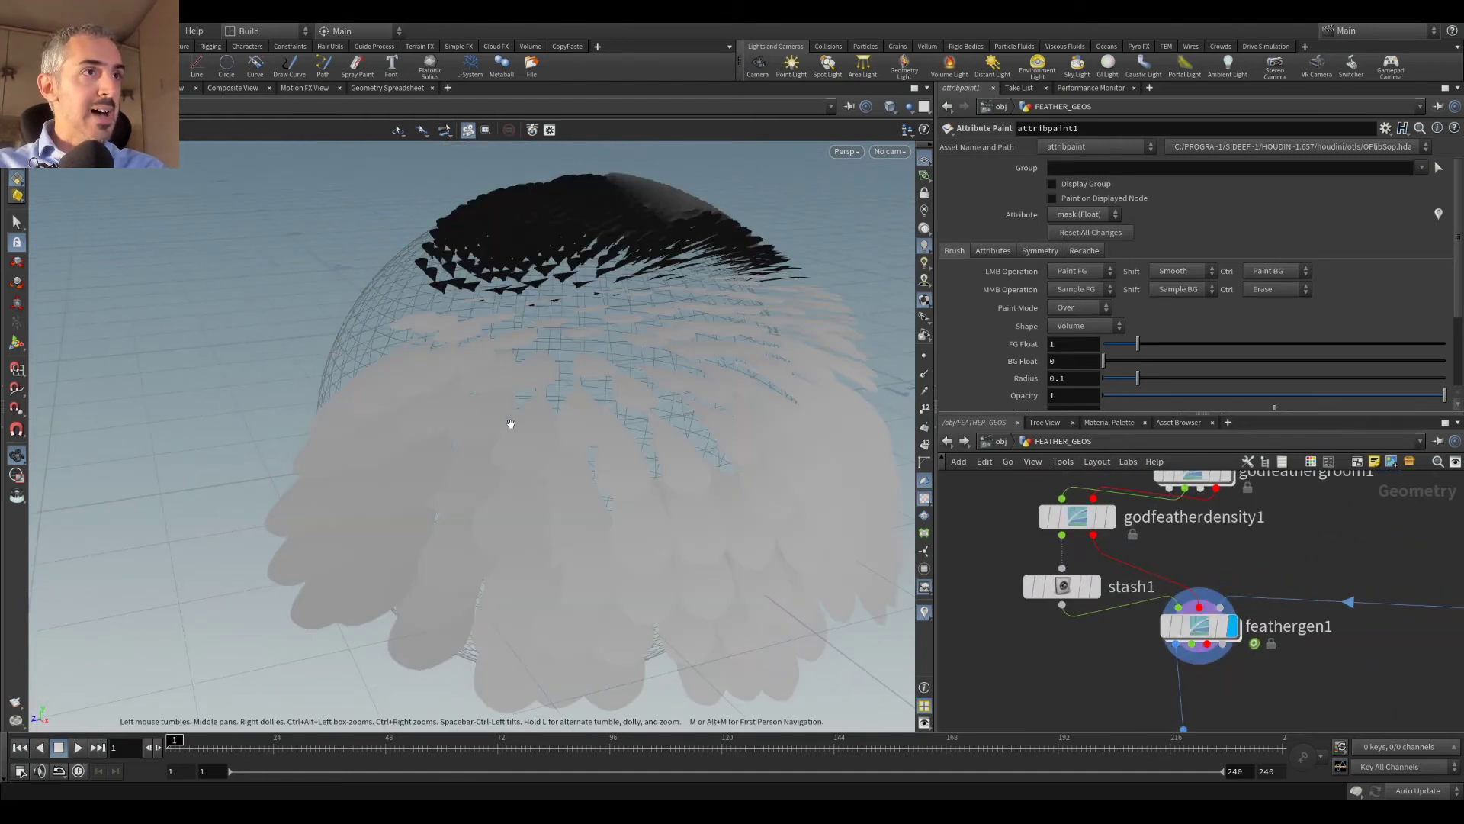
{"action": "key", "text": "w"}
{"action": "mouse_move", "coordinate": [569, 405]}
{"action": "left_mouse_down"}
{"action": "mouse_move", "coordinate": [656, 472]}
{"action": "mouse_move", "coordinate": [607, 425]}
{"action": "left_mouse_up"}
{"action": "key", "text": "w"}
{"action": "middle_click_drag", "start_coordinate": [1320, 521], "coordinate": [1318, 606]}
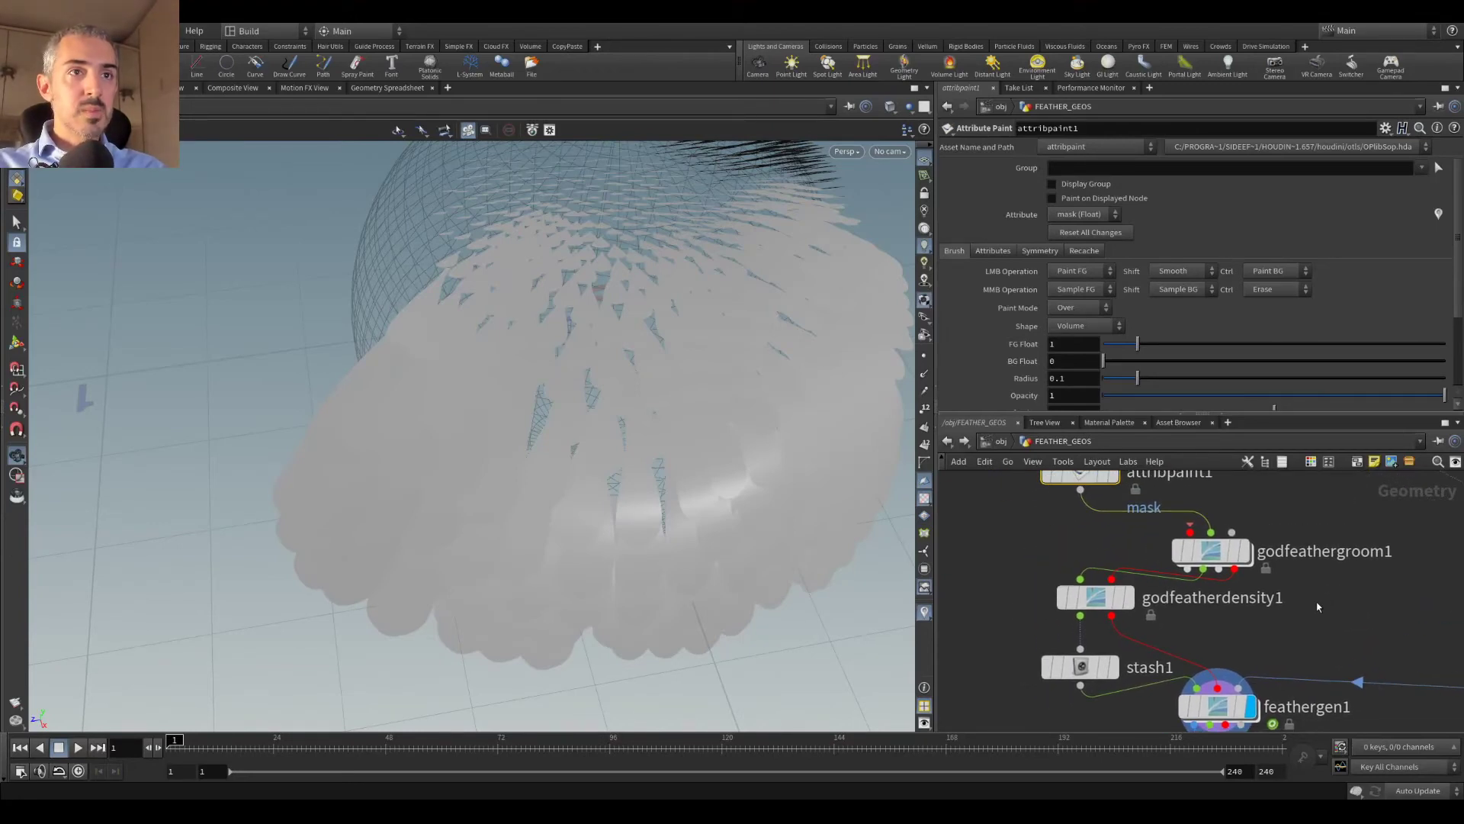
Step: Display attribpaint1 and rename its painted attribute to noise_magnitude
{"action": "middle_click_drag", "start_coordinate": [1066, 526], "coordinate": [1046, 631]}
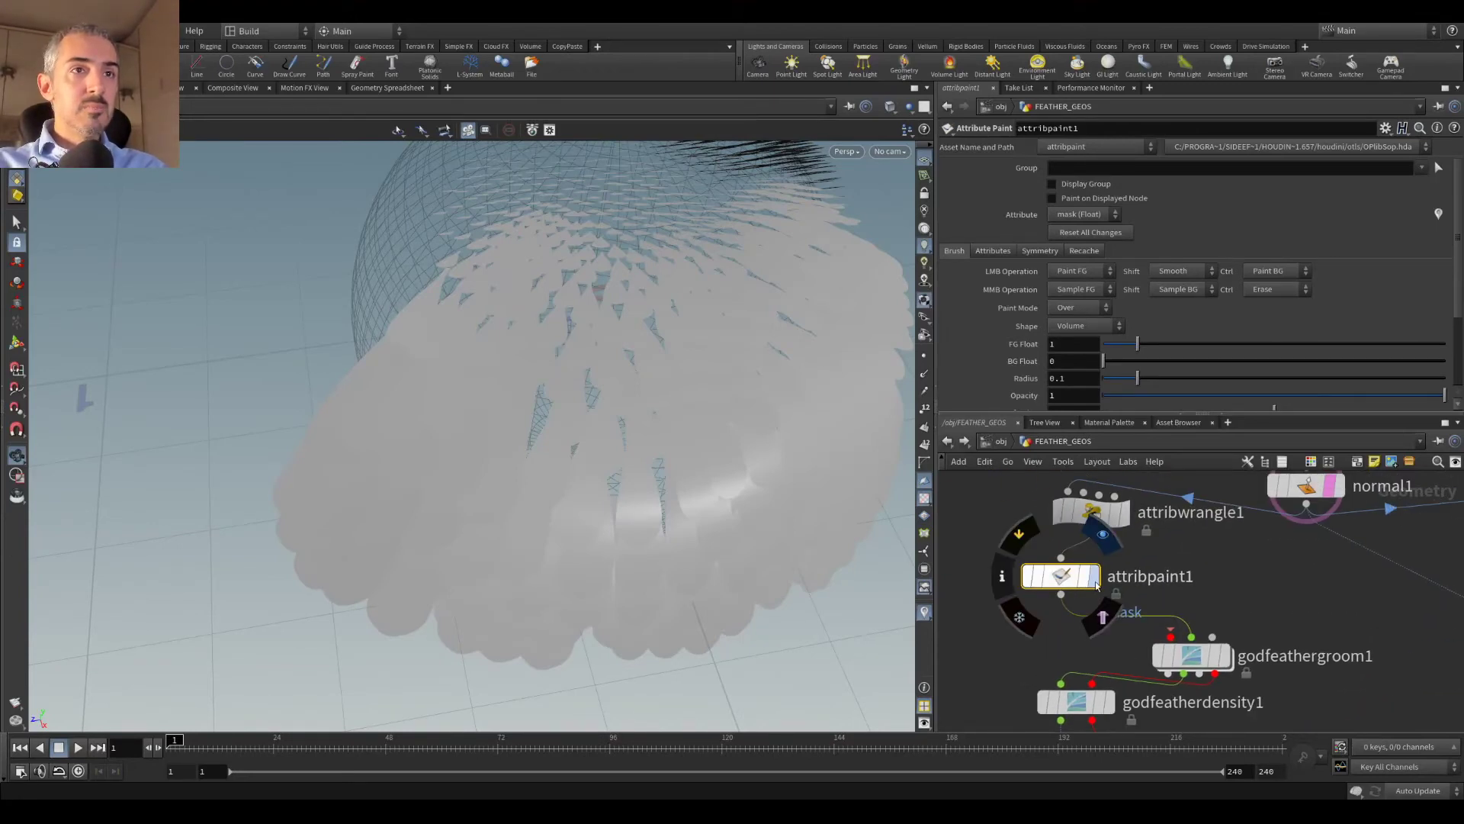
{"action": "left_click", "coordinate": [1093, 576]}
{"action": "key", "text": "h"}
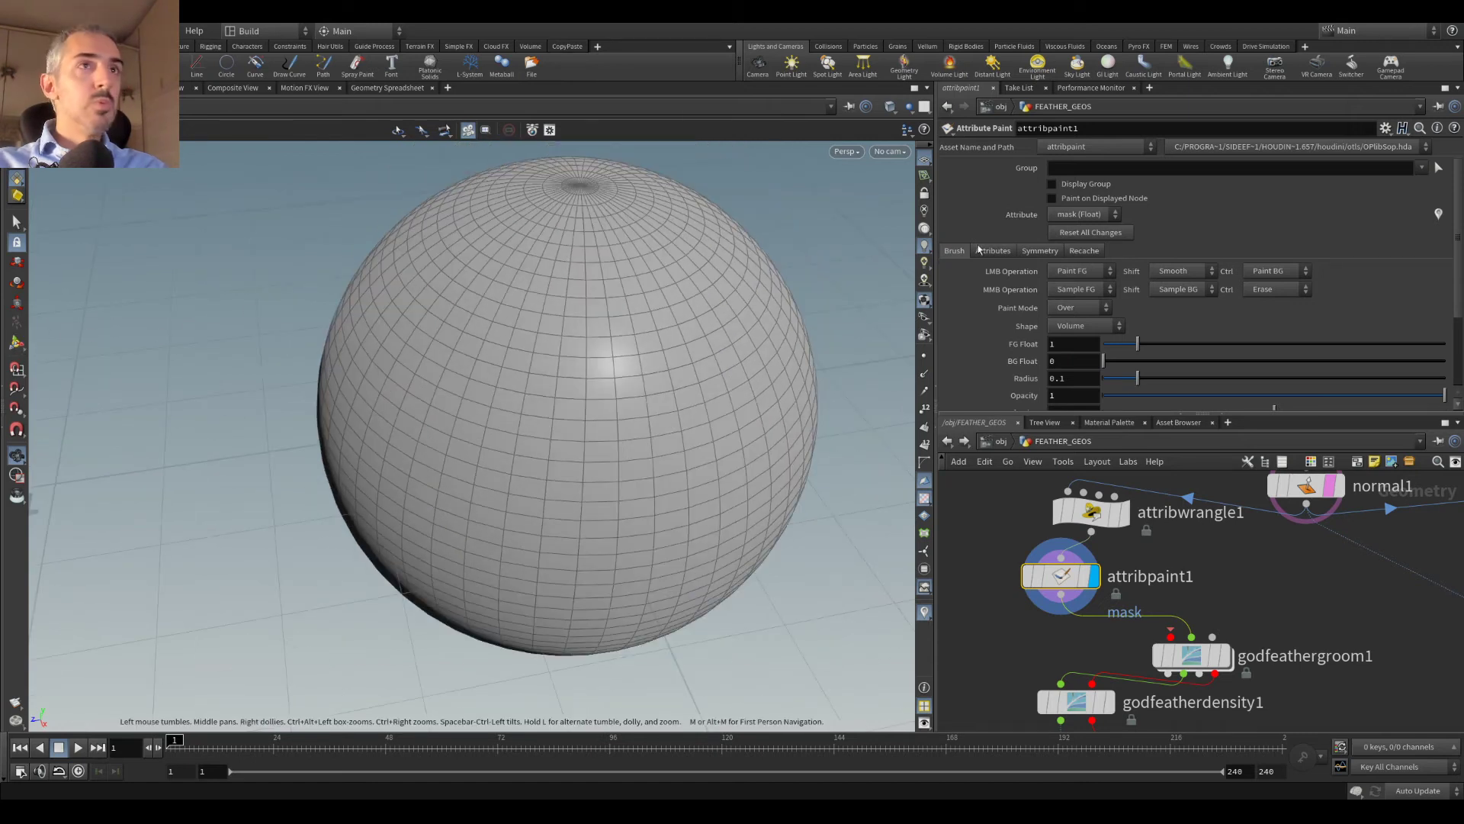
{"action": "left_click", "coordinate": [992, 252]}
{"action": "double_click", "coordinate": [1103, 301]}
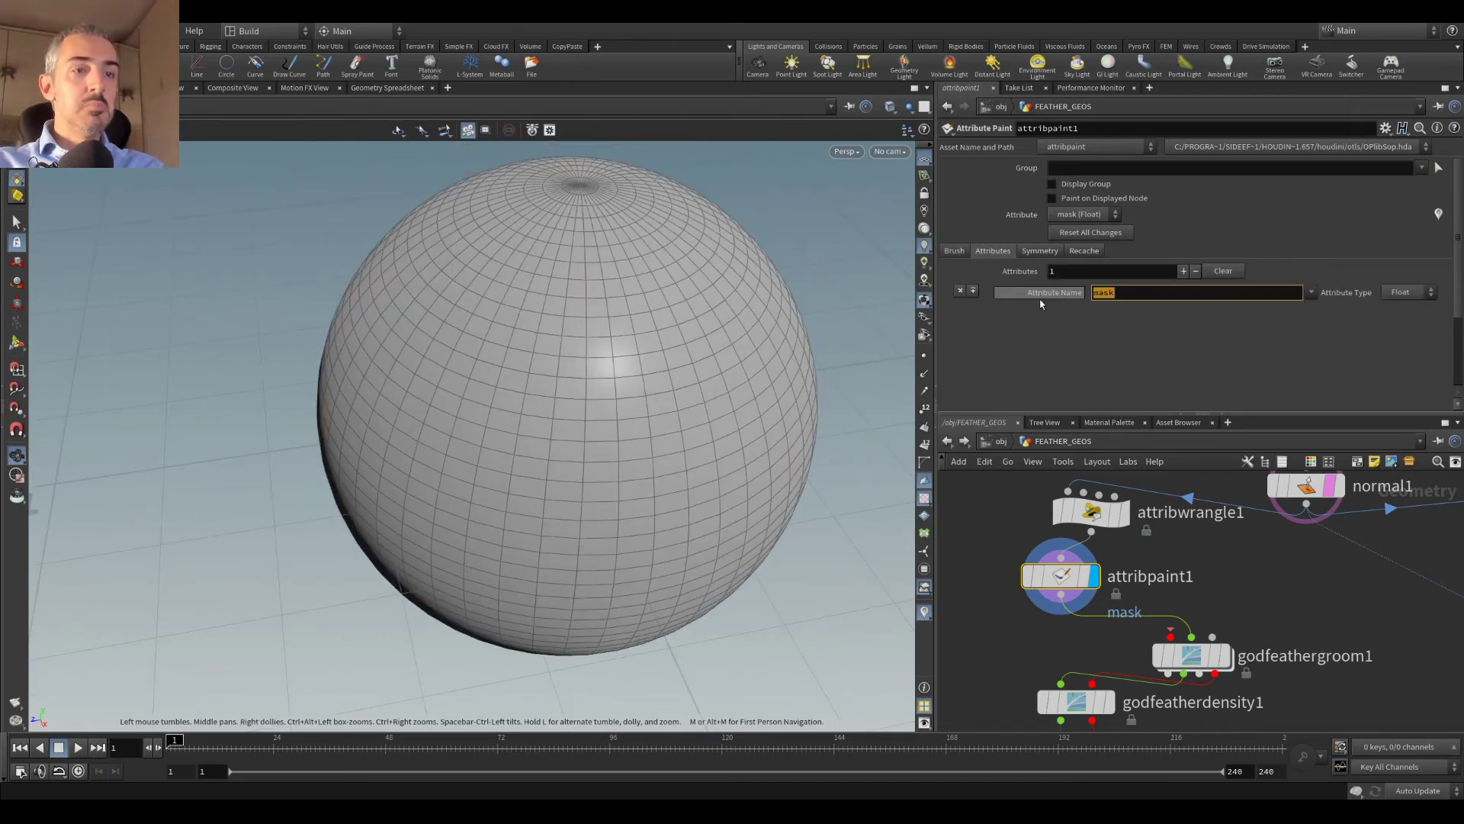
{"action": "type", "text": "noise_"}
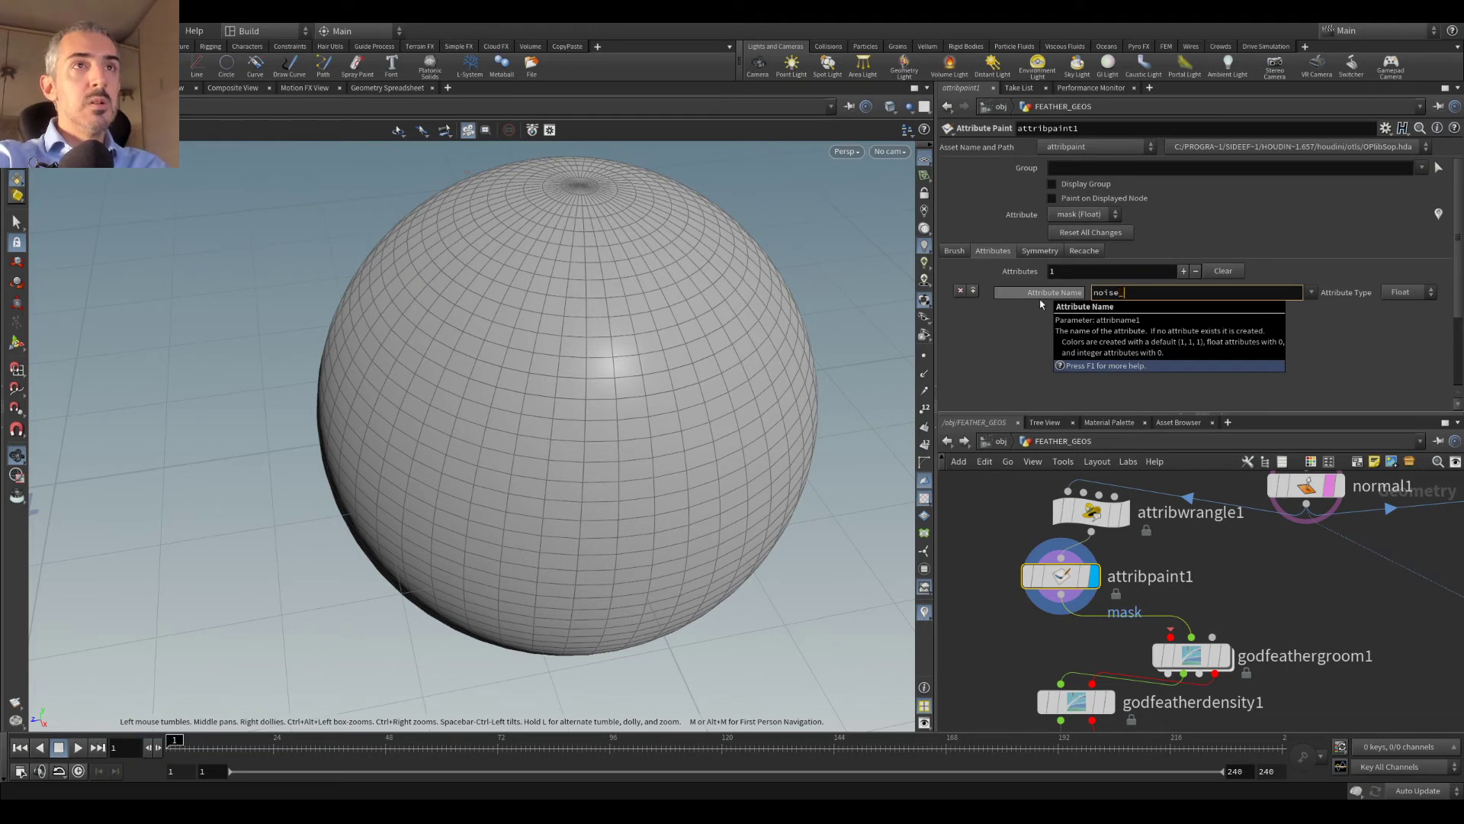
{"action": "type", "text": "magnitude"}
{"action": "key", "text": "Return"}
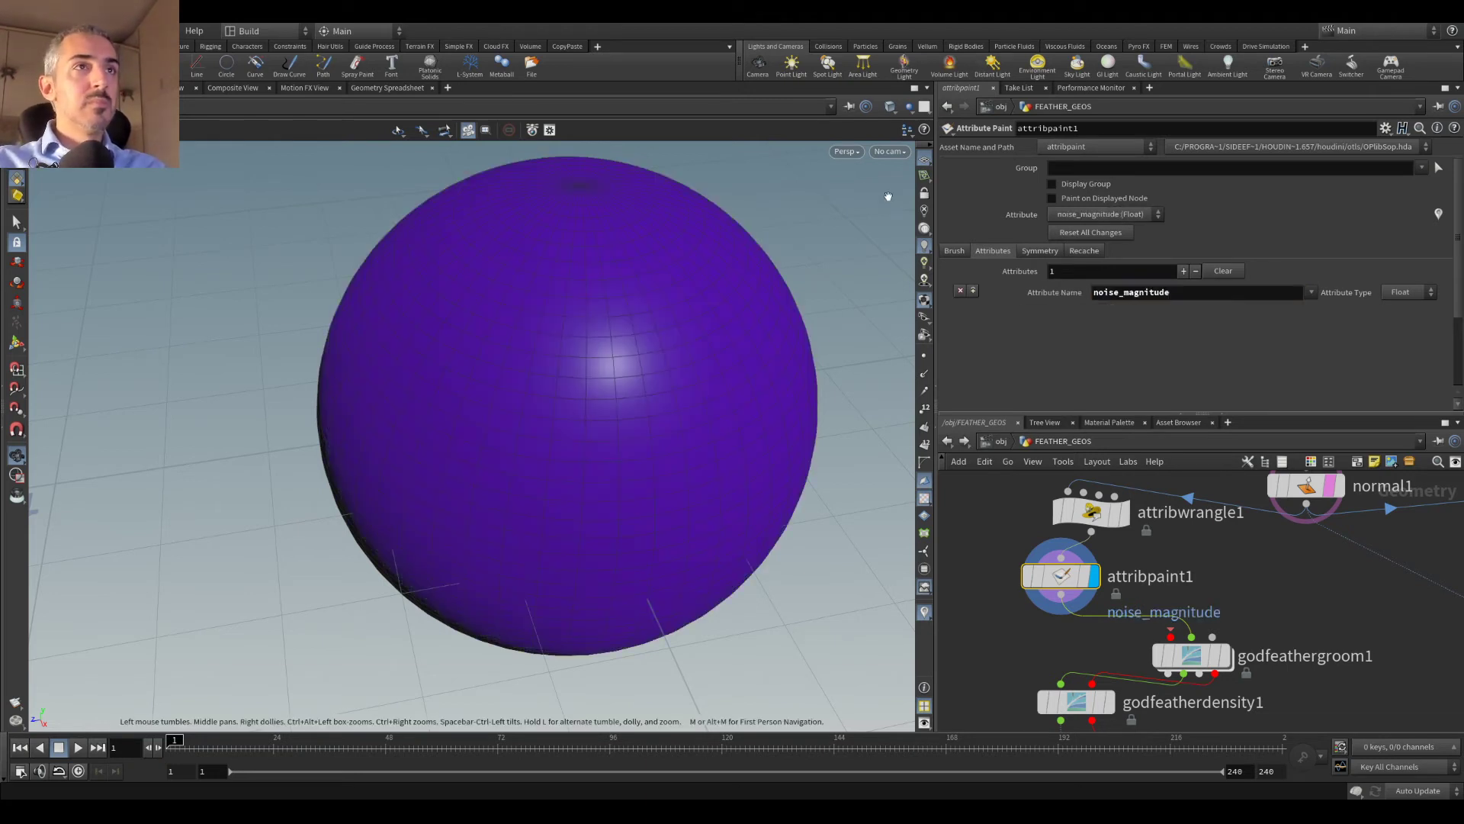
Step: Paint noise_magnitude with a foreground value of 1 and a radius of about 0.2 onto the sphere, and smooth the painted area
{"action": "left_click", "coordinate": [954, 250]}
{"action": "left_click", "coordinate": [17, 342]}
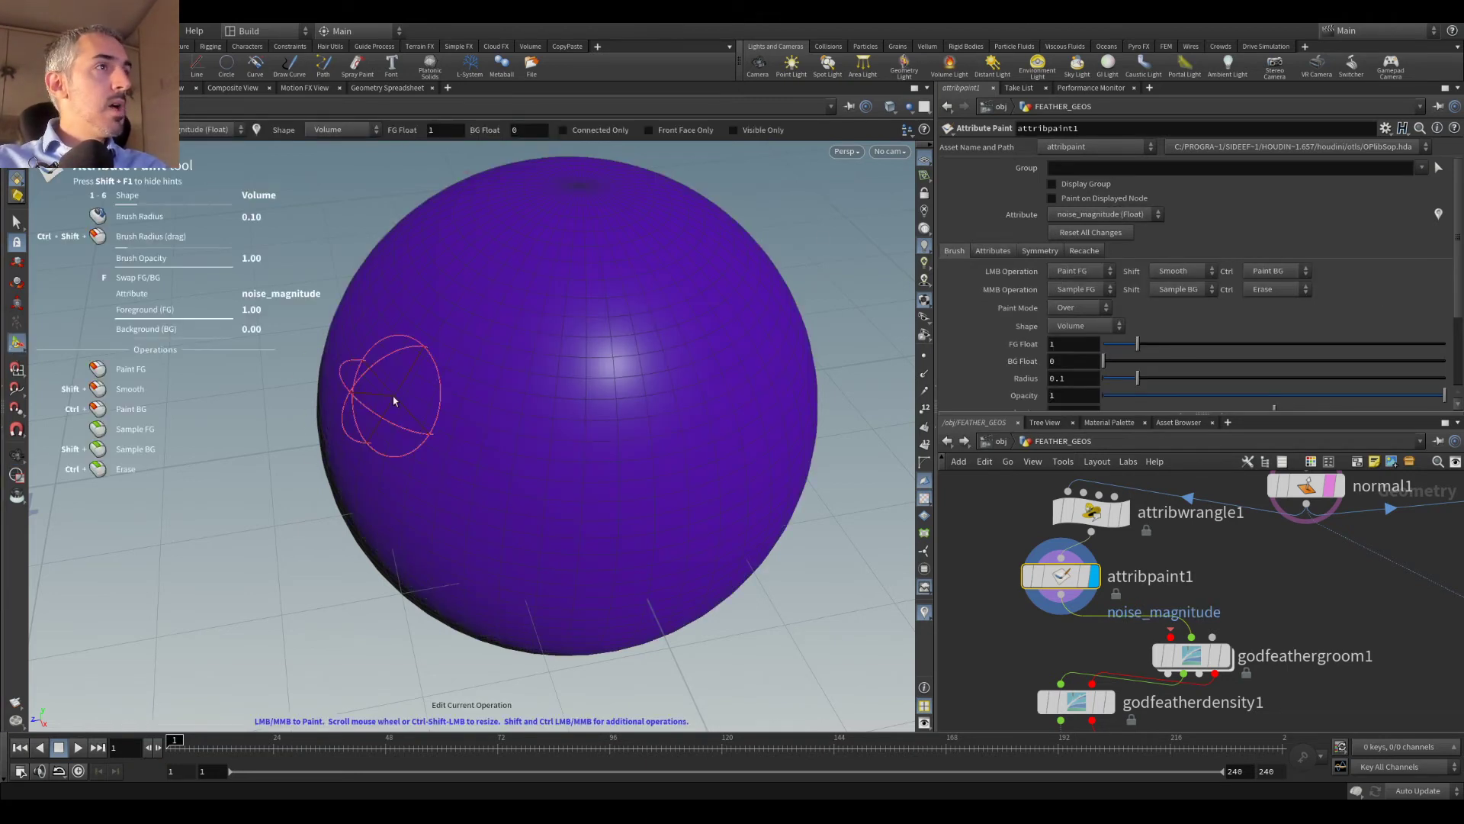
{"action": "scroll", "coordinate": [440, 412], "scroll_direction": "down", "scroll_amount": 3}
{"action": "mouse_move", "coordinate": [448, 415]}
{"action": "left_mouse_down"}
{"action": "mouse_move", "coordinate": [478, 392]}
{"action": "mouse_move", "coordinate": [570, 442]}
{"action": "mouse_move", "coordinate": [514, 412]}
{"action": "left_mouse_up"}
{"action": "mouse_move", "coordinate": [482, 427]}
{"action": "left_mouse_down", "text": "shift"}
{"action": "mouse_move", "coordinate": [582, 402]}
{"action": "mouse_move", "coordinate": [523, 562]}
{"action": "mouse_move", "coordinate": [465, 414]}
{"action": "mouse_move", "coordinate": [580, 419]}
{"action": "mouse_move", "coordinate": [638, 490]}
{"action": "mouse_move", "coordinate": [604, 359]}
{"action": "mouse_move", "coordinate": [648, 573]}
{"action": "left_mouse_up", "text": "shift"}
{"action": "key", "text": "Escape"}
Step: Delete stash1, then select feathergen1 and display its feathers in wireframe
{"action": "middle_click_drag", "start_coordinate": [1355, 698], "coordinate": [1360, 541]}
{"action": "left_click", "coordinate": [1079, 616]}
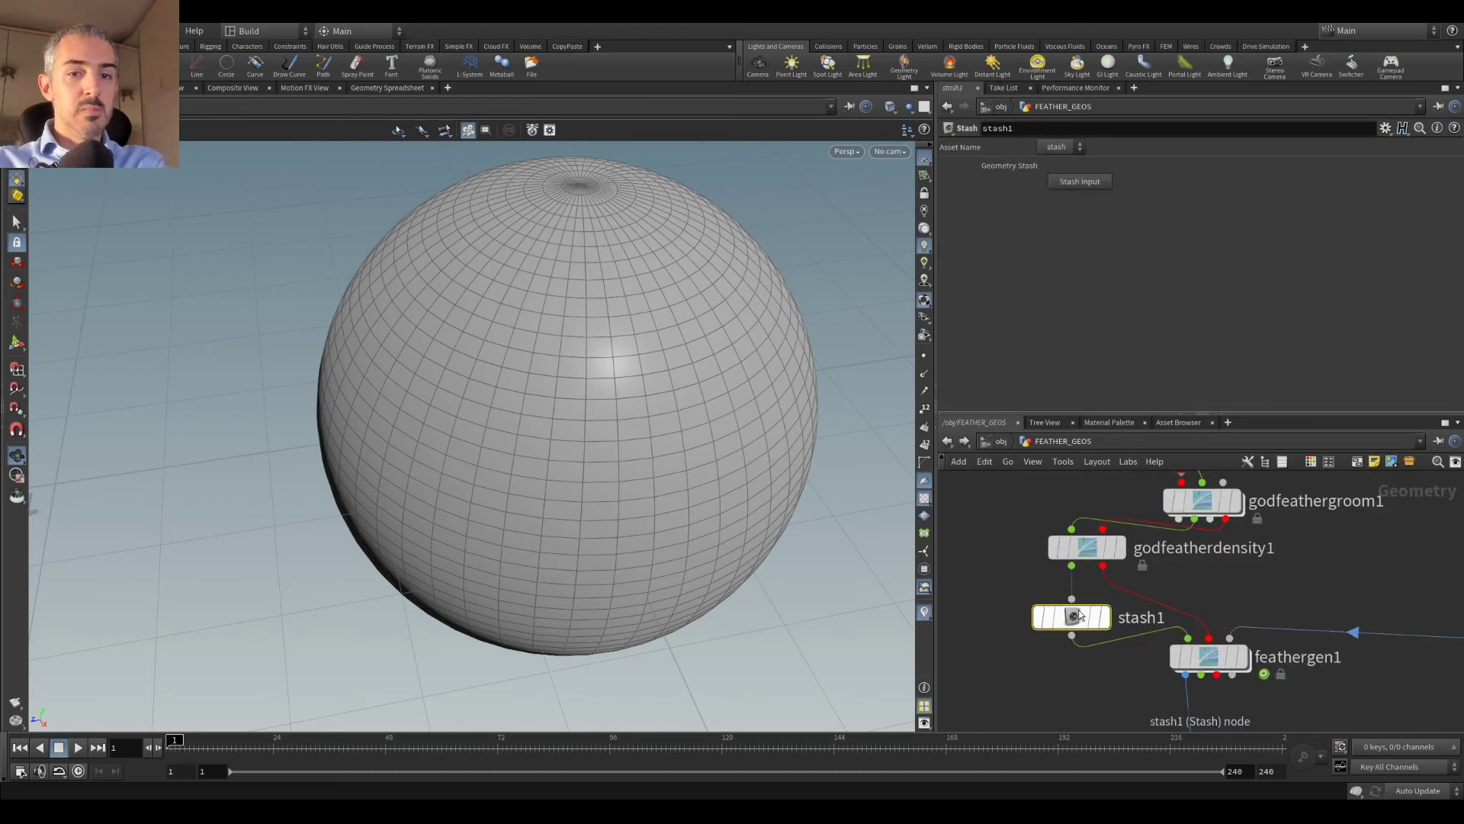
{"action": "key", "text": "Delete"}
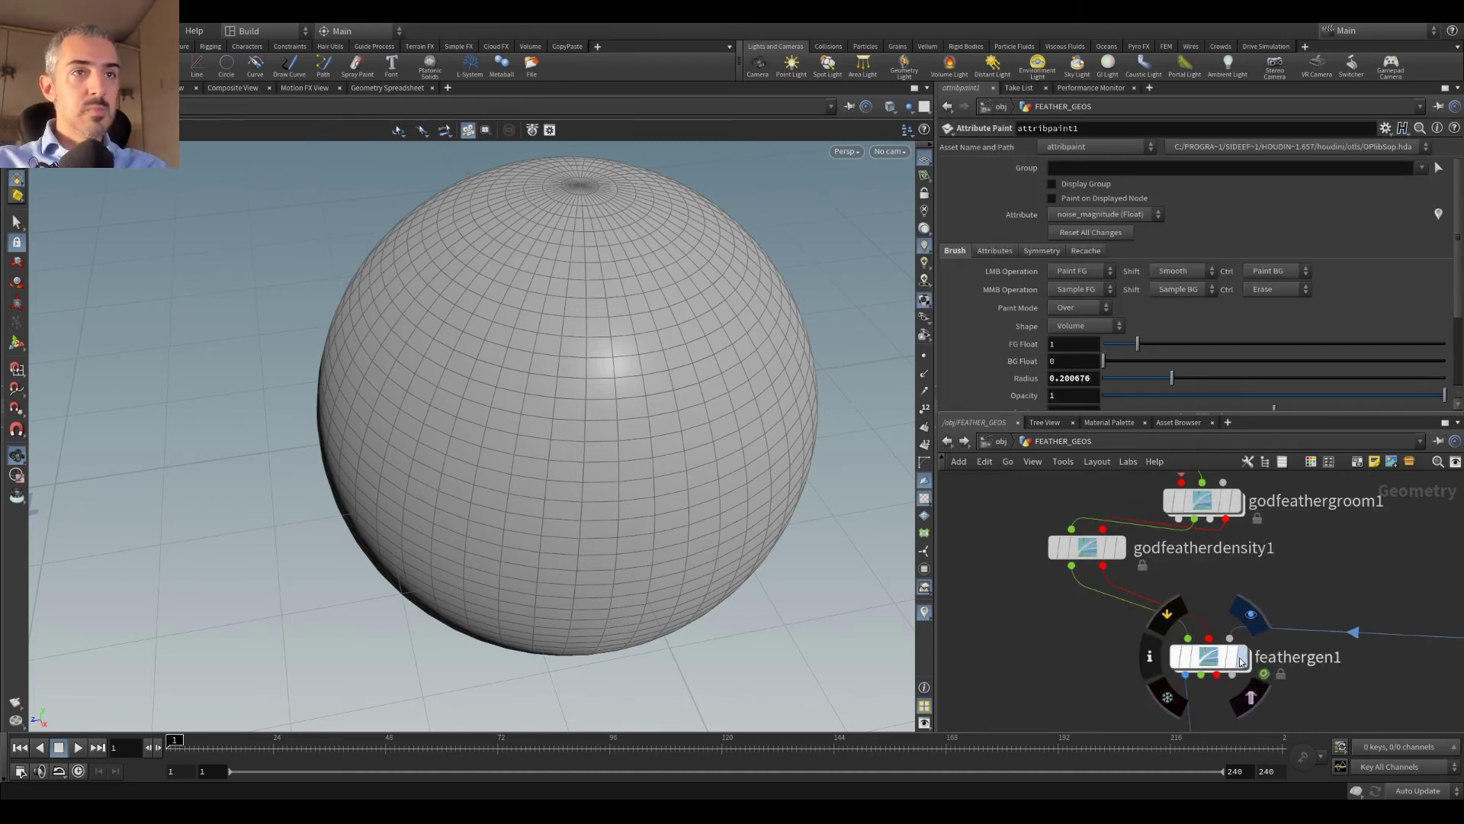
{"action": "left_click", "coordinate": [1239, 659]}
{"action": "left_click", "coordinate": [1211, 659]}
{"action": "key", "text": "w"}
{"action": "left_click_drag", "start_coordinate": [534, 427], "coordinate": [565, 496]}
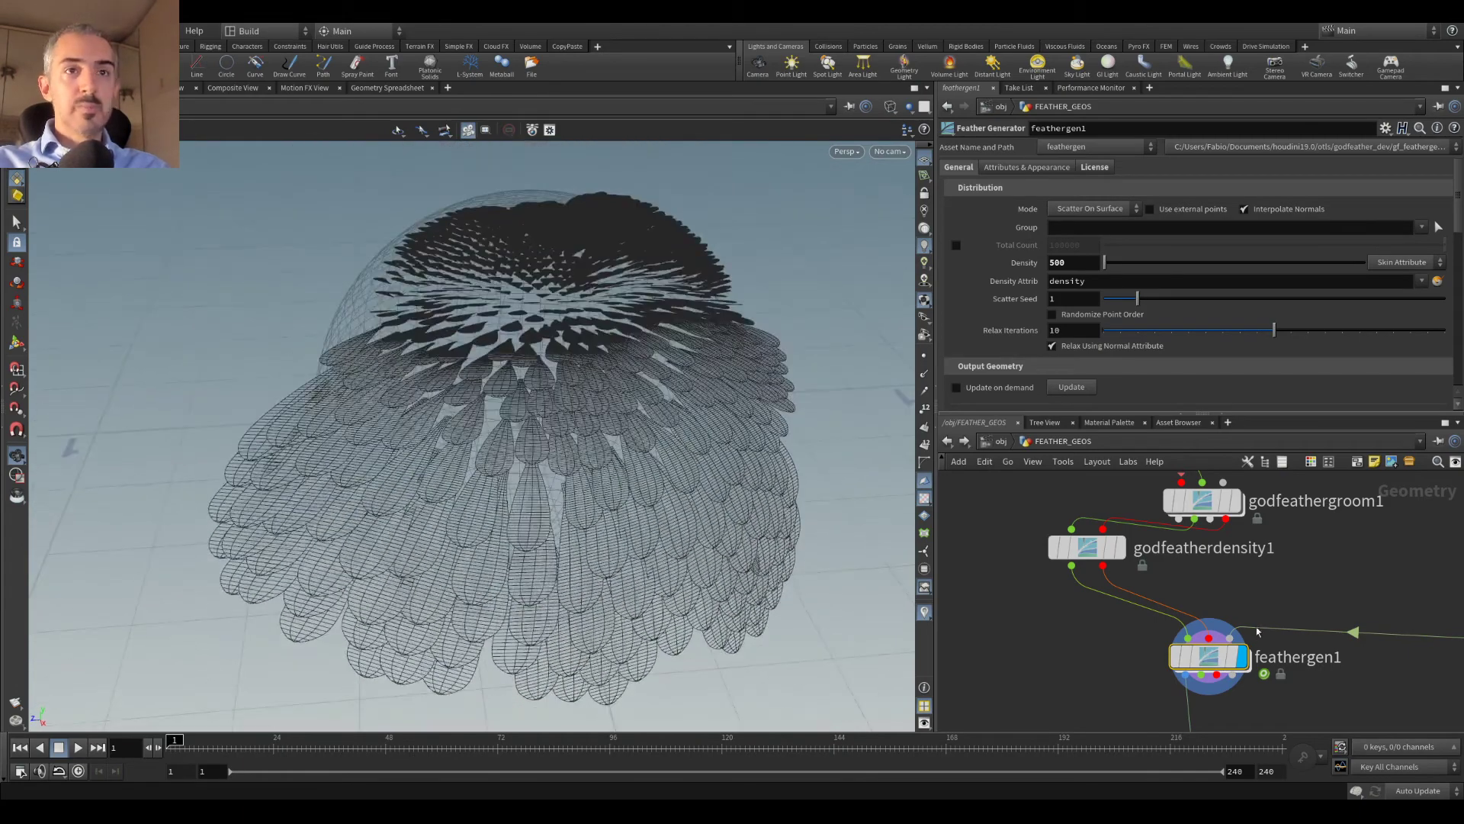
Step: Add noise_magnitude to the source point attributes that feathergen1 transfers
{"action": "left_click", "coordinate": [1029, 168]}
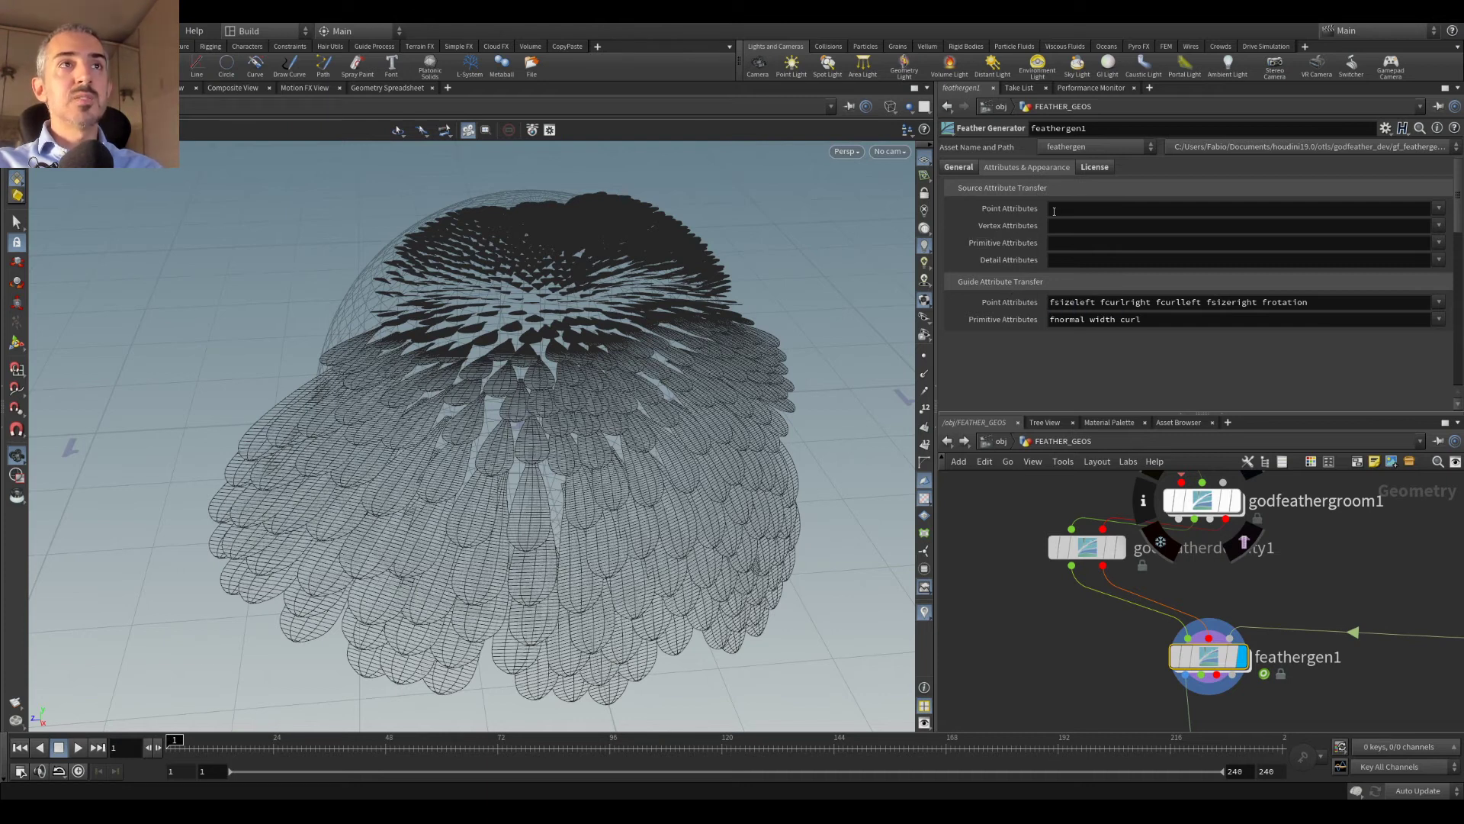
{"action": "left_click", "coordinate": [1439, 211]}
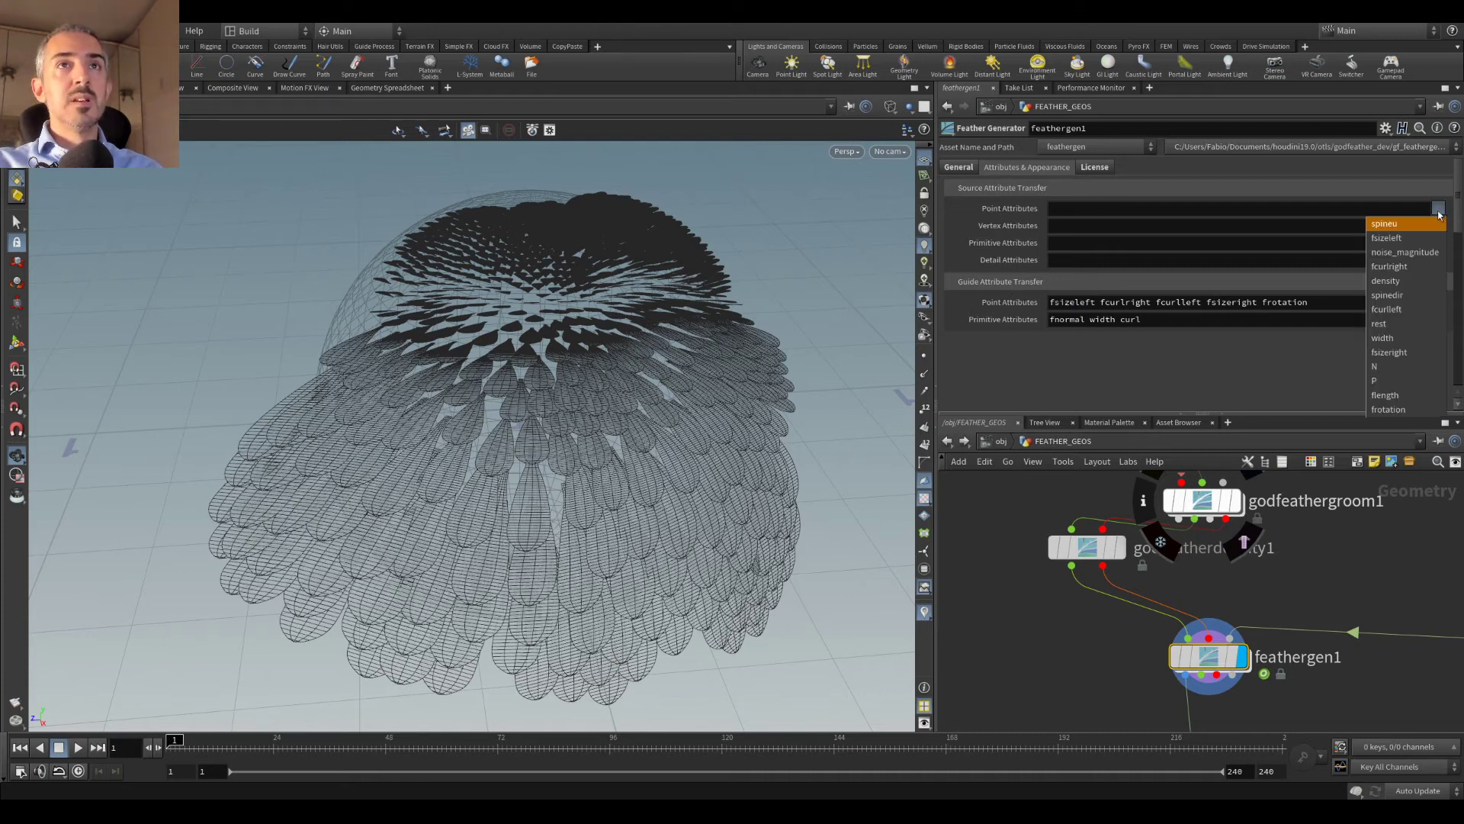
{"action": "left_click", "coordinate": [1407, 252]}
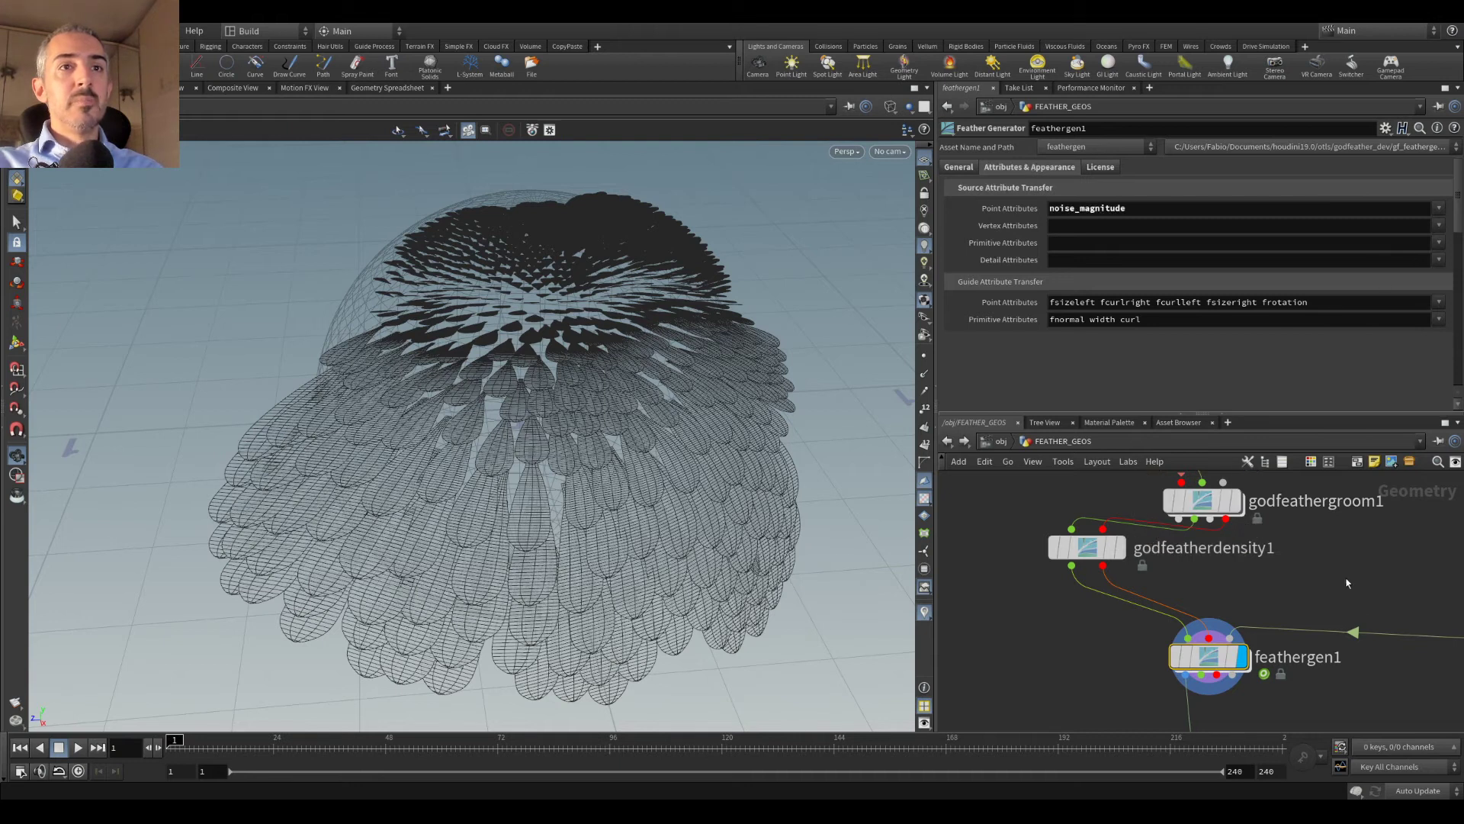
Step: Display gf_feathers_random_color1 in shaded mode and view the coloured feathers from another side
{"action": "scroll", "coordinate": [1365, 690], "scroll_direction": "down", "scroll_amount": 3}
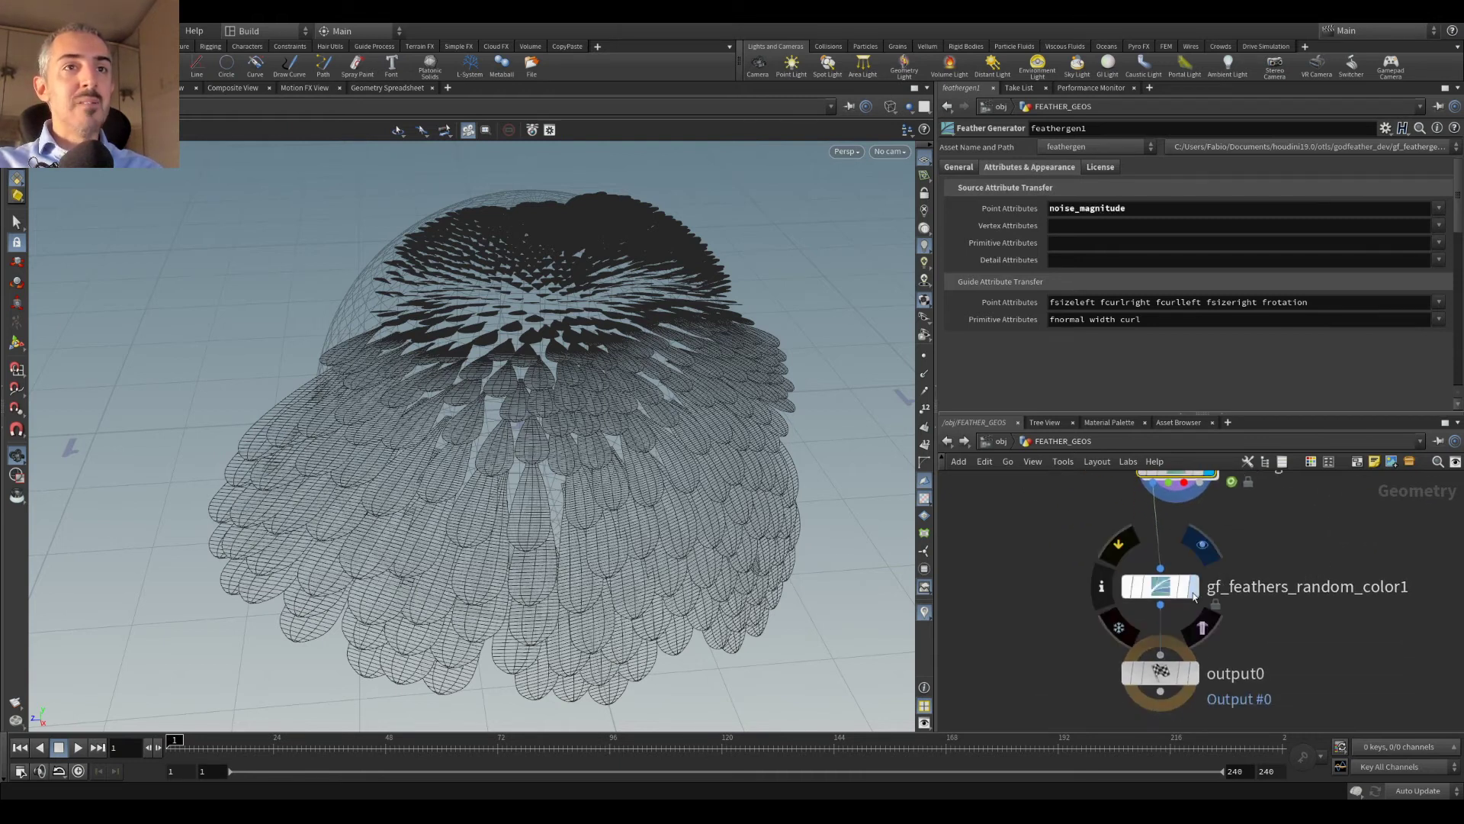
{"action": "left_click", "coordinate": [1165, 590]}
{"action": "key", "text": "w"}
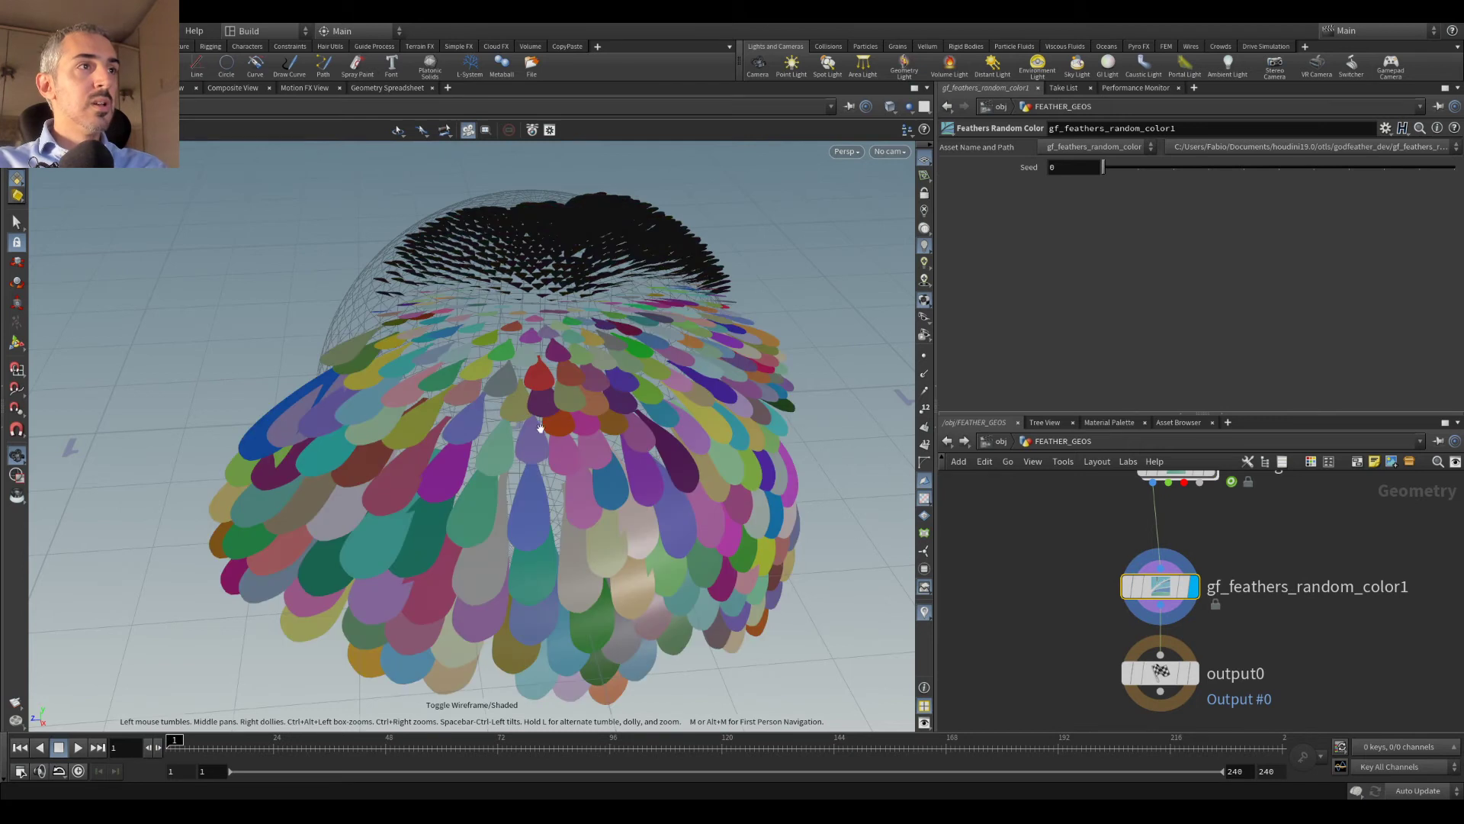
{"action": "left_click_drag", "start_coordinate": [576, 432], "coordinate": [488, 412]}
Step: Add an Attribute Wrangle beside gf_feathers_random_color1, connect it to feathergen1's first output and display it
{"action": "middle_click_drag", "start_coordinate": [984, 549], "coordinate": [1119, 603]}
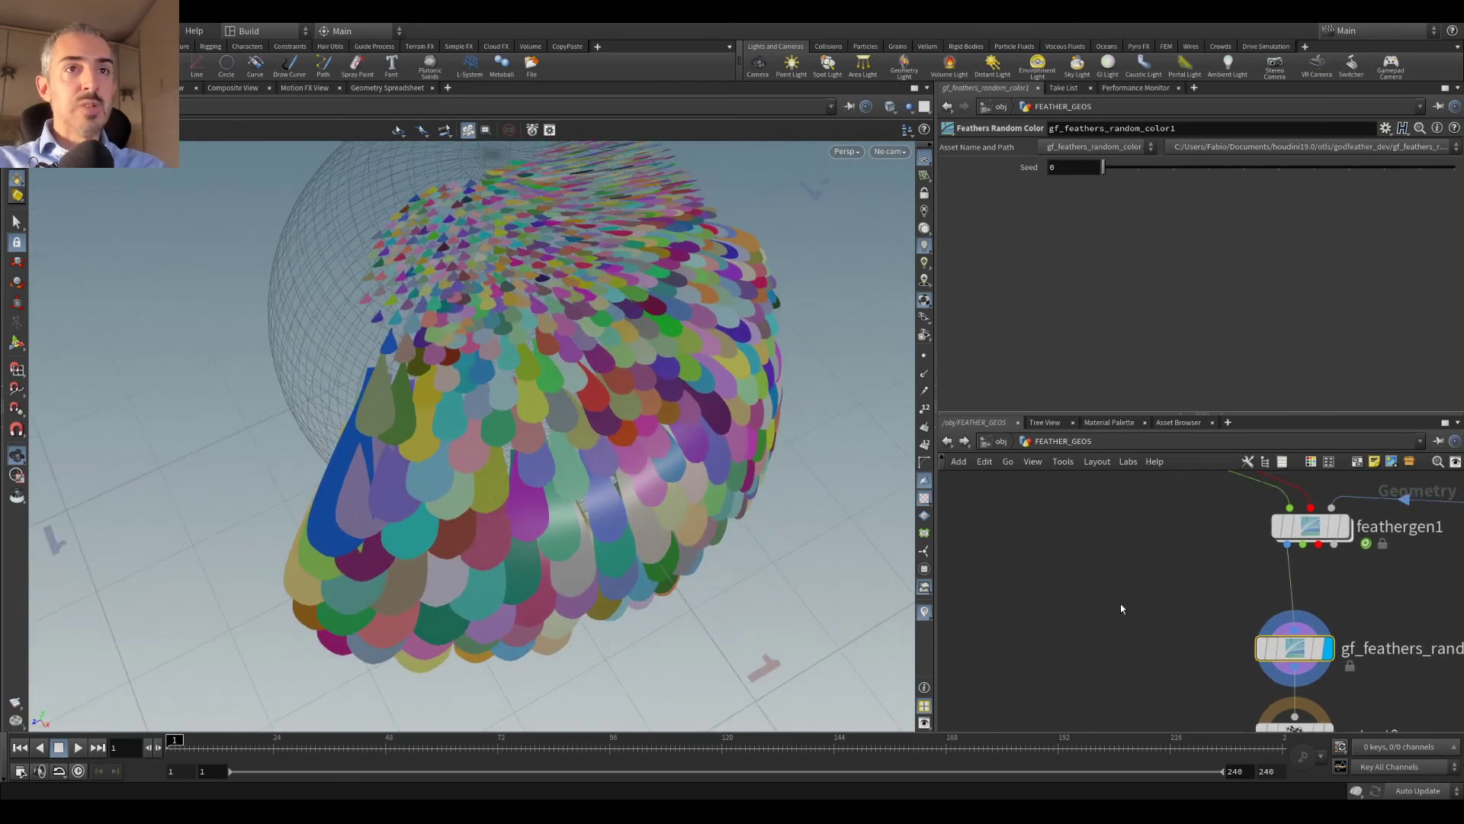
{"action": "key", "text": "Tab"}
{"action": "type", "text": "wra"}
{"action": "left_click", "coordinate": [1286, 107]}
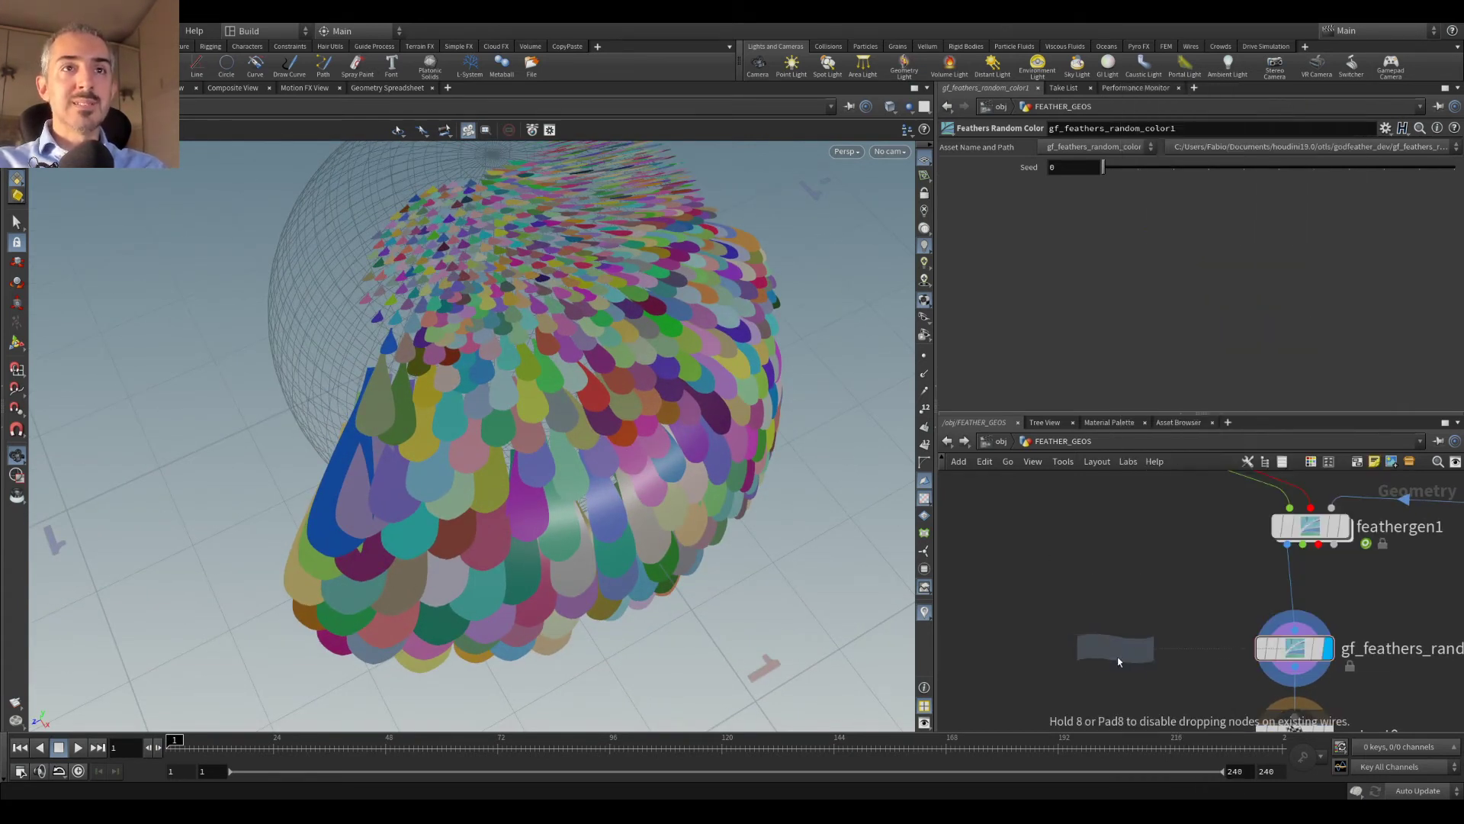
{"action": "left_click", "coordinate": [1114, 650]}
{"action": "left_click_drag", "start_coordinate": [1287, 544], "coordinate": [1125, 615]}
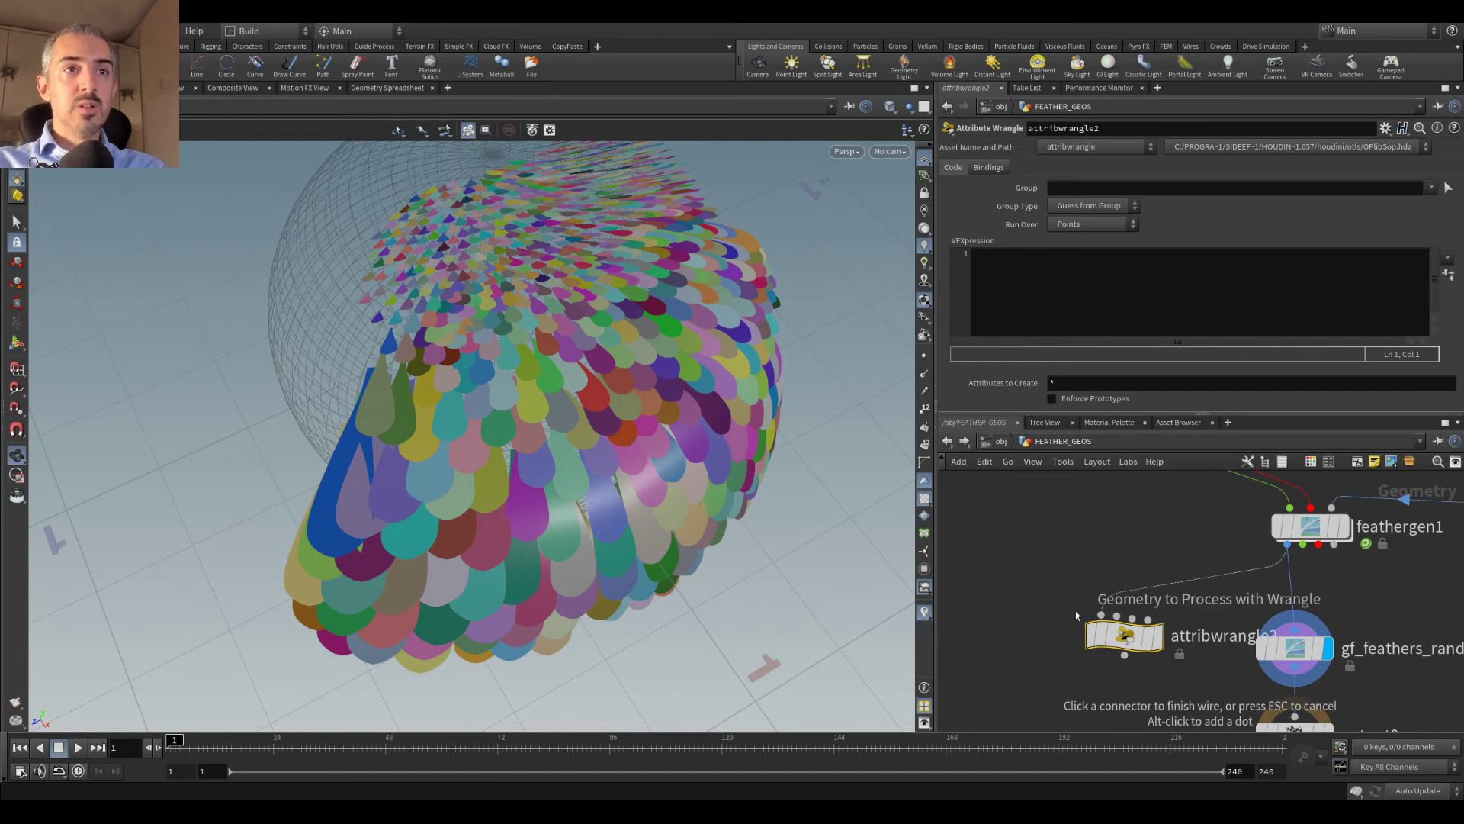
{"action": "left_click", "coordinate": [1166, 594]}
{"action": "left_click", "coordinate": [1107, 310]}
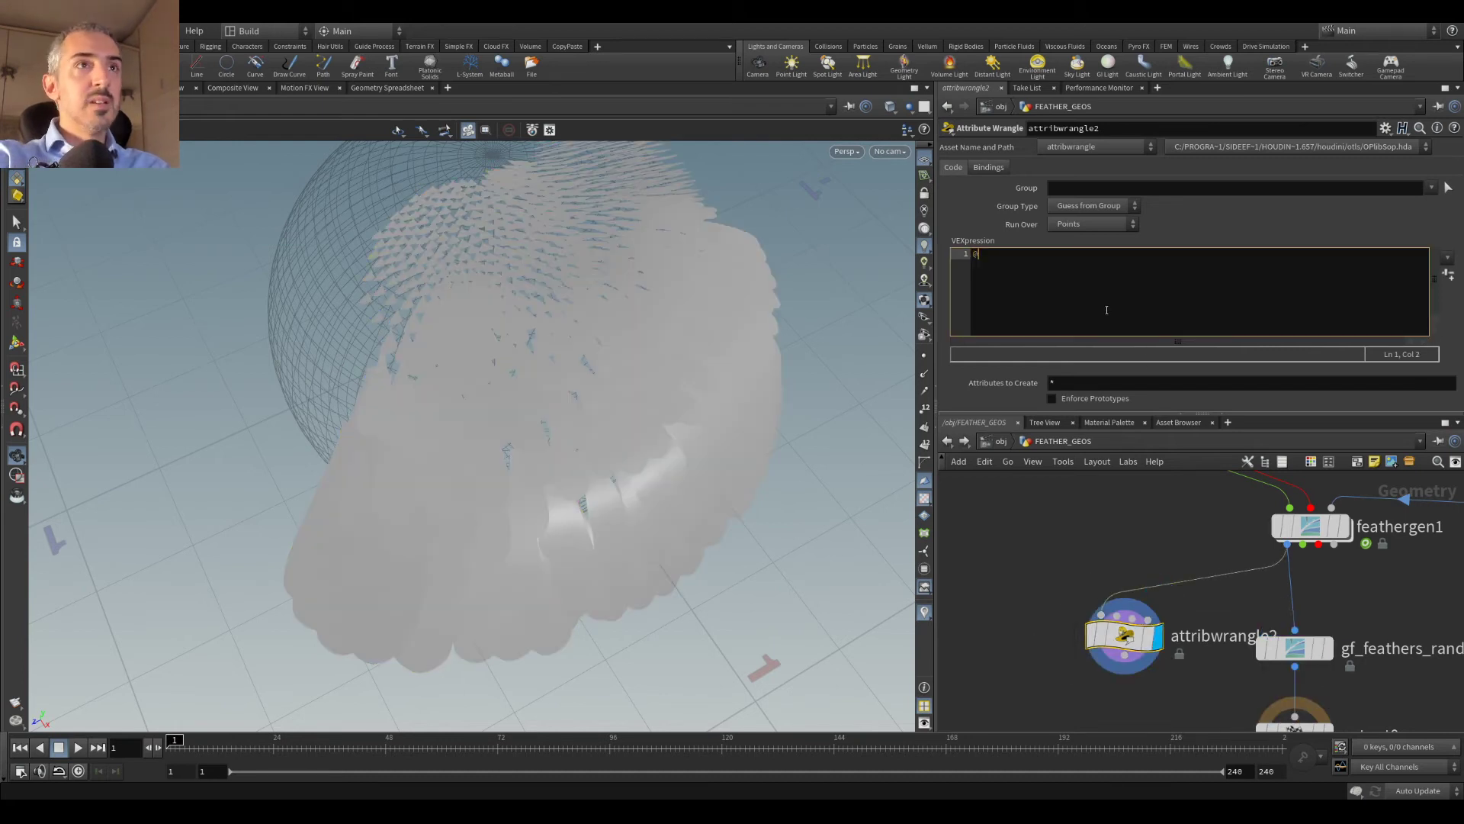
{"action": "type", "text": "@Cd = set(@nmo"}
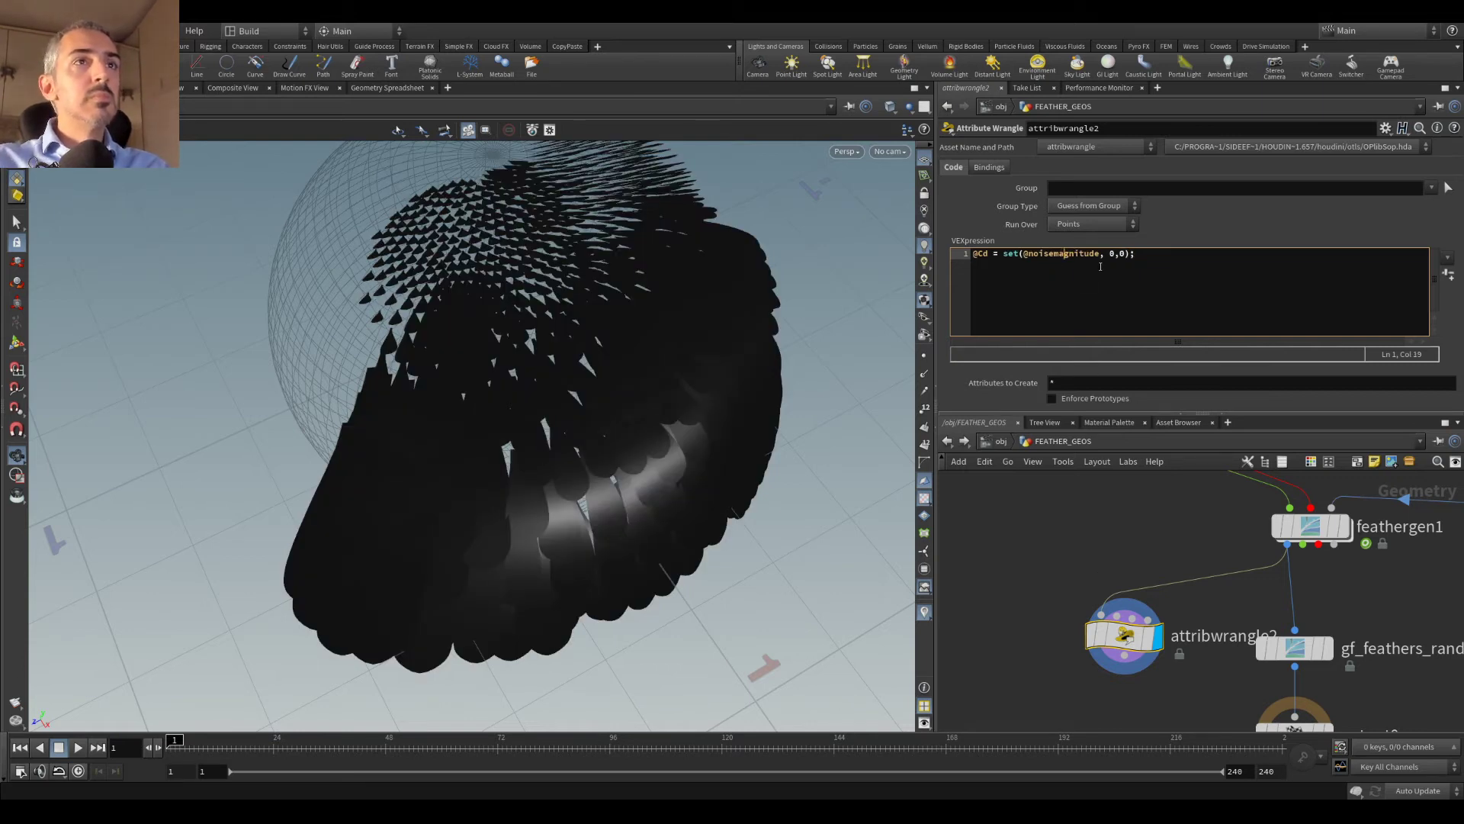
{"action": "type", "text": "_"}
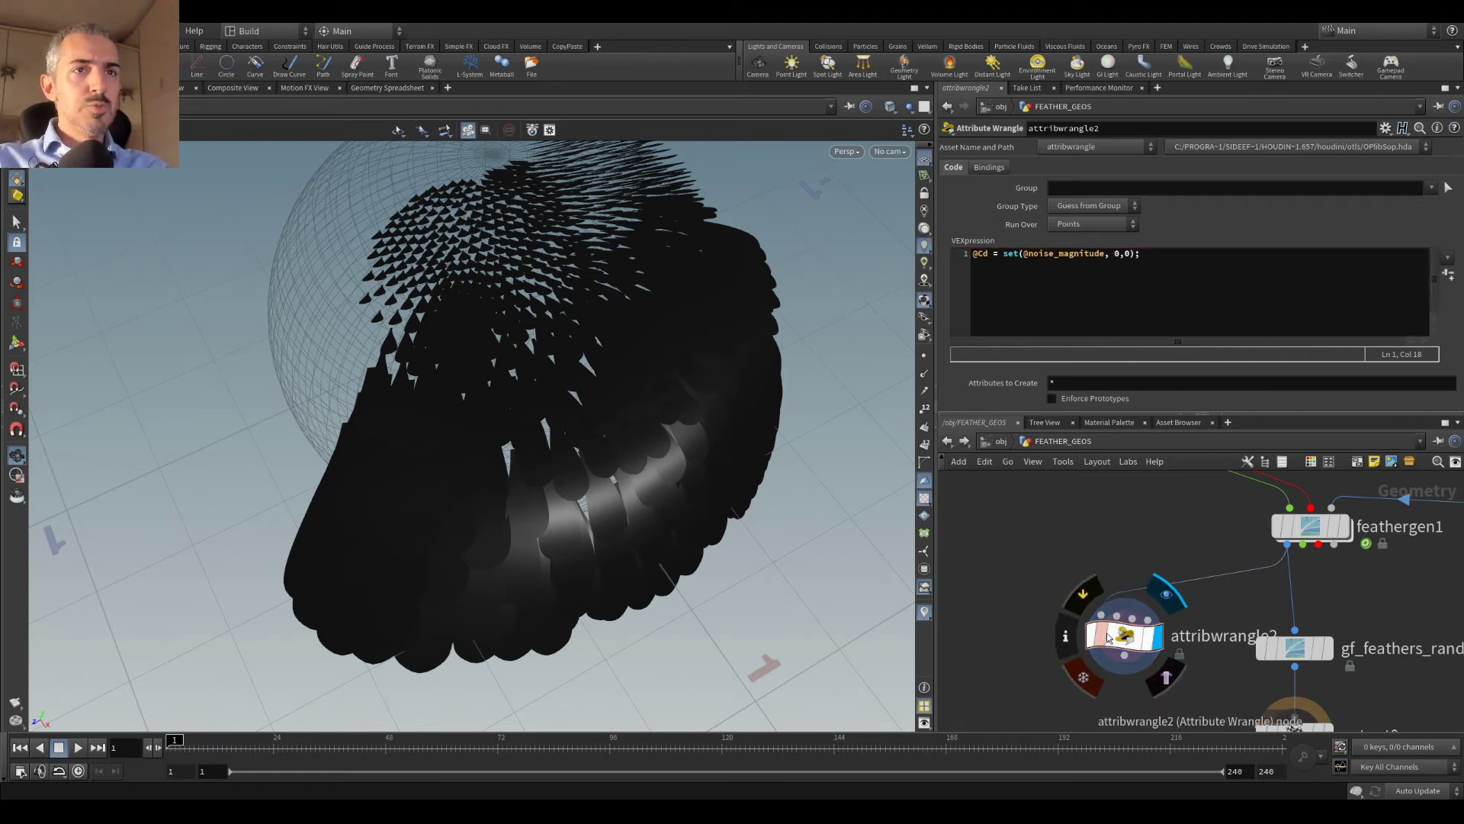
Step: Check feathergen1's attribute information and sort the primitive noise_magnitude values in the geometry spreadsheet, then return to the 3D view
{"action": "mouse_move", "coordinate": [1253, 534]}
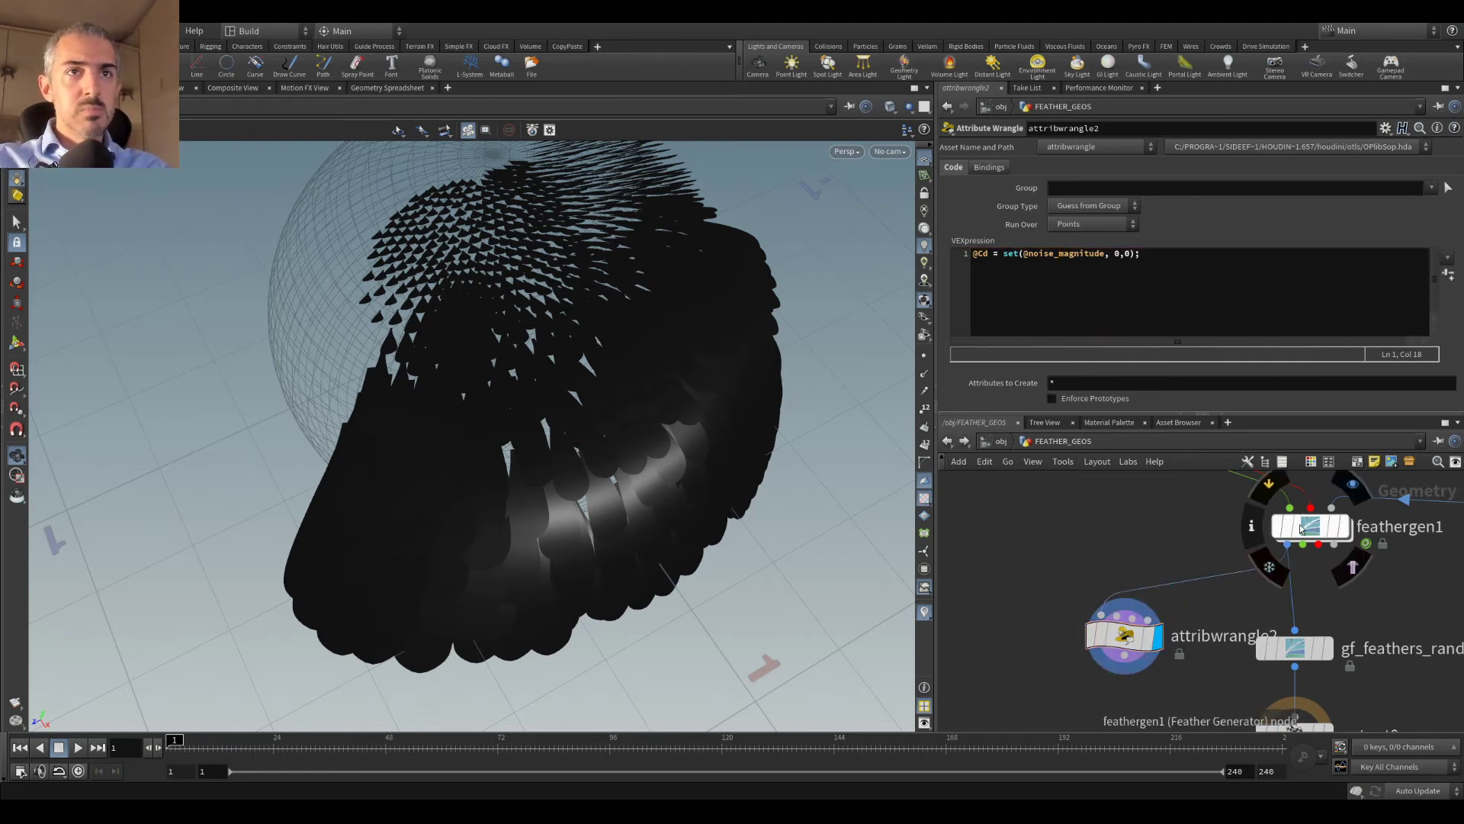
{"action": "left_click", "coordinate": [1251, 523]}
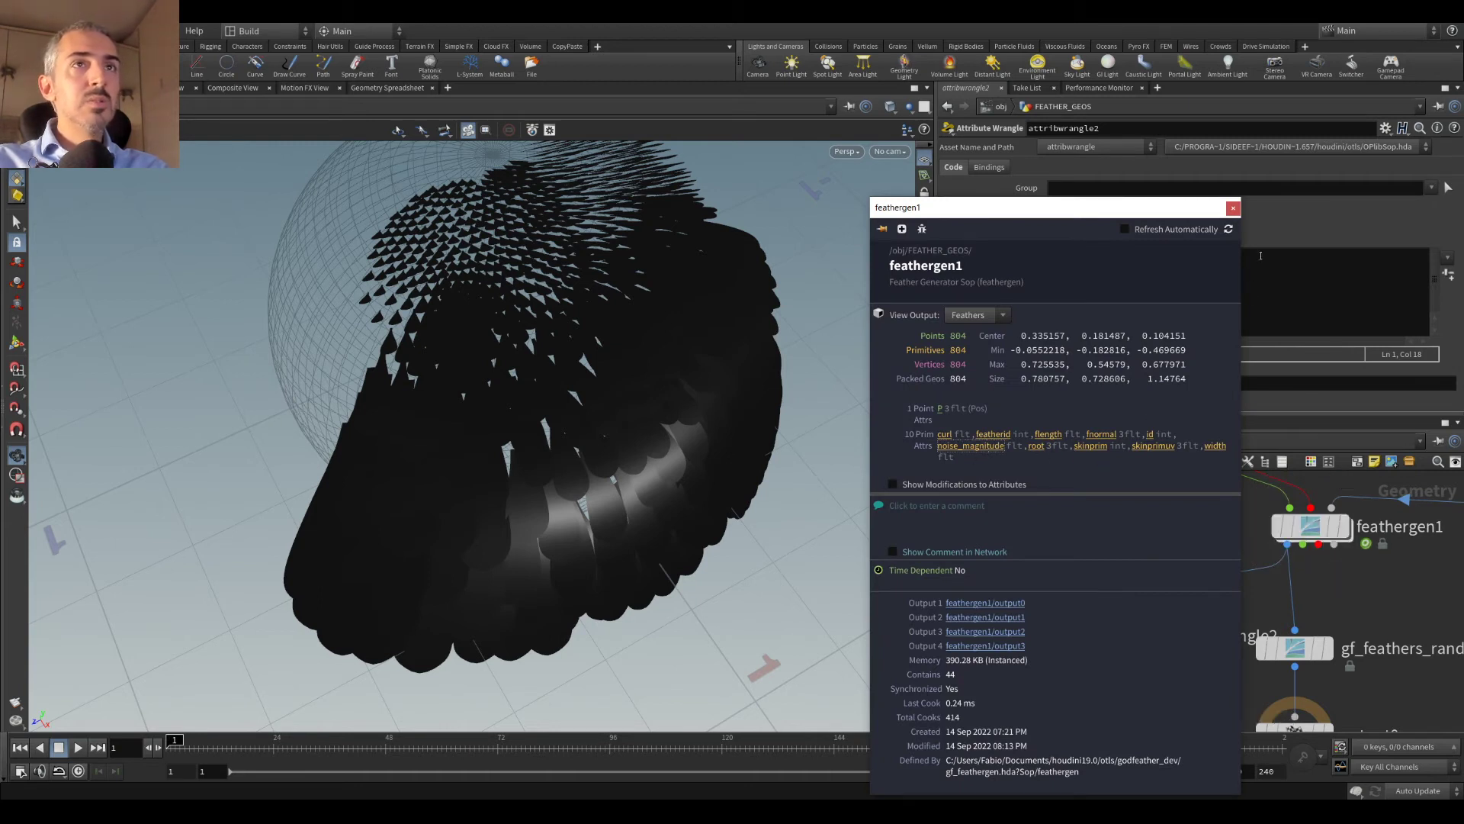
{"action": "left_click", "coordinate": [1233, 209]}
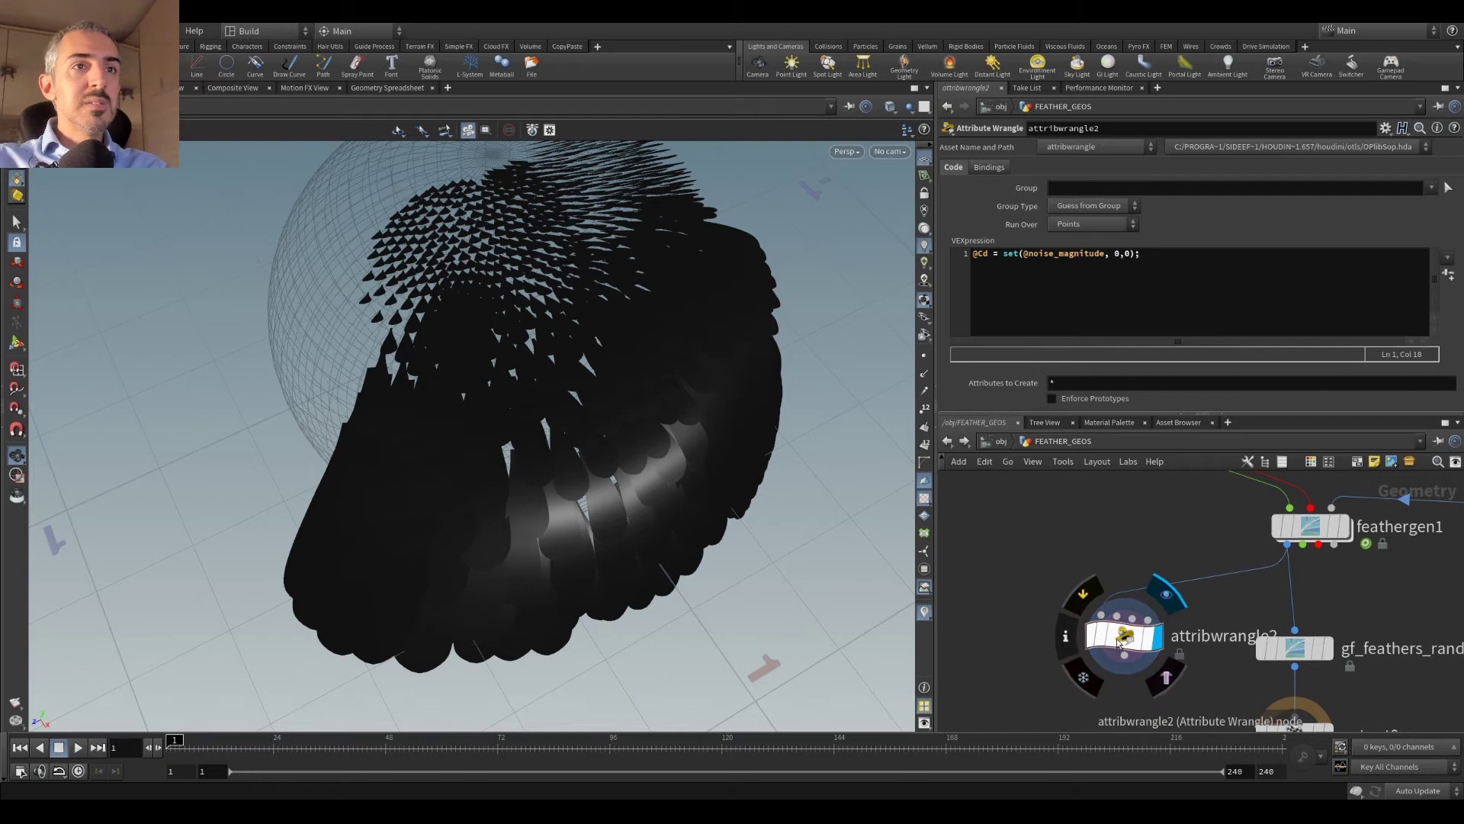
{"action": "left_click", "coordinate": [388, 89]}
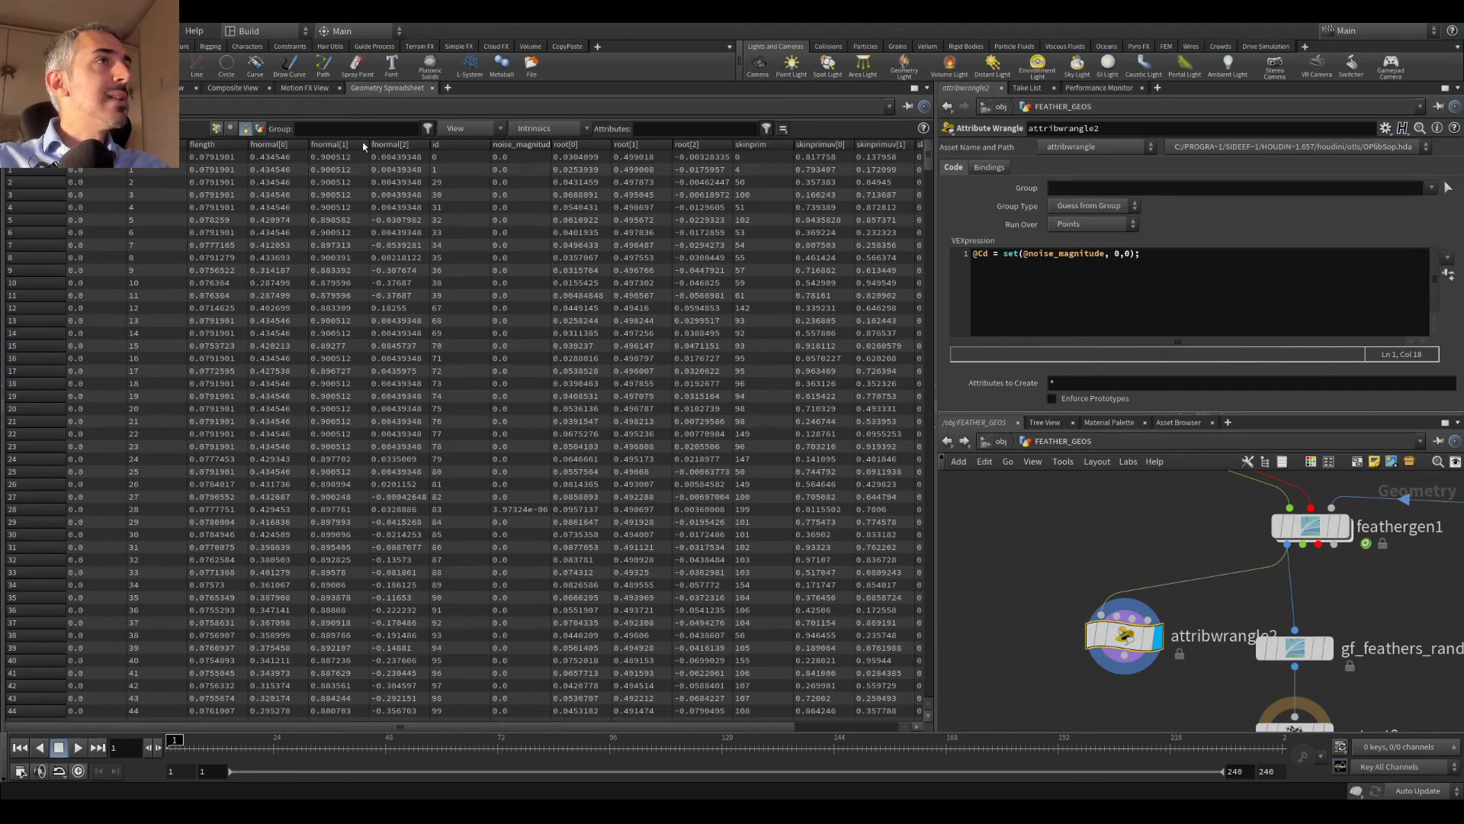
{"action": "left_click", "coordinate": [250, 129]}
{"action": "left_click", "coordinate": [523, 148]}
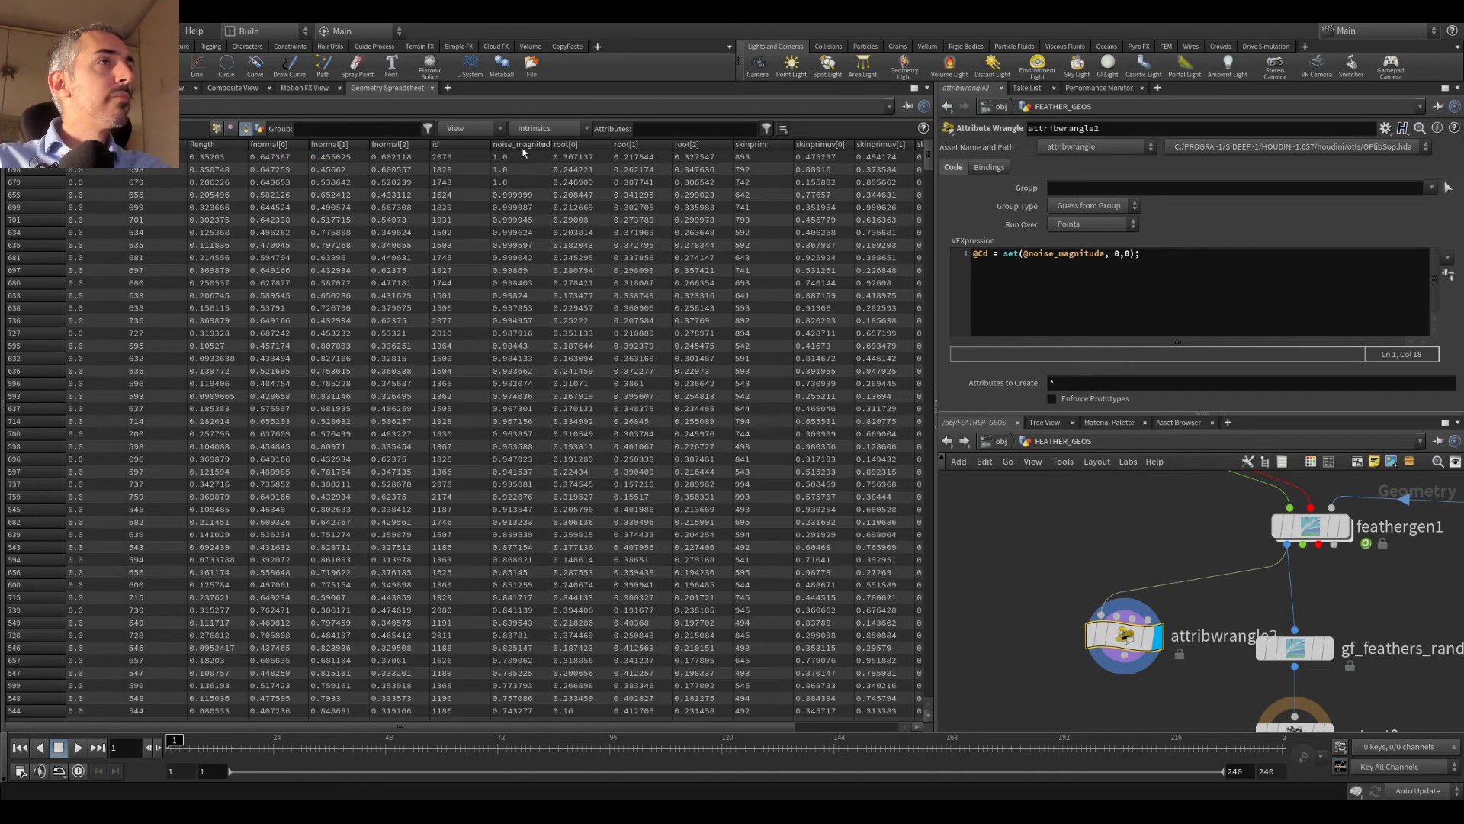
{"action": "left_click", "coordinate": [523, 147]}
{"action": "left_click", "coordinate": [26, 89]}
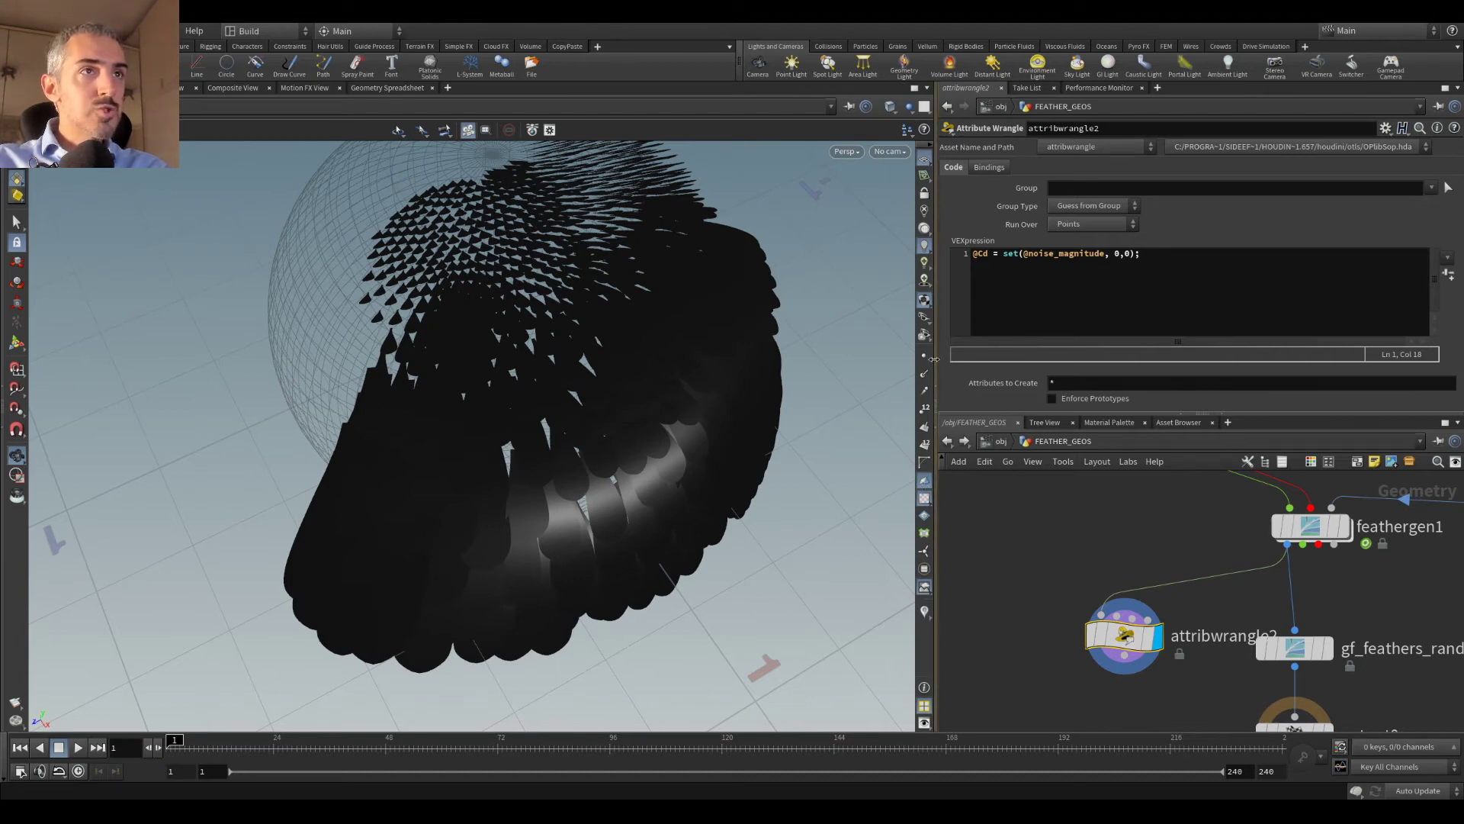
Step: Set attribwrangle2 to run over primitives and view the red noise_magnitude colouring on the feathers
{"action": "left_click_drag", "start_coordinate": [912, 308], "coordinate": [808, 359]}
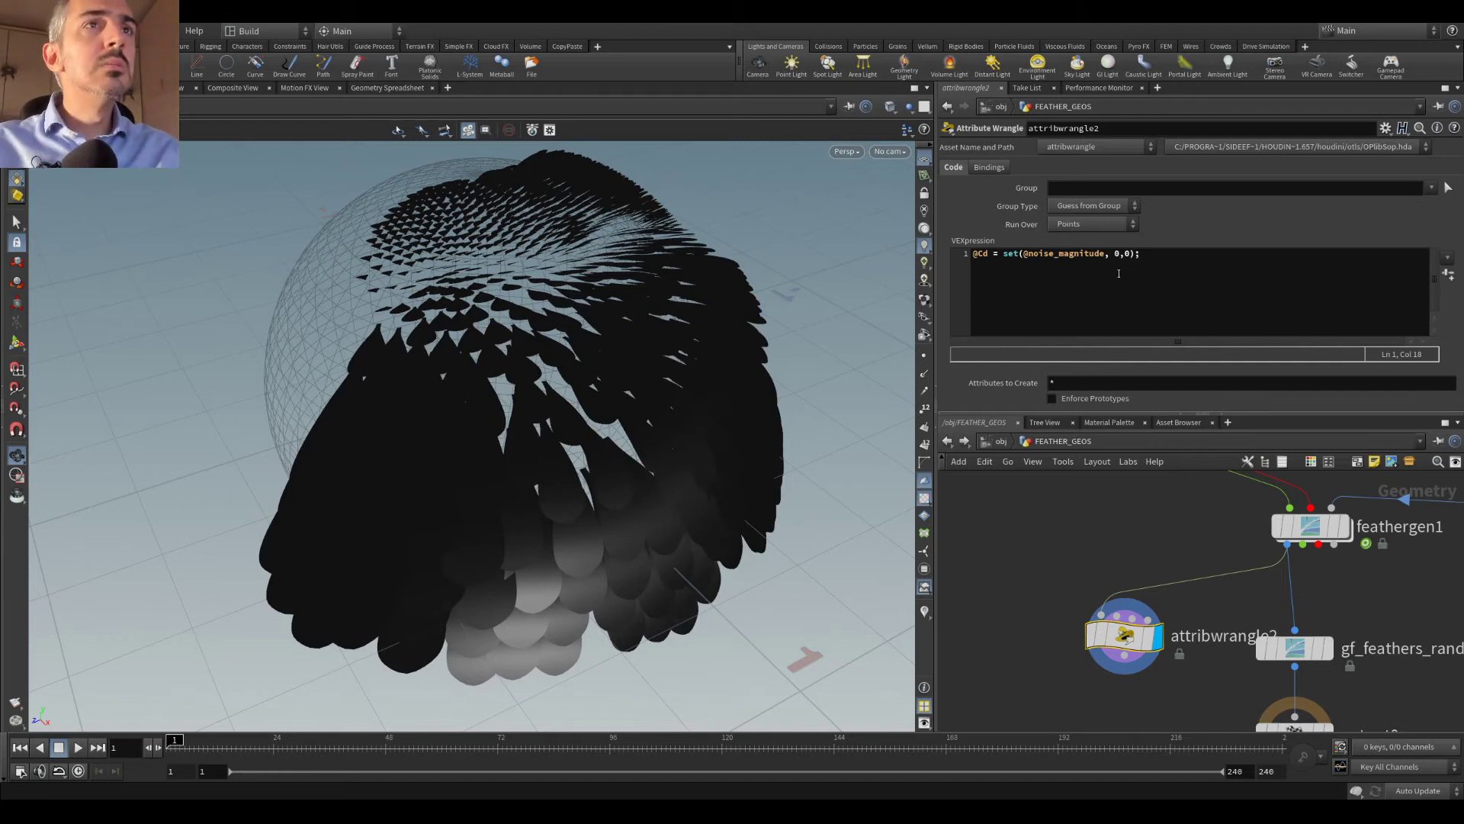
{"action": "left_click", "coordinate": [1092, 223]}
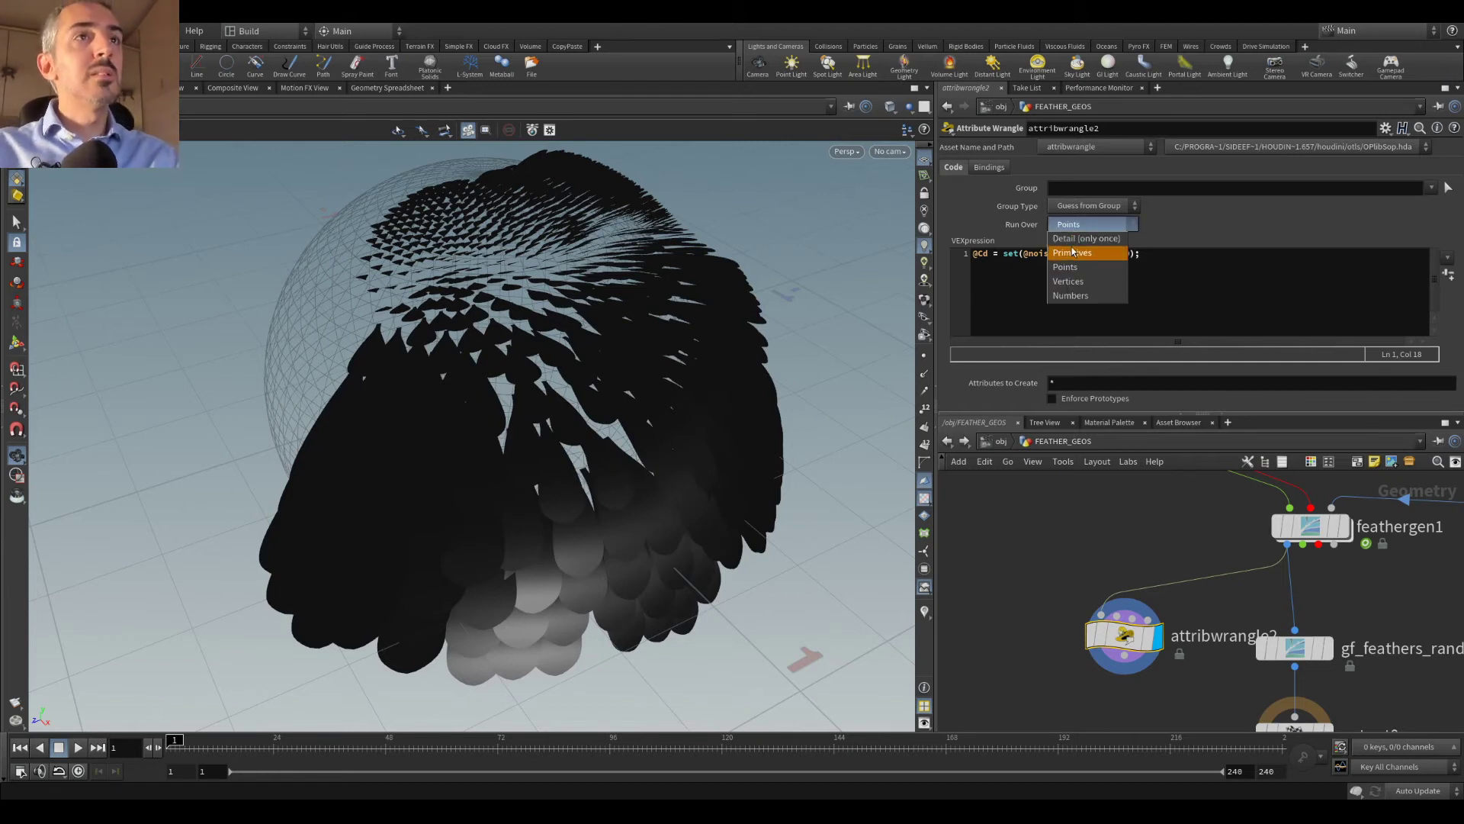
{"action": "left_click", "coordinate": [1075, 244]}
{"action": "middle_click_drag", "start_coordinate": [951, 630], "coordinate": [957, 580]}
{"action": "left_click_drag", "start_coordinate": [606, 481], "coordinate": [524, 549]}
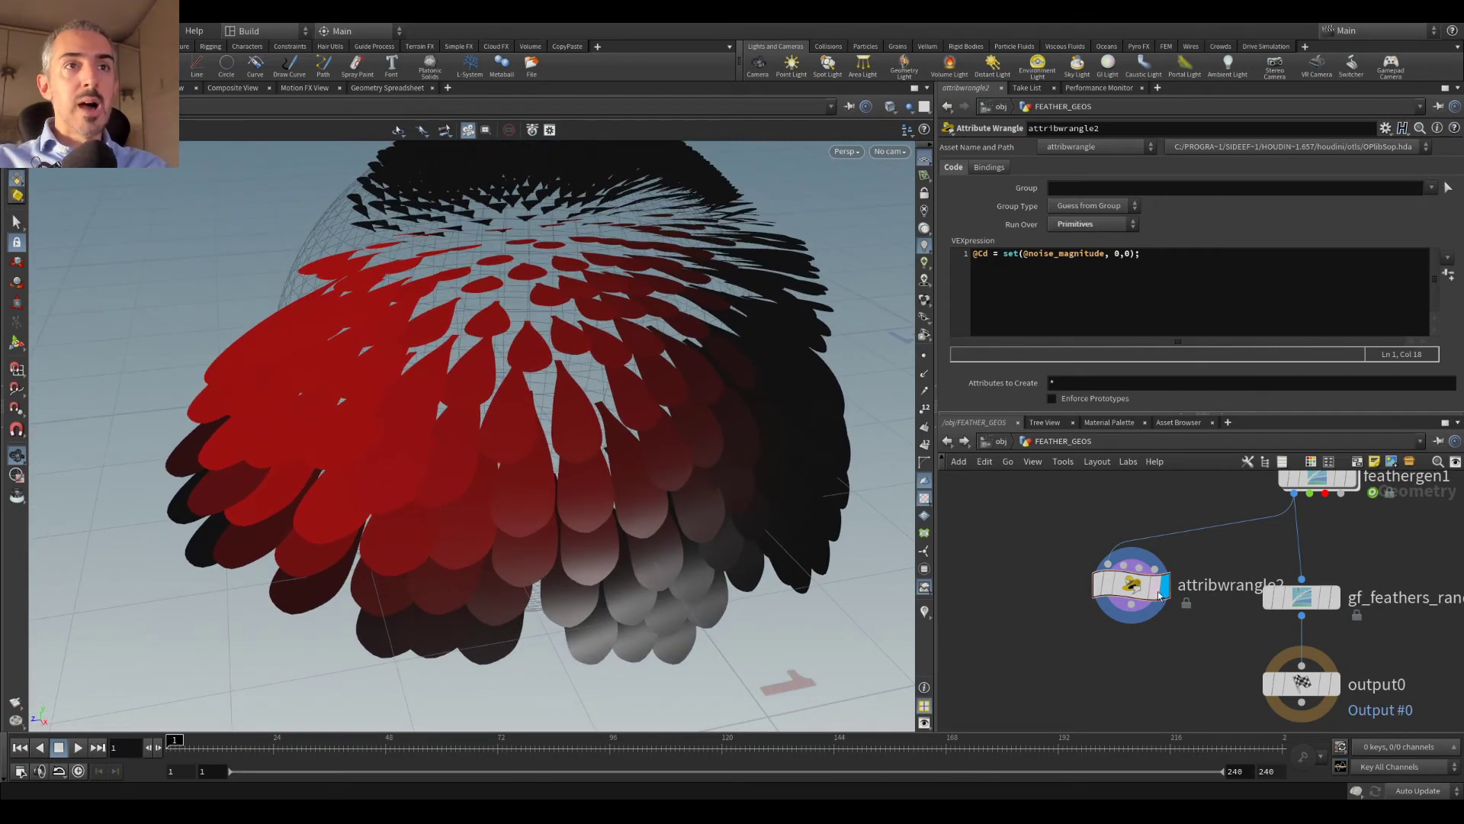
{"action": "left_click_drag", "start_coordinate": [1161, 599], "coordinate": [1140, 596]}
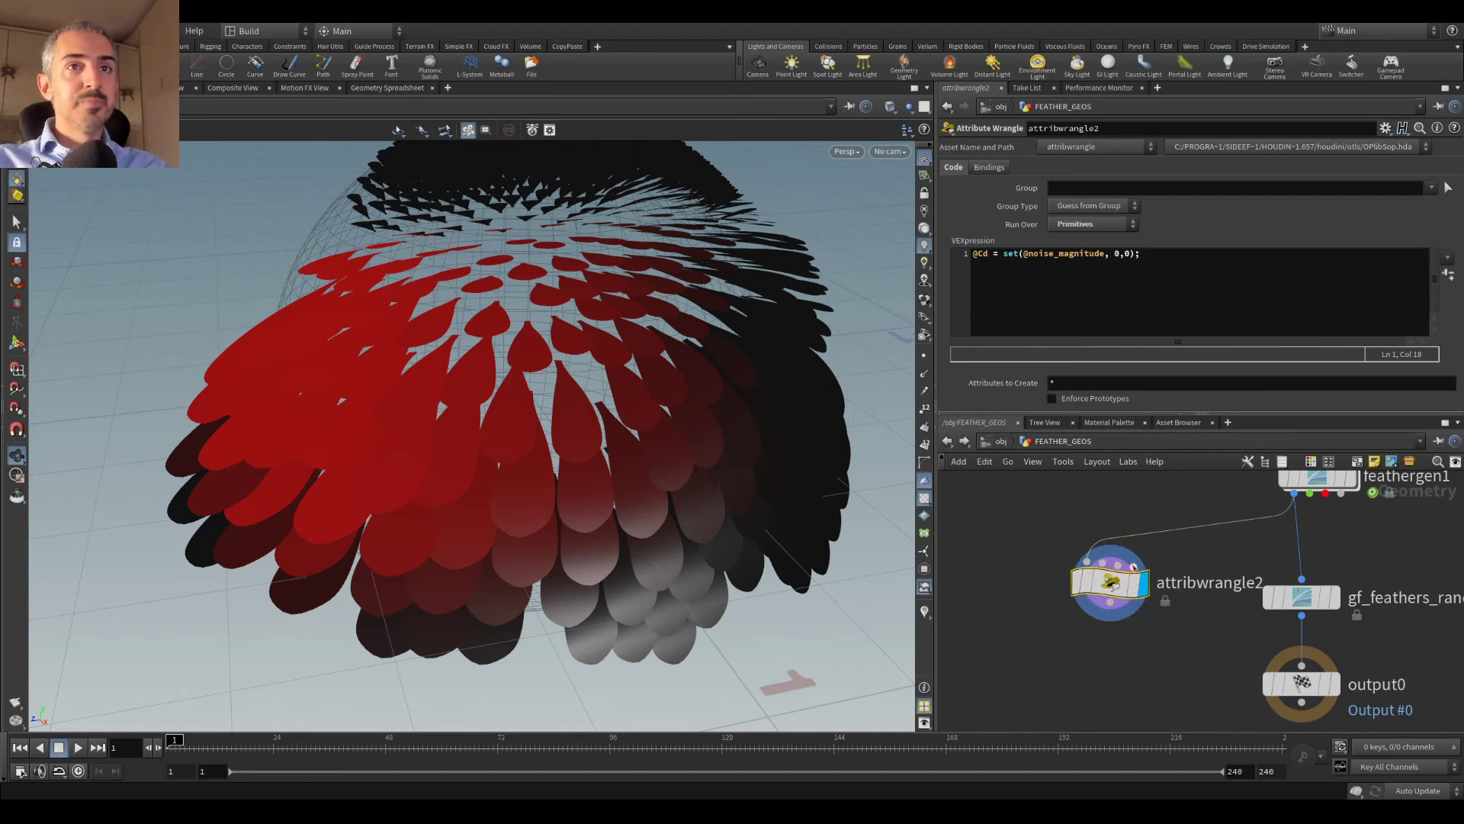
Step: Display output0 in FEATHER_GEOS and open gf_feather_system1's build_feather network around barbs_noise1
{"action": "scroll", "coordinate": [1135, 566], "scroll_direction": "down", "scroll_amount": 2}
{"action": "left_click", "coordinate": [1300, 664]}
{"action": "left_click", "coordinate": [999, 442]}
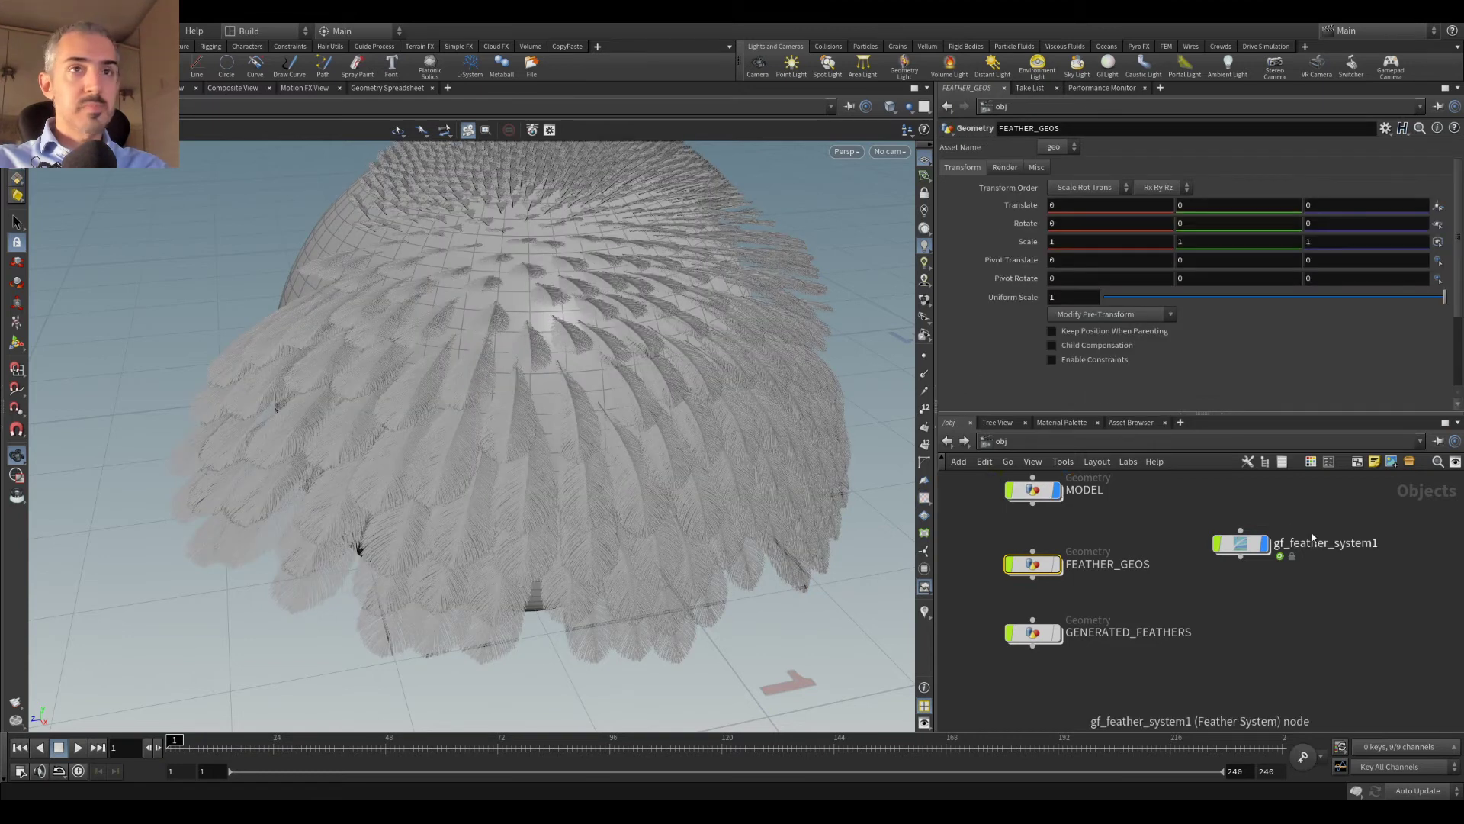
{"action": "double_click", "coordinate": [1243, 542]}
{"action": "scroll", "coordinate": [1213, 601], "scroll_direction": "down", "scroll_amount": 3}
{"action": "scroll", "coordinate": [1236, 538], "scroll_direction": "up", "scroll_amount": 4}
{"action": "middle_click_drag", "start_coordinate": [1237, 539], "coordinate": [1218, 672]}
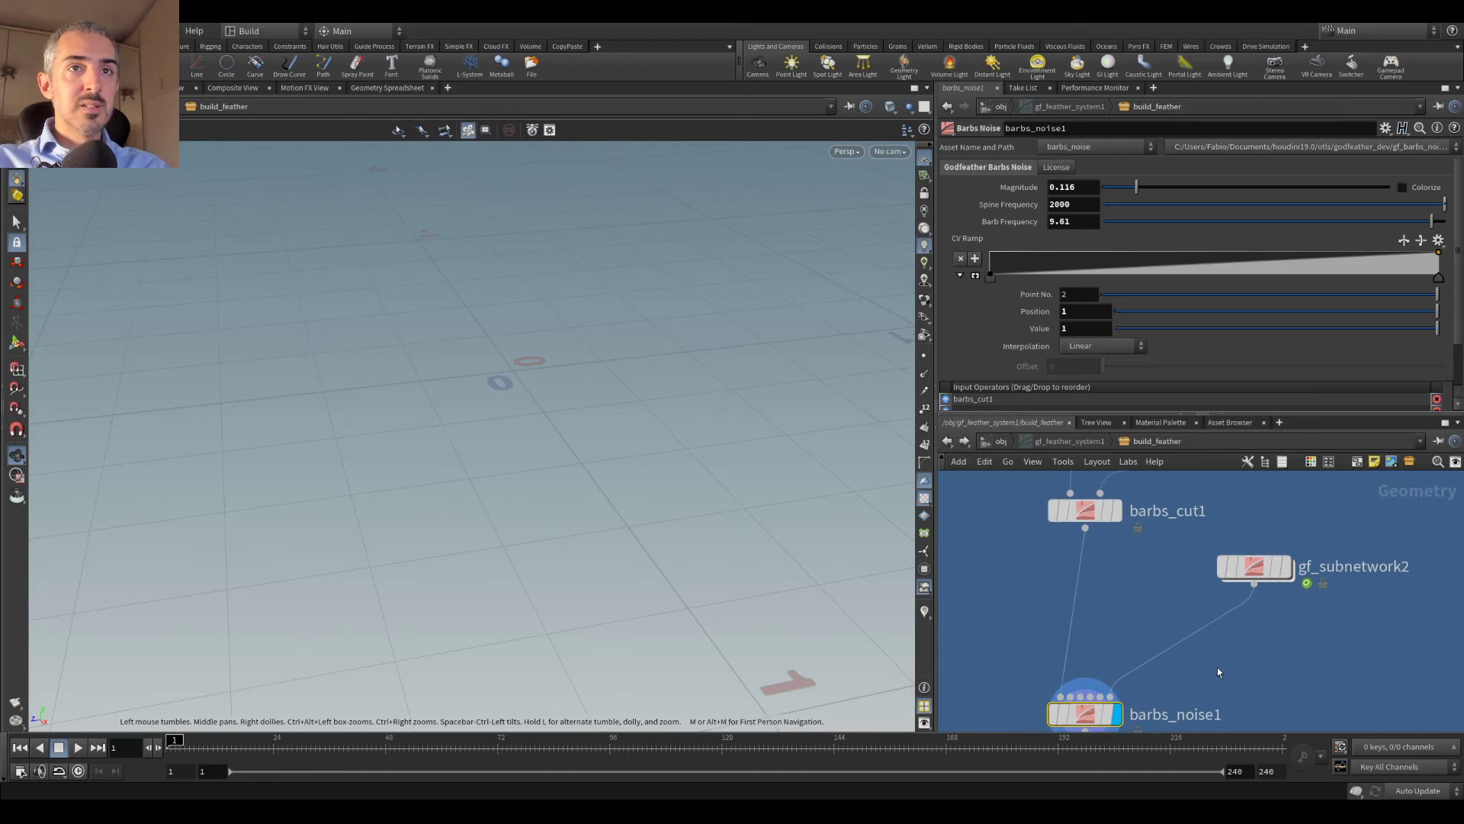
Step: Add a Feather Attribute node reading noise_magnitude and connect it to barbs_noise1's second input
{"action": "key", "text": "Tab"}
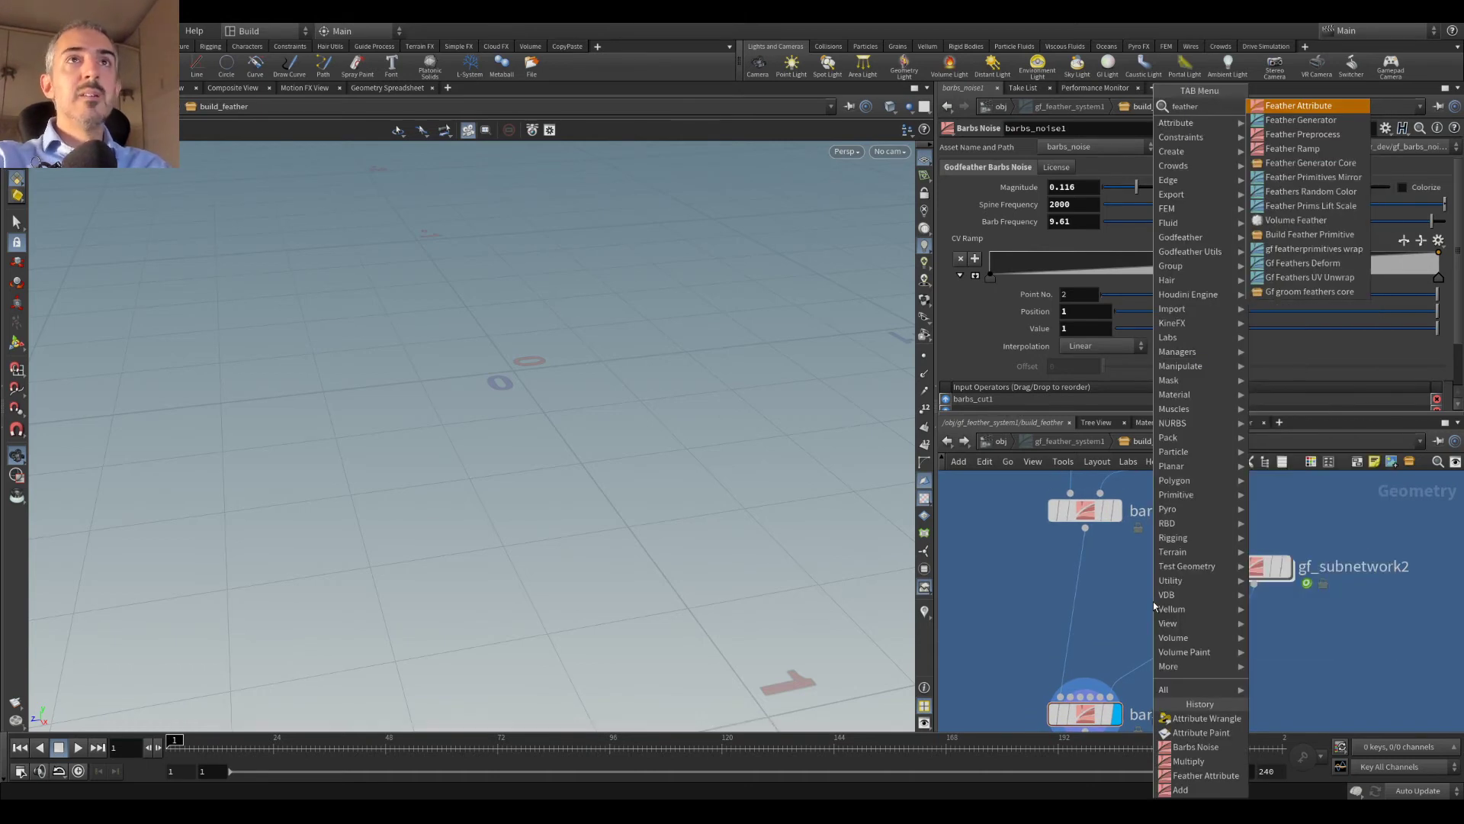
{"action": "left_click", "coordinate": [1296, 286]}
{"action": "left_click", "coordinate": [1154, 606]}
{"action": "left_click", "coordinate": [1129, 186]}
{"action": "type", "text": "noise_"}
{"action": "key", "text": "Return"}
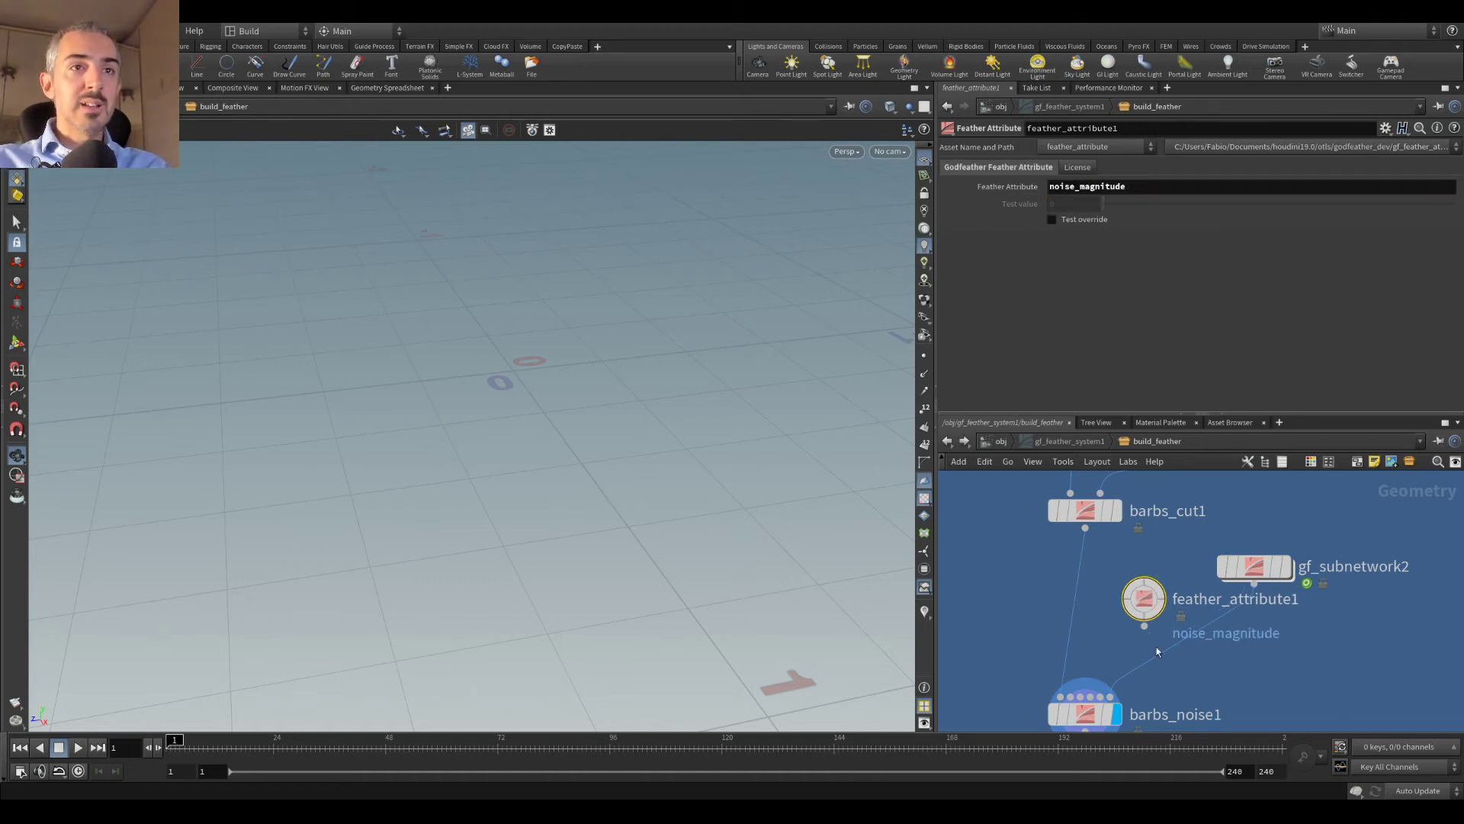
{"action": "left_click", "coordinate": [1143, 626]}
{"action": "left_click", "coordinate": [1069, 695]}
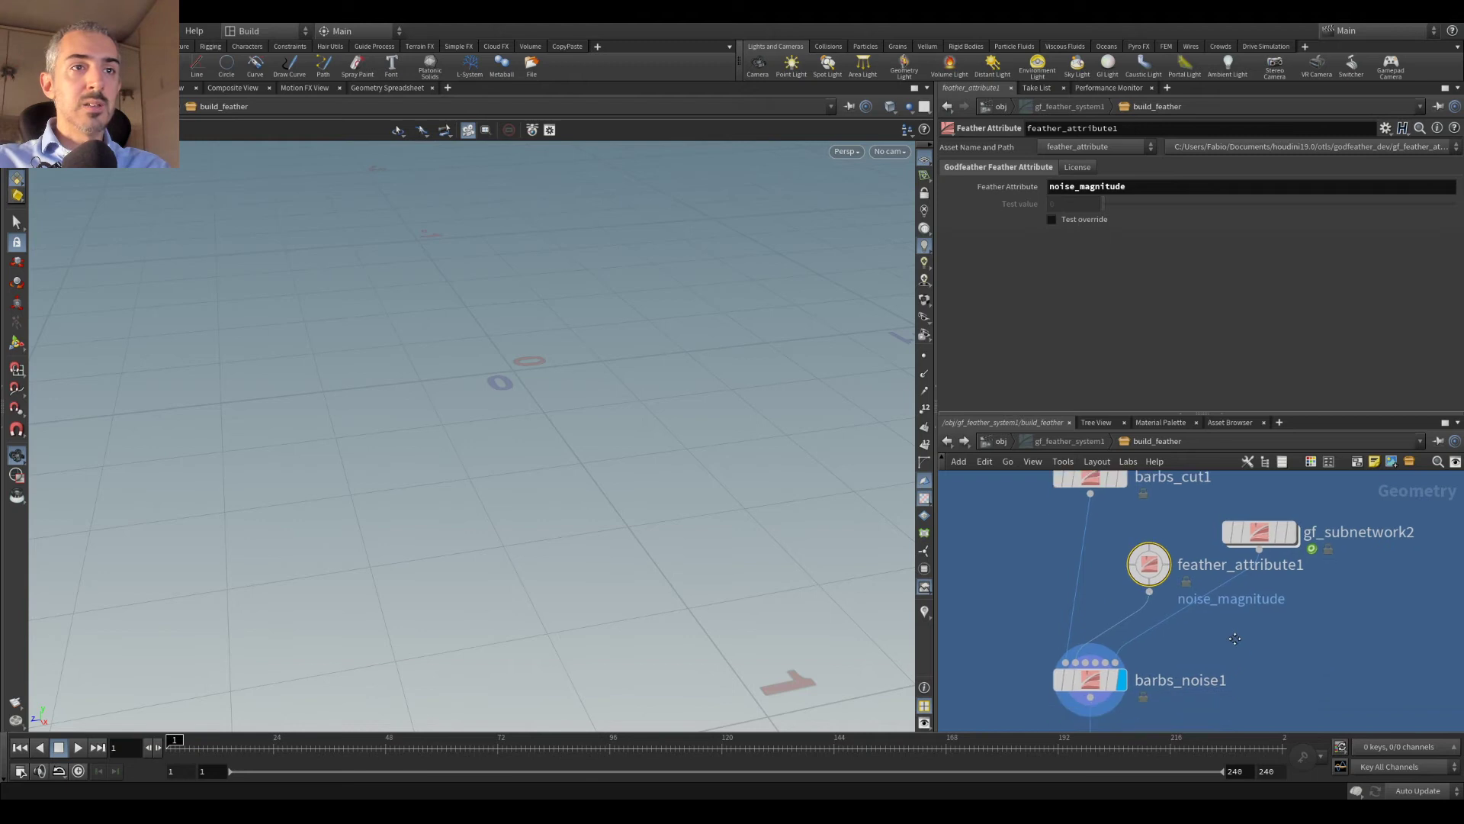
Step: Preview the feather with feather_attribute1's test override enabled, trying its test value, and disable the override again
{"action": "key", "text": "d"}
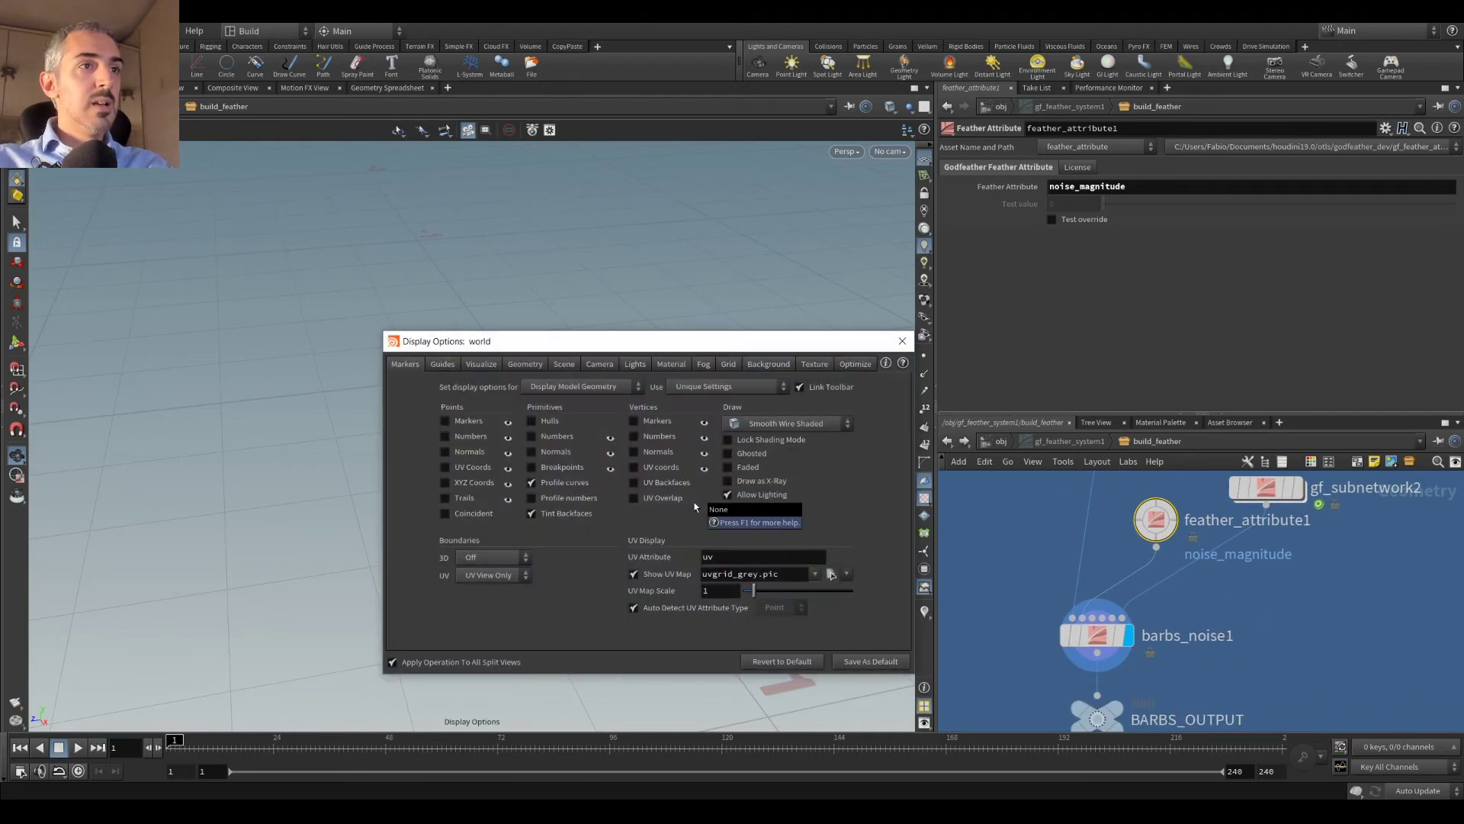
{"action": "left_click", "coordinate": [902, 341]}
{"action": "left_click_drag", "start_coordinate": [663, 412], "coordinate": [663, 310]}
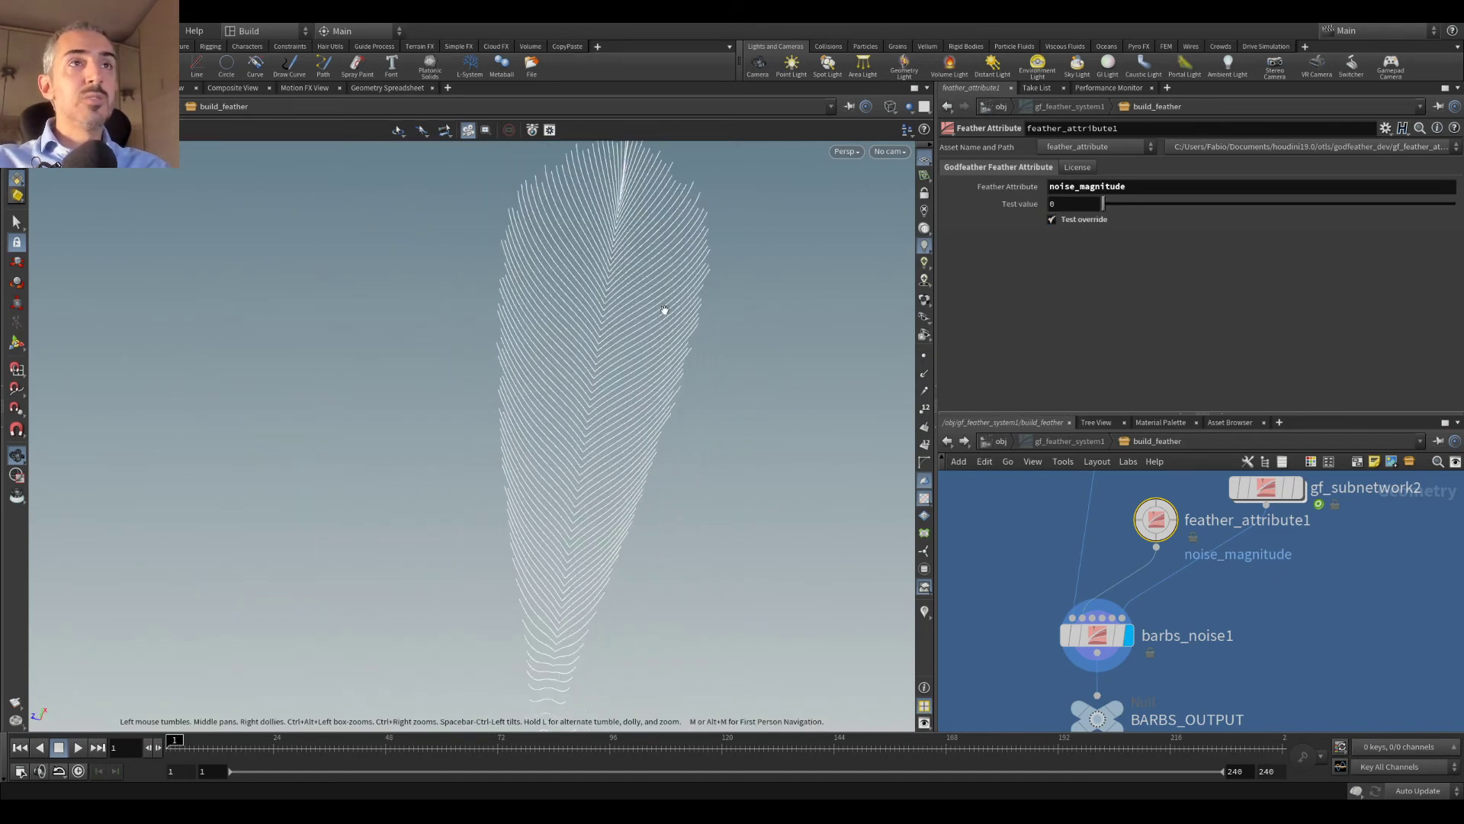
{"action": "left_click_drag", "start_coordinate": [1103, 204], "coordinate": [1073, 231]}
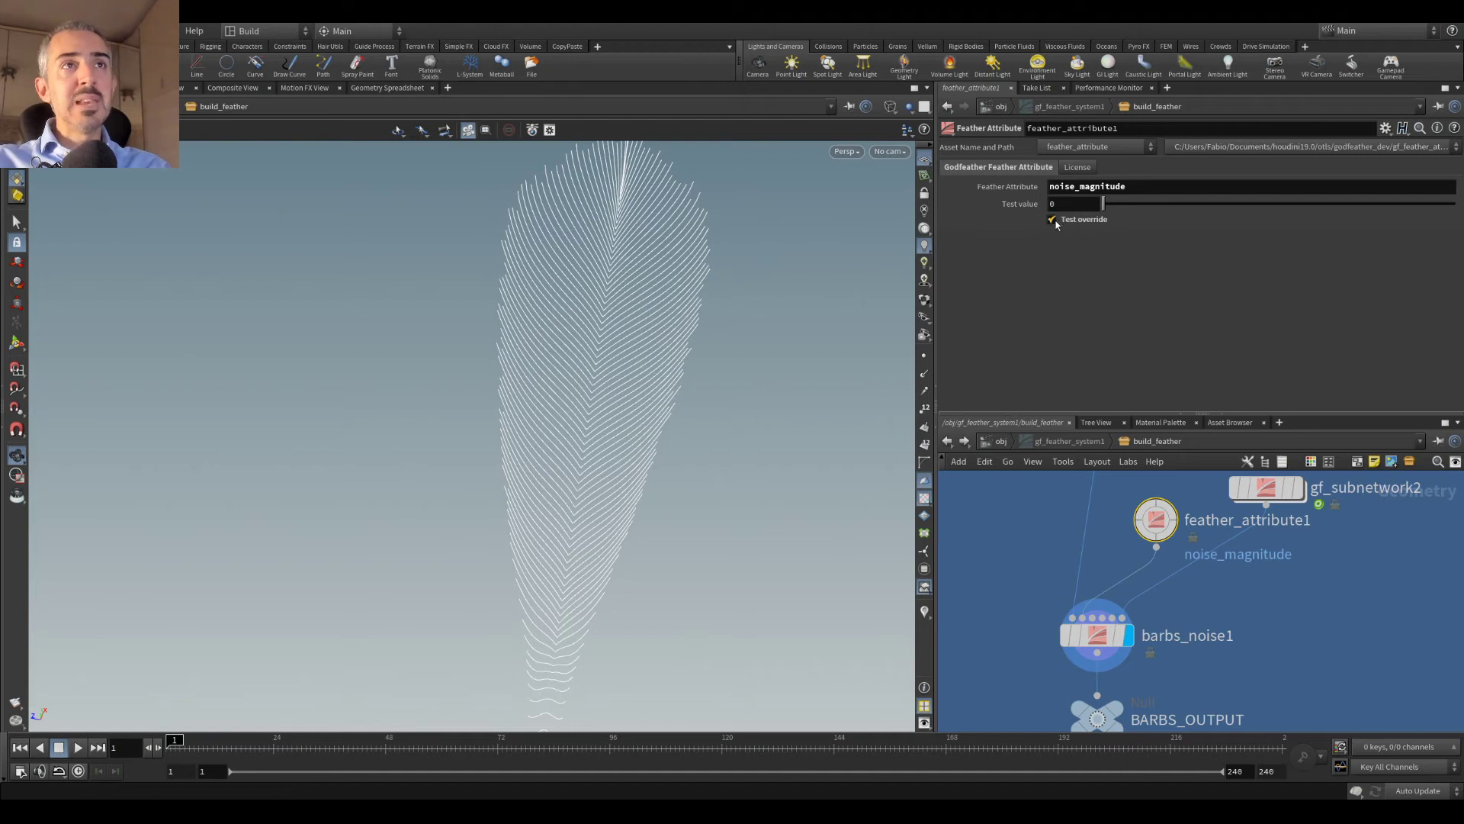
{"action": "left_click", "coordinate": [1052, 220]}
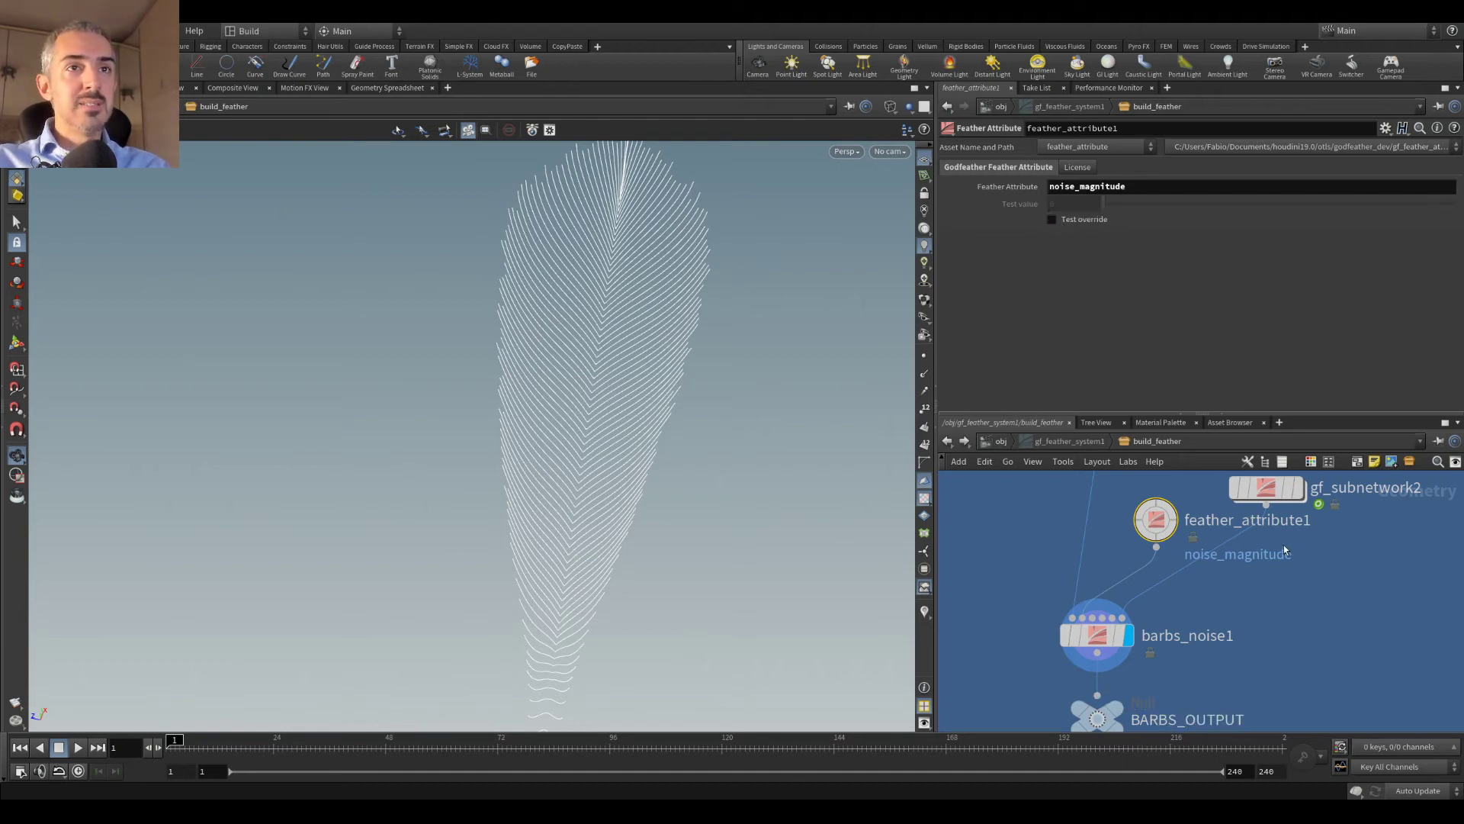
Step: Return to the object level and examine, in shaded mode, how the barb noise varies across the sphere's feathers
{"action": "left_click", "coordinate": [1000, 442]}
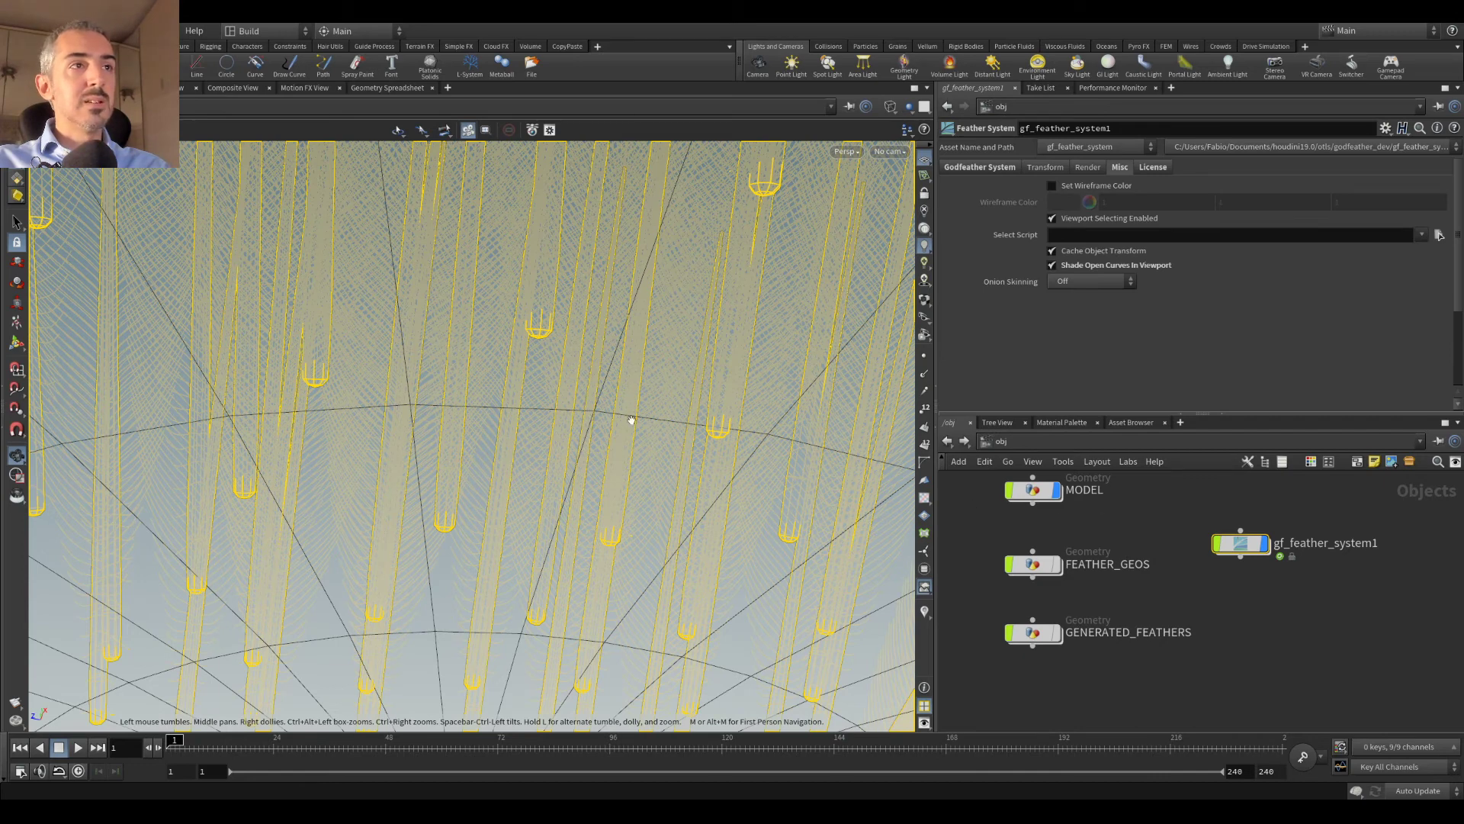
{"action": "key", "text": "h"}
{"action": "key", "text": "w"}
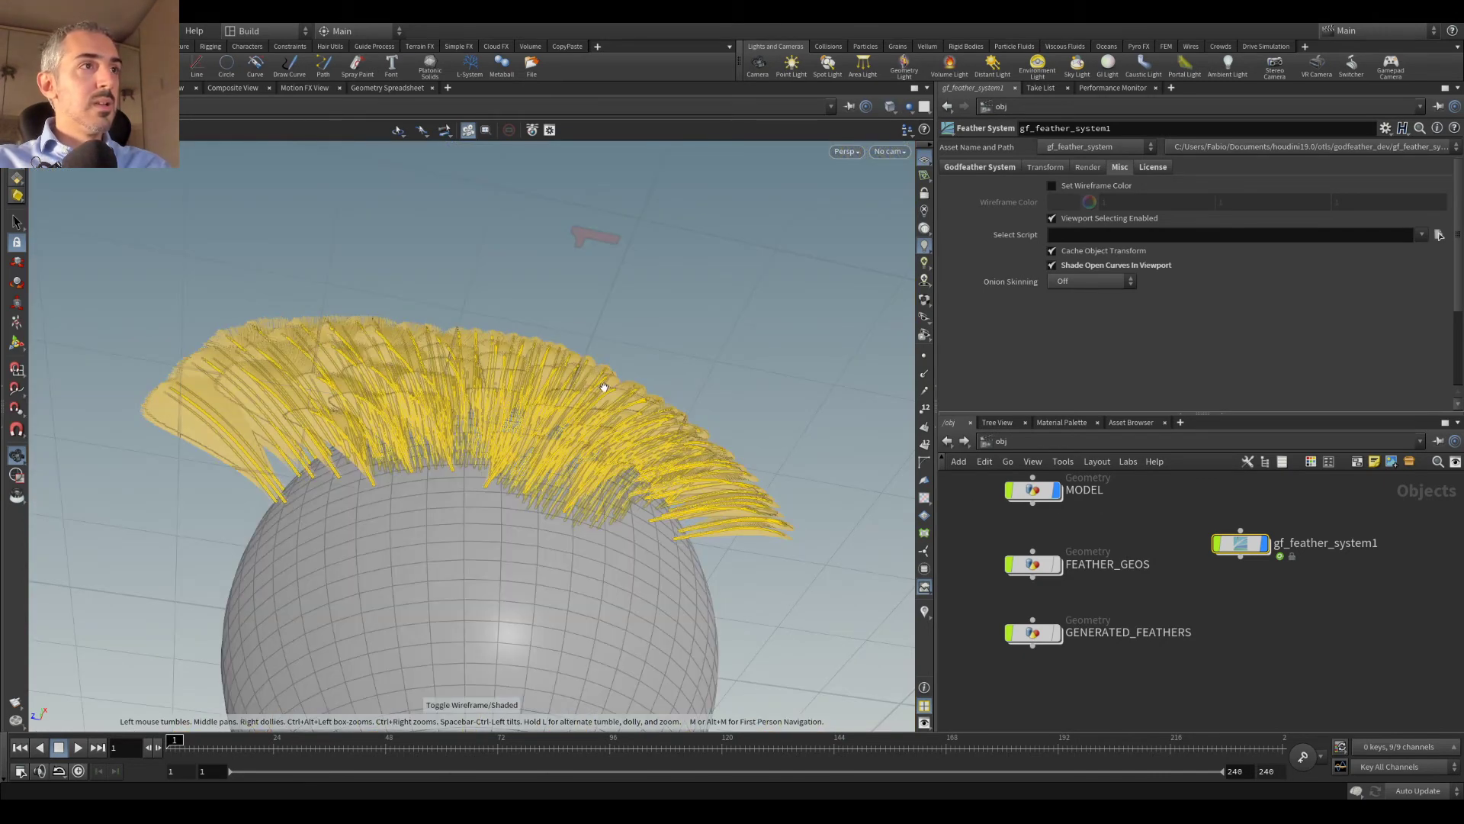
{"action": "left_click", "coordinate": [1356, 668]}
{"action": "left_click_drag", "start_coordinate": [559, 235], "coordinate": [412, 413]}
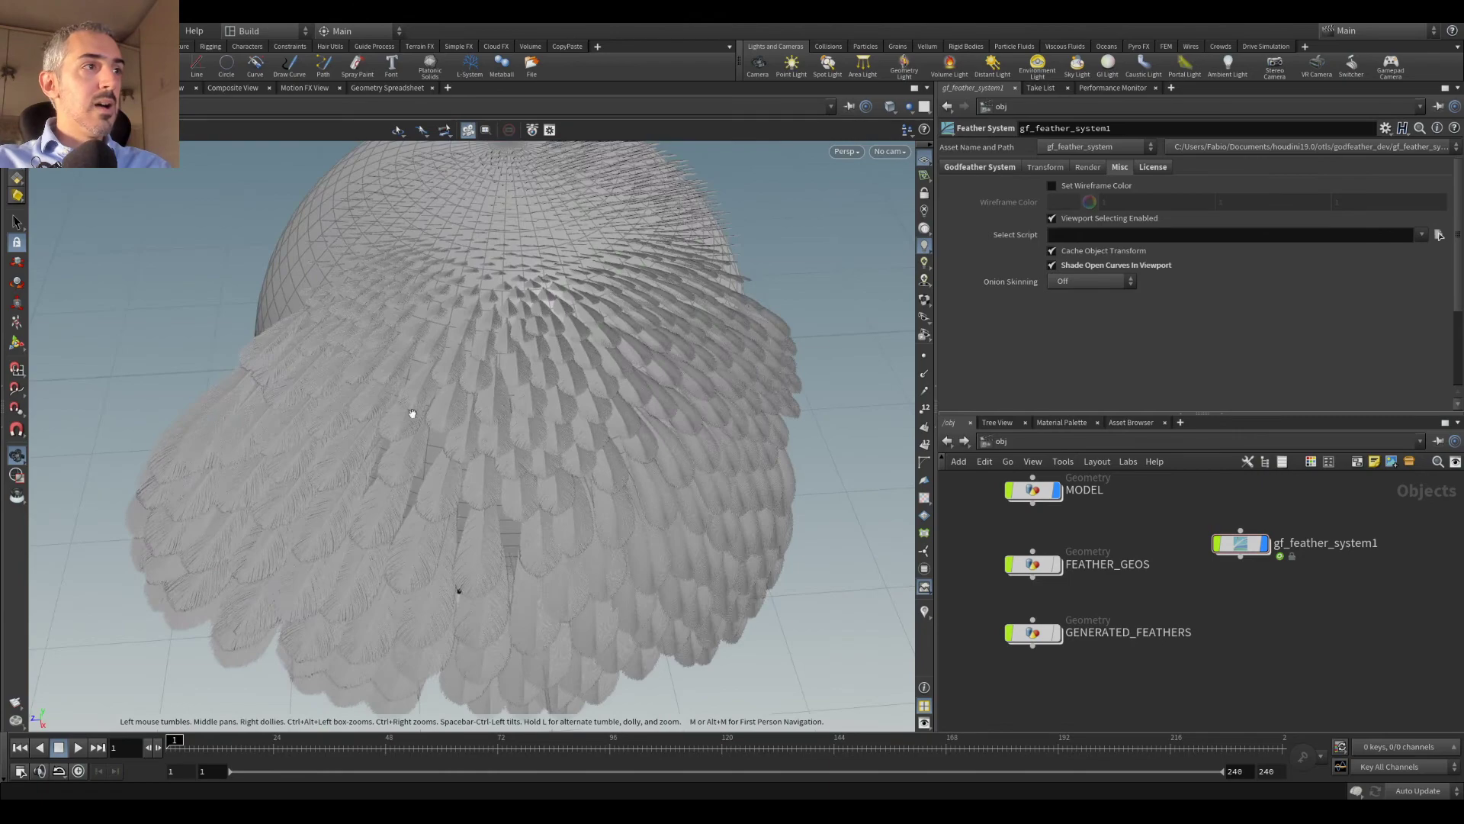
{"action": "scroll", "coordinate": [412, 413], "scroll_direction": "up", "scroll_amount": 10}
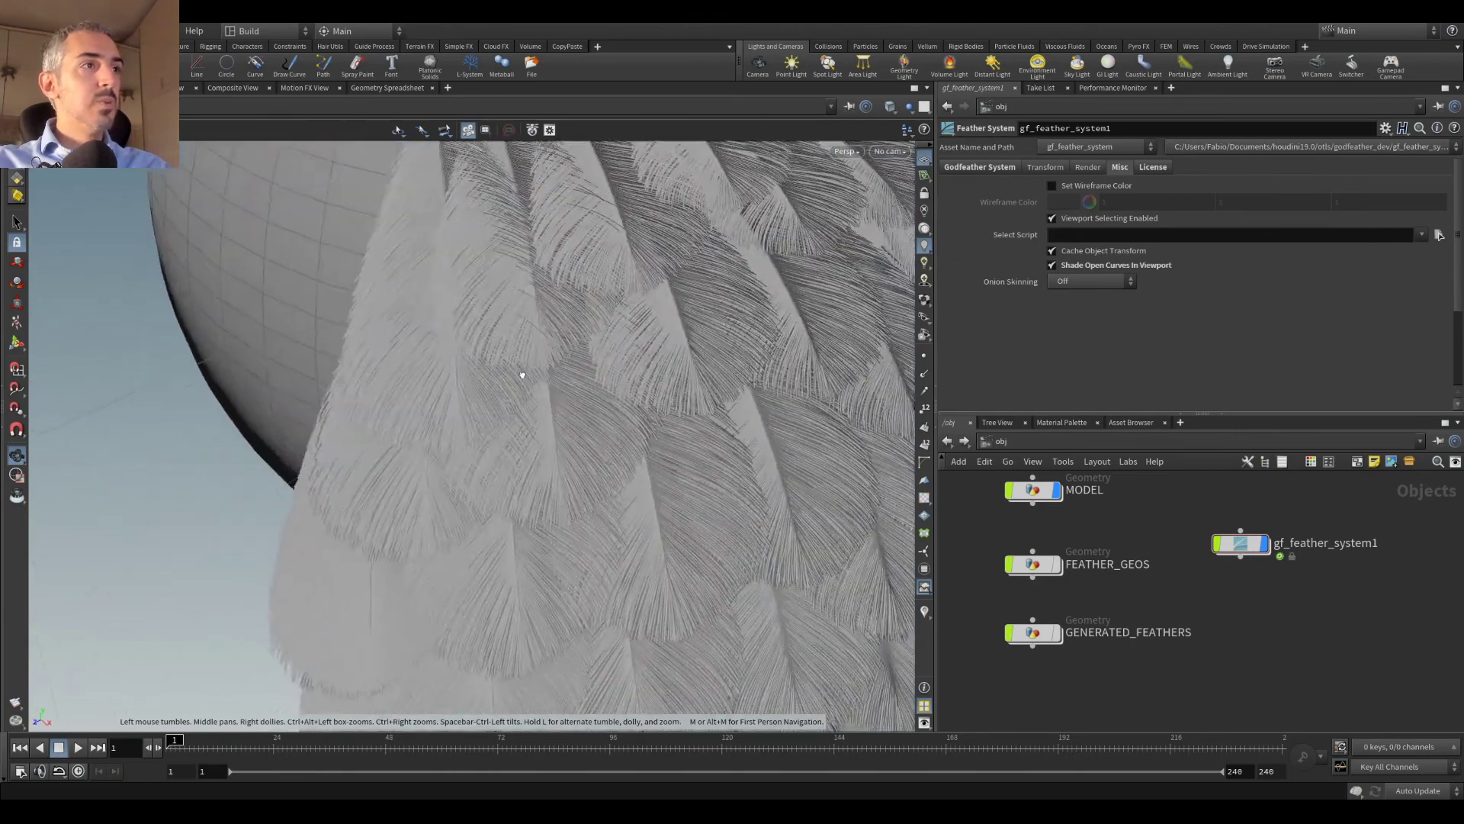
{"action": "scroll", "coordinate": [520, 375], "scroll_direction": "up", "scroll_amount": 2}
{"action": "scroll", "coordinate": [549, 375], "scroll_direction": "down", "scroll_amount": 10}
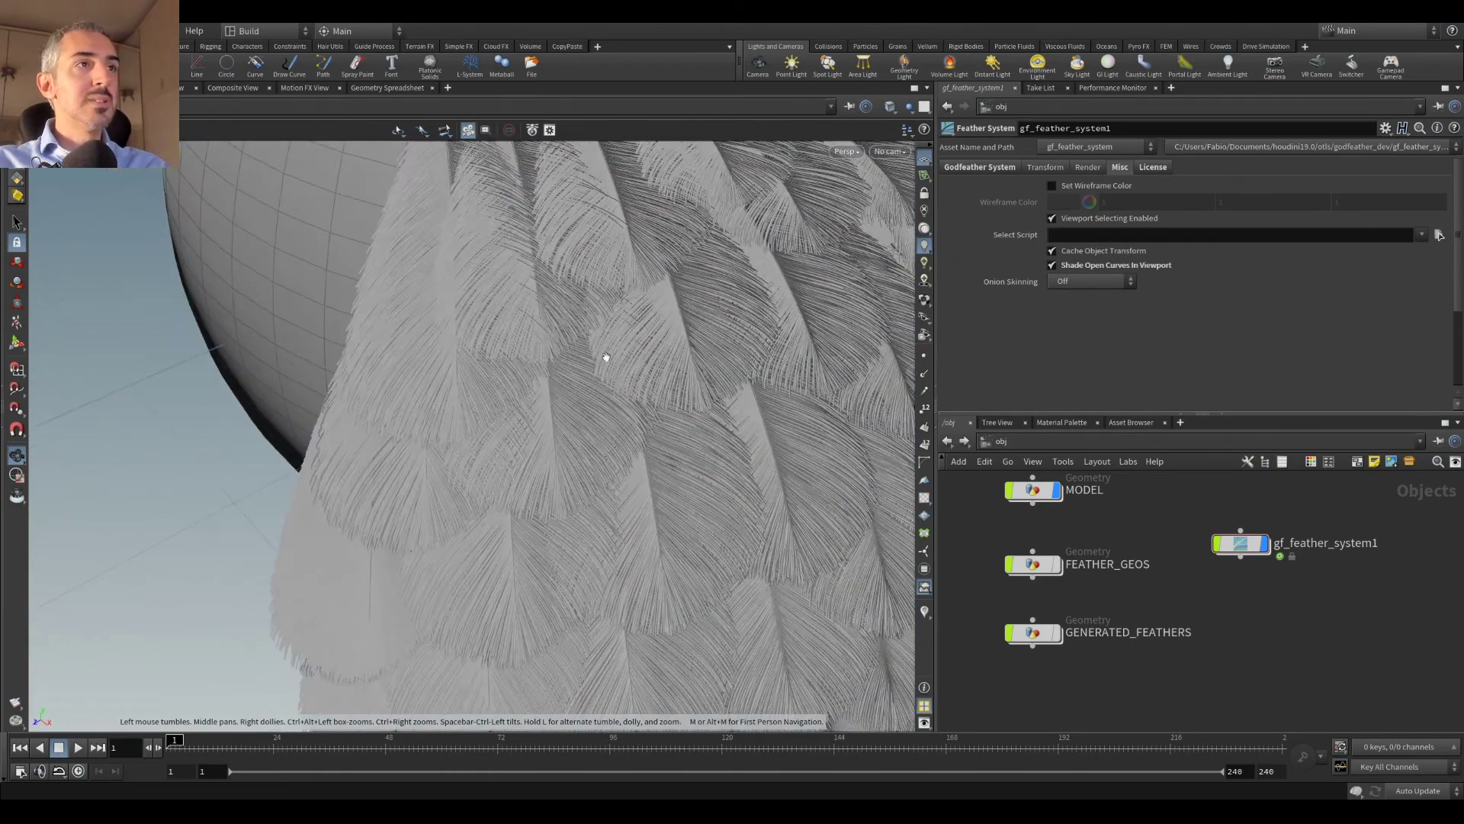
{"action": "left_click_drag", "start_coordinate": [690, 337], "coordinate": [602, 369]}
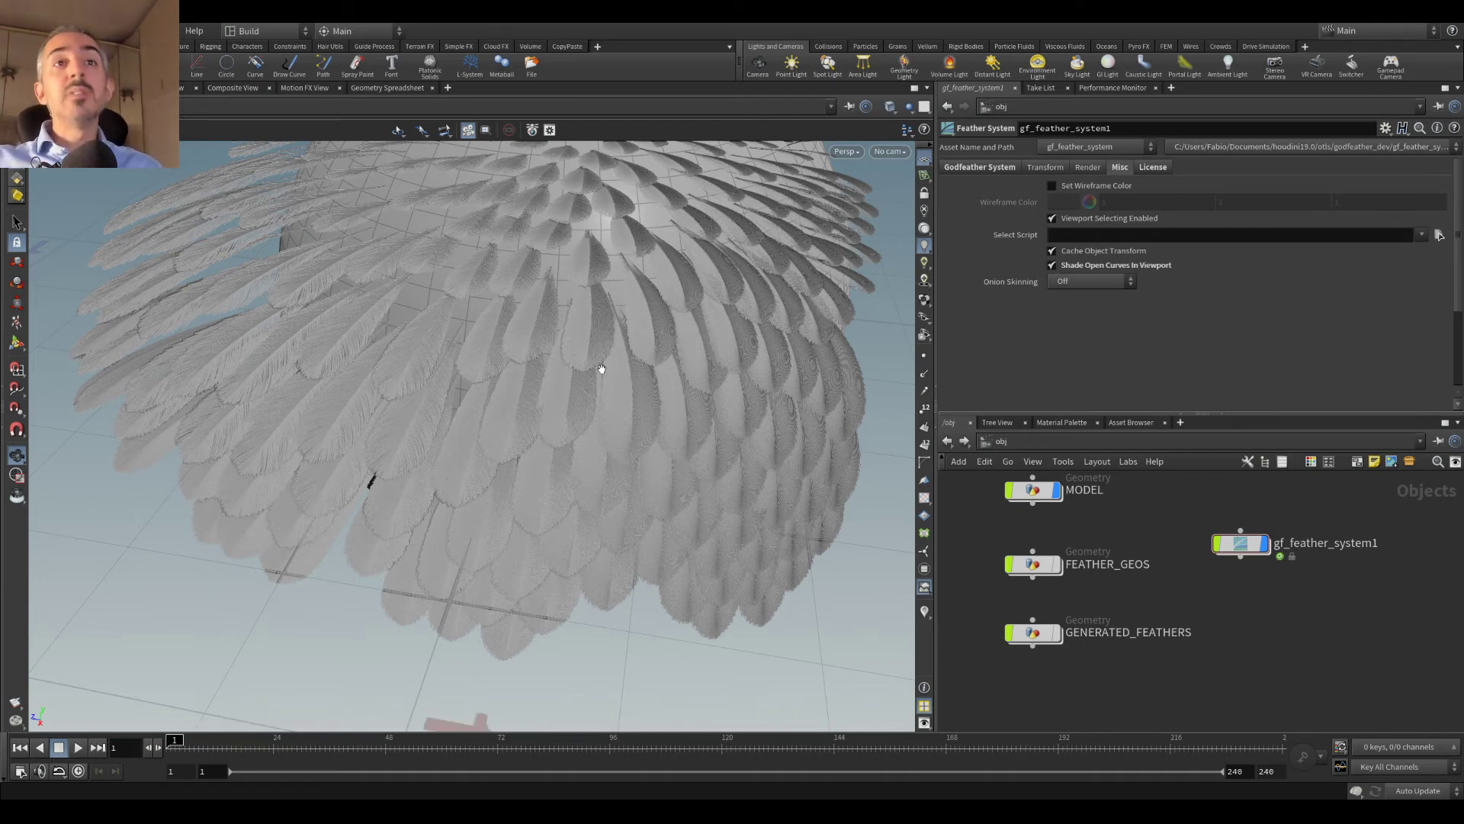
Step: Reopen gf_feather_system1's build_feather network, display barbs_cut1 and frame its feather in the viewport
{"action": "double_click", "coordinate": [1232, 544]}
{"action": "scroll", "coordinate": [1224, 555], "scroll_direction": "down", "scroll_amount": 6}
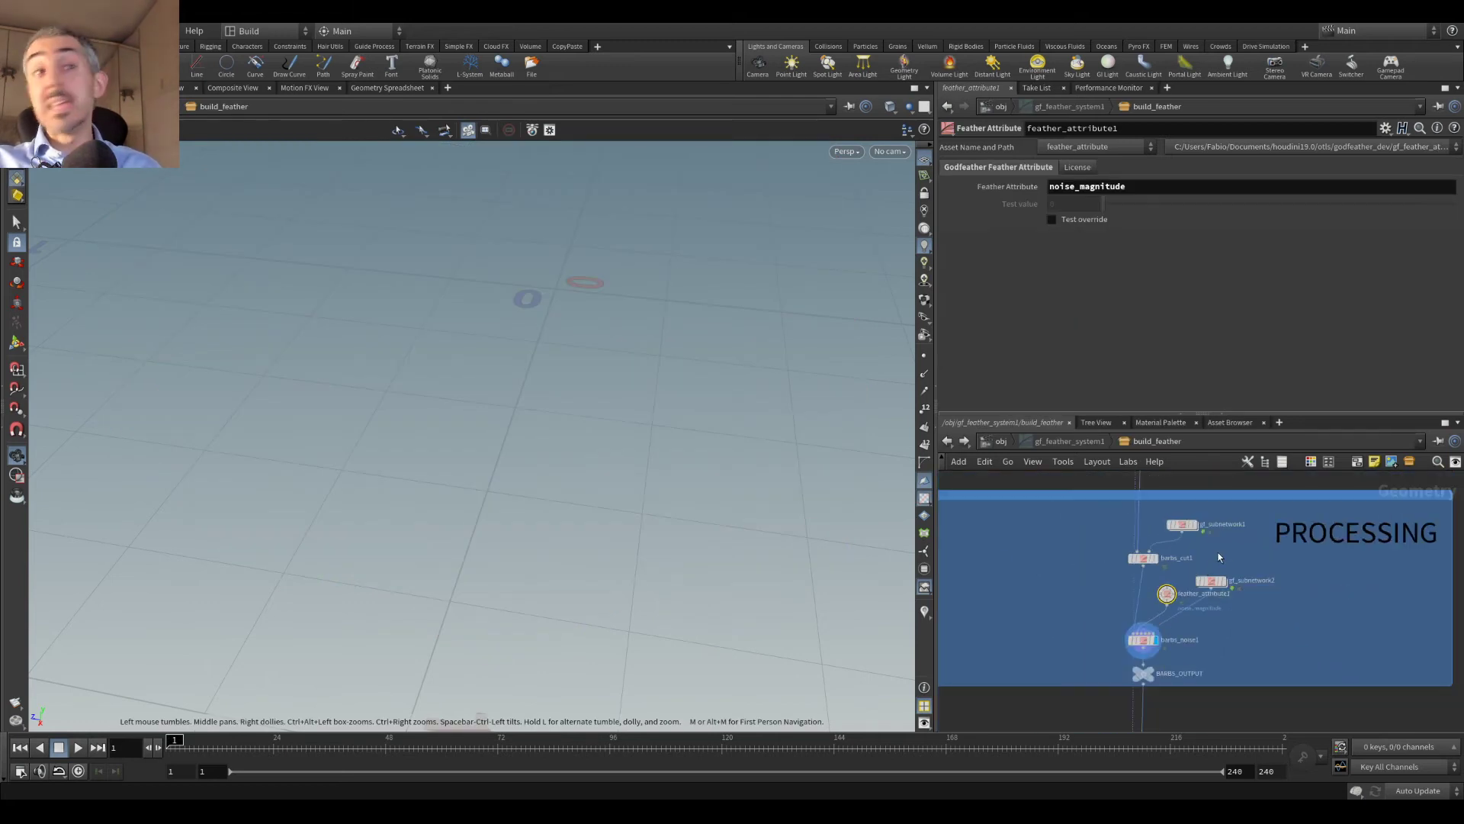
{"action": "scroll", "coordinate": [1224, 554], "scroll_direction": "up", "scroll_amount": 6}
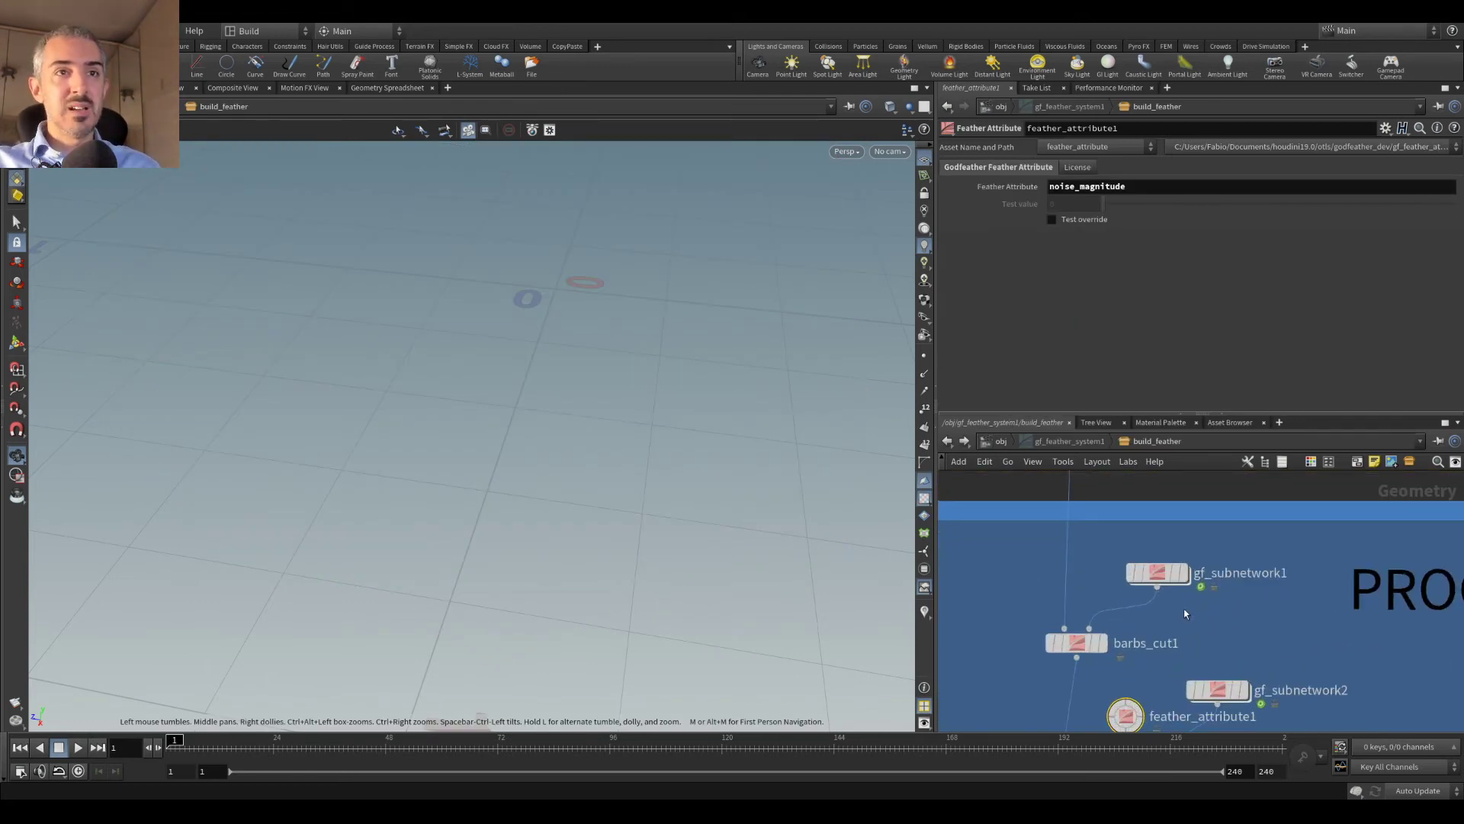
{"action": "scroll", "coordinate": [1236, 541], "scroll_direction": "down", "scroll_amount": 3}
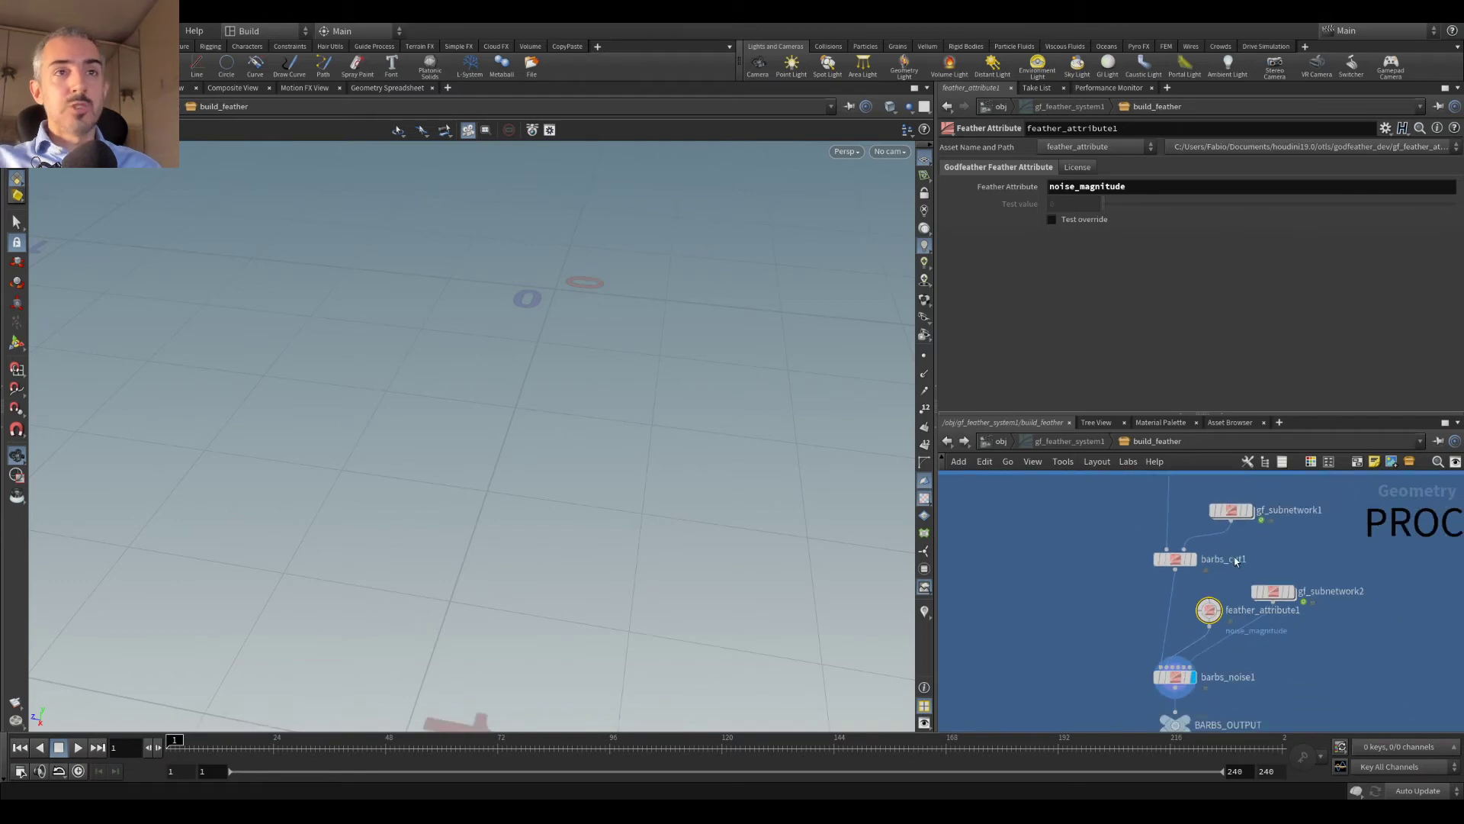
{"action": "left_click", "coordinate": [1194, 559]}
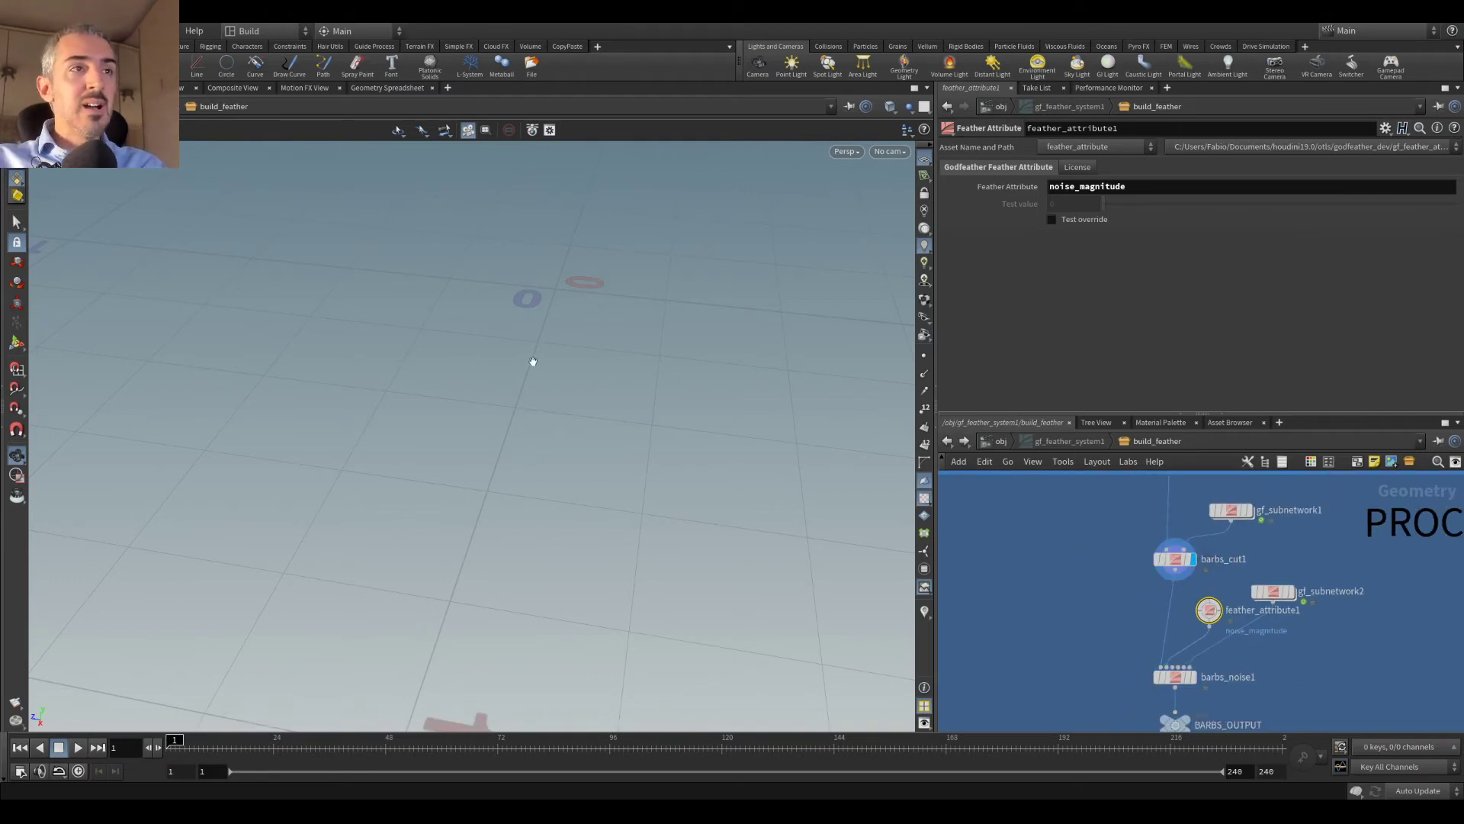
{"action": "key", "text": "f"}
{"action": "key", "text": "w"}
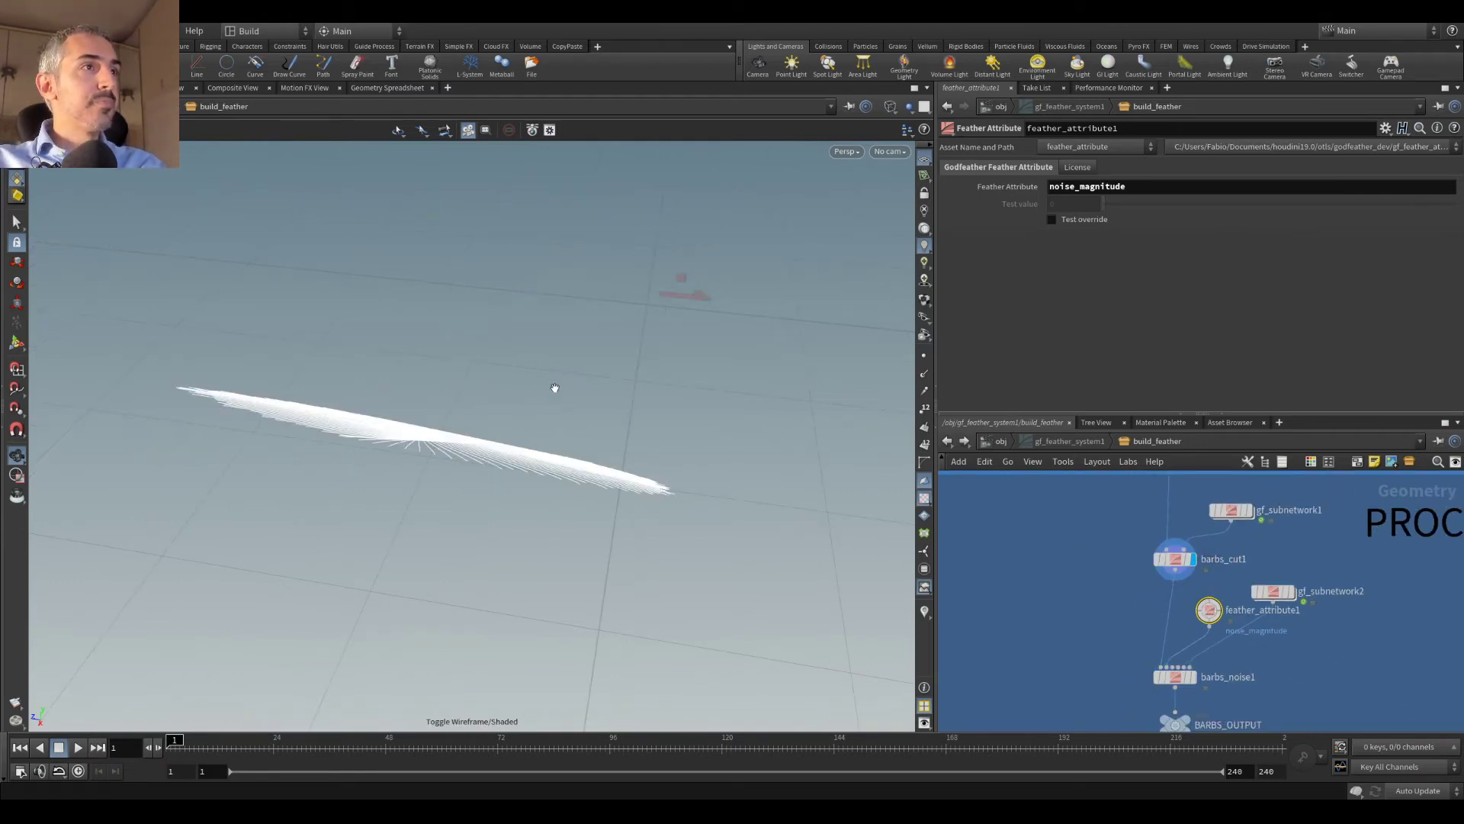
{"action": "left_click_drag", "start_coordinate": [555, 383], "coordinate": [540, 462]}
{"action": "middle_click_drag", "start_coordinate": [540, 463], "coordinate": [647, 336]}
{"action": "right_click_drag", "start_coordinate": [647, 337], "coordinate": [575, 368]}
{"action": "left_click_drag", "start_coordinate": [574, 368], "coordinate": [599, 450]}
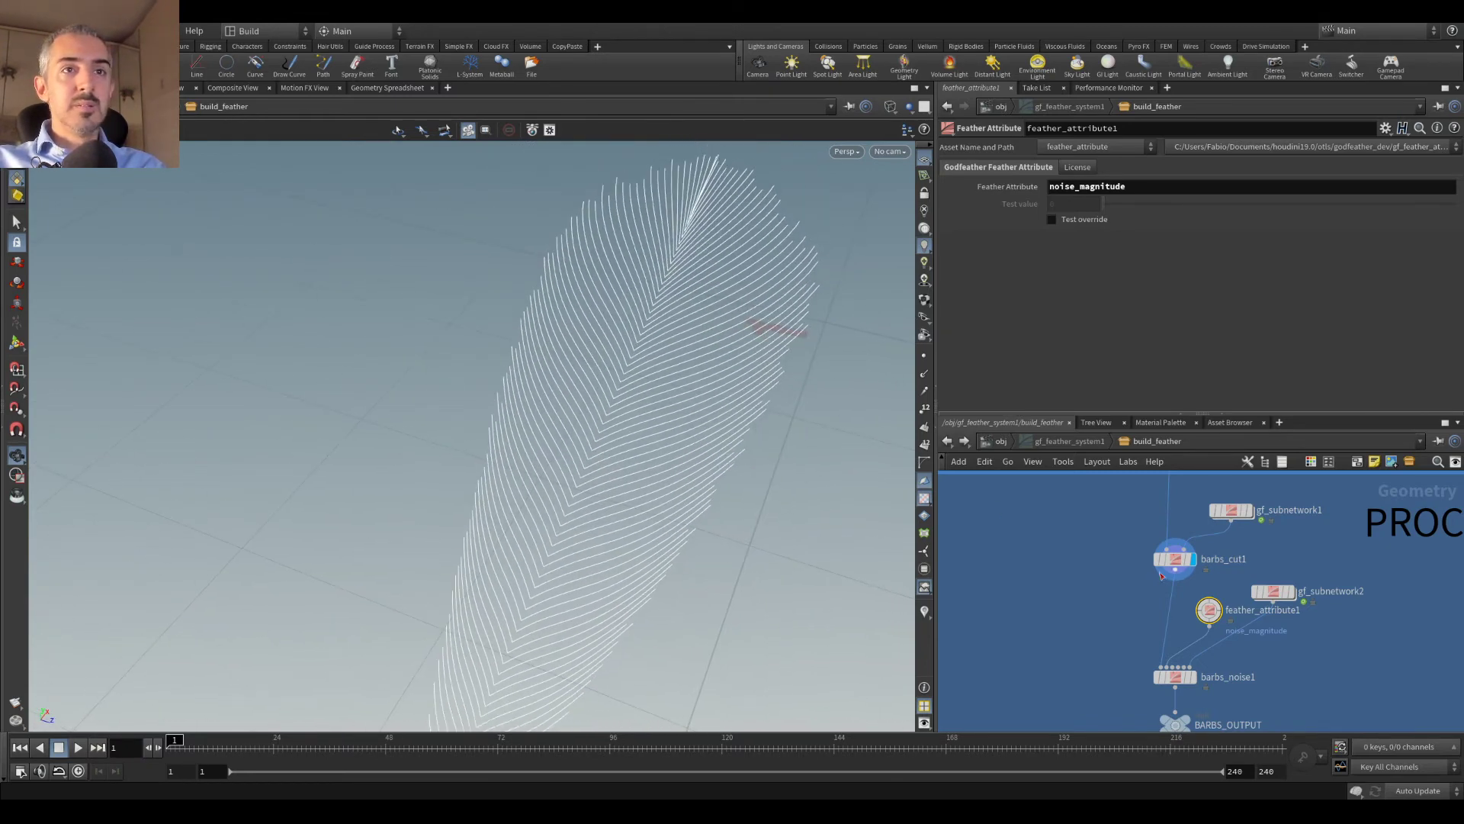
Step: Open gf_subnetwork1's editable subnetwork, try a higher Max on random_constant1 and undo that change
{"action": "double_click", "coordinate": [1247, 520]}
{"action": "scroll", "coordinate": [1034, 676], "scroll_direction": "up", "scroll_amount": 5}
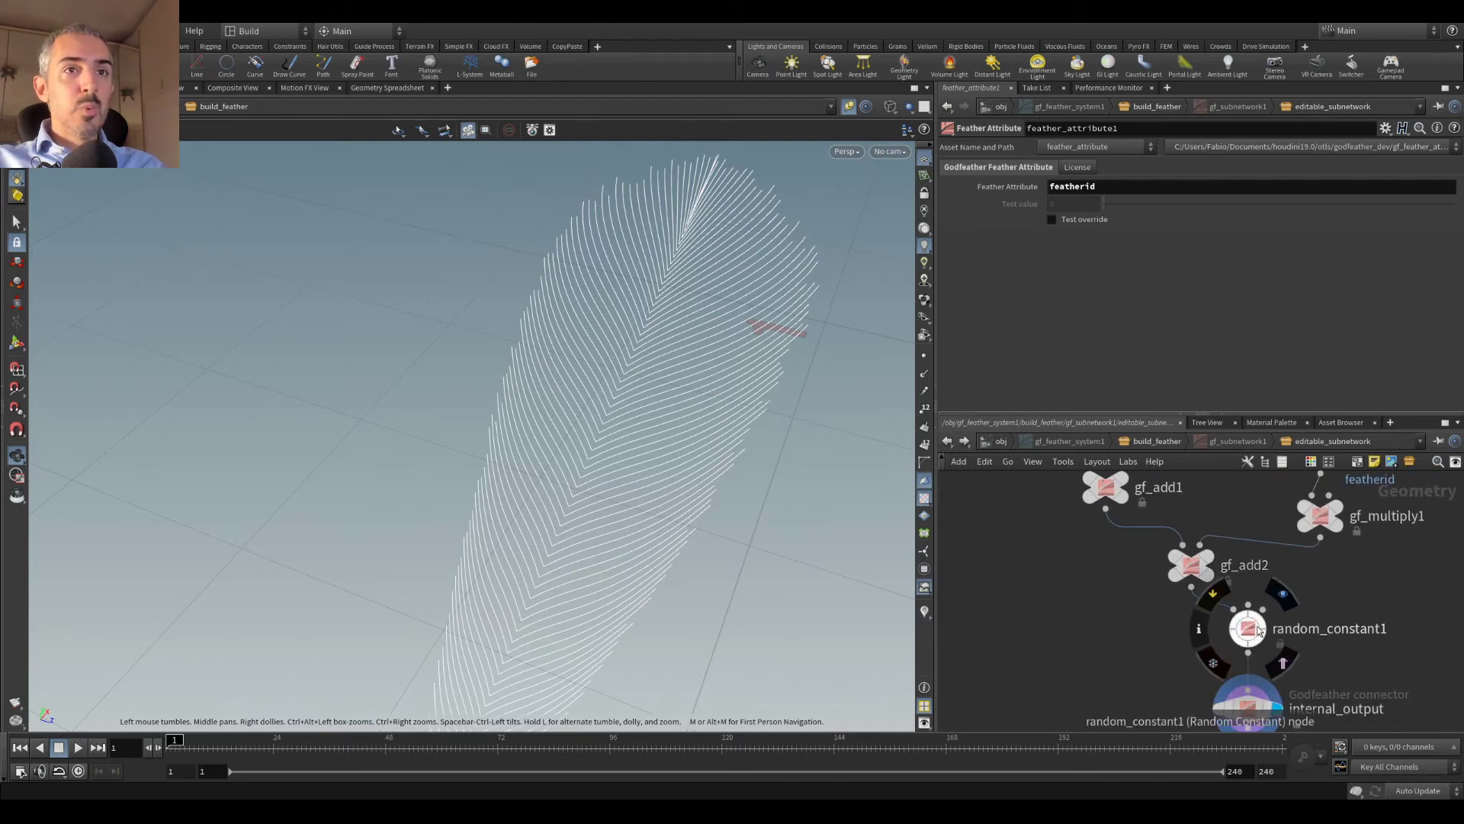
{"action": "left_click", "coordinate": [1249, 628]}
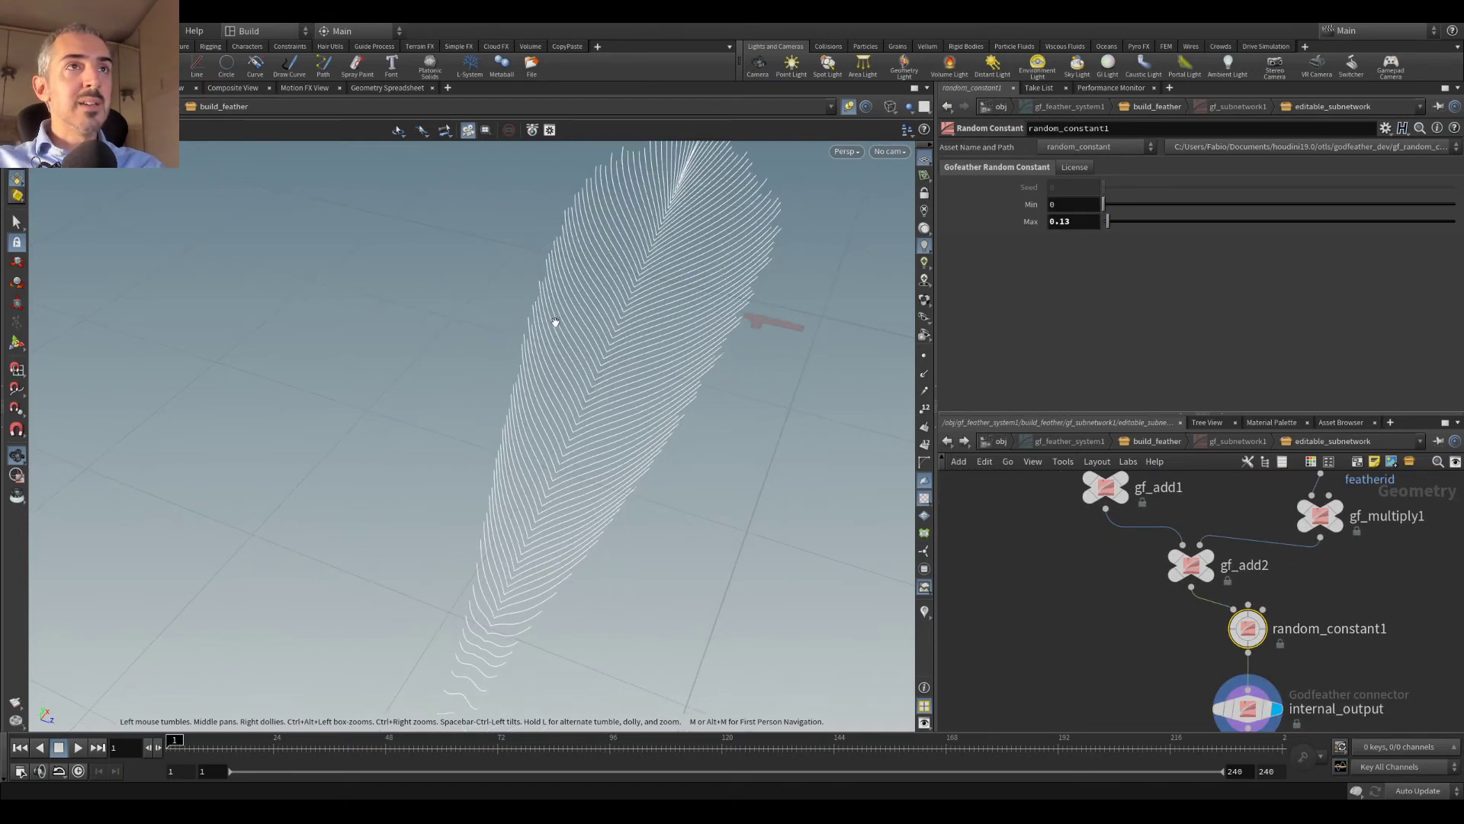
{"action": "left_click_drag", "start_coordinate": [1110, 225], "coordinate": [1140, 233]}
{"action": "key", "text": "ctrl+z"}
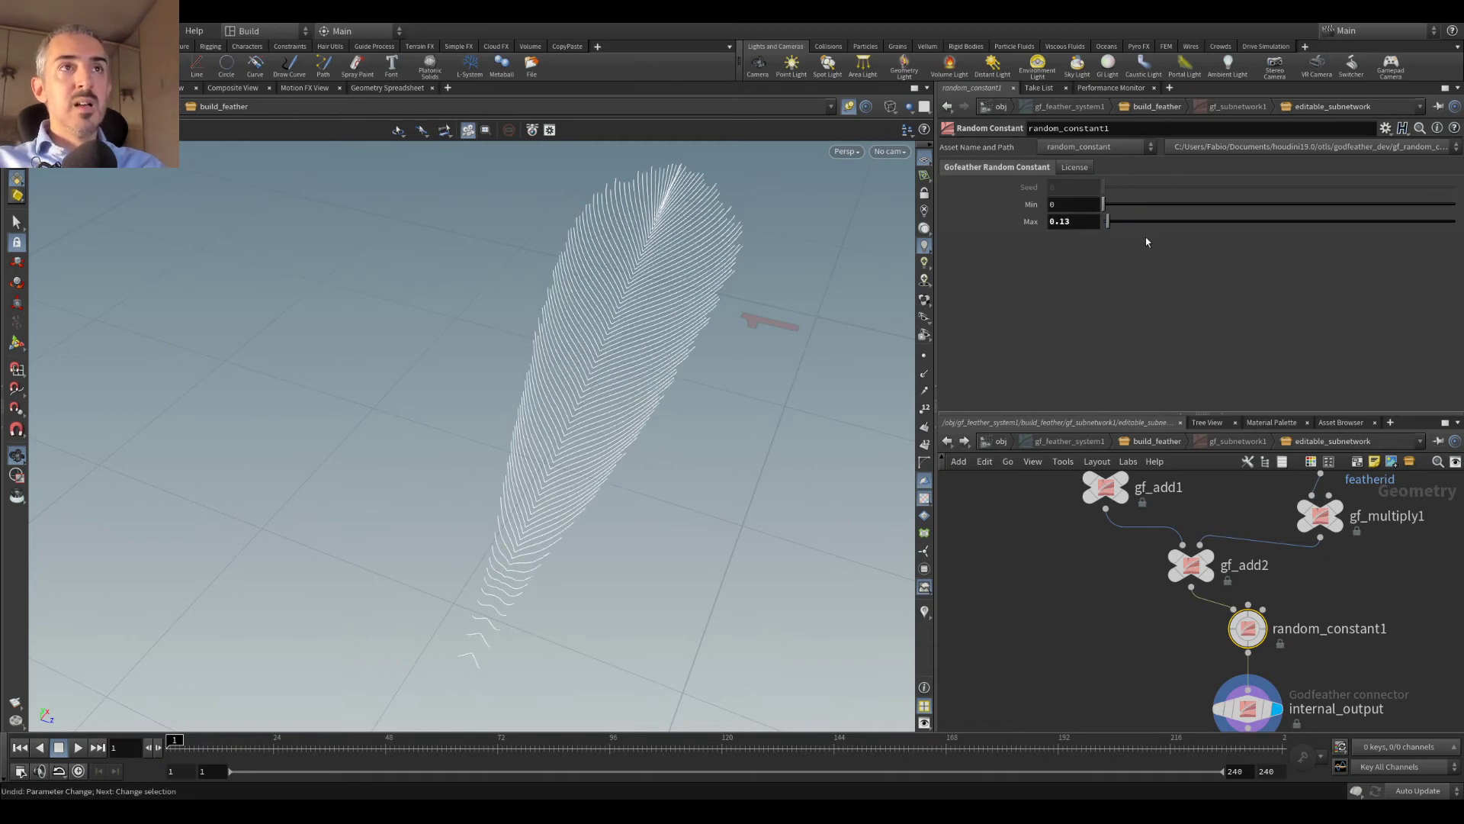
Step: Make room around random_constant1, add a Feather Ramp node and connect it to random_constant1's third input
{"action": "scroll", "coordinate": [1193, 580], "scroll_direction": "down", "scroll_amount": 2}
{"action": "left_click_drag", "start_coordinate": [1129, 644], "coordinate": [1128, 681]}
{"action": "left_click_drag", "start_coordinate": [1119, 576], "coordinate": [1119, 628]}
{"action": "middle_click_drag", "start_coordinate": [1158, 576], "coordinate": [1124, 585]}
{"action": "key", "text": "Tab"}
{"action": "mouse_move", "coordinate": [1187, 580]}
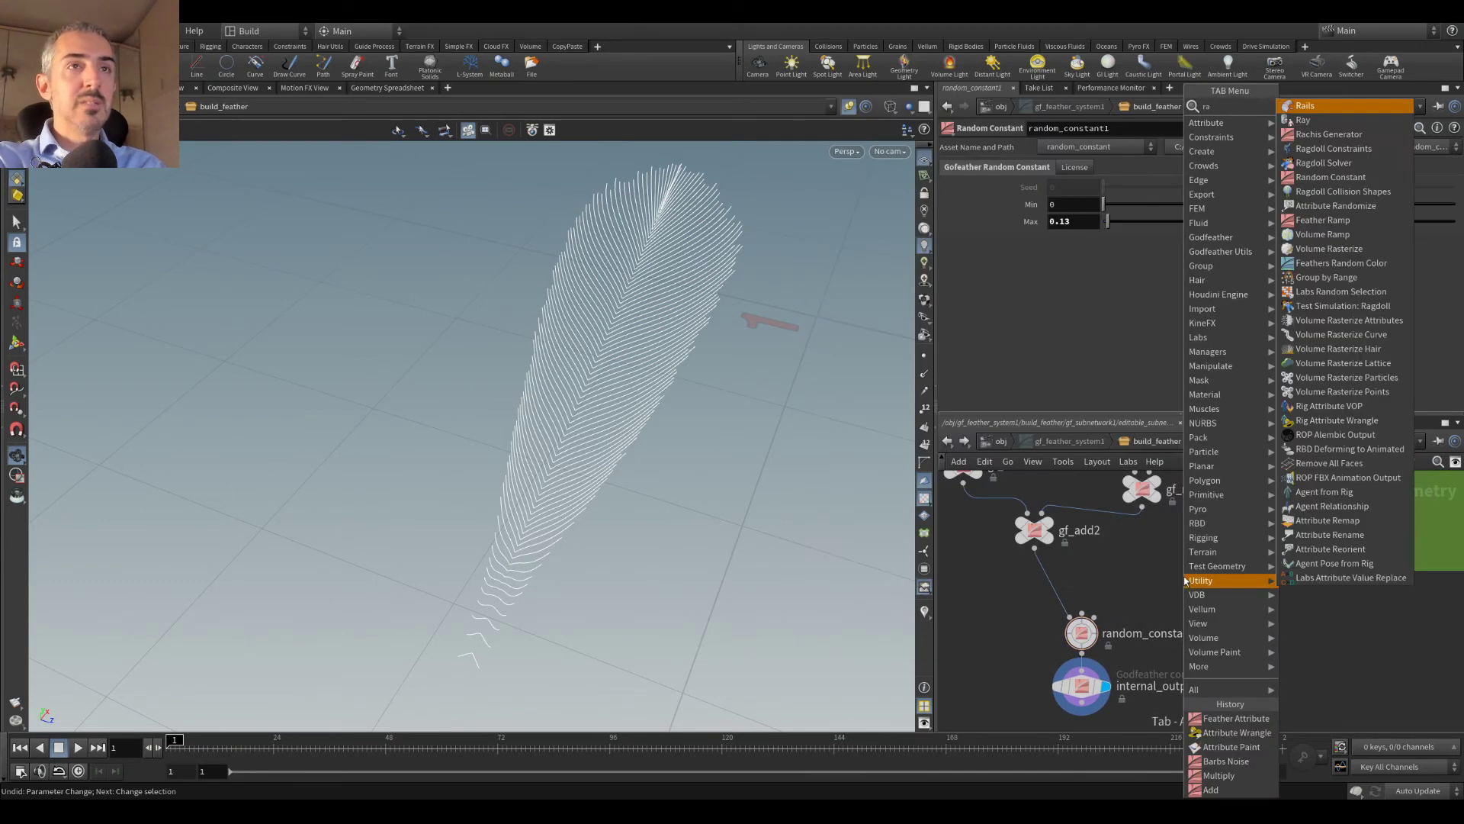
{"action": "left_click", "coordinate": [1325, 106]}
{"action": "left_click", "coordinate": [1185, 563]}
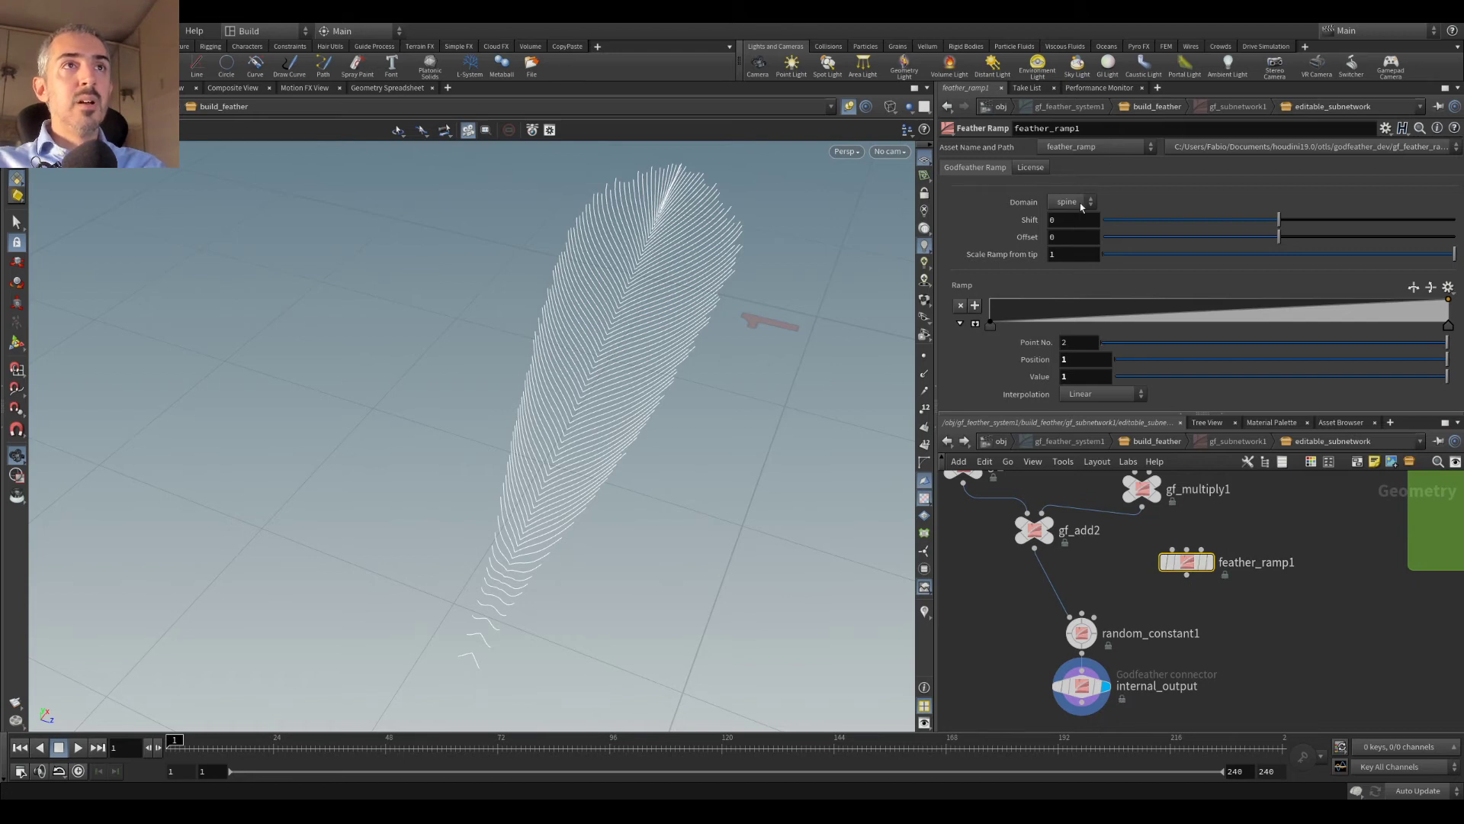
{"action": "left_click_drag", "start_coordinate": [1186, 577], "coordinate": [1092, 615]}
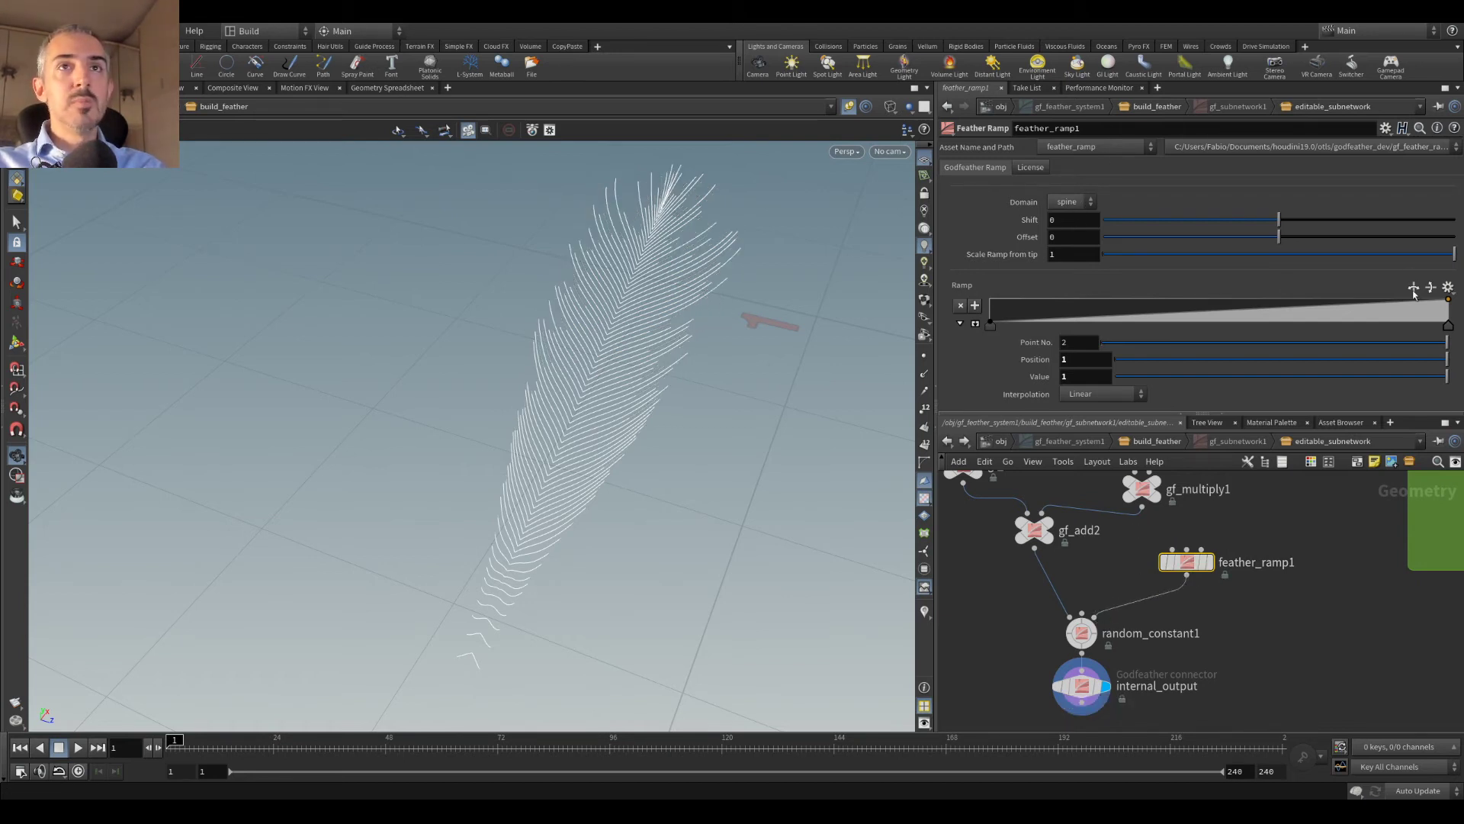
Step: Reverse feather_ramp1's ramp and add two points, a full-value one and another at position 0.831461 with value 0.025641
{"action": "left_click", "coordinate": [1413, 289]}
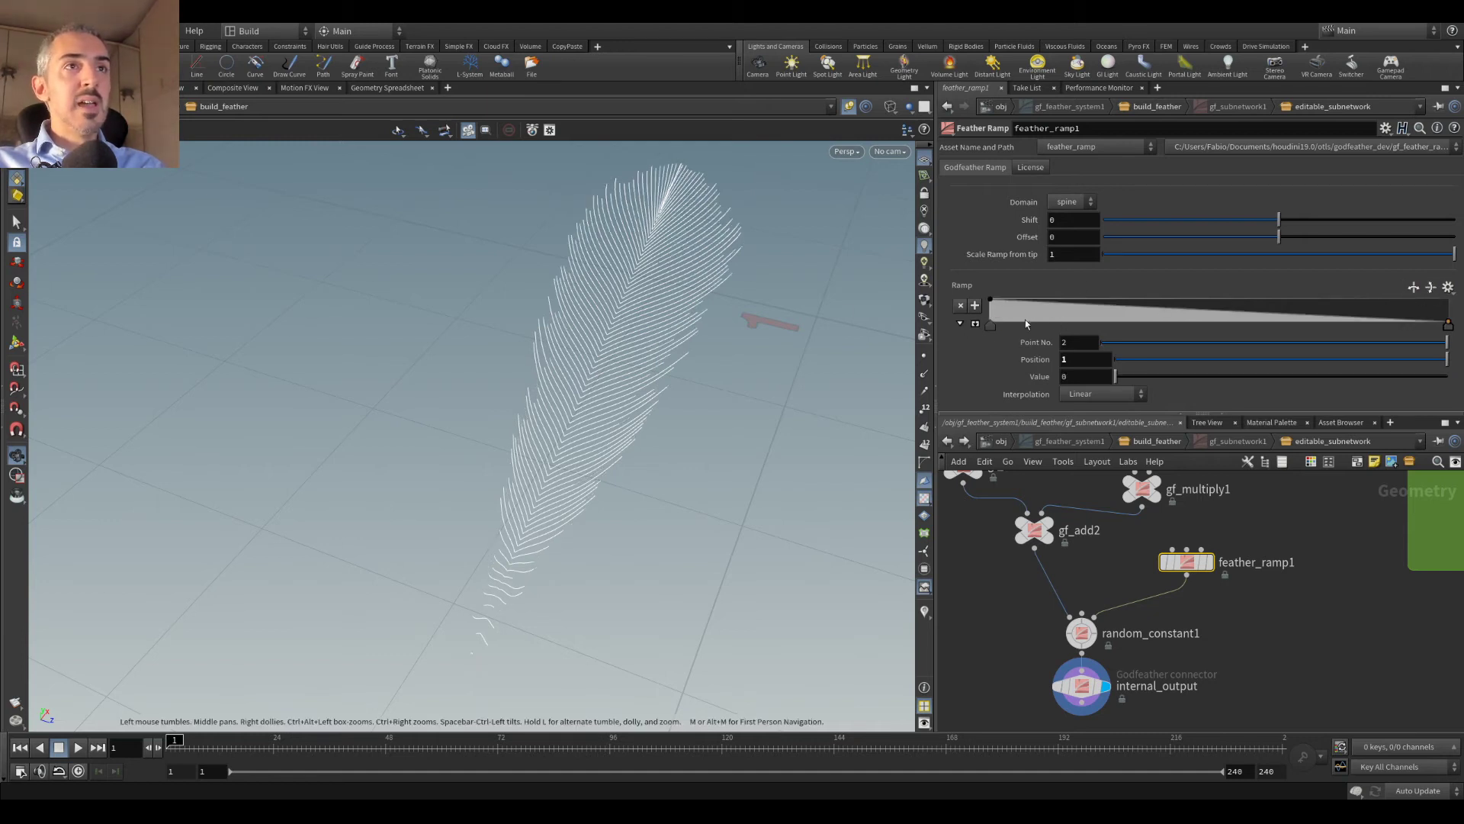
{"action": "left_click_drag", "start_coordinate": [1050, 308], "coordinate": [1156, 300]}
{"action": "left_click_drag", "start_coordinate": [1376, 315], "coordinate": [1371, 323]}
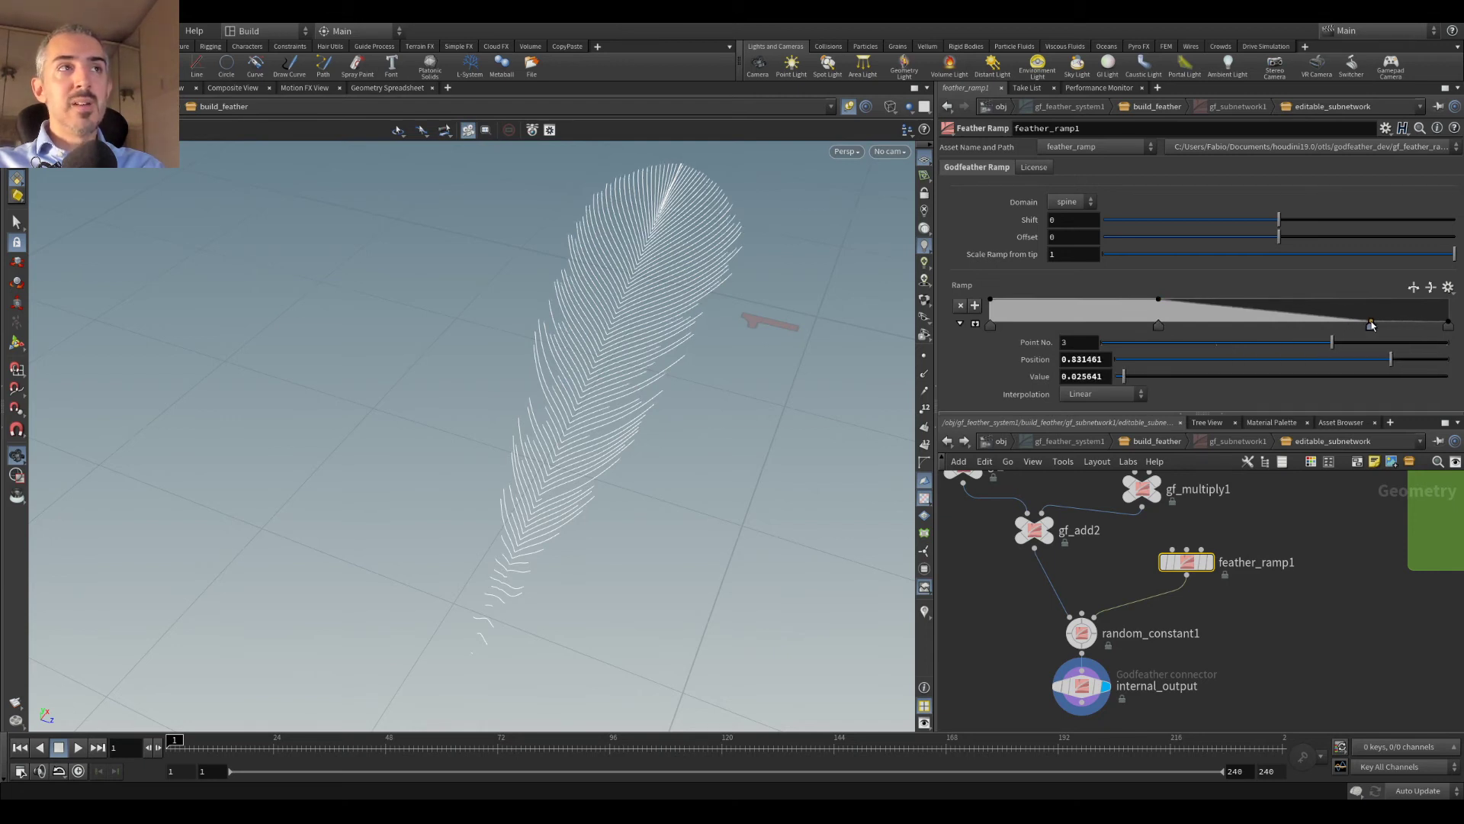
{"action": "left_click_drag", "start_coordinate": [894, 299], "coordinate": [679, 324]}
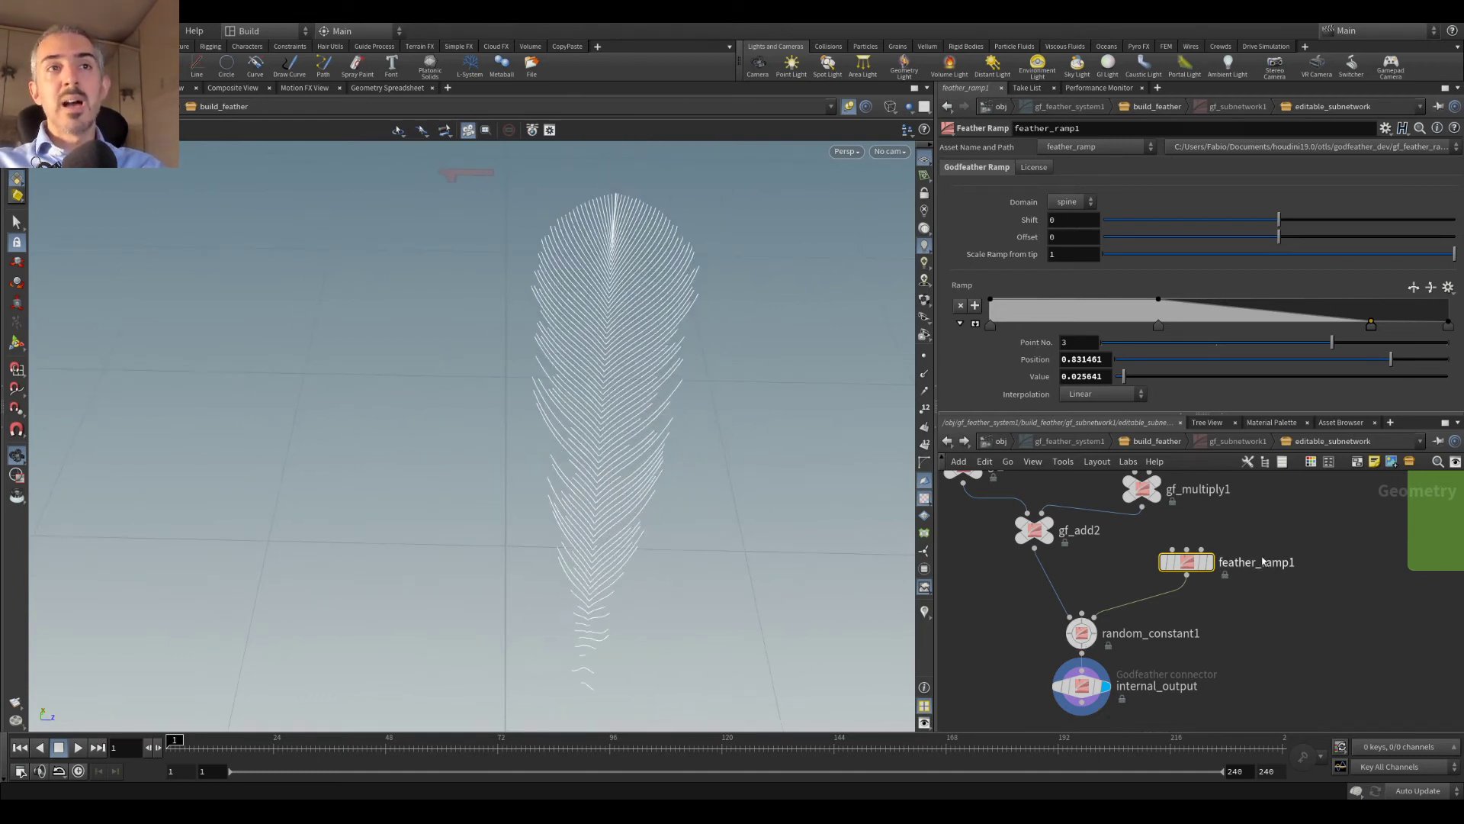
{"action": "mouse_move", "coordinate": [1190, 562]}
{"action": "left_click_drag", "start_coordinate": [1190, 562], "coordinate": [1190, 578]}
{"action": "scroll", "coordinate": [1174, 601], "scroll_direction": "up", "scroll_amount": 4}
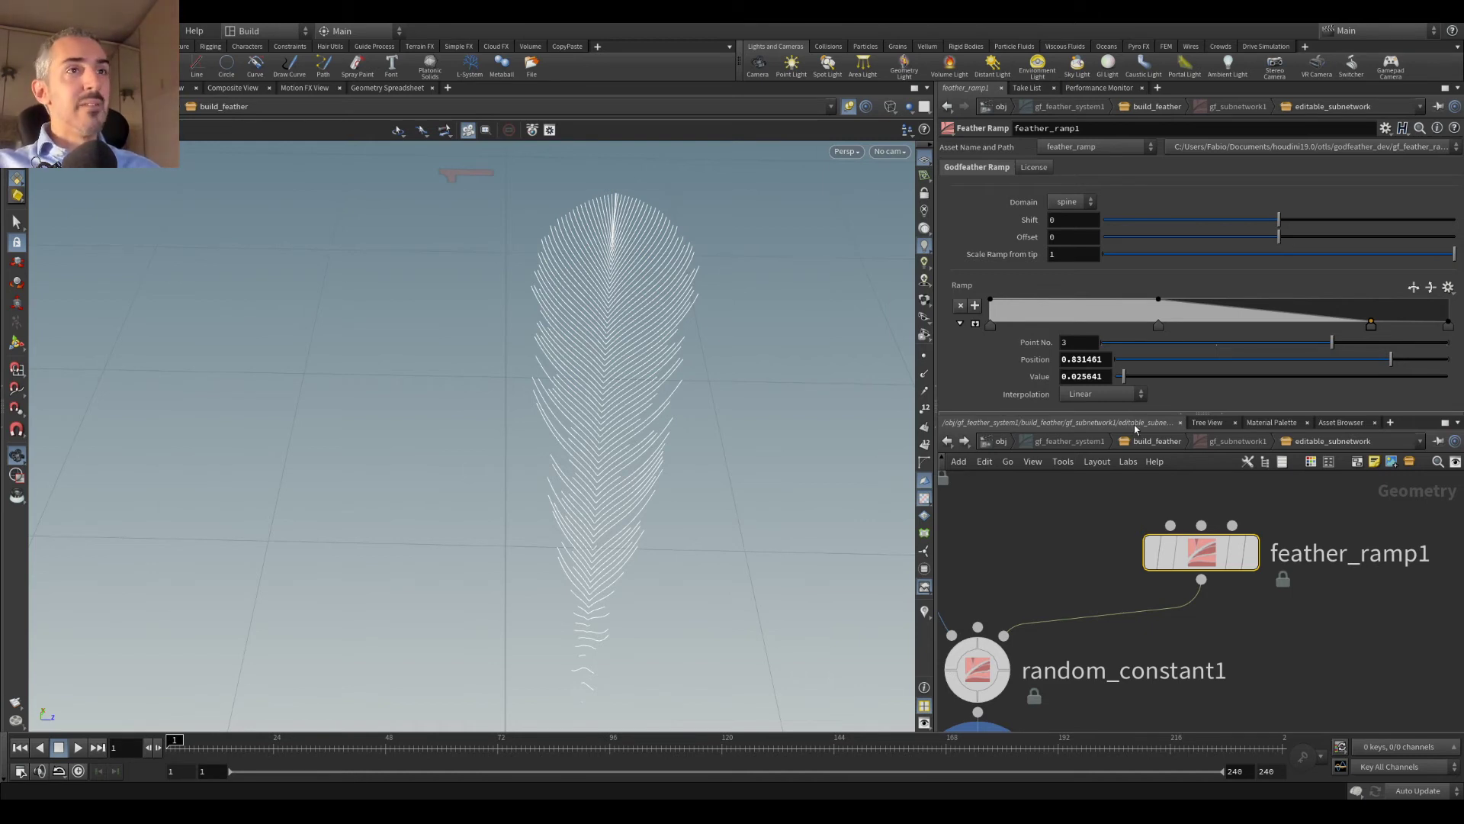
Step: Return to the object level, view the regenerated feathers on the whole model shaded, and switch to the stage network
{"action": "left_click", "coordinate": [995, 441]}
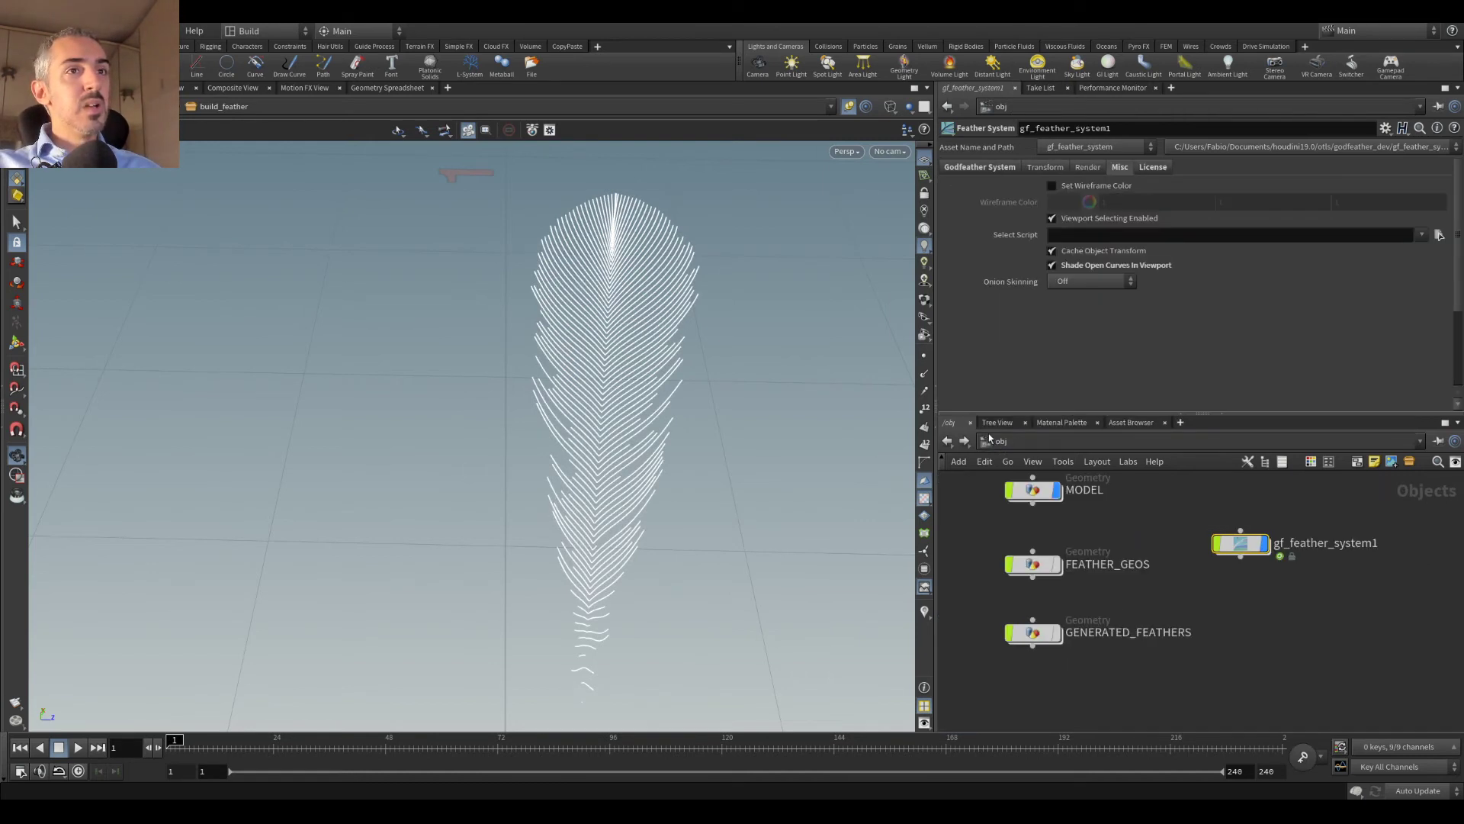
{"action": "left_click", "coordinate": [1244, 615]}
{"action": "left_click_drag", "start_coordinate": [713, 497], "coordinate": [670, 463]}
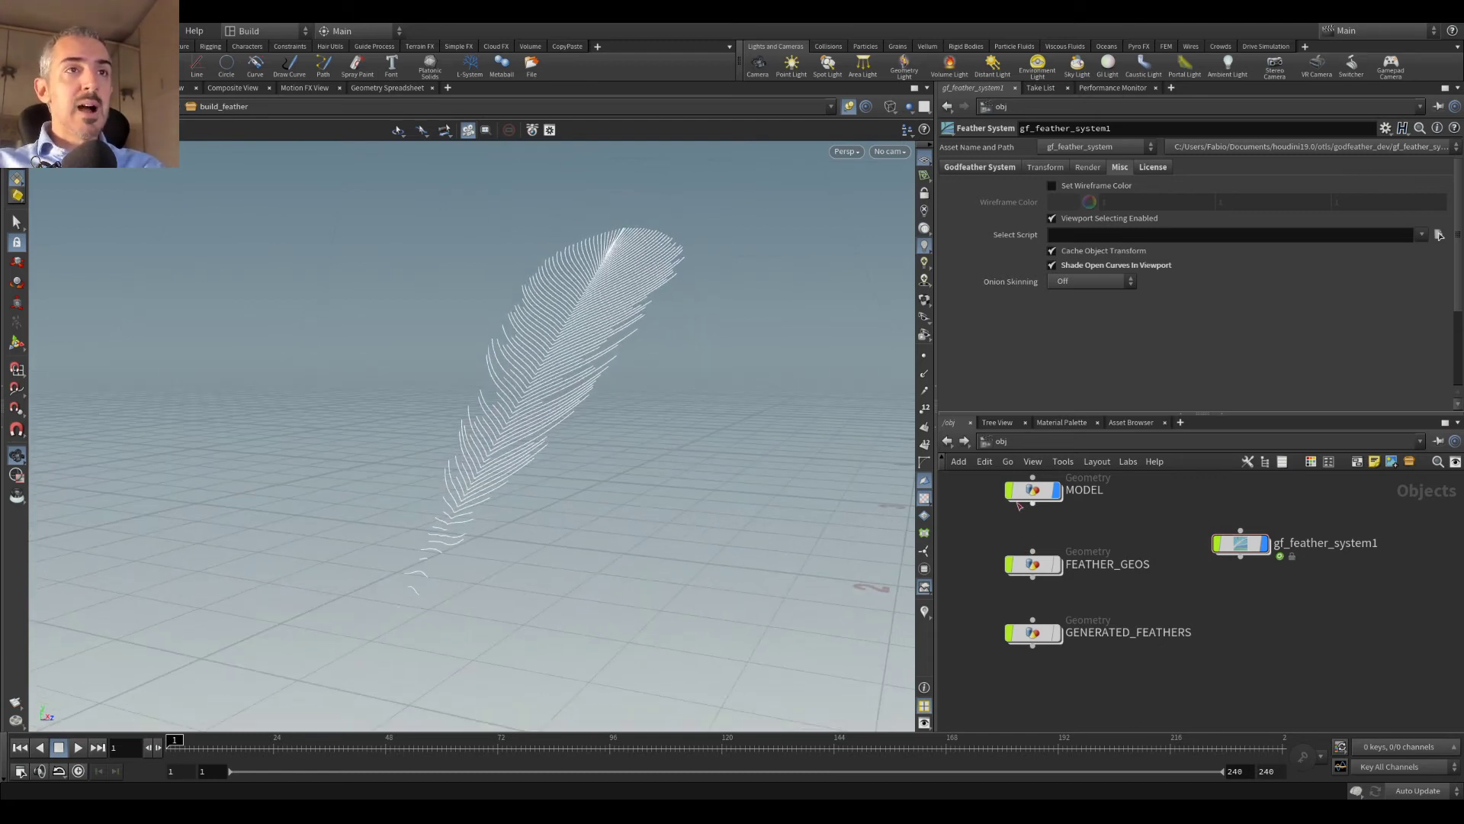
{"action": "scroll", "coordinate": [1019, 505], "scroll_direction": "down", "scroll_amount": 3}
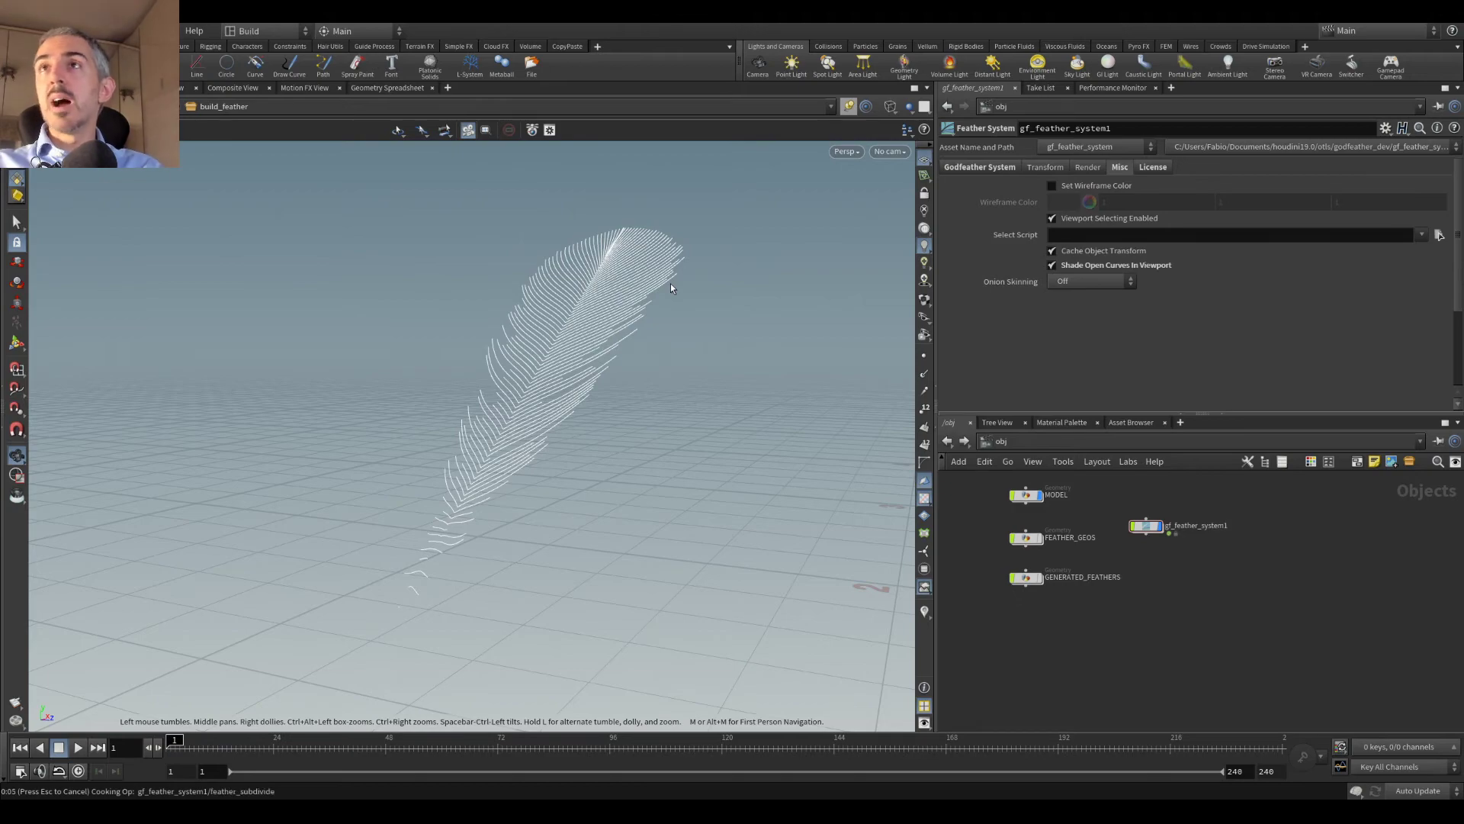
{"action": "key", "text": "w"}
{"action": "mouse_move", "coordinate": [634, 252]}
{"action": "left_mouse_down"}
{"action": "mouse_move", "coordinate": [555, 407]}
{"action": "mouse_move", "coordinate": [666, 497]}
{"action": "mouse_move", "coordinate": [490, 369]}
{"action": "mouse_move", "coordinate": [657, 442]}
{"action": "left_mouse_up"}
{"action": "left_click", "coordinate": [989, 440]}
{"action": "left_click", "coordinate": [1014, 546]}
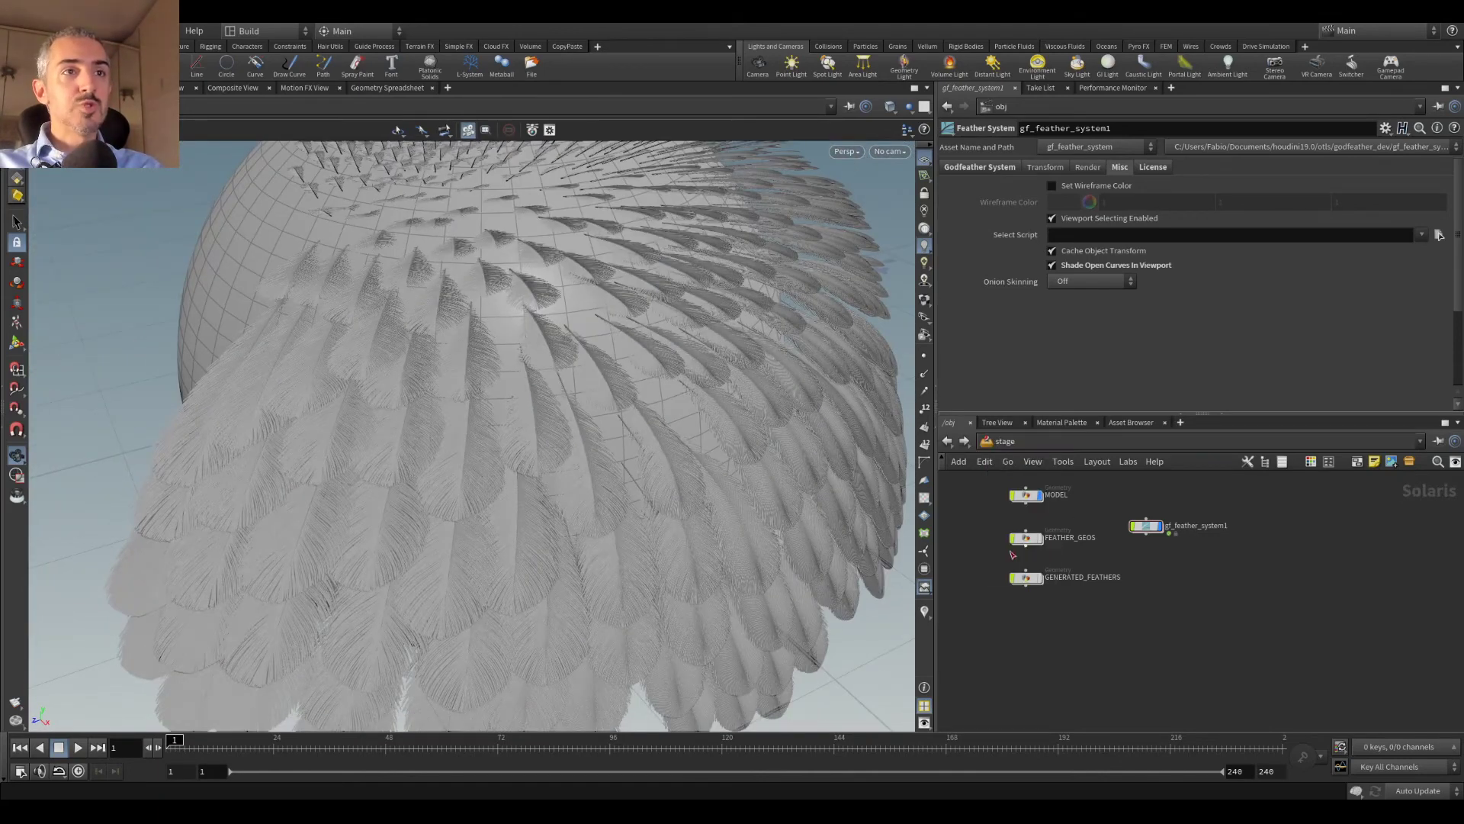
{"action": "key", "text": "Tab"}
{"action": "type", "text": "scene"}
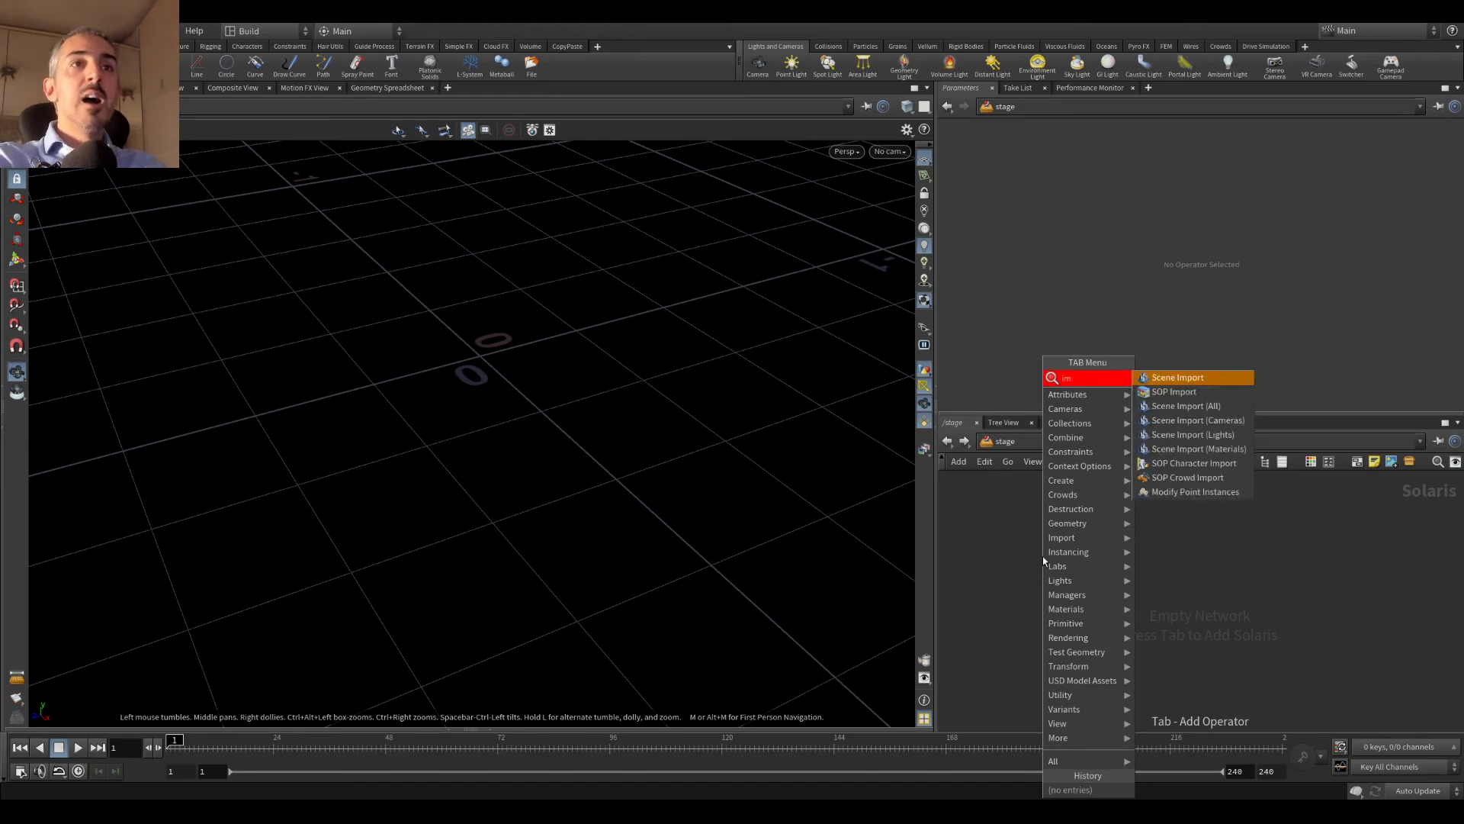
{"action": "key", "text": "Return"}
{"action": "left_click", "coordinate": [1061, 482]}
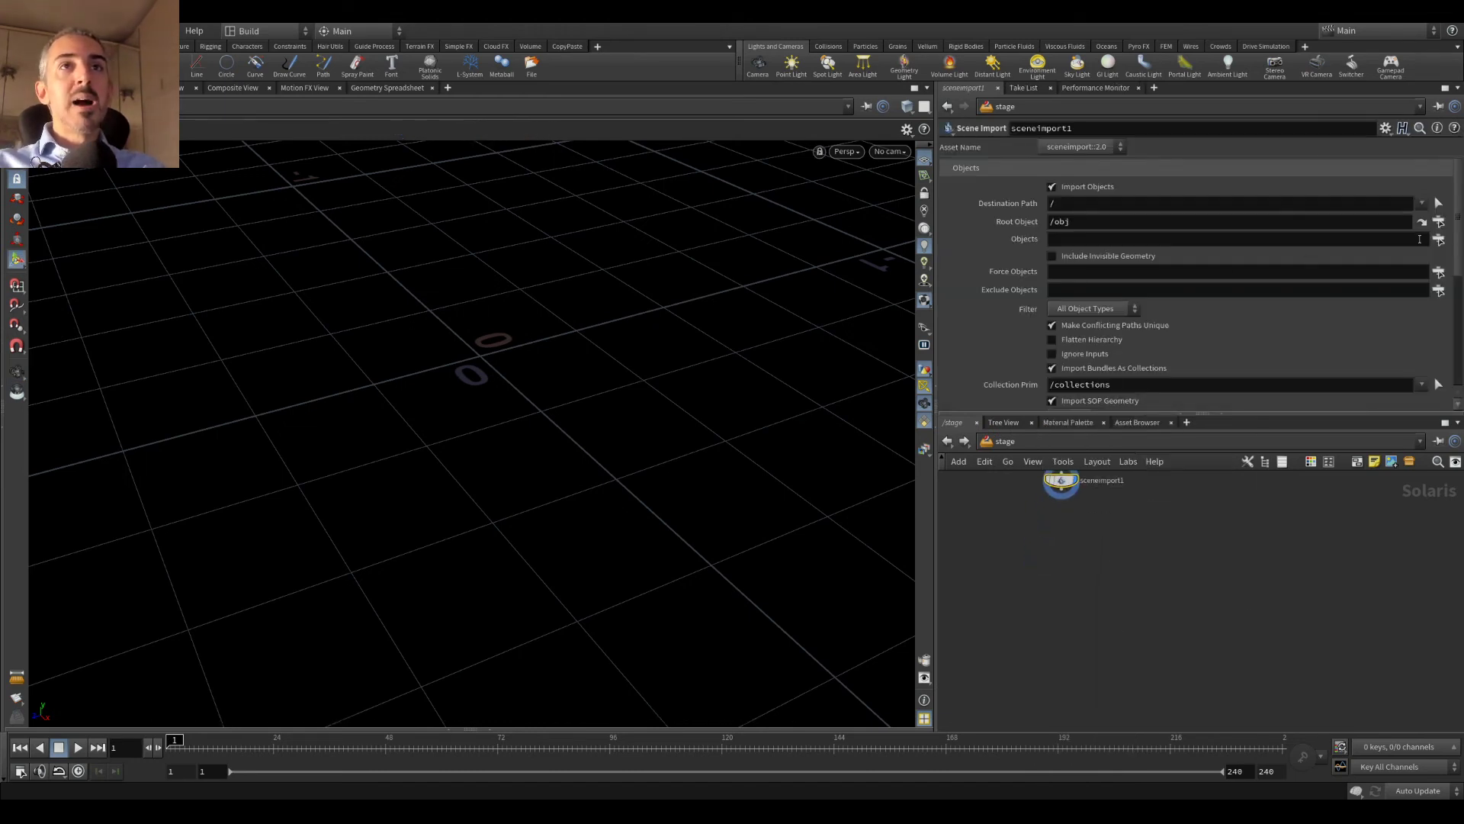
{"action": "left_click", "coordinate": [1082, 530]}
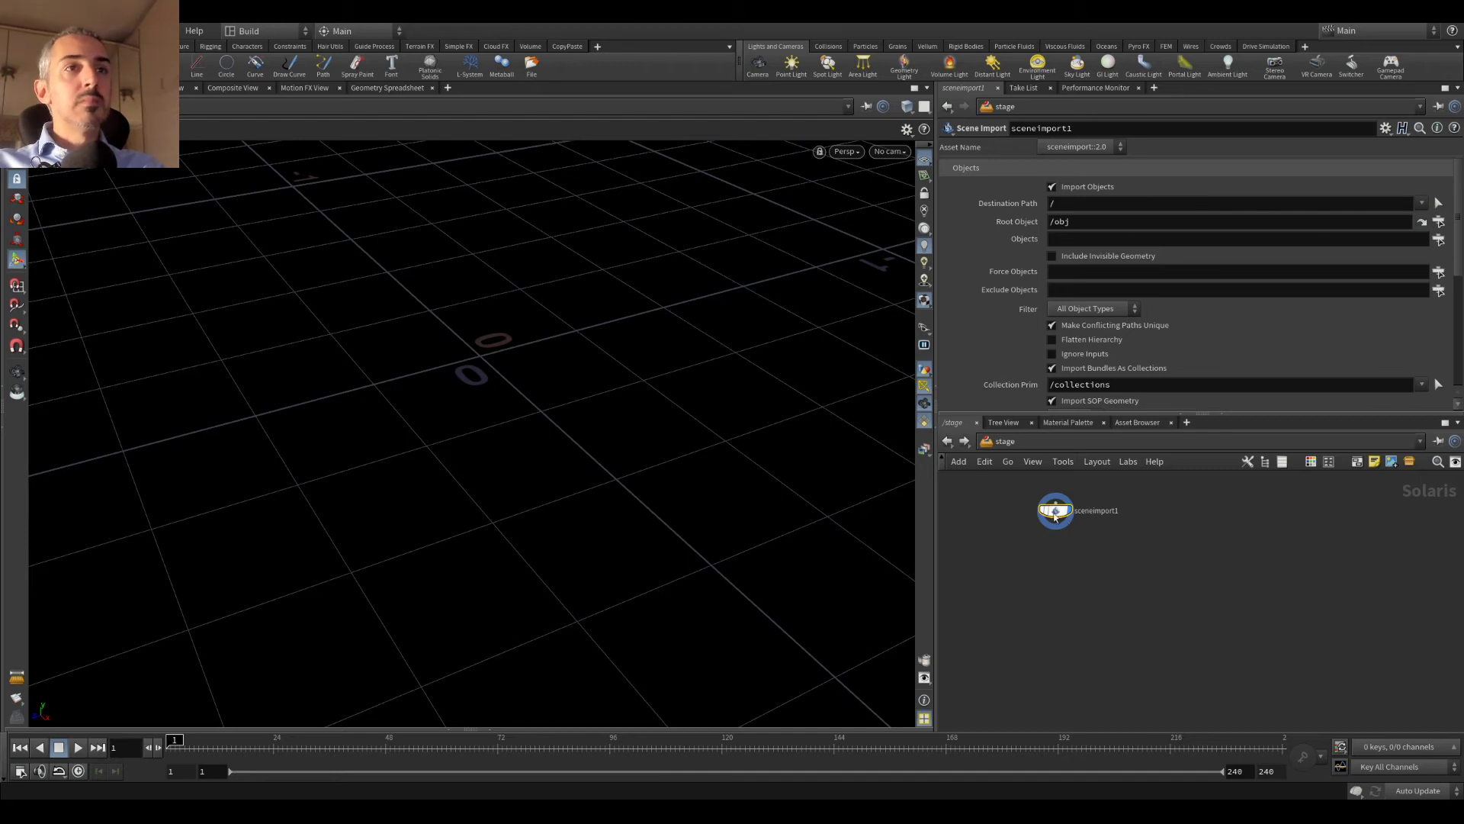
{"action": "key", "text": "Delete"}
Step: Add a SOP Import node and set its SOP Path to /obj/gf_feather_system1
{"action": "key", "text": "Tab"}
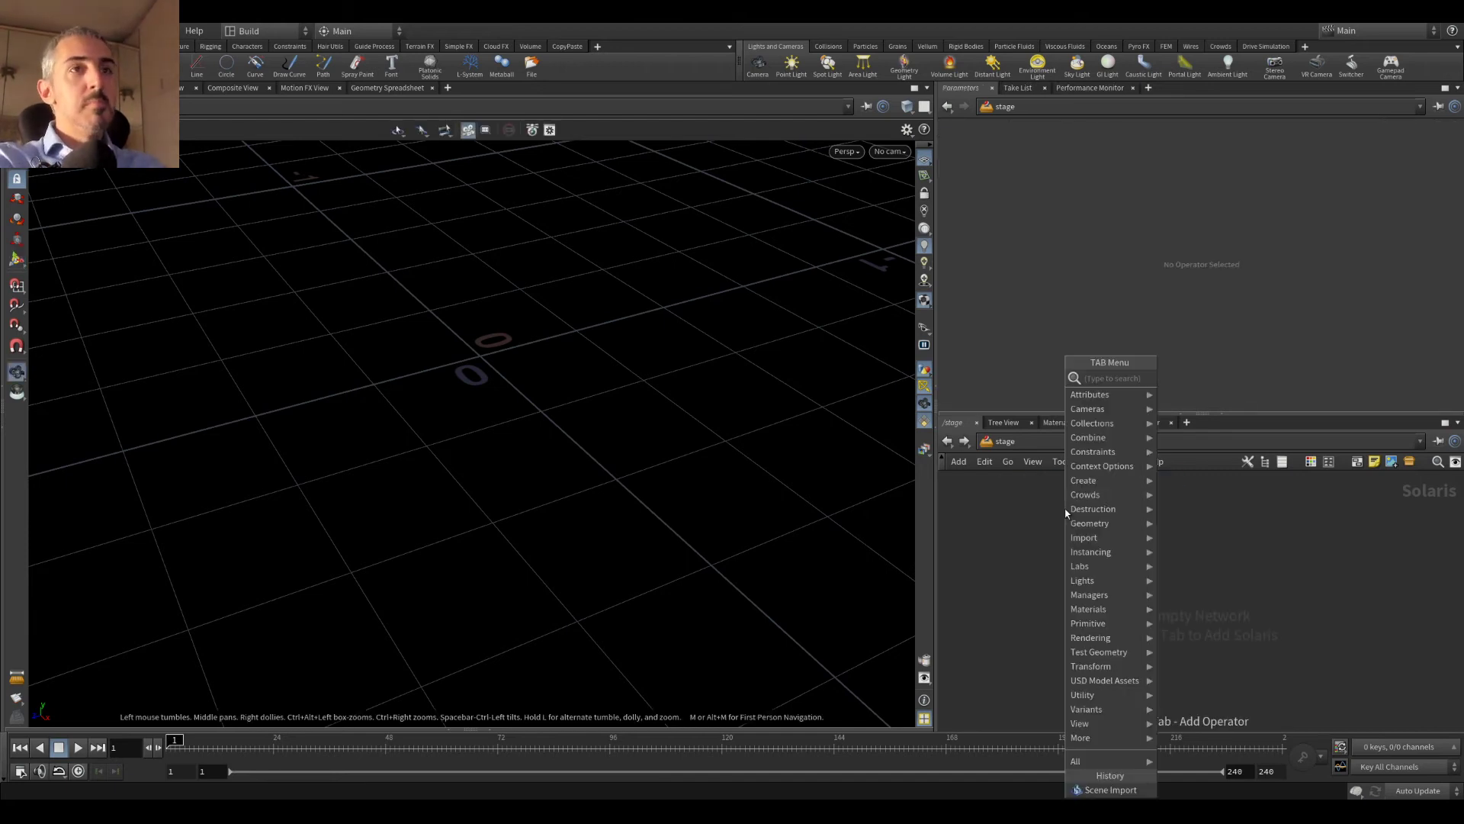
{"action": "type", "text": "sop"}
{"action": "key", "text": "Down"}
{"action": "key", "text": "Return"}
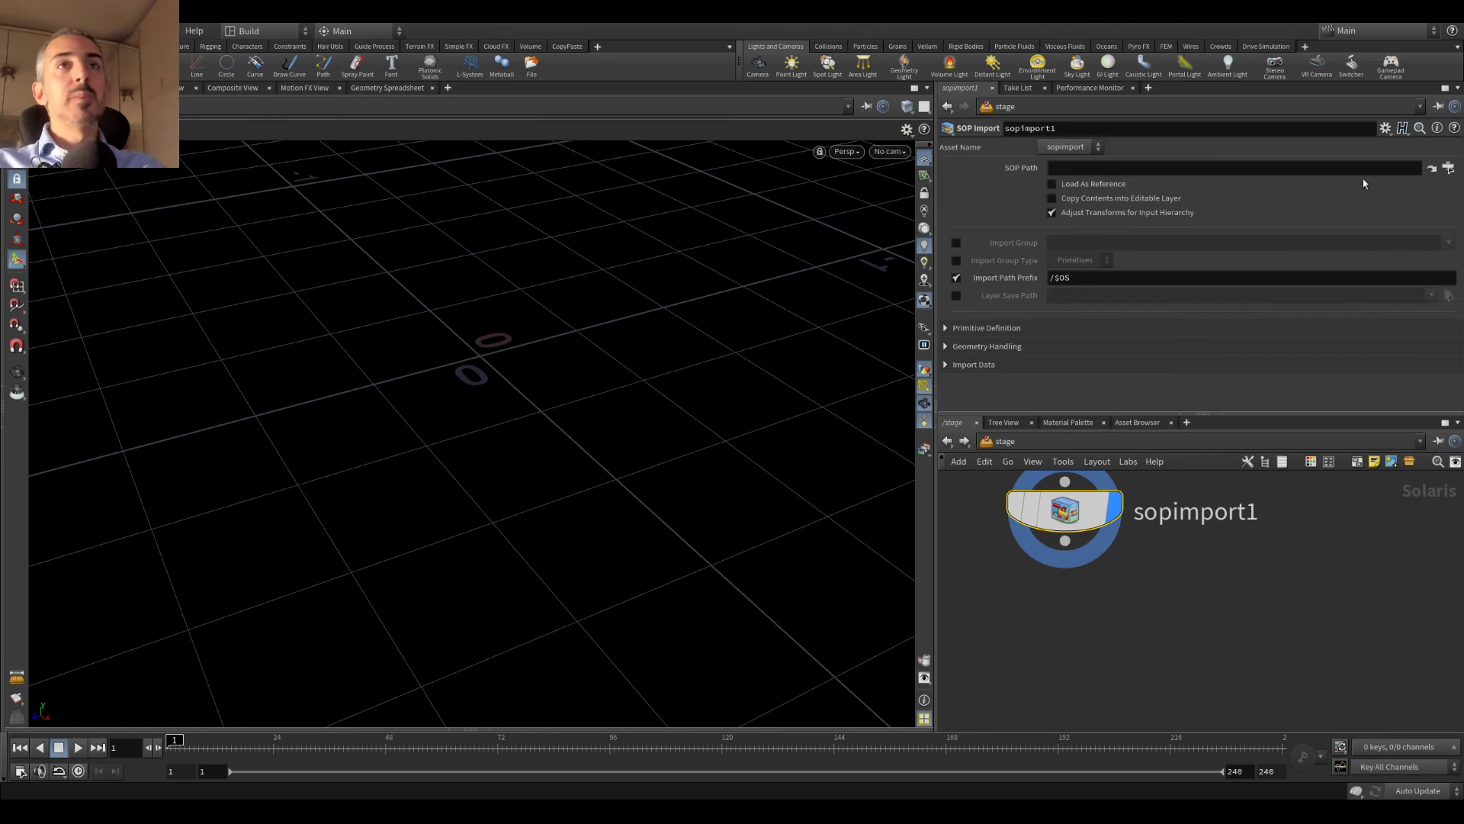
{"action": "left_click", "coordinate": [1449, 167]}
{"action": "double_click", "coordinate": [1364, 126]}
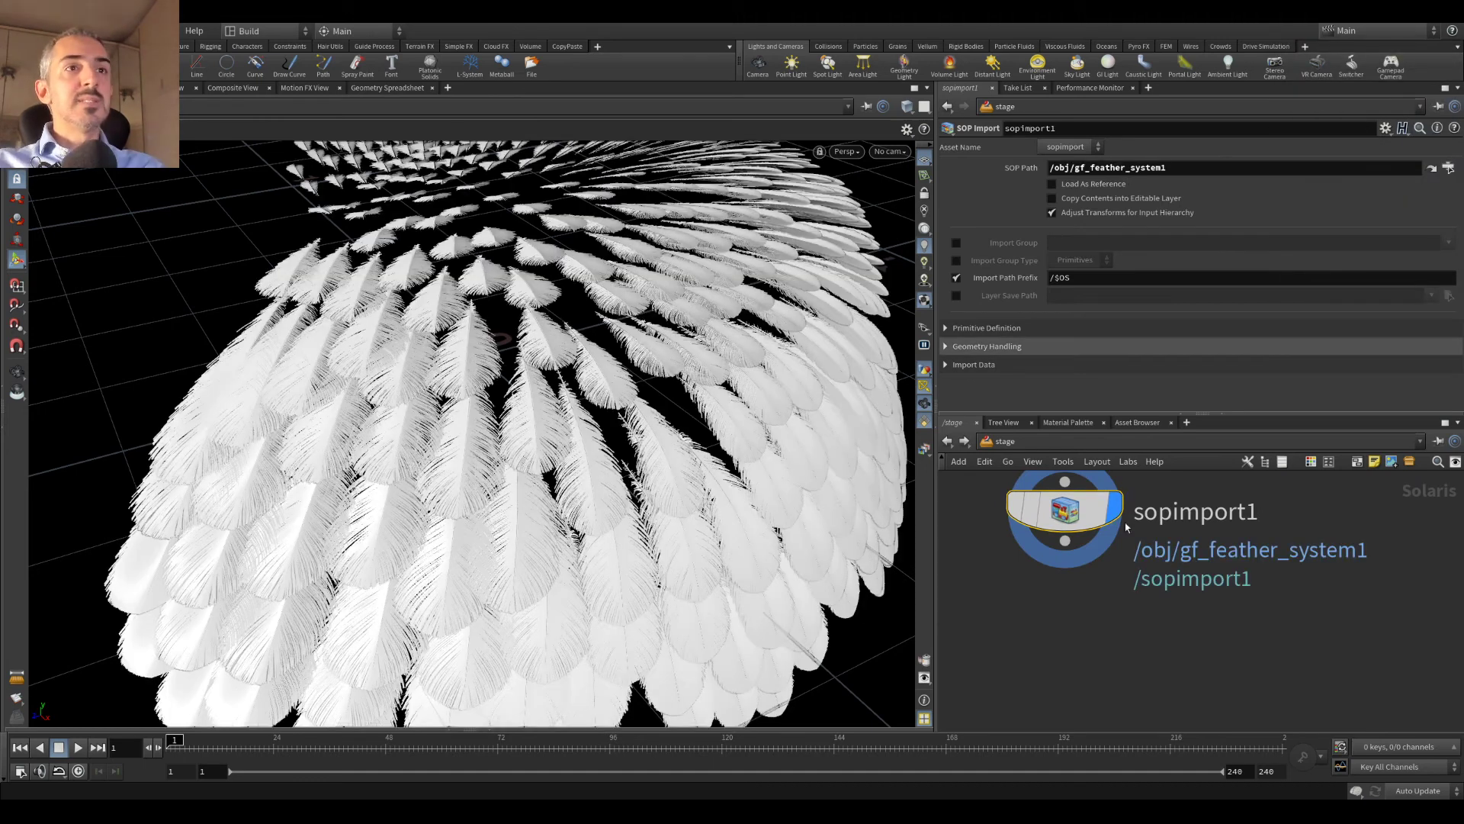
Step: Switch the viewport renderer to Karma for the imported feathers
{"action": "left_click_drag", "start_coordinate": [585, 385], "coordinate": [575, 458]}
{"action": "left_click", "coordinate": [845, 151]}
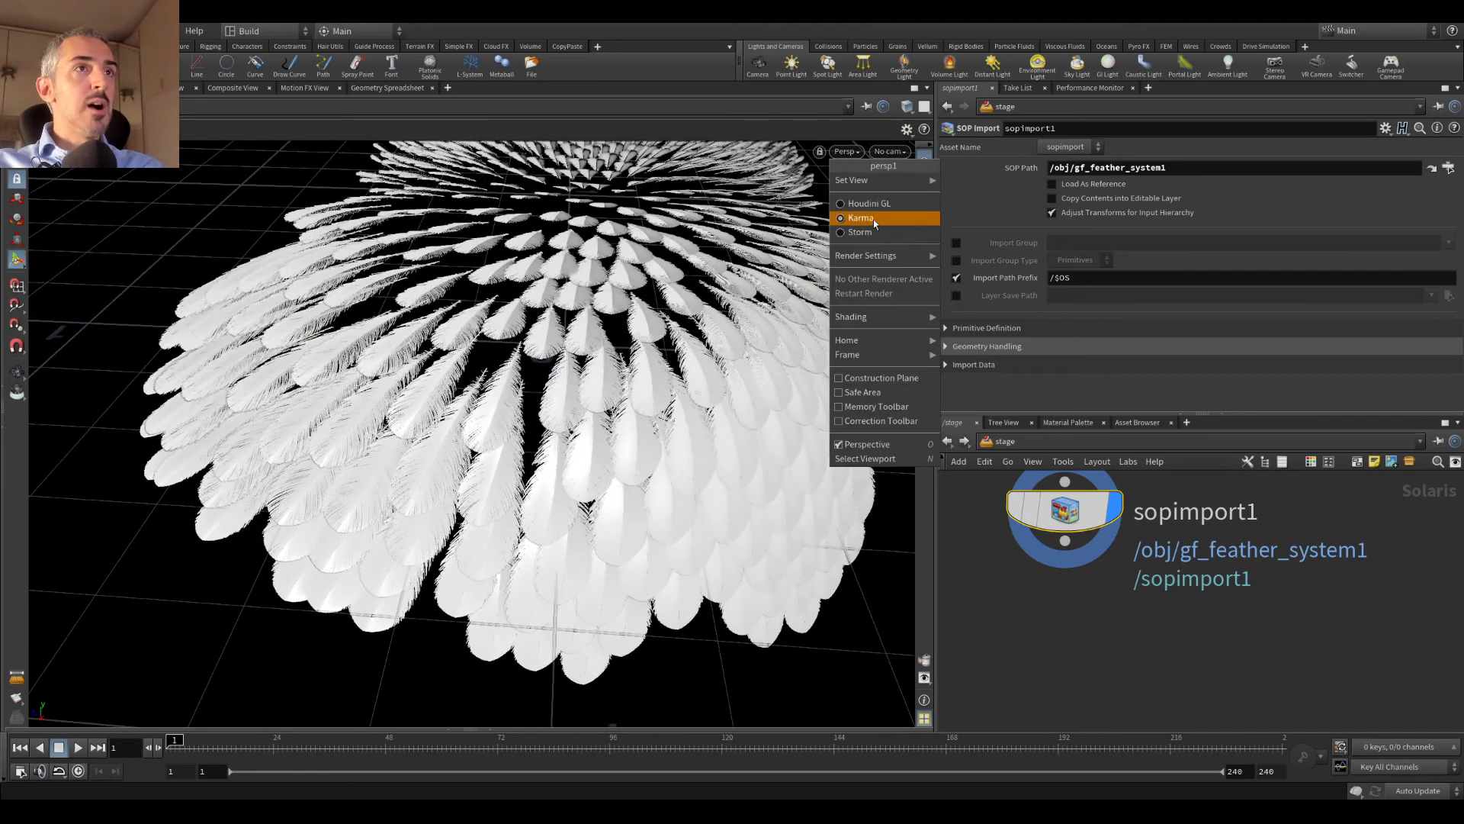
{"action": "left_click", "coordinate": [861, 222]}
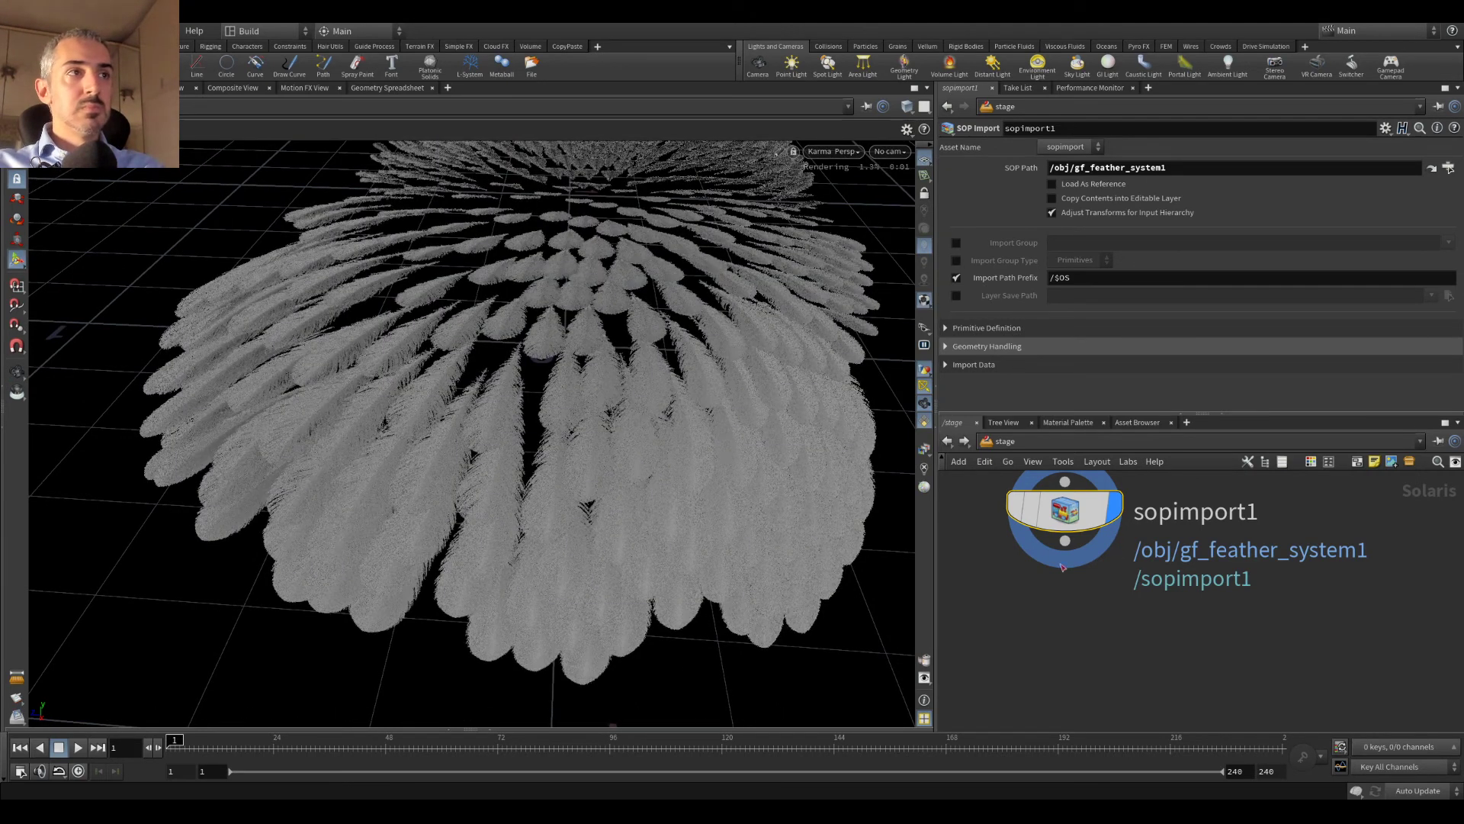
Step: Add a Light node wired below sopimport1 and display it
{"action": "key", "text": "Tab"}
{"action": "type", "text": "ligh"}
{"action": "key", "text": "Return"}
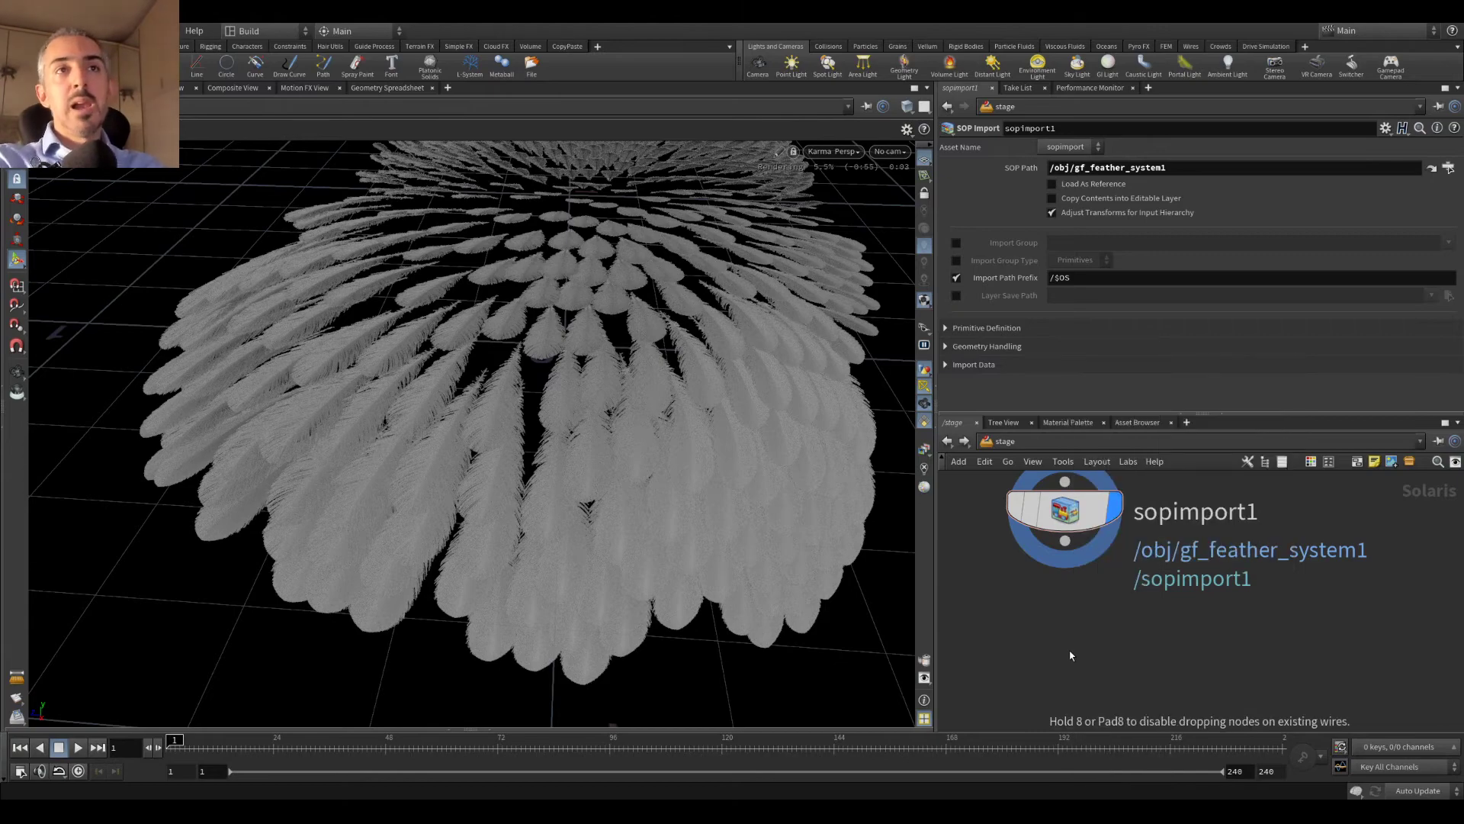
{"action": "left_click", "coordinate": [1068, 652]}
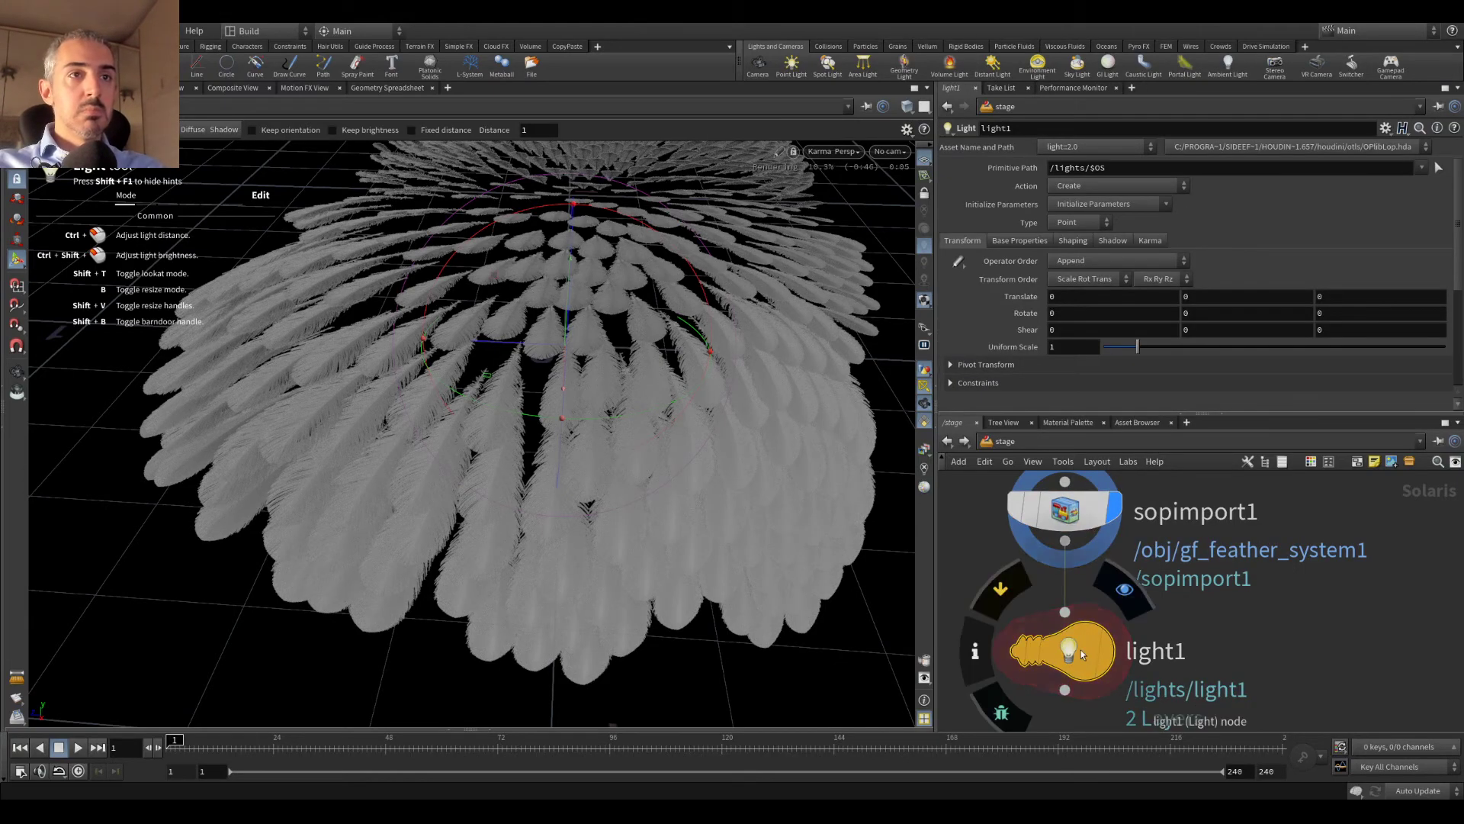
{"action": "left_click", "coordinate": [1107, 656]}
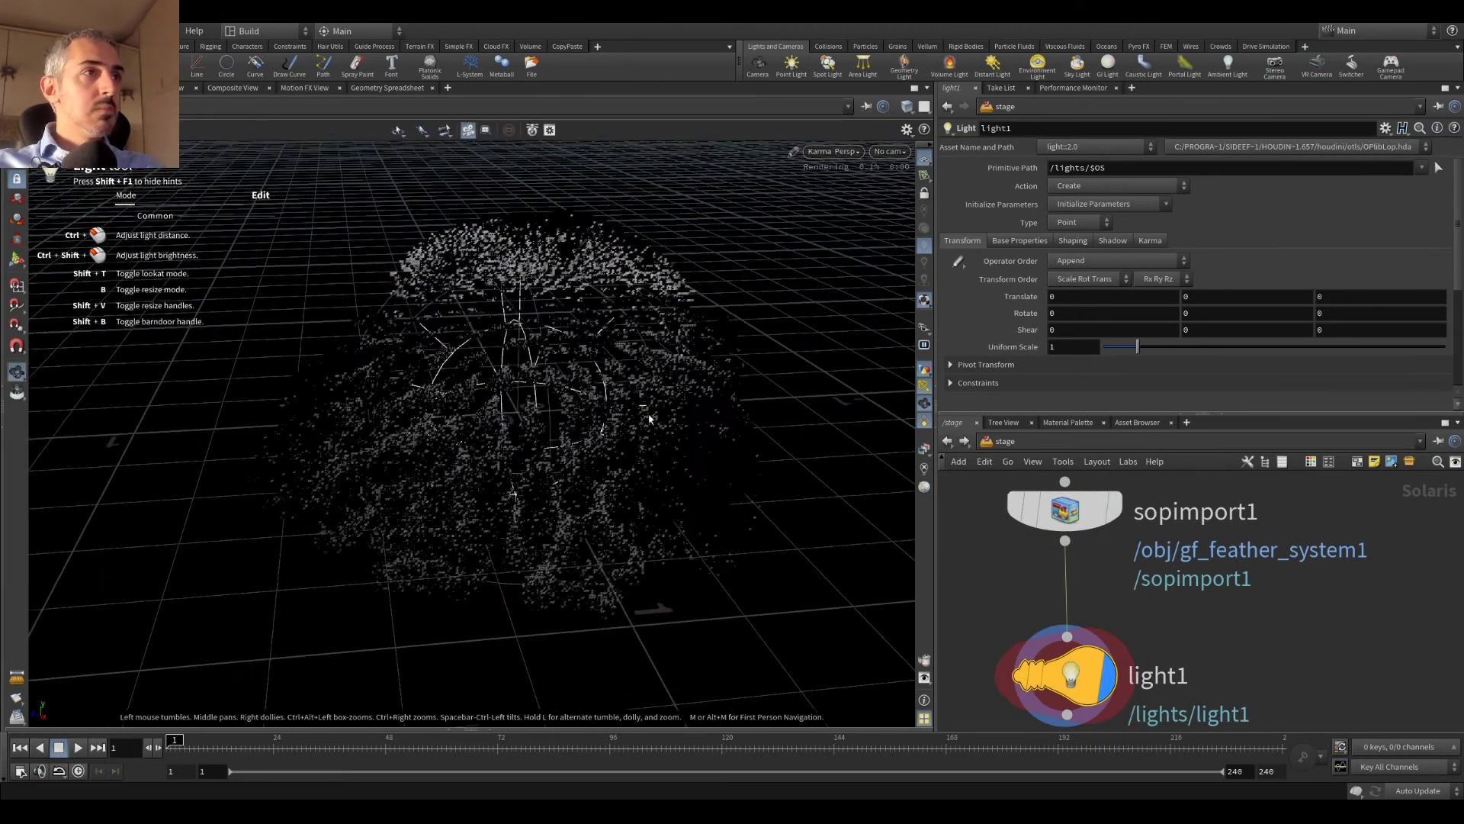
Step: Change light1's type to Sphere and position it above and beside the feathers at about 1.11, 1.22, 0.57
{"action": "key", "text": "Return"}
{"action": "left_click_drag", "start_coordinate": [656, 289], "coordinate": [753, 180]}
{"action": "right_click_drag", "start_coordinate": [668, 492], "coordinate": [537, 448], "text": "alt"}
{"action": "left_click_drag", "start_coordinate": [537, 448], "coordinate": [328, 386], "text": "alt"}
{"action": "left_click_drag", "start_coordinate": [844, 344], "coordinate": [452, 212]}
{"action": "left_click", "coordinate": [1092, 222]}
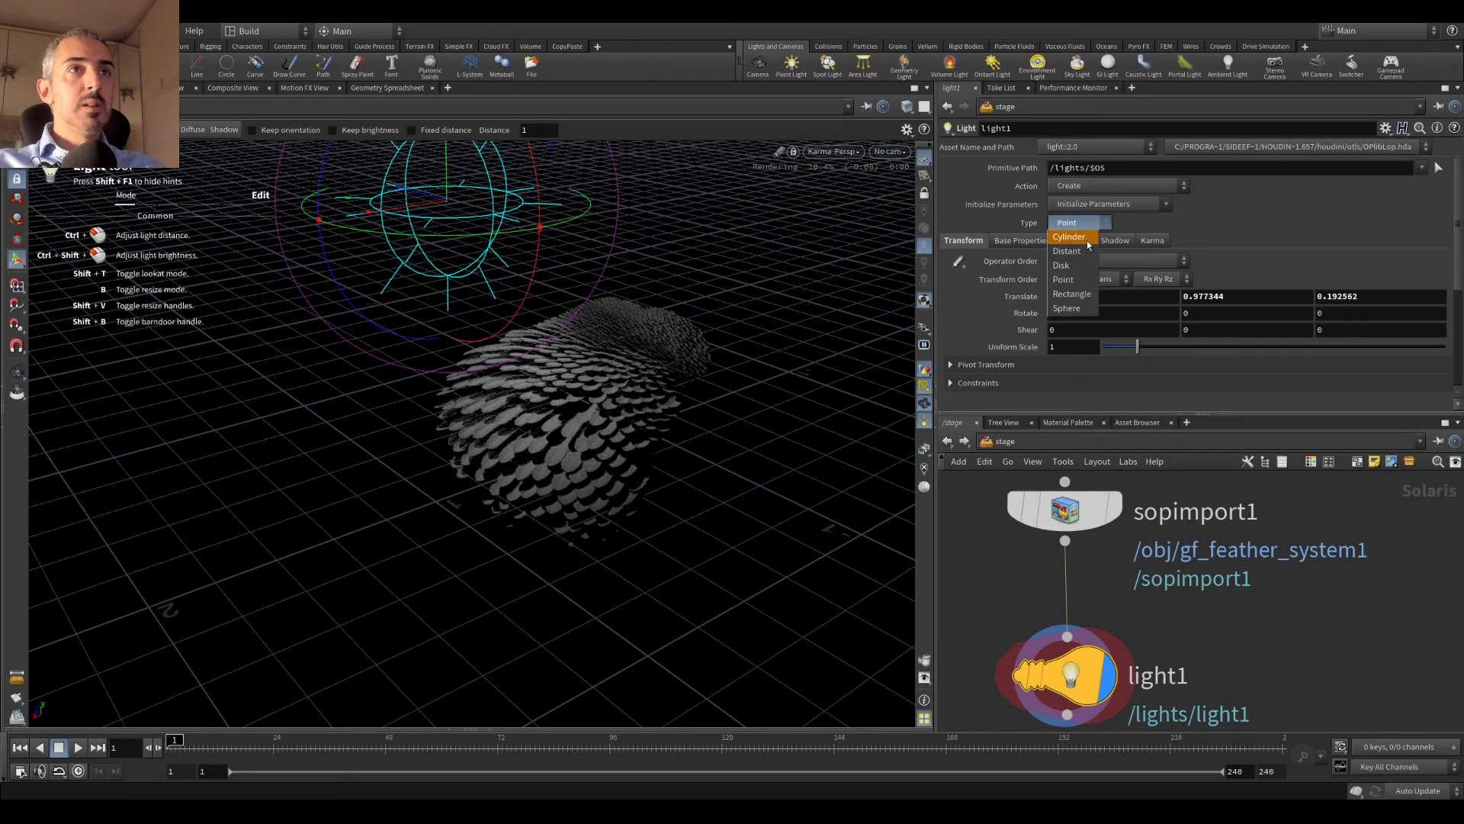
{"action": "left_click", "coordinate": [1072, 288]}
{"action": "mouse_move", "coordinate": [633, 269]}
{"action": "left_mouse_down", "text": "alt"}
{"action": "mouse_move", "coordinate": [746, 327]}
{"action": "mouse_move", "coordinate": [654, 270]}
{"action": "left_mouse_up", "text": "alt"}
{"action": "left_click_drag", "start_coordinate": [387, 188], "coordinate": [263, 153]}
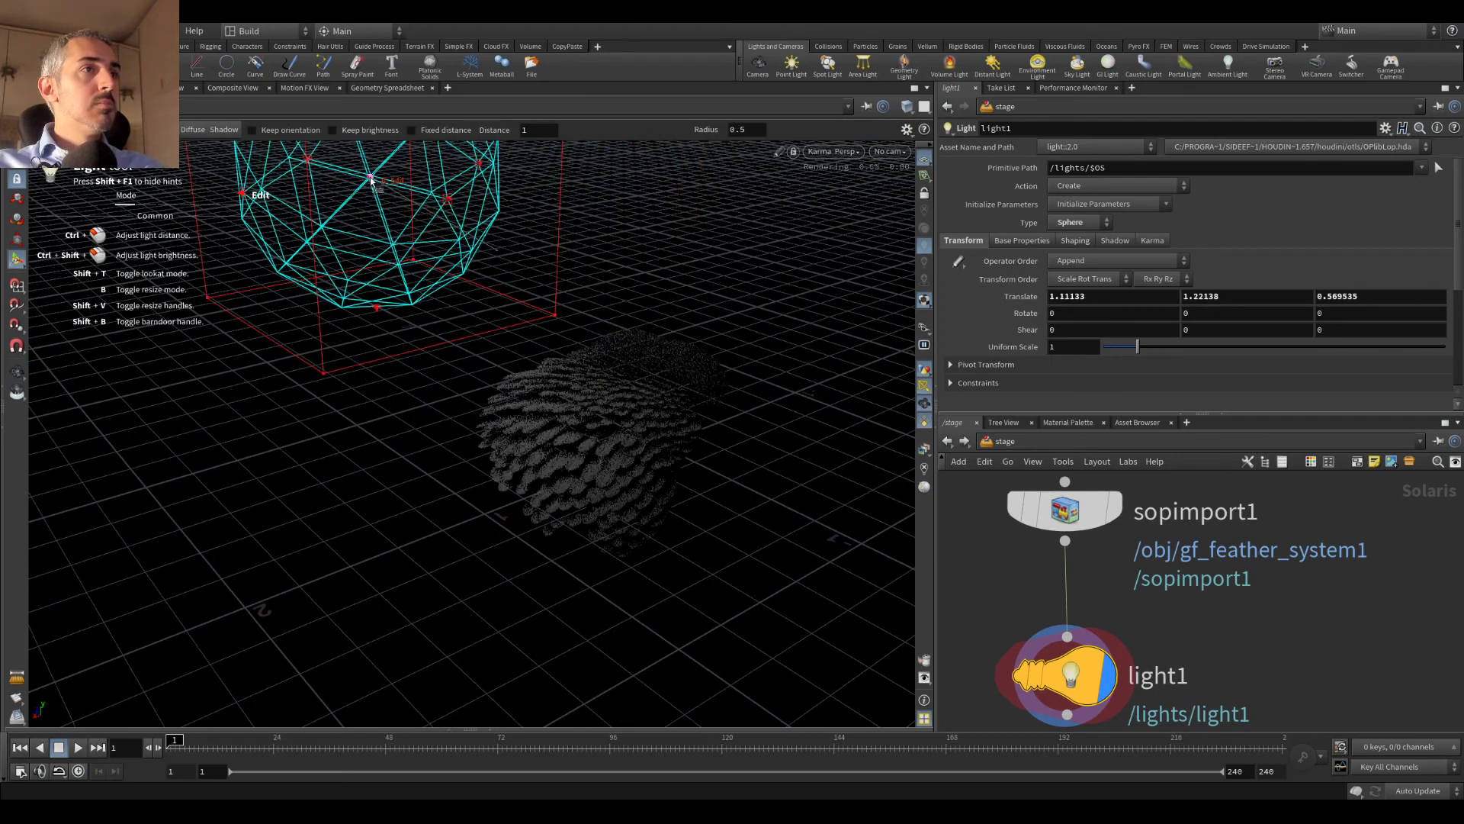
Step: Set light1's radius to 0.39, enable Normalize Power and set its exposure to 4
{"action": "left_click", "coordinate": [1020, 240]}
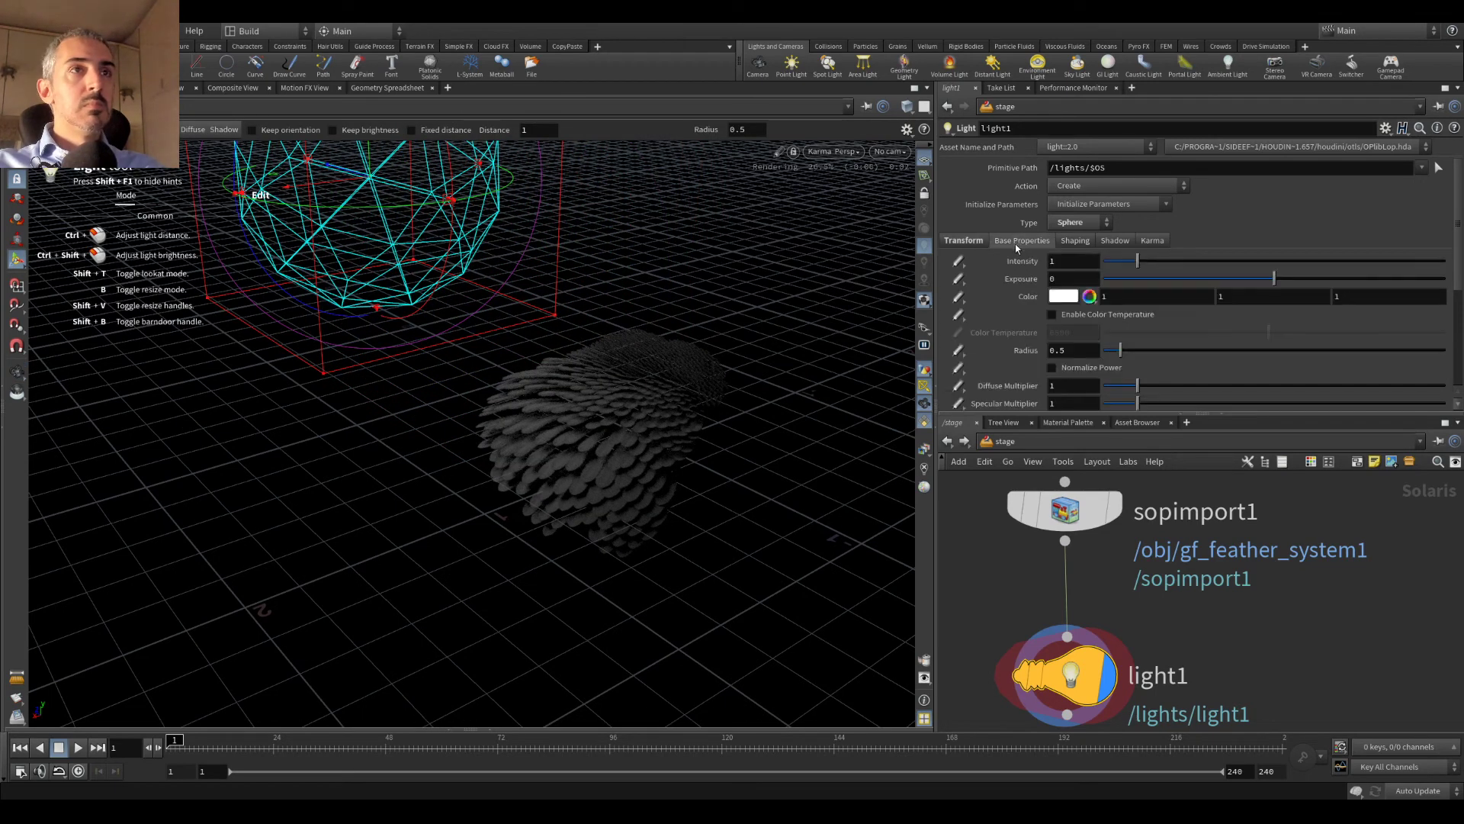
{"action": "left_click_drag", "start_coordinate": [1132, 351], "coordinate": [1117, 358]}
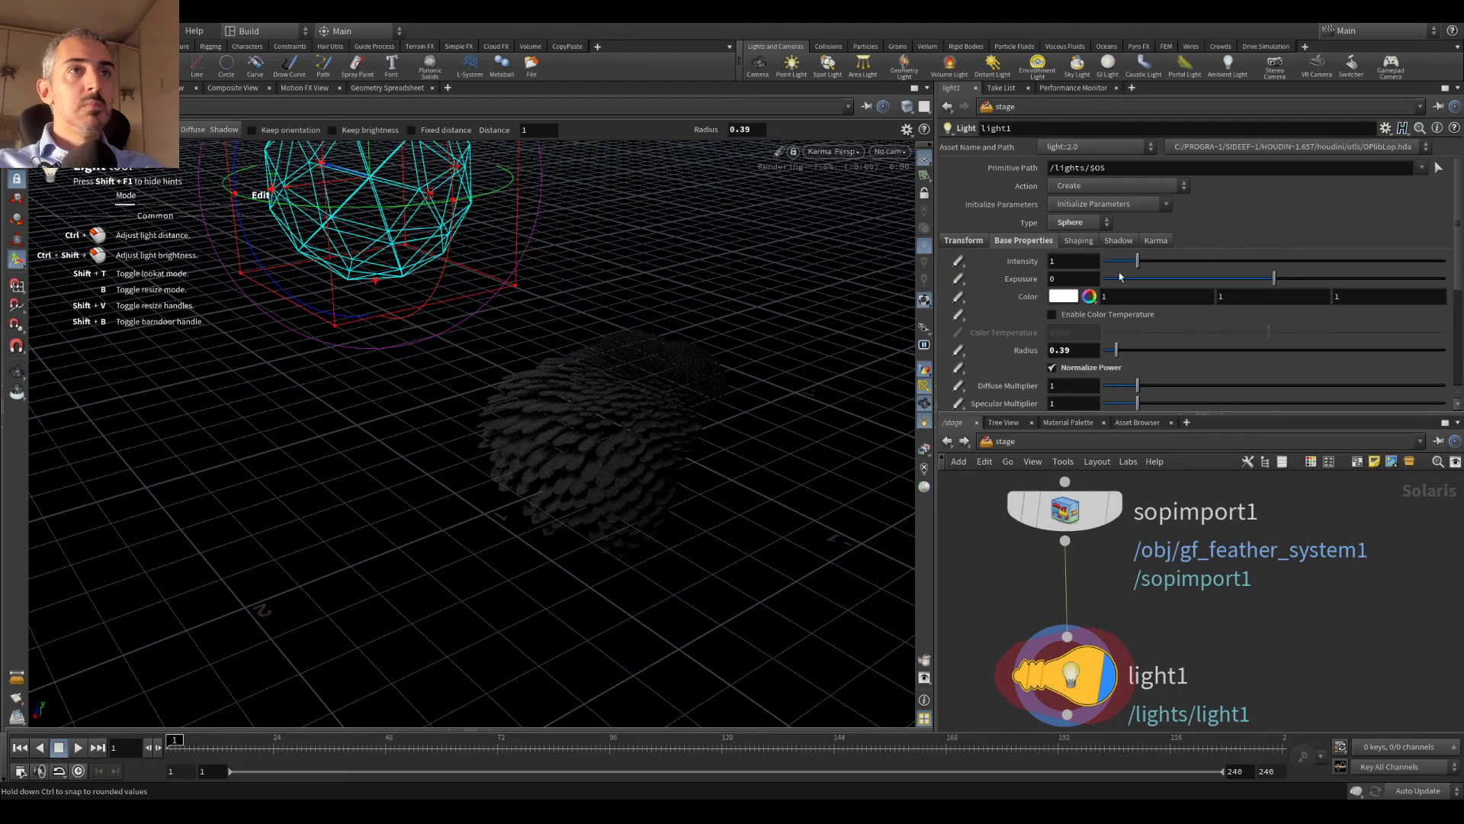
{"action": "left_click", "coordinate": [1080, 283]}
{"action": "scroll", "coordinate": [1080, 283], "scroll_direction": "up", "scroll_amount": 14}
{"action": "scroll", "coordinate": [1081, 282], "scroll_direction": "up", "scroll_amount": 20}
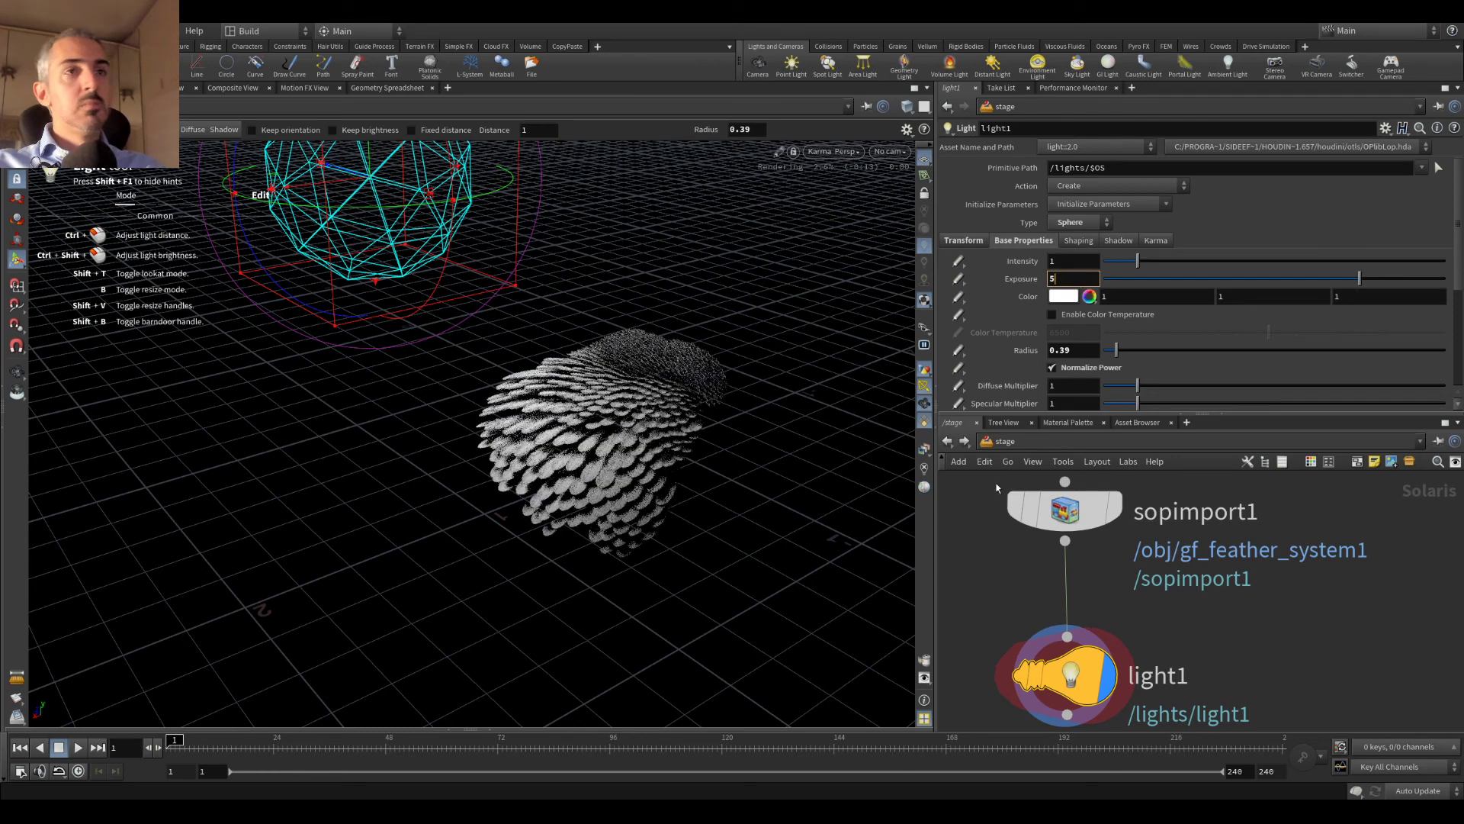
{"action": "key", "text": "BackSpace"}
{"action": "type", "text": "0"}
{"action": "key", "text": "Return"}
{"action": "double_click", "coordinate": [1075, 282]}
{"action": "type", "text": "4"}
{"action": "key", "text": "Return"}
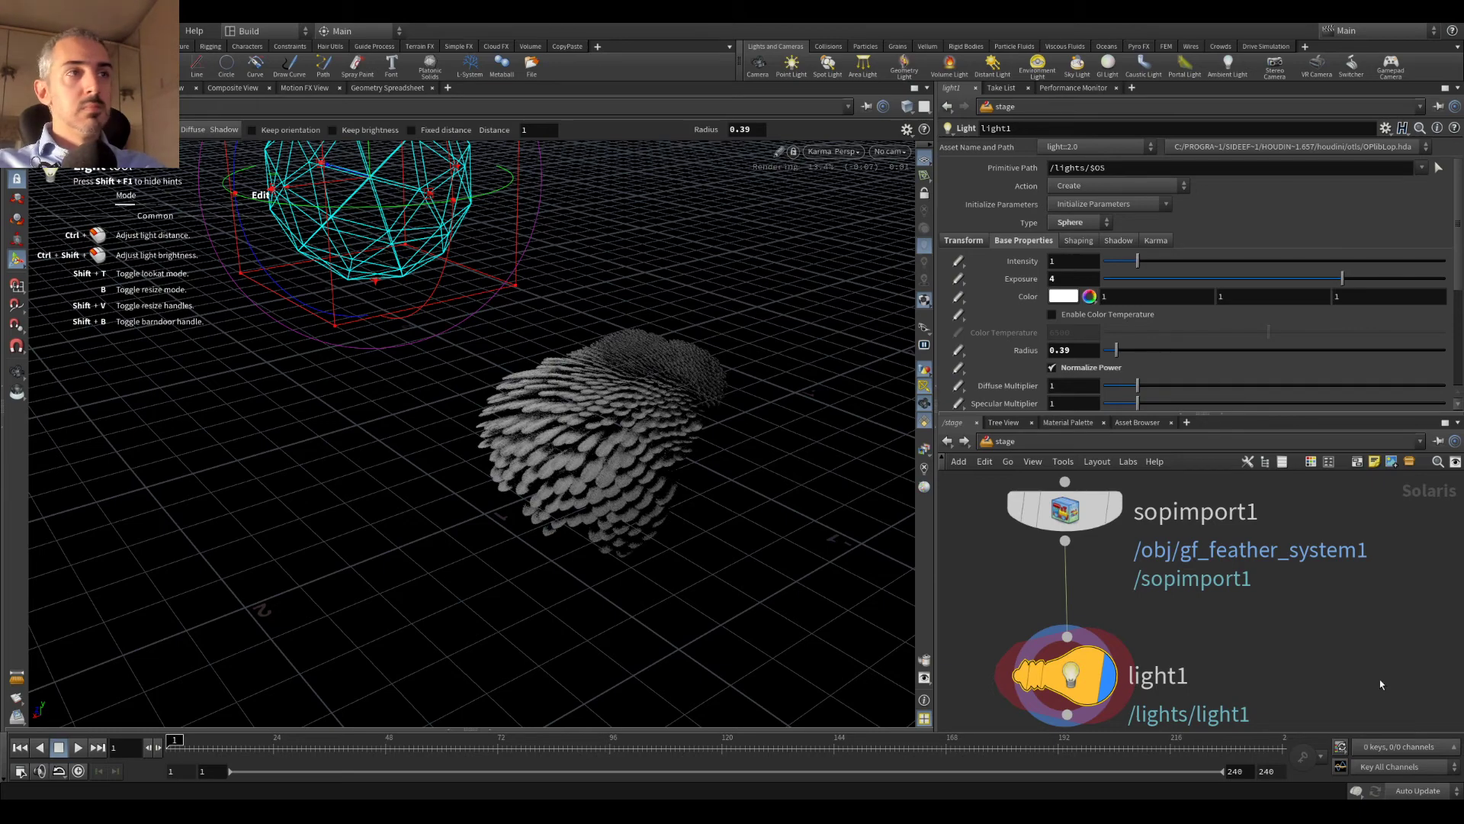
Step: Leave light1's handle editing and examine the Karma-rendered feathers up close from several angles
{"action": "key", "text": "Escape"}
{"action": "left_click", "coordinate": [926, 388]}
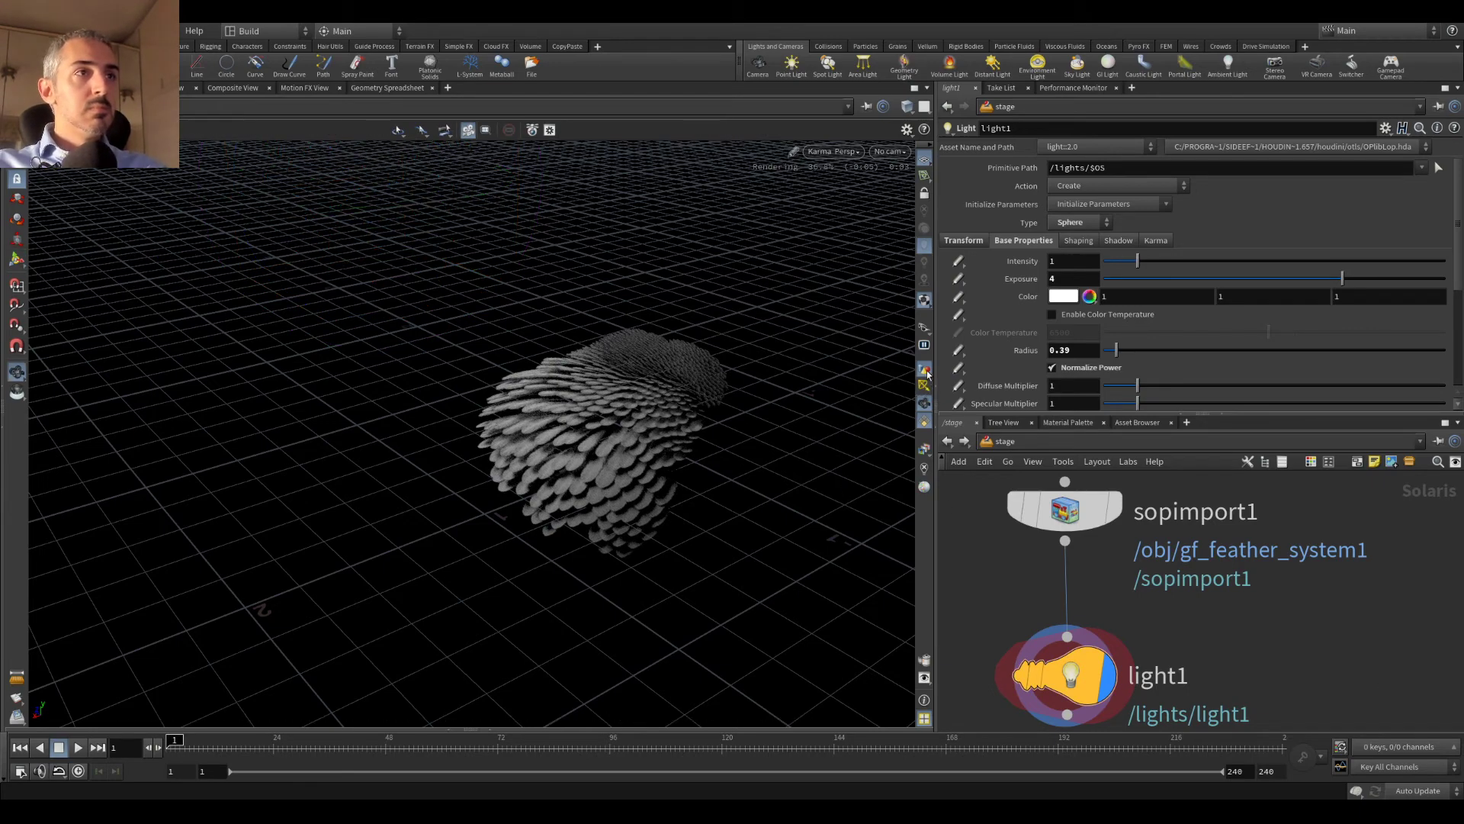
{"action": "left_click_drag", "start_coordinate": [503, 393], "coordinate": [575, 399]}
{"action": "right_click_drag", "start_coordinate": [575, 399], "coordinate": [582, 488]}
{"action": "middle_click_drag", "start_coordinate": [582, 488], "coordinate": [560, 387]}
{"action": "left_click_drag", "start_coordinate": [560, 388], "coordinate": [412, 392]}
{"action": "left_click_drag", "start_coordinate": [562, 344], "coordinate": [263, 340]}
{"action": "left_click_drag", "start_coordinate": [568, 438], "coordinate": [498, 442]}
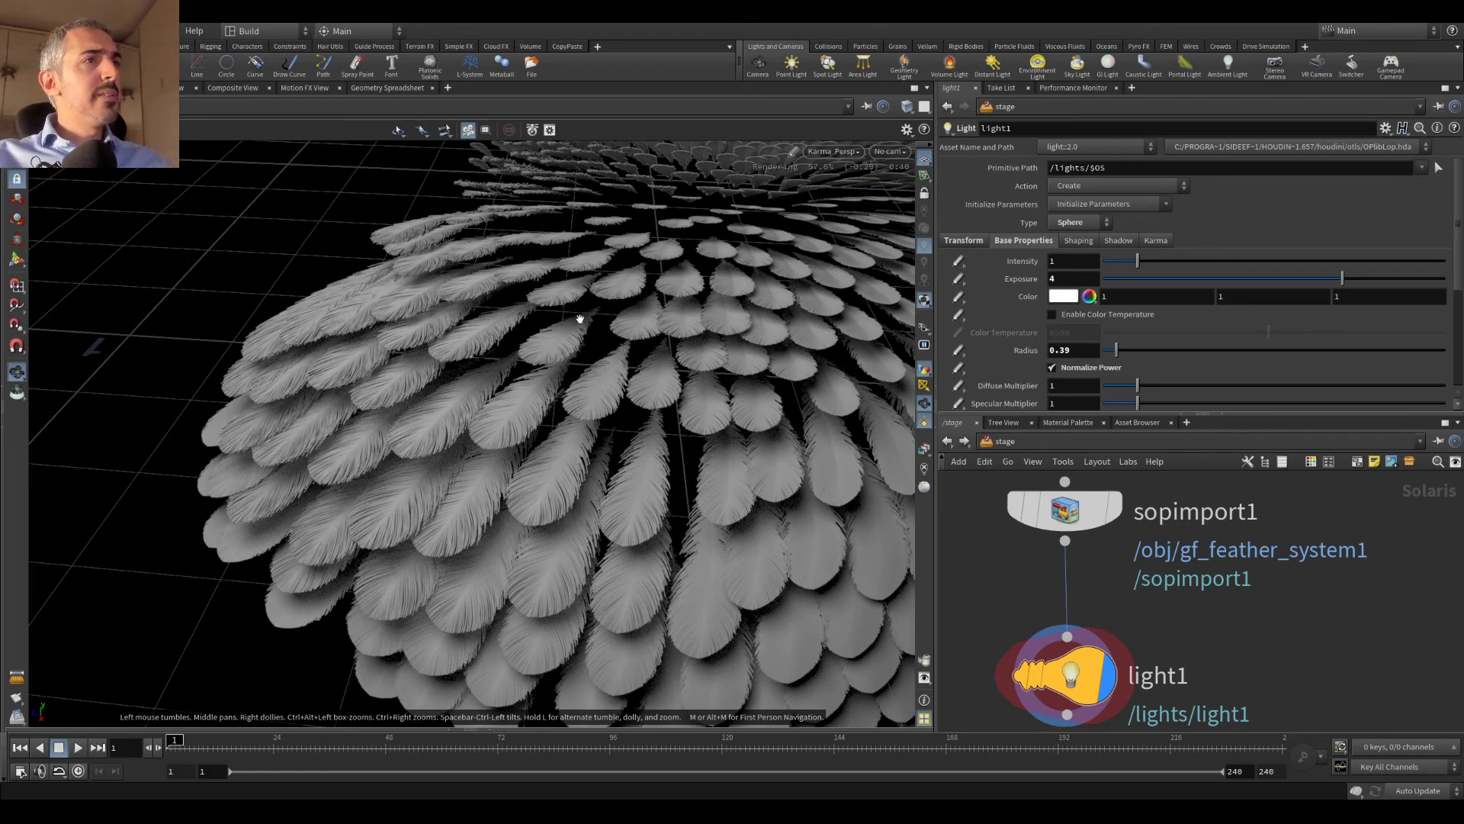
Step: Return to the object level, open the FEATHER_GEOS network and display feathergen1 with its feathers framed
{"action": "left_click", "coordinate": [1001, 441]}
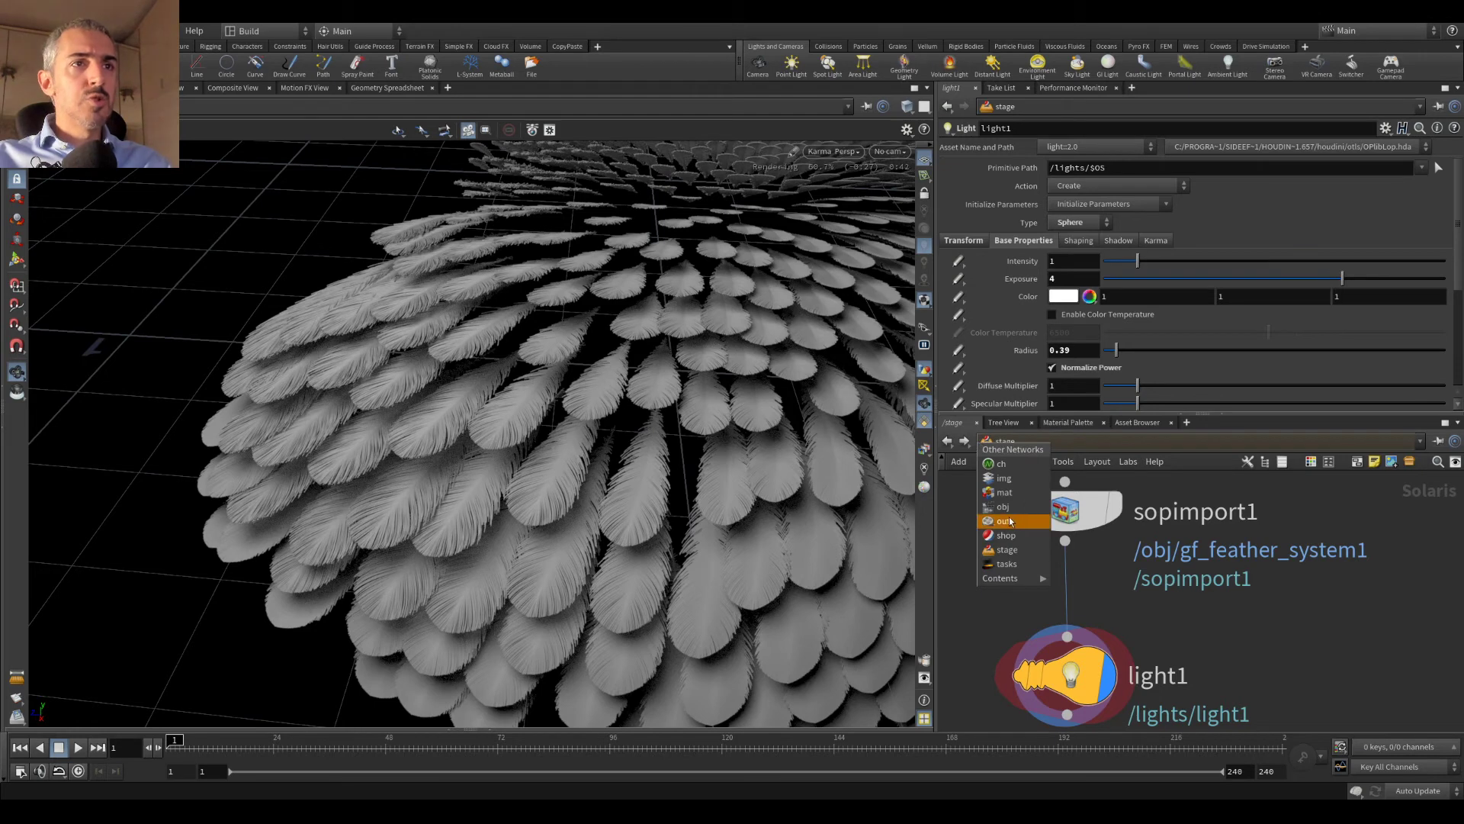
{"action": "left_click", "coordinate": [1003, 506]}
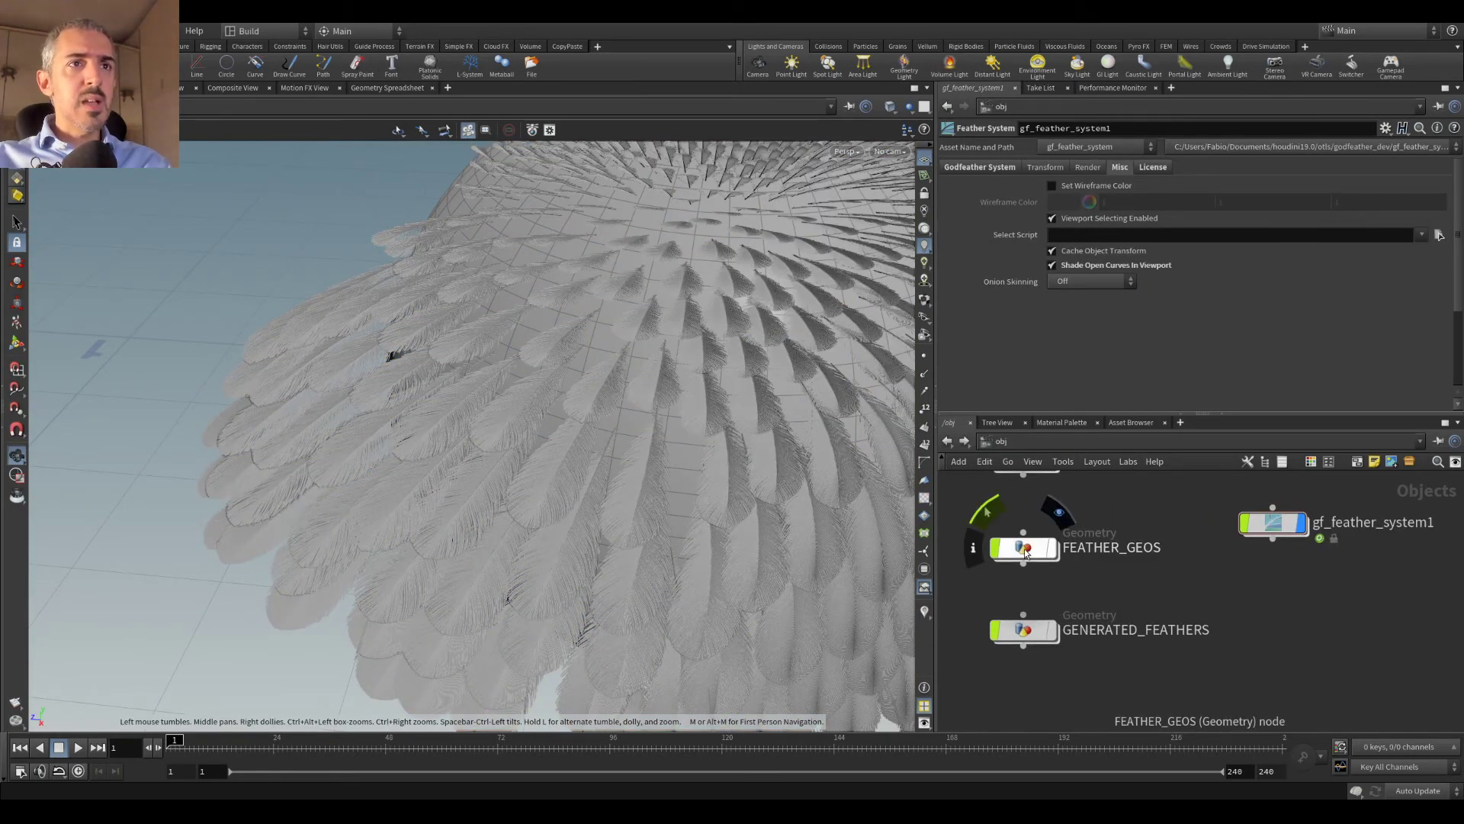
{"action": "double_click", "coordinate": [1026, 551]}
{"action": "scroll", "coordinate": [1193, 572], "scroll_direction": "up", "scroll_amount": 3}
{"action": "left_click", "coordinate": [1163, 564]}
{"action": "key", "text": "f"}
{"action": "mouse_move", "coordinate": [477, 357]}
{"action": "left_mouse_down"}
{"action": "mouse_move", "coordinate": [487, 320]}
{"action": "mouse_move", "coordinate": [495, 336]}
{"action": "left_mouse_up"}
{"action": "scroll", "coordinate": [1242, 594], "scroll_direction": "up", "scroll_amount": 1}
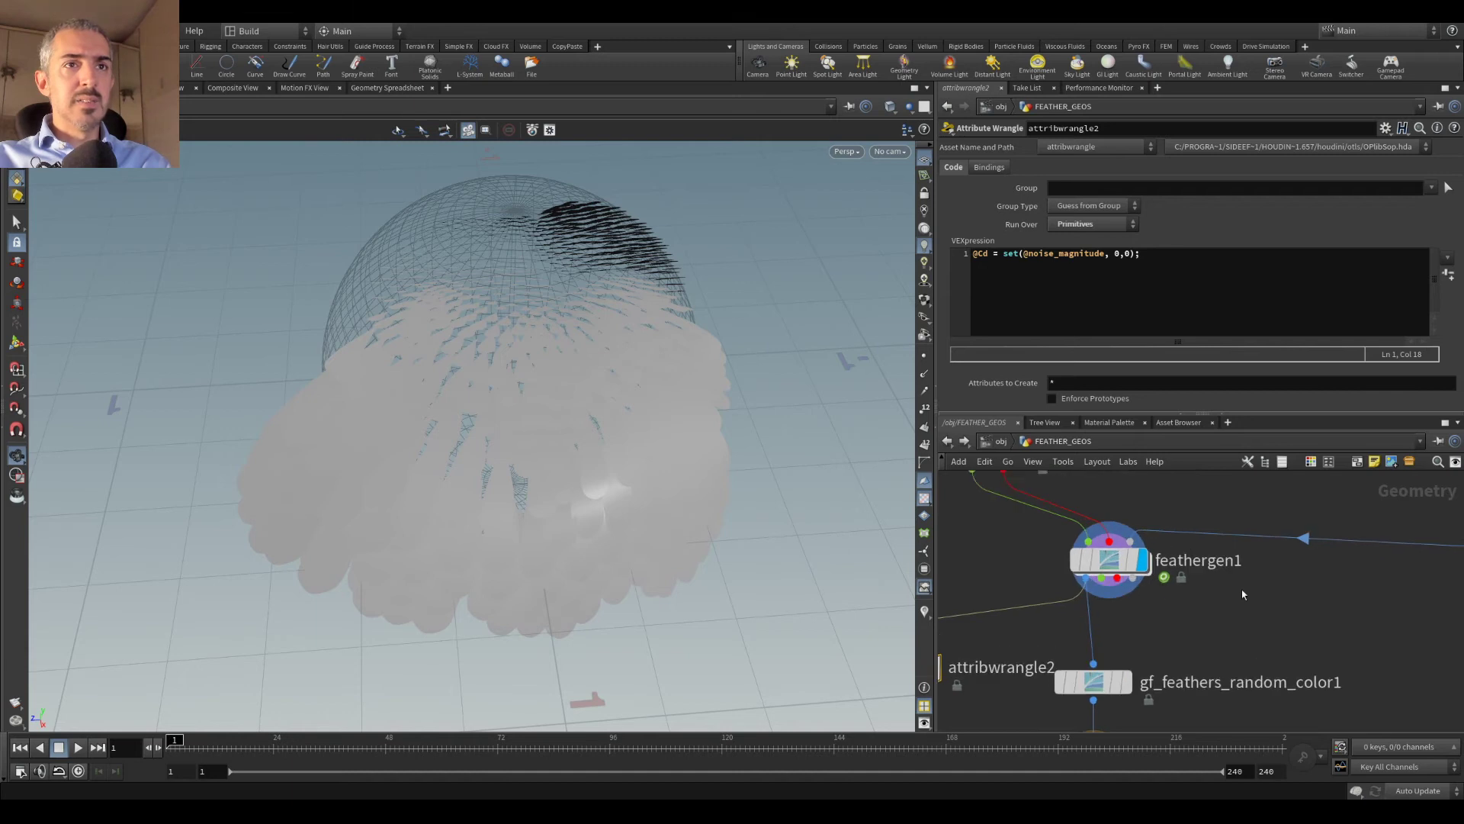
Step: Add a Gf Feathers UV Unwrap node, connect feathergen1 to its Feather Primitives input and display it
{"action": "key", "text": "Tab"}
{"action": "type", "text": "uv"}
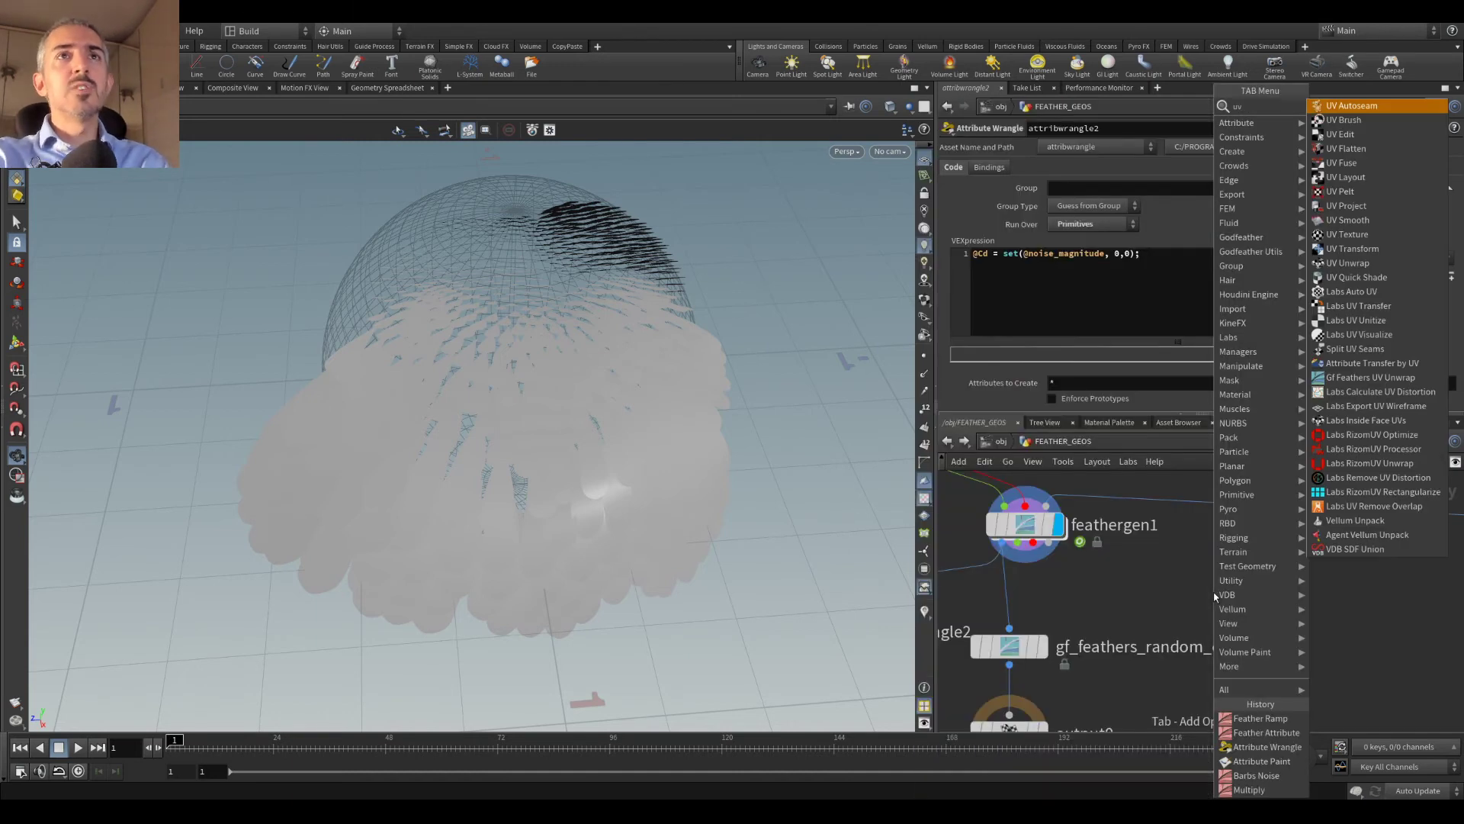
{"action": "left_click", "coordinate": [1370, 373]}
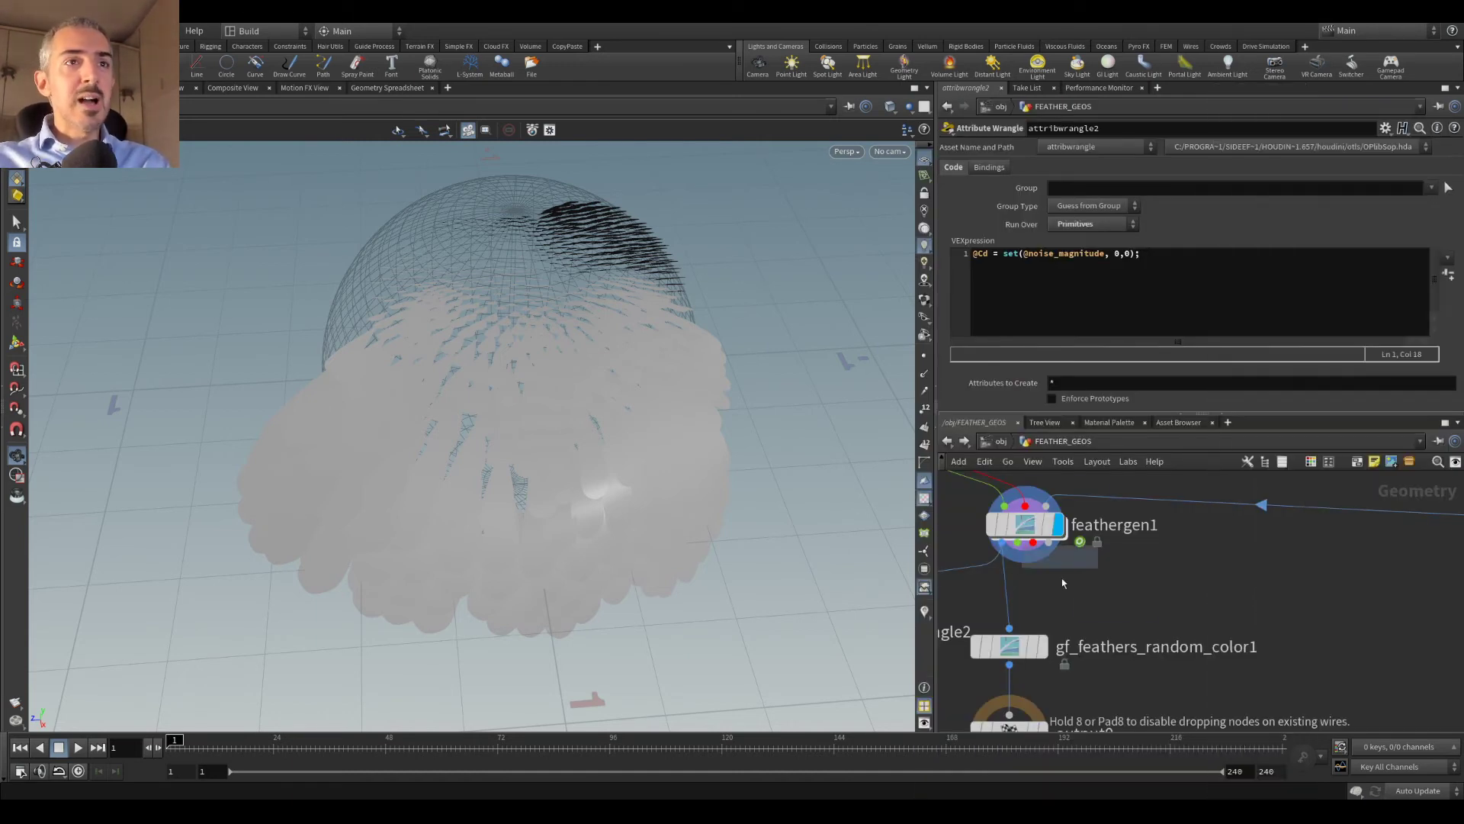
{"action": "left_click", "coordinate": [1202, 596]}
{"action": "left_click", "coordinate": [1022, 558]}
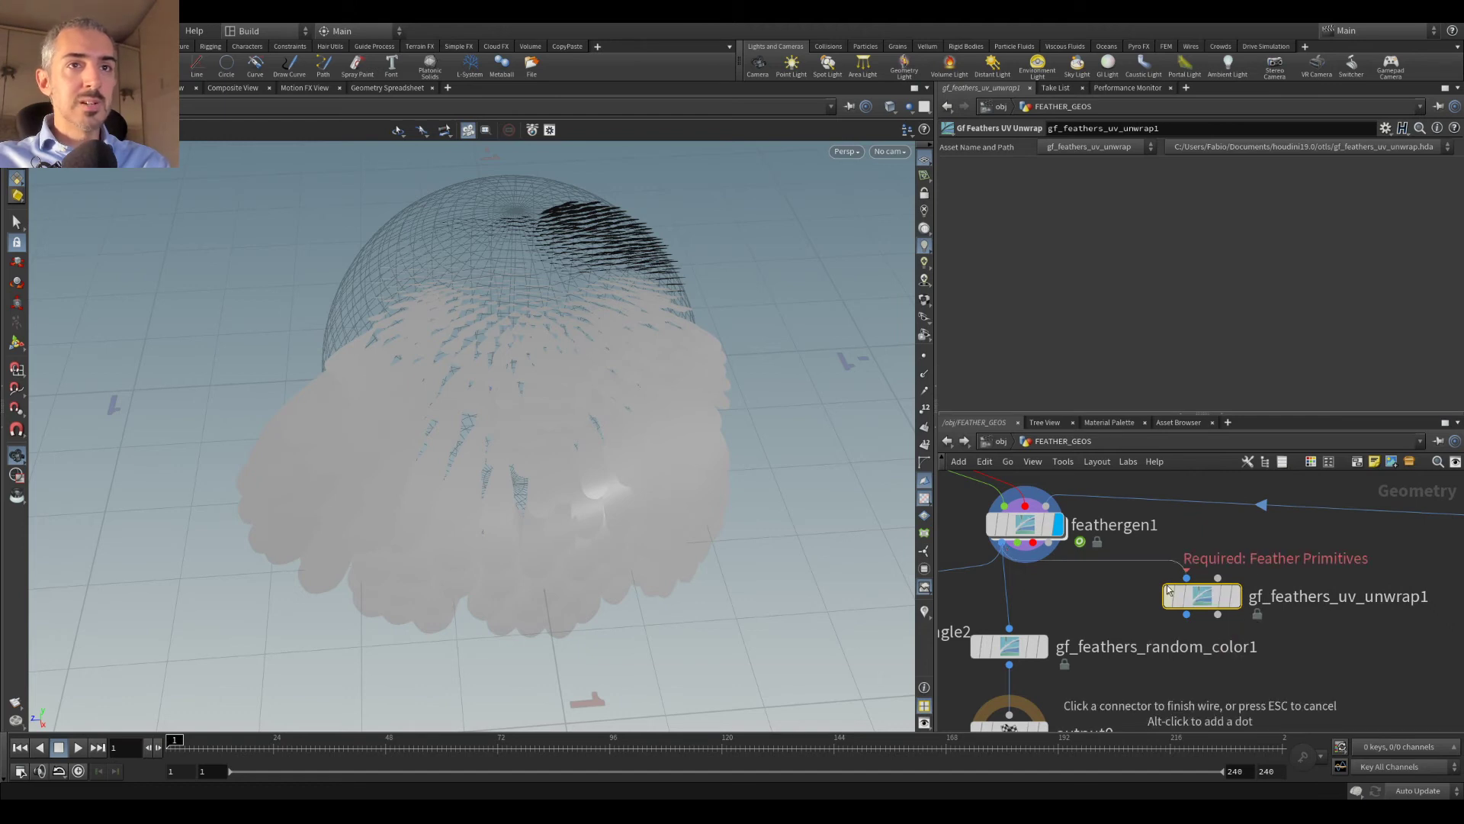
{"action": "left_click", "coordinate": [1202, 591]}
{"action": "mouse_move", "coordinate": [1202, 602]}
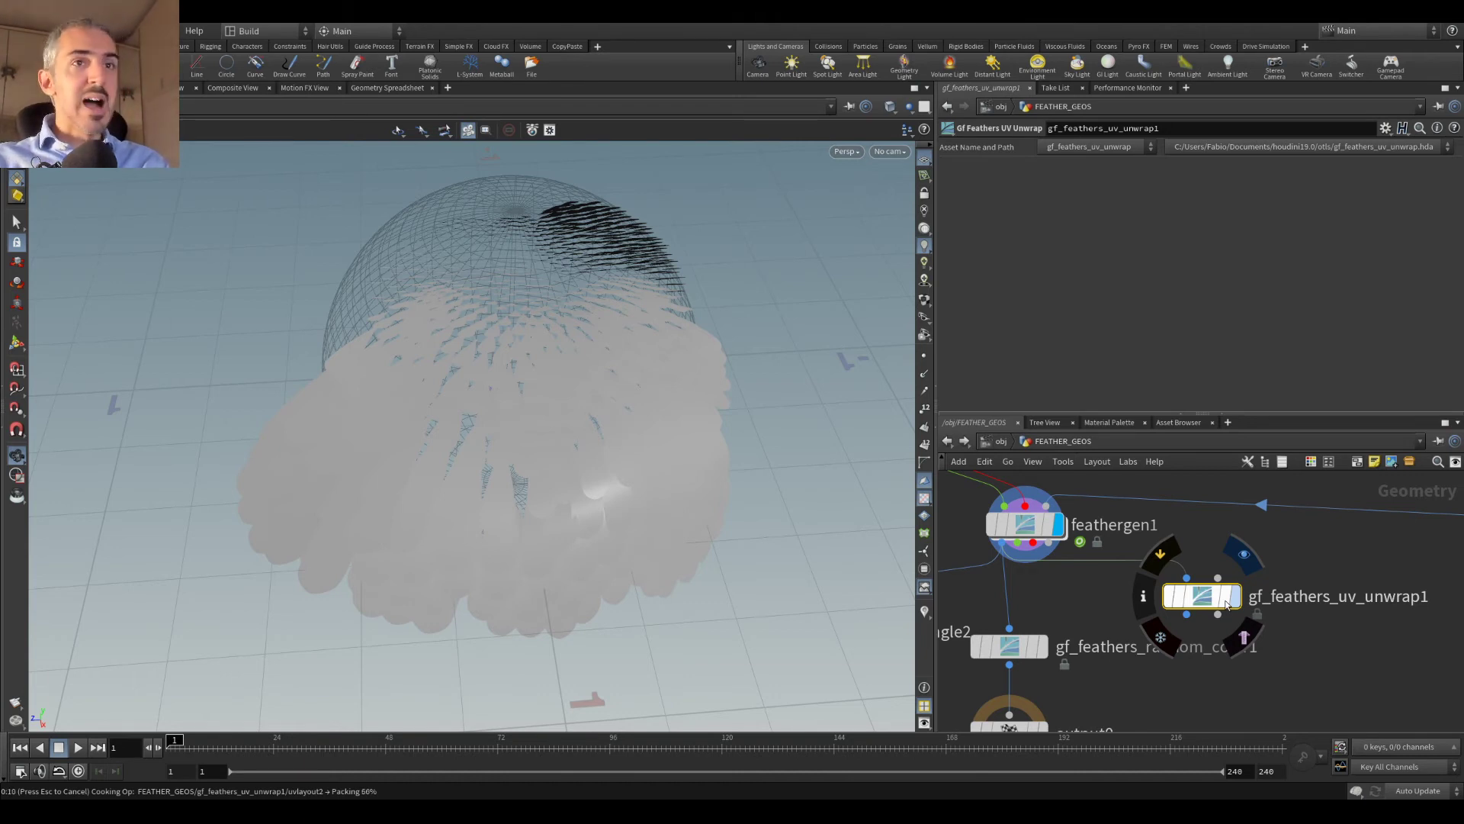
Step: Add a Null node, connect it to gf_feathers_uv_unwrap1's second output and display it to check the feather UVs
{"action": "middle_click_drag", "start_coordinate": [1300, 631], "coordinate": [1183, 544]}
{"action": "key", "text": "Tab"}
{"action": "type", "text": "null"}
{"action": "key", "text": "Return"}
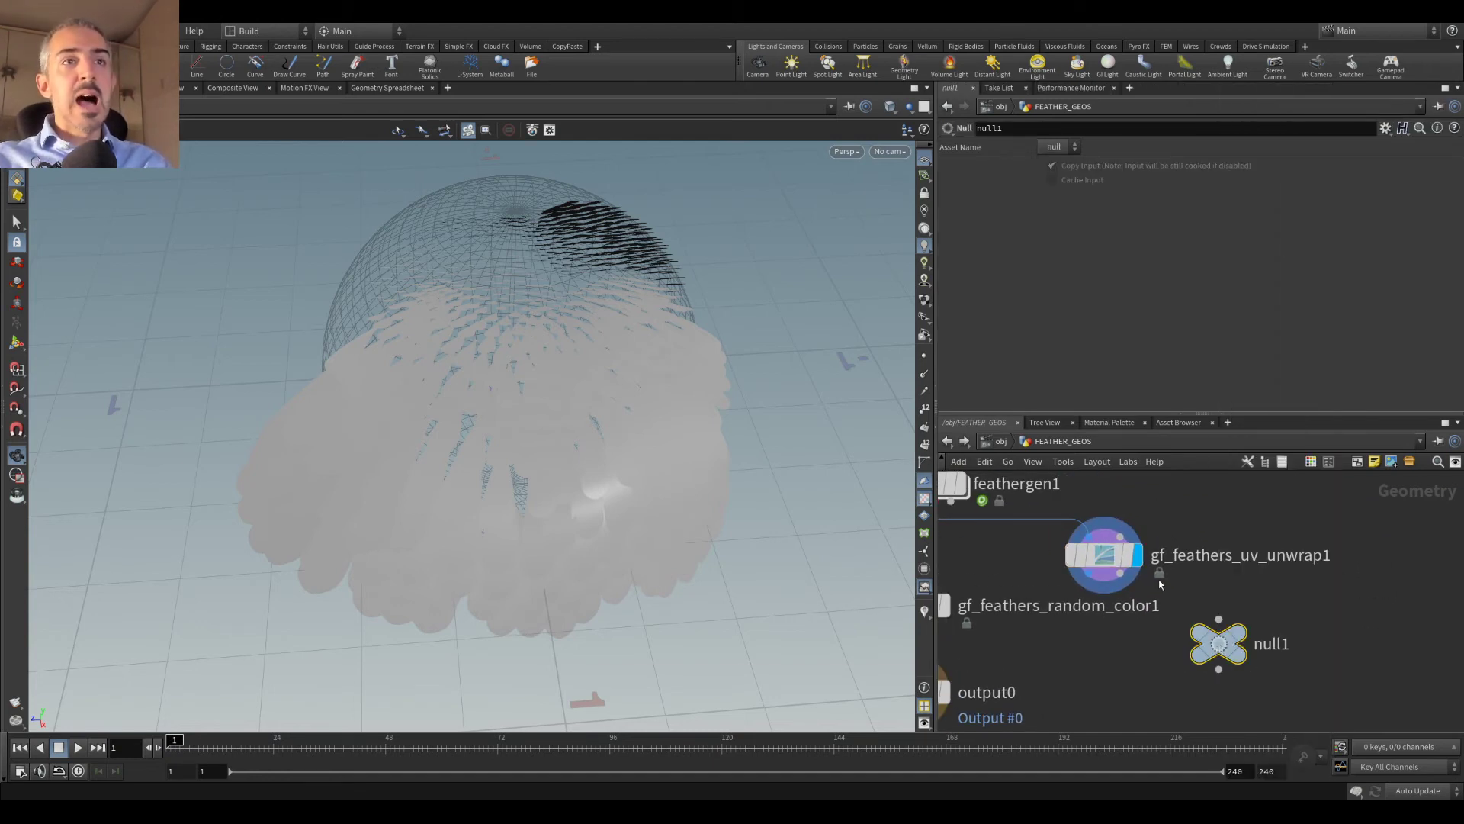
{"action": "mouse_move", "coordinate": [1141, 569]}
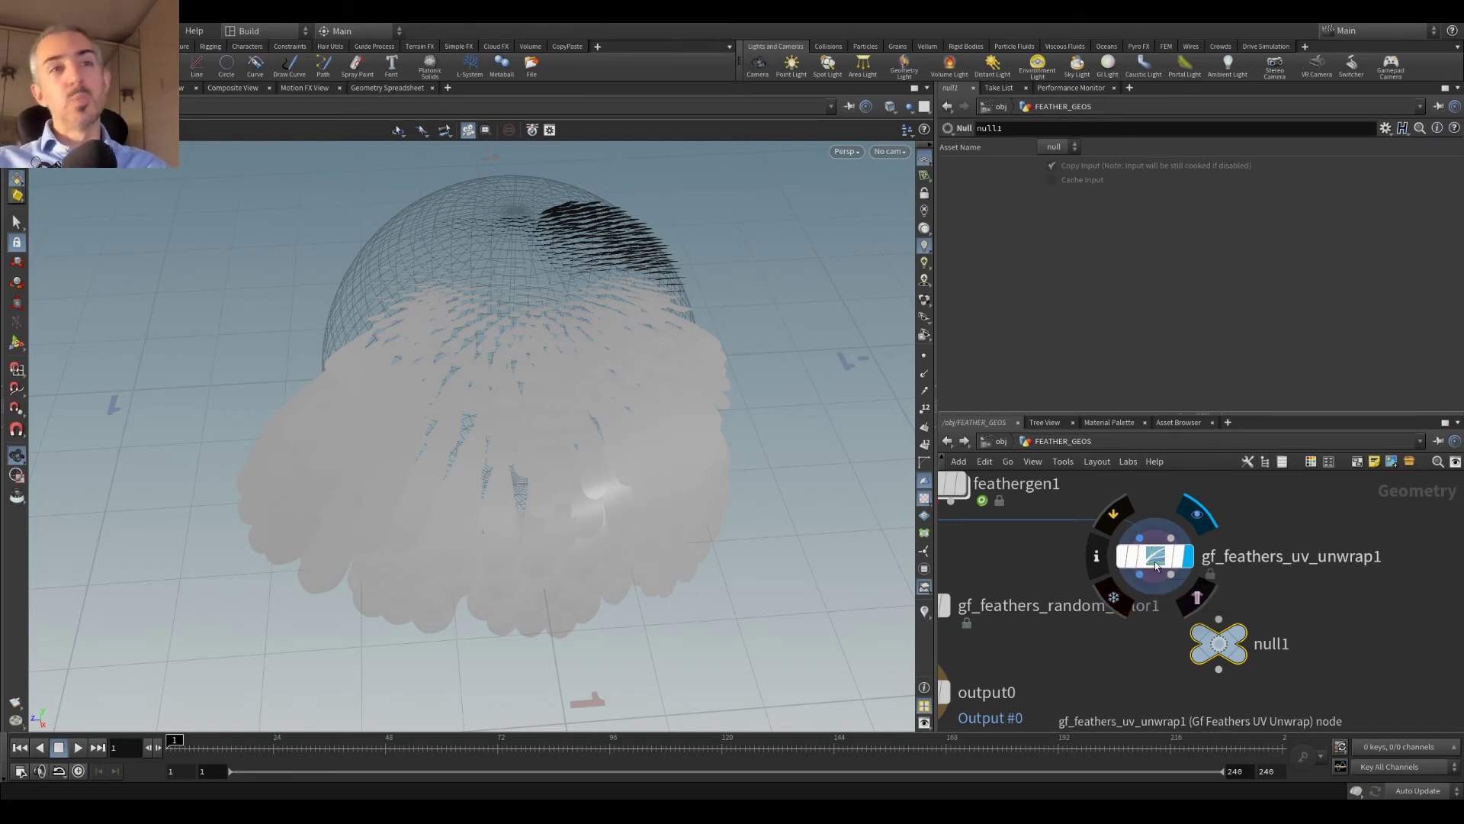
{"action": "left_click_drag", "start_coordinate": [1171, 576], "coordinate": [1218, 617]}
{"action": "left_click_drag", "start_coordinate": [1158, 576], "coordinate": [1180, 573]}
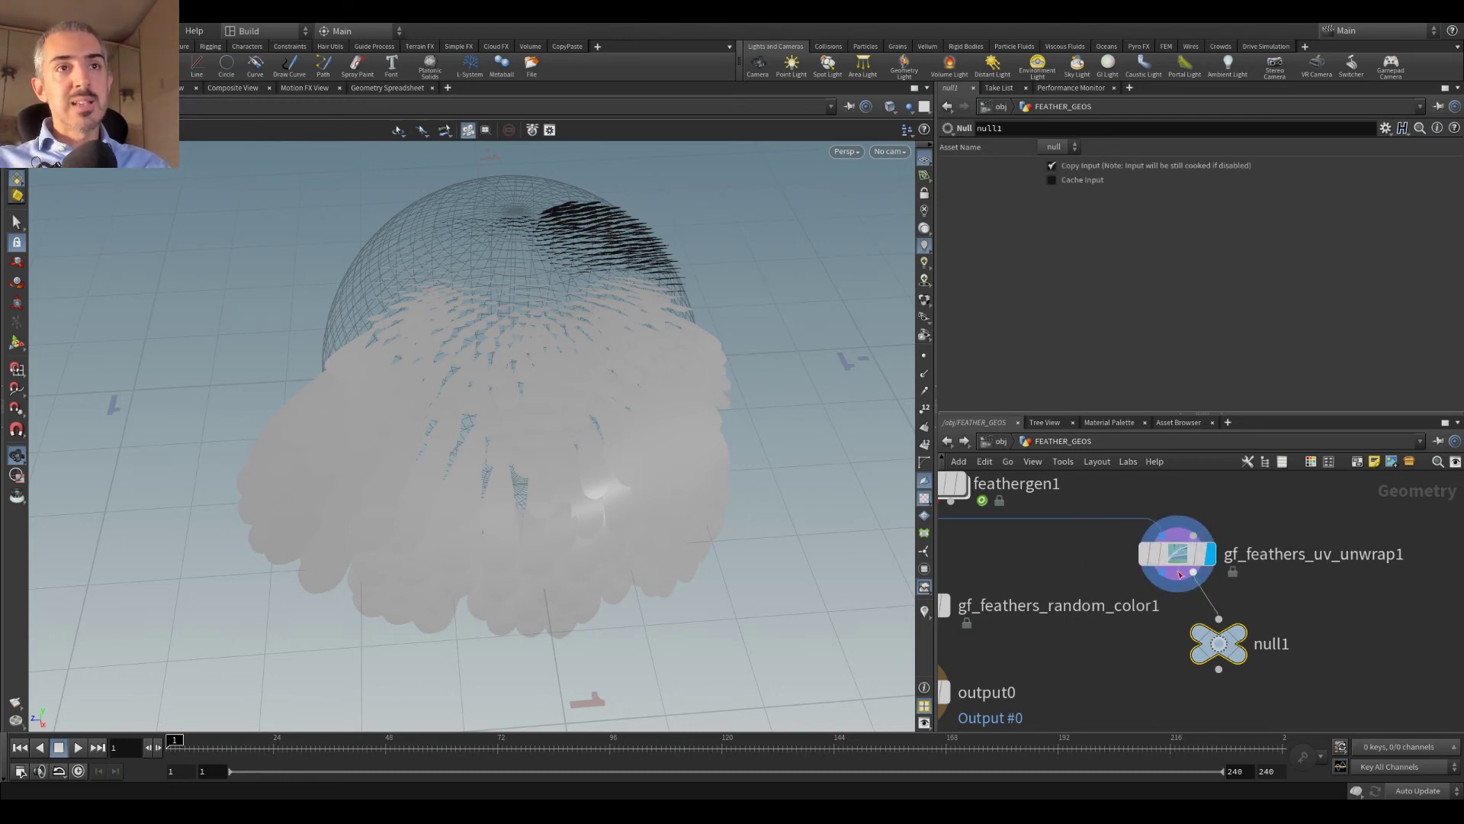
{"action": "left_click", "coordinate": [1239, 643]}
{"action": "scroll", "coordinate": [616, 424], "scroll_direction": "up", "scroll_amount": 3}
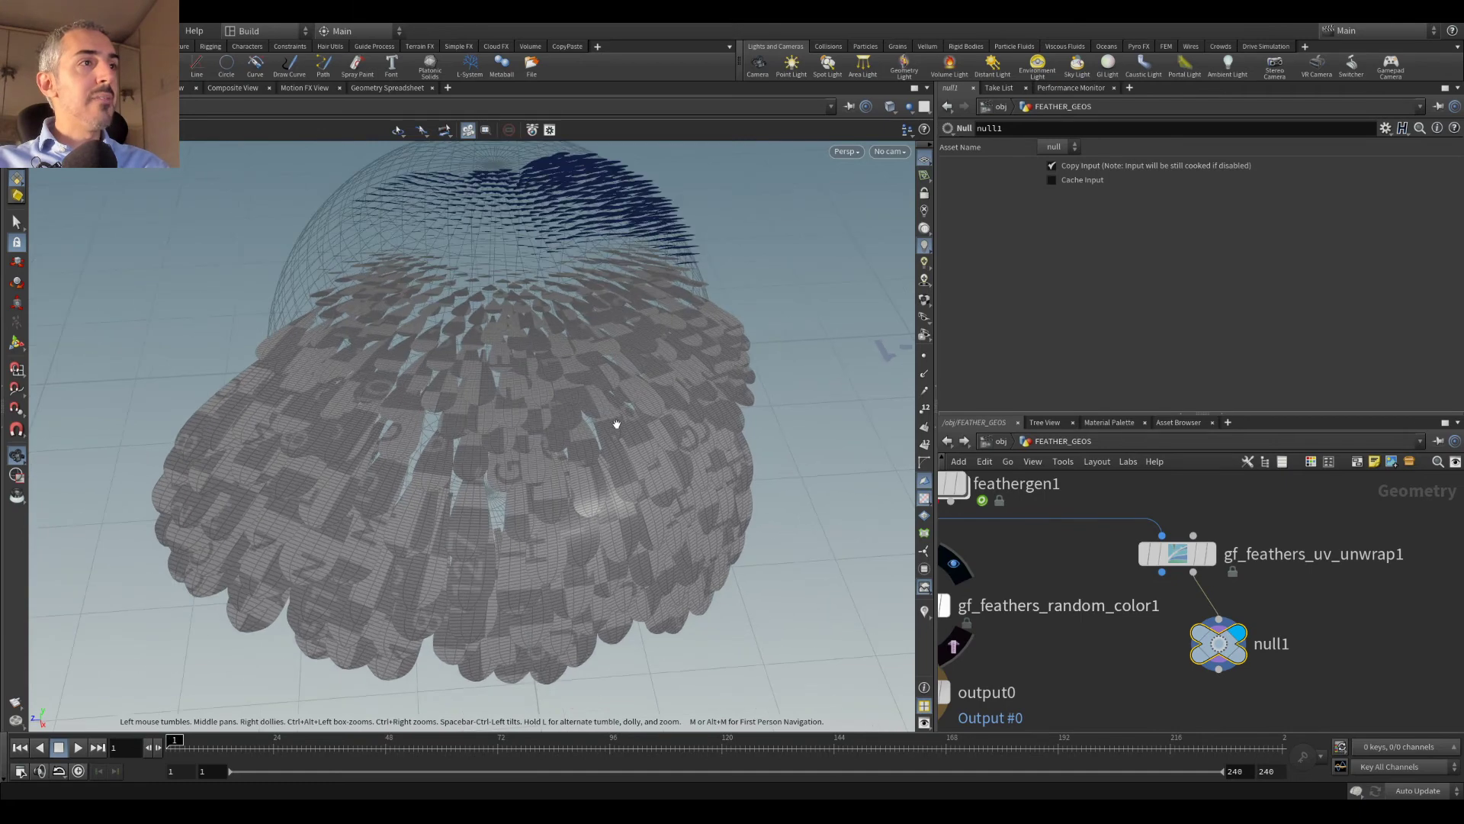
{"action": "scroll", "coordinate": [616, 424], "scroll_direction": "up", "scroll_amount": 5}
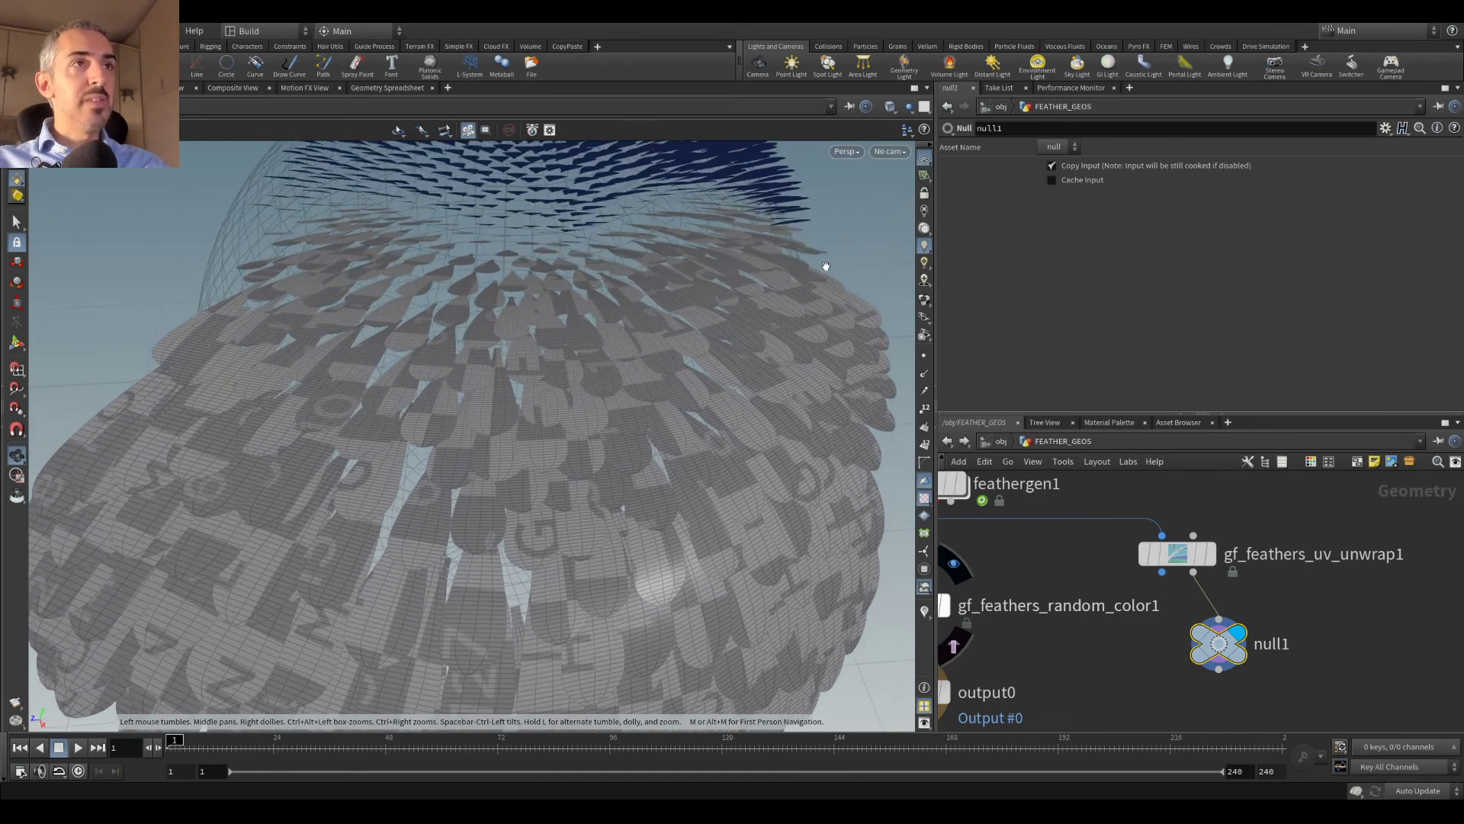
Step: Switch the viewport to the UV view and examine the packed feather UV layout up close and as a whole
{"action": "key", "text": "space+5"}
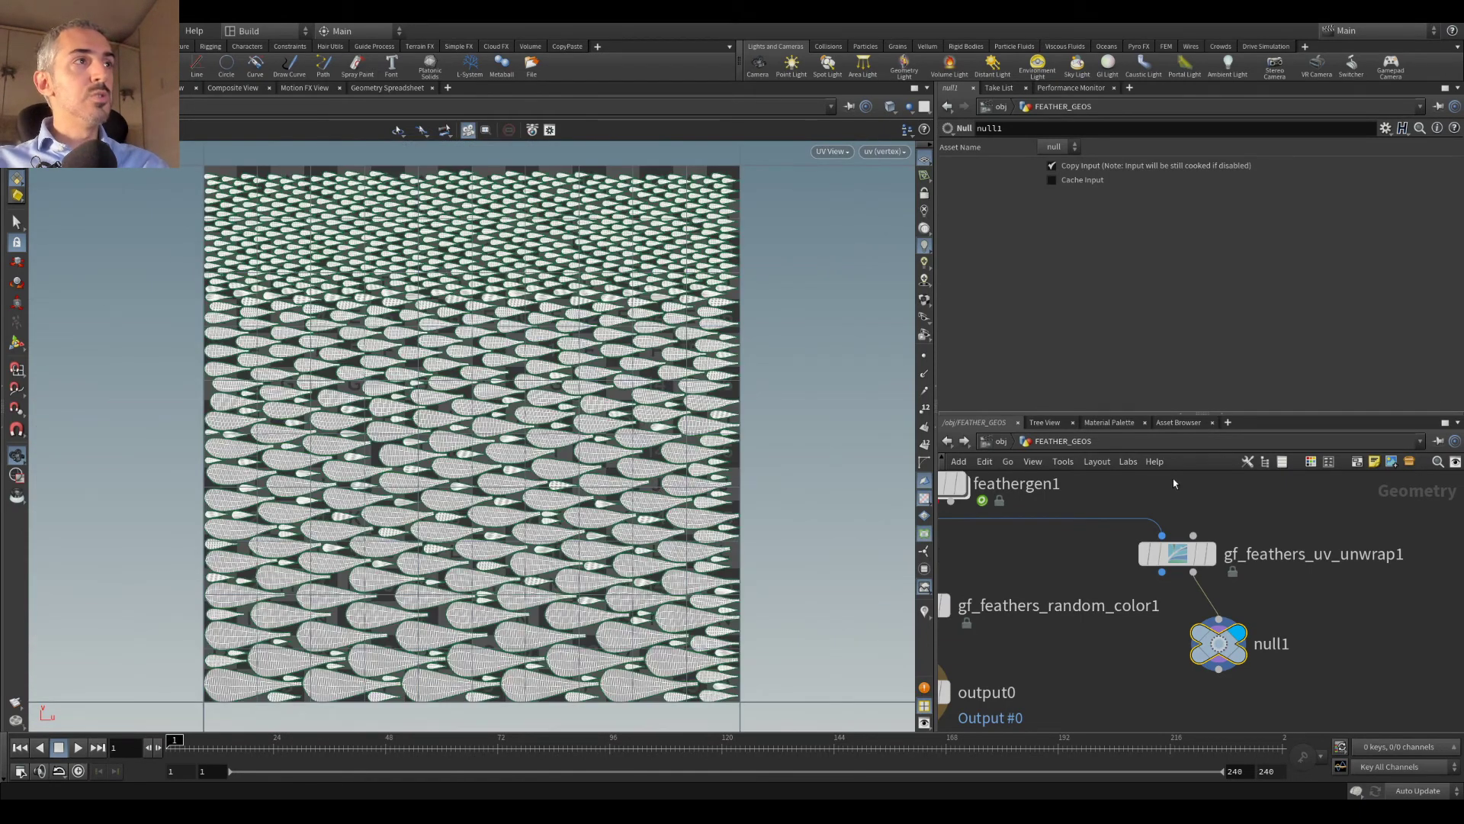
{"action": "scroll", "coordinate": [633, 449], "scroll_direction": "up", "scroll_amount": 3}
{"action": "scroll", "coordinate": [633, 448], "scroll_direction": "up", "scroll_amount": 8}
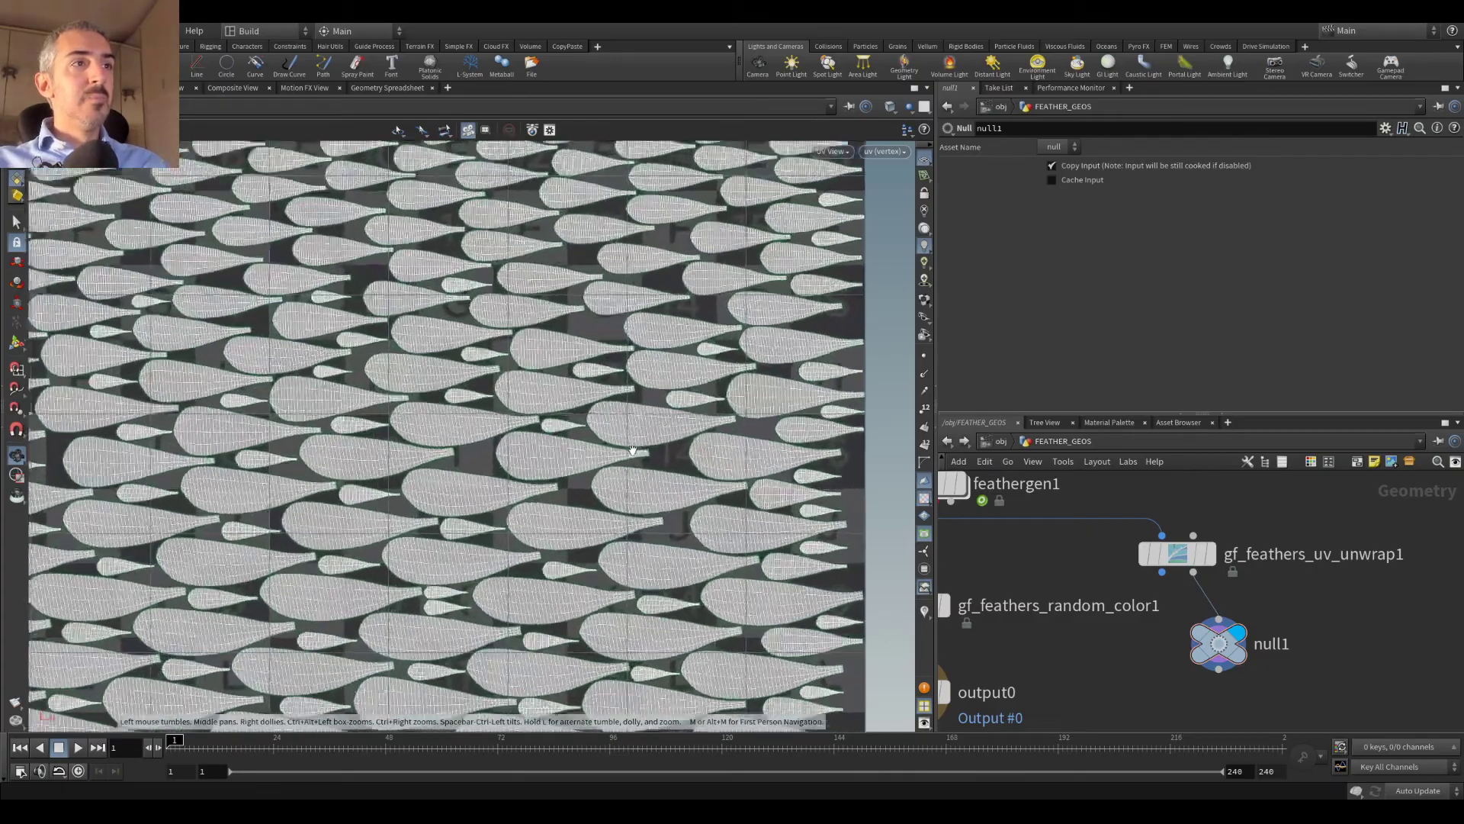
{"action": "scroll", "coordinate": [512, 418], "scroll_direction": "down", "scroll_amount": 10}
{"action": "middle_click_drag", "start_coordinate": [512, 418], "coordinate": [586, 354]}
{"action": "scroll", "coordinate": [586, 354], "scroll_direction": "up", "scroll_amount": 1}
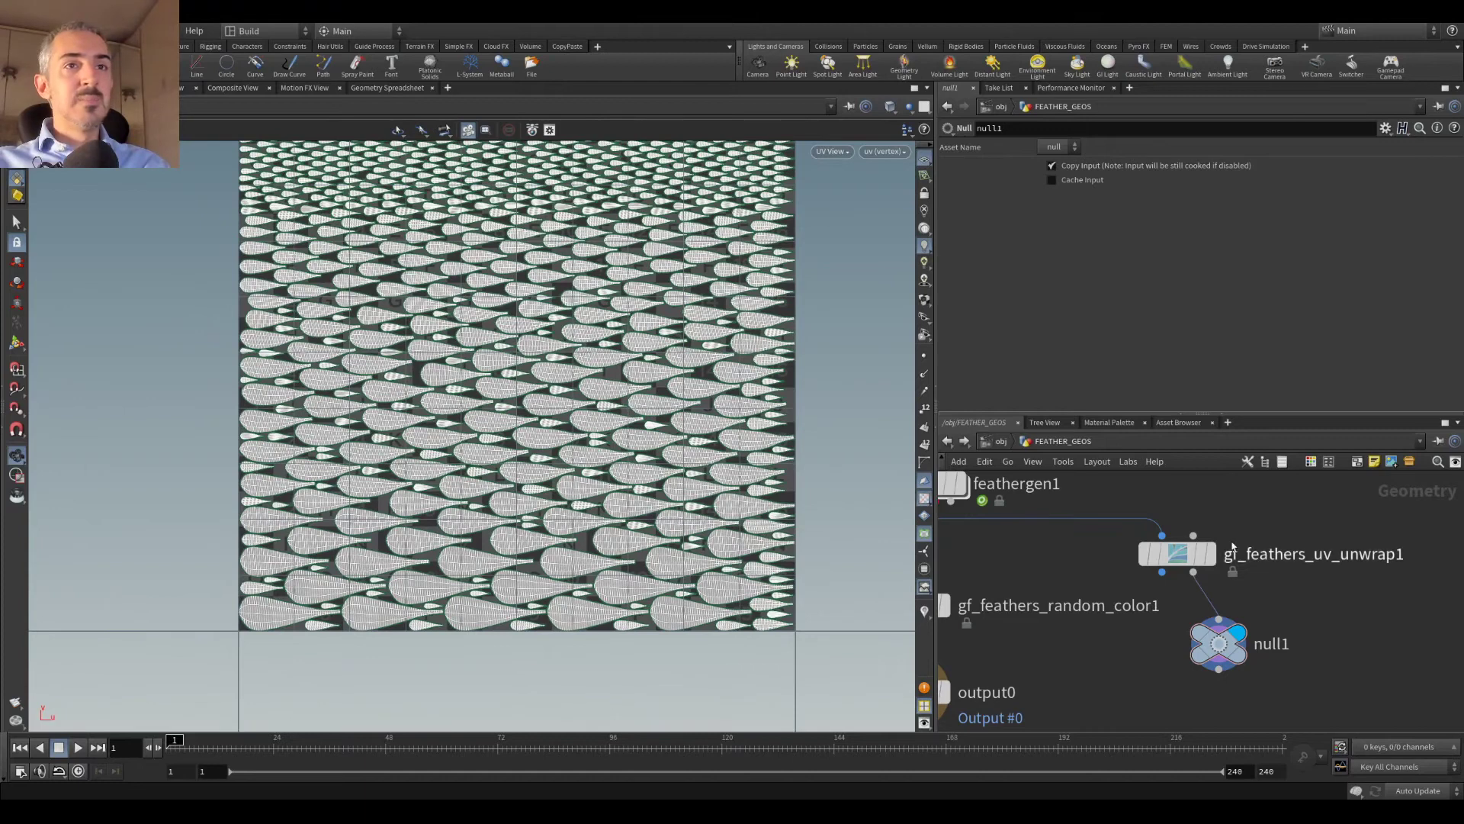
{"action": "scroll", "coordinate": [569, 450], "scroll_direction": "up", "scroll_amount": 4}
{"action": "scroll", "coordinate": [569, 450], "scroll_direction": "up", "scroll_amount": 2}
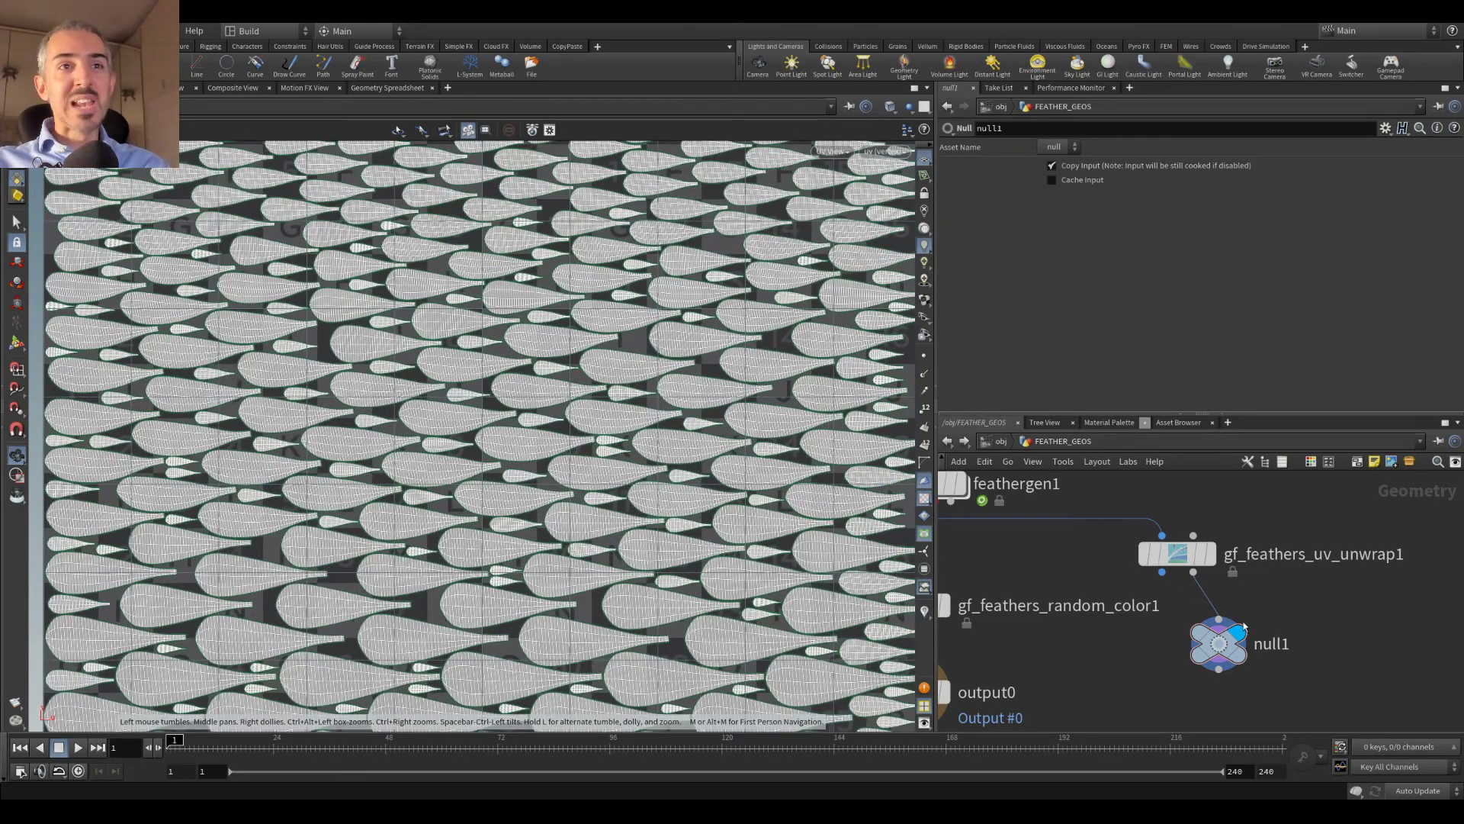
Step: Reposition null1 below and to the right of gf_feathers_uv_unwrap1 in the network
{"action": "left_click_drag", "start_coordinate": [1223, 647], "coordinate": [1262, 639]}
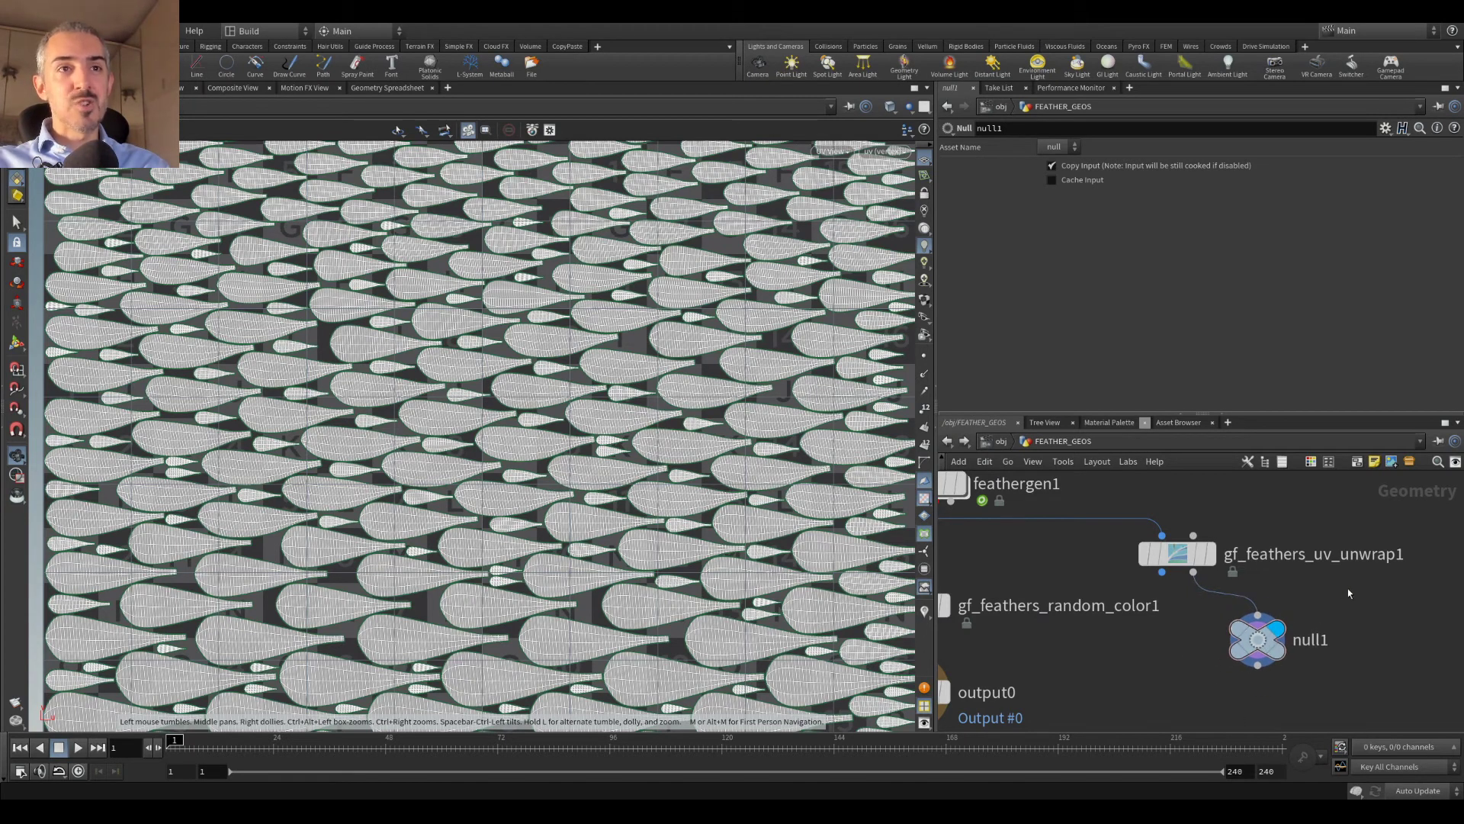
{"action": "middle_click_drag", "start_coordinate": [1262, 639], "coordinate": [1154, 663]}
{"action": "left_click_drag", "start_coordinate": [1154, 663], "coordinate": [1181, 654]}
{"action": "middle_click_drag", "start_coordinate": [1186, 712], "coordinate": [1188, 641]}
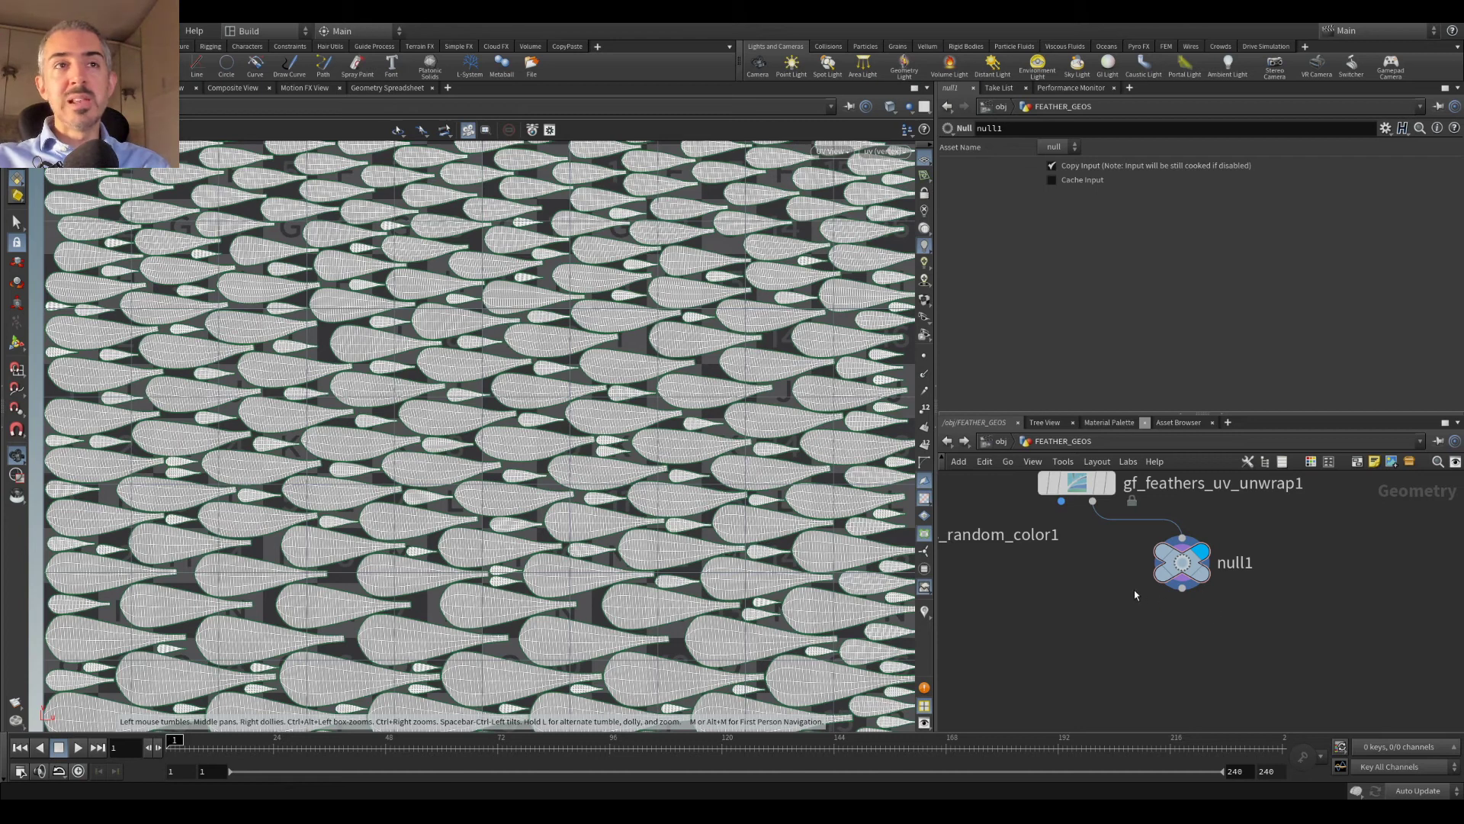
{"action": "middle_click_drag", "start_coordinate": [1135, 595], "coordinate": [1155, 681]}
{"action": "mouse_move", "coordinate": [1211, 661]}
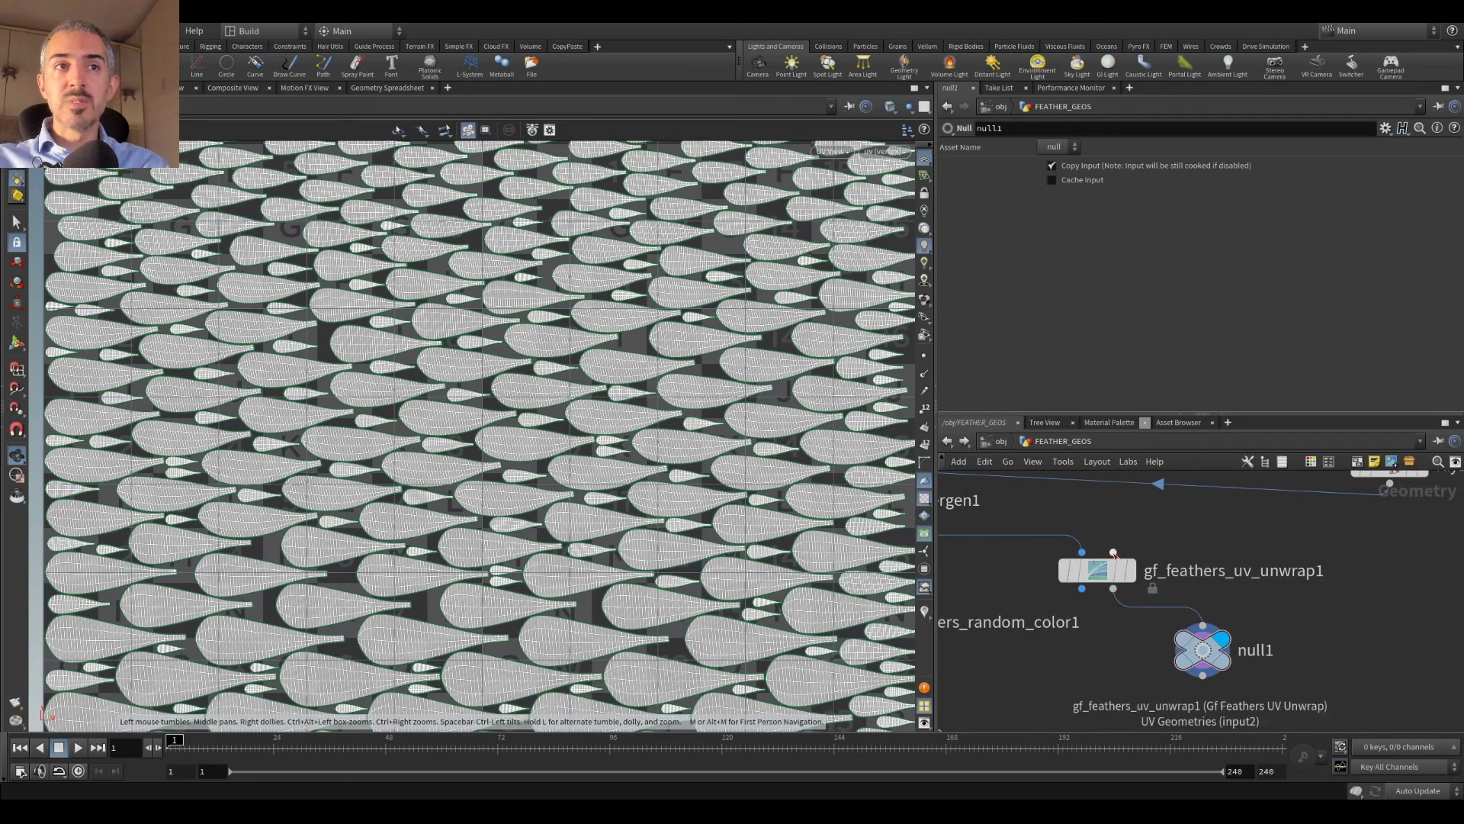
{"action": "left_click_drag", "start_coordinate": [1114, 550], "coordinate": [1148, 534]}
{"action": "key", "text": "Escape"}
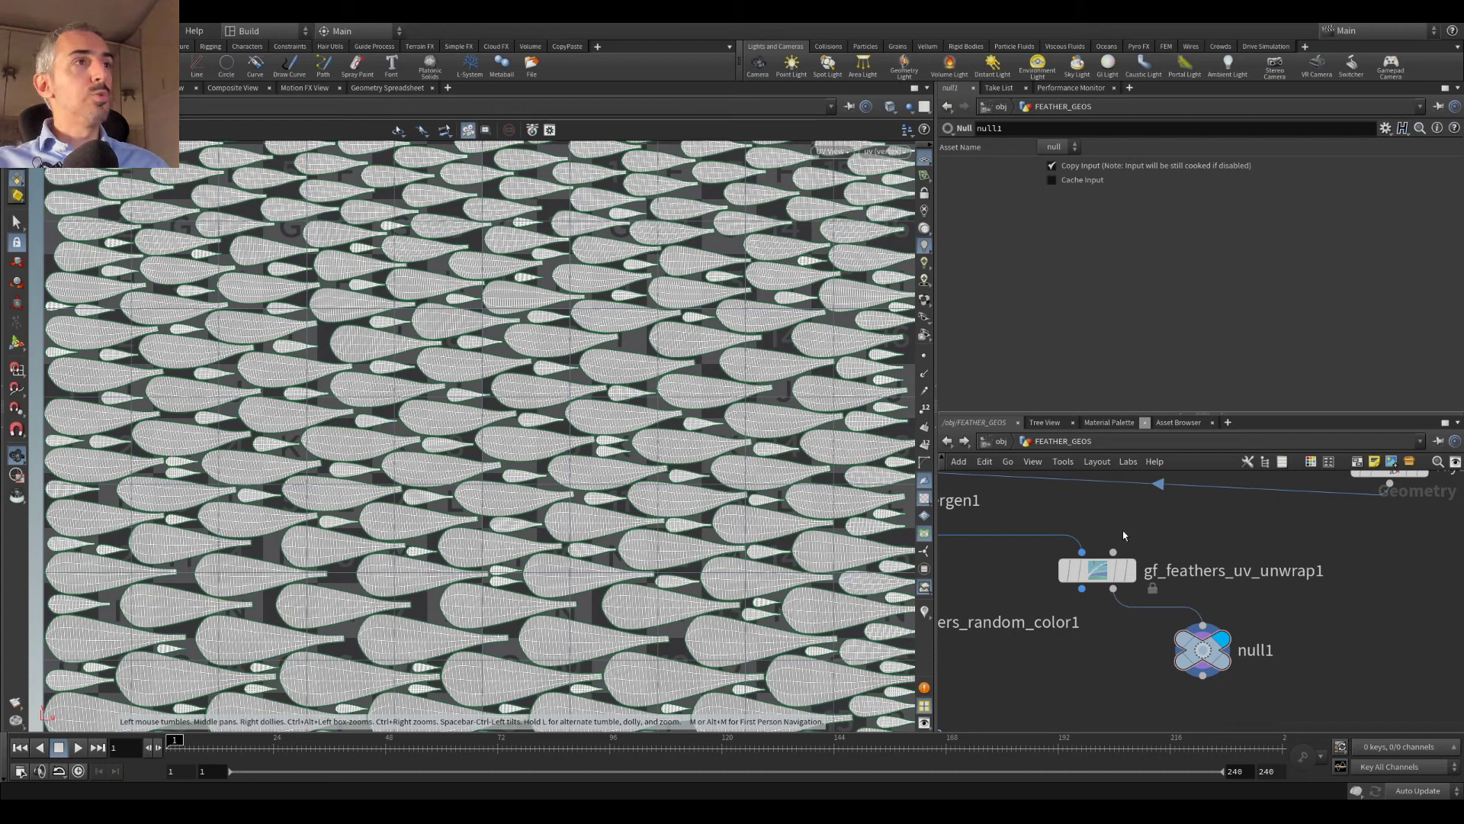
Step: Review the network around feathergen1 and return the viewport to the perspective view
{"action": "scroll", "coordinate": [1104, 525], "scroll_direction": "down", "scroll_amount": 5}
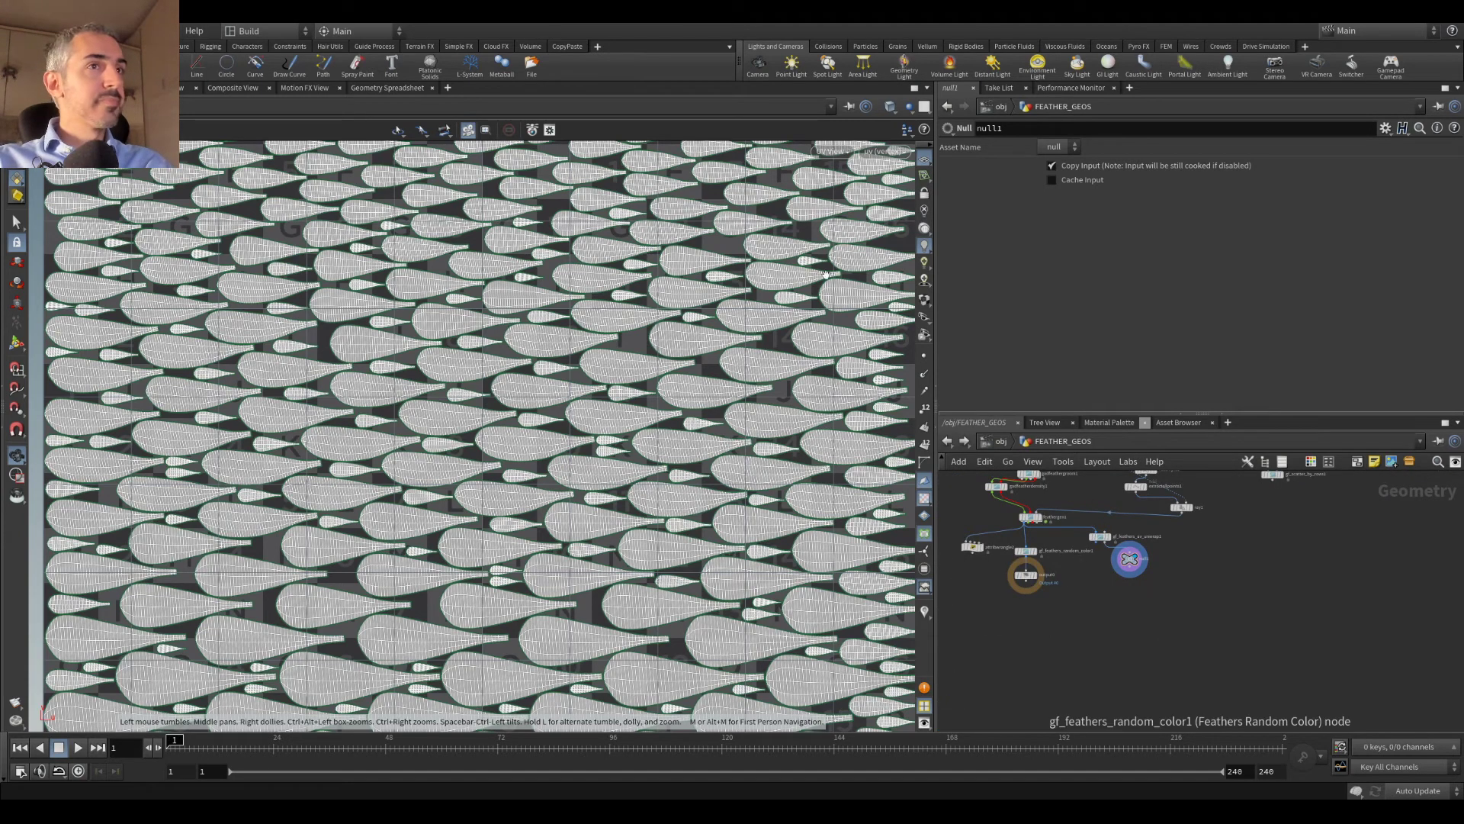
{"action": "scroll", "coordinate": [1031, 503], "scroll_direction": "up", "scroll_amount": 5}
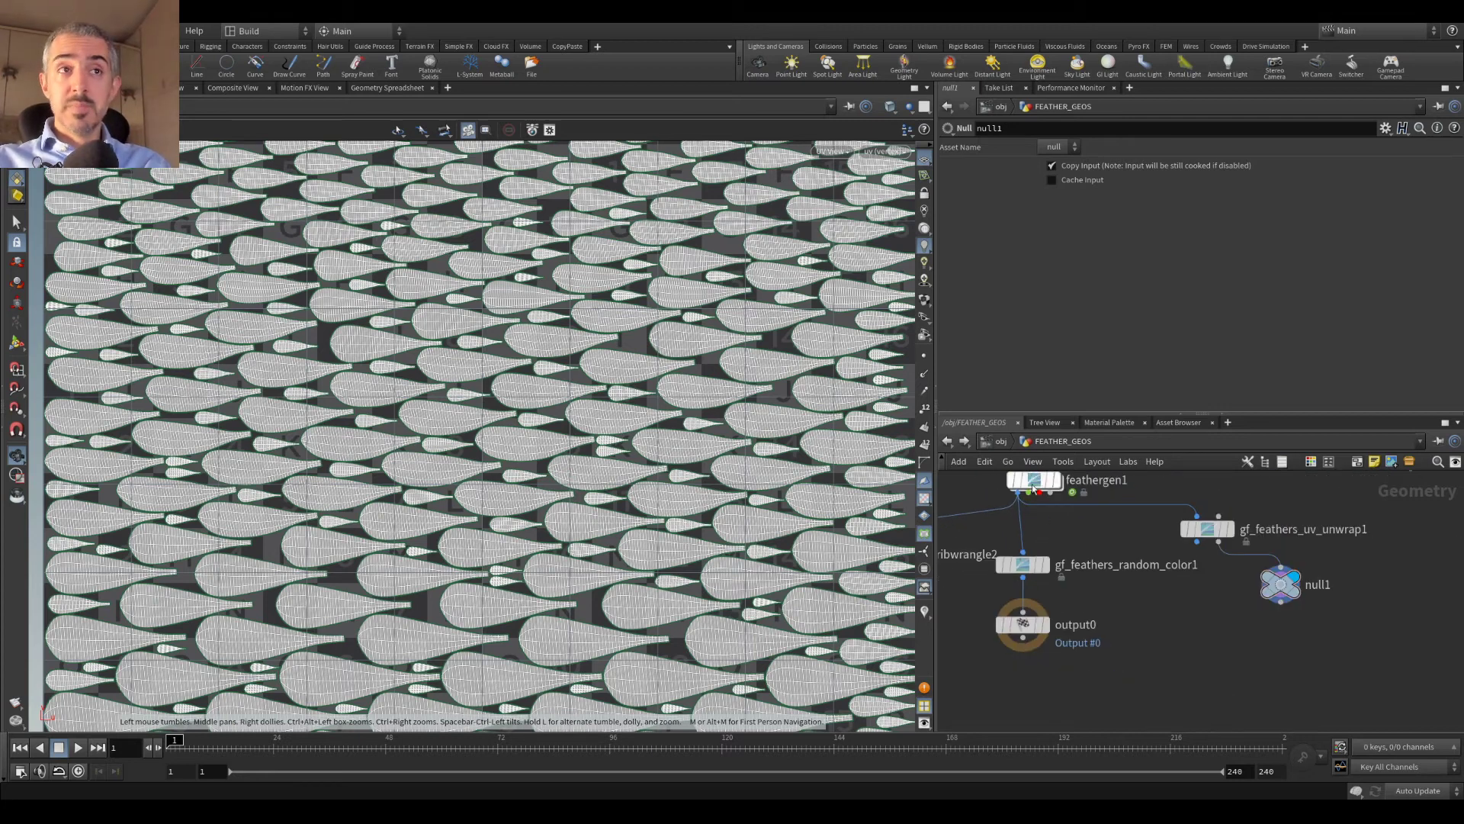
{"action": "middle_click_drag", "start_coordinate": [1034, 488], "coordinate": [1065, 509]}
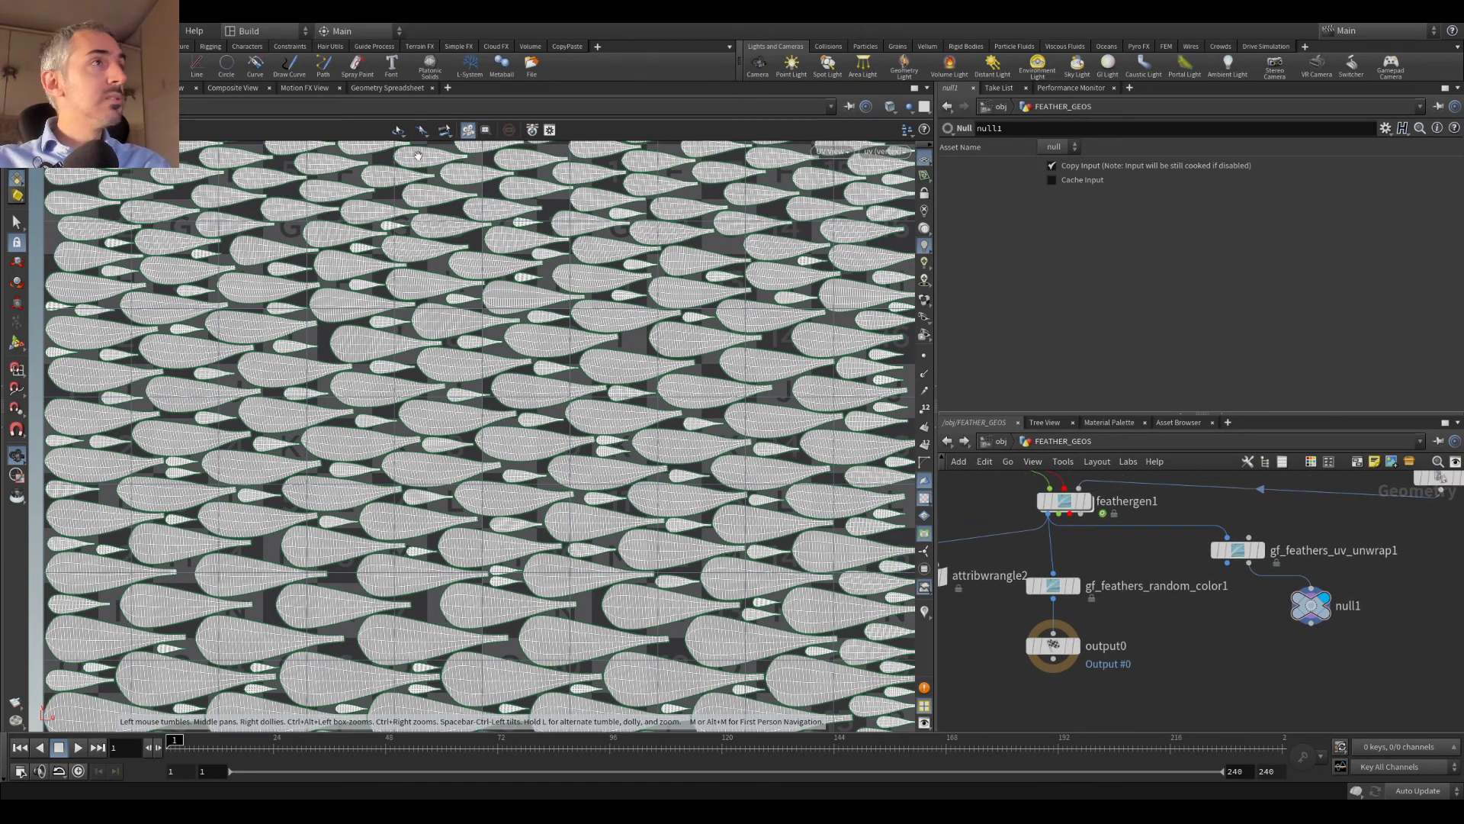
{"action": "key", "text": "space+1"}
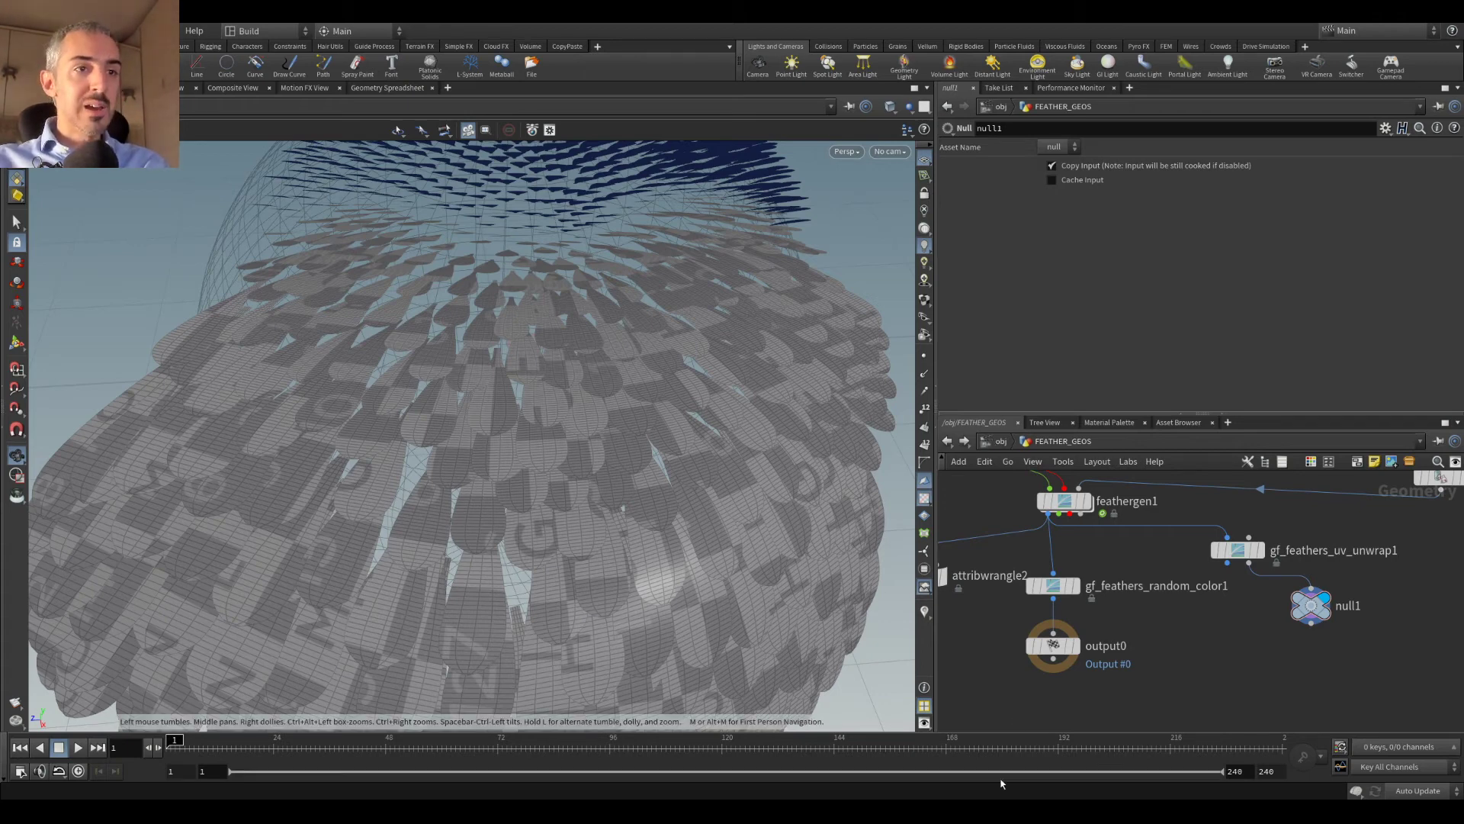
Step: Switch to the other Houdini session and open the recent godfeather_demo.hip, discarding the changes to untitled.hip
{"action": "mouse_move", "coordinate": [970, 820]}
{"action": "left_click", "coordinate": [1024, 774]}
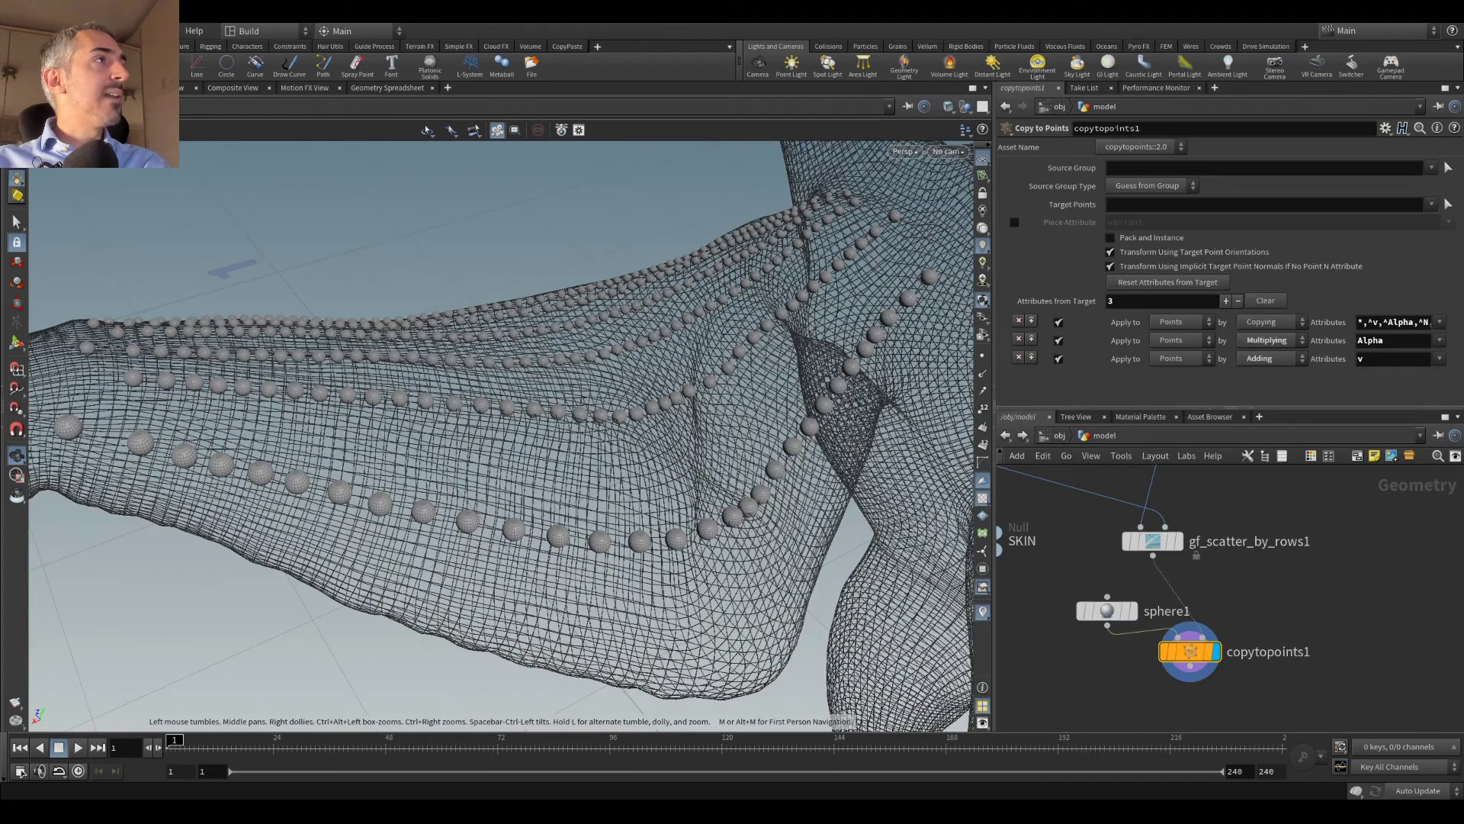
{"action": "left_click", "coordinate": [17, 31]}
{"action": "mouse_move", "coordinate": [114, 76]}
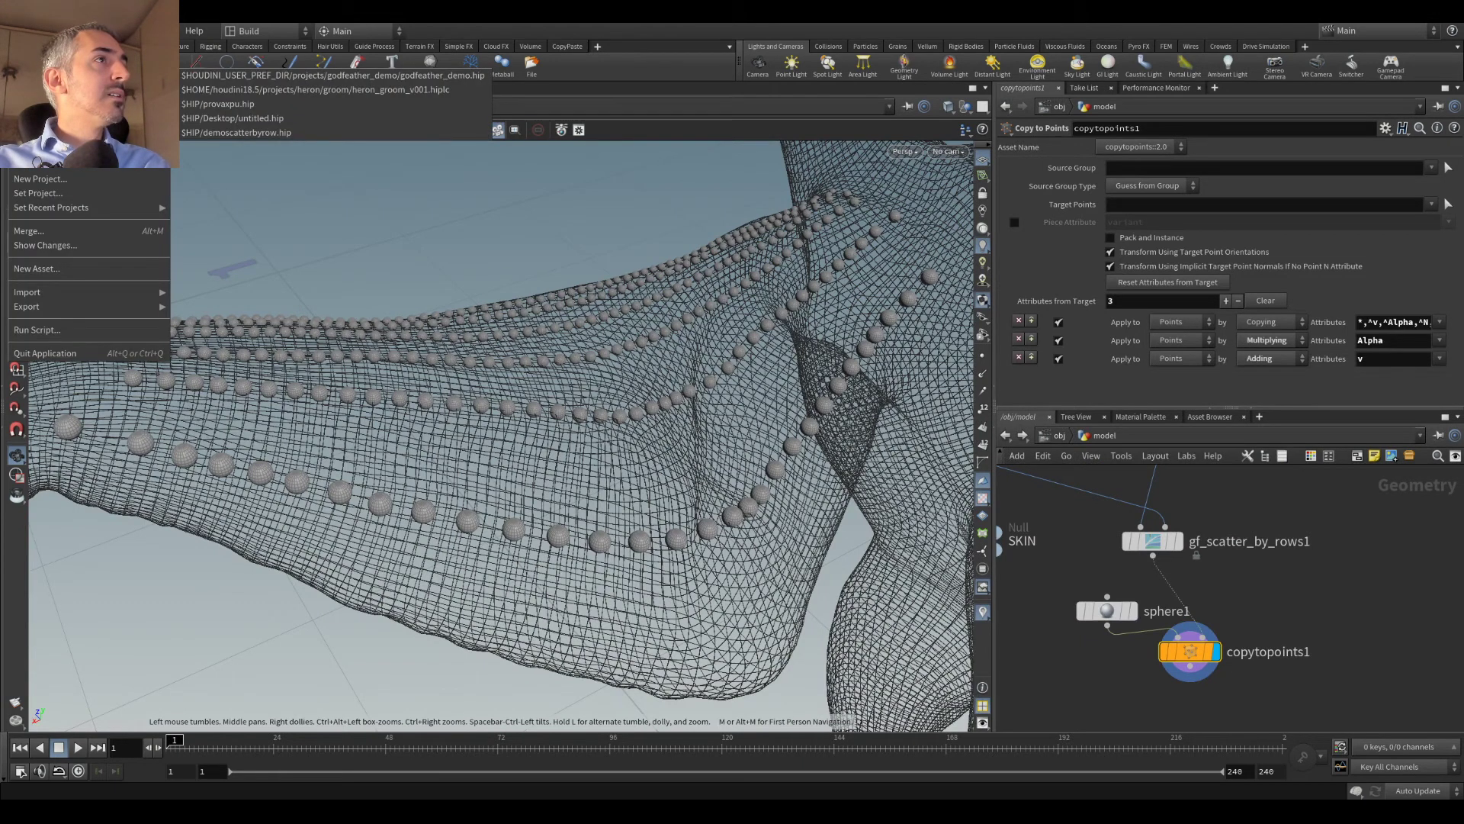
{"action": "left_click", "coordinate": [248, 76]}
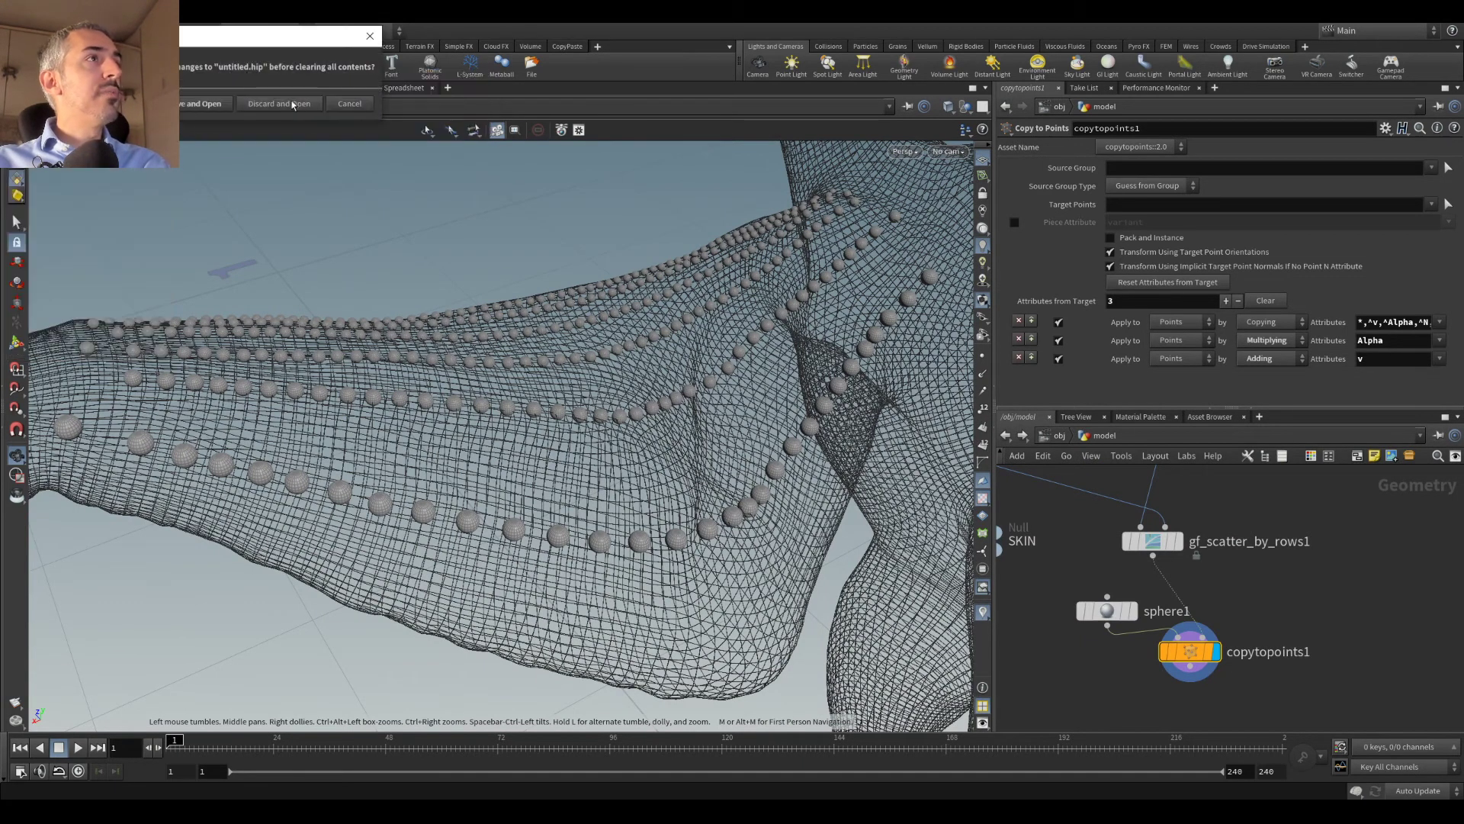
{"action": "left_click", "coordinate": [278, 103]}
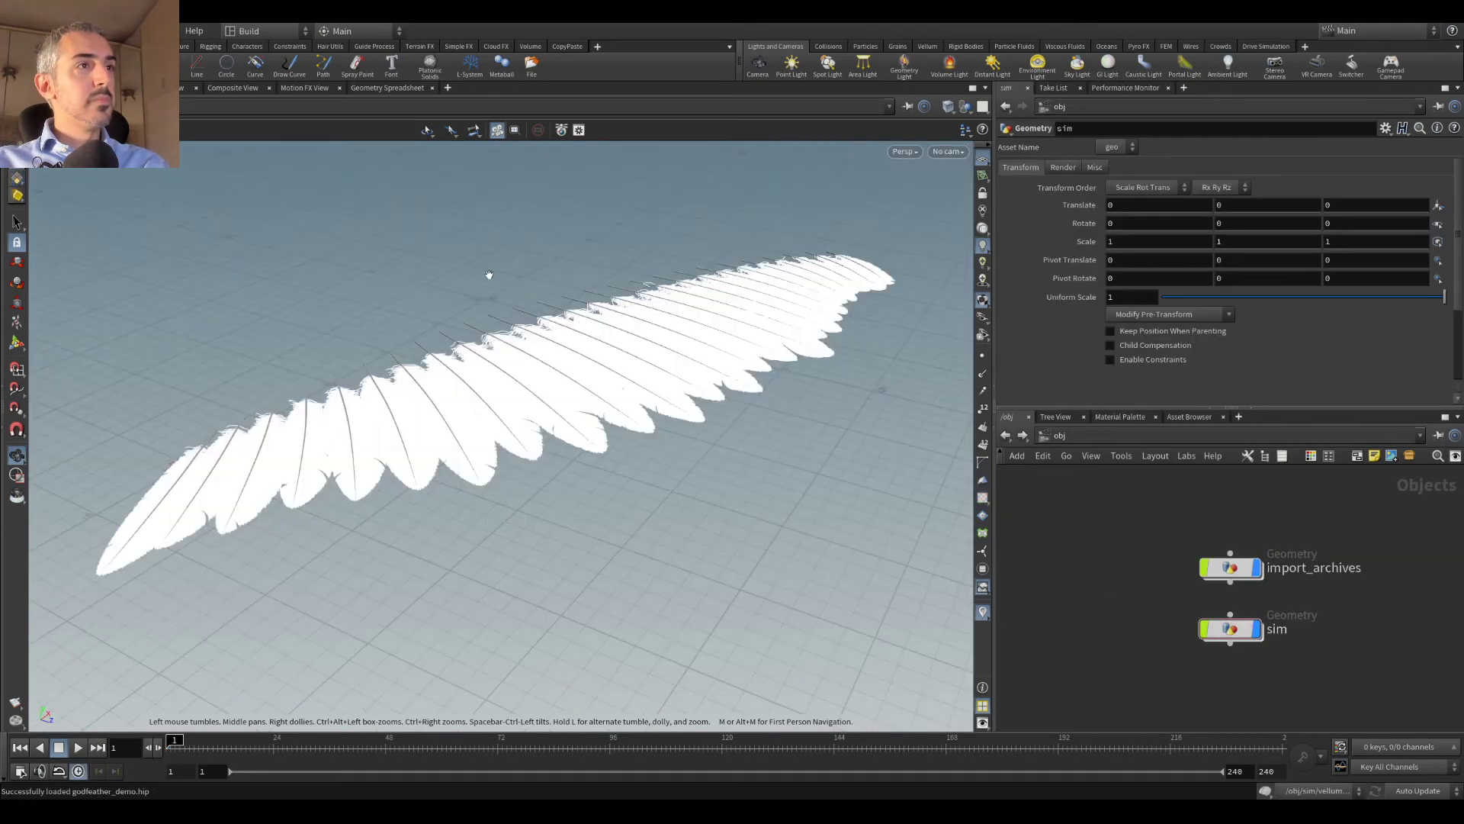
Step: Go to the stage network, render the viewport with Karma and leave the sphere's handle editing
{"action": "left_click", "coordinate": [1044, 434]}
{"action": "left_click", "coordinate": [1050, 543]}
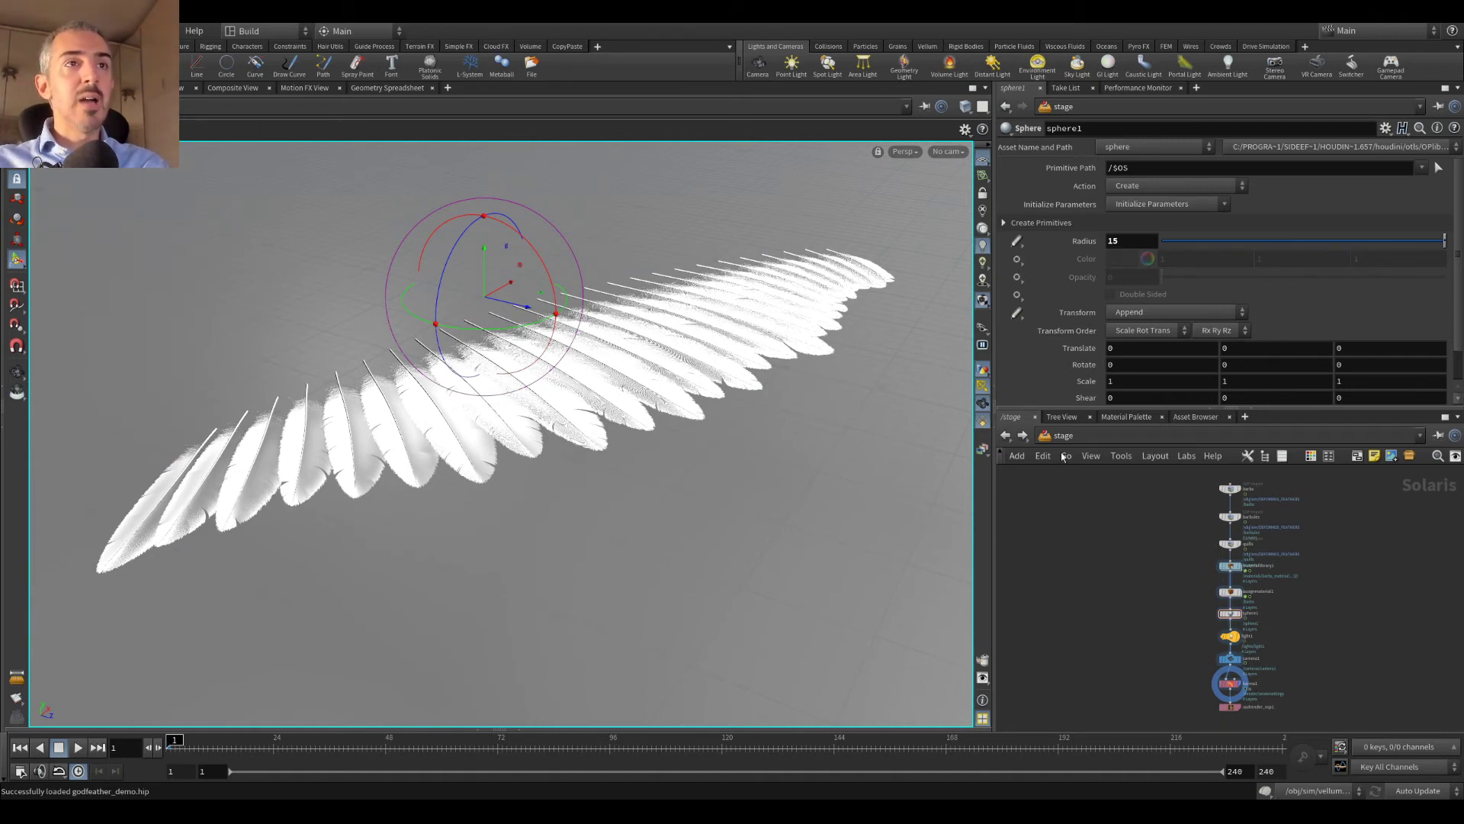
{"action": "left_click", "coordinate": [904, 151]}
{"action": "left_click", "coordinate": [941, 225]}
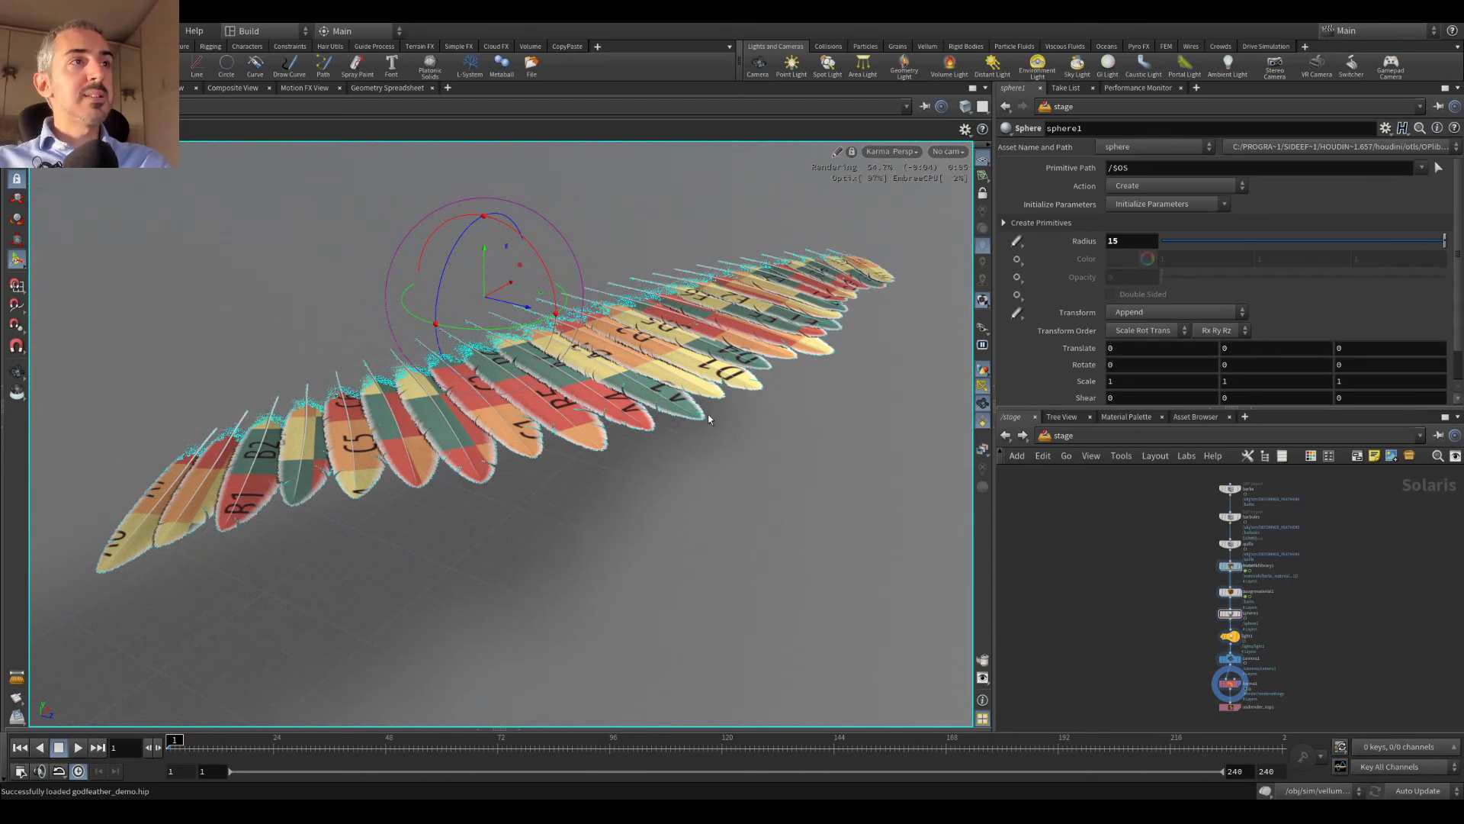
{"action": "key", "text": "Escape"}
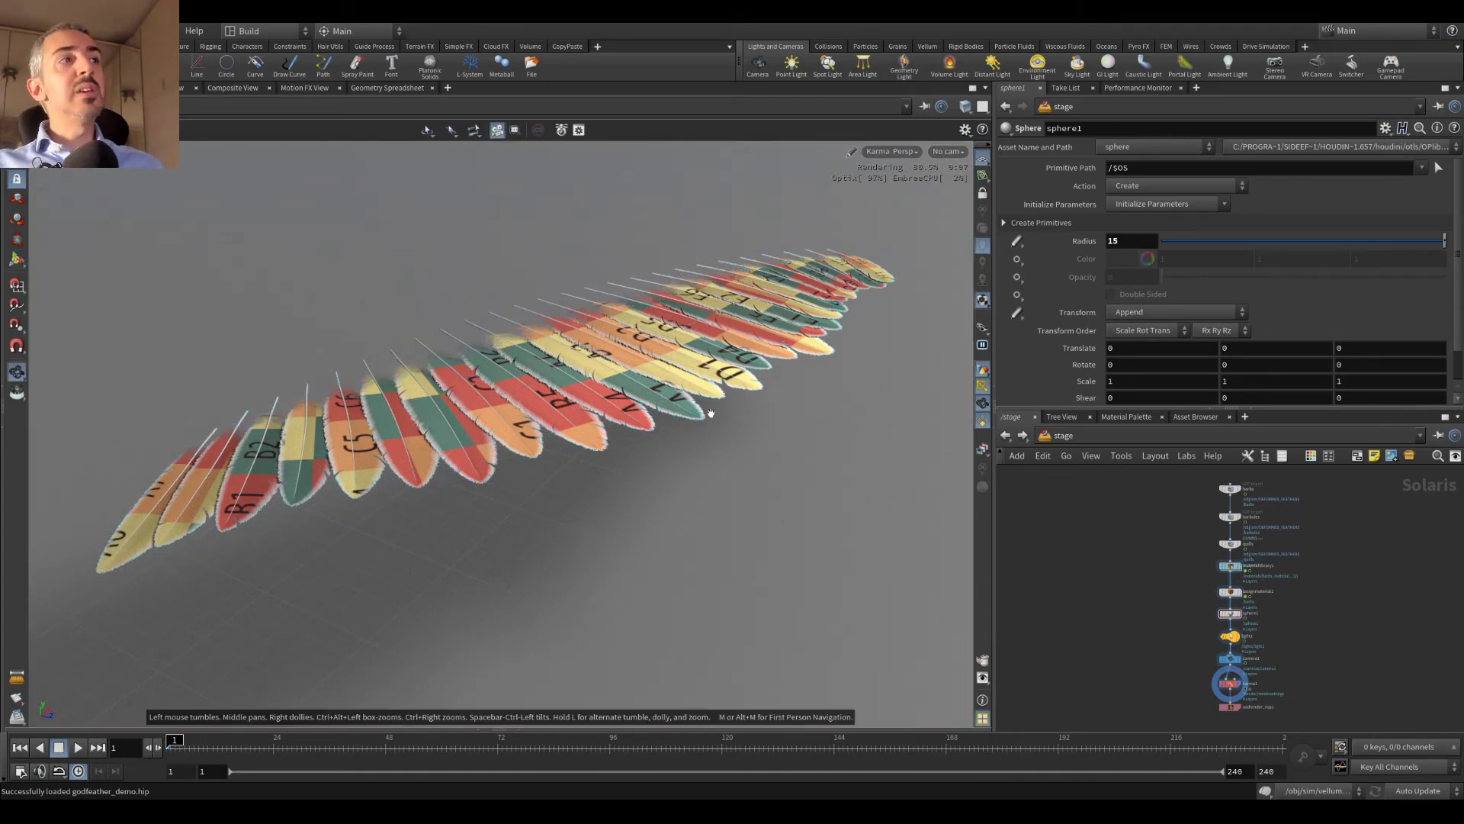
Step: Examine the Karma-rendered wing feathers and their UV grid texture from close up and further away
{"action": "scroll", "coordinate": [538, 415], "scroll_direction": "up", "scroll_amount": 5}
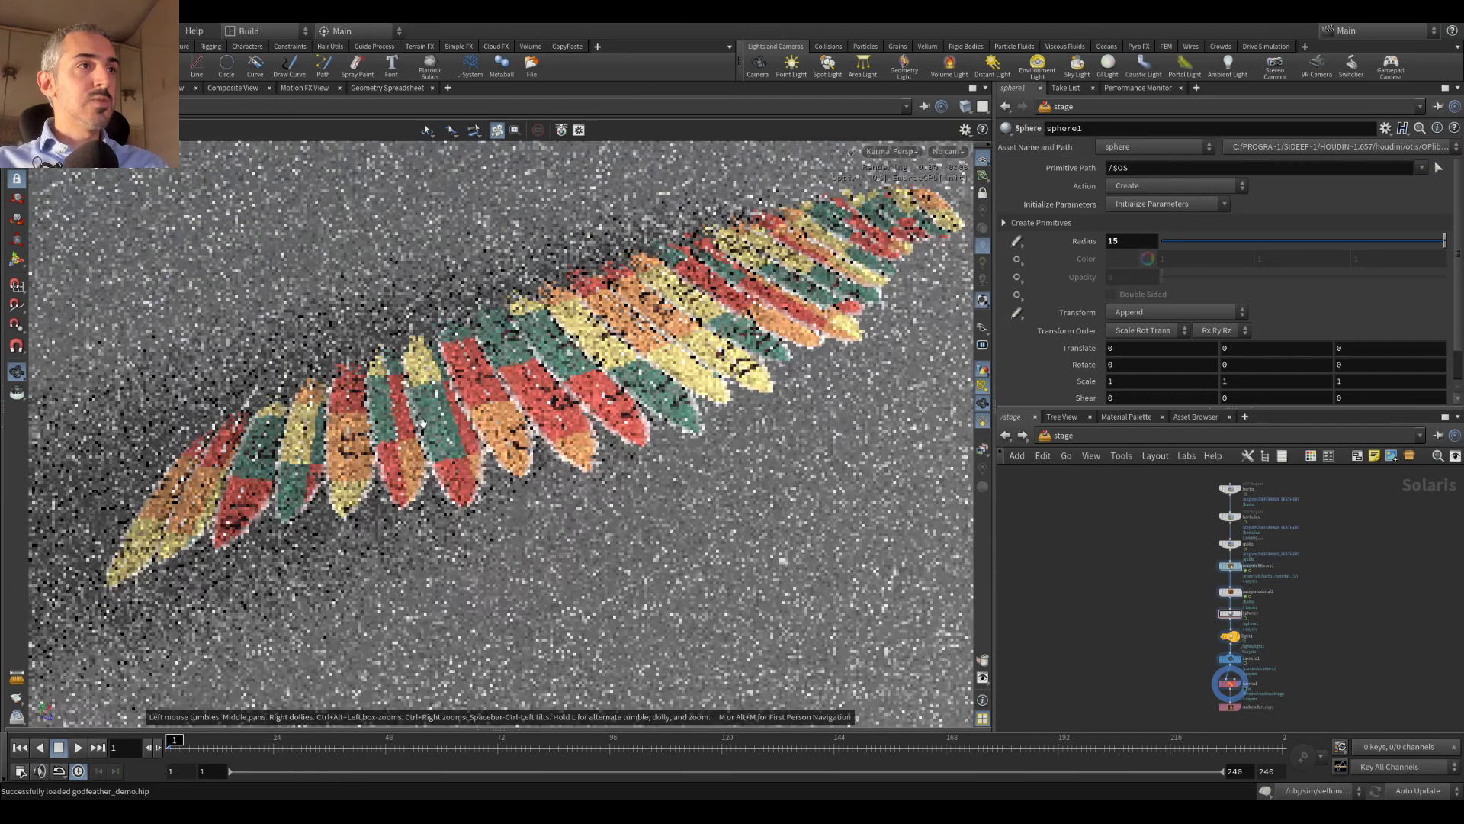
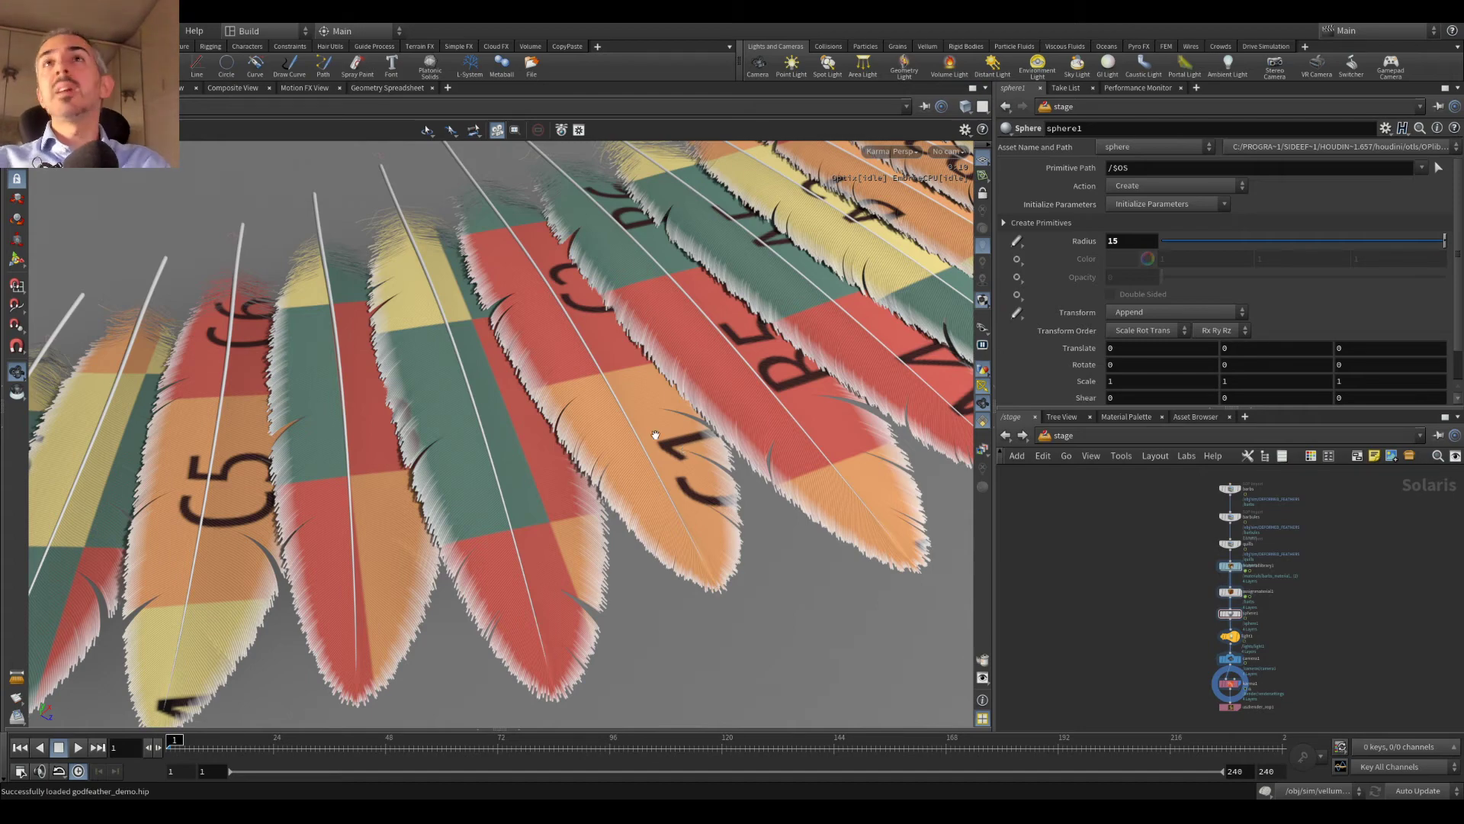
{"action": "scroll", "coordinate": [622, 368], "scroll_direction": "down", "scroll_amount": 10}
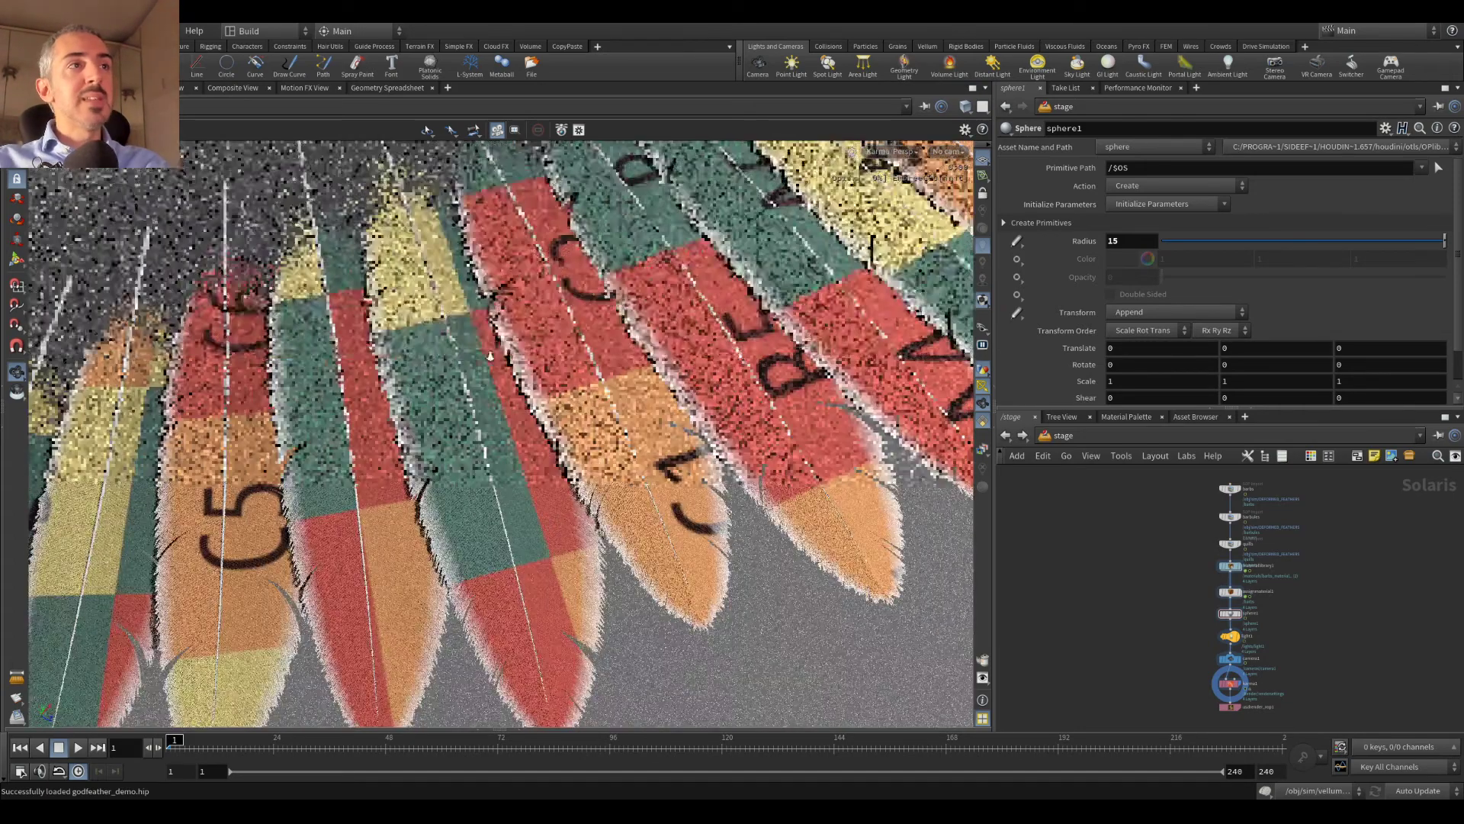
{"action": "scroll", "coordinate": [625, 386], "scroll_direction": "up", "scroll_amount": 8}
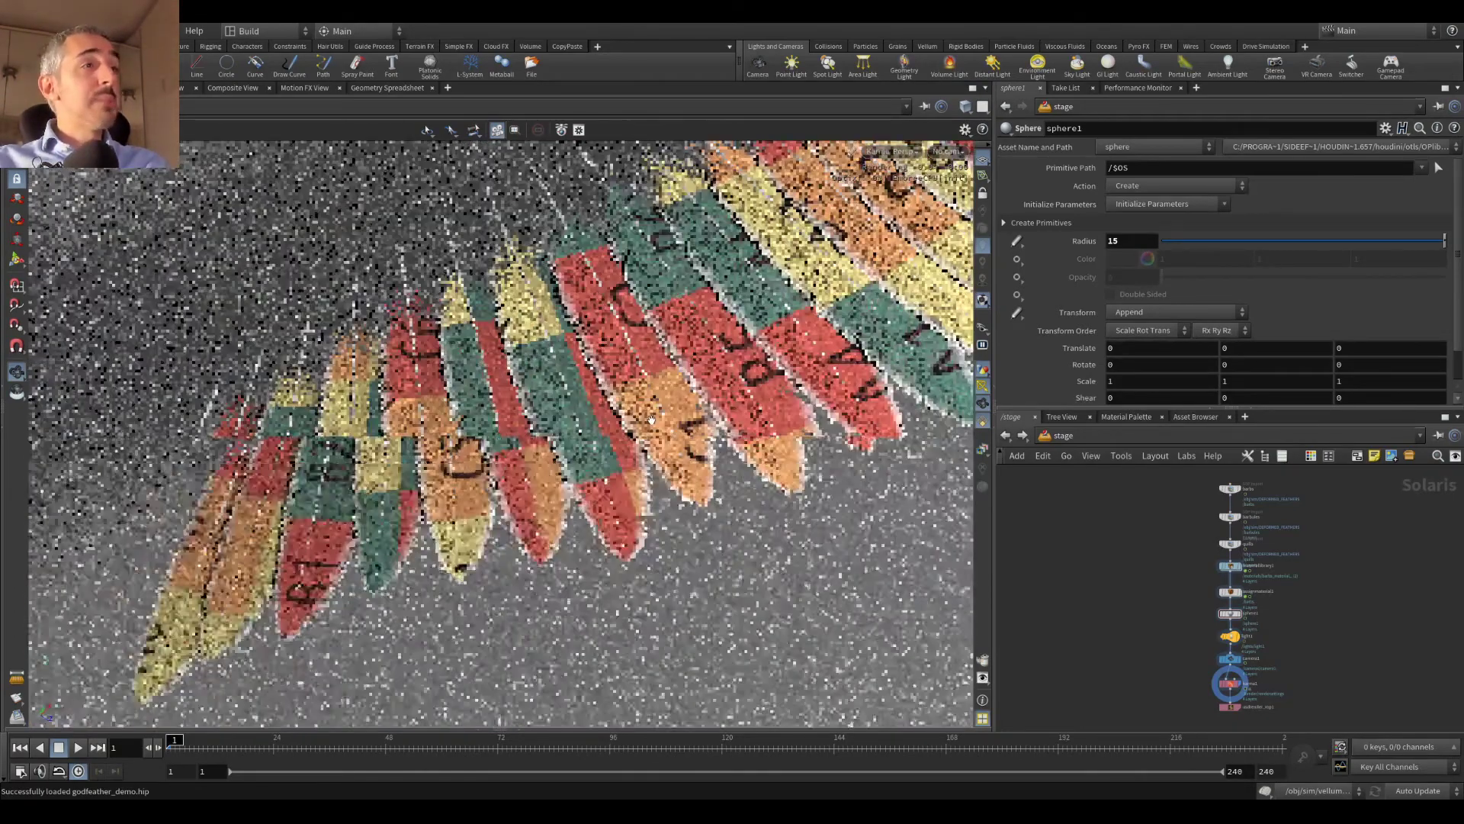
{"action": "scroll", "coordinate": [625, 431], "scroll_direction": "up", "scroll_amount": 3}
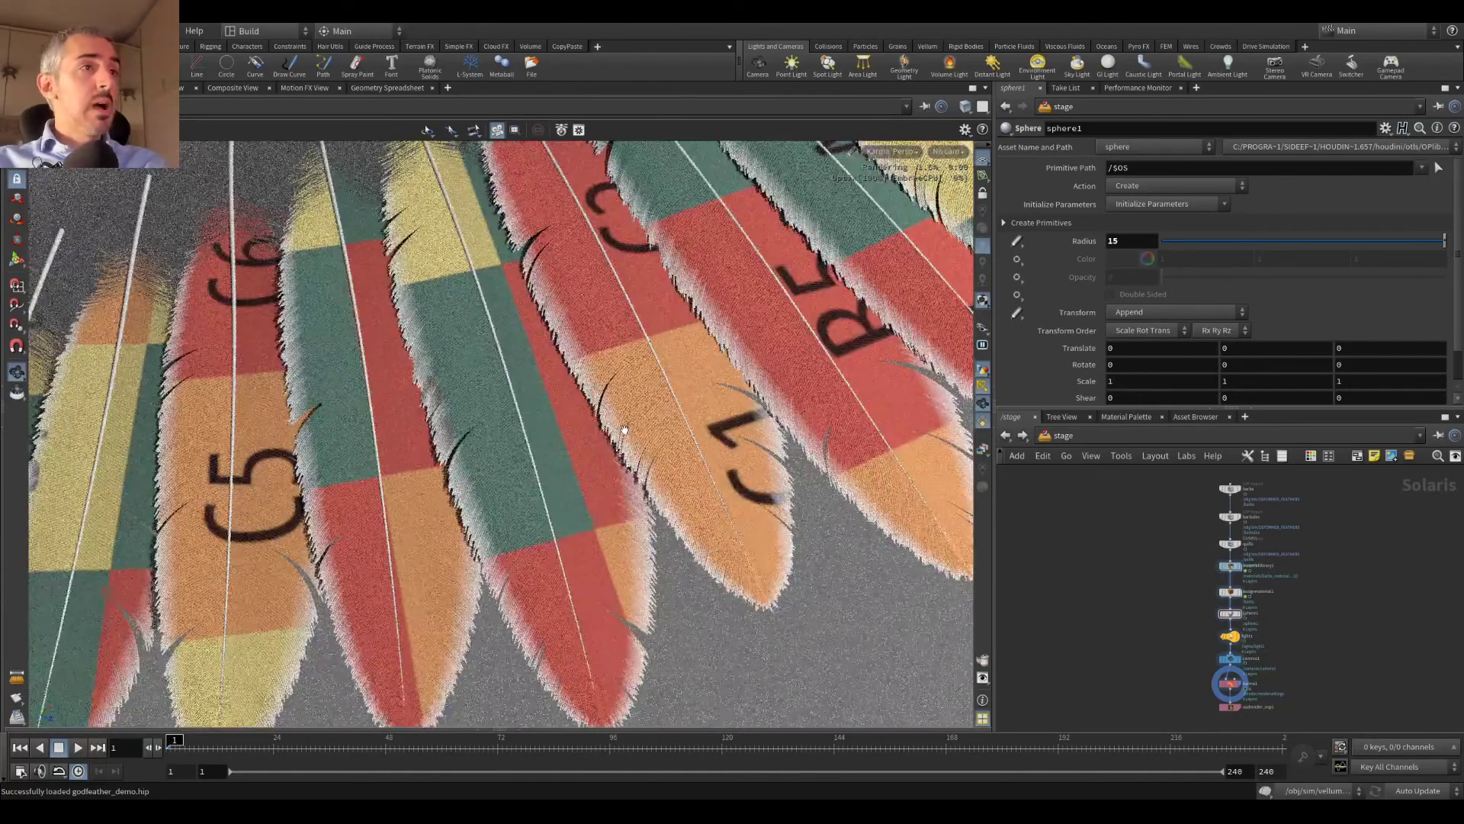
Step: Switch back to the Houdini session with FEATHER_GEOS, return to the object level and open gf_feather_system1's build_feather network
{"action": "mouse_move", "coordinate": [973, 811]}
{"action": "left_click", "coordinate": [867, 761]}
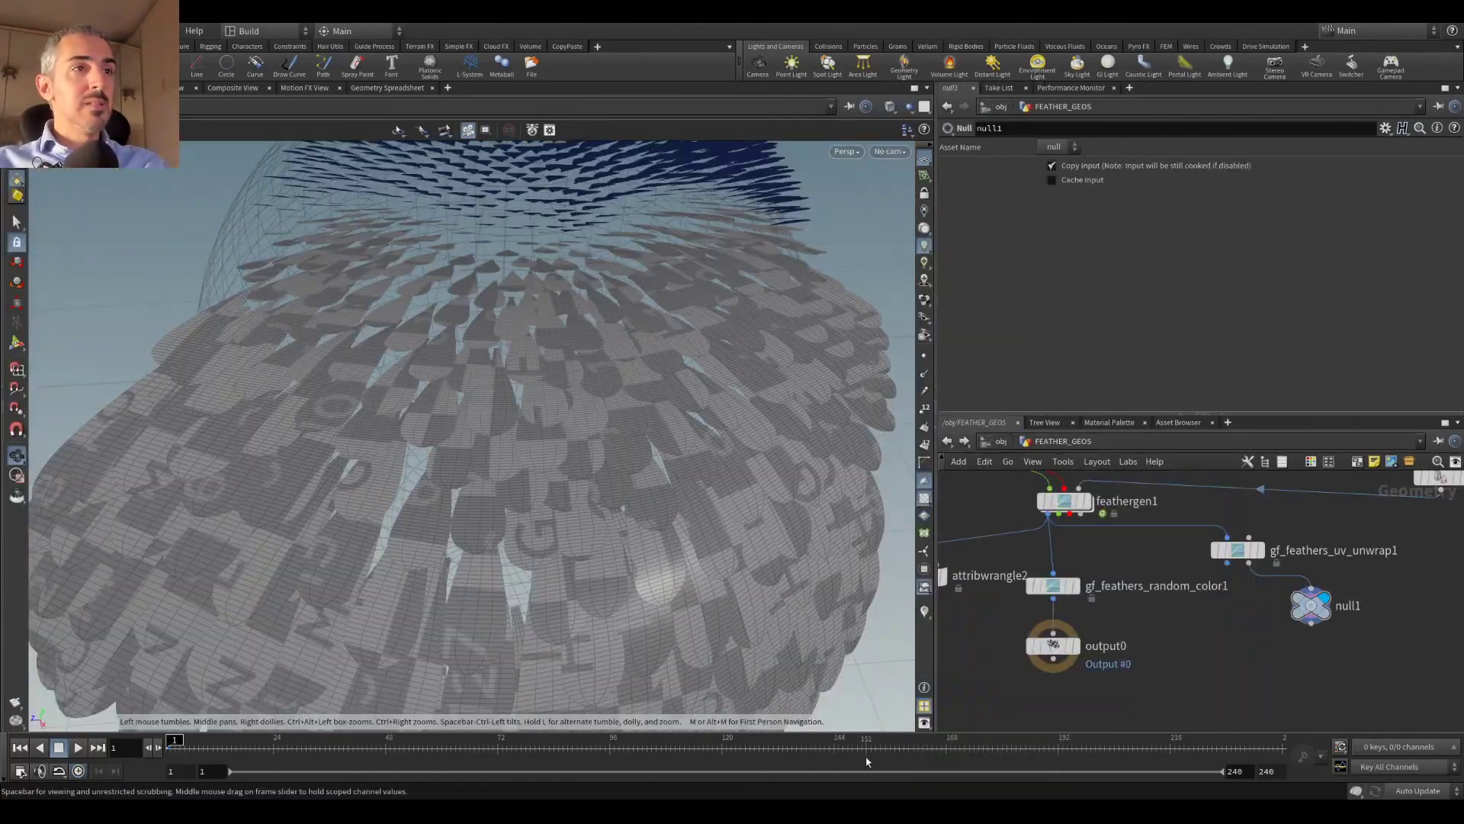
{"action": "key", "text": "u"}
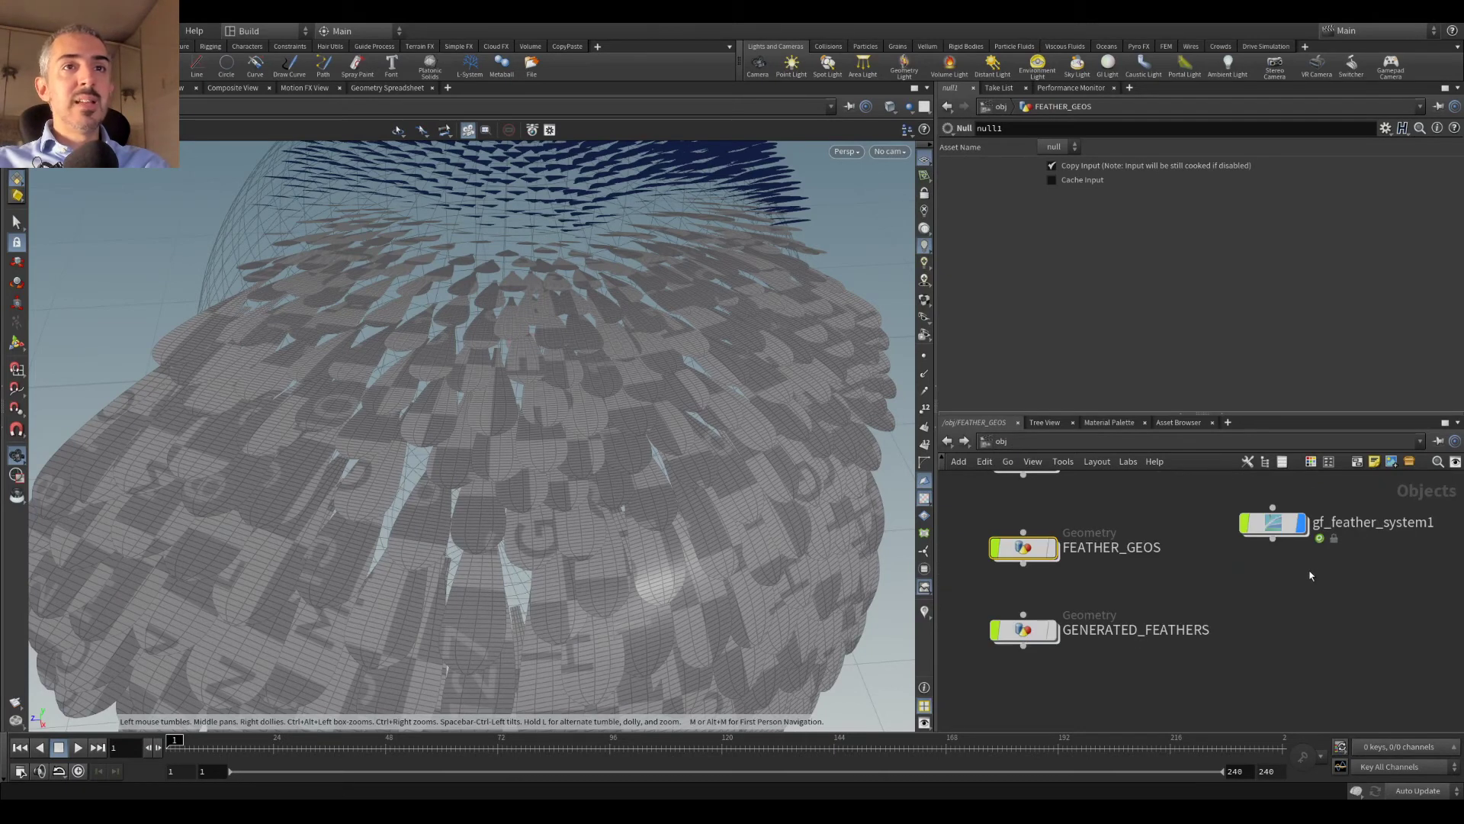
{"action": "double_click", "coordinate": [1271, 523]}
{"action": "left_click", "coordinate": [1412, 777]}
{"action": "left_click", "coordinate": [947, 441]}
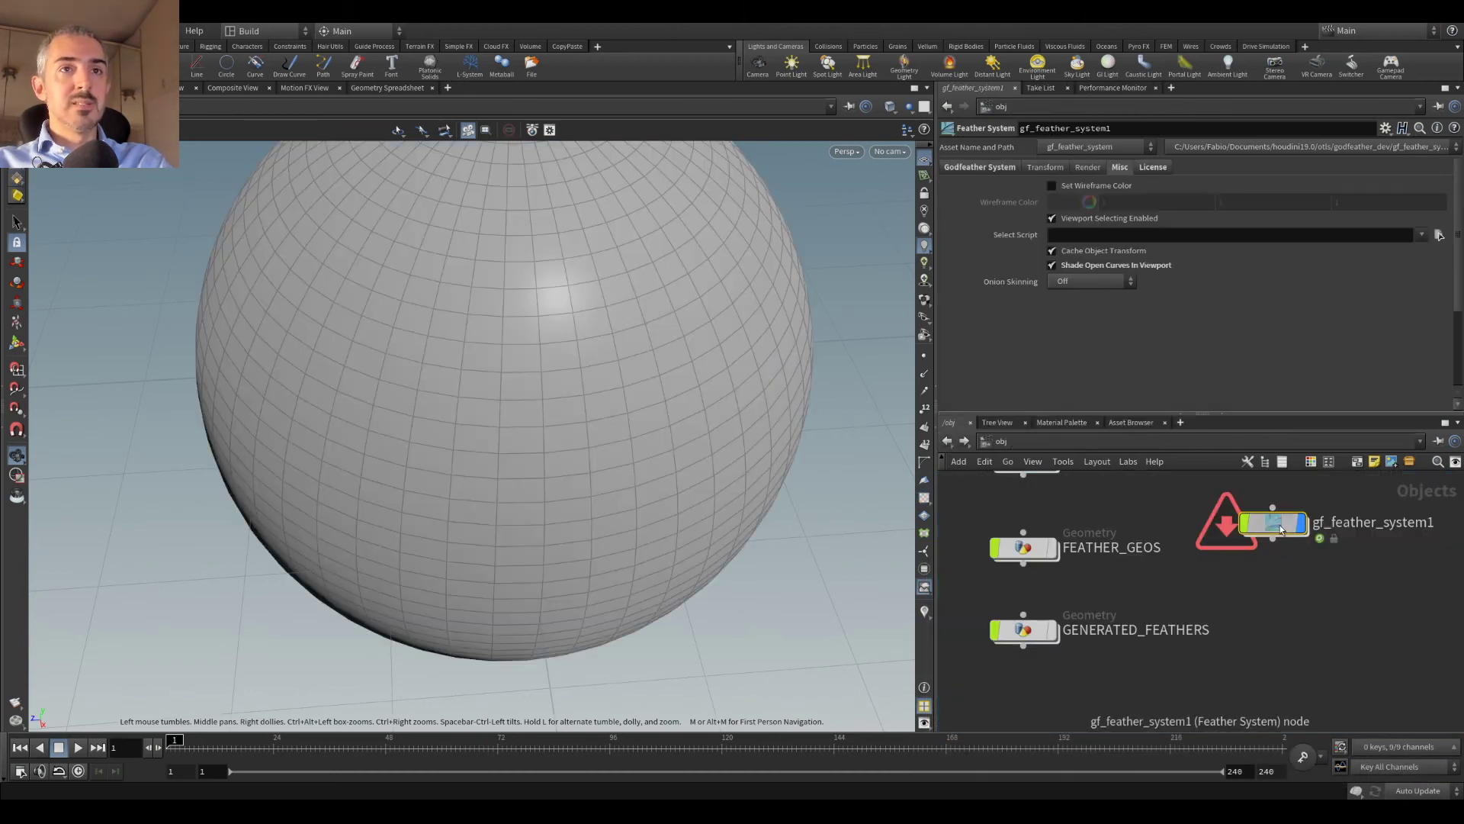
{"action": "double_click", "coordinate": [1272, 523]}
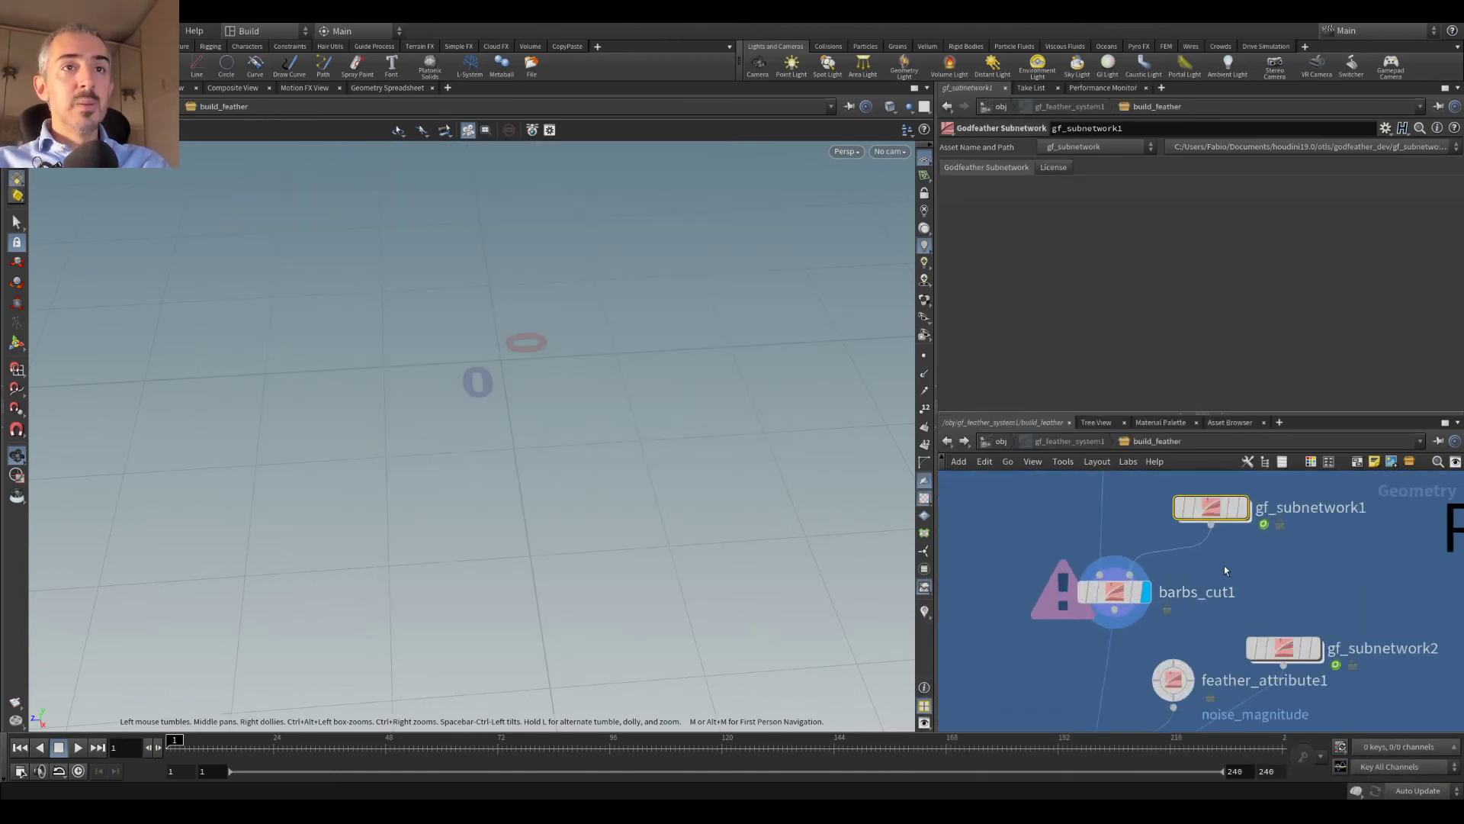
Step: Display the Barbs_Generator node in build_feather and show its feather shaded and close up
{"action": "left_click", "coordinate": [1113, 592]}
{"action": "scroll", "coordinate": [1292, 561], "scroll_direction": "down", "scroll_amount": 5}
{"action": "scroll", "coordinate": [1253, 668], "scroll_direction": "up", "scroll_amount": 5}
{"action": "scroll", "coordinate": [1175, 537], "scroll_direction": "up", "scroll_amount": 5}
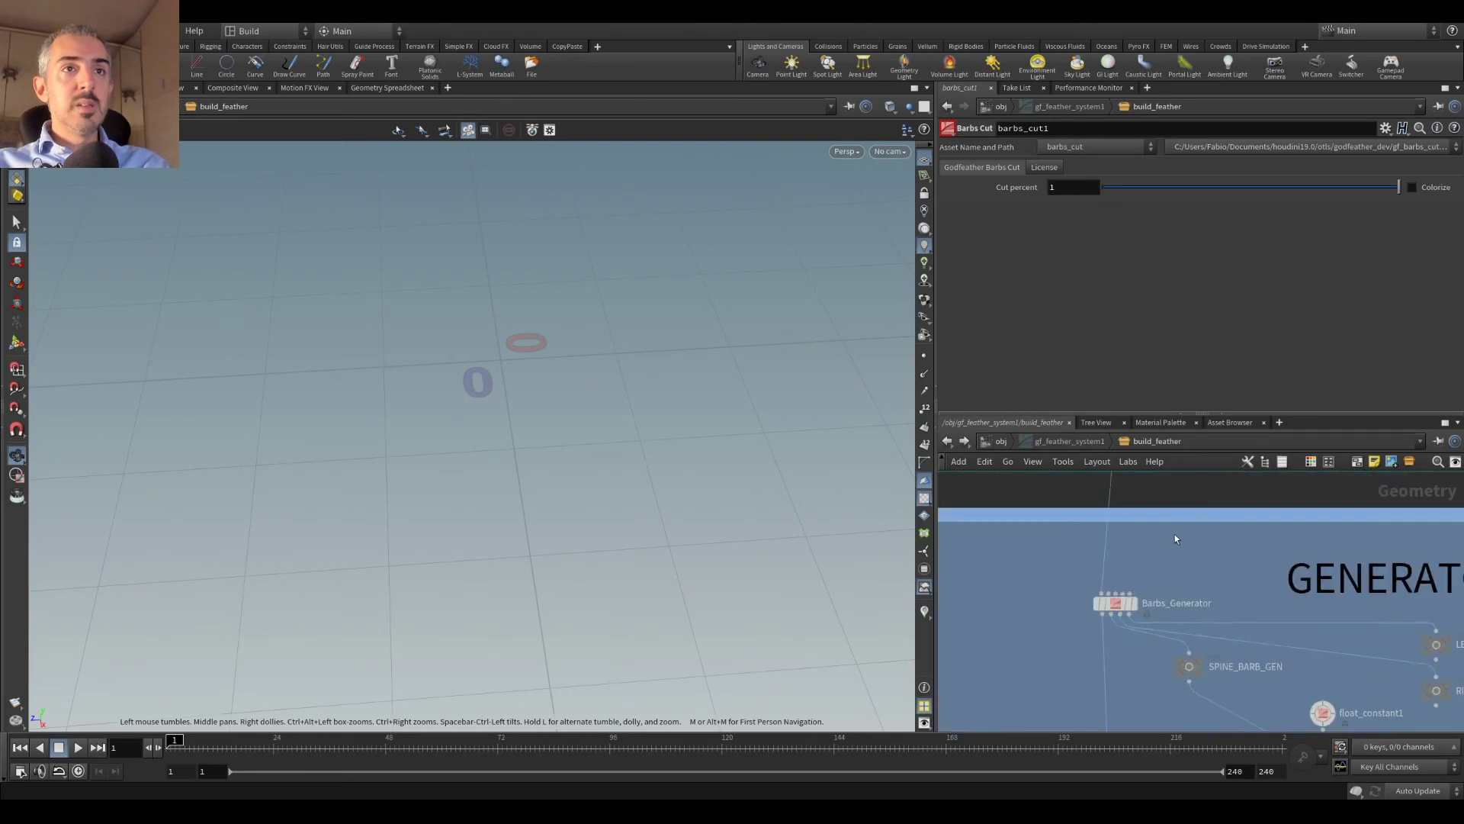
{"action": "left_click", "coordinate": [1186, 583]}
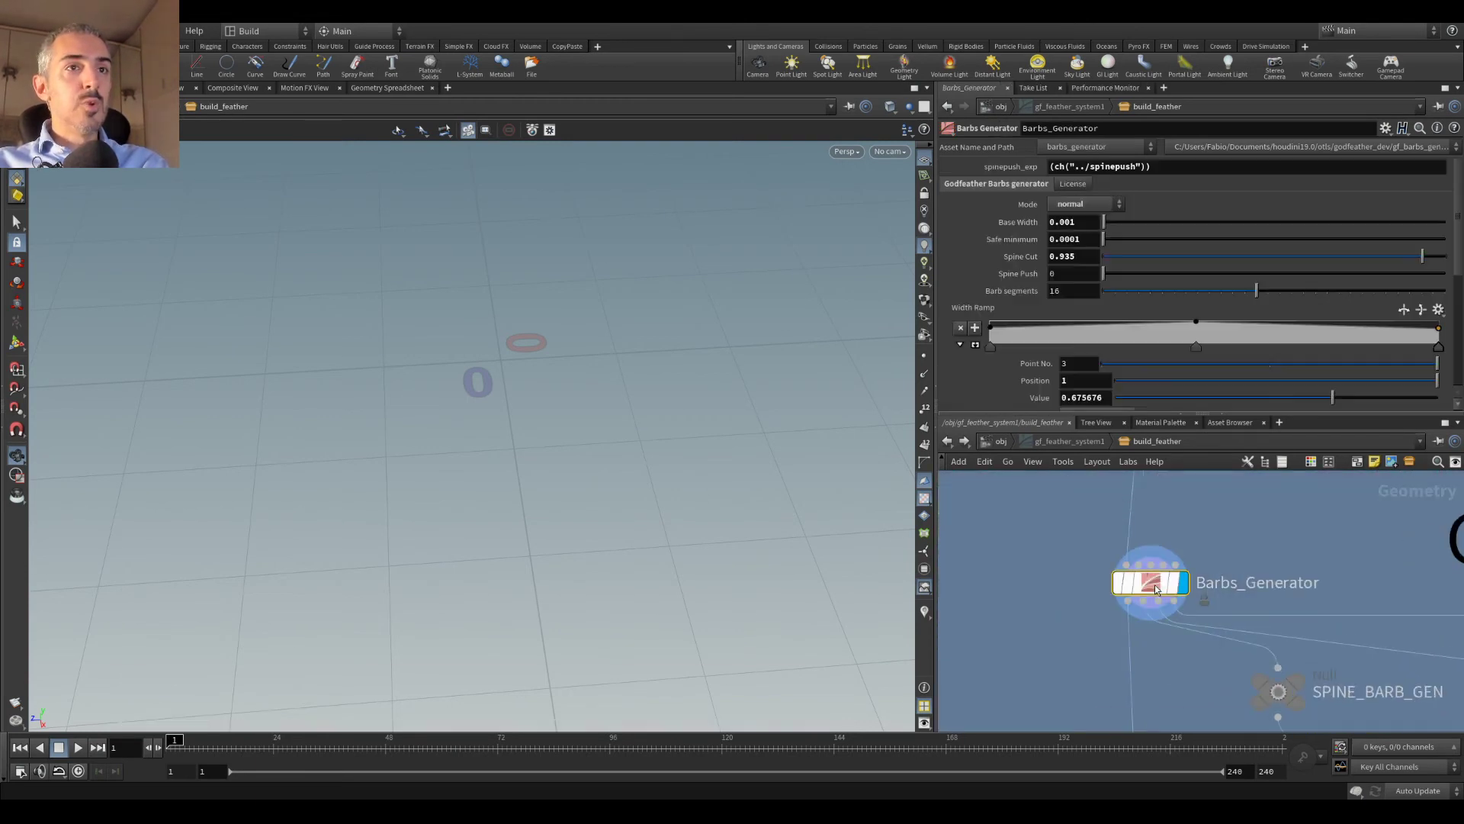
{"action": "key", "text": "w"}
{"action": "scroll", "coordinate": [741, 501], "scroll_direction": "up", "scroll_amount": 3}
{"action": "mouse_move", "coordinate": [740, 501]}
{"action": "left_mouse_down"}
{"action": "mouse_move", "coordinate": [742, 483]}
{"action": "mouse_move", "coordinate": [477, 428]}
{"action": "mouse_move", "coordinate": [895, 463]}
{"action": "left_mouse_up"}
{"action": "key", "text": "w"}
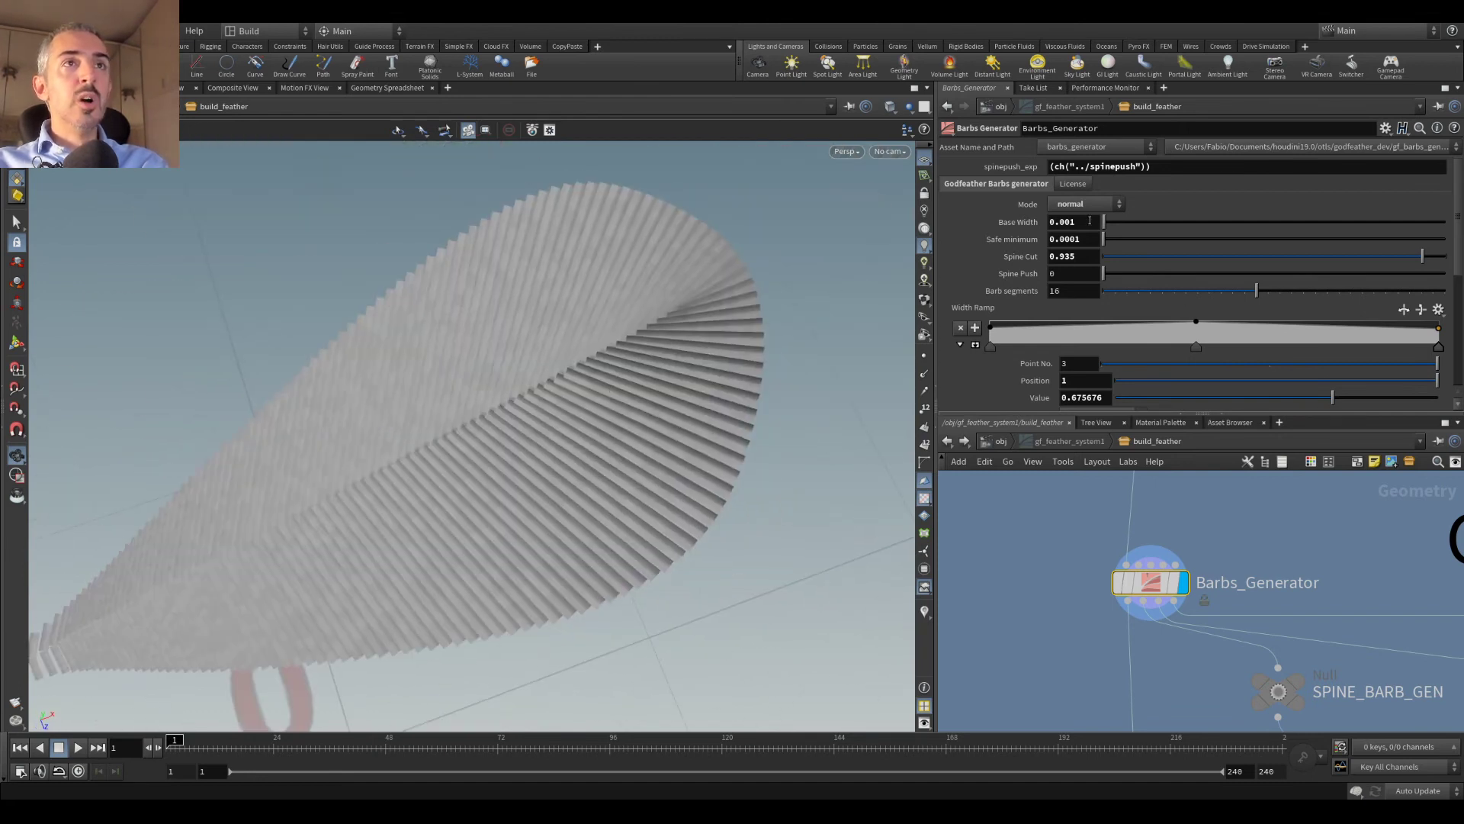
Step: Set Barbs_Generator's mode to Fake barbules and its Barbs core width to 0.767, and return to the object level
{"action": "left_click", "coordinate": [1072, 203]}
{"action": "left_click", "coordinate": [1079, 233]}
{"action": "left_click_drag", "start_coordinate": [671, 320], "coordinate": [641, 241]}
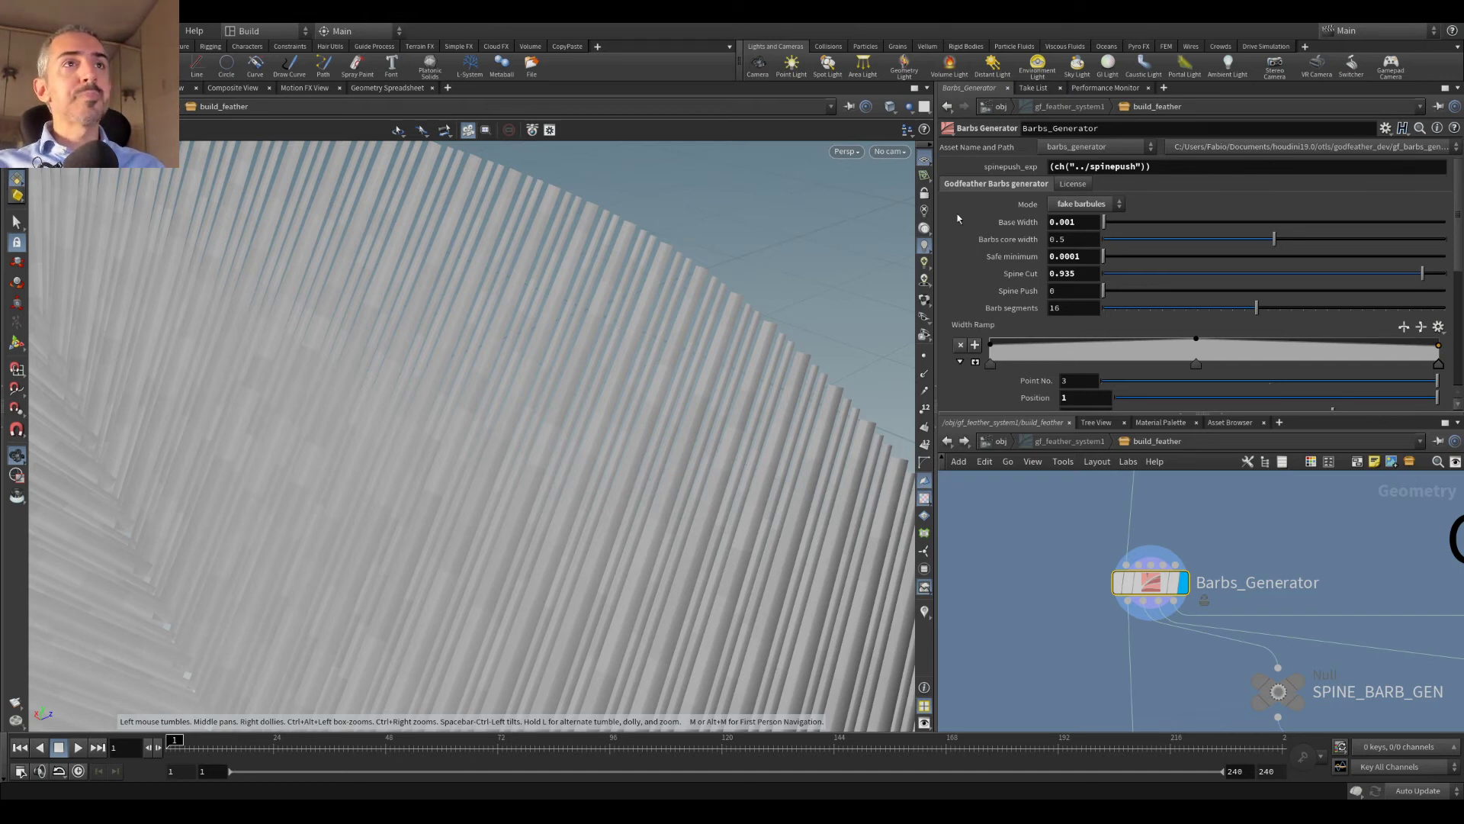
{"action": "left_click_drag", "start_coordinate": [1274, 239], "coordinate": [1366, 241]}
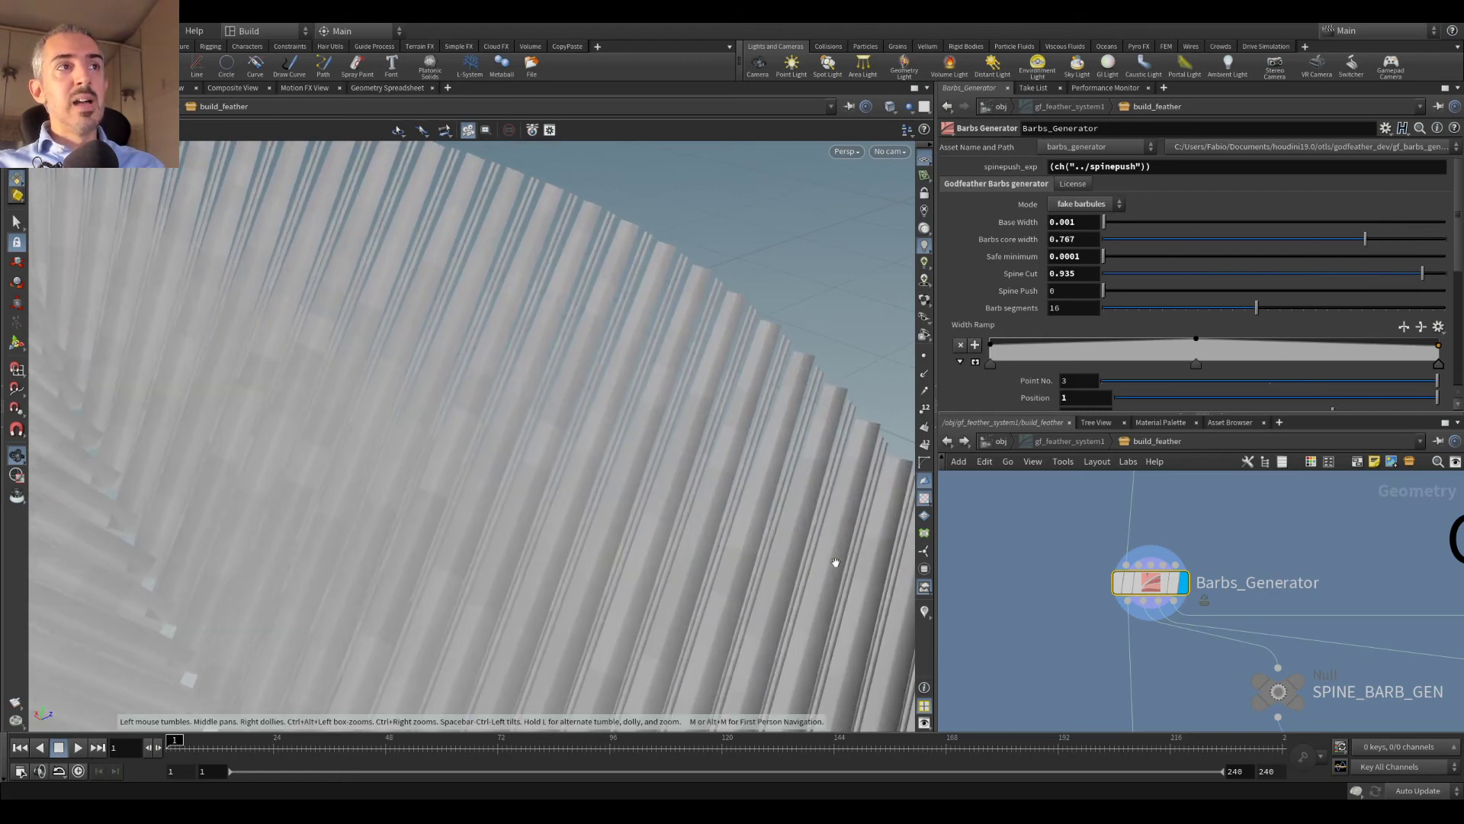
{"action": "right_click_drag", "start_coordinate": [723, 341], "coordinate": [716, 279]}
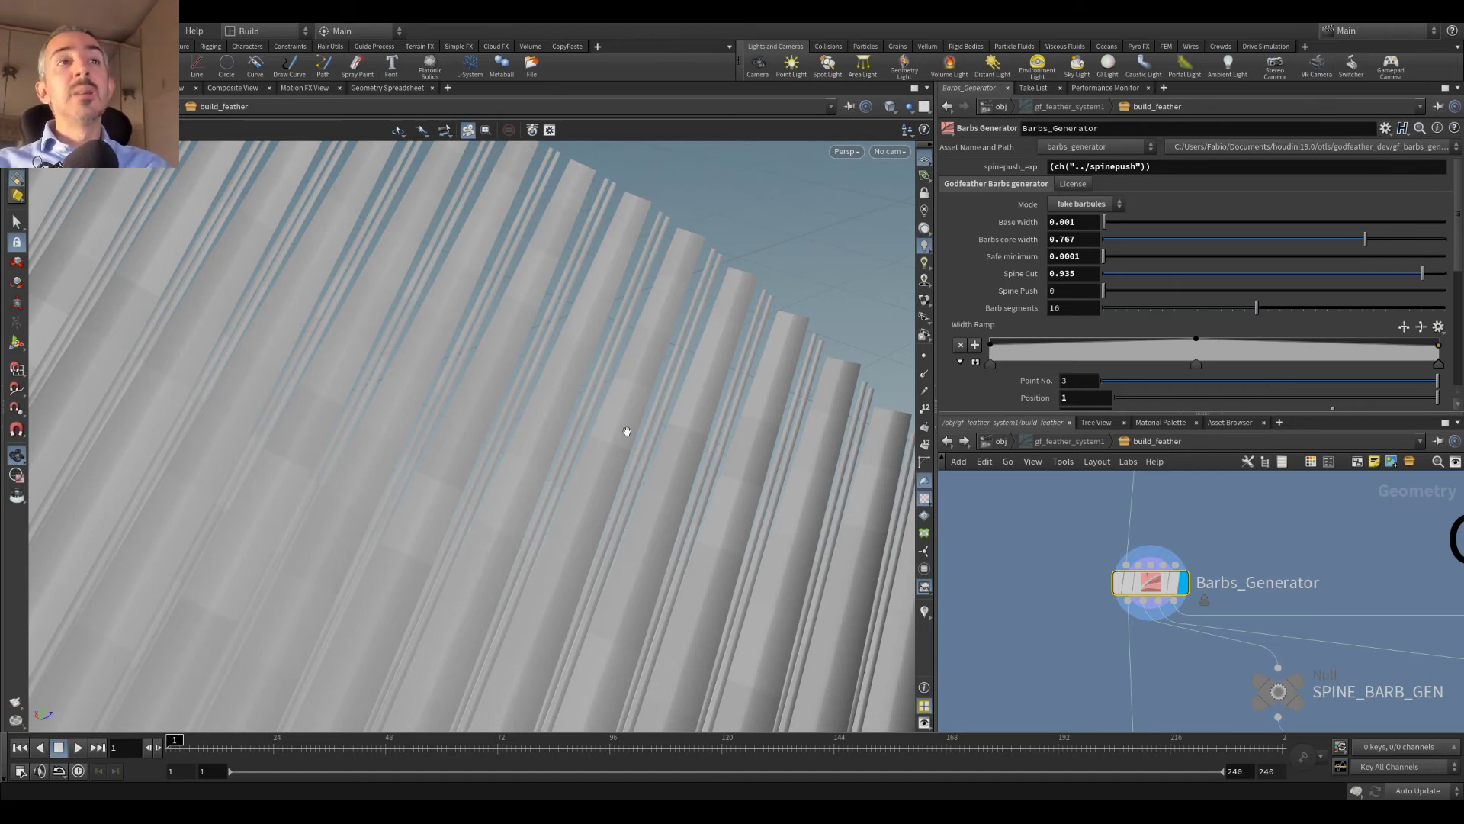
{"action": "left_click", "coordinate": [998, 443]}
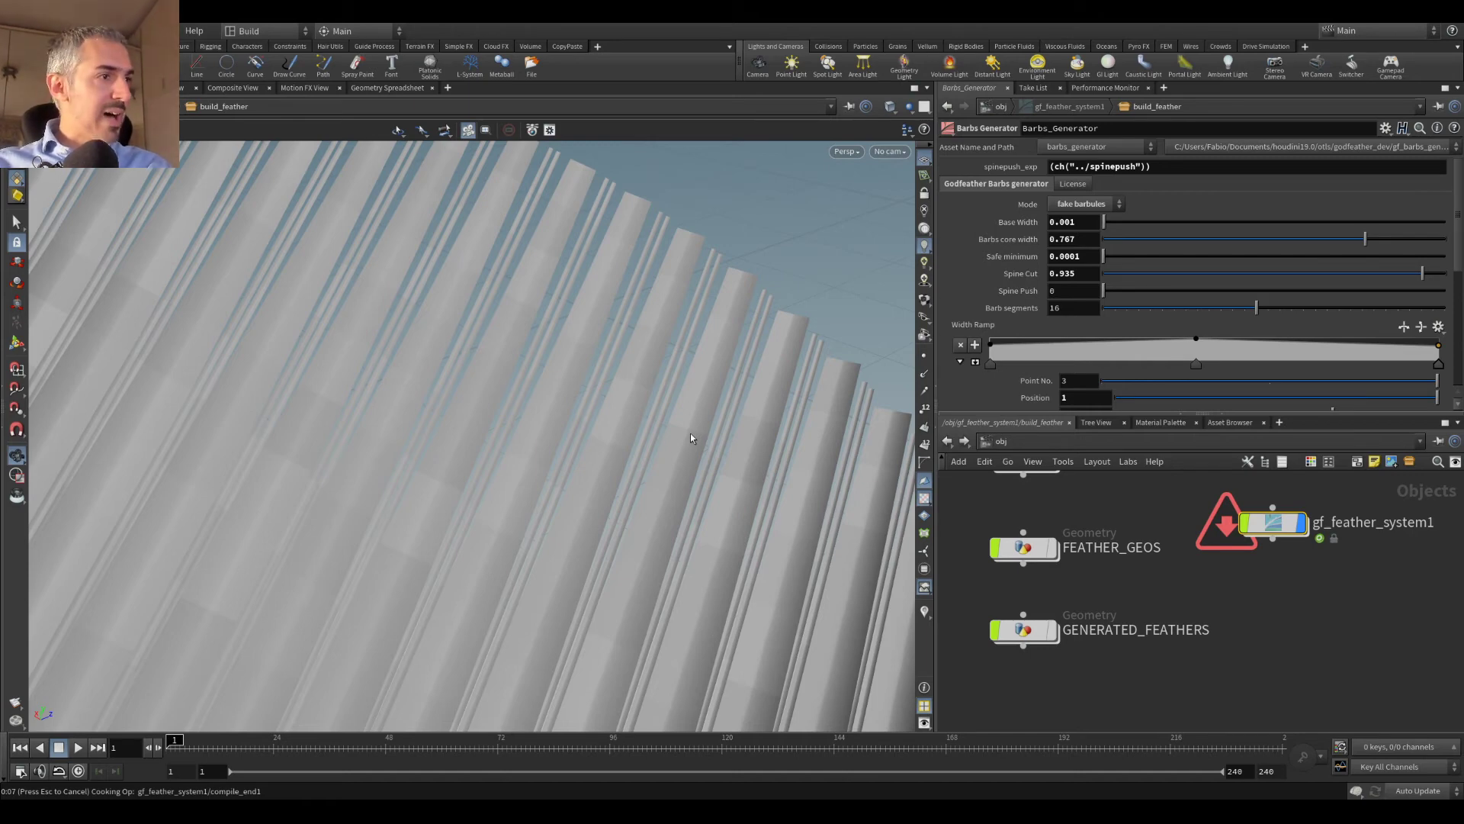
Step: Examine the shaded wing feathers at the object level and switch the network to the stage
{"action": "key", "text": "Escape"}
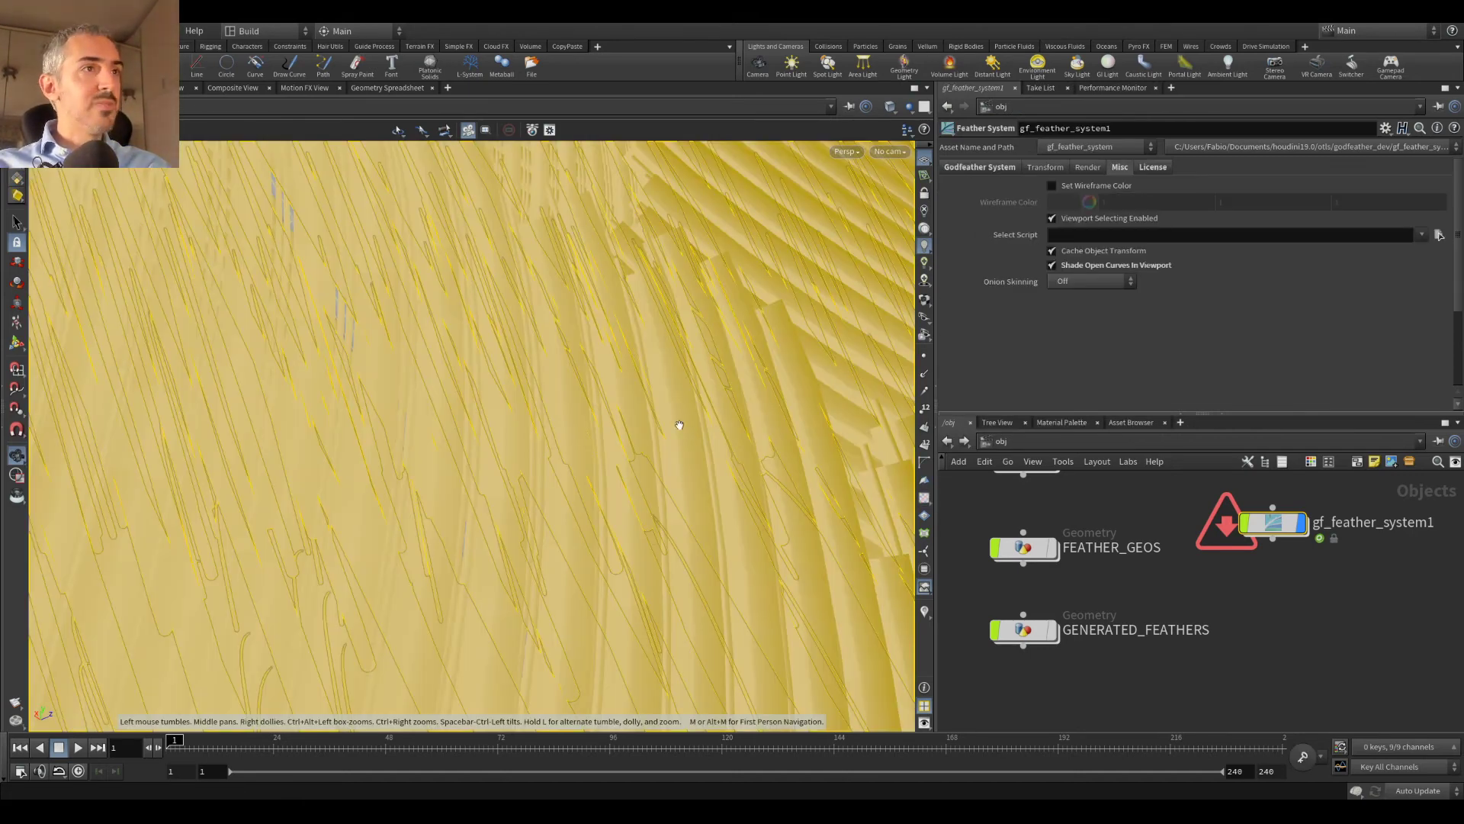
{"action": "left_click_drag", "start_coordinate": [655, 408], "coordinate": [458, 488]}
{"action": "scroll", "coordinate": [492, 492], "scroll_direction": "up", "scroll_amount": 10}
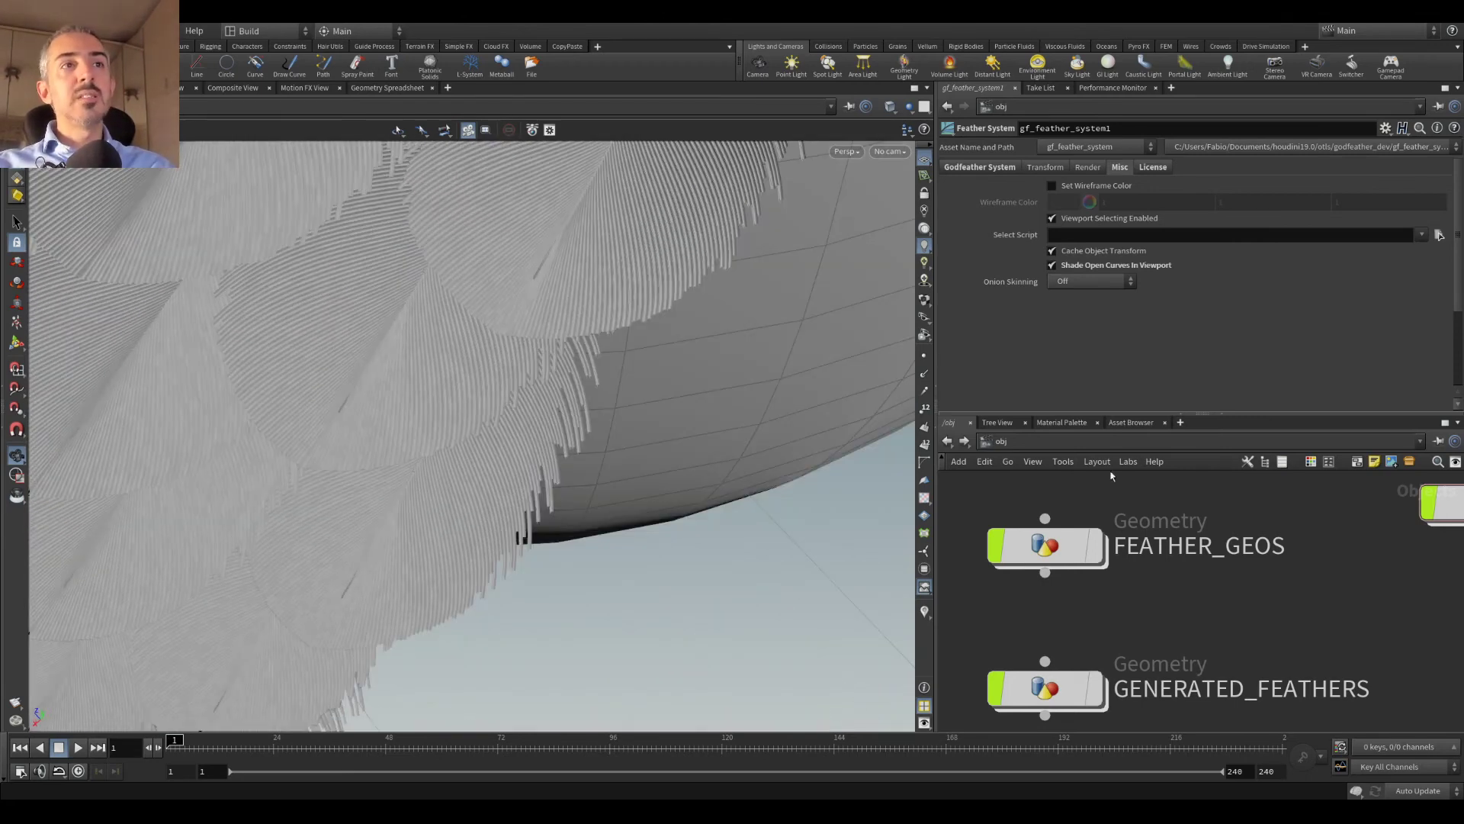
{"action": "left_click", "coordinate": [984, 441]}
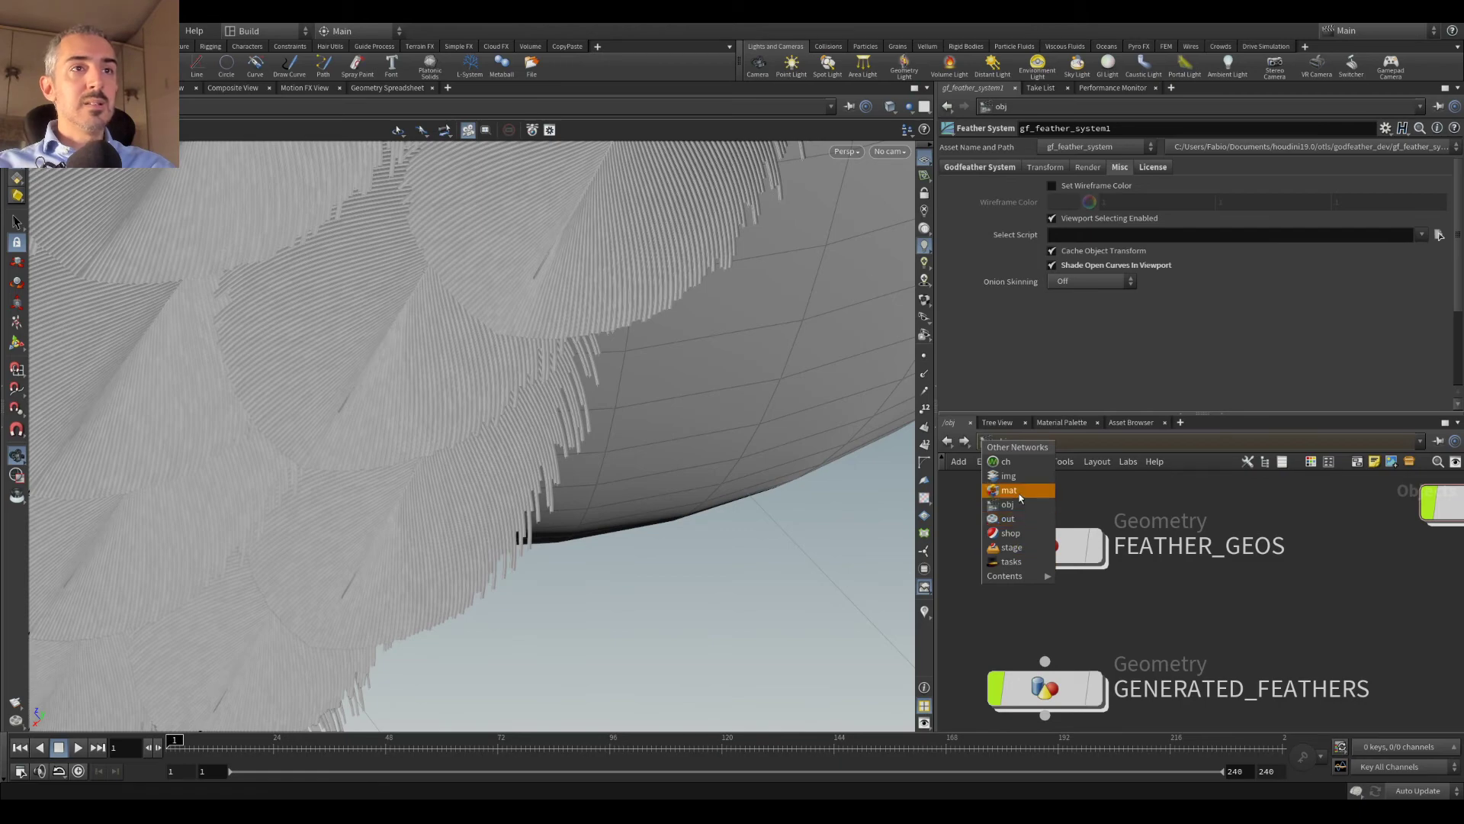
{"action": "left_click", "coordinate": [1011, 546]}
{"action": "scroll", "coordinate": [562, 541], "scroll_direction": "up", "scroll_amount": 10}
{"action": "left_click_drag", "start_coordinate": [175, 387], "coordinate": [503, 366]}
Step: Set sopimport1's Import Group to barbsoutput and view the Karma-rendered barbs up close
{"action": "scroll", "coordinate": [1353, 596], "scroll_direction": "down", "scroll_amount": 5}
{"action": "scroll", "coordinate": [1175, 615], "scroll_direction": "up", "scroll_amount": 3}
{"action": "middle_click_drag", "start_coordinate": [1268, 500], "coordinate": [1157, 559]}
{"action": "scroll", "coordinate": [1175, 615], "scroll_direction": "up", "scroll_amount": 3}
{"action": "left_click_drag", "start_coordinate": [1161, 625], "coordinate": [1065, 552]}
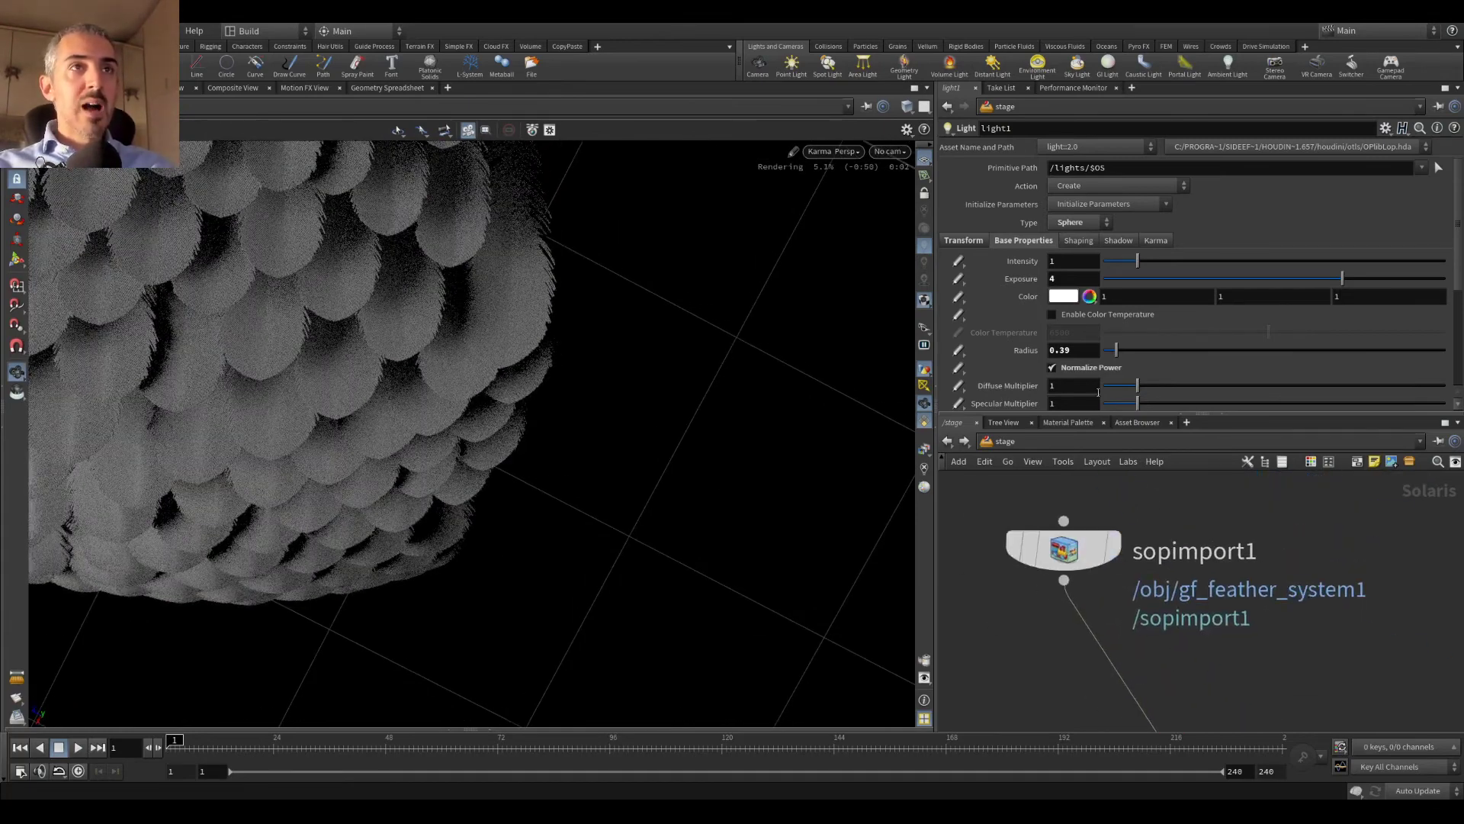
{"action": "left_click", "coordinate": [1065, 551]}
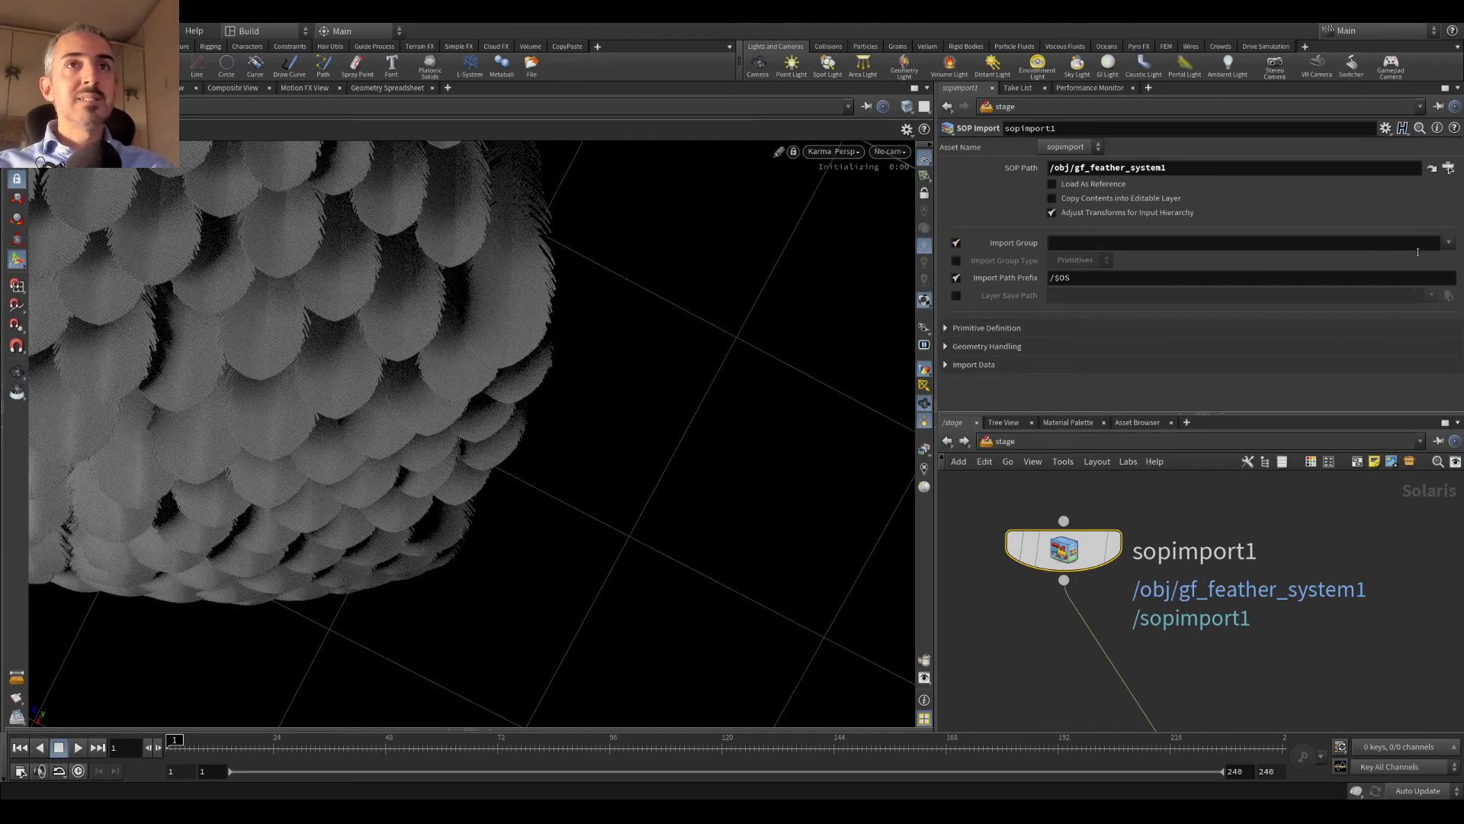
{"action": "left_click", "coordinate": [1448, 243]}
{"action": "left_click", "coordinate": [1420, 259]}
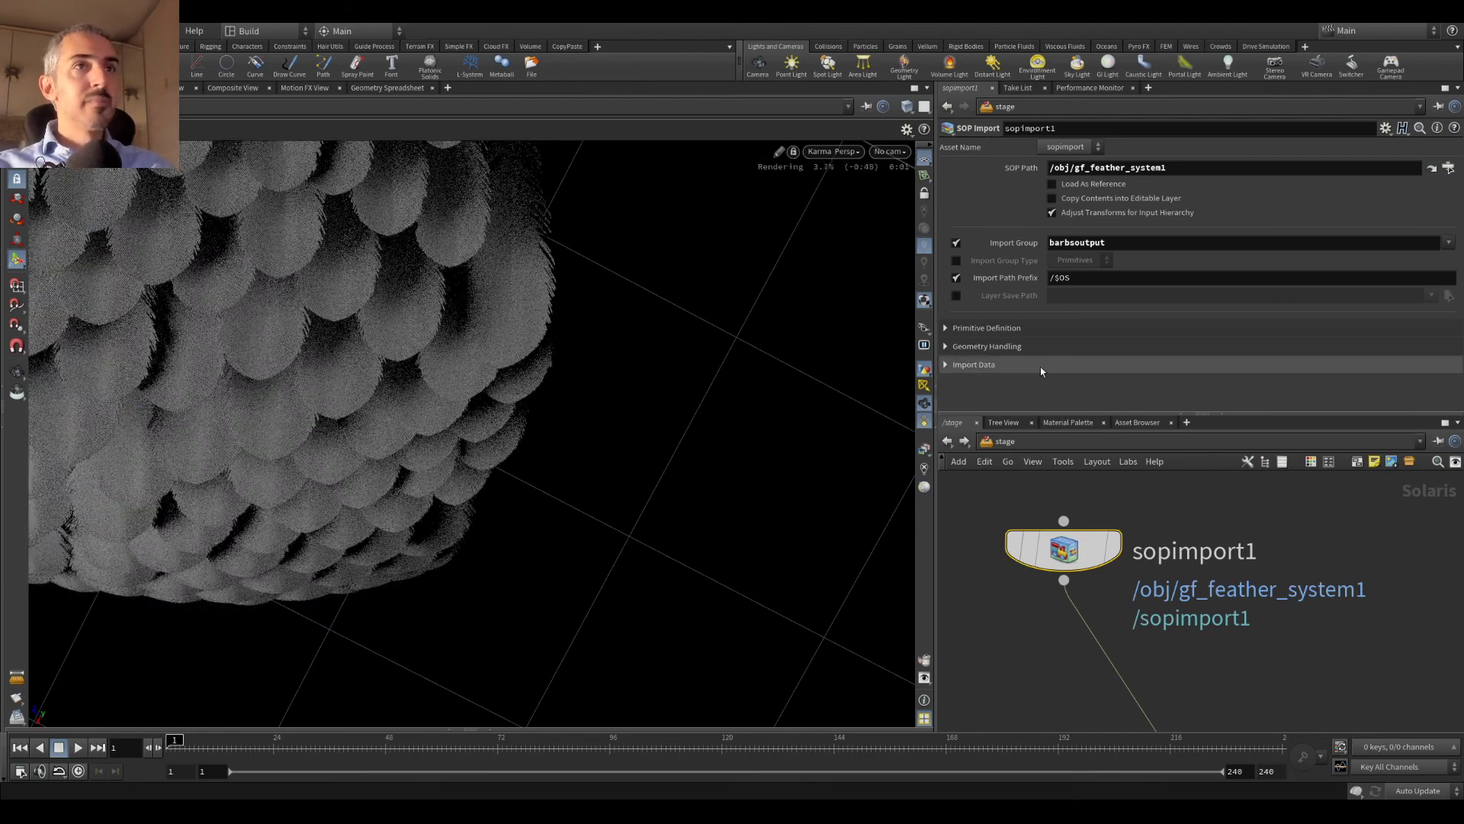
{"action": "key", "text": "Escape"}
{"action": "left_click_drag", "start_coordinate": [486, 386], "coordinate": [500, 354]}
{"action": "scroll", "coordinate": [501, 354], "scroll_direction": "up", "scroll_amount": 5}
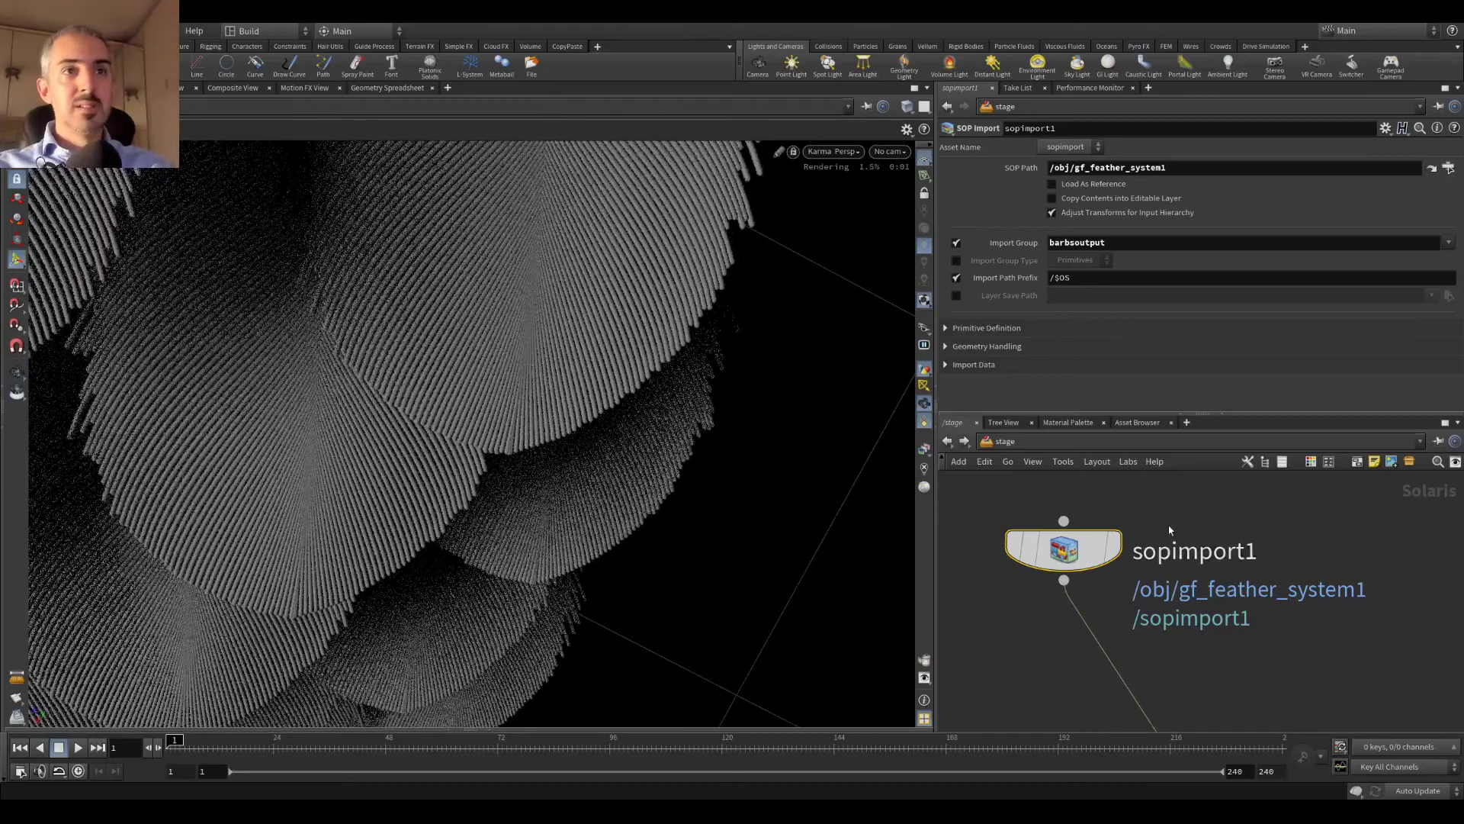
Step: Duplicate sopimport1, display the copy, and set its Import Group to barbulesoutput only
{"action": "scroll", "coordinate": [1170, 523], "scroll_direction": "down", "scroll_amount": 3}
{"action": "left_click_drag", "start_coordinate": [1110, 534], "coordinate": [1304, 533], "text": "alt"}
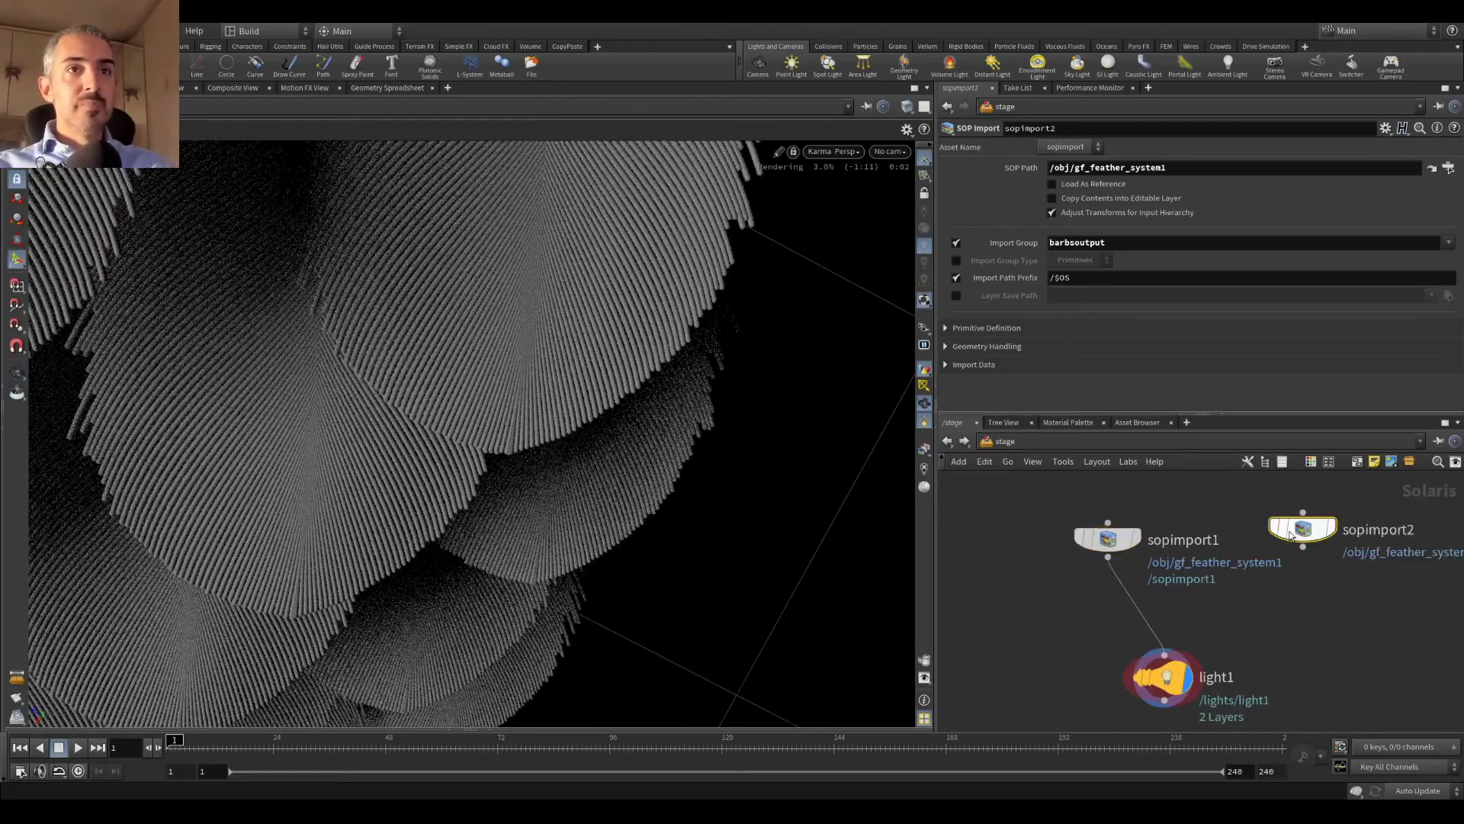
{"action": "left_click", "coordinate": [1333, 530]}
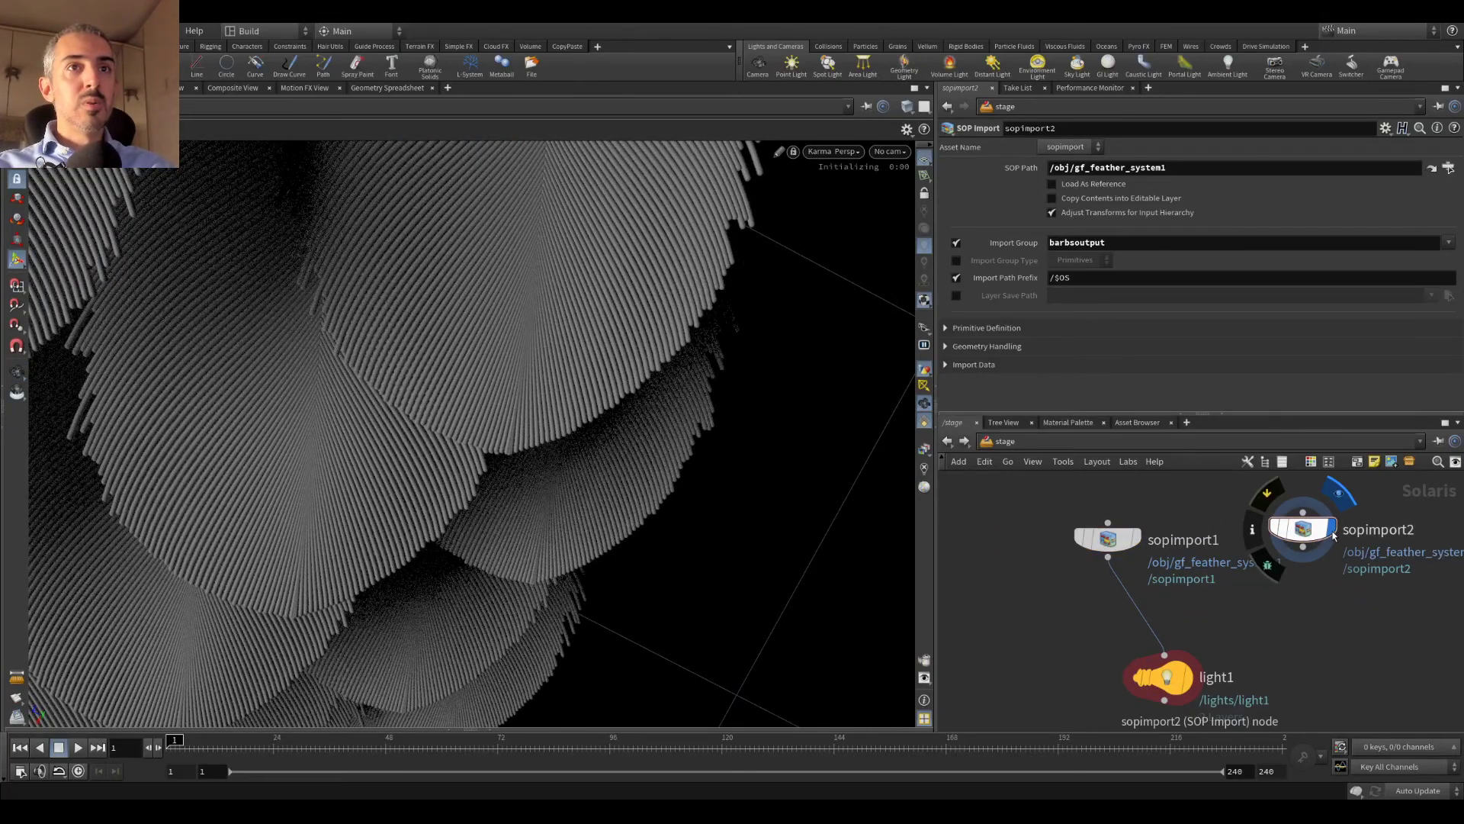
{"action": "left_click", "coordinate": [1448, 242]}
{"action": "left_click", "coordinate": [1410, 272]}
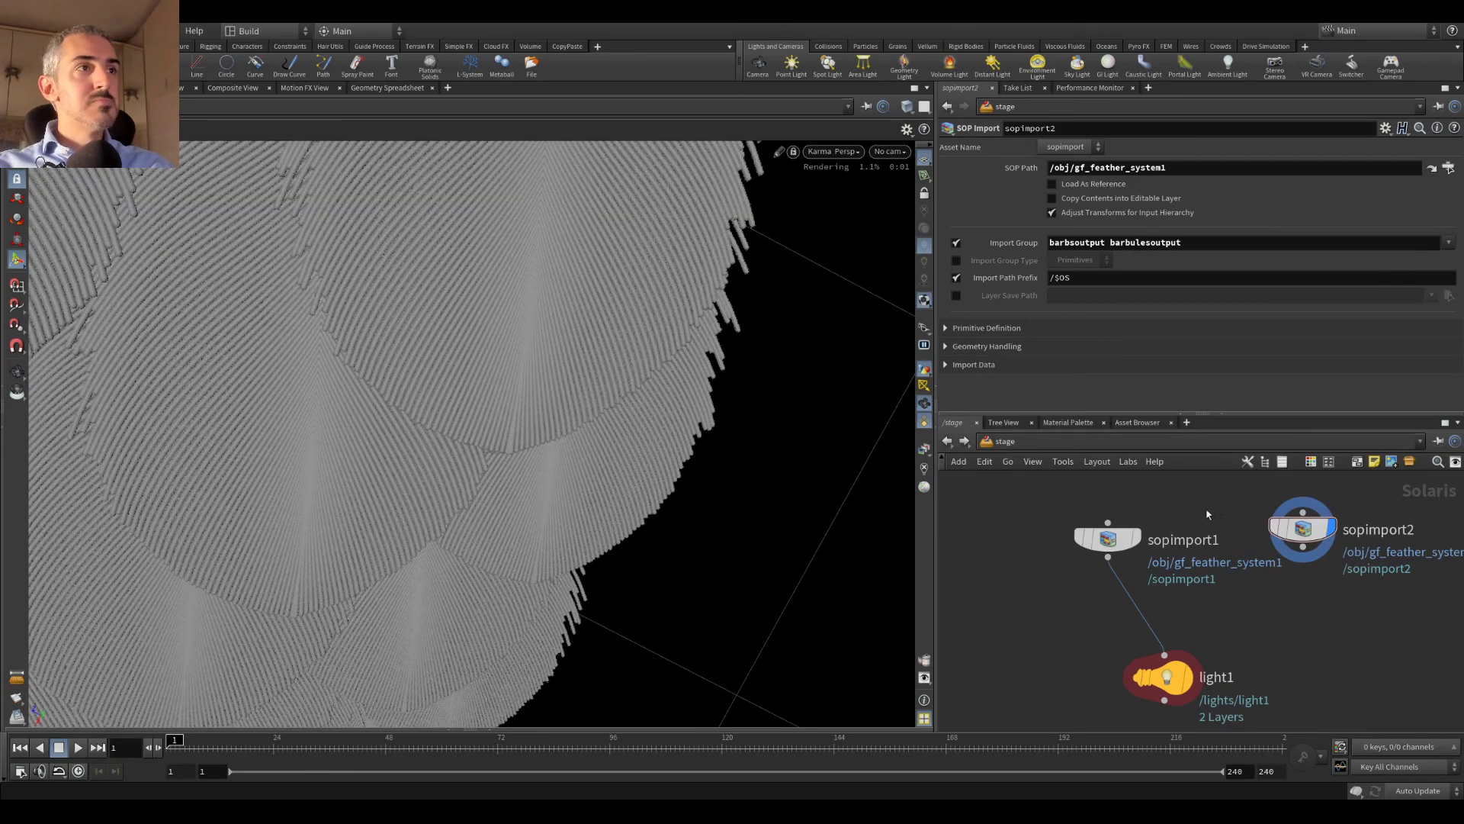
{"action": "scroll", "coordinate": [1314, 575], "scroll_direction": "down", "scroll_amount": 4}
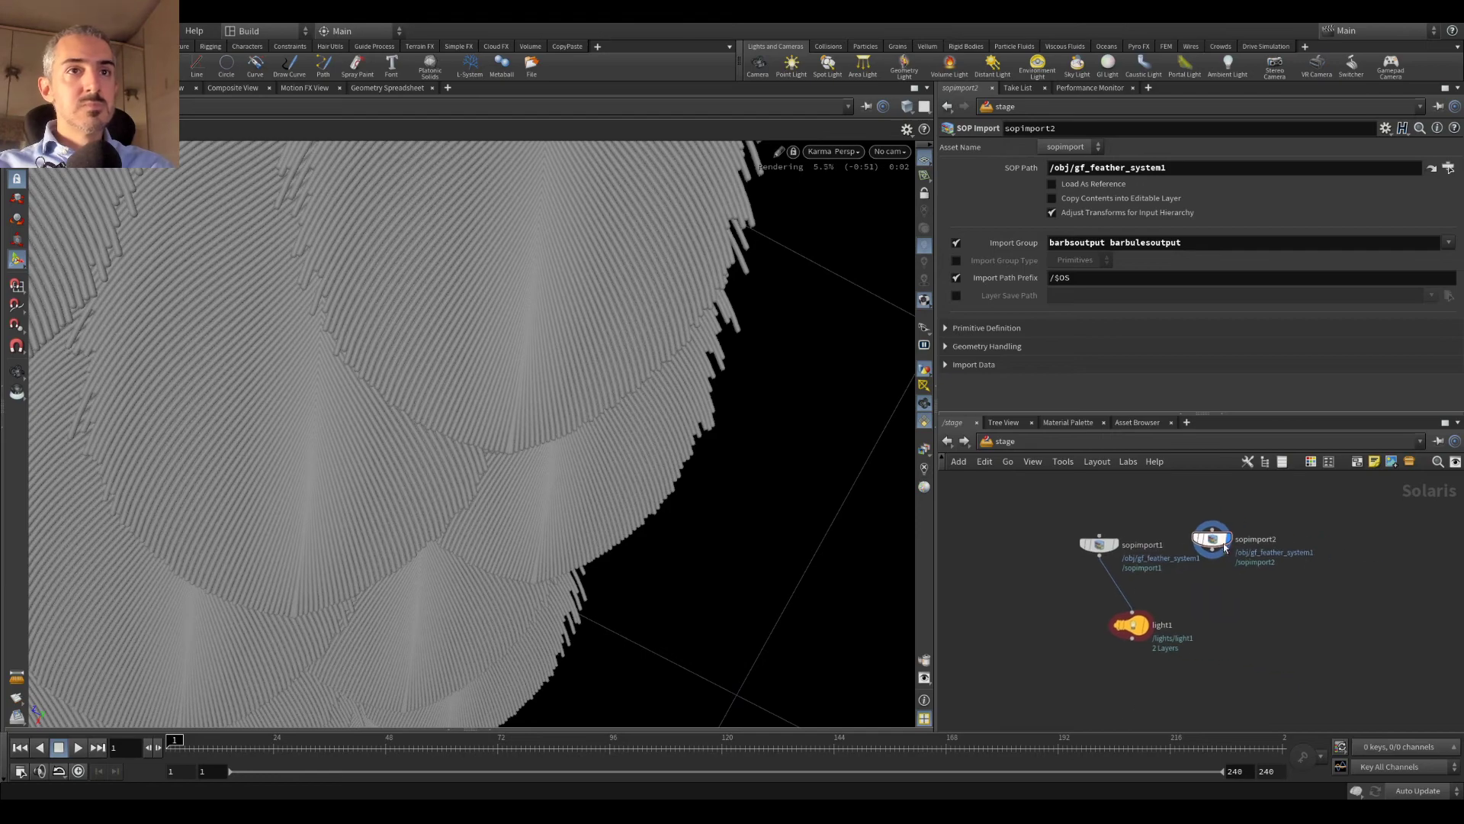
{"action": "key", "text": "BackSpace"}
{"action": "key", "text": "Return"}
Step: Duplicate sopimport2, set the copy's Import Group to rachisoutput only, and place it beside sopimport1
{"action": "left_click_drag", "start_coordinate": [1212, 539], "coordinate": [1269, 611], "text": "alt"}
{"action": "left_click", "coordinate": [1448, 243]}
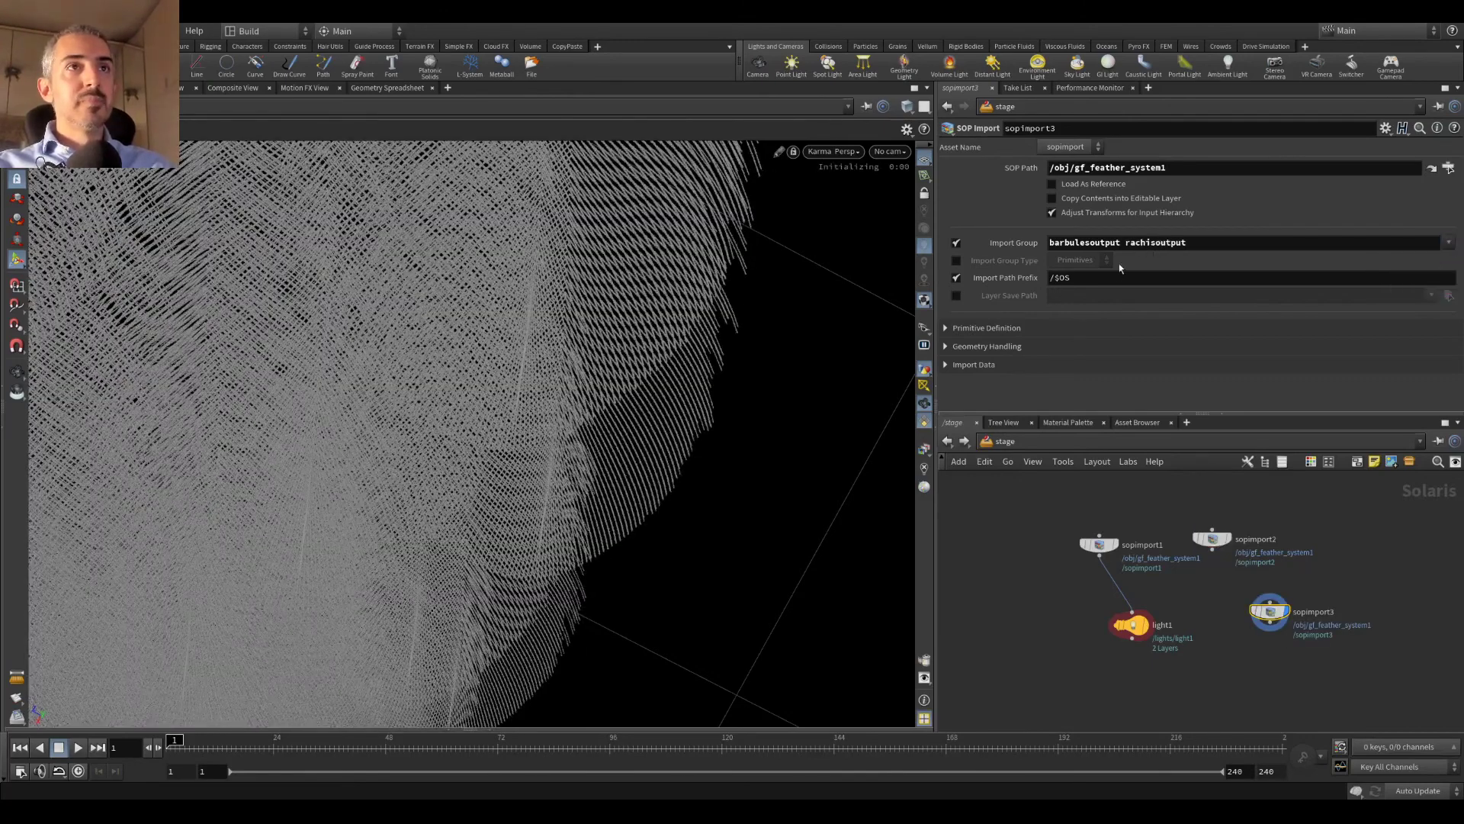
{"action": "left_click_drag", "start_coordinate": [1127, 242], "coordinate": [1054, 255]}
{"action": "key", "text": "BackSpace"}
{"action": "key", "text": "Return"}
{"action": "left_click_drag", "start_coordinate": [1266, 619], "coordinate": [995, 526]}
Step: Examine the Karma-rendered rachis curves imported by sopimport3
{"action": "key", "text": "Escape"}
{"action": "left_click_drag", "start_coordinate": [589, 369], "coordinate": [625, 346]}
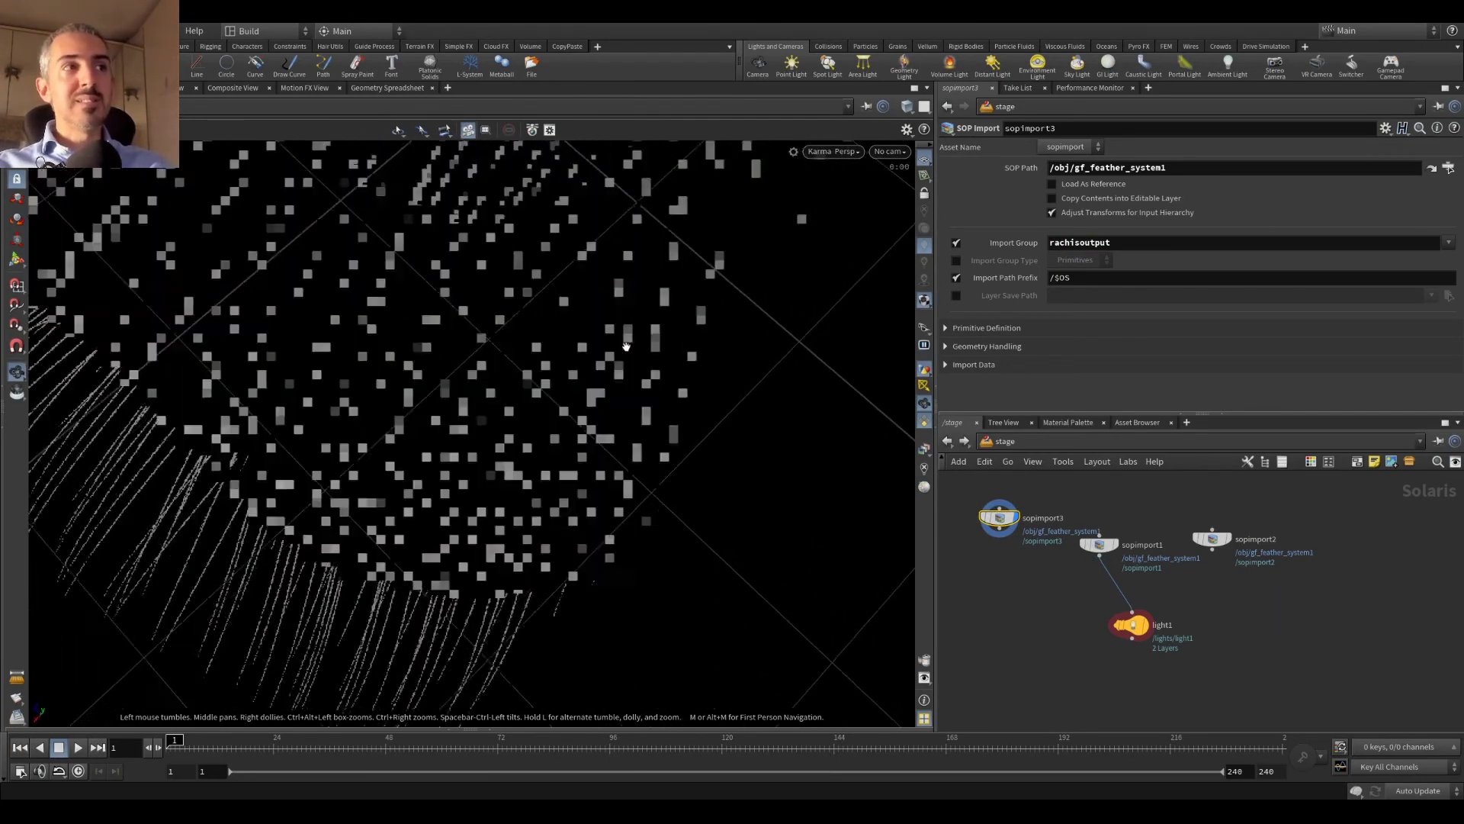
{"action": "scroll", "coordinate": [1105, 553], "scroll_direction": "up", "scroll_amount": 4}
{"action": "mouse_move", "coordinate": [1108, 559]}
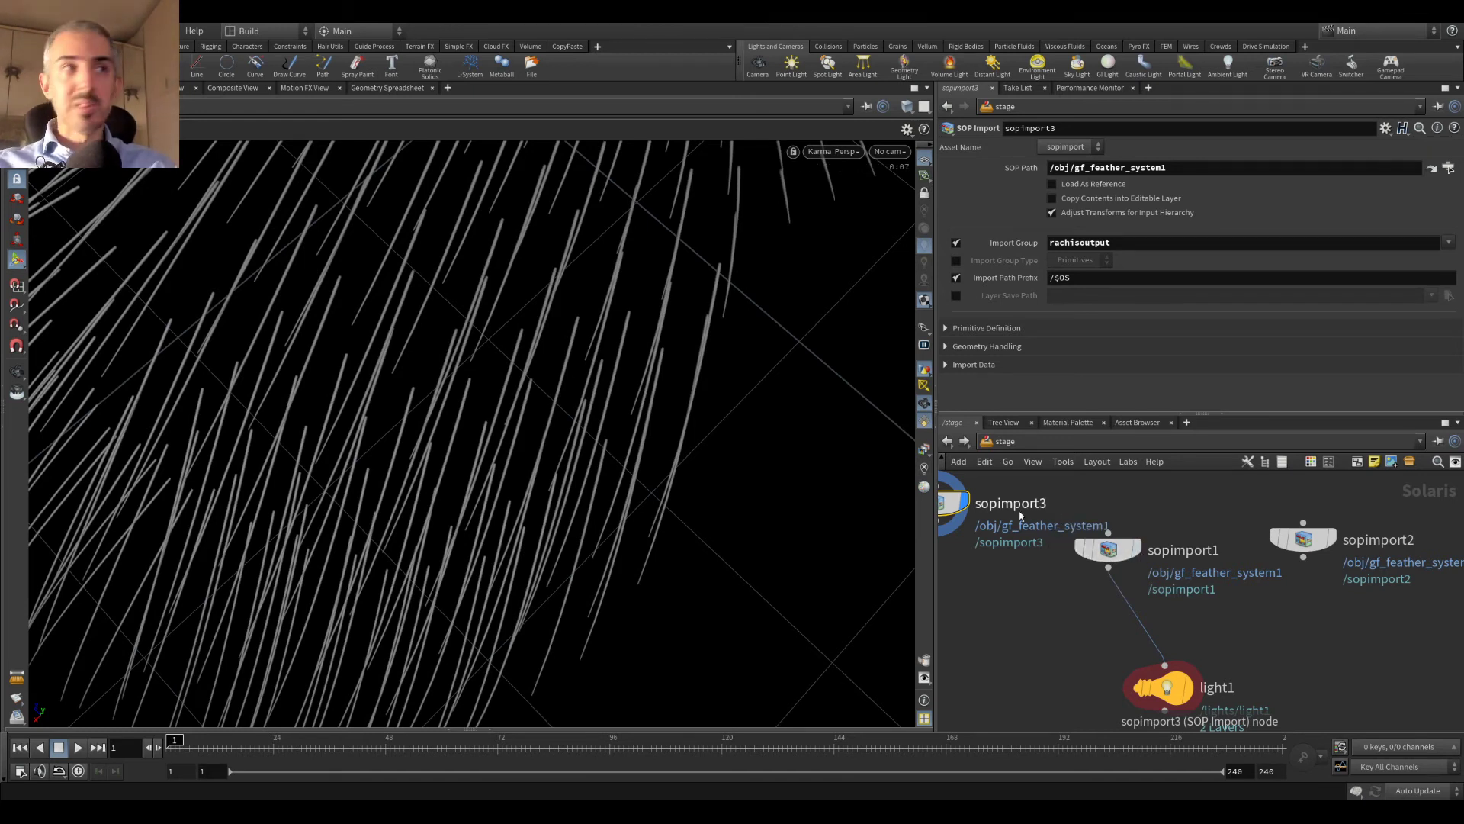
{"action": "scroll", "coordinate": [991, 583], "scroll_direction": "down", "scroll_amount": 2}
{"action": "middle_click_drag", "start_coordinate": [1003, 588], "coordinate": [1123, 598]}
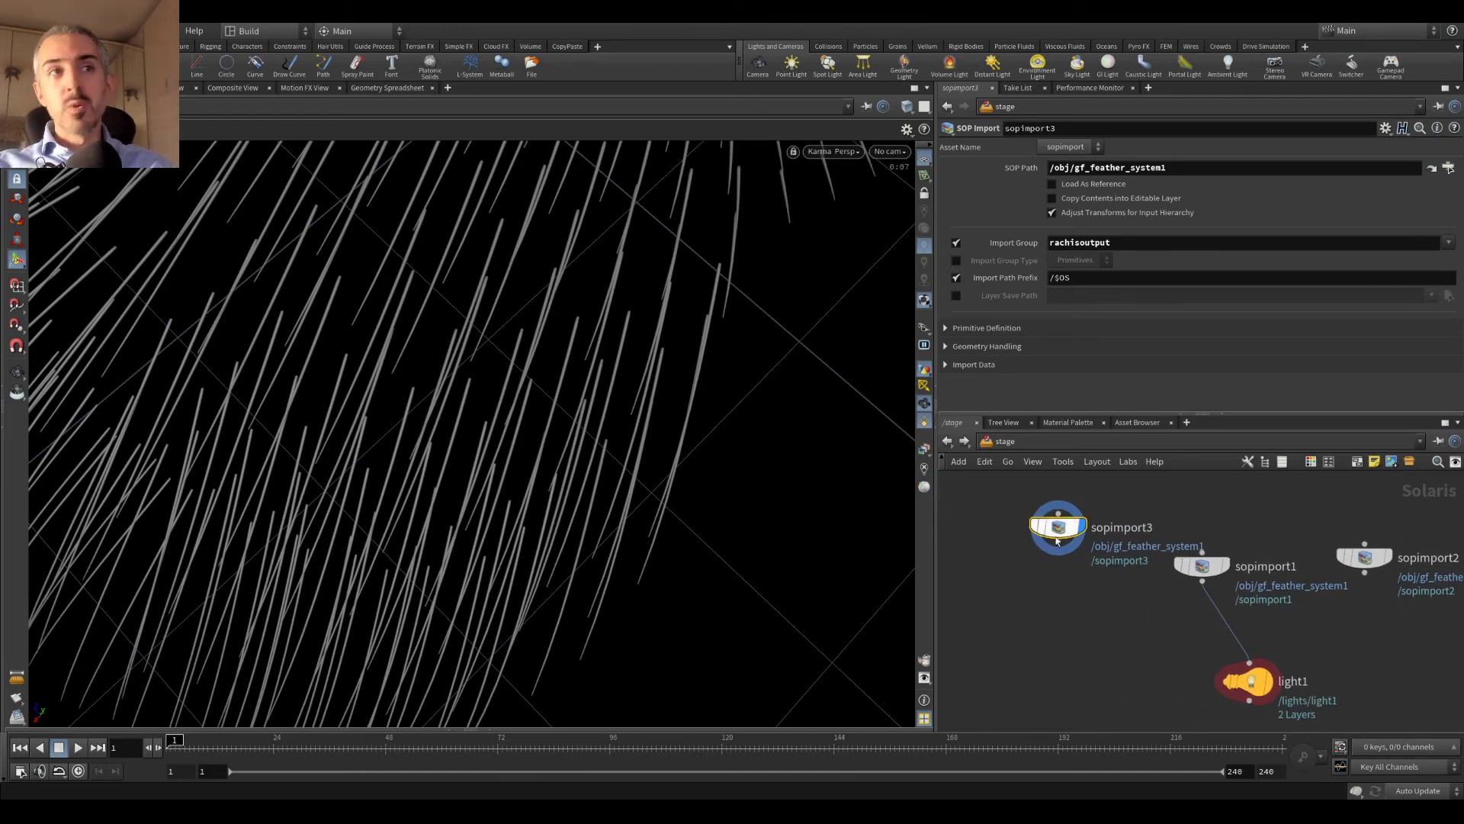
Step: Display sopimport1 and rearrange the import and light nodes to make room between sopimport1 and light1
{"action": "left_click", "coordinate": [1222, 565]}
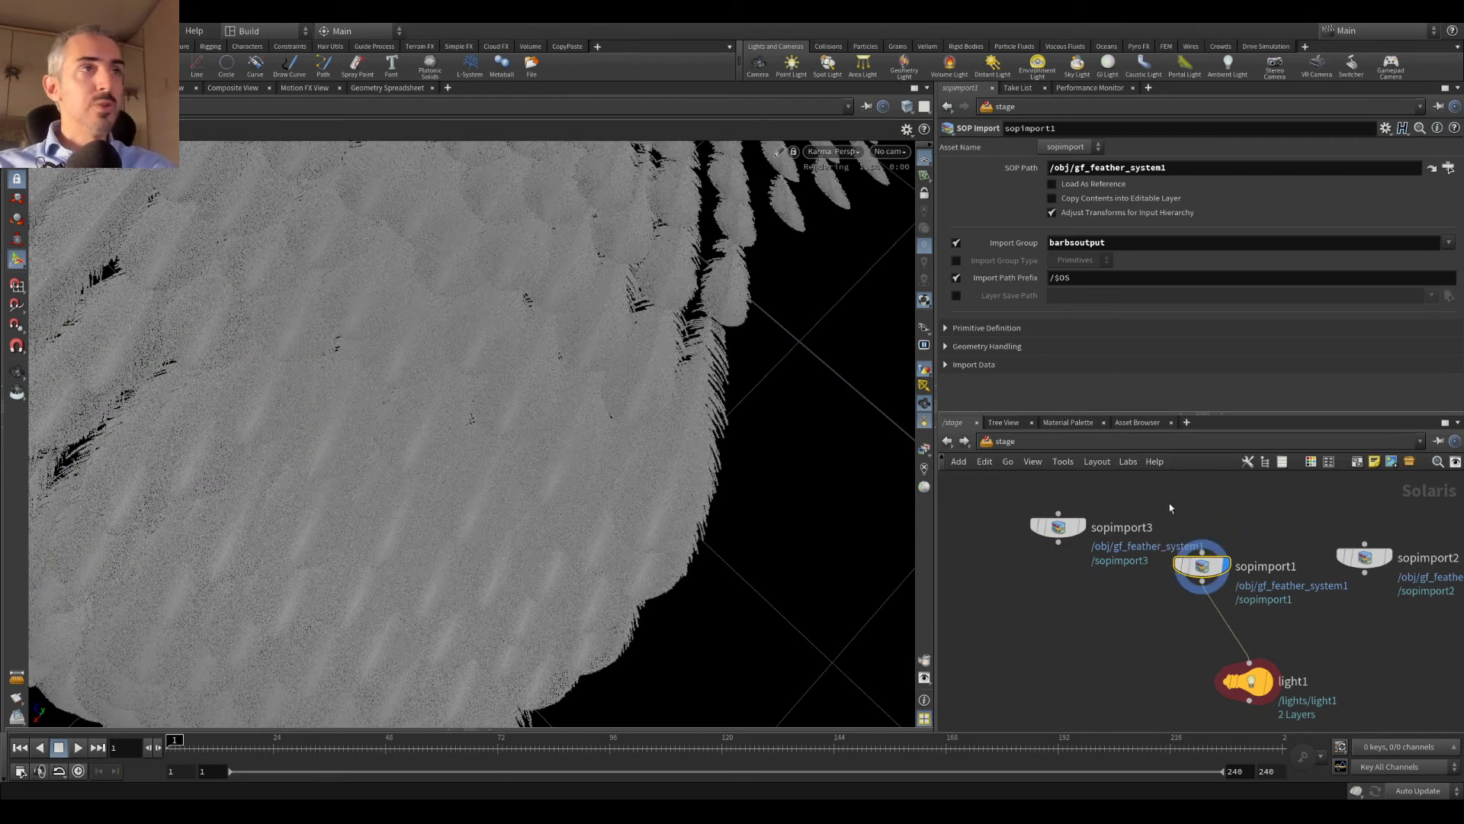
{"action": "middle_click_drag", "start_coordinate": [1228, 626], "coordinate": [1171, 550]}
{"action": "left_click_drag", "start_coordinate": [1202, 611], "coordinate": [1168, 666]}
{"action": "left_click_drag", "start_coordinate": [1144, 492], "coordinate": [1080, 540]}
{"action": "left_click_drag", "start_coordinate": [1152, 660], "coordinate": [1136, 676]}
{"action": "scroll", "coordinate": [1204, 616], "scroll_direction": "up", "scroll_amount": 2}
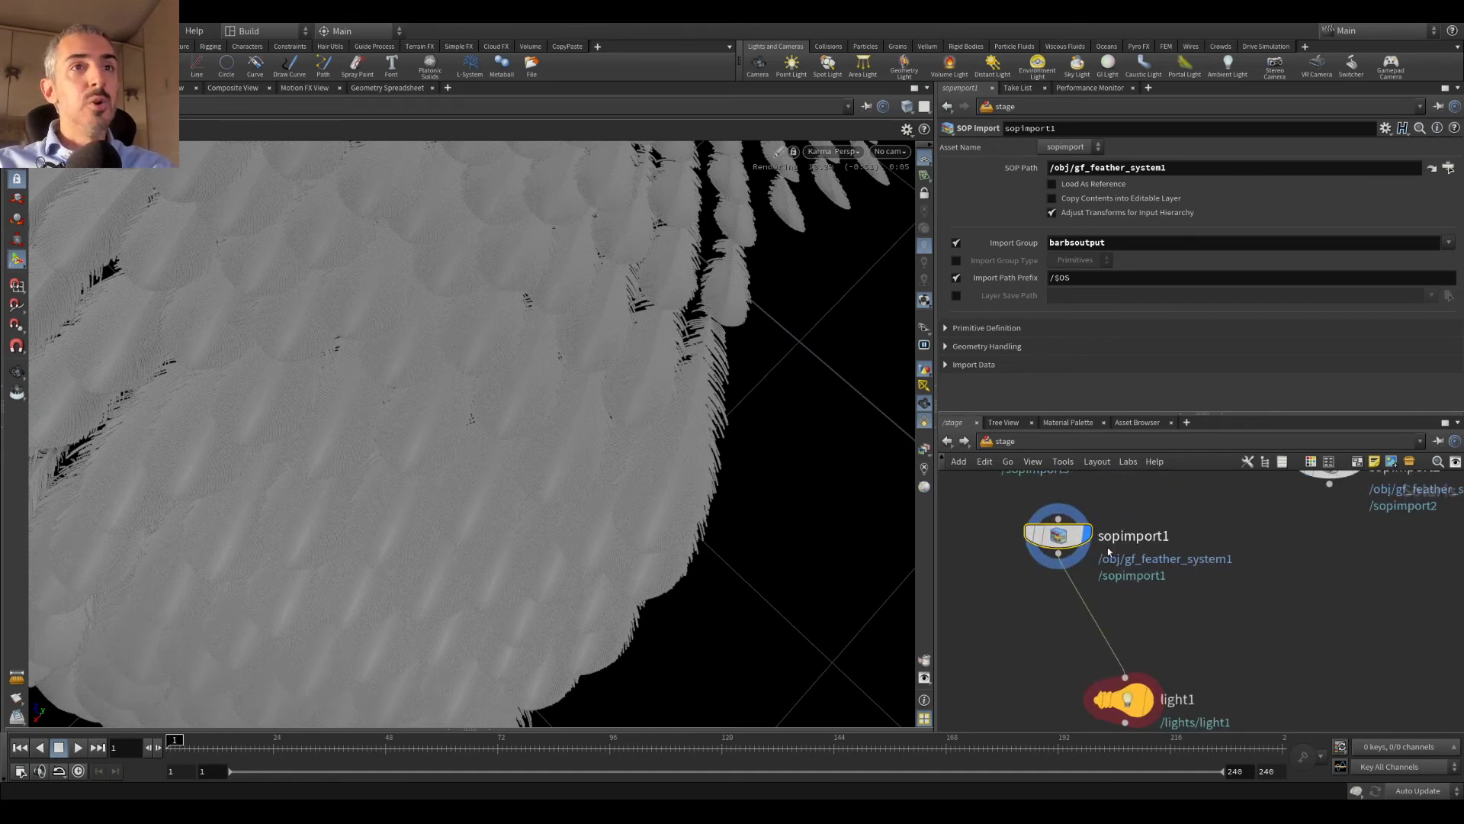
Step: Add a Material Library node between sopimport1 and light1 and open its network
{"action": "key", "text": "Tab"}
{"action": "type", "text": "ma"}
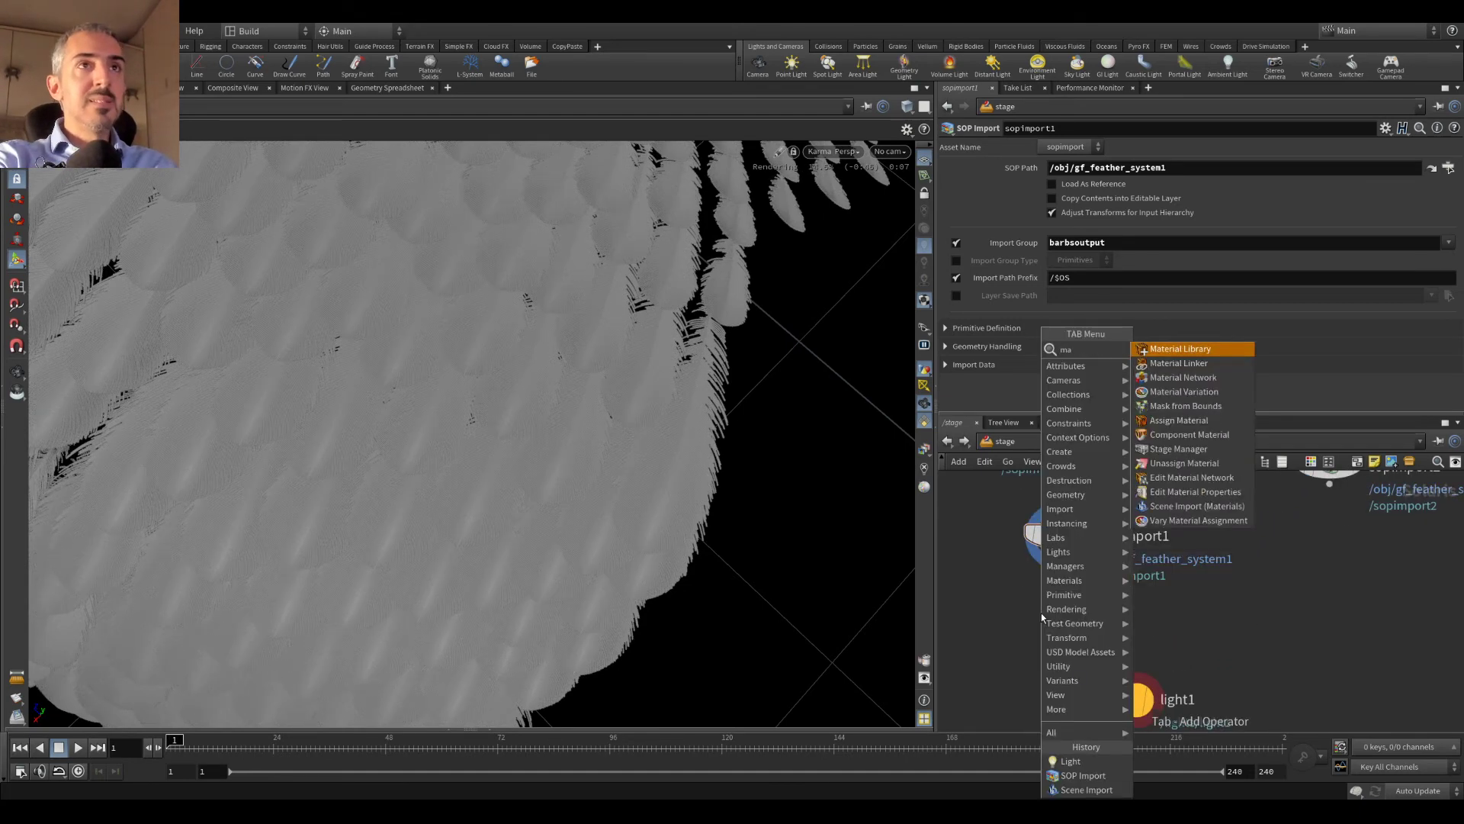
{"action": "type", "text": "ter"}
{"action": "key", "text": "Return"}
{"action": "left_click_drag", "start_coordinate": [1042, 616], "coordinate": [1075, 593]}
{"action": "double_click", "coordinate": [1072, 590]}
{"action": "key", "text": "Tab"}
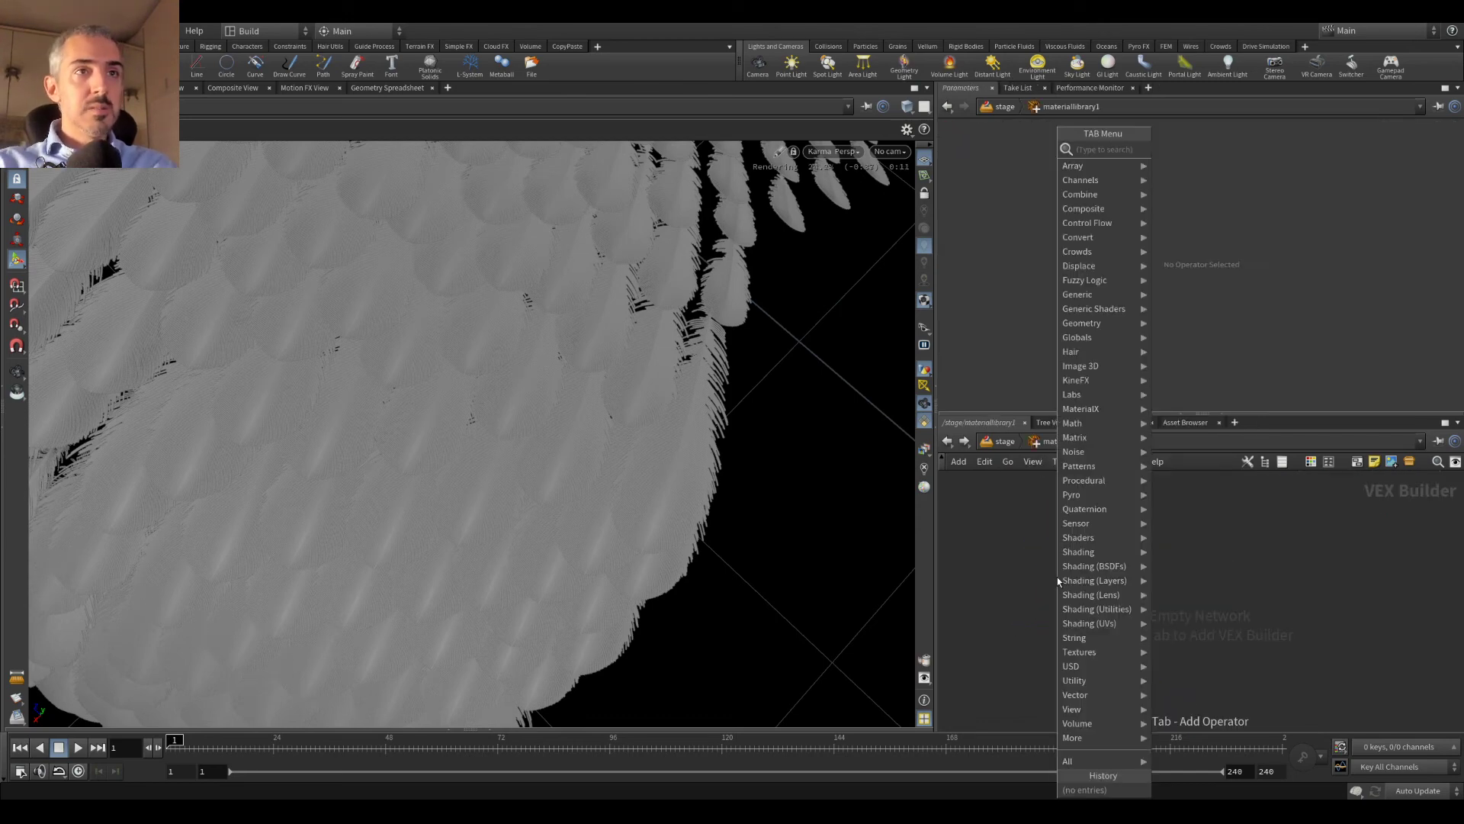
{"action": "type", "text": "hair"}
{"action": "key", "text": "Return"}
{"action": "left_click", "coordinate": [1056, 576]}
{"action": "key", "text": "Delete"}
Step: Add a Karma Hair shader in materiallibrary1 and duplicate it as kma_hair2
{"action": "key", "text": "Tab"}
{"action": "type", "text": "hair"}
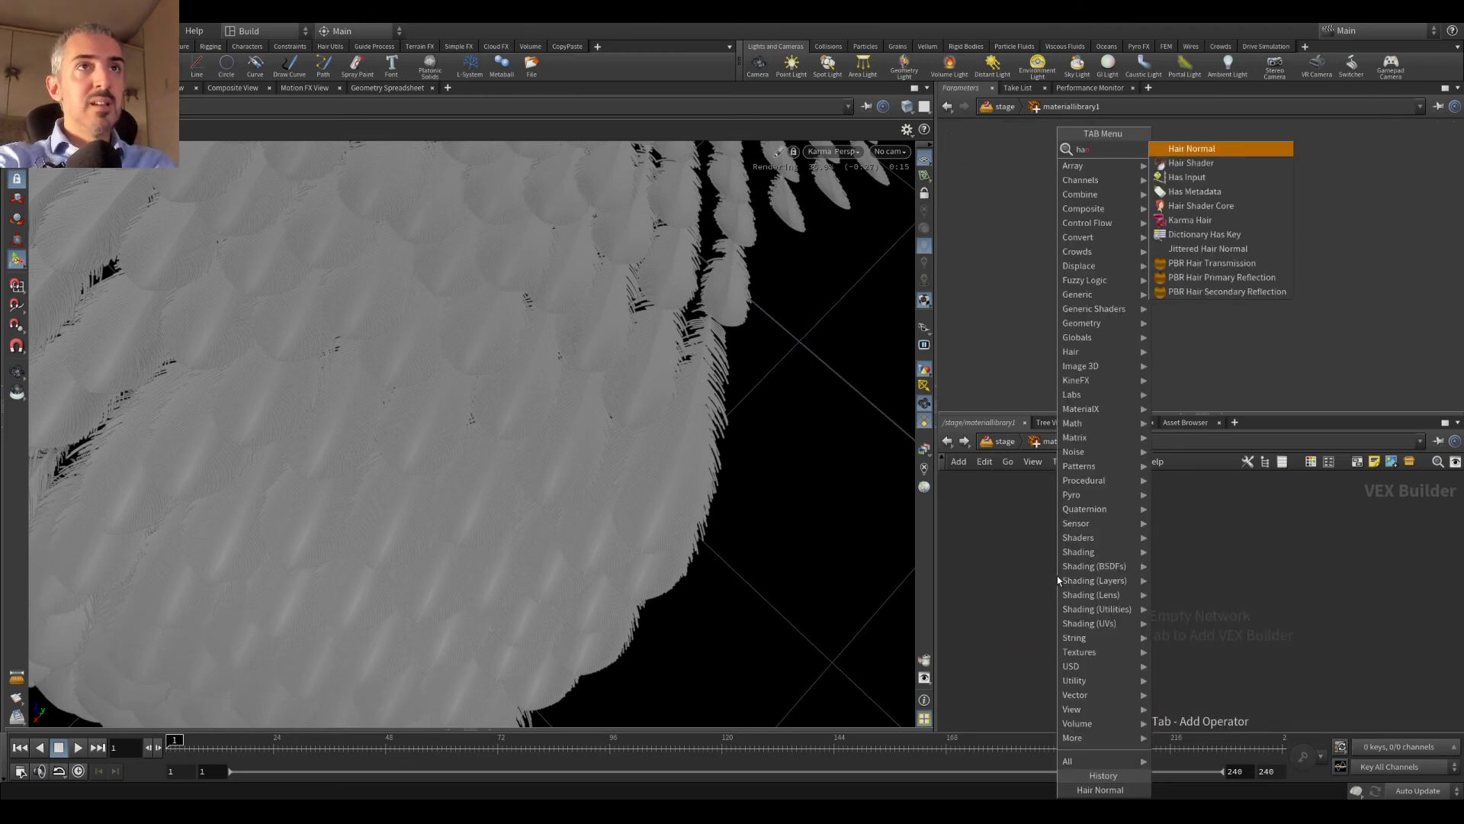
{"action": "key", "text": "Down"}
{"action": "key", "text": "Down"}
{"action": "key", "text": "Return"}
{"action": "left_click", "coordinate": [1057, 575]}
{"action": "left_click_drag", "start_coordinate": [1057, 575], "coordinate": [1249, 602], "text": "alt"}
Step: Set kma_hair2's Base Color to a blue of 0, 0.25, 0.5
{"action": "left_click", "coordinate": [1063, 206]}
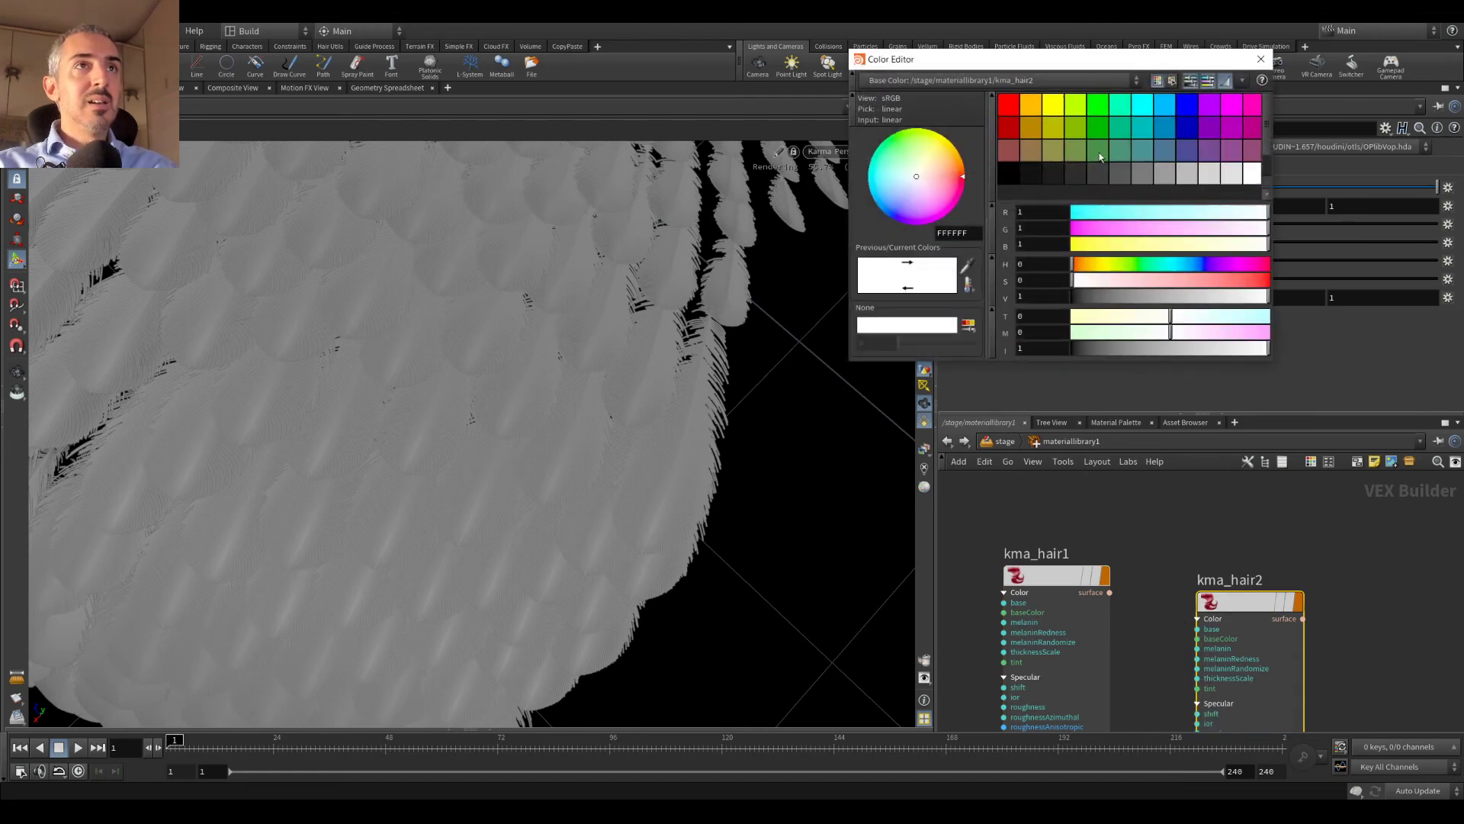
{"action": "left_click", "coordinate": [1005, 122]}
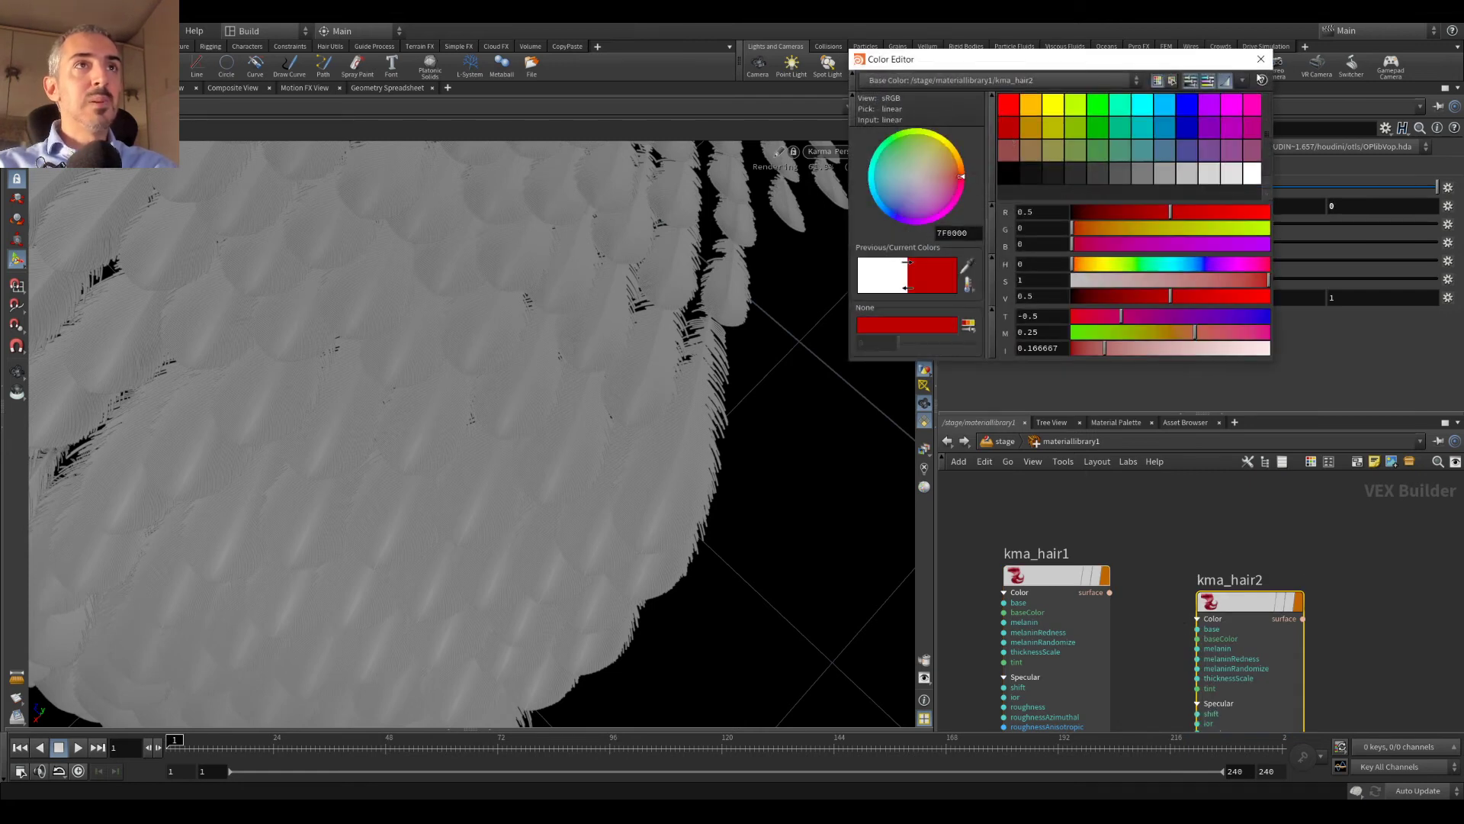
{"action": "left_click", "coordinate": [1161, 129]}
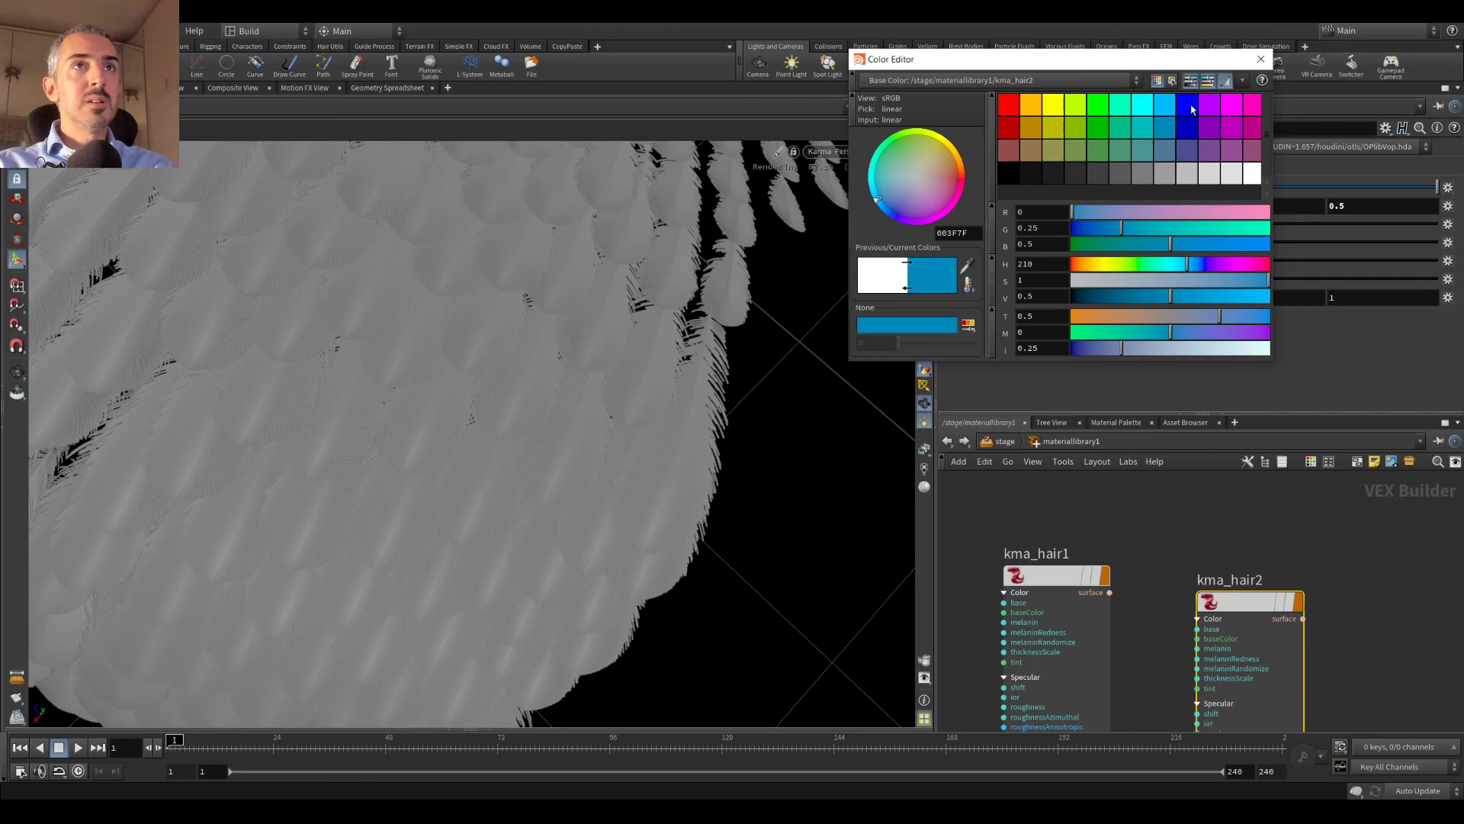
{"action": "left_click", "coordinate": [1261, 60]}
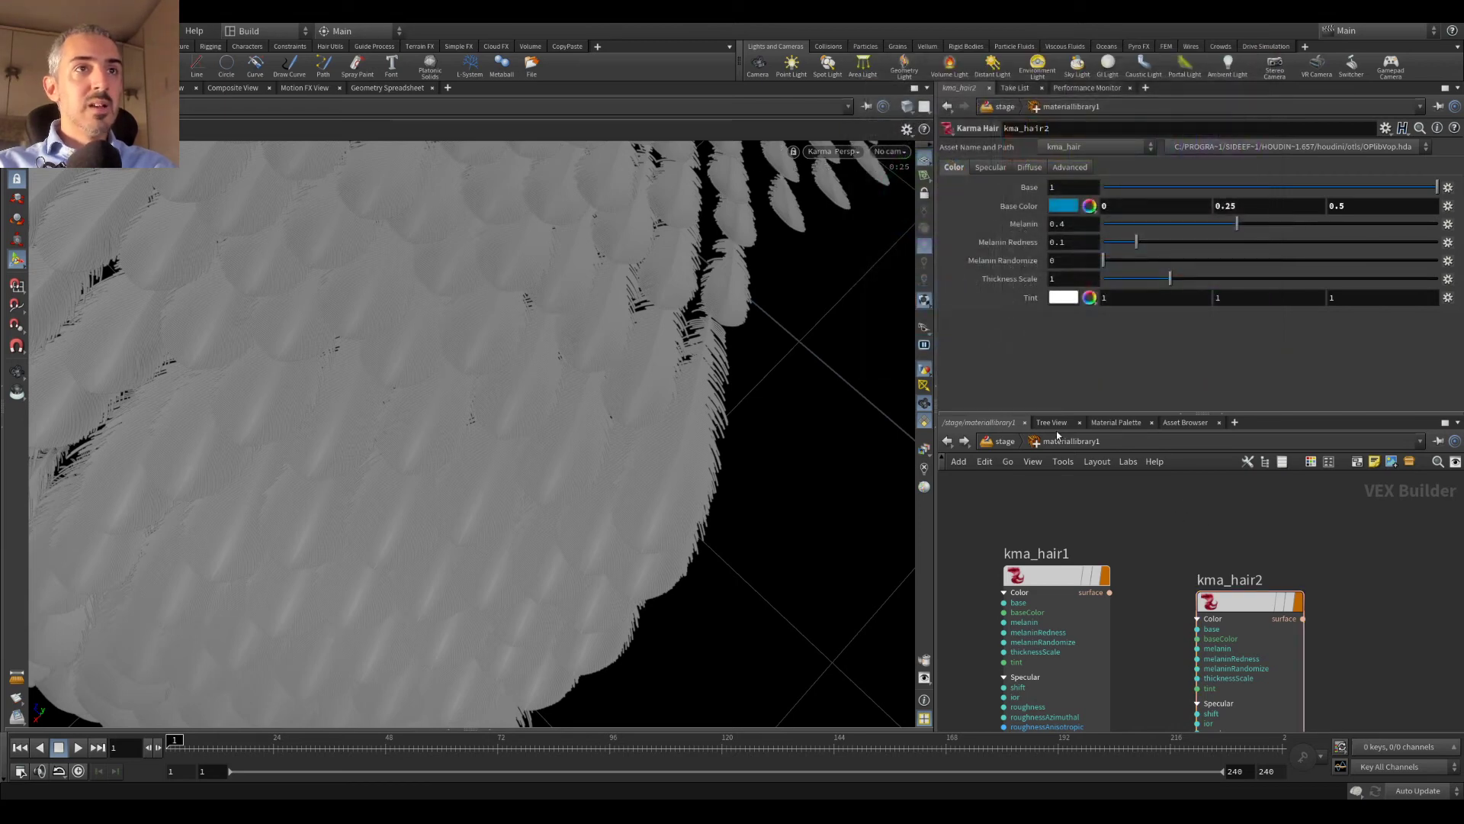
Step: Return to the stage, insert an Assign Material node between materiallibrary1 and light1, and display it
{"action": "left_click", "coordinate": [1005, 442]}
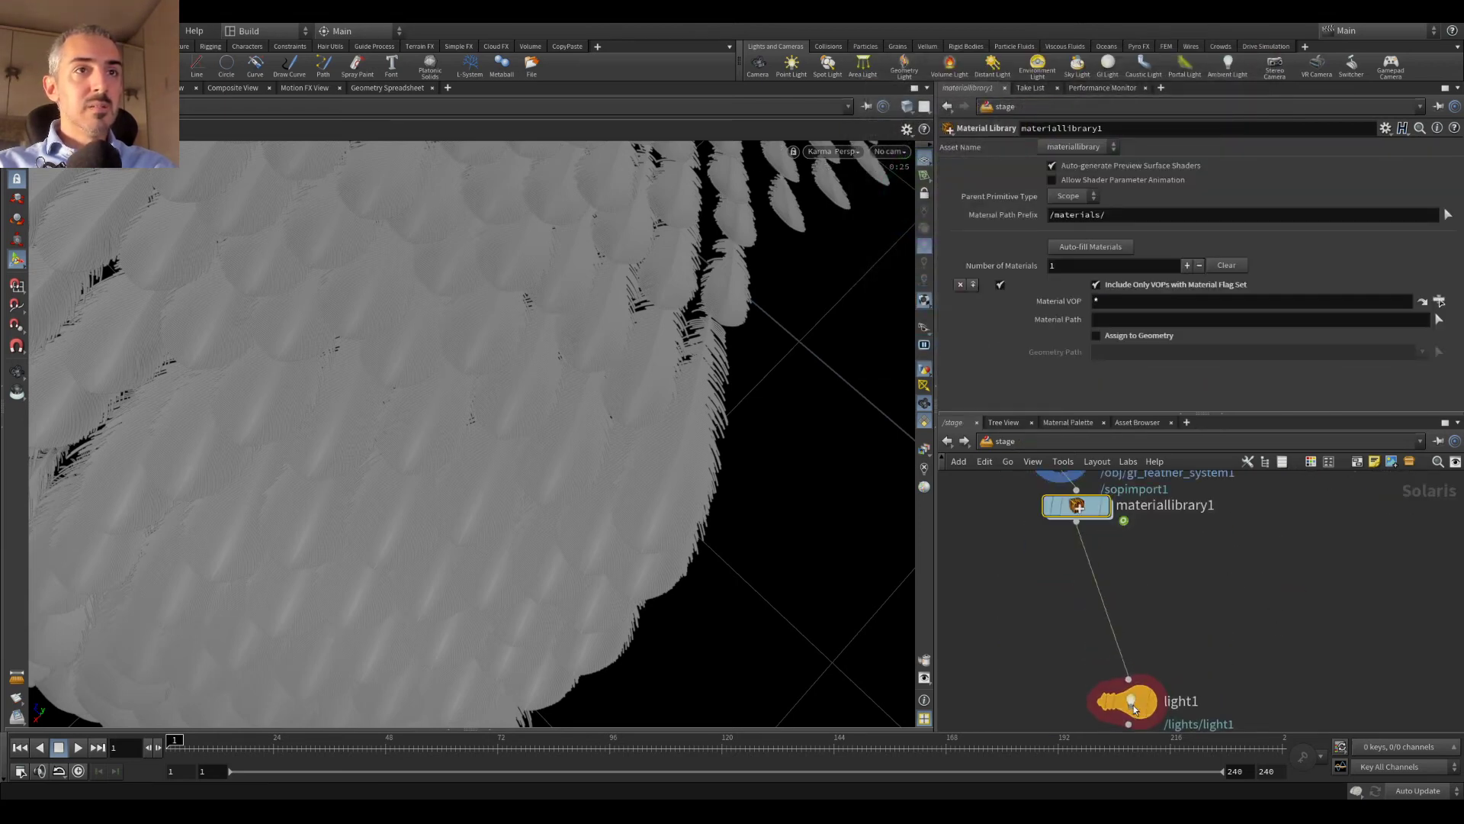
{"action": "key", "text": "Tab"}
{"action": "type", "text": "assign"}
{"action": "key", "text": "Return"}
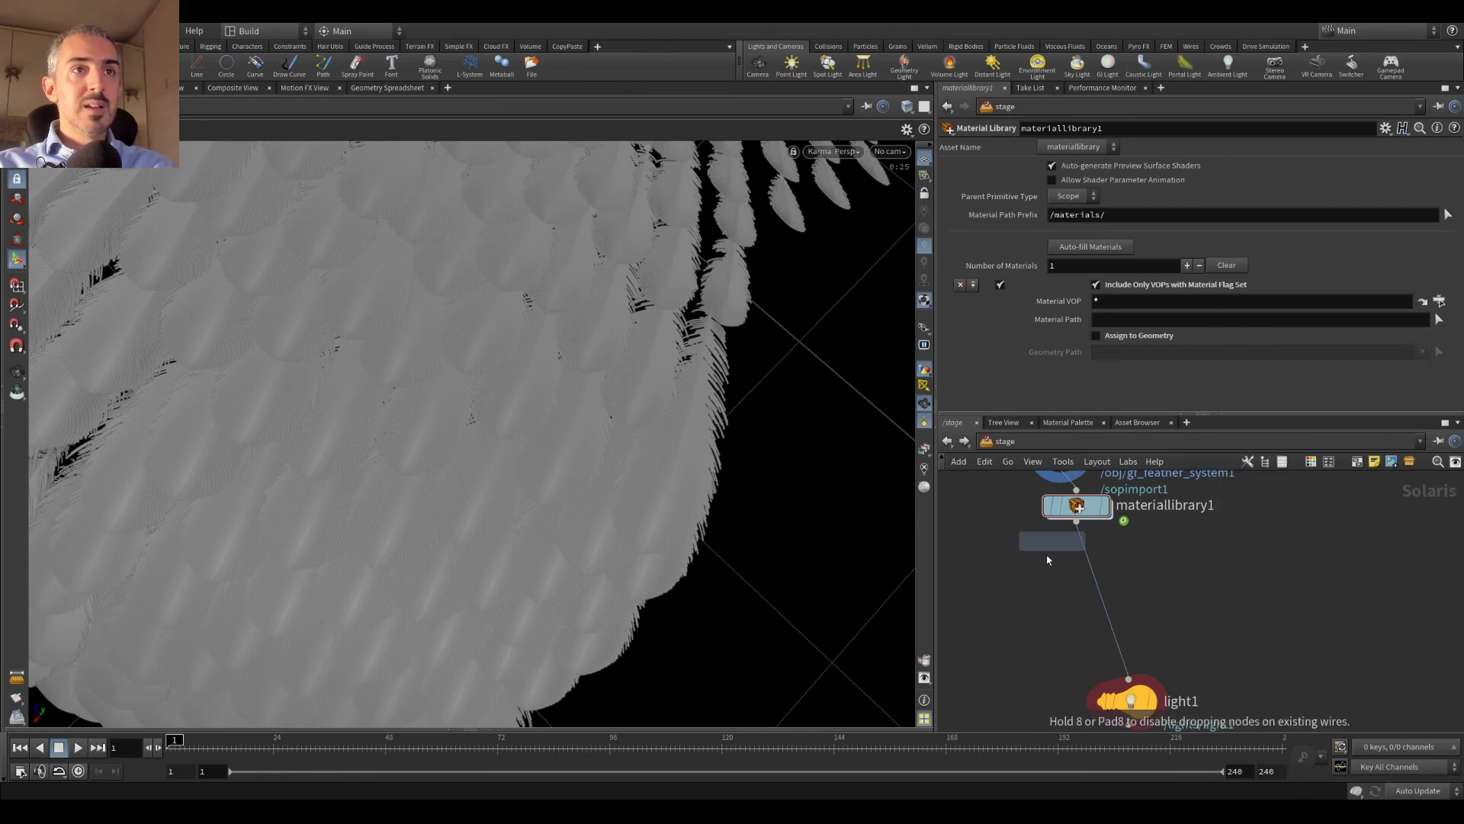
{"action": "left_click", "coordinate": [1066, 553]}
{"action": "left_click_drag", "start_coordinate": [1066, 561], "coordinate": [1090, 579]}
{"action": "left_click", "coordinate": [1121, 566]}
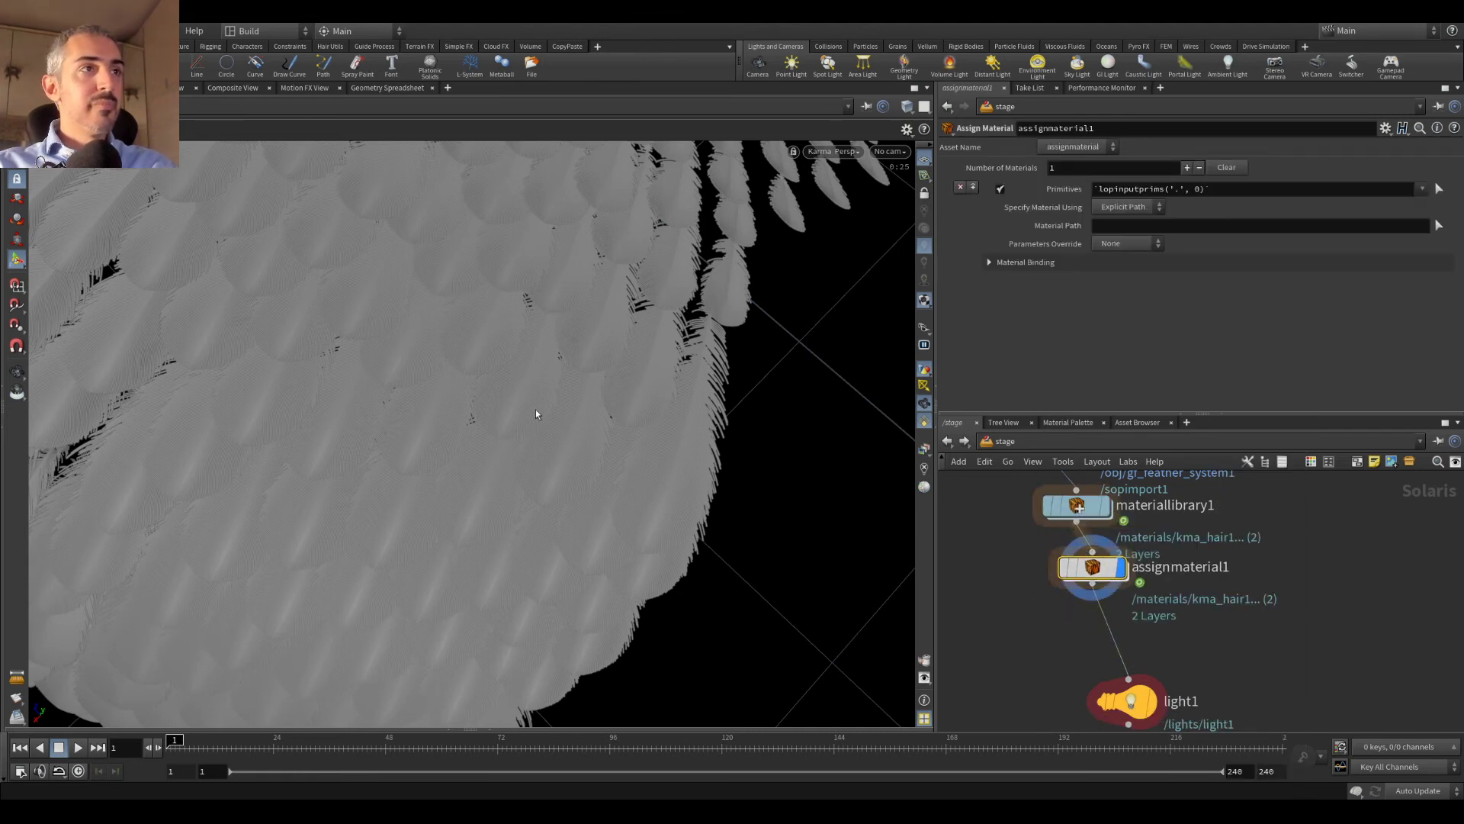
Step: Set assignmaterial1's Primitives to * and its Material Path to /materials/kma_hair2
{"action": "left_click", "coordinate": [1339, 192]}
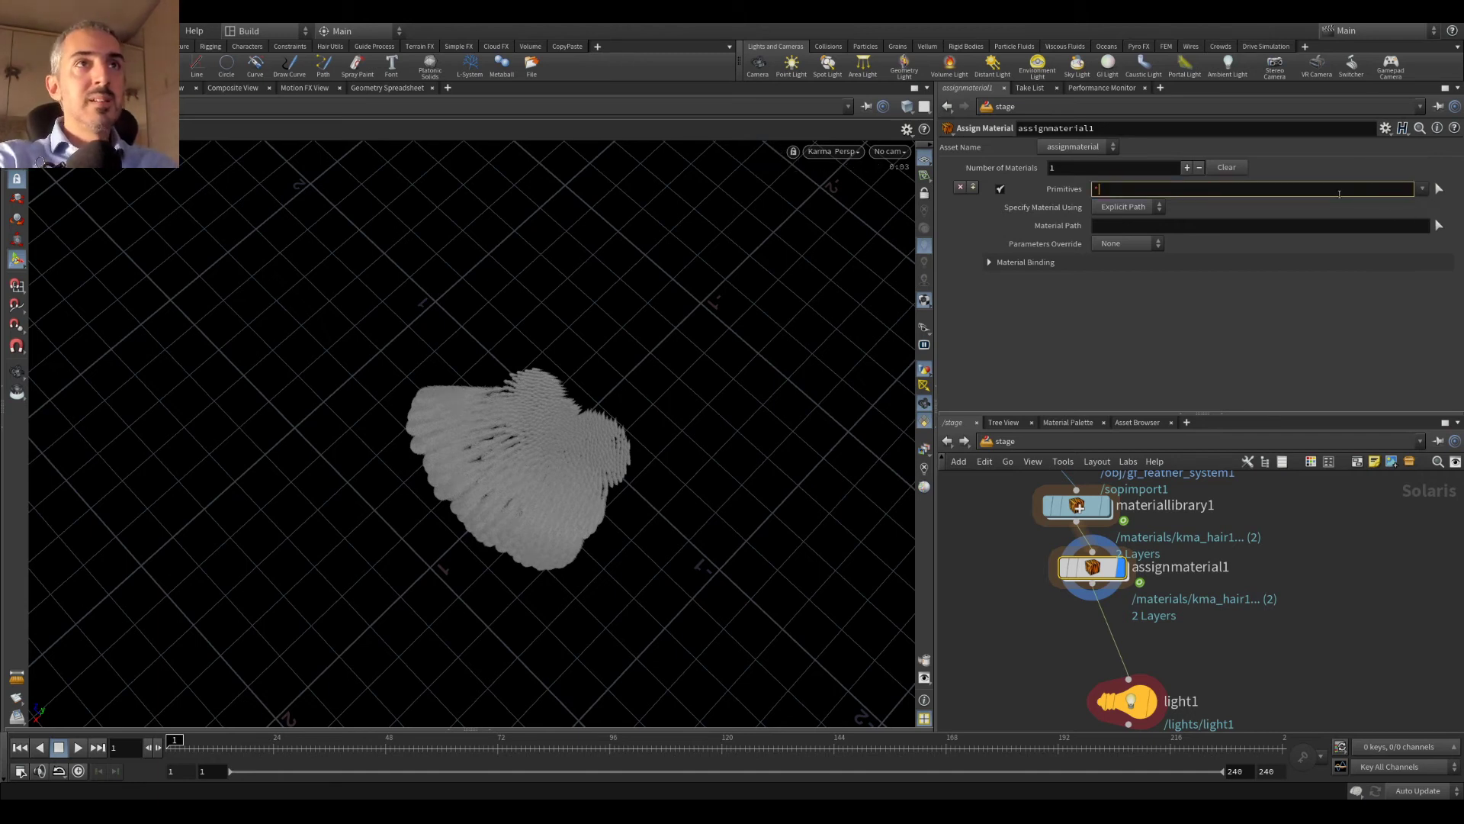
{"action": "key", "text": "Escape"}
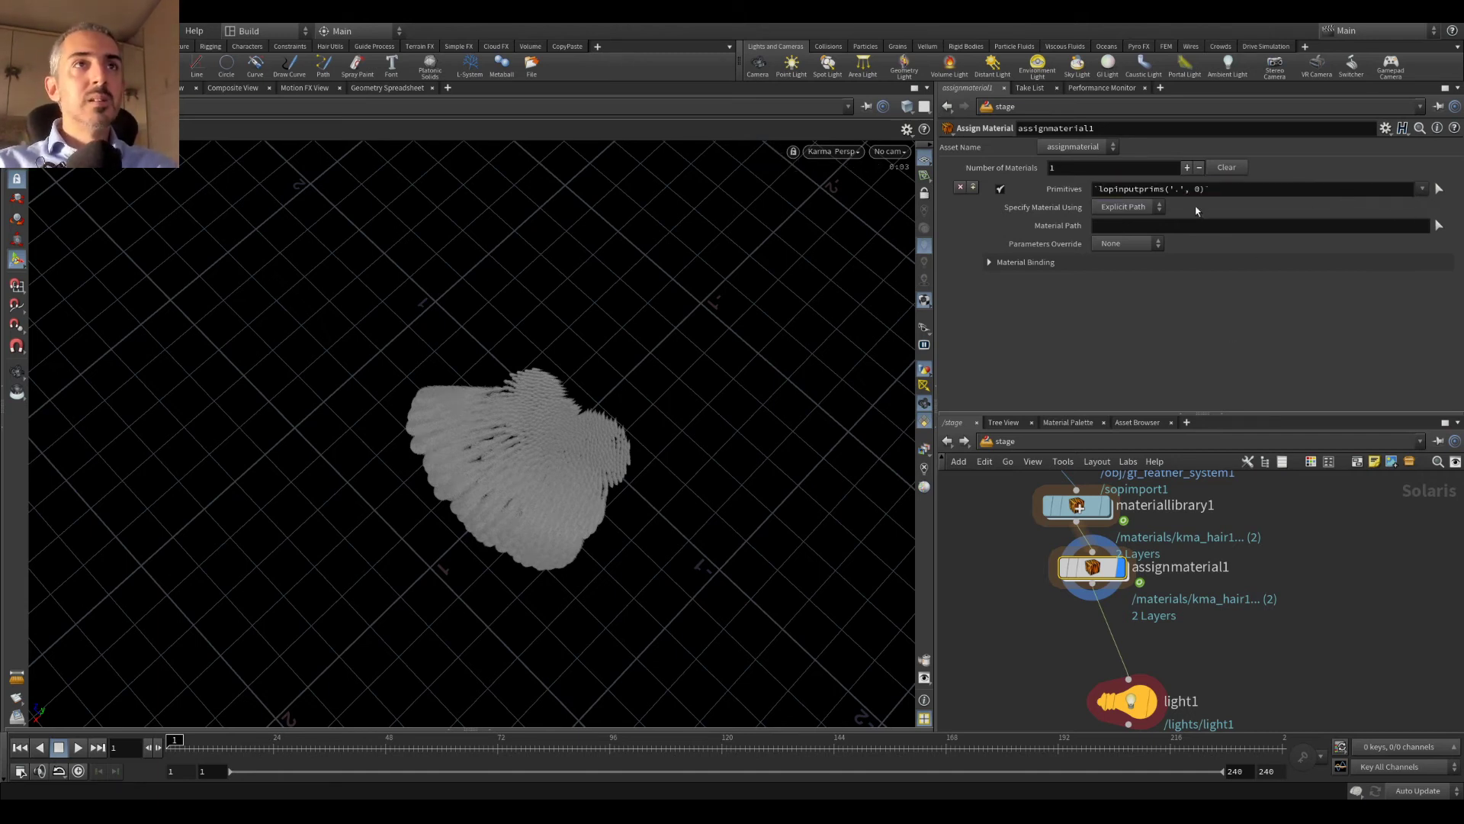
{"action": "left_click", "coordinate": [1370, 193]}
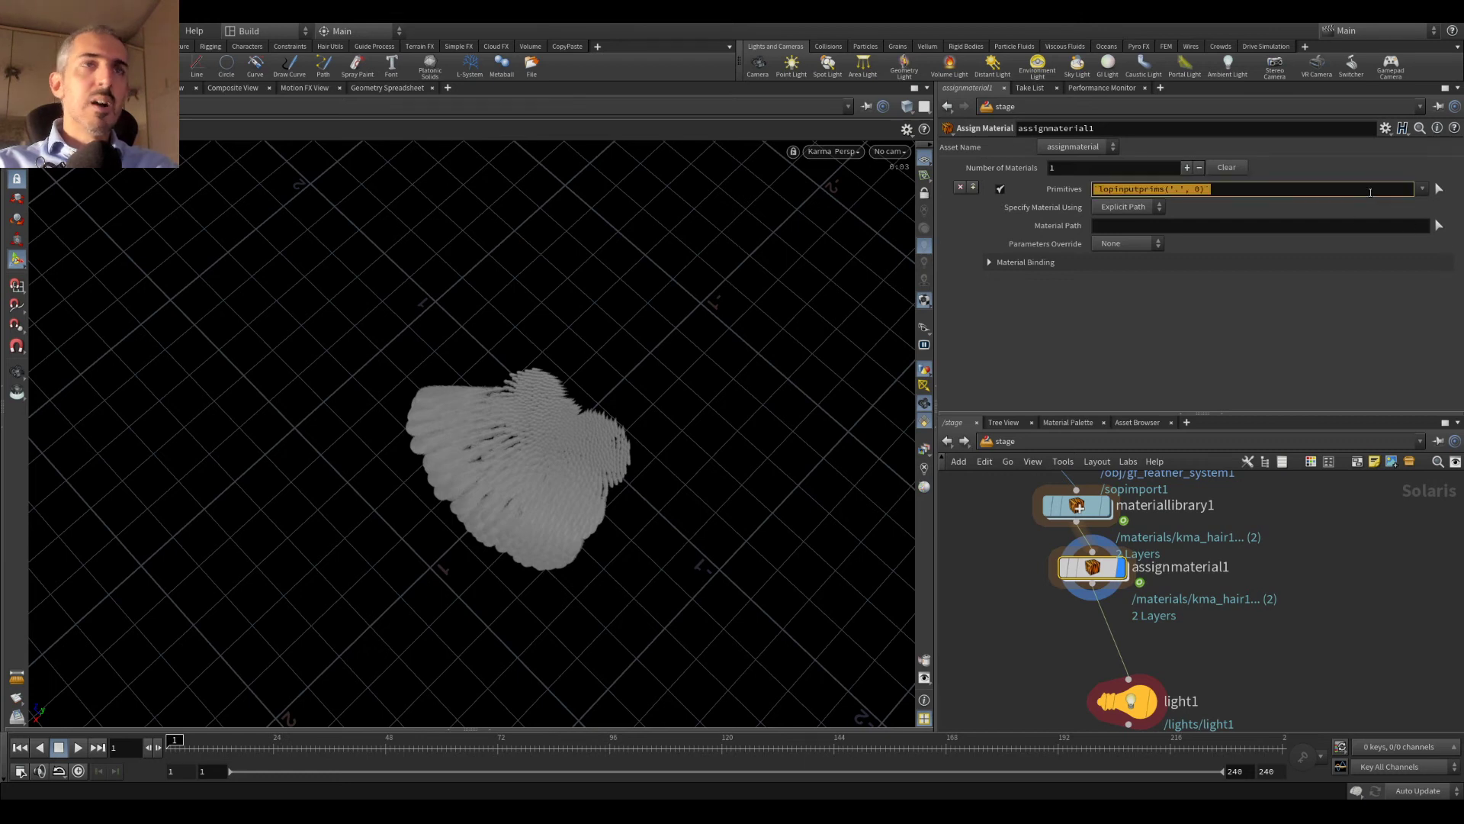
{"action": "key", "text": "Return"}
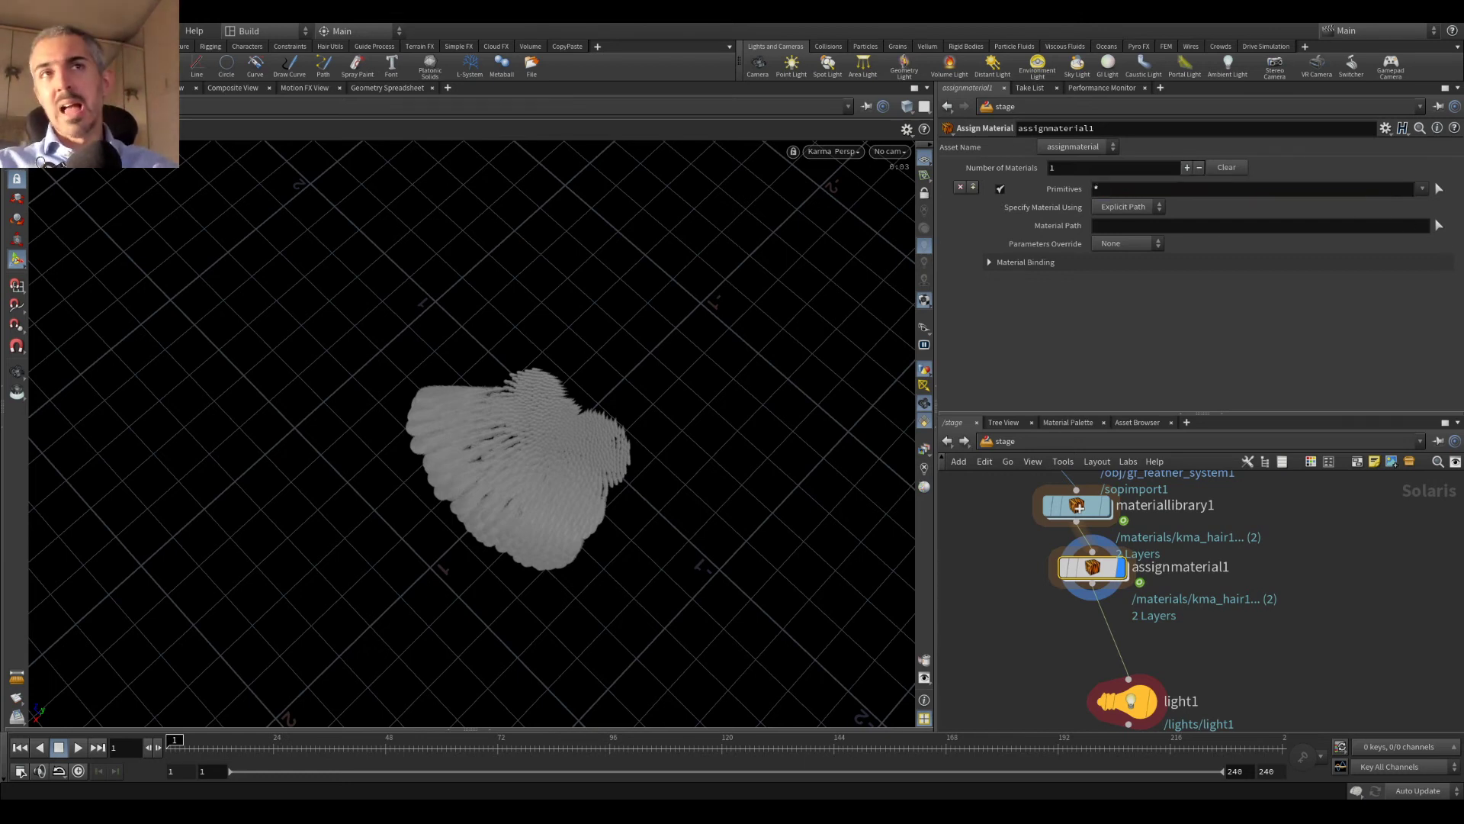
{"action": "left_click", "coordinate": [1439, 225]}
{"action": "left_click", "coordinate": [1125, 120]}
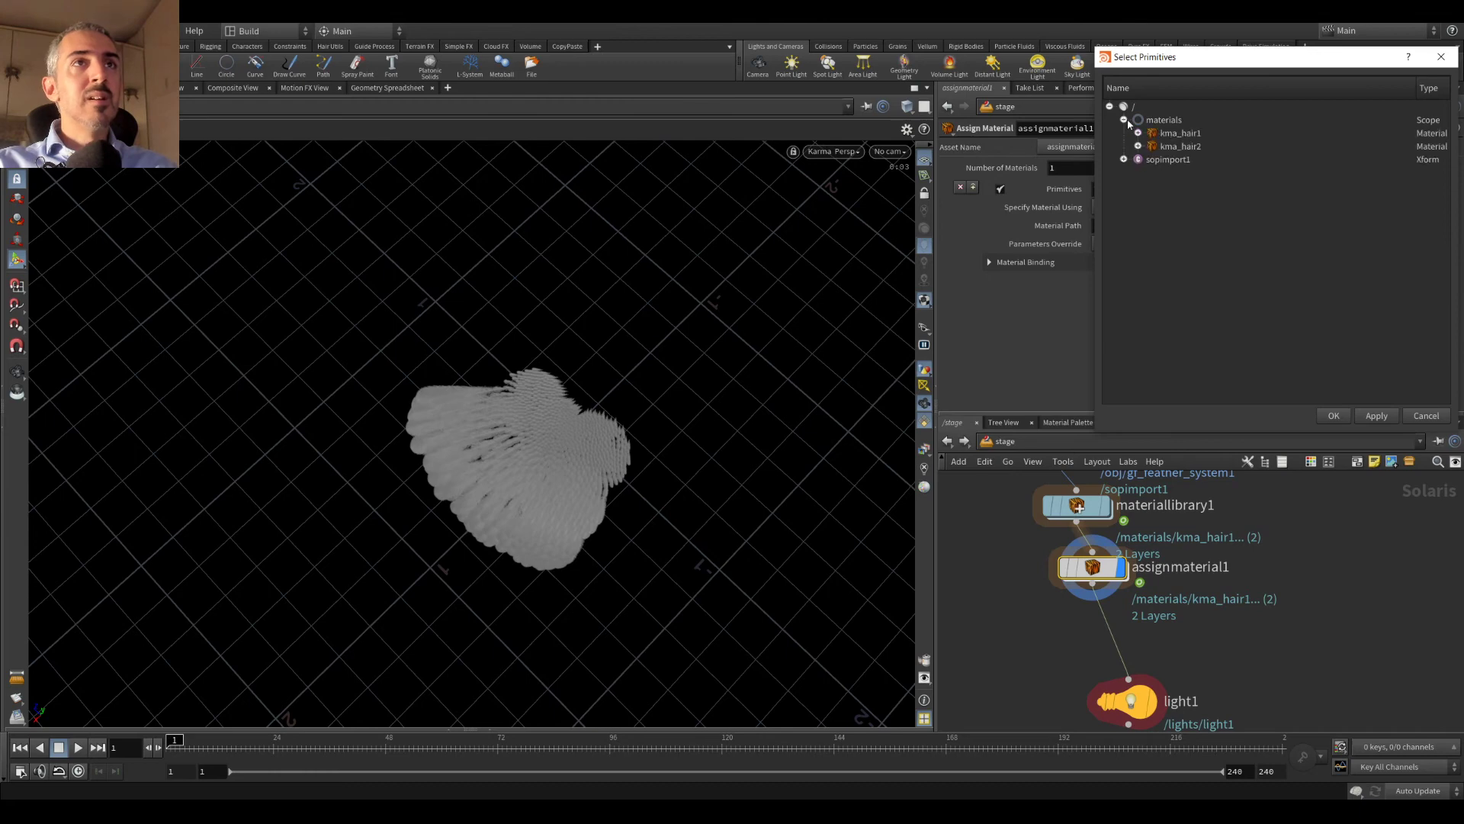
{"action": "double_click", "coordinate": [1198, 146]}
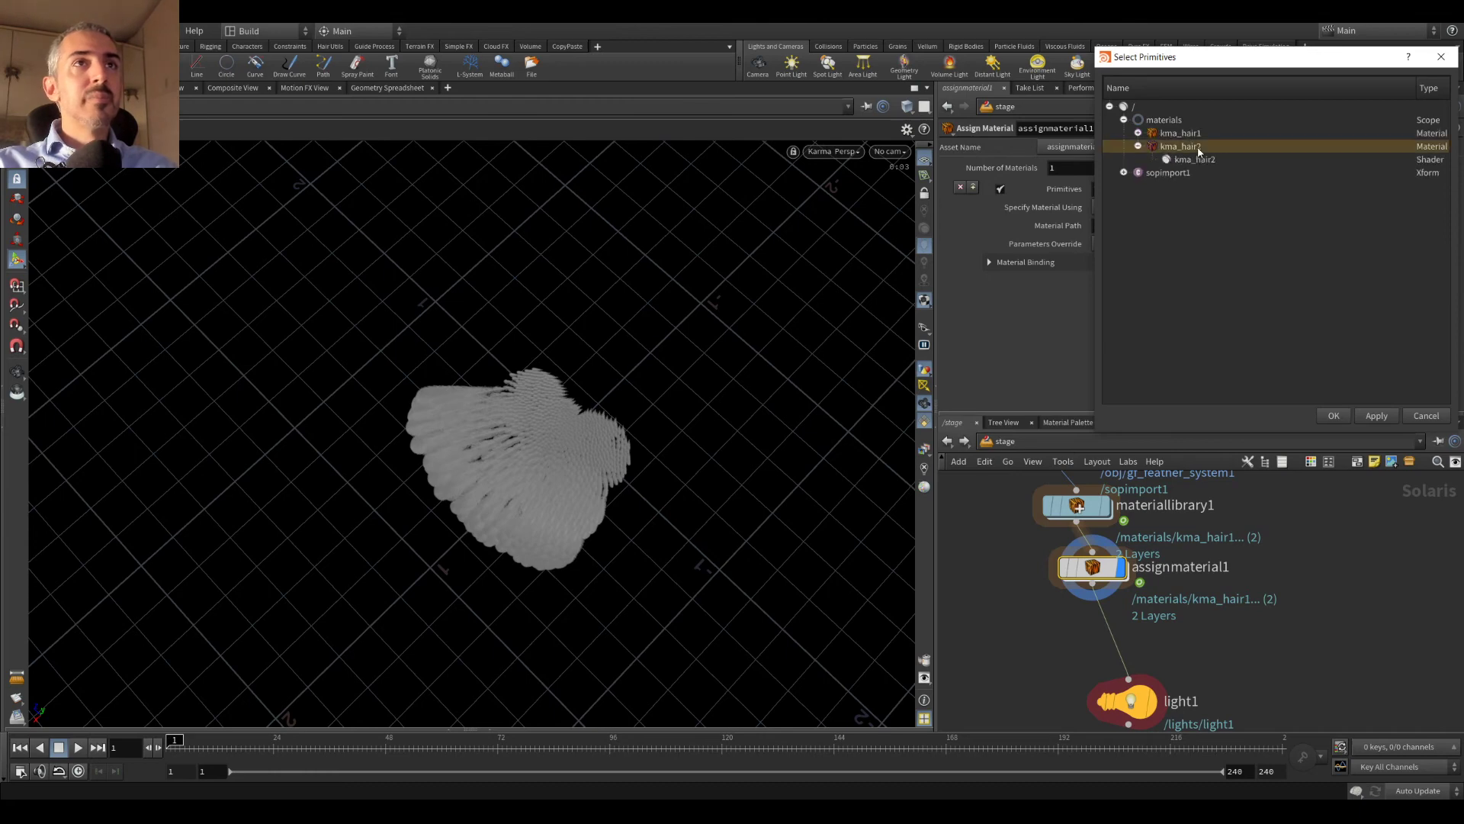
{"action": "left_click", "coordinate": [1335, 416]}
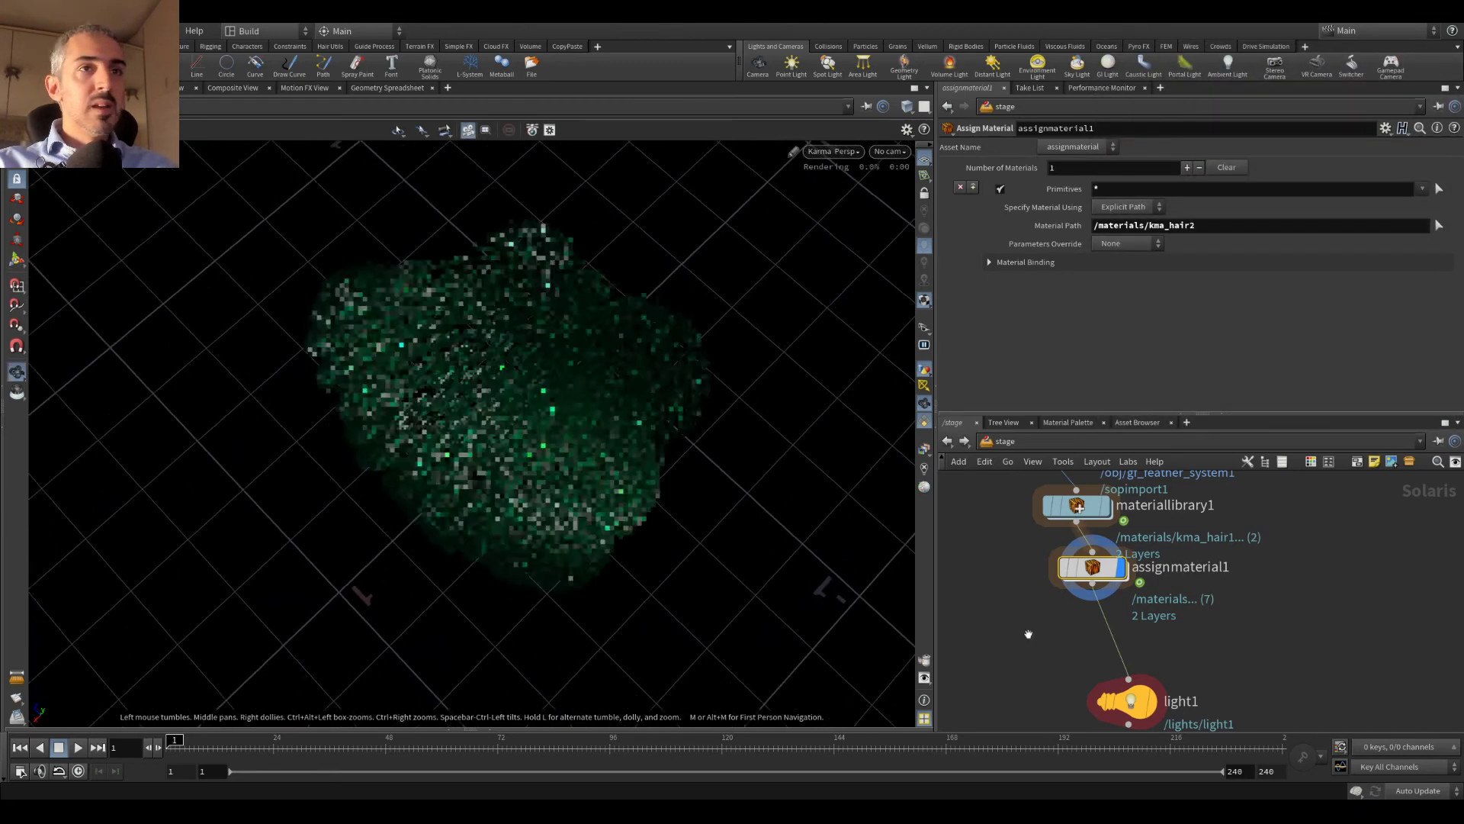
Step: Move assignmaterial1 out to the side of the chain between materiallibrary1 and light1
{"action": "middle_click_drag", "start_coordinate": [1307, 499], "coordinate": [1234, 598]}
{"action": "scroll", "coordinate": [1234, 598], "scroll_direction": "down", "scroll_amount": 2}
{"action": "left_click", "coordinate": [1084, 658]}
{"action": "left_click_drag", "start_coordinate": [1086, 647], "coordinate": [1151, 659]}
{"action": "middle_click_drag", "start_coordinate": [1254, 655], "coordinate": [1269, 572]}
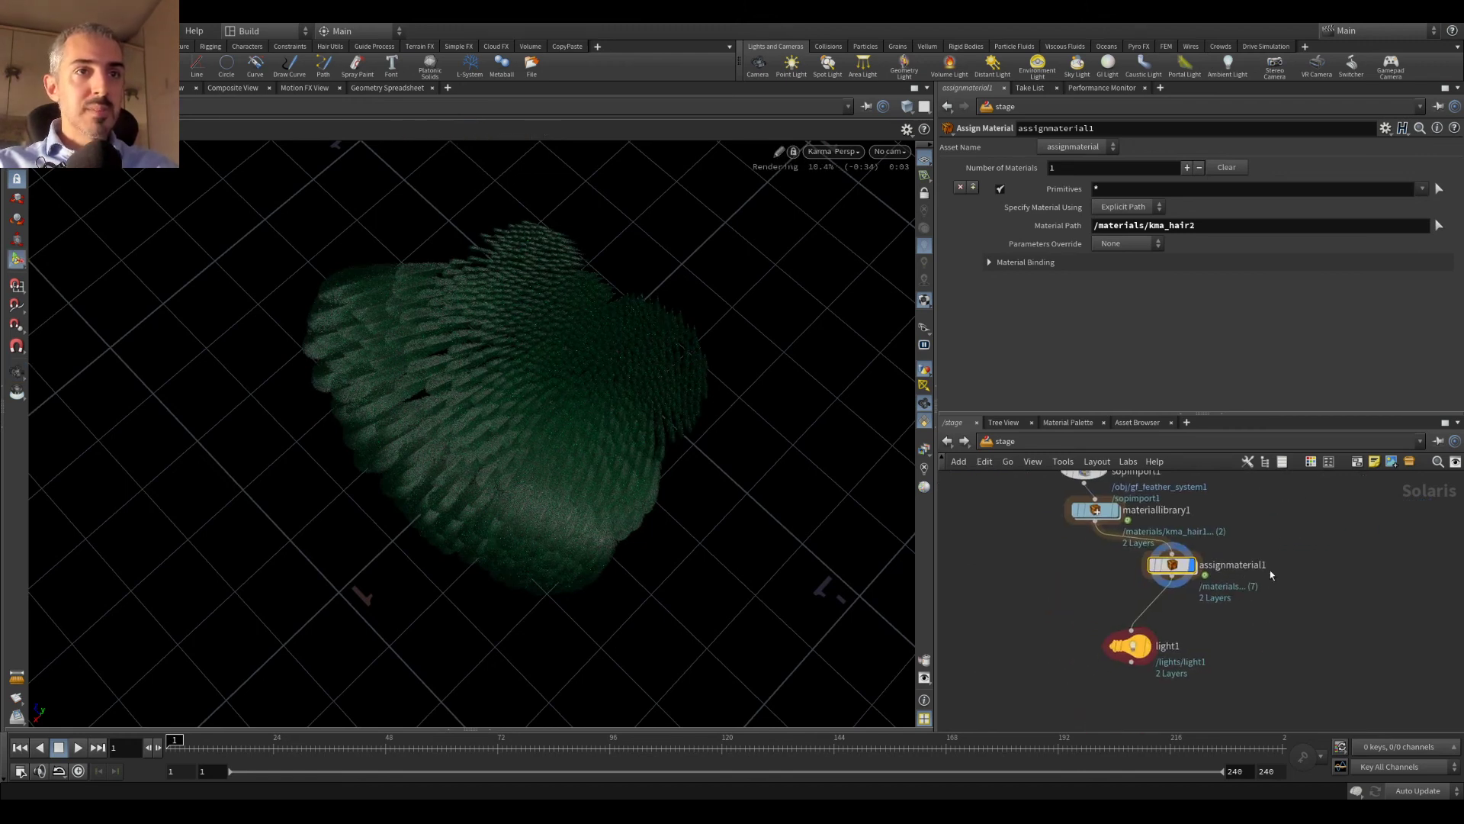
Step: Display sopimport3 and sopimport2 in turn to inspect the geometry each one imports
{"action": "middle_click_drag", "start_coordinate": [1298, 466], "coordinate": [1276, 566]}
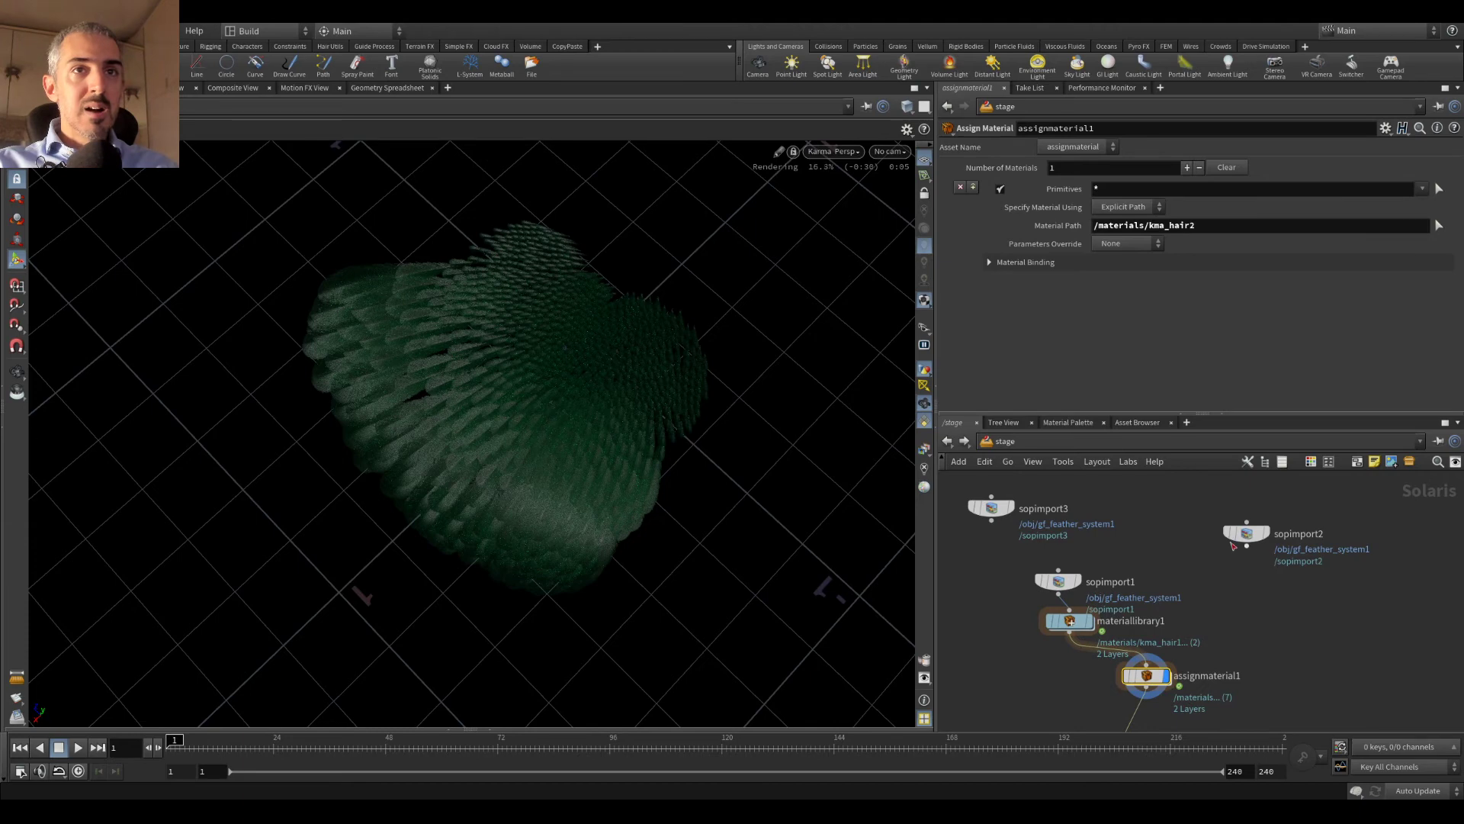
{"action": "left_click", "coordinate": [1014, 508]}
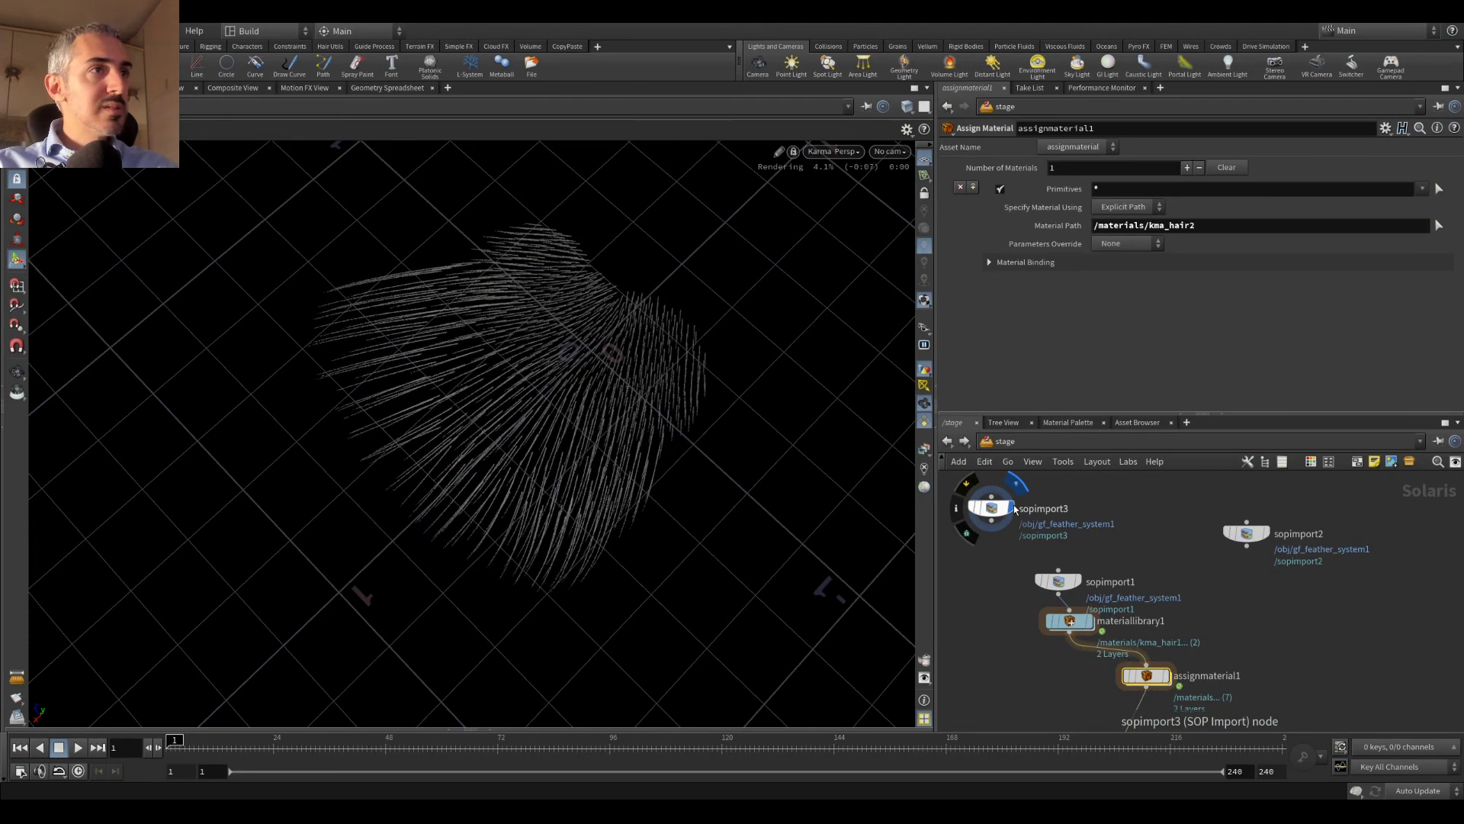
{"action": "left_click", "coordinate": [1266, 533]}
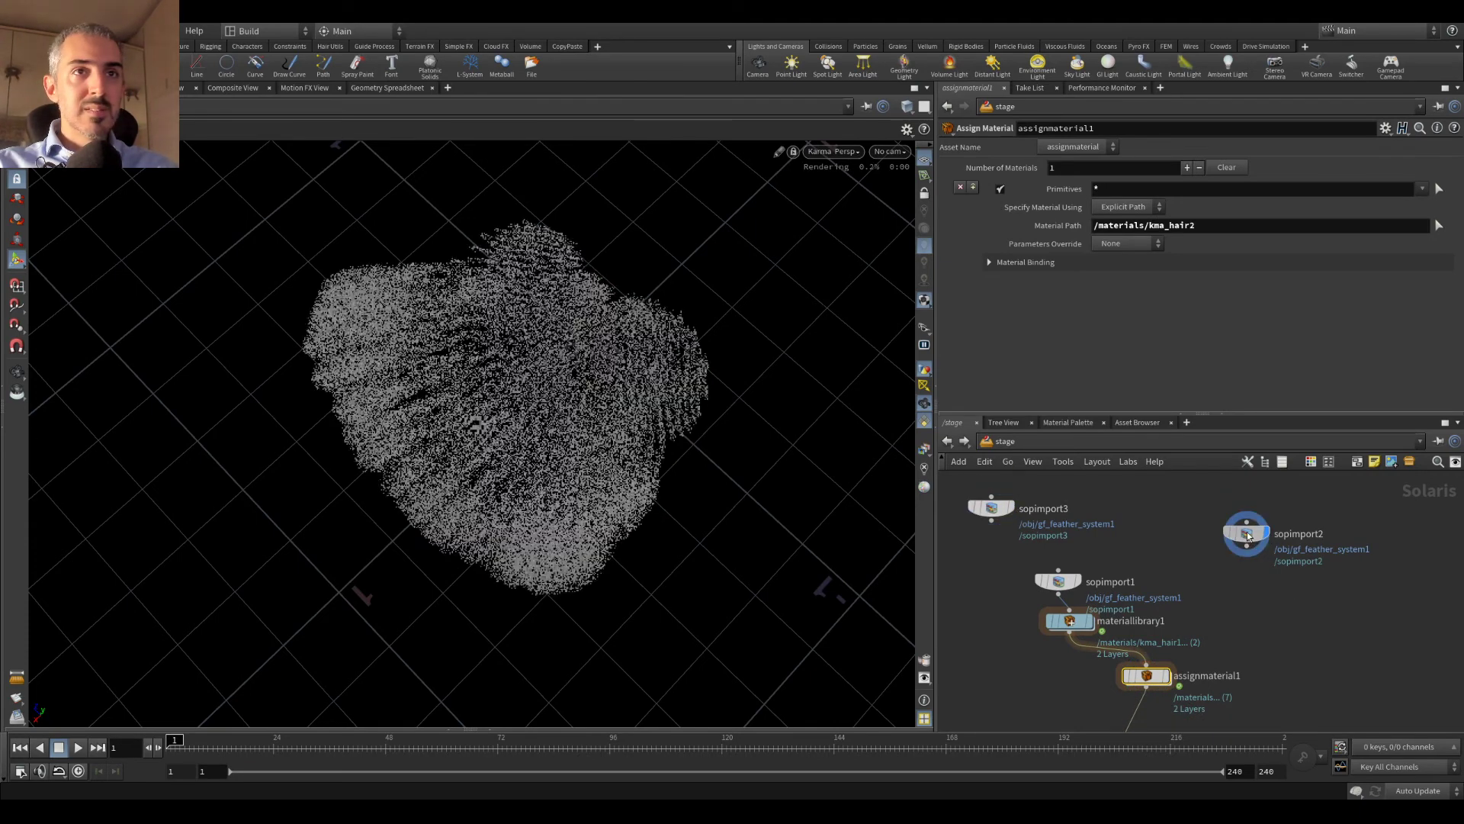
Step: Insert sopimport2 and sopimport3 into the chain between assignmaterial1 and light1
{"action": "left_click_drag", "start_coordinate": [1243, 543], "coordinate": [1252, 680]}
{"action": "middle_click_drag", "start_coordinate": [1252, 680], "coordinate": [1259, 580]}
{"action": "left_click_drag", "start_coordinate": [1258, 580], "coordinate": [1130, 627]}
{"action": "scroll", "coordinate": [1242, 597], "scroll_direction": "down", "scroll_amount": 1}
{"action": "middle_click_drag", "start_coordinate": [1242, 597], "coordinate": [1241, 594]}
{"action": "middle_click_drag", "start_coordinate": [1055, 546], "coordinate": [1046, 634]}
{"action": "scroll", "coordinate": [1048, 550], "scroll_direction": "up", "scroll_amount": 1}
{"action": "left_click_drag", "start_coordinate": [1038, 486], "coordinate": [993, 681]}
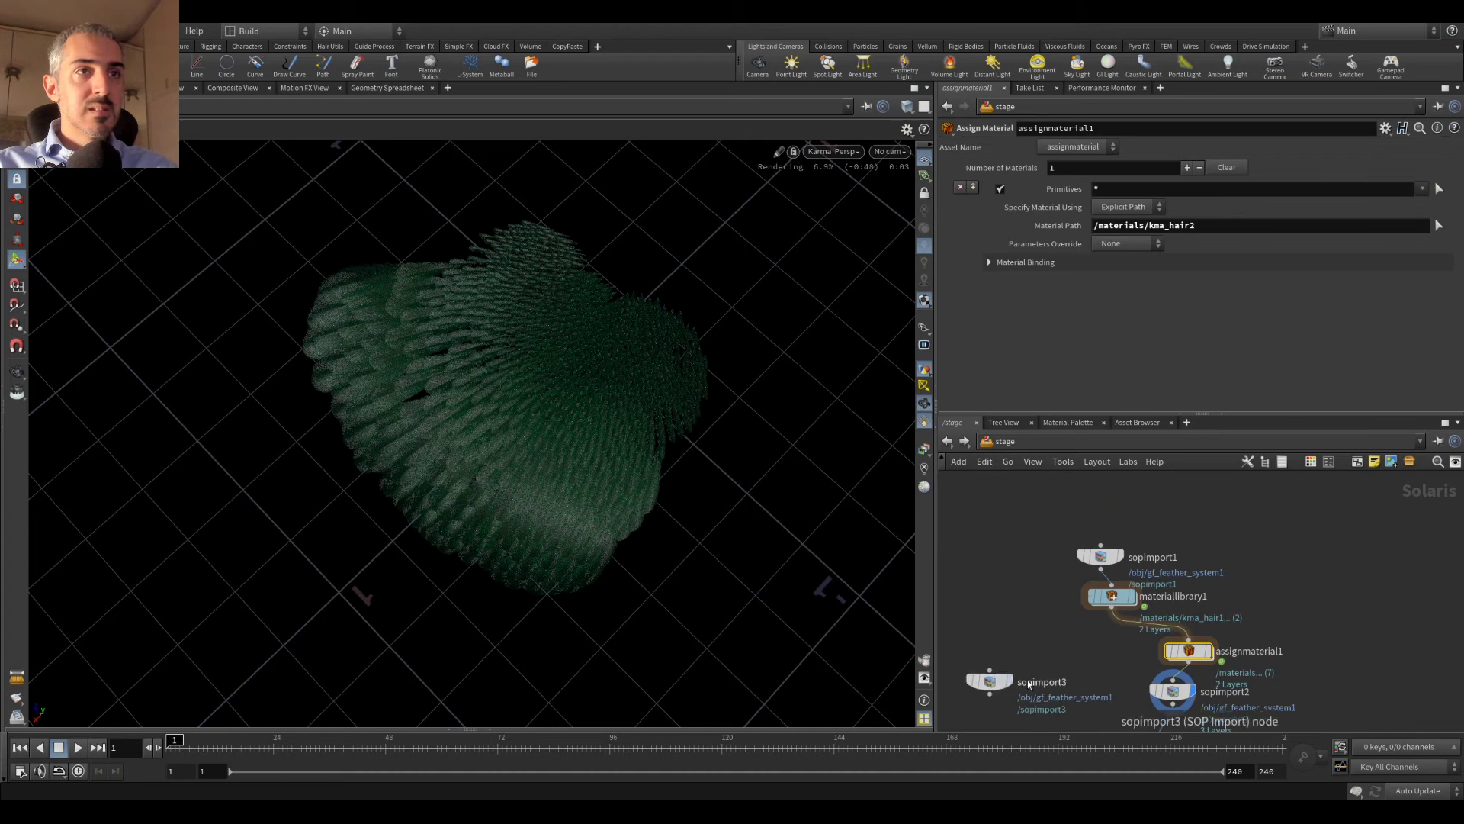
{"action": "middle_click_drag", "start_coordinate": [993, 681], "coordinate": [1012, 532]}
{"action": "left_click_drag", "start_coordinate": [1026, 533], "coordinate": [1176, 586]}
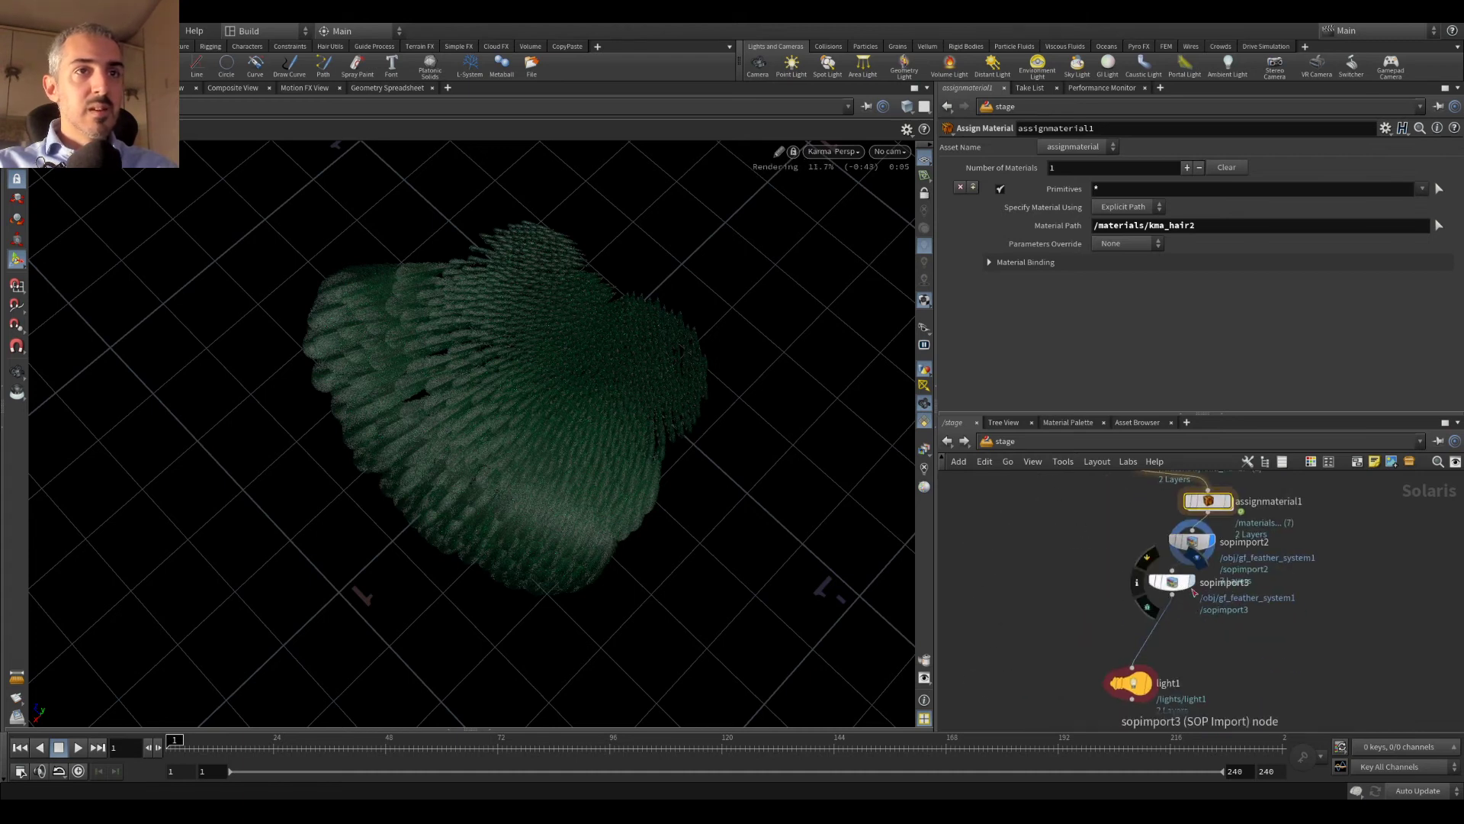
Step: Display the chain through light1 and move the light up and to the side of the feathered sphere
{"action": "right_click_drag", "start_coordinate": [558, 382], "coordinate": [565, 340], "text": "alt"}
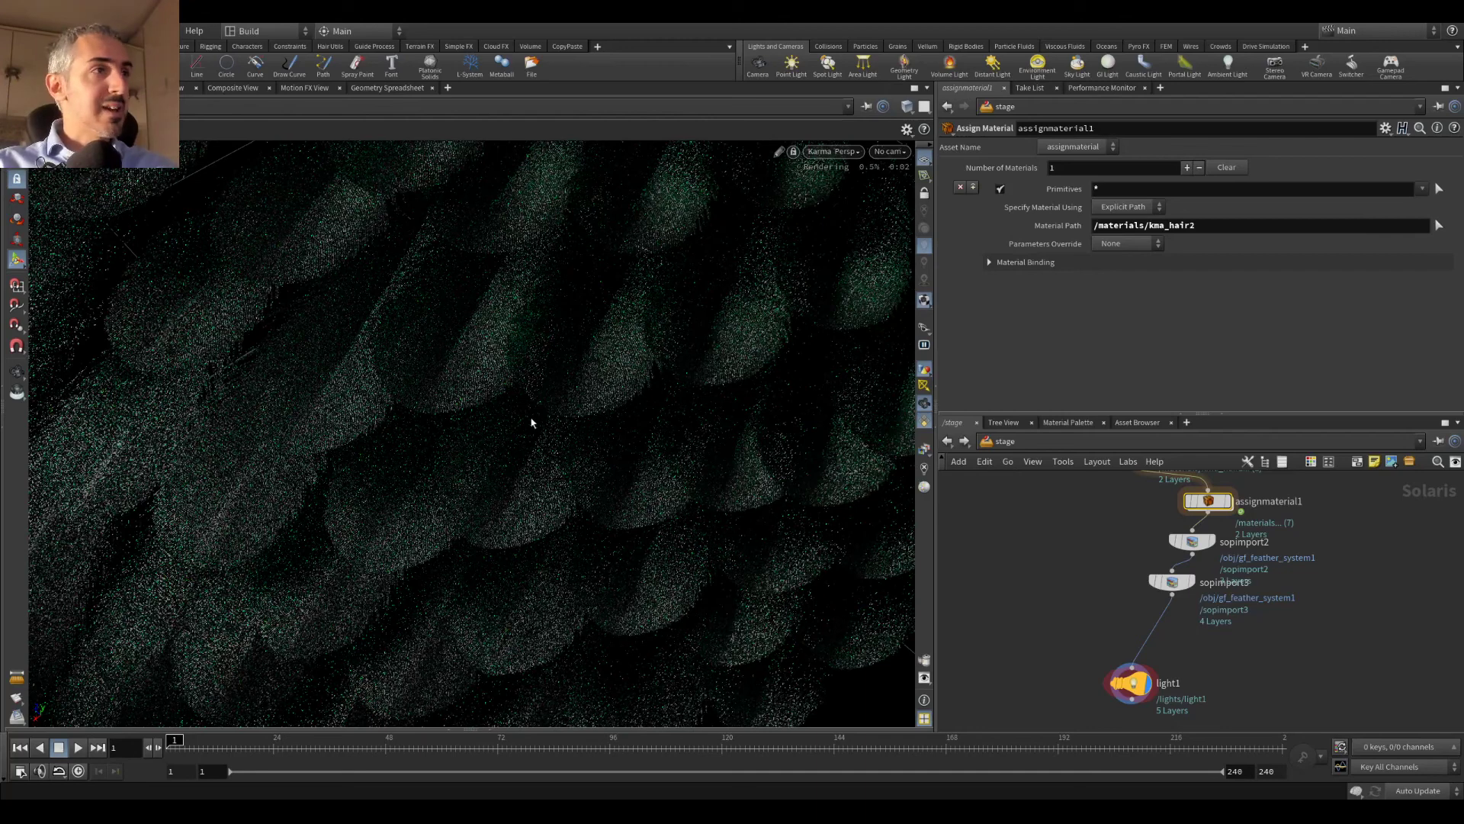
{"action": "right_click_drag", "start_coordinate": [488, 305], "coordinate": [458, 442], "text": "alt"}
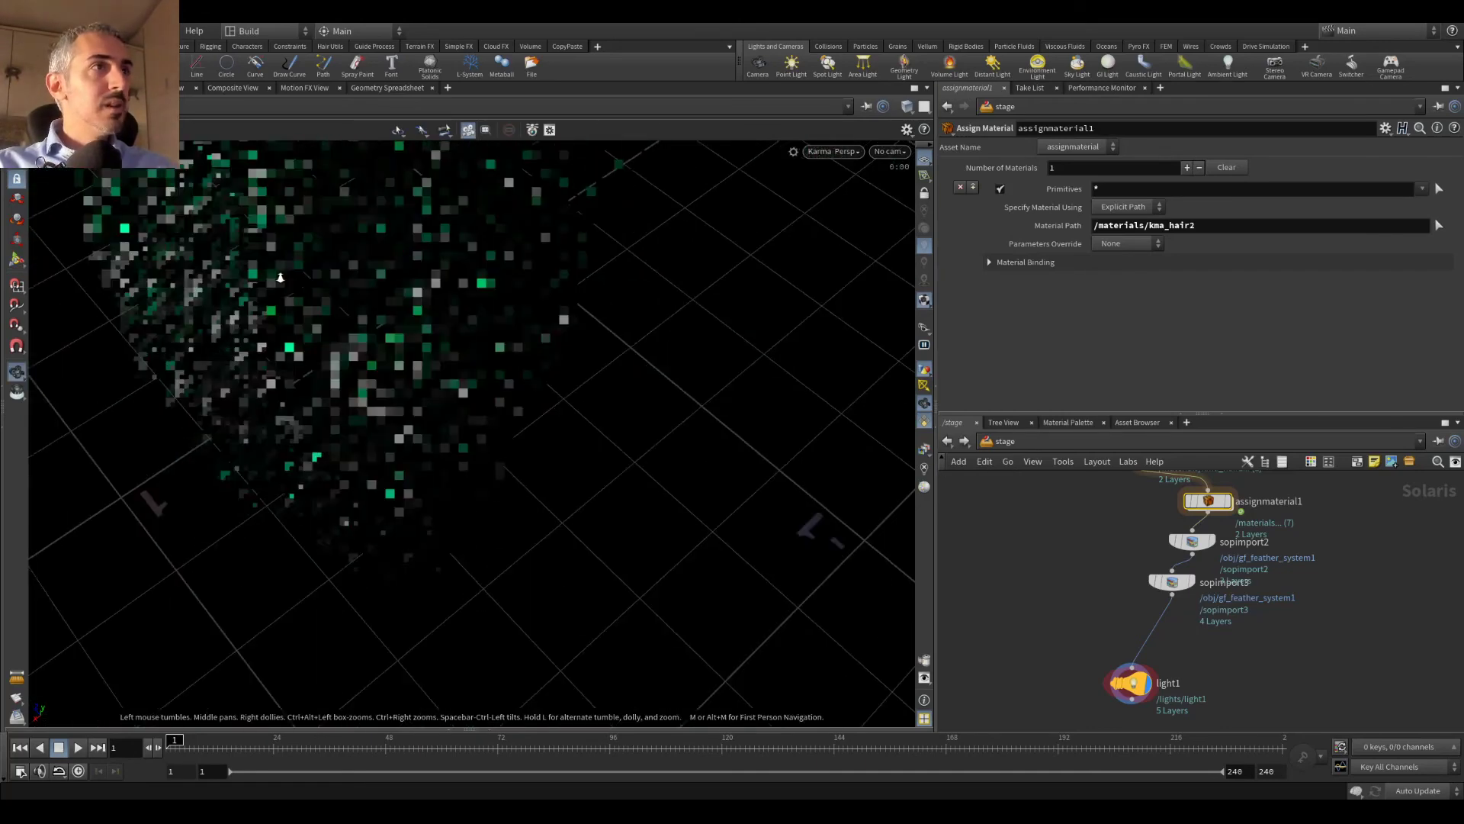
{"action": "left_click_drag", "start_coordinate": [458, 442], "coordinate": [483, 176], "text": "alt"}
{"action": "middle_click_drag", "start_coordinate": [484, 177], "coordinate": [563, 240], "text": "alt"}
{"action": "middle_click_drag", "start_coordinate": [1256, 640], "coordinate": [1259, 721]}
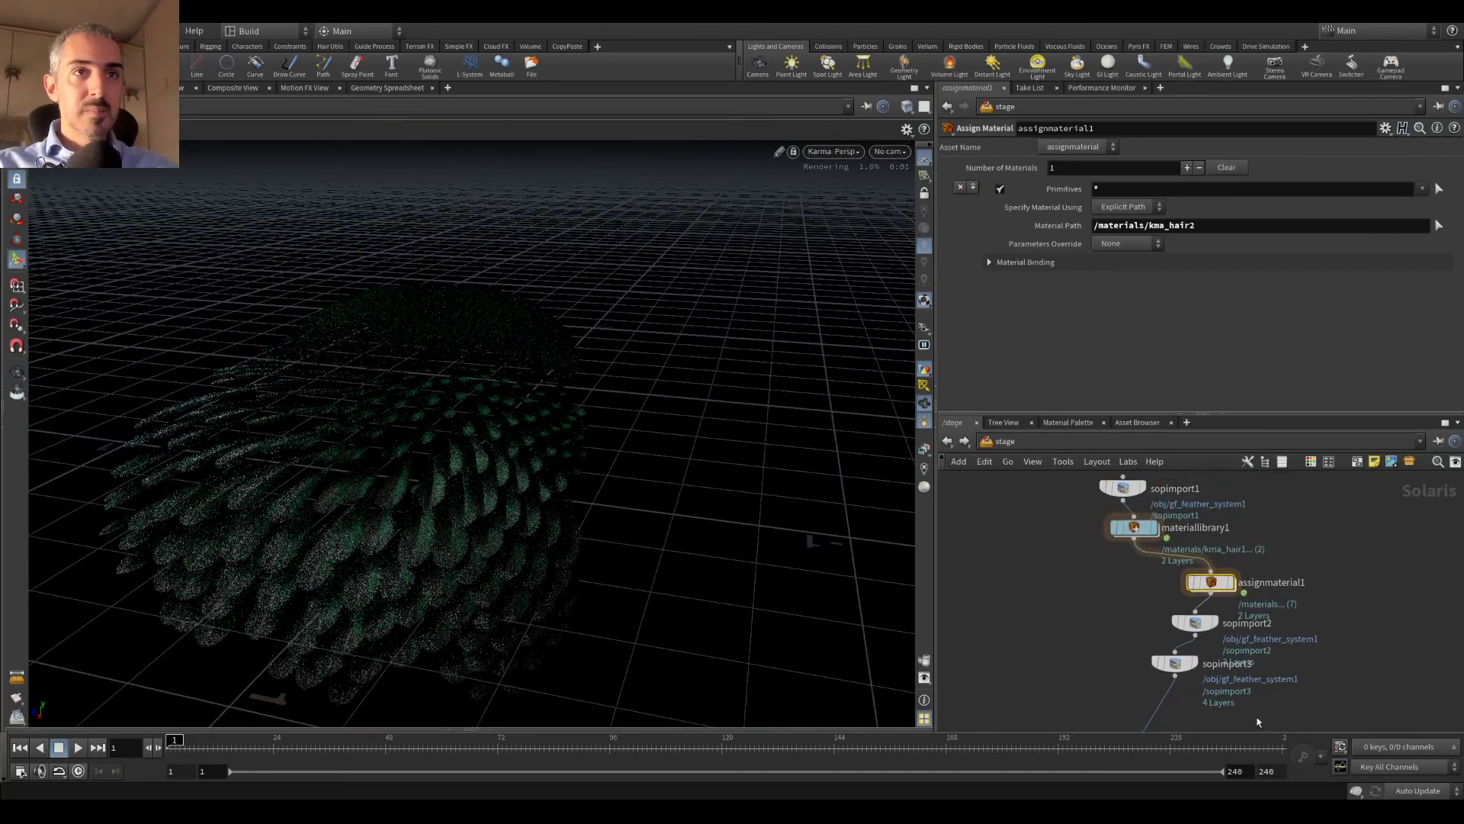
{"action": "middle_click_drag", "start_coordinate": [1237, 646], "coordinate": [1277, 486]}
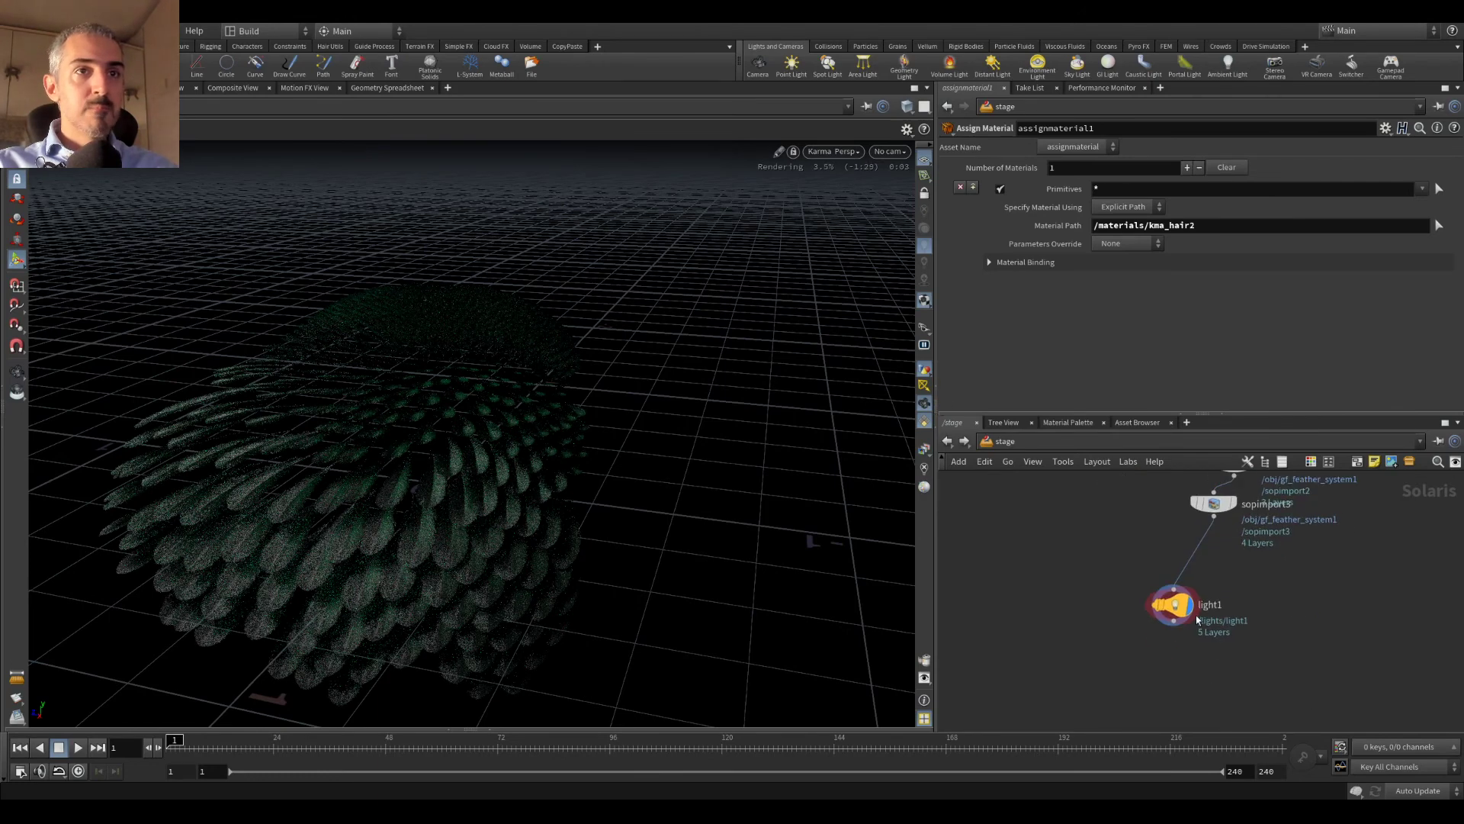
{"action": "left_click", "coordinate": [1177, 608]}
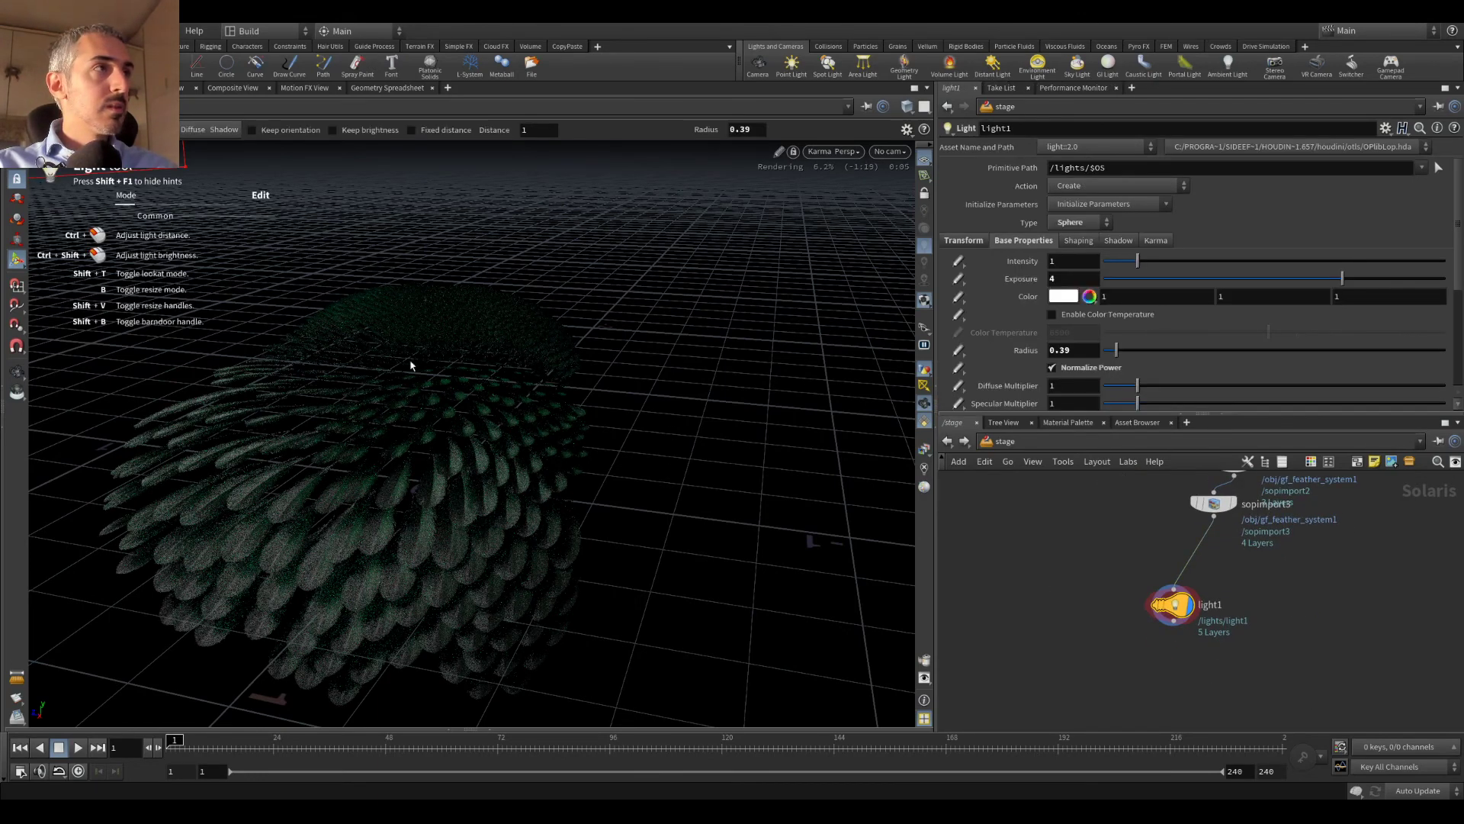
{"action": "right_click_drag", "start_coordinate": [411, 365], "coordinate": [415, 343], "text": "alt"}
{"action": "middle_click_drag", "start_coordinate": [415, 344], "coordinate": [492, 397], "text": "alt"}
{"action": "left_click_drag", "start_coordinate": [354, 298], "coordinate": [653, 330]}
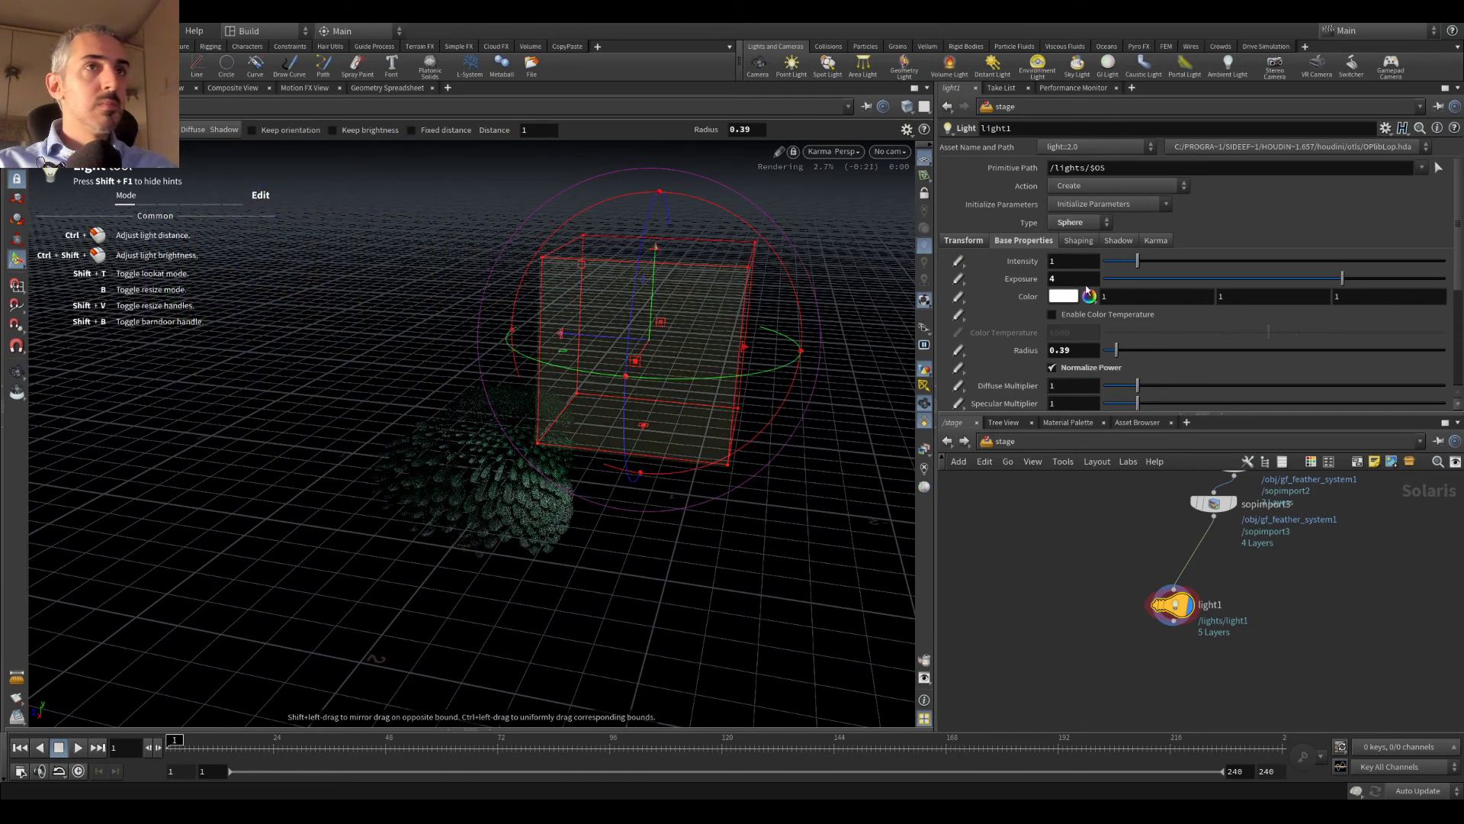
Step: Examine the lit Karma render of the feathers up close and from farther back
{"action": "right_click_drag", "start_coordinate": [543, 546], "coordinate": [581, 436], "text": "alt"}
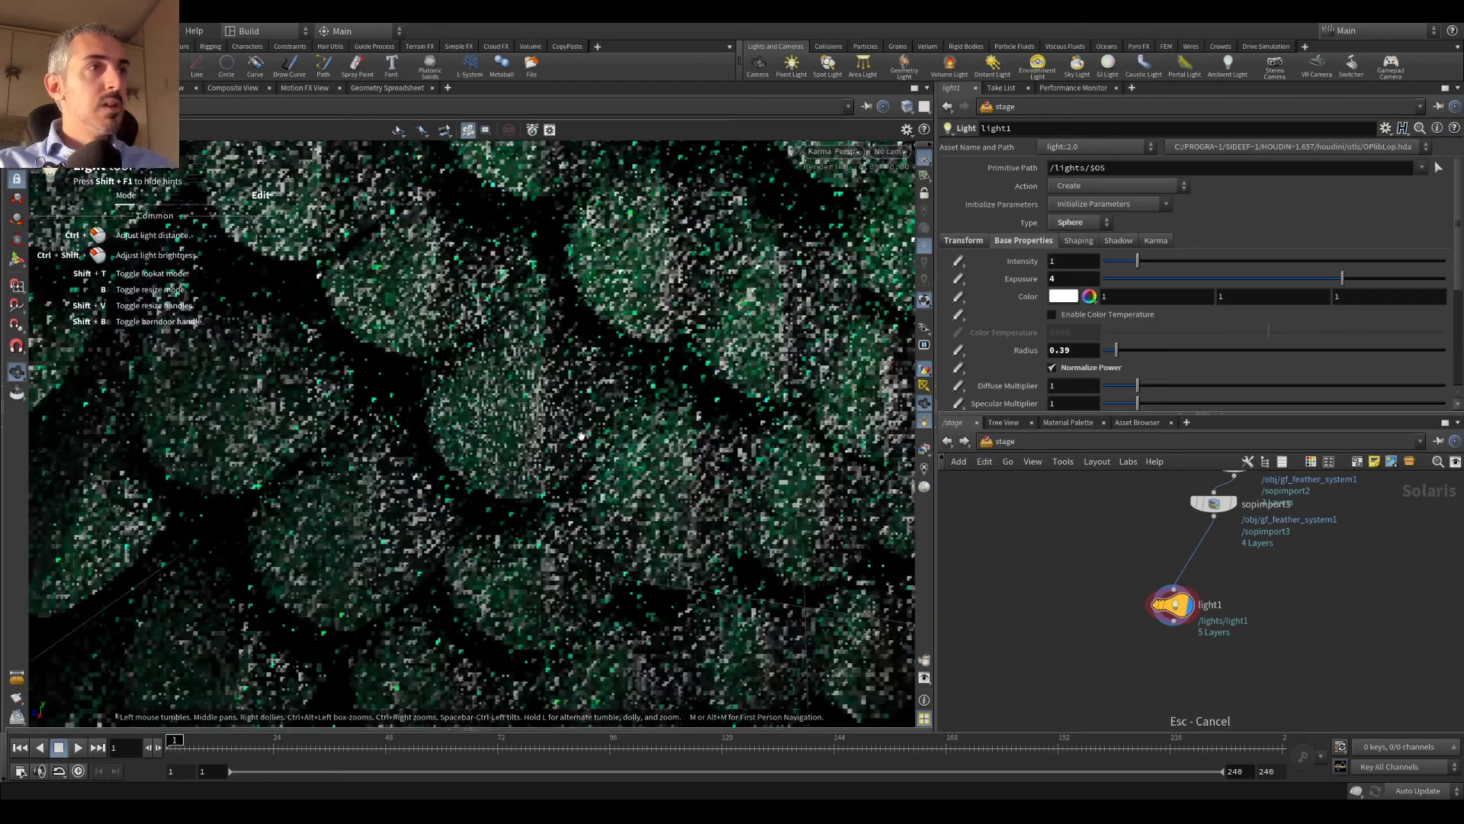
{"action": "left_click_drag", "start_coordinate": [581, 436], "coordinate": [543, 537], "text": "alt"}
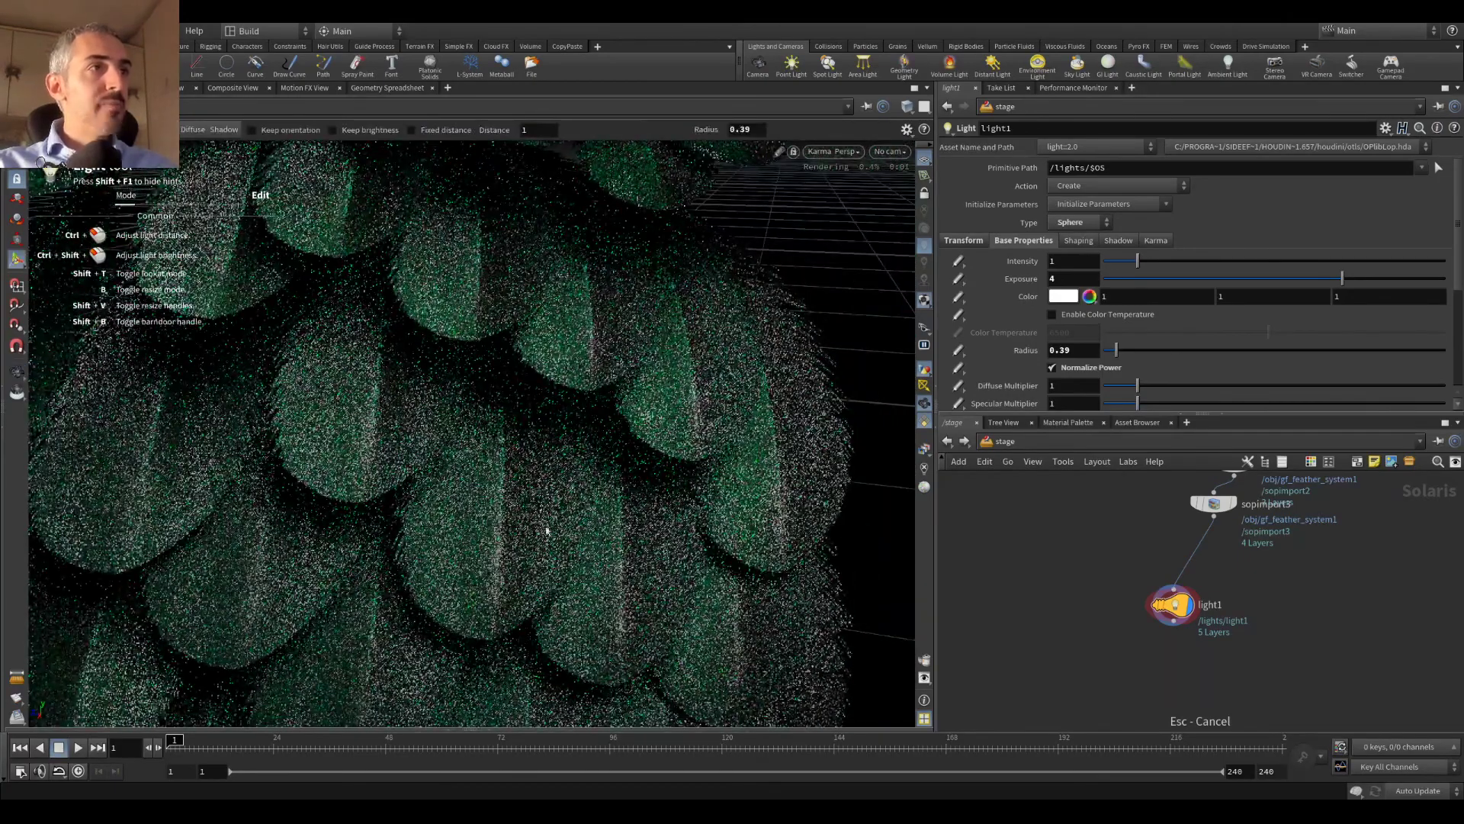
{"action": "scroll", "coordinate": [546, 534], "scroll_direction": "up", "scroll_amount": 4}
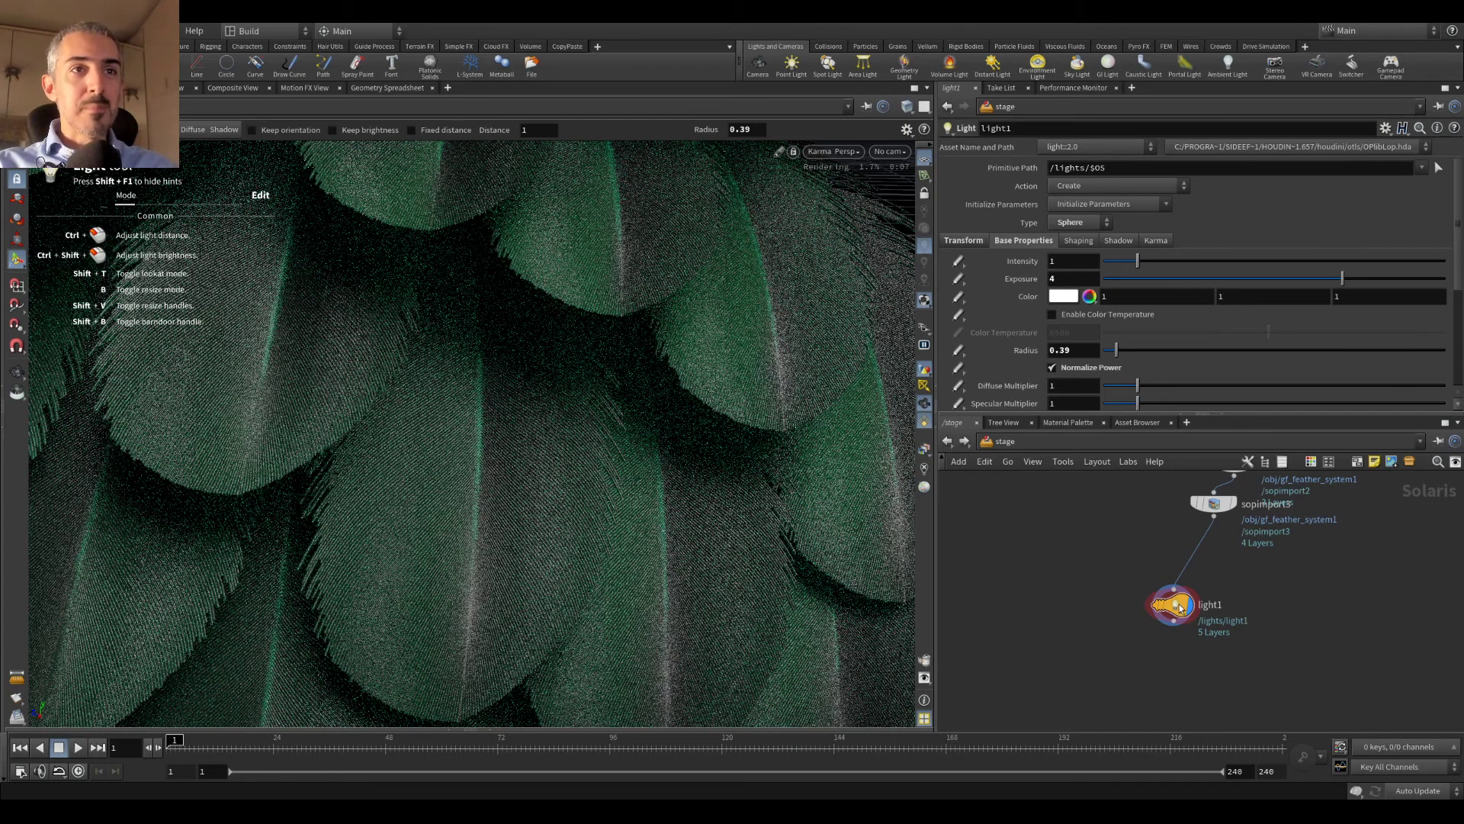
{"action": "middle_click_drag", "start_coordinate": [1231, 616], "coordinate": [1213, 588]}
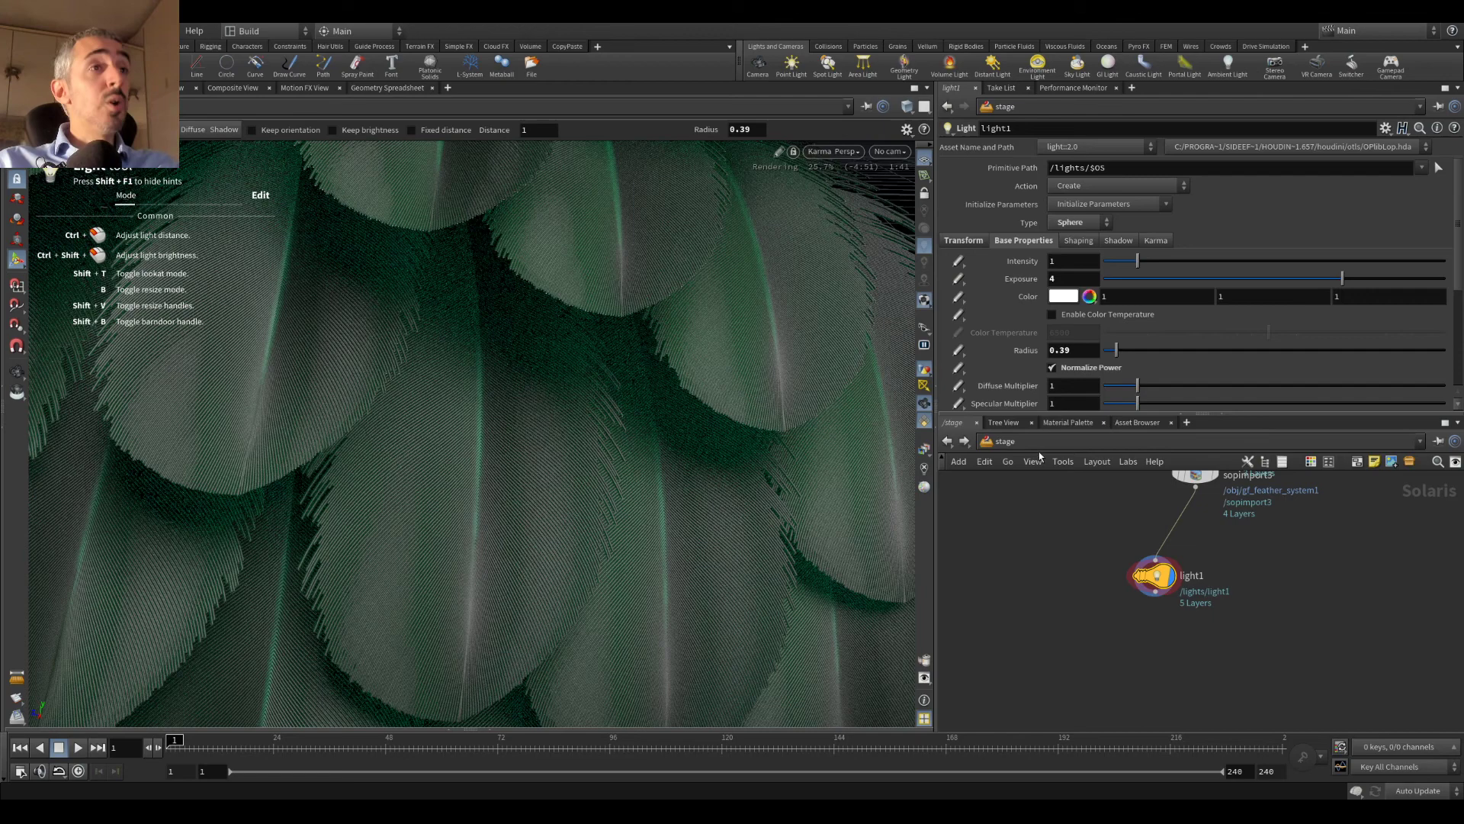
{"action": "key", "text": "Escape"}
{"action": "scroll", "coordinate": [694, 389], "scroll_direction": "down", "scroll_amount": 5}
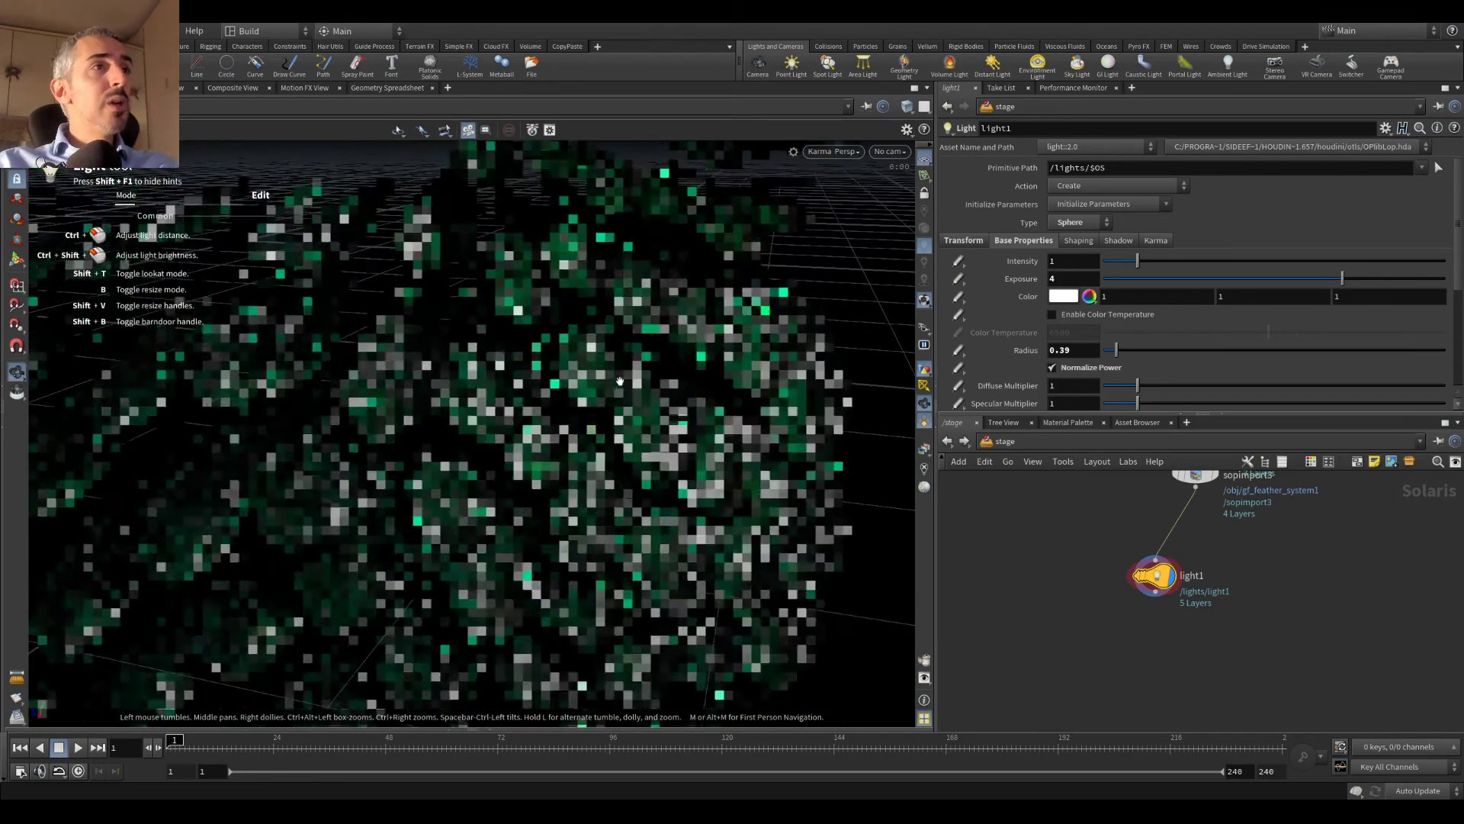
Step: Switch to the obj network, create a new Geometry object and go inside it
{"action": "left_click", "coordinate": [1001, 440]}
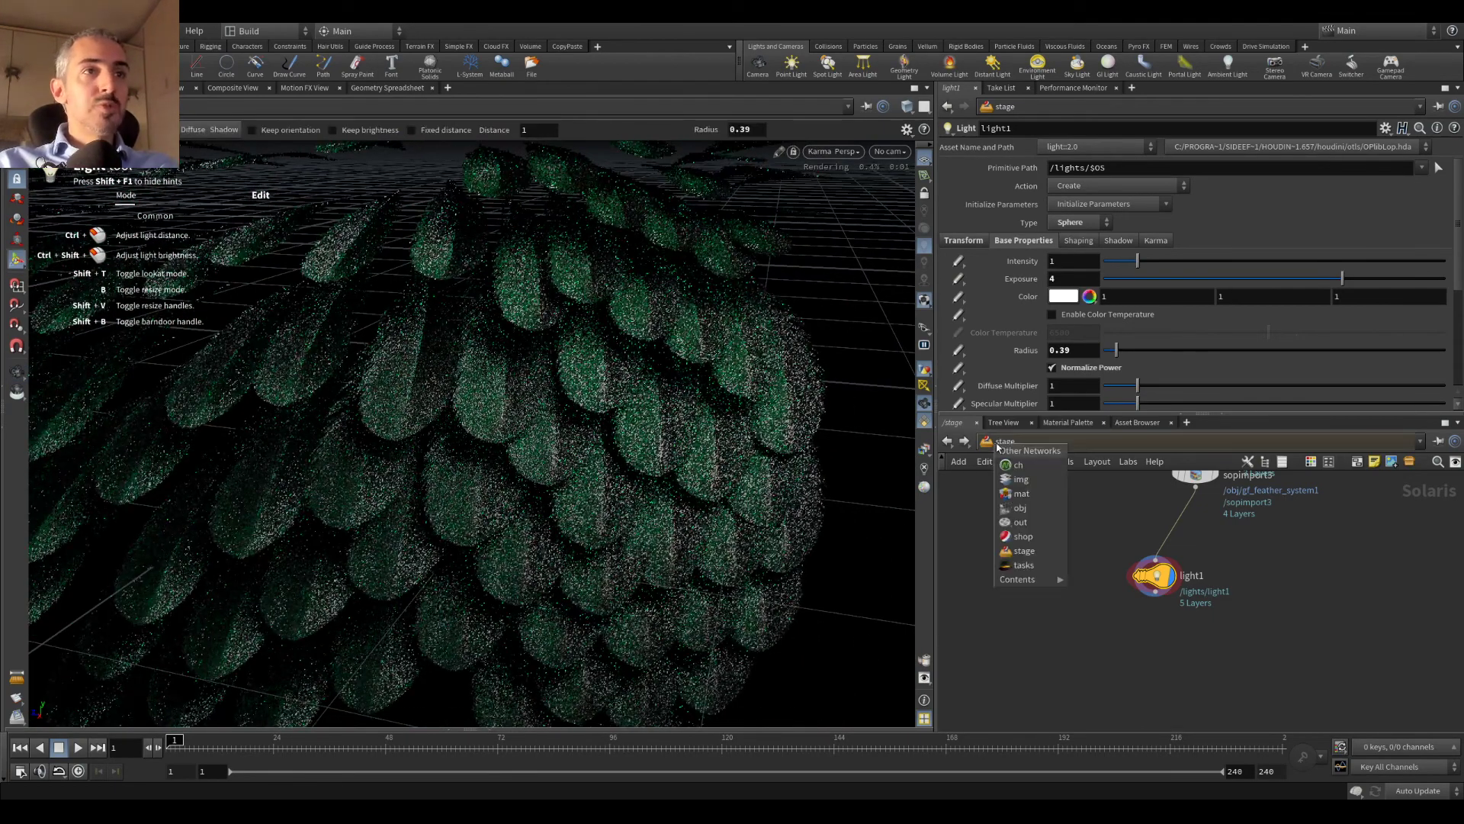
{"action": "left_click", "coordinate": [1028, 522]}
{"action": "scroll", "coordinate": [1173, 529], "scroll_direction": "down", "scroll_amount": 3}
{"action": "left_click_drag", "start_coordinate": [603, 406], "coordinate": [499, 404]}
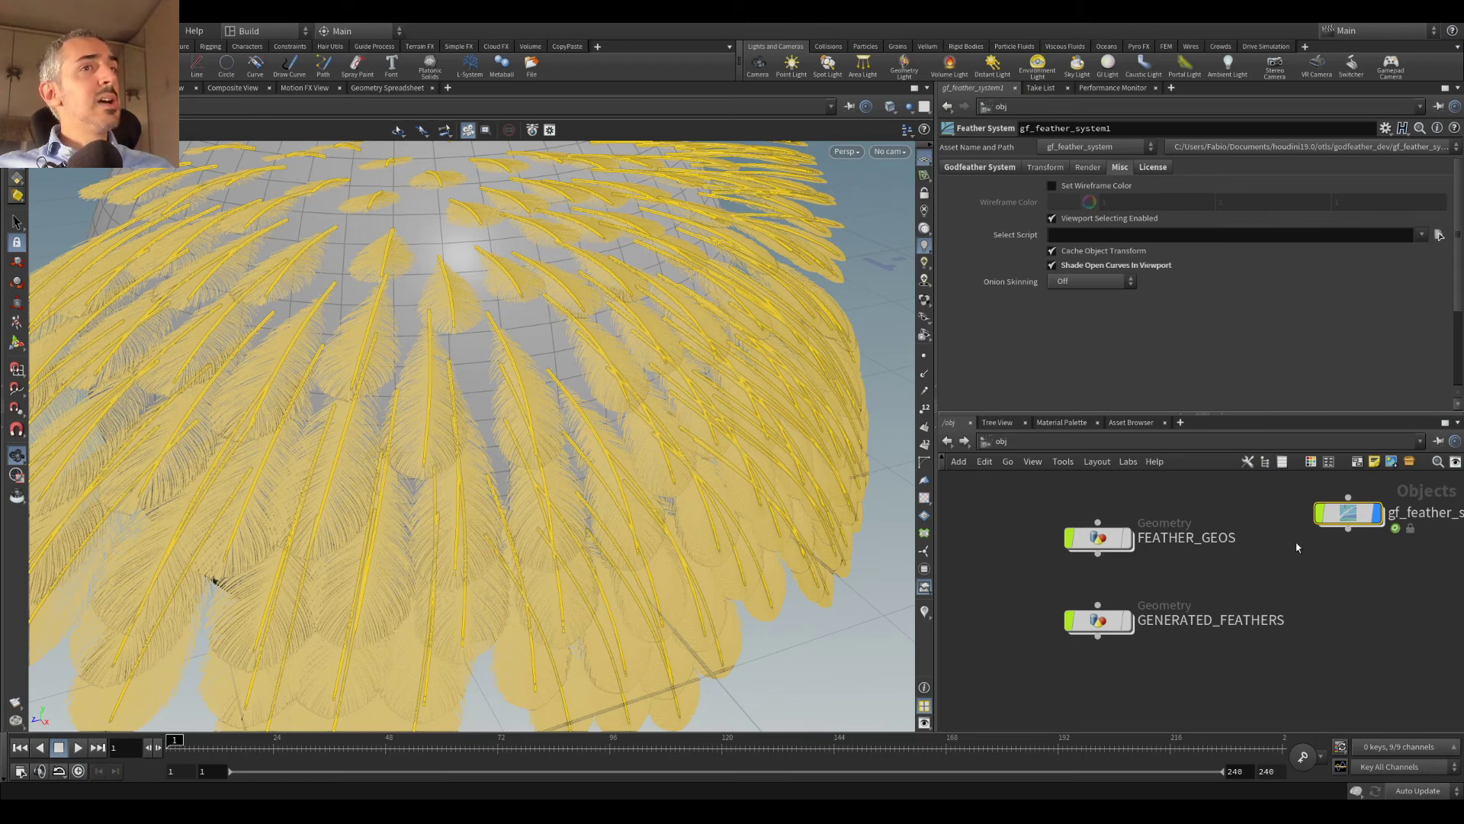
{"action": "left_click", "coordinate": [1258, 545]}
{"action": "key", "text": "Tab"}
{"action": "left_click", "coordinate": [1156, 581]}
{"action": "left_click", "coordinate": [1156, 581]}
Step: Look through the available Godfeather nodes inside geo1 and return to the obj level
{"action": "key", "text": "Tab"}
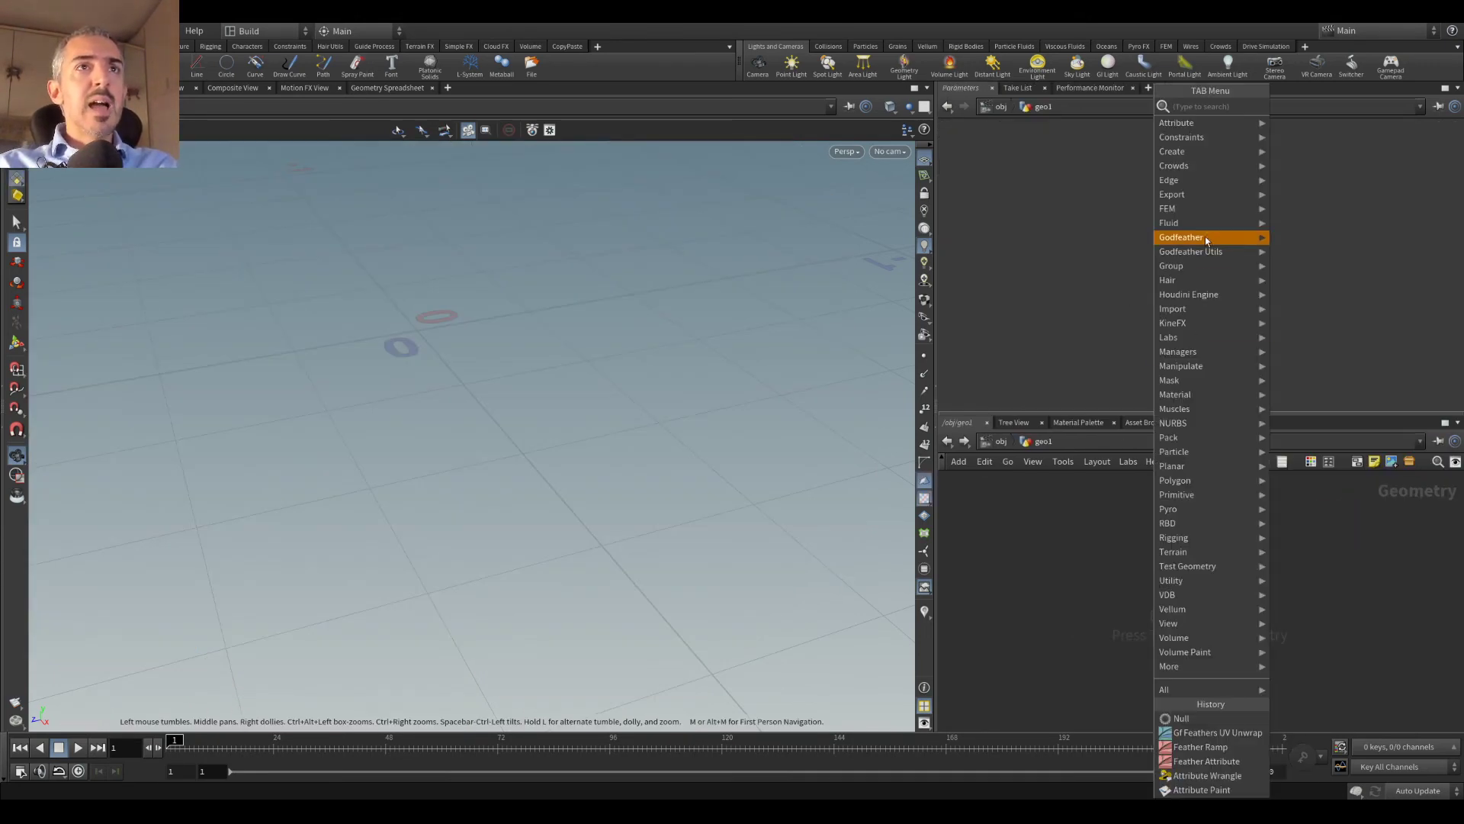
{"action": "mouse_move", "coordinate": [1205, 238]}
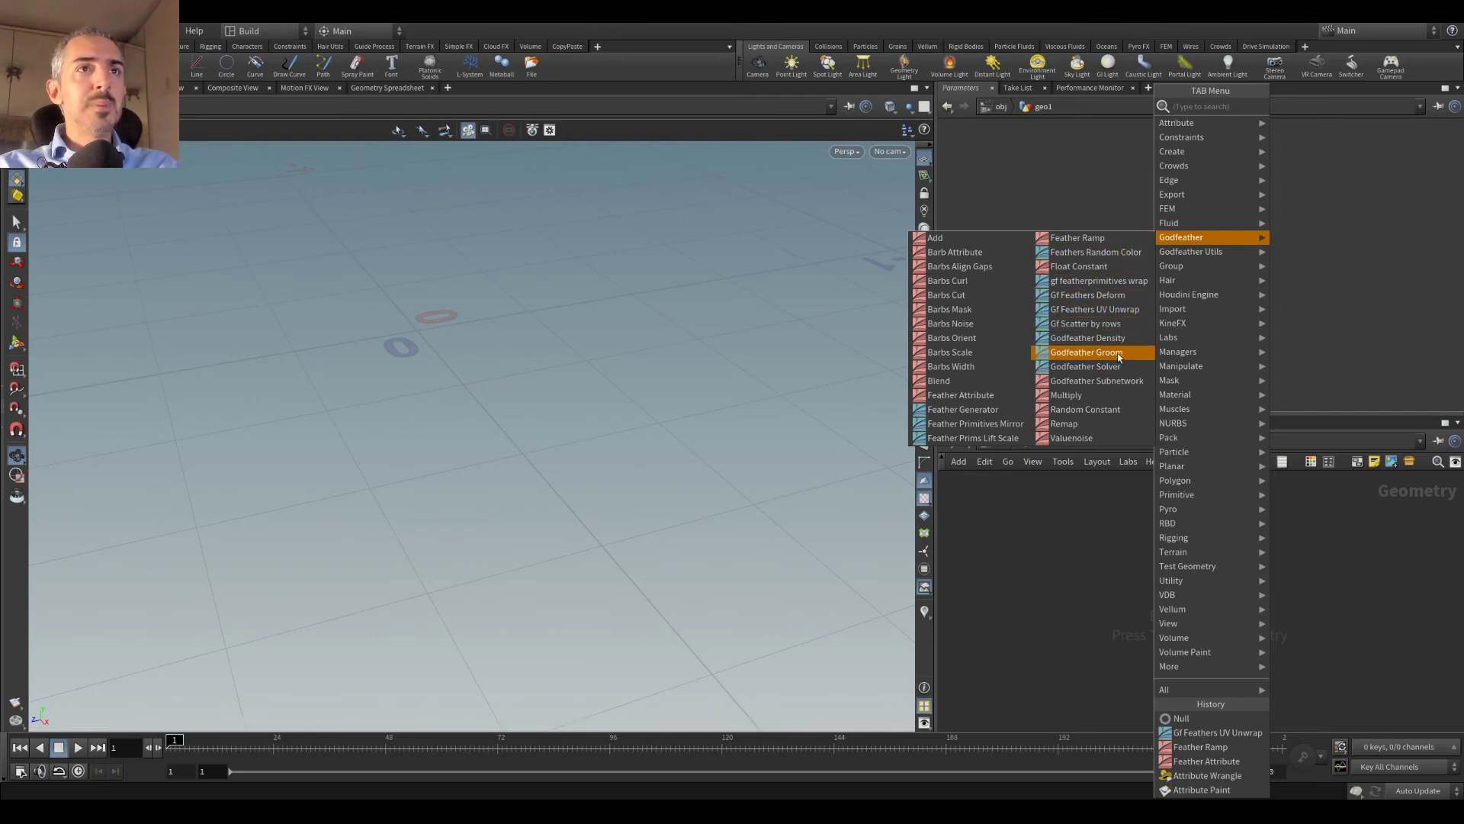
{"action": "key", "text": "Escape"}
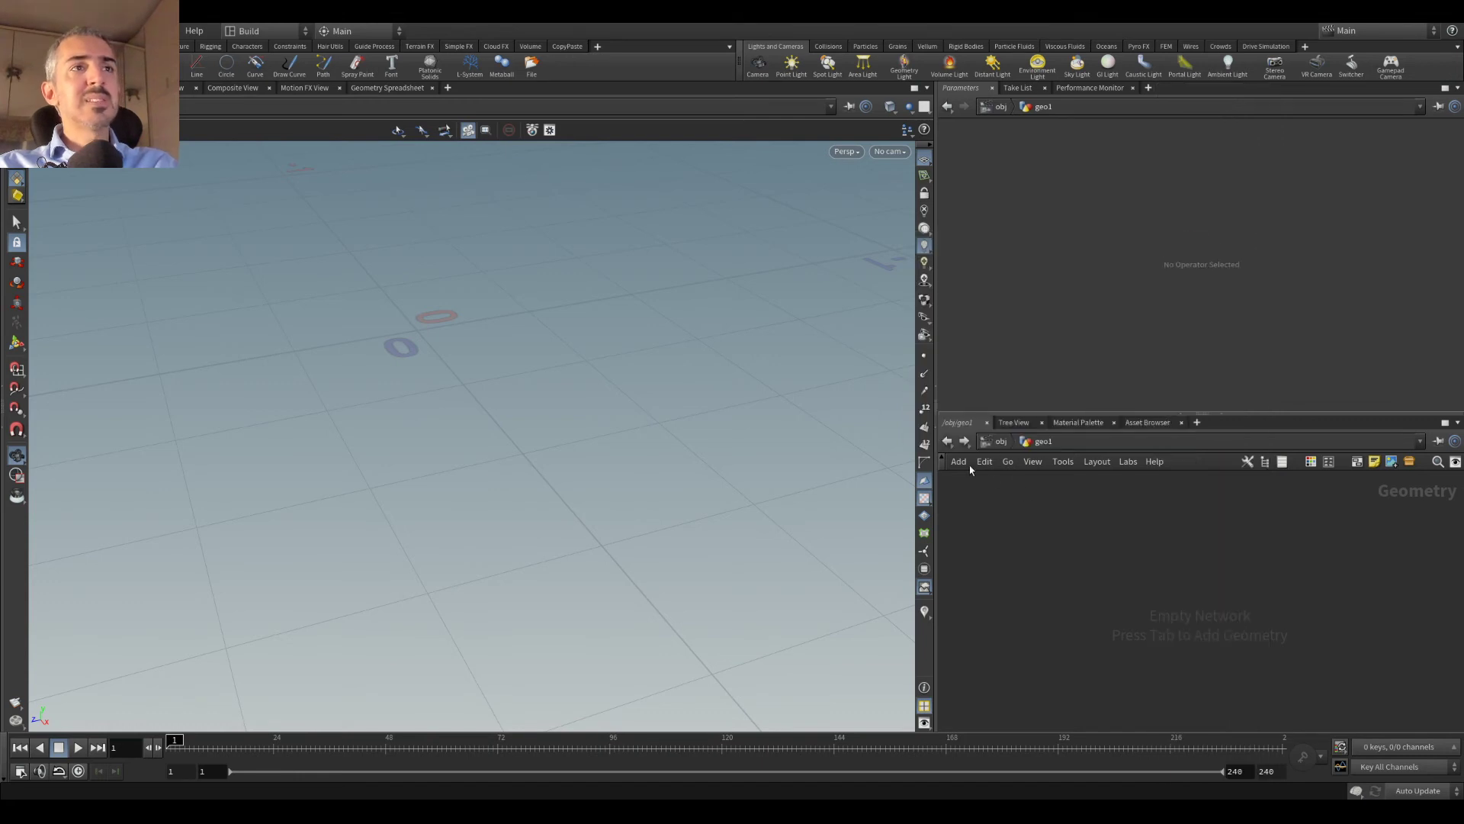
{"action": "left_click", "coordinate": [946, 444]}
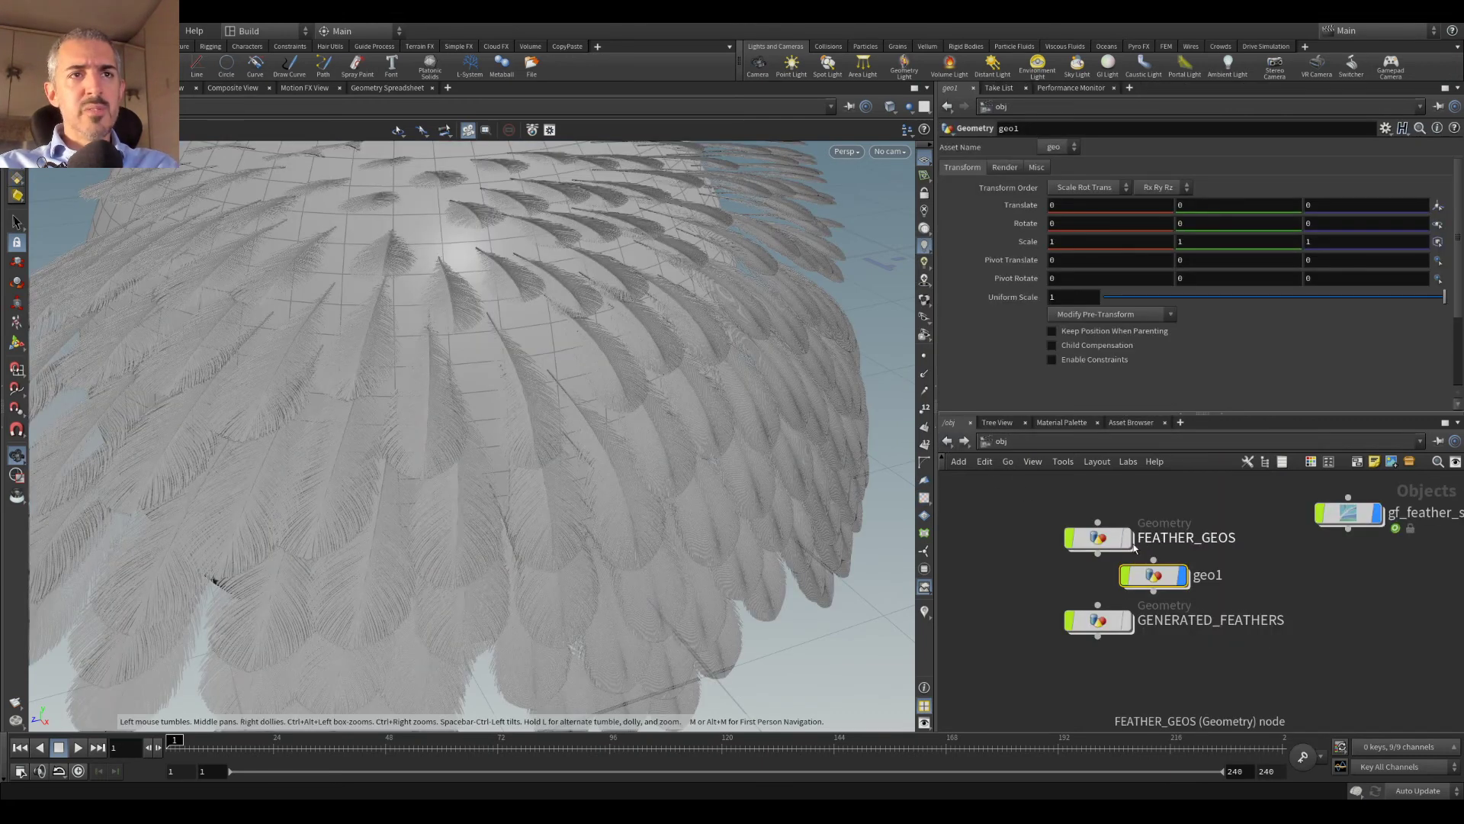
Step: Go inside FEATHER_GEOS, display gf_feathers_random_color1 and move output0 lower to make room beneath it
{"action": "double_click", "coordinate": [1091, 543]}
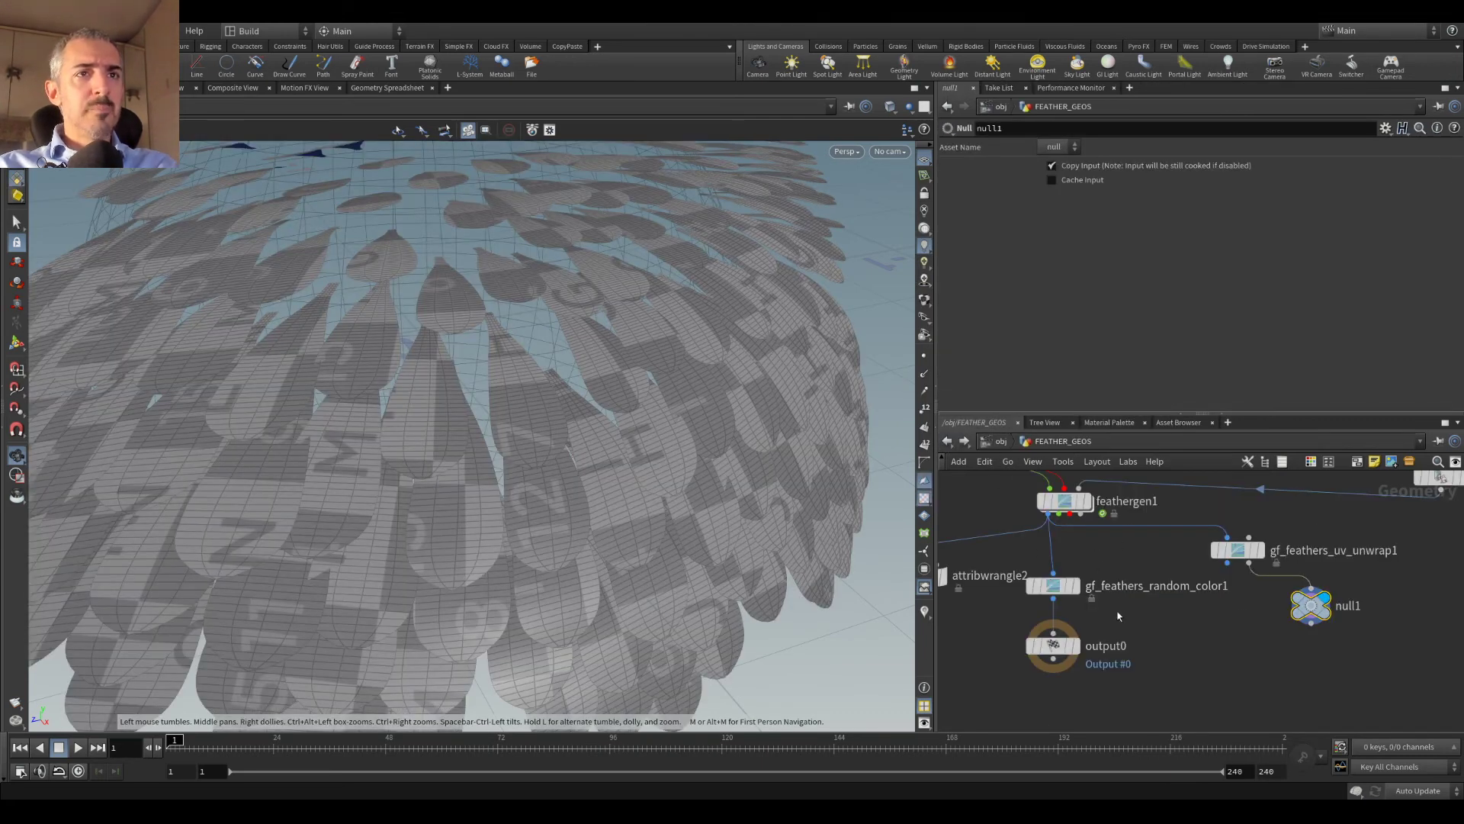
{"action": "left_click_drag", "start_coordinate": [1117, 593], "coordinate": [1109, 626]}
{"action": "scroll", "coordinate": [1115, 567], "scroll_direction": "up", "scroll_amount": 1}
{"action": "left_click_drag", "start_coordinate": [581, 418], "coordinate": [684, 444]}
{"action": "left_click", "coordinate": [1134, 525]}
{"action": "left_click_drag", "start_coordinate": [1098, 638], "coordinate": [1101, 655]}
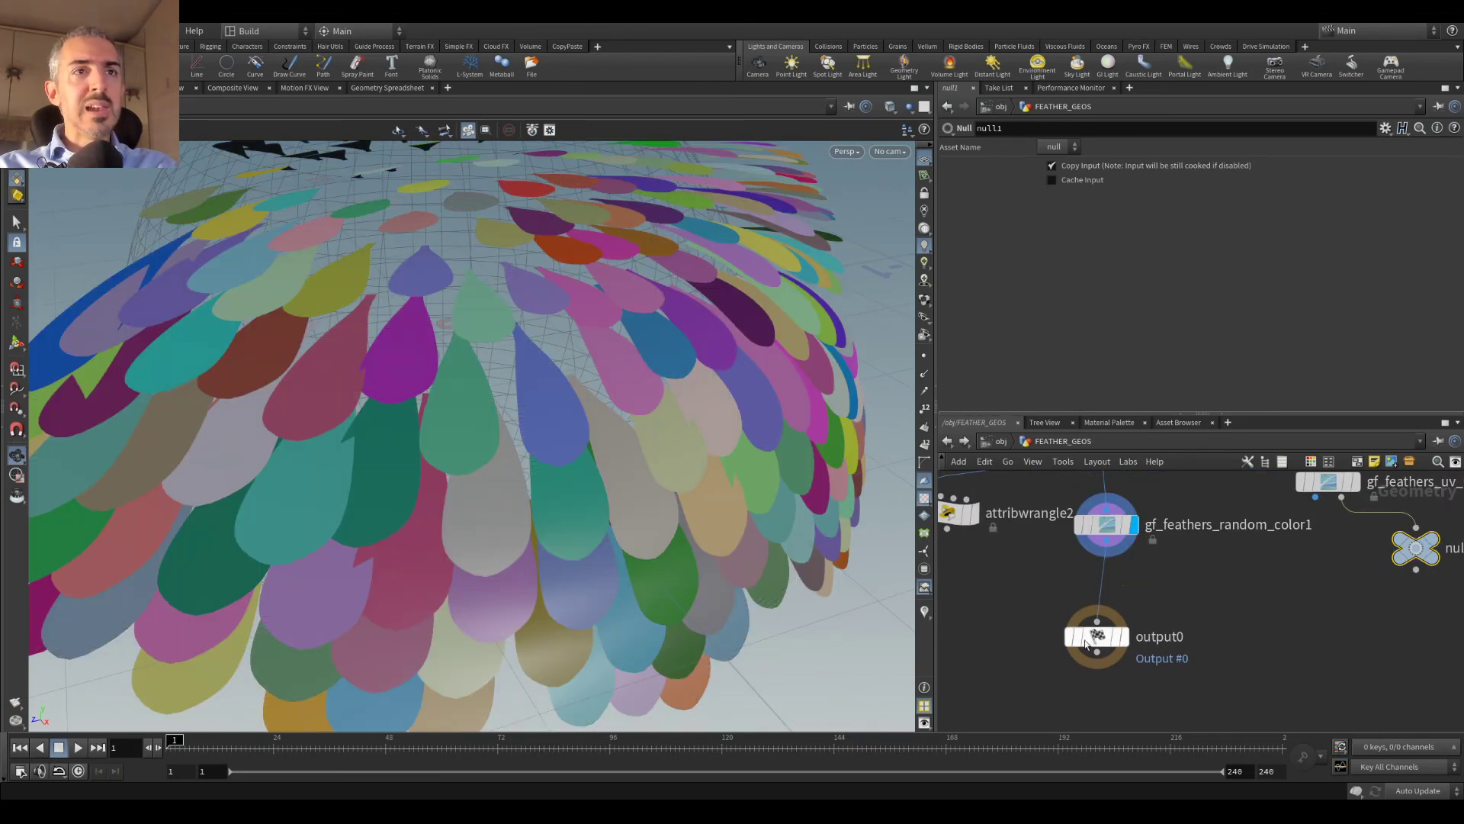
Step: Insert a Feather Prims Lift Scale node between gf_feathers_random_color1 and output0 and display it
{"action": "scroll", "coordinate": [1120, 571], "scroll_direction": "up", "scroll_amount": 2}
{"action": "key", "text": "Tab"}
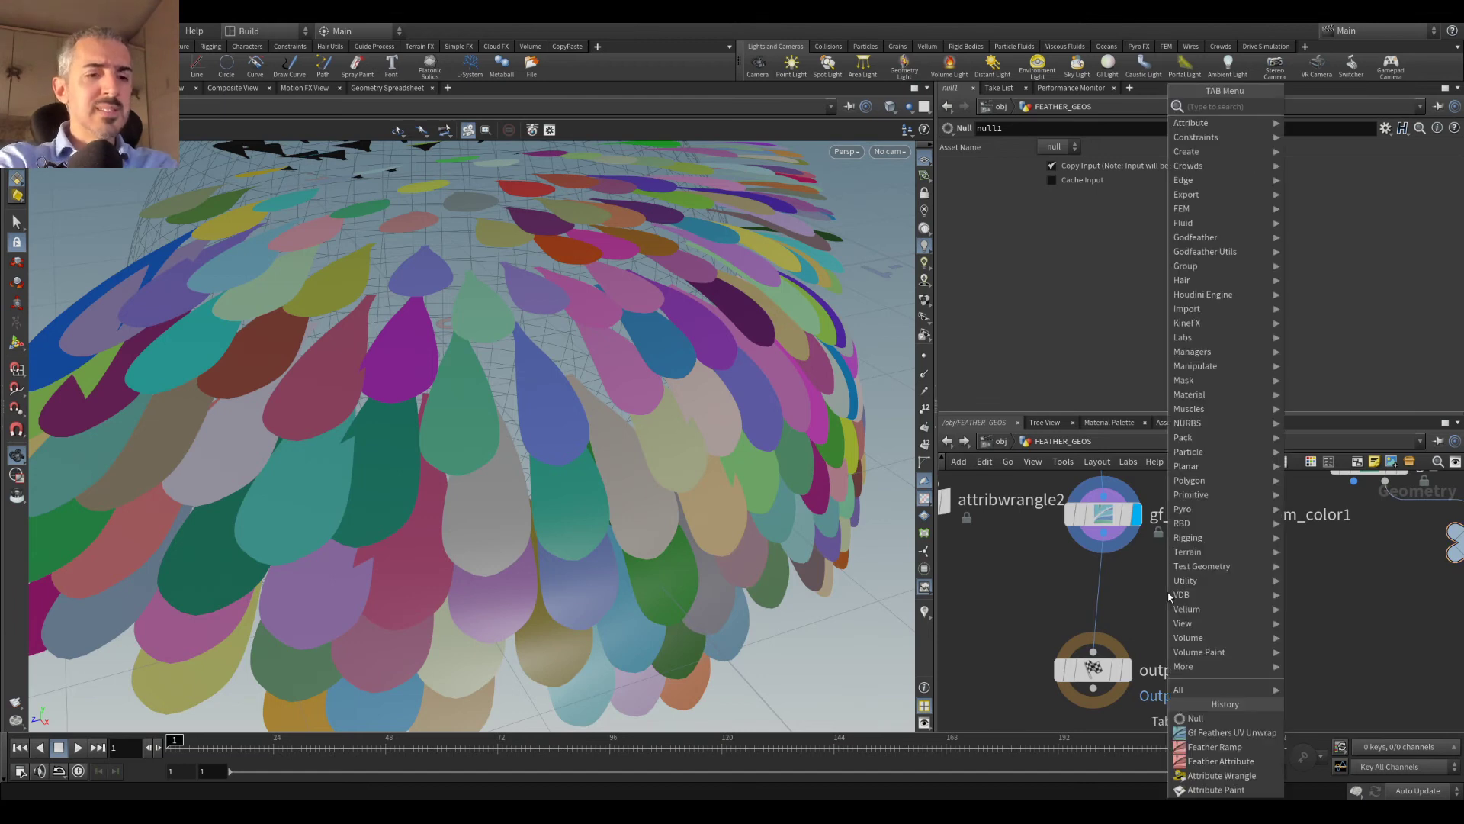
{"action": "type", "text": "lift"}
{"action": "key", "text": "Down"}
{"action": "key", "text": "Return"}
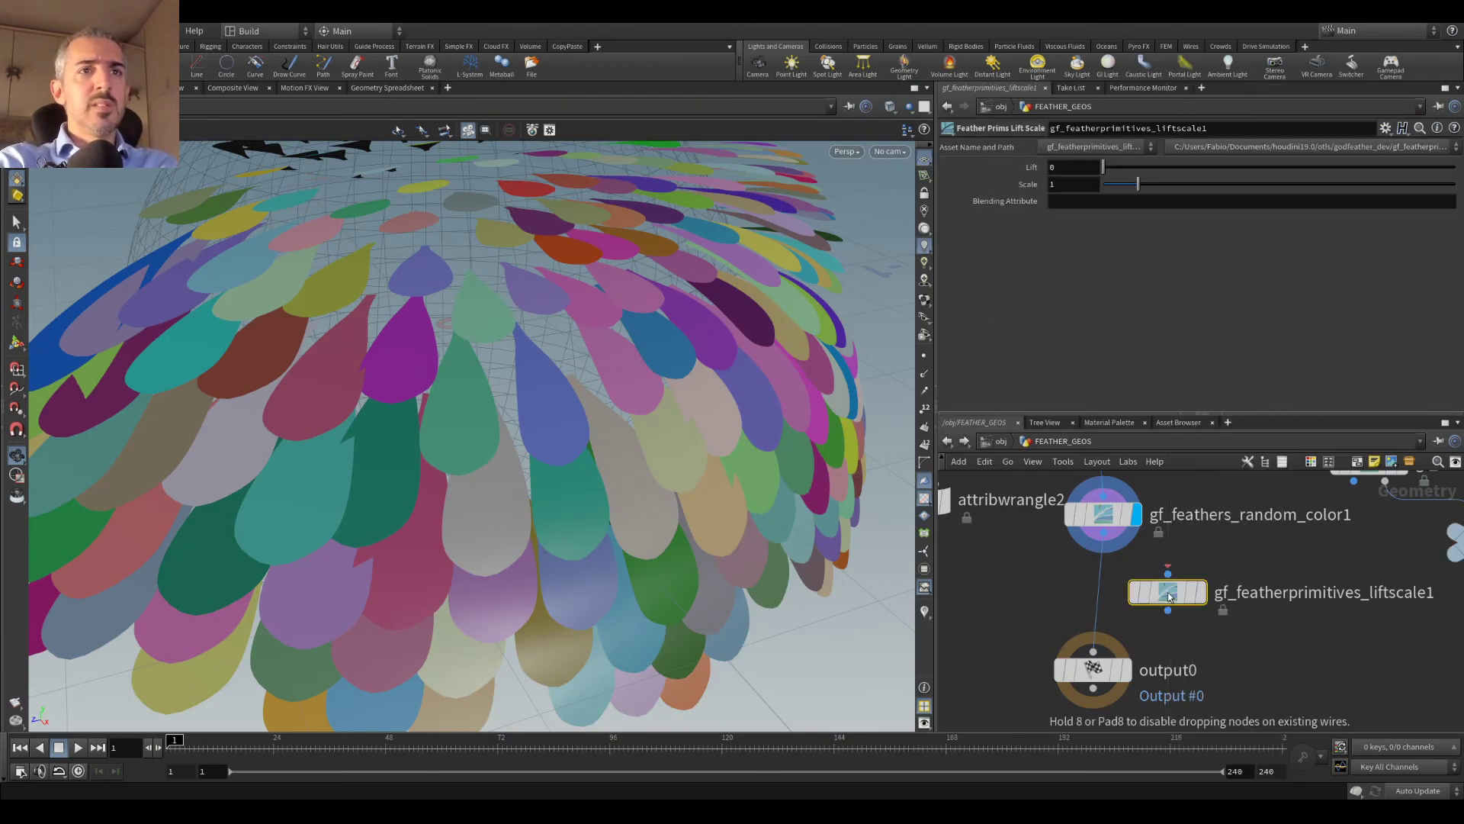
{"action": "left_click", "coordinate": [1138, 592]}
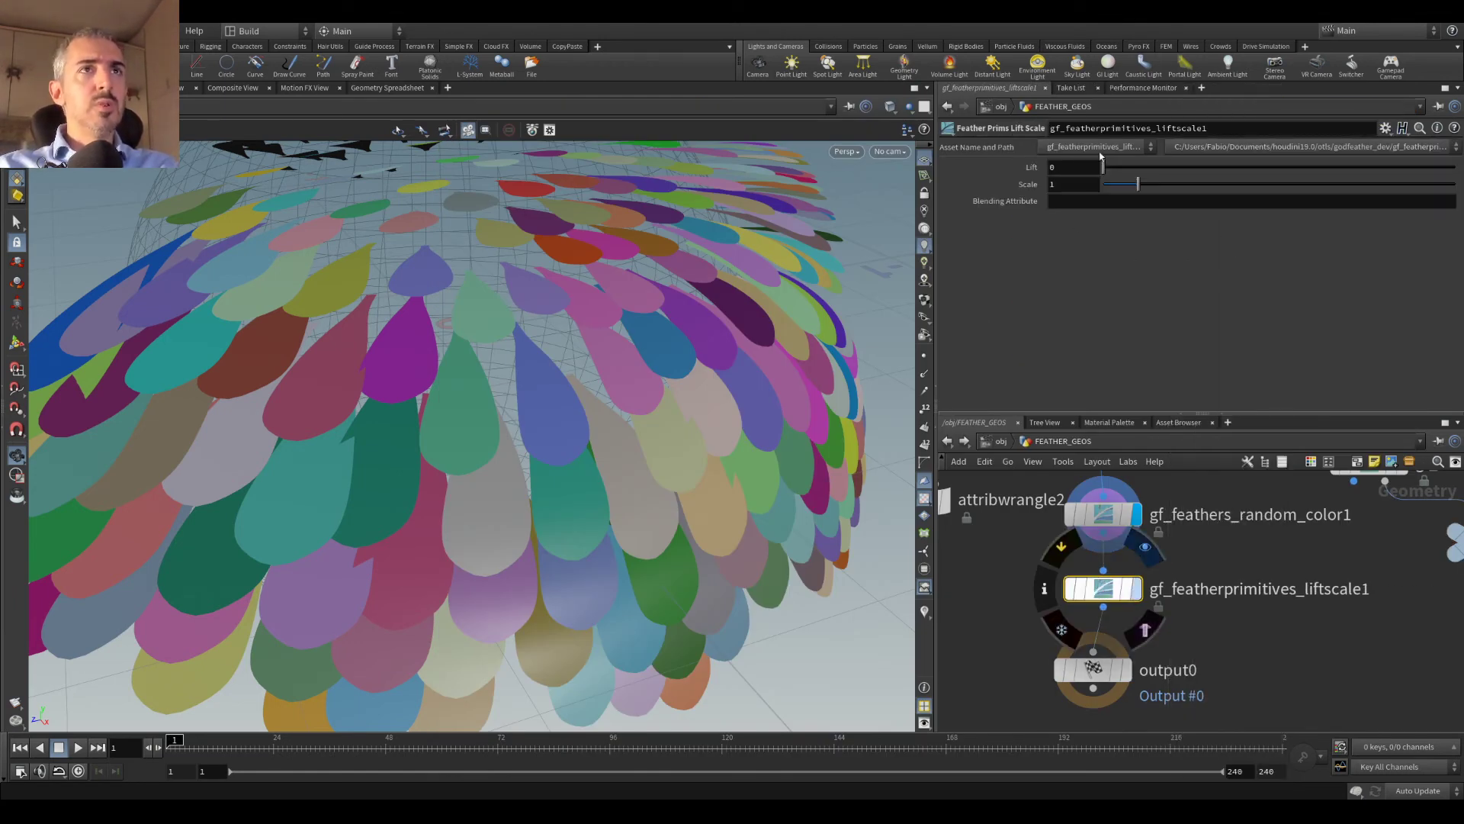
{"action": "left_click", "coordinate": [1140, 592]}
Step: Try a Scale of about 1.91 and a Lift of 0.5 on gf_featherprimitives_liftscale1
{"action": "left_click_drag", "start_coordinate": [1137, 184], "coordinate": [1167, 189]}
{"action": "scroll", "coordinate": [1071, 184], "scroll_direction": "up", "scroll_amount": 1}
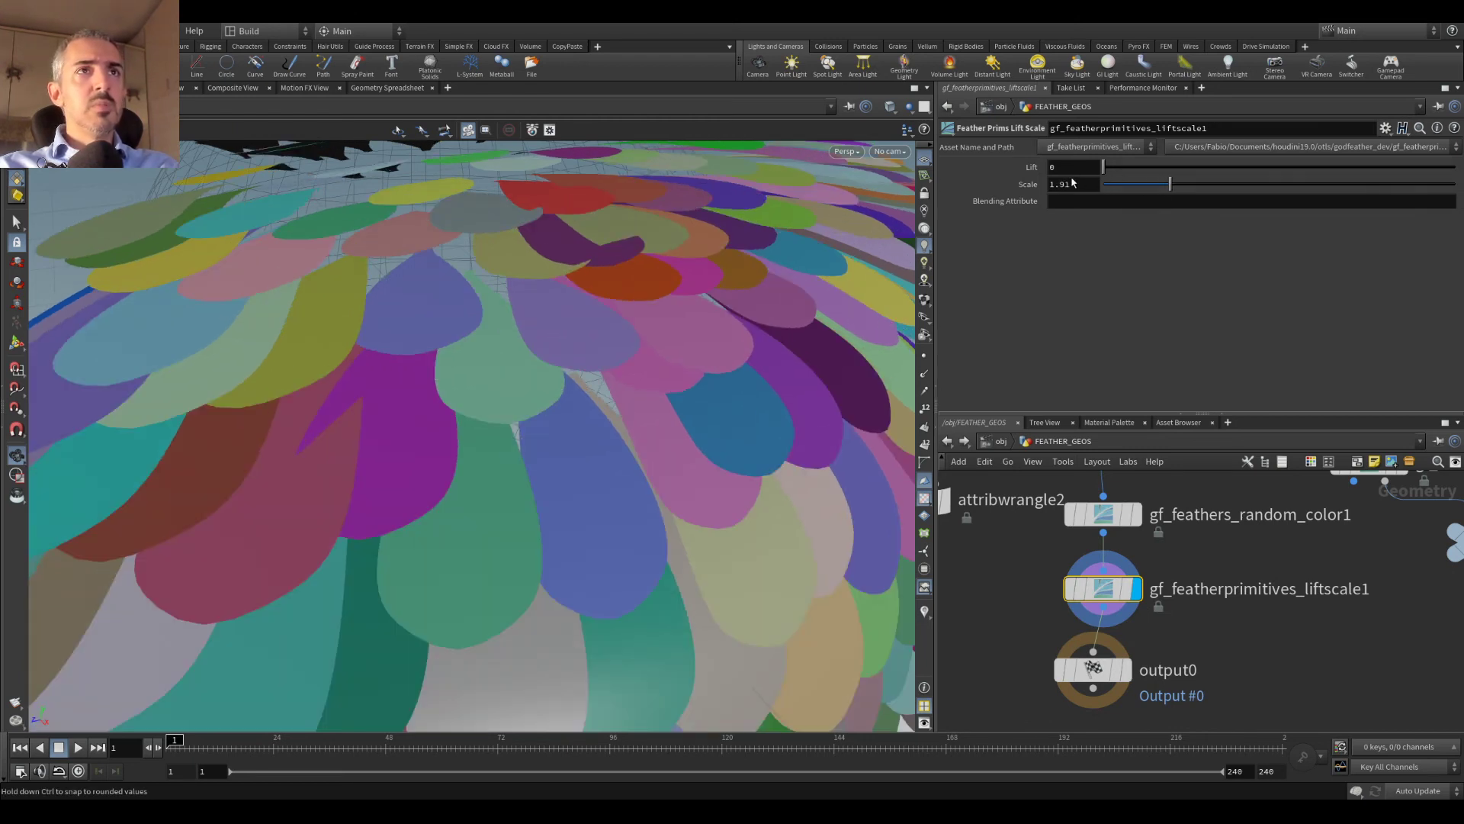
{"action": "scroll", "coordinate": [1072, 168], "scroll_direction": "up", "scroll_amount": 5}
Step: Set the Scale to 0.1 and the Lift to 1 on gf_featherprimitives_liftscale1
{"action": "double_click", "coordinate": [1072, 186]}
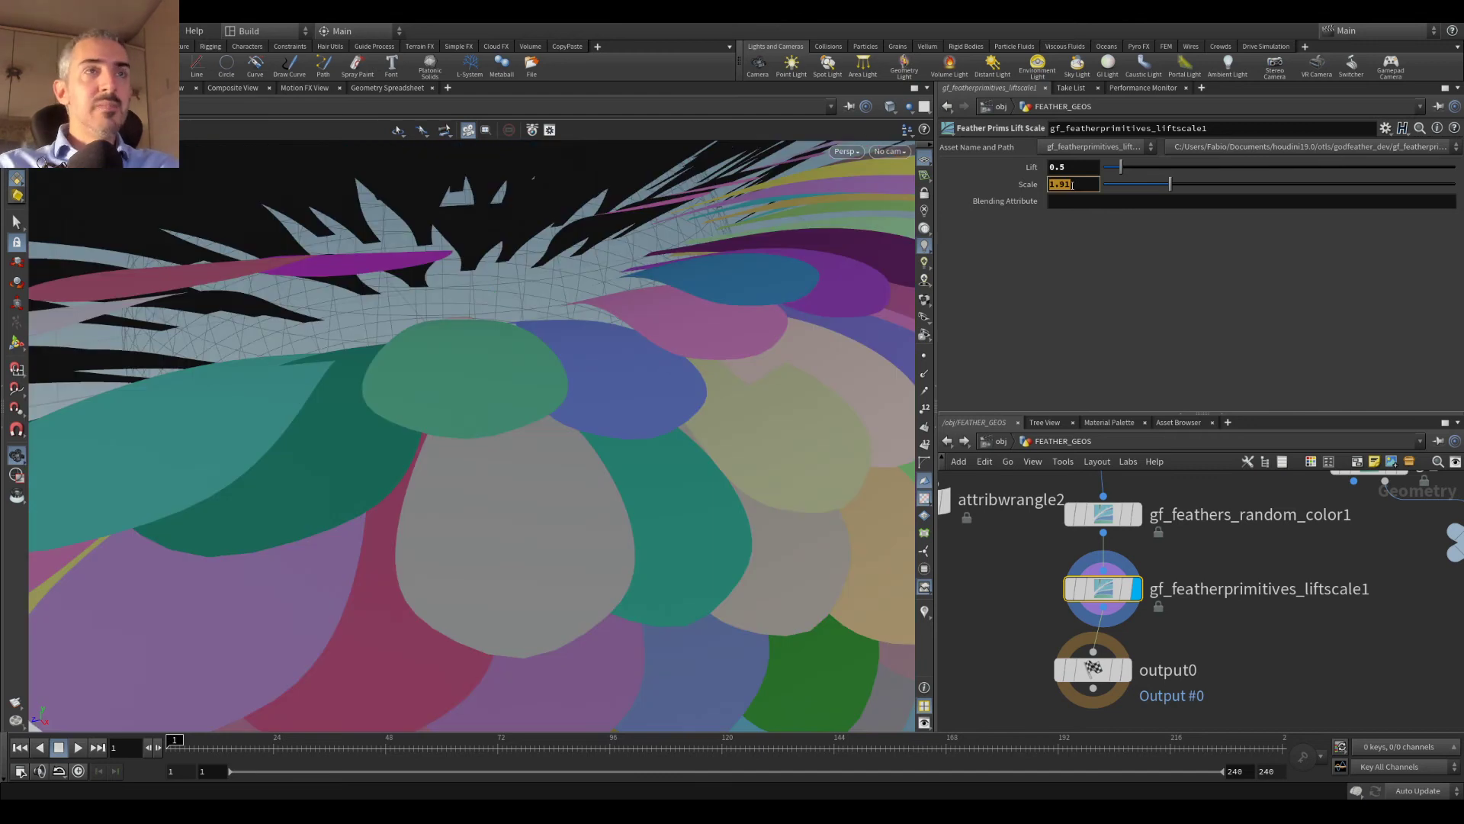
{"action": "type", "text": "0.1"}
{"action": "key", "text": "Return"}
{"action": "double_click", "coordinate": [1086, 168]}
{"action": "type", "text": "1"}
{"action": "key", "text": "Return"}
{"action": "left_click_drag", "start_coordinate": [644, 359], "coordinate": [709, 359]}
Step: Move output0 diagonally away from gf_featherprimitives_liftscale1 to leave more space below that node
{"action": "left_click_drag", "start_coordinate": [1098, 671], "coordinate": [1063, 702]}
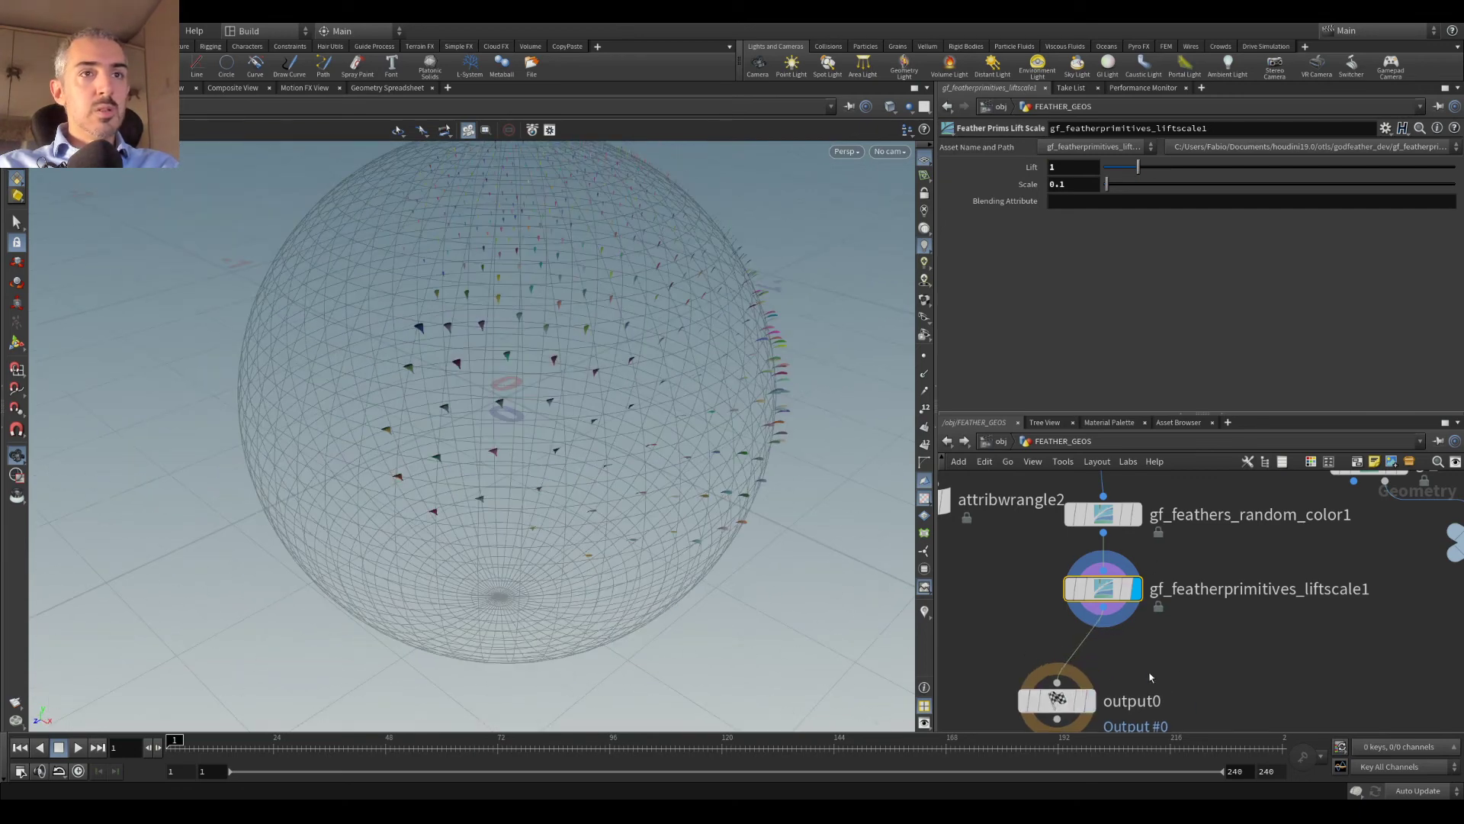
{"action": "middle_click_drag", "start_coordinate": [1053, 632], "coordinate": [1111, 570]}
{"action": "left_click_drag", "start_coordinate": [1114, 637], "coordinate": [1065, 666]}
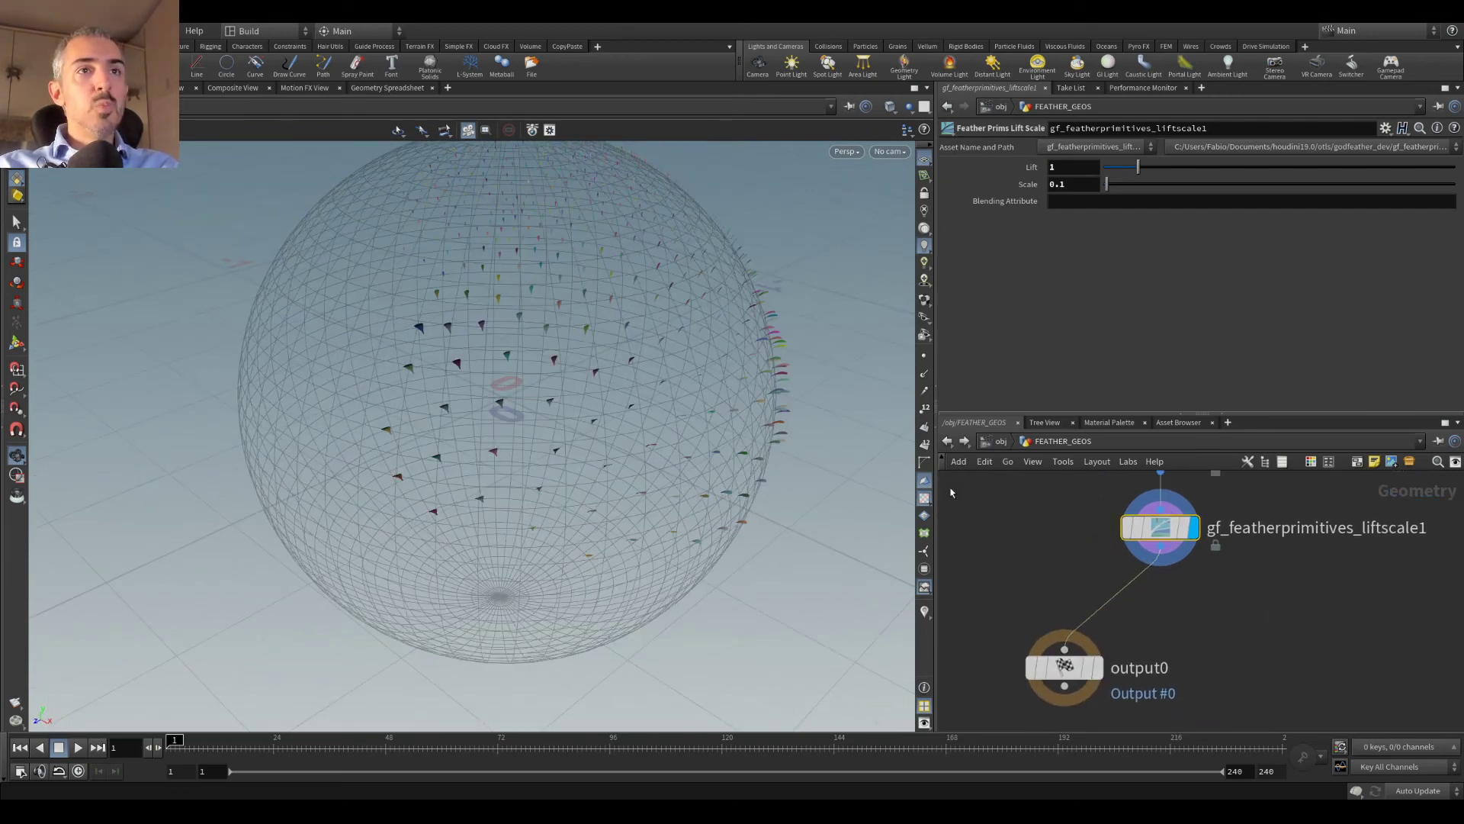
Step: Set the Scale of gf_featherprimitives_liftscale1 to 0.73 and its Lift to 0
{"action": "right_click_drag", "start_coordinate": [633, 359], "coordinate": [577, 378]}
{"action": "scroll", "coordinate": [577, 378], "scroll_direction": "up", "scroll_amount": 10}
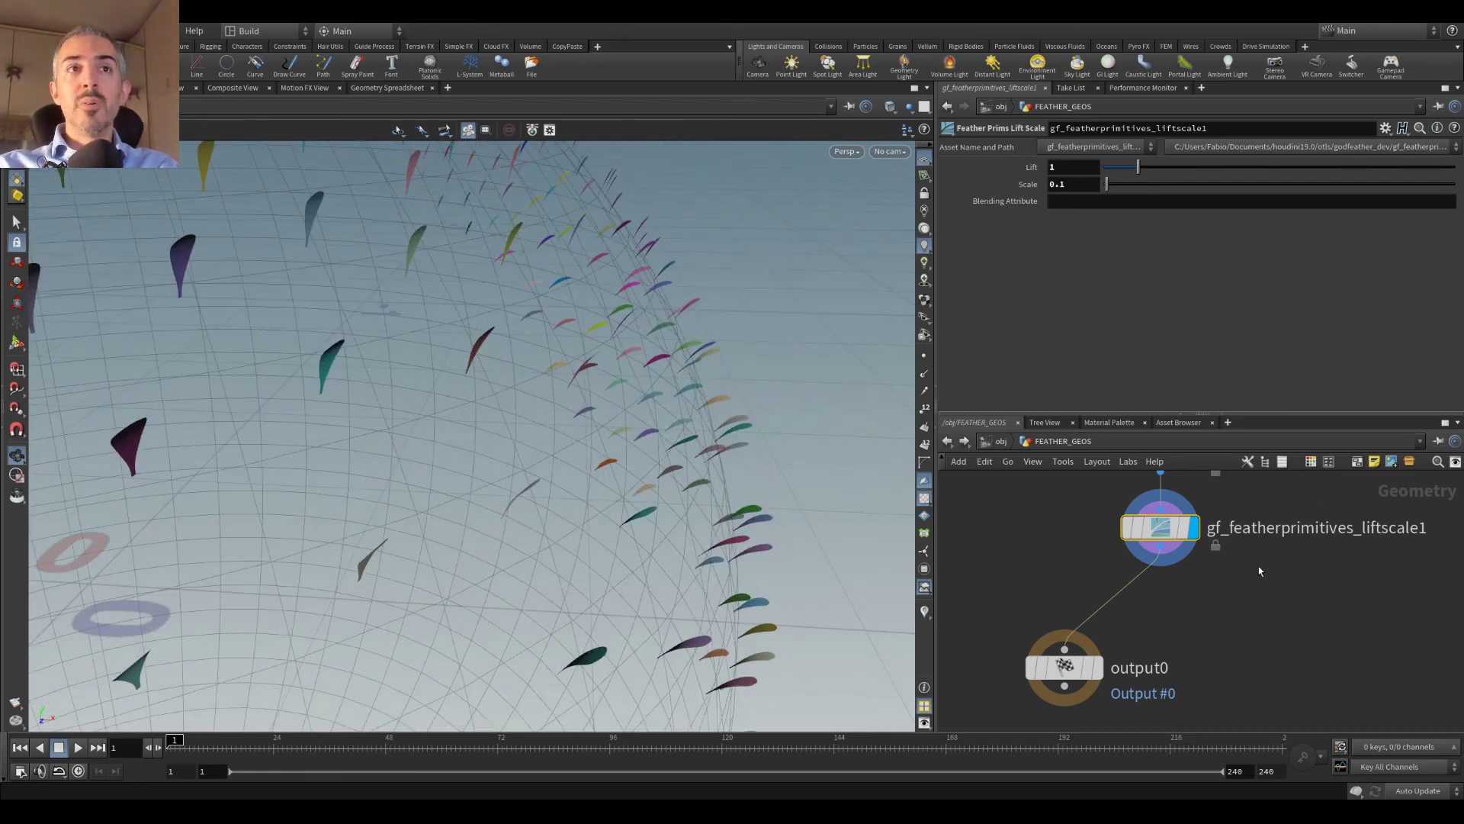
{"action": "left_click_drag", "start_coordinate": [485, 413], "coordinate": [435, 396]}
{"action": "left_click_drag", "start_coordinate": [1110, 185], "coordinate": [1129, 188]}
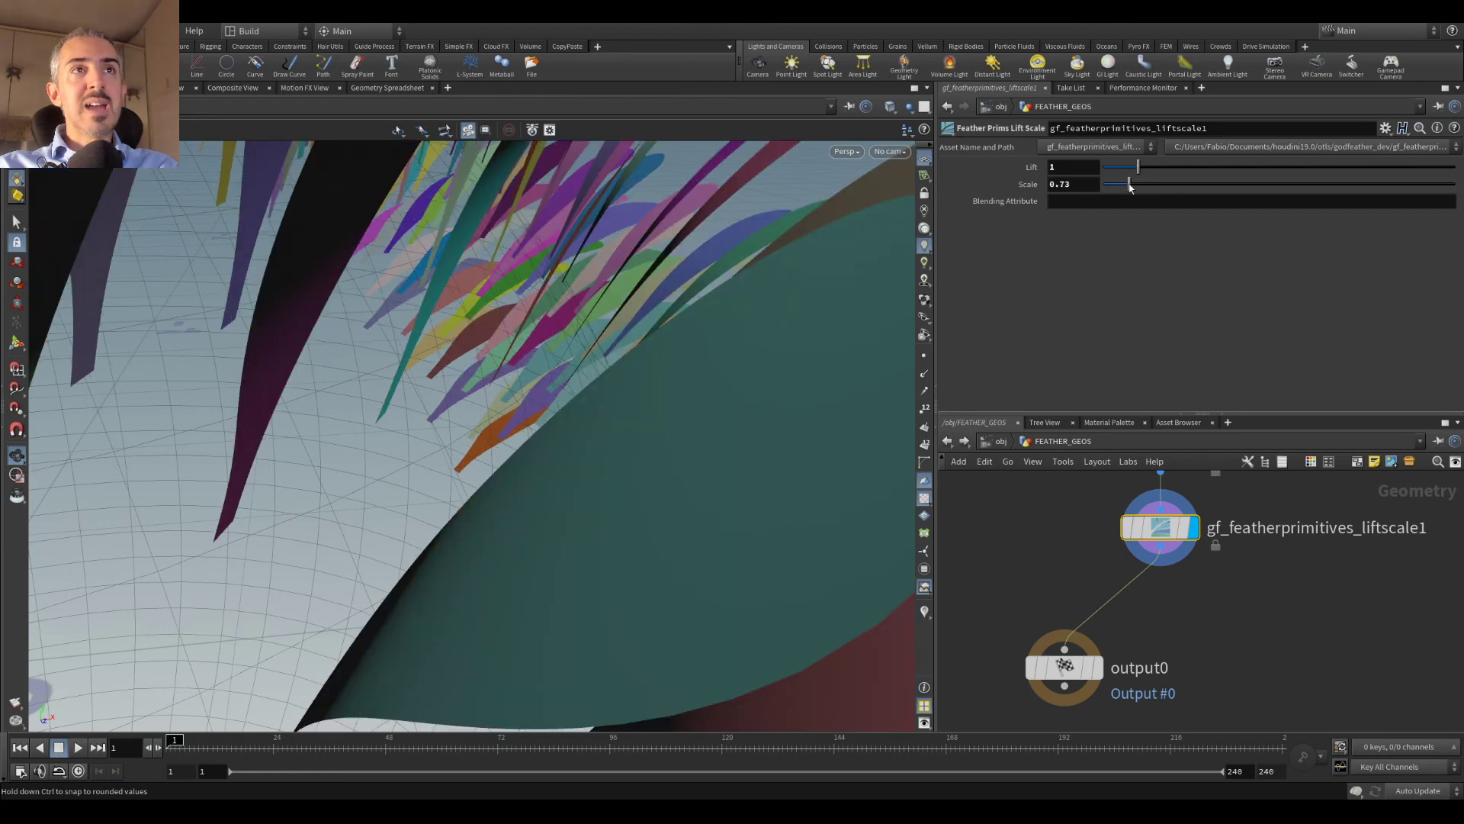
{"action": "right_click_drag", "start_coordinate": [703, 255], "coordinate": [422, 261]}
{"action": "left_click_drag", "start_coordinate": [422, 261], "coordinate": [595, 330]}
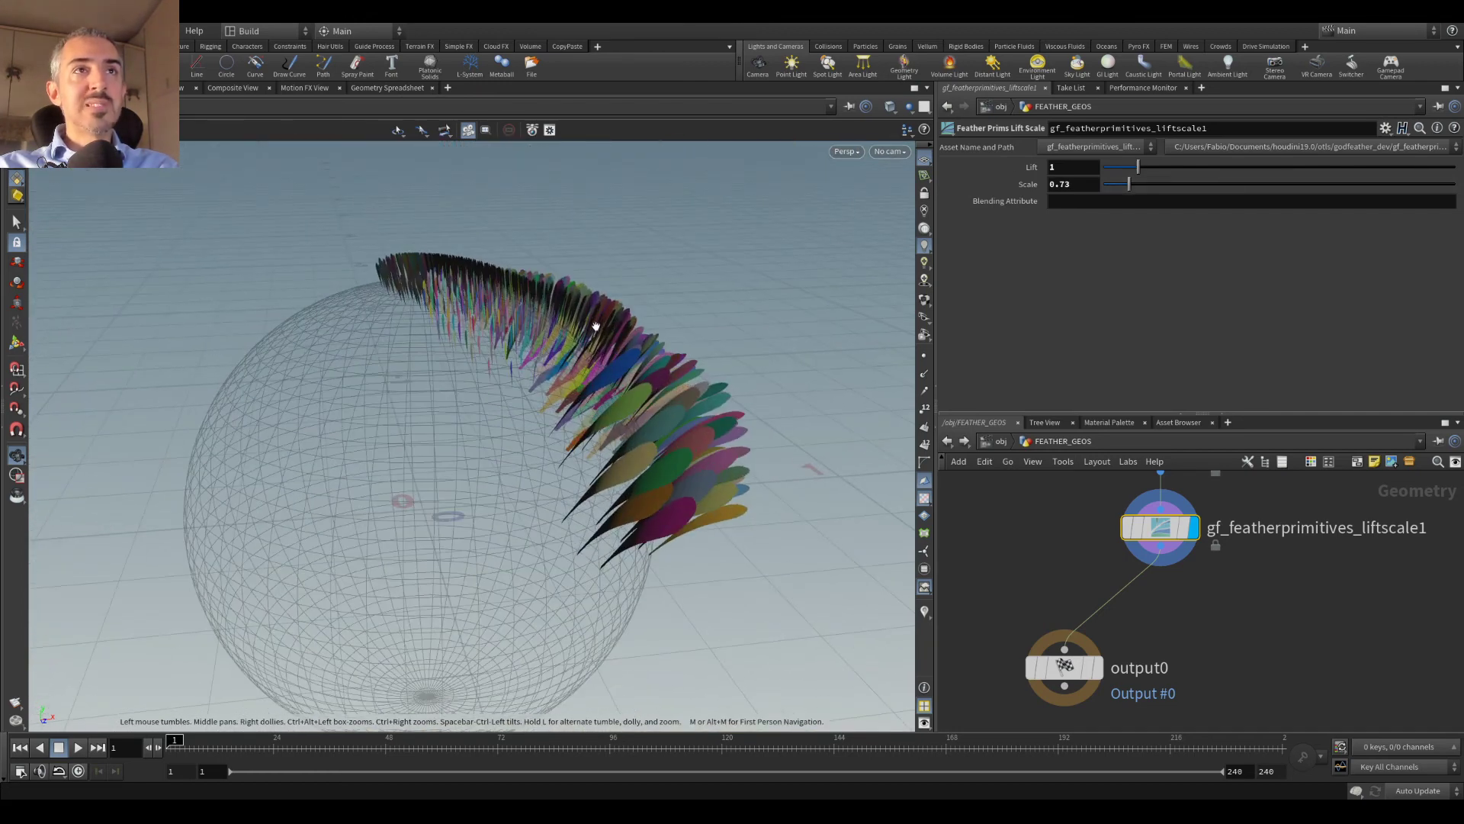
{"action": "left_click_drag", "start_coordinate": [1135, 168], "coordinate": [1082, 161]}
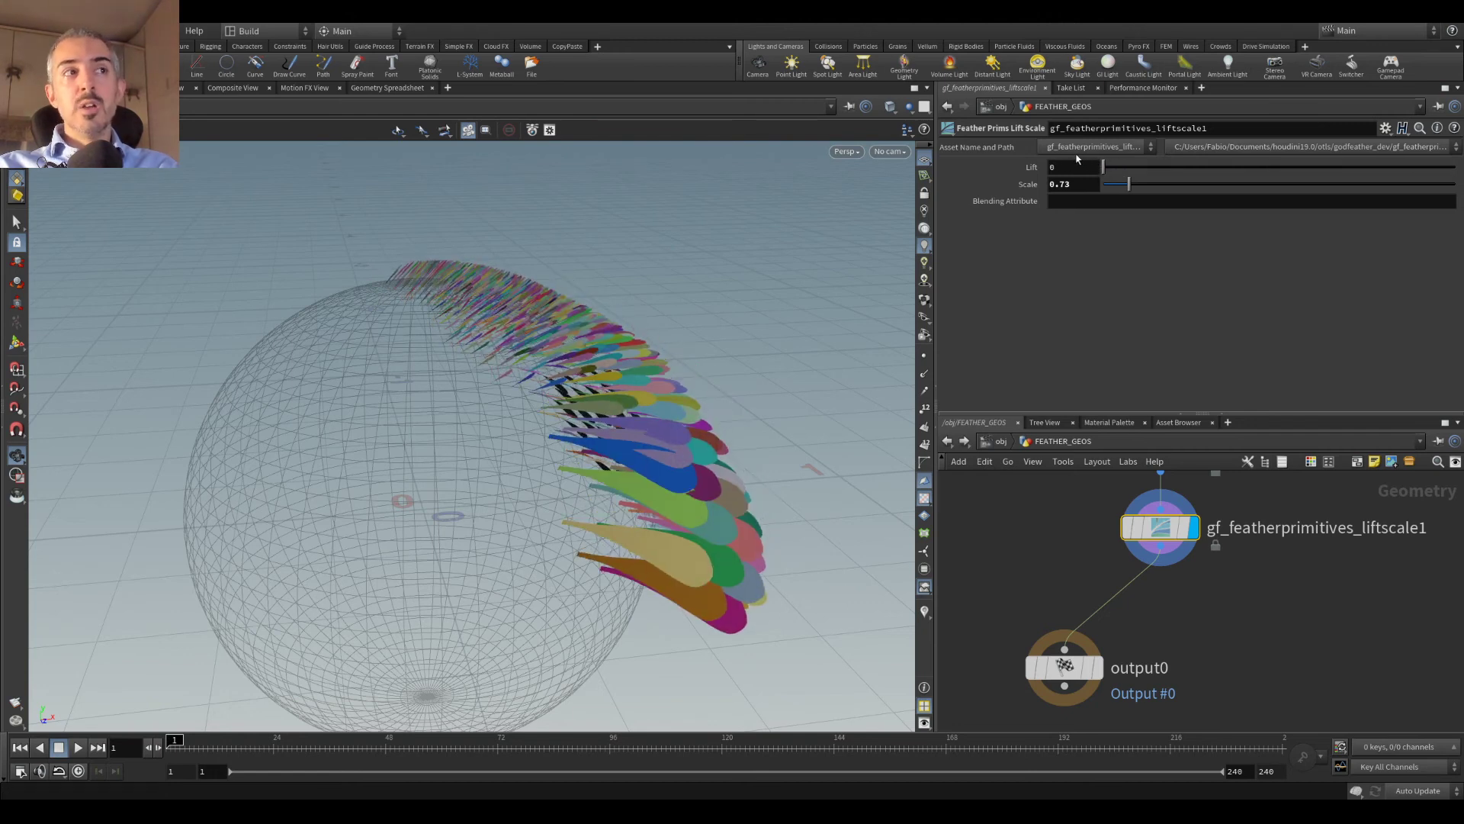
{"action": "scroll", "coordinate": [1113, 558], "scroll_direction": "up", "scroll_amount": 3}
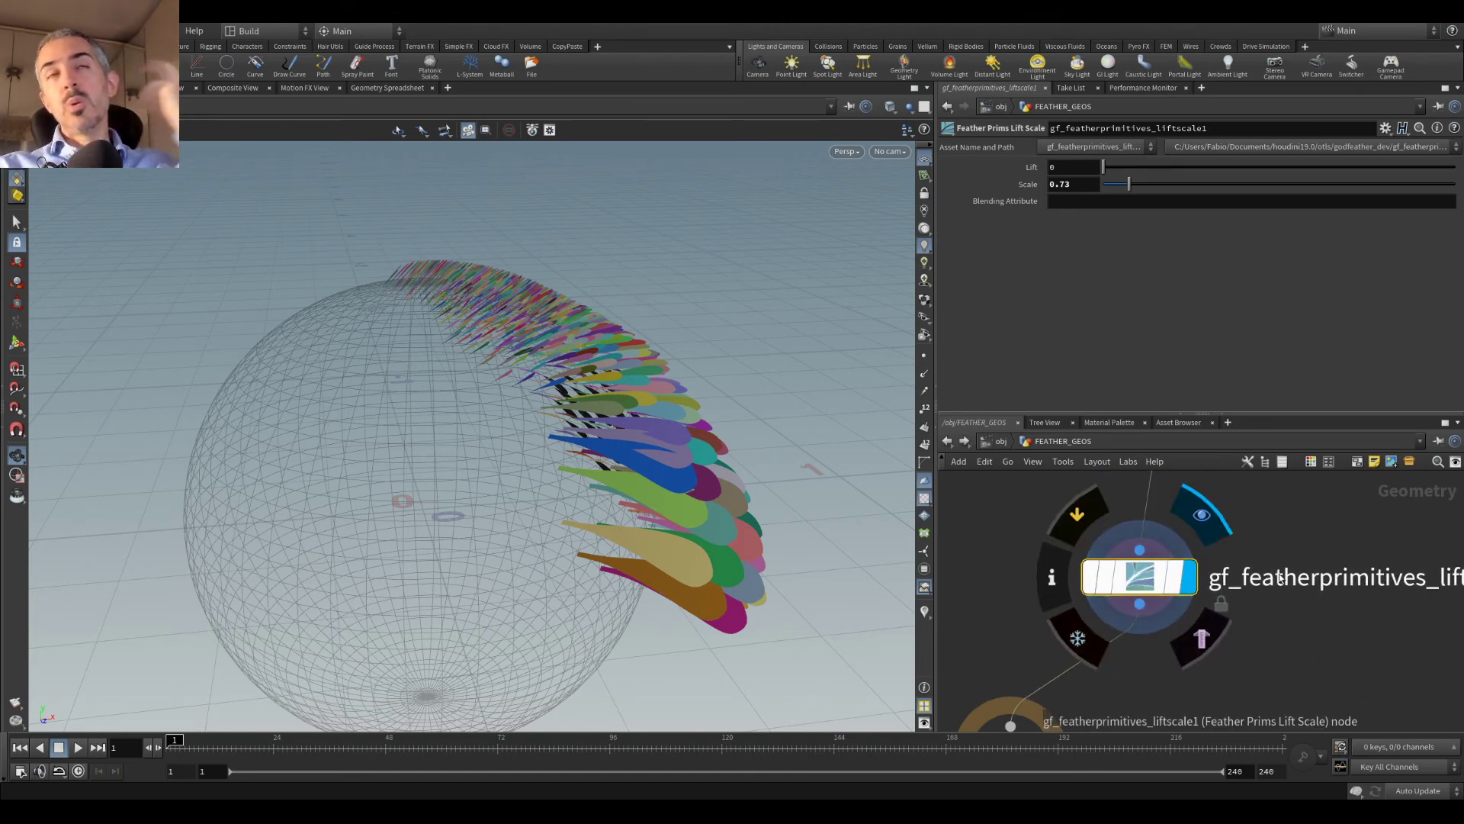
{"action": "scroll", "coordinate": [1282, 577], "scroll_direction": "down", "scroll_amount": 4}
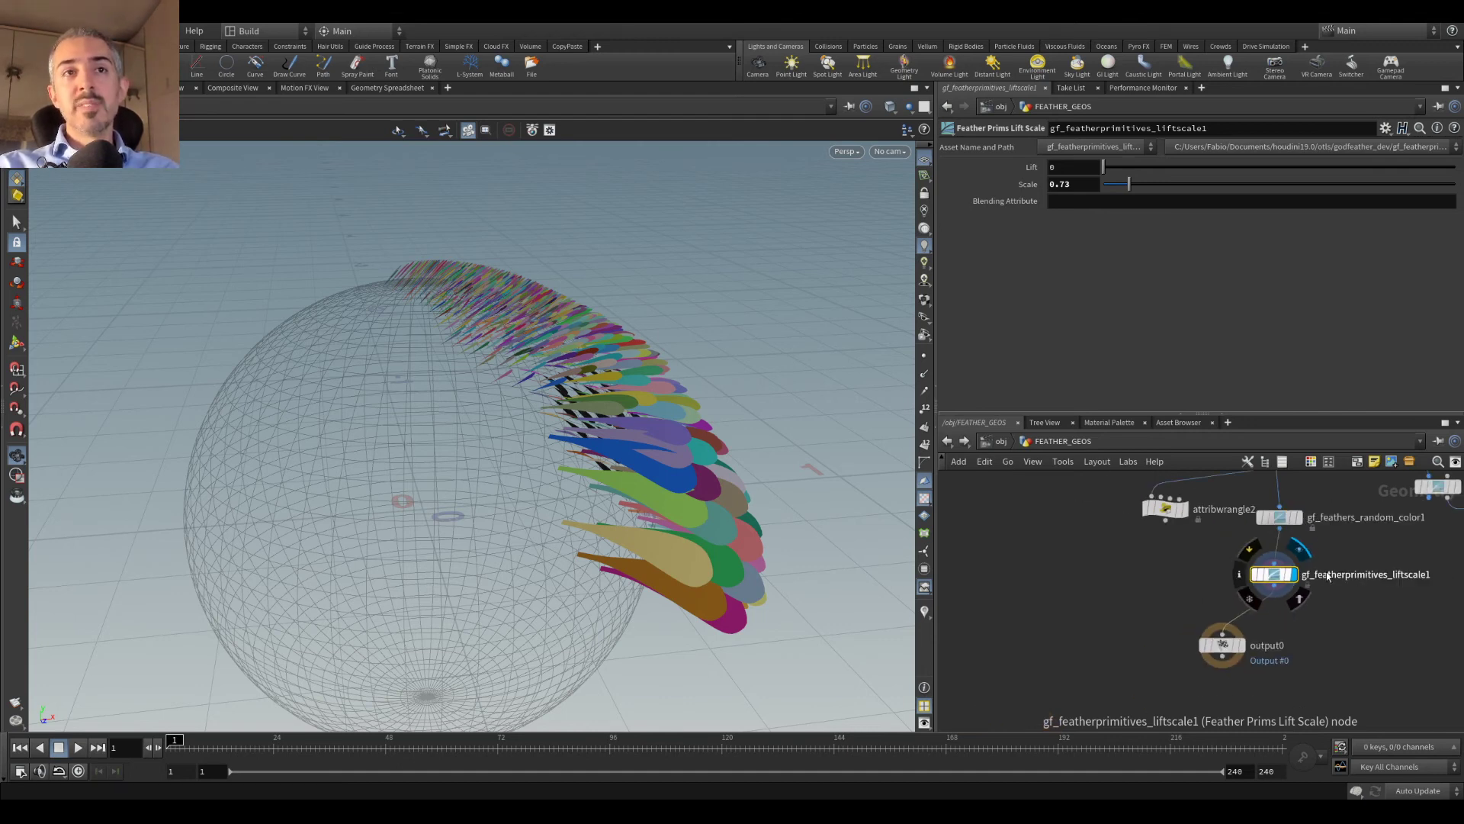
{"action": "scroll", "coordinate": [1154, 573], "scroll_direction": "up", "scroll_amount": 2}
{"action": "scroll", "coordinate": [1223, 614], "scroll_direction": "down", "scroll_amount": 2}
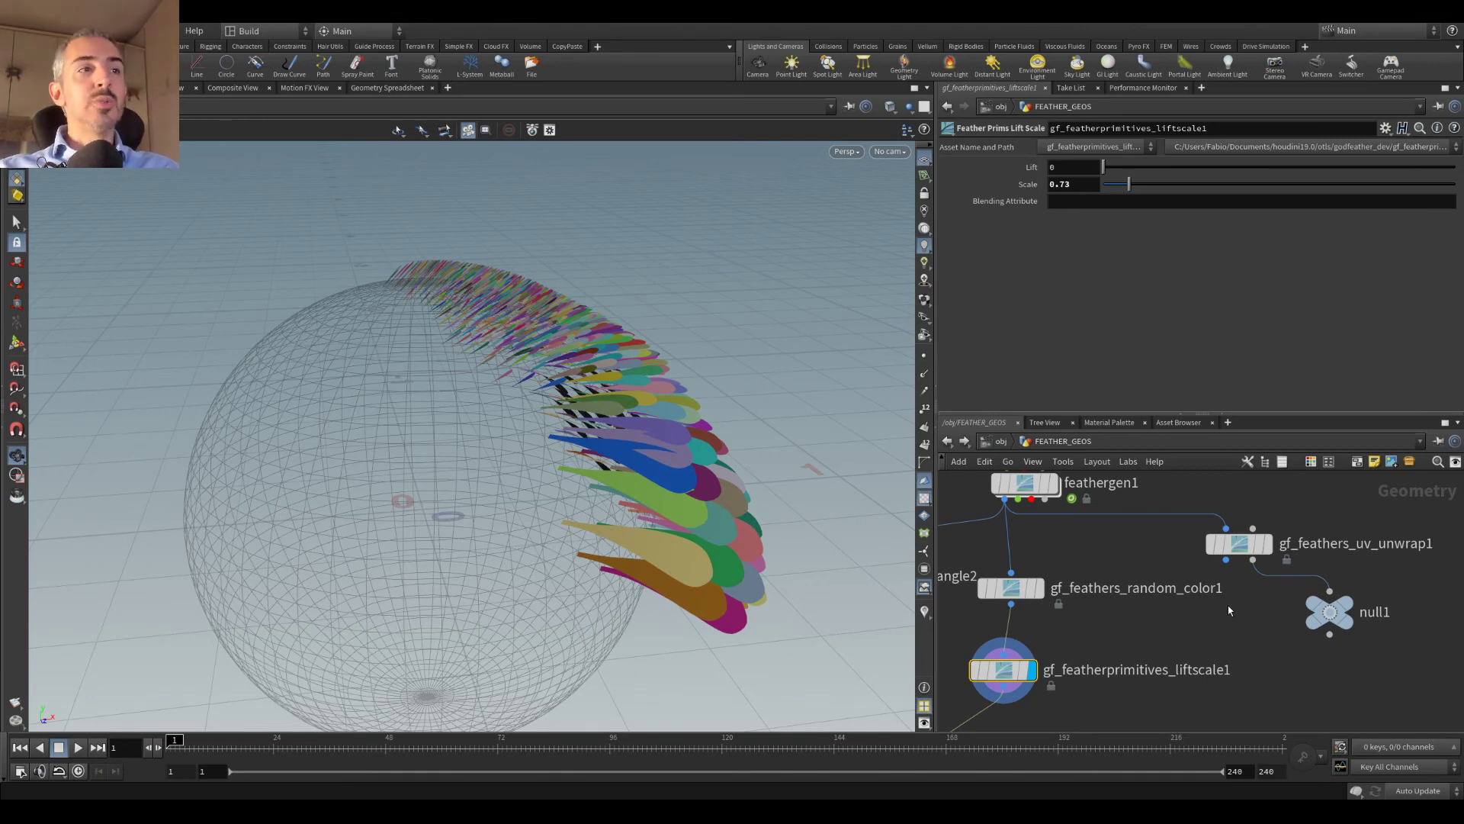
{"action": "mouse_move", "coordinate": [973, 813]}
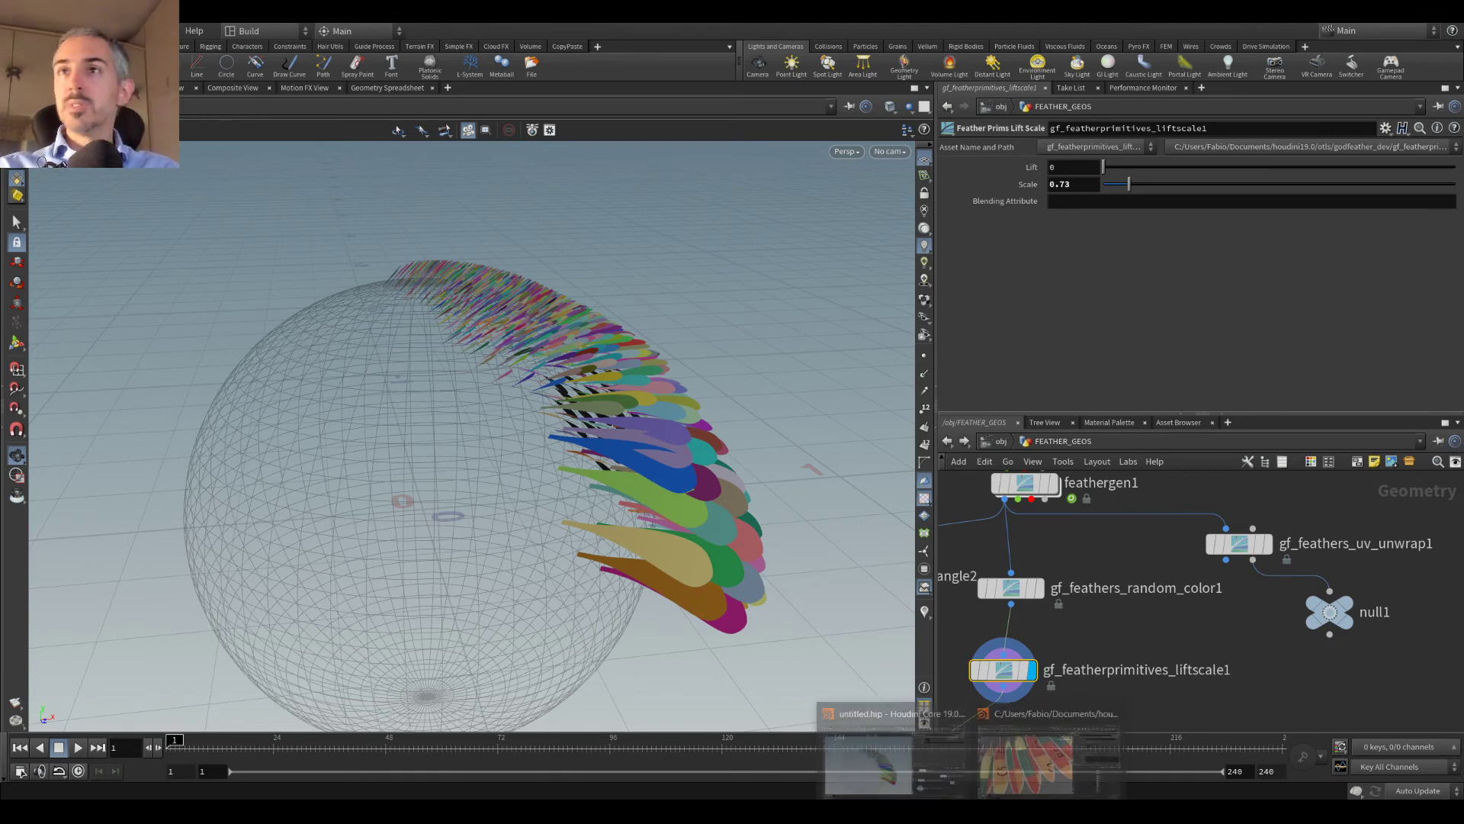
{"action": "left_click", "coordinate": [892, 759]}
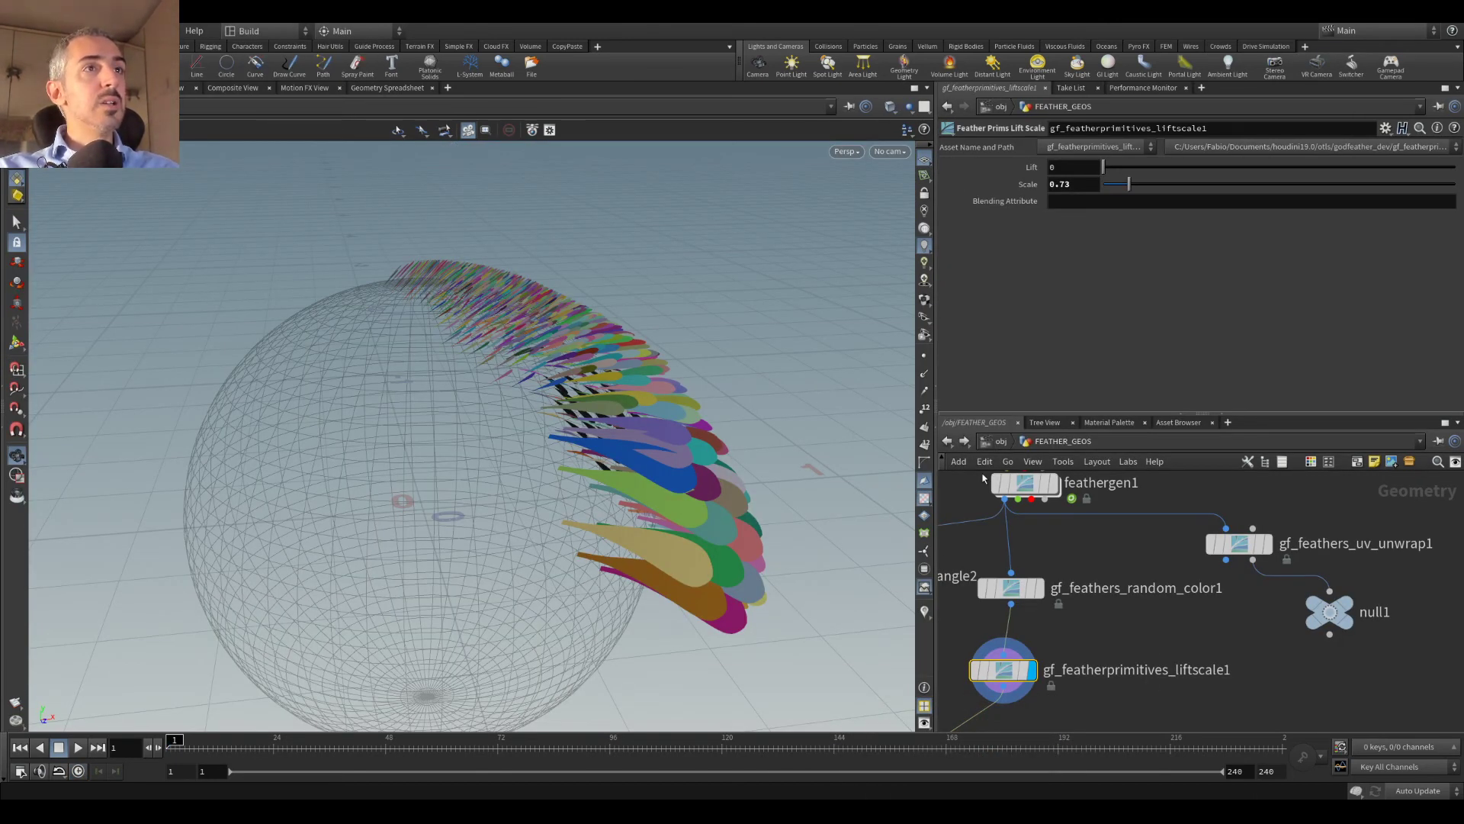
{"action": "left_click_drag", "start_coordinate": [706, 386], "coordinate": [635, 420]}
{"action": "scroll", "coordinate": [635, 420], "scroll_direction": "up", "scroll_amount": 5}
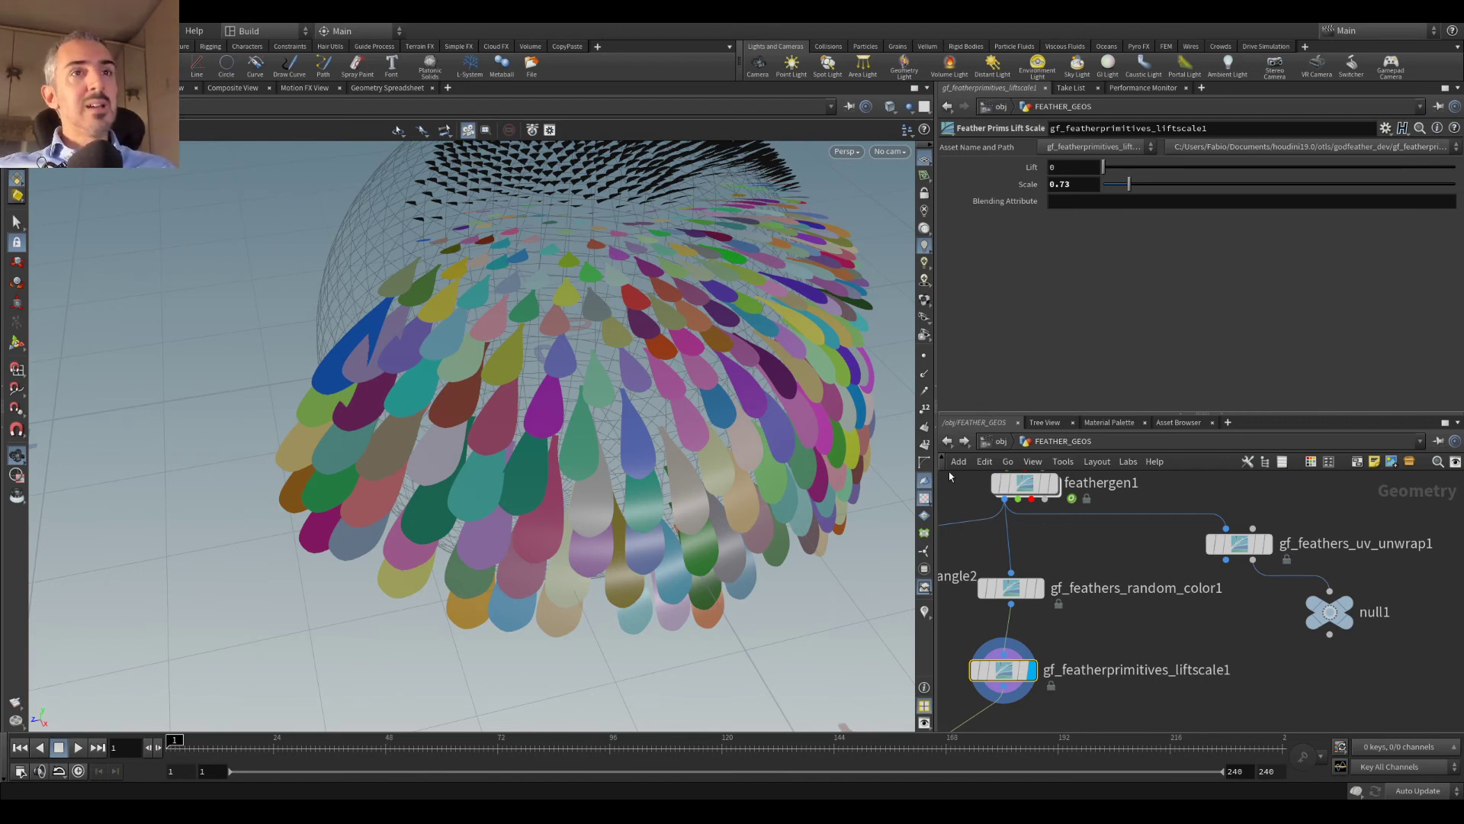
Step: Go up to the object level and review the Godfeather System parameters of gf_feather_system1, including its Feather Geos path
{"action": "left_click", "coordinate": [995, 442]}
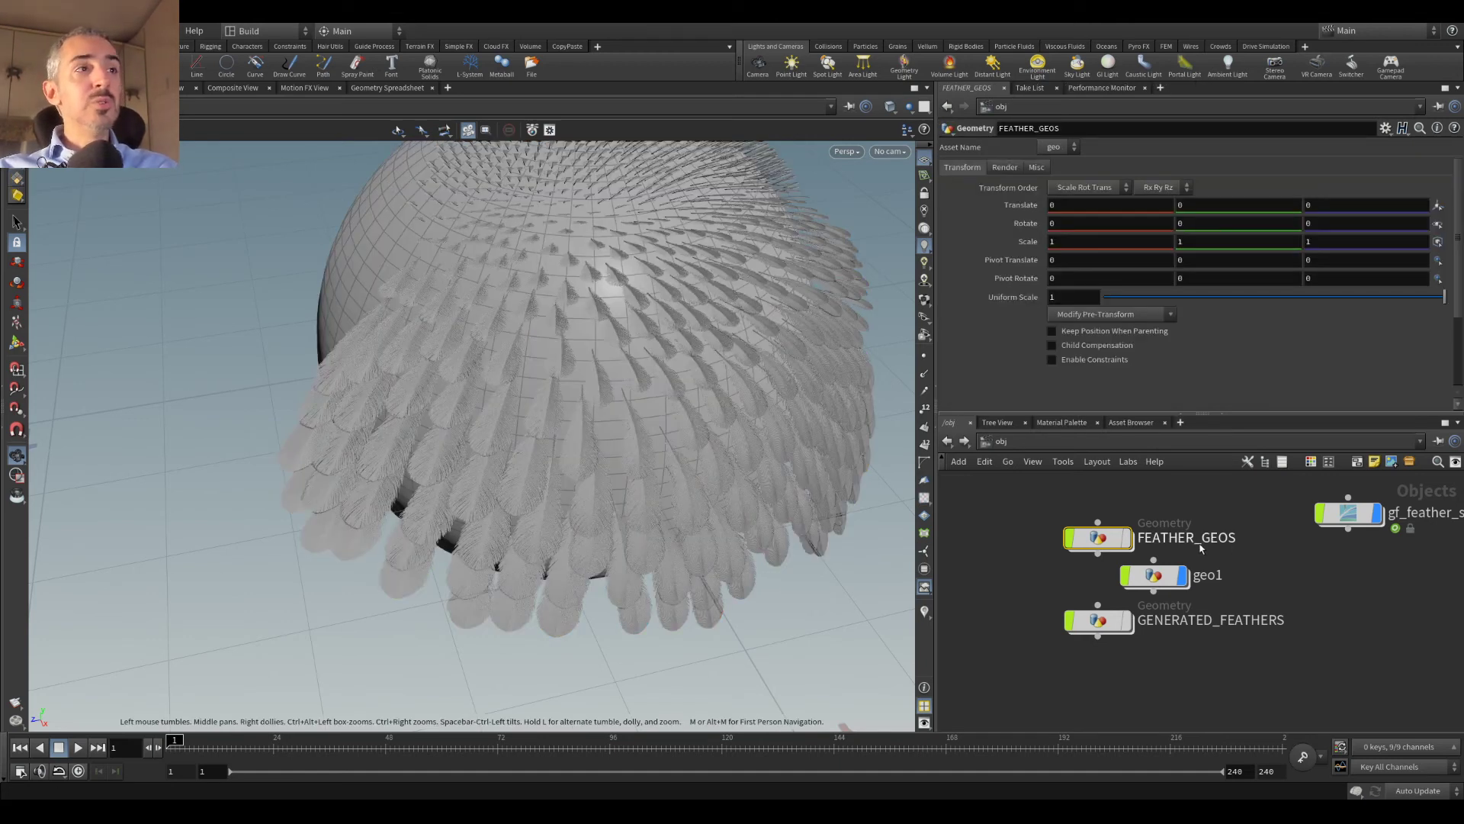
{"action": "scroll", "coordinate": [1201, 545], "scroll_direction": "up", "scroll_amount": 3}
{"action": "middle_click_drag", "start_coordinate": [1317, 578], "coordinate": [1170, 568]}
{"action": "scroll", "coordinate": [1170, 539], "scroll_direction": "down", "scroll_amount": 3}
{"action": "scroll", "coordinate": [1167, 556], "scroll_direction": "up", "scroll_amount": 2}
{"action": "right_click", "coordinate": [1157, 547]}
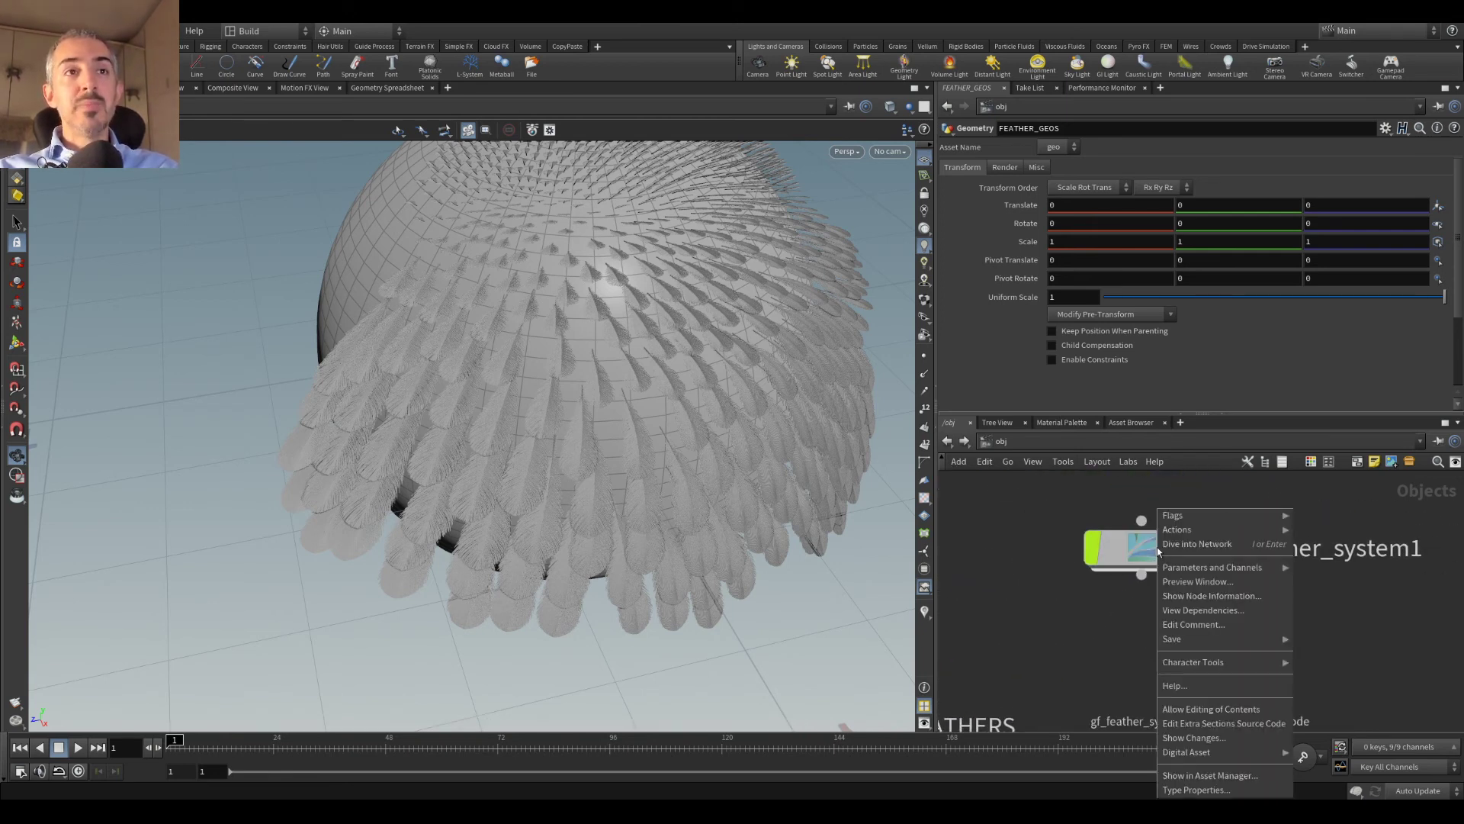
{"action": "key", "text": "Escape"}
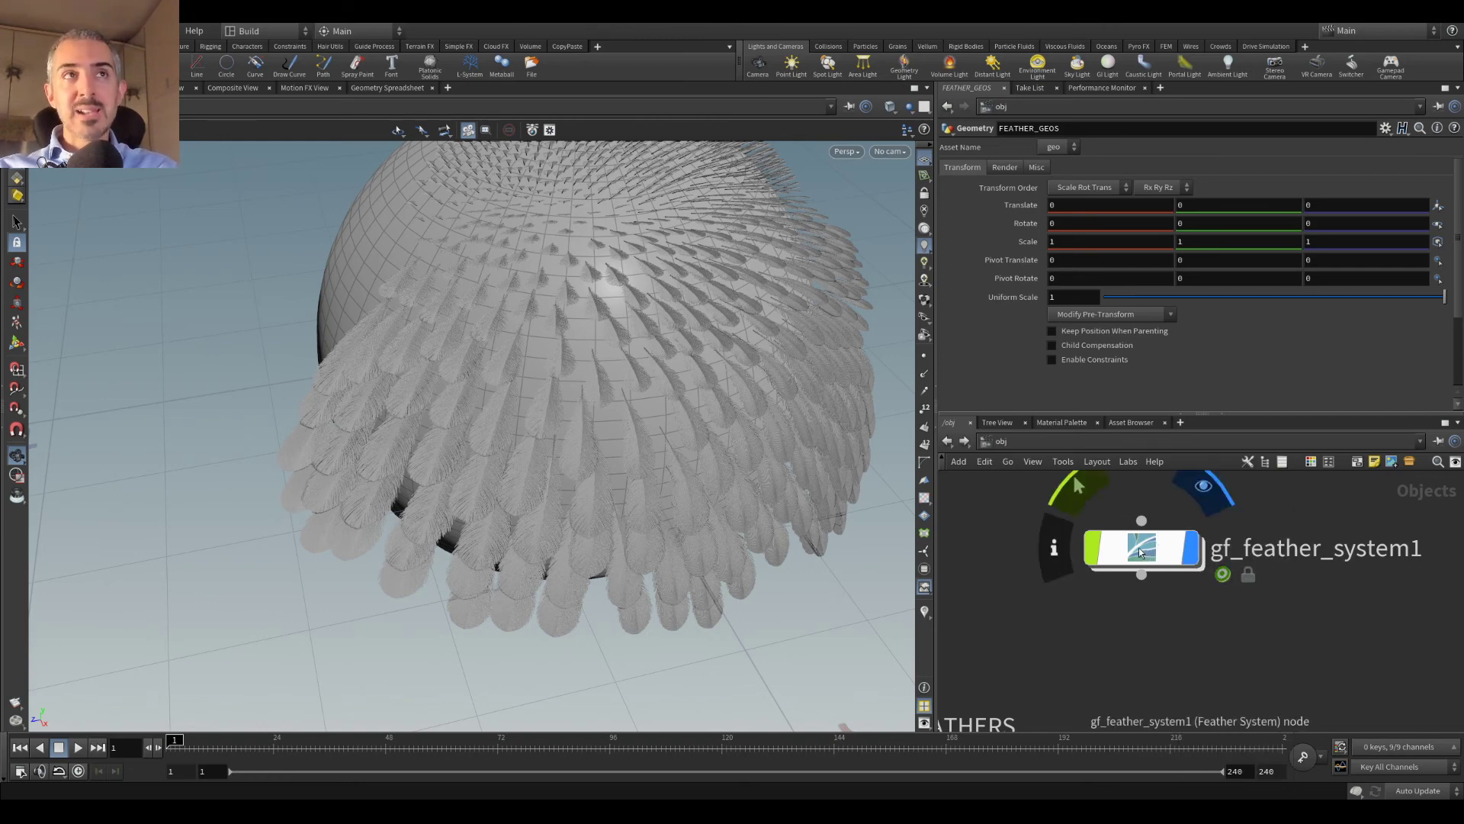
{"action": "left_click", "coordinate": [1144, 547]}
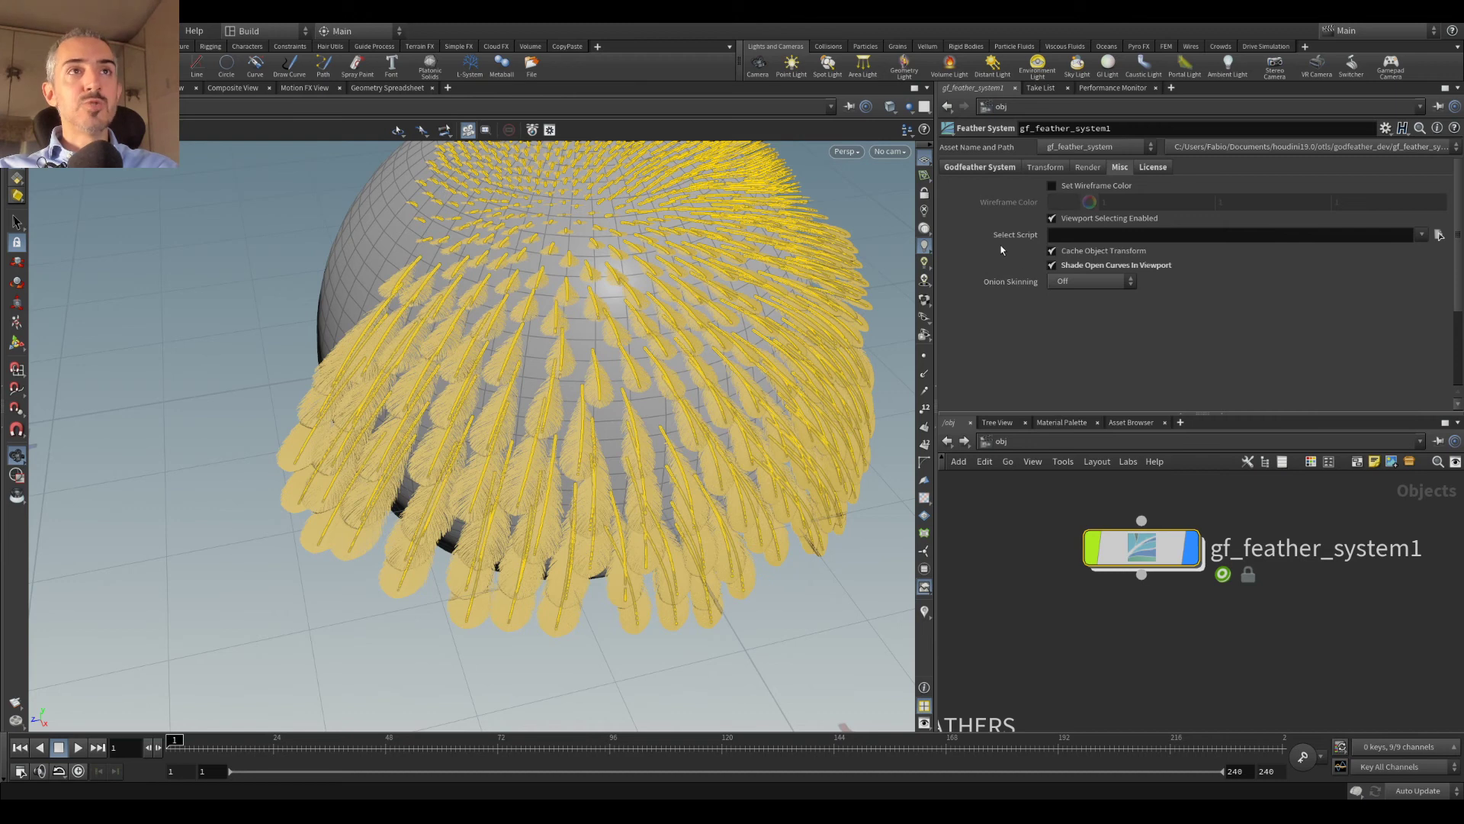
{"action": "left_click", "coordinate": [972, 167]}
{"action": "left_click", "coordinate": [1149, 191]}
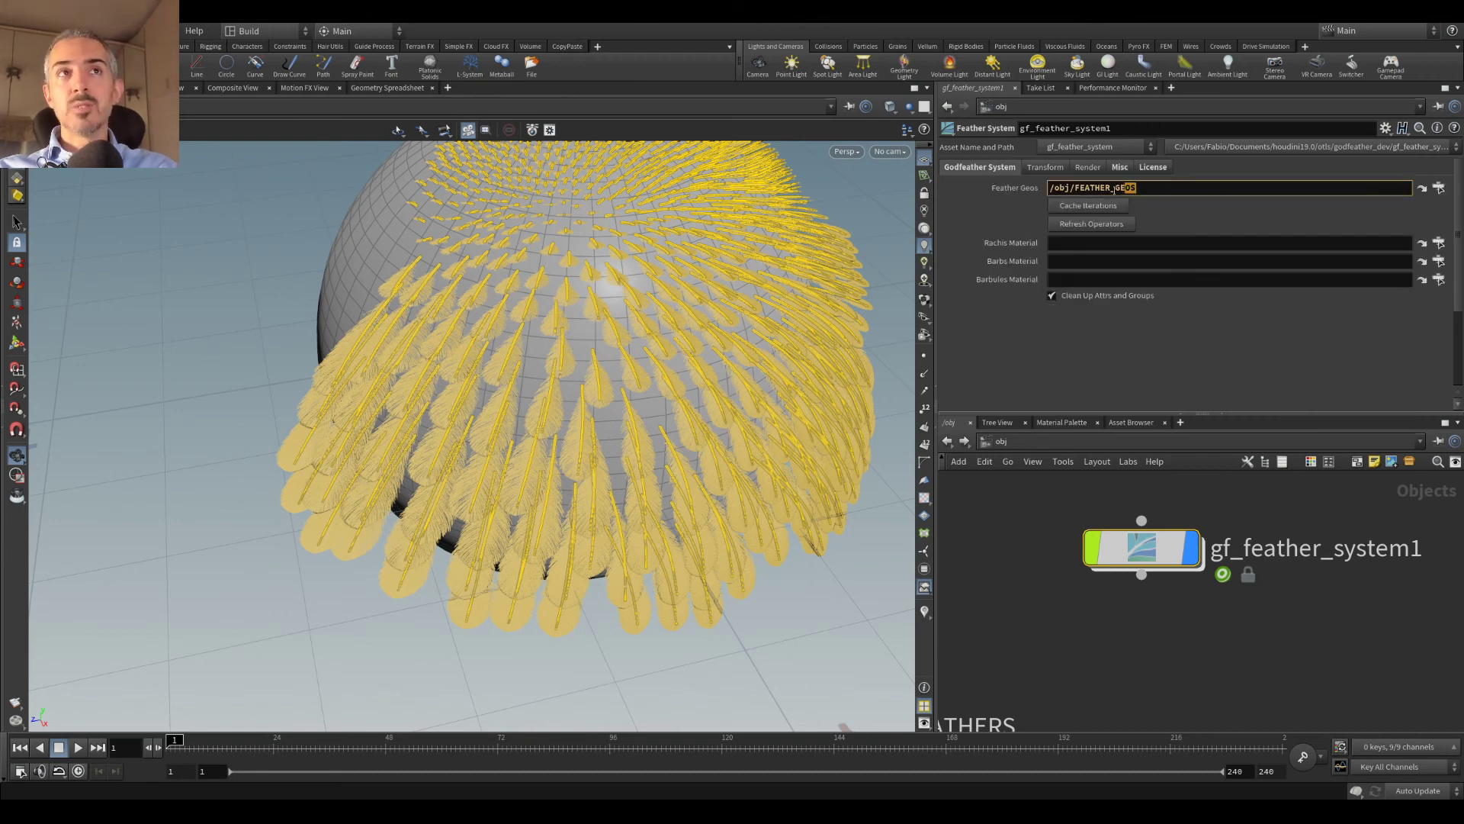
{"action": "left_click", "coordinate": [1128, 617]}
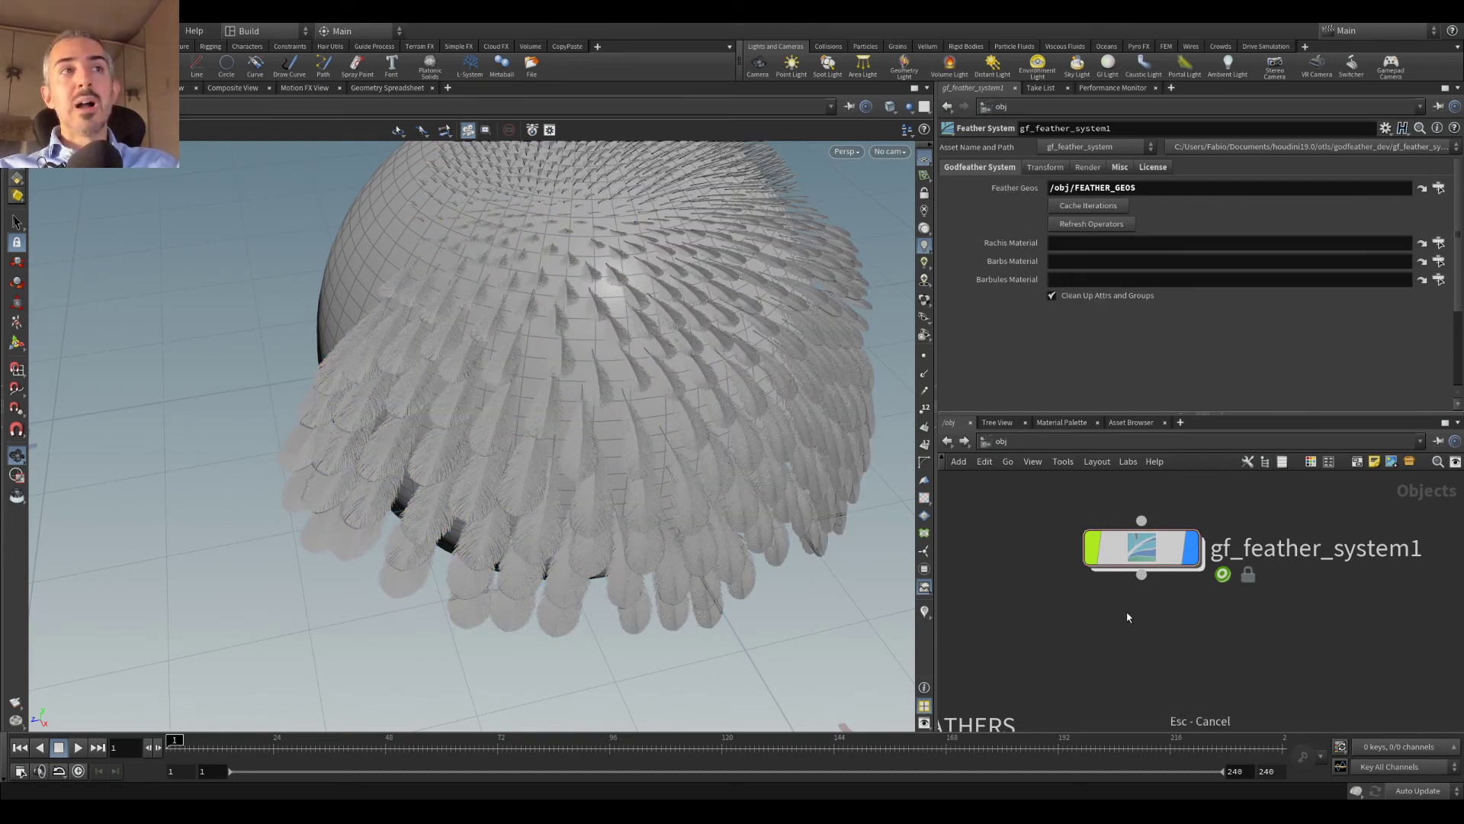
Step: Frame all object nodes and inspect how the generated feathers overlap around the sphere
{"action": "key", "text": "h"}
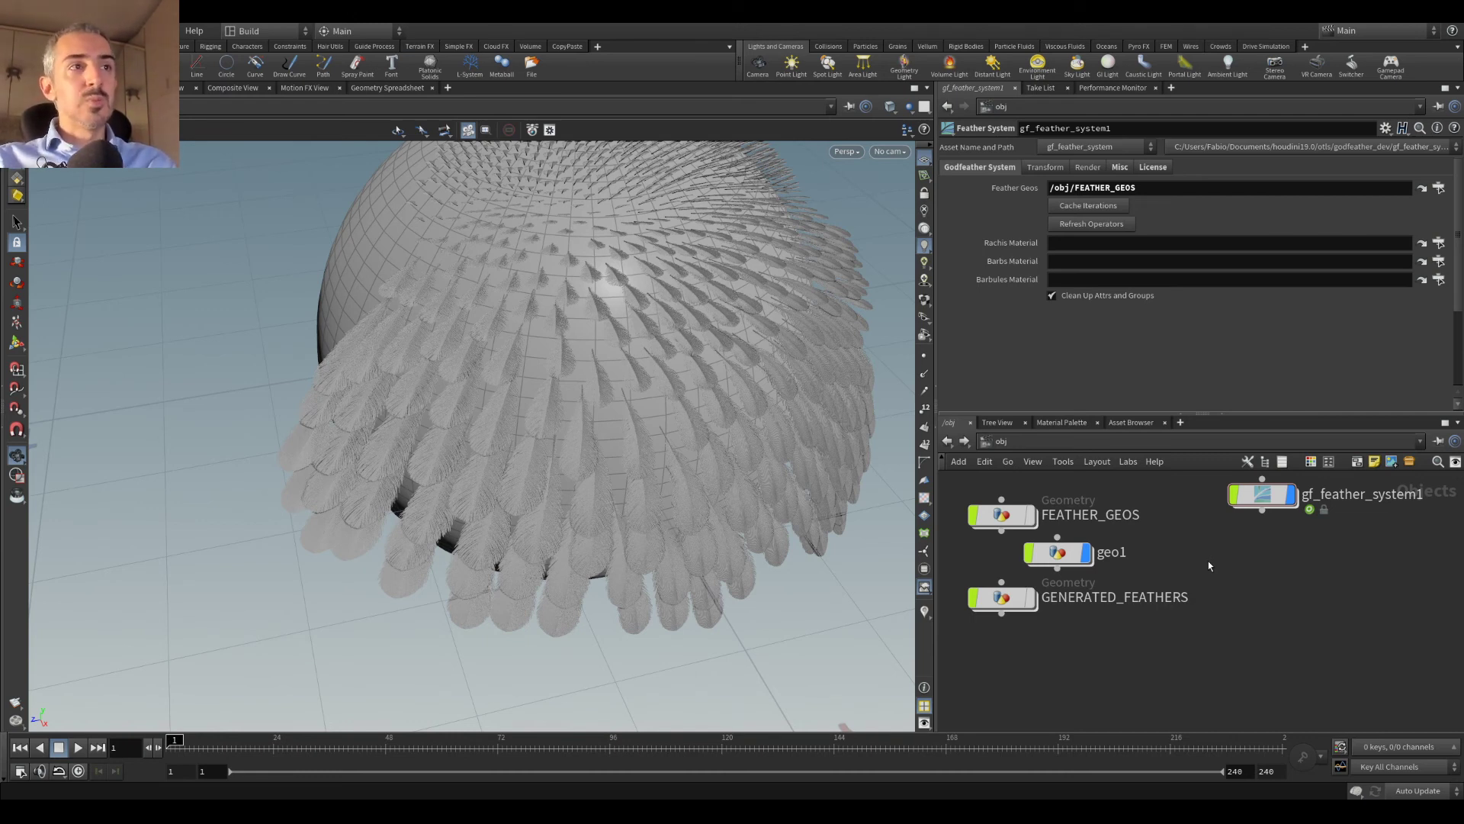
{"action": "left_click_drag", "start_coordinate": [801, 425], "coordinate": [740, 396]}
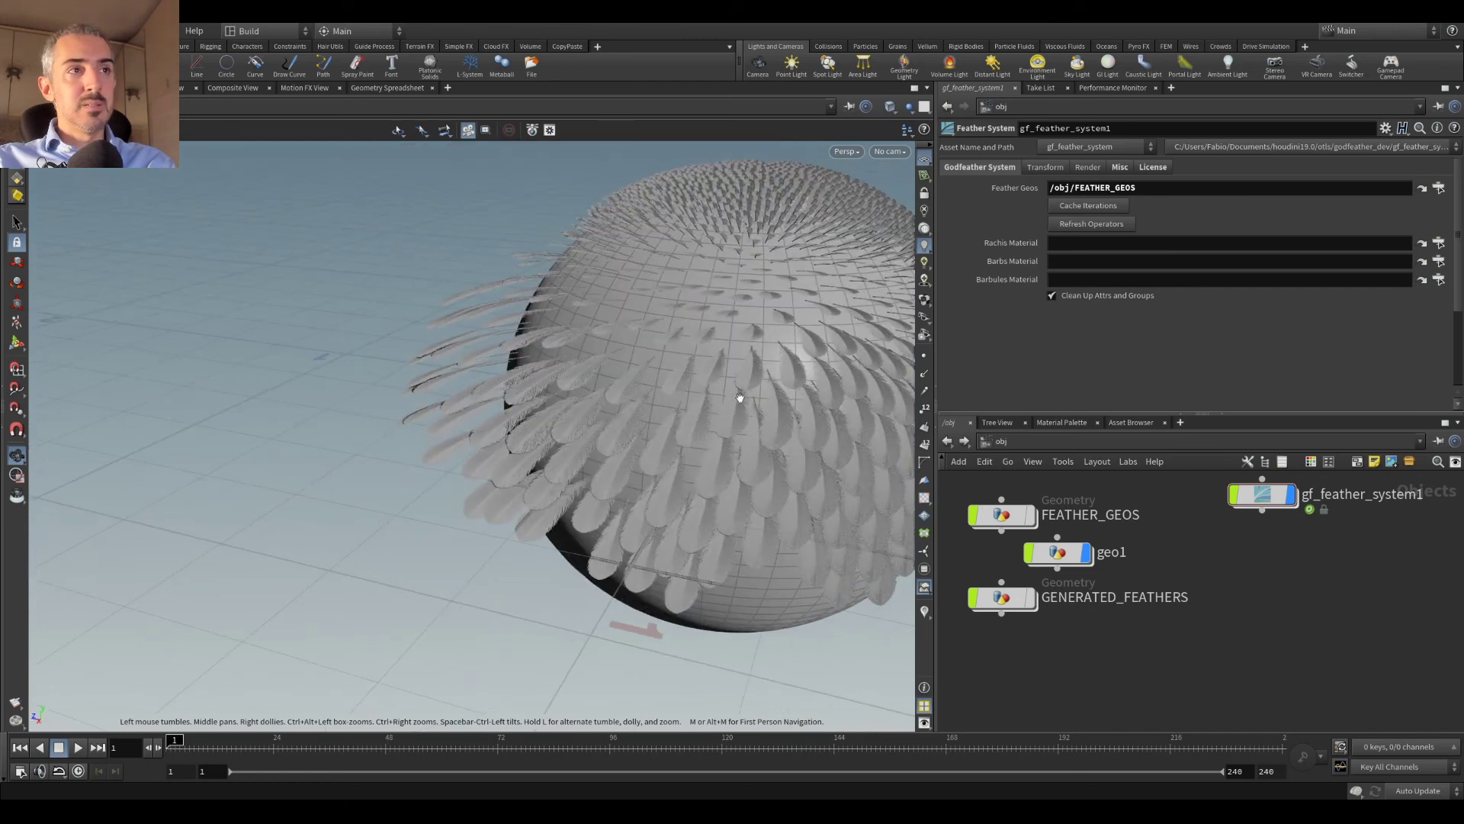
{"action": "middle_click_drag", "start_coordinate": [739, 396], "coordinate": [641, 402]}
{"action": "scroll", "coordinate": [642, 402], "scroll_direction": "up", "scroll_amount": 3}
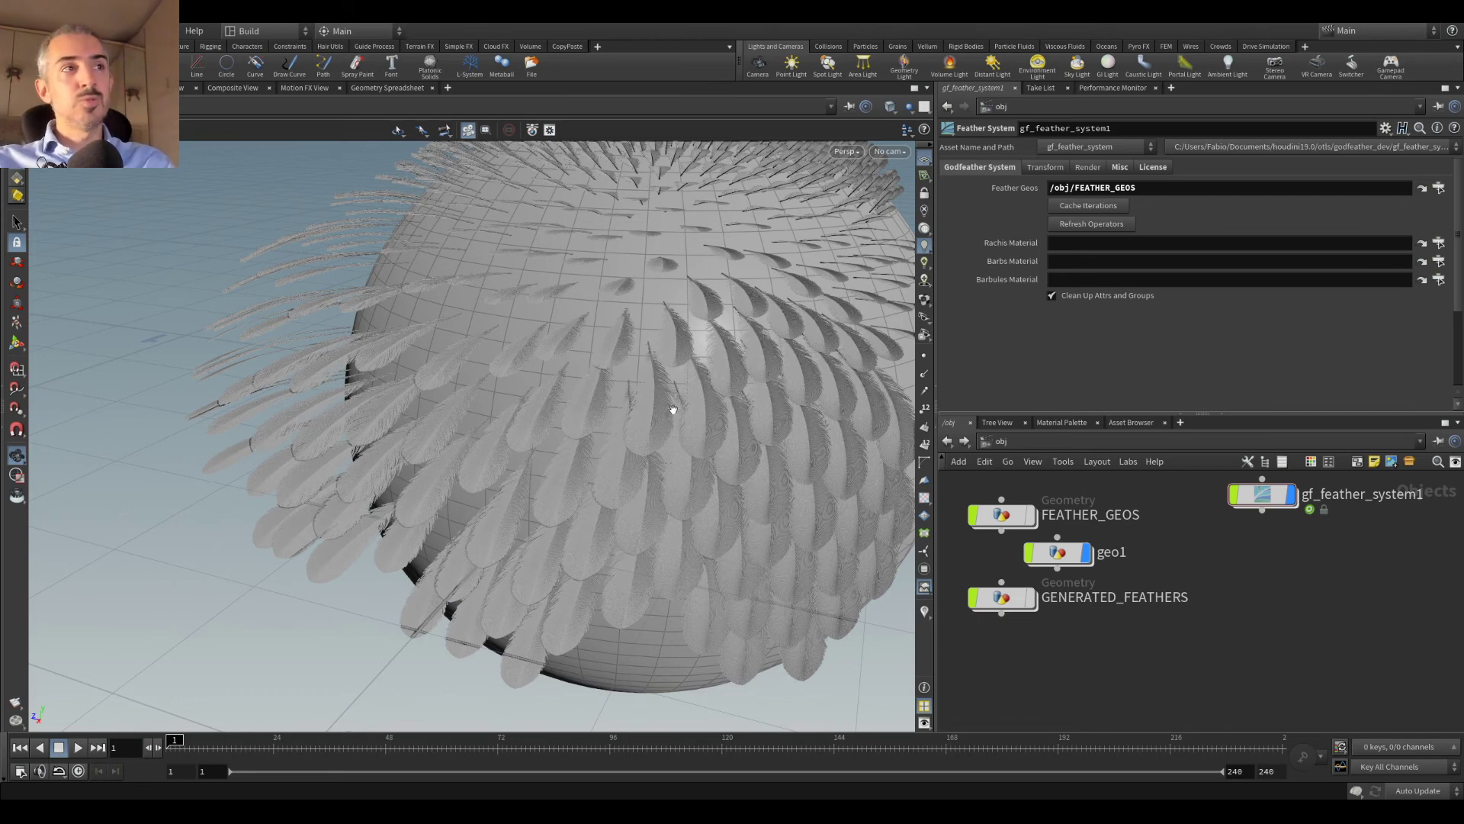
{"action": "left_click_drag", "start_coordinate": [569, 386], "coordinate": [633, 379]}
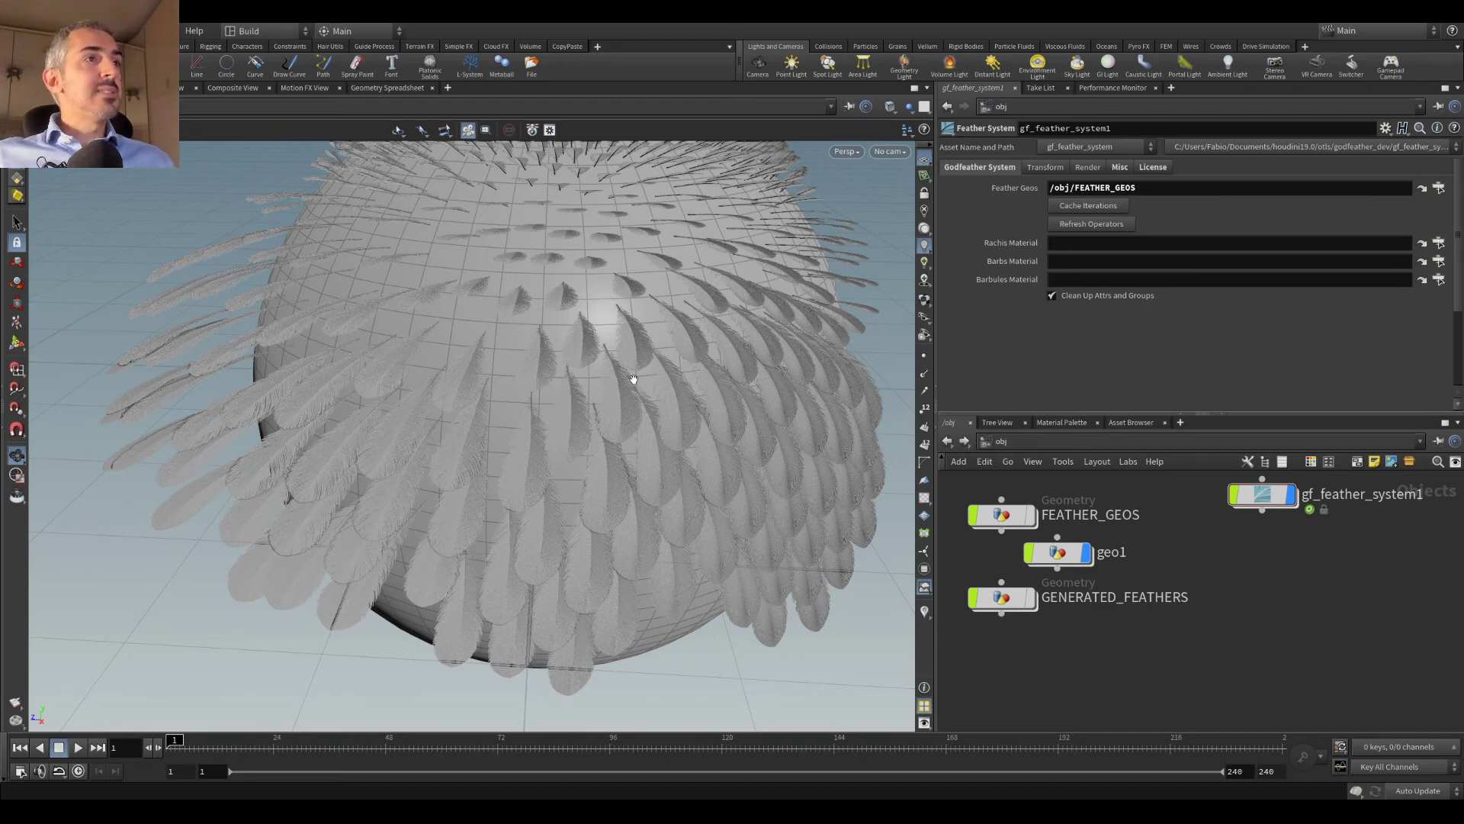
{"action": "mouse_move", "coordinate": [634, 385]}
{"action": "left_mouse_down"}
{"action": "mouse_move", "coordinate": [621, 396]}
{"action": "mouse_move", "coordinate": [654, 387]}
{"action": "left_mouse_up"}
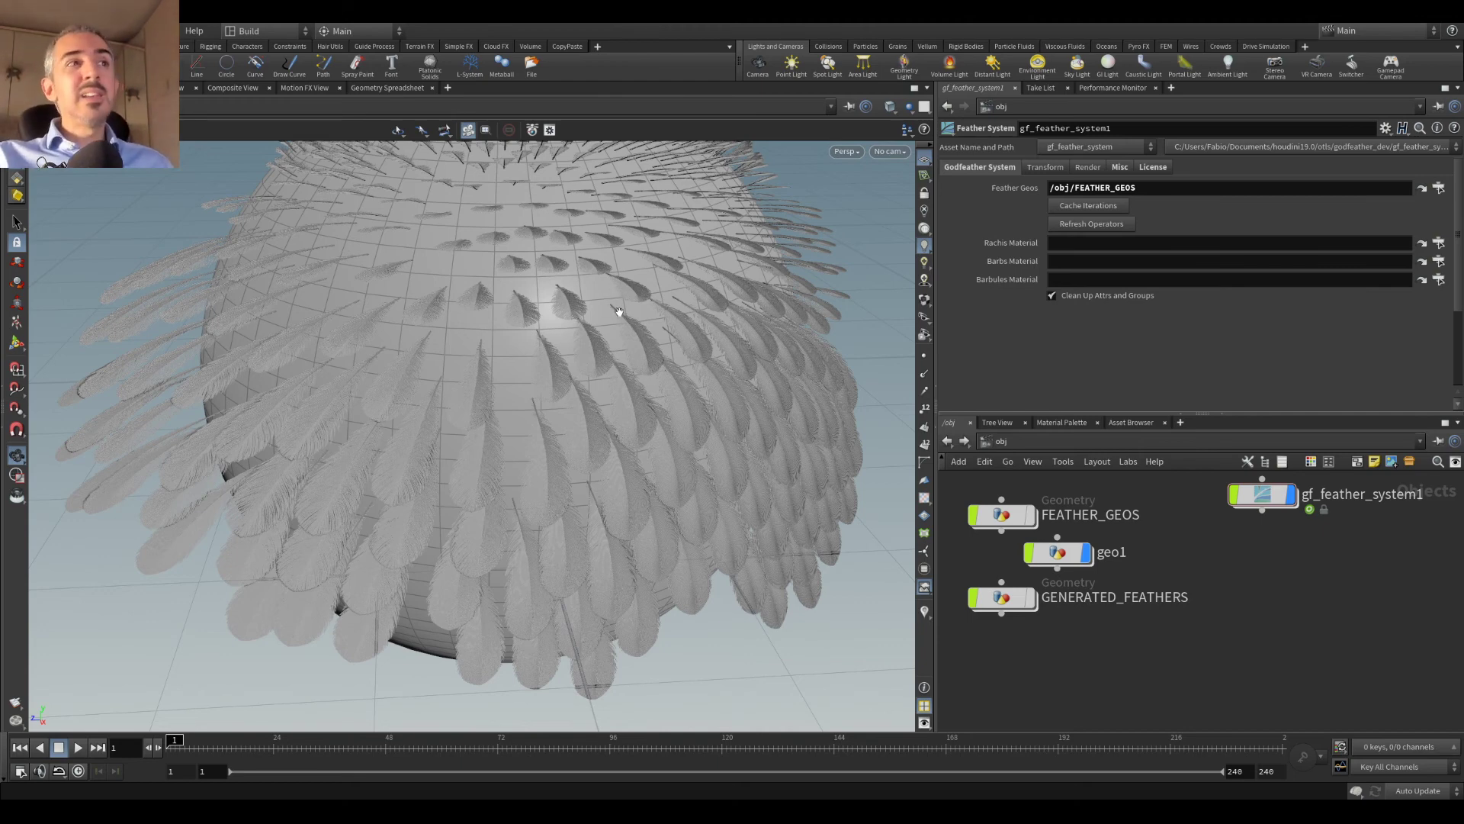
Step: Inside the build_feather network of gf_feather_system1, set the Barb segments of Barbs_Generator to 8
{"action": "scroll", "coordinate": [639, 353], "scroll_direction": "up", "scroll_amount": 5}
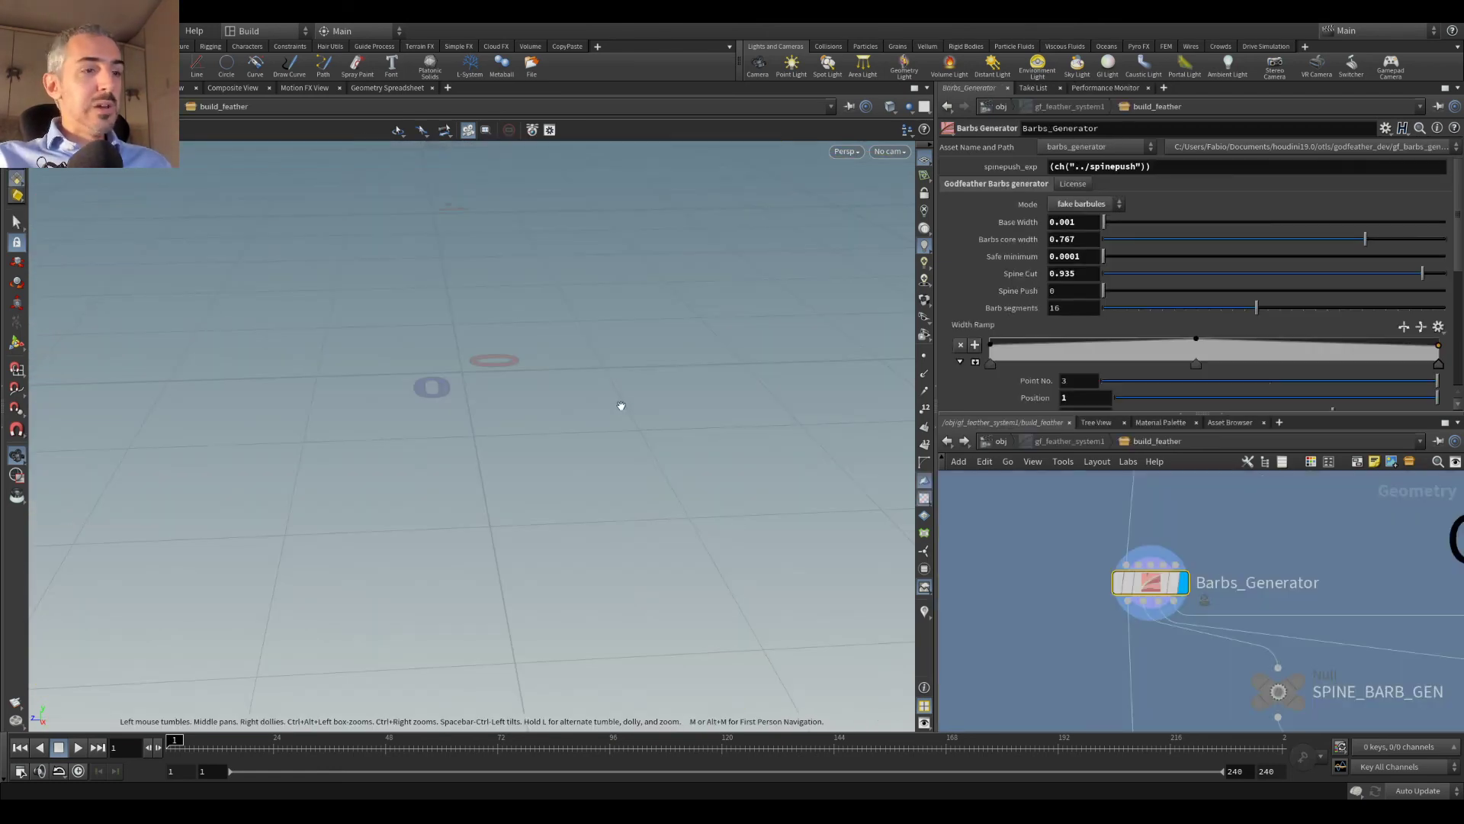
{"action": "left_click_drag", "start_coordinate": [632, 427], "coordinate": [679, 267]}
{"action": "left_click_drag", "start_coordinate": [650, 402], "coordinate": [767, 309]}
{"action": "left_click_drag", "start_coordinate": [702, 379], "coordinate": [550, 344]}
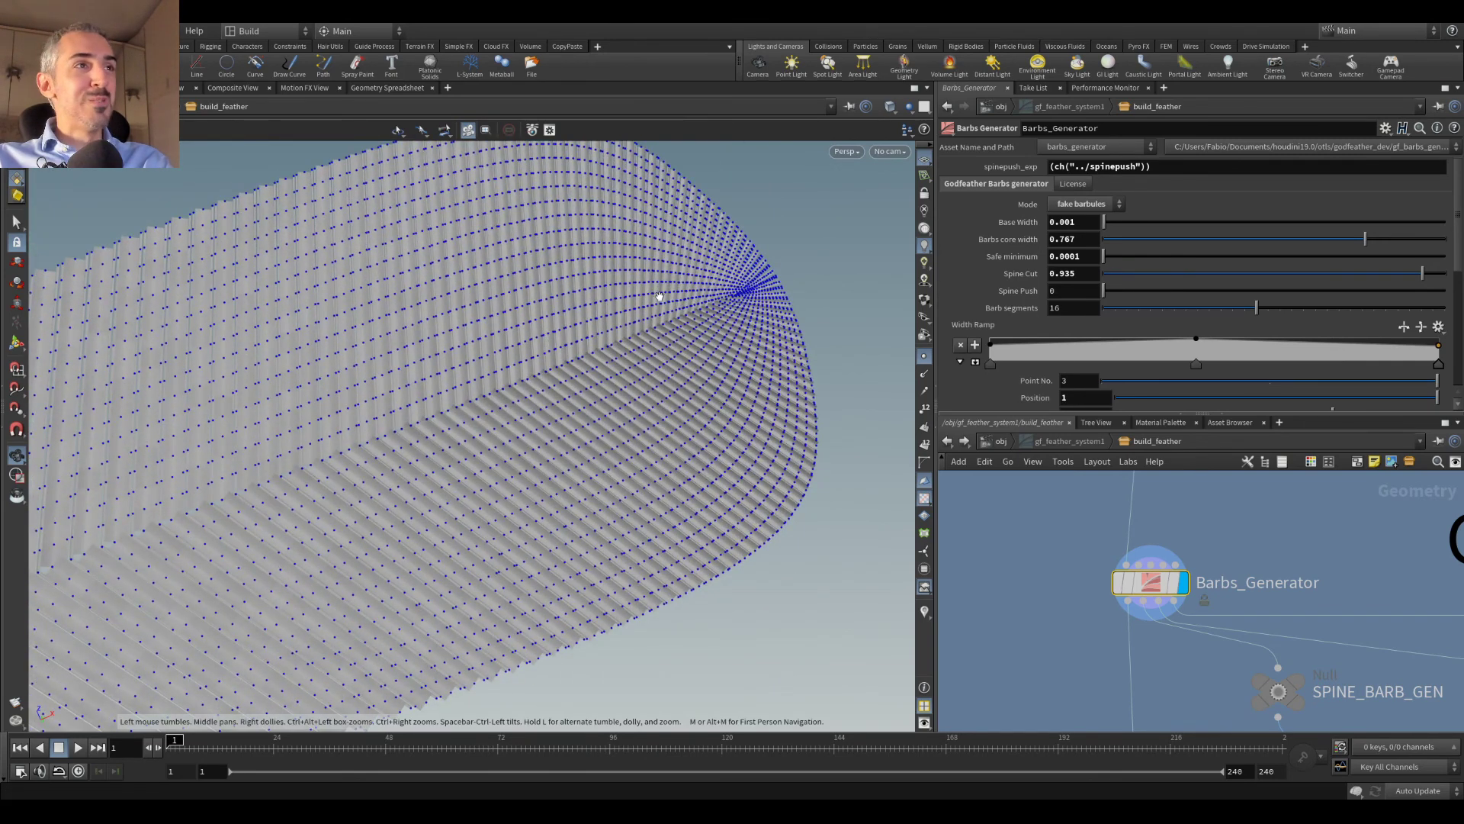
{"action": "left_click_drag", "start_coordinate": [575, 262], "coordinate": [673, 253]}
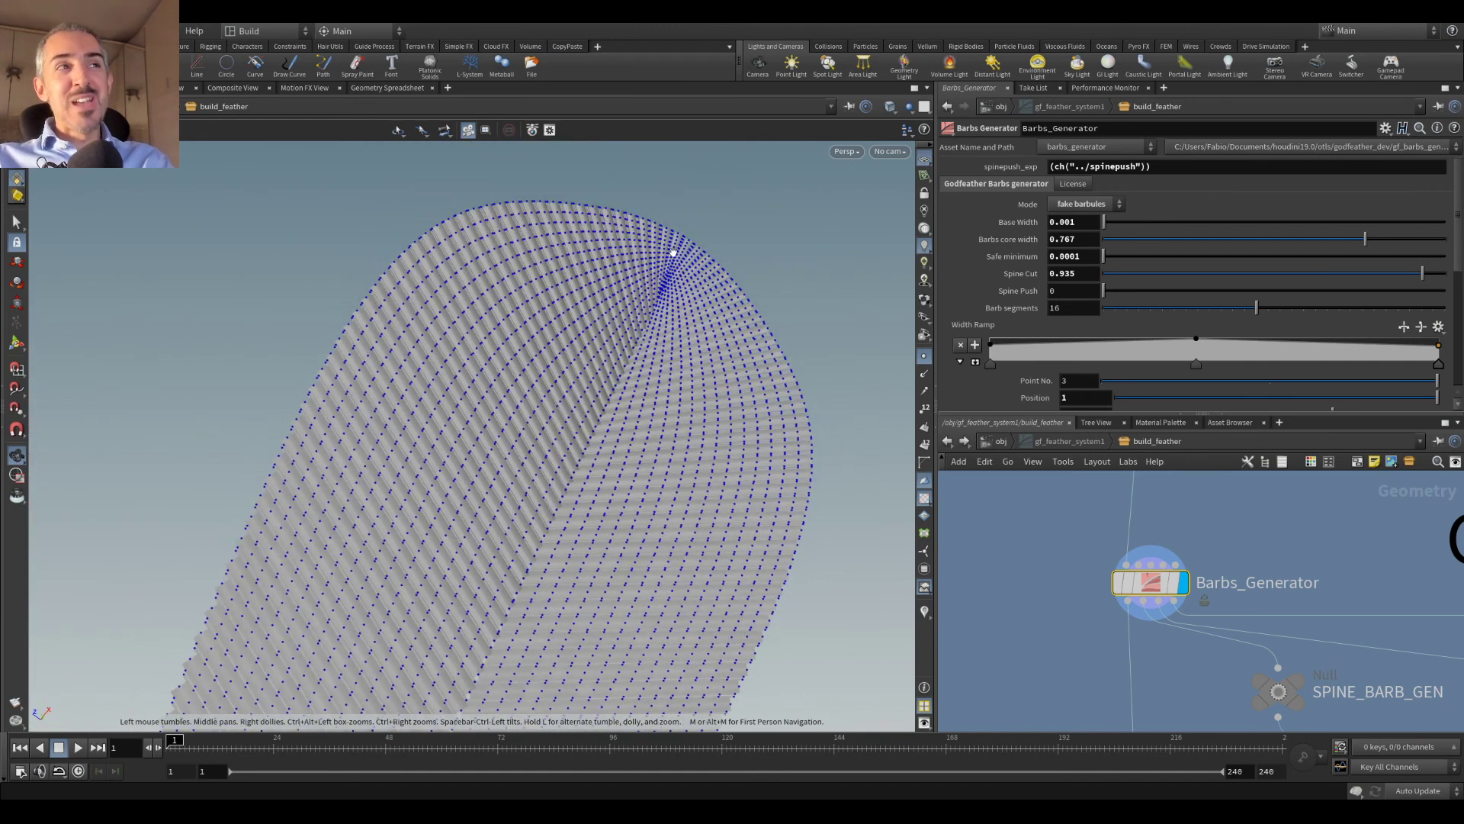
{"action": "left_click_drag", "start_coordinate": [1256, 307], "coordinate": [1161, 308]}
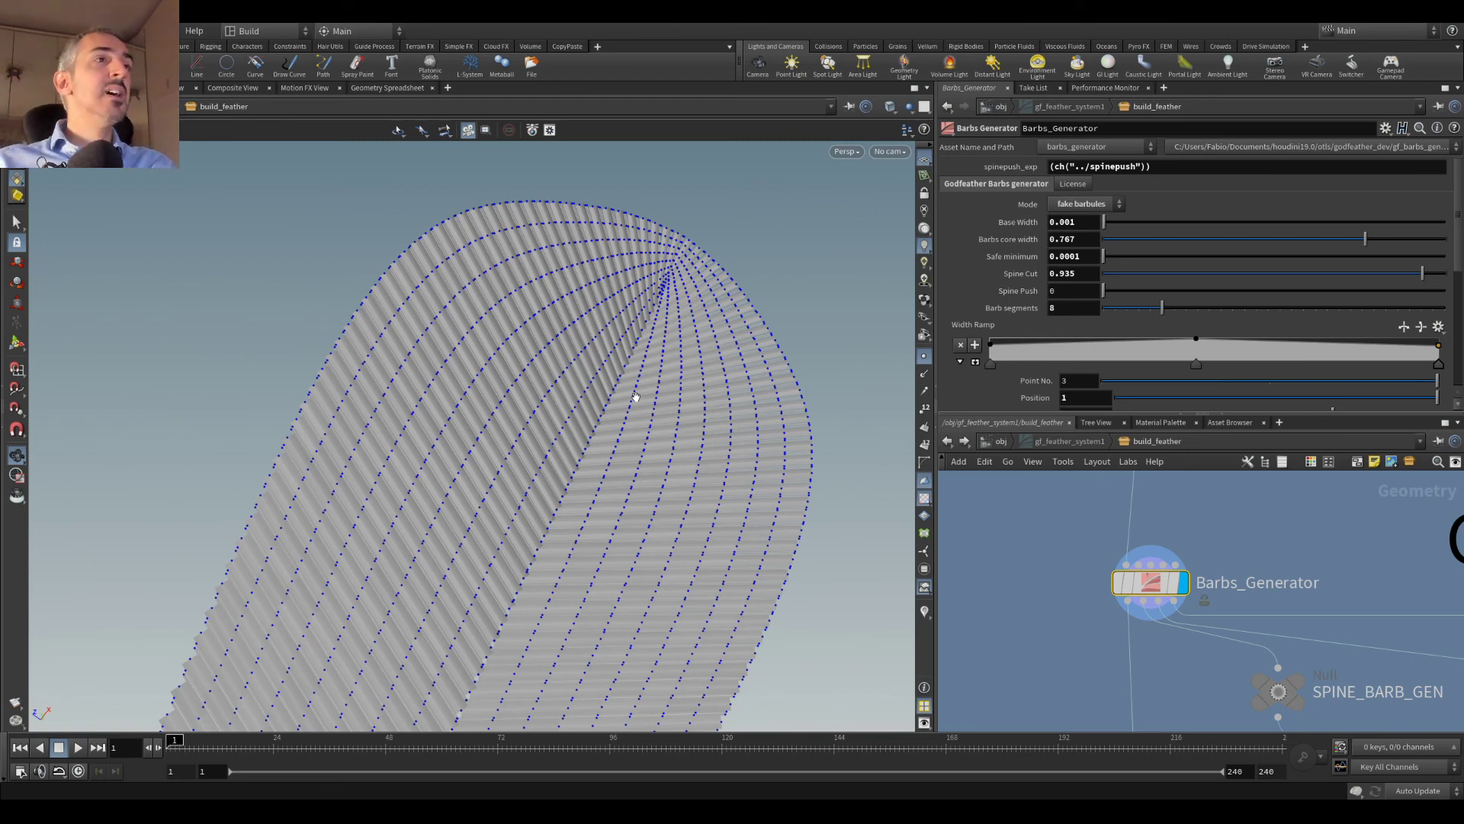
Step: Return to the object level, bring the whole feathered sphere into view and deselect gf_feather_system1
{"action": "left_click", "coordinate": [946, 442]}
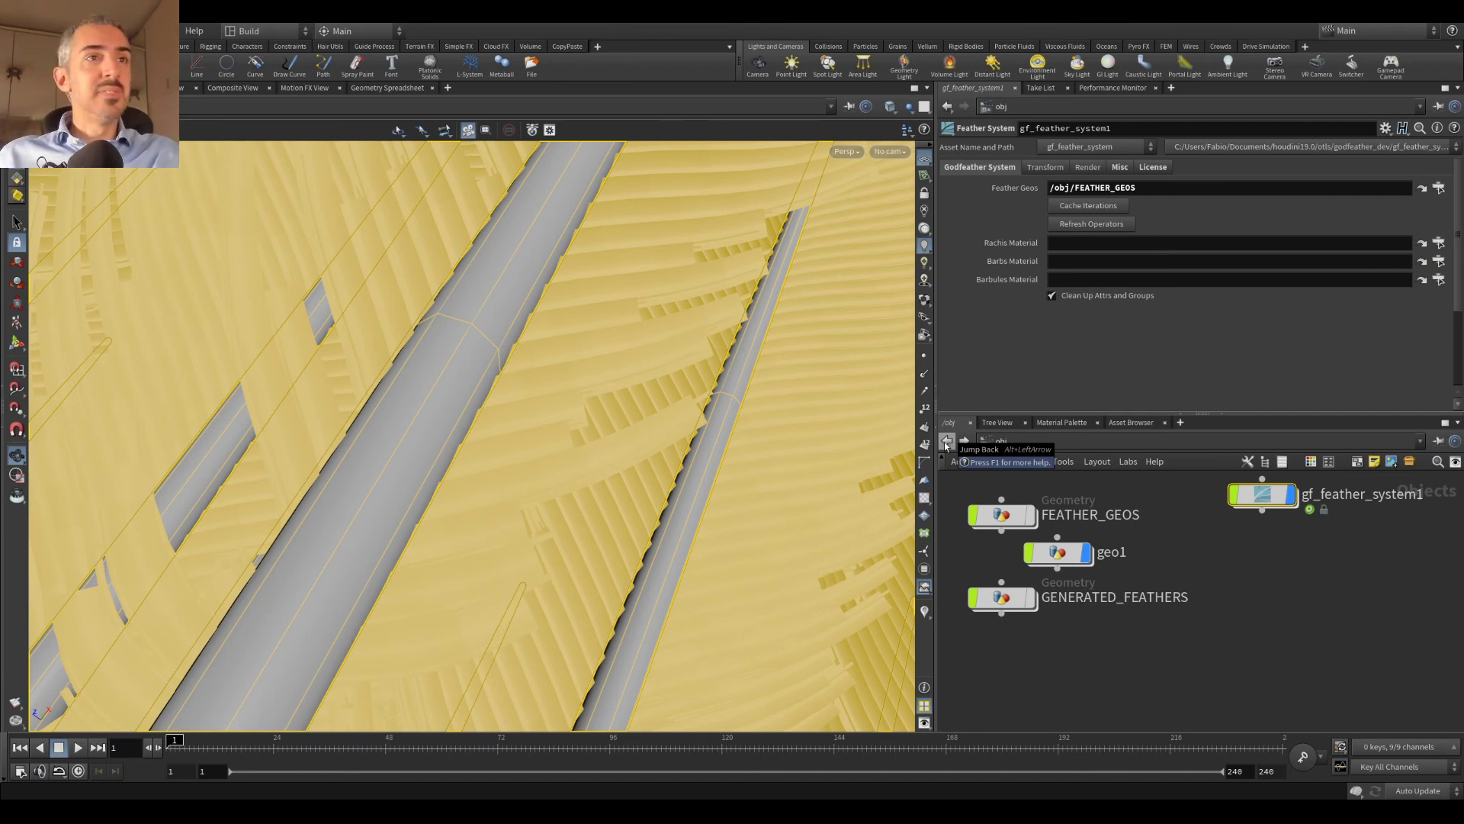
{"action": "right_click_drag", "start_coordinate": [609, 377], "coordinate": [588, 297]}
{"action": "left_click_drag", "start_coordinate": [588, 297], "coordinate": [674, 352]}
{"action": "left_click_drag", "start_coordinate": [620, 383], "coordinate": [523, 351]}
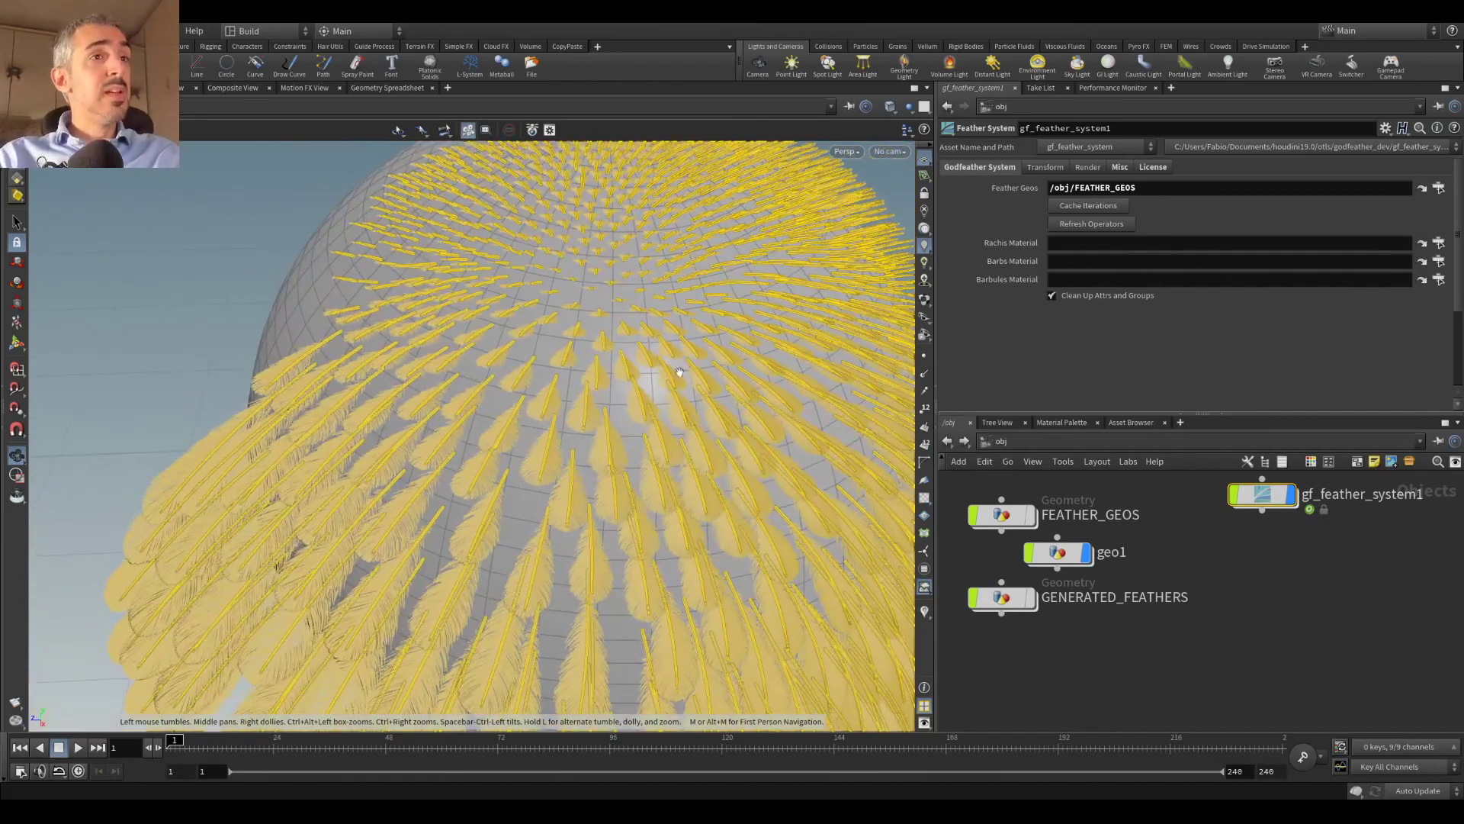
{"action": "left_click", "coordinate": [1226, 602]}
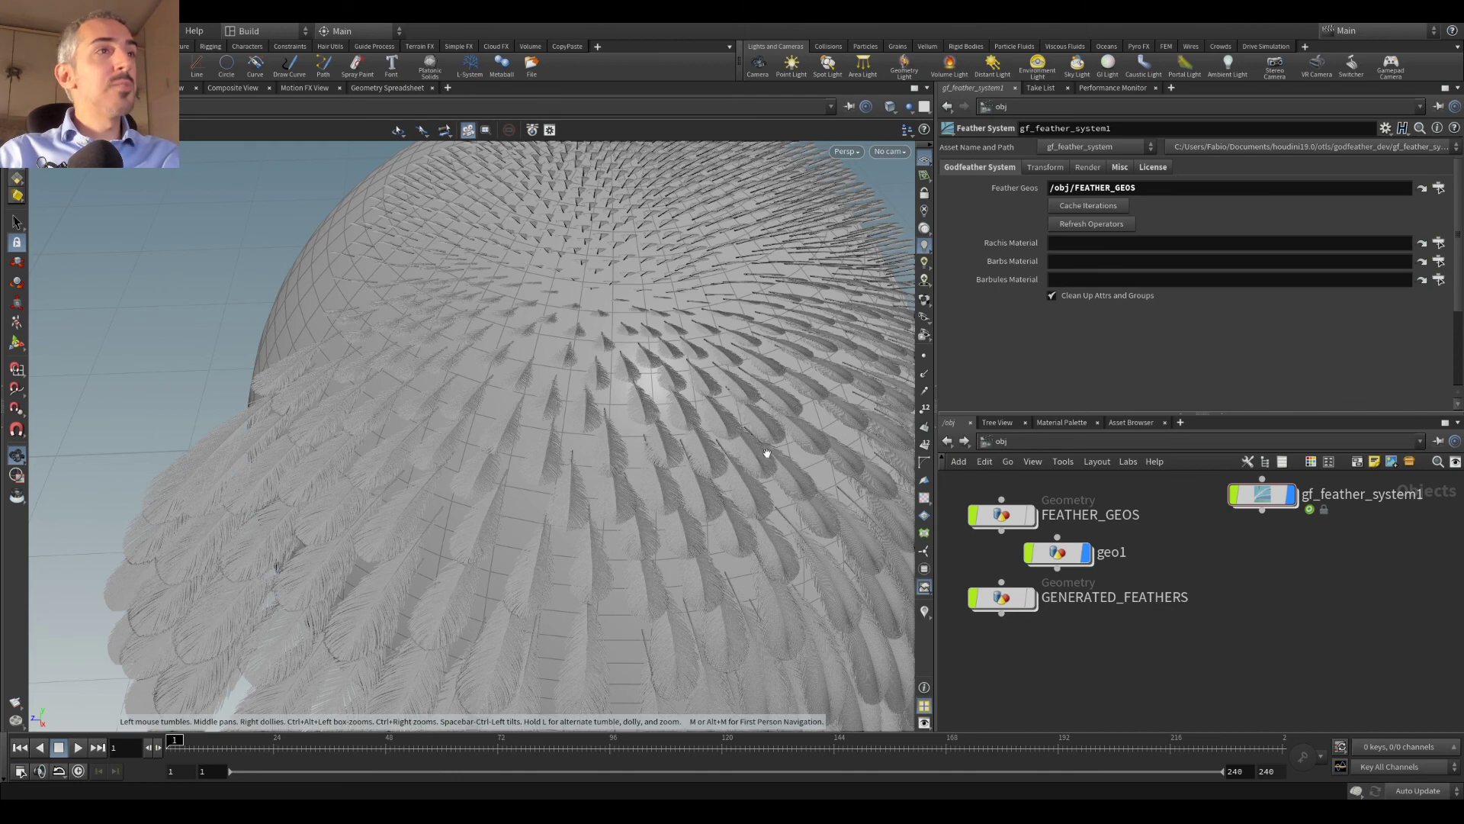
Step: Examine the finished feather coat on the sphere from several sides, close up and from farther away
{"action": "left_click_drag", "start_coordinate": [679, 404], "coordinate": [719, 382]}
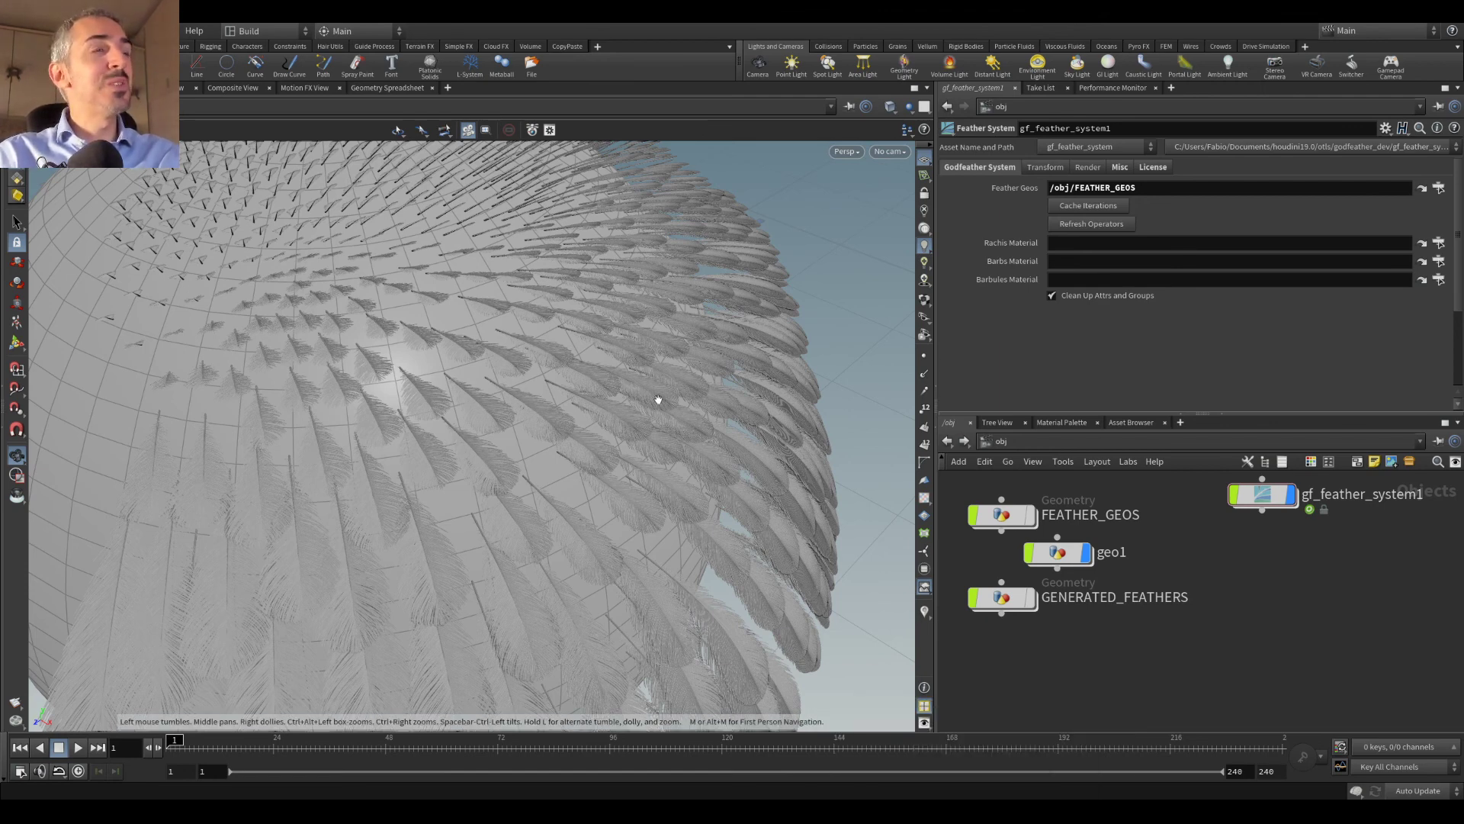
{"action": "mouse_move", "coordinate": [657, 399]}
{"action": "left_mouse_down"}
{"action": "mouse_move", "coordinate": [508, 336]}
{"action": "mouse_move", "coordinate": [656, 412]}
{"action": "left_mouse_up"}
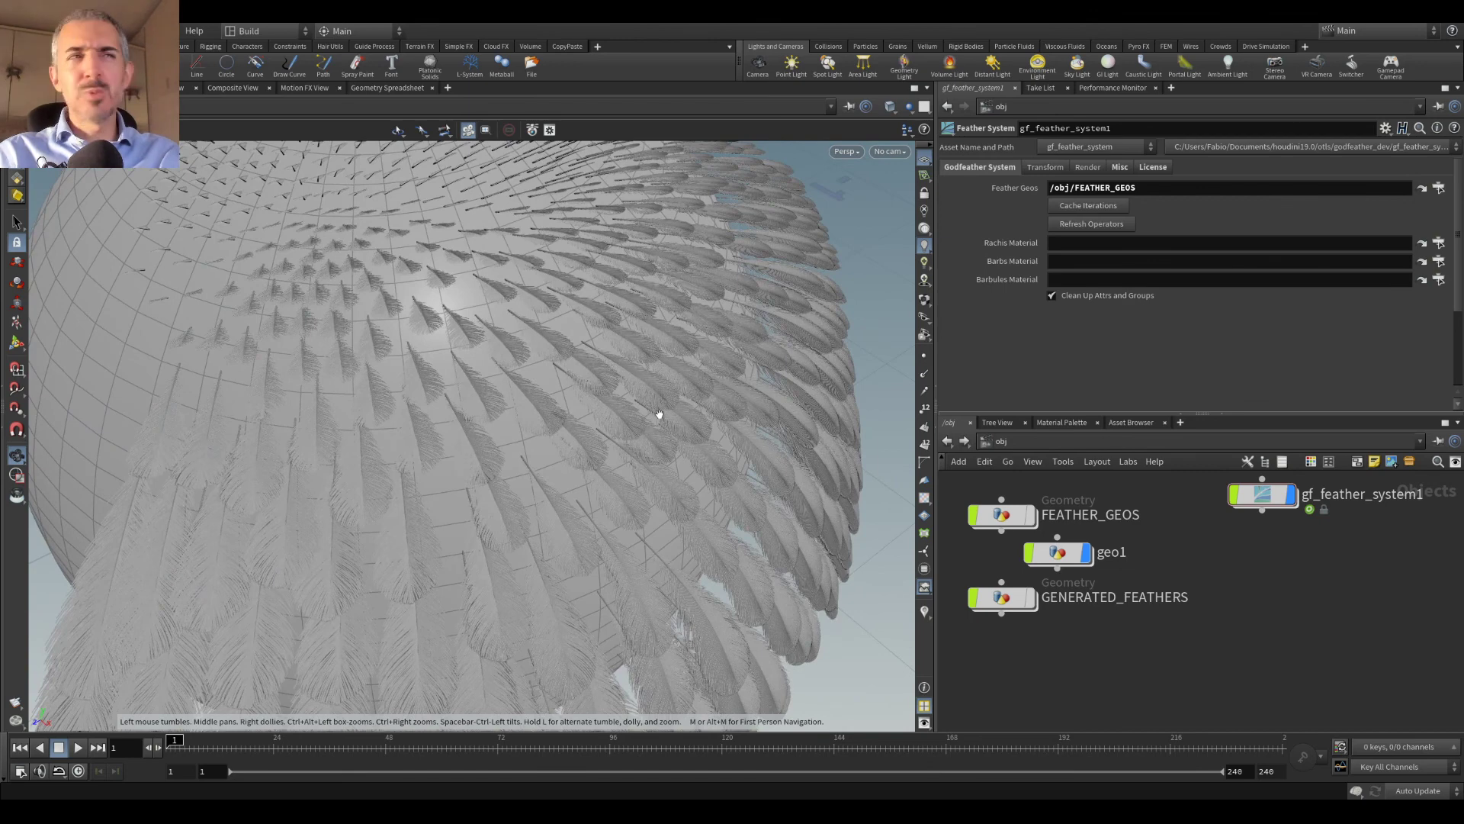
{"action": "left_click_drag", "start_coordinate": [661, 483], "coordinate": [647, 423]}
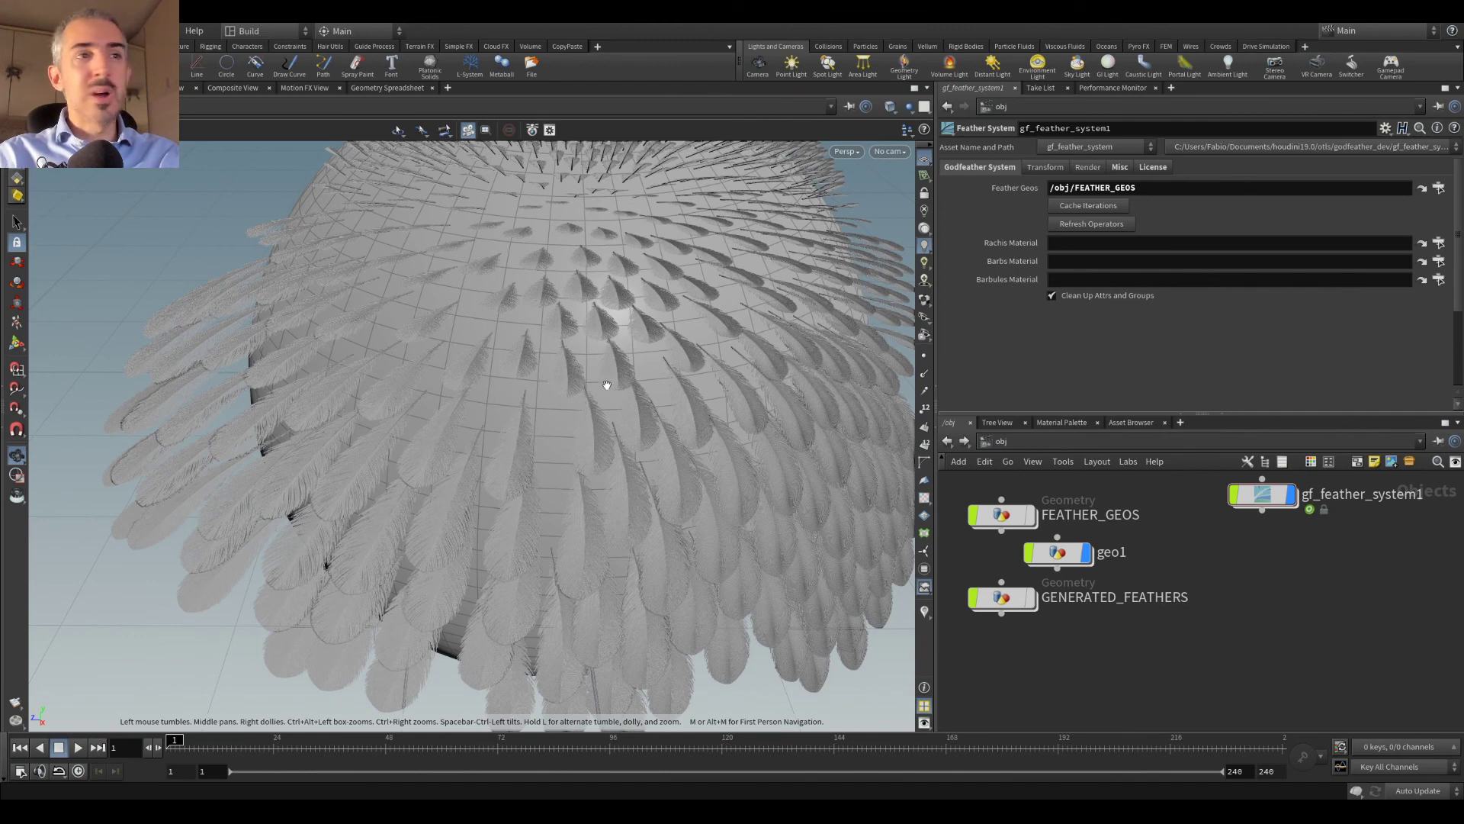
{"action": "left_click_drag", "start_coordinate": [598, 399], "coordinate": [656, 435]}
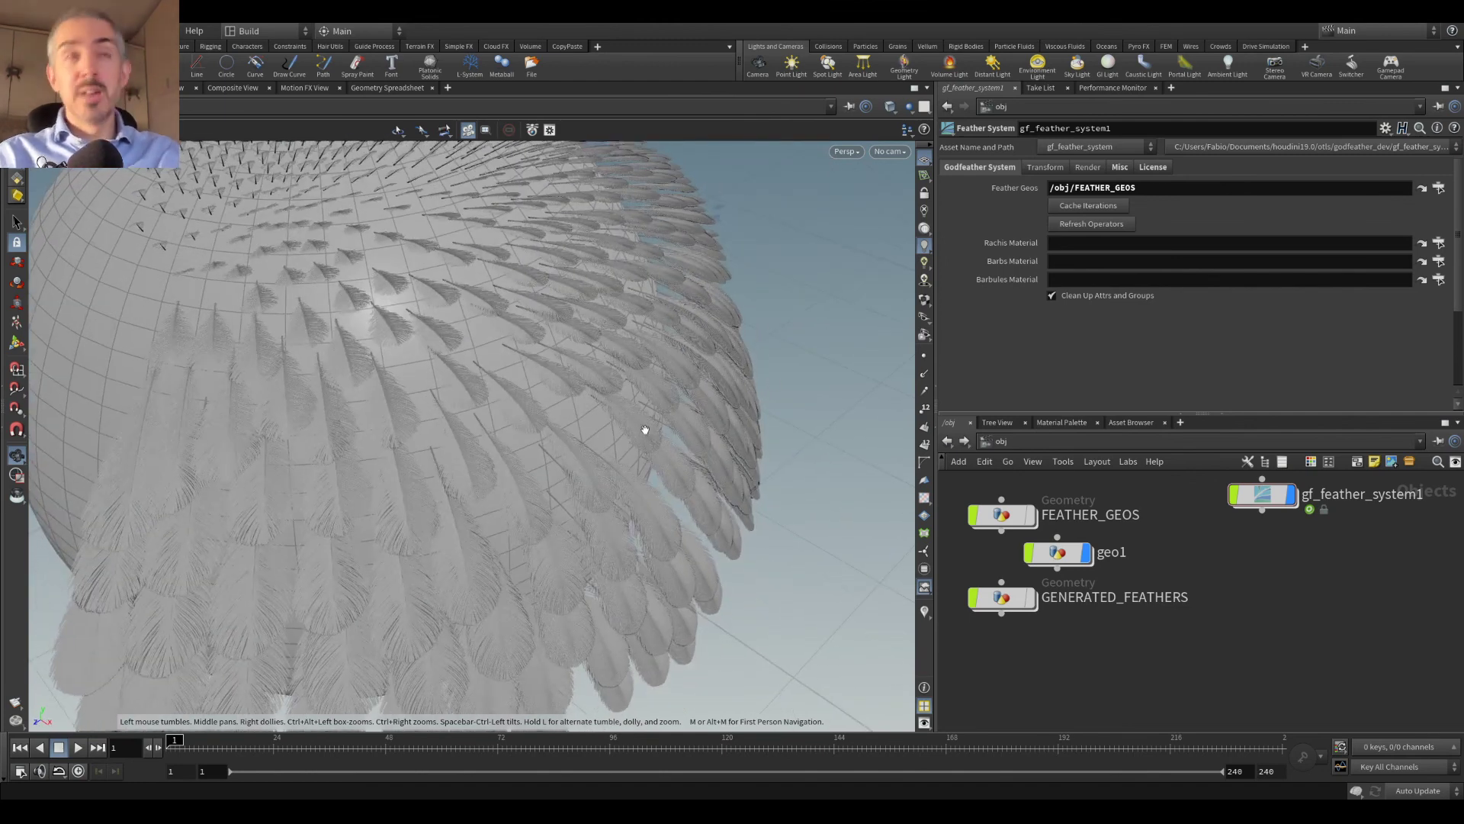
{"action": "left_click_drag", "start_coordinate": [708, 385], "coordinate": [609, 482]}
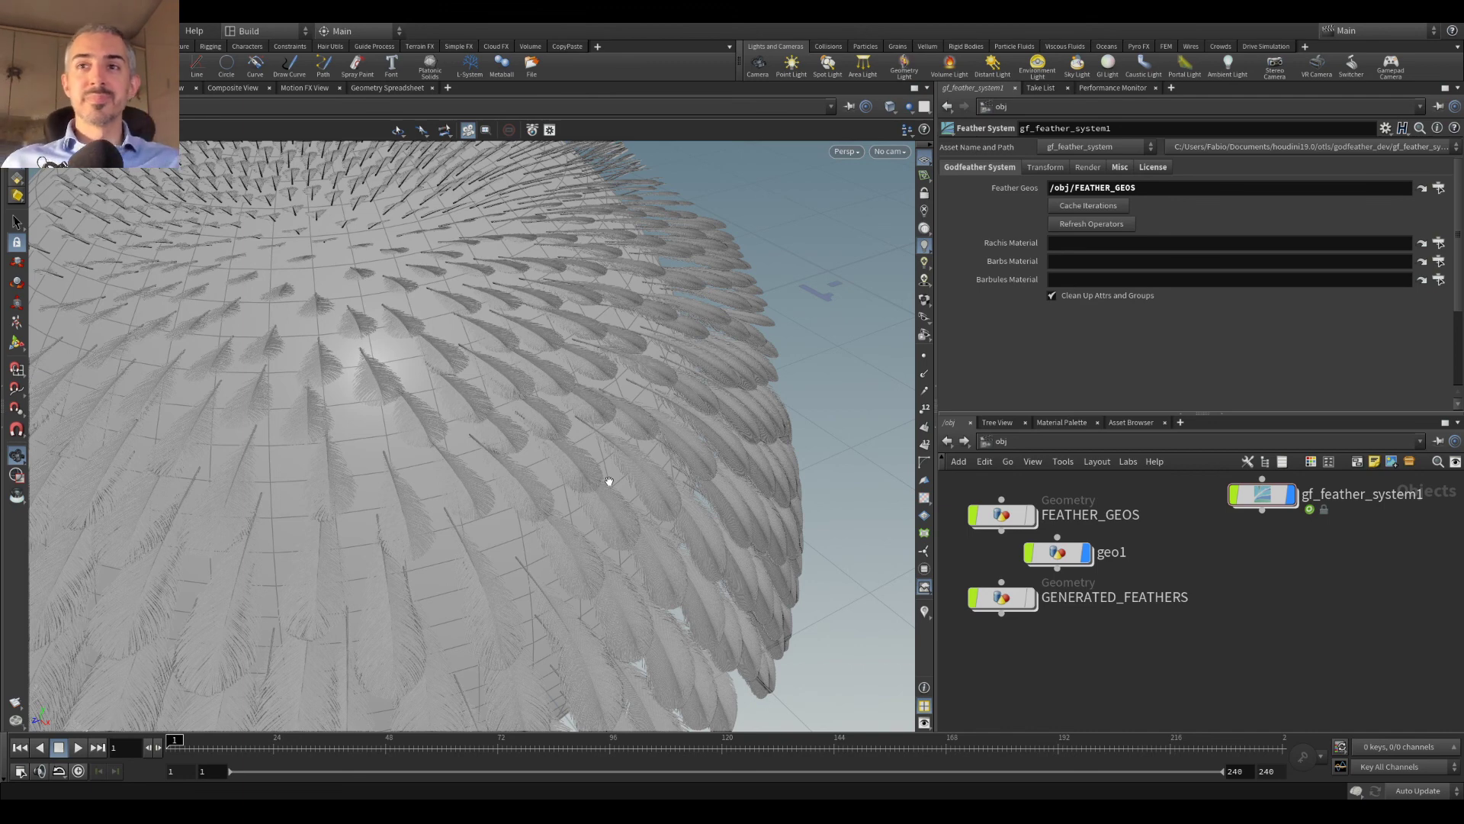
{"action": "left_click_drag", "start_coordinate": [644, 405], "coordinate": [586, 376]}
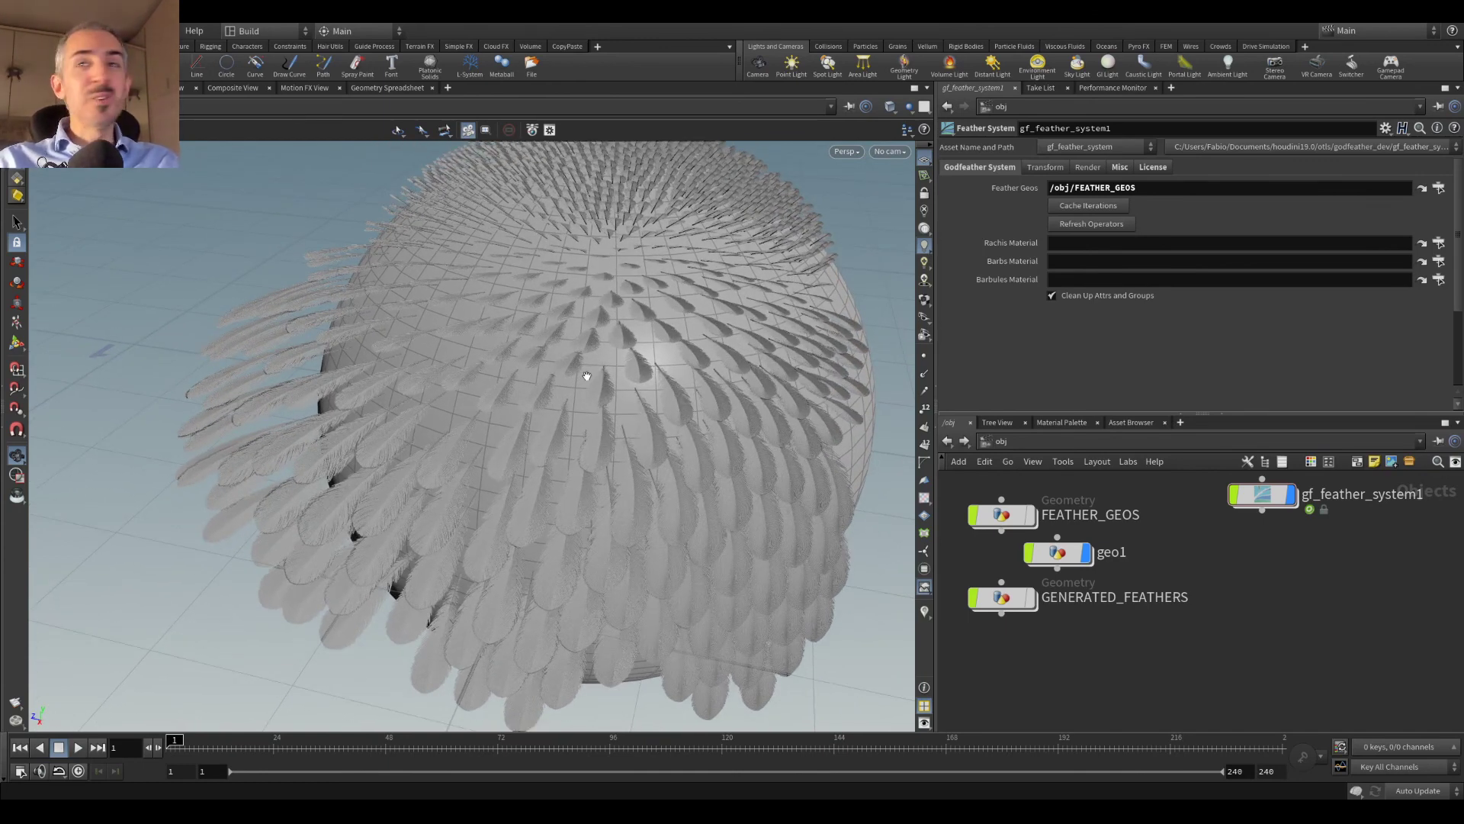
{"action": "left_click_drag", "start_coordinate": [625, 466], "coordinate": [582, 415]}
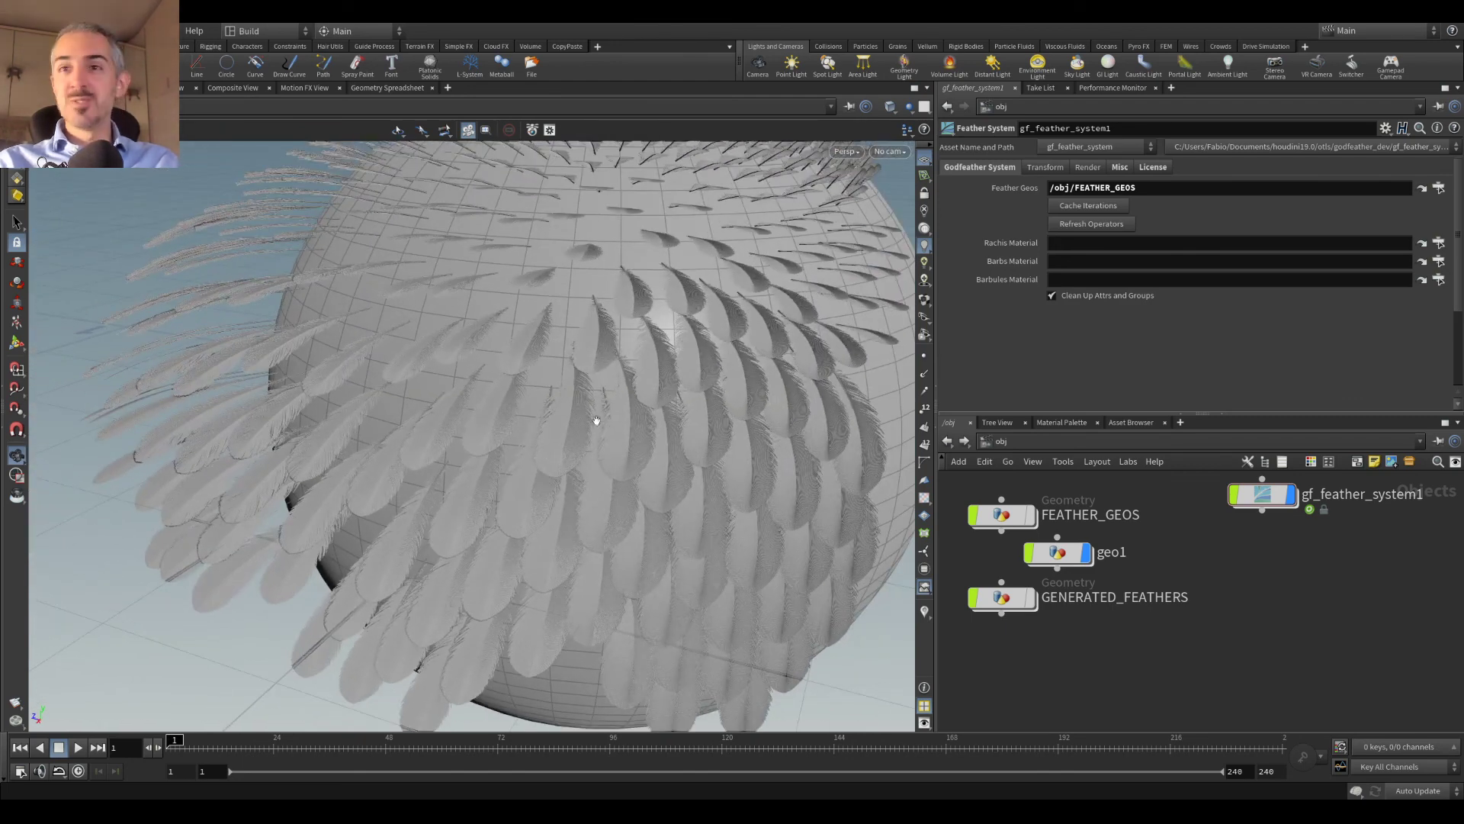
{"action": "left_click_drag", "start_coordinate": [614, 426], "coordinate": [652, 437]}
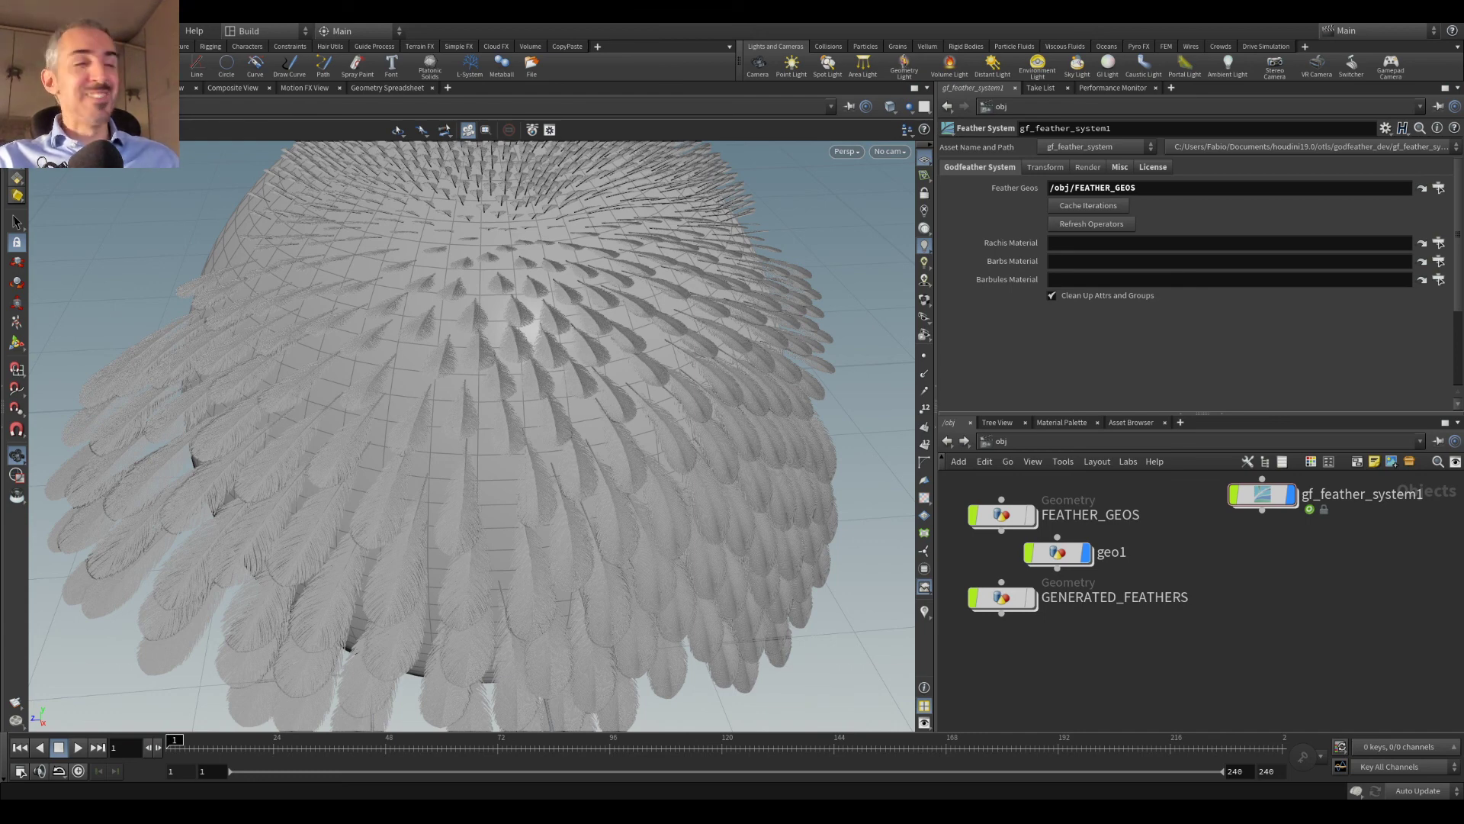
{"action": "left_click_drag", "start_coordinate": [777, 416], "coordinate": [714, 386]}
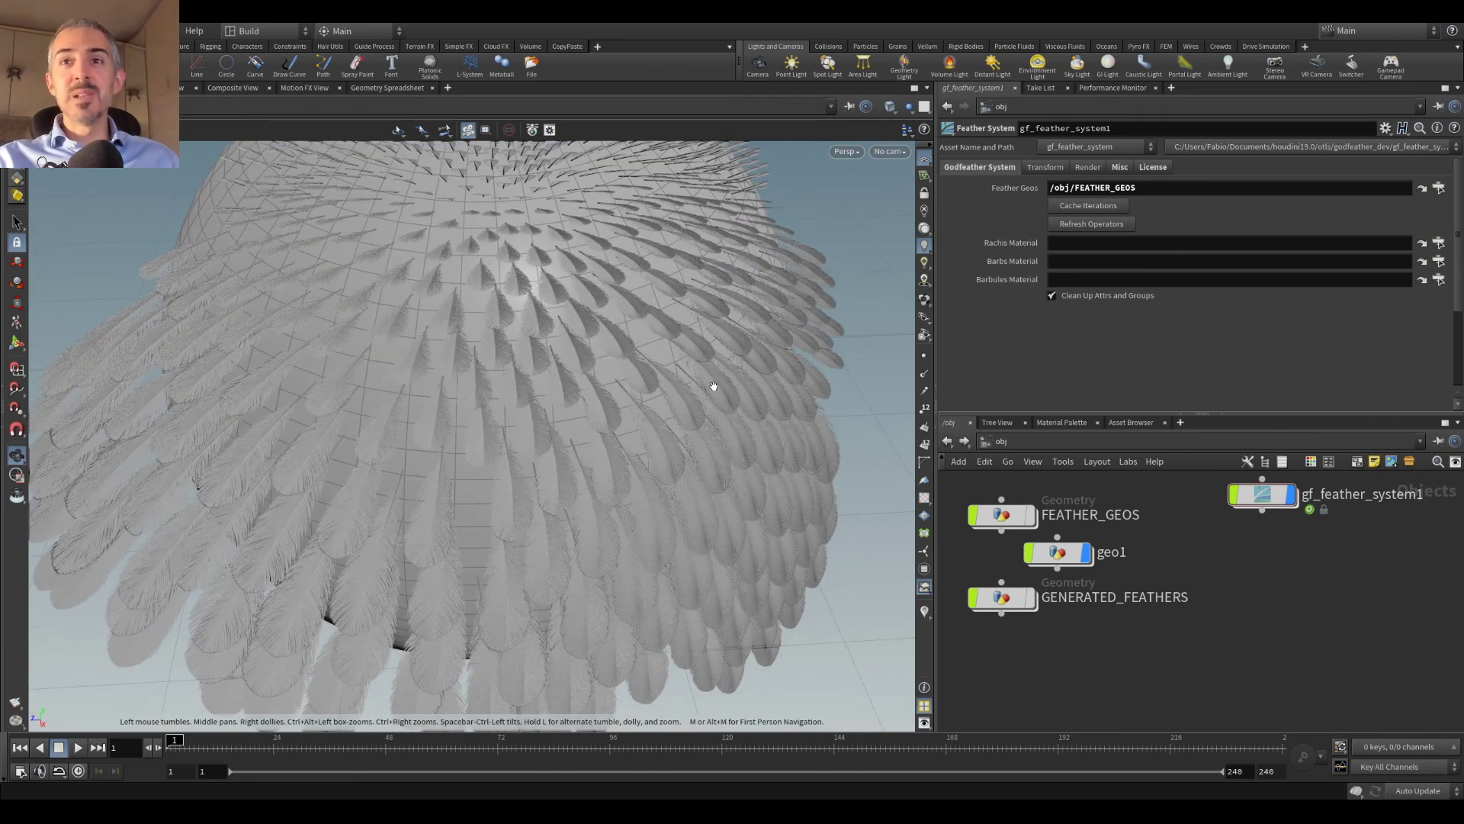
{"action": "left_click_drag", "start_coordinate": [694, 381], "coordinate": [733, 396]}
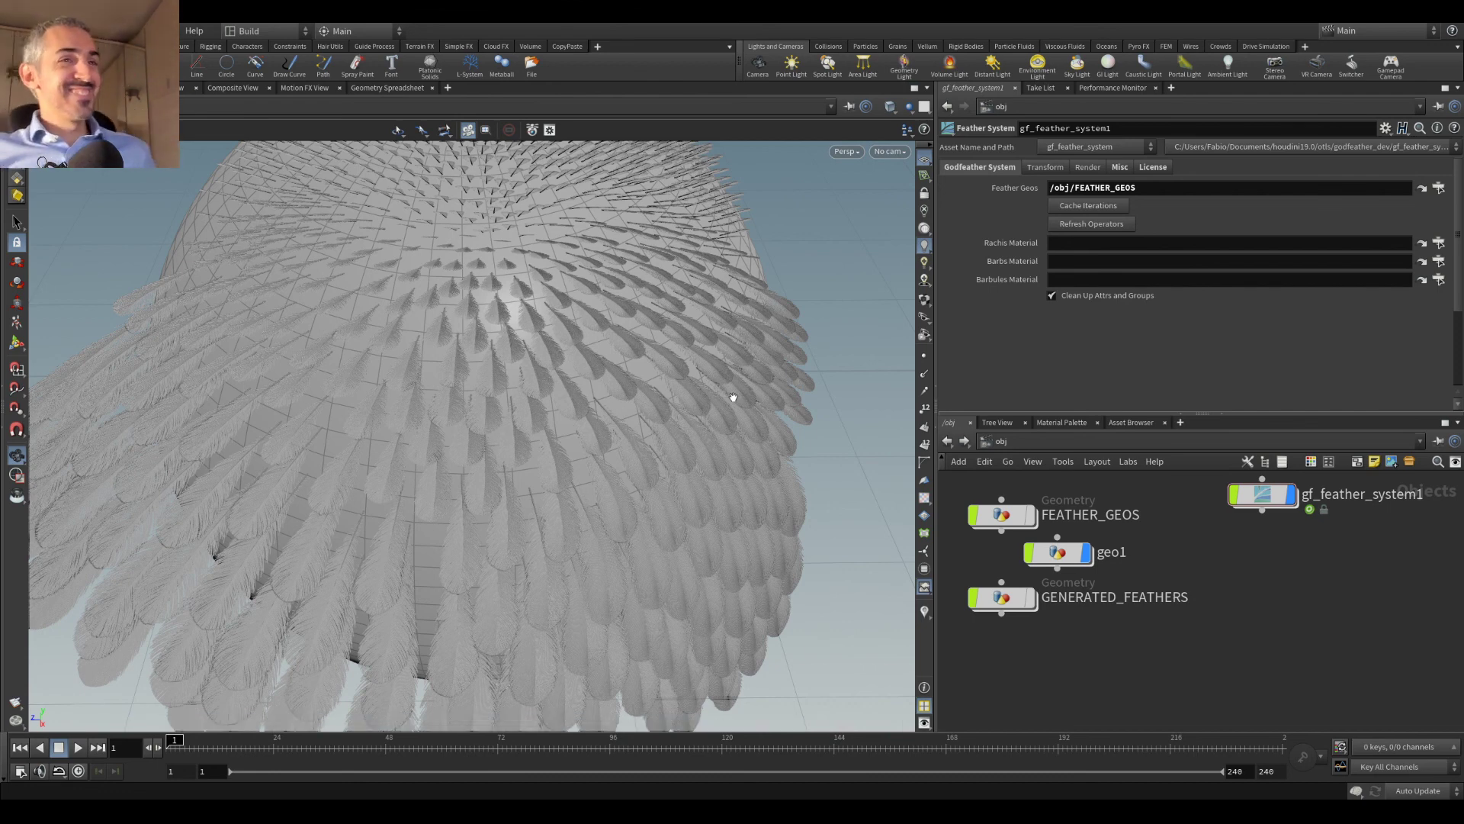
{"action": "left_click_drag", "start_coordinate": [627, 438], "coordinate": [536, 334]}
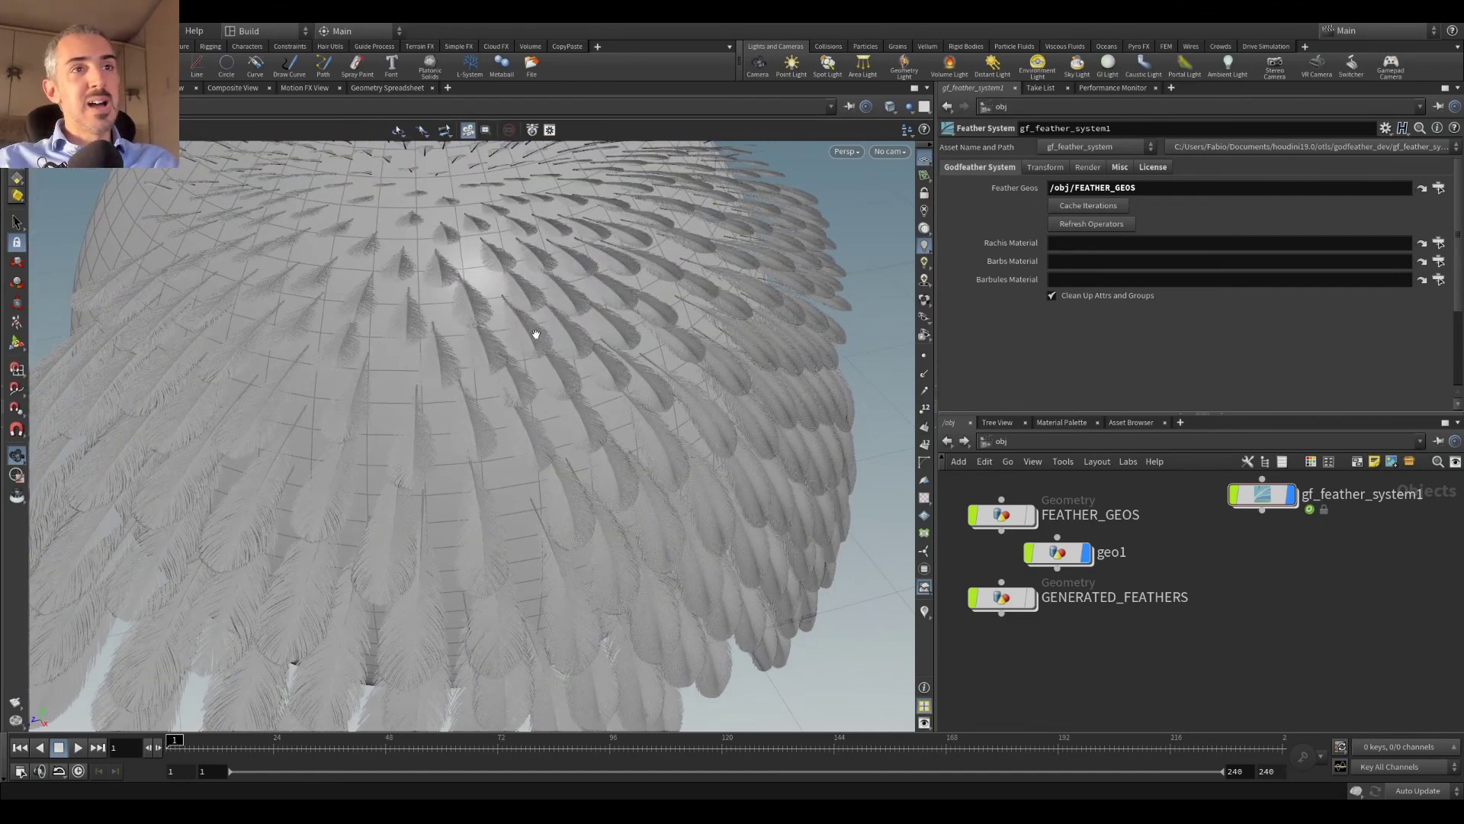
Step: Enter the FEATHER_GEOS network and display the guide feathers of godfeathergroom1
{"action": "double_click", "coordinate": [1047, 559]}
{"action": "left_click", "coordinate": [947, 441]}
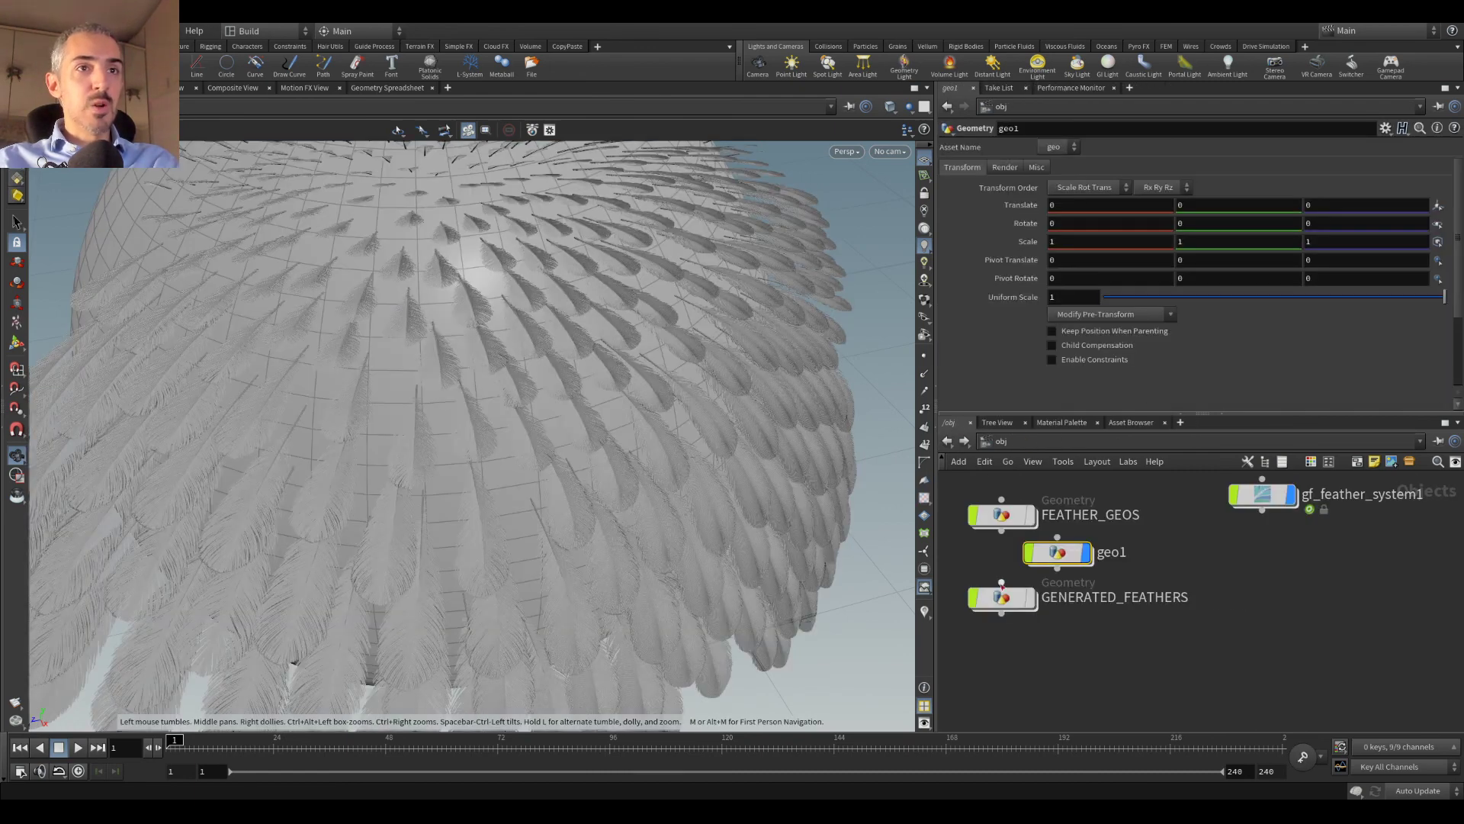
{"action": "double_click", "coordinate": [996, 522]}
{"action": "middle_click_drag", "start_coordinate": [1073, 548], "coordinate": [1105, 621]}
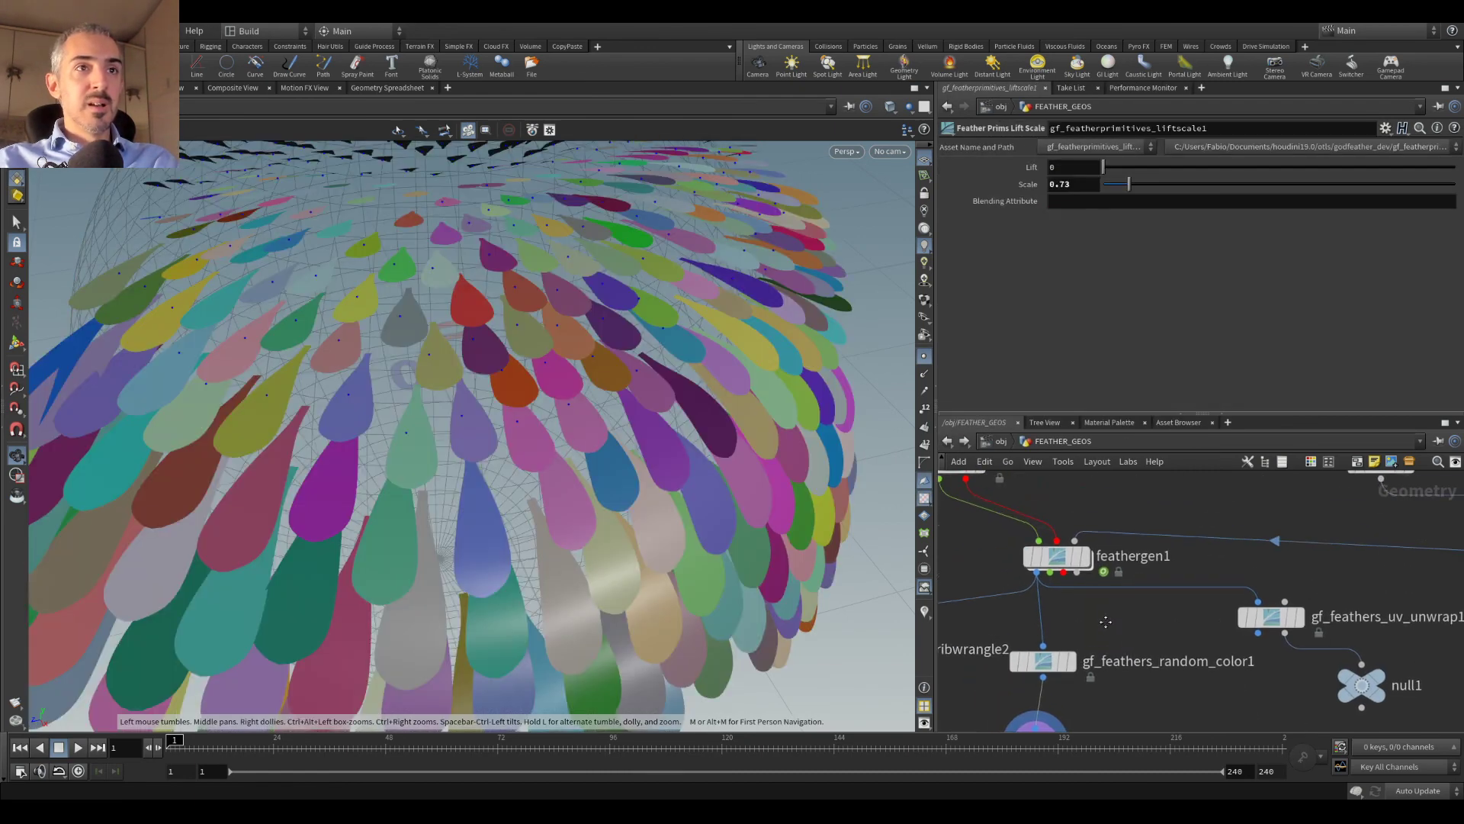
{"action": "middle_click_drag", "start_coordinate": [991, 477], "coordinate": [1067, 602]}
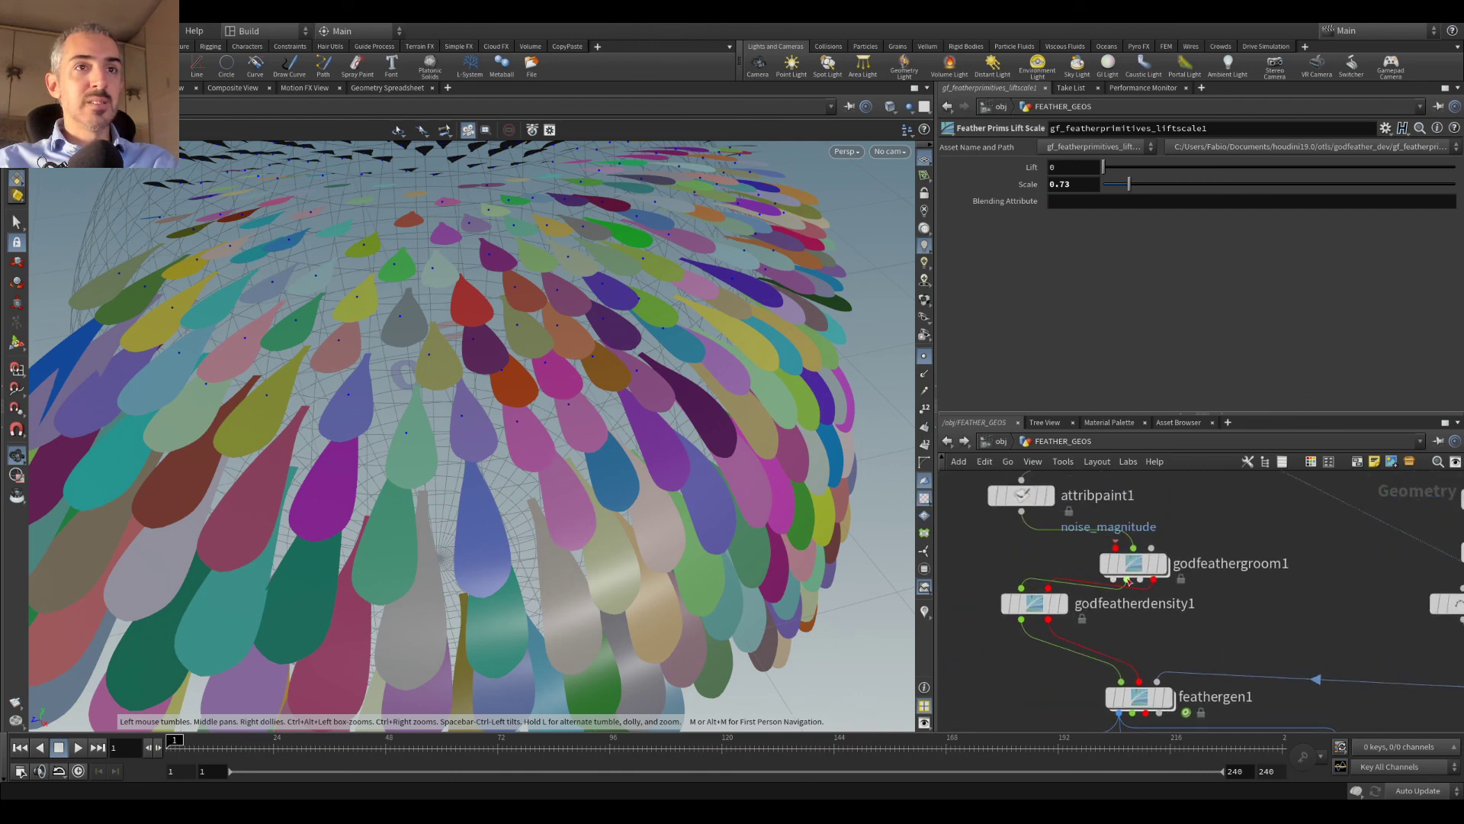
{"action": "left_click", "coordinate": [1140, 564]}
{"action": "left_click", "coordinate": [1164, 564]}
Step: Restrict the Primitive Group of godfeathergroom1 to primitive 6 by picking that single guide feather on the sphere
{"action": "left_click_drag", "start_coordinate": [641, 399], "coordinate": [611, 359]}
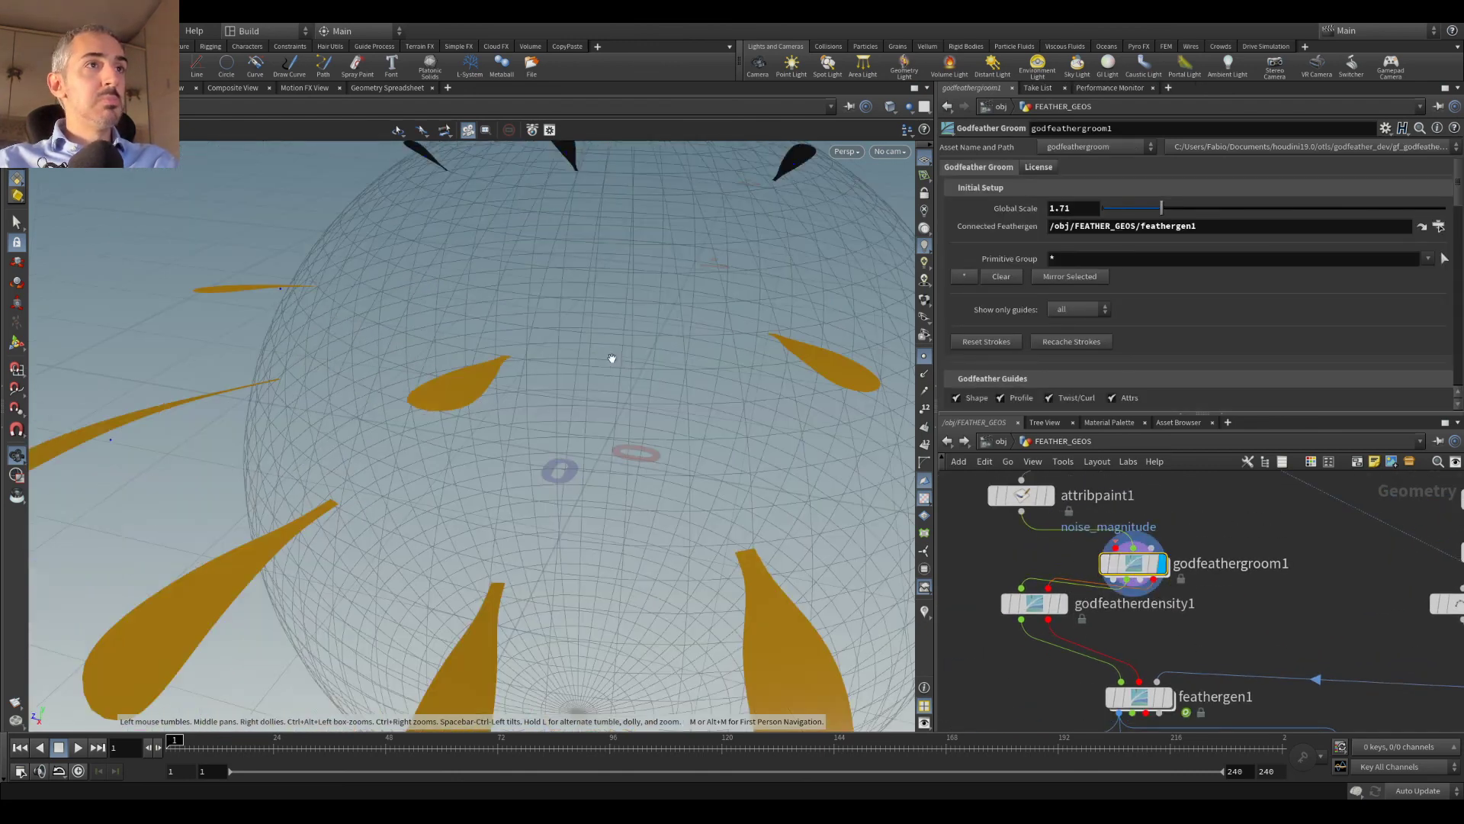
{"action": "right_click_drag", "start_coordinate": [611, 359], "coordinate": [454, 356]}
{"action": "left_click_drag", "start_coordinate": [454, 356], "coordinate": [550, 421]}
{"action": "middle_click_drag", "start_coordinate": [551, 421], "coordinate": [542, 428]}
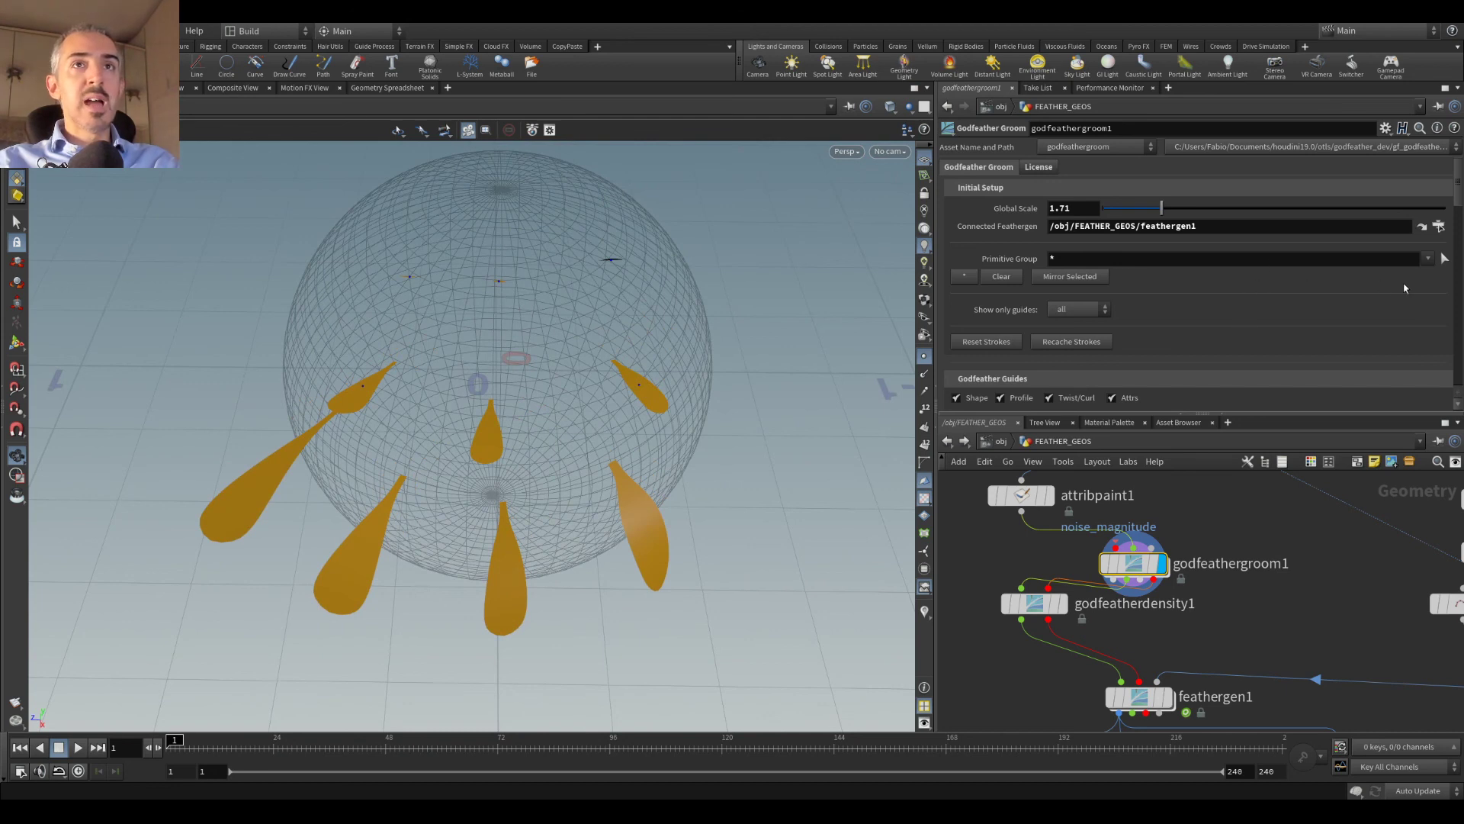
{"action": "left_click", "coordinate": [1443, 258]}
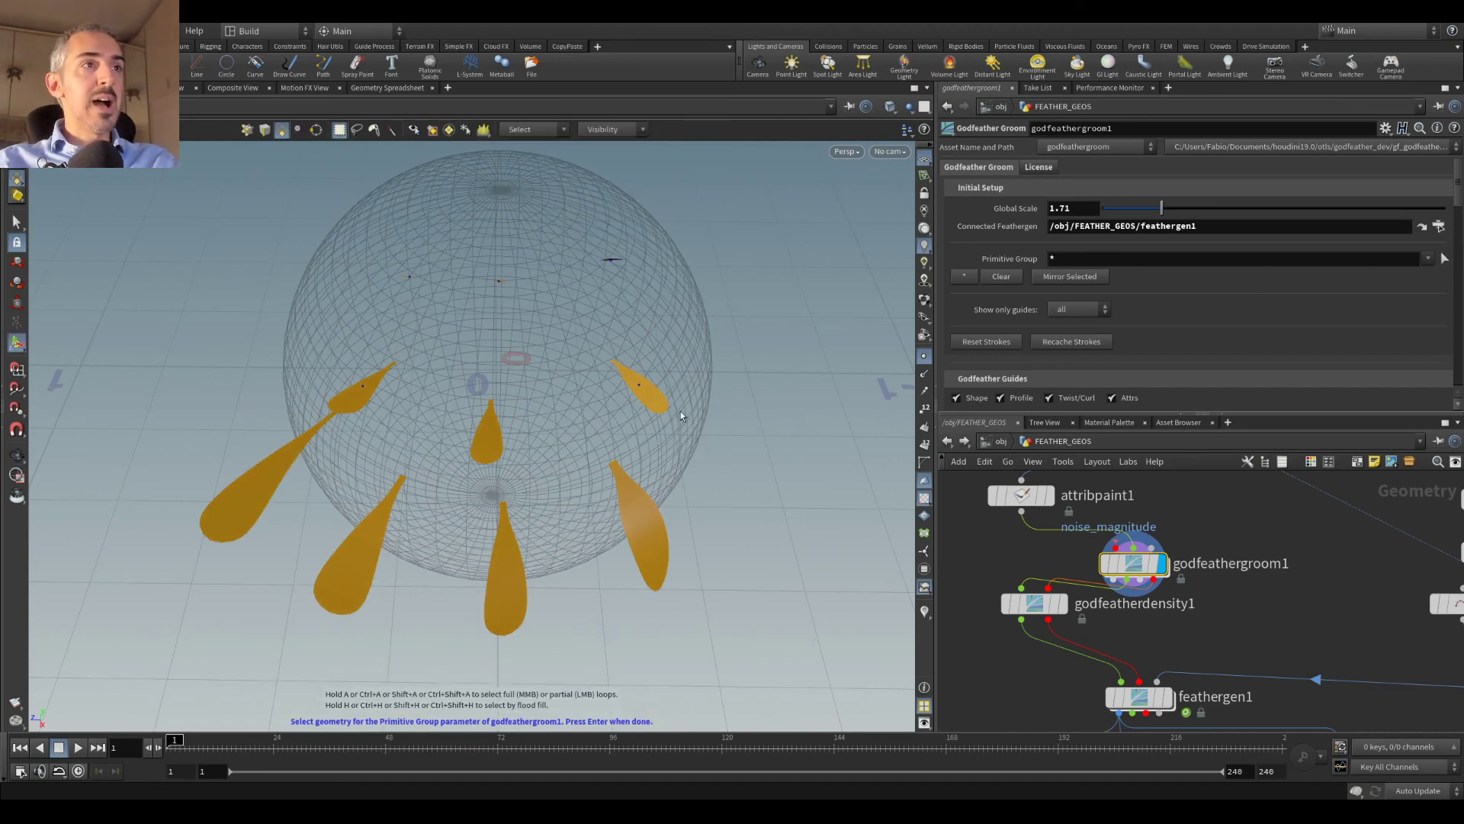
{"action": "left_click", "coordinate": [657, 400]}
{"action": "key", "text": "Return"}
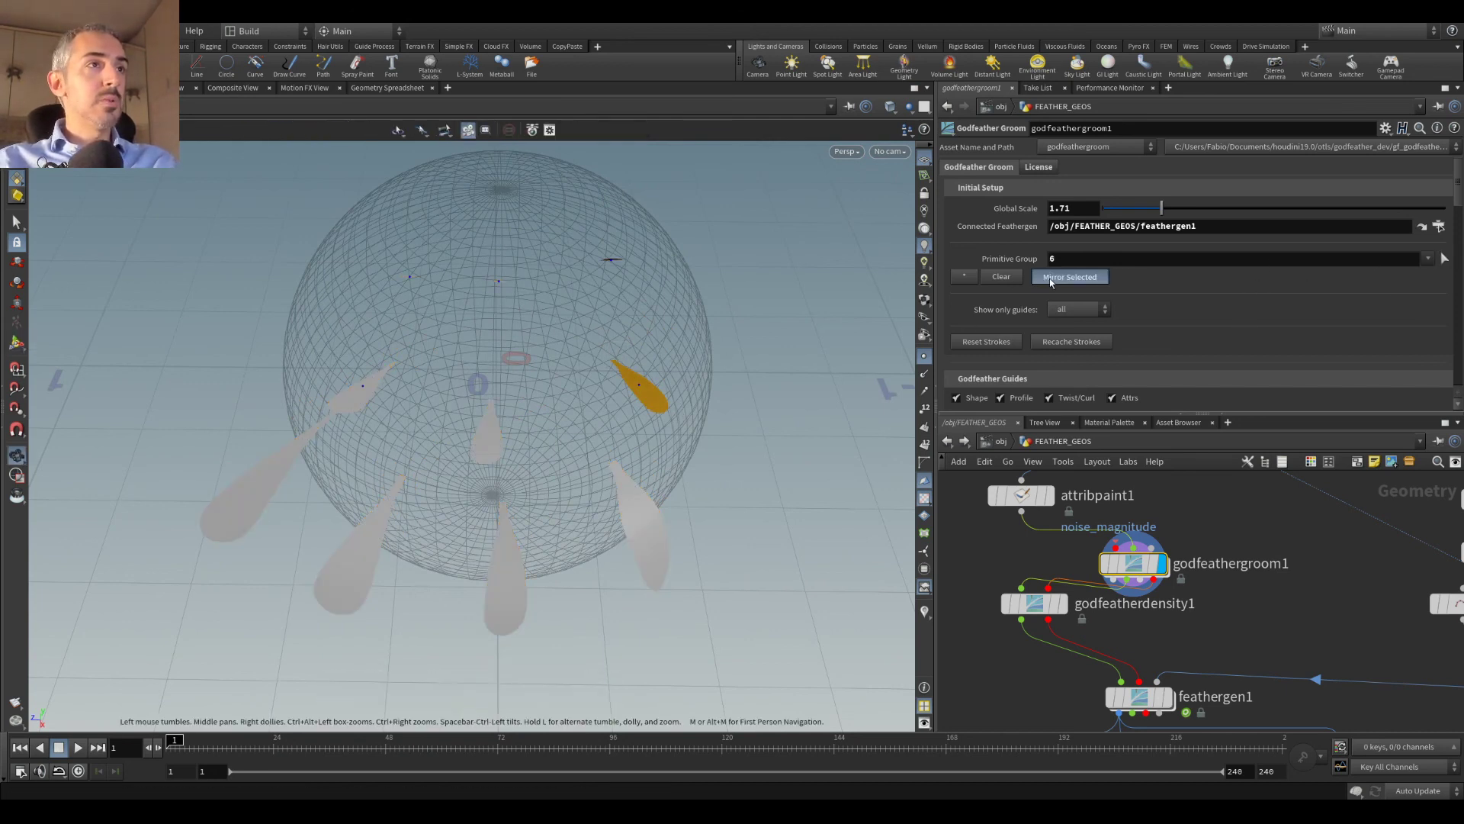
Step: Inspect the guide feathers from several sides and review the godfeathergroom1 parameters from guide attributes down to the brush settings
{"action": "left_click_drag", "start_coordinate": [668, 310], "coordinate": [456, 392]}
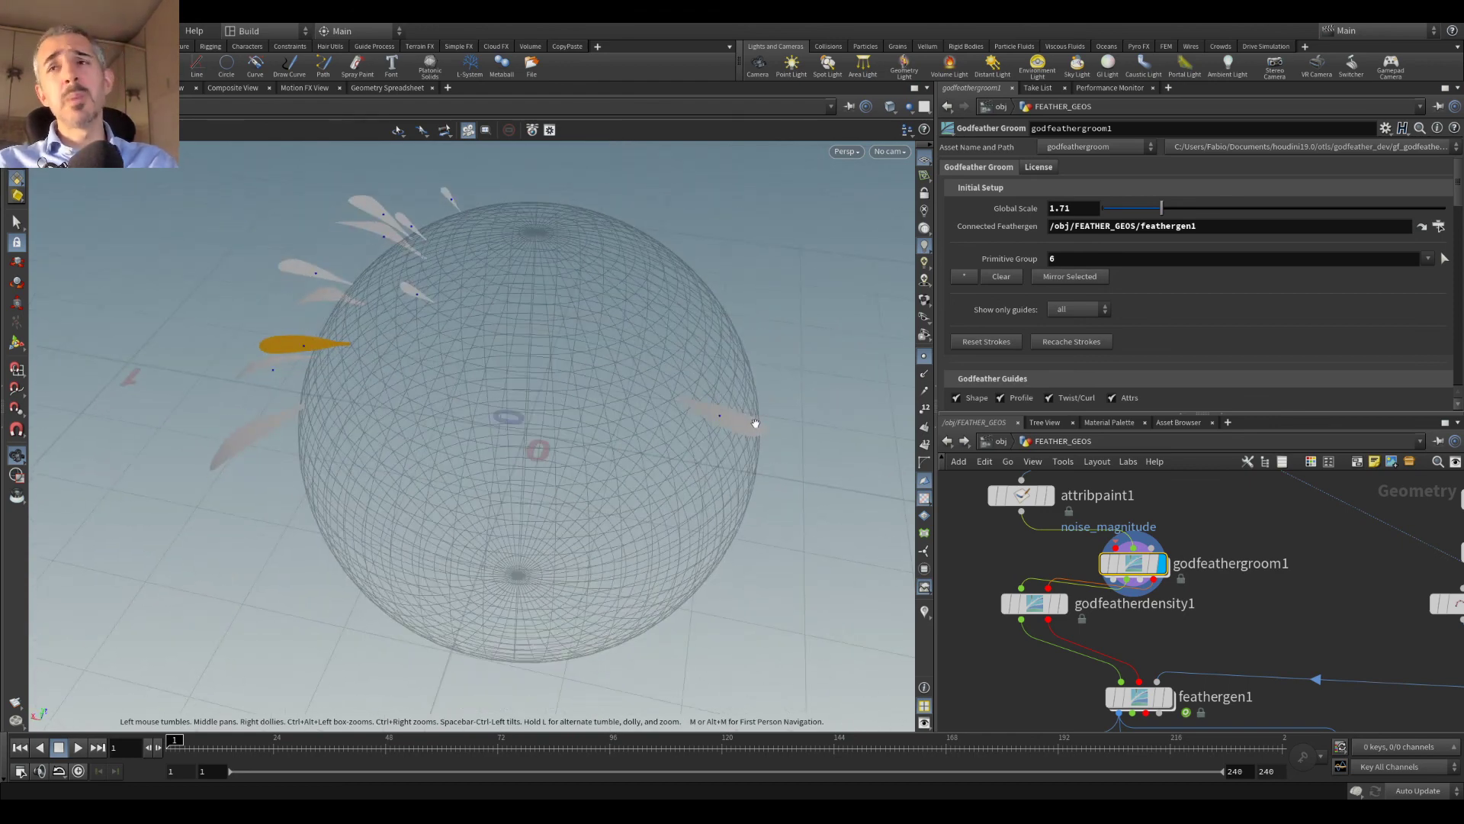
{"action": "left_click_drag", "start_coordinate": [755, 423], "coordinate": [691, 401]}
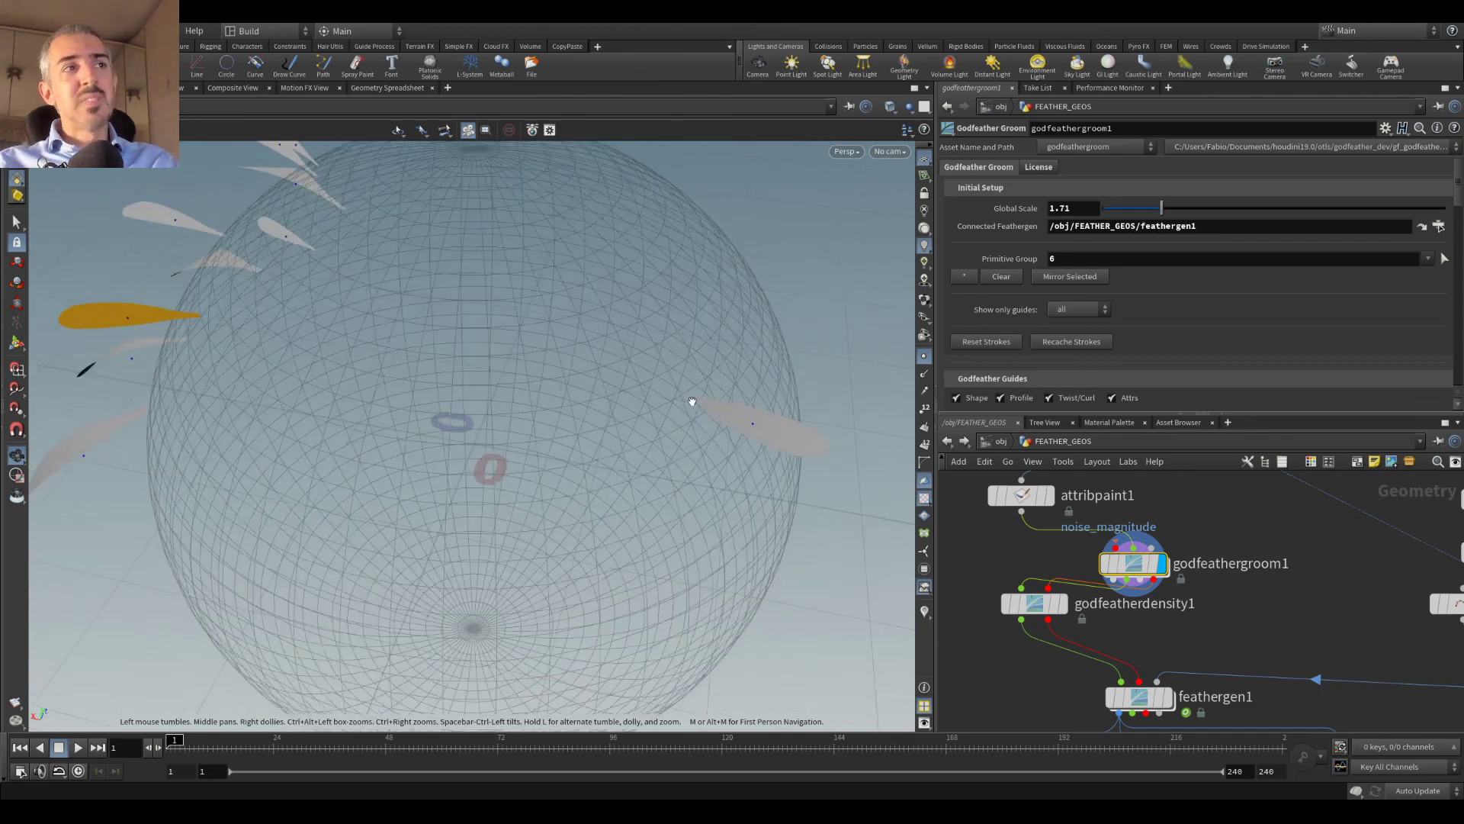
{"action": "left_click_drag", "start_coordinate": [398, 390], "coordinate": [309, 385]}
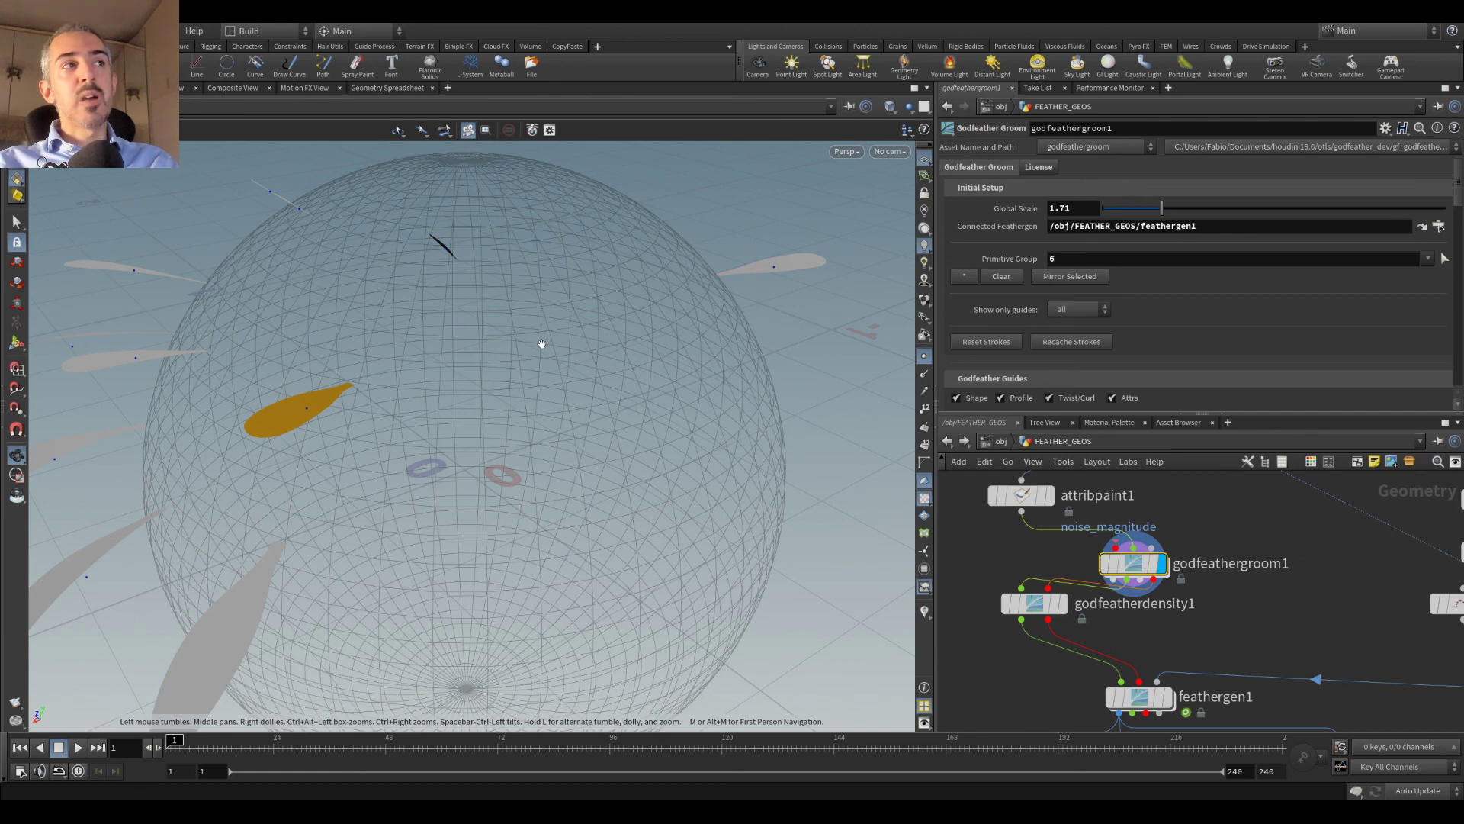
{"action": "left_click_drag", "start_coordinate": [750, 219], "coordinate": [844, 327]}
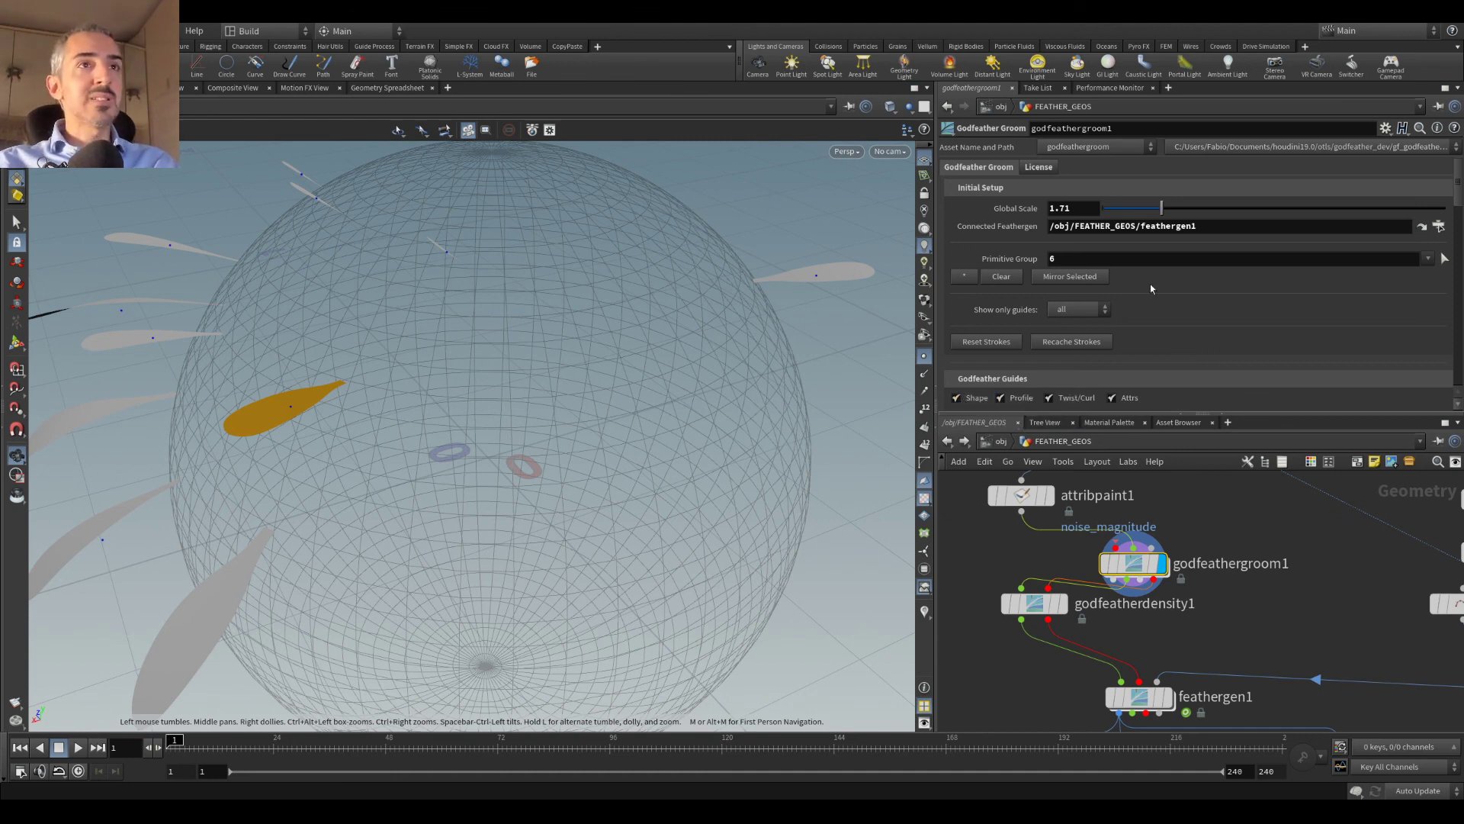
{"action": "scroll", "coordinate": [1167, 293], "scroll_direction": "down", "scroll_amount": 3}
{"action": "scroll", "coordinate": [1152, 282], "scroll_direction": "down", "scroll_amount": 2}
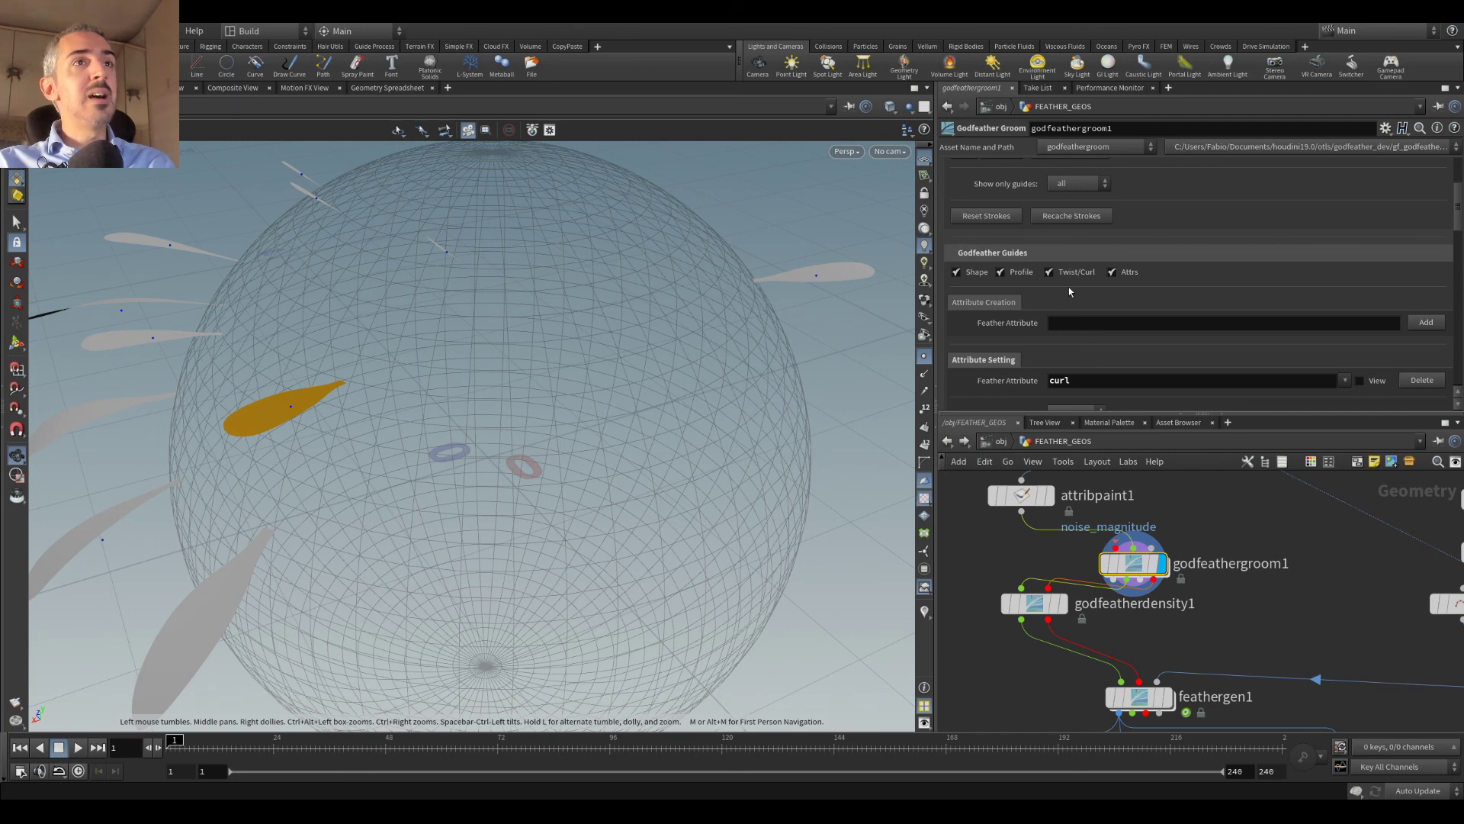
{"action": "scroll", "coordinate": [1070, 291], "scroll_direction": "down", "scroll_amount": 6}
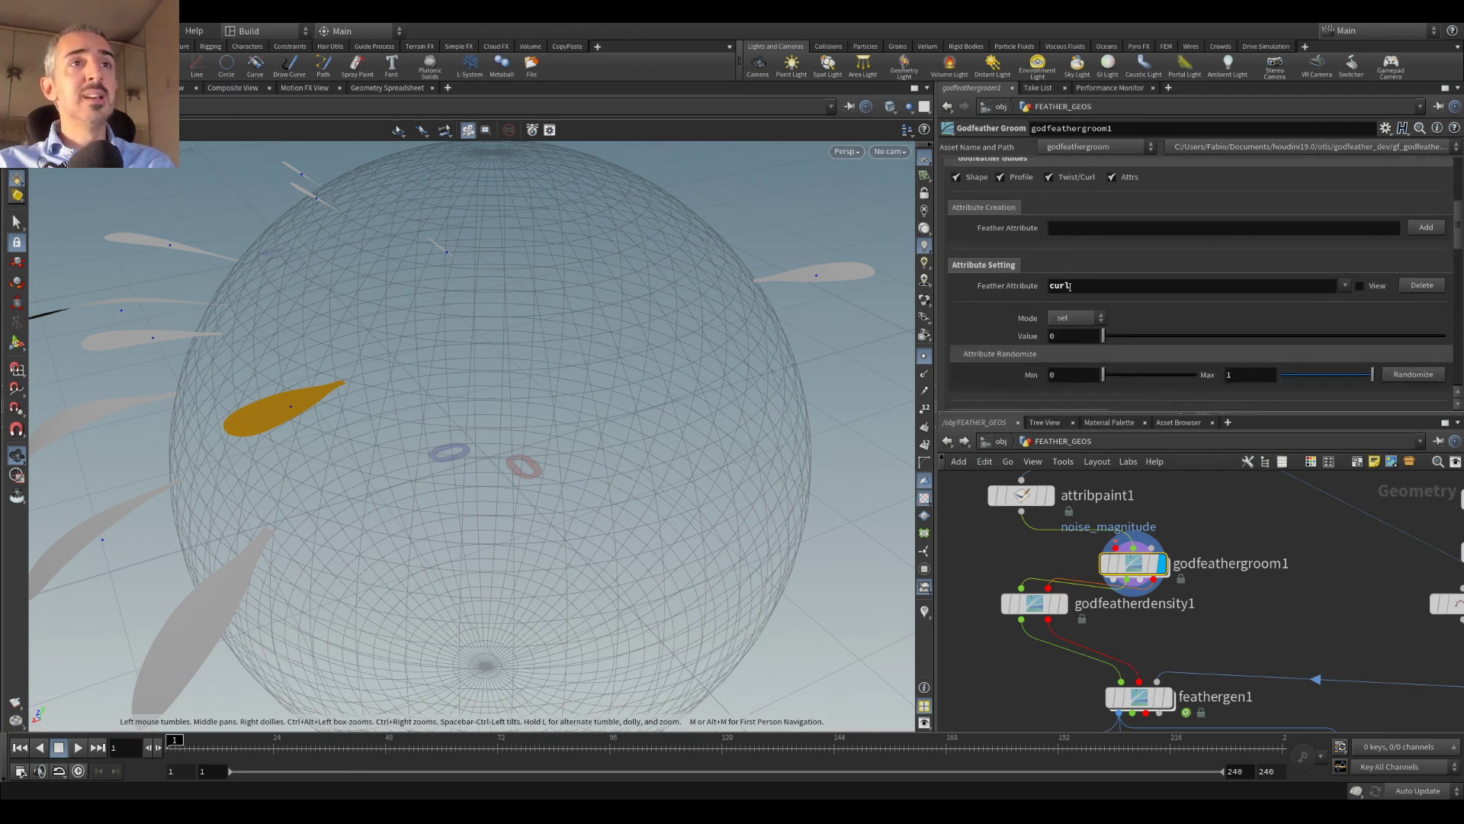
{"action": "scroll", "coordinate": [1121, 278], "scroll_direction": "down", "scroll_amount": 9}
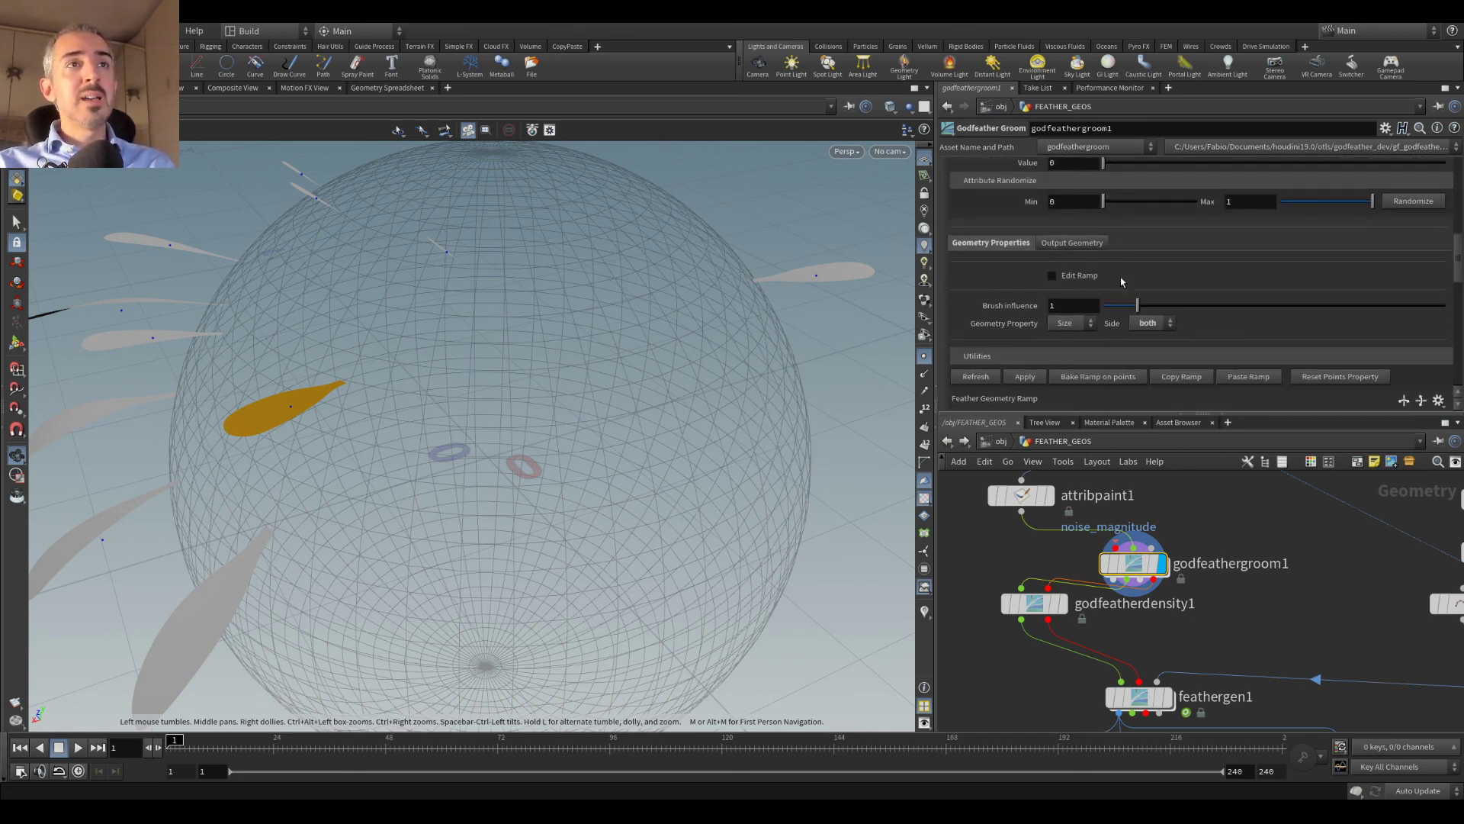
{"action": "scroll", "coordinate": [1121, 277], "scroll_direction": "down", "scroll_amount": 8}
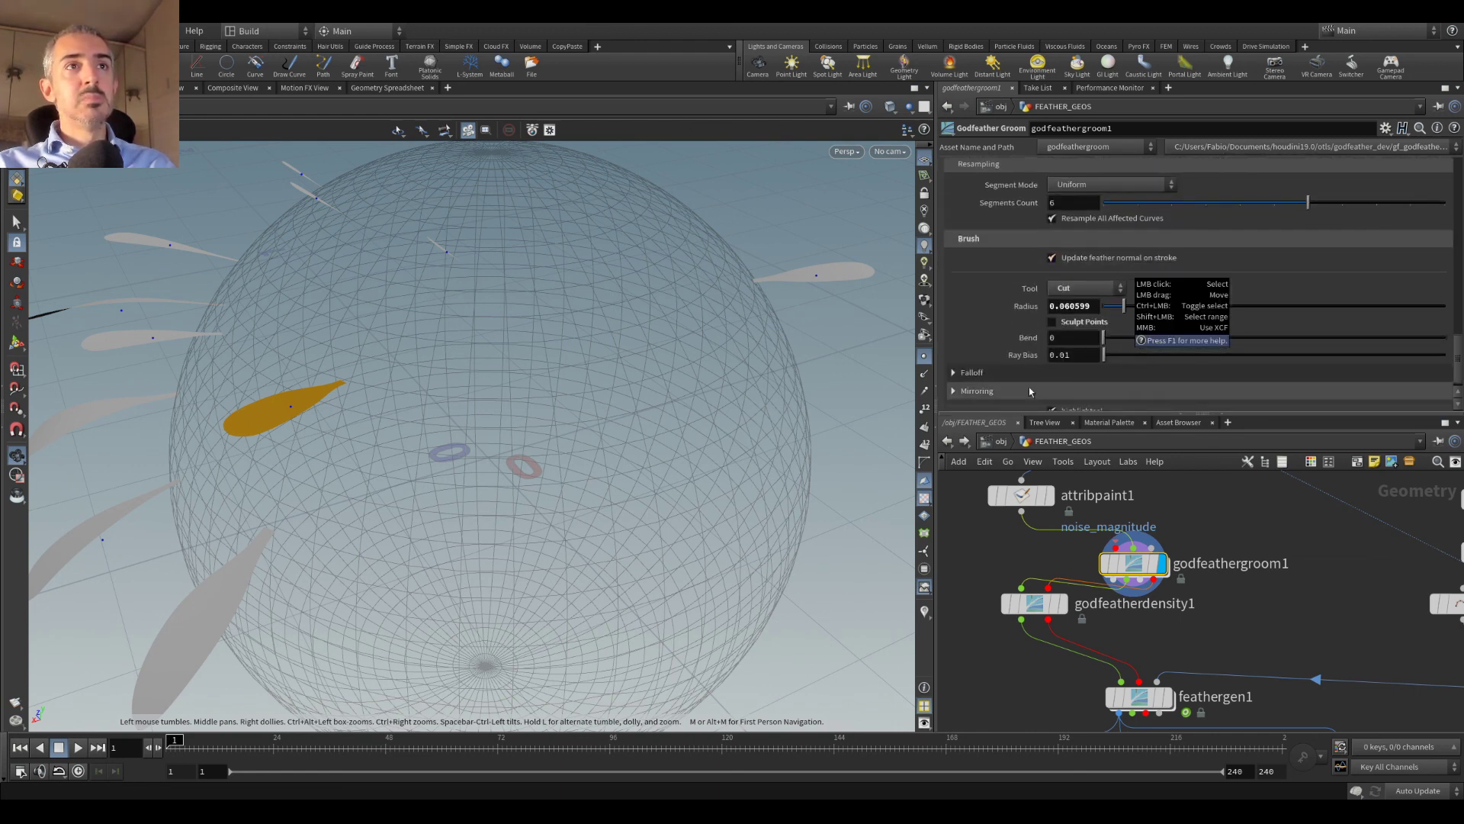
{"action": "scroll", "coordinate": [1156, 311], "scroll_direction": "down", "scroll_amount": 1}
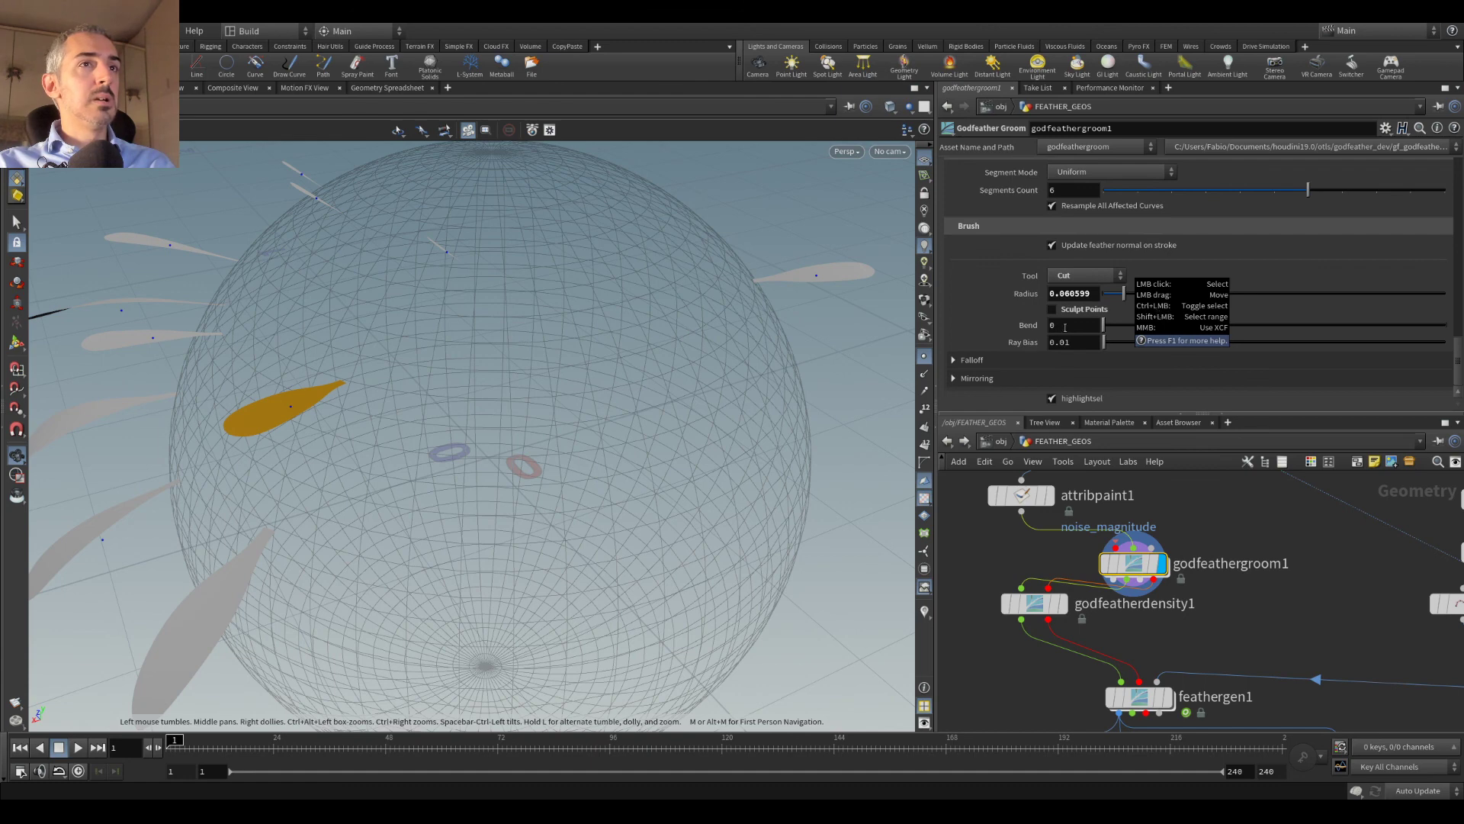
{"action": "middle_click_drag", "start_coordinate": [1254, 613], "coordinate": [1315, 487]}
{"action": "scroll", "coordinate": [1130, 499], "scroll_direction": "up", "scroll_amount": 2}
{"action": "left_click_drag", "start_coordinate": [1093, 482], "coordinate": [1083, 501]}
{"action": "scroll", "coordinate": [634, 418], "scroll_direction": "down", "scroll_amount": 6}
{"action": "left_click_drag", "start_coordinate": [542, 427], "coordinate": [603, 324]}
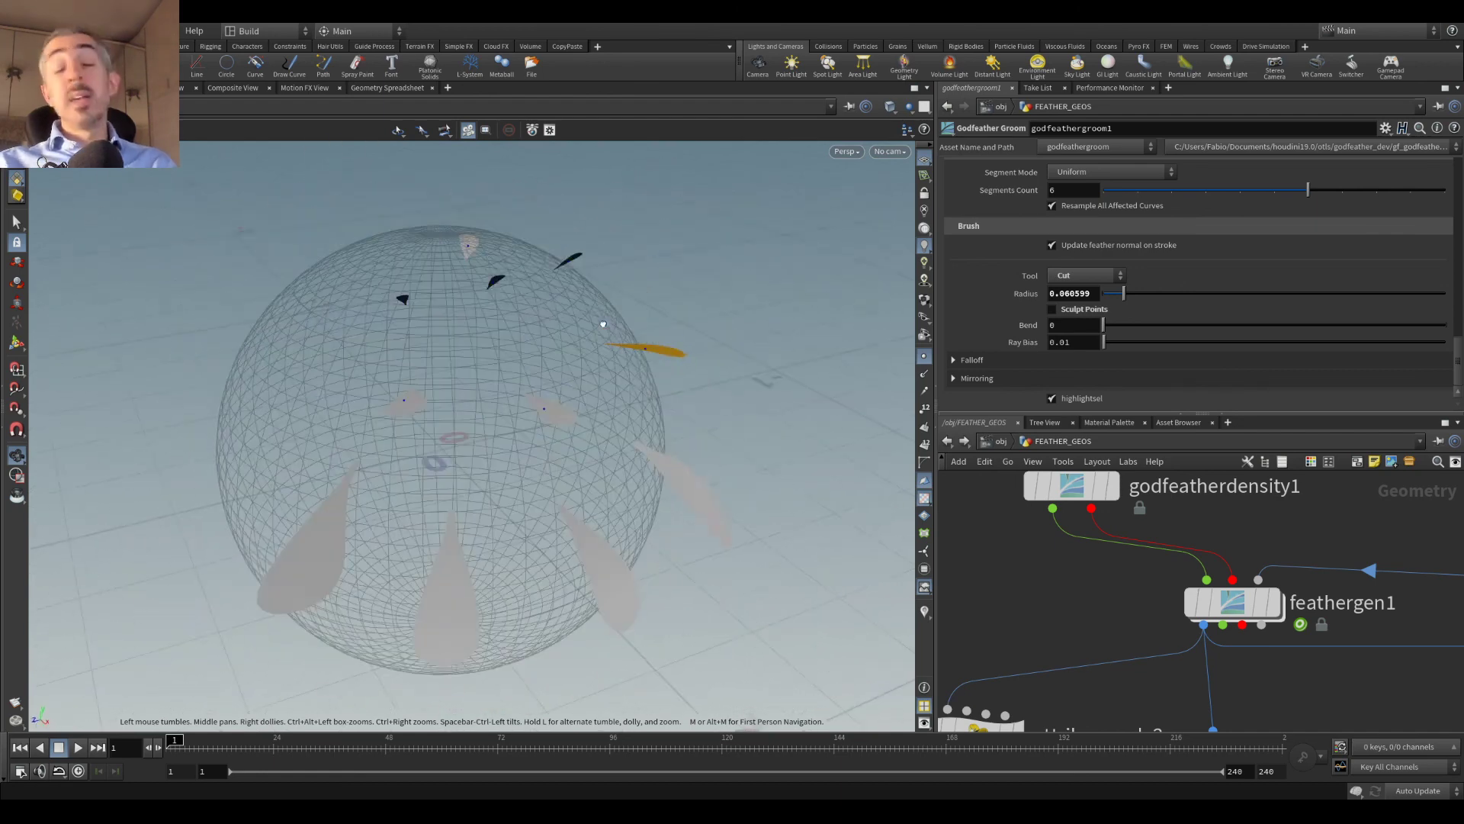
{"action": "mouse_move", "coordinate": [1118, 494]}
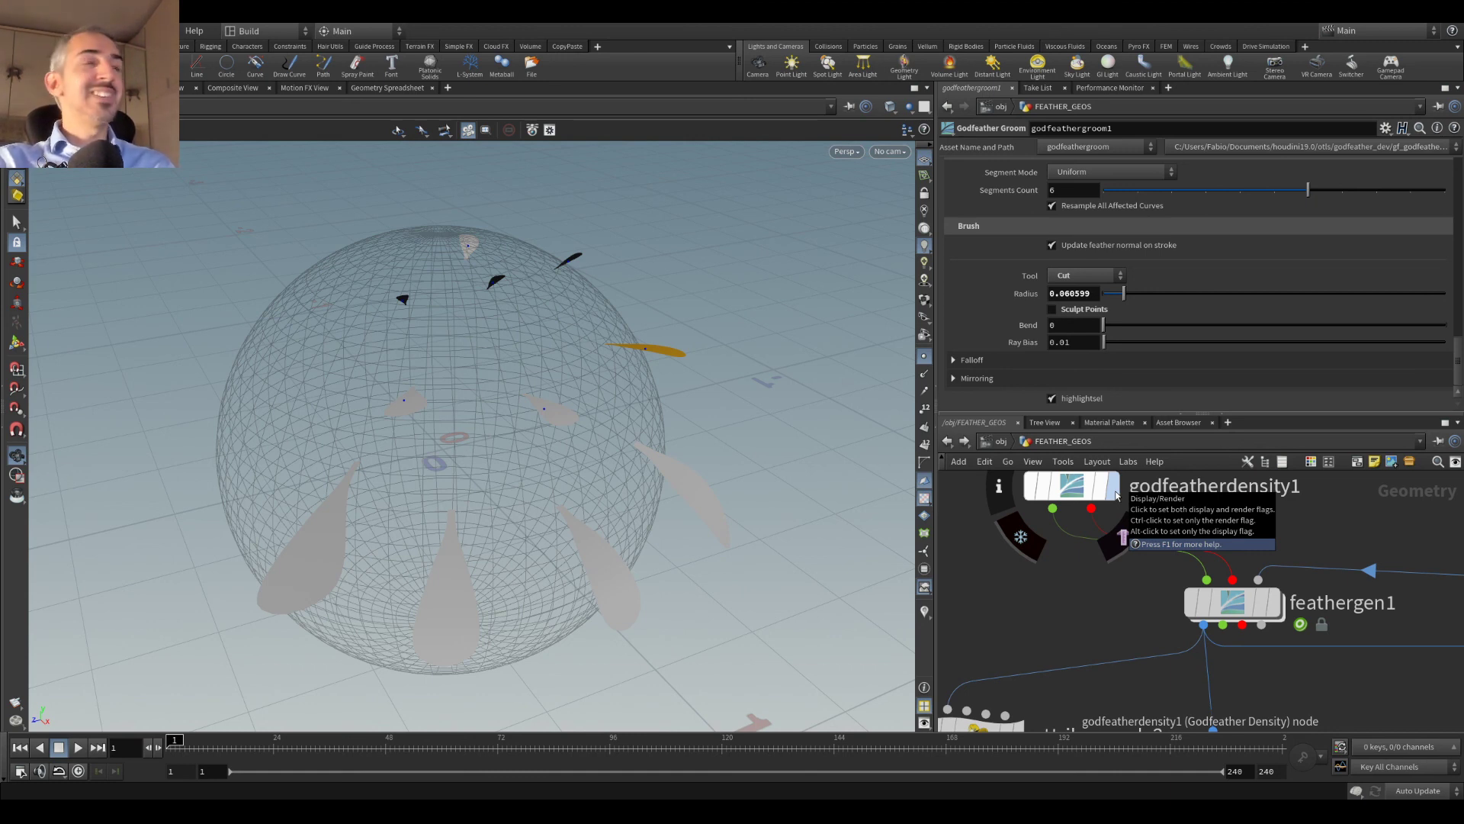
{"action": "left_click_drag", "start_coordinate": [664, 363], "coordinate": [581, 317]}
{"action": "scroll", "coordinate": [580, 323], "scroll_direction": "up", "scroll_amount": 3}
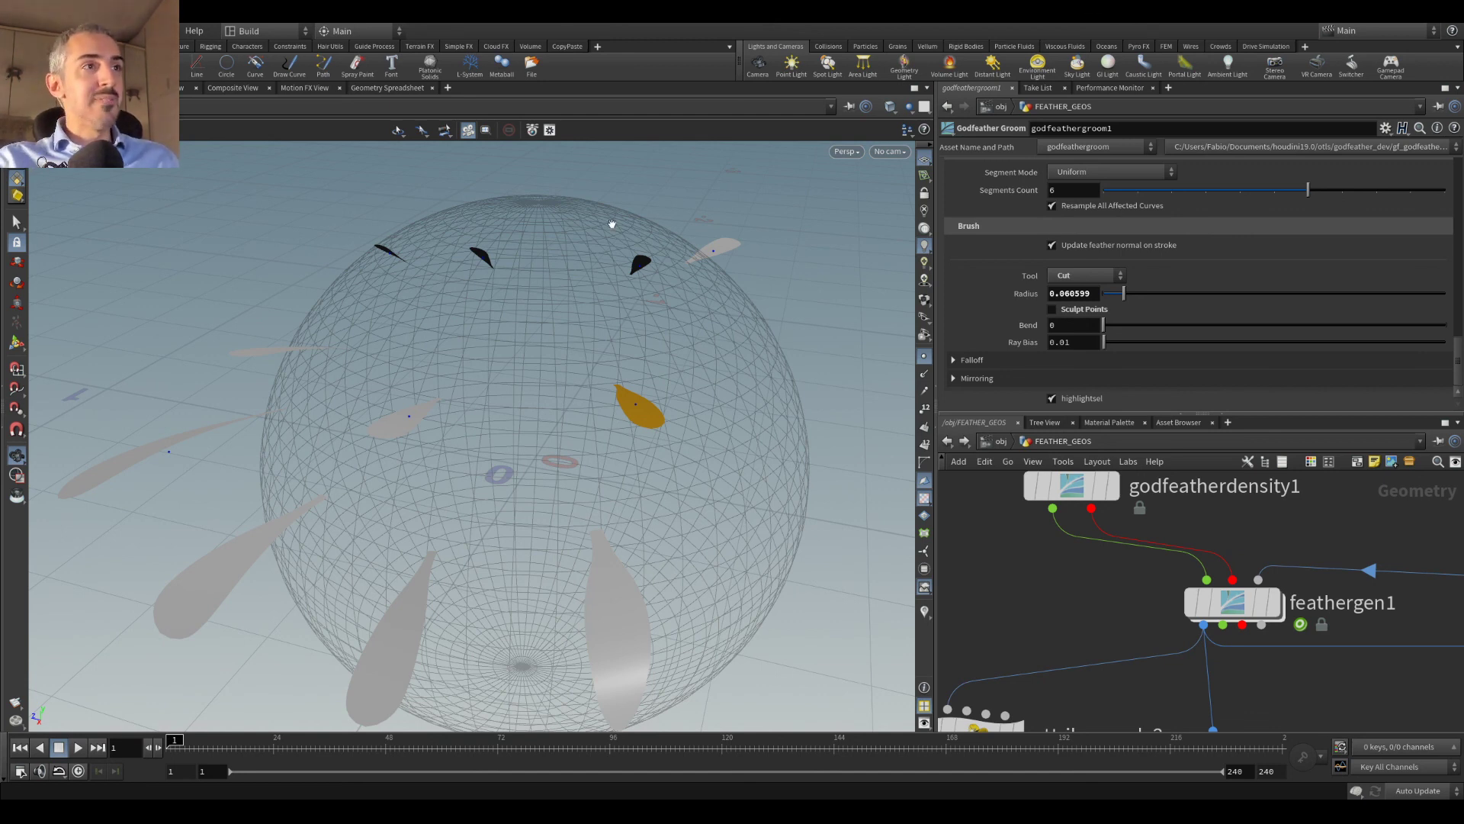
{"action": "left_click_drag", "start_coordinate": [725, 330], "coordinate": [661, 310]}
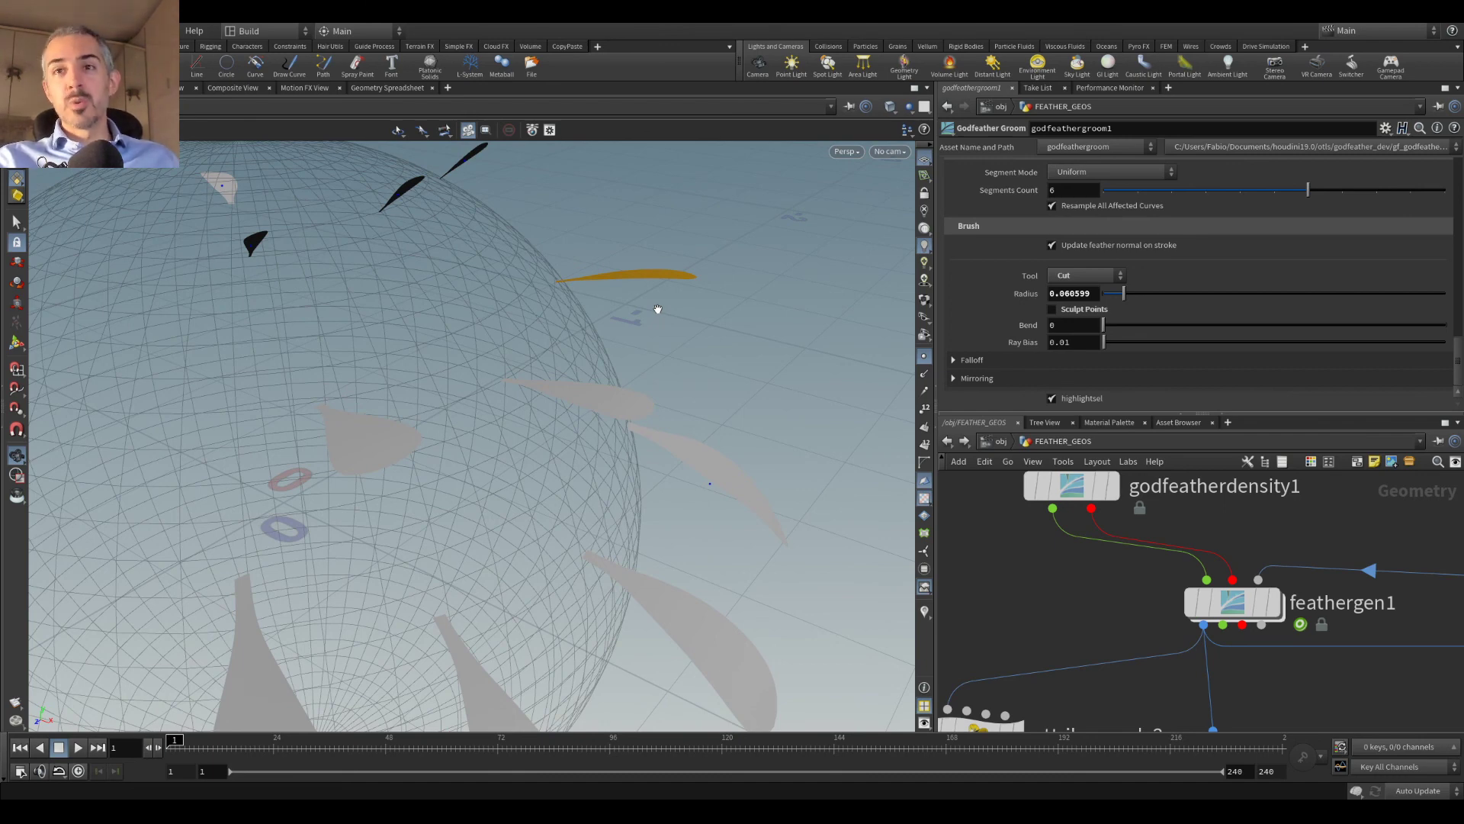
{"action": "left_click_drag", "start_coordinate": [611, 340], "coordinate": [502, 335]}
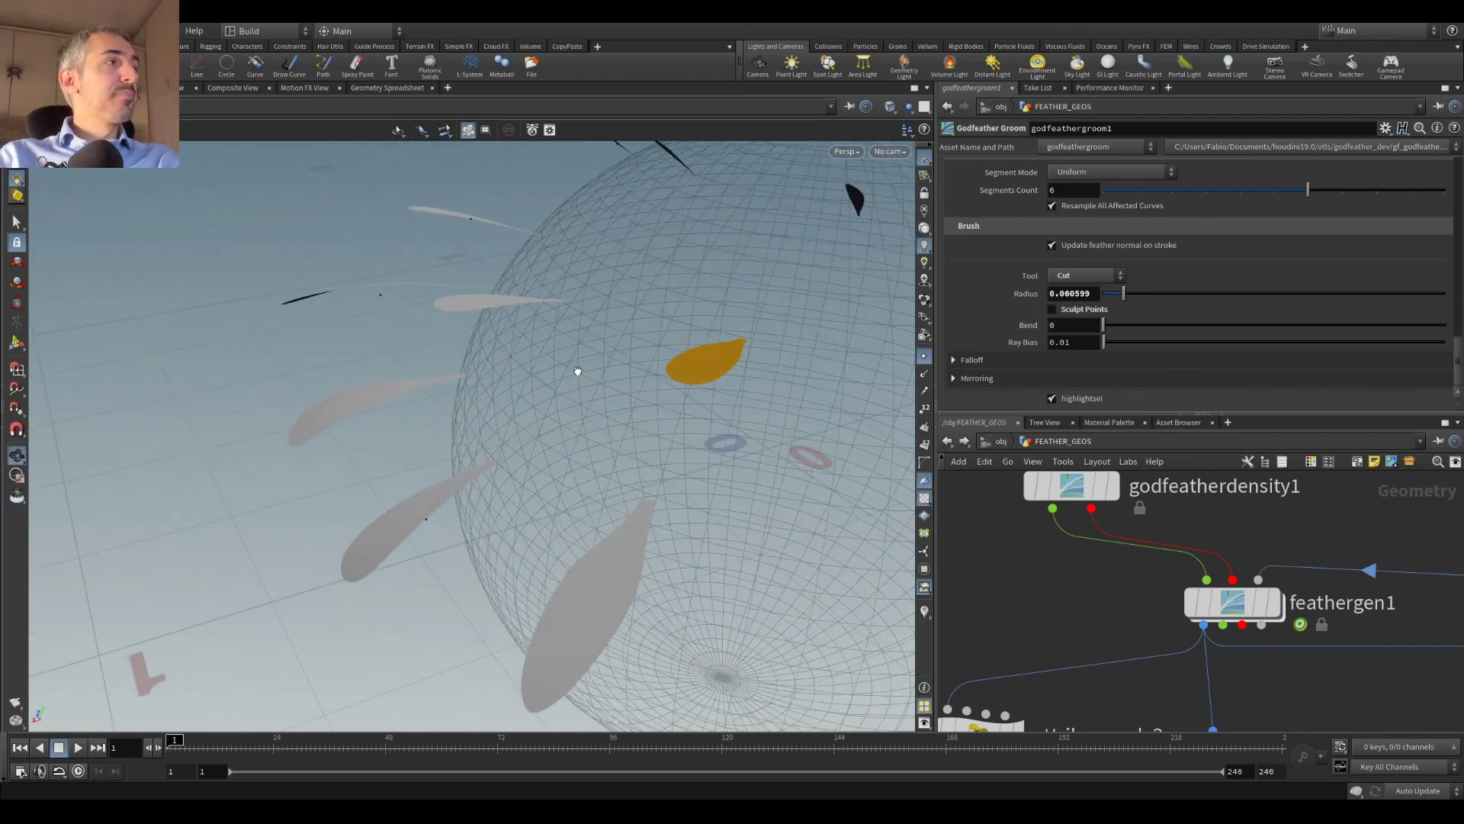
{"action": "mouse_move", "coordinate": [754, 393]}
{"action": "left_mouse_down"}
{"action": "mouse_move", "coordinate": [559, 382]}
{"action": "mouse_move", "coordinate": [762, 386]}
{"action": "left_mouse_up"}
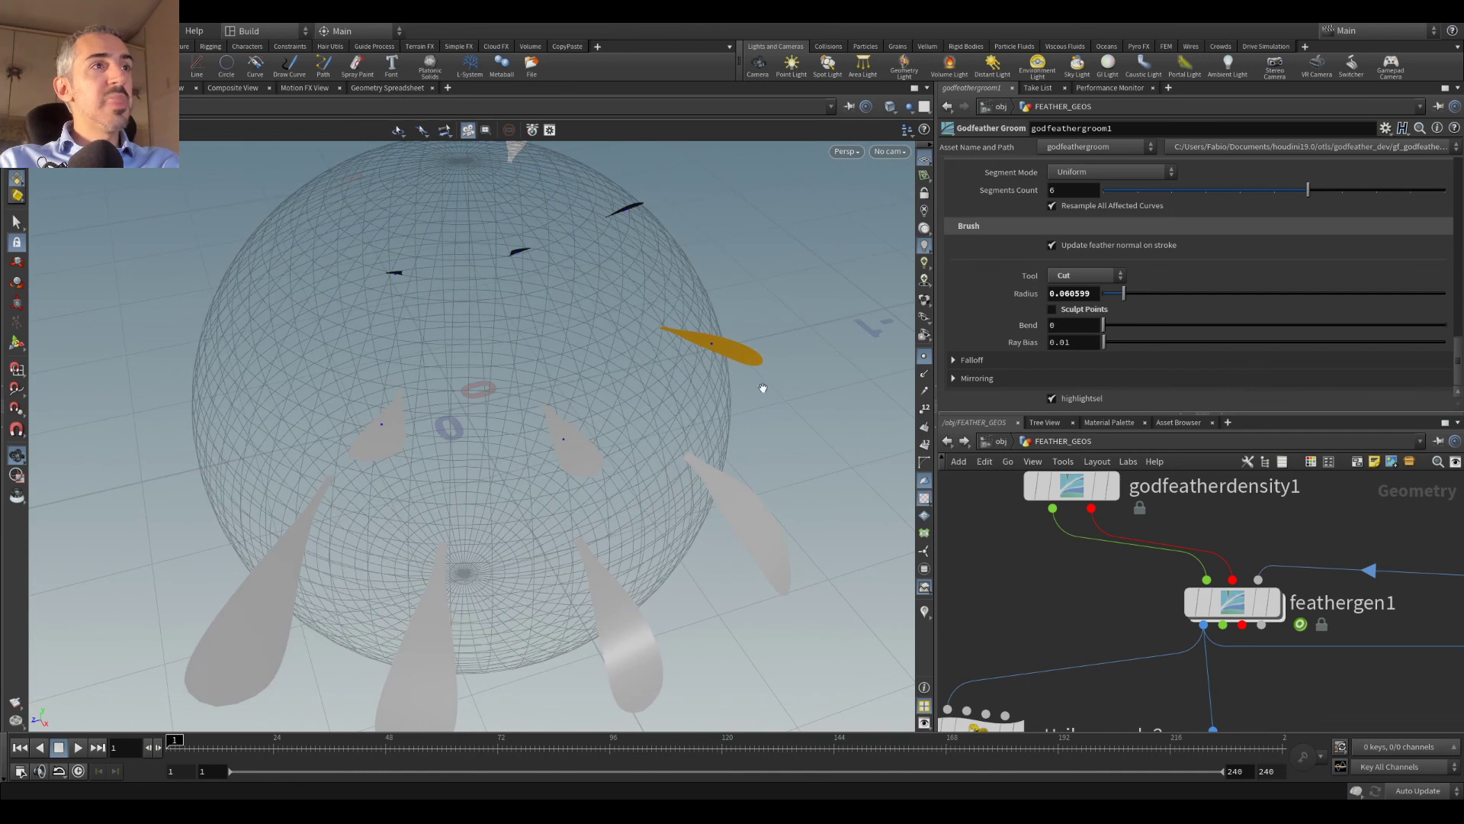